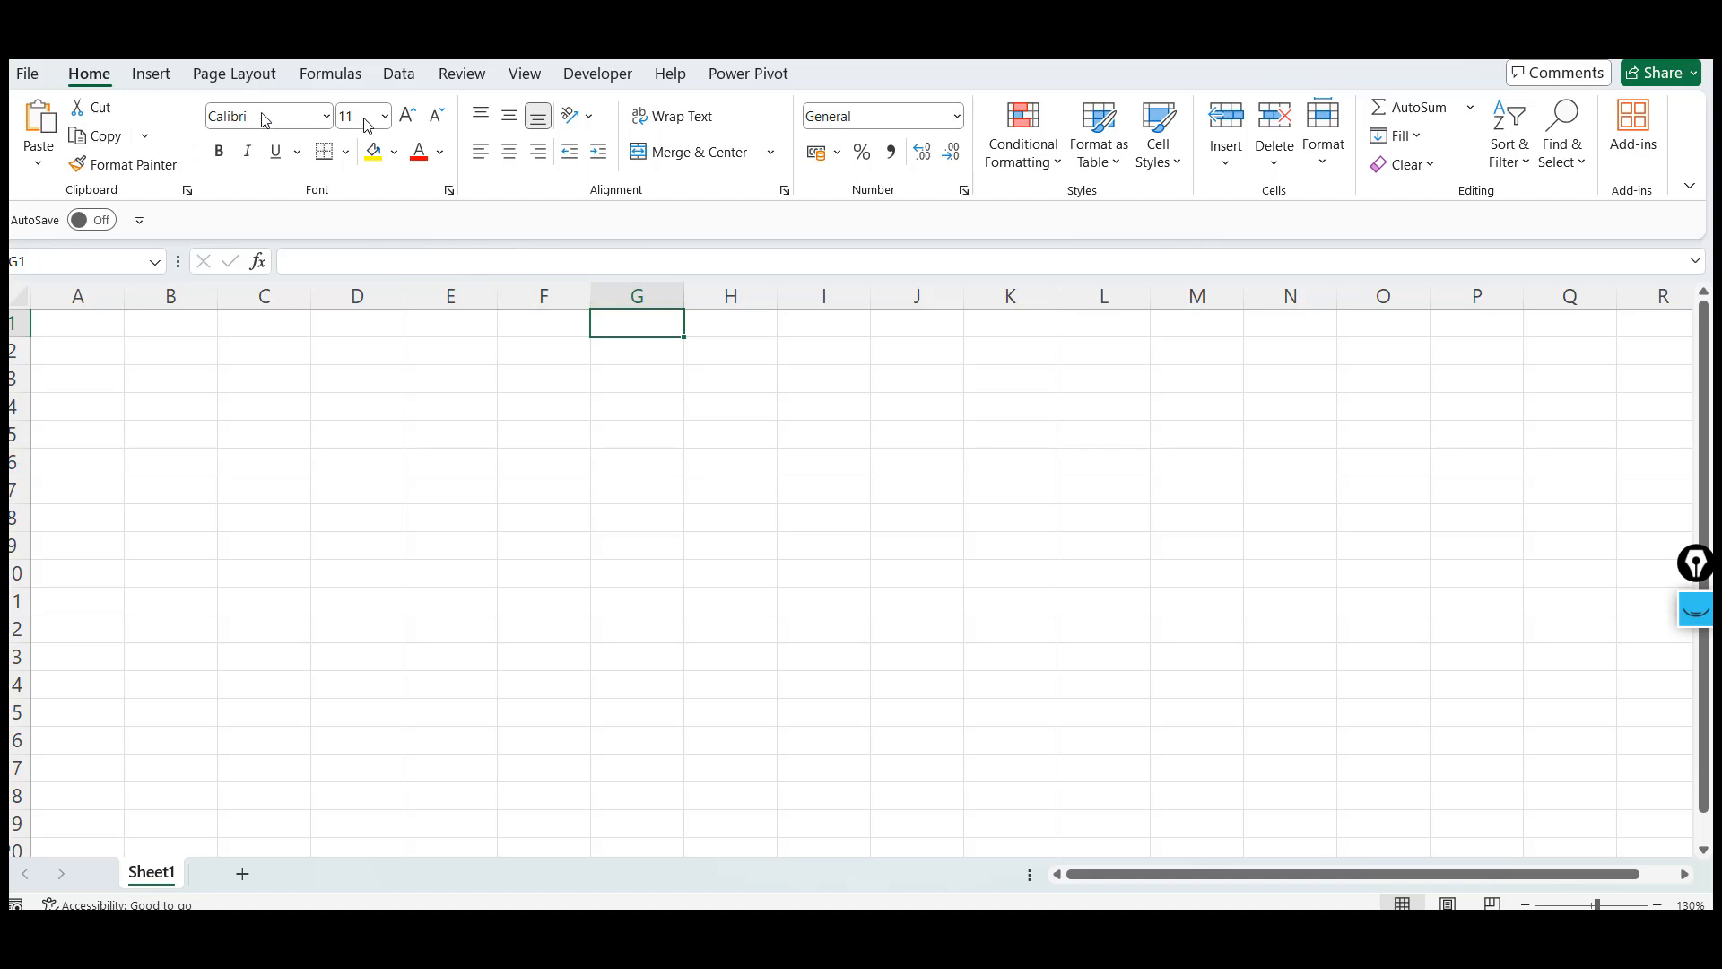
Open the Account page from the File backstage to view the Office product information, then return to the worksheet
left_click(28, 79)
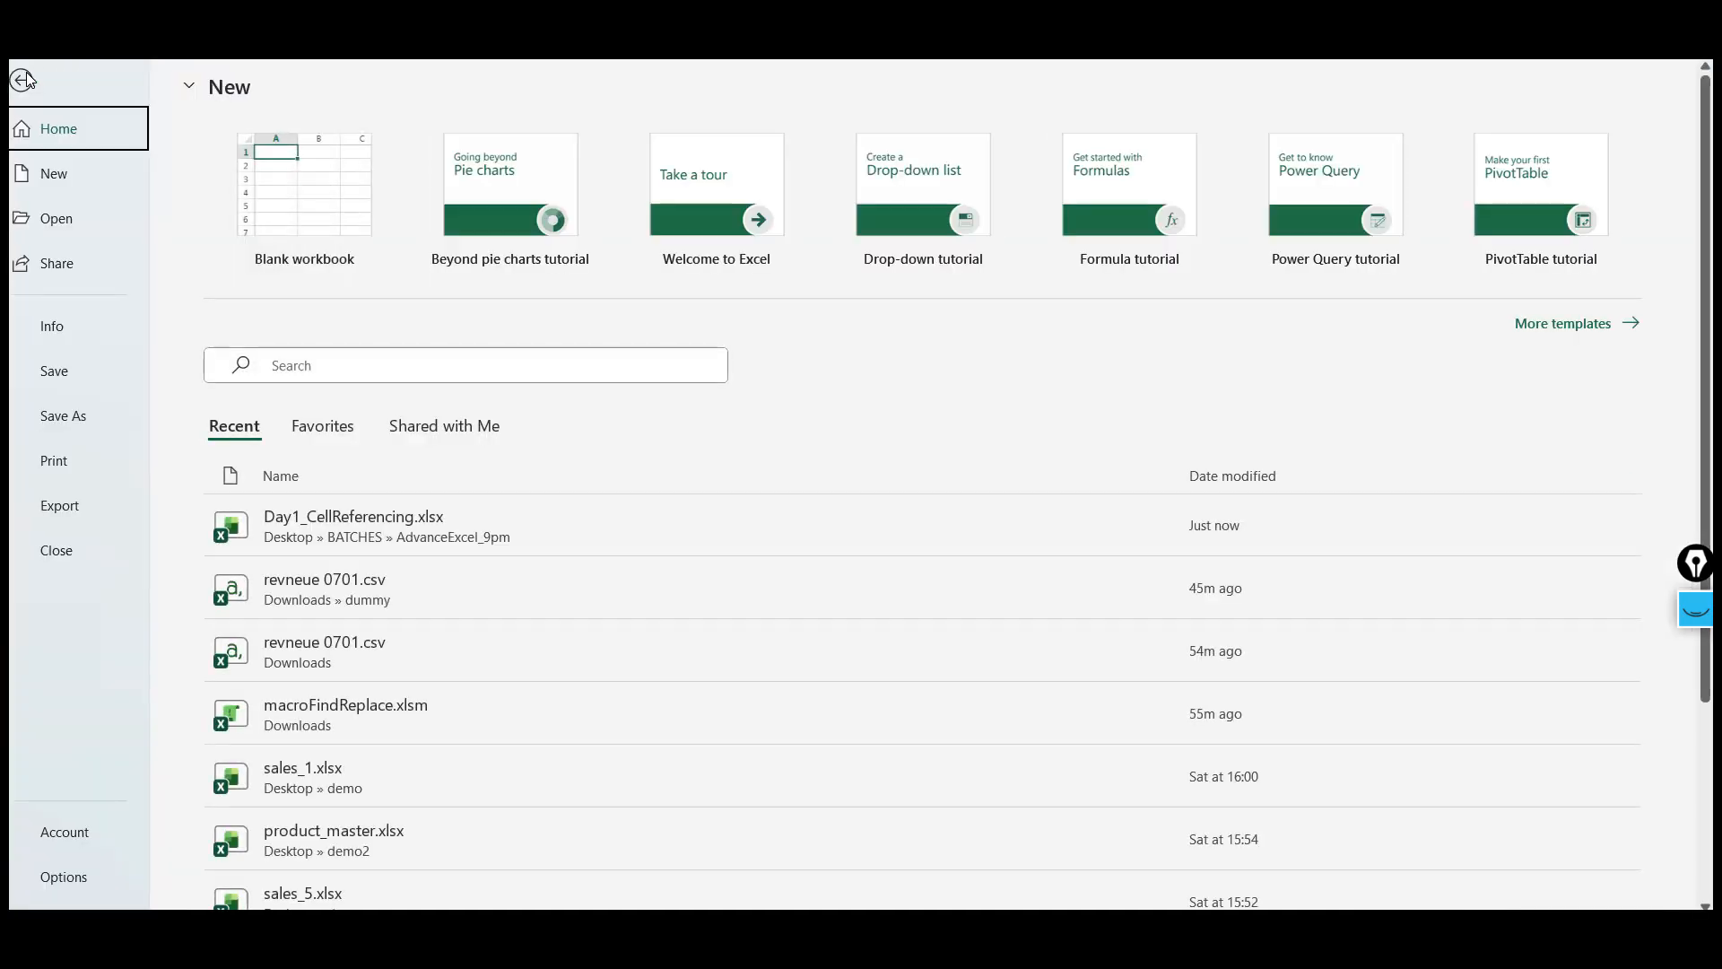
left_click(78, 844)
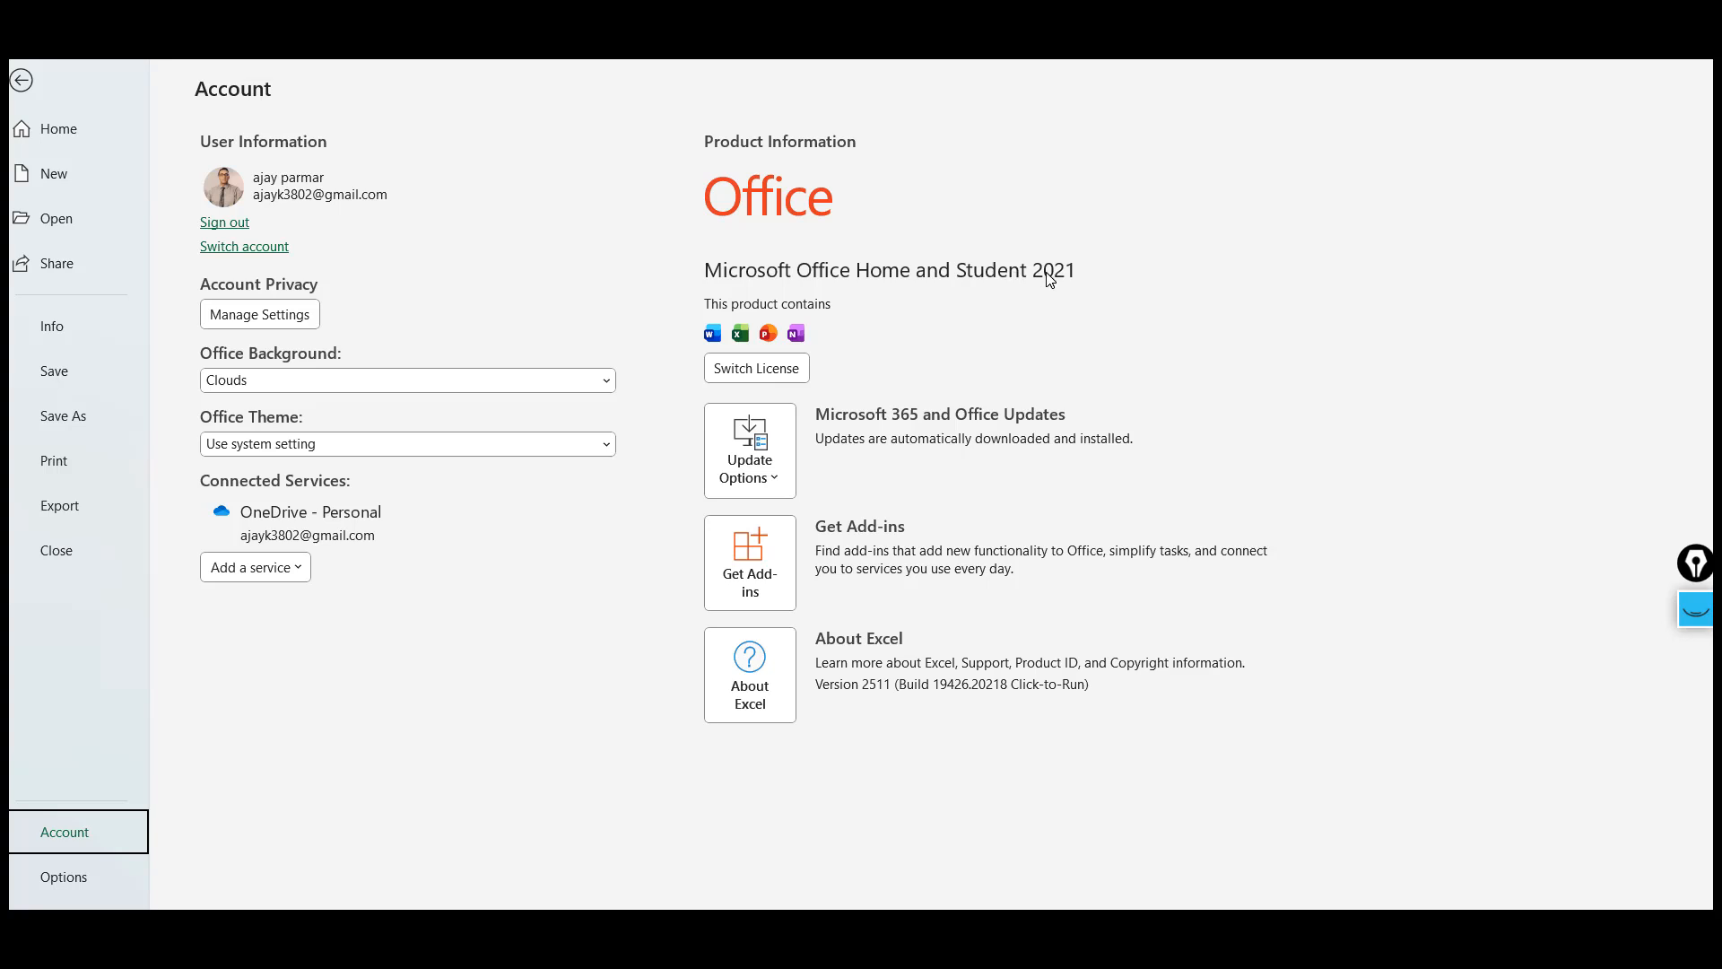
left_click(24, 81)
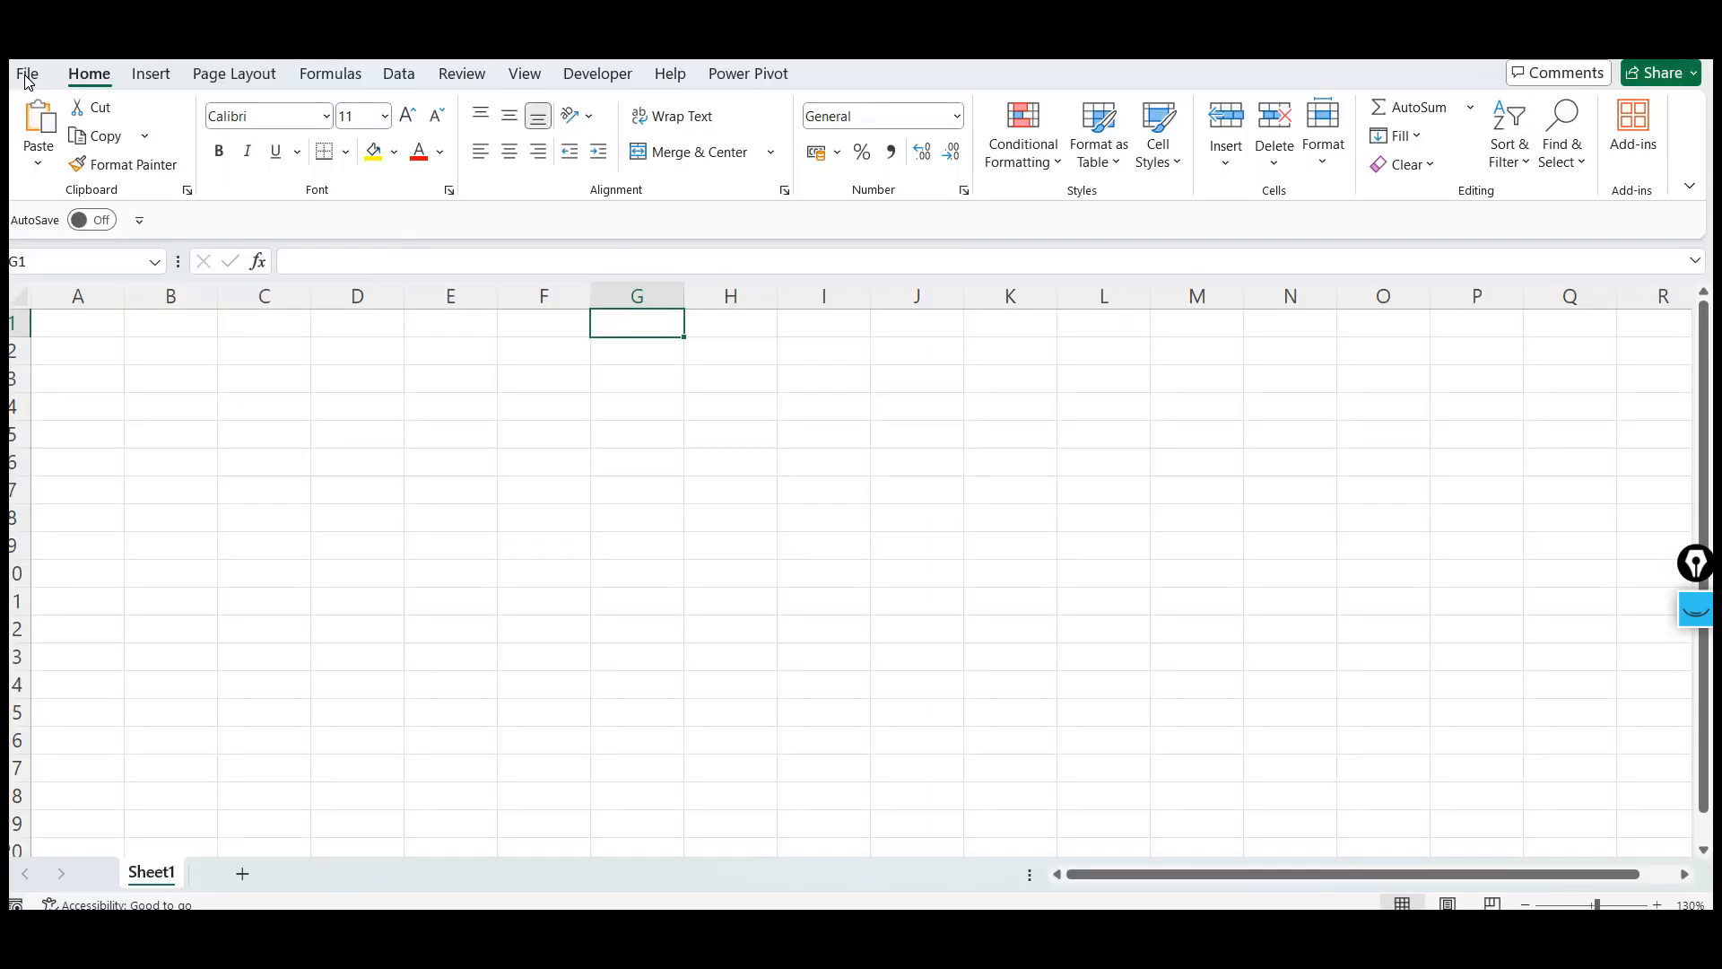
left_click(529, 369)
left_click(677, 342)
left_click(781, 324)
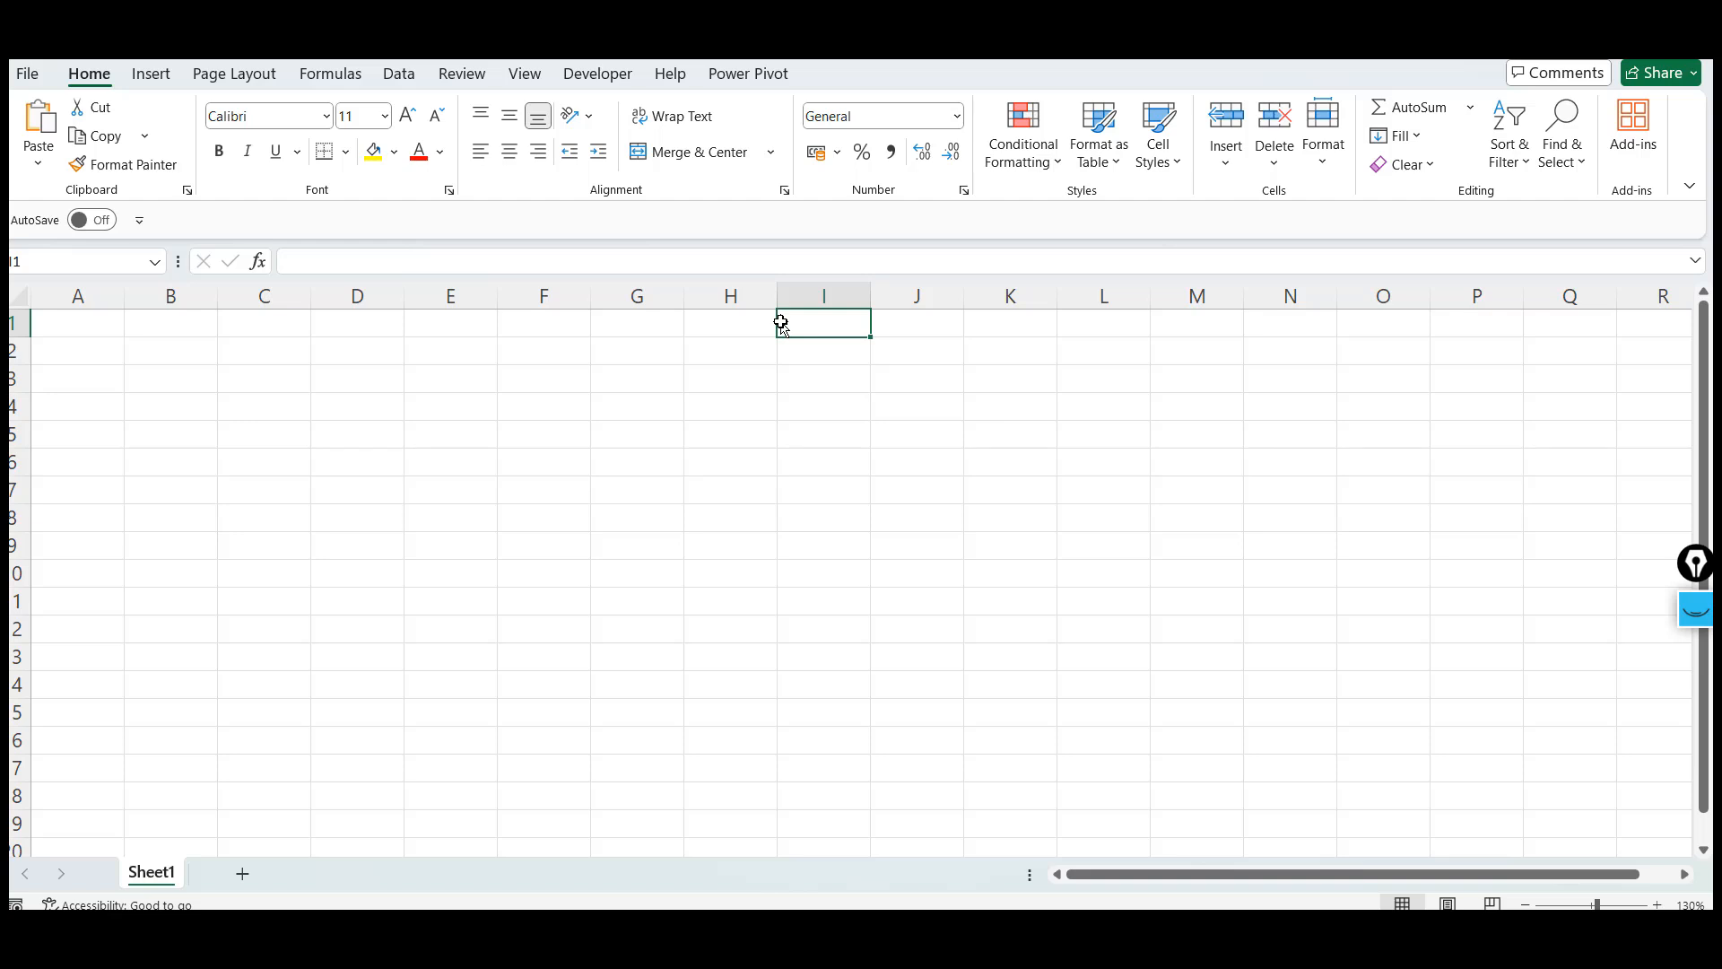
left_click(688, 324)
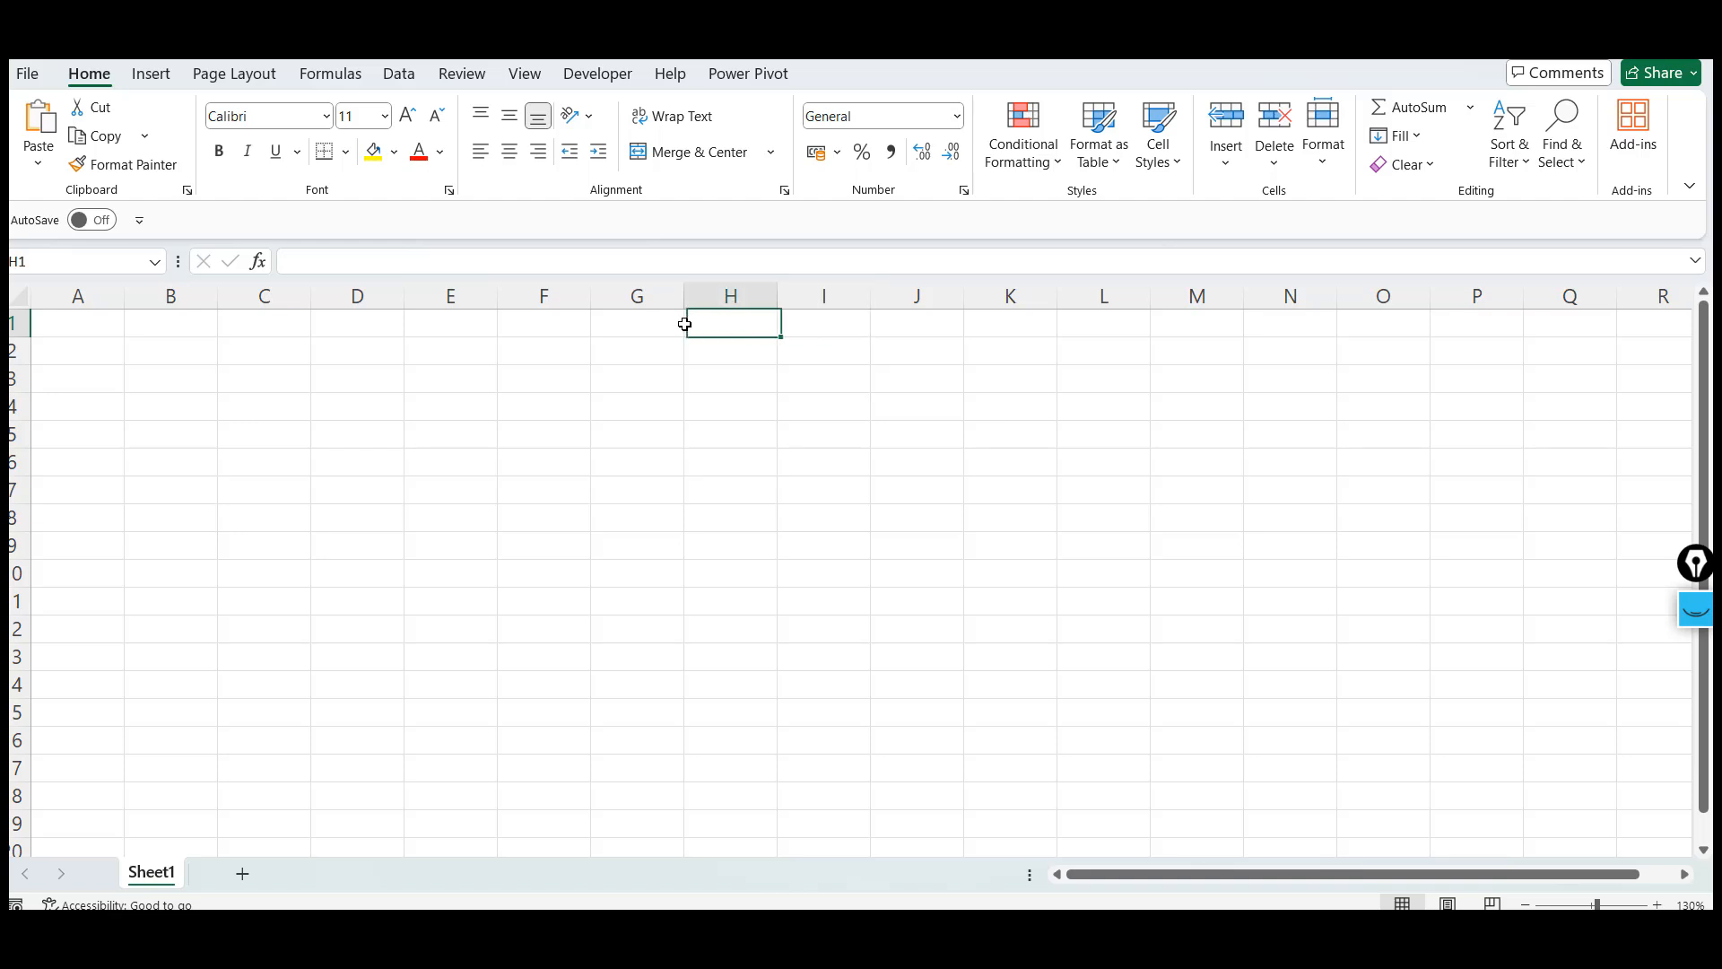
left_click(626, 323)
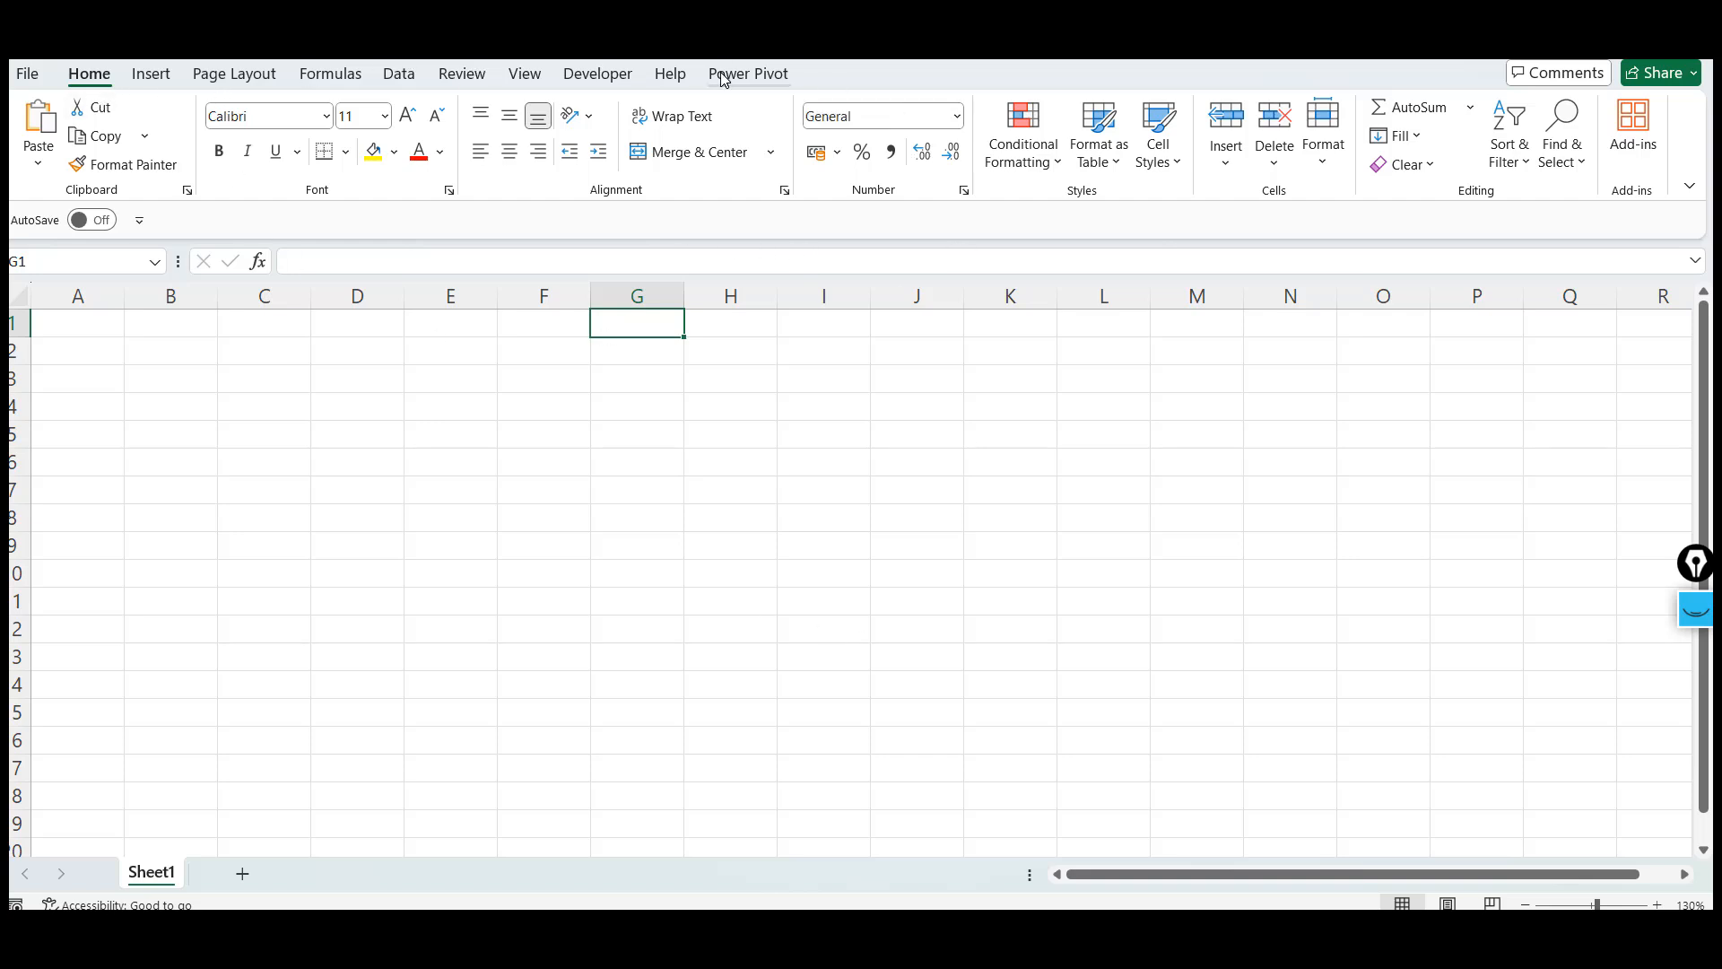
Collapse and re-expand the ribbon several times on the Developer and Data tabs
left_click(592, 88)
left_click(592, 85)
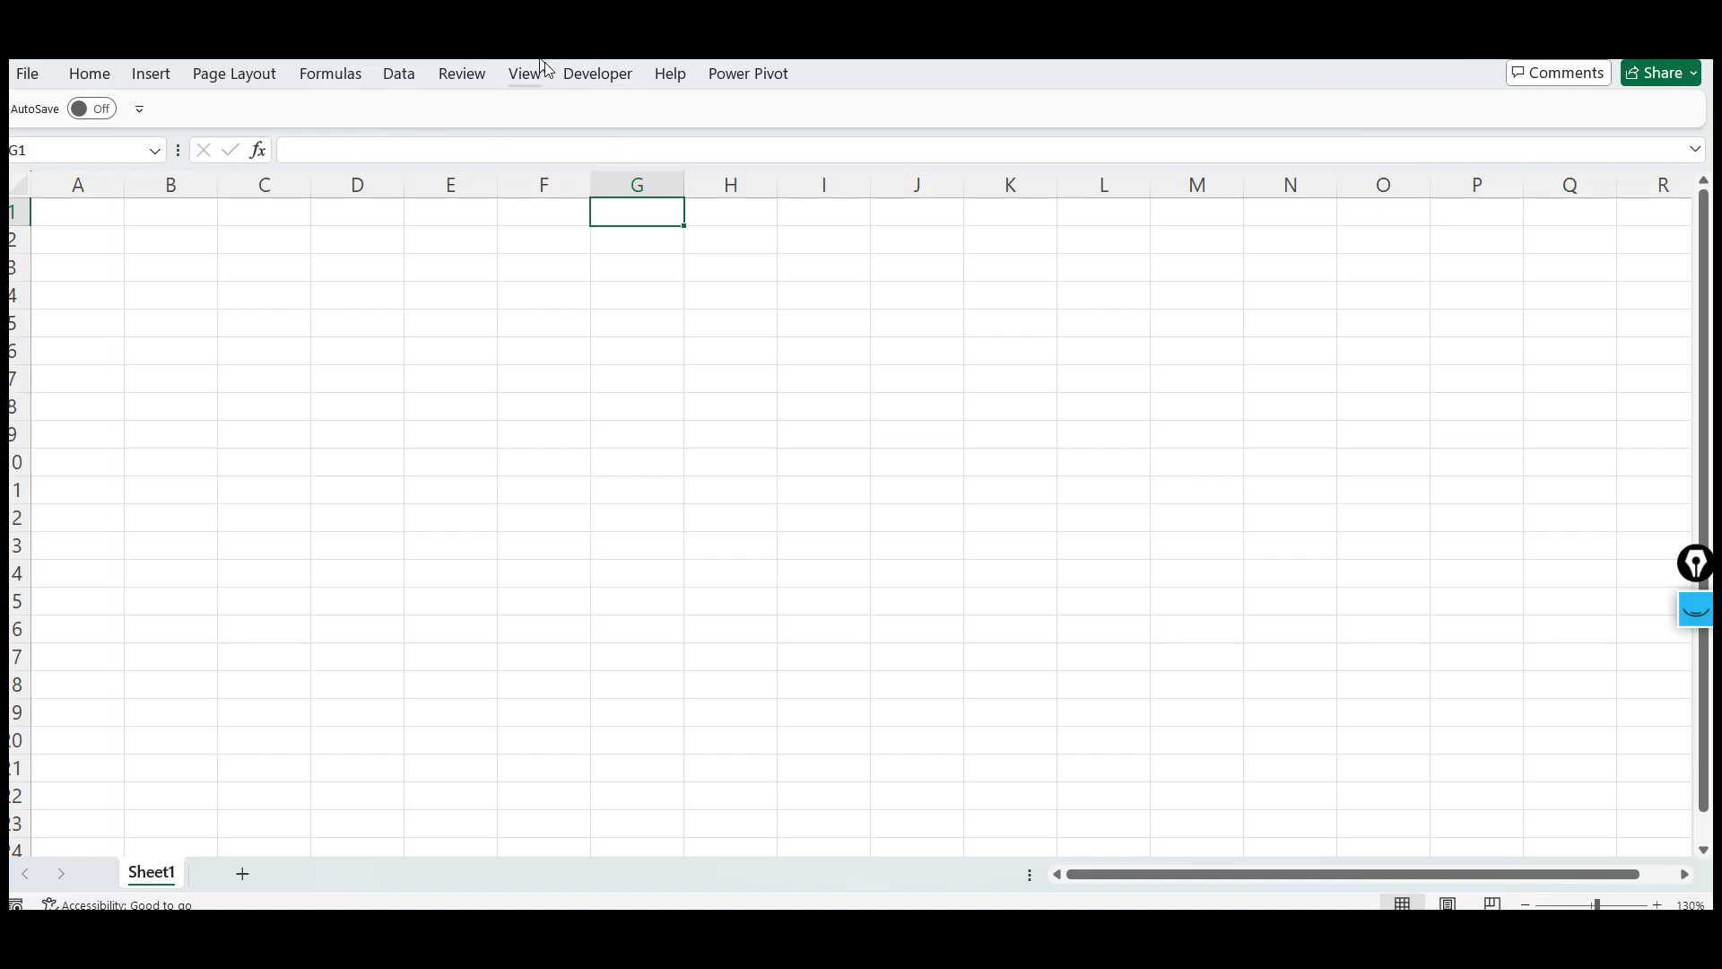
double_click(604, 82)
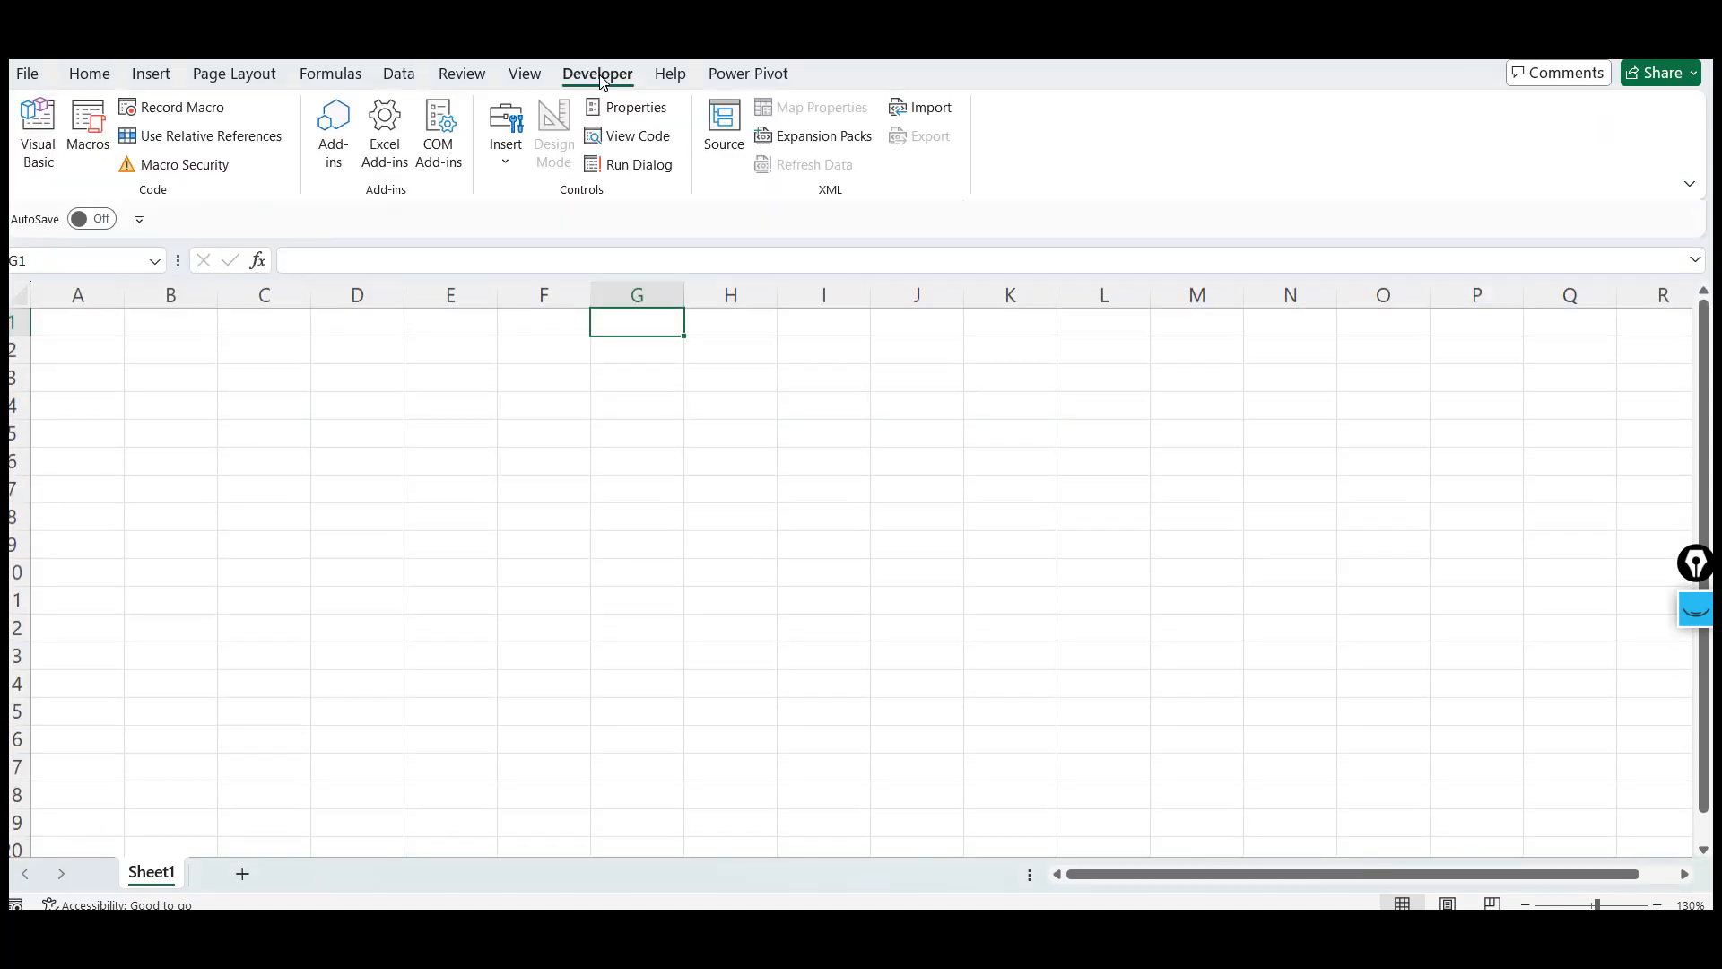
left_click(608, 438)
left_click(502, 360)
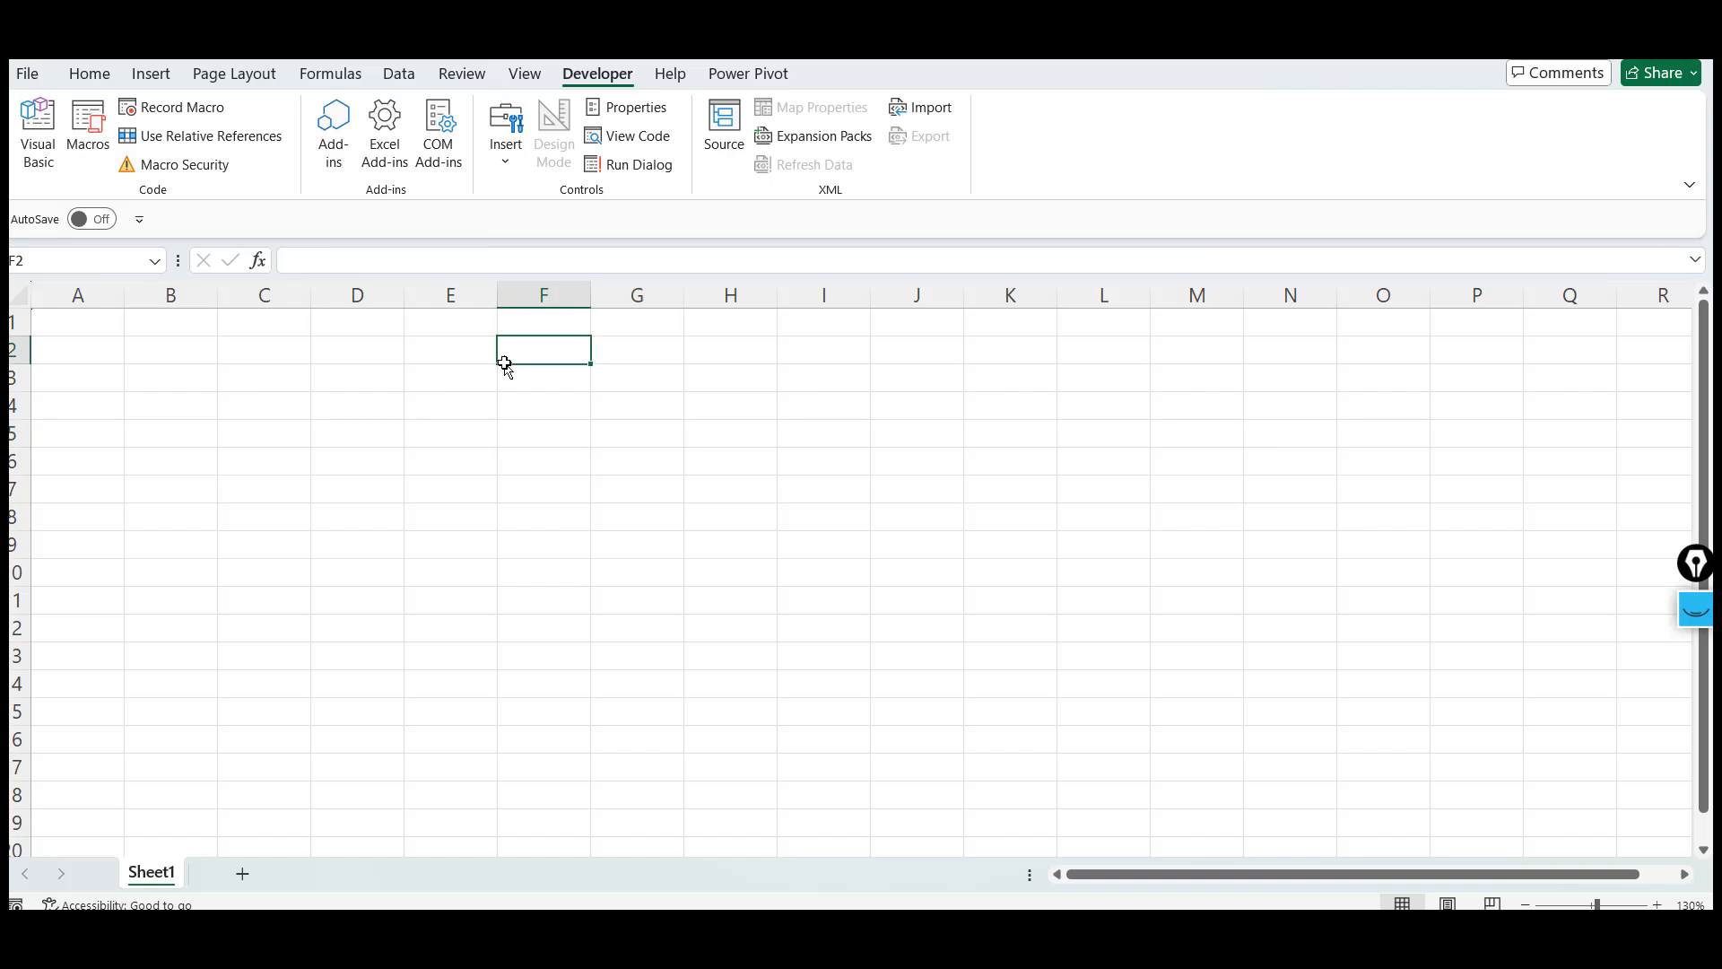
double_click(604, 82)
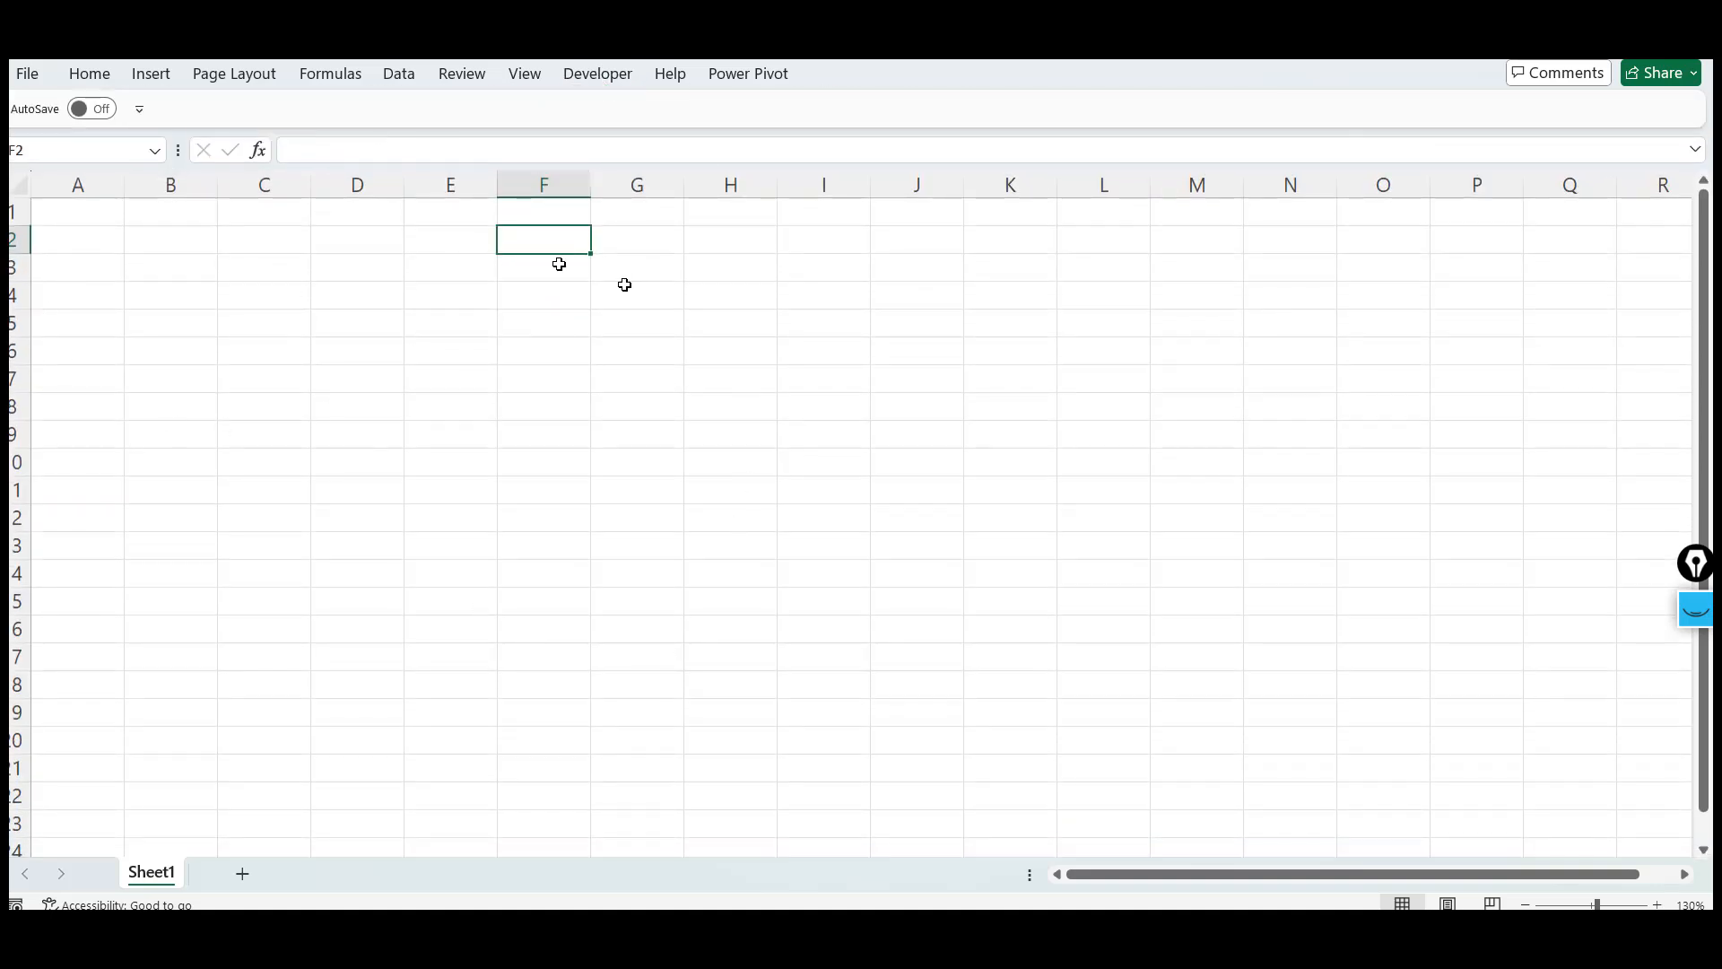
left_click(603, 81)
double_click(604, 82)
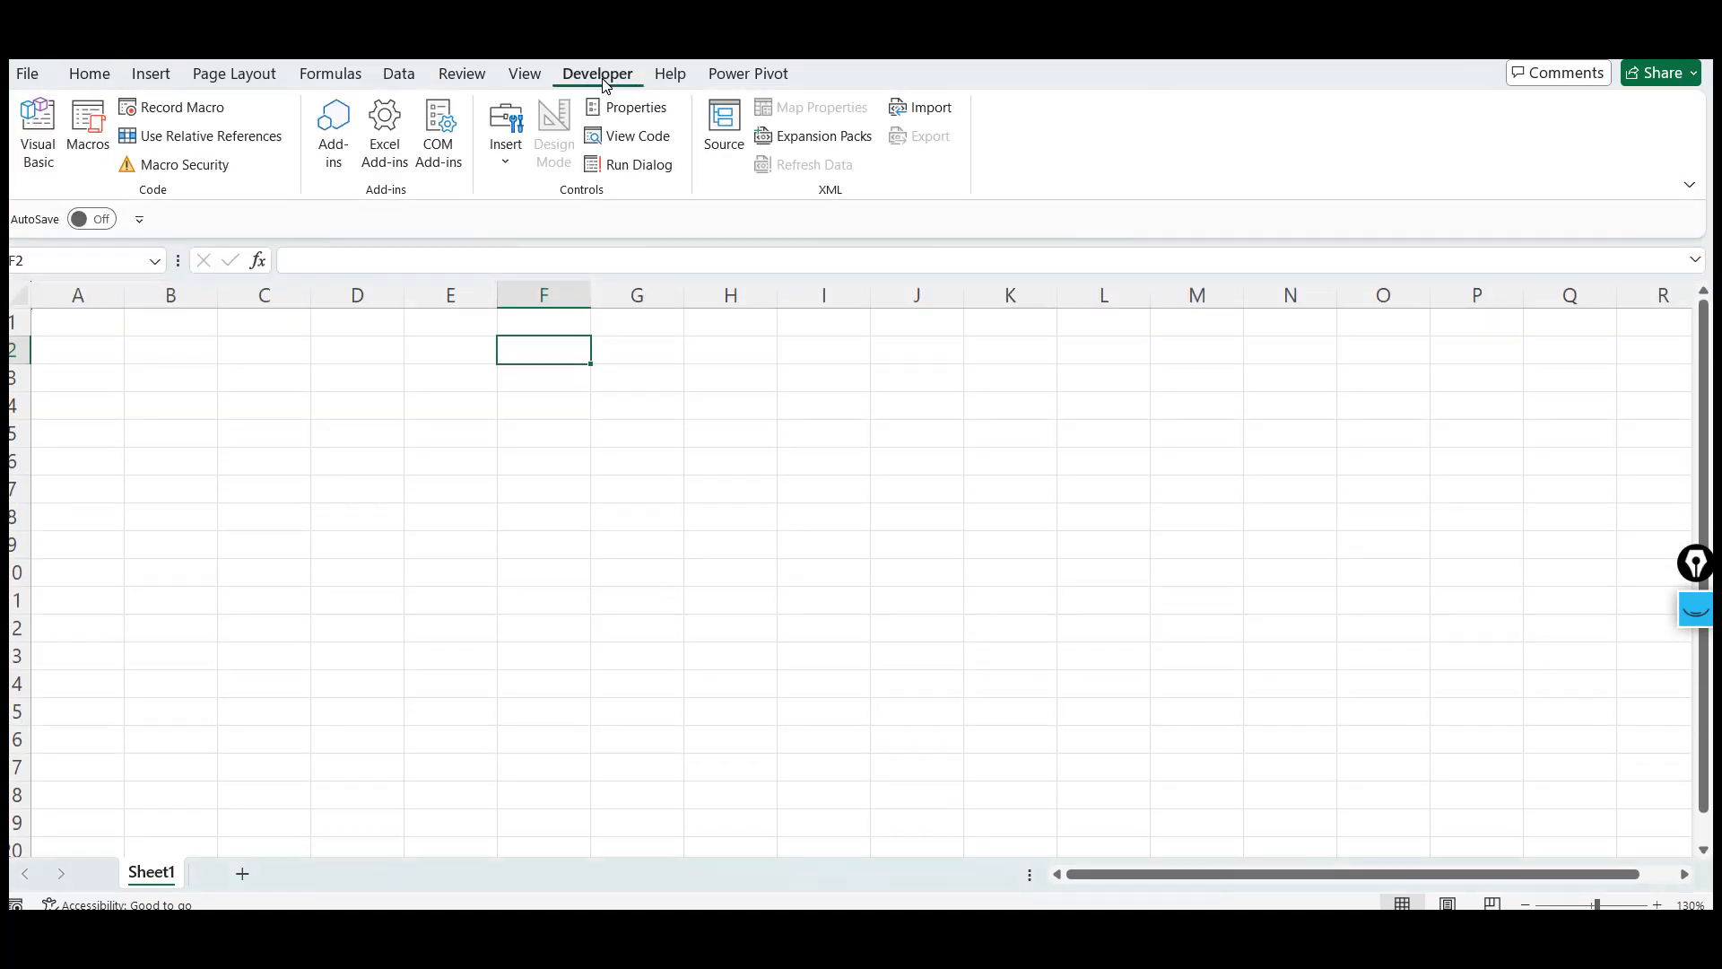
left_click(399, 74)
double_click(400, 74)
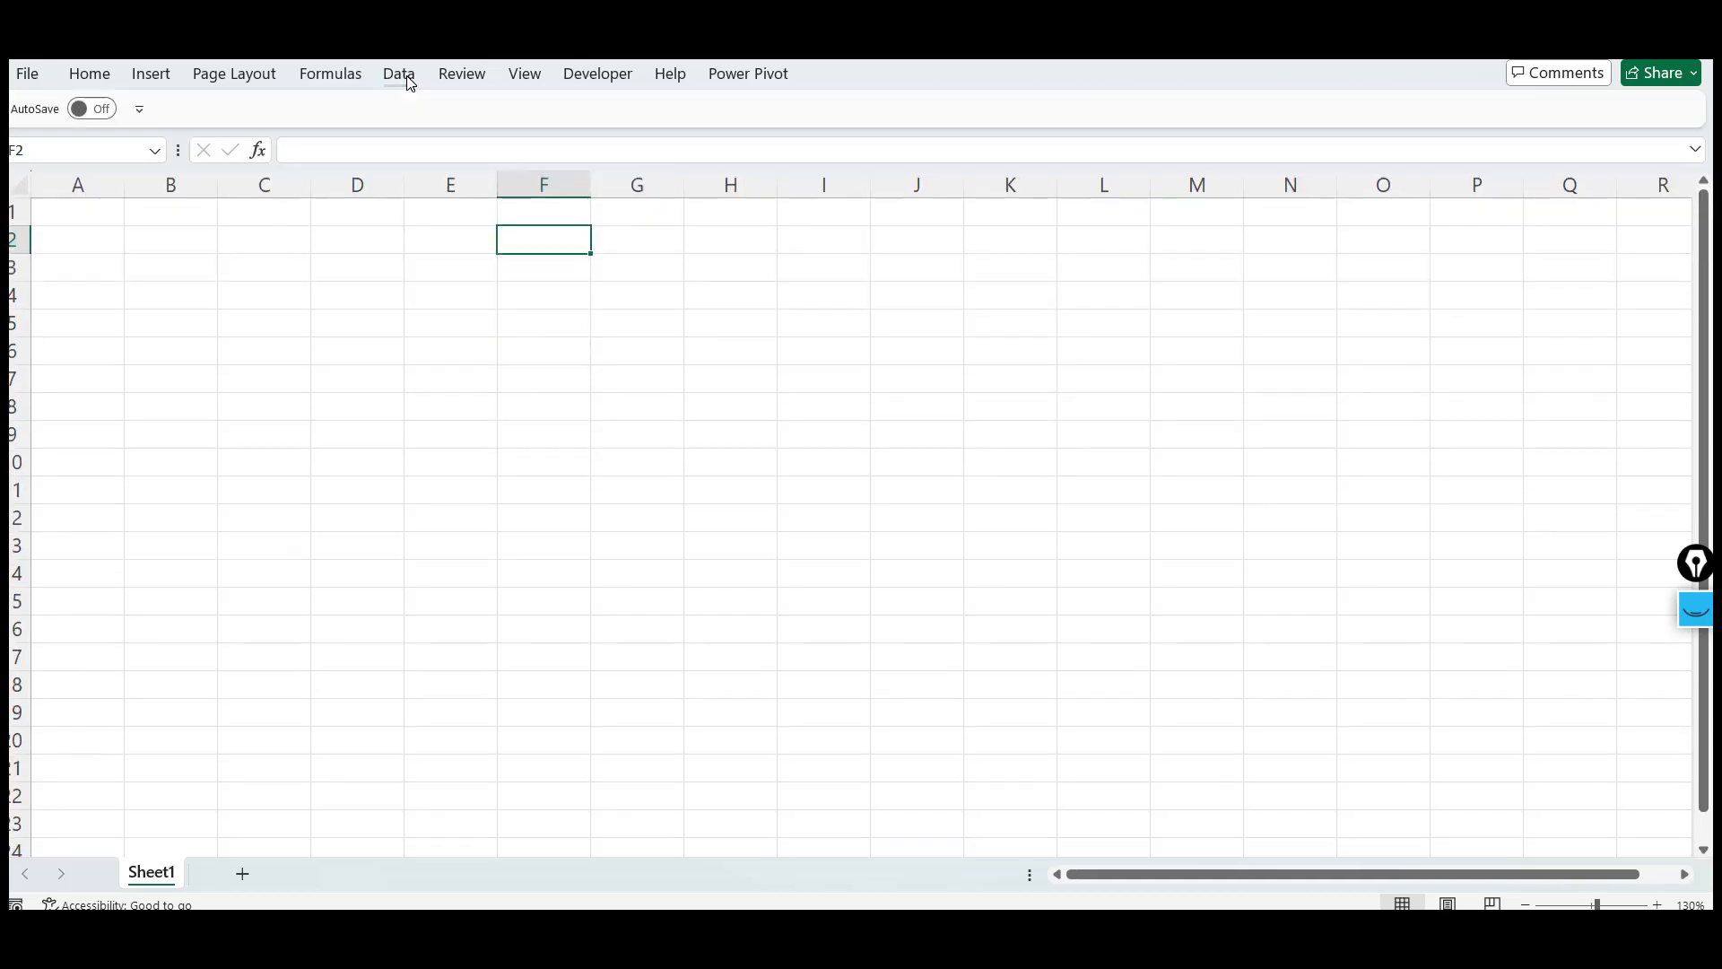
double_click(408, 79)
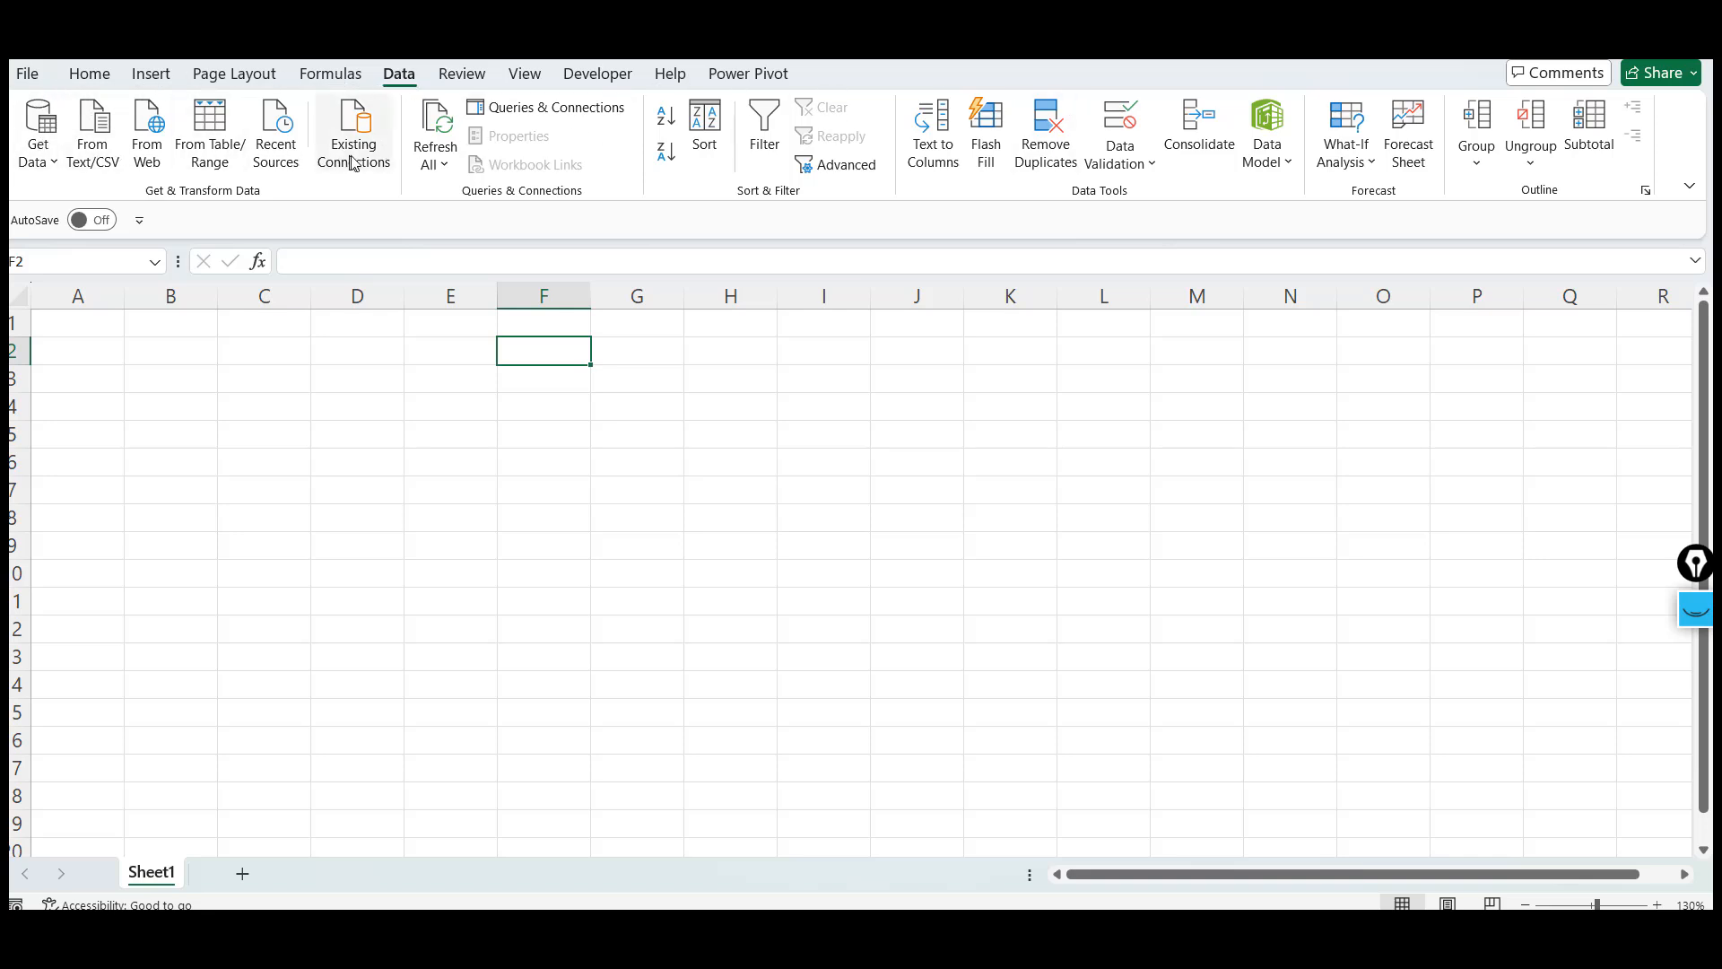
Browse through each ribbon tab from Home to Developer to review the available commands
left_click(345, 79)
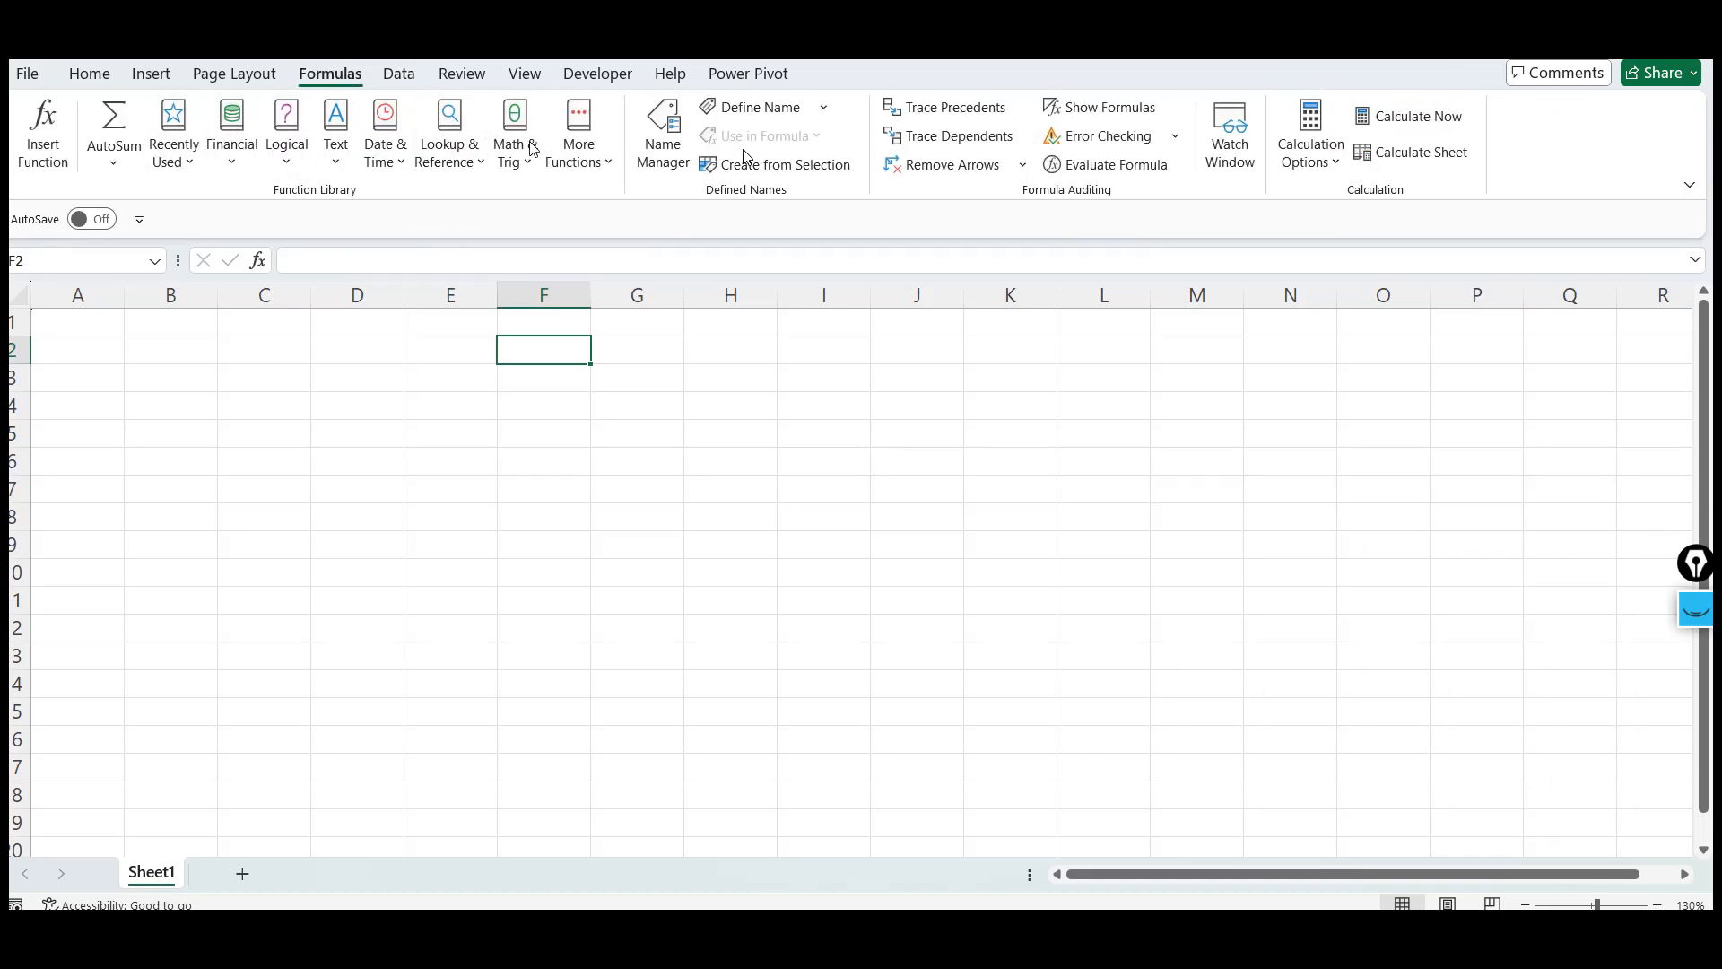
left_click(105, 79)
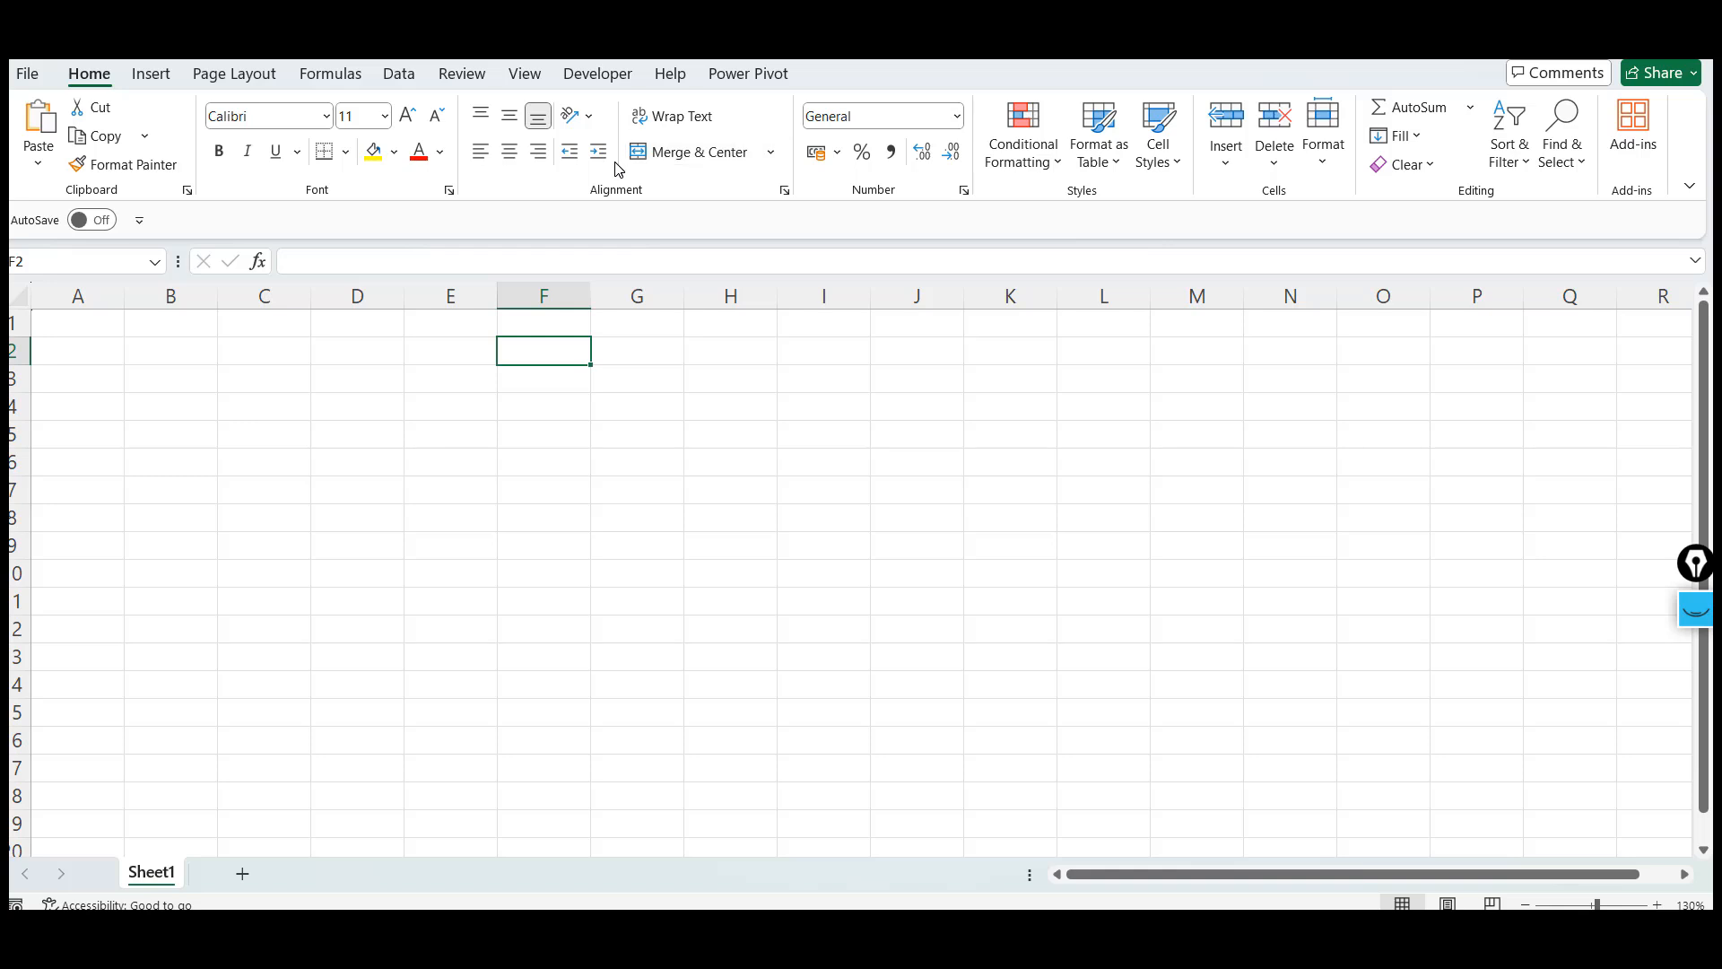
left_click(155, 81)
left_click(235, 79)
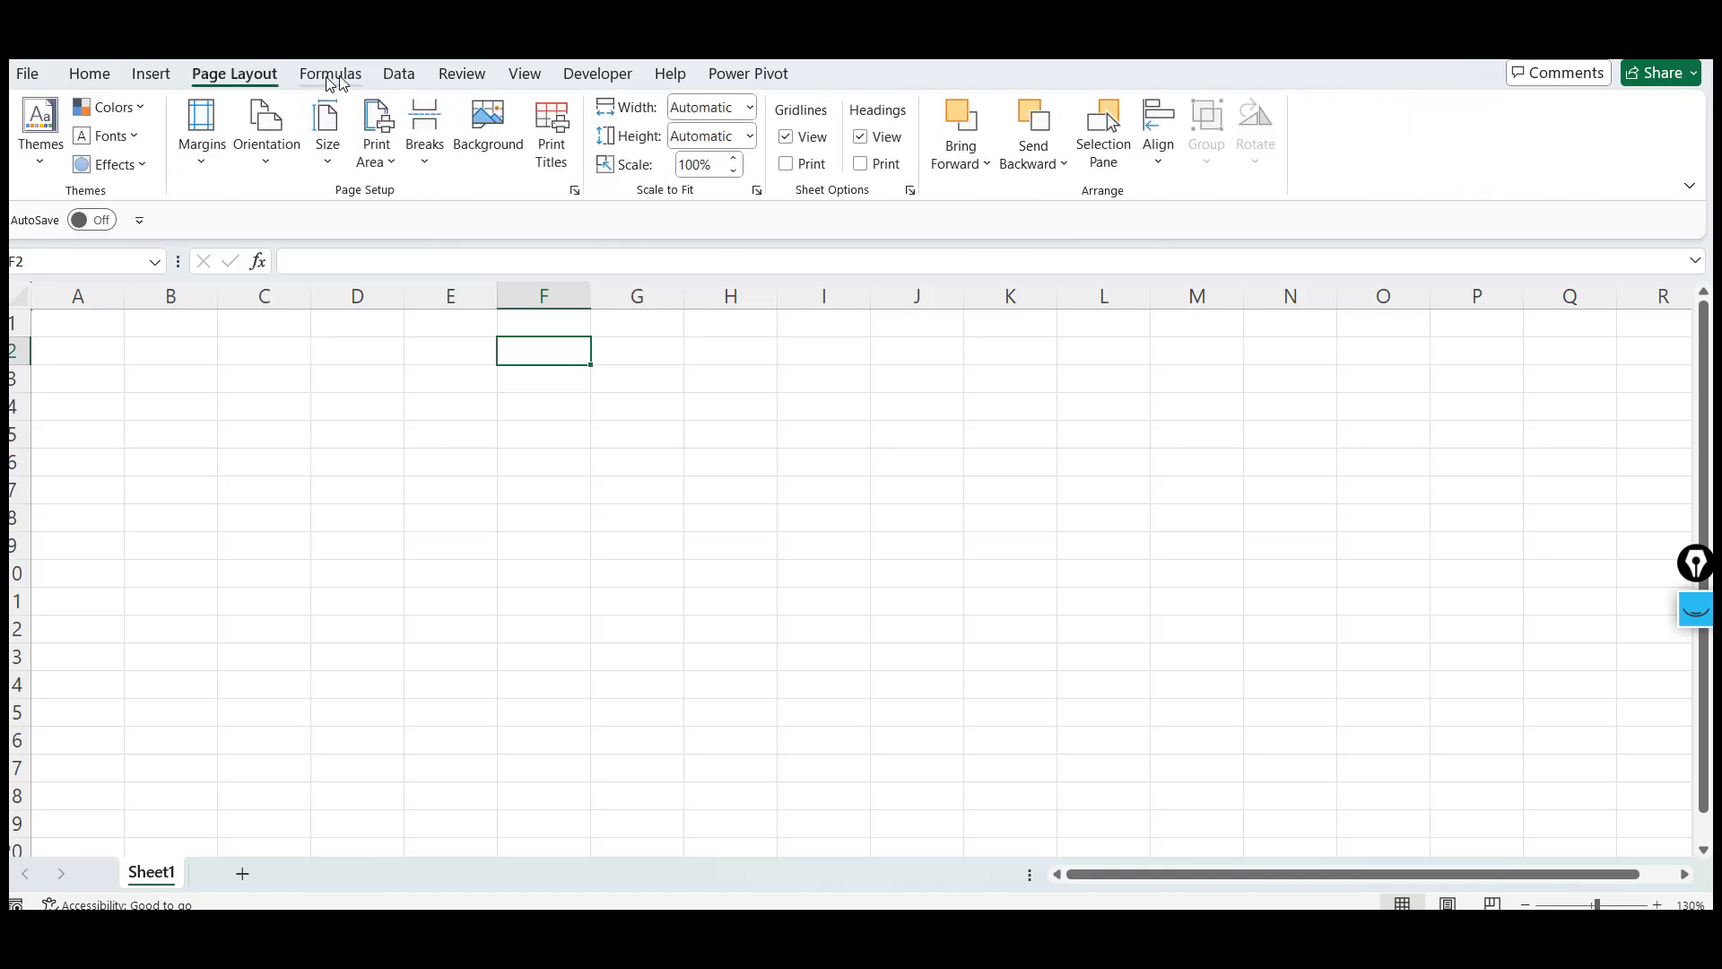
left_click(356, 81)
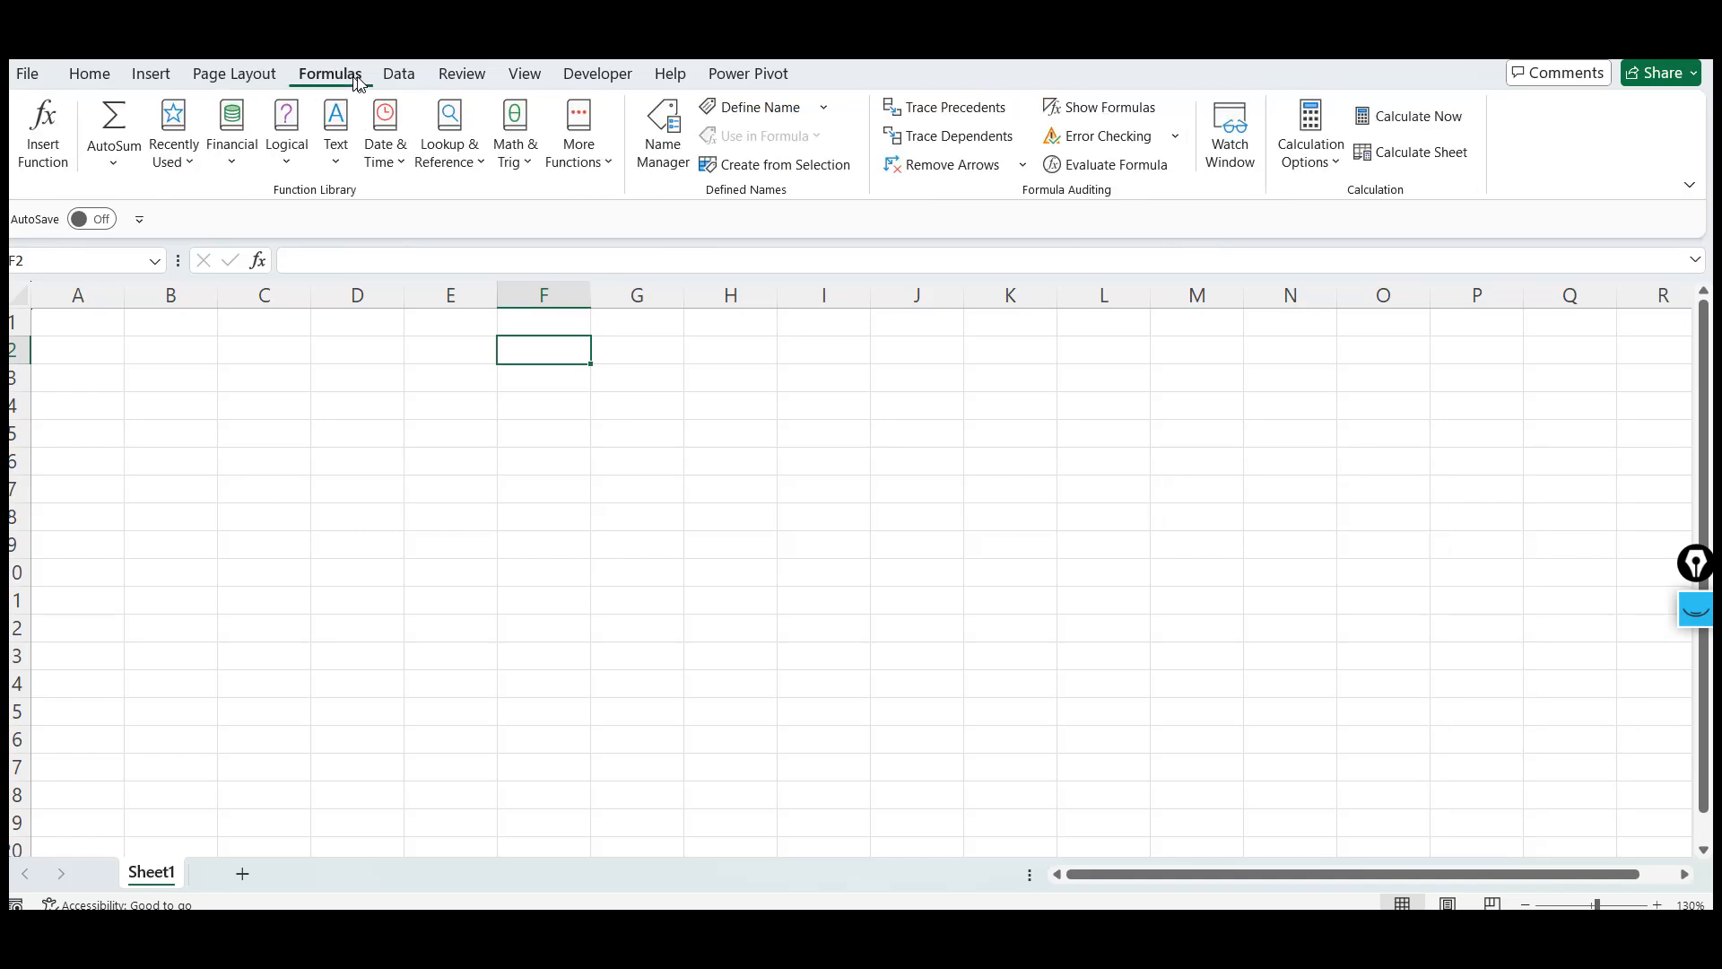
left_click(397, 77)
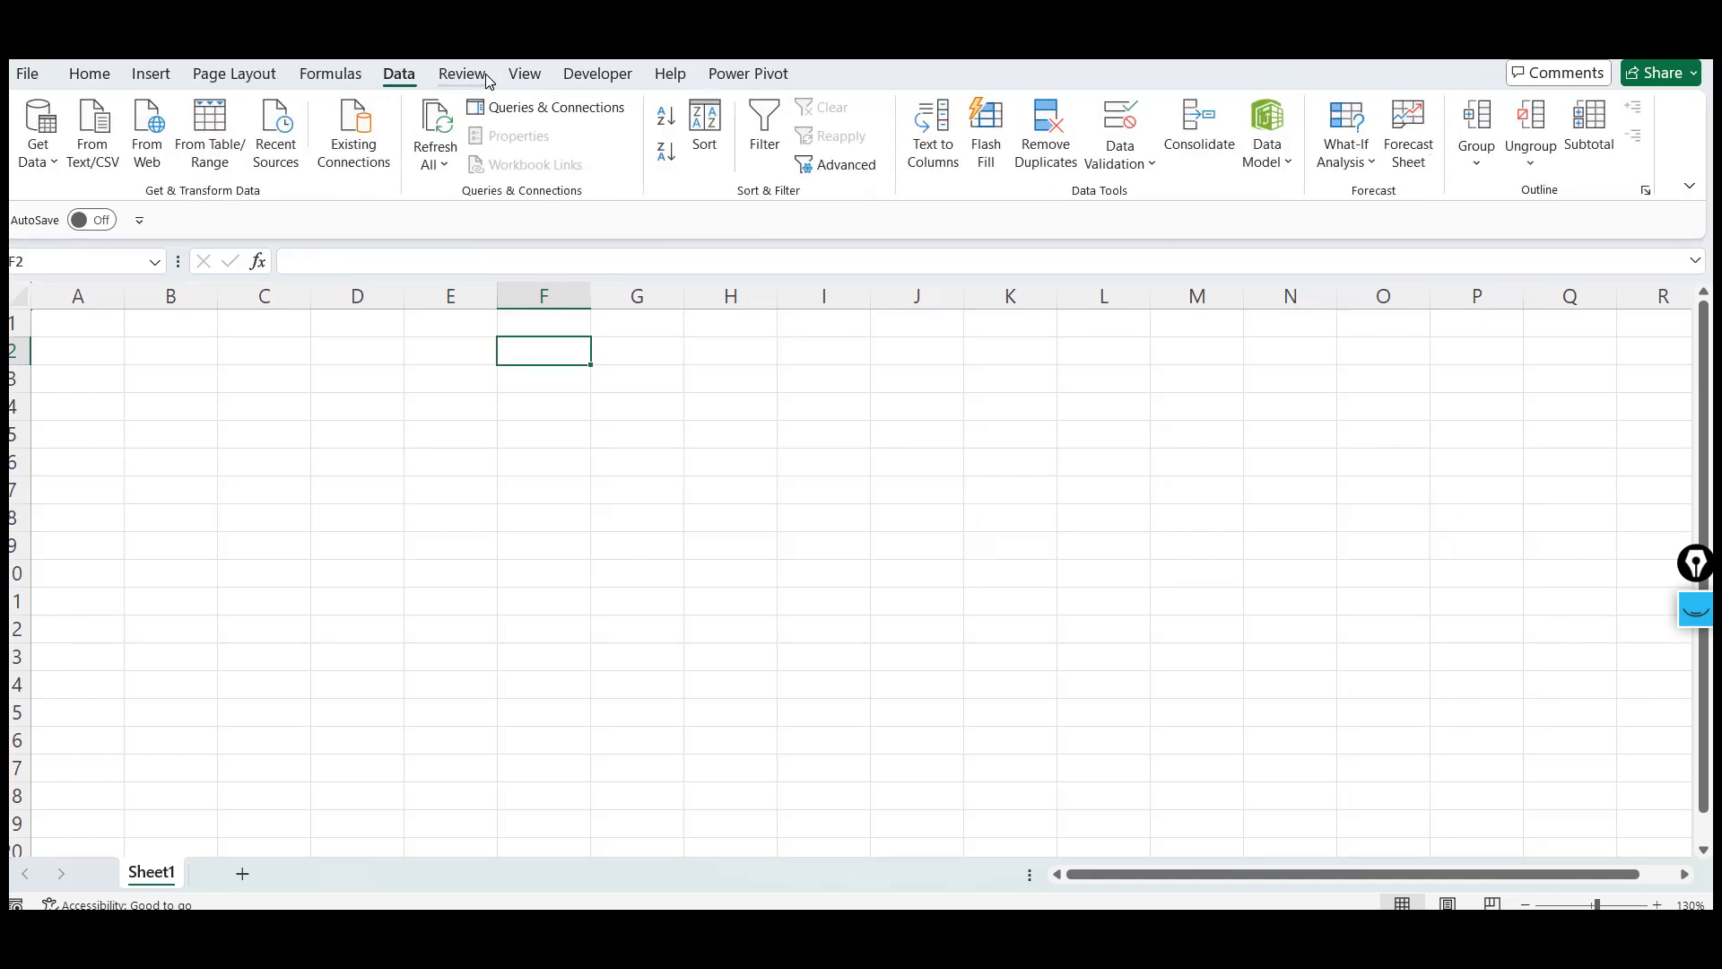
left_click(463, 77)
left_click(527, 77)
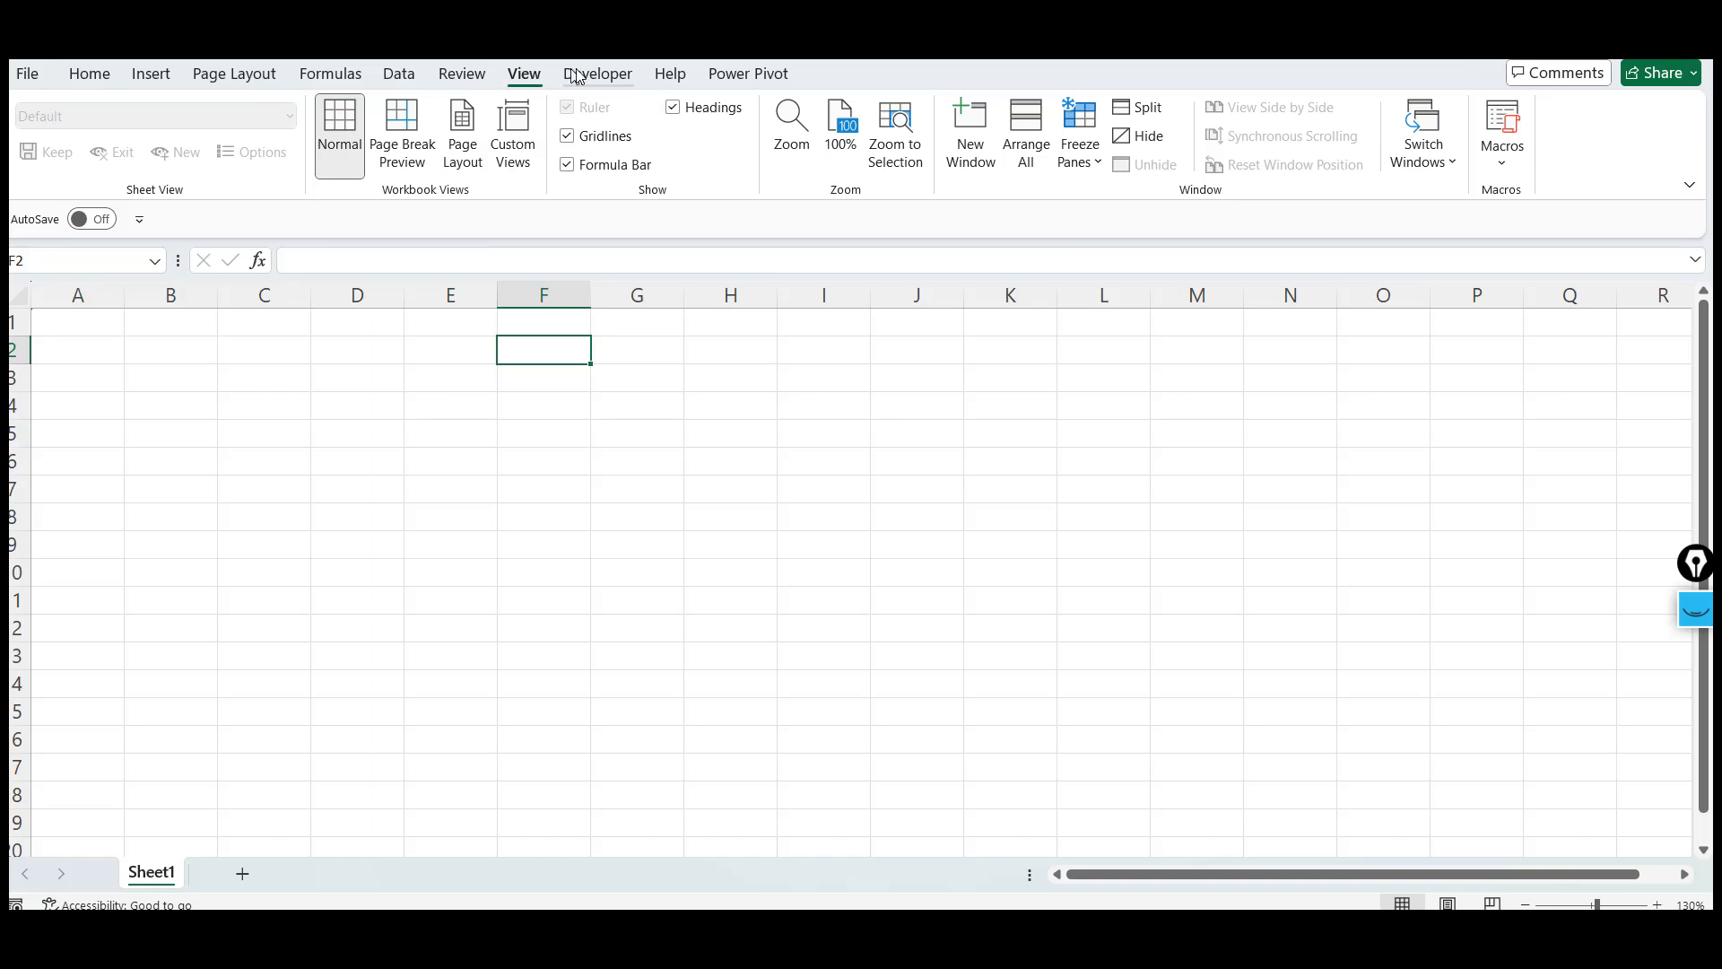
left_click(615, 79)
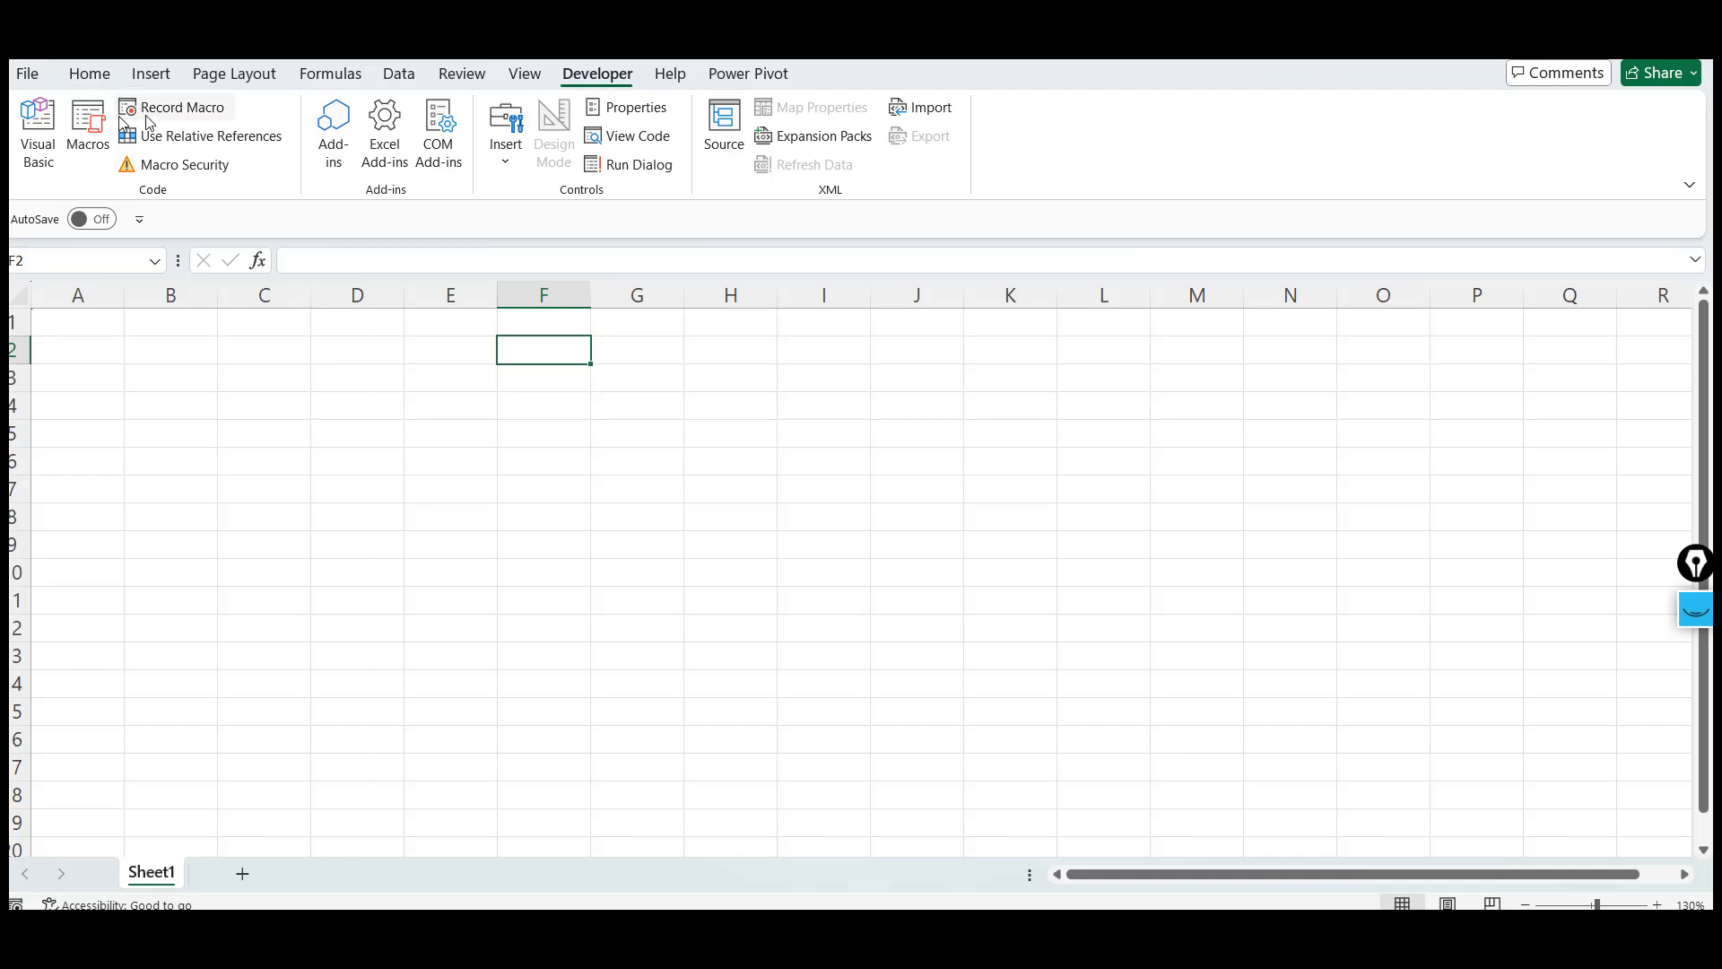
left_click(90, 75)
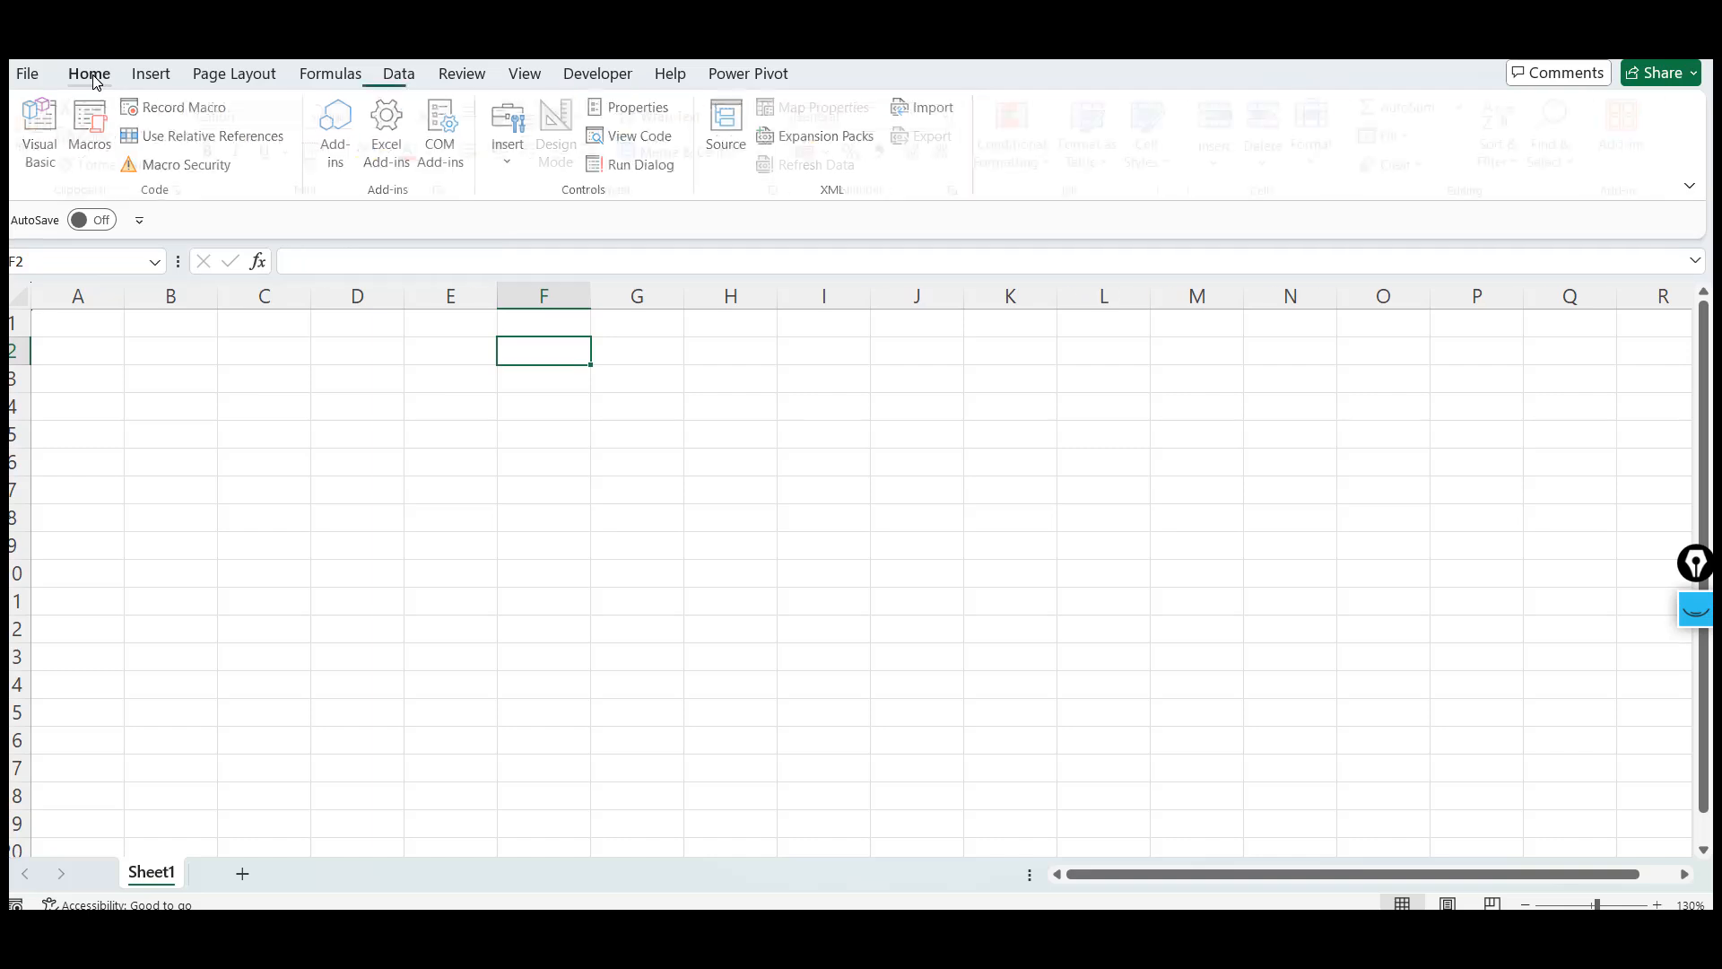
left_click(675, 410)
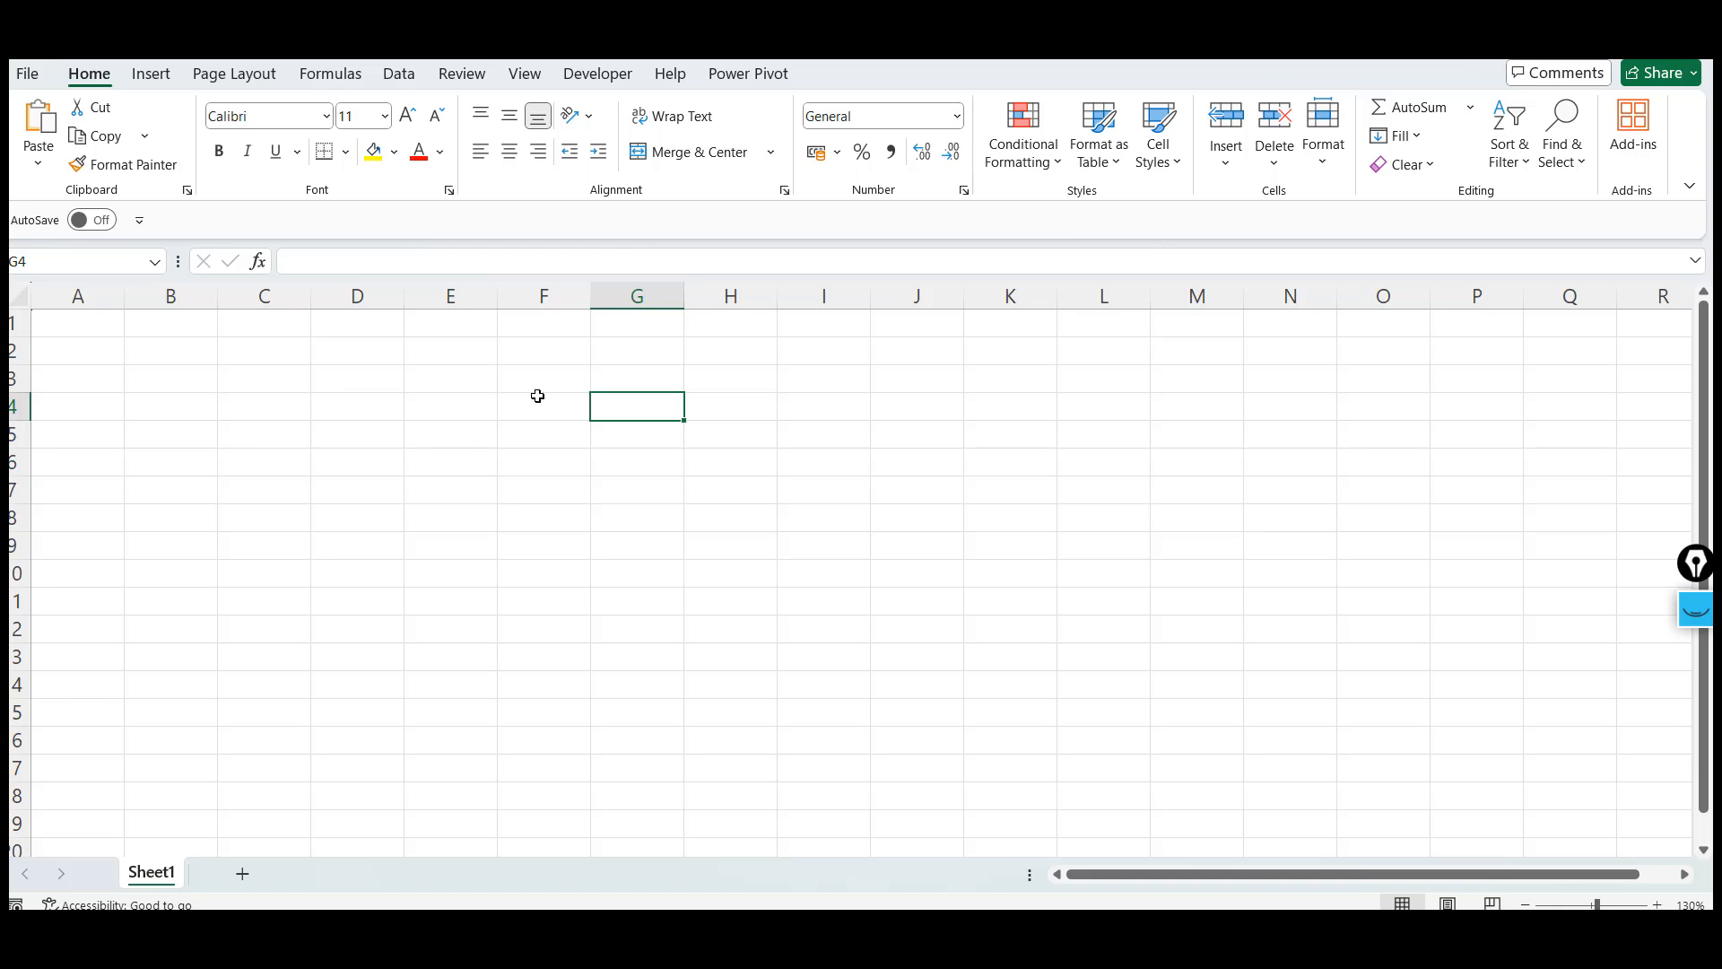
Switch to ChatGPT and send the prompt "I want to learn excel from basic to advance. Please guide me and then i want to start with the basics first."
key("alt+Tab")
key("alt+Tab")
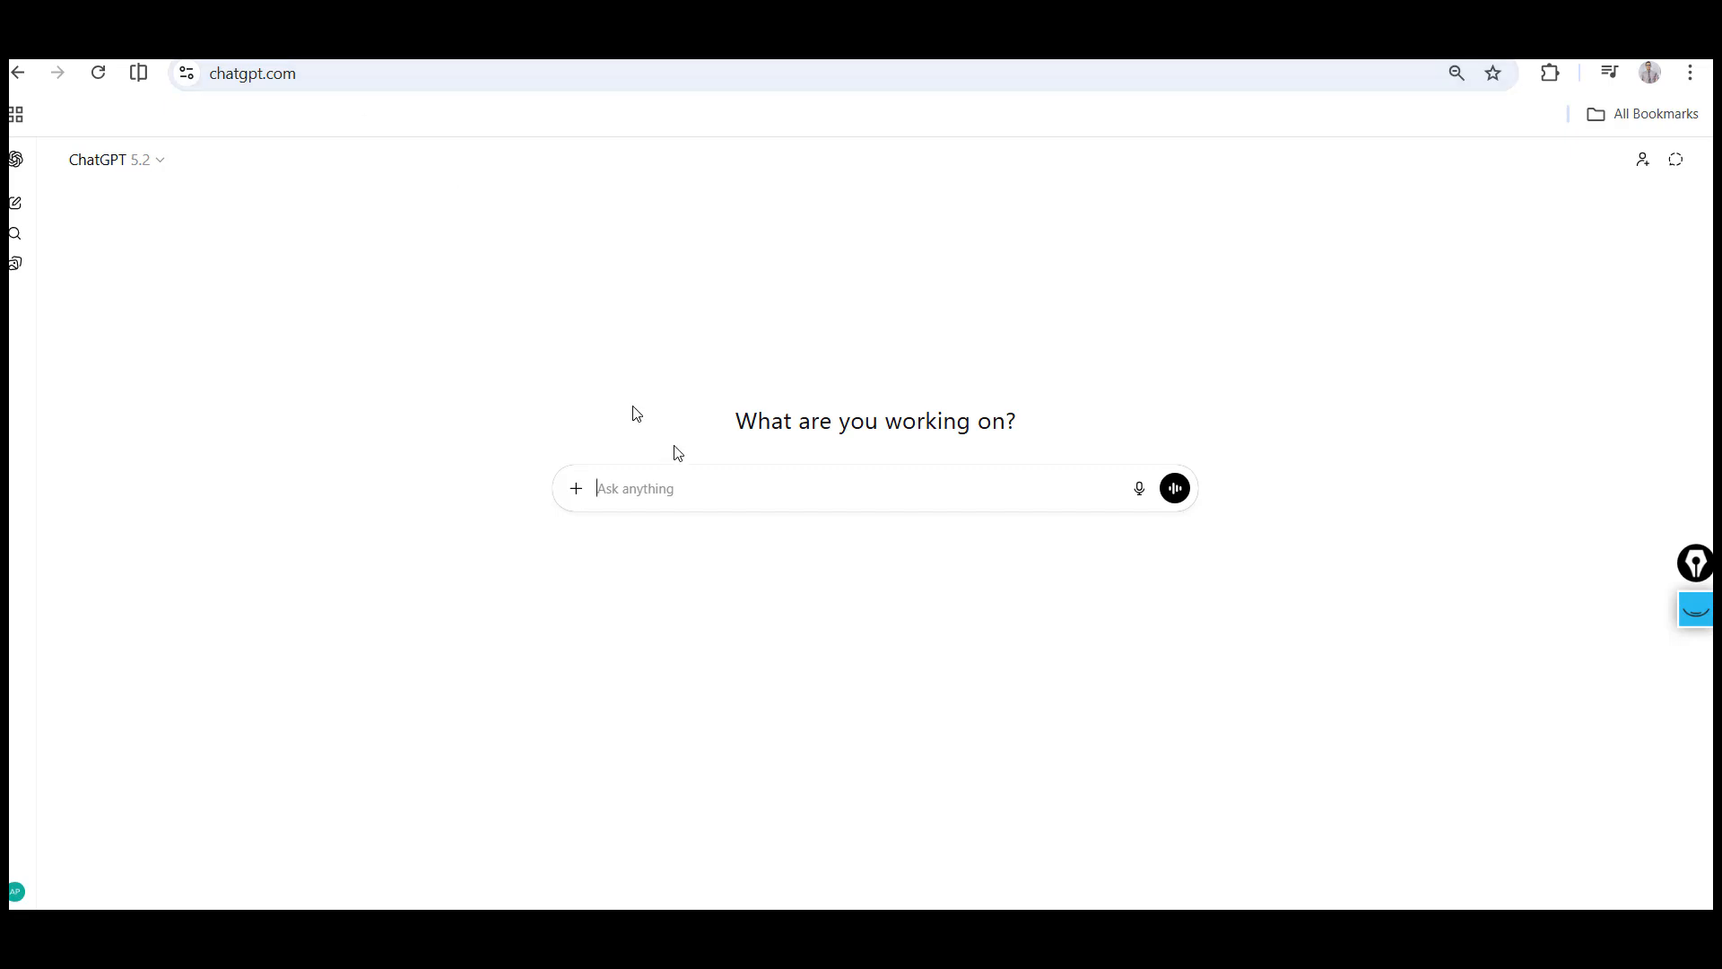
left_click(695, 492)
type("I wna")
key("BackSpace")
type("ant to ")
type("learn excel")
type(" br")
key("BackSpace")
key("BackSpace")
type("from b")
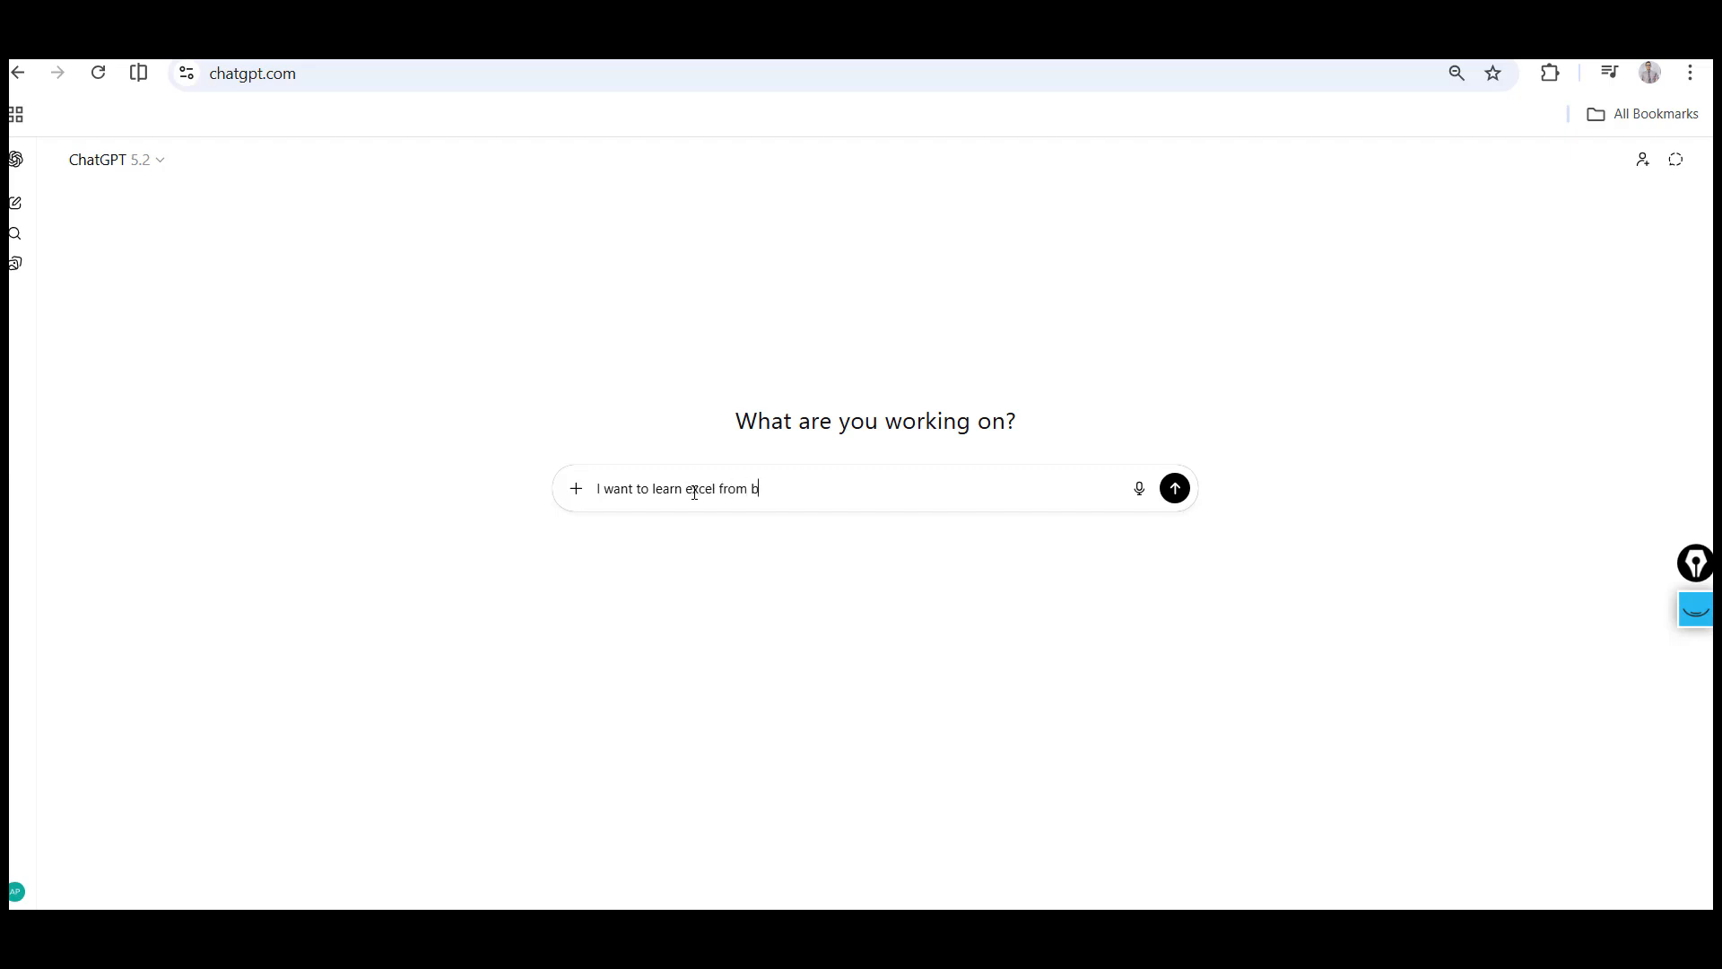
type("asic to advance. Please guide me and then")
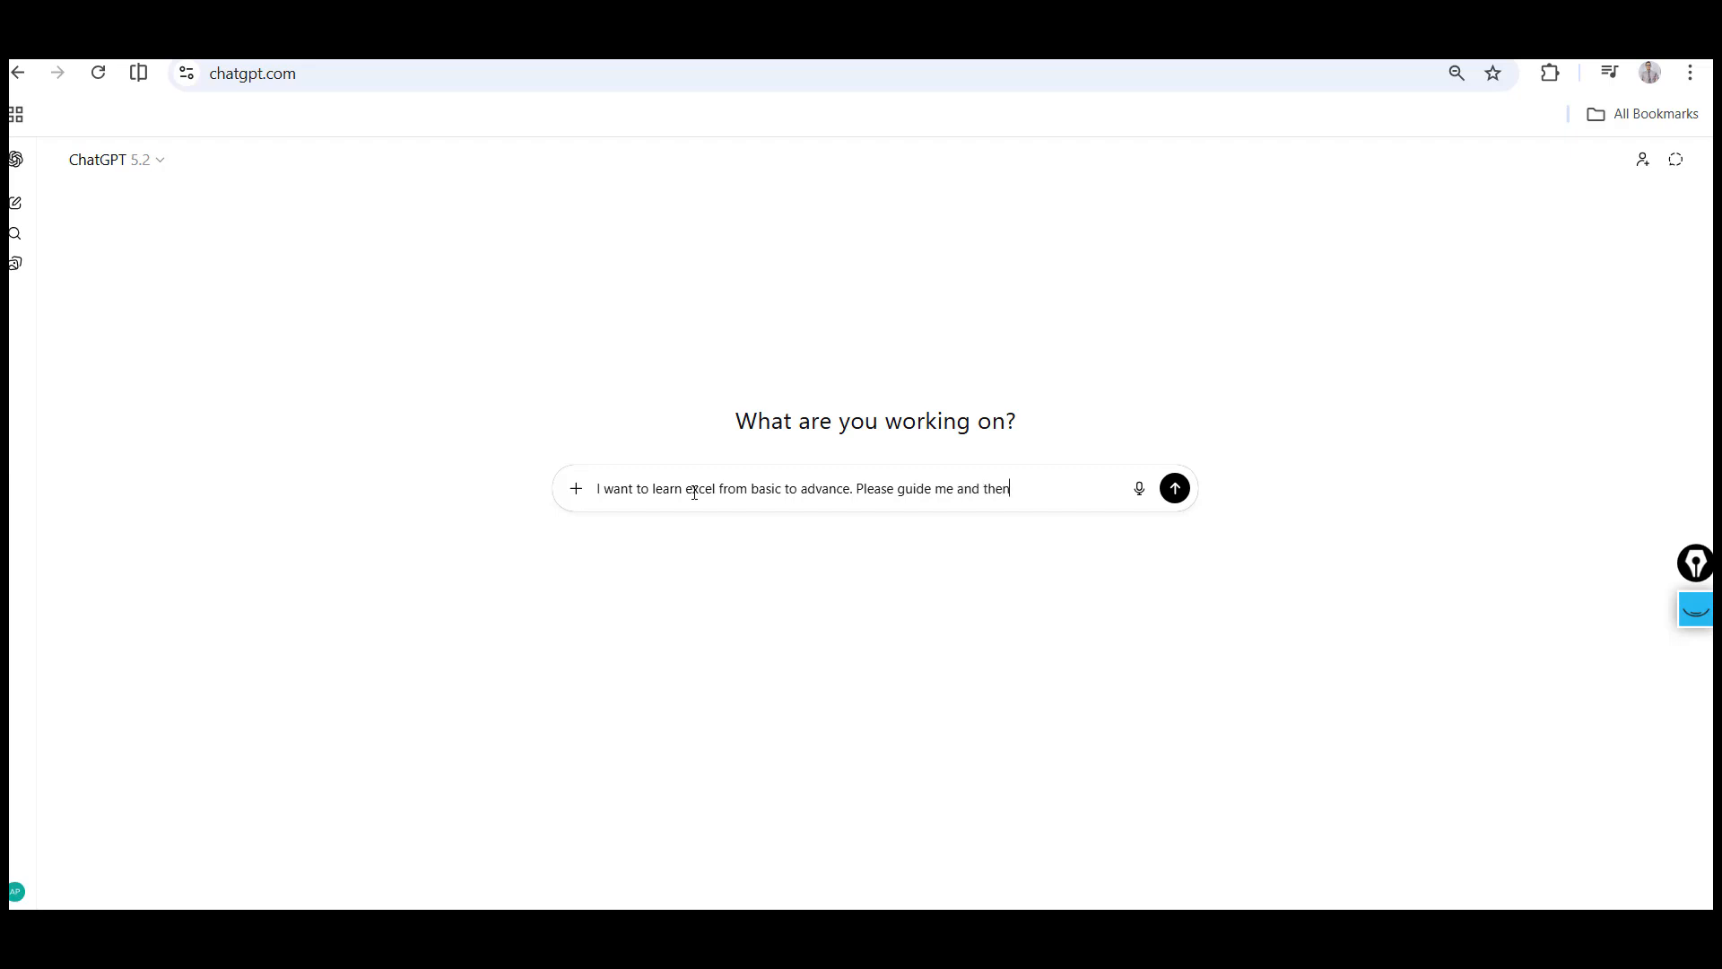
type(" i want to styart with the bas")
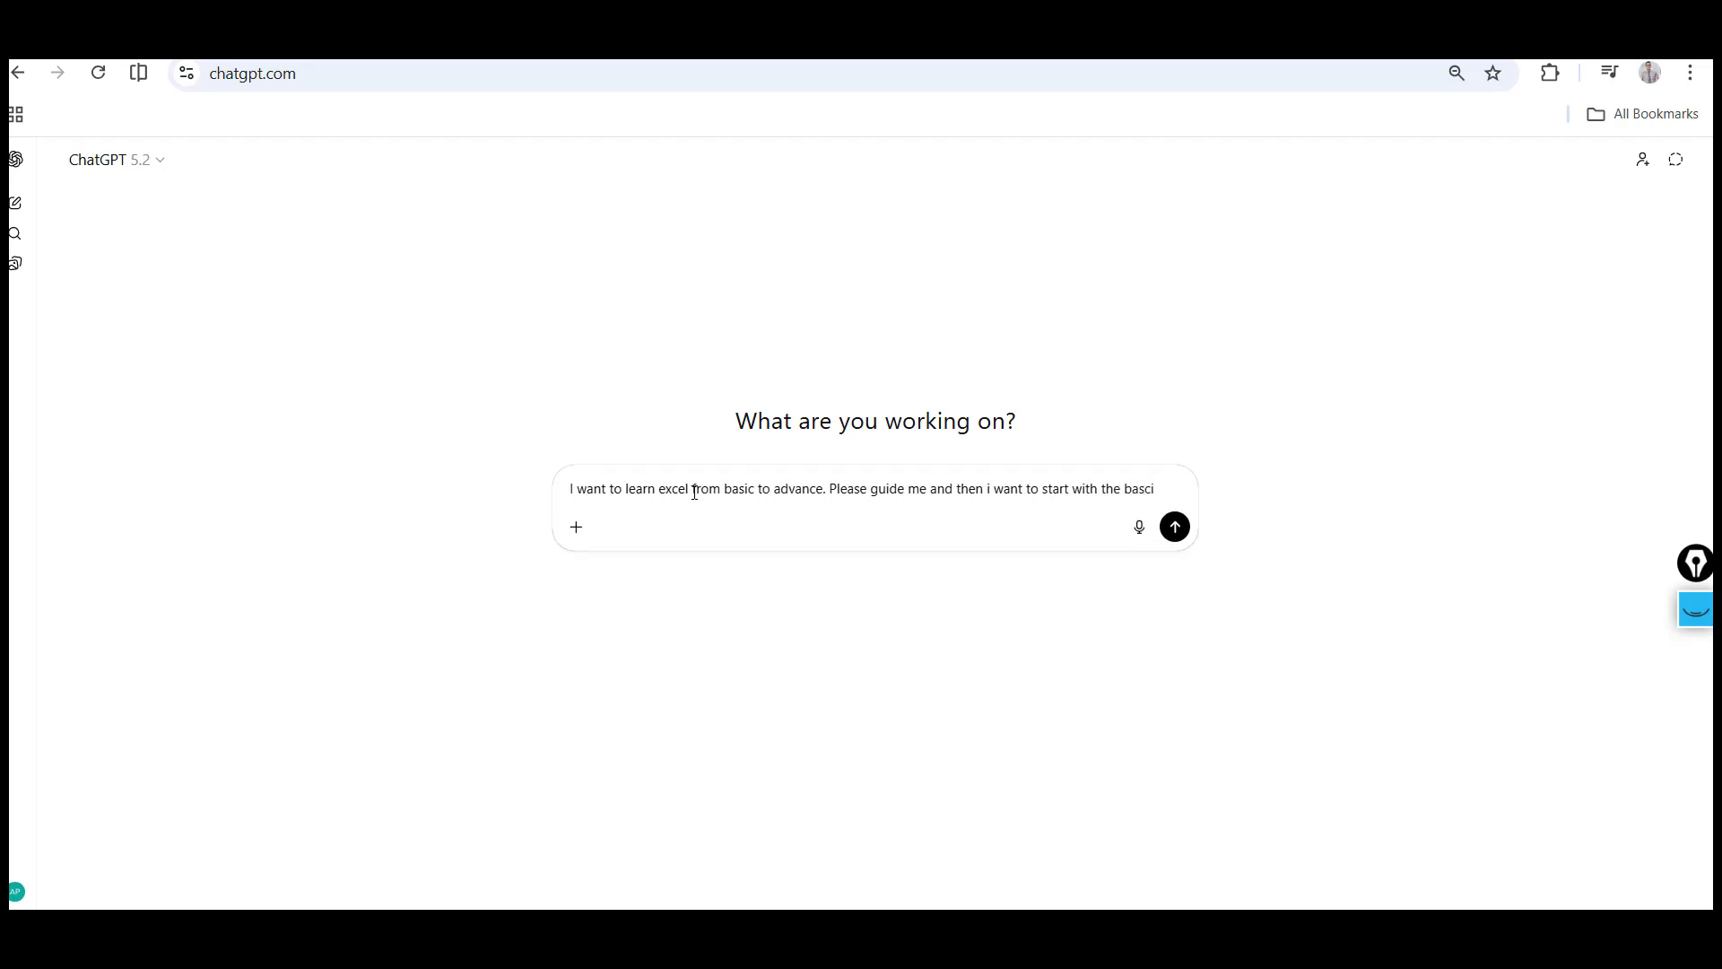
type("ics first.")
key("Return")
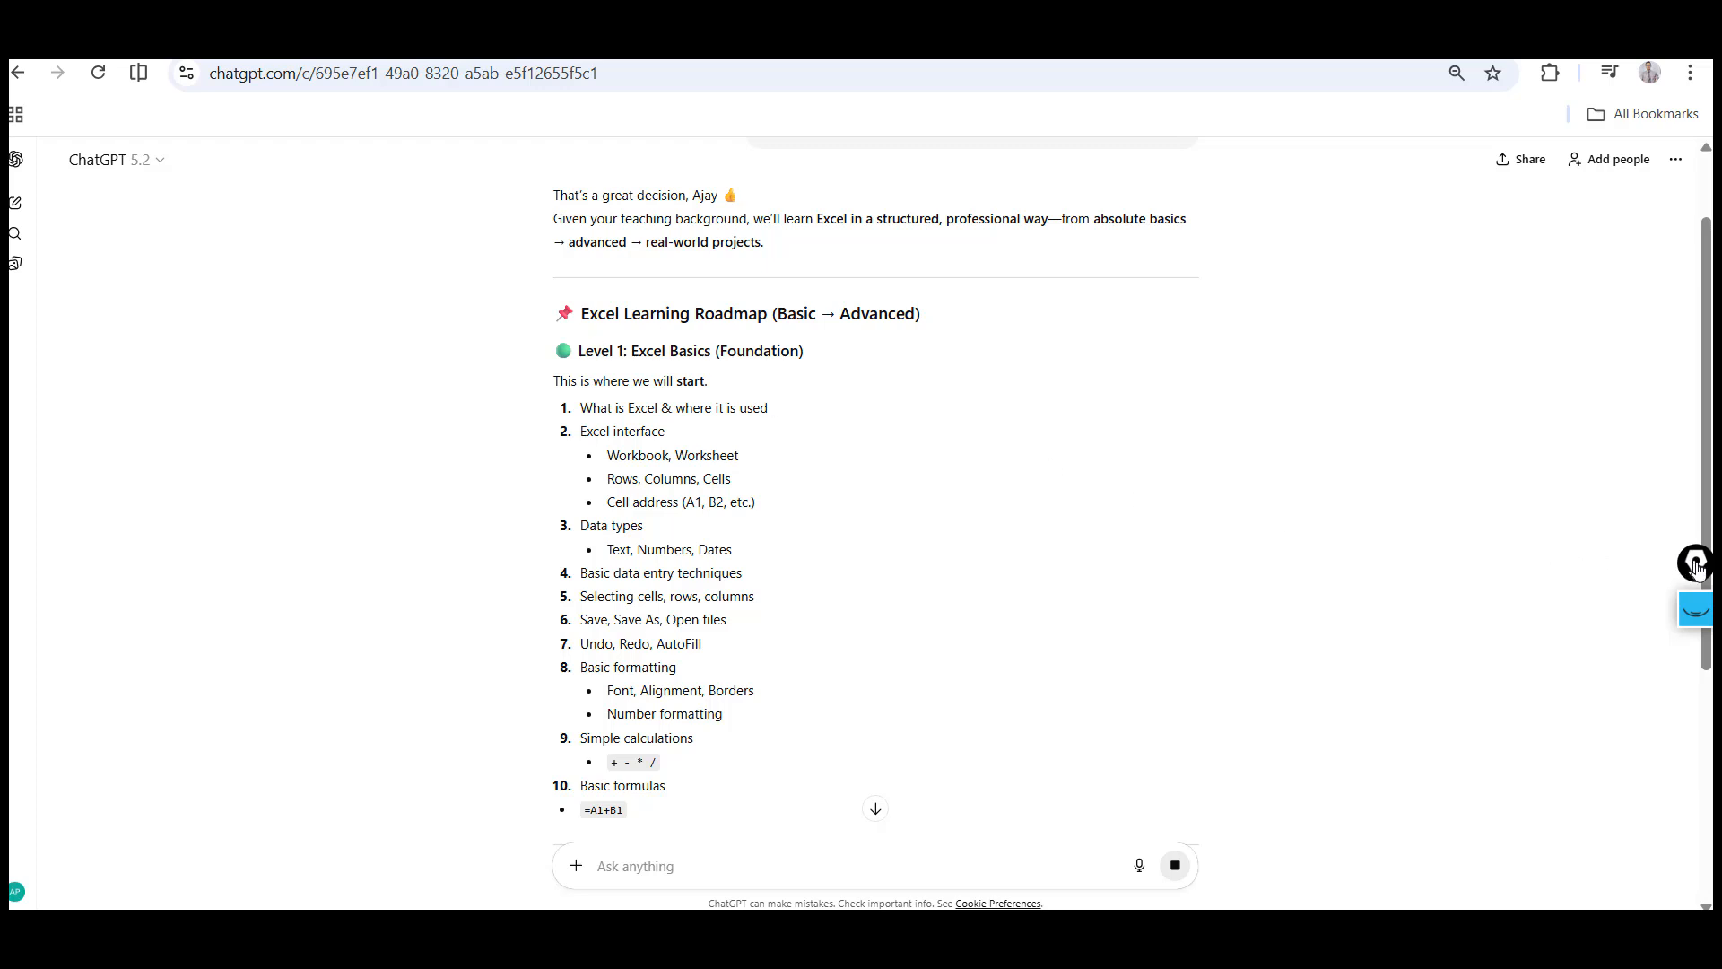
Read through the Excel learning roadmap levels in ChatGPT's response
left_click_drag(1696, 567, 1656, 647)
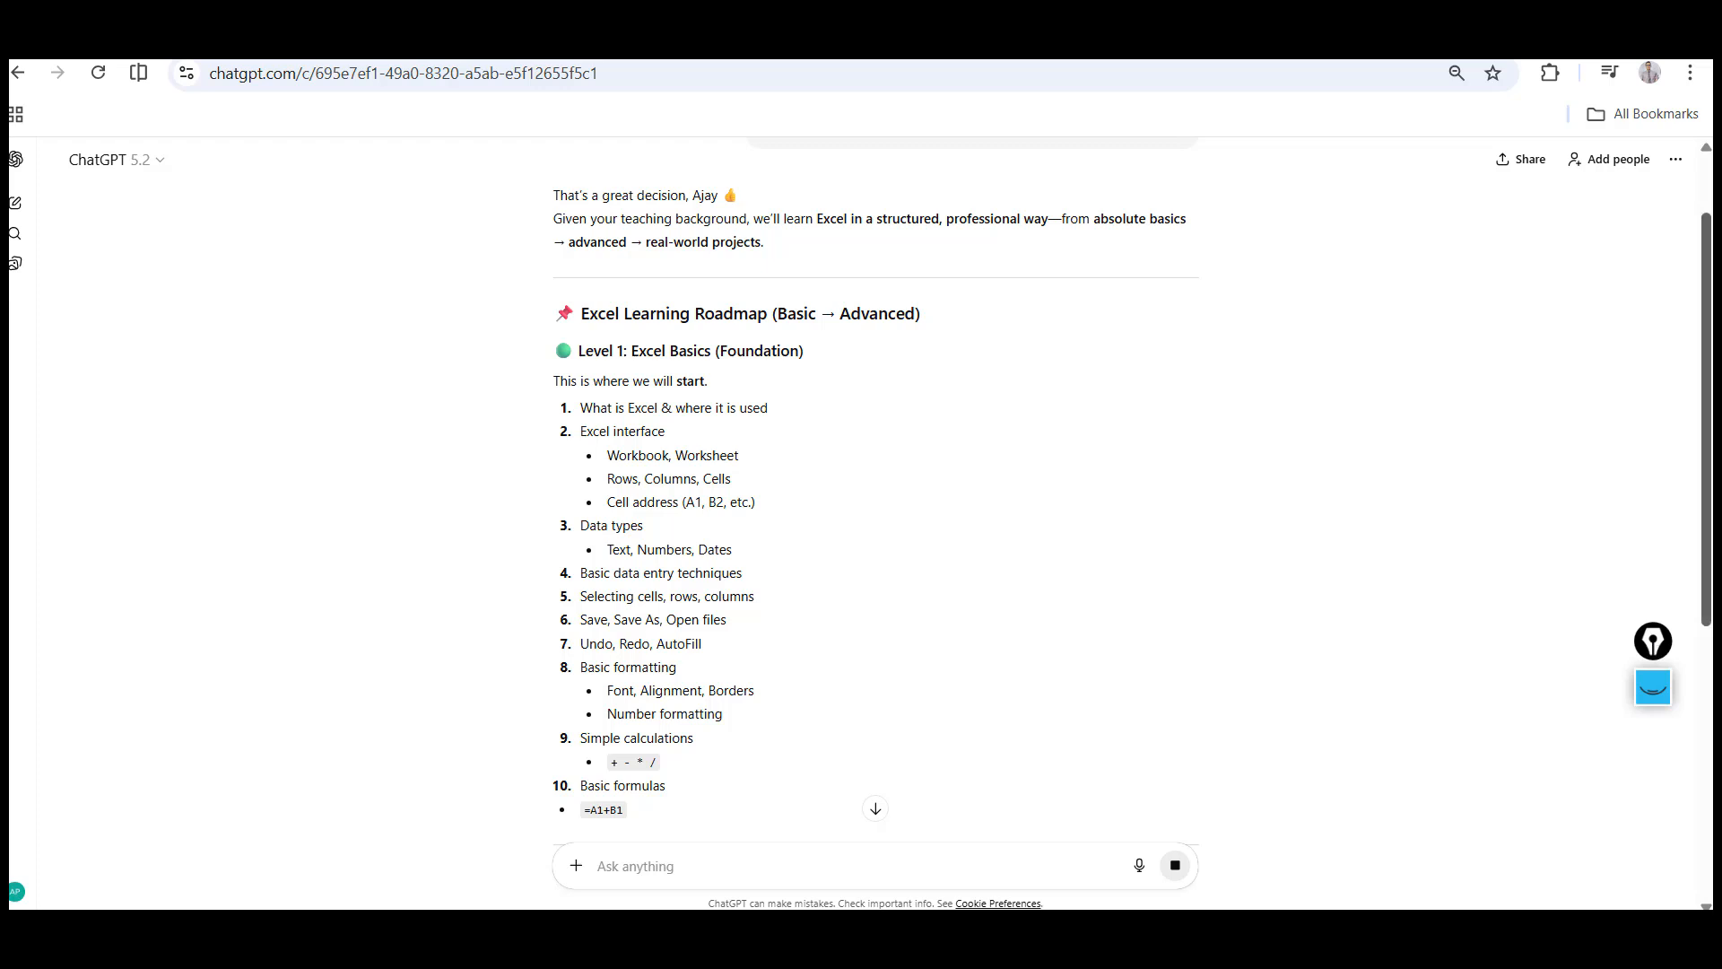
left_click_drag(1707, 370, 1707, 382)
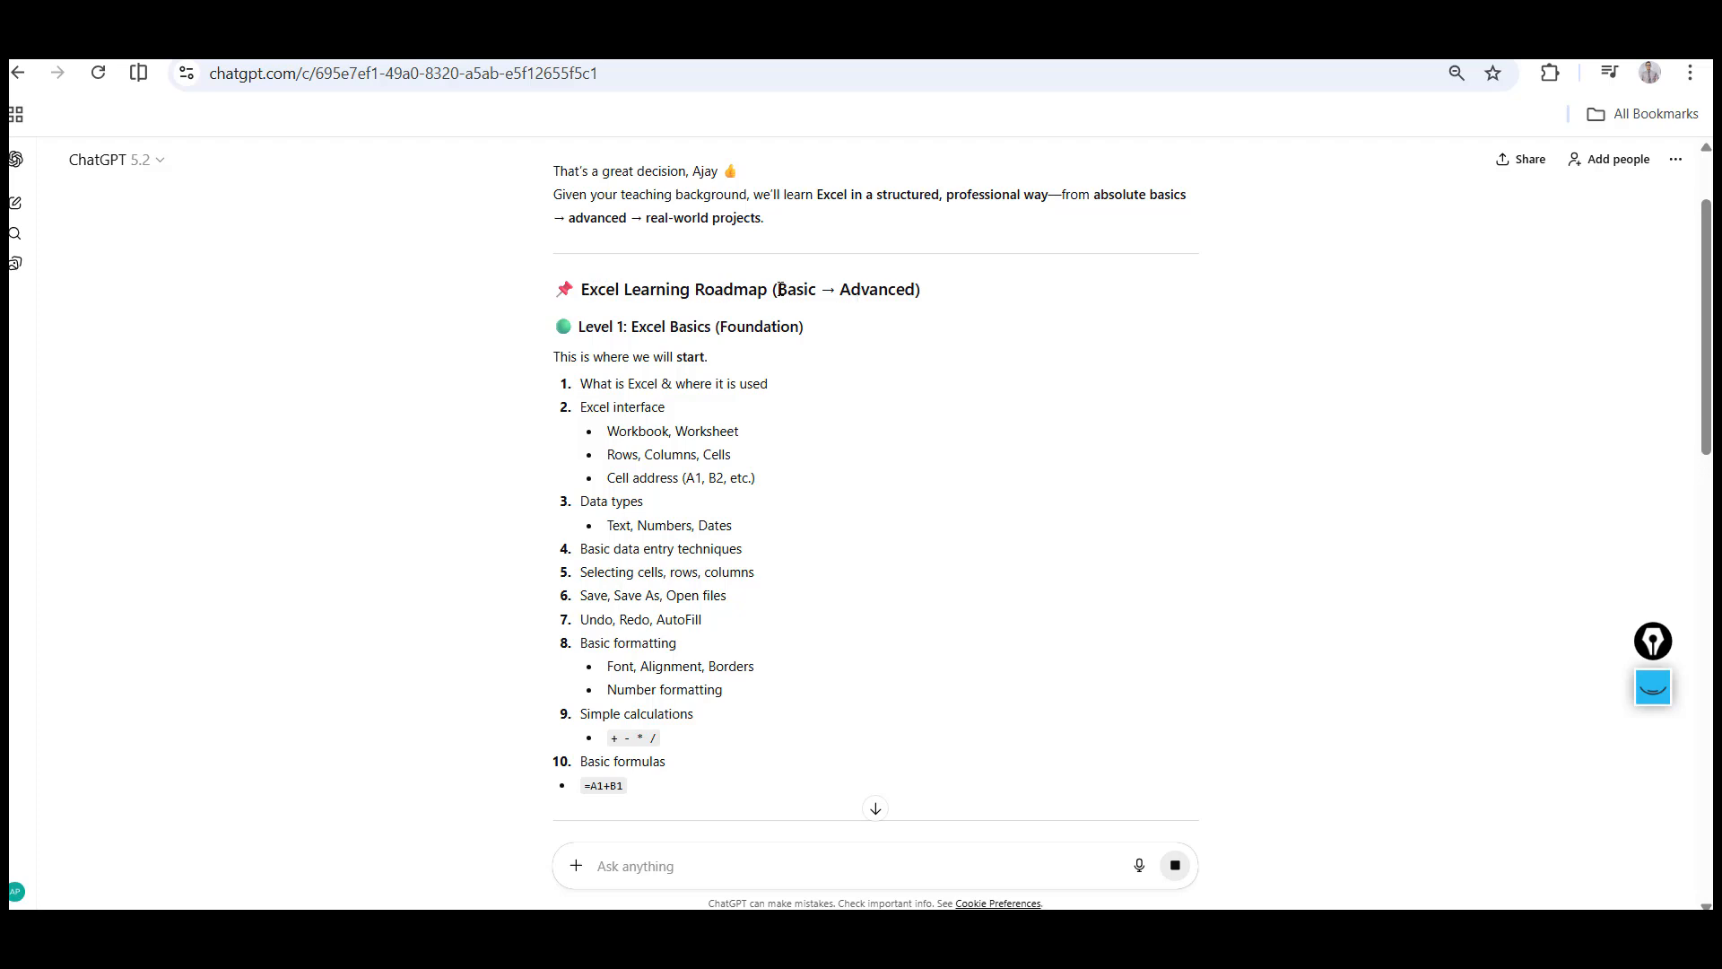
left_click_drag(778, 290, 915, 291)
left_click(583, 328)
scroll(330, 604, "down", 2)
scroll(330, 603, "down", 4)
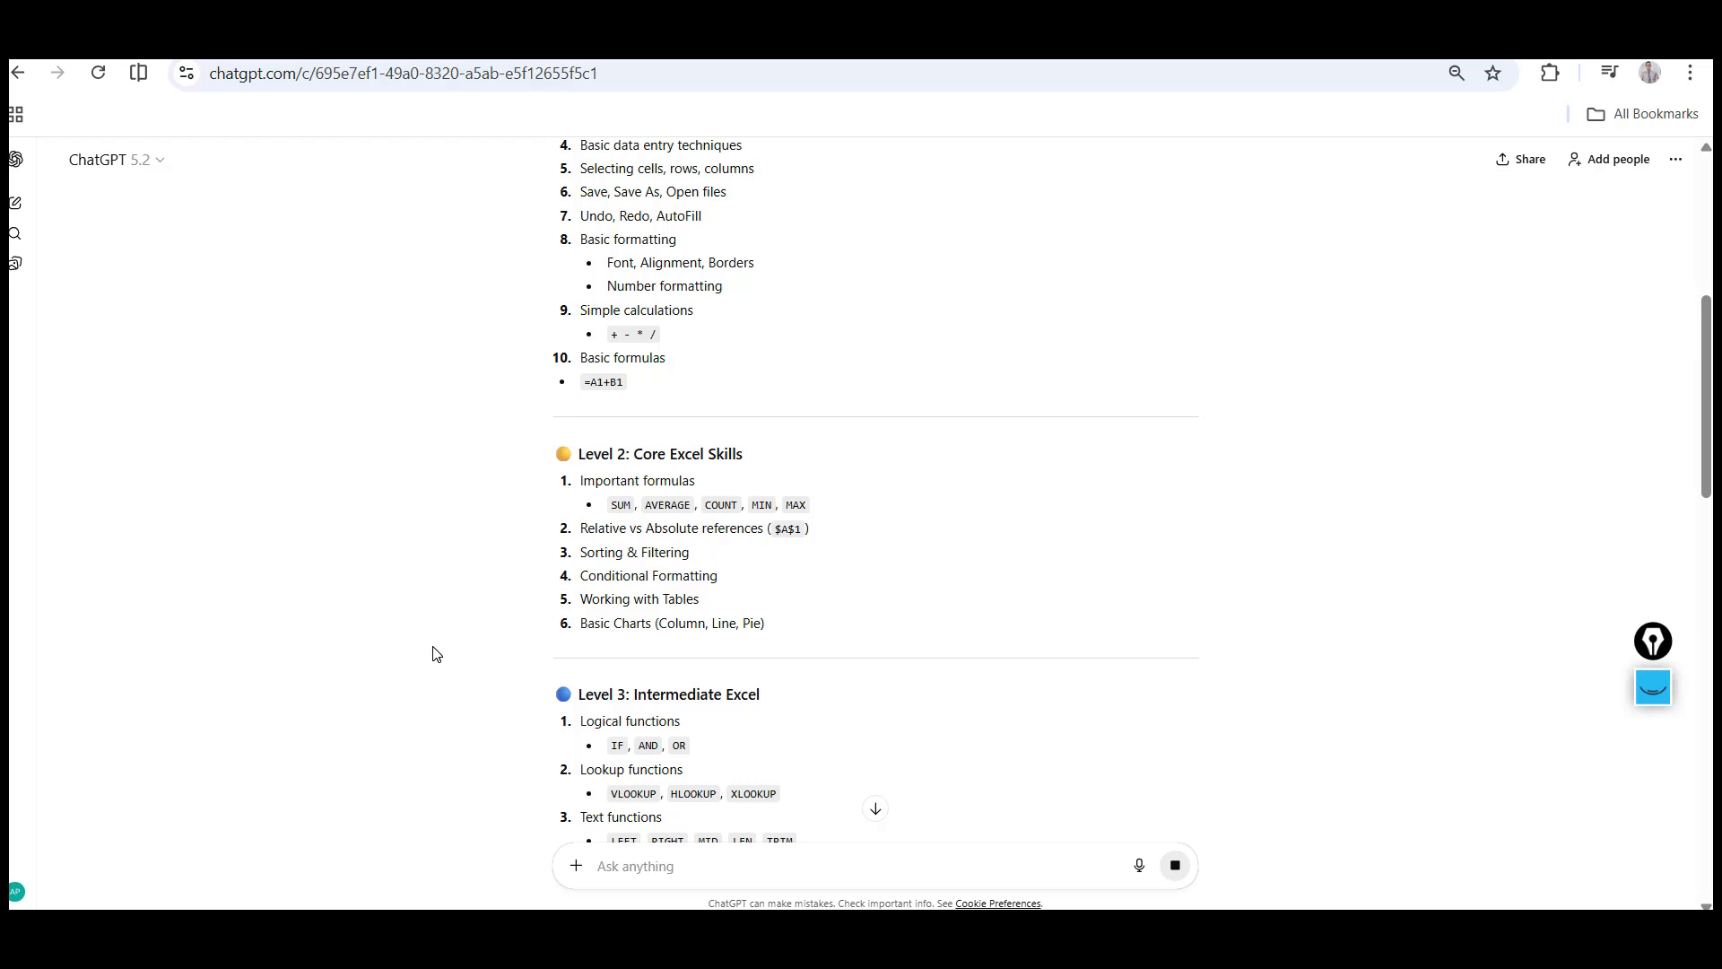
scroll(430, 658, "down", 3)
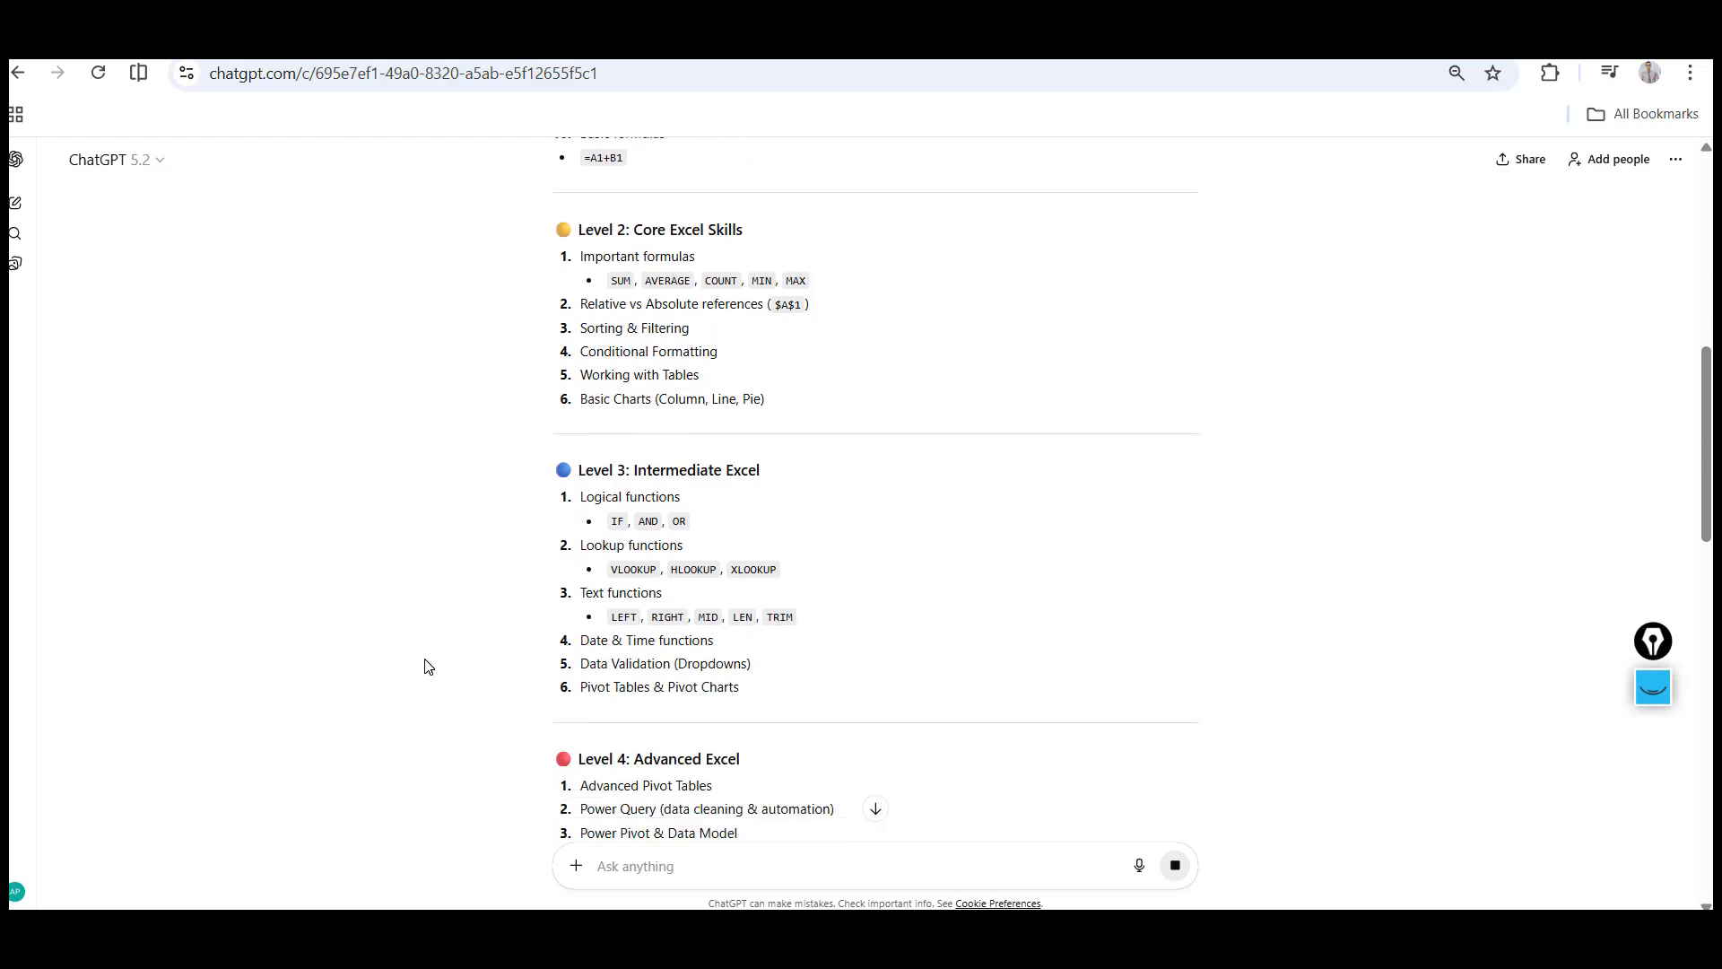
scroll(428, 665, "down", 3)
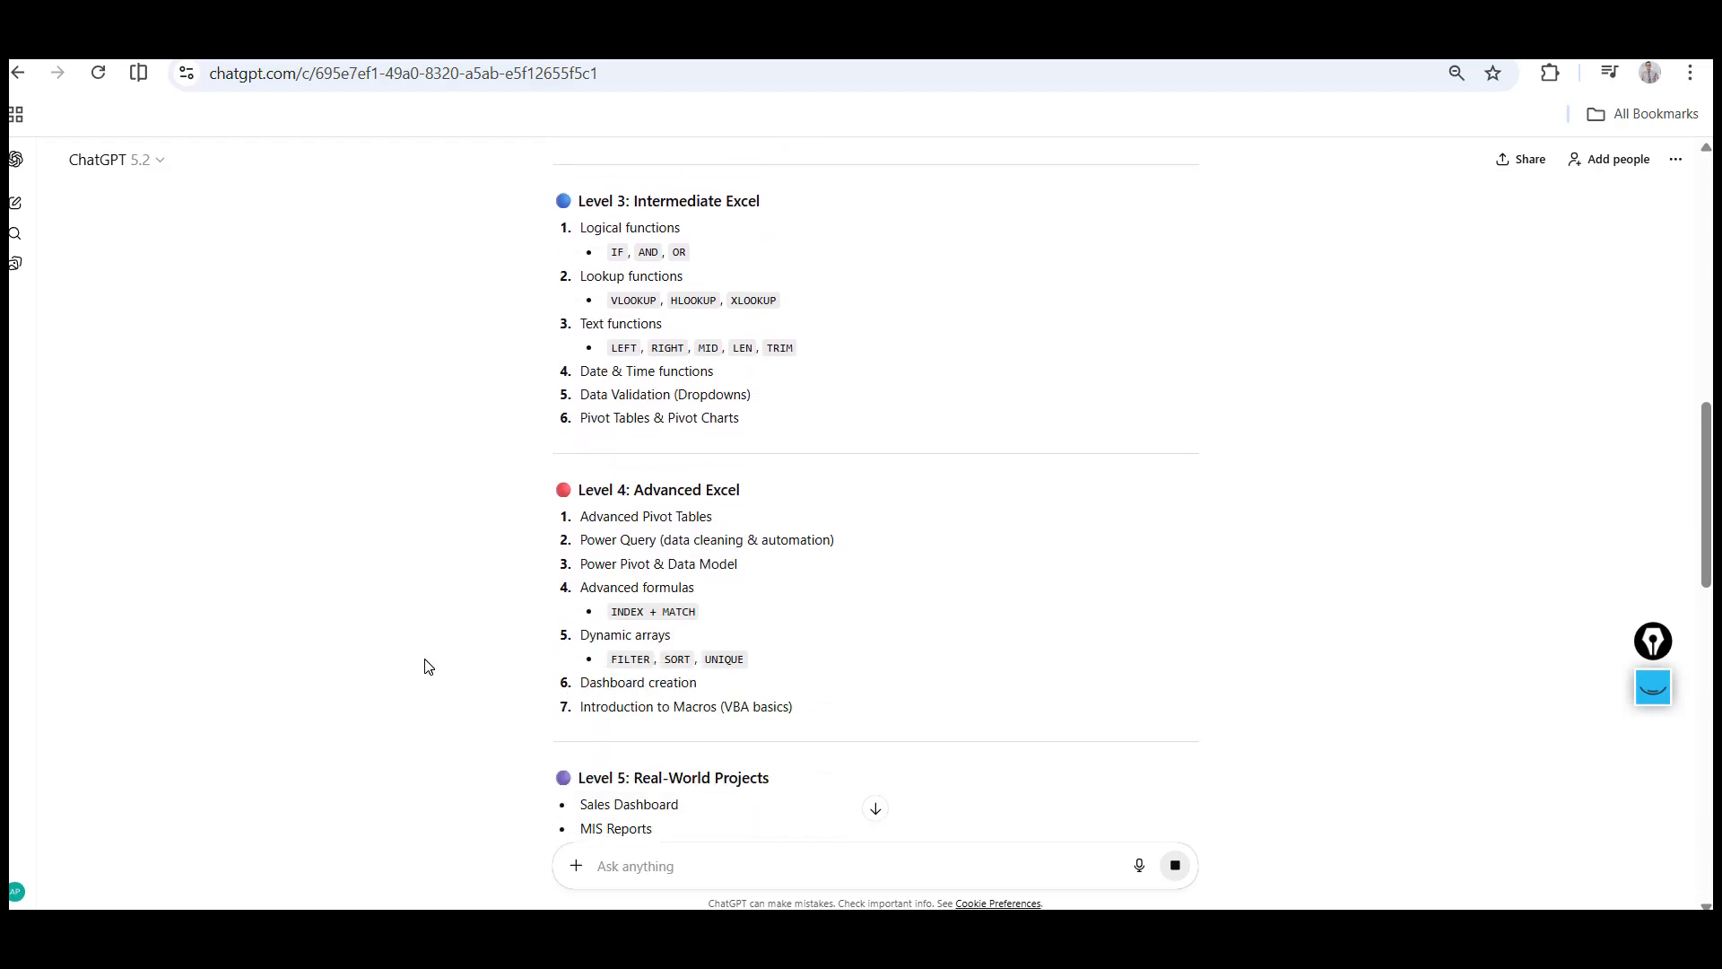
scroll(428, 666, "down", 3)
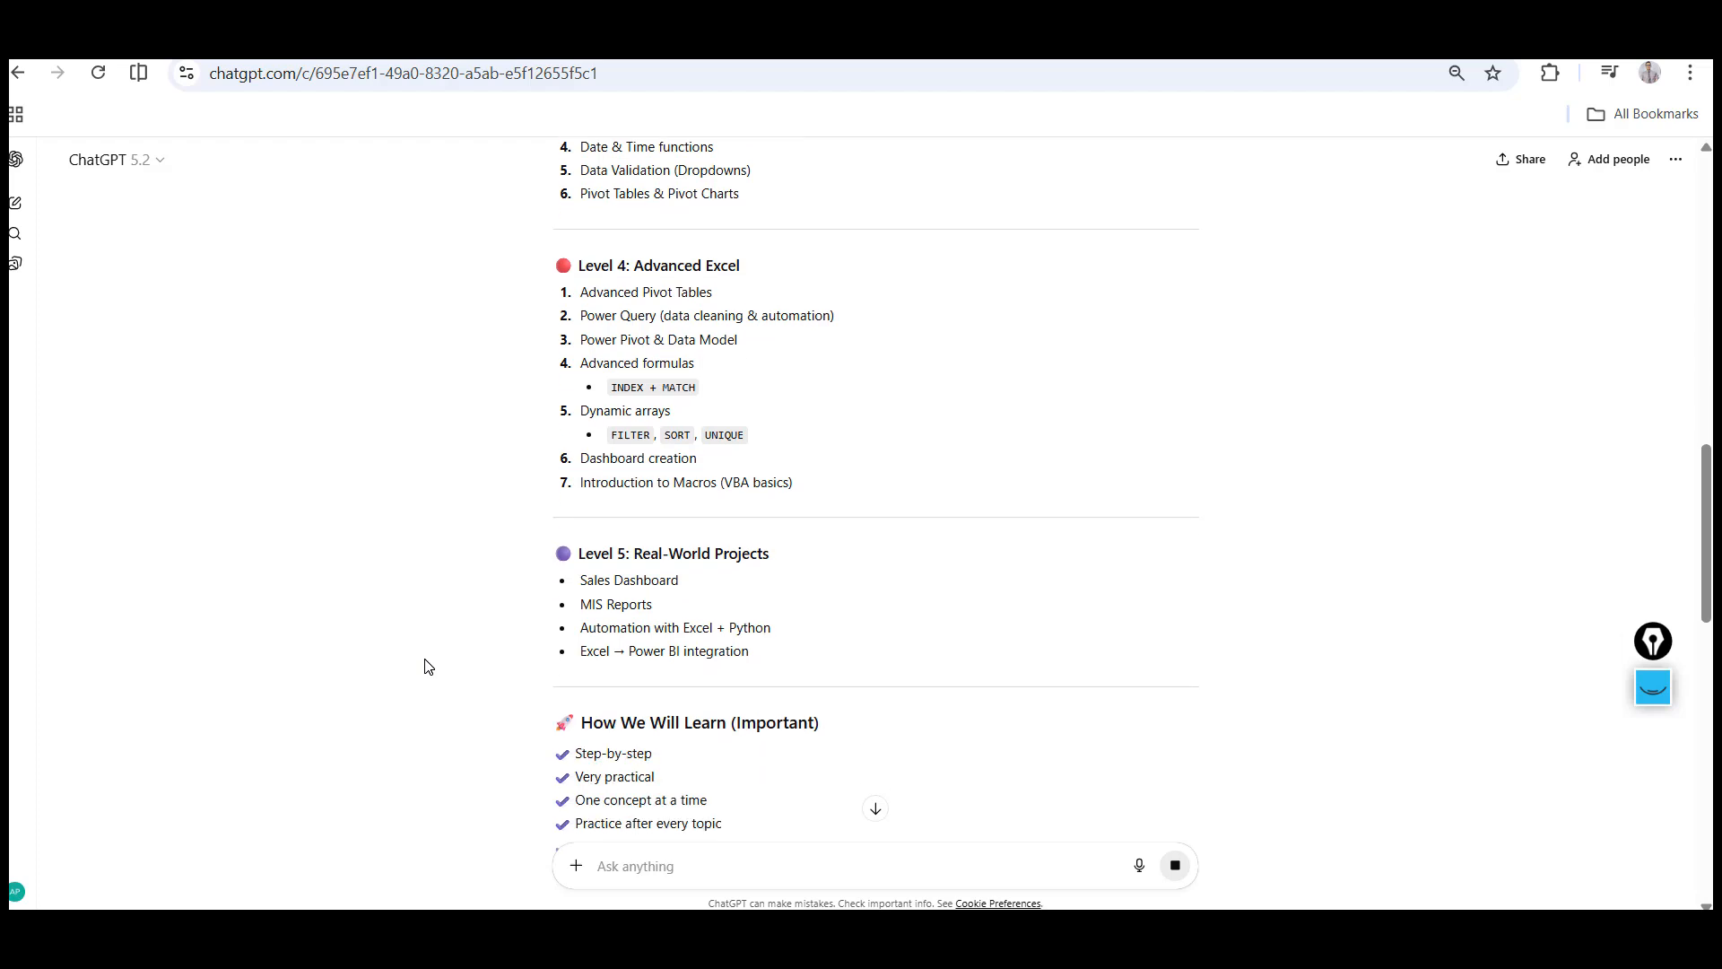
scroll(428, 665, "down", 2)
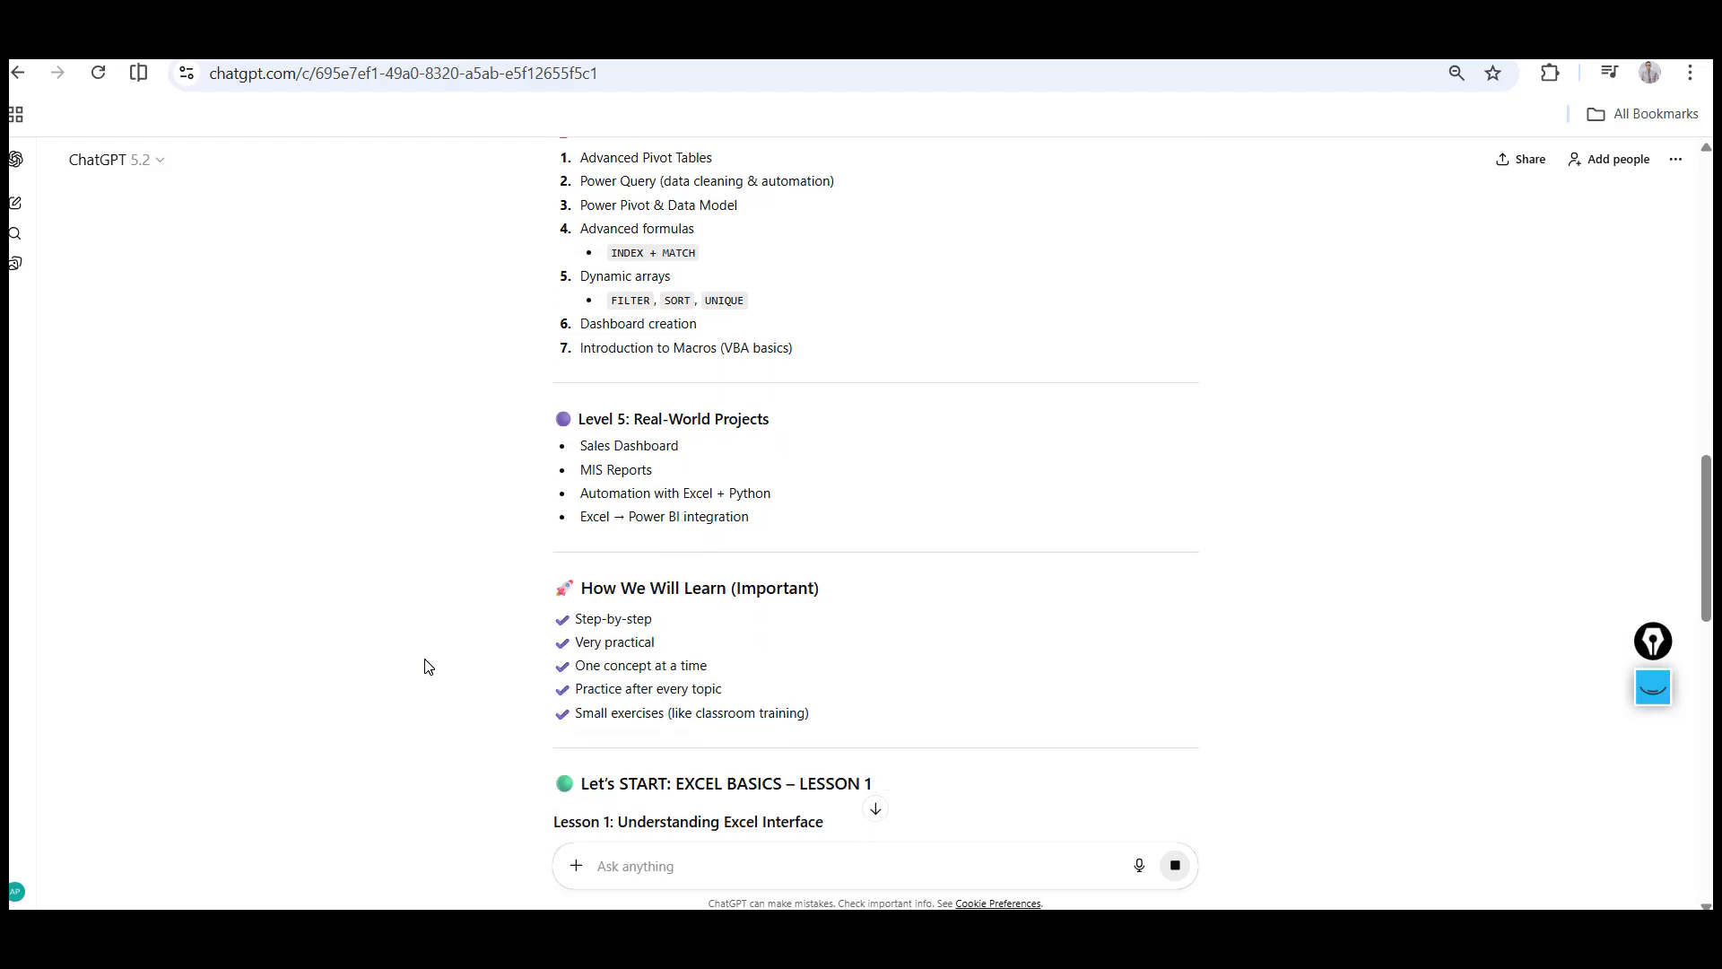
scroll(428, 665, "down", 1)
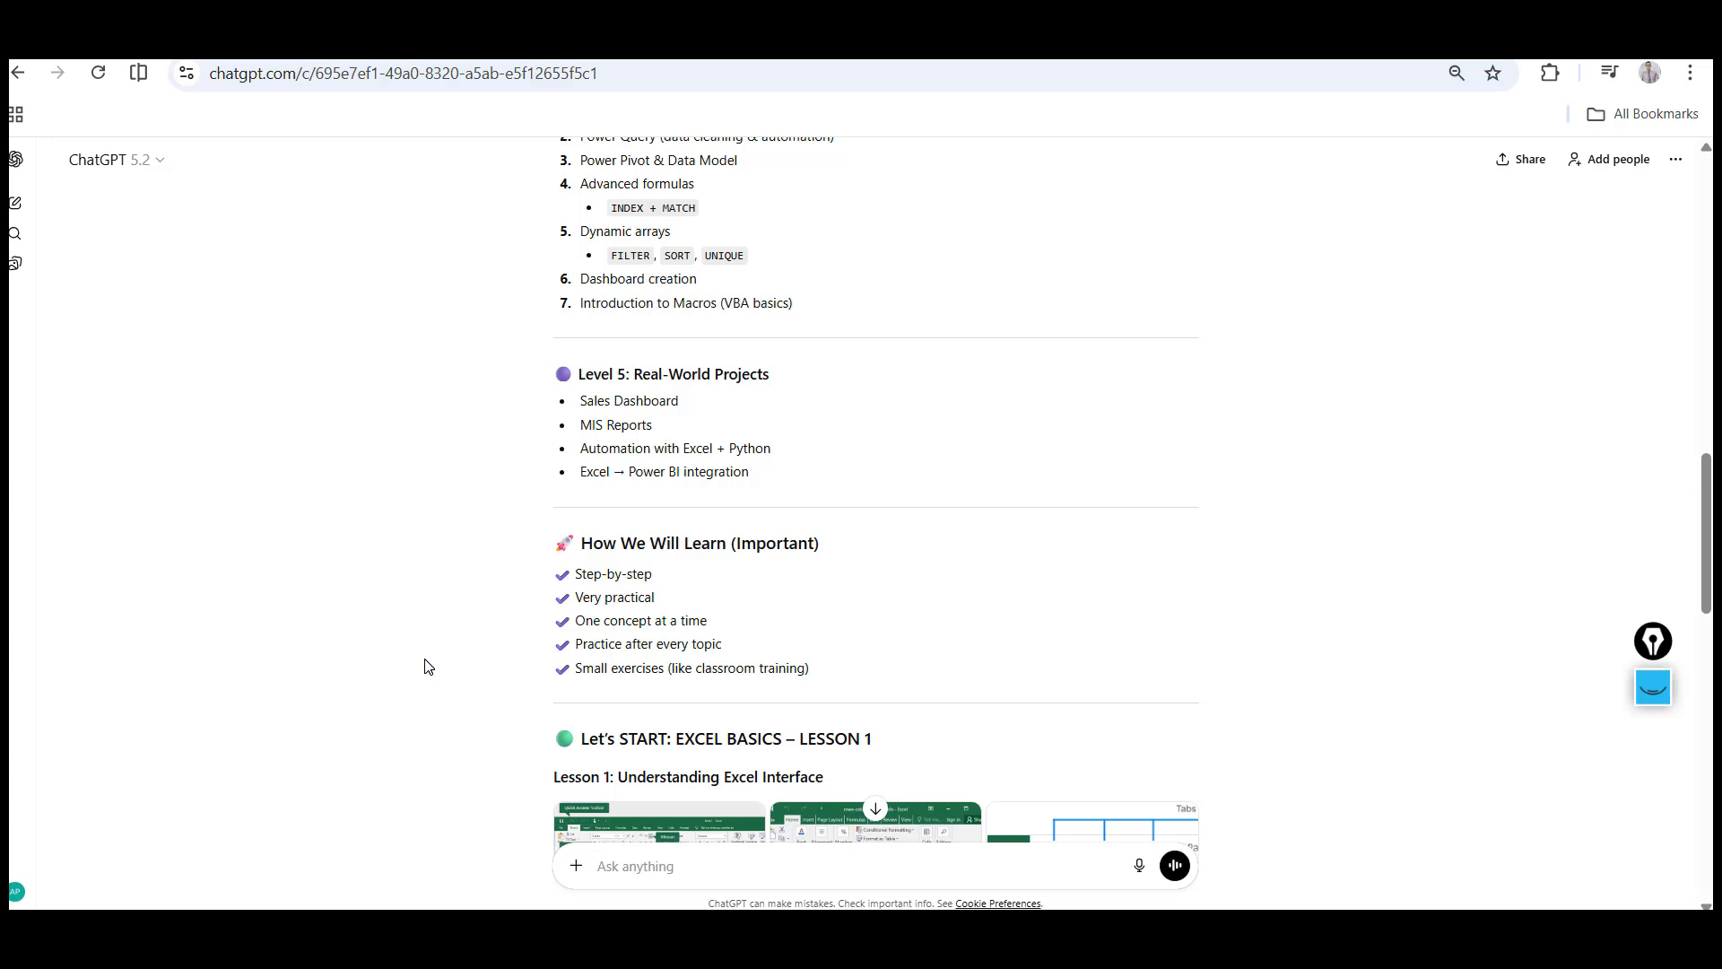
Scroll through the Excel learning roadmap levels in ChatGPT's response
scroll(428, 665, "up", 4)
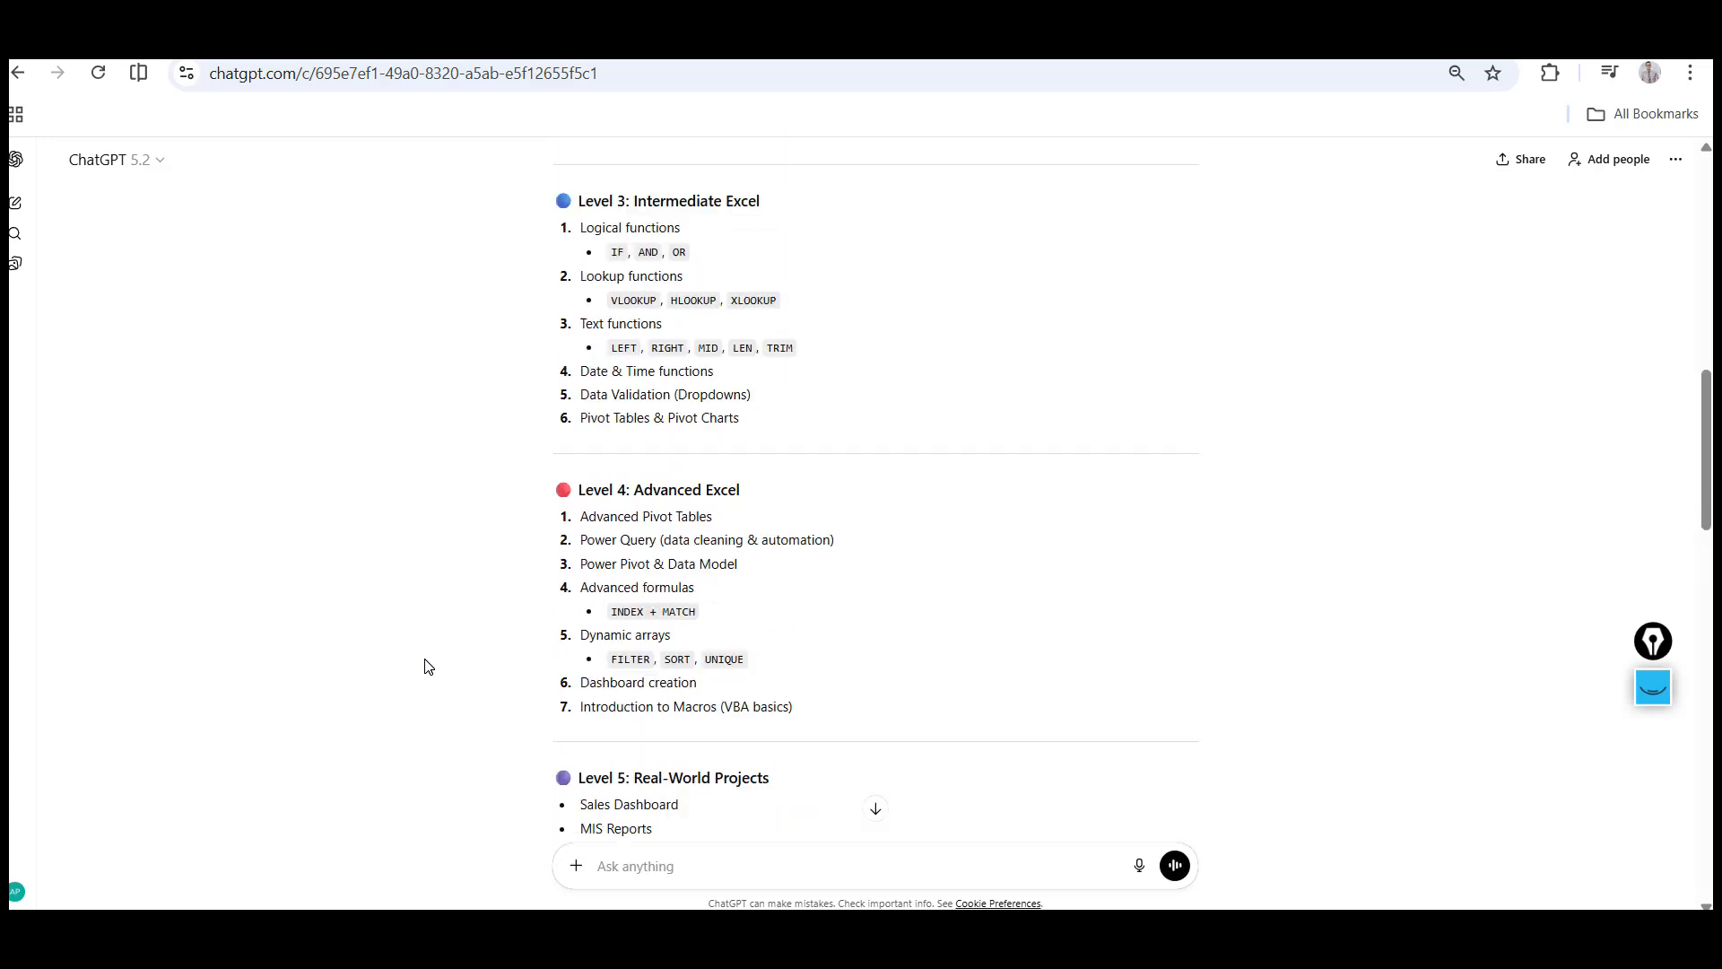
scroll(428, 665, "up", 4)
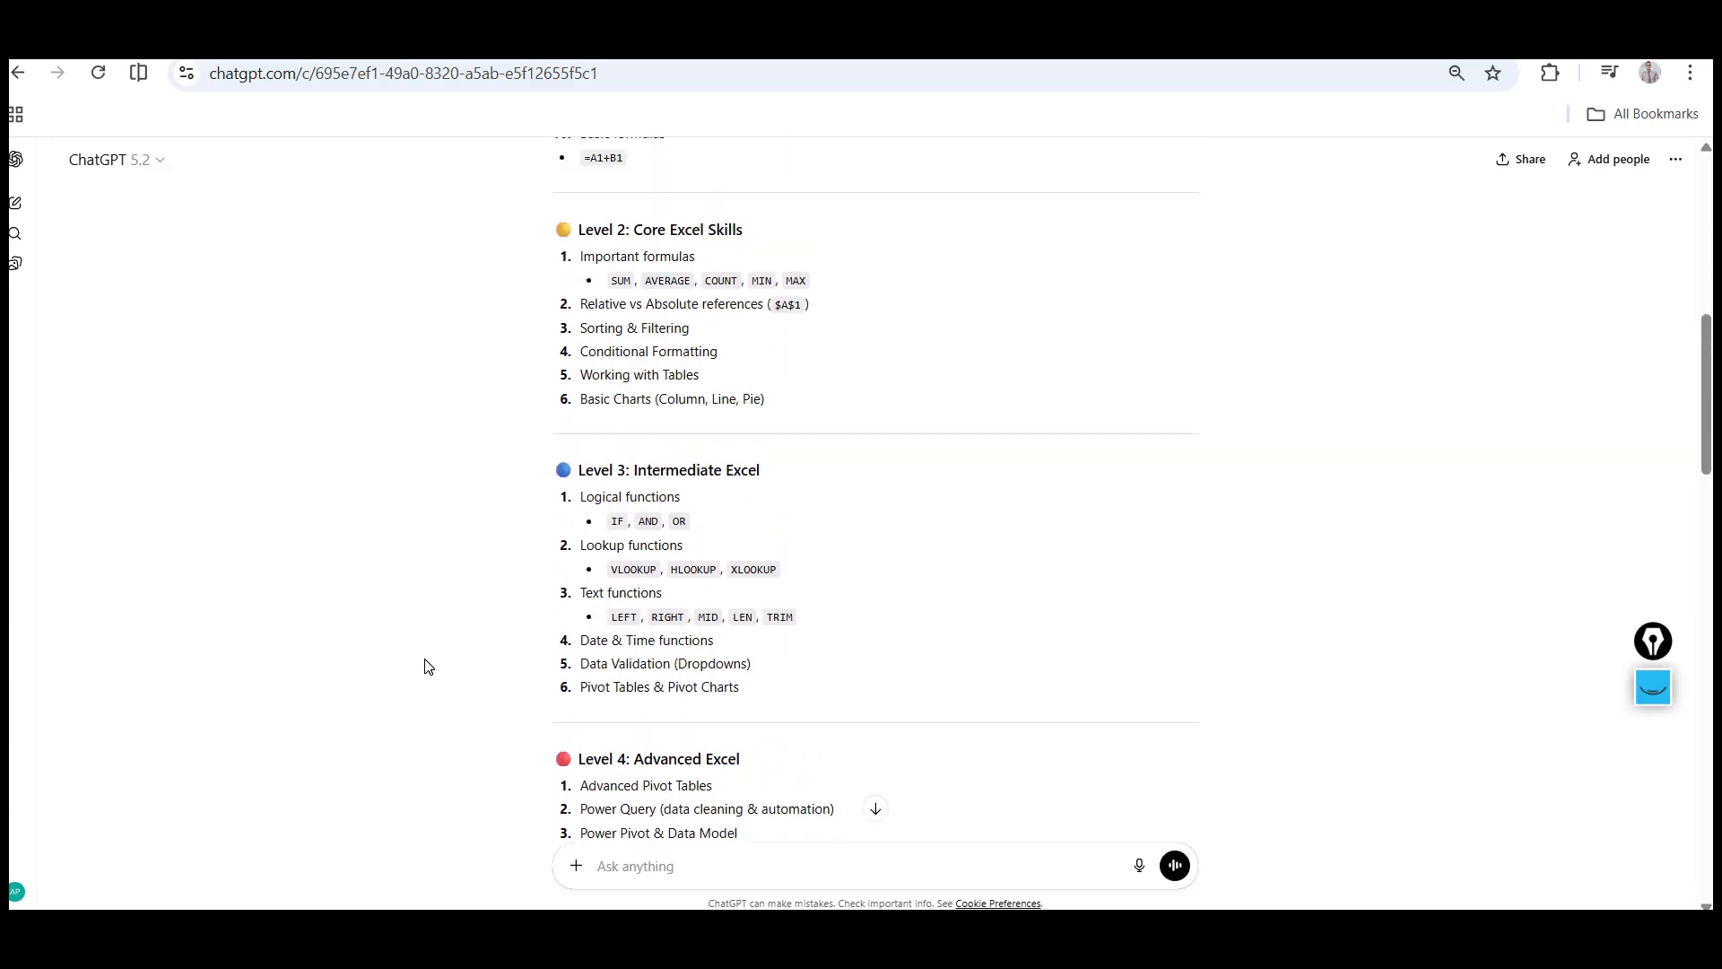
scroll(428, 665, "up", 5)
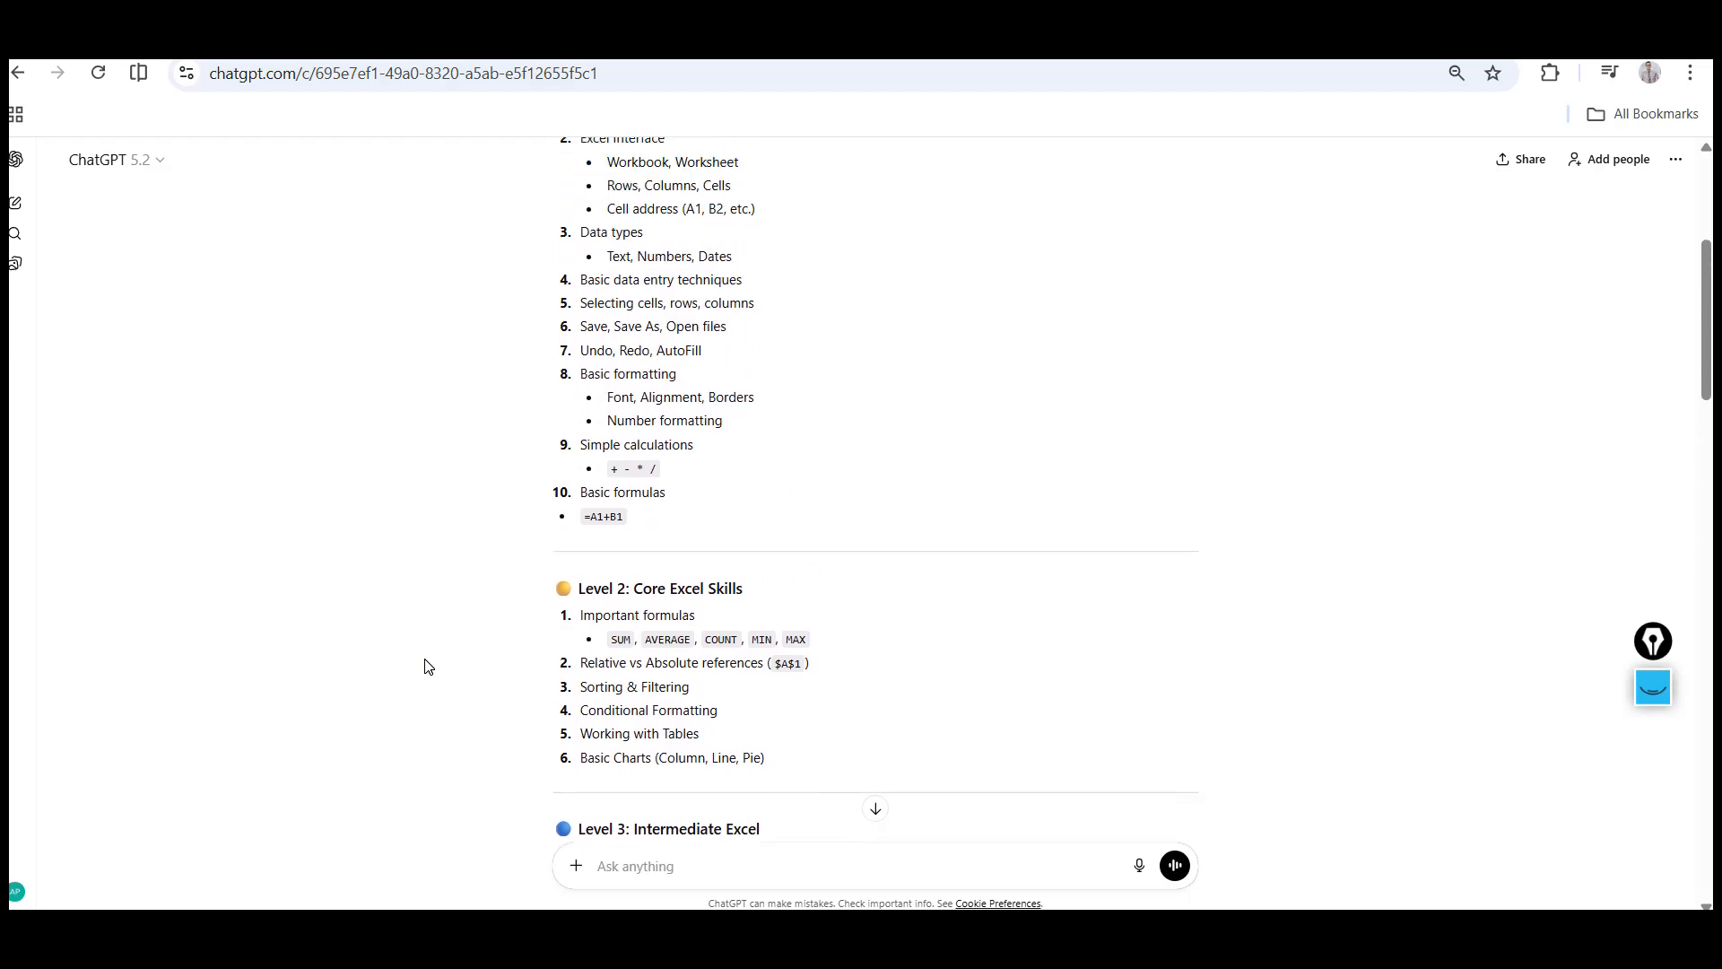
scroll(428, 666, "up", 1)
scroll(428, 666, "down", 1)
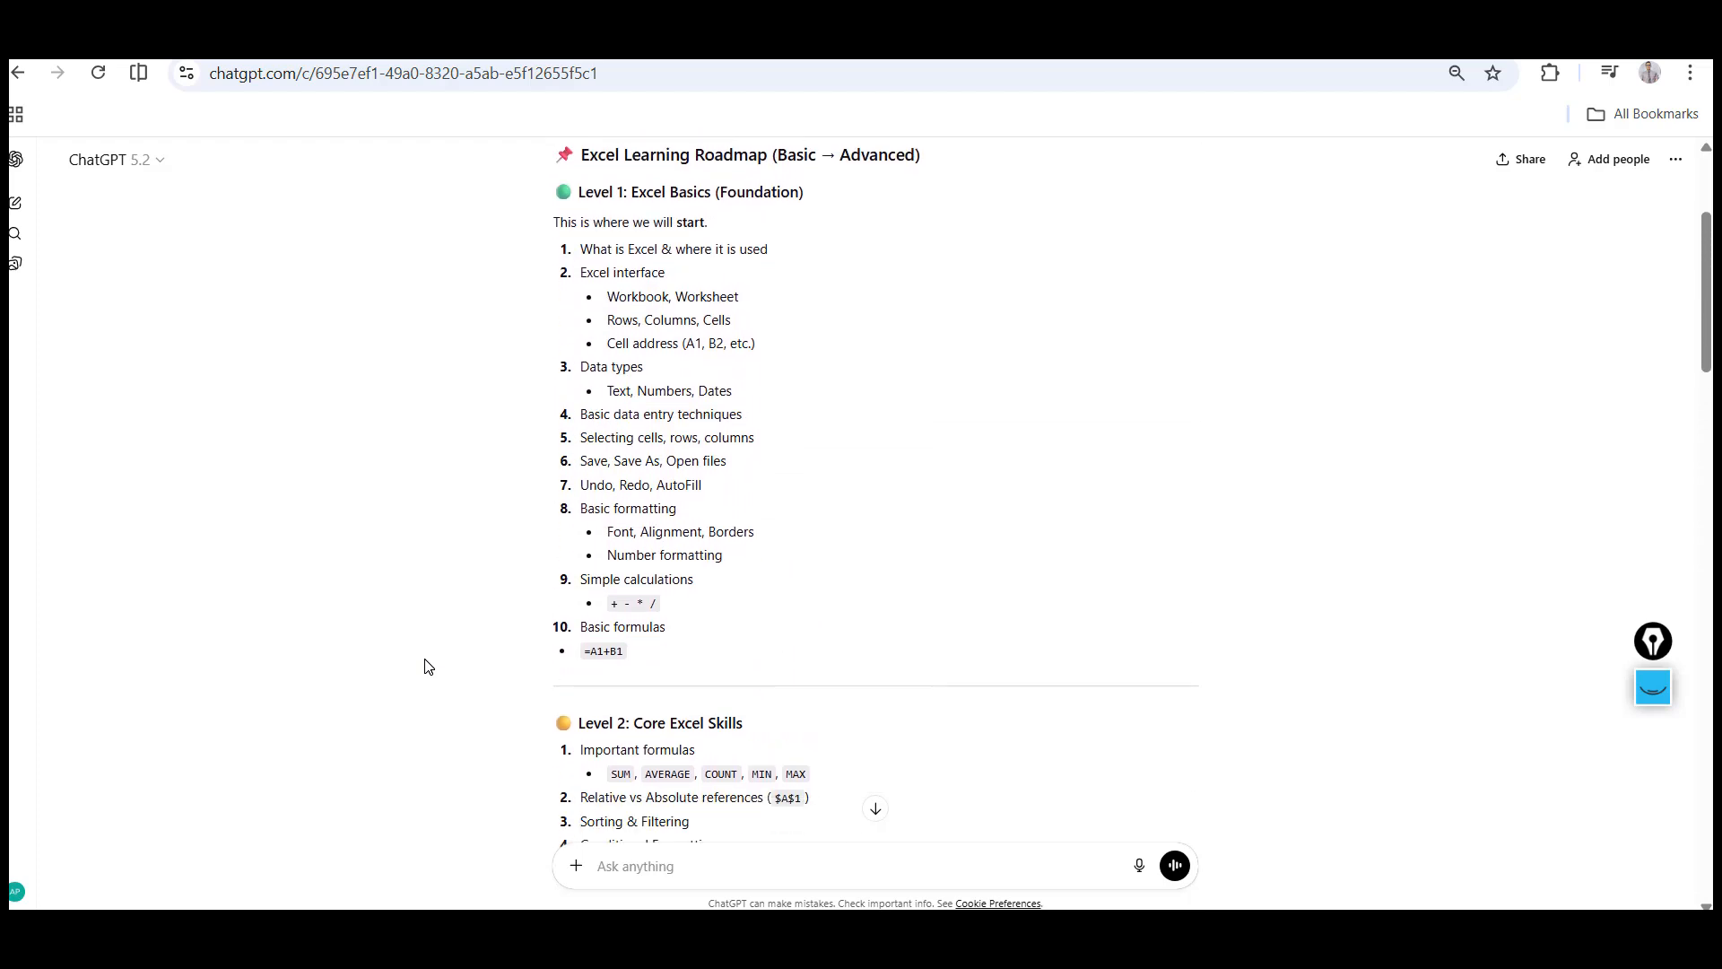
Highlight topics in the Level 1: Excel Basics (Foundation) list while reviewing them
double_click(627, 320)
left_click(682, 320)
double_click(594, 367)
double_click(624, 392)
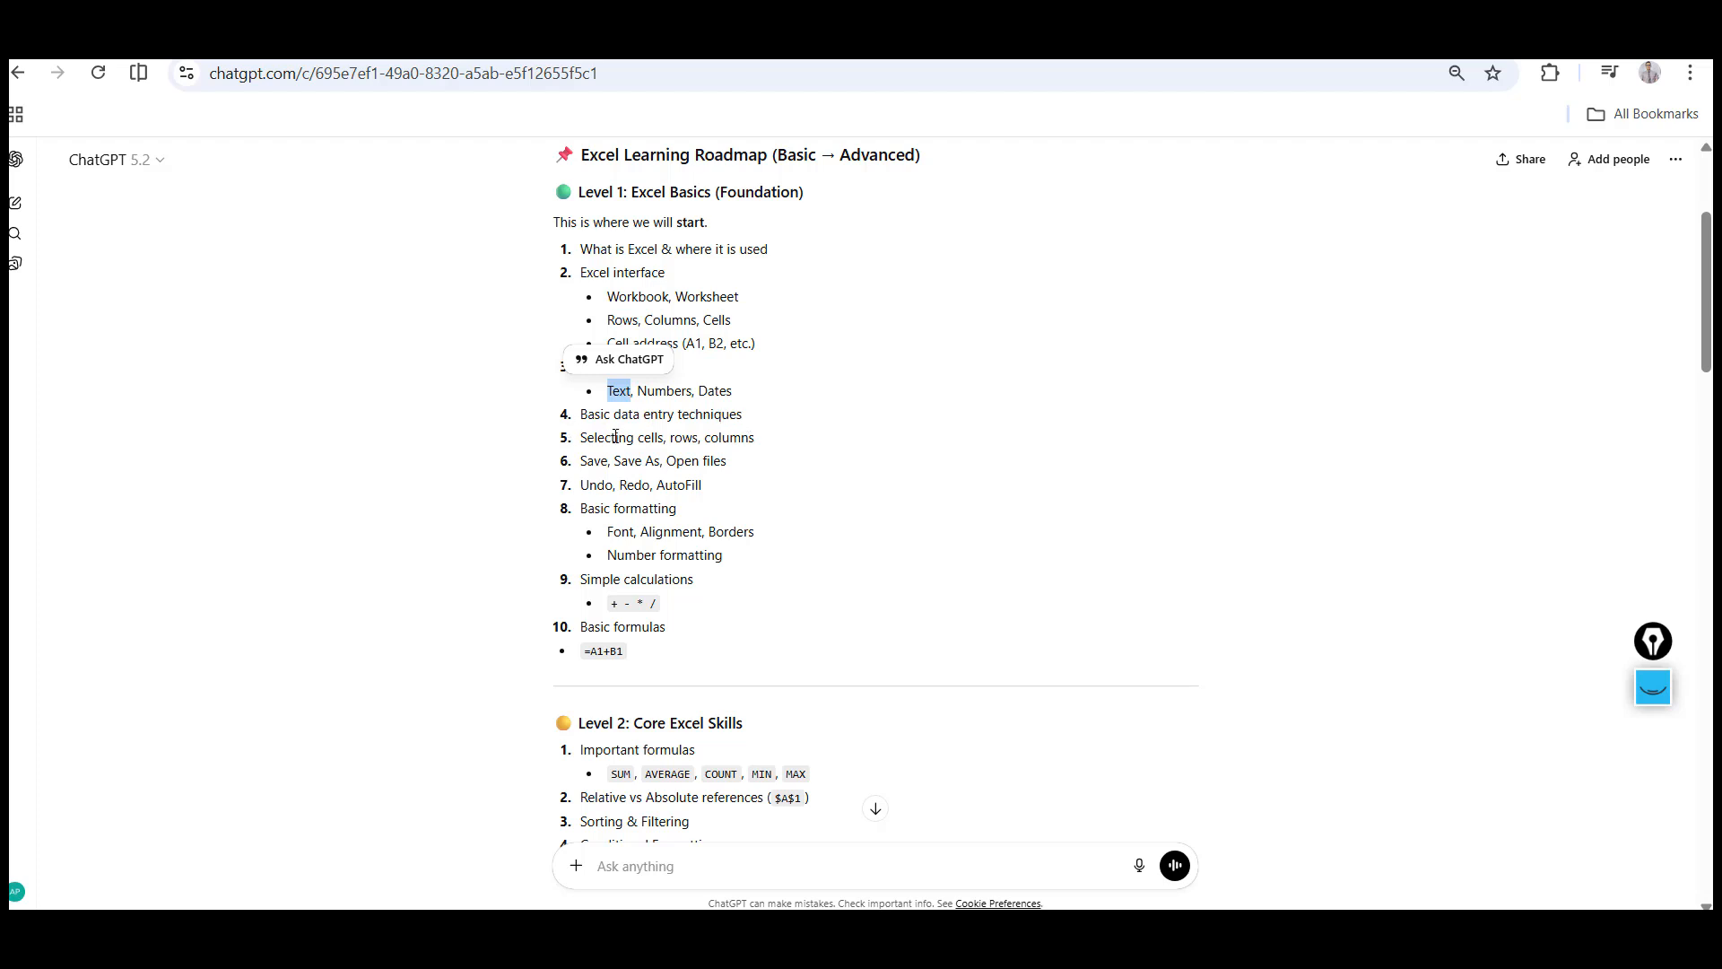
left_click(603, 444)
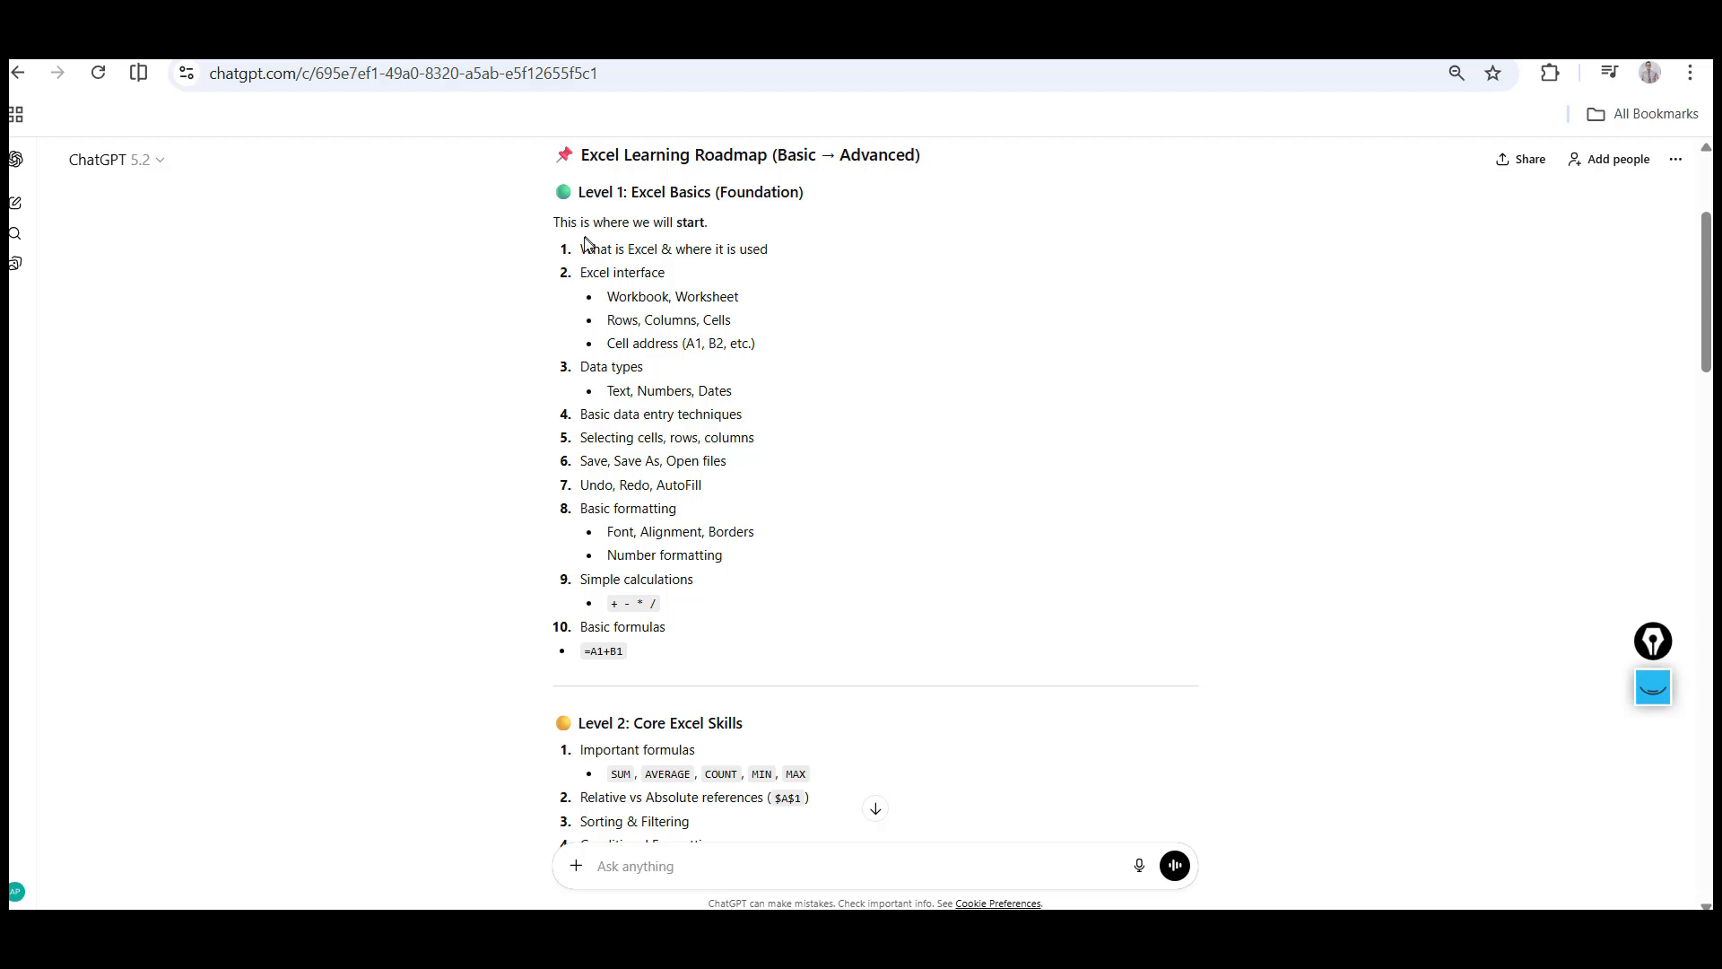
left_click_drag(699, 583, 686, 647)
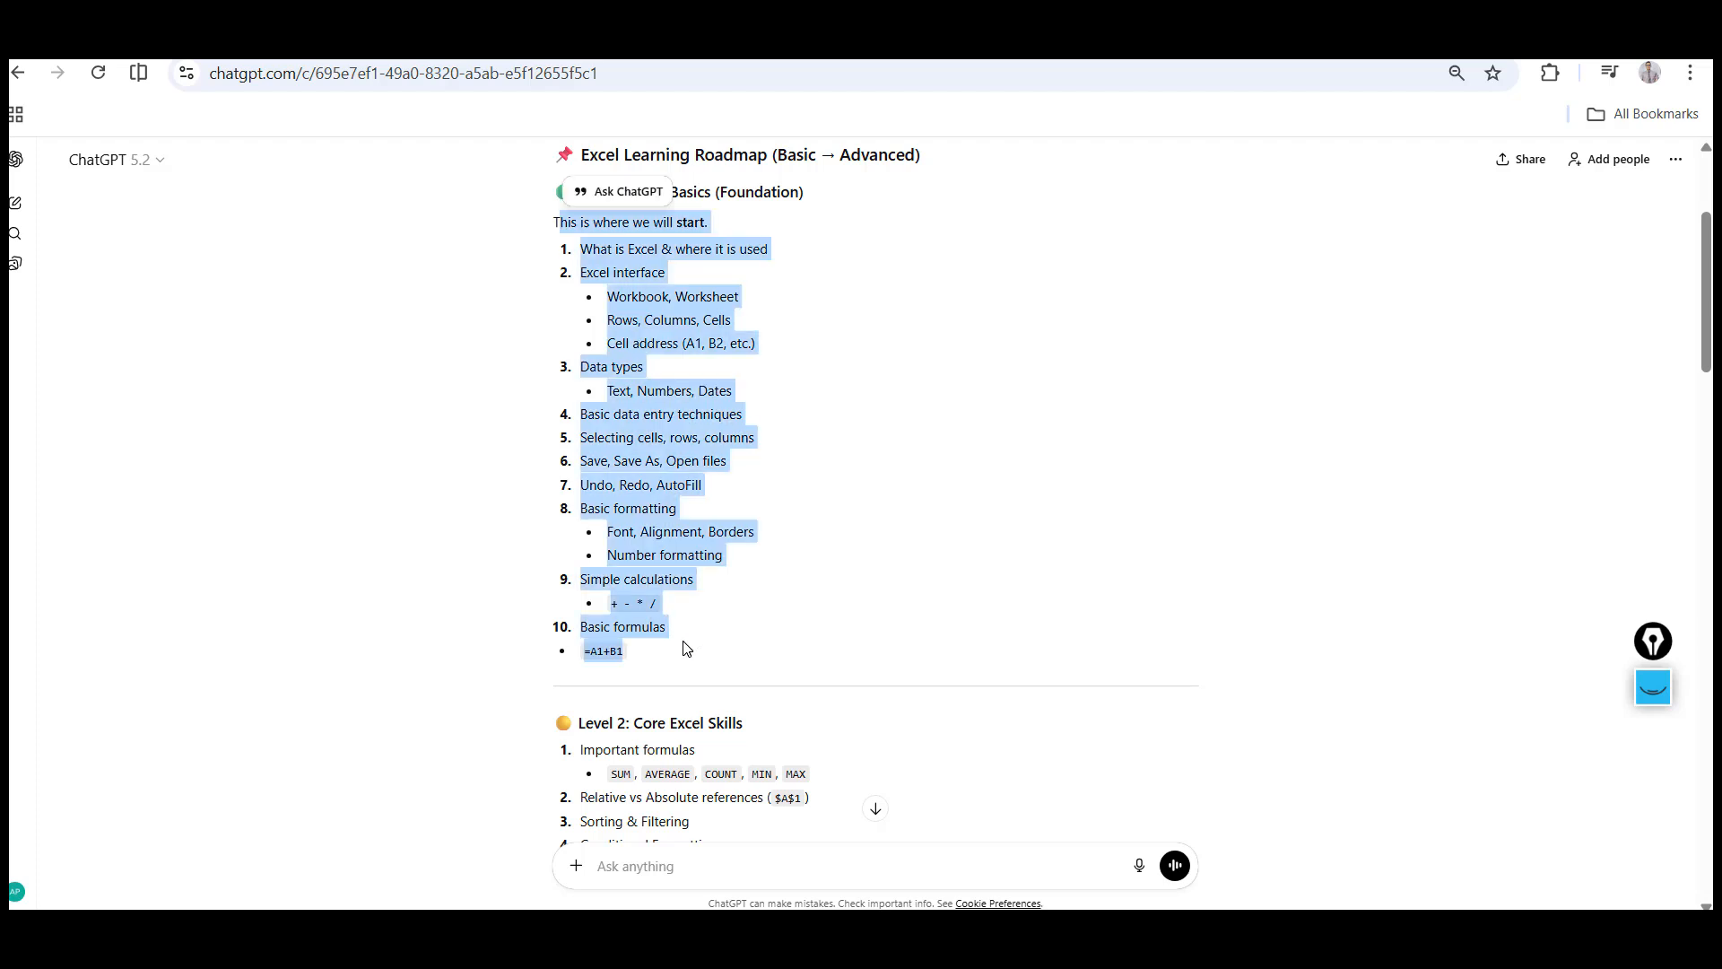
left_click(346, 511)
Highlight topics in the Level 4: Advanced Excel list, such as Power Query, Power Pivot and Macros
scroll(346, 510, "down", 4)
scroll(344, 507, "down", 1)
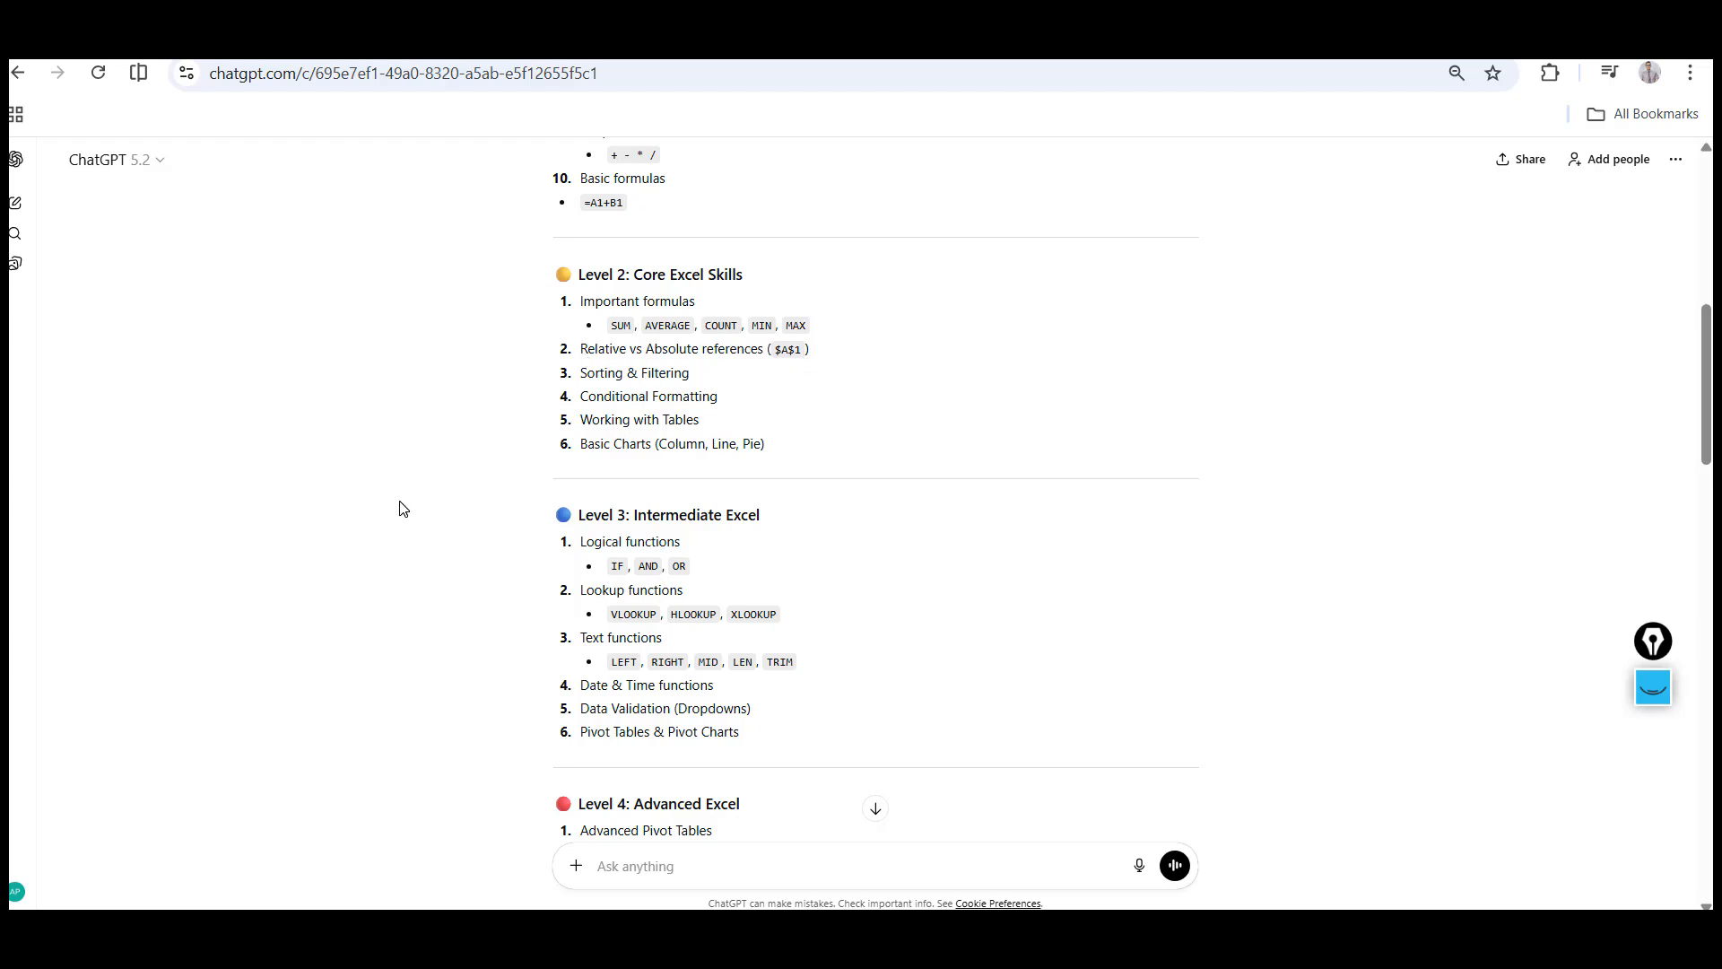
scroll(401, 507, "down", 3)
scroll(400, 508, "down", 1)
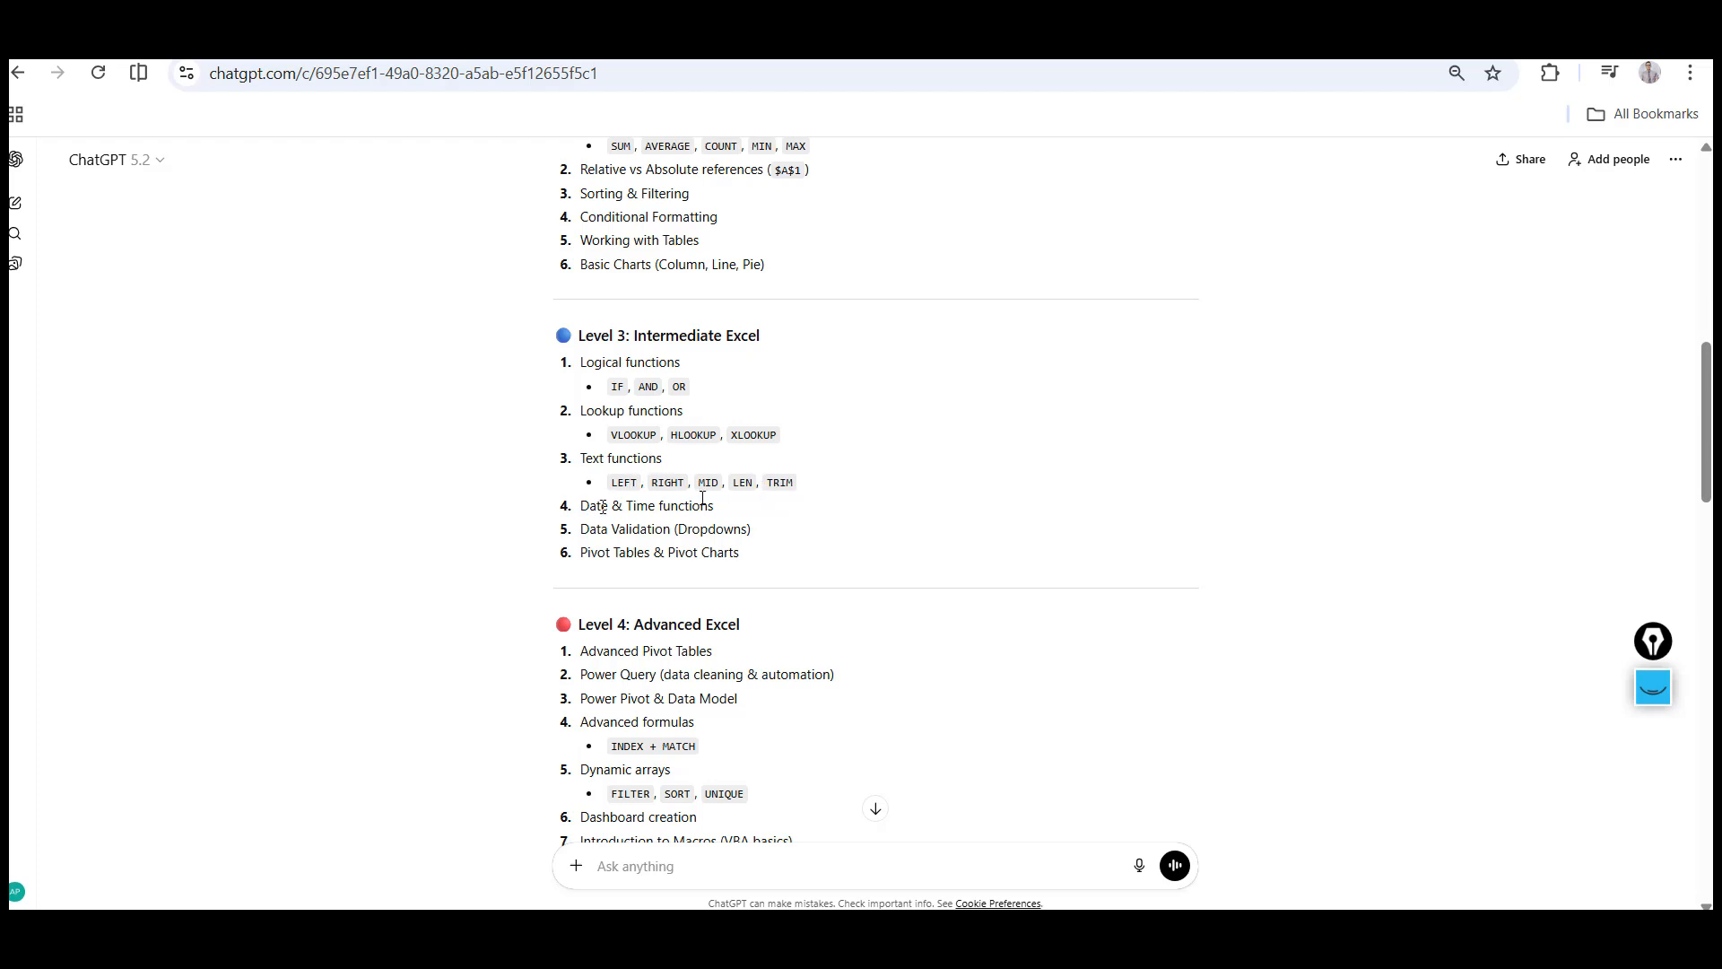
scroll(502, 513, "down", 3)
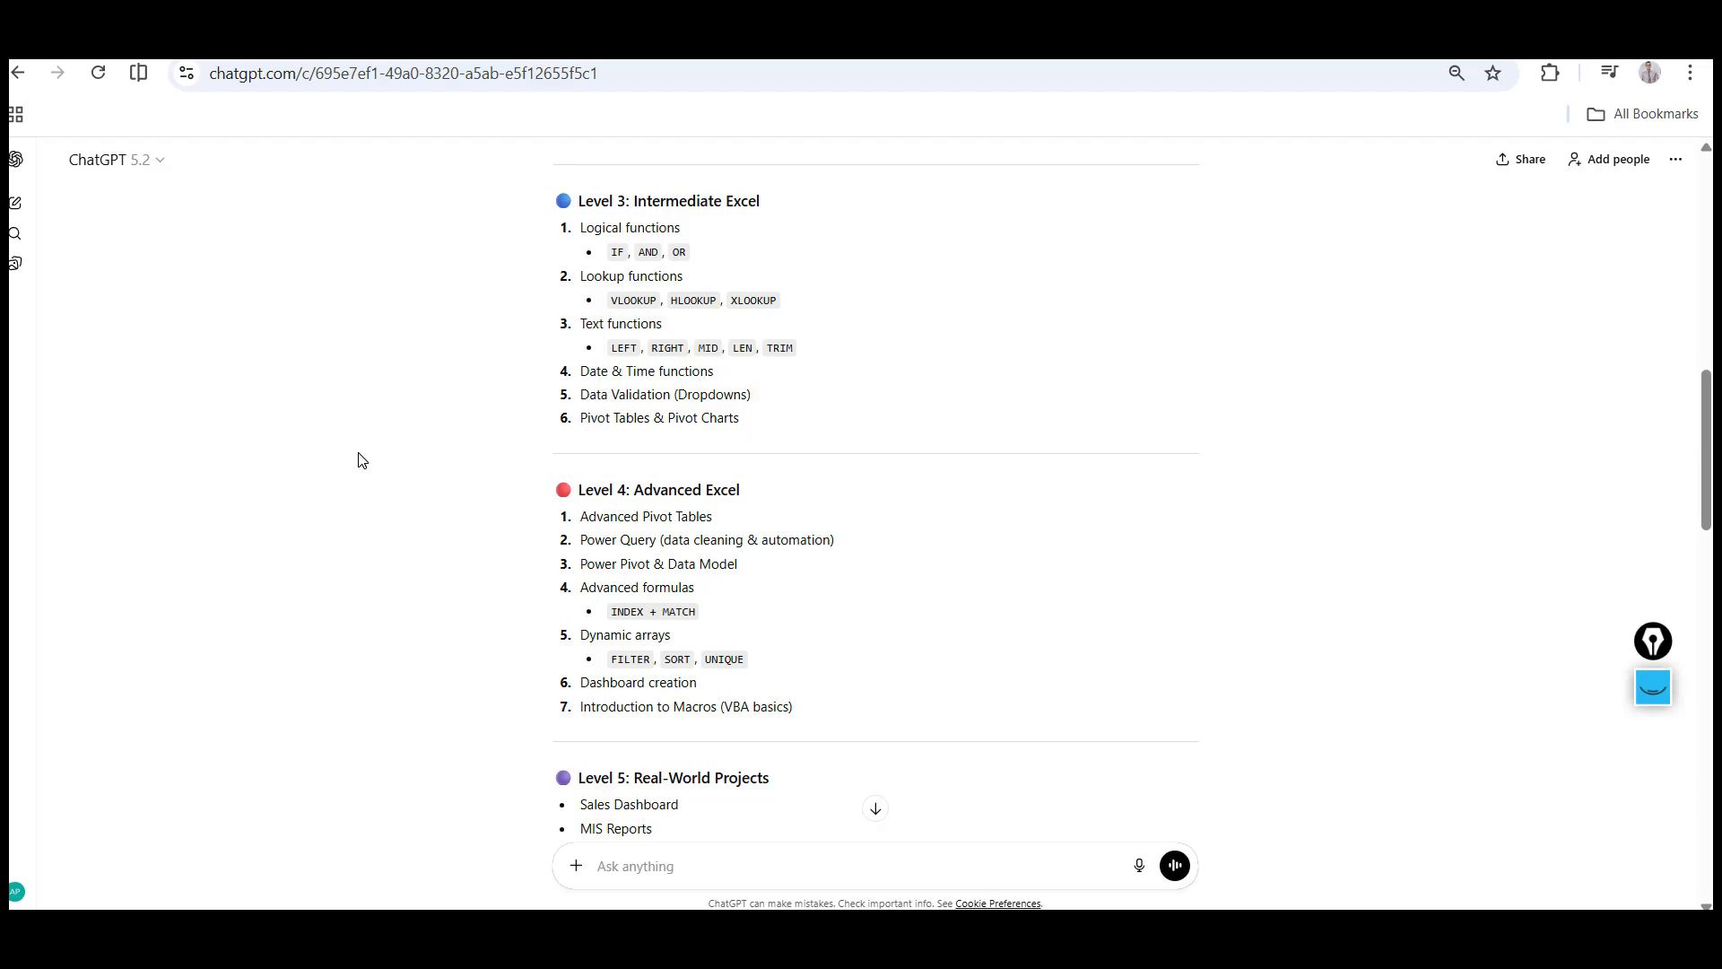
scroll(362, 460, "down", 2)
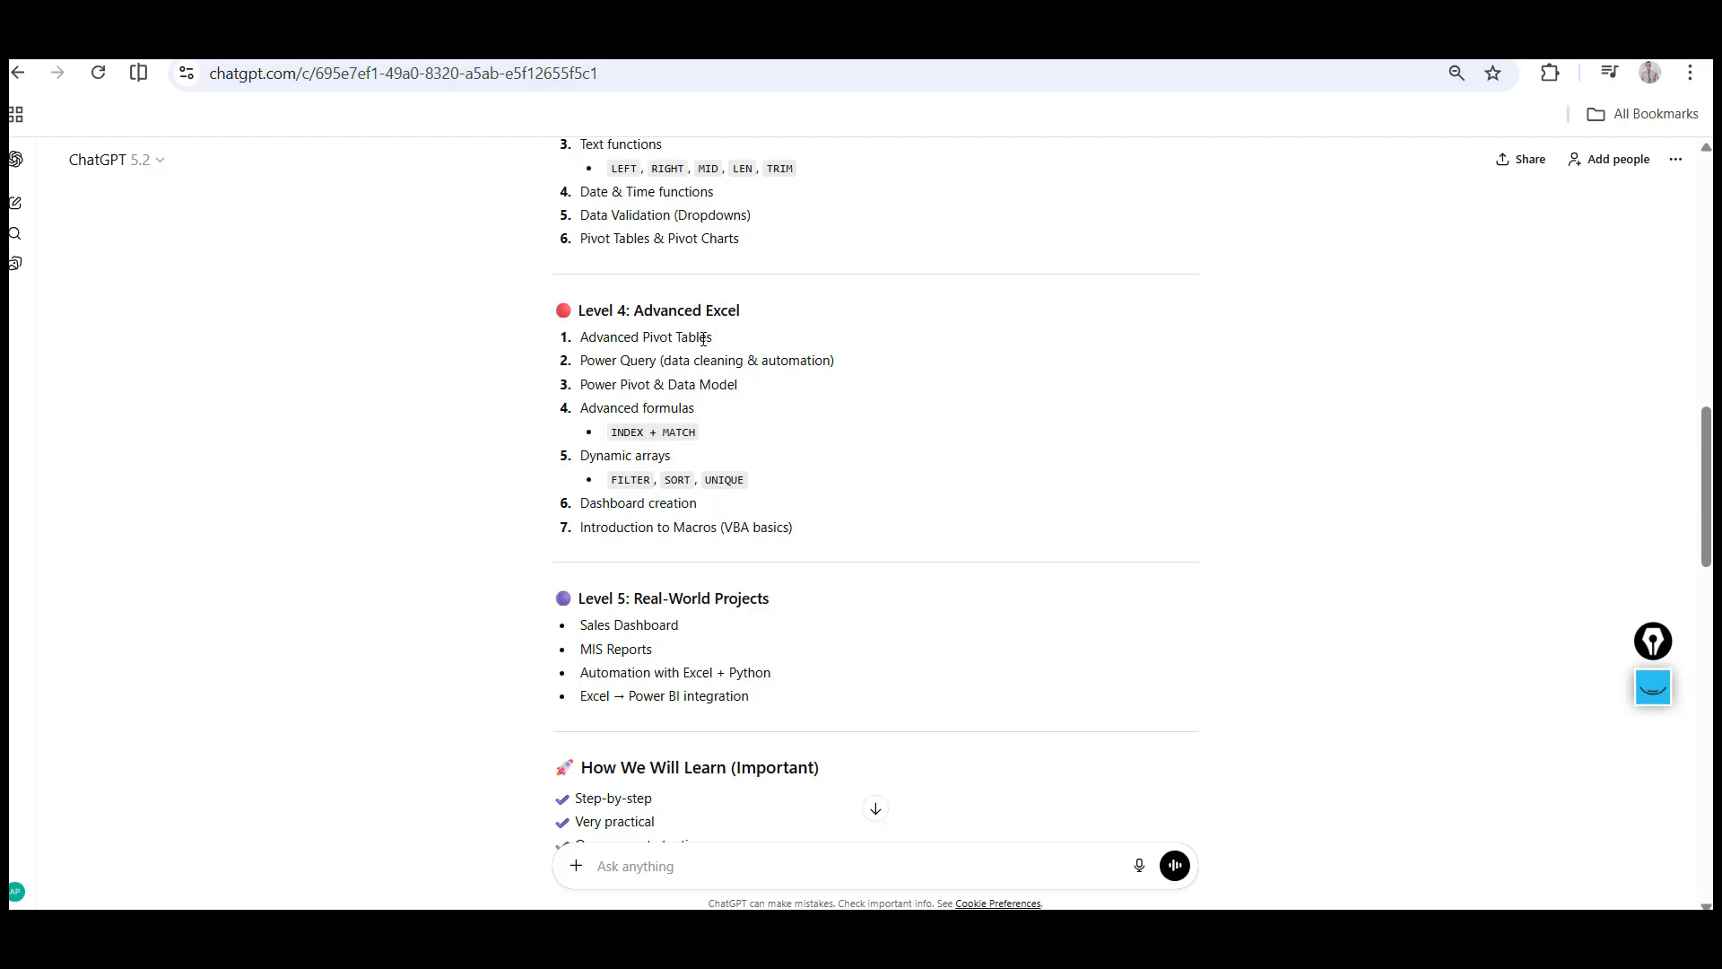
double_click(604, 363)
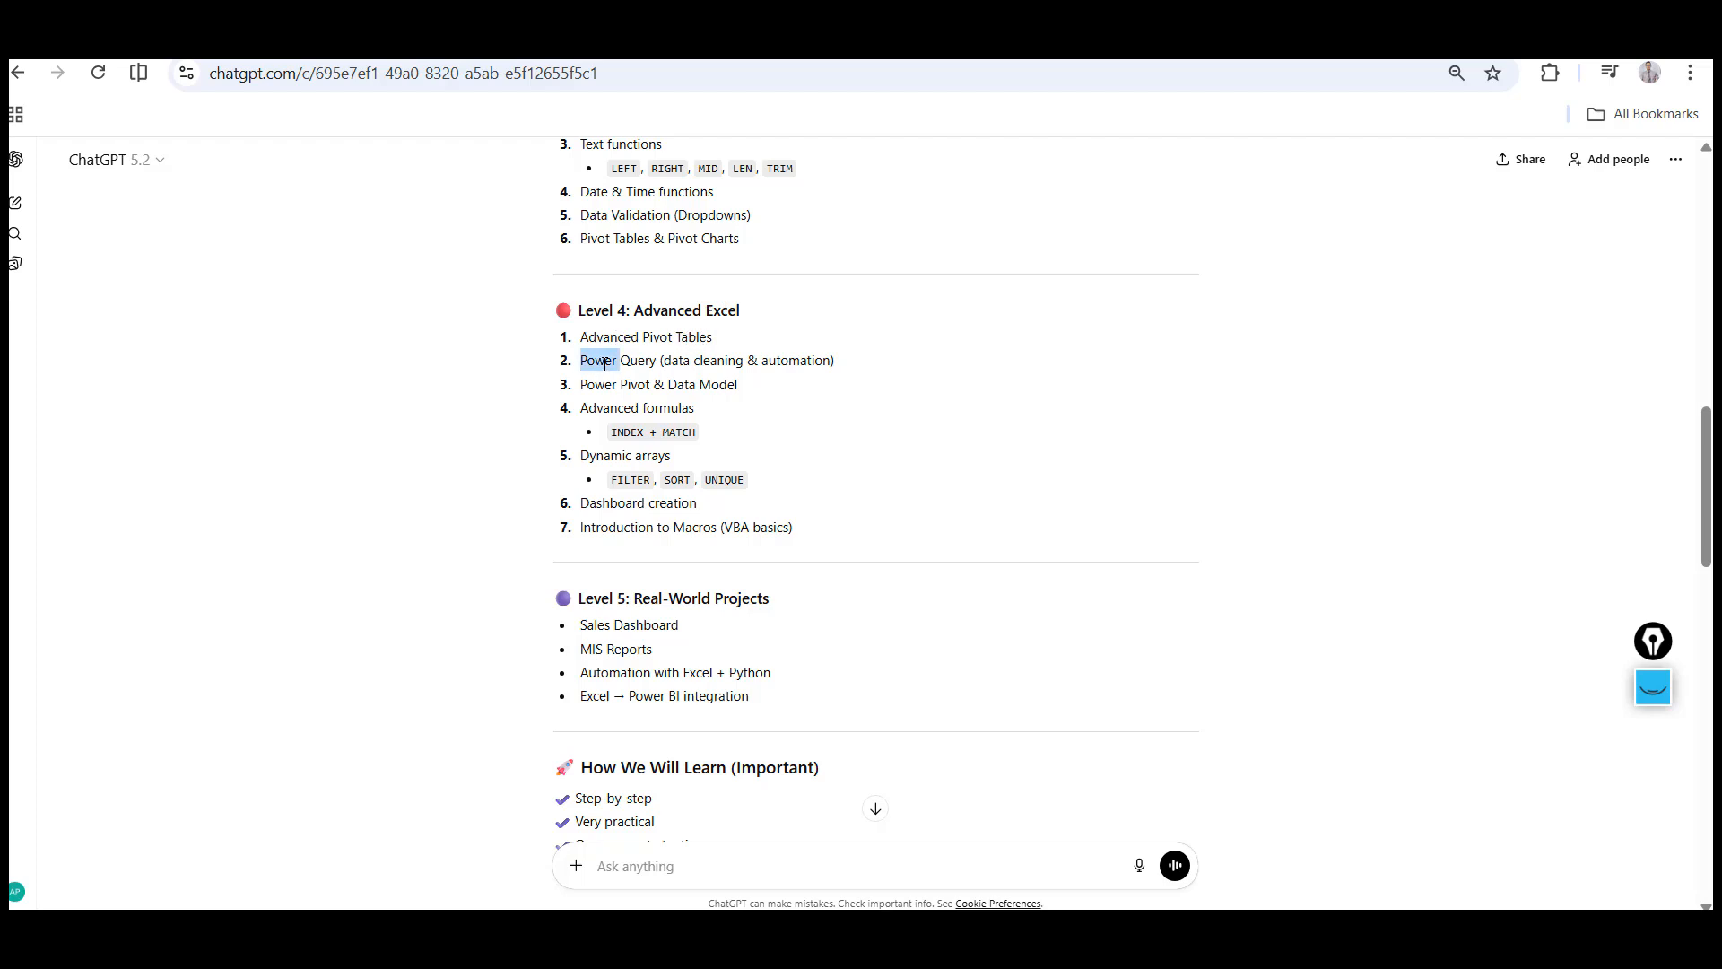
left_click(834, 360, "shift")
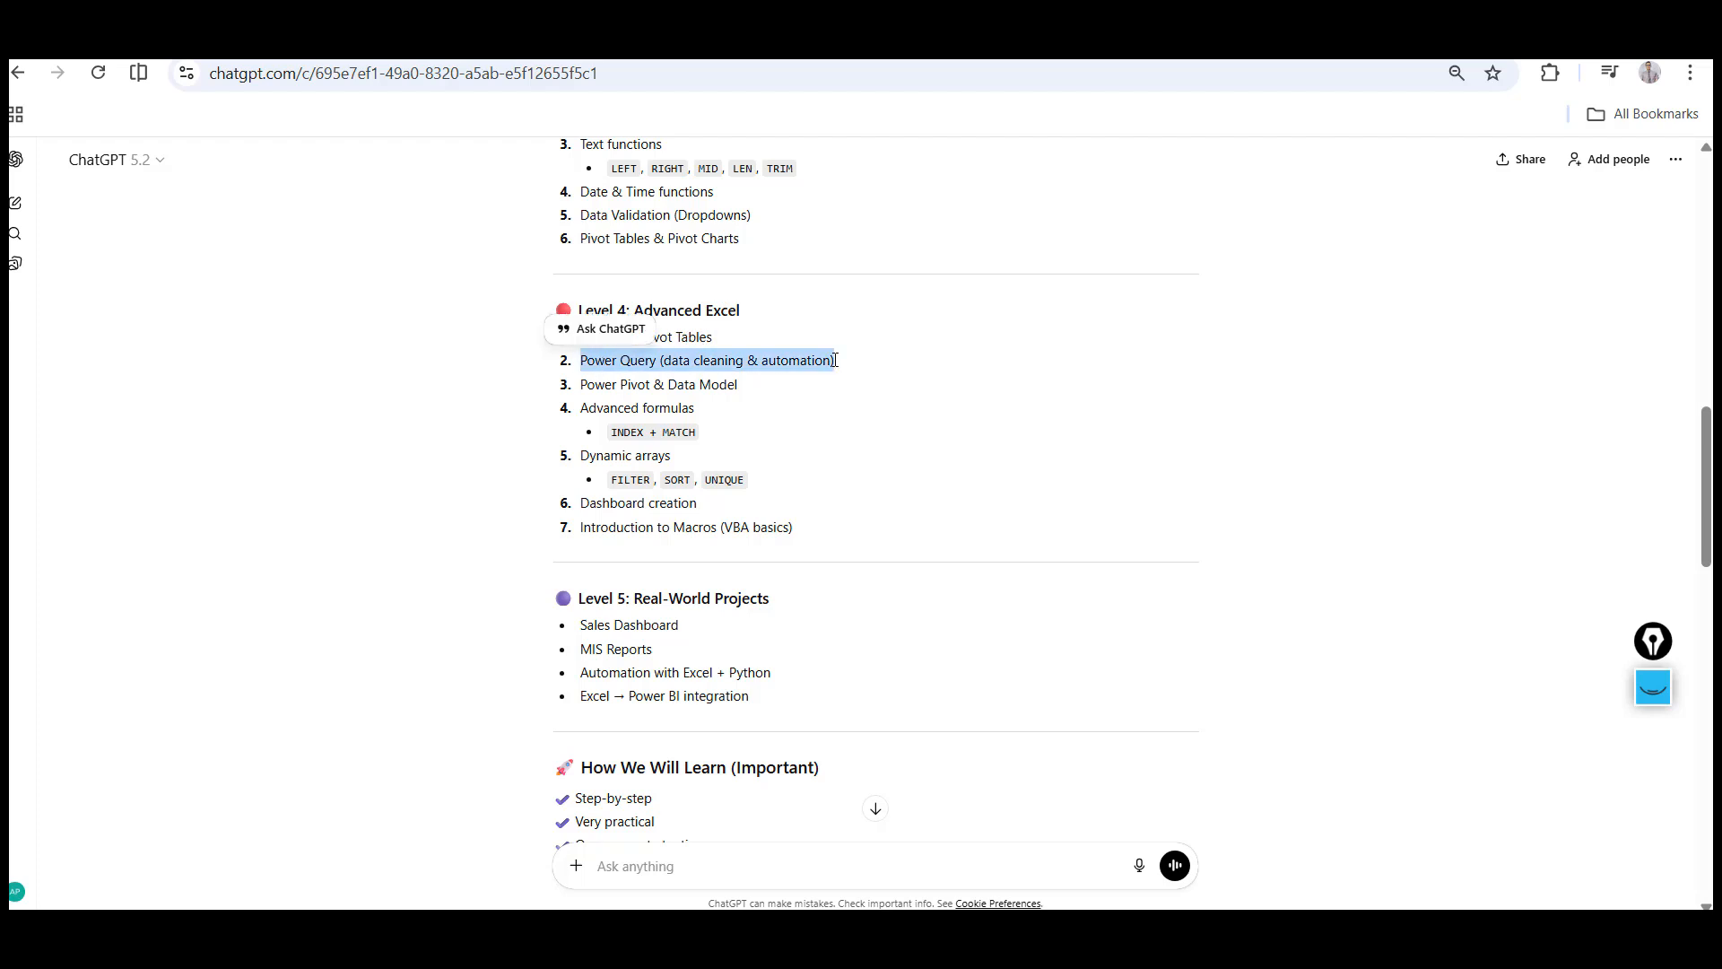
double_click(607, 383)
left_click(789, 389, "shift")
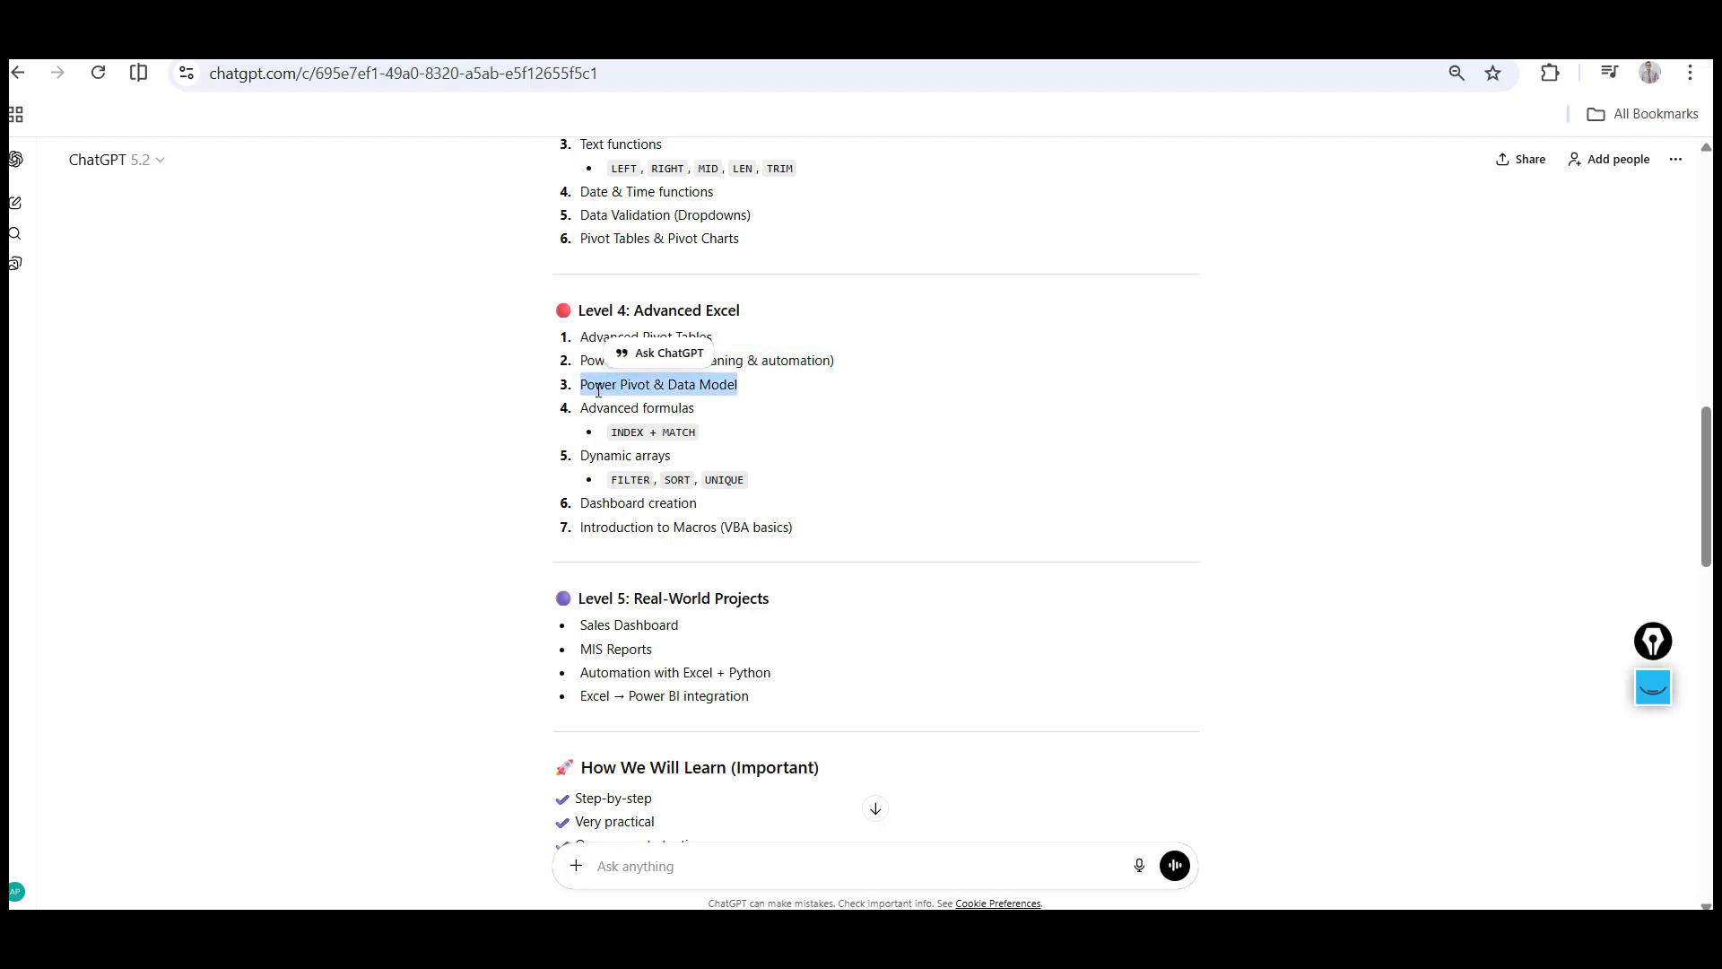
double_click(628, 385)
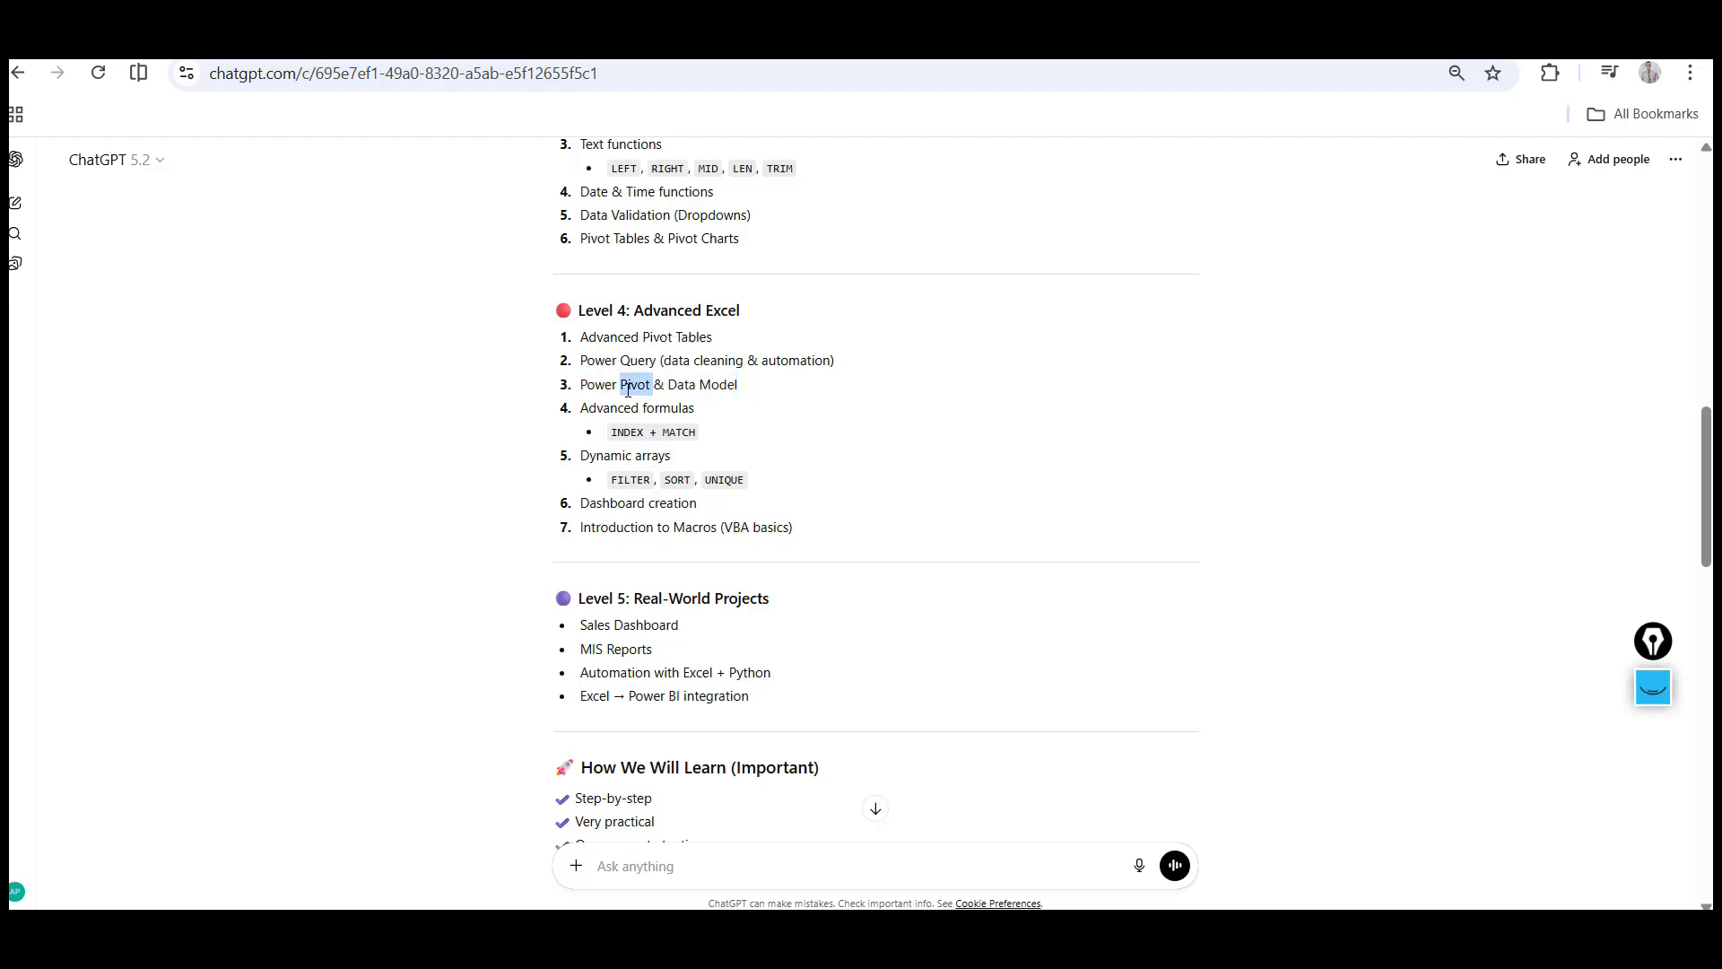
left_click(750, 389)
double_click(627, 435)
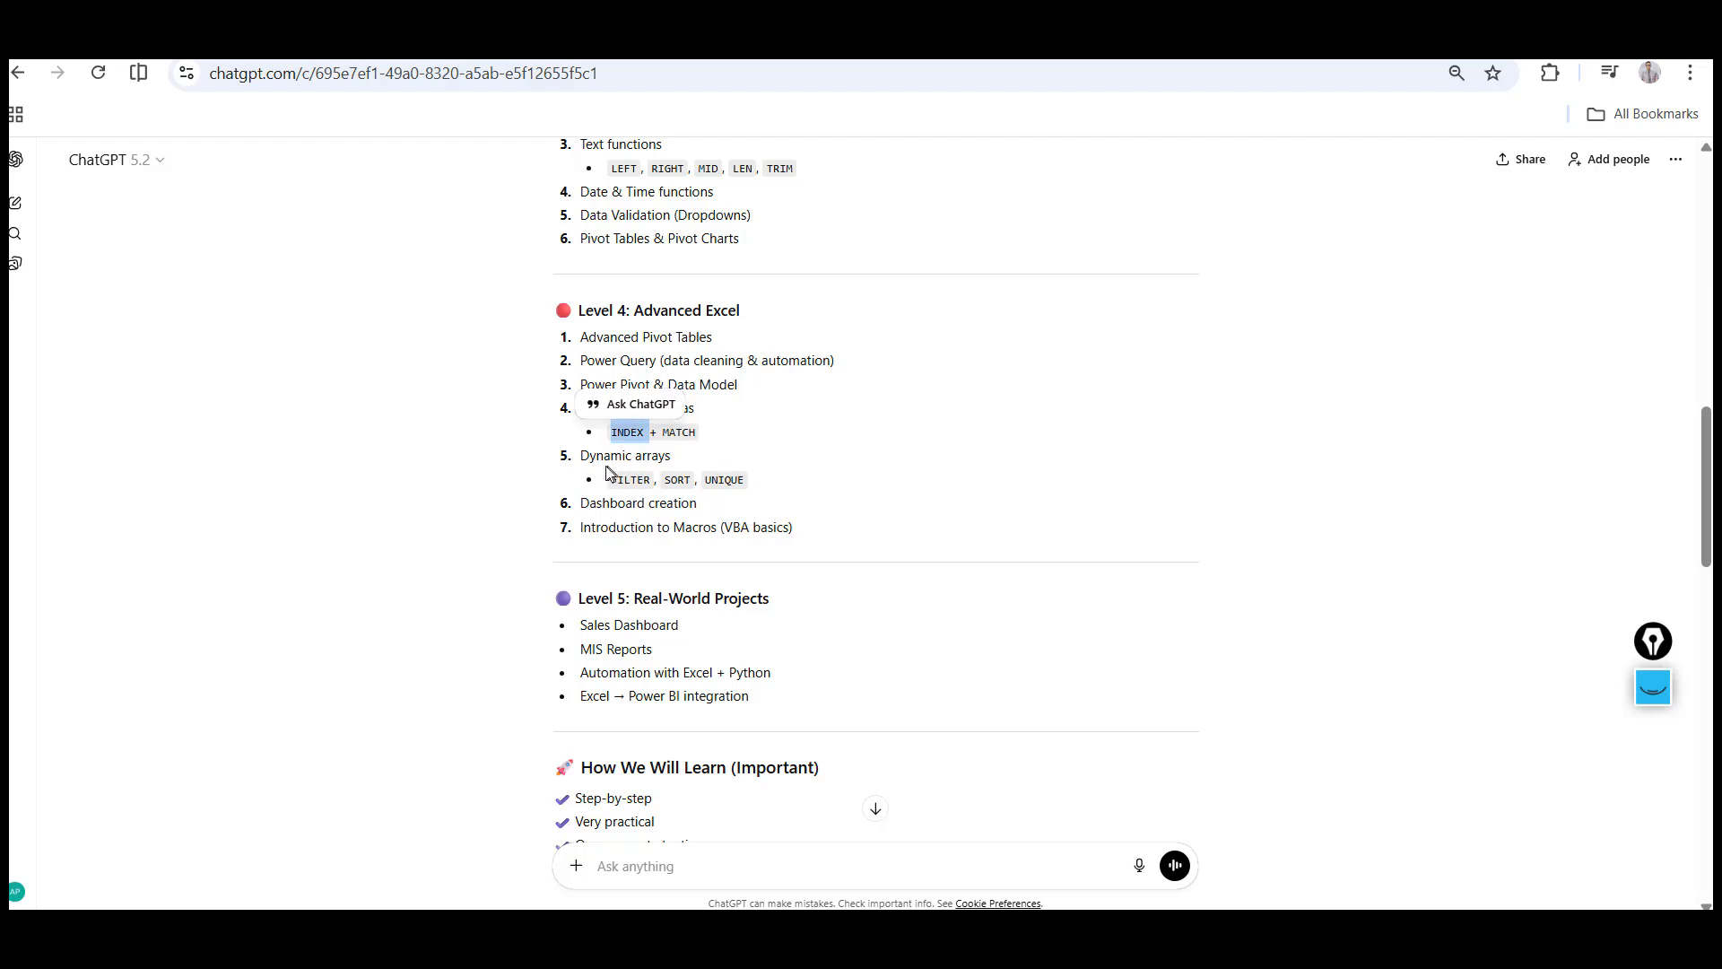
left_click(632, 477)
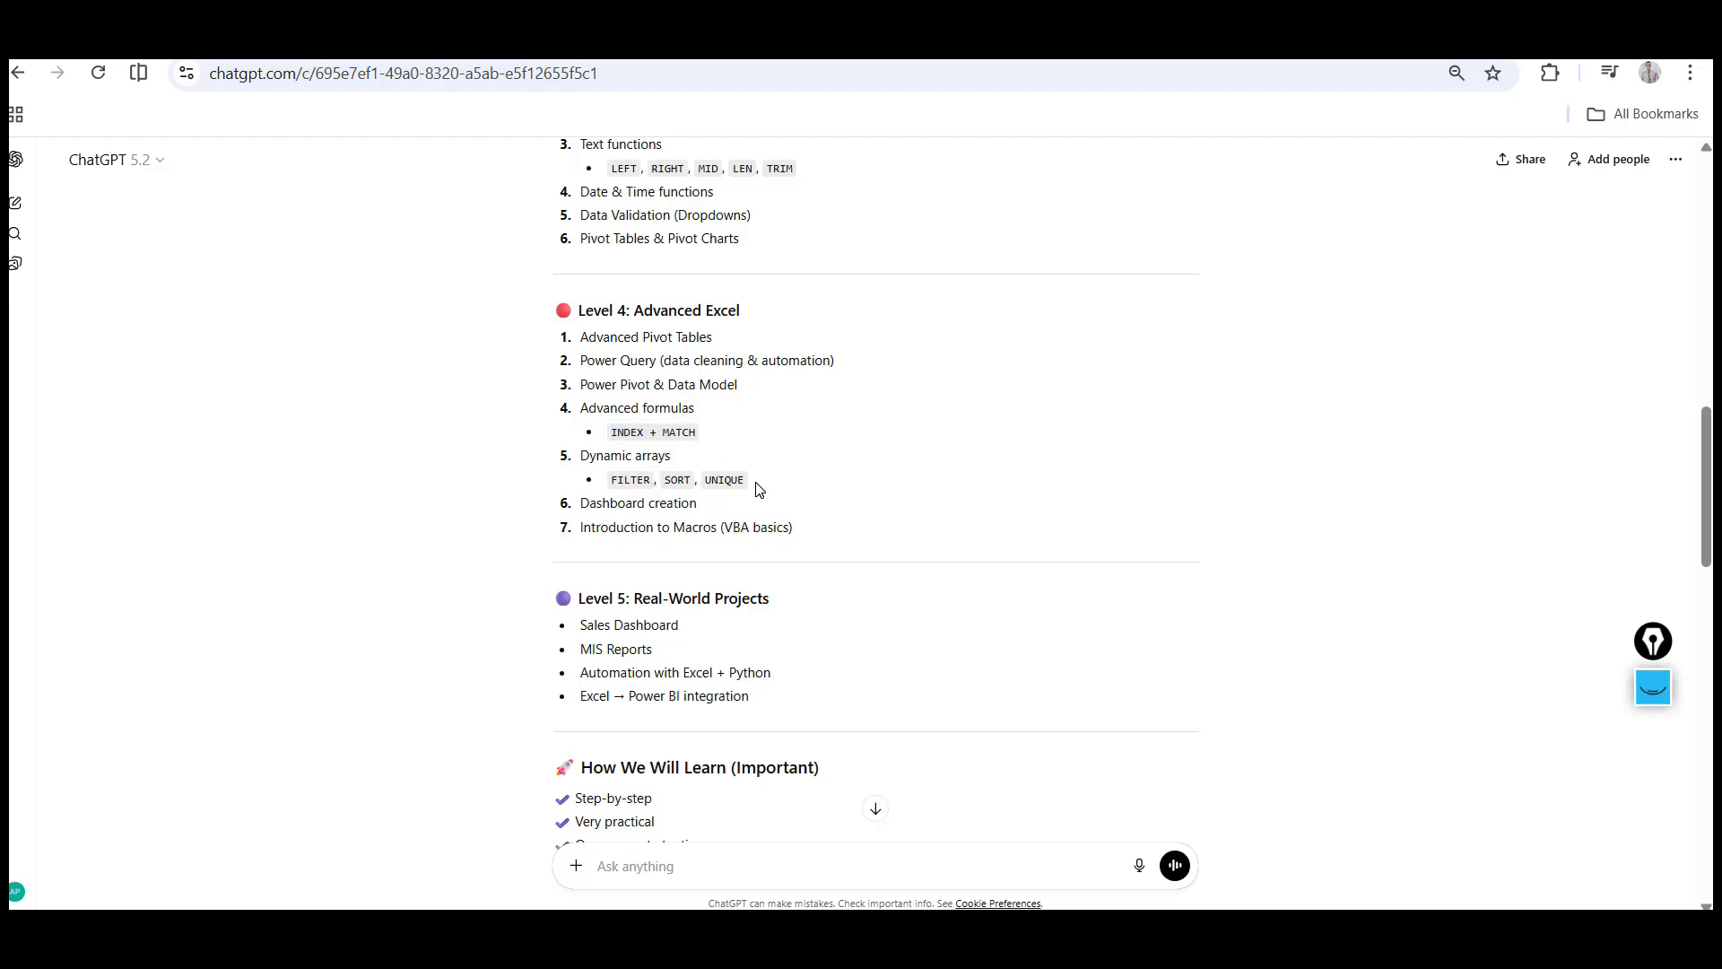
double_click(631, 479)
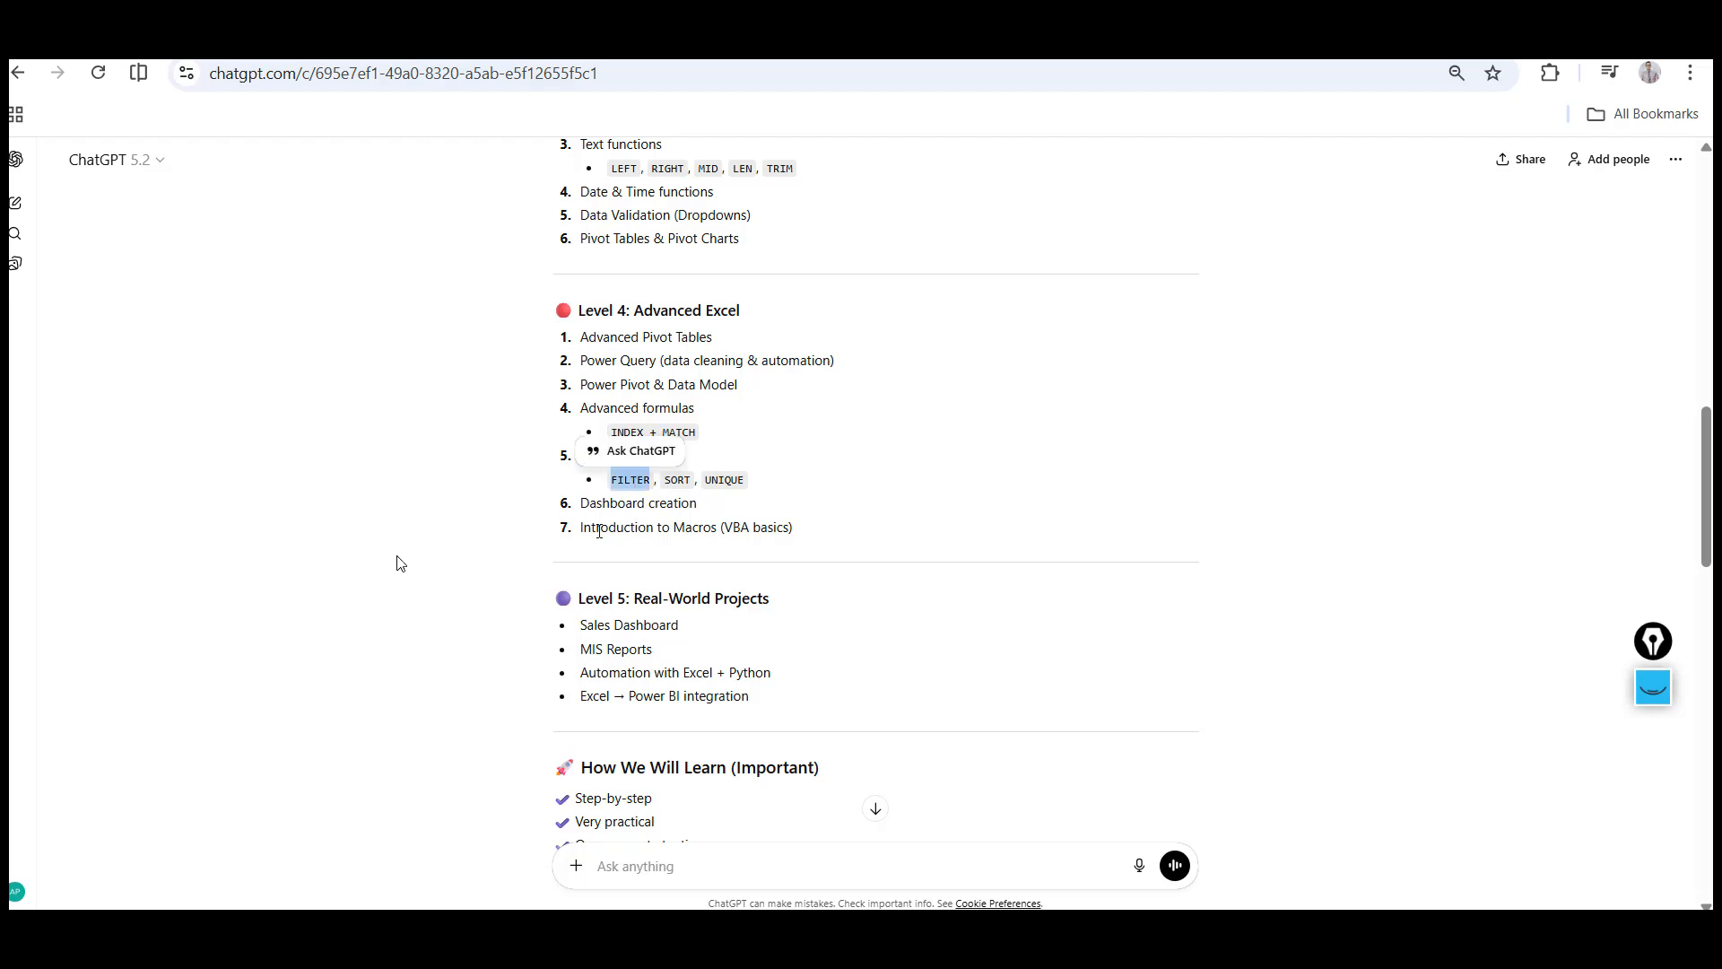
double_click(695, 528)
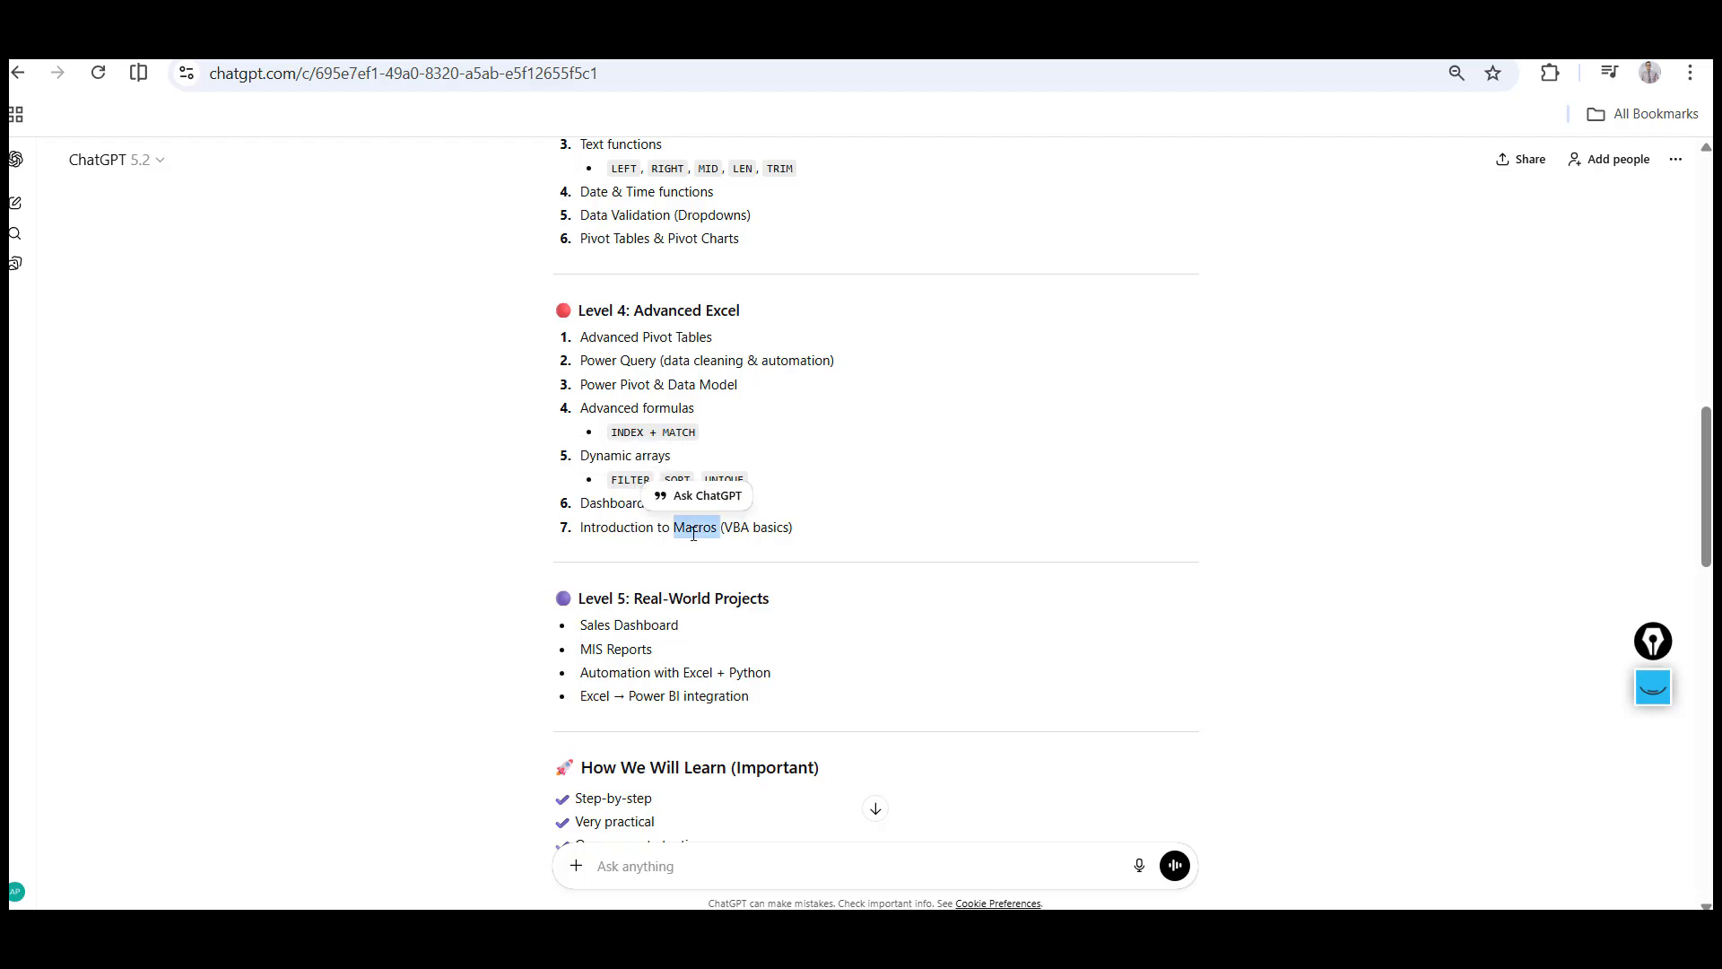
left_click(404, 563)
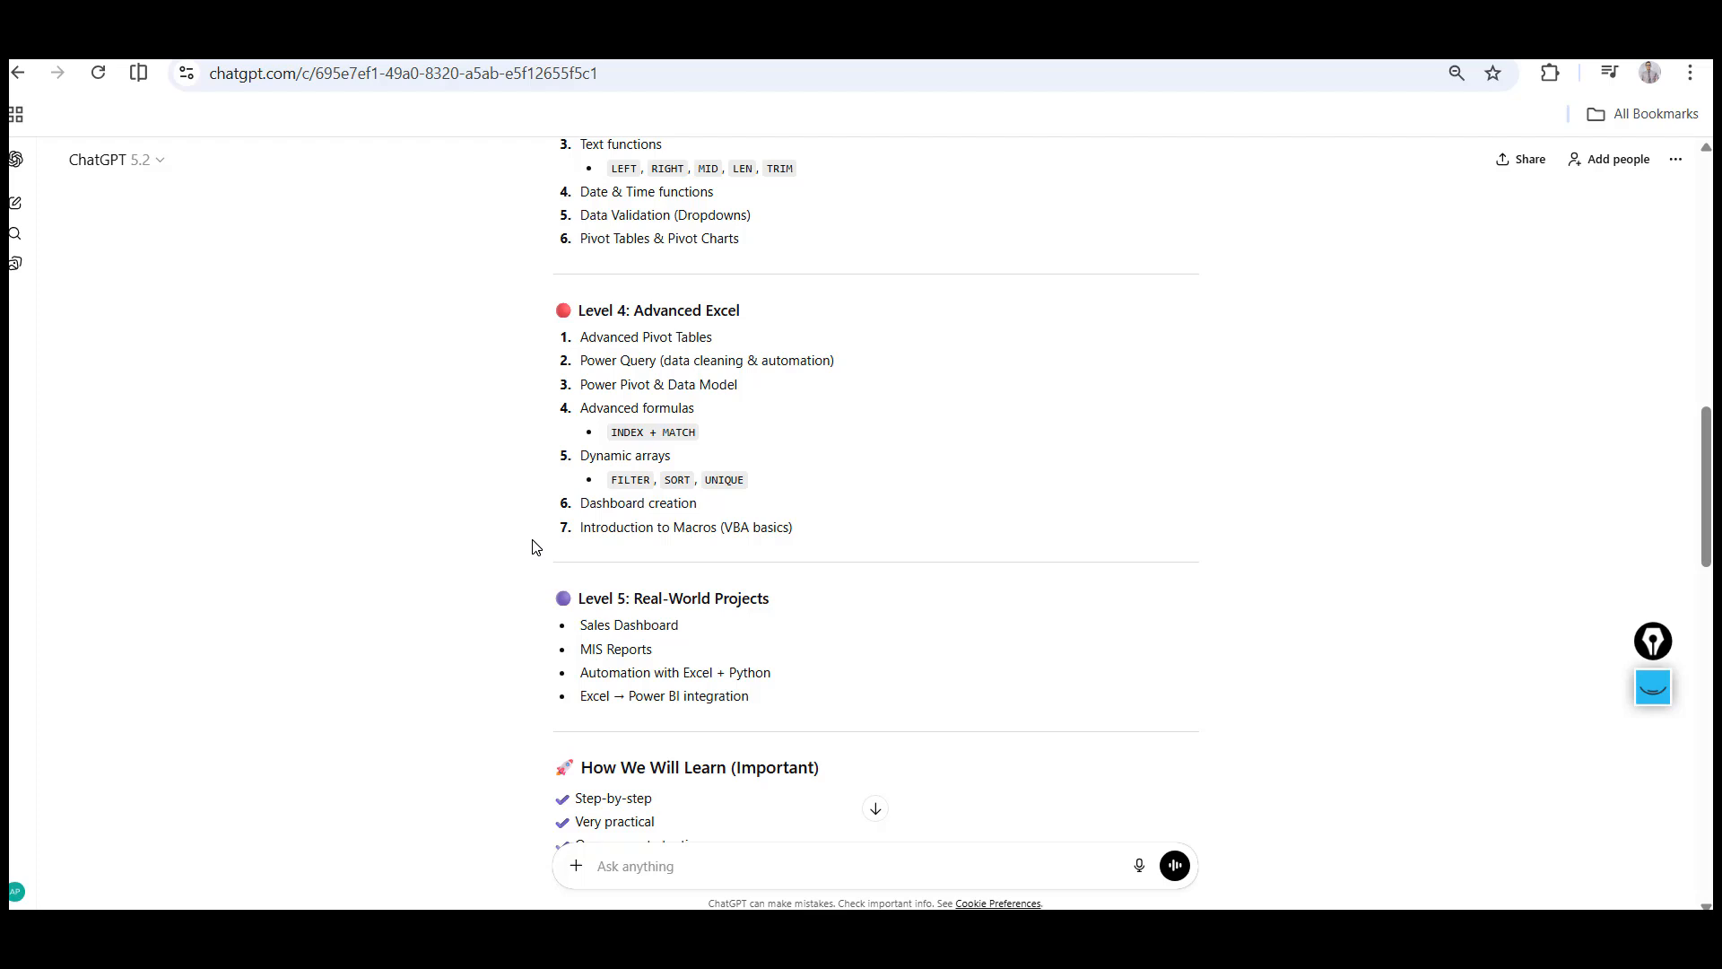
Copy the 'What is Excel?' and 'Workbook vs Worksheet' sections of Lesson 1 and paste them into cell A1 of the Excel sheet
scroll(535, 548, "down", 1)
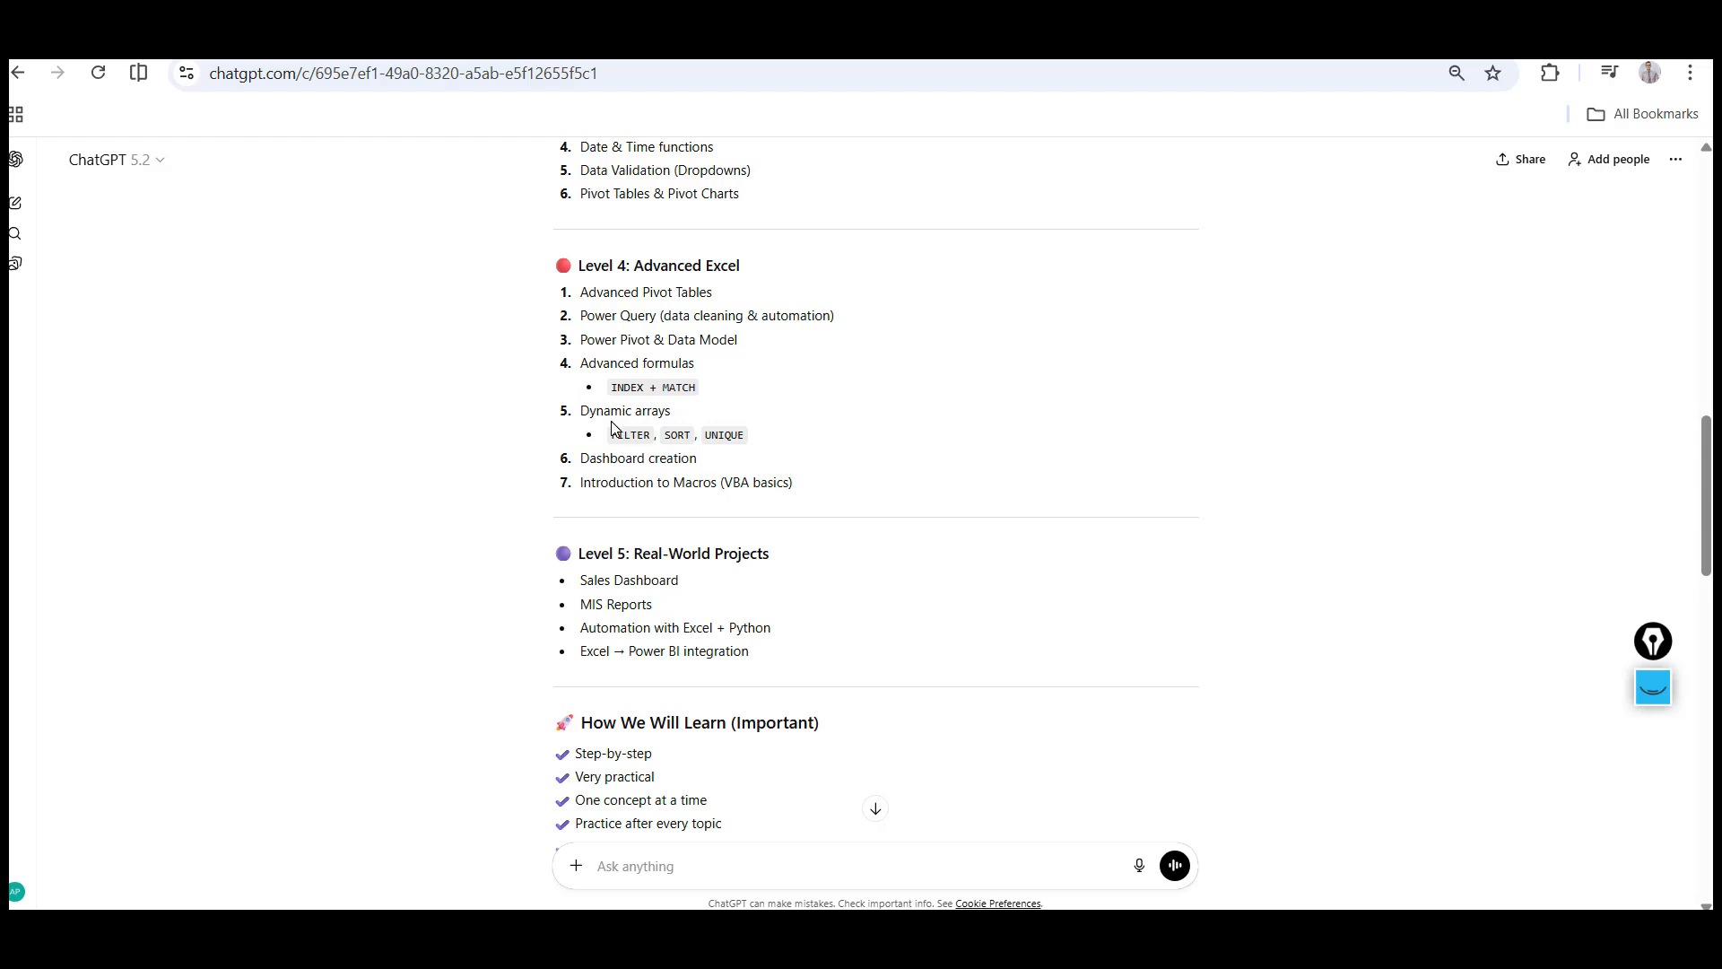
scroll(445, 545, "down", 2)
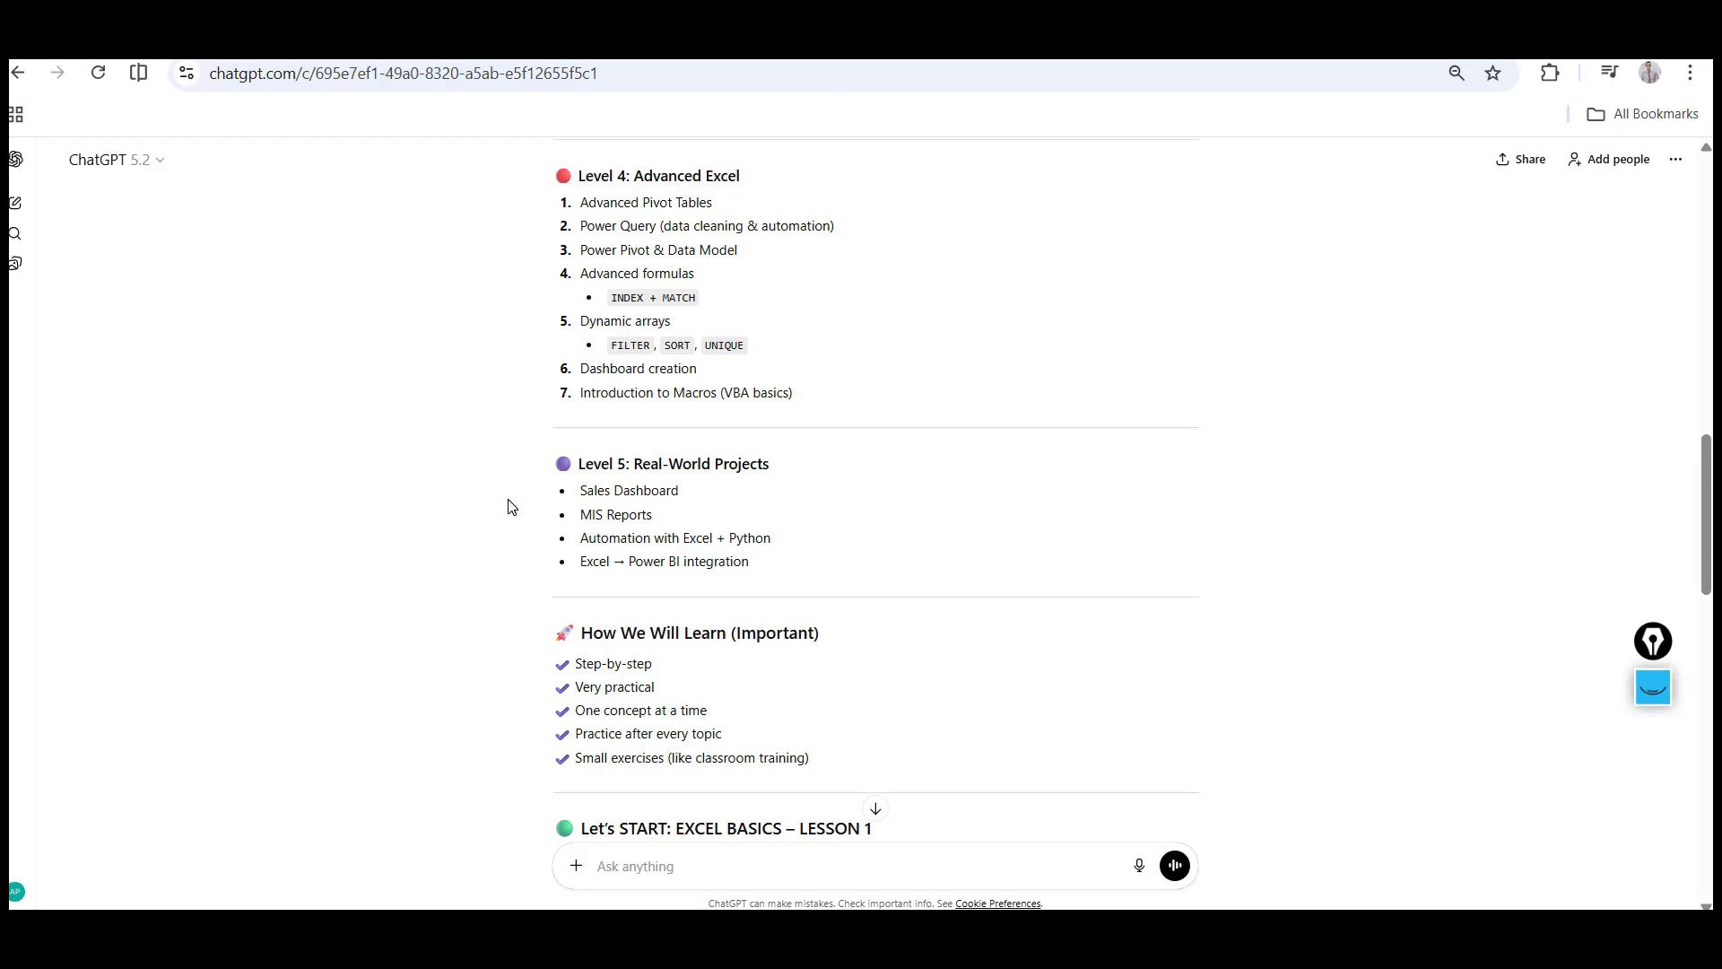
scroll(508, 504, "down", 3)
scroll(508, 505, "down", 1)
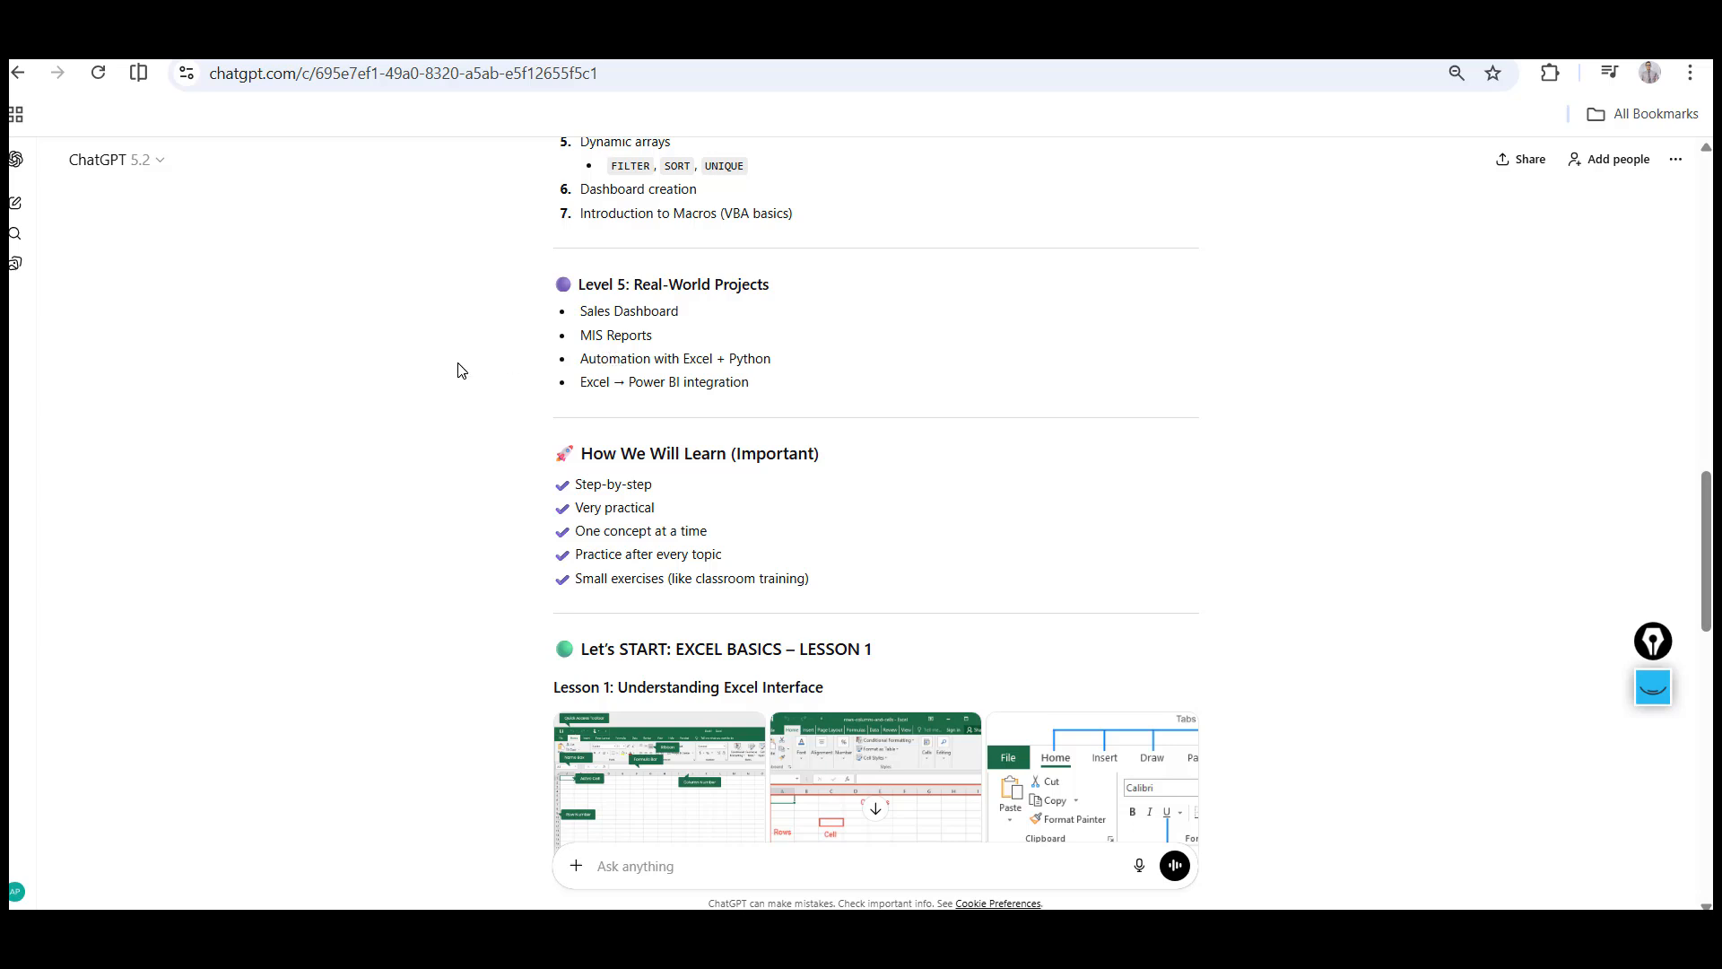
scroll(265, 509, "down", 3)
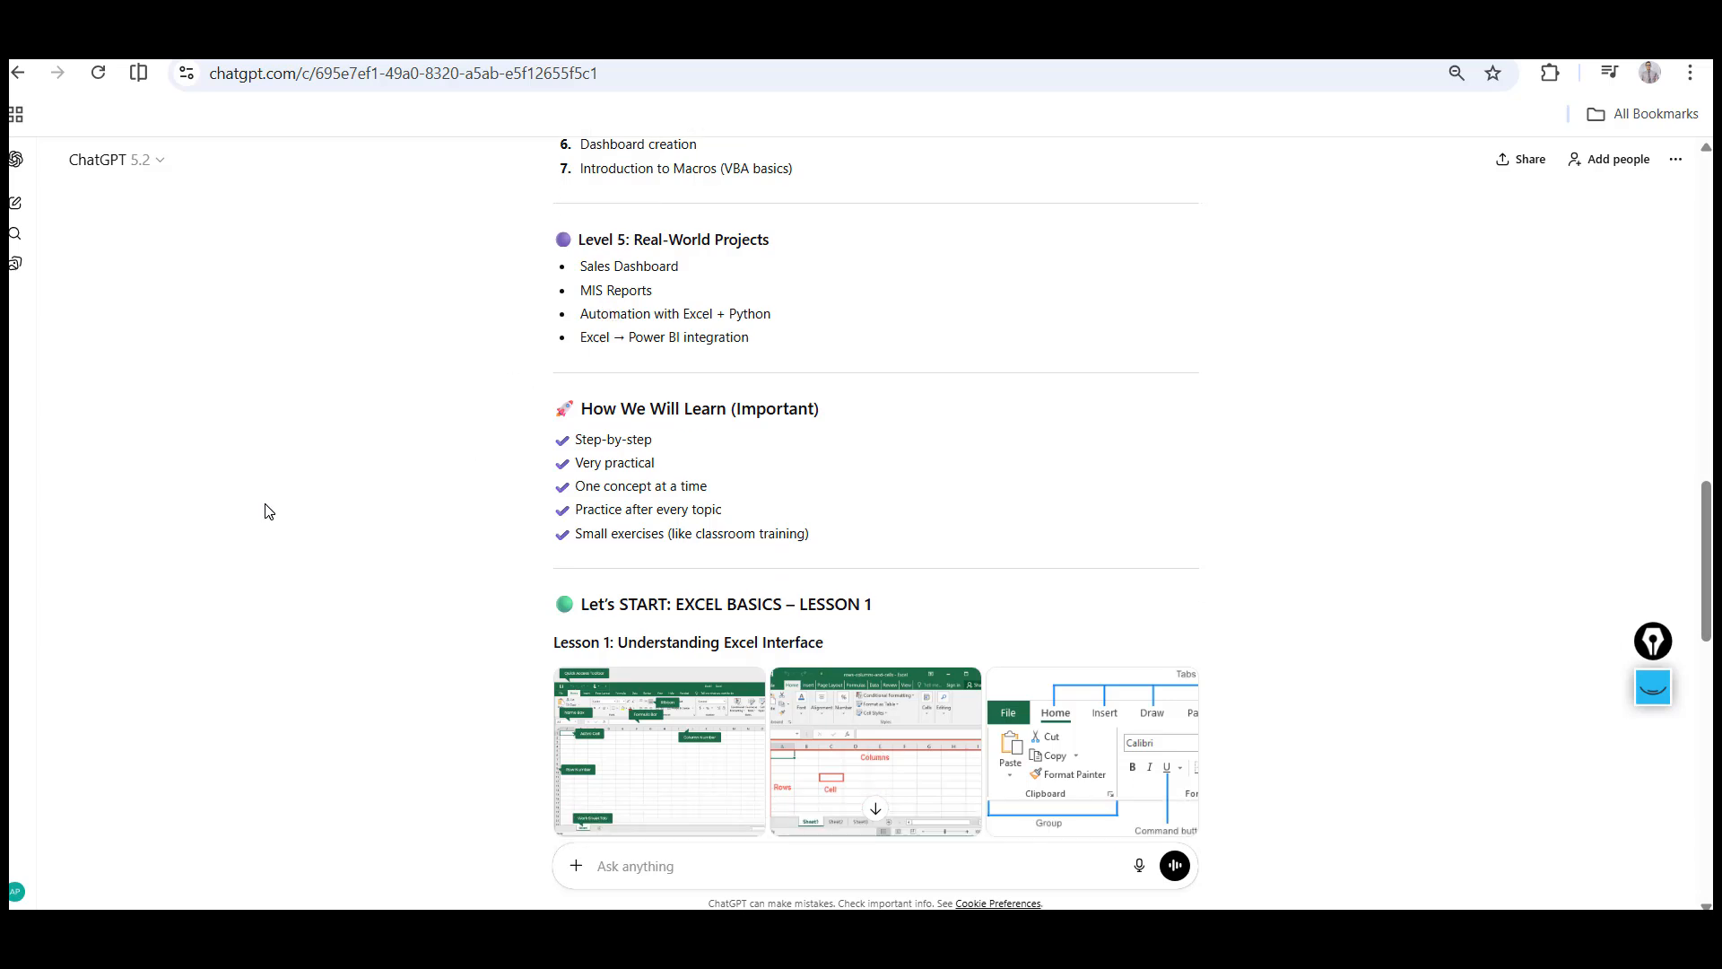
scroll(266, 509, "down", 5)
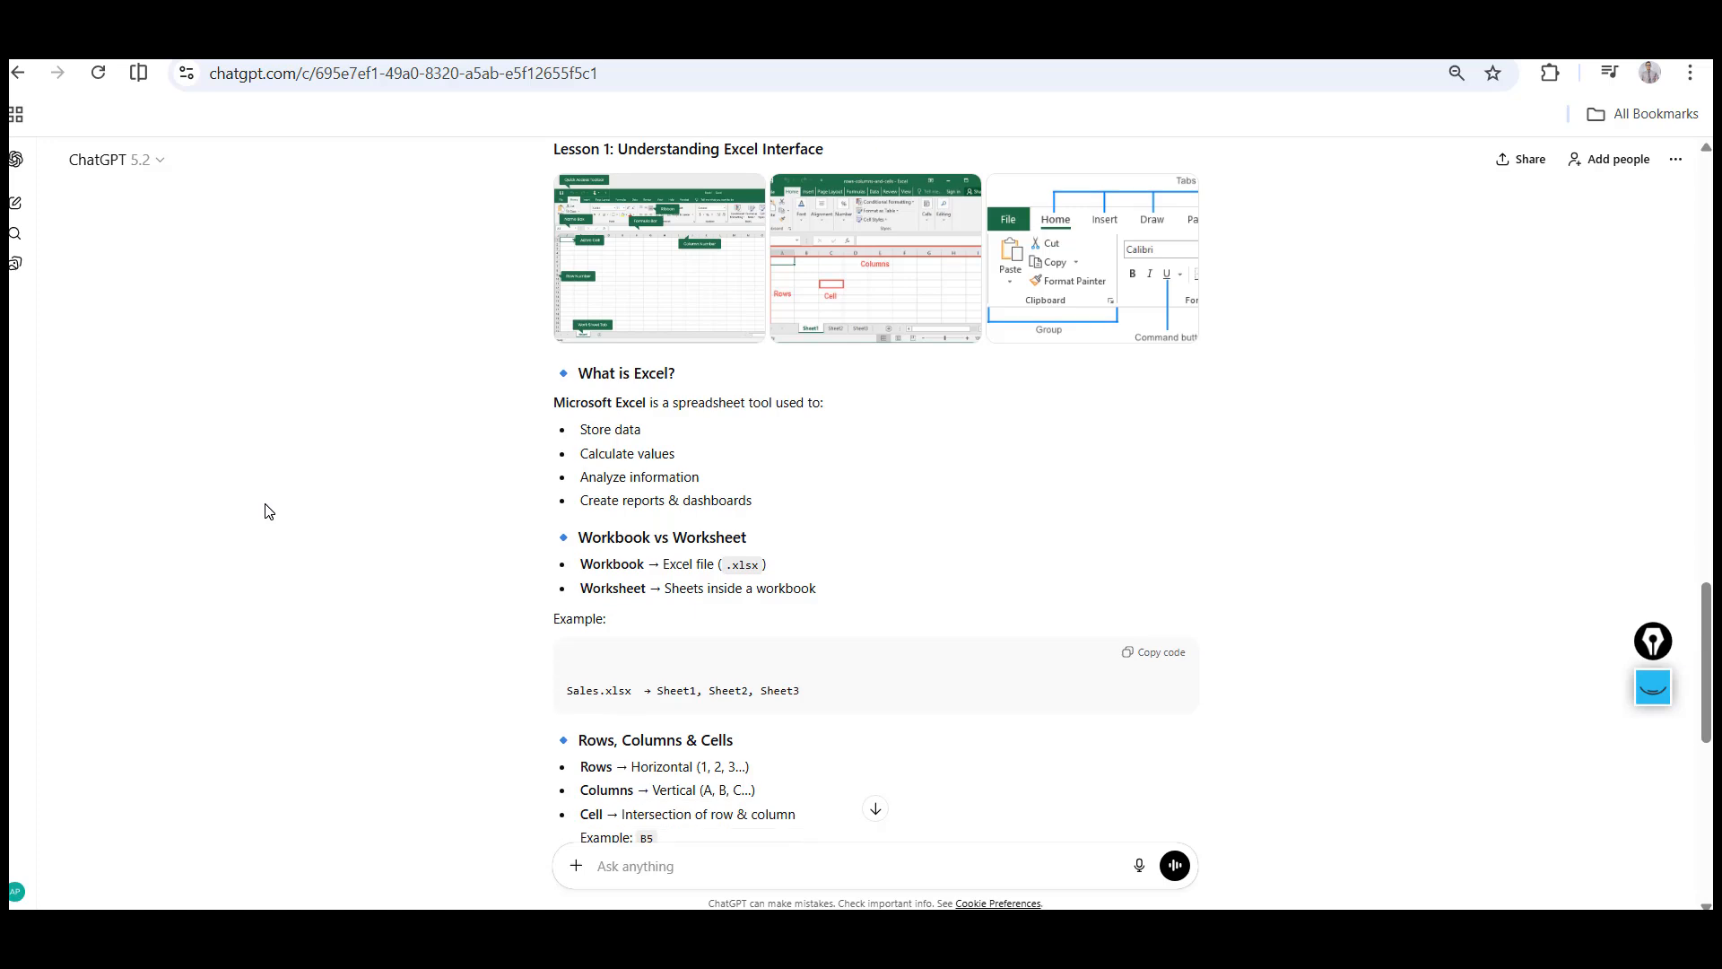
scroll(266, 509, "up", 1)
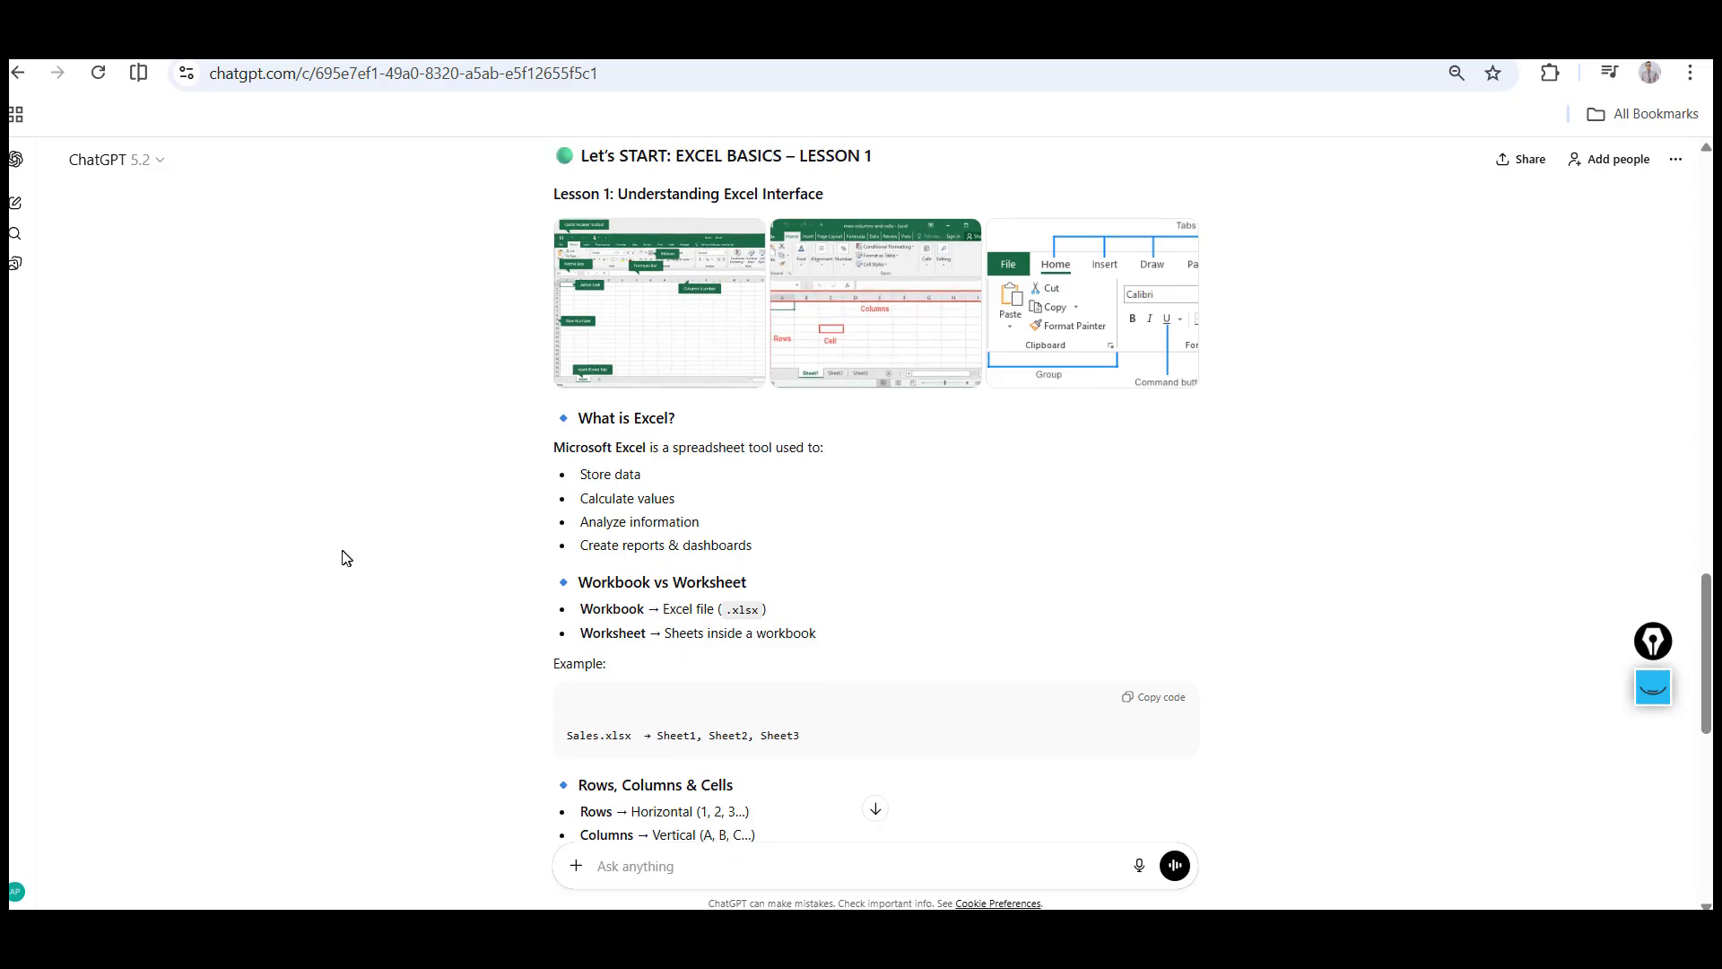
scroll(345, 558, "down", 1)
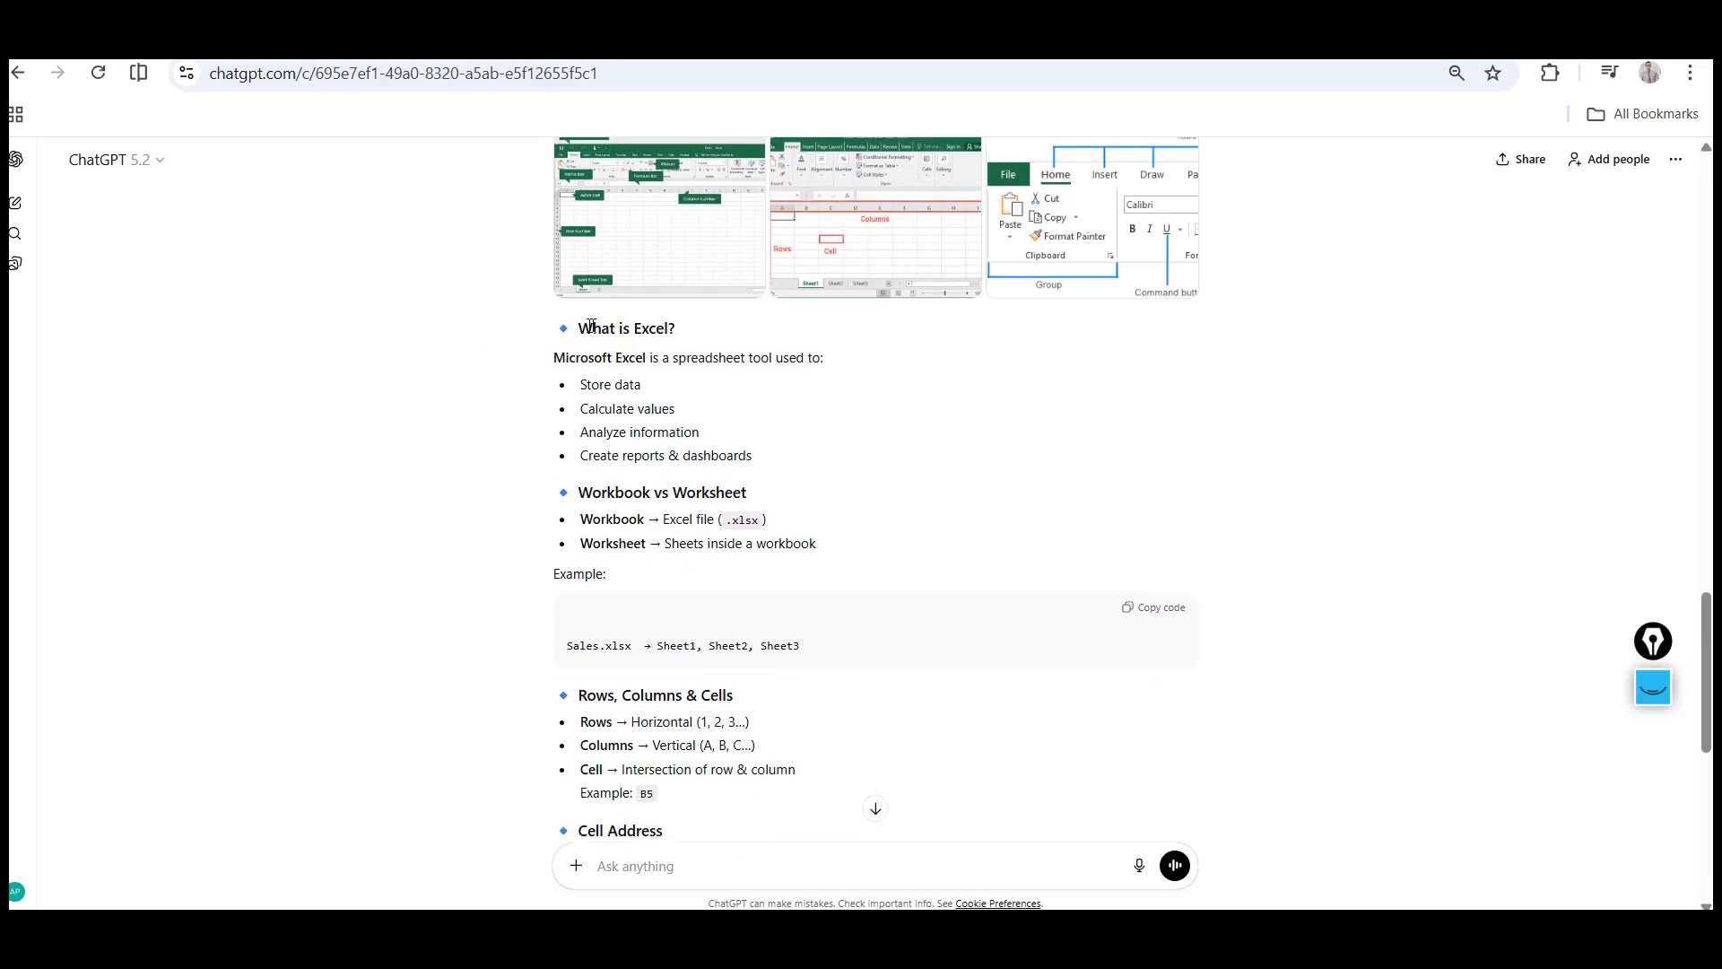
left_click(897, 551, "shift")
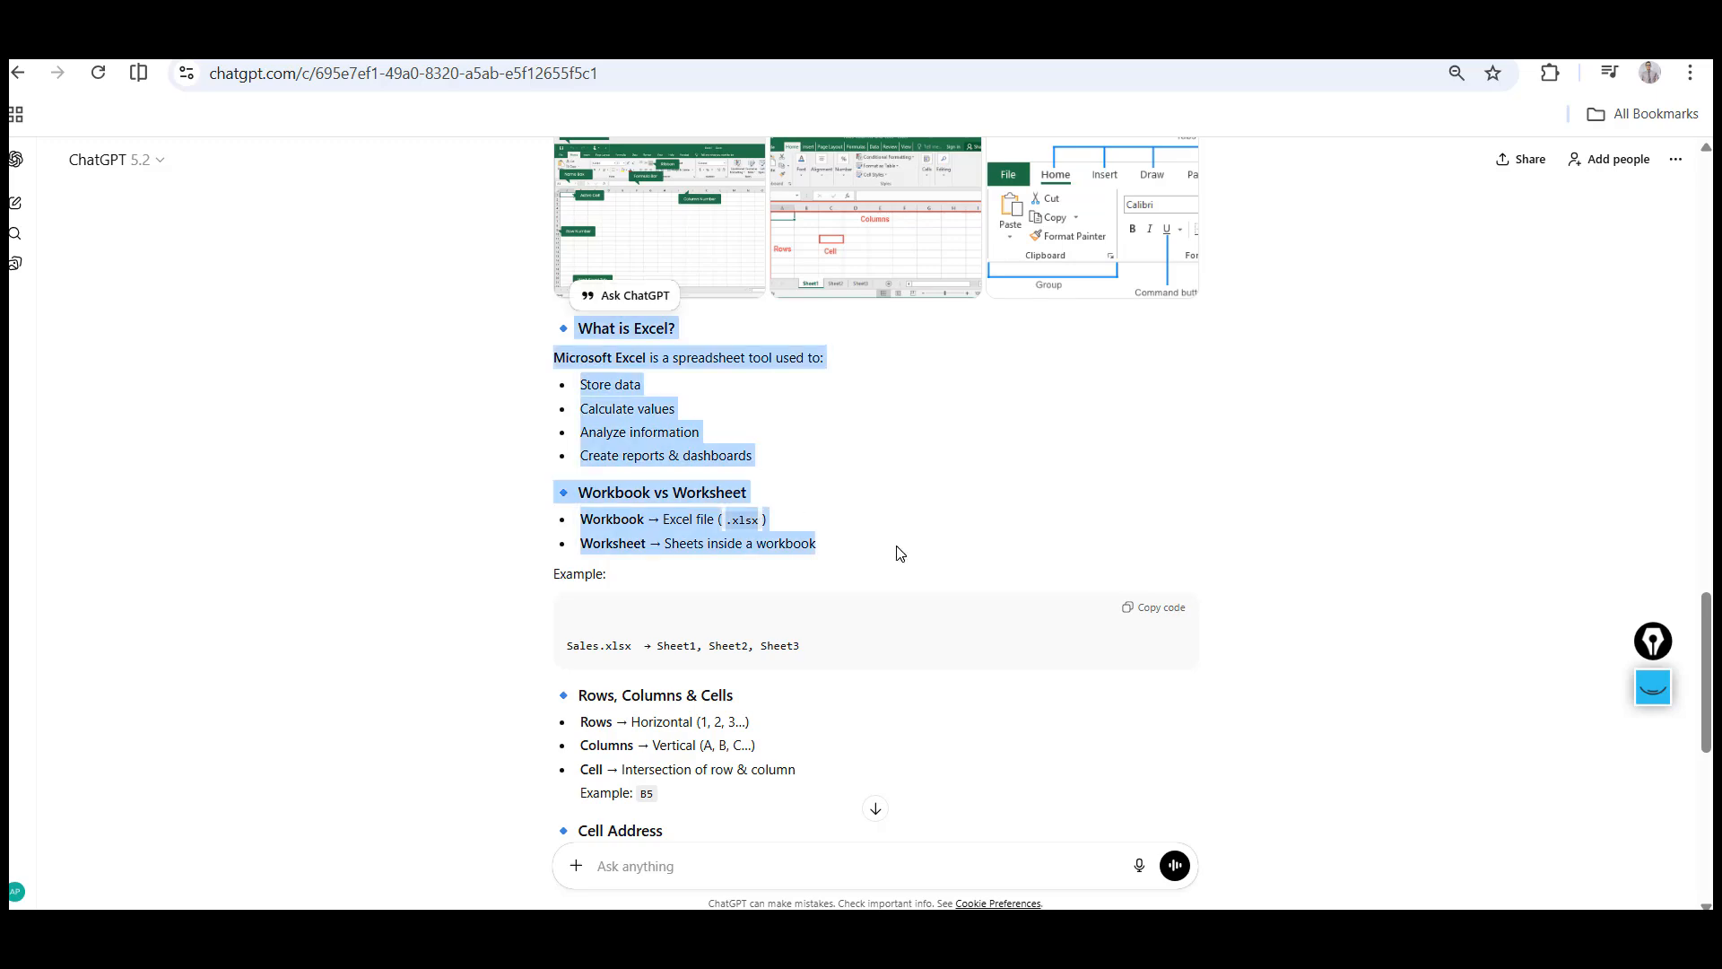
key("alt+Tab")
key("alt+Tab")
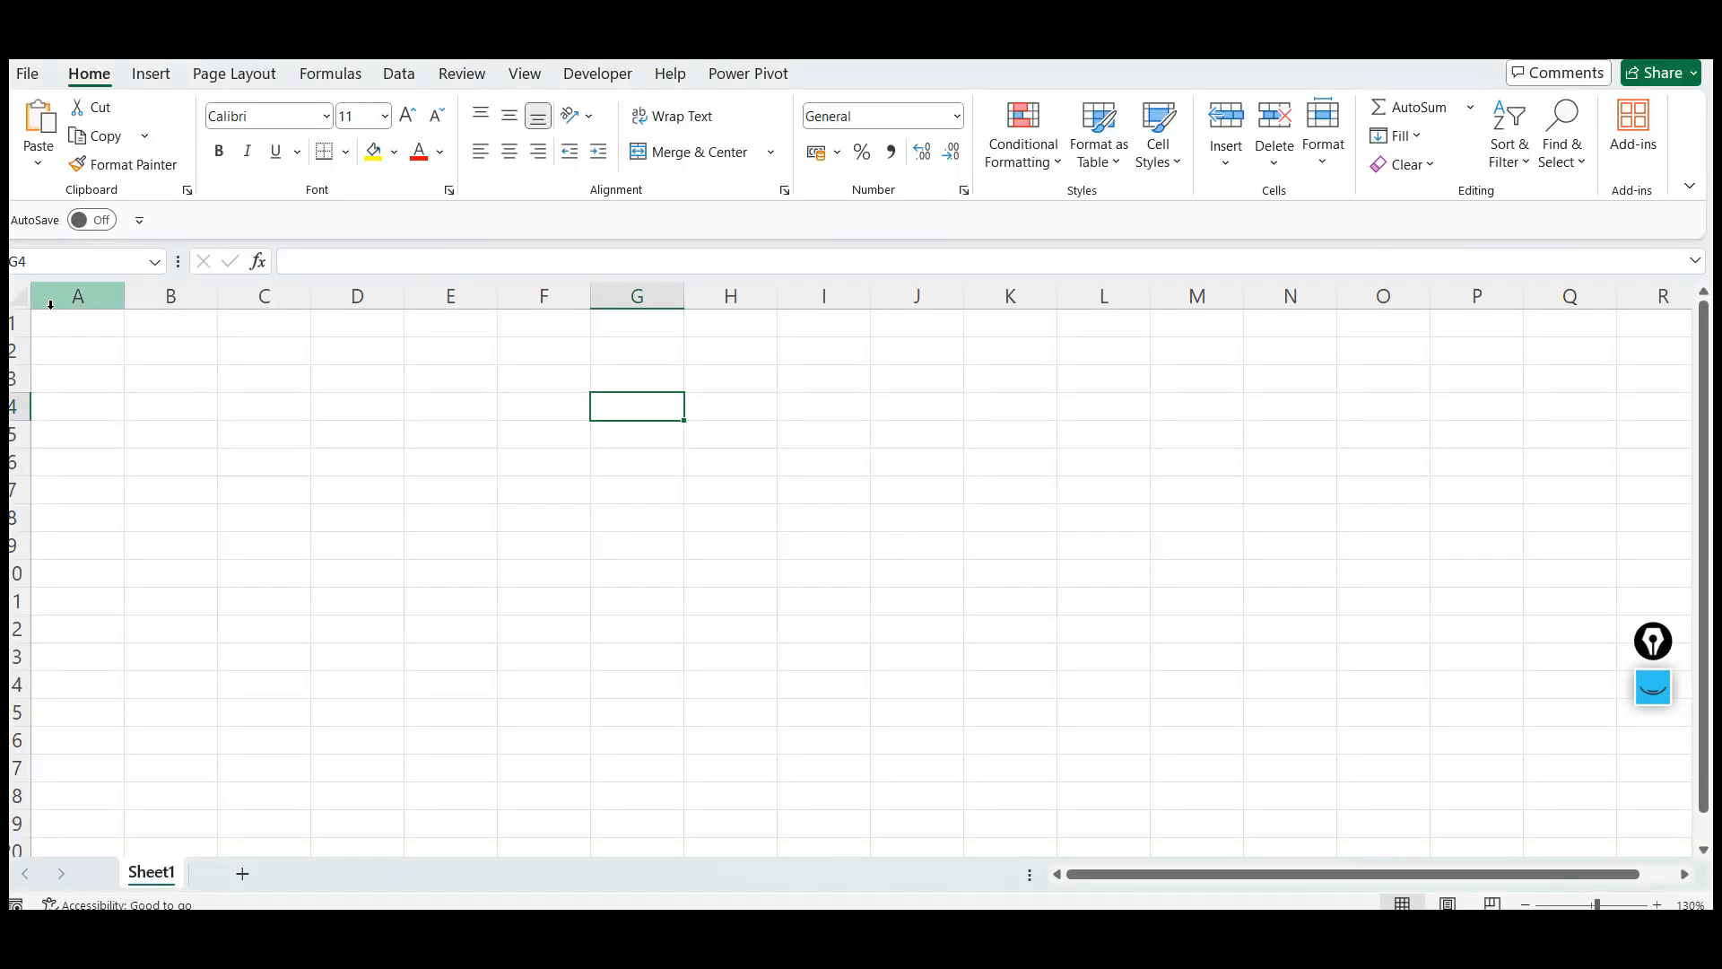
left_click(76, 321)
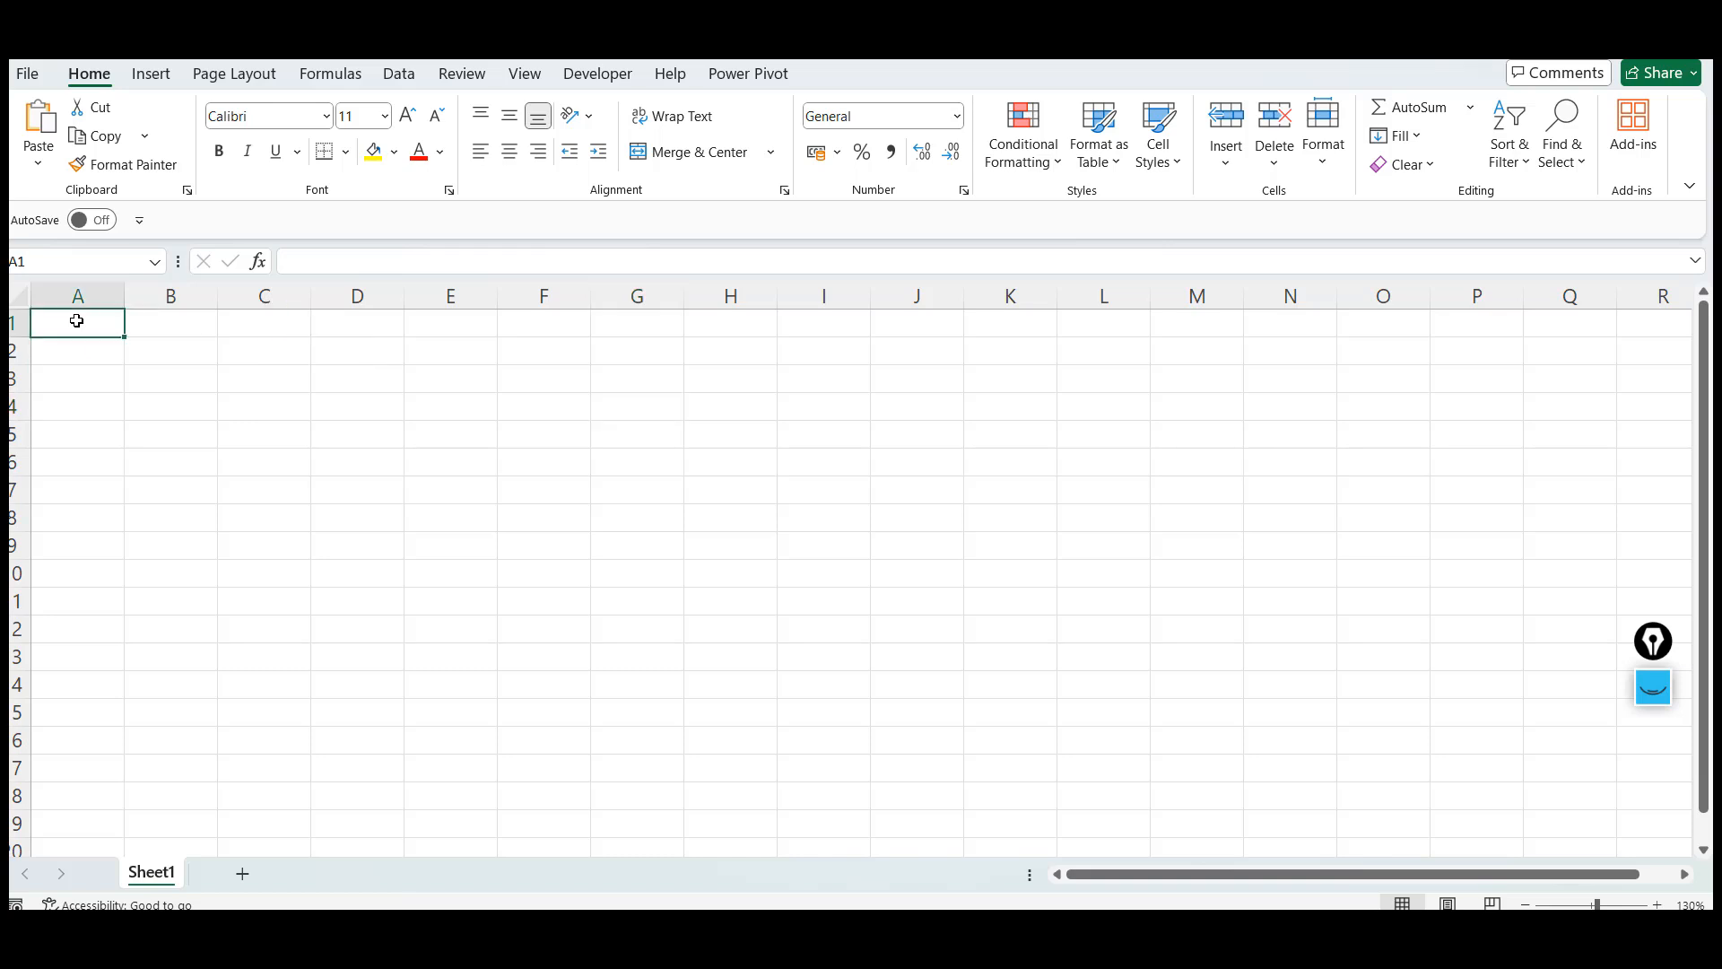
type("What is Excel?  Microsoft Excel is a spreadsheet tool used to:  Store data  Calculate values  Analyze information  Create reports & dashboards  ◇ Workbook vs Worksheet  Workbook → Excel file (.xlsx)  Worksheet → Sheets inside a workbook")
left_click(596, 404)
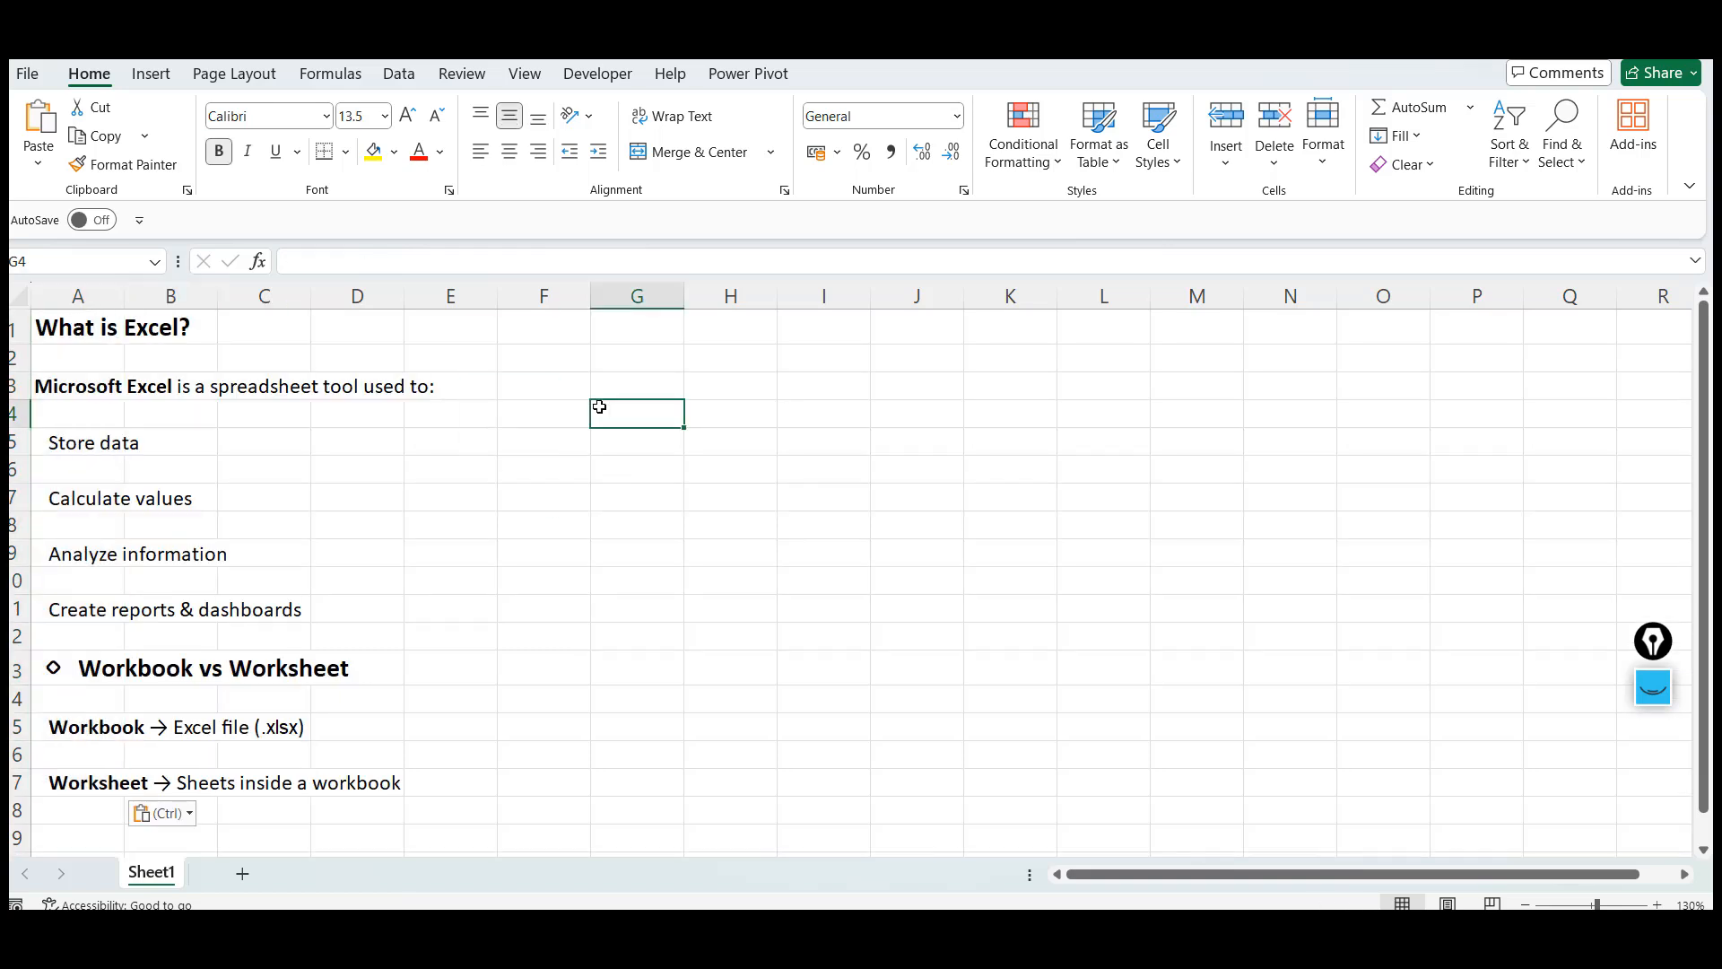
Apply bold to cell A3 holding the Microsoft Excel description line
left_click(90, 399)
key("ctrl+b")
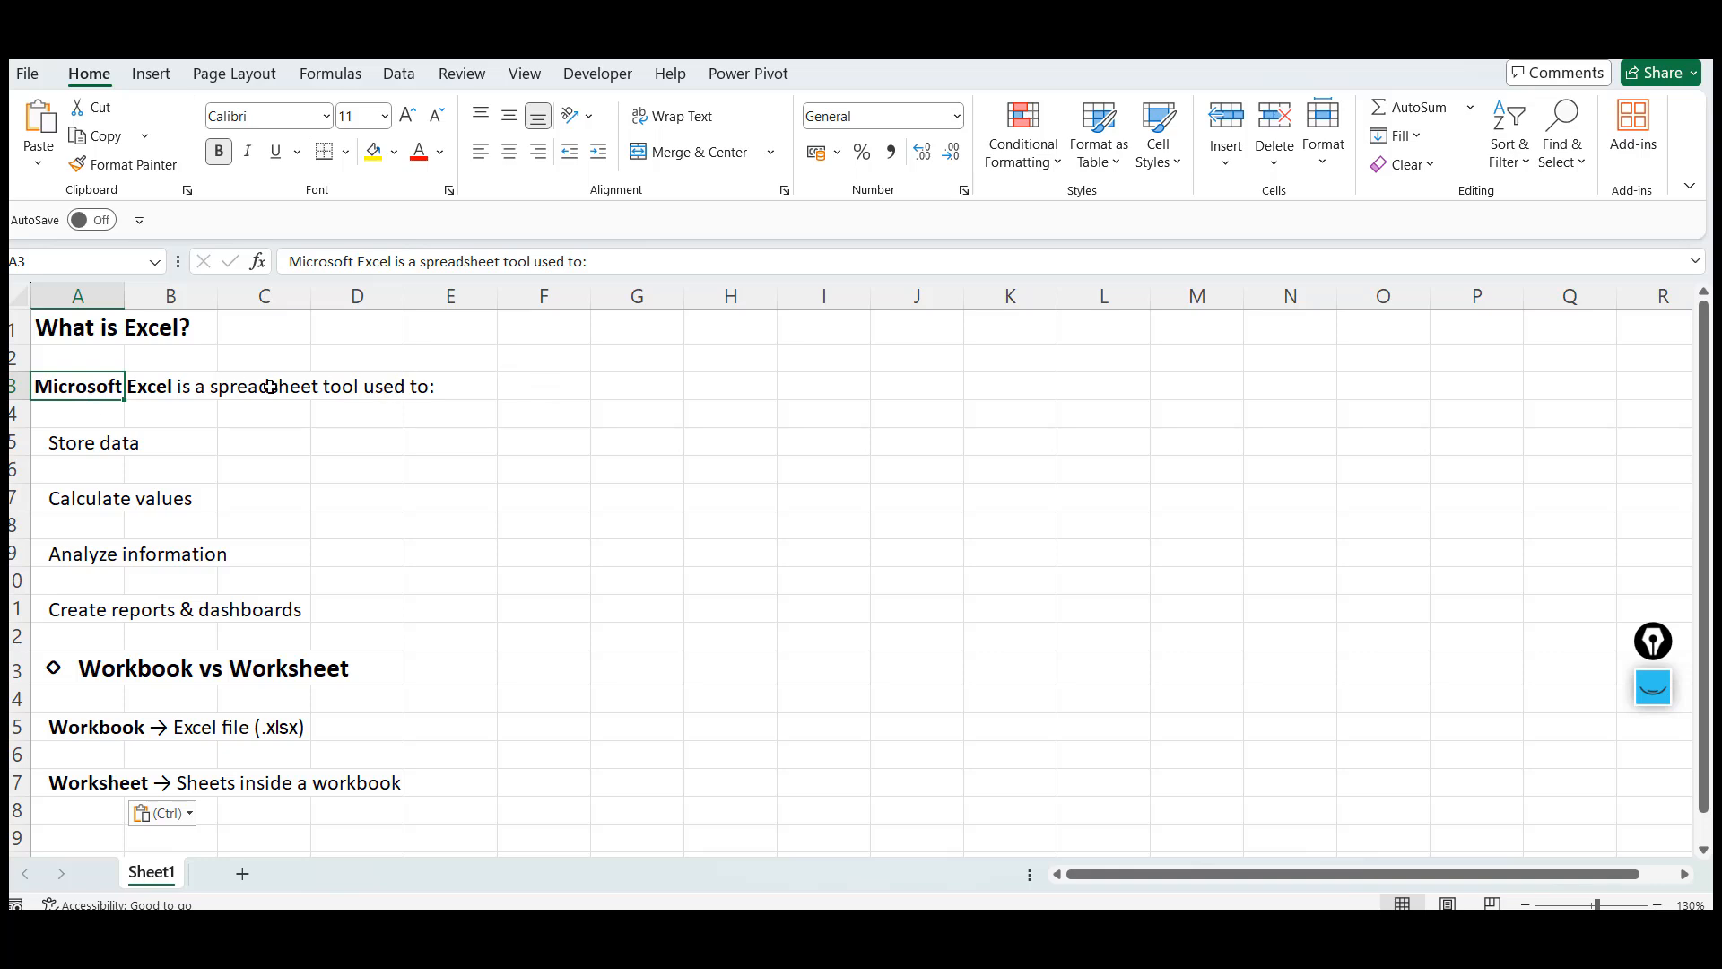
left_click(1047, 327)
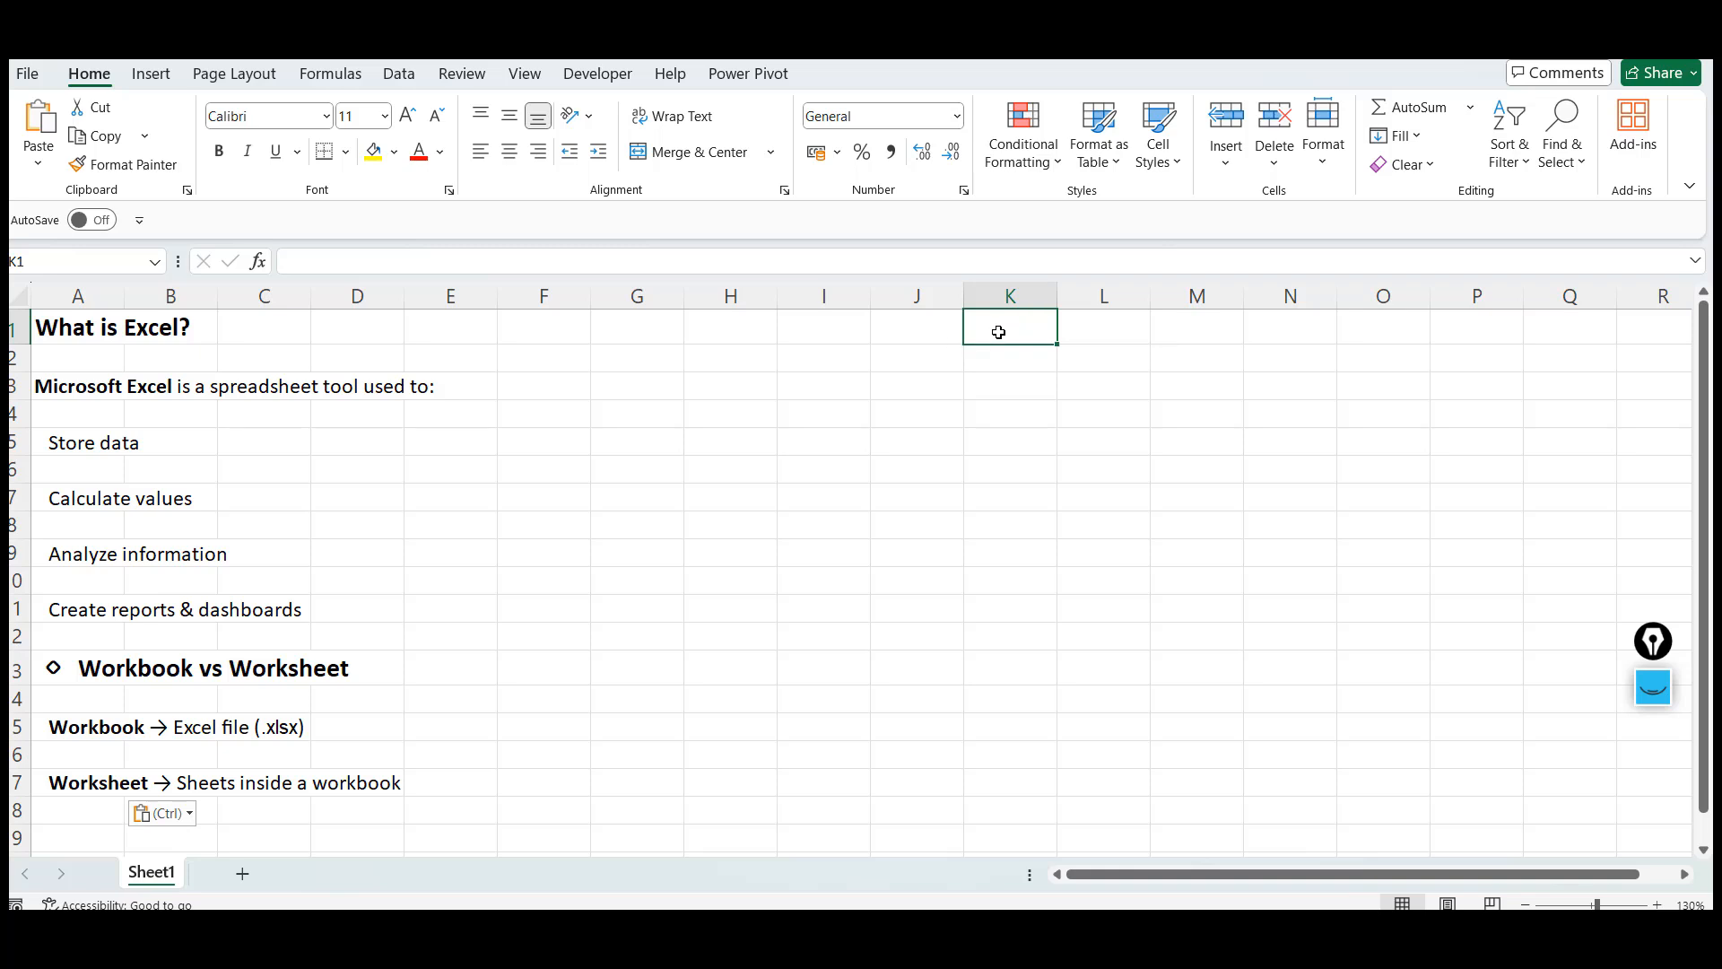
Type sample text entries down column J, from J1 to J13
left_click_drag(834, 331, 1046, 319)
left_click(1047, 319)
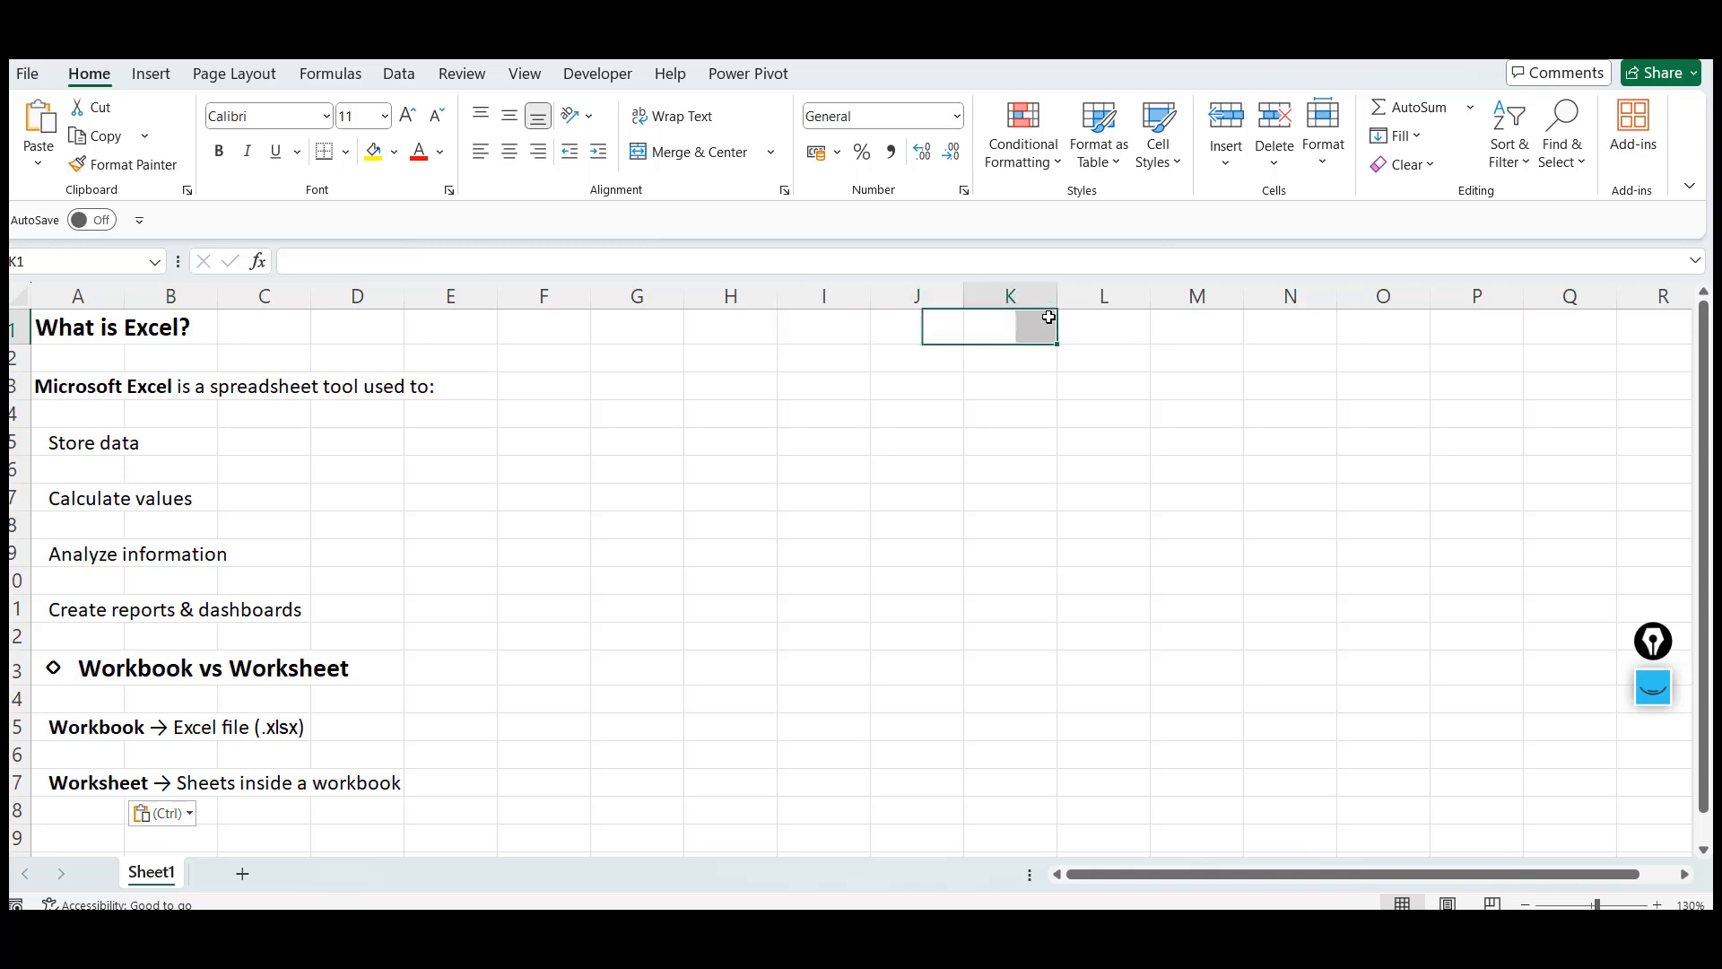
left_click(917, 319)
type("dsfjlsasfs")
key("Return")
type("f")
key("Return")
type("sf")
key("Return")
type("sf ")
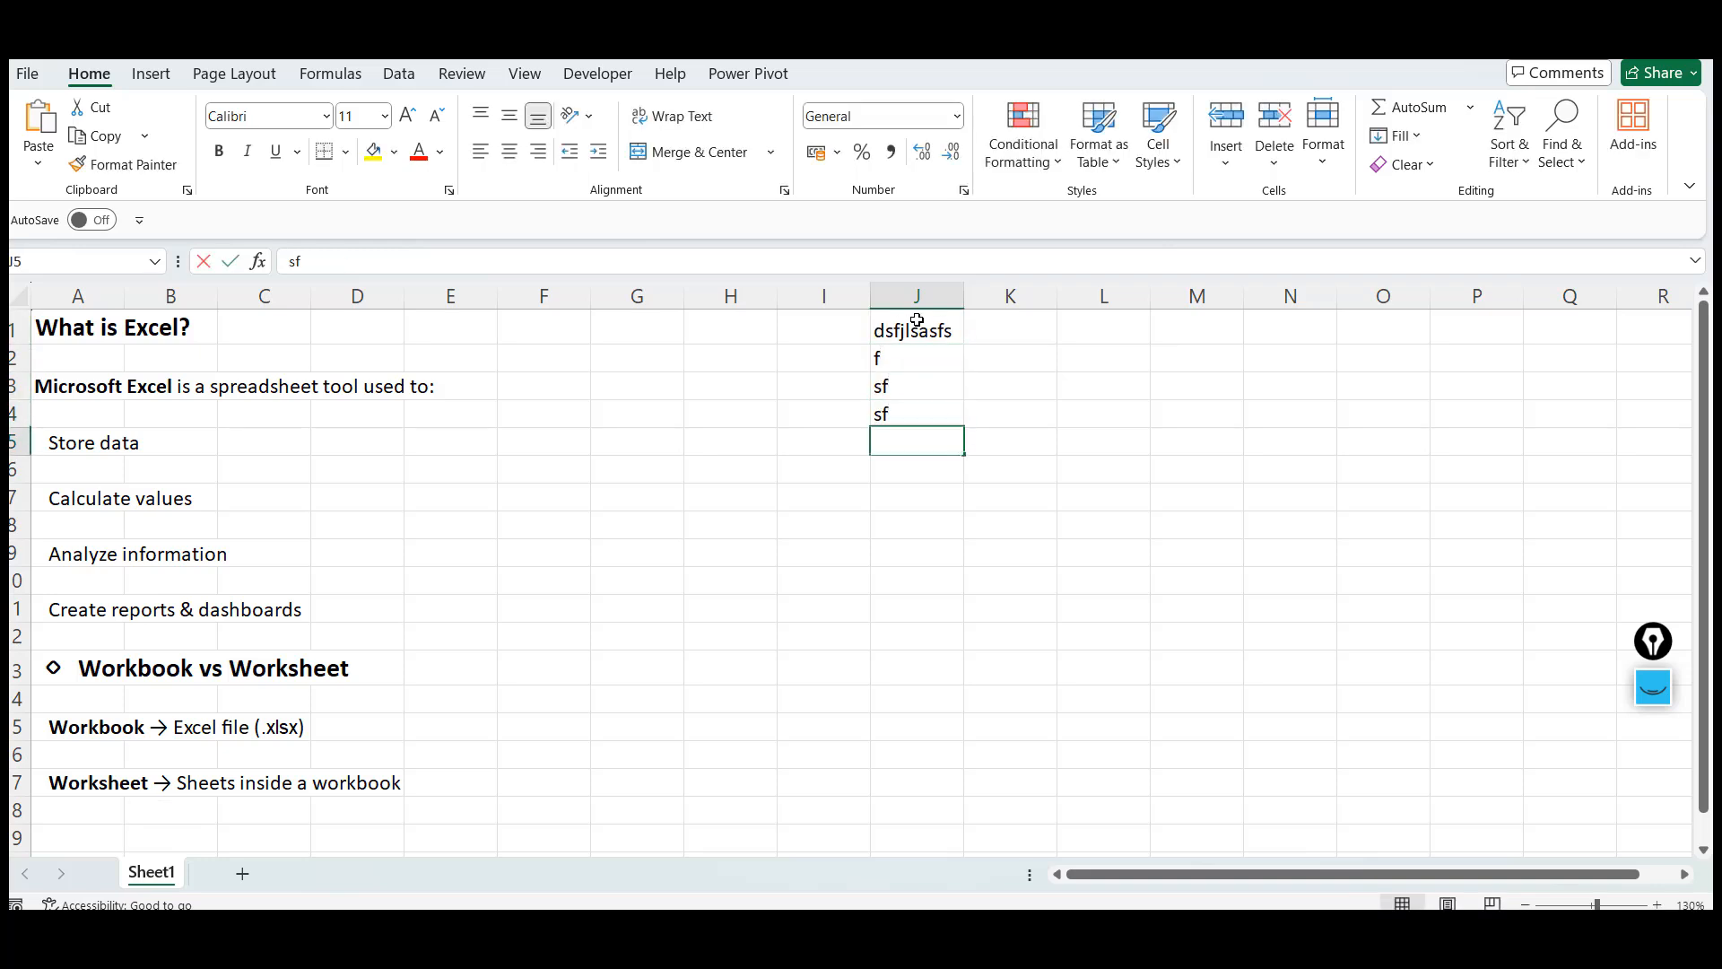
type("saf saf asf asf s fds")
key("Return")
type("fs df dsfj")
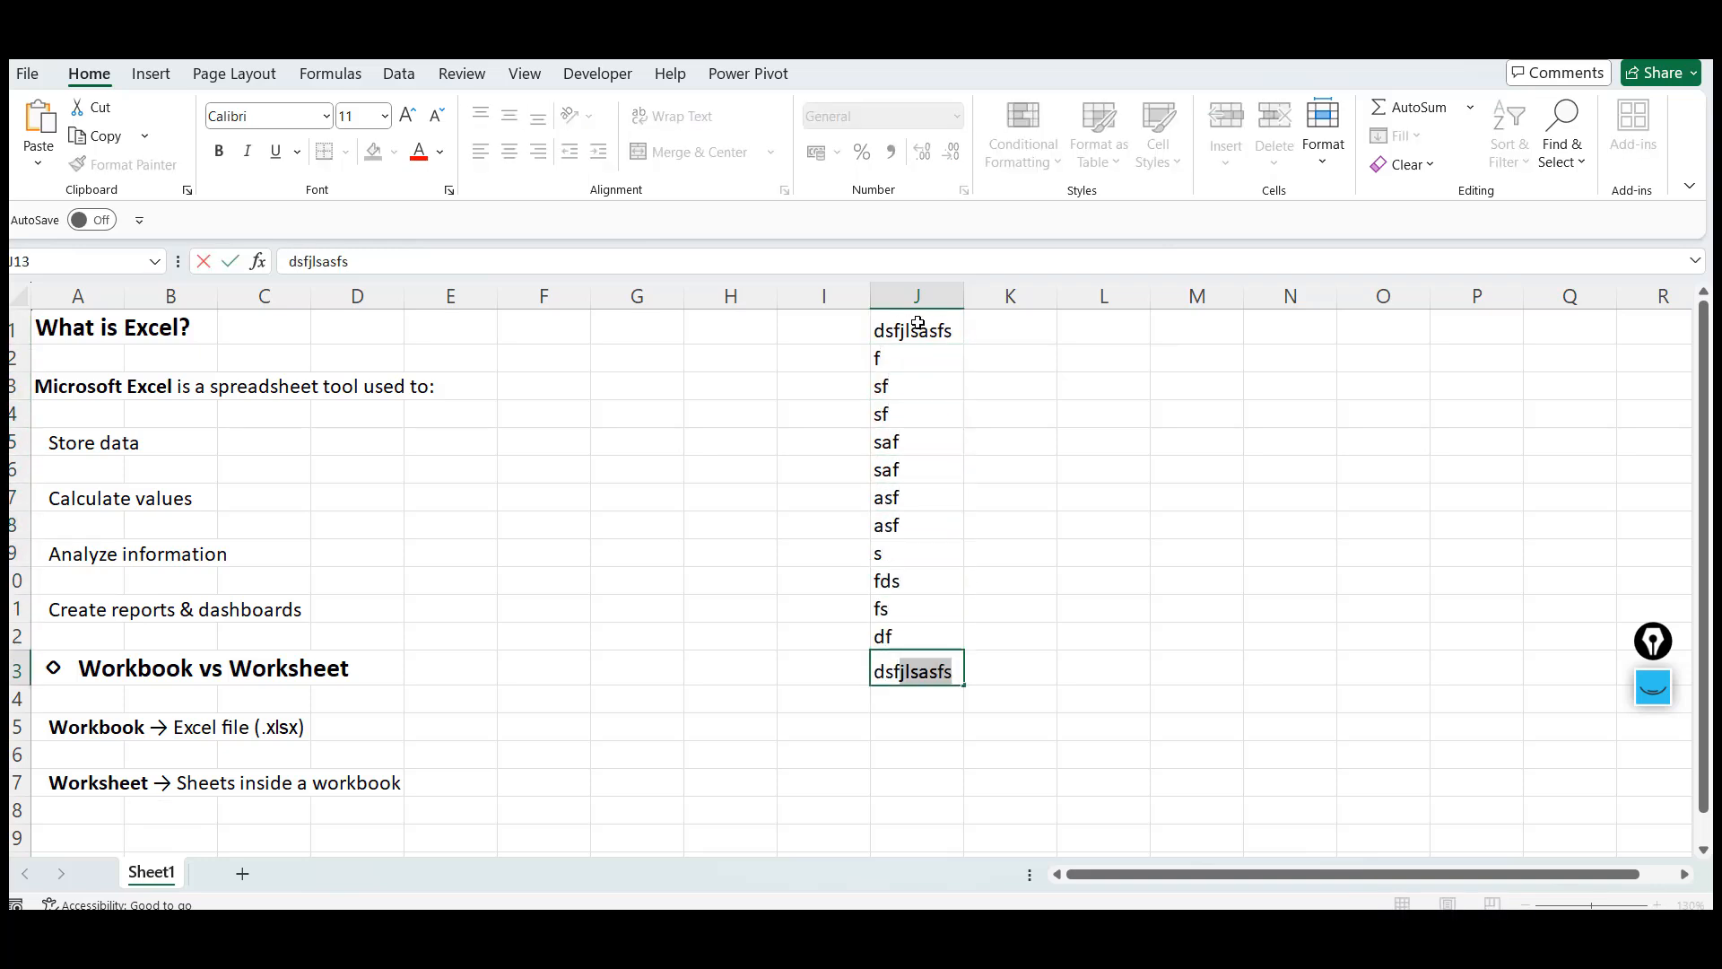
Select the sample entries in column J and clear them
left_click(917, 324)
left_click(953, 672, "shift")
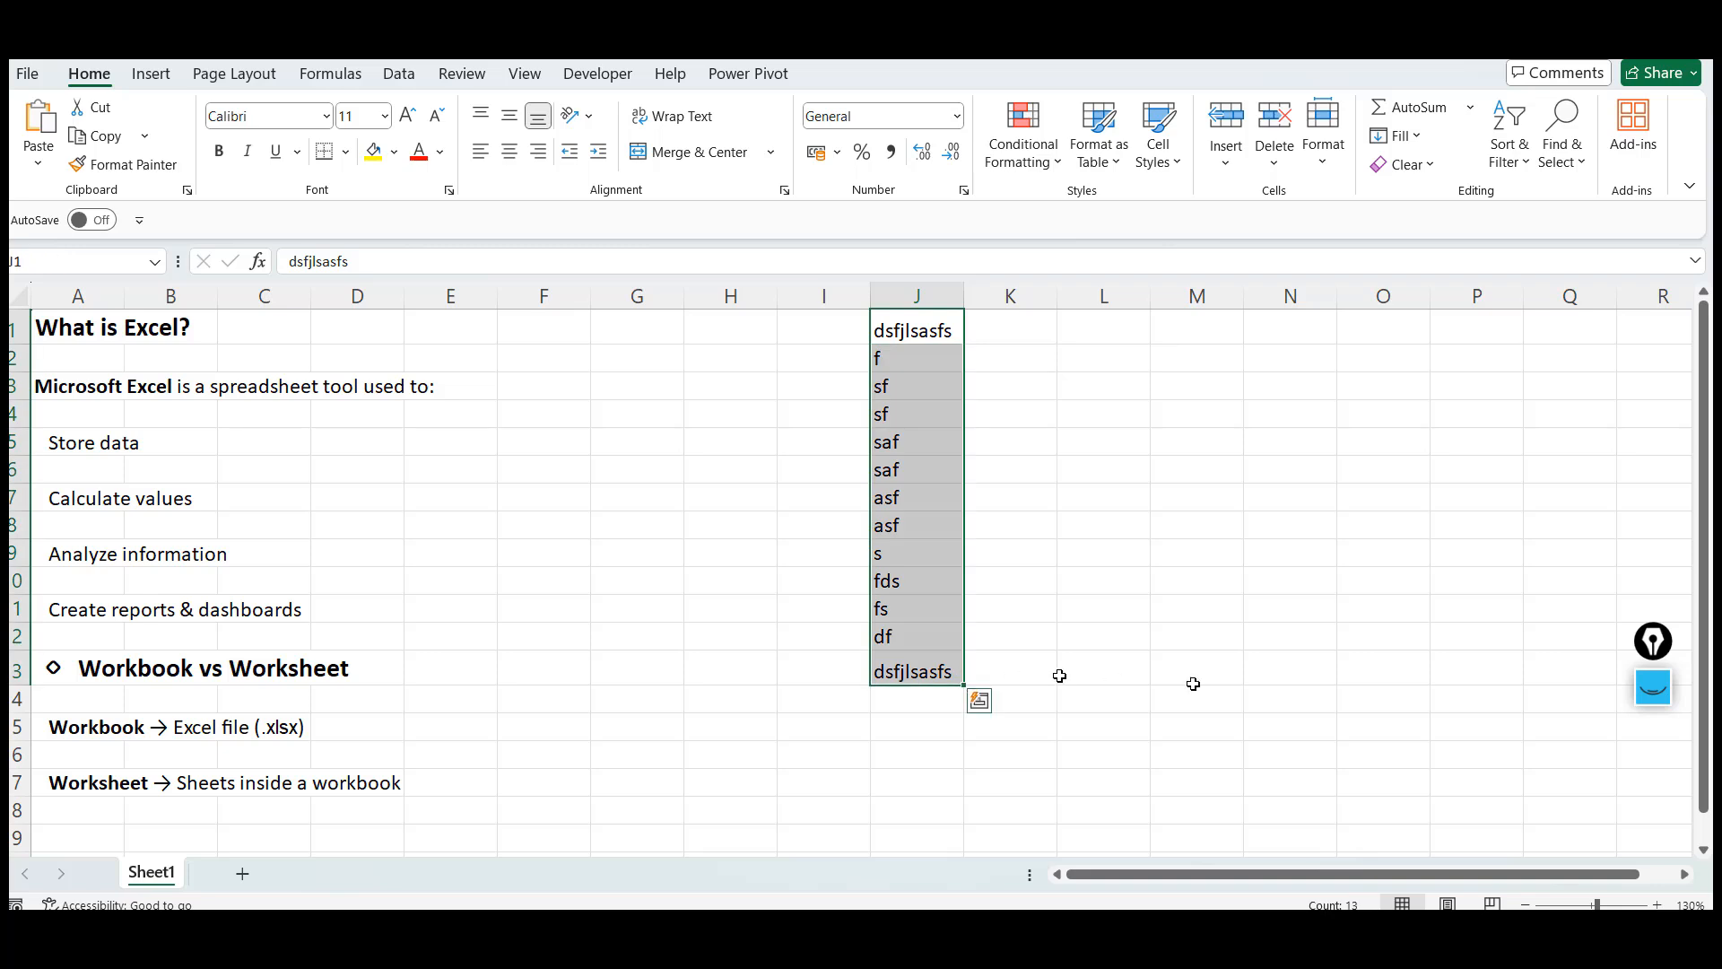
left_click(1196, 688, "shift")
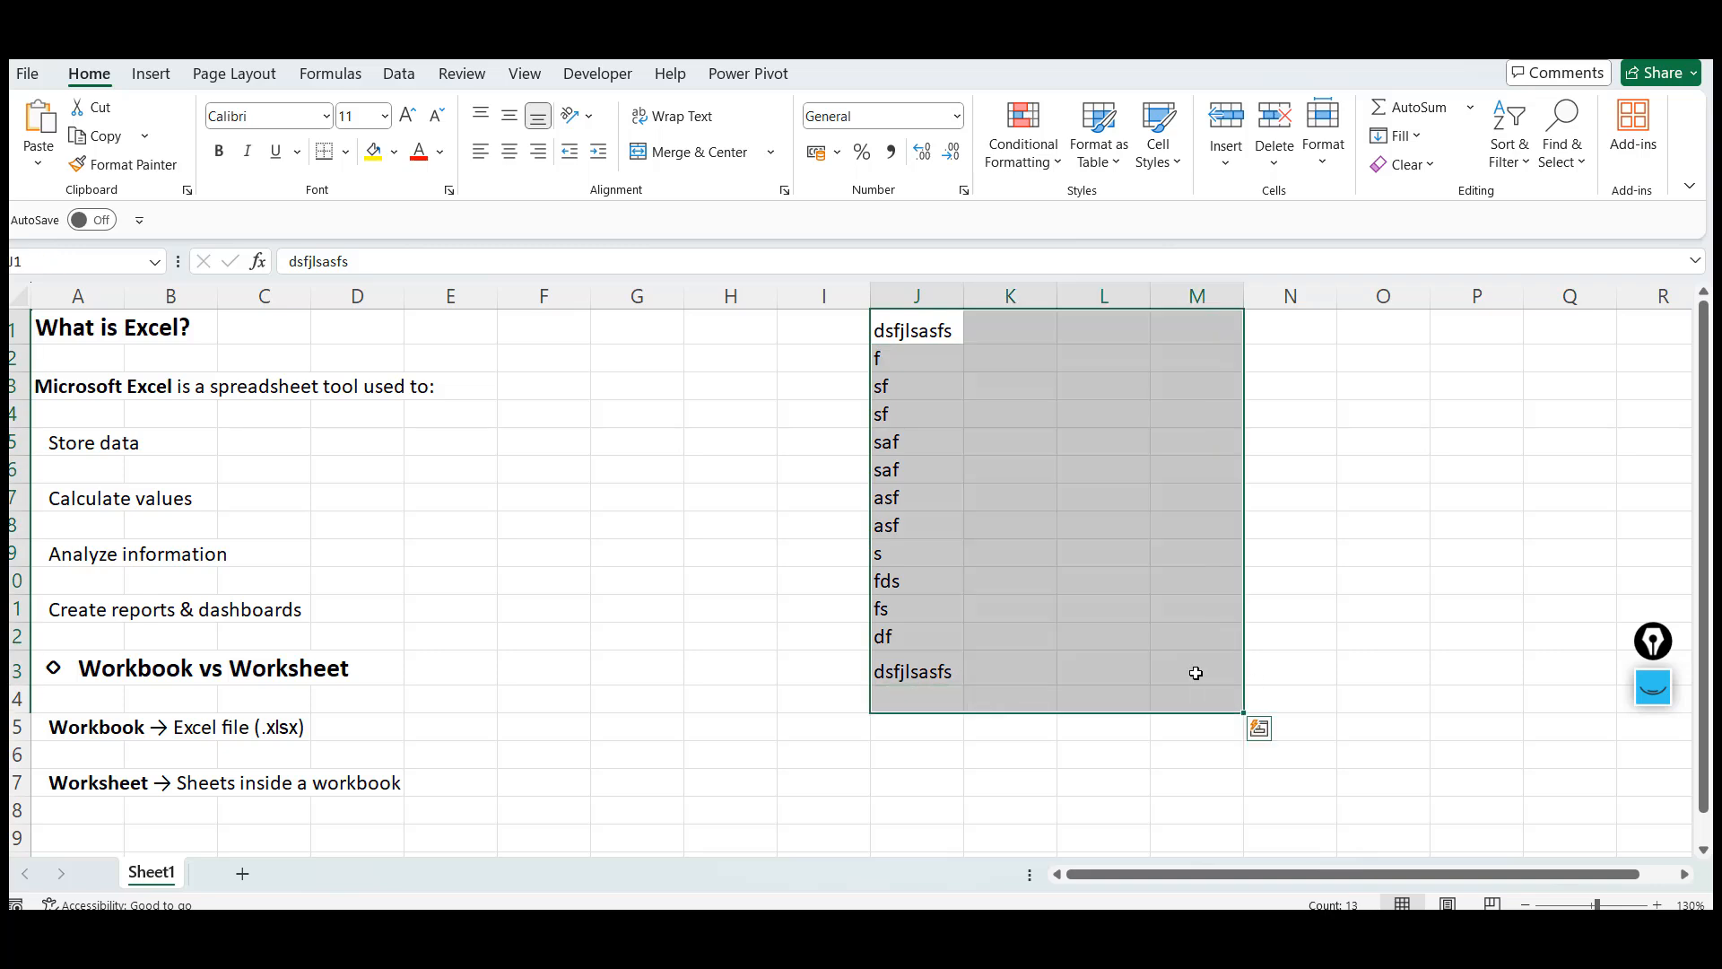
left_click(1196, 672, "shift")
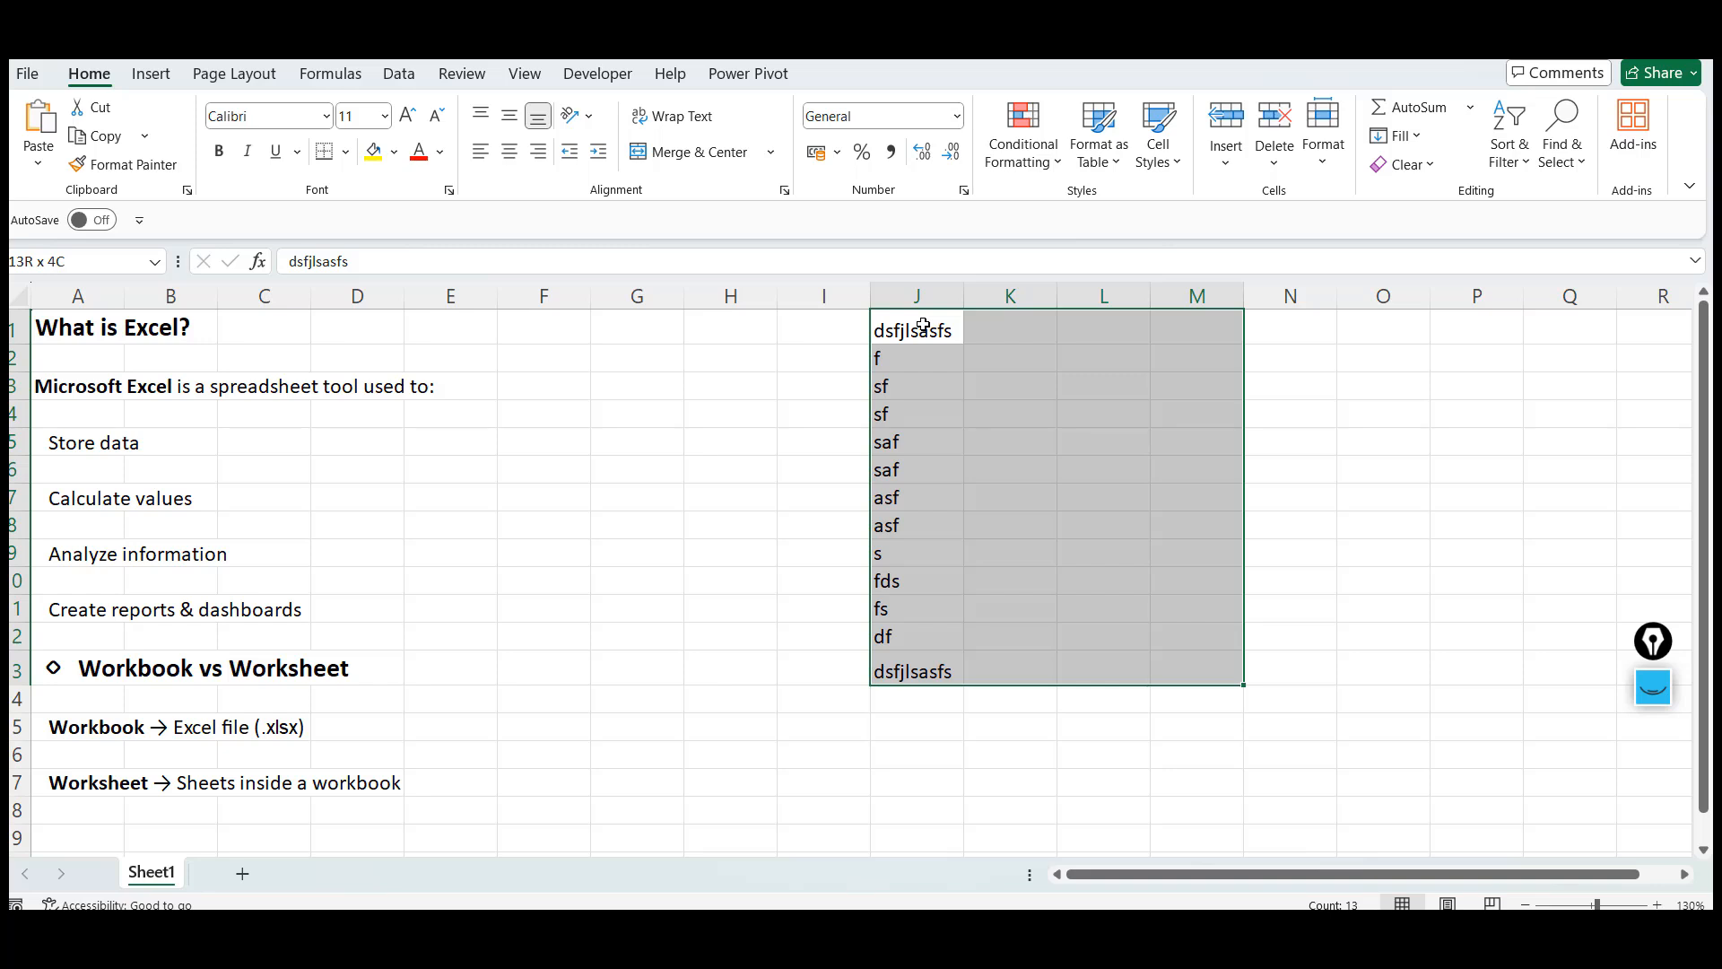
left_click(923, 325)
key("ctrl+shift+Down")
key("Delete")
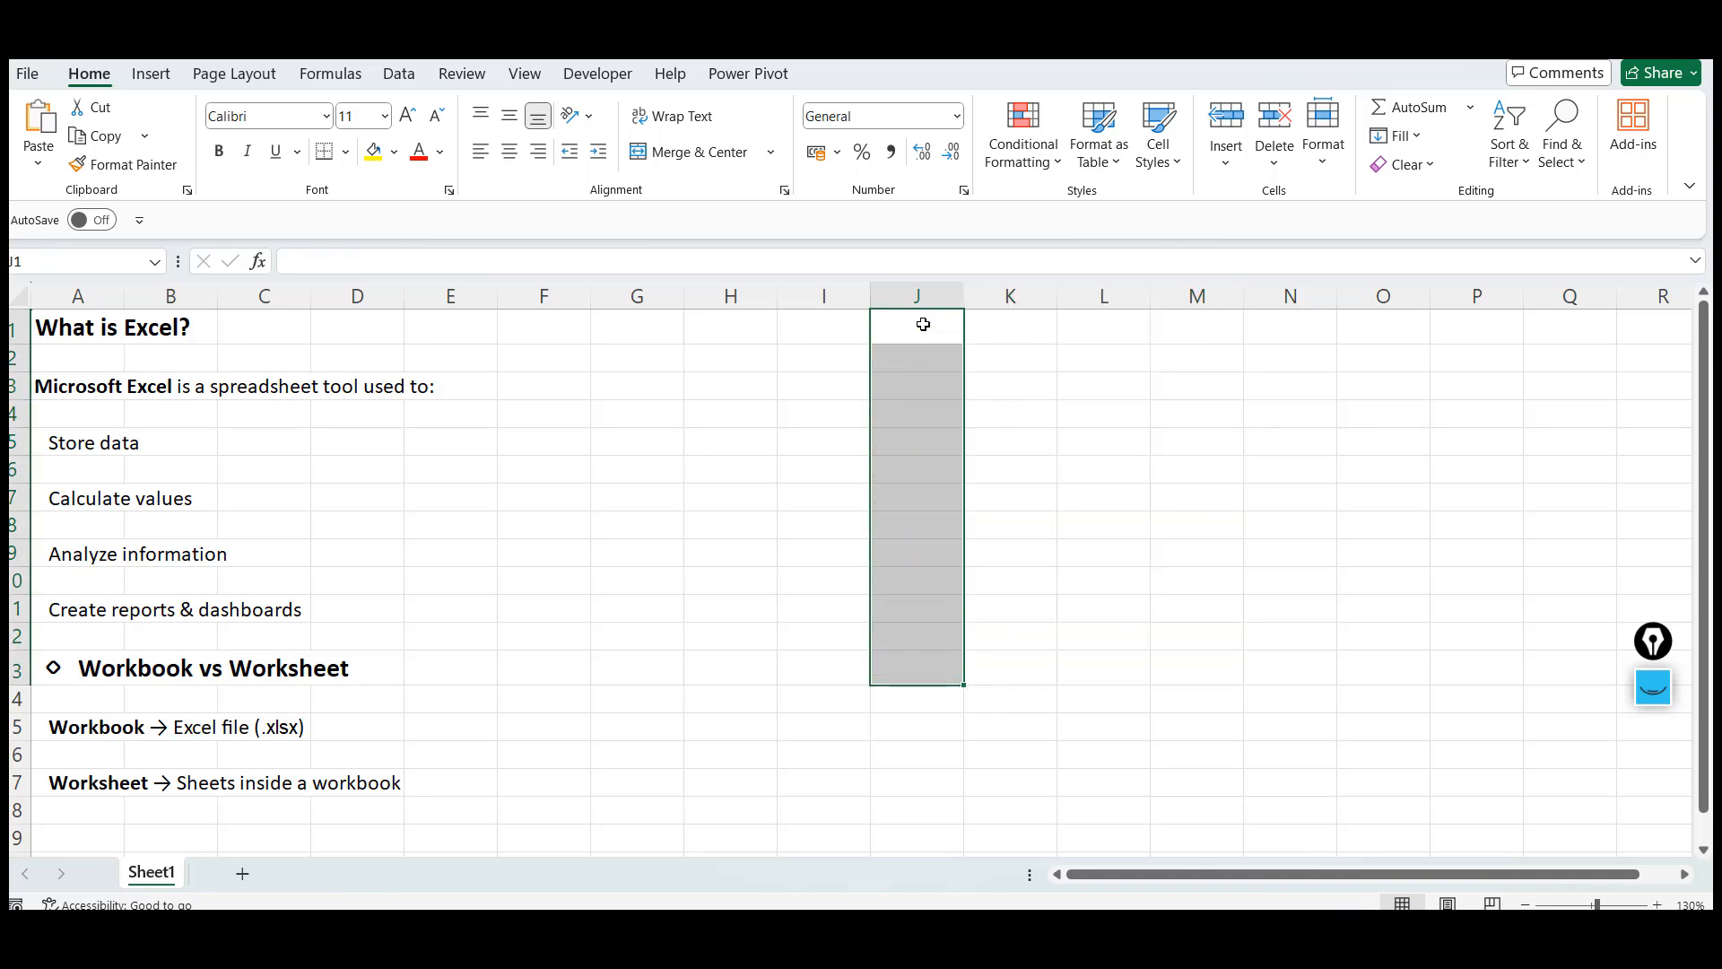
Enter sip in cell J1
left_click(923, 325)
type("sip")
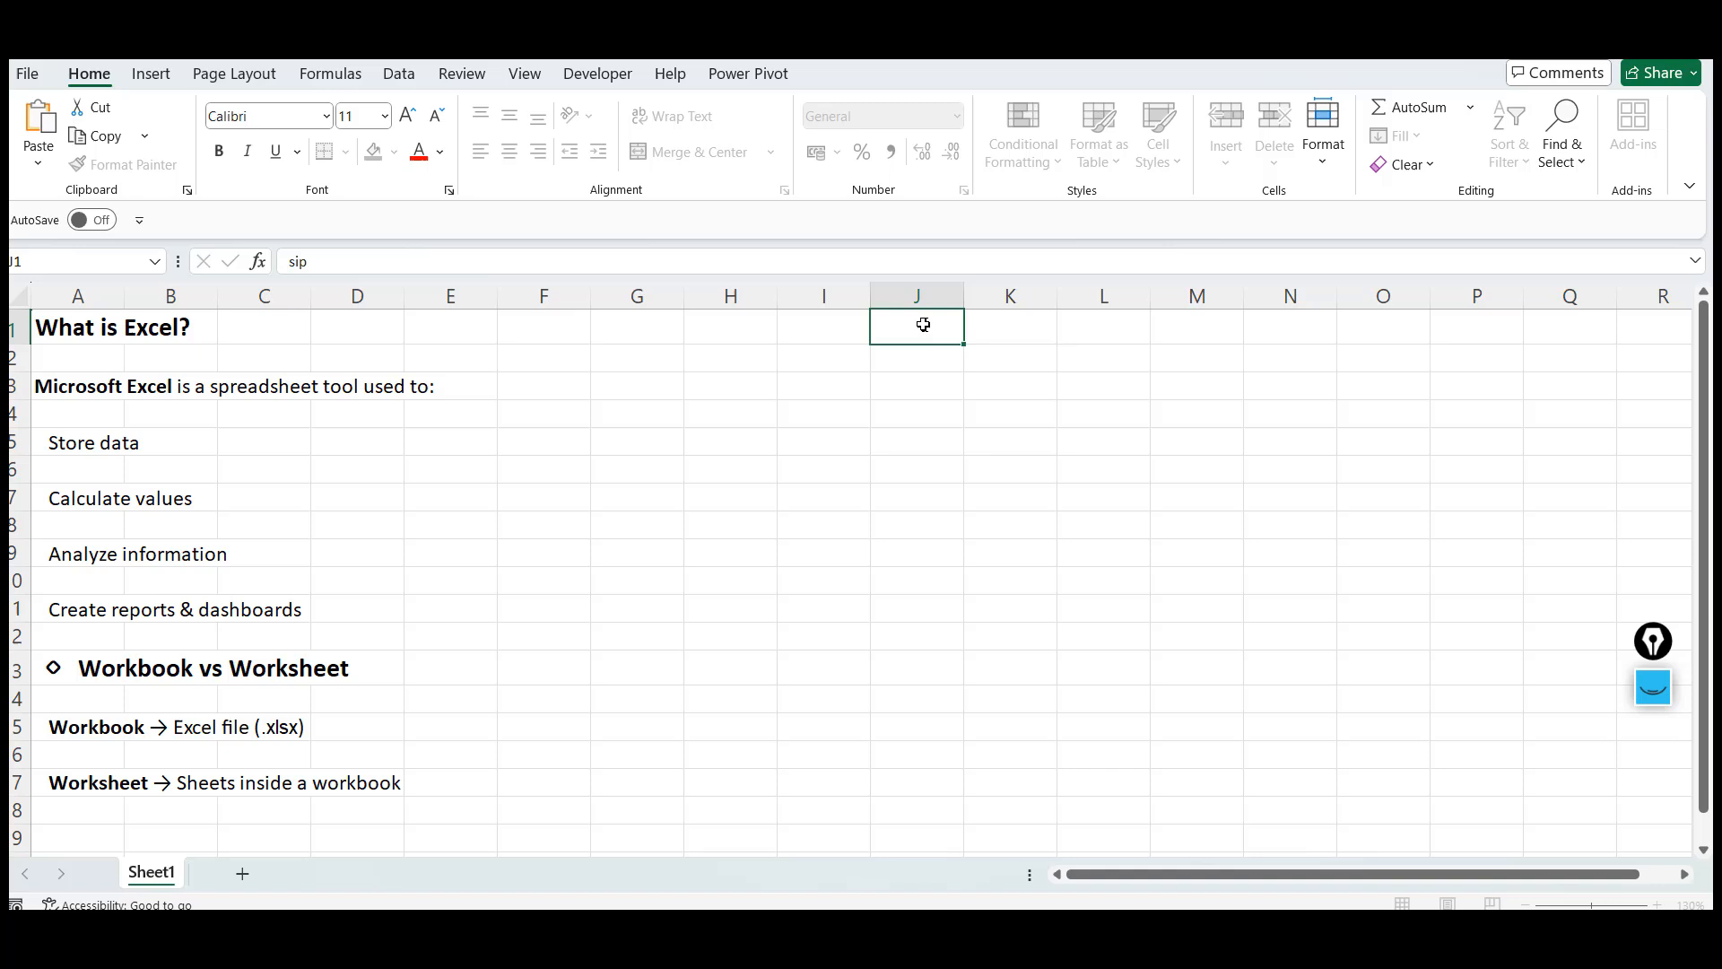
key("Return")
Enter jan in K1 and fill the month series down to oct in K10
left_click(923, 325)
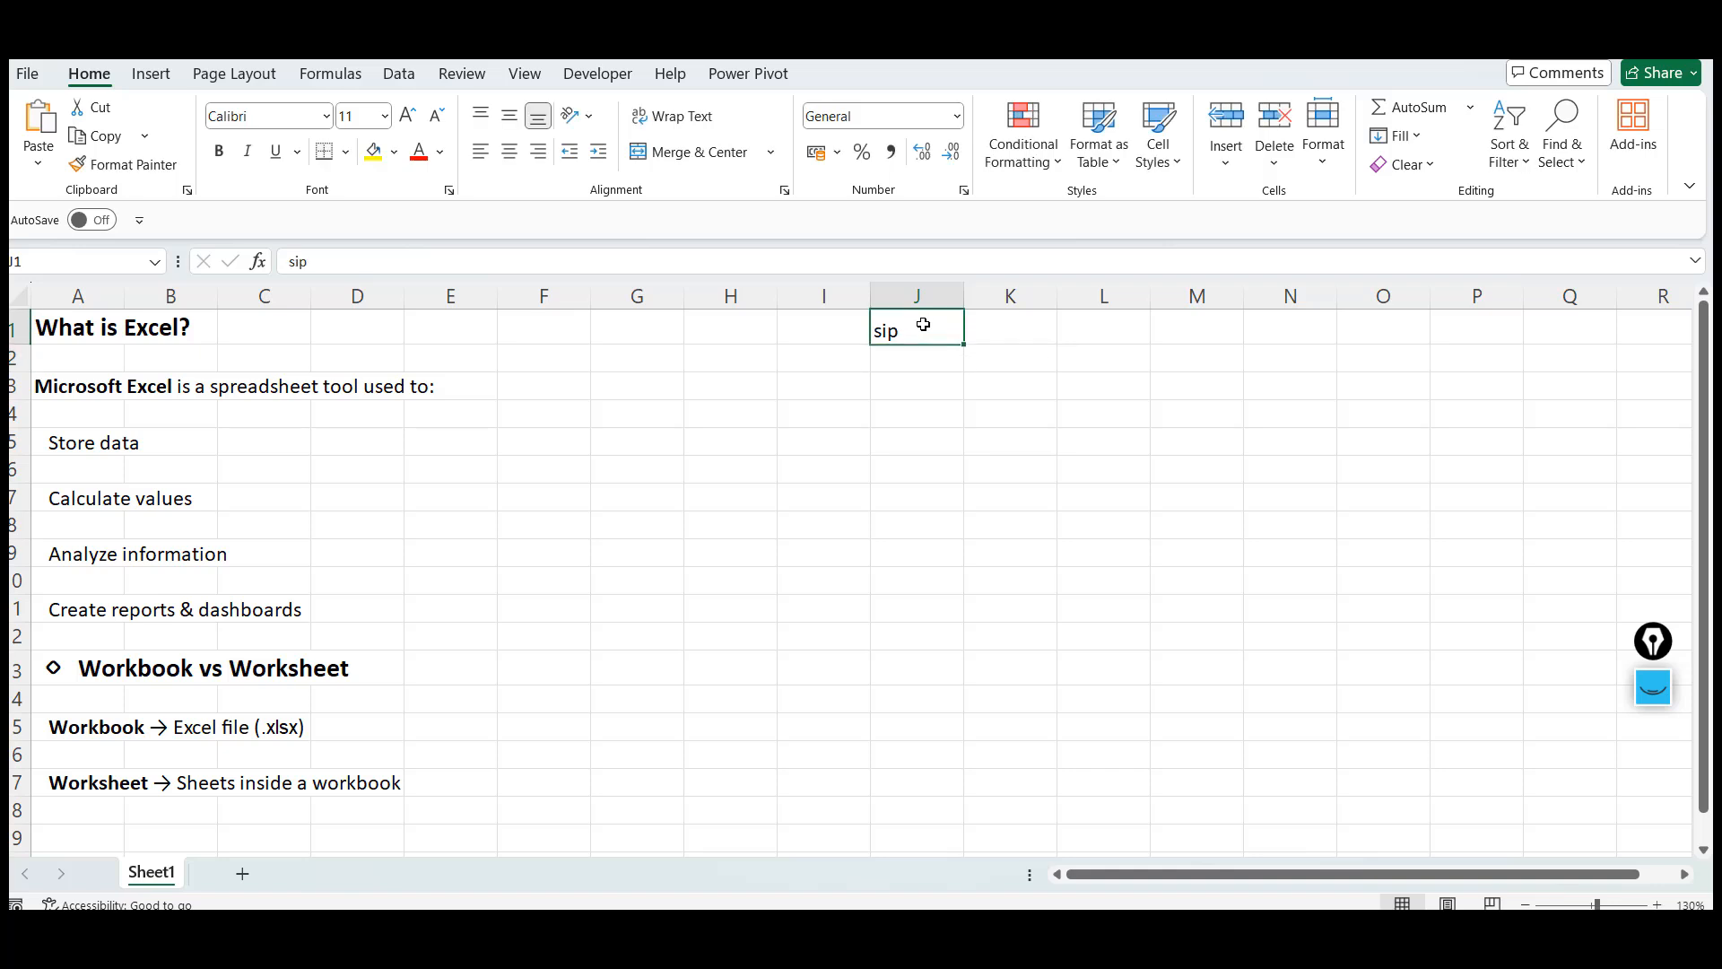
key("Right")
type("jan")
key("Return")
key("Up")
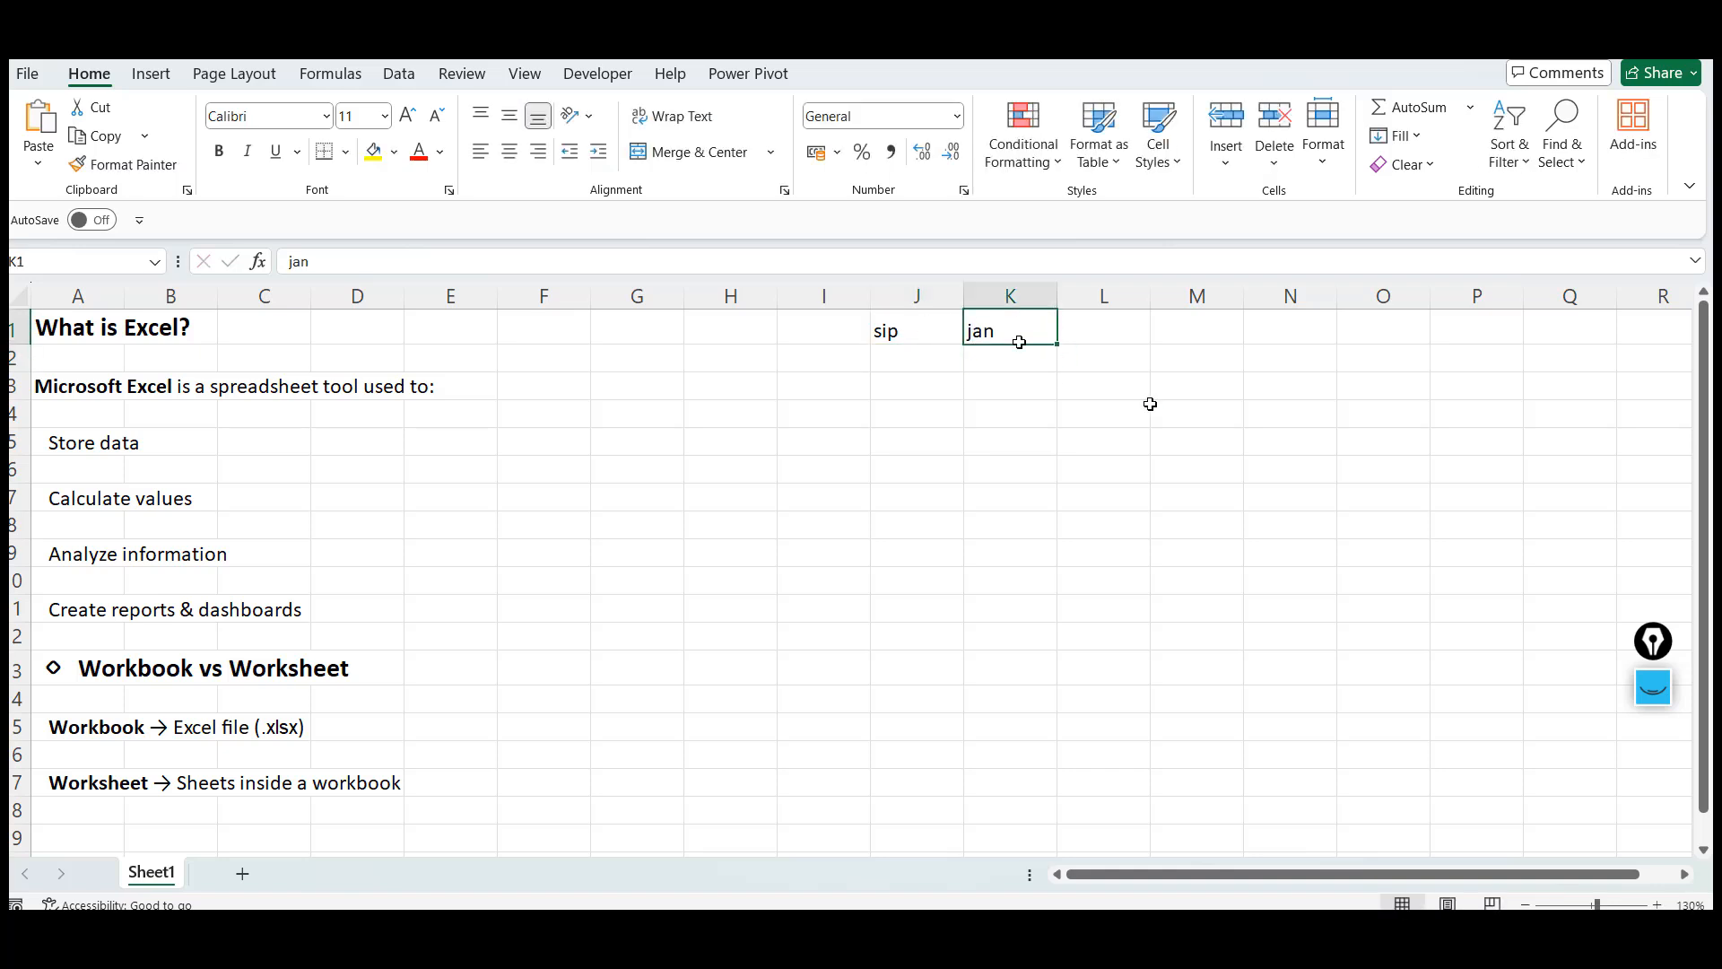
left_click_drag(1058, 345, 1075, 608)
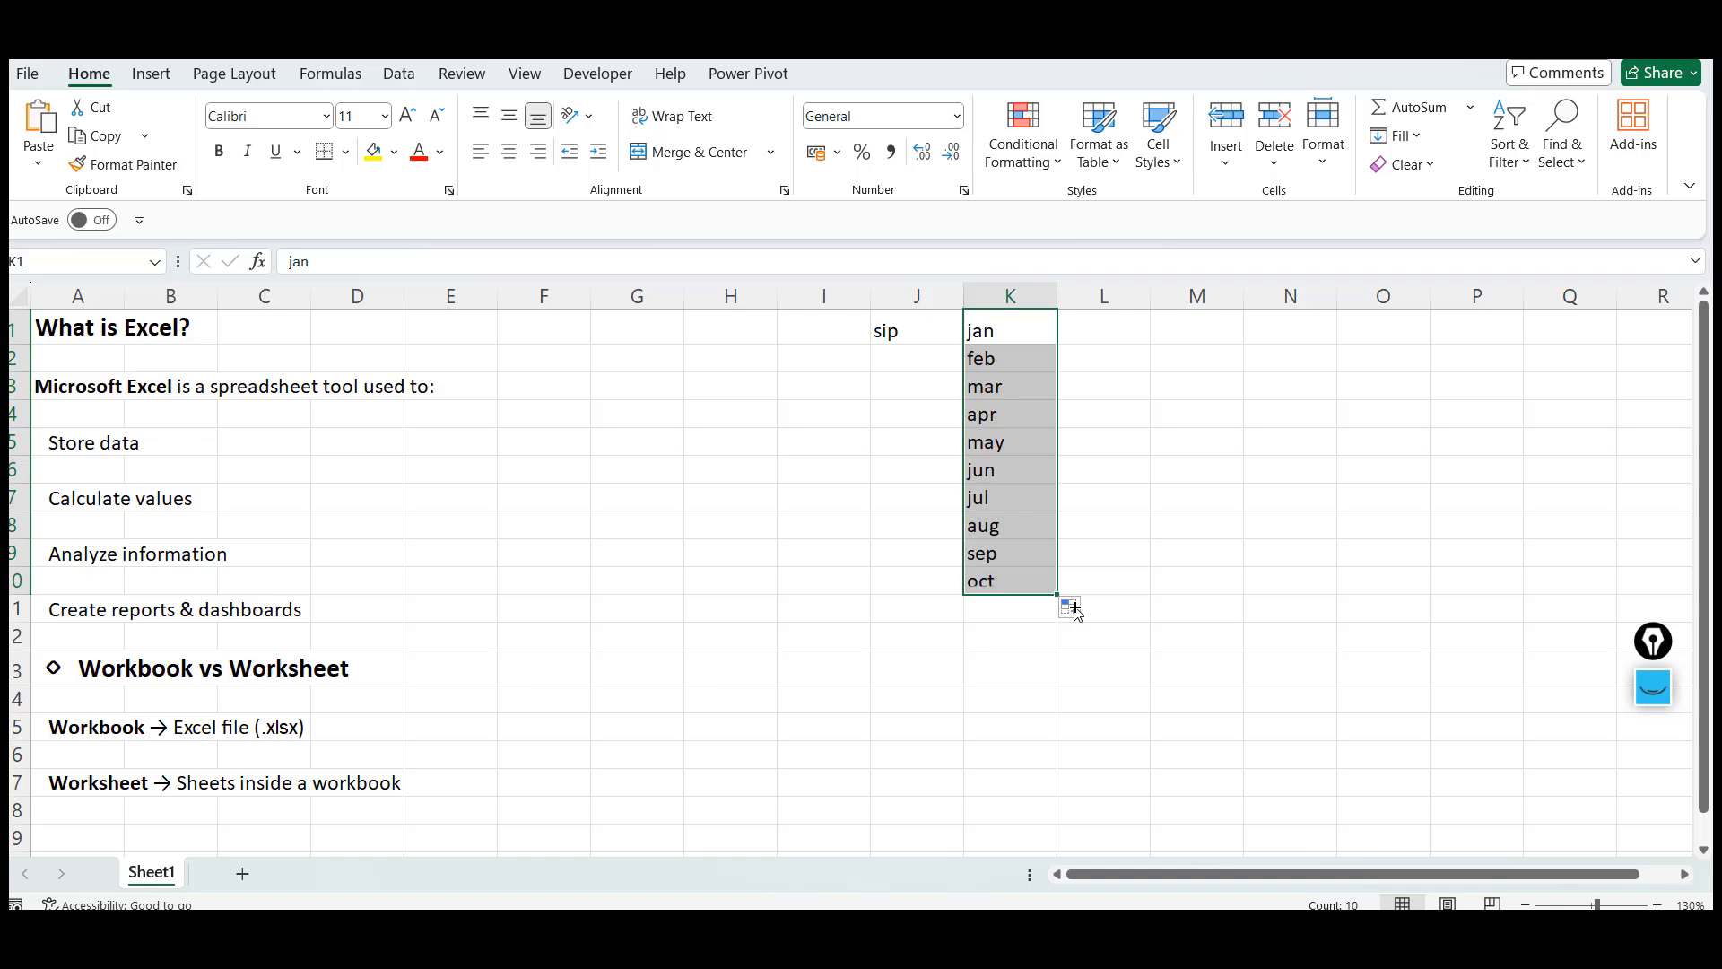
Select the J1:K10 range holding sip and the months and clear it
left_click(1122, 325)
key("shift+Down")
key("shift+Down")
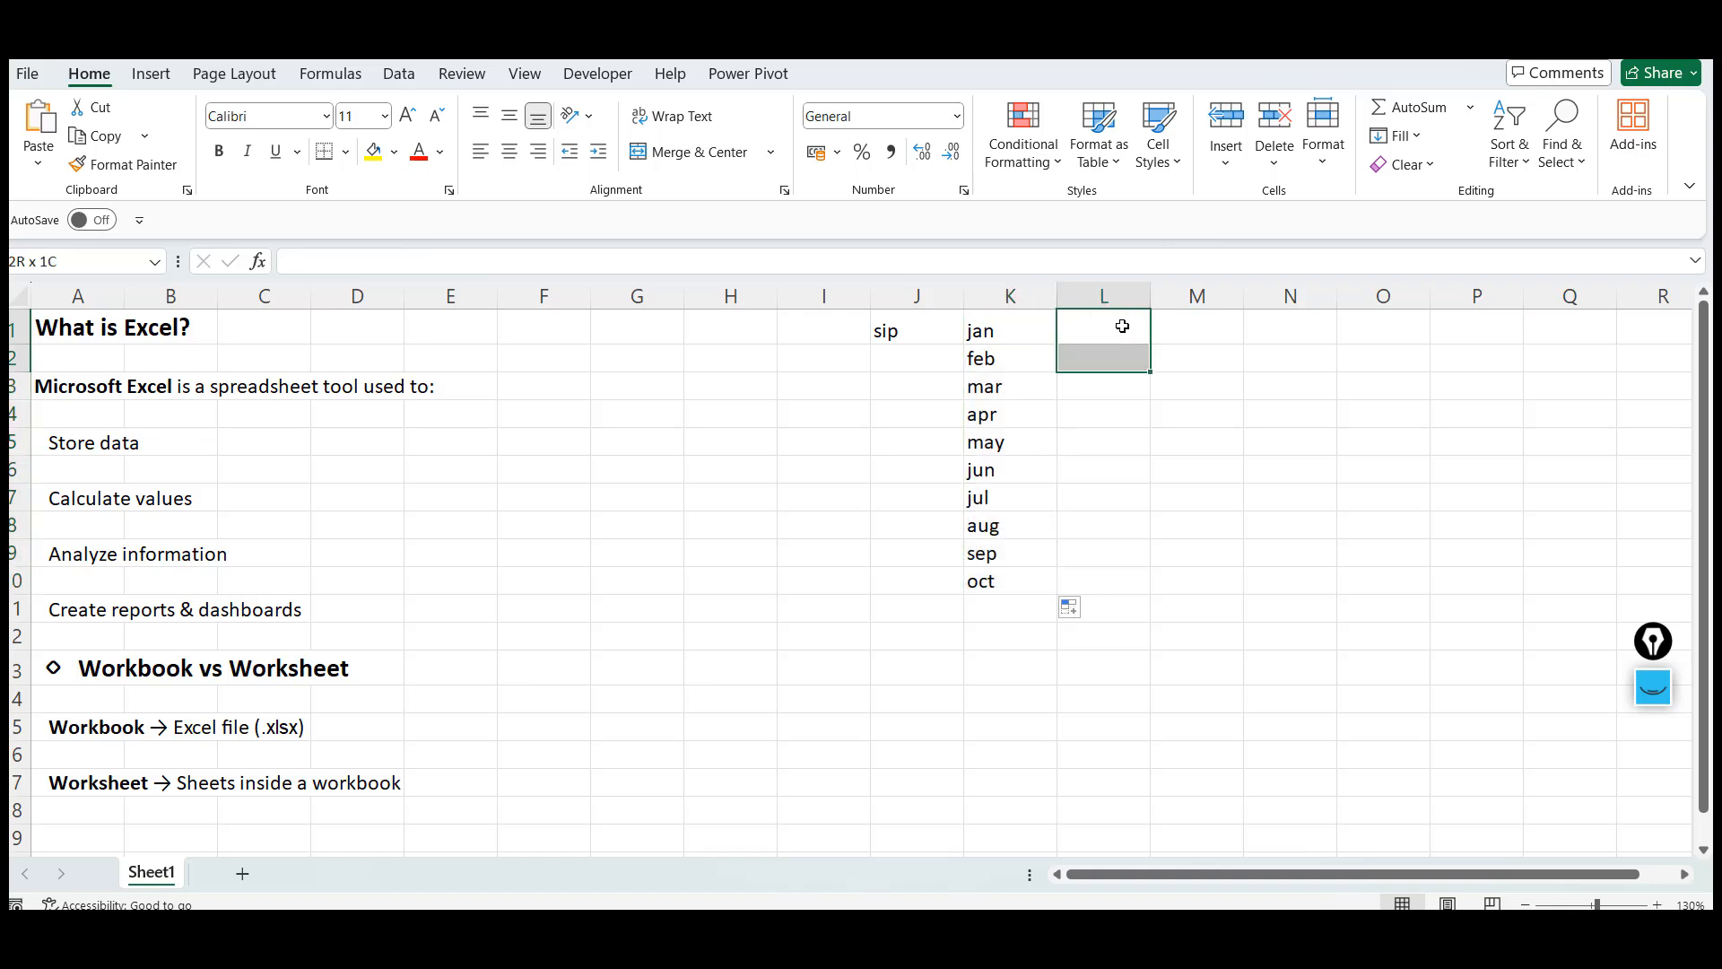
key("Left")
key("Left")
key("shift+Right")
key("shift+Down")
key("shift+Down")
key("shift+Down")
key("shift+Down")
key("shift+Down")
key("shift+Down")
key("shift+Down")
key("shift+Down")
key("shift+Down")
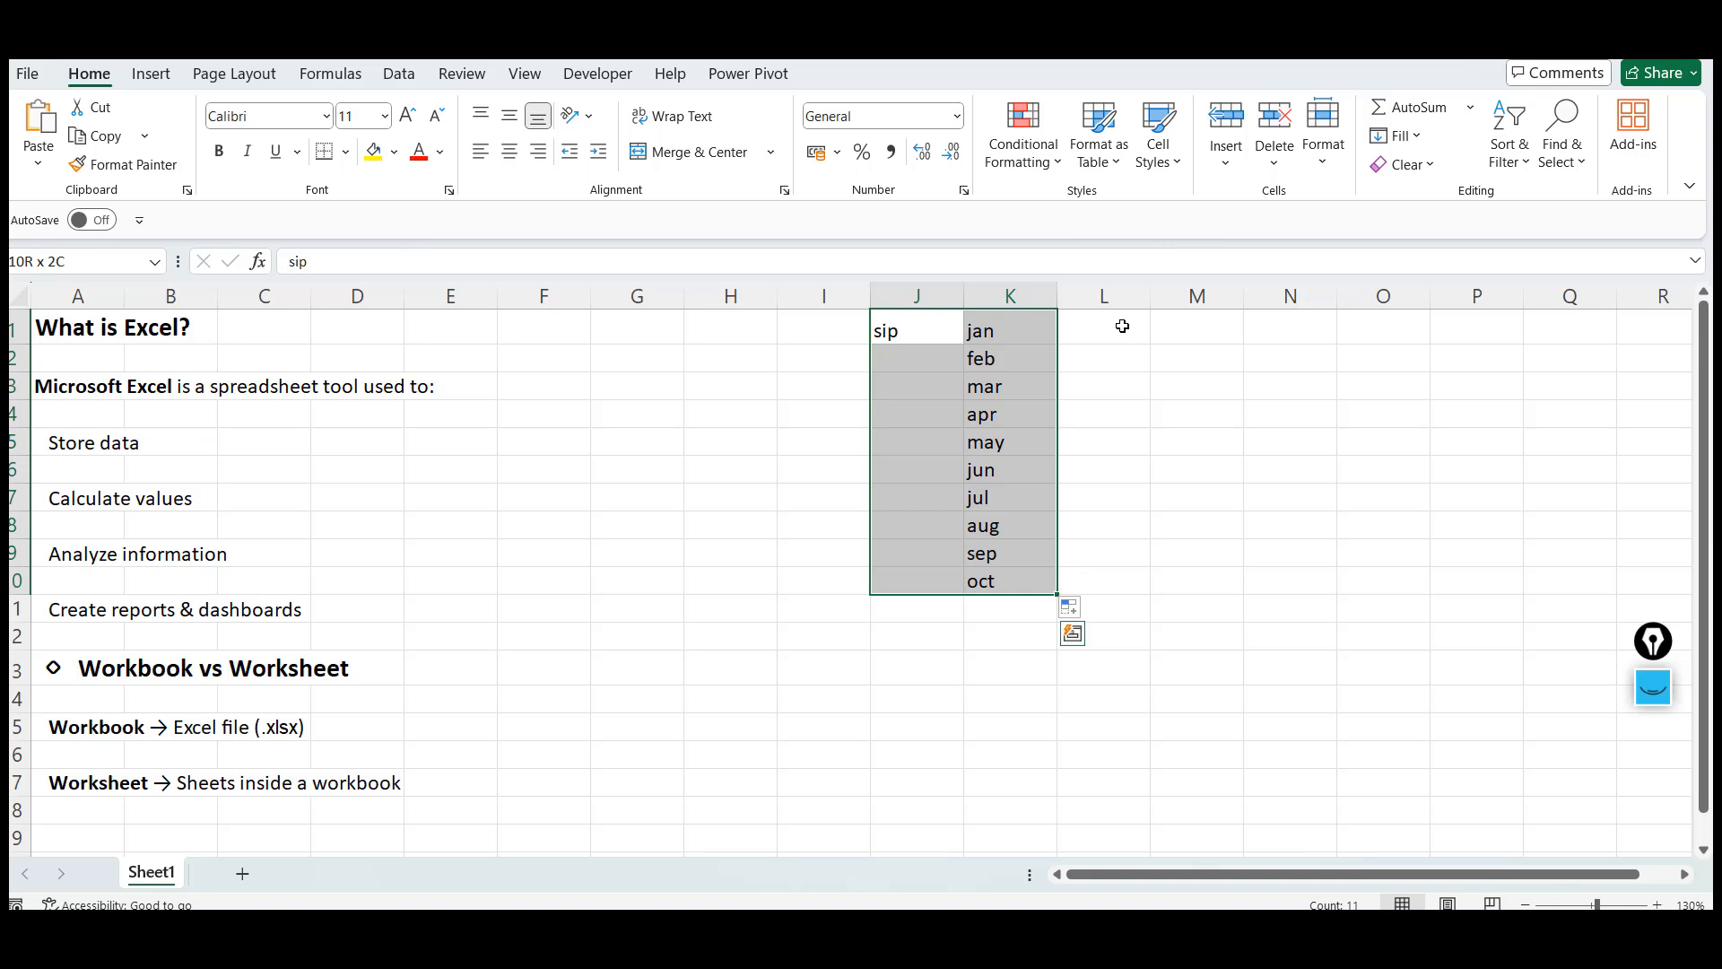
key("Delete")
key("Up")
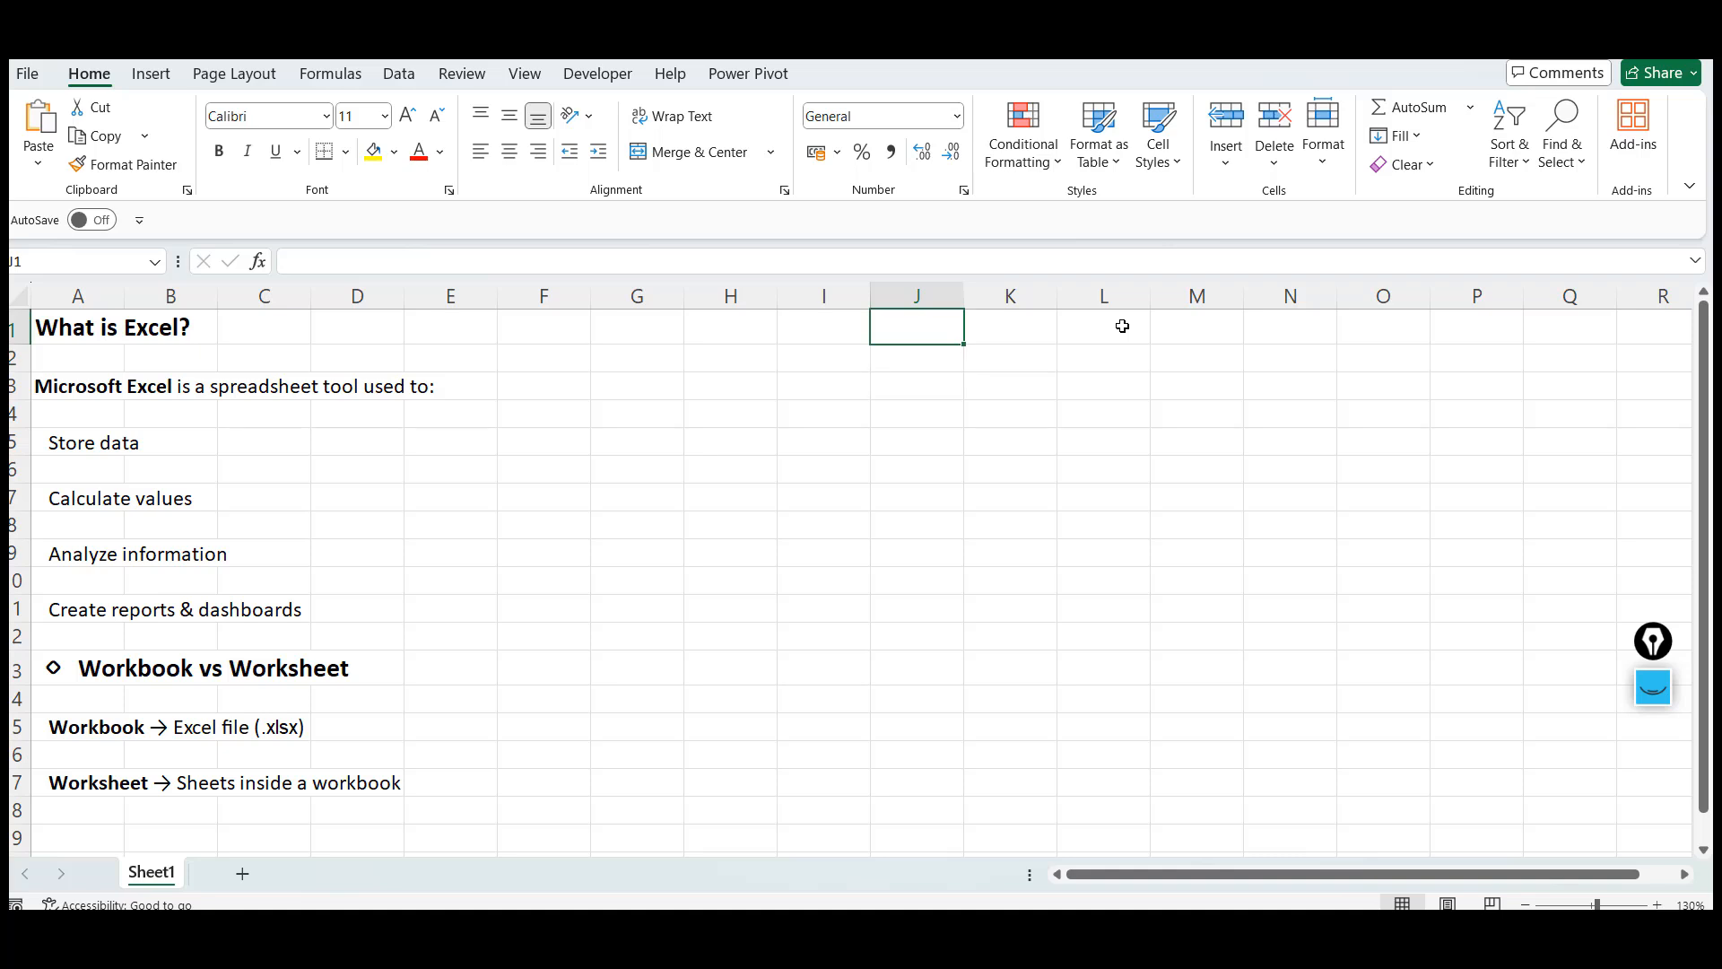
key("shift+Right")
key("shift+Down")
key("shift+Down")
key("shift+Down")
key("shift+Down")
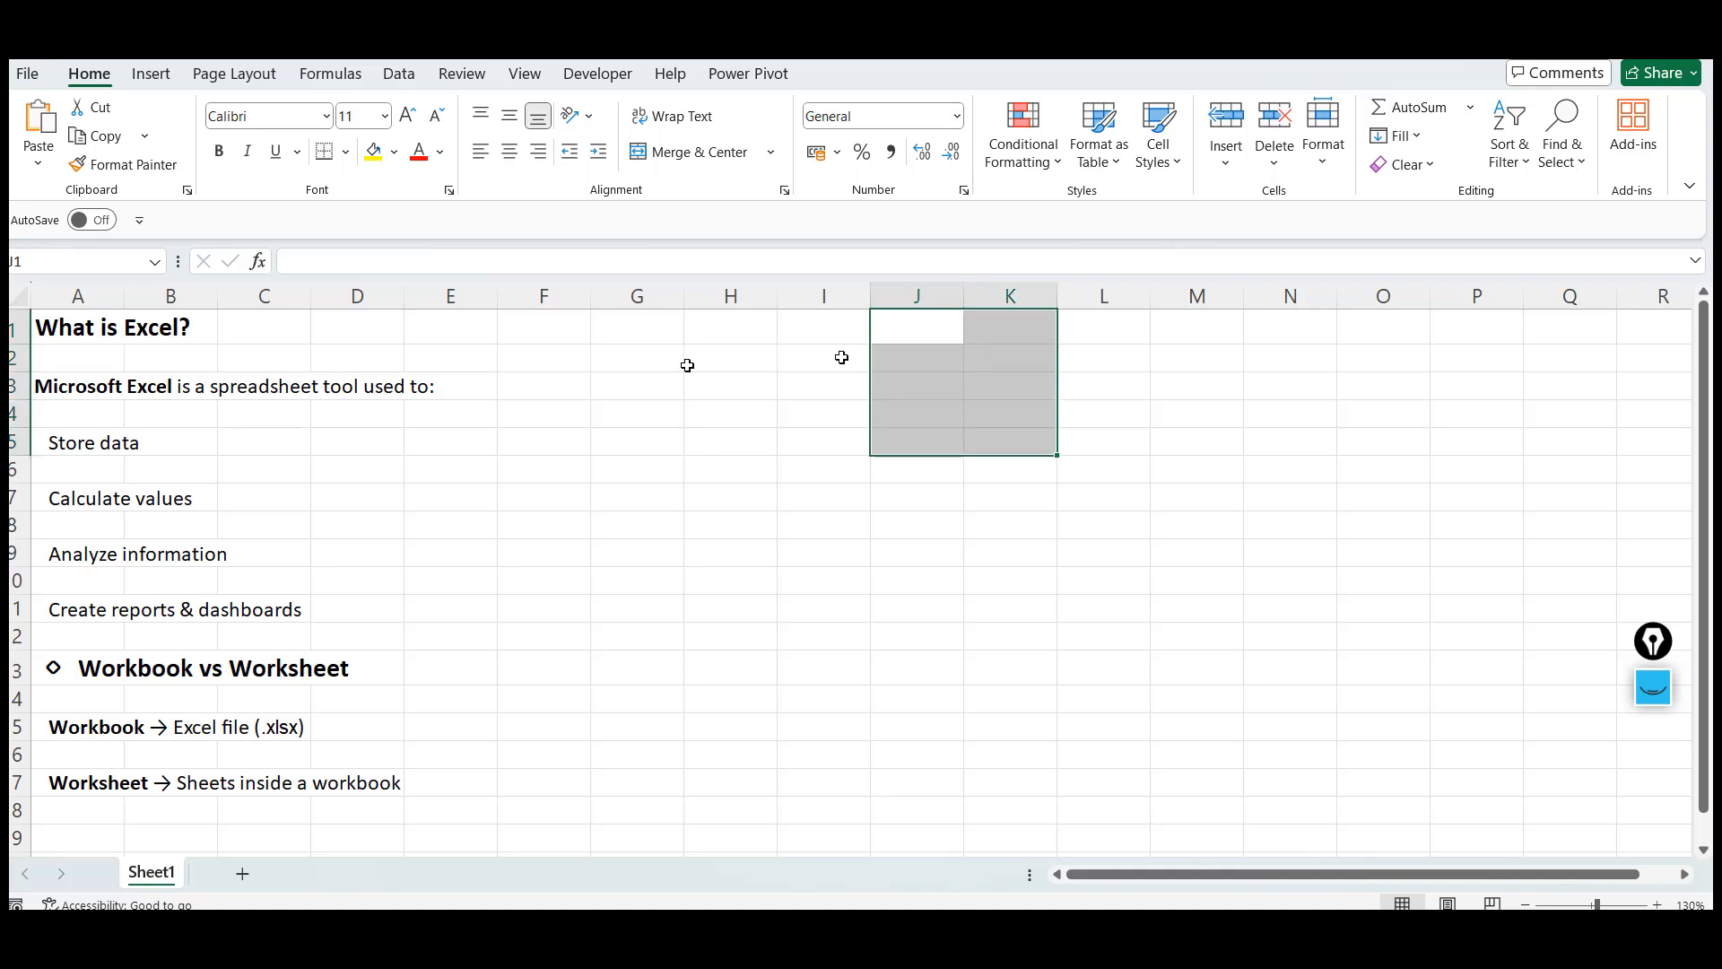
left_click(99, 441)
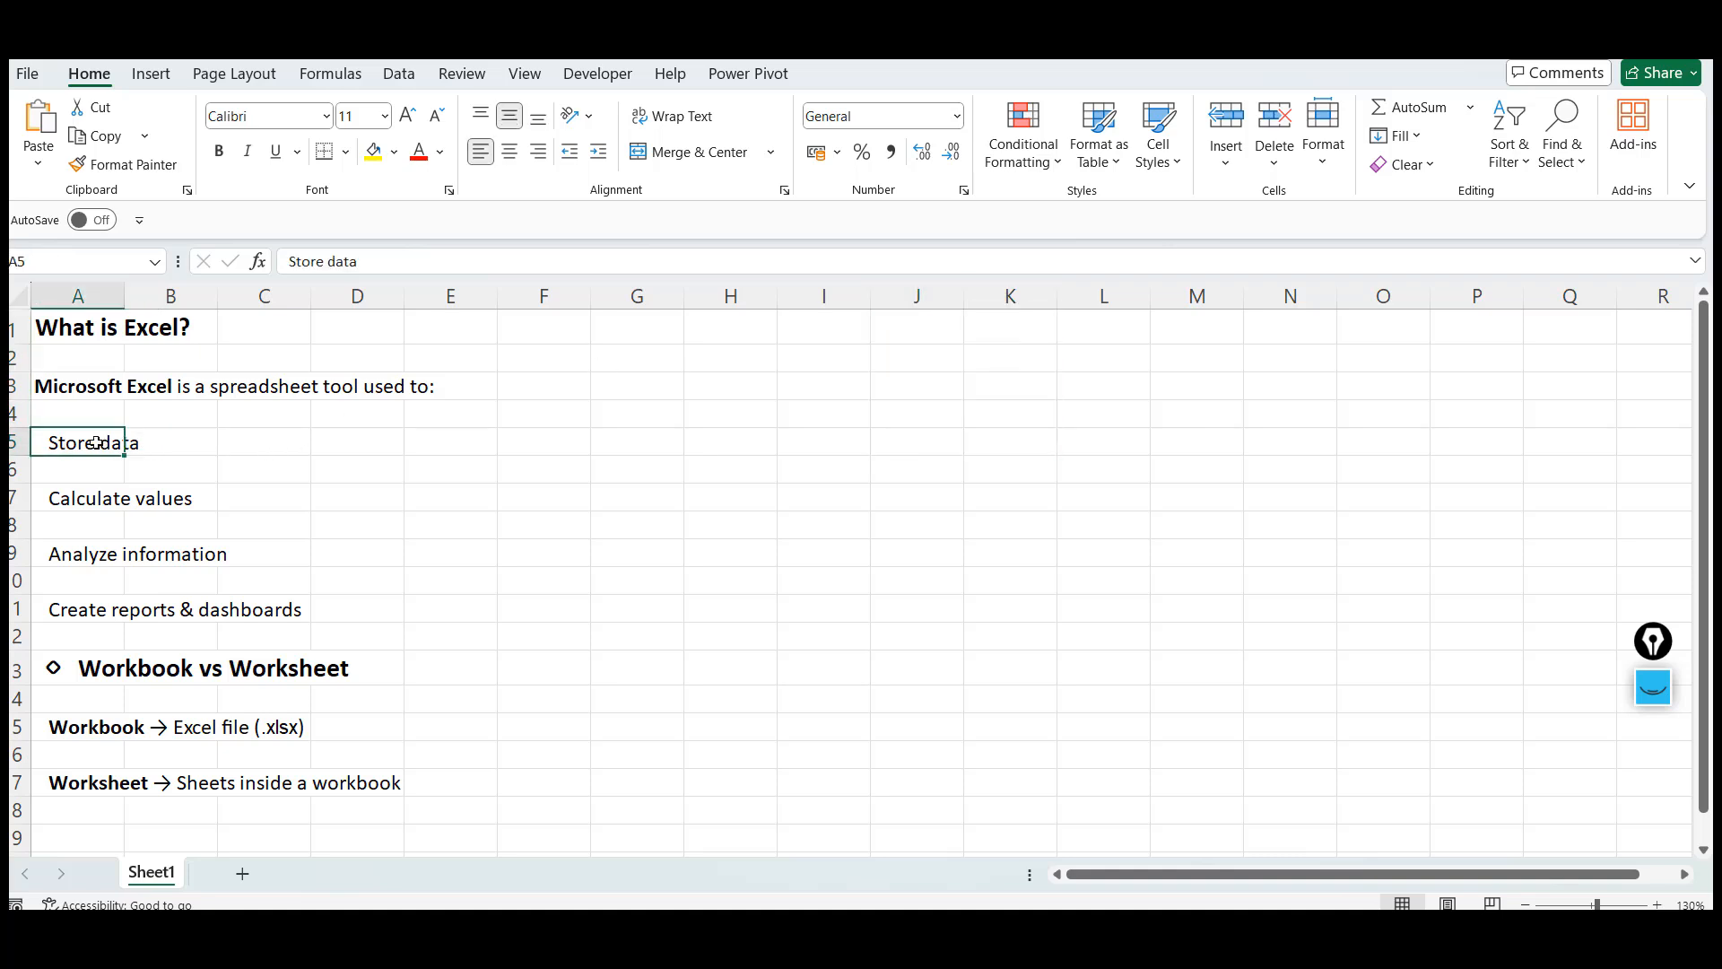
key("Down")
key("Down")
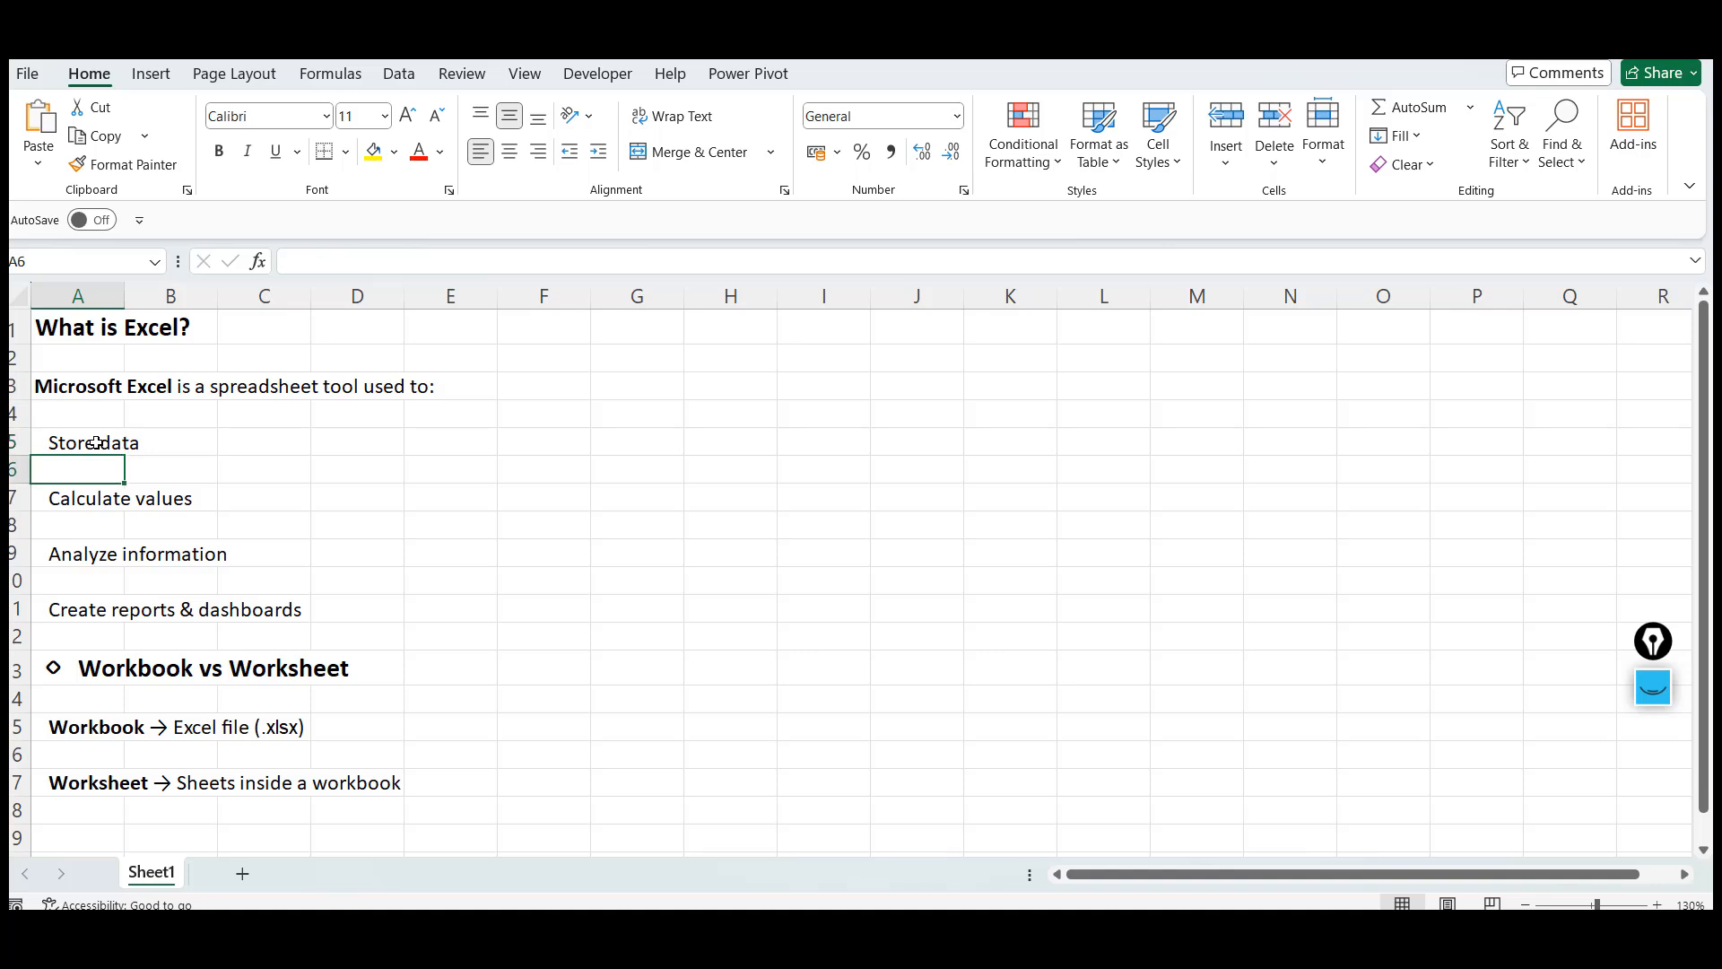
Enter sip with 1000 in K1:L1 and sip with 1200 in K2:L2
left_click(1051, 341)
type("sip")
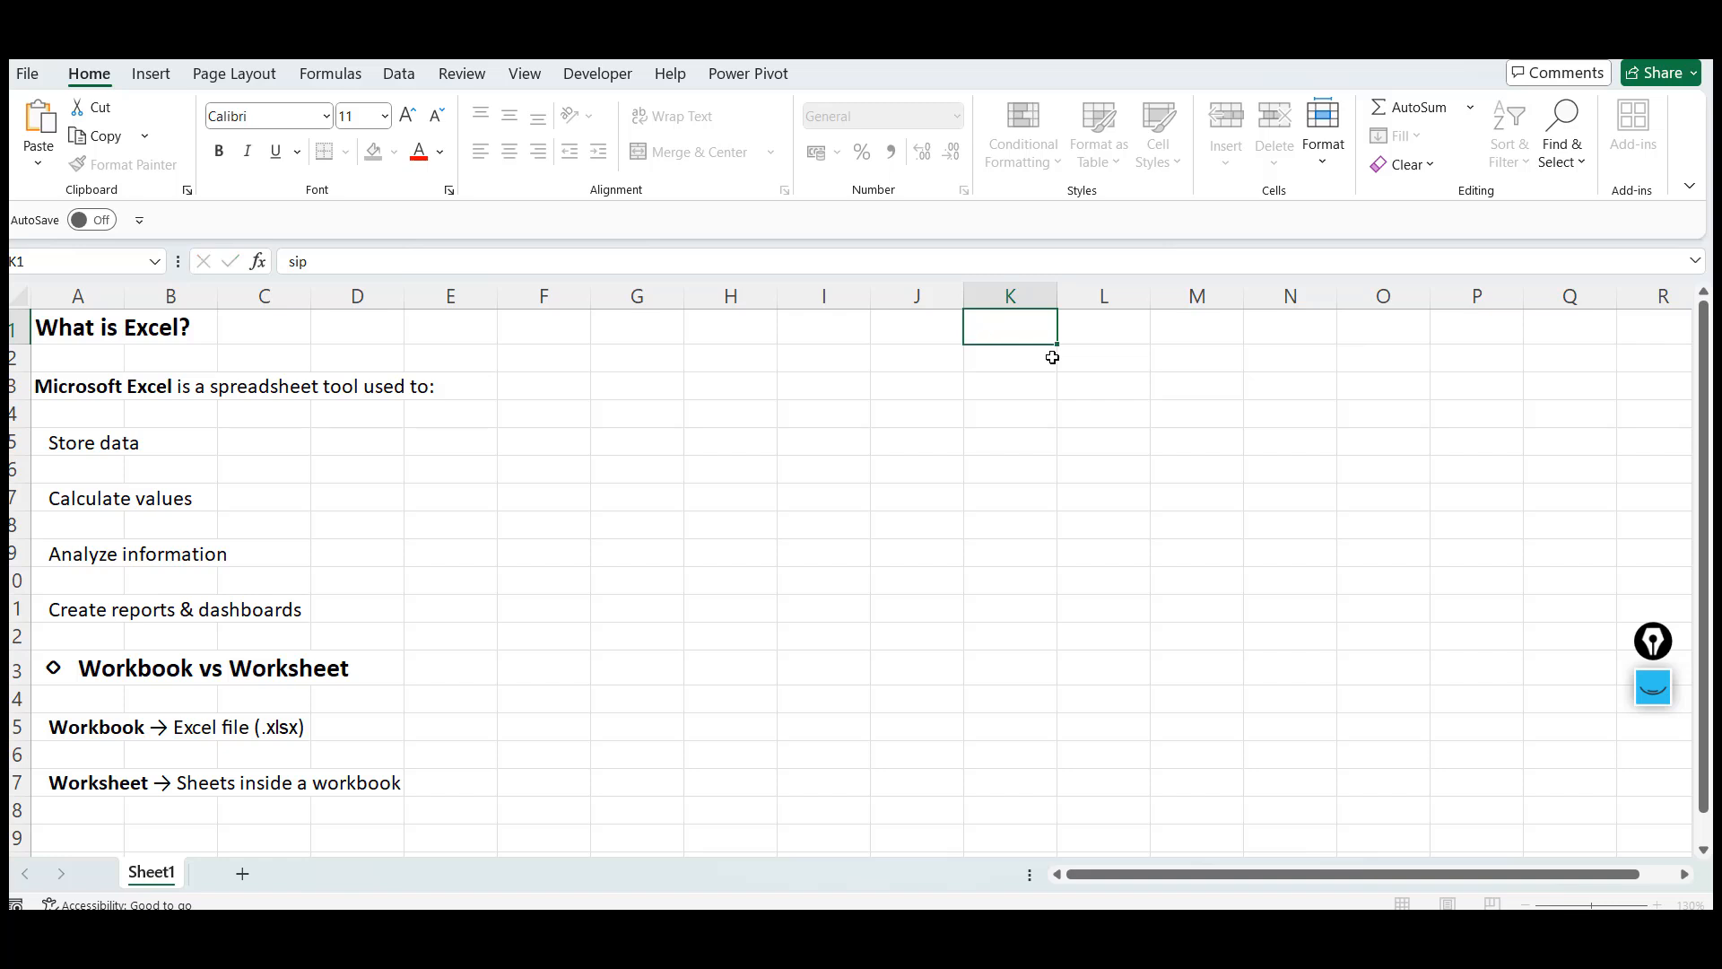
key("Tab")
type("1000")
key("Return")
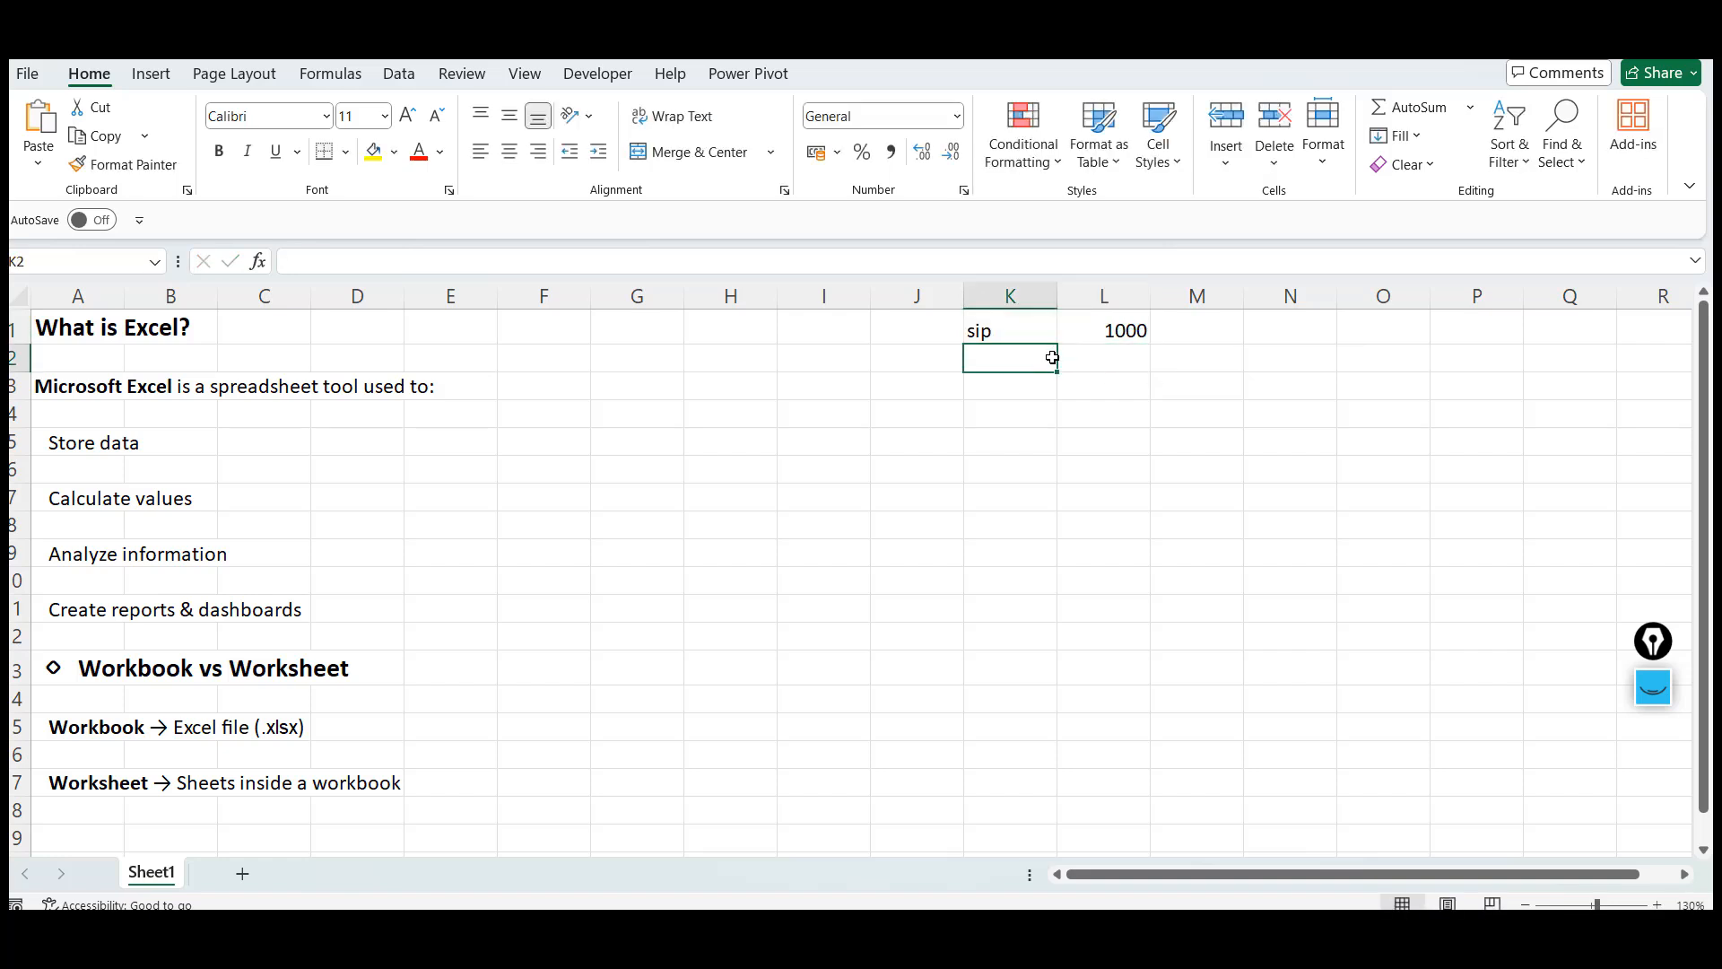
type("sip")
key("Tab")
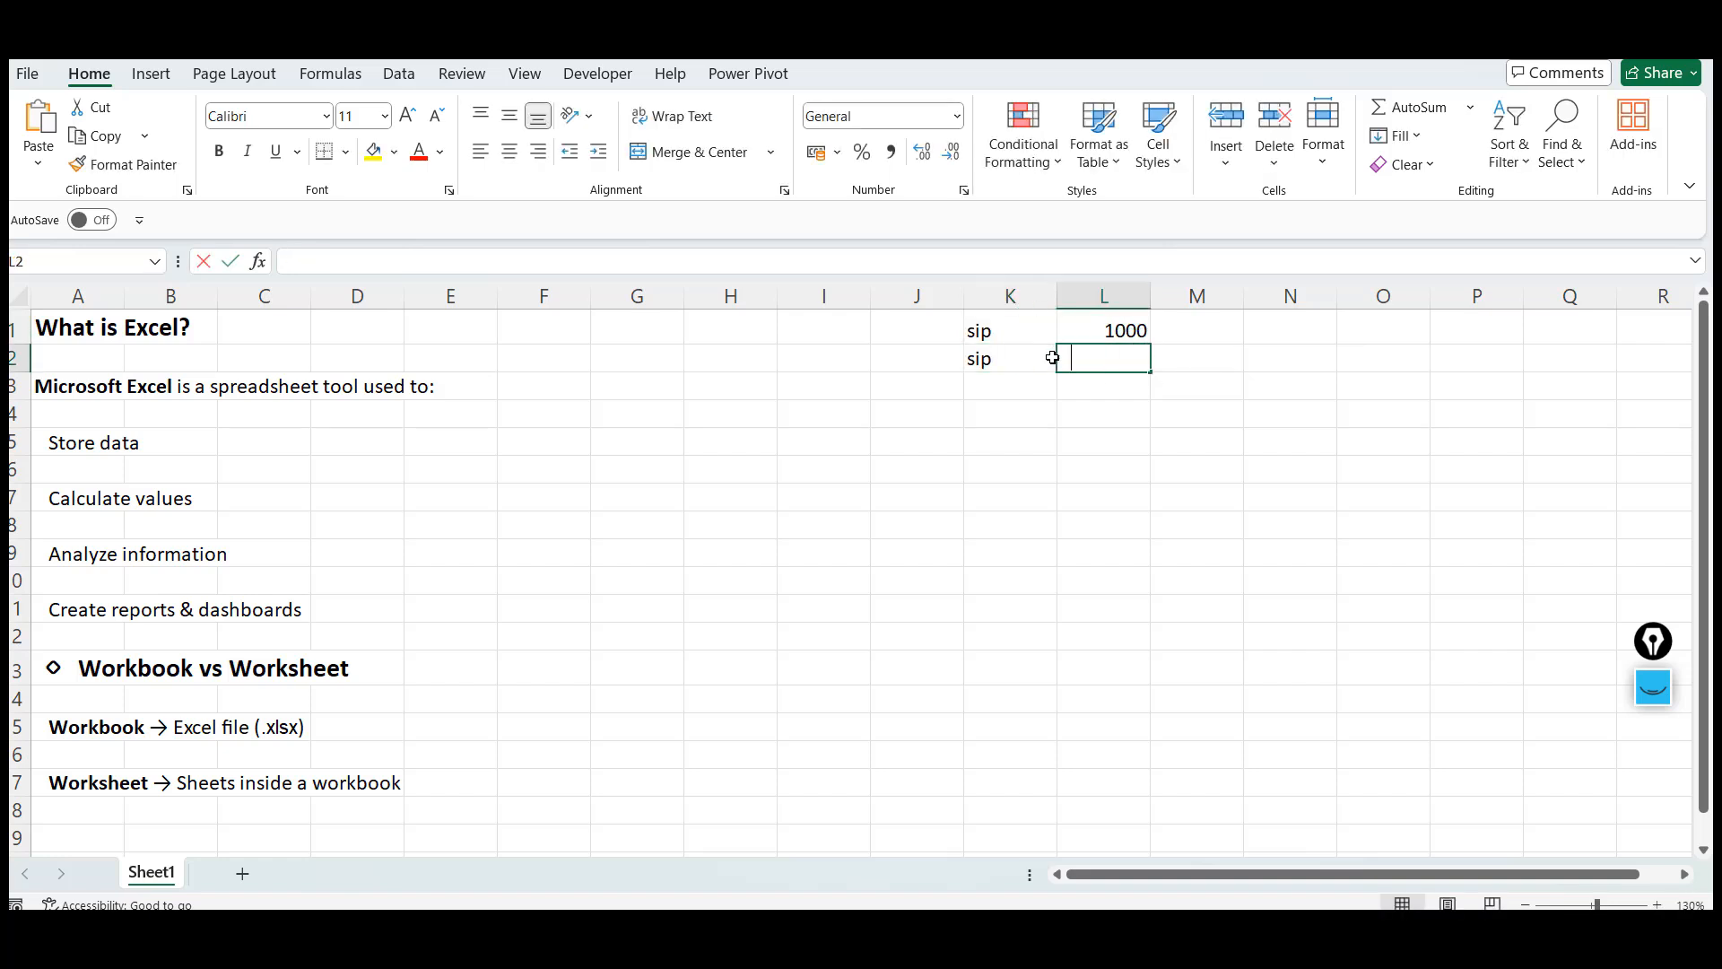
type("1200")
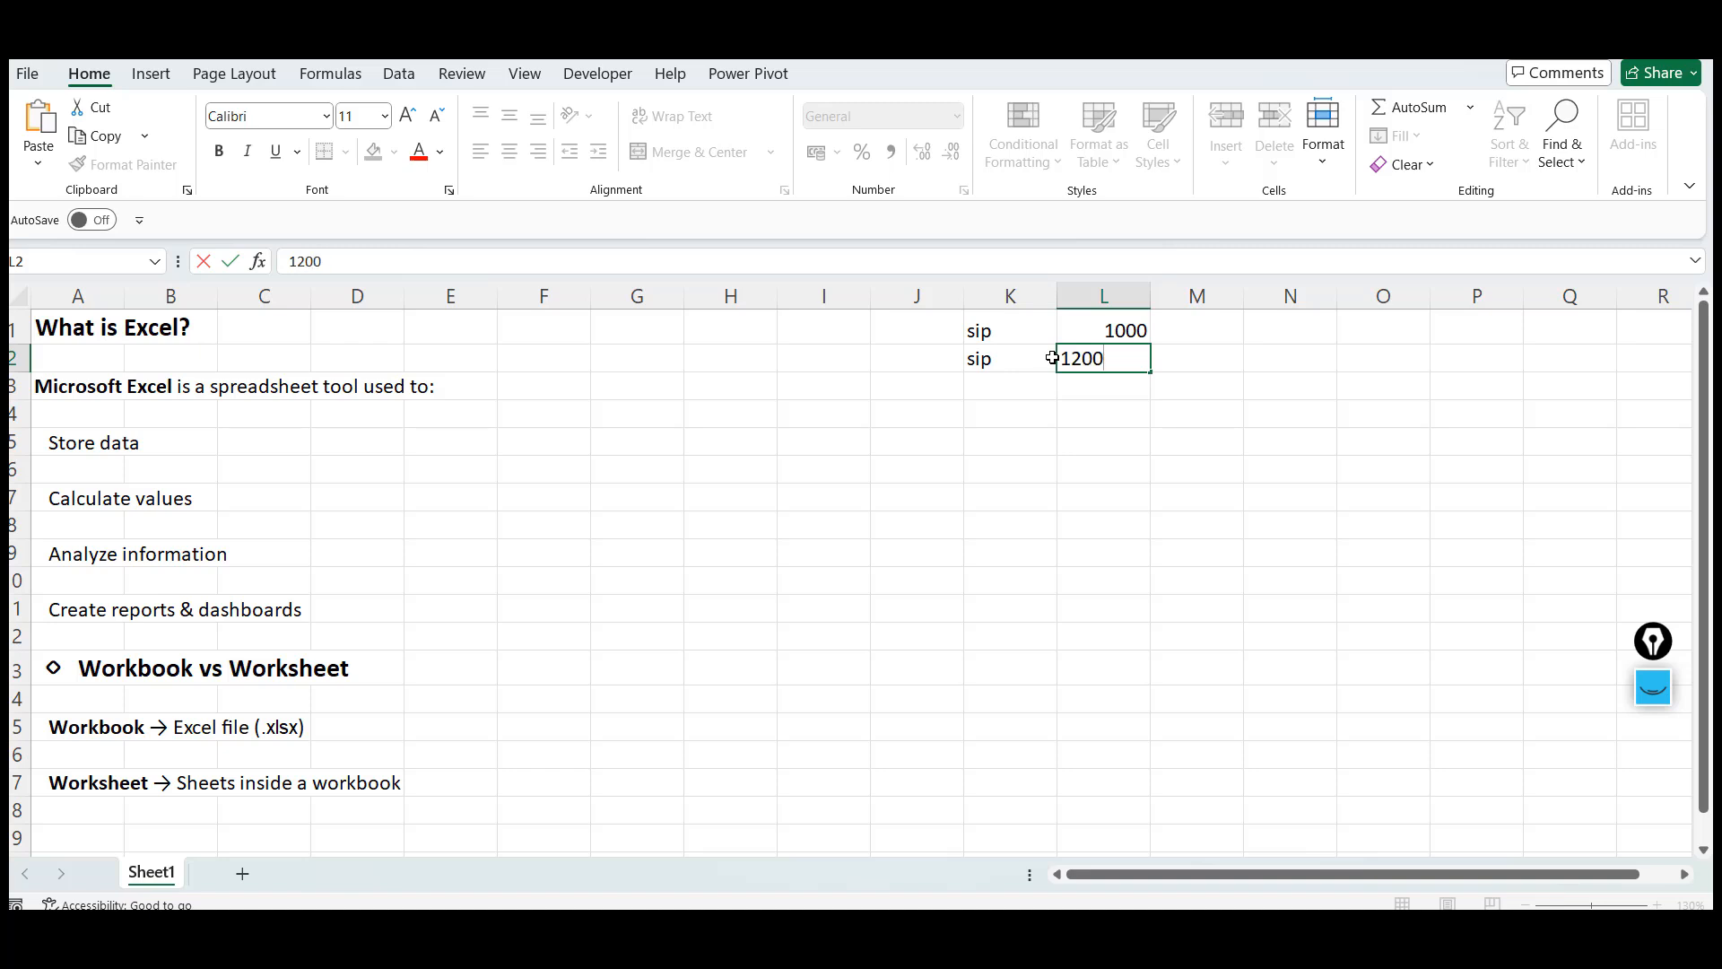
key("Return")
Create a formula in N4 adding L2 and L1
key("Right")
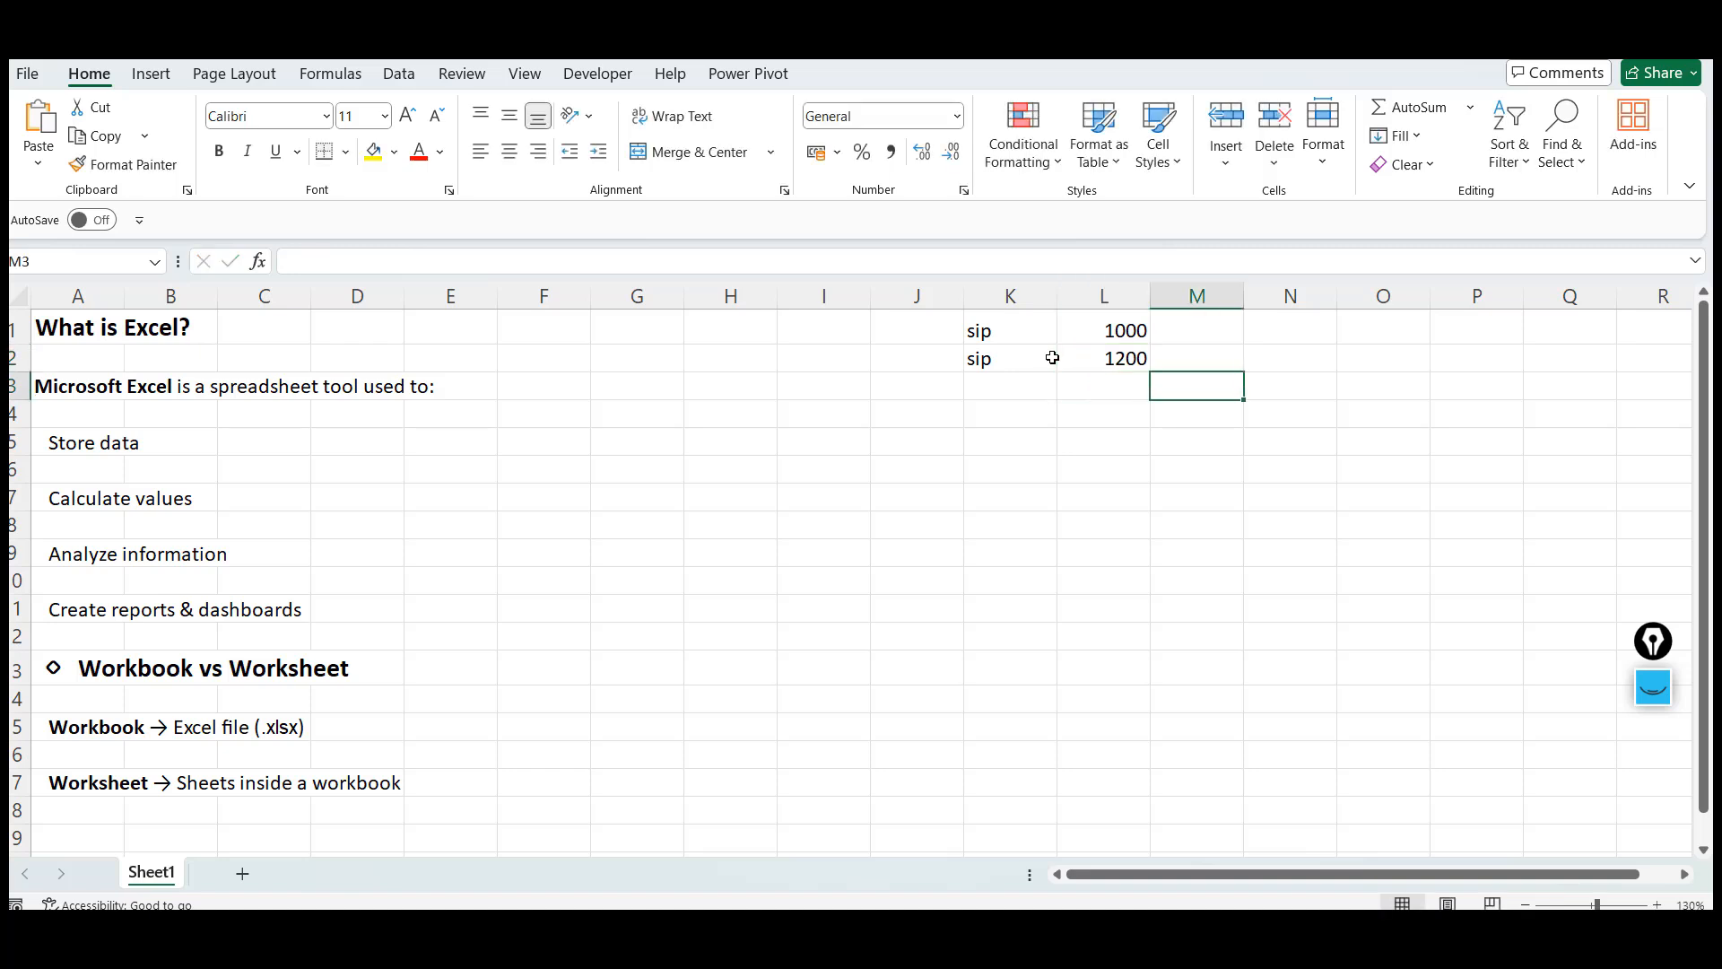
key("Right")
key("Down")
type("=")
key("Left")
key("Left")
key("Up")
key("Up")
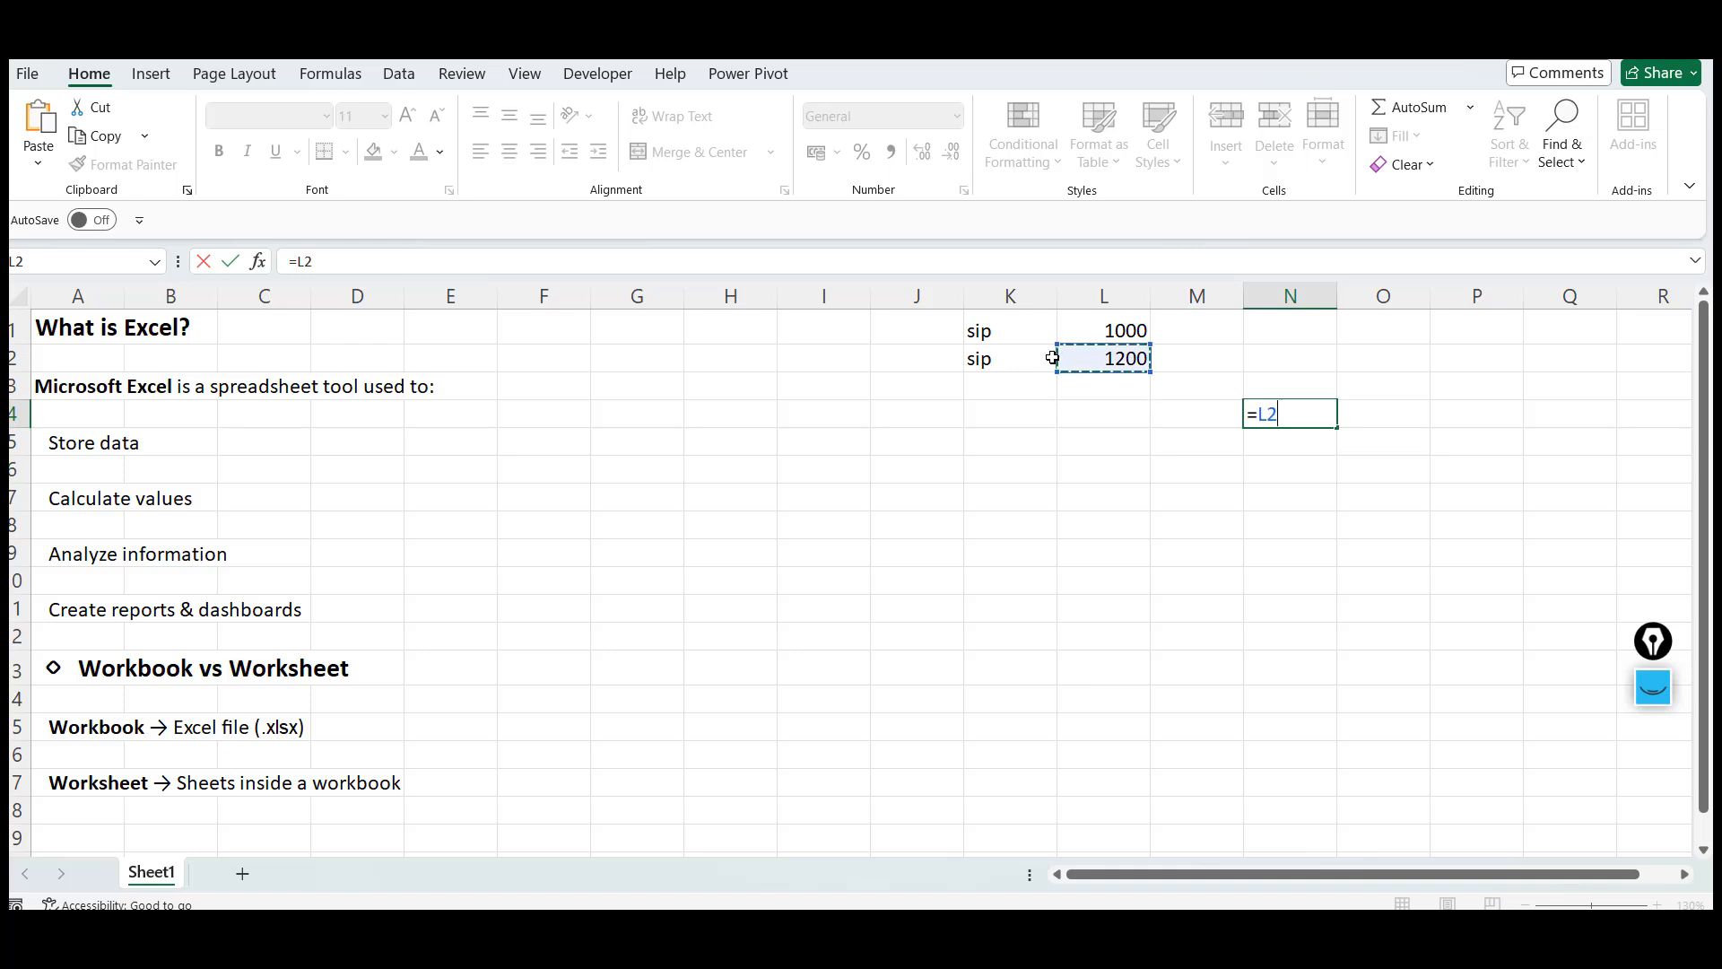
type("+")
key("Up")
key("Up")
key("Left")
key("Left")
key("Up")
key("Return")
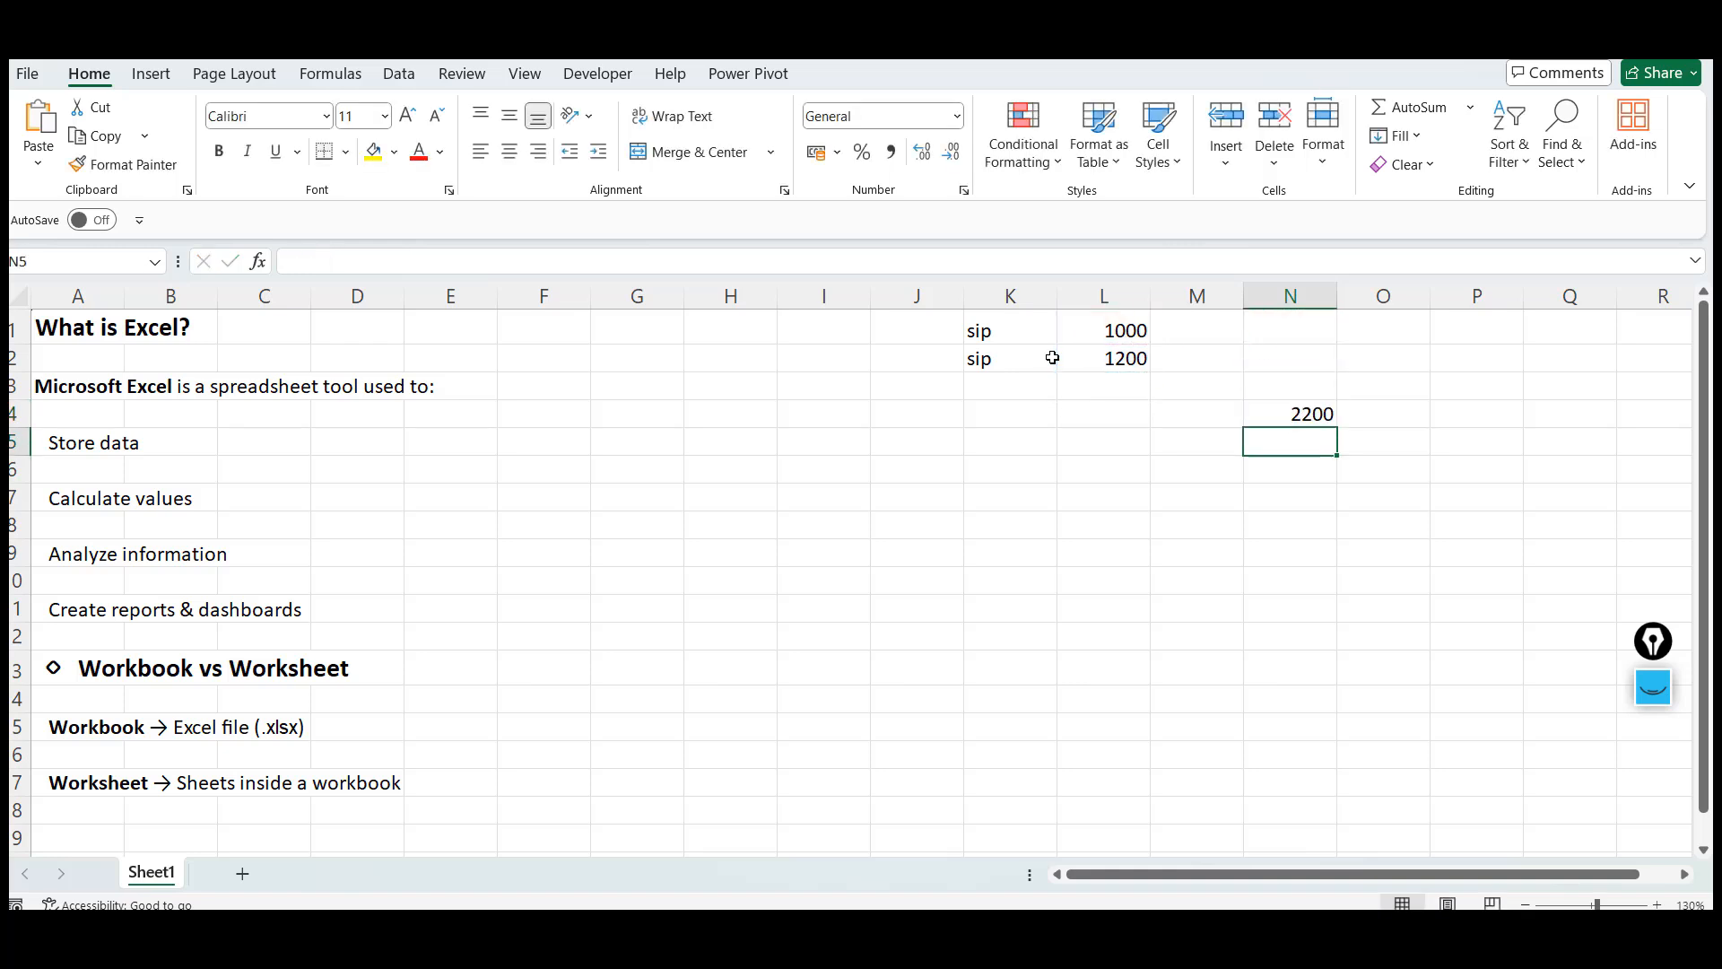
Create a formula in N5 multiplying L1 by 12
key("Up")
key("Down")
type("=")
key("Up")
key("Up")
key("Up")
key("Up")
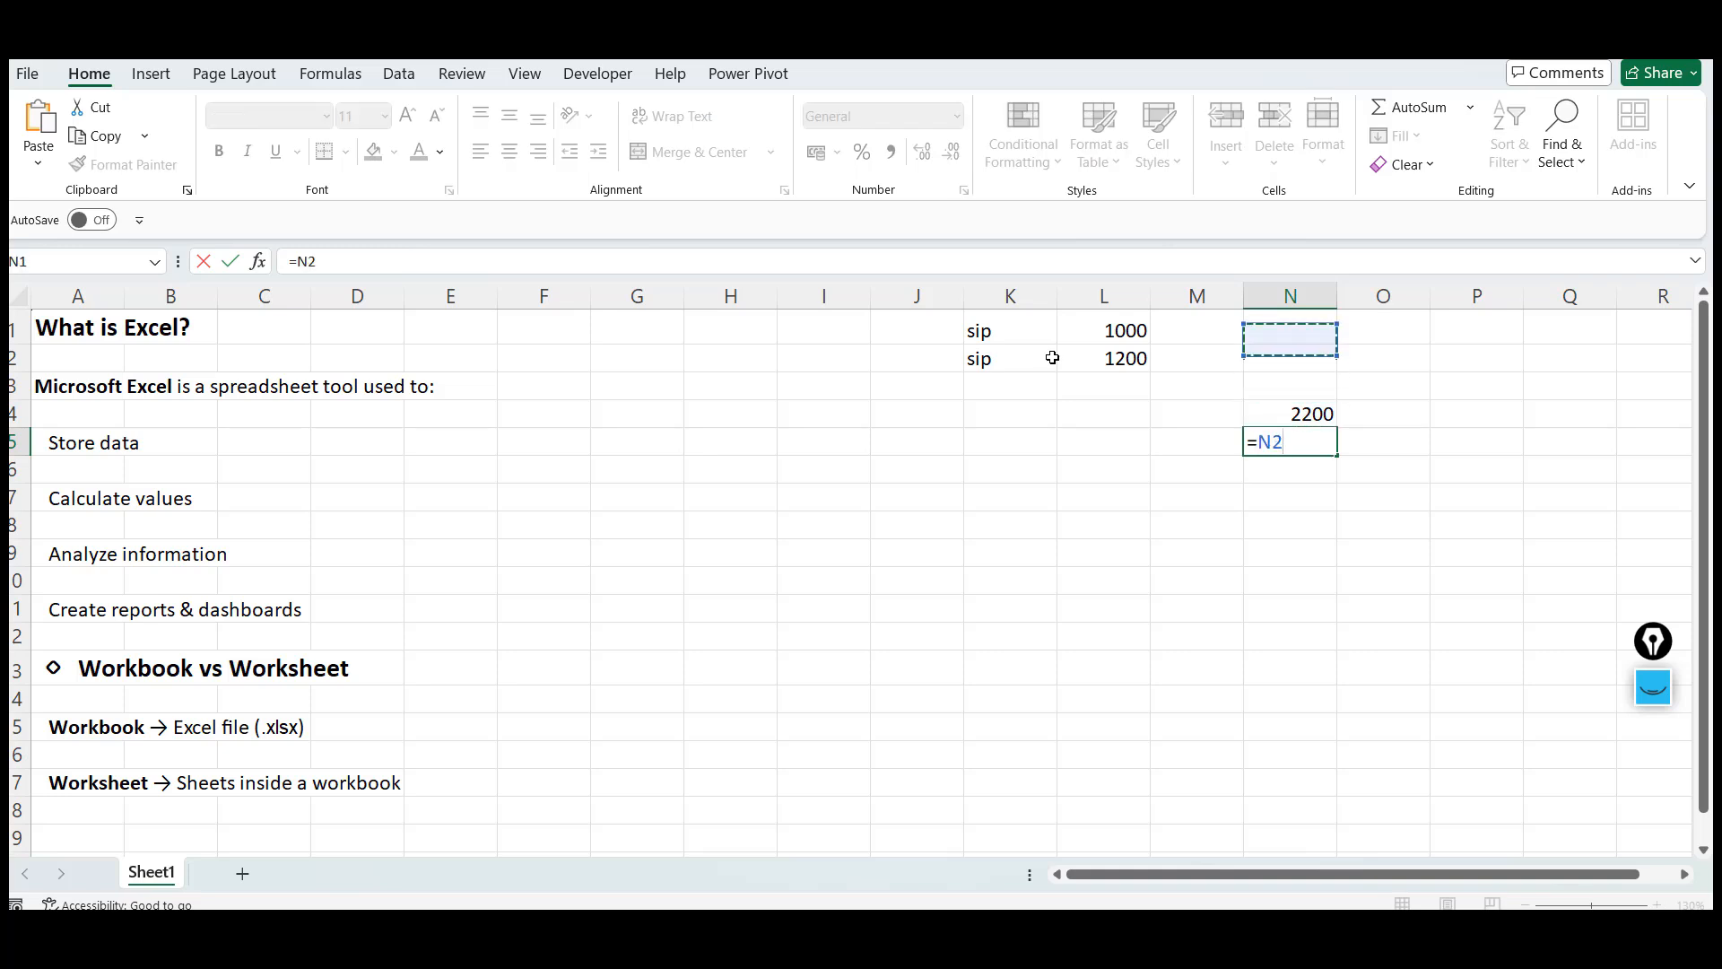
key("Left")
key("Left")
type("*12")
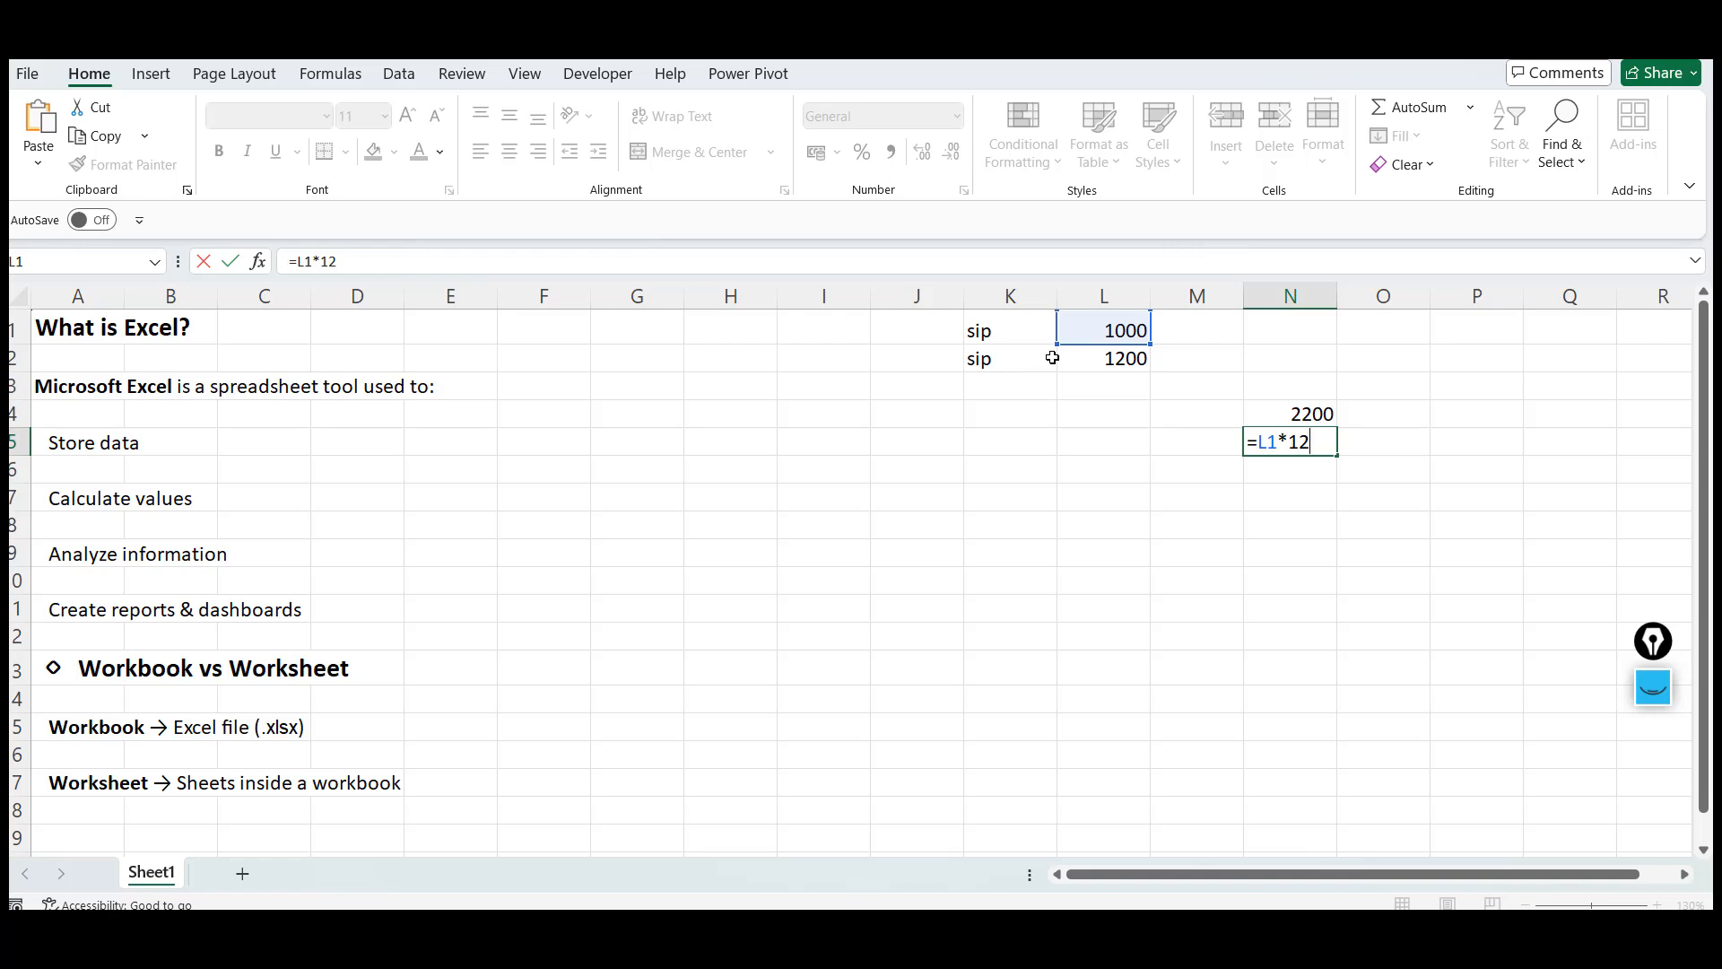
key("ctrl+Return")
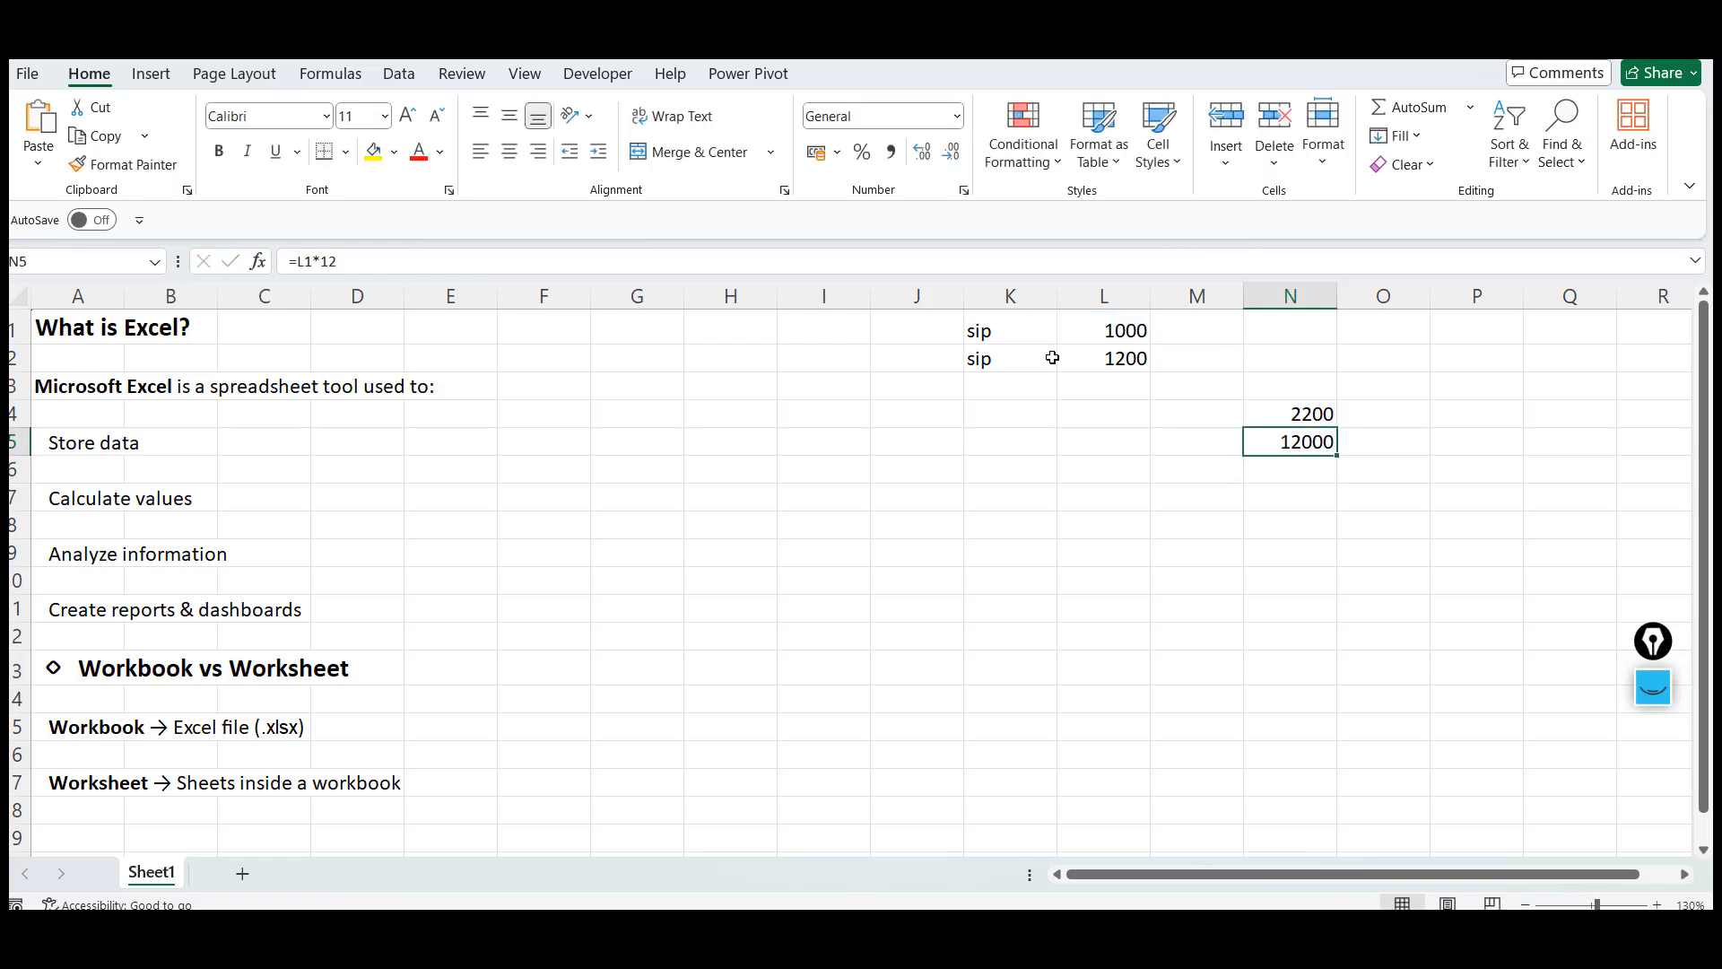
Label the operators by entering * in O5 and + as text in O4
key("Right")
type("*")
key("Up")
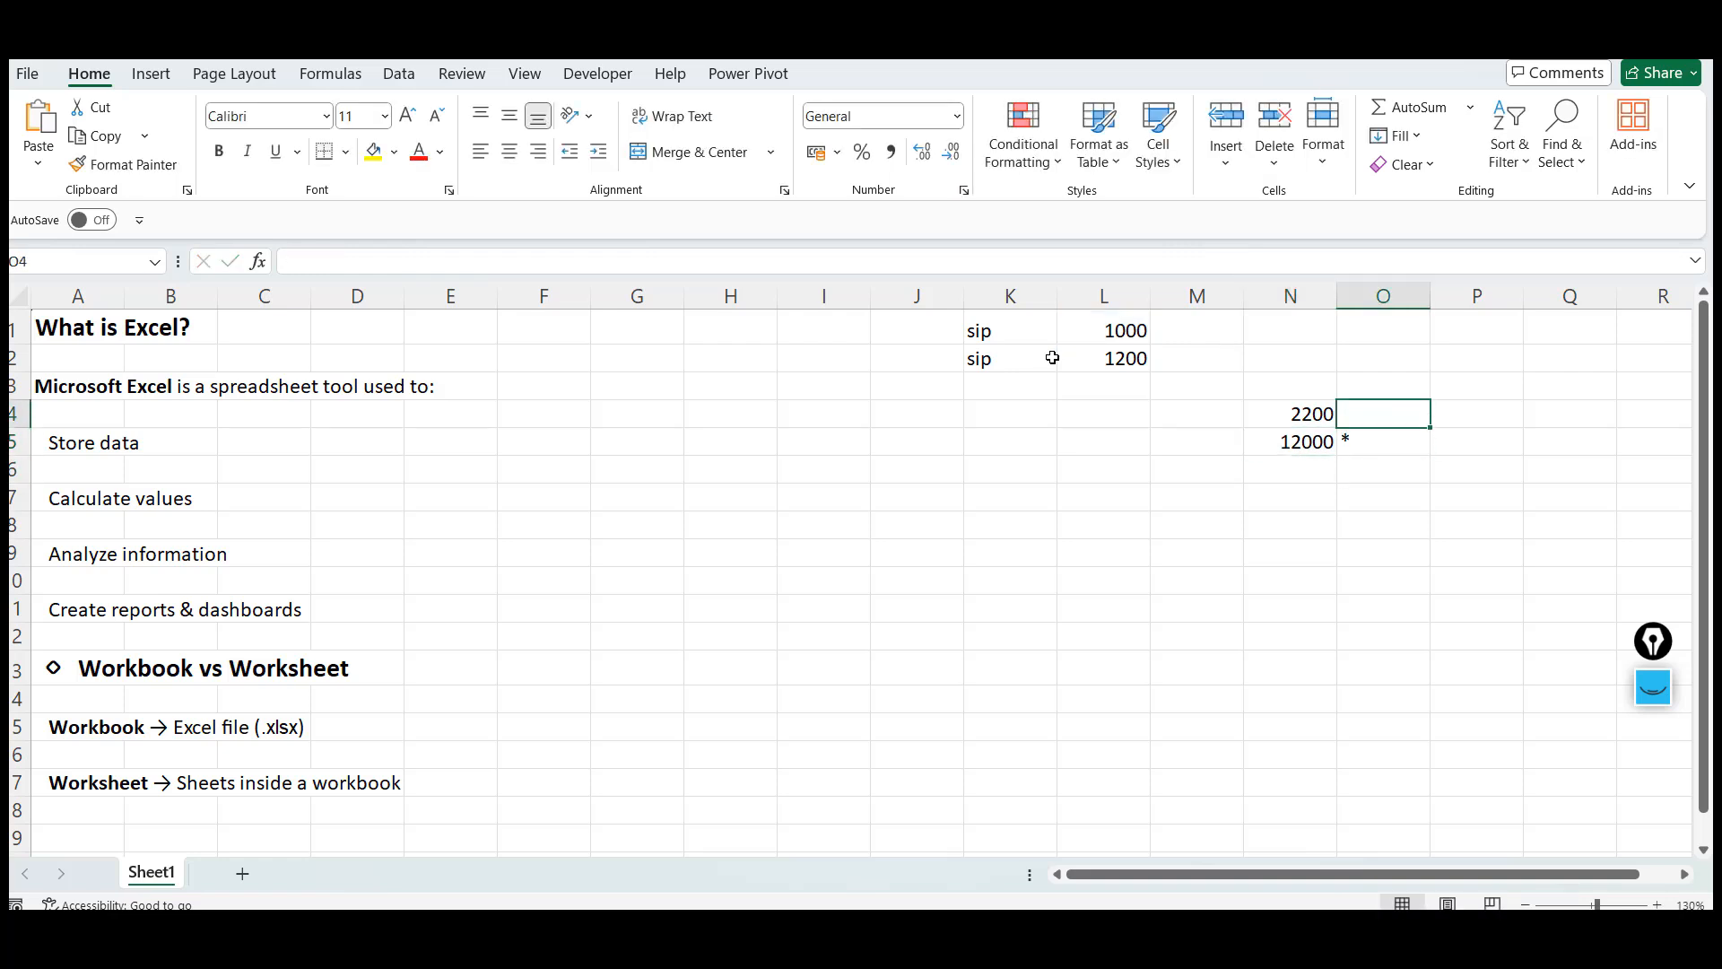
type("+")
key("Down")
key("Left")
key("Escape")
key("Right")
key("Left")
type("'")
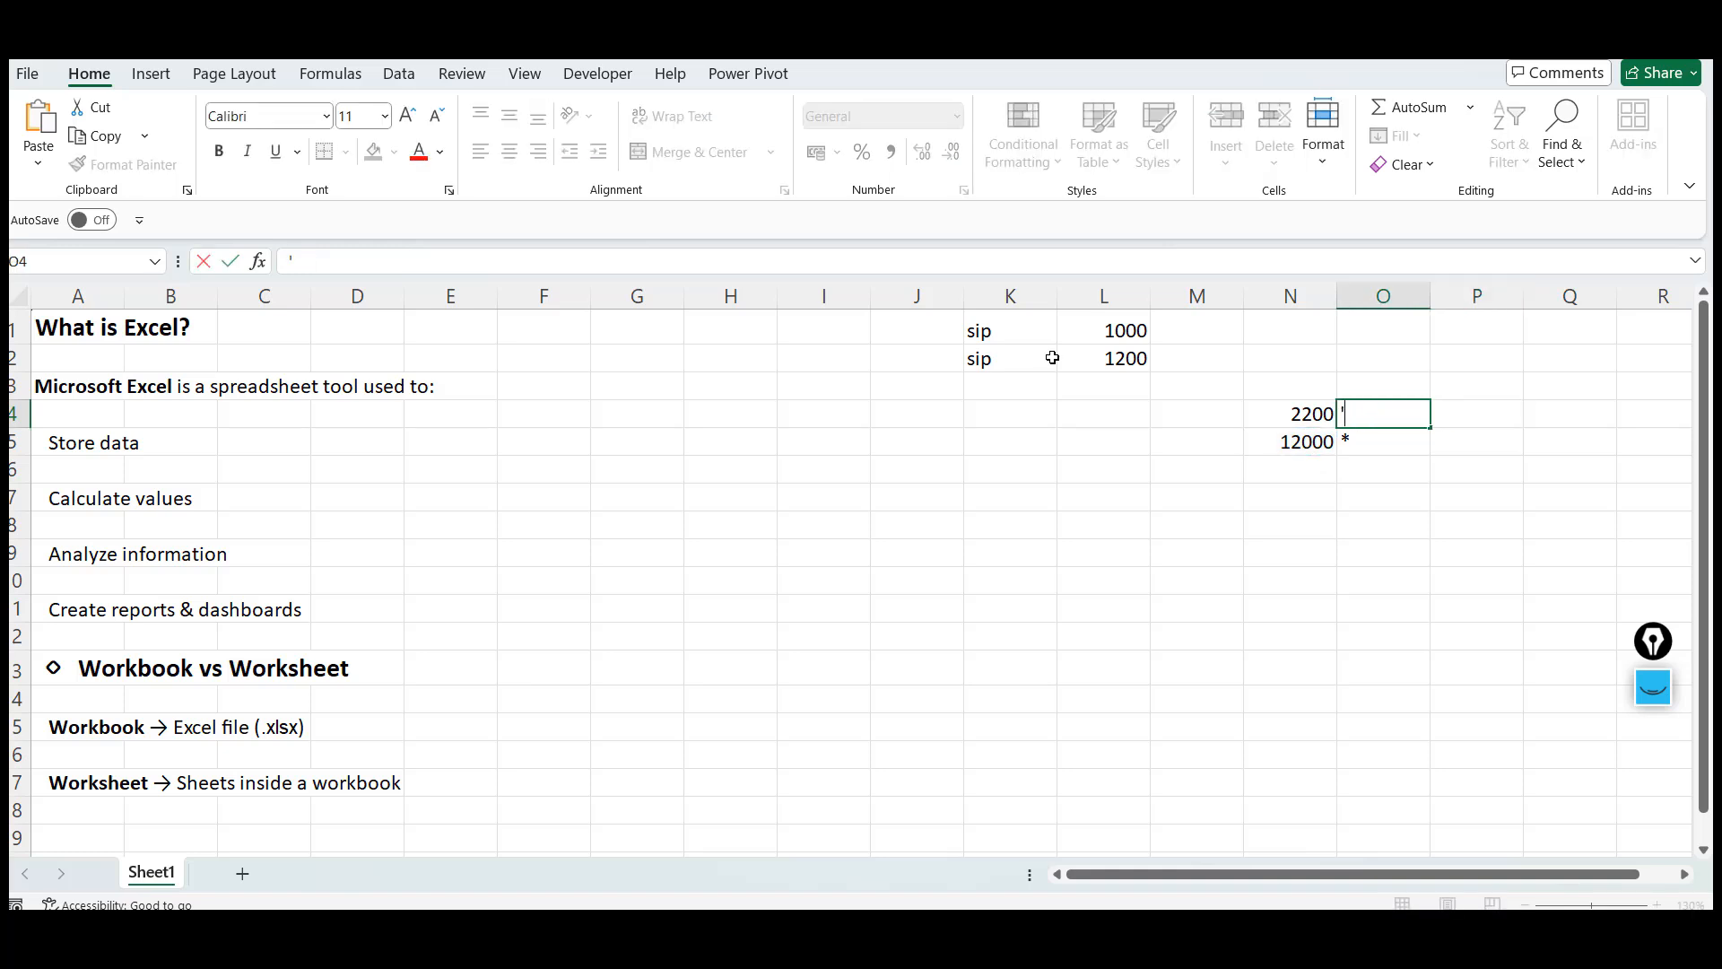
type("+")
key("Return")
Type the labels add in P4 and multiply in P5
key("Up")
key("Right")
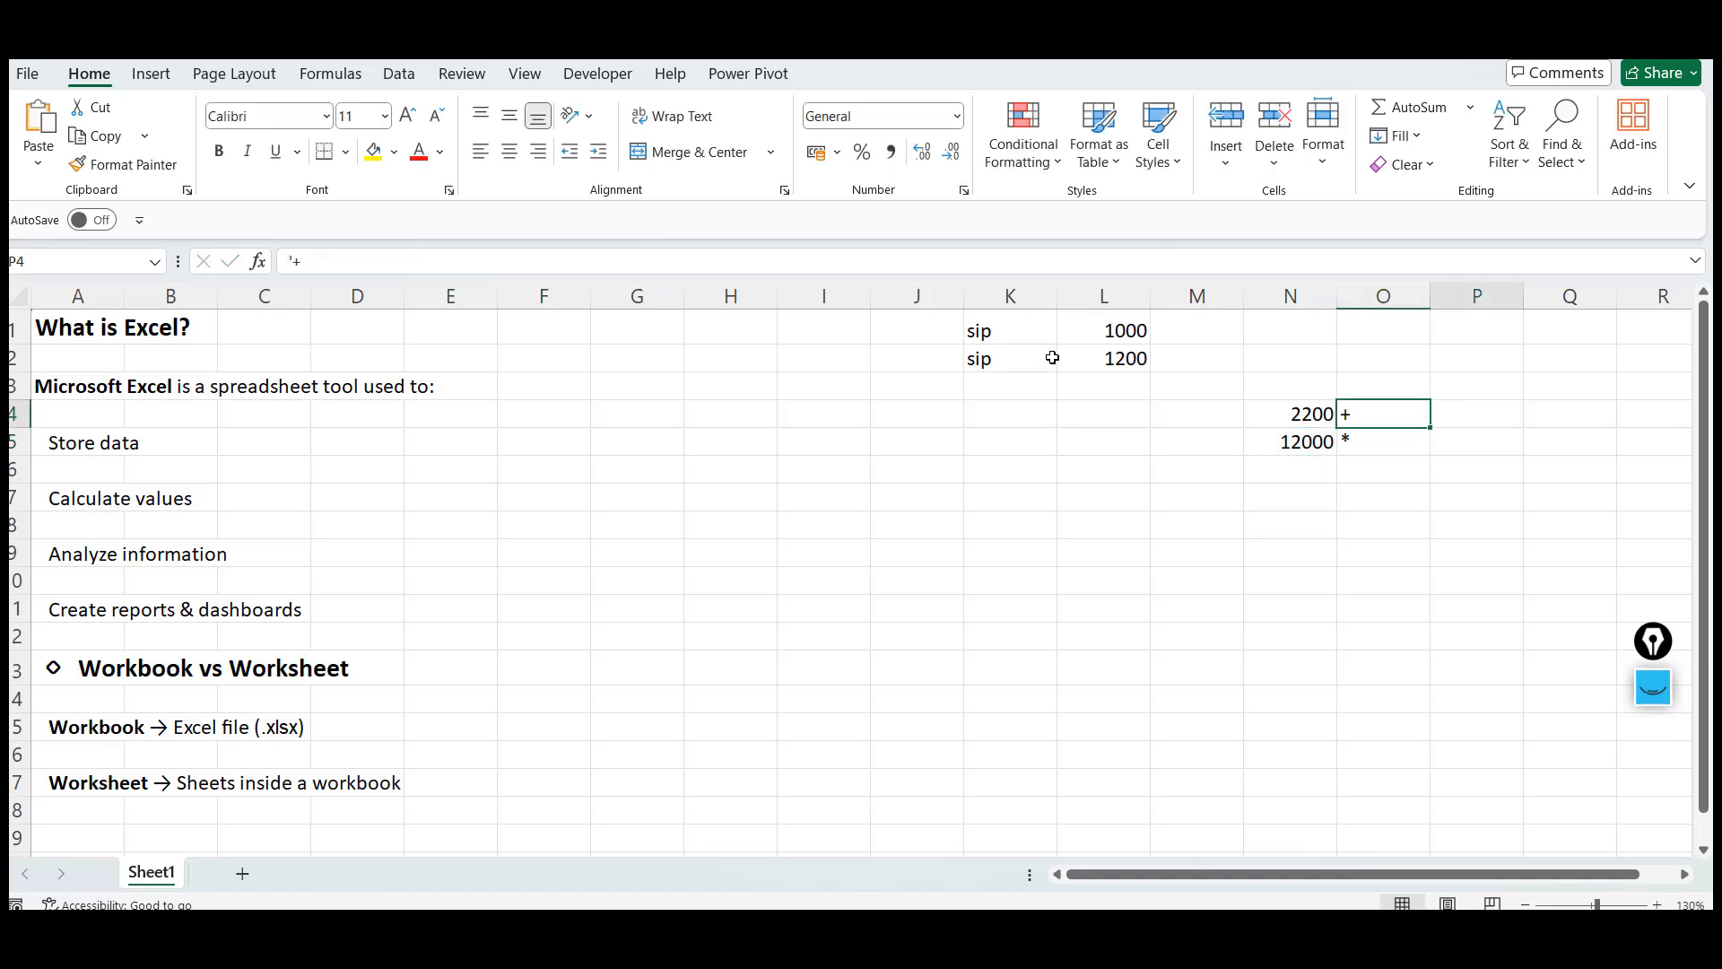
type("add")
key("Return")
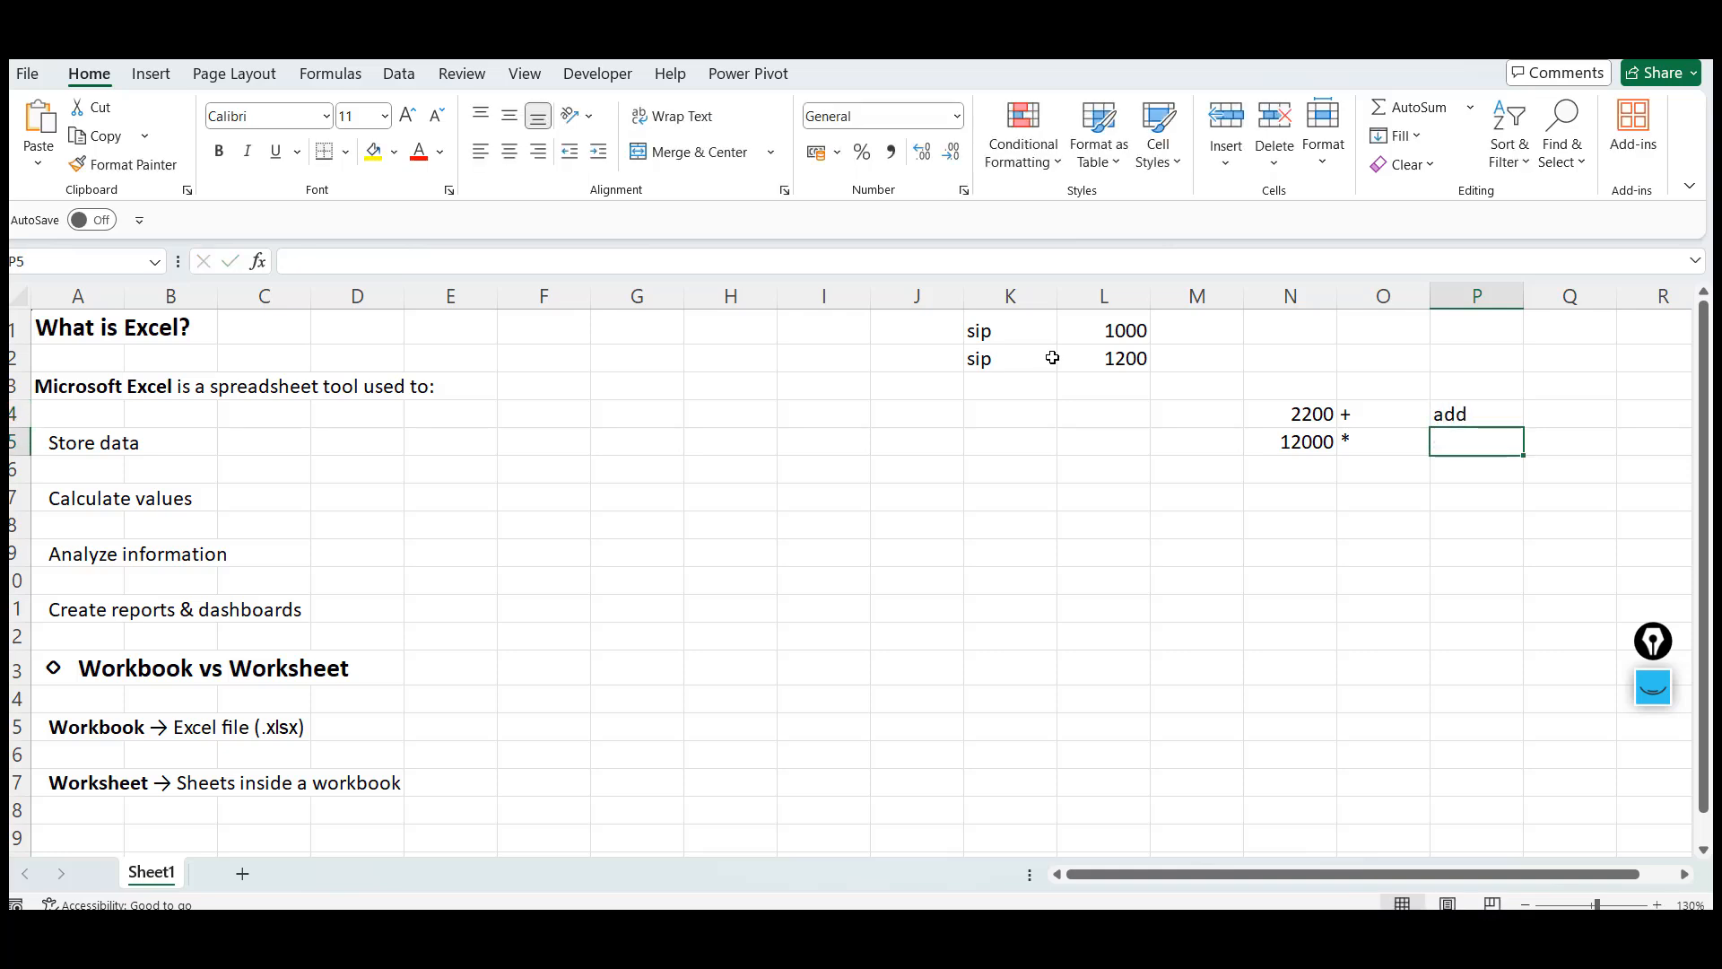
type("multi")
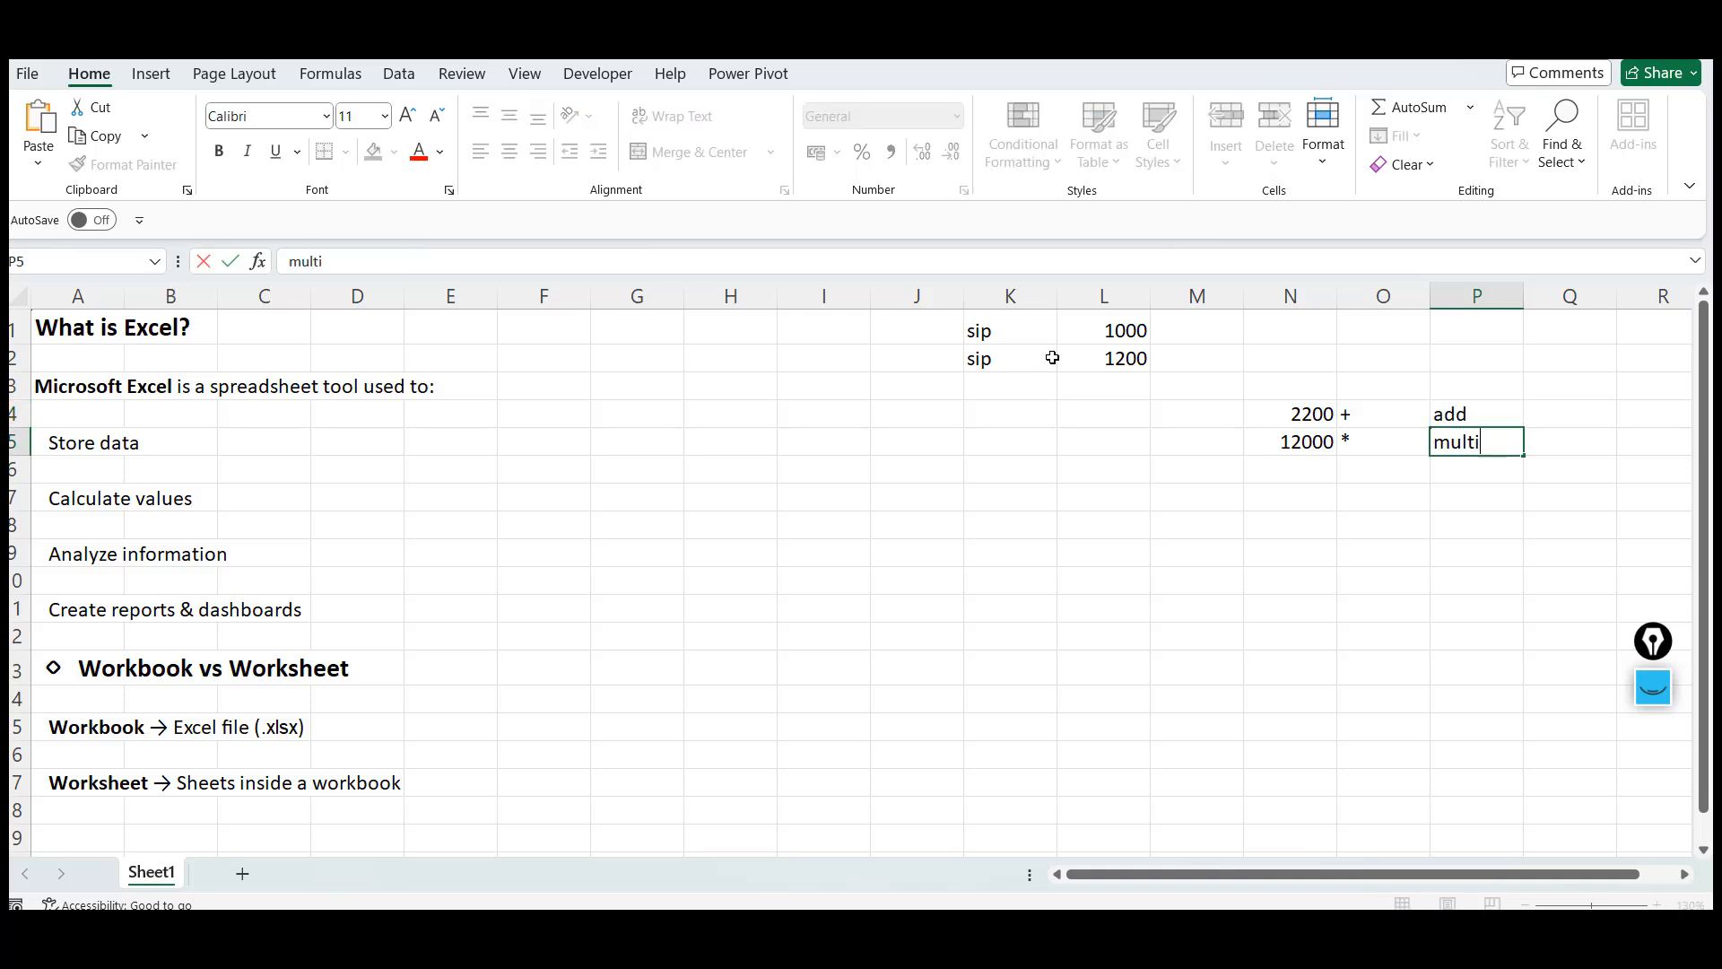
type("ply")
key("Return")
Create a formula in N6 dividing L1 by L2
key("Left")
key("Left")
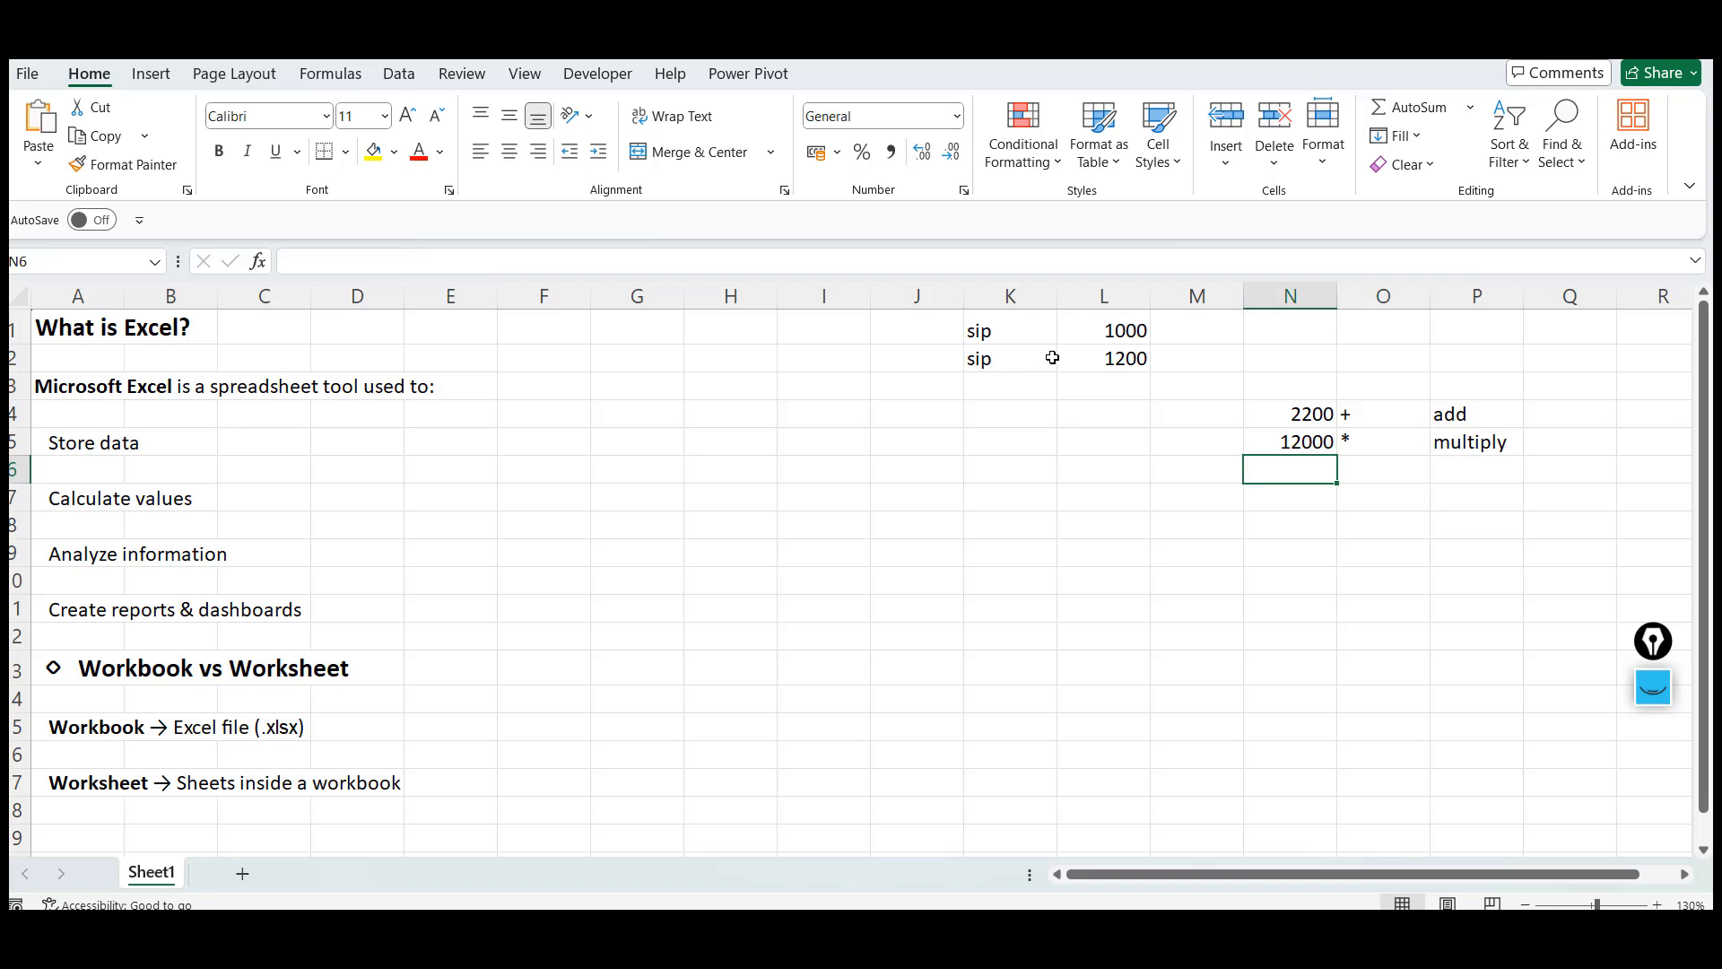
type("=")
key("Up")
key("Up")
key("Up")
key("Up")
key("Up")
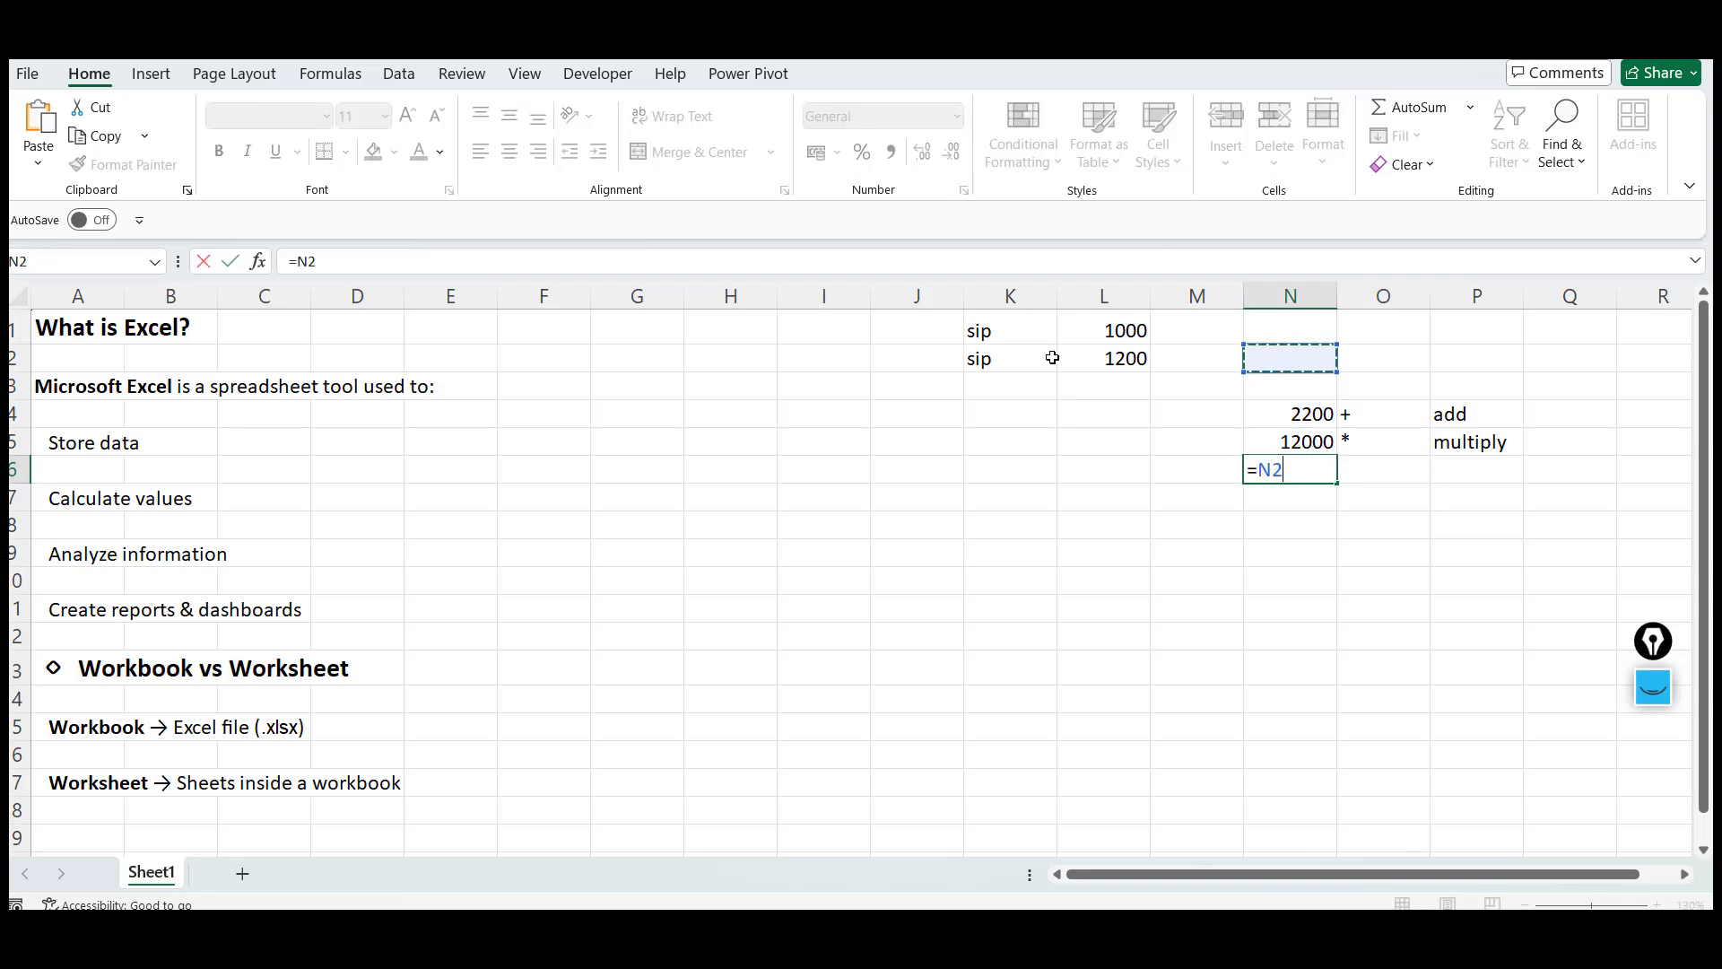
key("Left")
key("Left")
type("/")
key("Left")
key("Left")
key("Up")
key("Up")
key("Up")
key("Up")
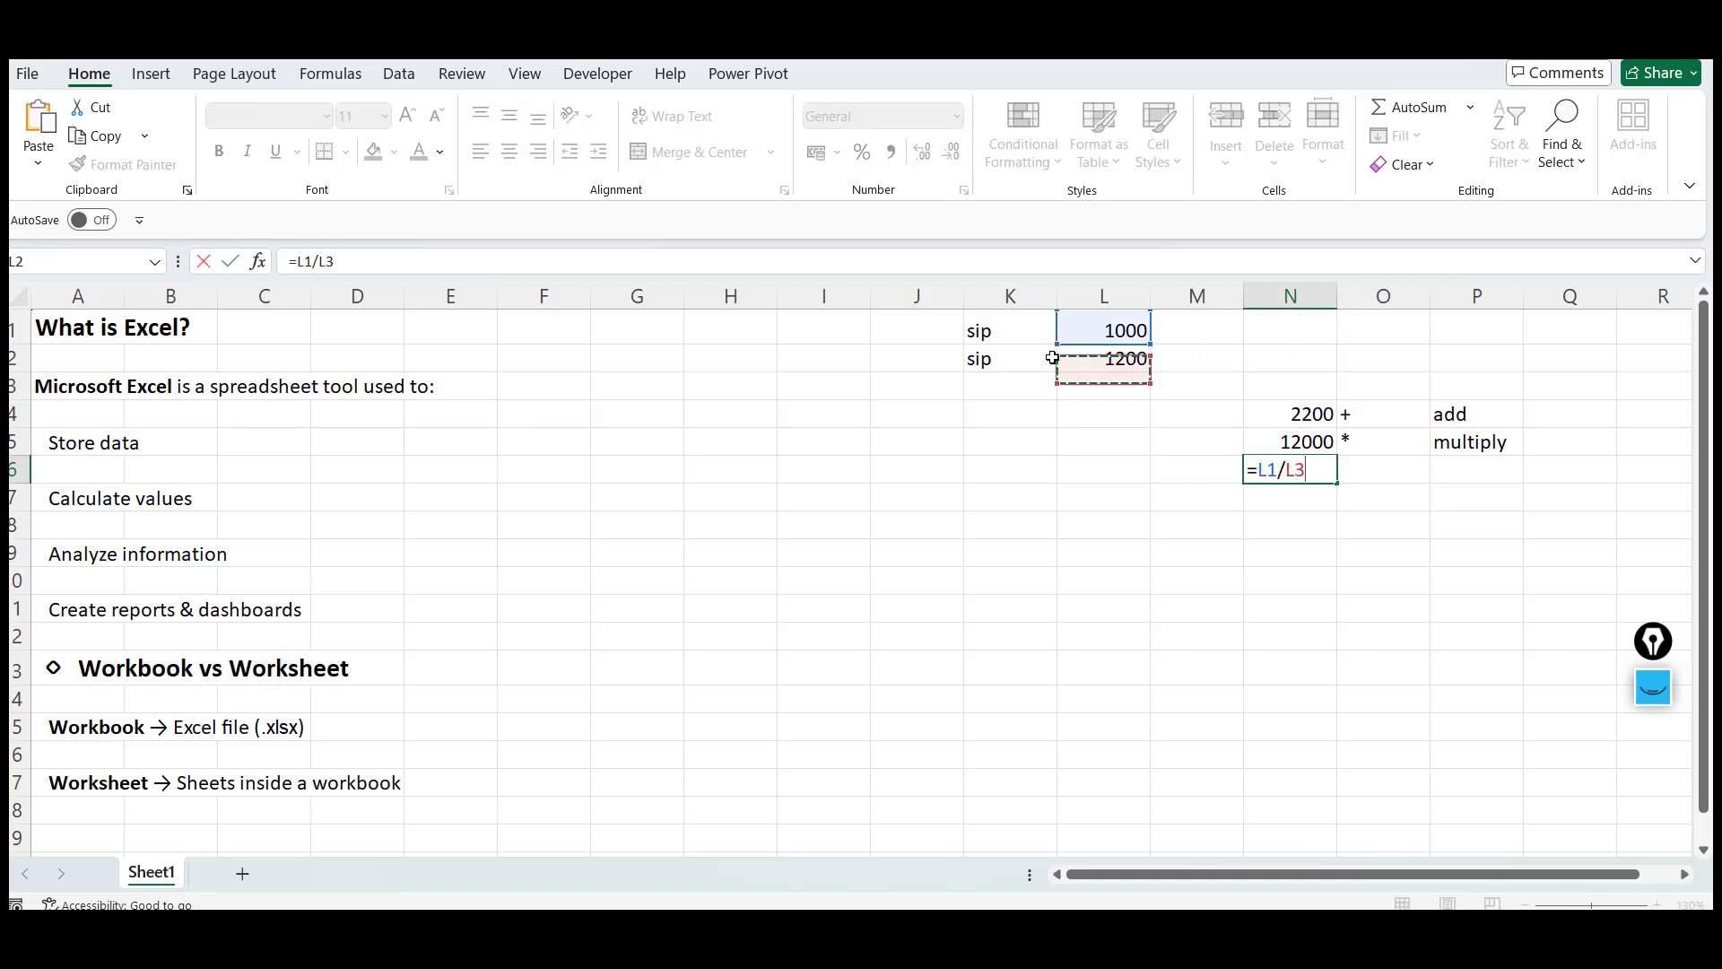
key("Return")
key("Up")
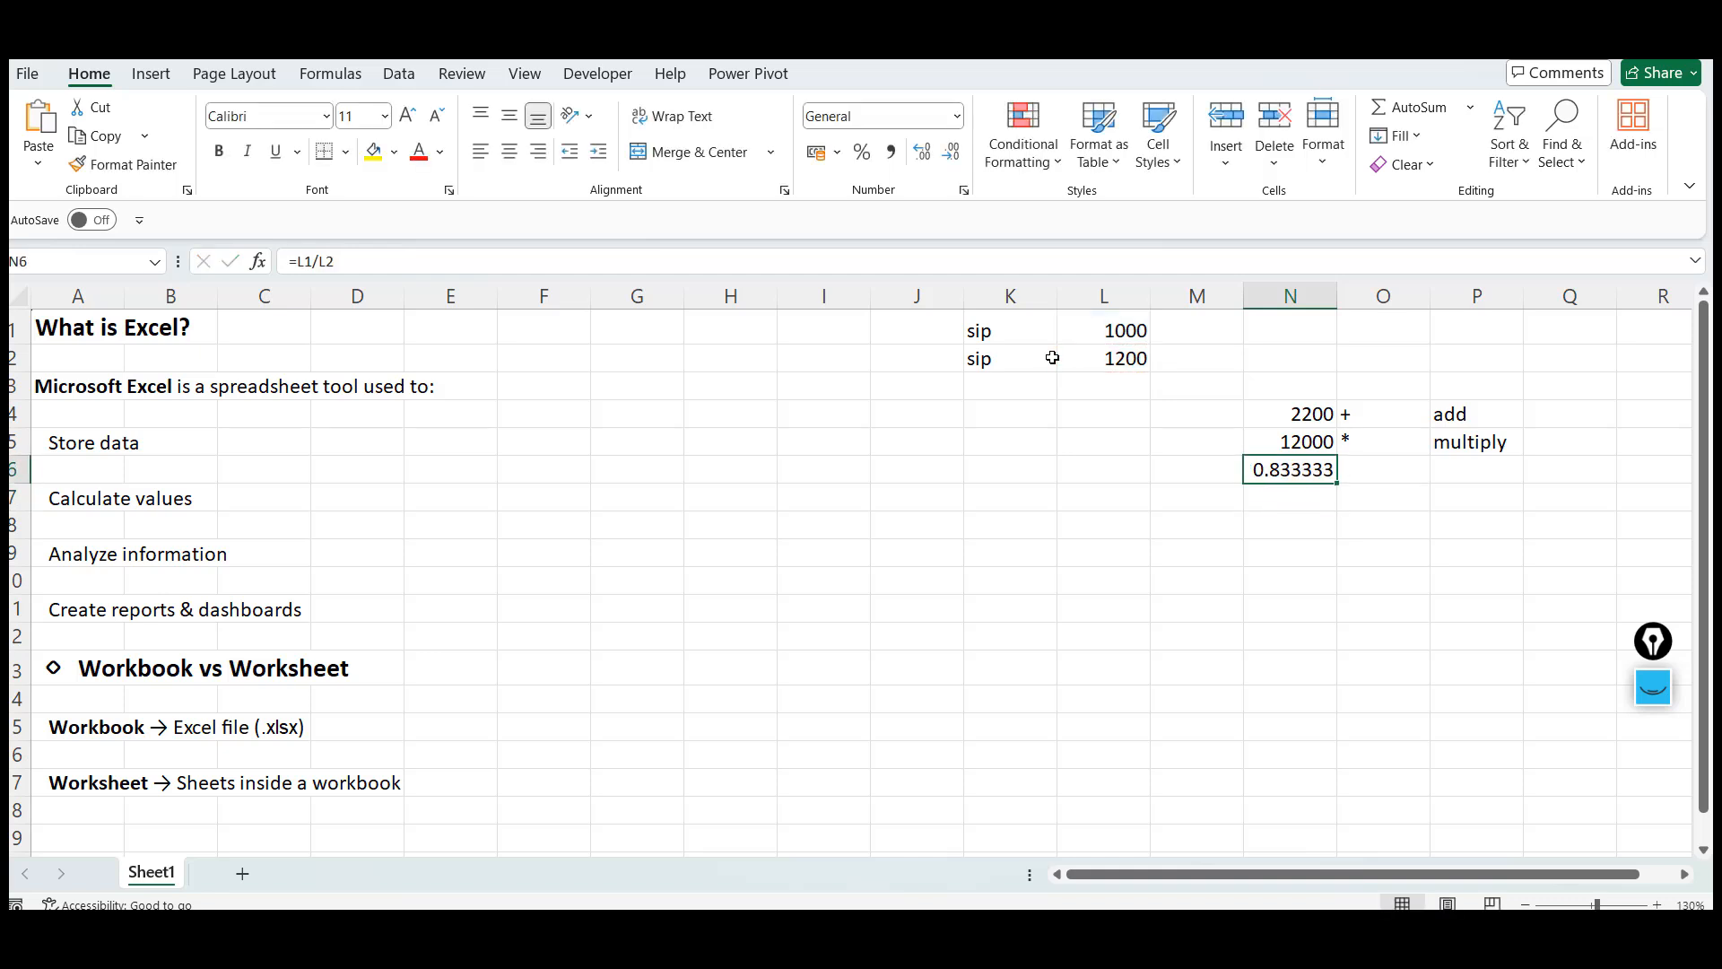
Label the division operator by entering / in O6 and divide in P6
key("Right")
key("alt")
key("alt")
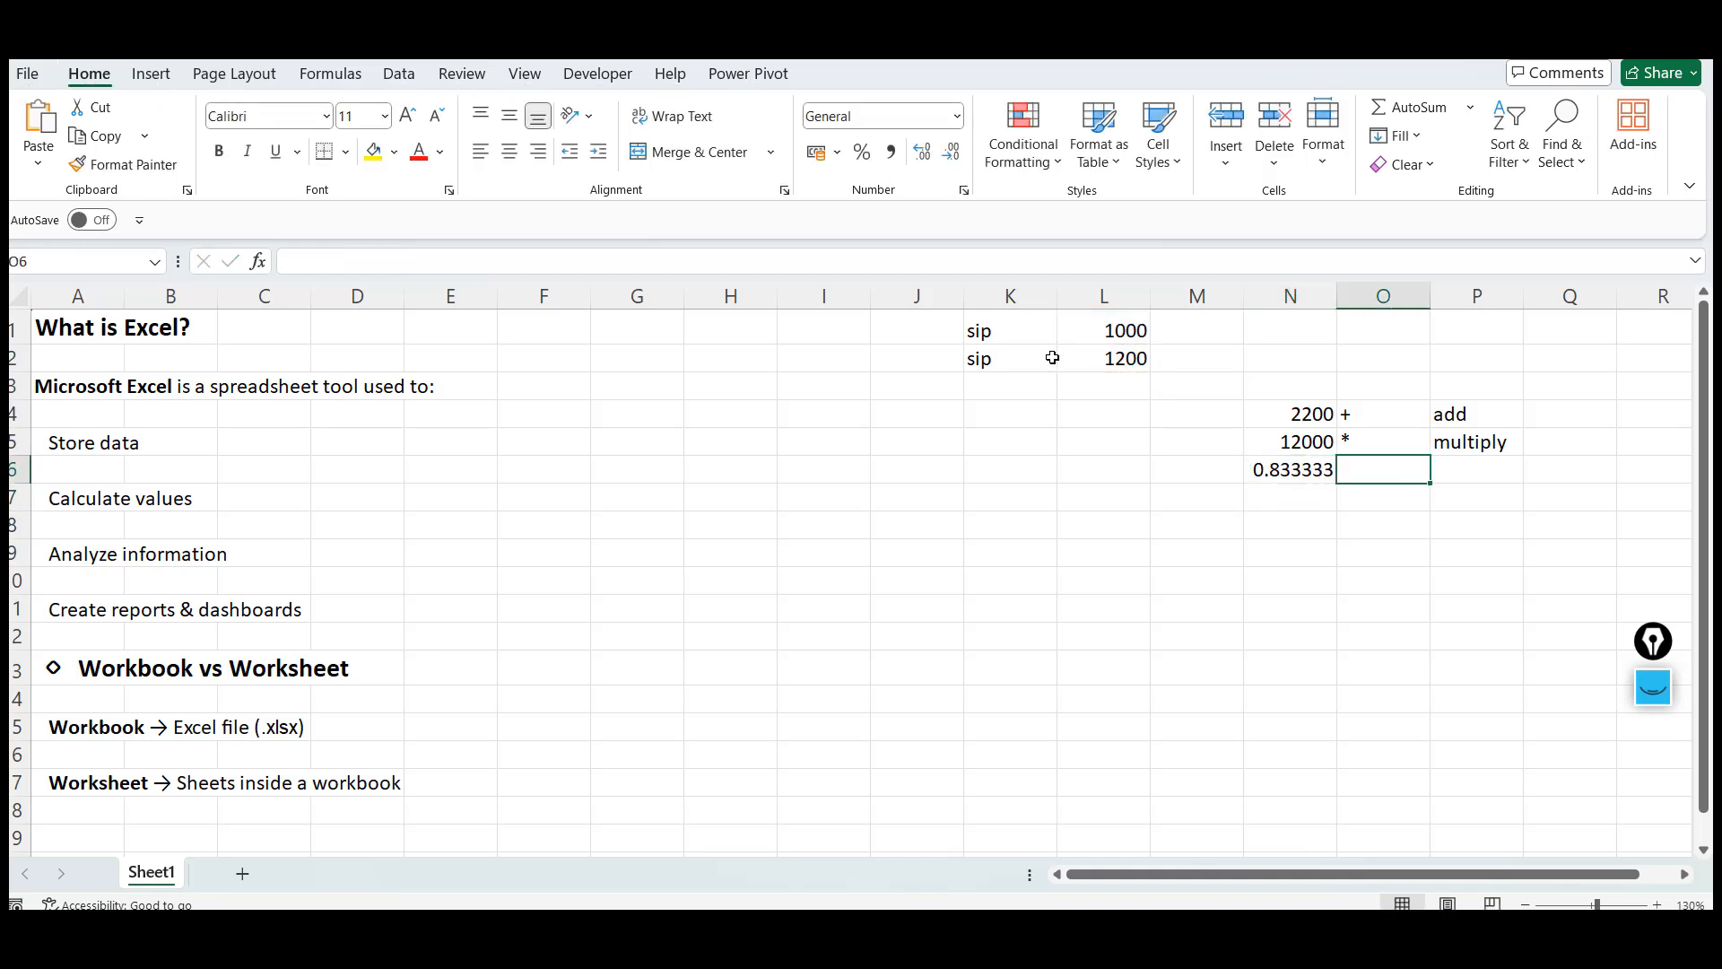
type("?")
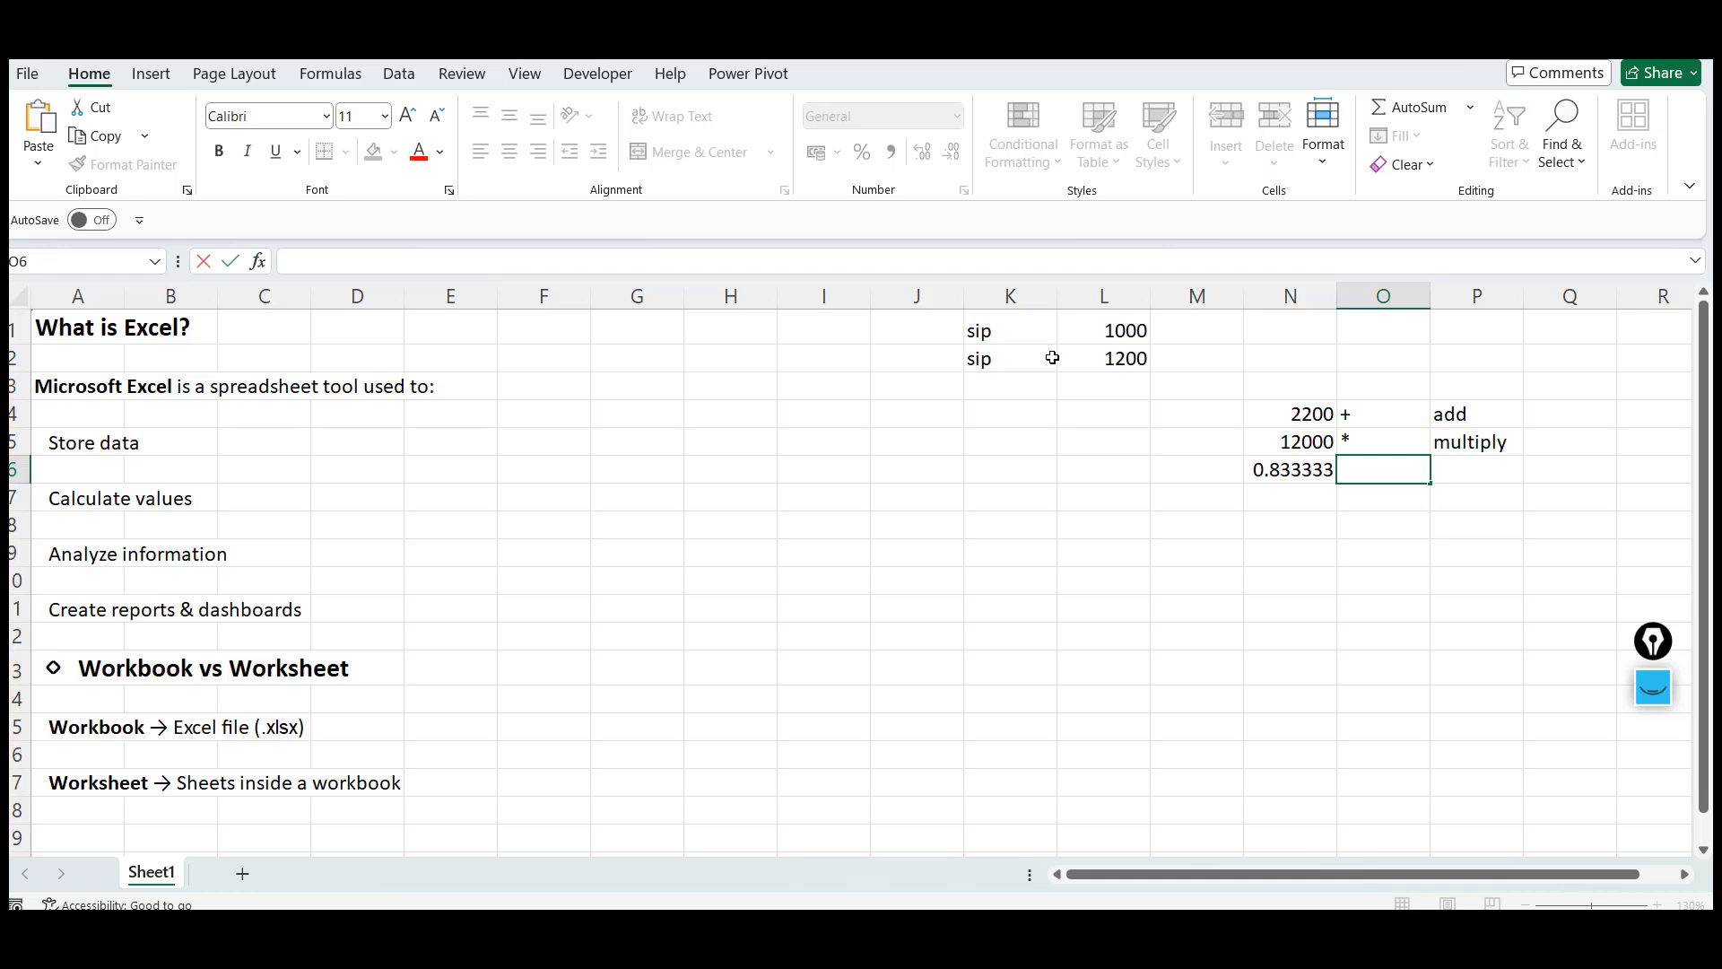
key("Right")
type("divide")
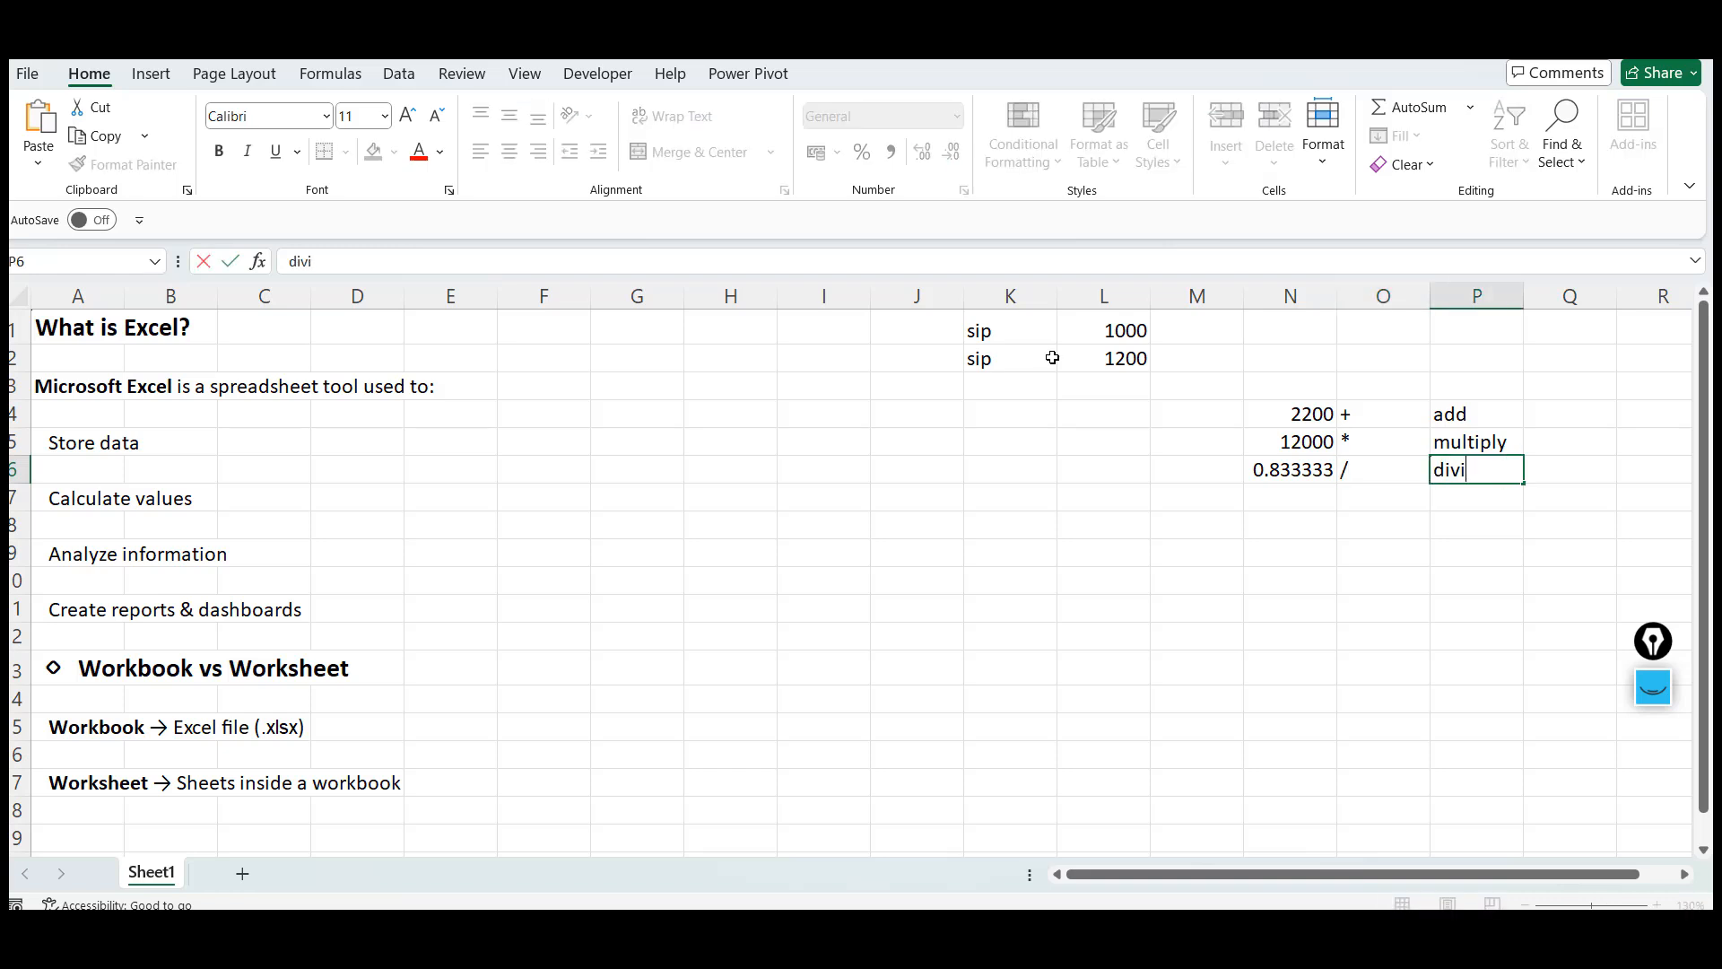
key("Return")
key("Up")
key("Left")
key("Left")
key("Left")
key("Left")
key("Left")
key("Left")
key("Left")
key("Left")
key("Left")
key("Left")
key("Left")
key("Left")
key("Left")
key("Left")
key("Left")
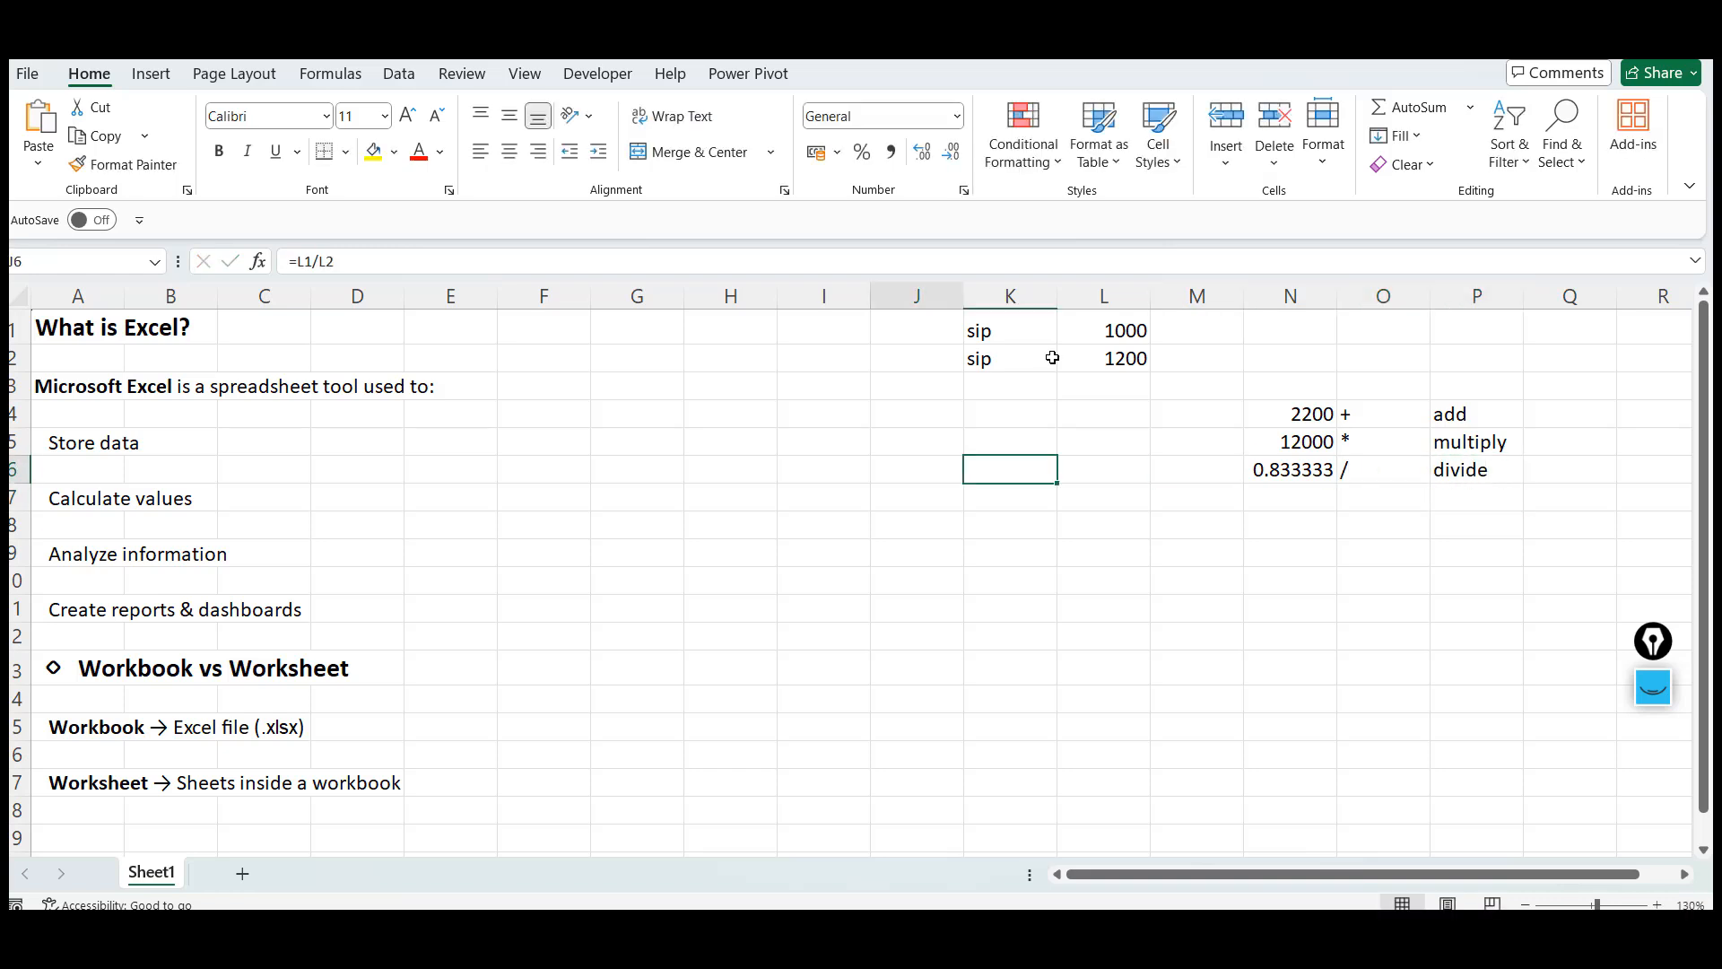
key("Up")
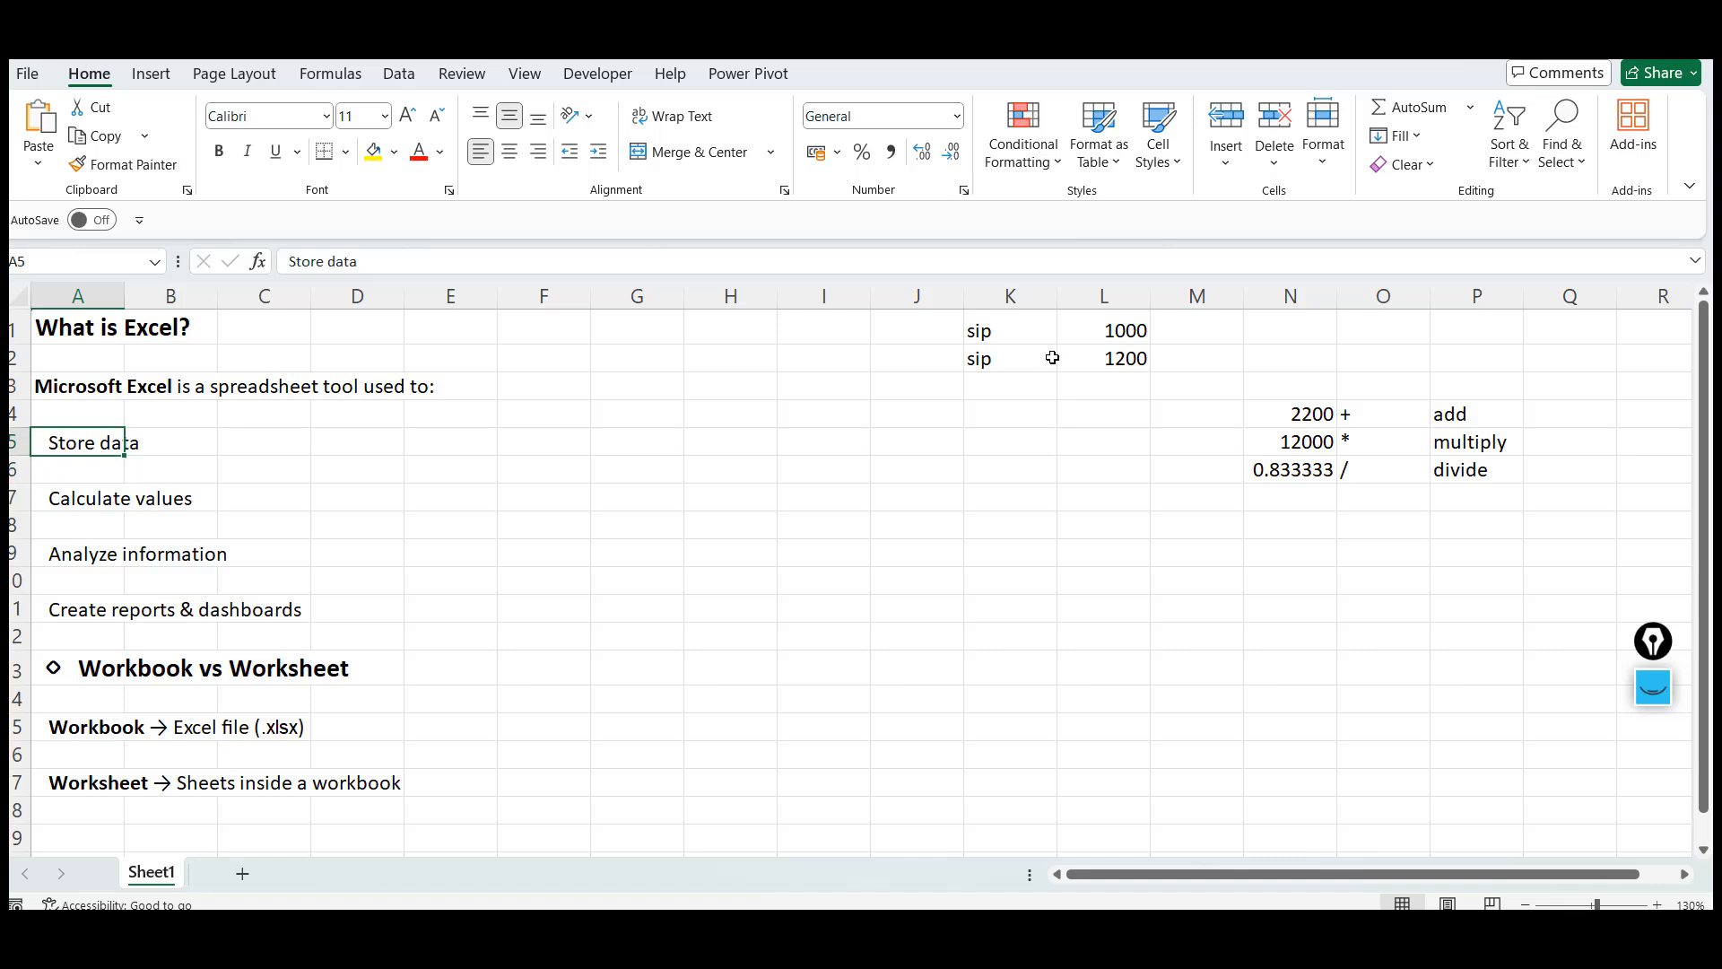
key("Up")
key("Down")
key("Down")
key("Down")
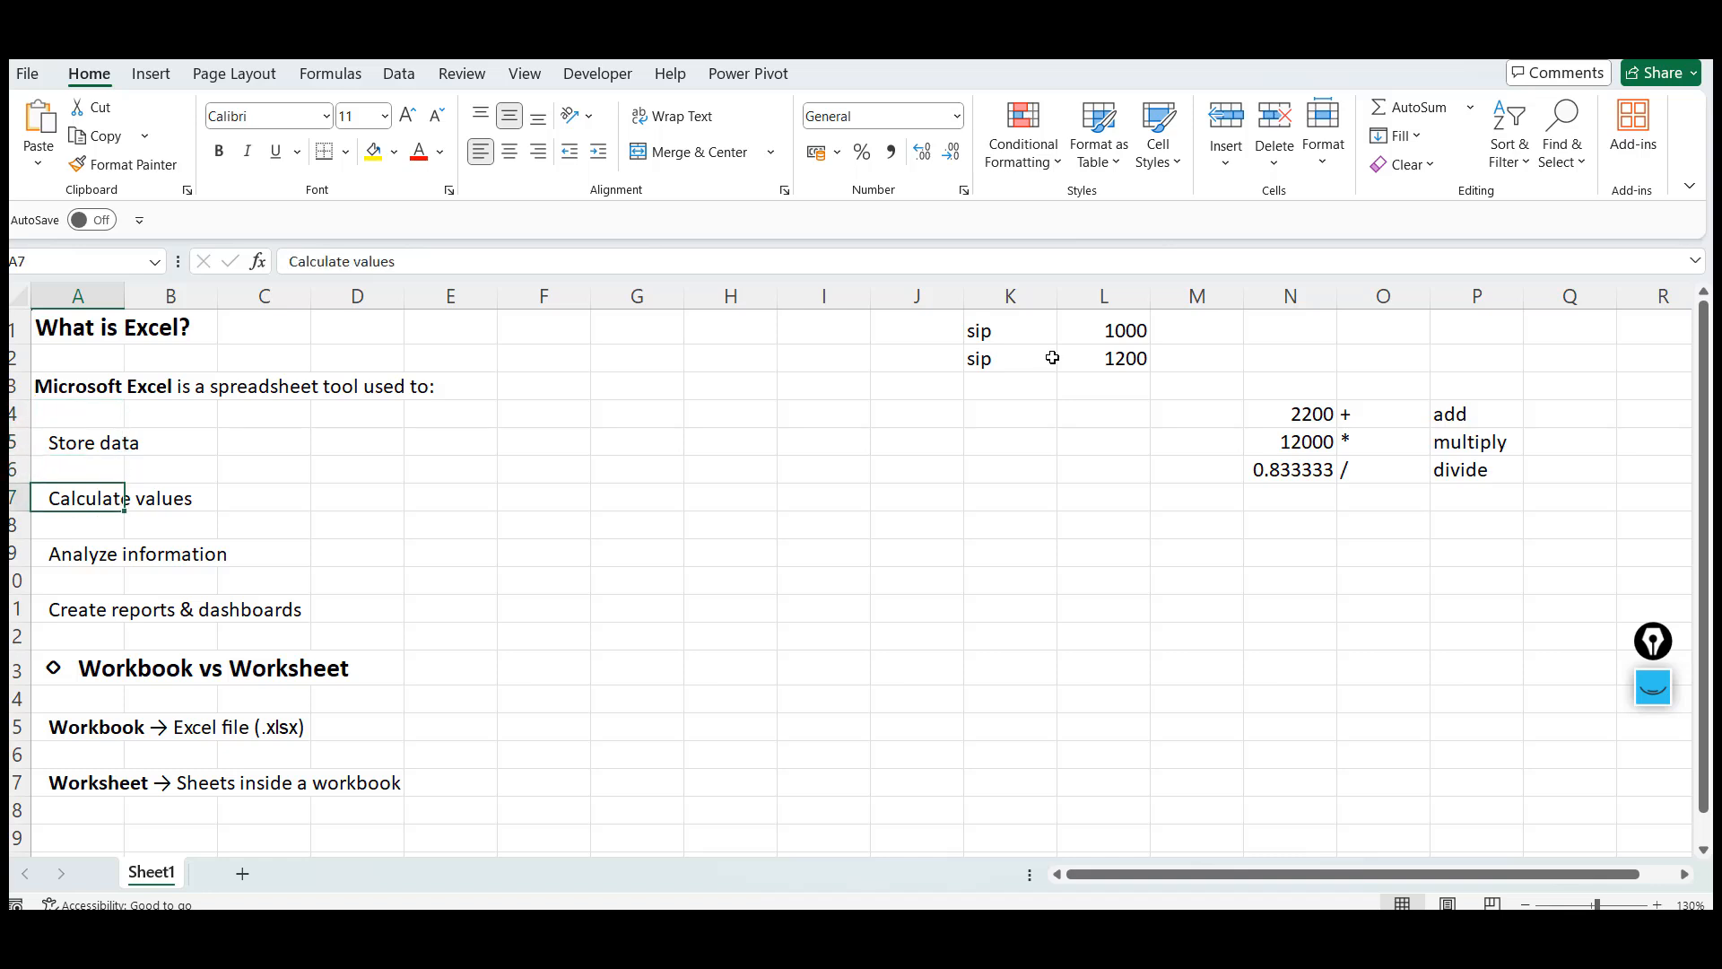
key("Up")
key("Up")
key("shift+Down")
key("shift+Down")
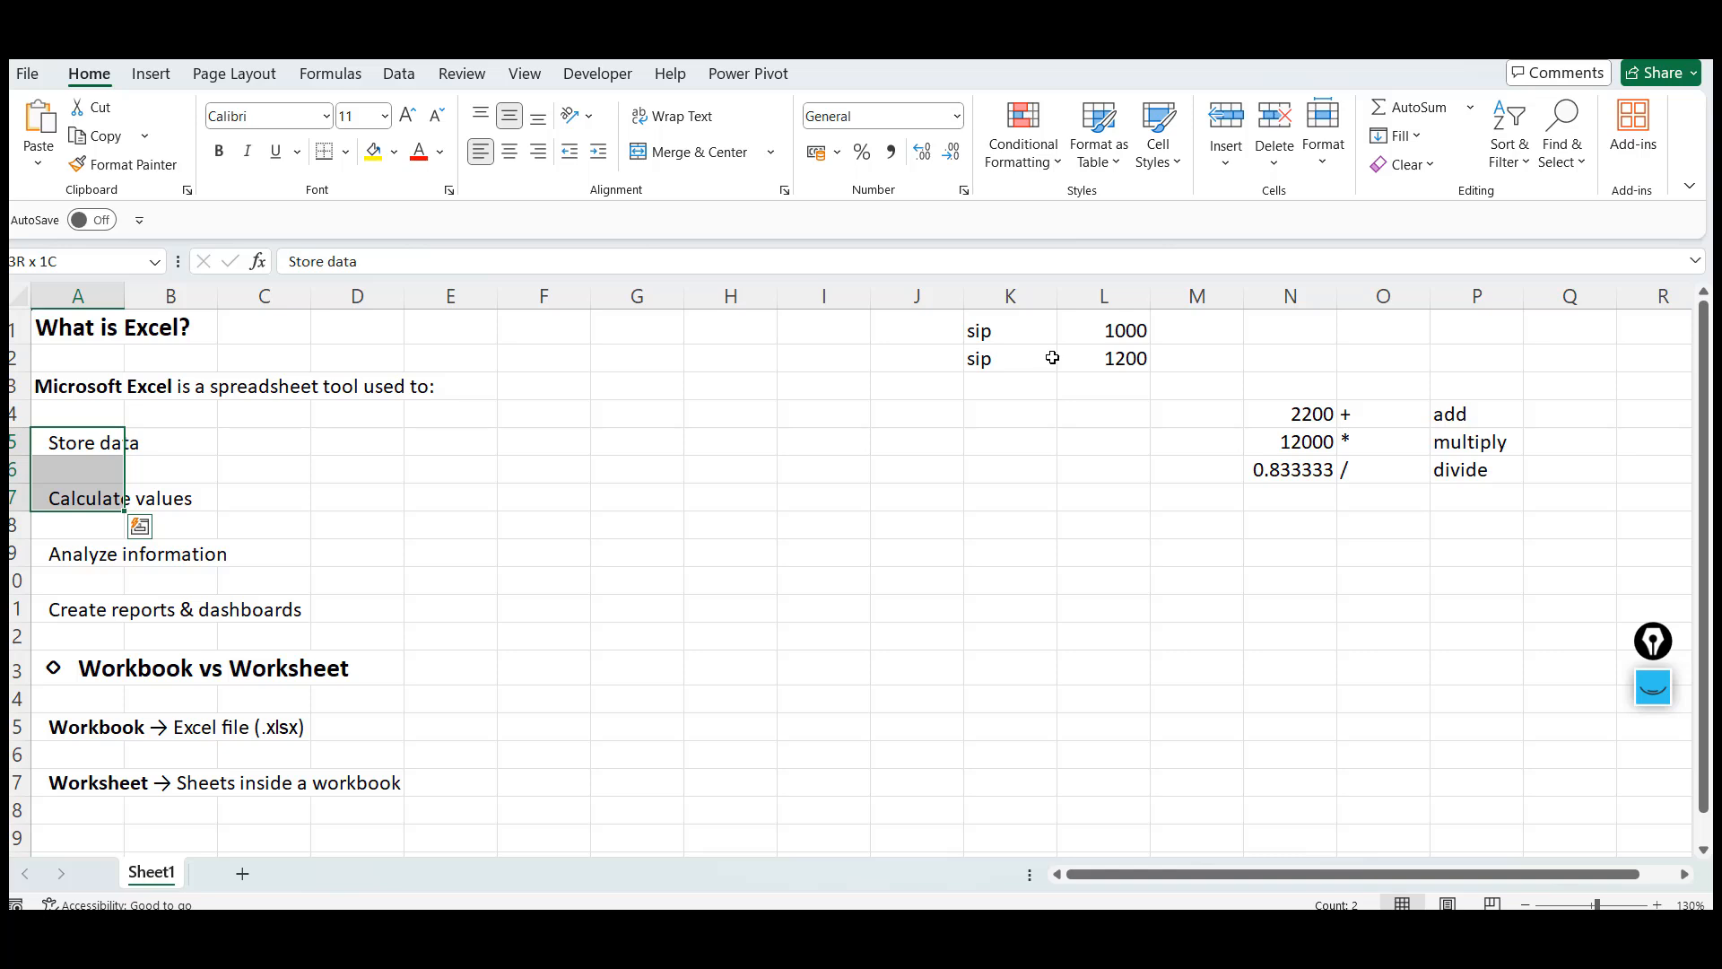
key("shift+Up")
key("shift+Up")
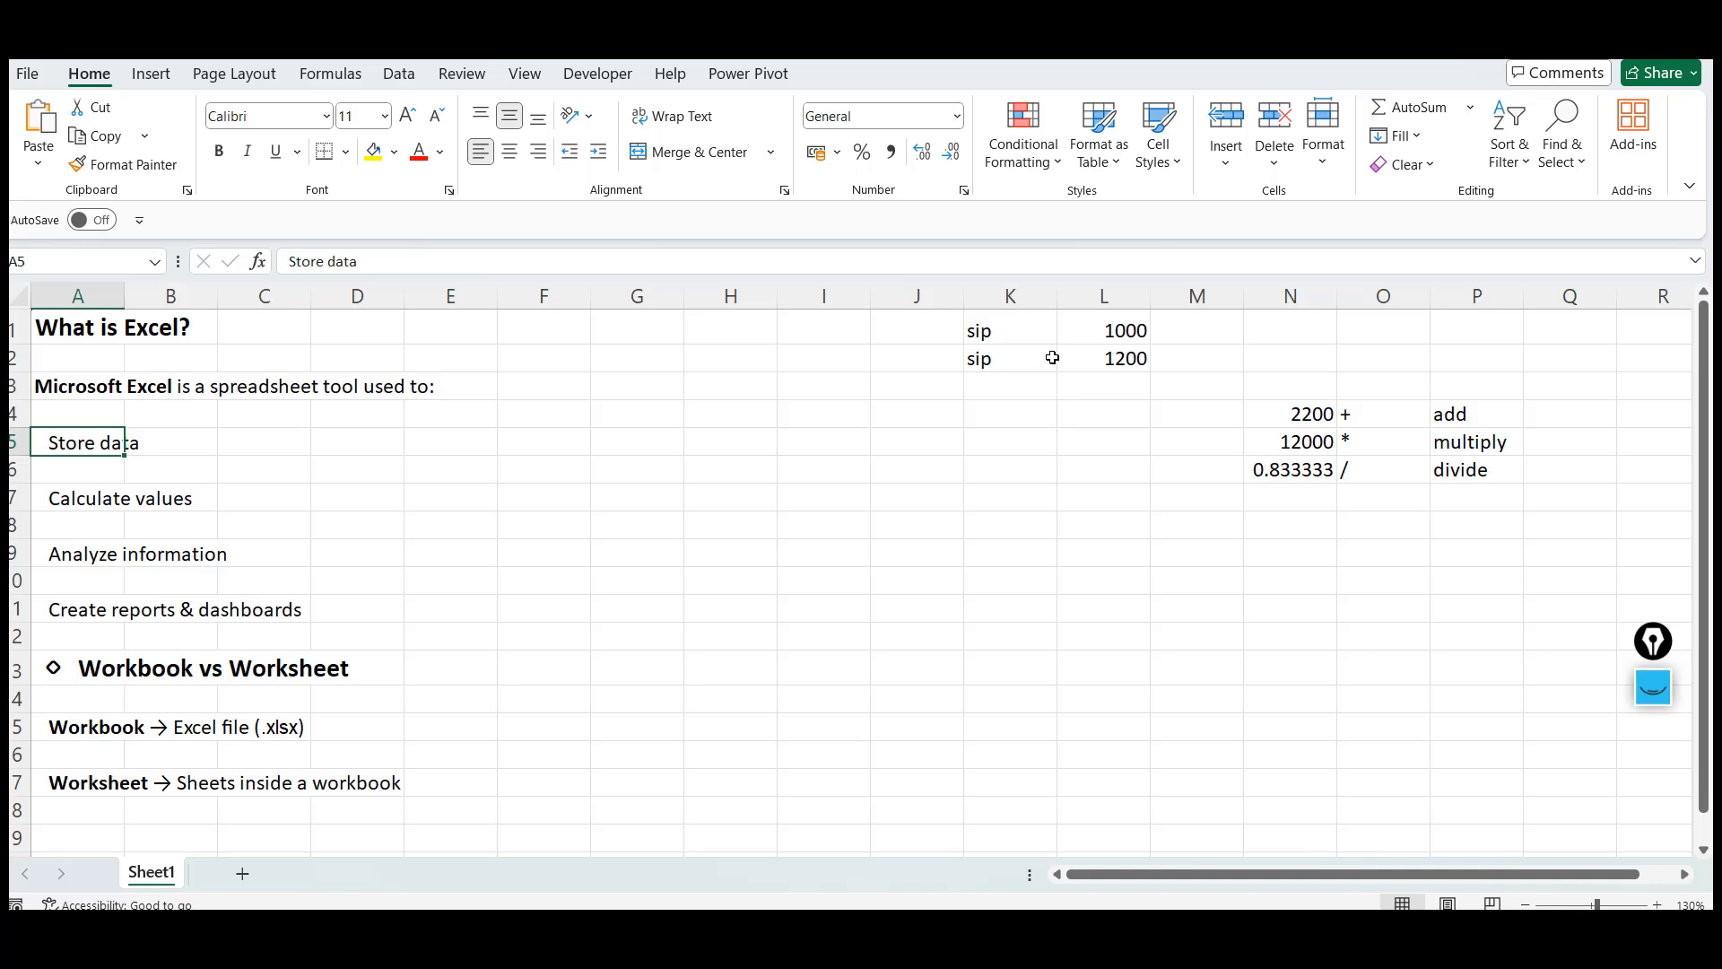
key("Up")
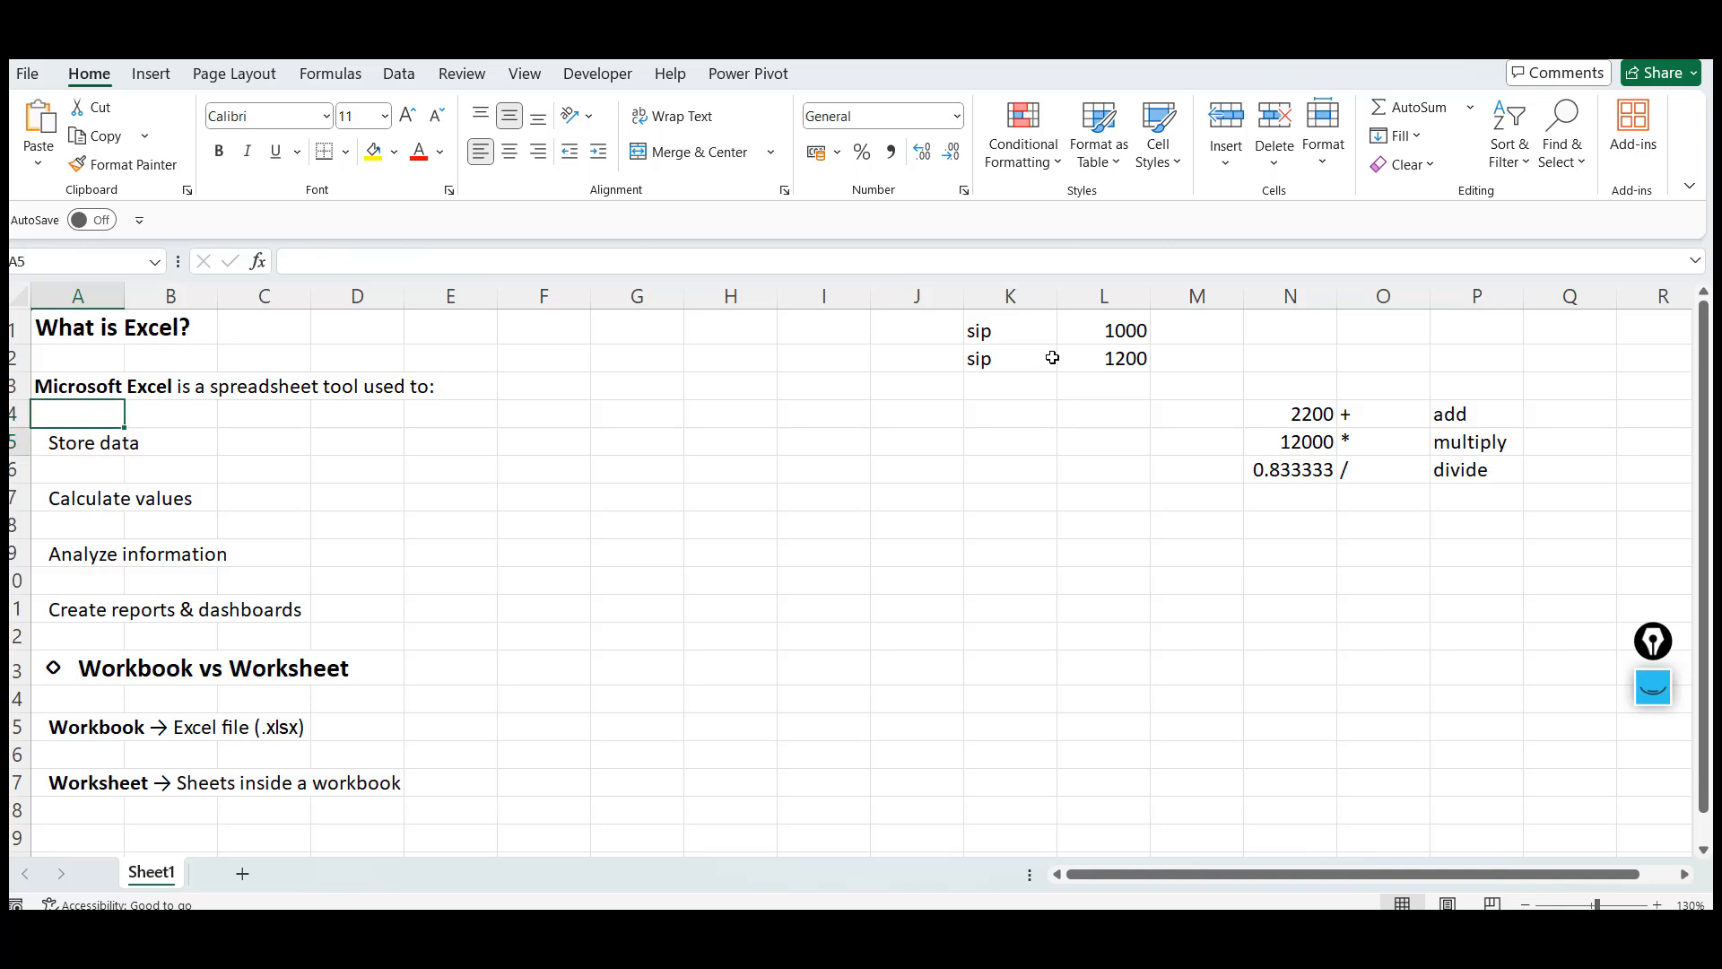
key("Down")
key("Down")
key("Down")
key("Up")
key("Up")
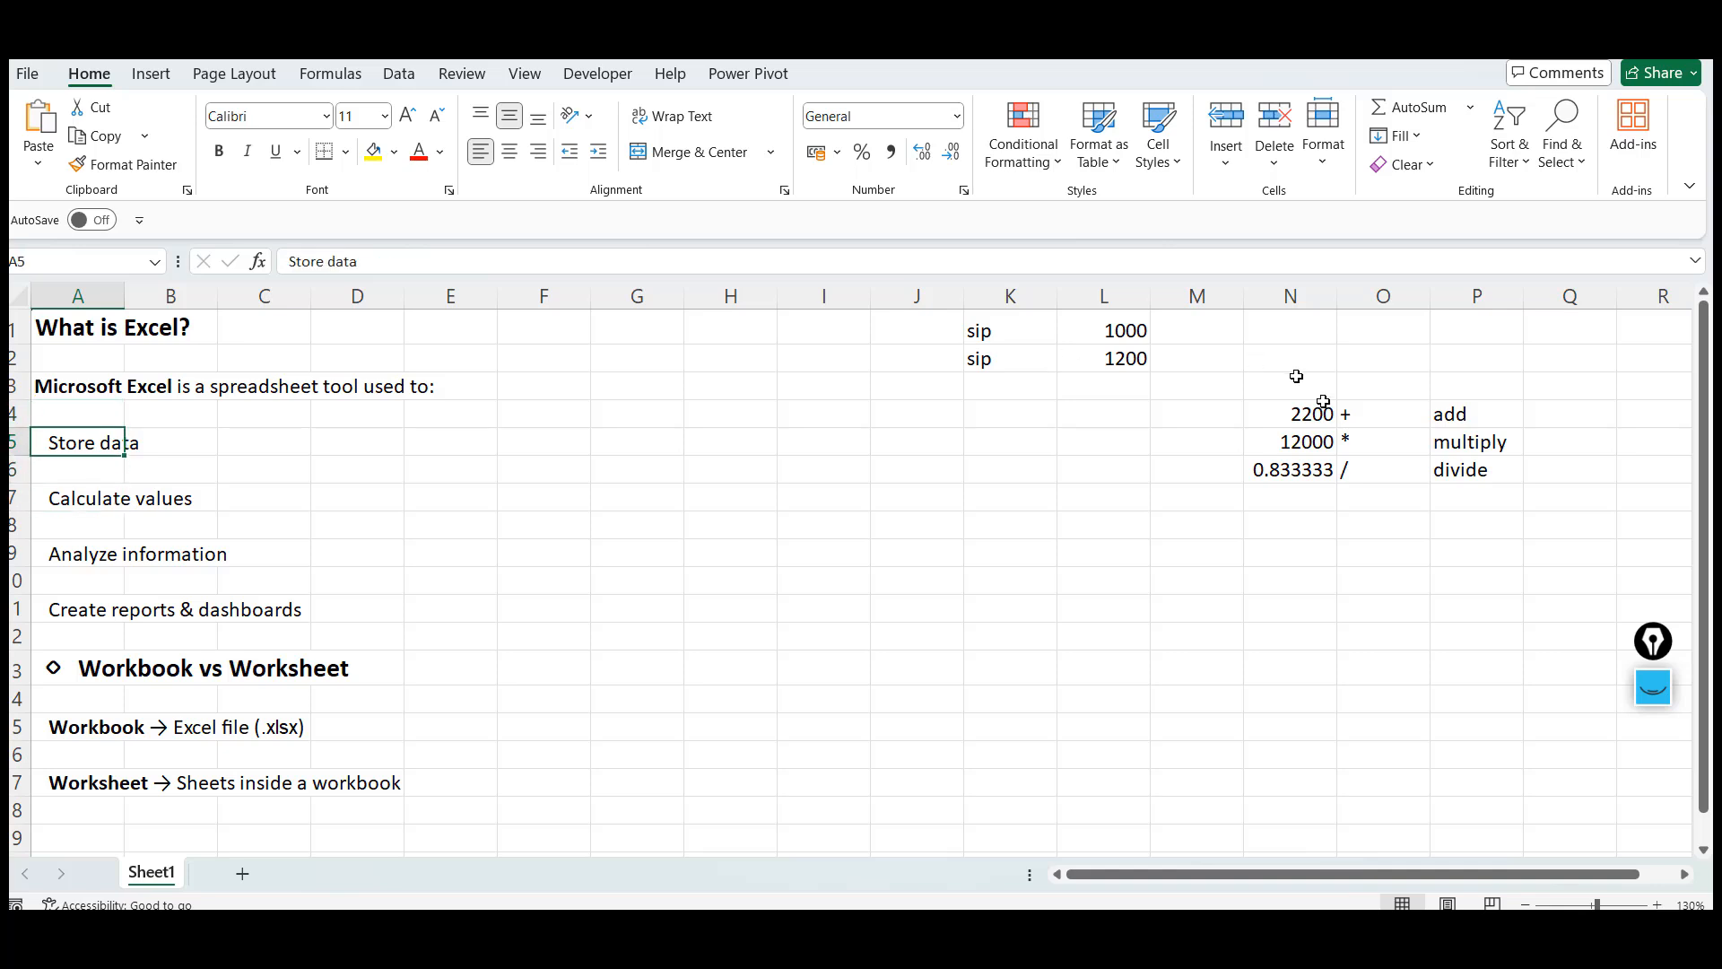
key("Down")
key("Down")
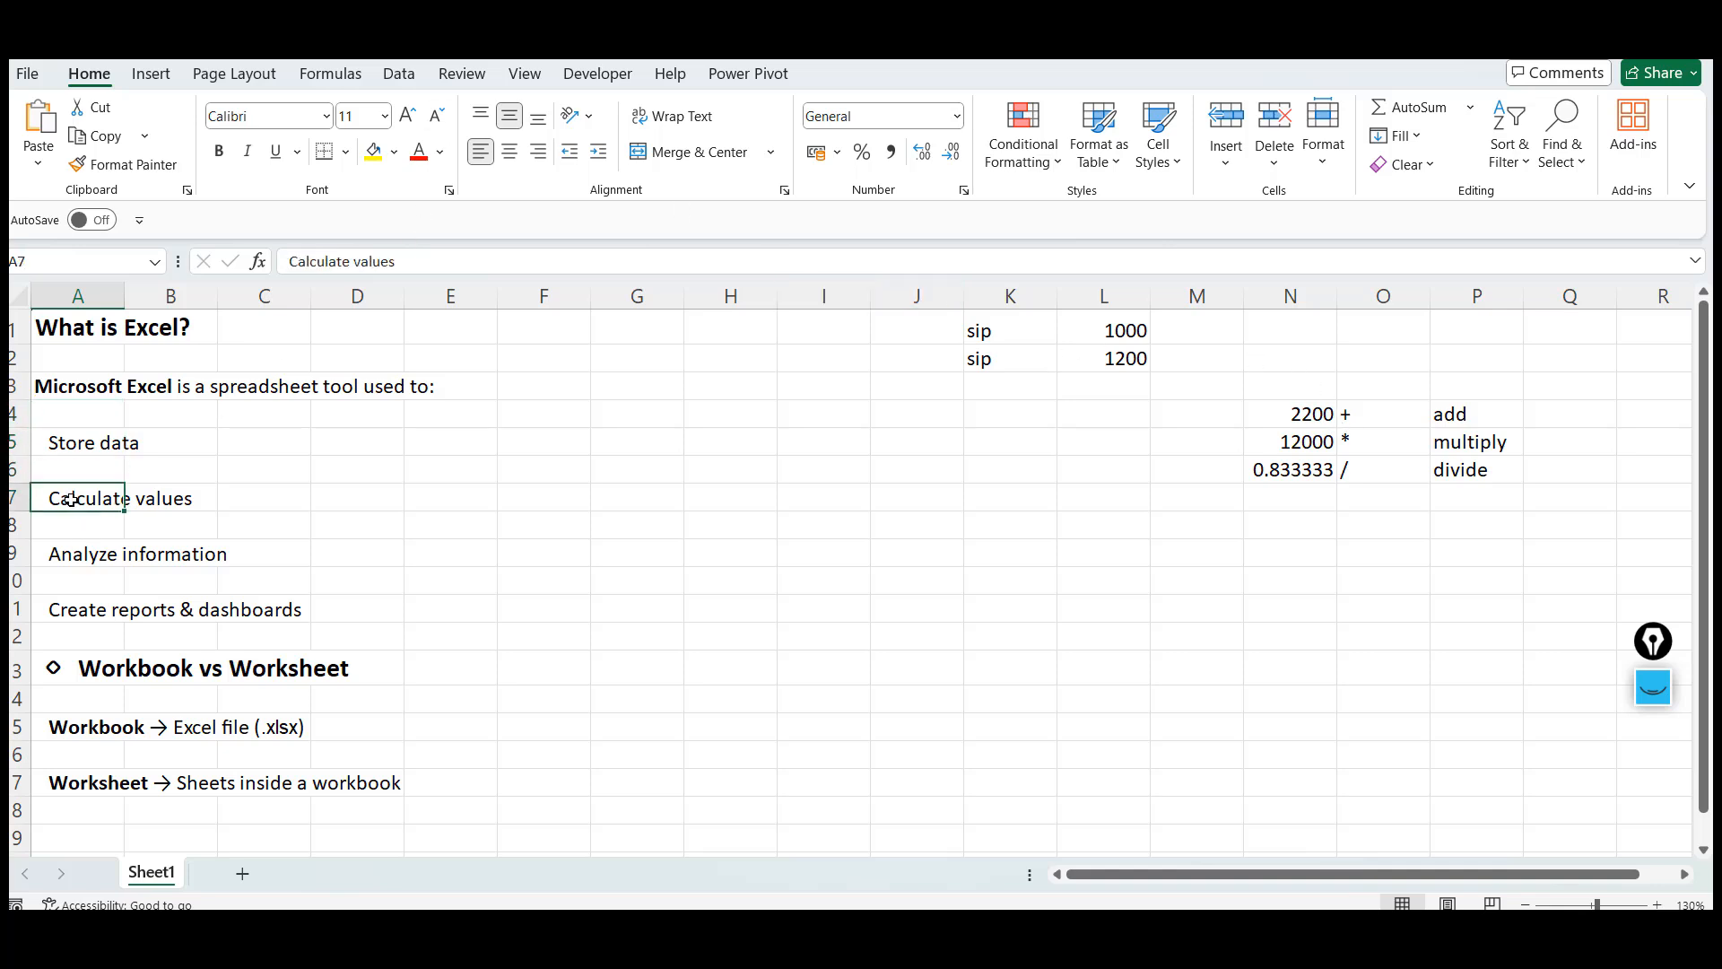
key("Down")
key("Down")
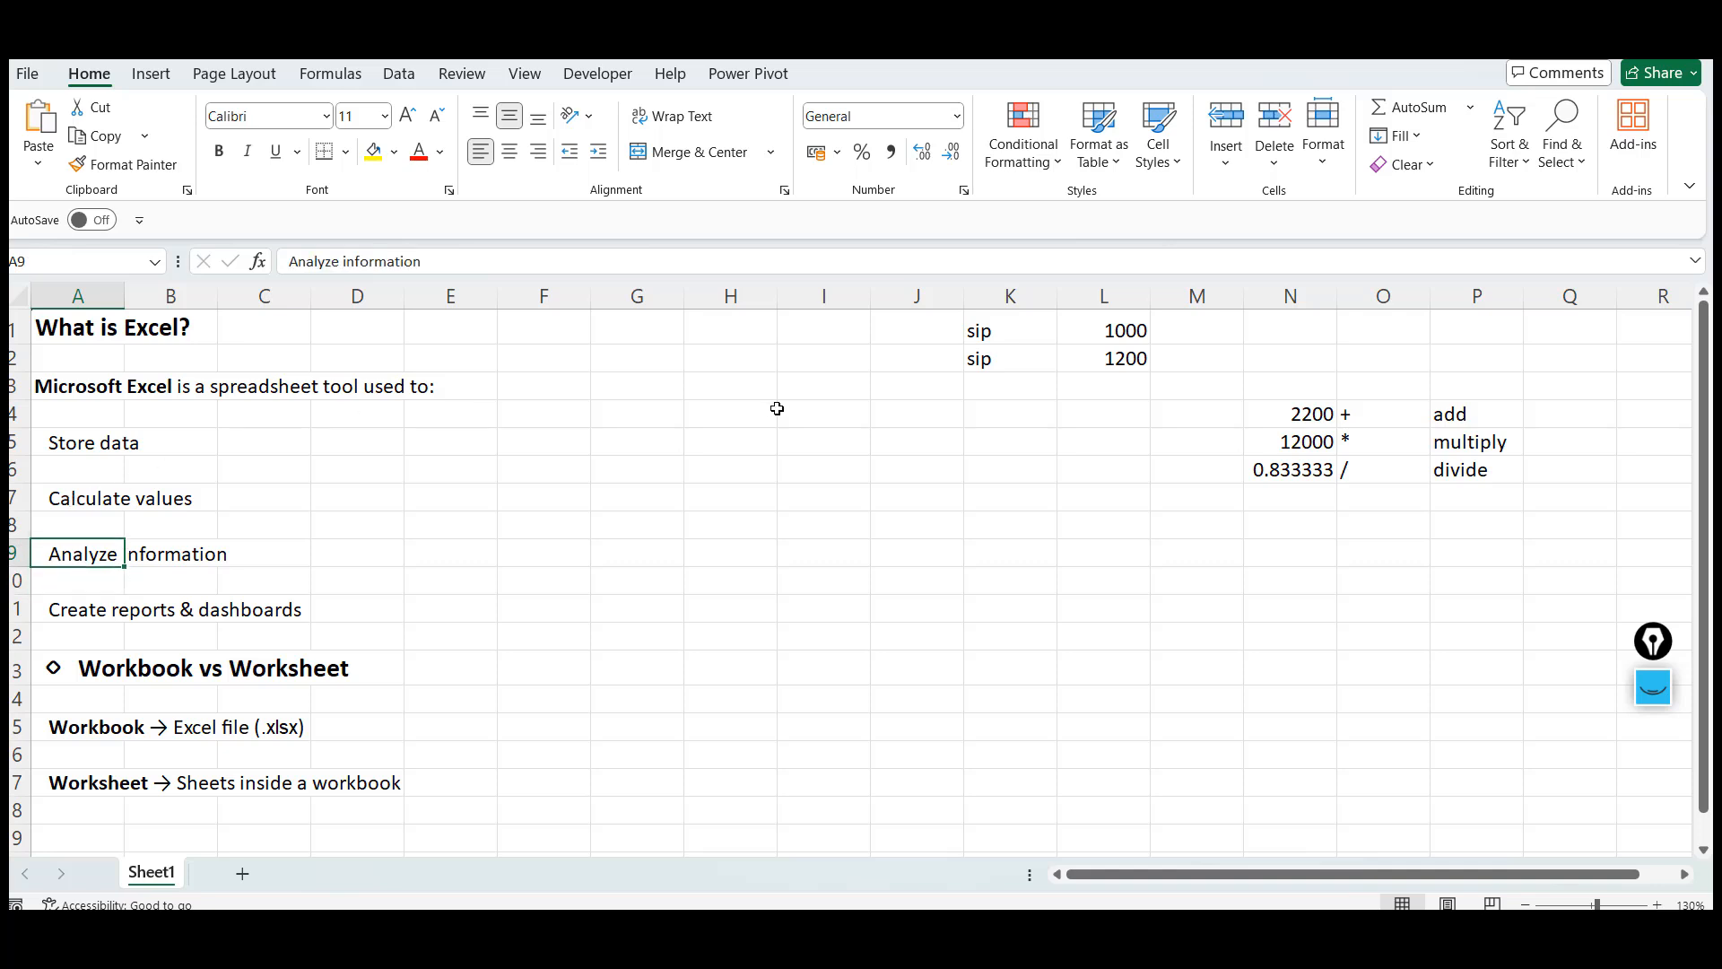
left_click(922, 464)
left_click(1070, 530)
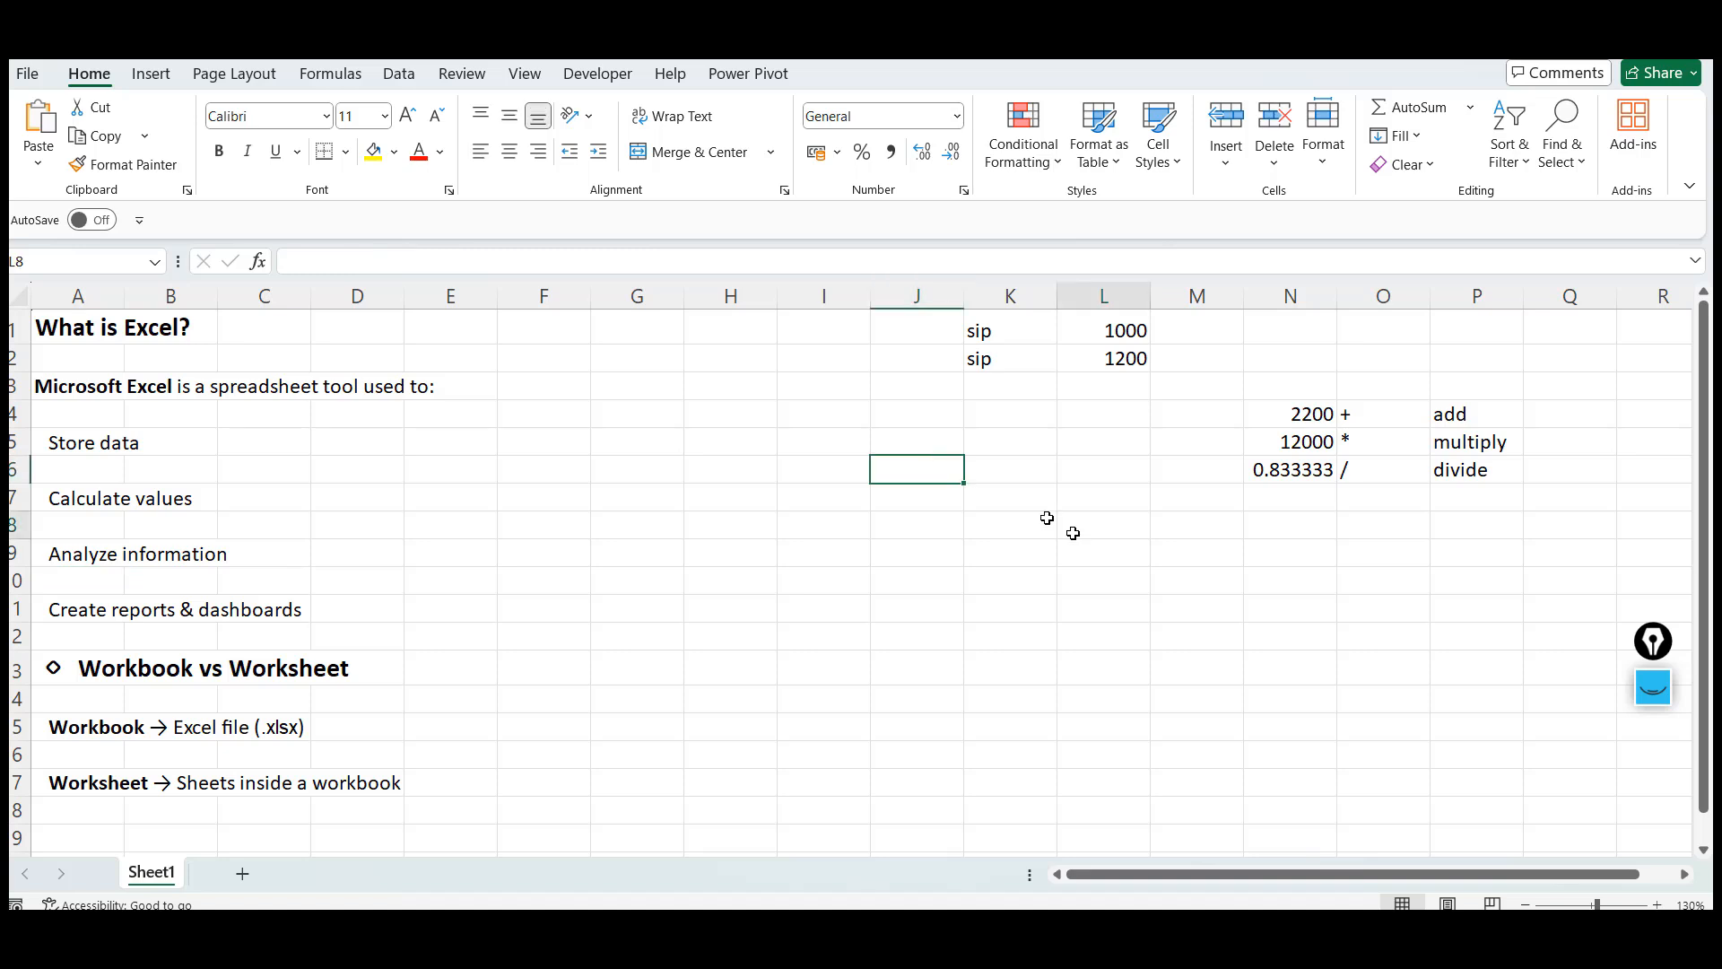
left_click(1003, 489)
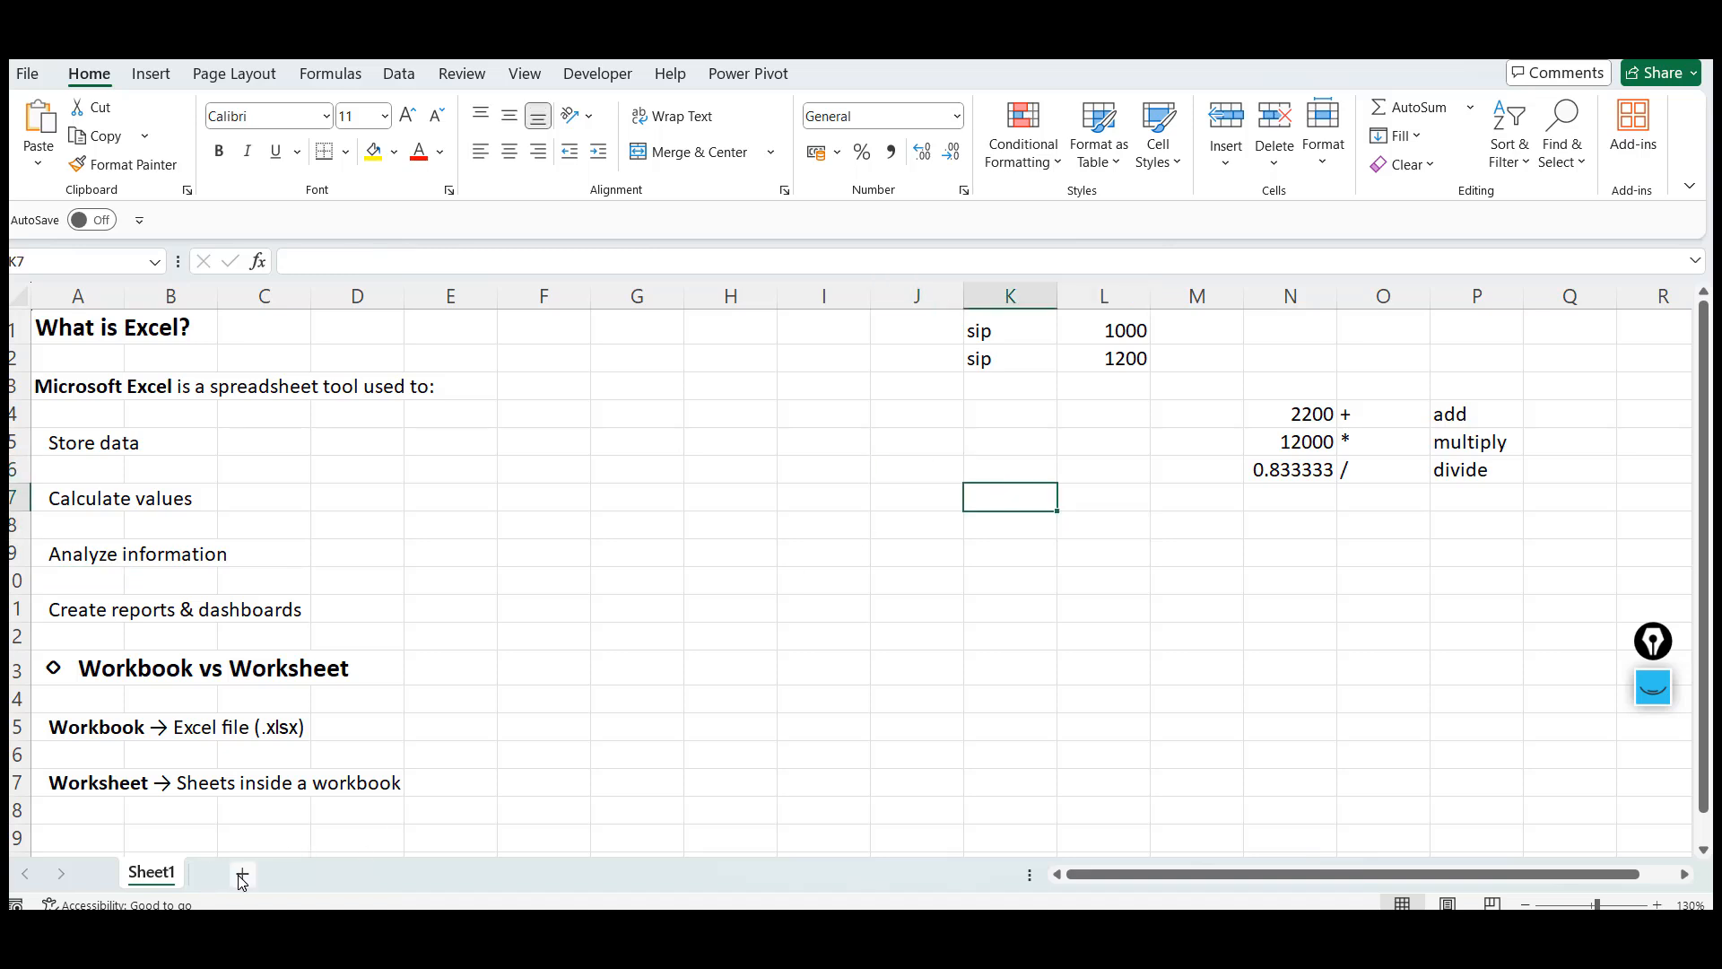
Add a new worksheet and enter the header zone in E1
left_click(242, 882)
left_click(492, 336)
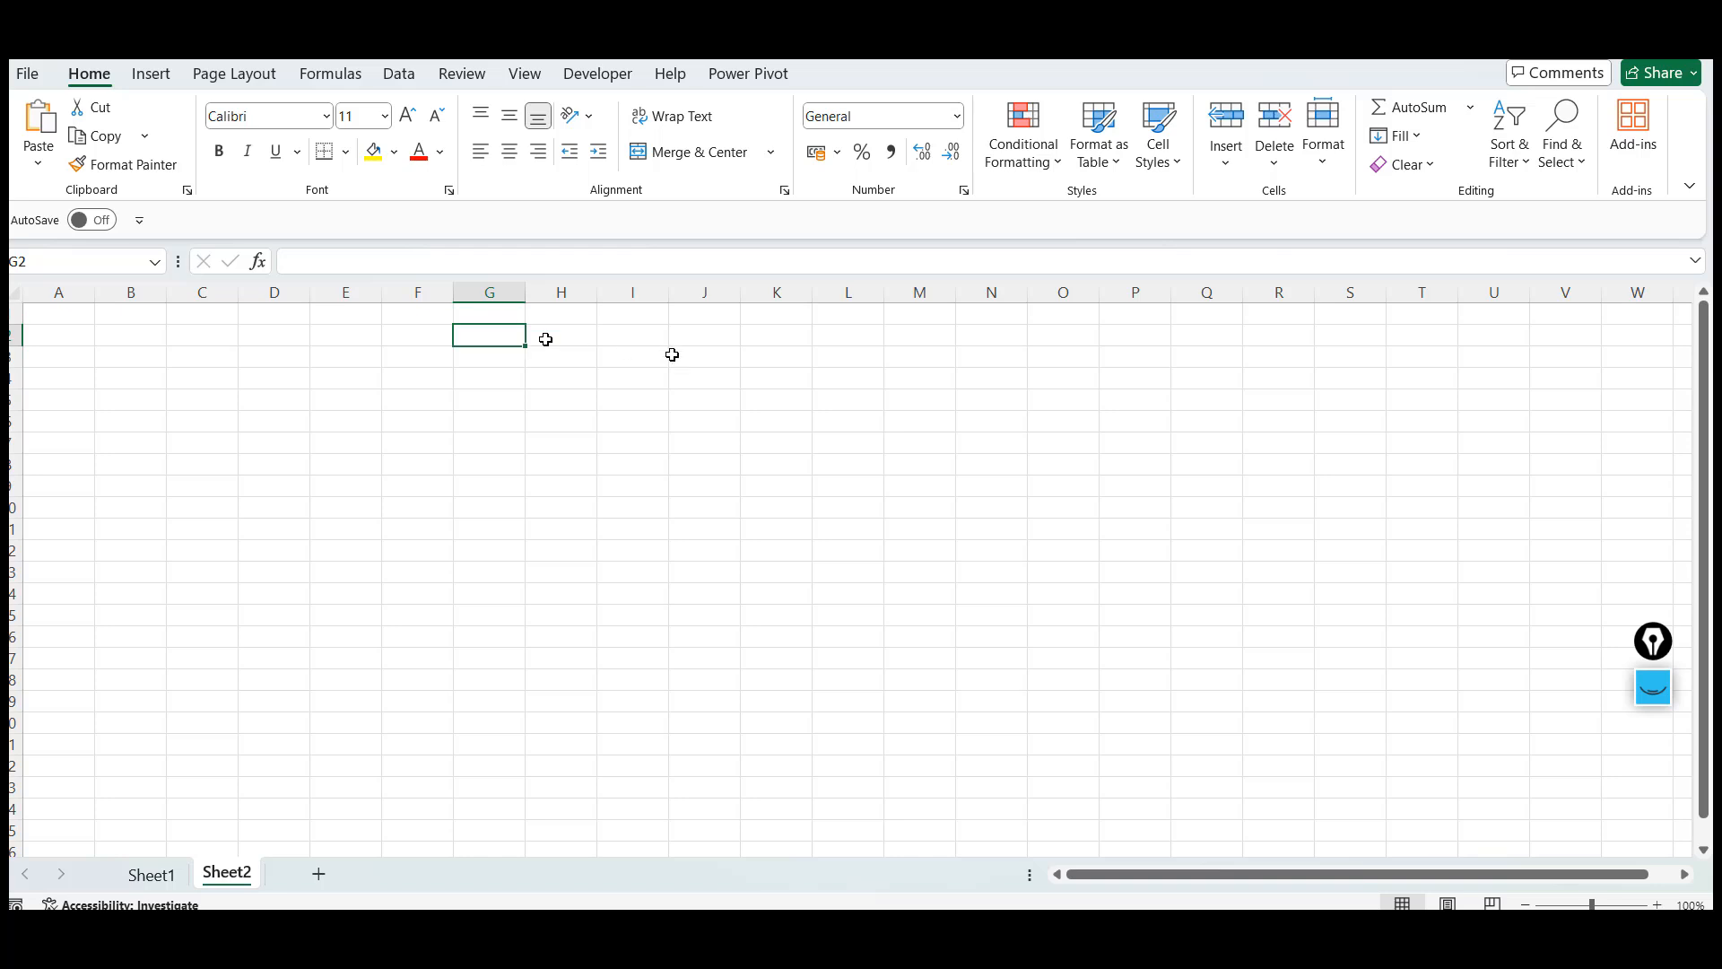
left_click(1657, 904)
left_click(1658, 905)
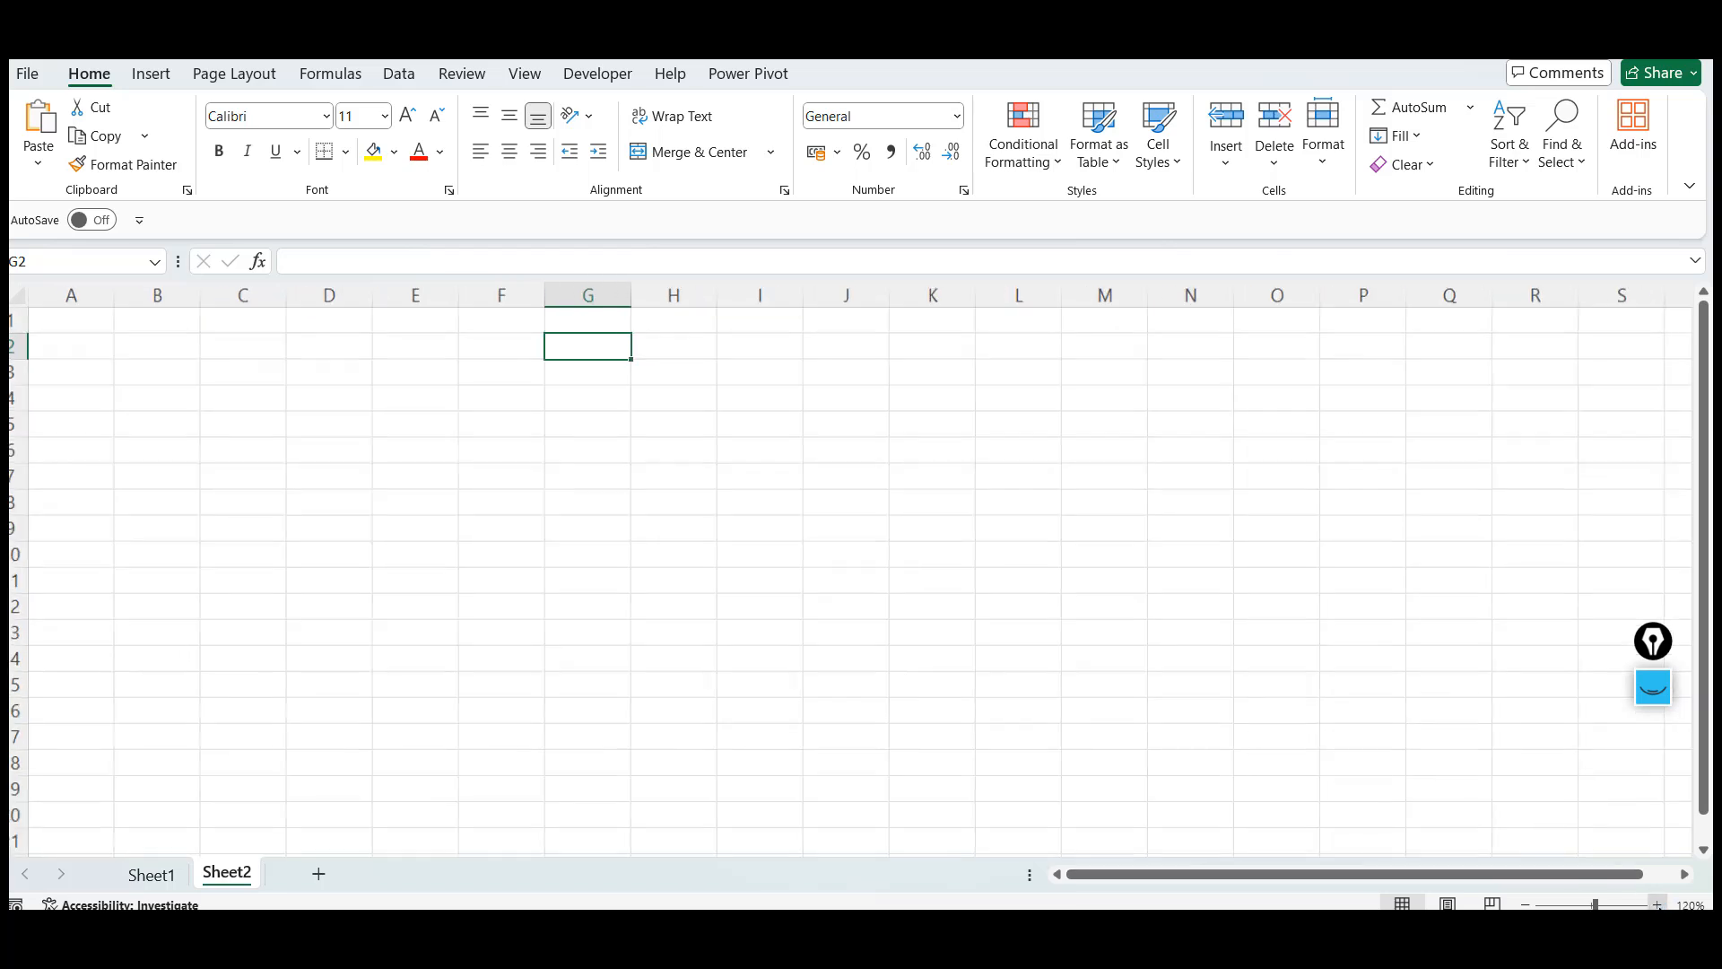
left_click(1657, 905)
left_click(436, 318)
type("a")
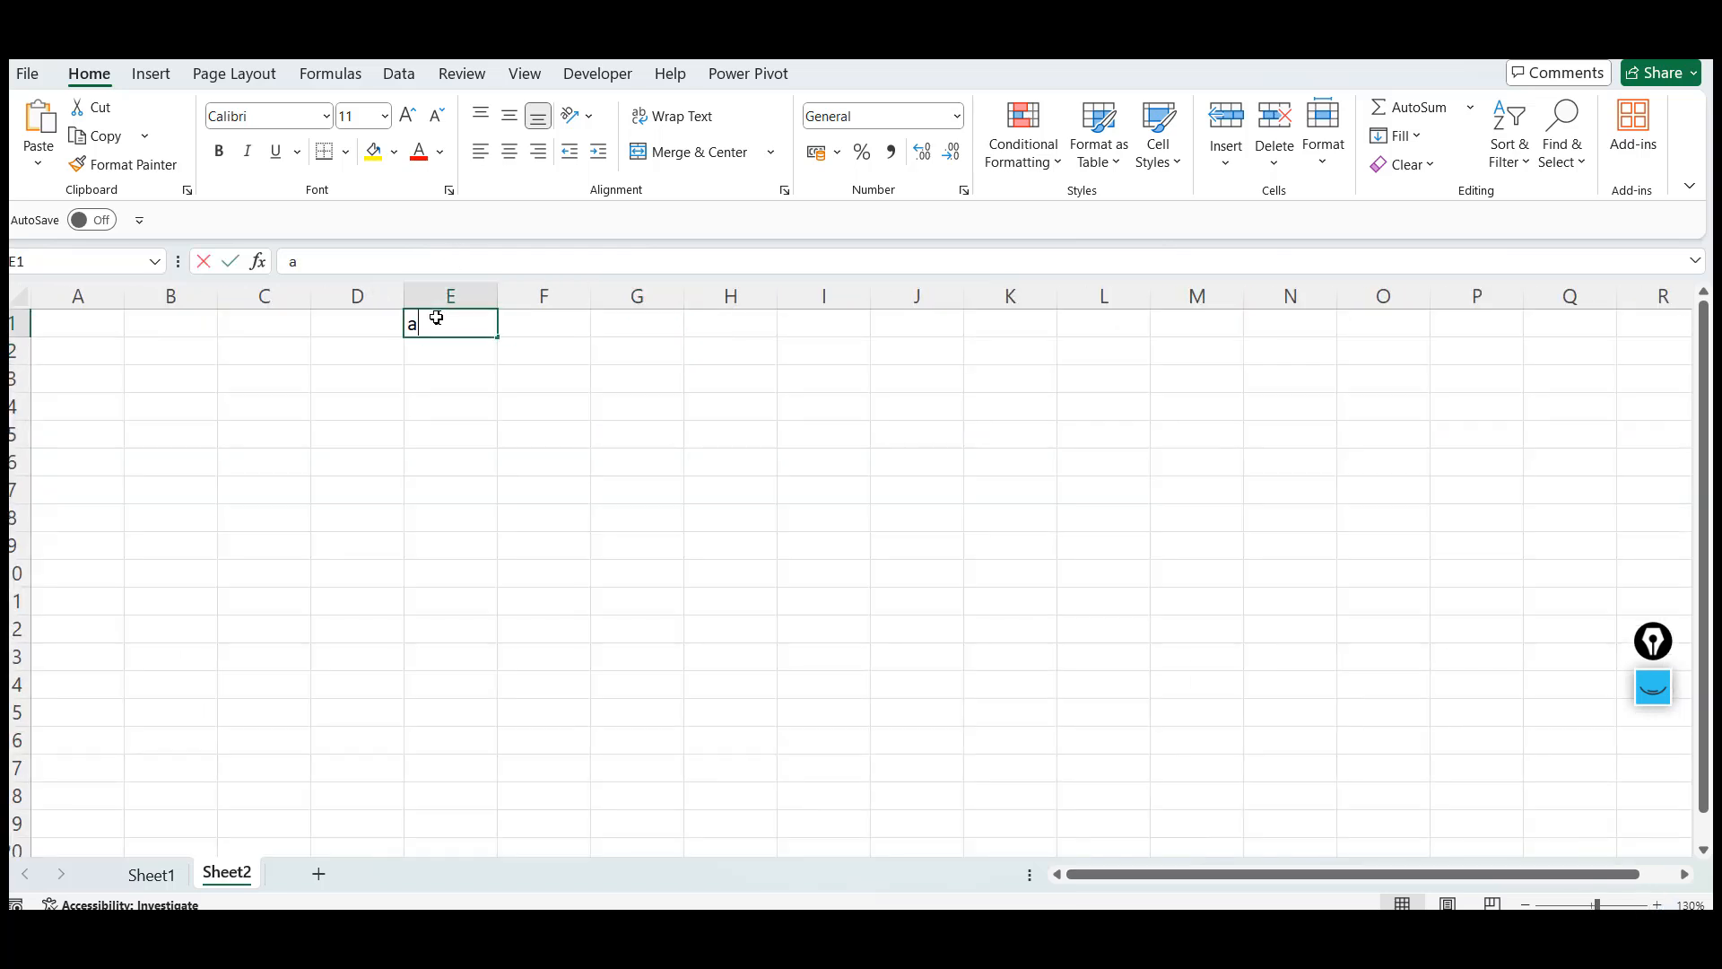
type("one")
key("Return")
Enter east in cells E2 through E5
type("east")
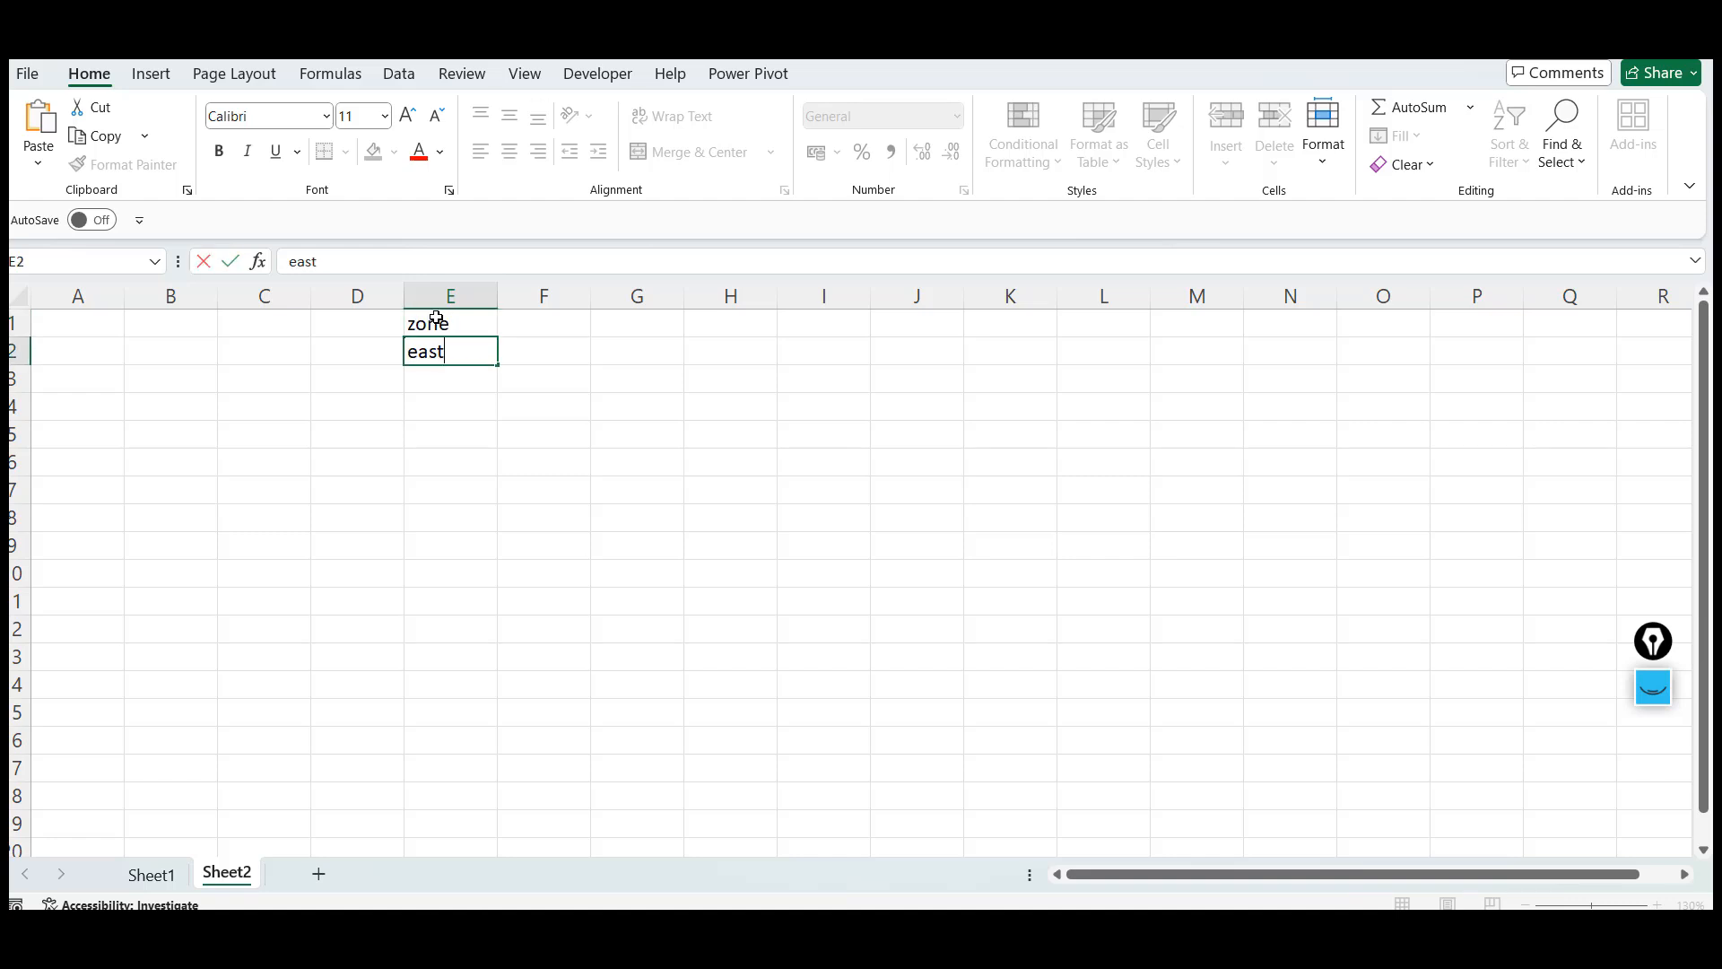
key("Return")
type("east")
key("Return")
type("east")
key("Return")
type("east")
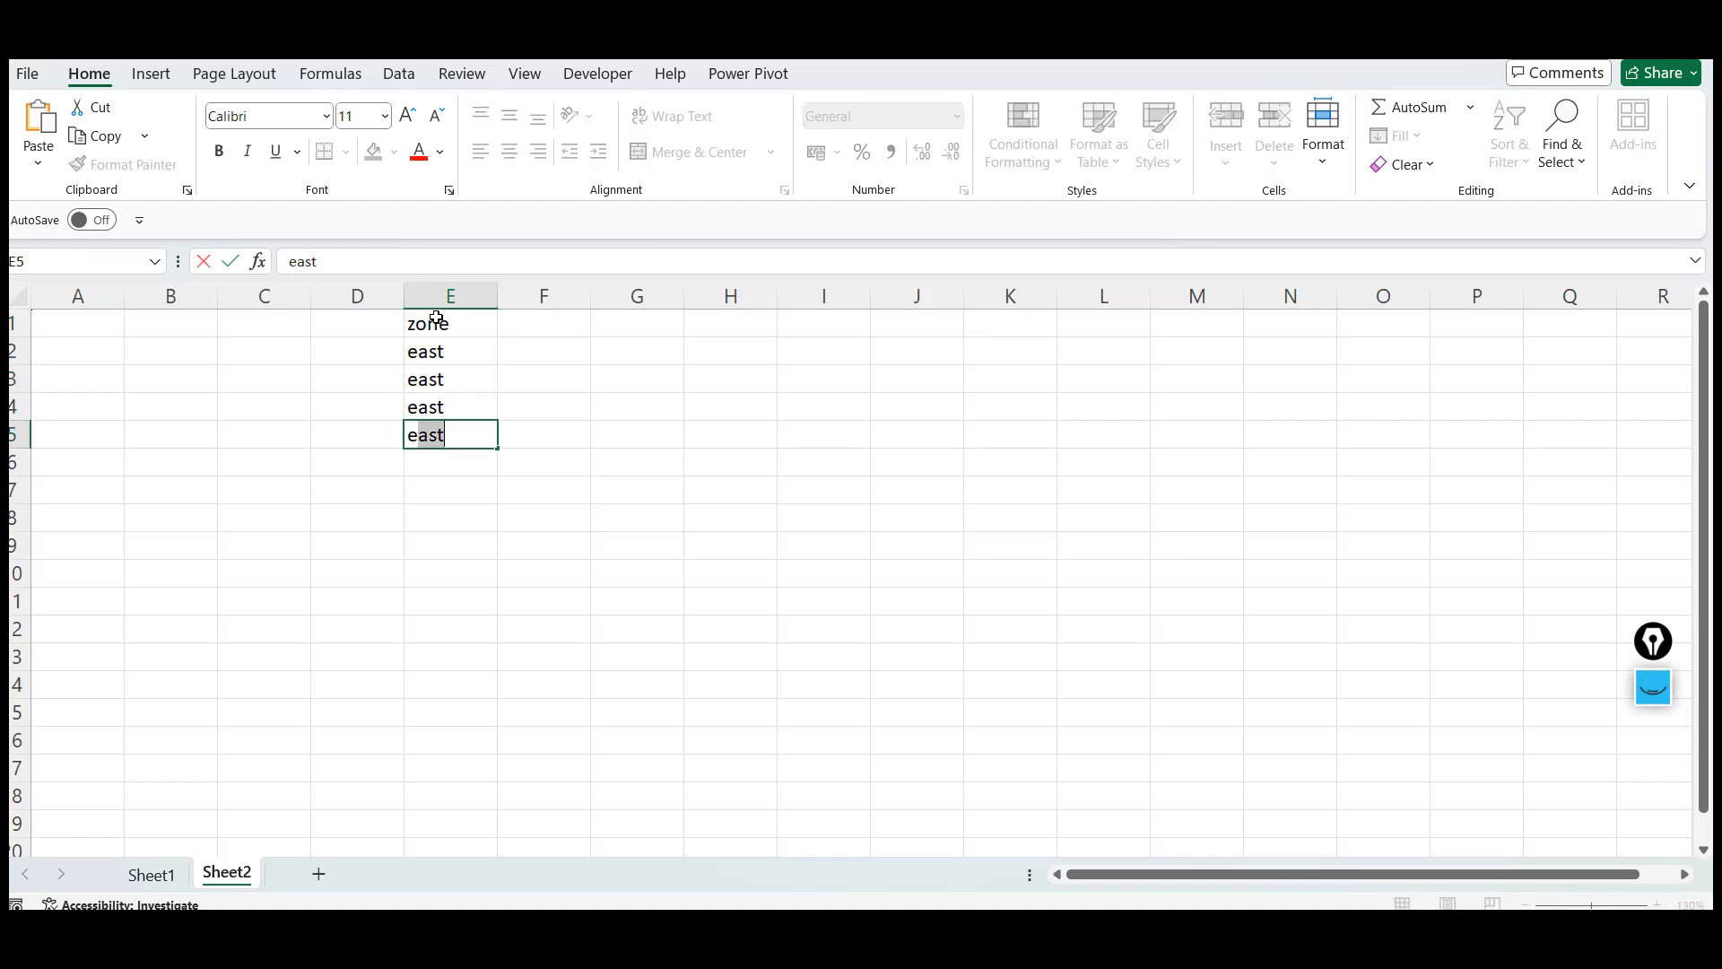
key("Return")
Enter west in cells E6 through E9
type("es")
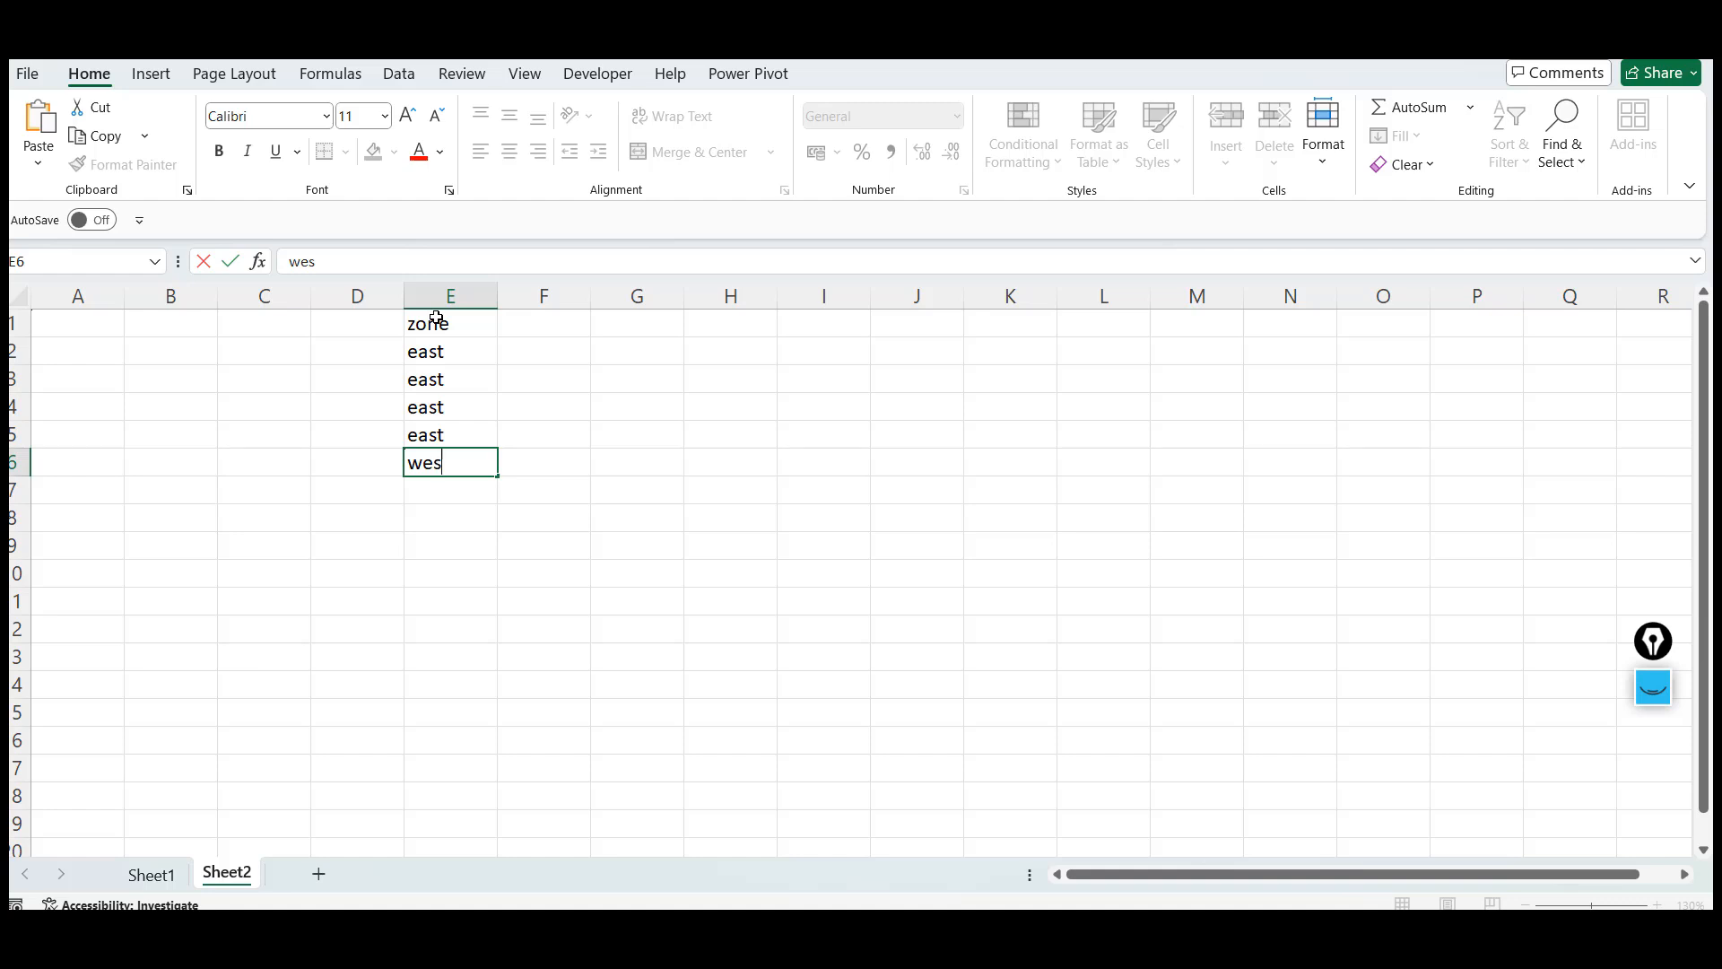
type("t")
key("Return")
type("west")
key("Return")
type("west")
key("Return")
type("ww")
key("Return")
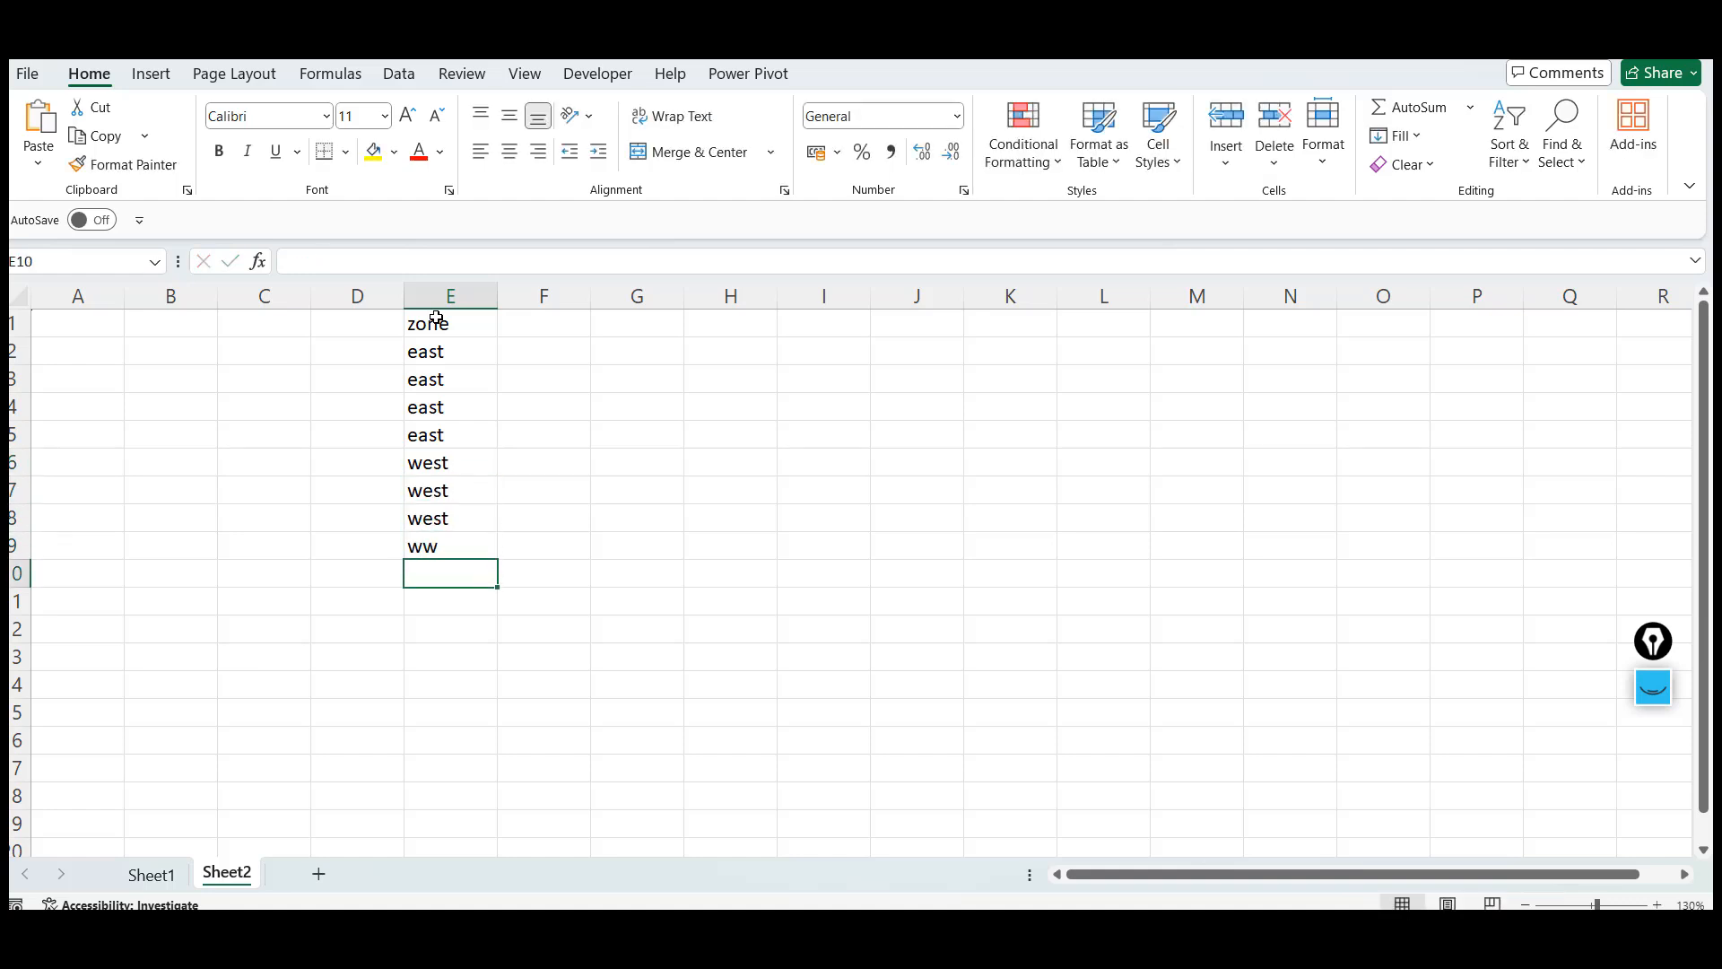
key("Up")
type("west")
Enter north in cells E10 through E12
key("Return")
type("nor")
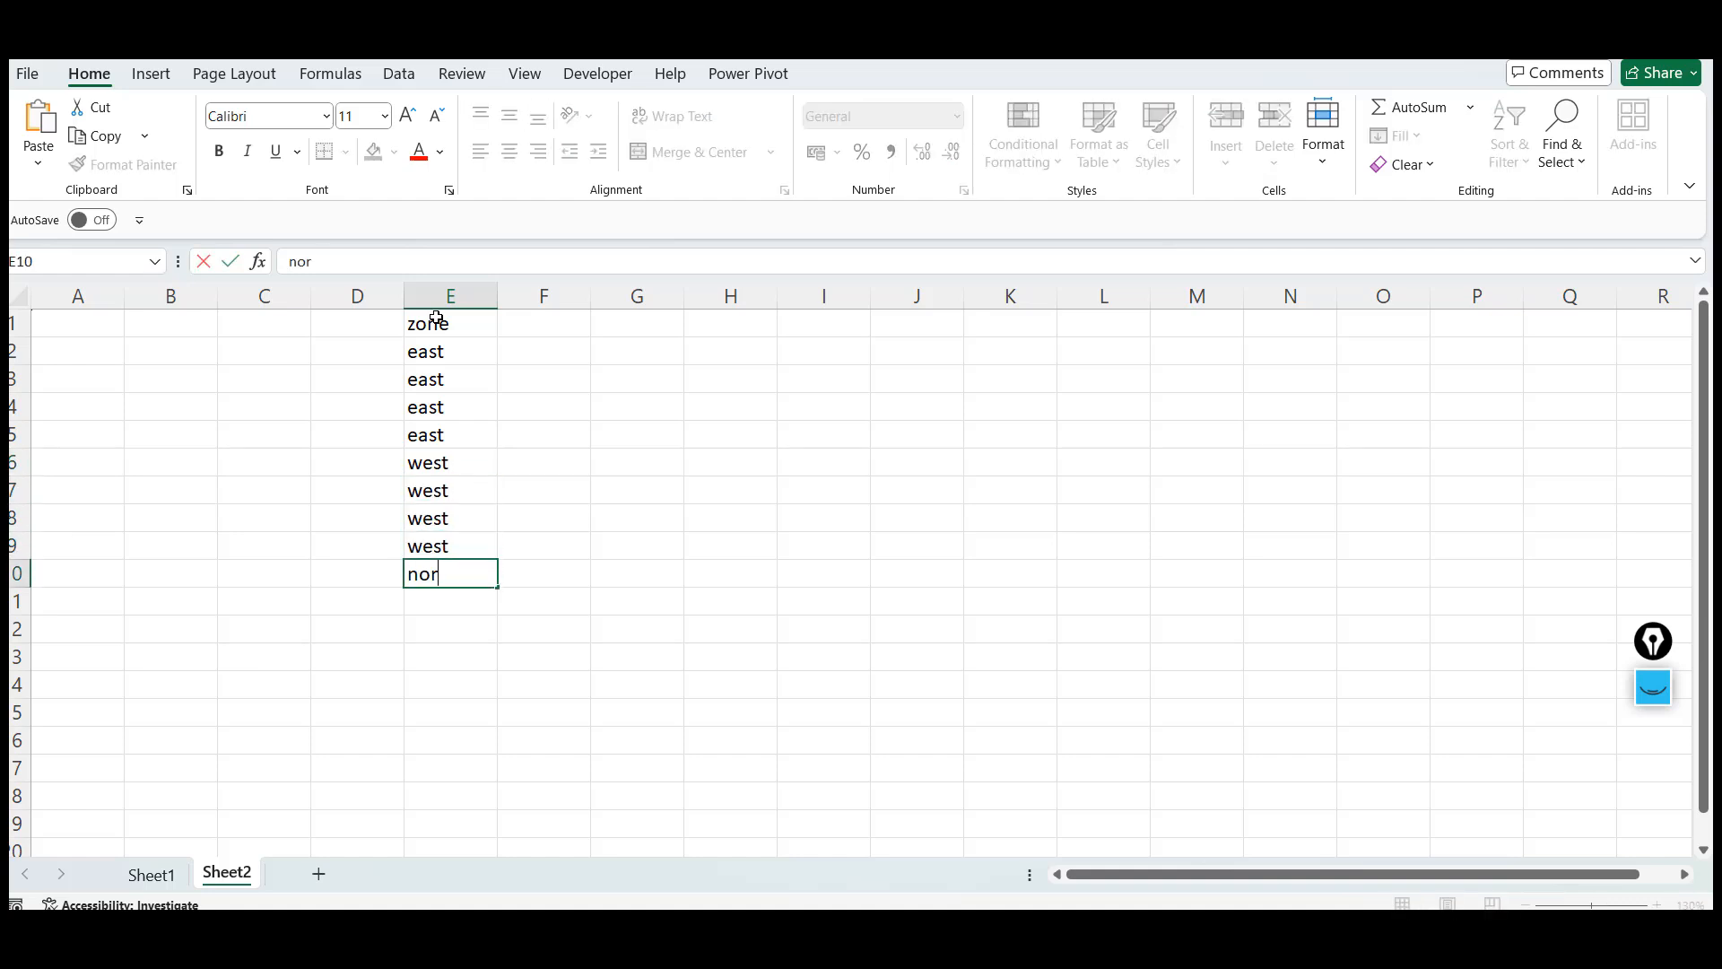
type("th")
key("BackSpace")
type("th")
key("Return")
type("north")
key("Return")
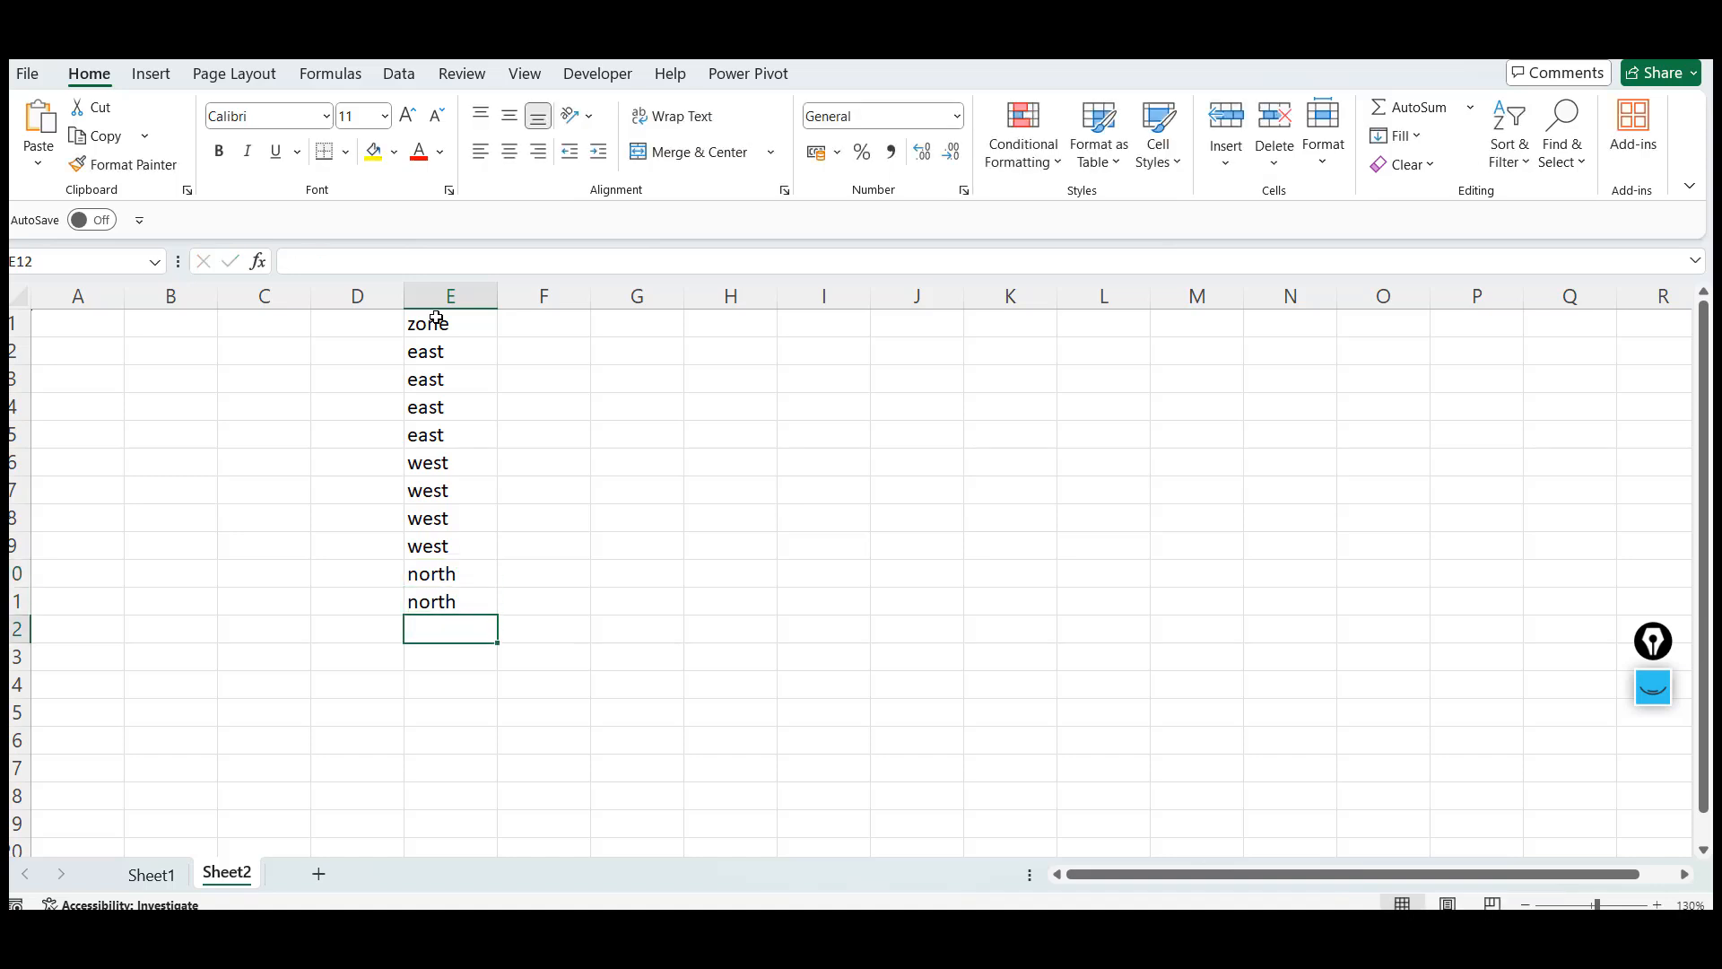
type("north")
key("Return")
Enter the header Sales in F1 and the values 55, 77, 88 and 44 in F2 to F5
left_click(511, 323)
type("sasl")
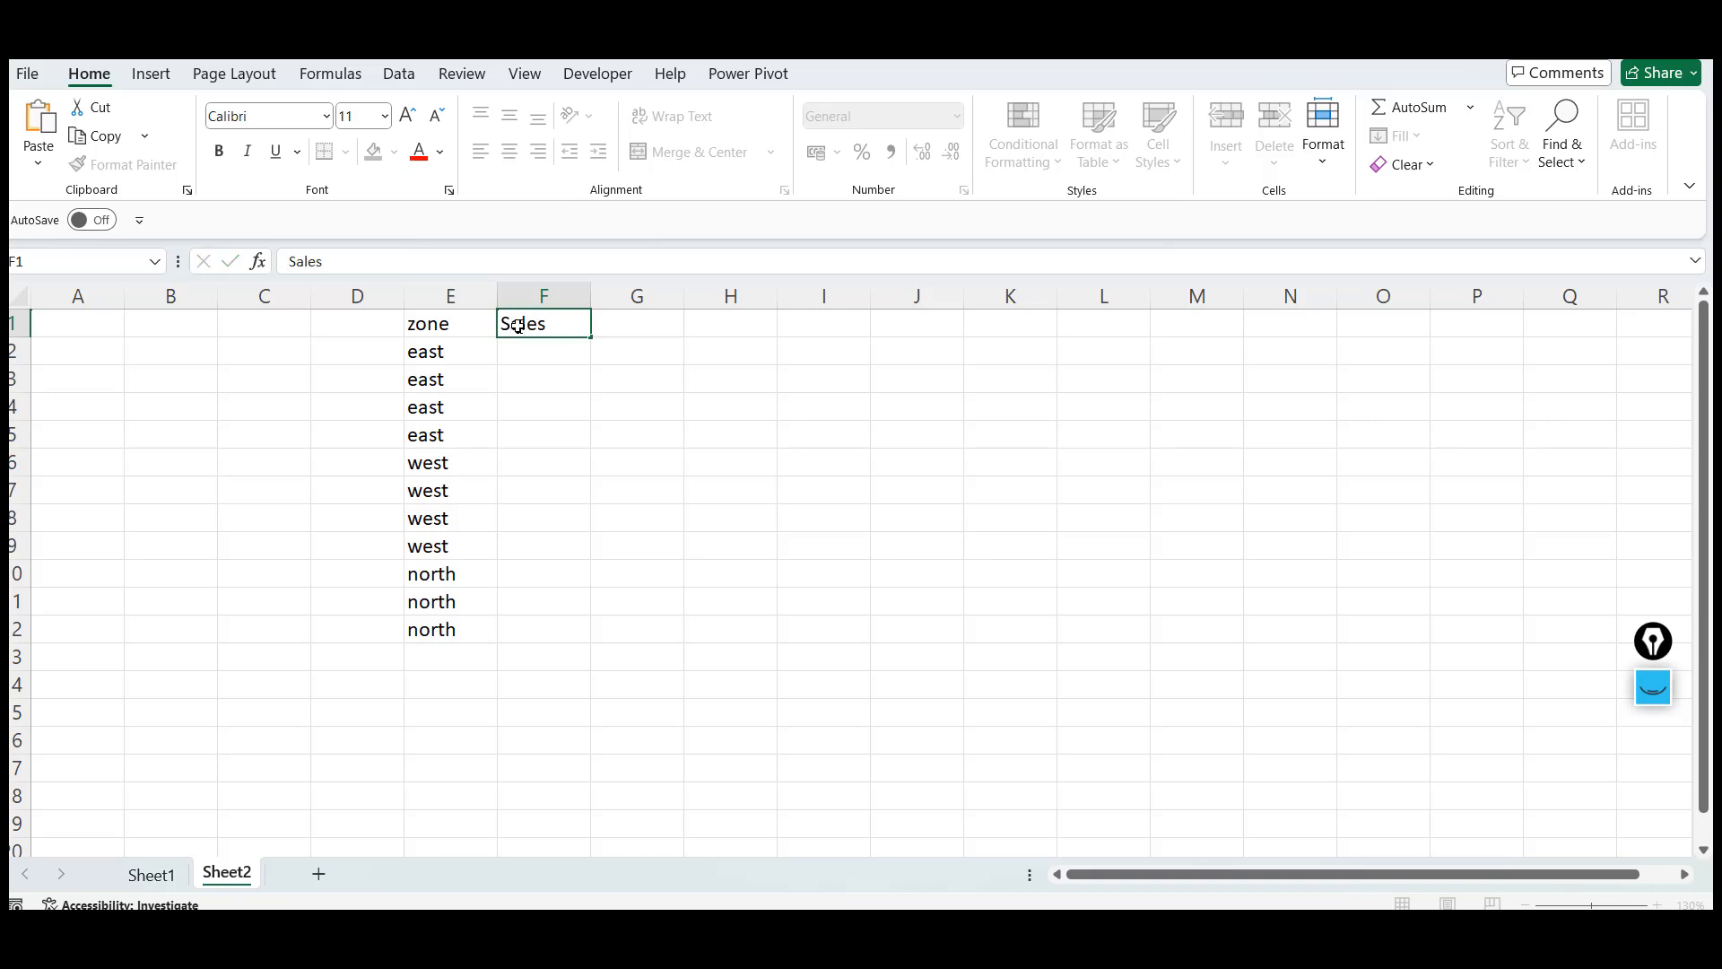
key("Return")
type("55")
key("Return")
type("77")
key("Return")
type("88")
key("Return")
type("4")
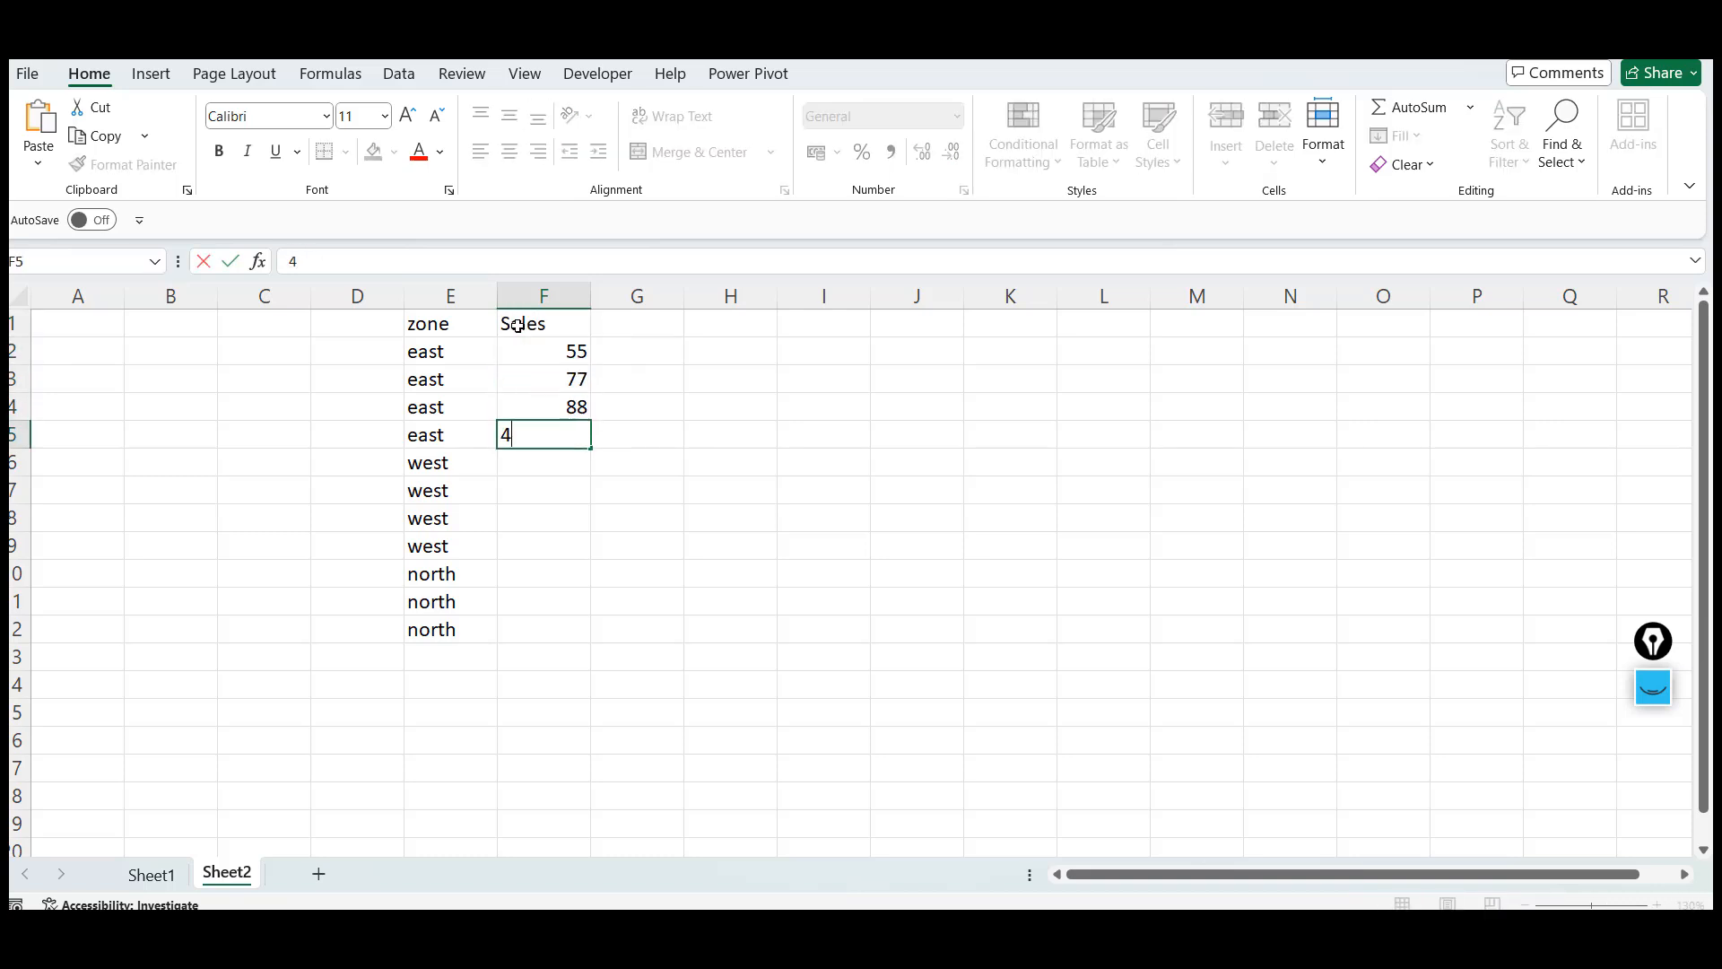
type("4")
key("Return")
Enter the sales values 33, 44 and 25 in F6 to F8
type("33")
key("Return")
type("676")
key("ctrl+Return")
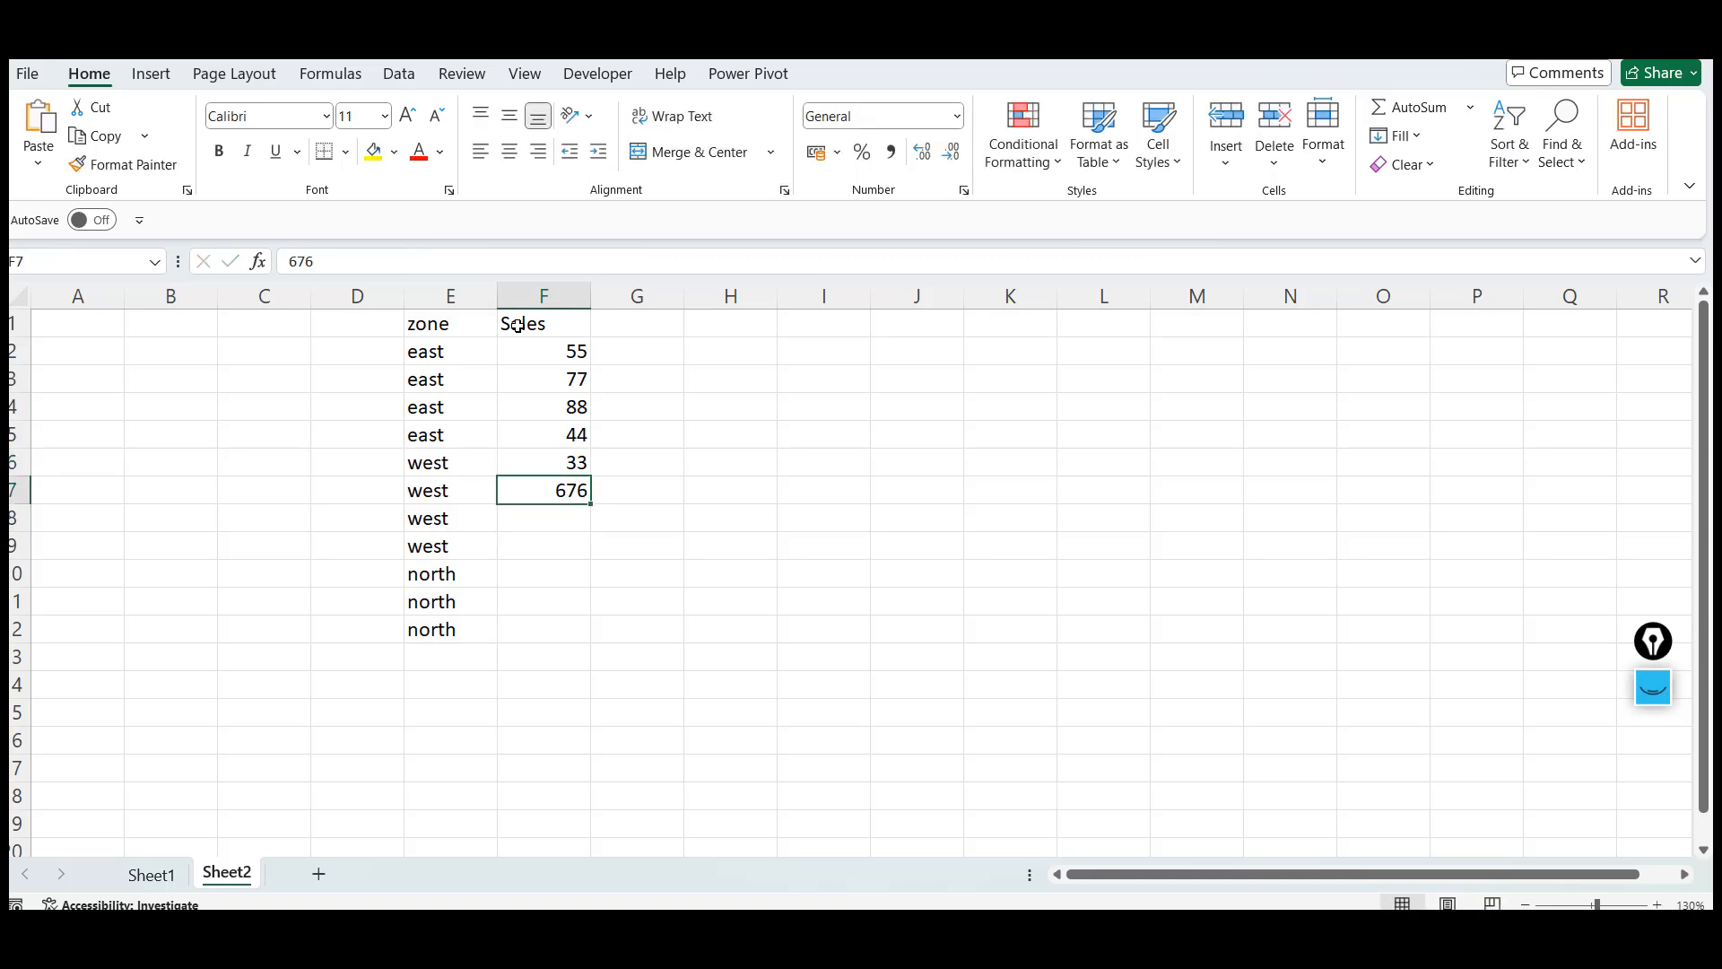
type("44")
key("Return")
type("25")
key("Return")
Enter the sales values 66, 35, 88 and 23 in F9 to F12
type("66")
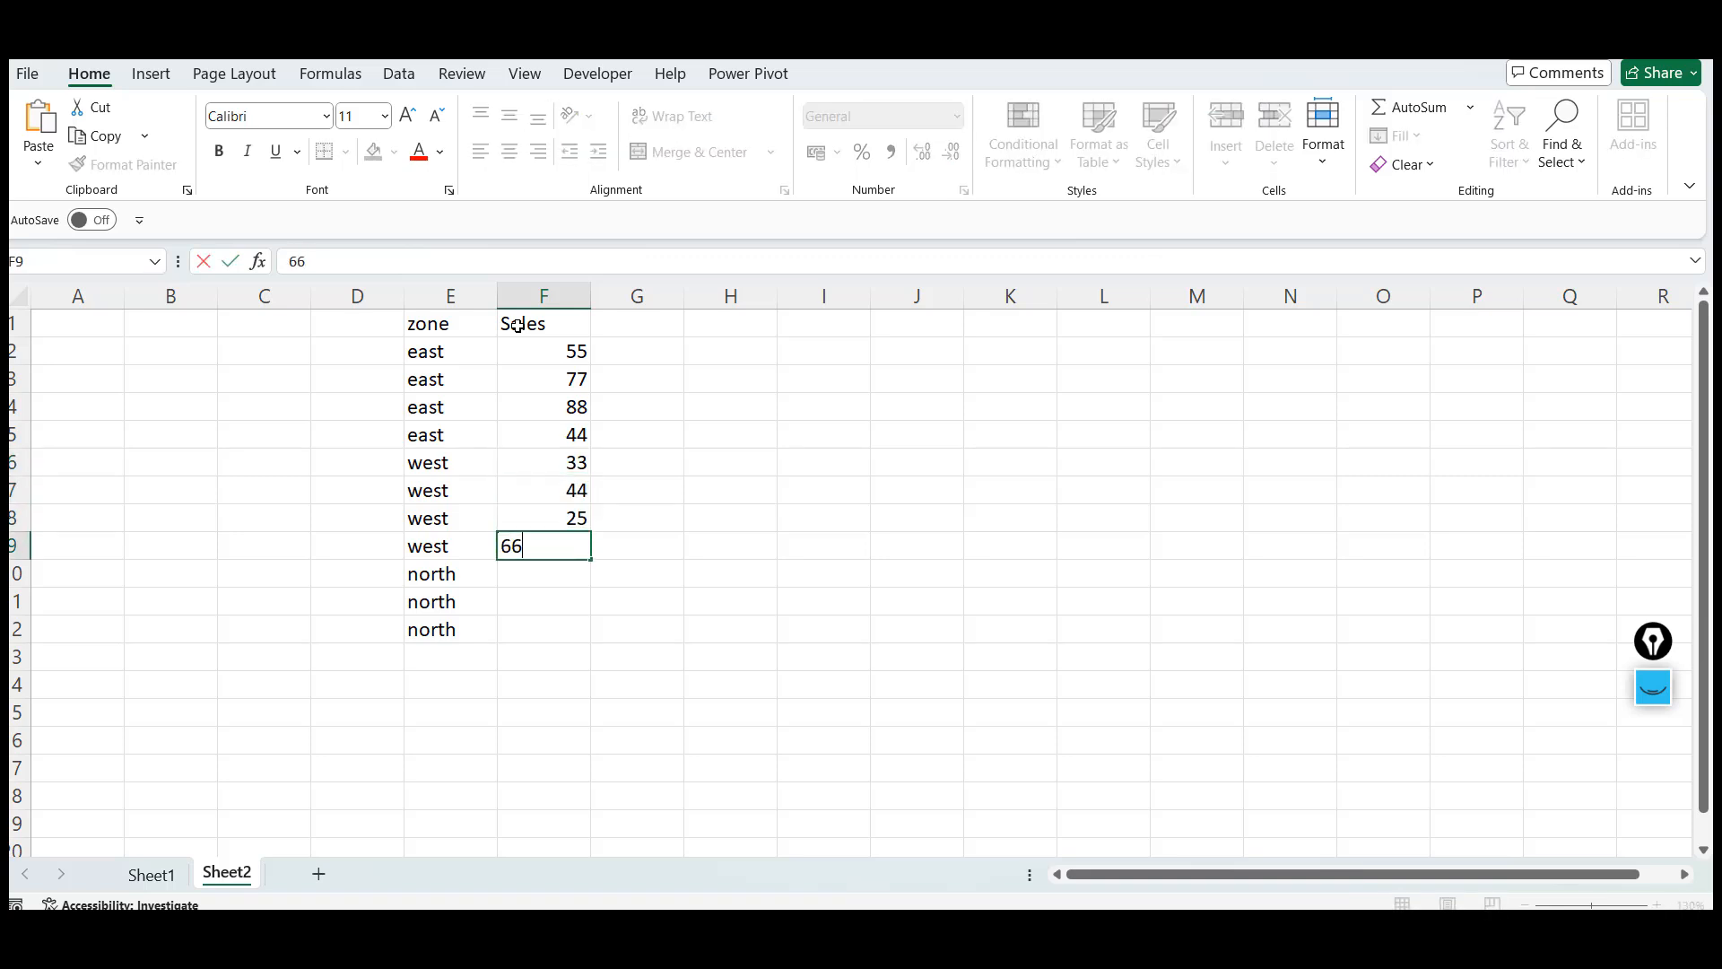
key("Return")
type("35")
key("Return")
type("88")
key("Return")
type("2")
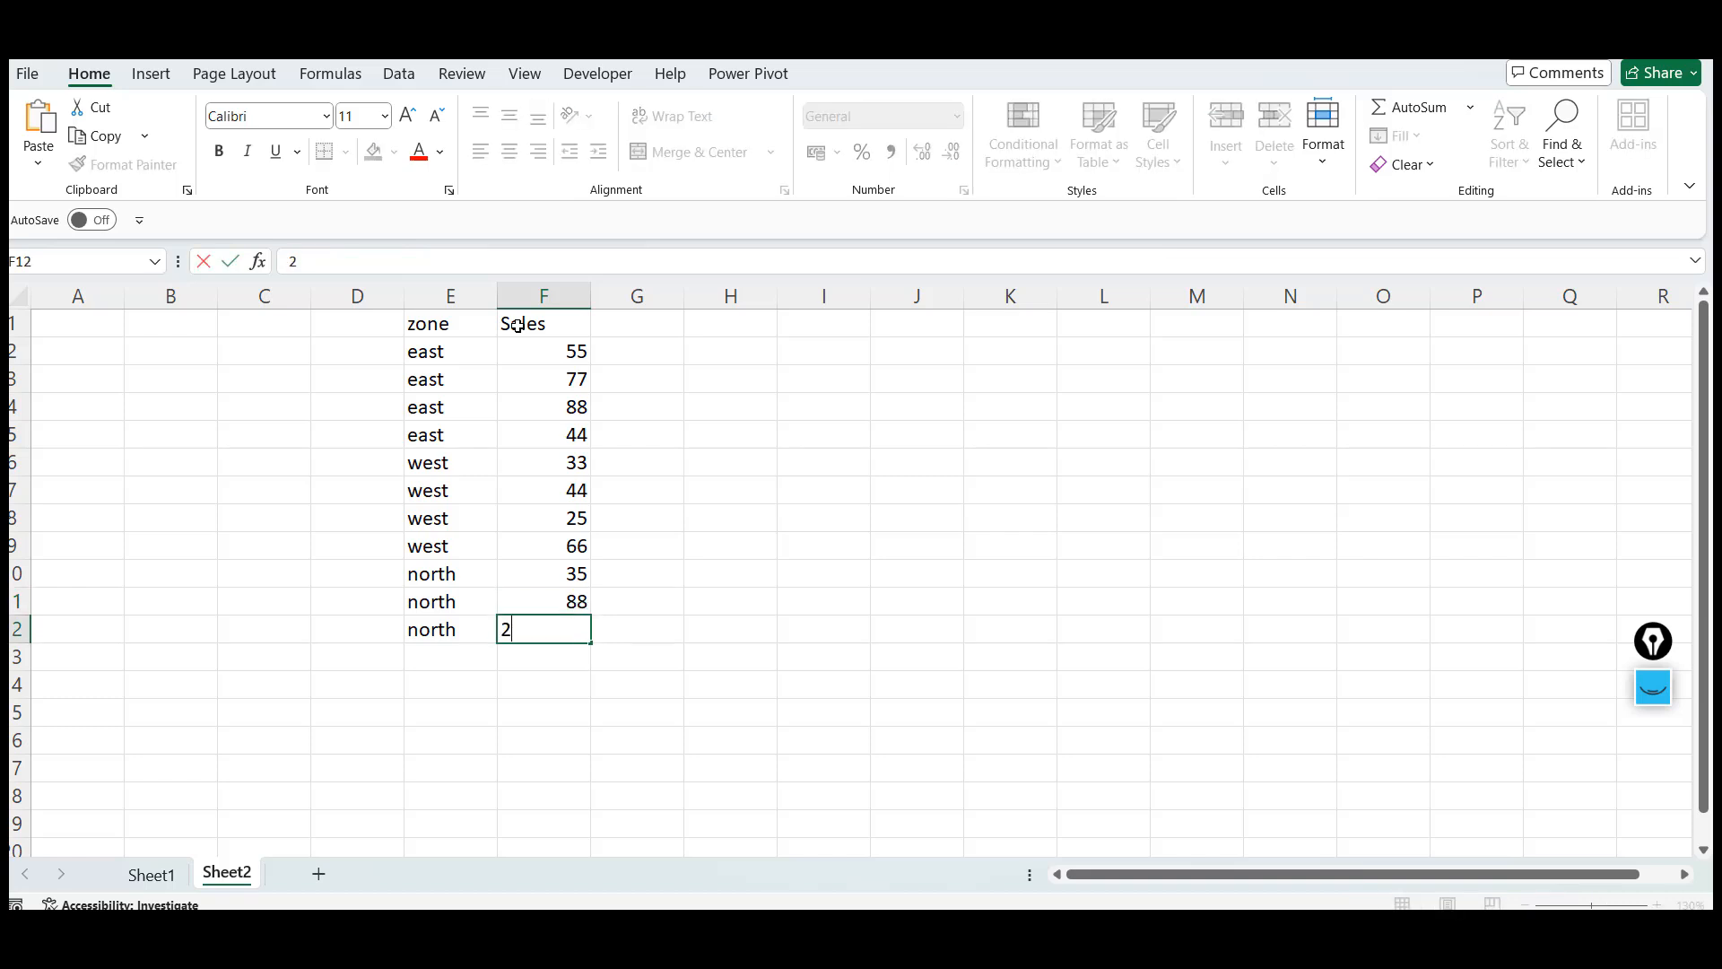
type("3")
key("Up")
Rename the E1 header as Zone
left_click(458, 320)
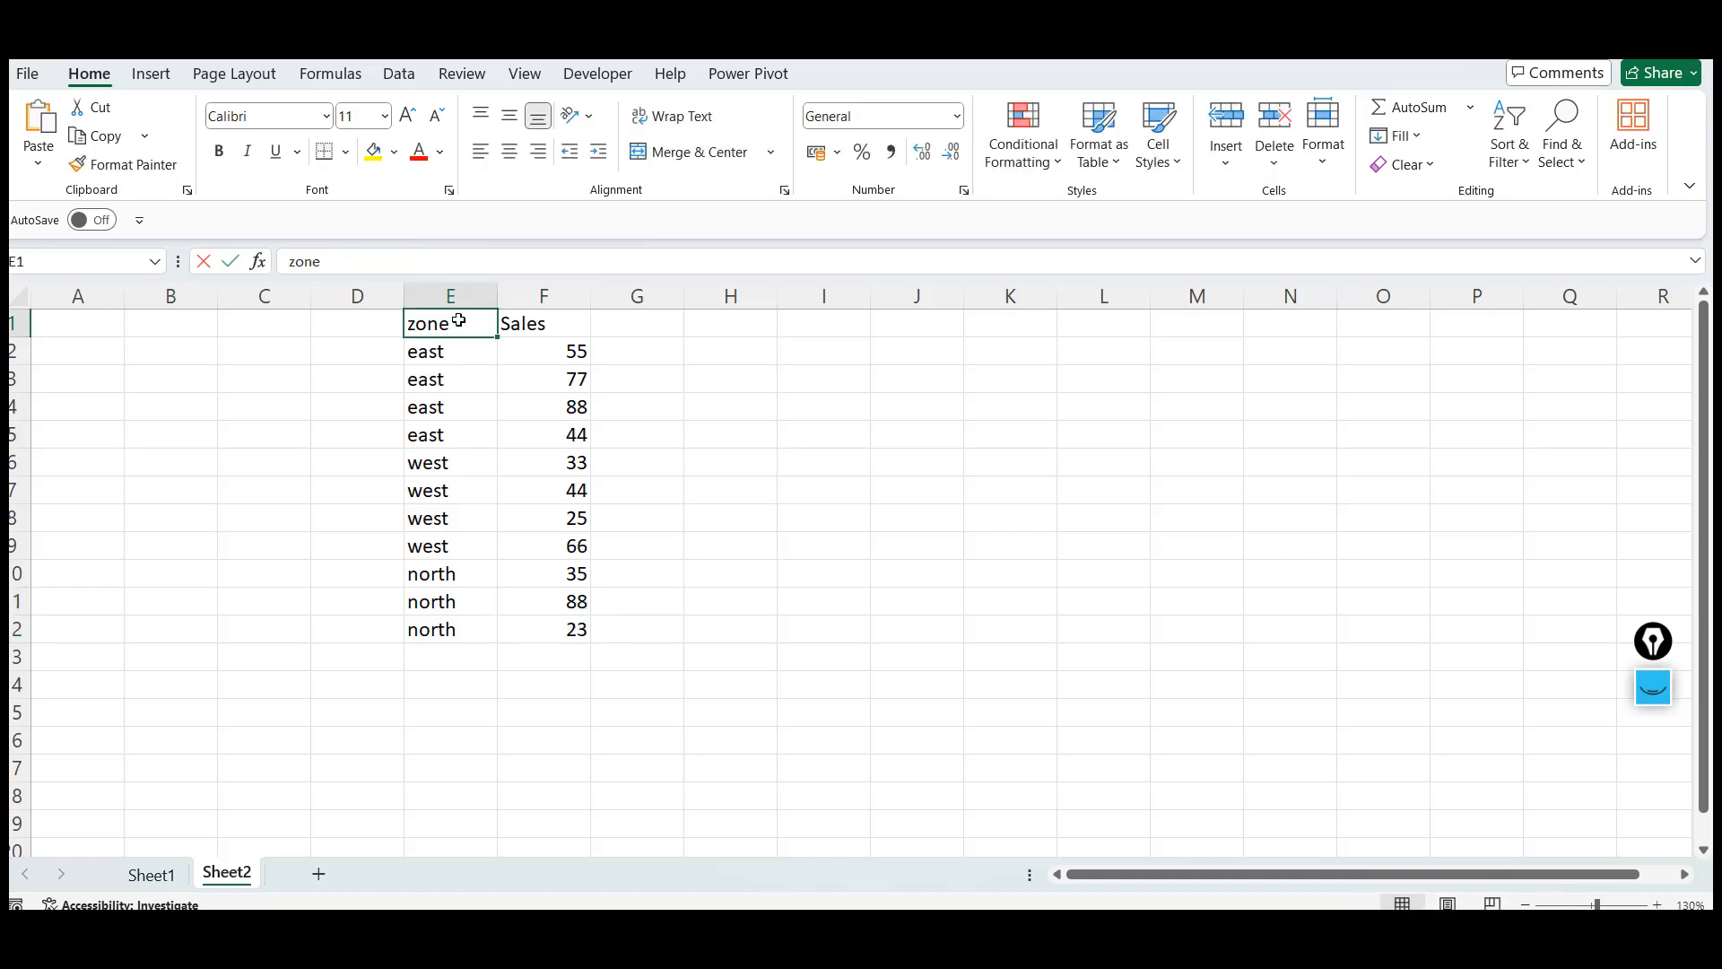
type("Zone")
key("Return")
Create a PivotTable from E1:F12 on a new worksheet with Zone as rows and Sales as summed values
key("Up")
key("shift+Right")
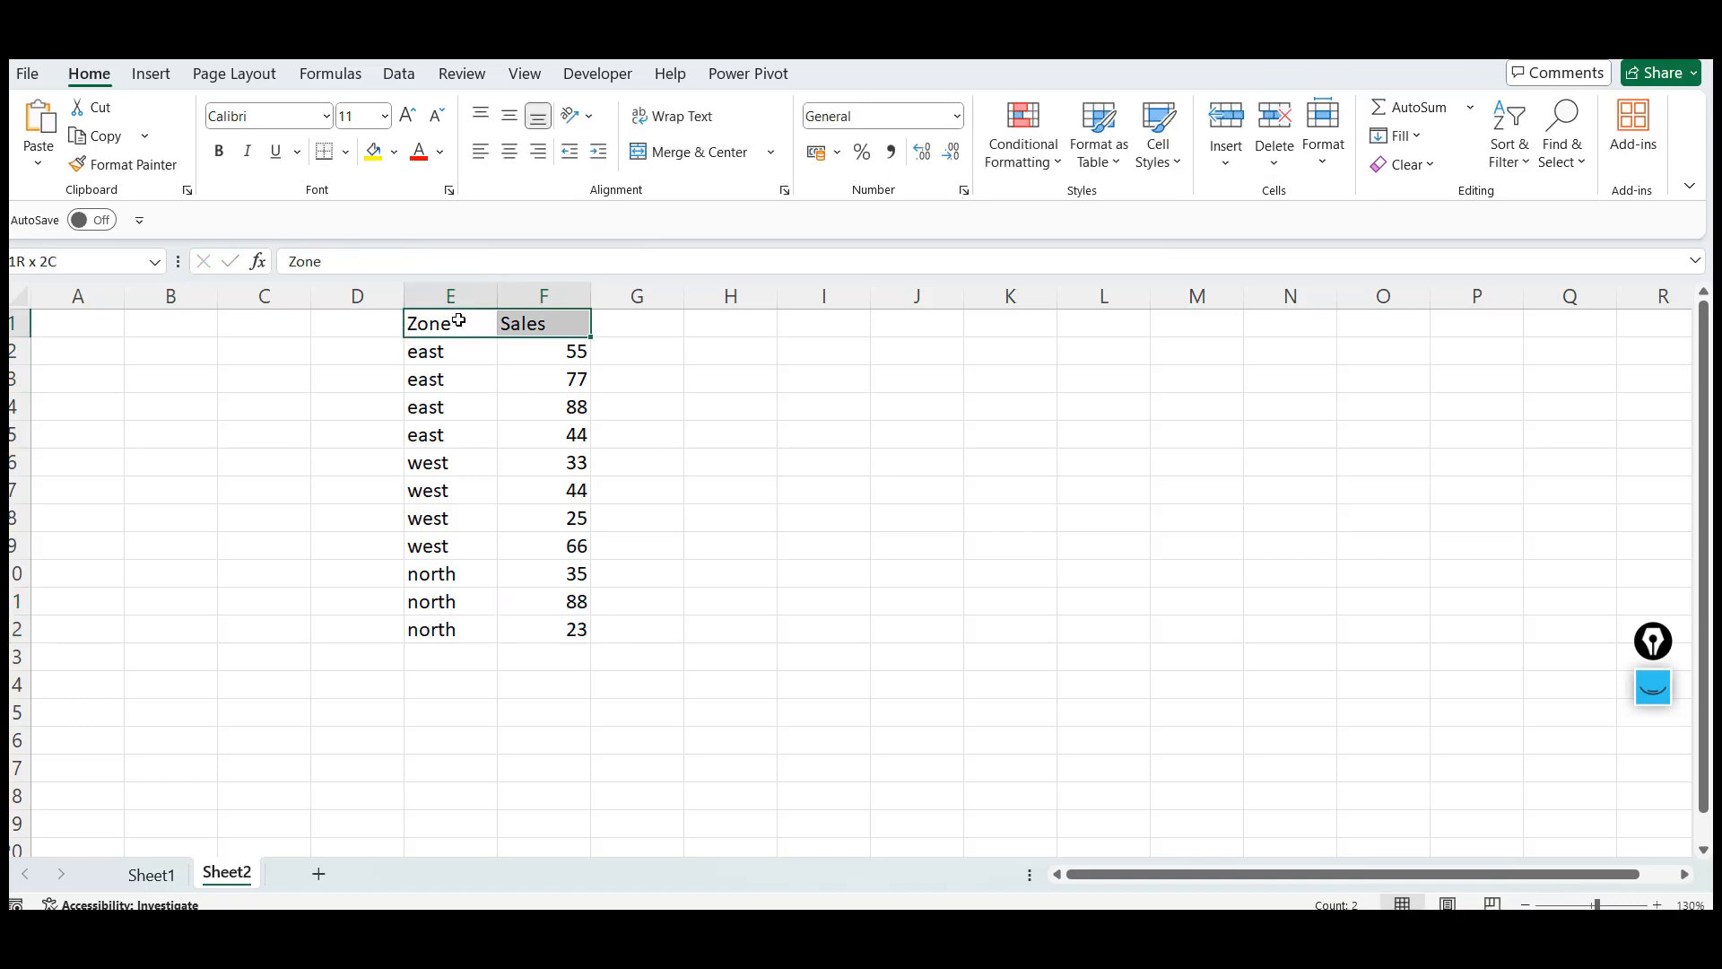
key("ctrl+shift+Down")
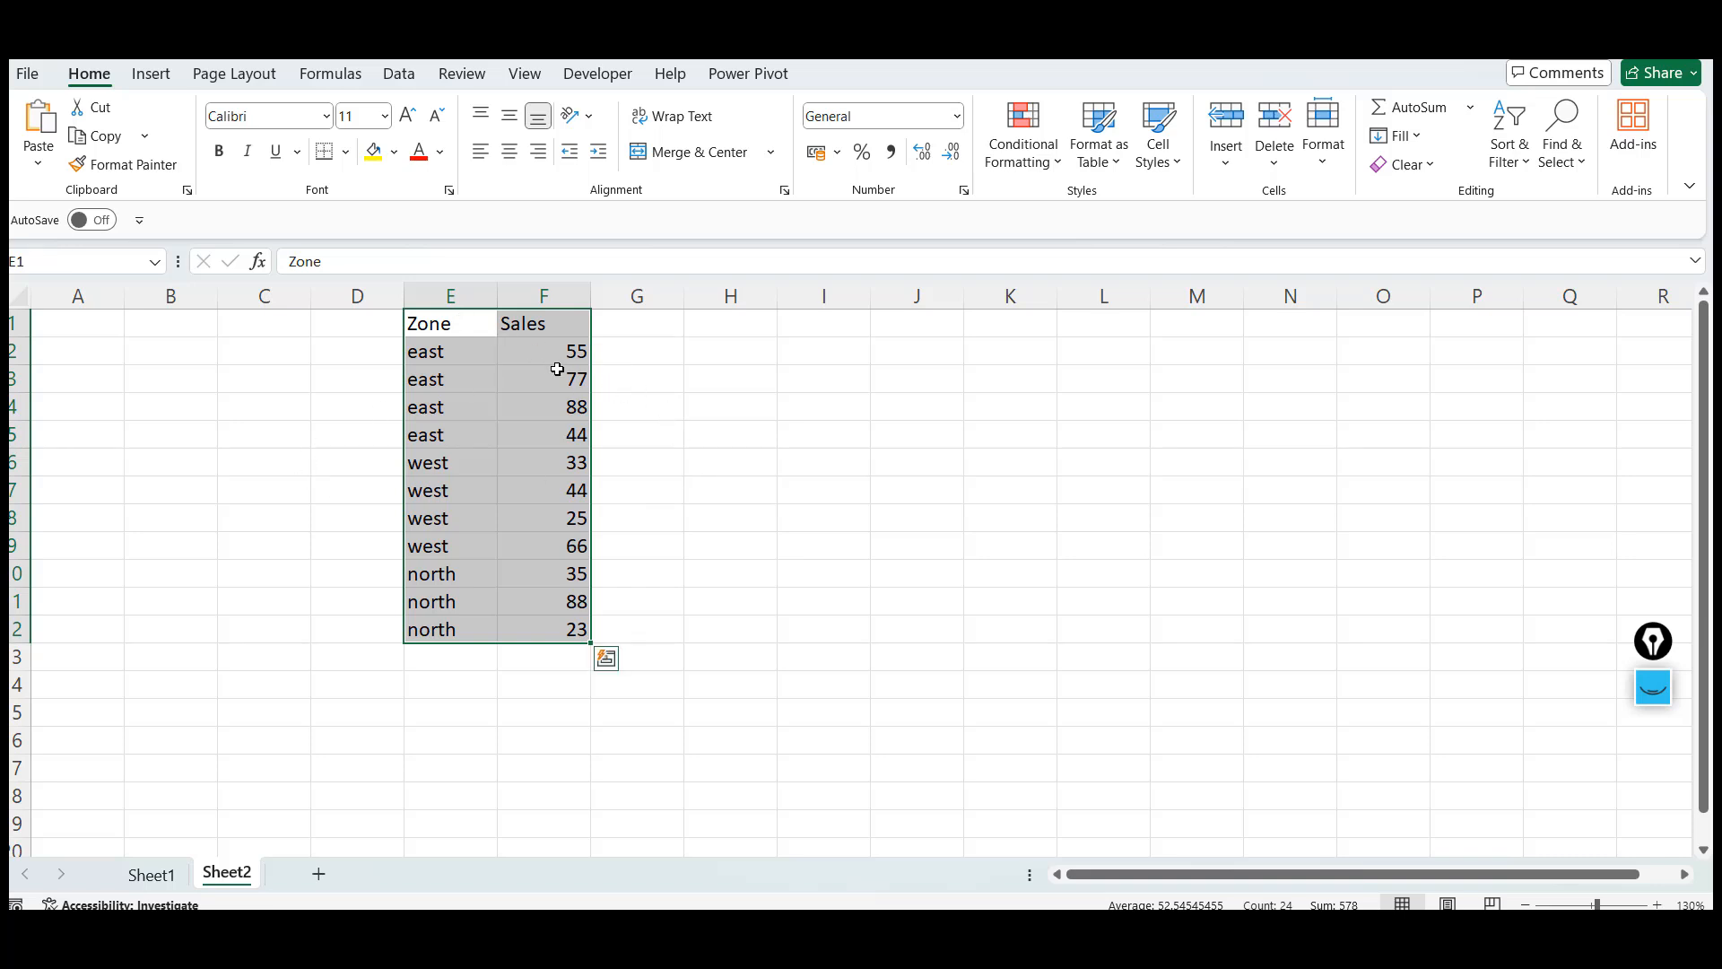
left_click(154, 74)
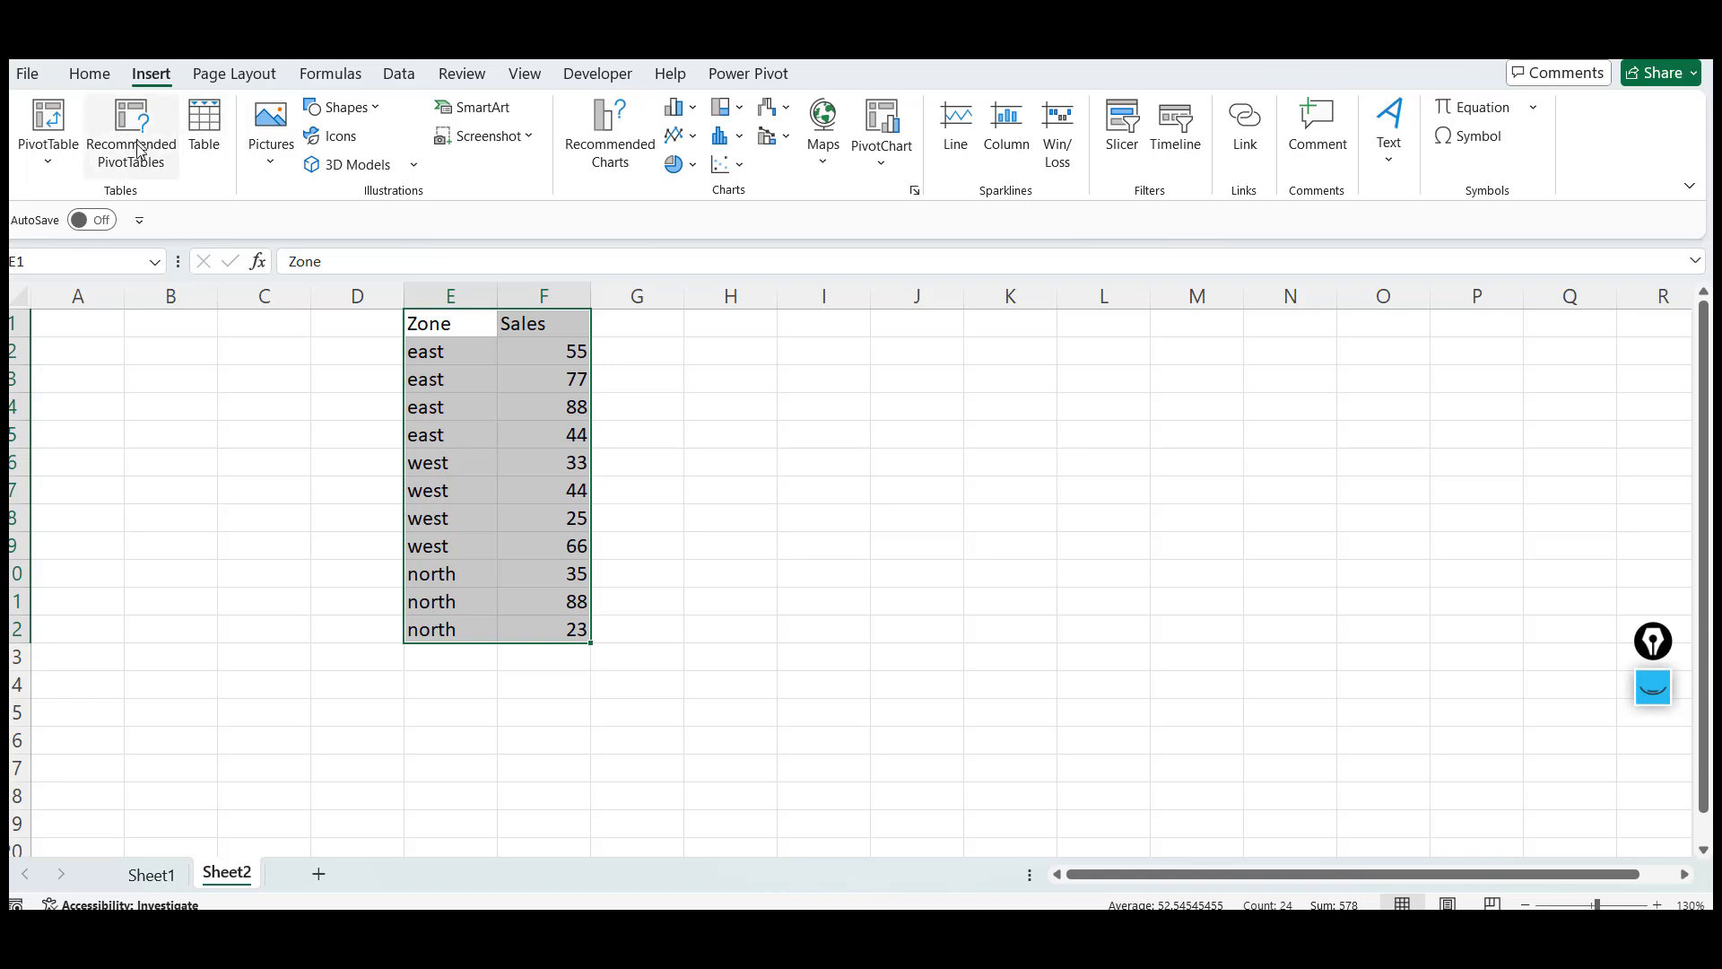
left_click(53, 121)
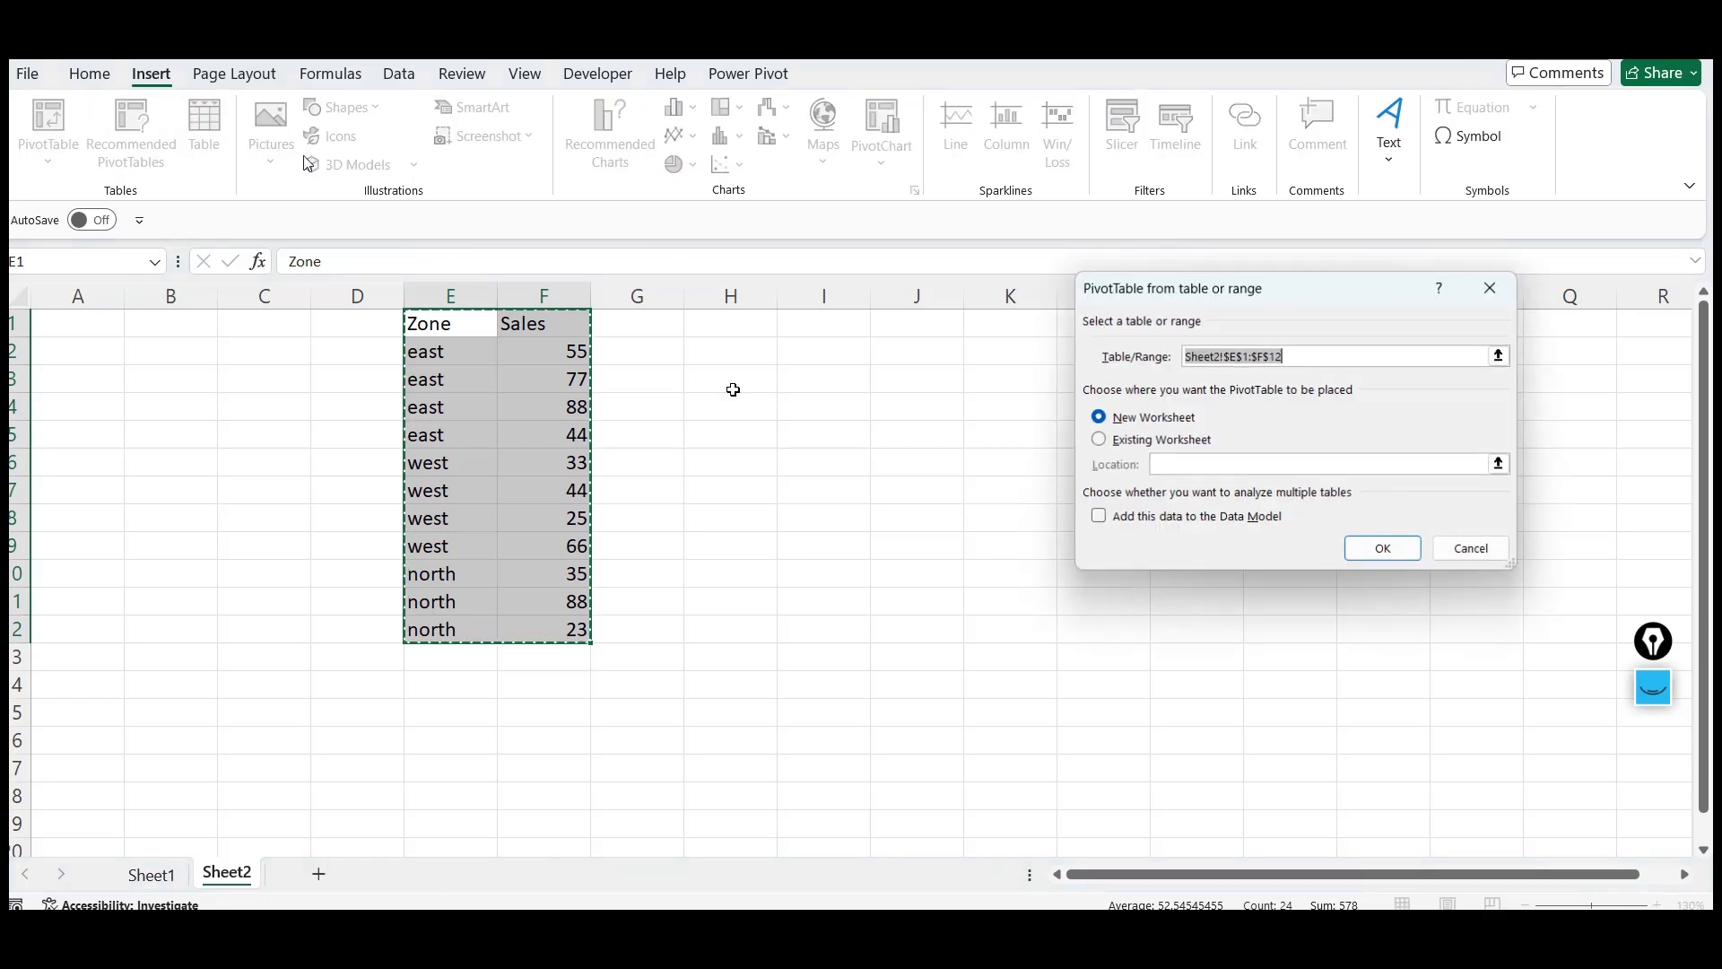
left_click(1381, 549)
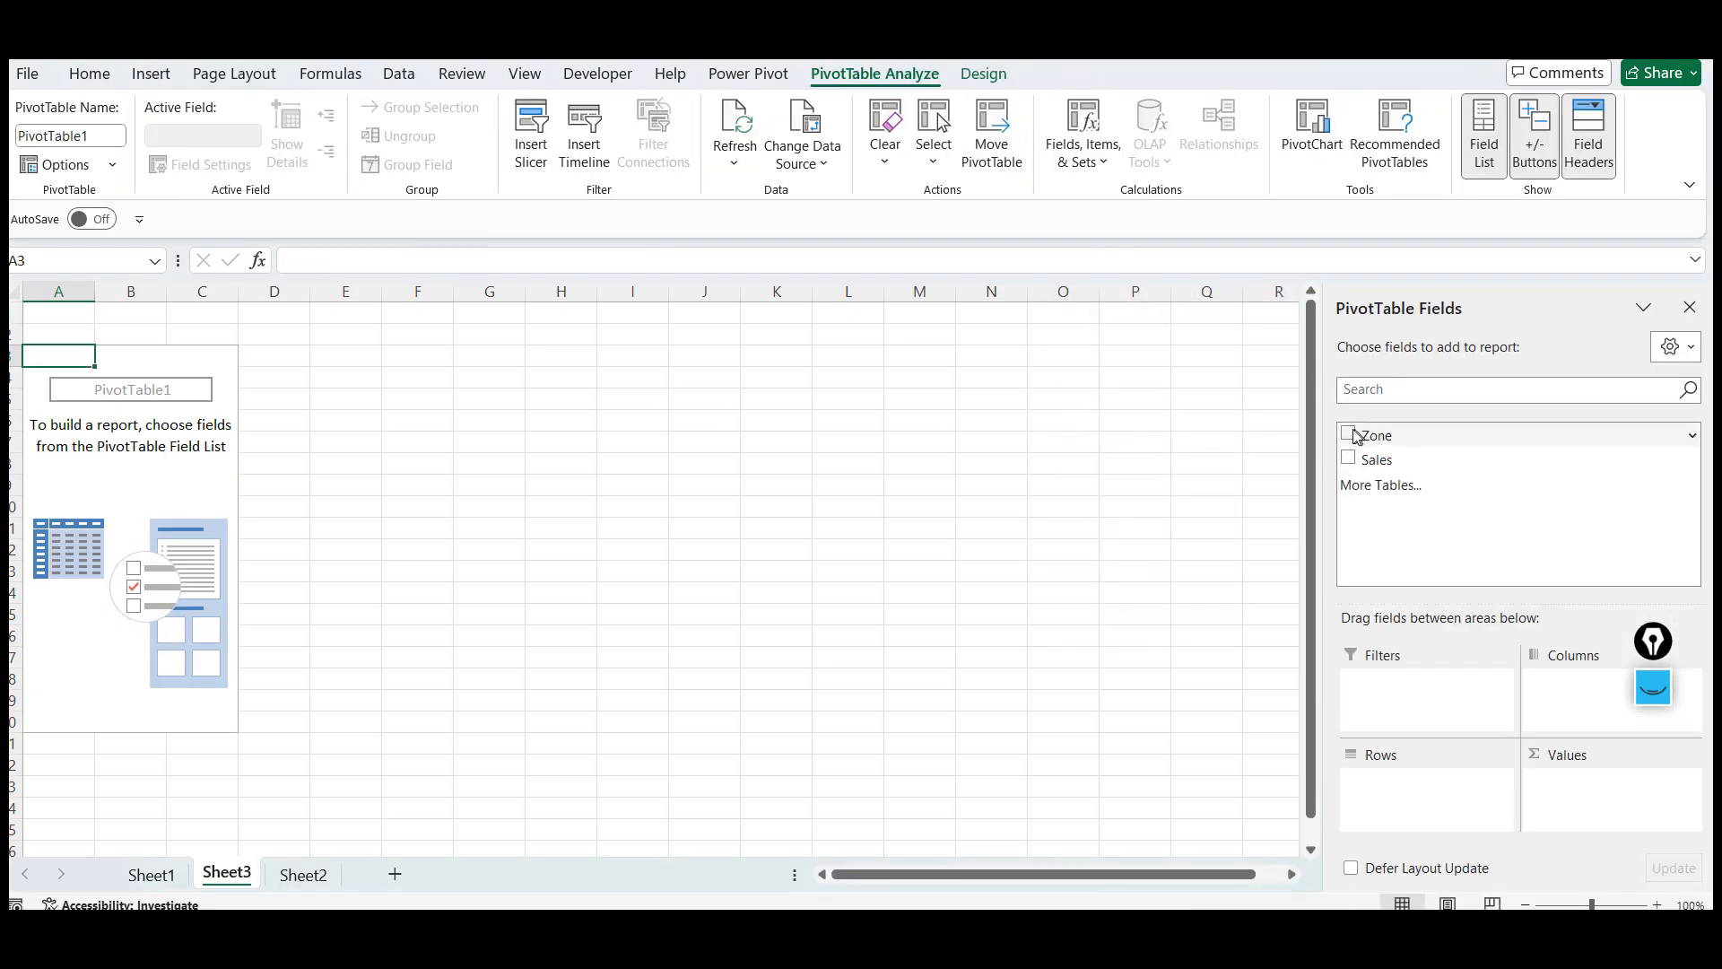
left_click(1350, 435)
left_click_drag(1353, 459, 1617, 811)
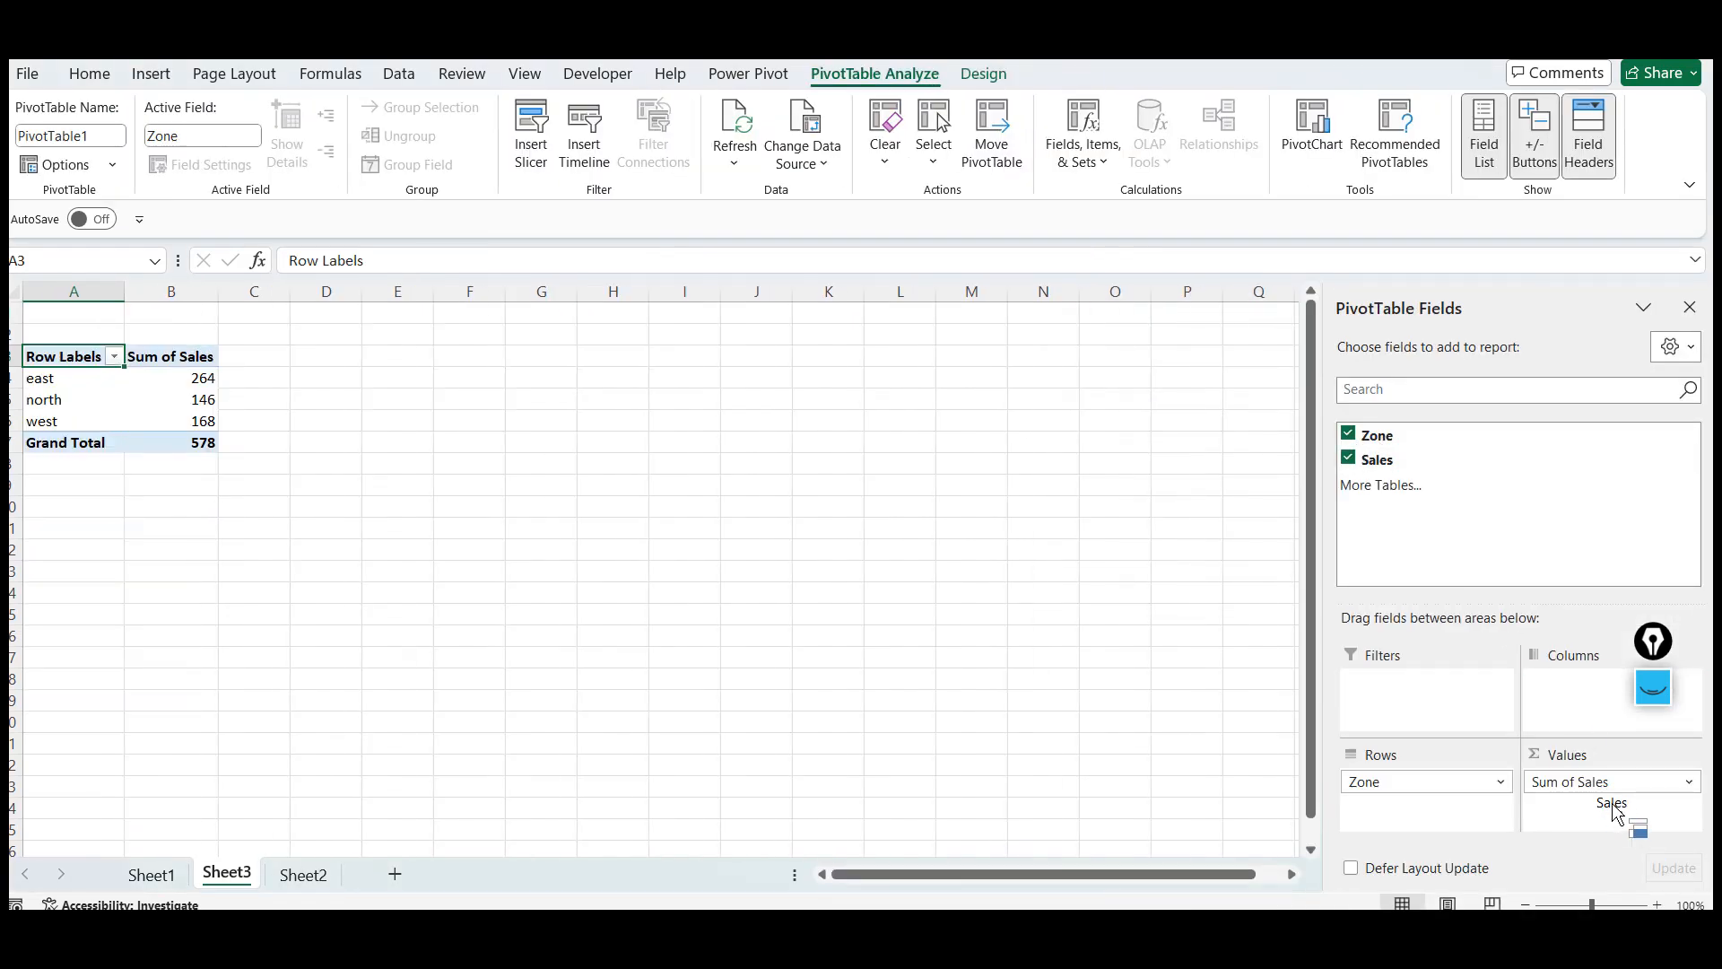
left_click(467, 462)
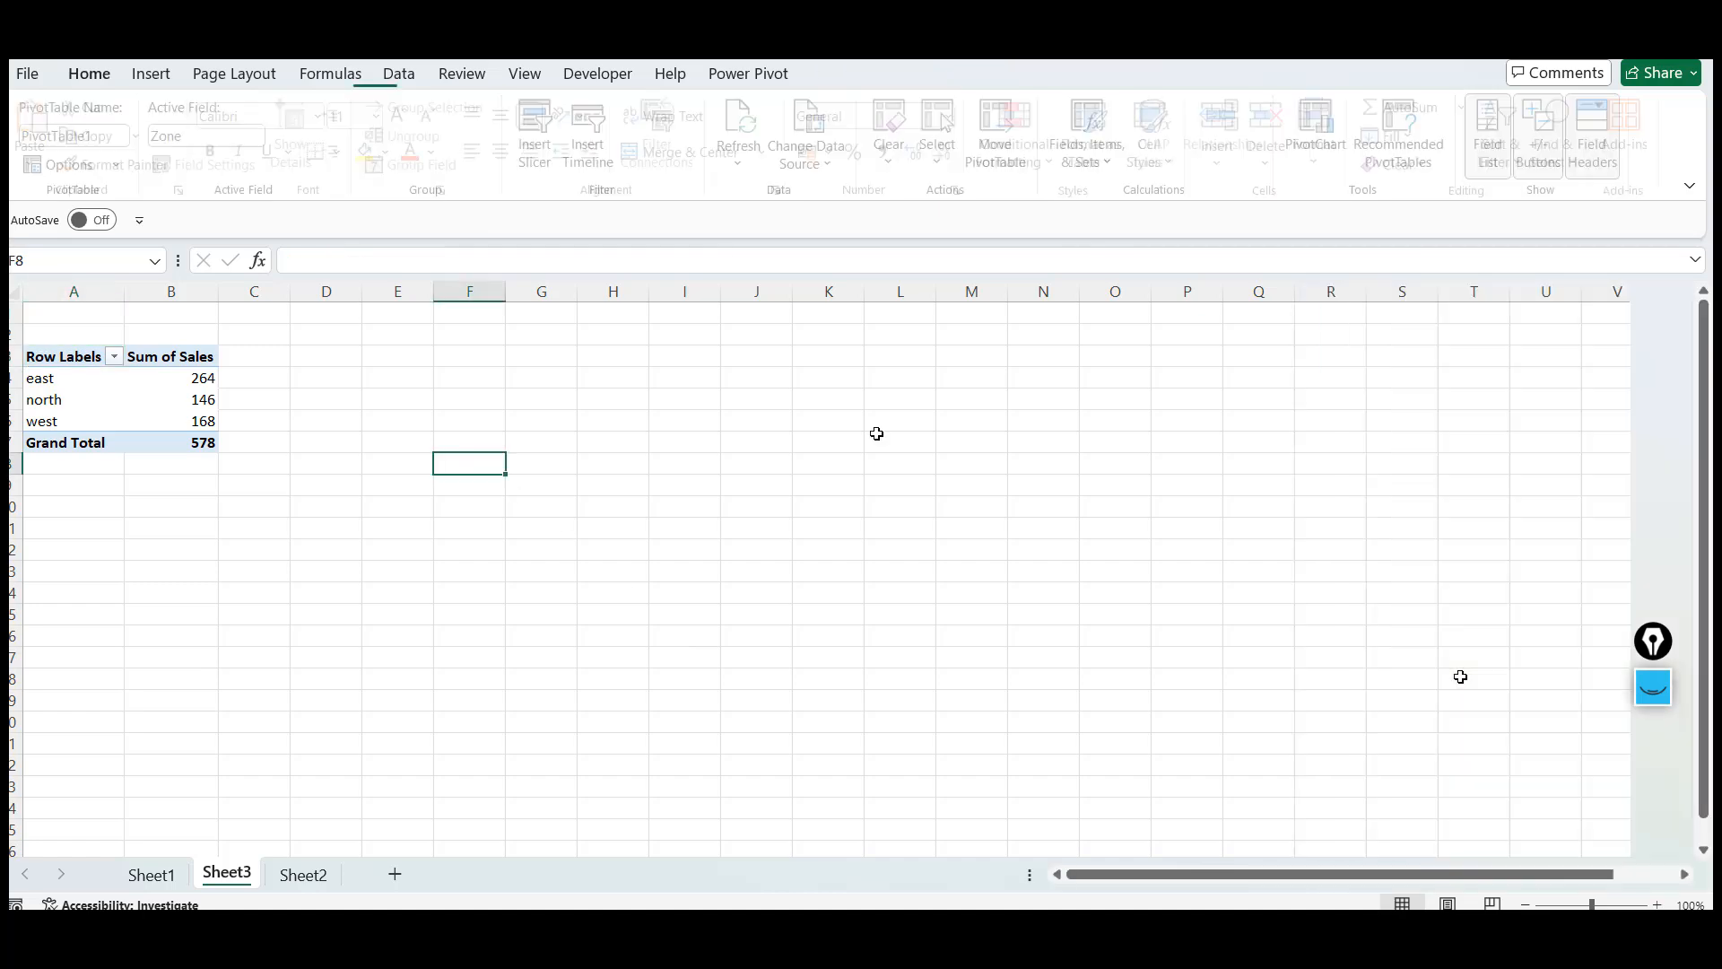
left_click(1657, 904)
left_click(1658, 904)
left_click(1657, 904)
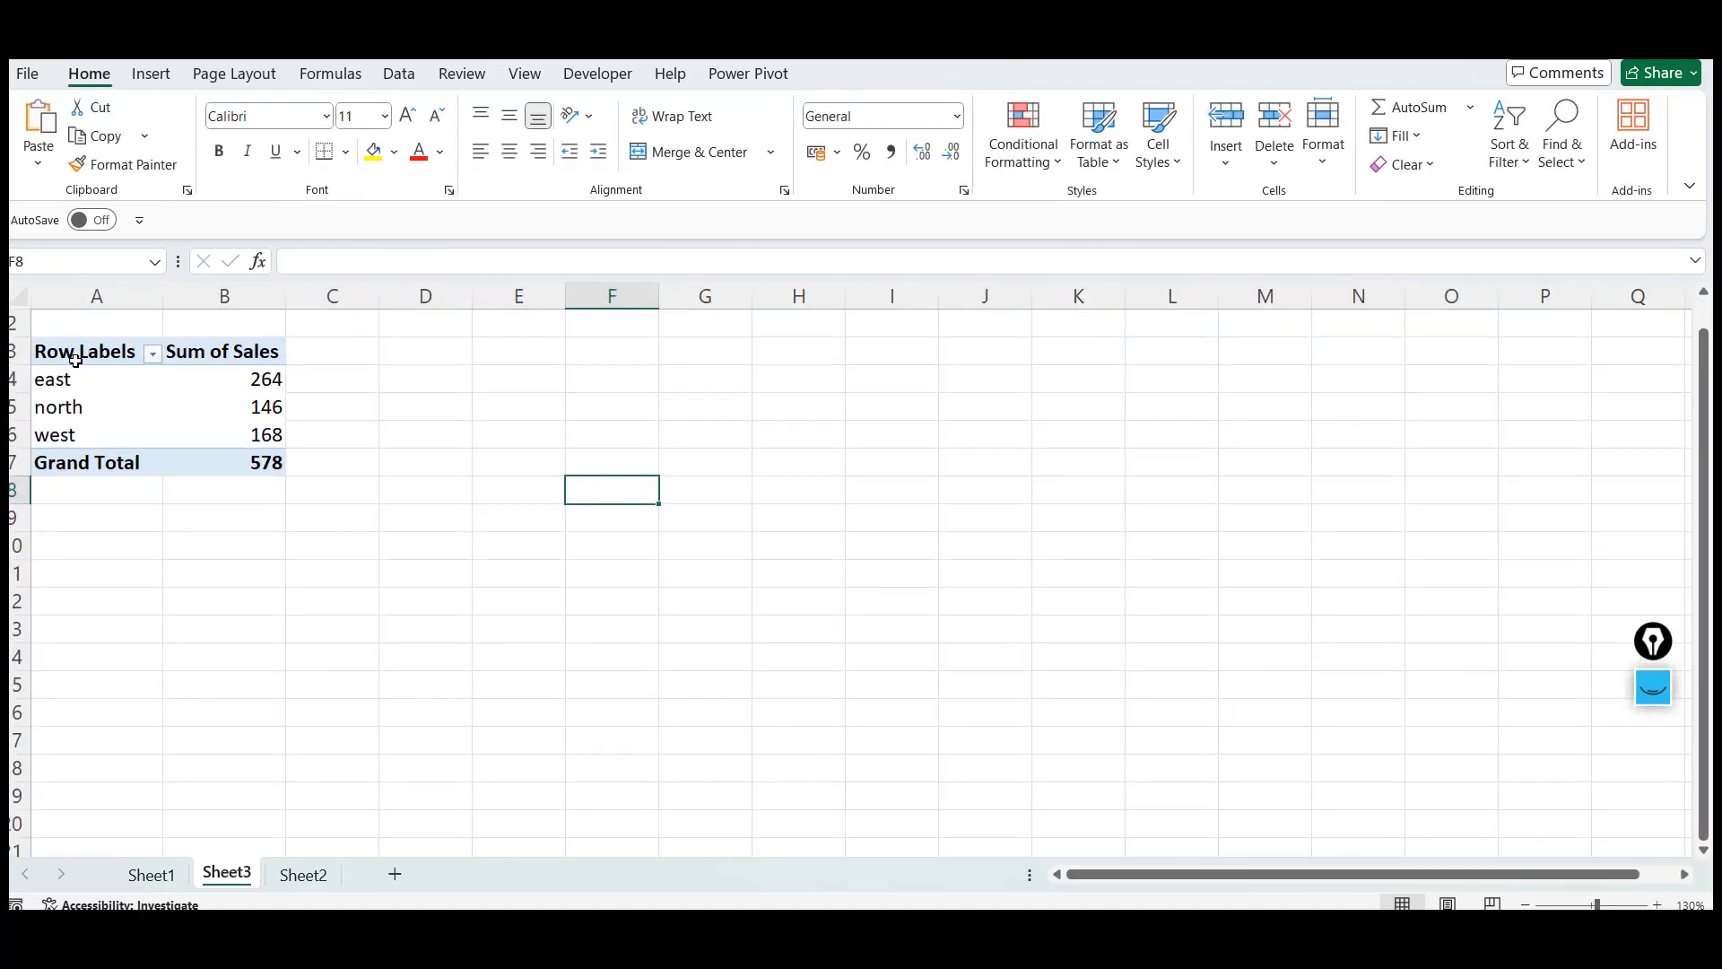
left_click(75, 360)
key("Right")
key("Left")
key("shift+Down")
key("shift+Down")
key("shift+Down")
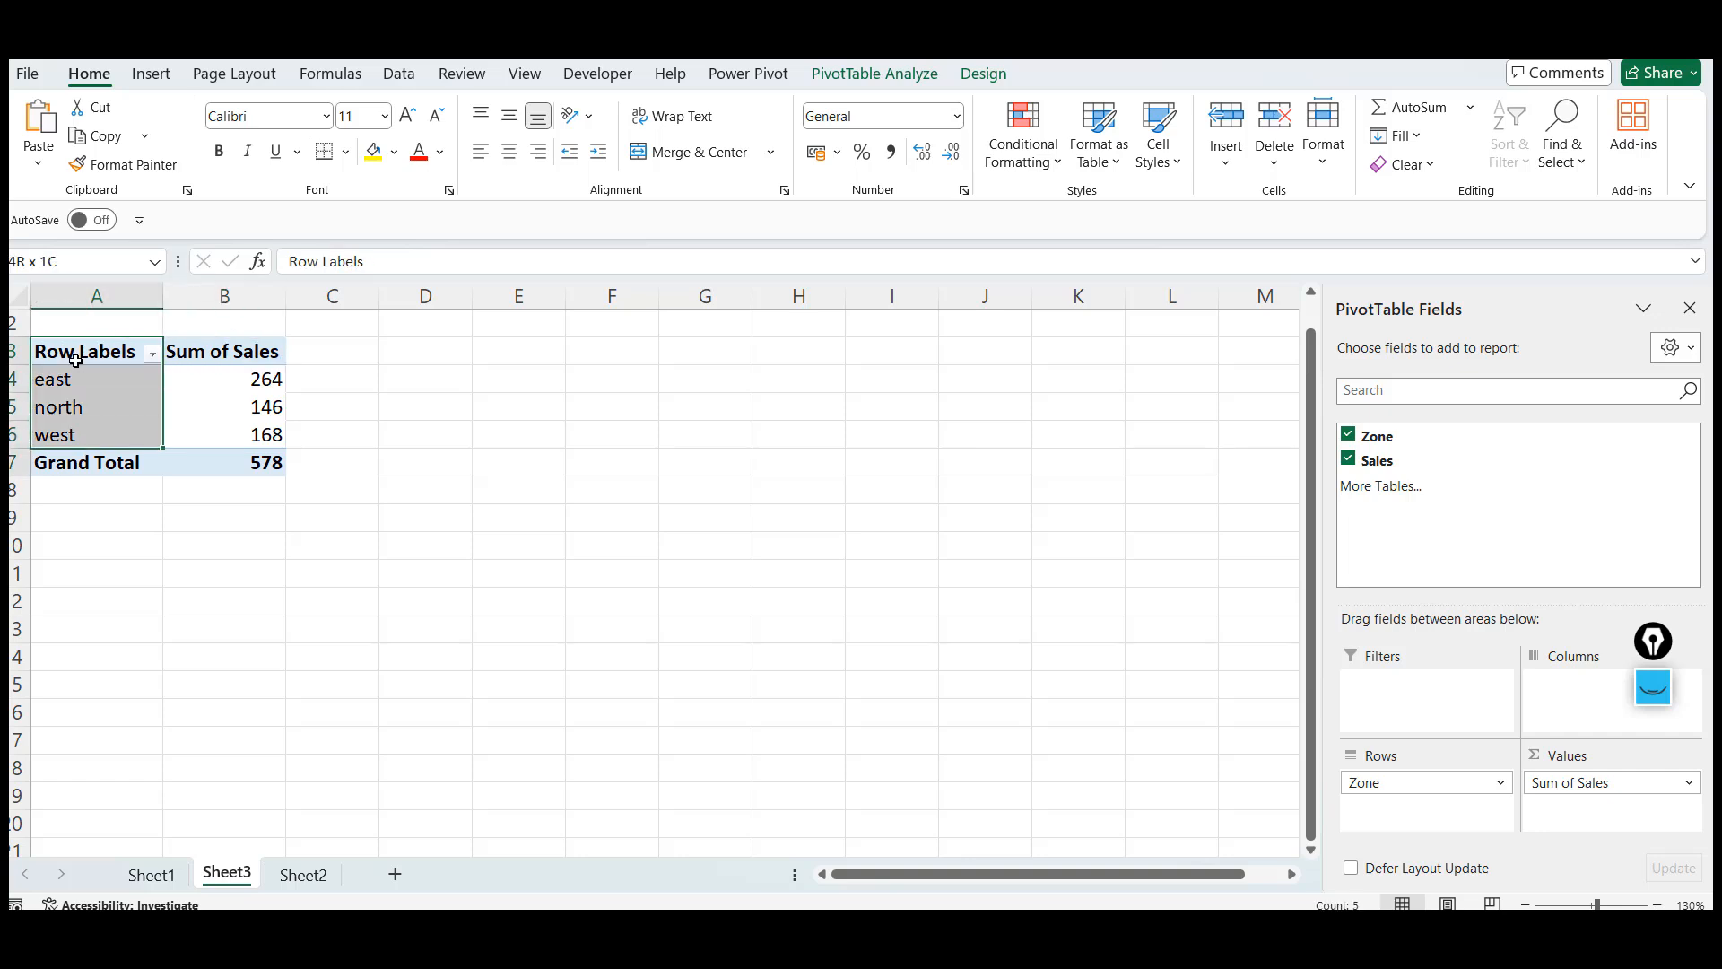
key("shift+Down")
key("shift+Right")
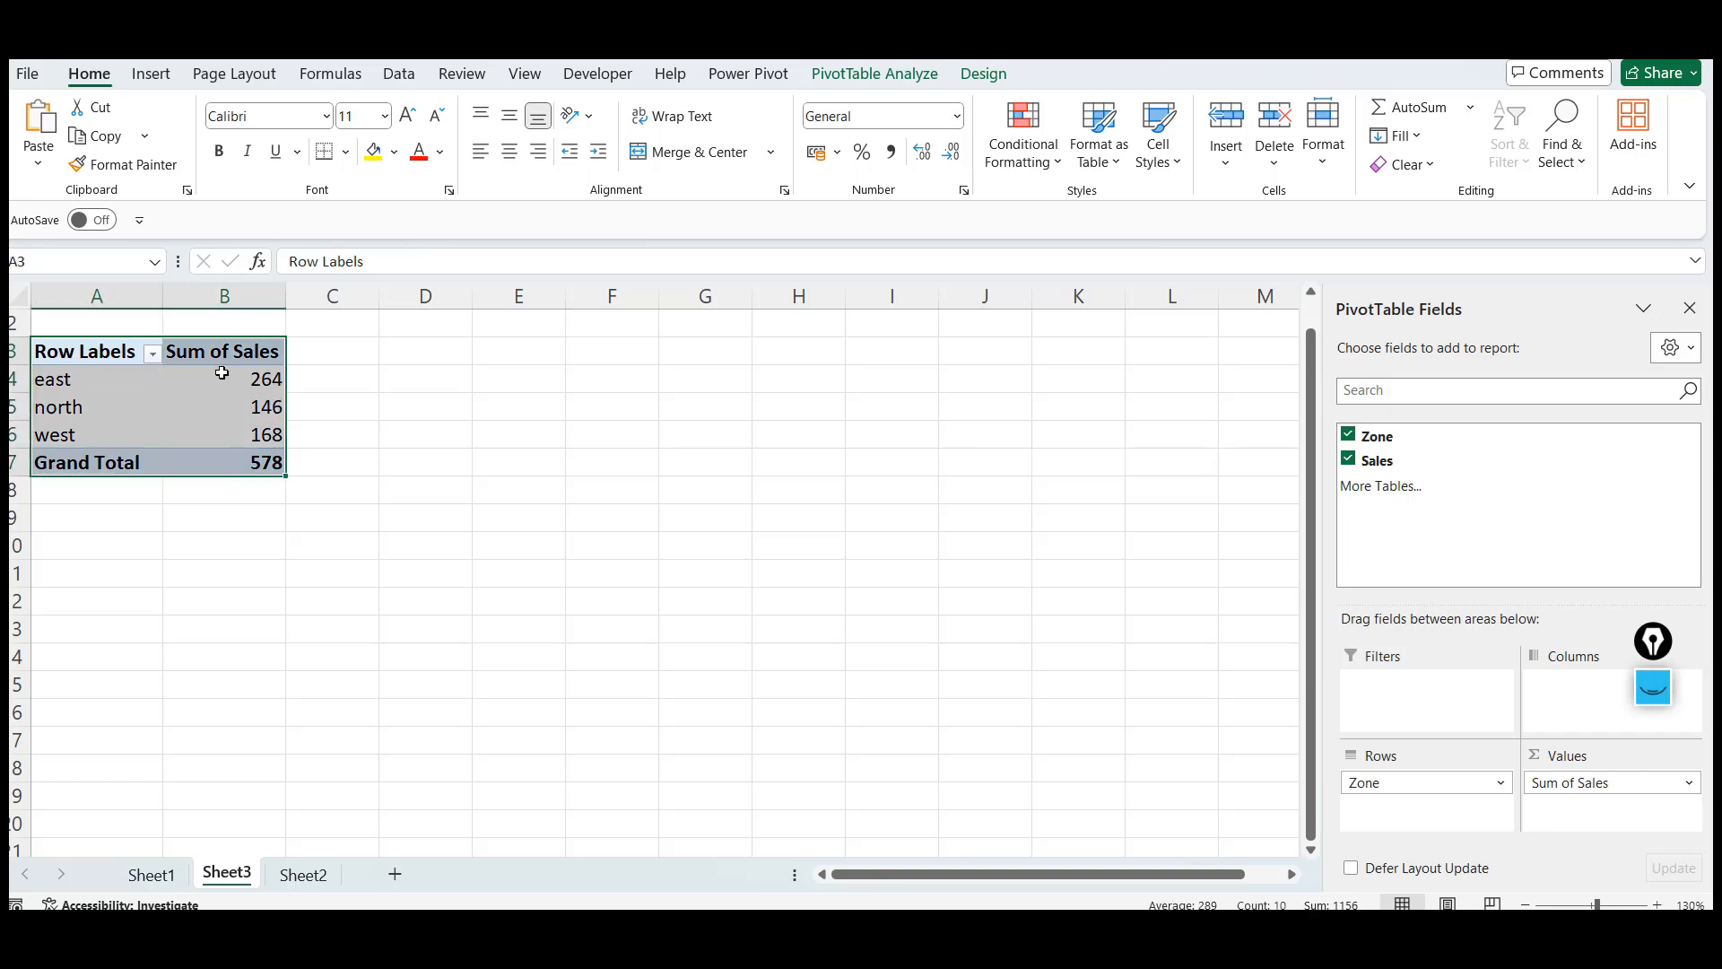
Rename the PivotTable's worksheet as report
double_click(228, 873)
type("report")
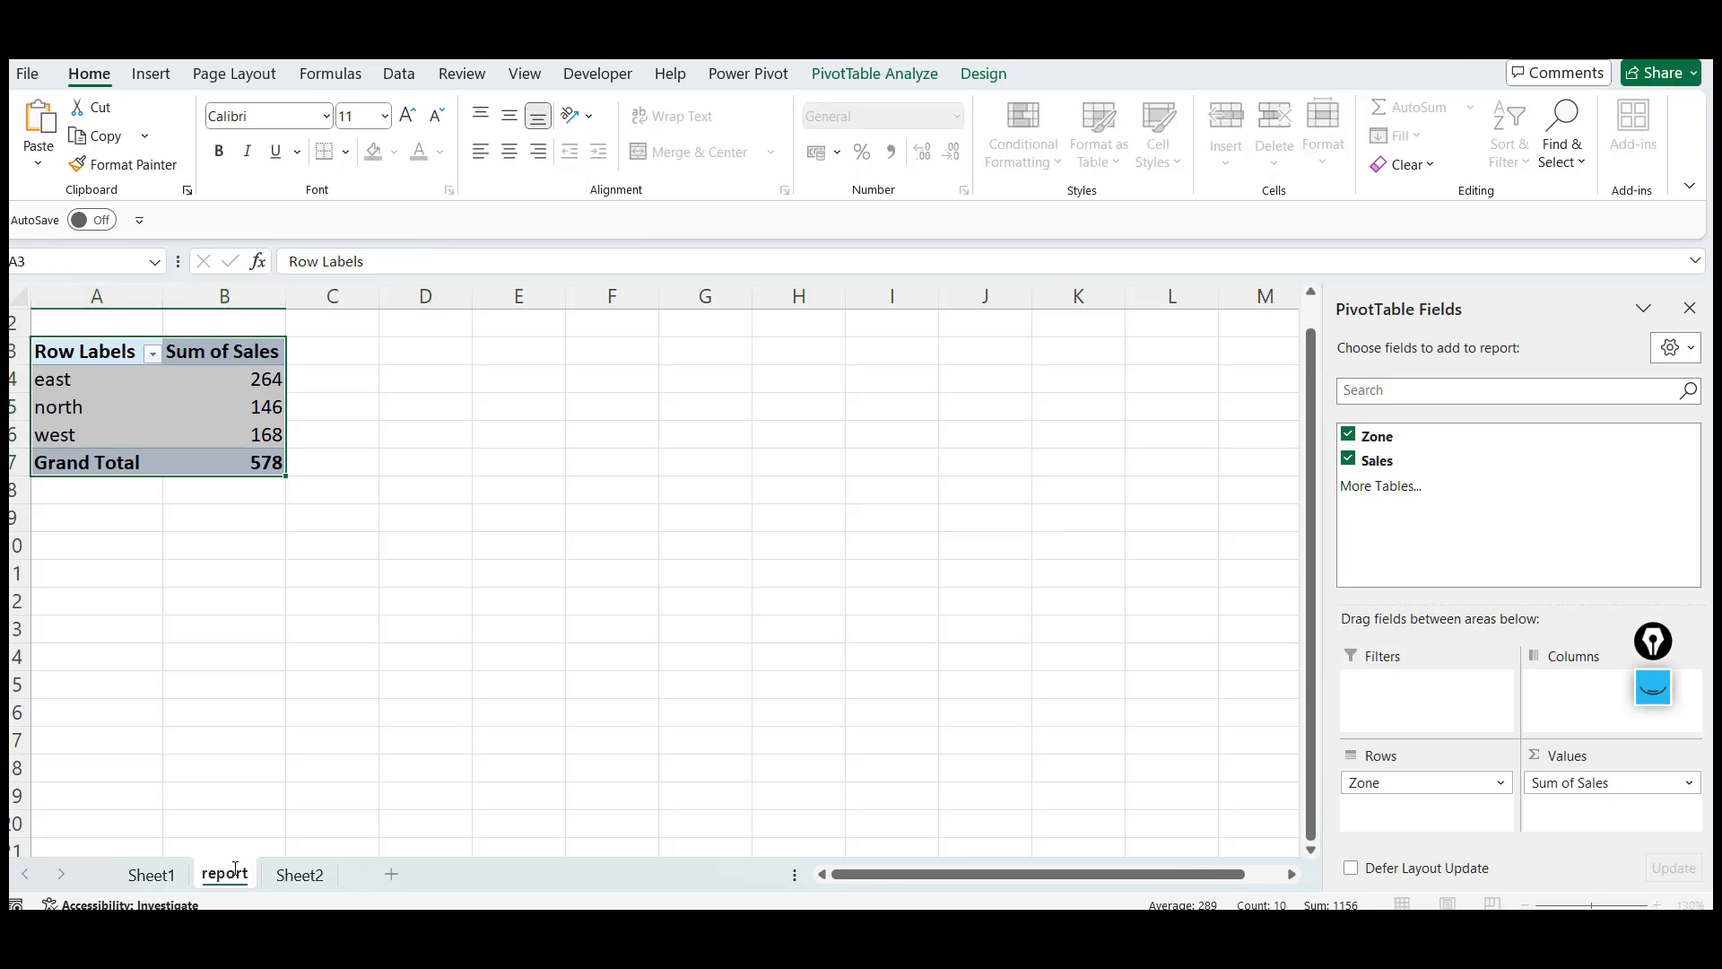
left_click(321, 363)
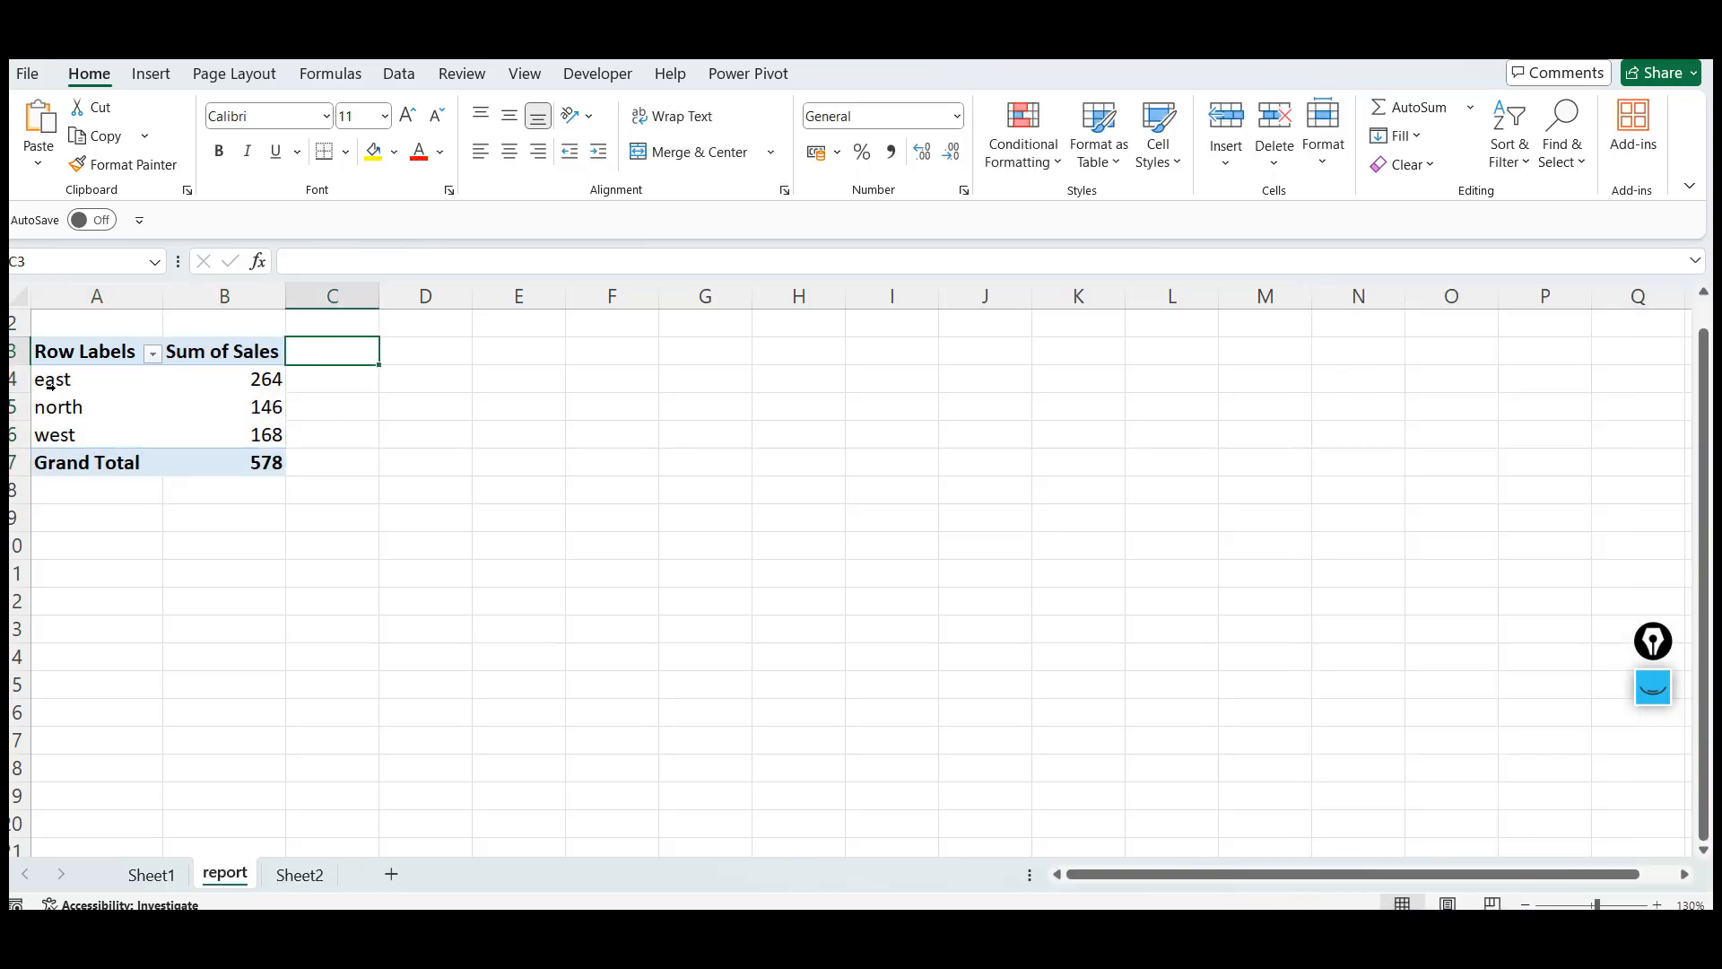
Copy the PivotTable's header and zone rows and paste them as a plain table starting at F3
left_click(54, 359)
key("shift+Right")
key("shift+Down")
key("shift+Down")
key("shift+Down")
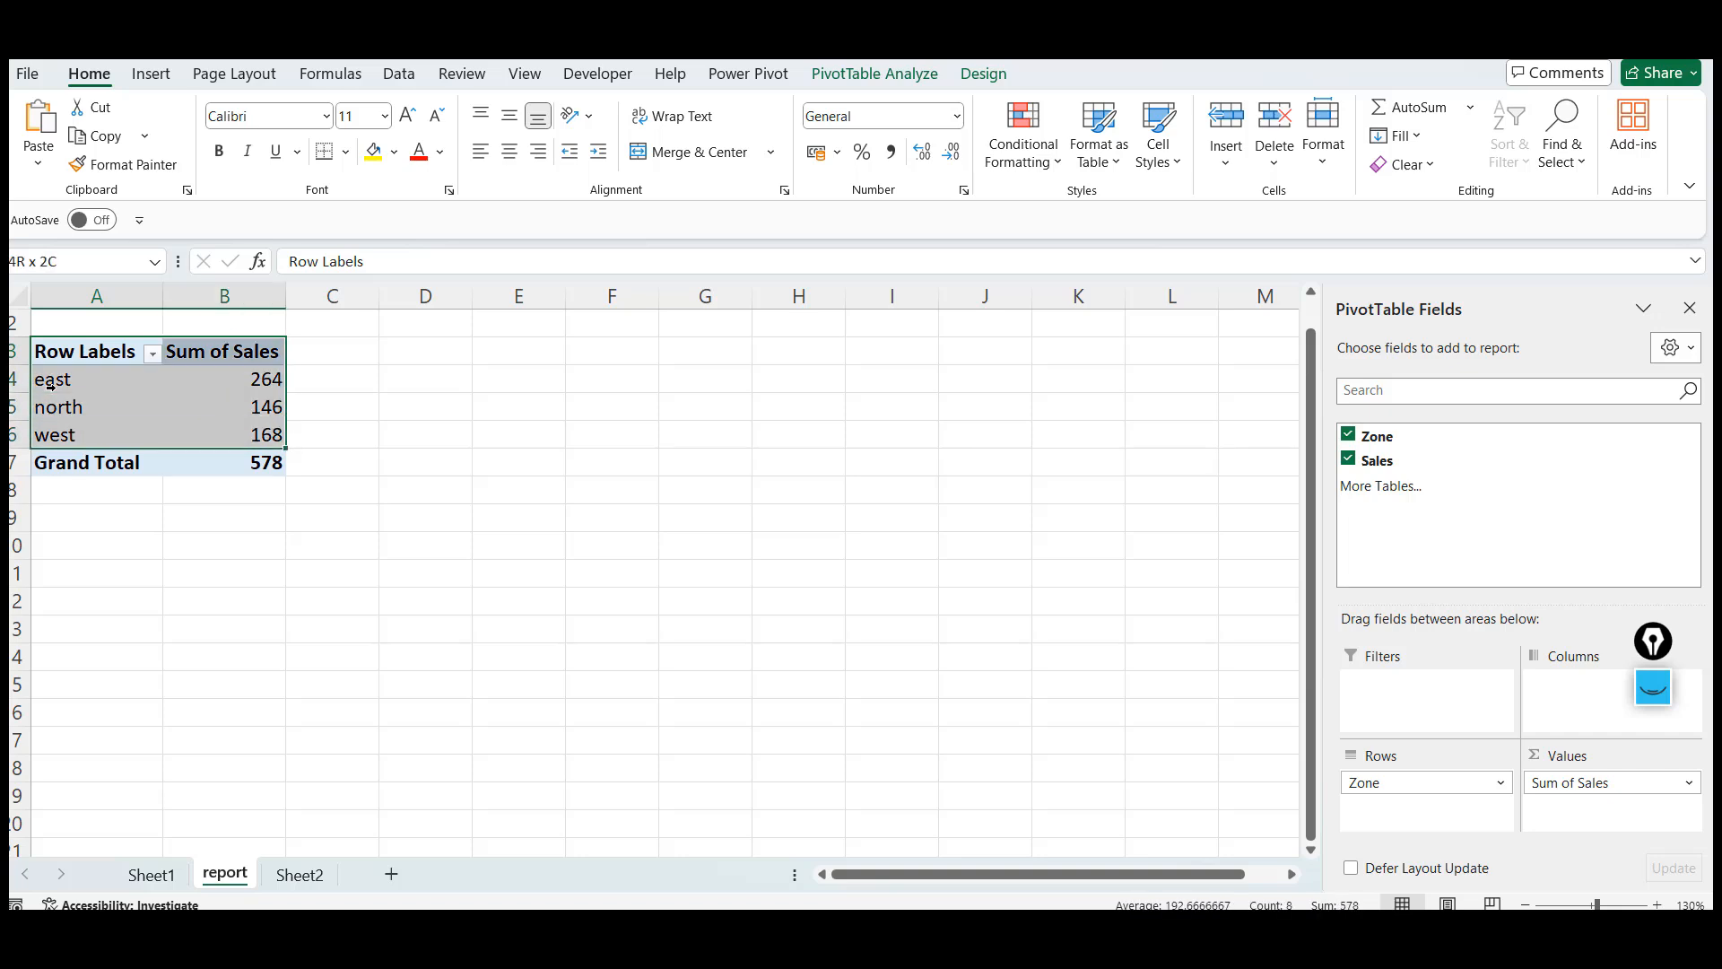
key("ctrl+c")
left_click(627, 350)
key("ctrl+v")
left_click(627, 350)
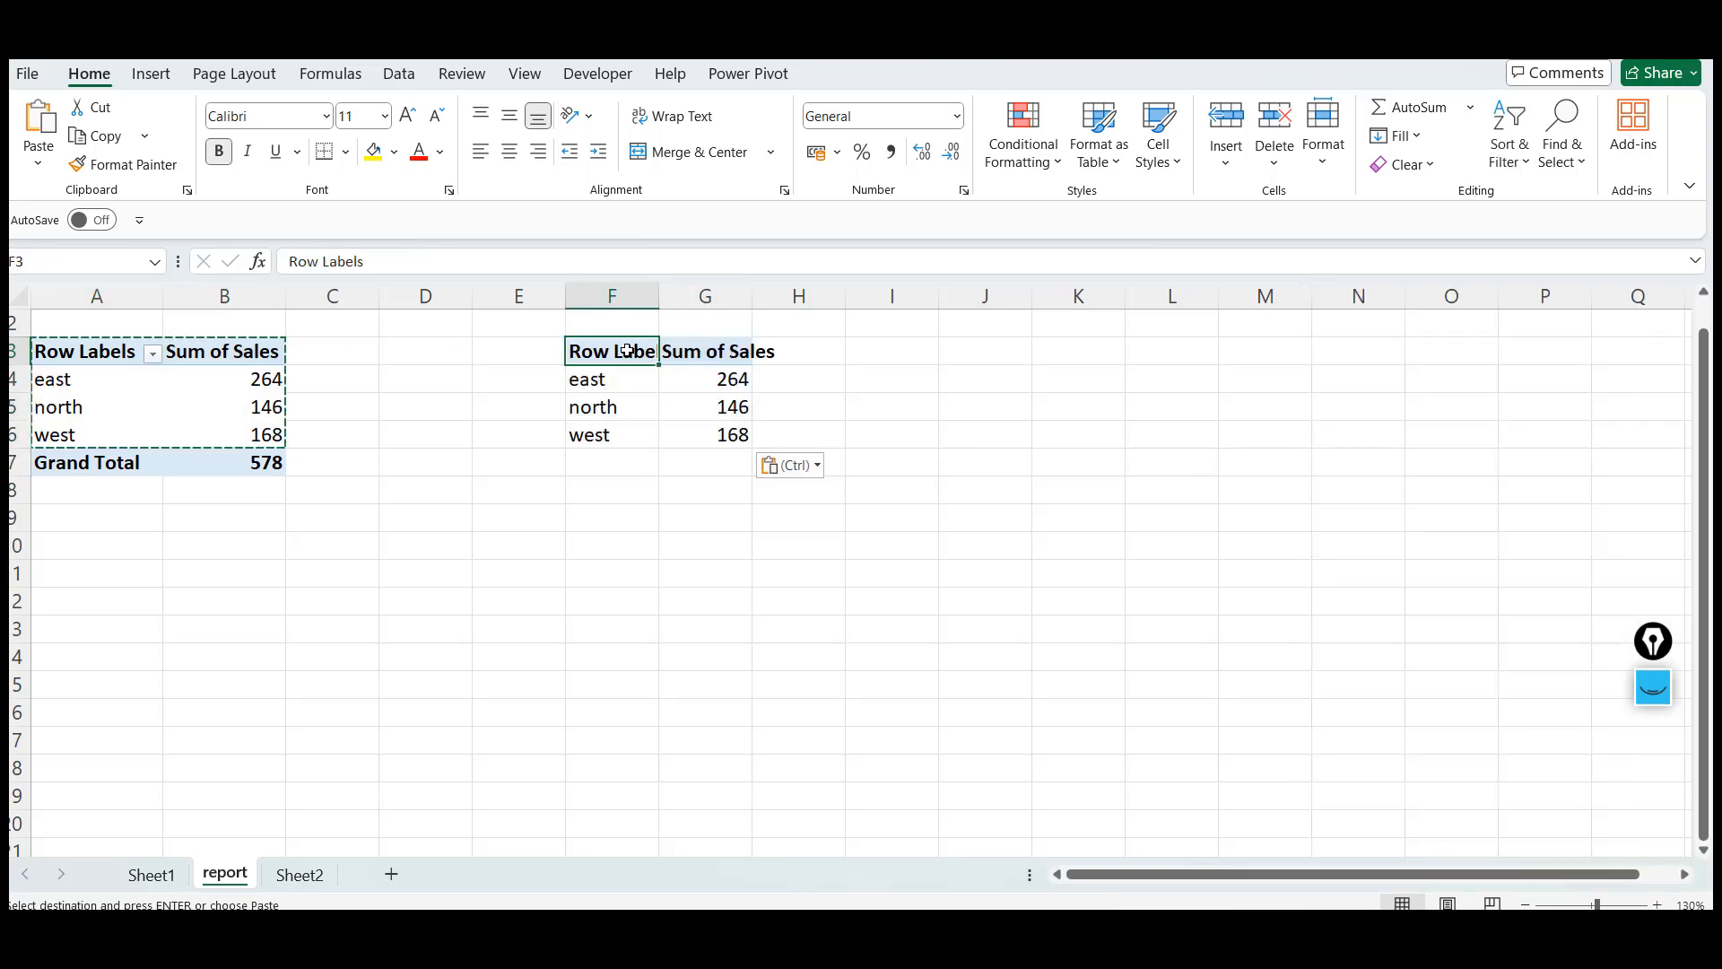
Rename the pasted table's headers as ZONE and SALES
key("Escape")
type("ne")
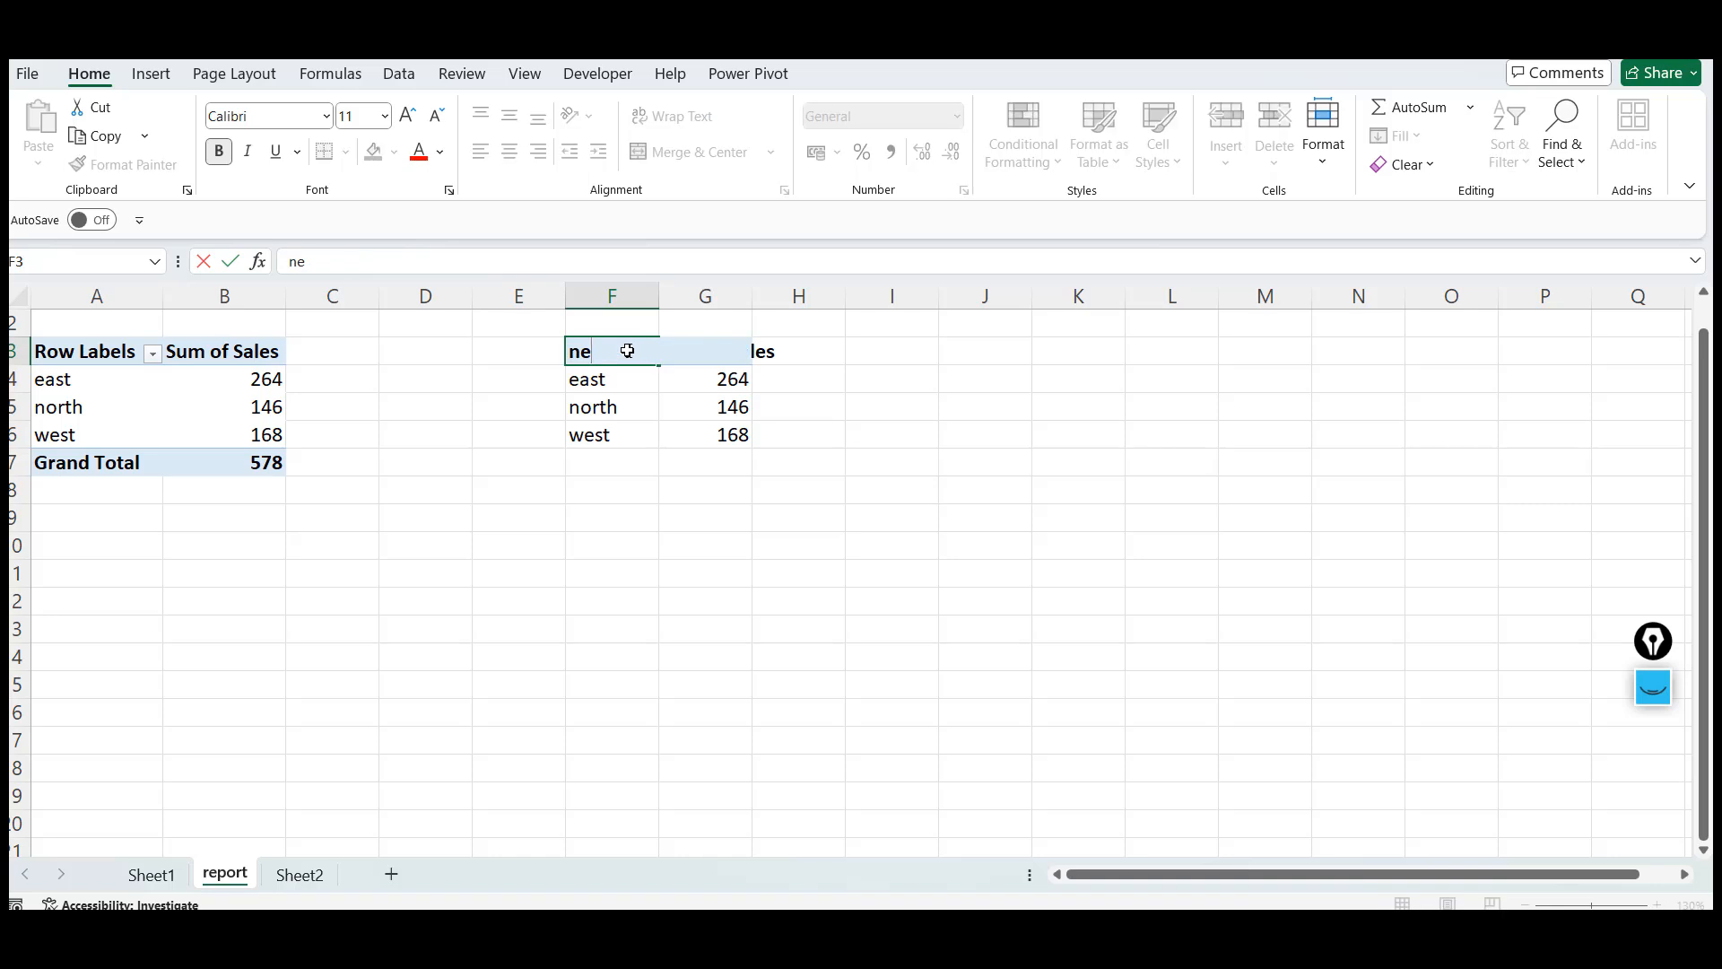
type("ONE")
key("Return")
key("Up")
key("Right")
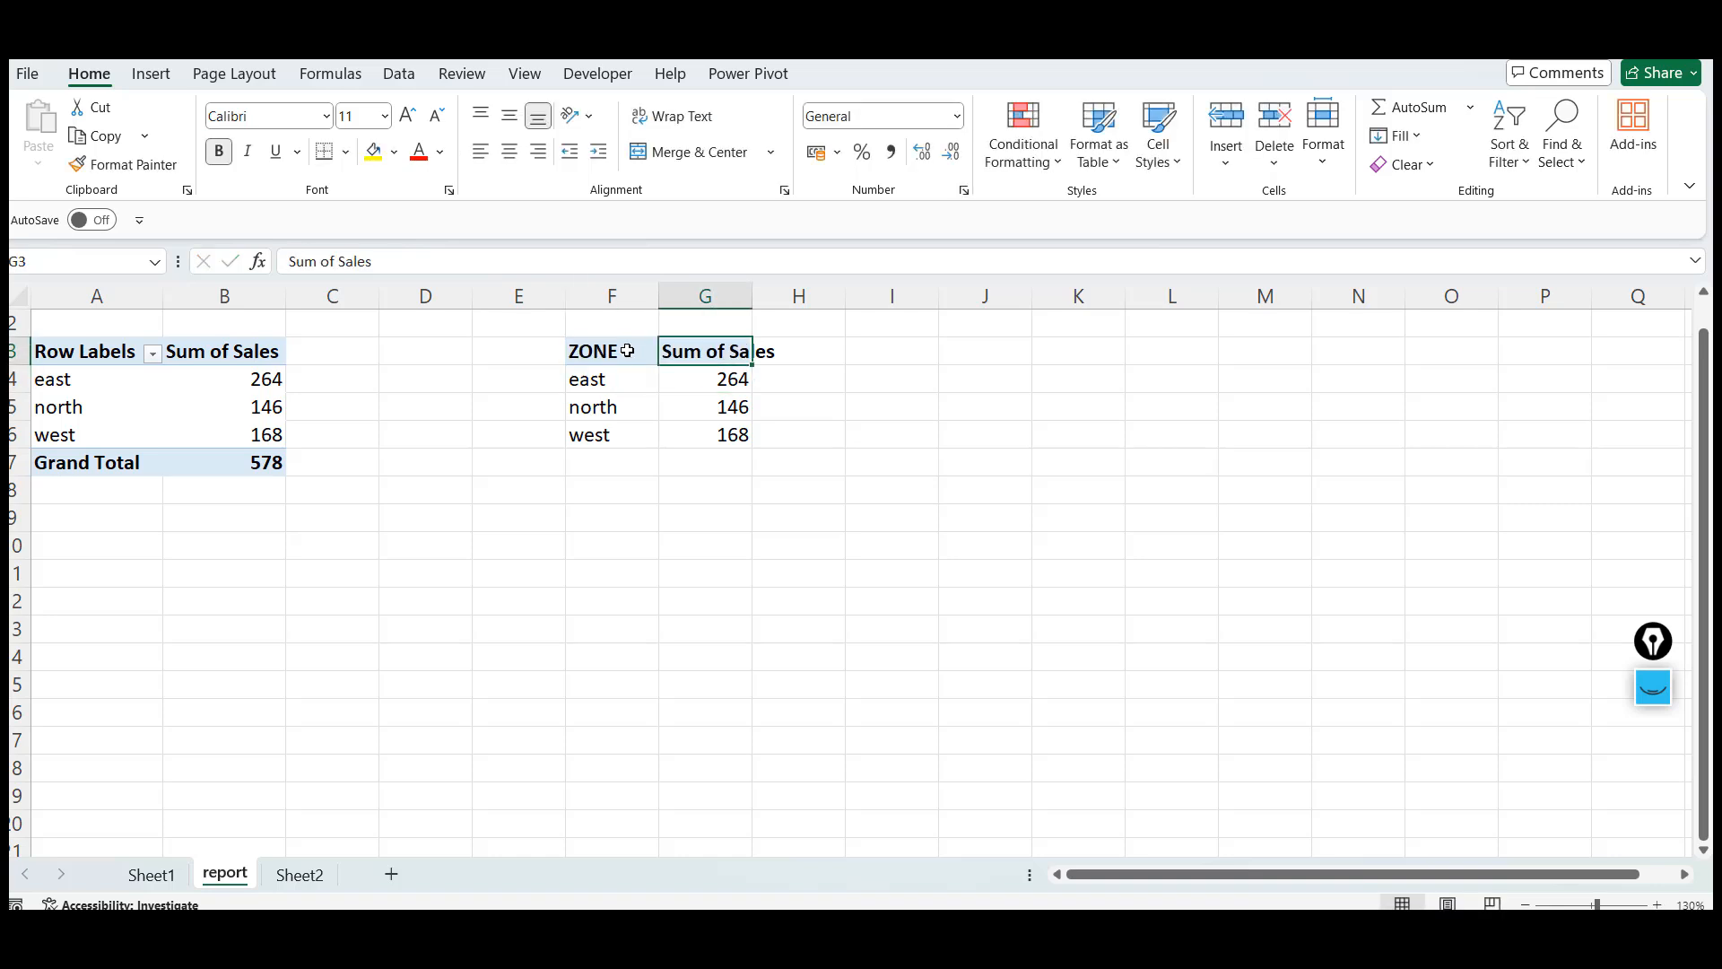
type("SALES")
key("Return")
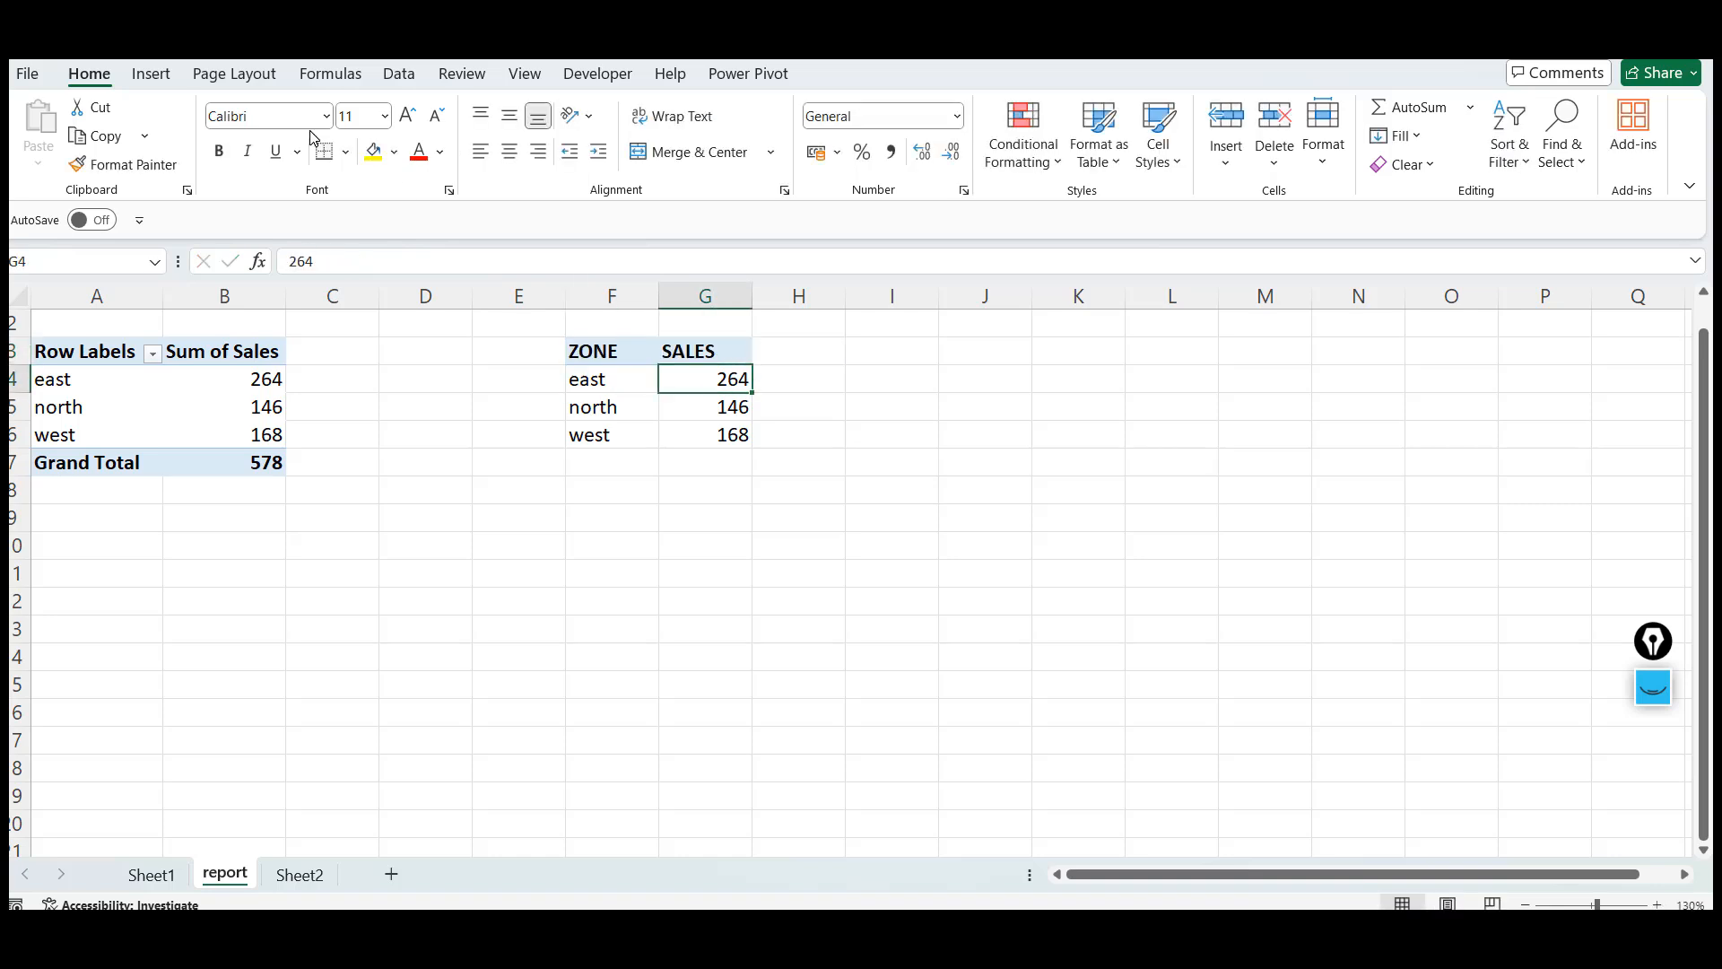
Insert a clustered column chart of the ZONE and SALES table and move it beside the table
left_click(158, 77)
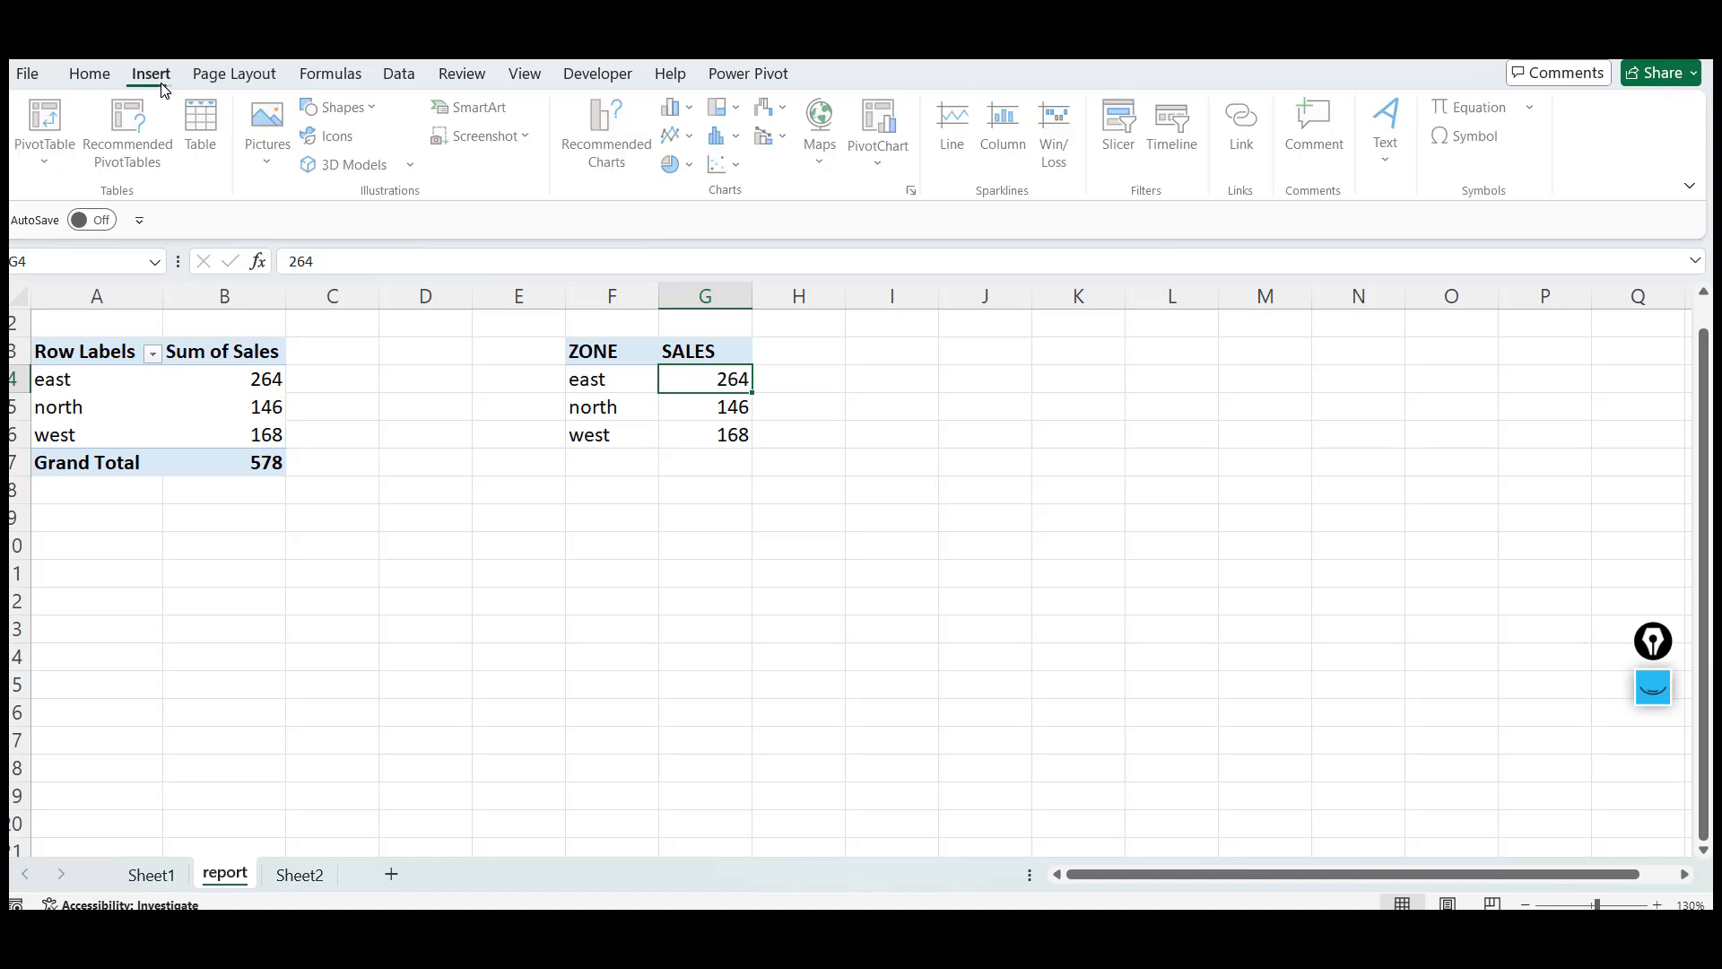
left_click(700, 117)
left_click(695, 186)
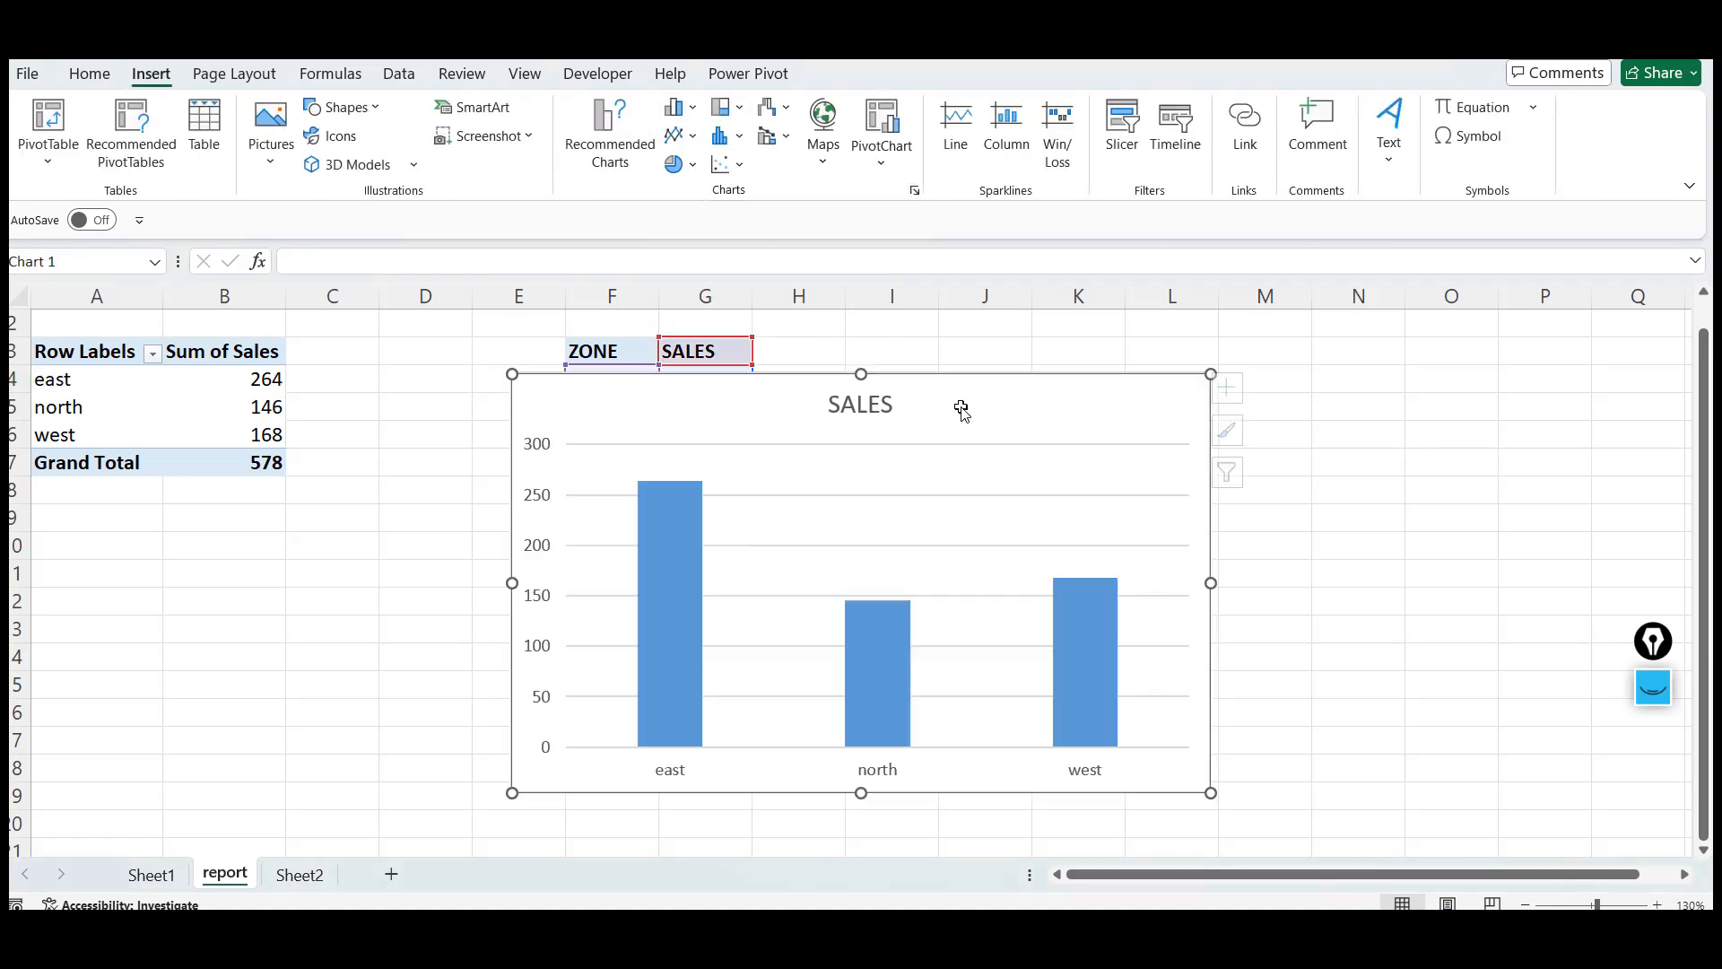
left_click_drag(512, 374, 694, 475)
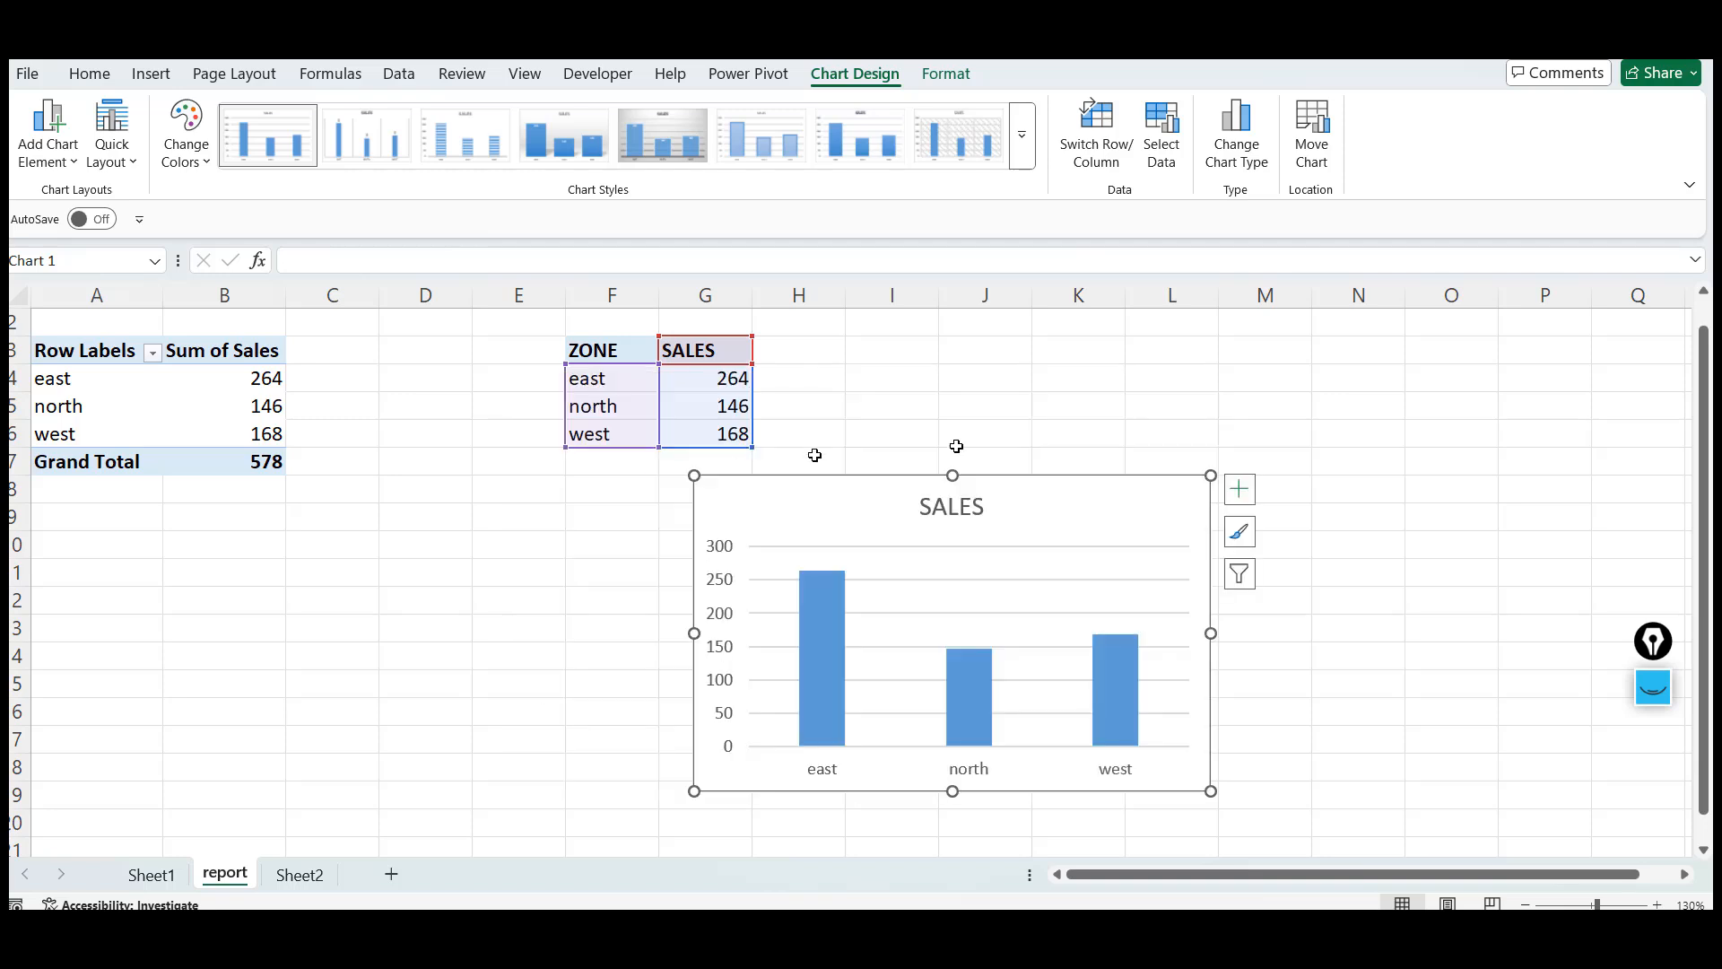
left_click_drag(1039, 489, 1285, 326)
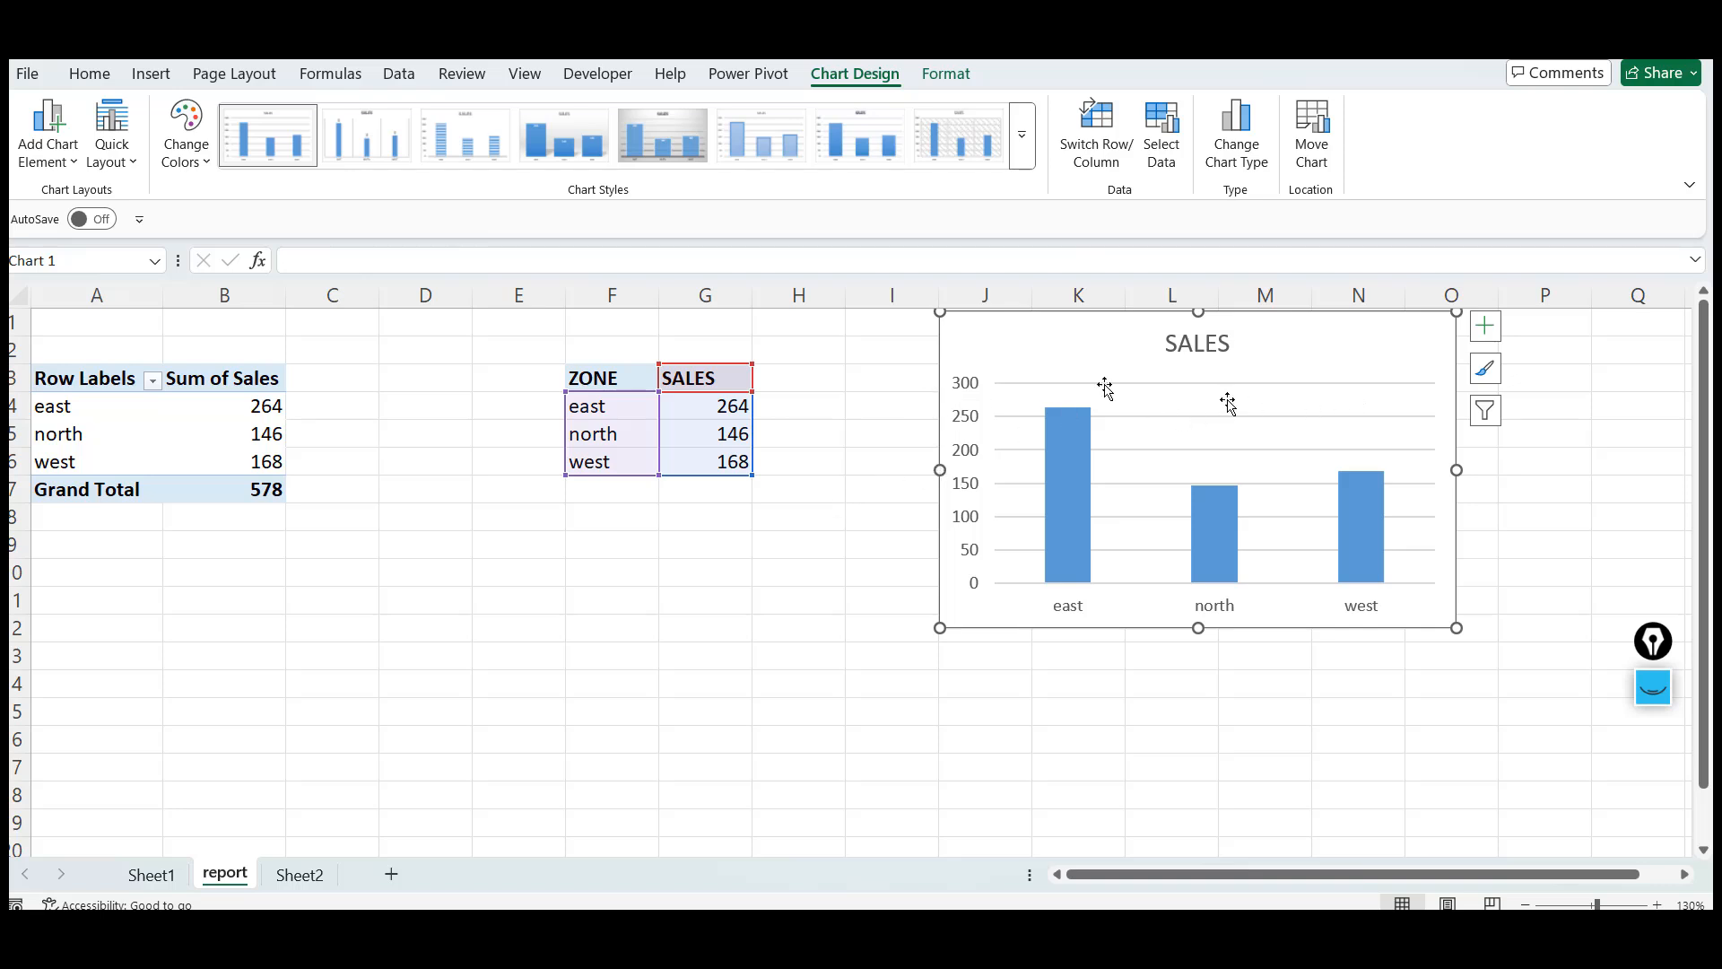
left_click(844, 434)
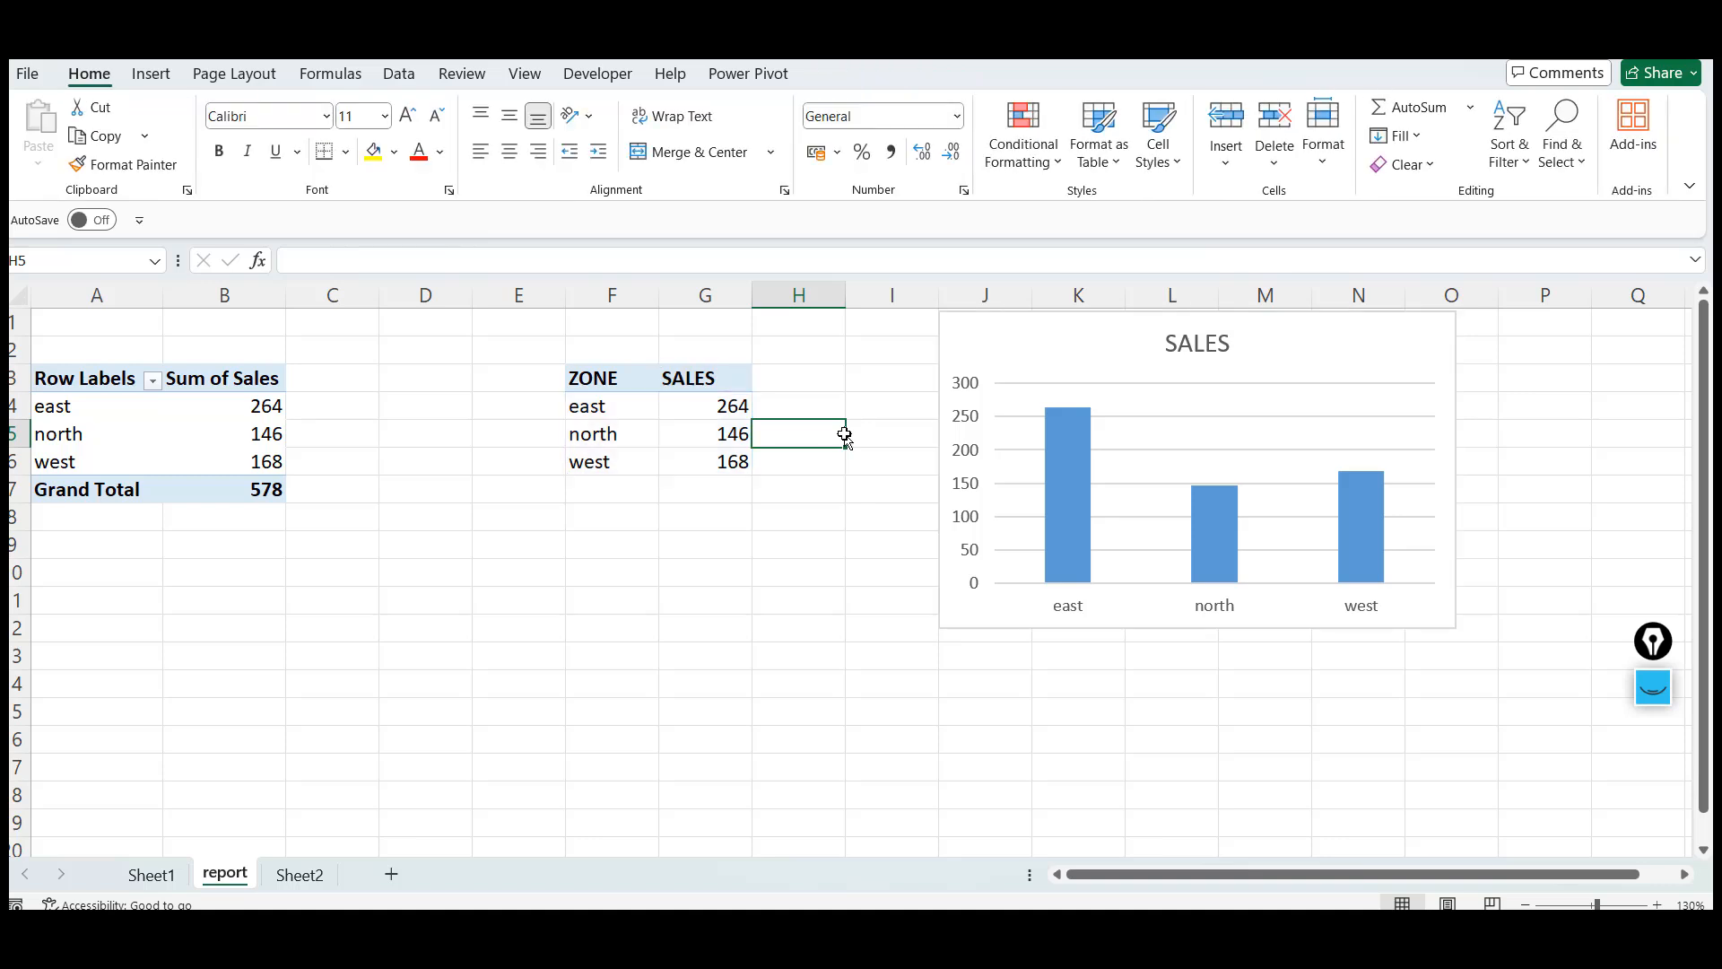
left_click(632, 392)
key("shift+Down")
key("shift+Right")
key("shift+Down")
key("shift+Down")
key("shift+Down")
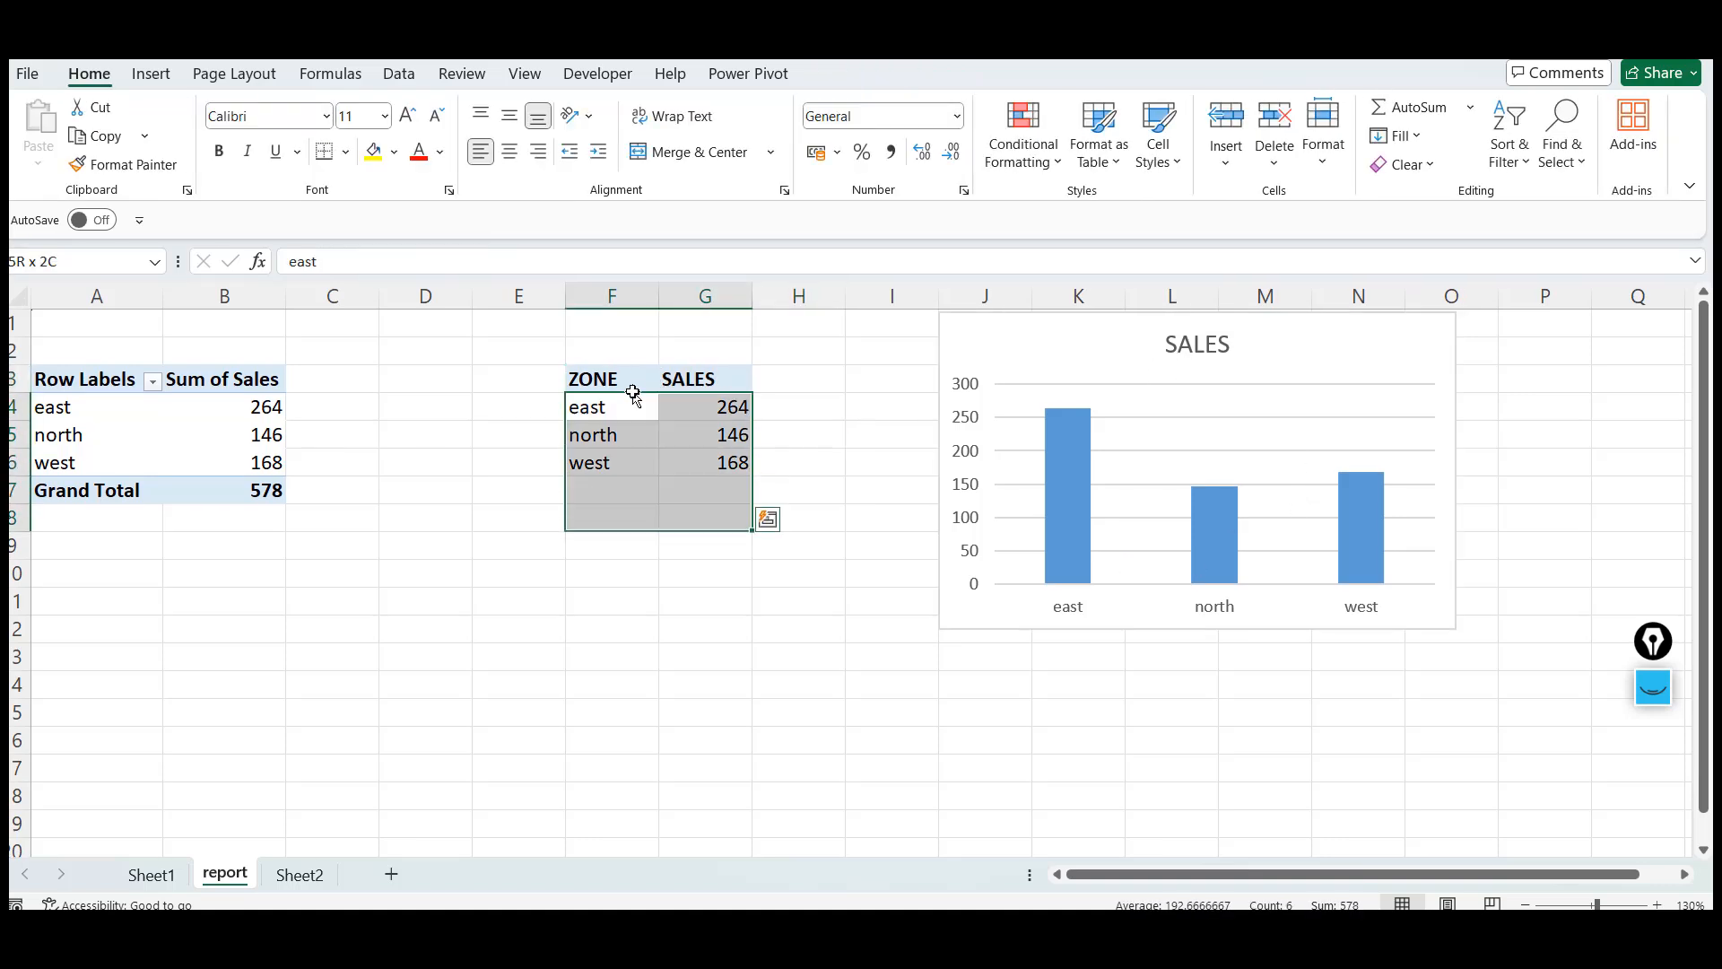
key("shift+Down")
key("shift+Down")
key("shift+Down")
key("shift+Down")
key("shift+Down")
key("shift+Down")
key("shift+Down")
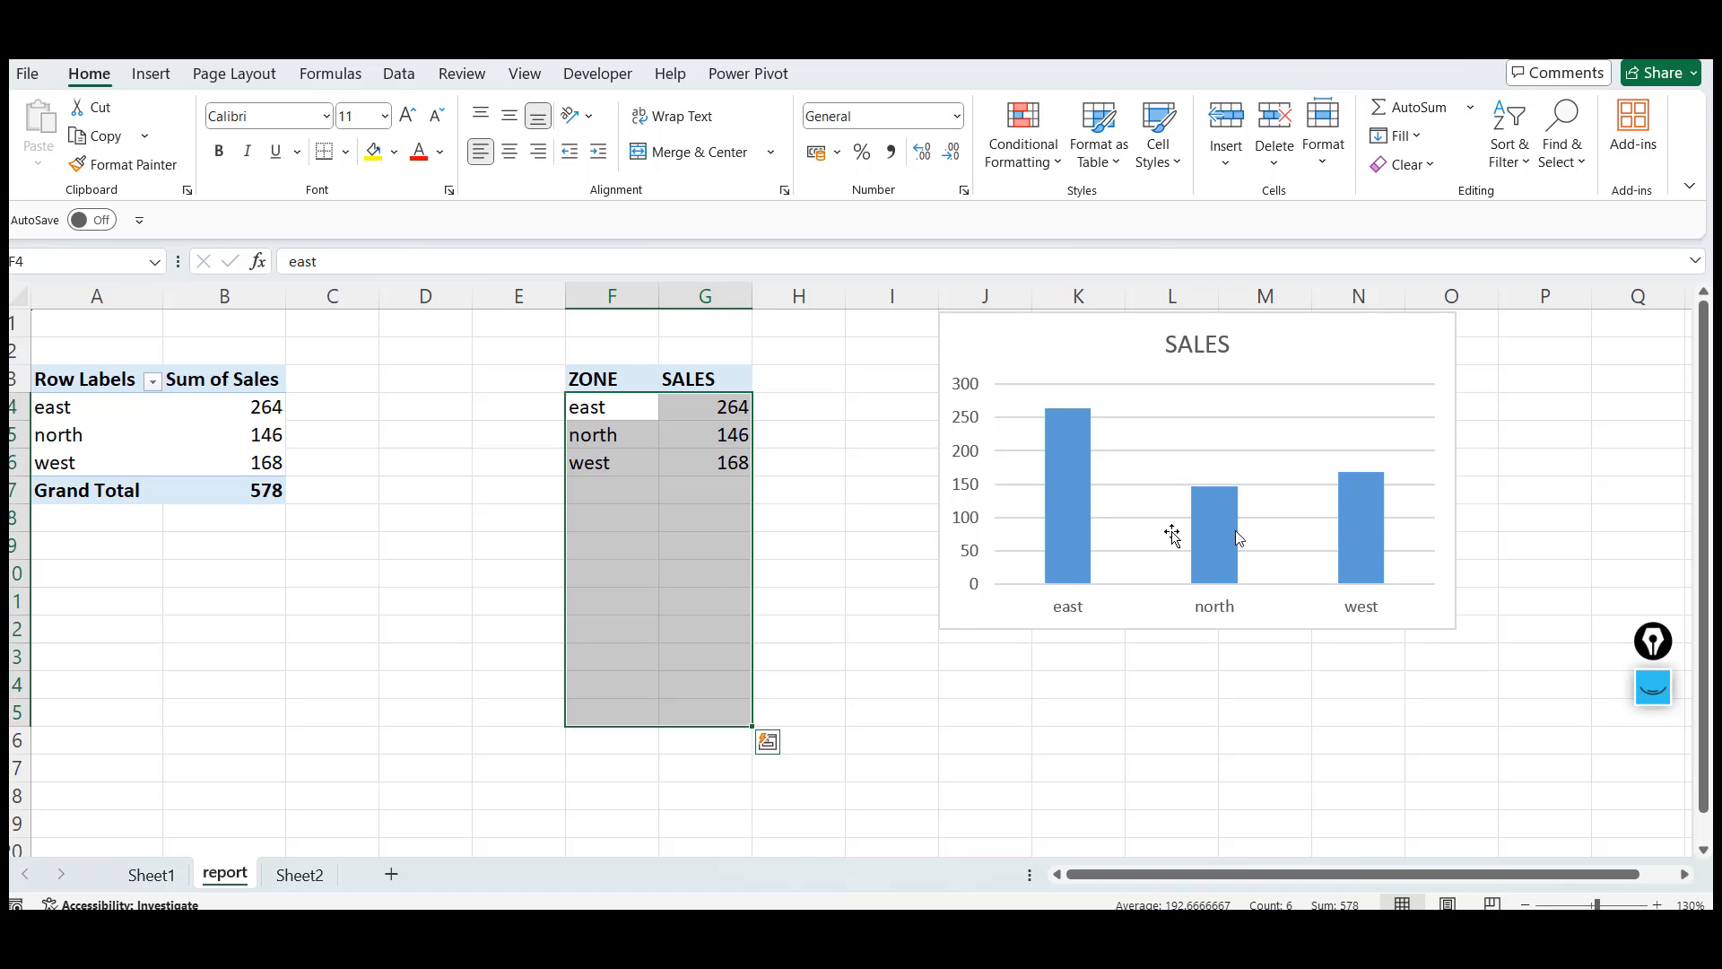
mouse_move(1206, 541)
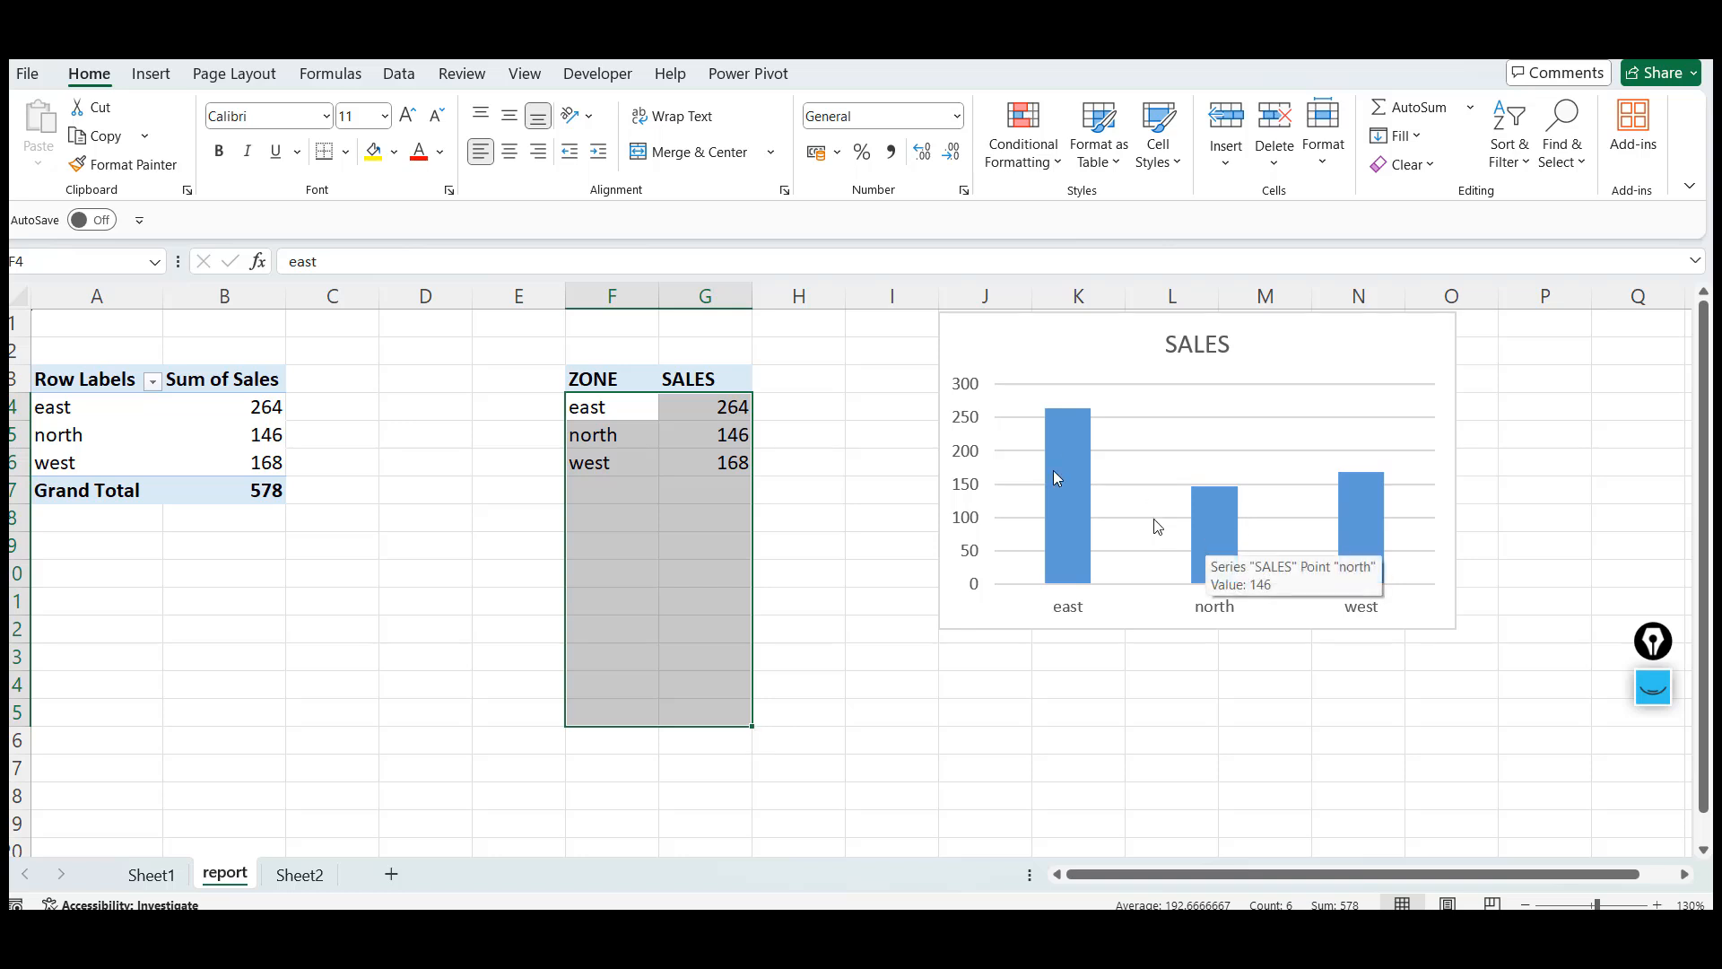
Nudge the sales chart slightly down and to the right
left_click(1339, 326)
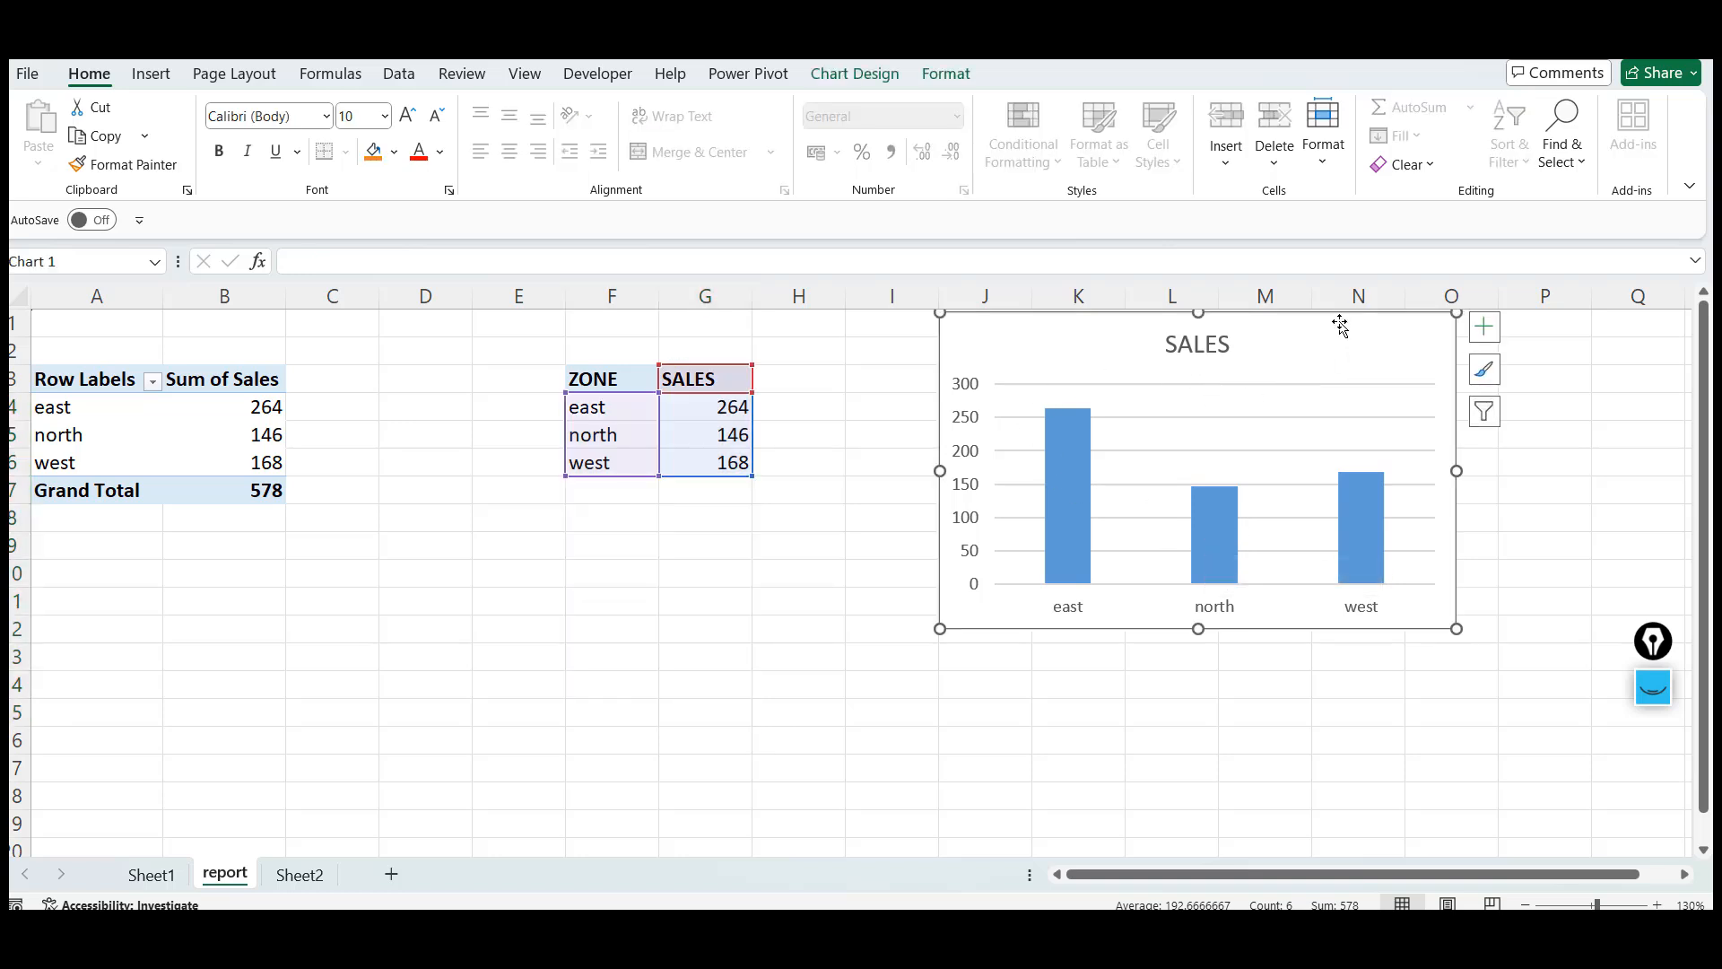
left_click(527, 73)
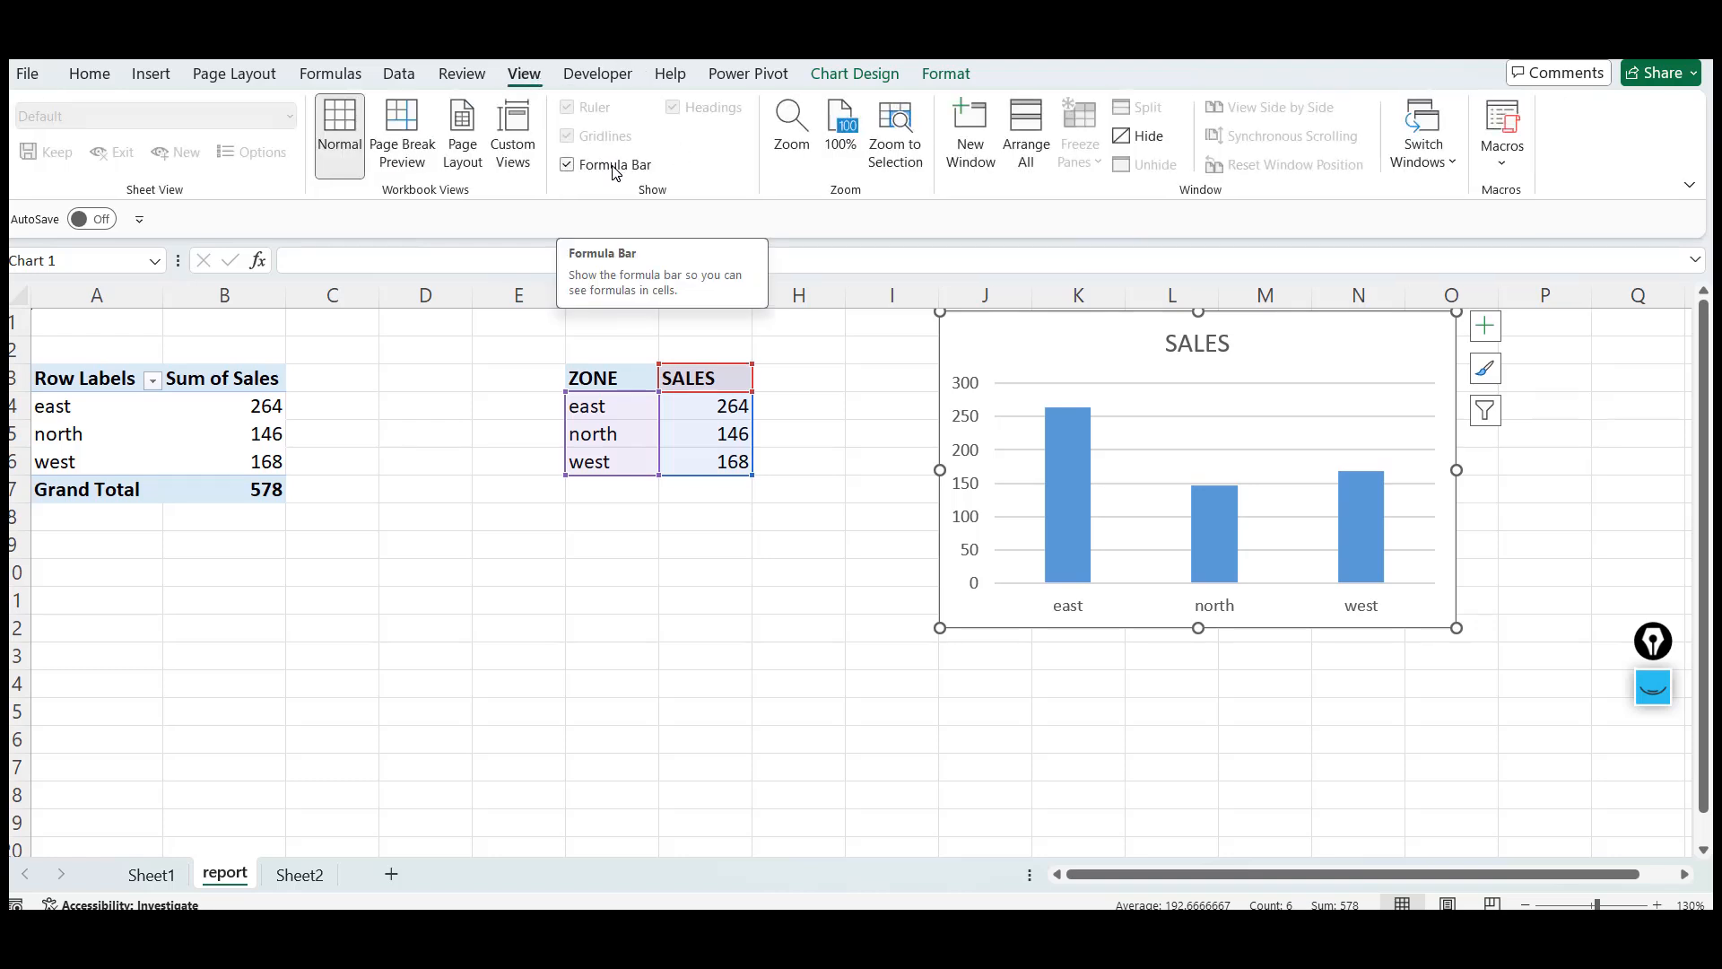
left_click_drag(1273, 330, 1295, 363)
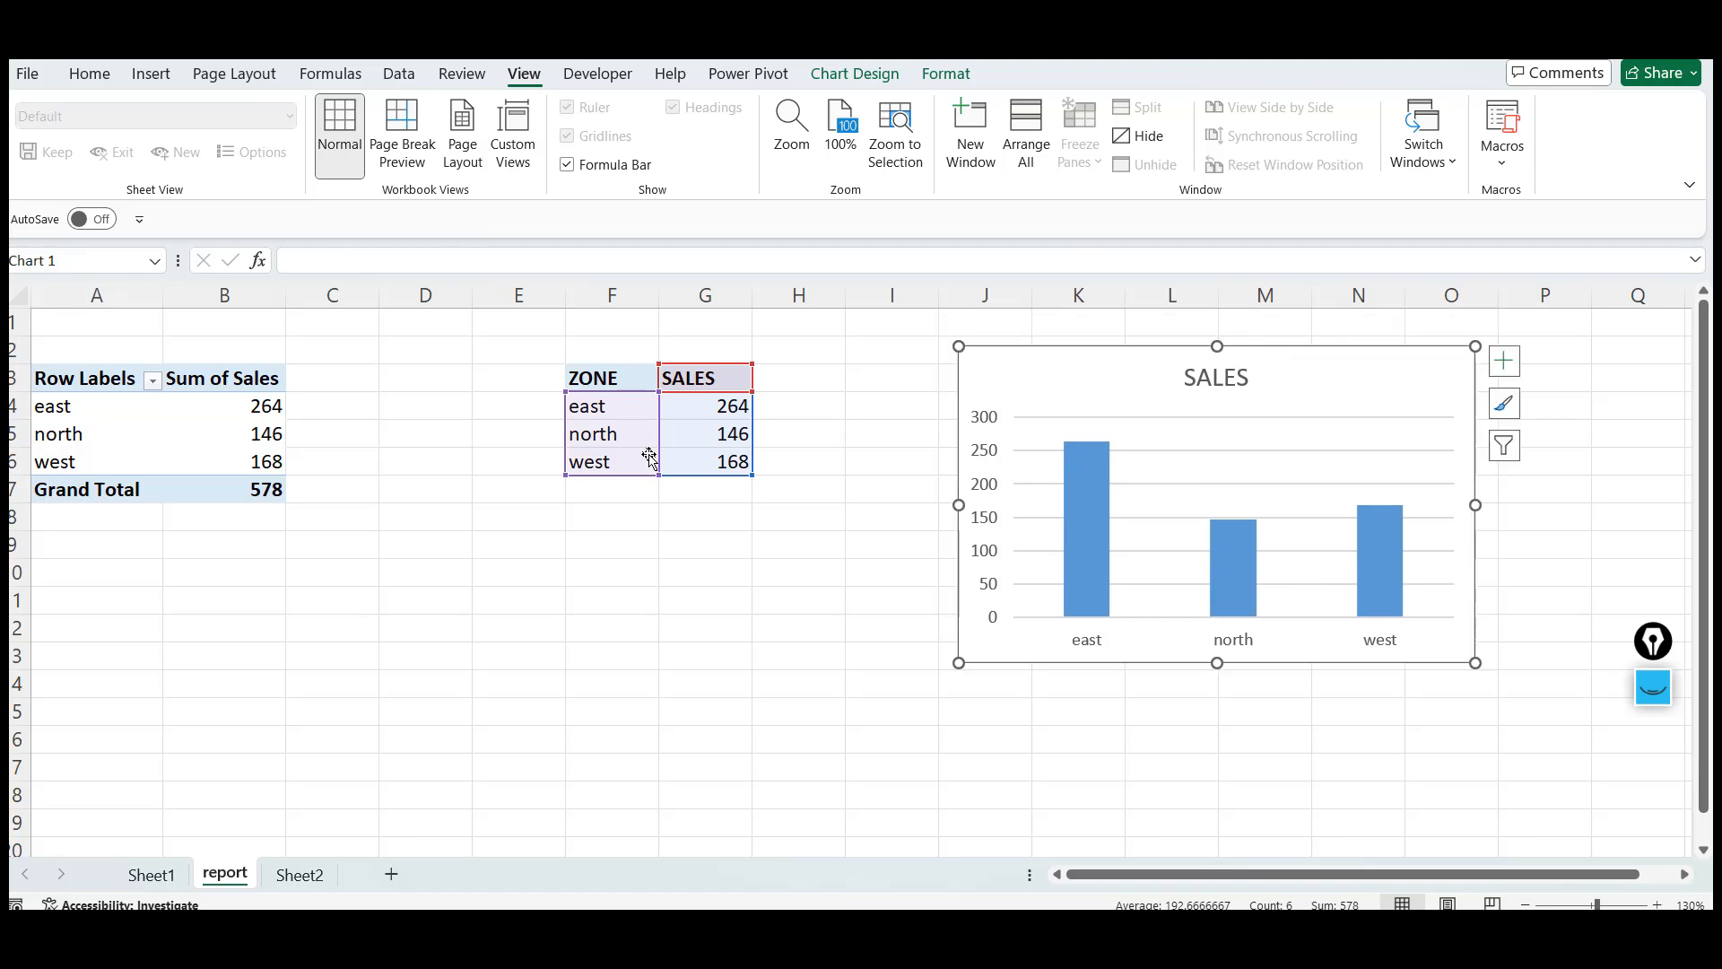
left_click(594, 406)
key("shift+Right")
key("shift+Down")
key("shift+Down")
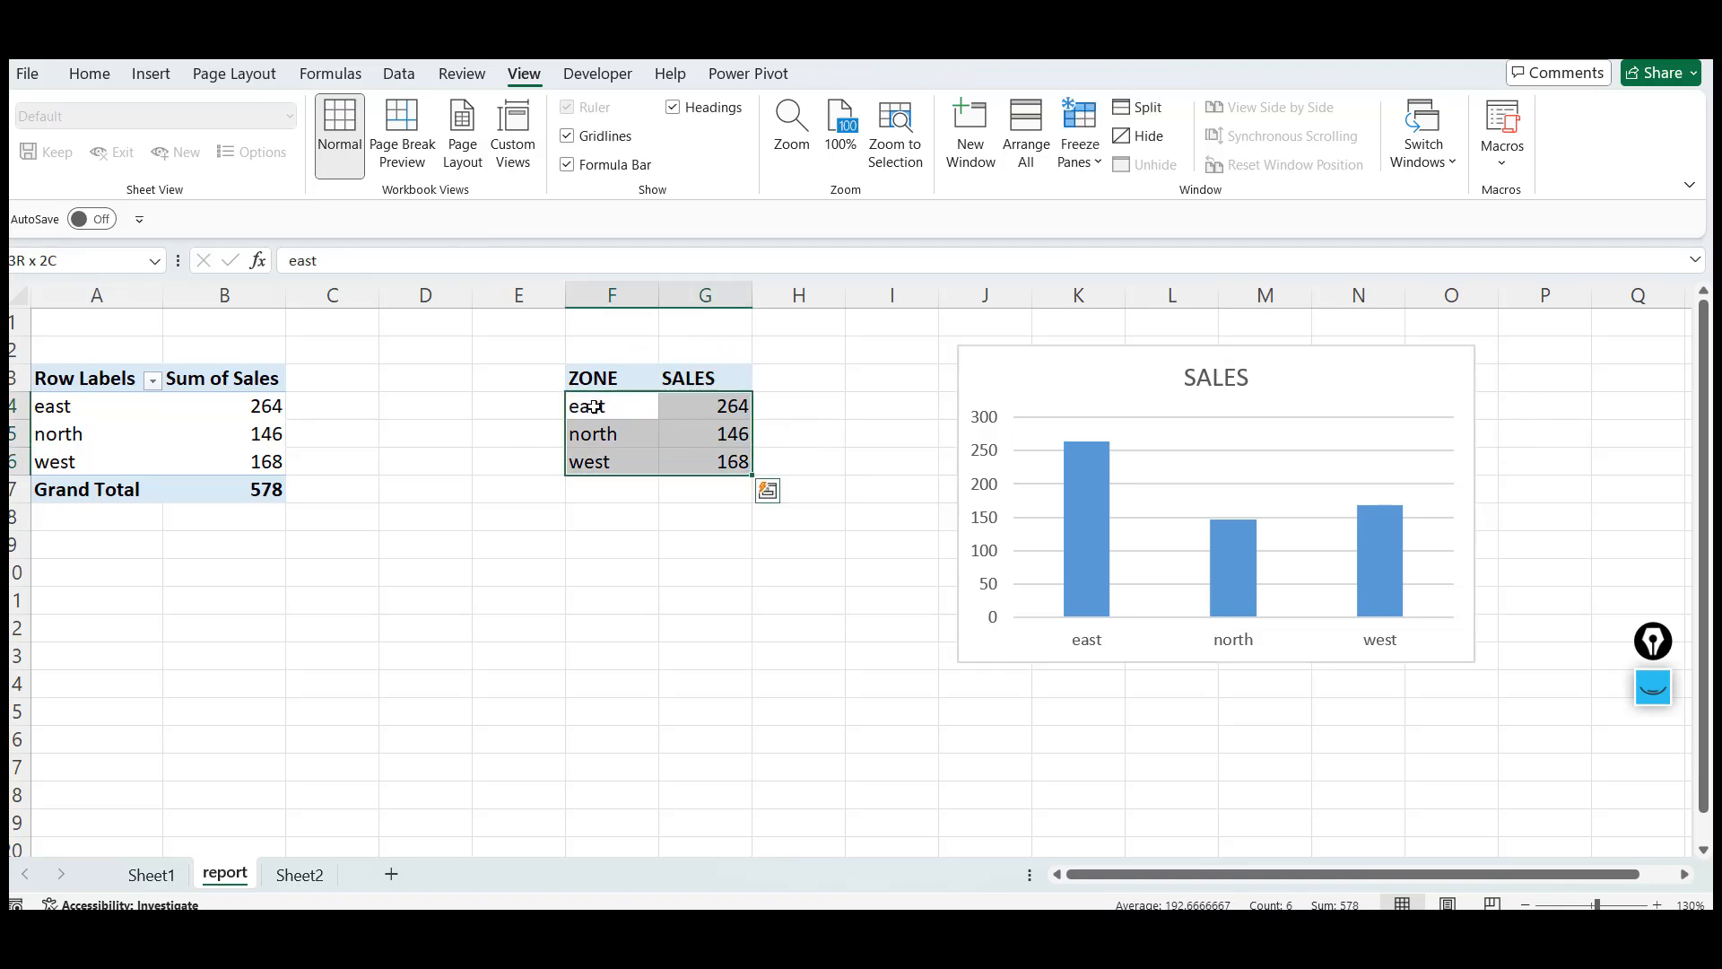
key("Up")
key("shift+Right")
key("shift+Down")
key("shift+Down")
key("shift+Down")
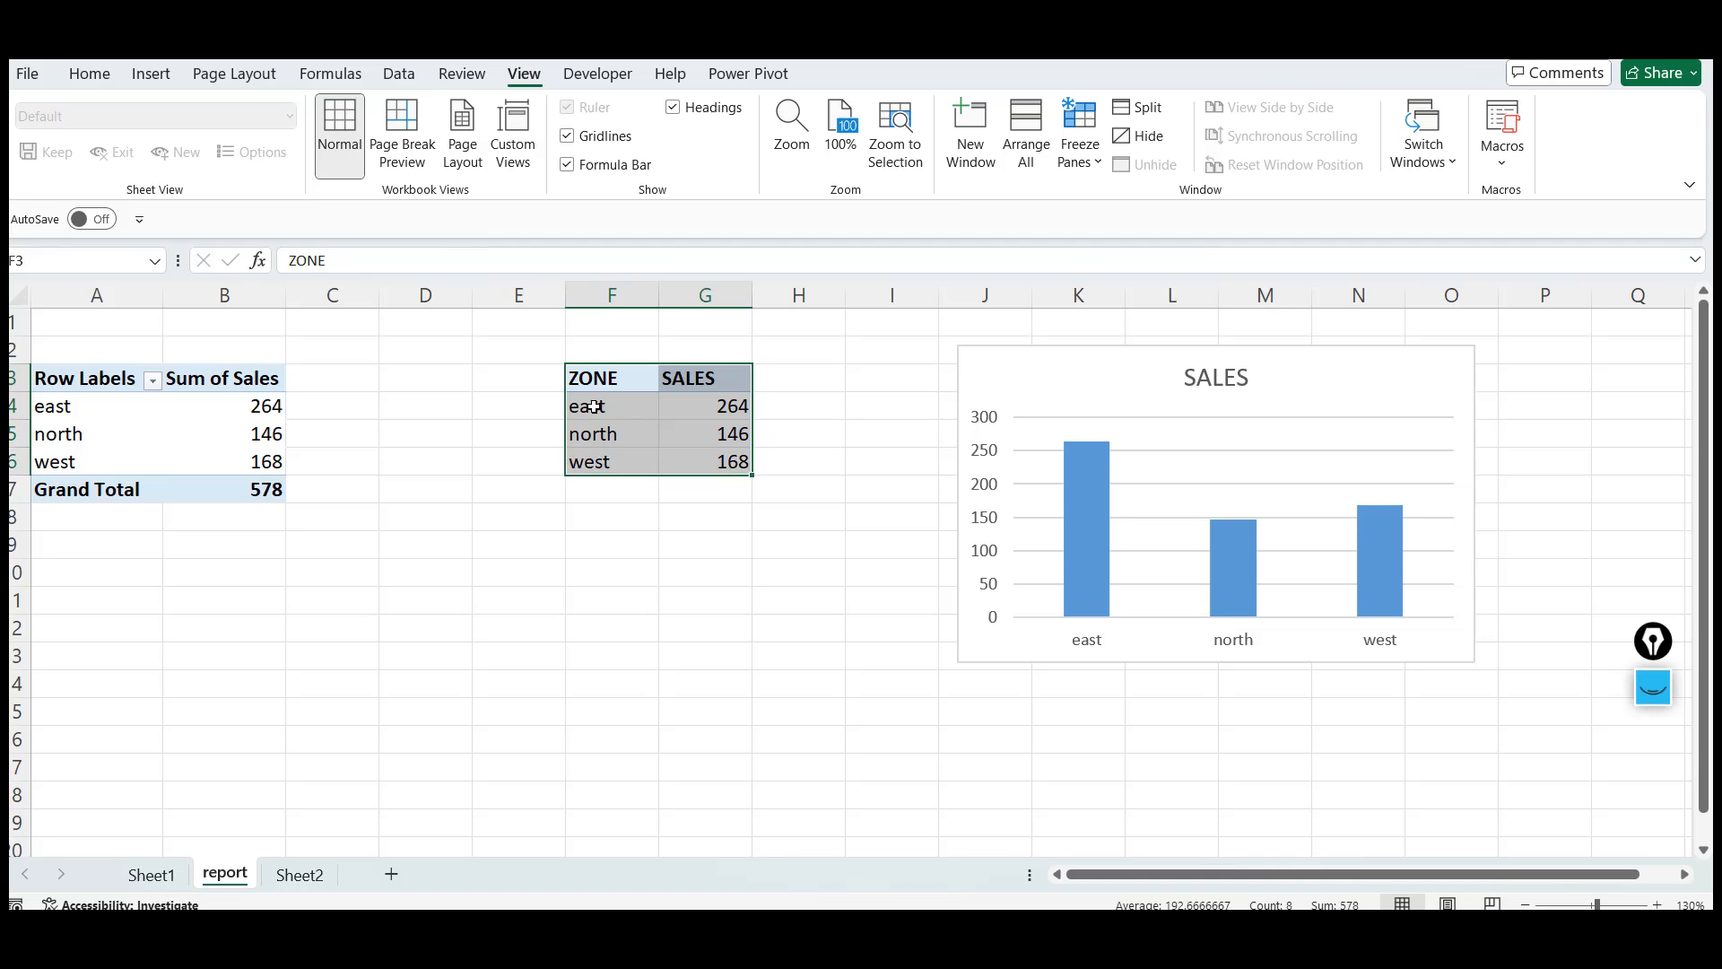
left_click(595, 406)
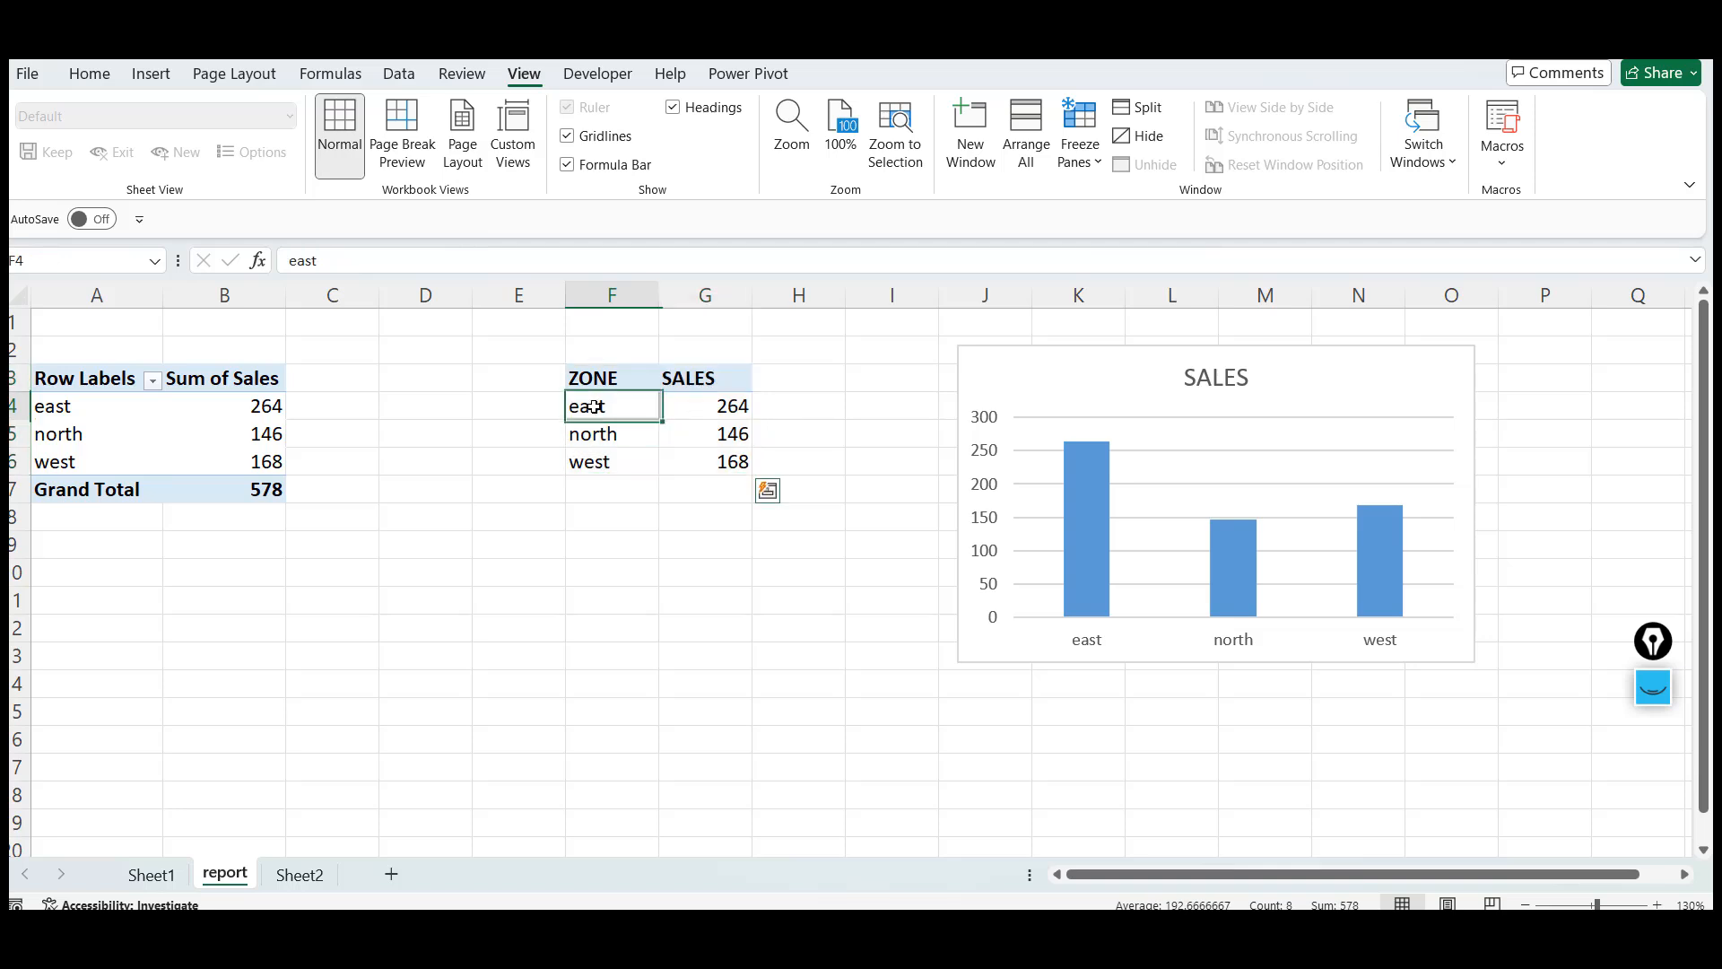
left_click(717, 397)
key("Down")
key("Down")
key("Up")
key("Up")
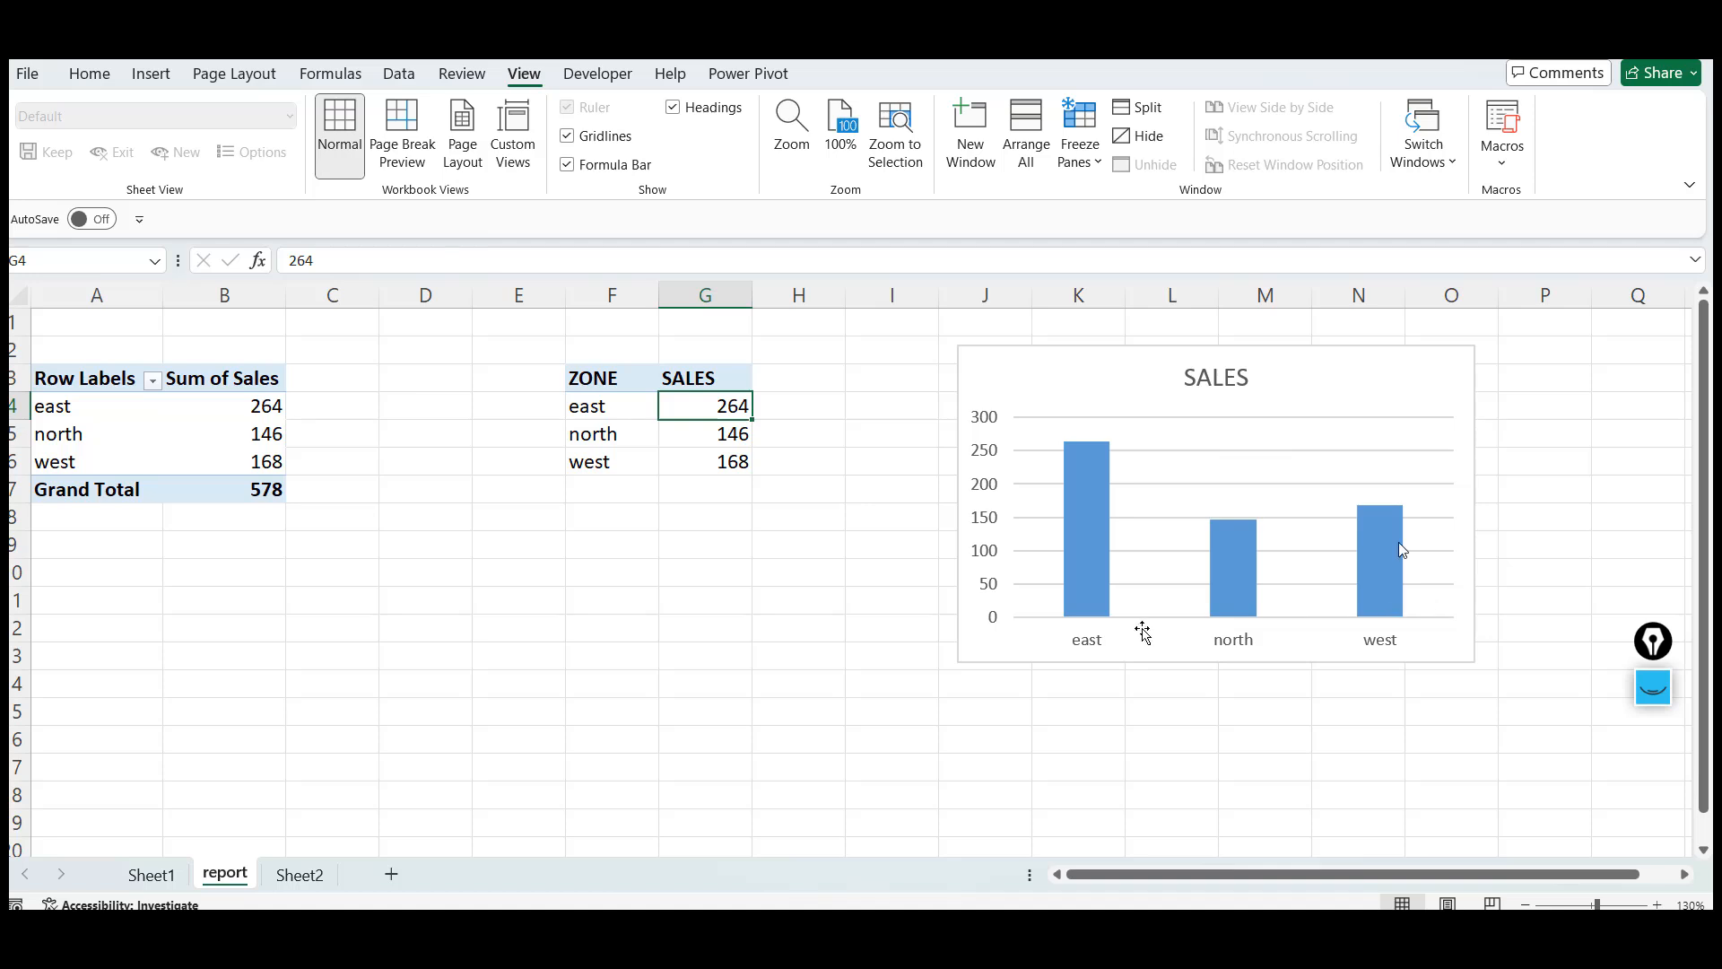
Move the report sheet to the end, after Sheet2
left_click(299, 874)
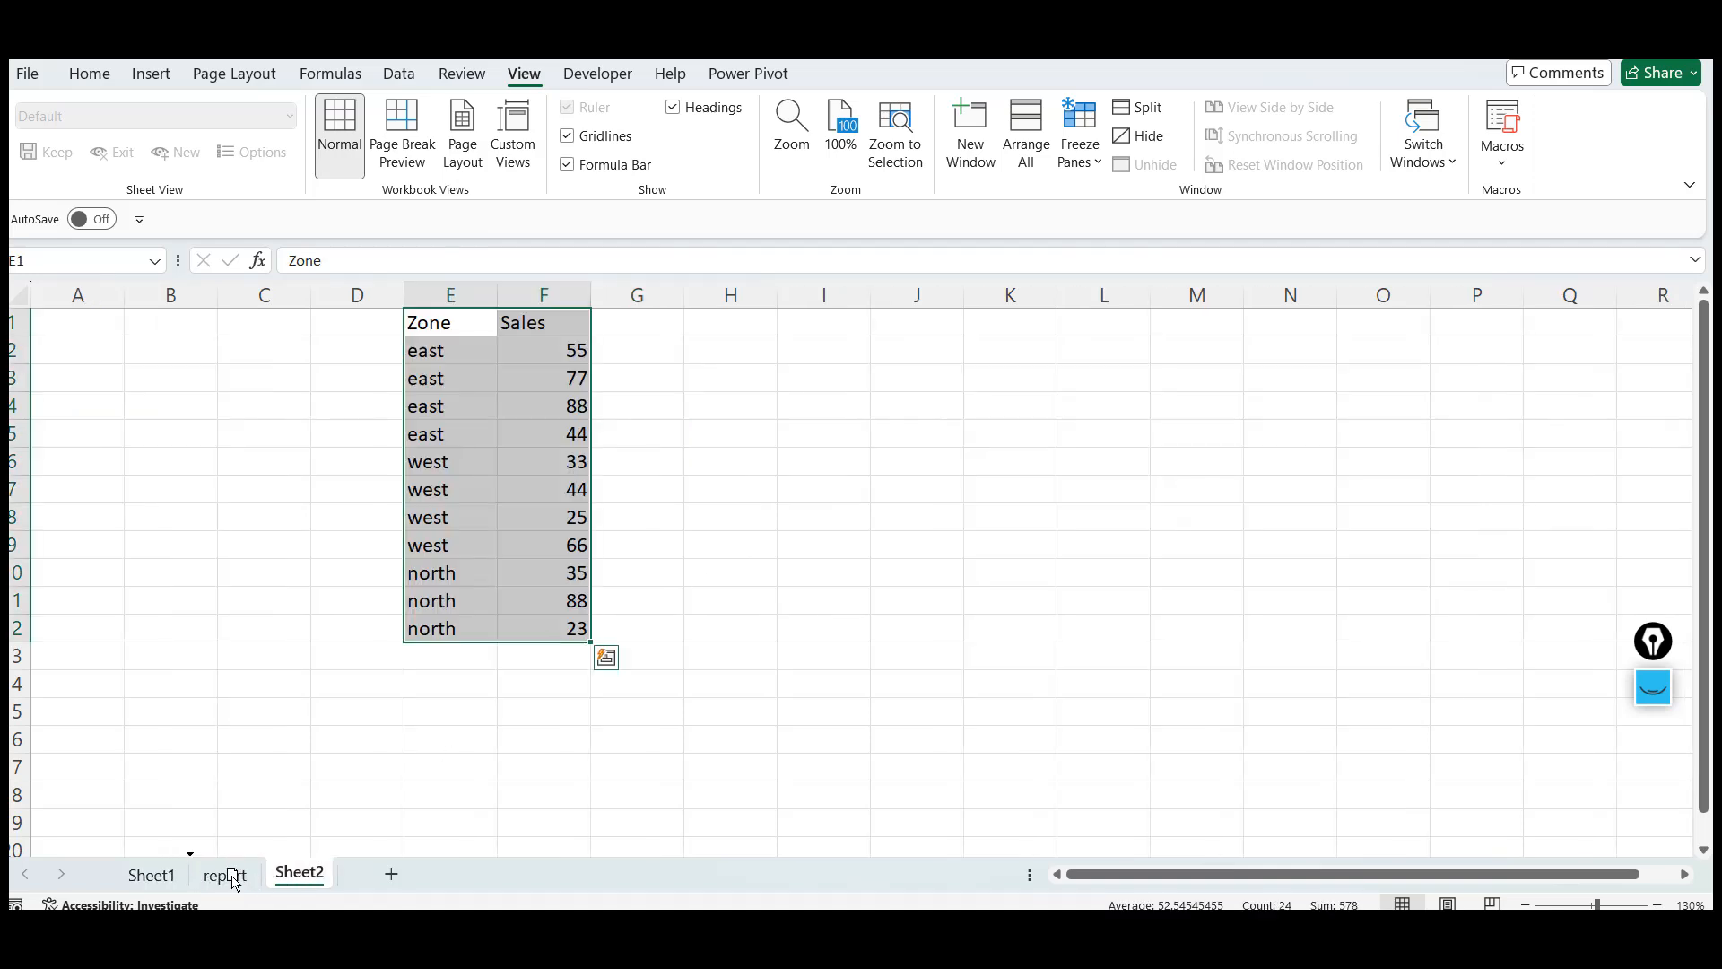
left_click_drag(231, 879, 219, 877)
left_click(151, 874)
Review the introductory notes on Sheet1, then return to the report sheet
left_click(65, 601)
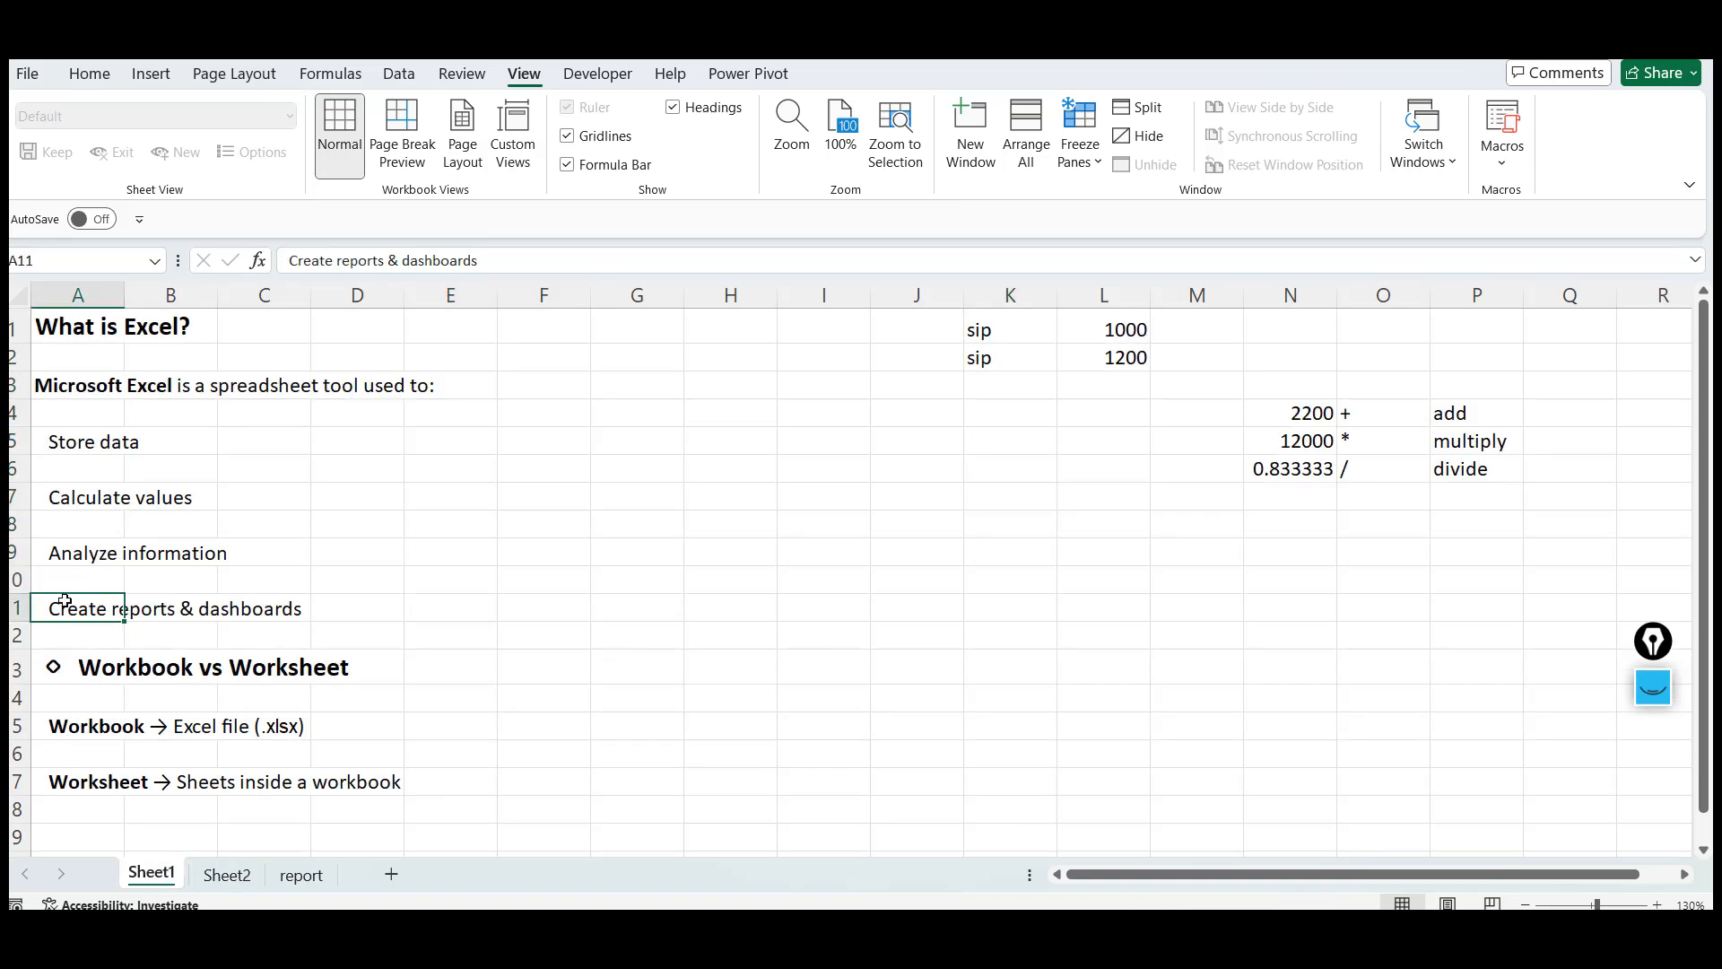
key("Down")
key("Up")
key("Up")
key("Up")
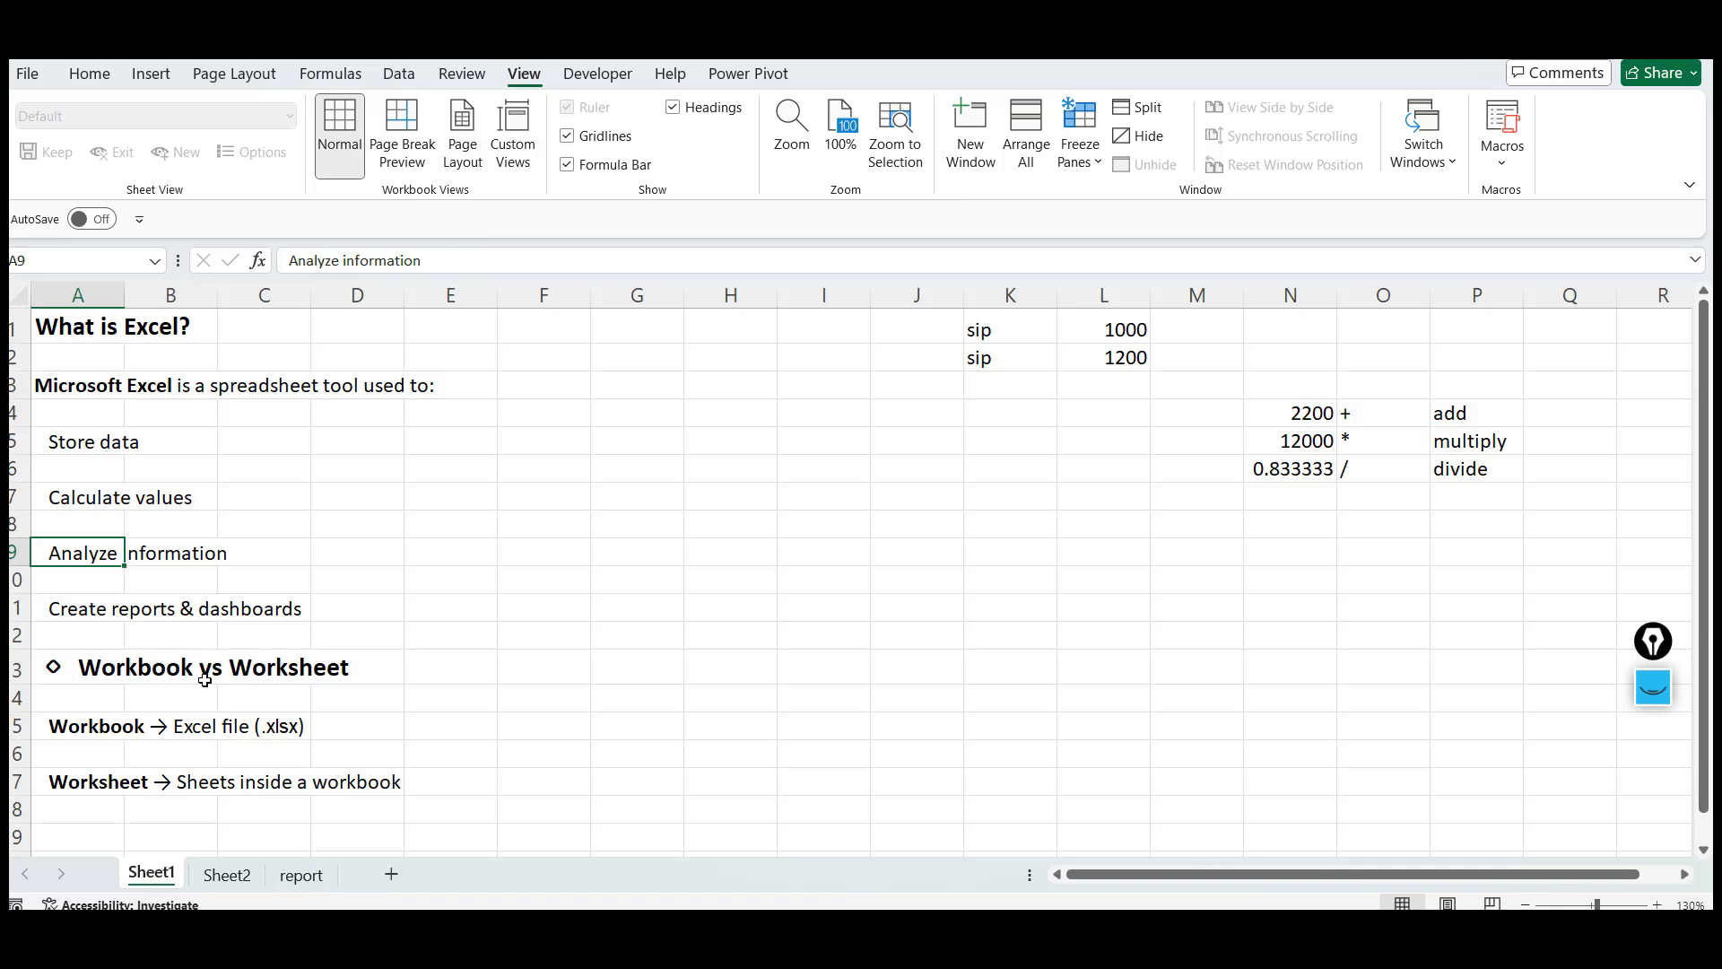
left_click(91, 617)
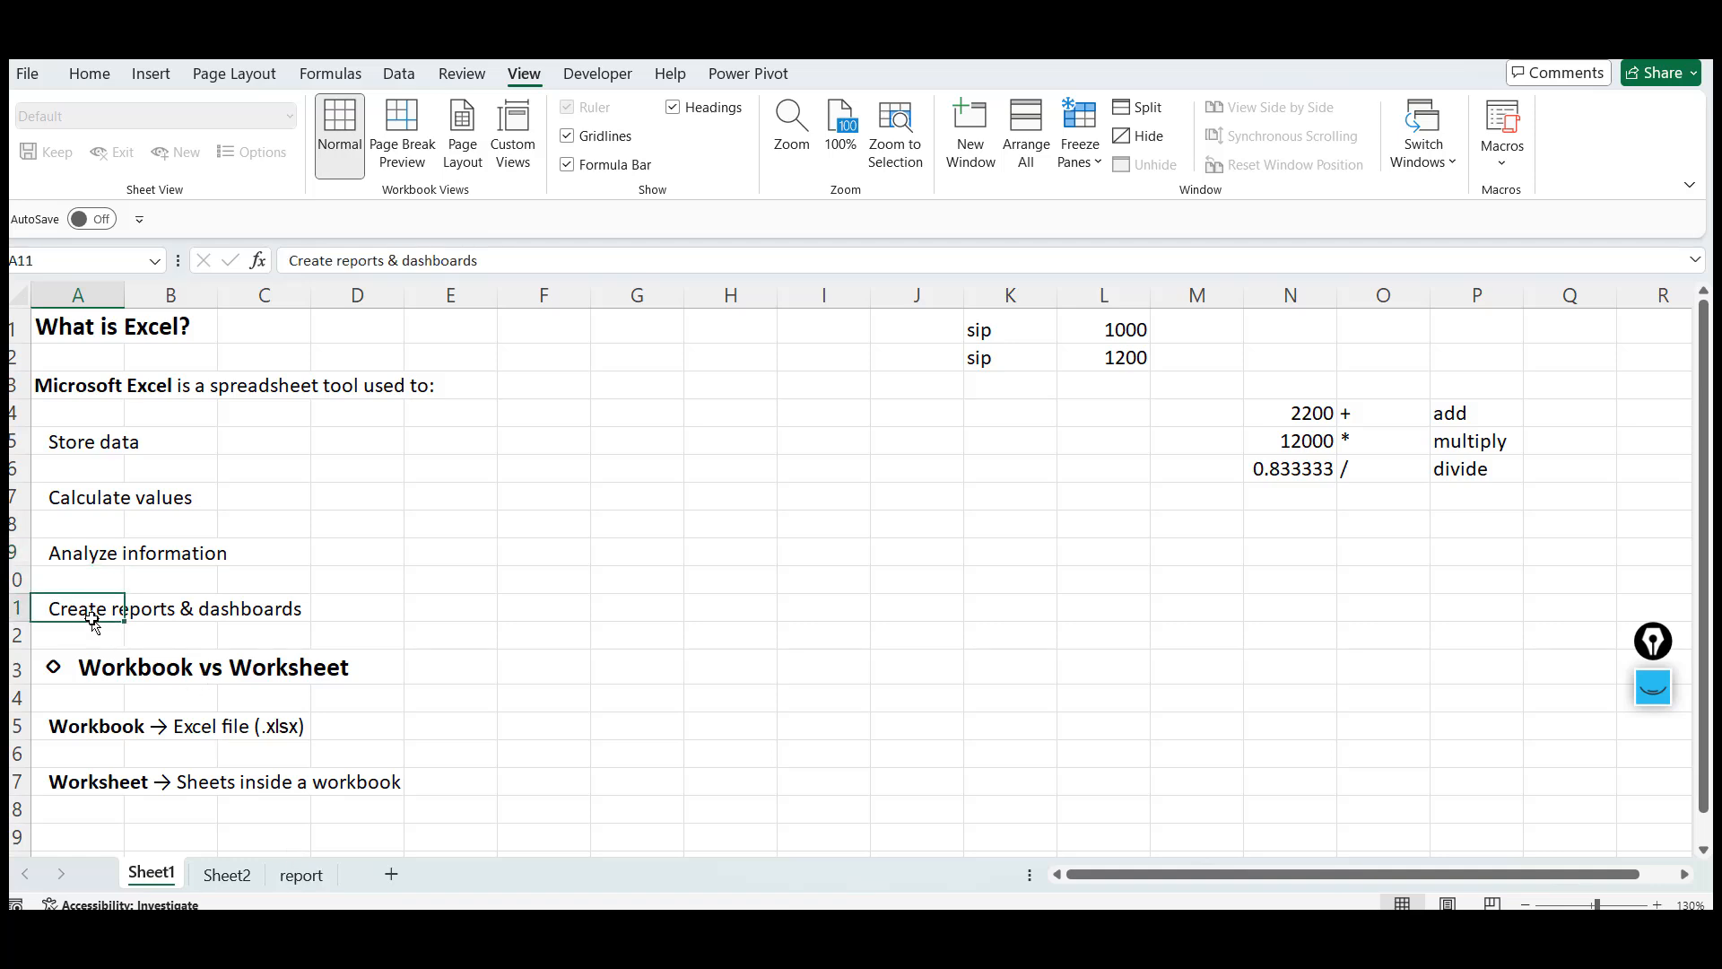
left_click(226, 874)
left_click(301, 875)
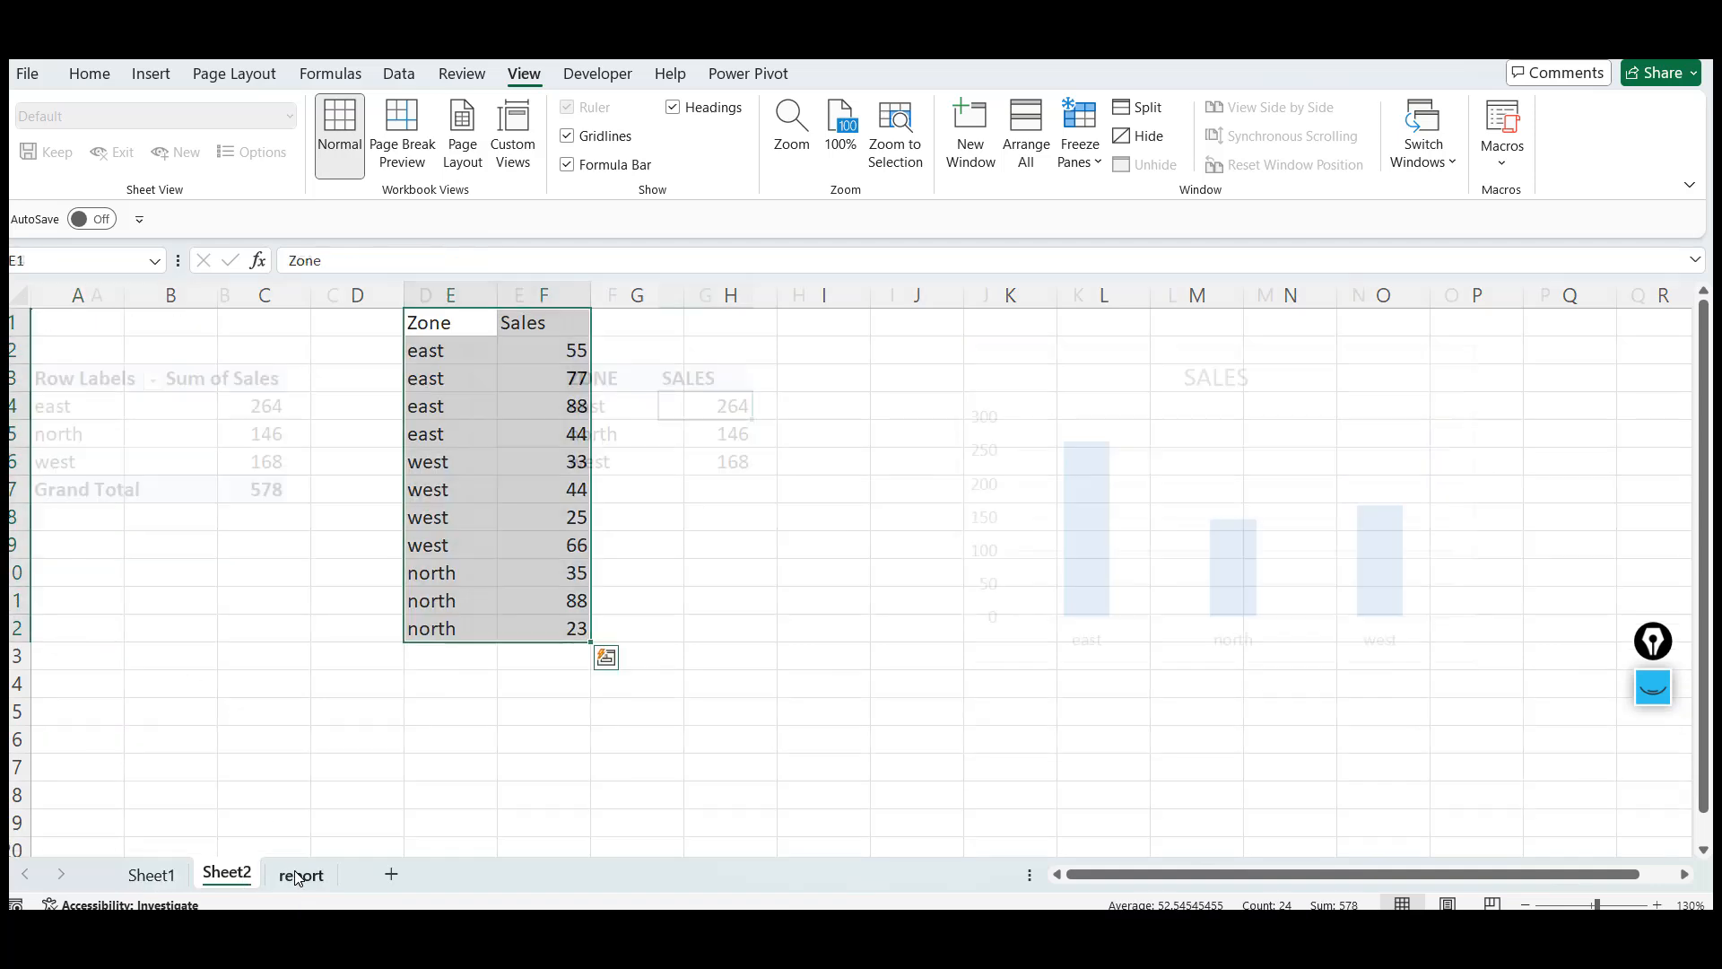
left_click_drag(81, 413, 208, 488)
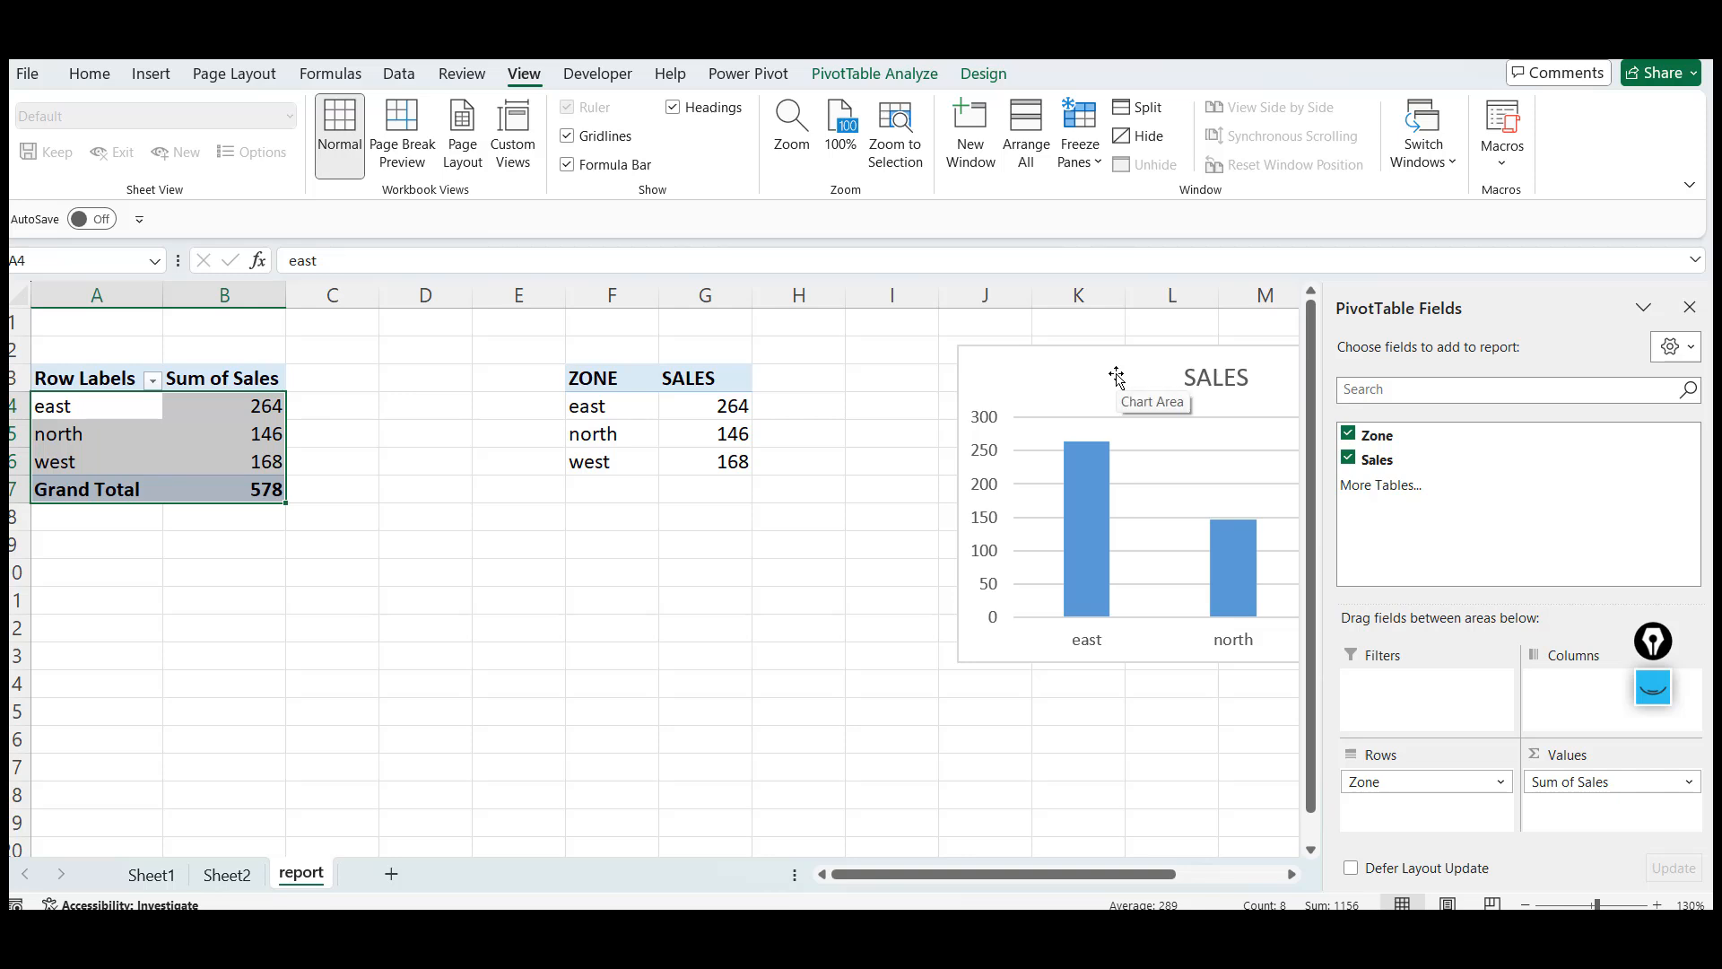
left_click(90, 407)
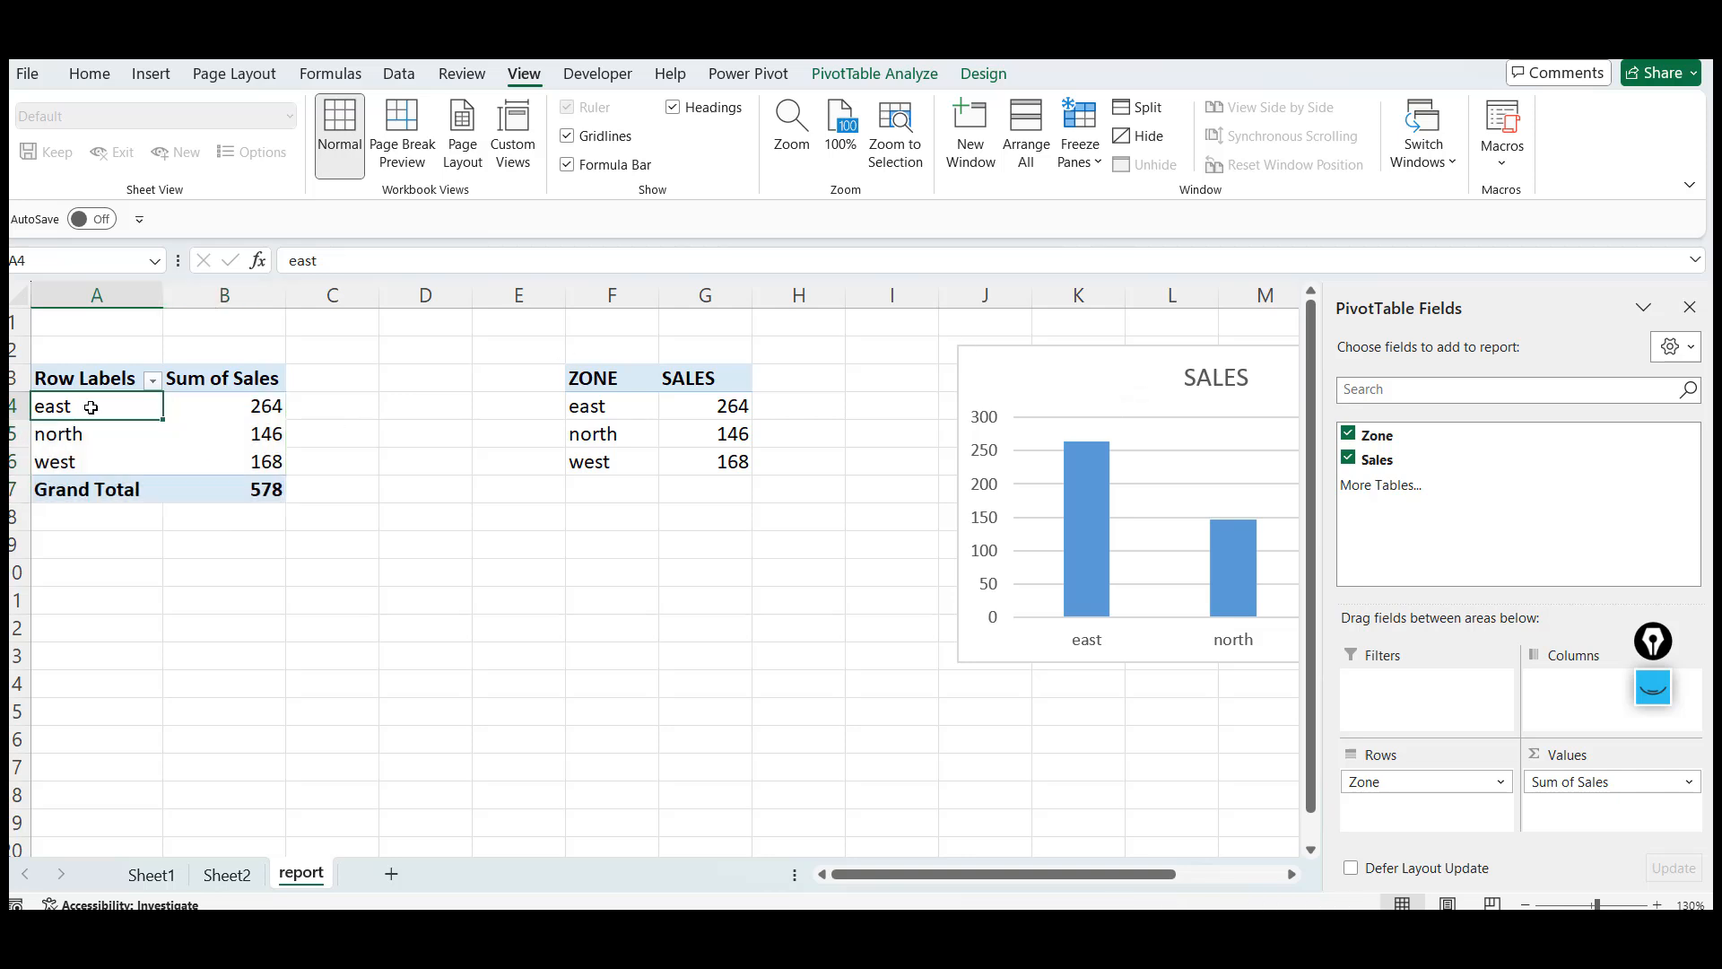
key("shift+Right")
key("shift+Down")
key("shift+Down")
key("shift+Down")
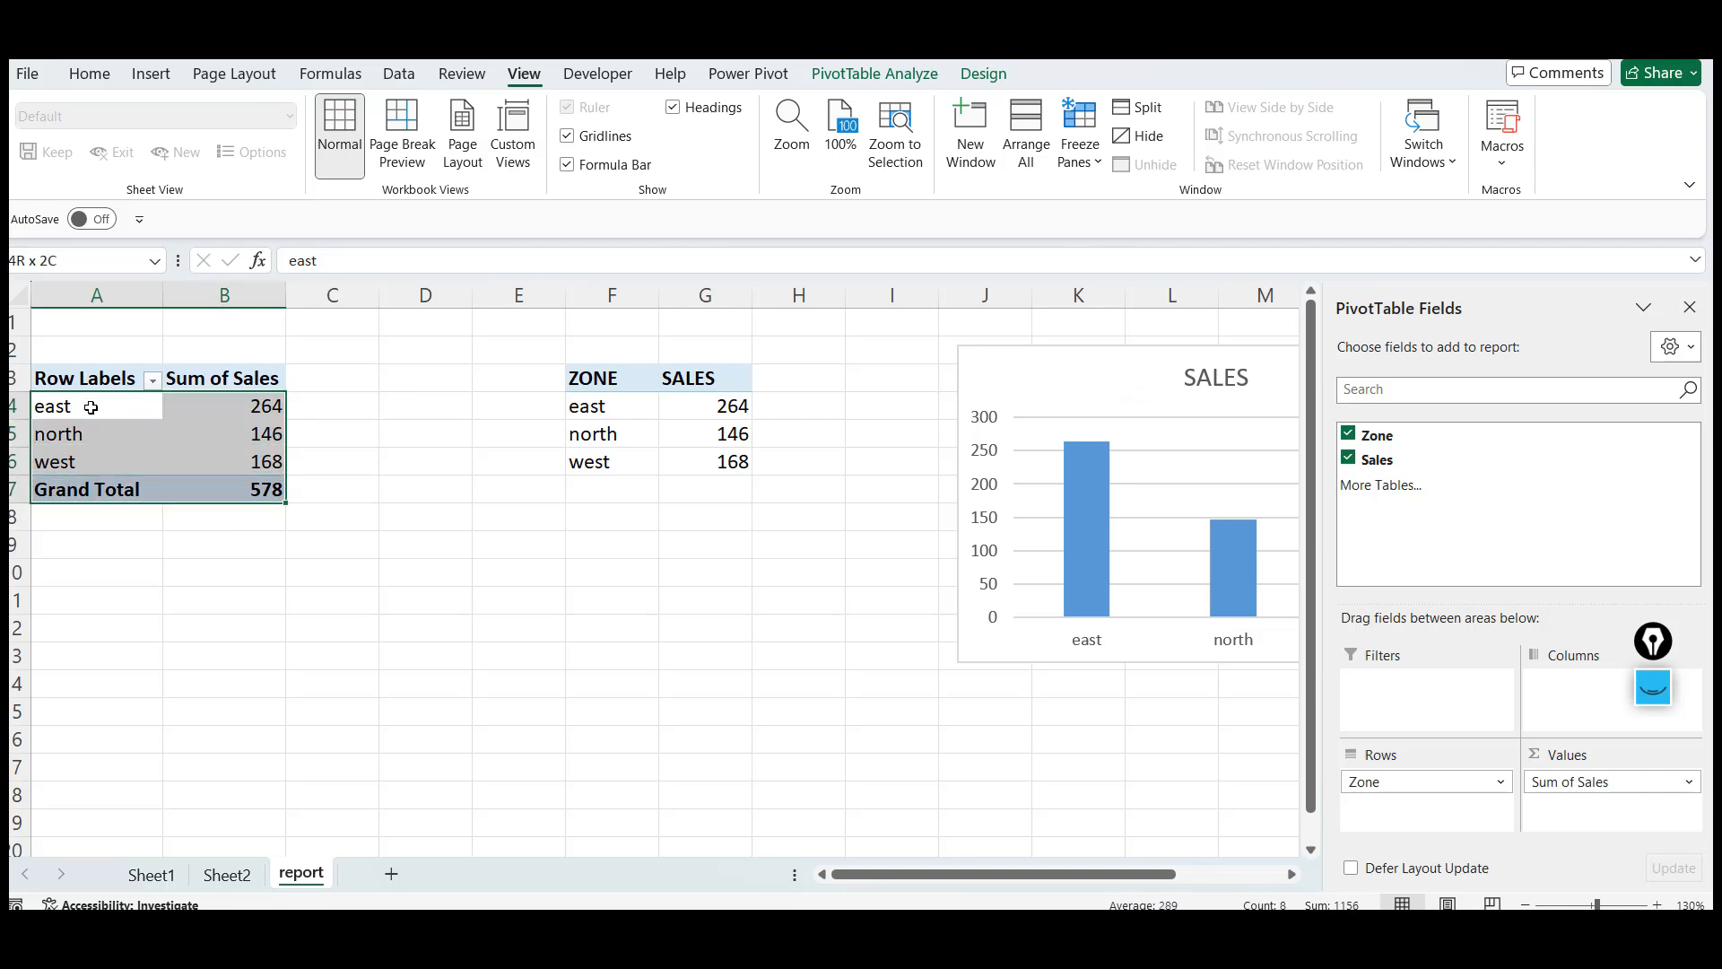
left_click(95, 406)
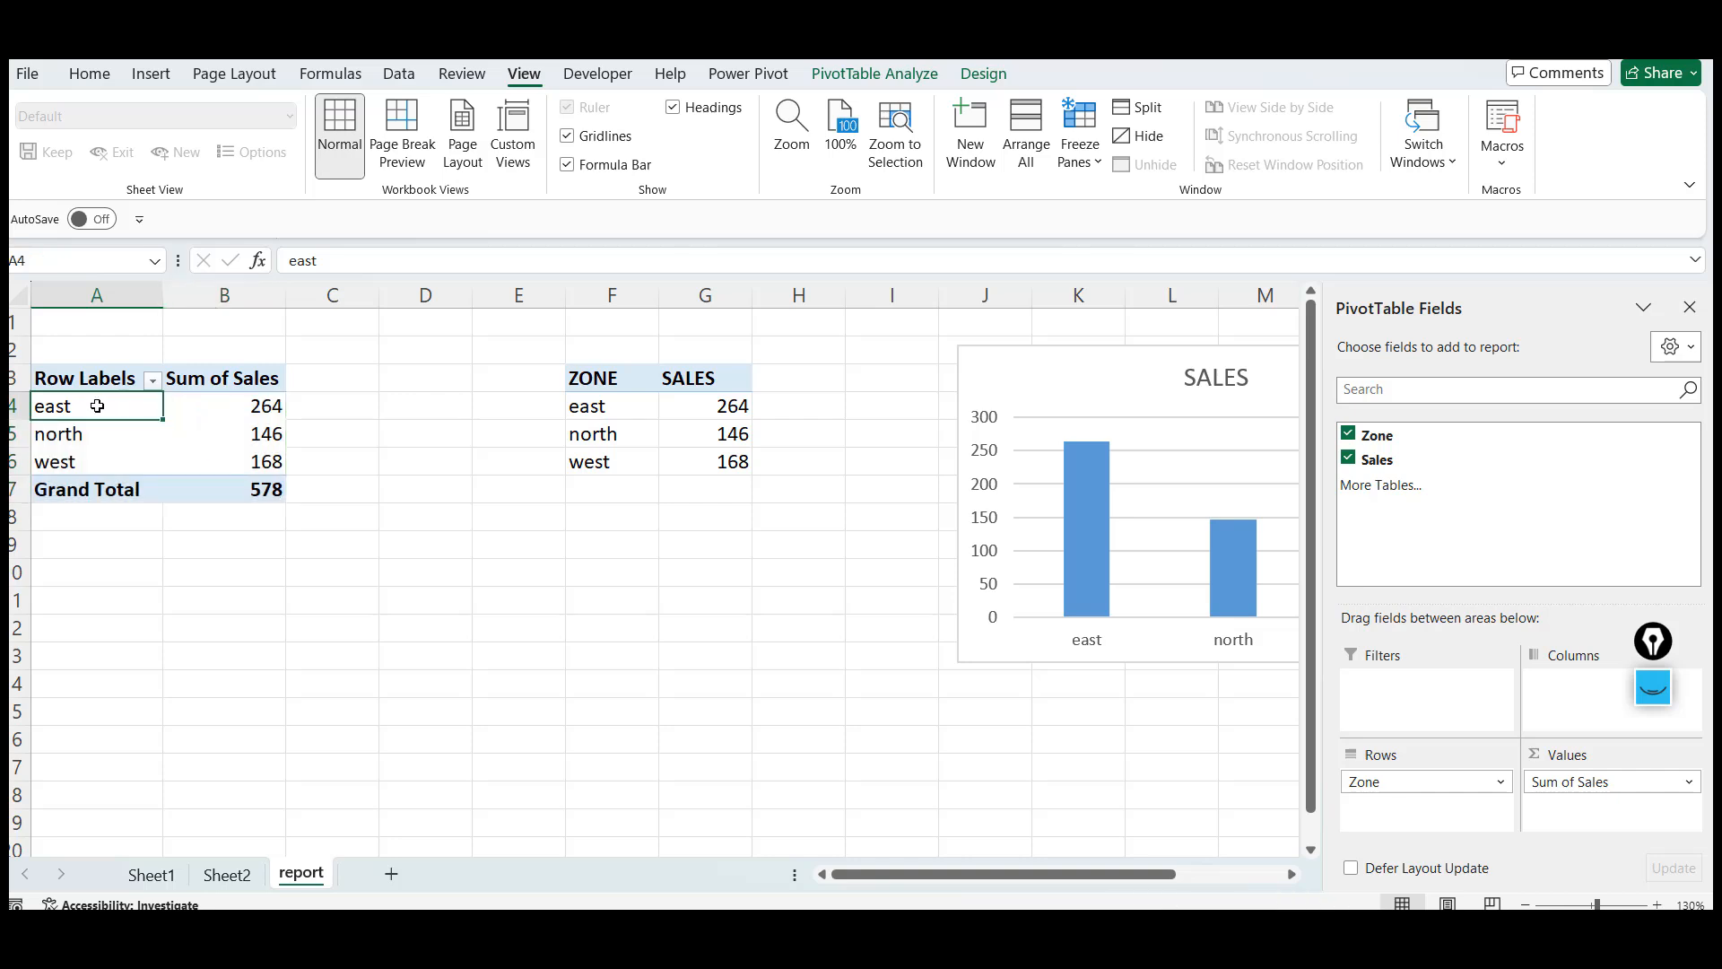
Review the PivotTable, the sales chart and the ZONE and SALES table on the report sheet
key("shift+Right")
key("shift+Down")
key("shift+Down")
key("shift+Down")
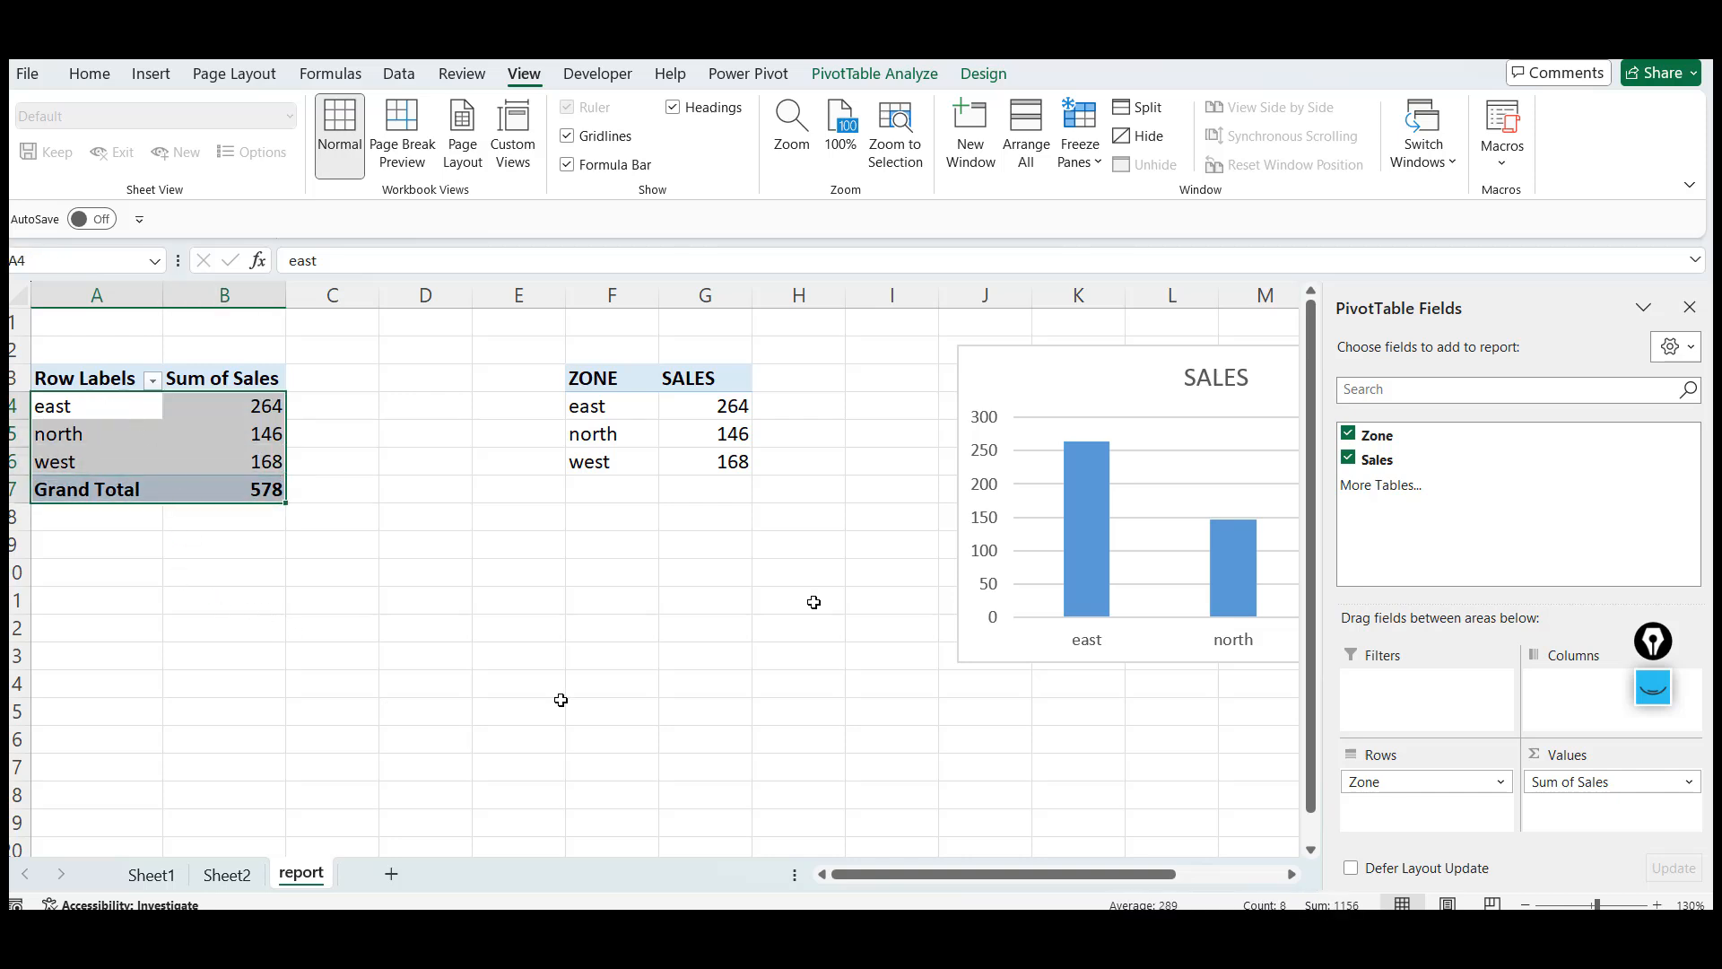
left_click(1116, 356)
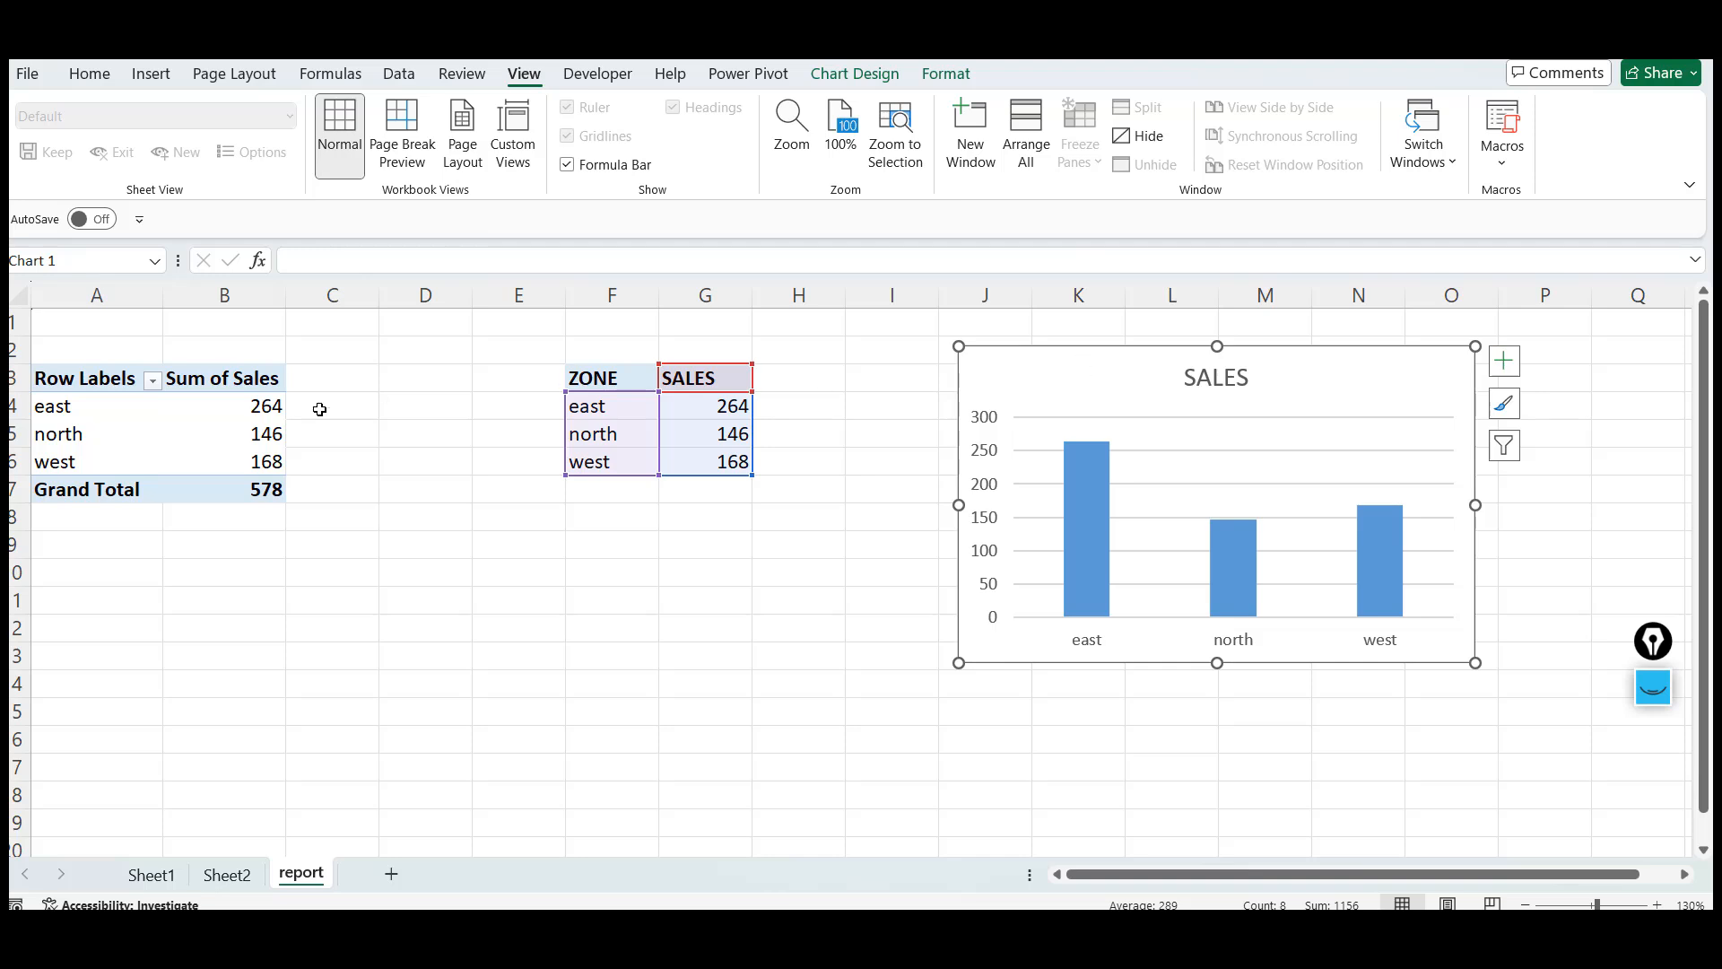
left_click(245, 424)
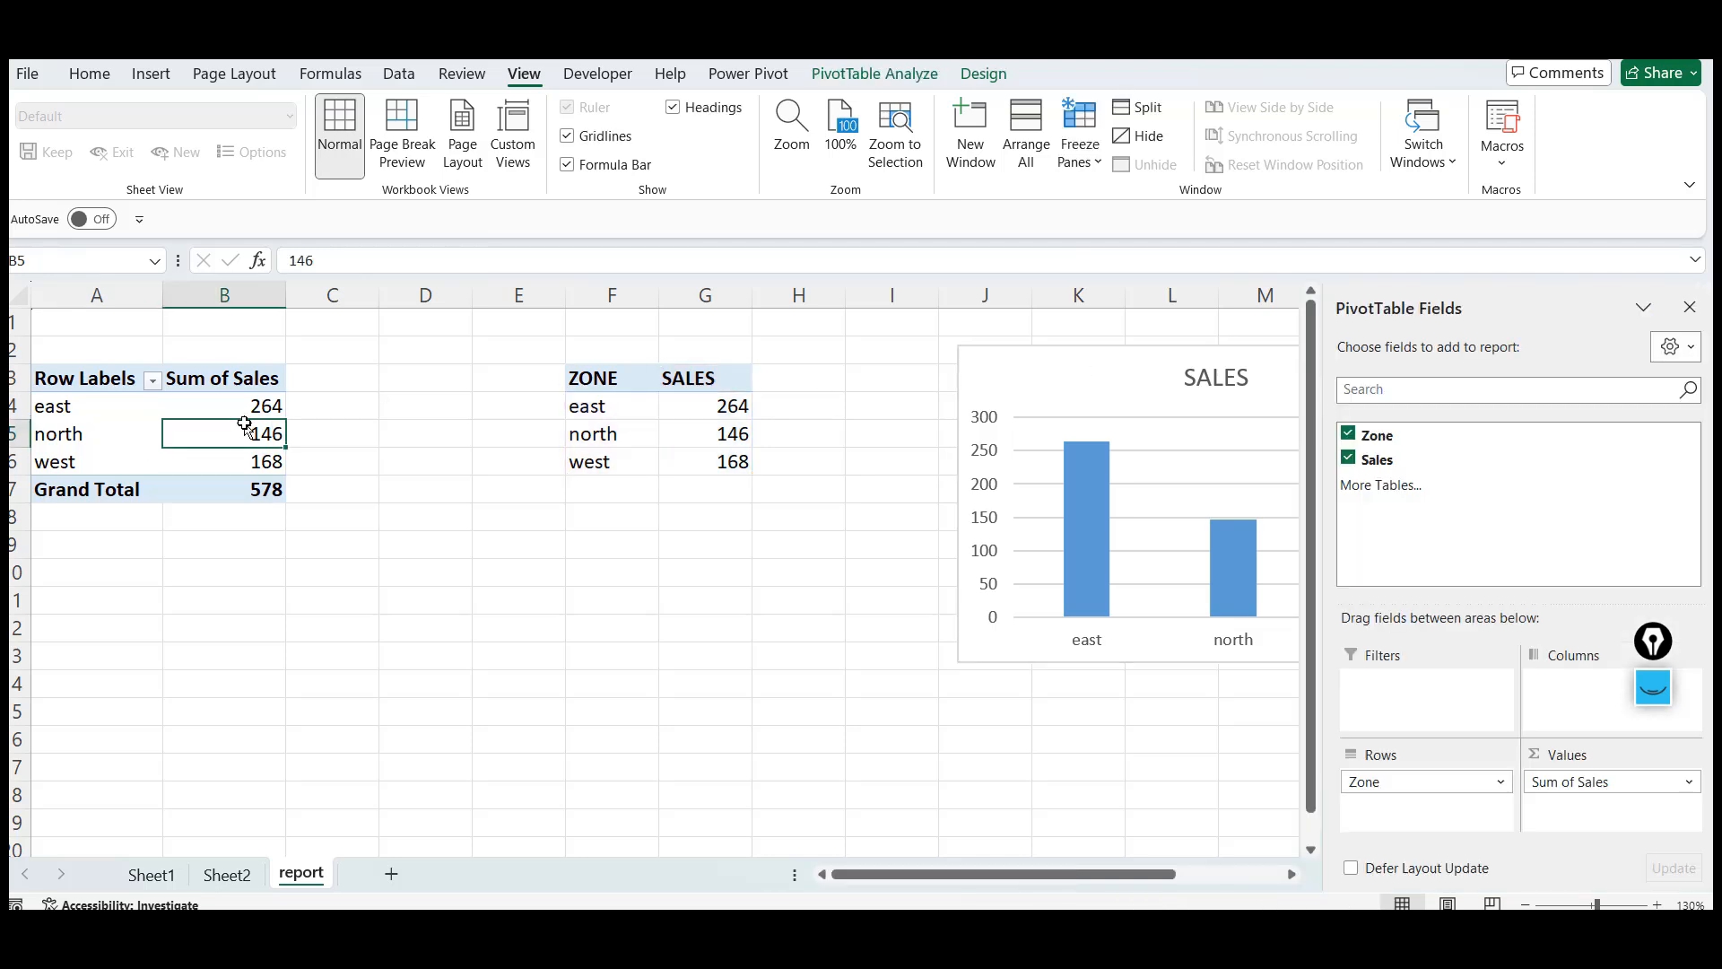
left_click(669, 430)
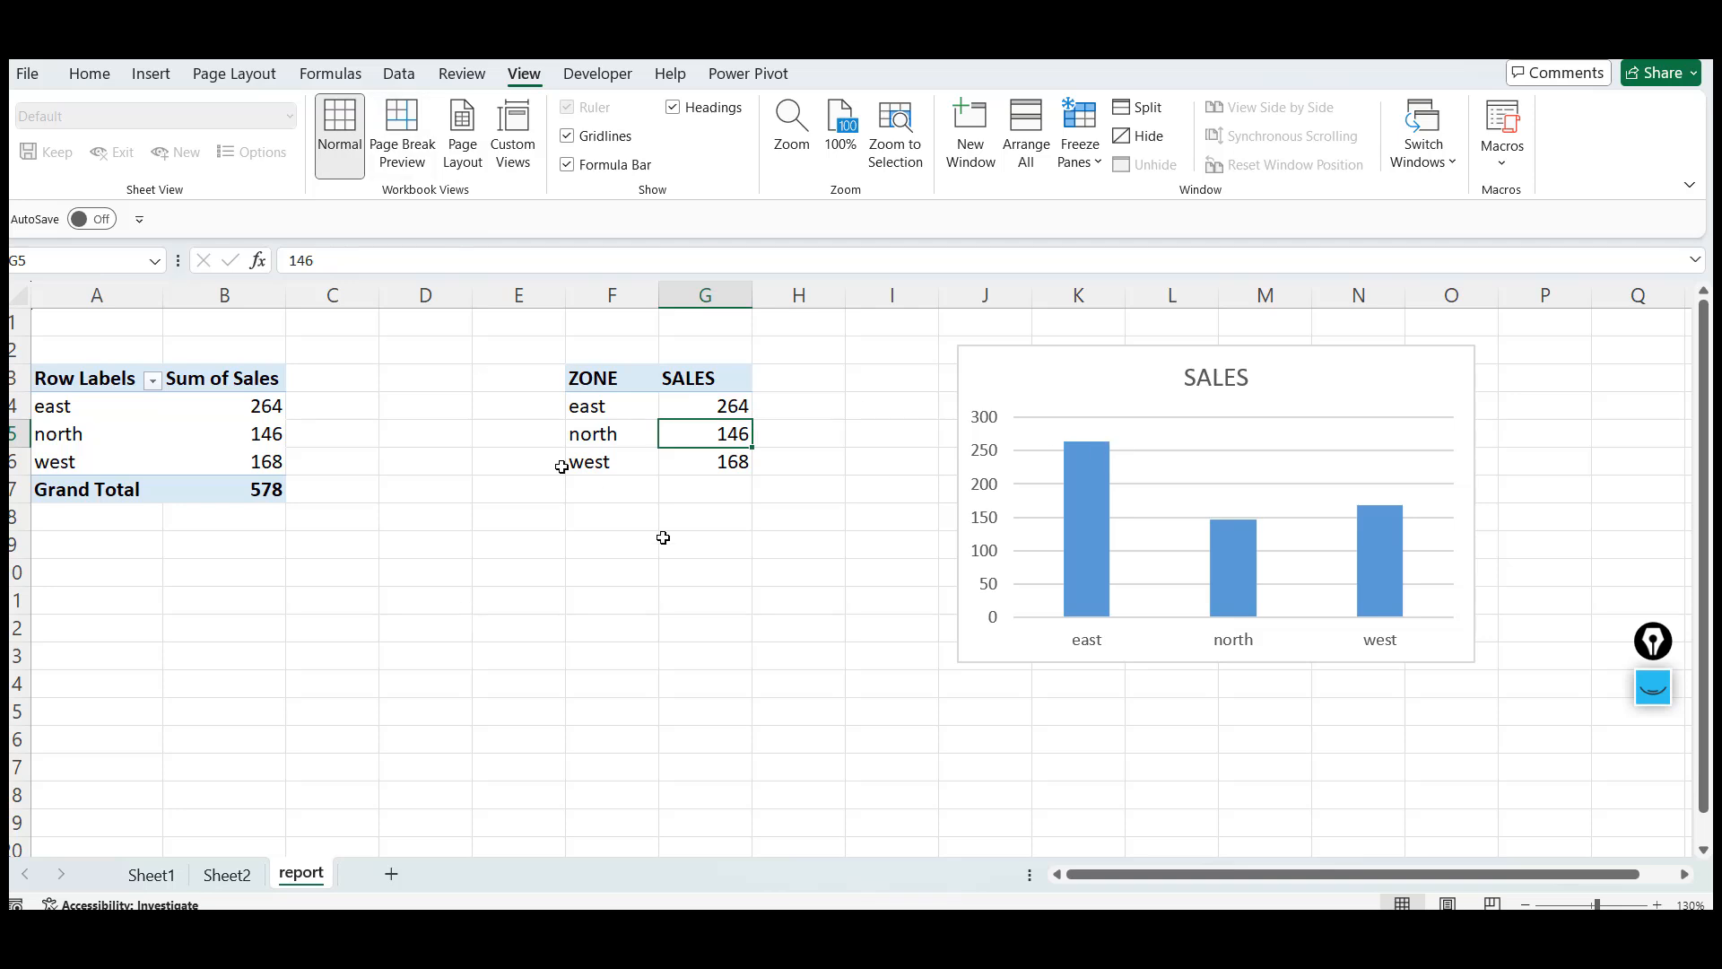
left_click(655, 581)
key("Up")
key("Up")
key("Up")
key("Right")
key("Up")
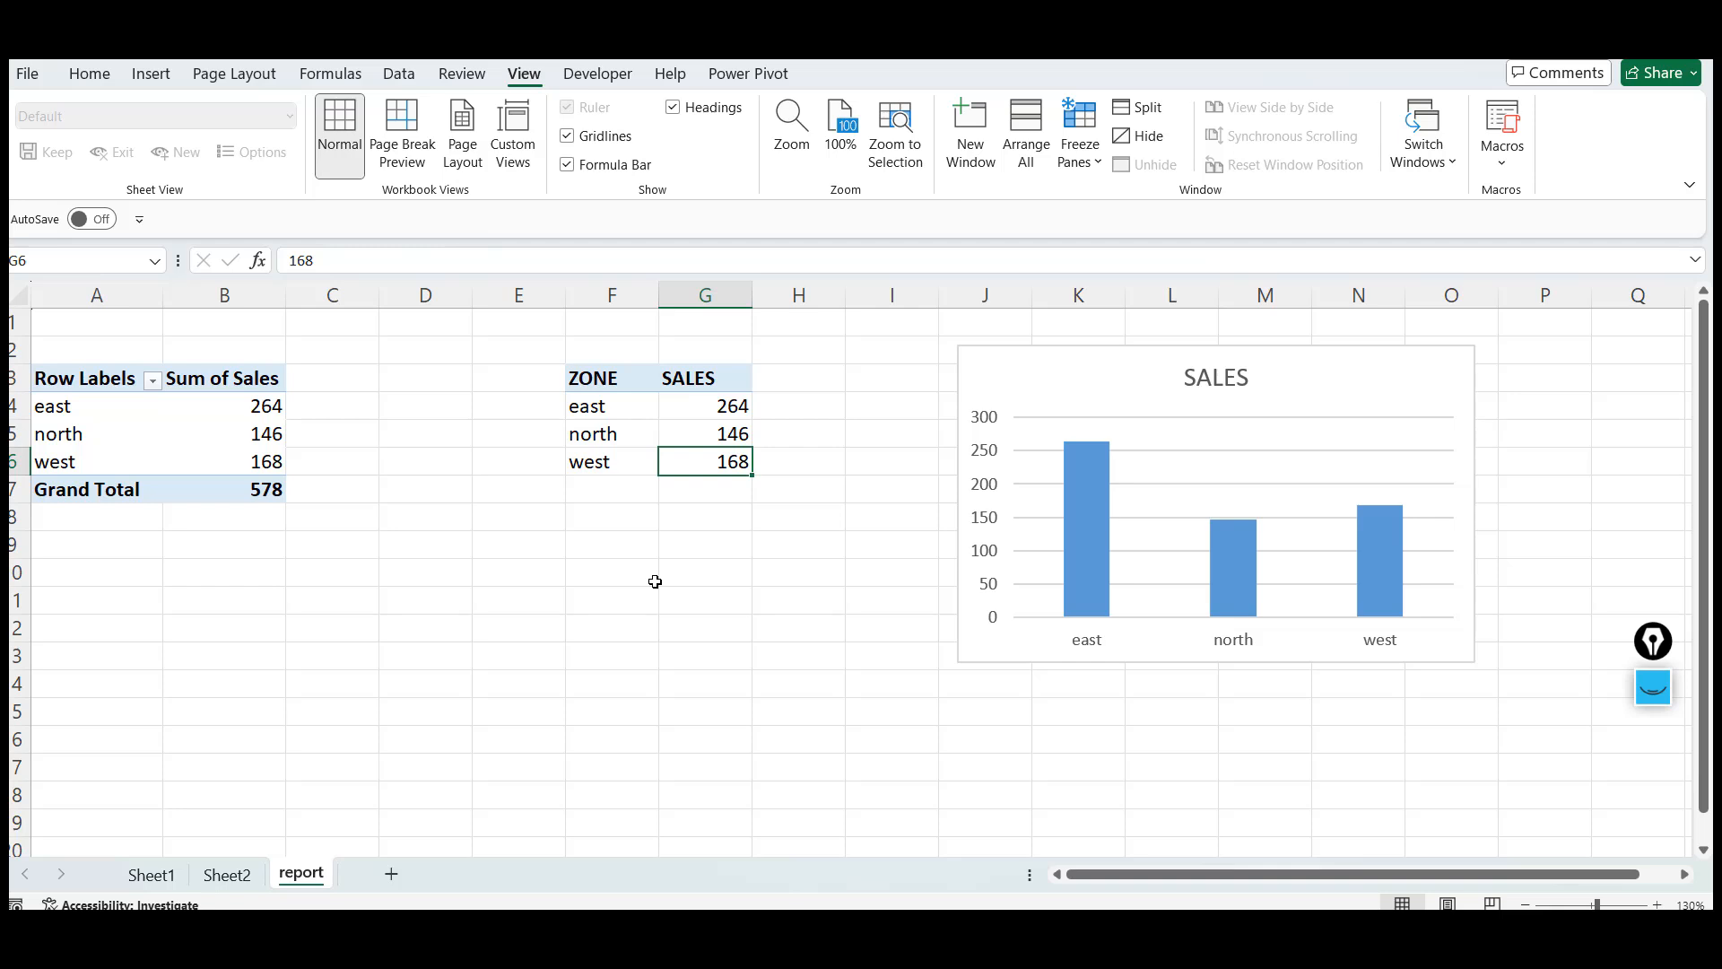
Switch to Sheet1 and read through the list of what Microsoft Excel is used for
left_click(162, 870)
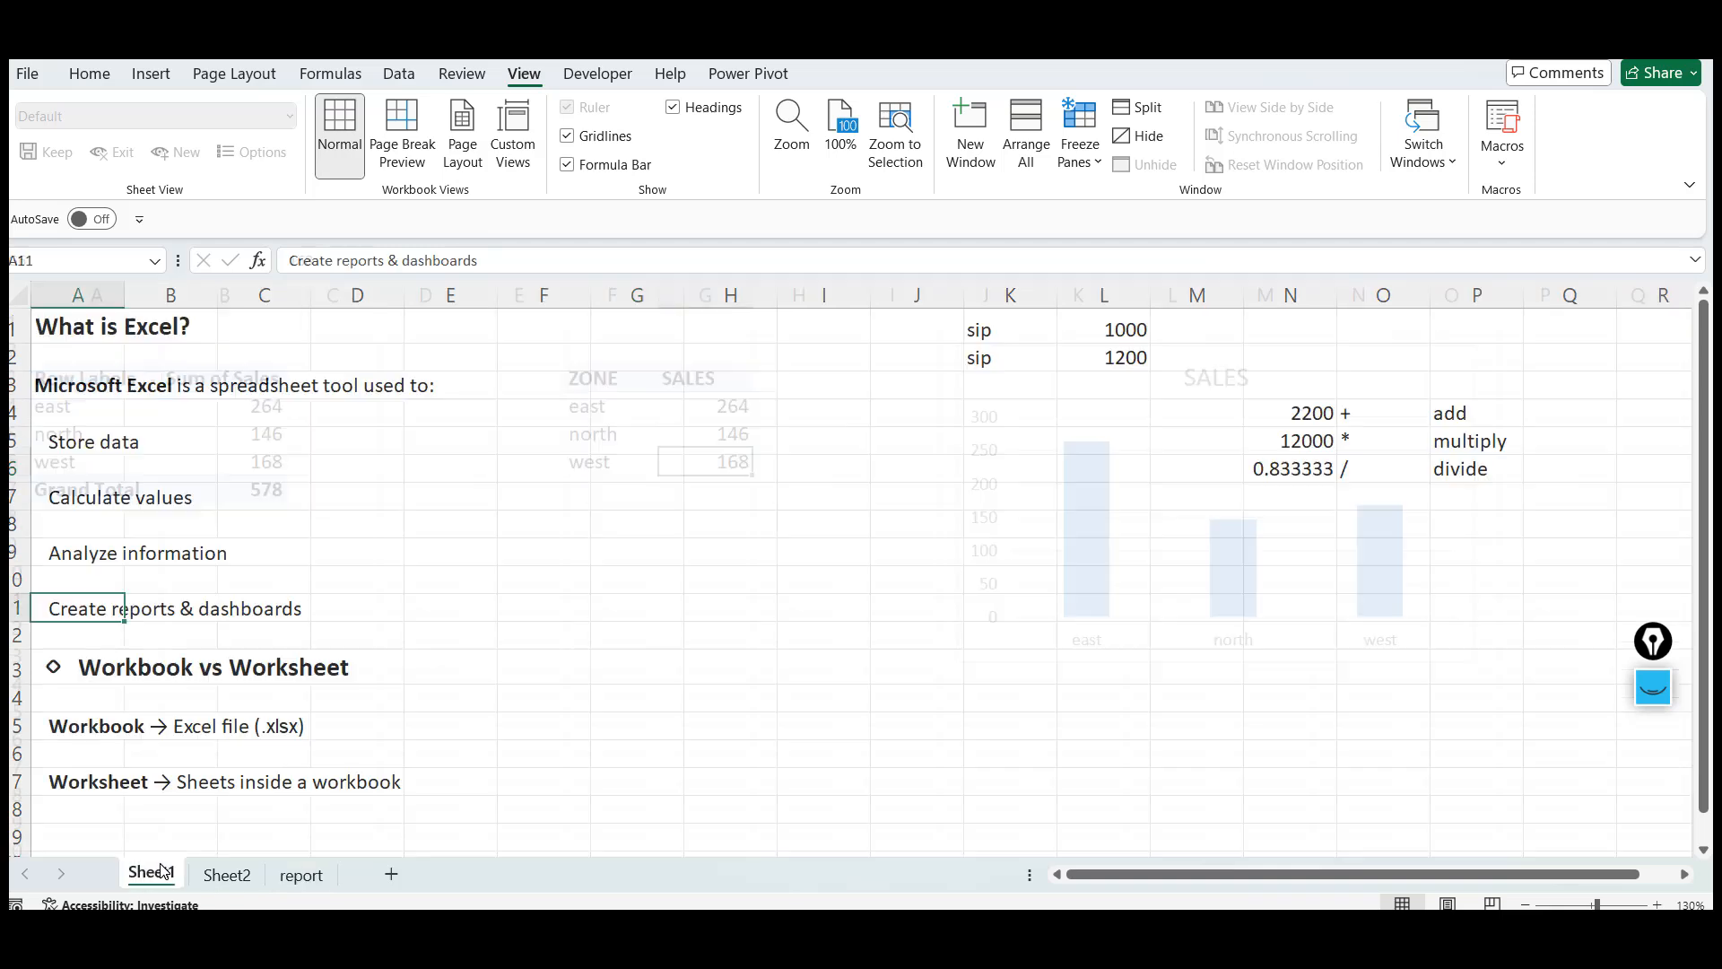
left_click(106, 456)
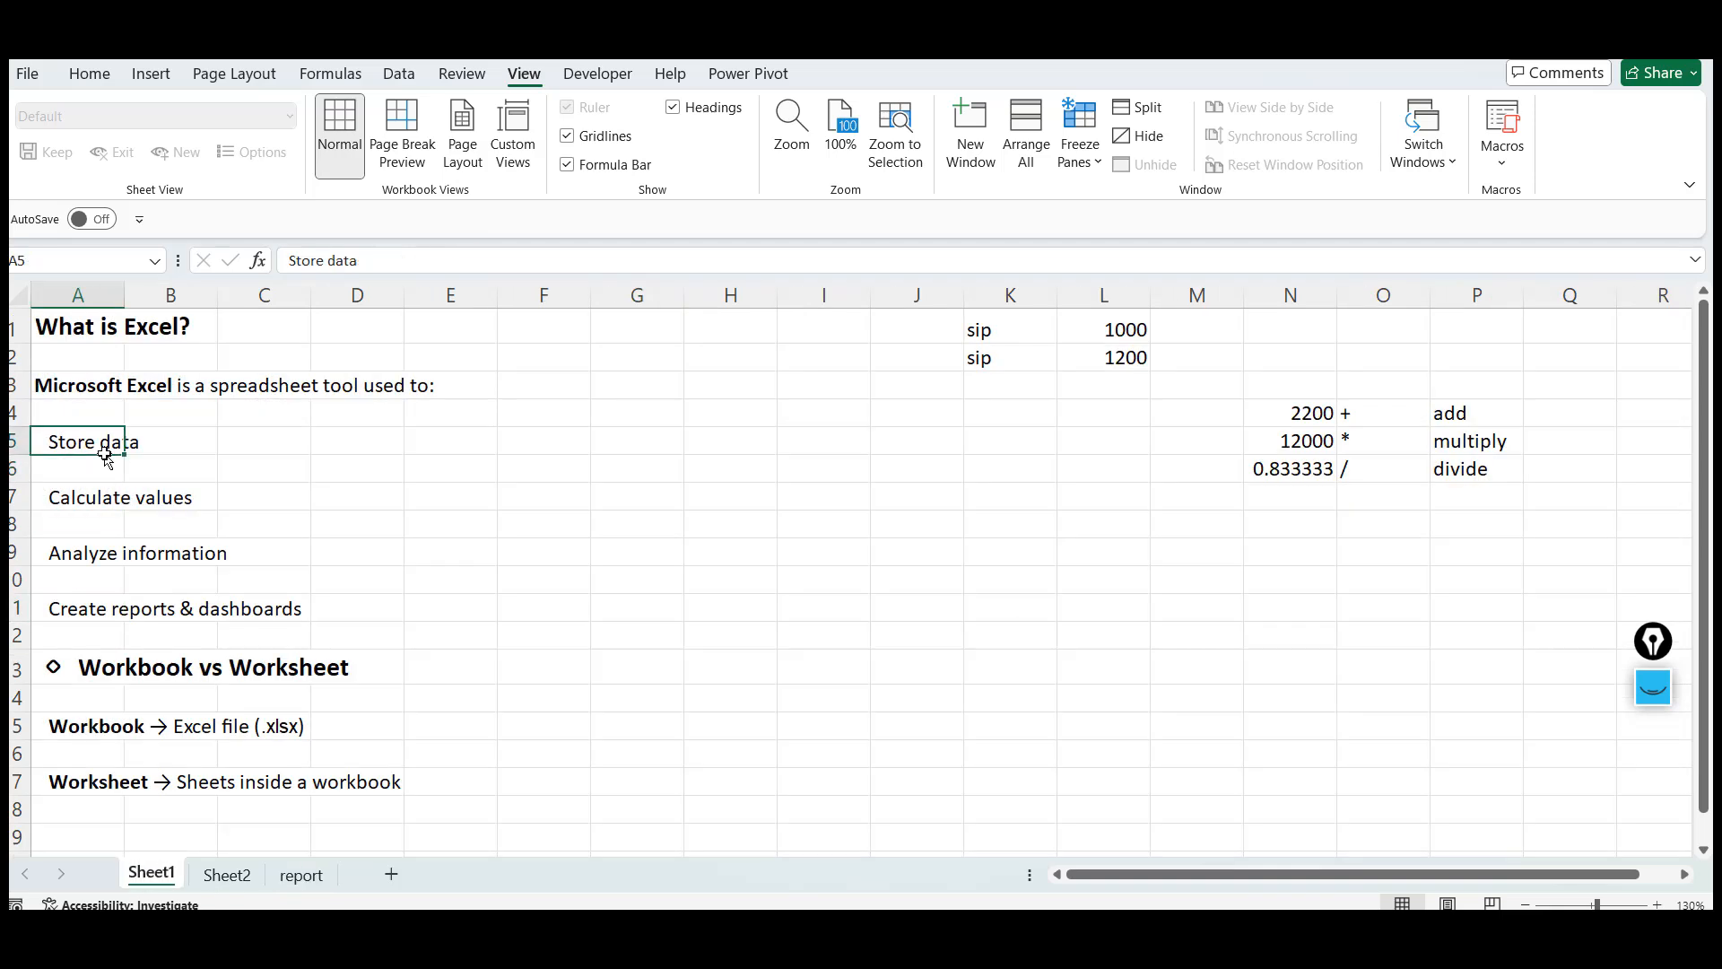
key("Down")
key("Down")
key("Up")
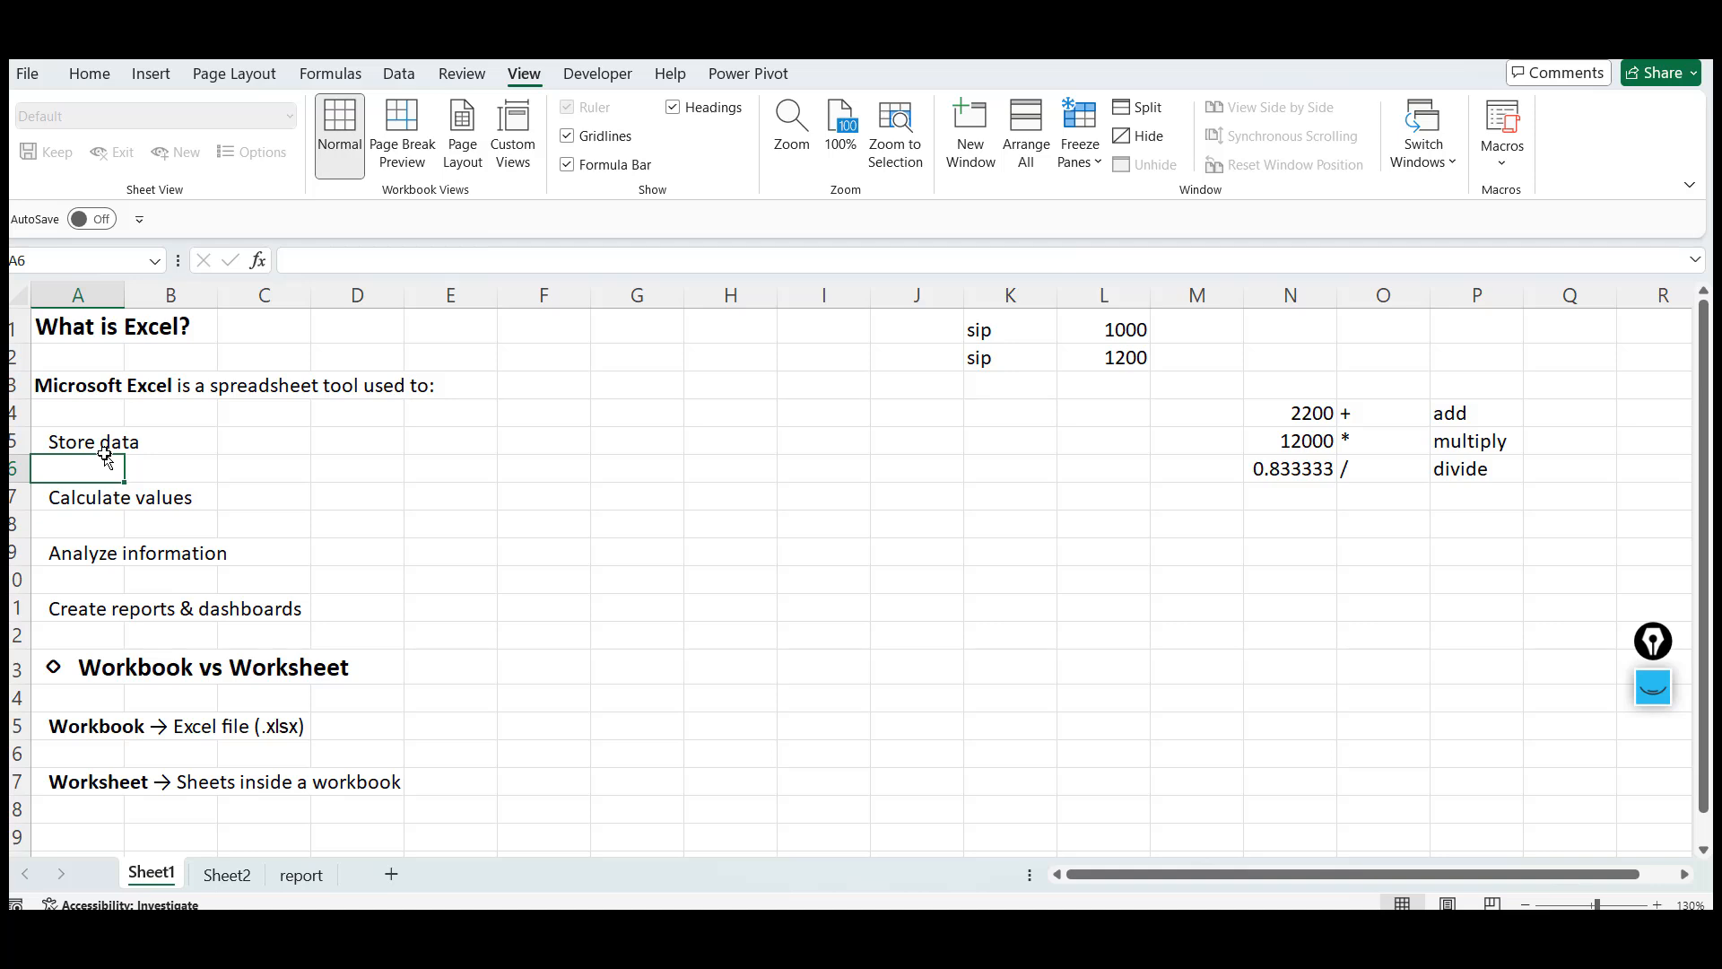
left_click(104, 449)
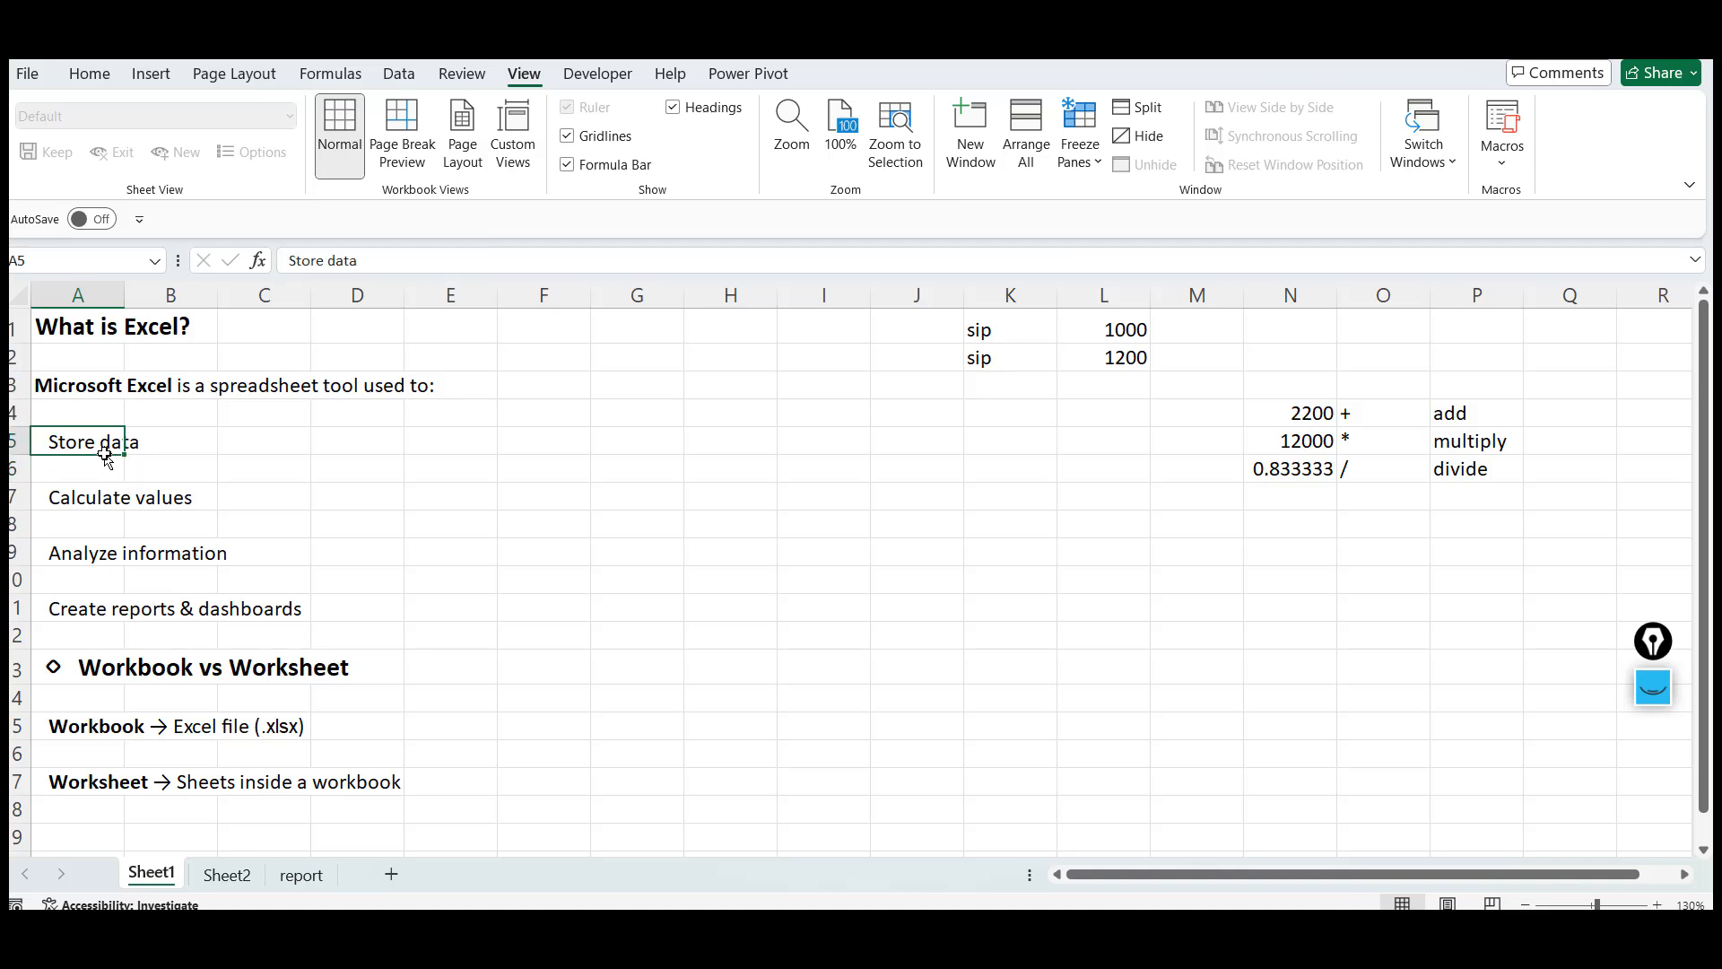
key("Down")
key("Down")
key("Down")
key("Up")
key("Up")
key("Up")
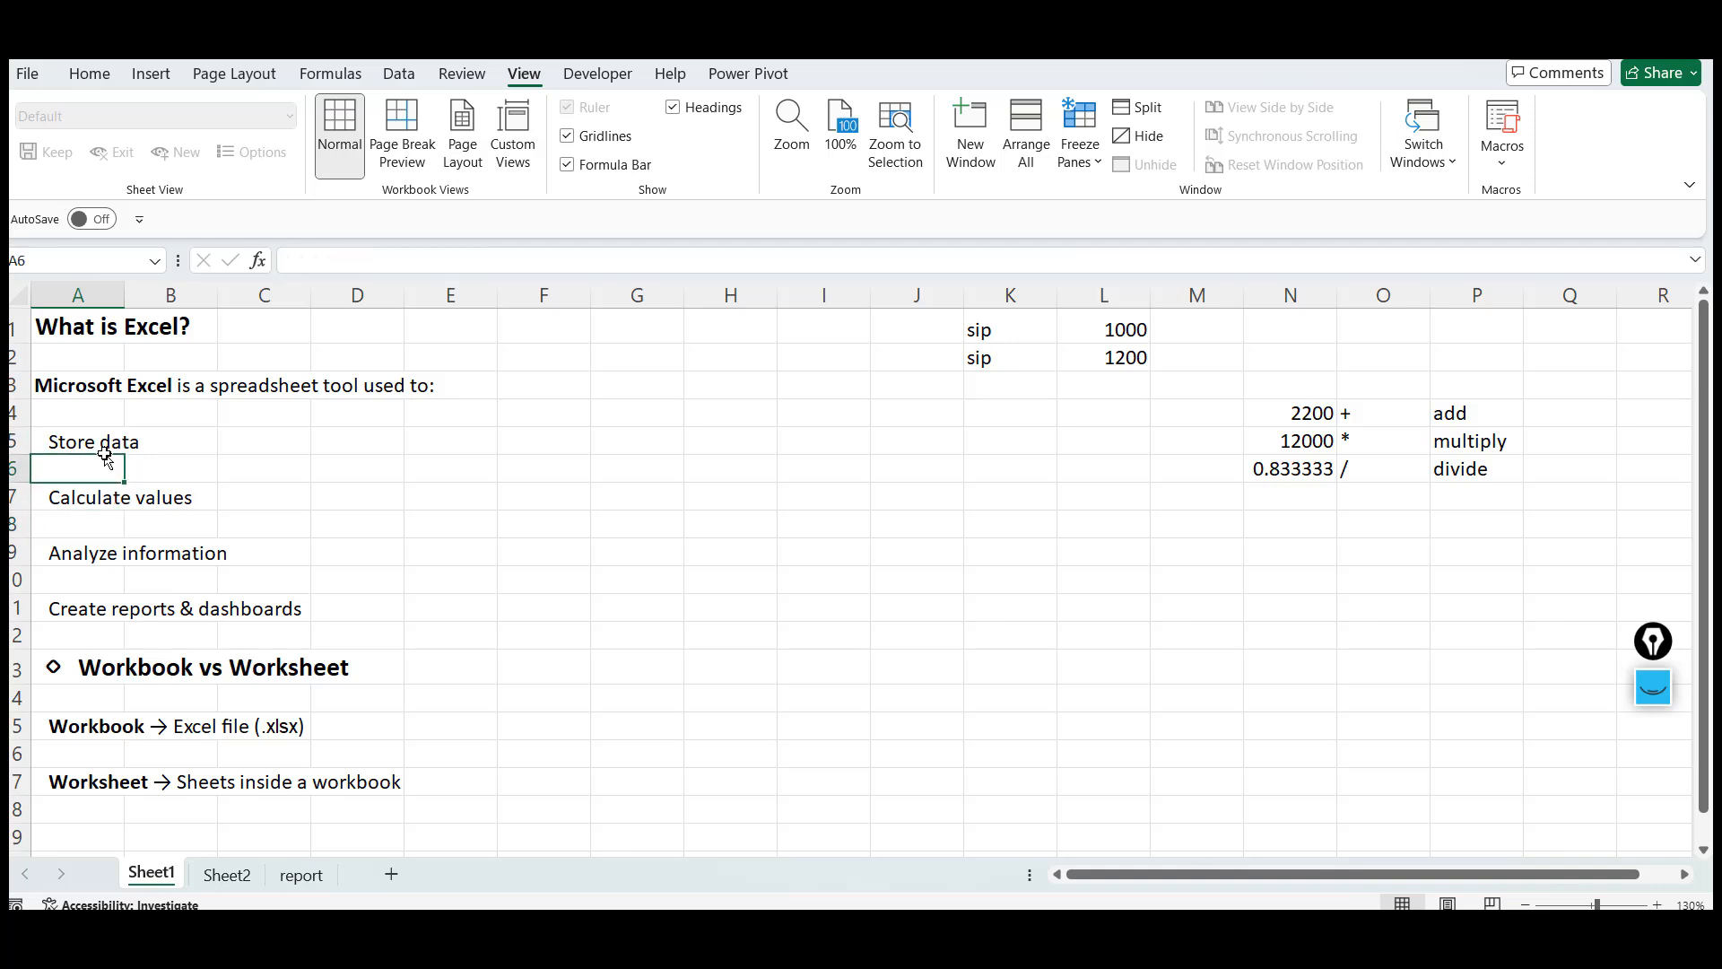
left_click(596, 442)
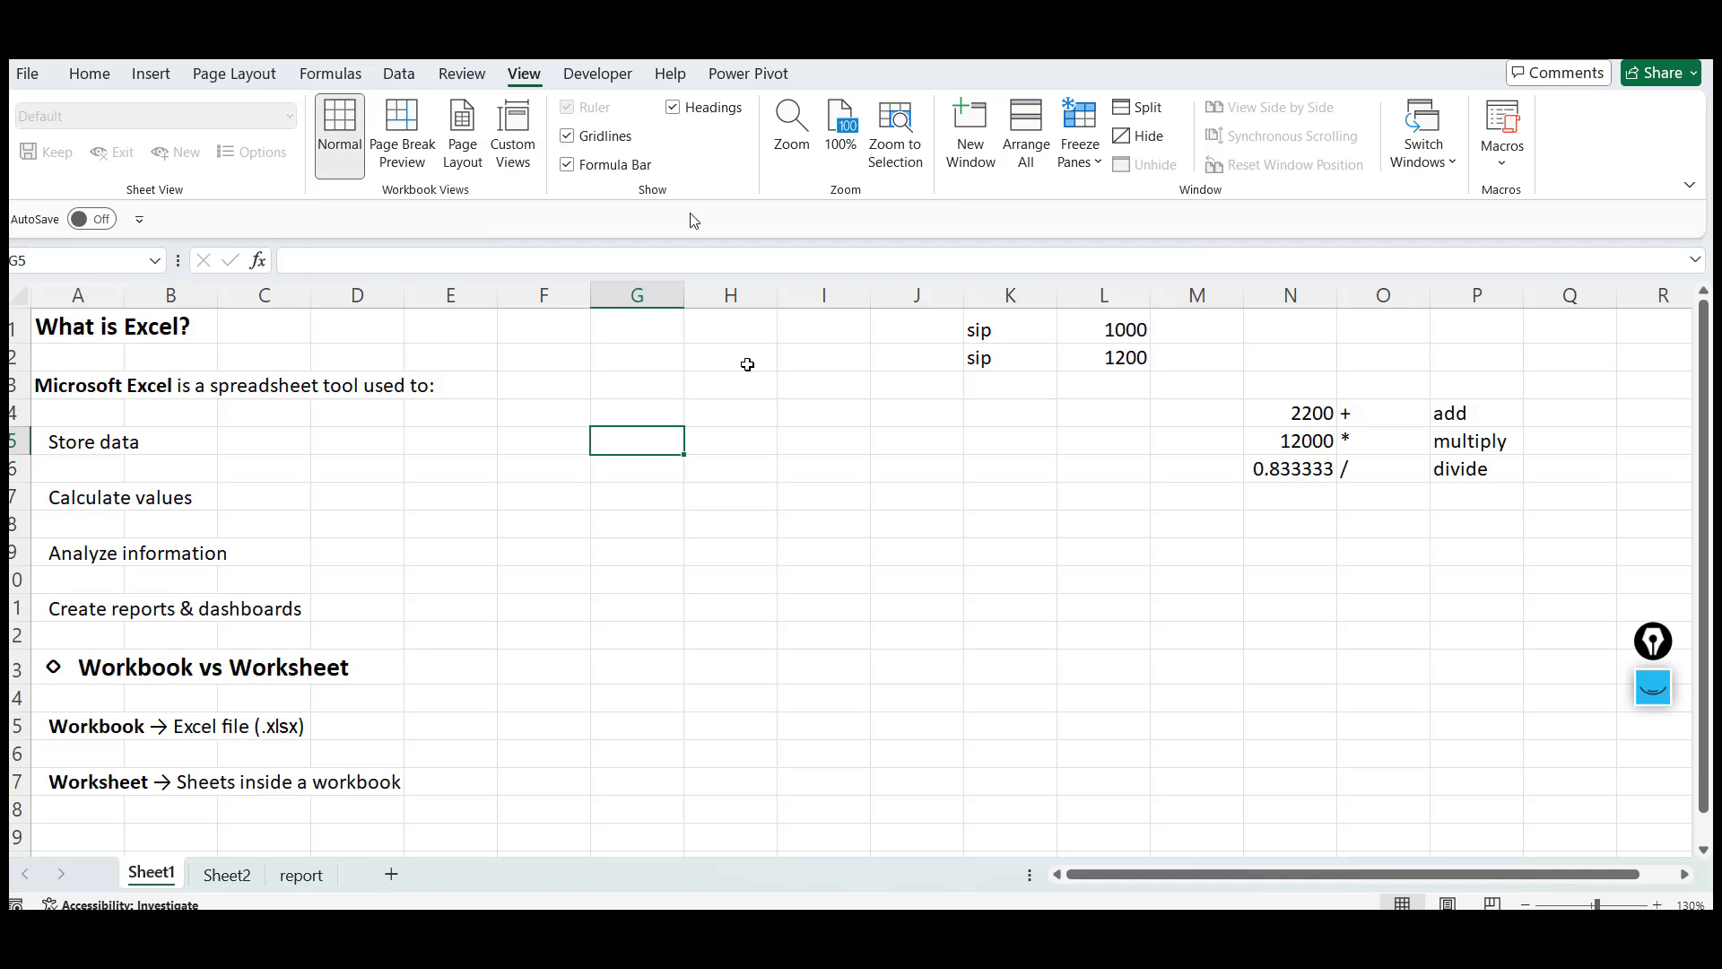
left_click(116, 459)
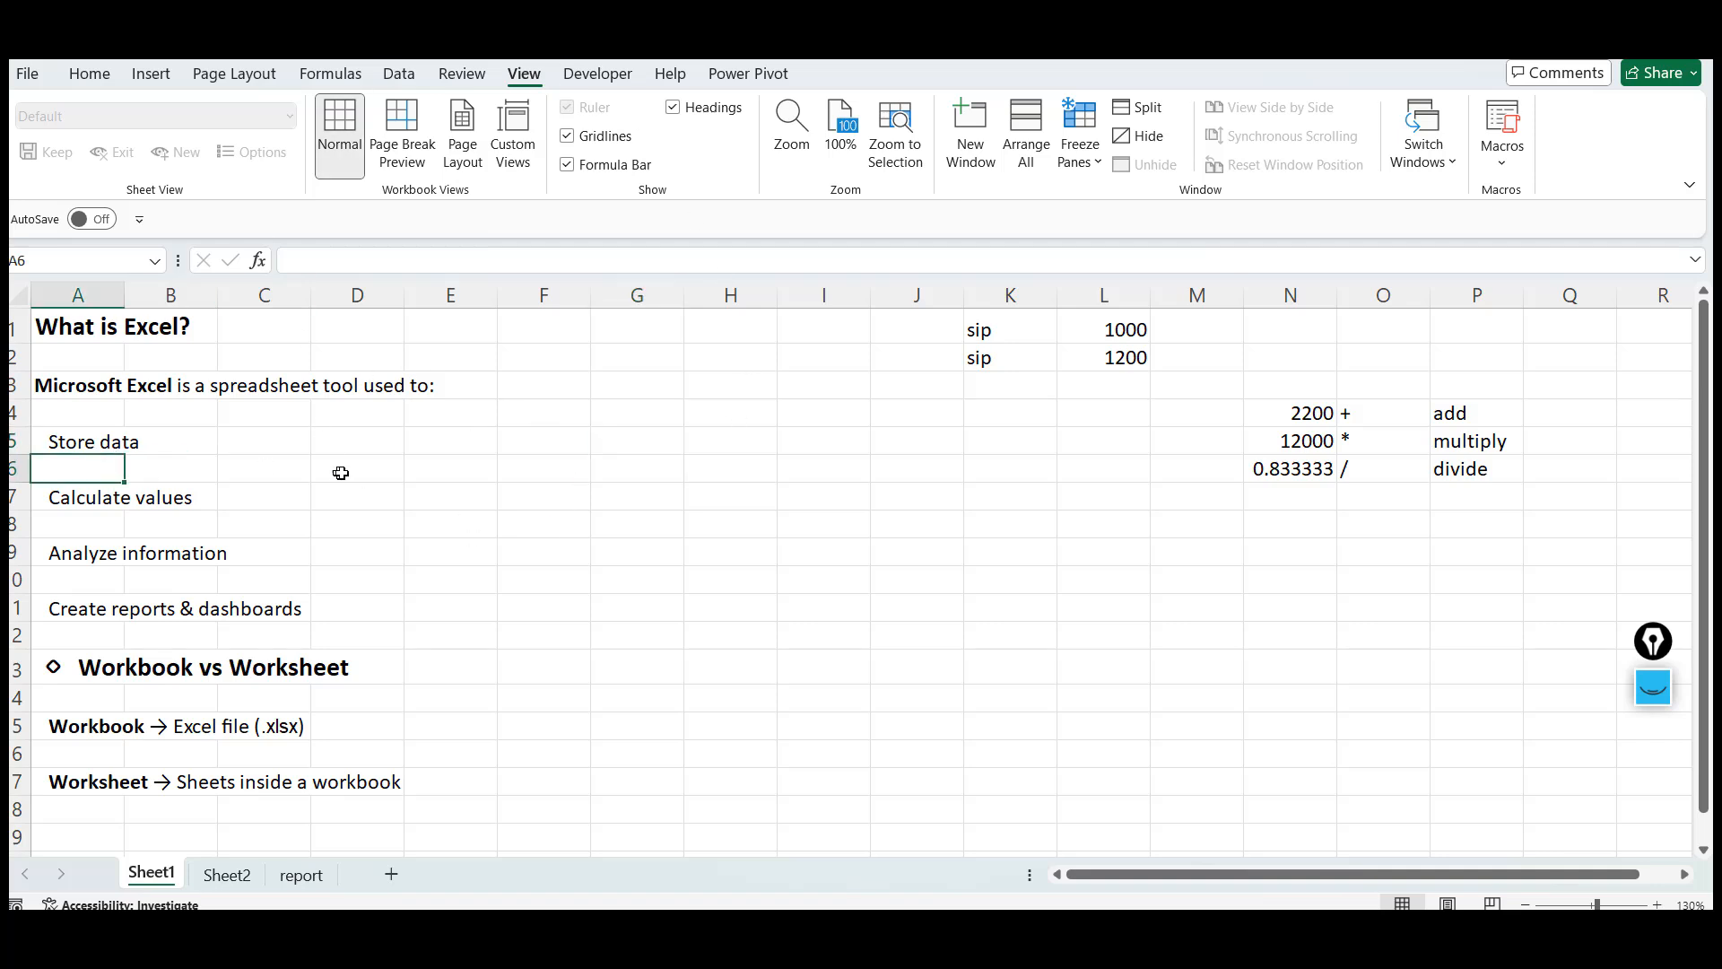
left_click(429, 461)
left_click(123, 431)
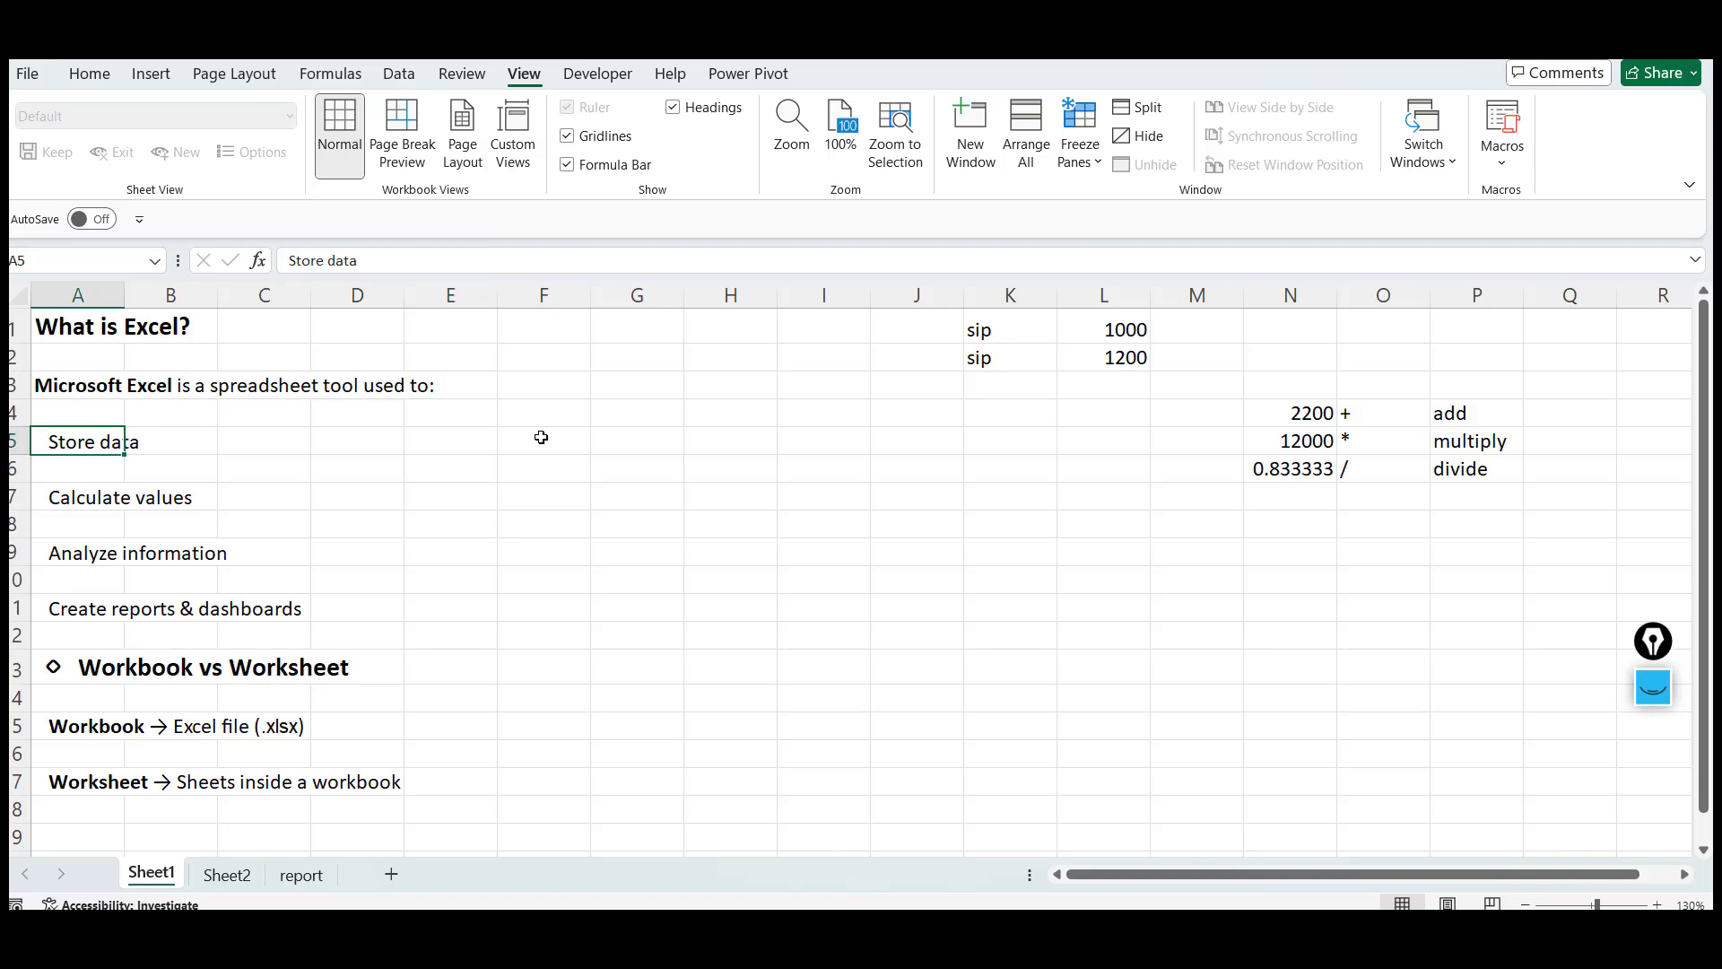
left_click(541, 437)
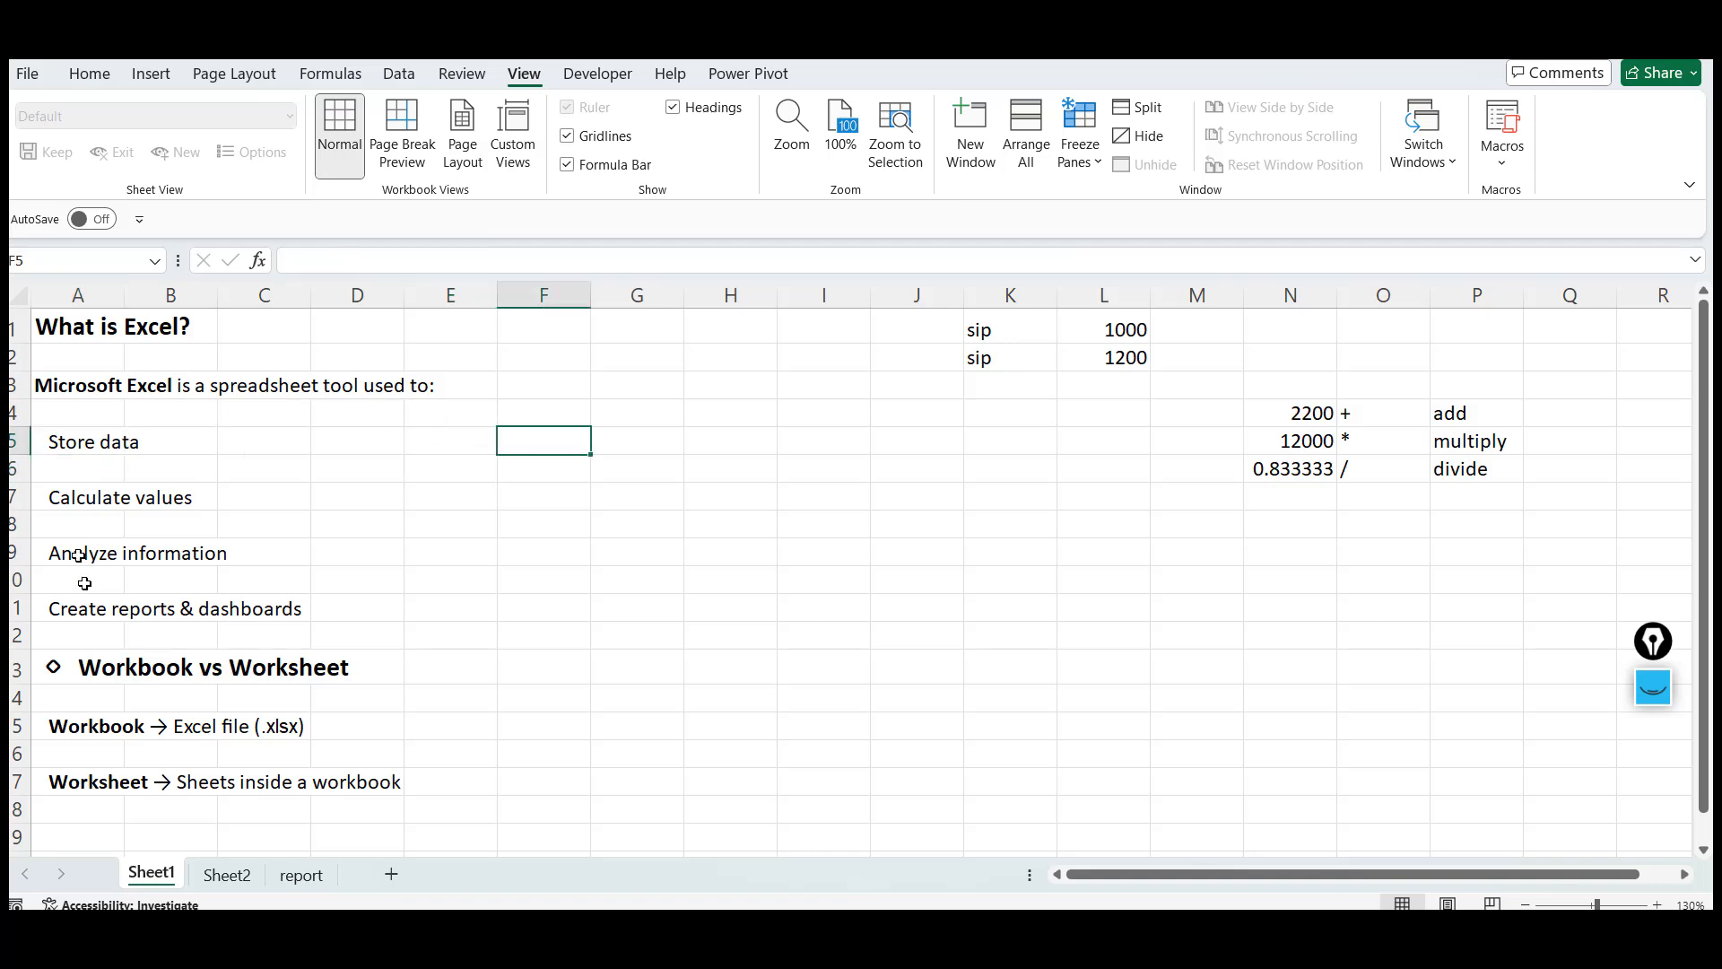
key("Left")
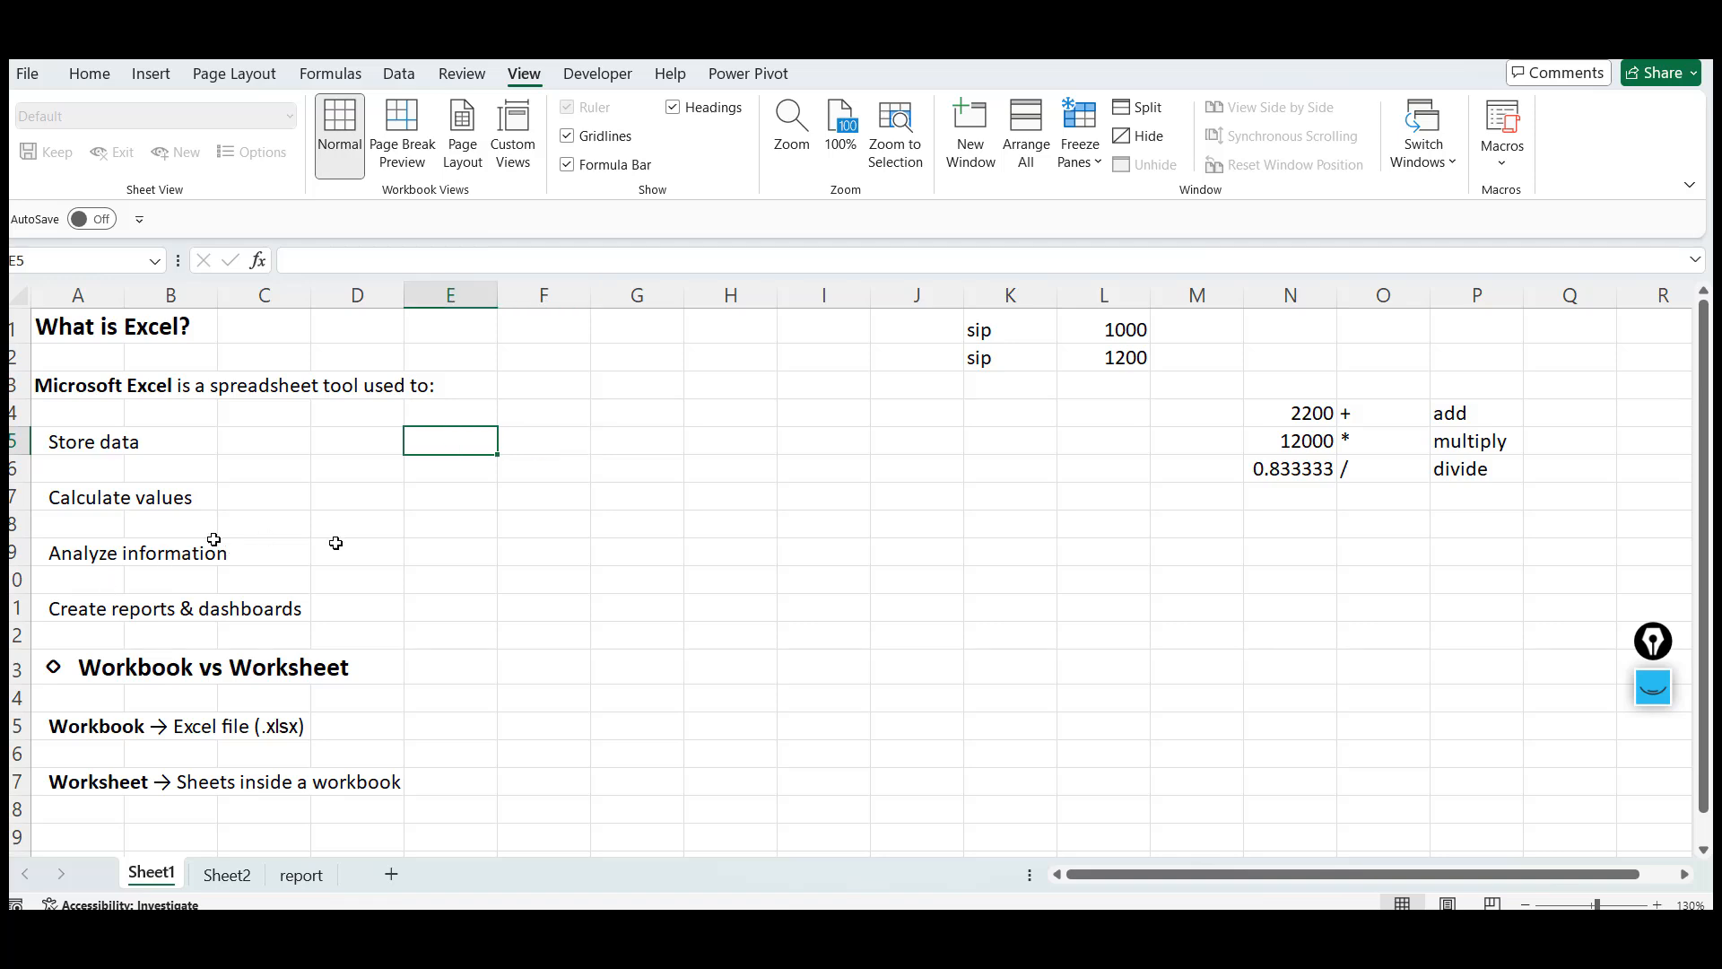
left_click(496, 544)
key("Right")
key("Right")
key("Up")
key("Up")
key("Up")
key("Up")
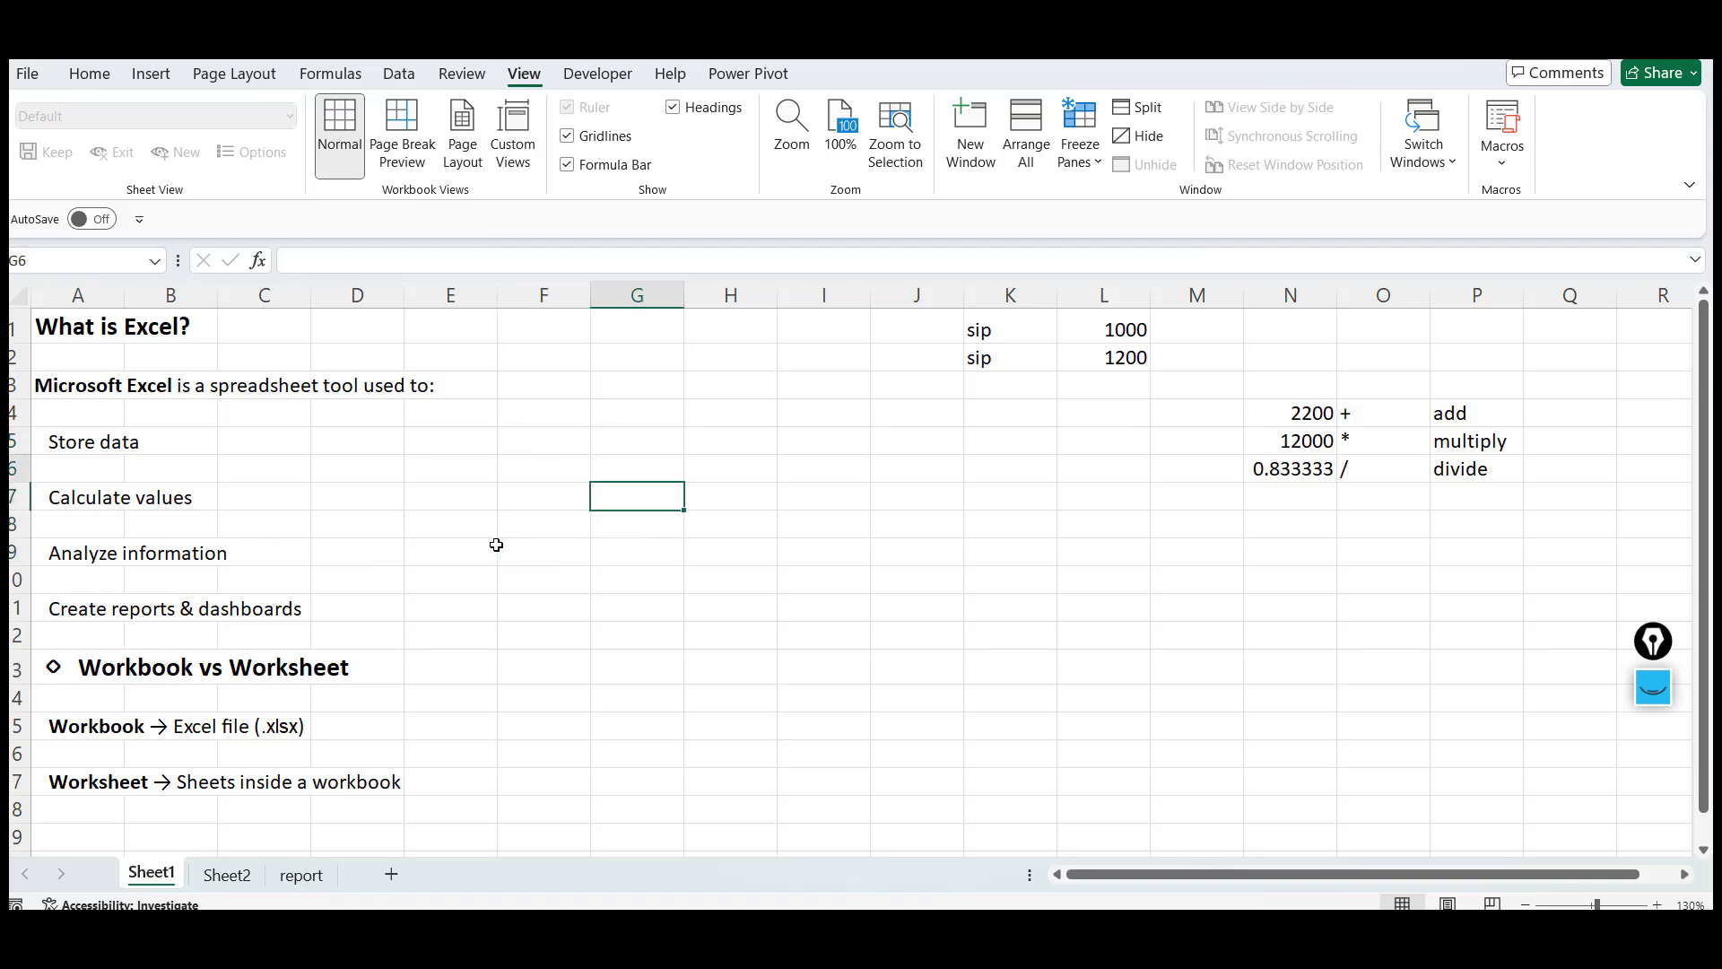
key("Left")
key("Down")
key("Down")
key("Down")
key("Down")
key("Down")
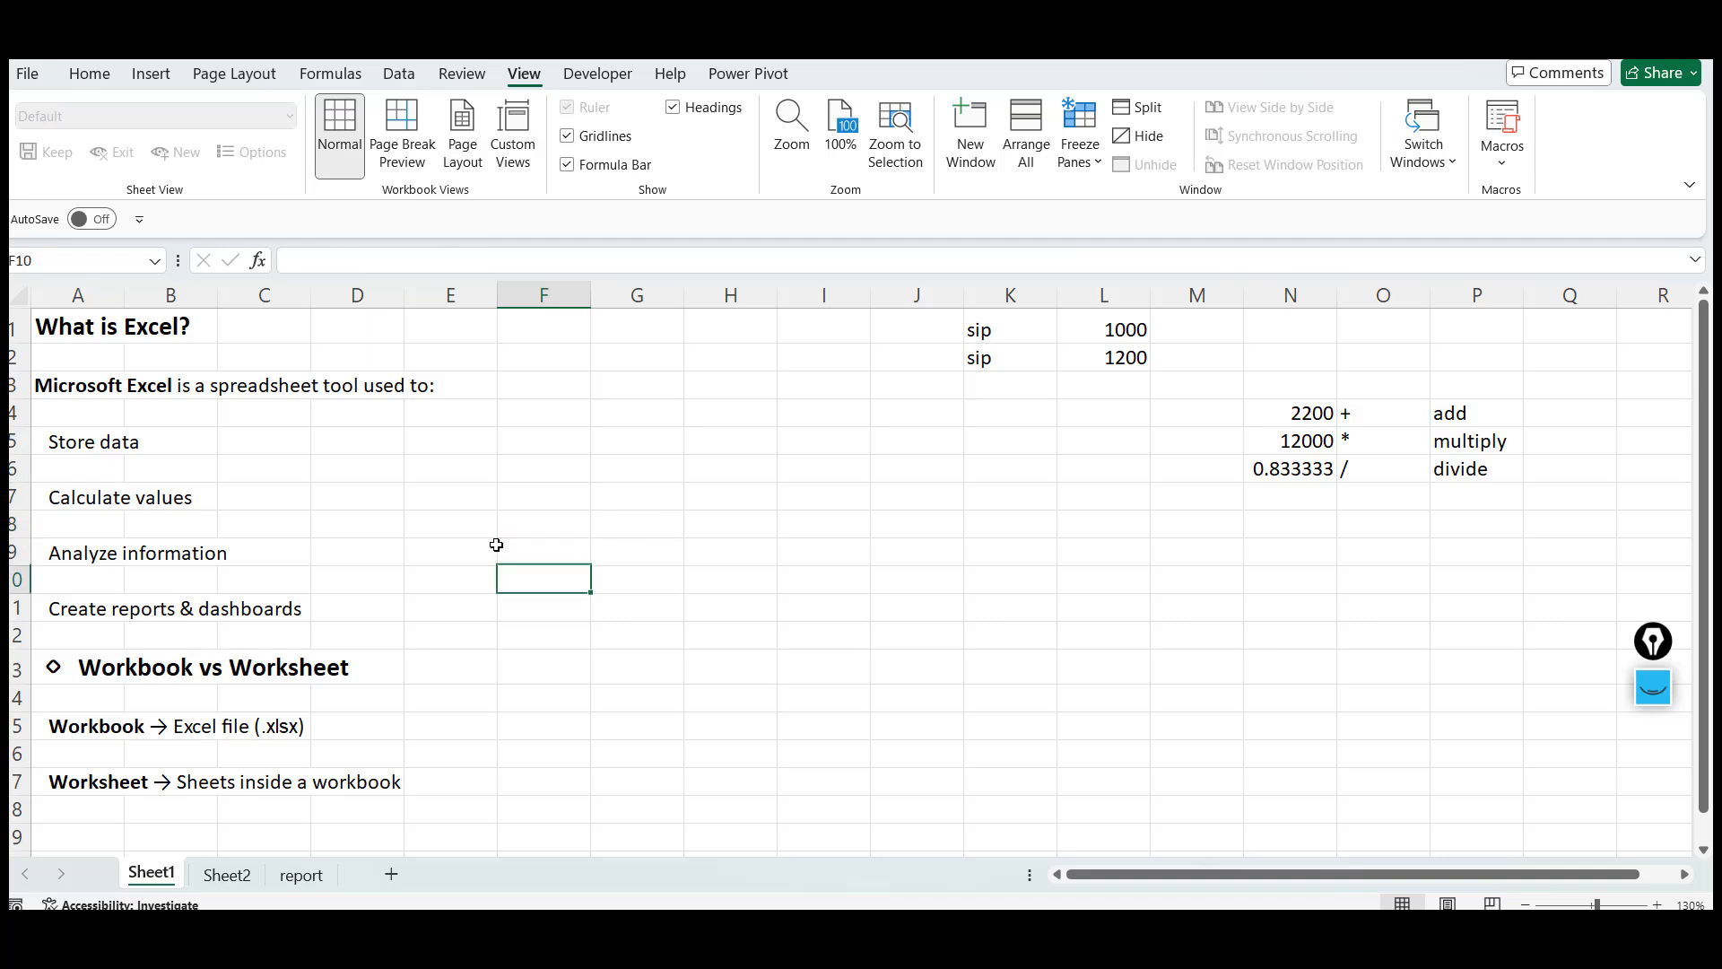
key("Up")
key("Left")
key("Left")
key("Left")
key("Left")
key("Left")
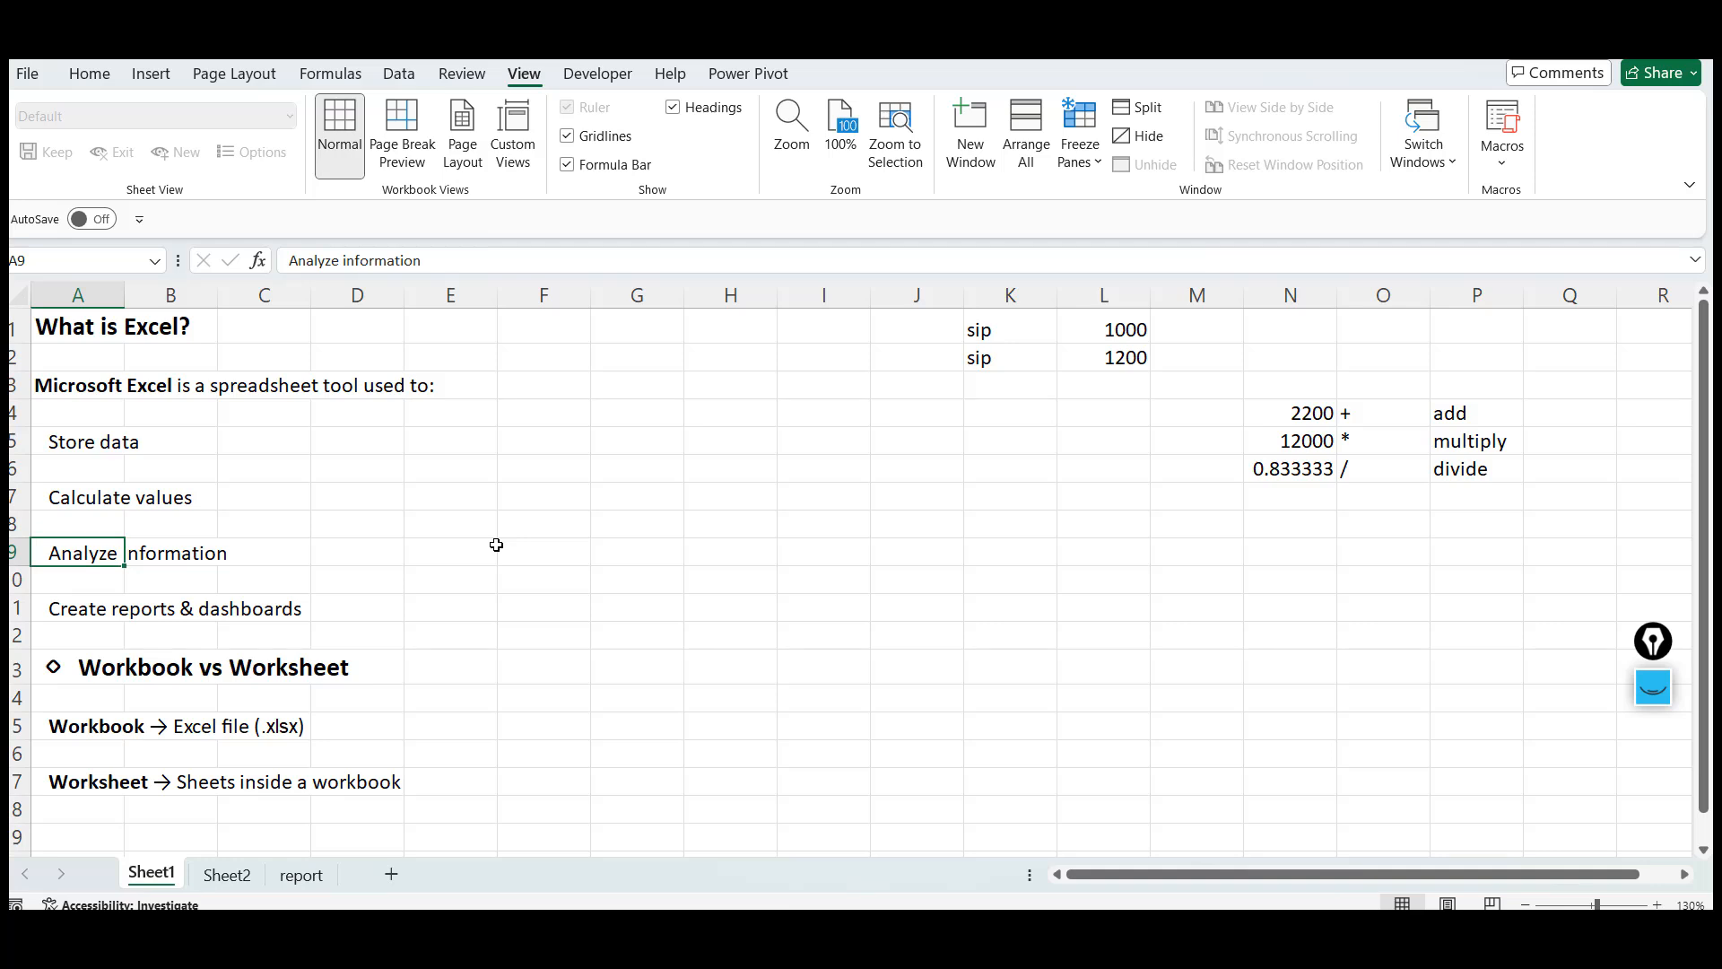
left_click(175, 600)
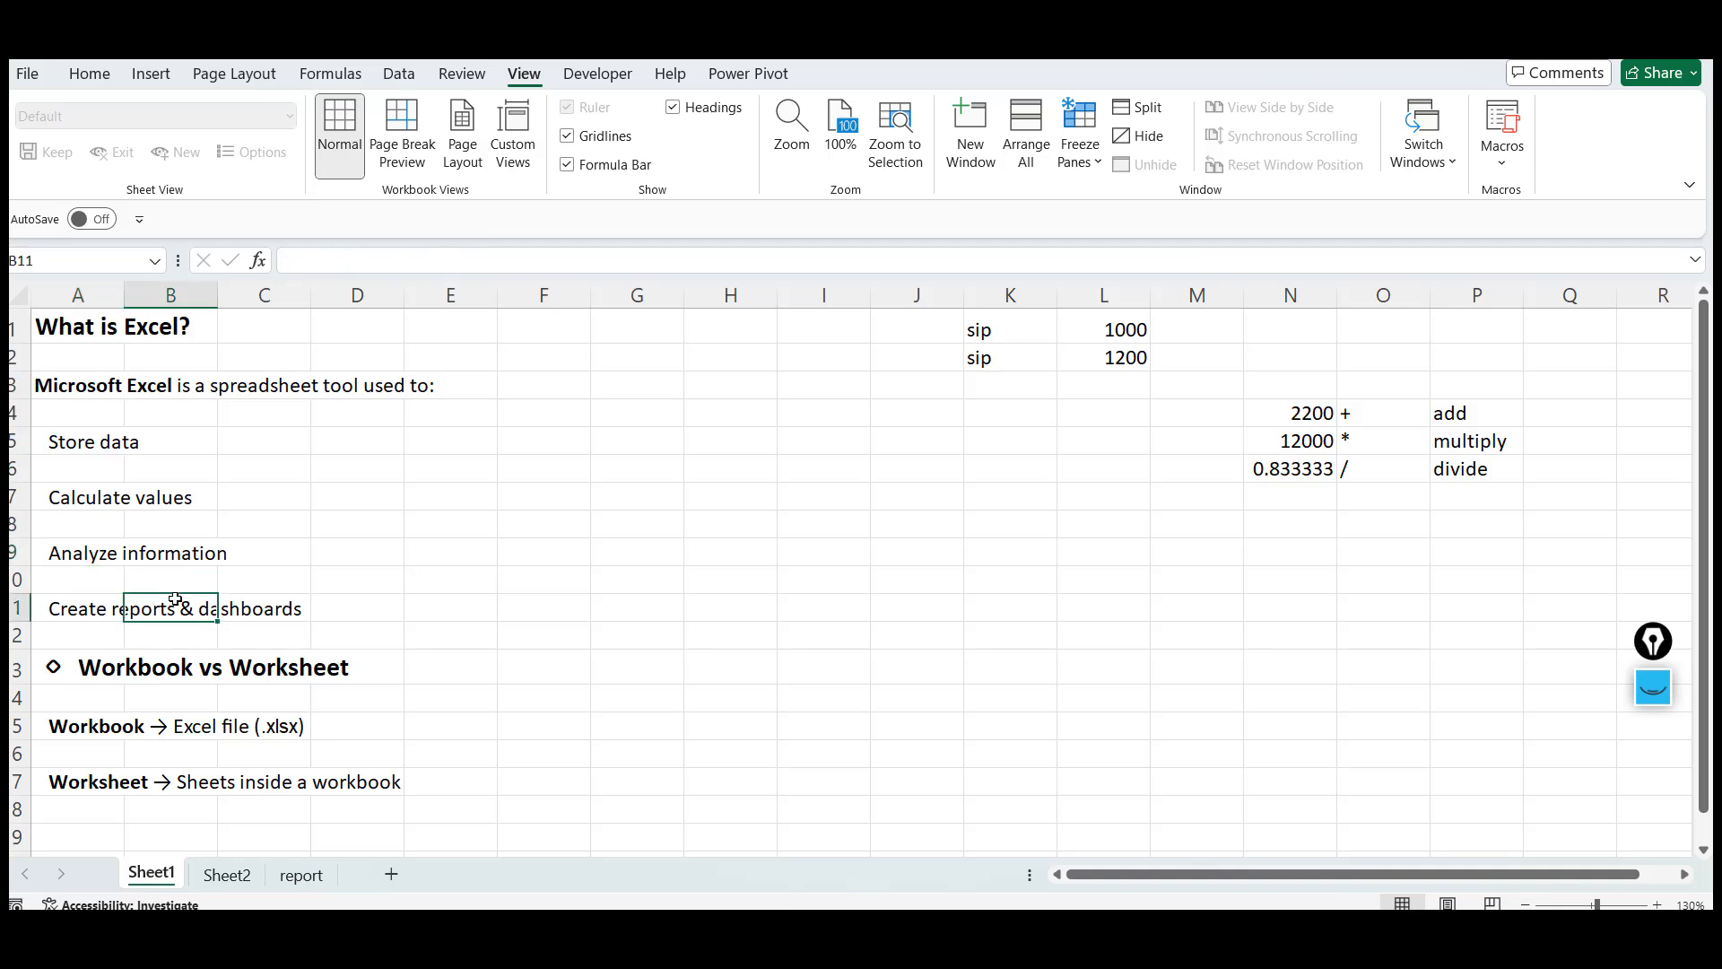
left_click(82, 399)
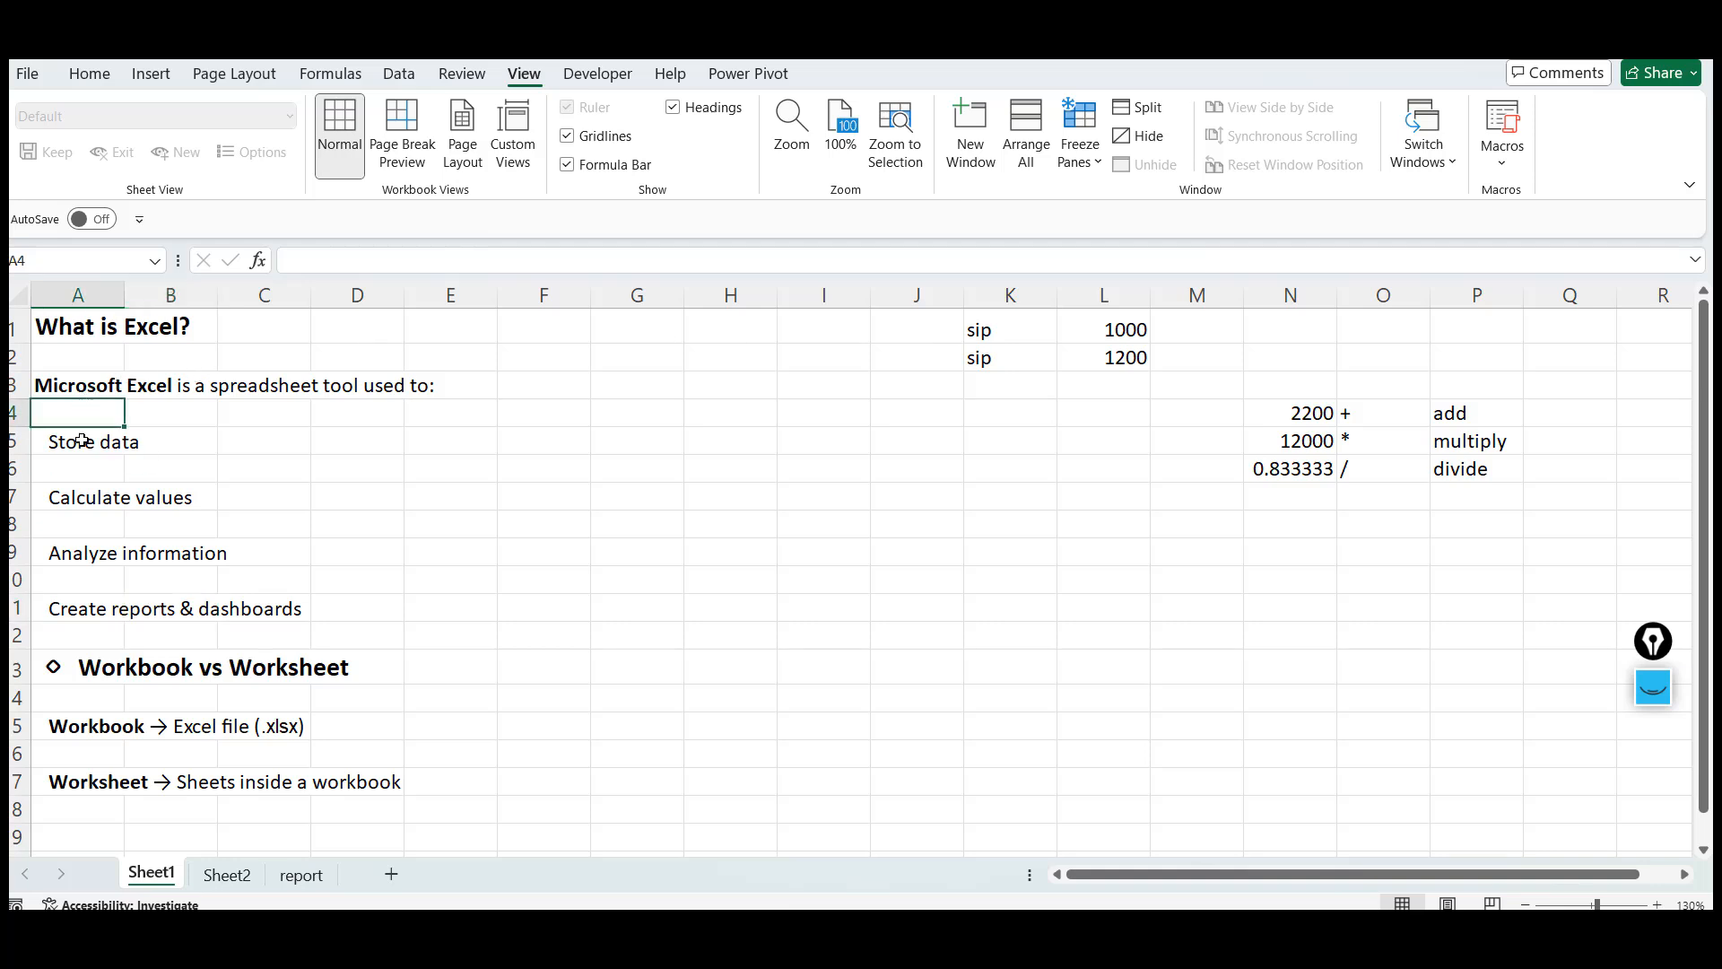
left_click(82, 440)
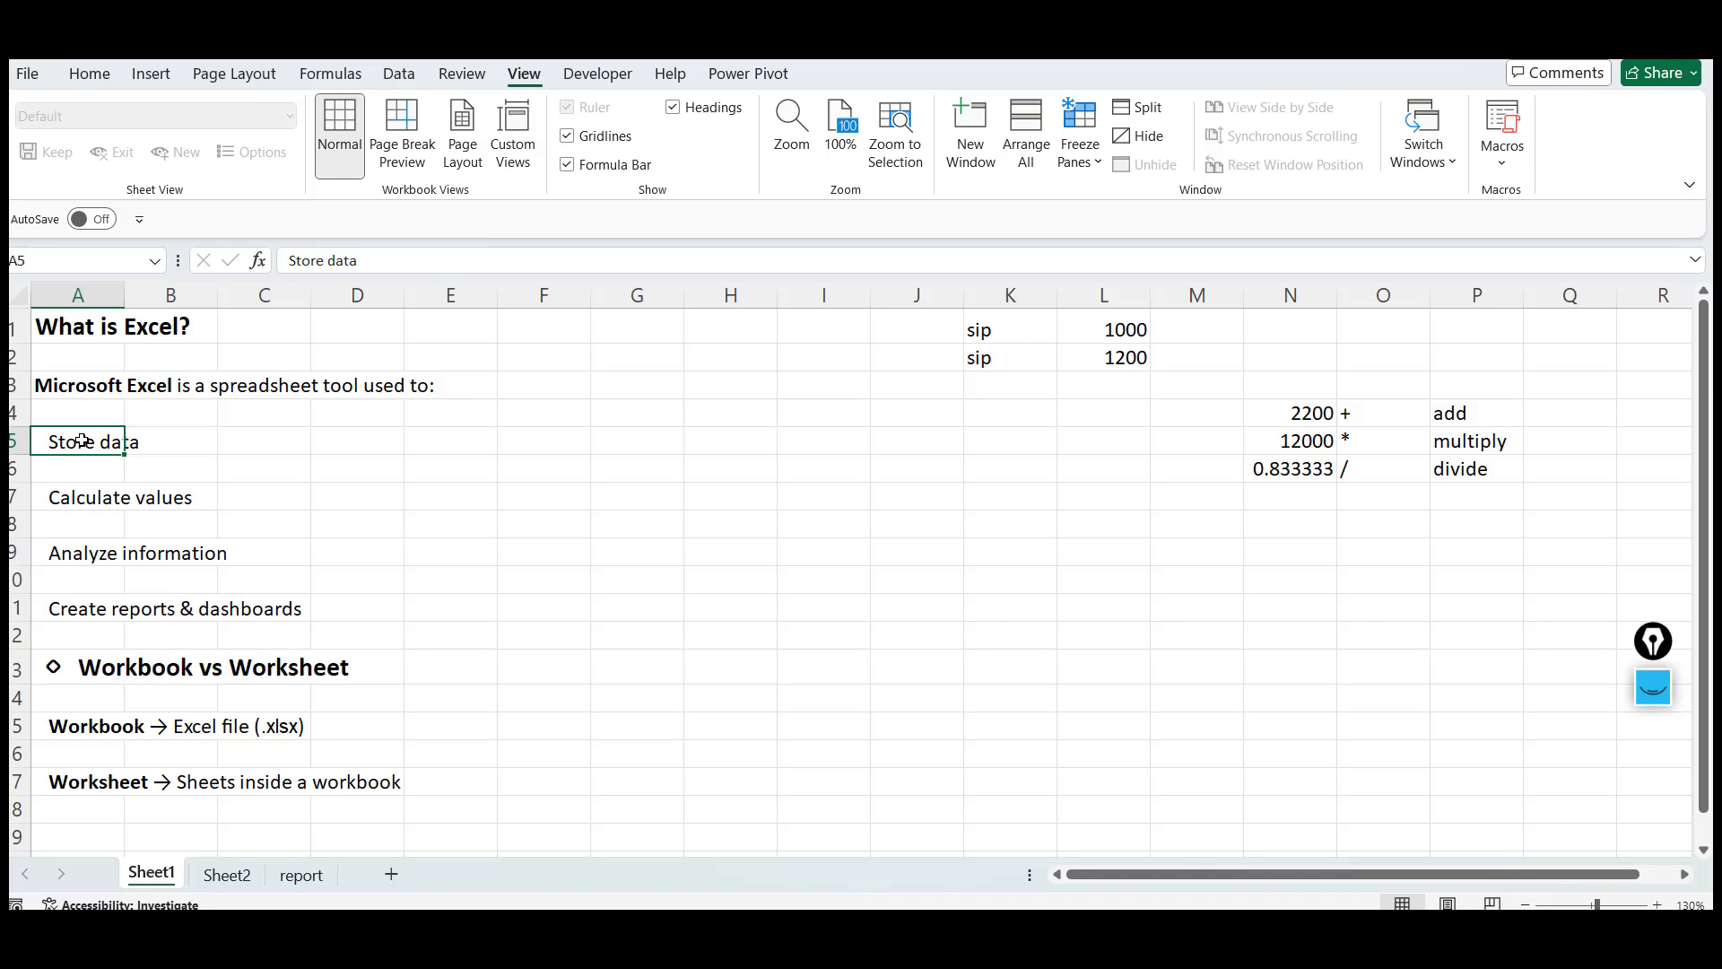
left_click_drag(810, 352, 835, 571)
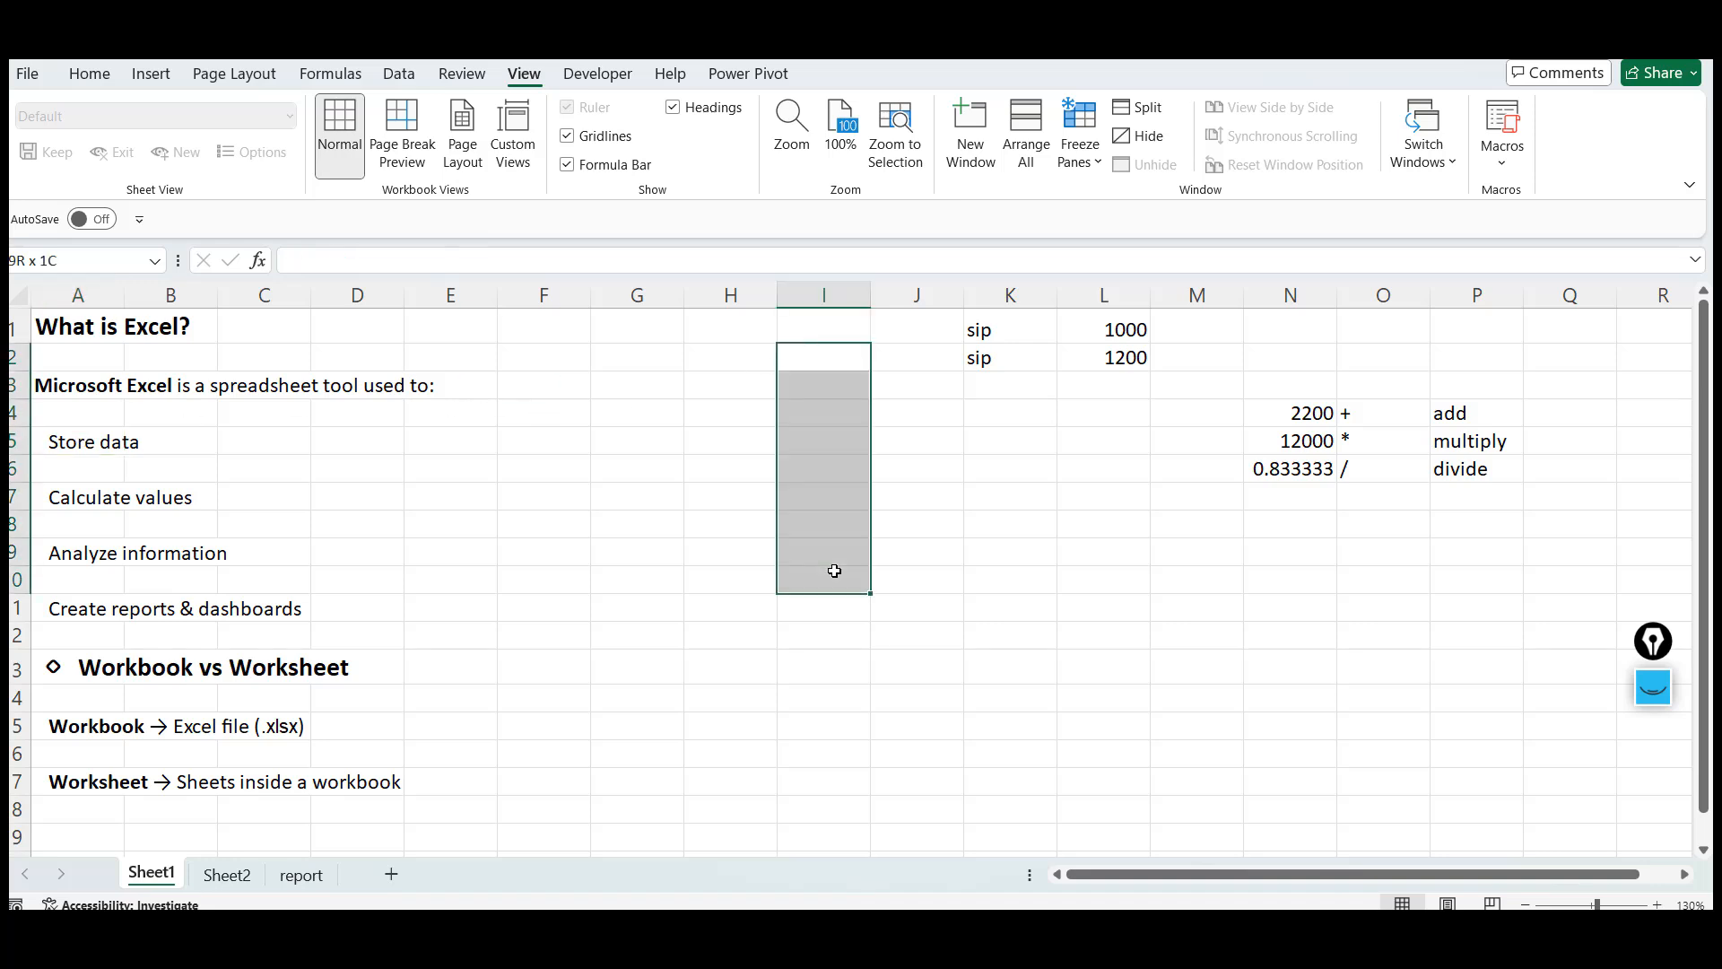
left_click_drag(700, 353, 789, 642)
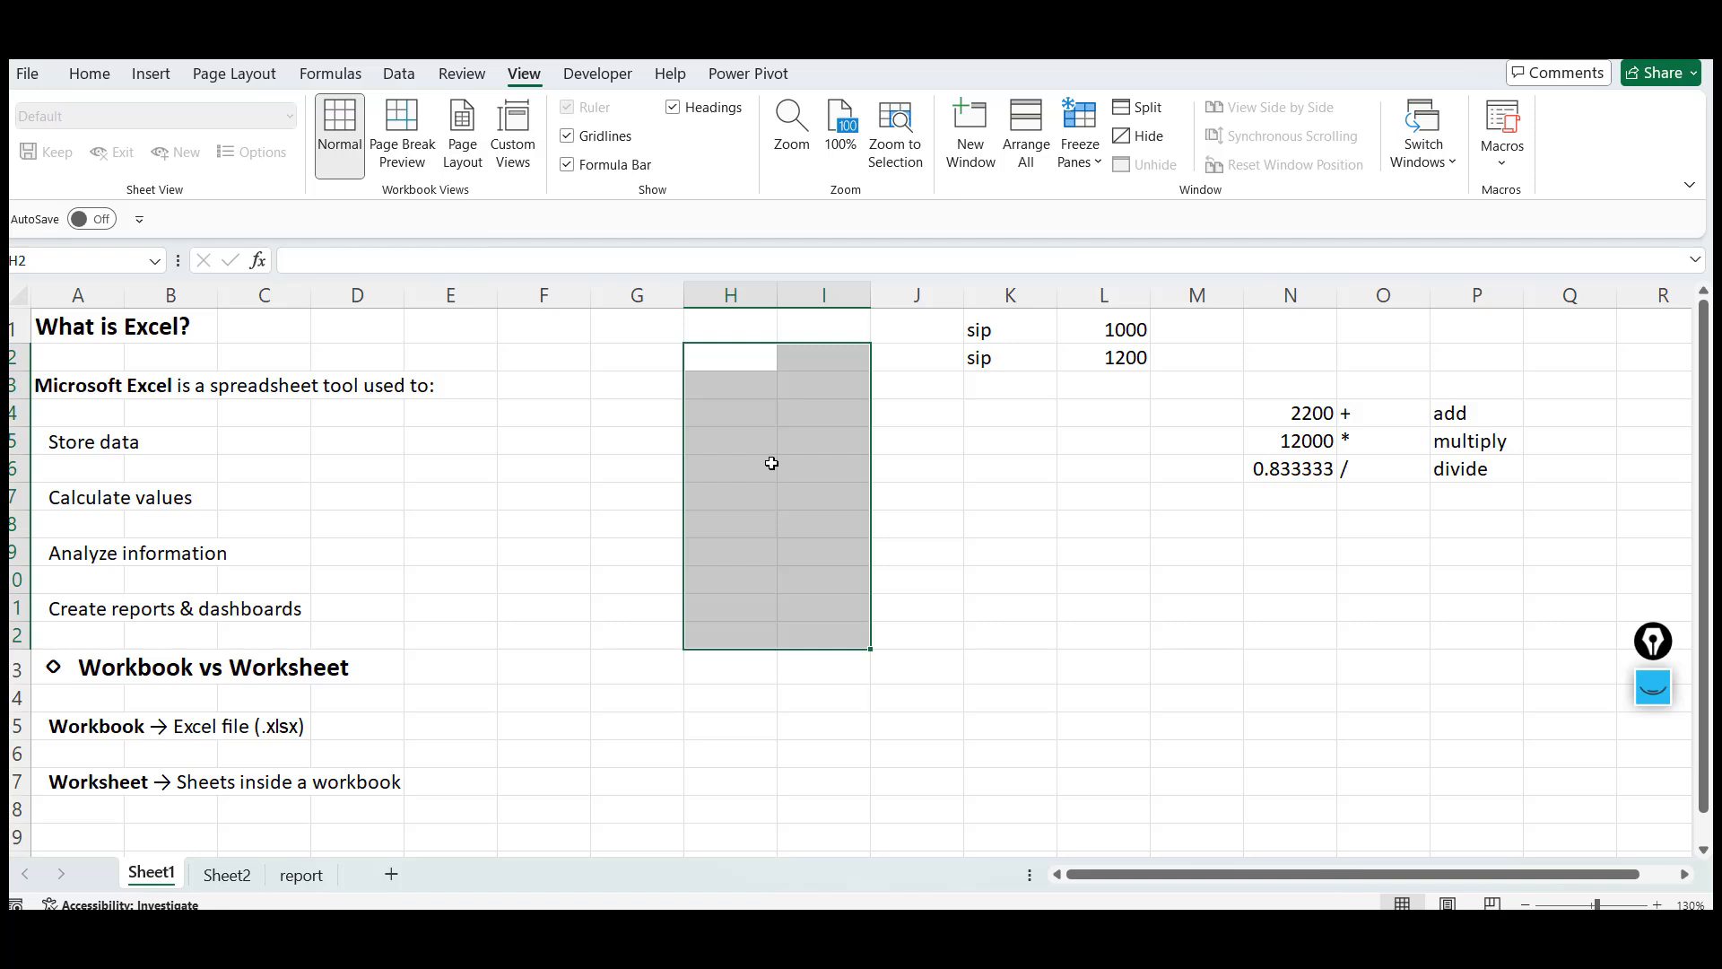
left_click(643, 405)
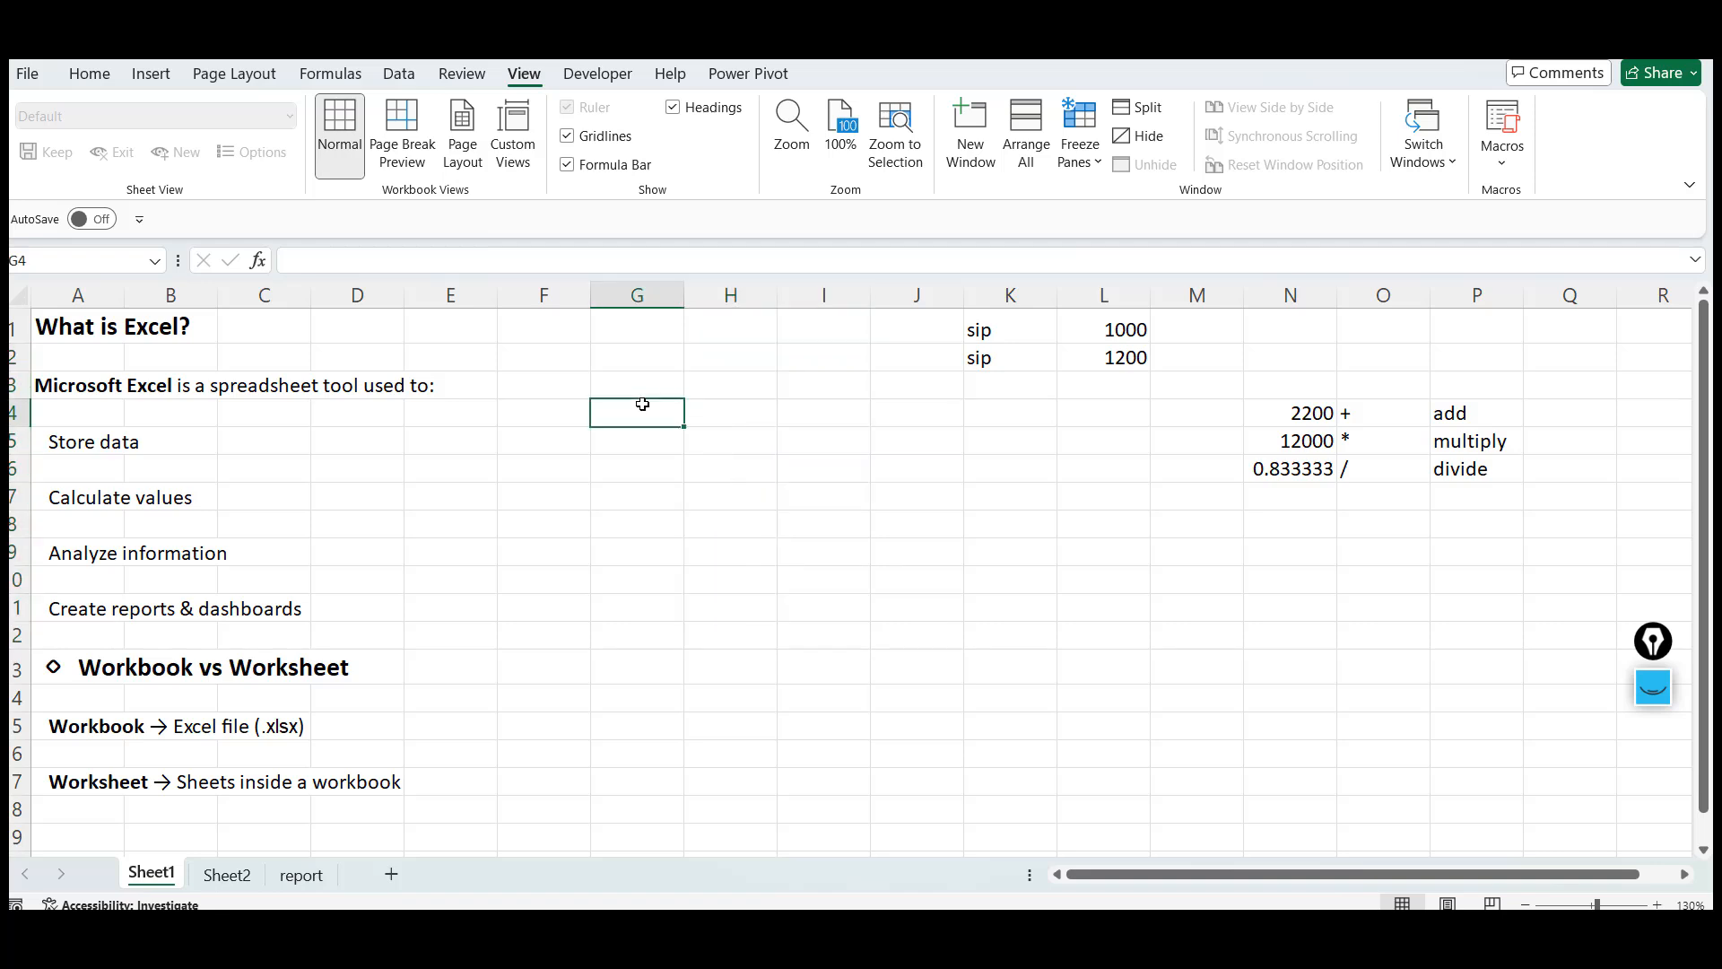
left_click(638, 354)
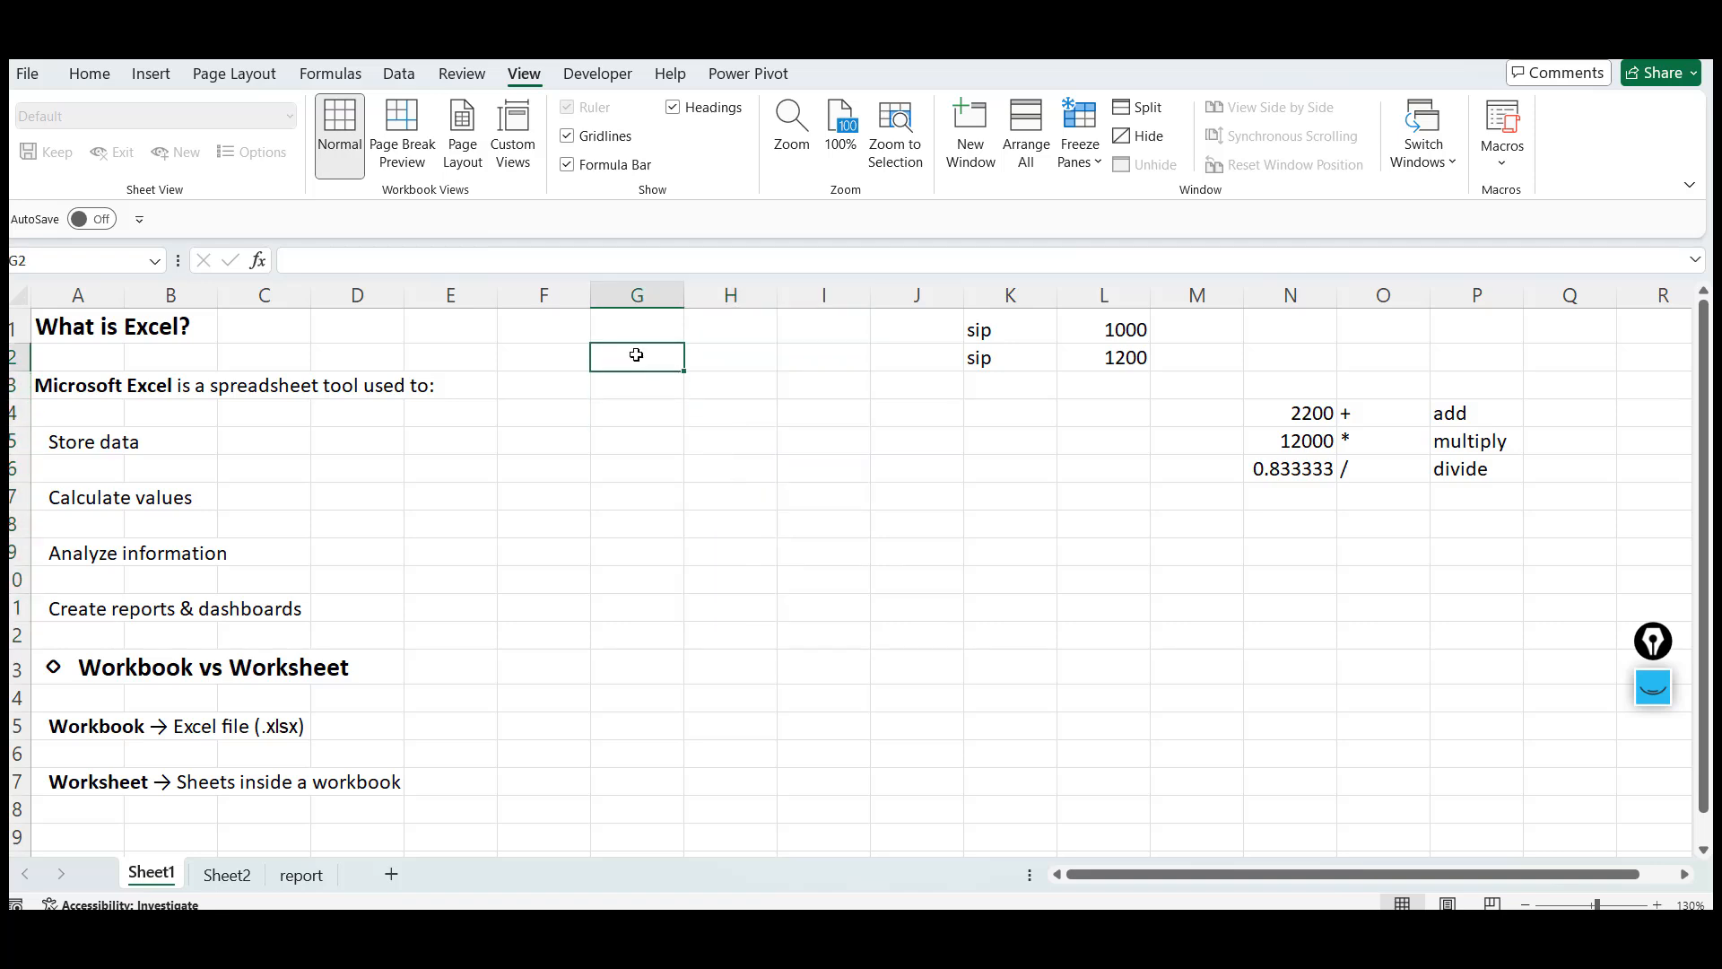
left_click(637, 326)
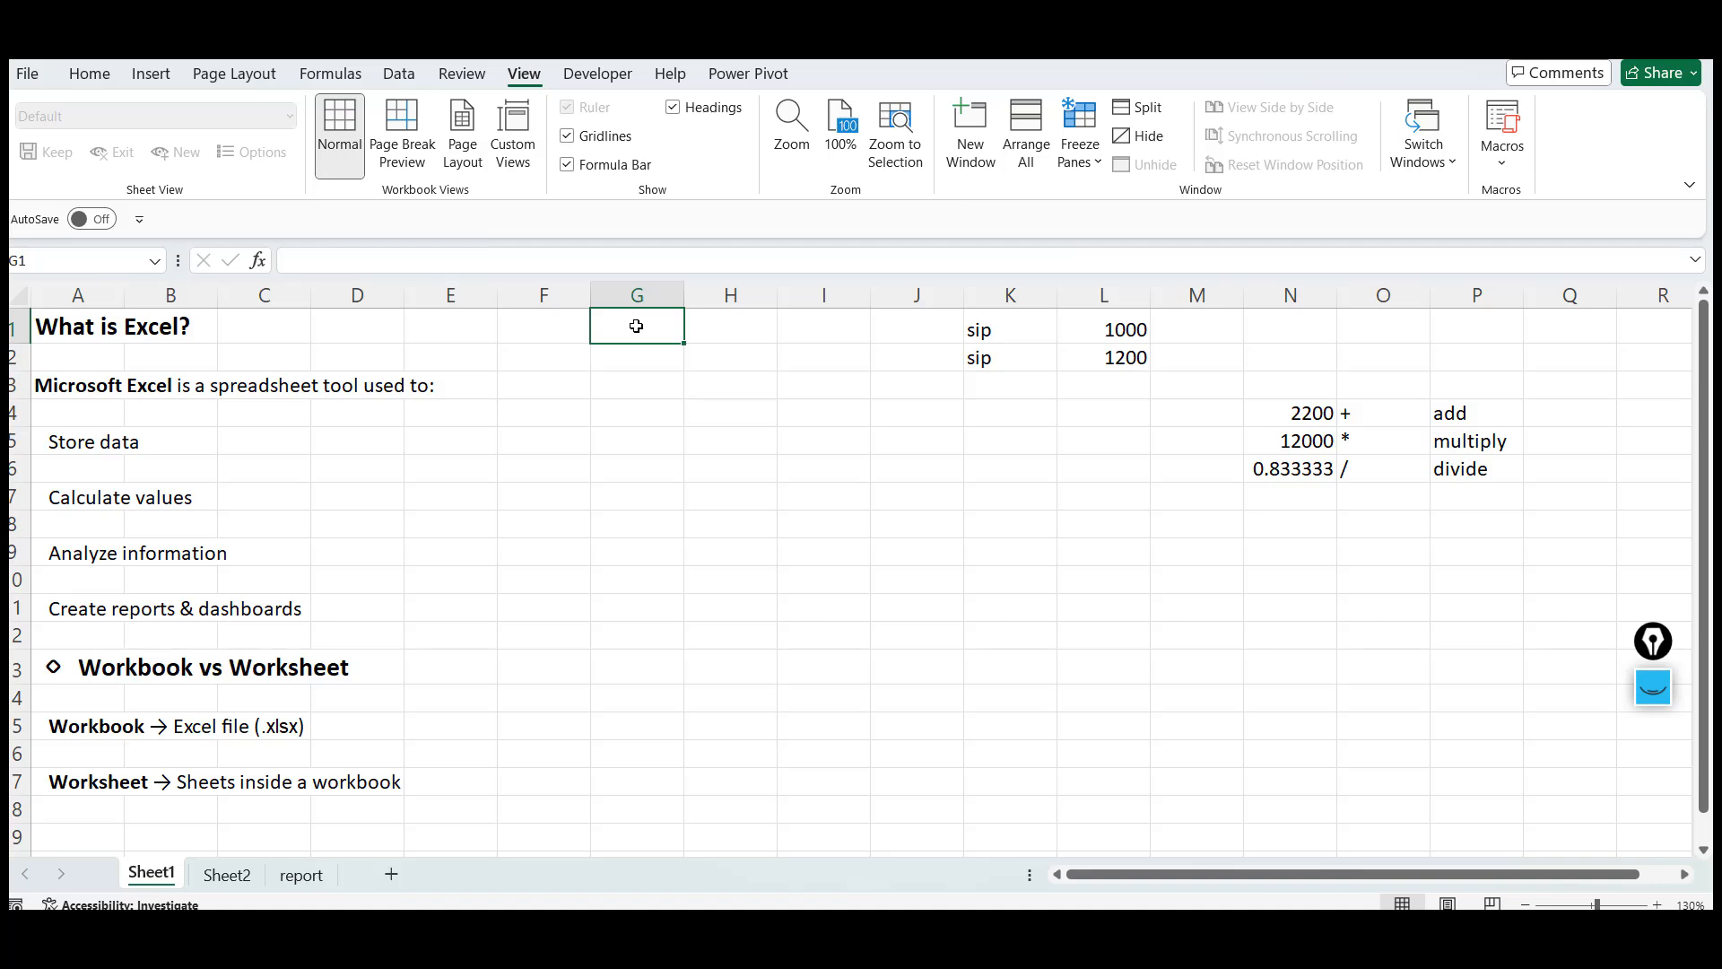
left_click(709, 325)
left_click(797, 331)
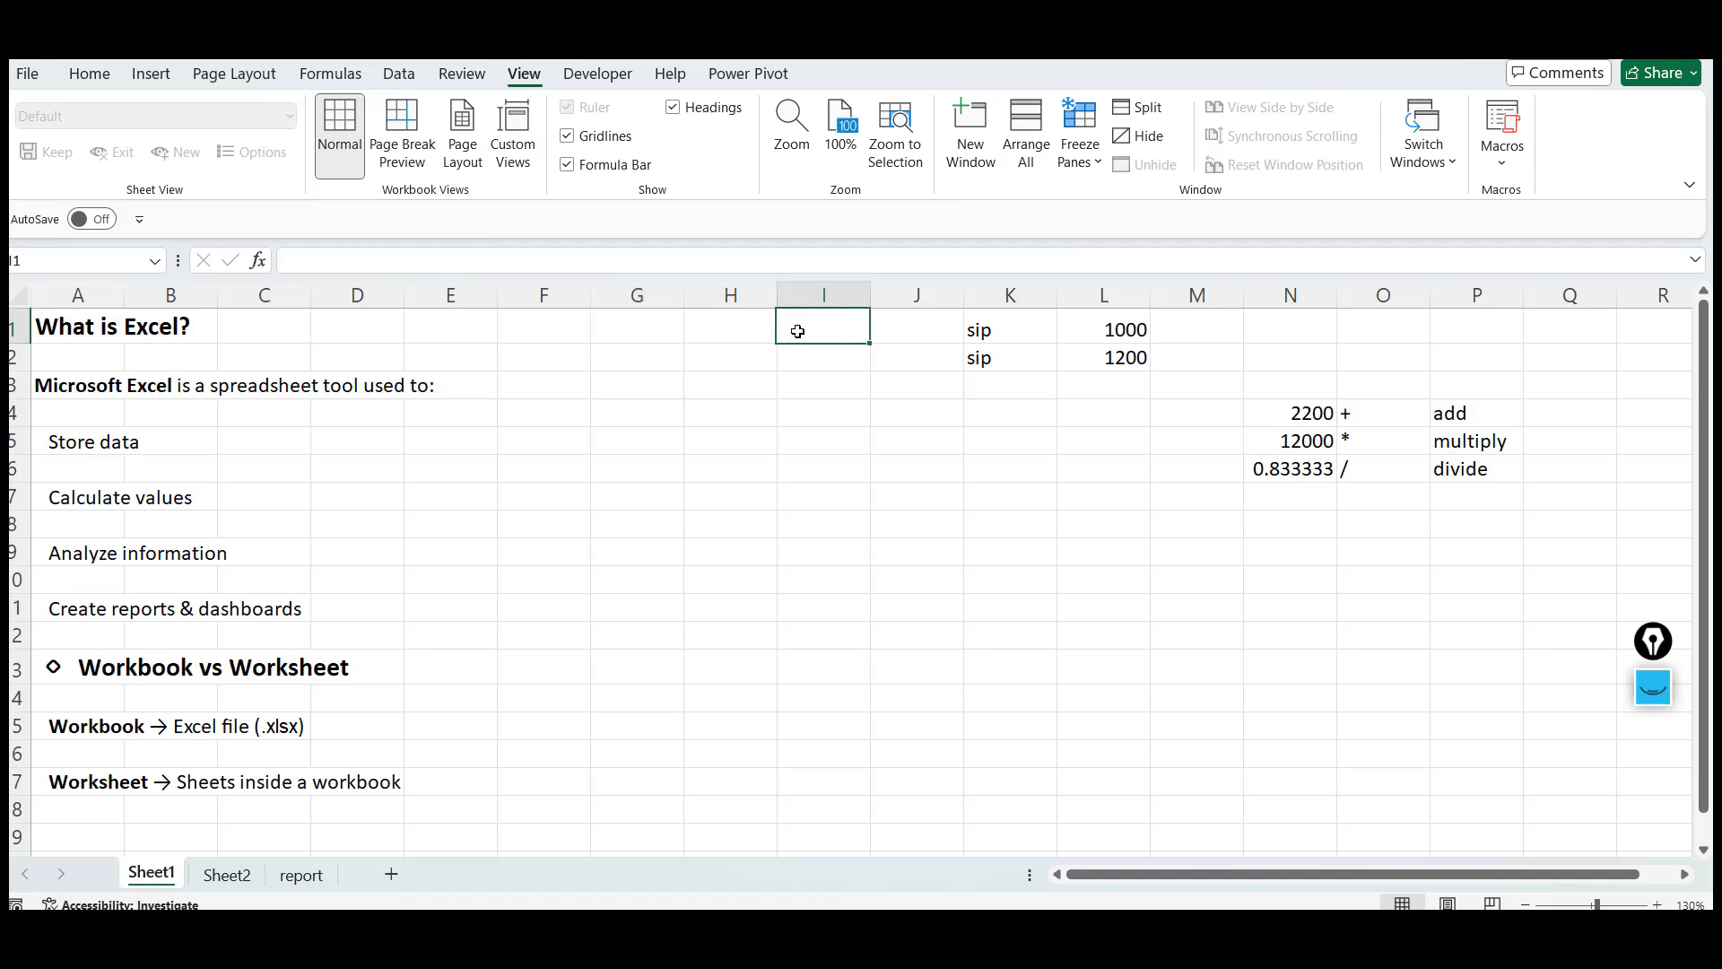
left_click(698, 331)
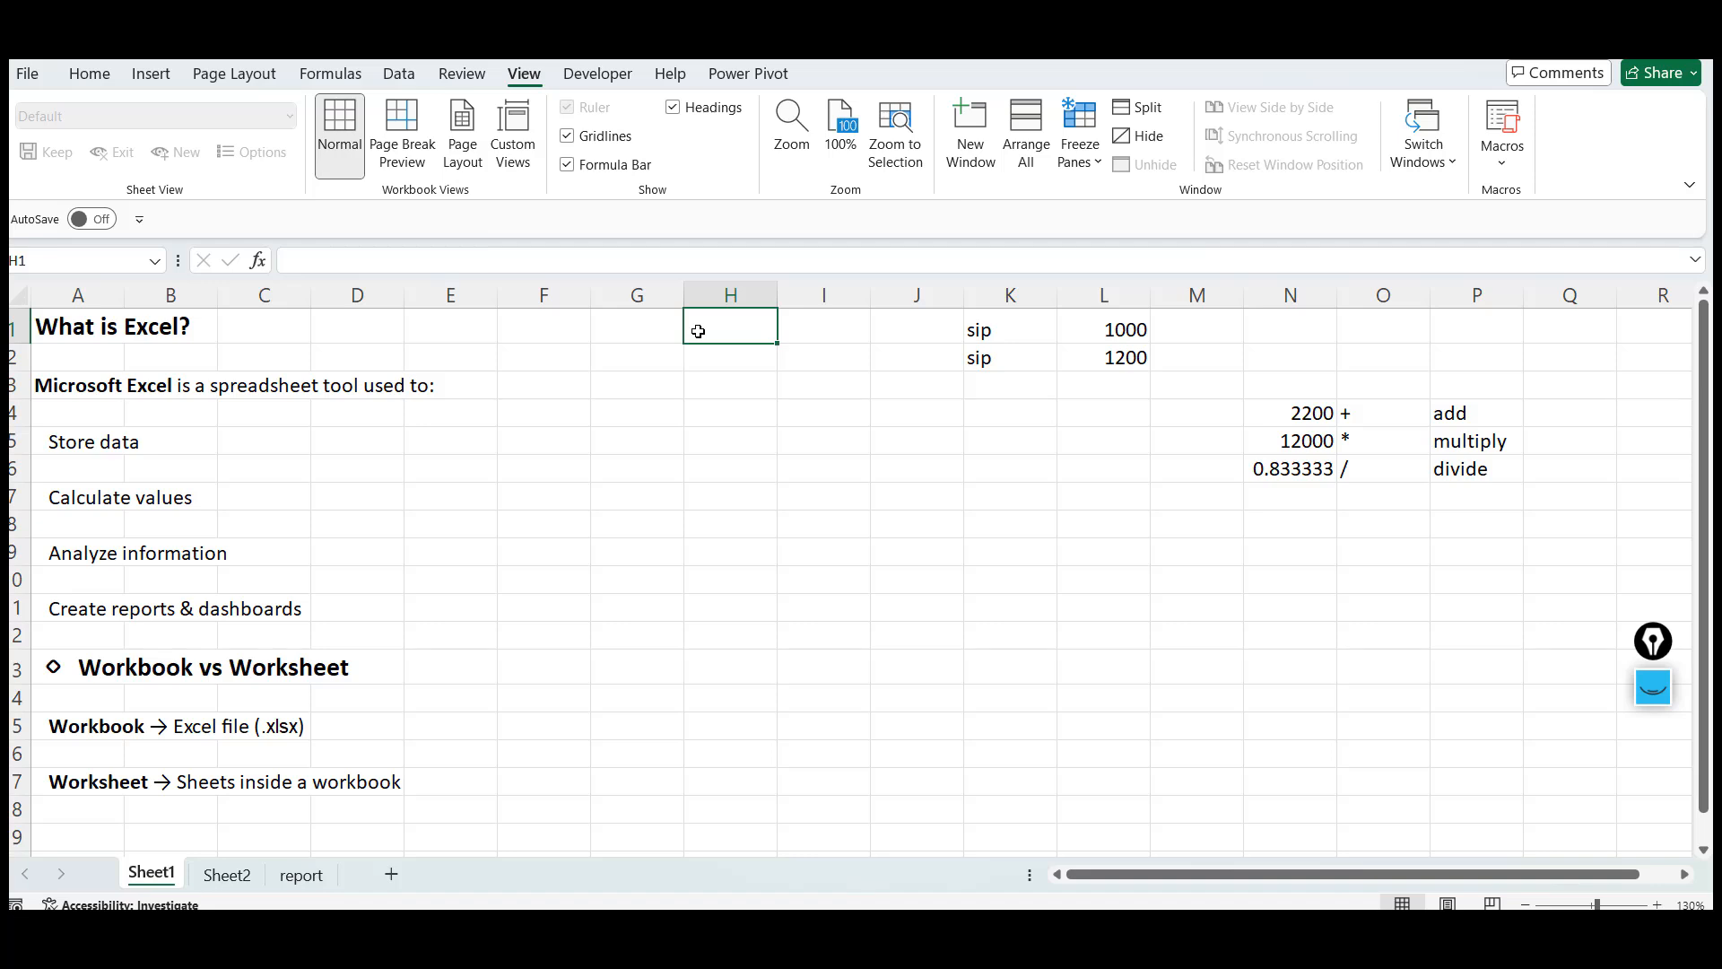
left_click(635, 329)
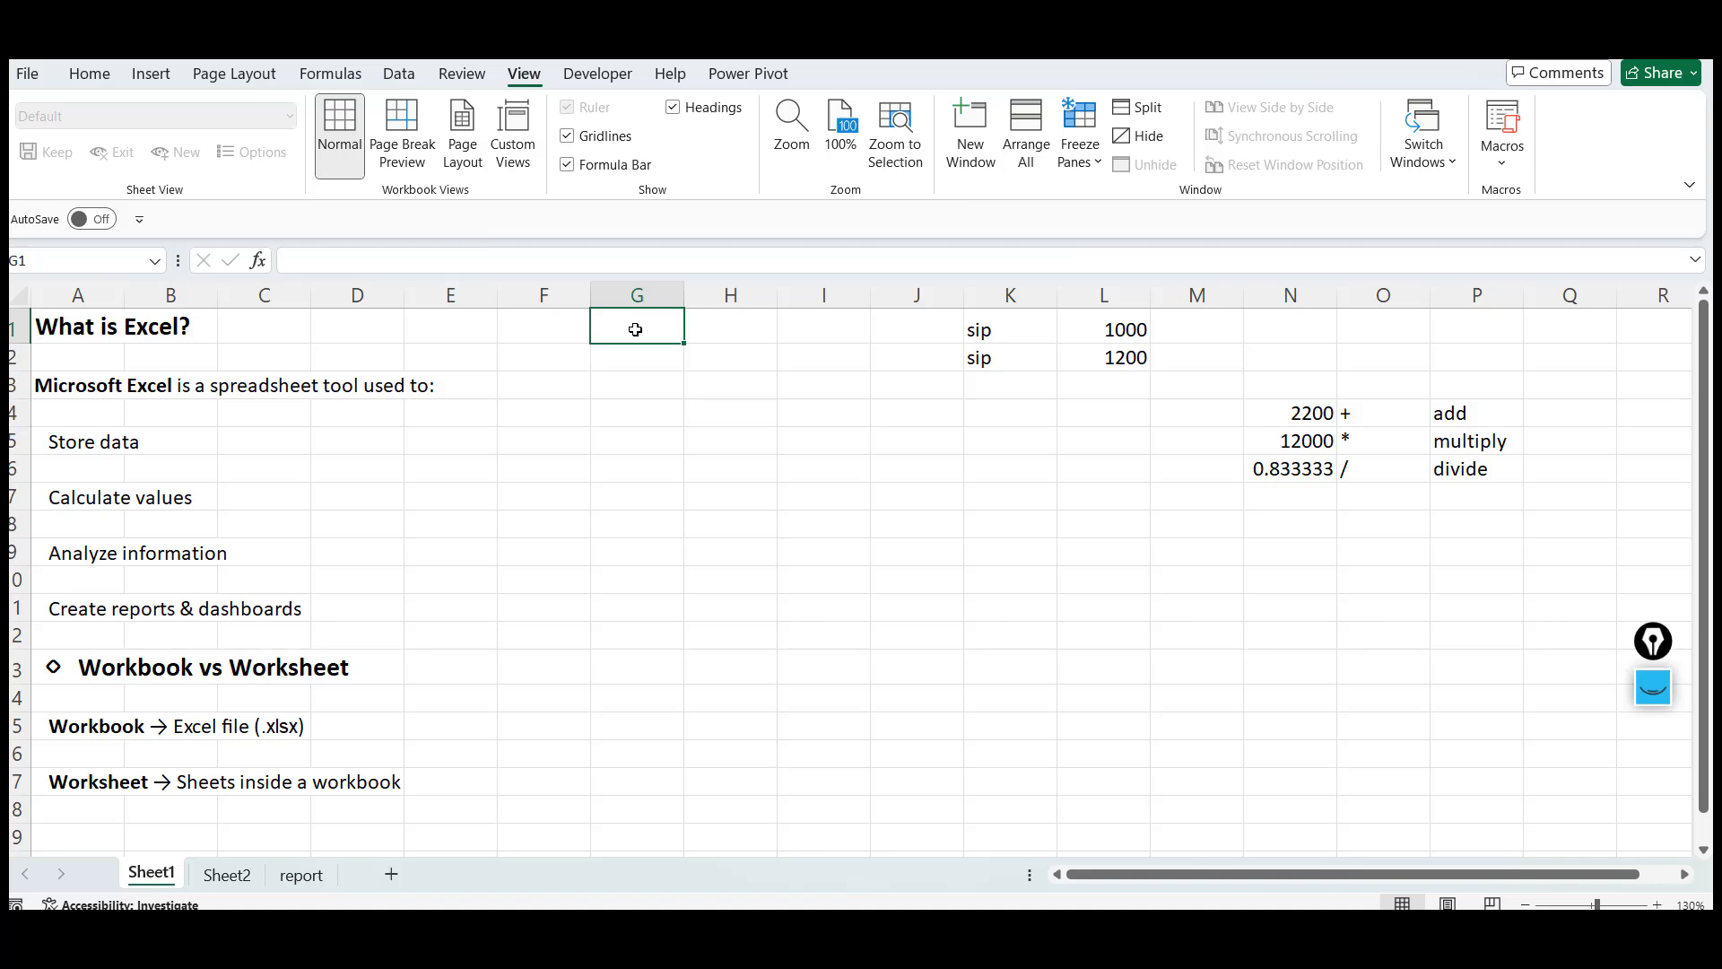
left_click(754, 315)
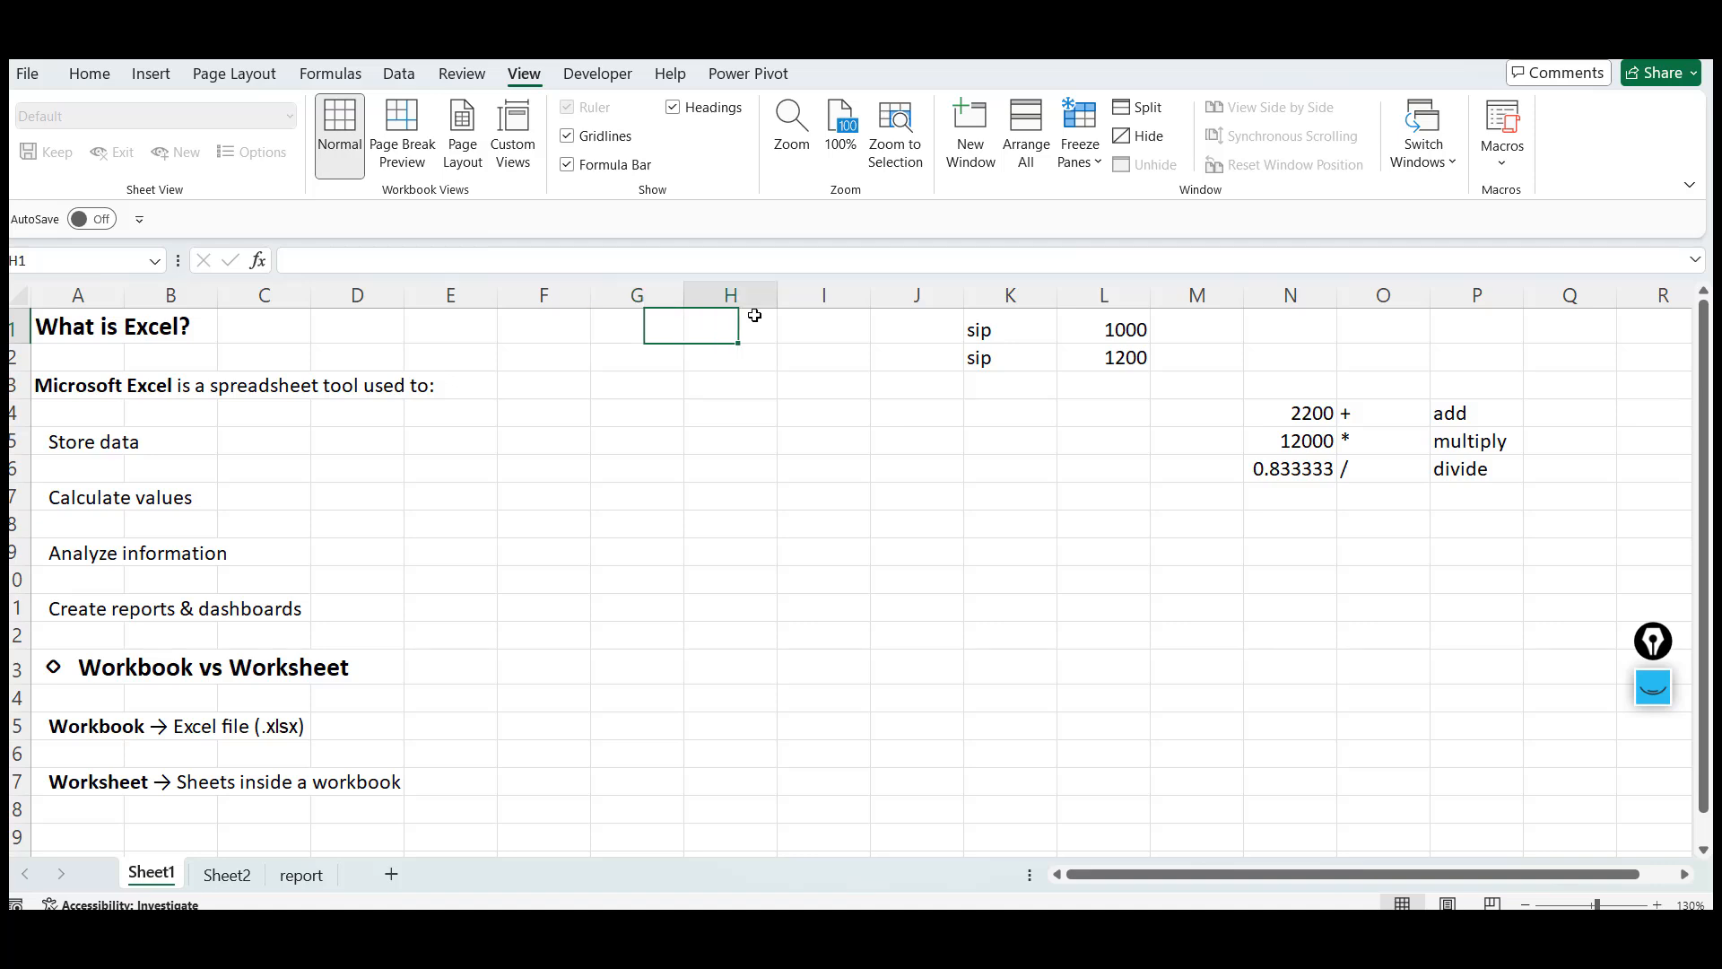
left_click(835, 333)
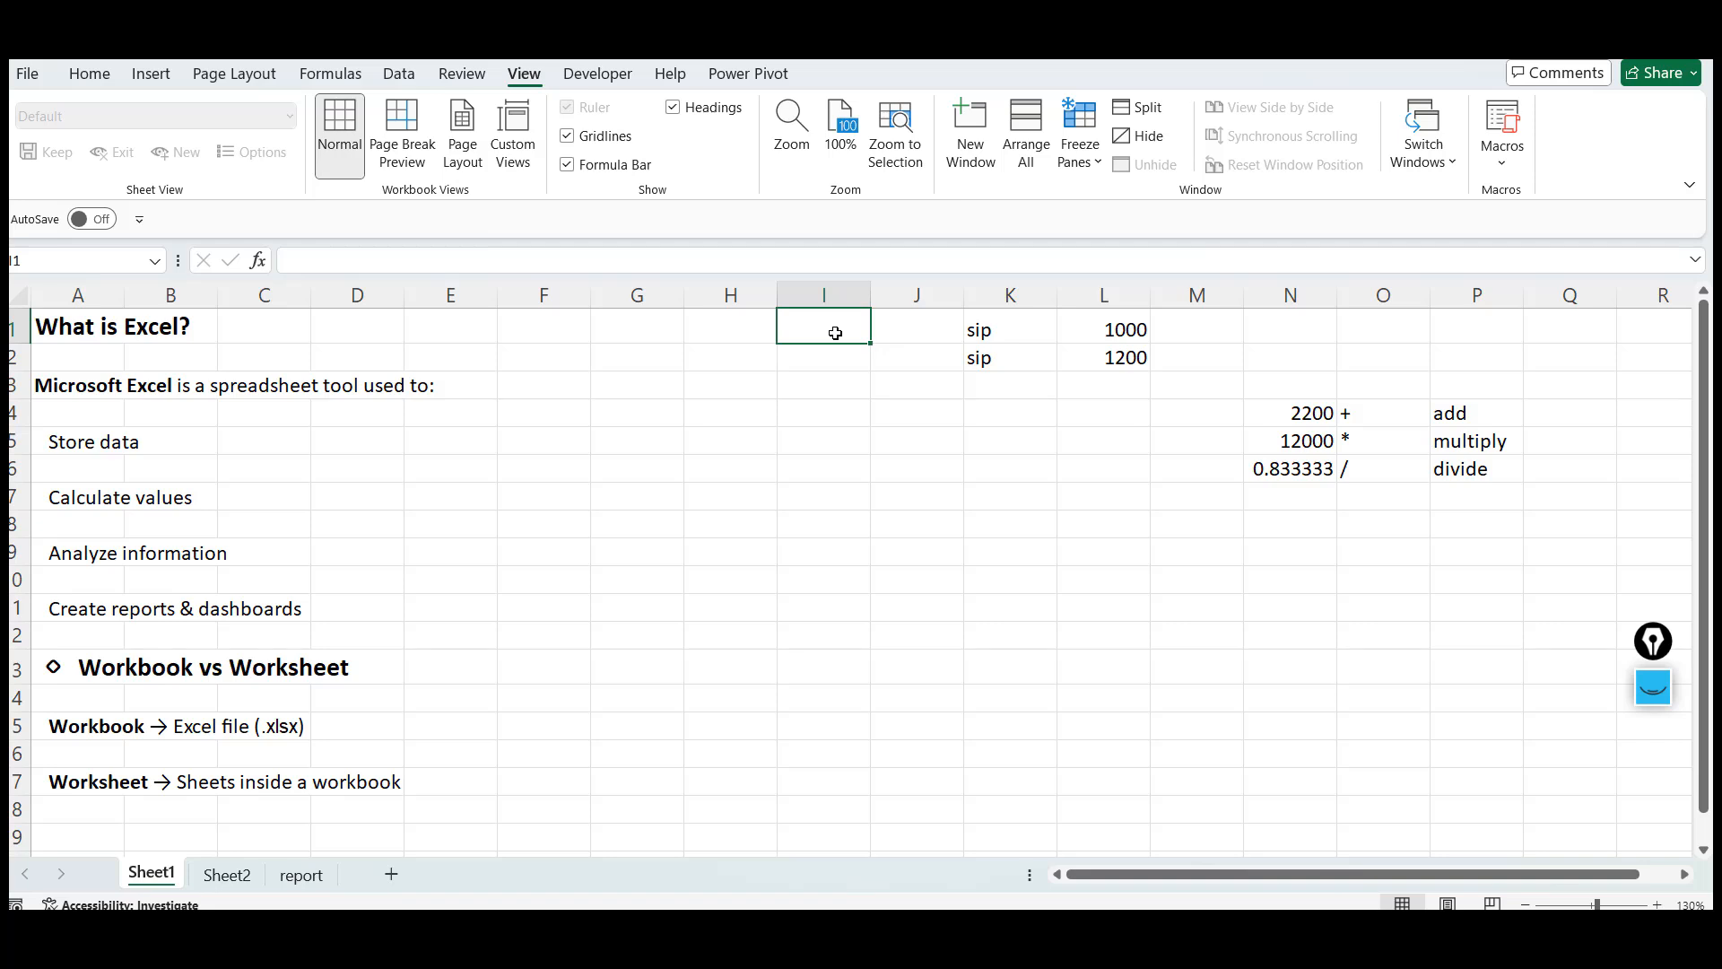
Step down through the notes to the Workbook vs Worksheet section on Sheet1
left_click(108, 585)
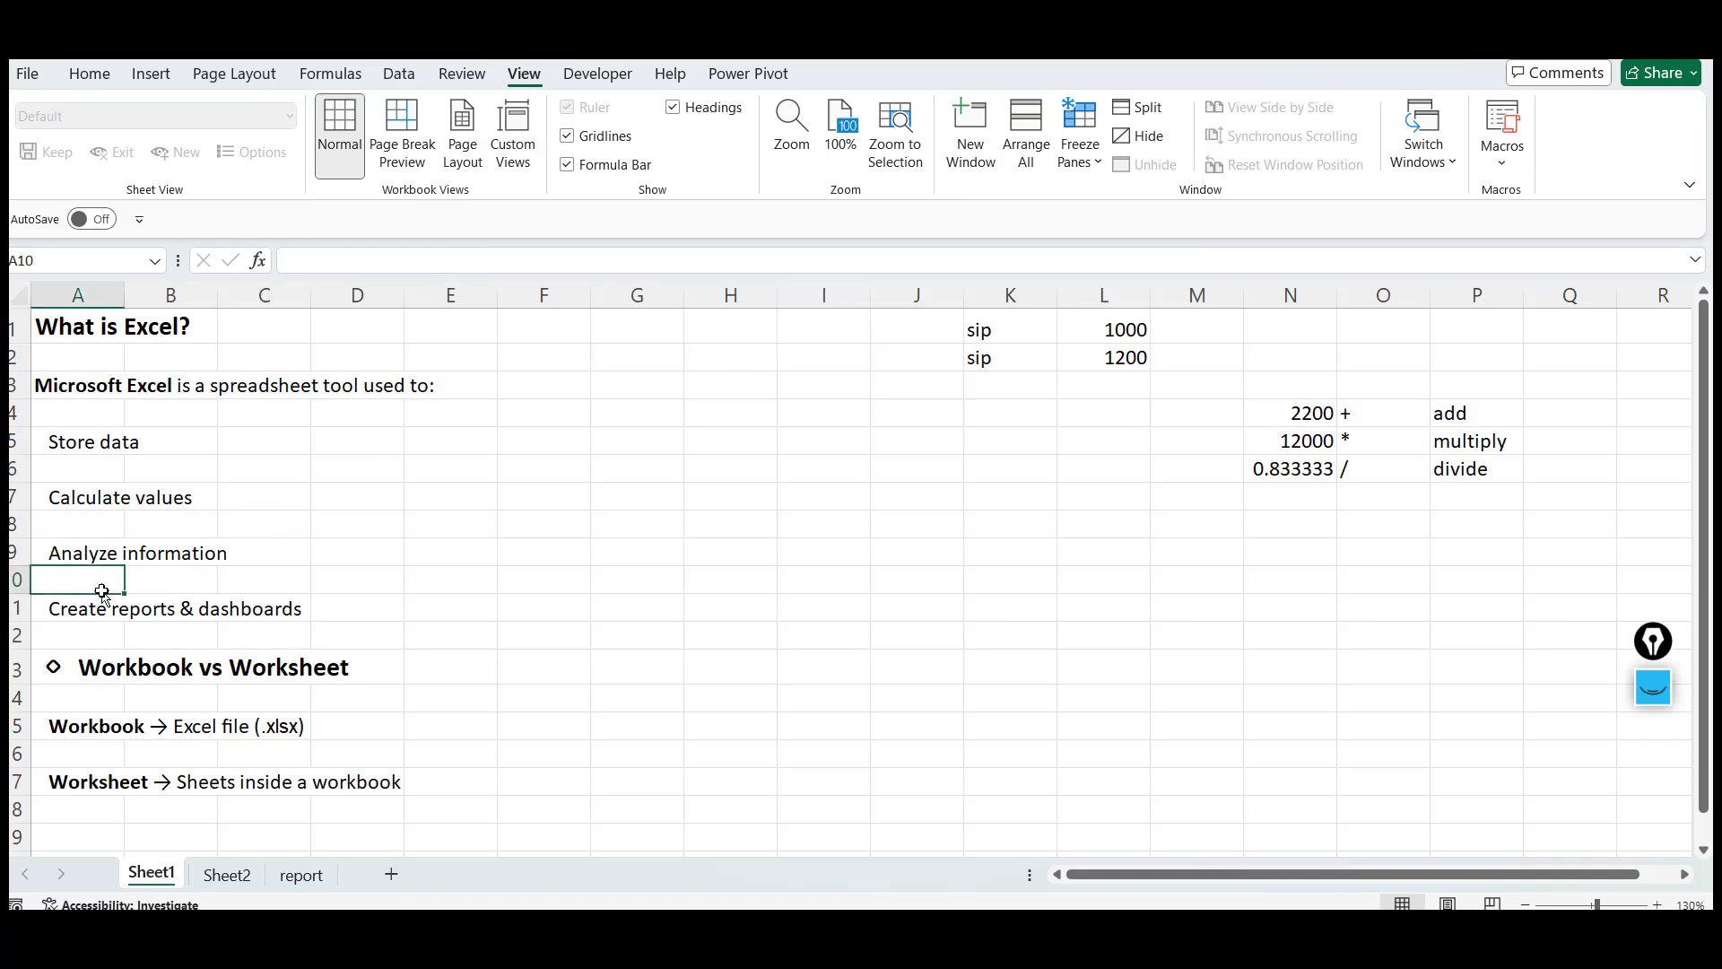
left_click(84, 644)
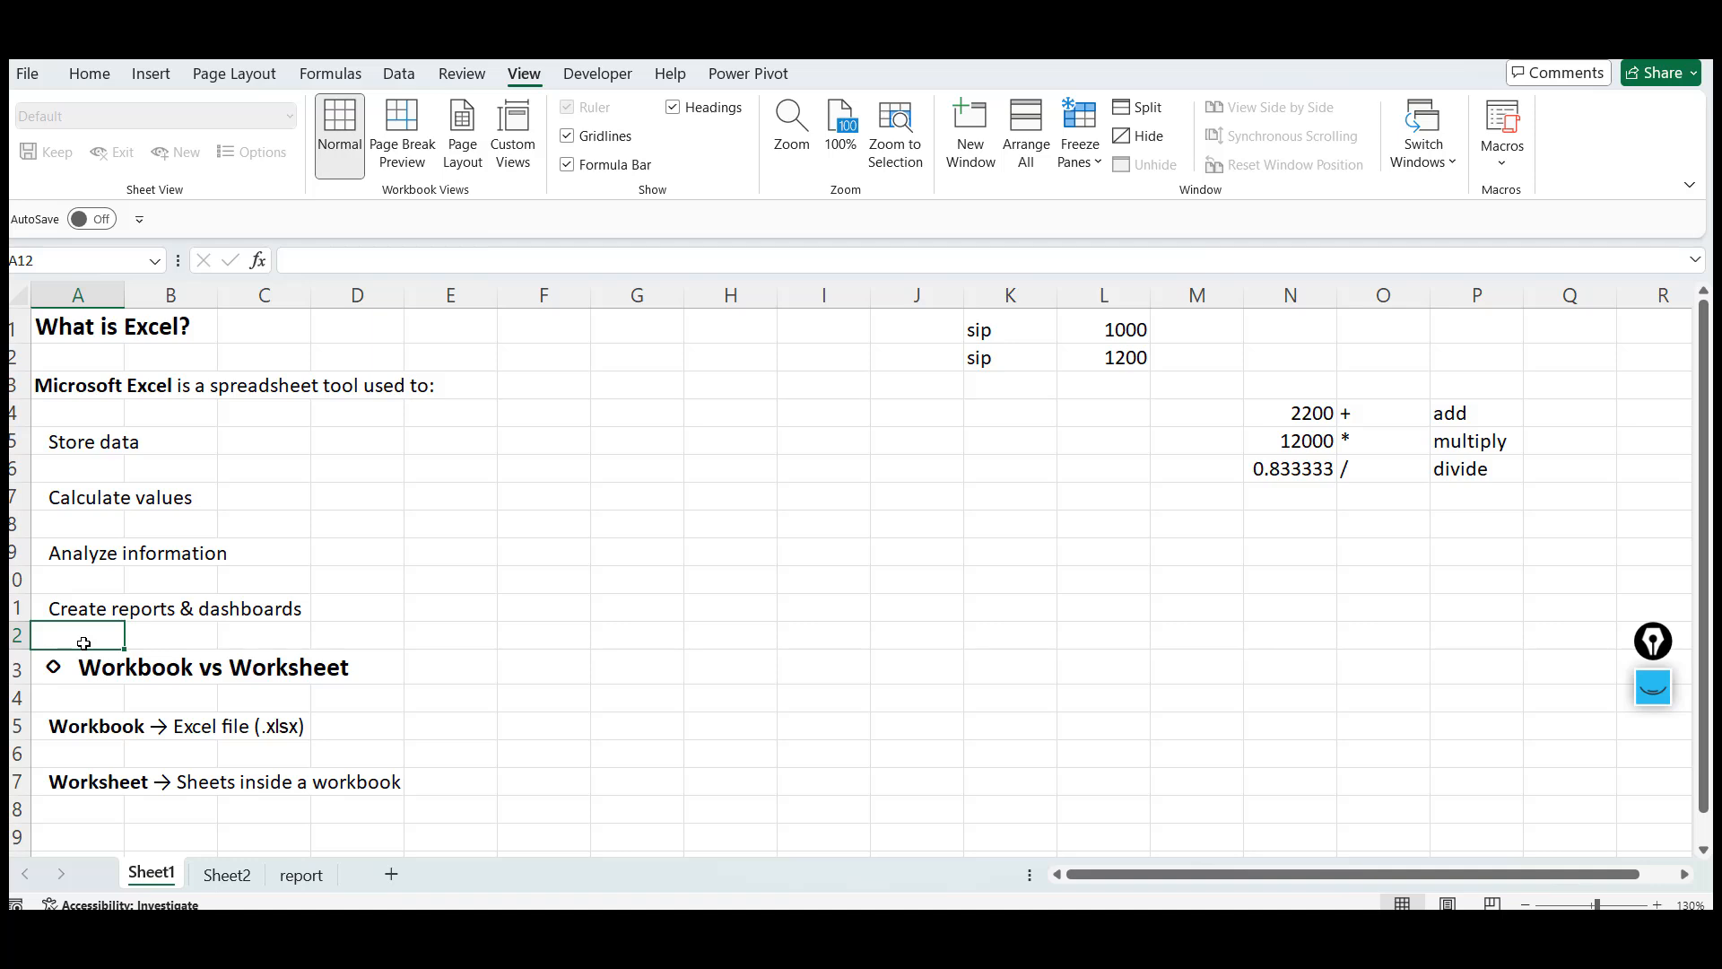
key("Down")
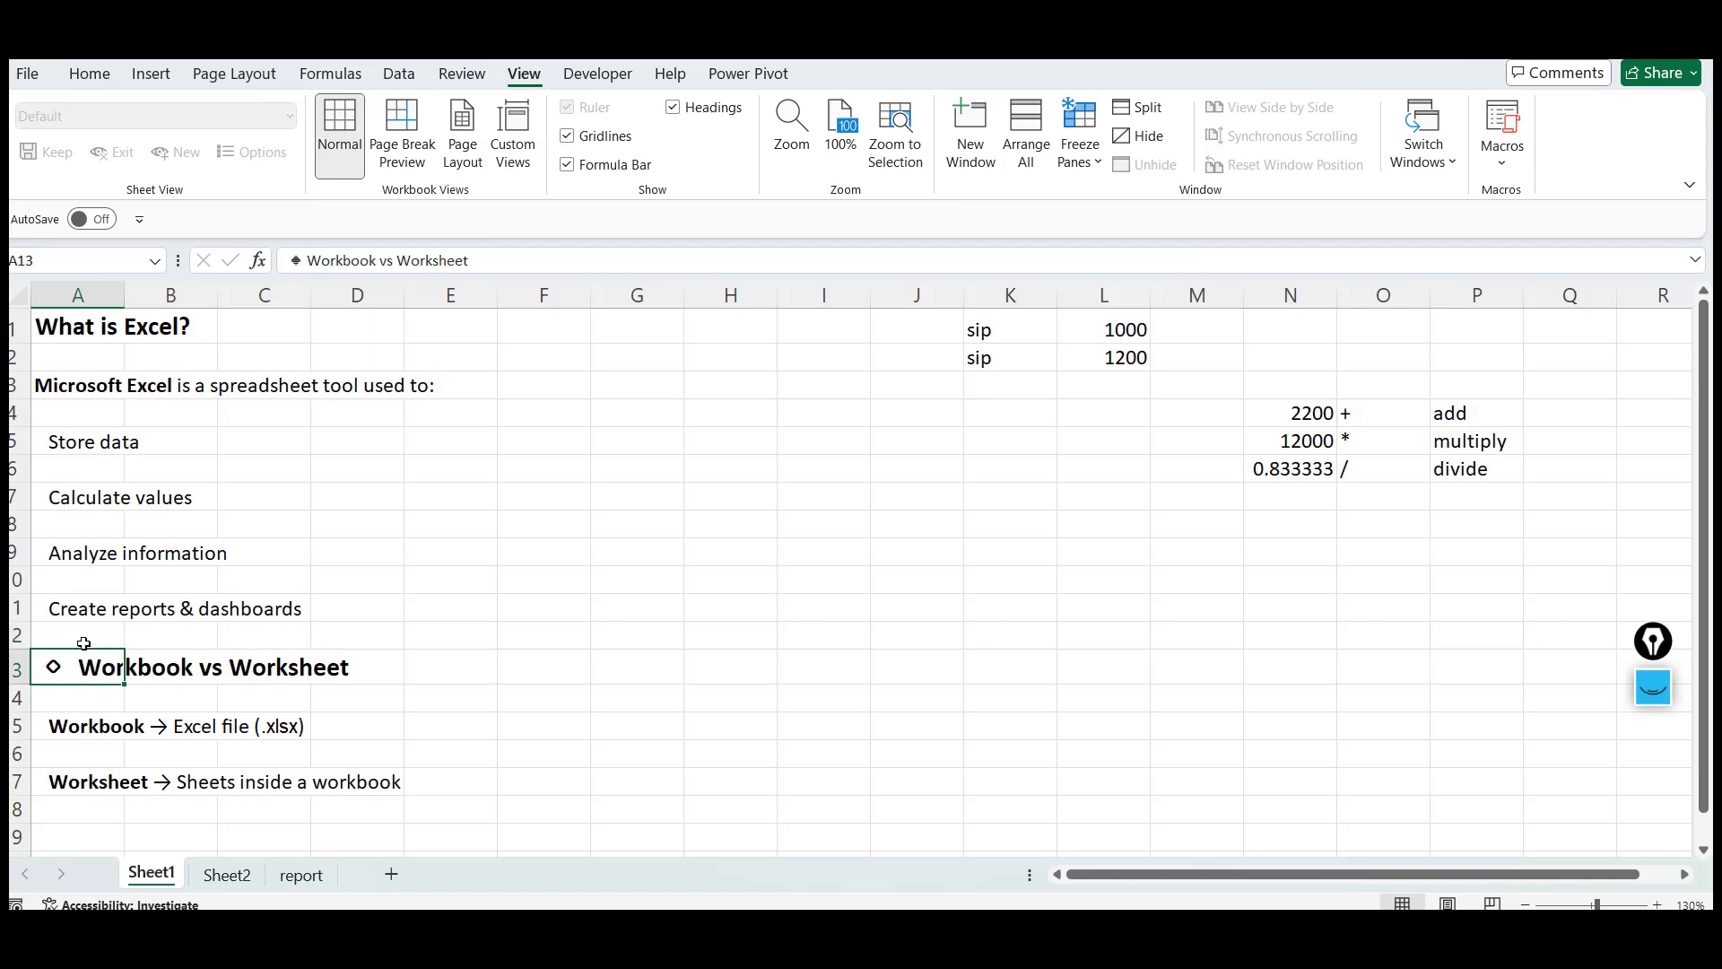
key("Down")
key("Up")
key("Down")
key("Down")
key("Down")
key("Down")
key("Down")
key("Down")
key("Down")
key("Down")
key("Down")
key("Down")
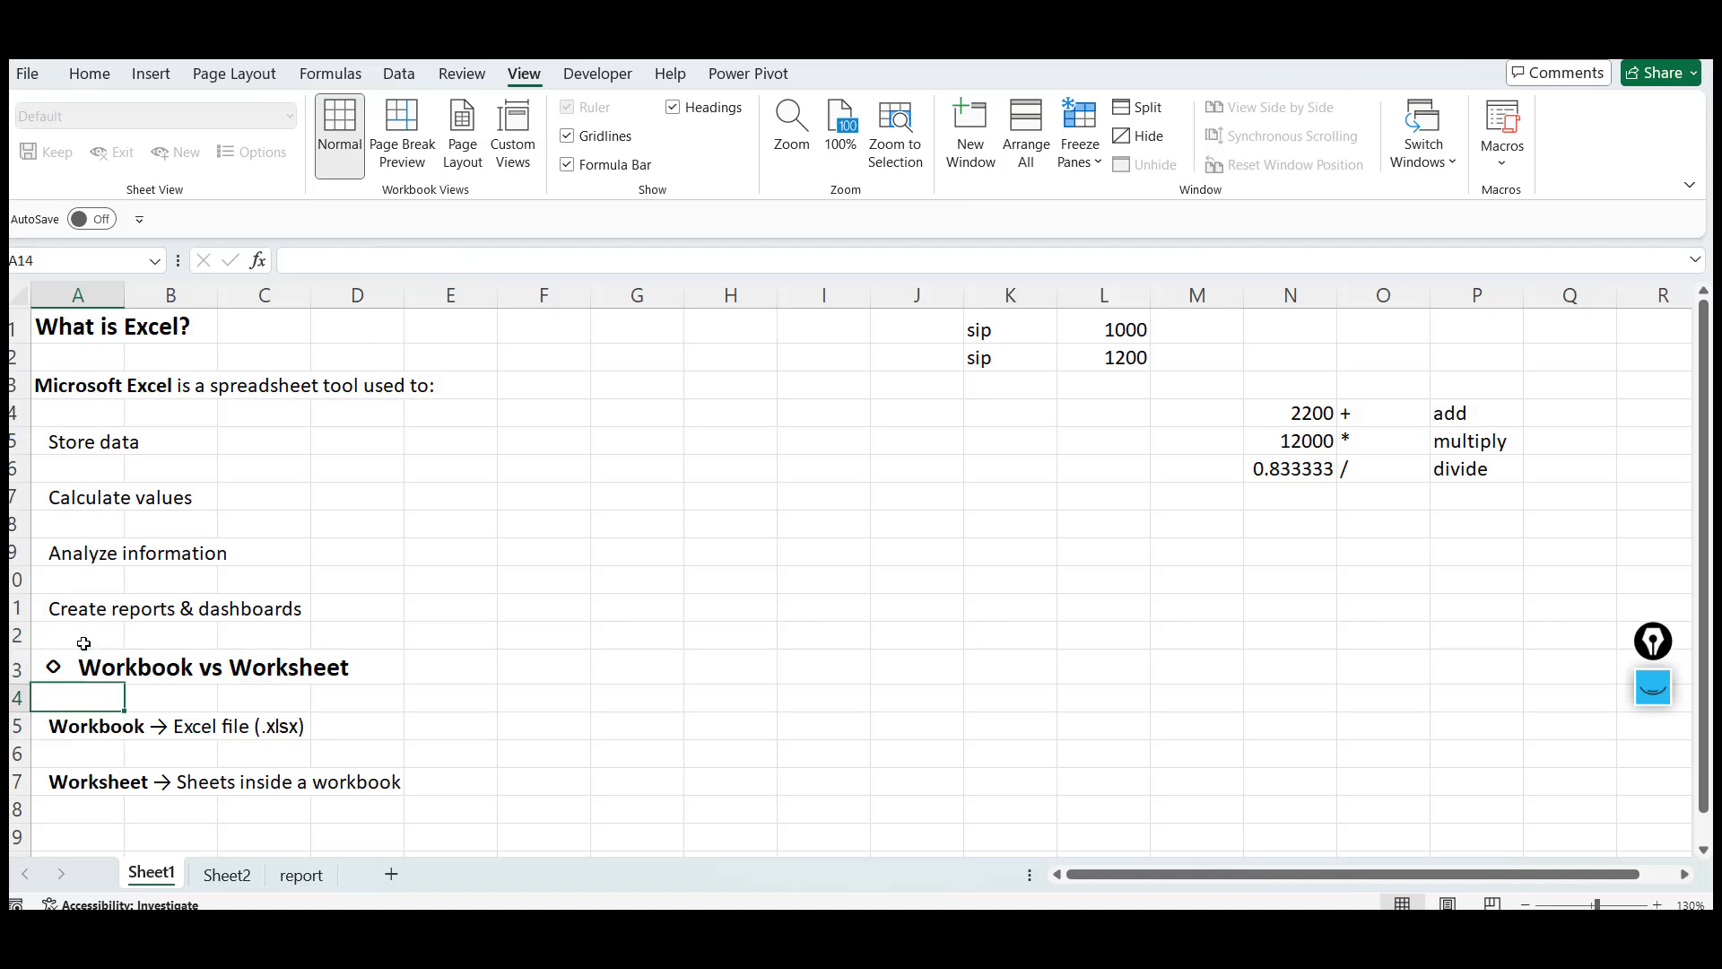
key("Up")
key("Up")
key("Up")
key("Up")
key("Up")
key("Up")
key("Up")
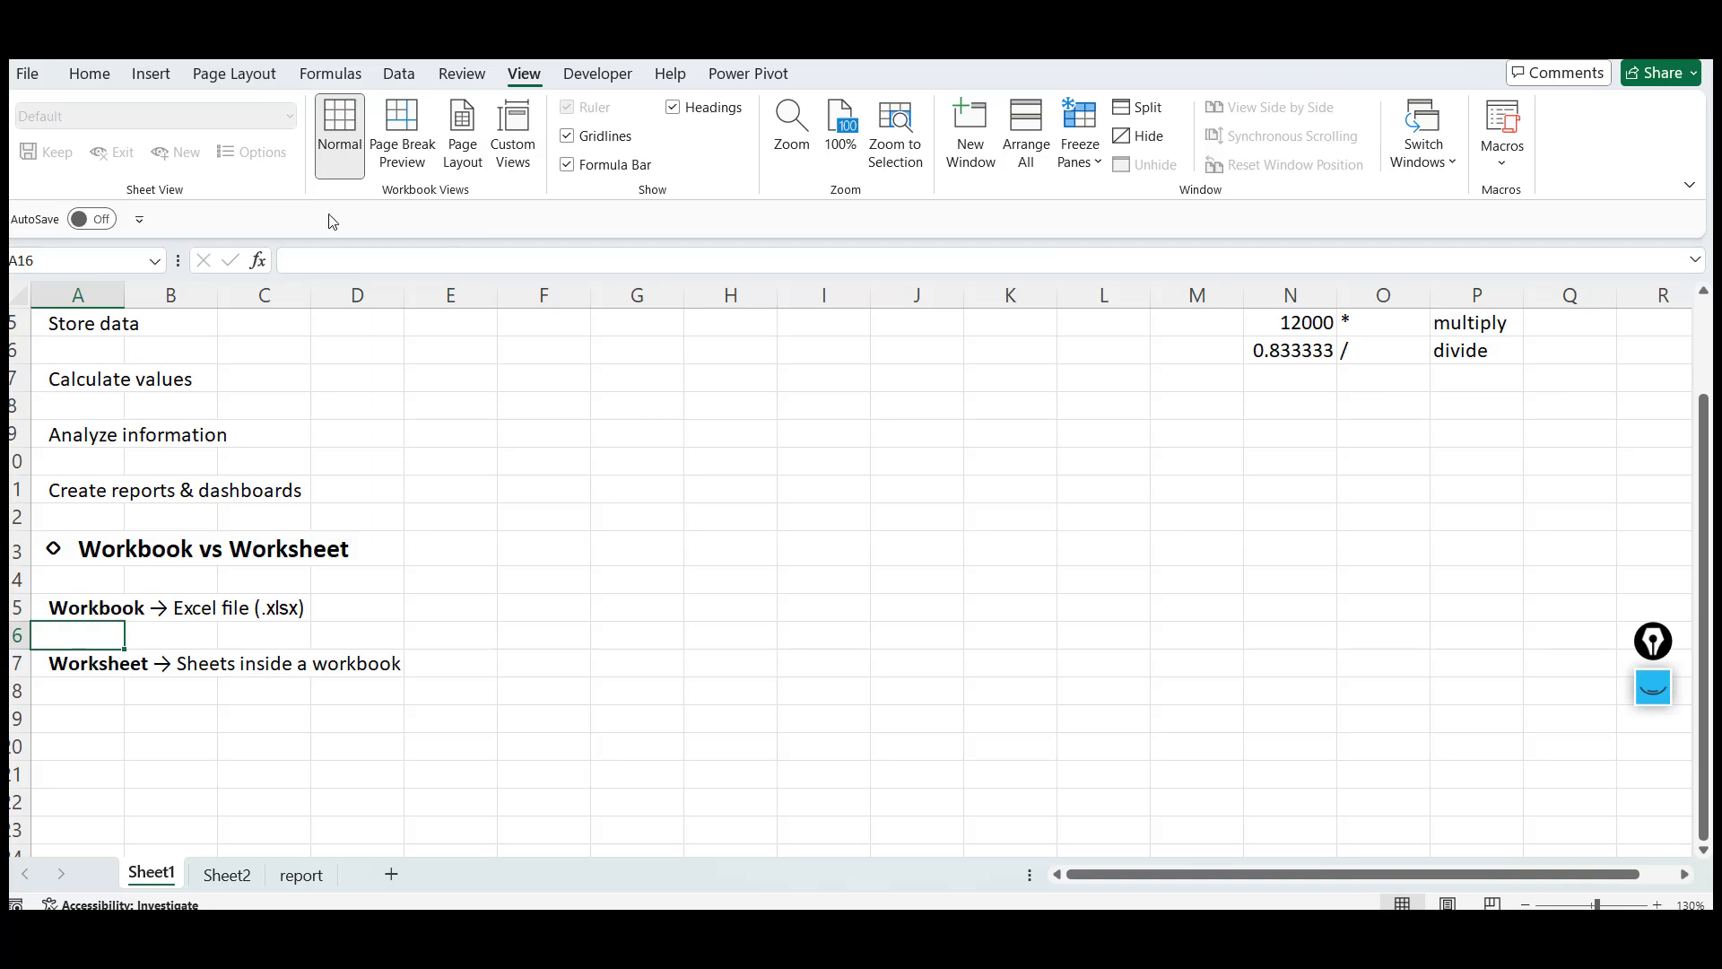
left_click(502, 517)
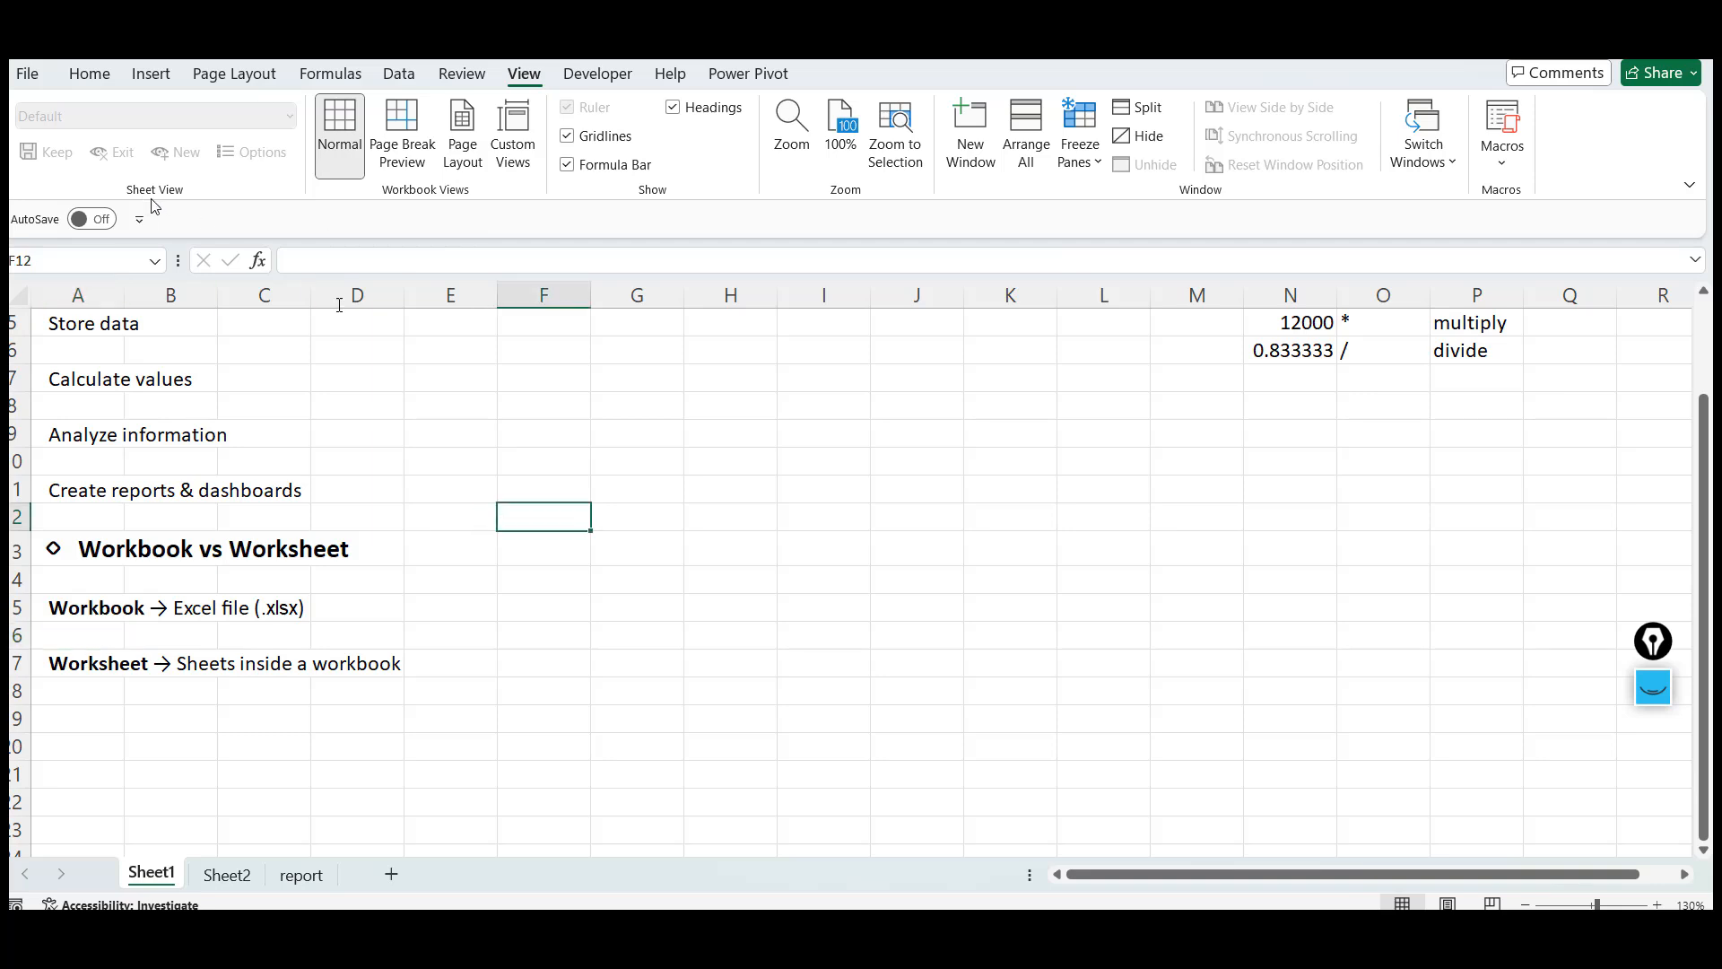
Create a new blank workbook from the File start page, then return to Sheet1 of the original workbook
left_click(29, 75)
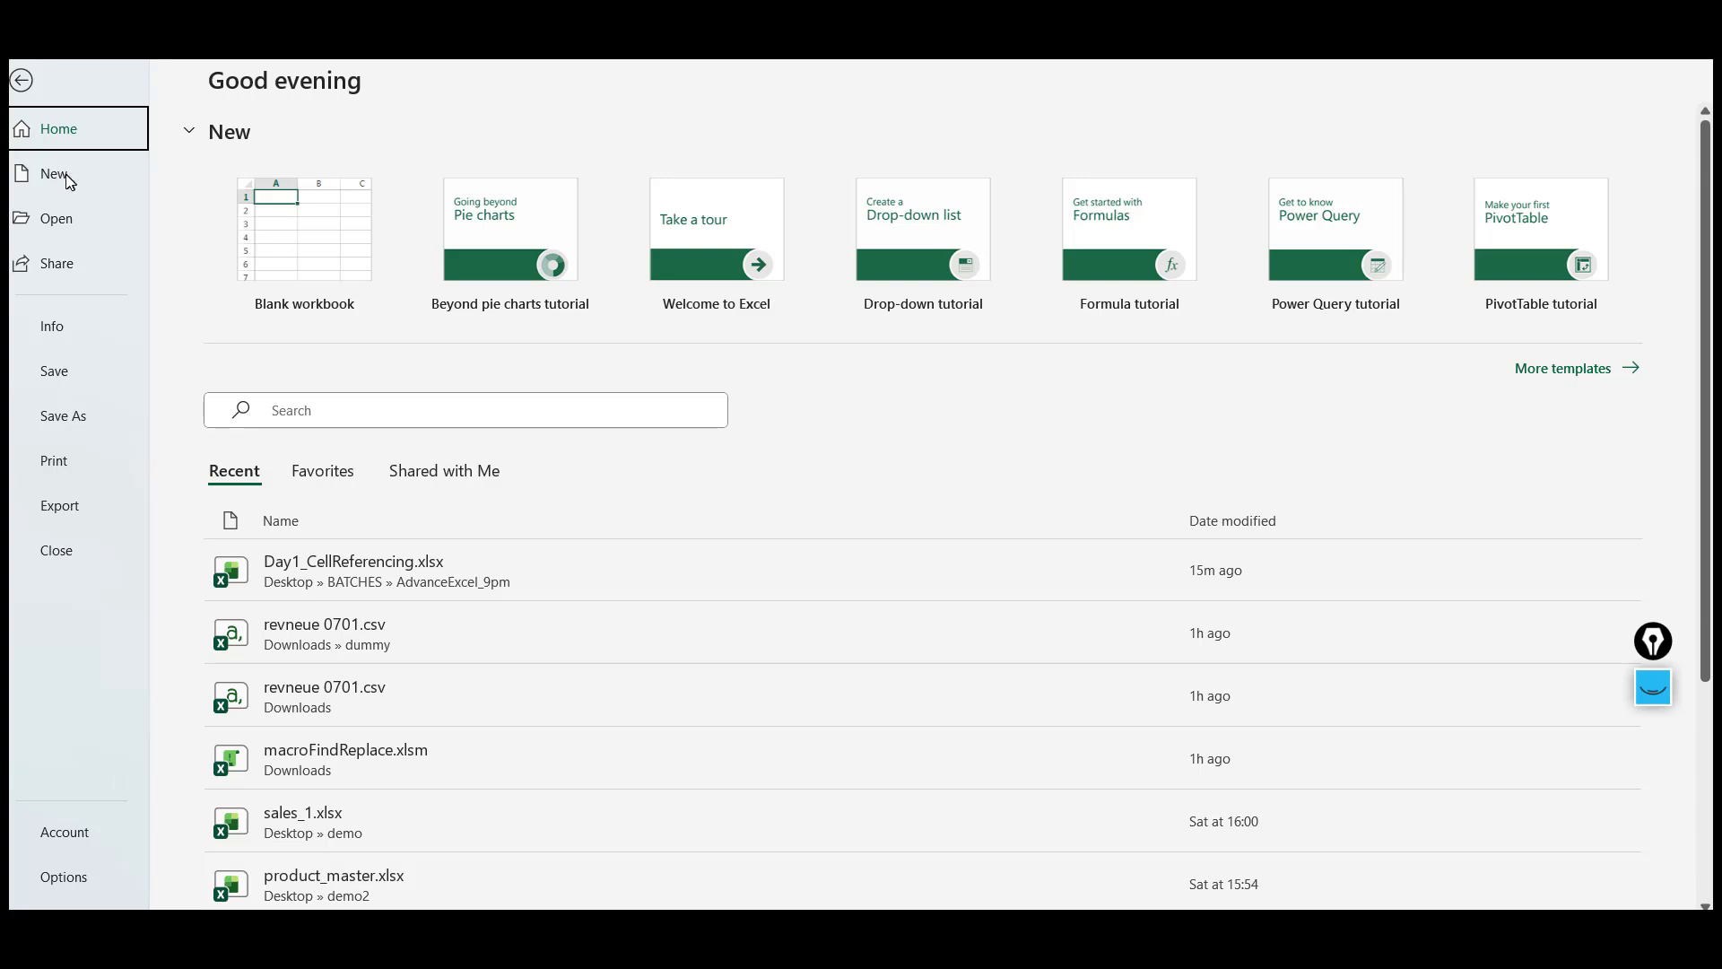
left_click(327, 249)
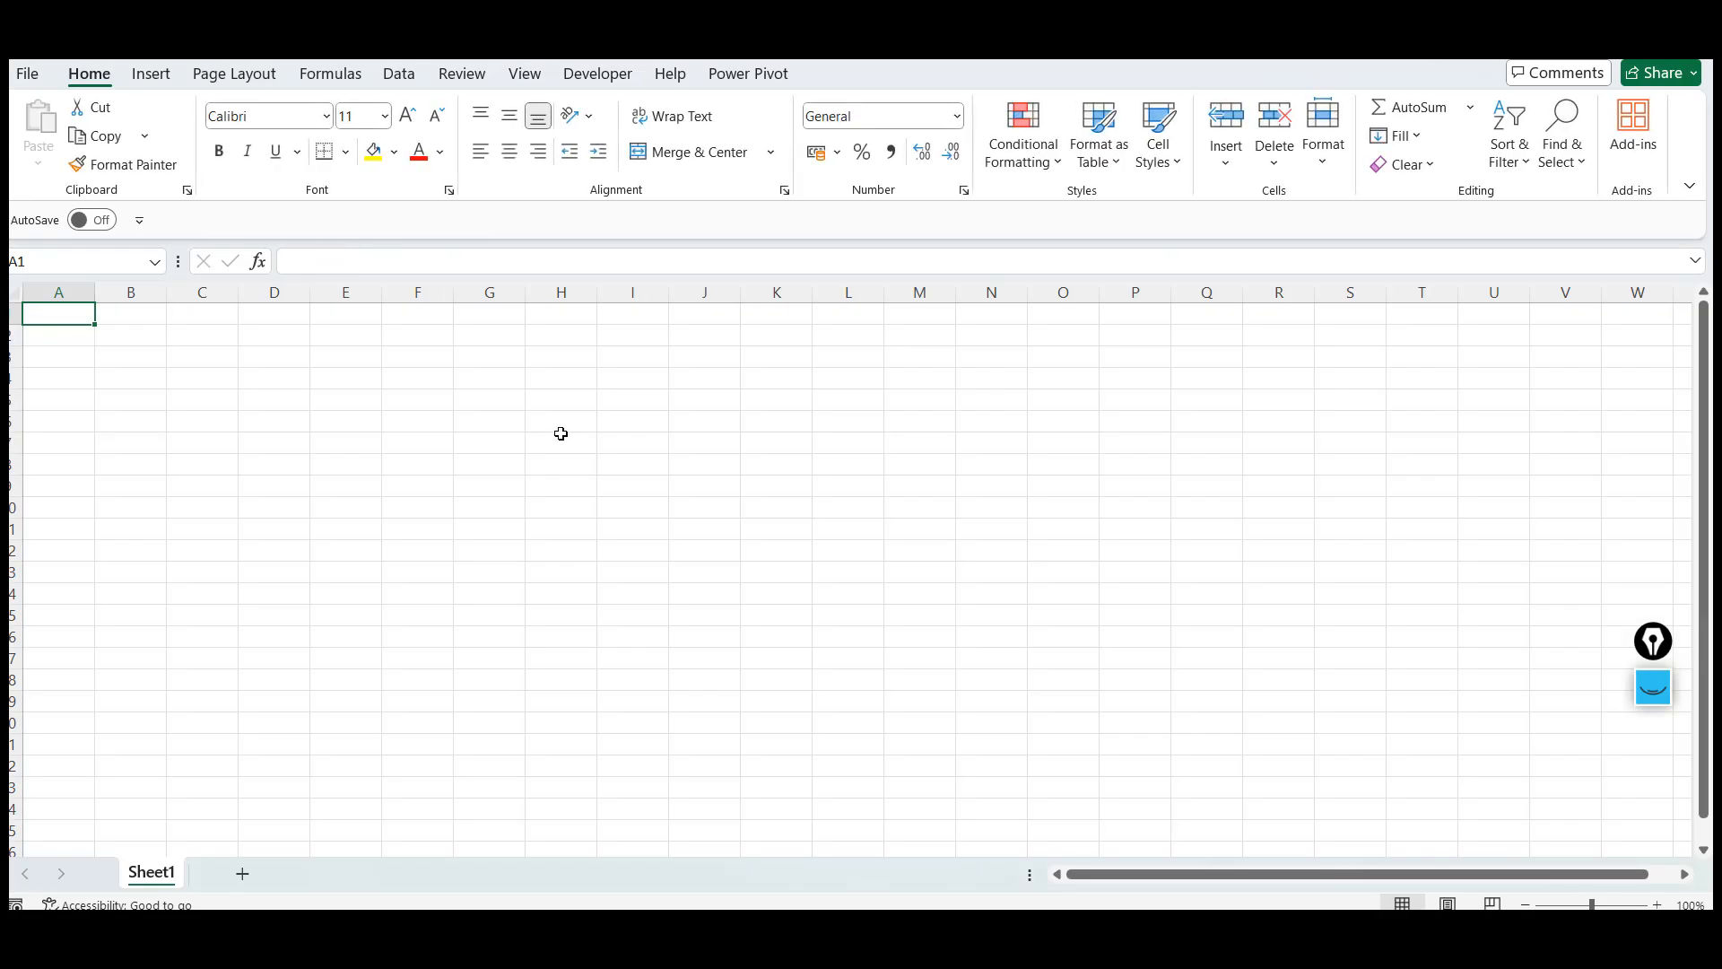
left_click(561, 434)
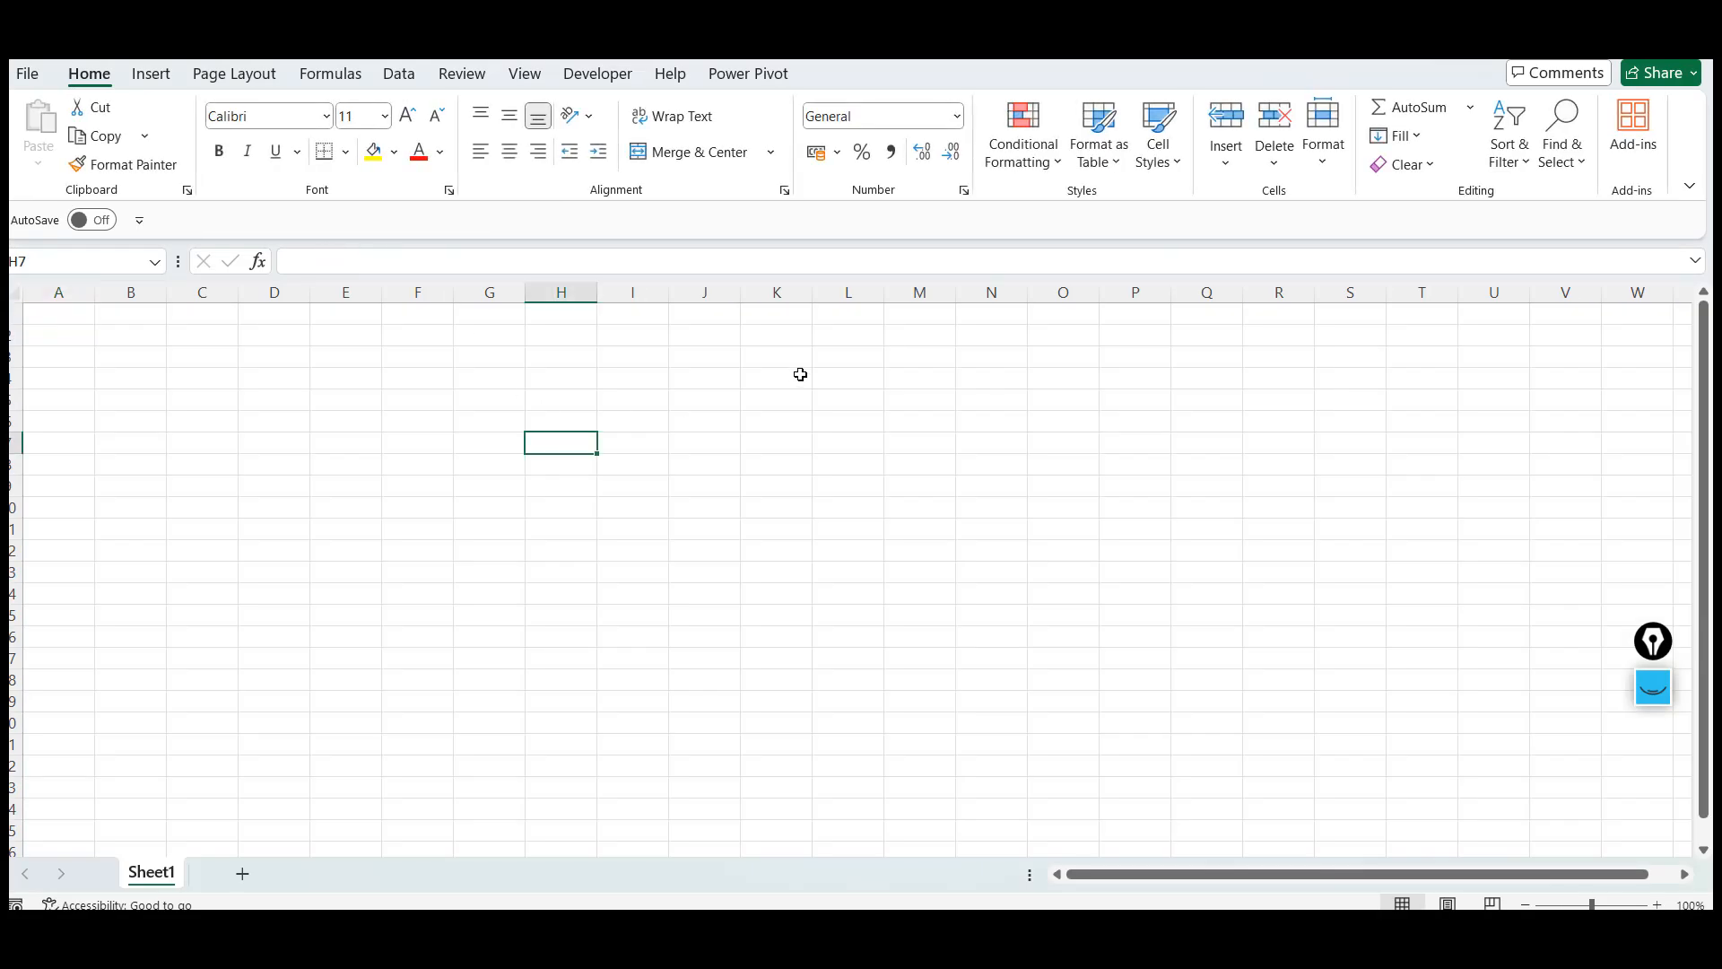
left_click(800, 374)
left_click(281, 338)
left_click(72, 320)
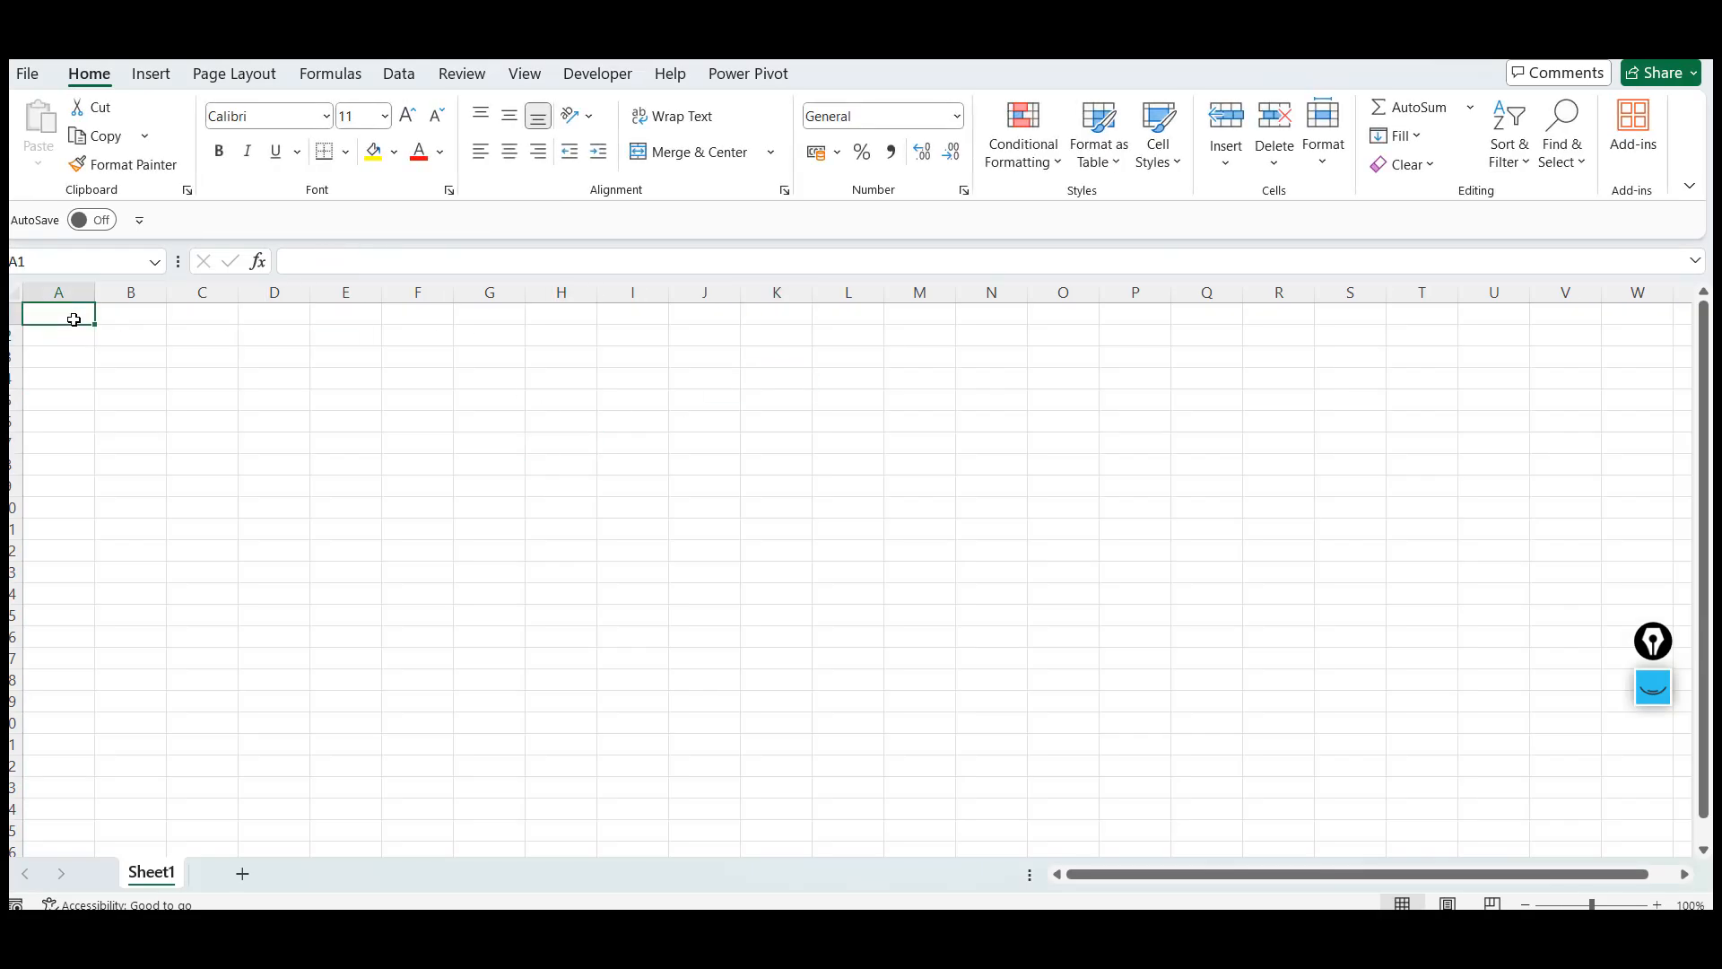
left_click(339, 307)
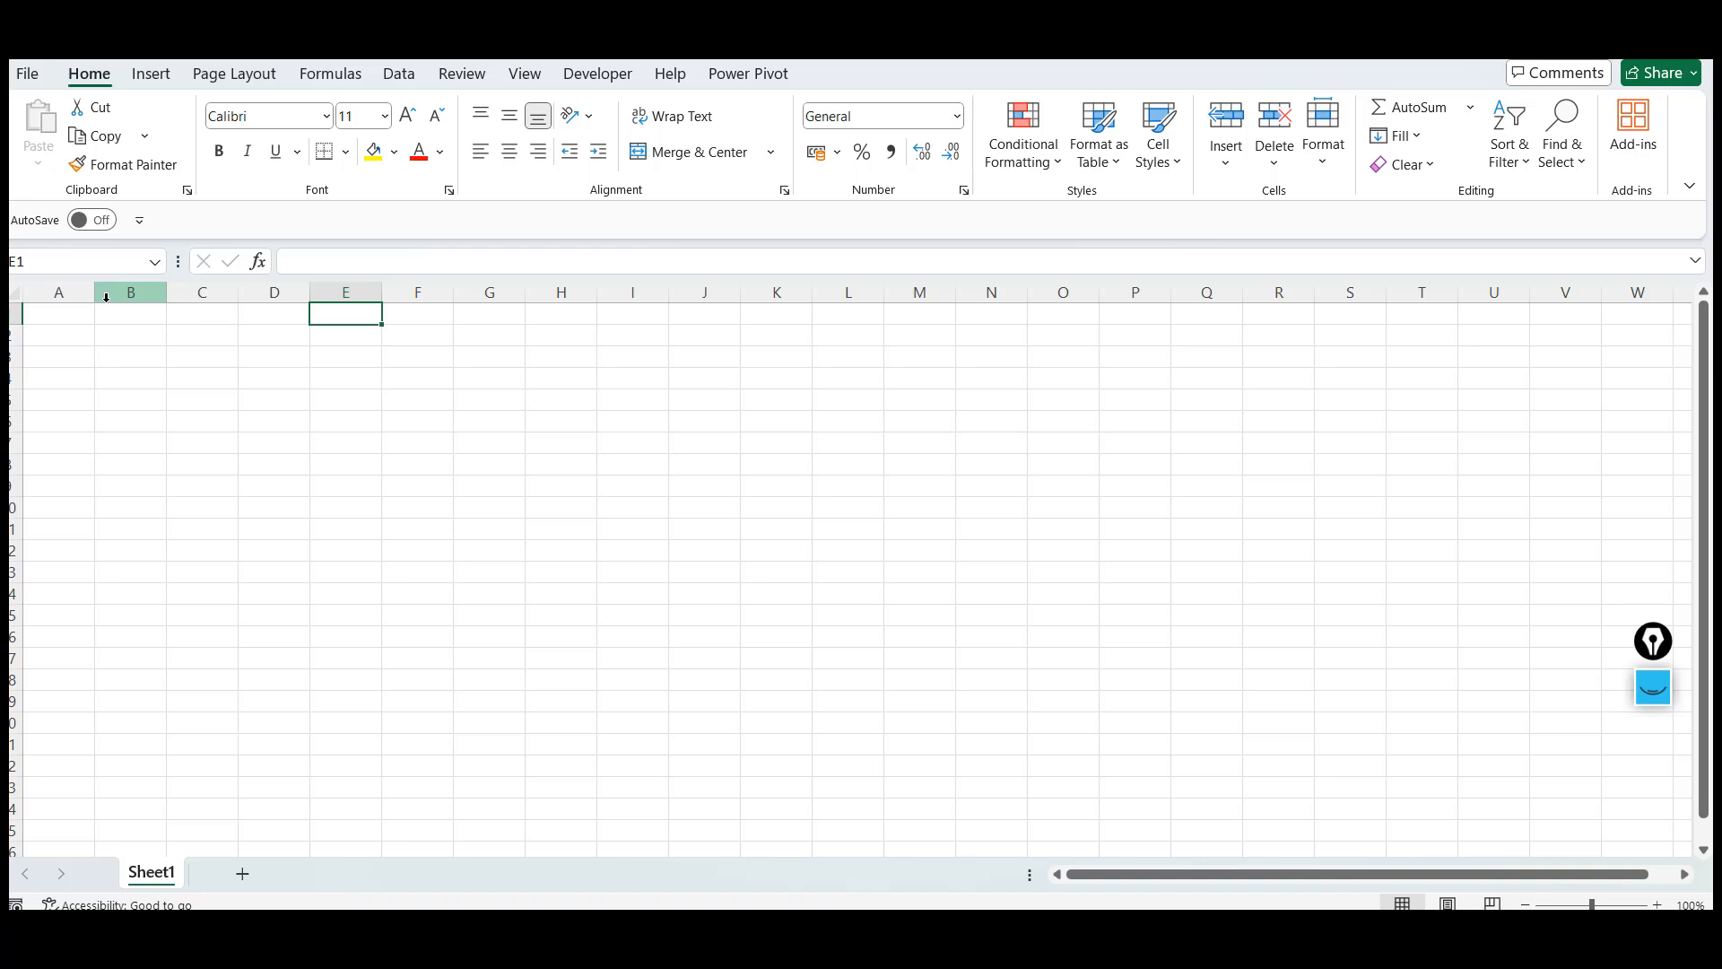
left_click(72, 309)
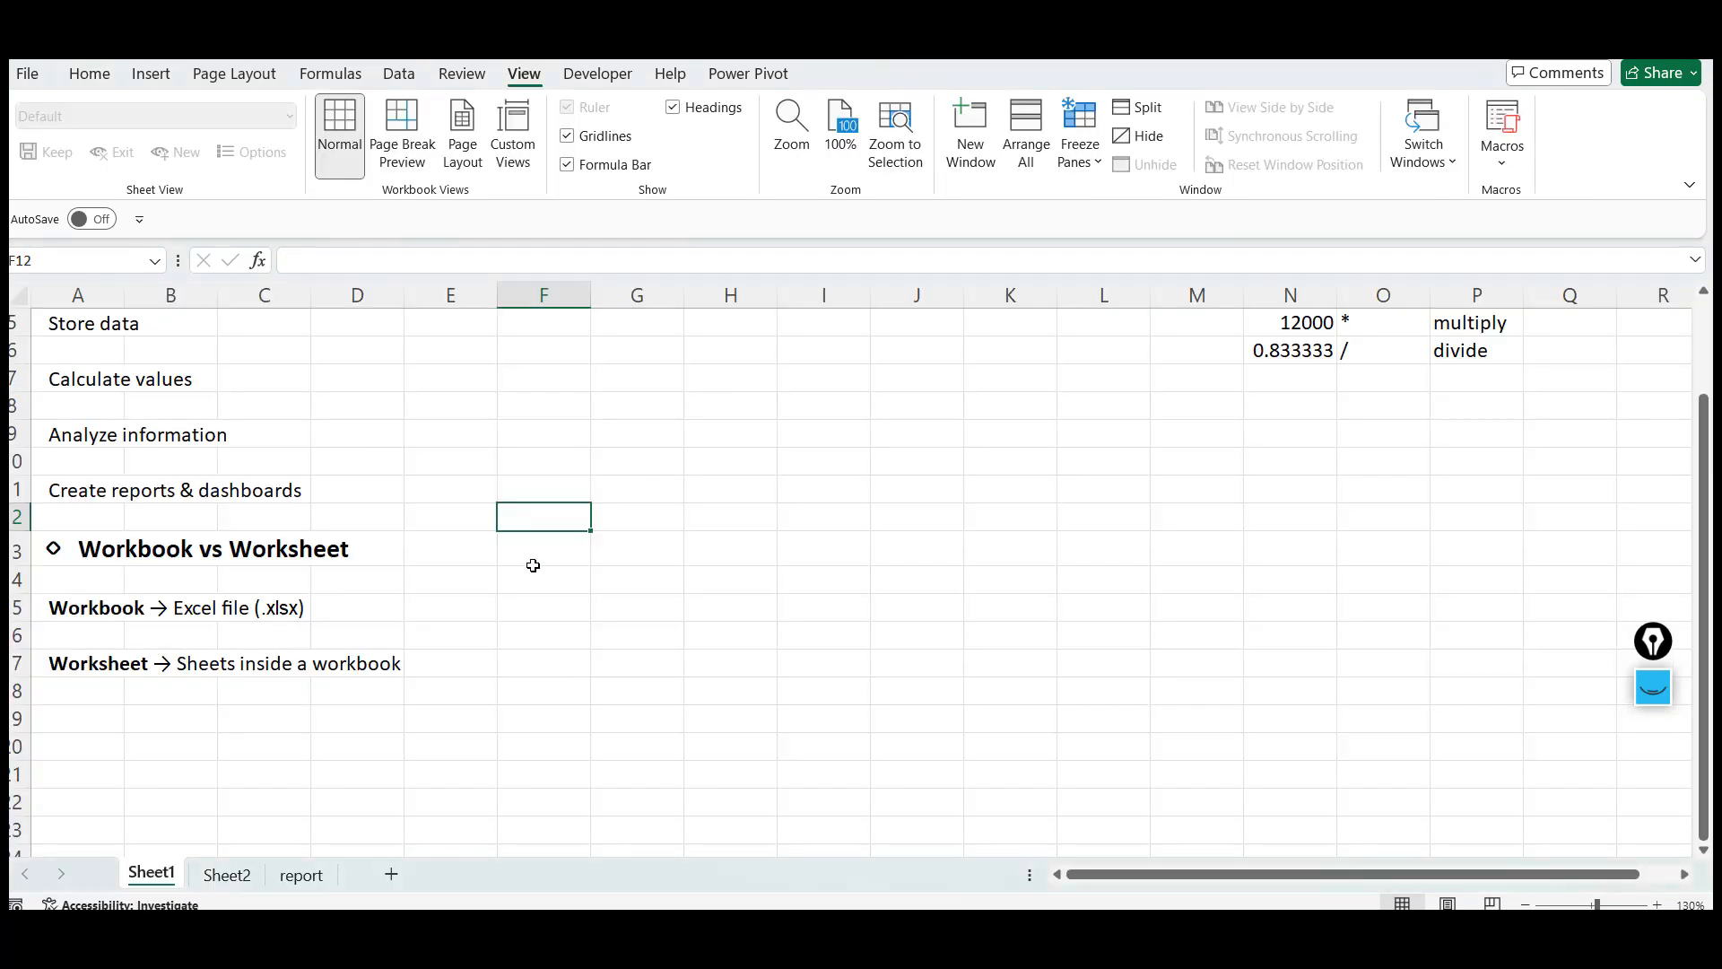
Note in J10 and K10 that CTRL+N is used TO INSERT A NEW WORKBOOK
left_click(533, 560)
left_click(727, 488)
left_click(944, 453)
type("CT")
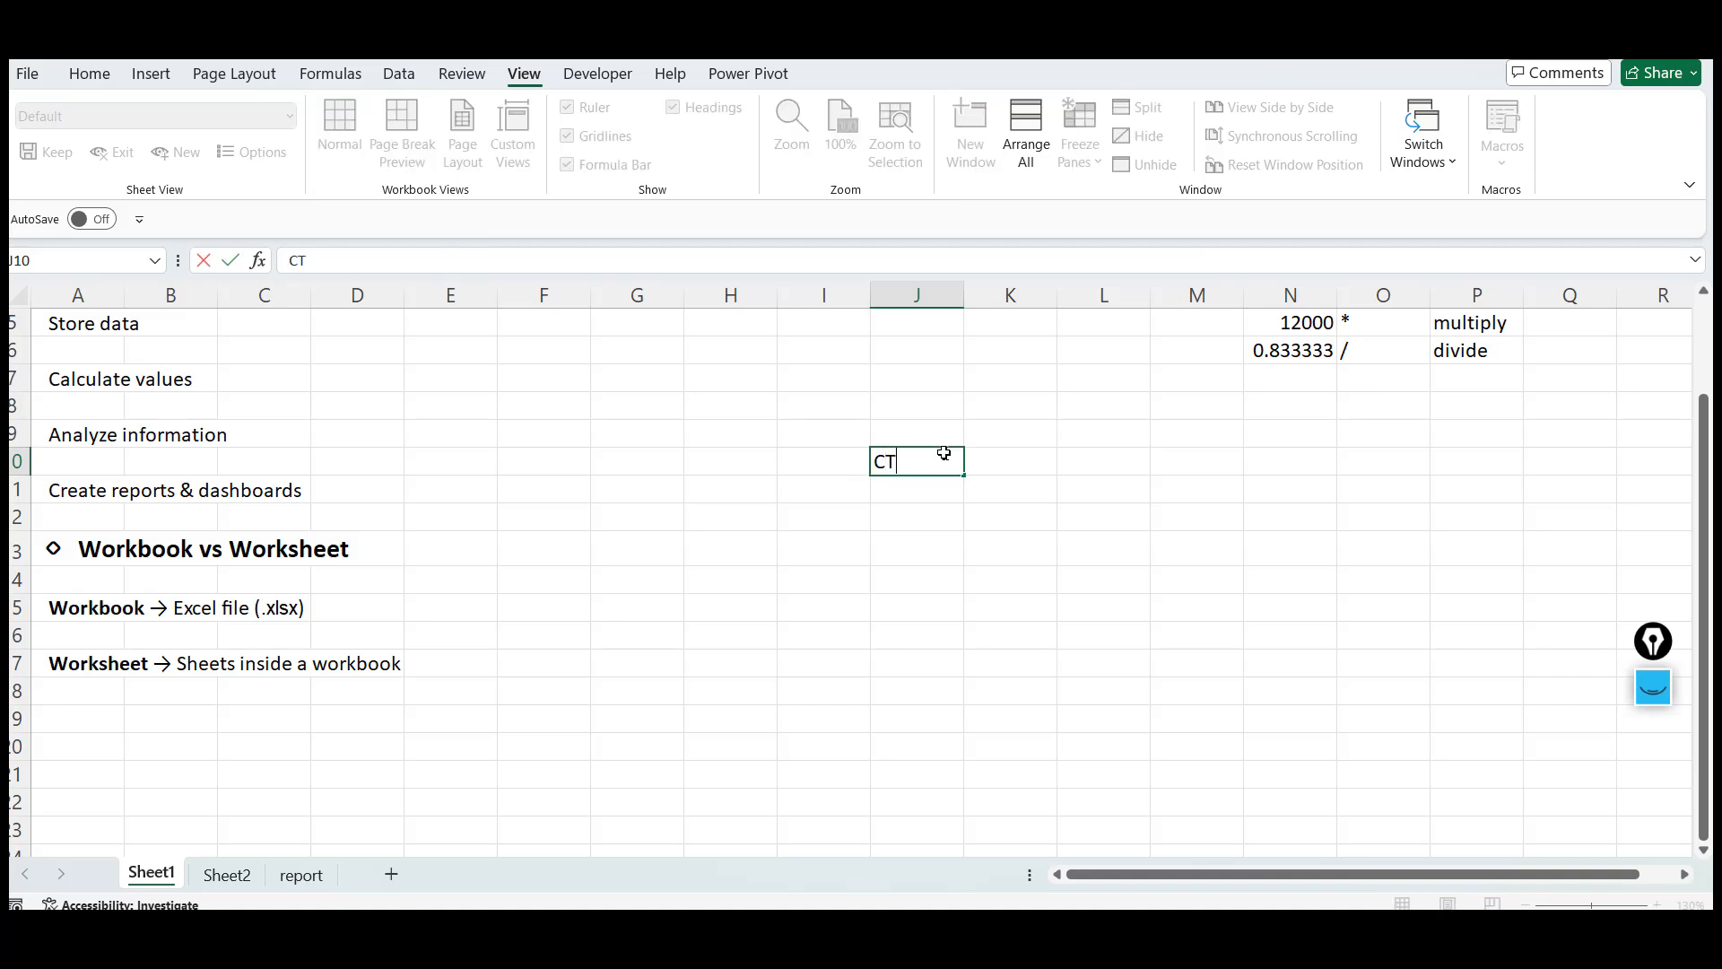
type("RL+N")
key("Tab")
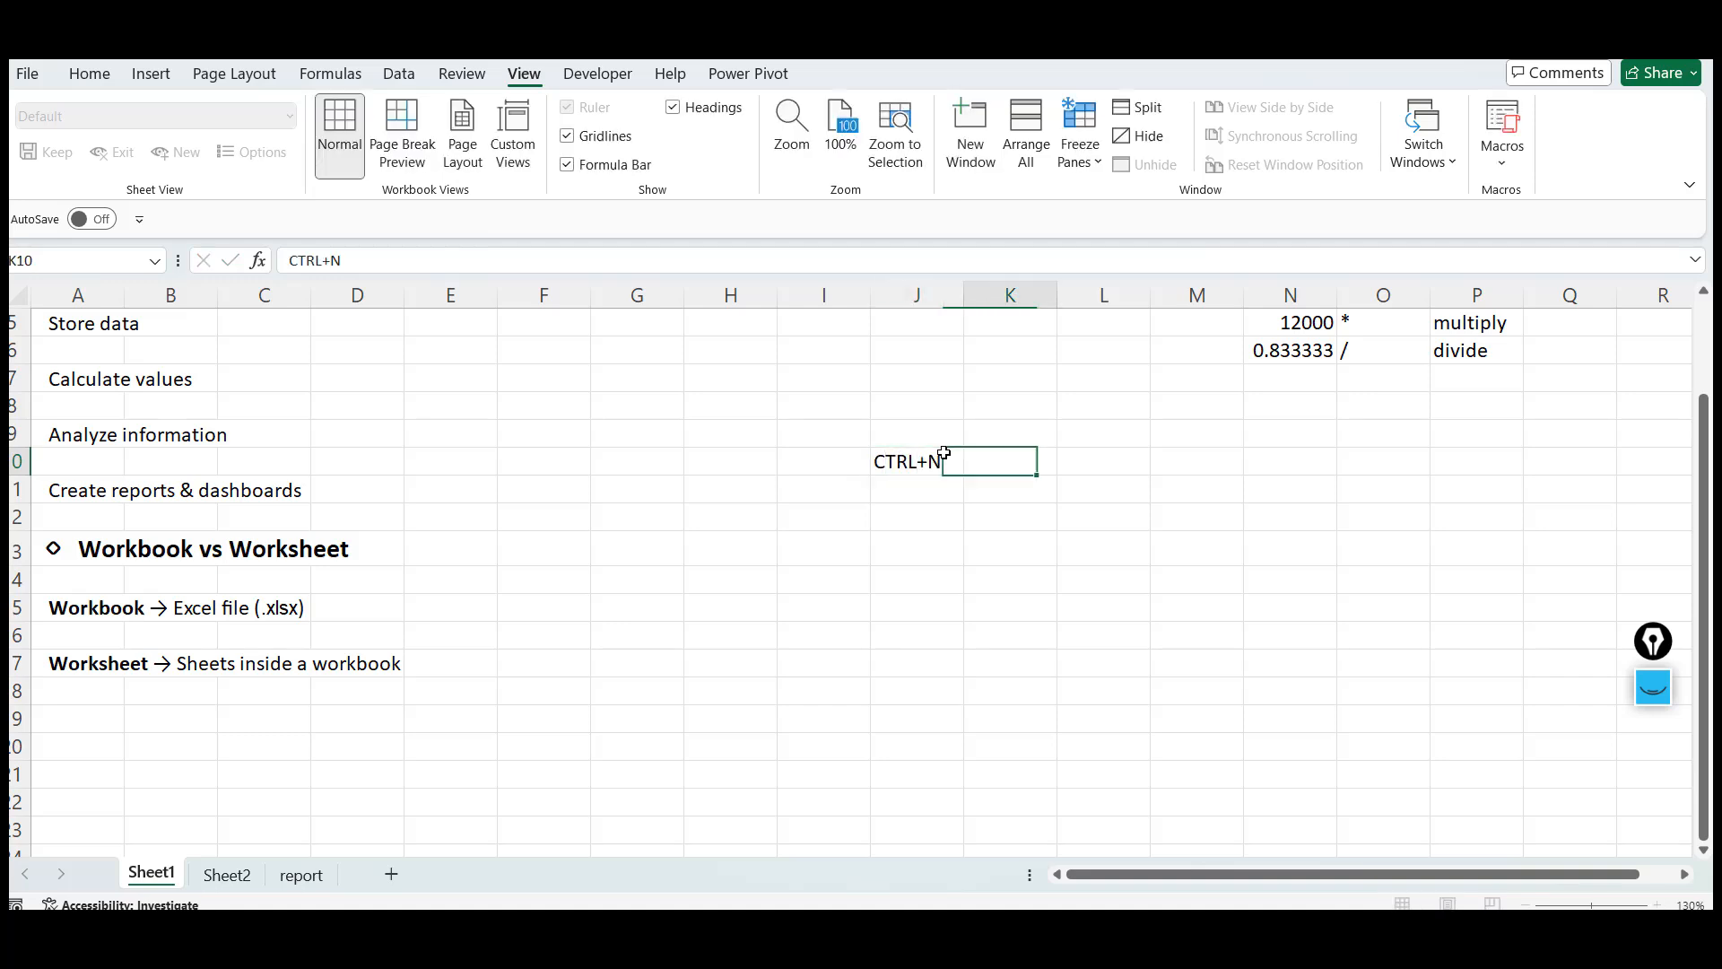
type("TO INSE")
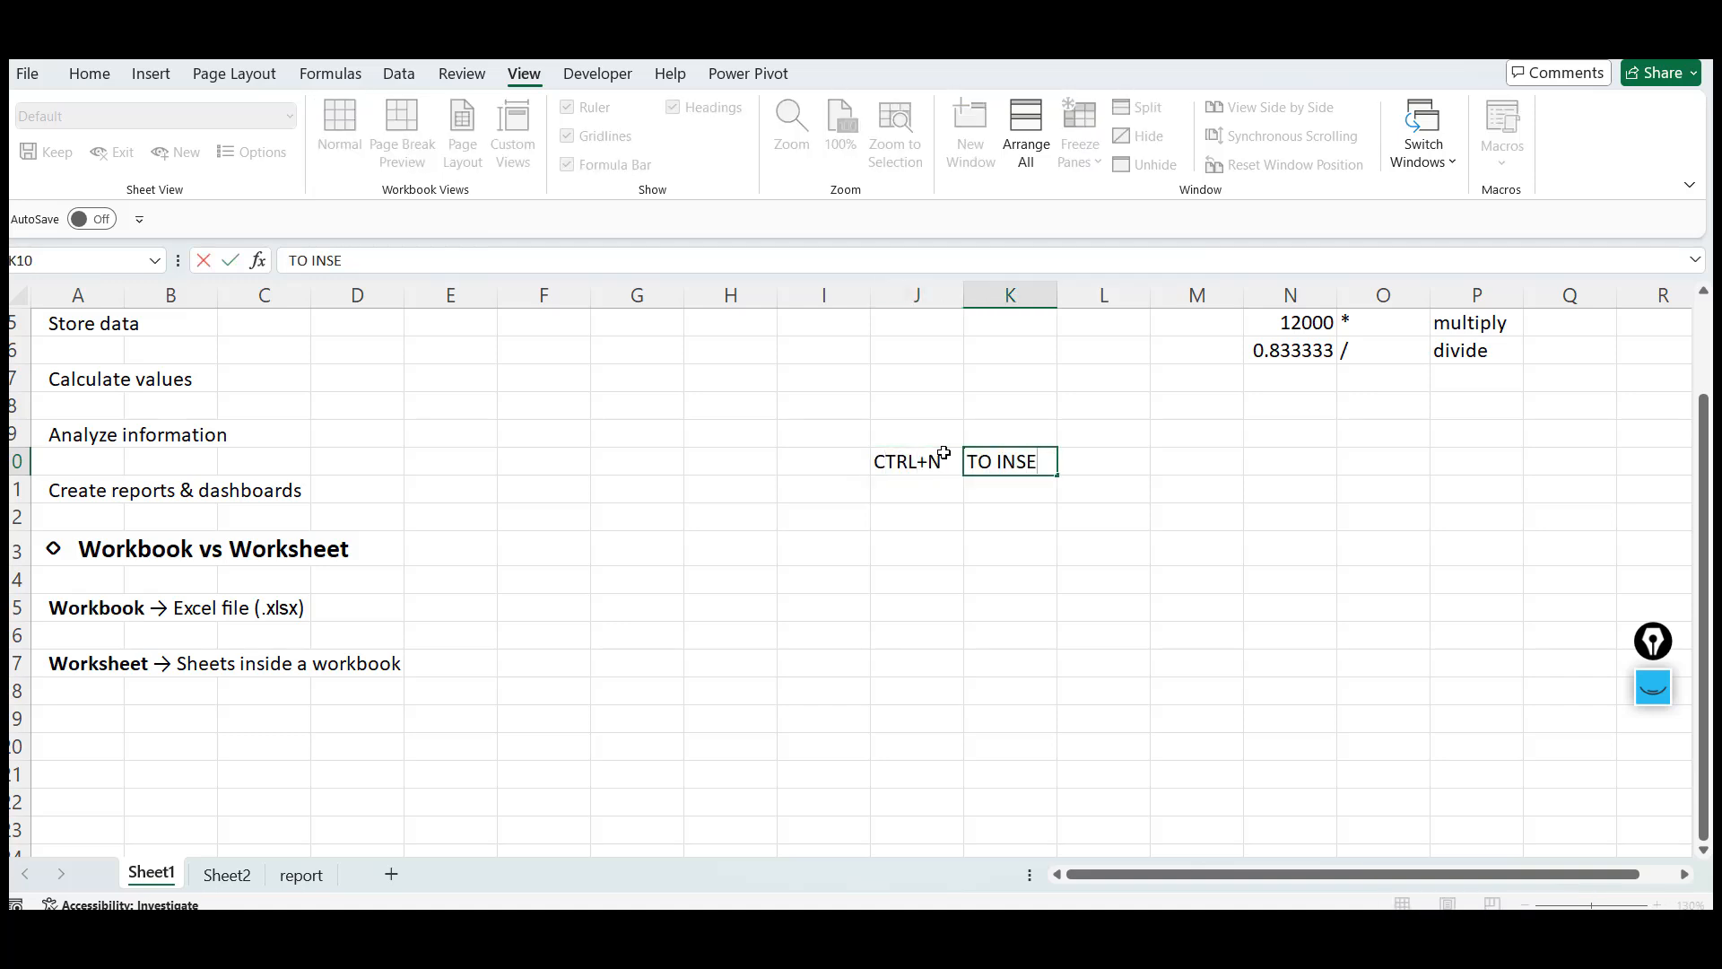
type("RT A NEW  WOR")
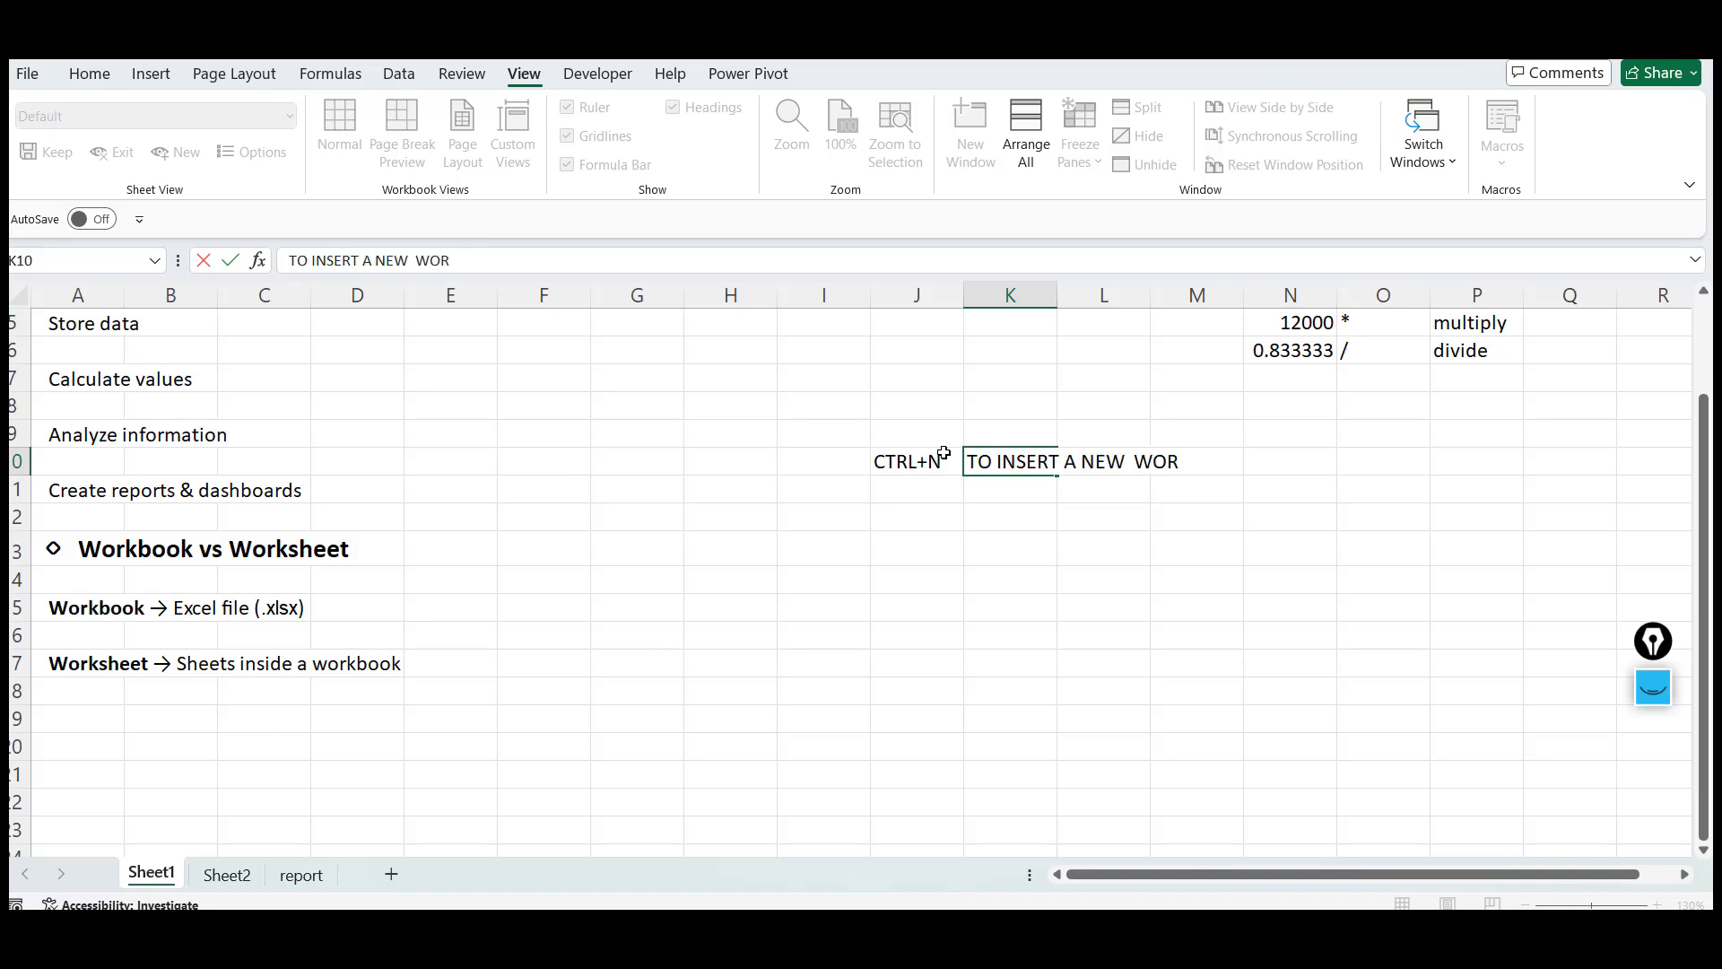
type("KBOOK")
key("Return")
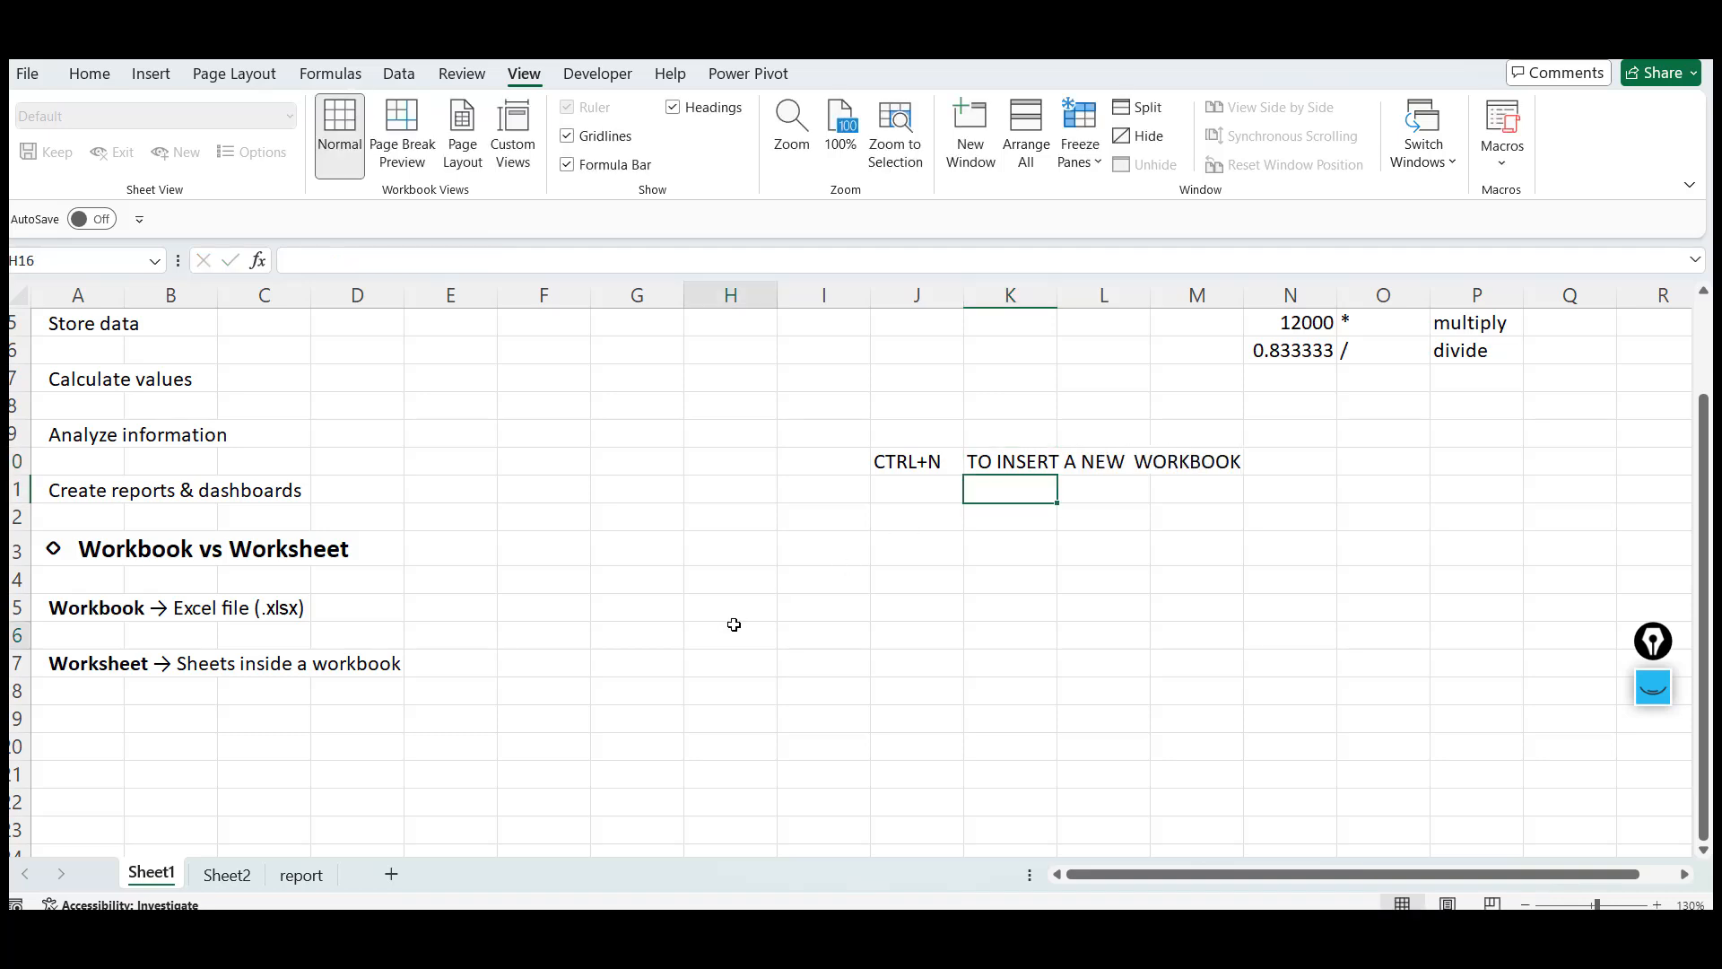
Create another new blank workbook with the keyboard shortcut
left_click(731, 625)
key("ctrl+n")
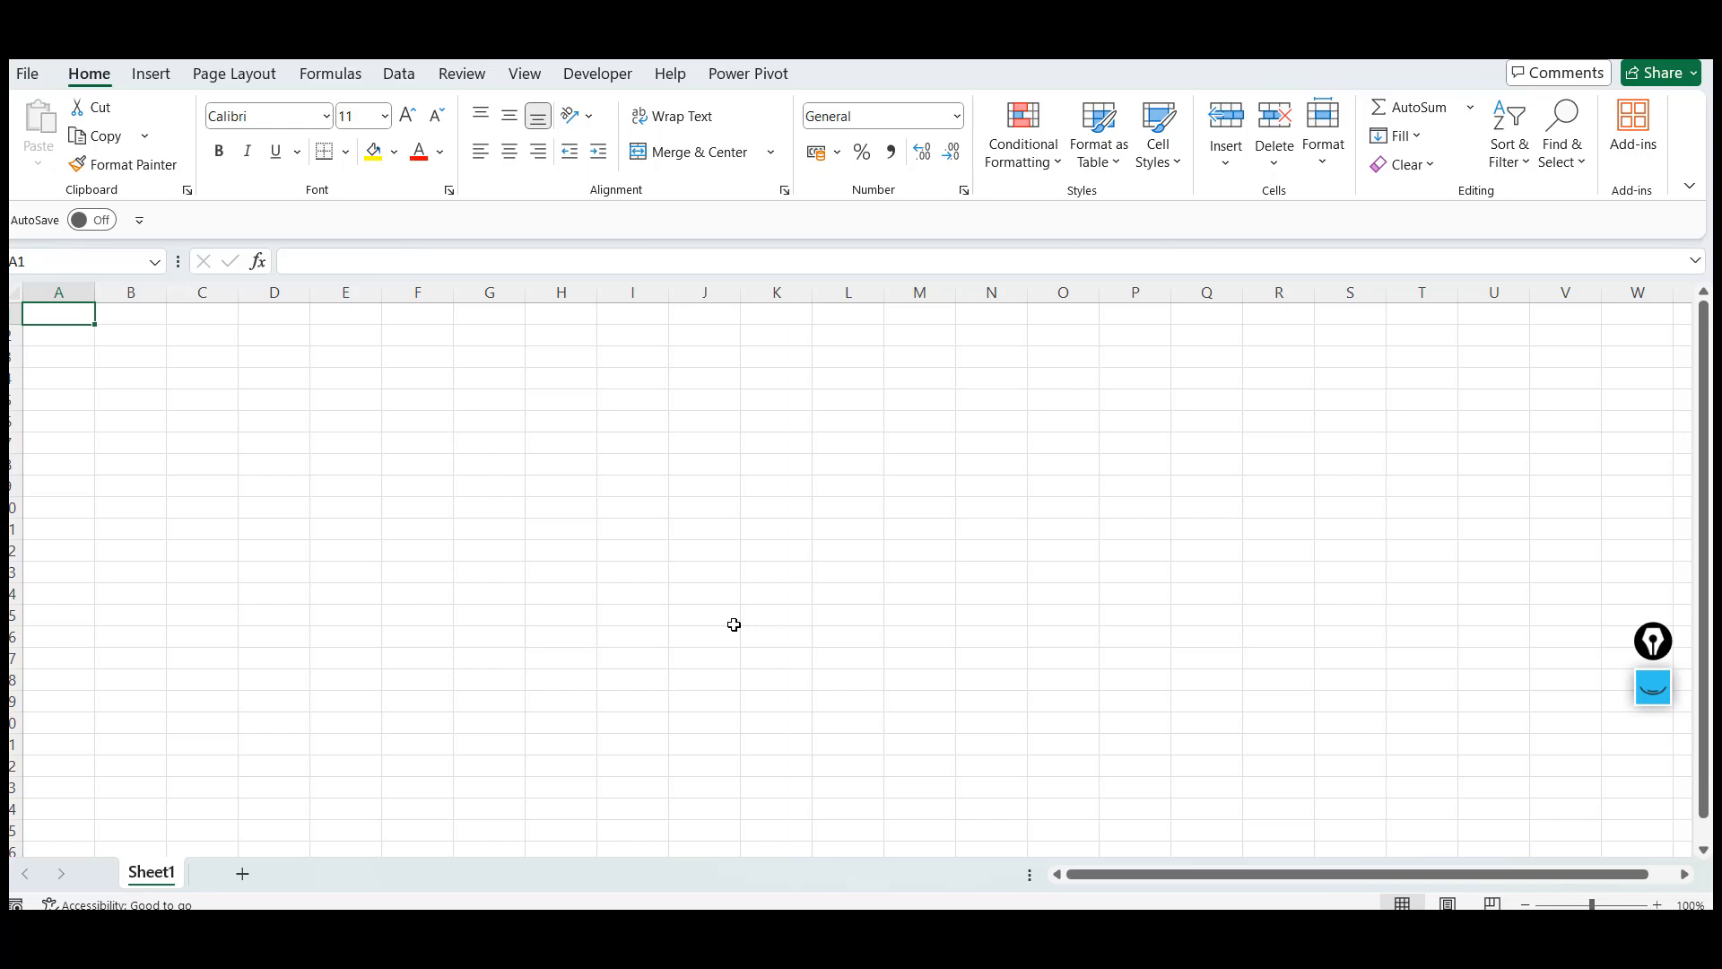
left_click(451, 490)
left_click(805, 499)
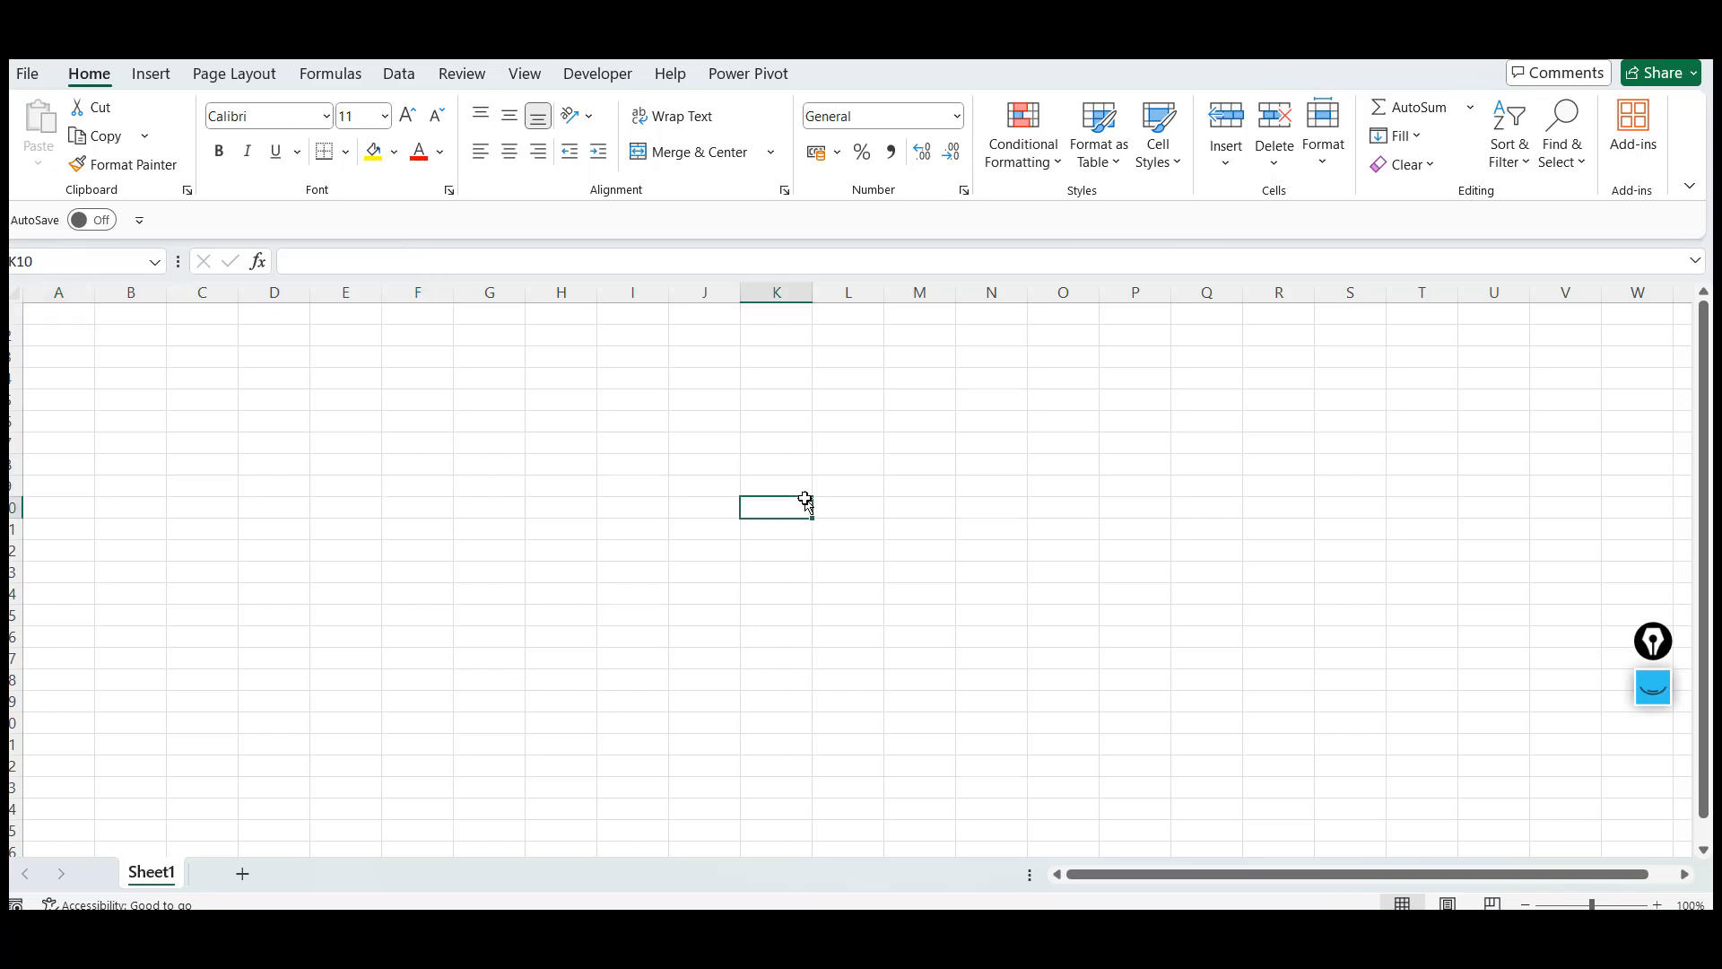
Search the Windows Start menu for Excel, then dismiss the search
key("super")
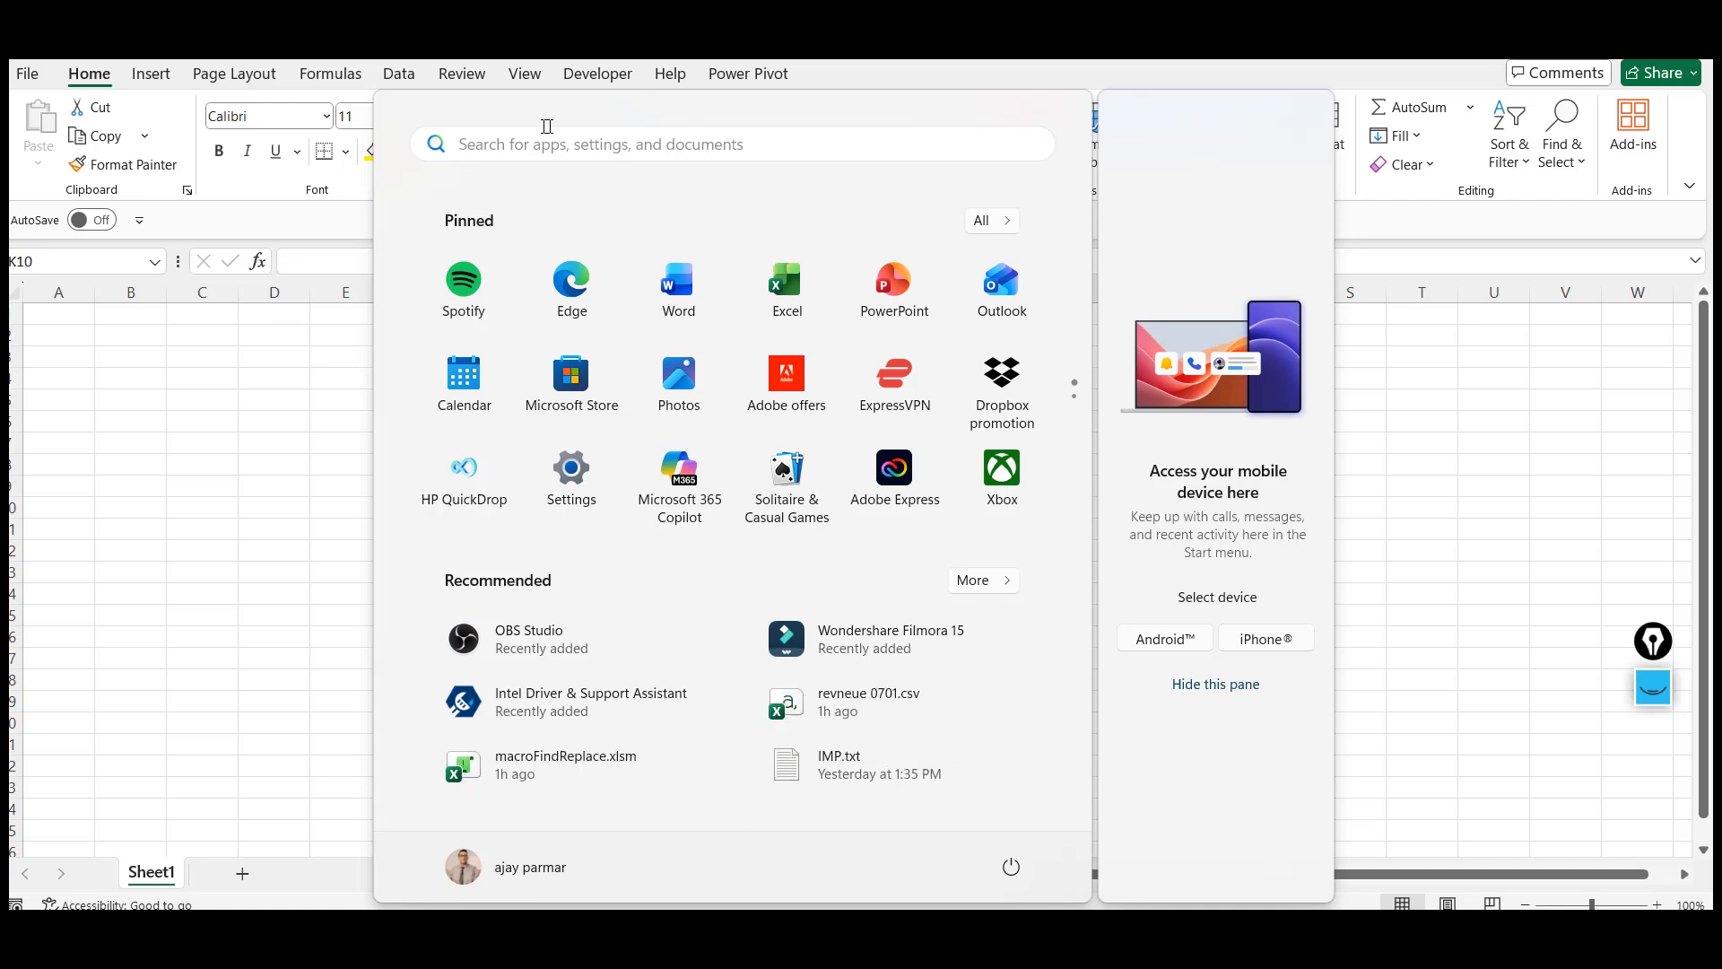
type("EXCEL")
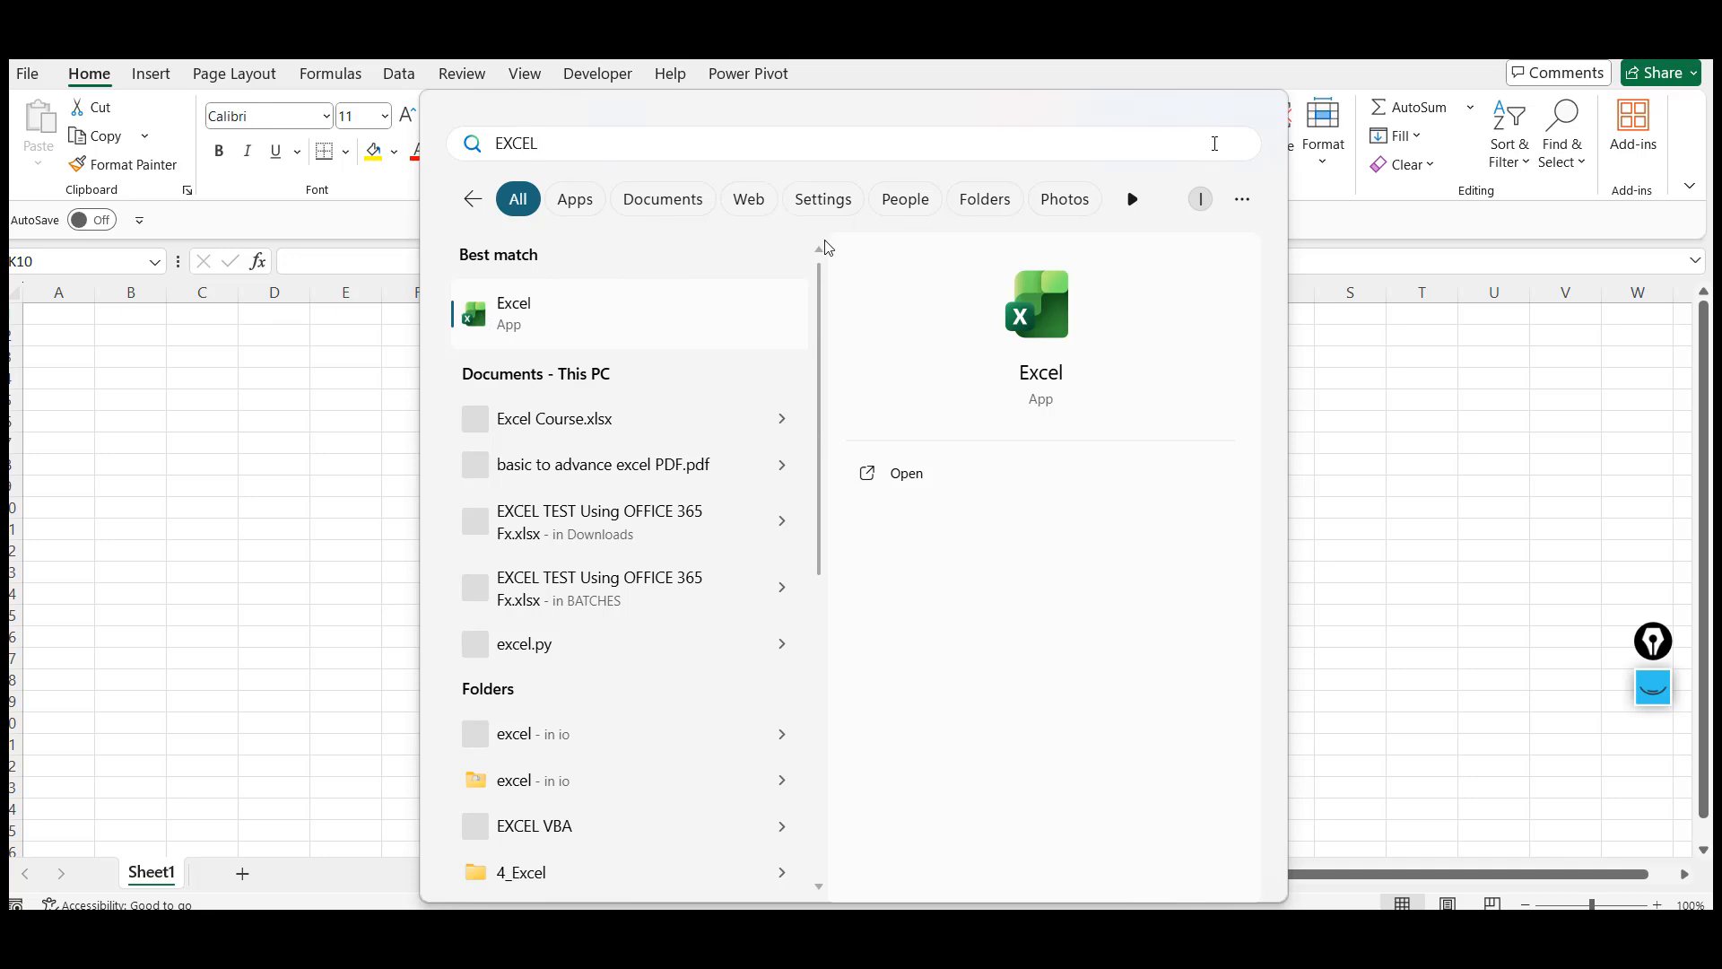
left_click(1454, 432)
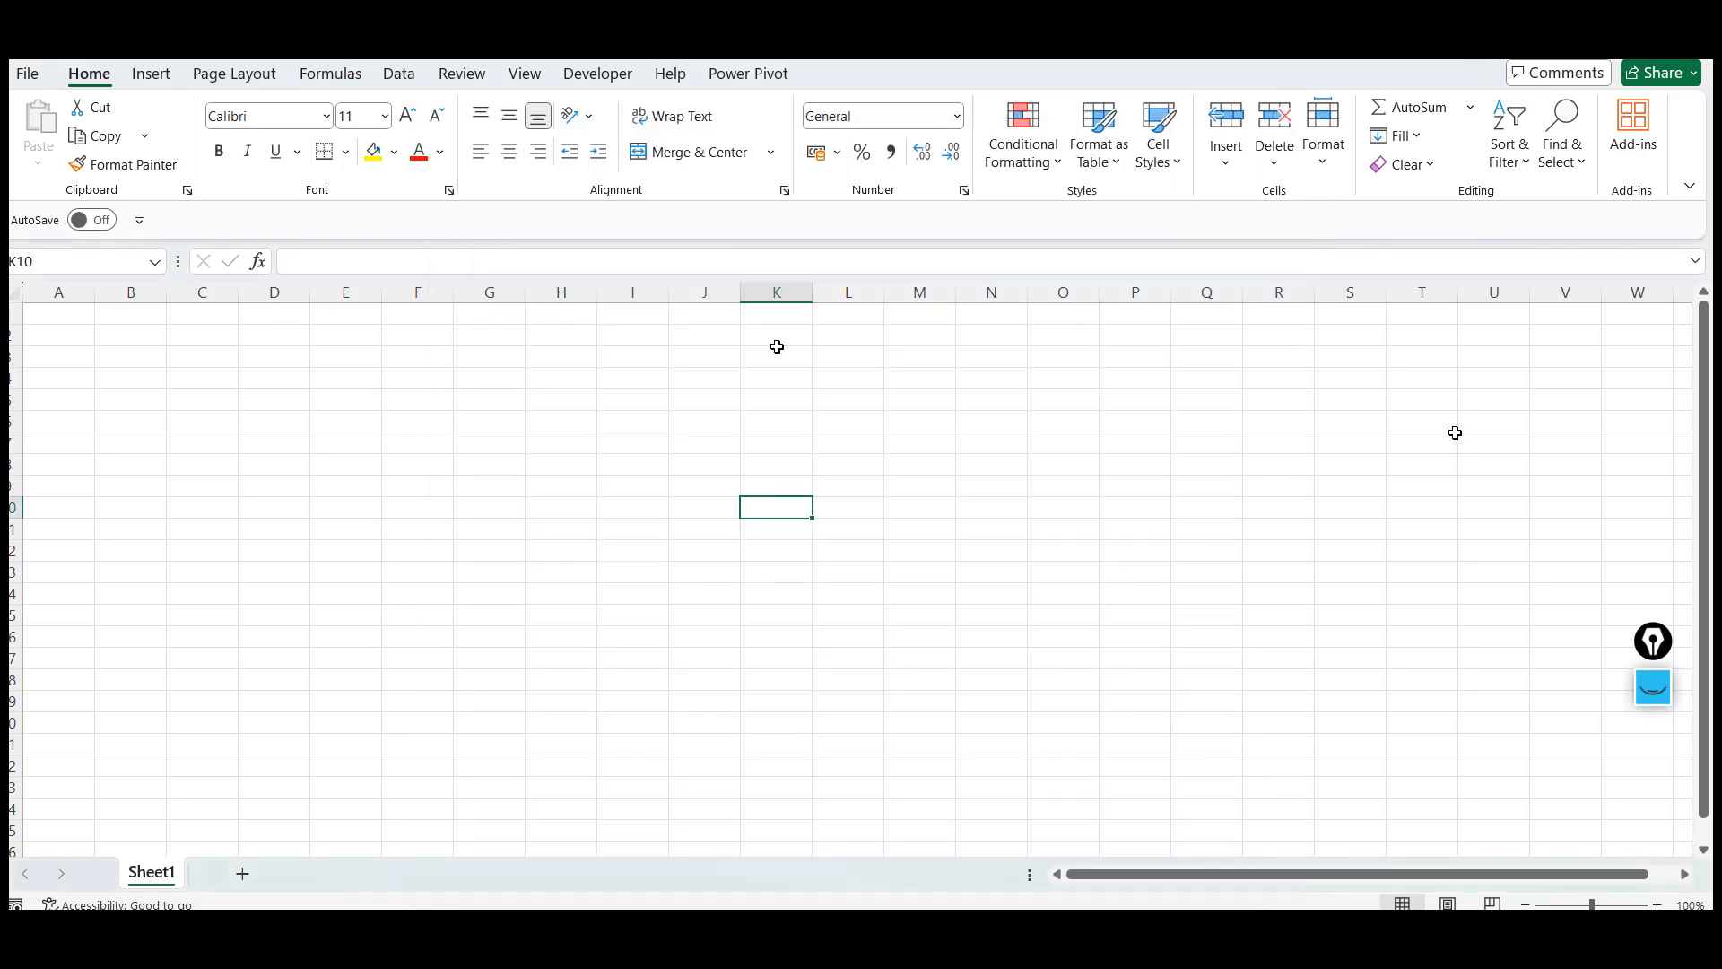
left_click(619, 419)
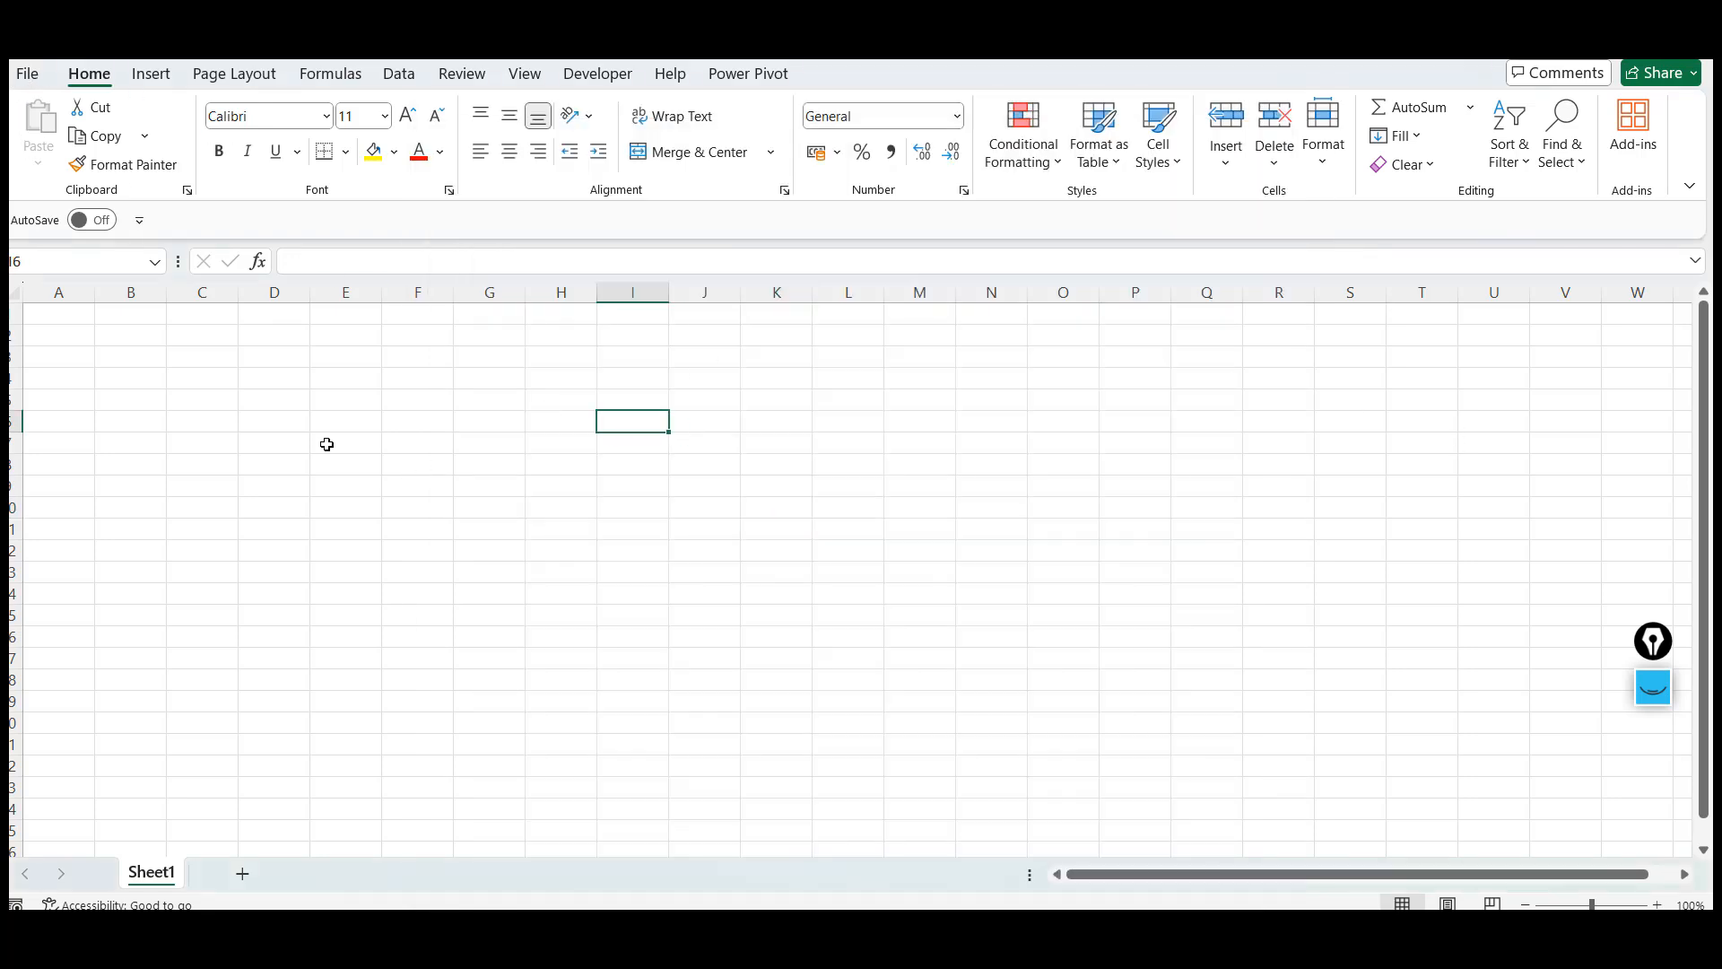
left_click(553, 358)
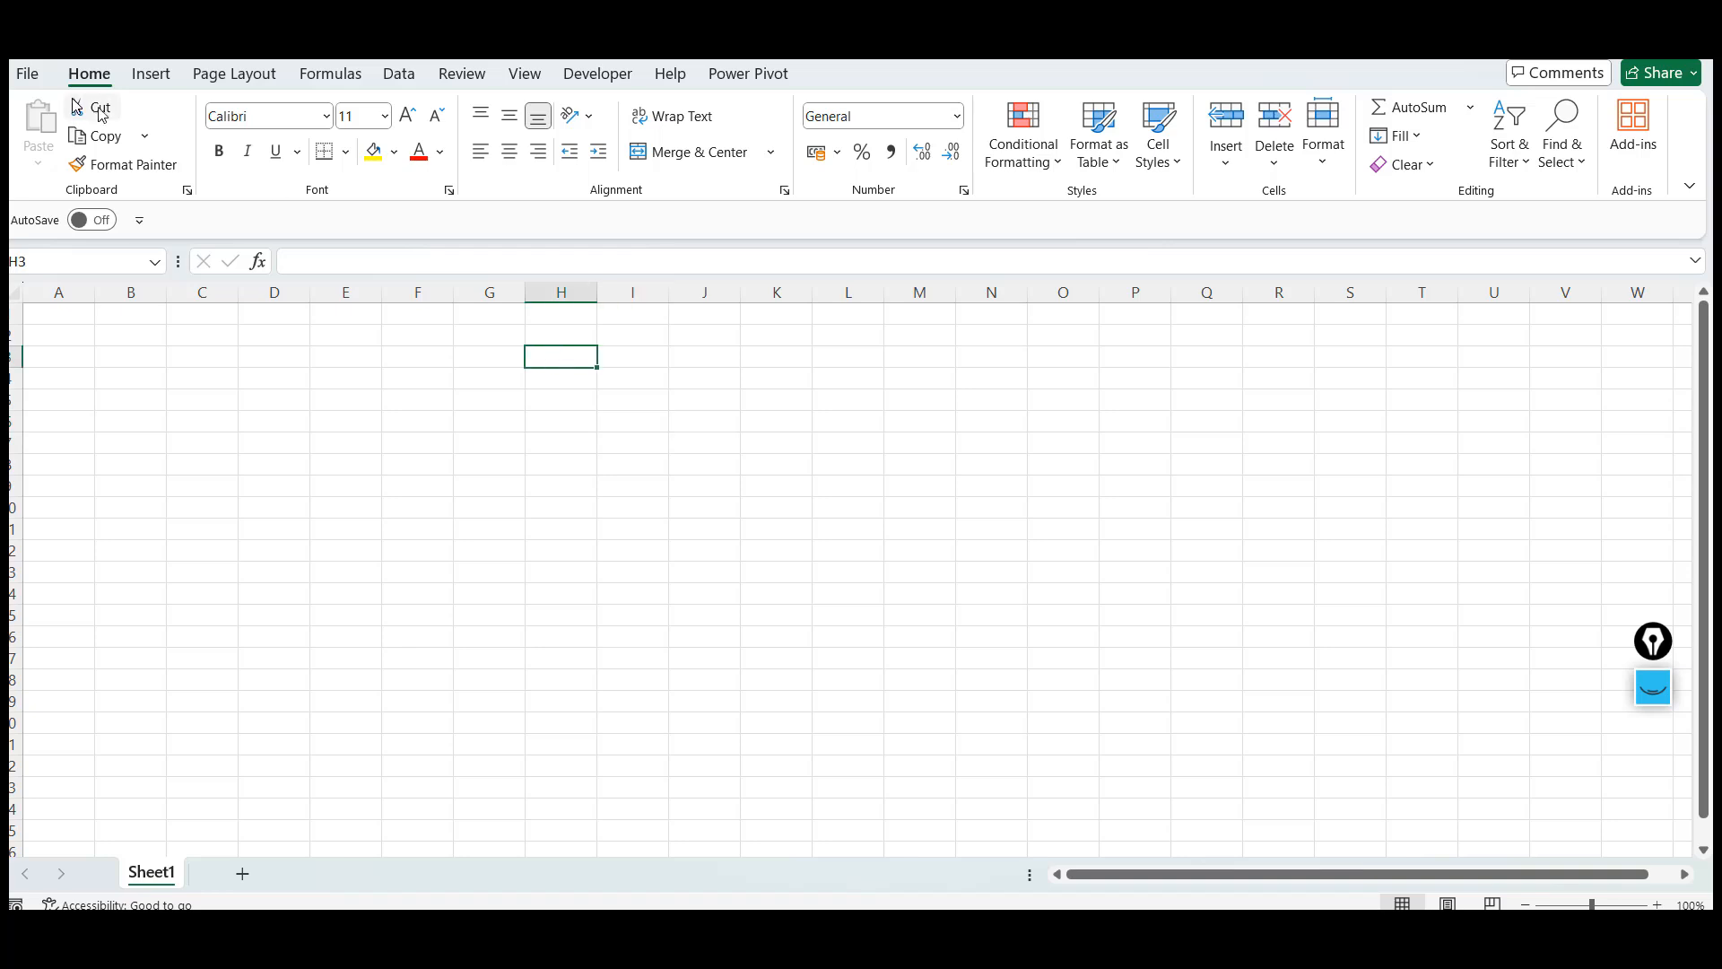
Save the new workbook via Save As, browsing to the Downloads folder and selecting the file name
left_click(28, 76)
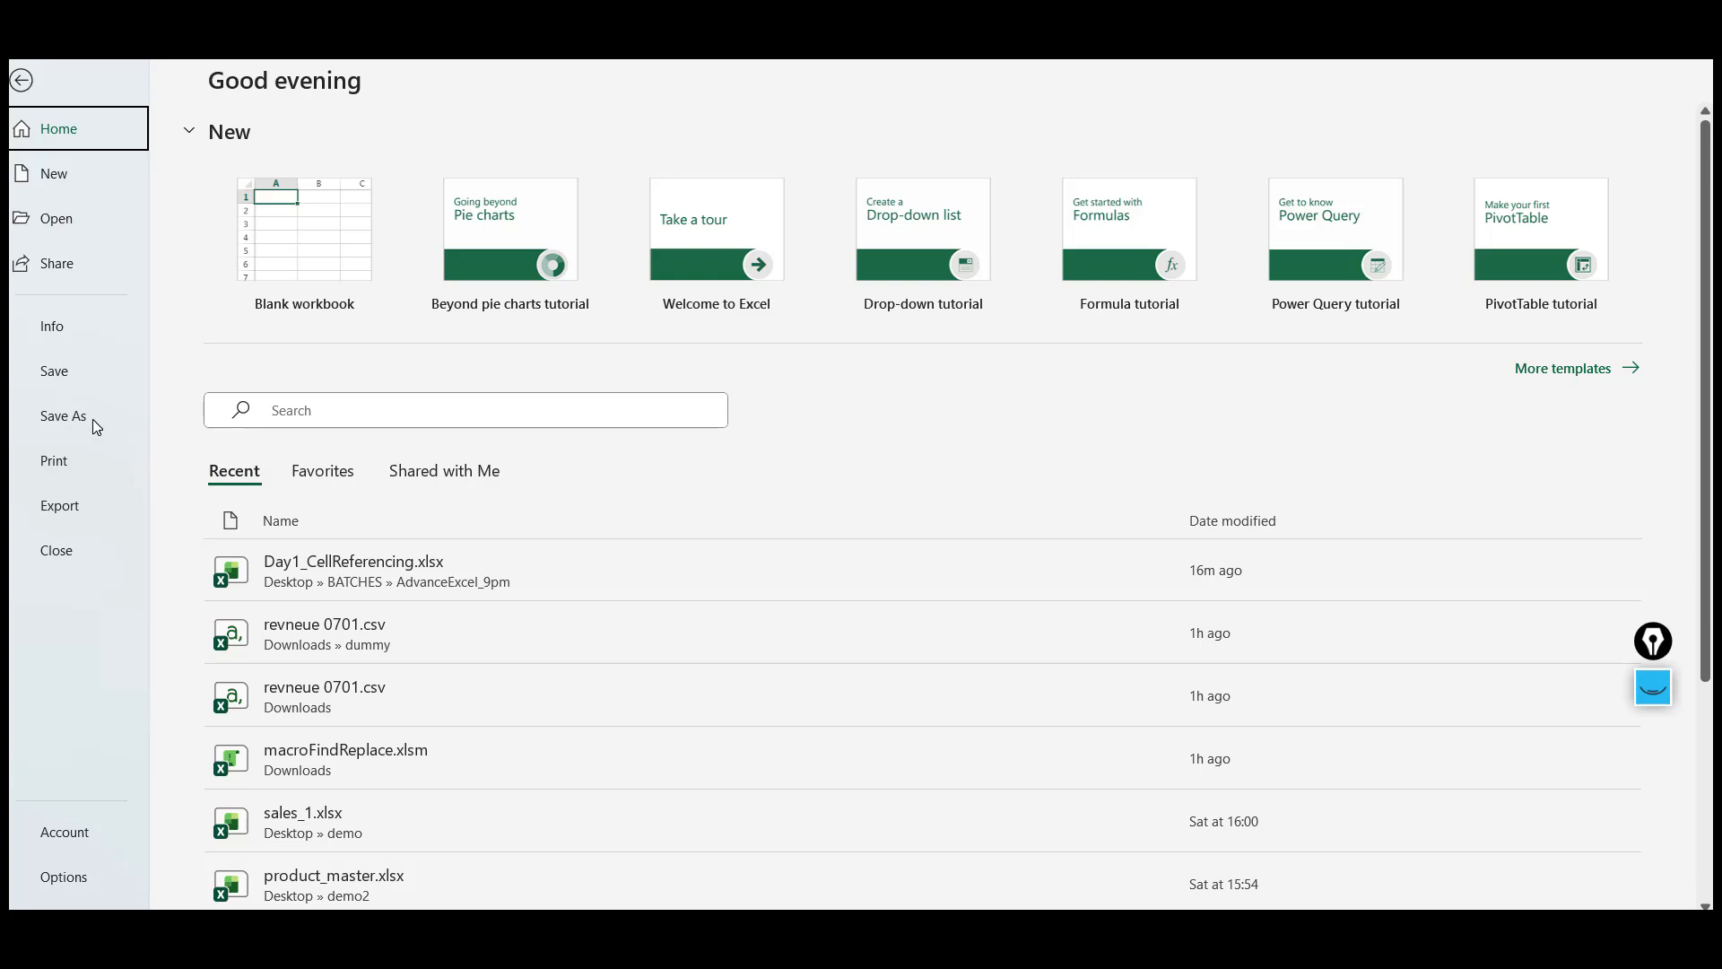
left_click(66, 375)
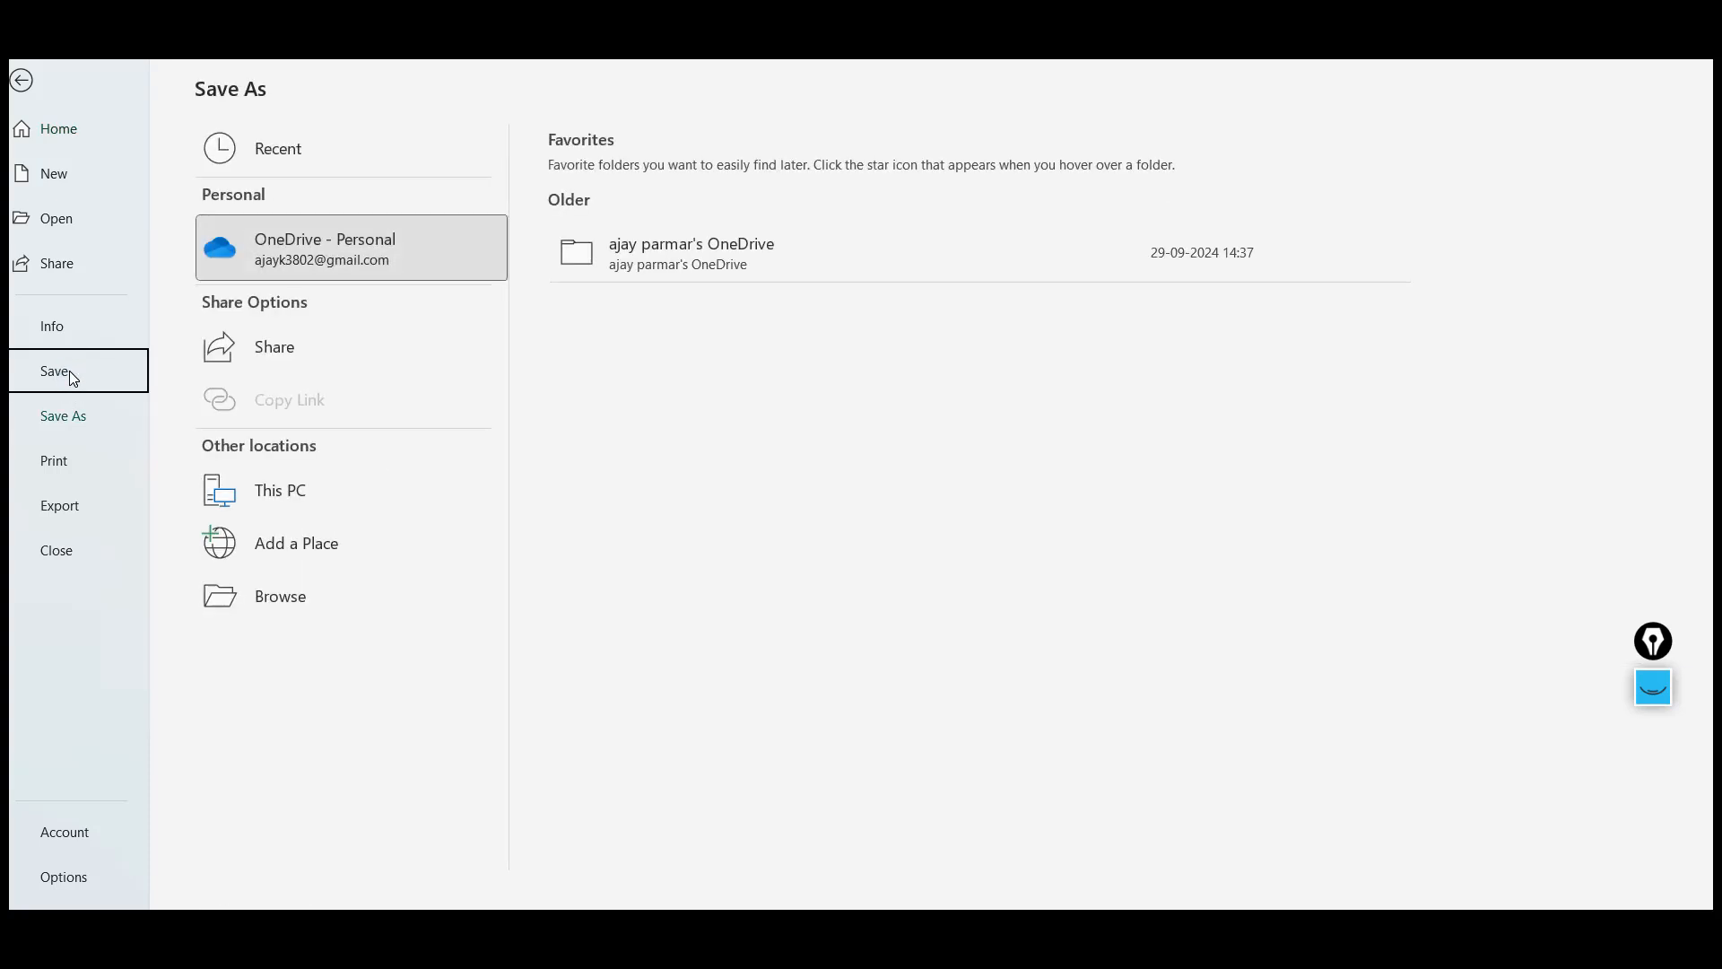
left_click(281, 604)
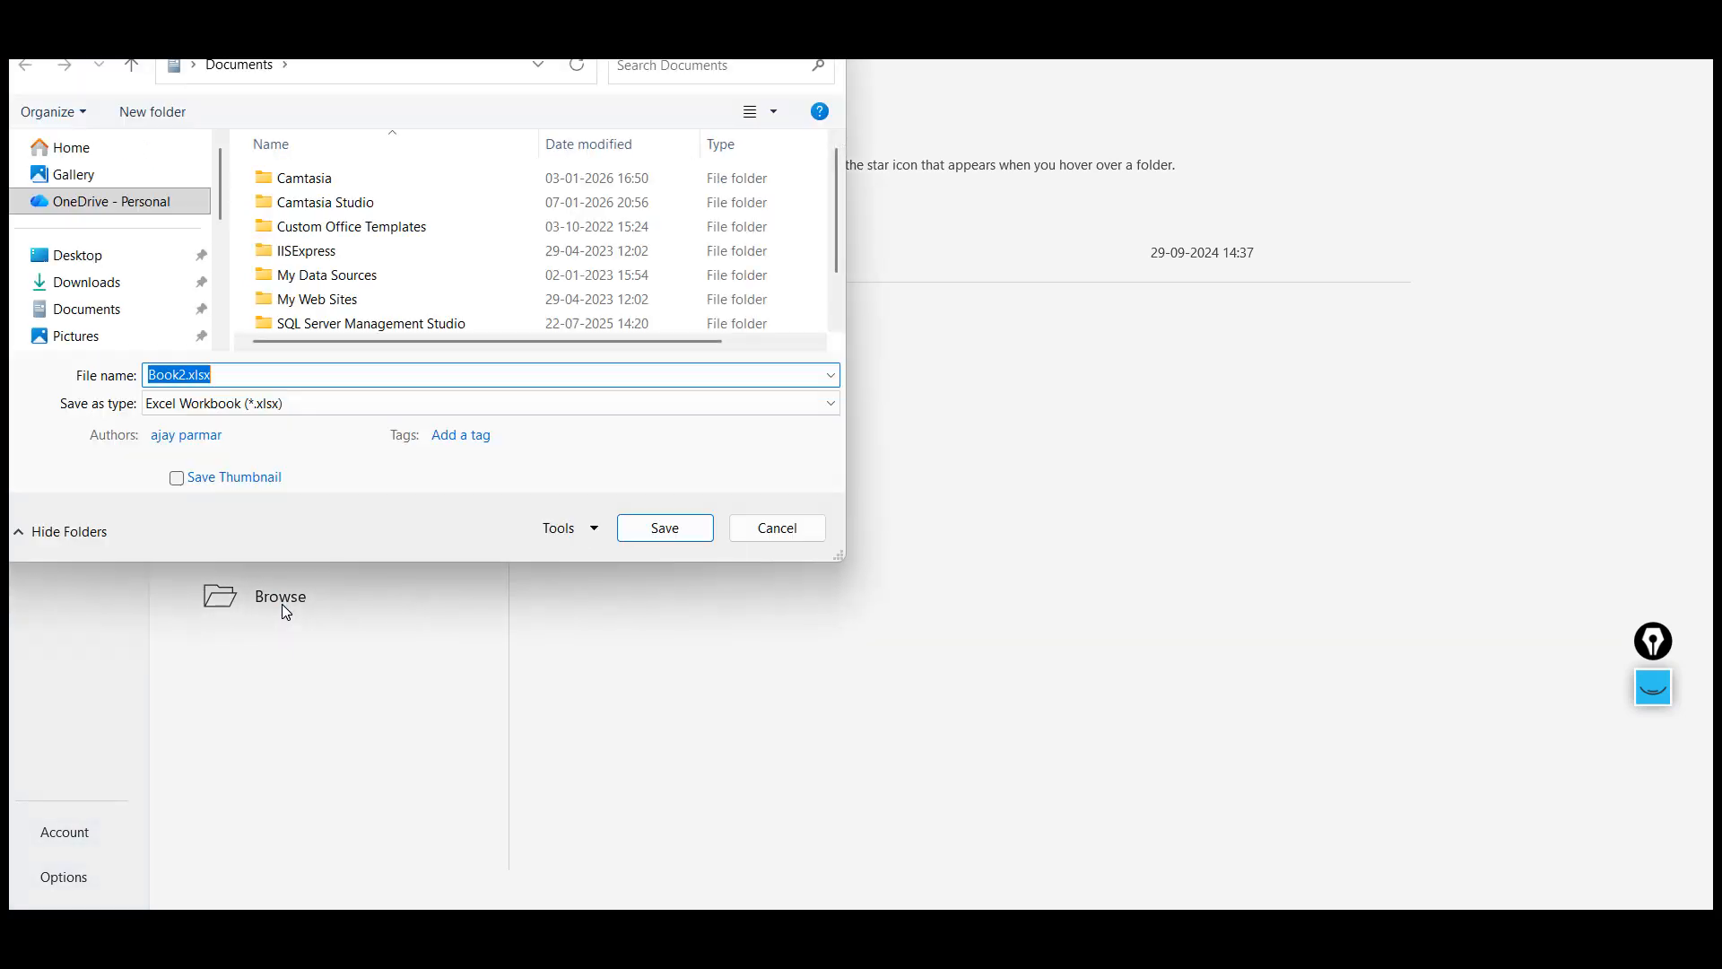
left_click(100, 281)
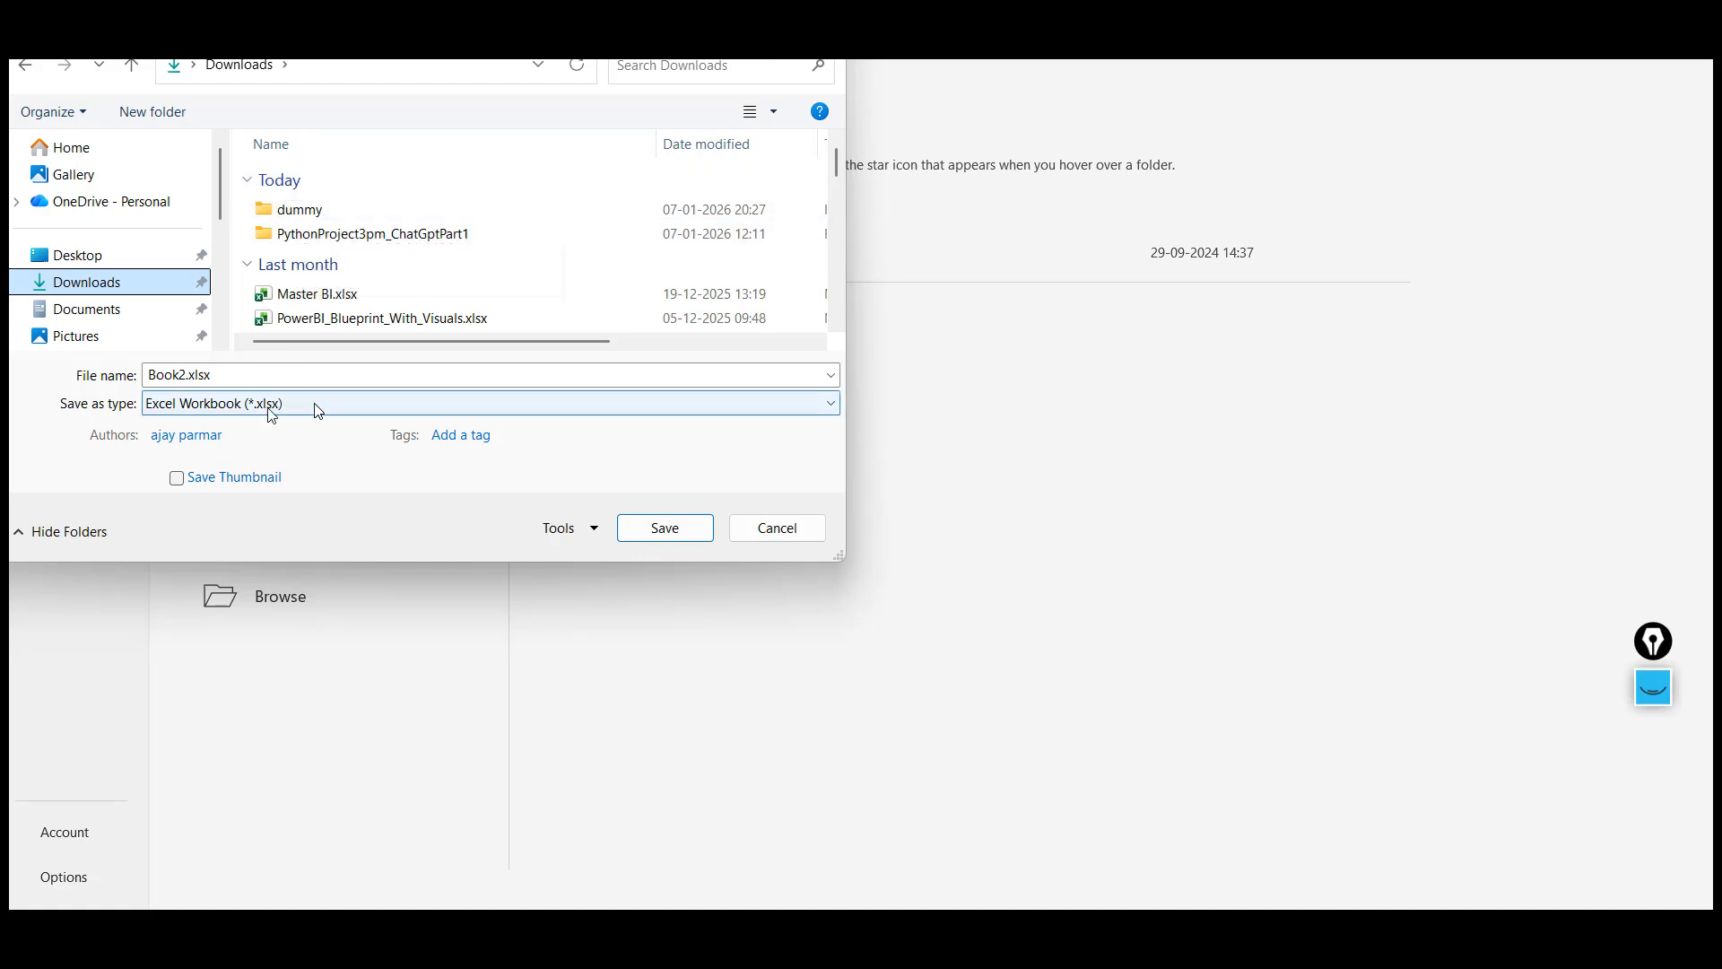
double_click(171, 376)
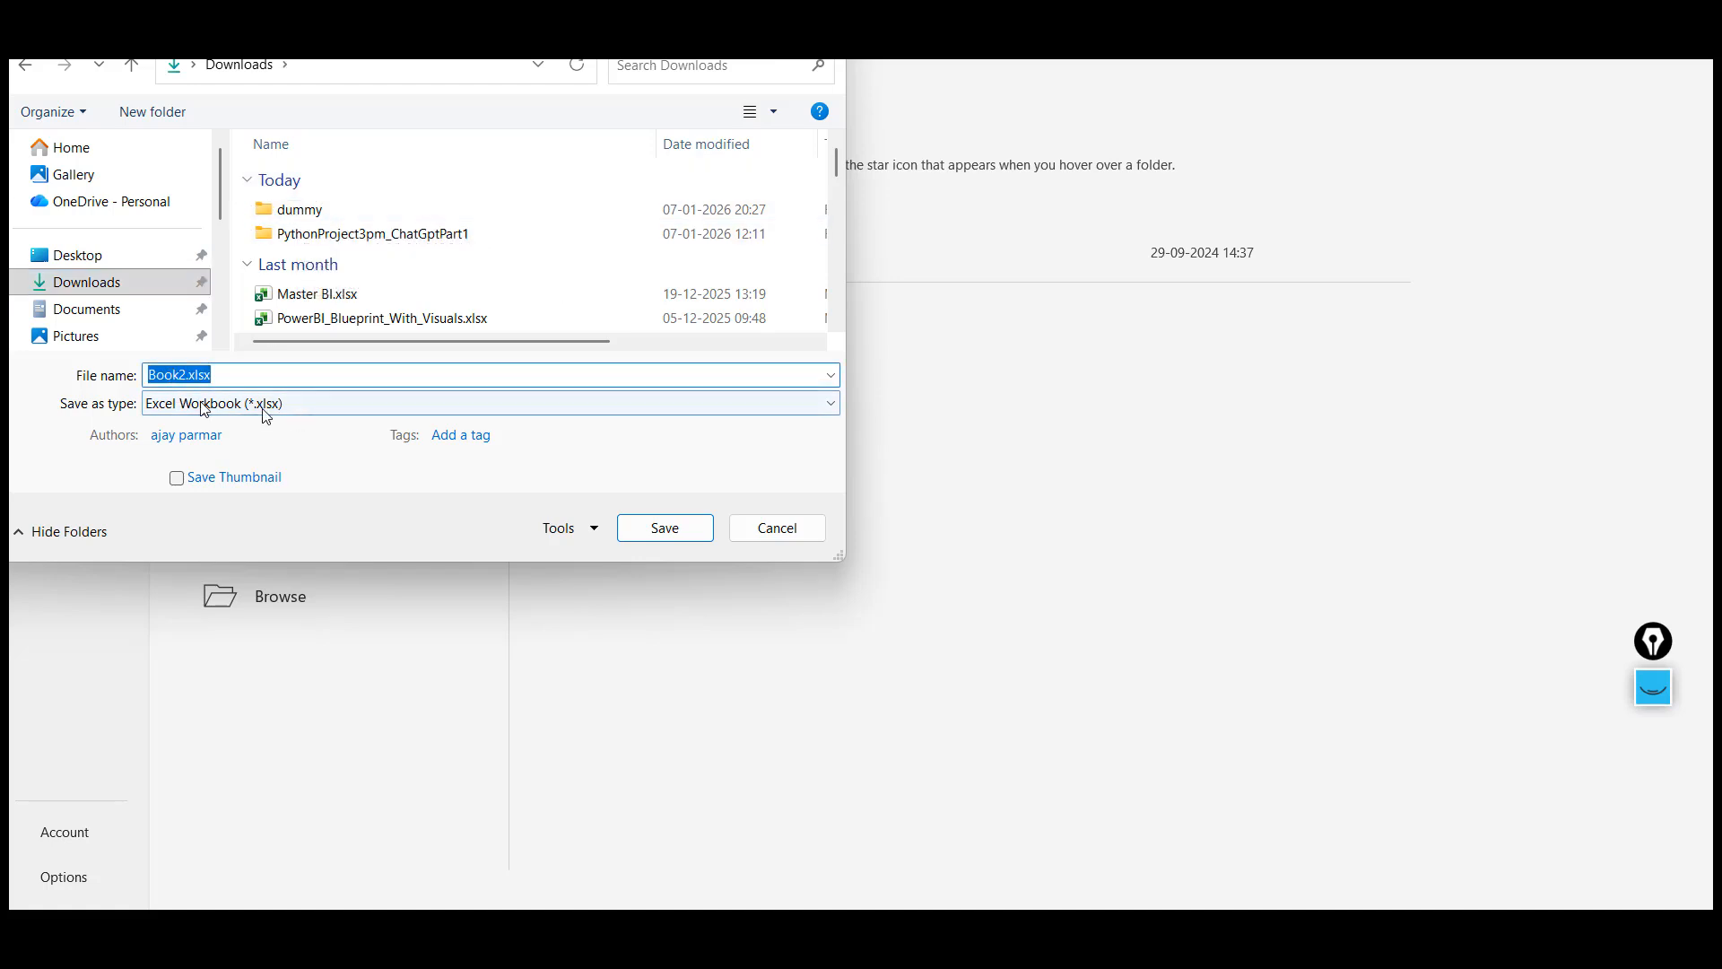
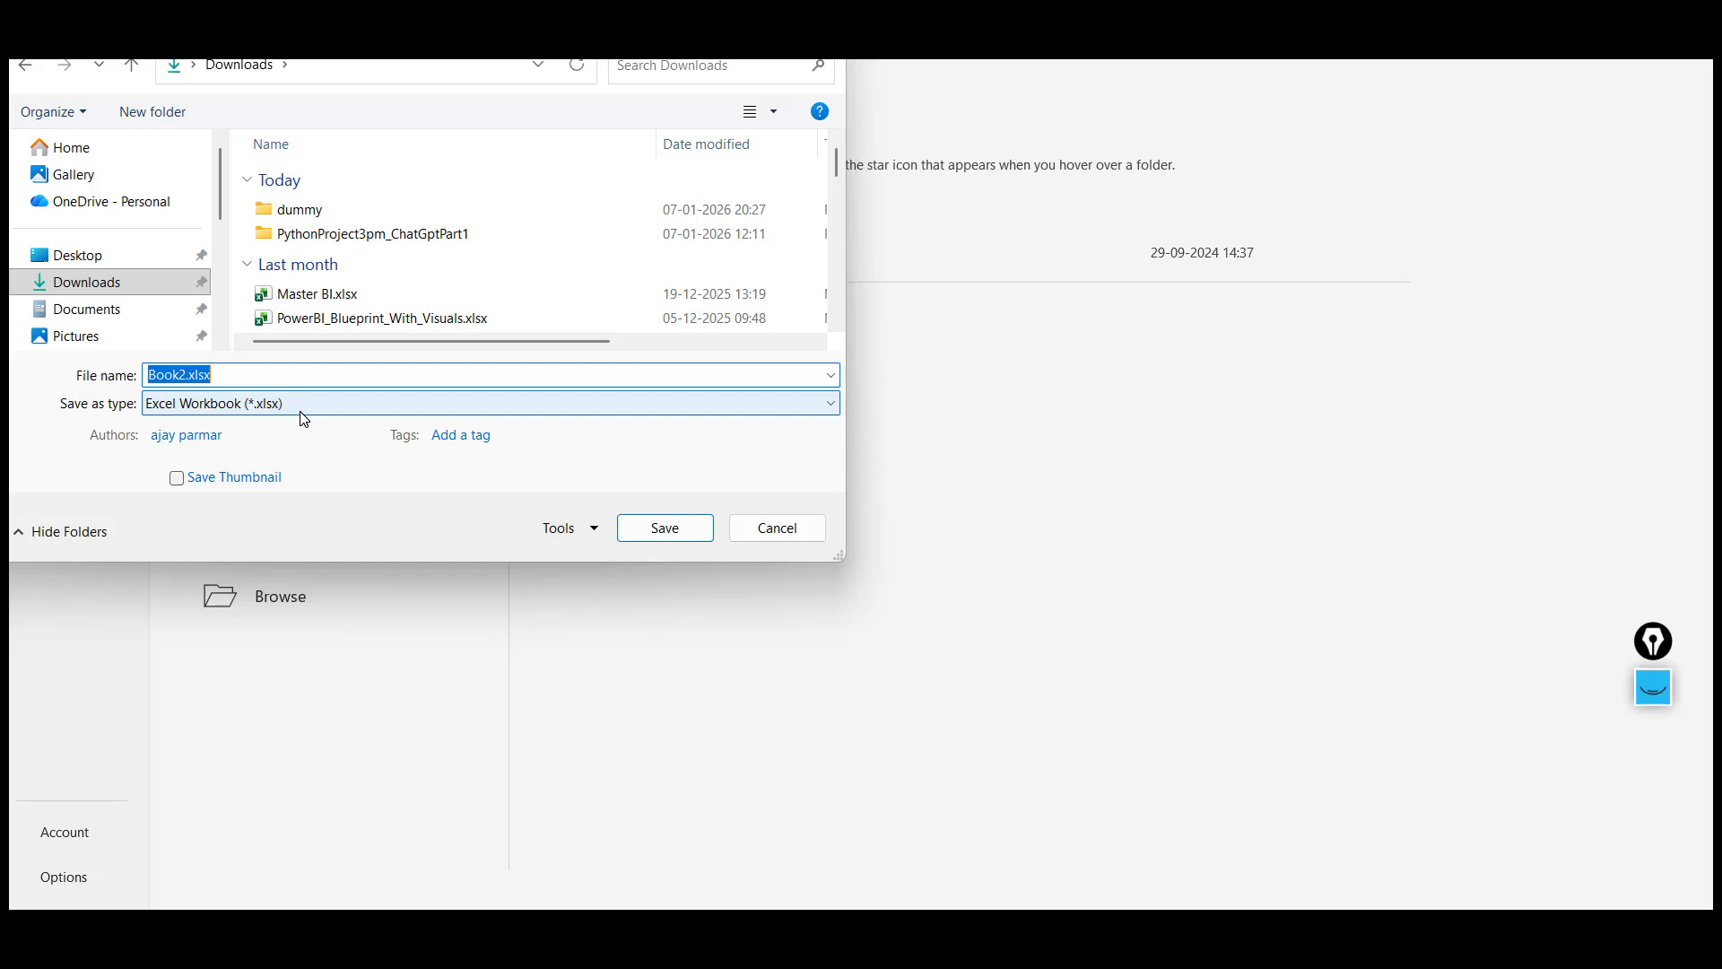
Save the workbook as an Excel Workbook (*.xlsx) in Downloads and leave the Save As view
left_click(378, 411)
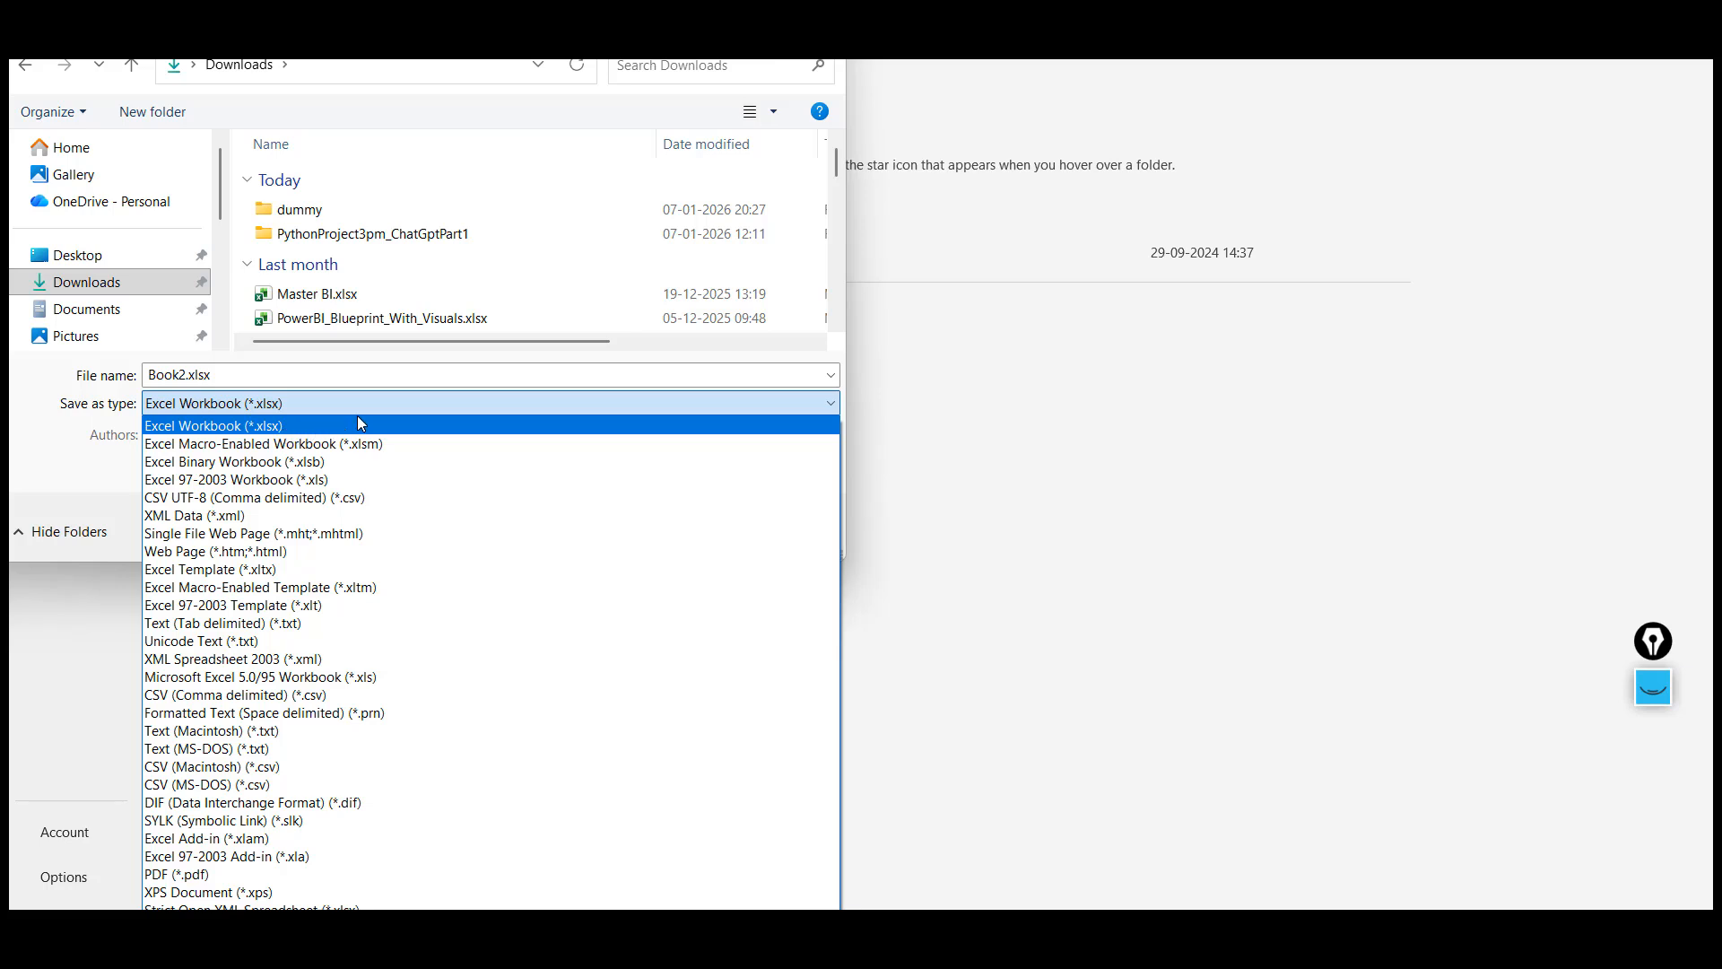
left_click(278, 431)
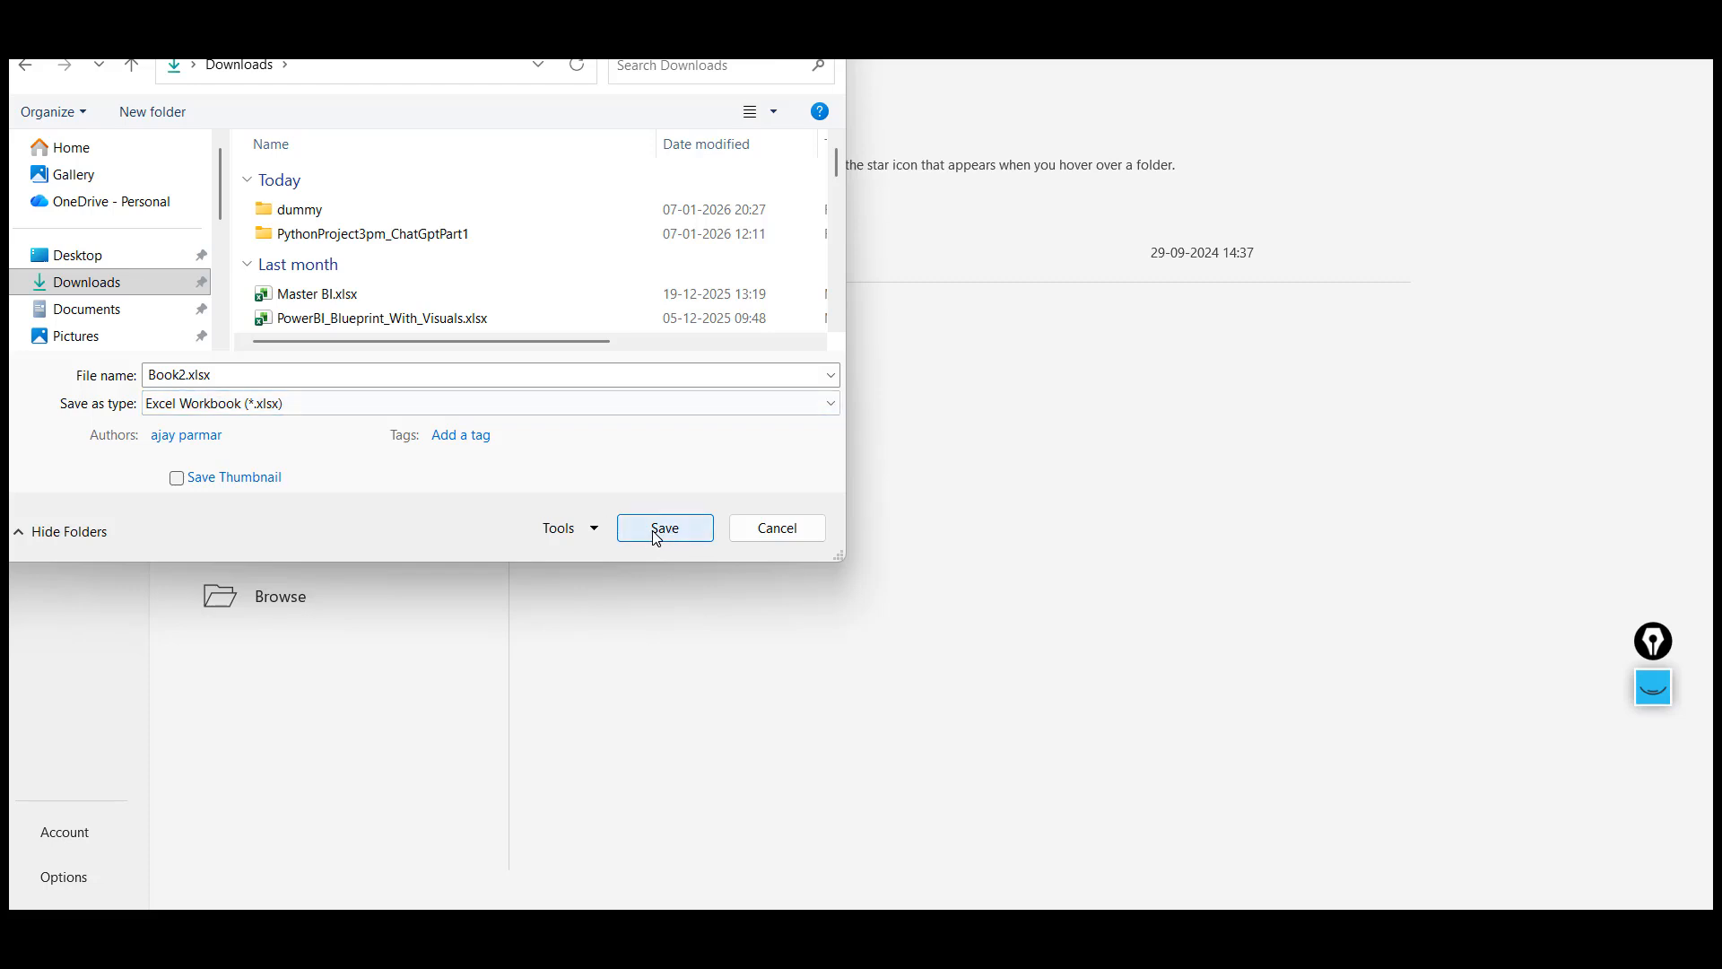
left_click(797, 531)
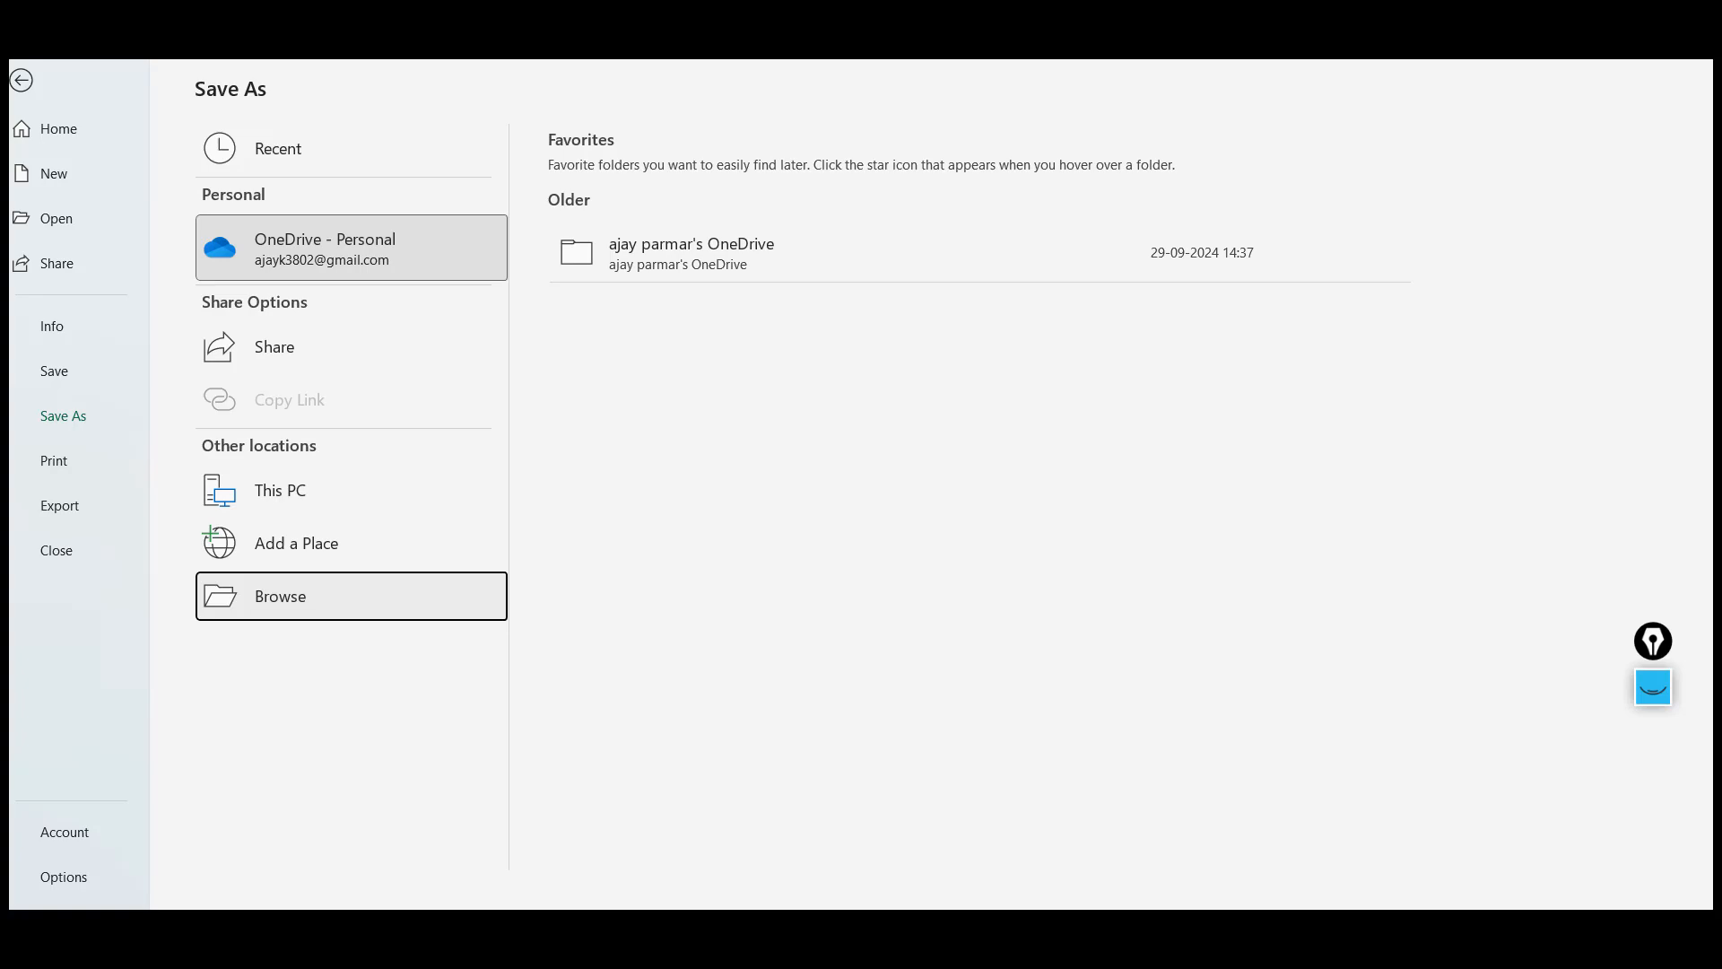
key("Escape")
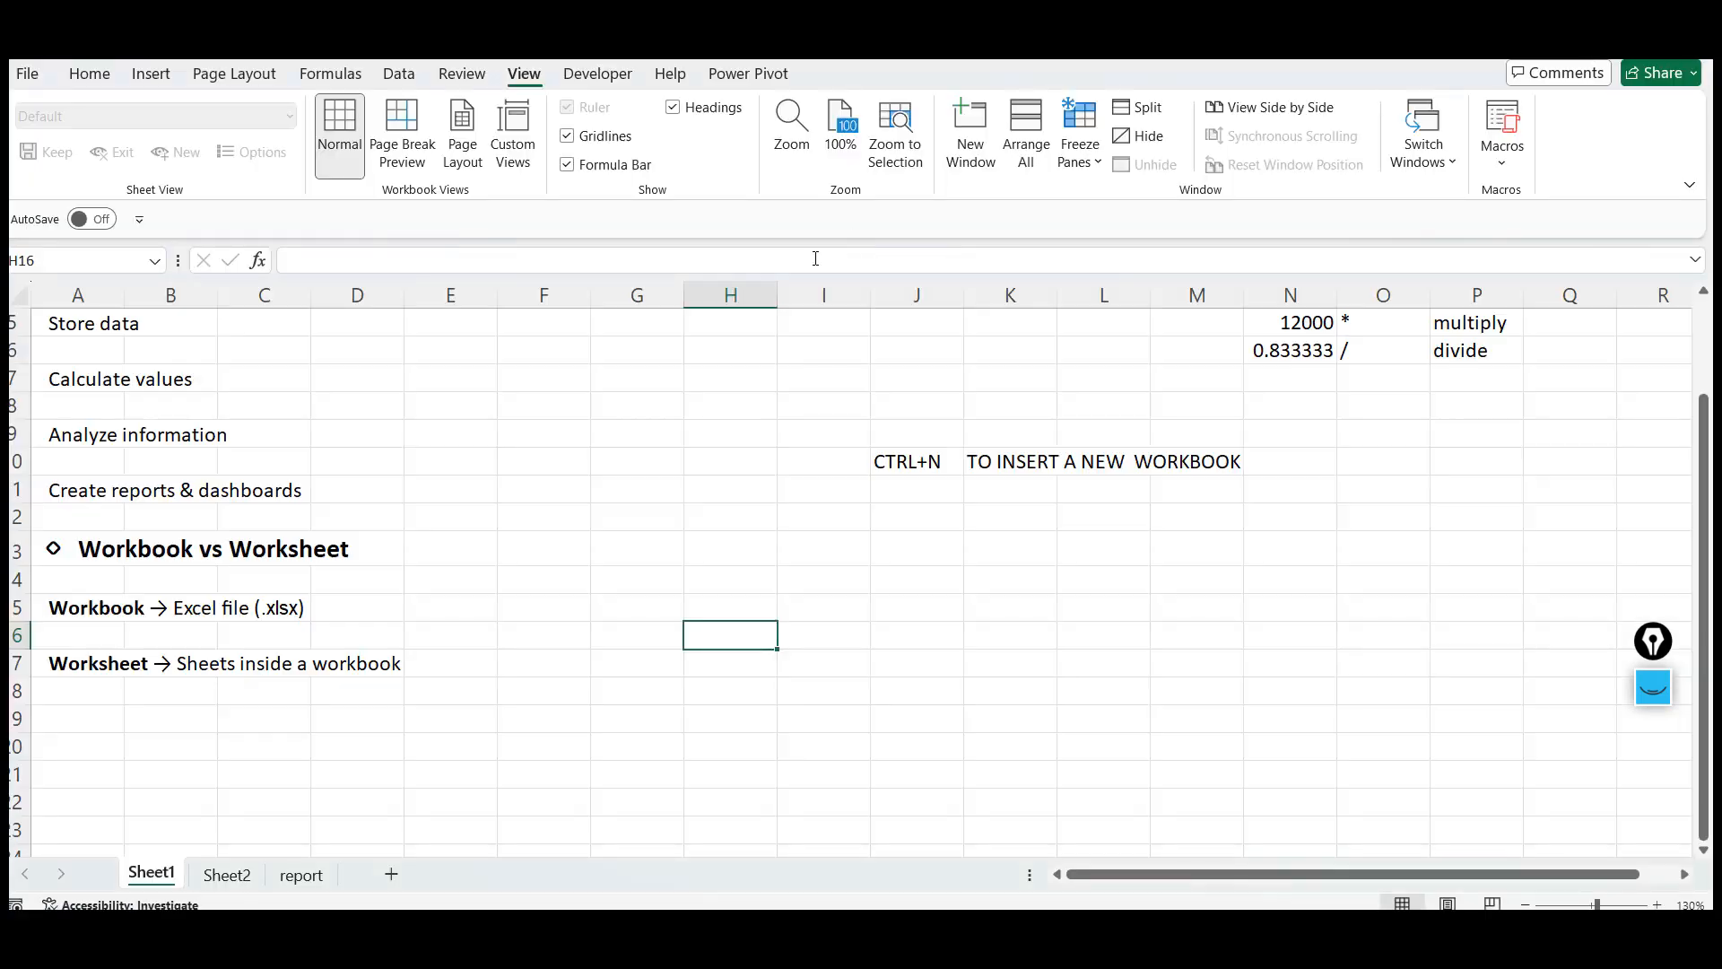
Note in J11 and K11 that CTRL+S is used to SAVE THE FILE
left_click(524, 372)
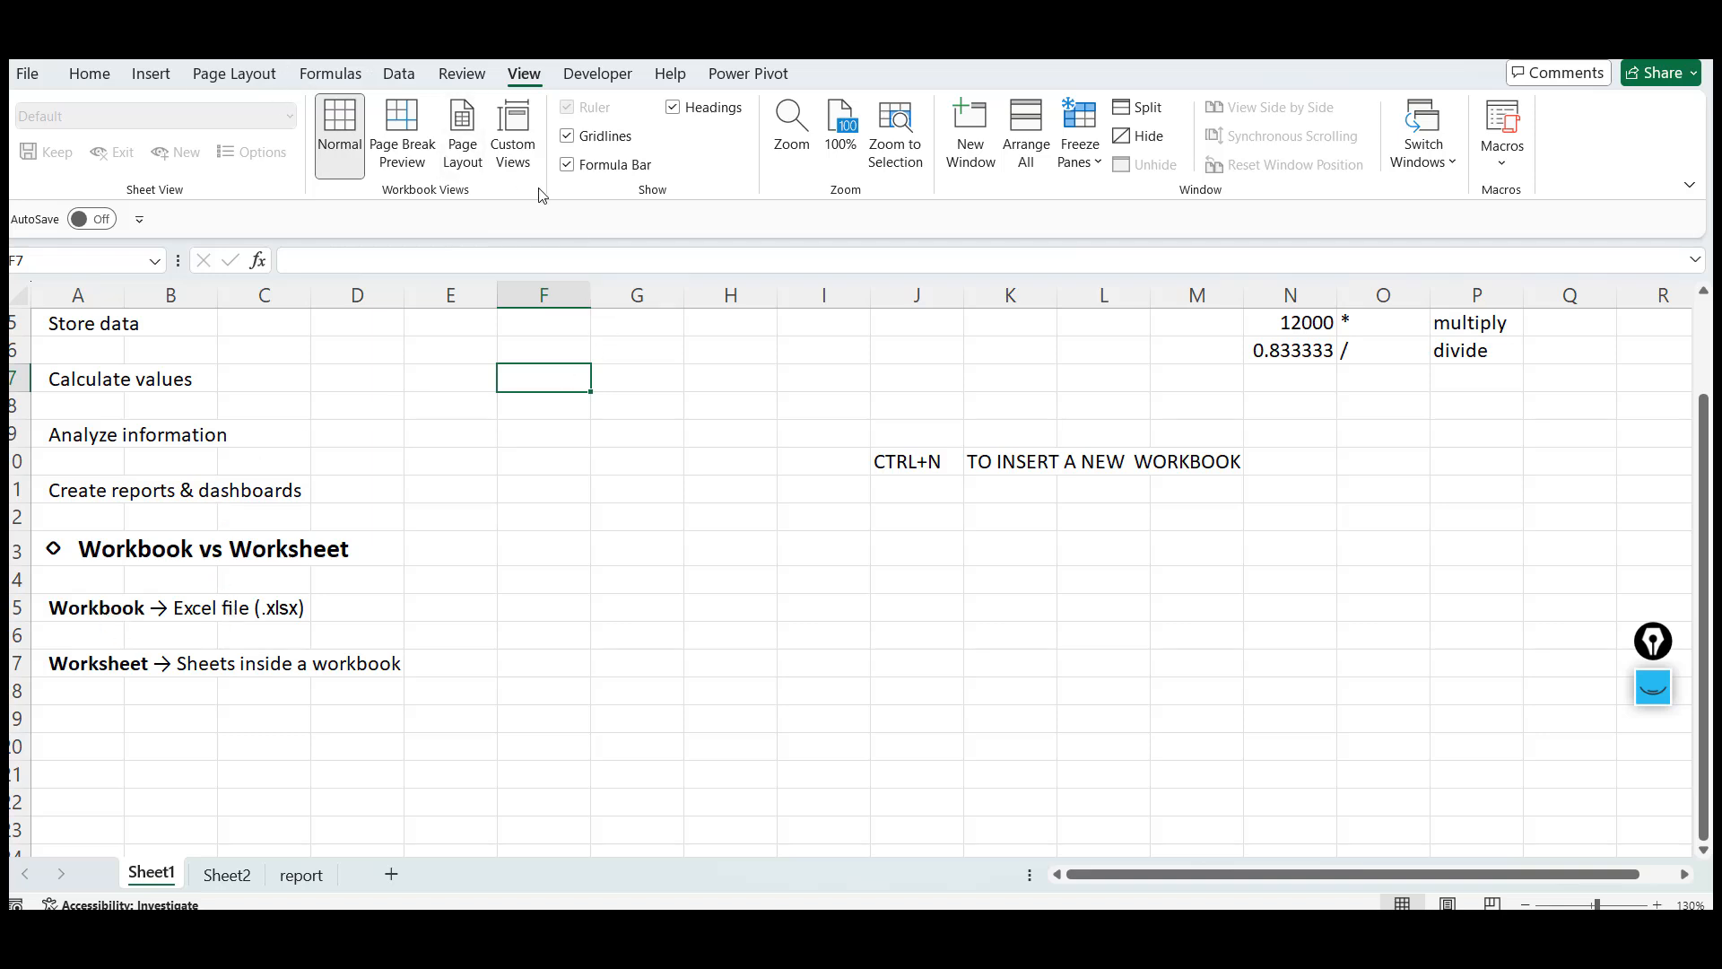
left_click(912, 489)
type("CTRL")
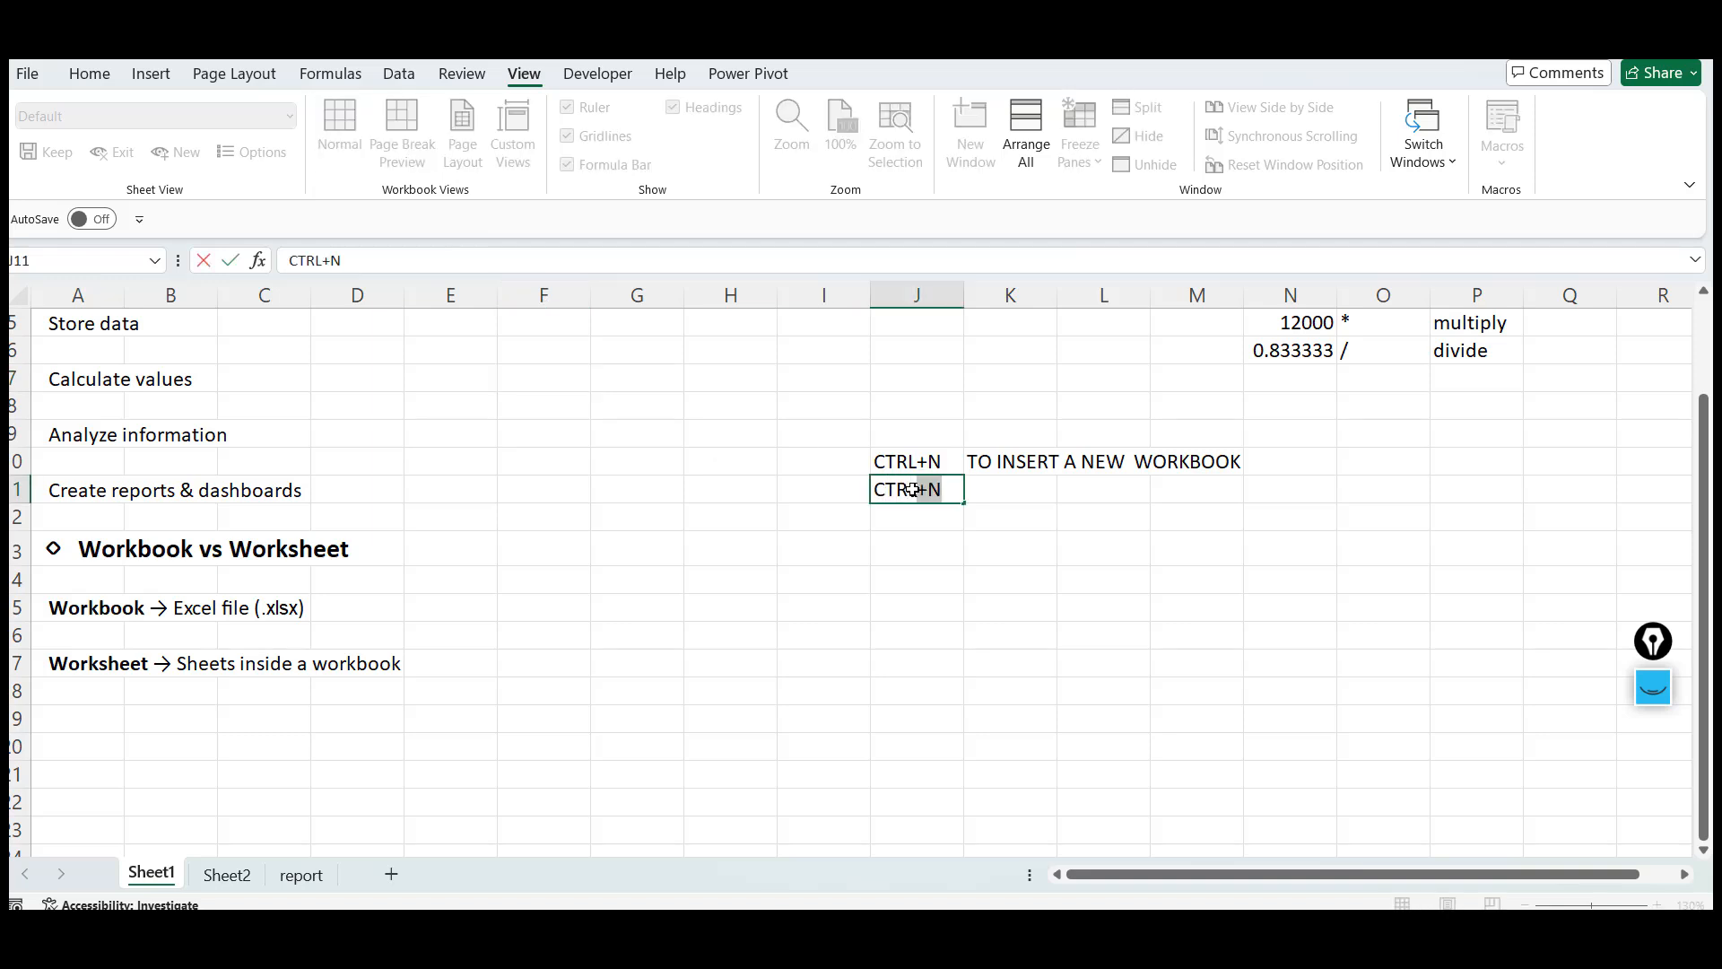
type("+S")
key("Tab")
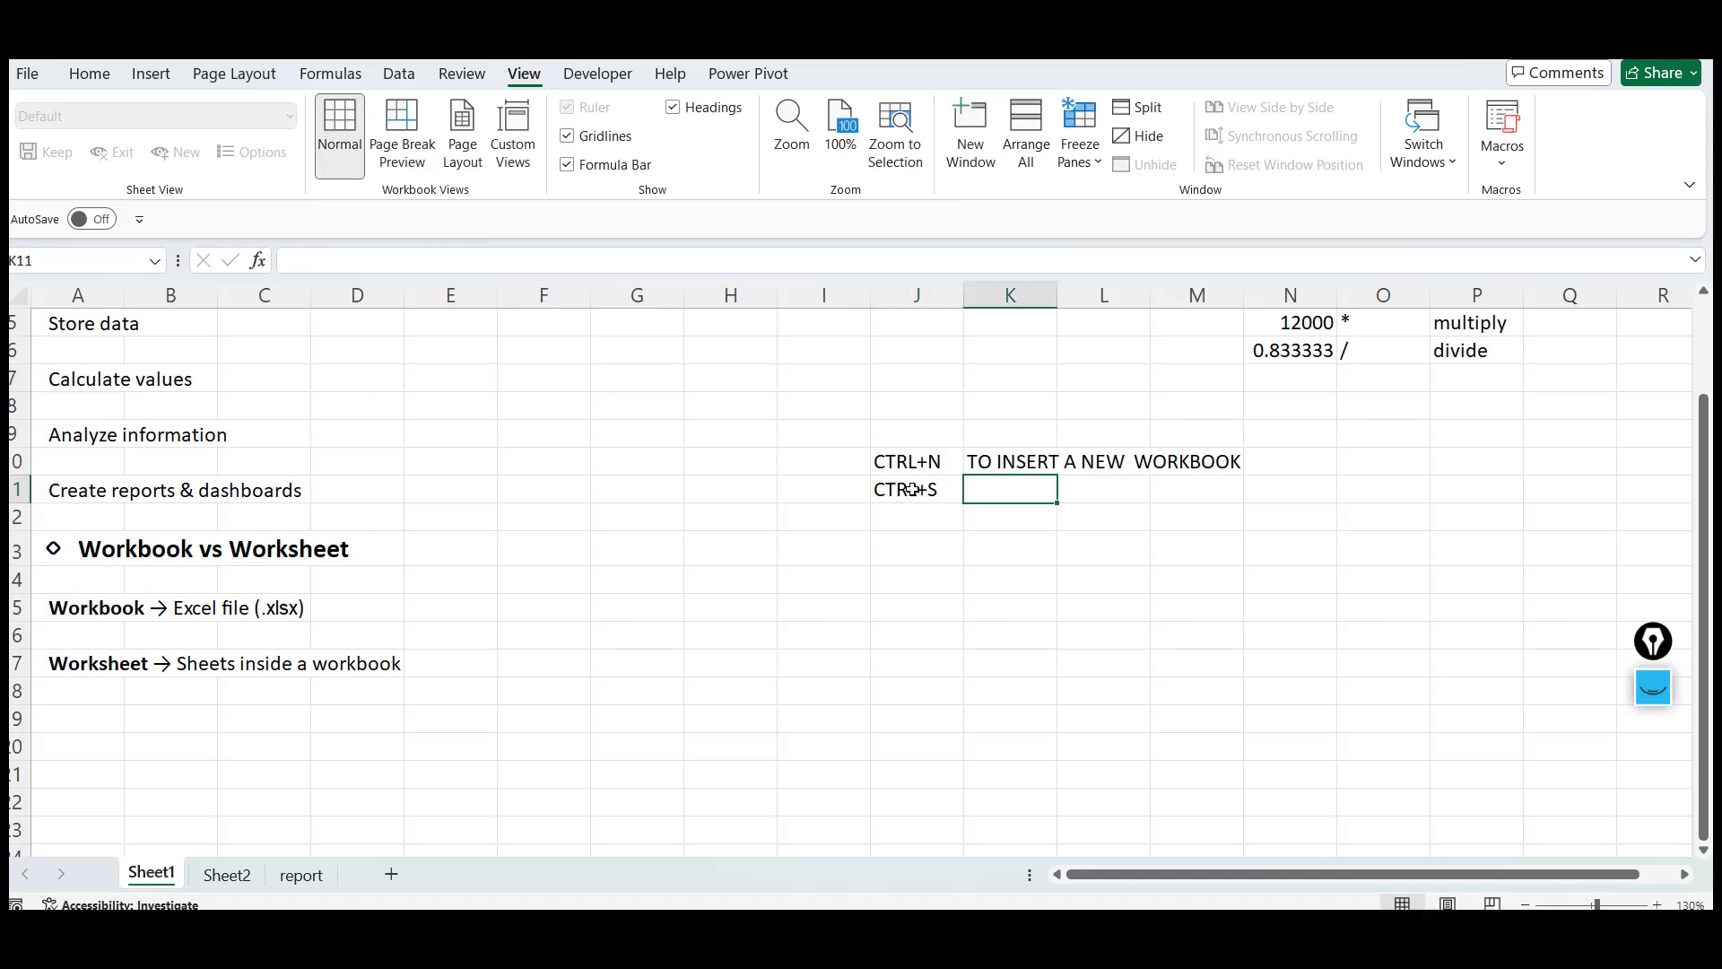
type("SAVE THE FILE")
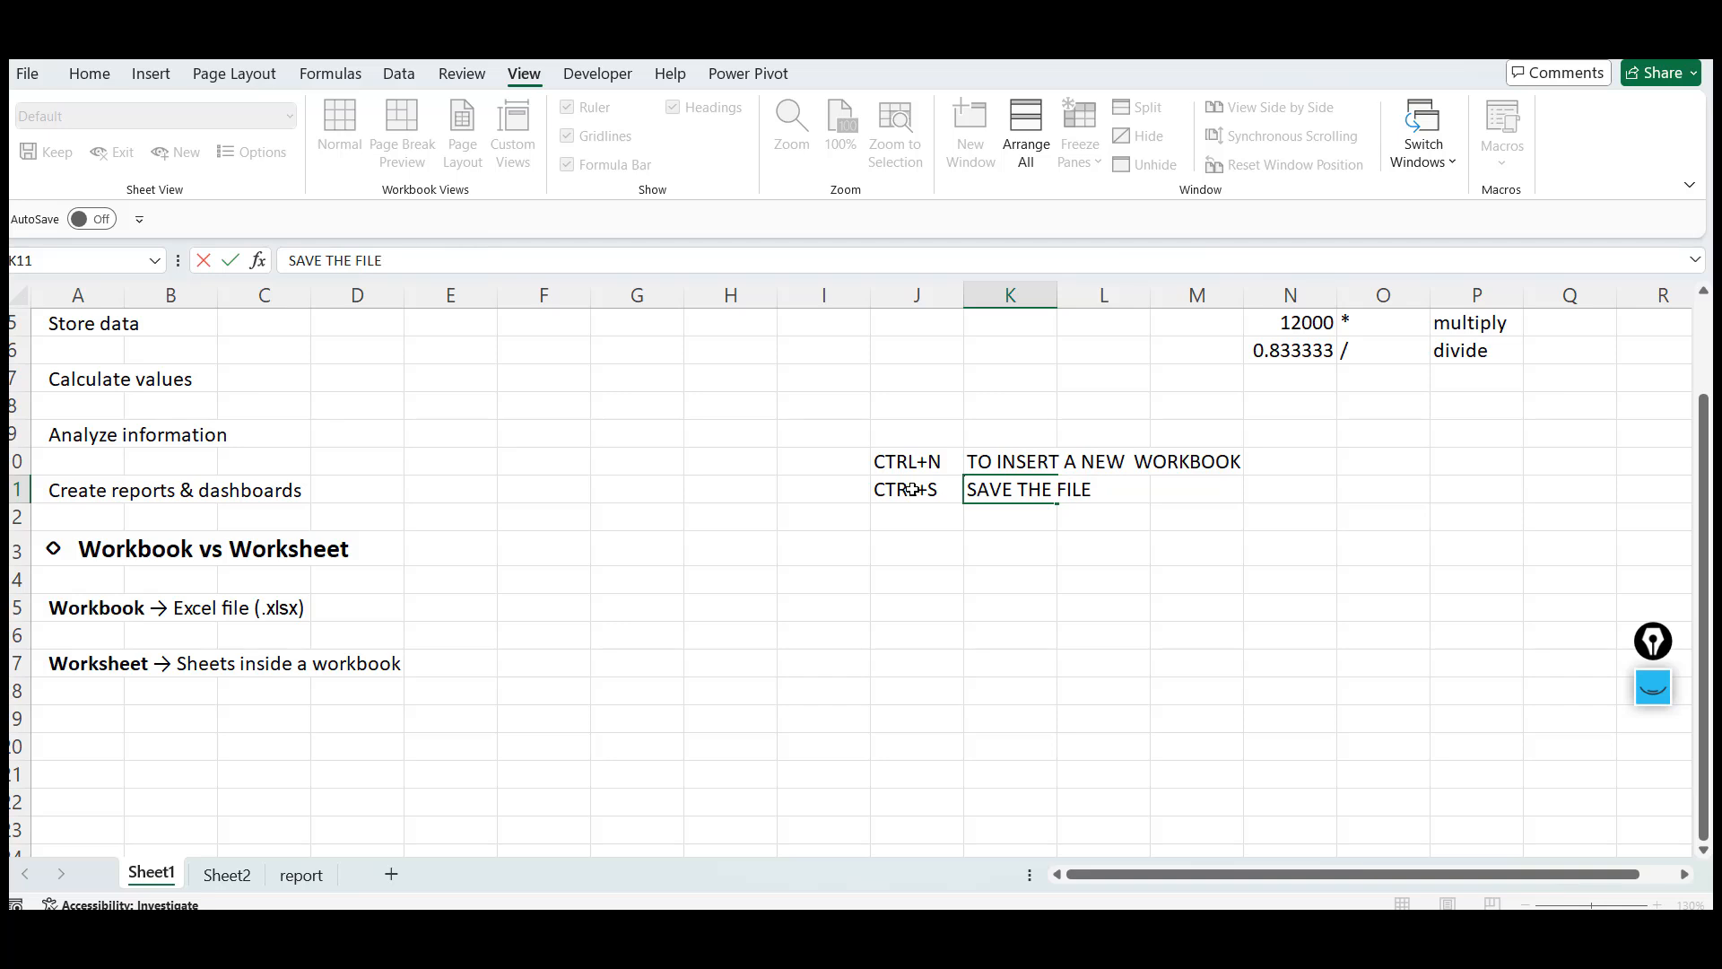
key("Return")
Note in J12 and K12 that .XLSX is the Excel file extension
type(".XLSX")
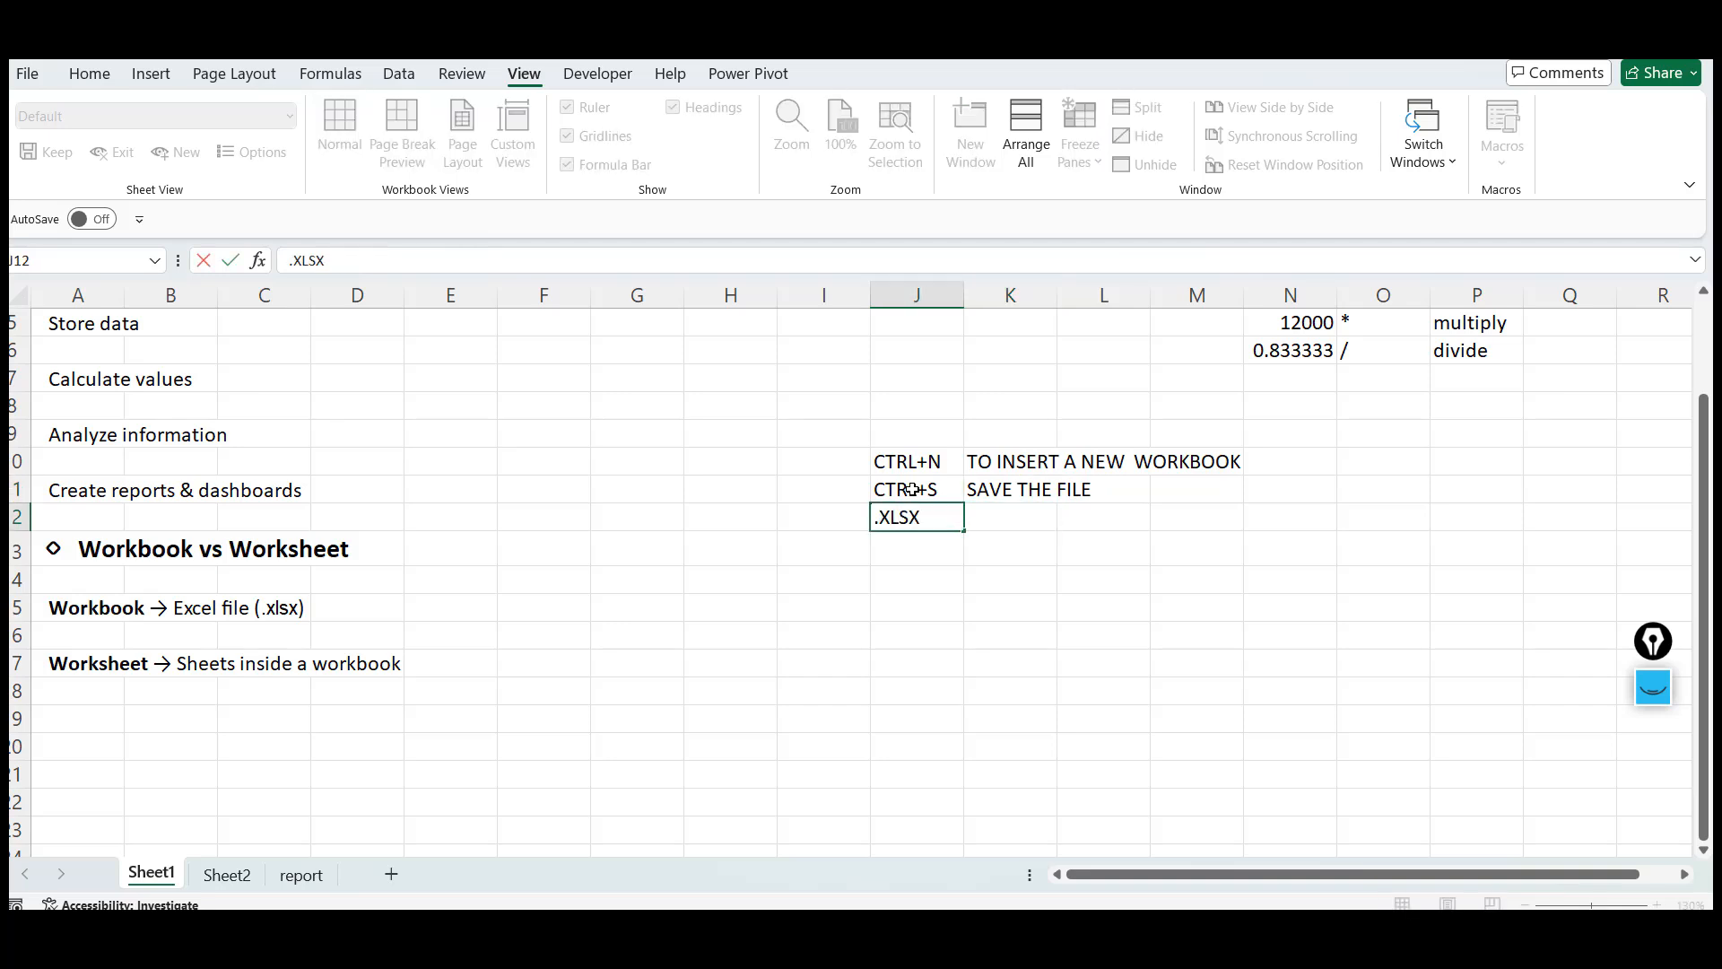
key("Tab")
type("Ex")
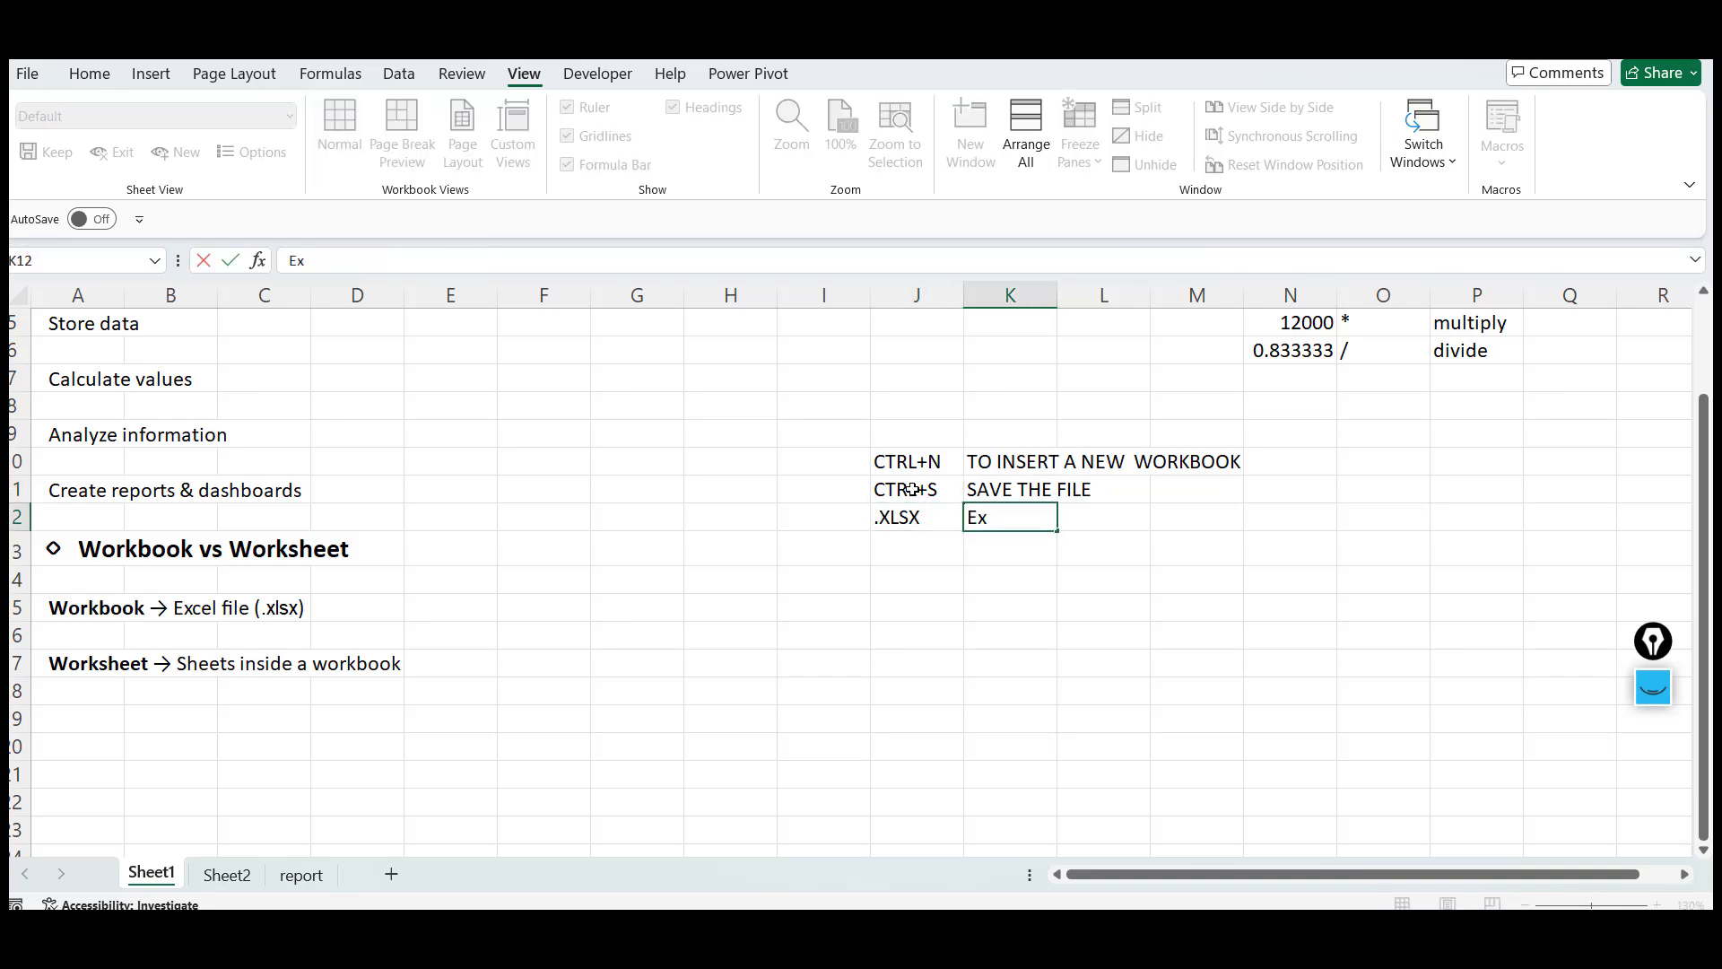
type("cel file extension")
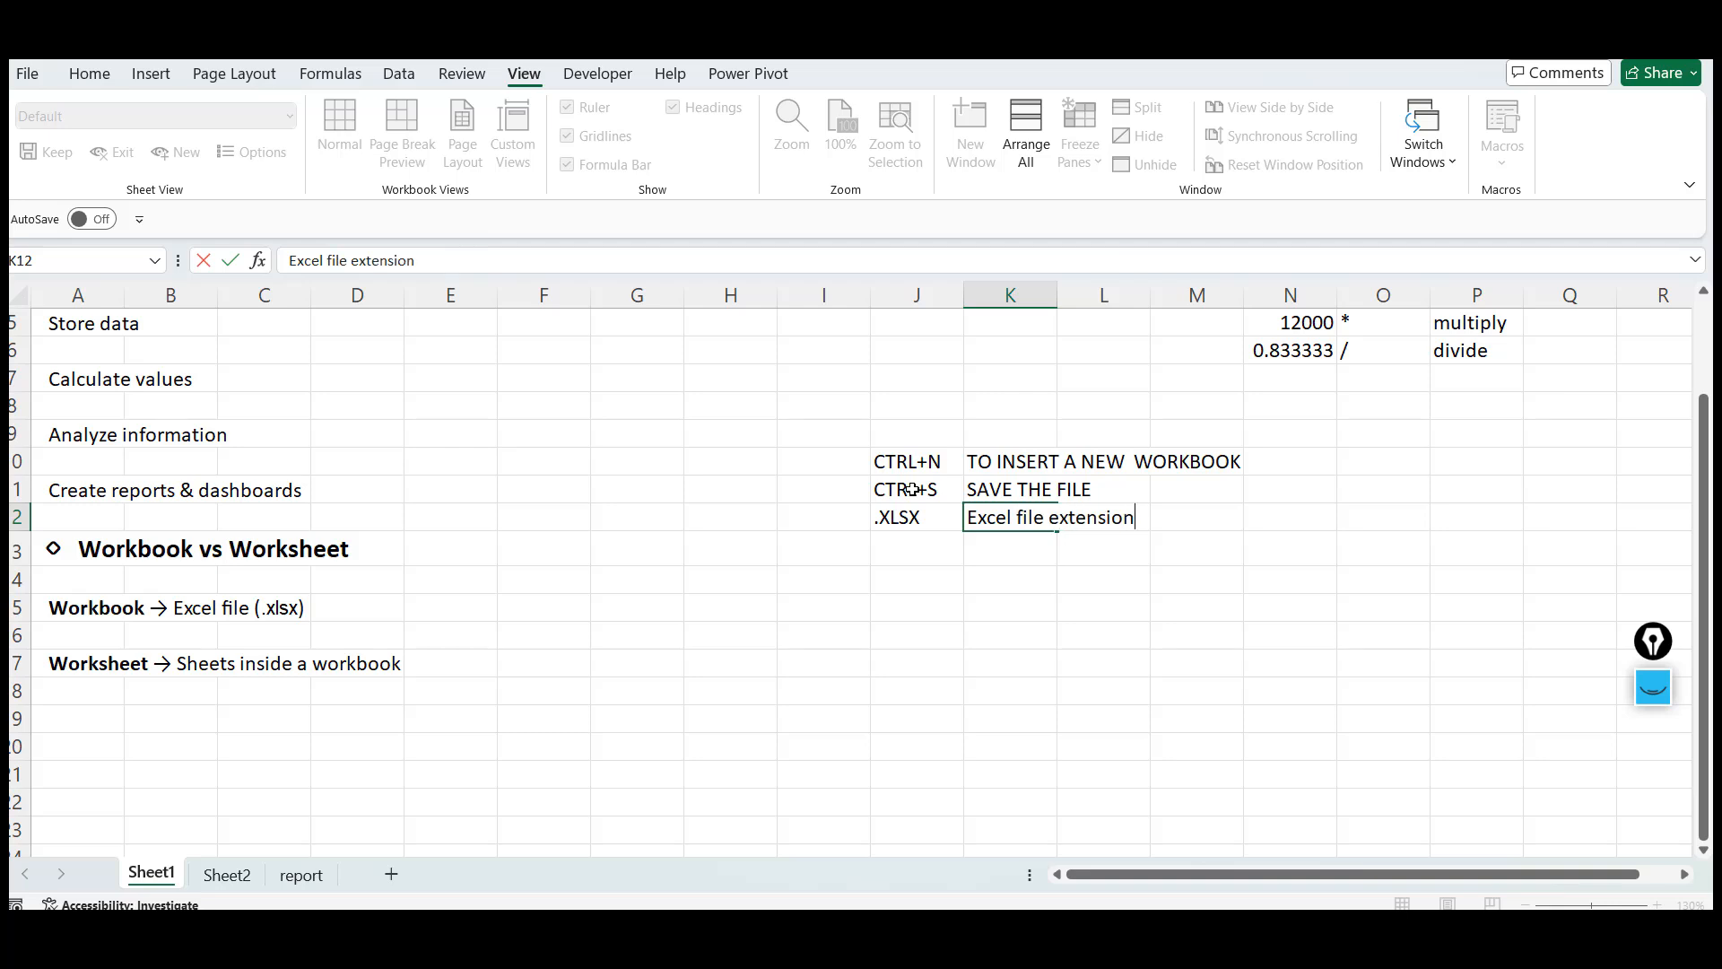
key("Return")
Note in J13 and K13 that .xlsm is a macro file
type(".xlsm")
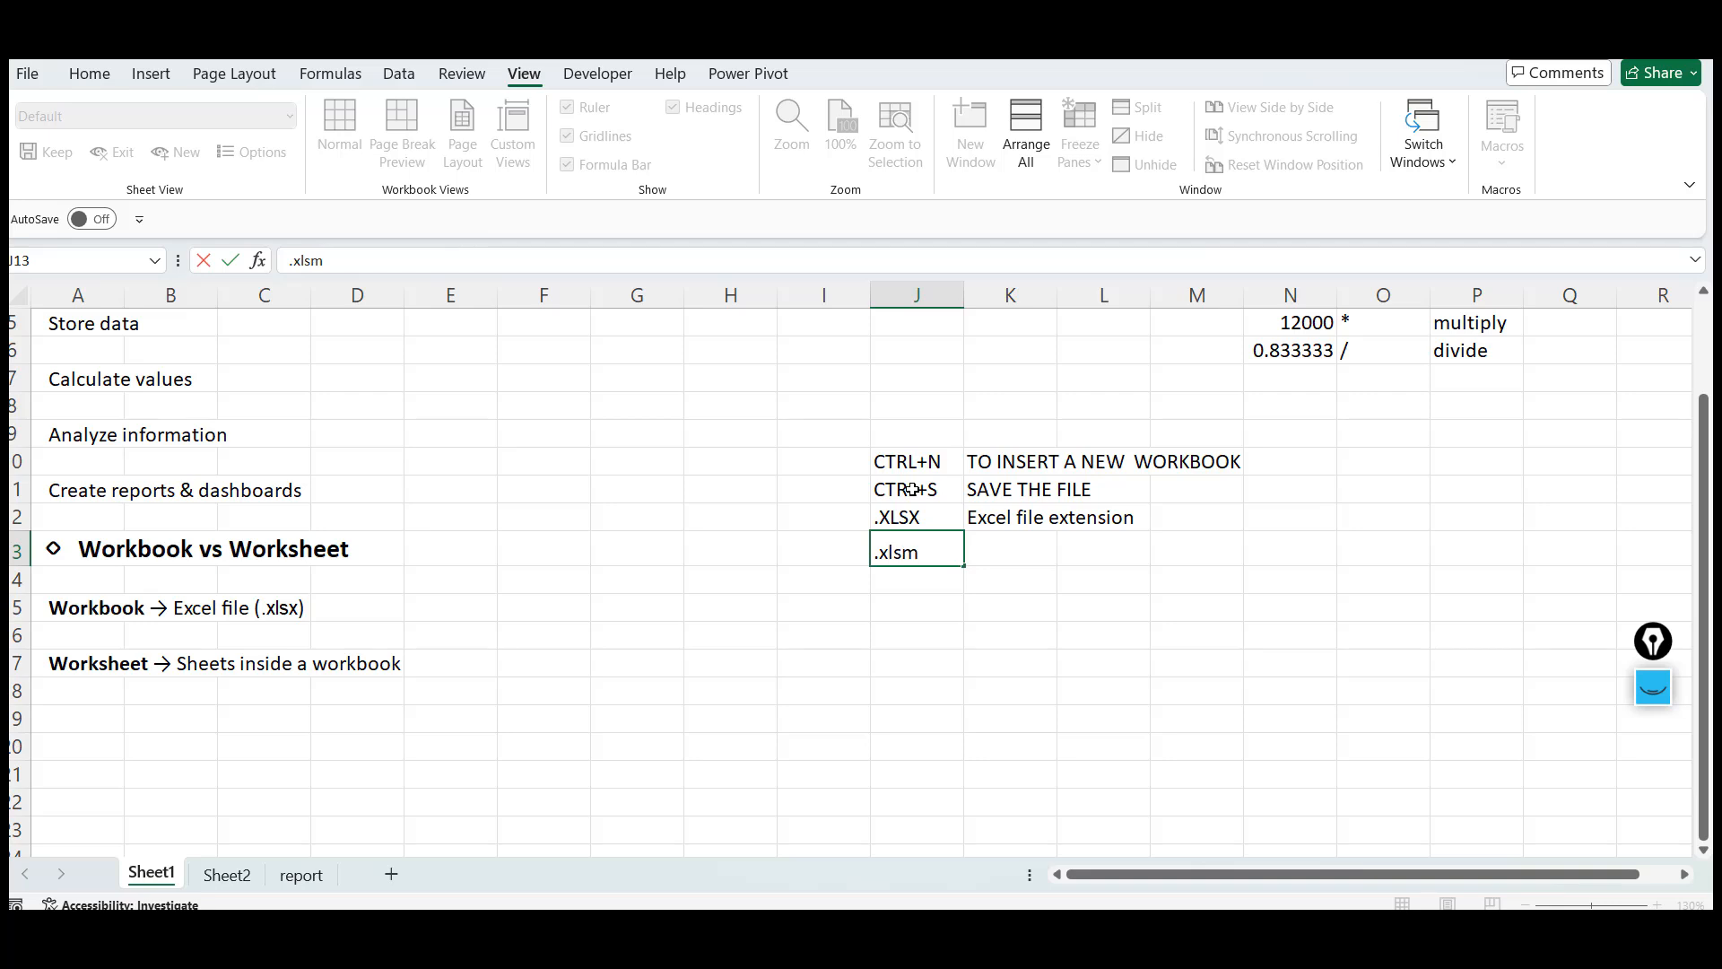
key("Tab")
type("macr")
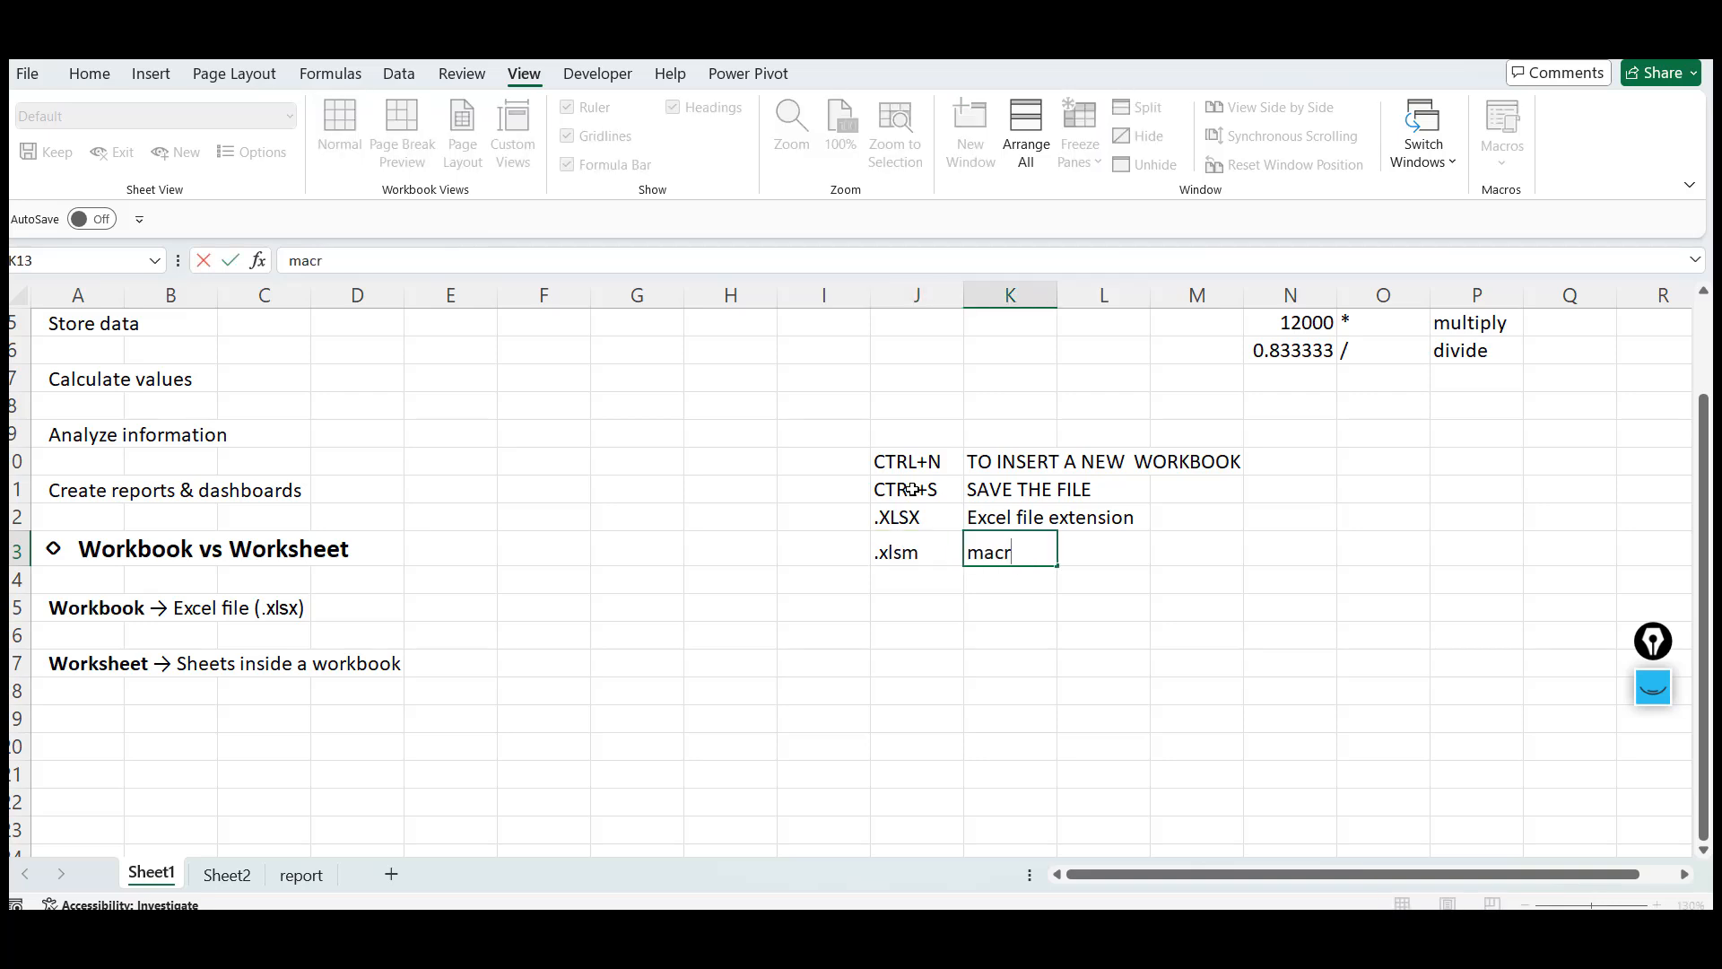
type("o file")
key("Return")
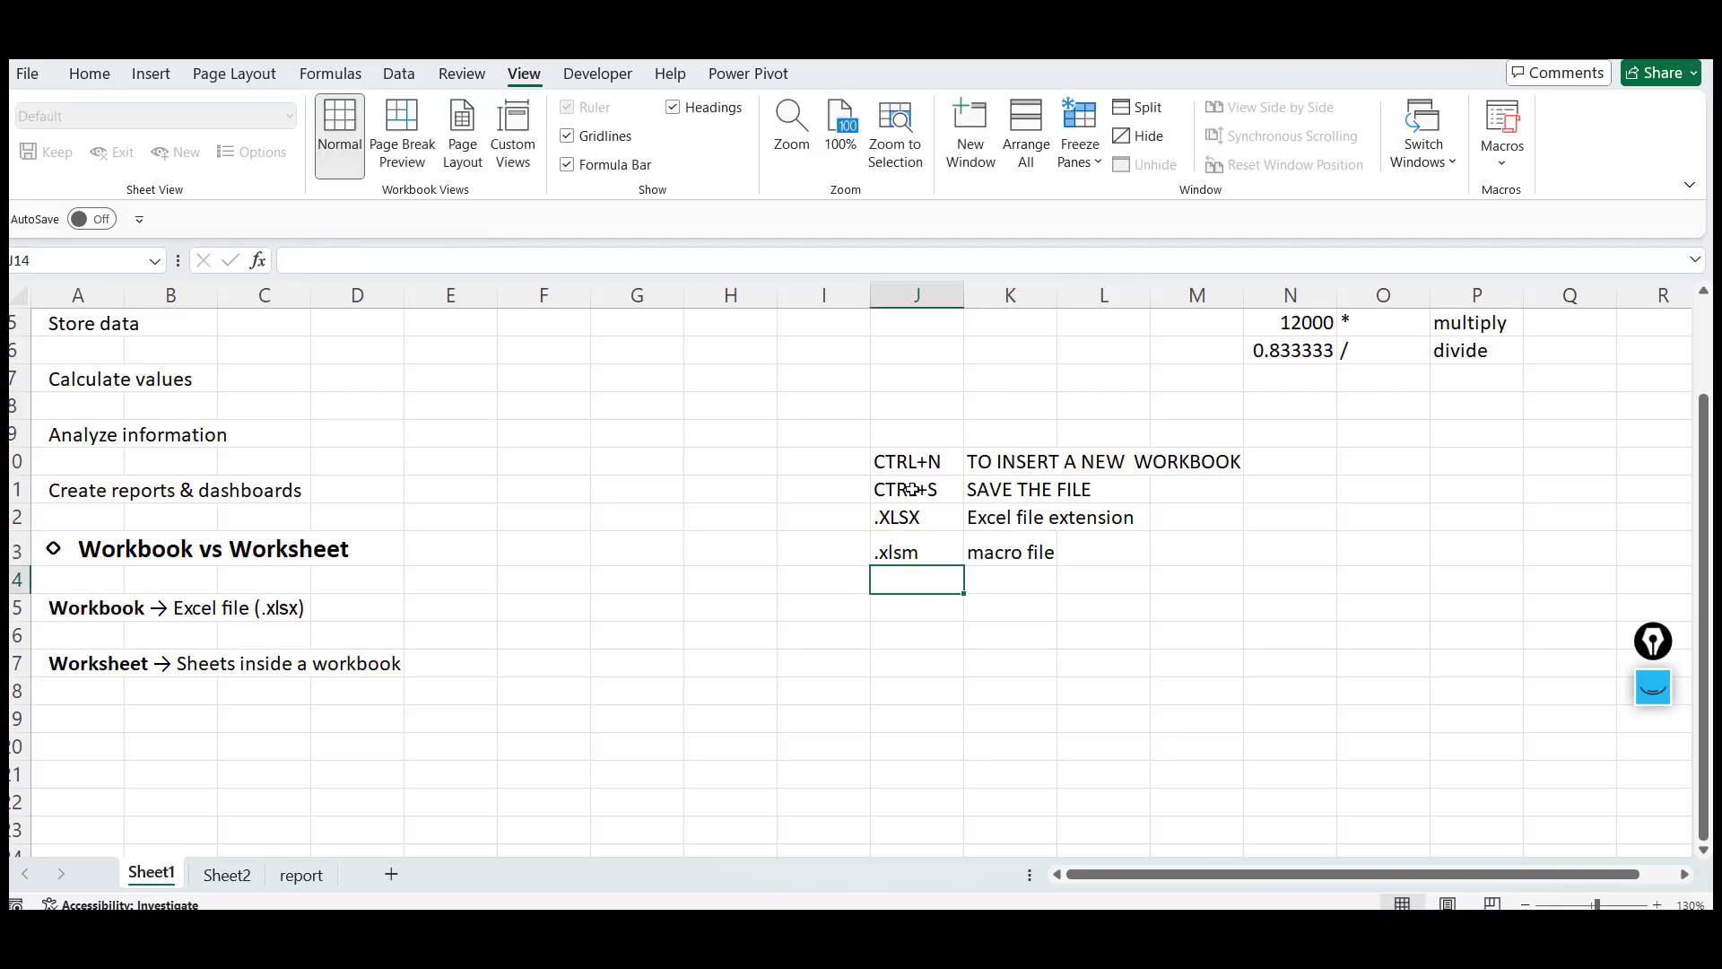
left_click(745, 451)
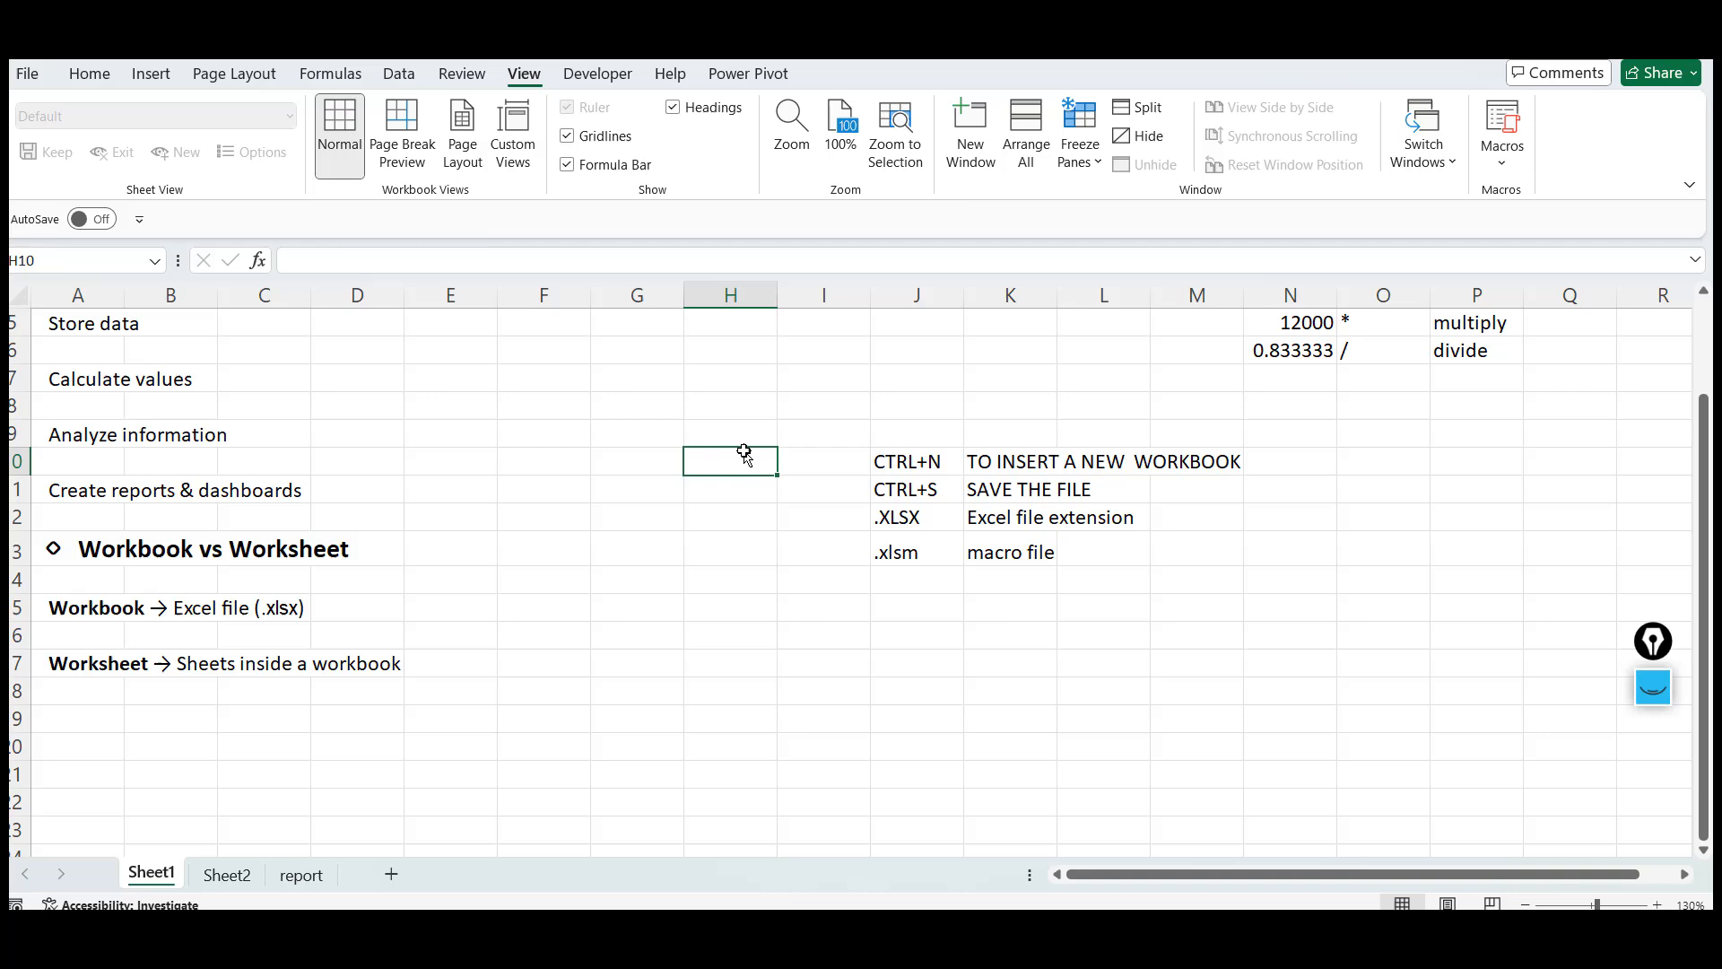
left_click(677, 389)
left_click(863, 383)
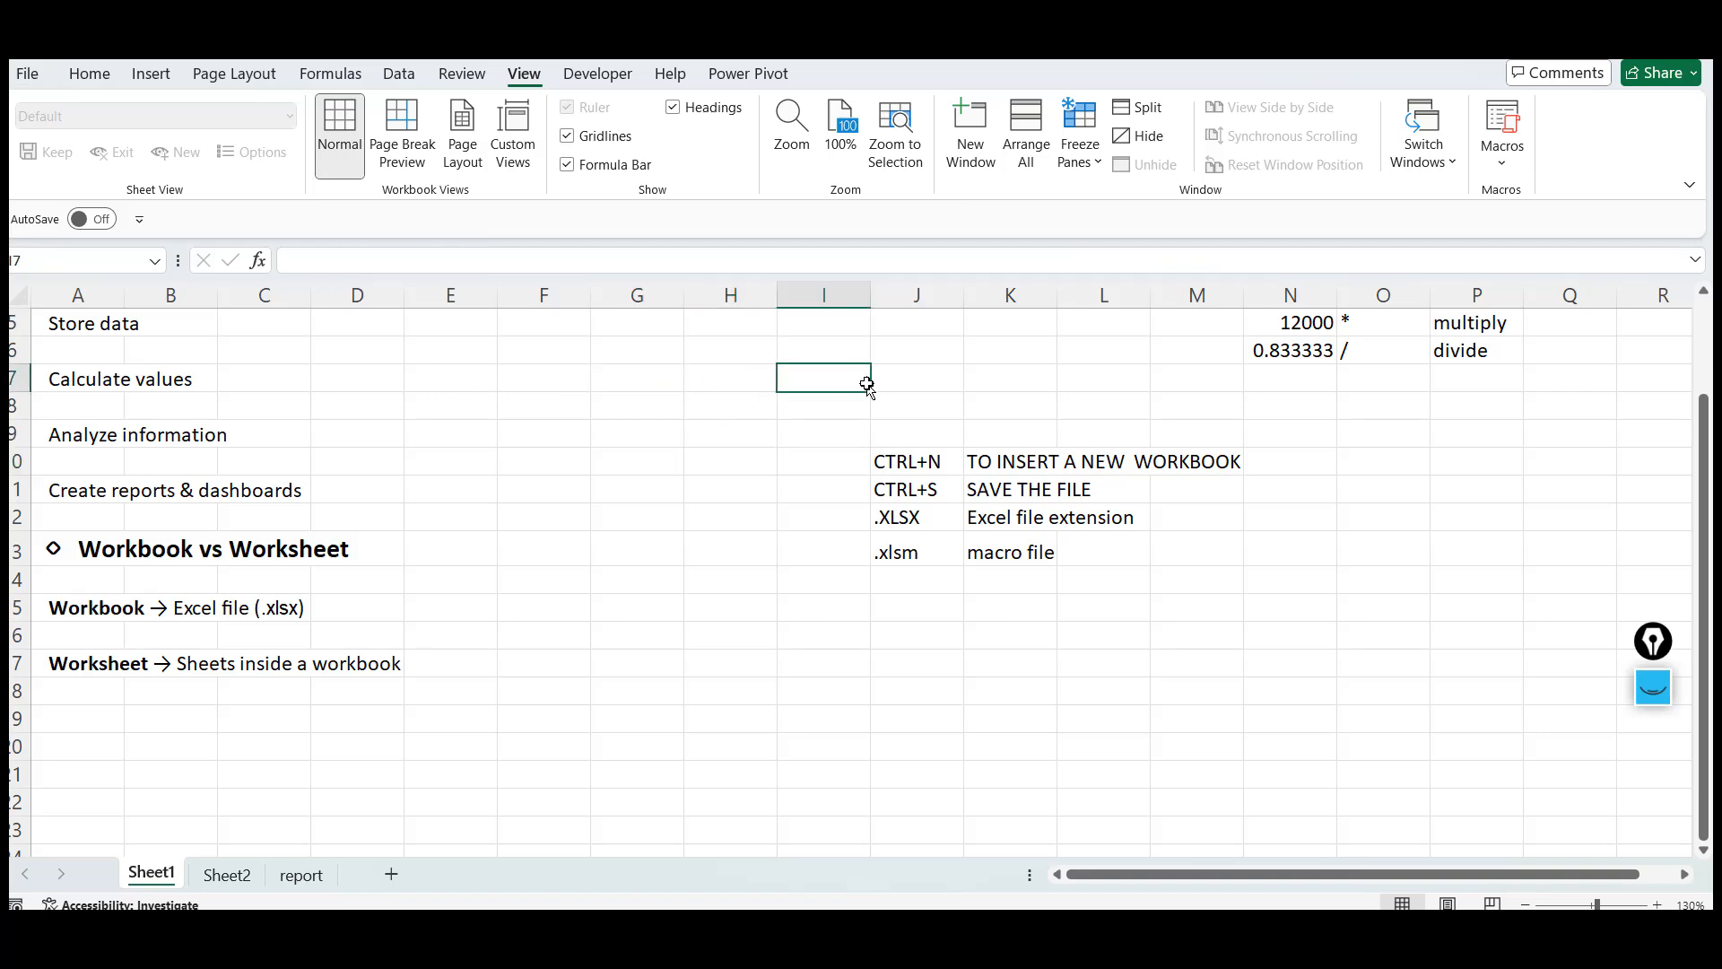
left_click(789, 565)
left_click(730, 417)
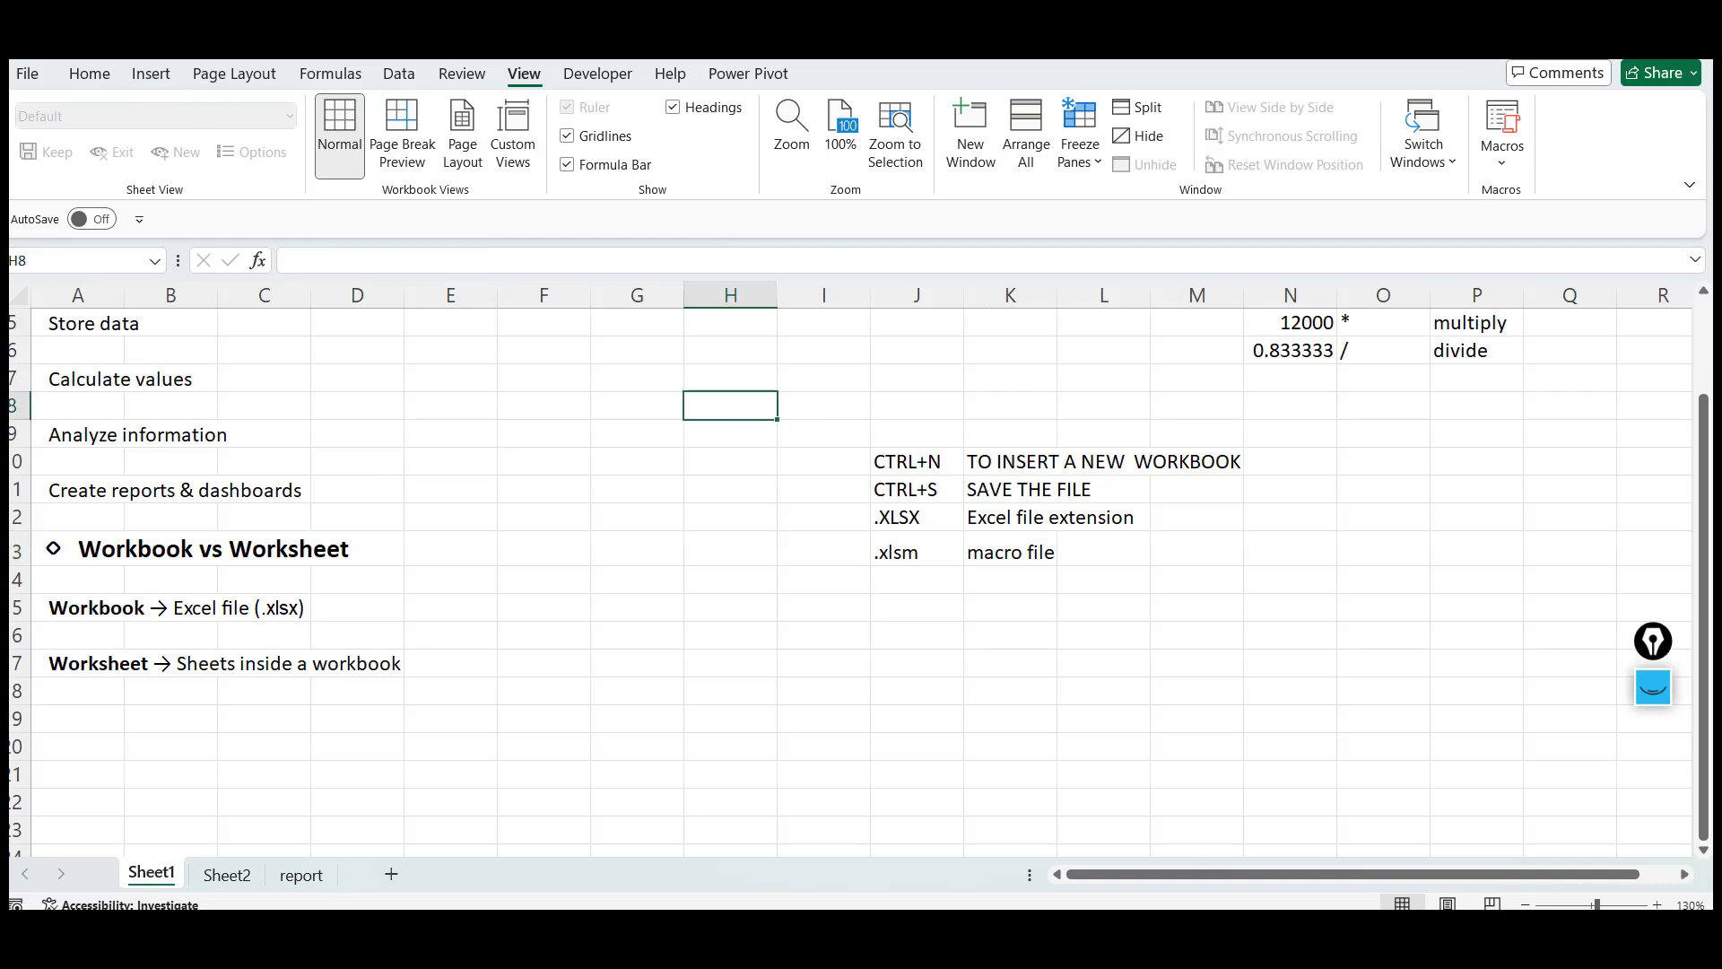
Enter day1_cellreferencing as a sample file name in cell J15
left_click(939, 609)
type("day")
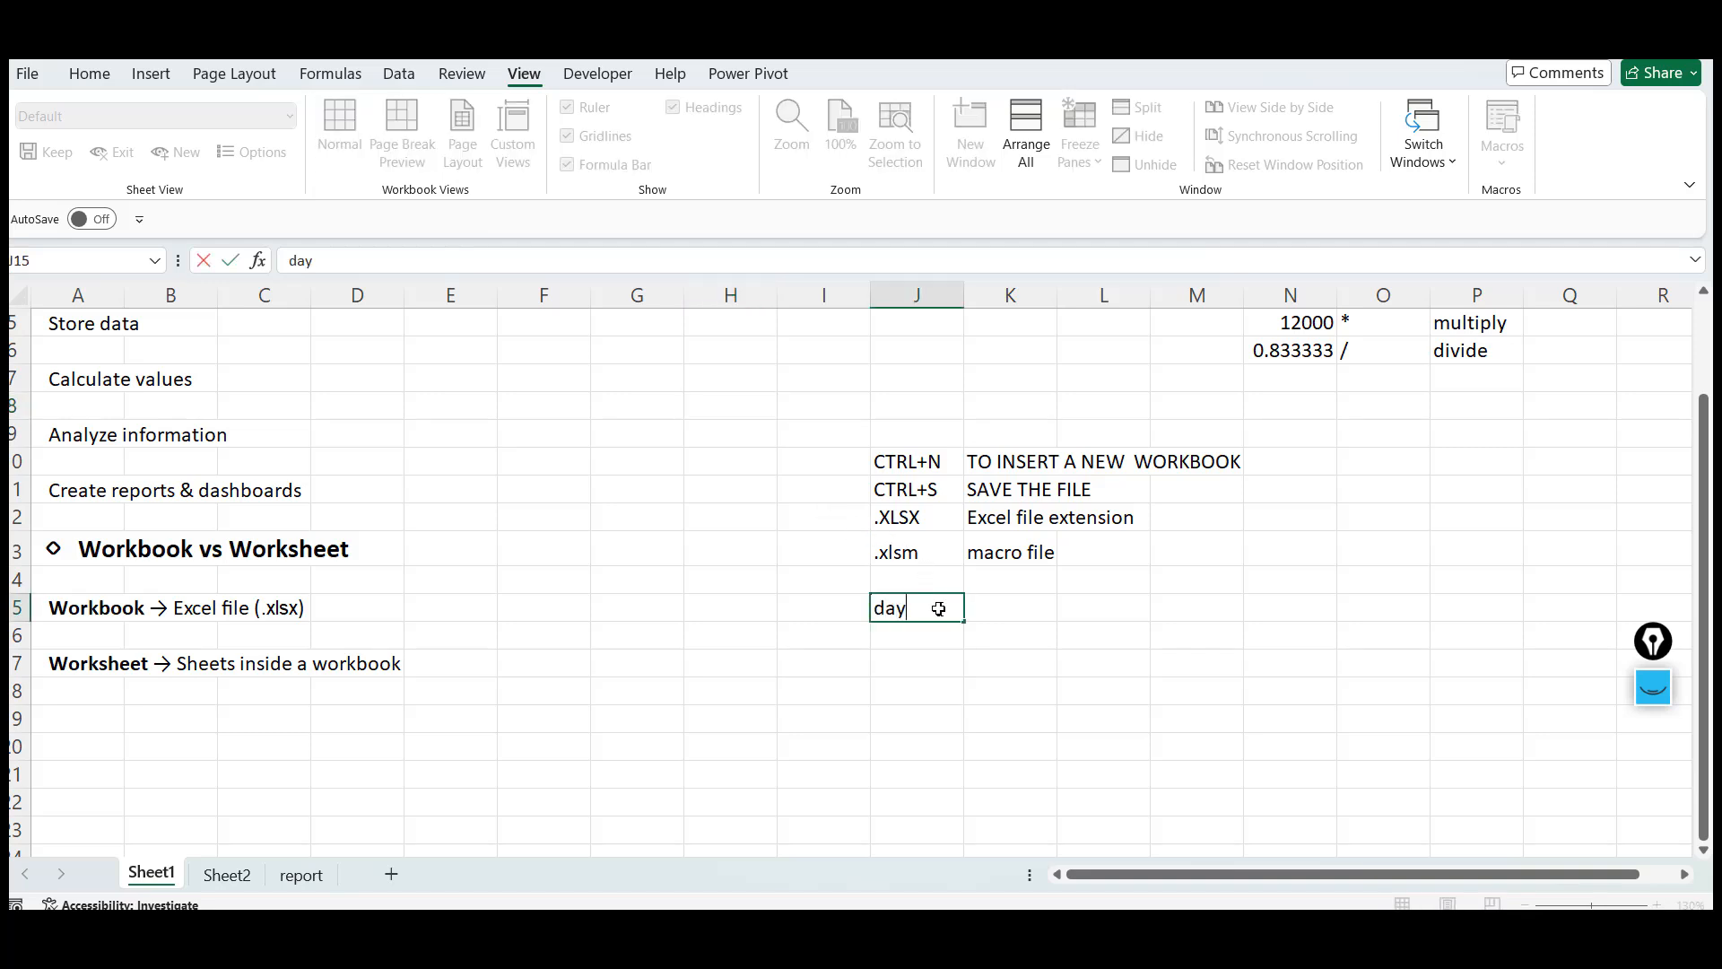
type("1_cellreferencing")
key("Return")
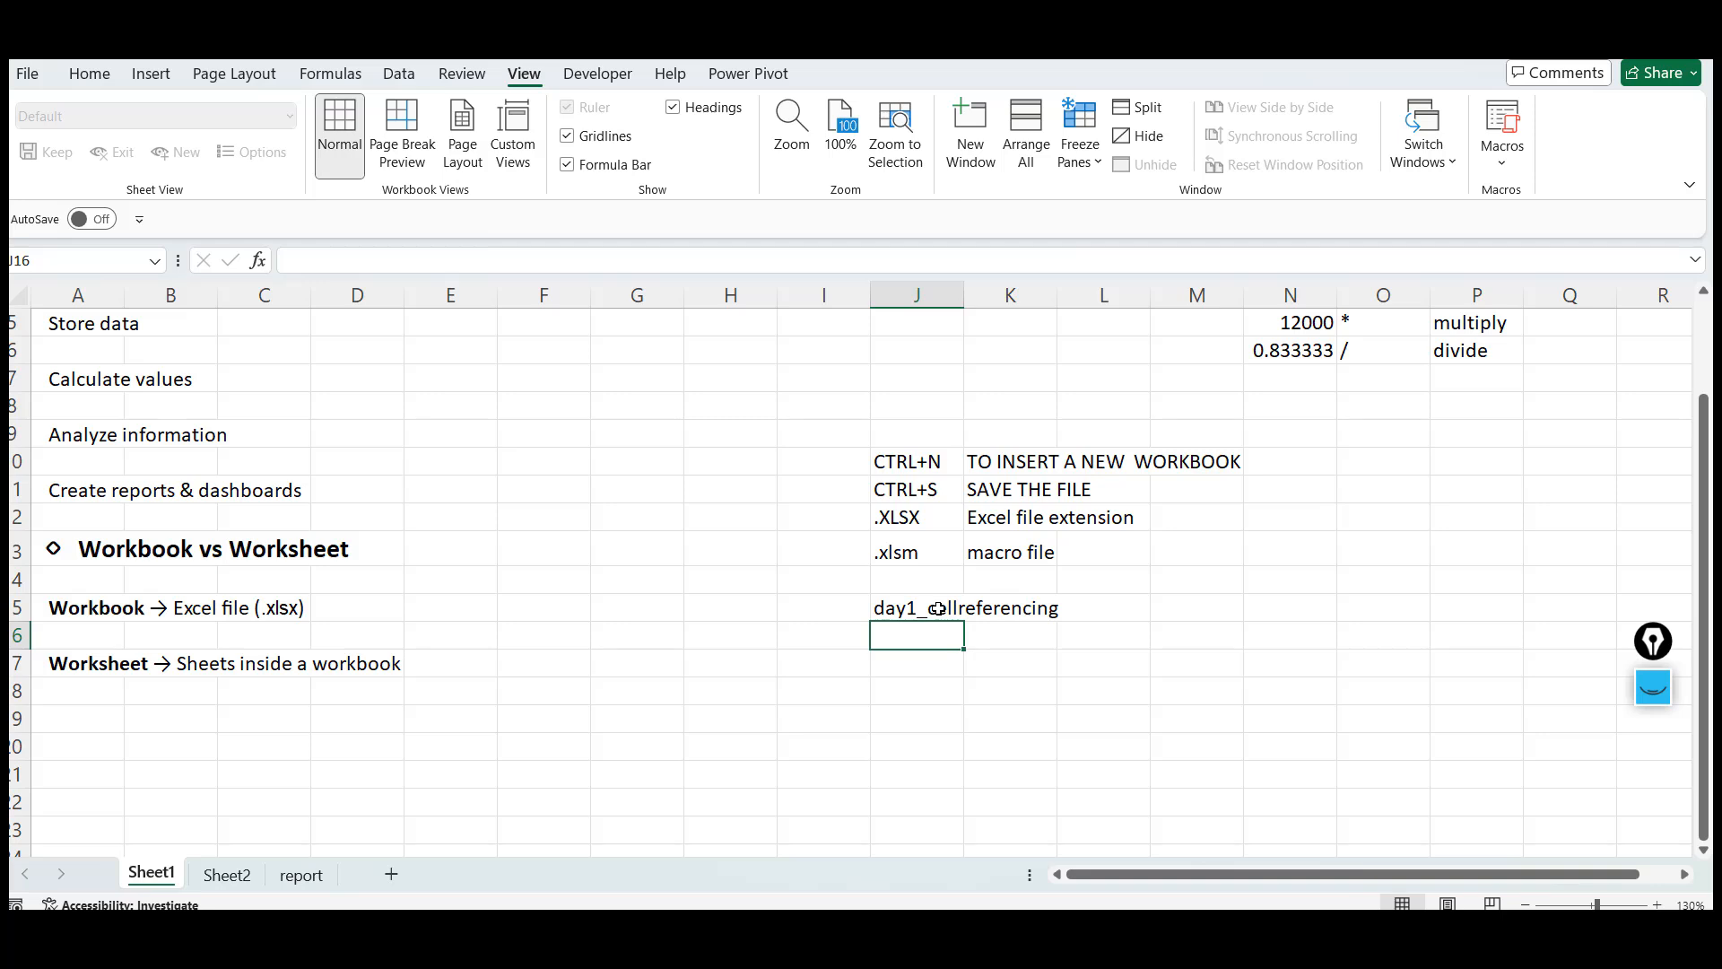
left_click(938, 609)
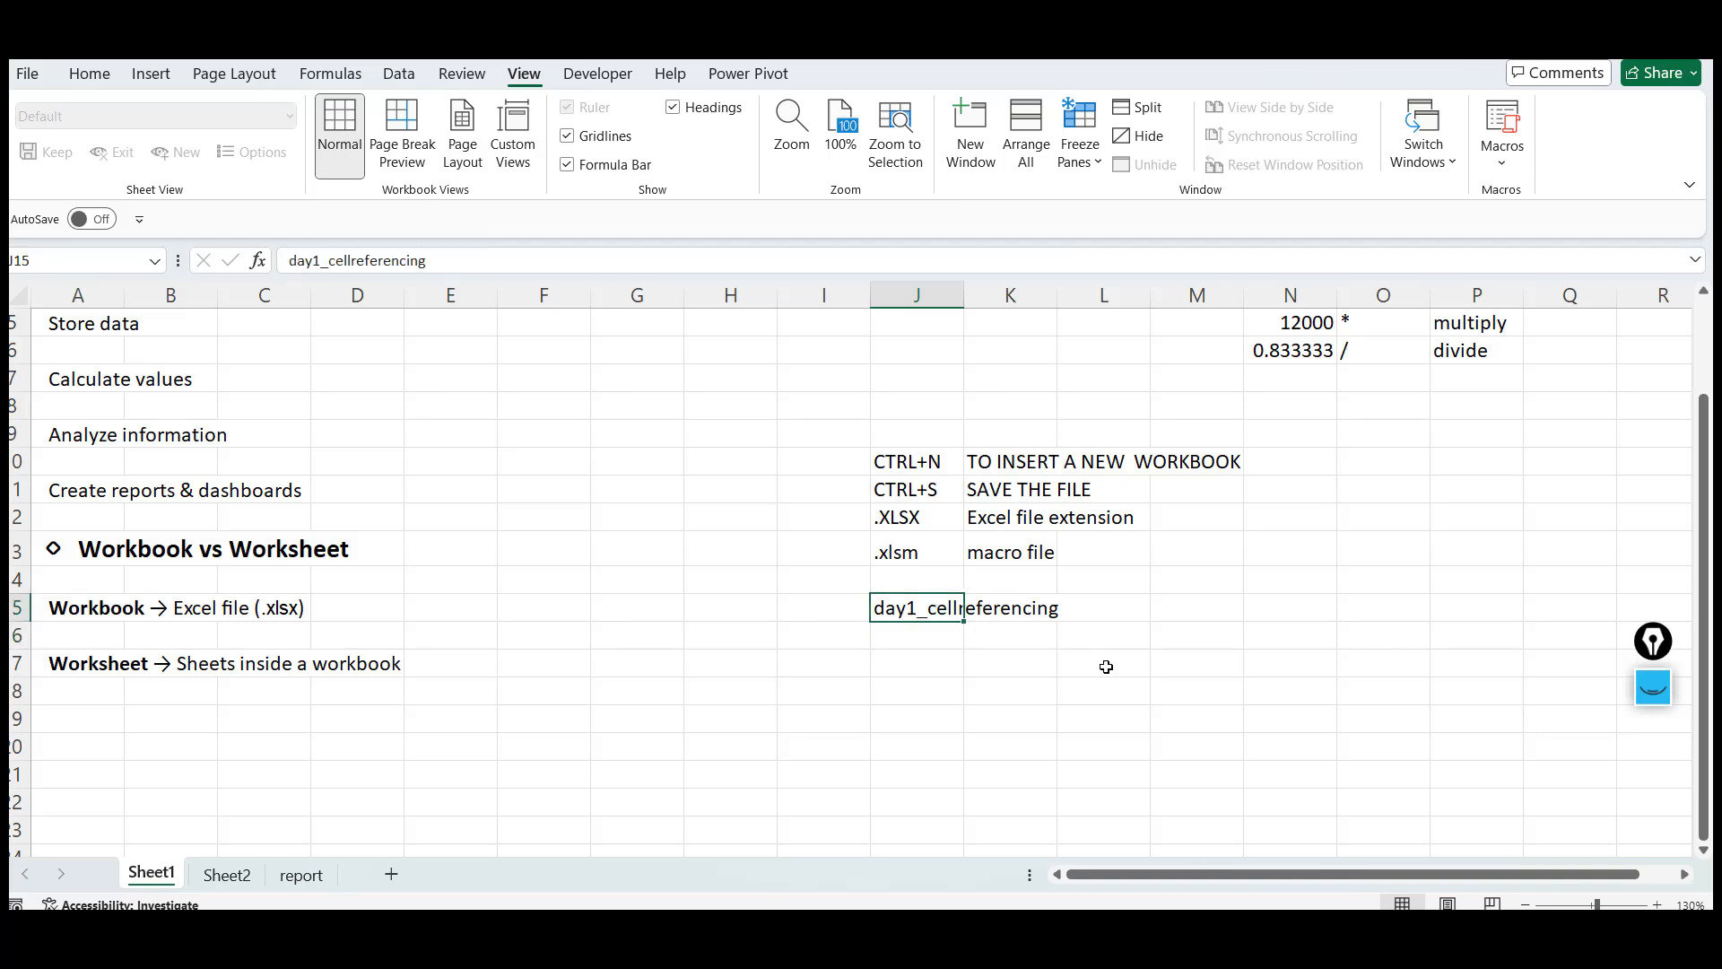
left_click(1235, 688)
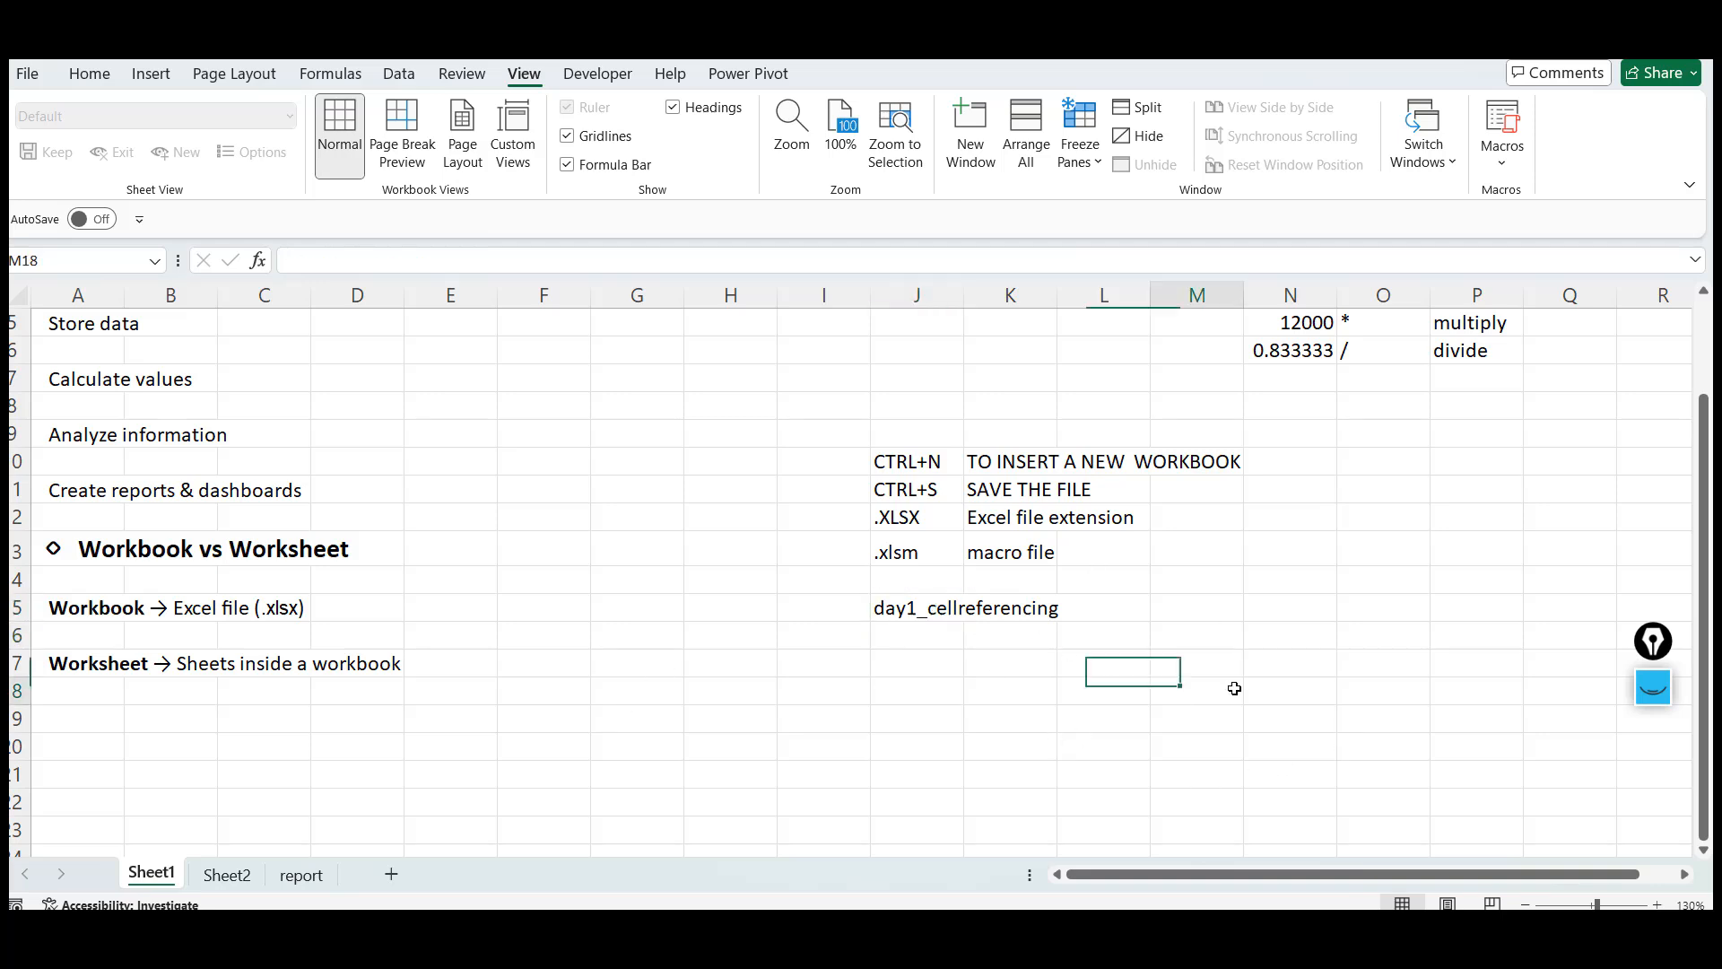
left_click(956, 606)
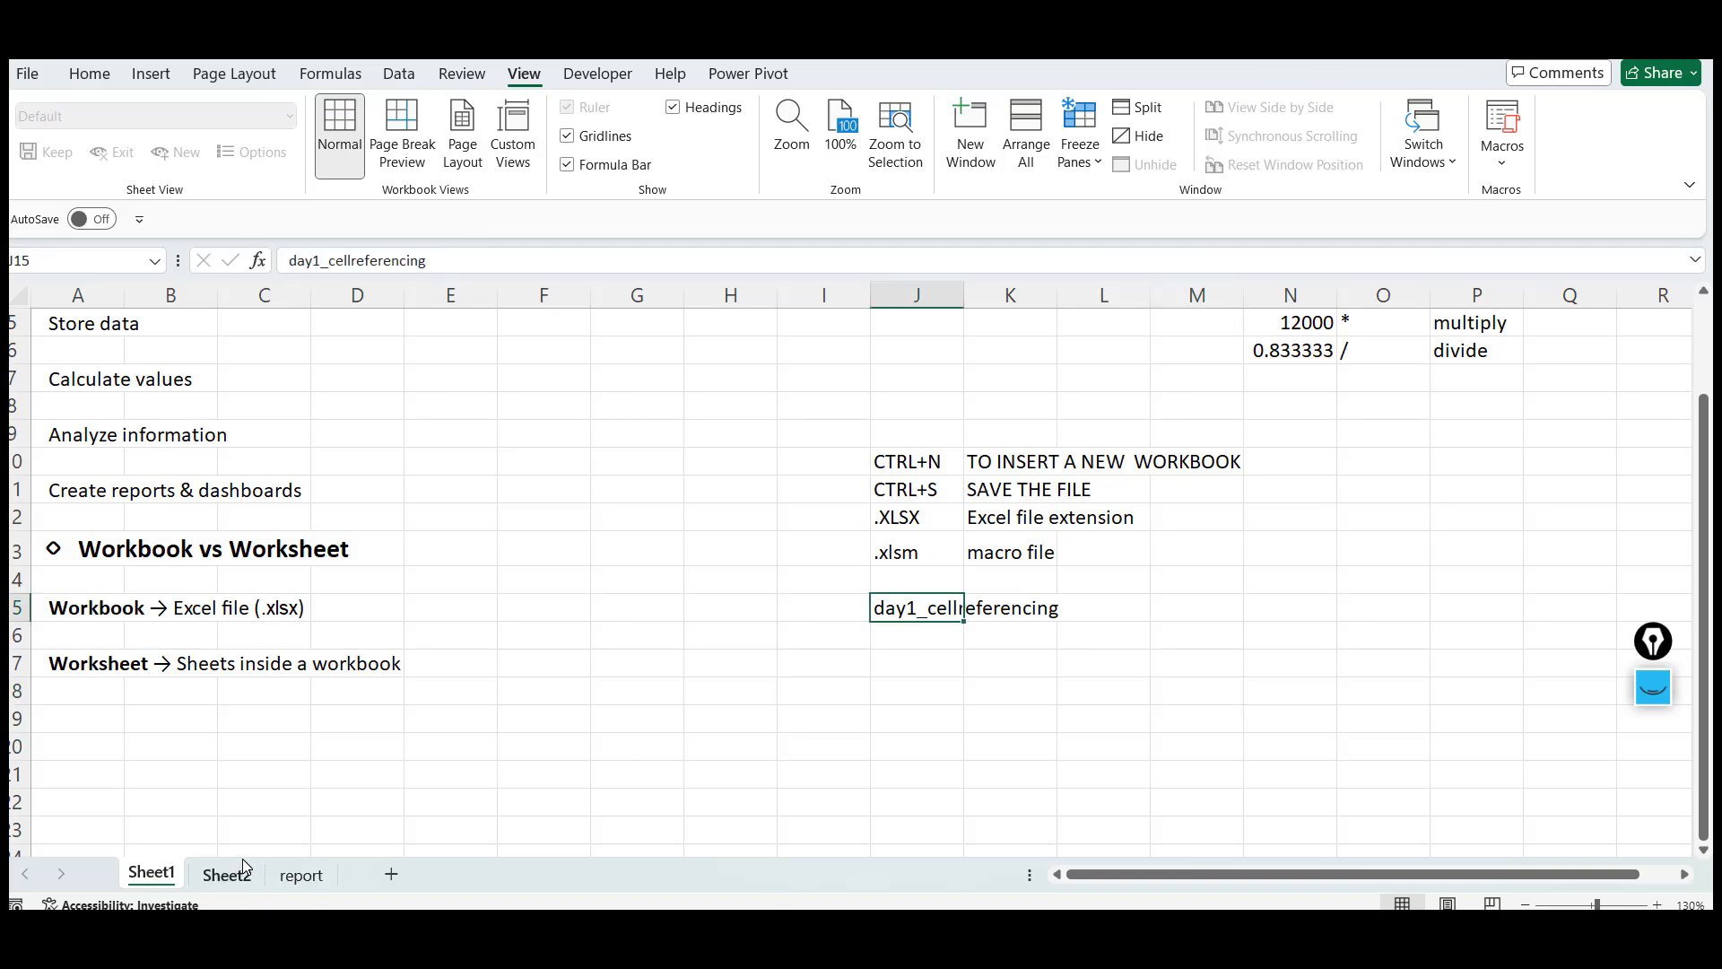
left_click(562, 667)
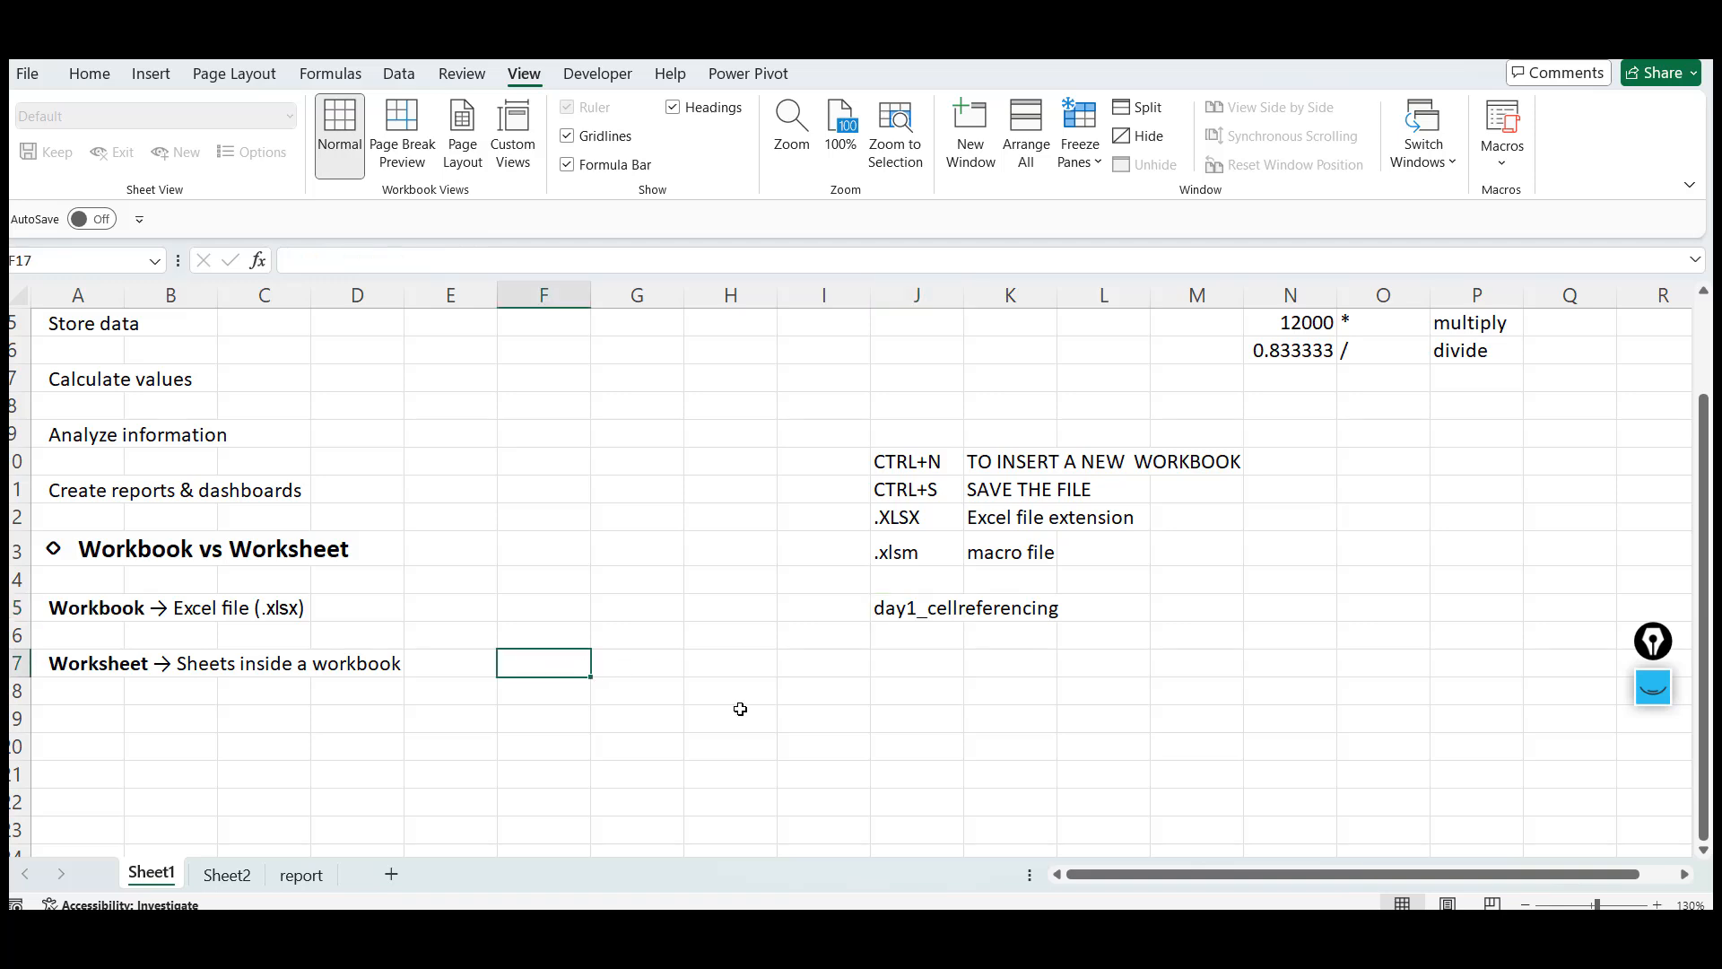
Switch to the report sheet and fill row 15 from A to F with filler text like fsd
left_click(302, 879)
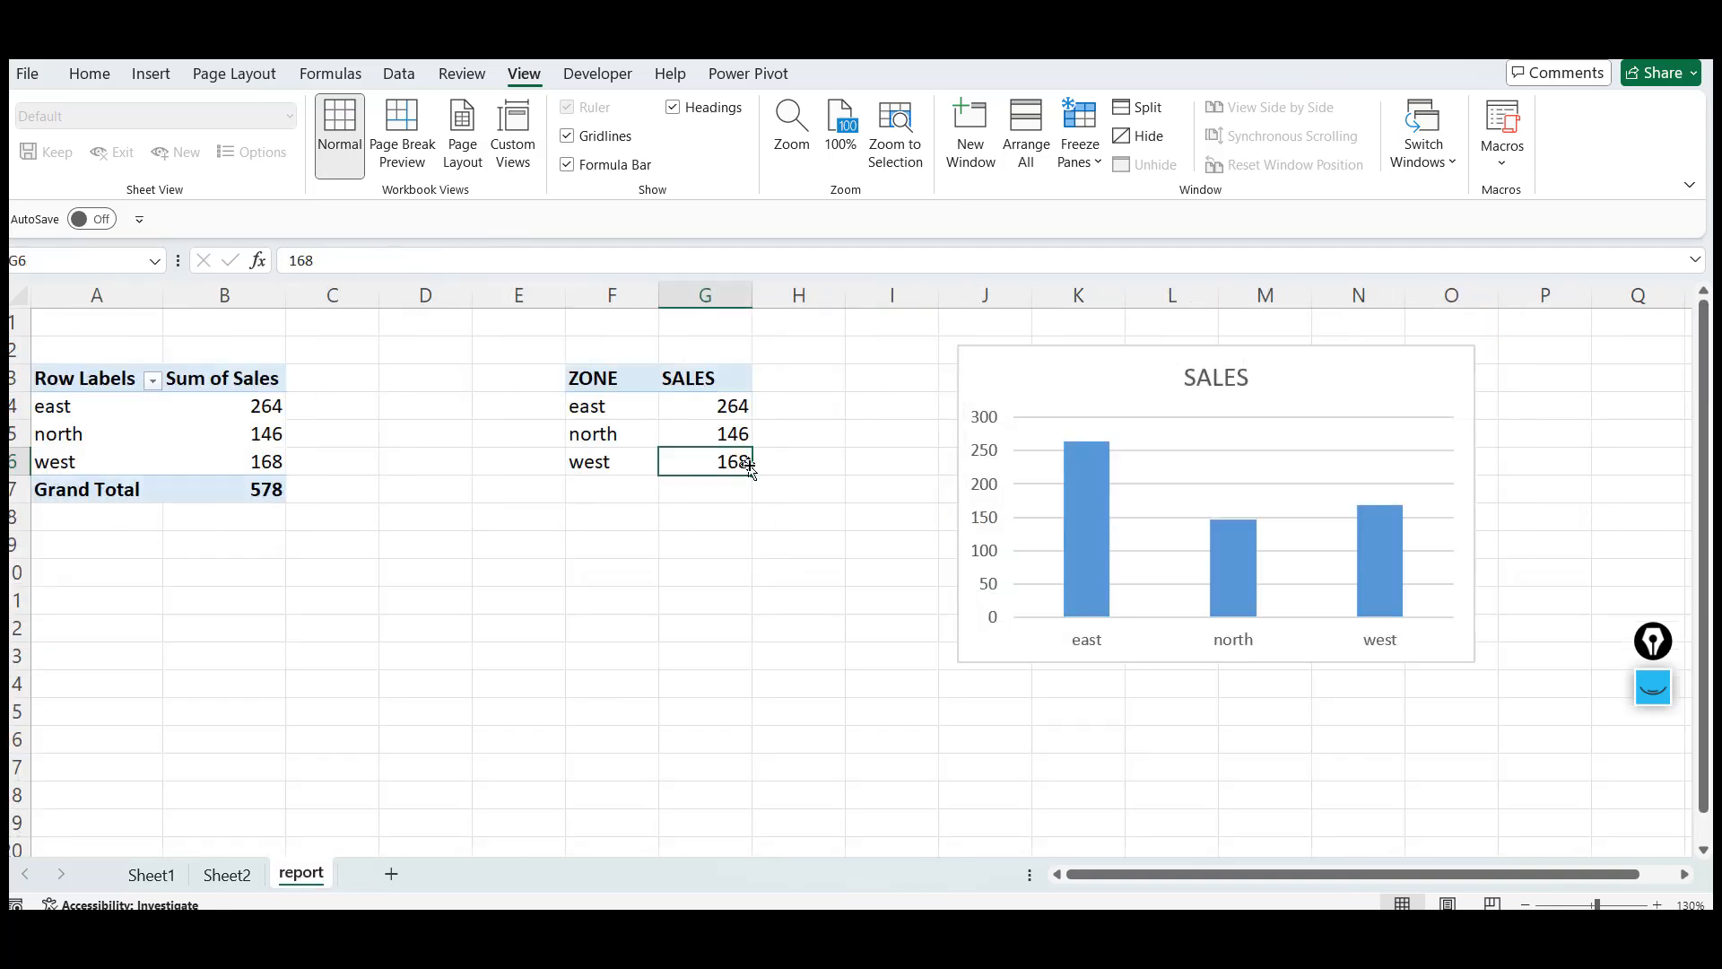
left_click(646, 654)
left_click(336, 695)
left_click_drag(336, 695, 903, 689)
left_click(903, 689)
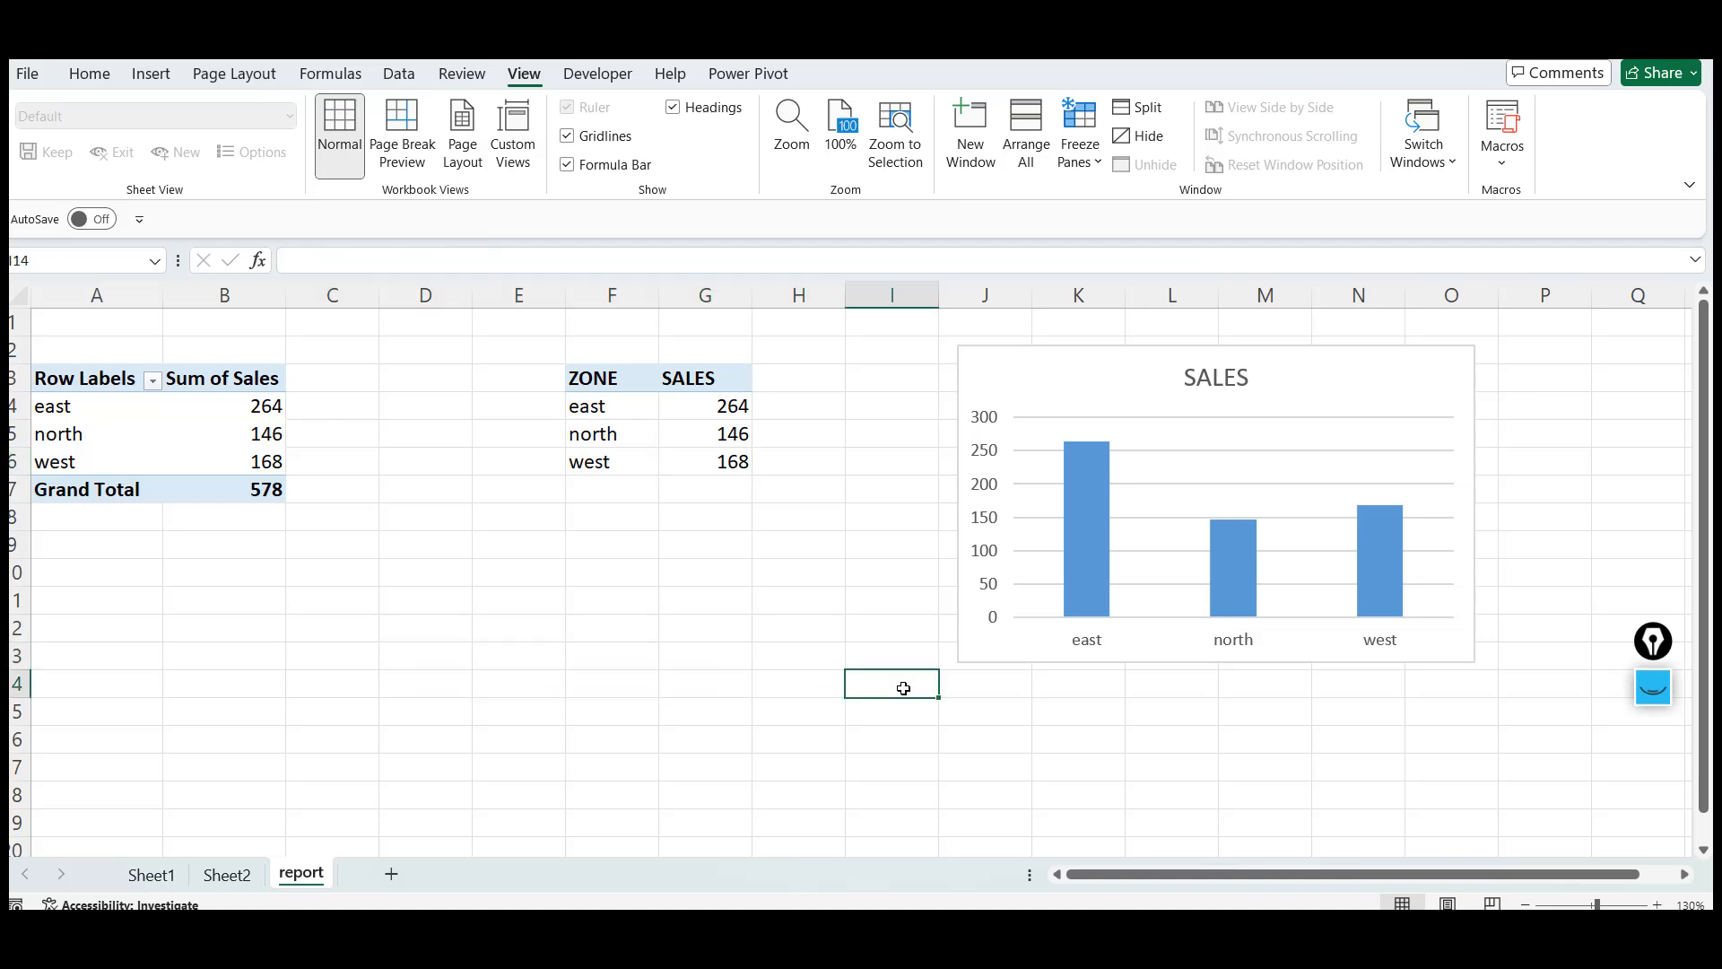
left_click(617, 708)
type("s")
key("Left")
type("fsd")
key("Left")
type("fsdfds")
key("Left")
type("fsd")
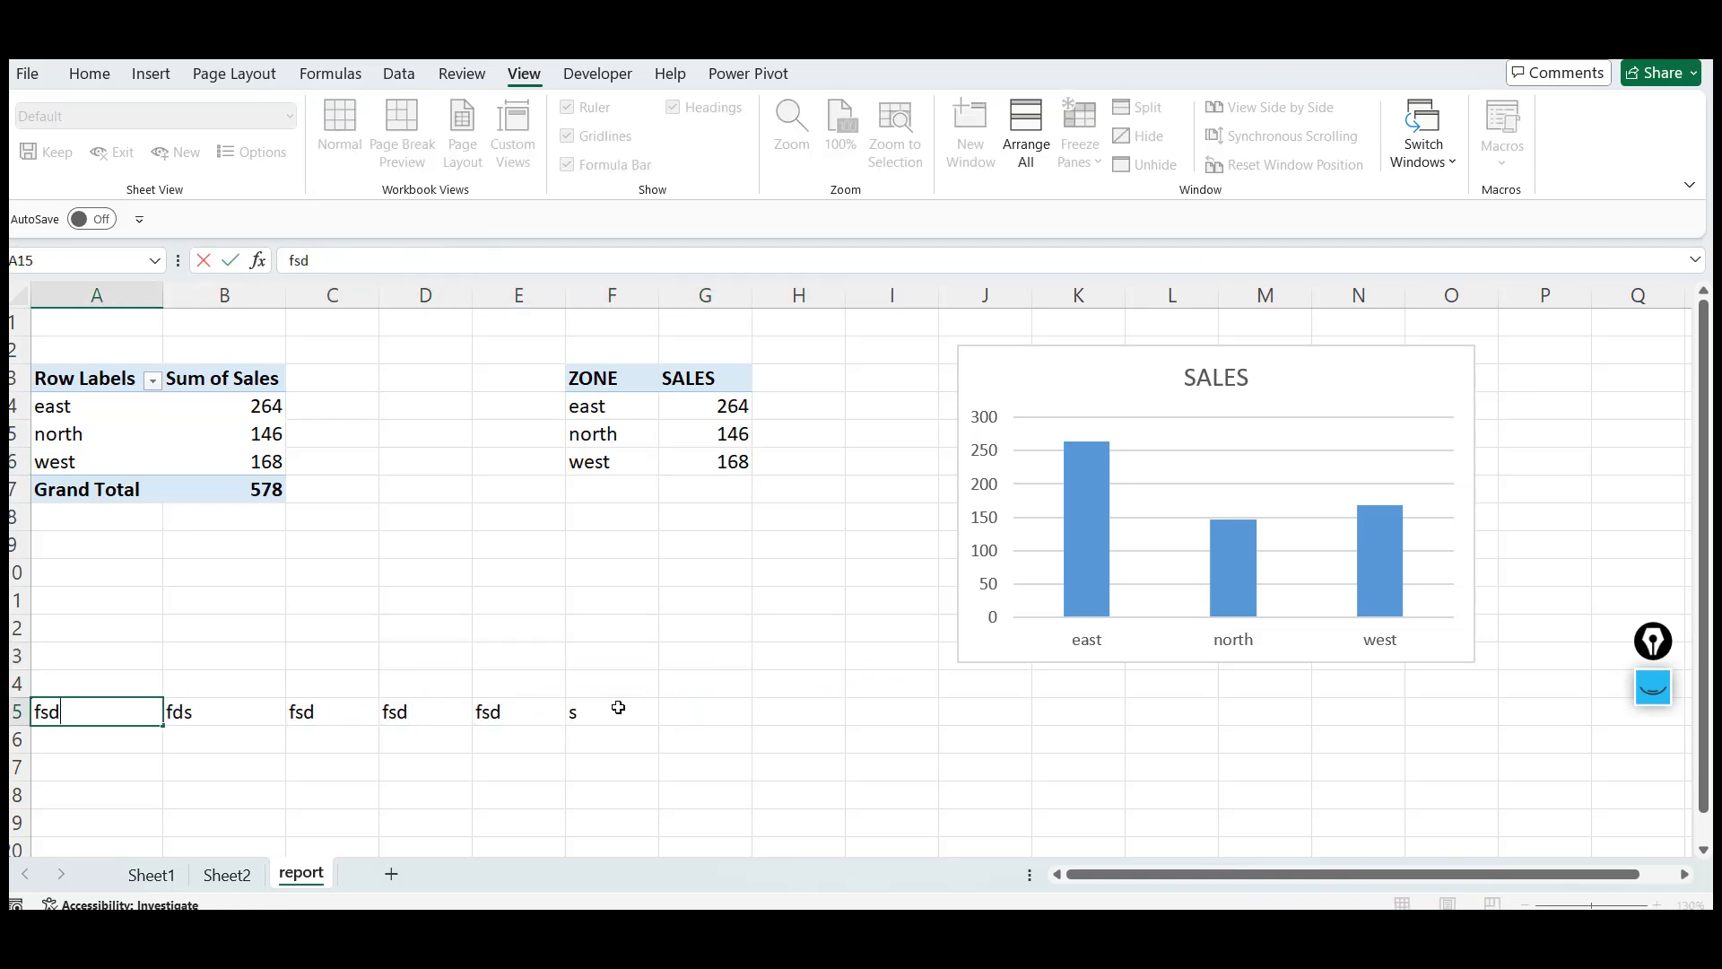
Fill more cells in rows 16 to 18 of columns A to D with filler text such as sdf and dsf
key("Down")
key("Down")
type("sdf")
key("Down")
type("sdf")
key("Right")
key("Right")
key("Up")
type("sdfs")
key("Up")
type("df")
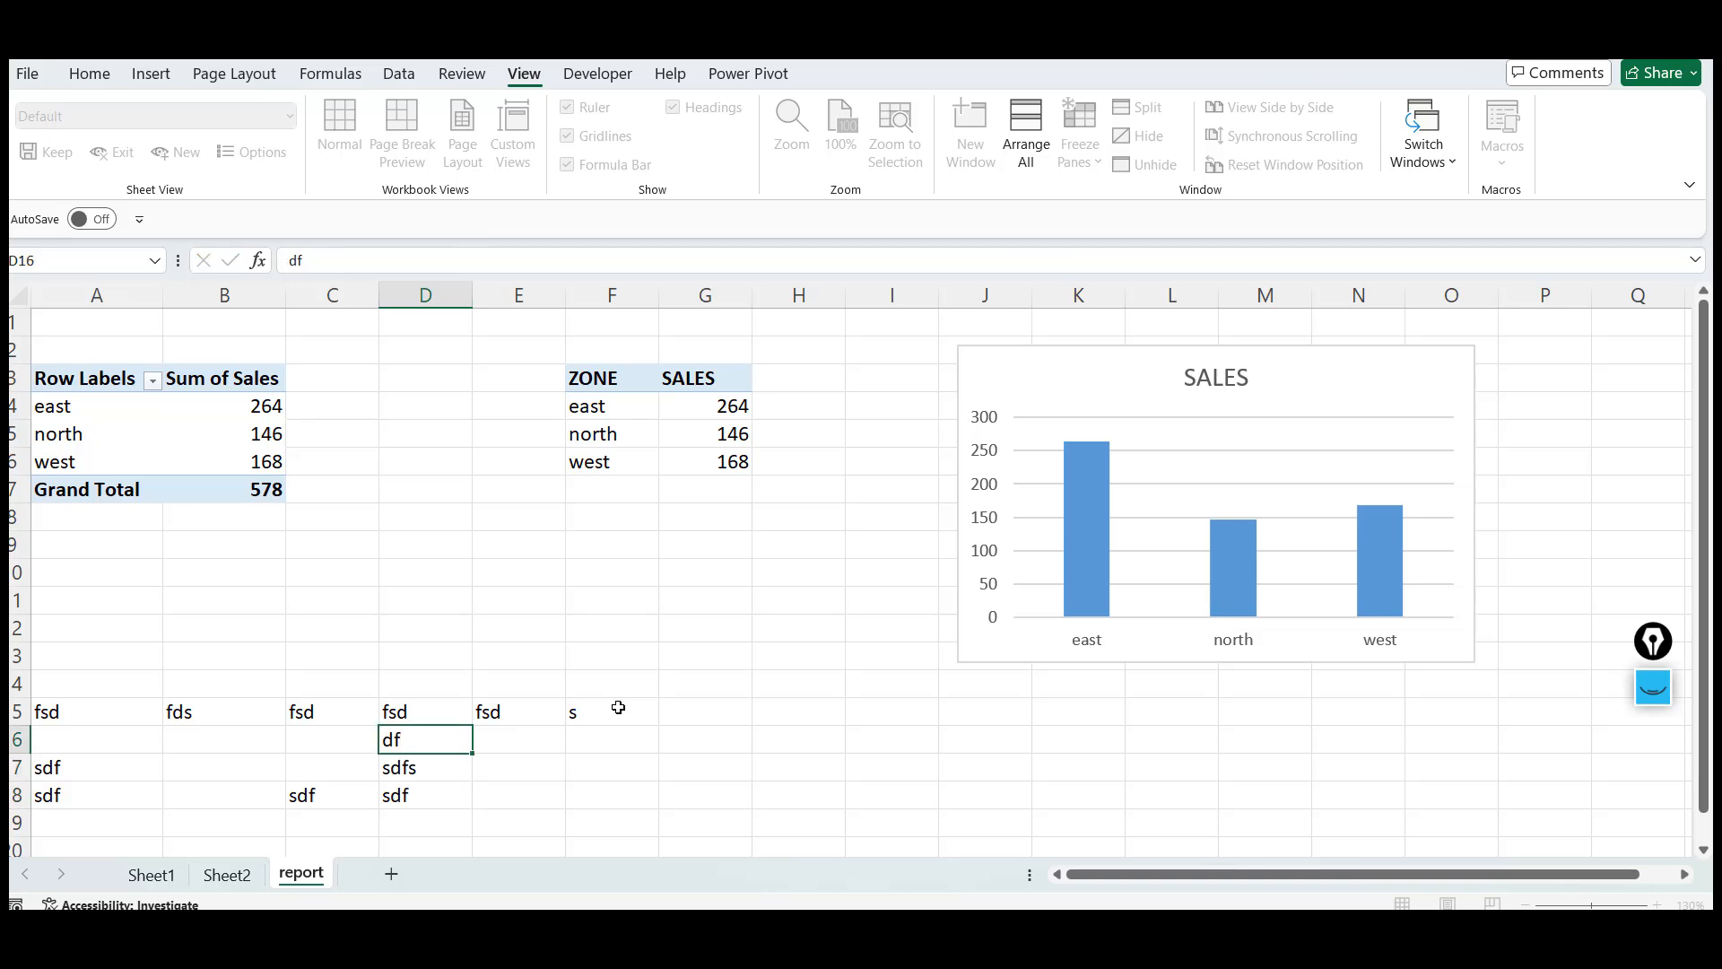
key("Left")
key("Left")
type("dfs")
key("Down")
key("Down")
type("dsfdsf")
key("Right")
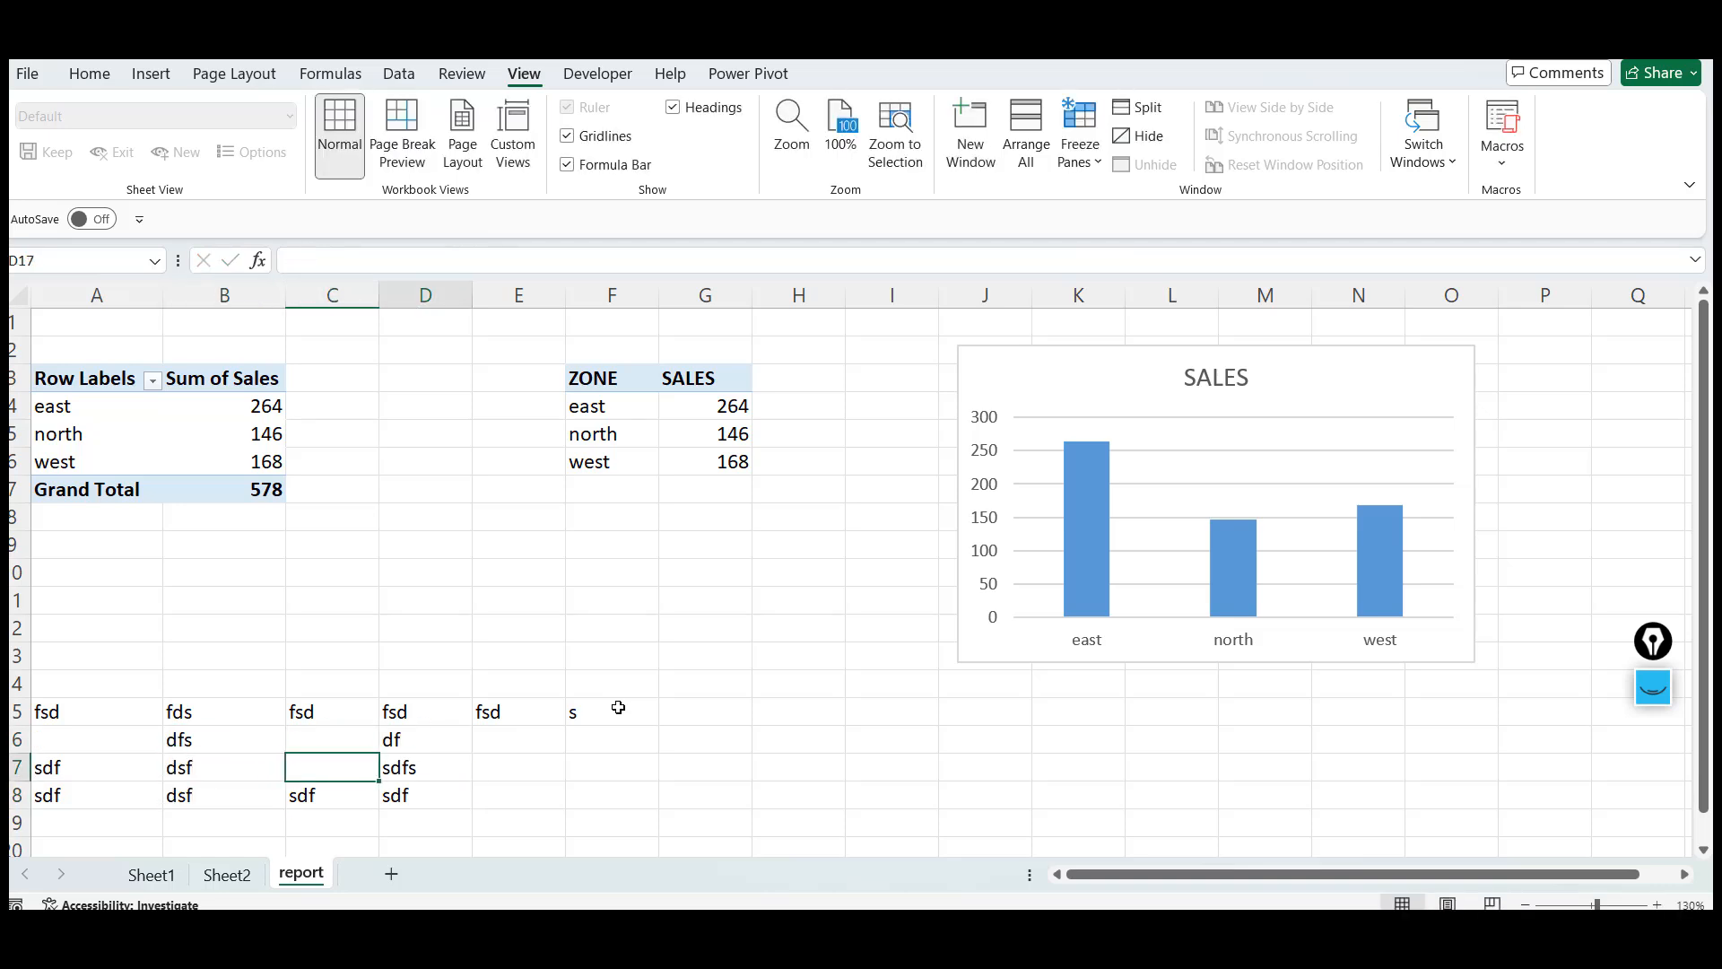
key("Right")
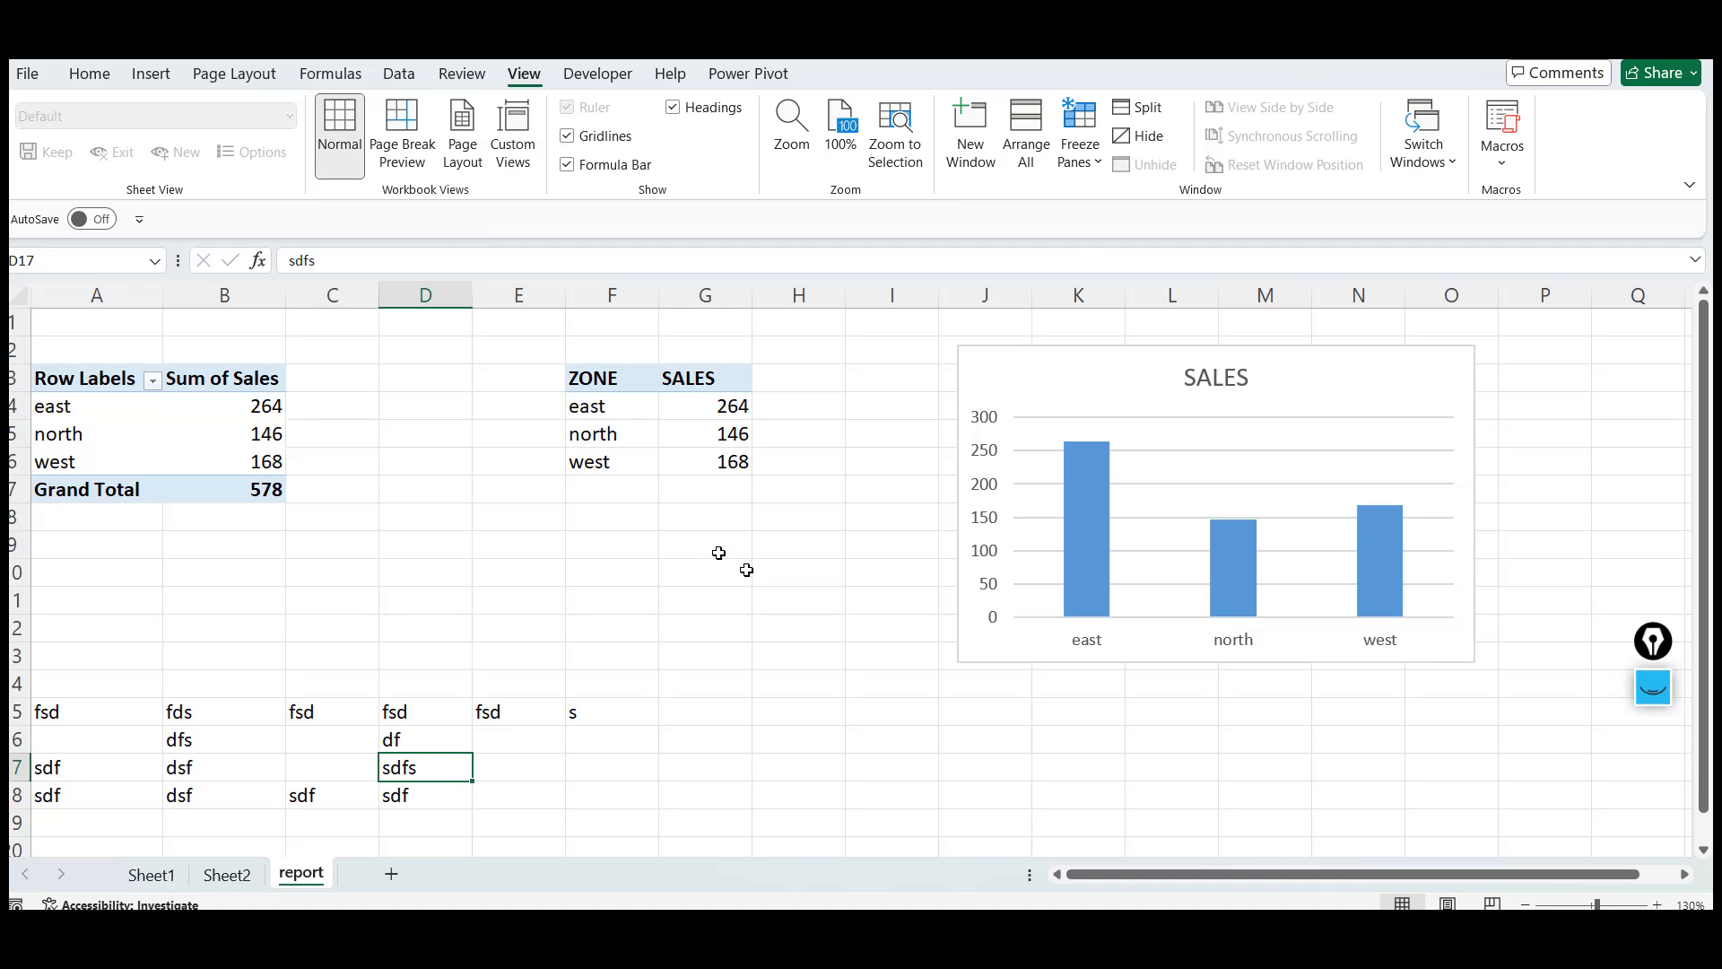
left_click(26, 76)
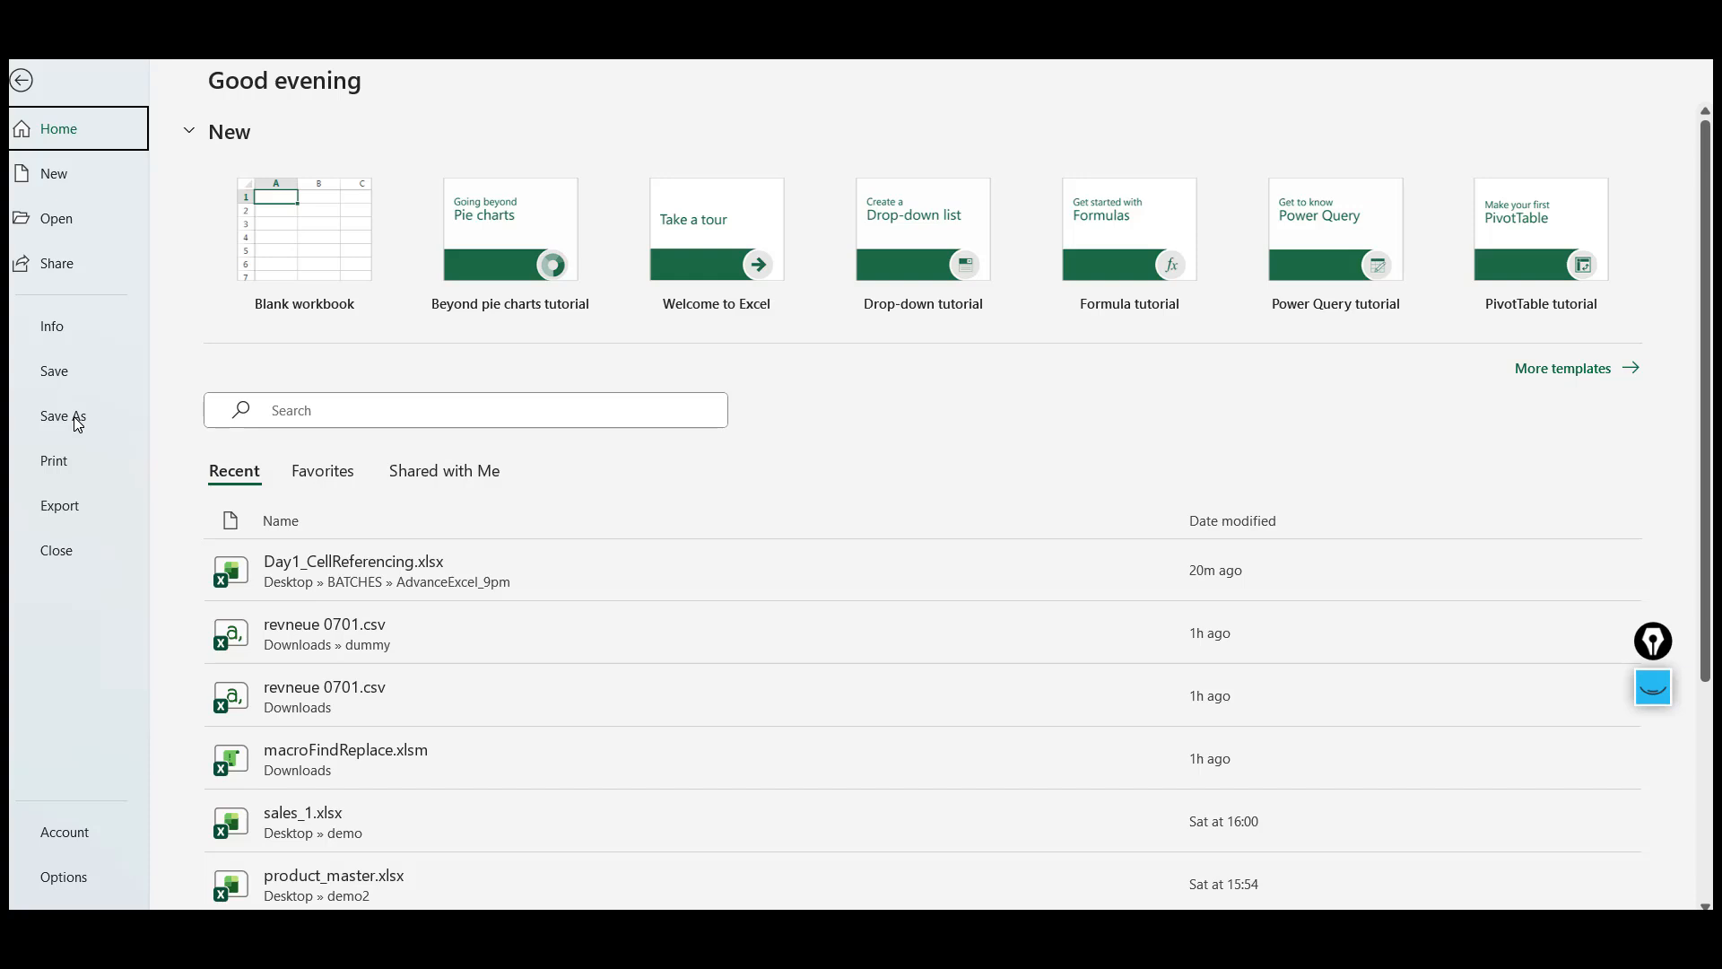
left_click(21, 81)
left_click(675, 581)
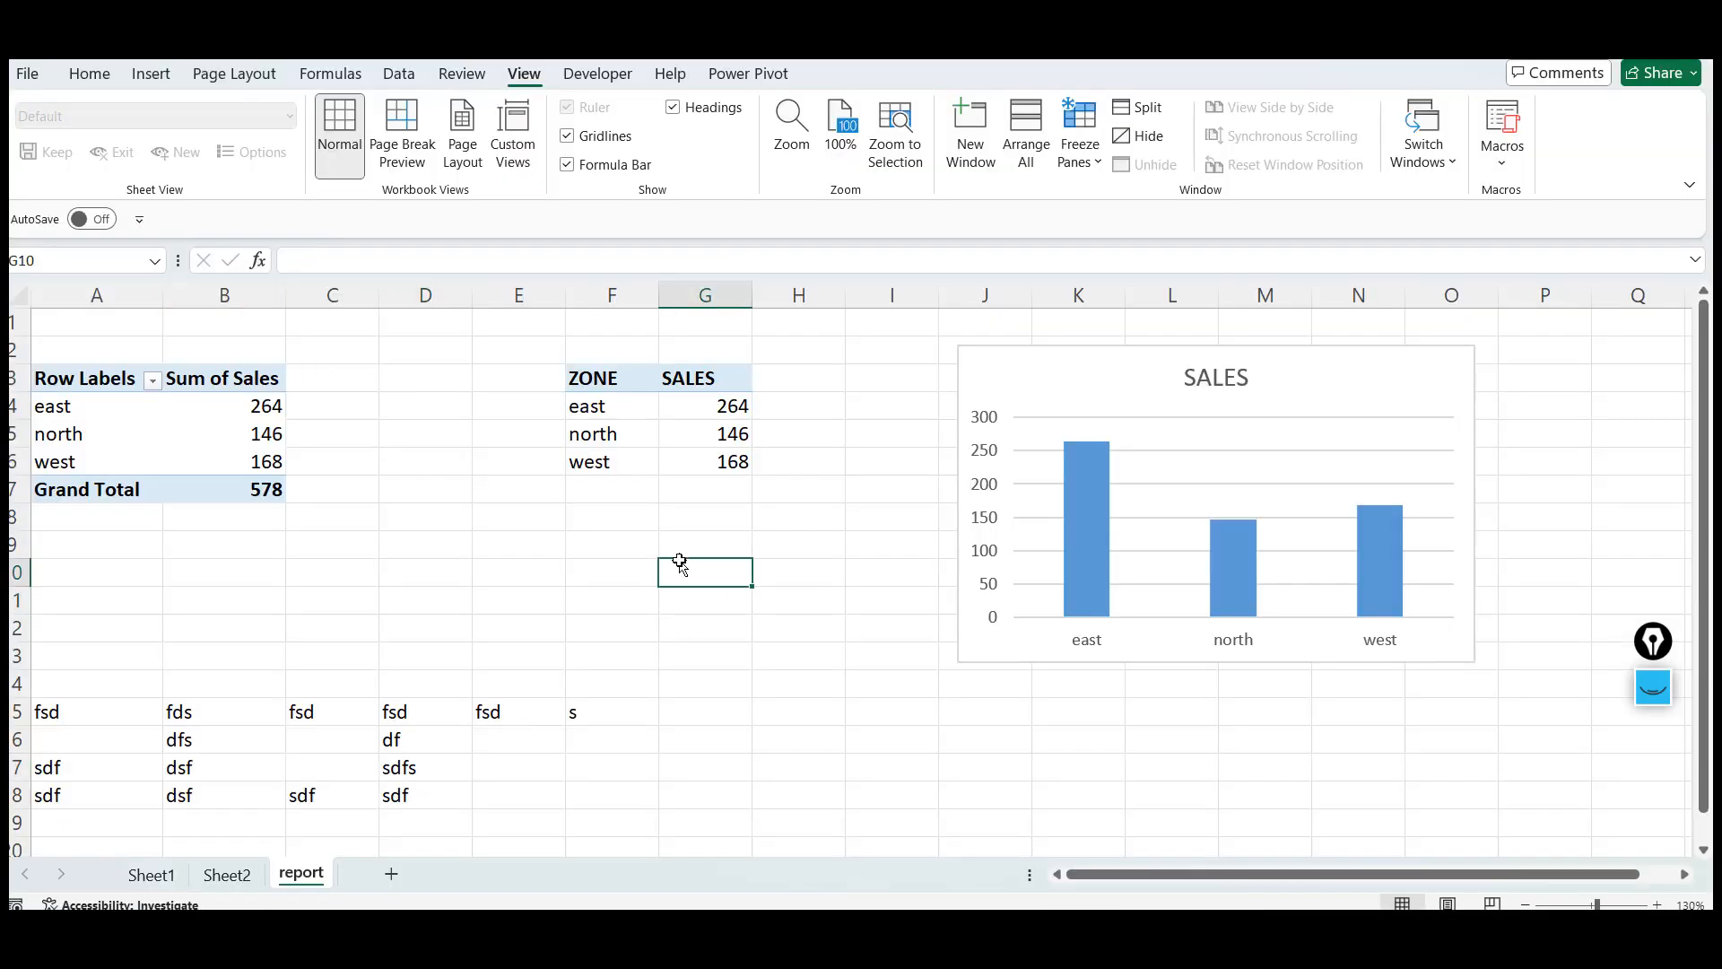
left_click(621, 538)
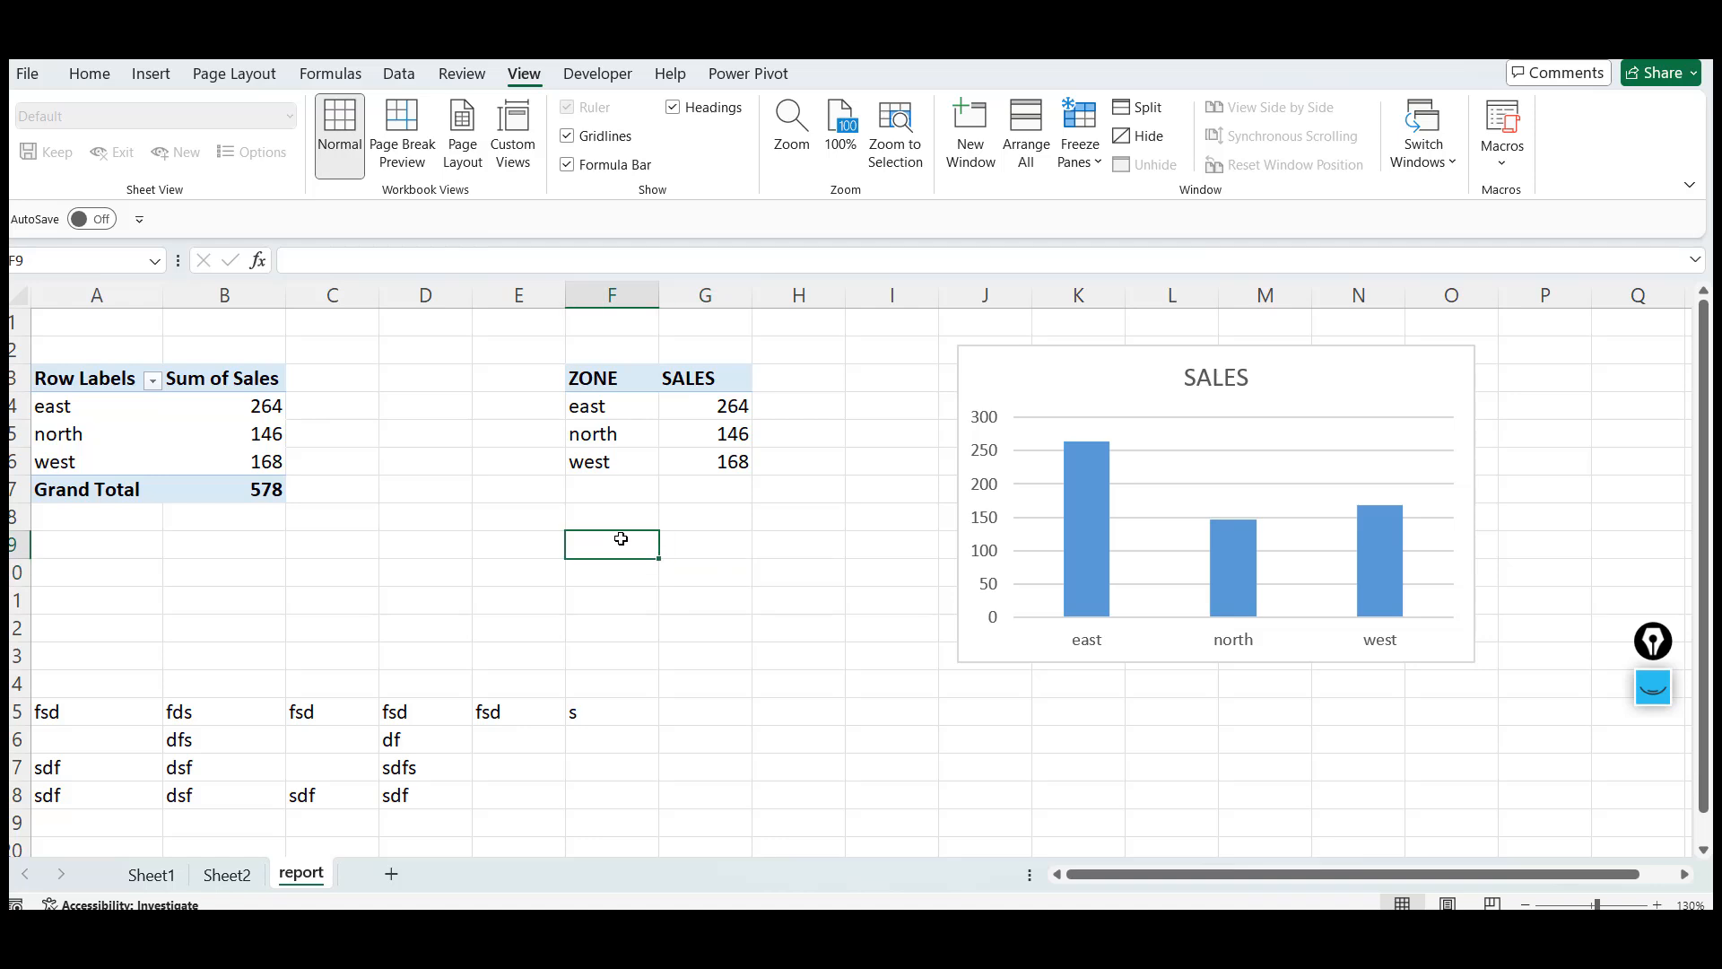
left_click(740, 619)
Enter a person's full name in cell I15 of the report sheet
left_click(847, 699)
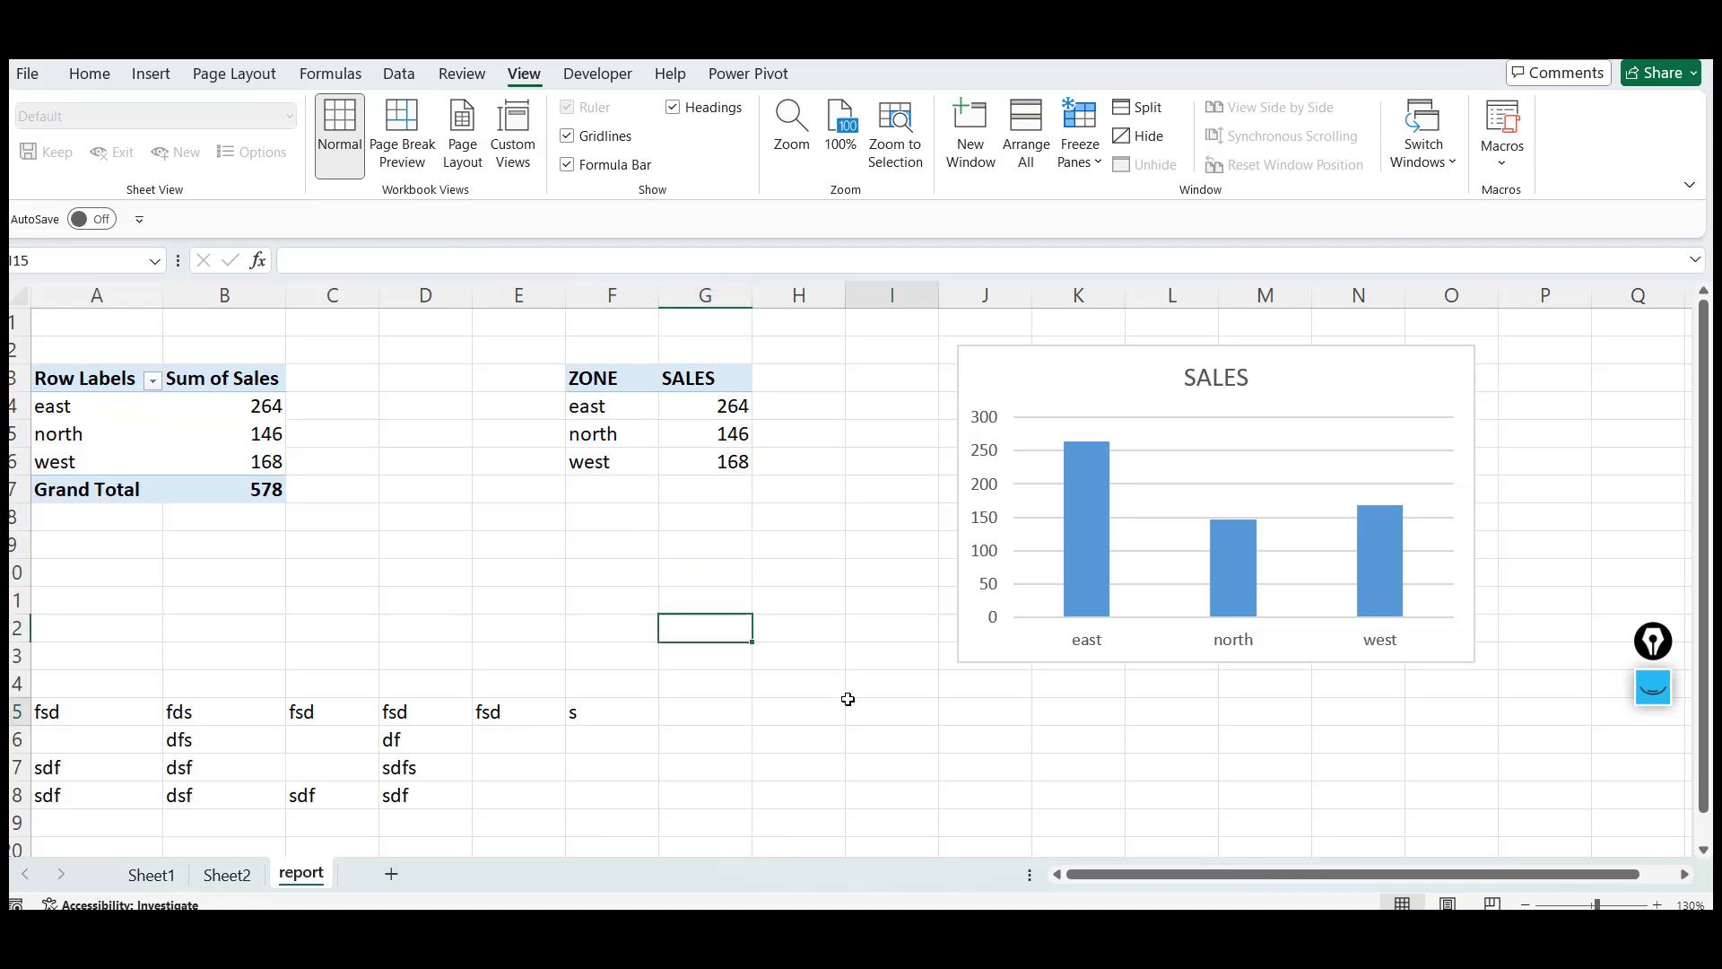
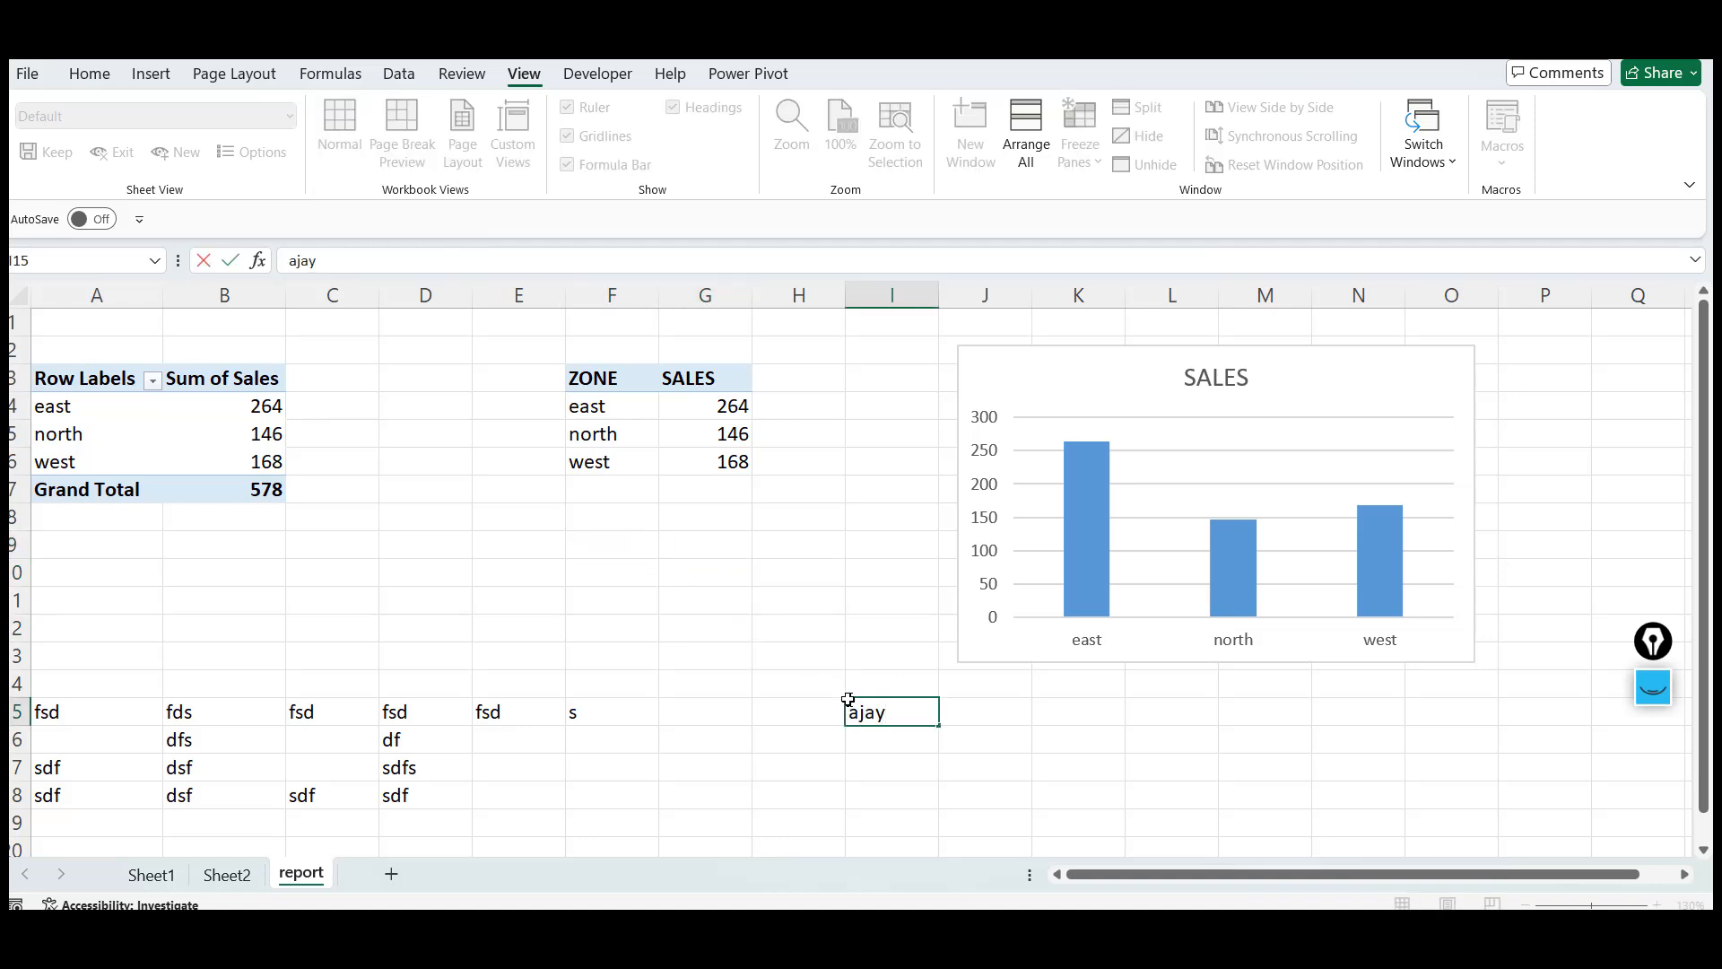
key("Return")
left_click(848, 699)
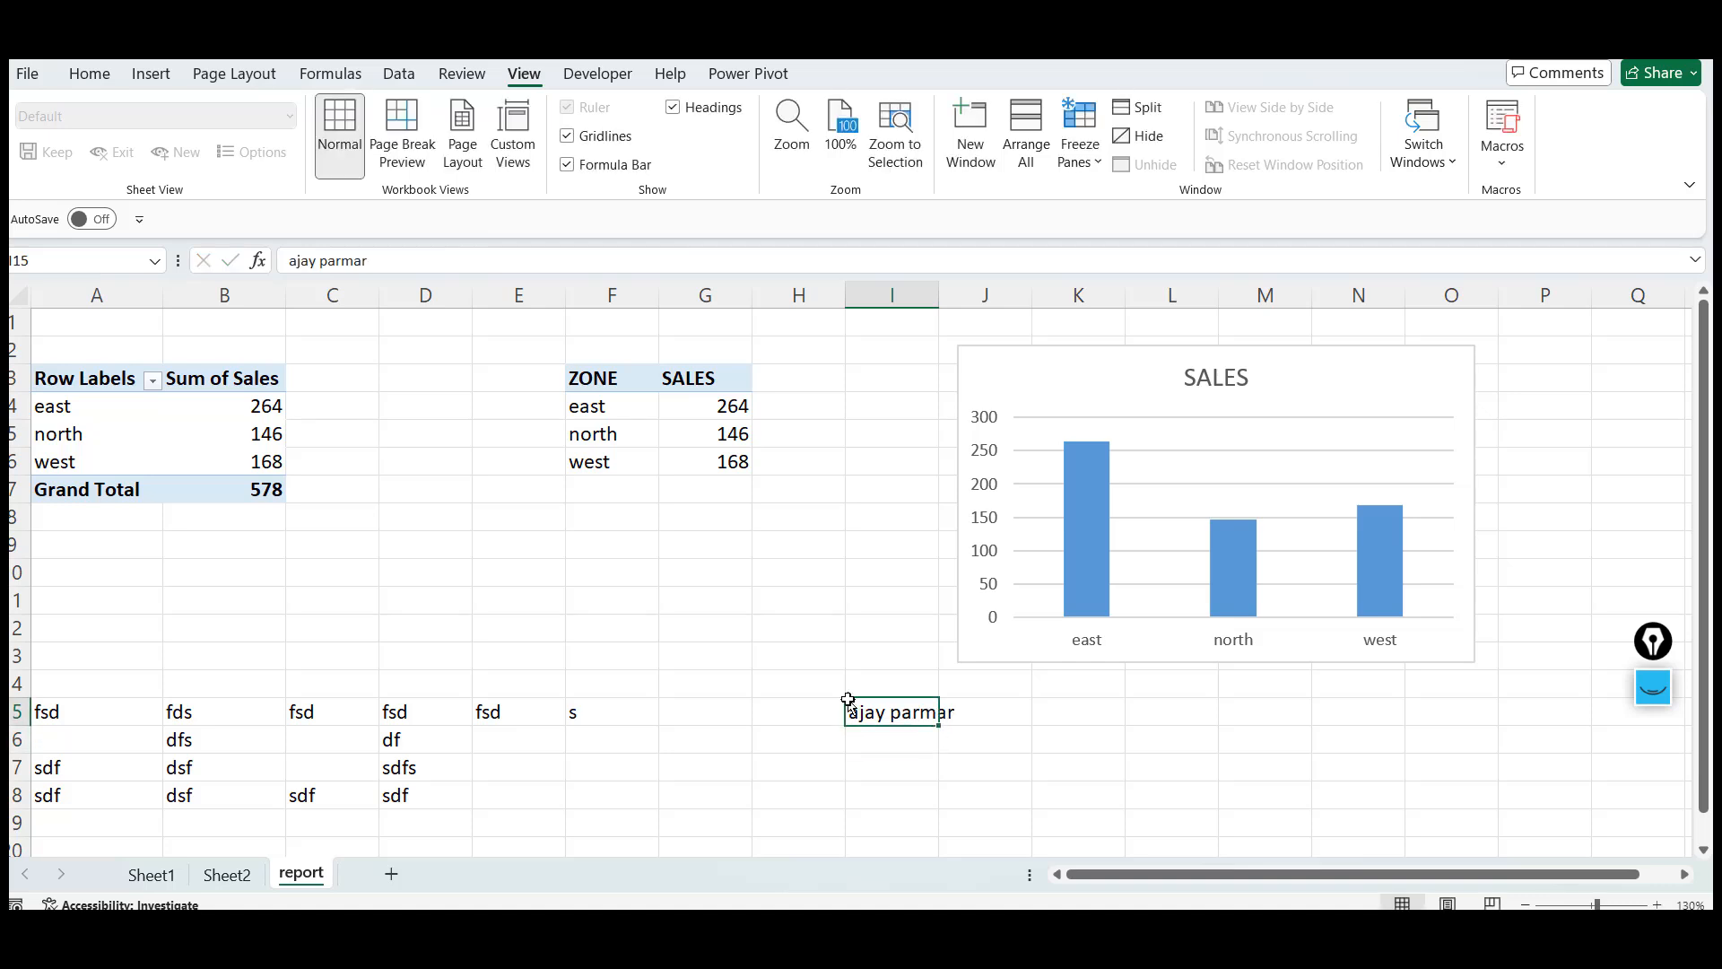
Enter xth in cell I16 below the name
key("Down")
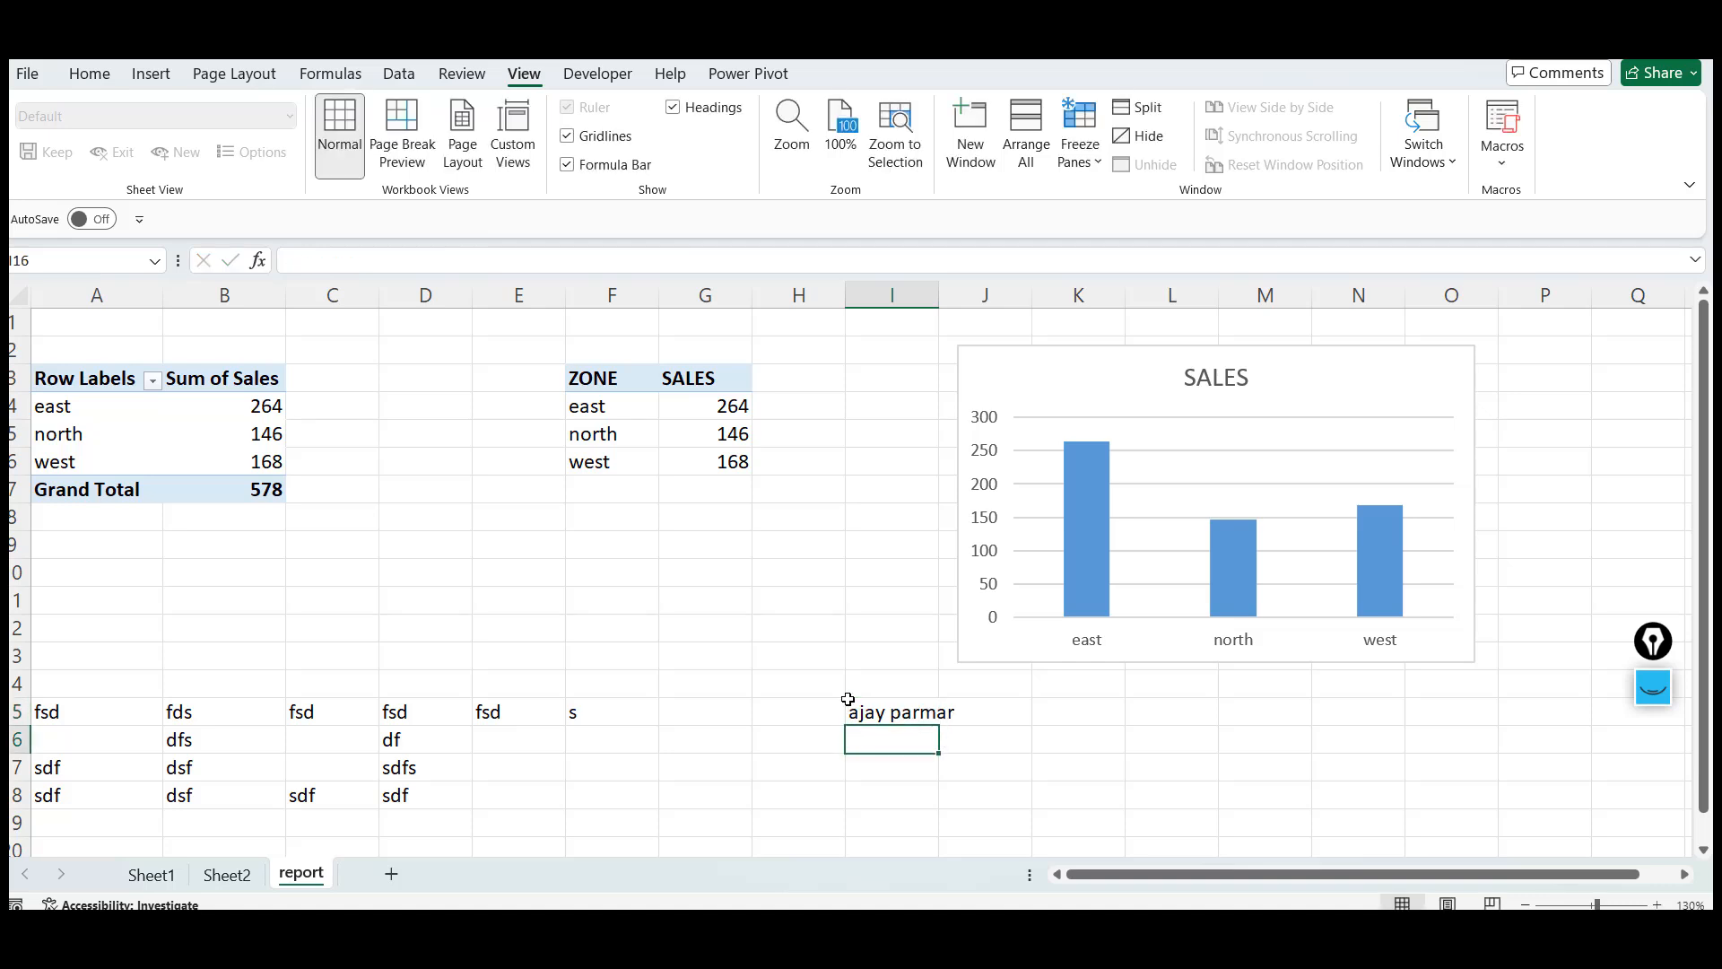
type("xth")
key("Return")
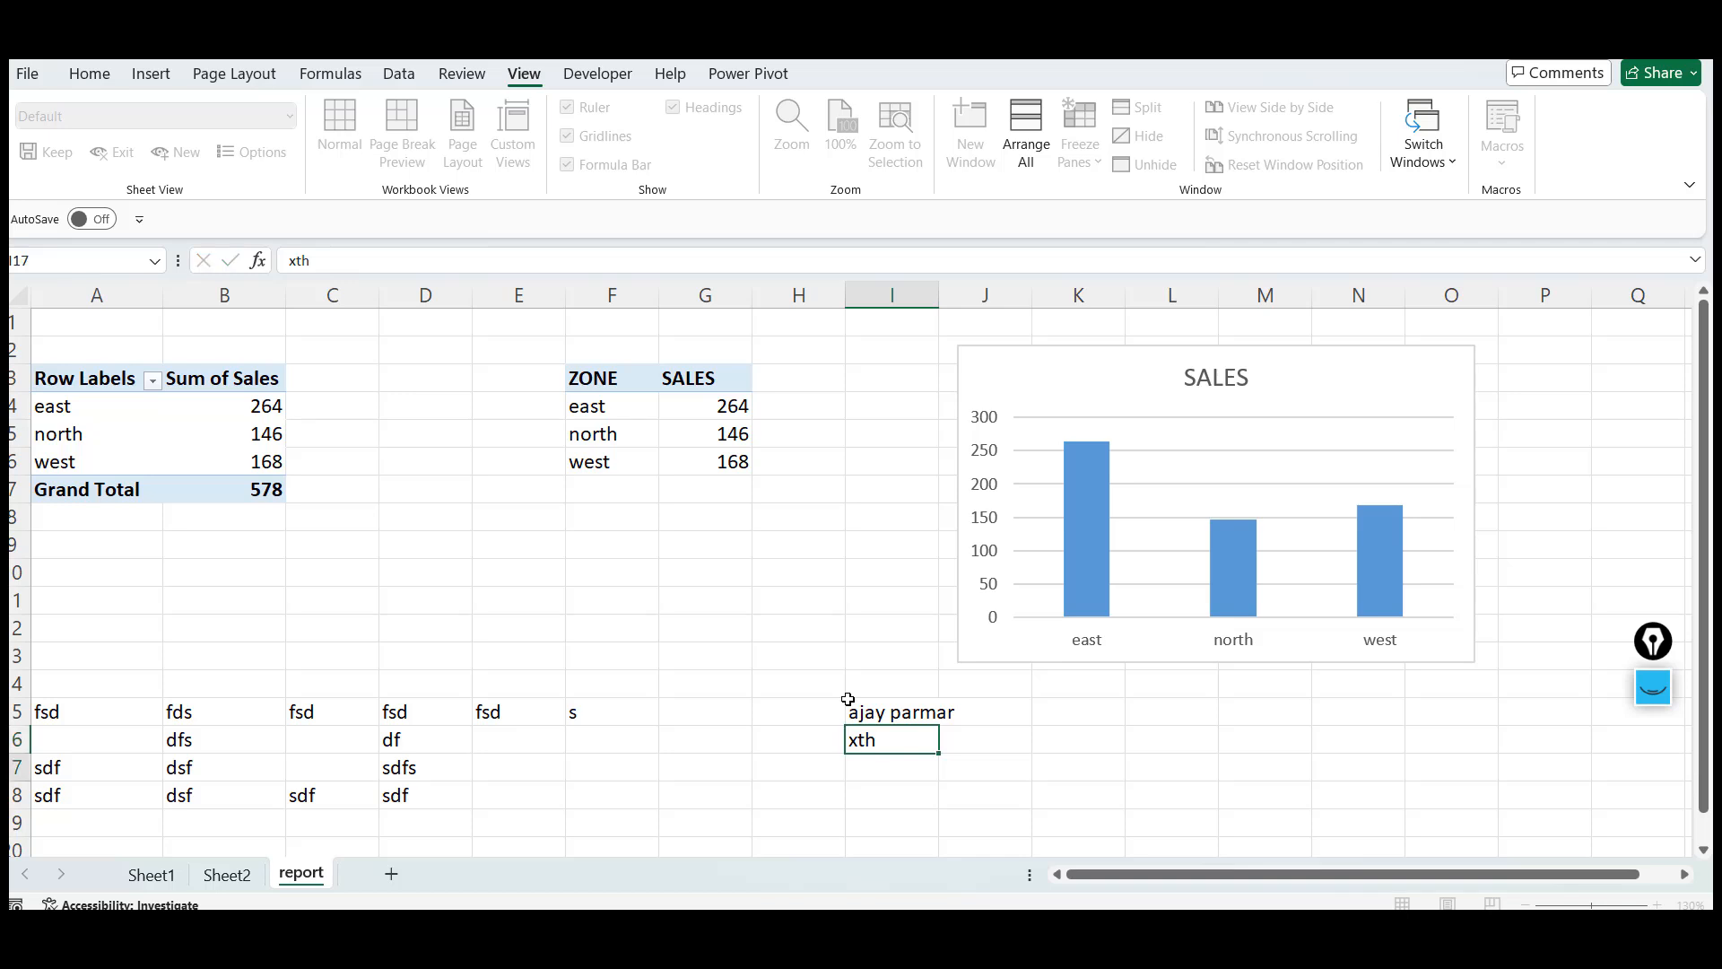
Enter a person's full name in cell J16 of the report sheet
key("Up")
key("Right")
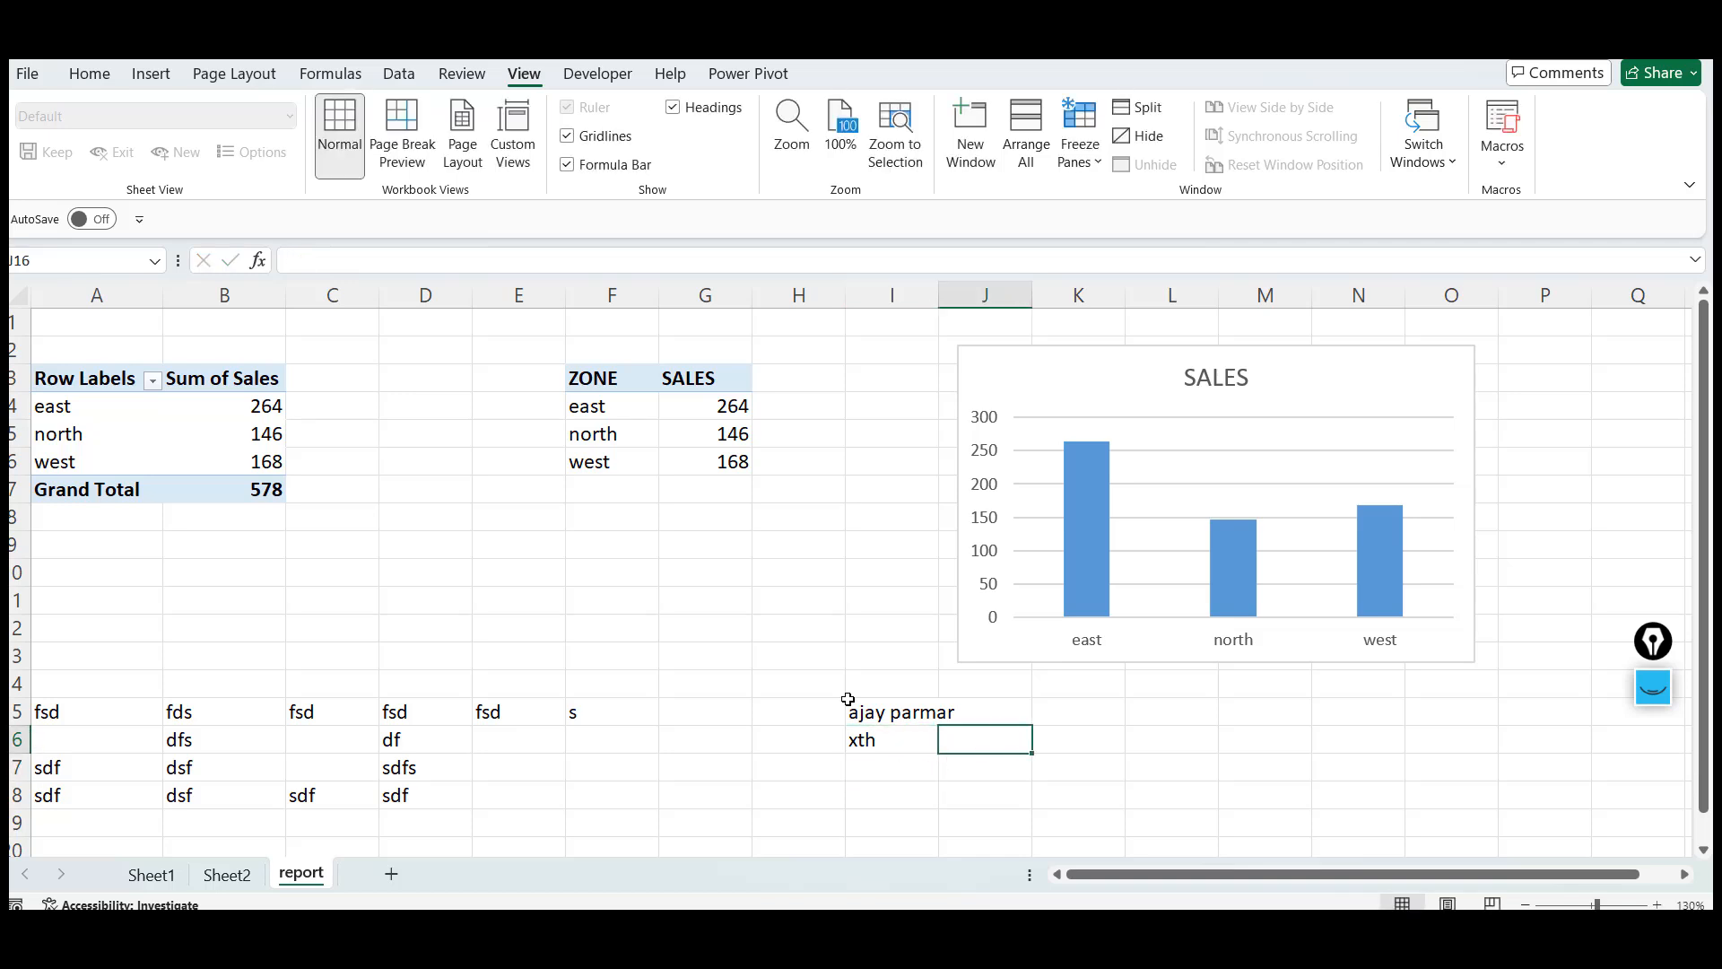
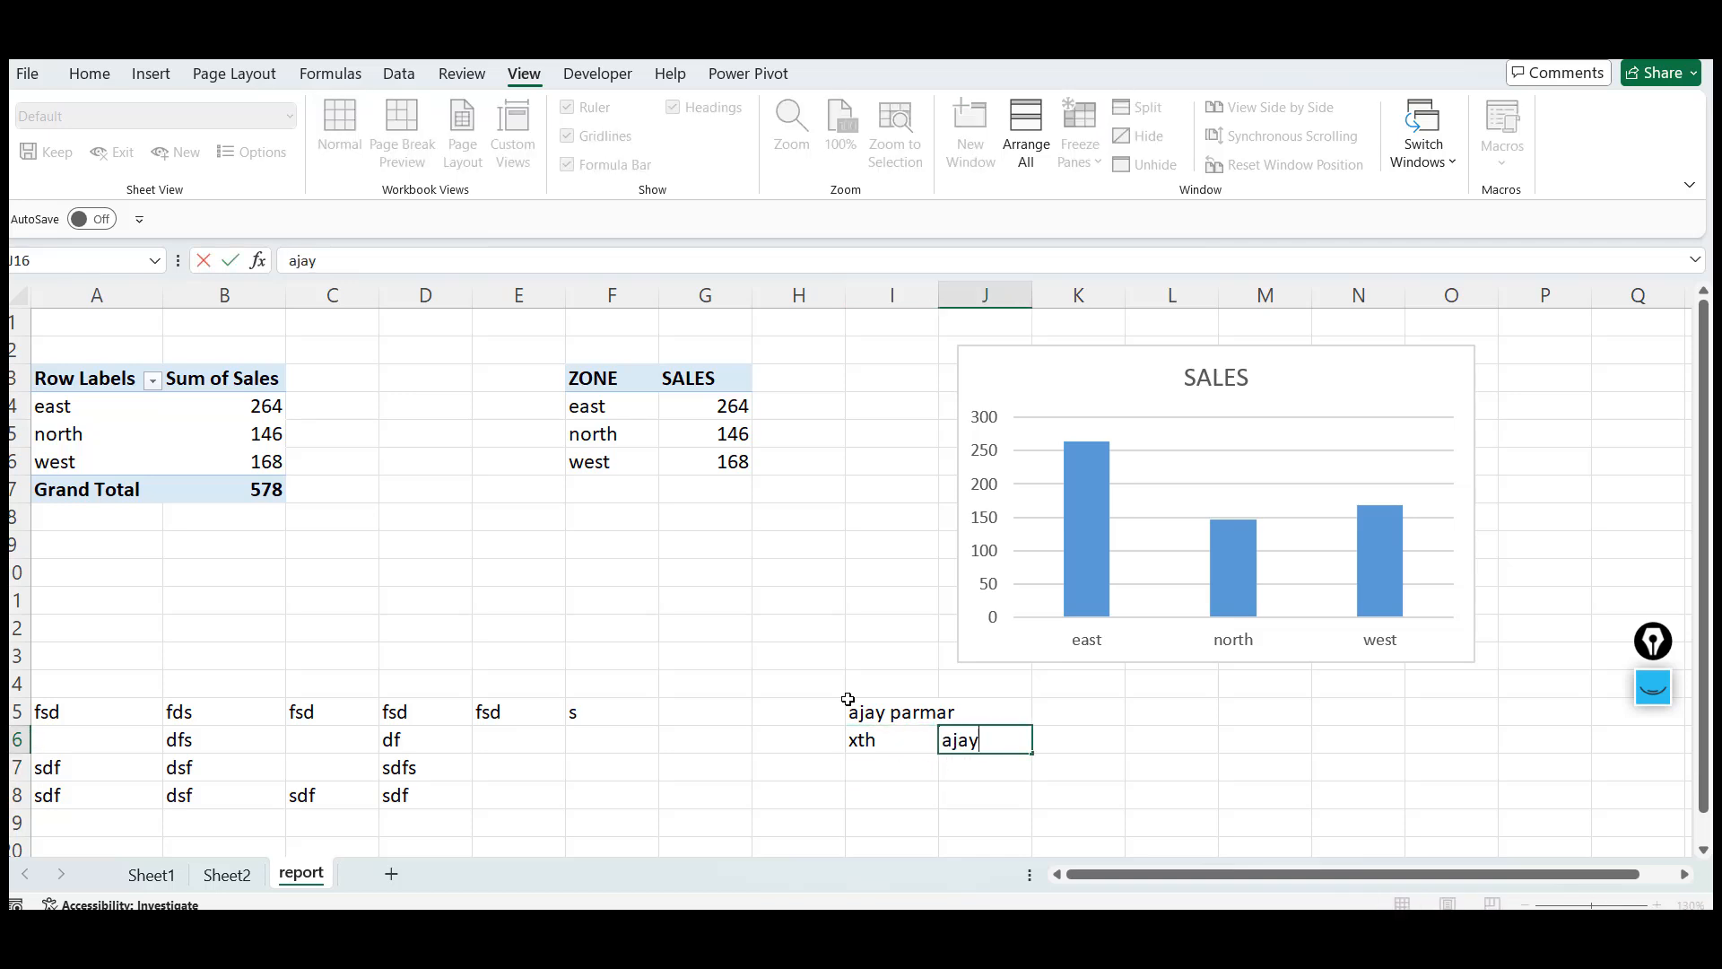
key("Return")
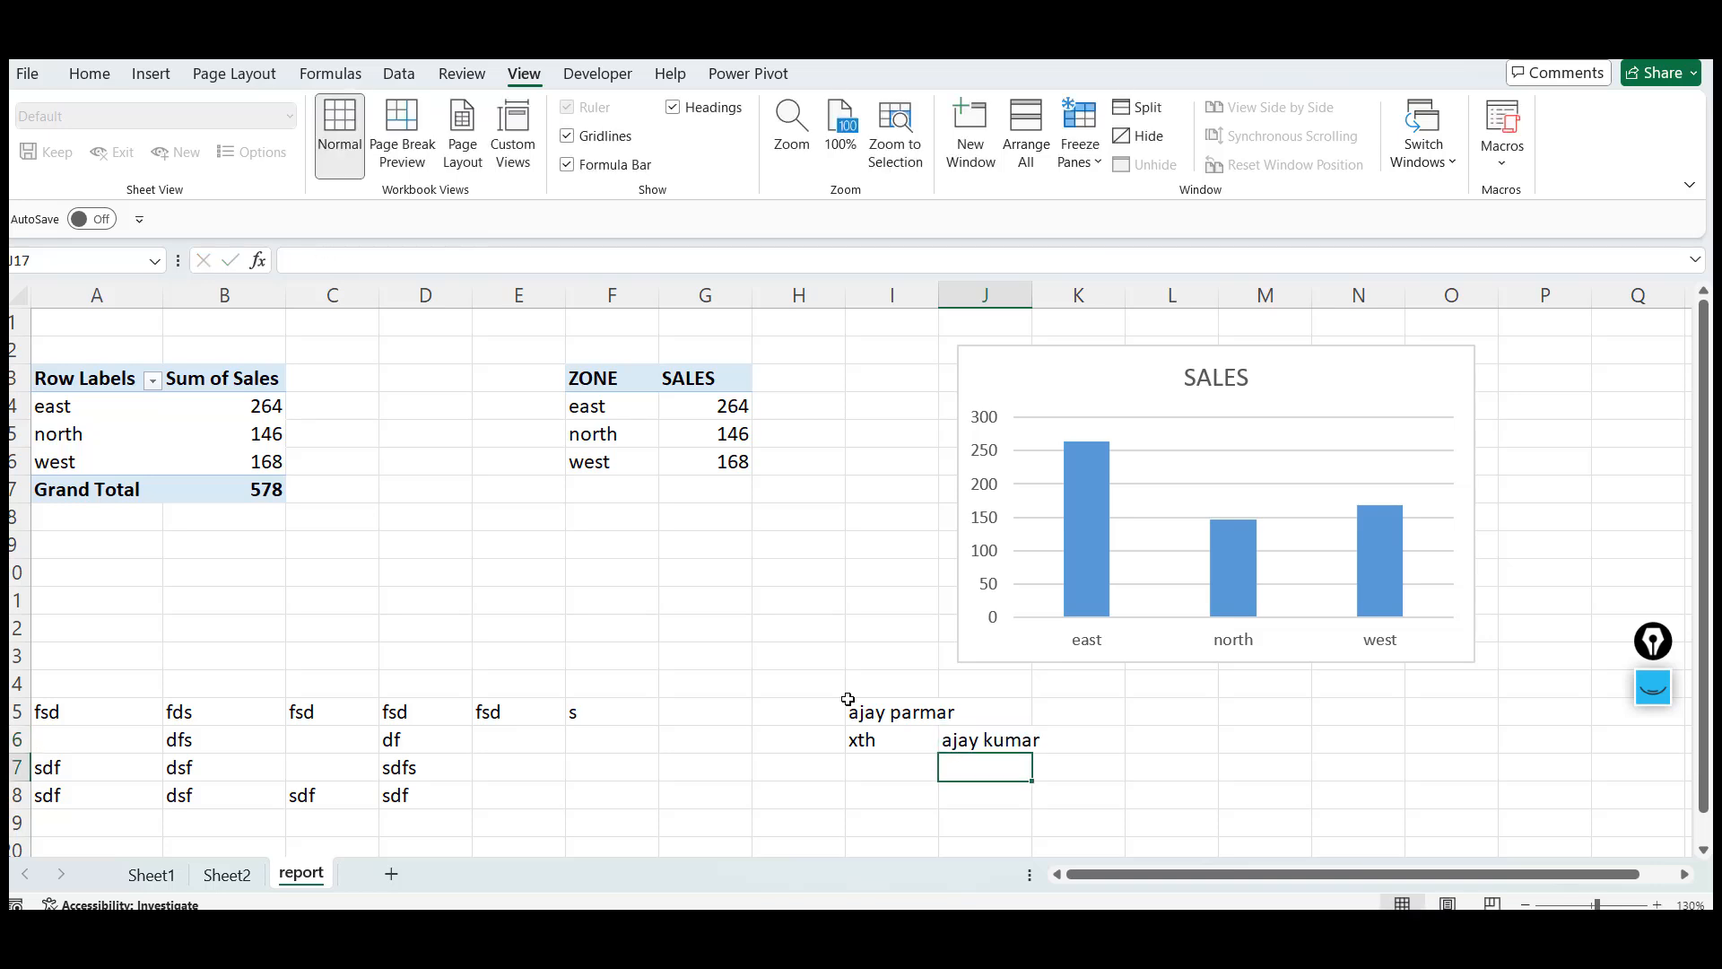
Move the selection among cells I15, I16 and J16 to examine each cell's contents
key("Up")
key("Left")
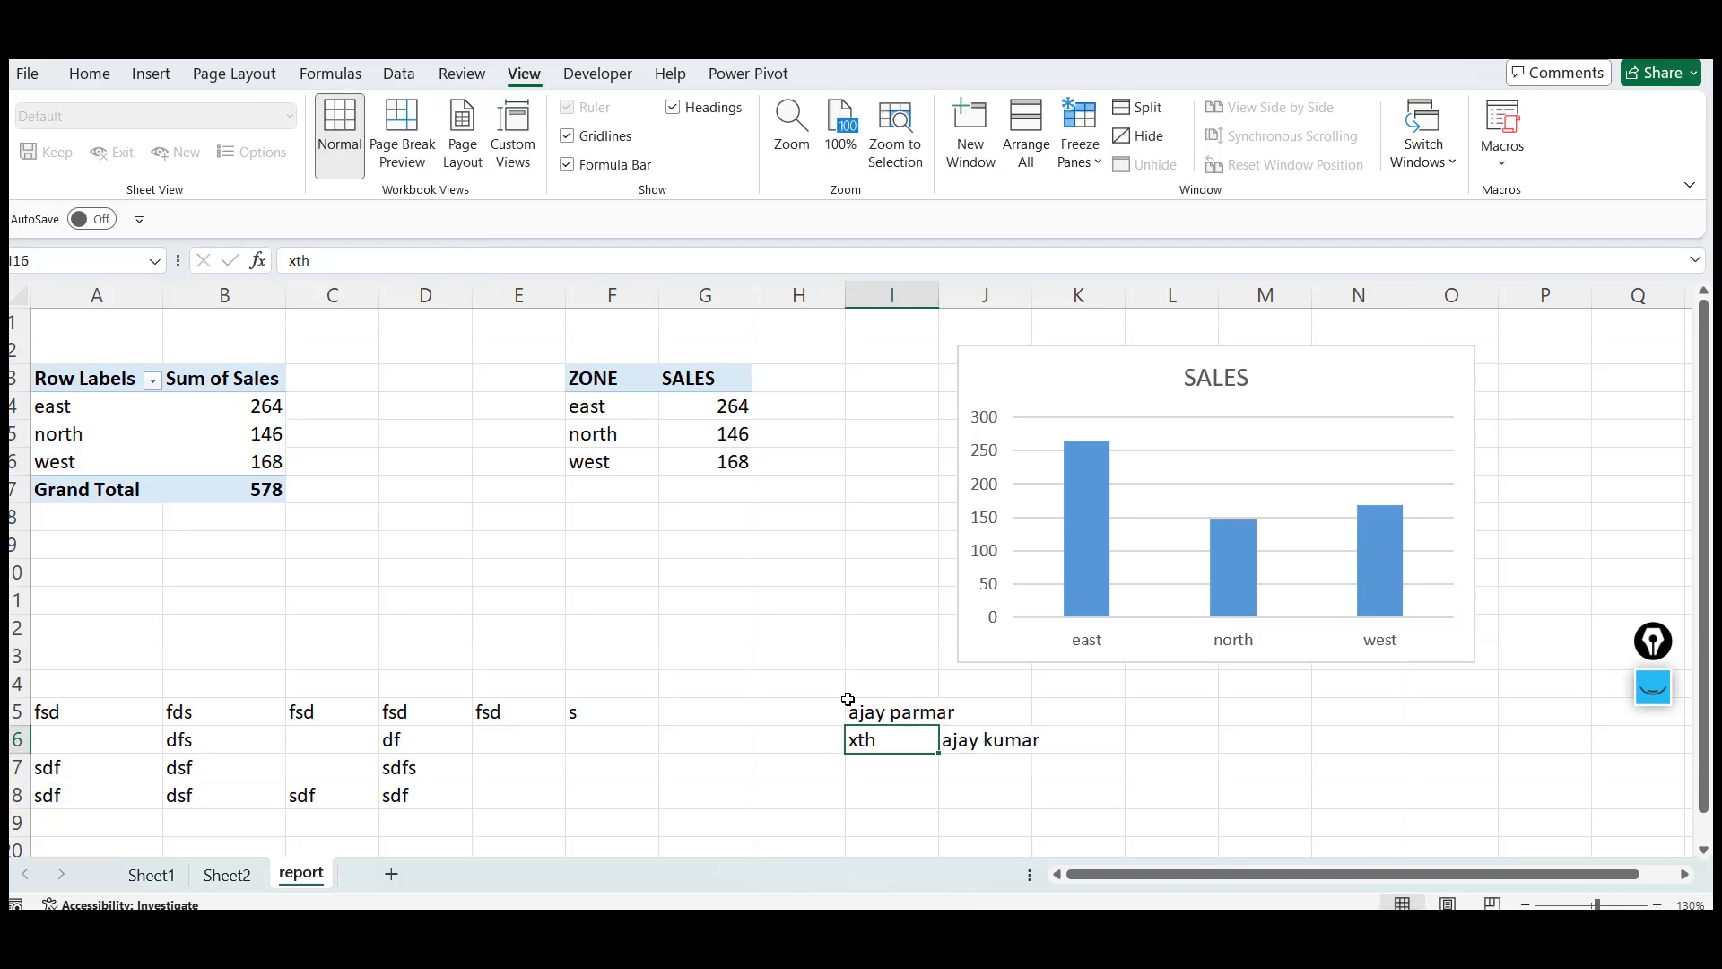
key("Right")
key("Left")
key("Up")
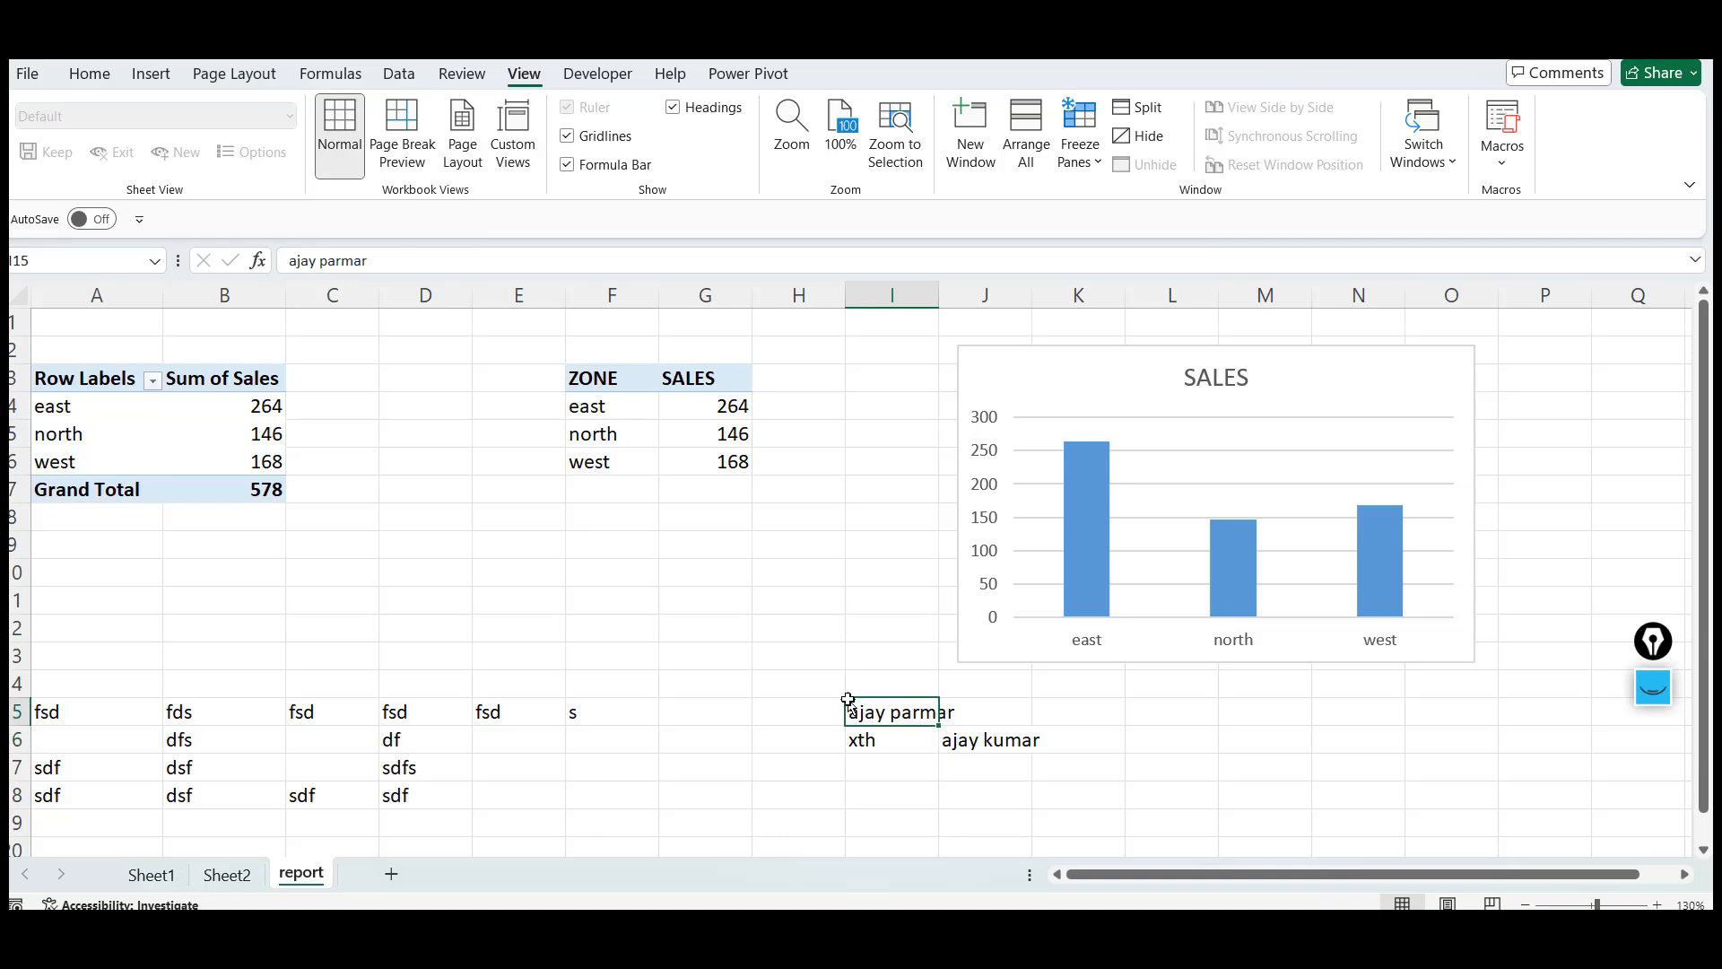
key("Down")
key("Up")
key("Down")
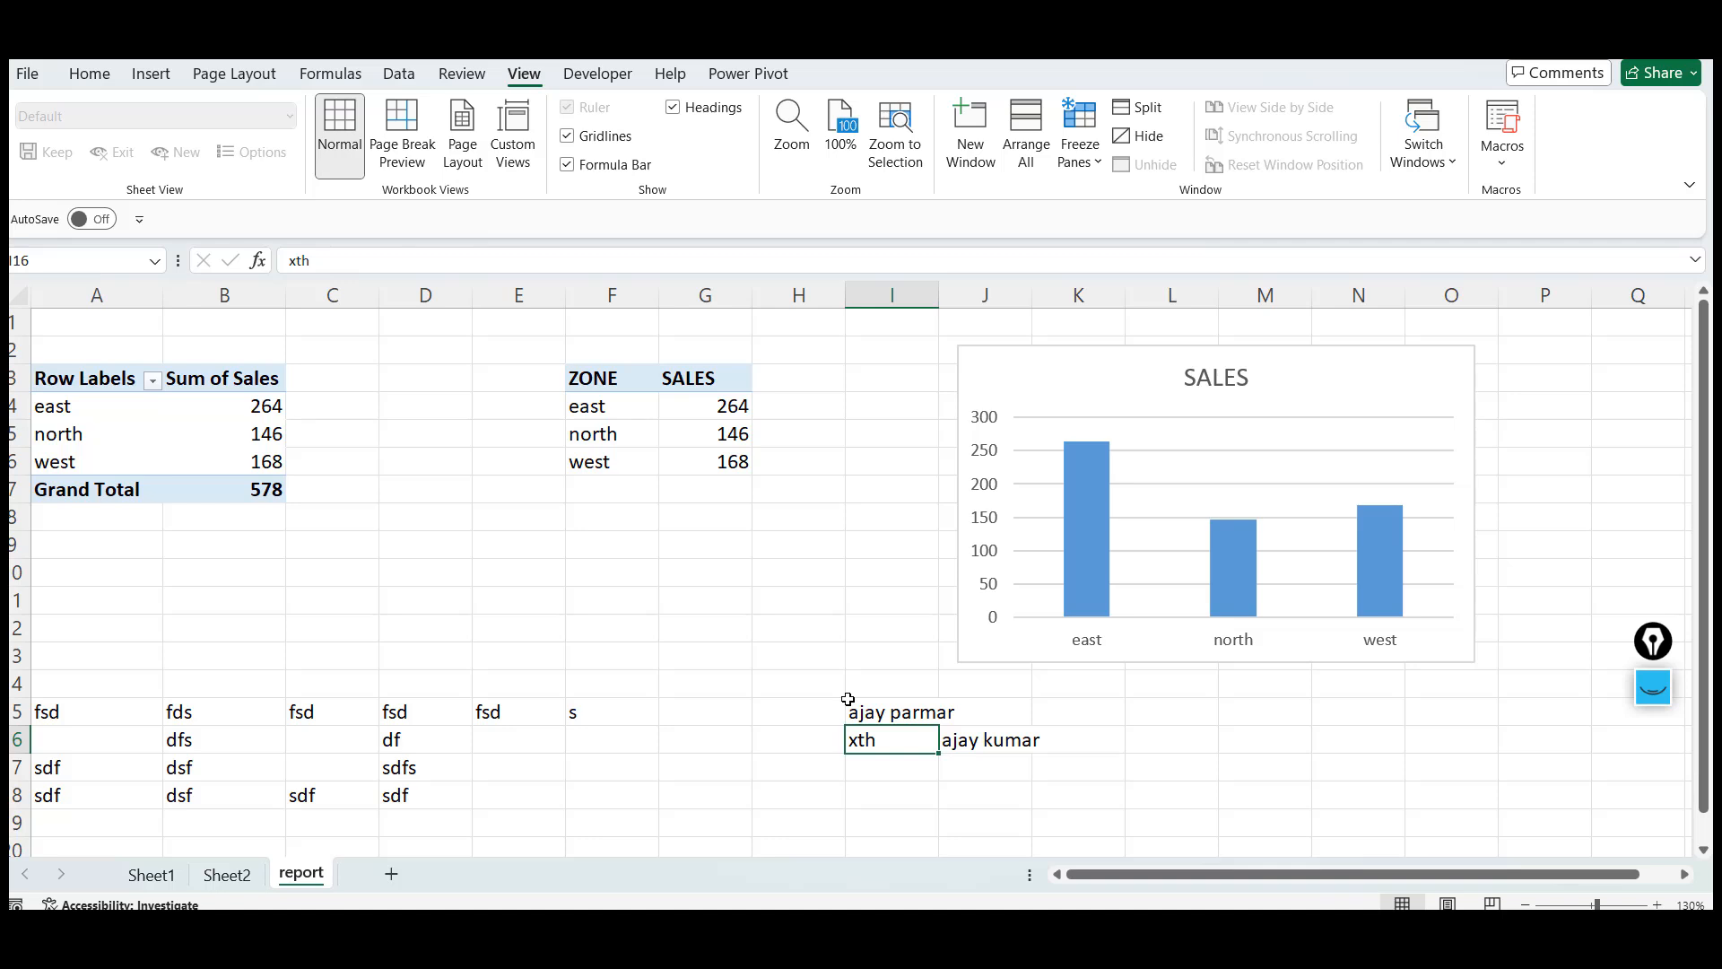
key("Up")
key("Down")
key("Right")
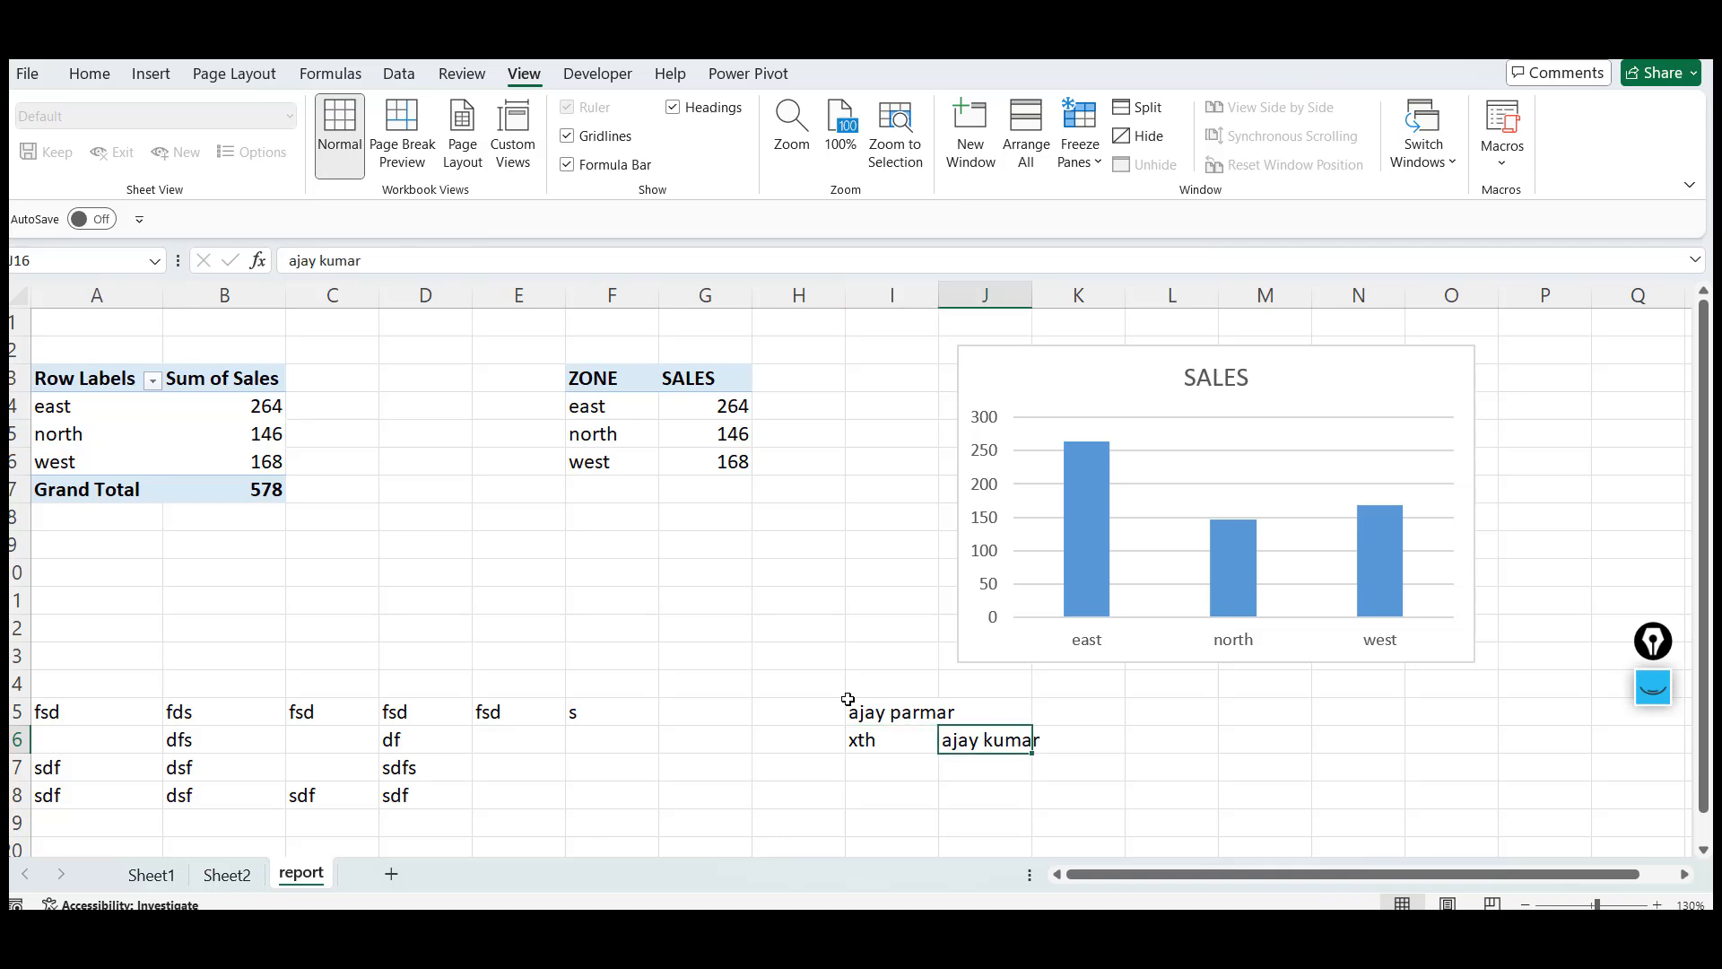
Replace the entry in cell I16 with 8th
key("Left")
type("8th")
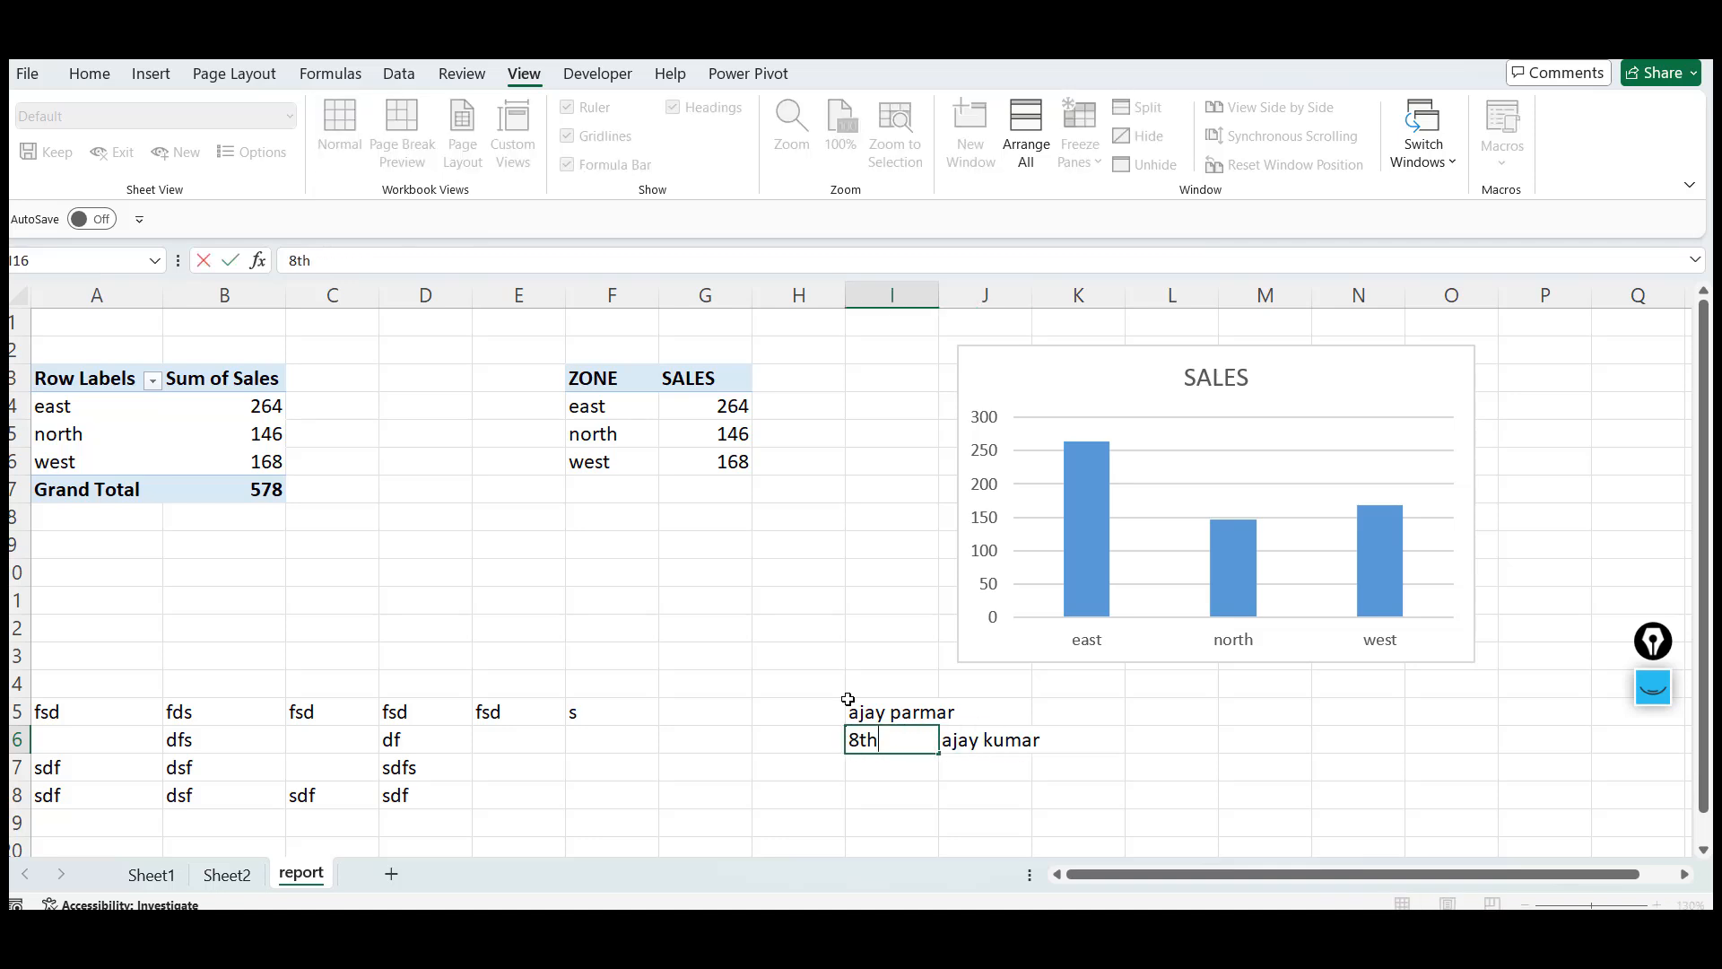
key("Return")
Step through cells I15, I16 and J16 again to compare their references and contents
key("Up")
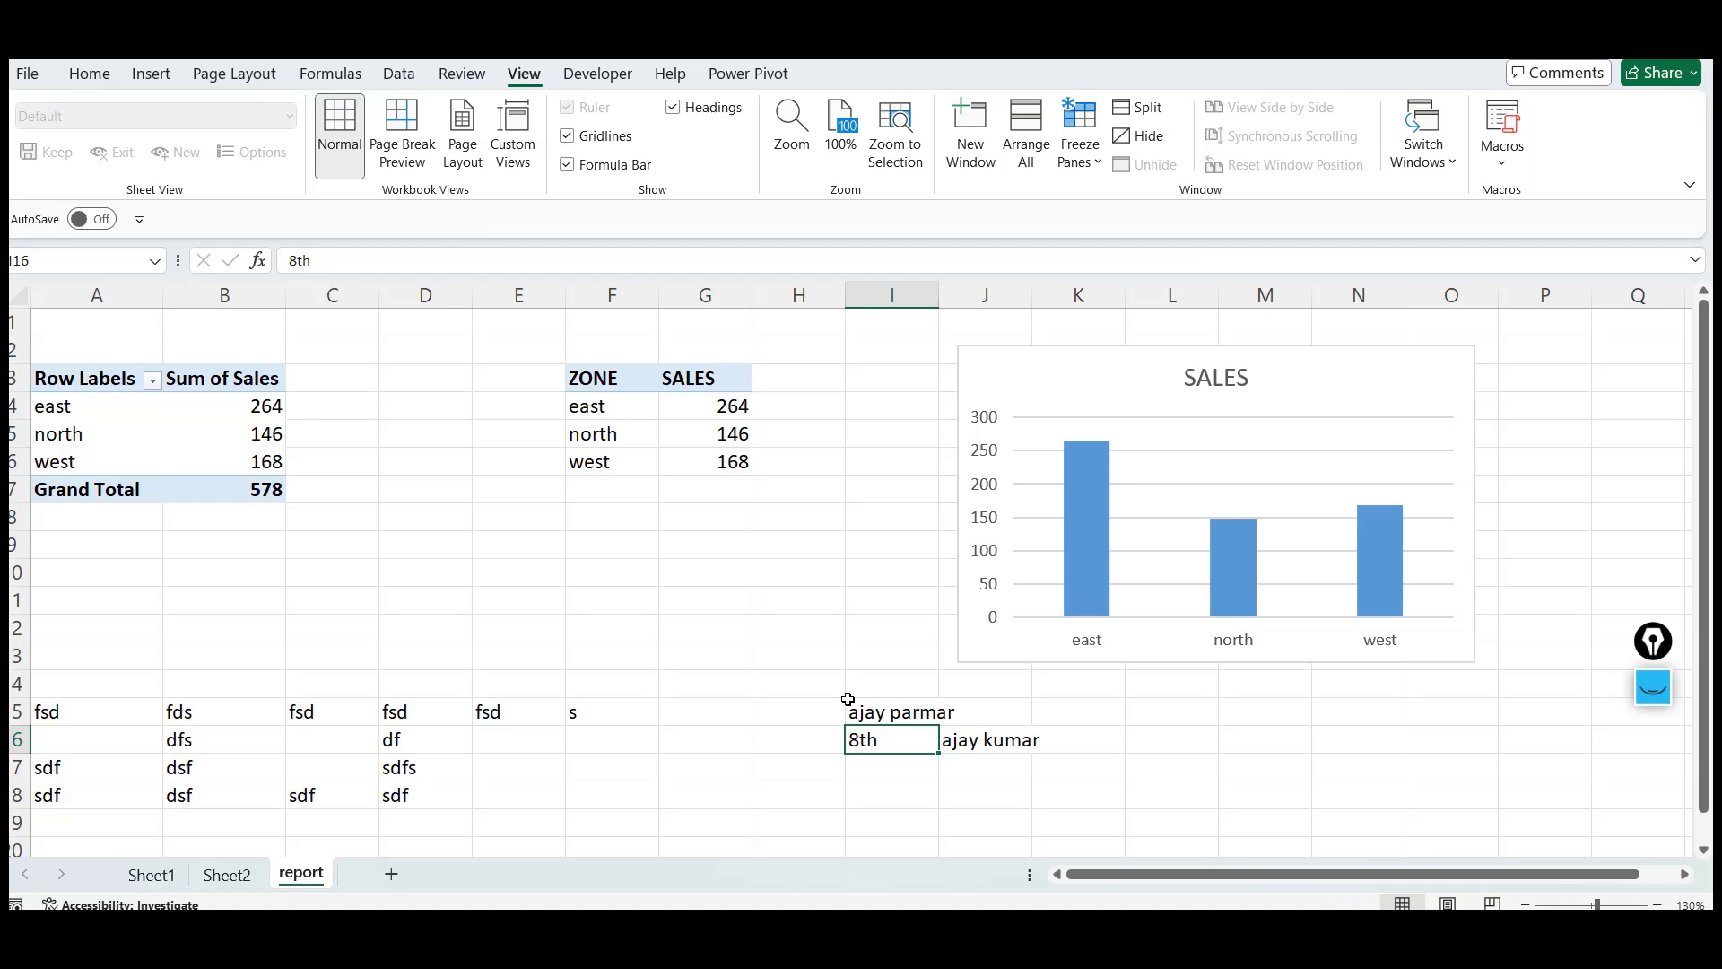
key("Right")
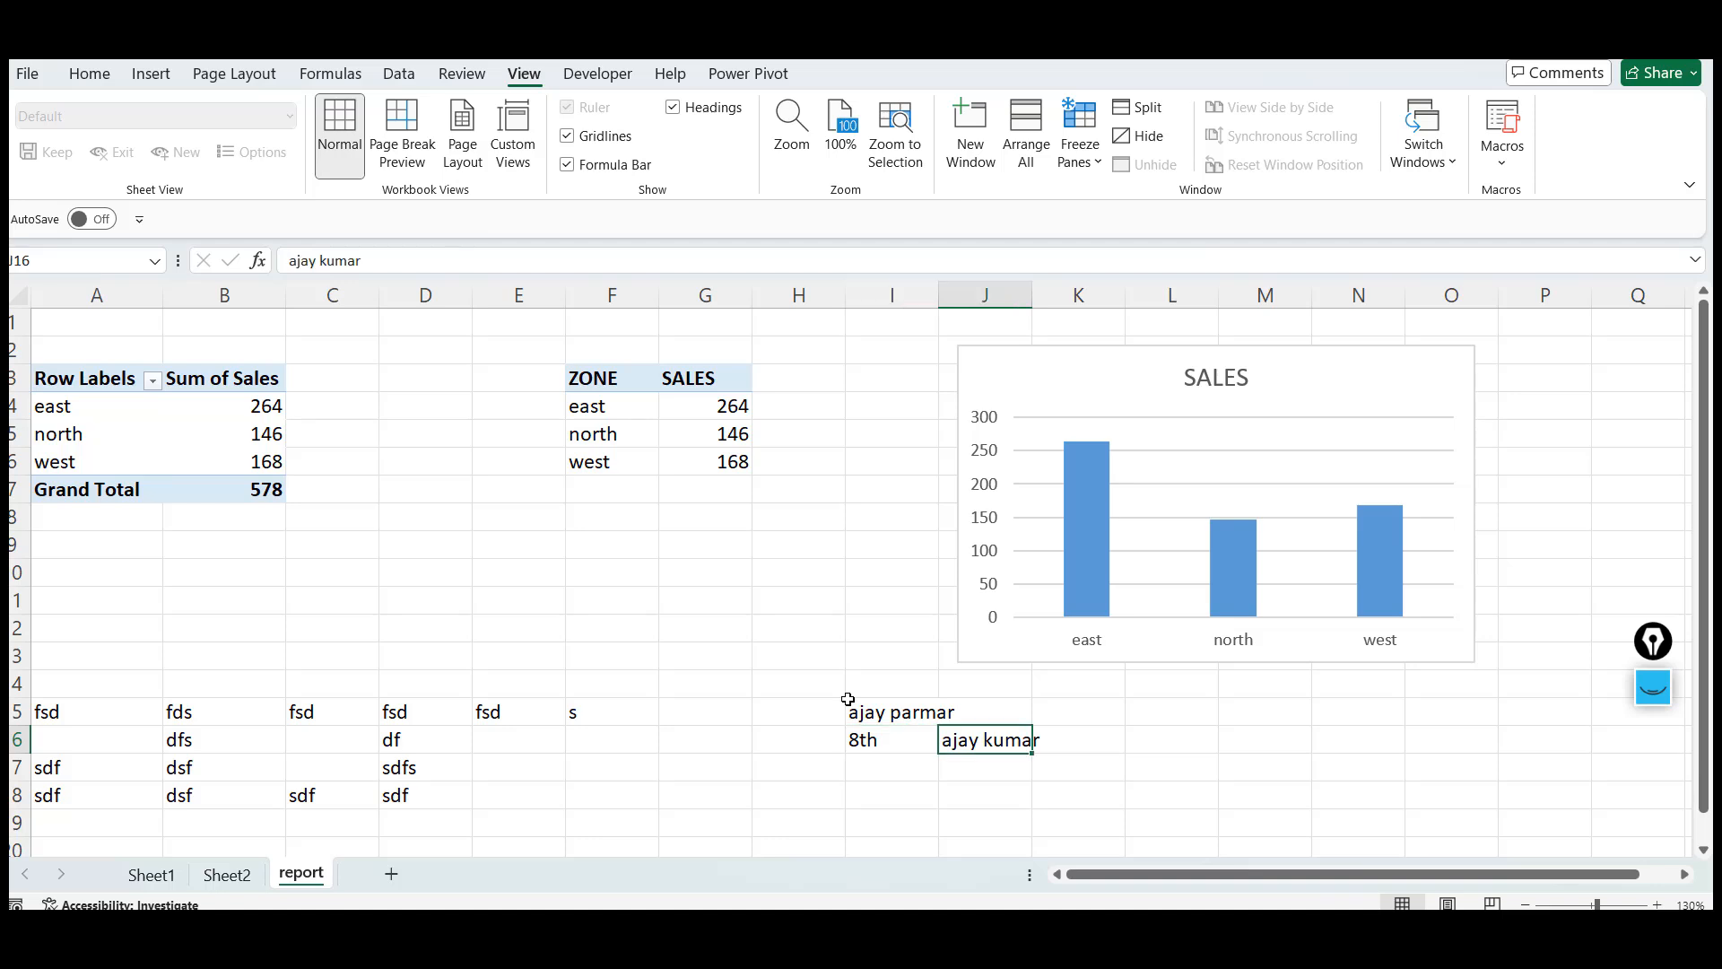
key("Left")
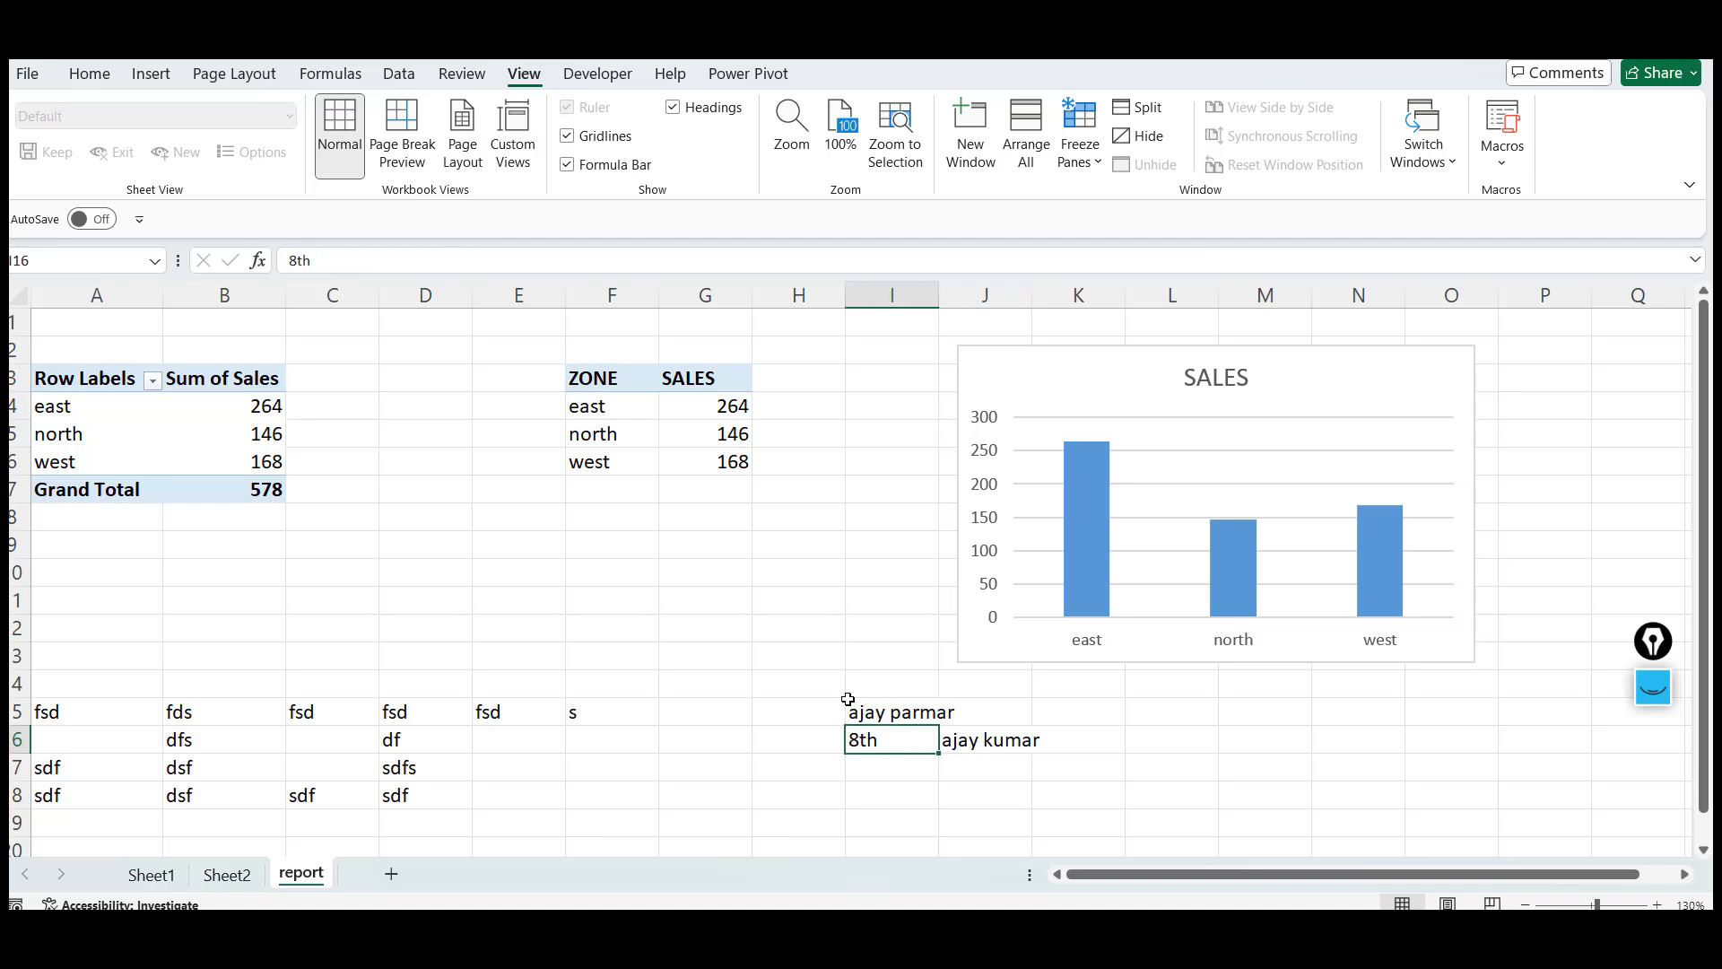
key("Right")
key("Left")
key("Right")
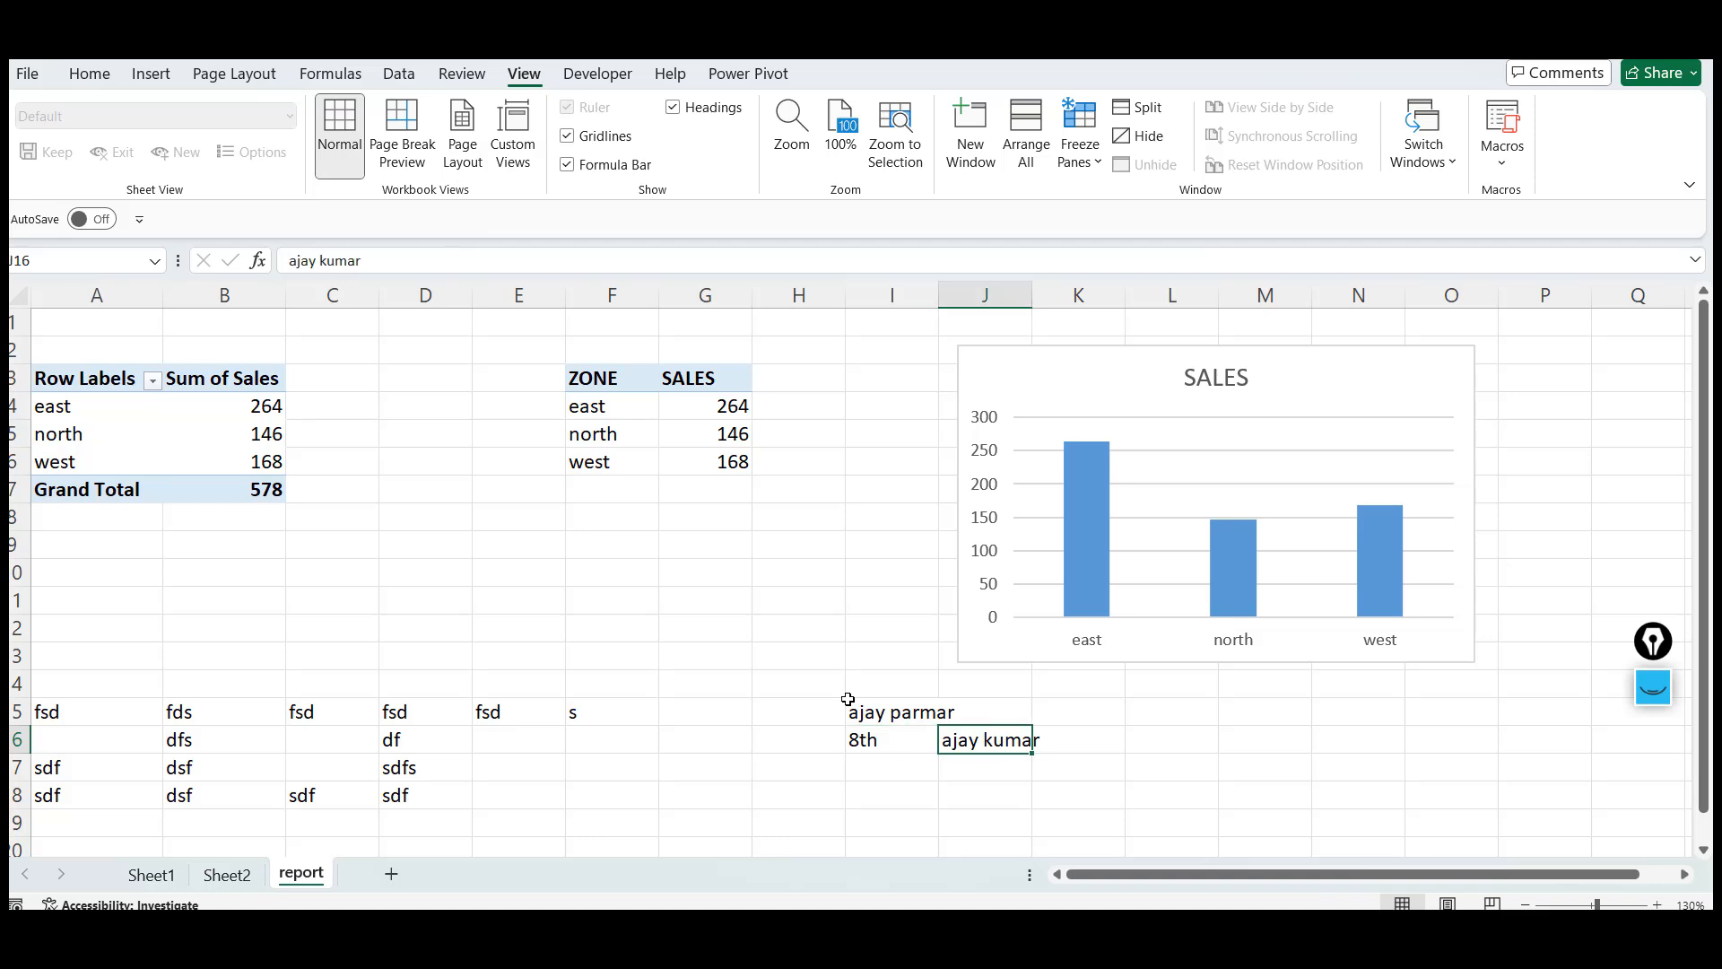
key("Left")
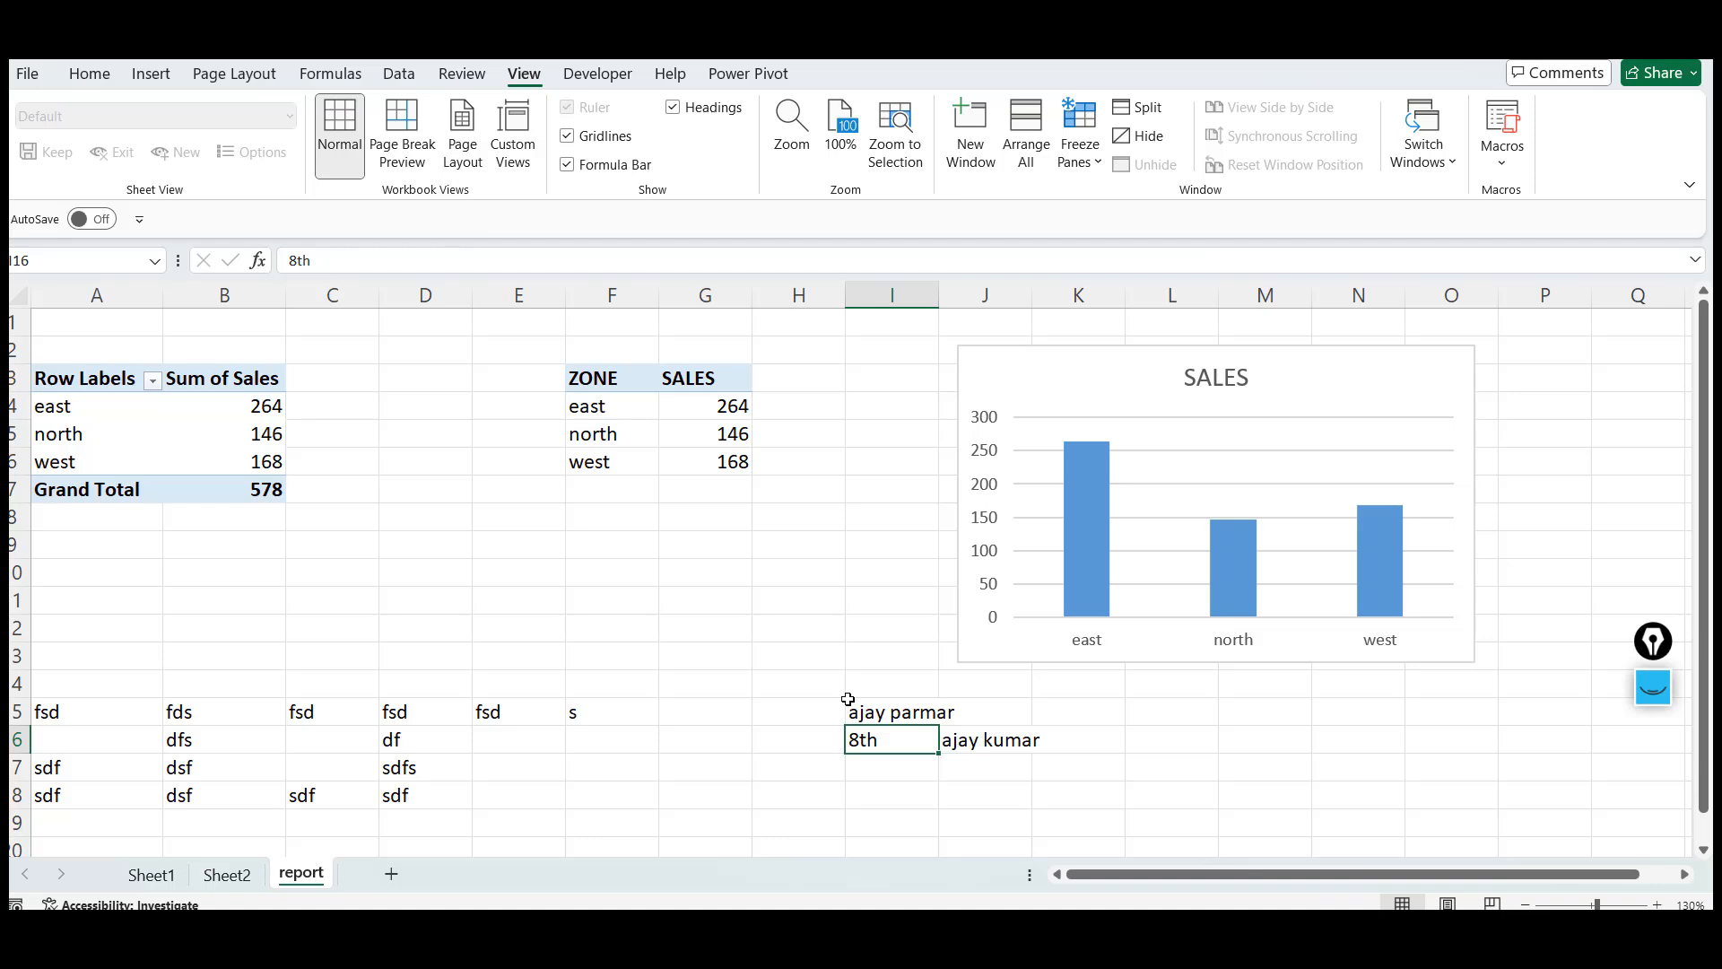
key("Right")
key("Right")
key("Left")
key("Left")
key("Up")
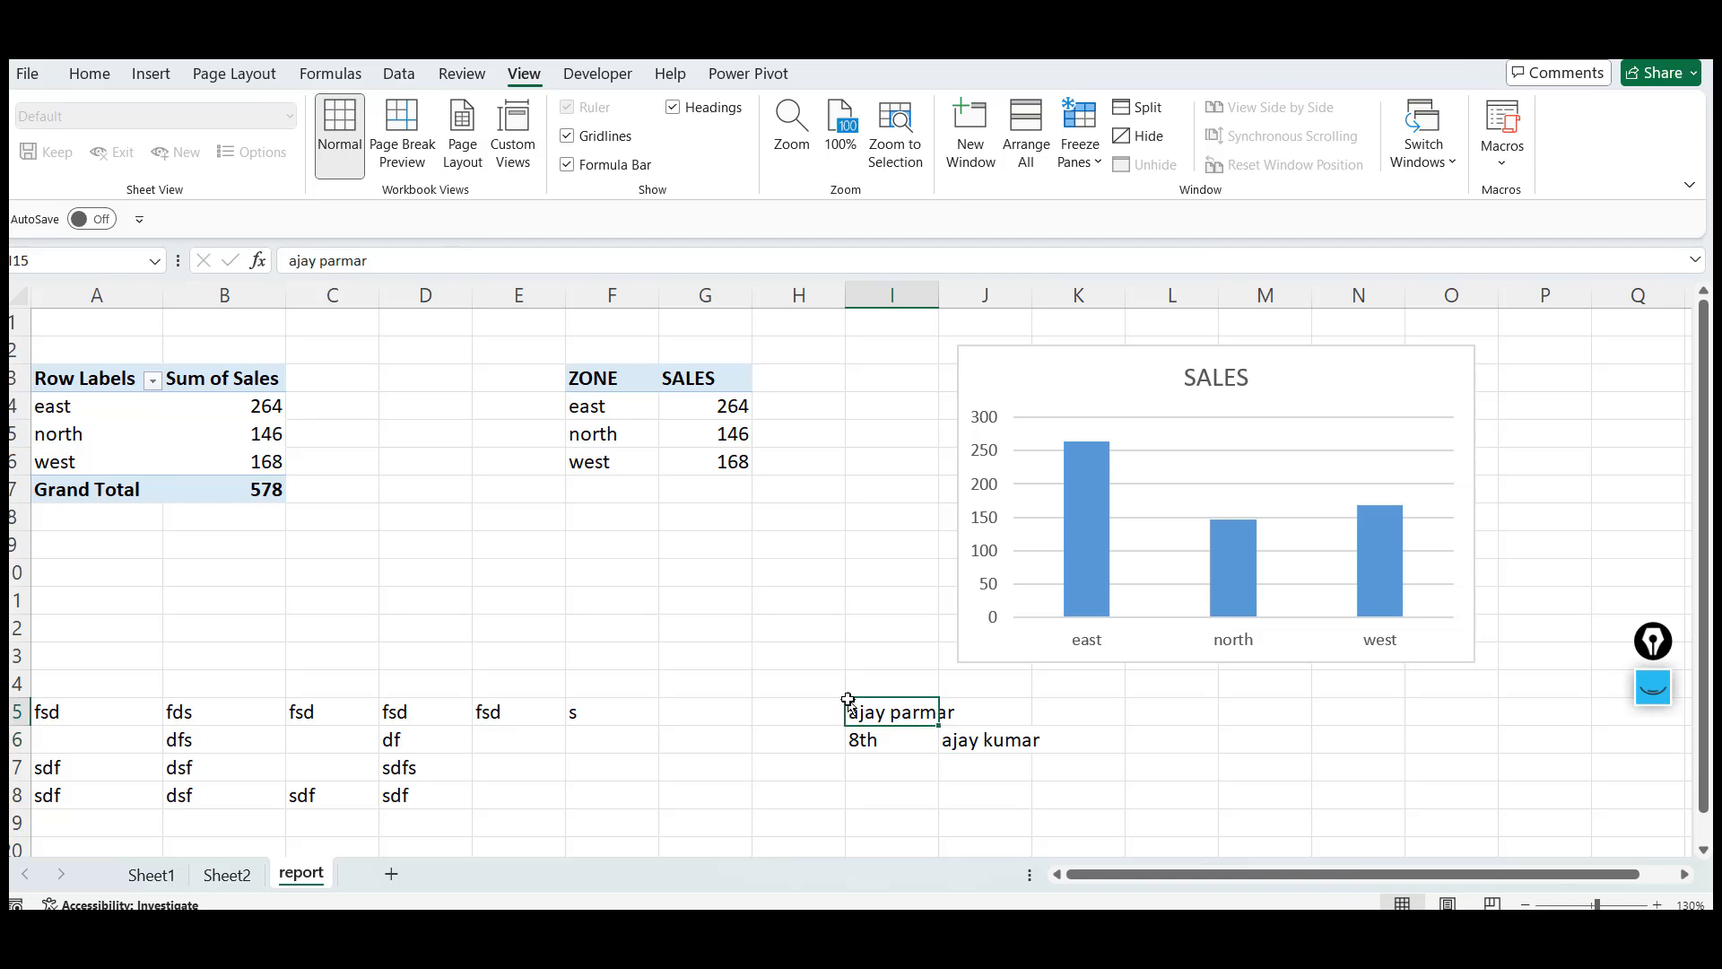
key("Down")
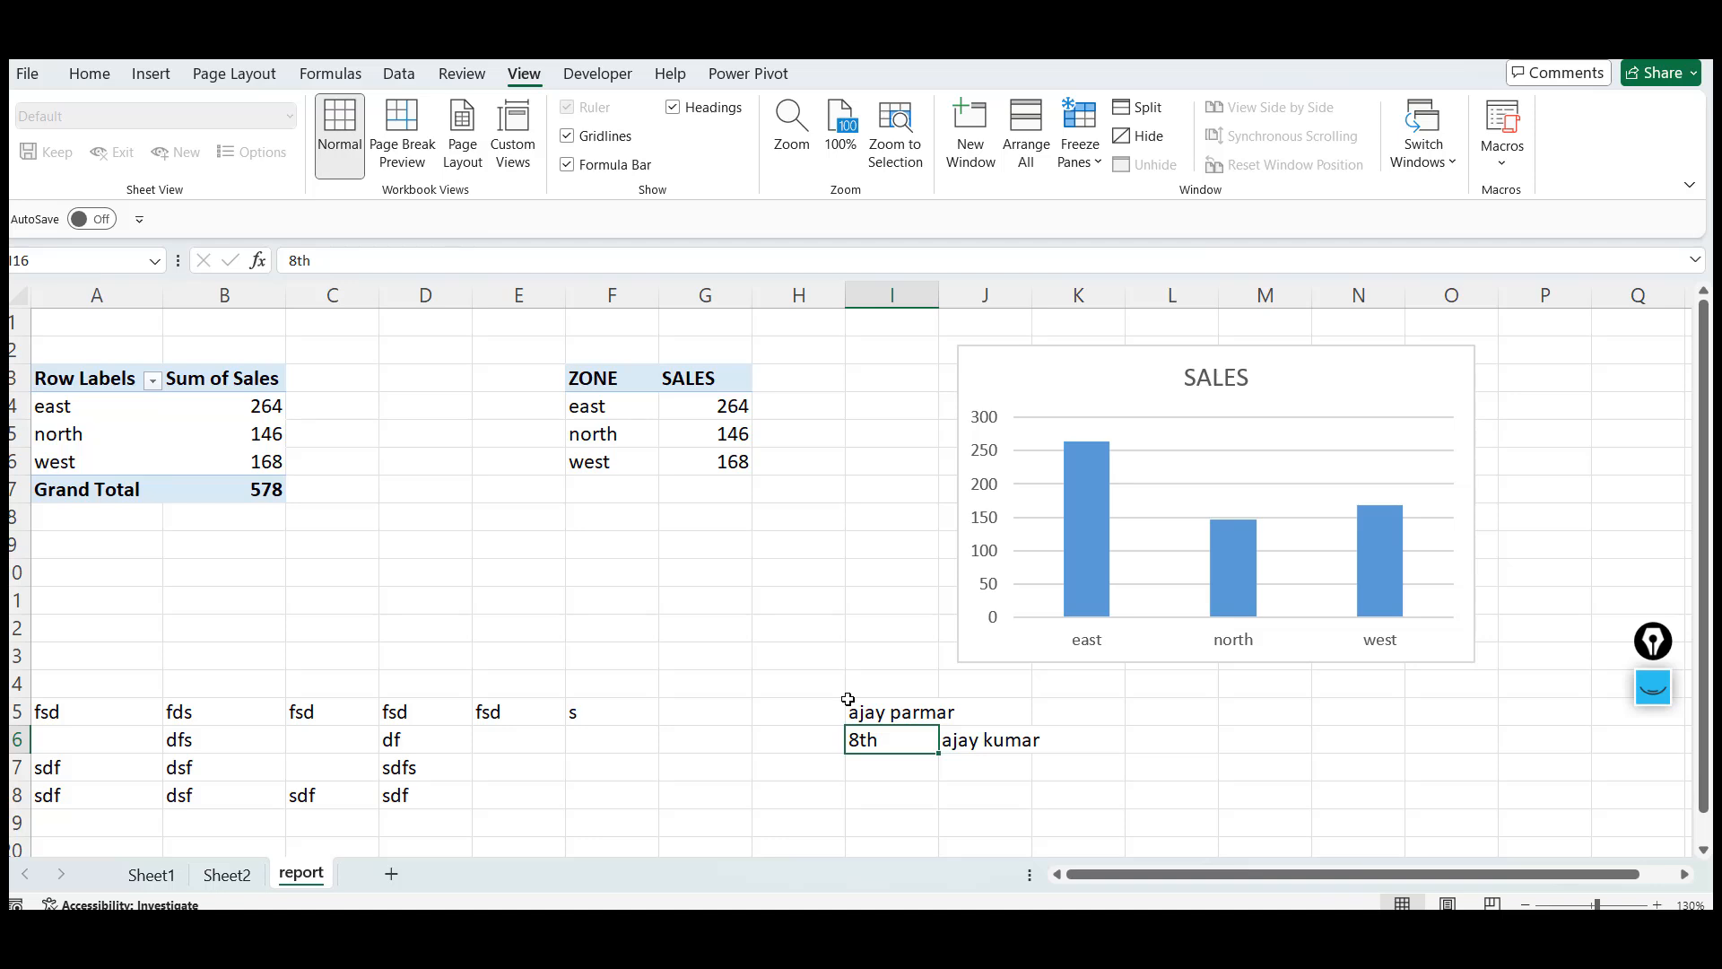
key("Up")
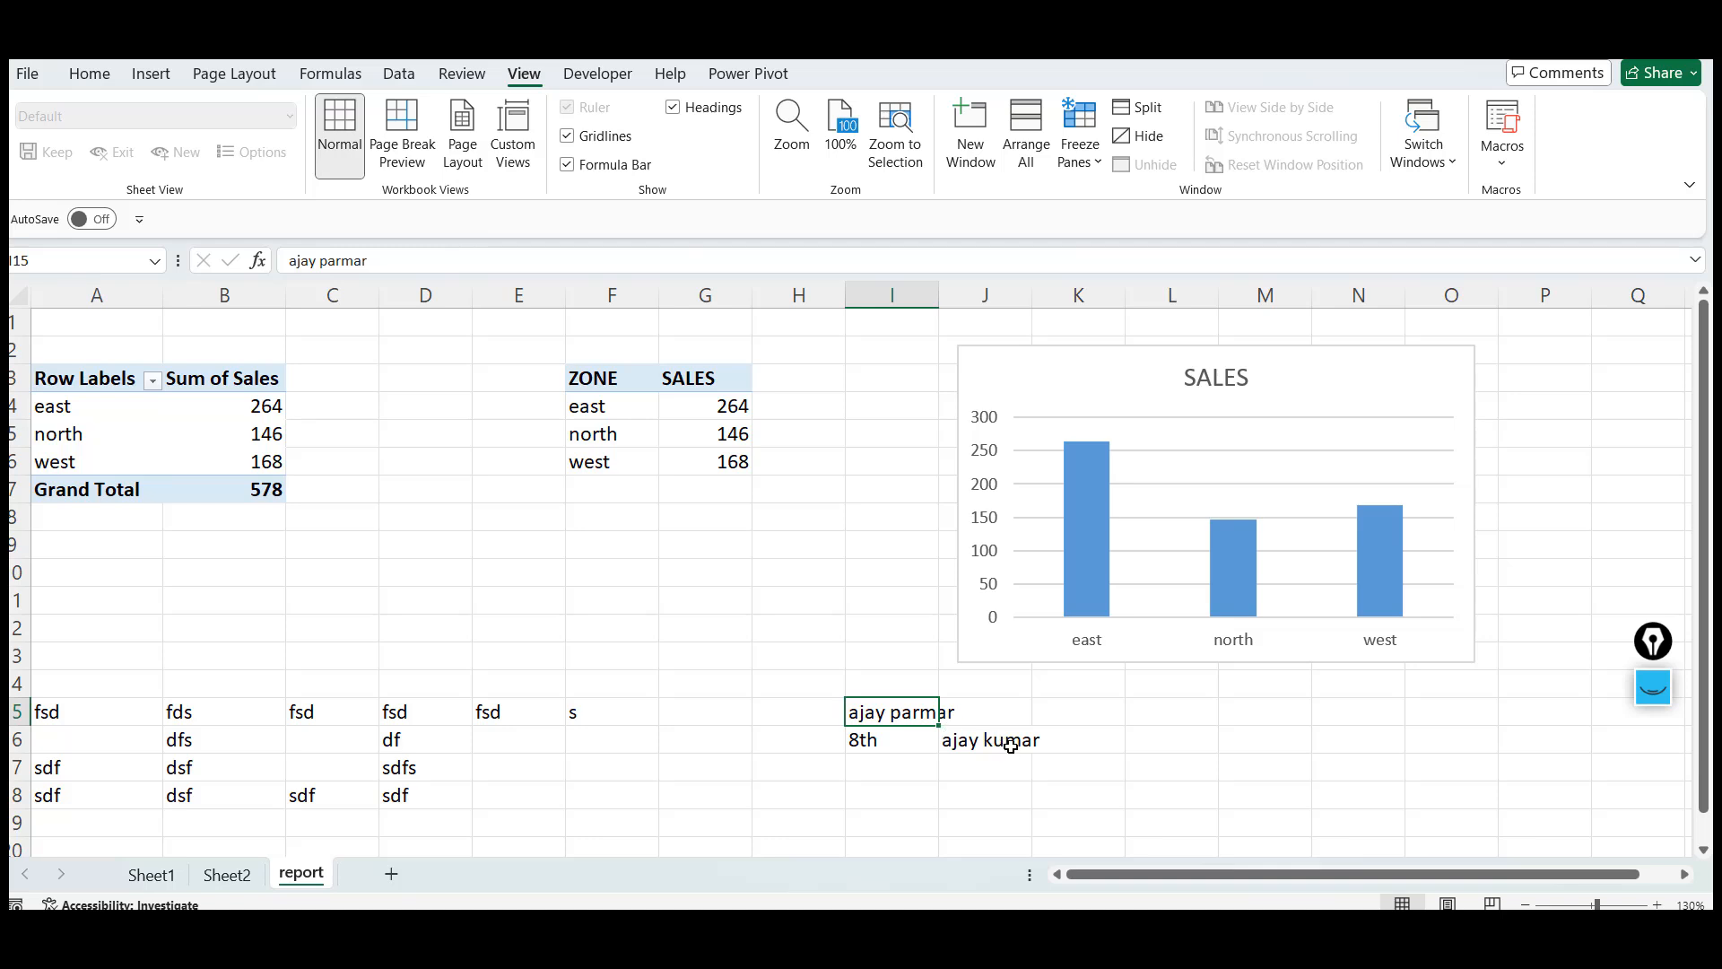
Clear the contents of cells I16 and I15
left_click(853, 740)
key("Right")
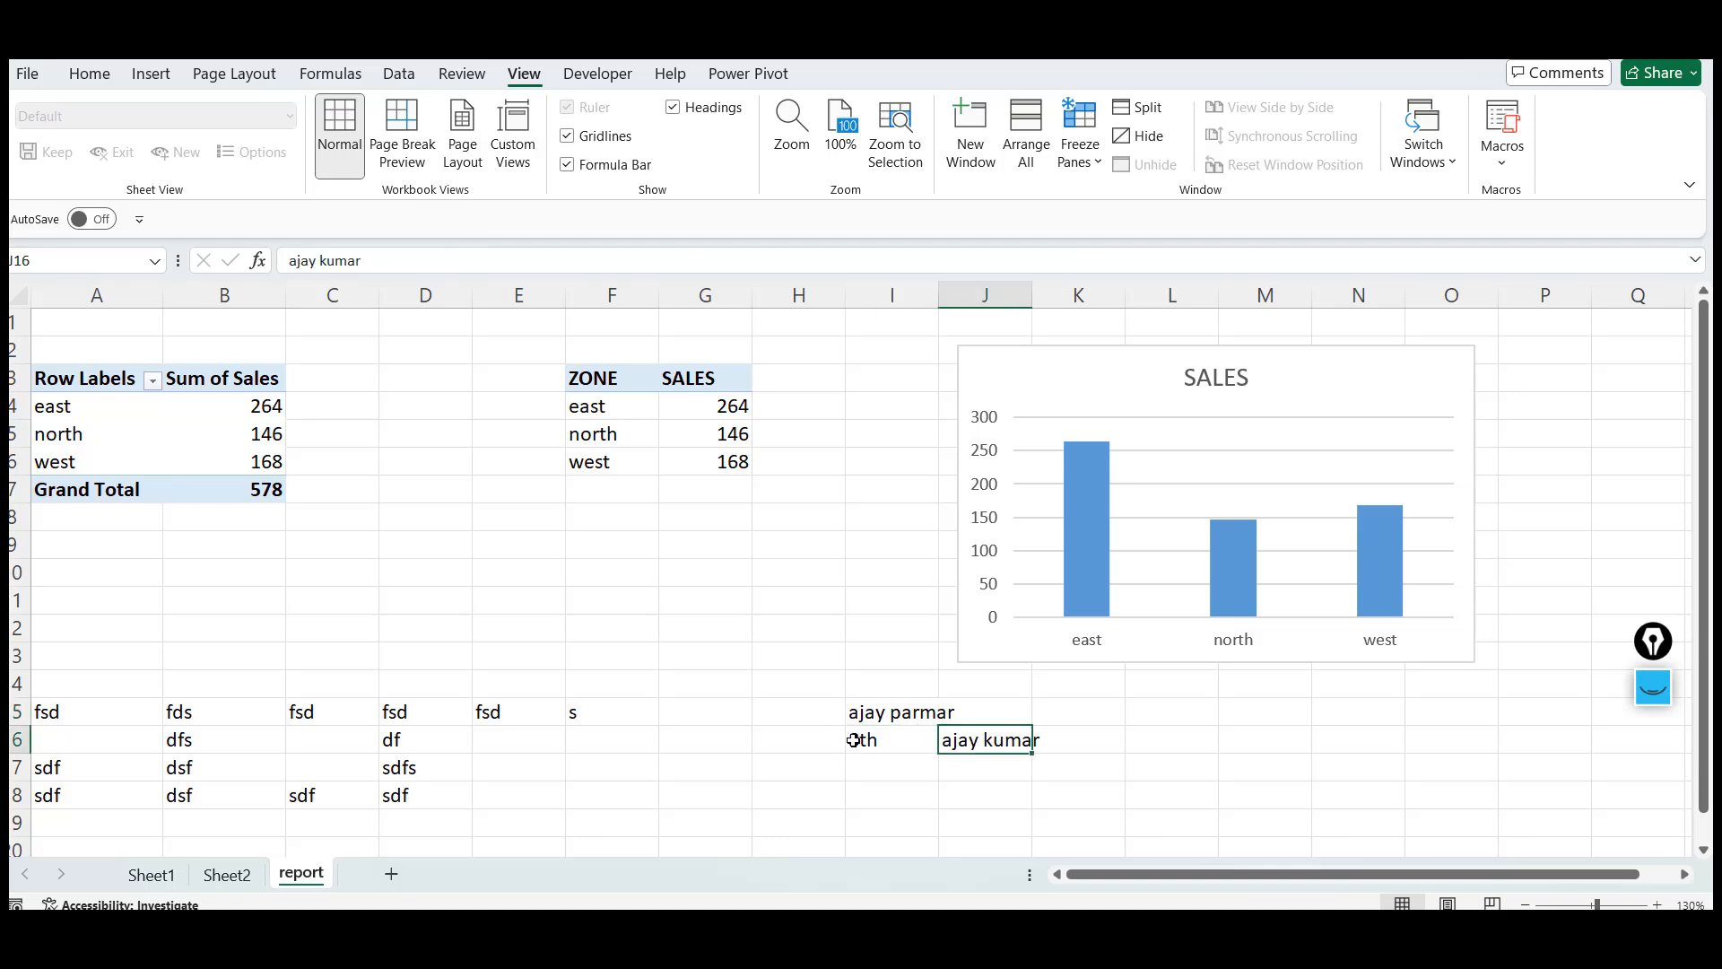
key("Left")
key("Delete")
key("Up")
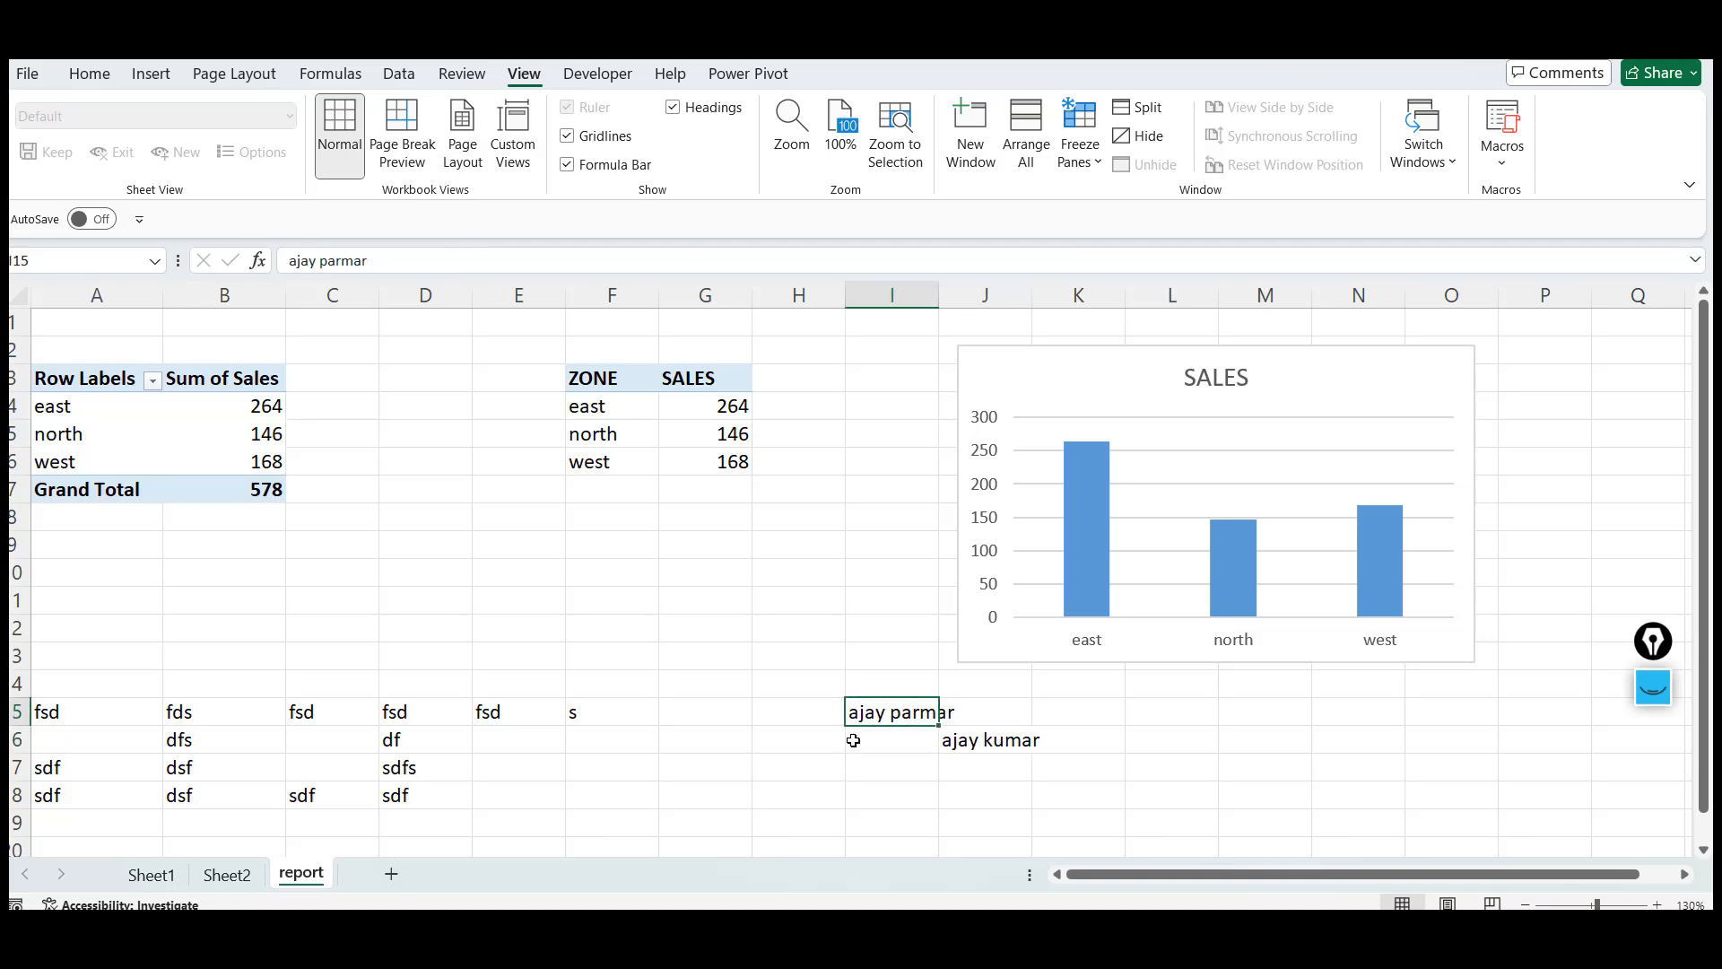
key("Delete")
Autofit column J to the width of the name in J16
key("Right")
key("Down")
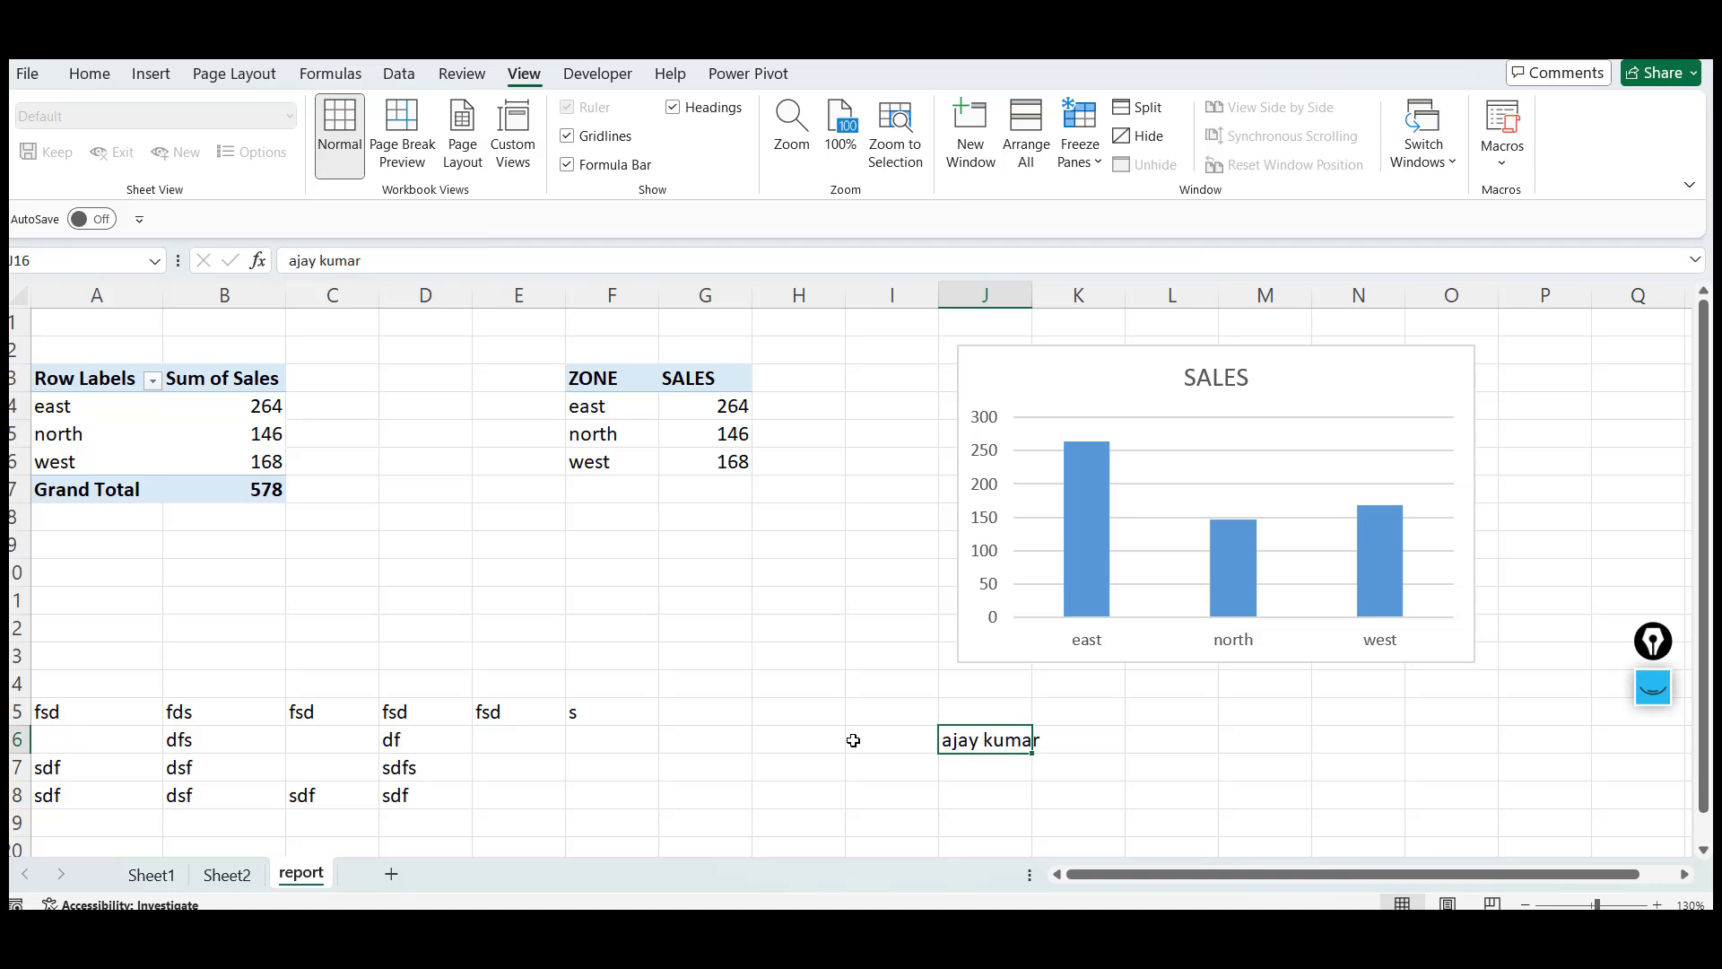
key("Down")
key("Up")
double_click(1031, 291)
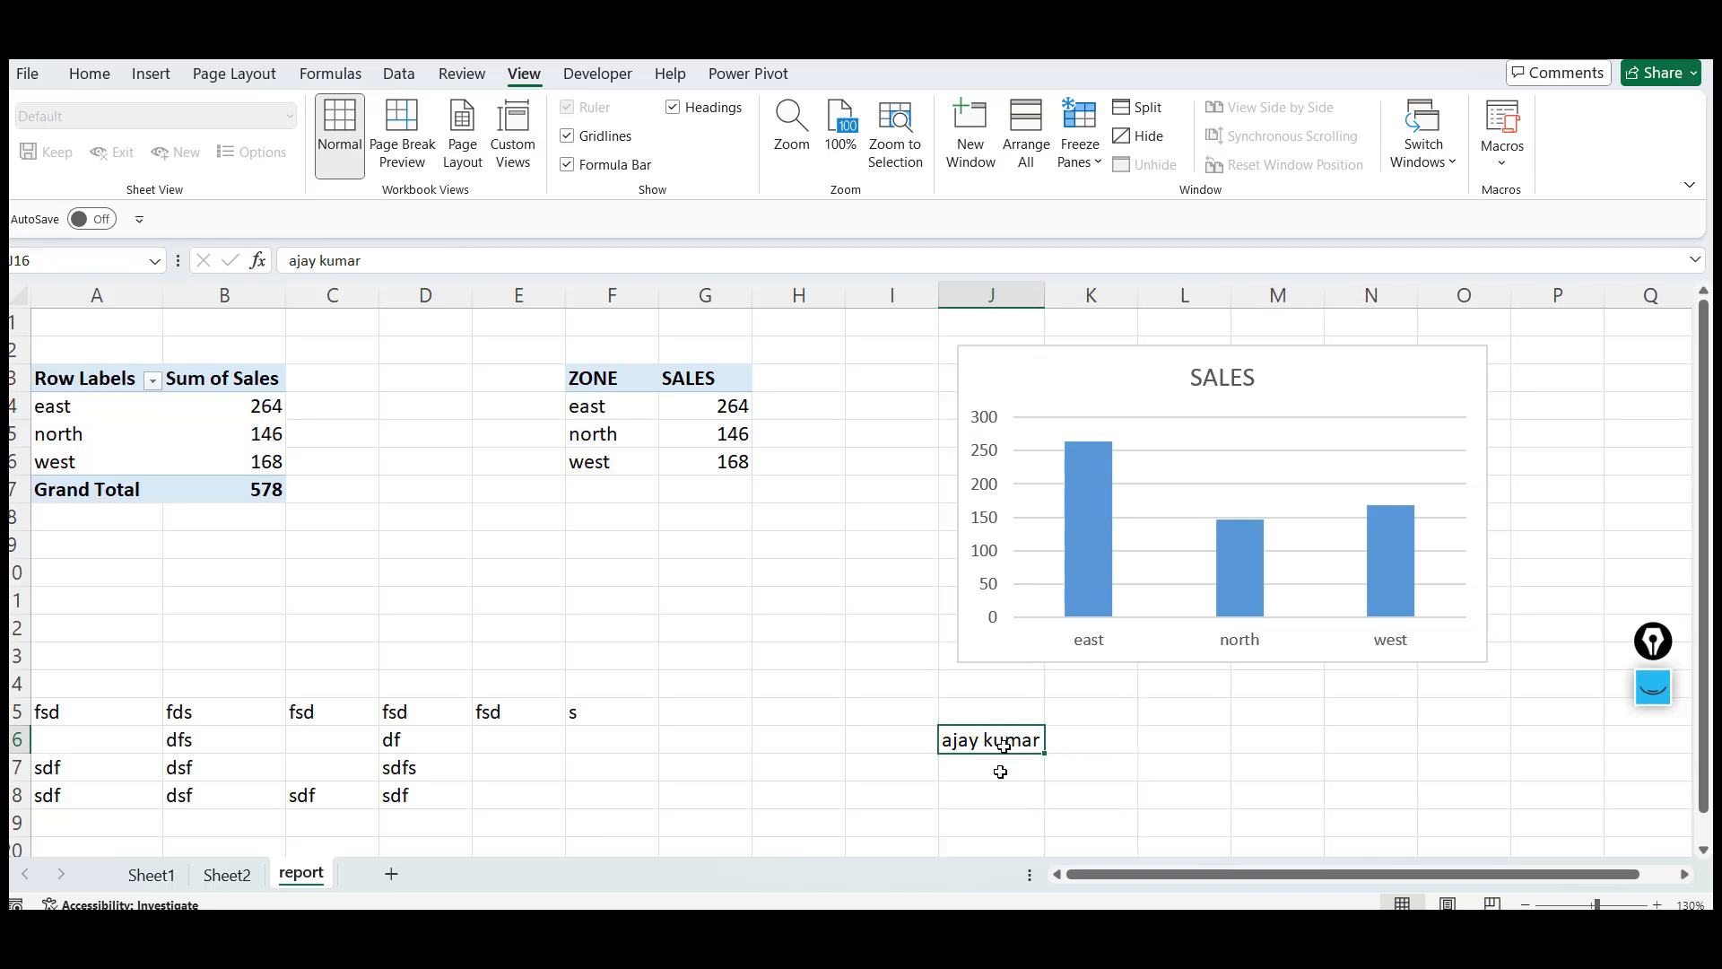
left_click(994, 780)
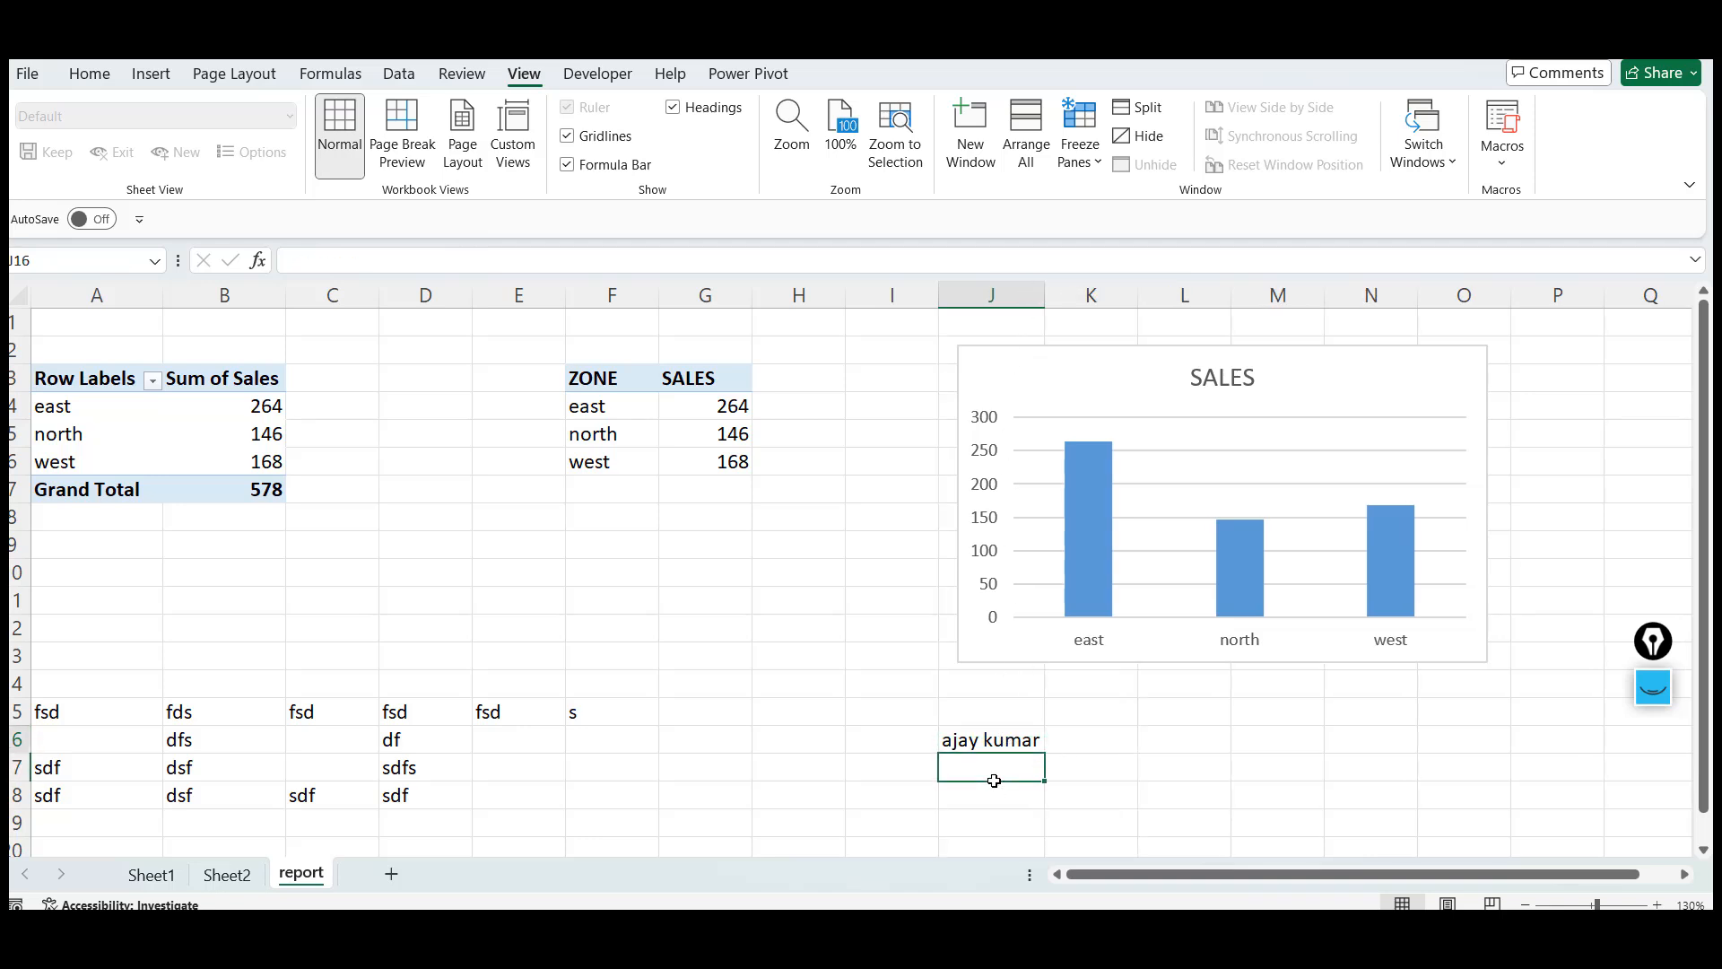
key("Up")
key("Down")
key("Up")
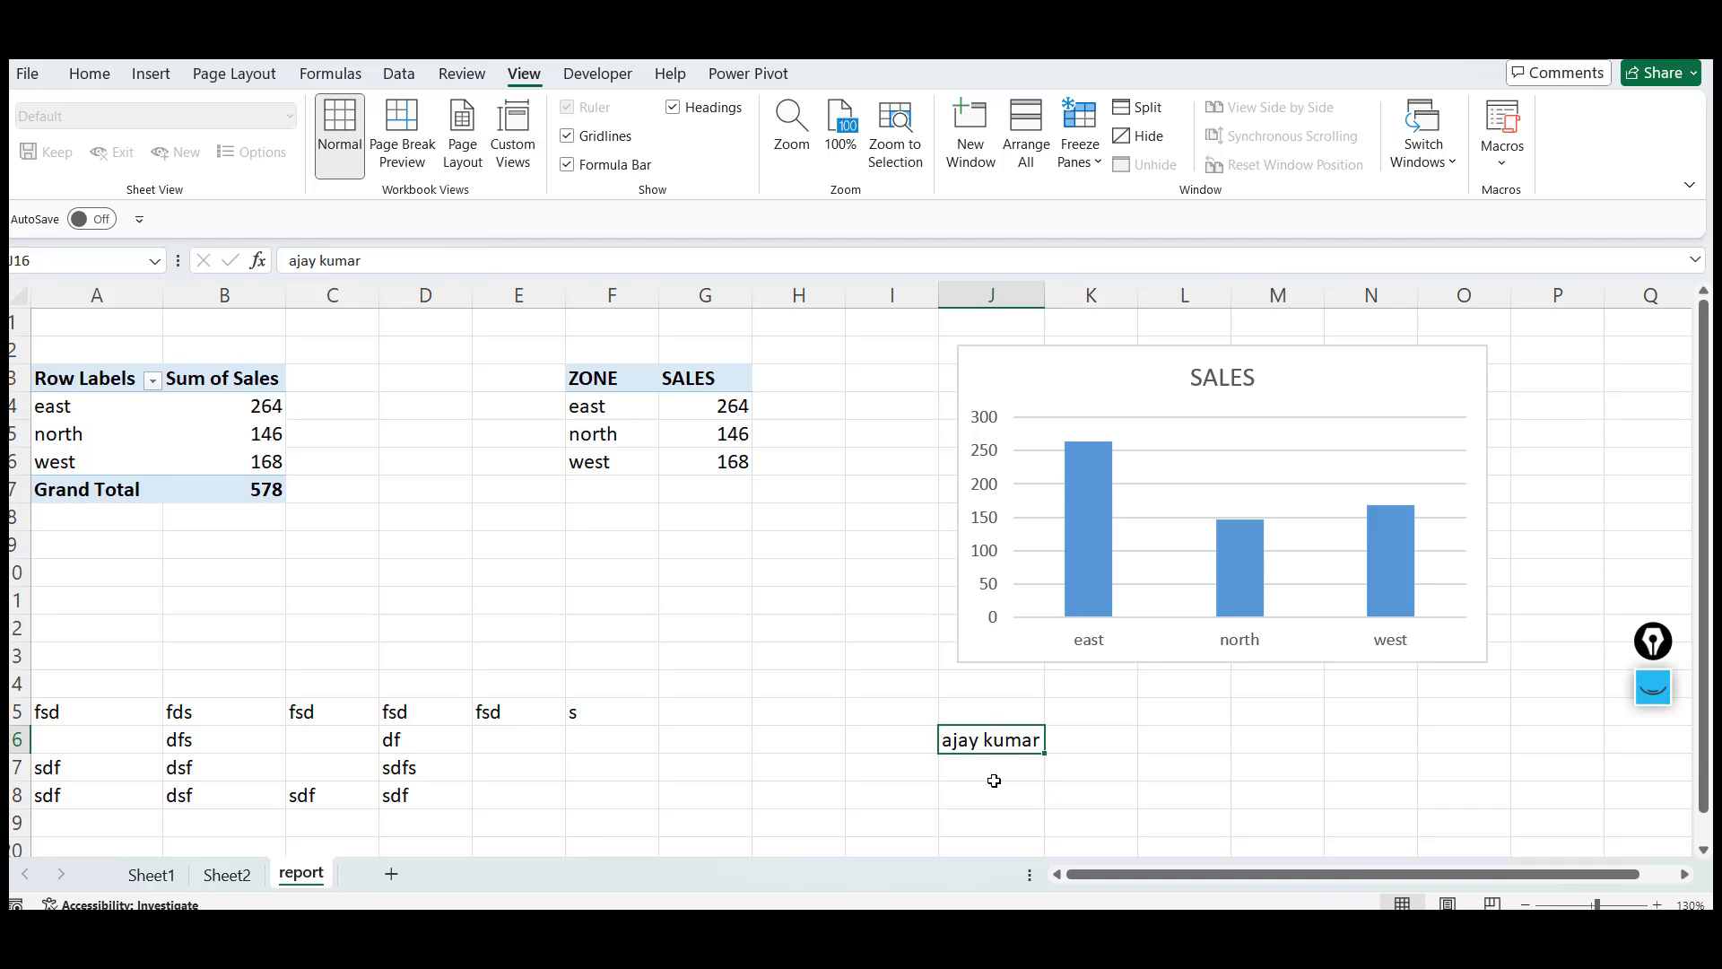
left_click(994, 780)
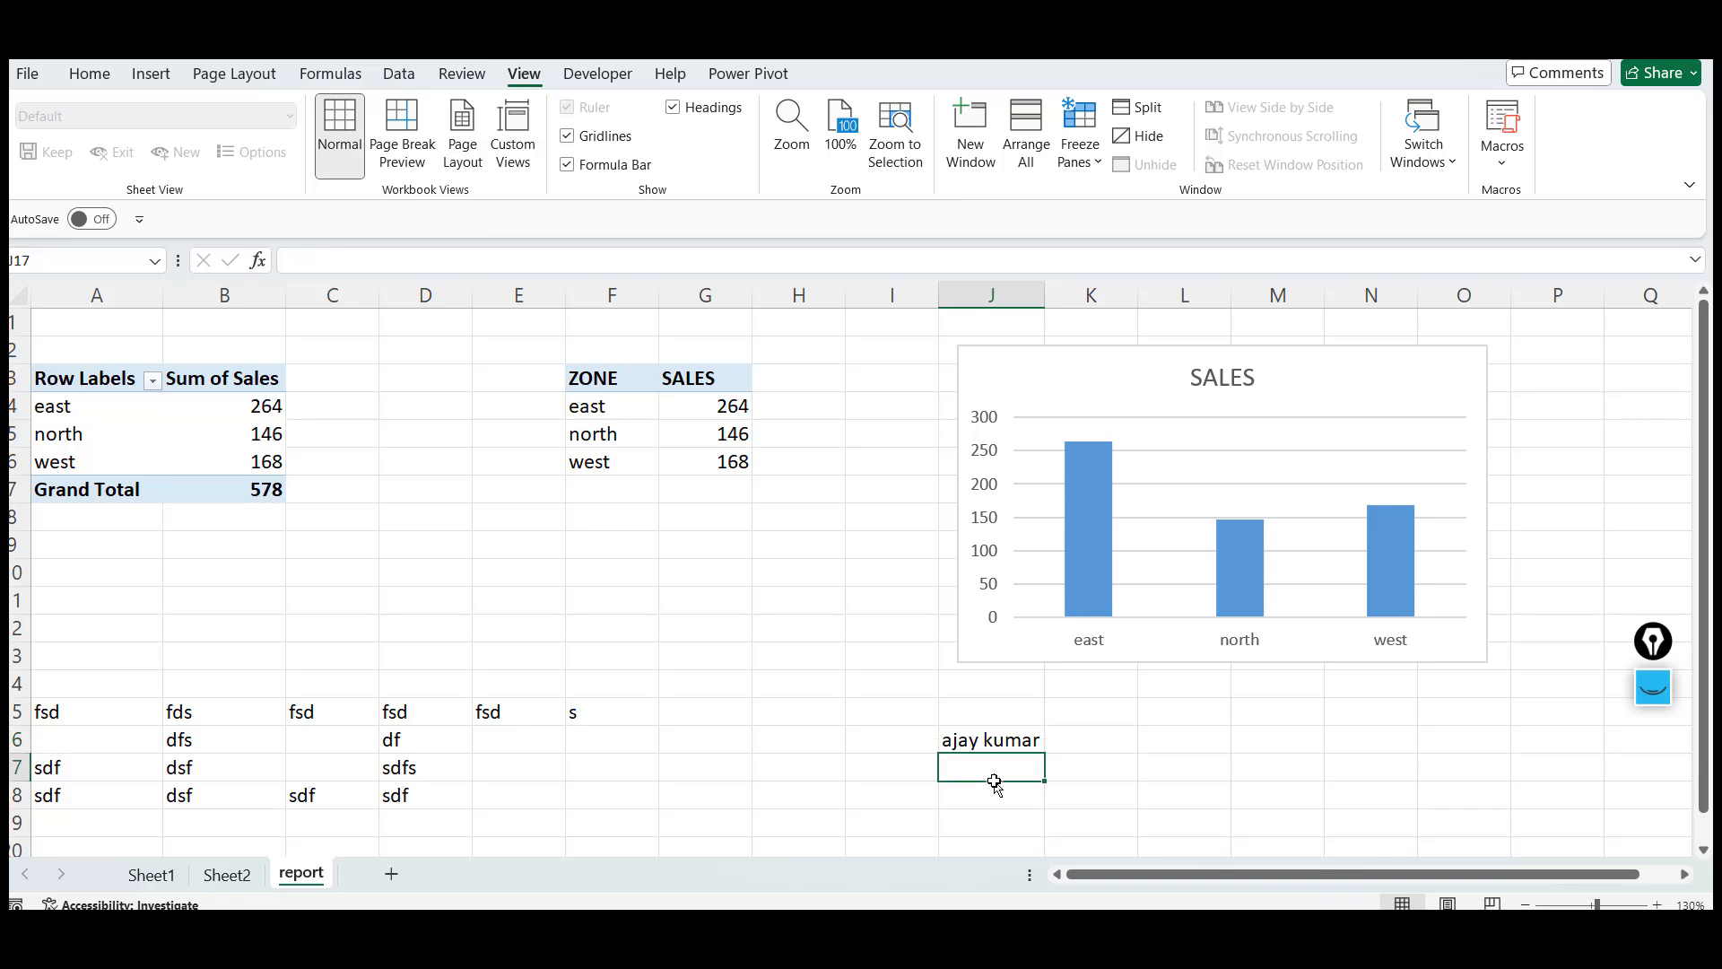
key("Up")
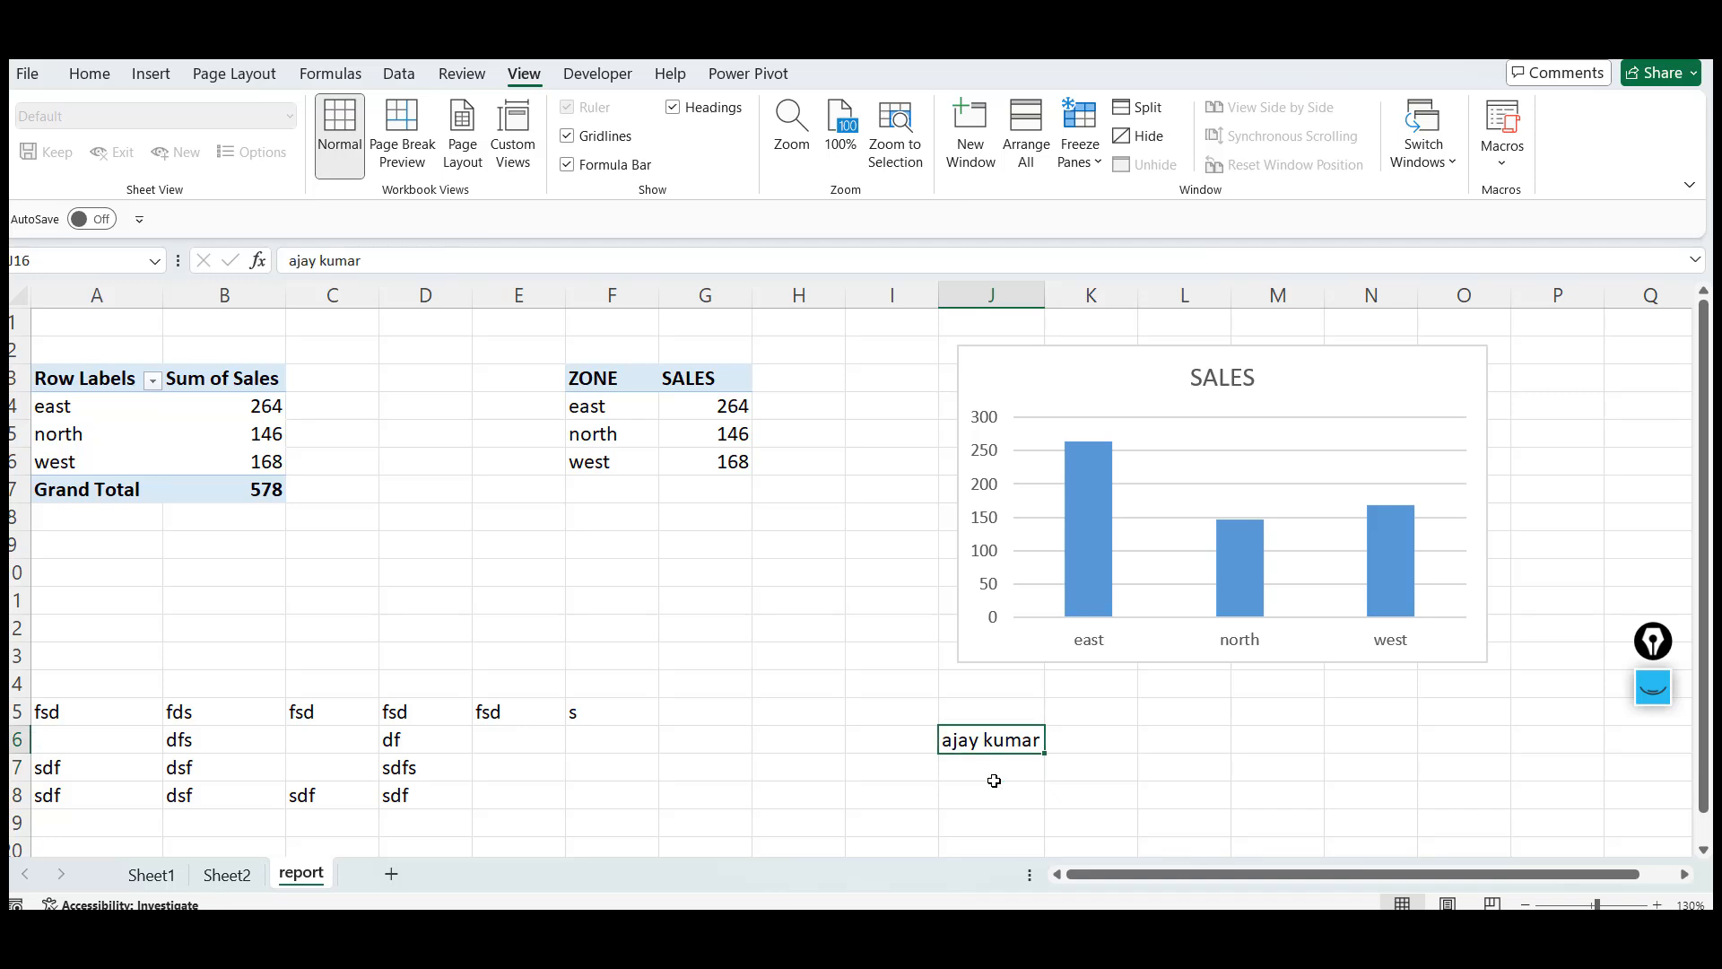
key("Down")
key("Up")
key("Down")
key("Up")
key("Down")
key("Up")
key("Down")
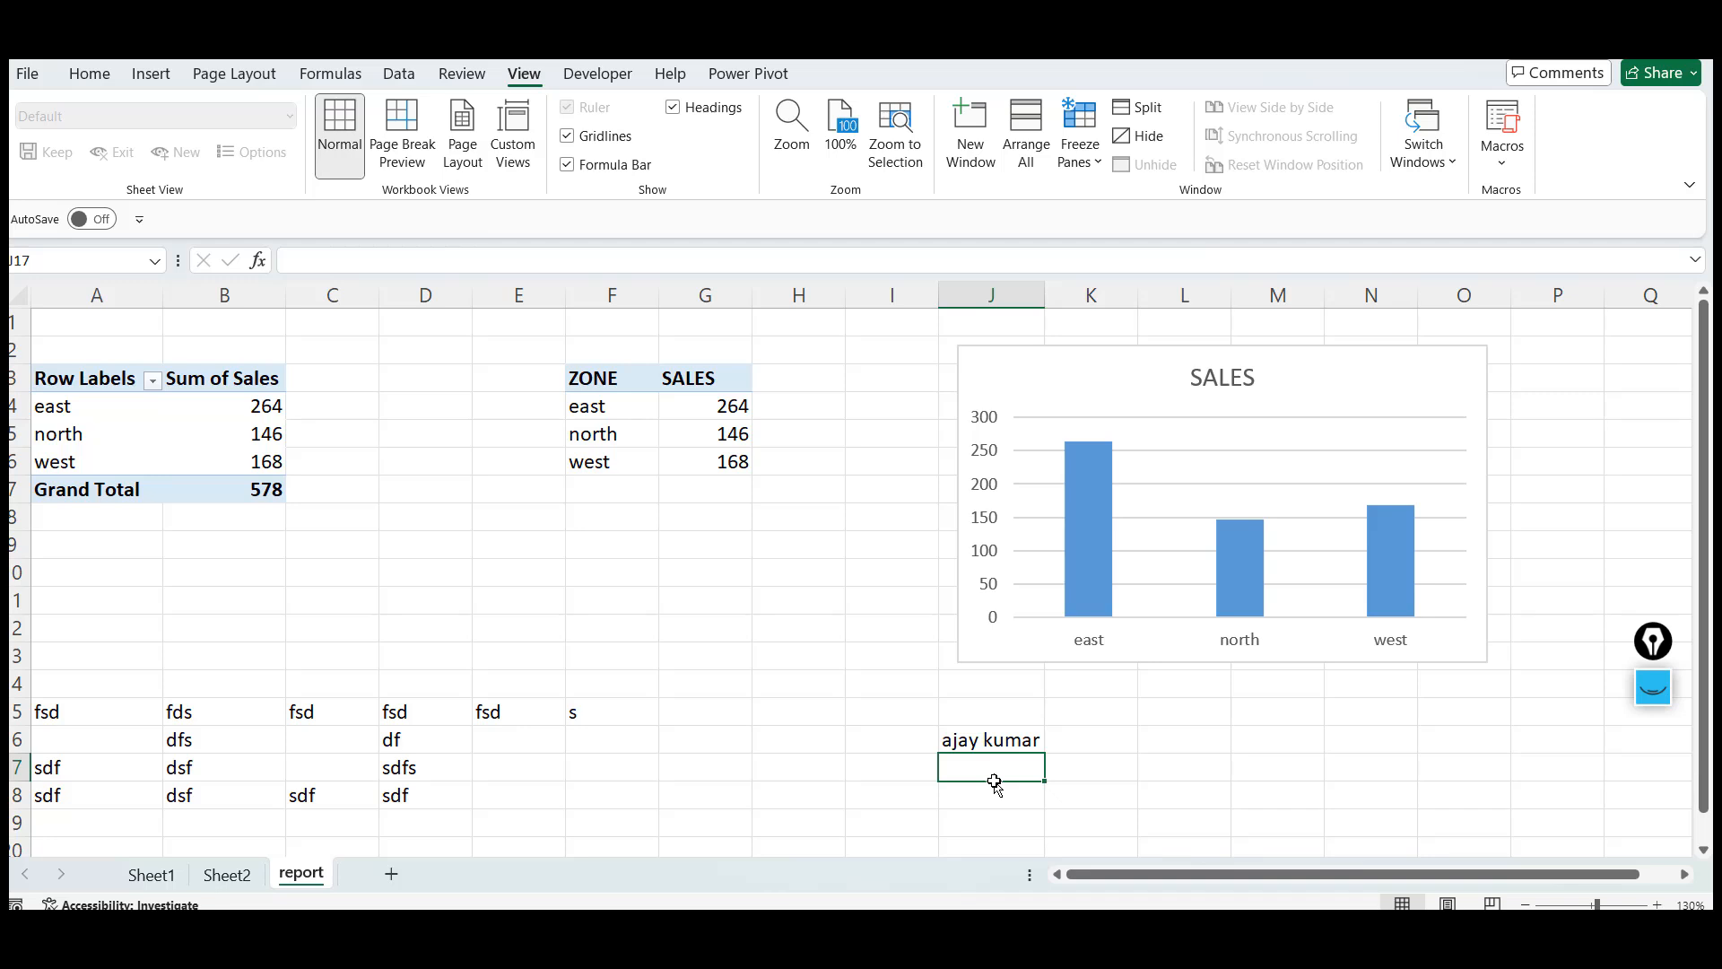
key("Up")
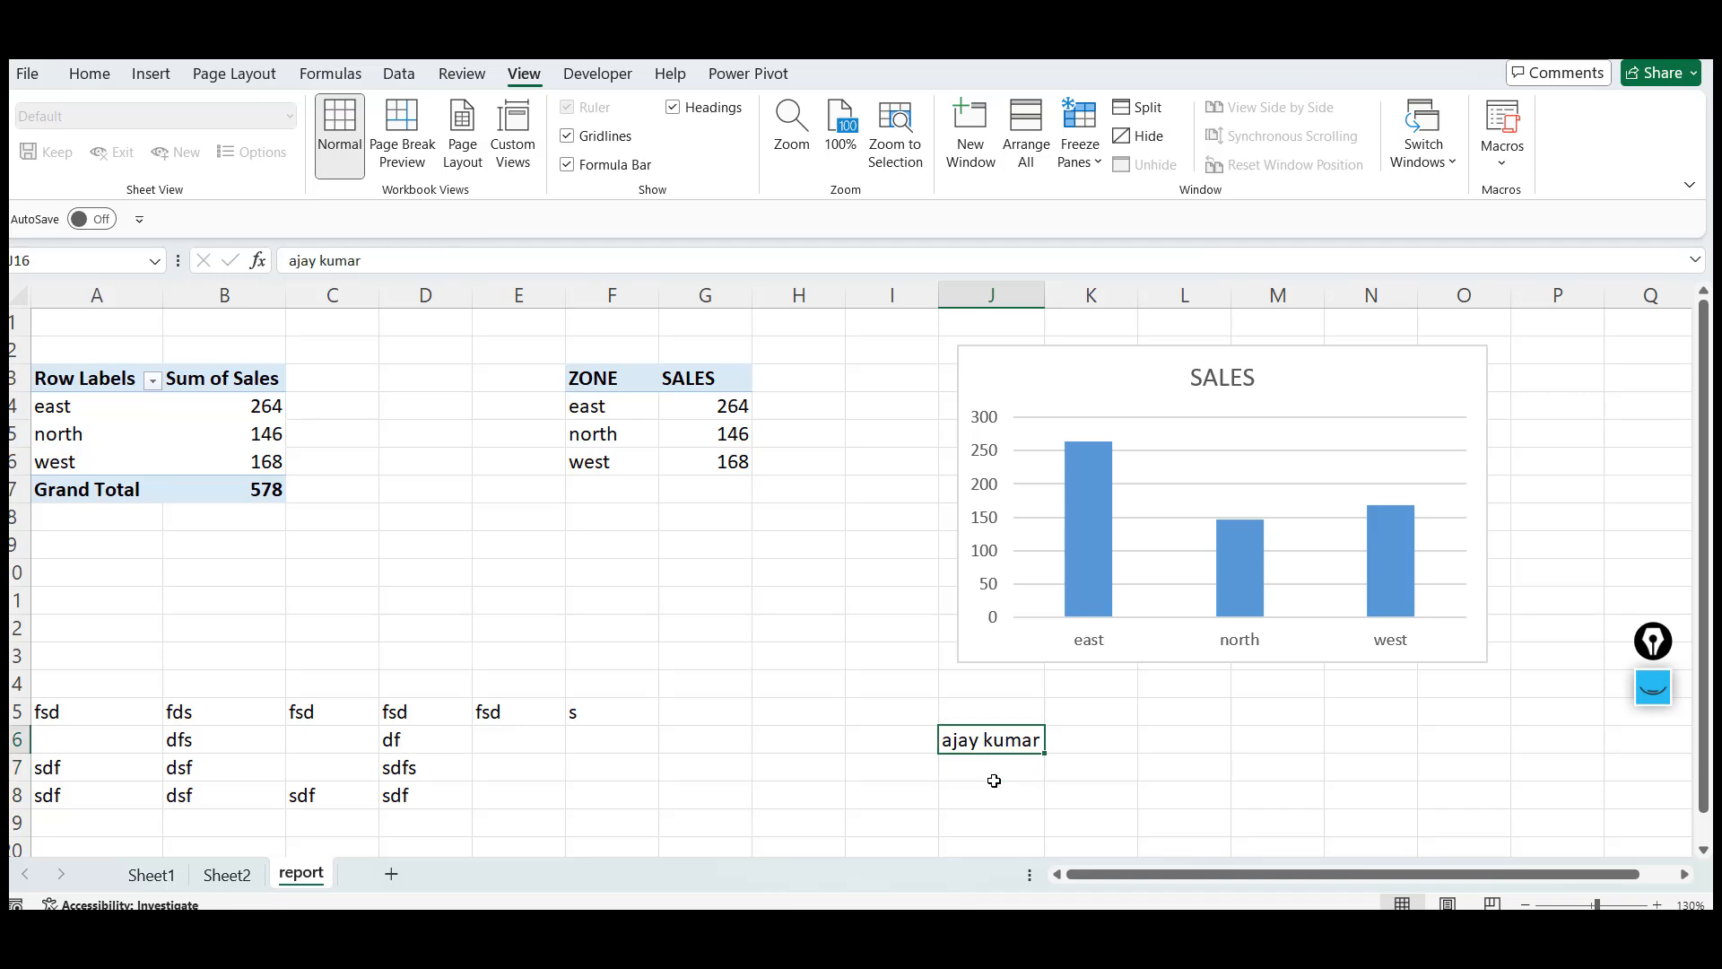
key("Down")
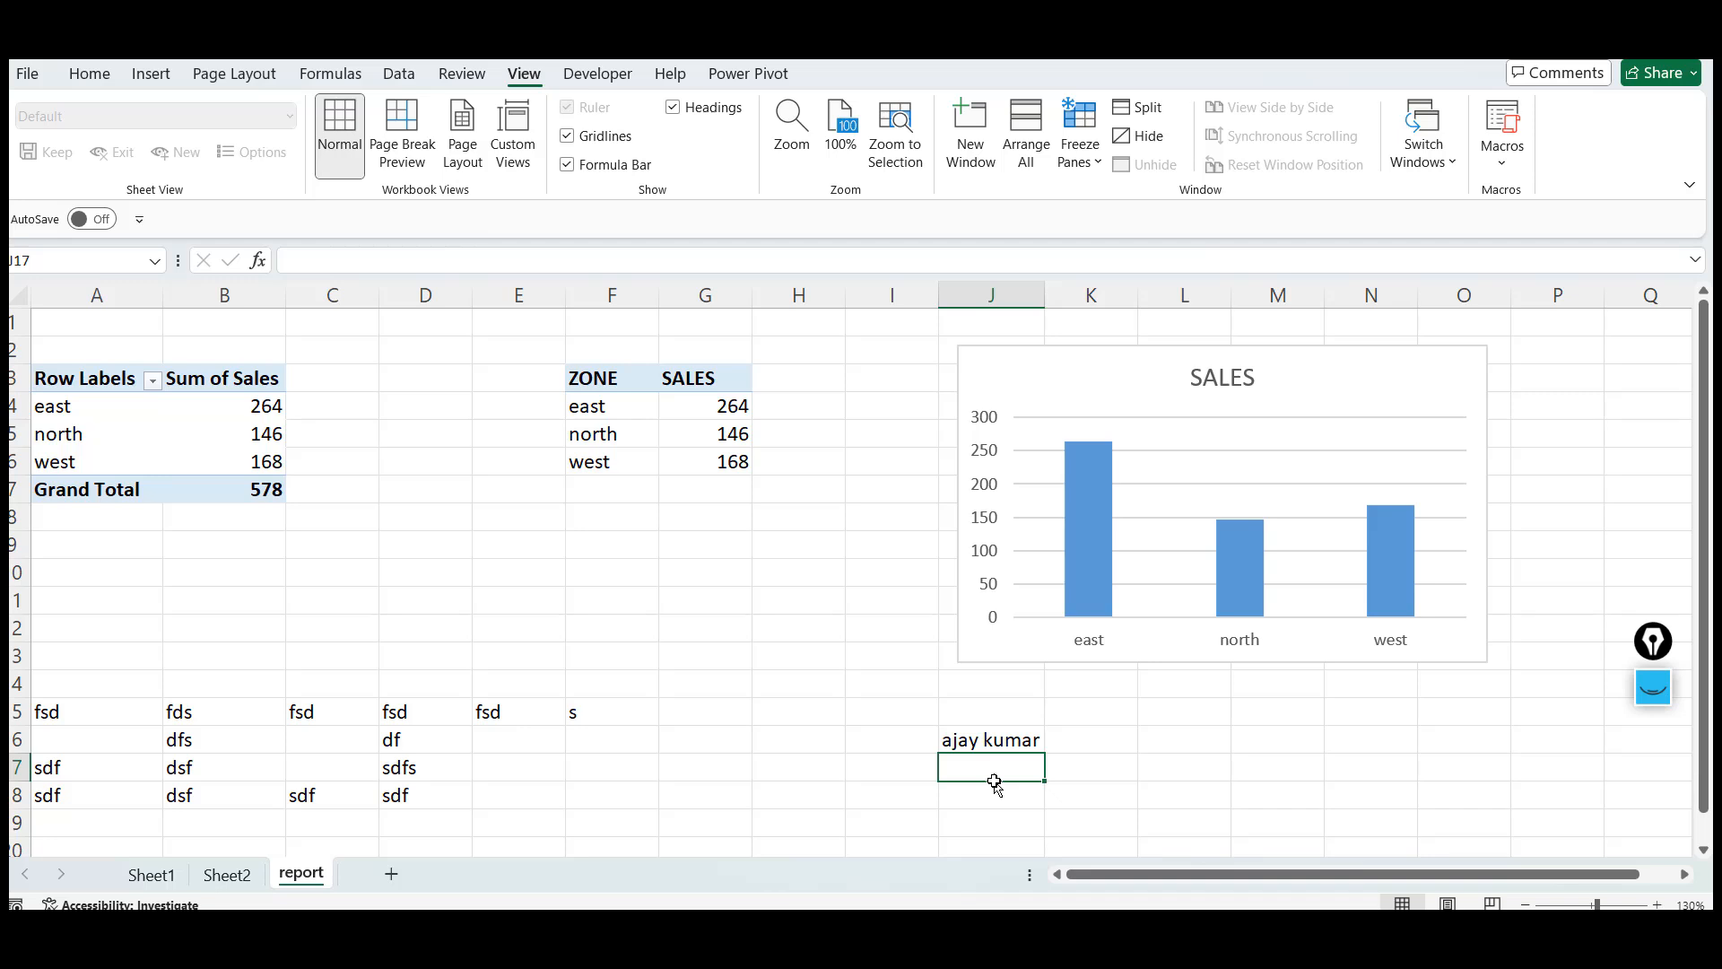
key("Up")
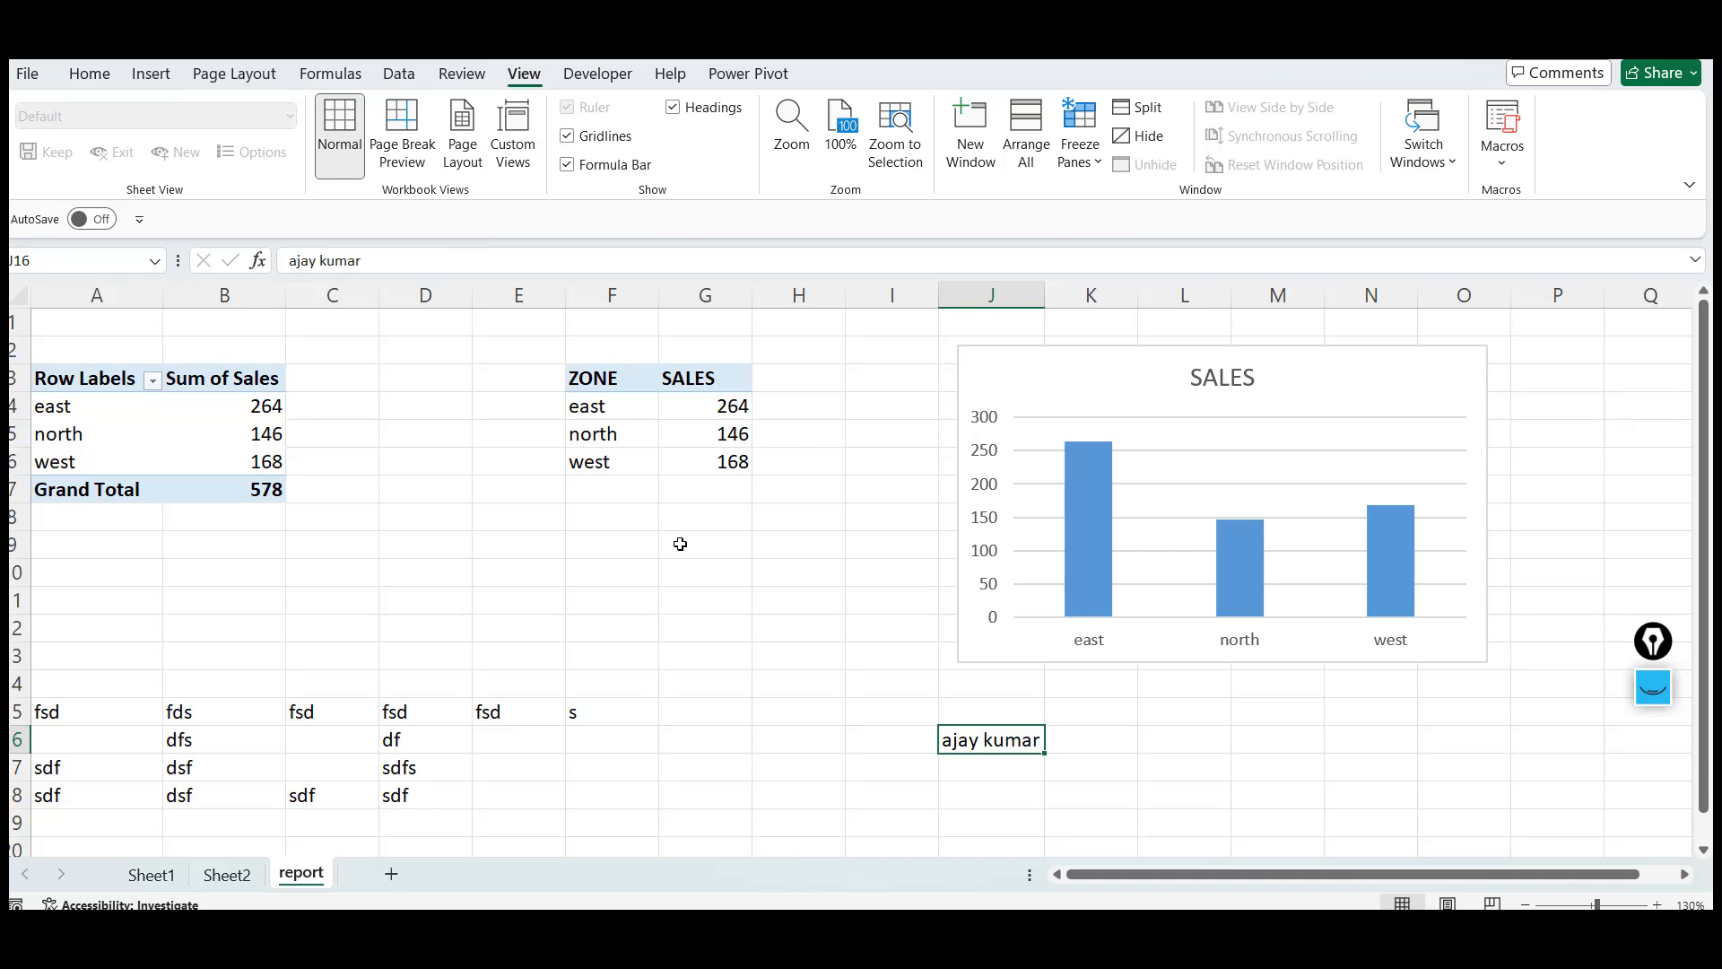
Switch to Sheet1 and select the day1_cellreferencing note in J15
left_click(173, 873)
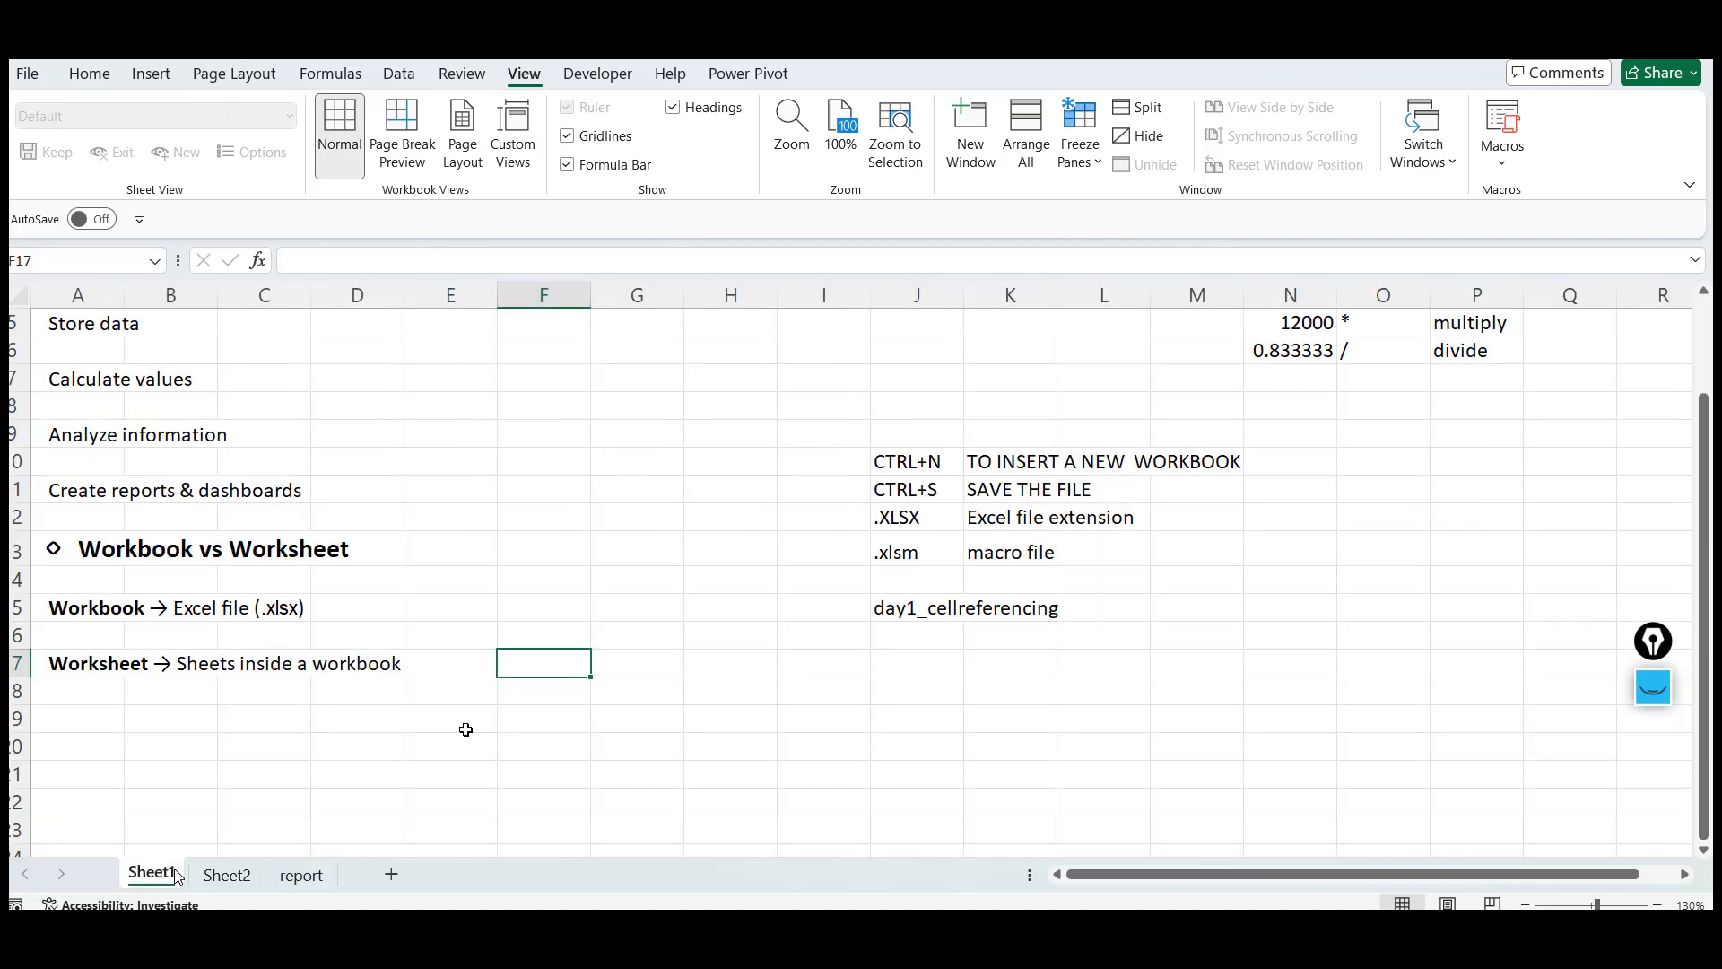
left_click(958, 613)
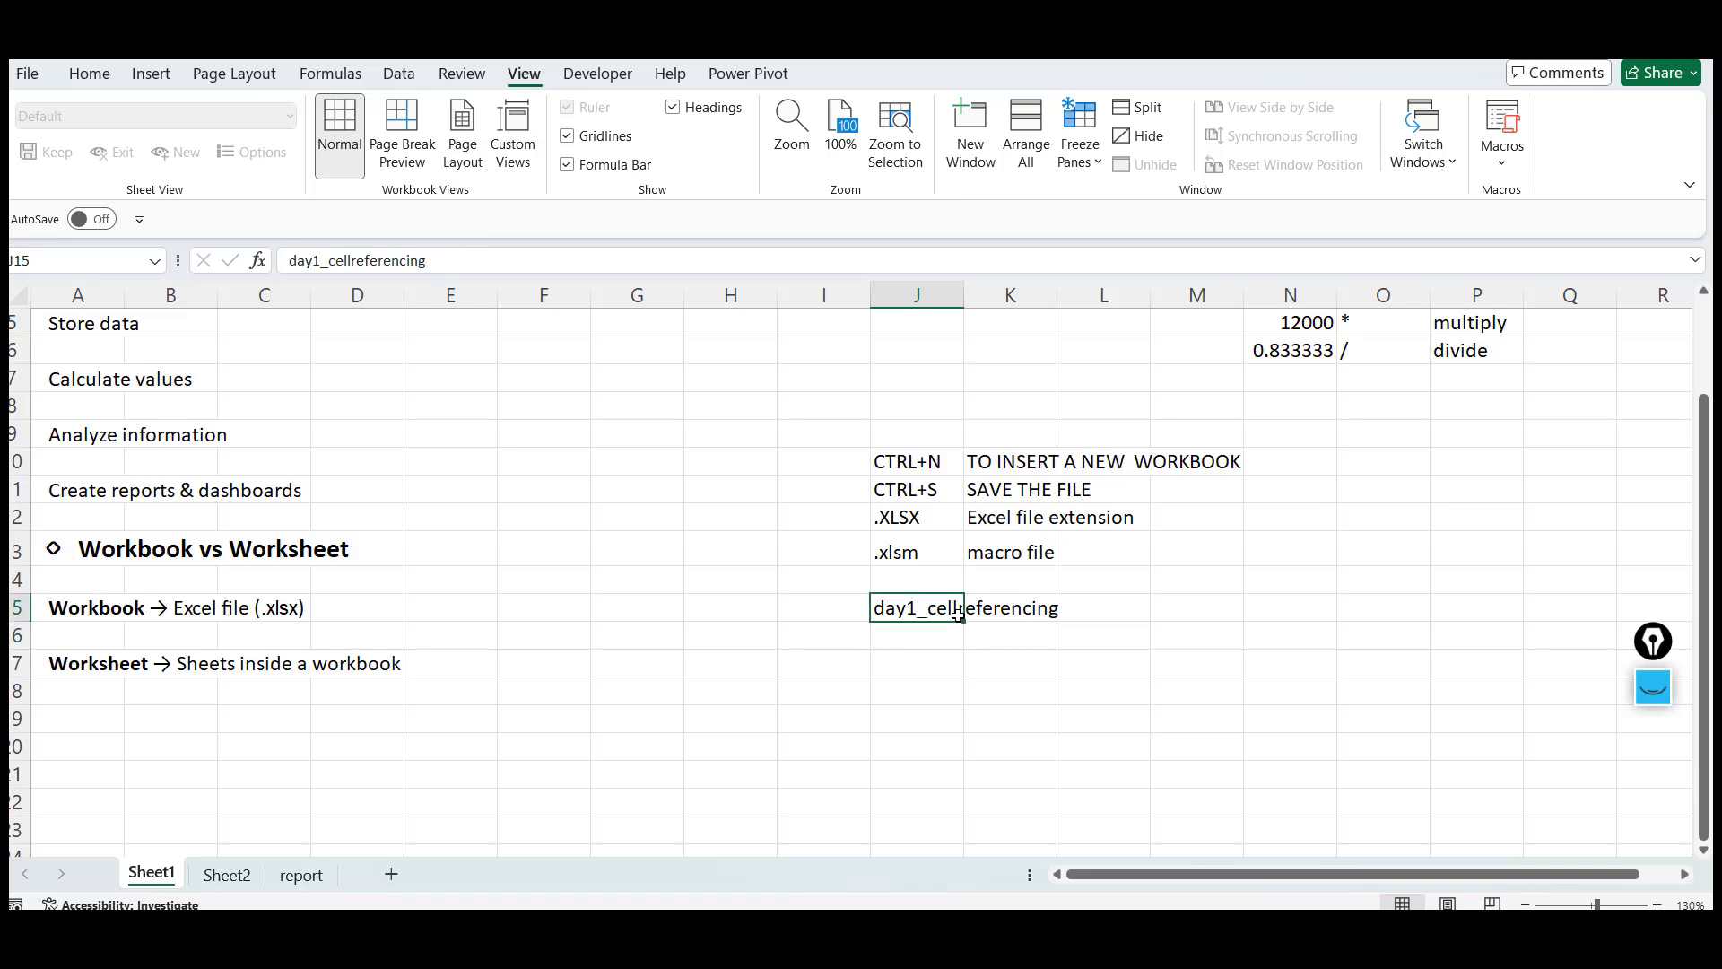
key("Return")
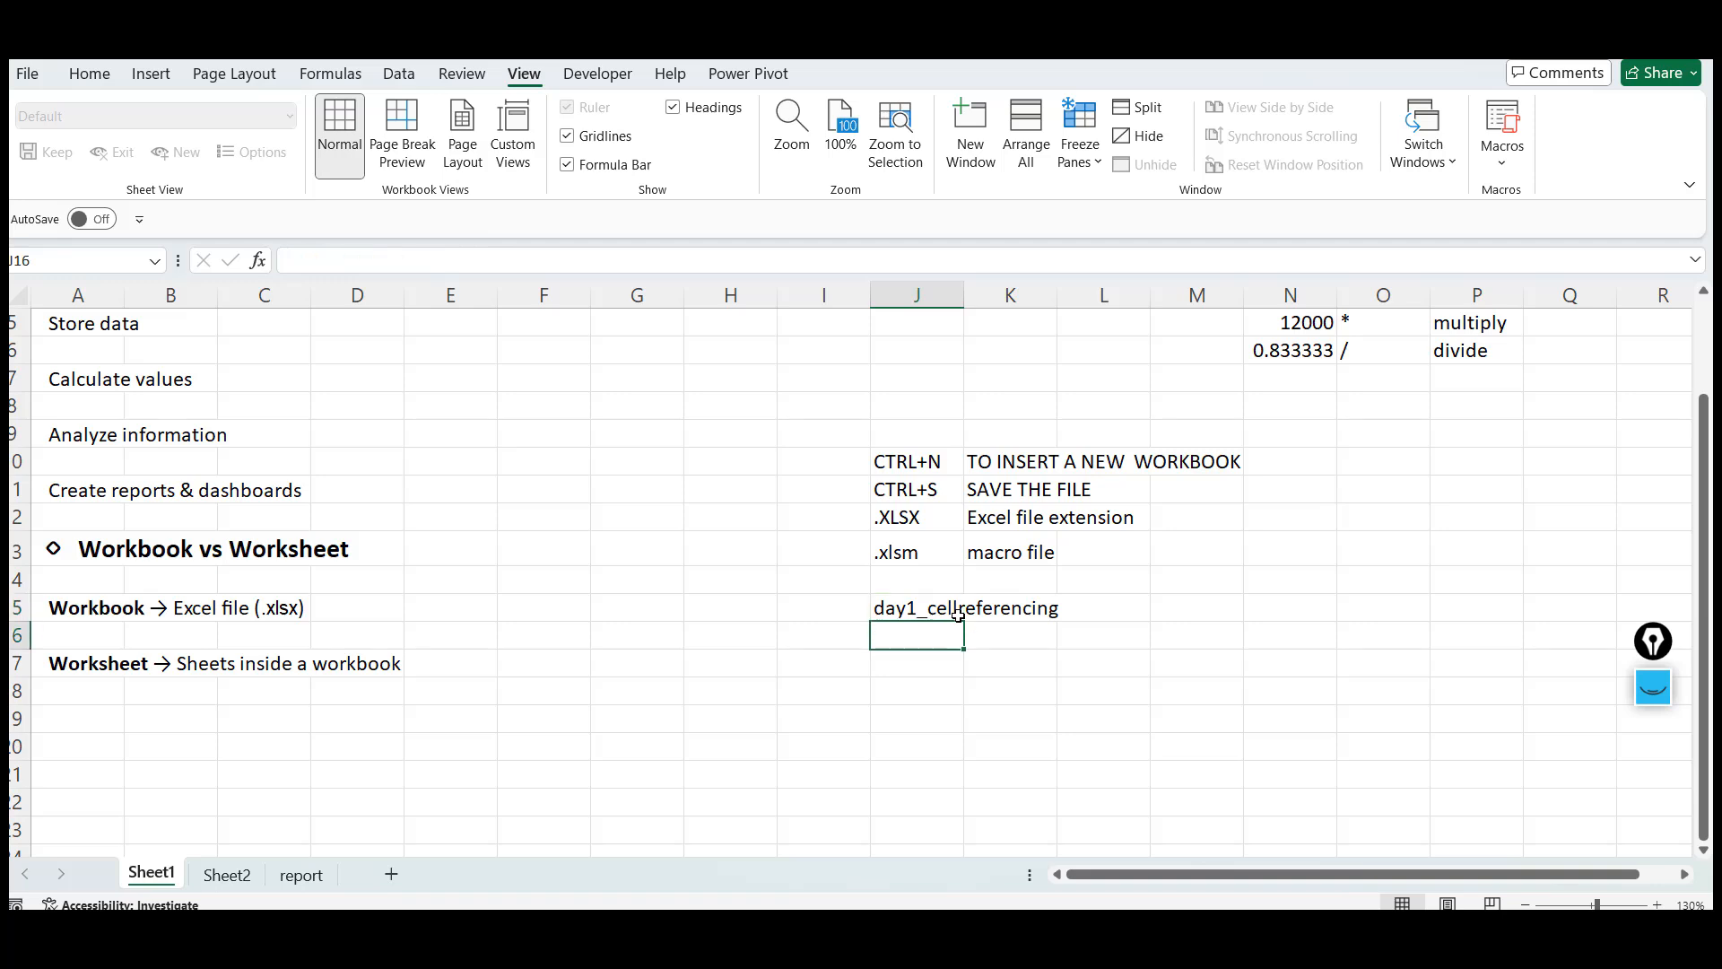
left_click(29, 74)
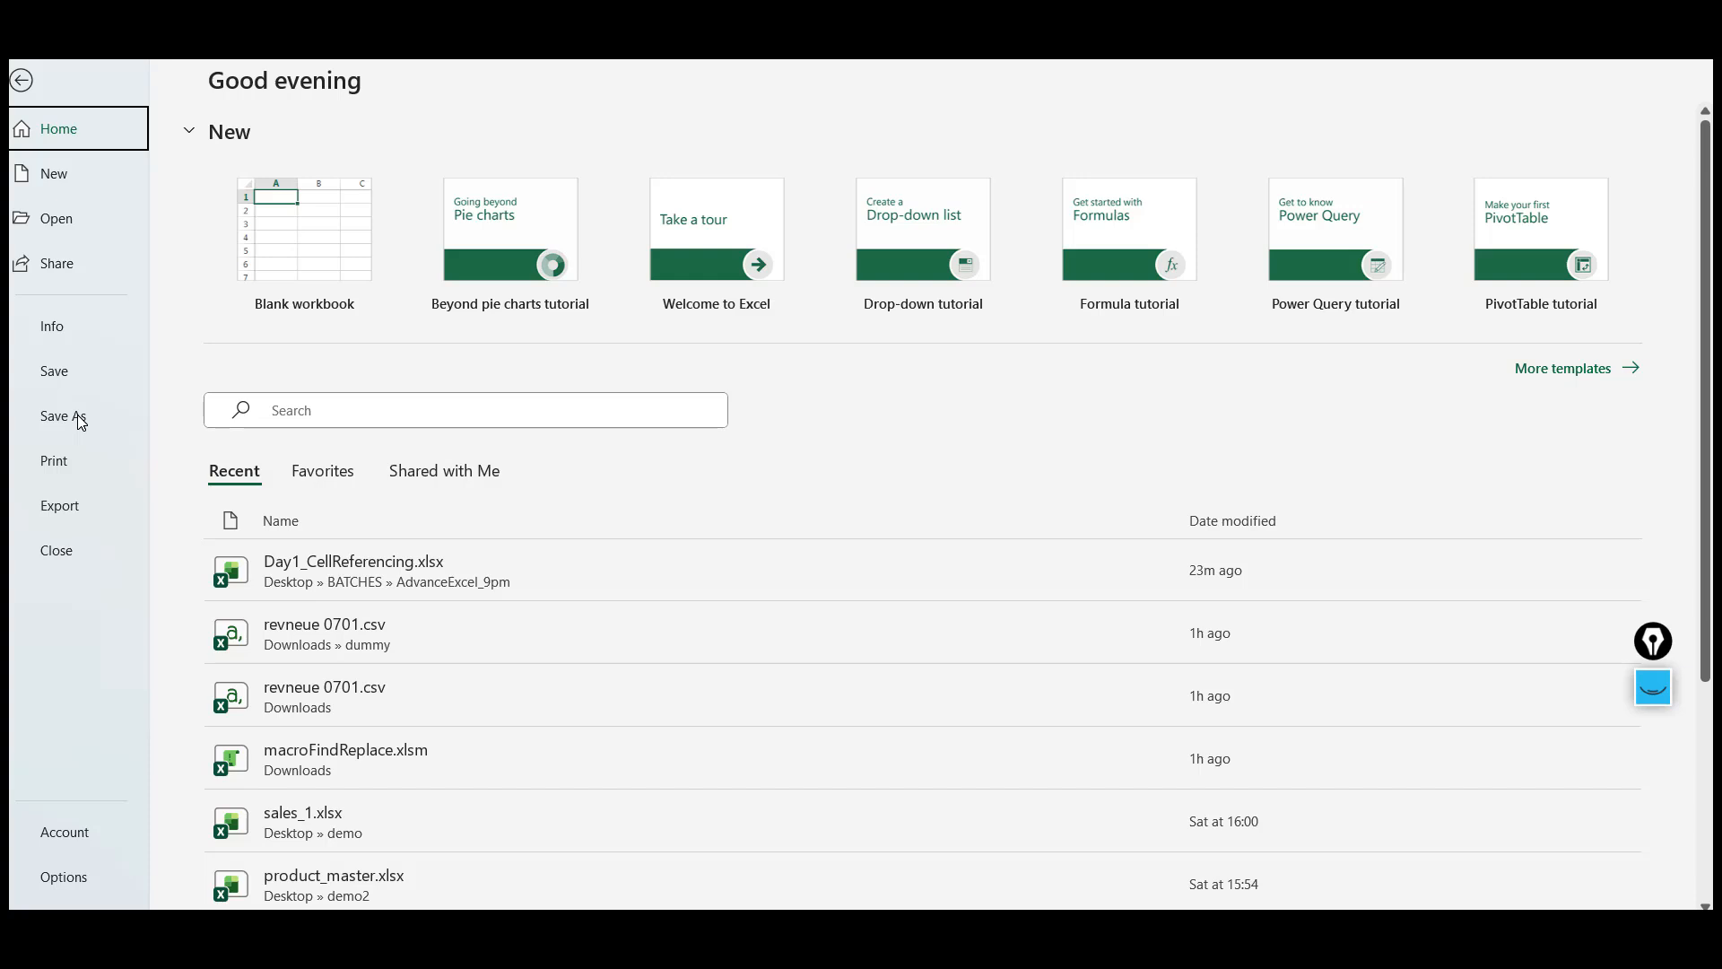
left_click(80, 422)
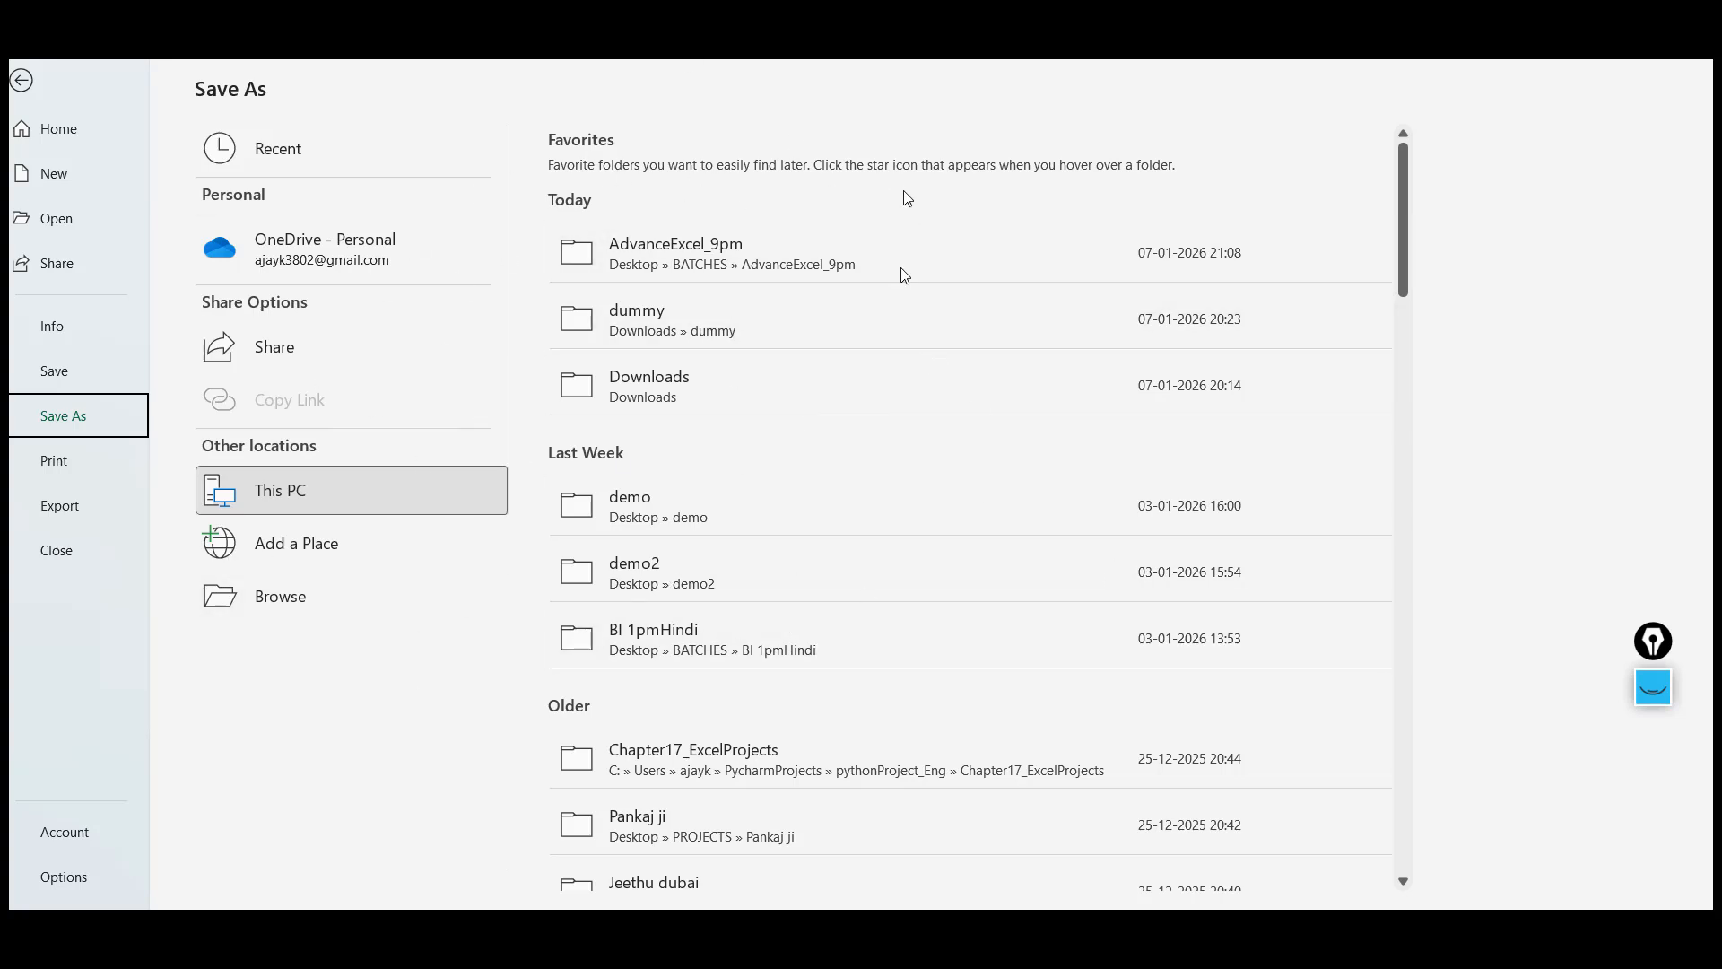
left_click(303, 599)
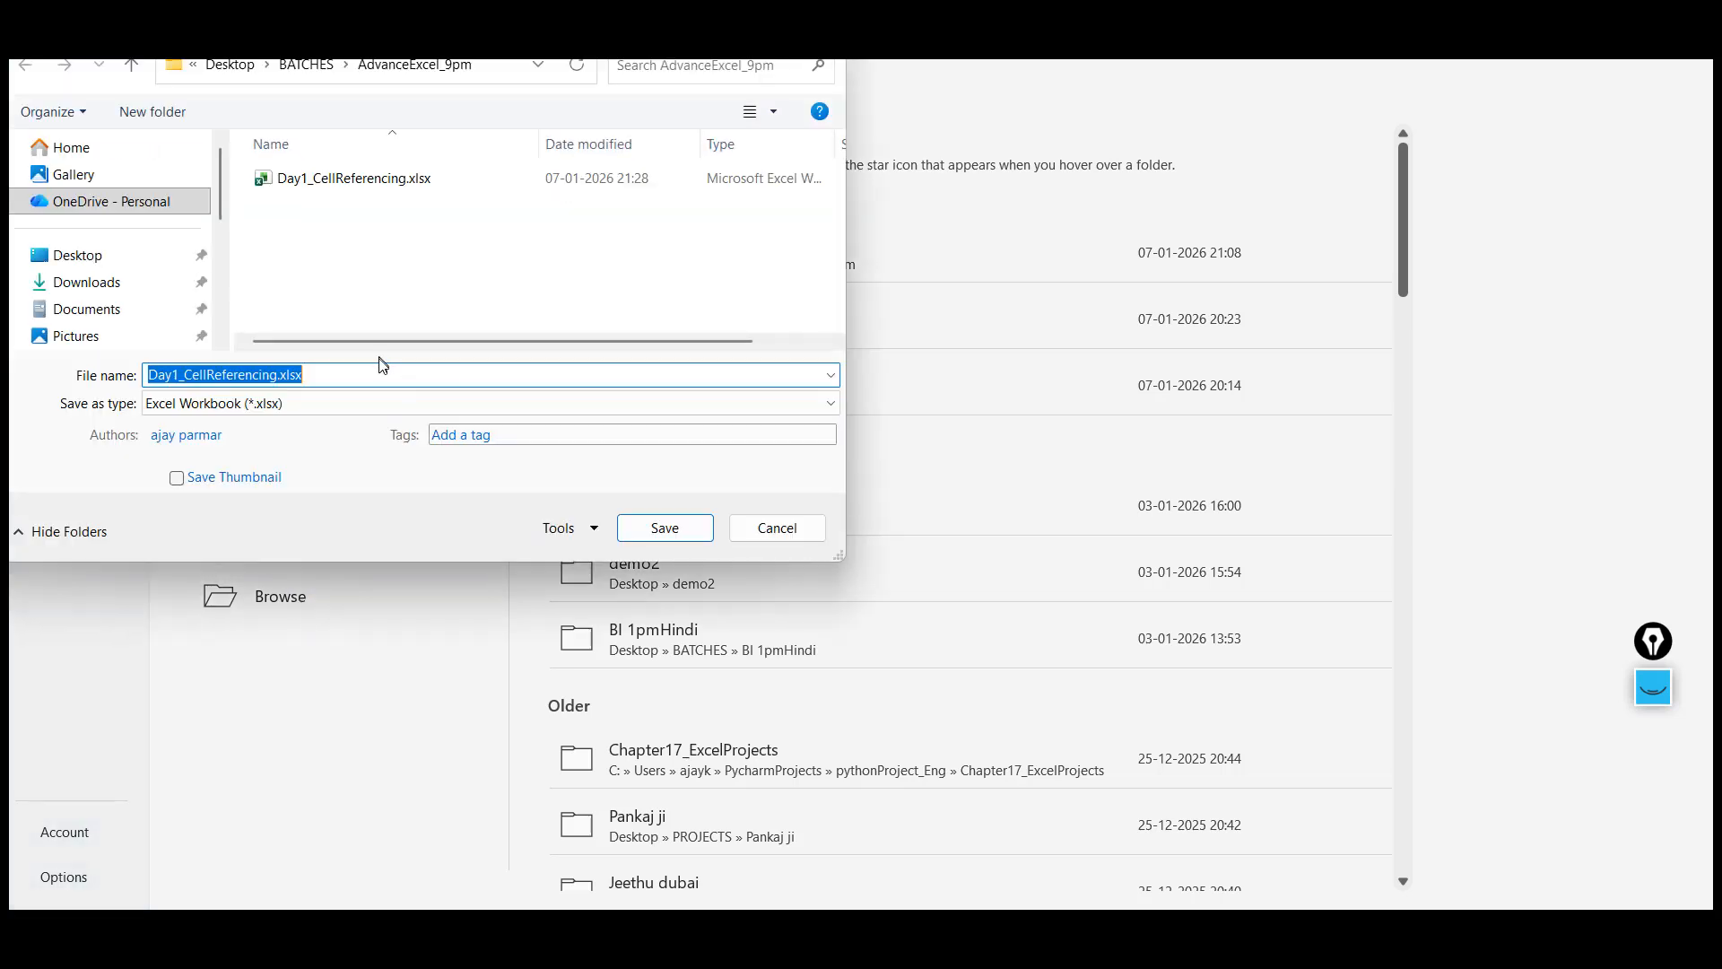
double_click(211, 375)
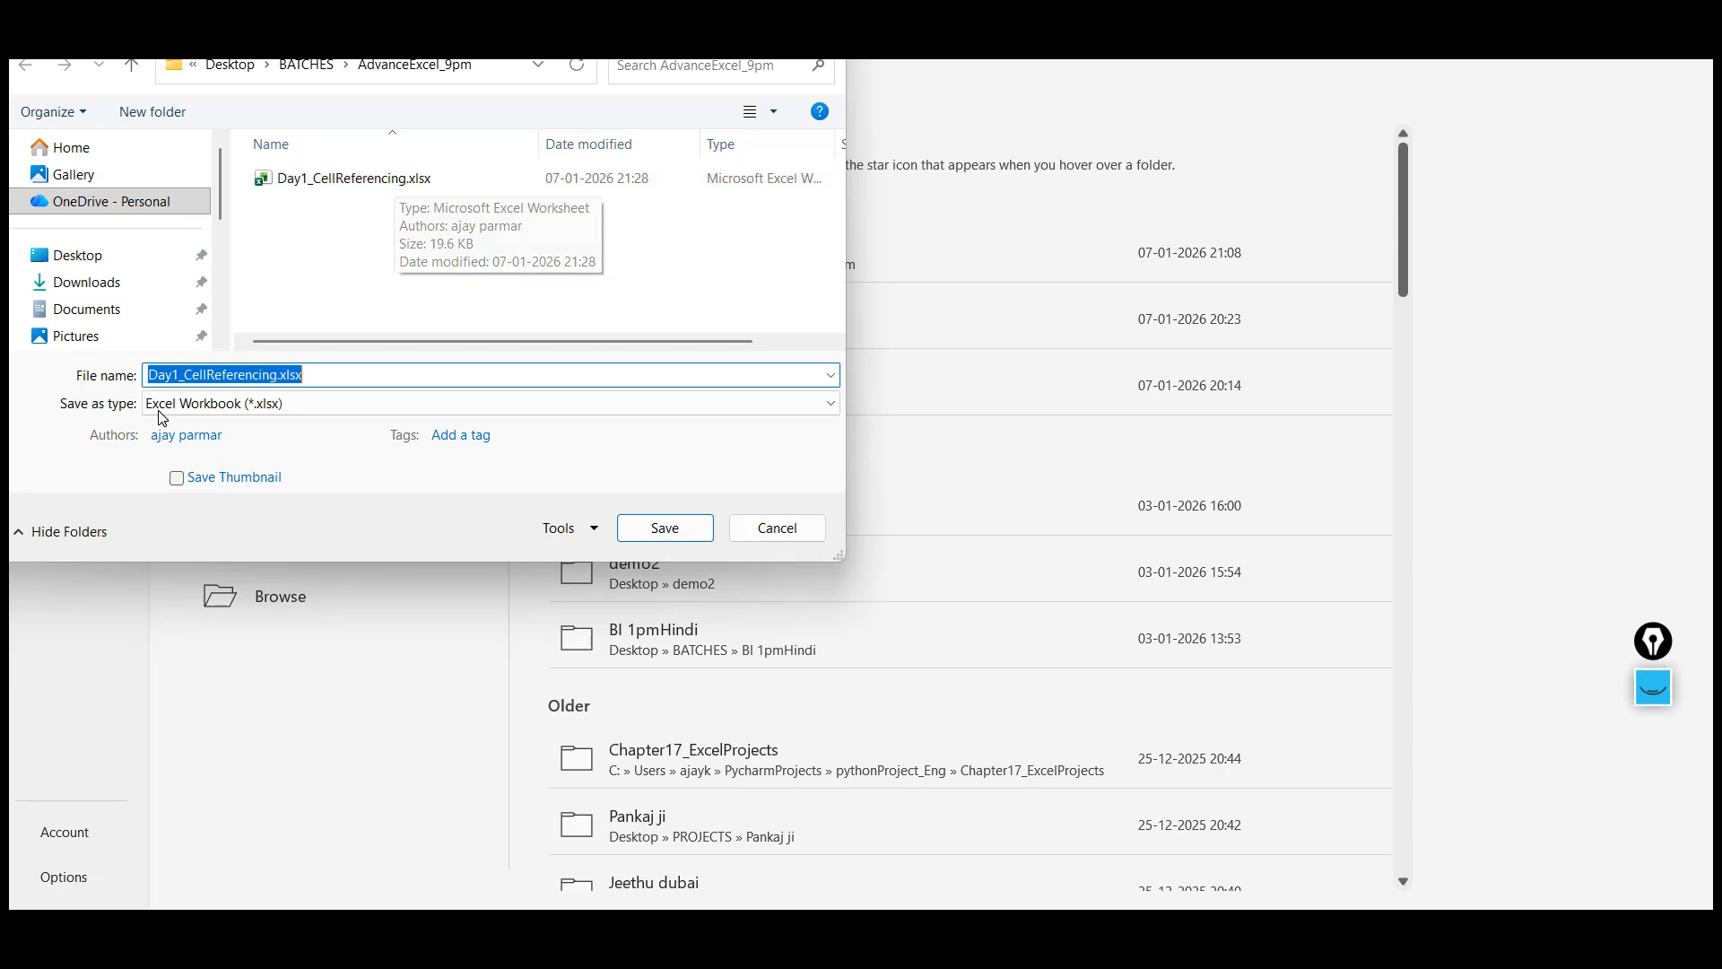
left_click(184, 374)
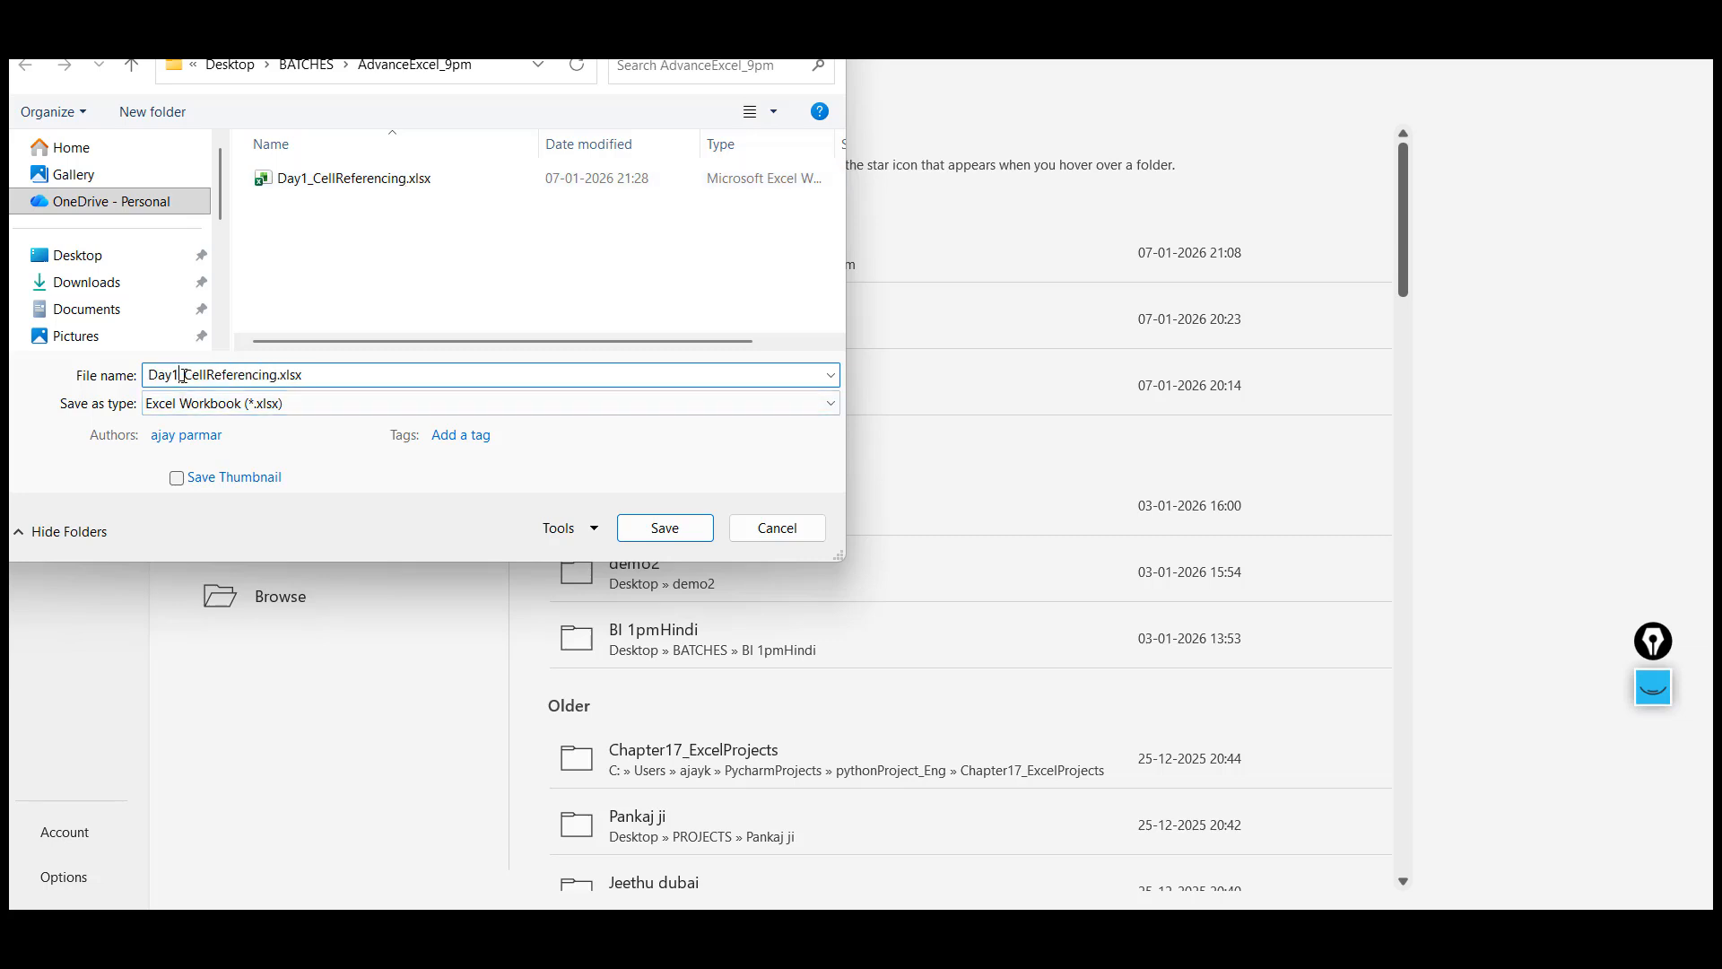
key("BackSpace")
type("2")
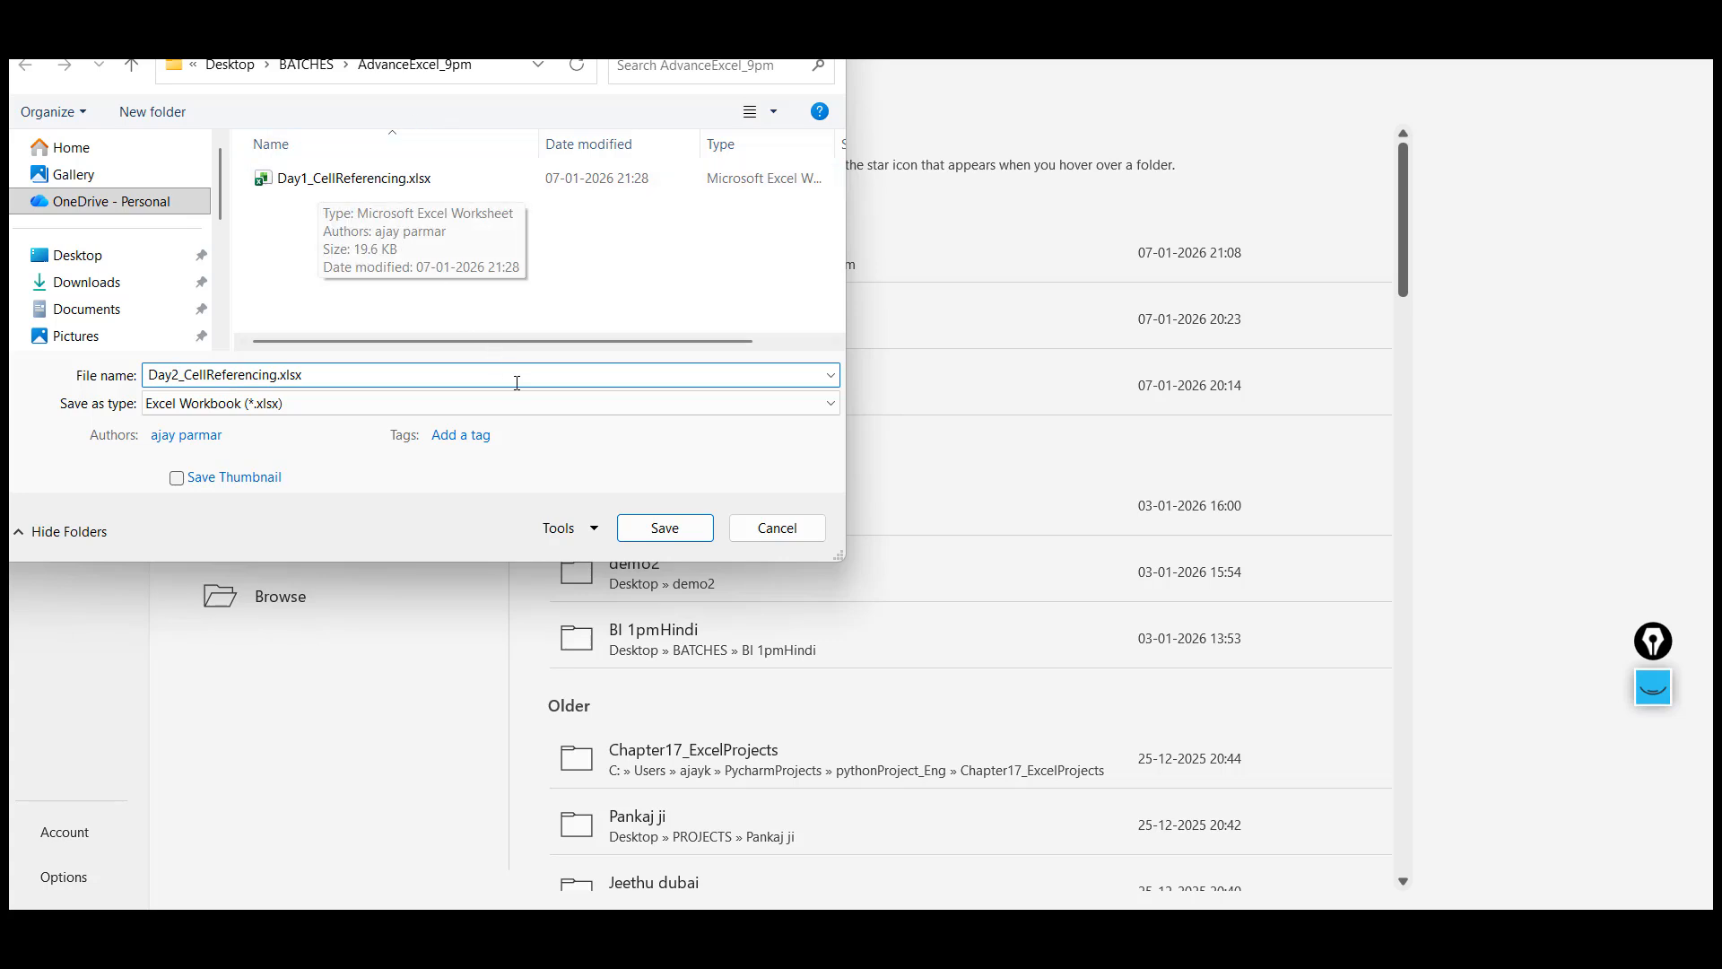
left_click(765, 534)
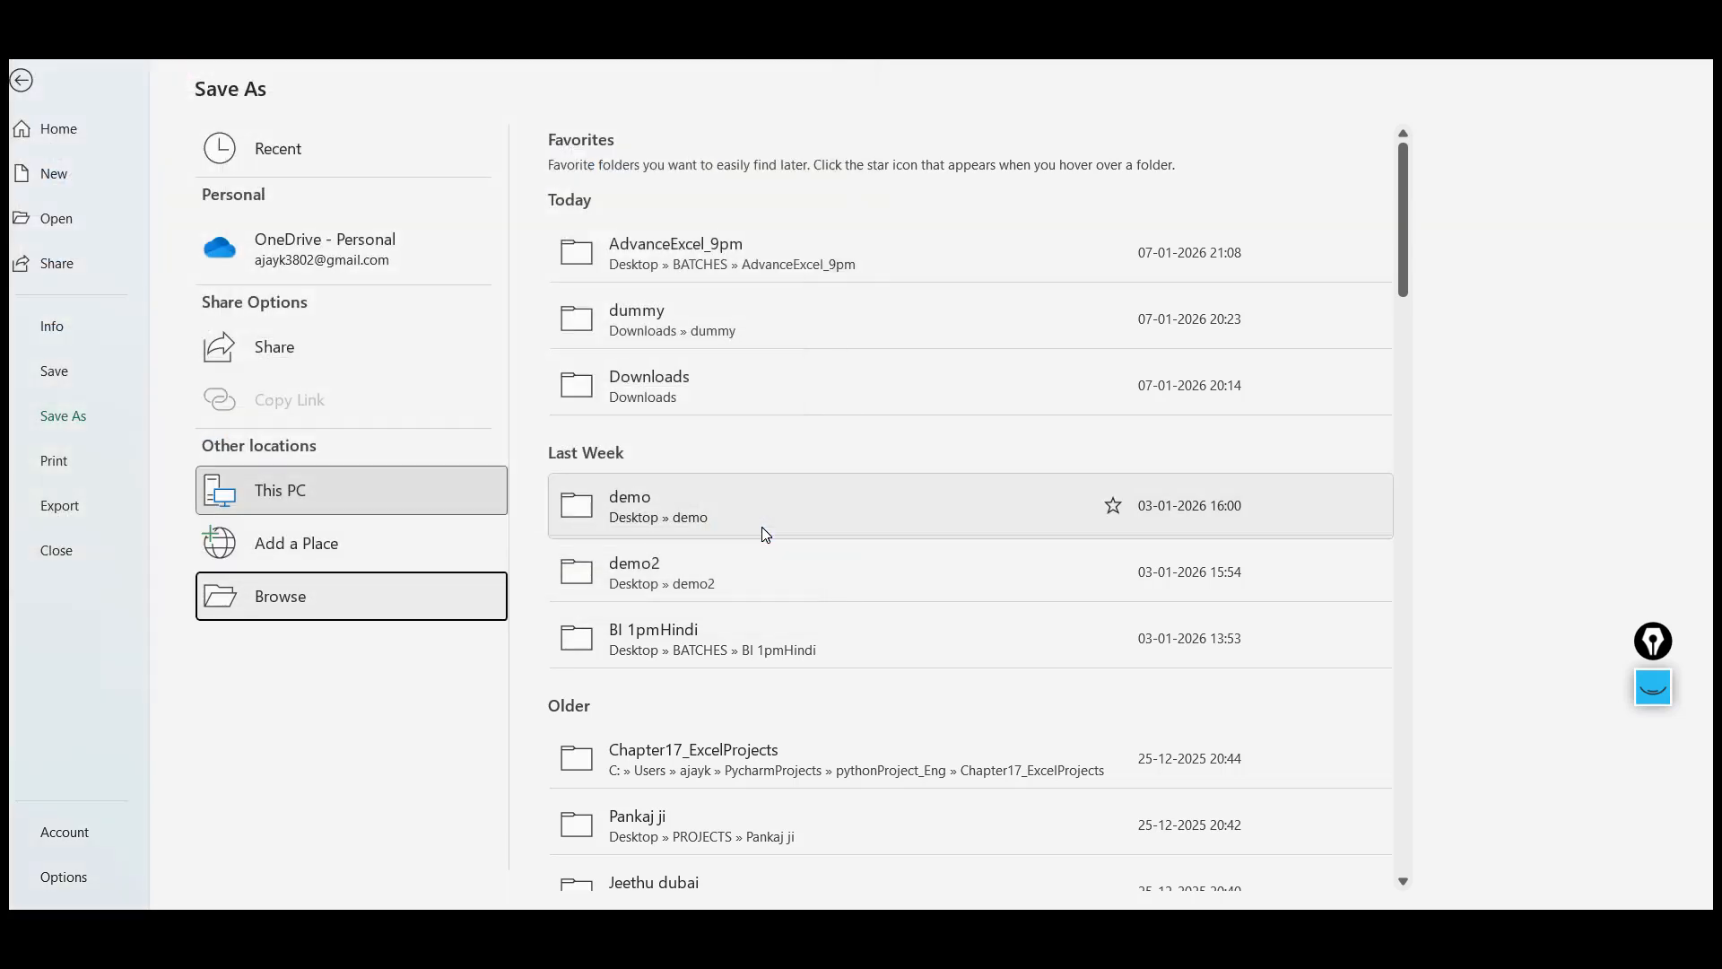
left_click(23, 86)
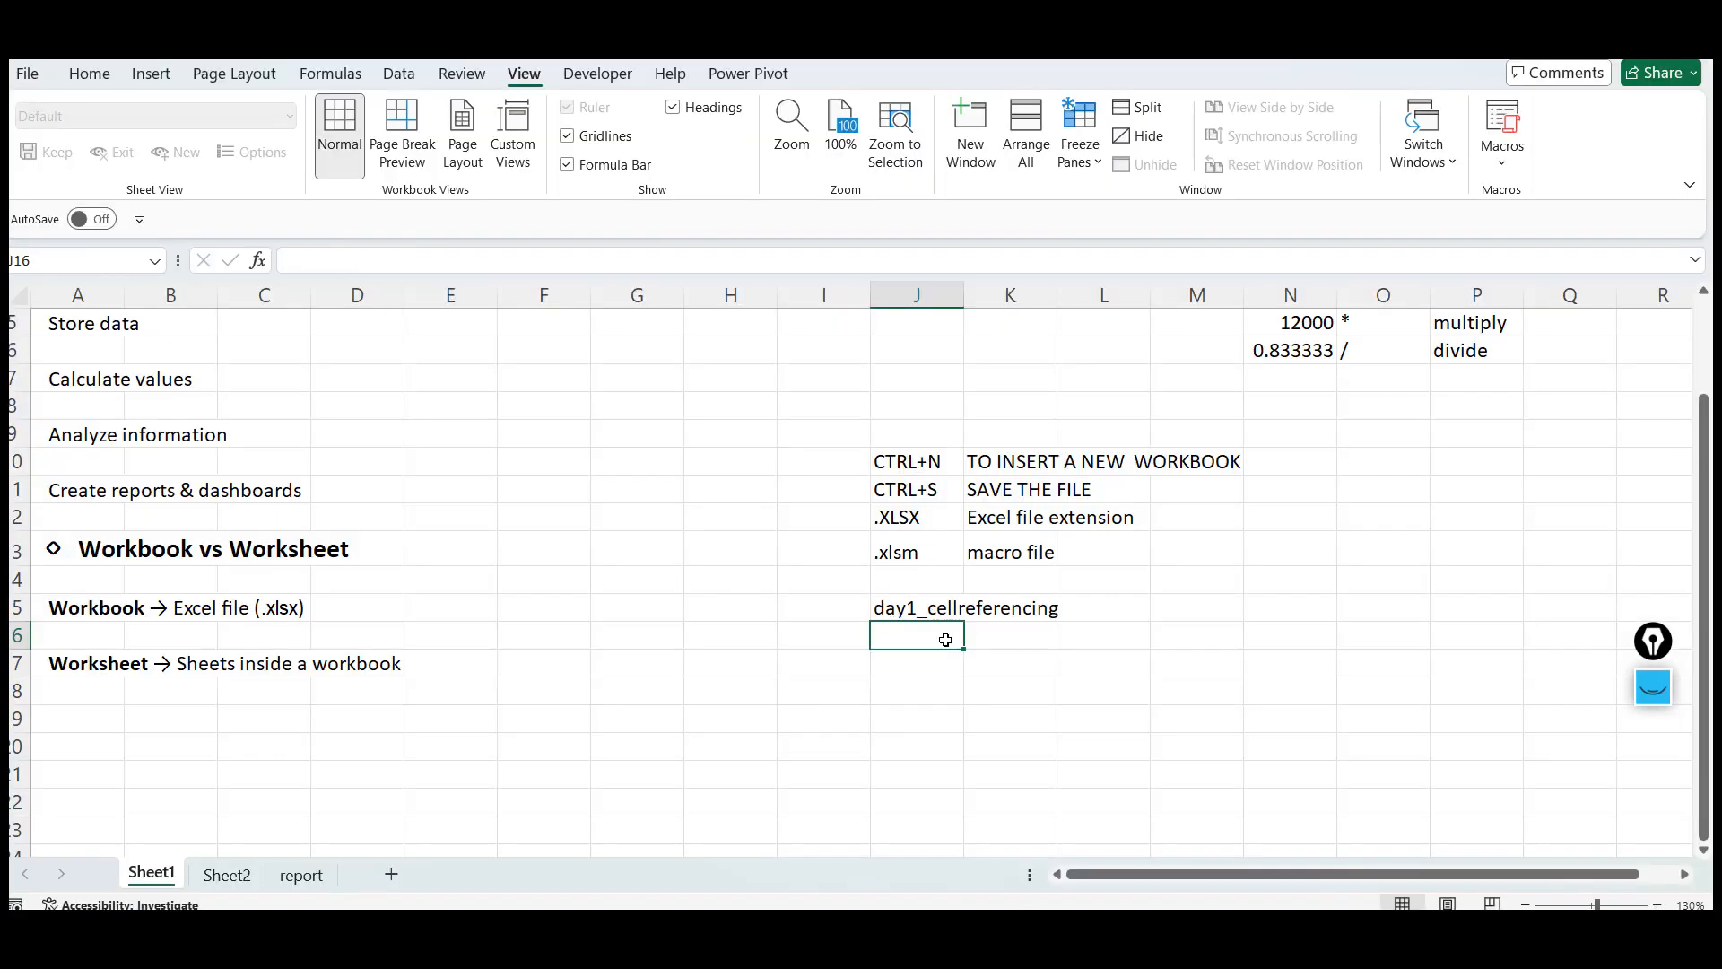
Enter the note SAVE AS in cell J17
key("Up")
key("Up")
key("Up")
key("Up")
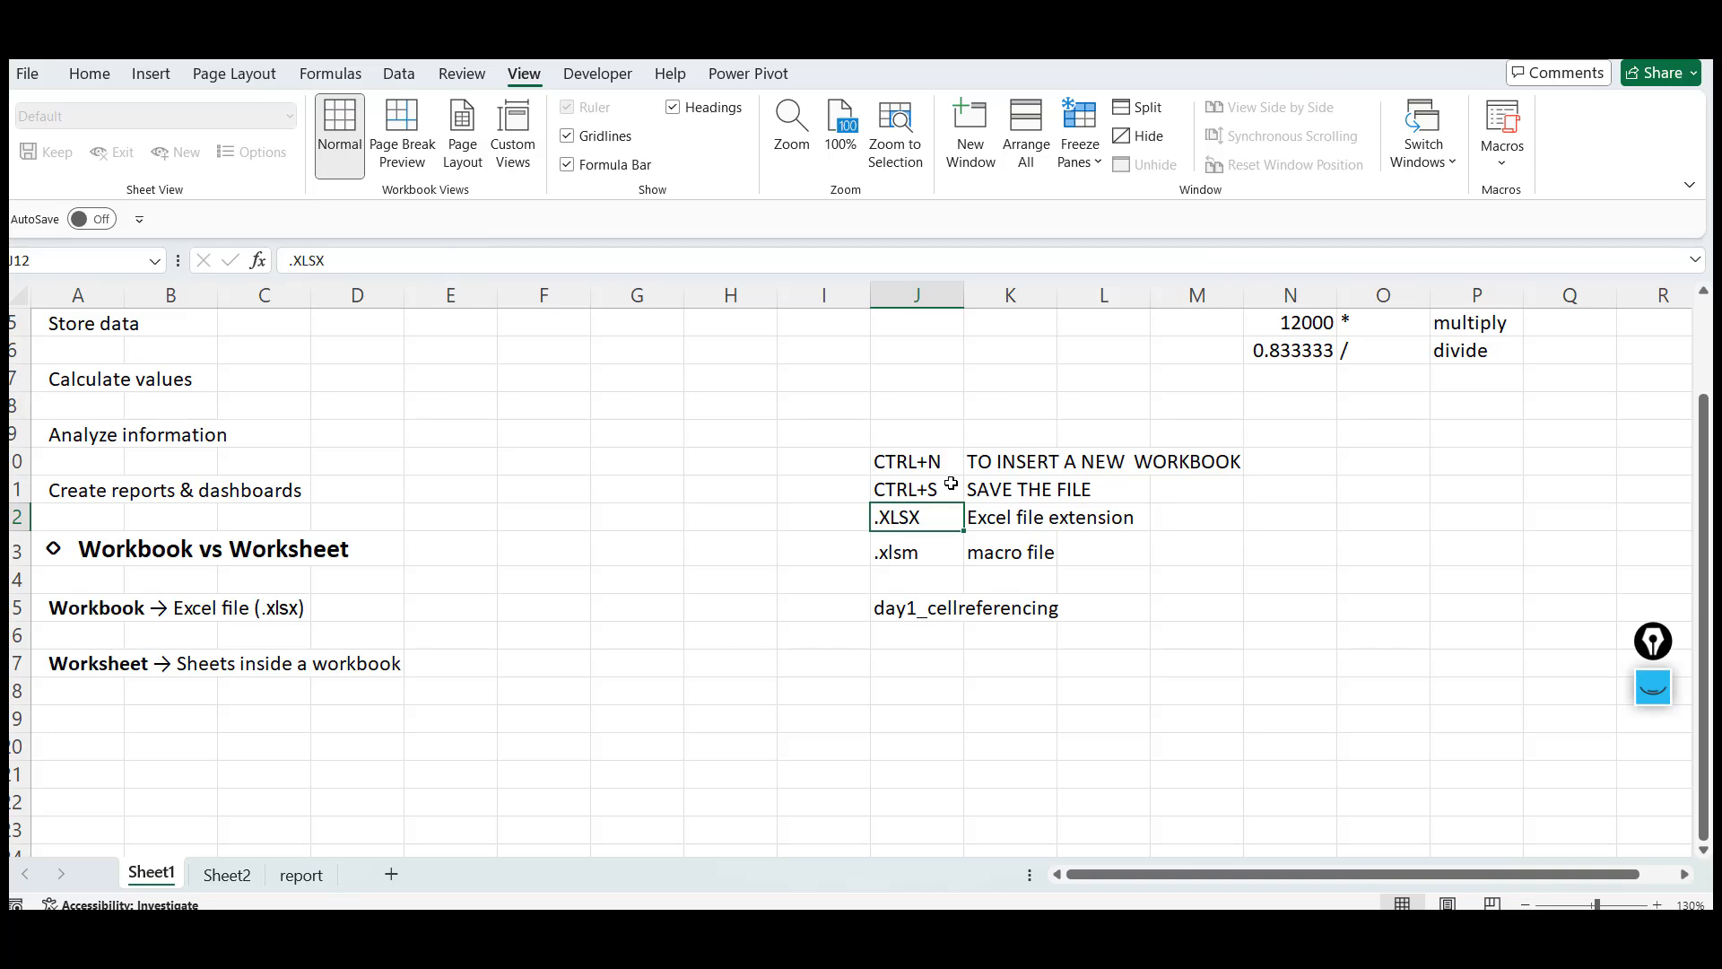
key("Down")
key("Down")
key("Down")
key("Down")
key("Down")
type("sav")
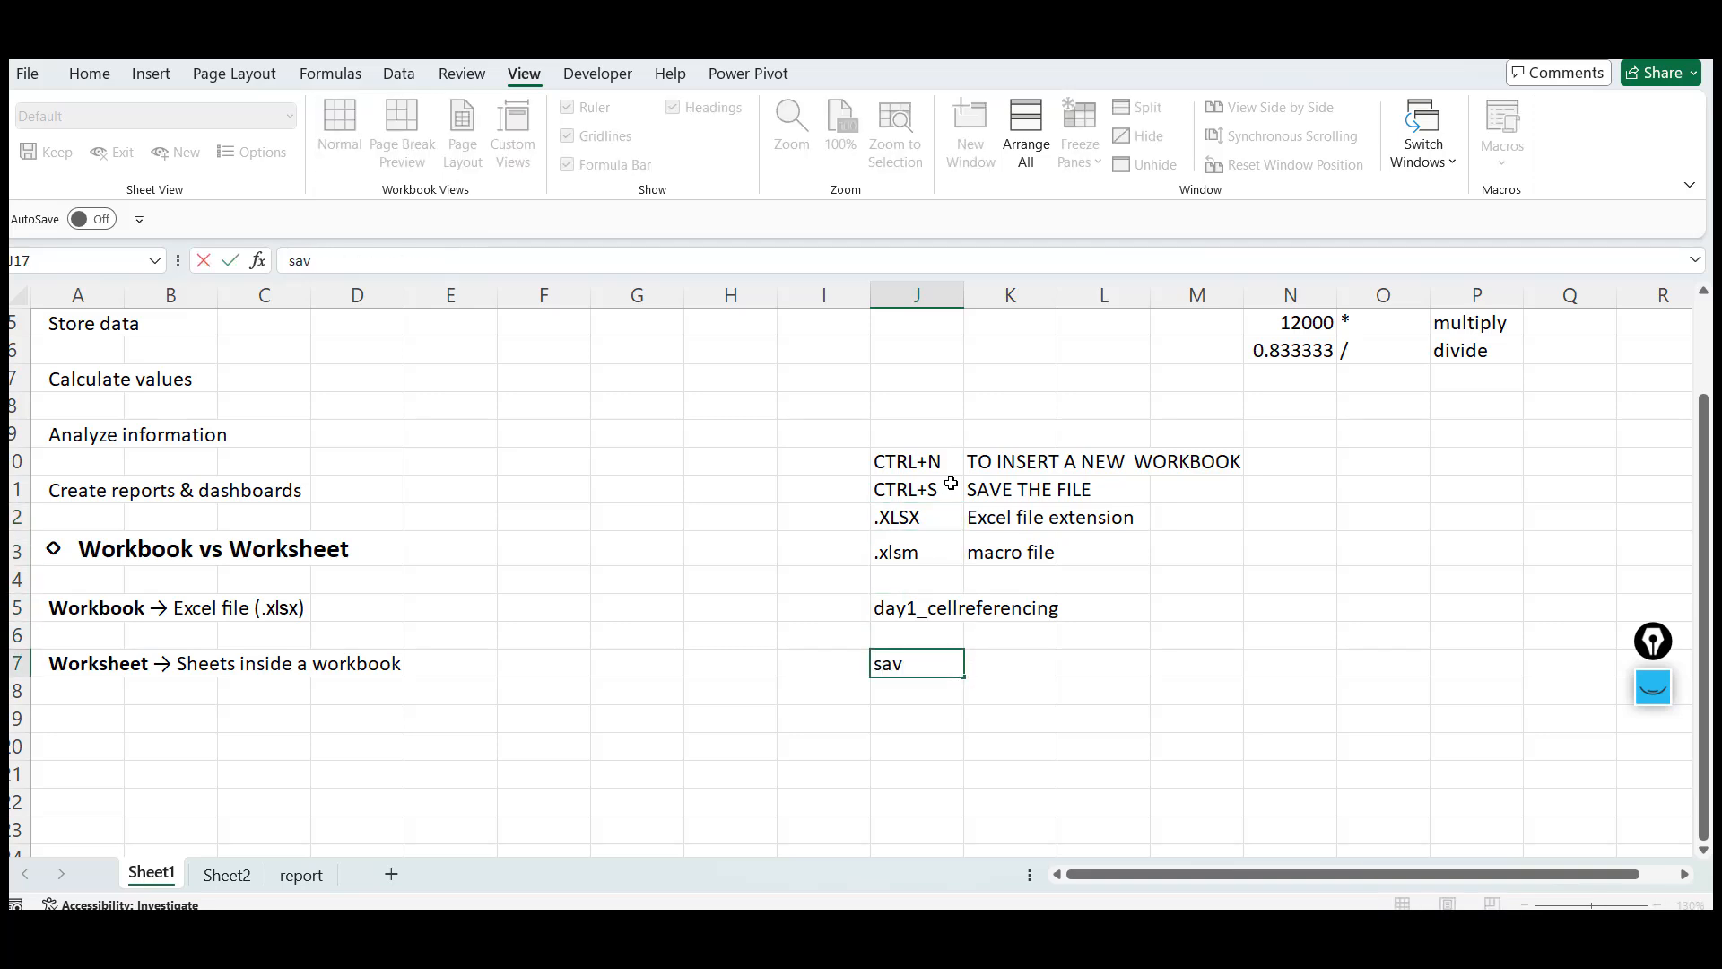
key("BackSpace")
key("BackSpace")
key("BackSpace")
type("SAVE AS")
key("Tab")
Enter Under File Menu in cell K17 next to the SAVE AS note
type("F")
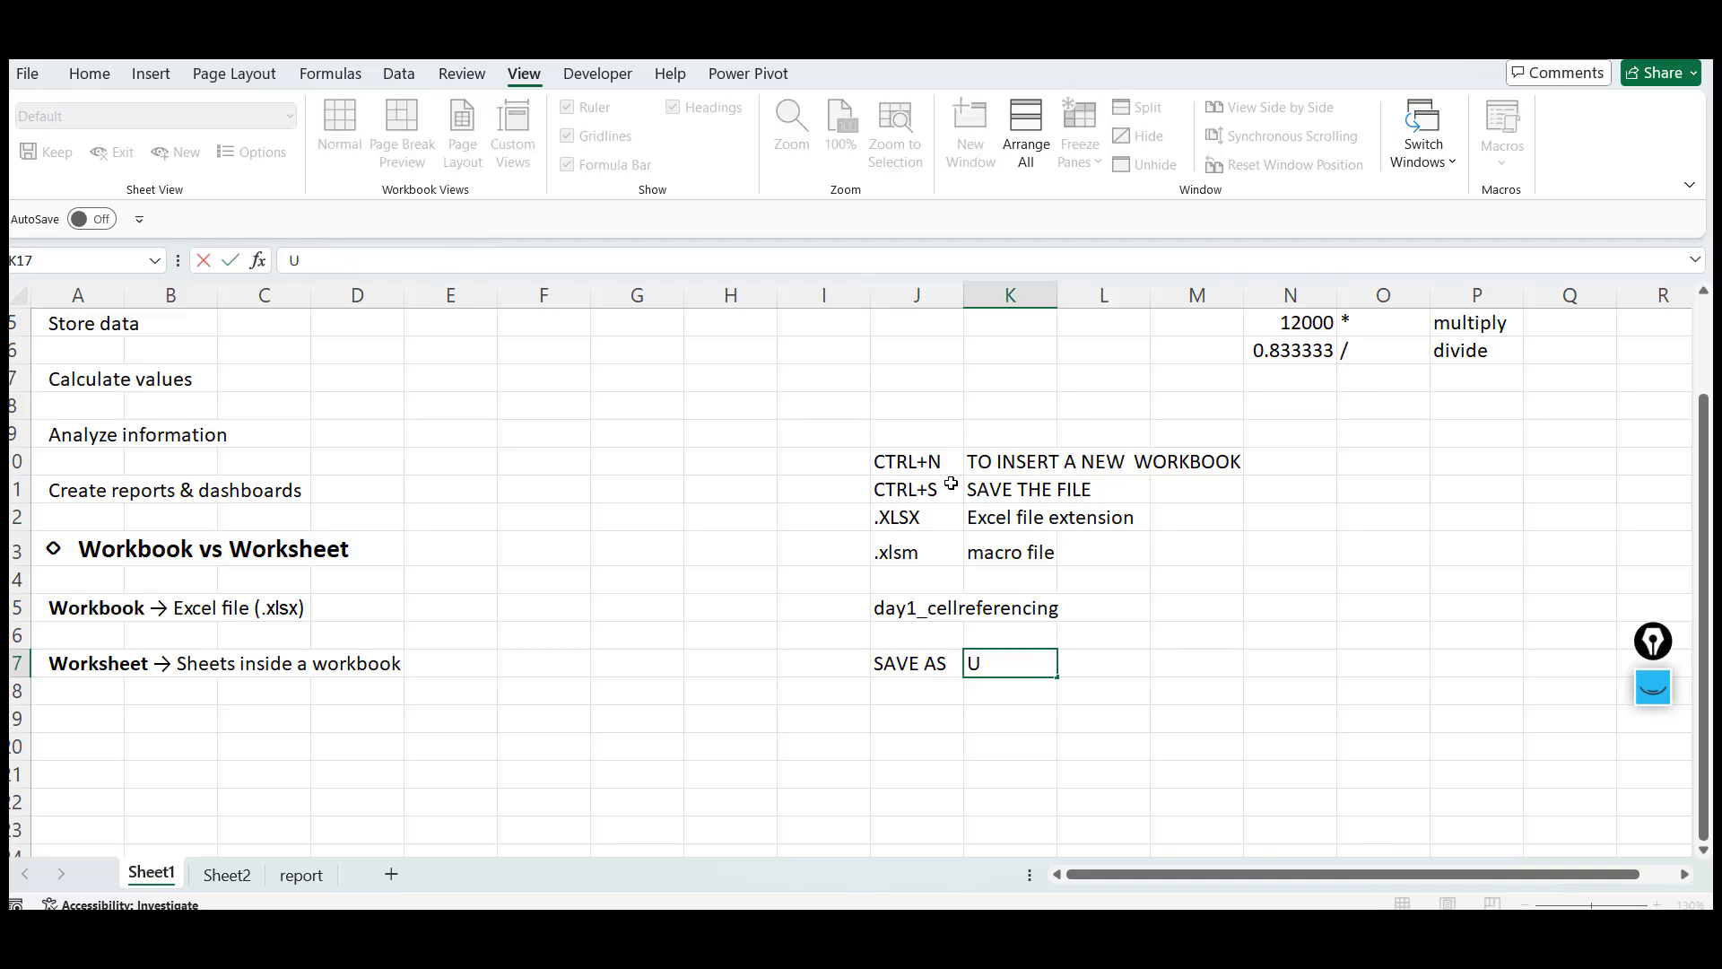
type("nd3r")
key("BackSpace")
type("er File Menu")
key("Tab")
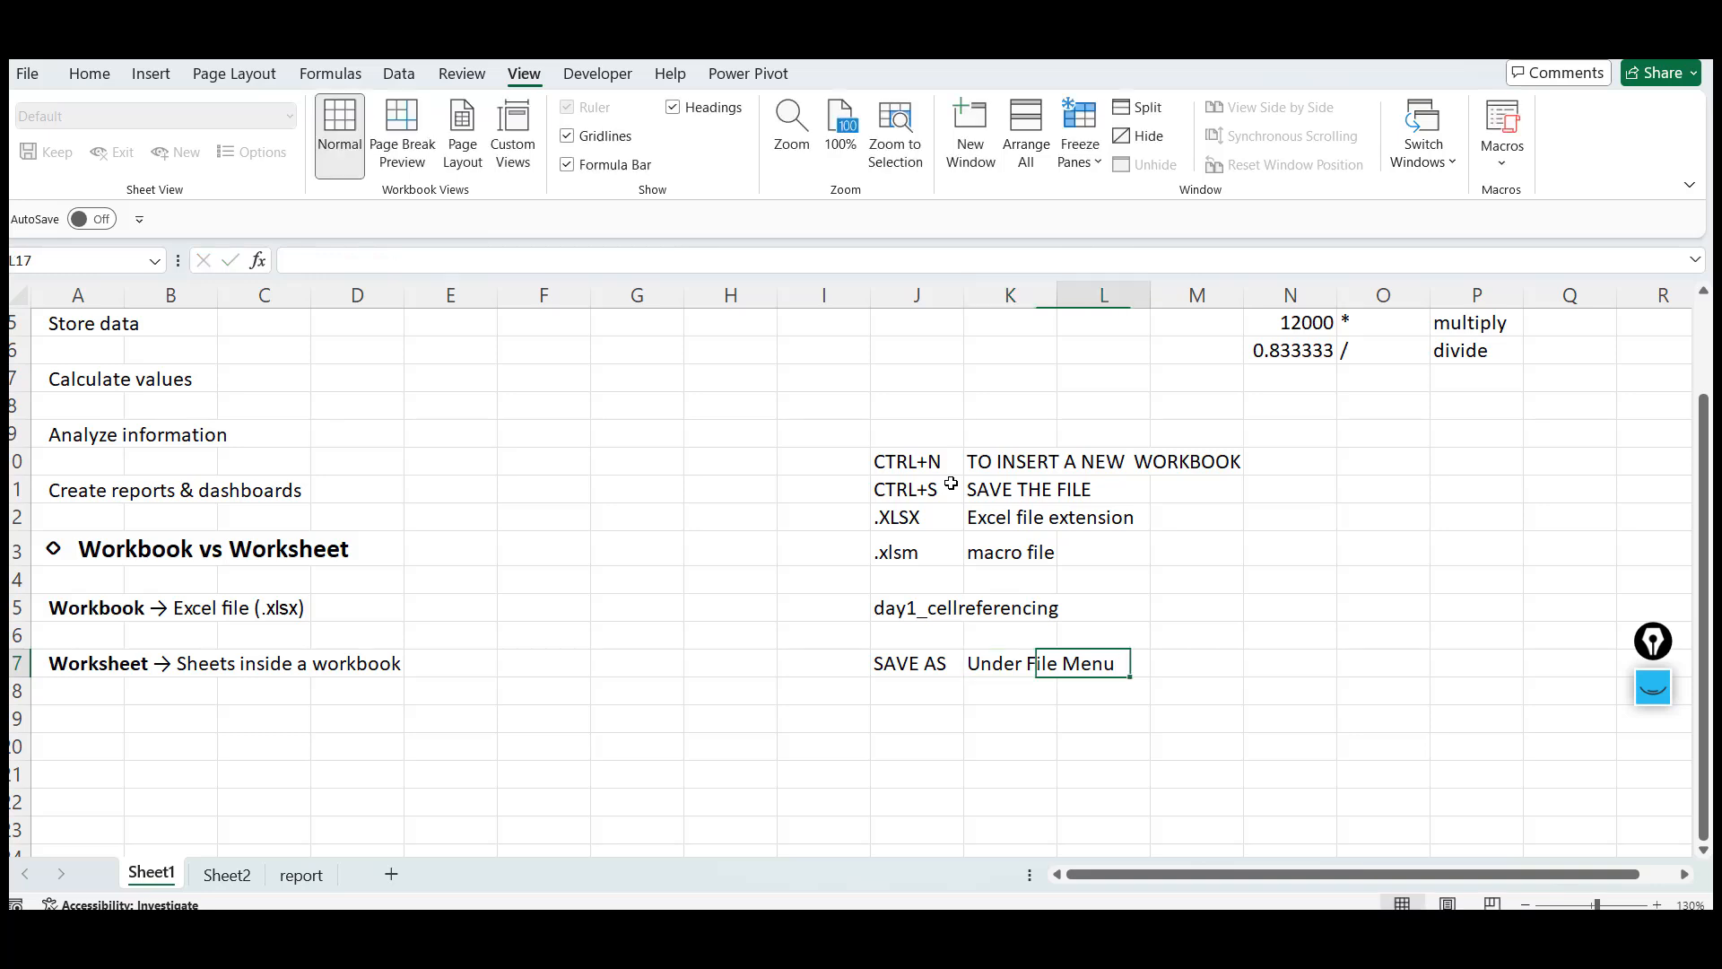
Enter F12 Shorcut key in cell M17 to complete the Save As note
key("Tab")
type("F1")
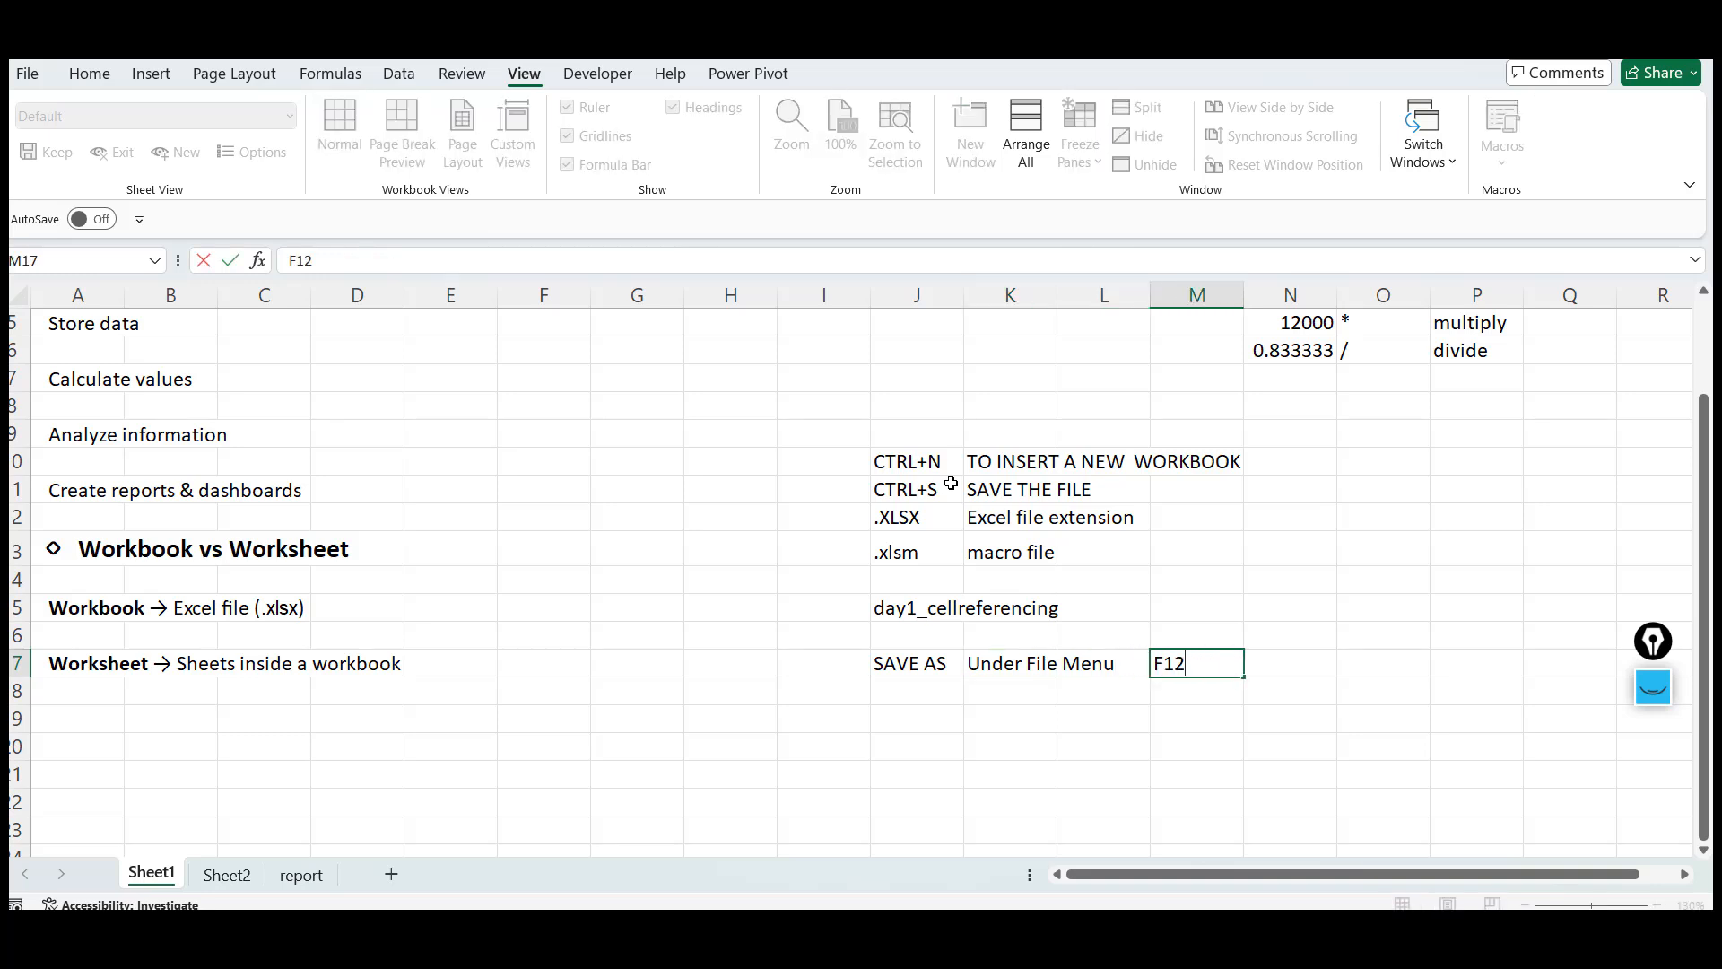
type("2 Sho")
type("or")
type("cut key")
key("Return")
left_click(674, 435)
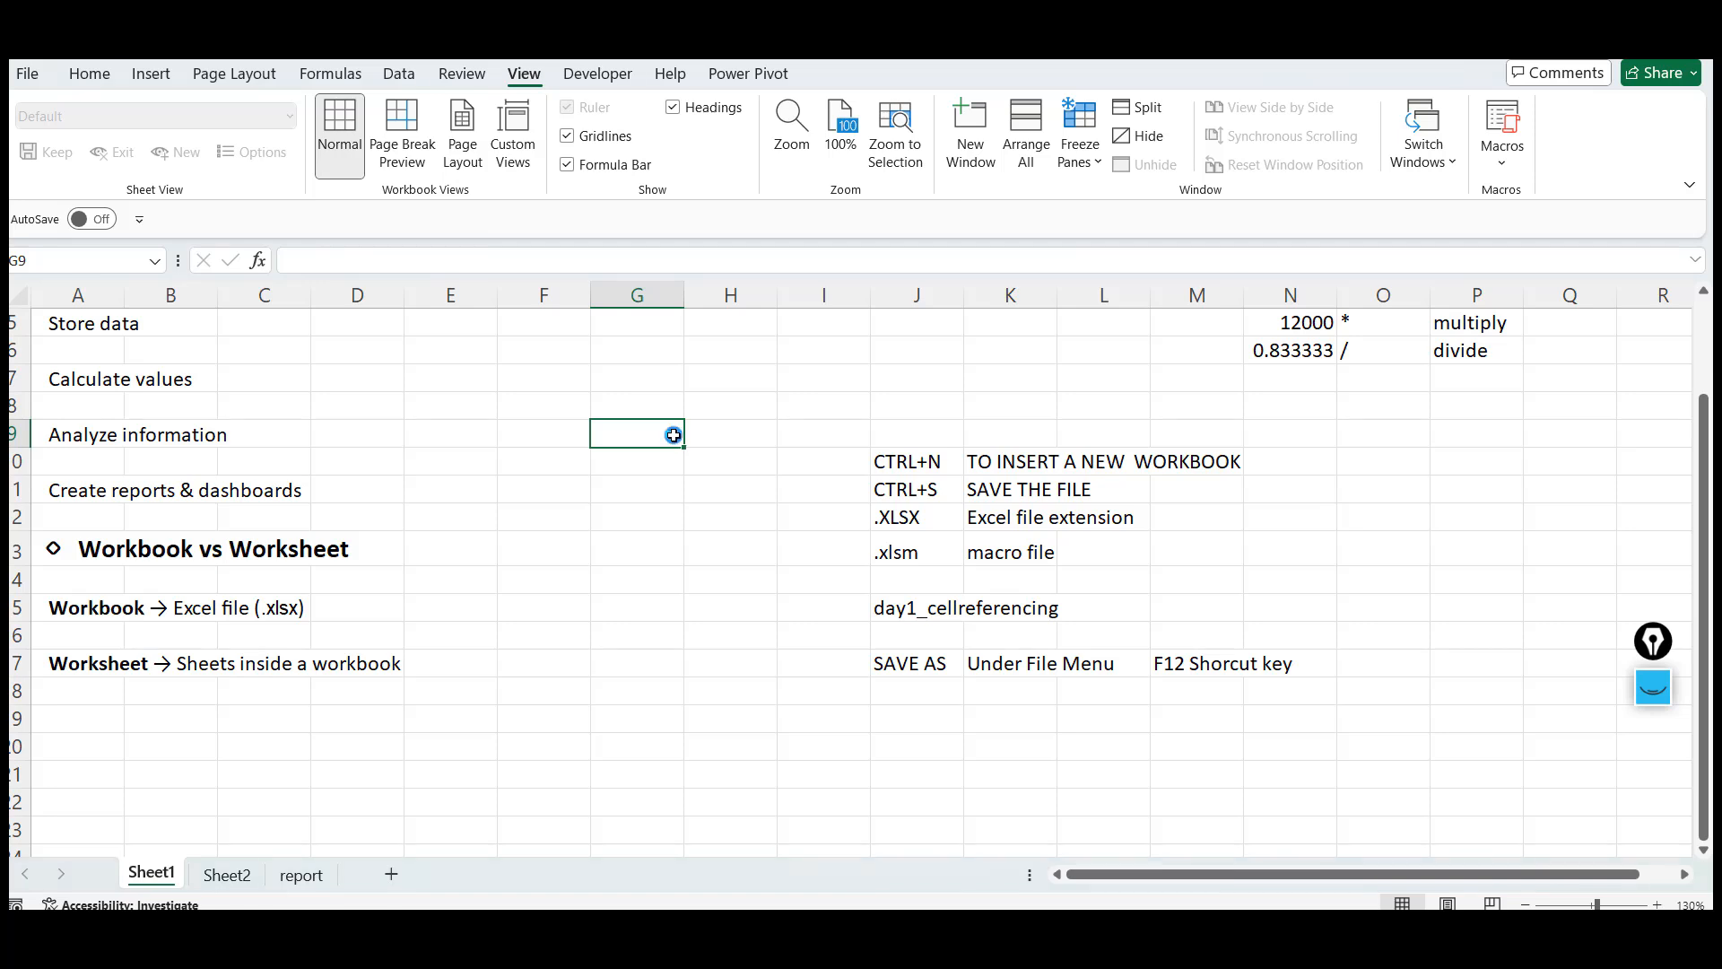
key("F12")
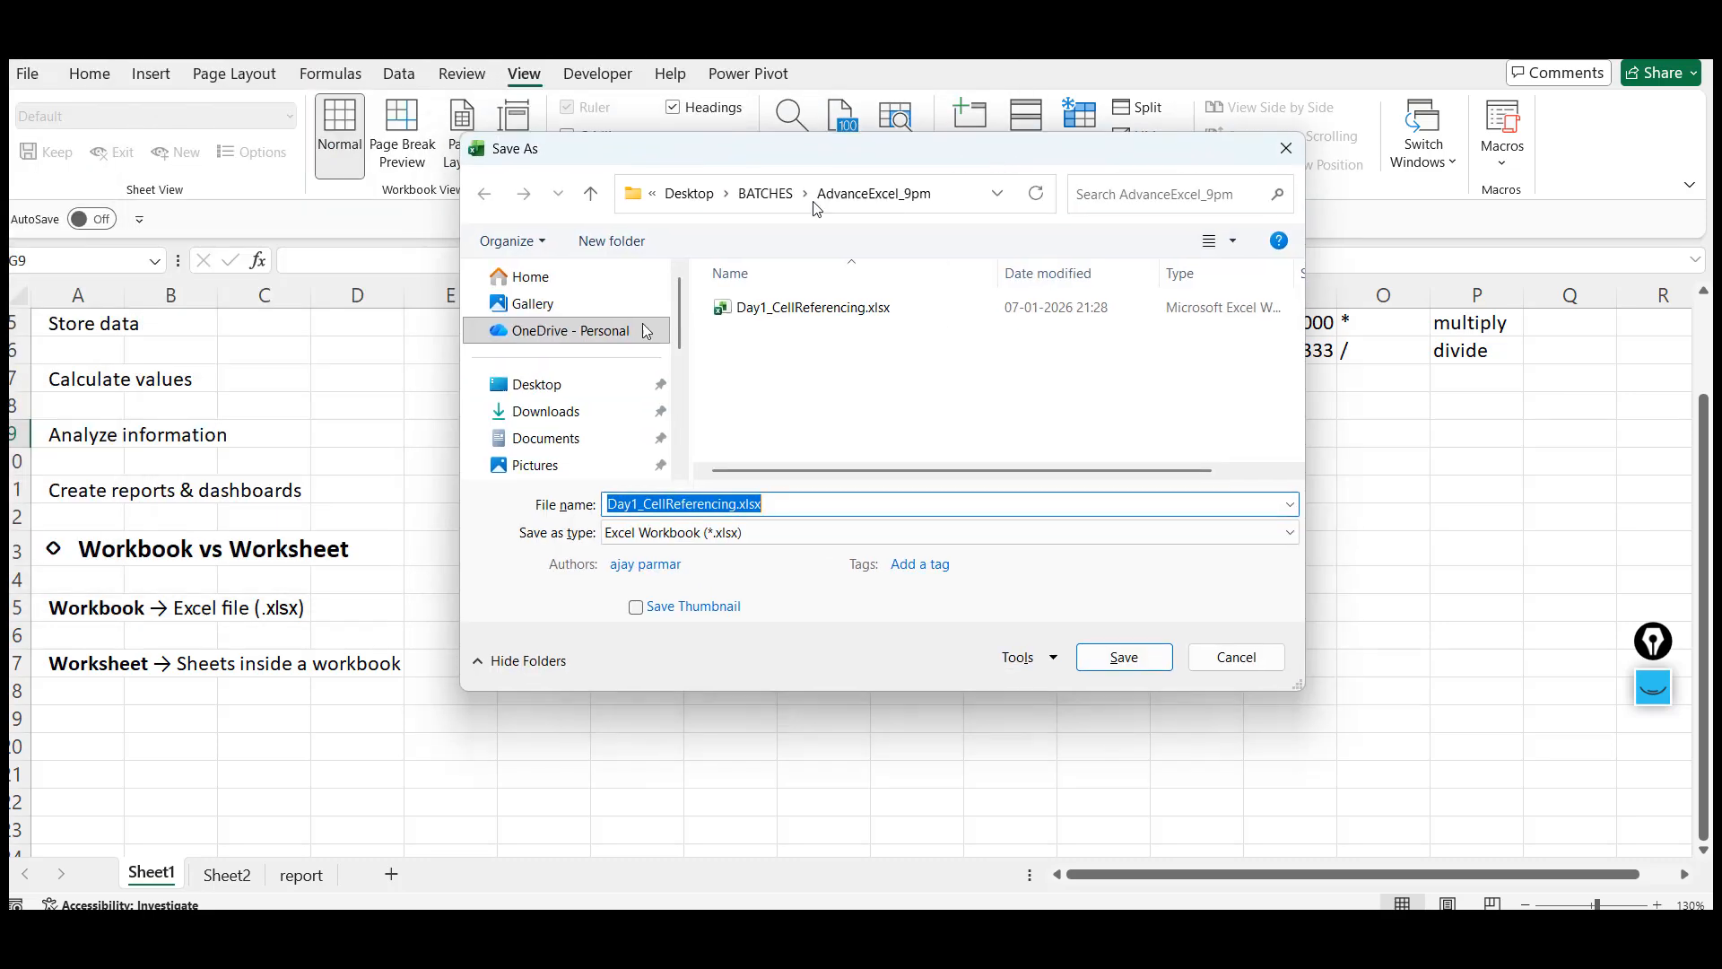
left_click(537, 386)
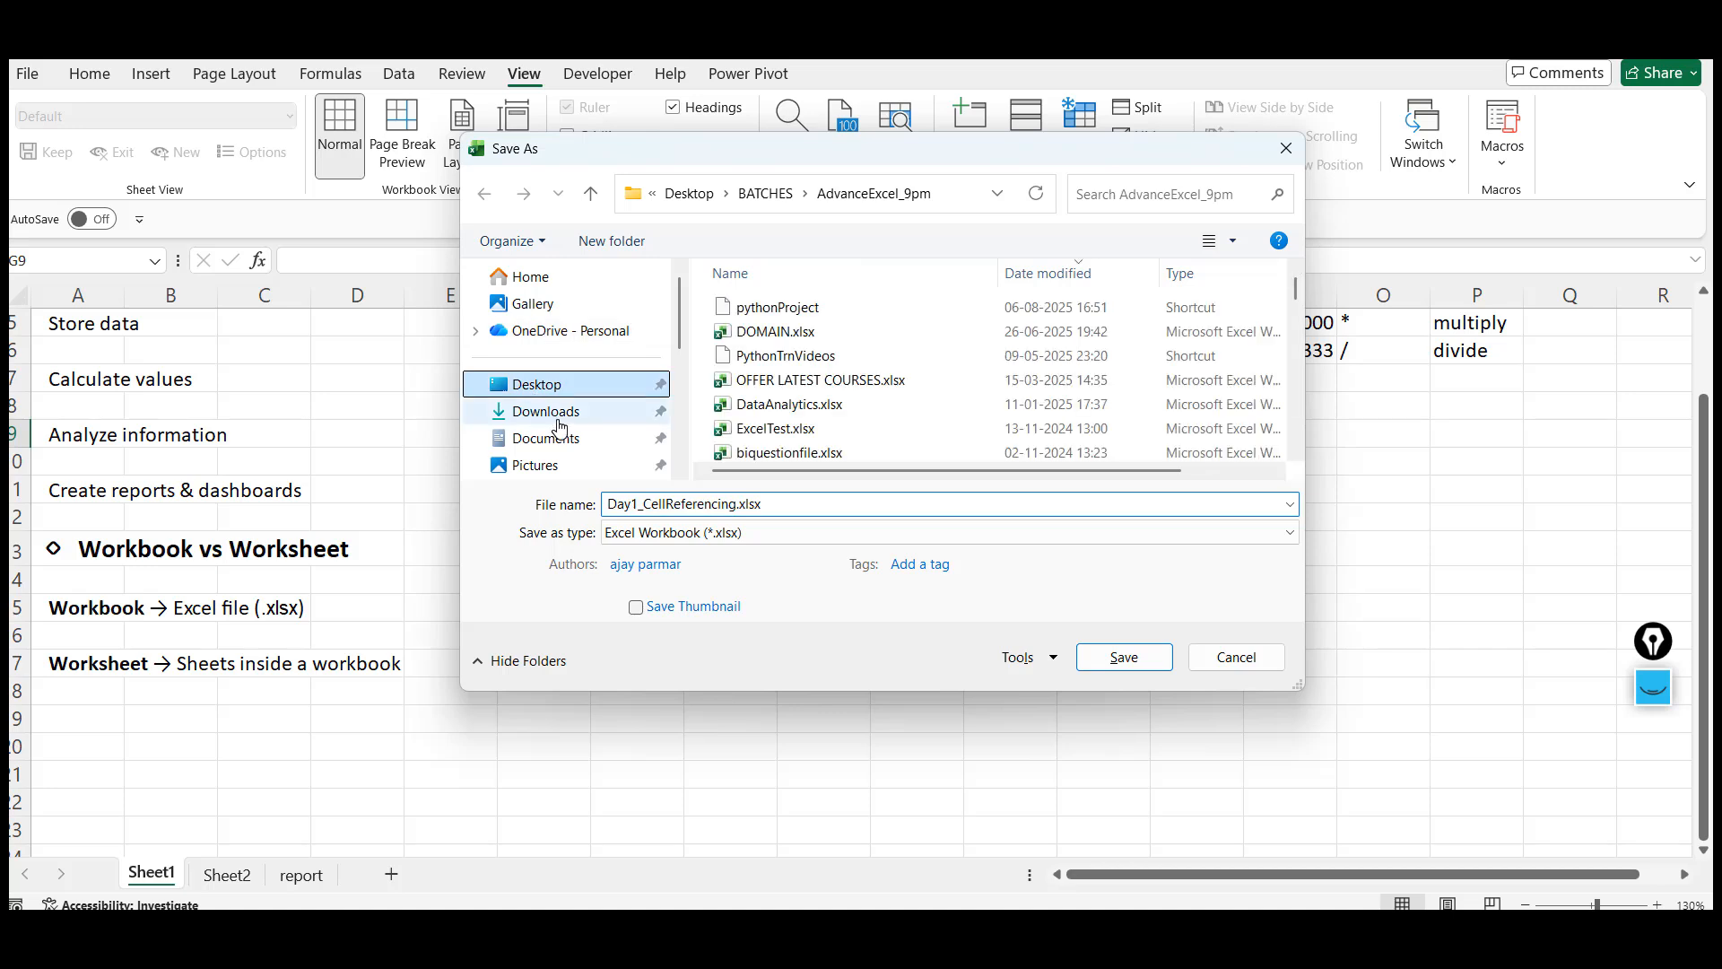
left_click(547, 412)
left_click(571, 441)
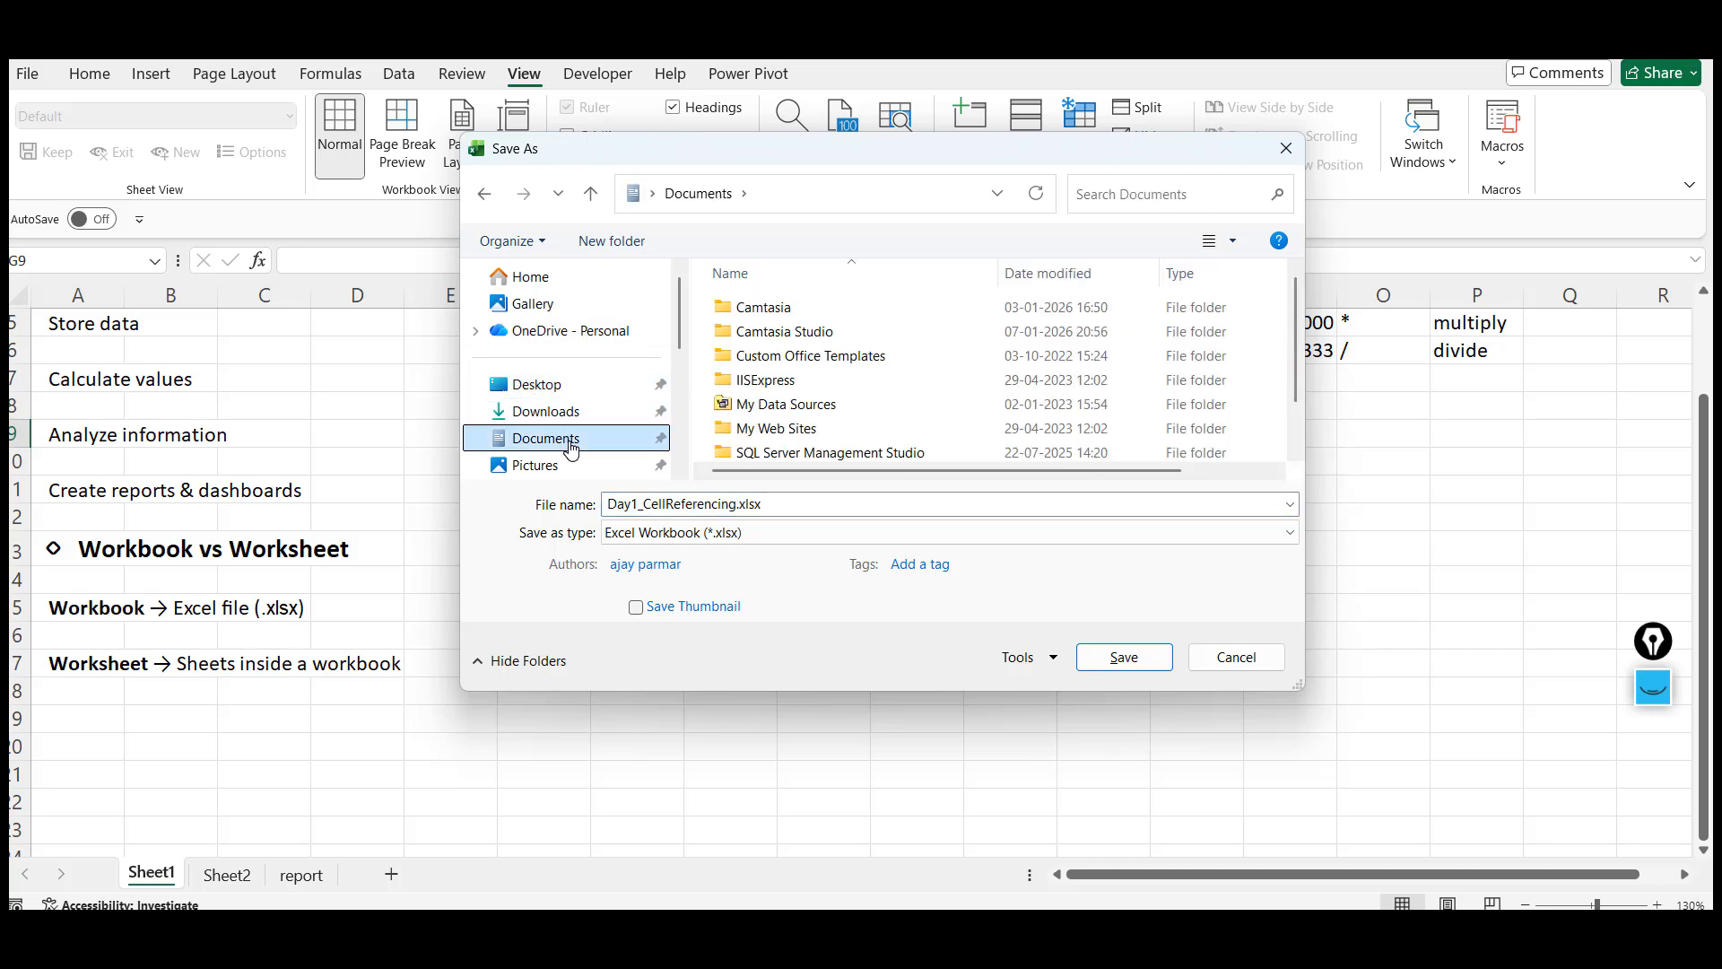
left_click(622, 499)
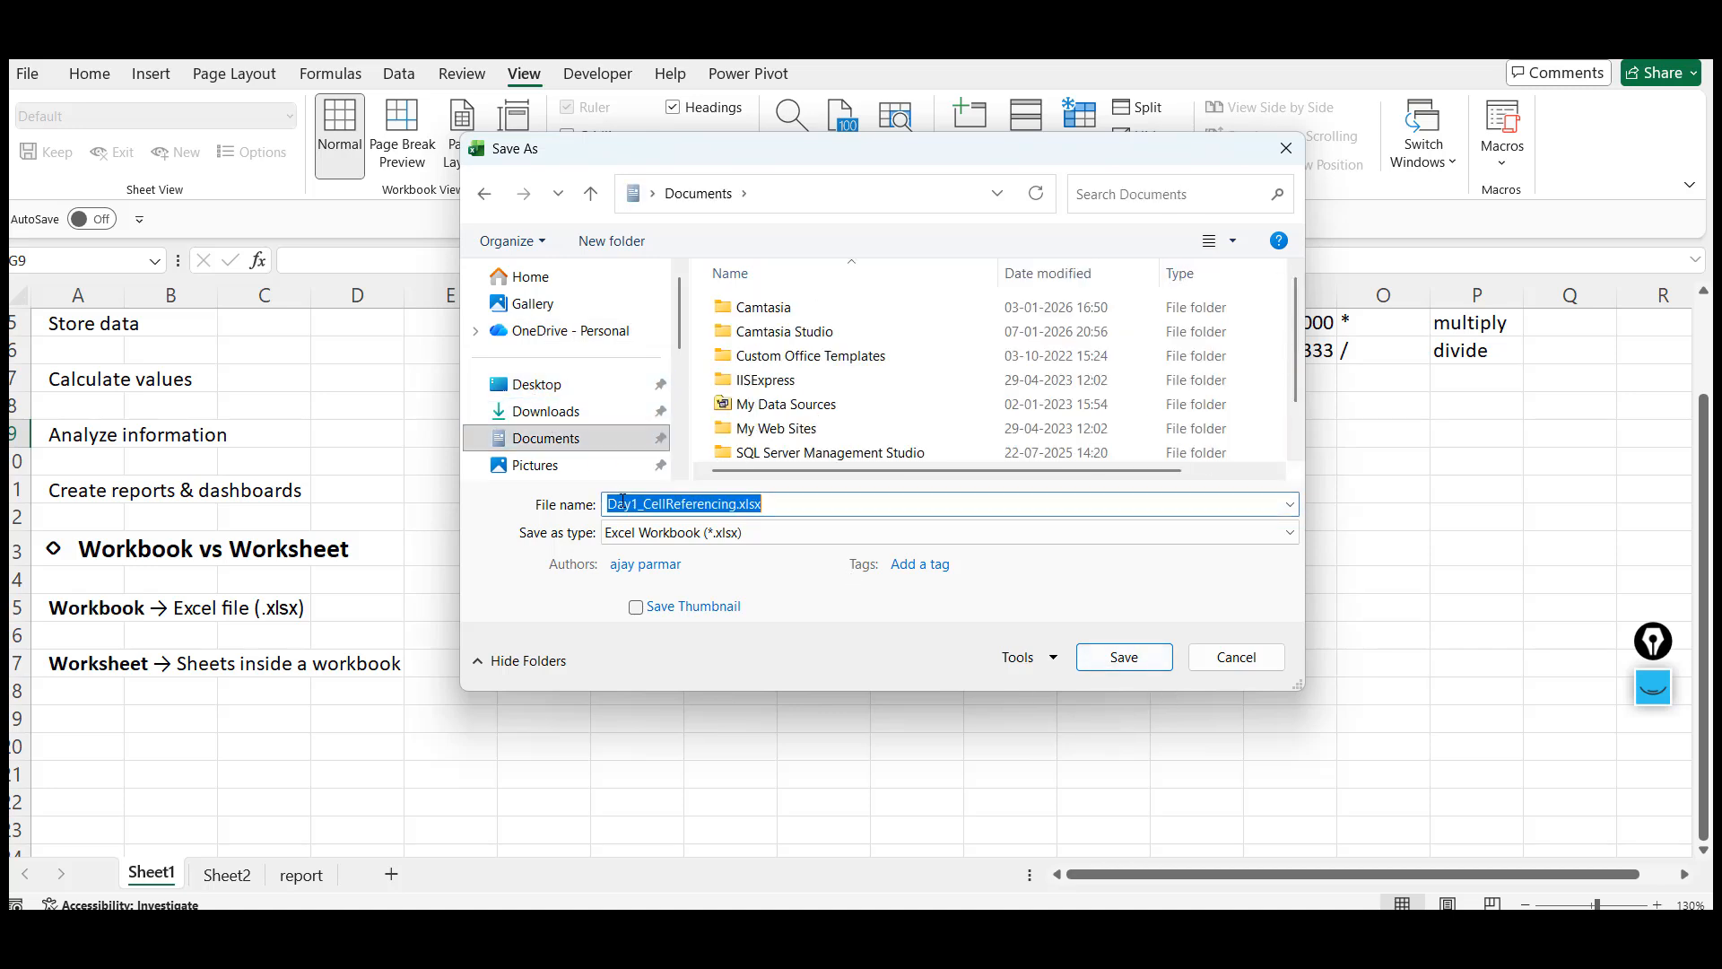
left_click(623, 501)
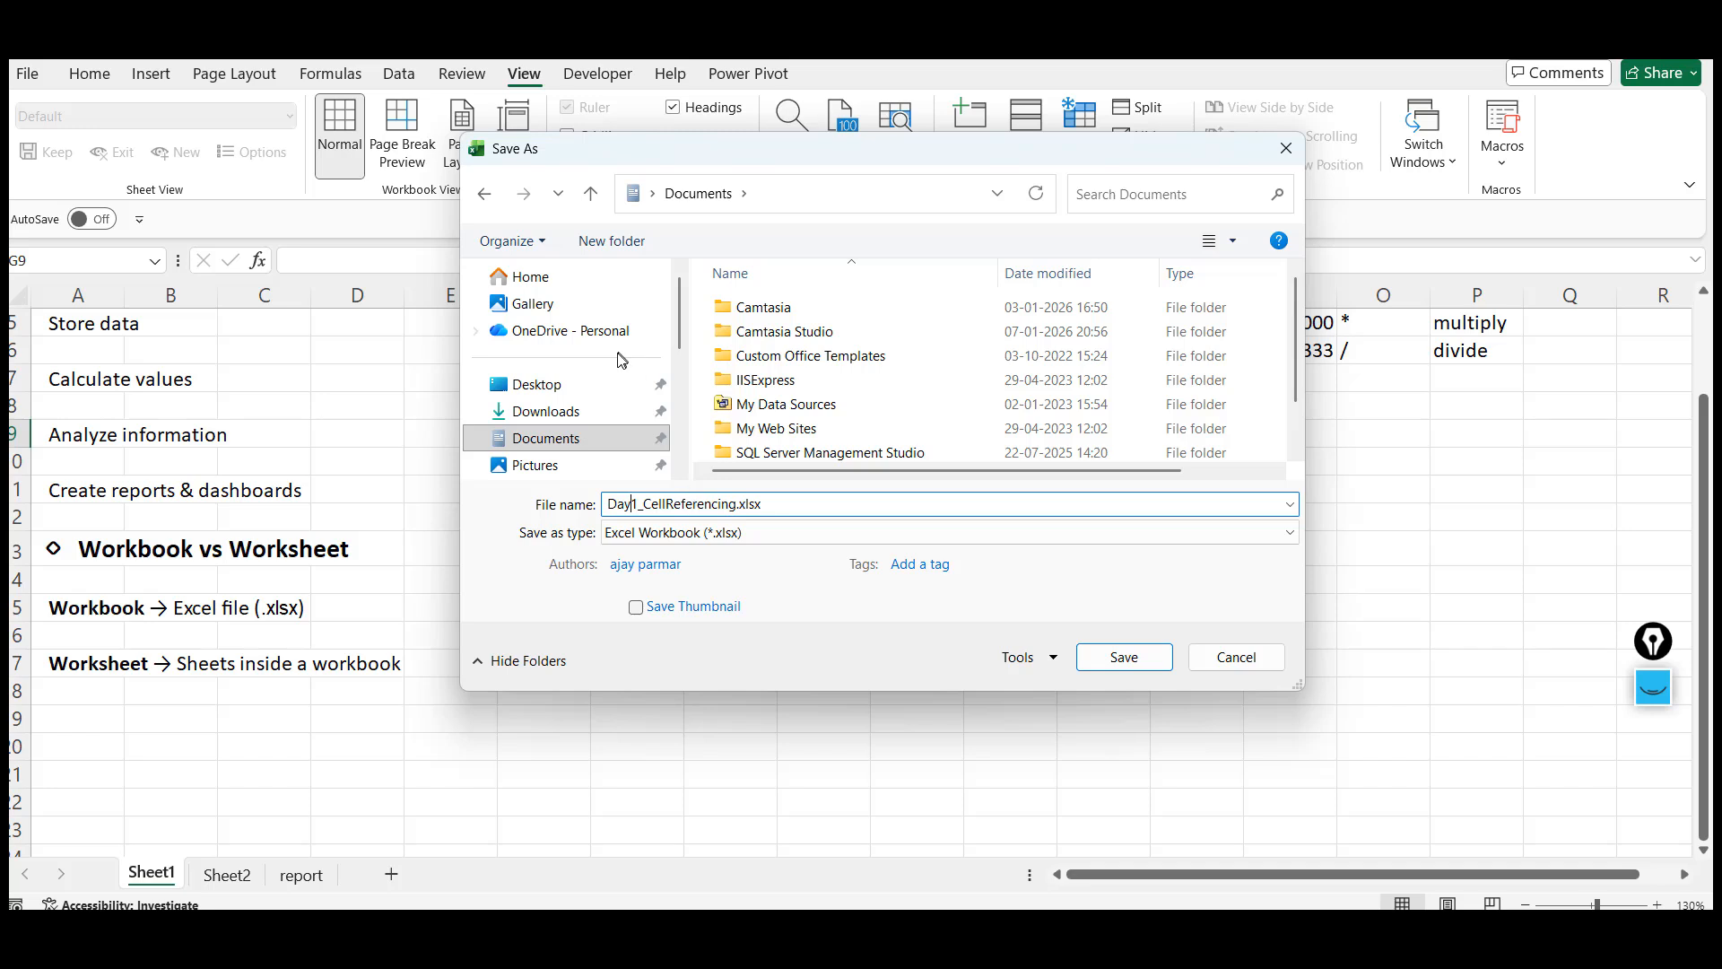
left_click(556, 411)
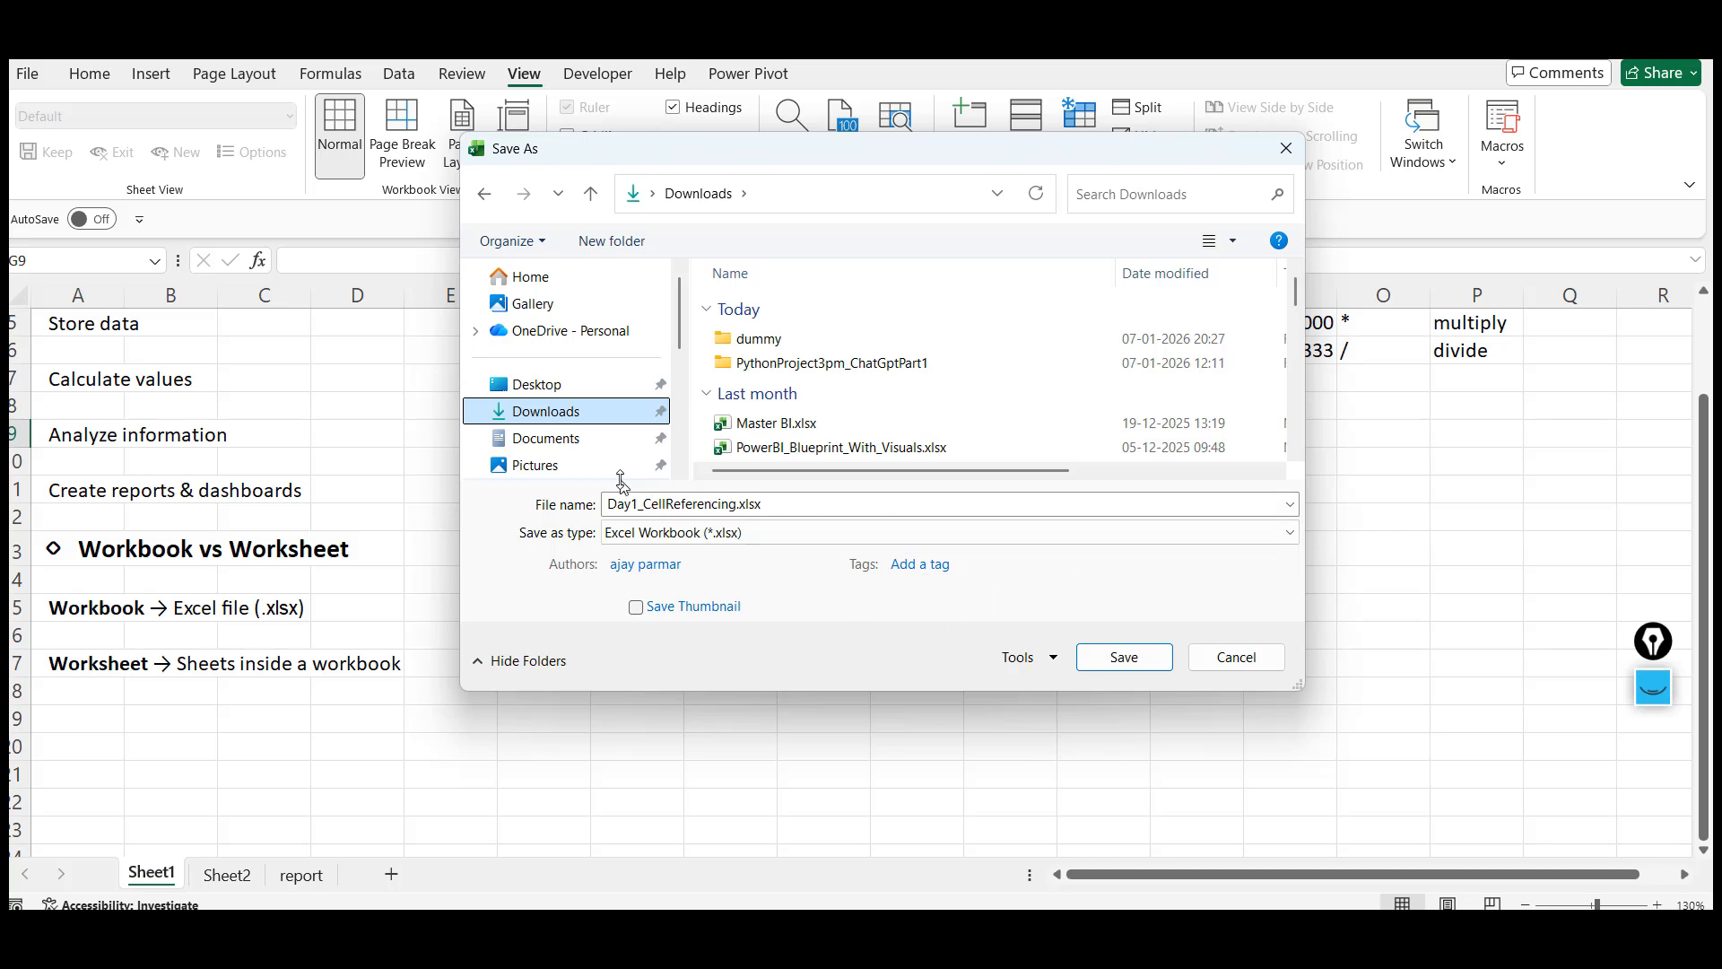
left_click(634, 509)
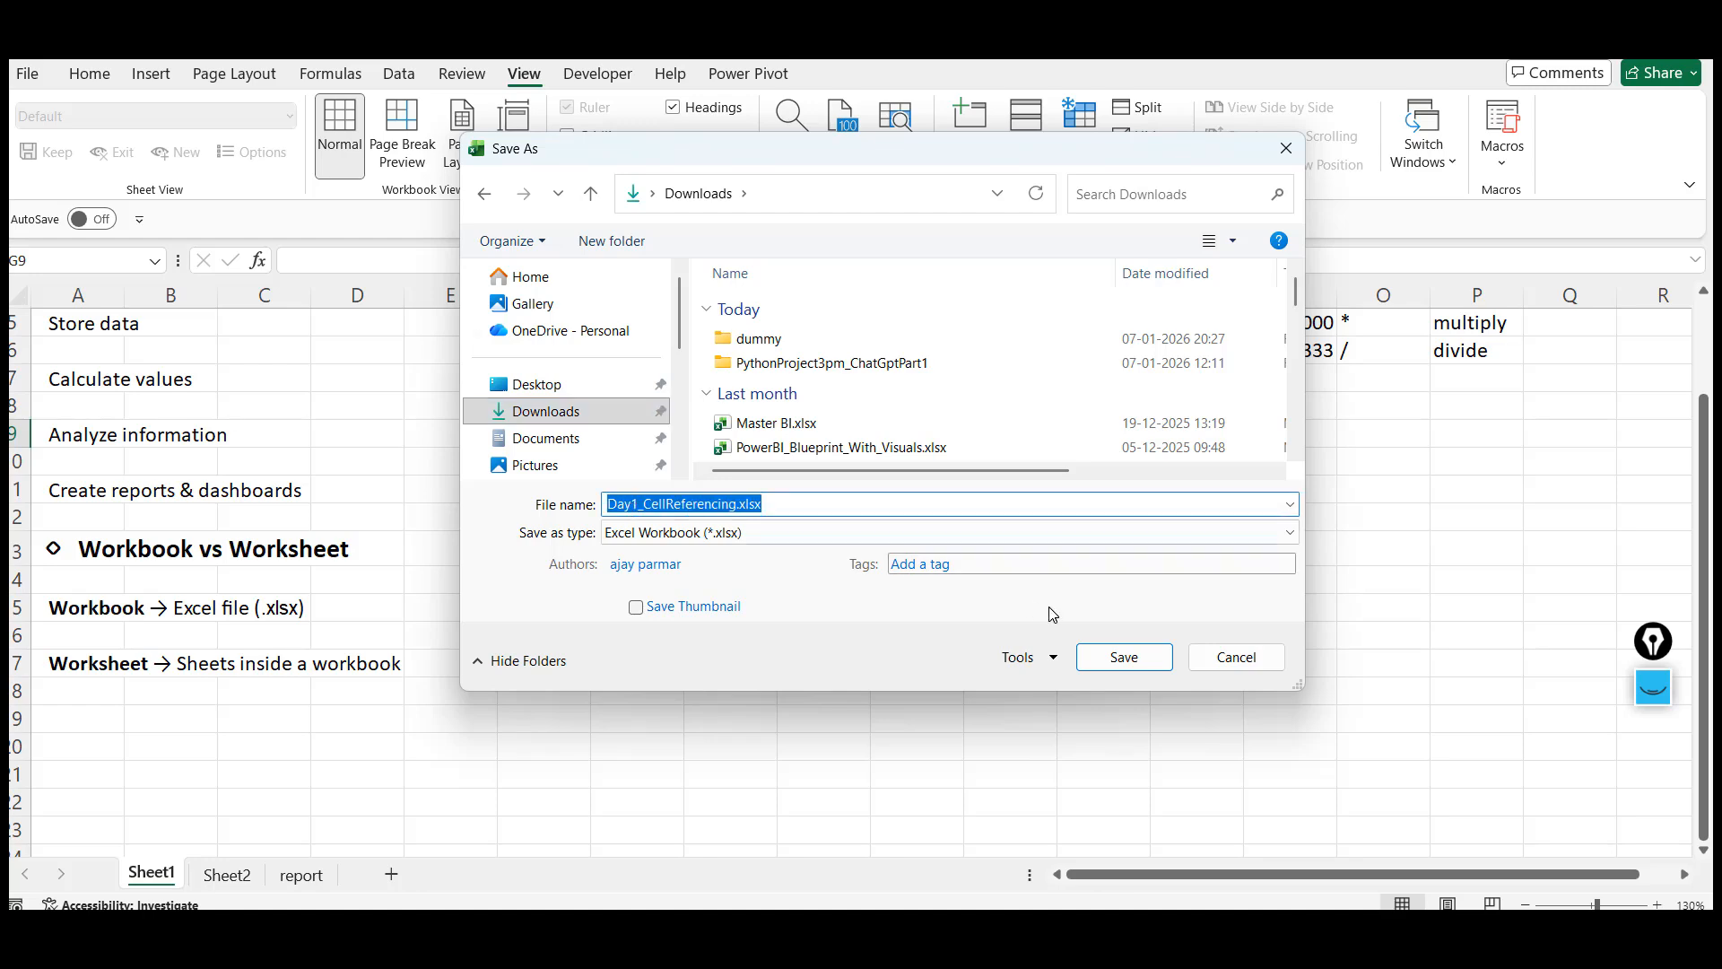
left_click(1234, 655)
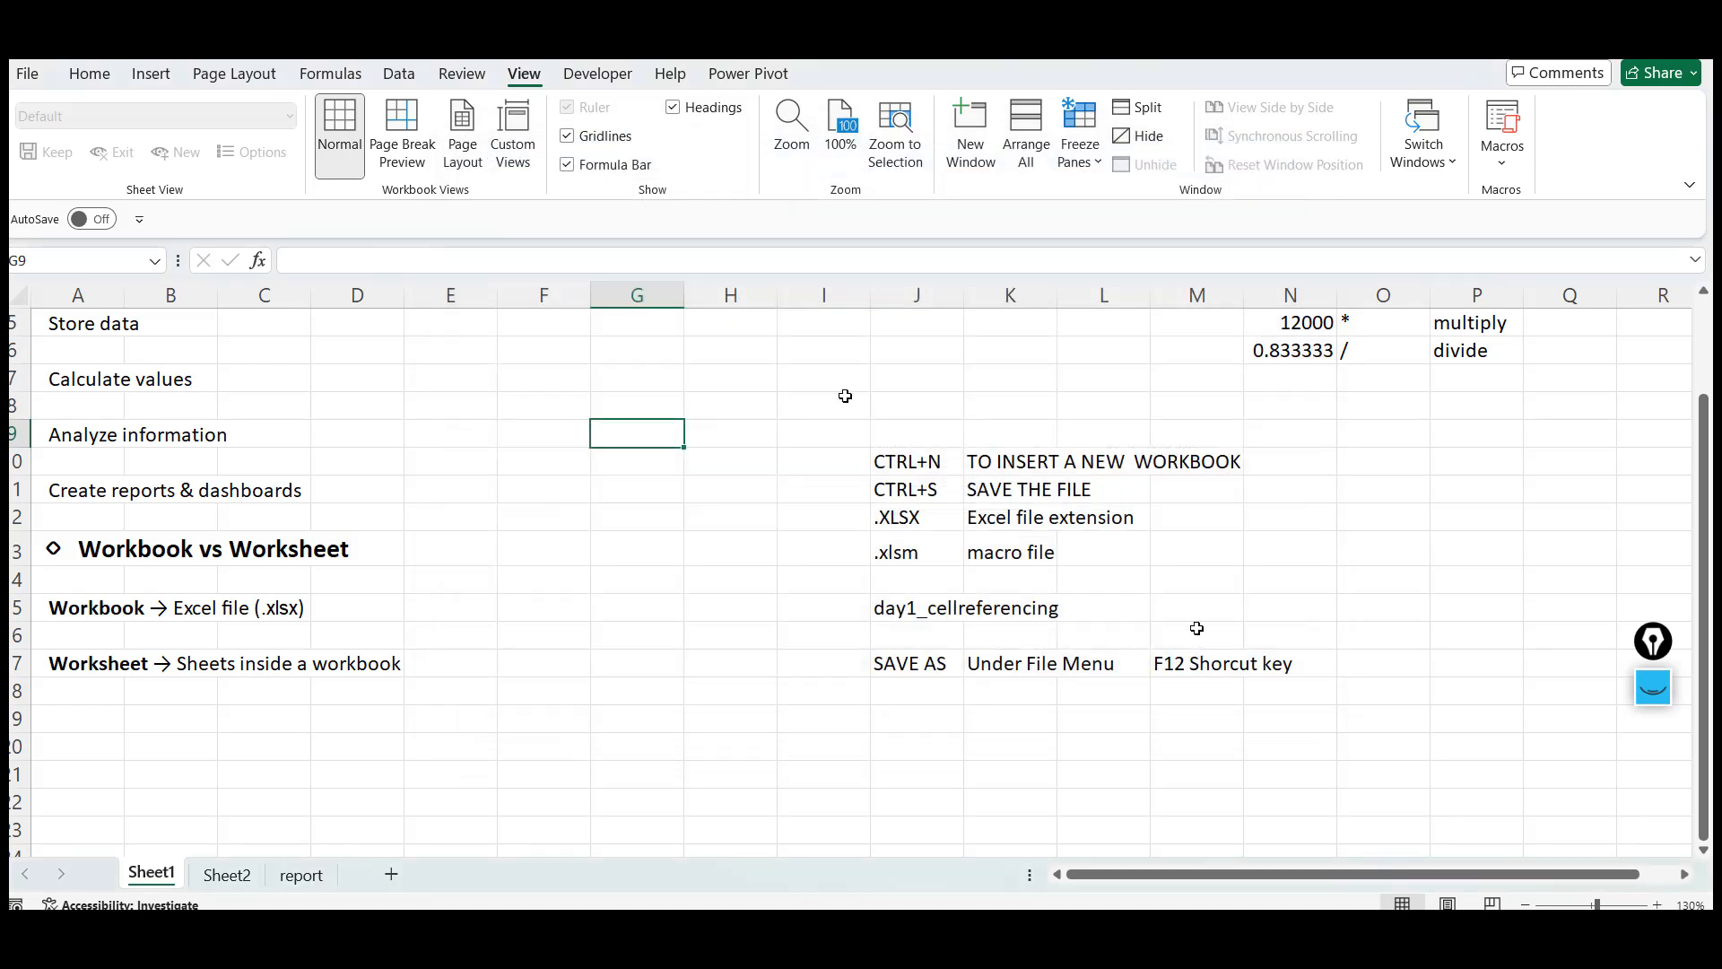
left_click(840, 397)
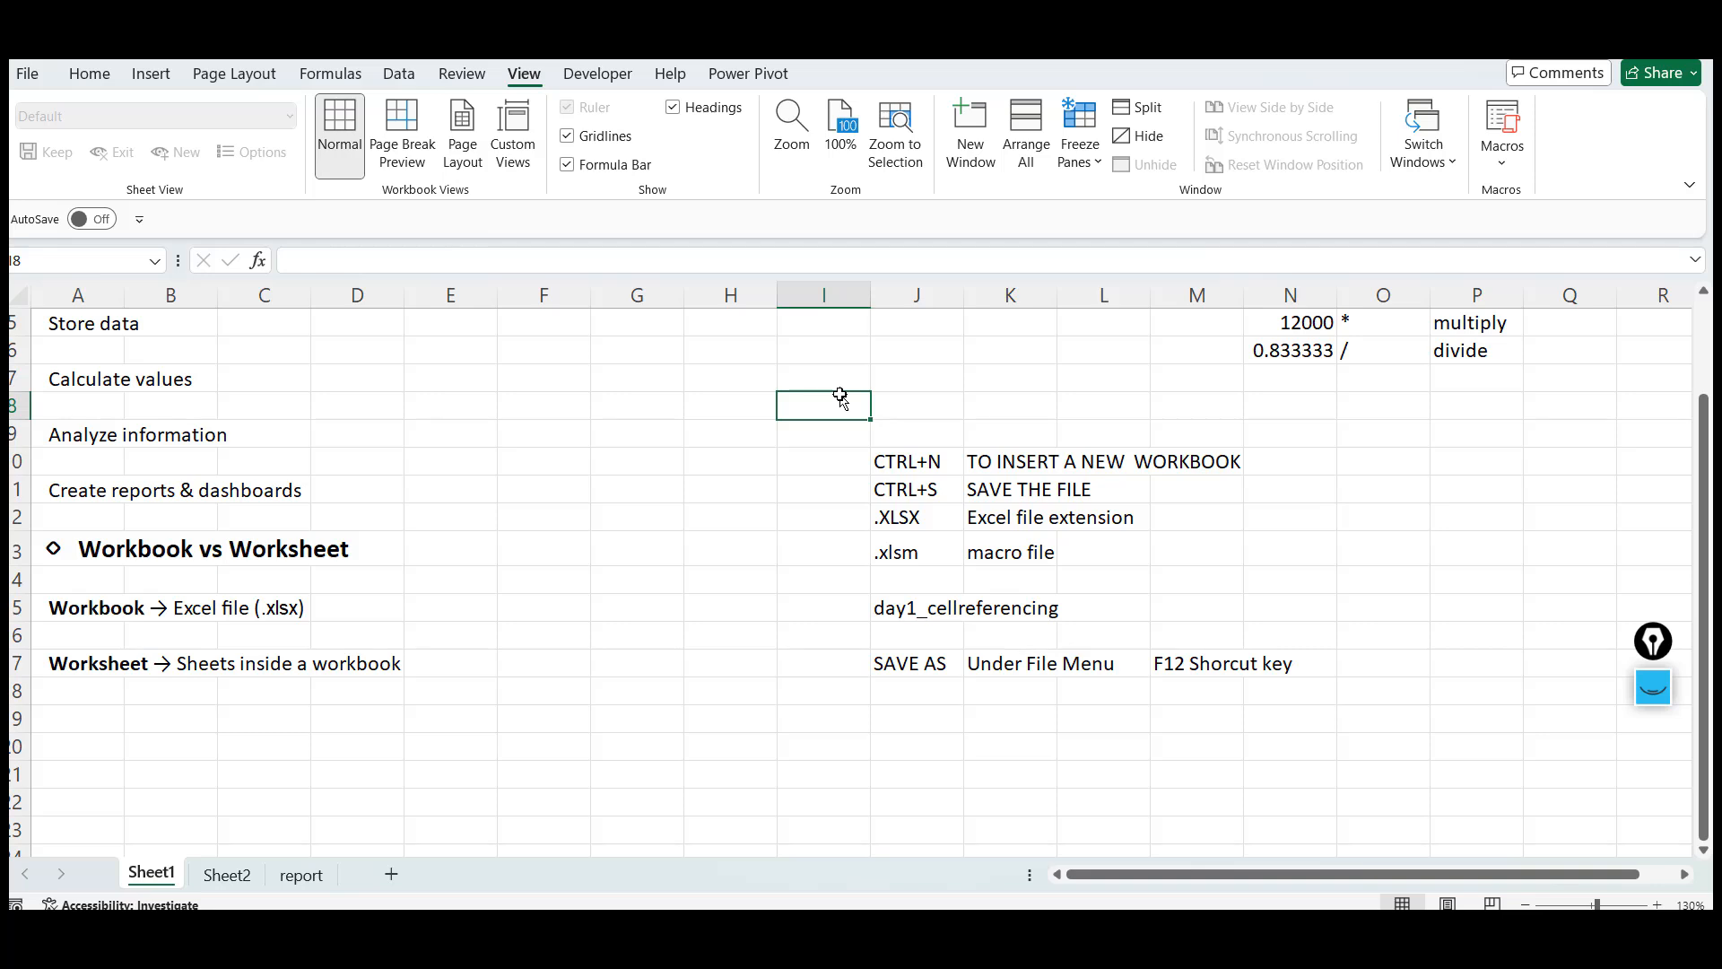
left_click(26, 73)
left_click(81, 414)
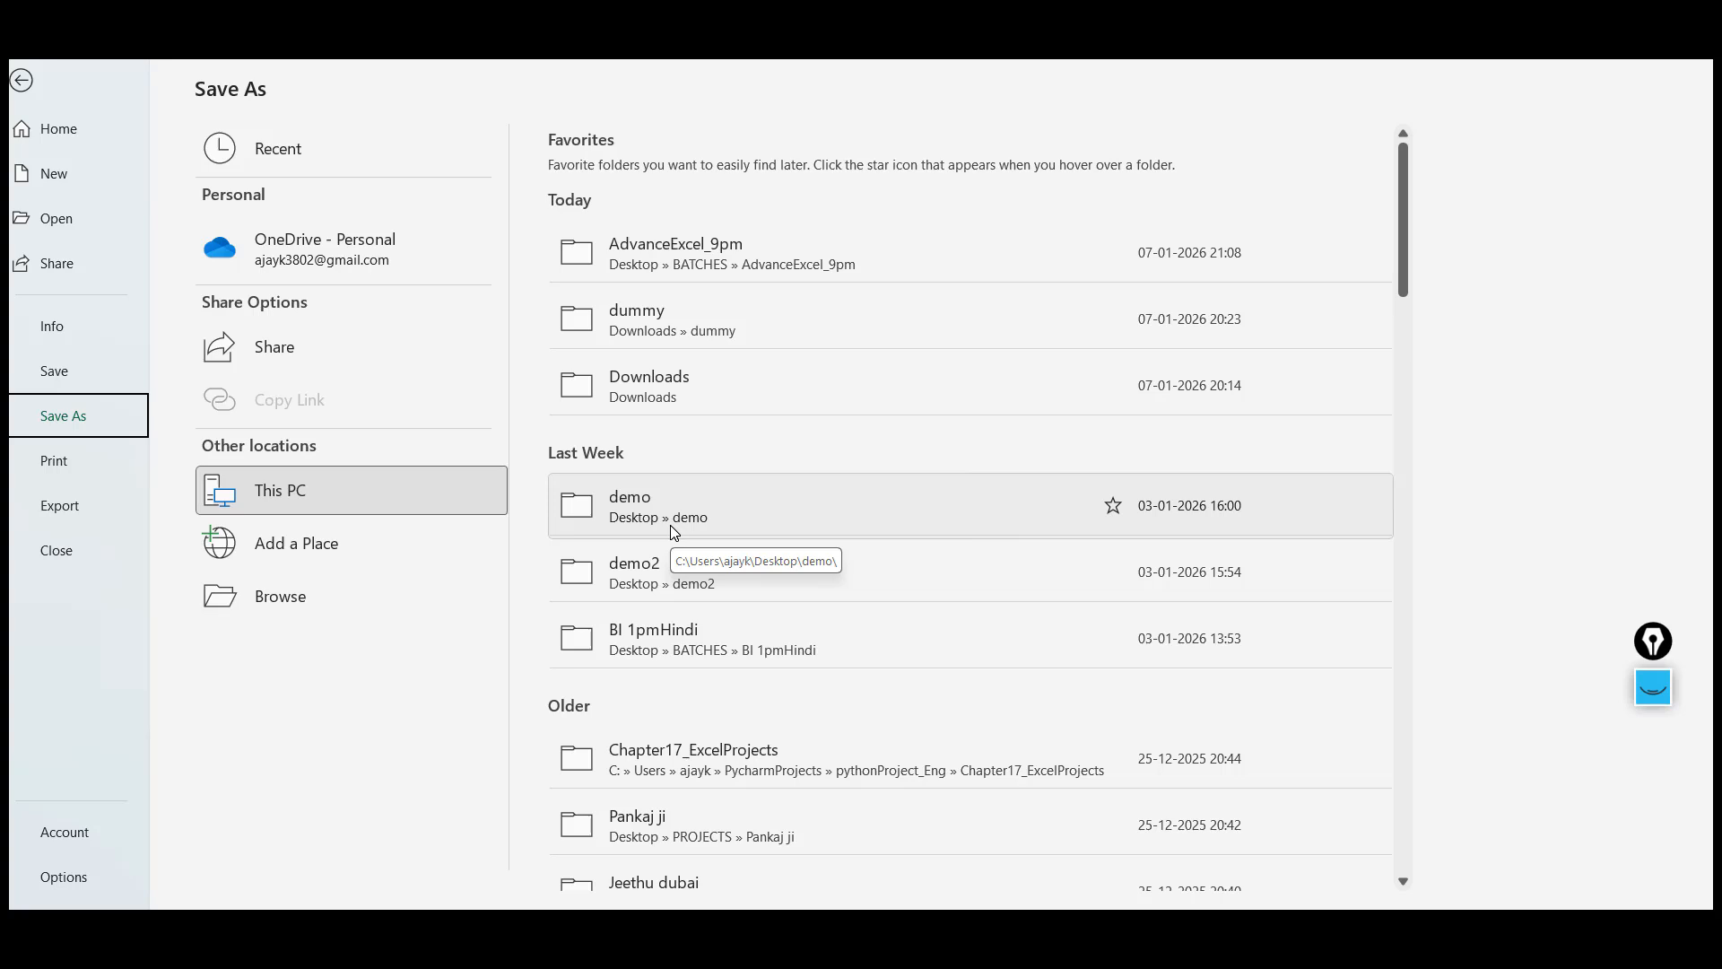
left_click(346, 595)
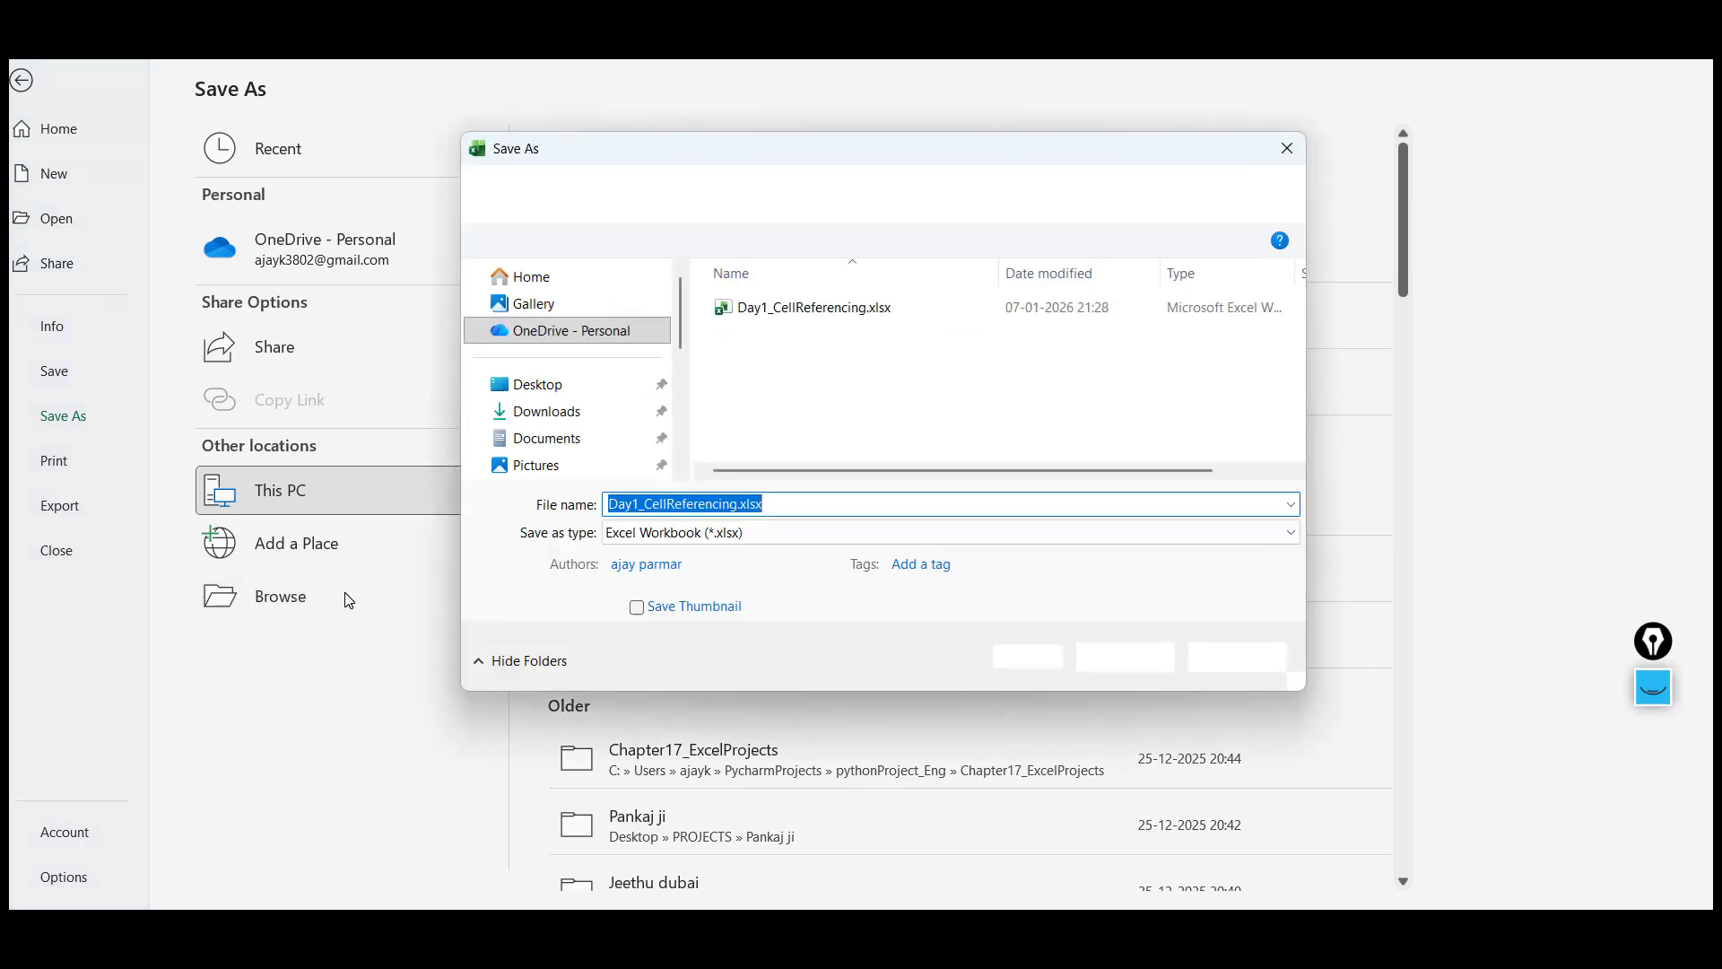
left_click(1218, 660)
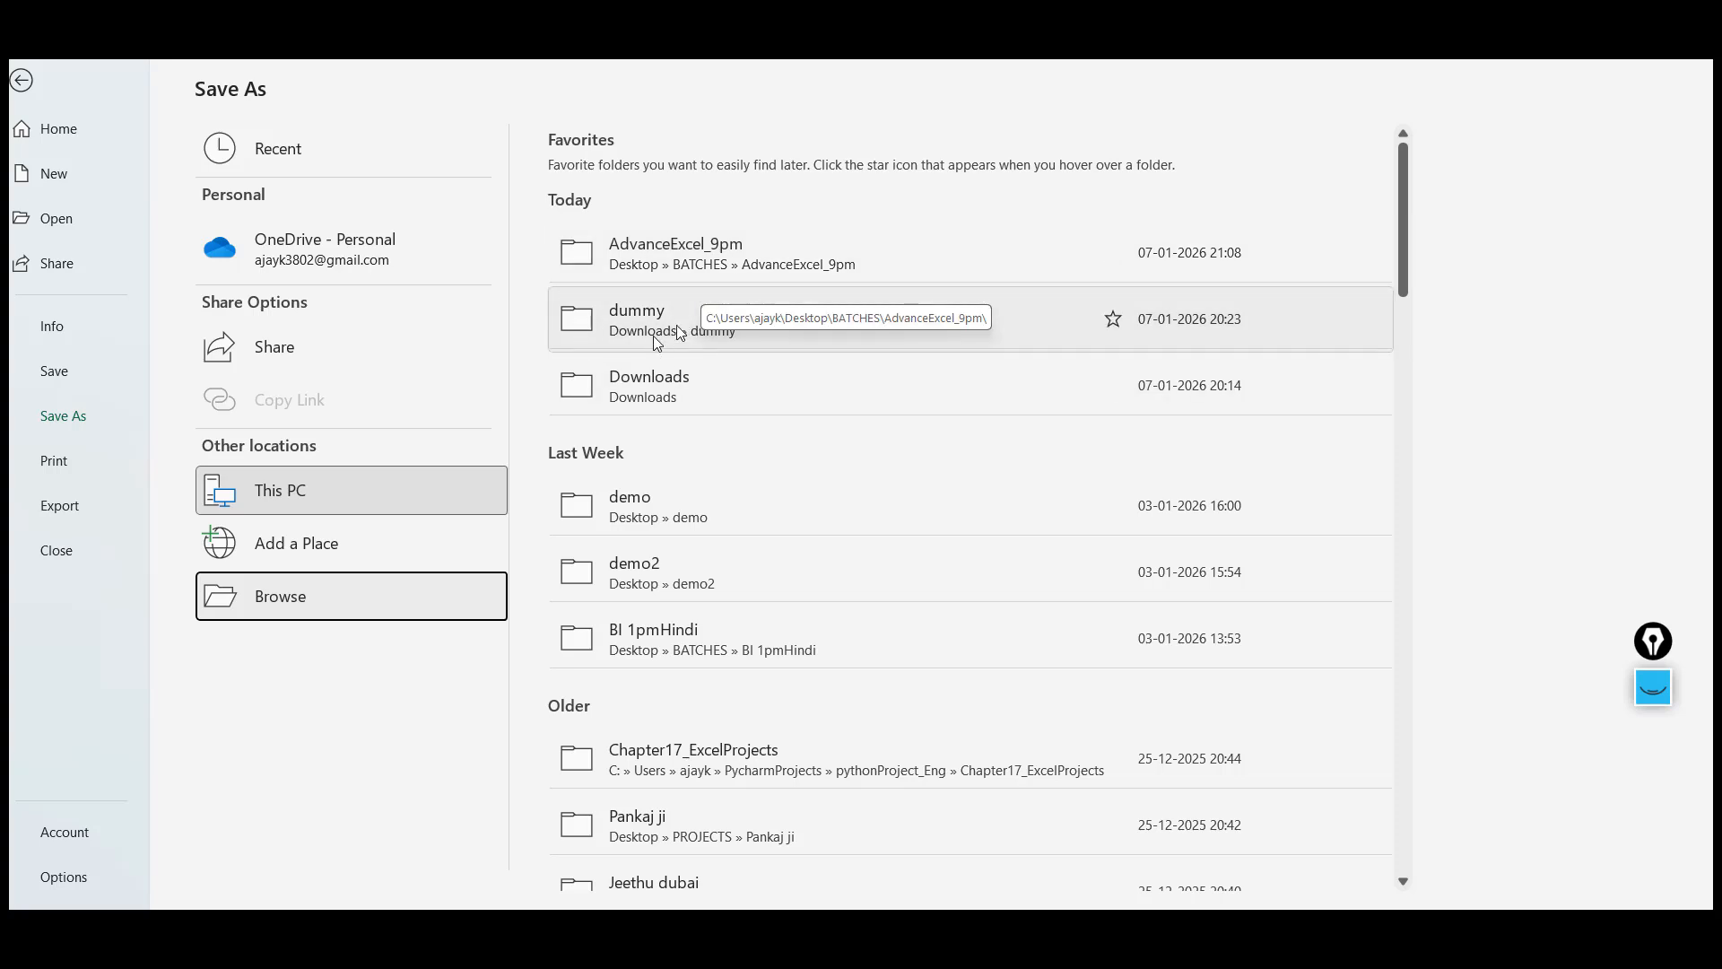
left_click(764, 389)
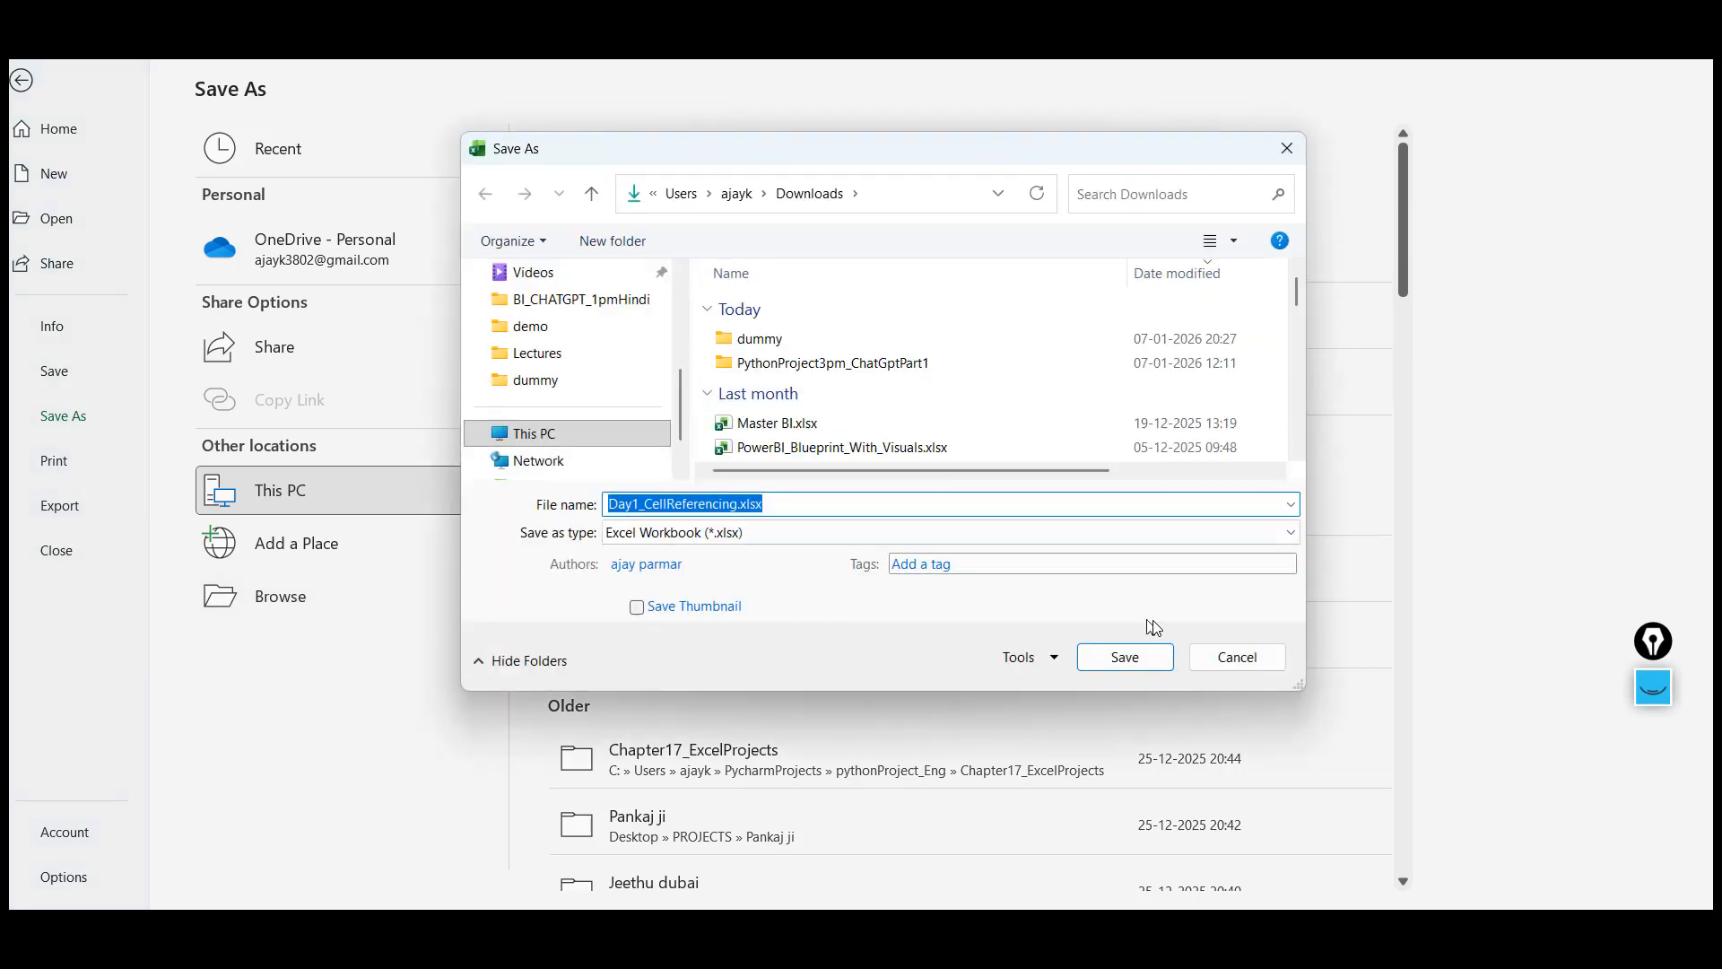
left_click(1237, 657)
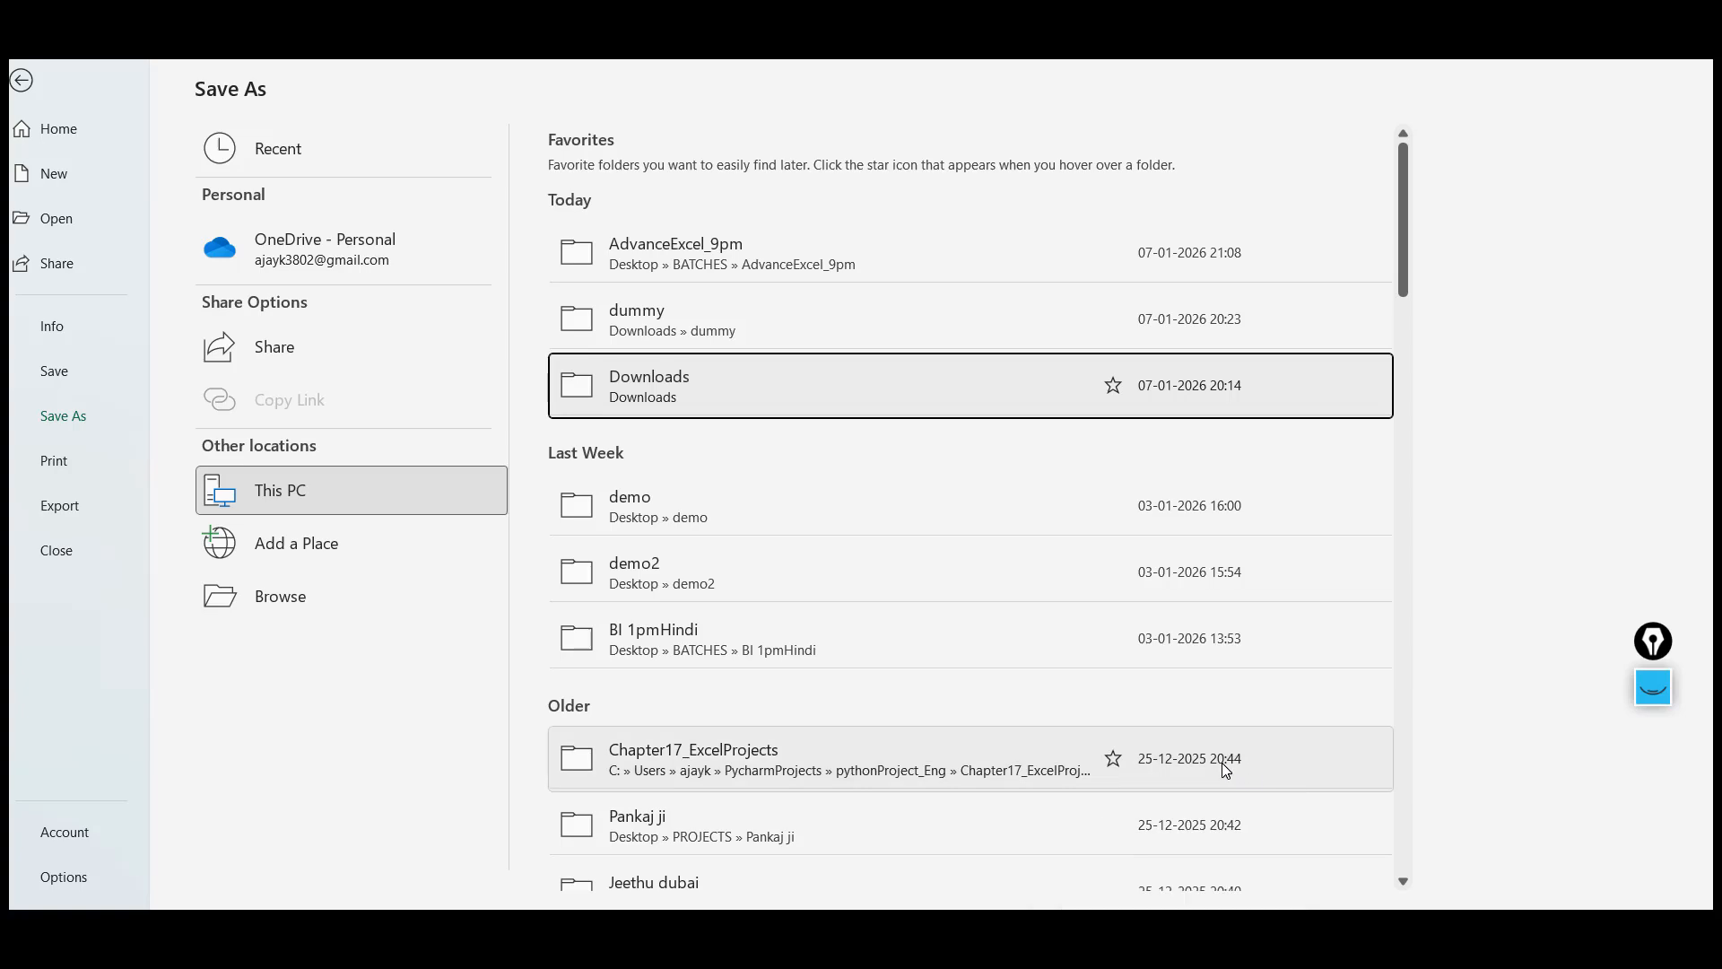
left_click(21, 80)
left_click(574, 574)
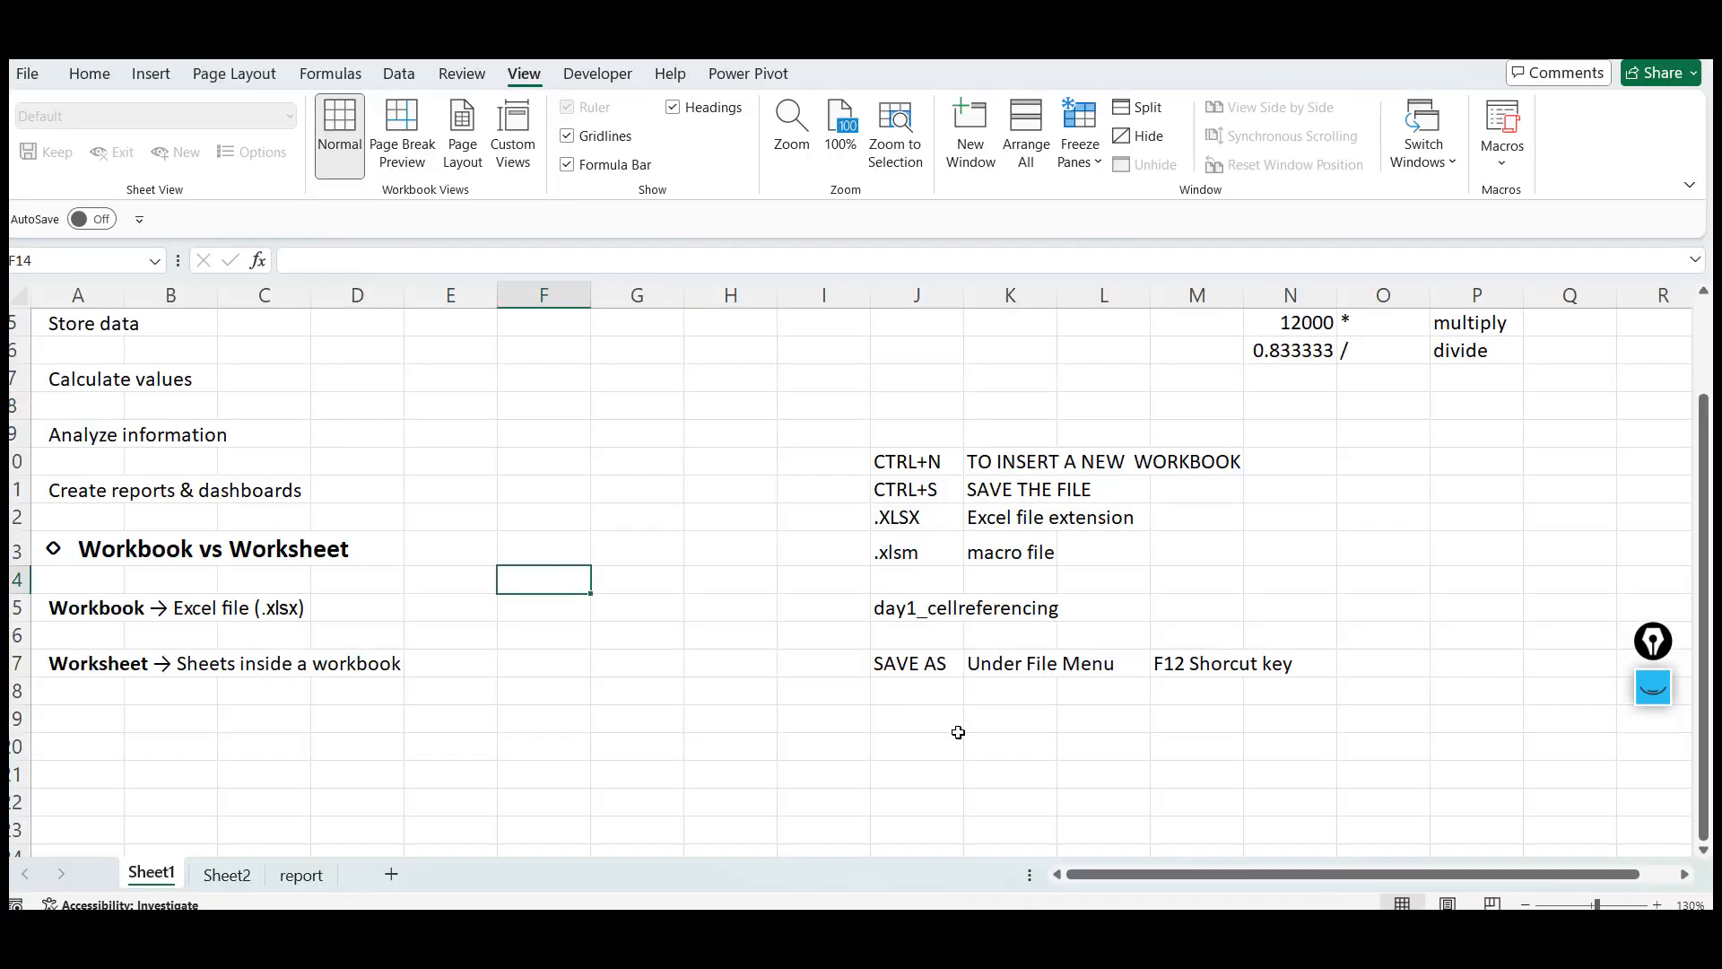
left_click(919, 698)
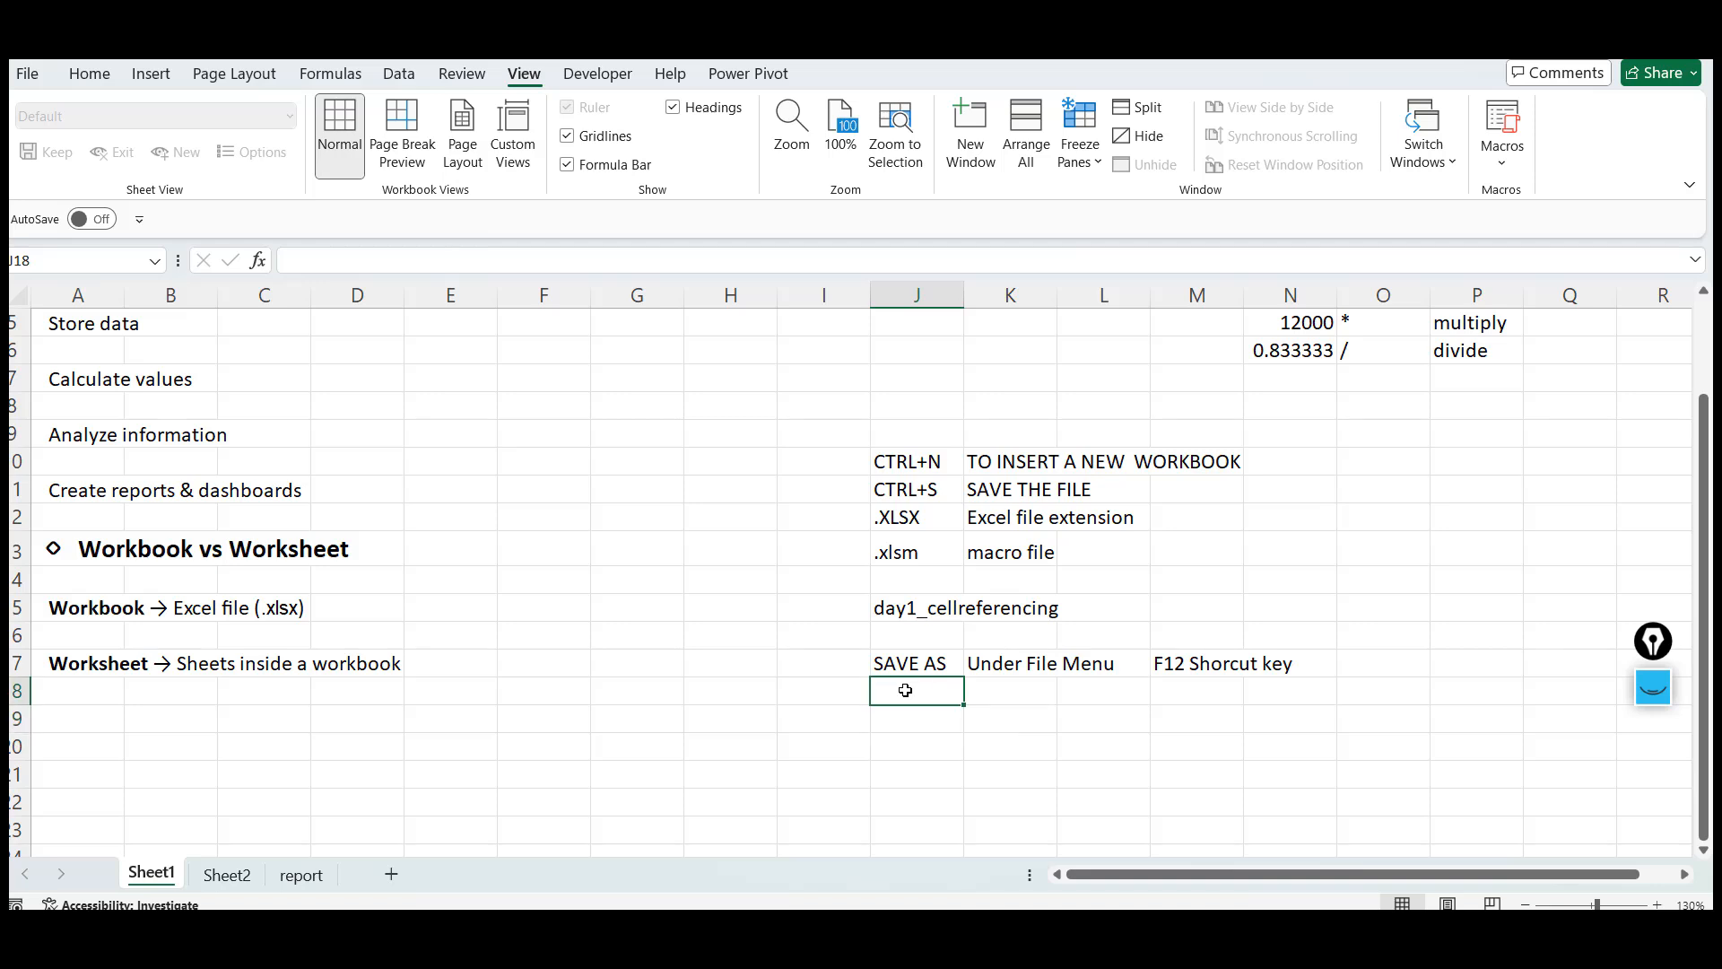
left_click(774, 682)
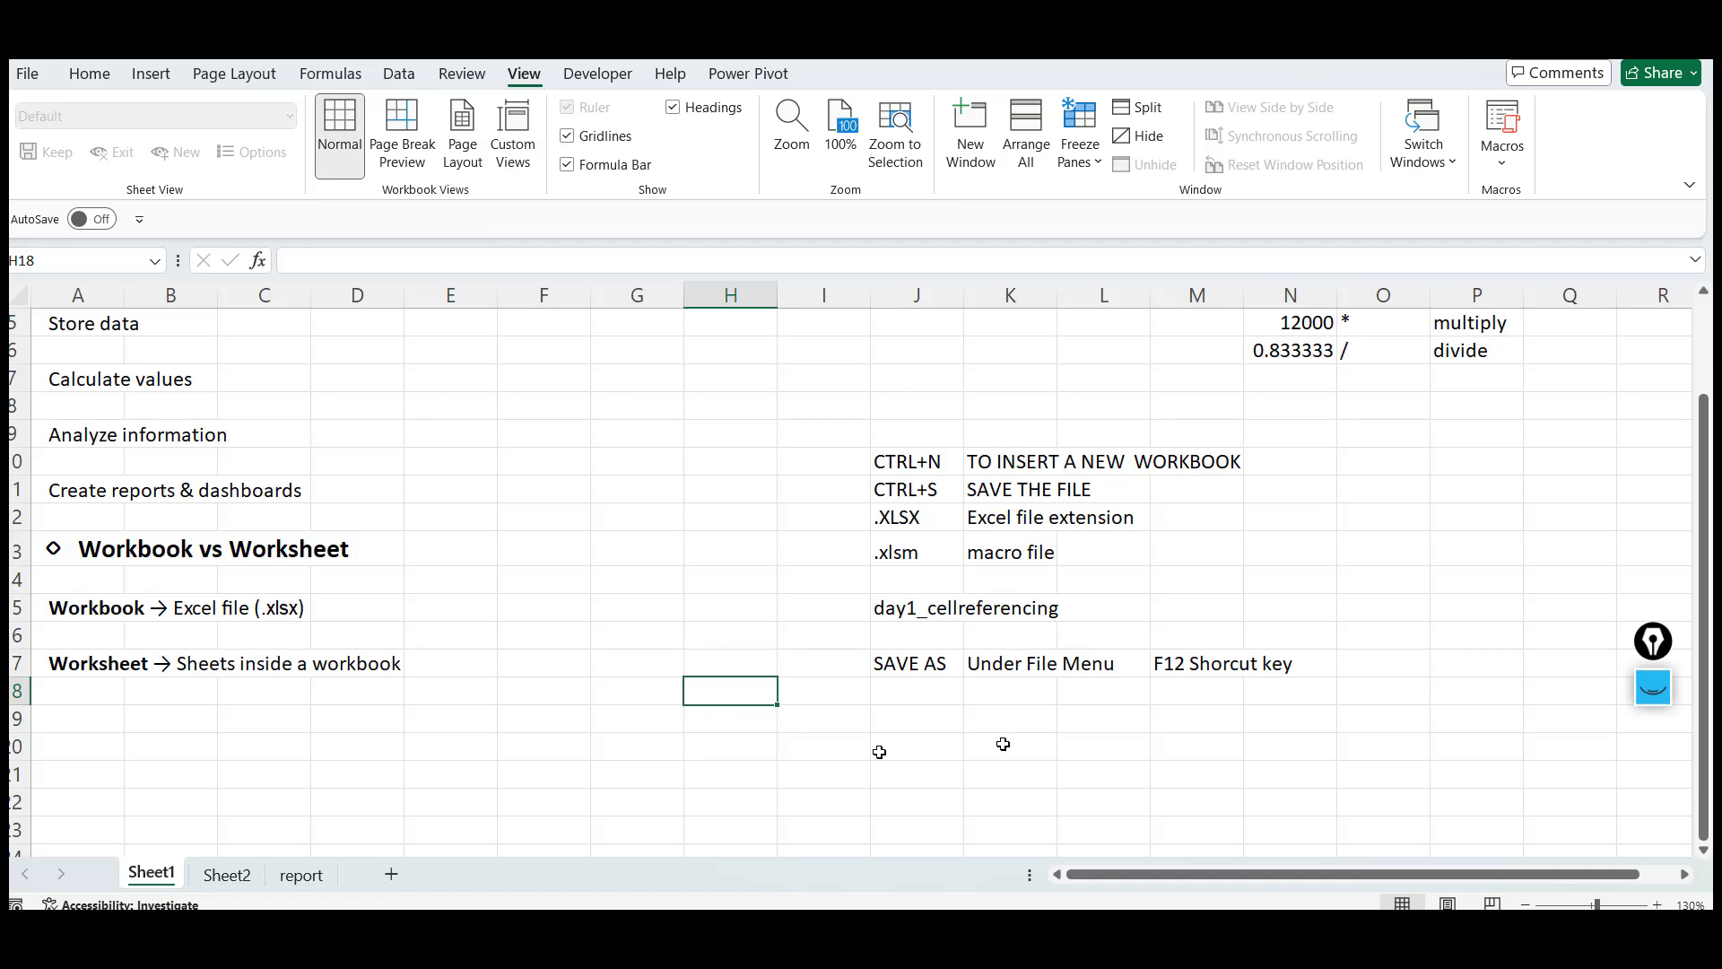
left_click(896, 653)
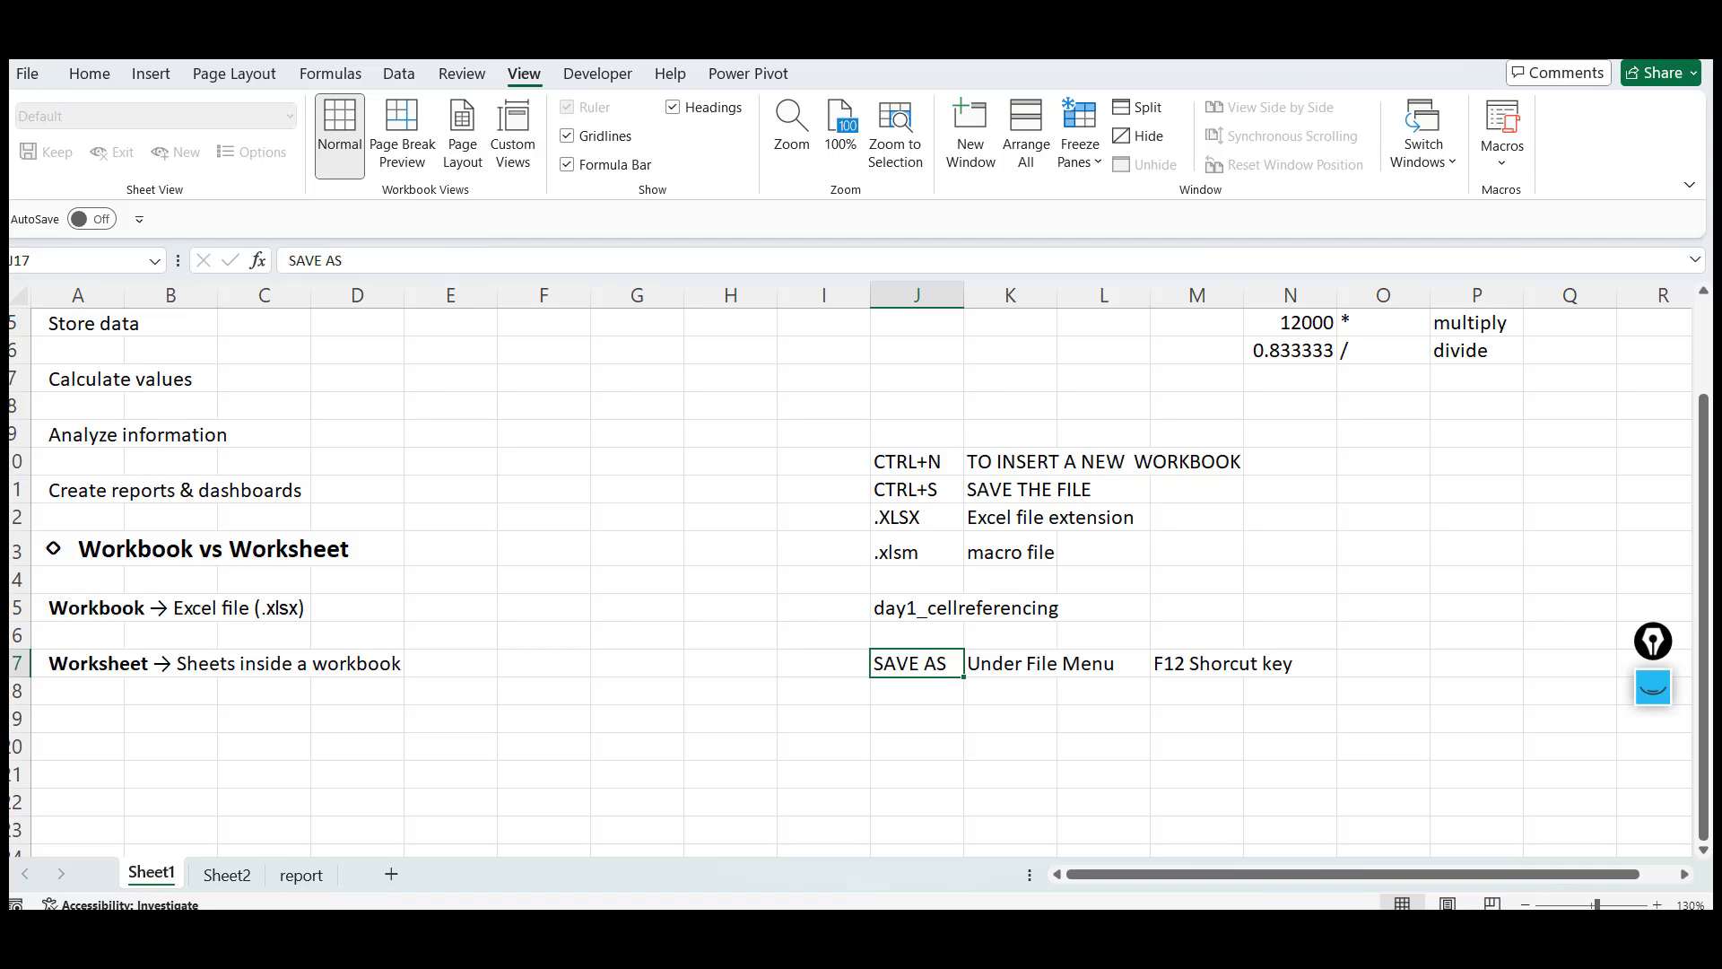
Enter the note workbook name or excel file name in cell M15, beside the day1_cellreferencing note
left_click(948, 608)
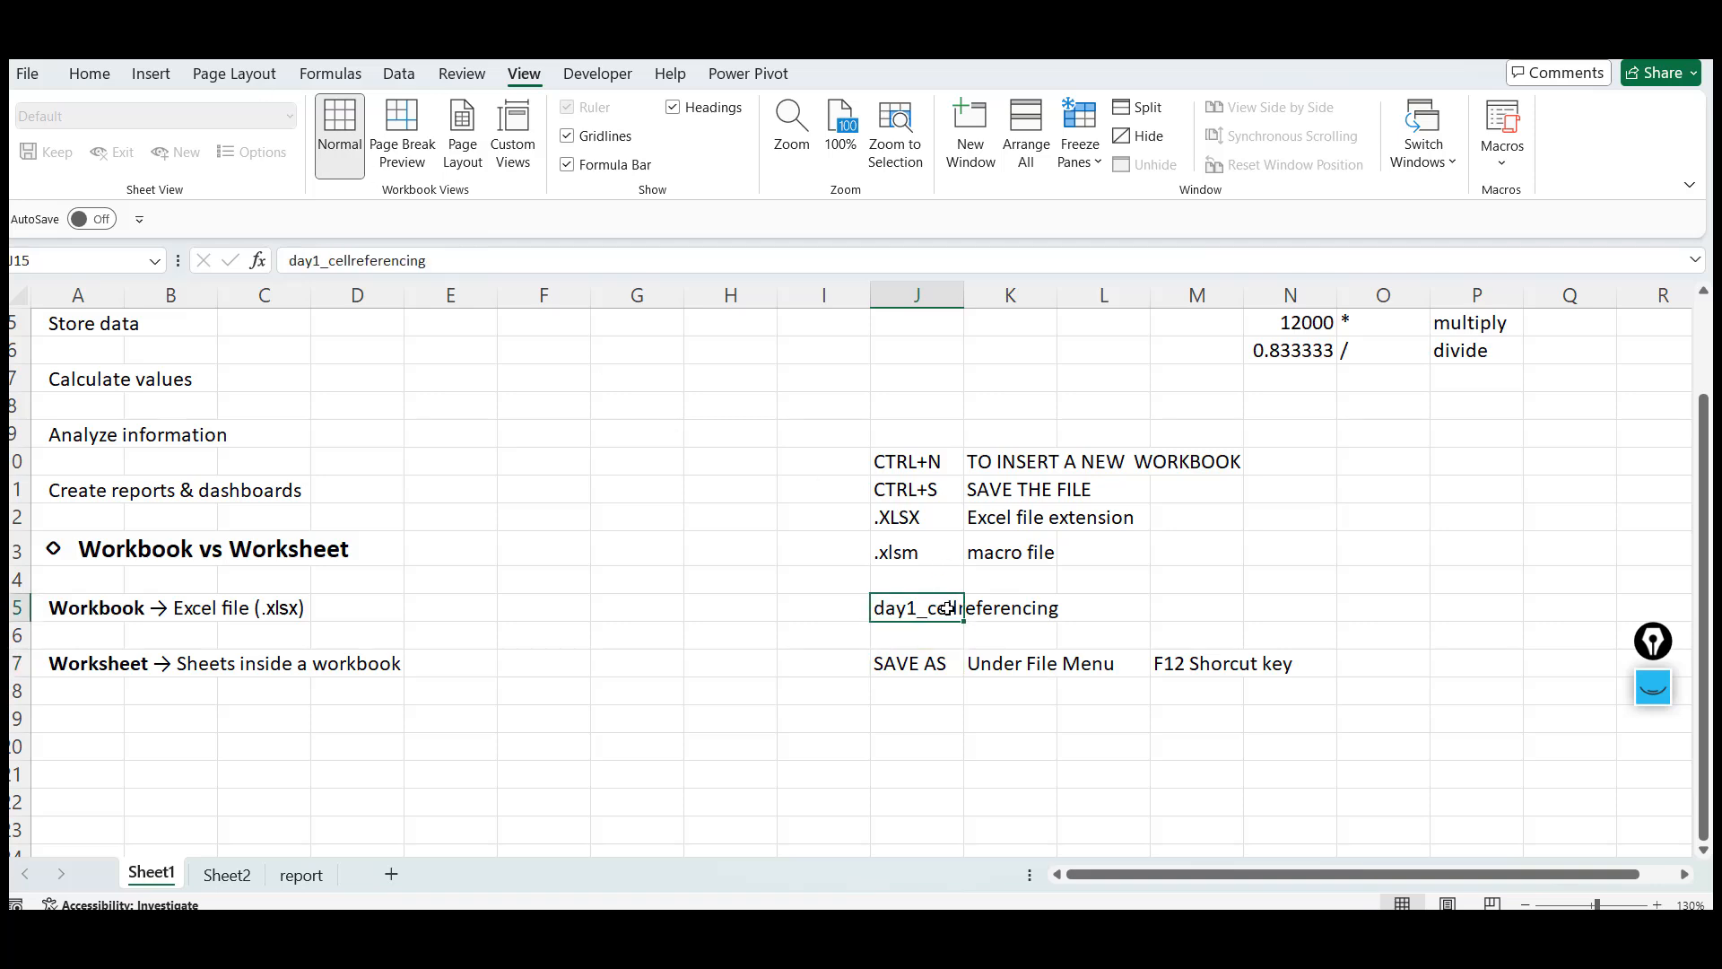
key("Right")
key("Right")
key("Right")
type("workbook name")
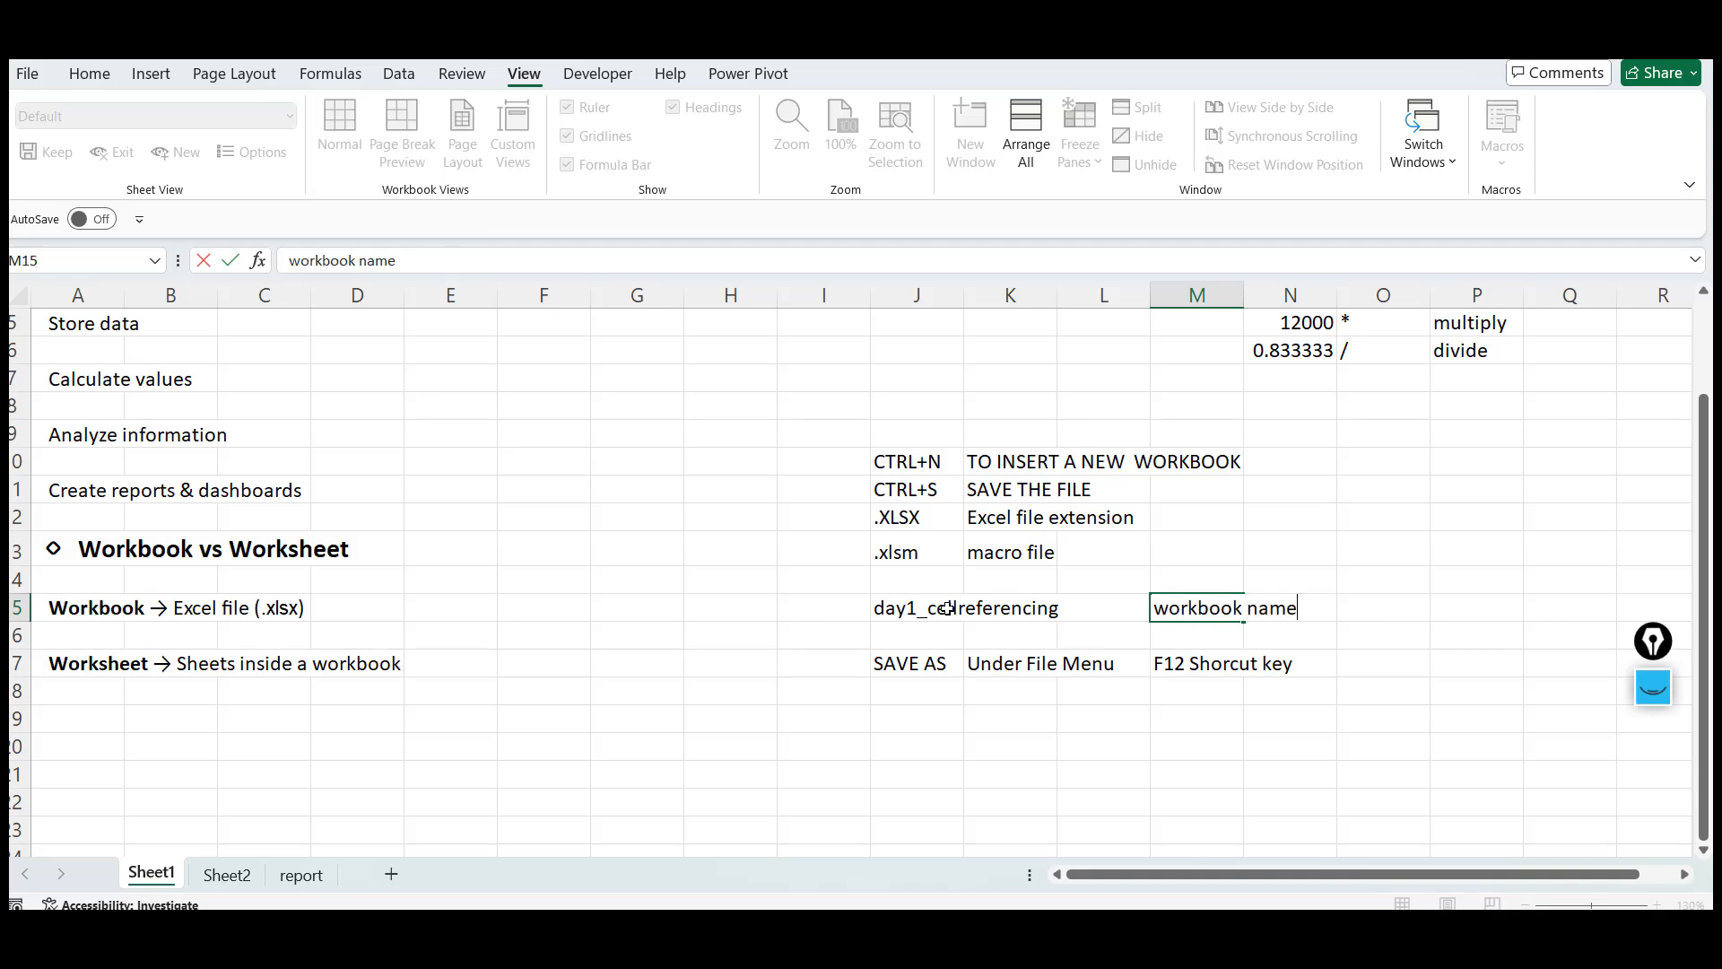
type(" or excel file name")
key("Return")
Review the Workbook and Worksheet notes alongside the file-name and Save As notes on Sheet1
key("Up")
key("Left")
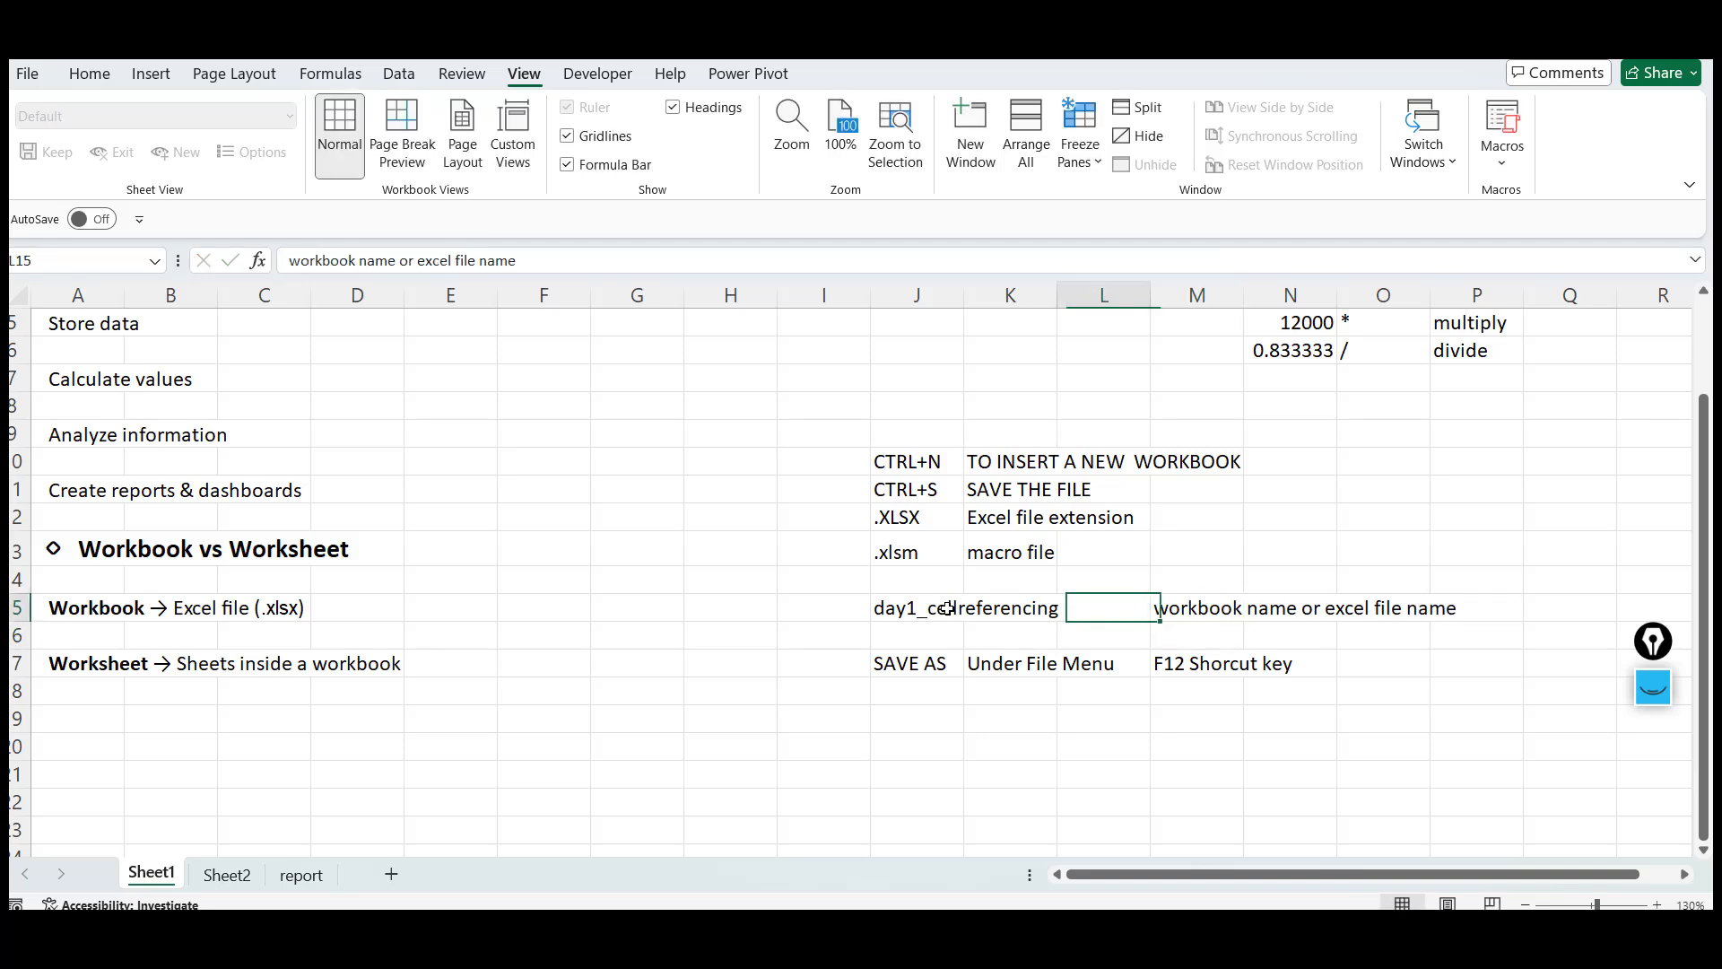
key("Right")
key("Left")
key("Right")
key("Left")
key("Left")
key("Left")
key("Left")
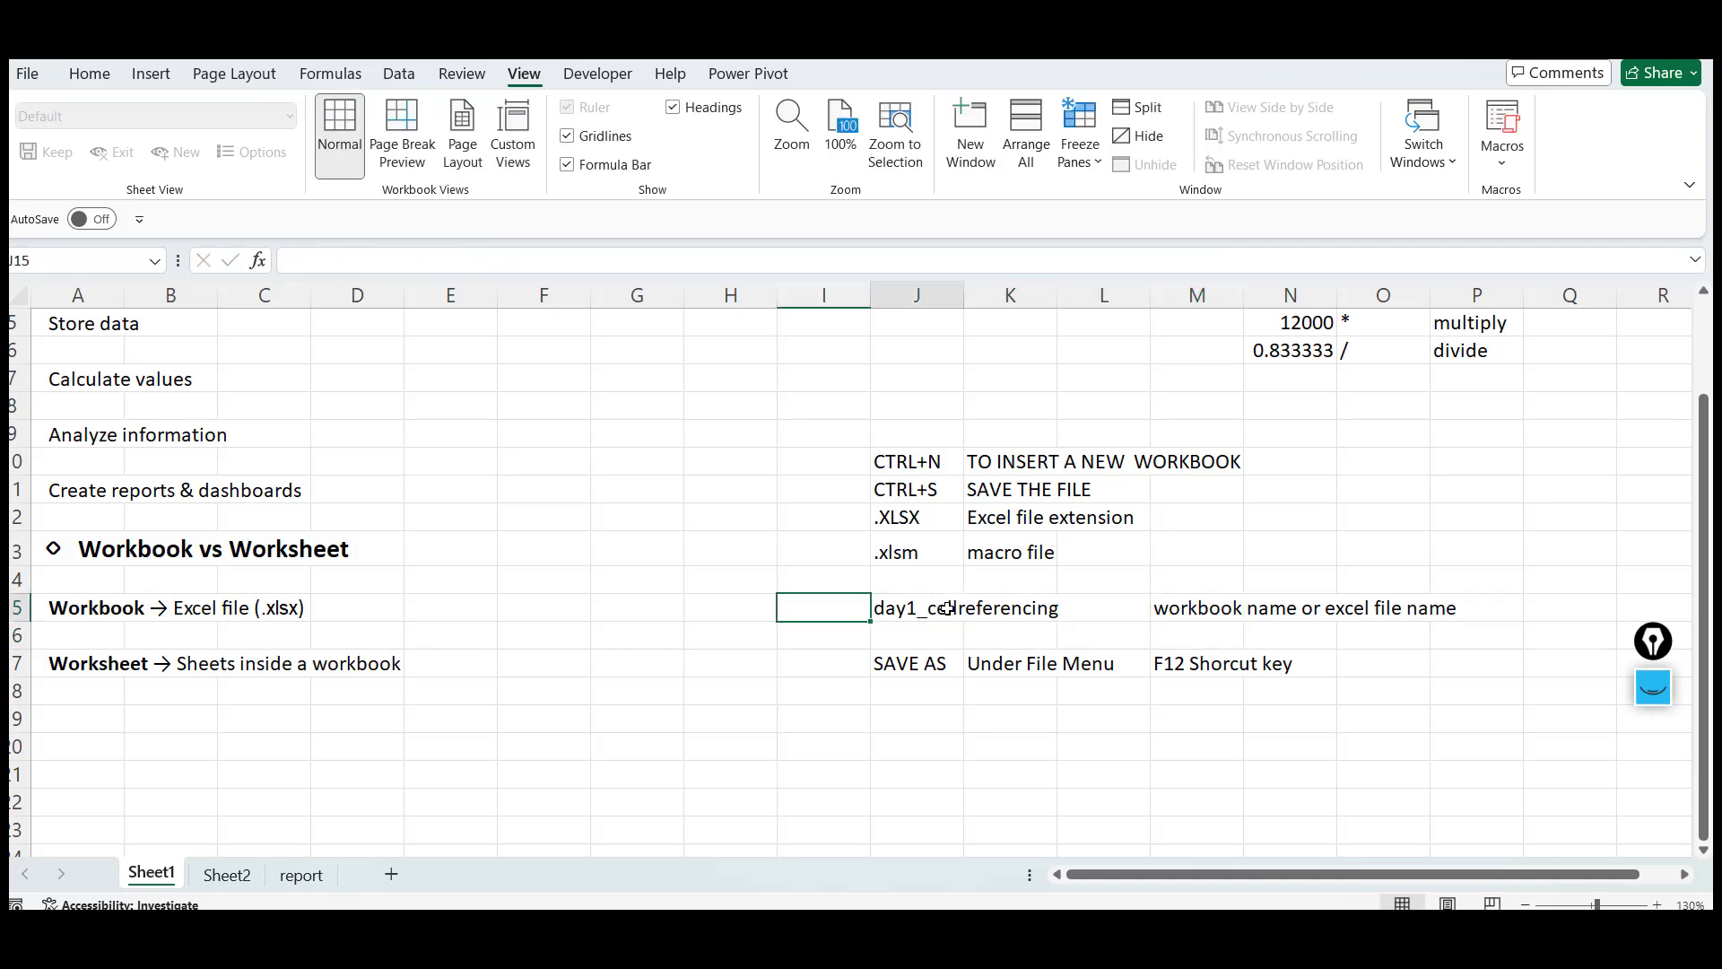
key("Right")
key("Right")
key("Right")
key("Right")
key("Left")
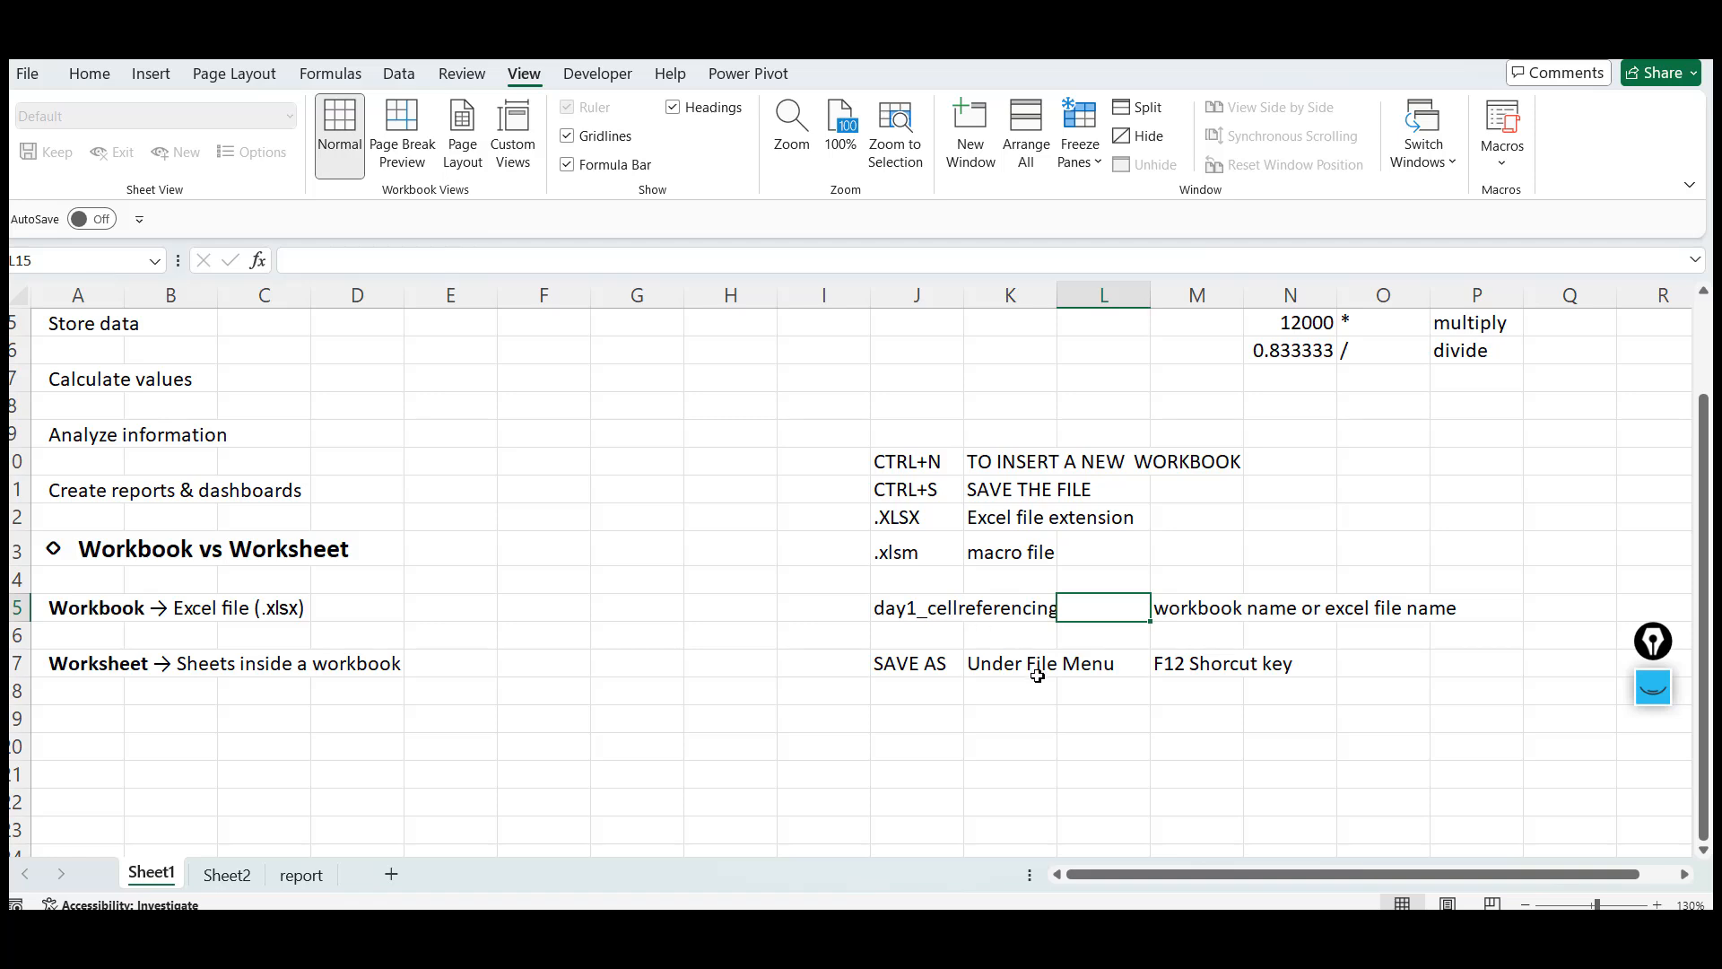
left_click(889, 611)
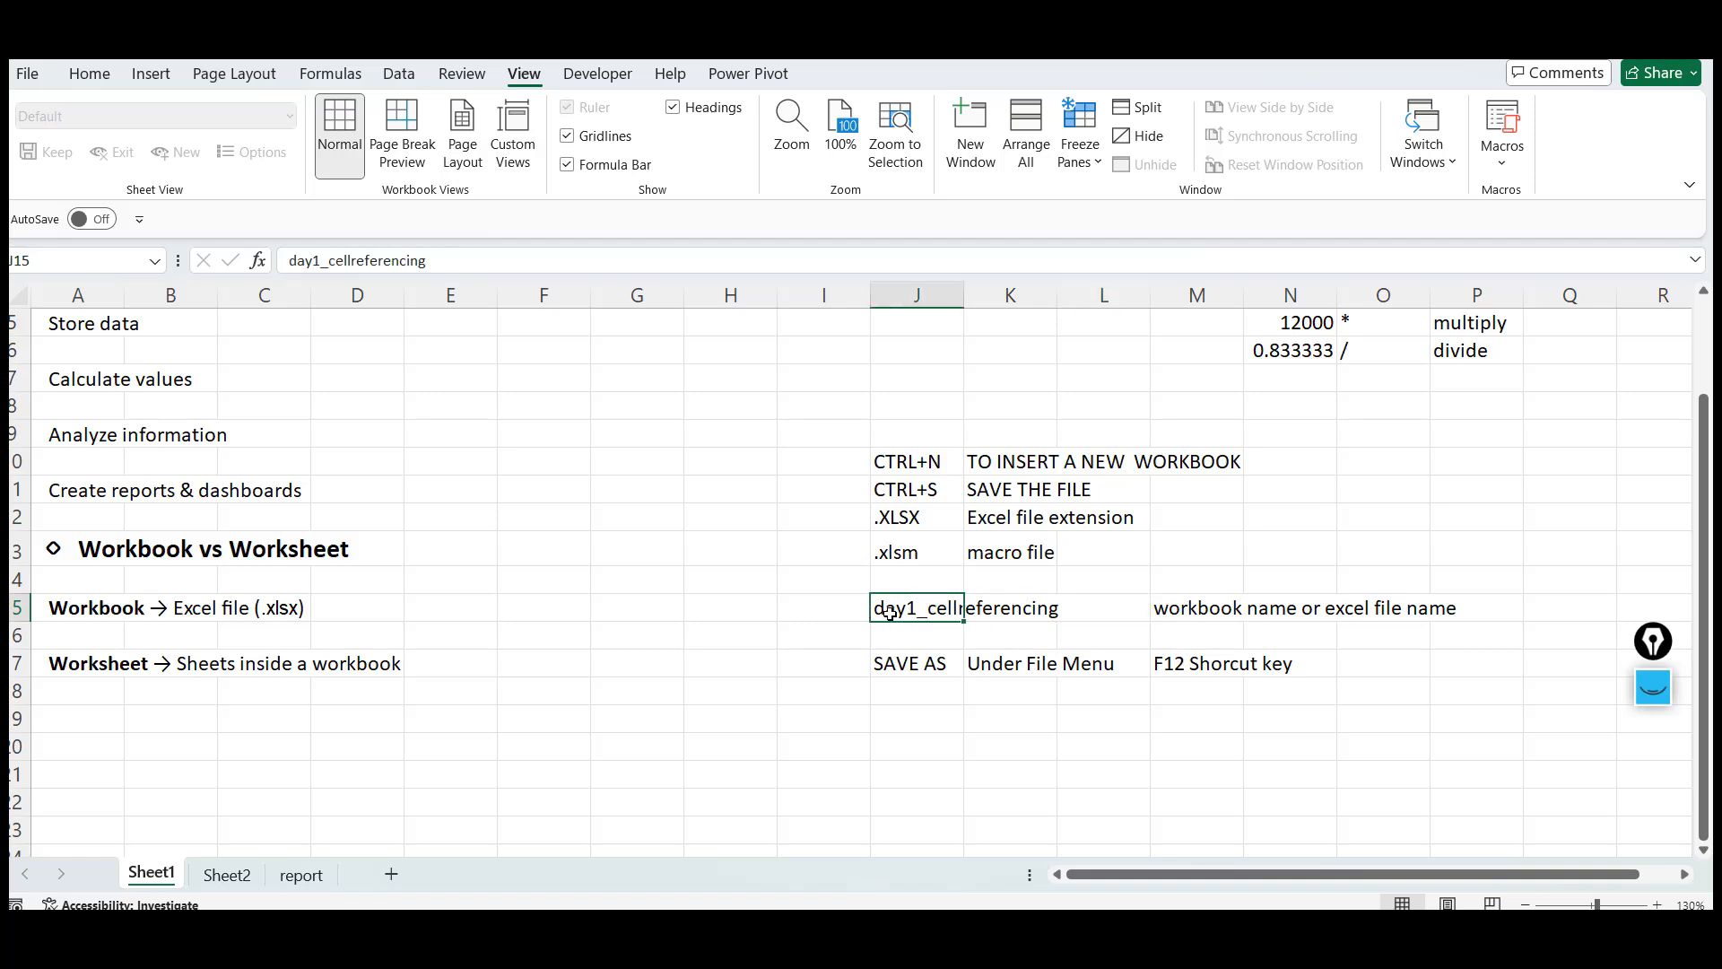
left_click(94, 613)
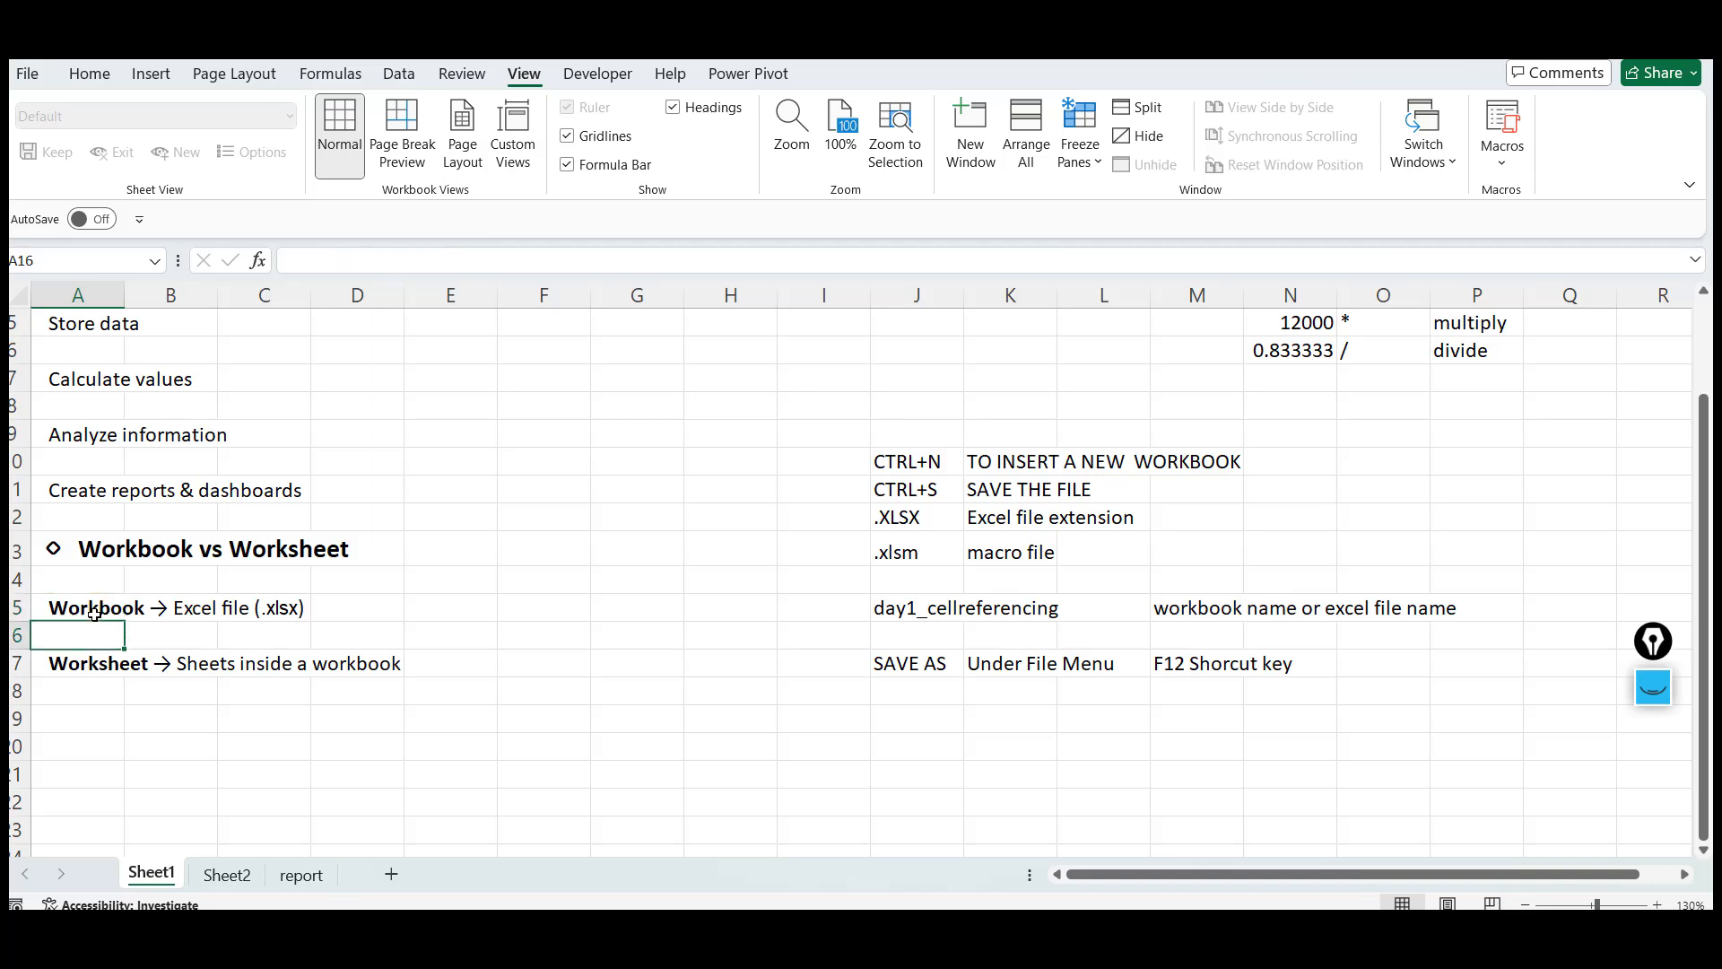
left_click(921, 611)
left_click(122, 619)
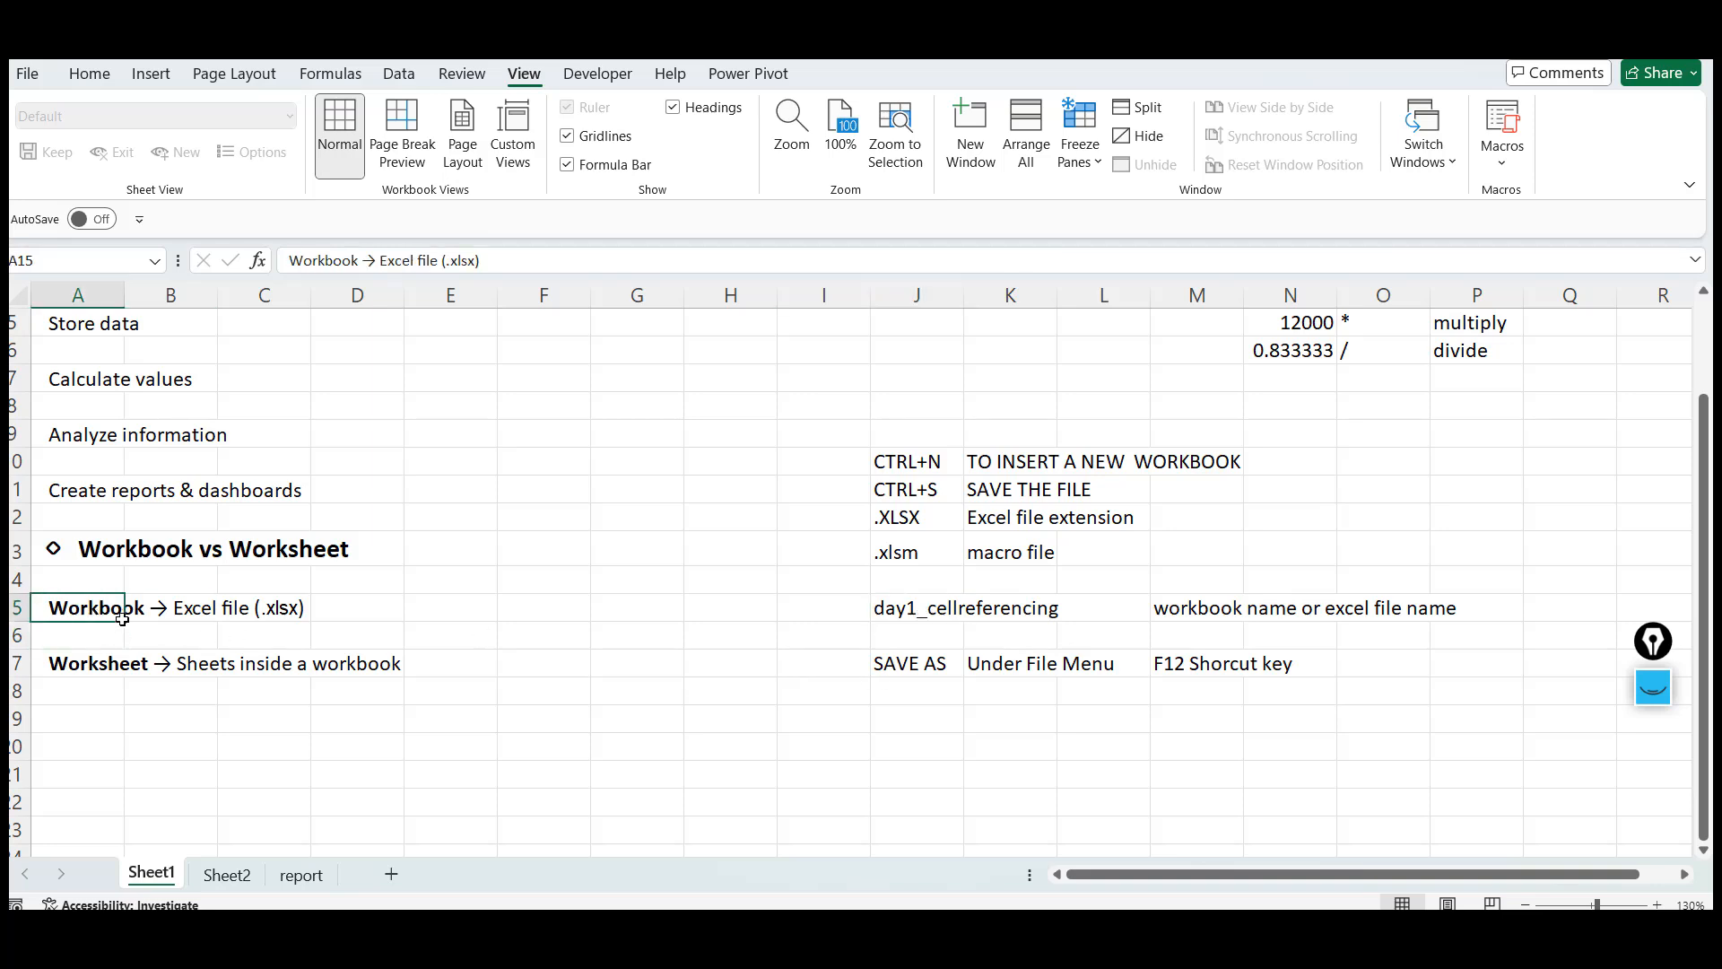
left_click(64, 673)
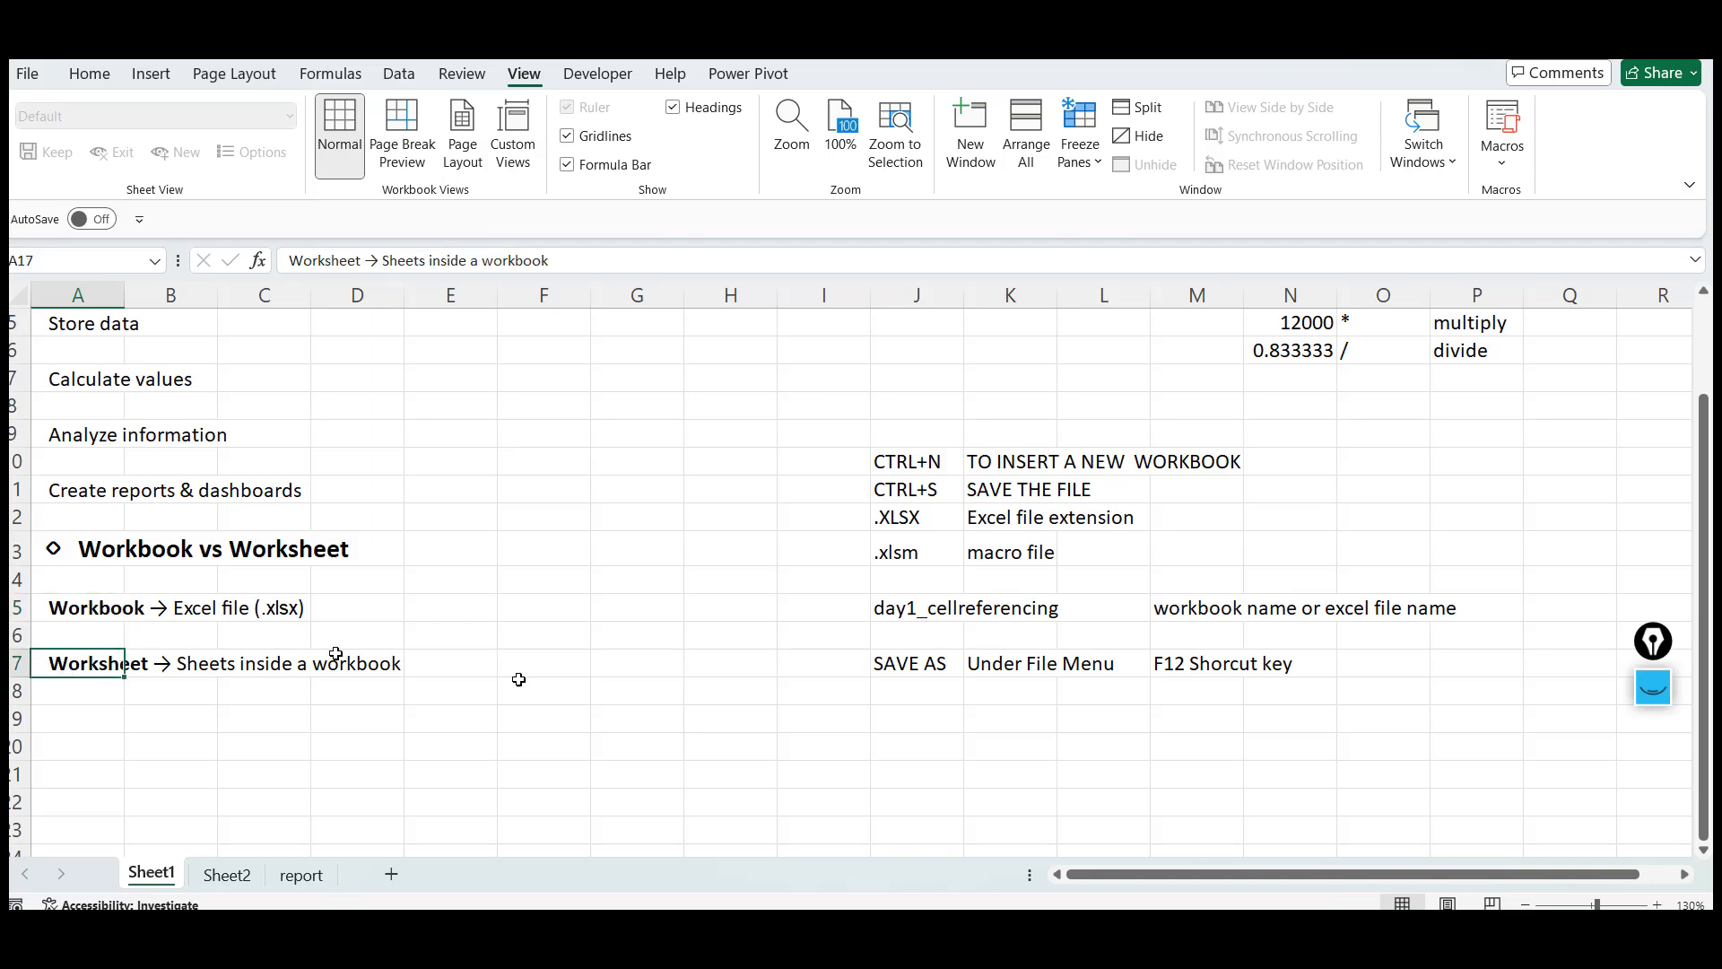
left_click(704, 490)
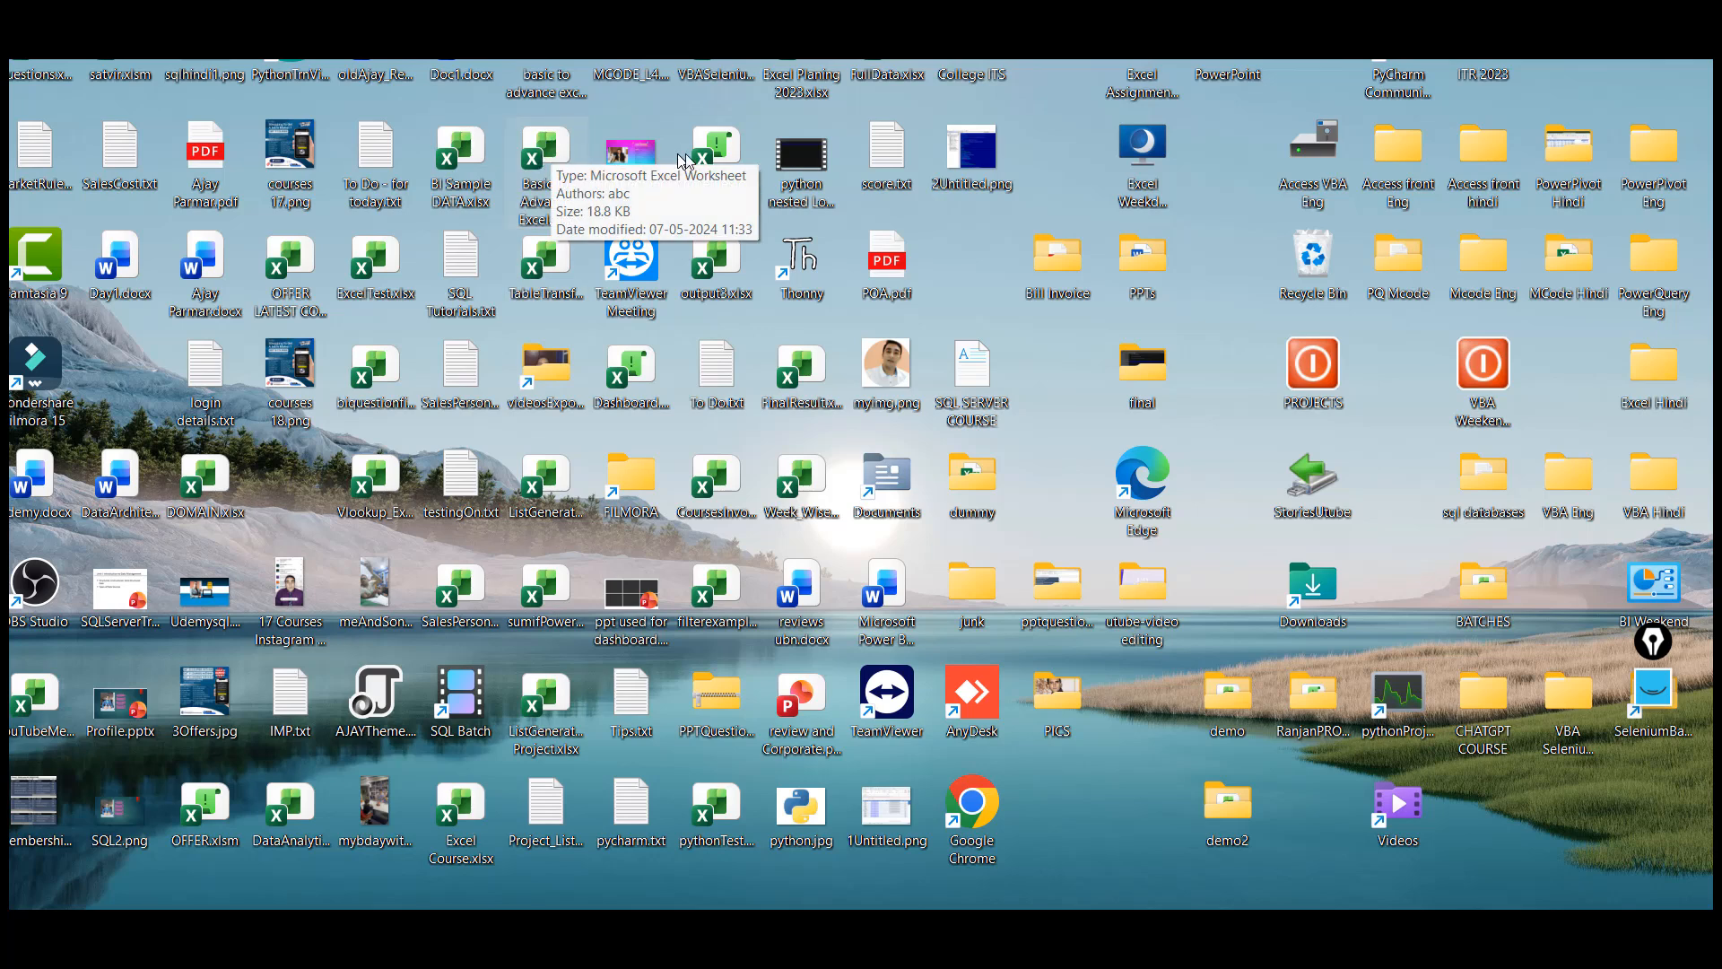
Open the Excel workbook from the desktop and browse its Sheet2 and report worksheets
double_click(546, 157)
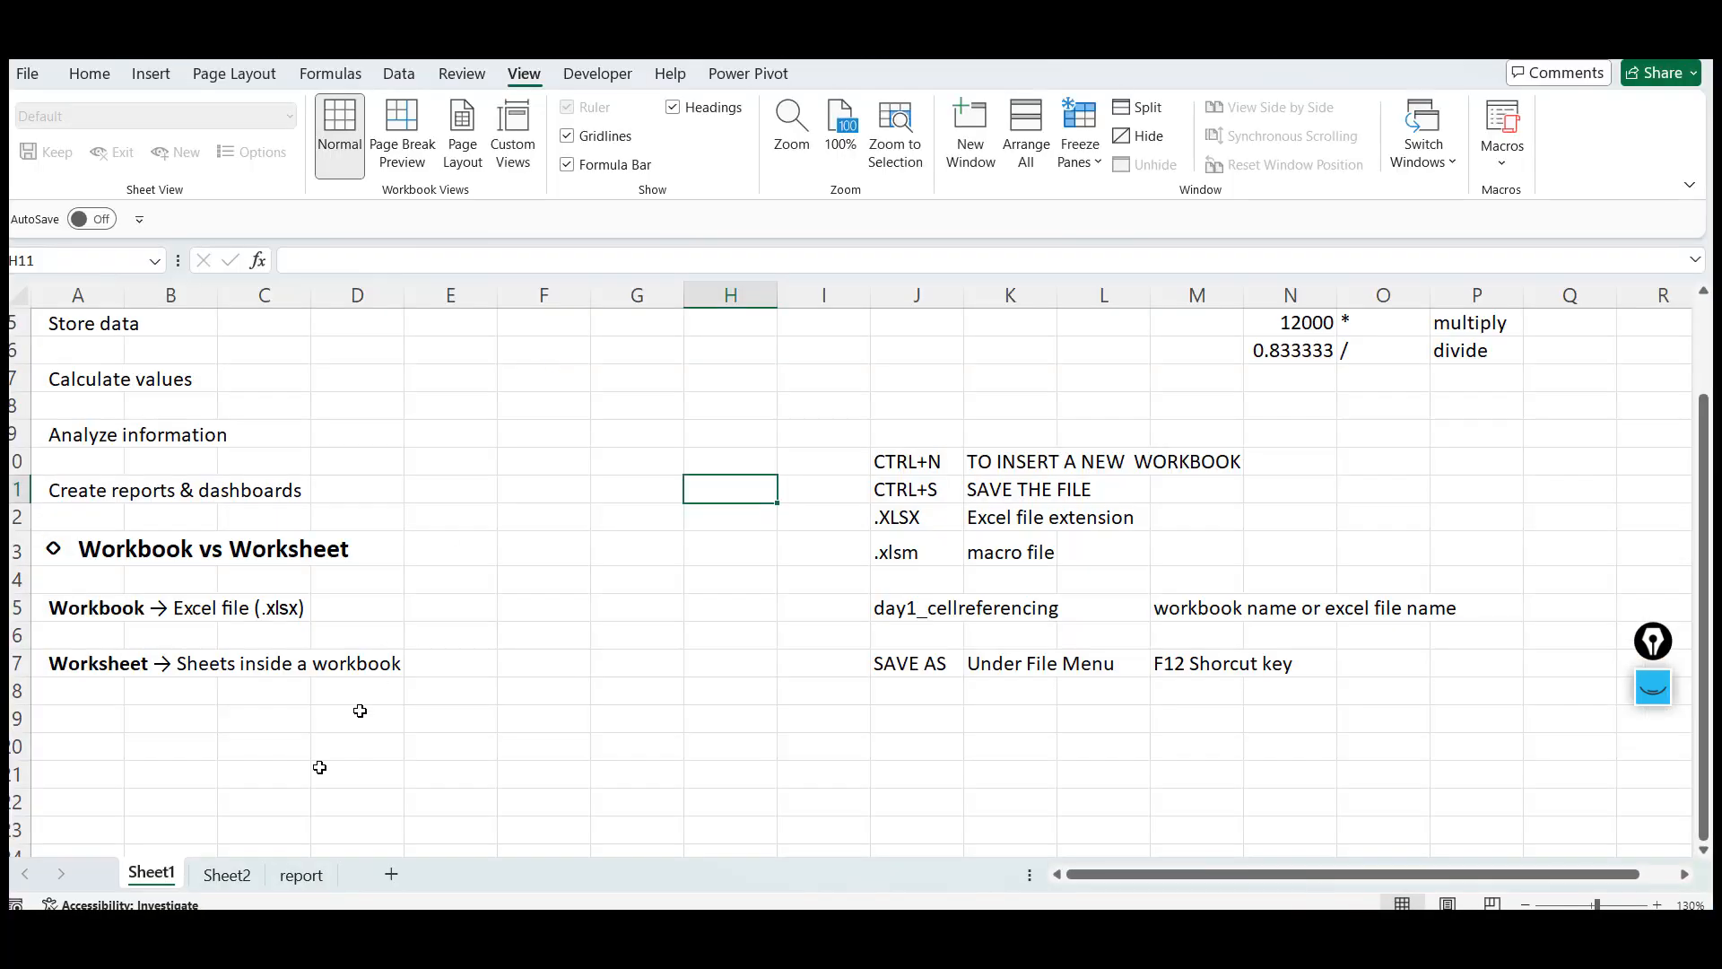
left_click(224, 877)
left_click(299, 875)
left_click(154, 877)
left_click(304, 878)
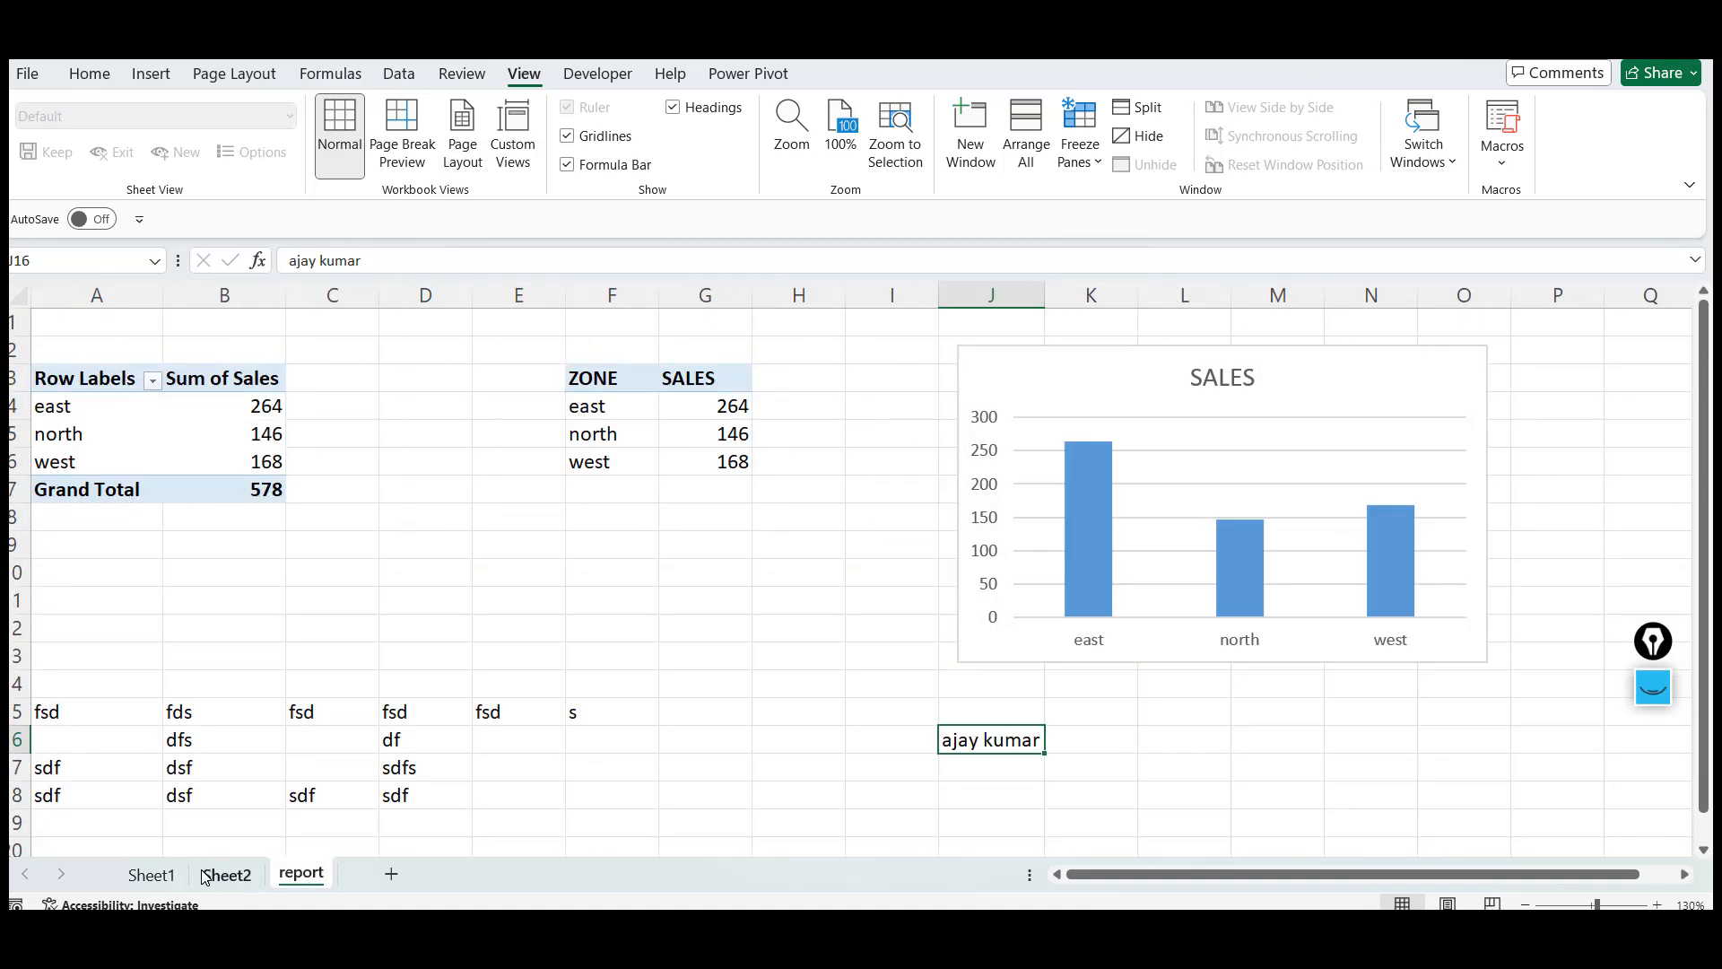
left_click(235, 877)
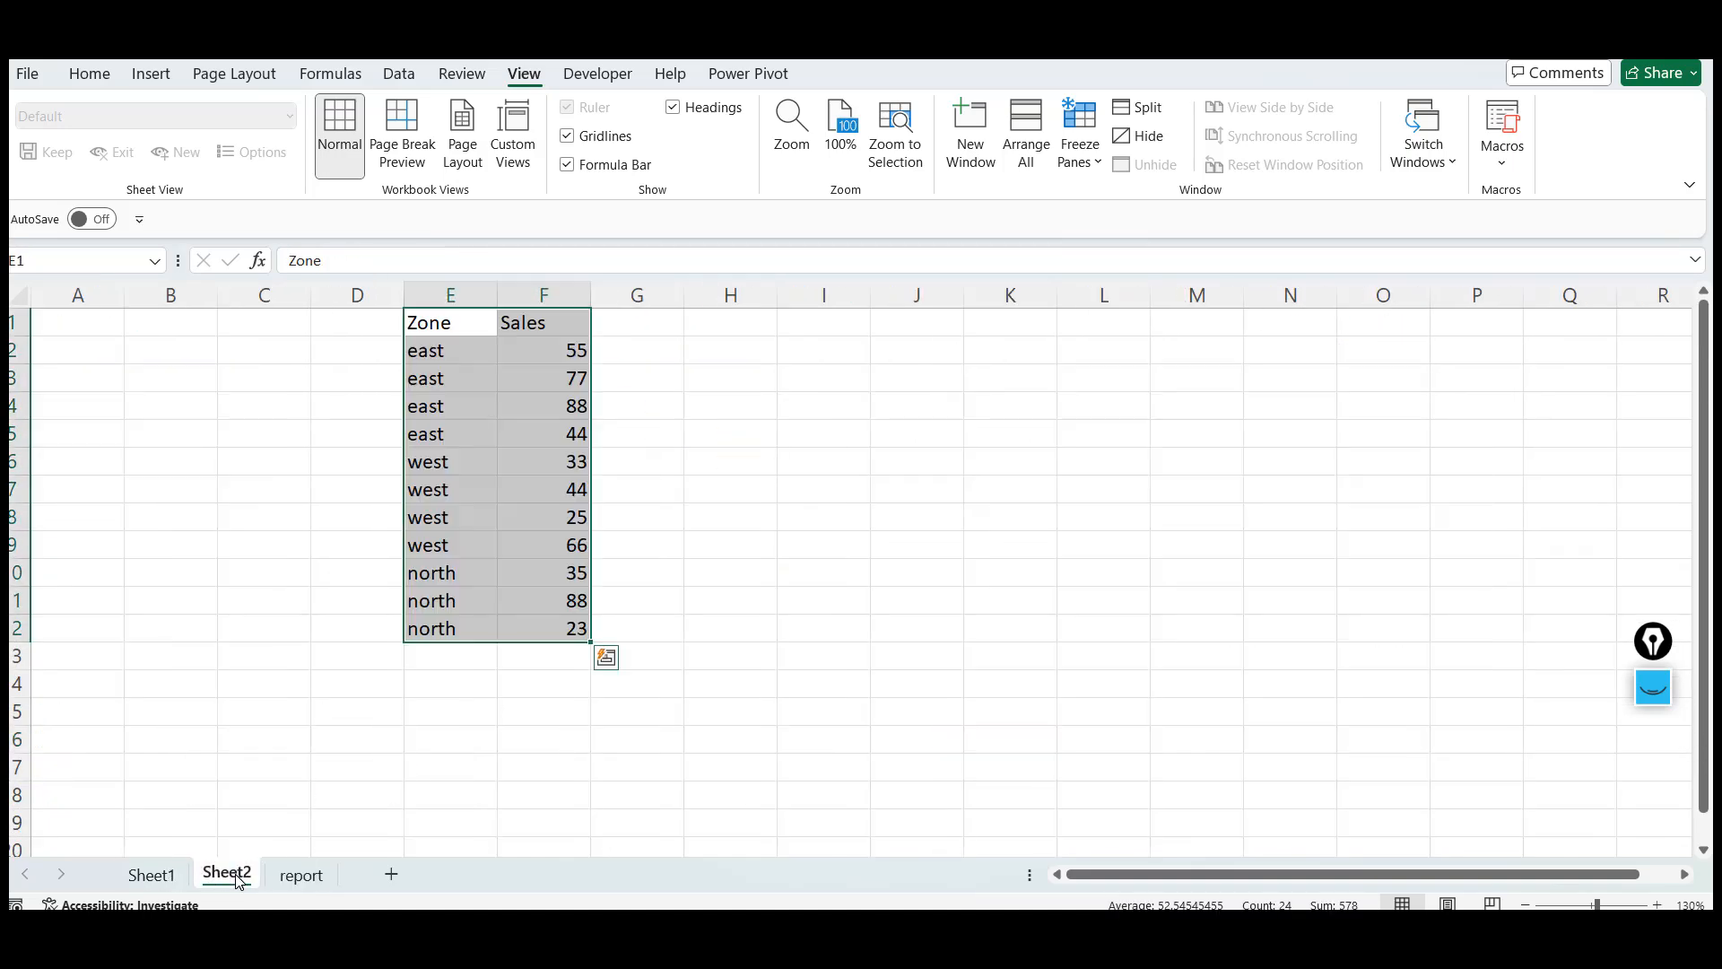
left_click(303, 876)
Insert seven new worksheets, Sheet4 through Sheet10, after the report sheet
left_click(392, 874)
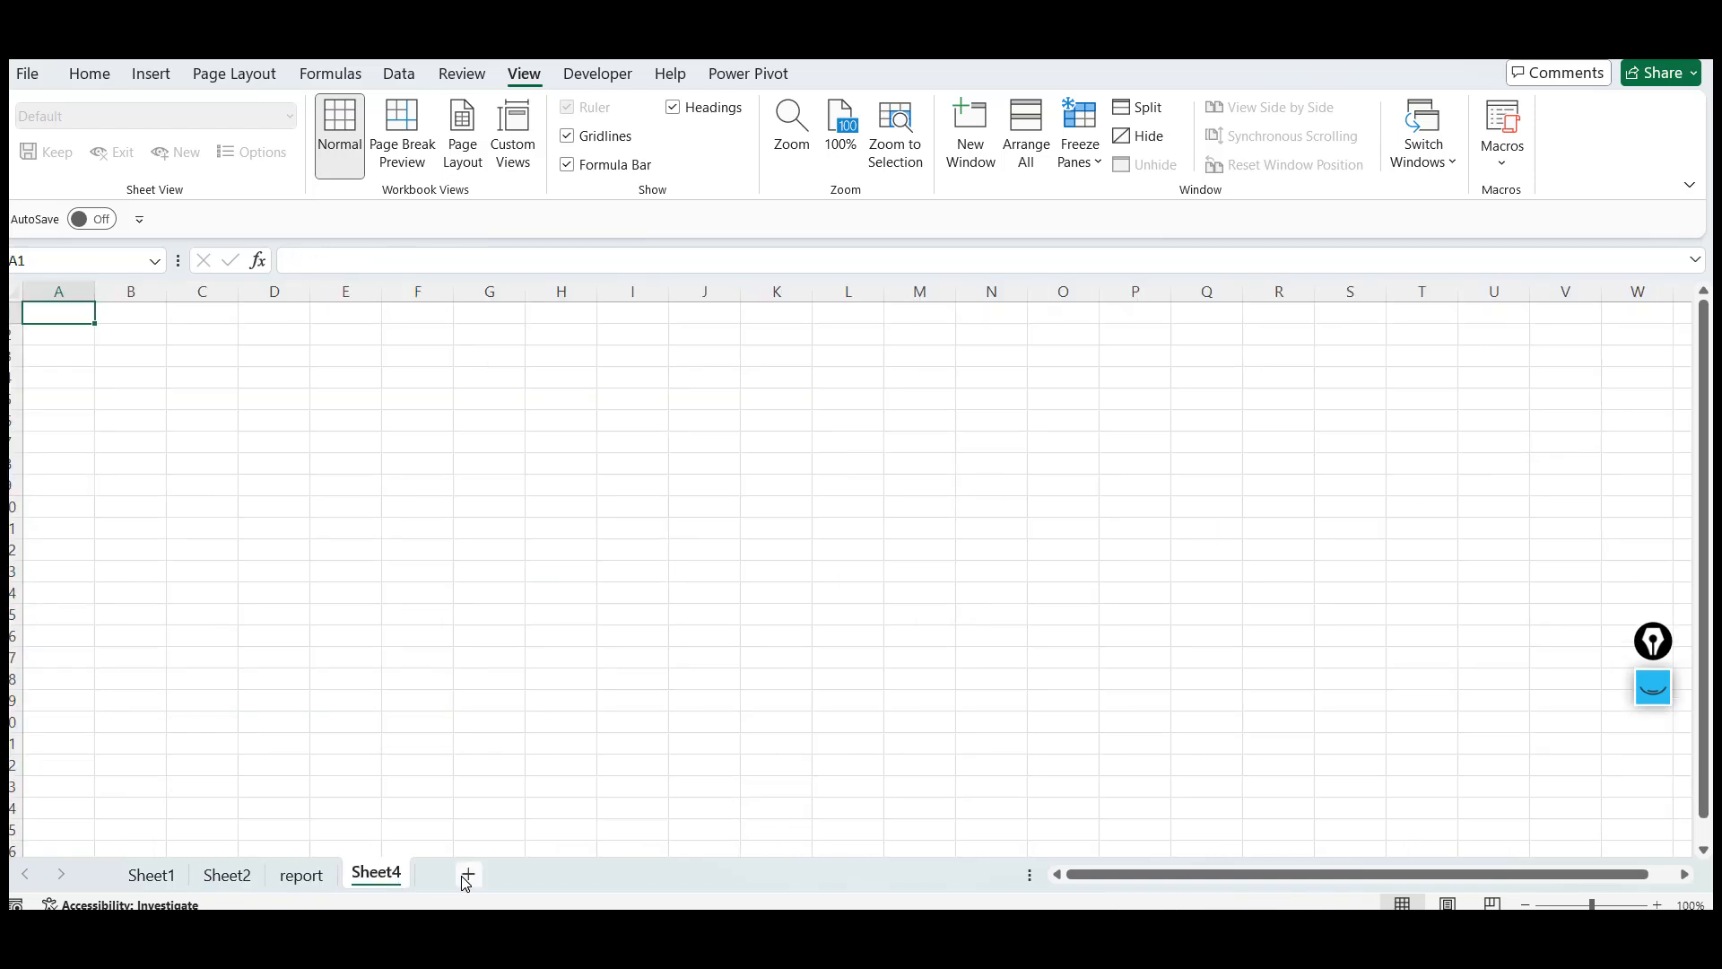
left_click(463, 877)
left_click(543, 875)
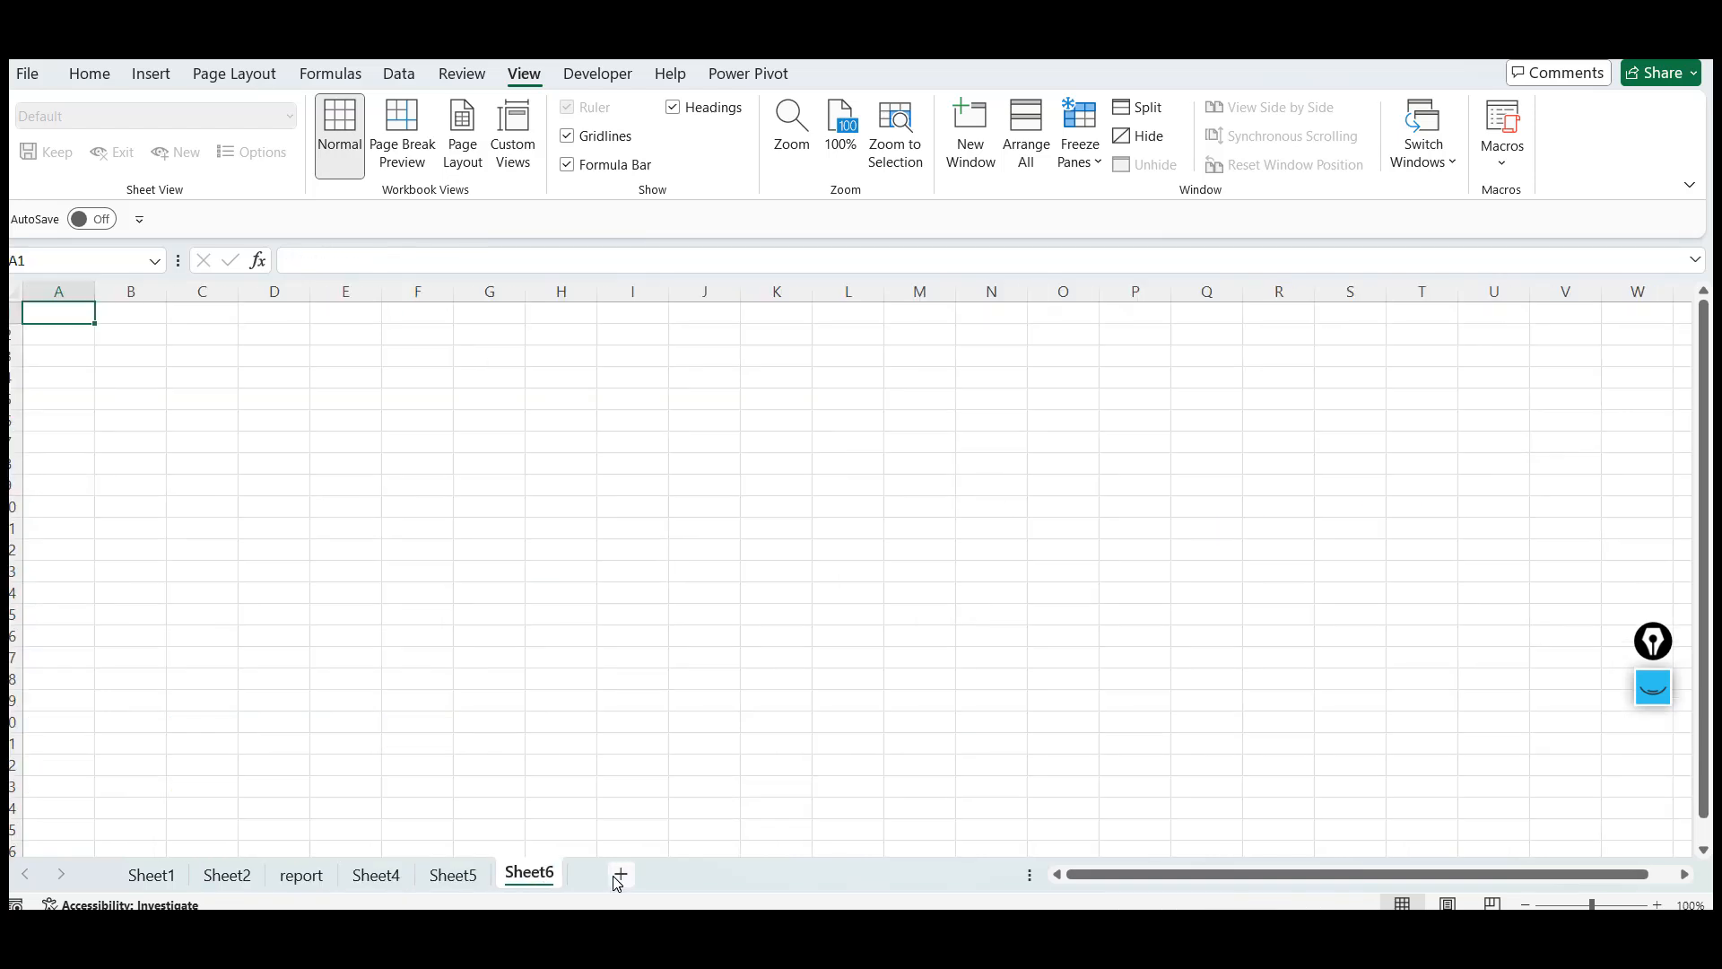
left_click(619, 876)
left_click(703, 878)
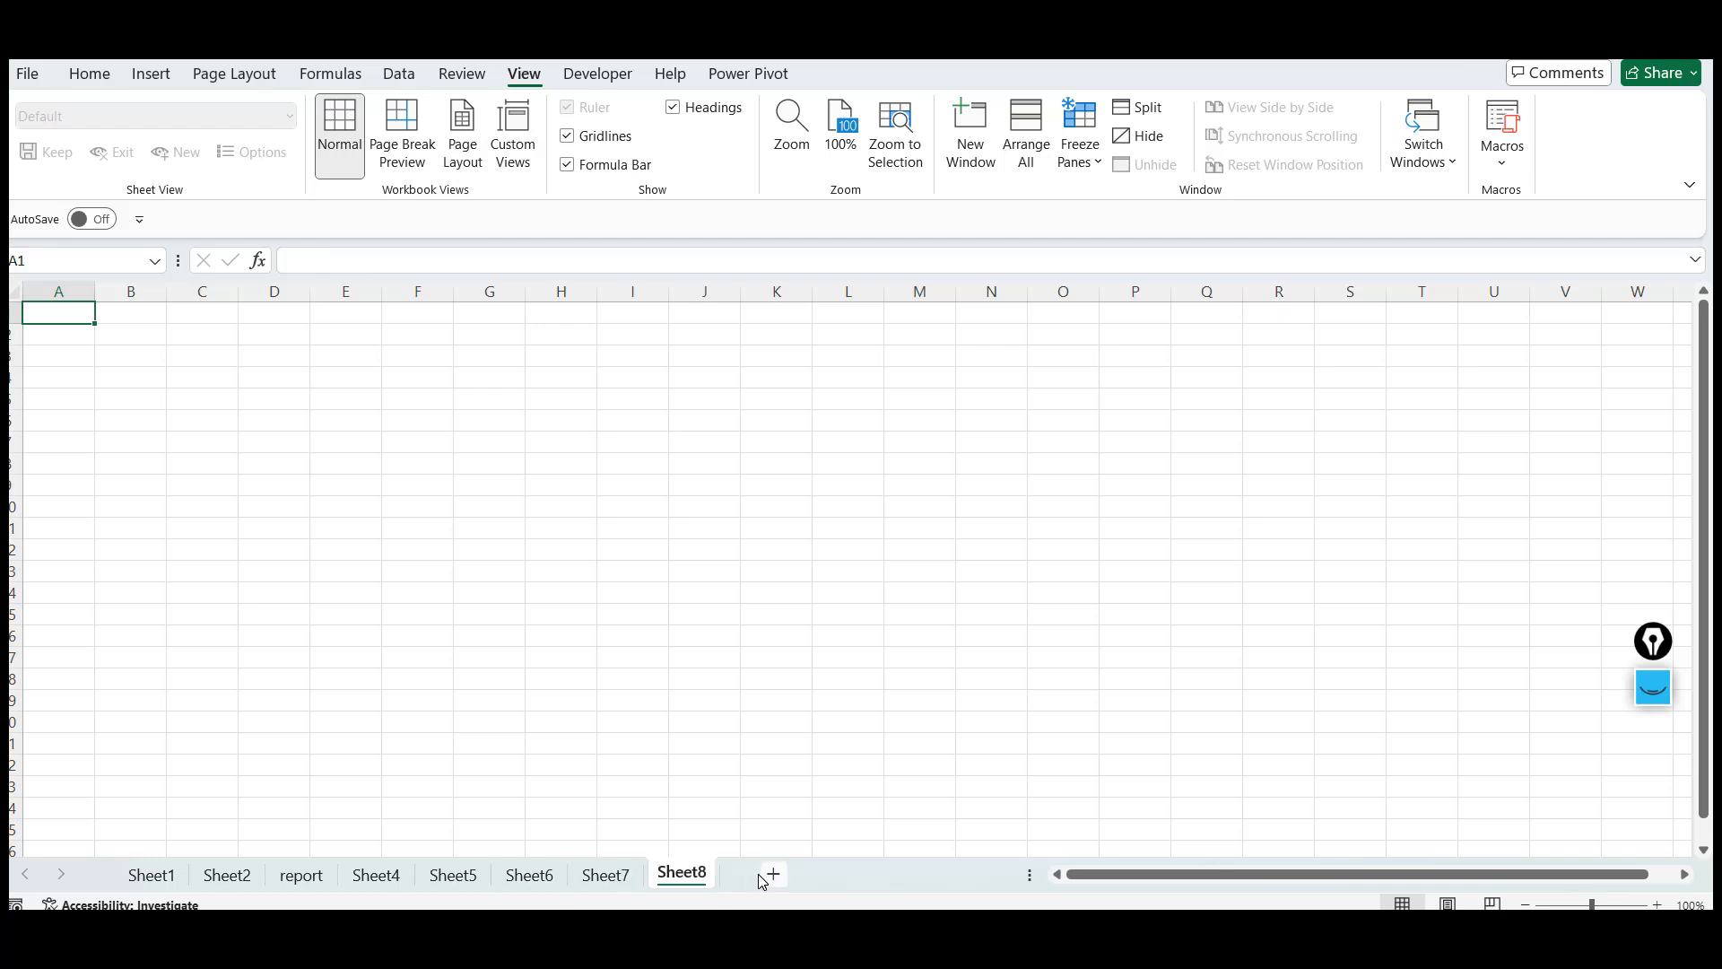
left_click(774, 876)
left_click(848, 882)
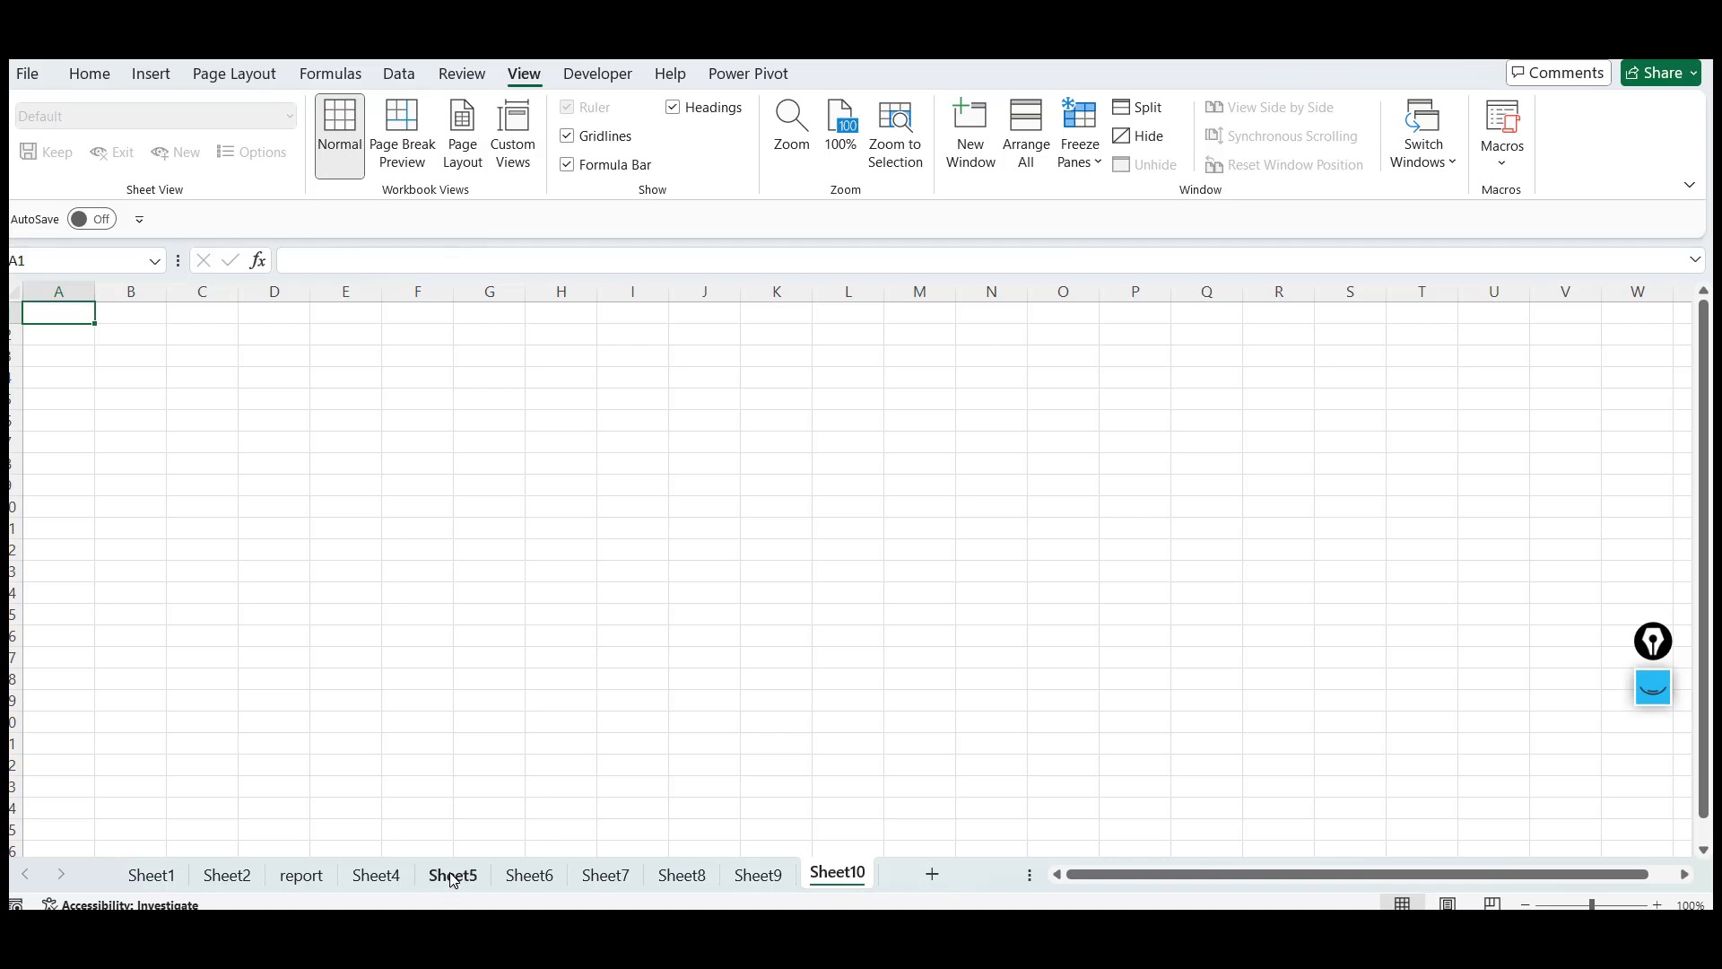
Select worksheets Sheet5 through Sheet10 together and delete them, keeping Sheet4
left_click(452, 877)
left_click(828, 879, "shift")
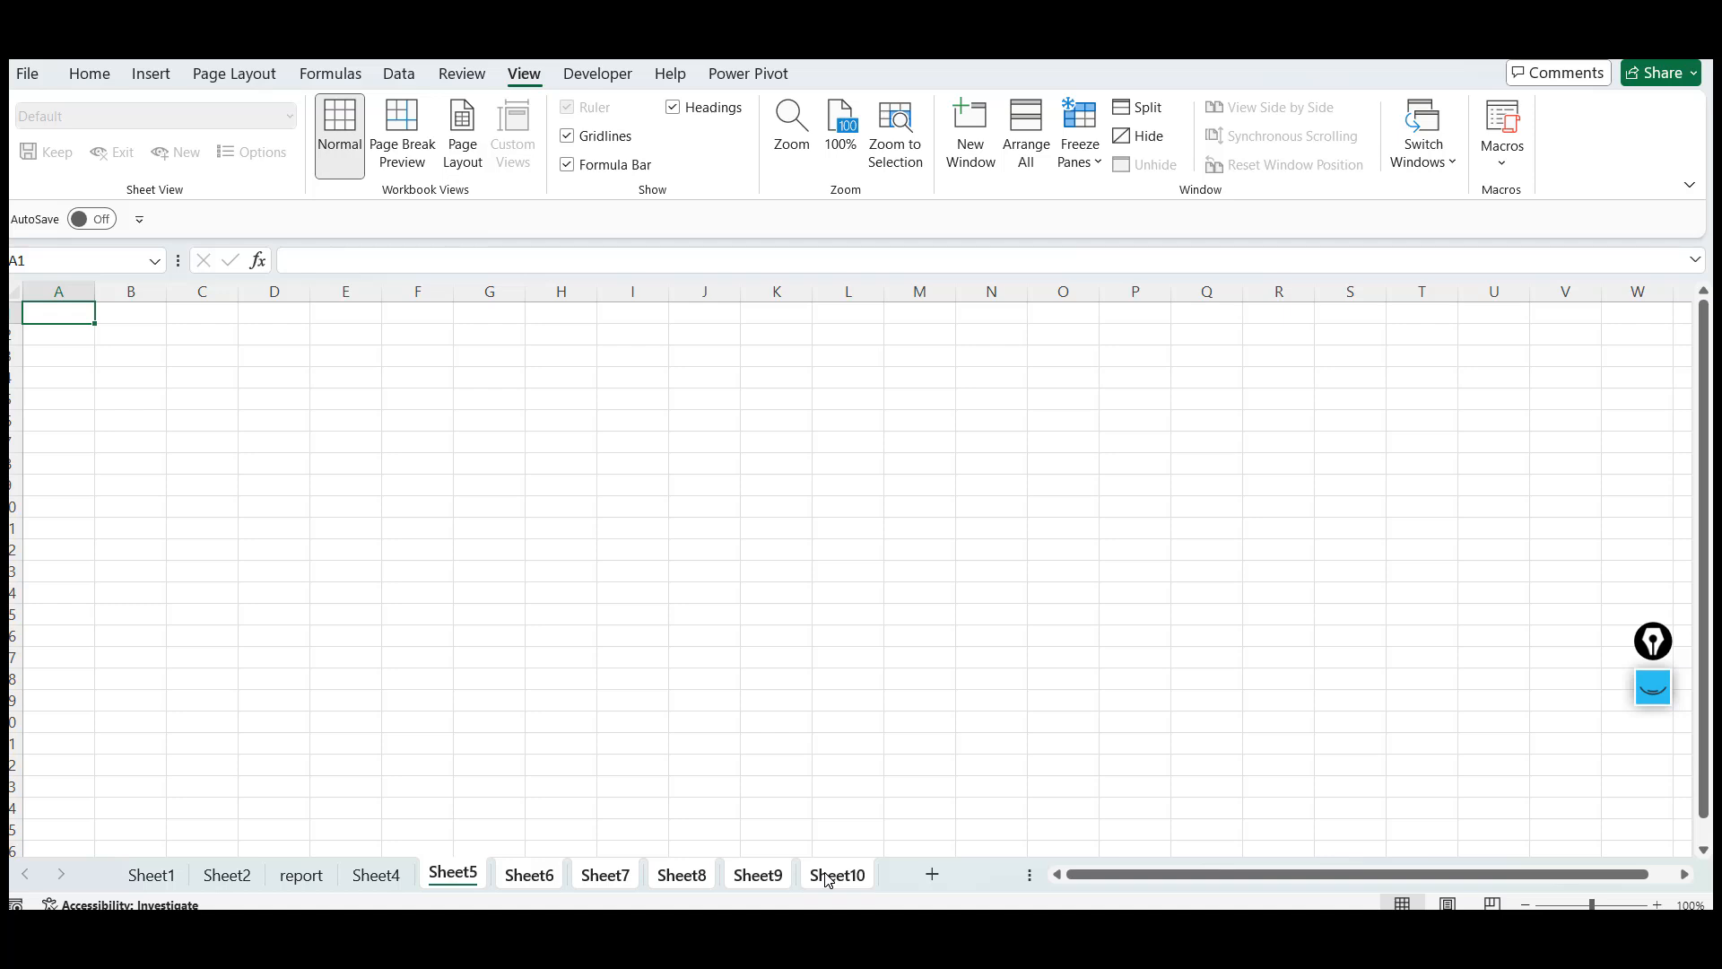
right_click(828, 879)
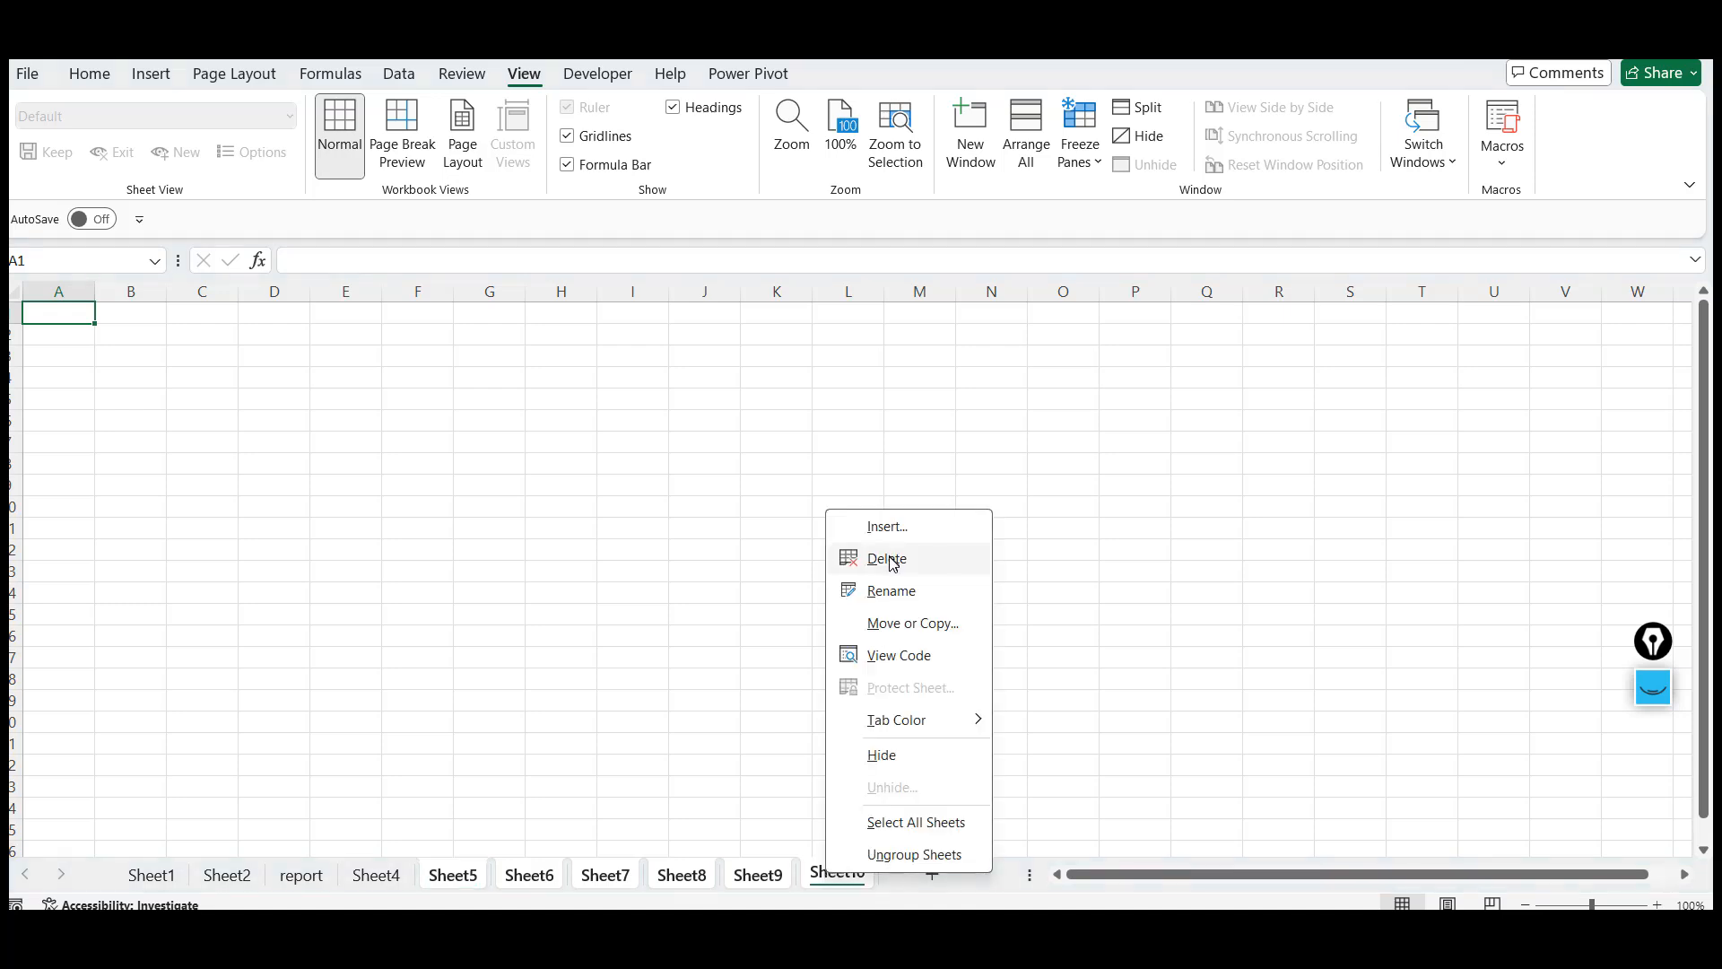
left_click(888, 558)
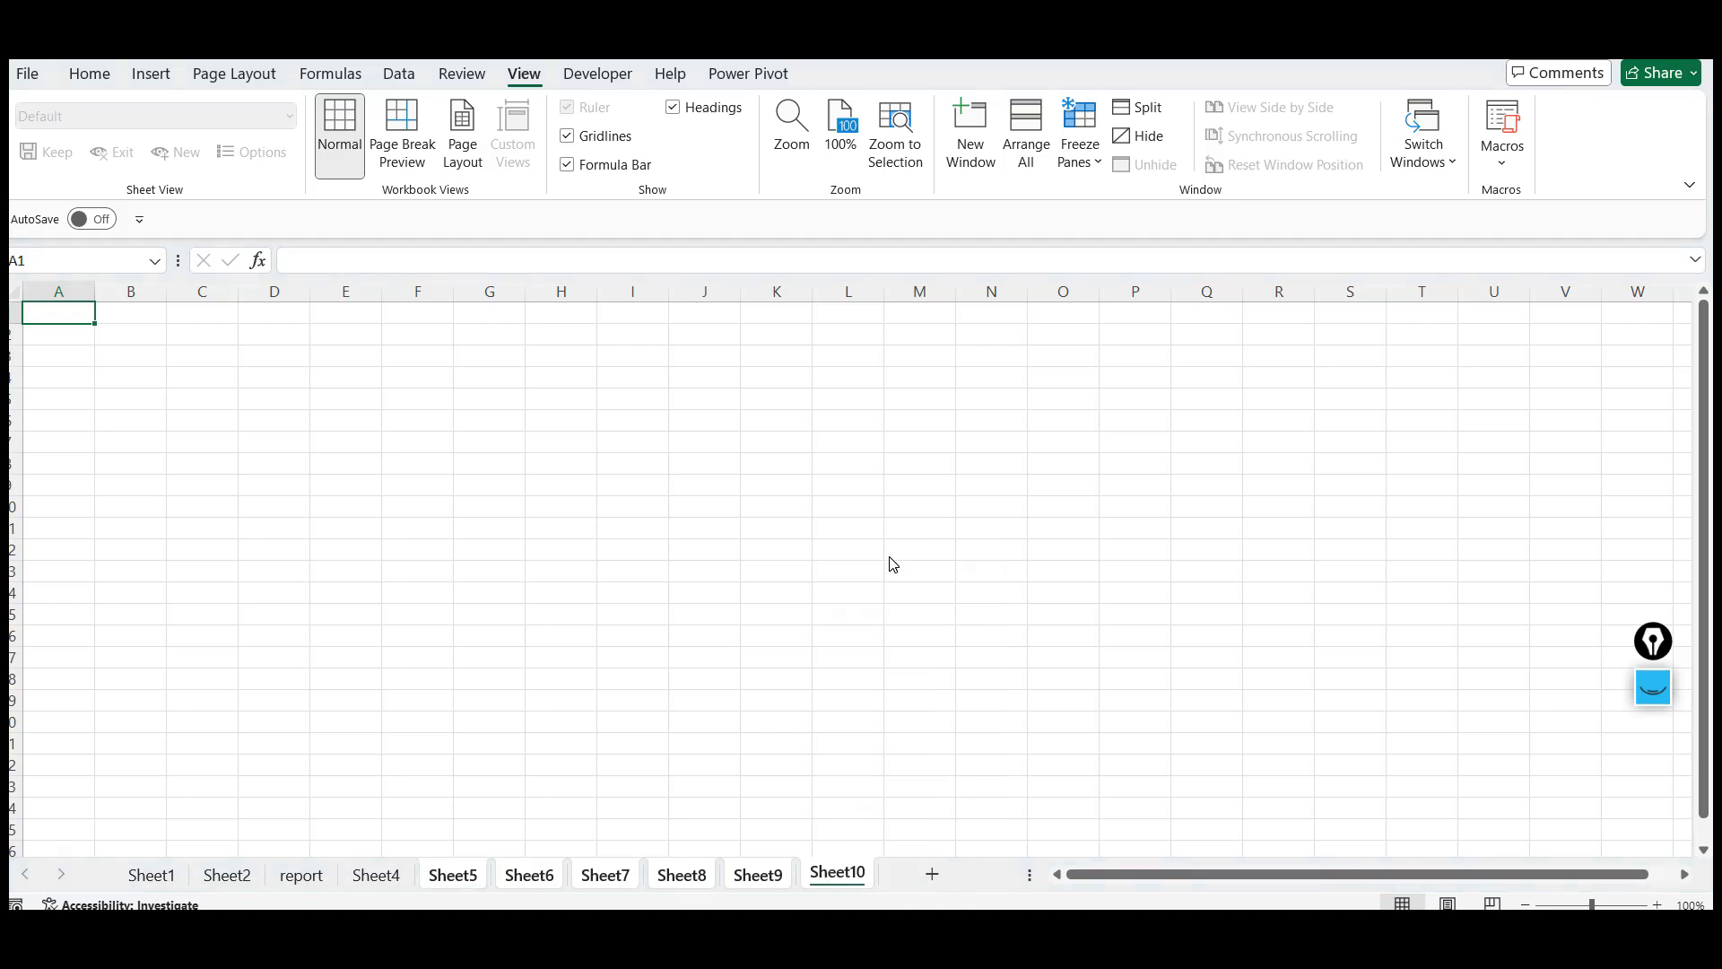
left_click(695, 493)
left_click(53, 313)
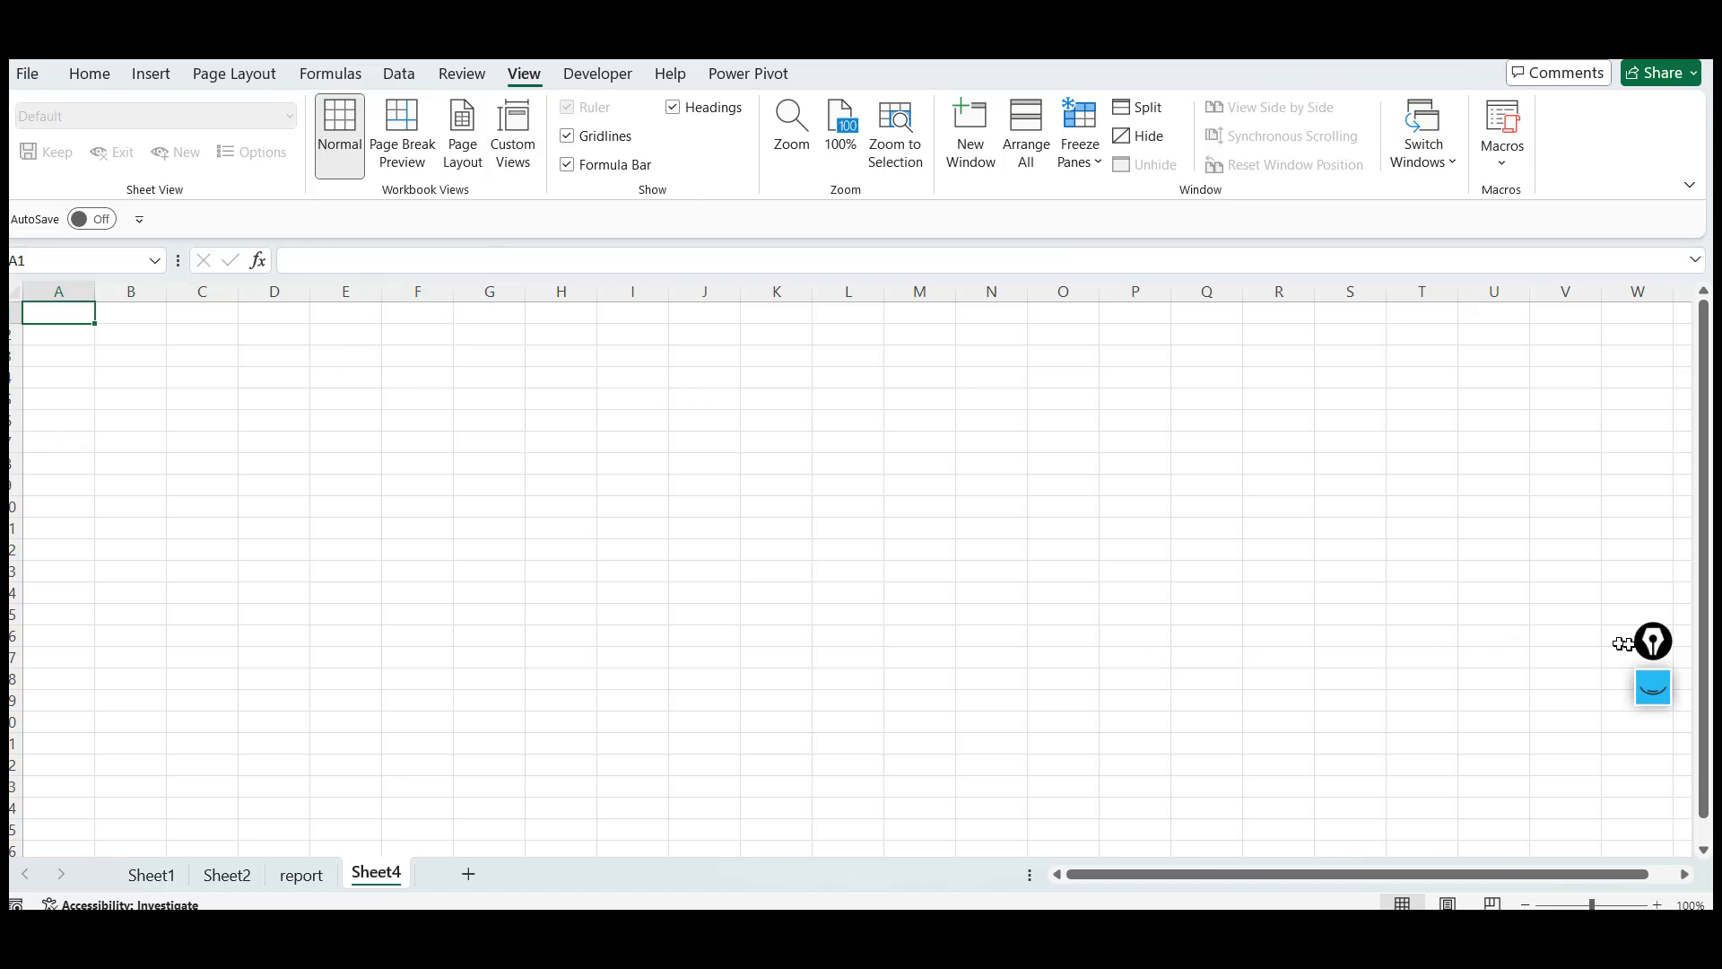
left_click_drag(1653, 655, 1697, 773)
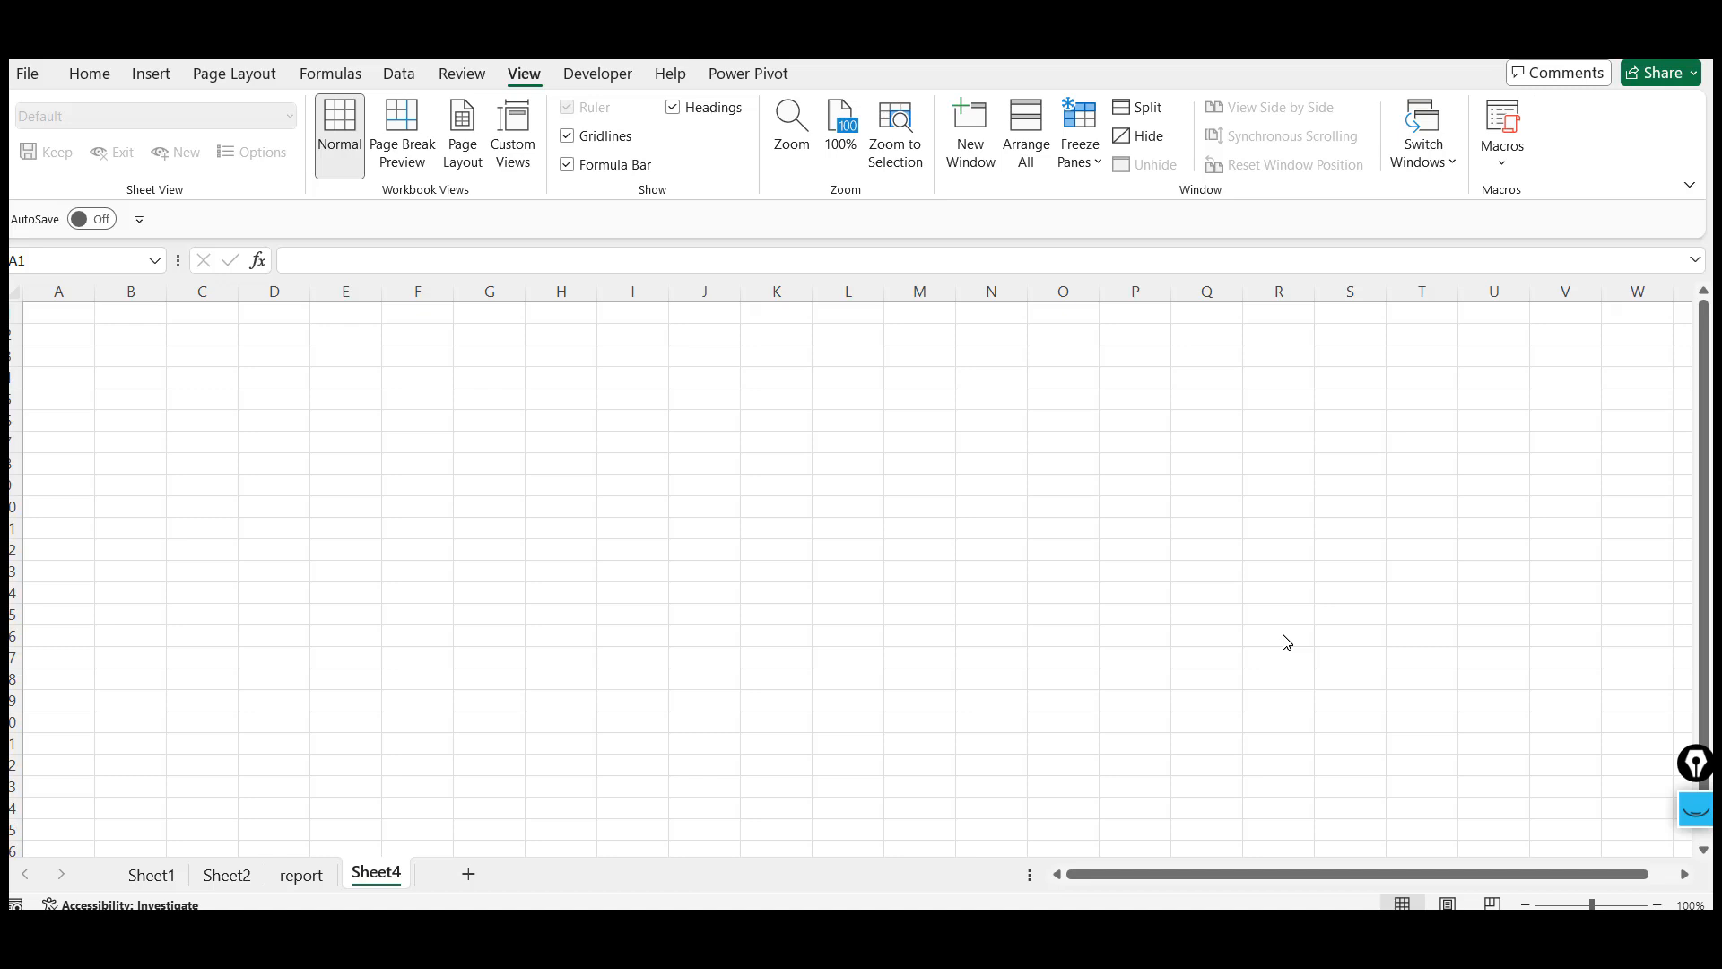
left_click(62, 310)
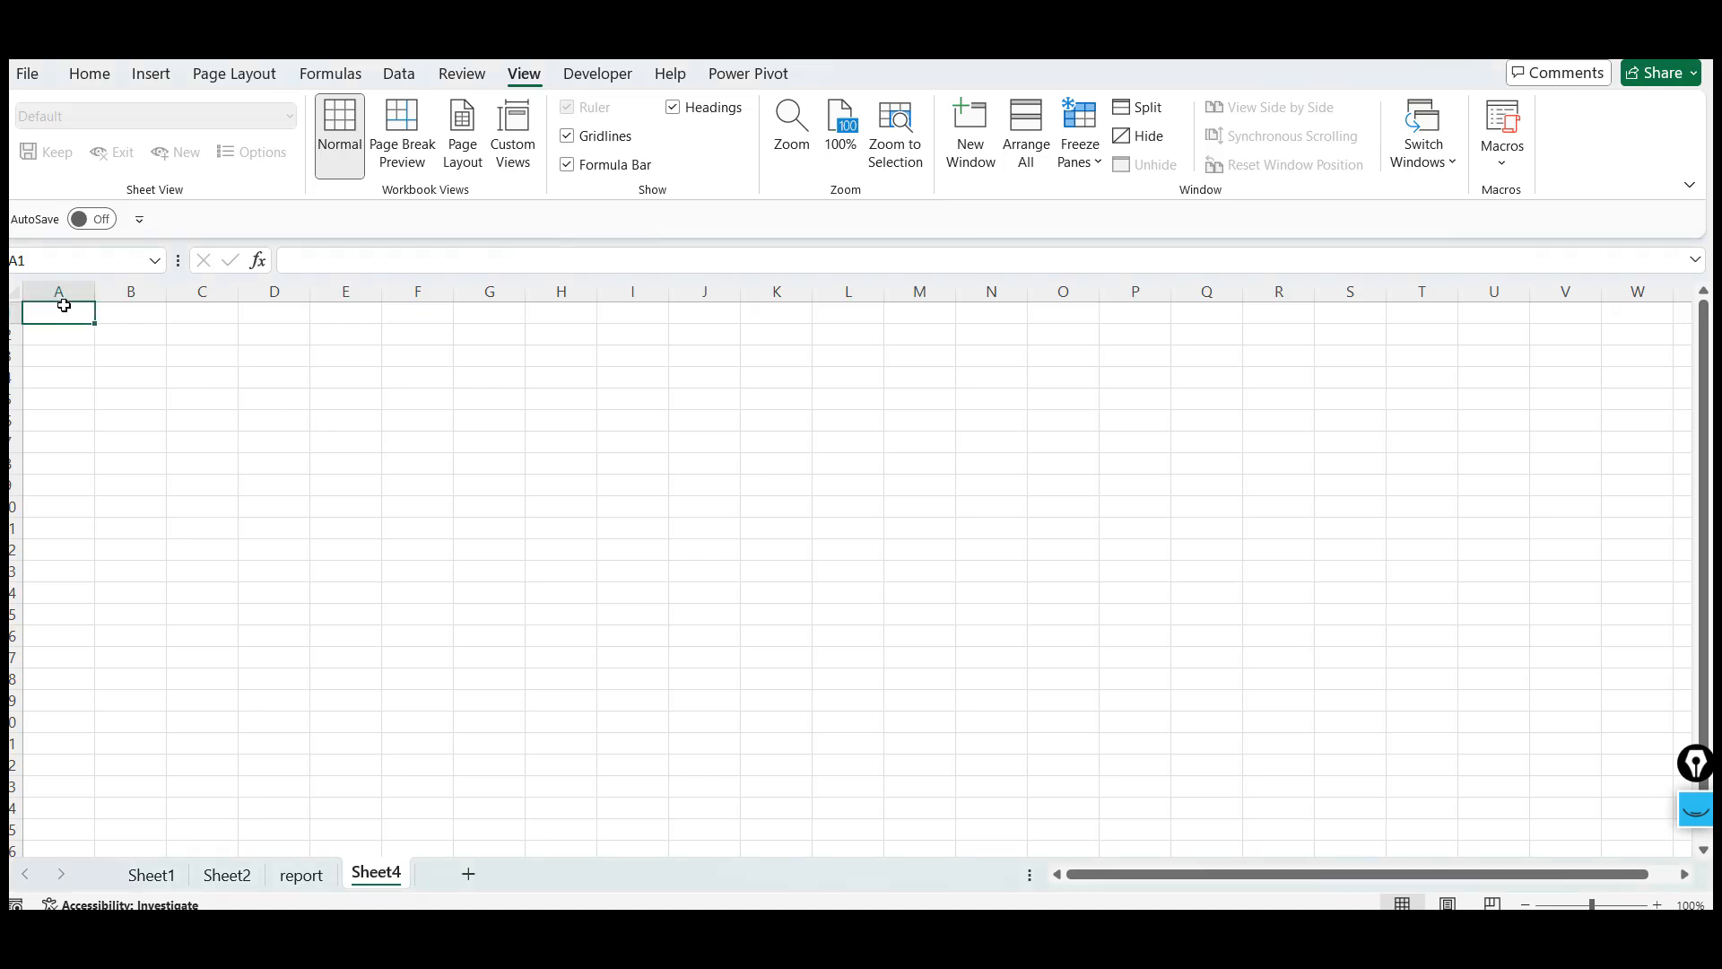
Return to Sheet1 and review its notes from the top of the sheet
left_click(149, 883)
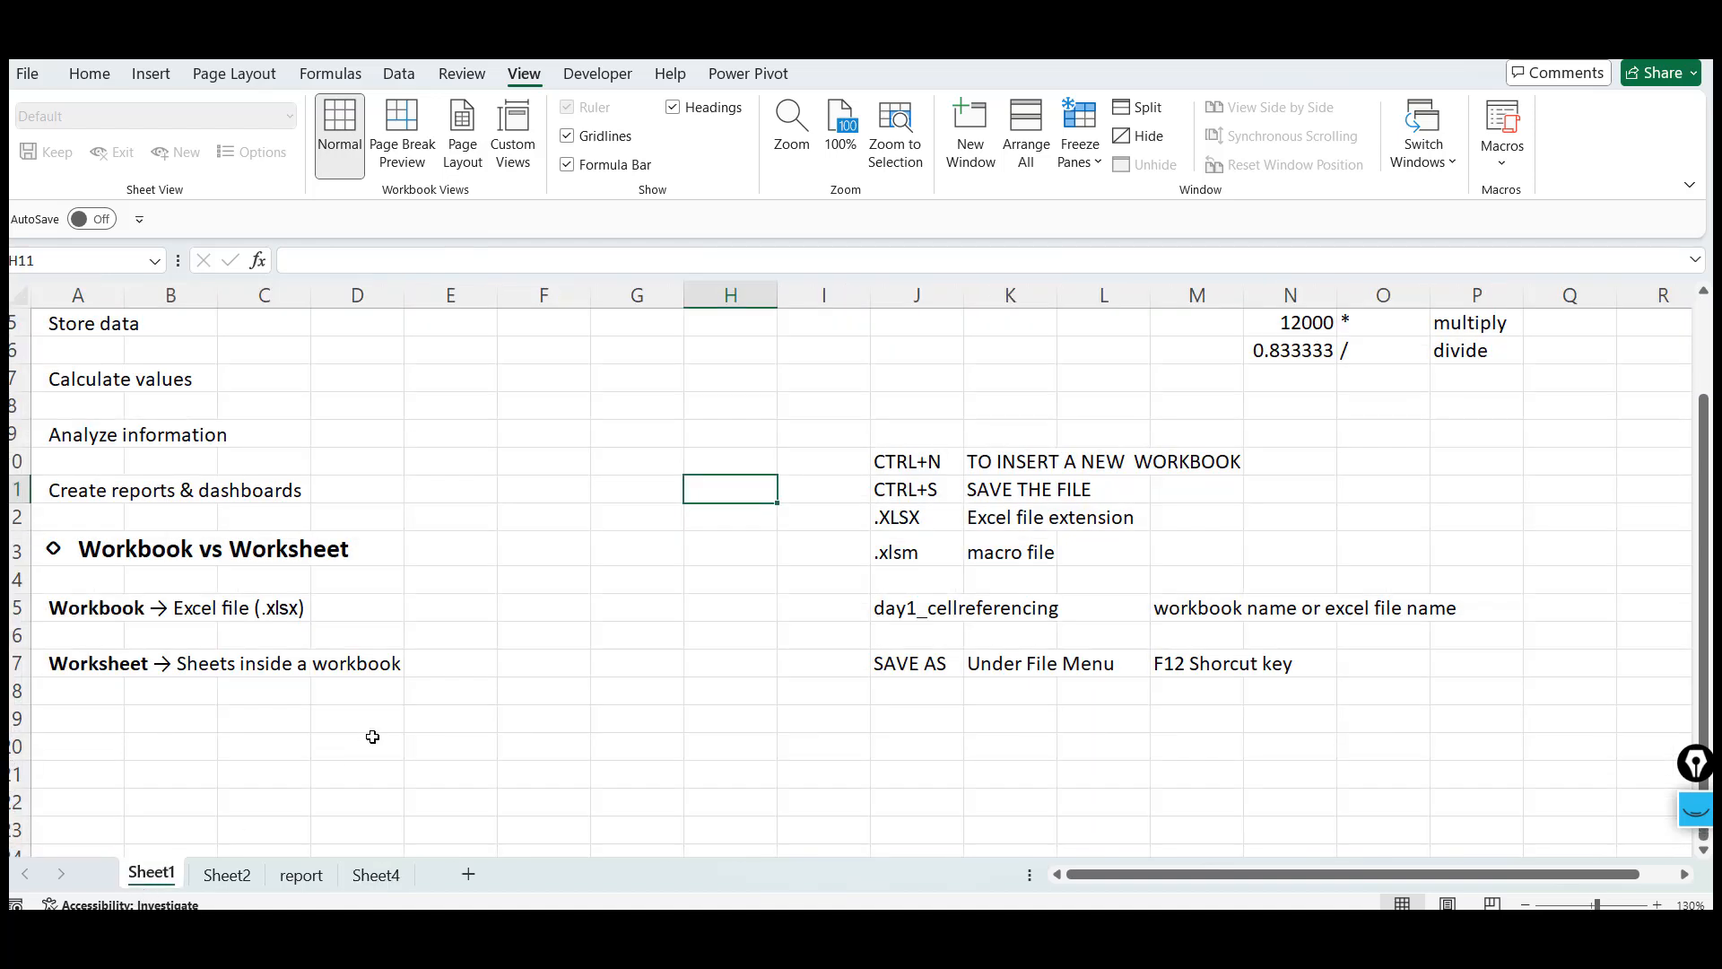
left_click(74, 452)
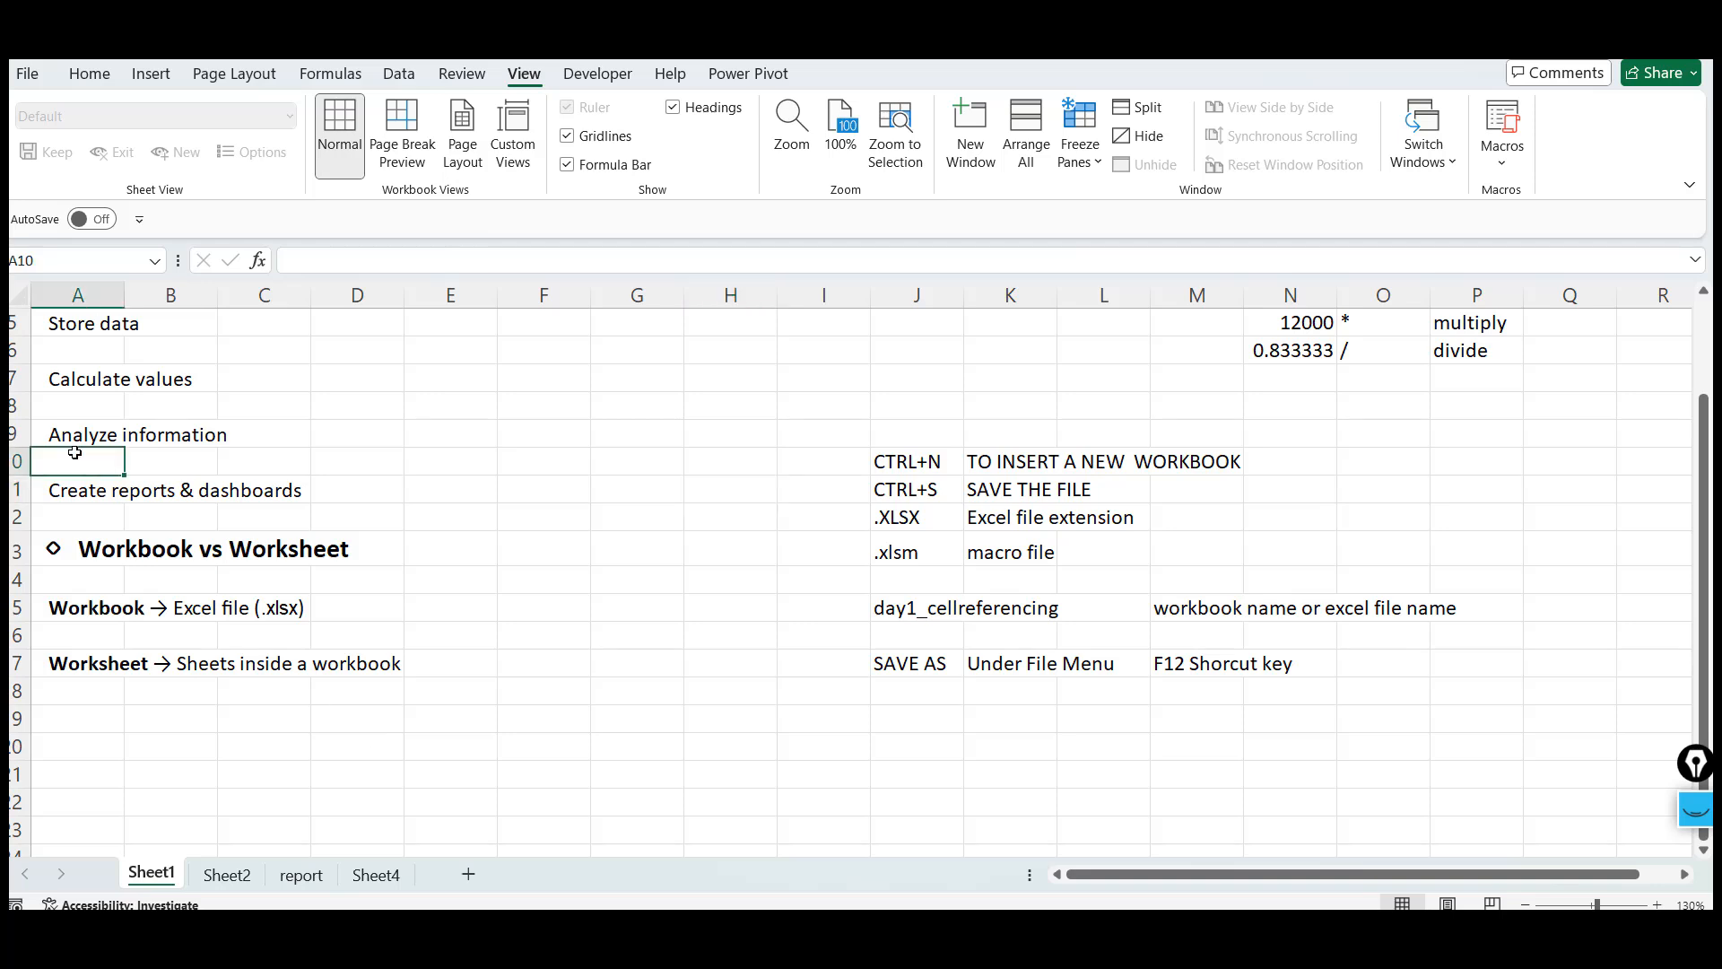
key("Up")
key("Up")
key("Up")
key("Up")
key("Up")
key("Up")
key("Up")
key("Up")
key("Up")
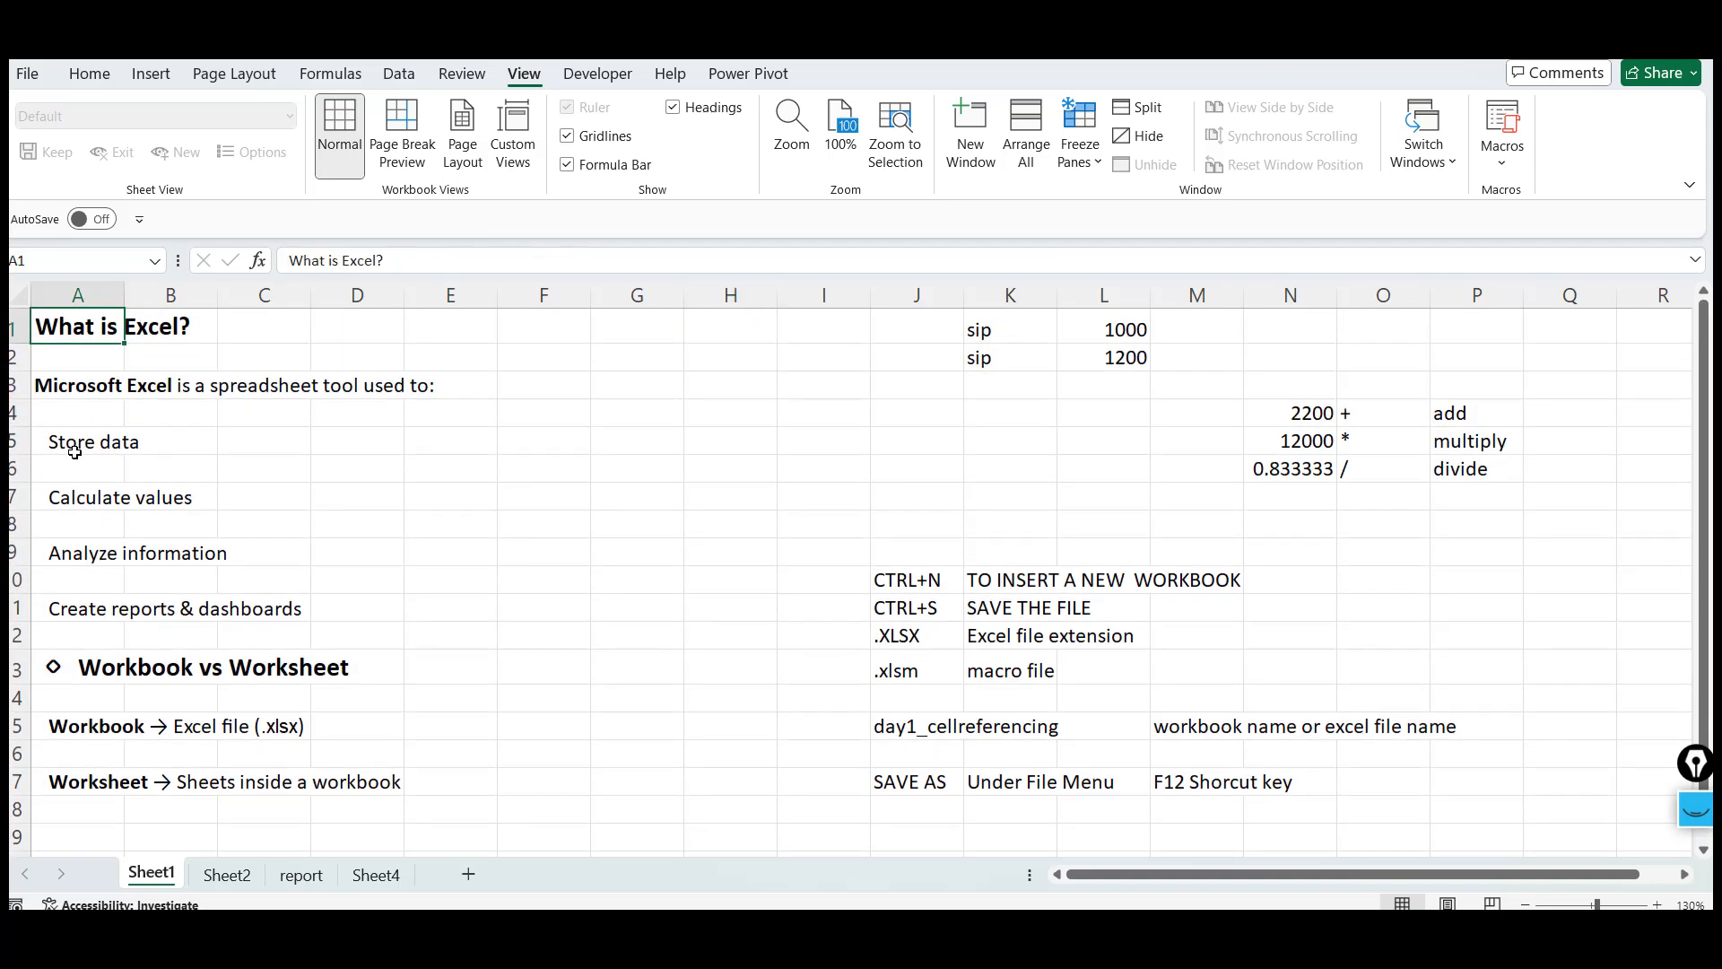
left_click(606, 352)
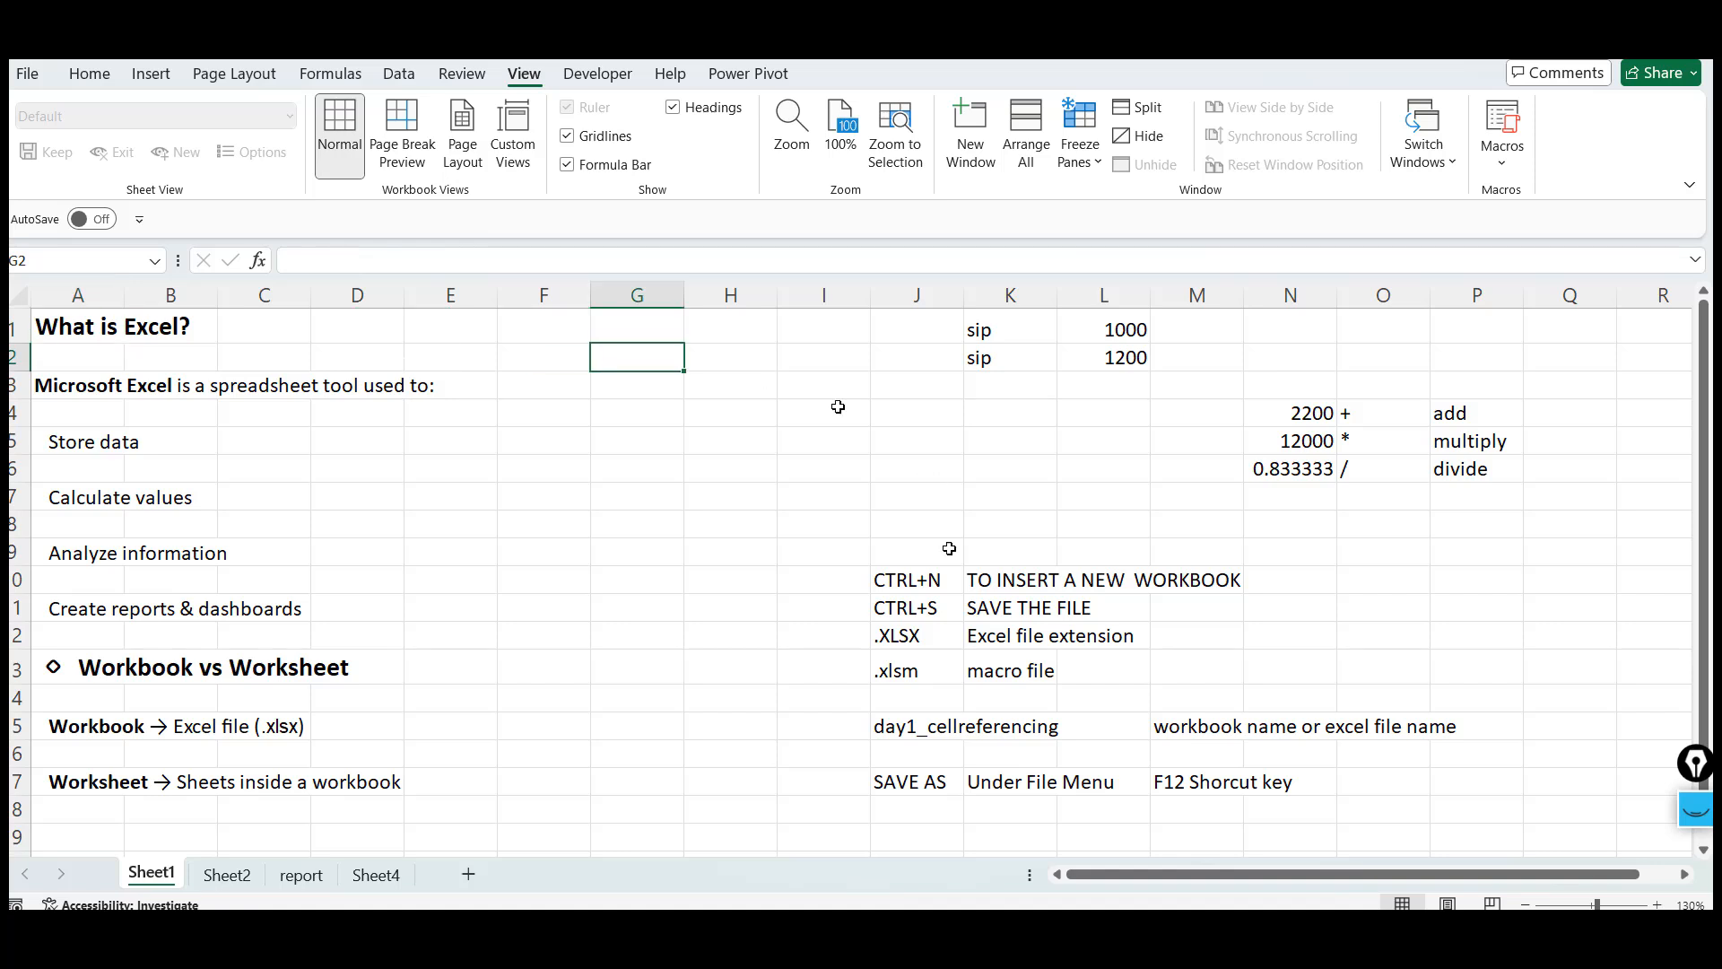
left_click(703, 429)
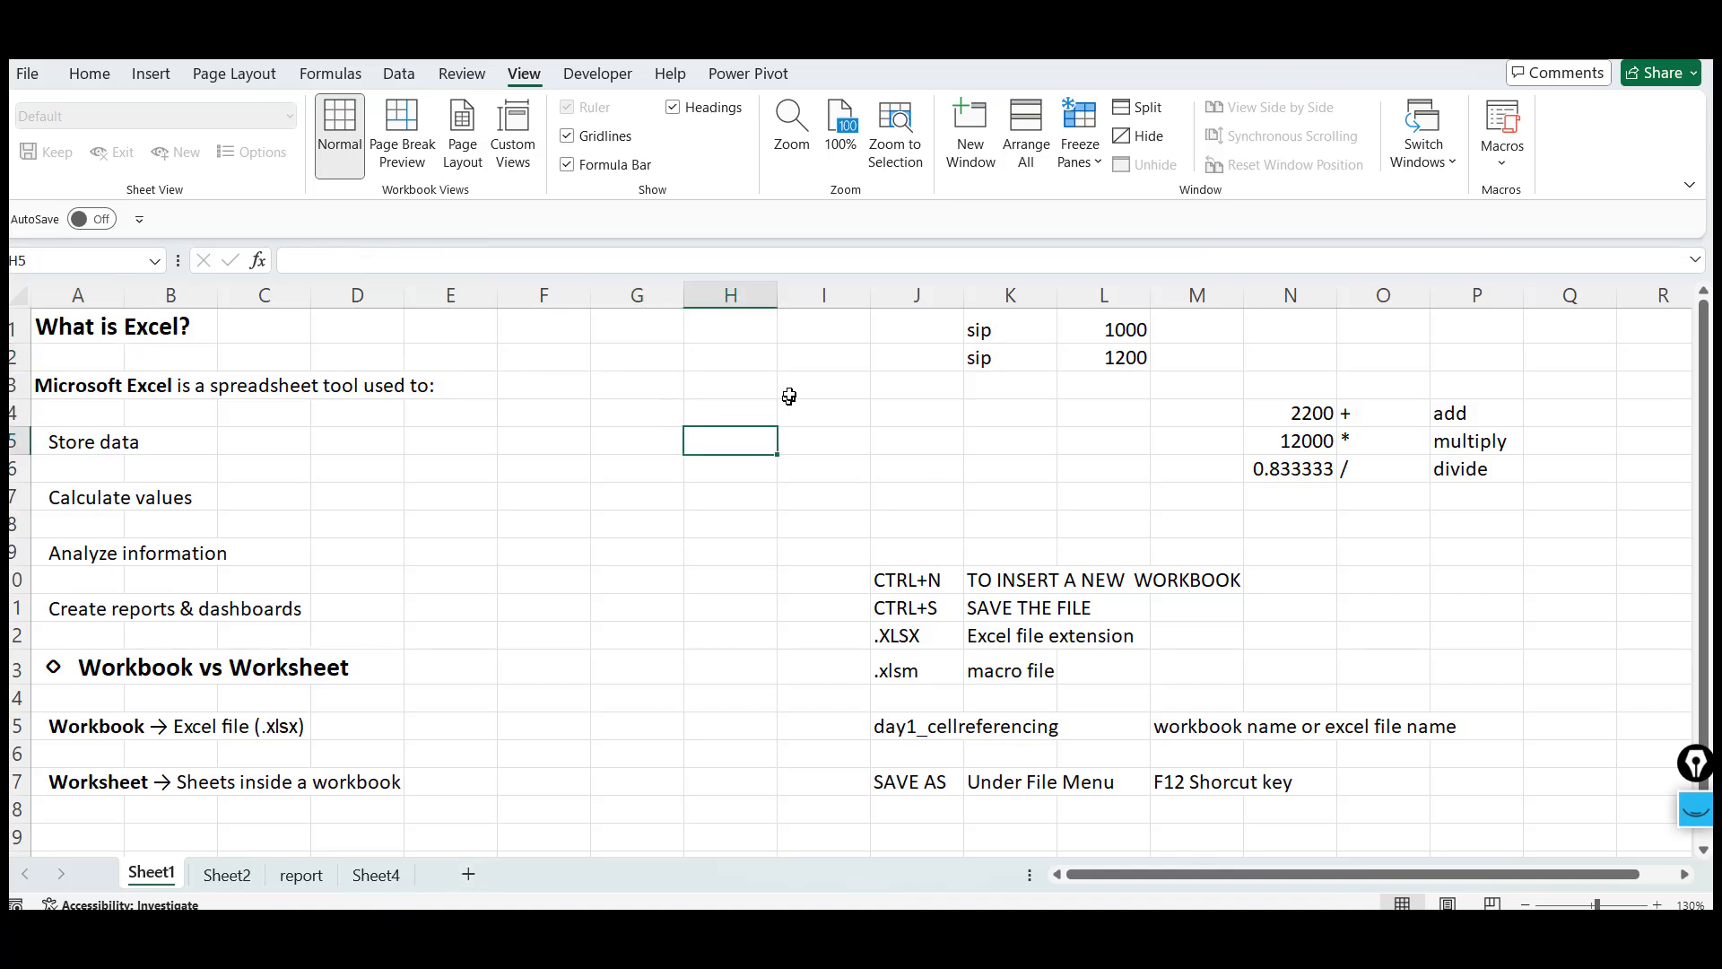
left_click(752, 374)
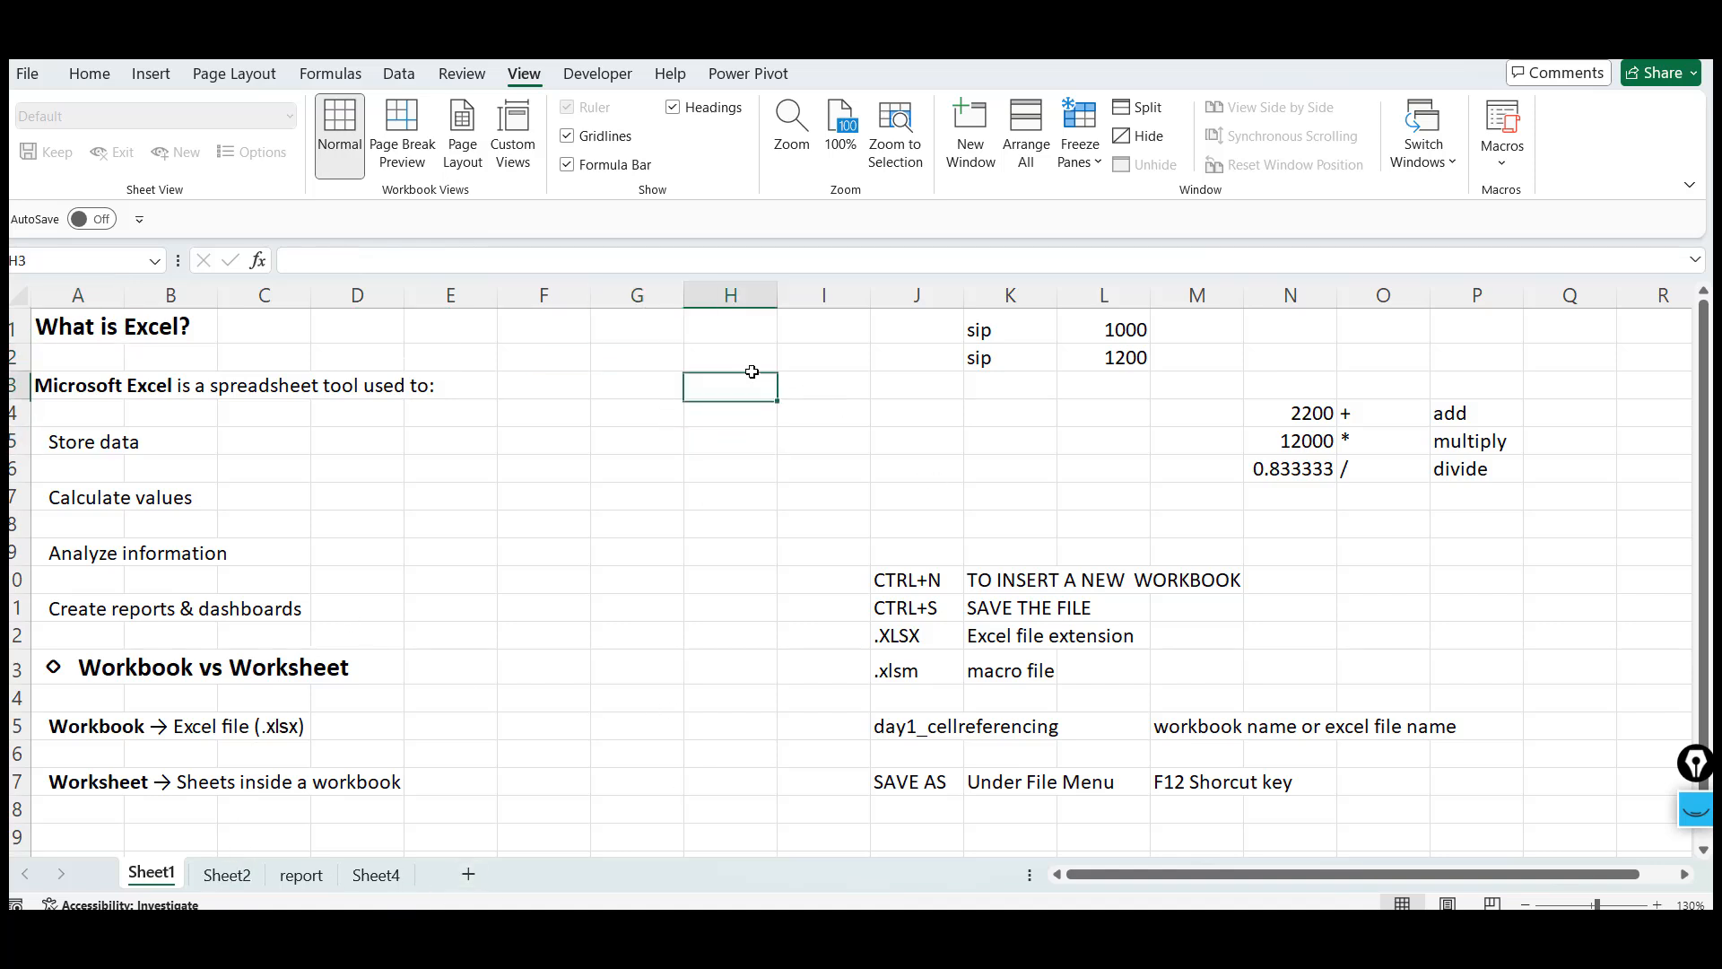
left_click(672, 415)
left_click(715, 447)
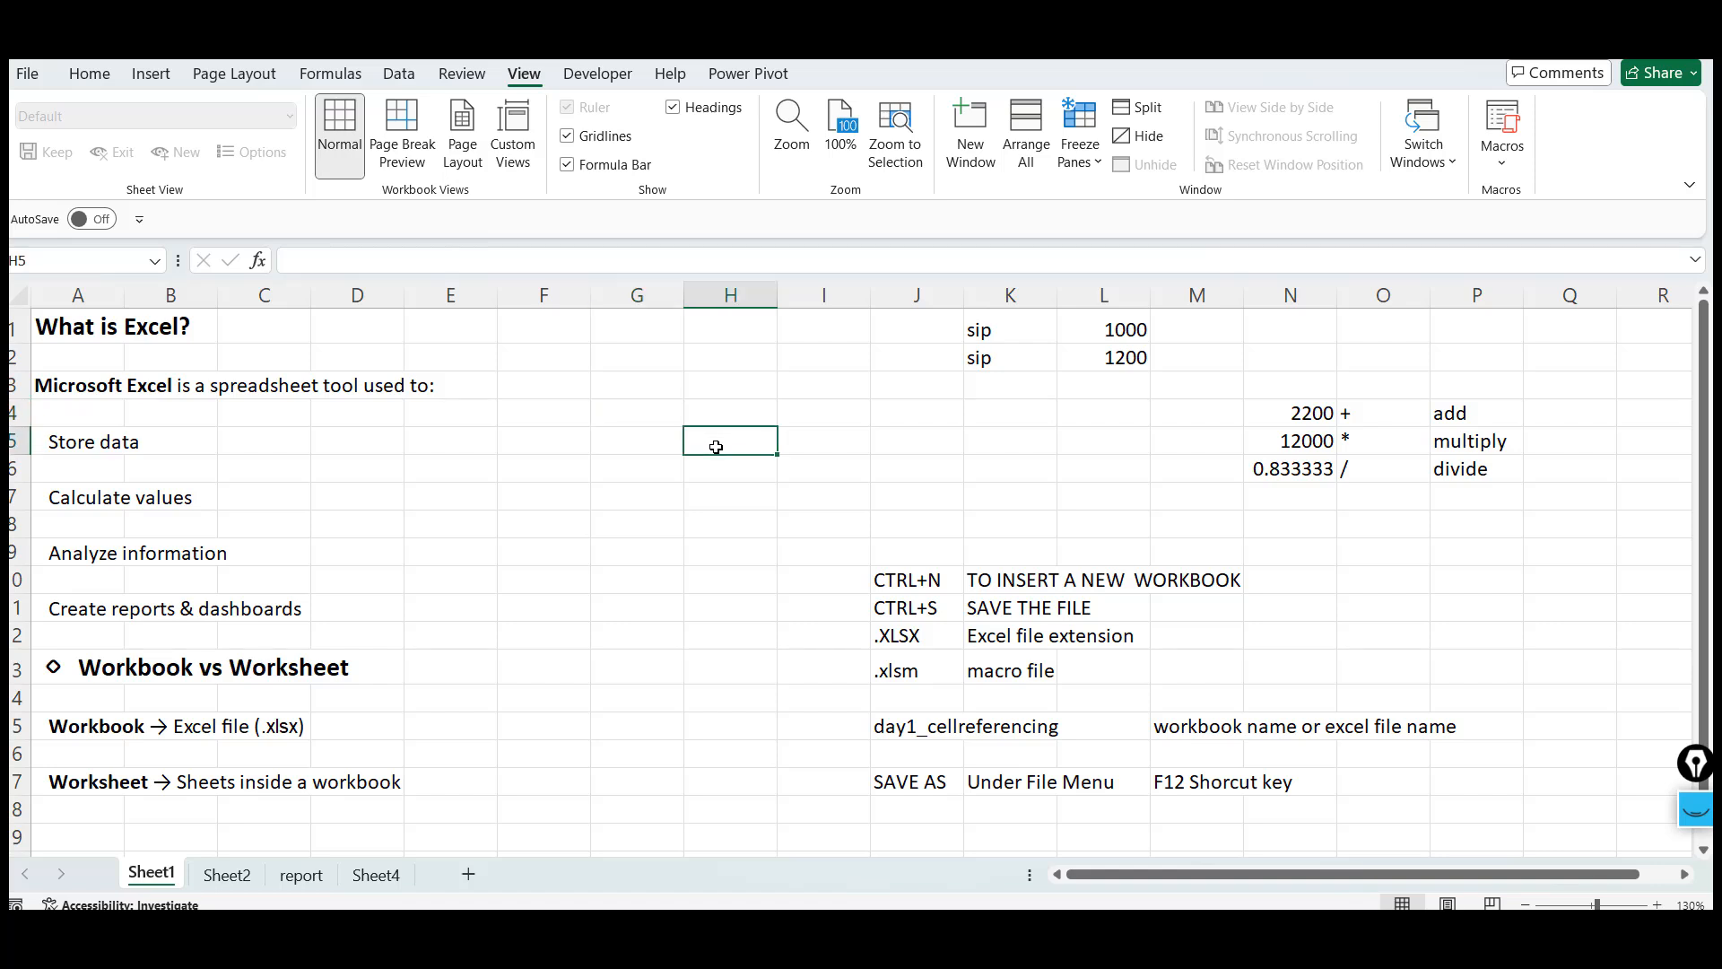
left_click(661, 442)
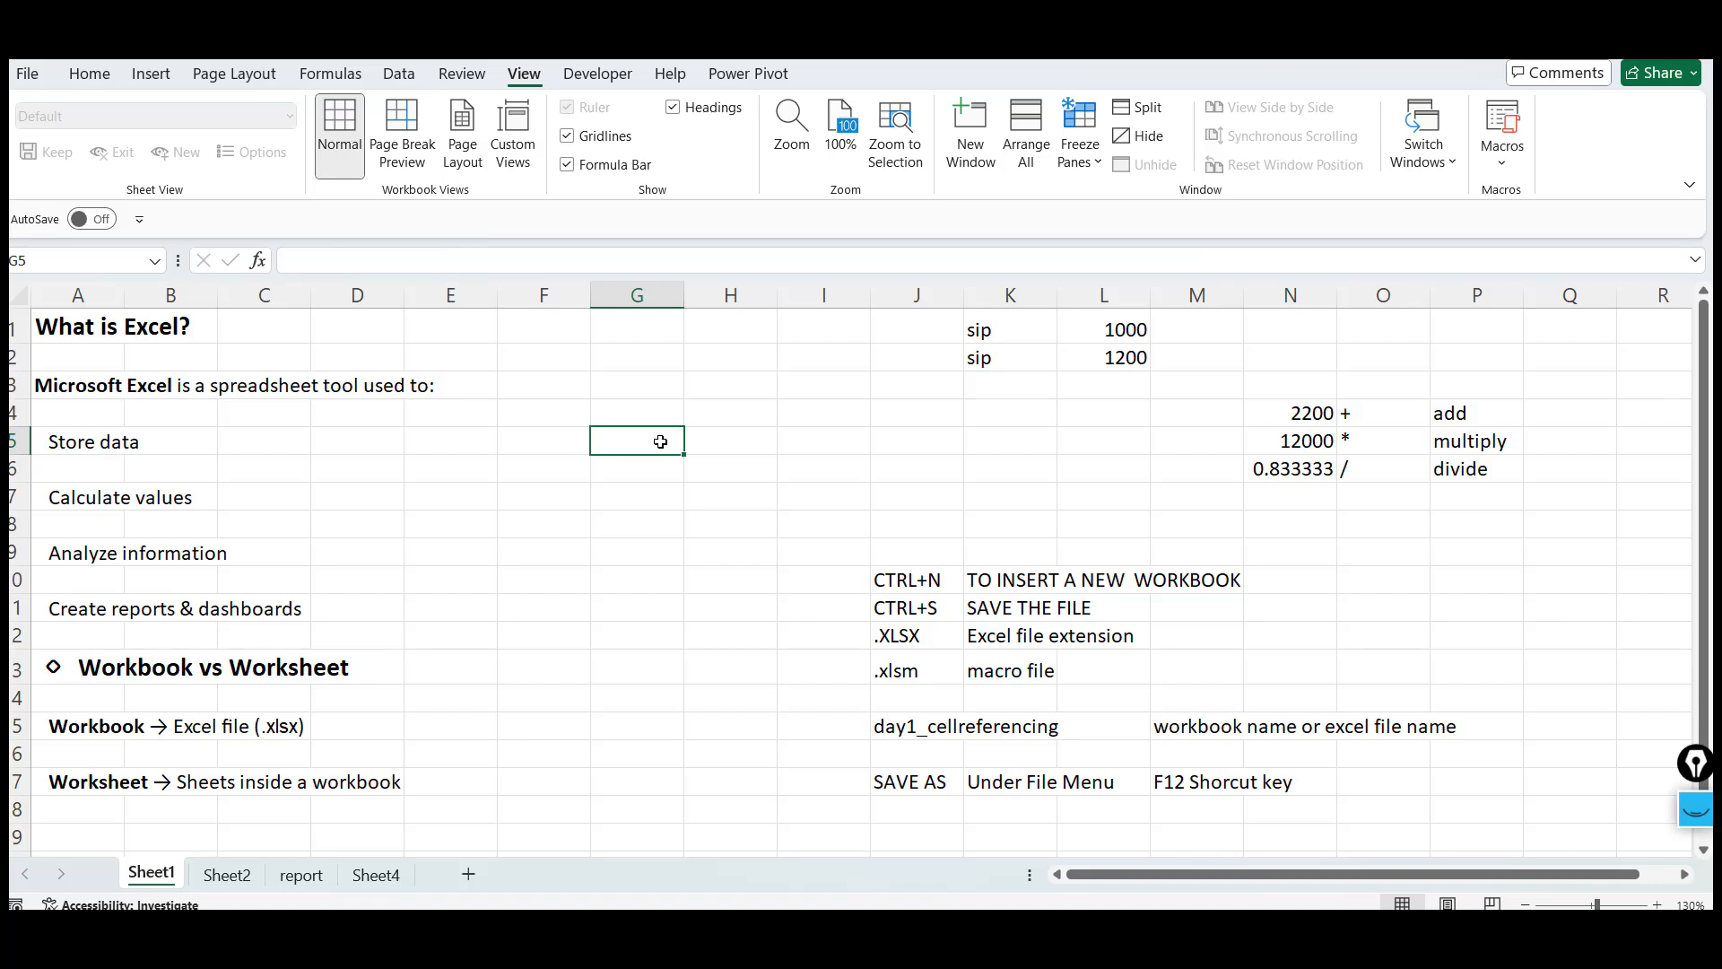
left_click(643, 371)
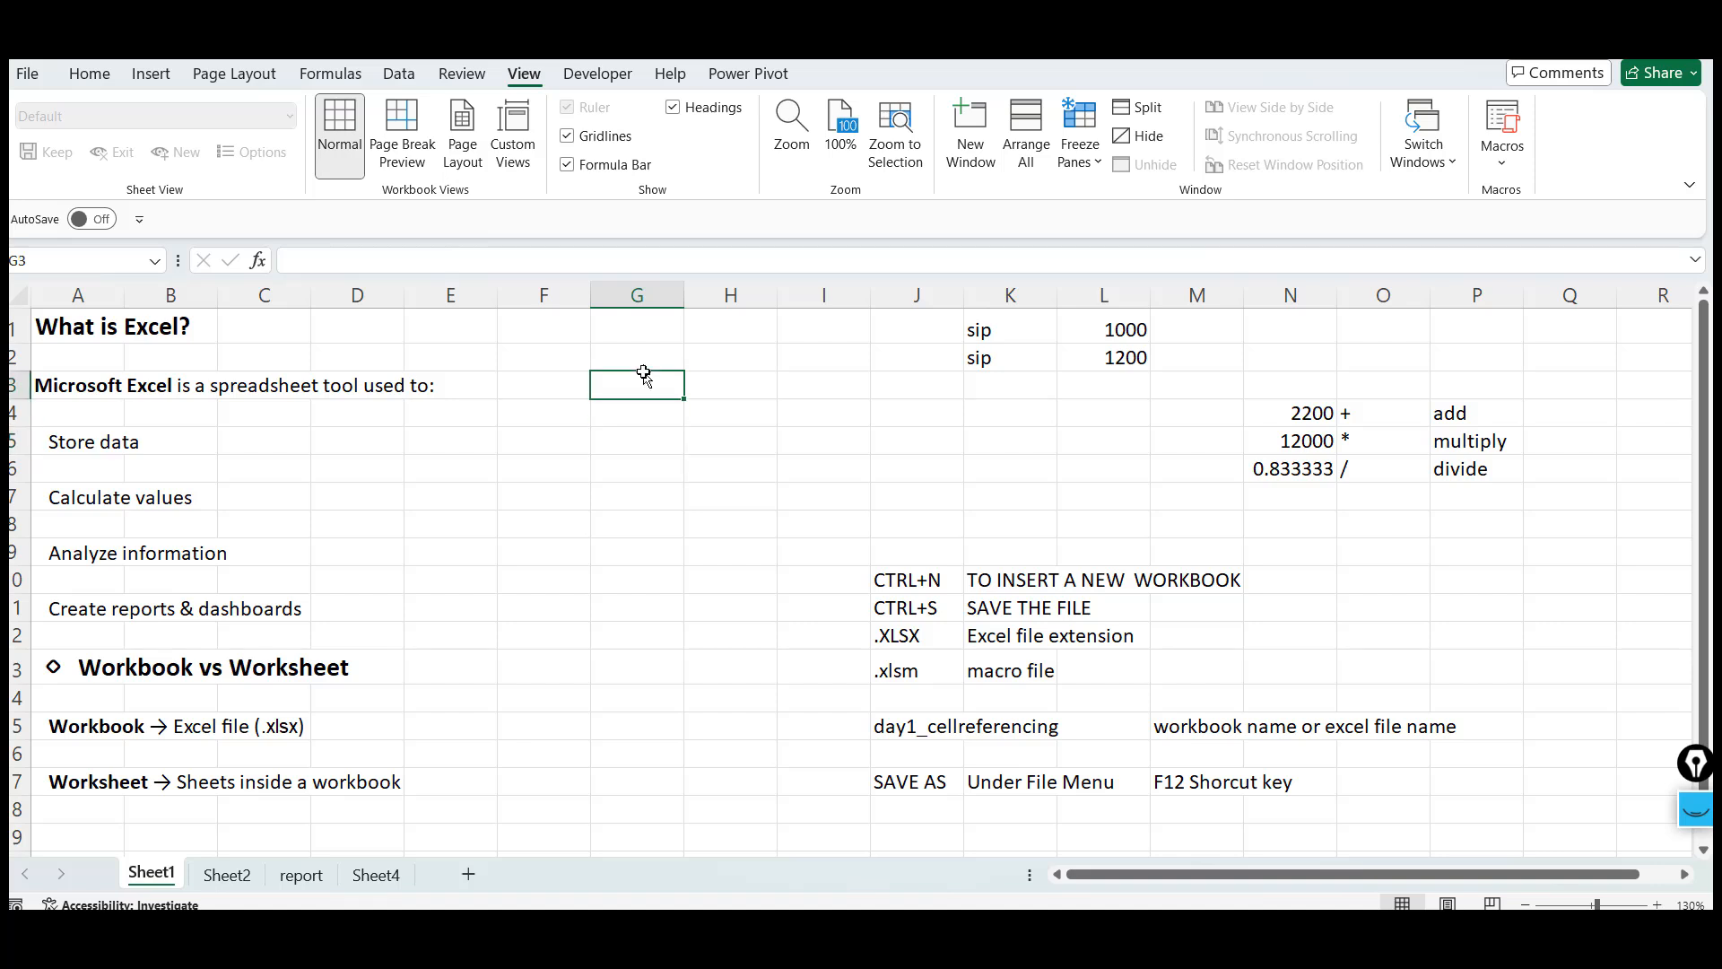
Switch between the empty Sheet4 and the Sheet1, Sheet2 and report worksheets to compare them
left_click(376, 876)
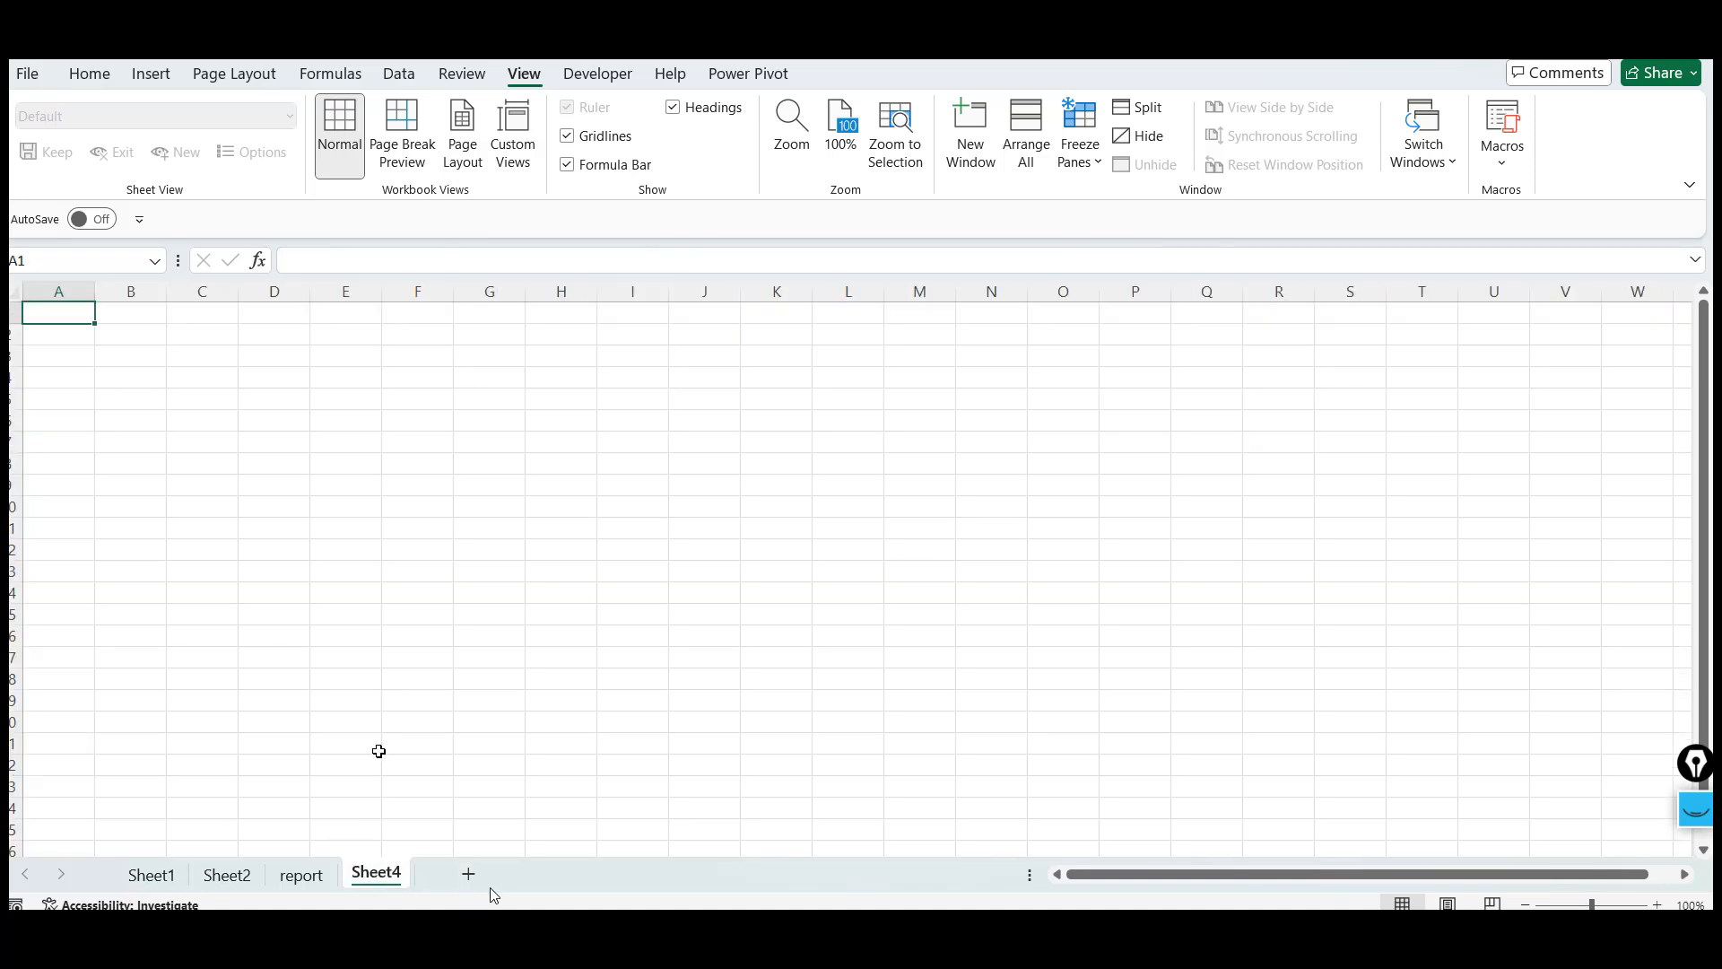
left_click_drag(238, 420, 591, 369)
left_click(593, 330)
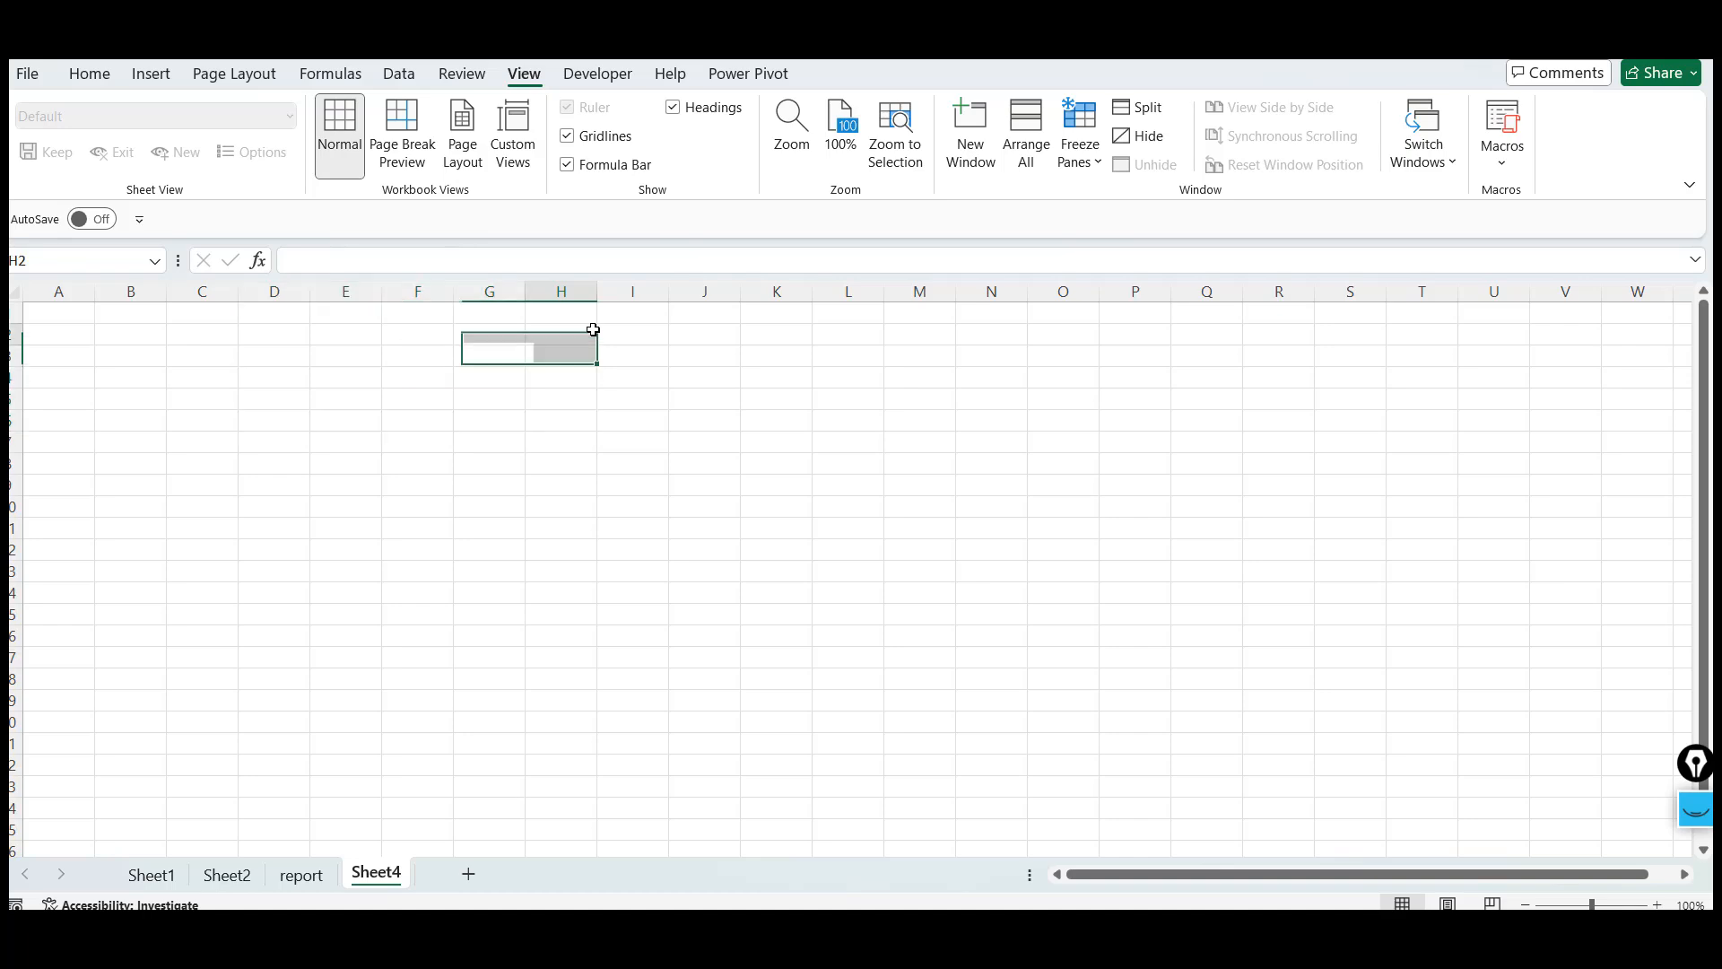
left_click(57, 312)
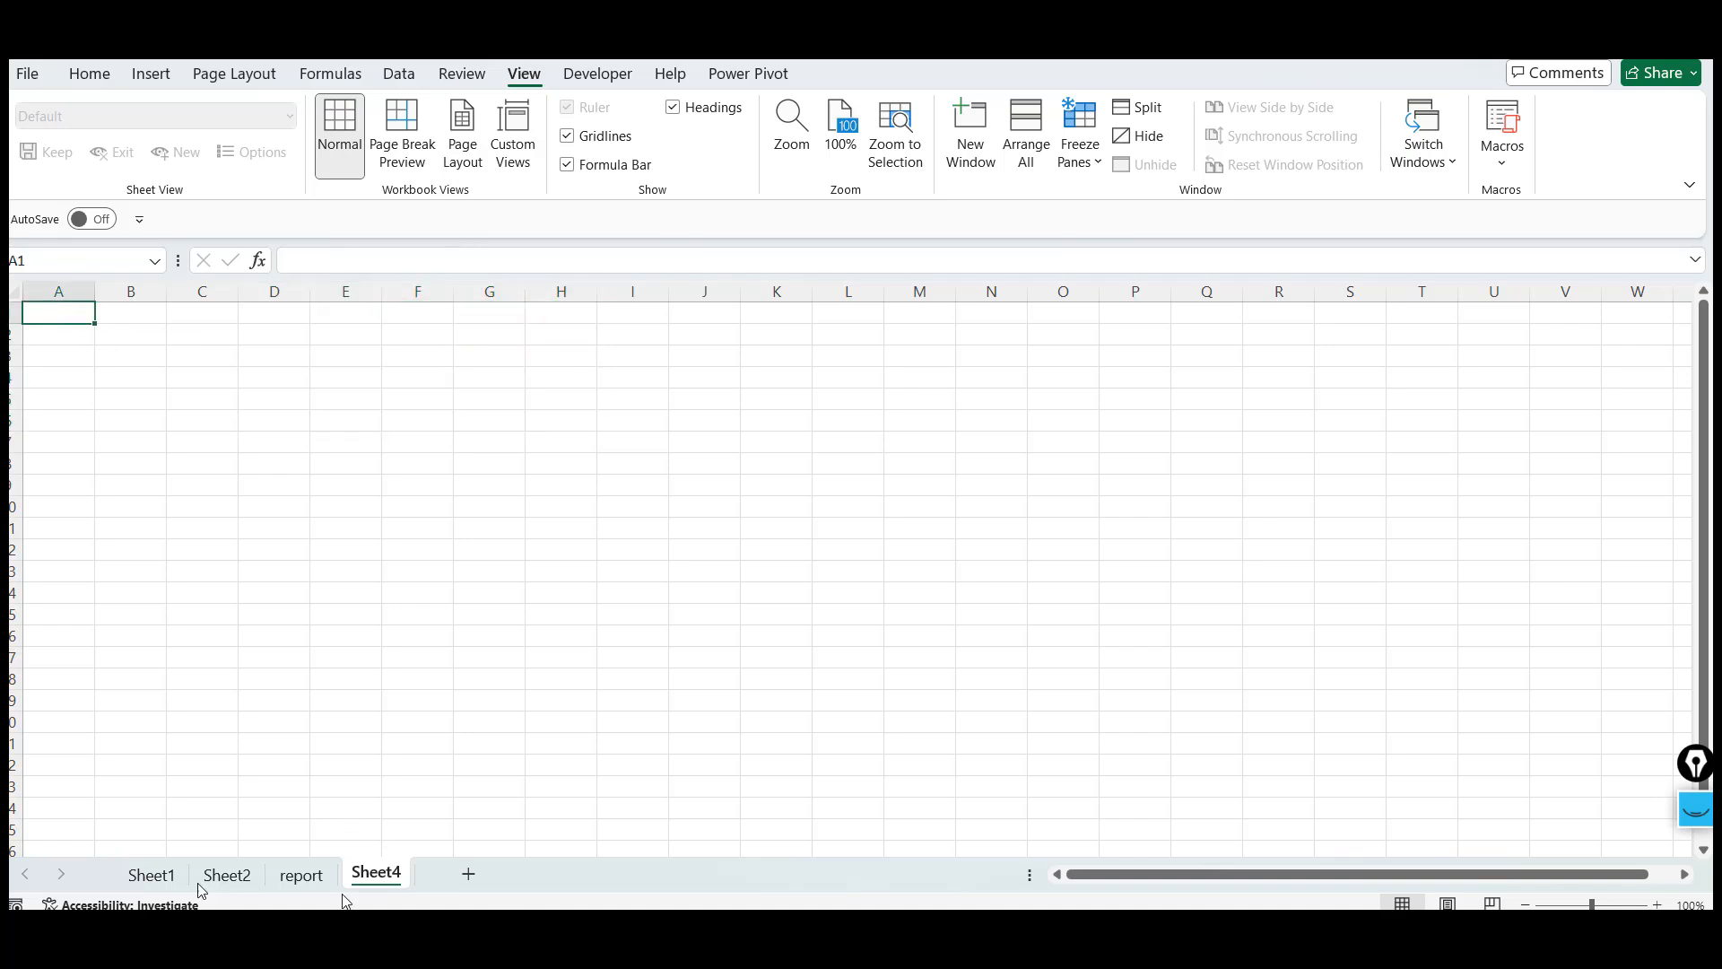
left_click(136, 879)
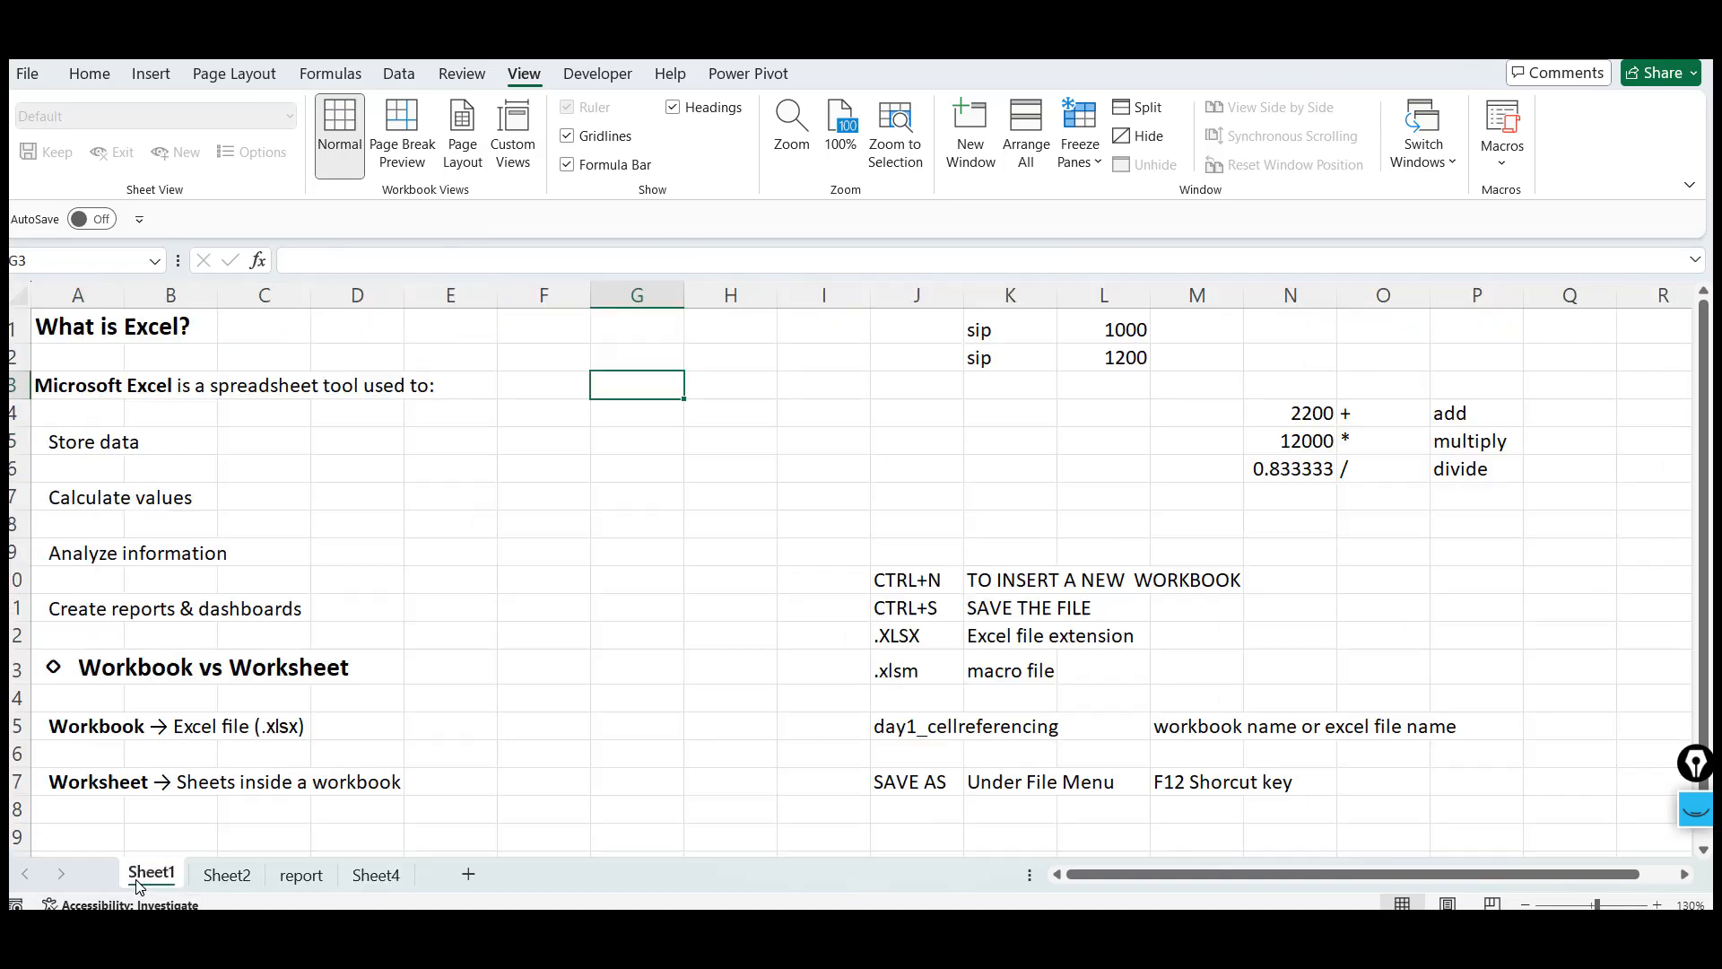
left_click(227, 877)
left_click(300, 877)
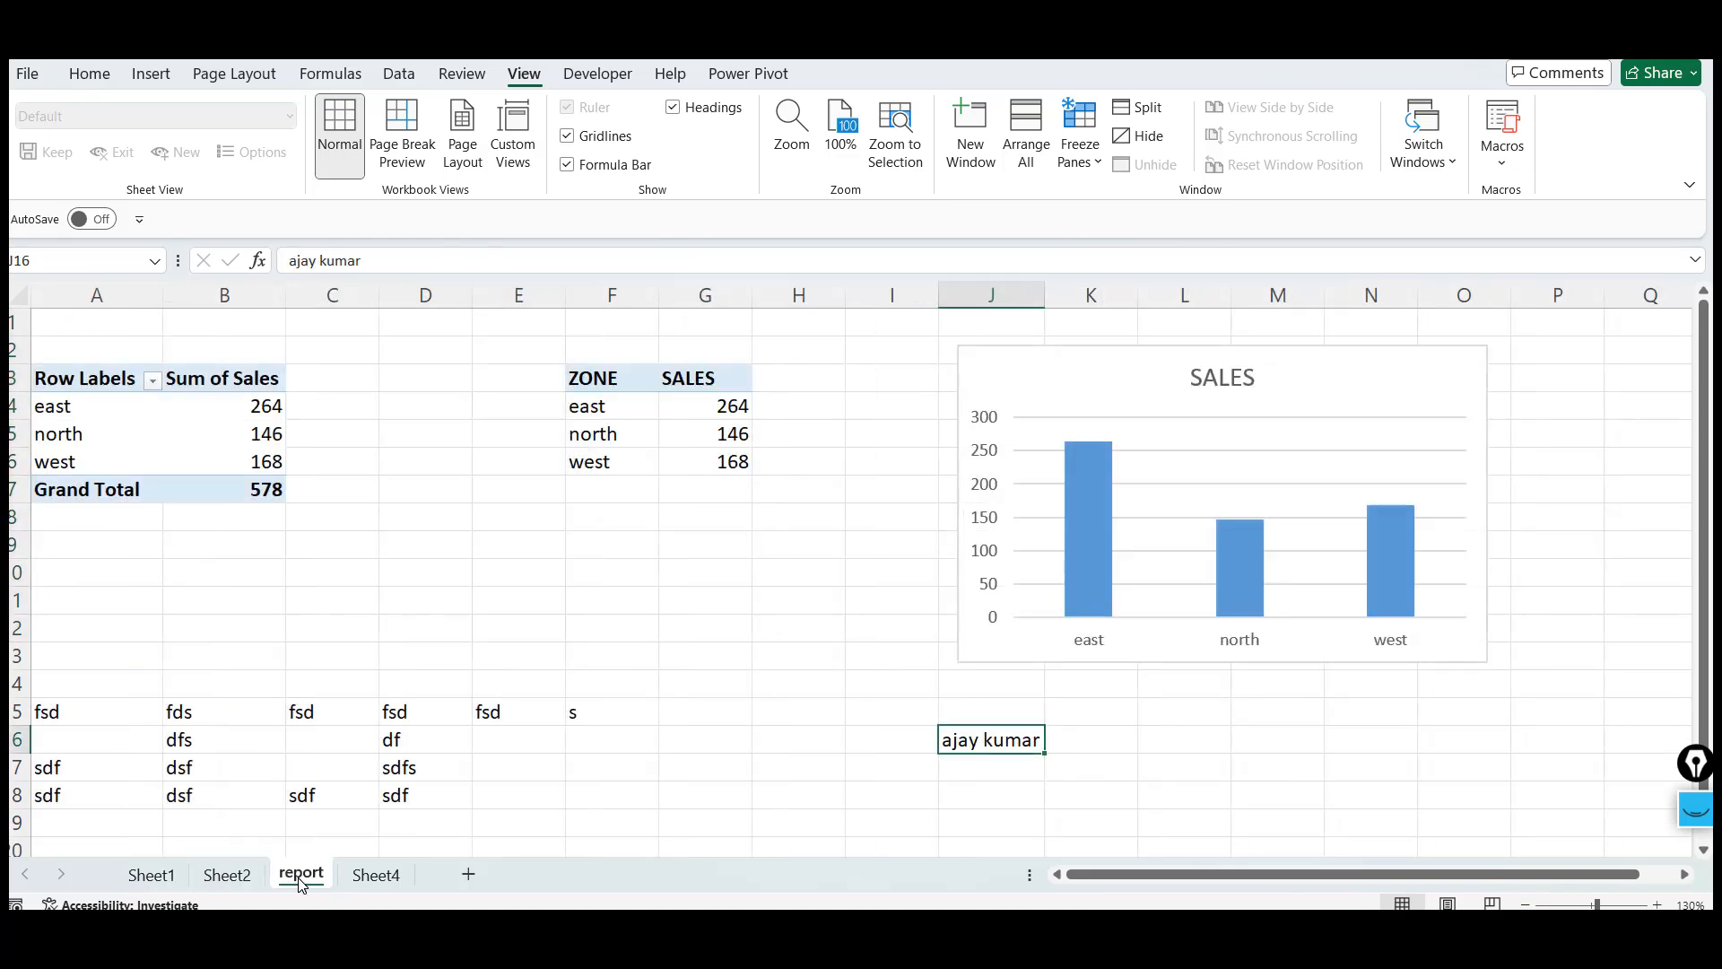
Rename the Sheet4 worksheet as africa
left_click(377, 876)
double_click(377, 877)
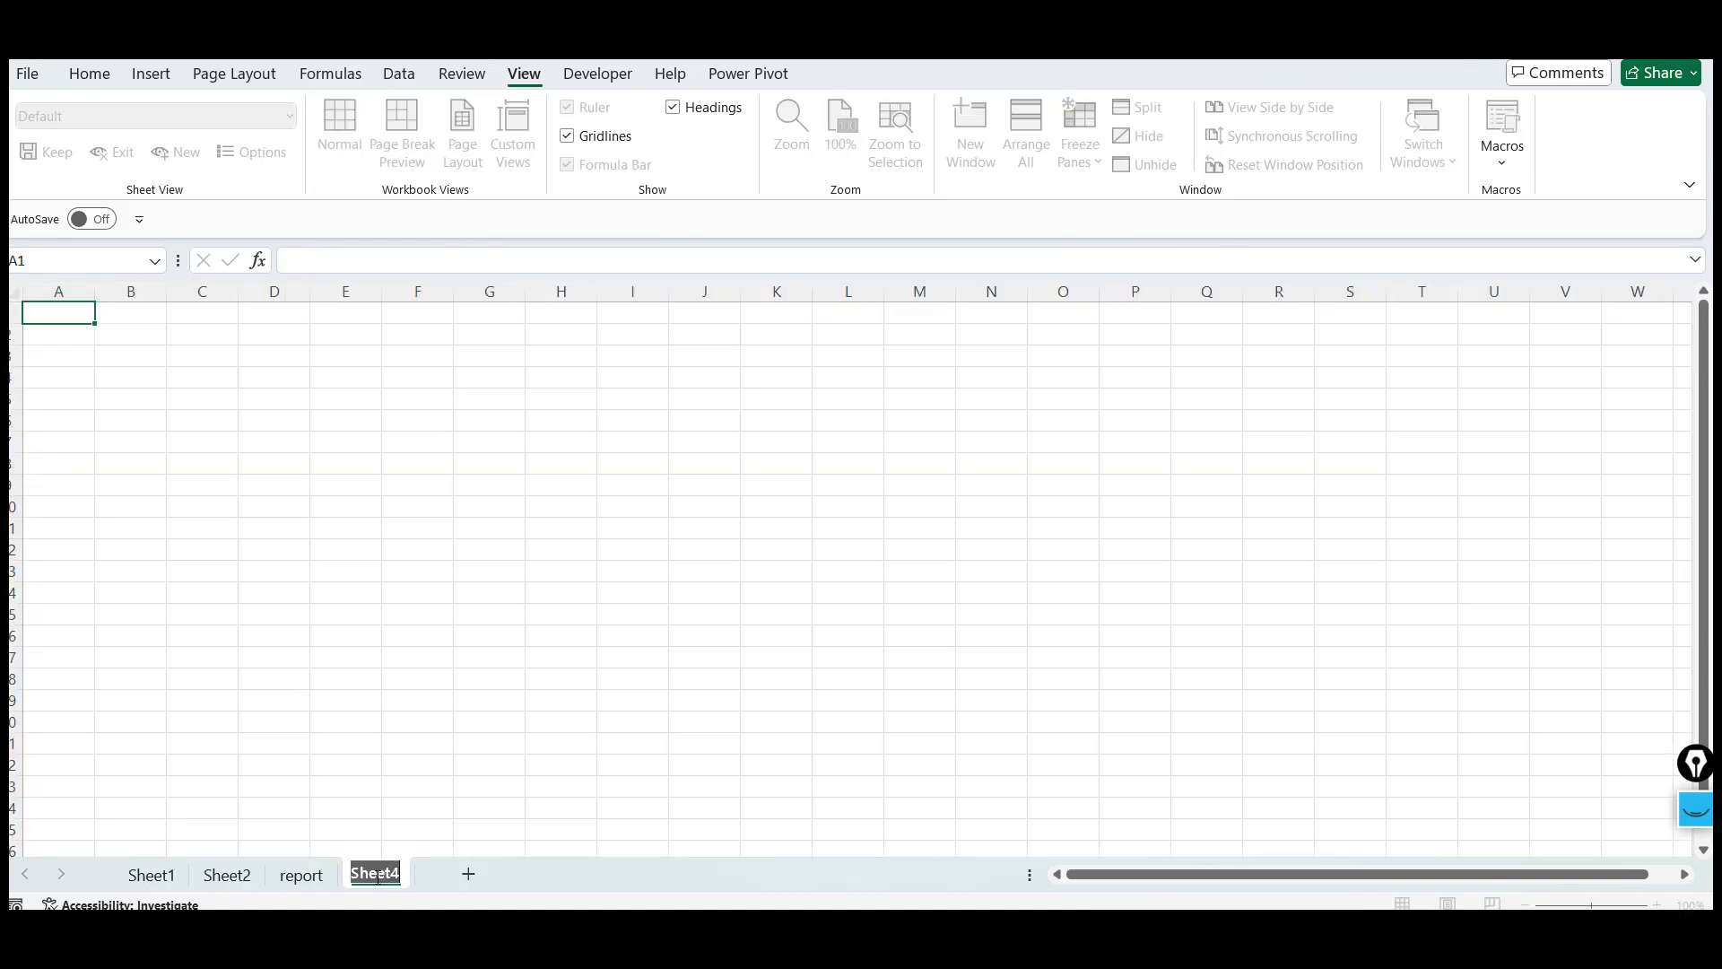
type("africa")
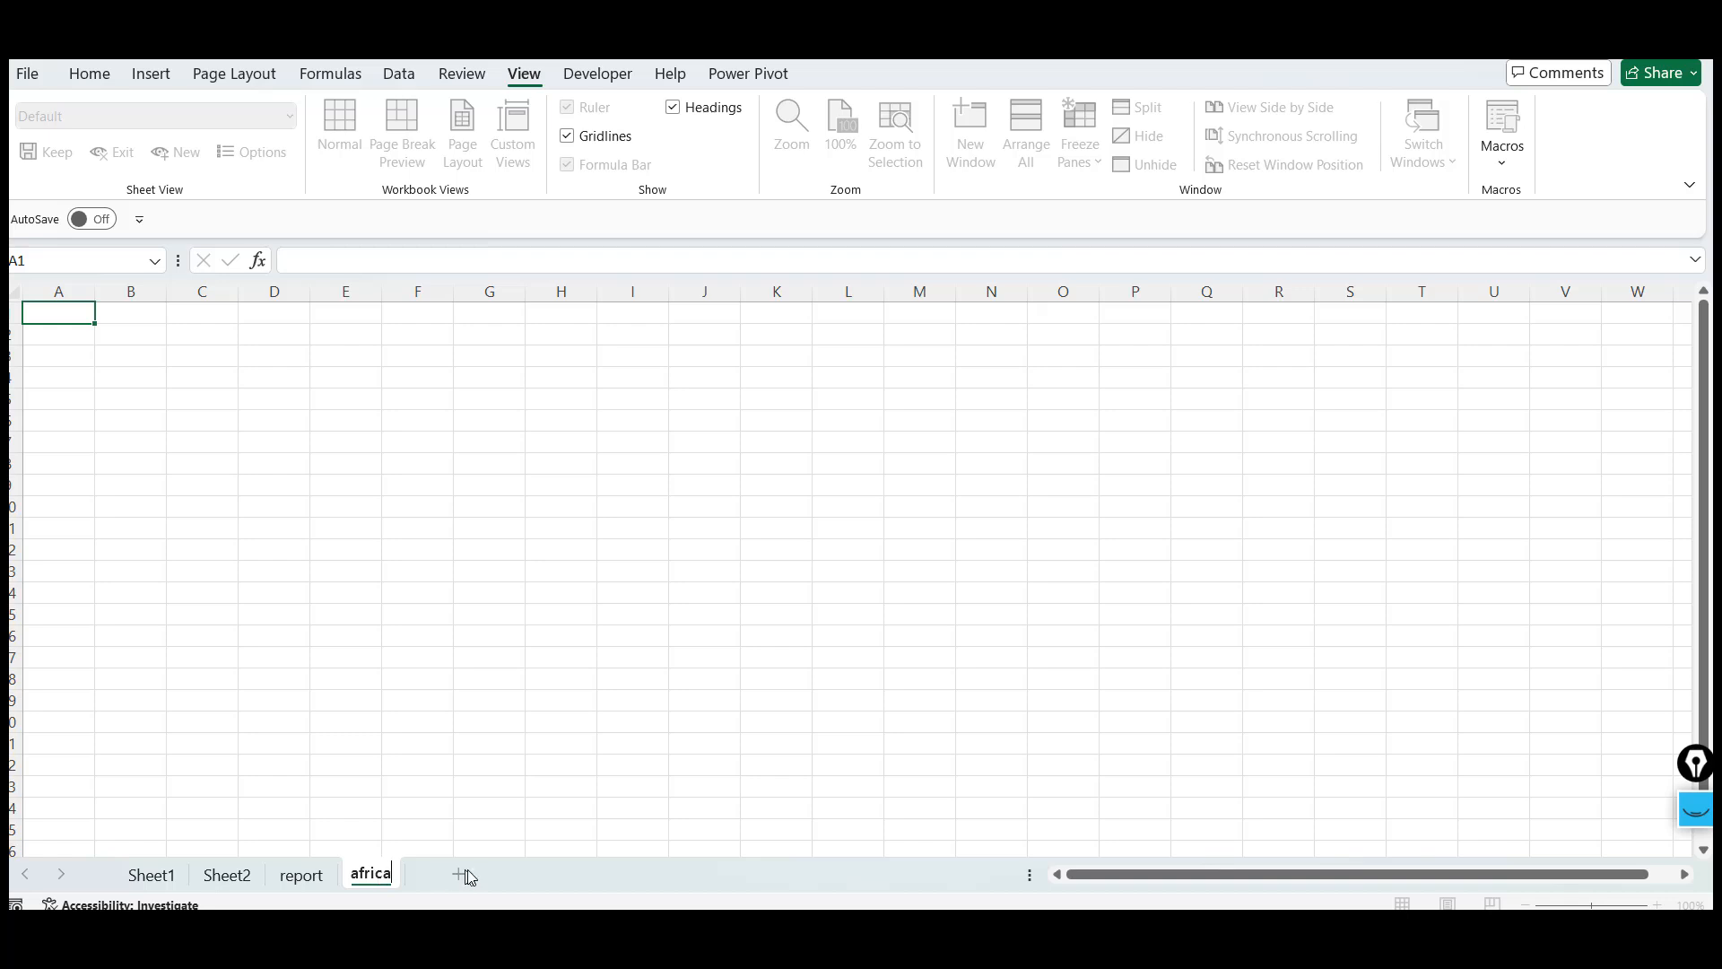
Add a new worksheet after africa and rename it asia
left_click(457, 876)
double_click(456, 875)
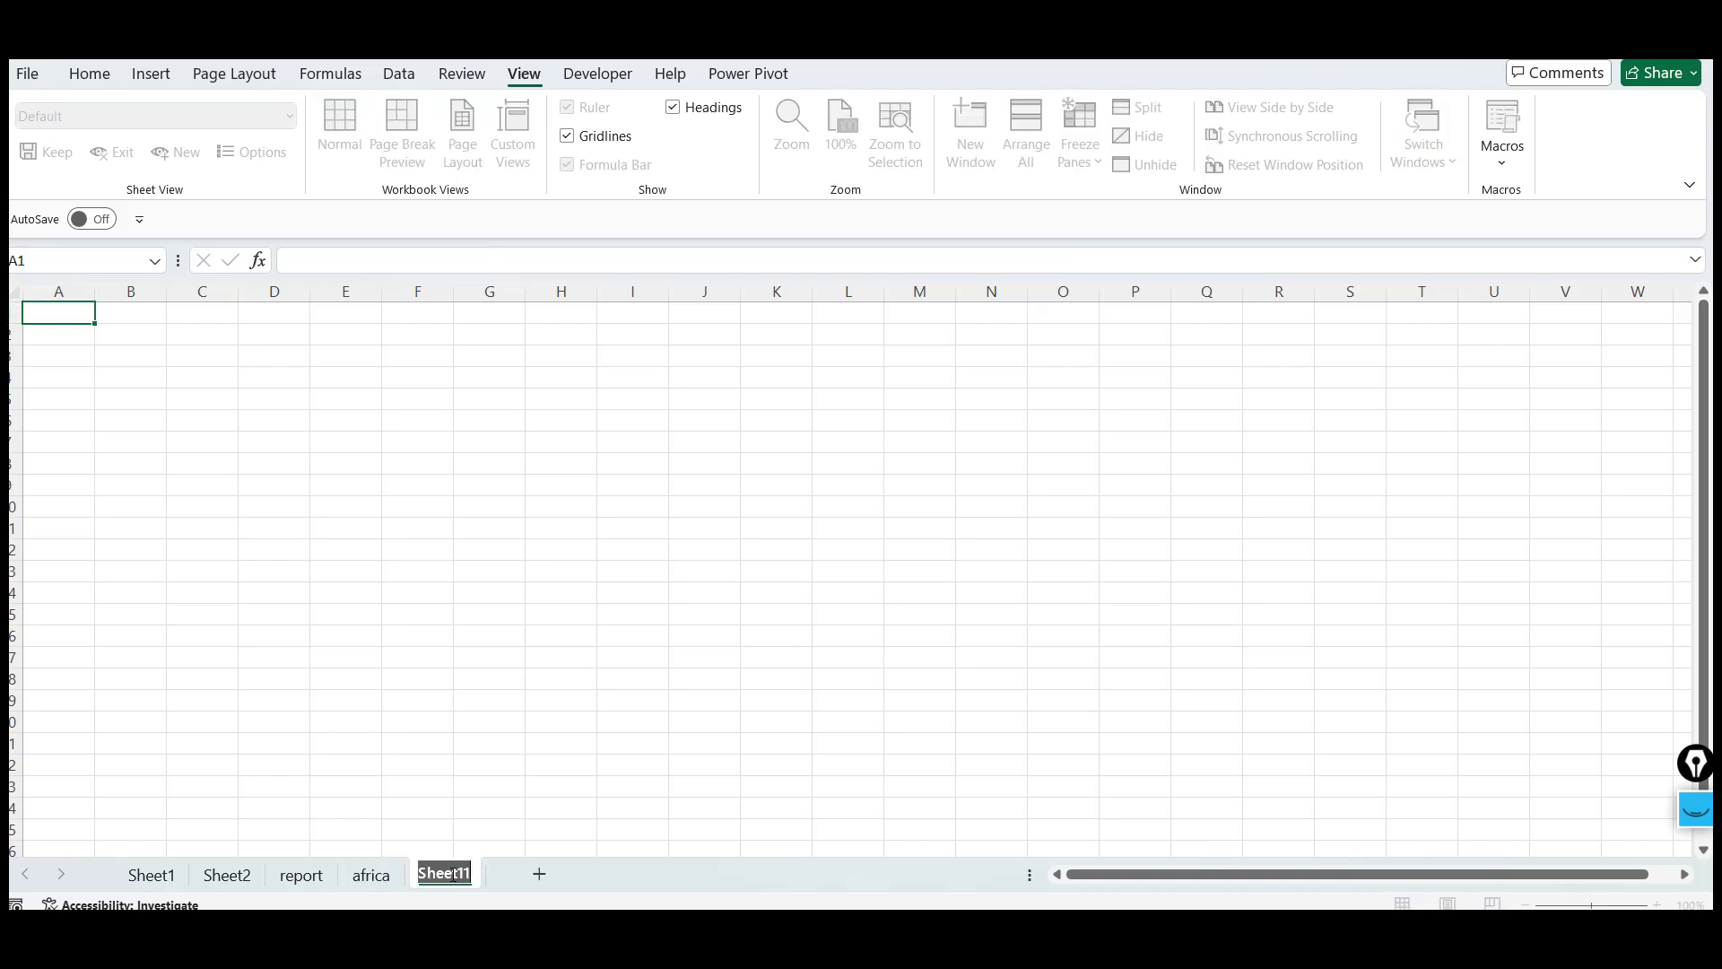
type("asia")
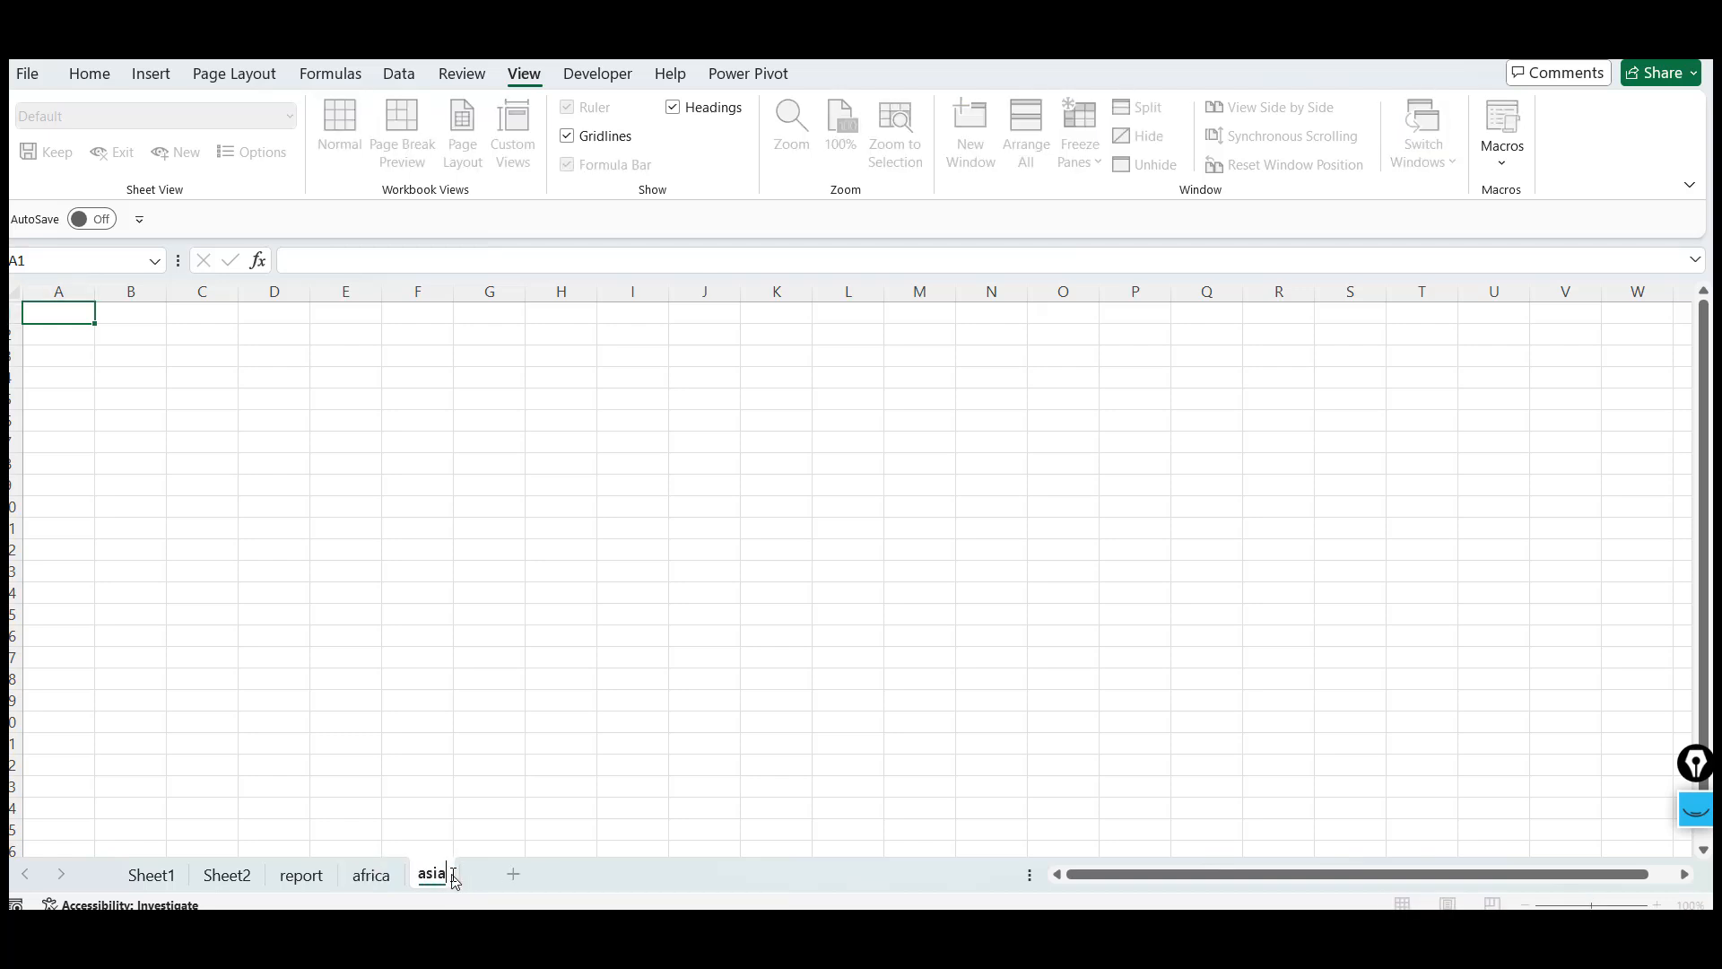
left_click(454, 778)
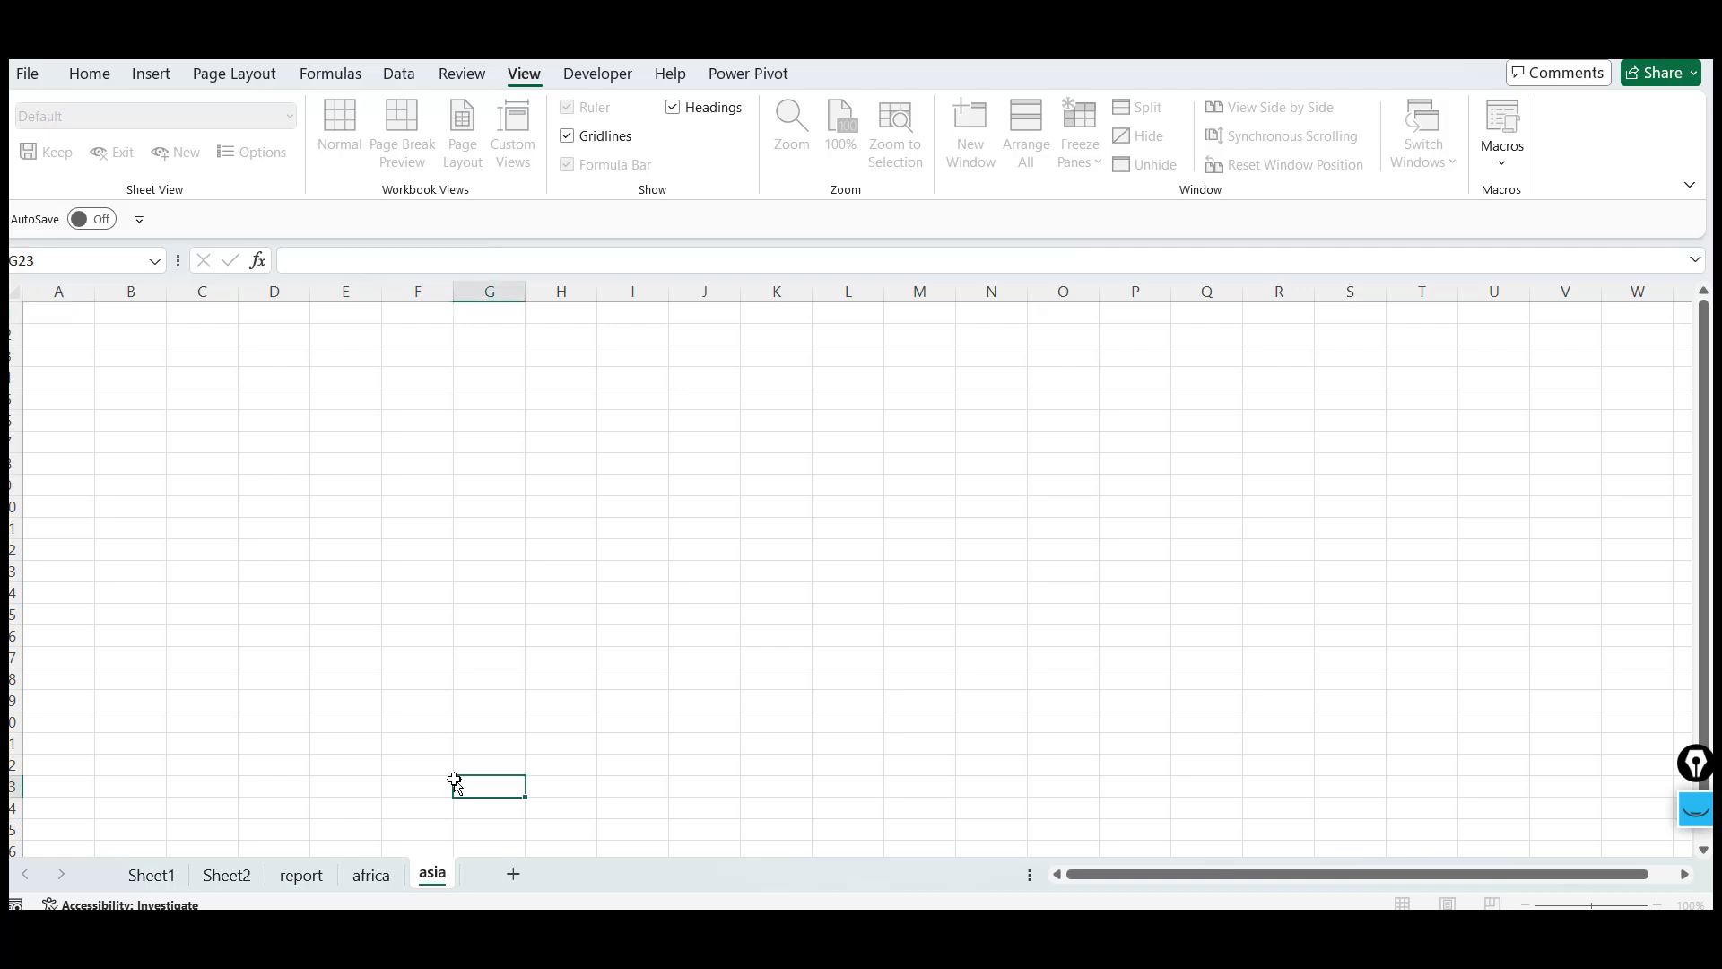
Switch between the africa and asia worksheets and insert a new worksheet between them
left_click(370, 886)
left_click(430, 882)
left_click(386, 882)
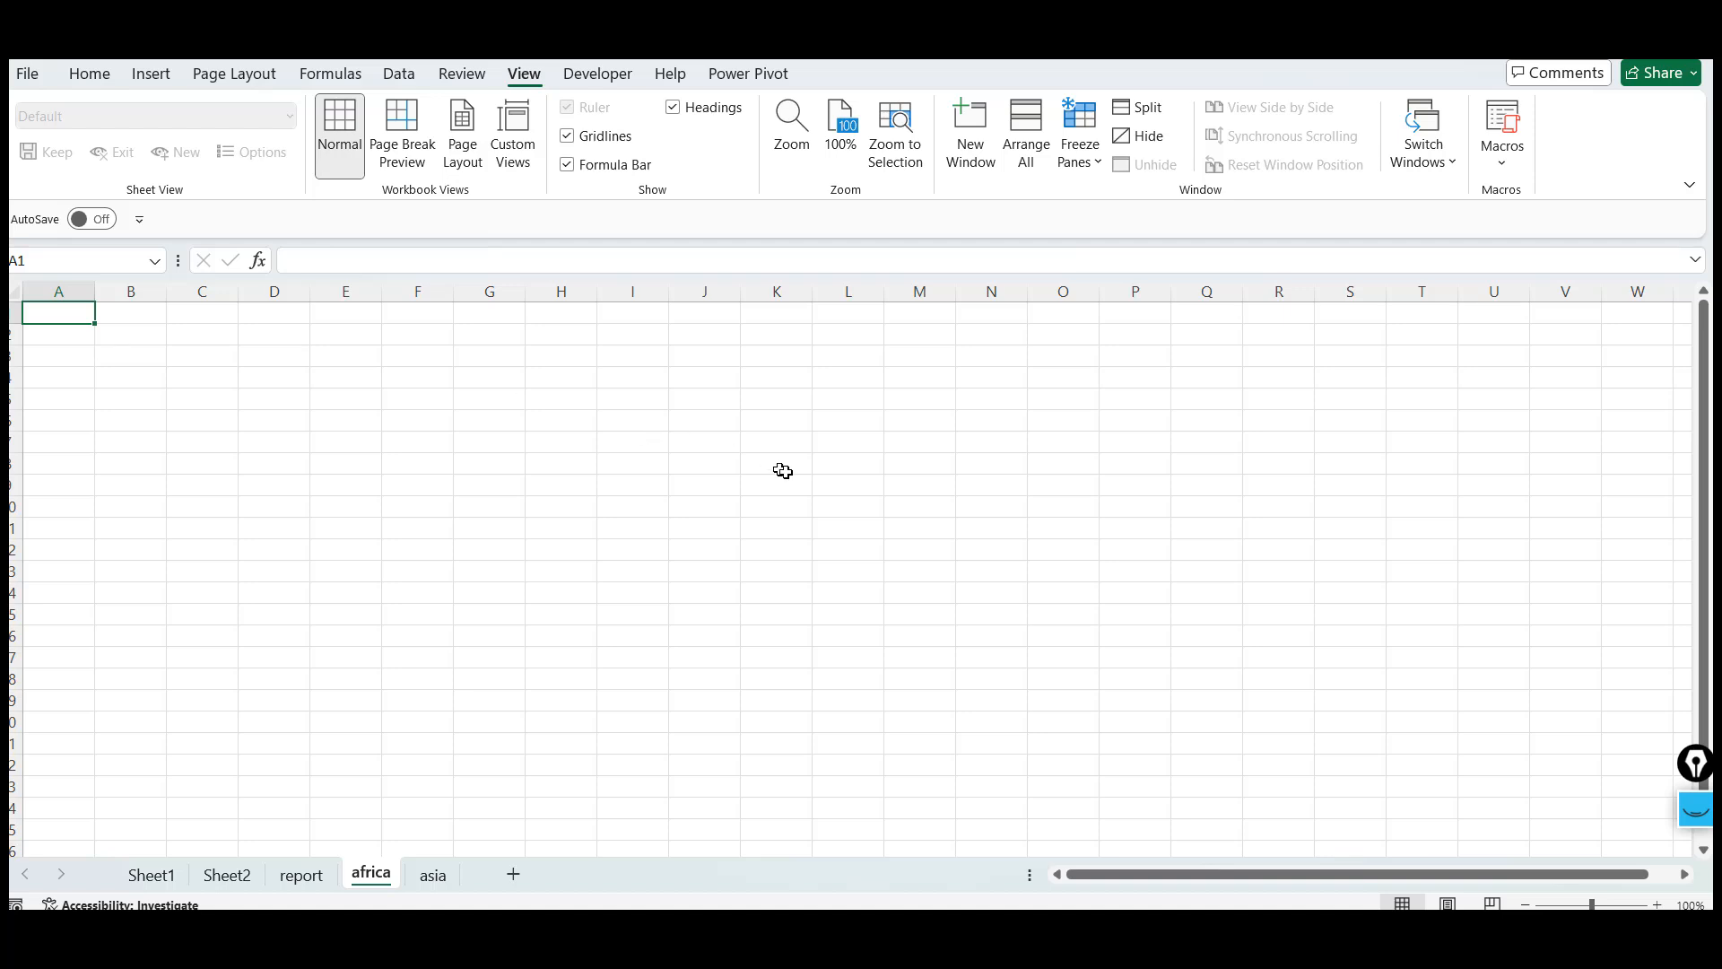
left_click(512, 876)
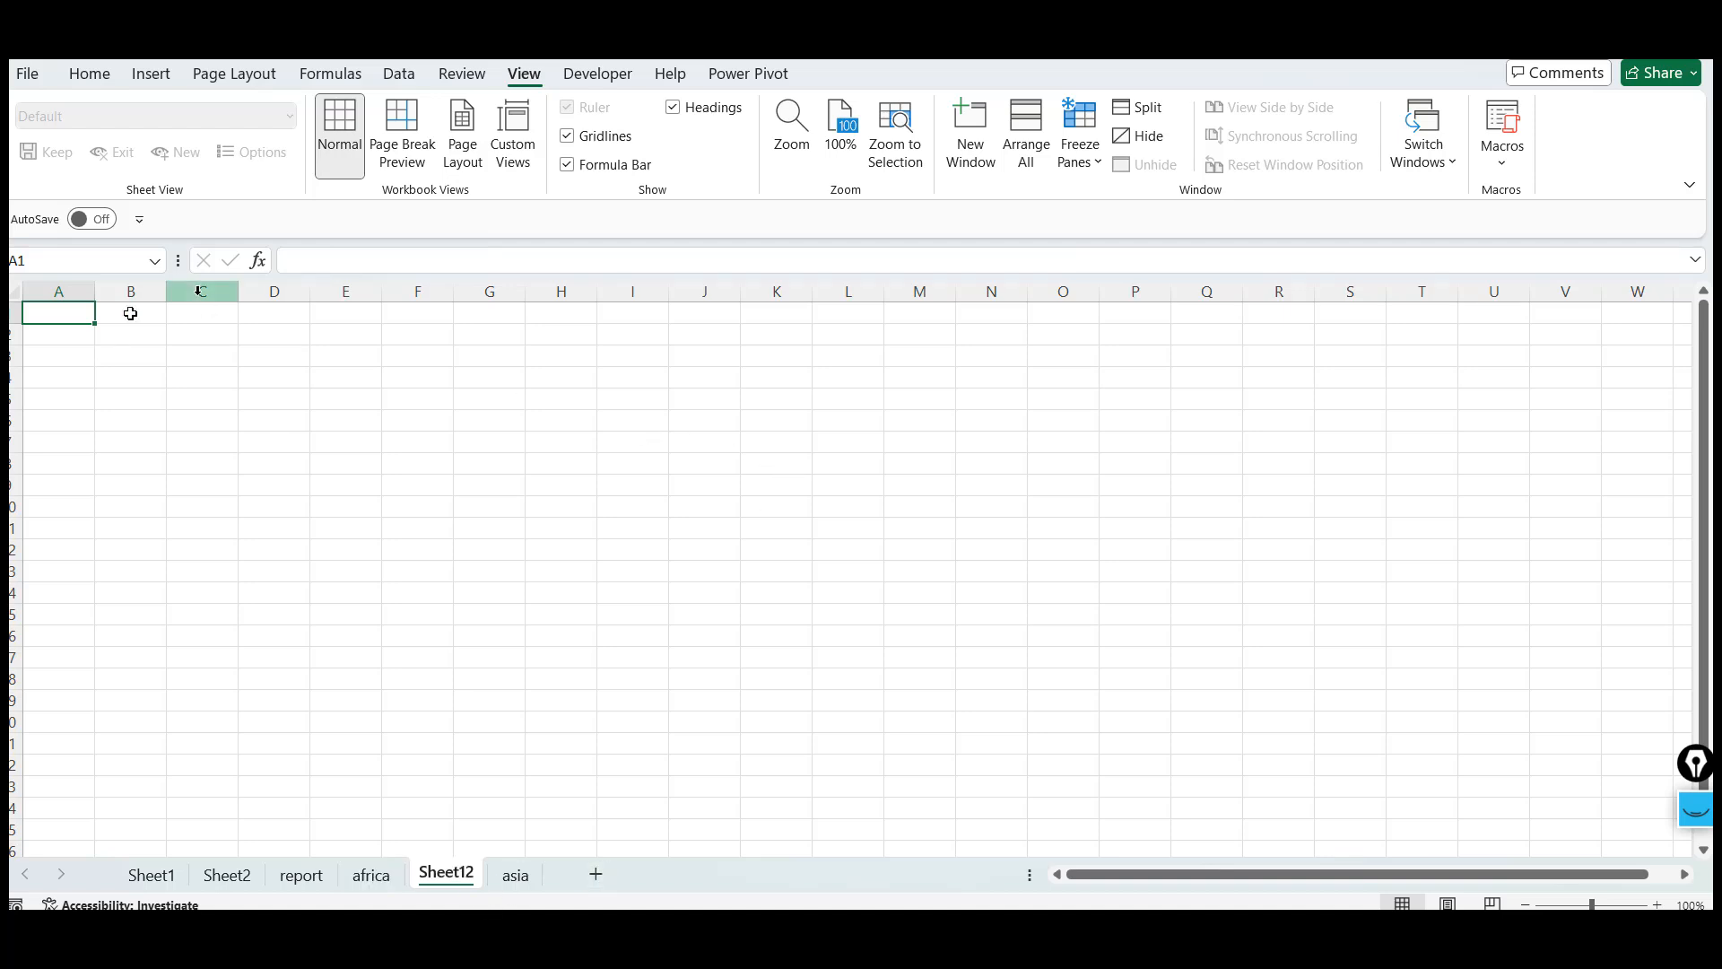
Move around the new worksheet, jumping to its last row and back to cell A1
key("Right")
key("Right")
key("Left")
key("Left")
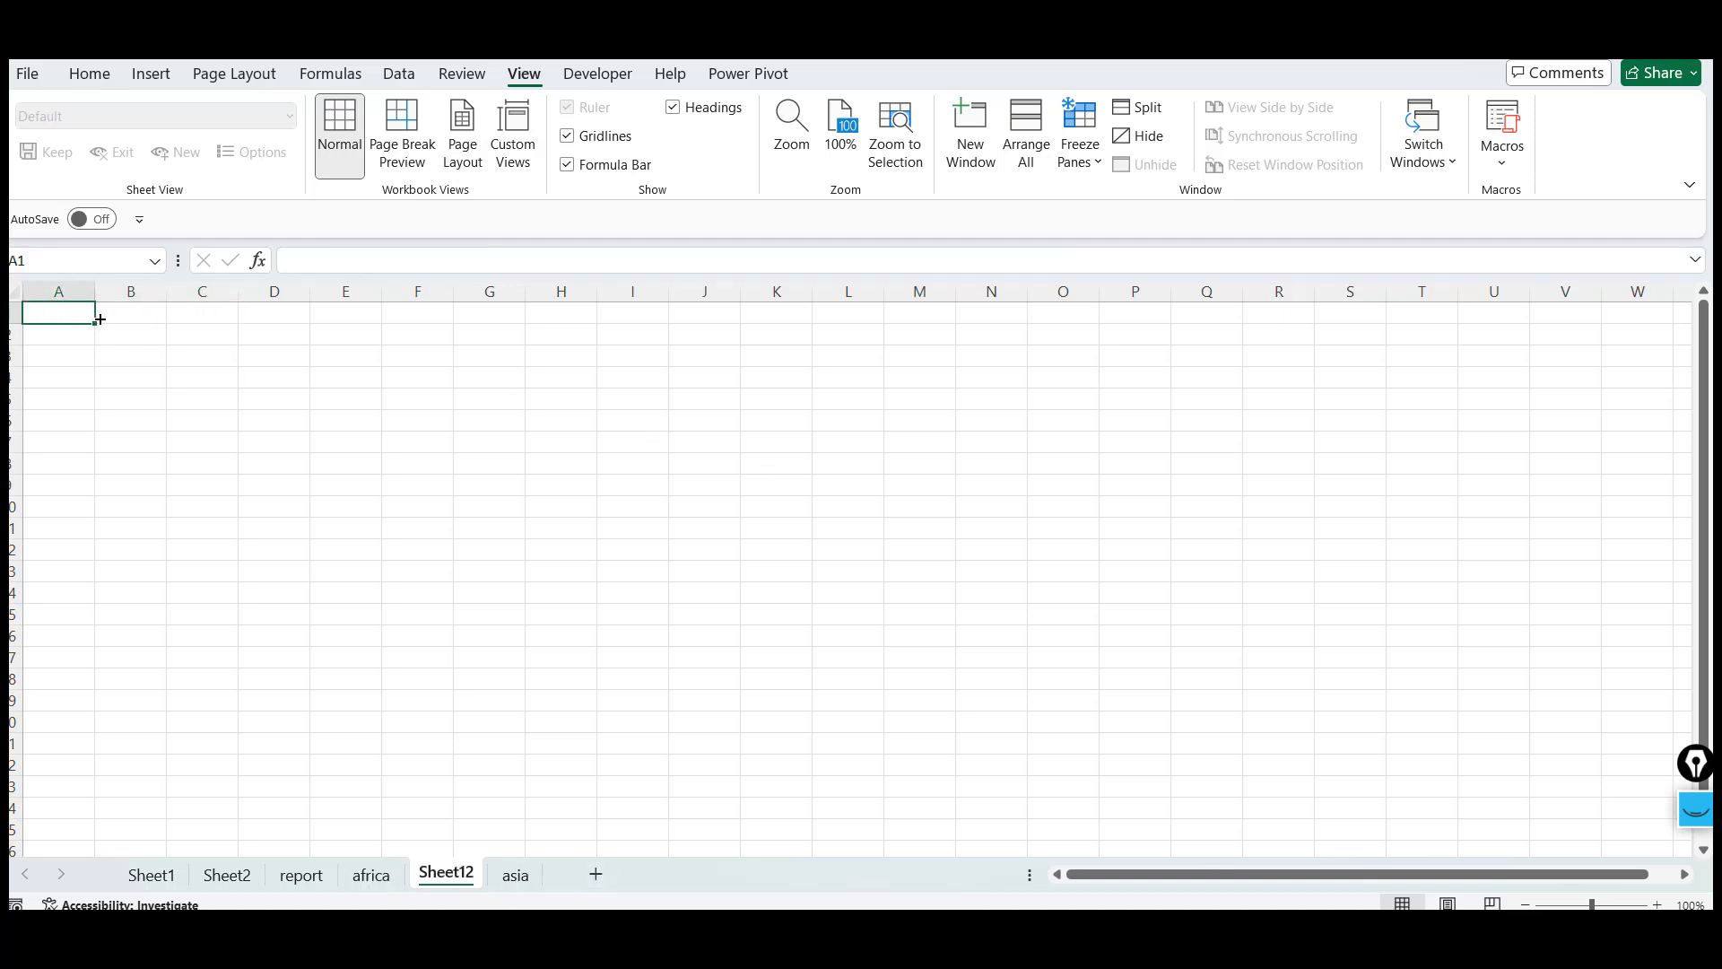
key("Down")
key("Down")
key("Down")
key("Down")
key("Down")
key("Down")
key("Down")
key("Down")
key("Down")
key("Down")
key("Down")
key("Down")
key("Down")
key("Down")
key("Down")
key("Down")
key("Down")
key("Down")
key("Down")
key("Down")
key("Down")
key("ctrl+Down")
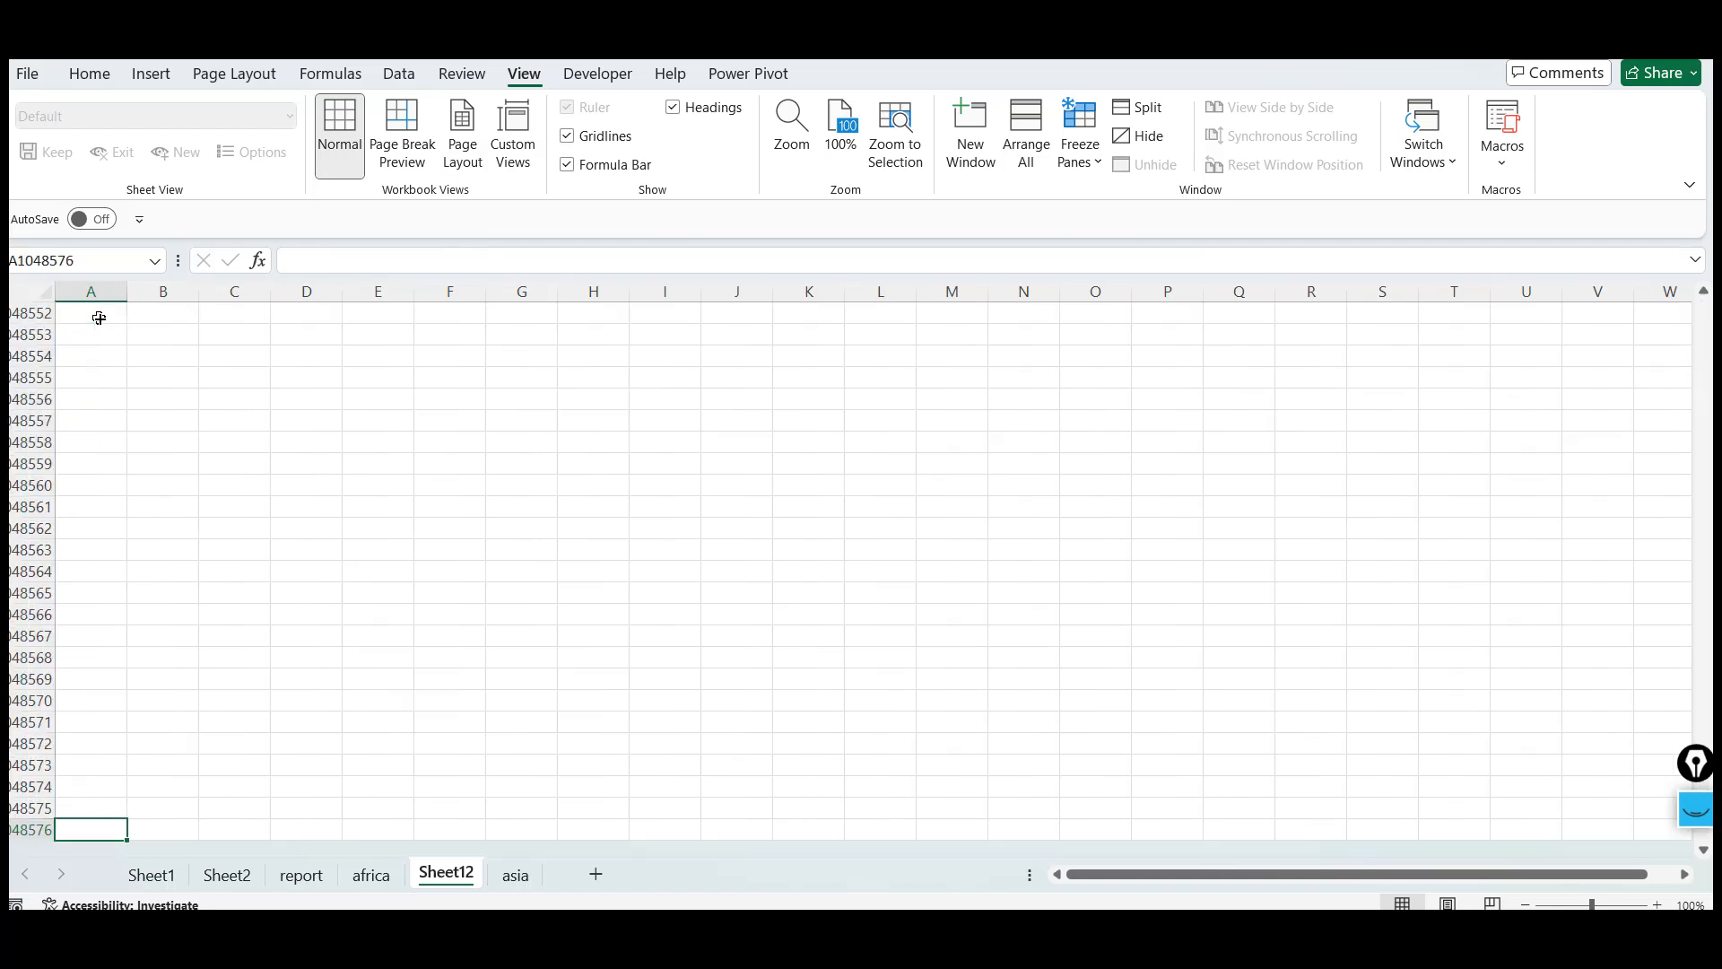
key("Up")
key("ctrl+Up")
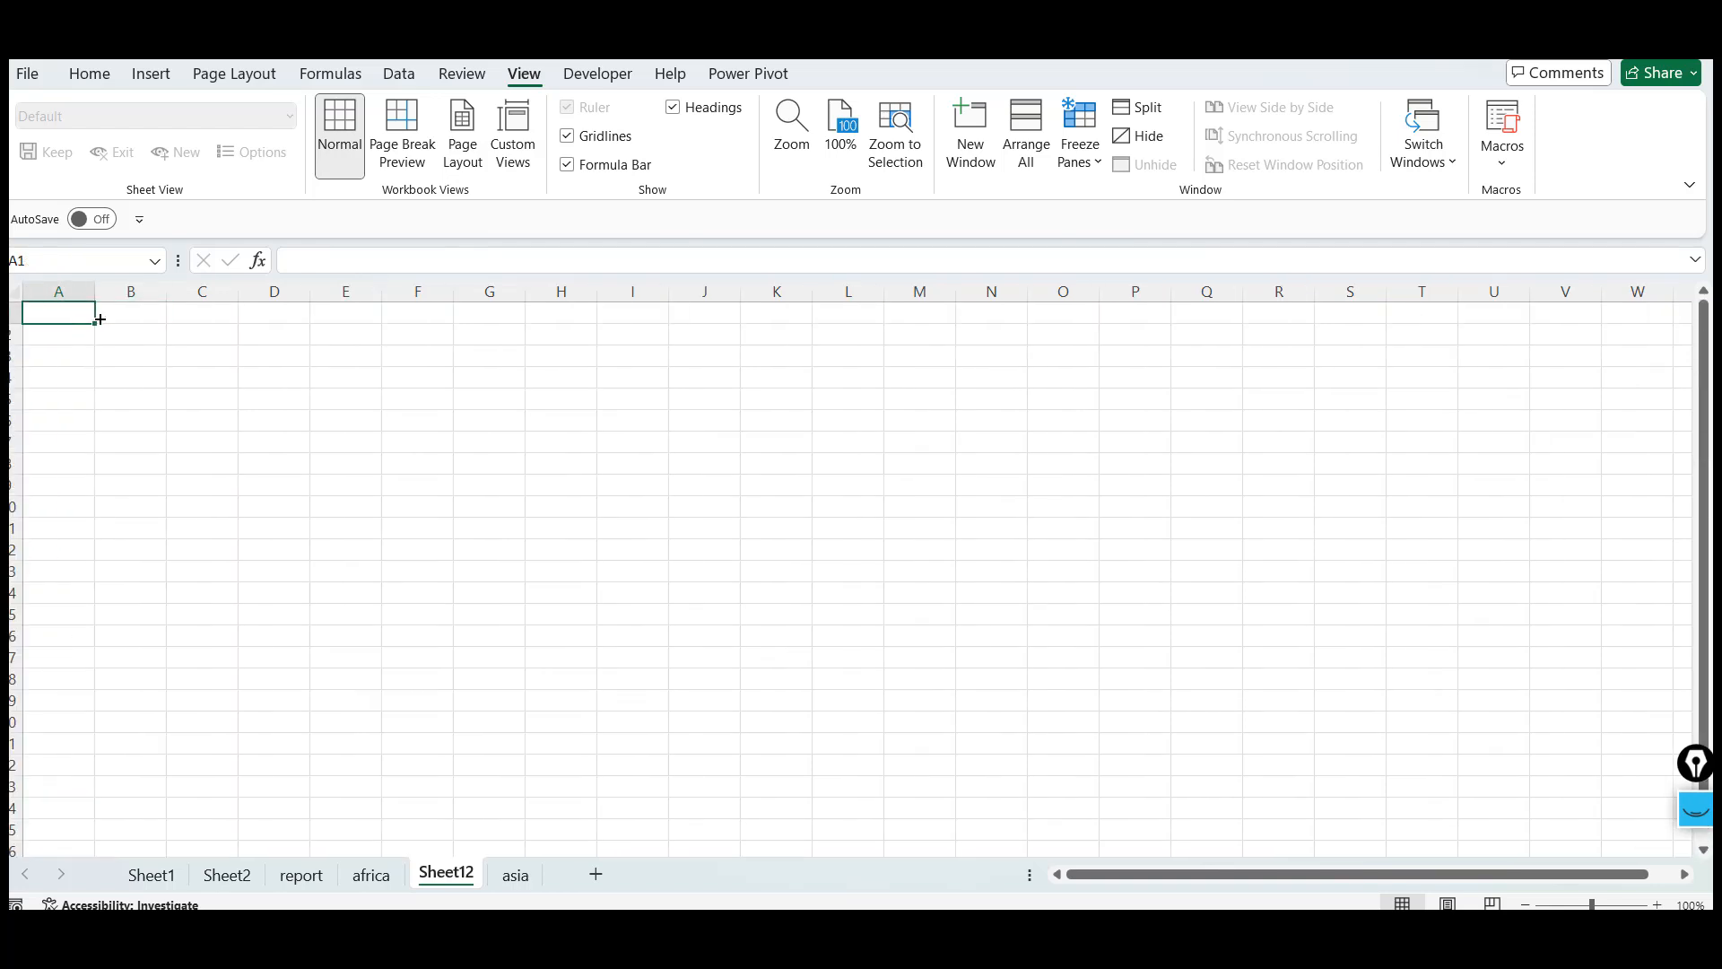
Delete the newly inserted worksheet between africa and asia
key("alt+e")
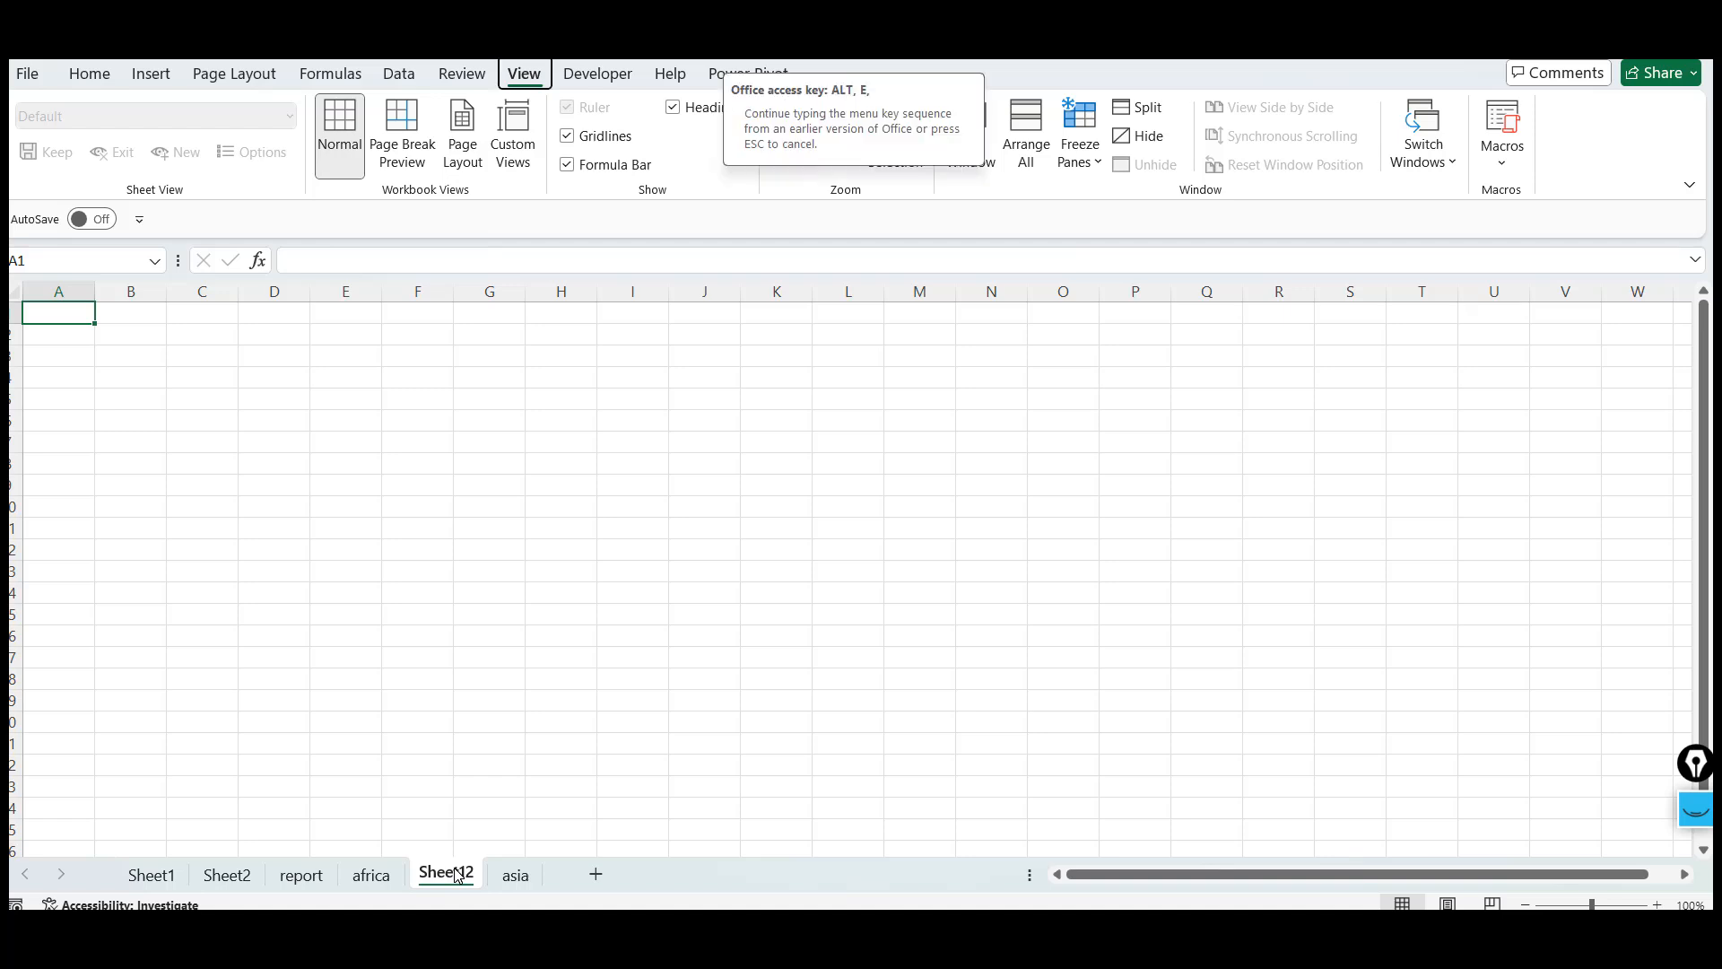
key("l")
left_click(194, 312)
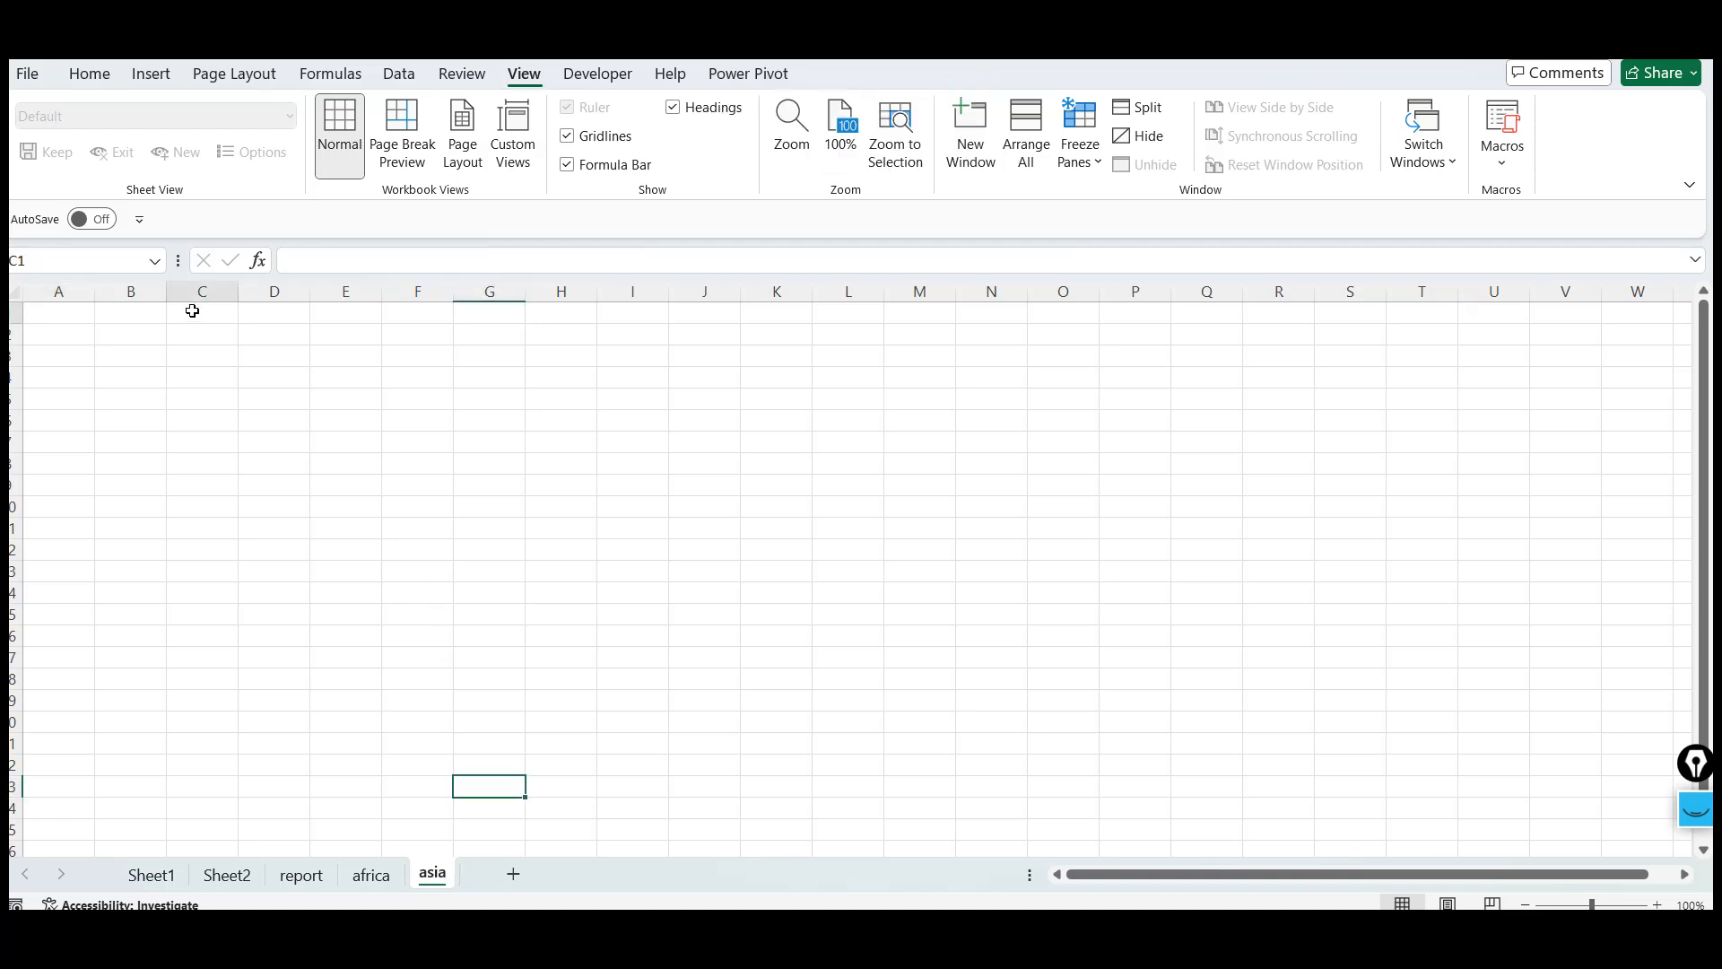
Compare the asia, Sheet2 and Sheet1 worksheets
left_click(378, 351)
left_click(511, 422)
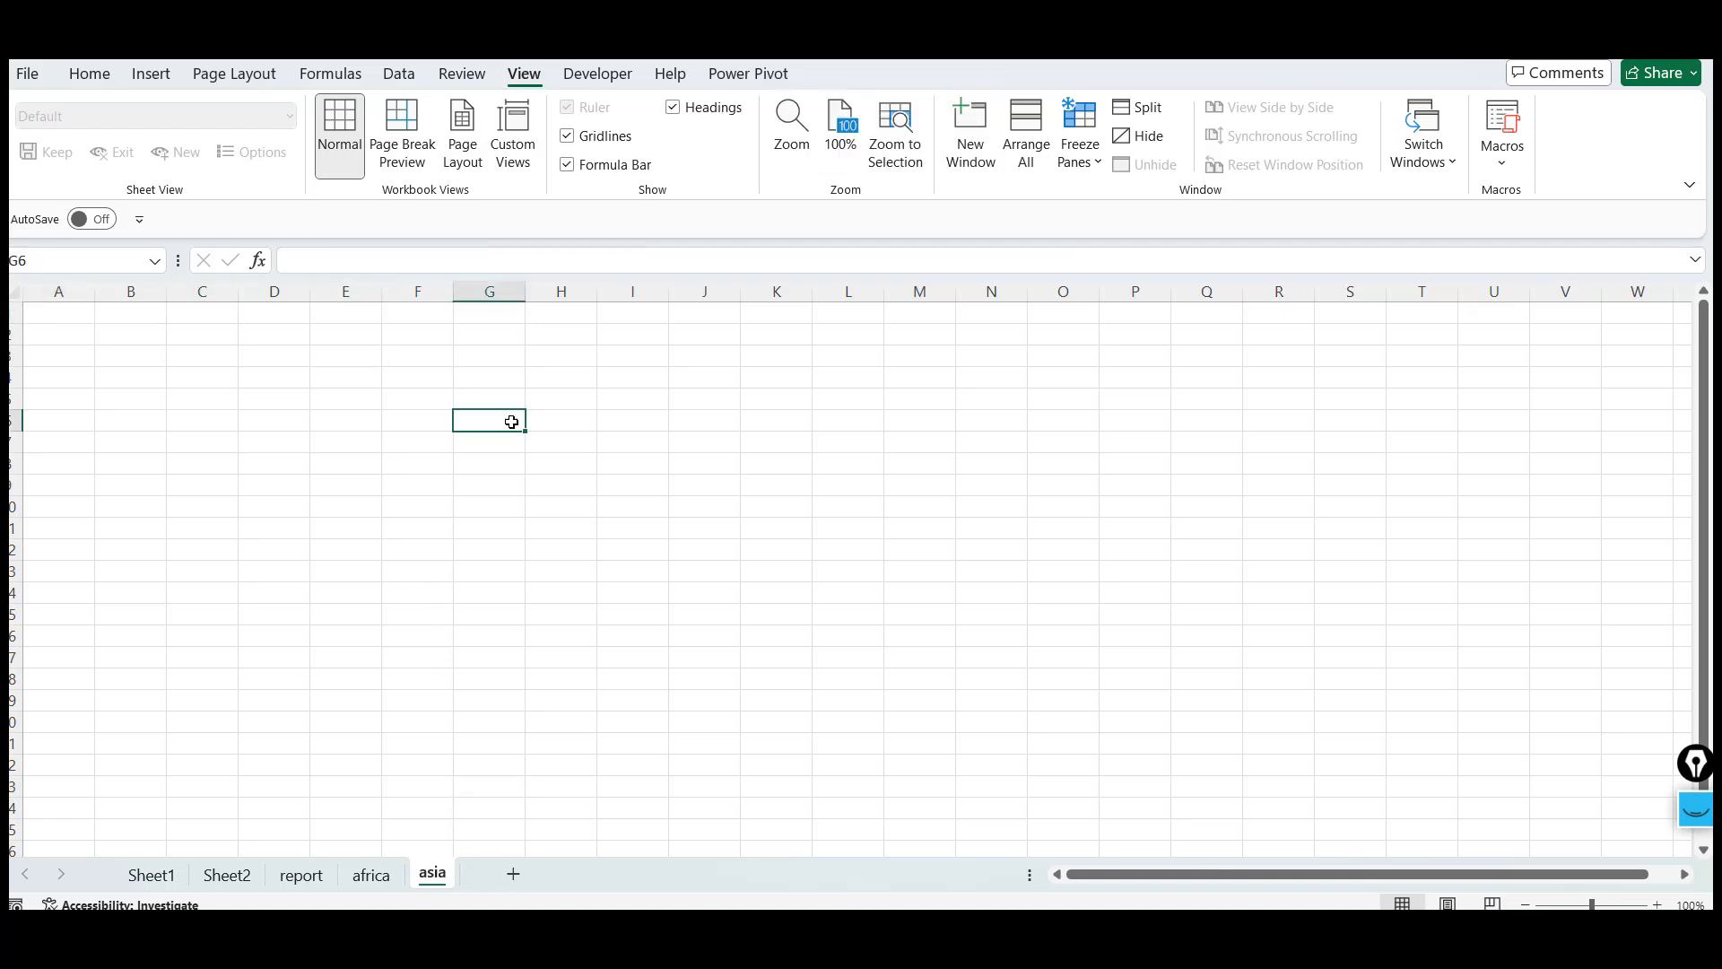
double_click(227, 876)
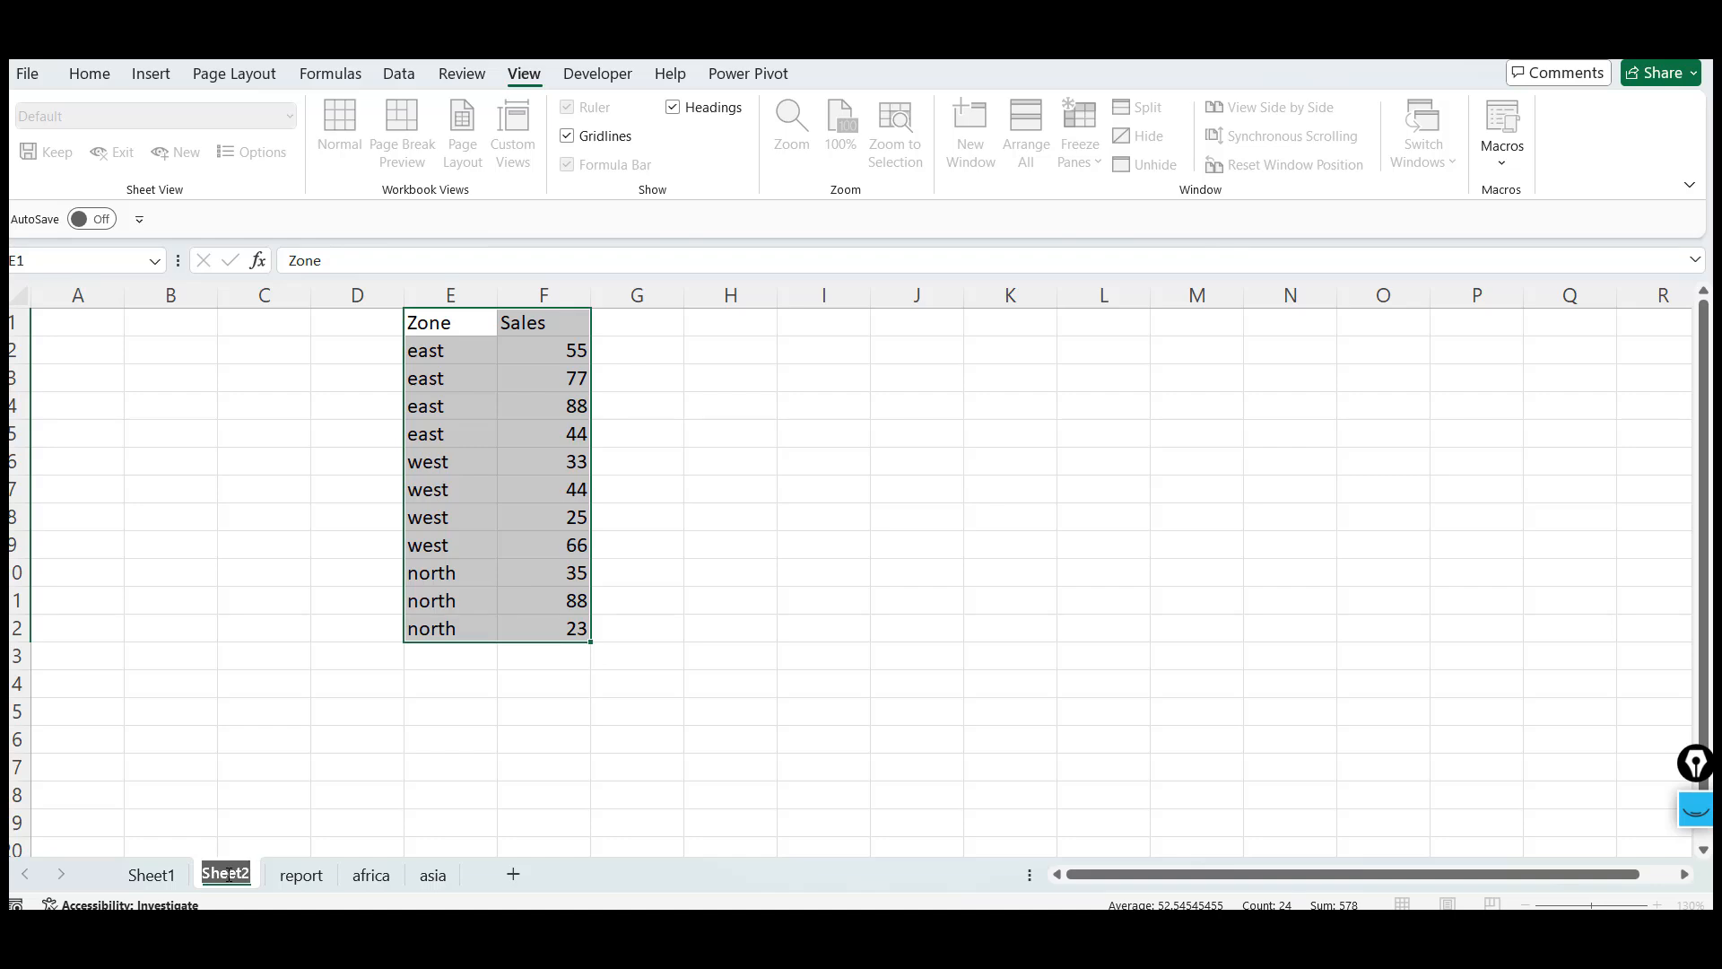
left_click(150, 875)
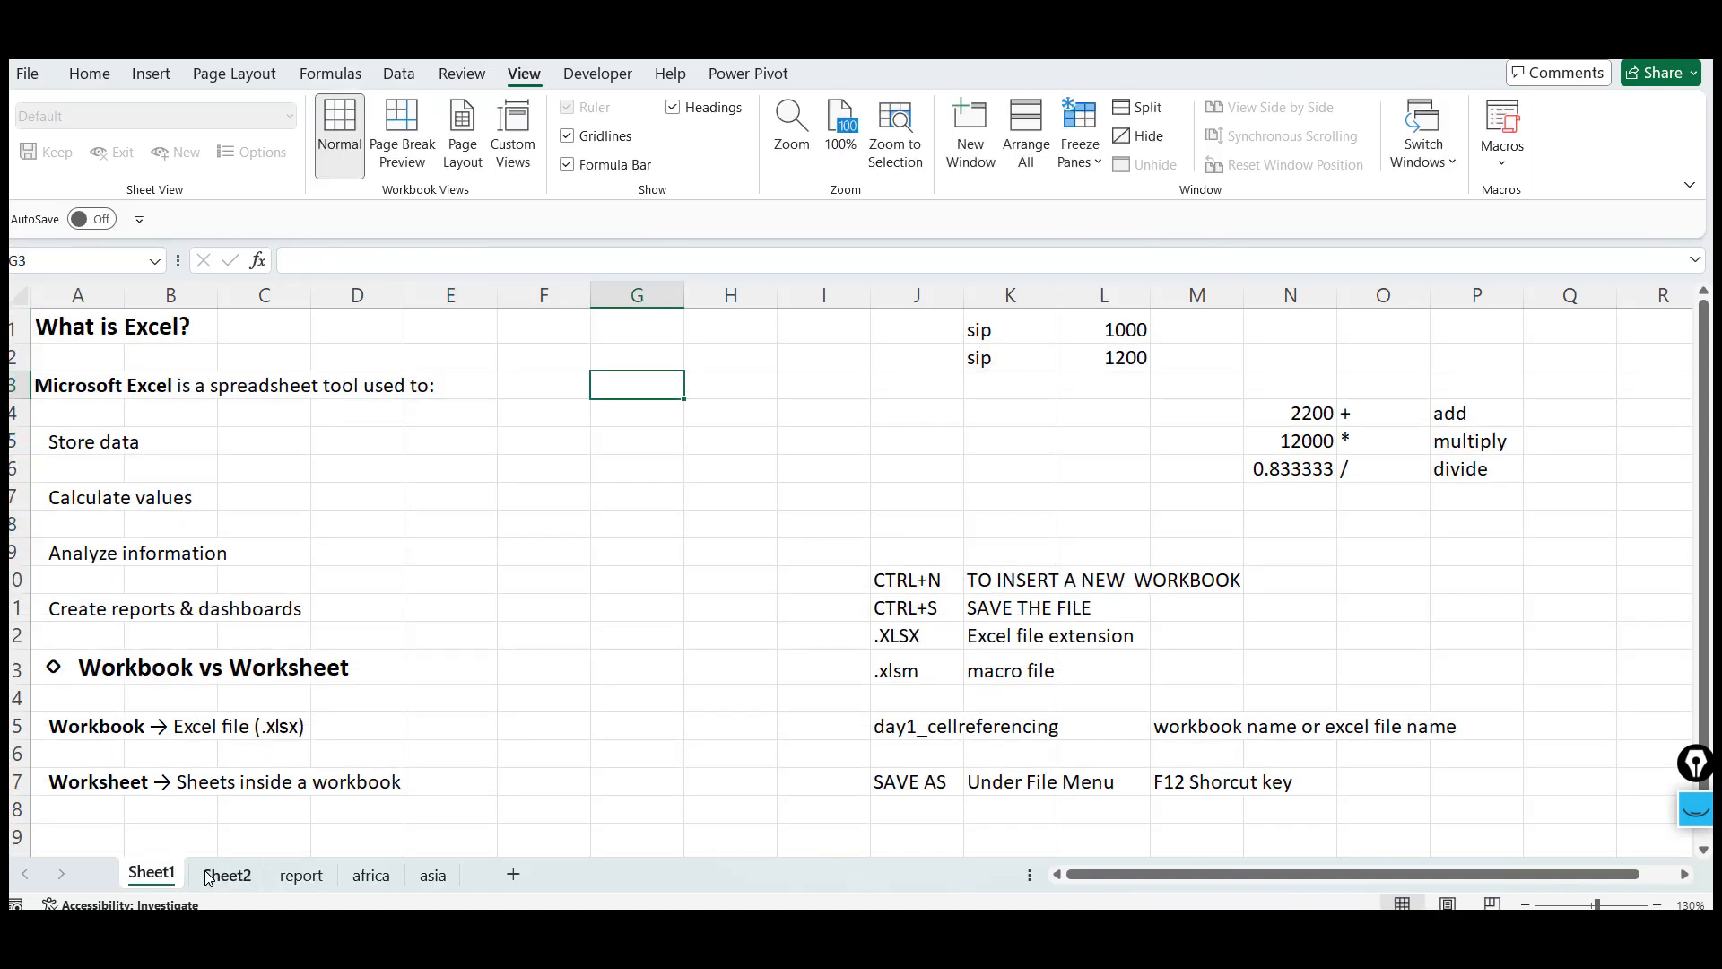
left_click(207, 876)
right_click(207, 876)
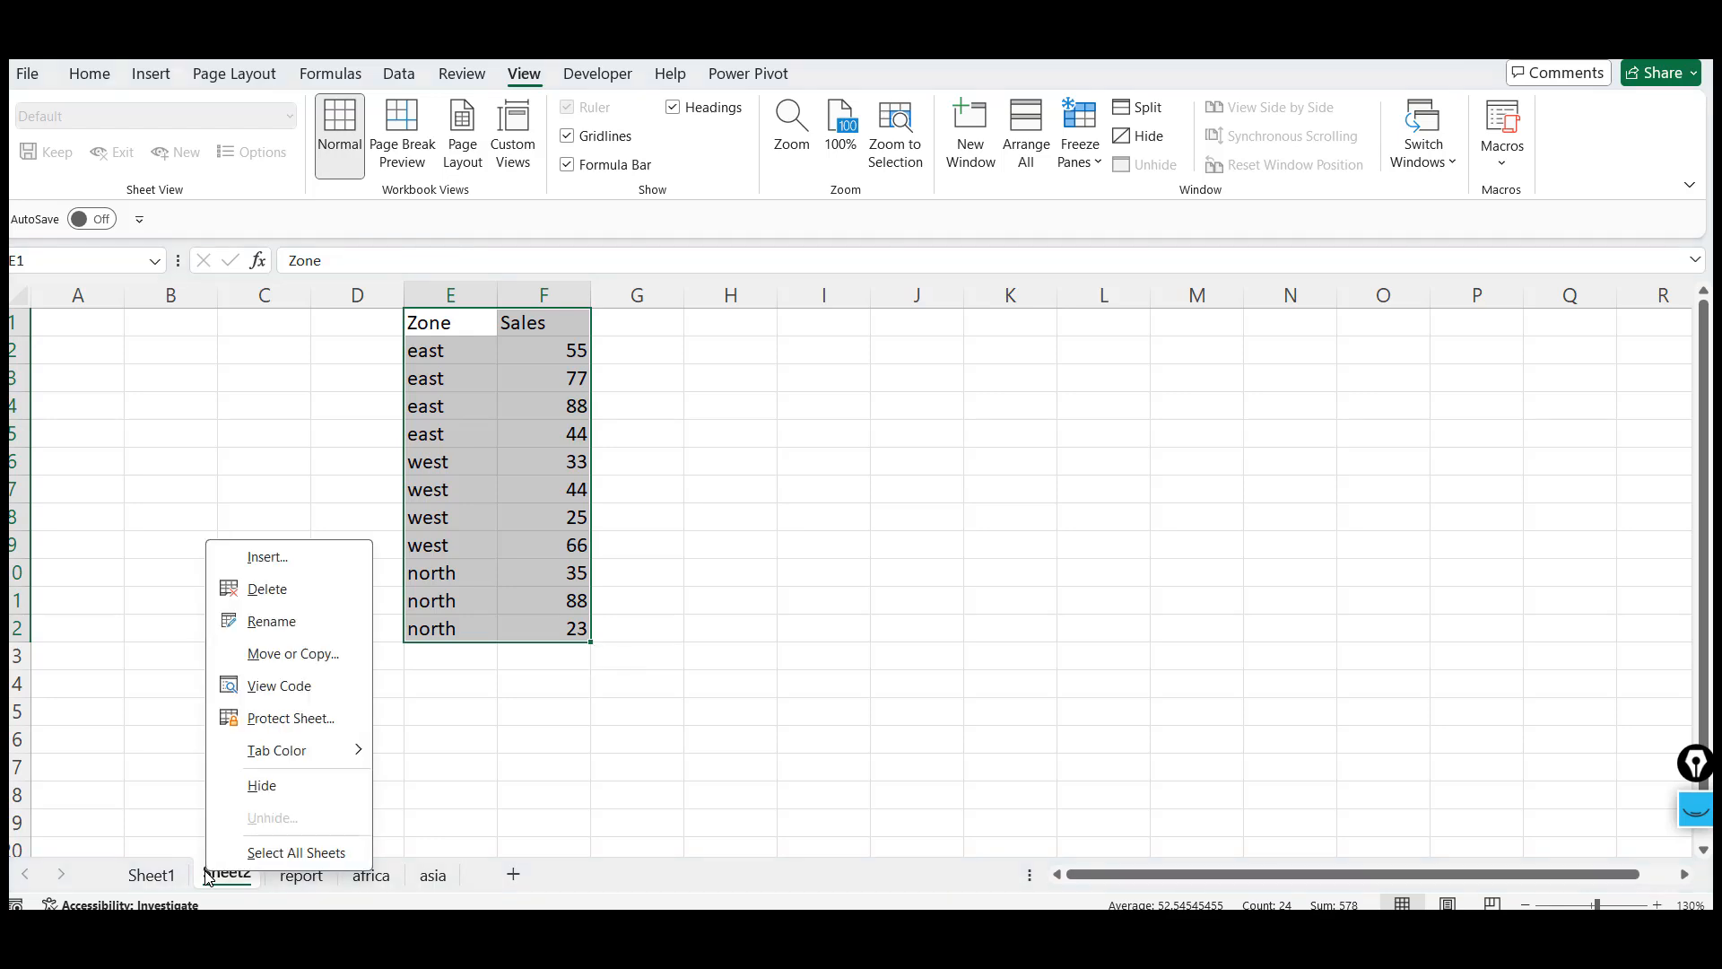
left_click(272, 622)
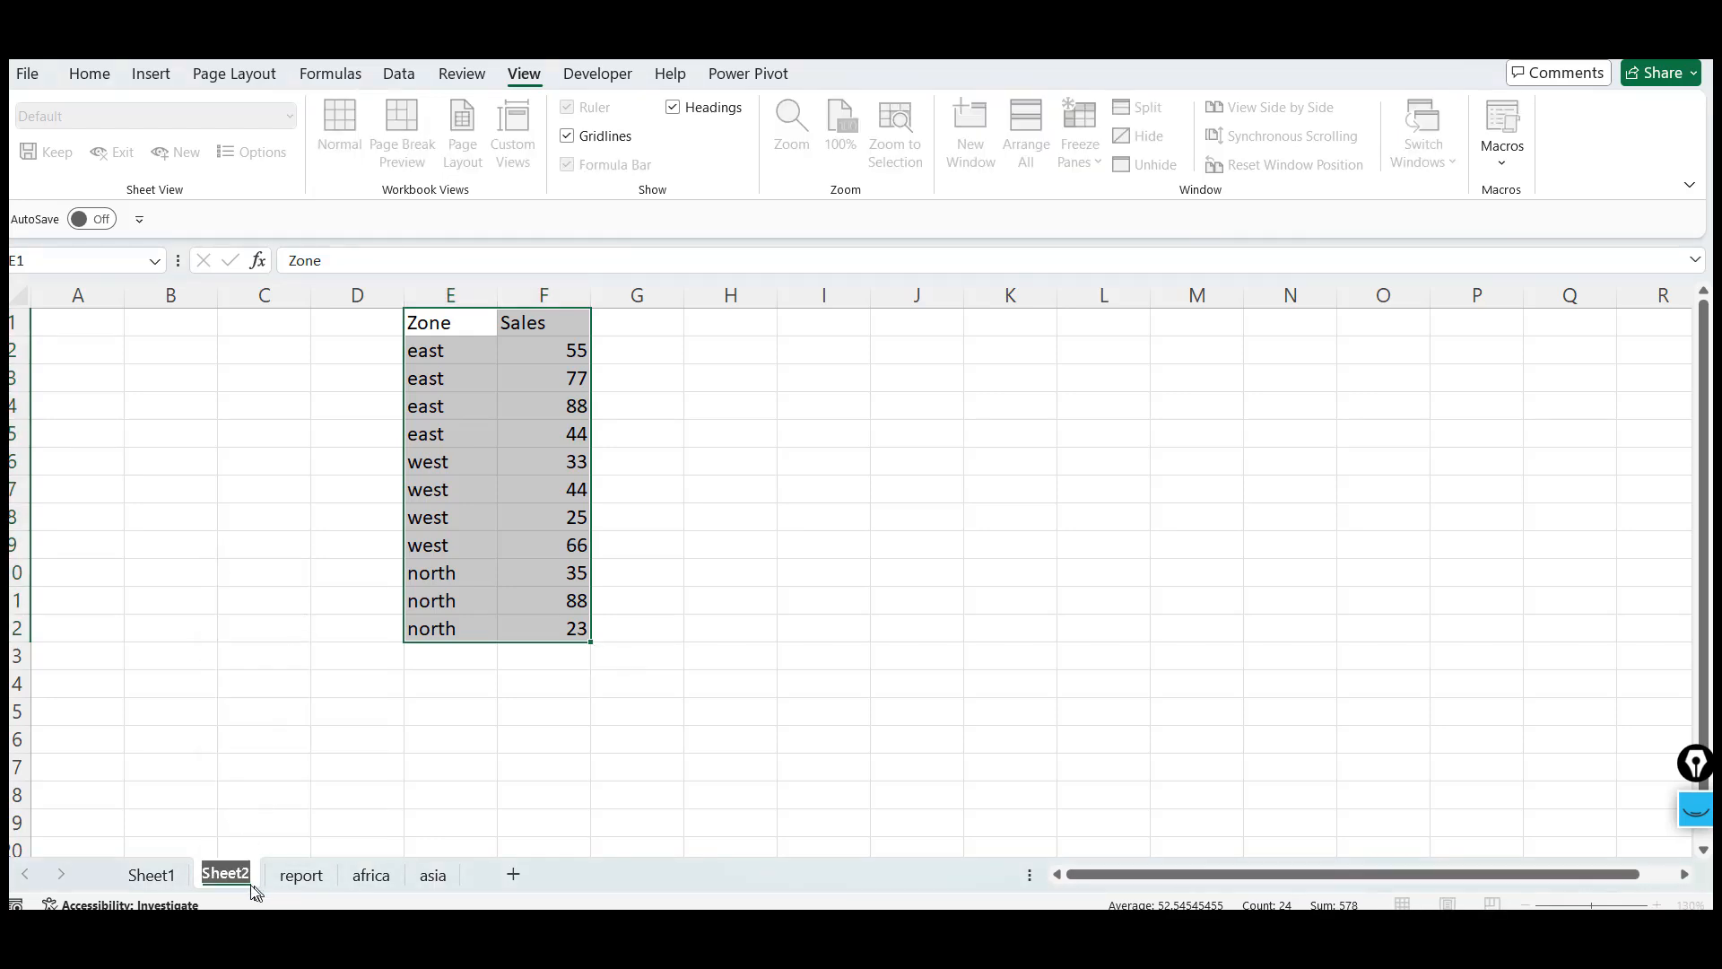
left_click(301, 877)
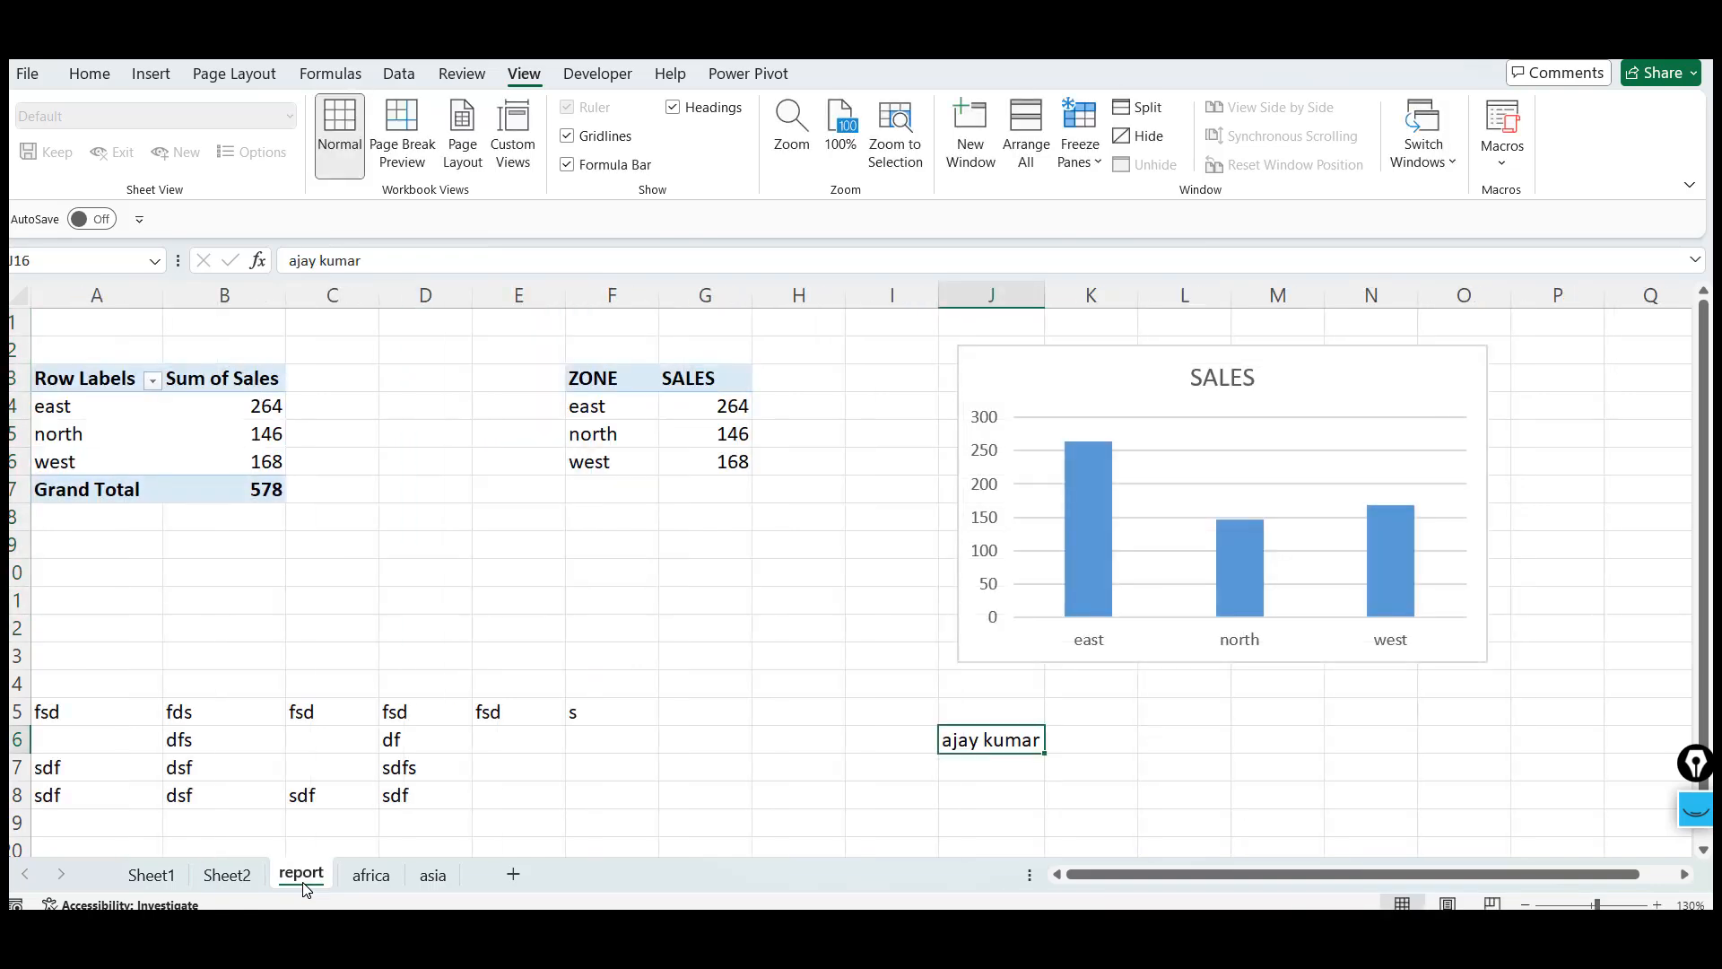
Switch through the africa, report and Sheet2 worksheets back to Sheet1
left_click(364, 879)
left_click(305, 878)
double_click(226, 878)
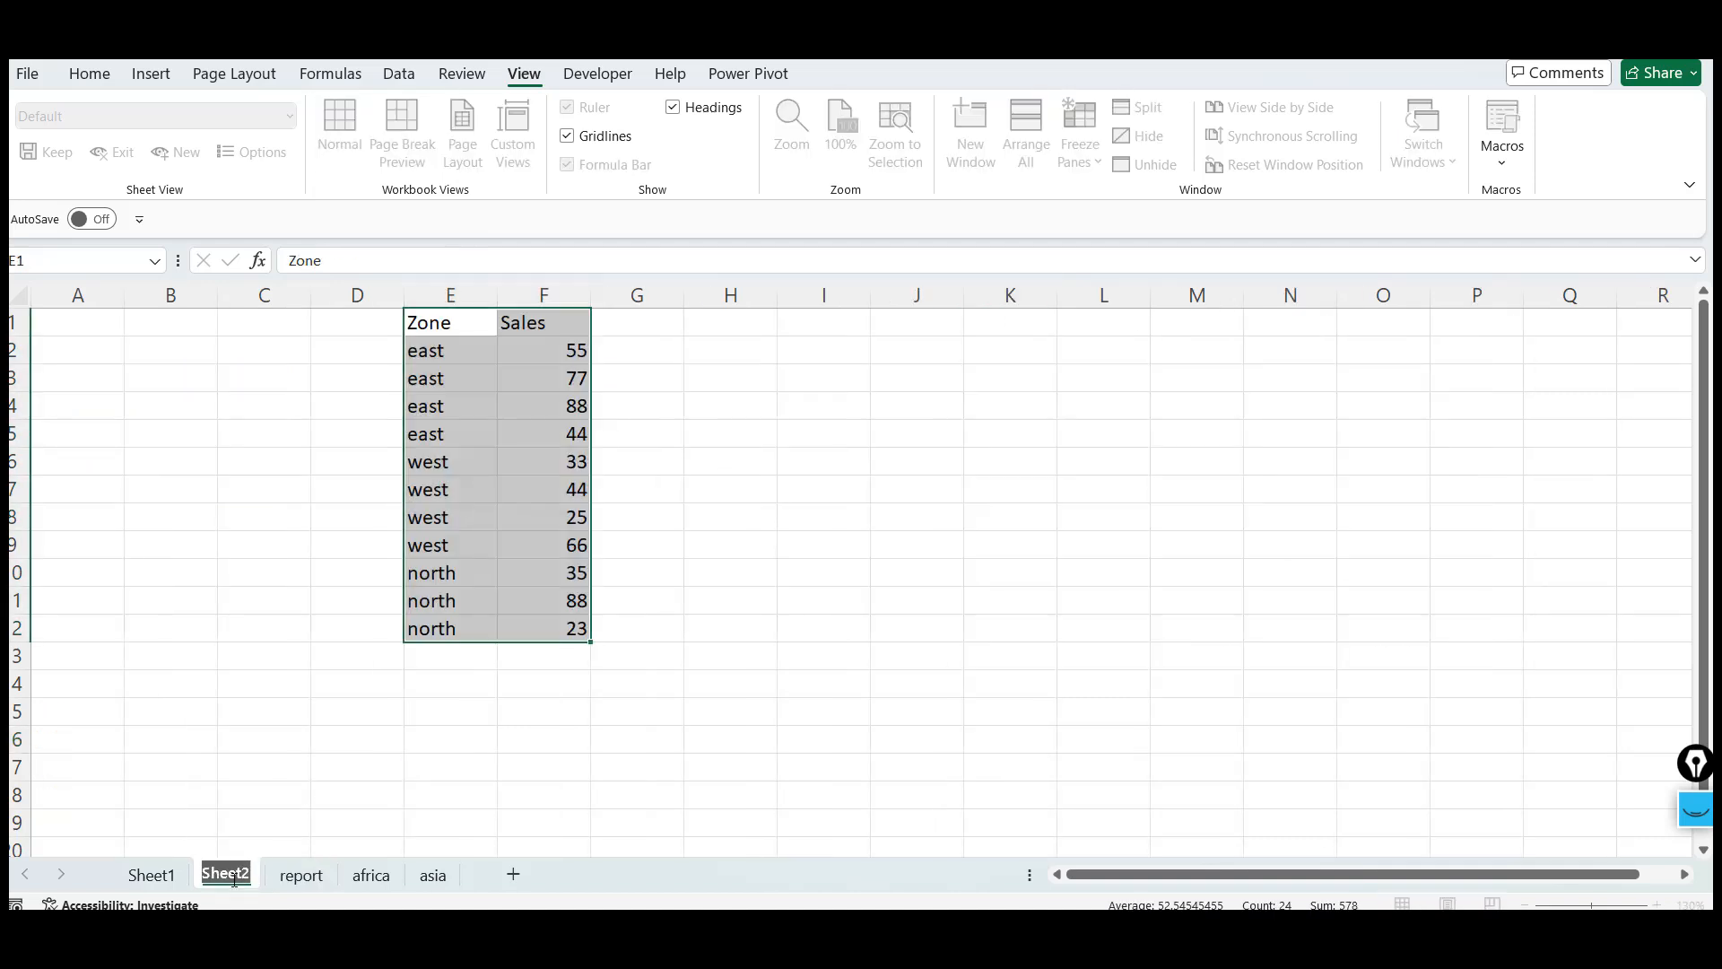
left_click(150, 876)
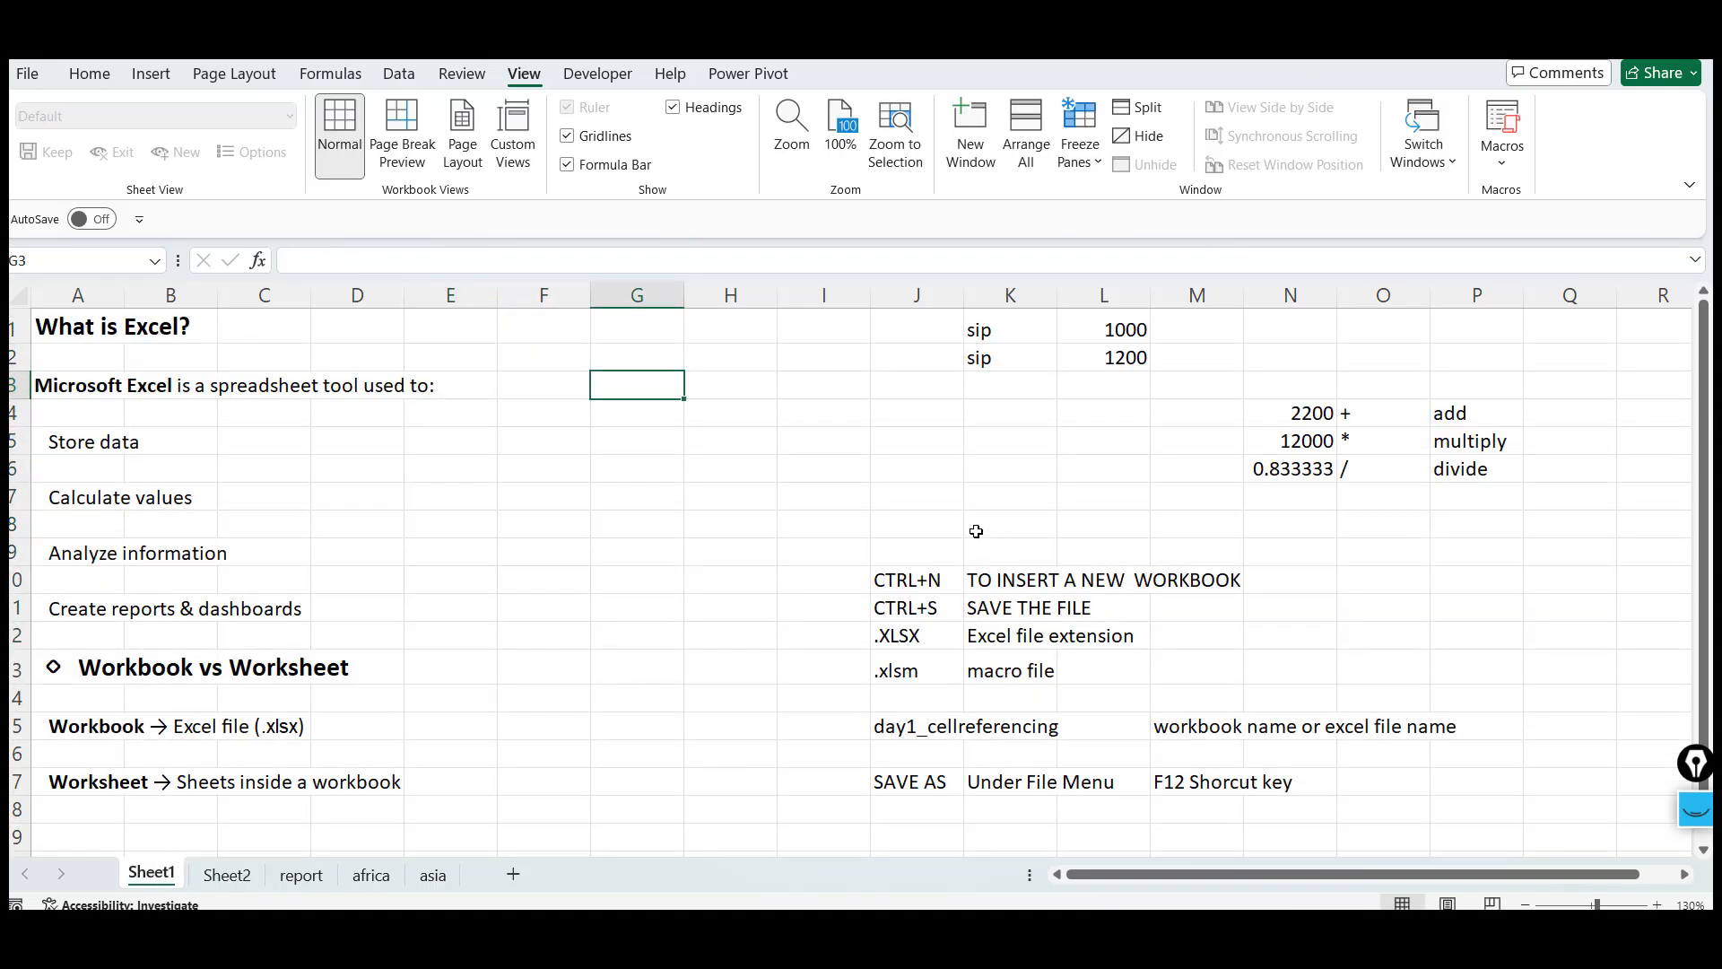
Add a shortcut note on Sheet1: shift+F11 in J9 and To INSER THE Sheet in K9
left_click(948, 545)
type("shif")
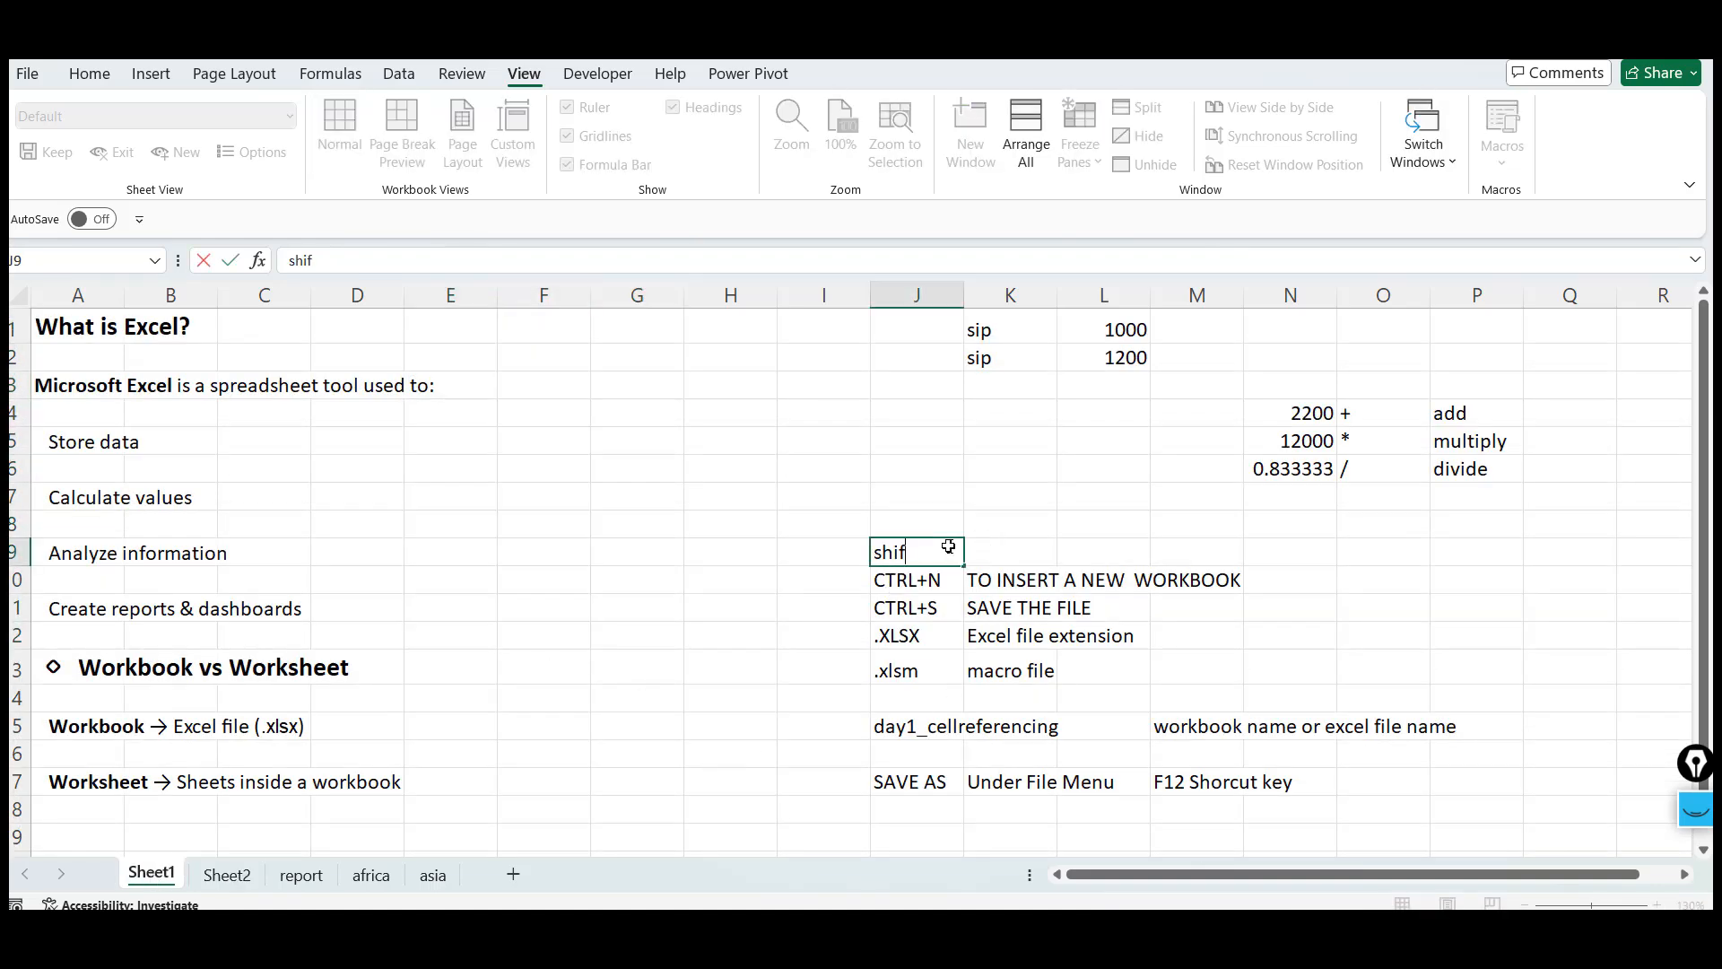
type("t+F11")
key("Tab")
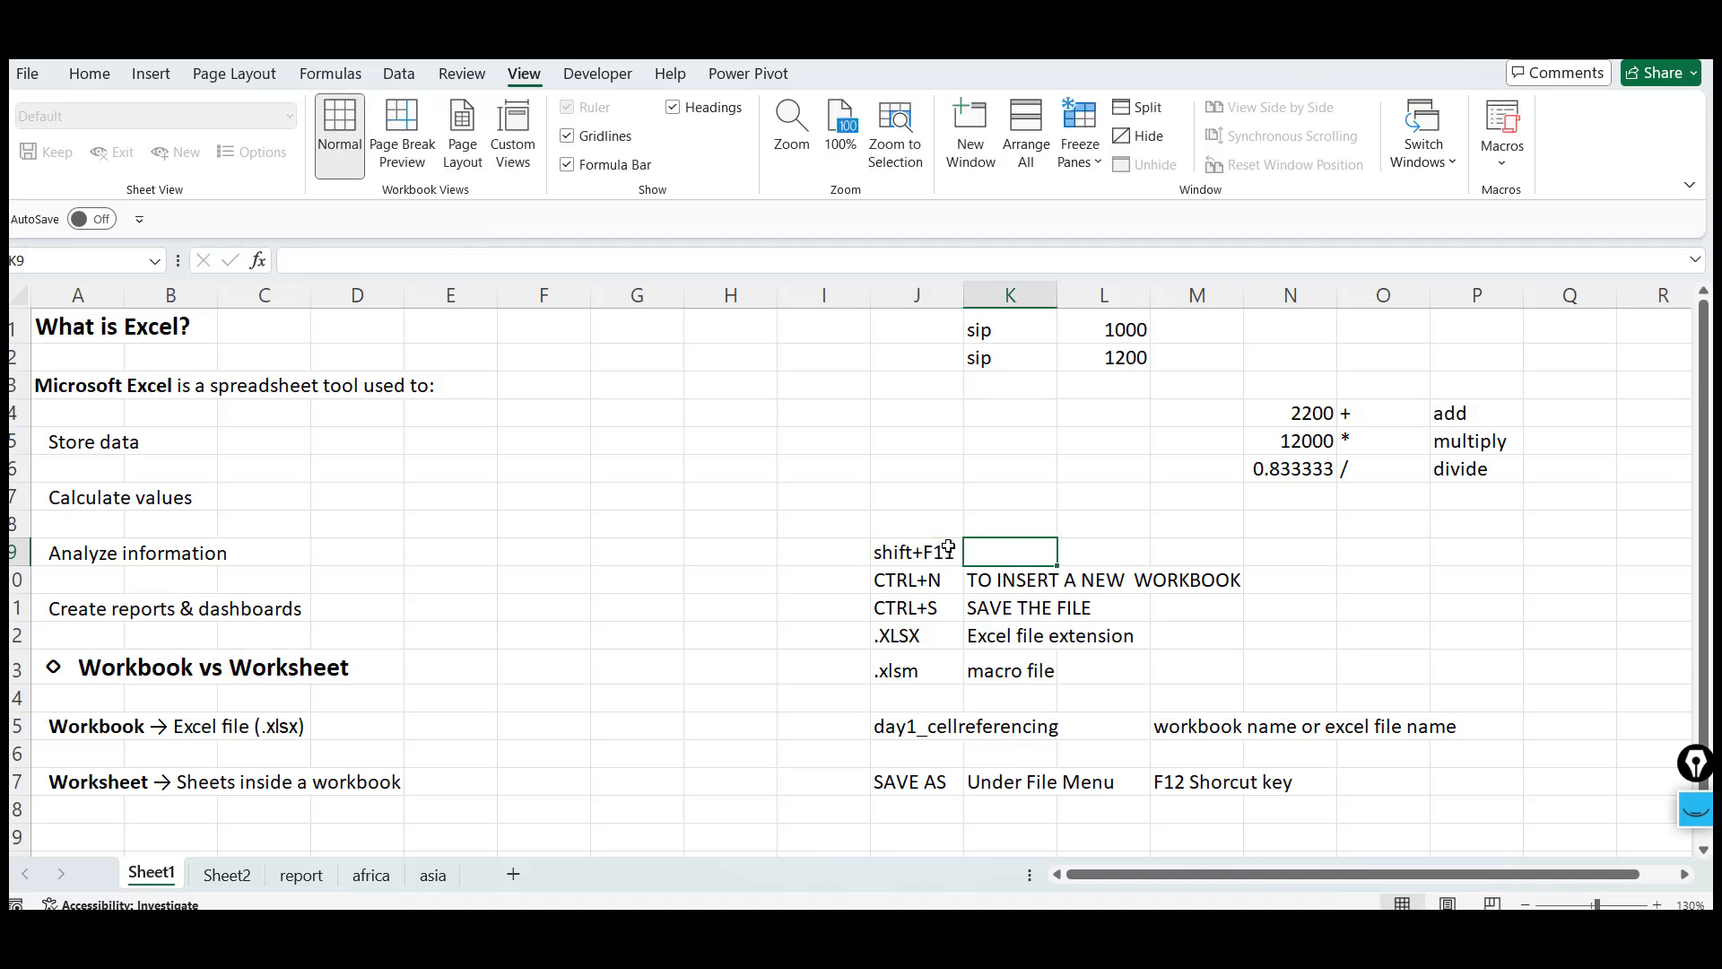
type("To INS")
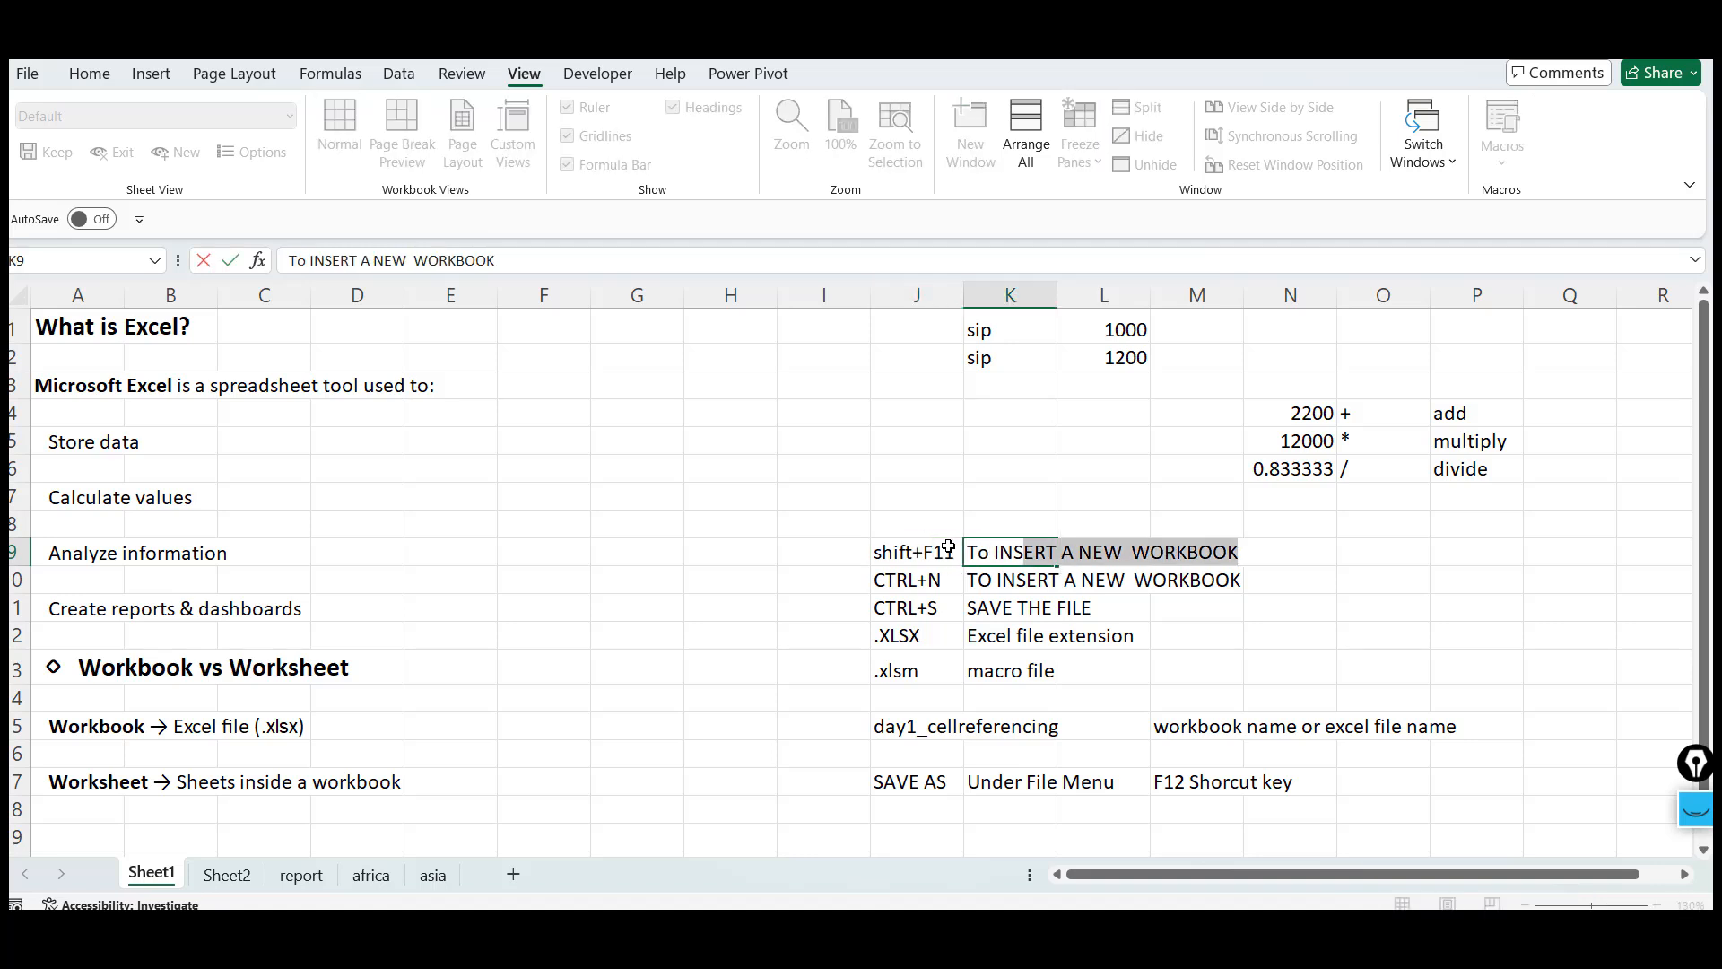
type("ER THE Sheet")
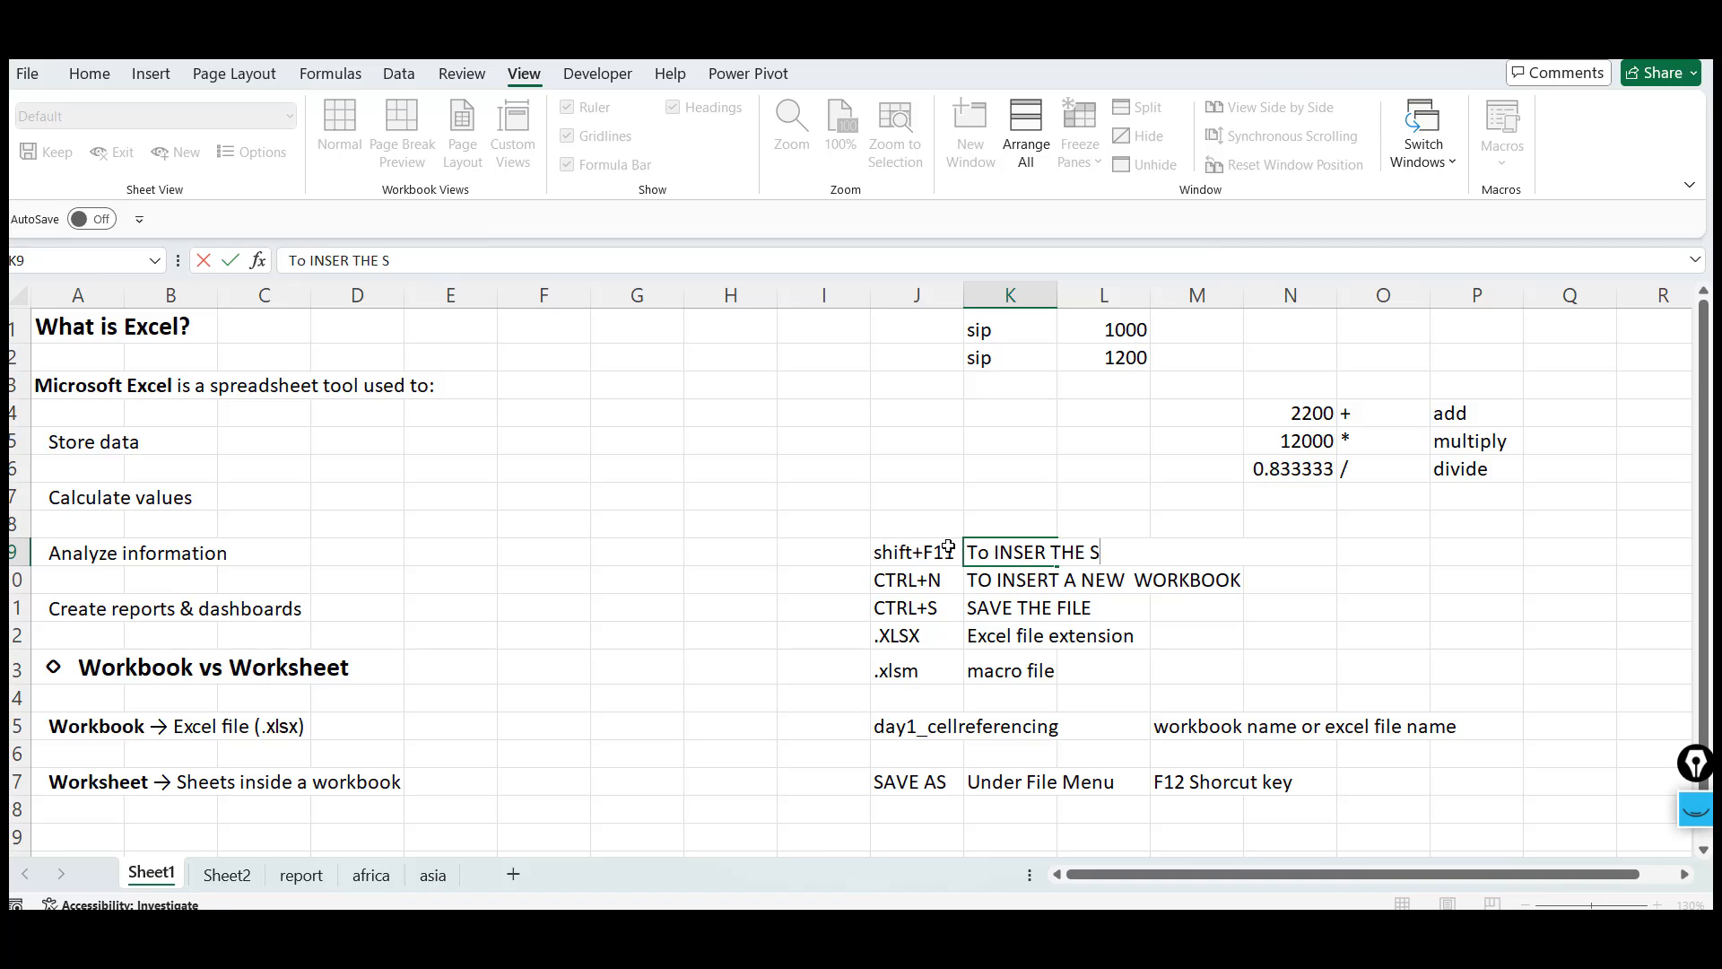
key("Return")
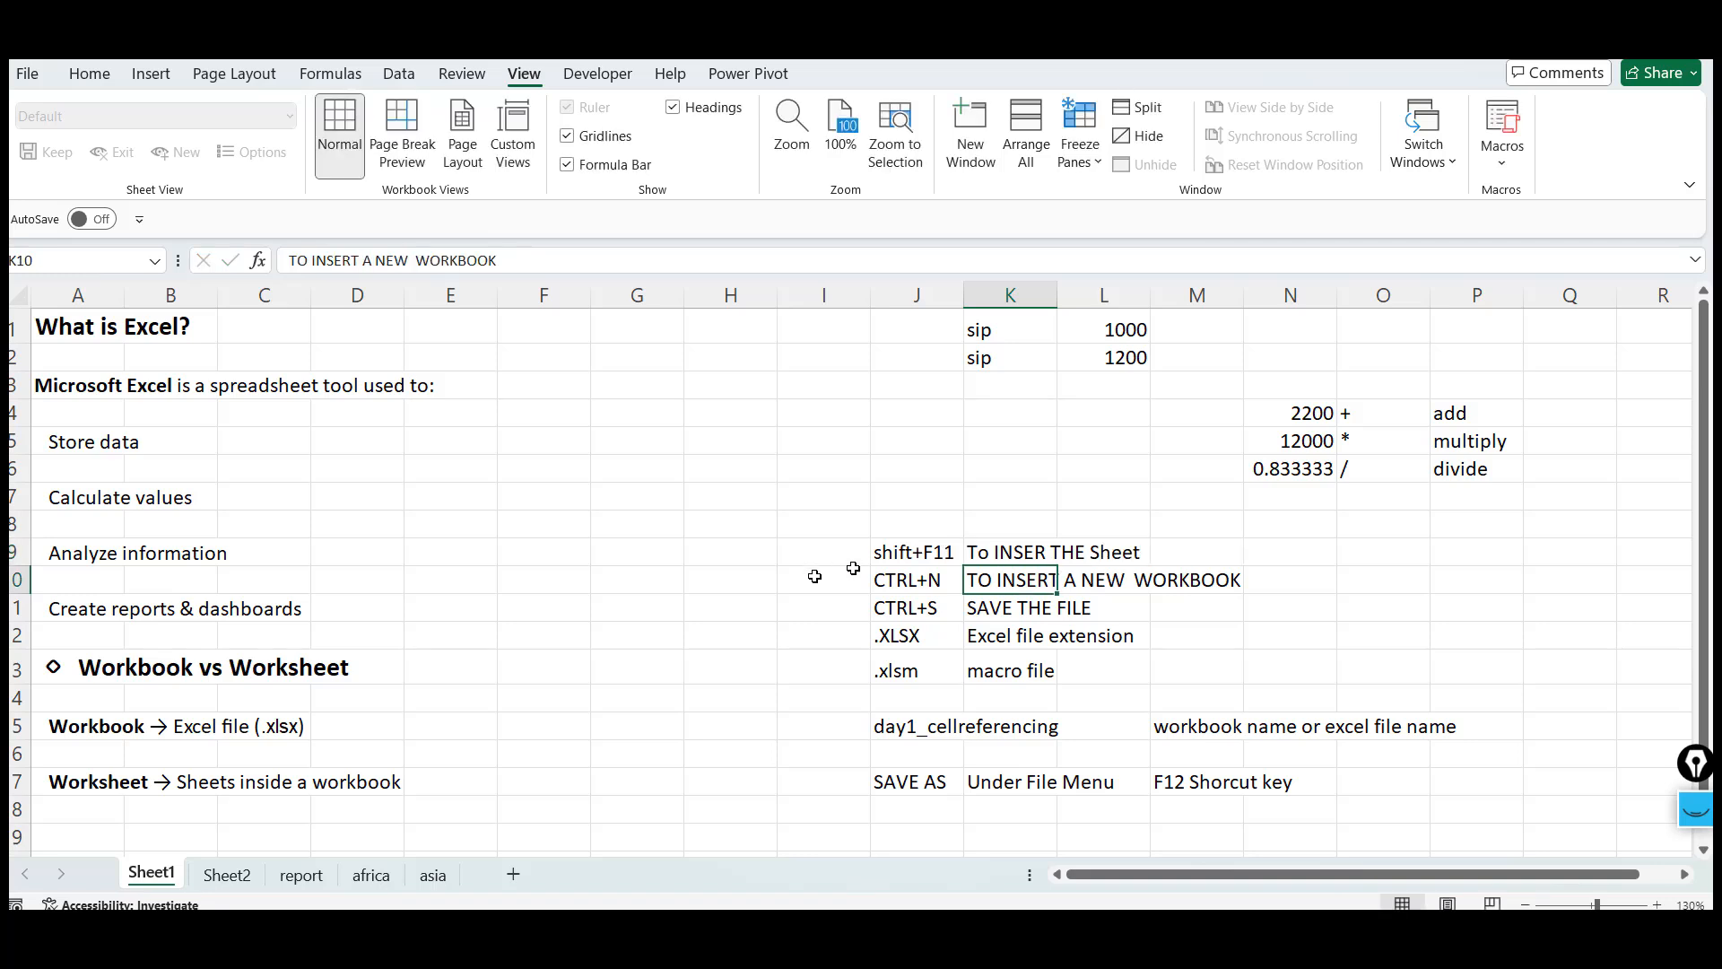
Insert eleven new worksheets before Sheet1 using the insert-sheet shortcut
left_click(655, 590)
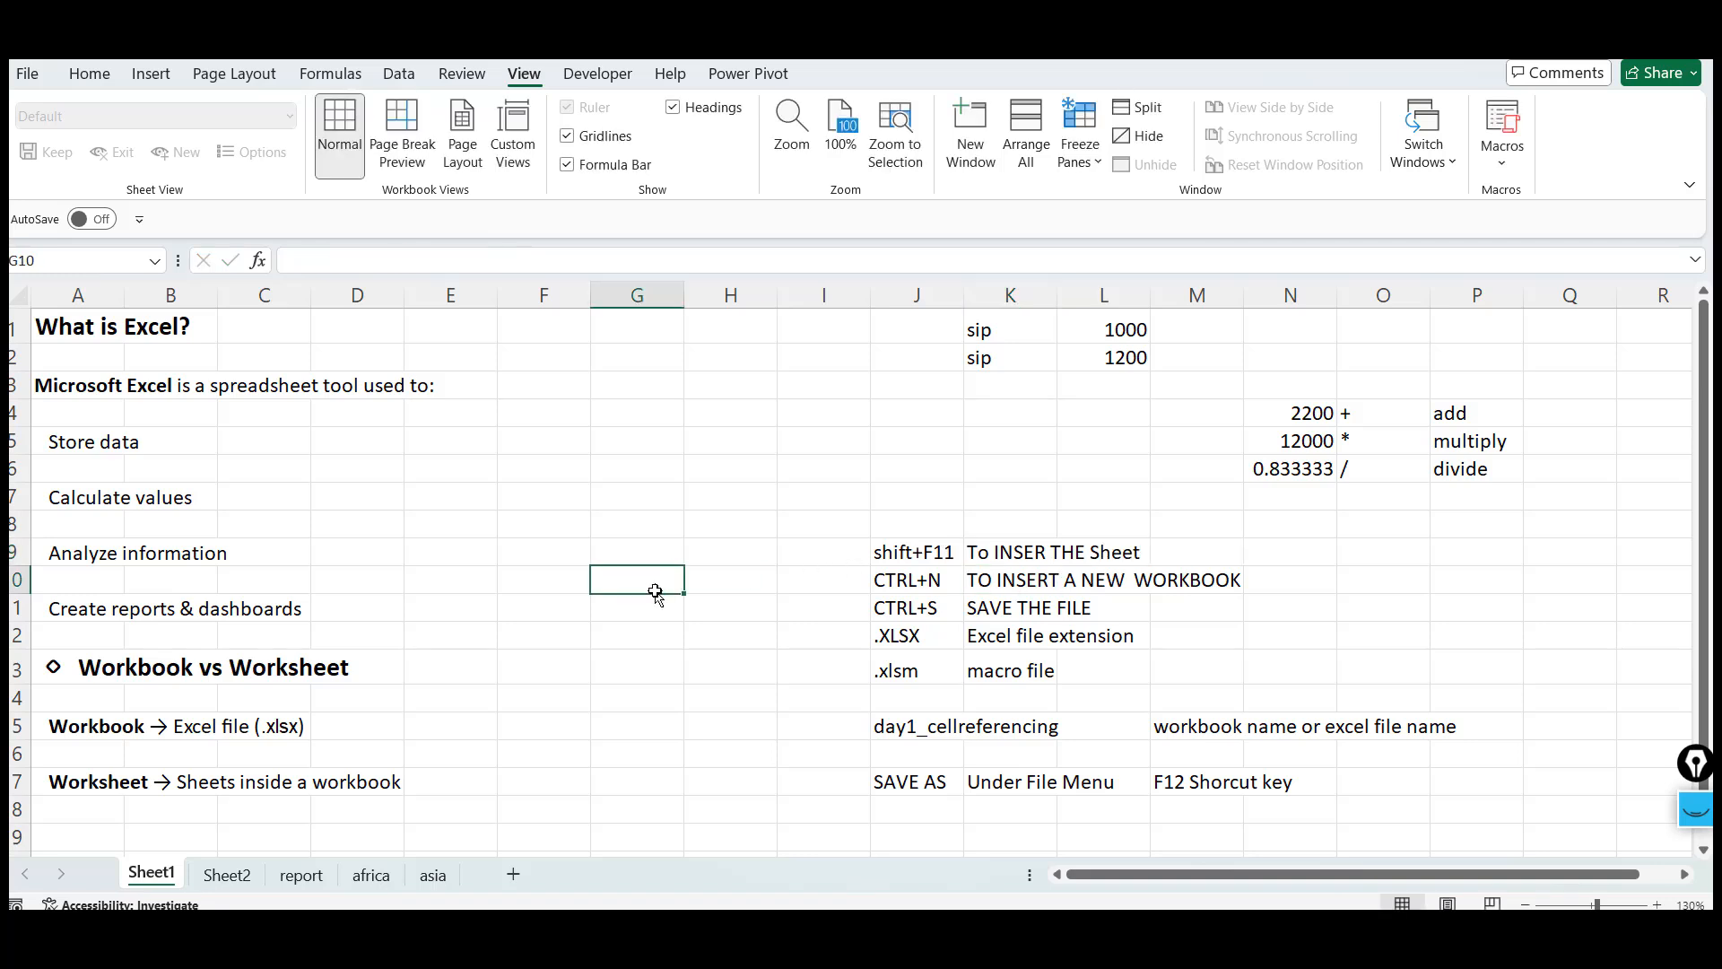
key("shift+F11")
key("shift+F11")
key("shift+F11")
key("shift+F11")
key("shift+F11")
key("shift+F11")
key("shift+F11")
key("shift+F11")
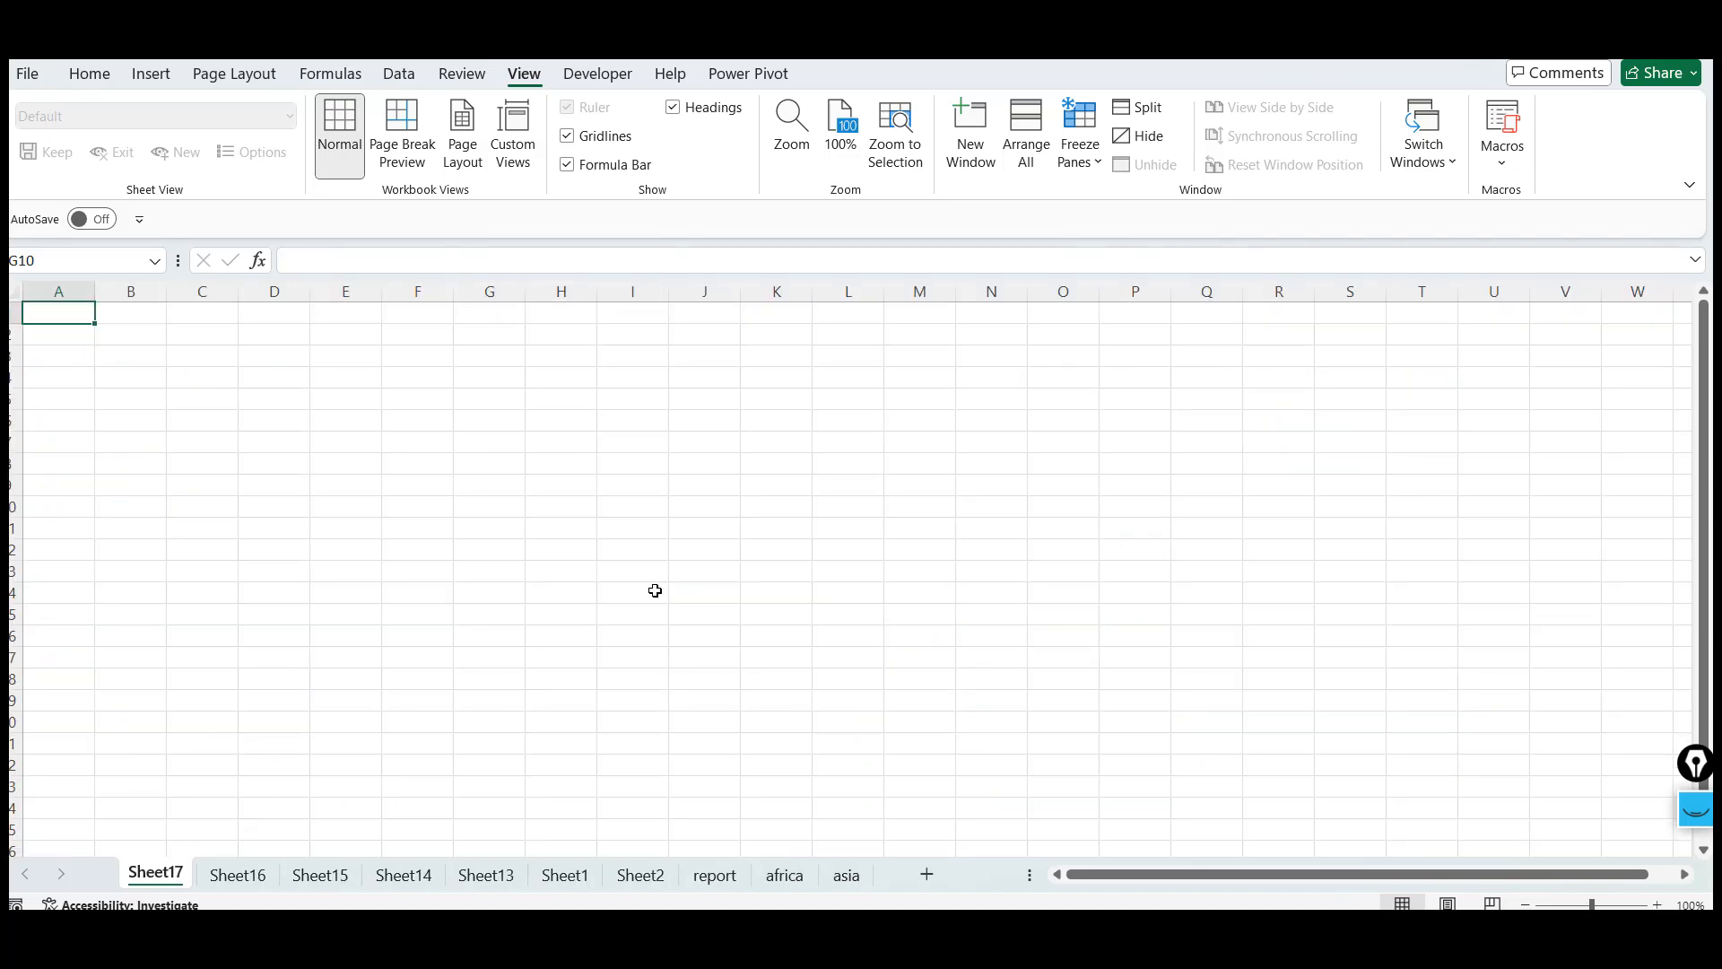
key("shift+F11")
key("shift+F11")
key("shift+F11")
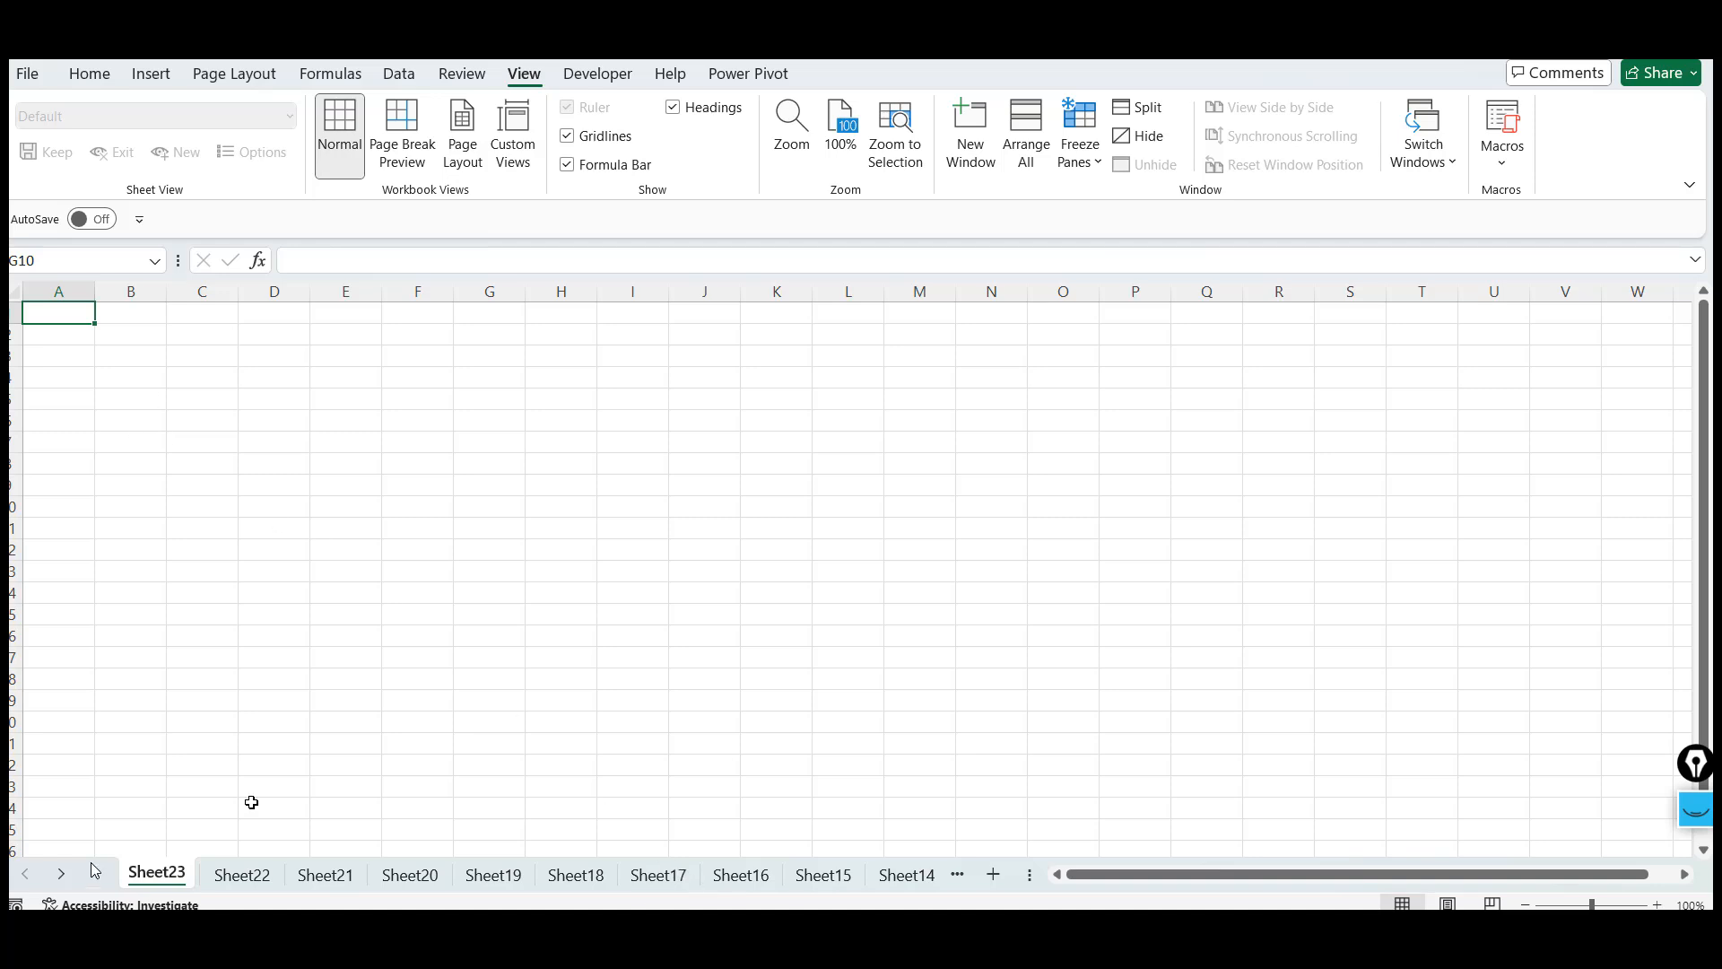
Delete the three leftmost new worksheets one at a time
right_click(173, 877)
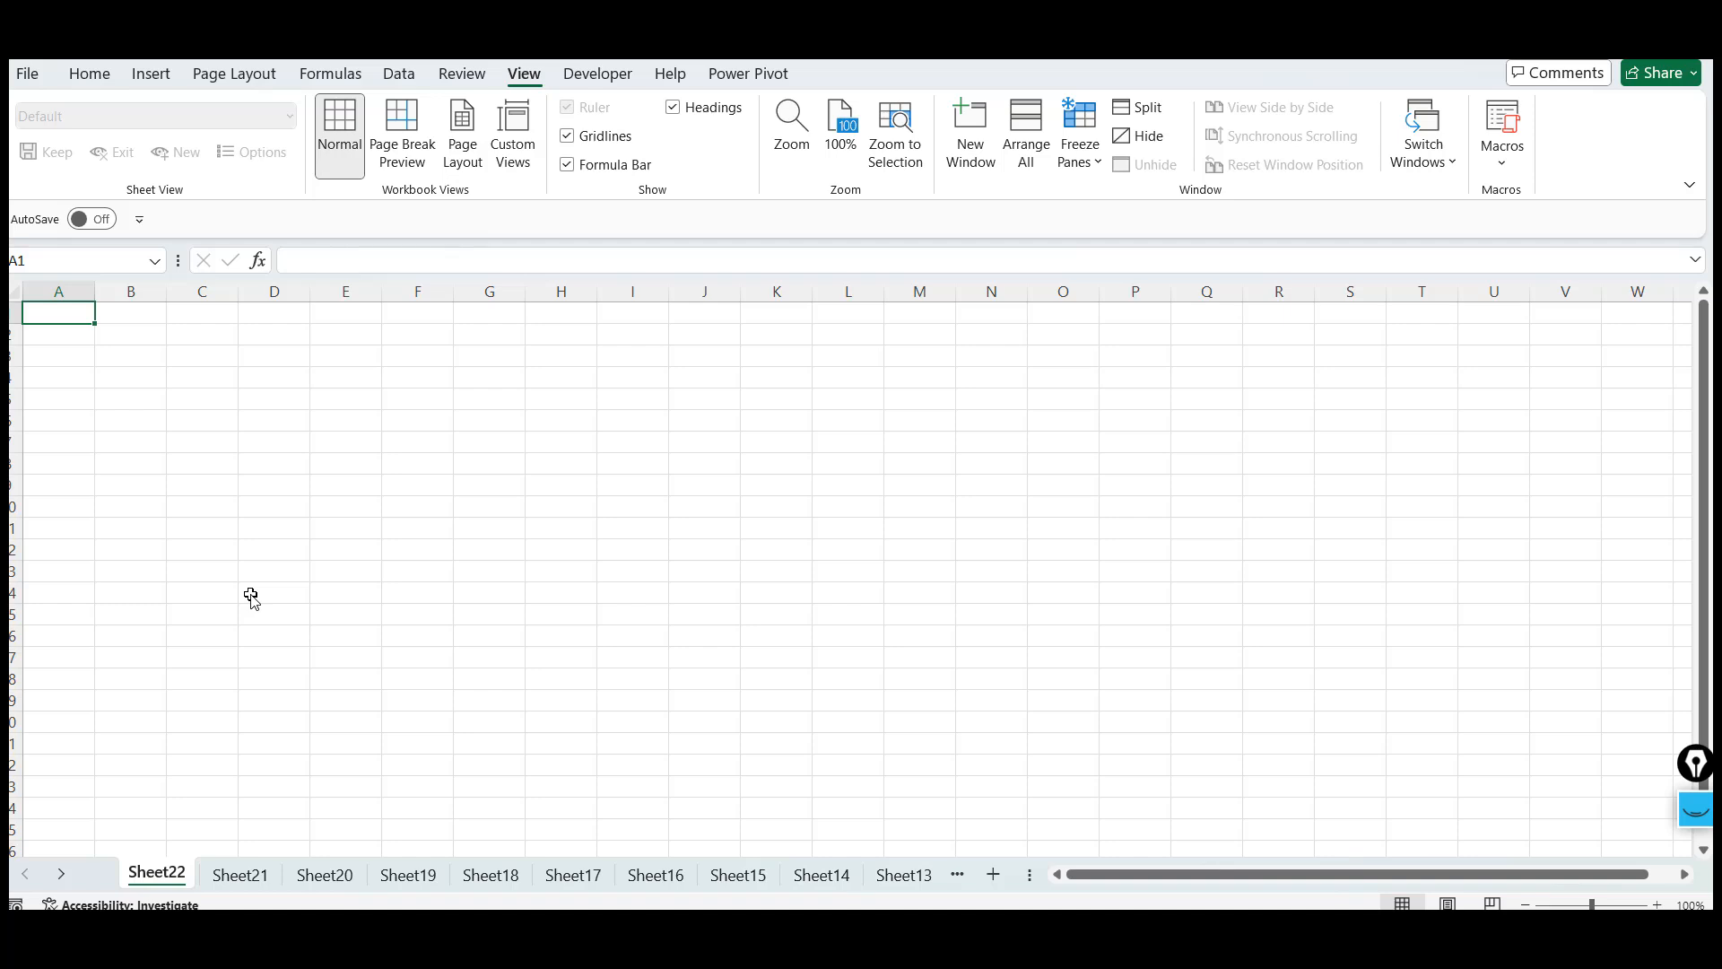
left_click(204, 490)
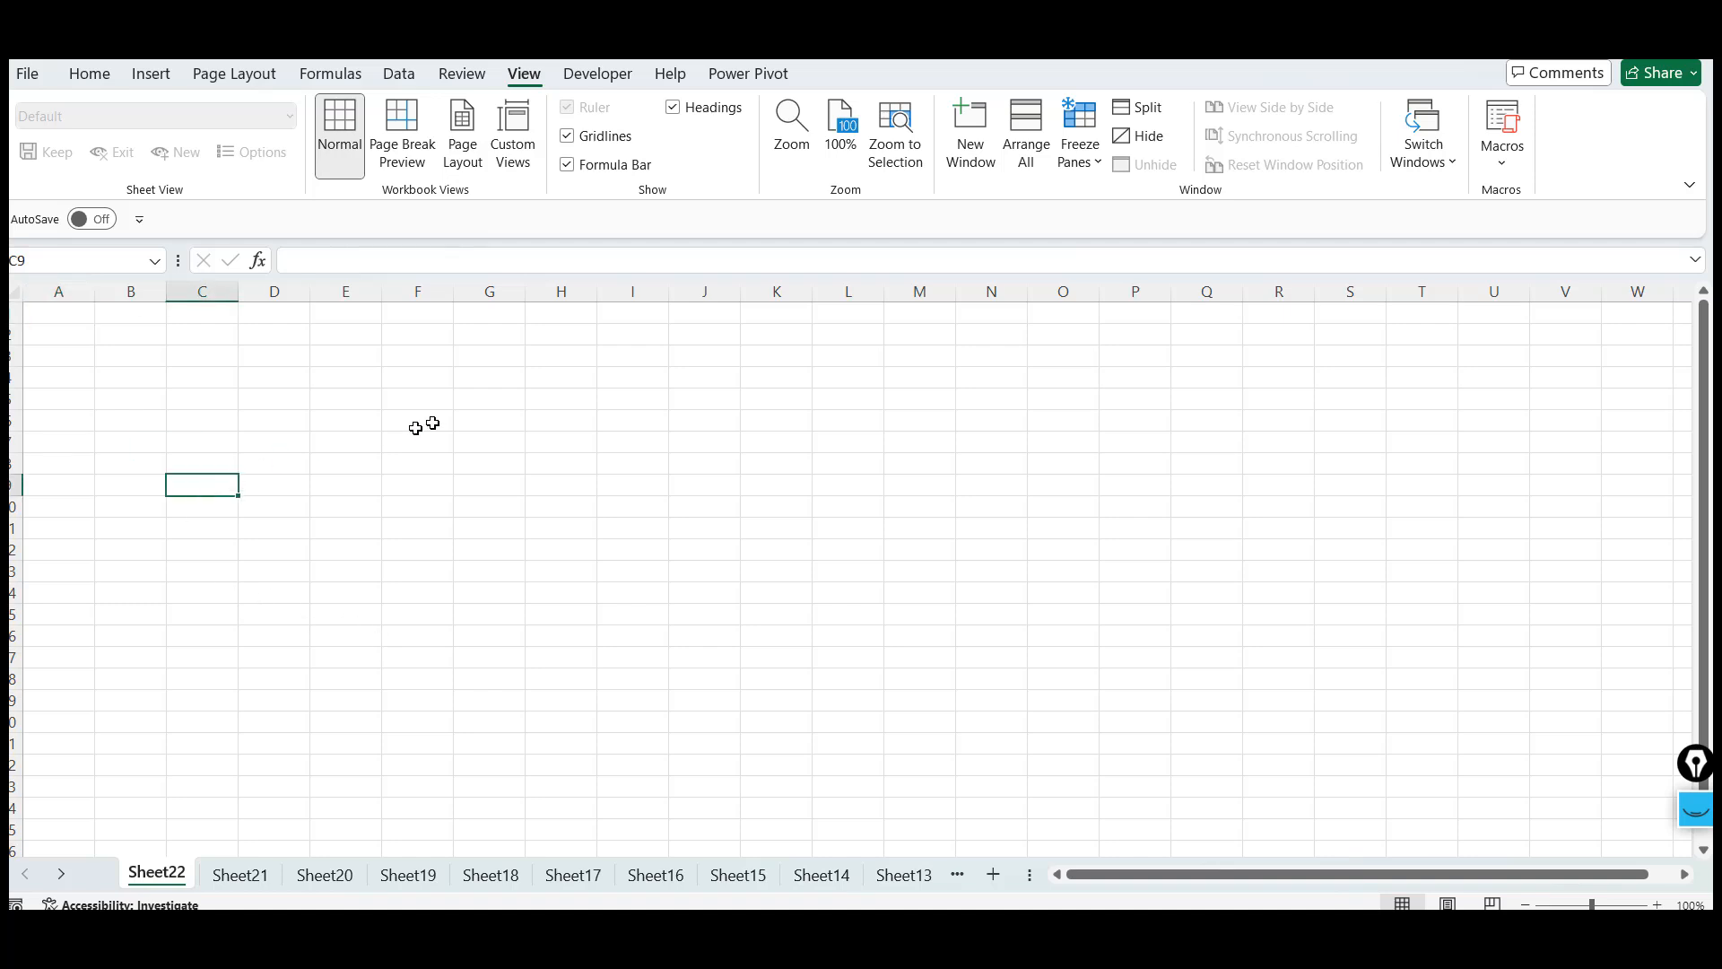
left_click(432, 423)
key("alt+e")
key("l")
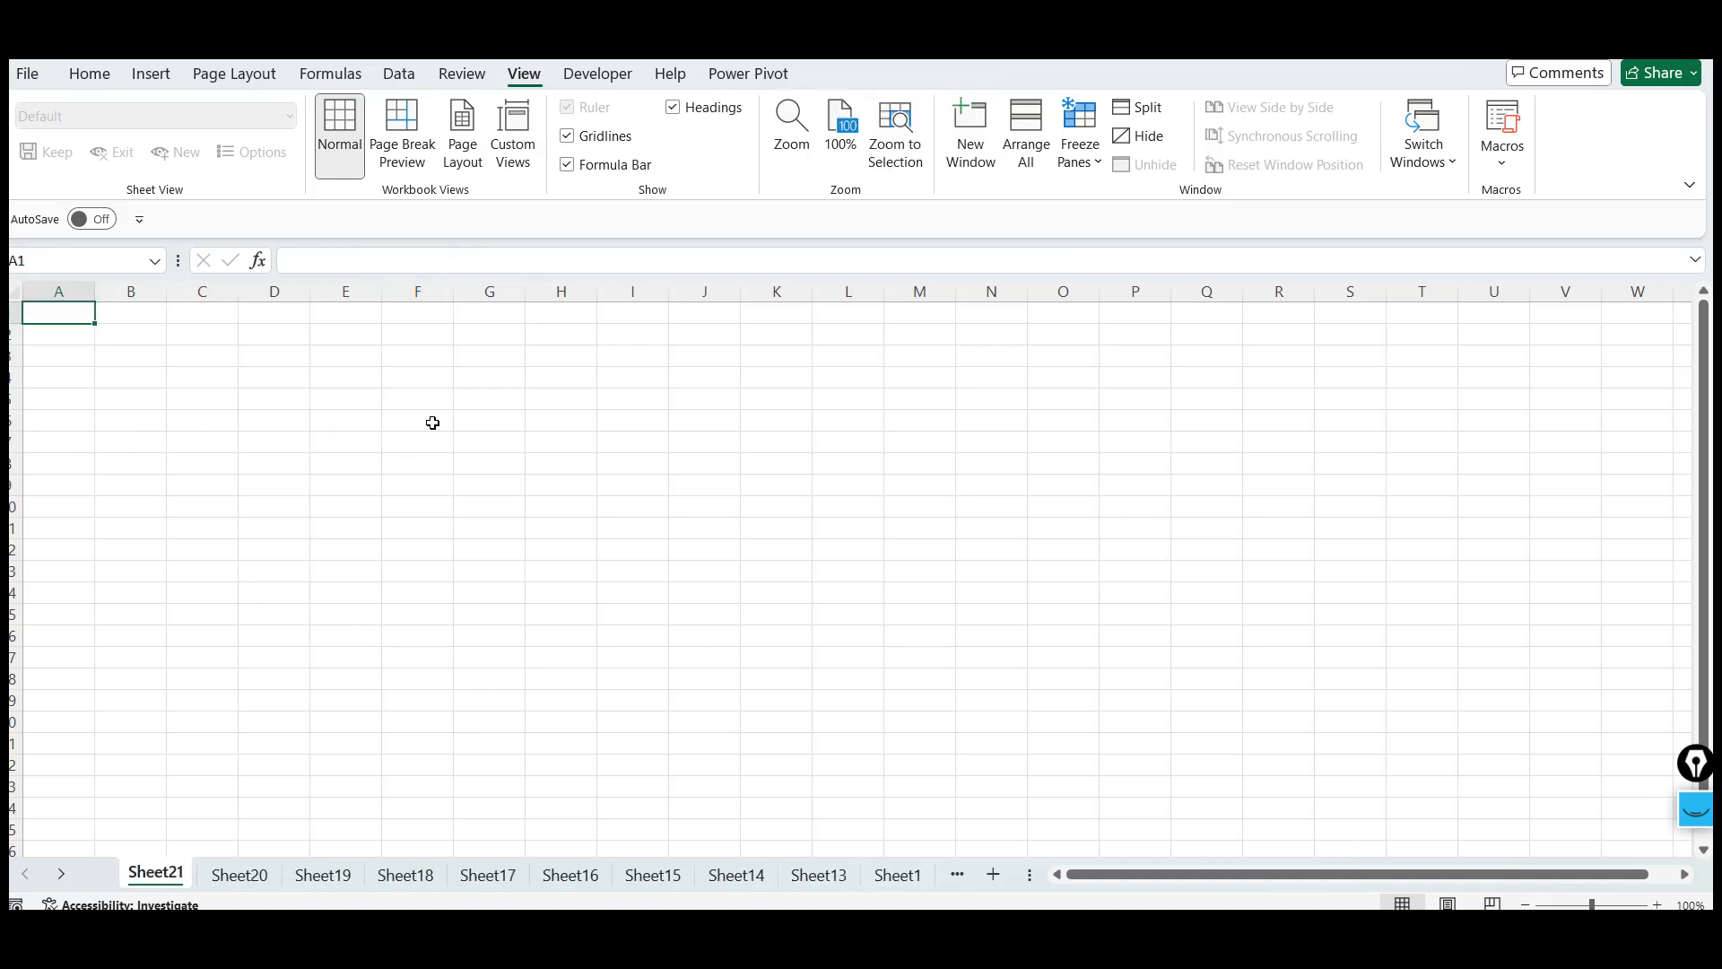
key("alt+e")
key("l")
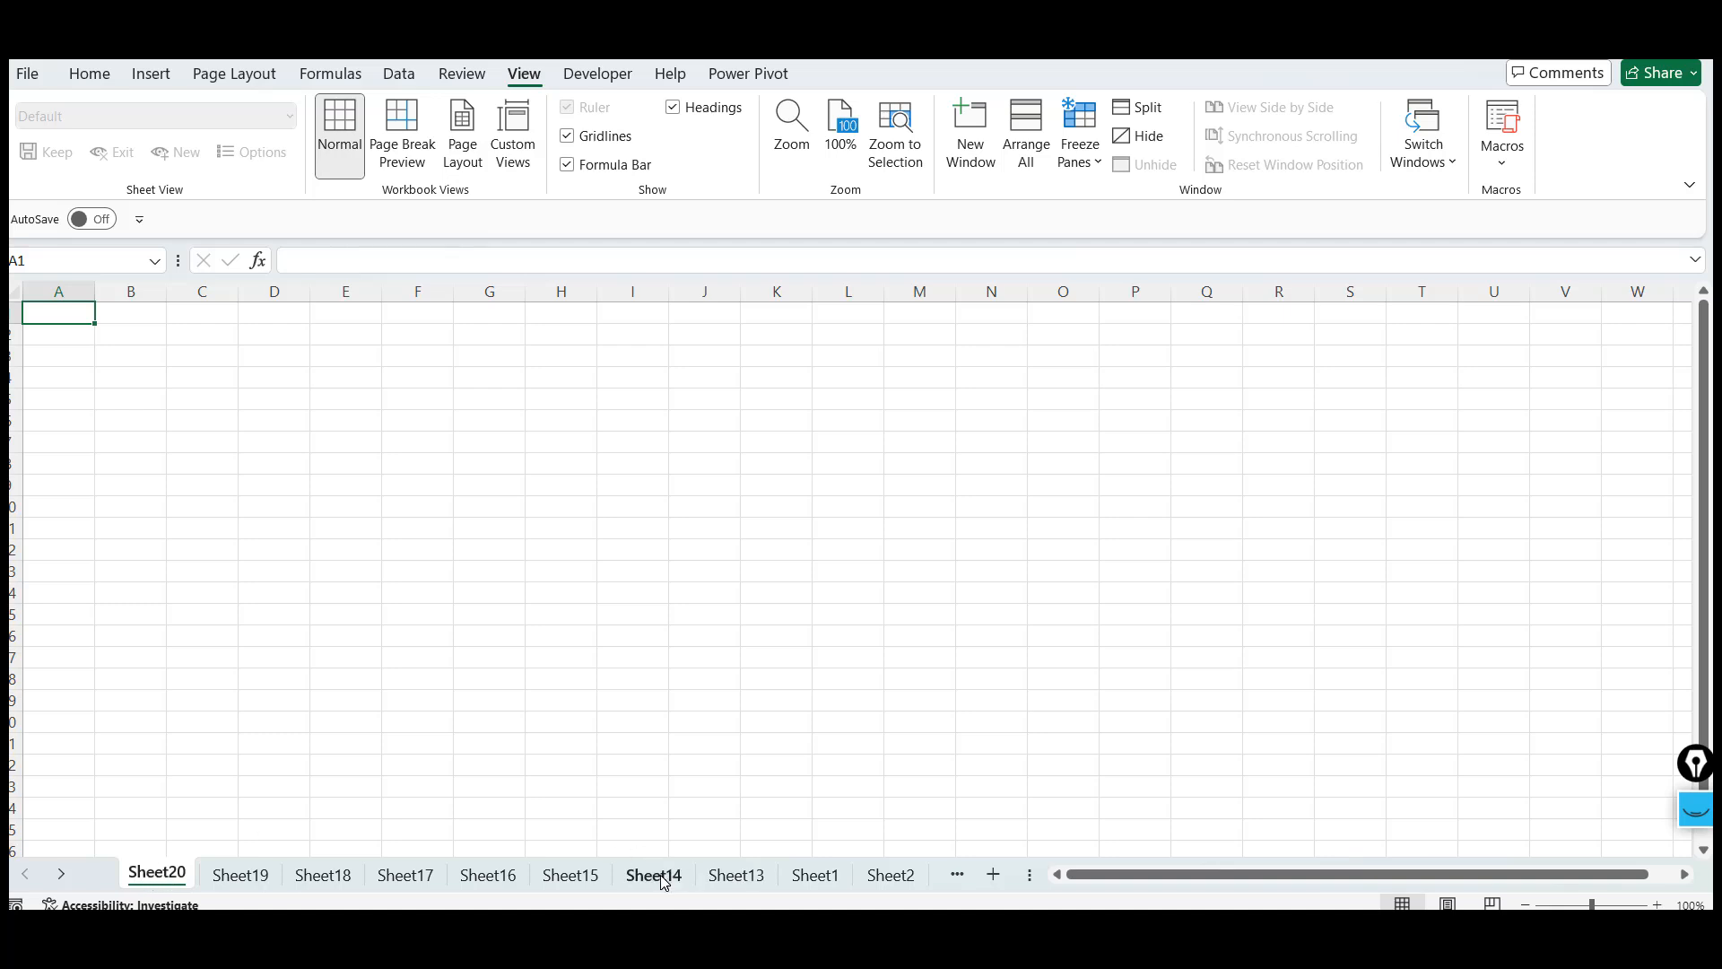
Select the remaining new worksheets, Sheet20 through Sheet13, and delete them together
left_click(754, 883, "shift")
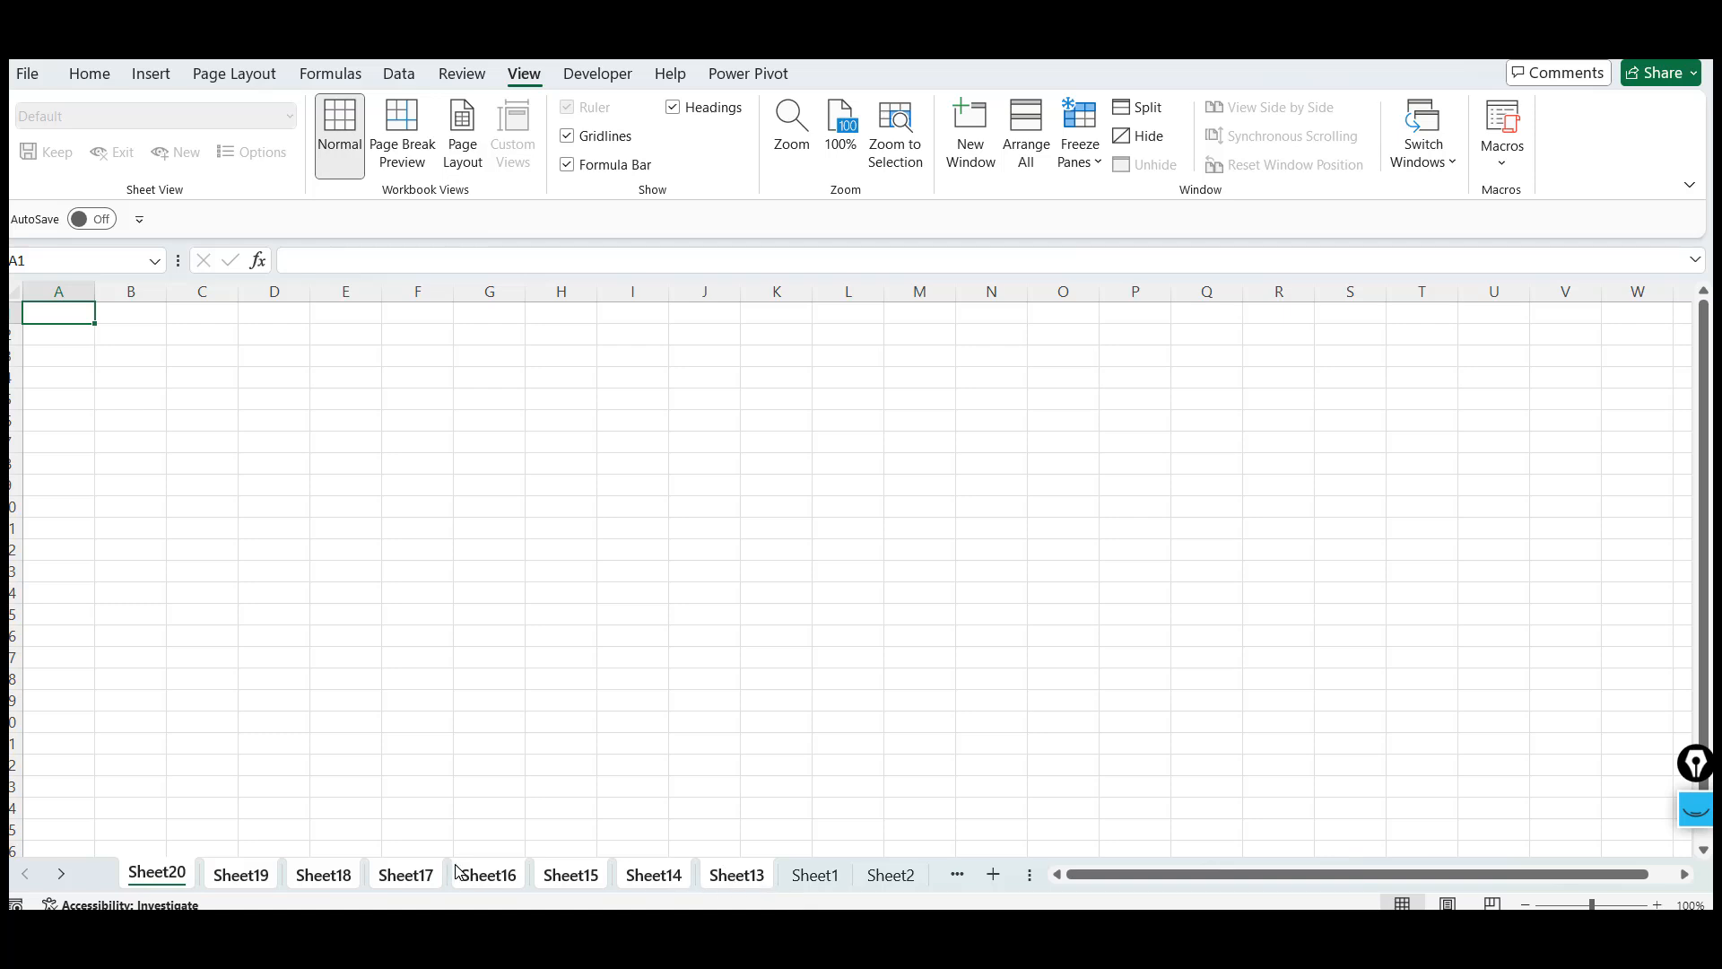
right_click(174, 873)
left_click(263, 563)
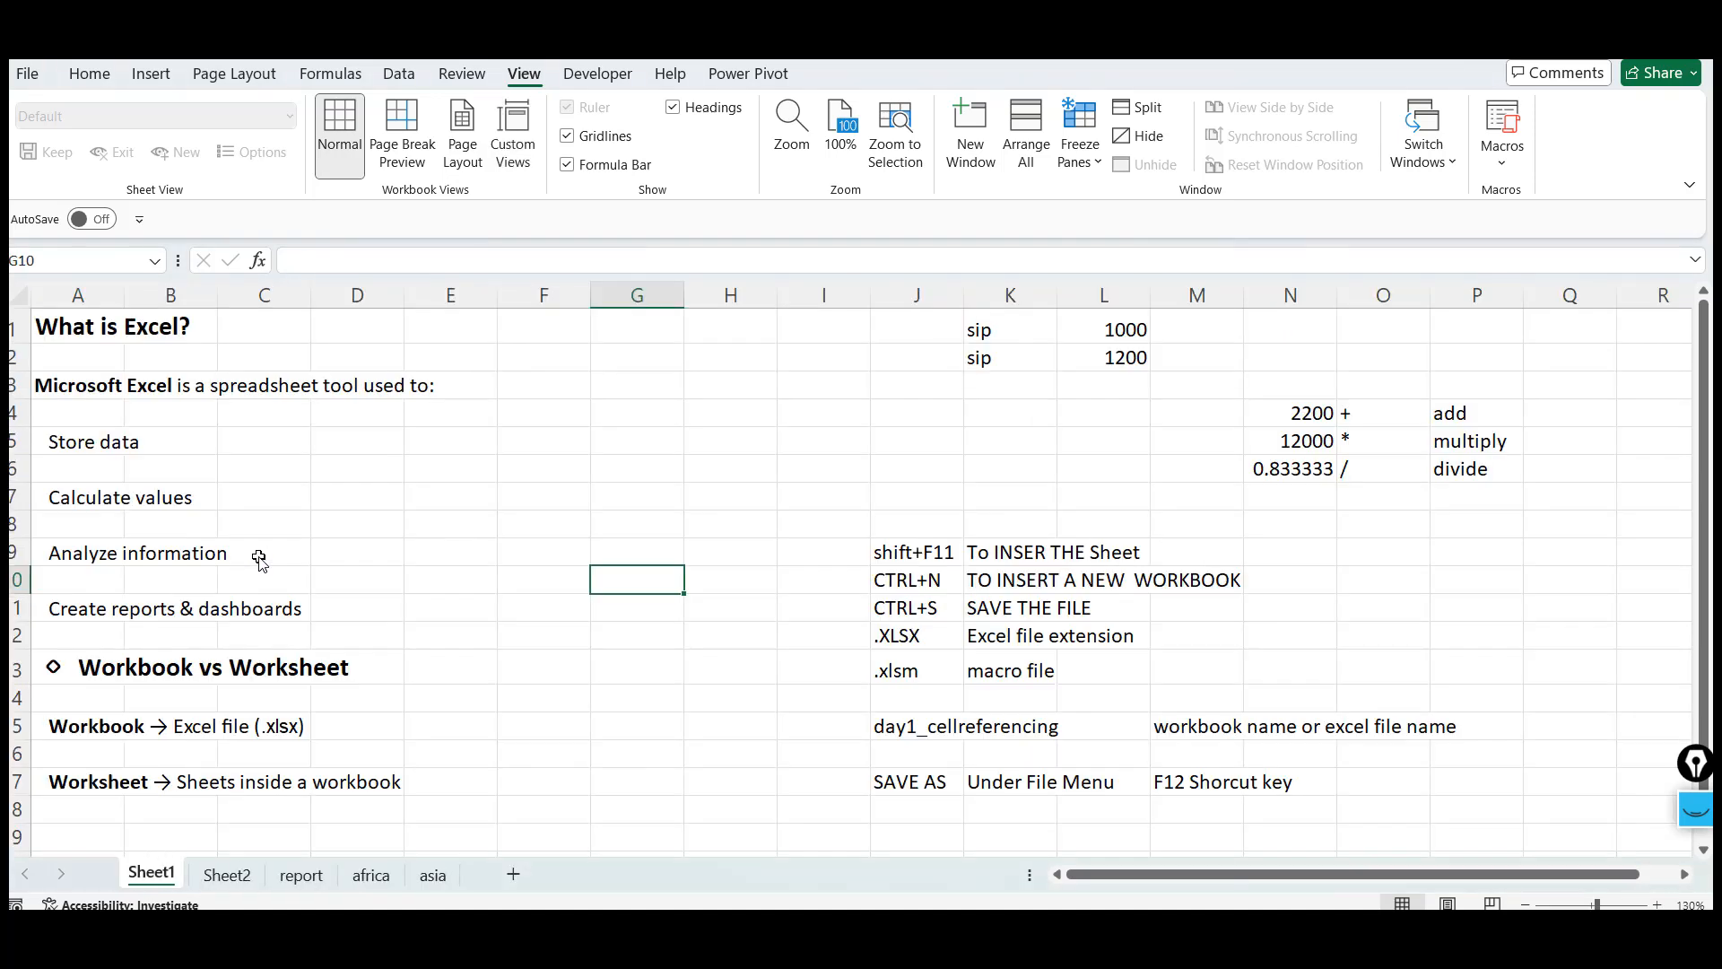
left_click(445, 465)
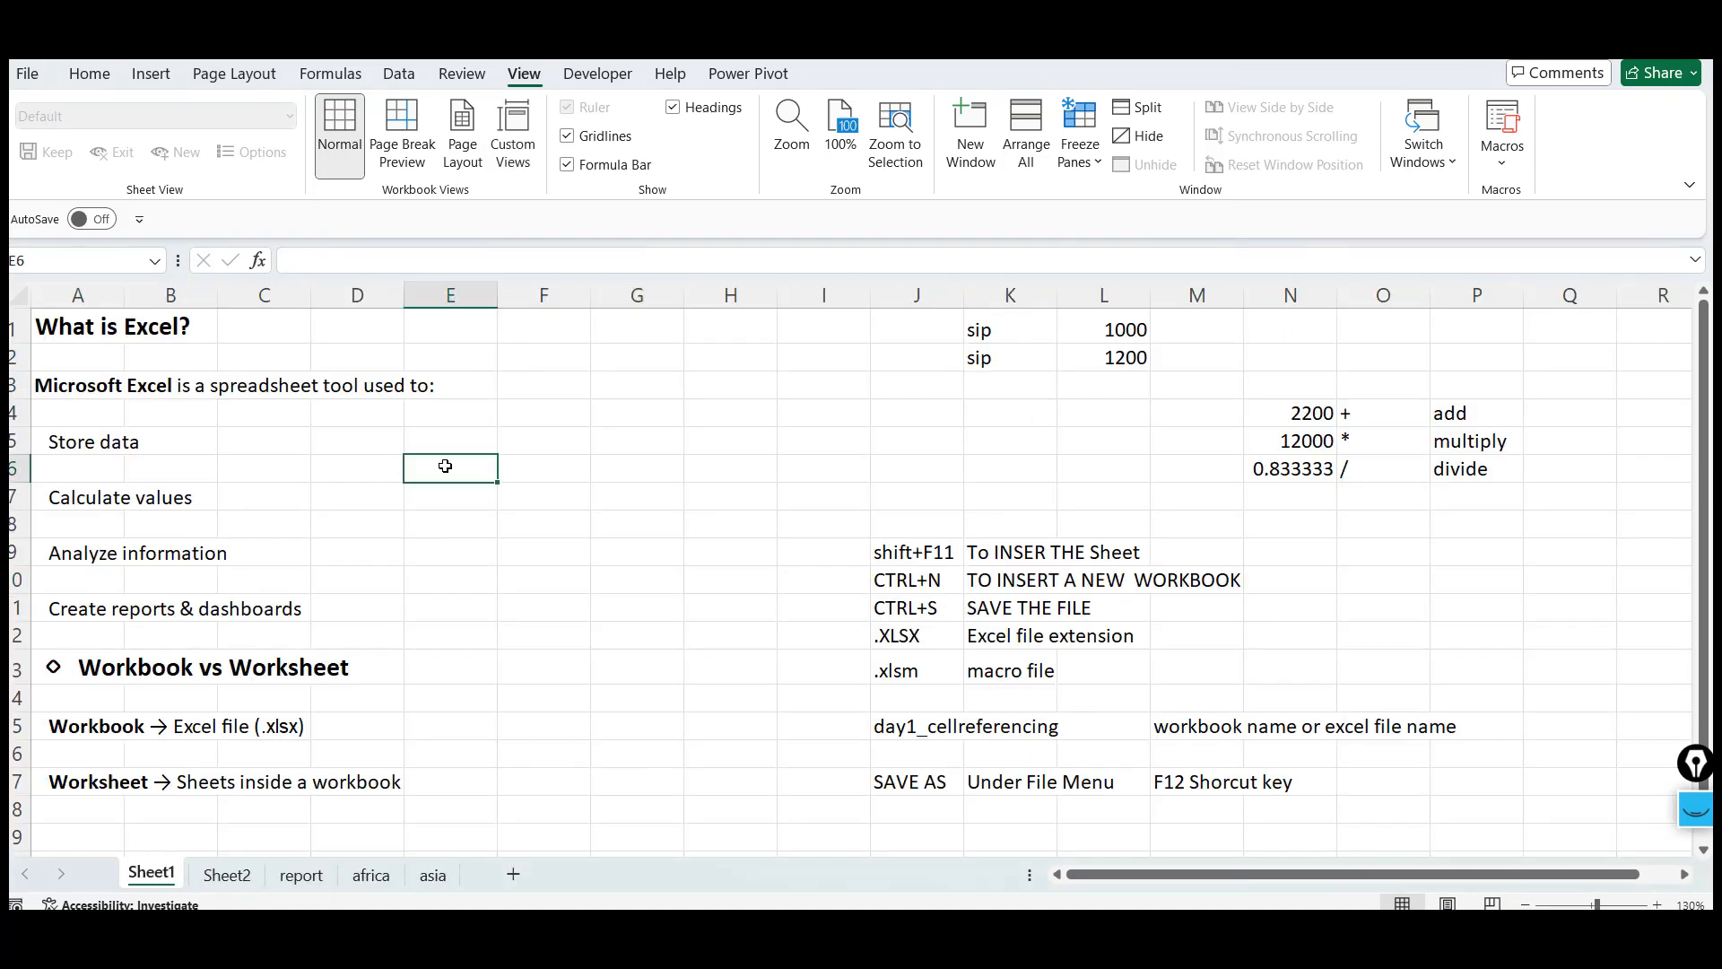
Add a shortcut note on Sheet1: Del a sheet in J19 and alt+E+L in L19
left_click(664, 518)
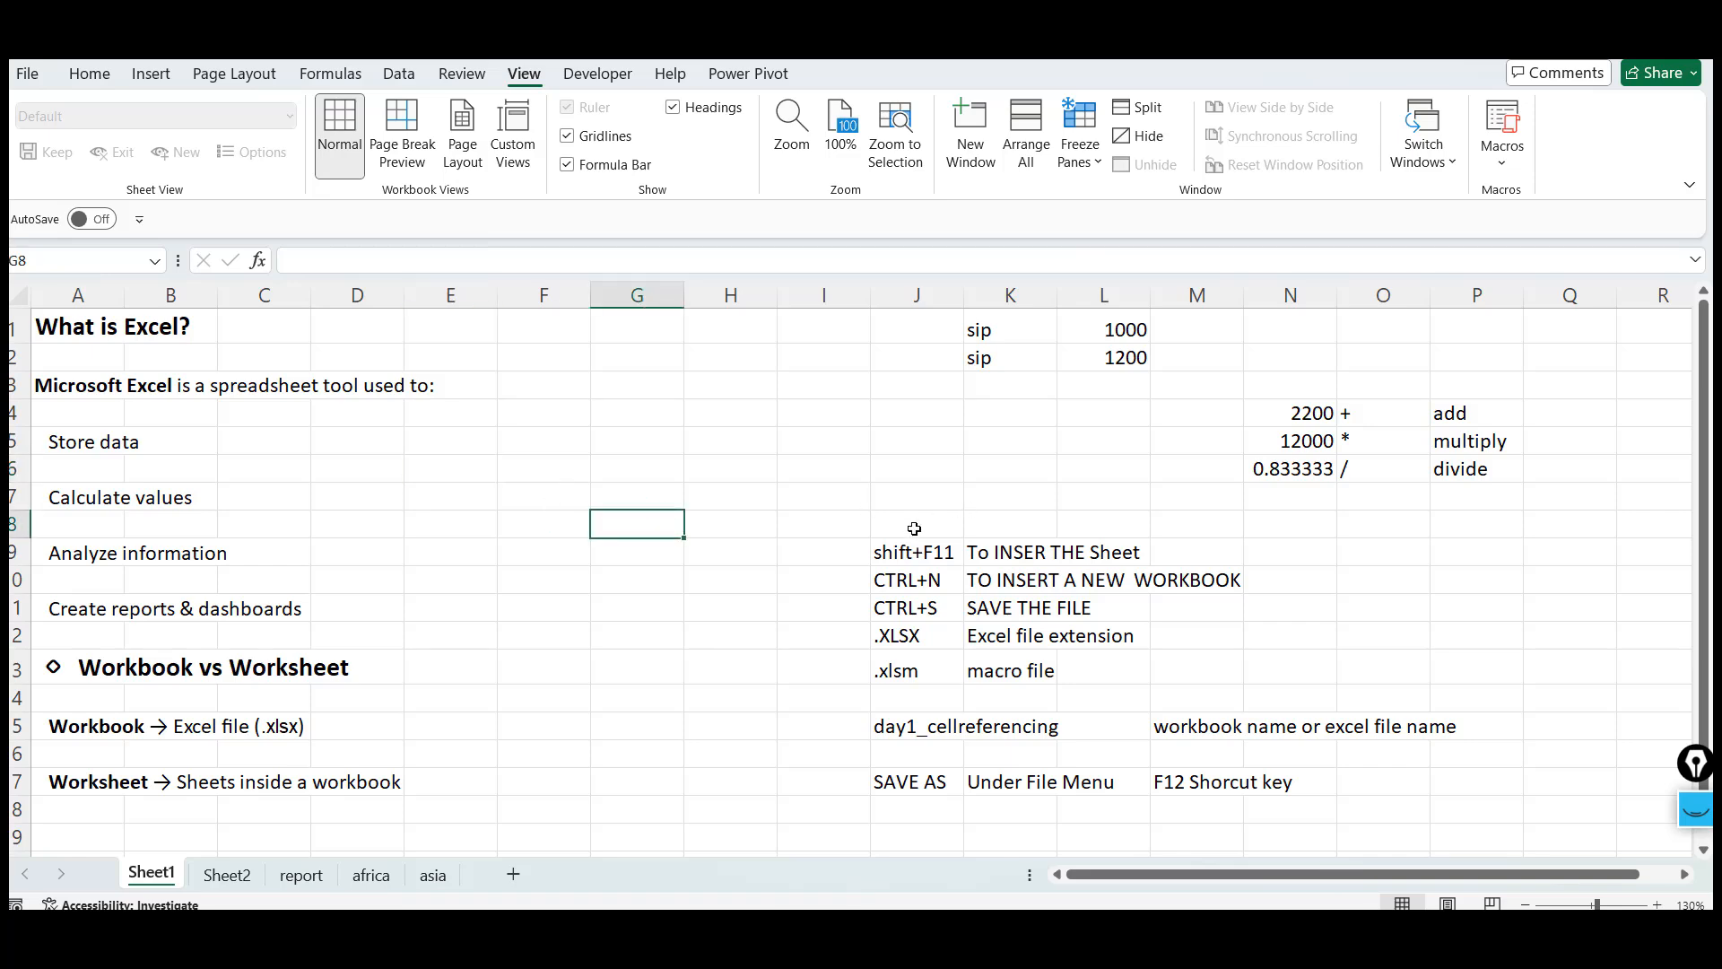
left_click(914, 529)
key("Down")
key("Down")
key("Down")
key("Down")
key("Down")
key("Down")
key("Down")
key("Down")
key("Down")
key("Down")
key("Down")
key("Down")
key("Down")
key("Down")
key("Down")
key("Down")
key("Down")
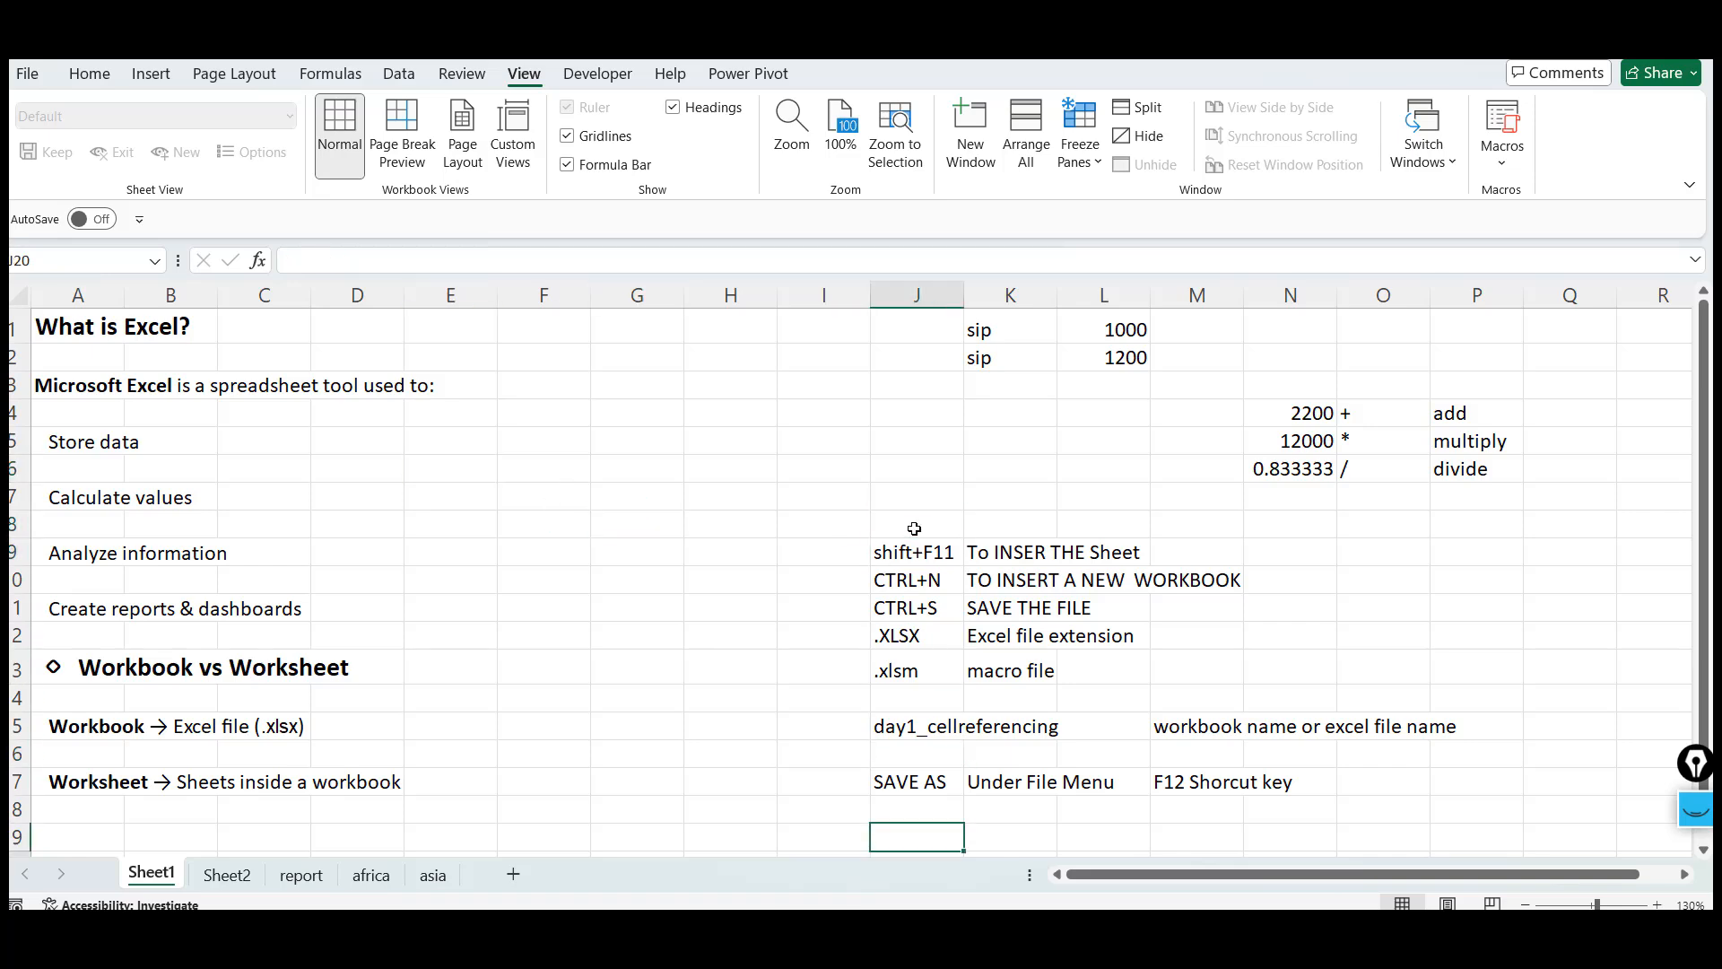
key("Up")
key("Up")
key("Up")
key("Up")
key("Up")
key("Up")
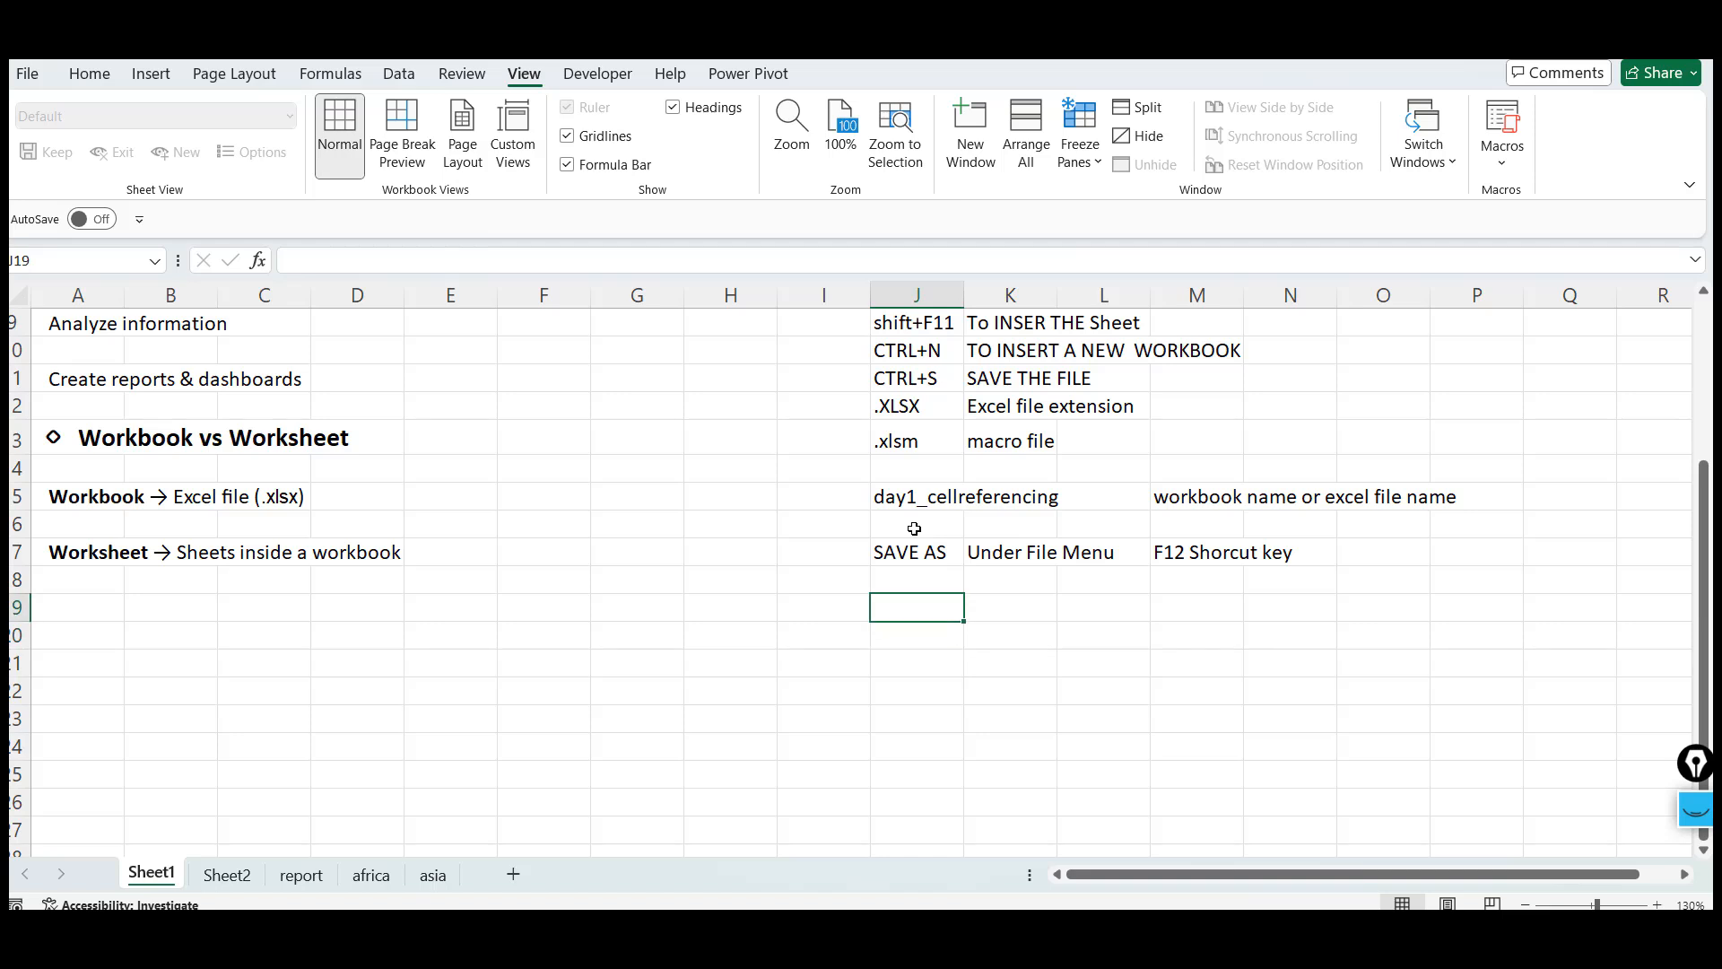
type("S")
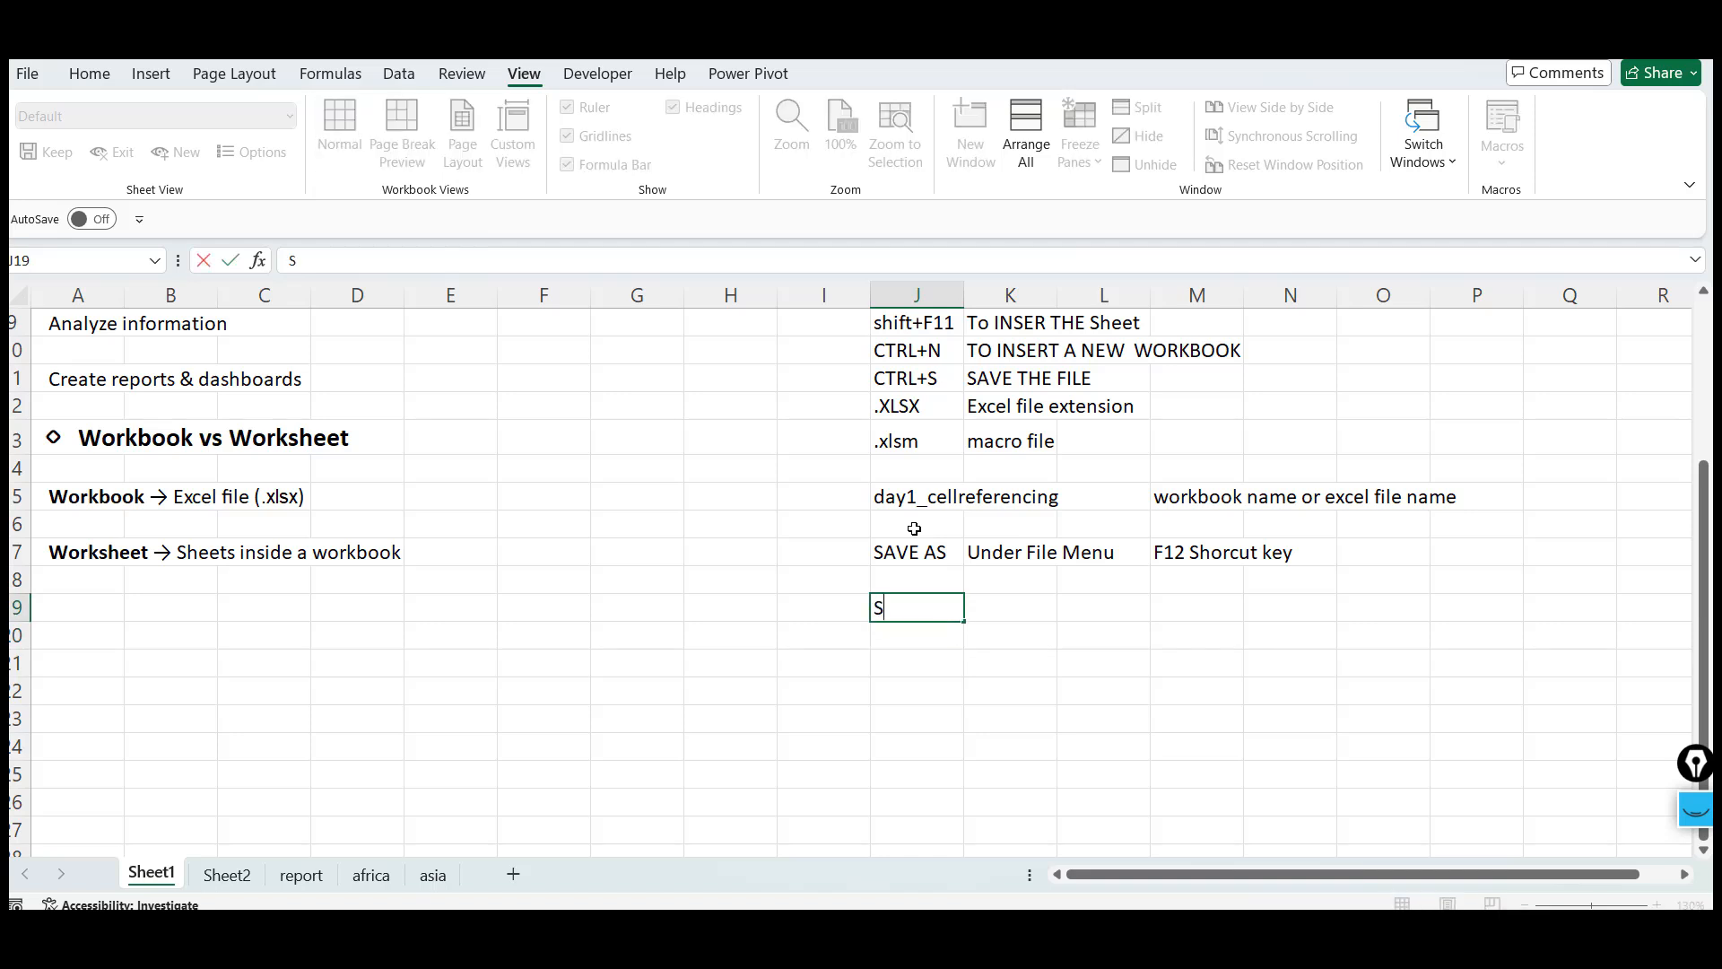
key("BackSpace")
type("Del a sheet")
key("Tab")
key("Tab")
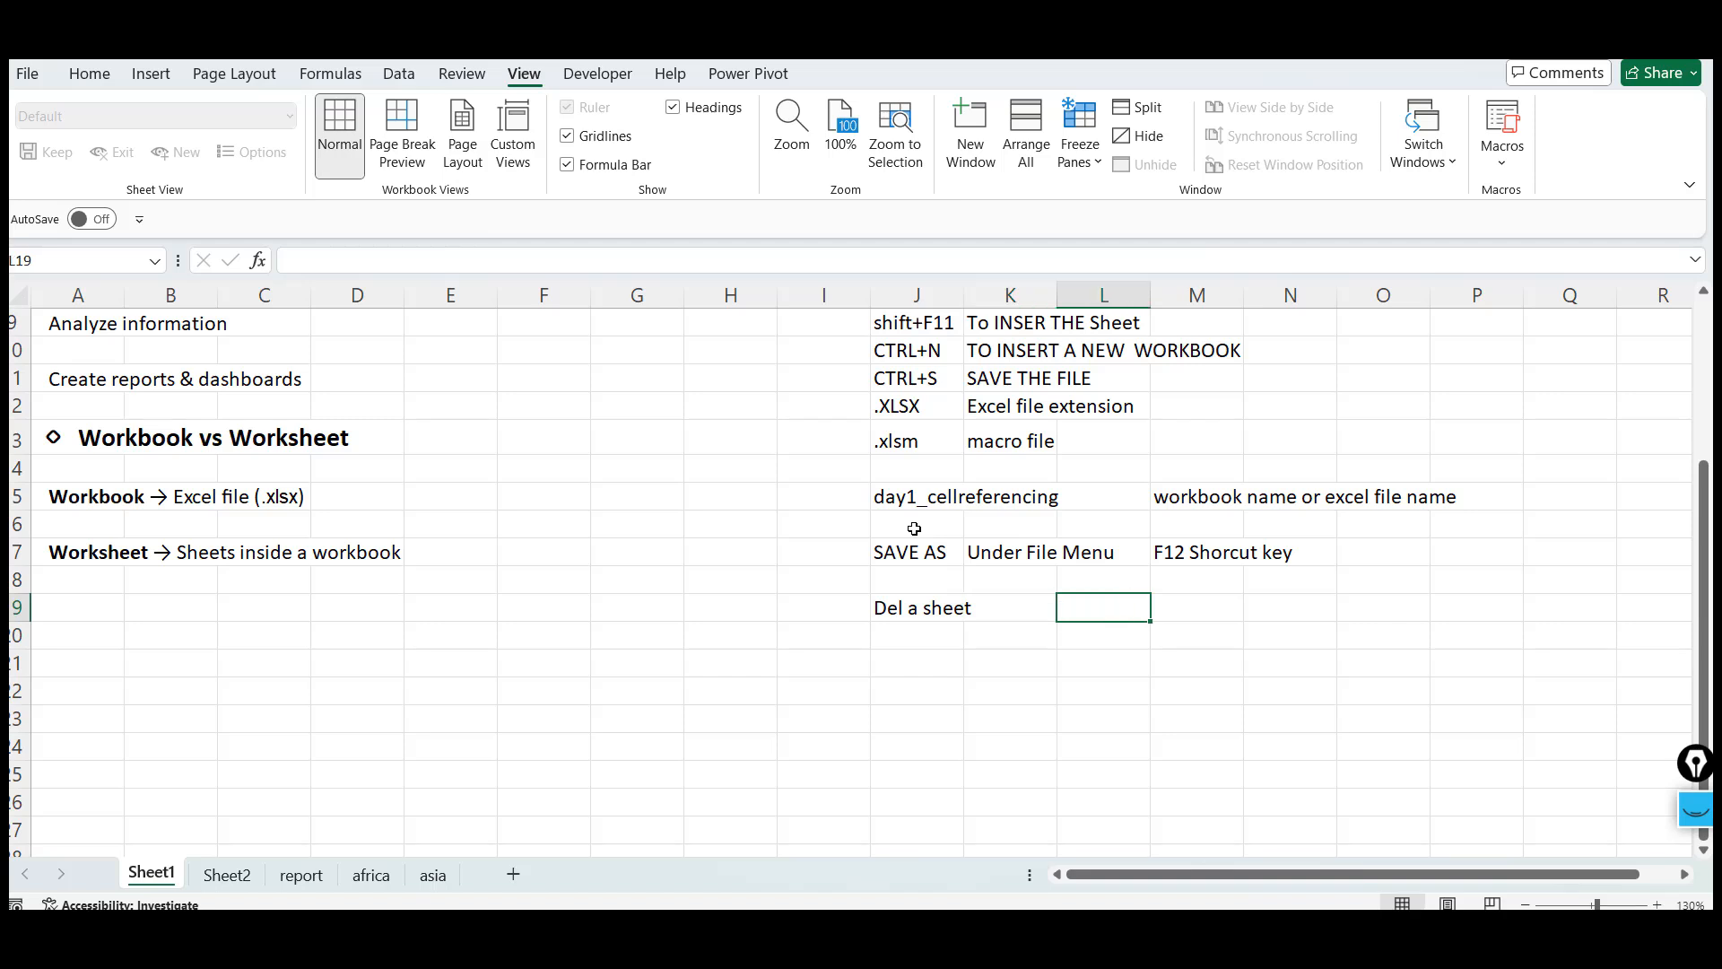
type("alt+E+")
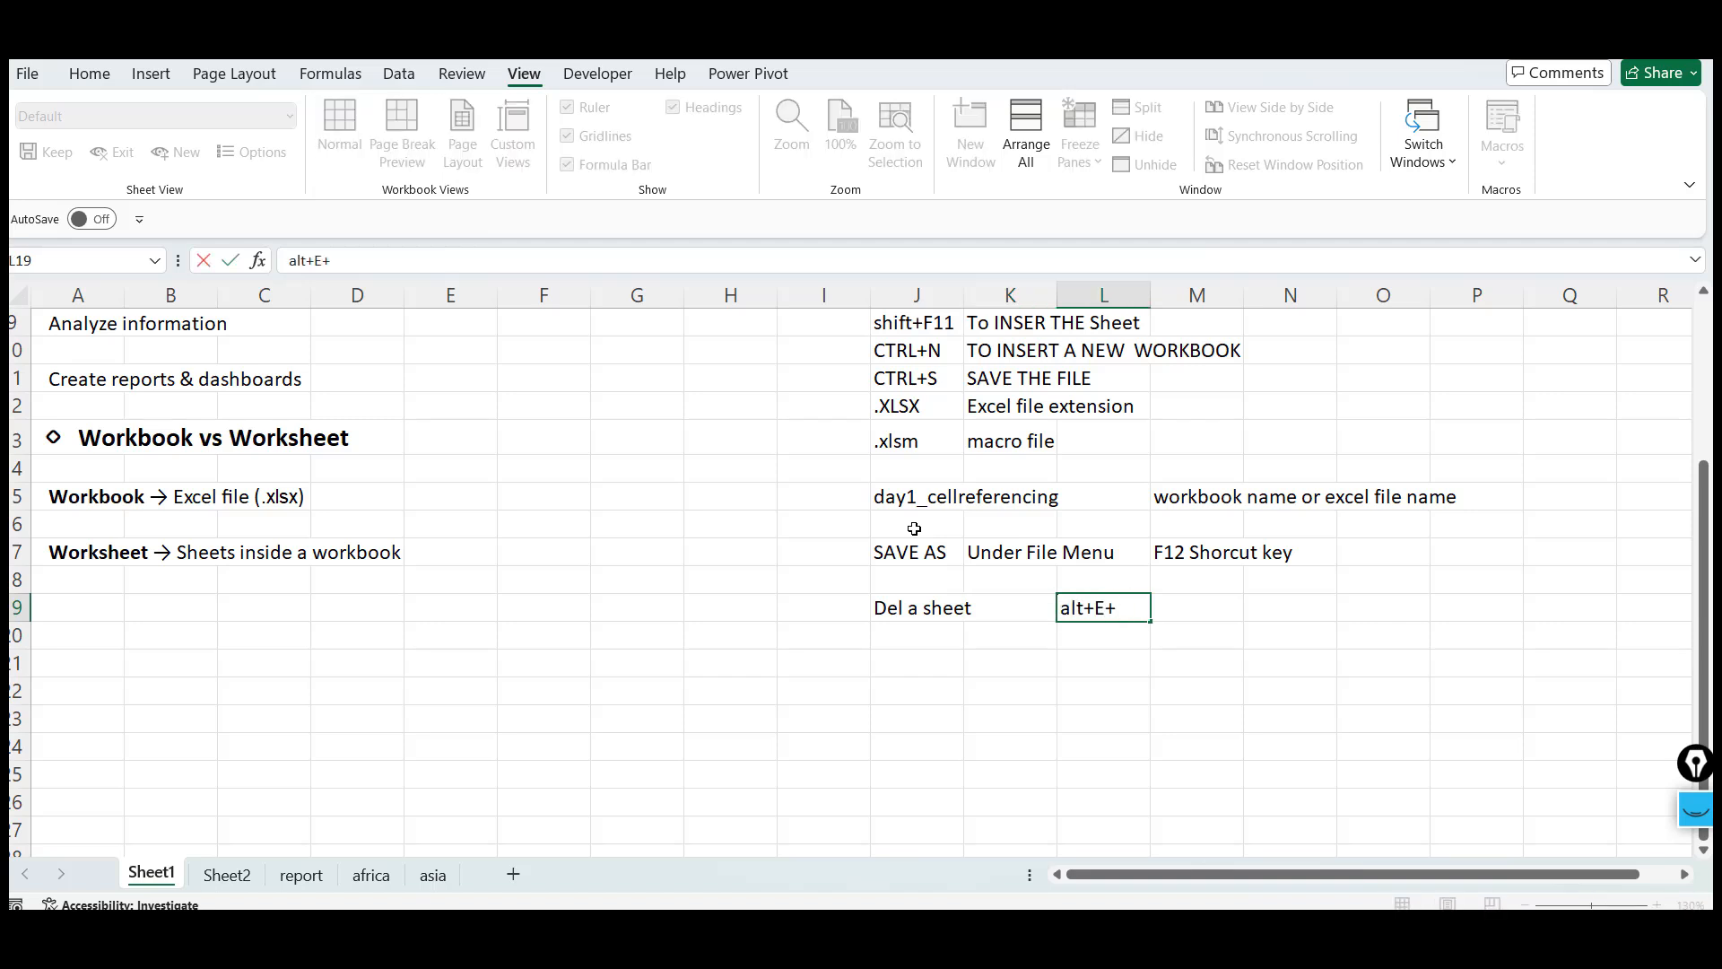
type("L")
key("Return")
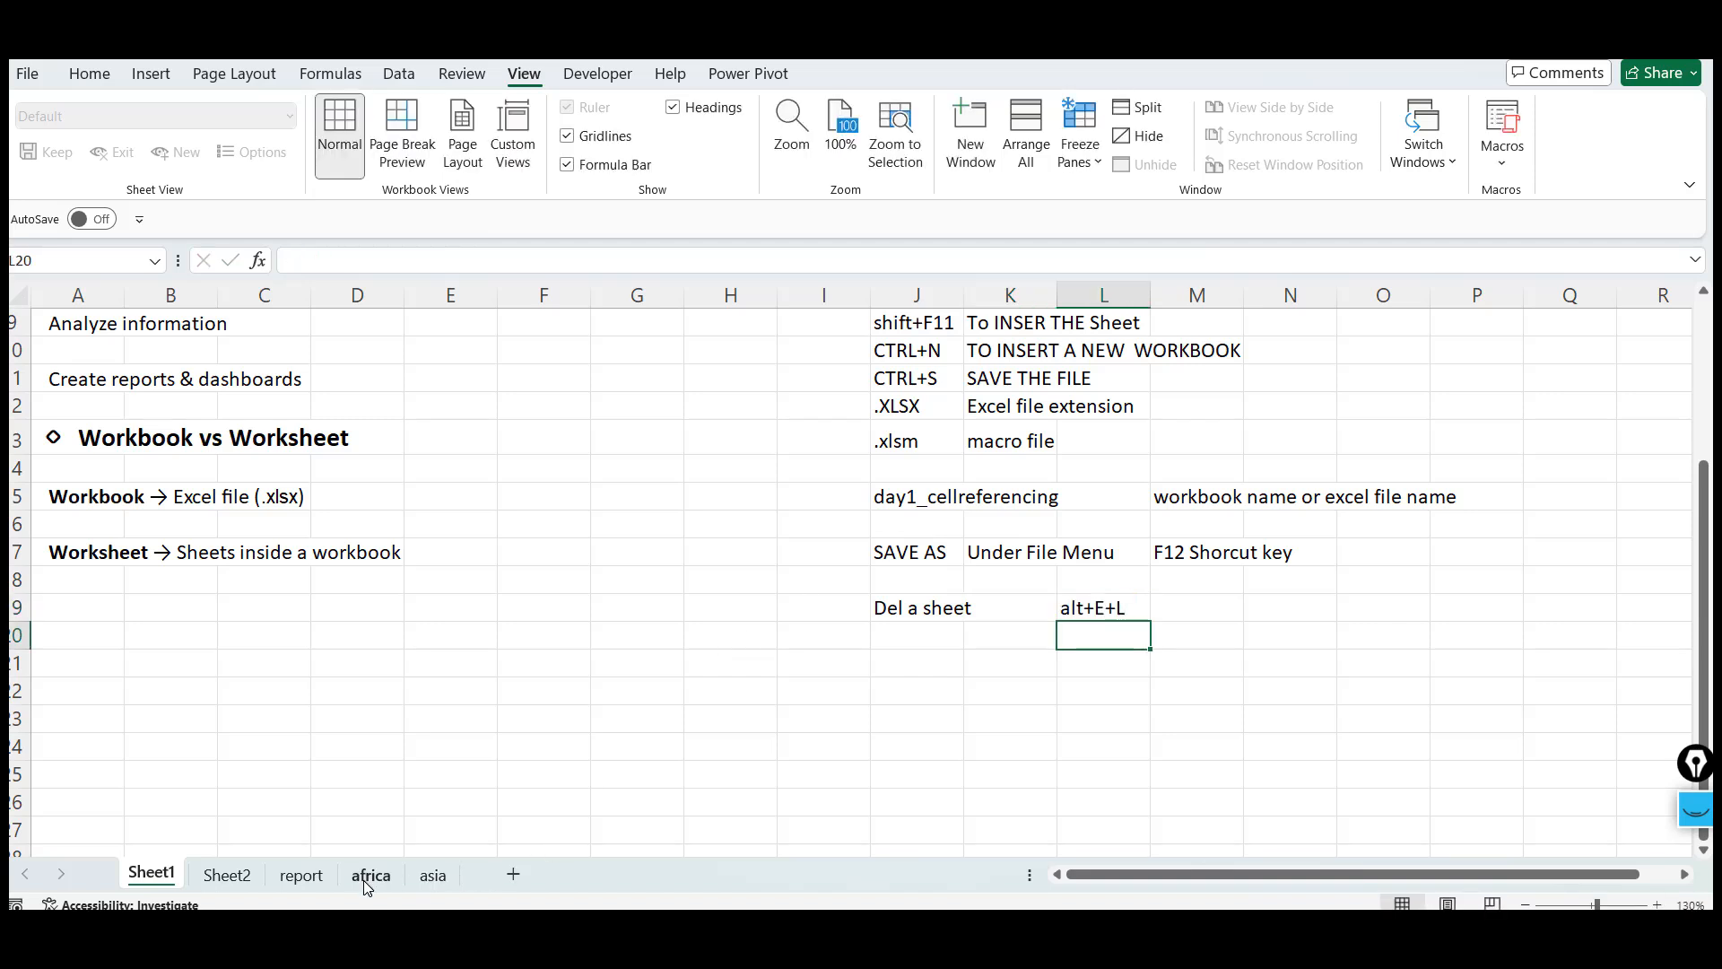
Open the africa sheet and insert several new worksheets after it with the new-sheet button and the insert-sheet shortcut
left_click(367, 875)
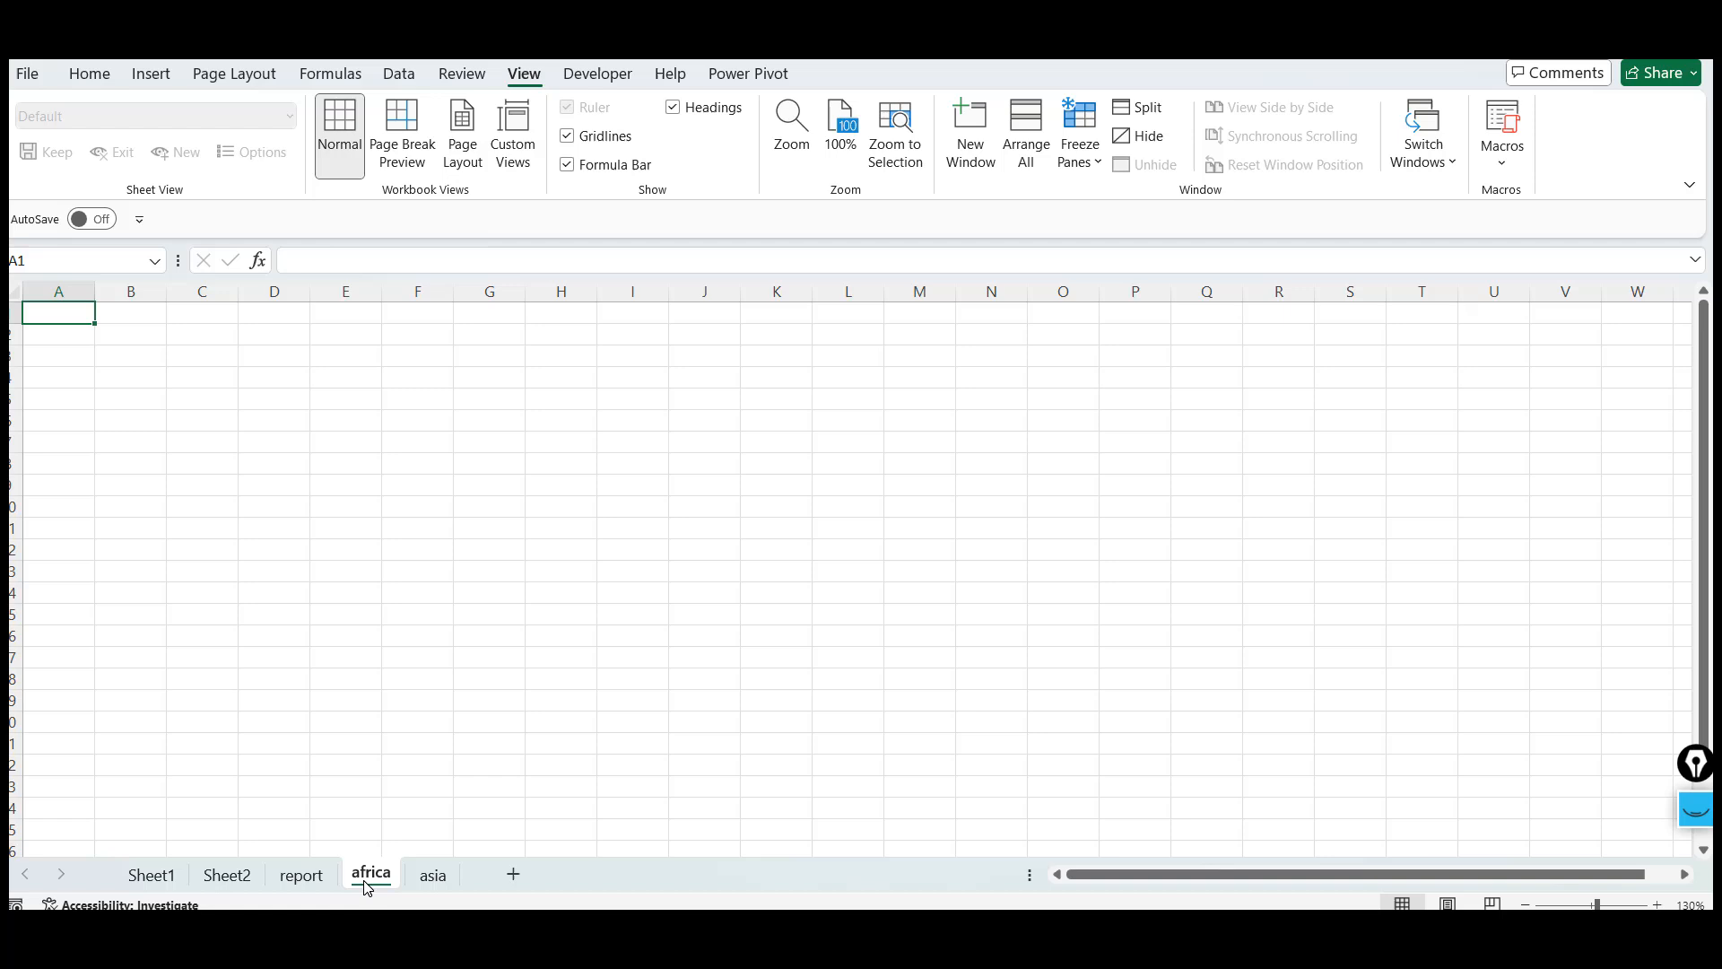
left_click(514, 874)
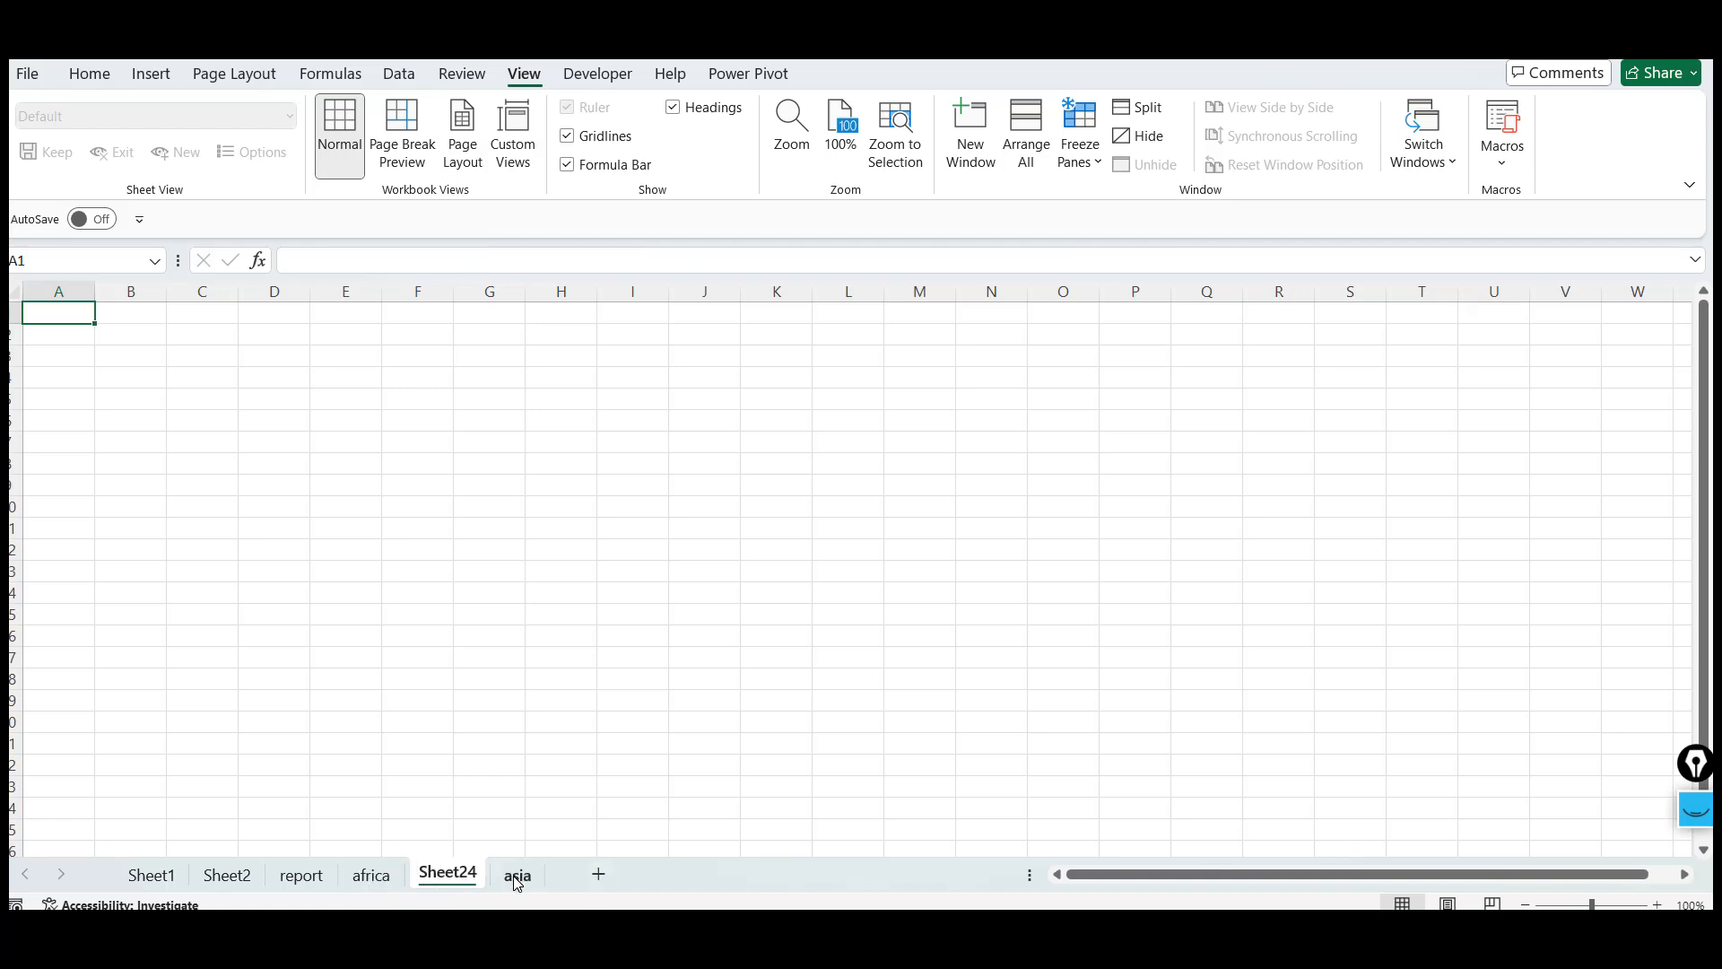
key("shift+F11")
key("shift+F11")
key("shift+F11")
key("shift+F11")
key("shift+F11")
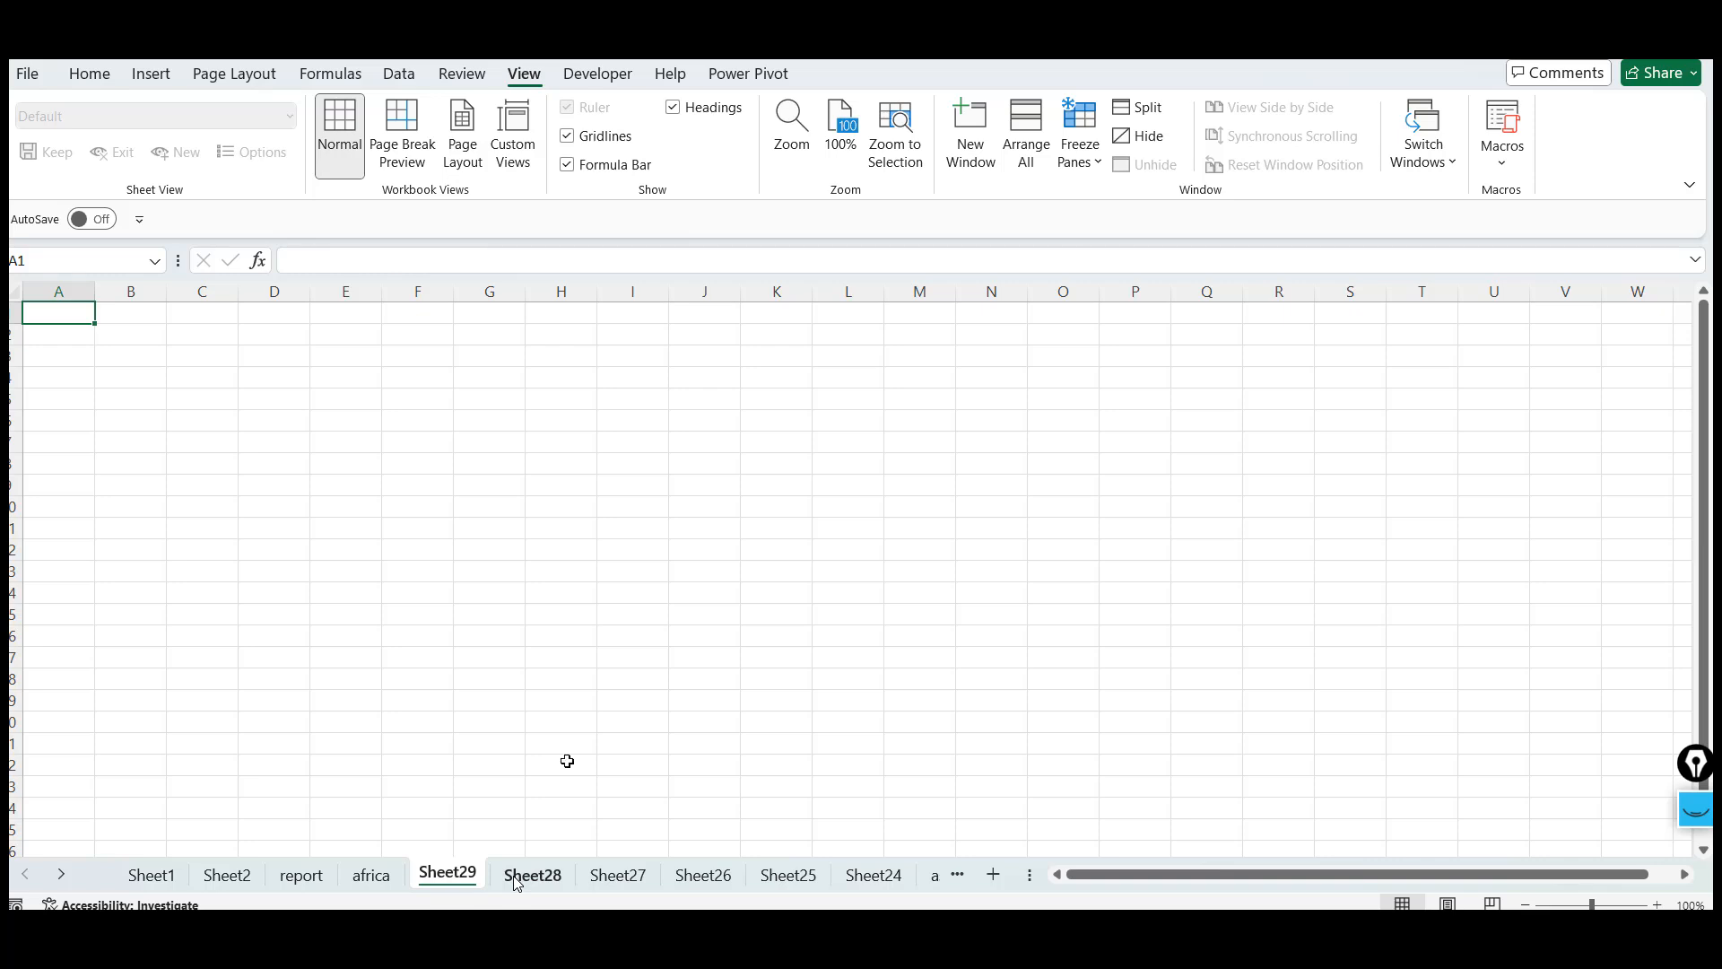
left_click(676, 517)
left_click_drag(1029, 873, 1265, 873)
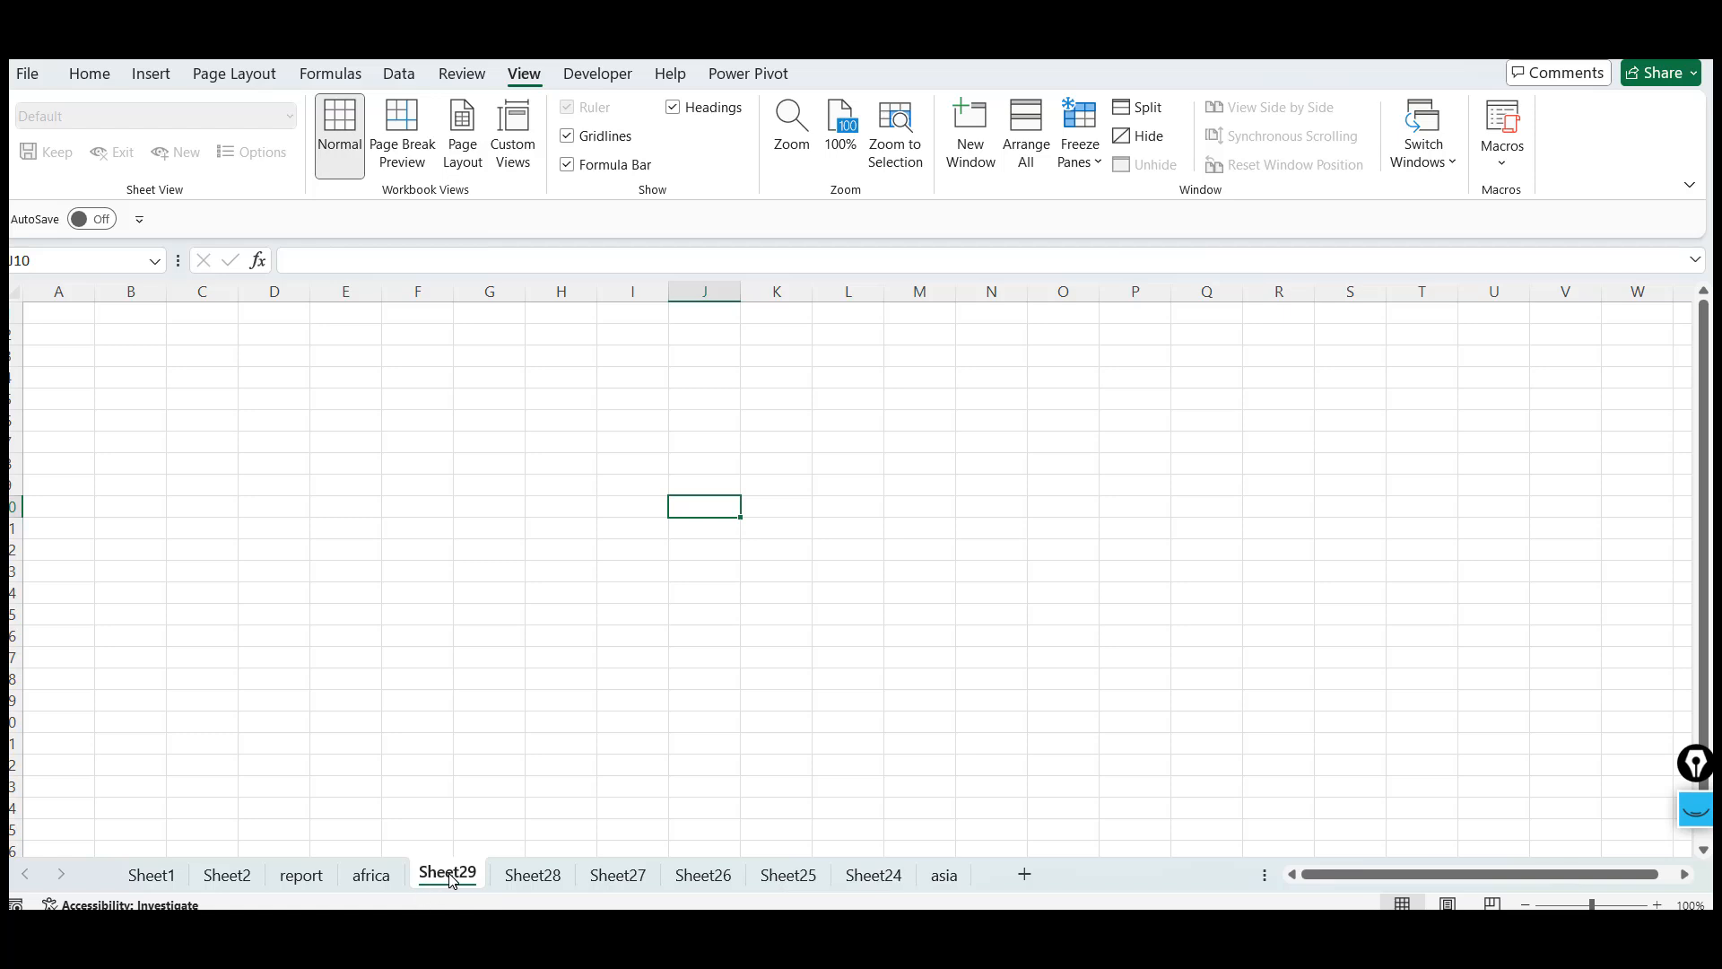
left_click(892, 881, "shift")
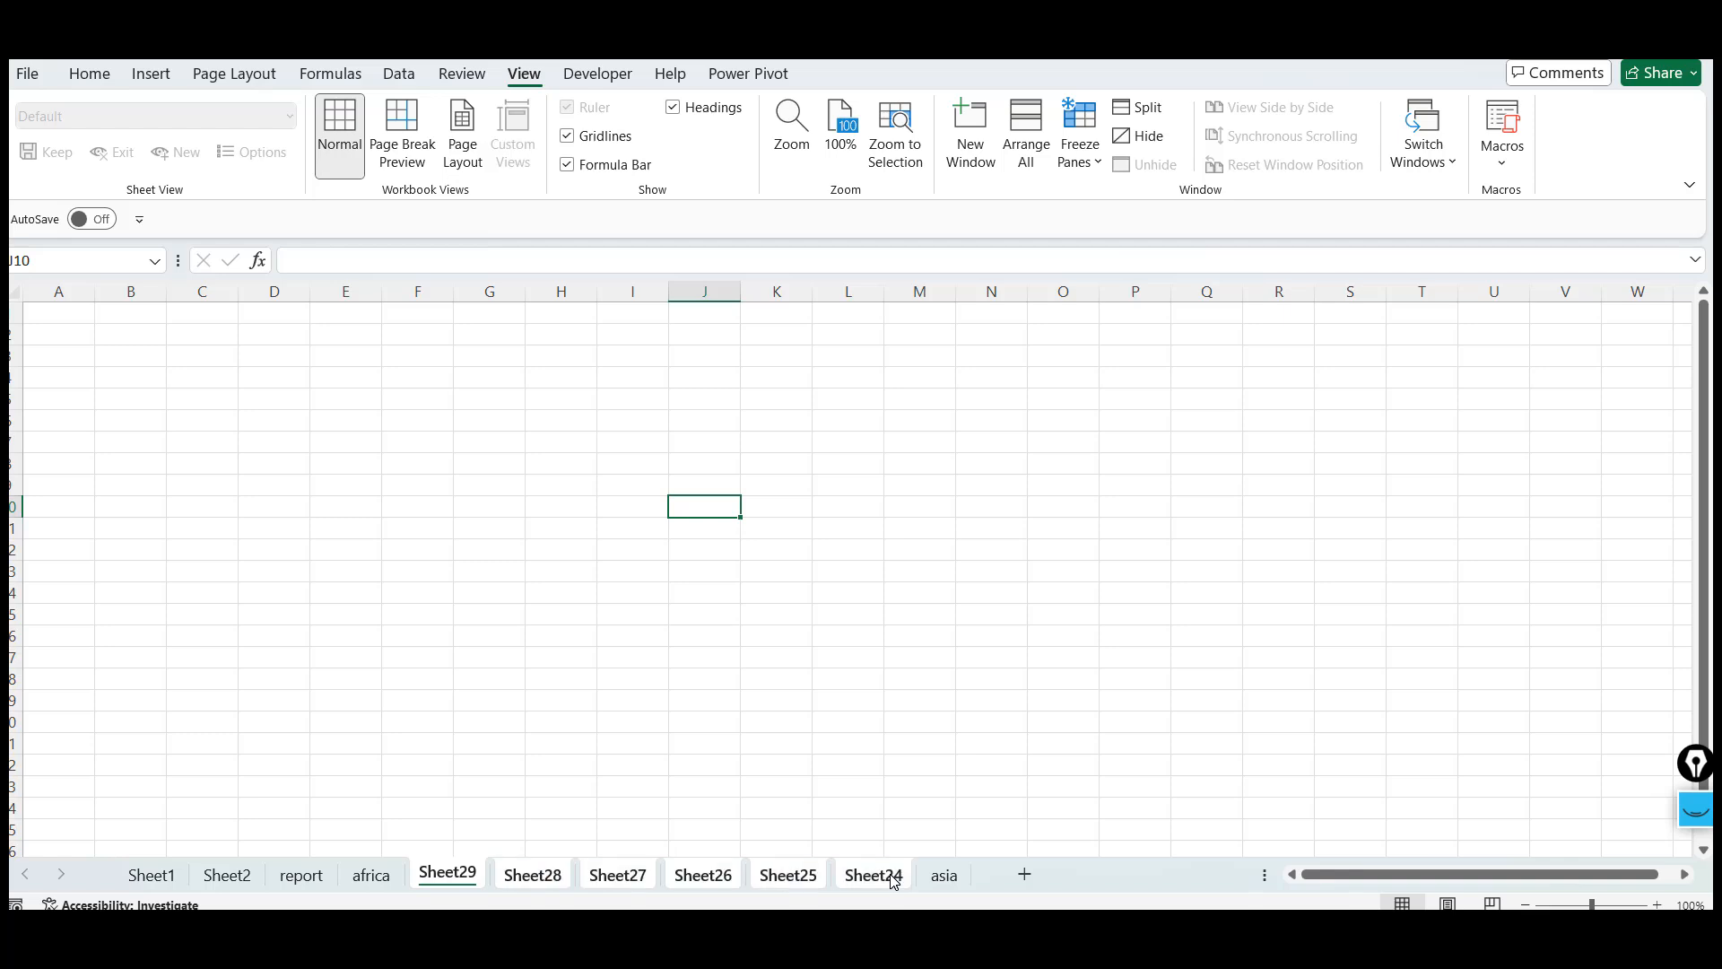
left_click(702, 882, "shift")
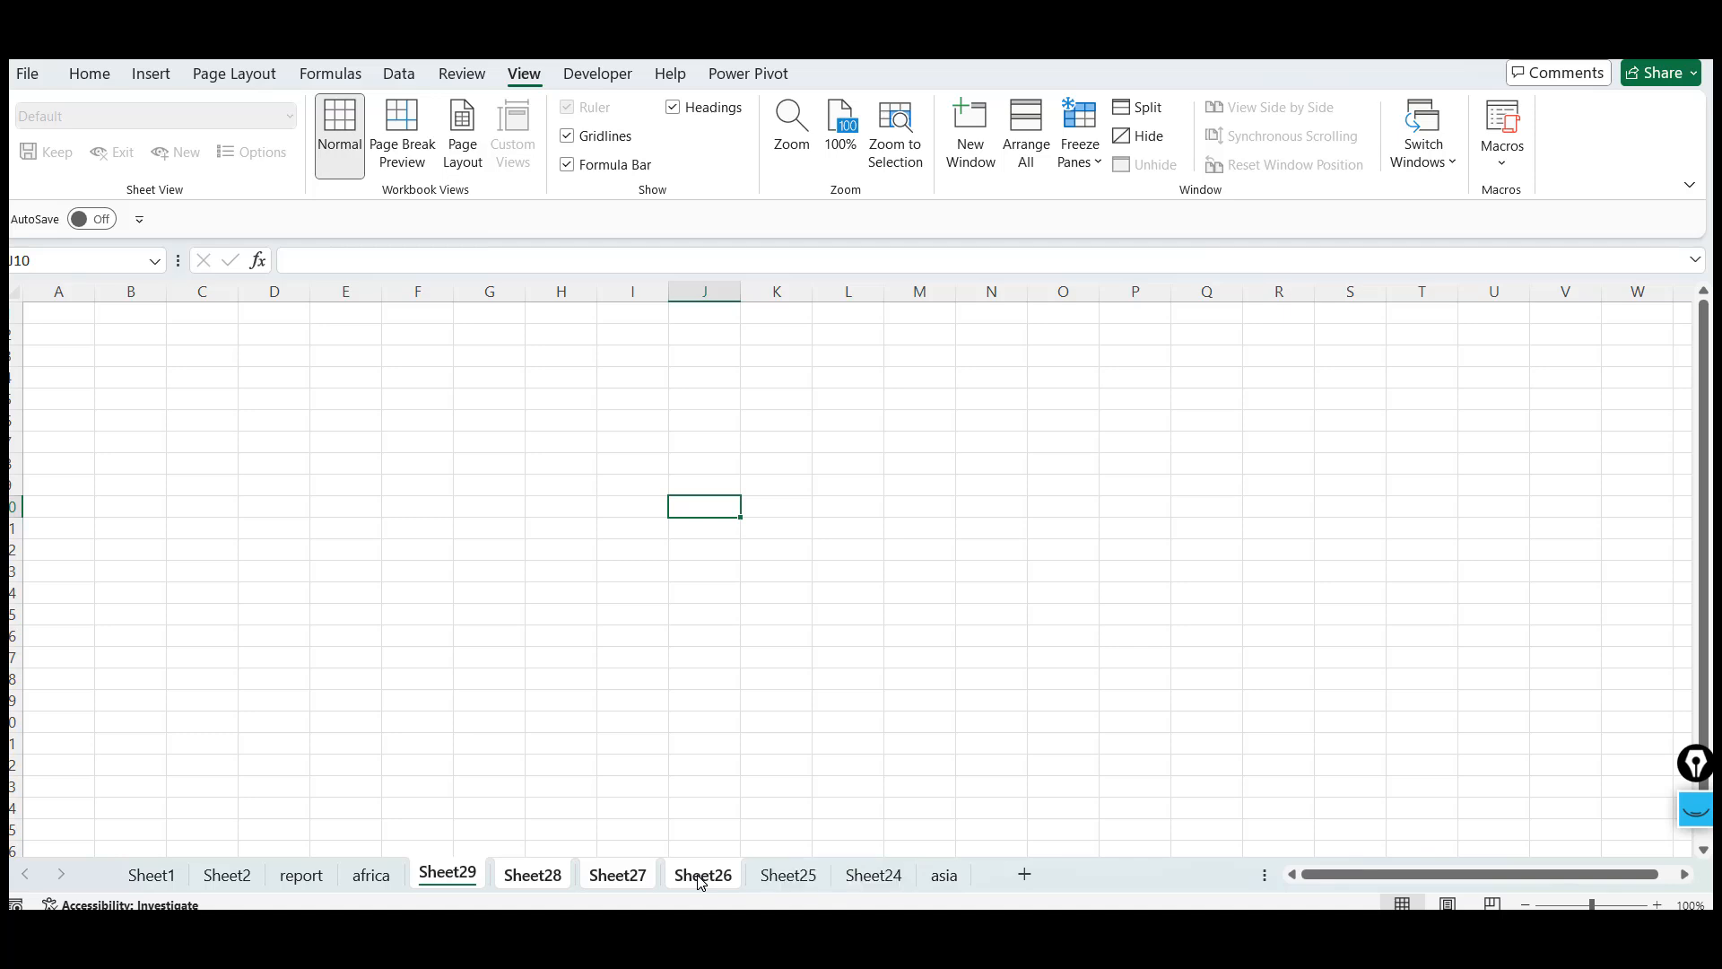
left_click(608, 882, "shift")
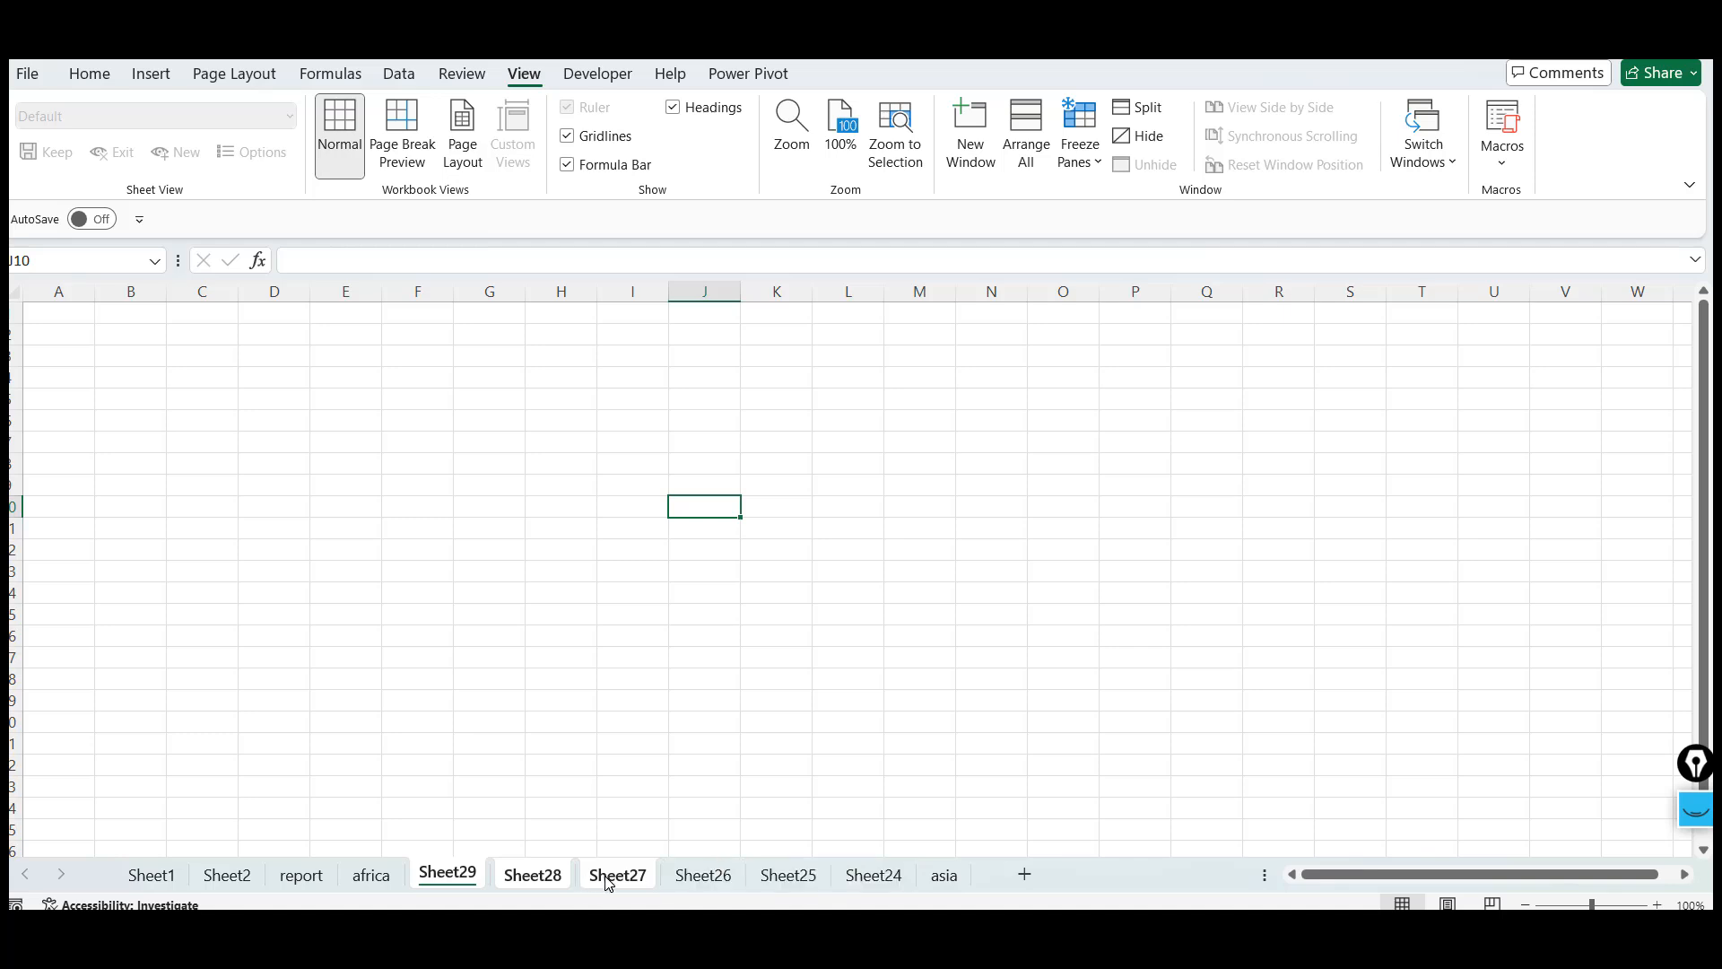
left_click(556, 879, "shift")
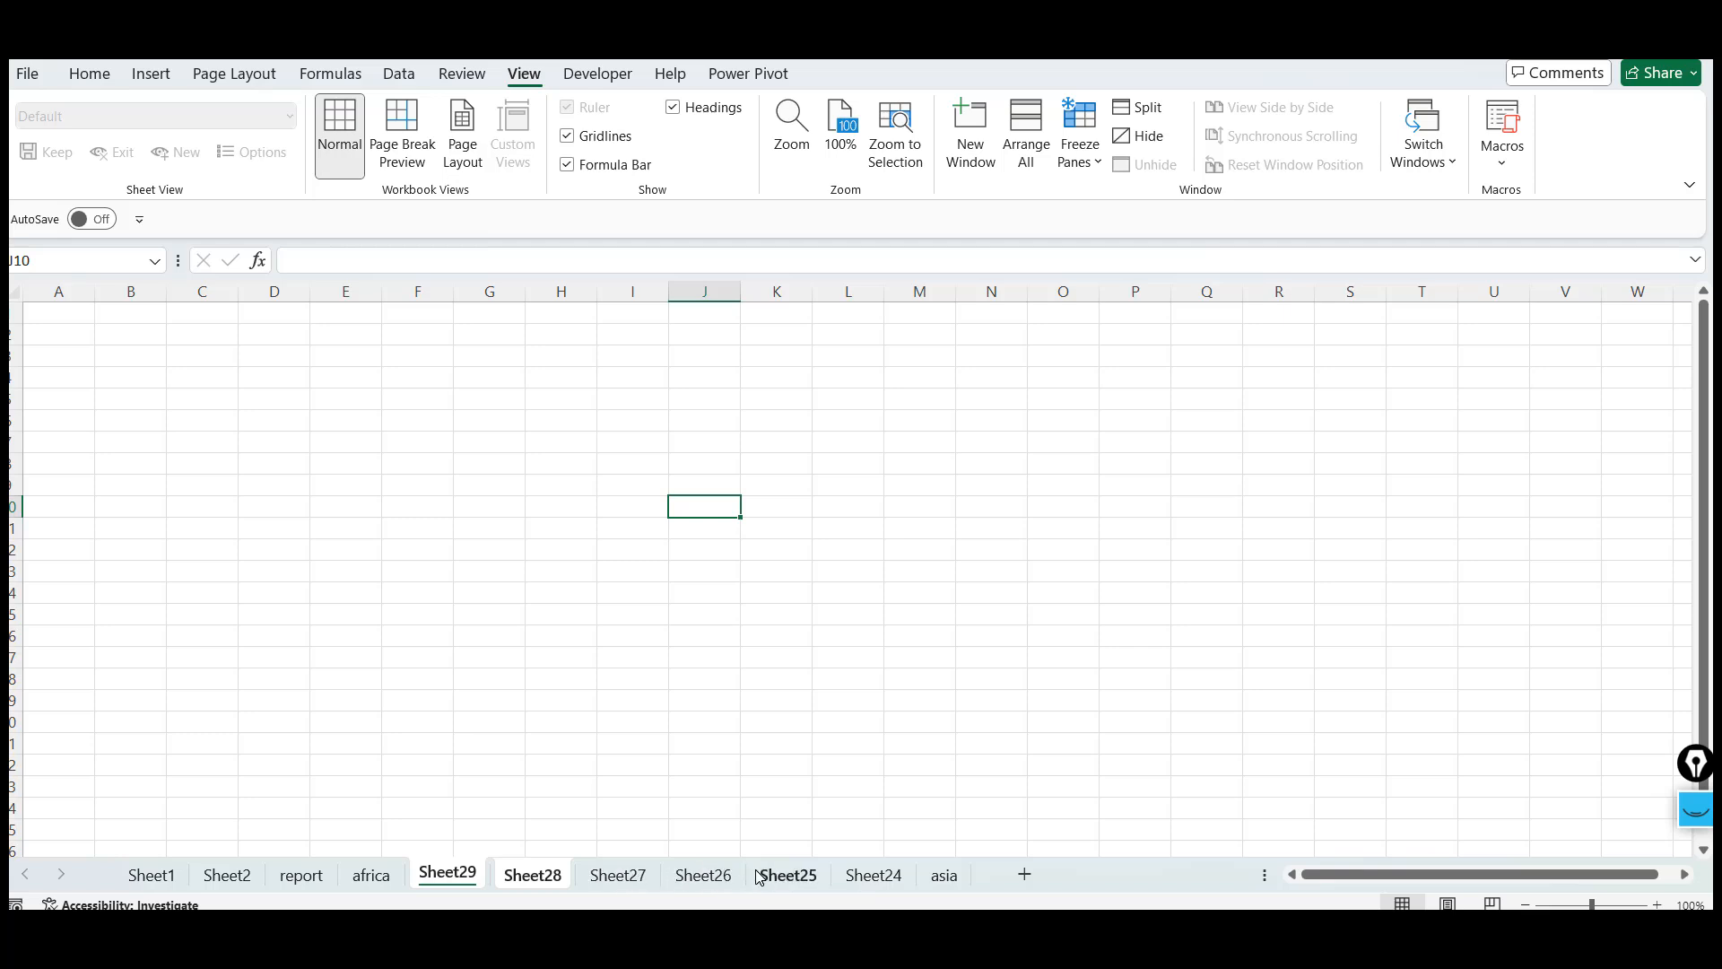
left_click(359, 879)
left_click(466, 884)
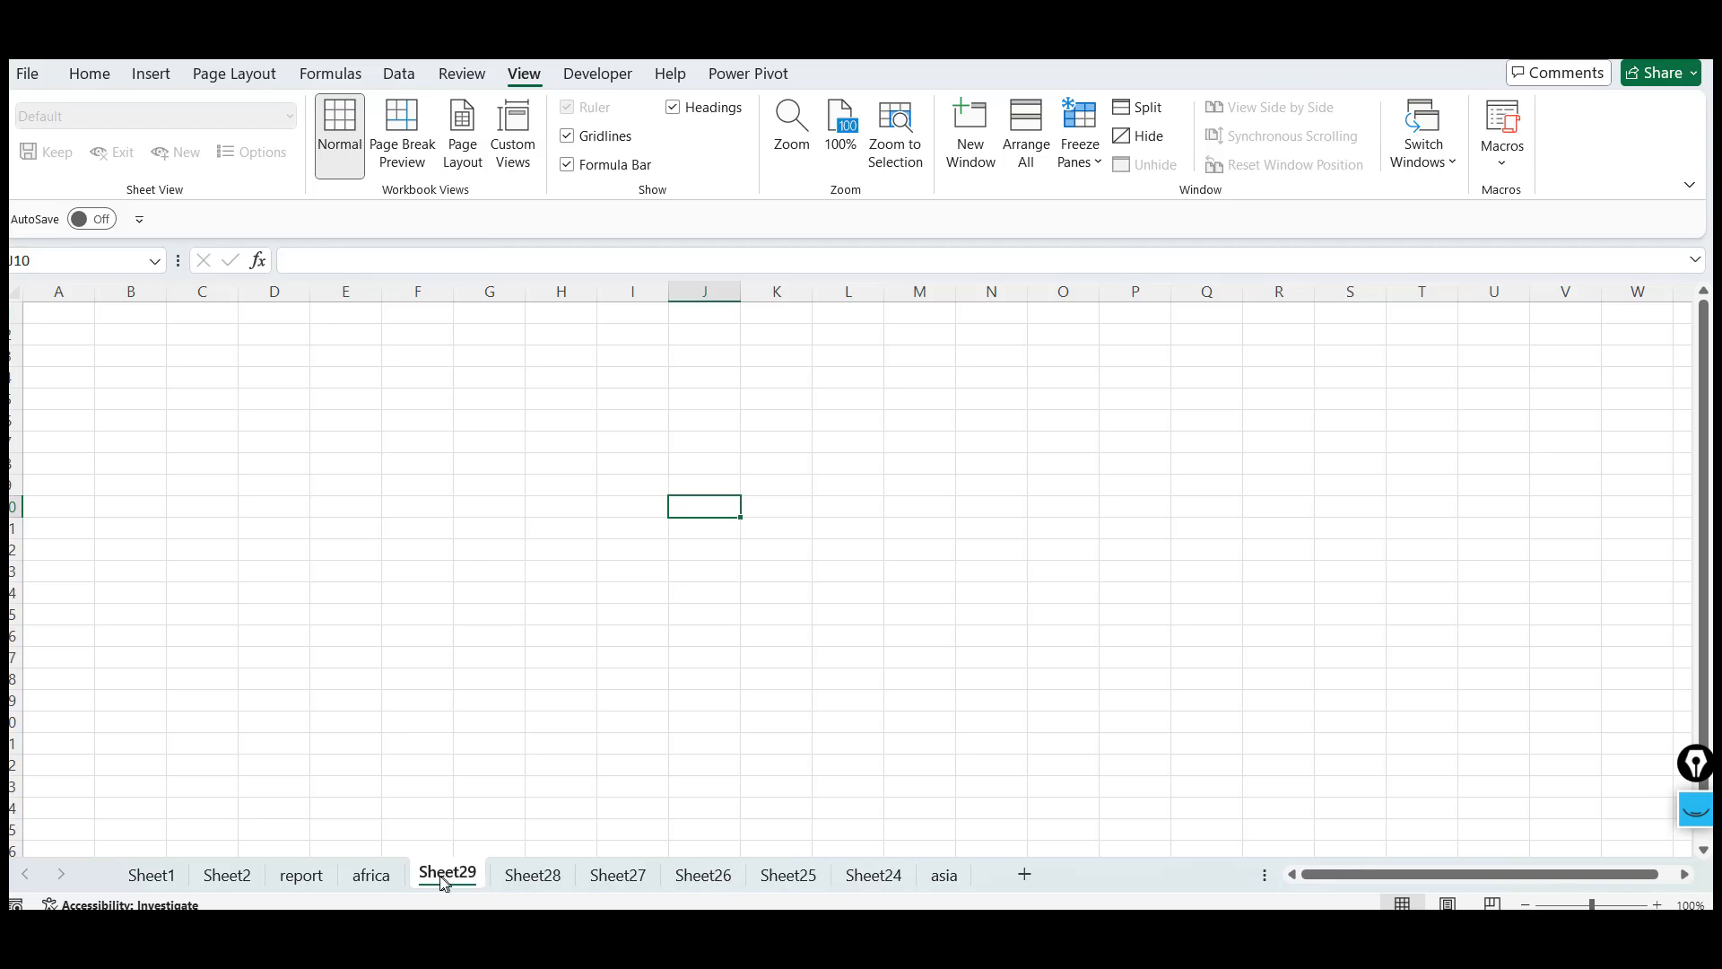
left_click(627, 885, "shift")
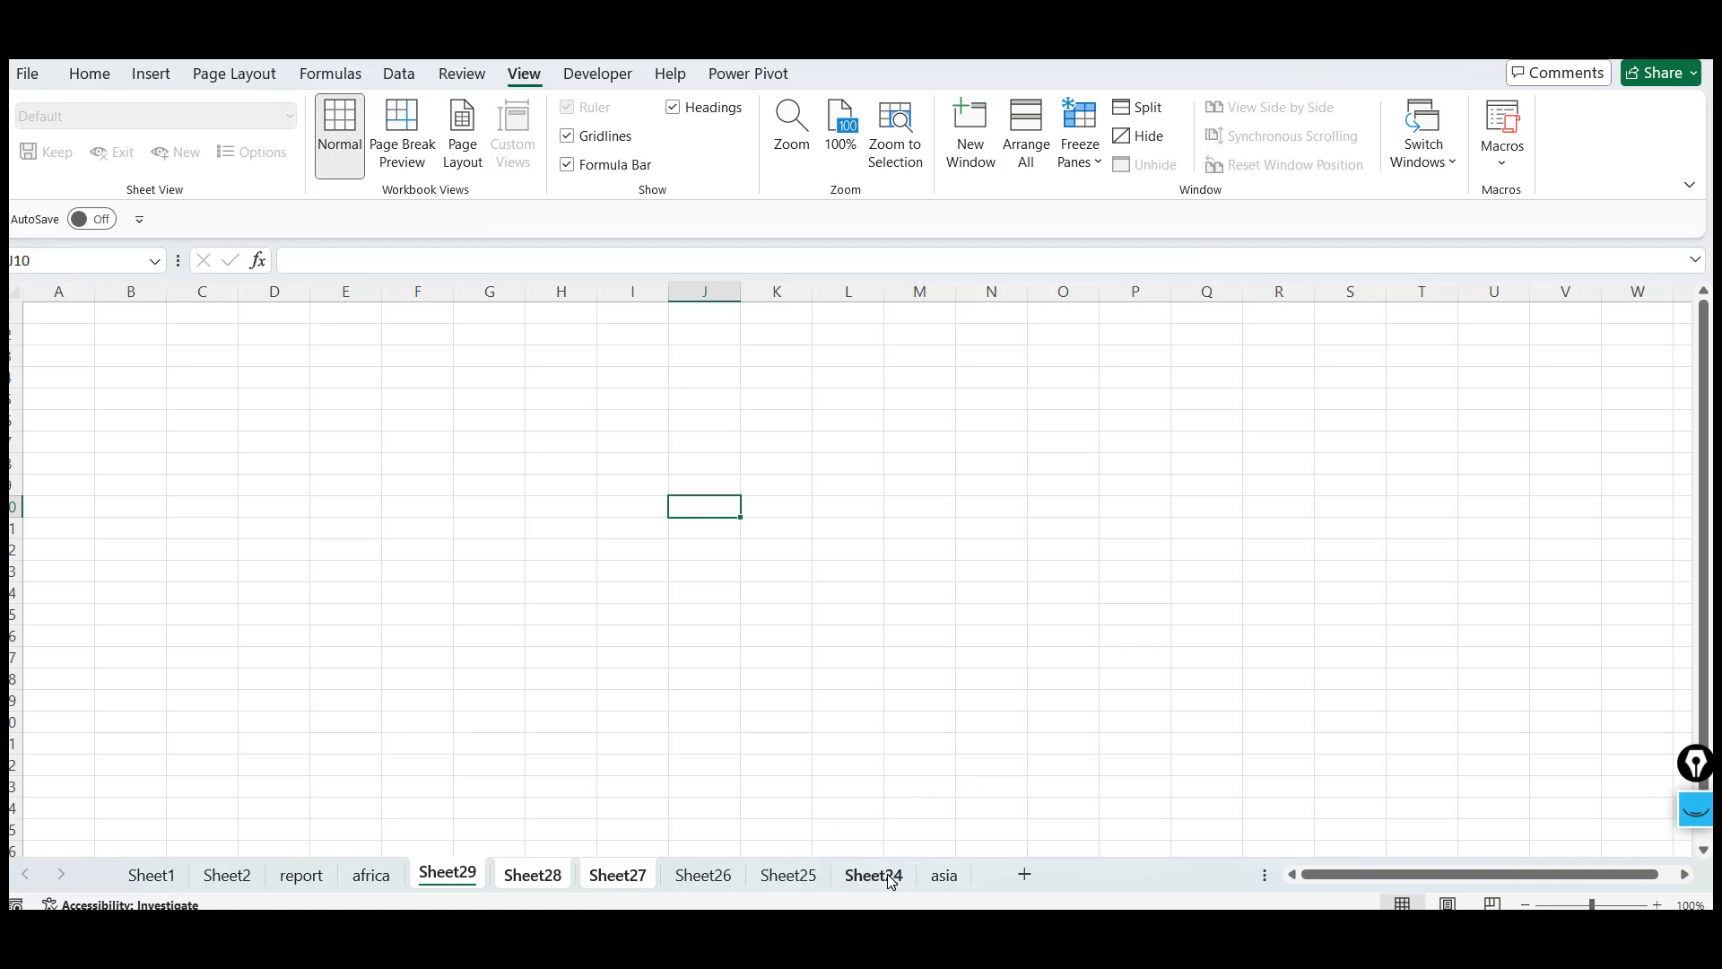
left_click(738, 886, "shift")
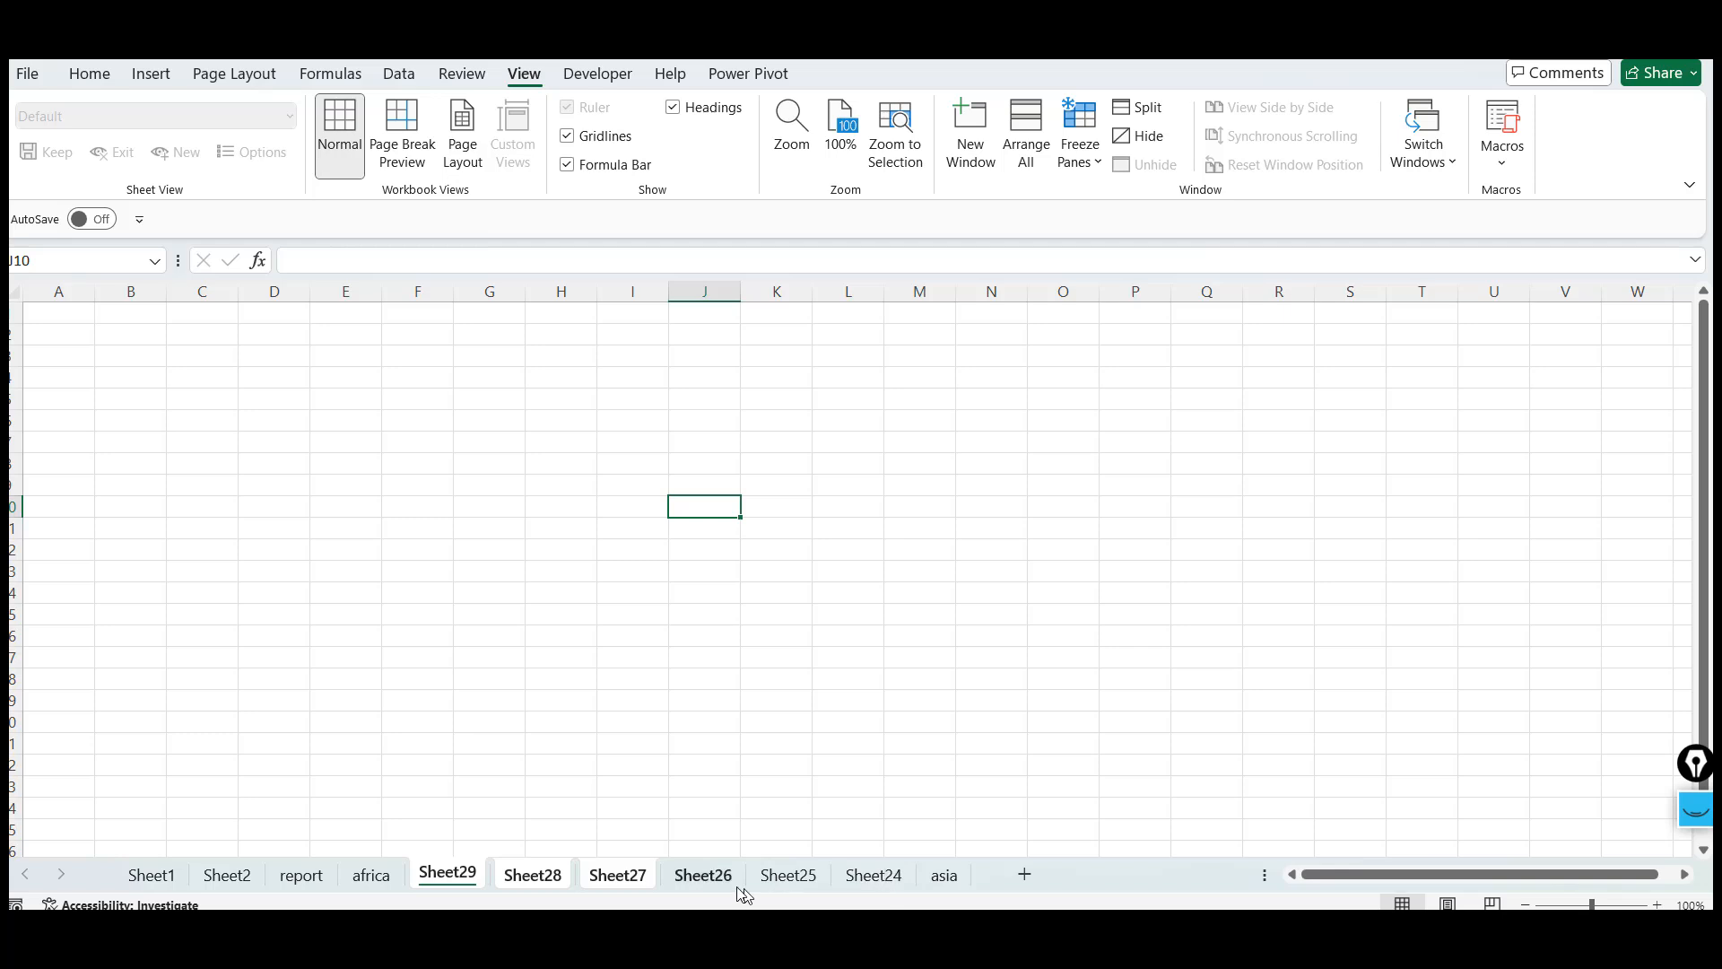
left_click(887, 888, "shift")
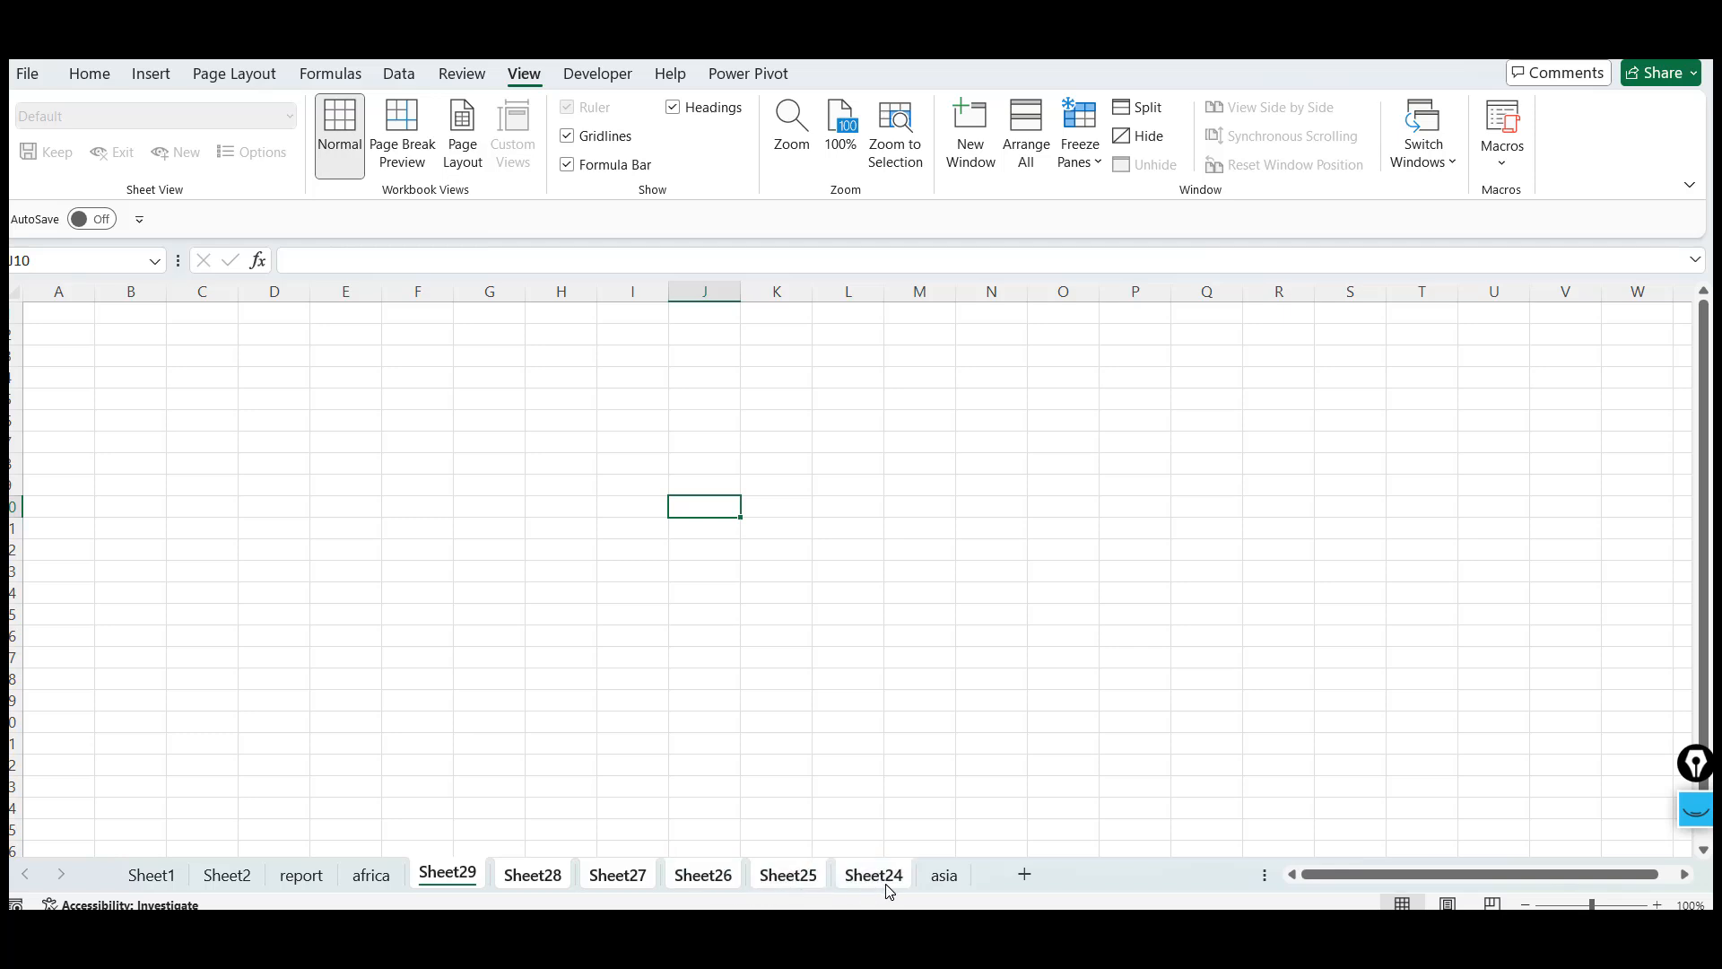
left_click(368, 881)
left_click(471, 879)
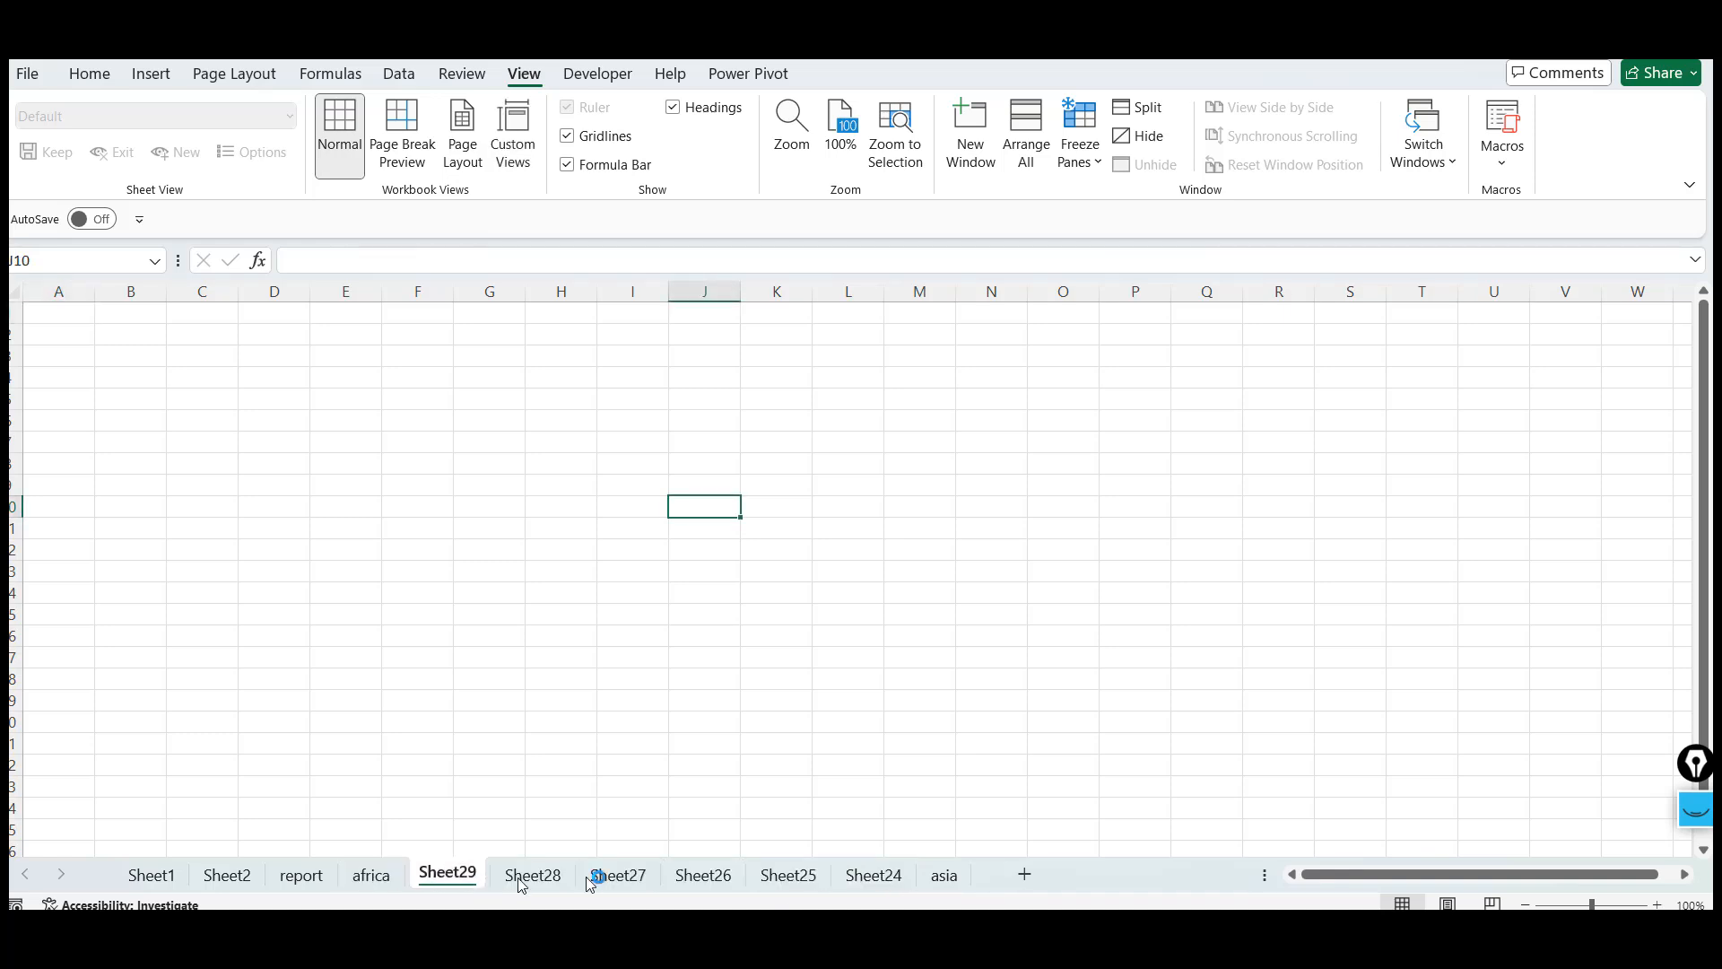
key("shift")
key("shift")
key("shift")
key("shift")
key("shift")
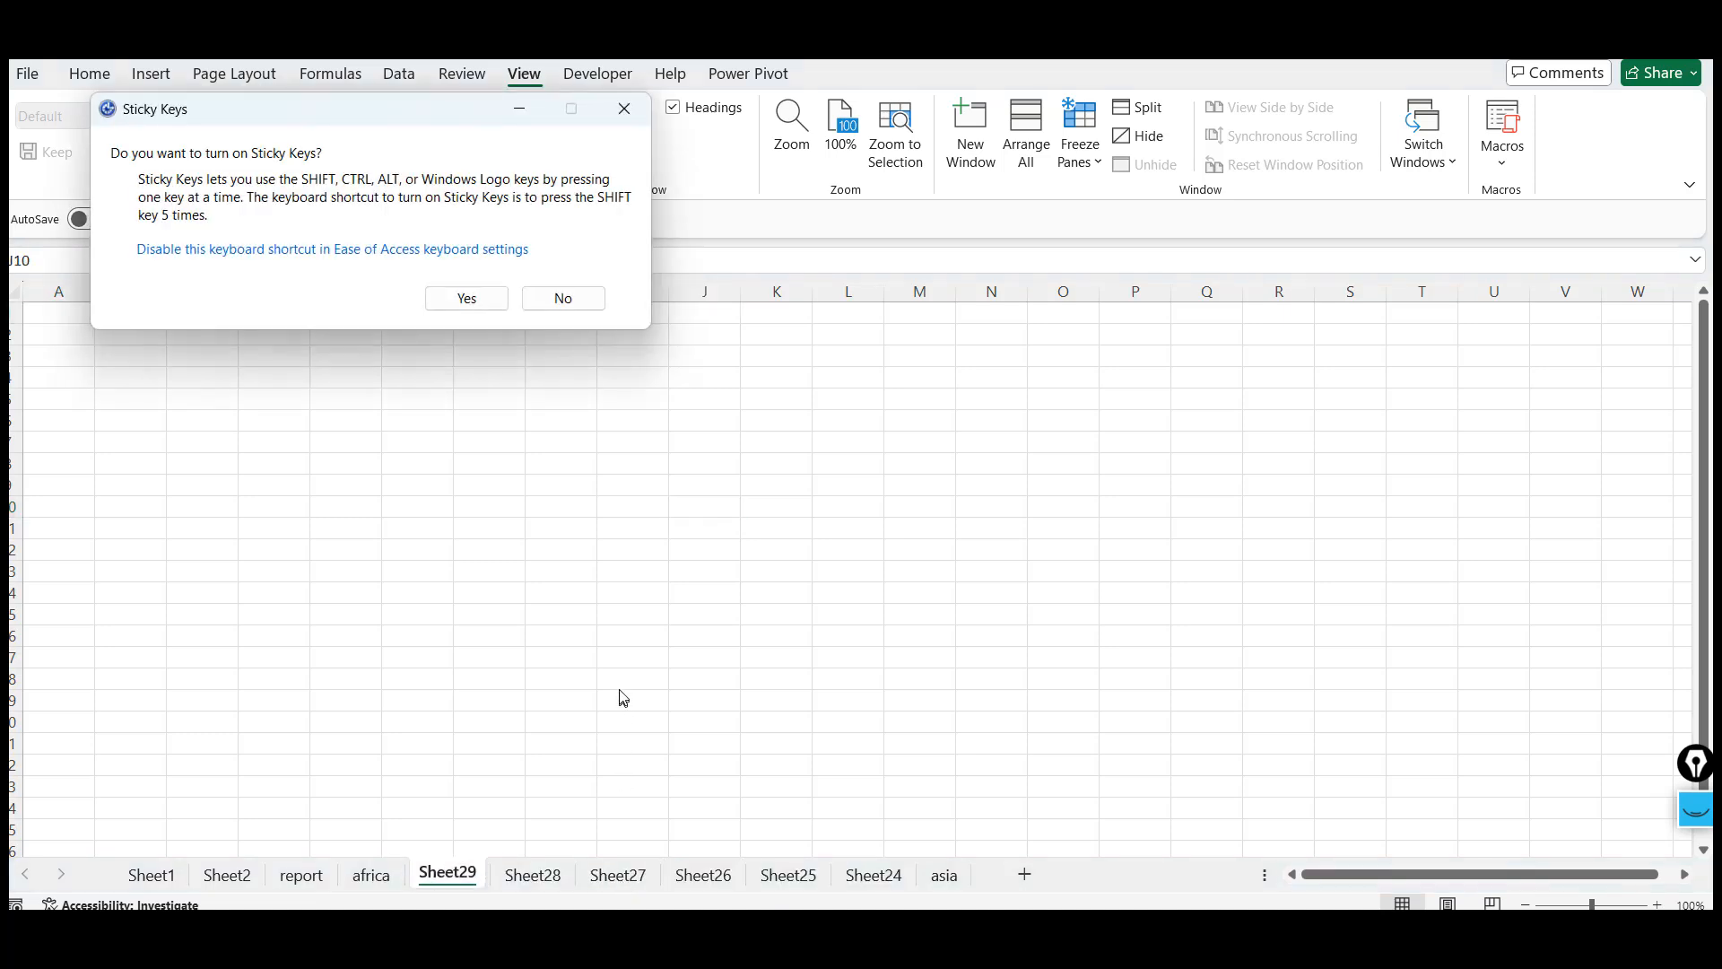
left_click(563, 299)
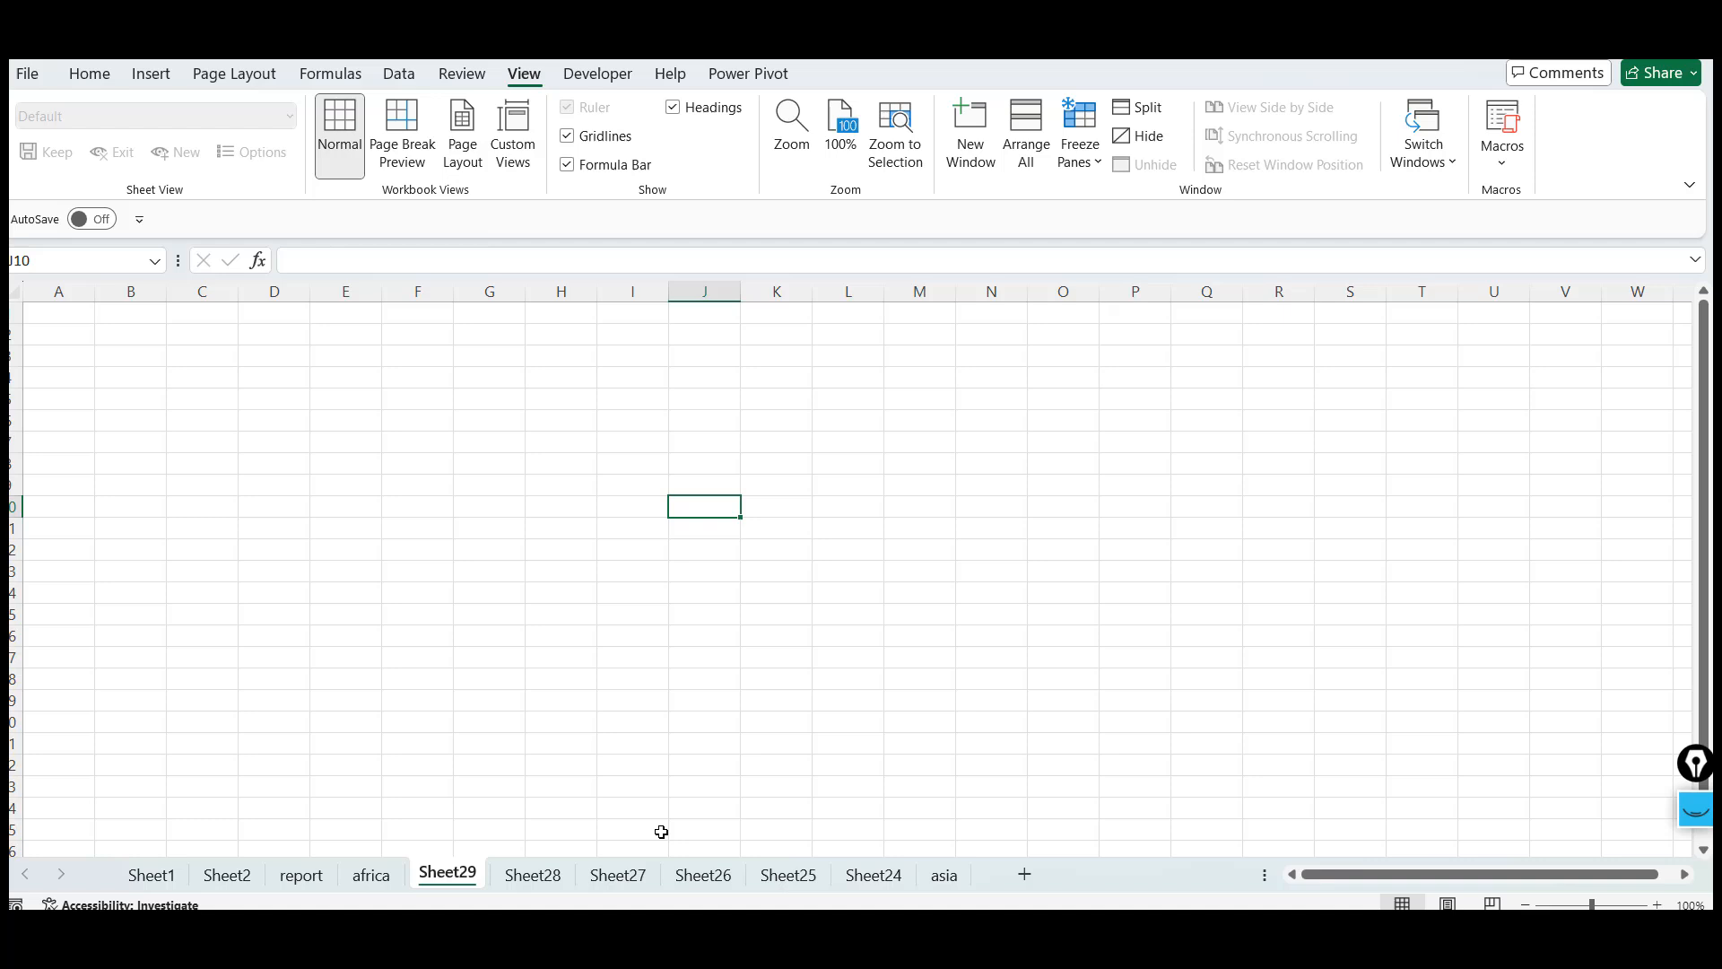
Select the new worksheets Sheet29 through Sheet25 together and delete them with the delete-sheet shortcut
left_click(630, 882, "shift")
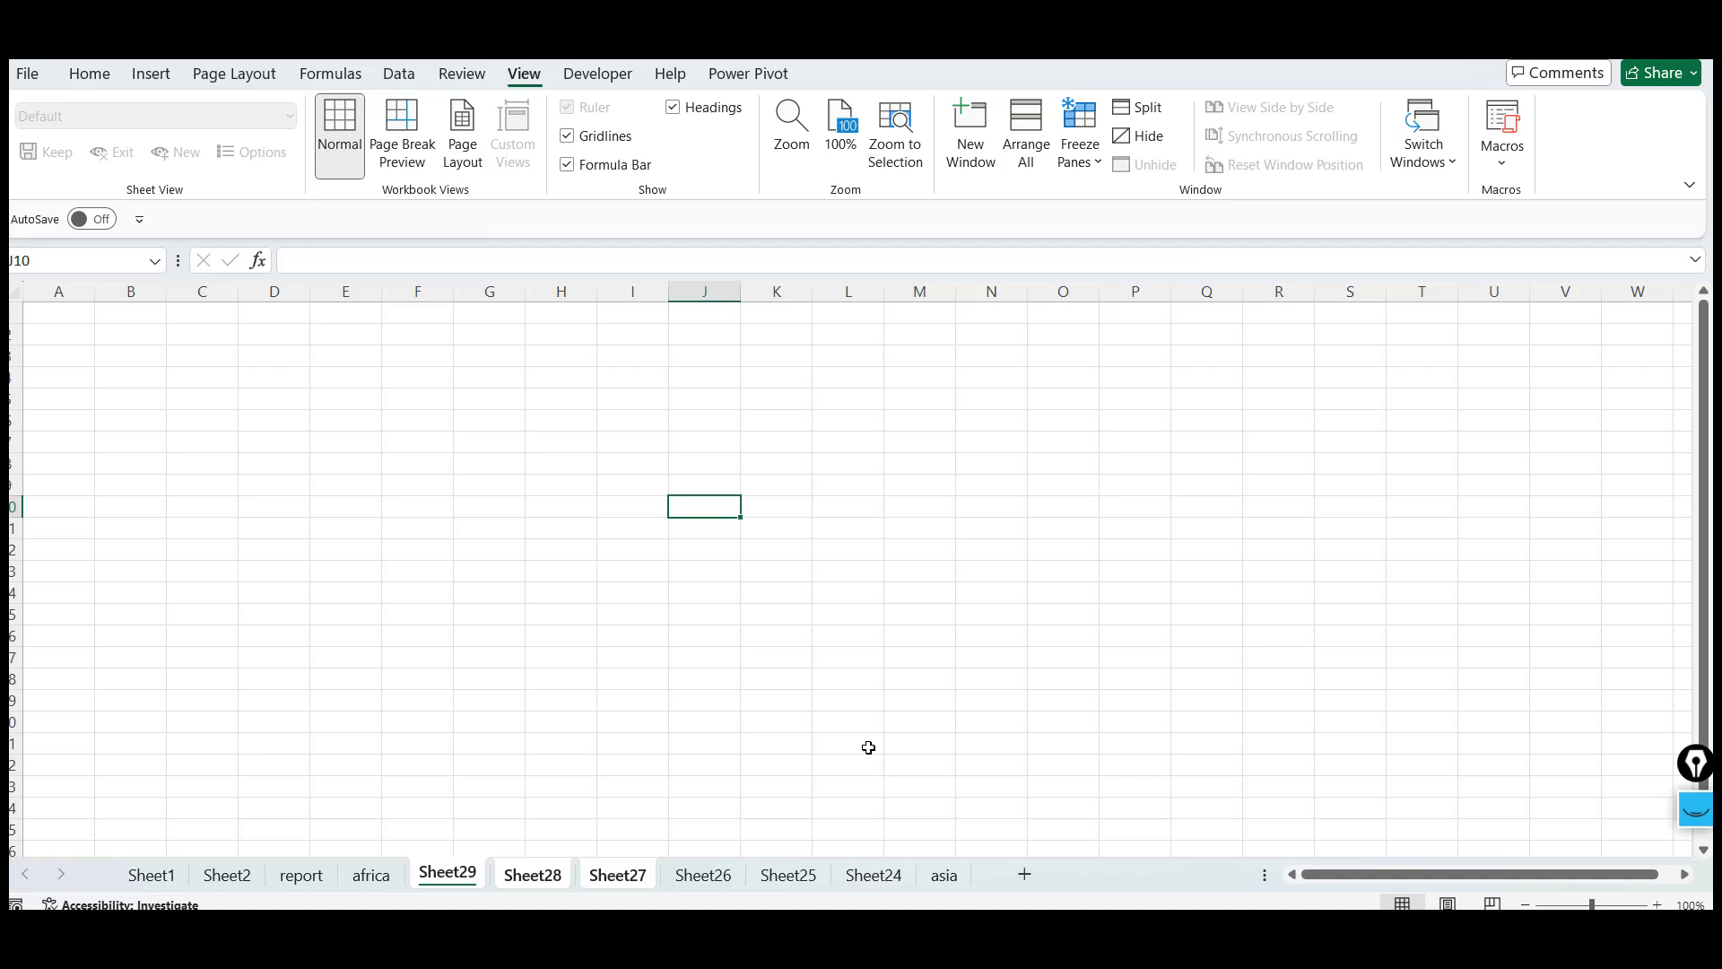
left_click(788, 875, "ctrl")
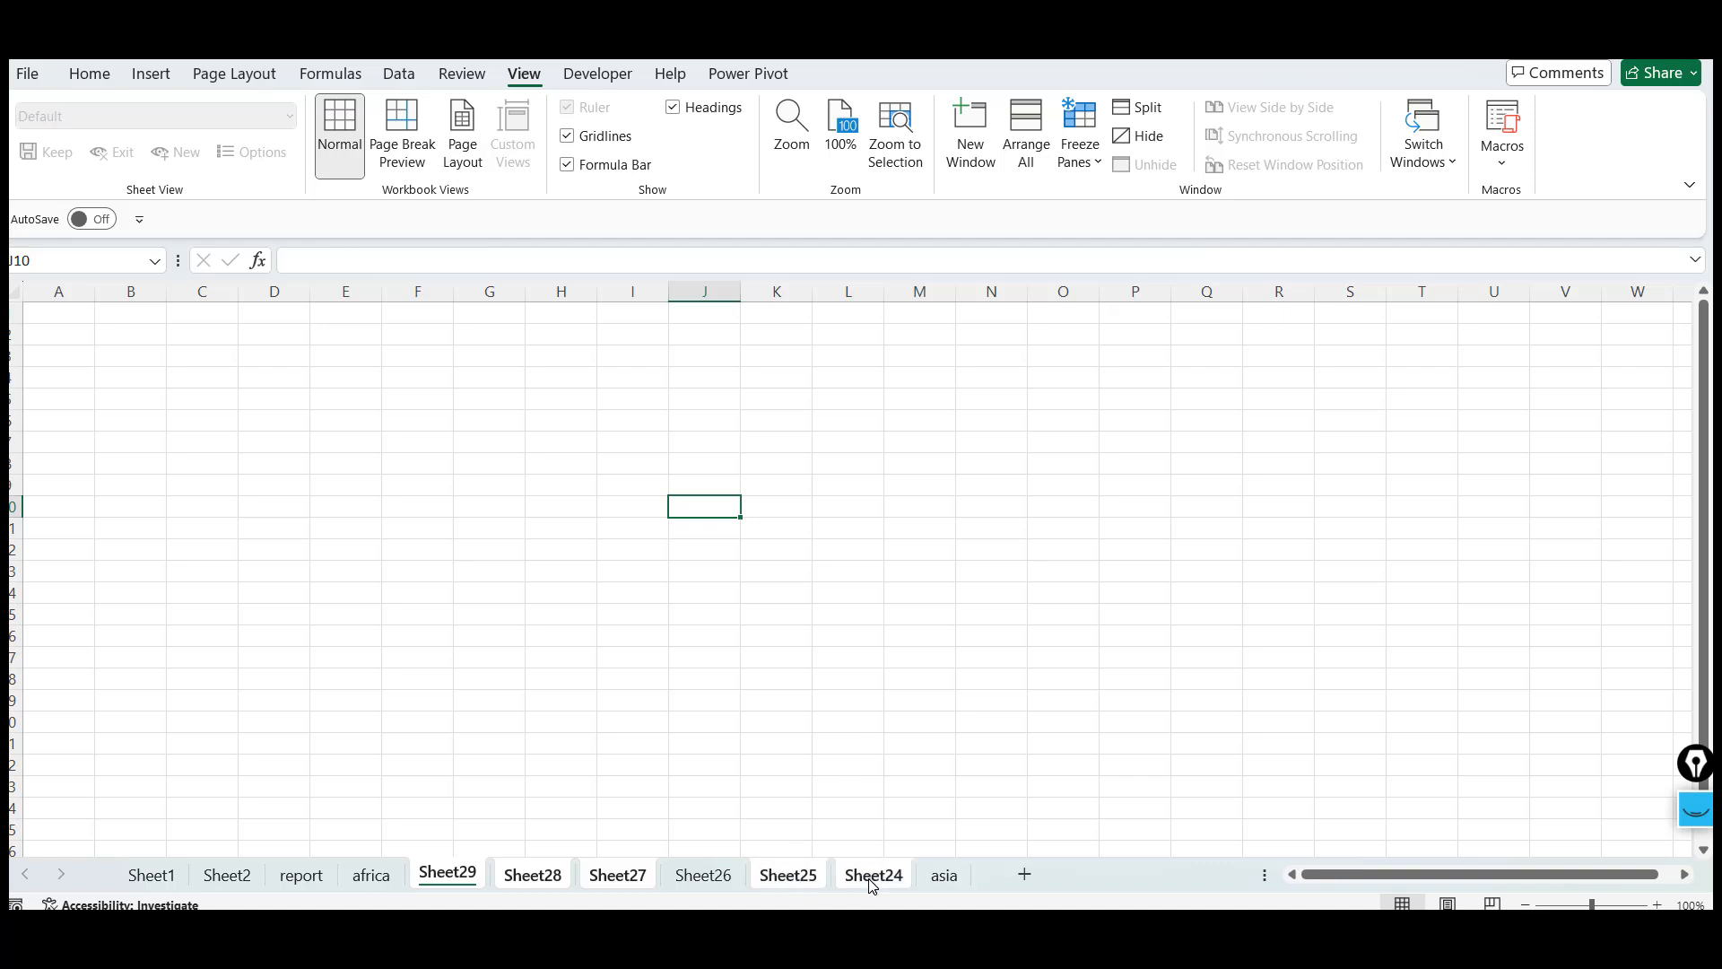
left_click(235, 875, "ctrl")
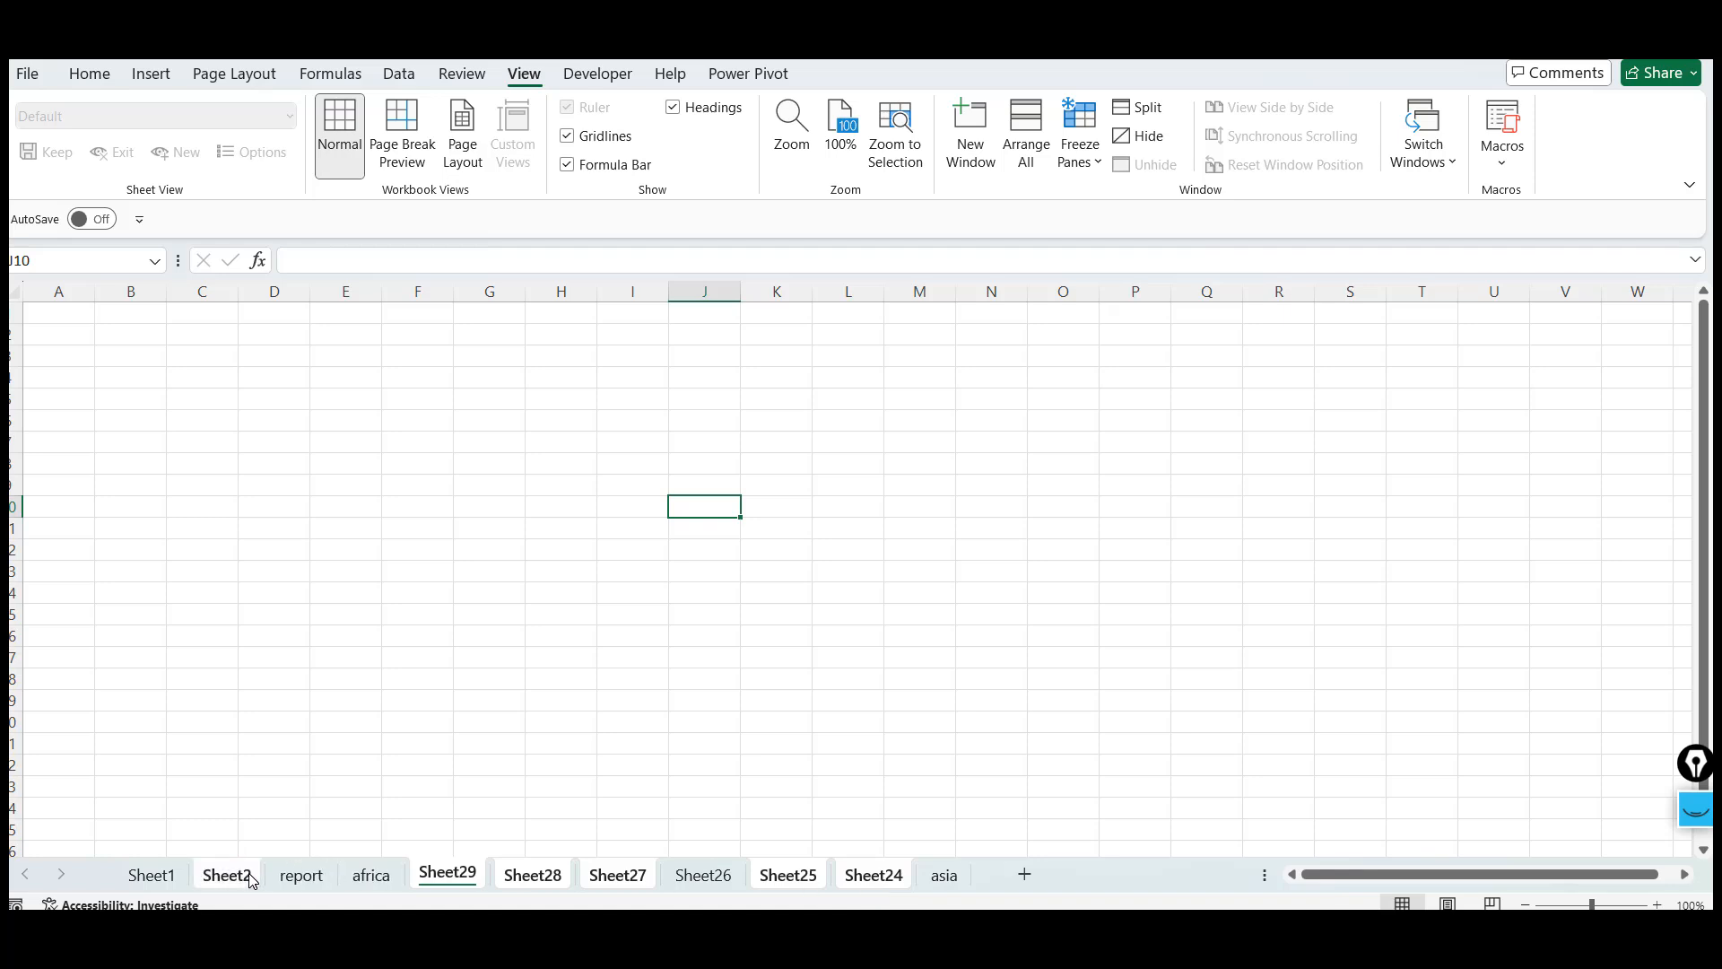
left_click(155, 875, "ctrl")
left_click(324, 876)
left_click(477, 876)
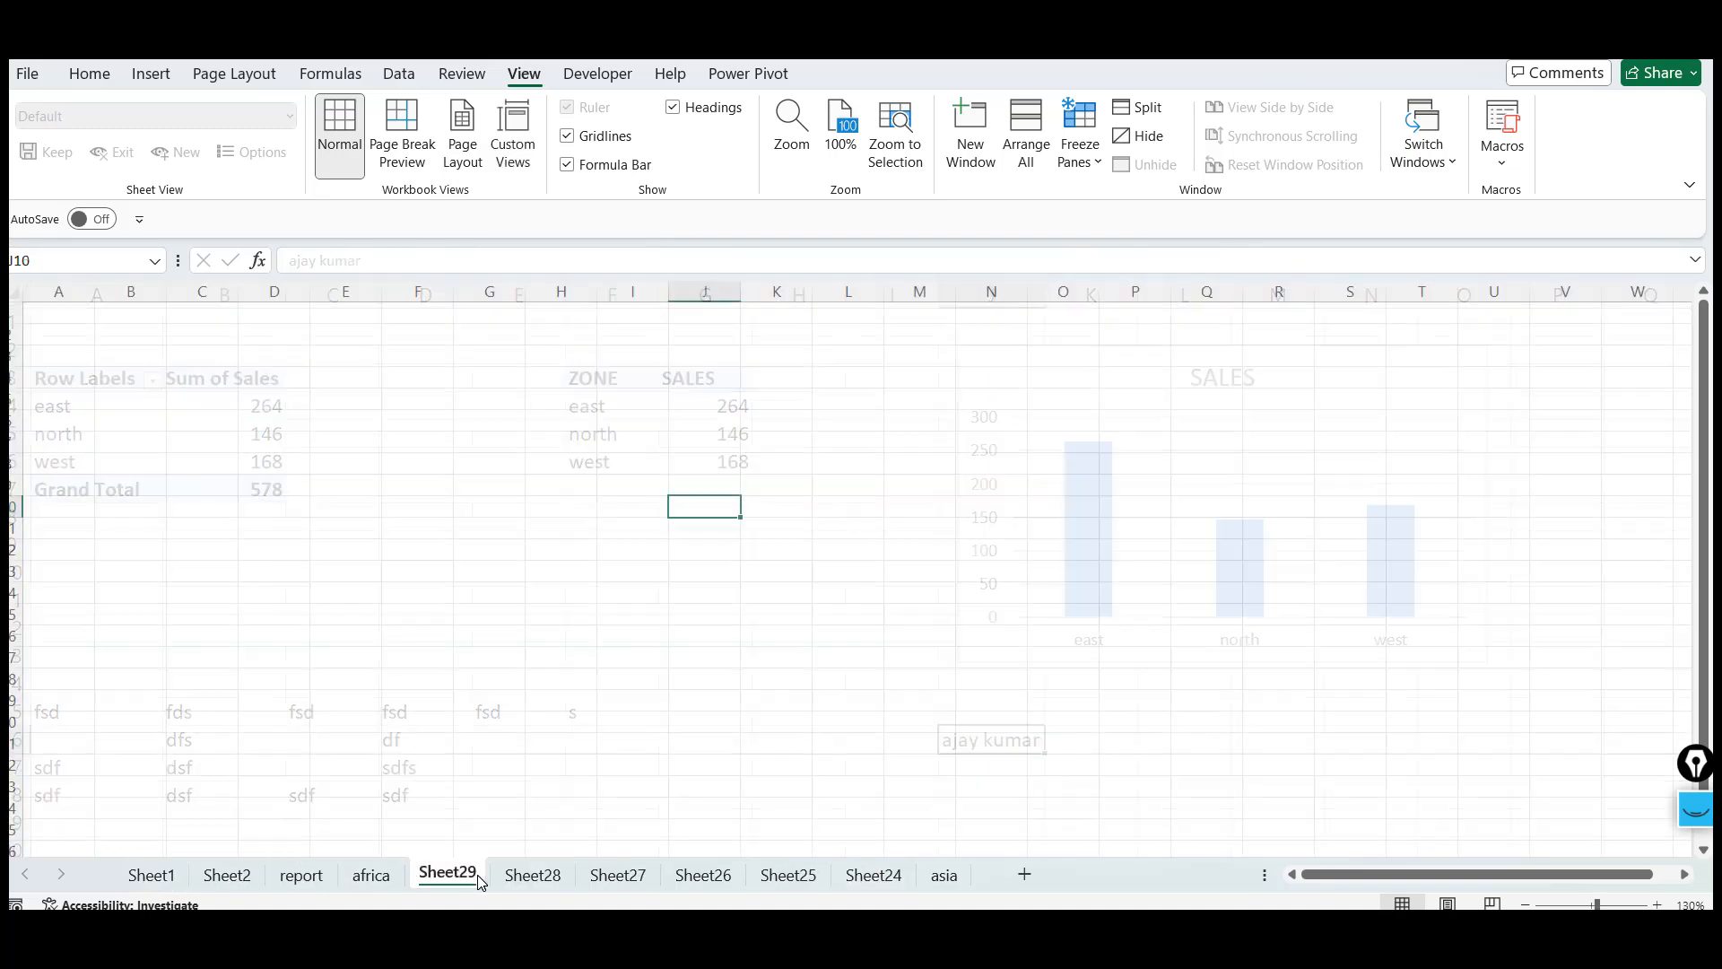
left_click(789, 877, "shift")
key("alt+e")
key("l")
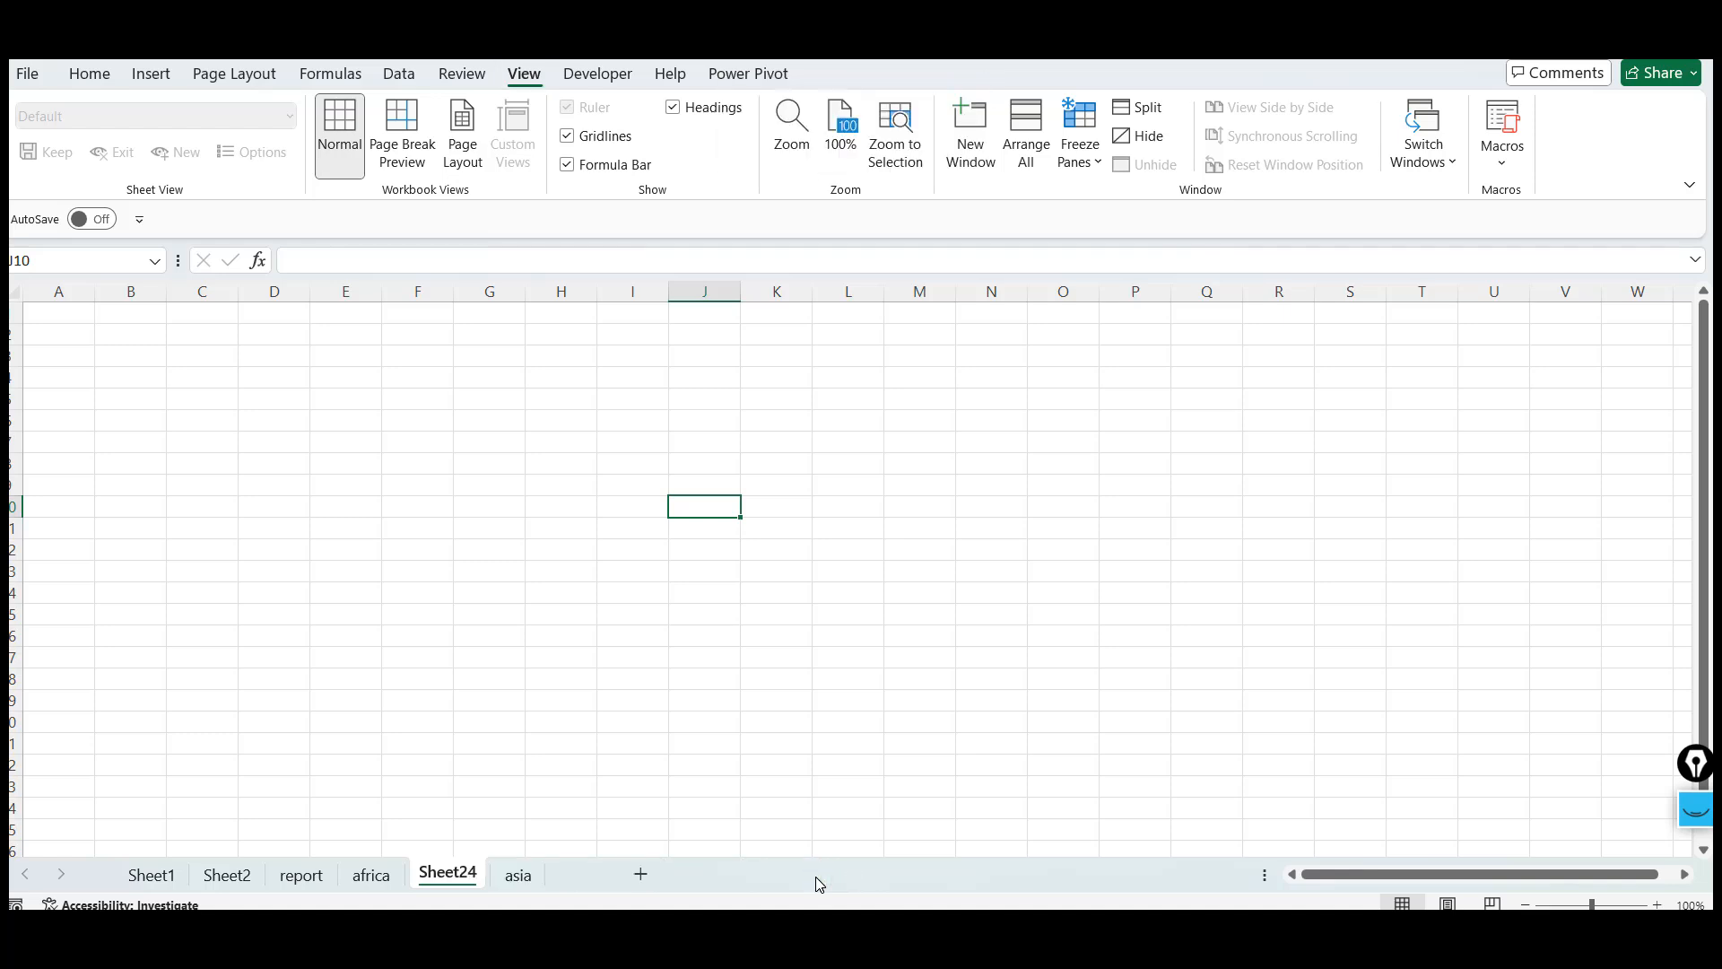
Delete the remaining new worksheet Sheet24
left_click_drag(572, 432, 203, 812)
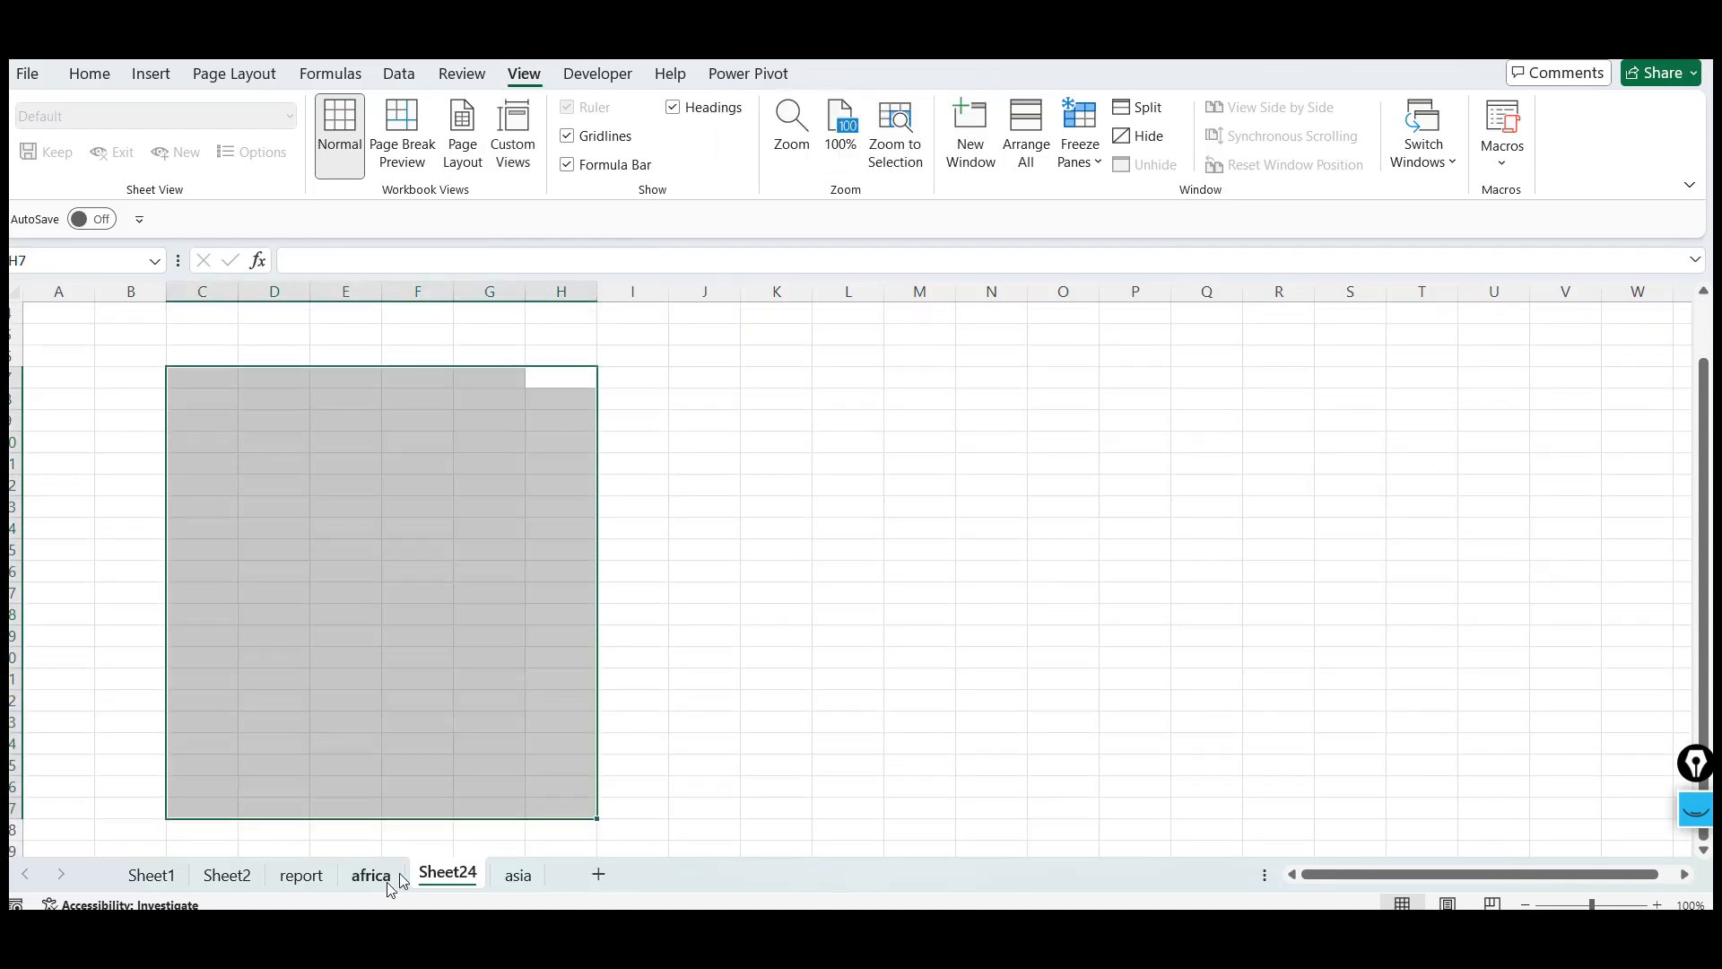
key("alt+e")
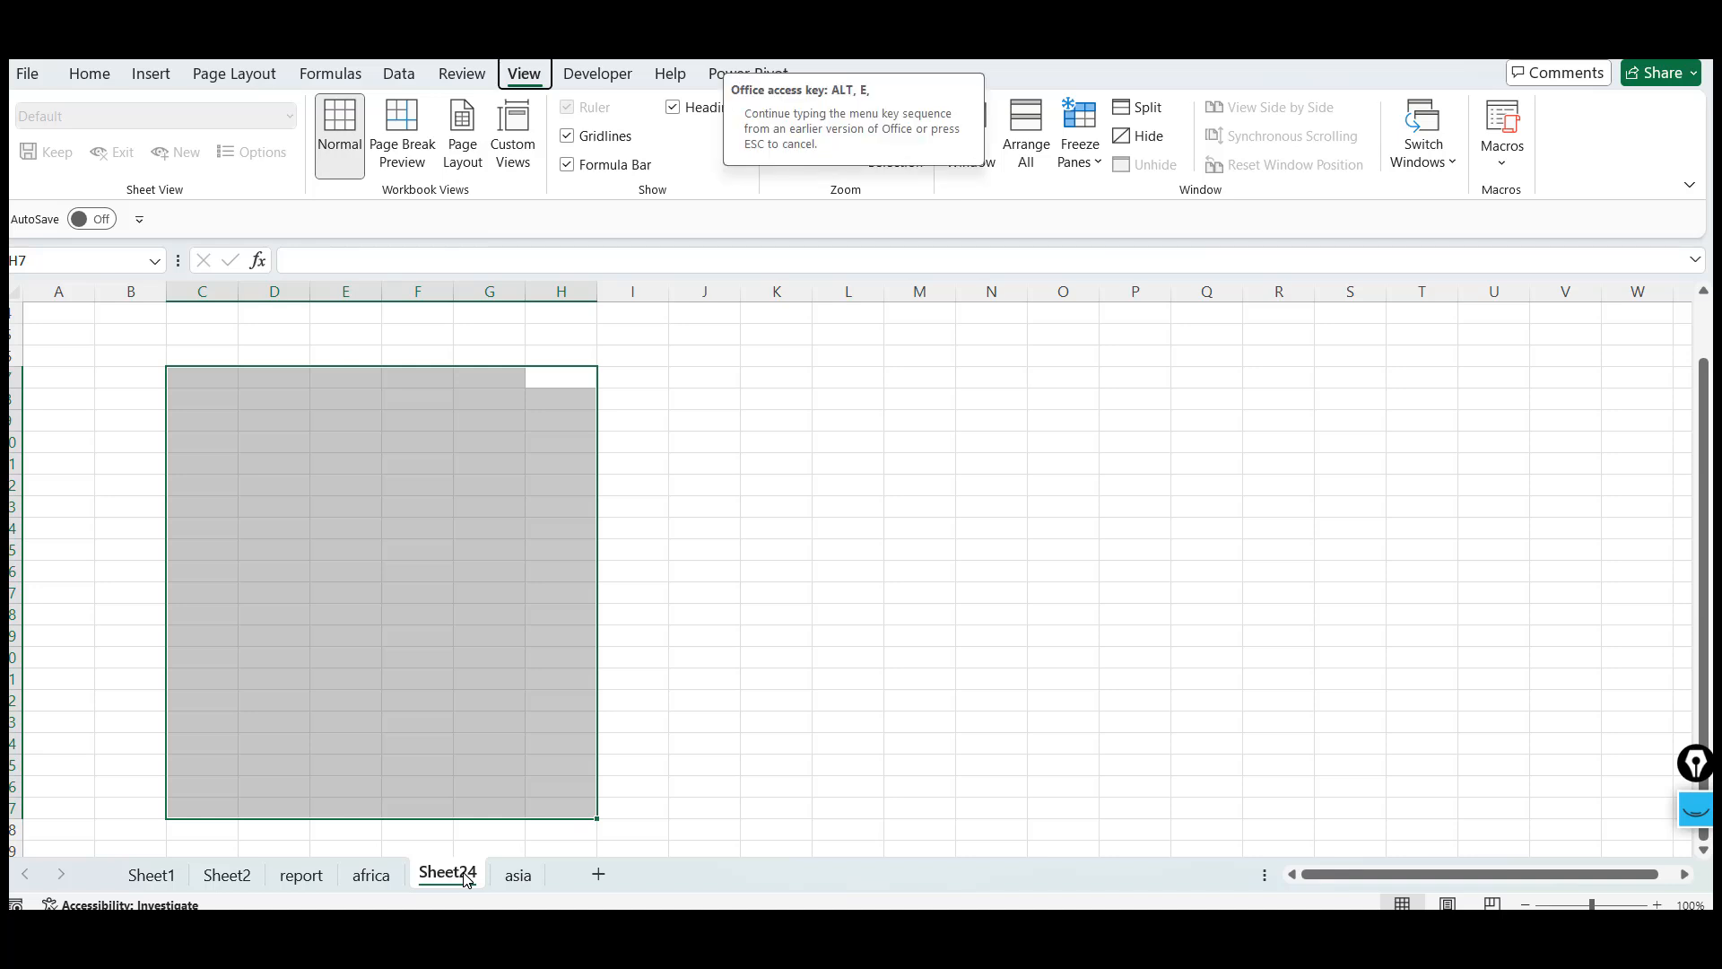
key("Escape")
left_click(469, 485)
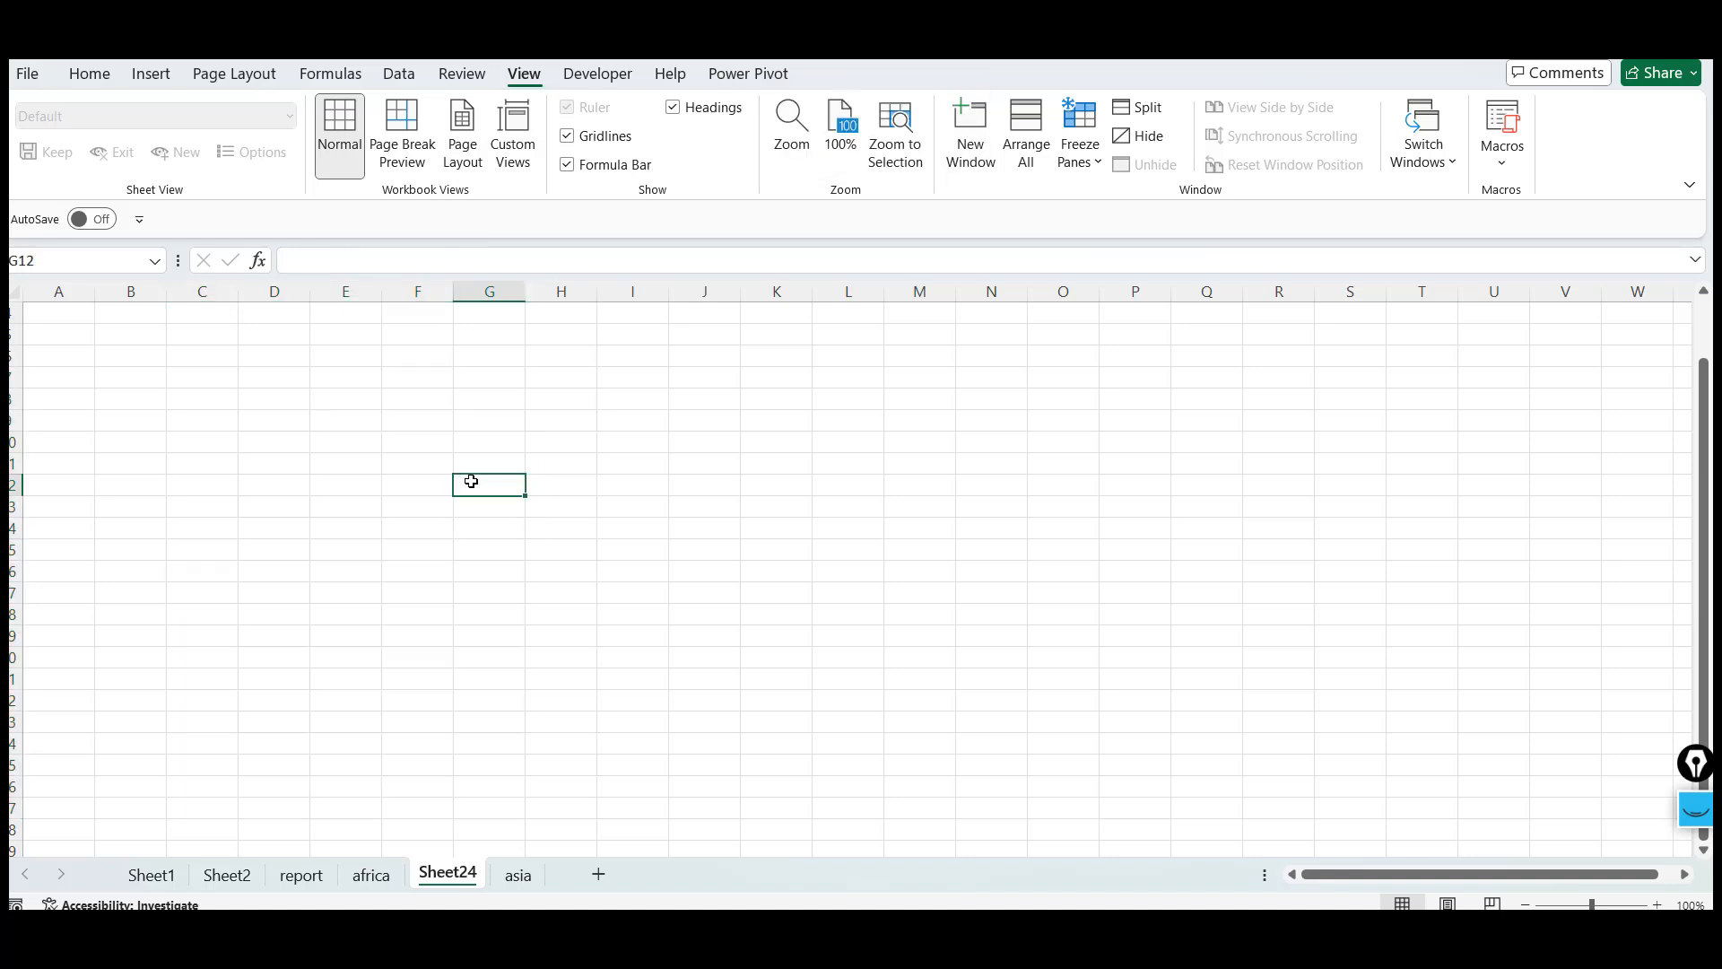
key("alt+e")
key("l")
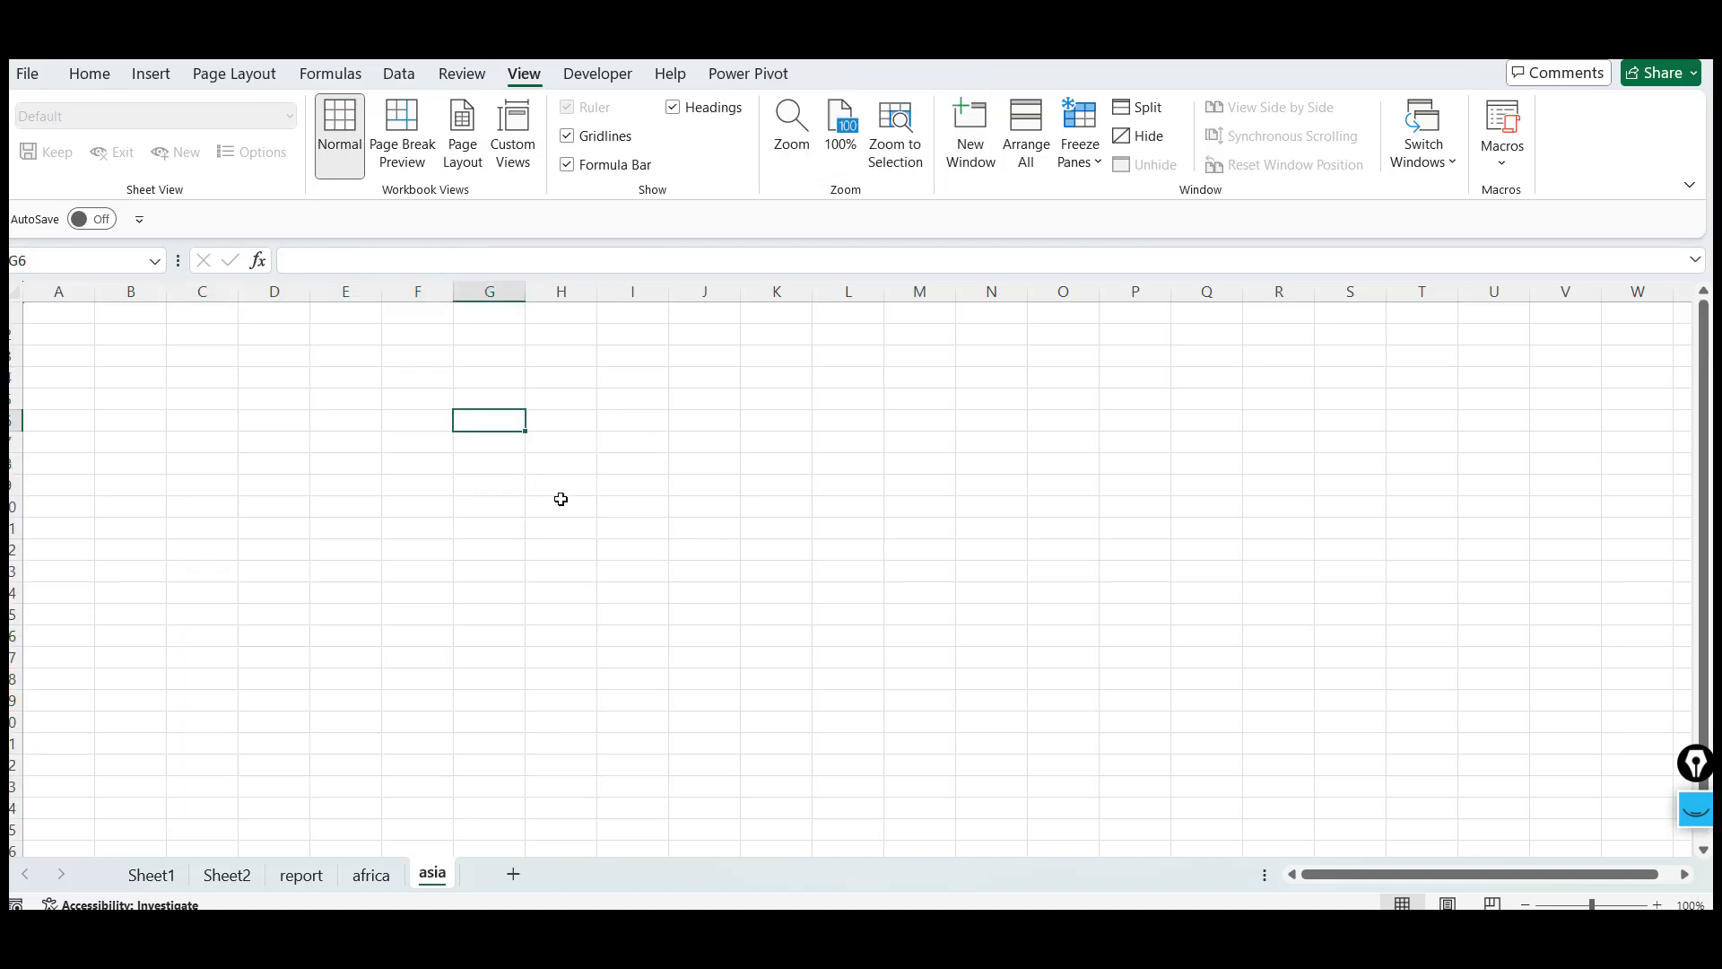
On the asia sheet, type filler entries like SF, SD, FSD and FDS down column G and across row 10
left_click(627, 375)
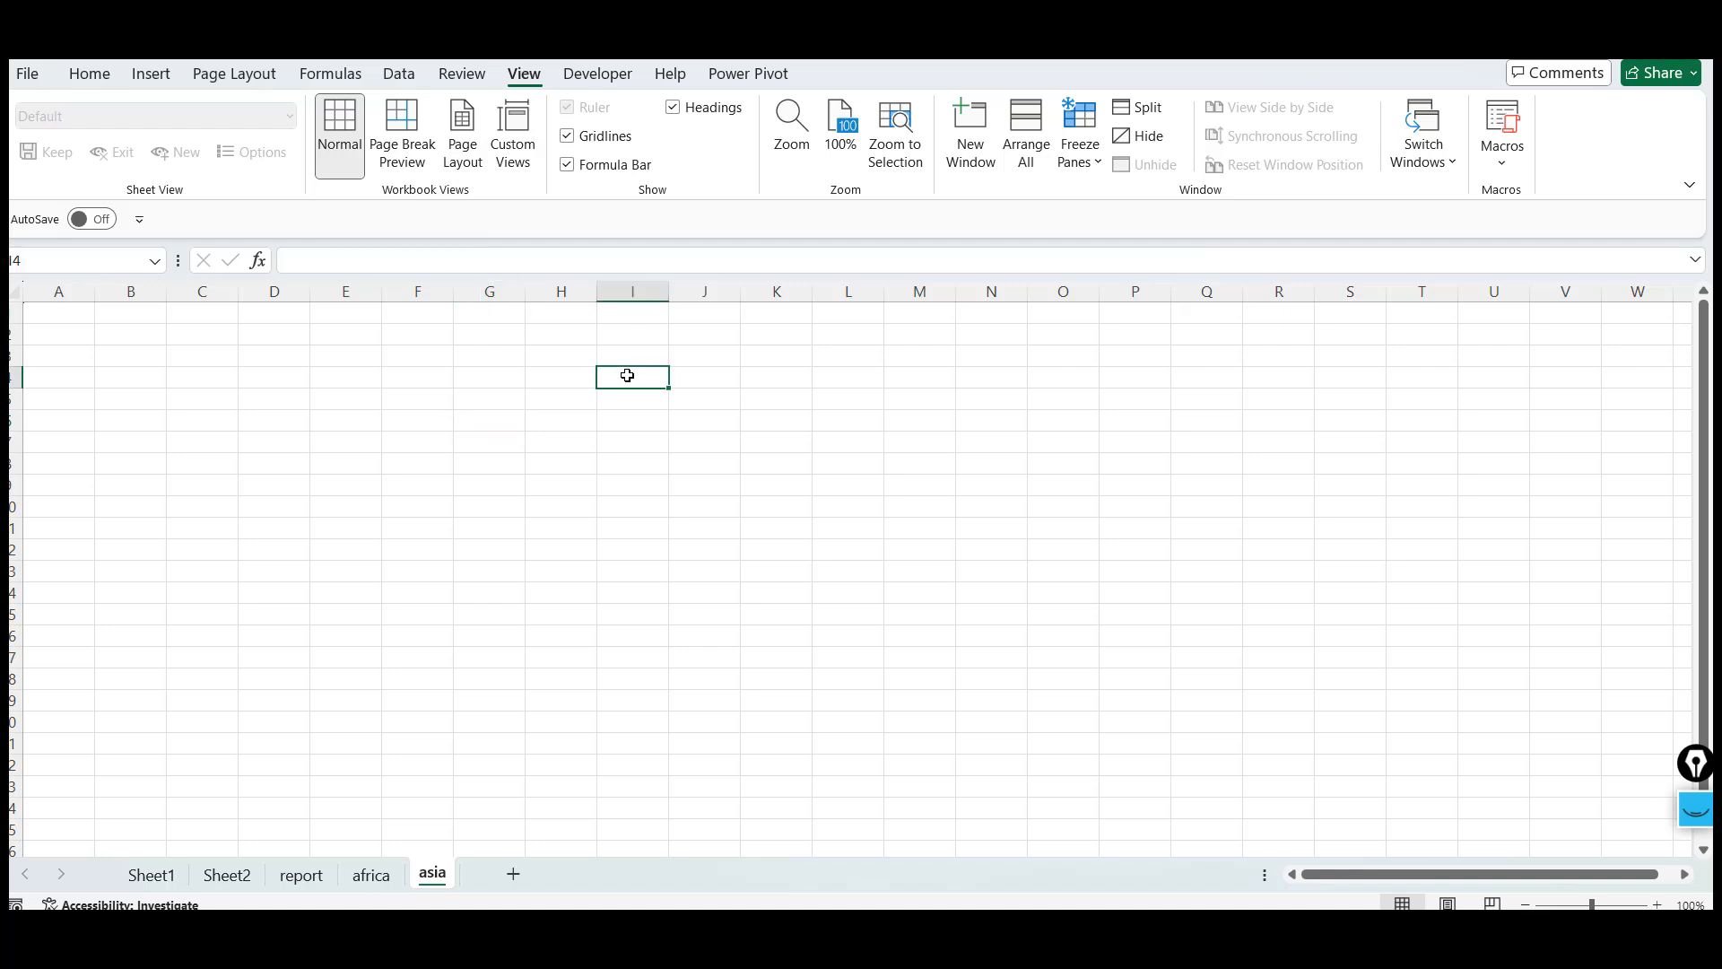
left_click(435, 392)
left_click(617, 393)
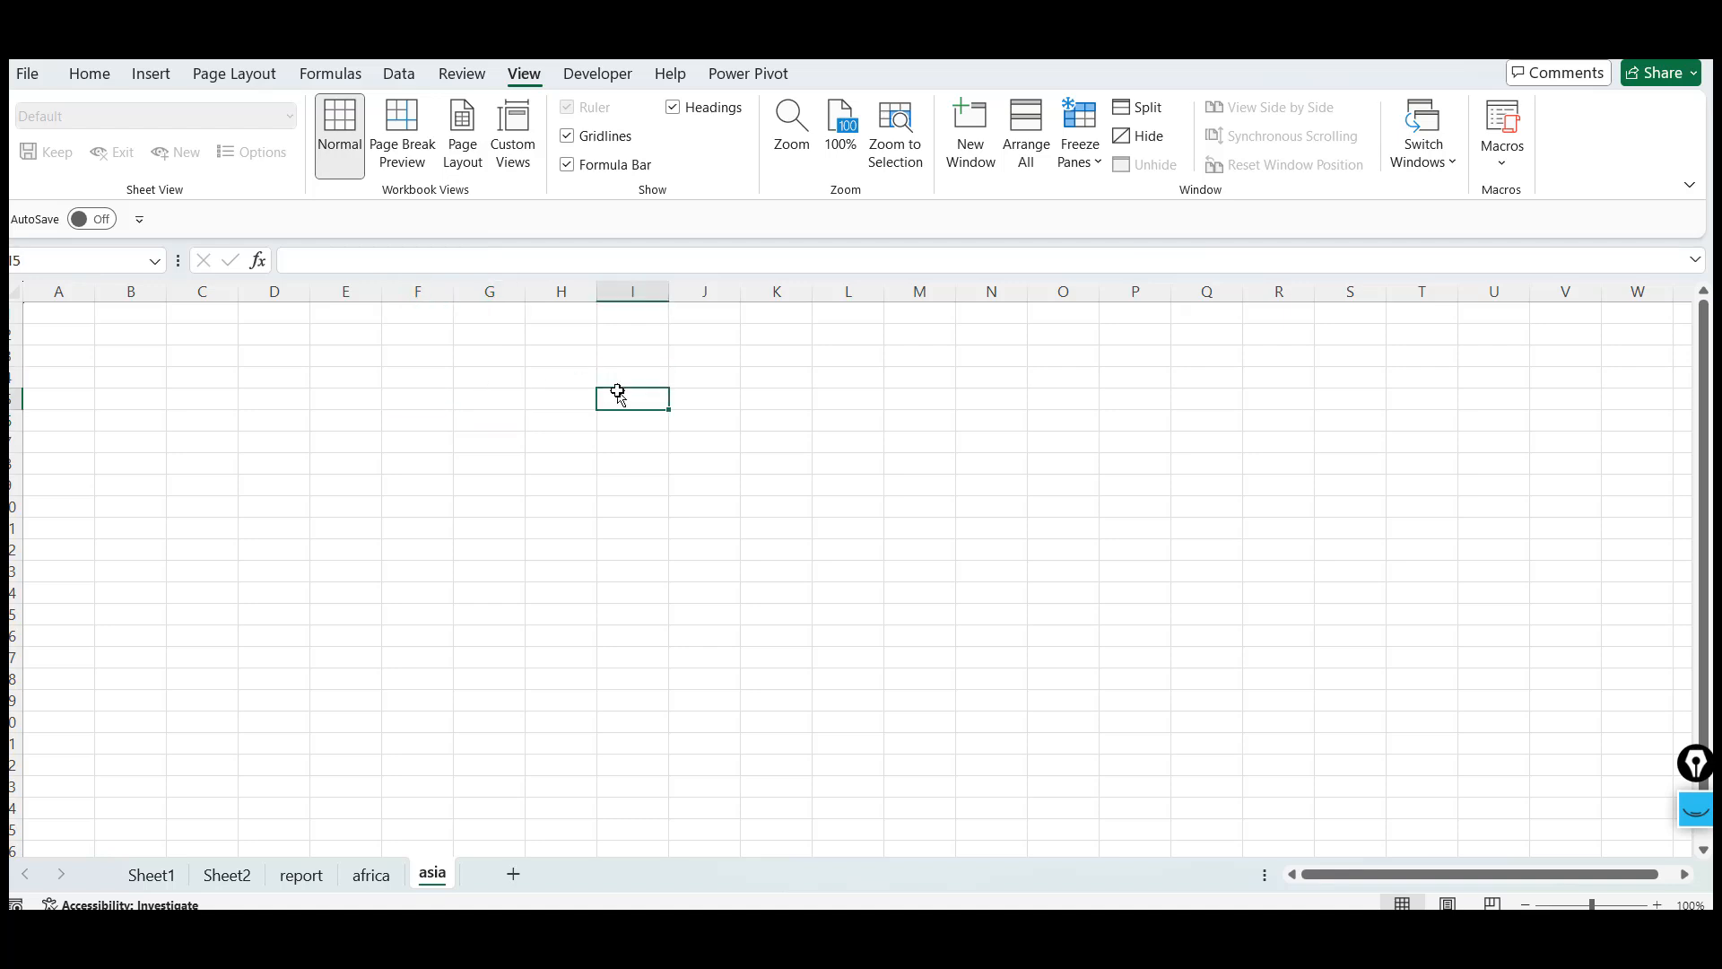
left_click(508, 352)
type("SF SF SF SF SD FSD FSD FDS\tFS\tFS\tDF\tSF\tSD")
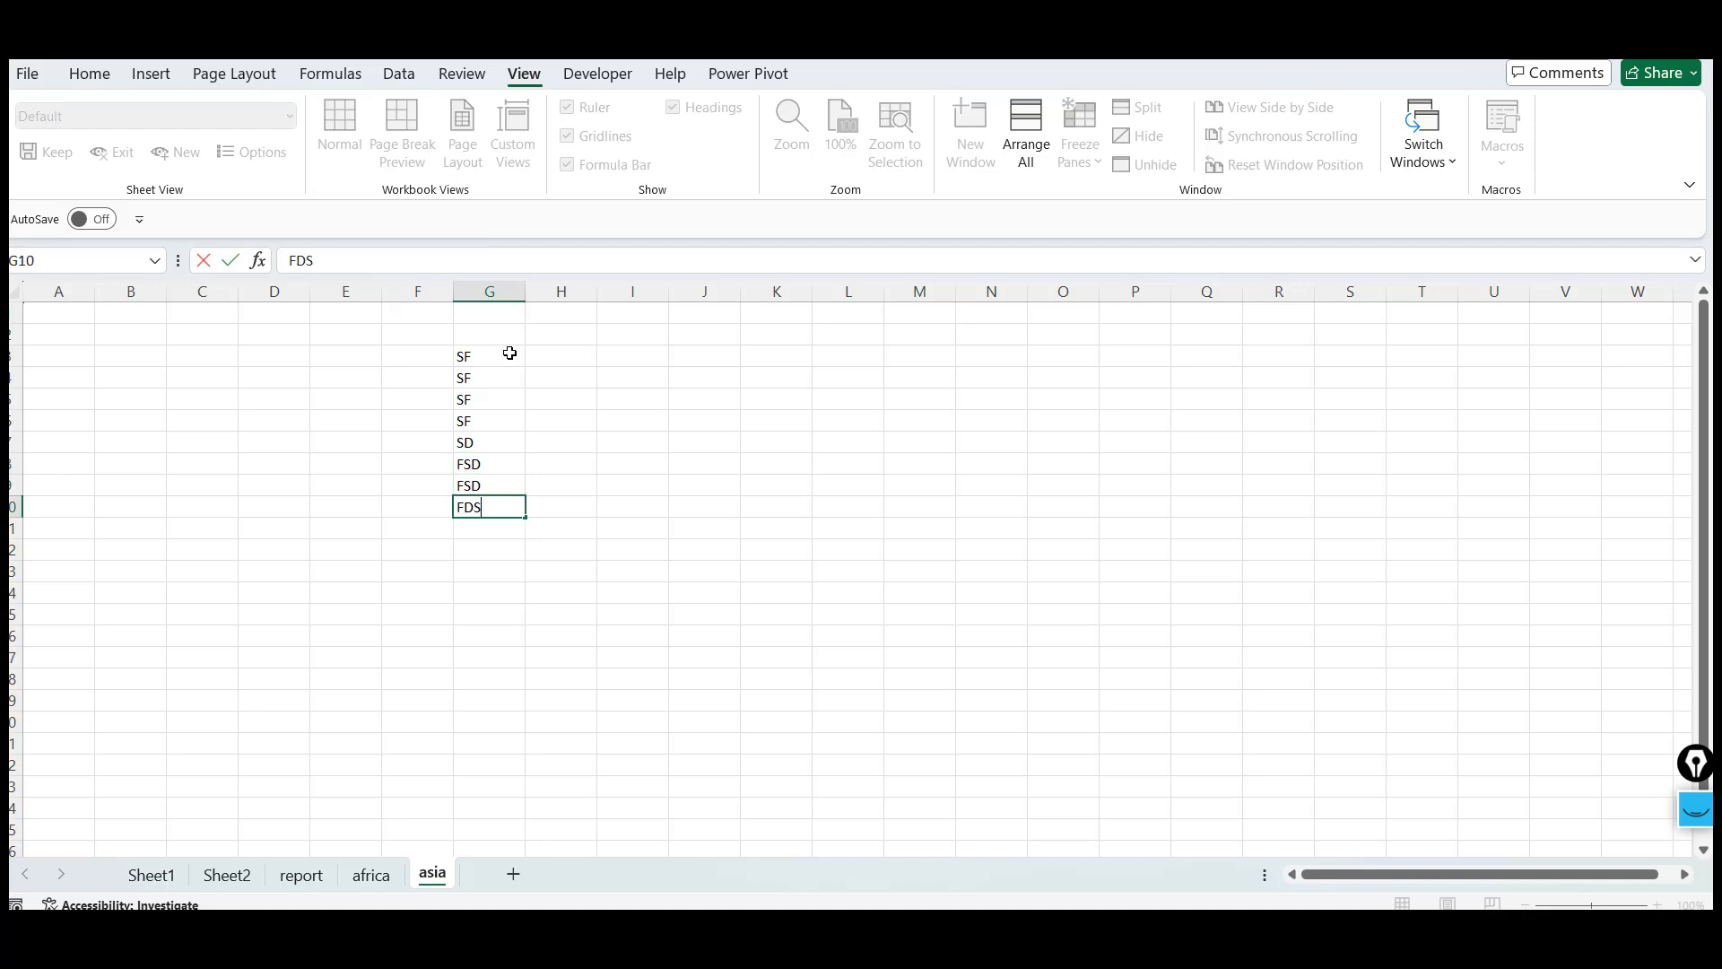
Type more filler entries like FSD, FDS, SDF and SF up column L, plus F and DS in J5 and K5
key("Up")
type("FSD")
key("Up")
type("FDS")
key("Up")
type("F")
key("Up")
type("F")
key("Up")
type("SF")
key("Left")
type("DS")
key("Left")
type("F")
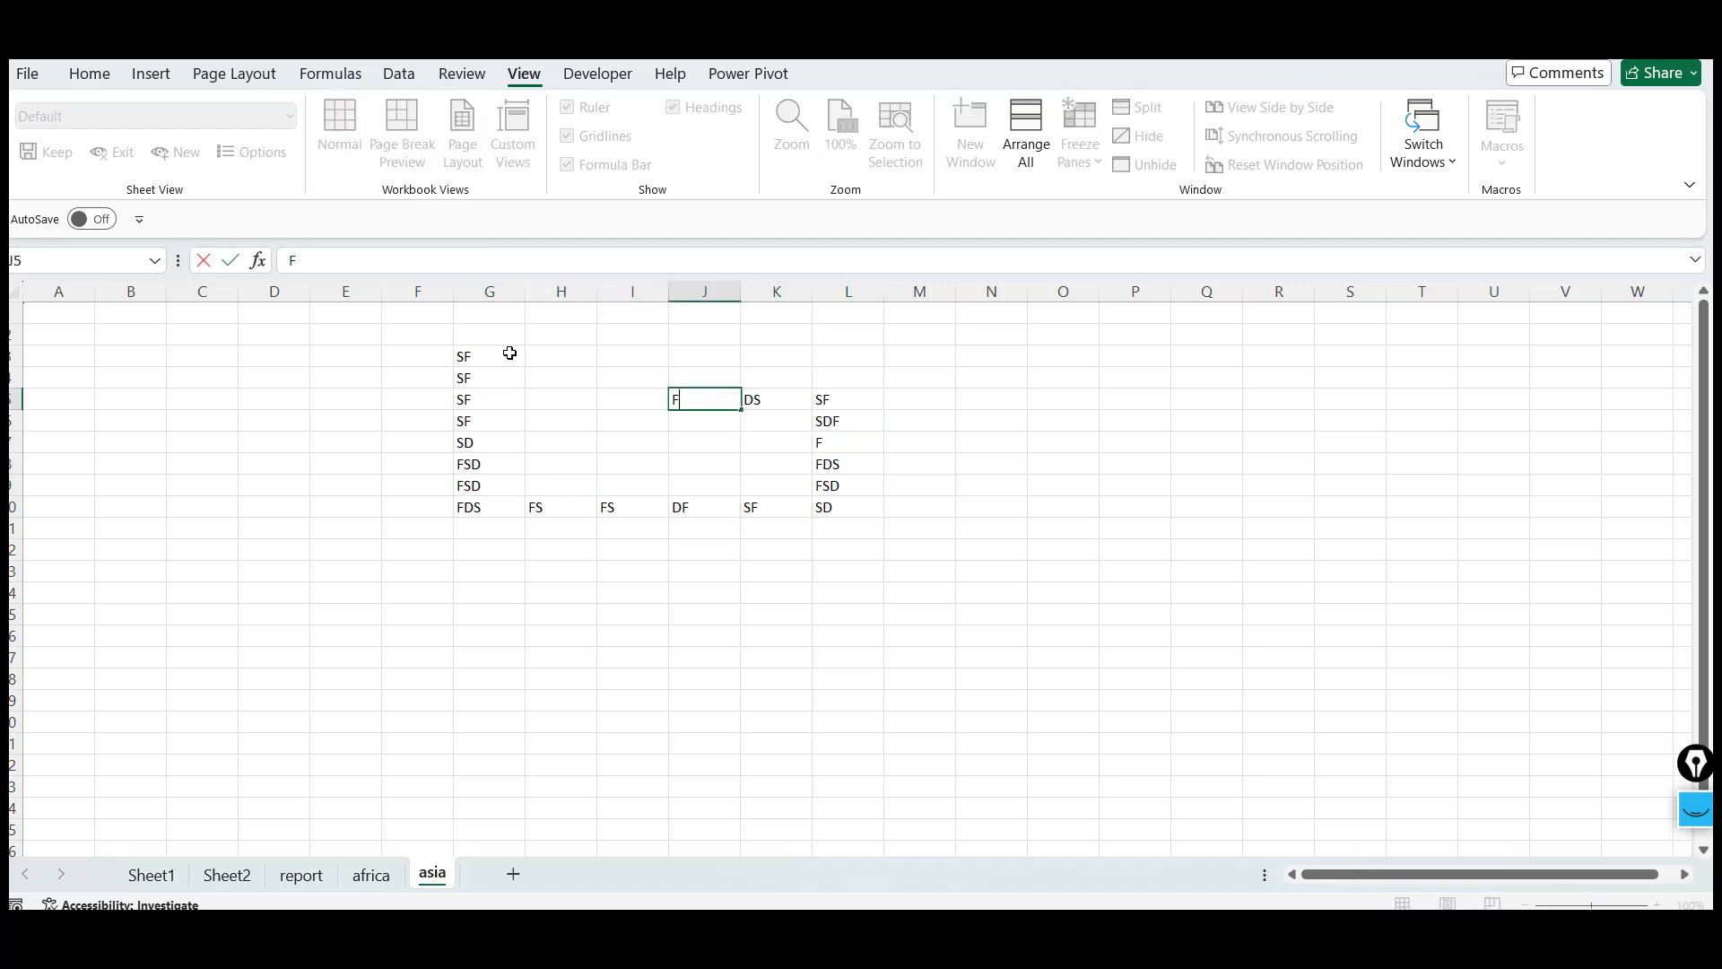
left_click(869, 628)
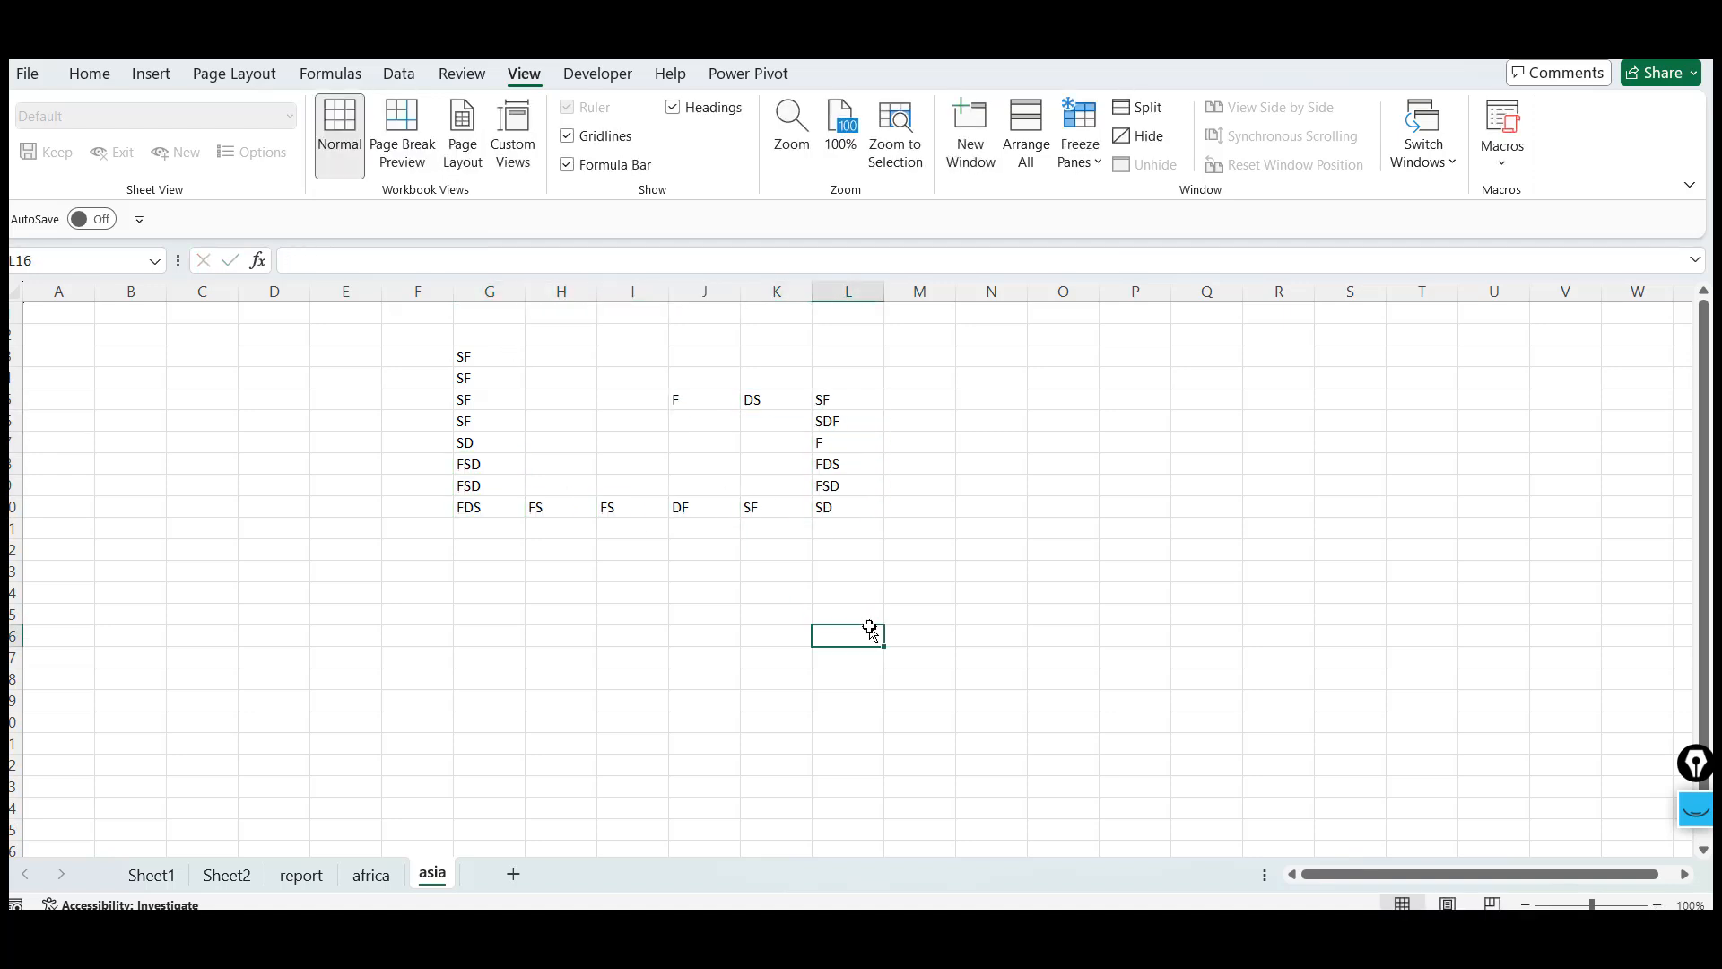
Select the range G3:L10 on the asia sheet and fill it with yellow
left_click(486, 361)
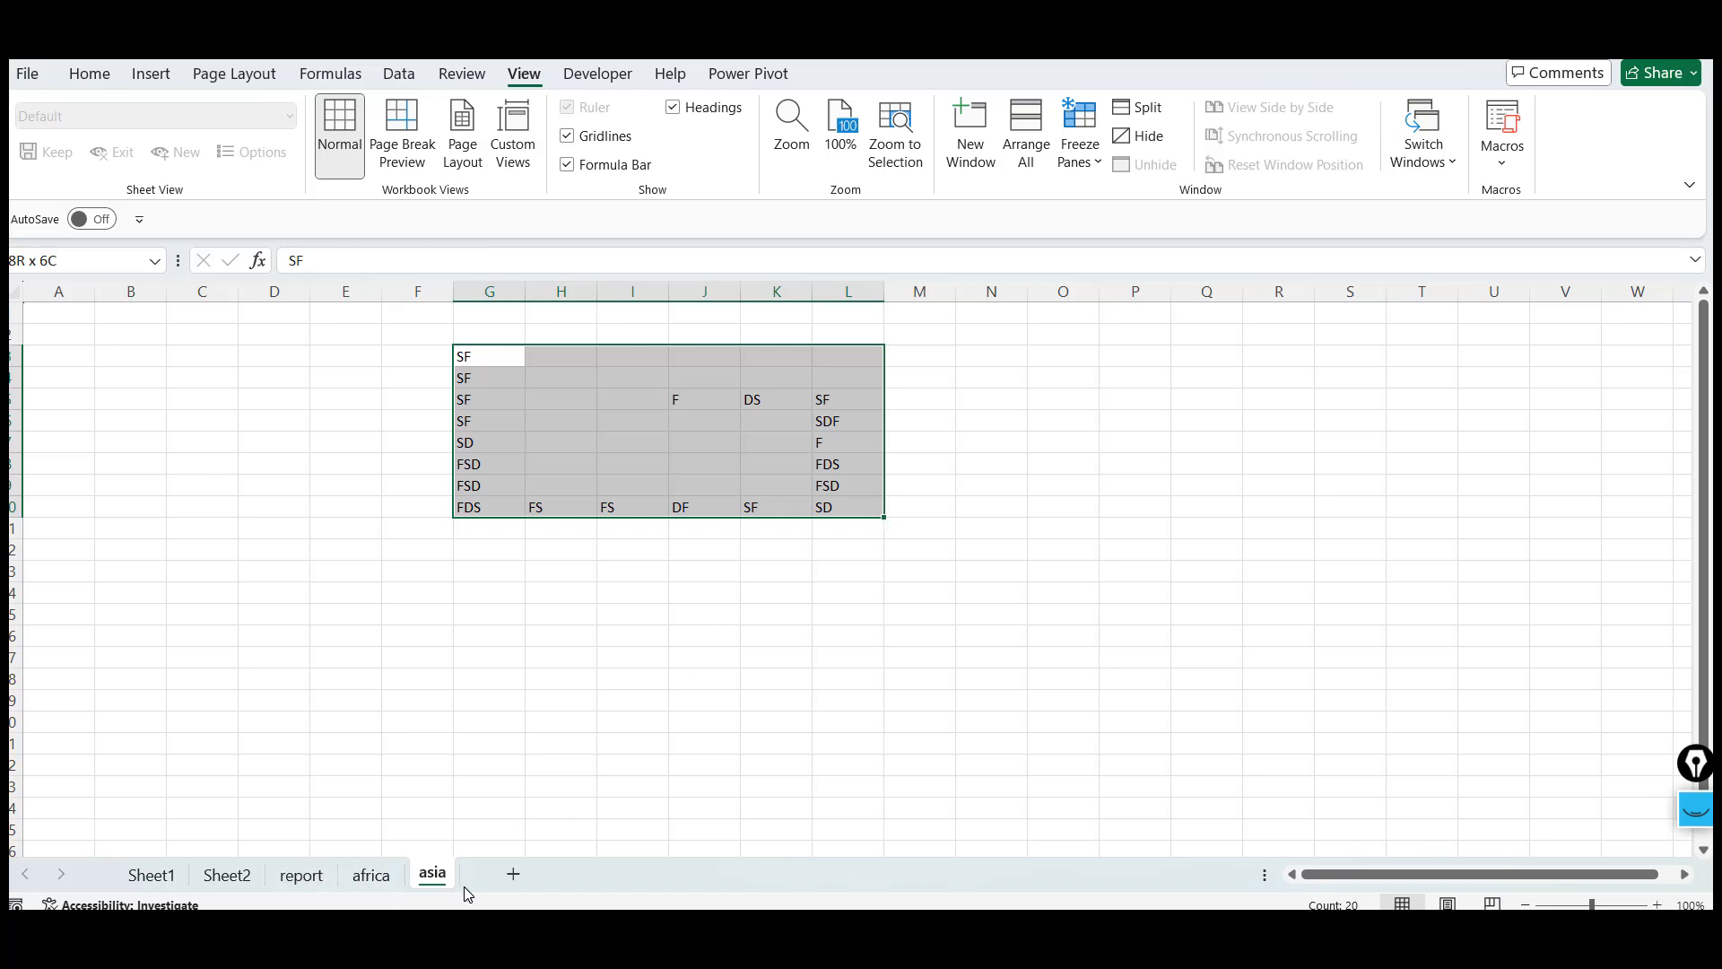
left_click(468, 355)
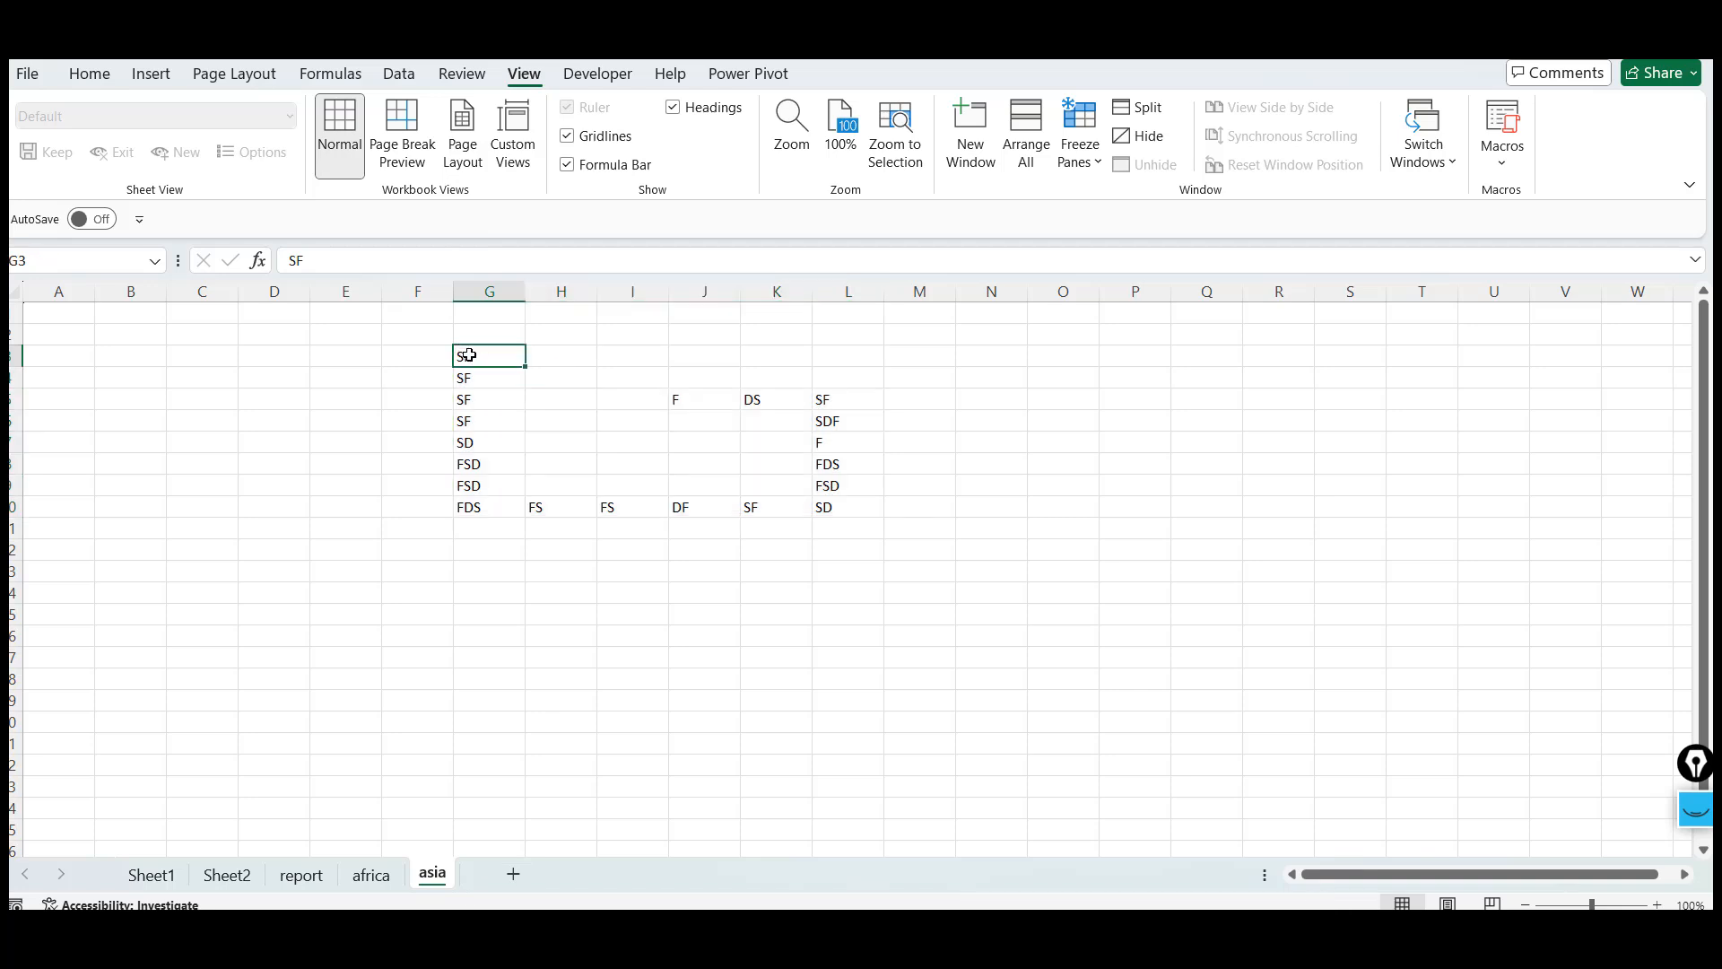
left_click(853, 504, "shift")
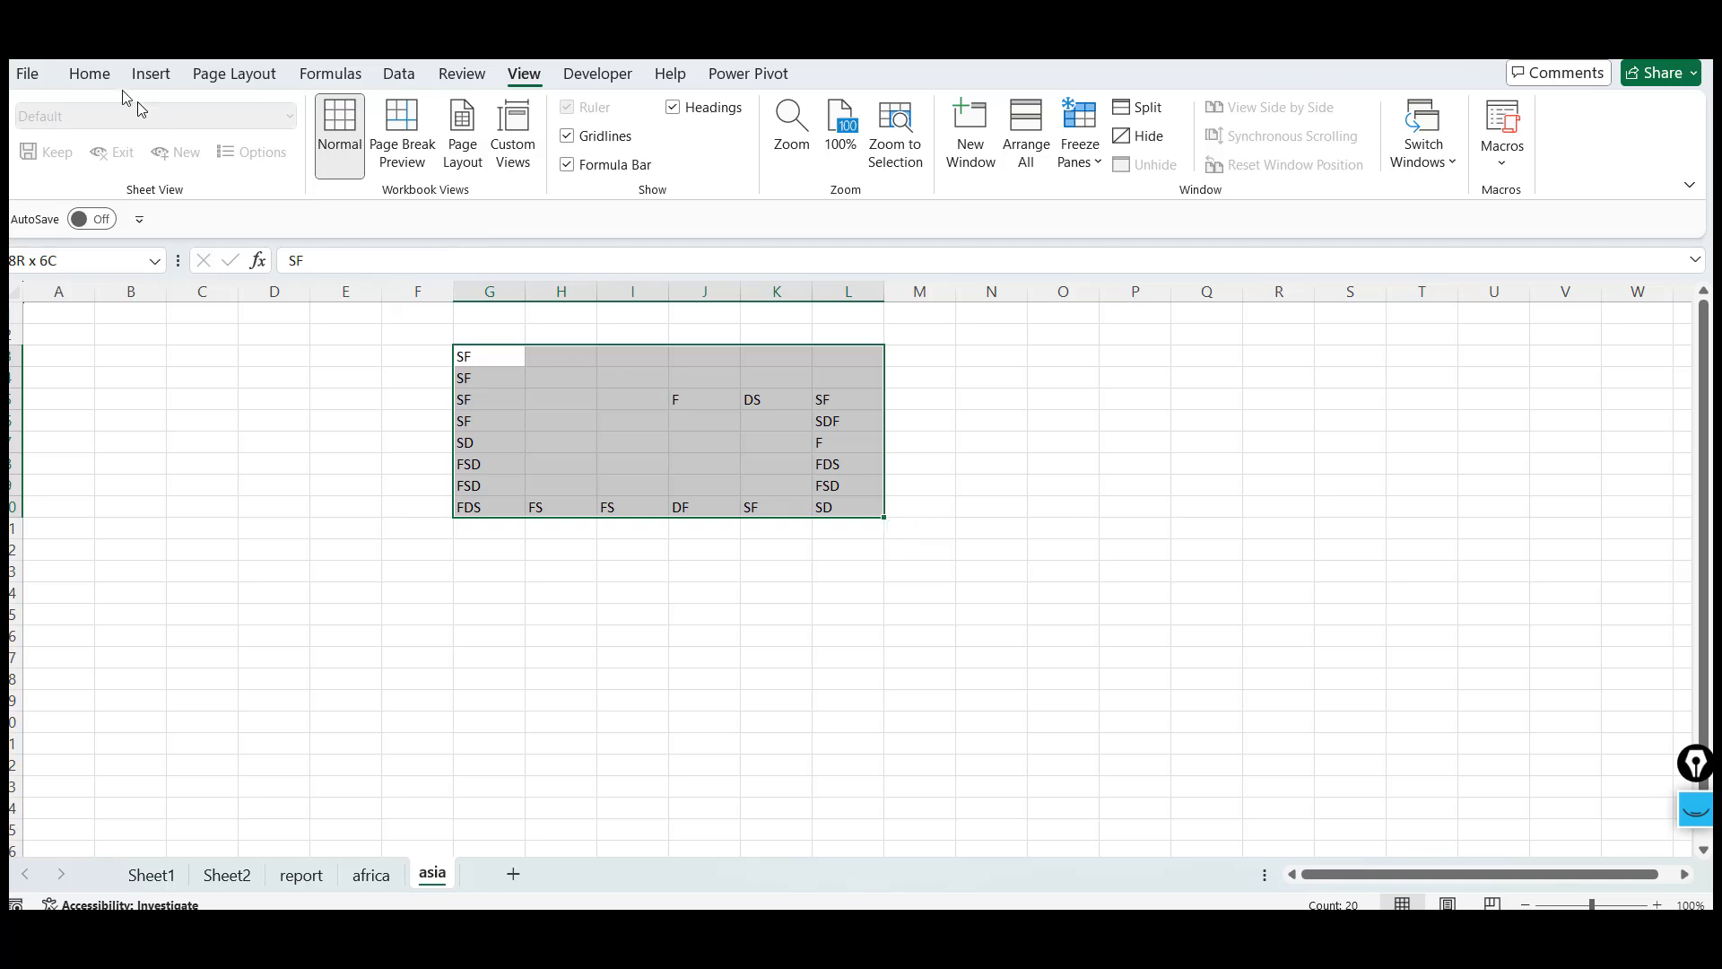
left_click(100, 75)
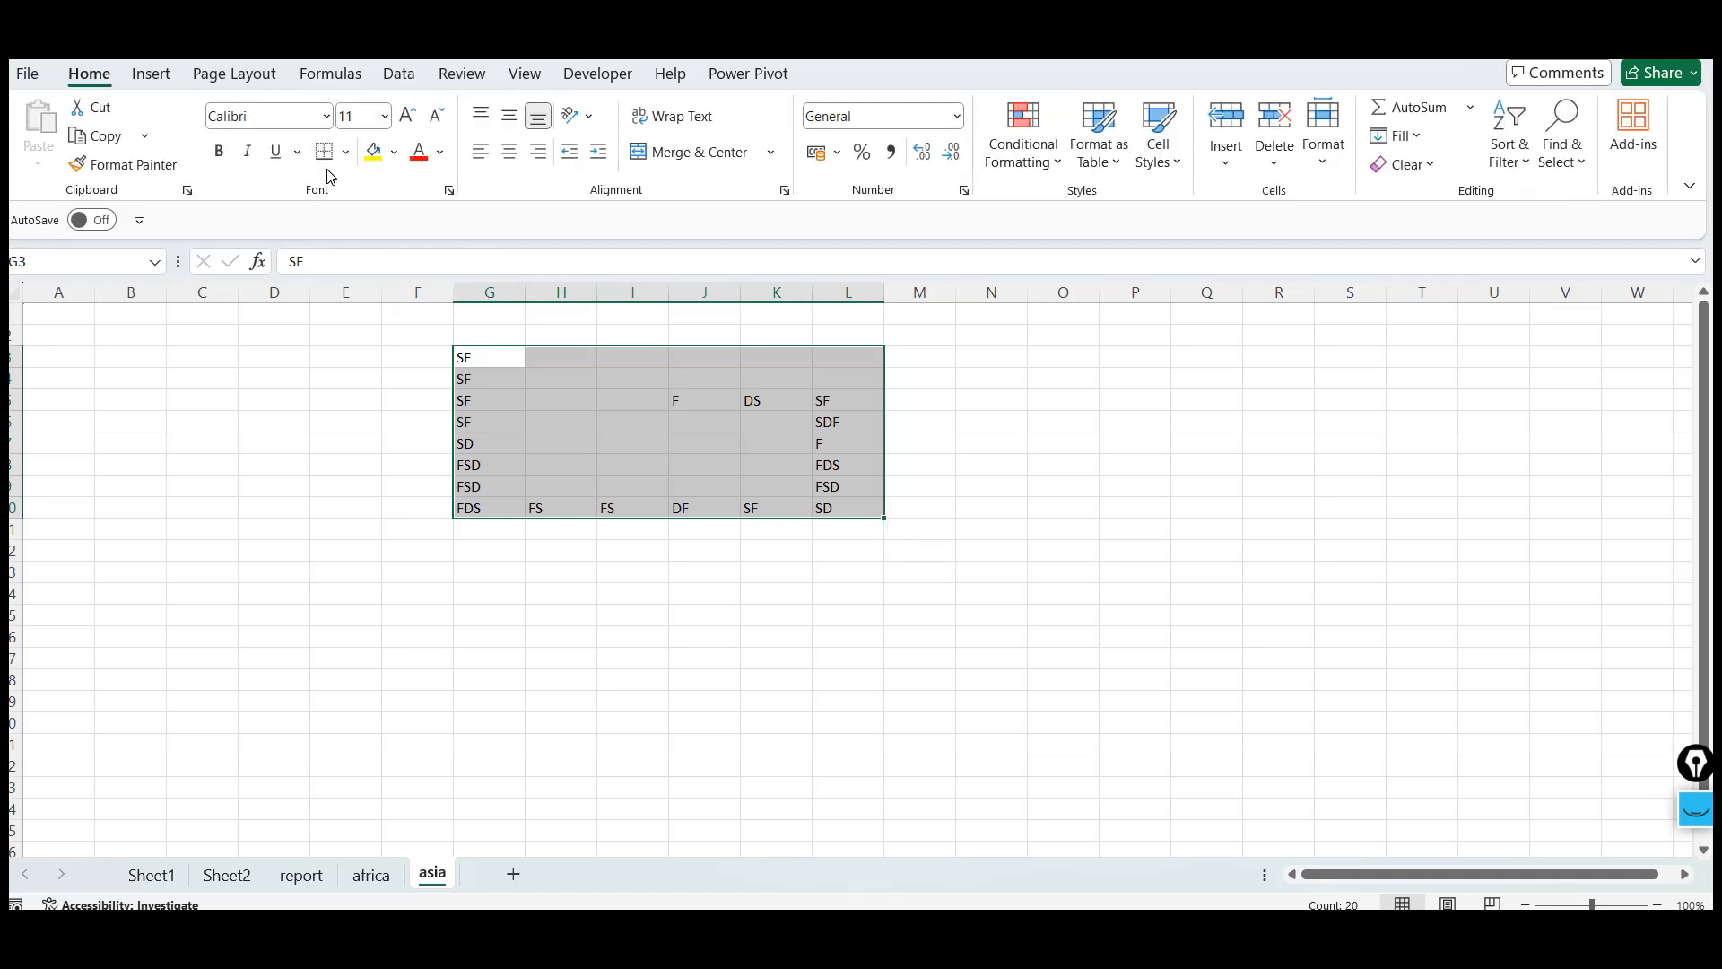
left_click(372, 151)
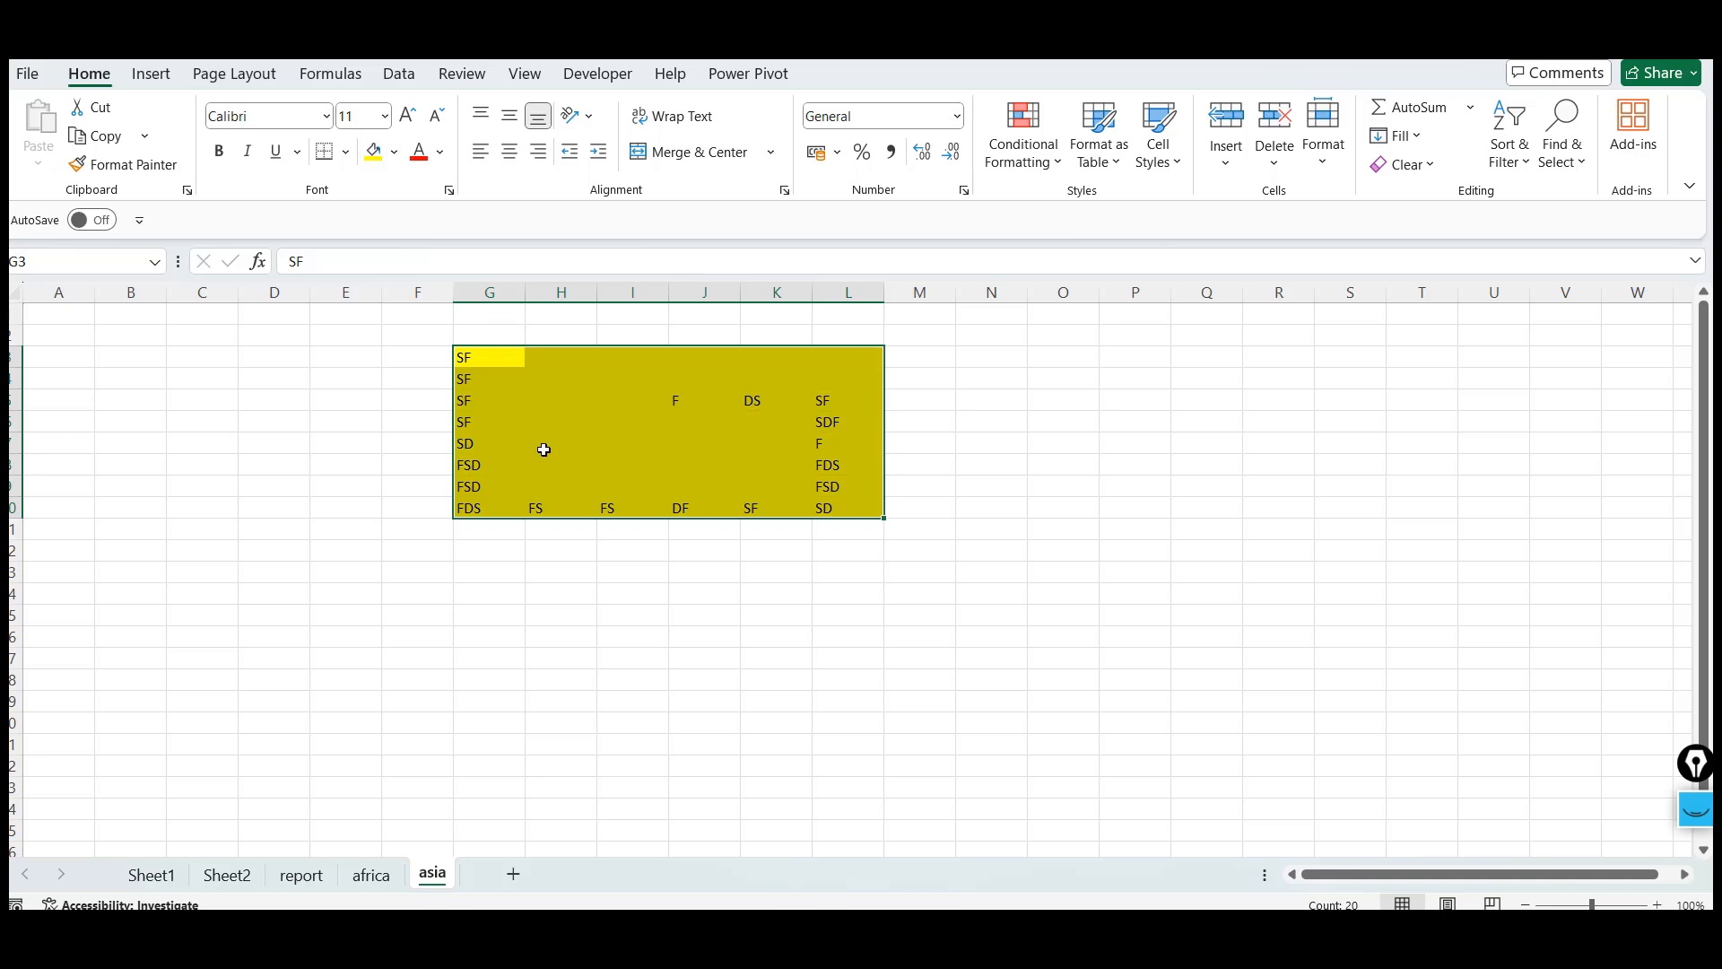
Select a scattered set of non-adjacent cells within the yellow range together
left_click(544, 450)
left_click(483, 355)
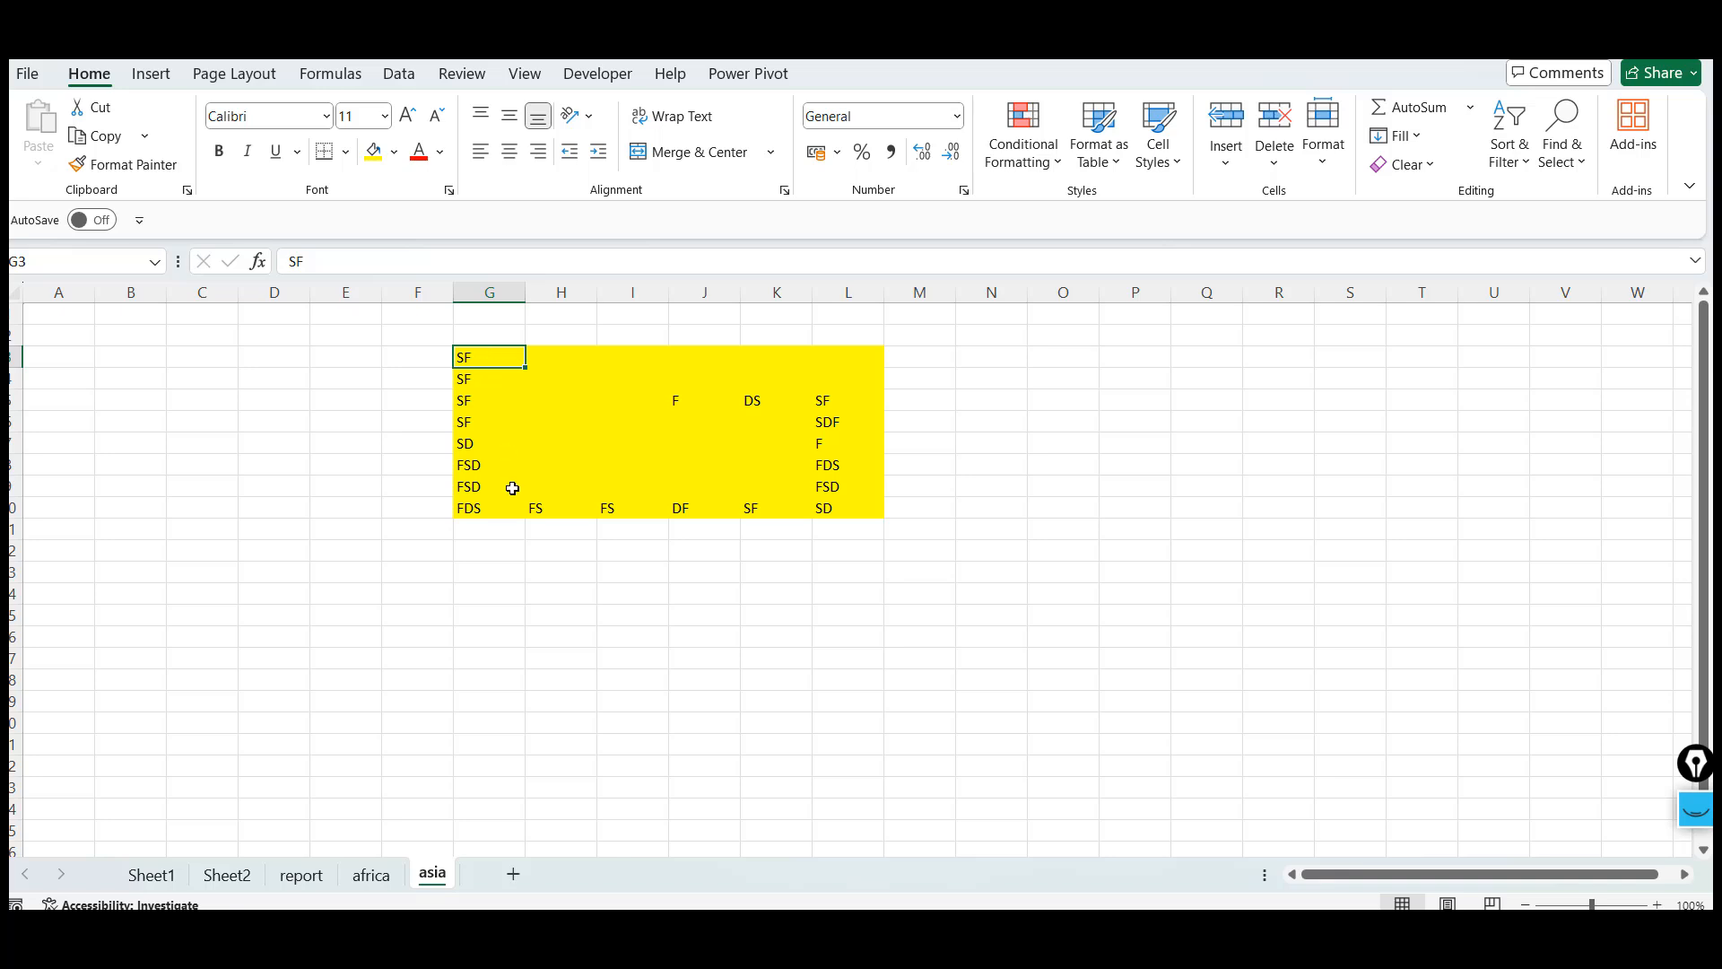
left_click(483, 444, "ctrl")
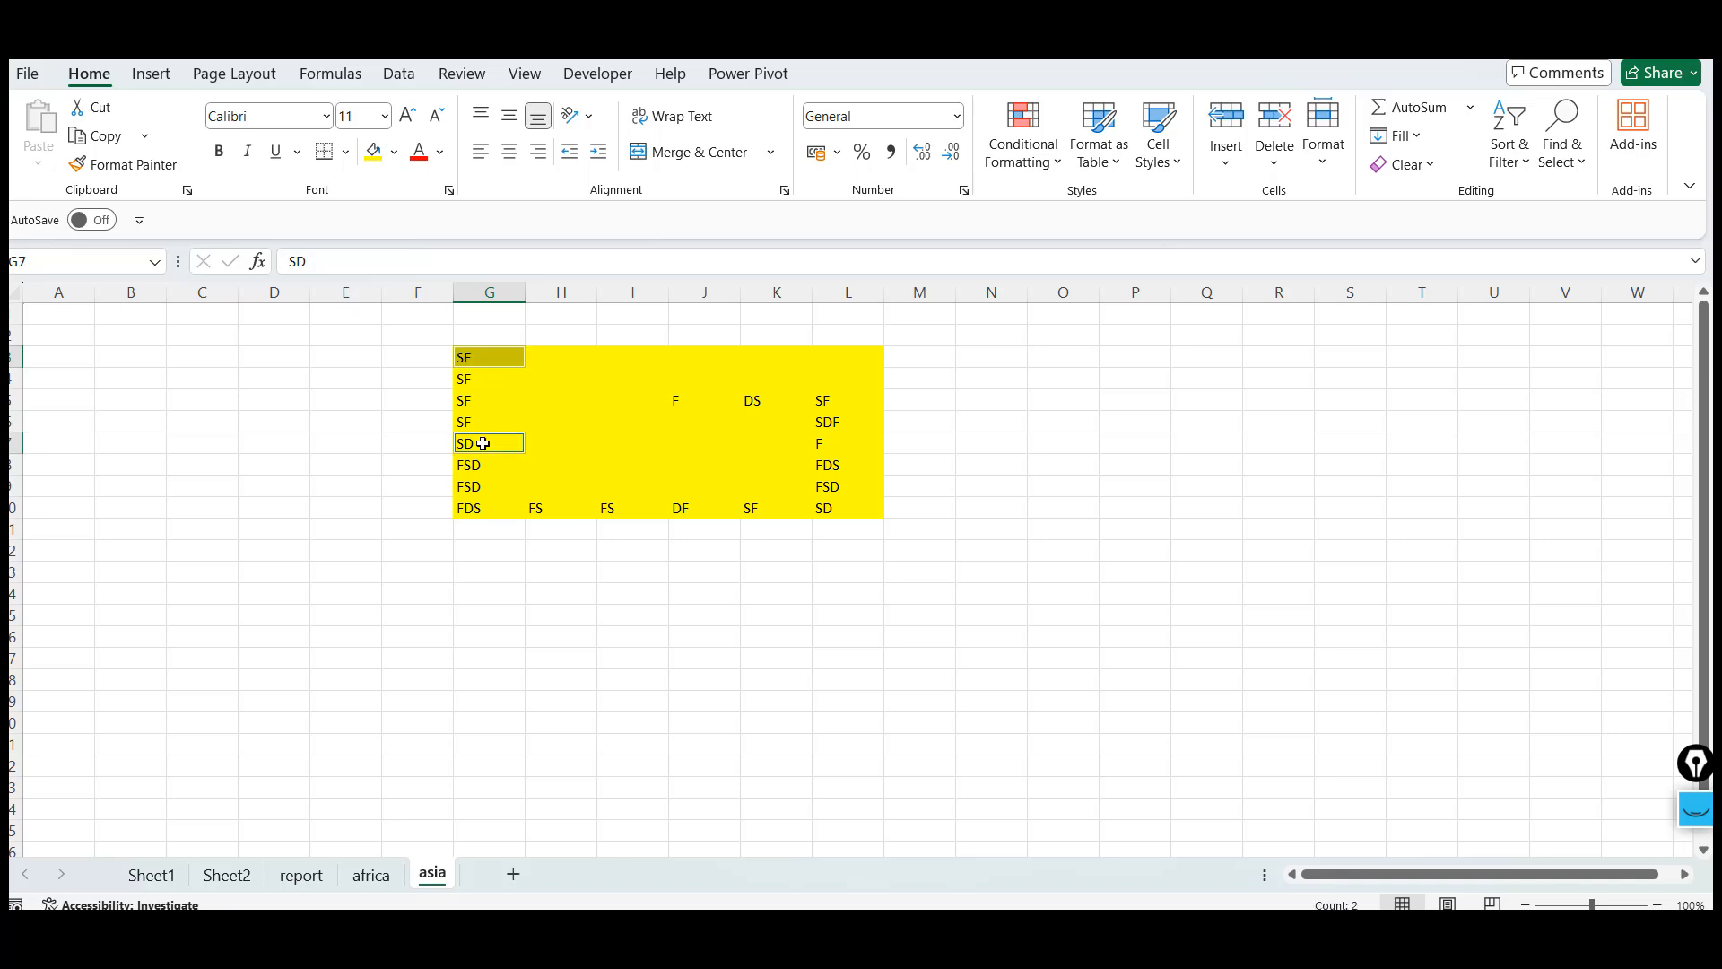
left_click(481, 507, "ctrl")
left_click(604, 507, "ctrl")
left_click(726, 513, "ctrl")
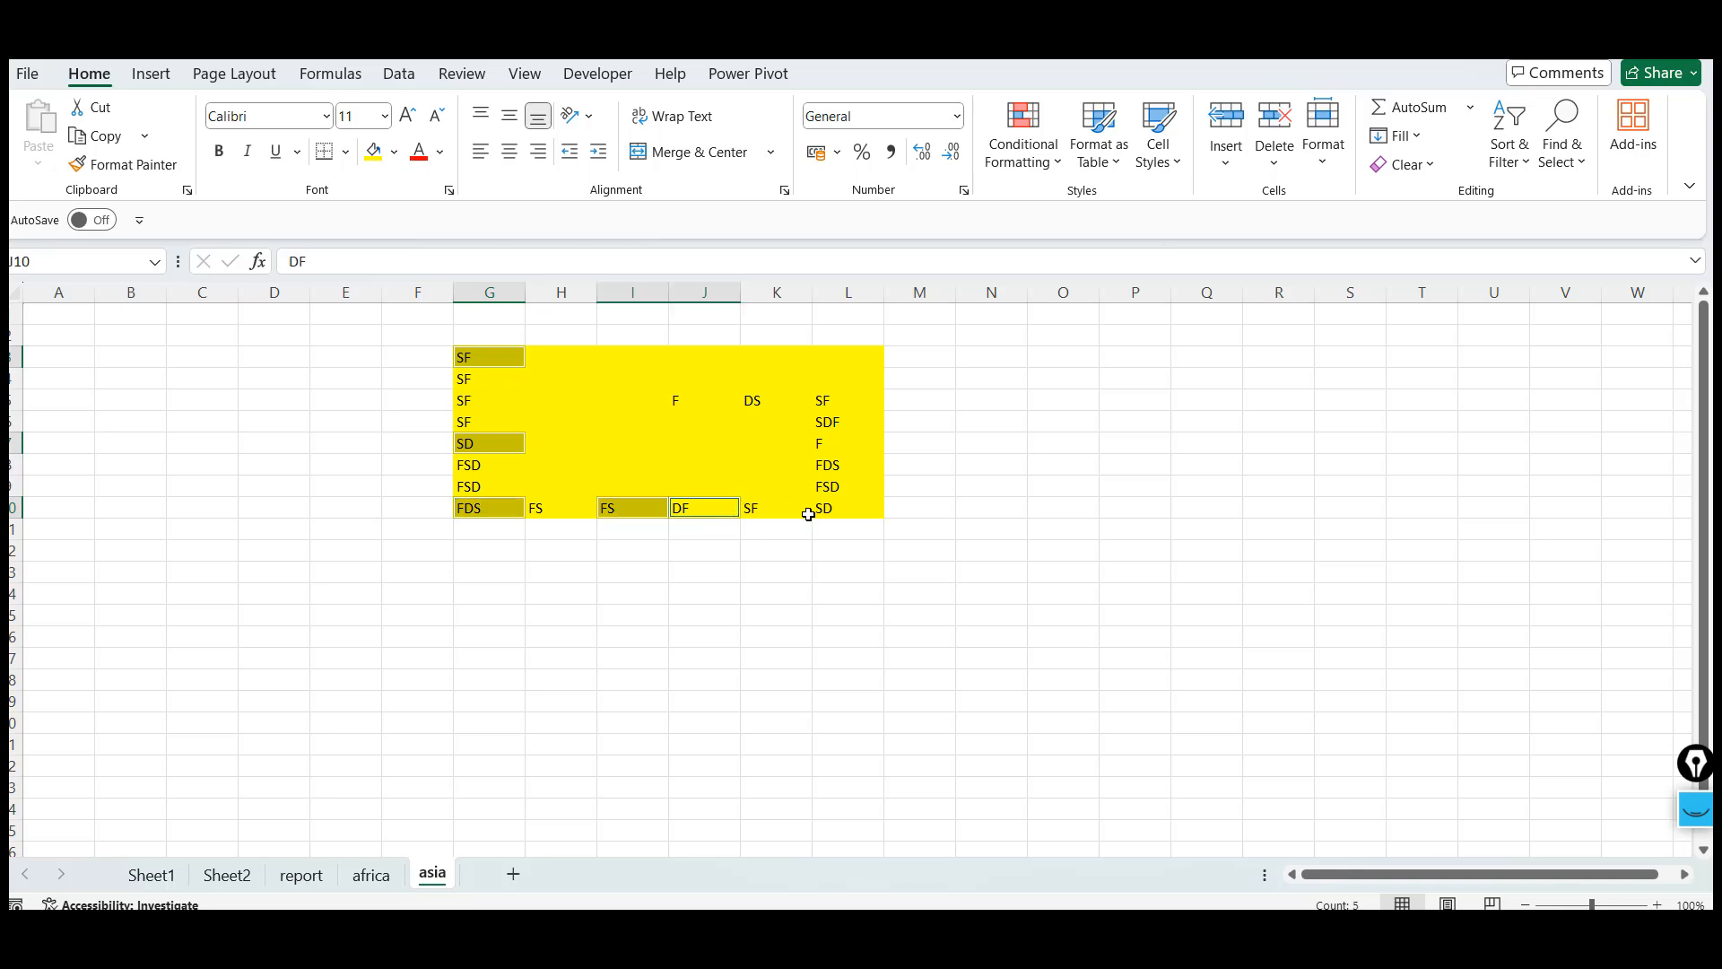
left_click(808, 513, "ctrl")
left_click(832, 466, "ctrl")
left_click(838, 430, "ctrl")
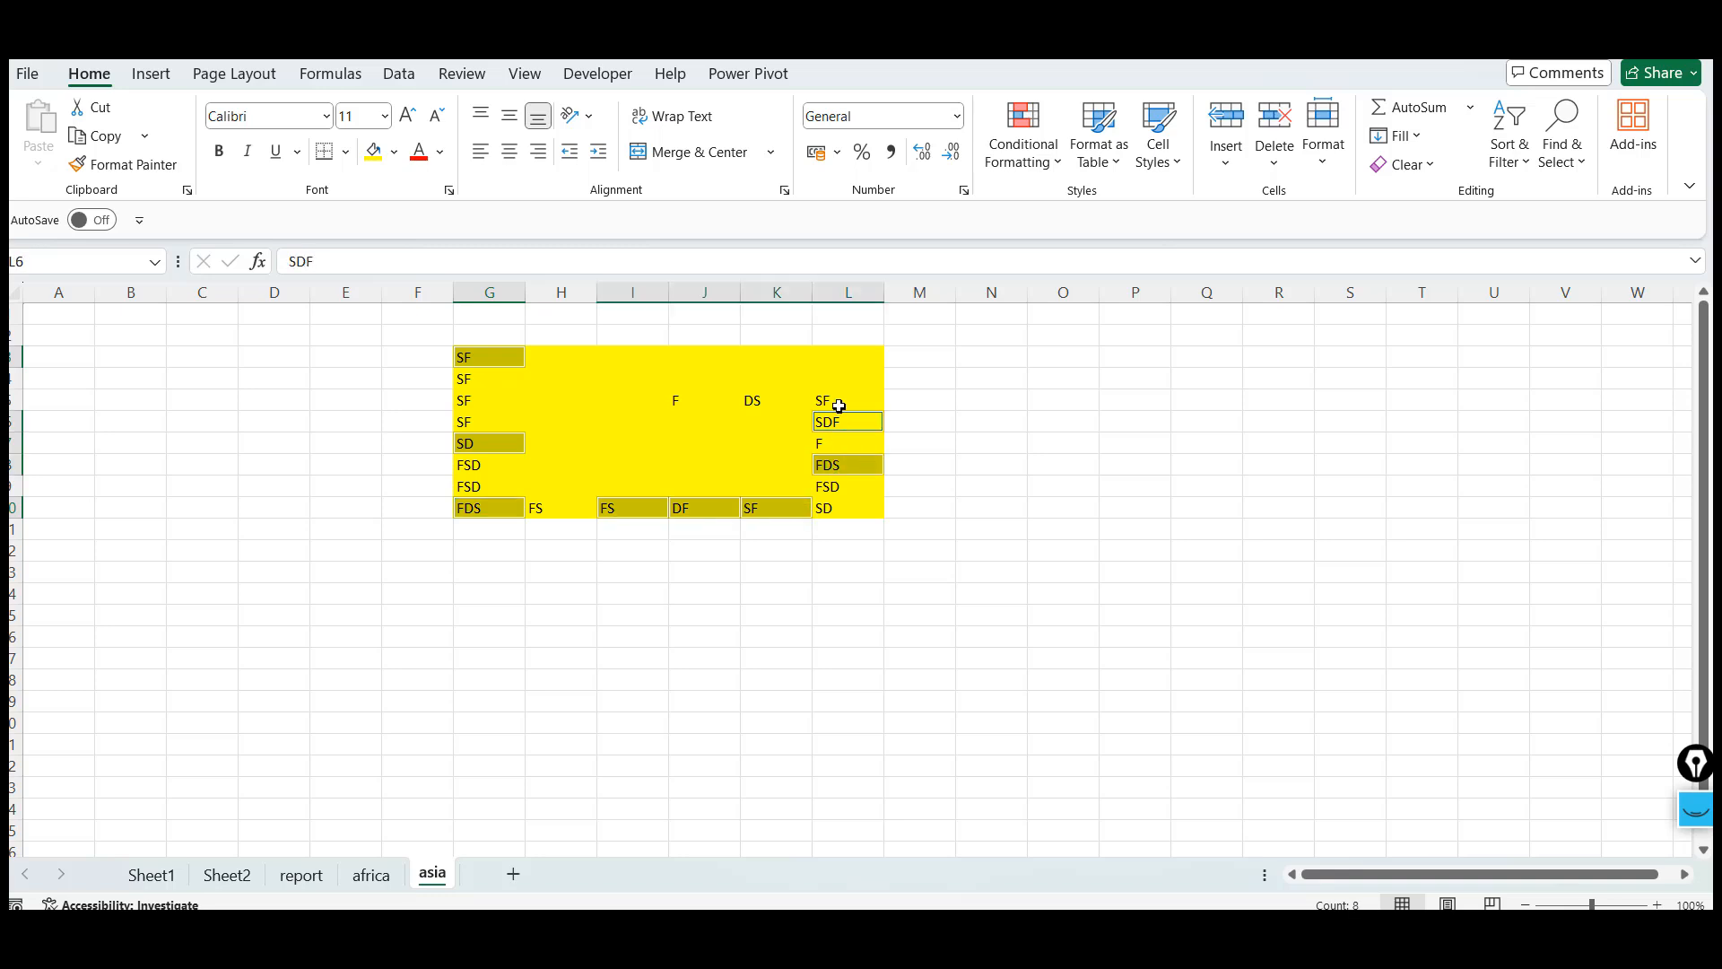
left_click(839, 405, "ctrl")
left_click(723, 578, "ctrl")
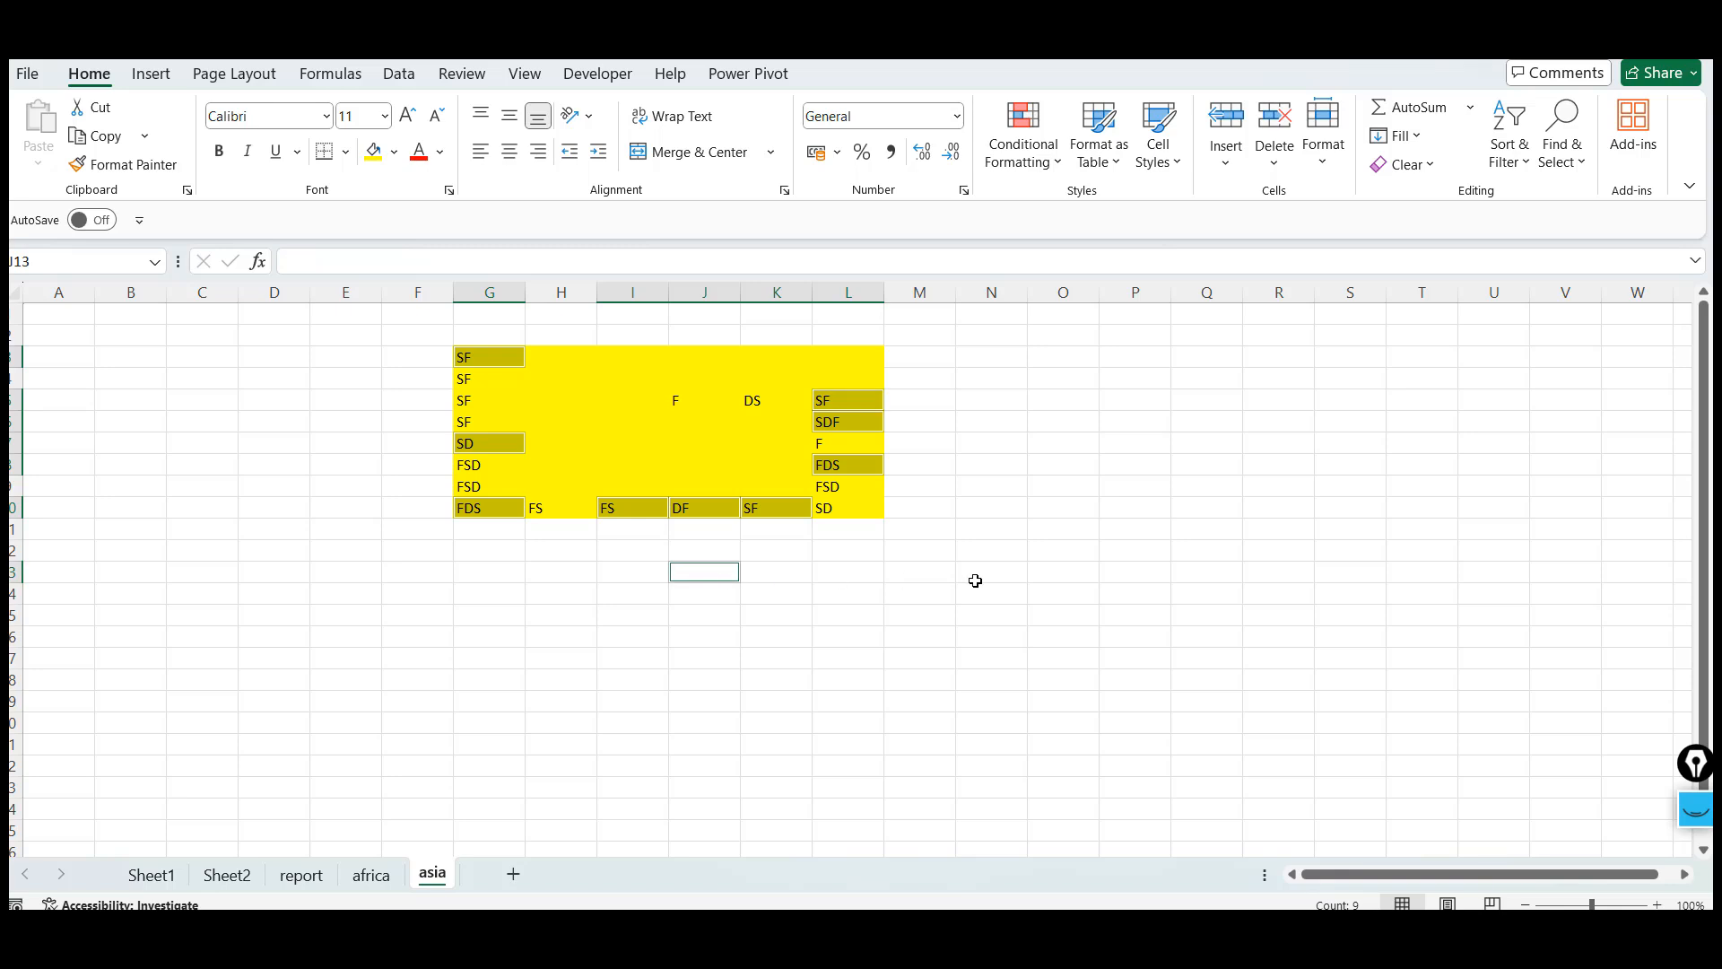
left_click(976, 578, "ctrl")
left_click(1108, 573, "ctrl")
left_click(832, 678)
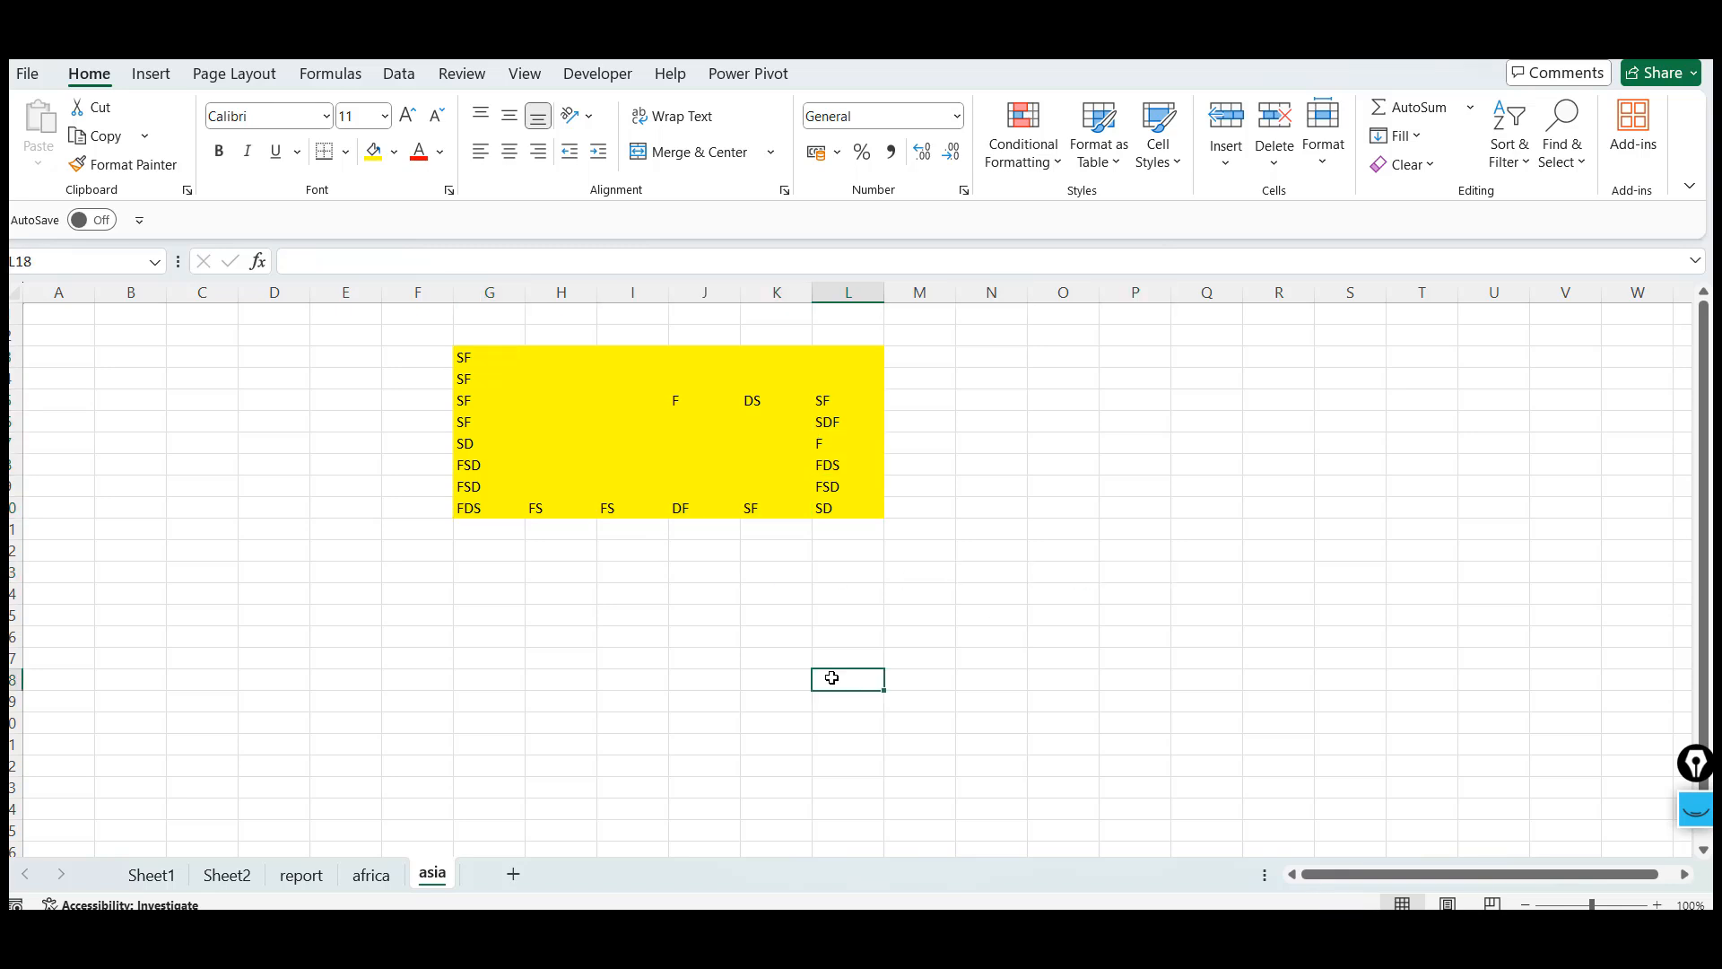
Switch to Sheet1 and browse its notes on Excel basics and shortcuts
left_click(146, 874)
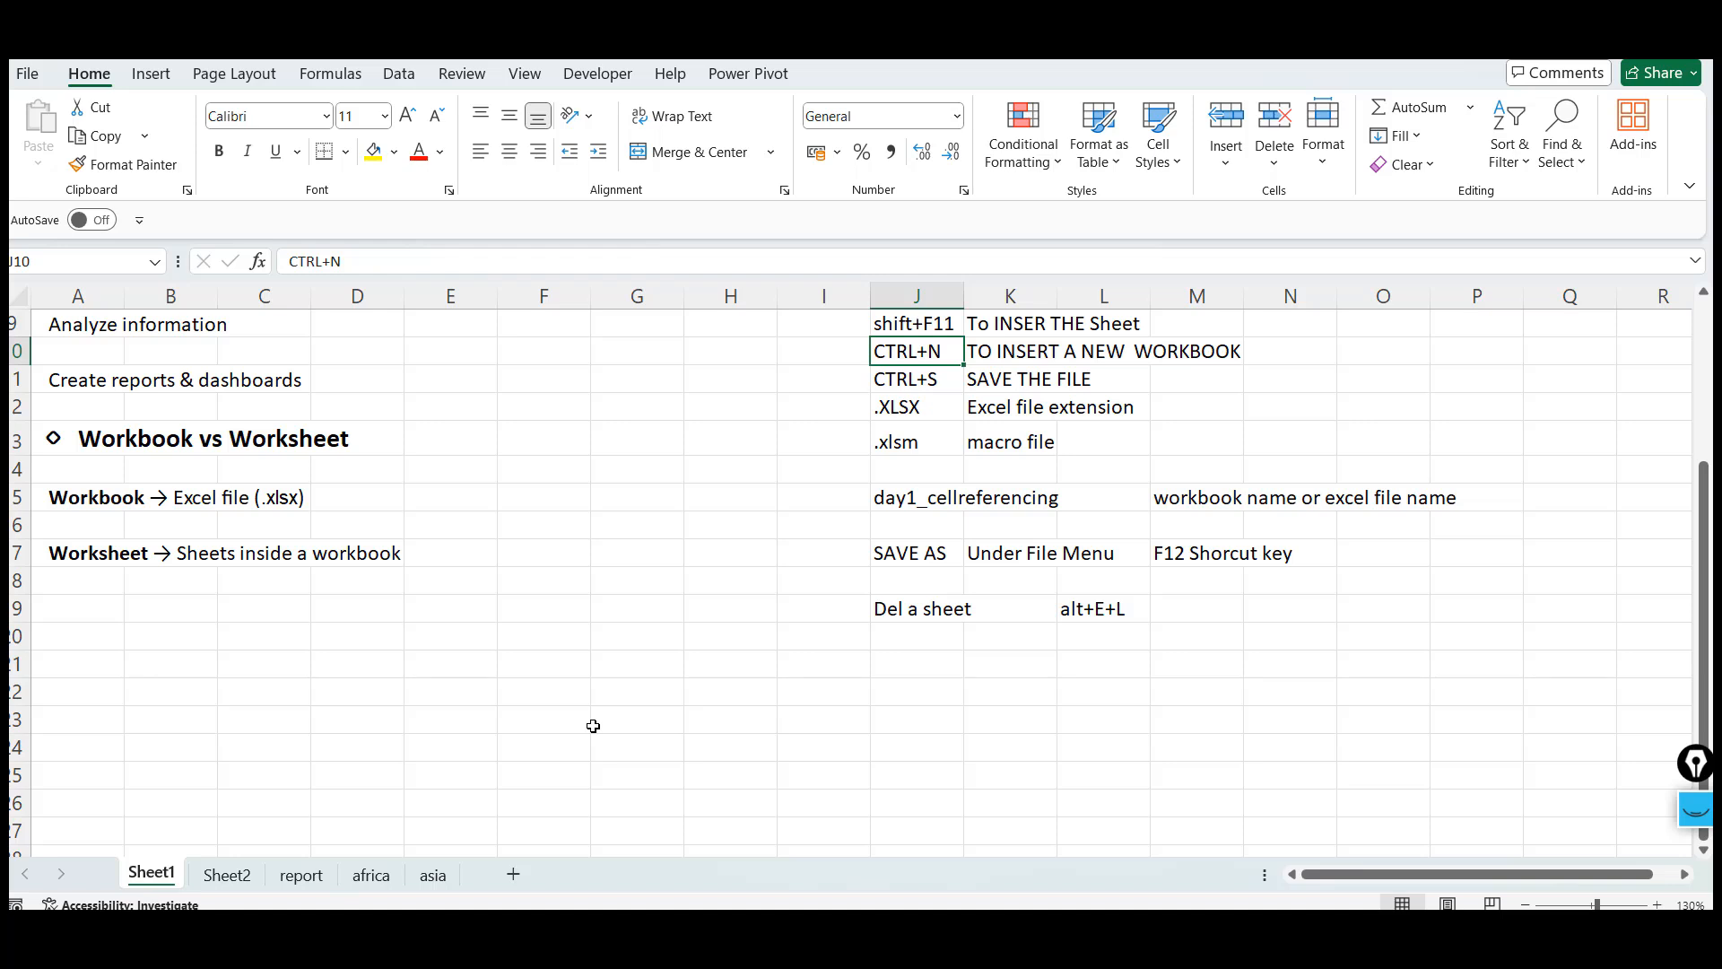
left_click(751, 753)
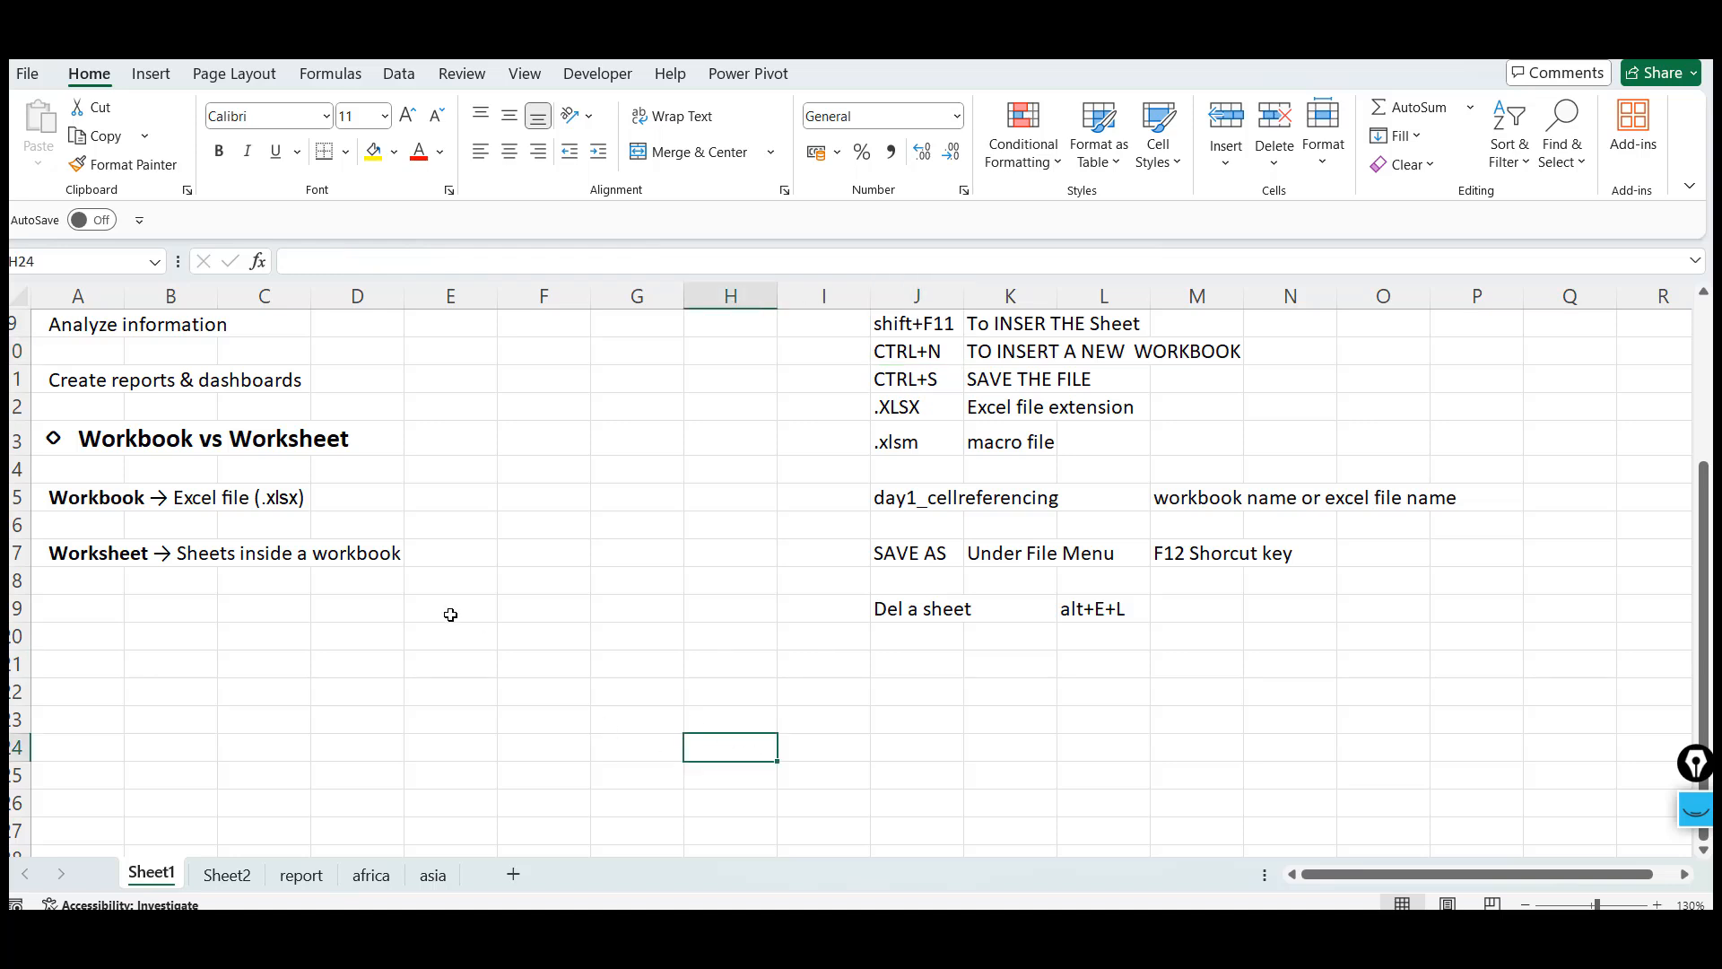
left_click(151, 581)
left_click(96, 555)
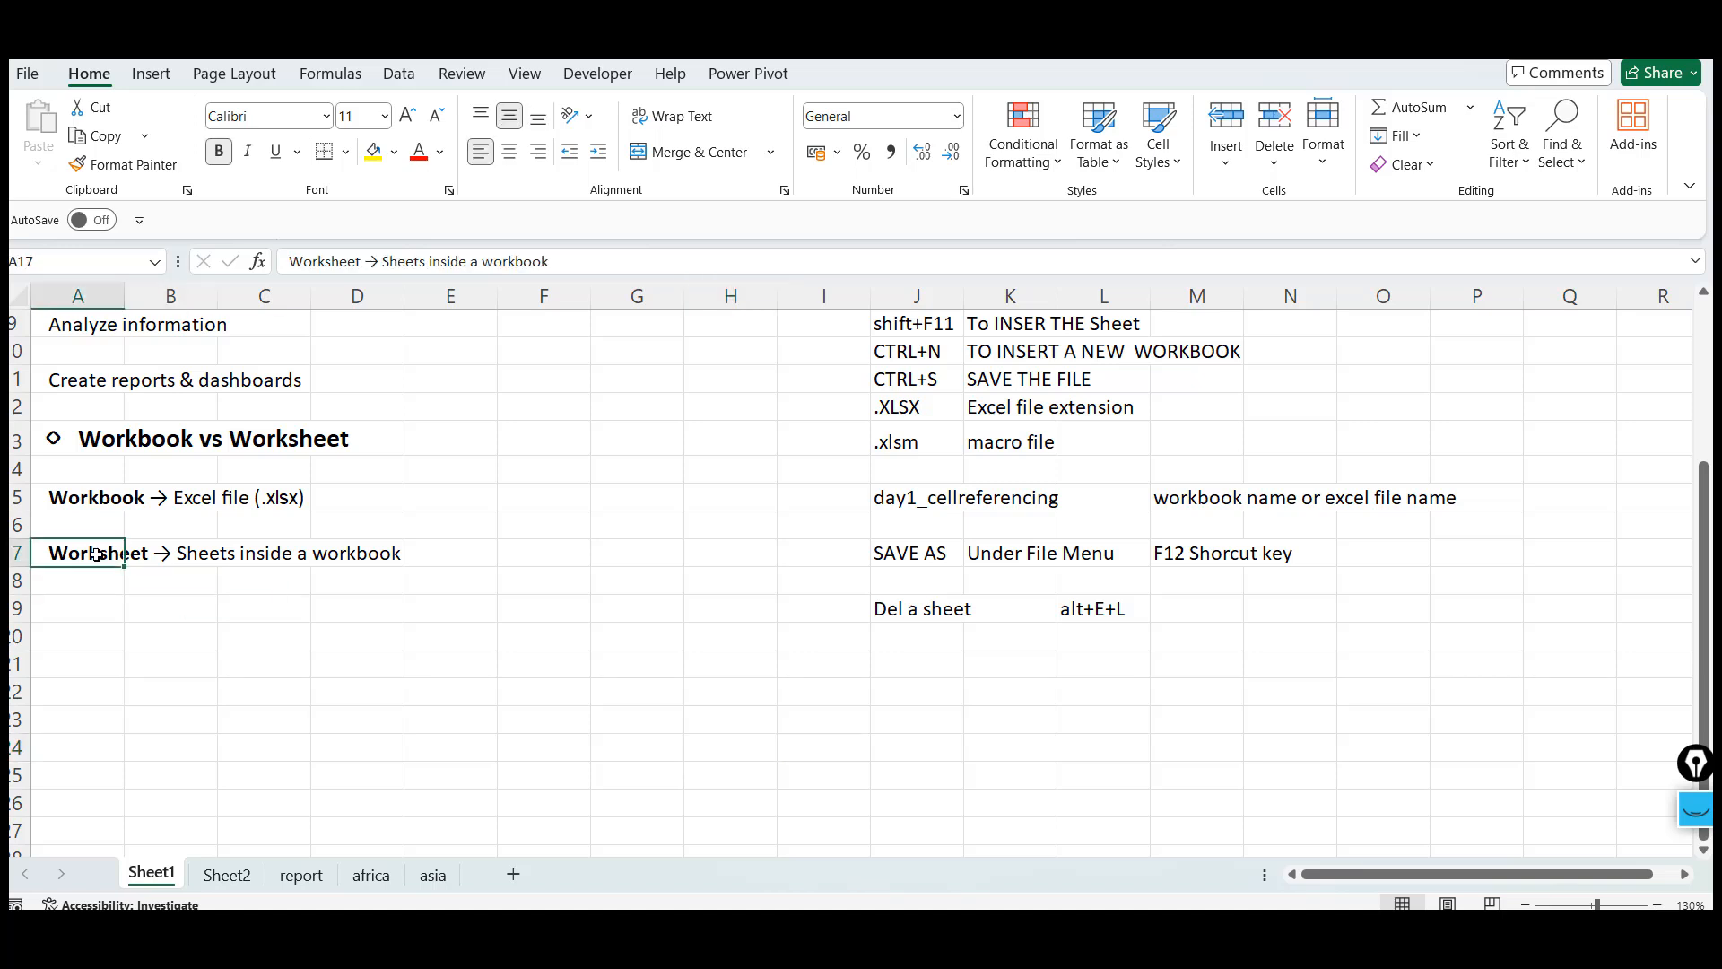
key("Right")
key("Right")
key("Left")
key("Left")
left_click(305, 476)
key("ctrl+Up")
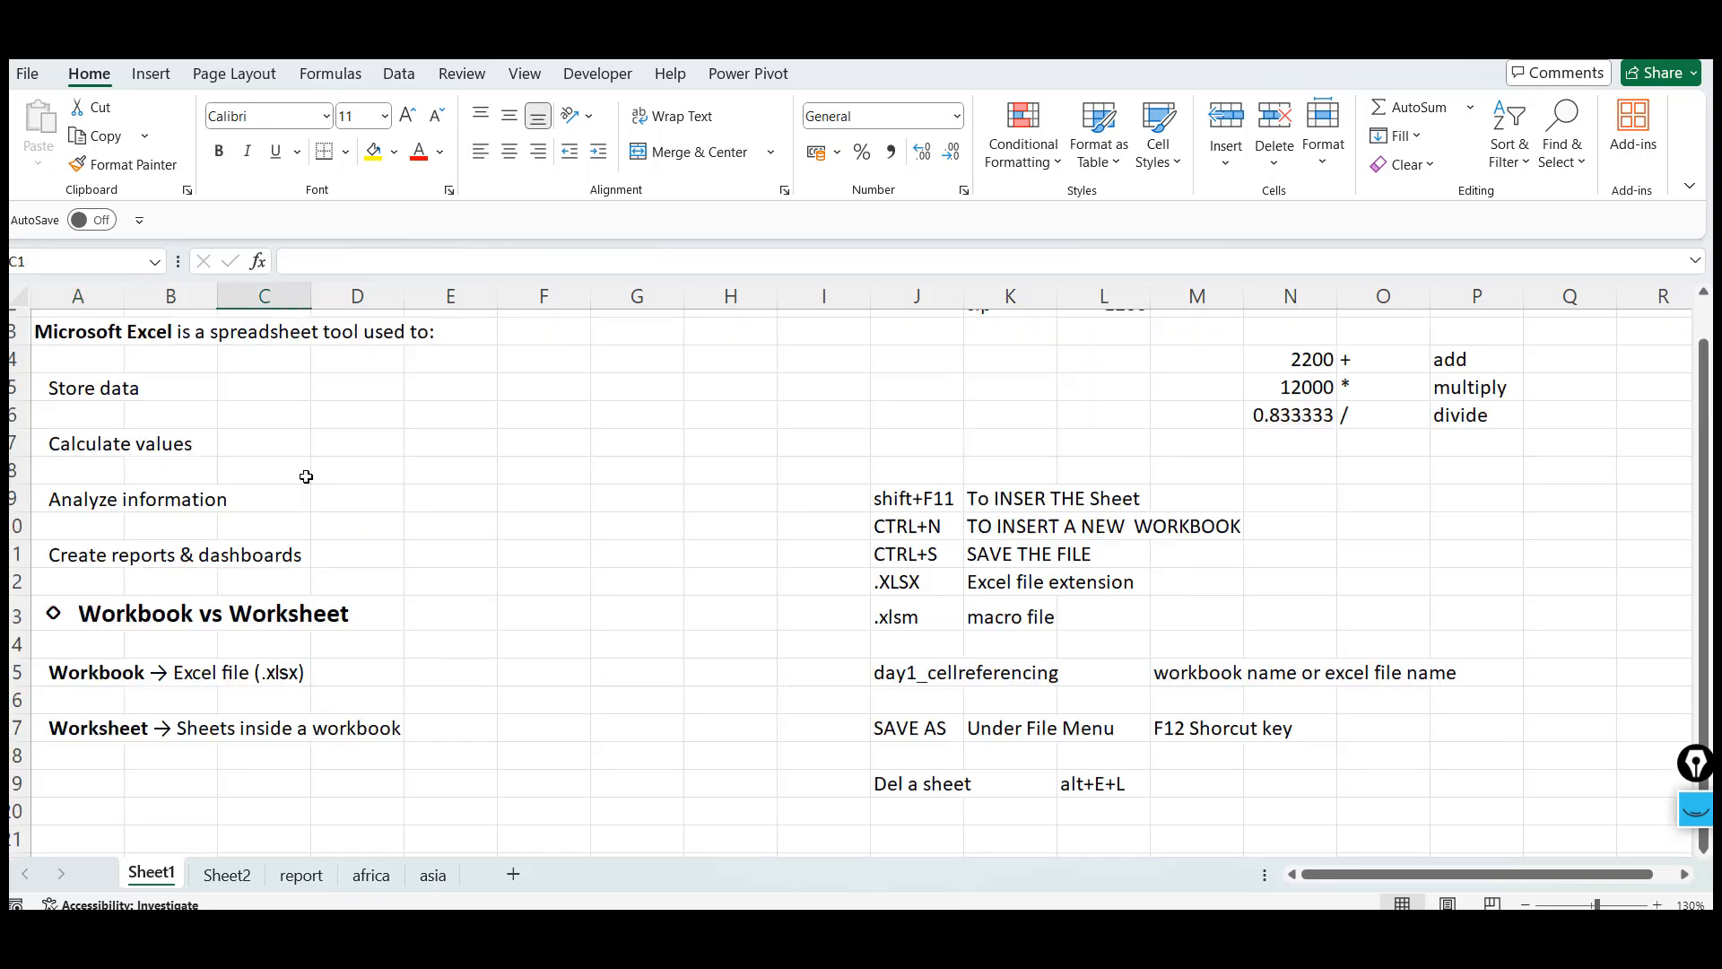
left_click(516, 502)
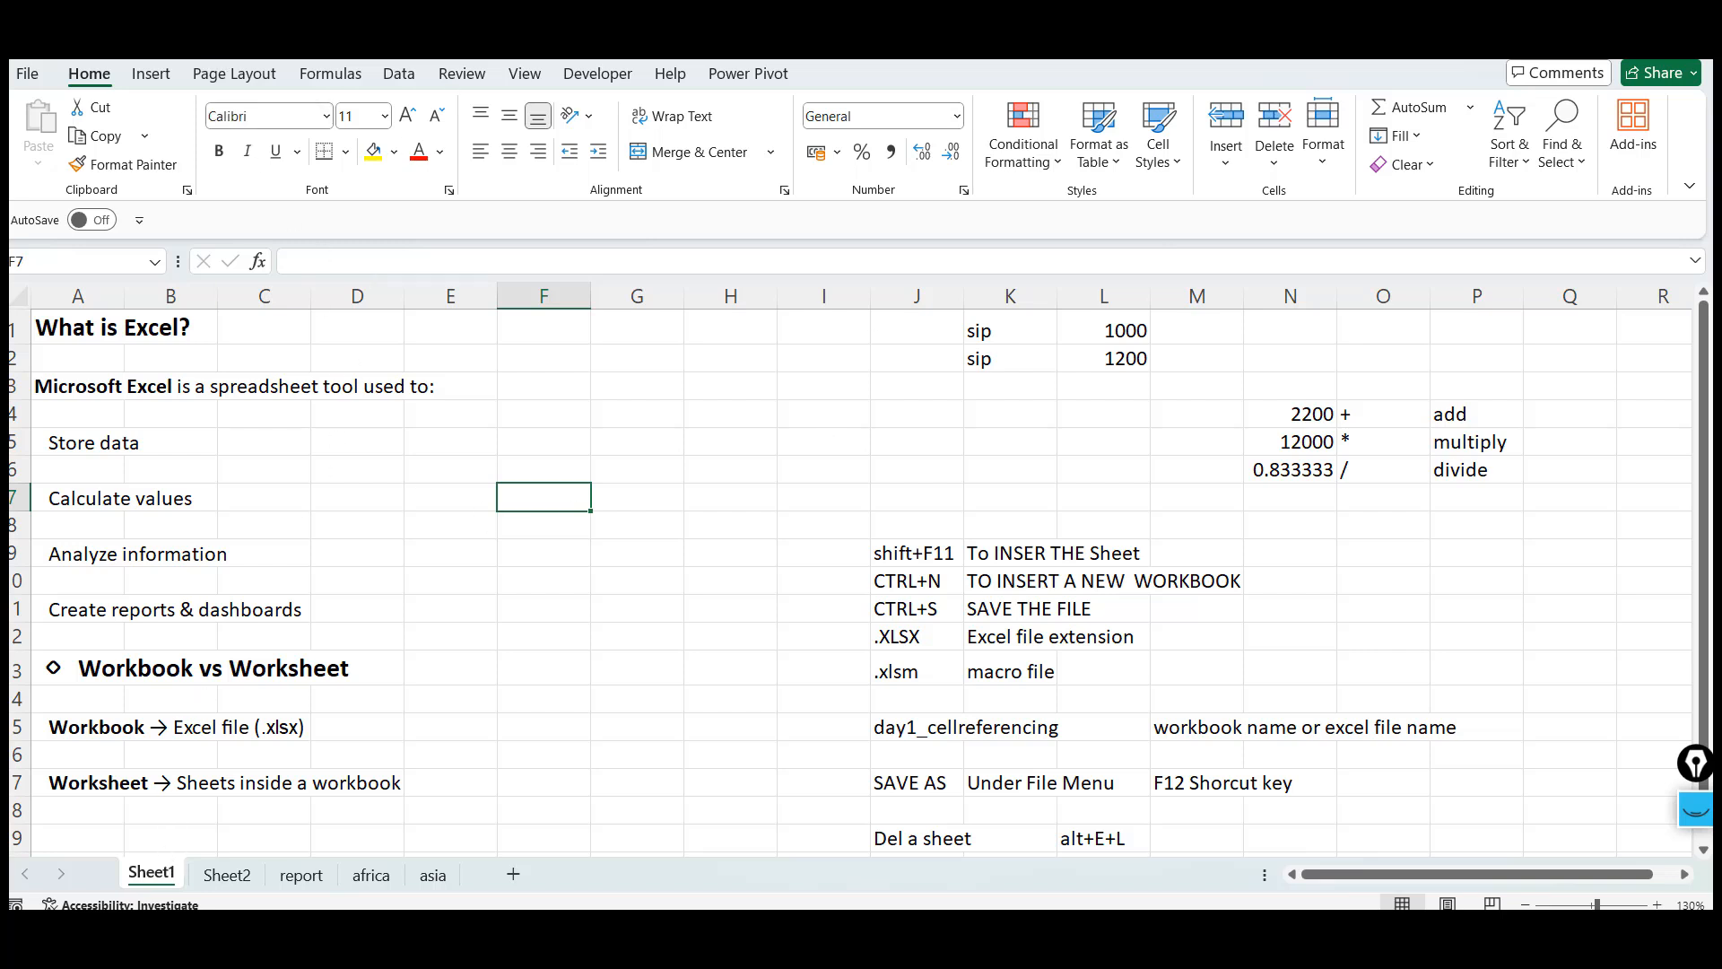
left_click(98, 729)
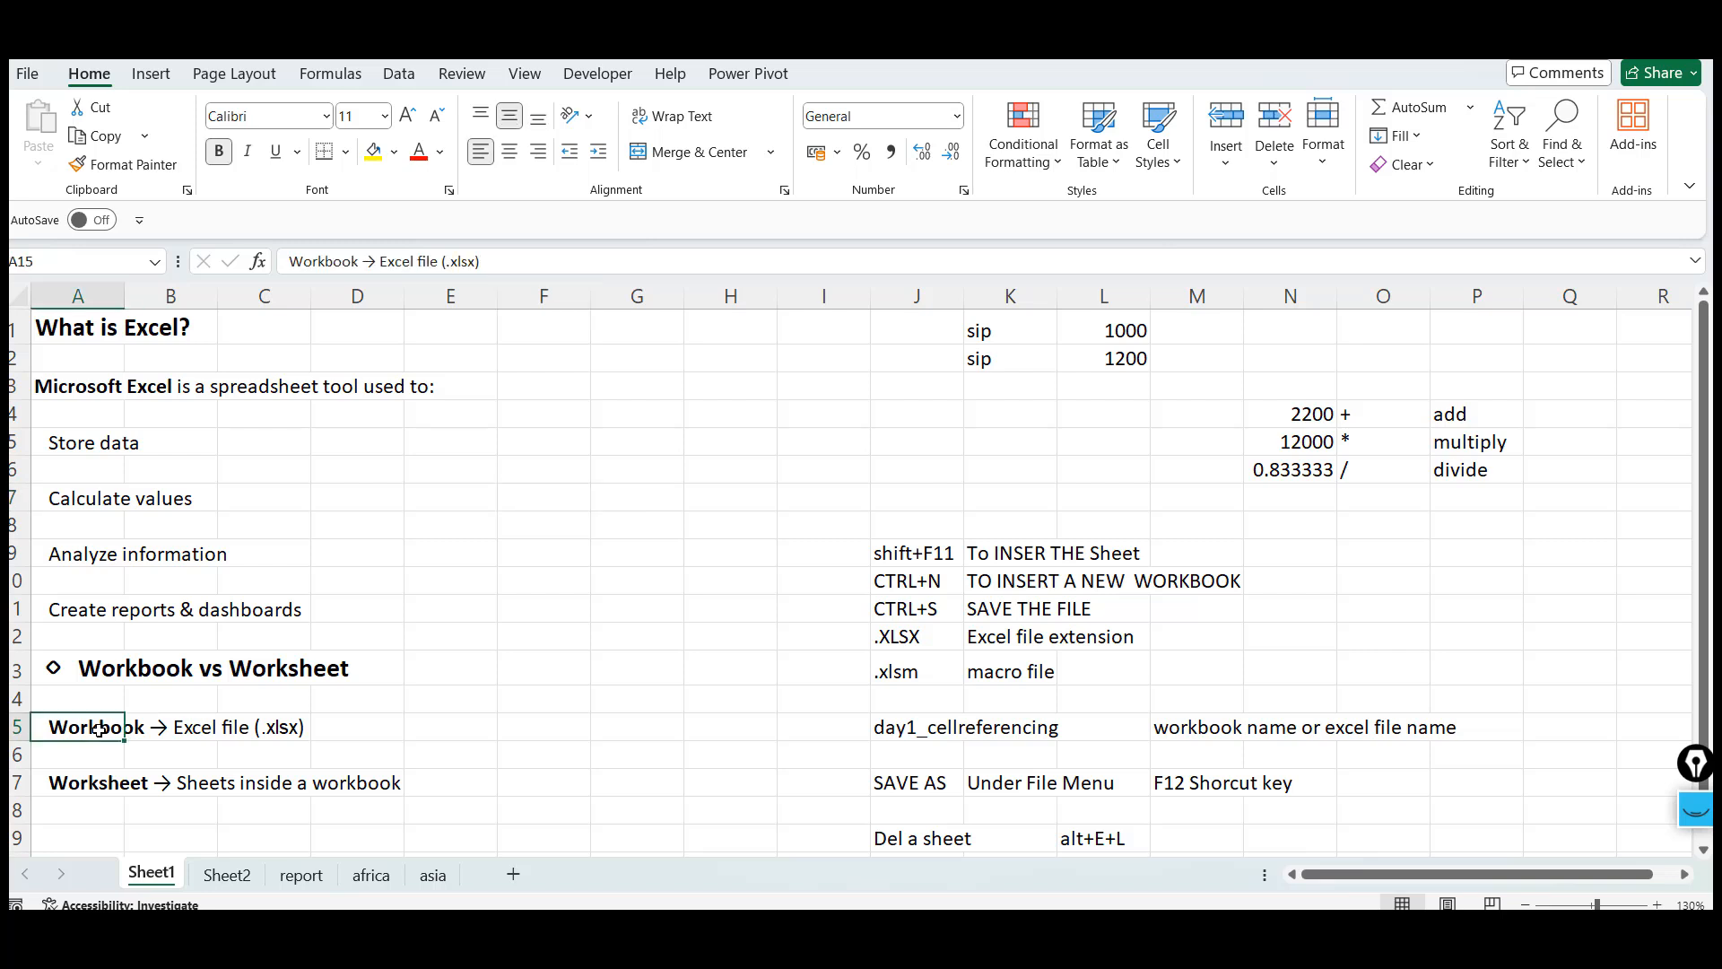
left_click(92, 786)
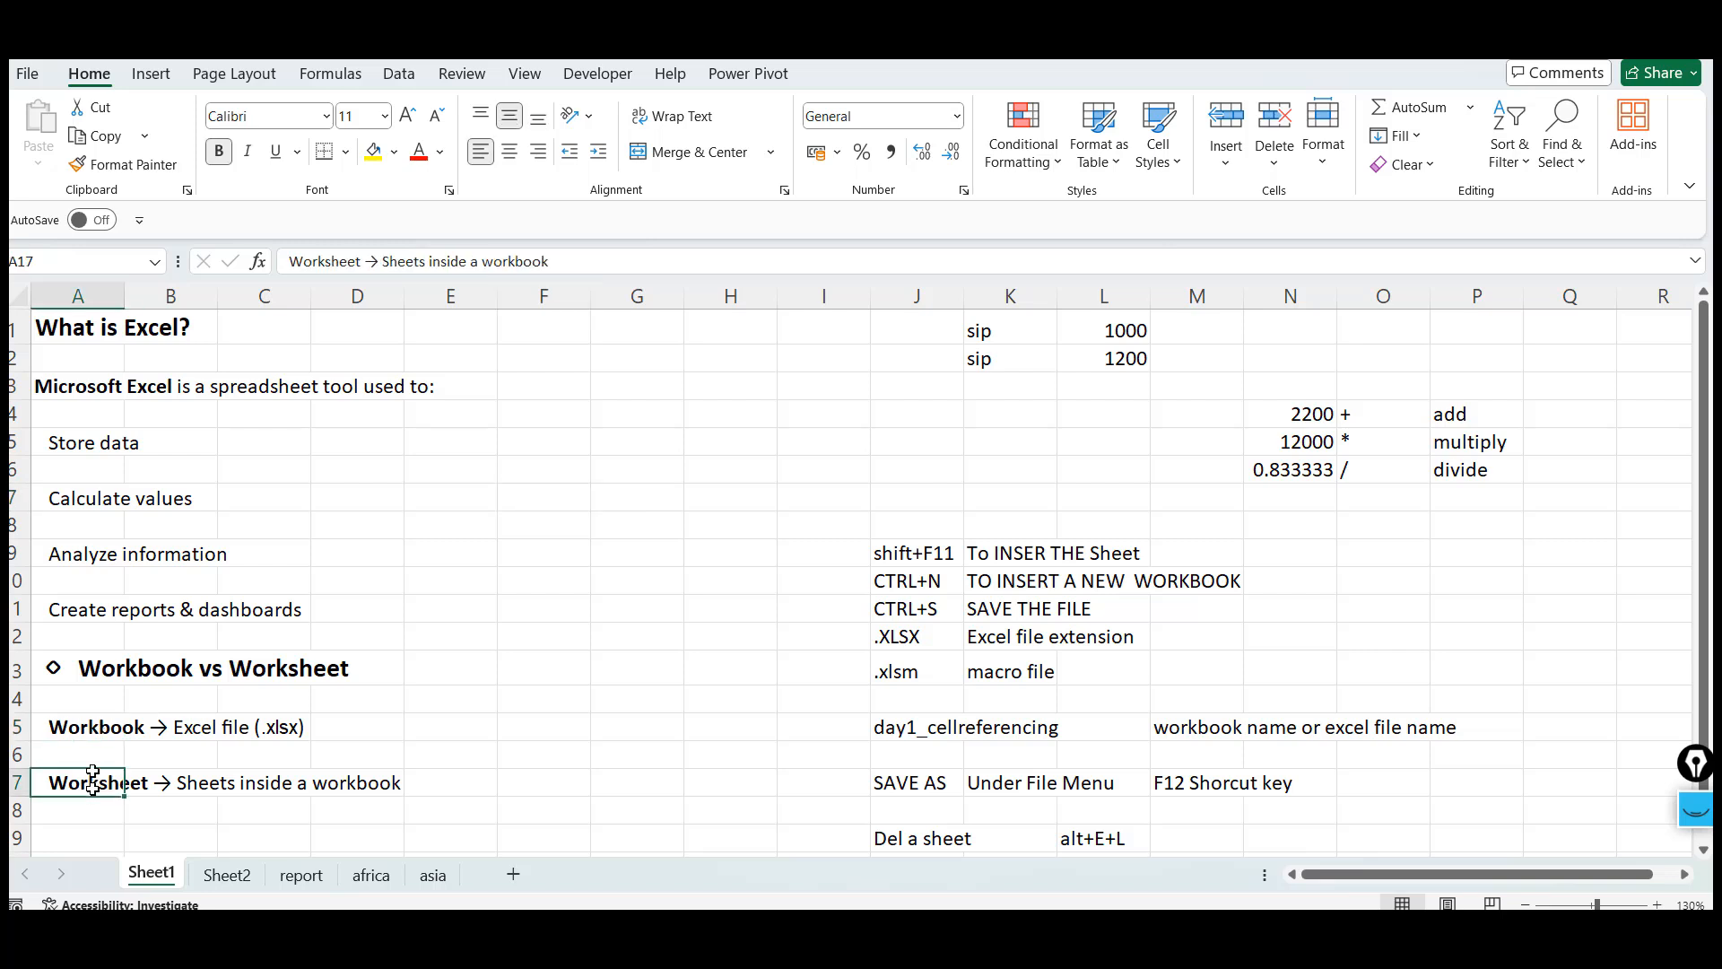
left_click(86, 725)
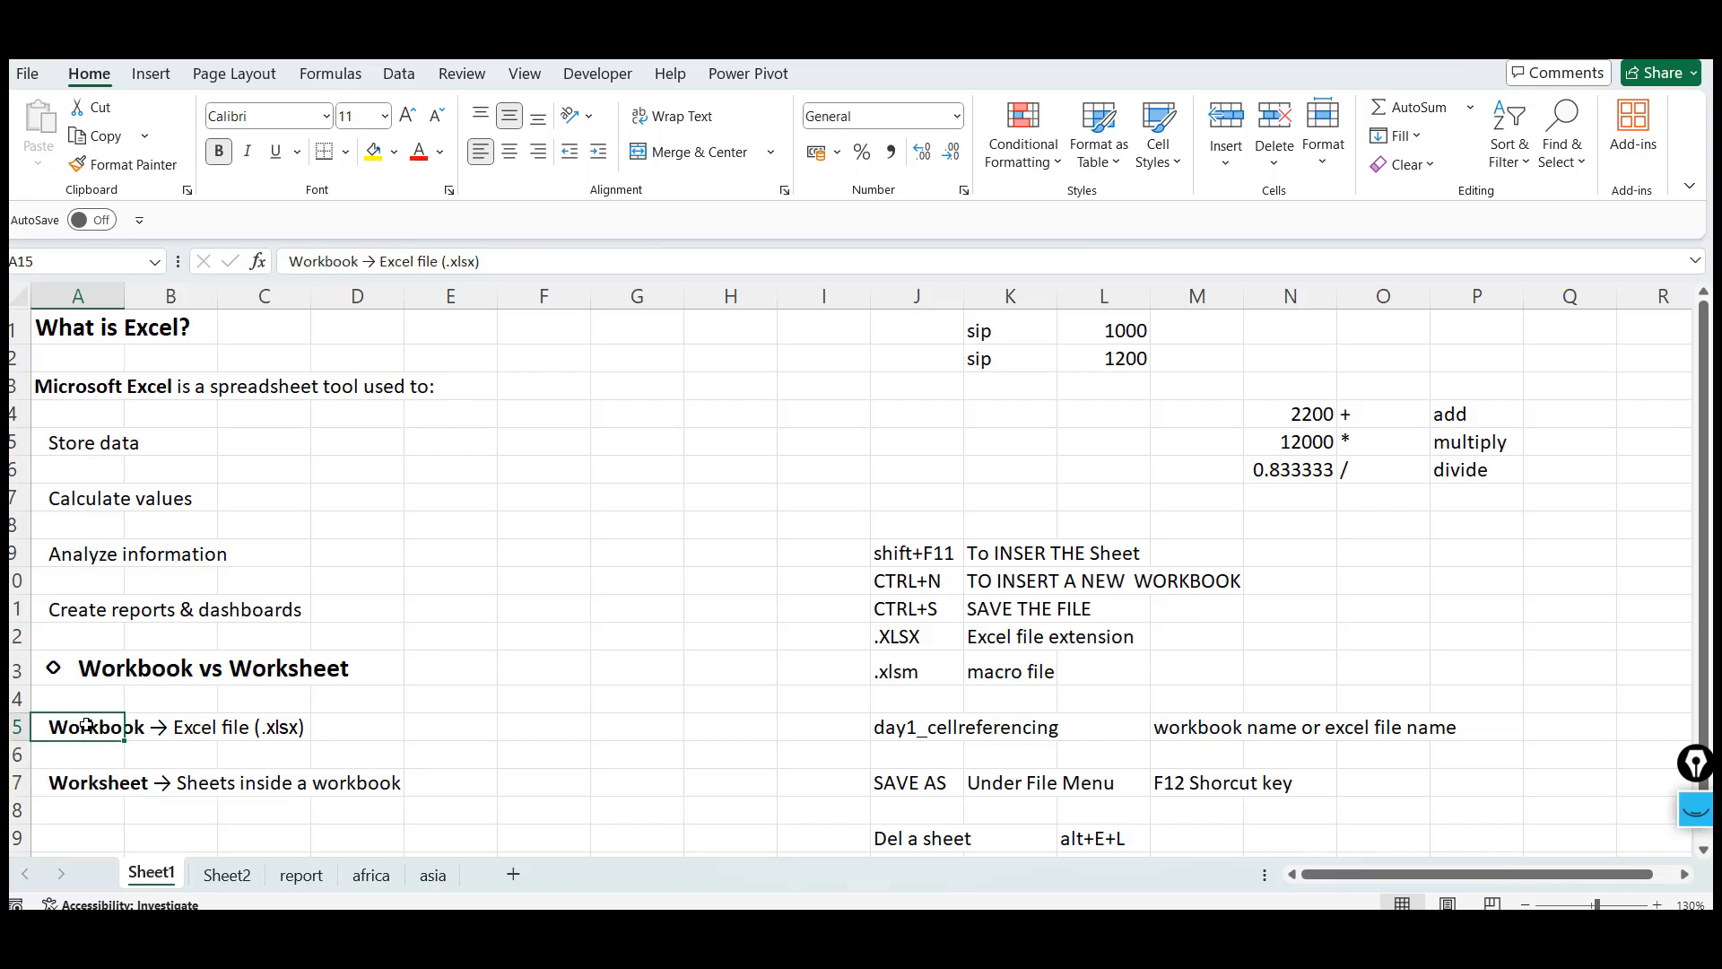
left_click(492, 489)
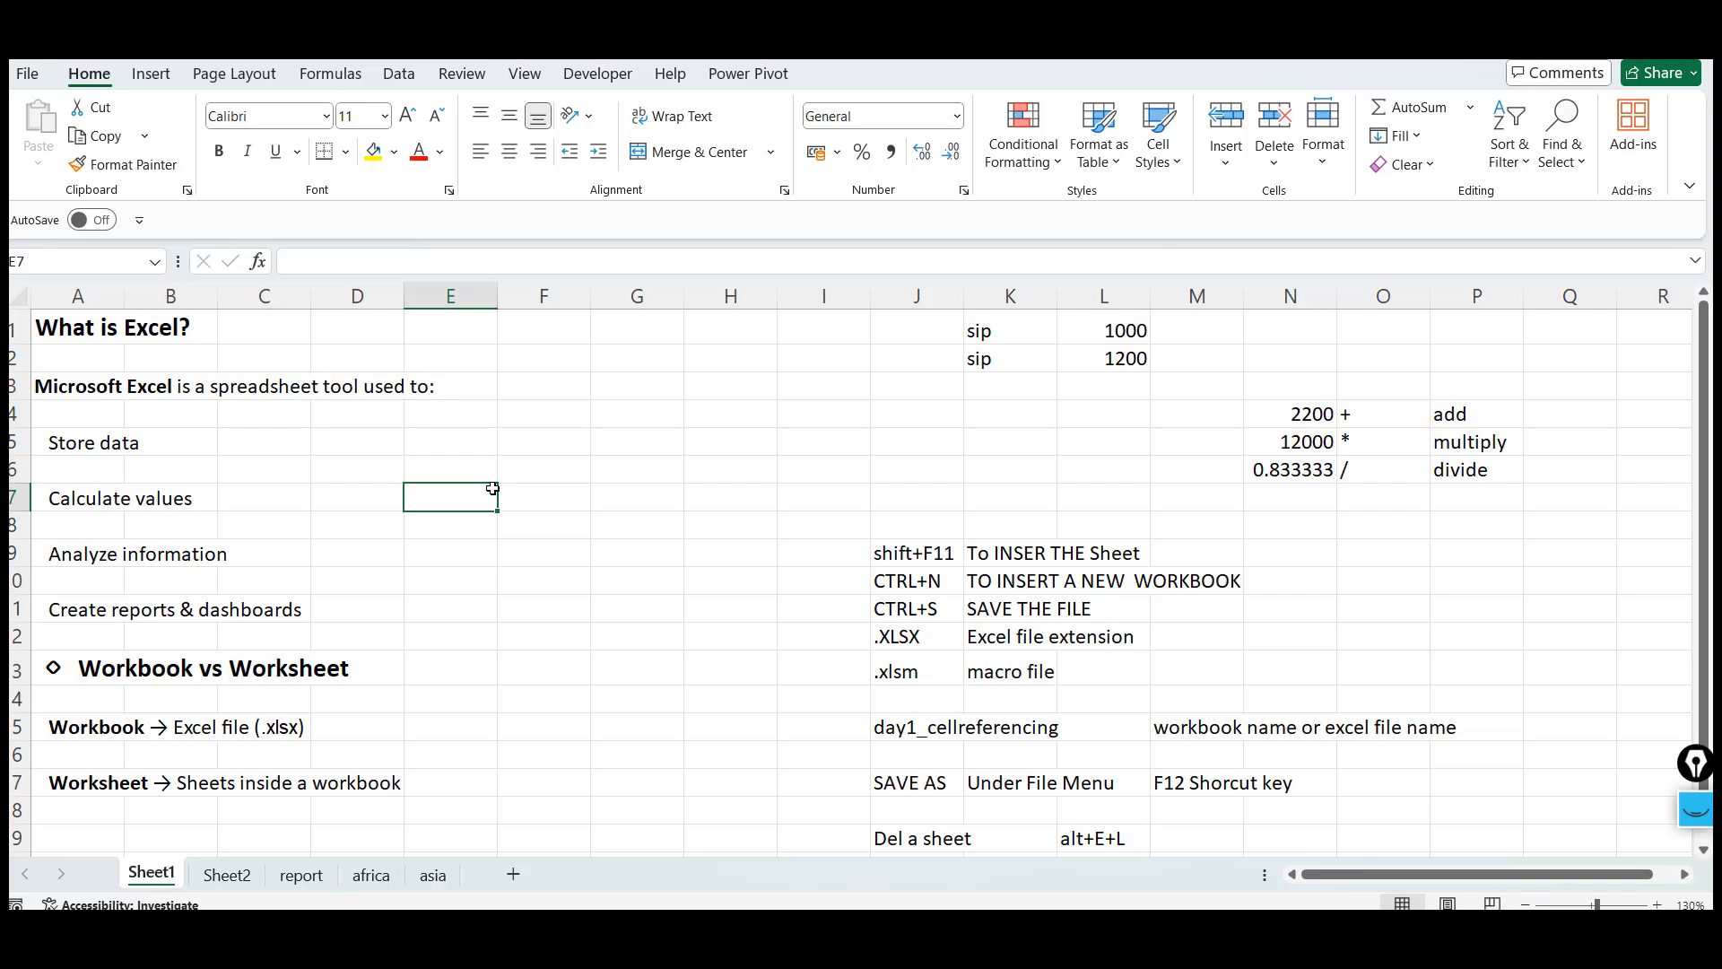
left_click(632, 563)
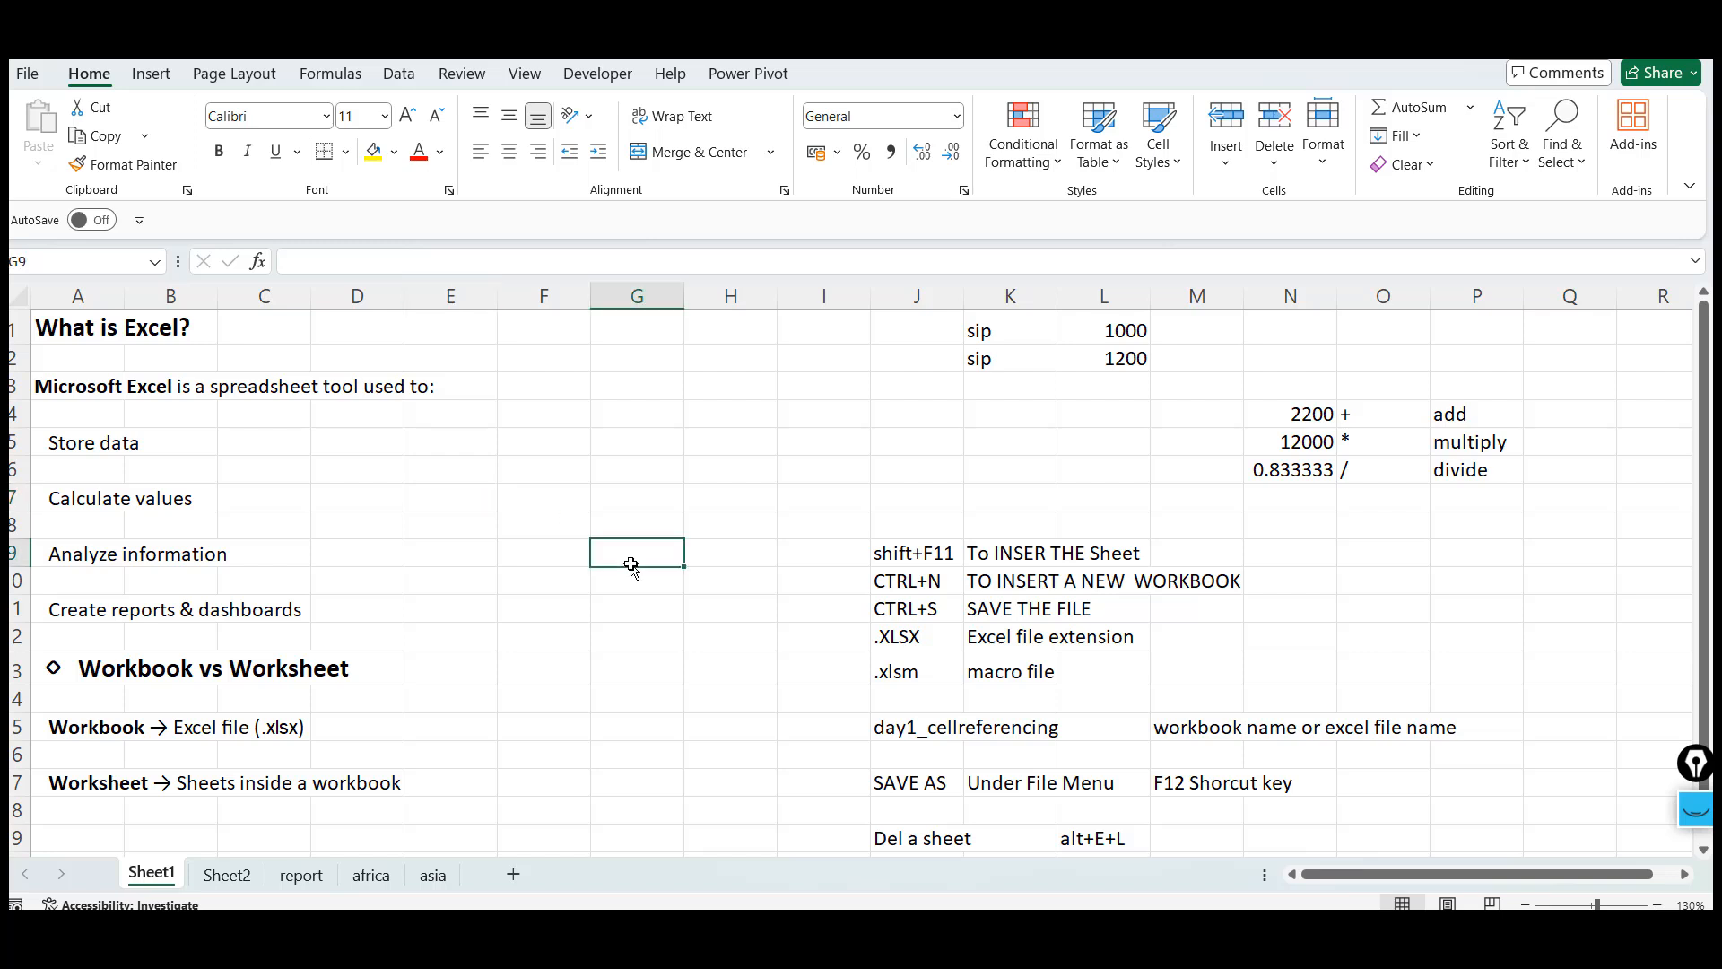
Switch to the ChatGPT page and select the Rows, Columns & Cells and Cell Address notes
key("alt+Tab")
key("alt+Tab")
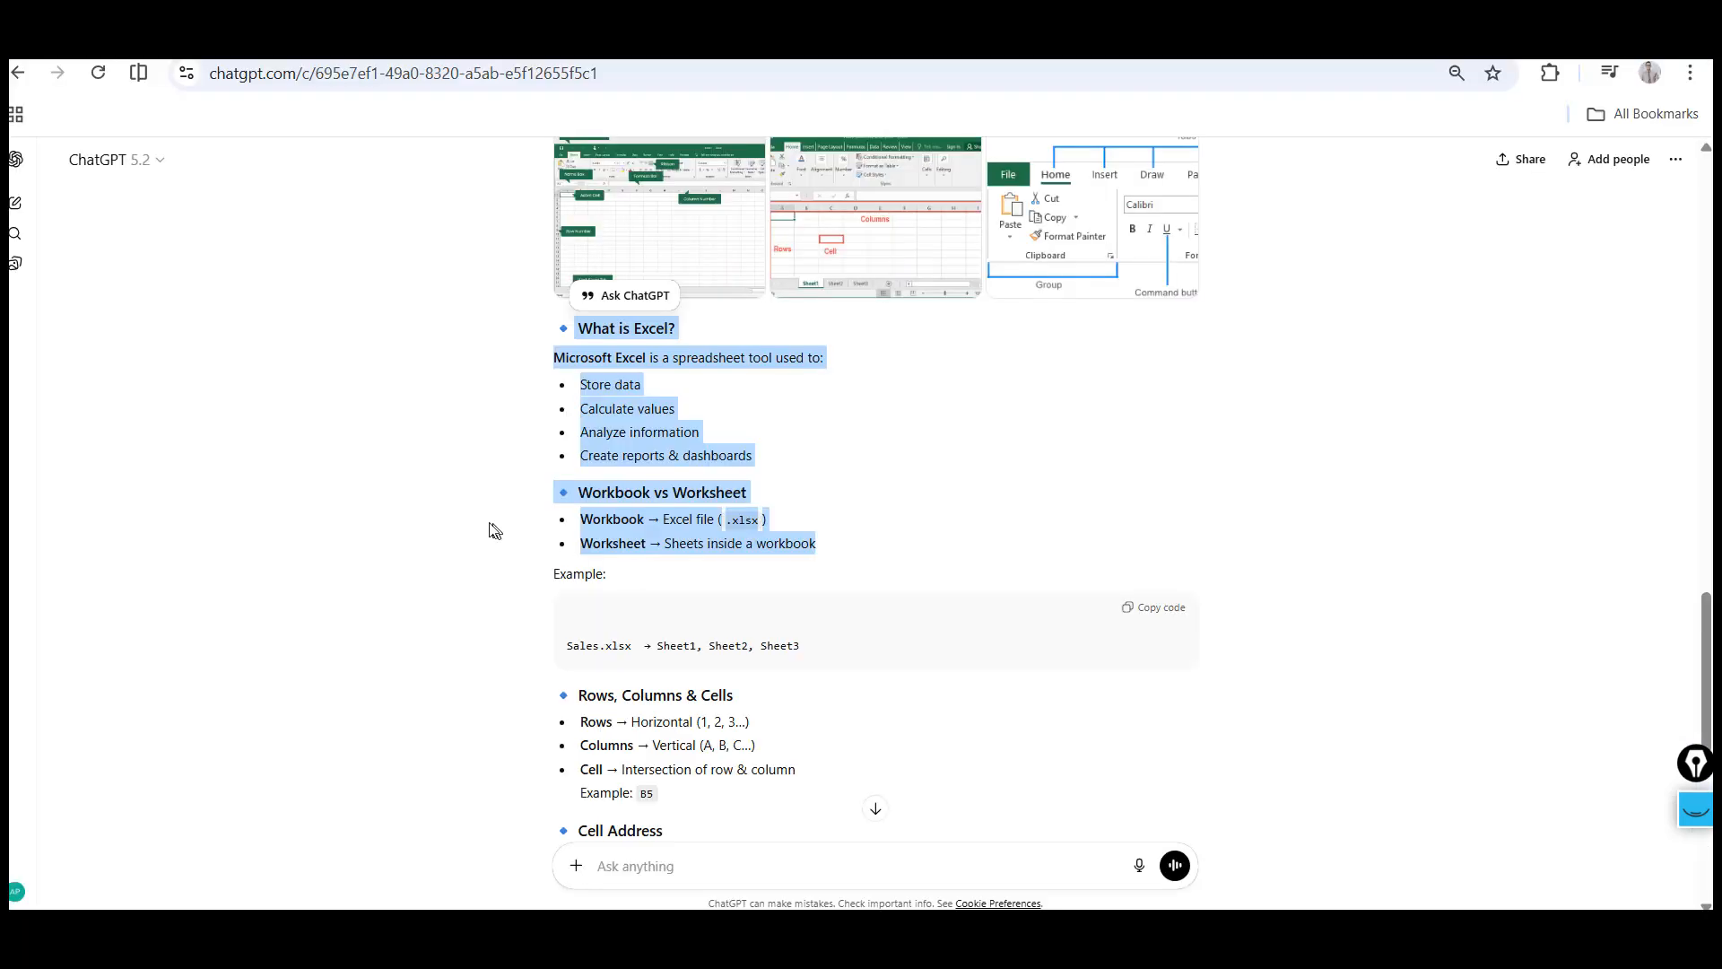
left_click(398, 539)
scroll(397, 539, "down", 2)
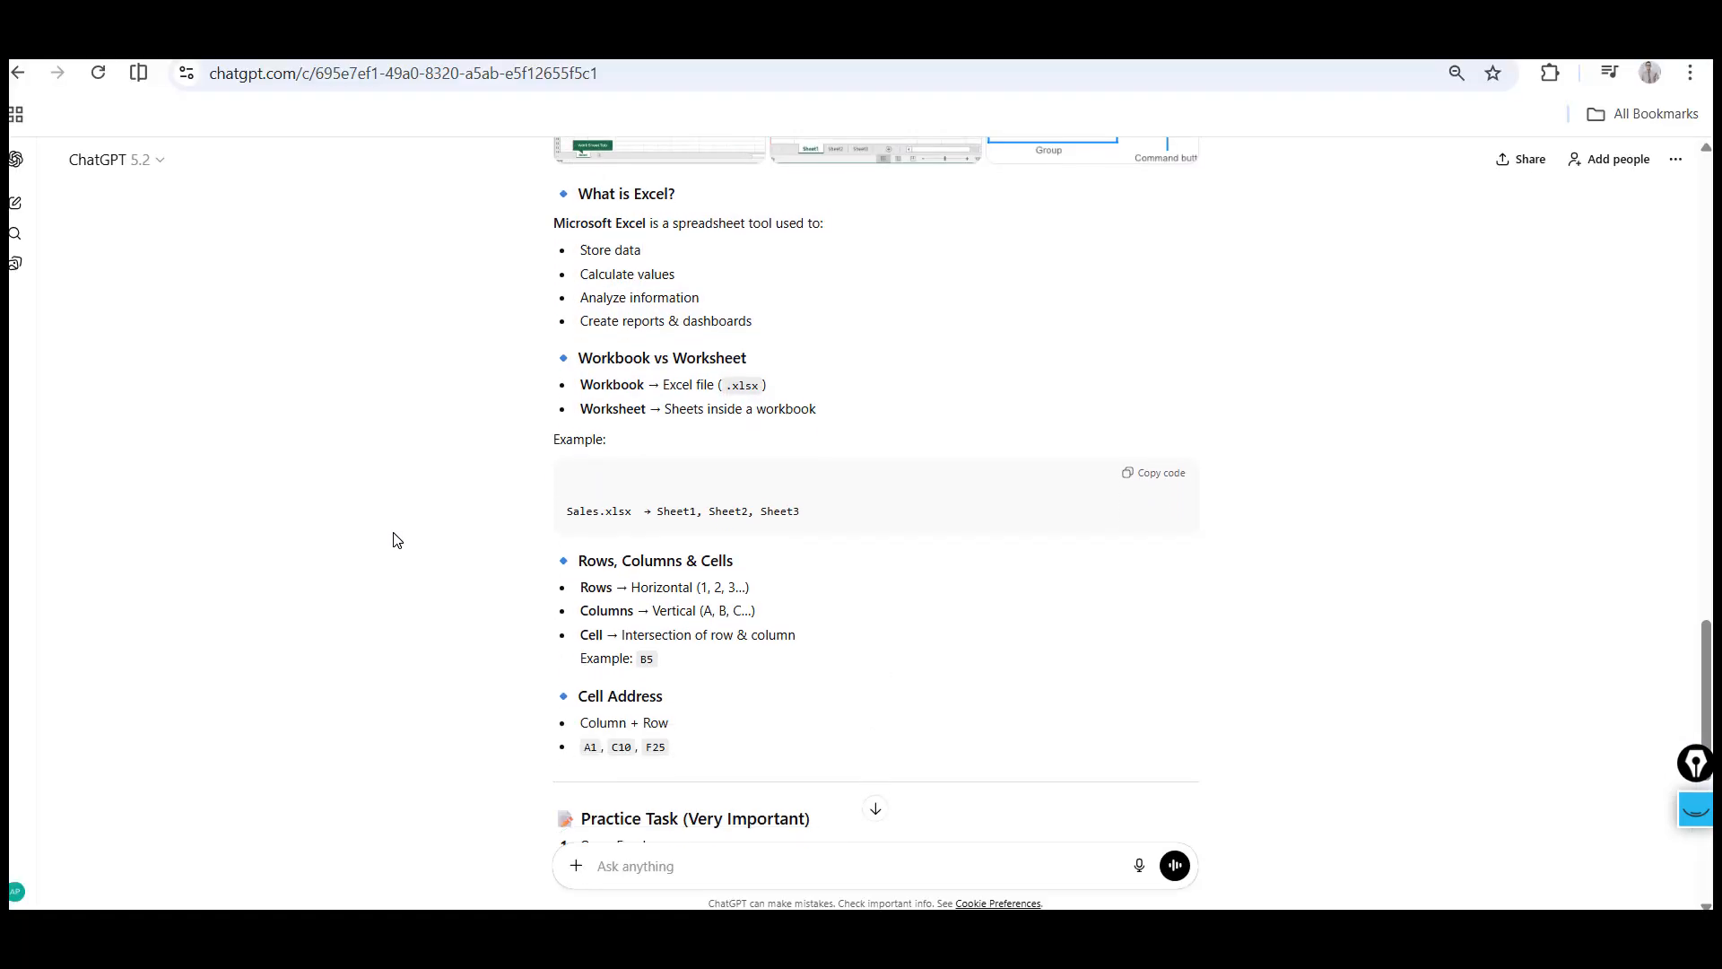
scroll(398, 539, "down", 3)
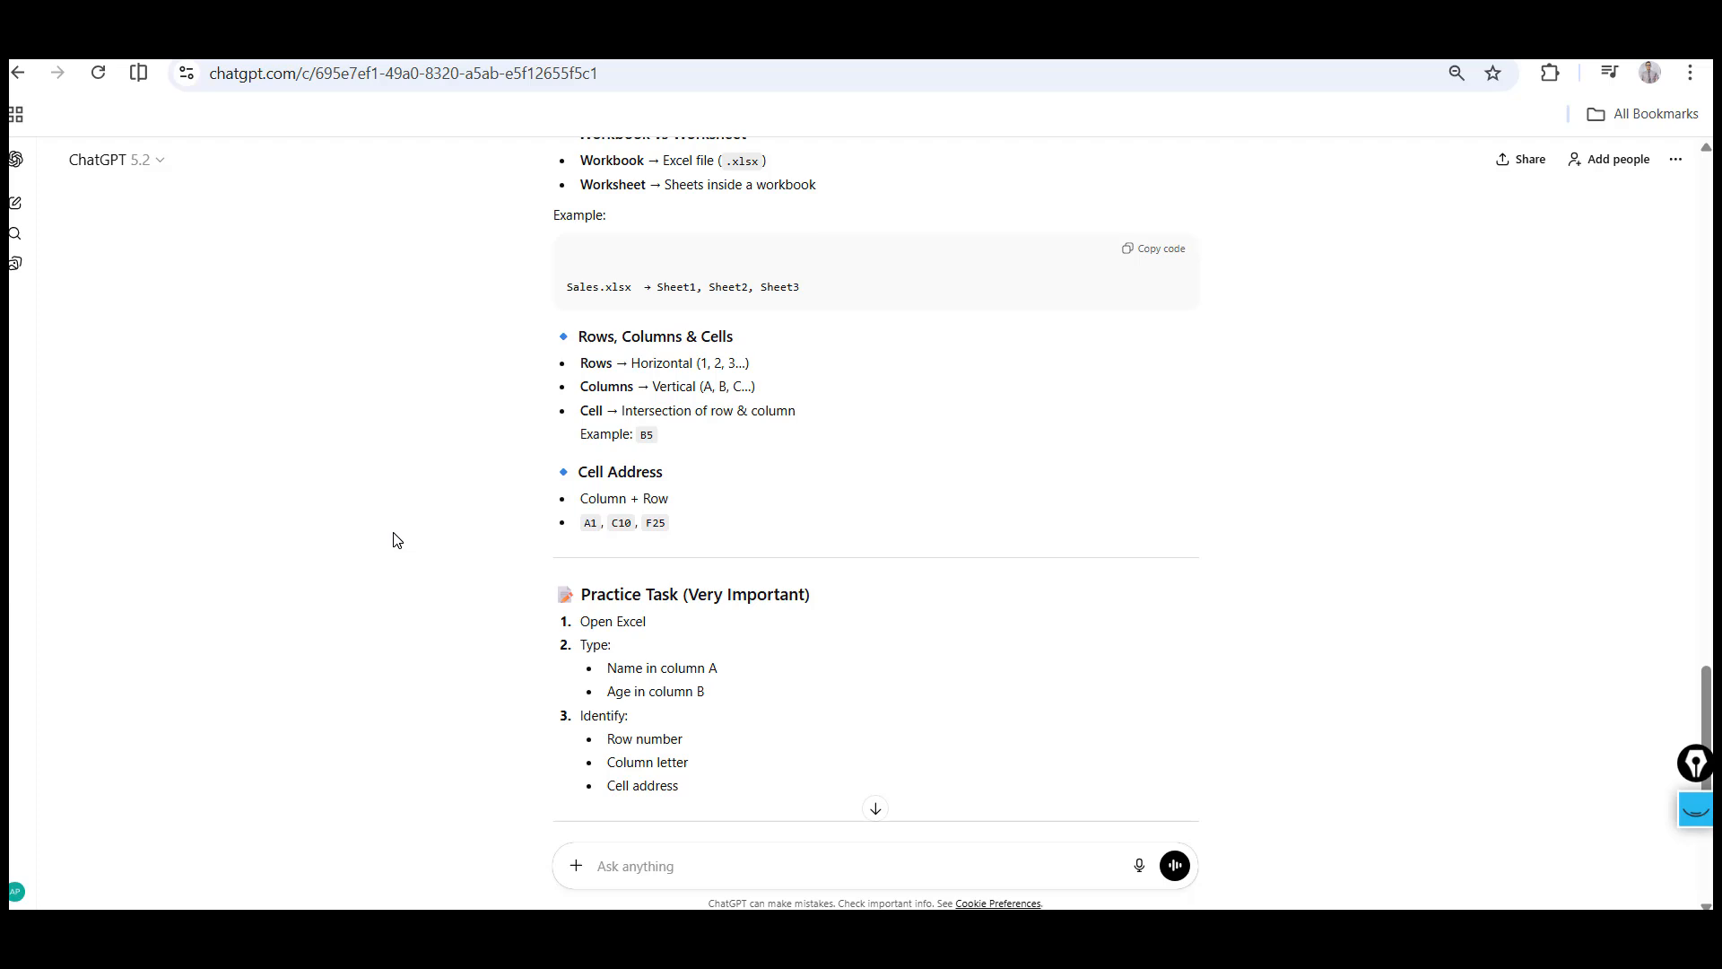
scroll(397, 539, "up", 1)
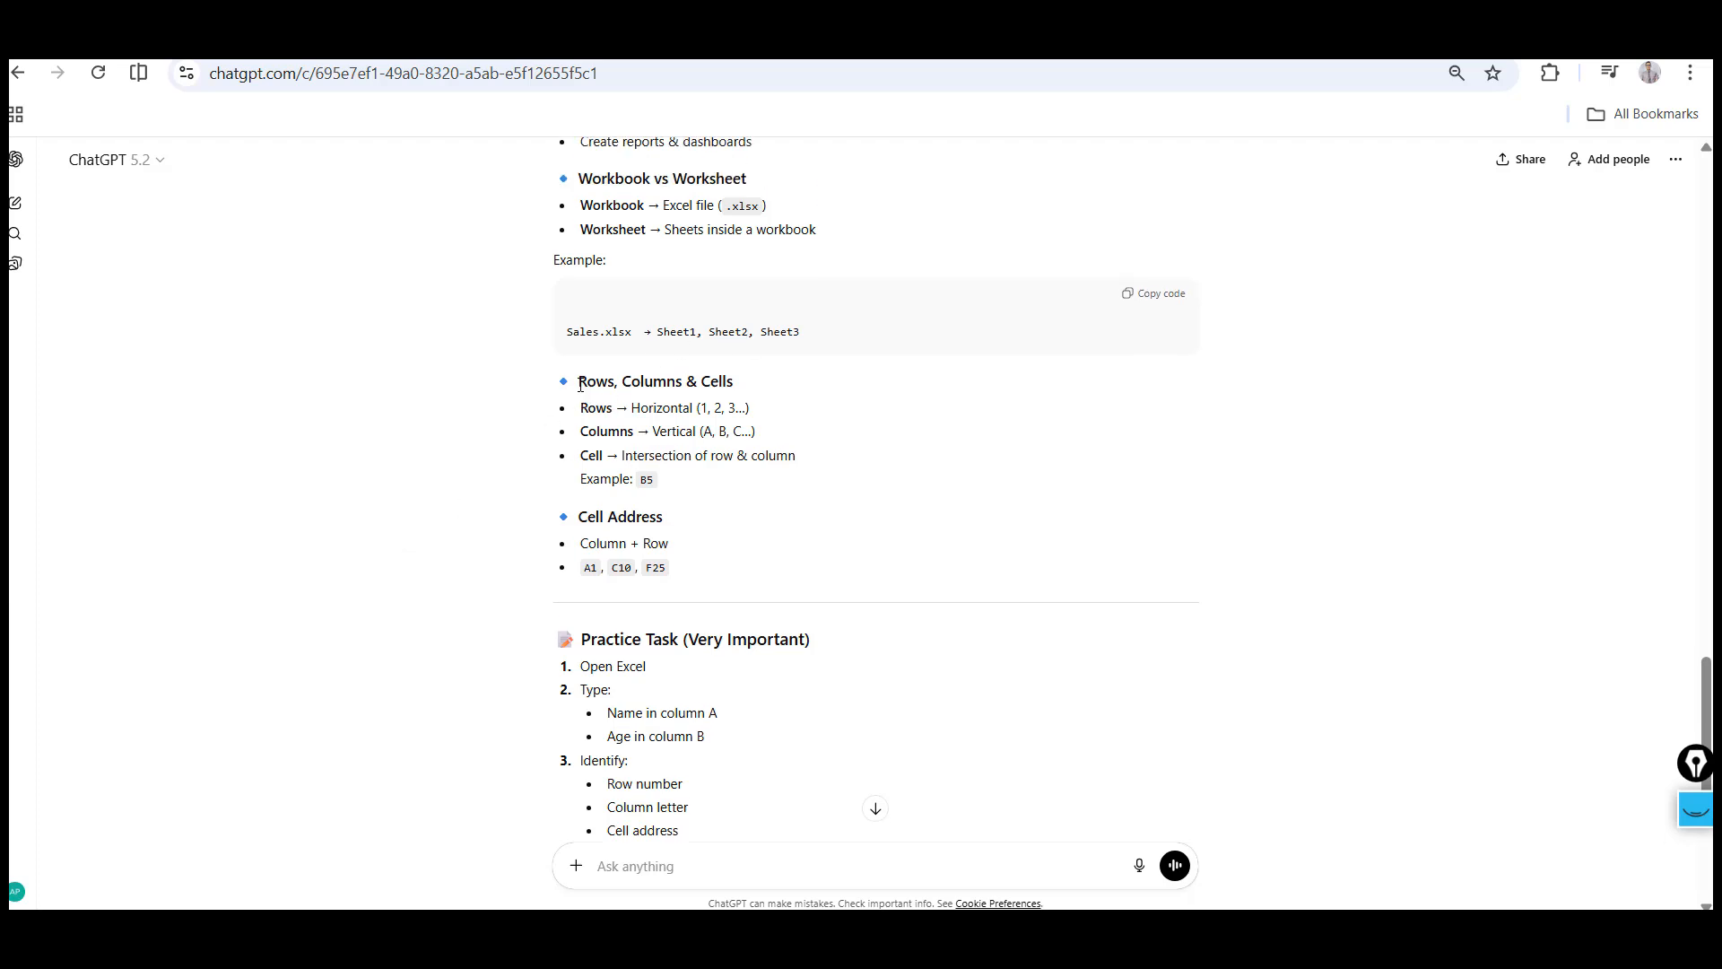
left_click_drag(580, 385, 728, 584)
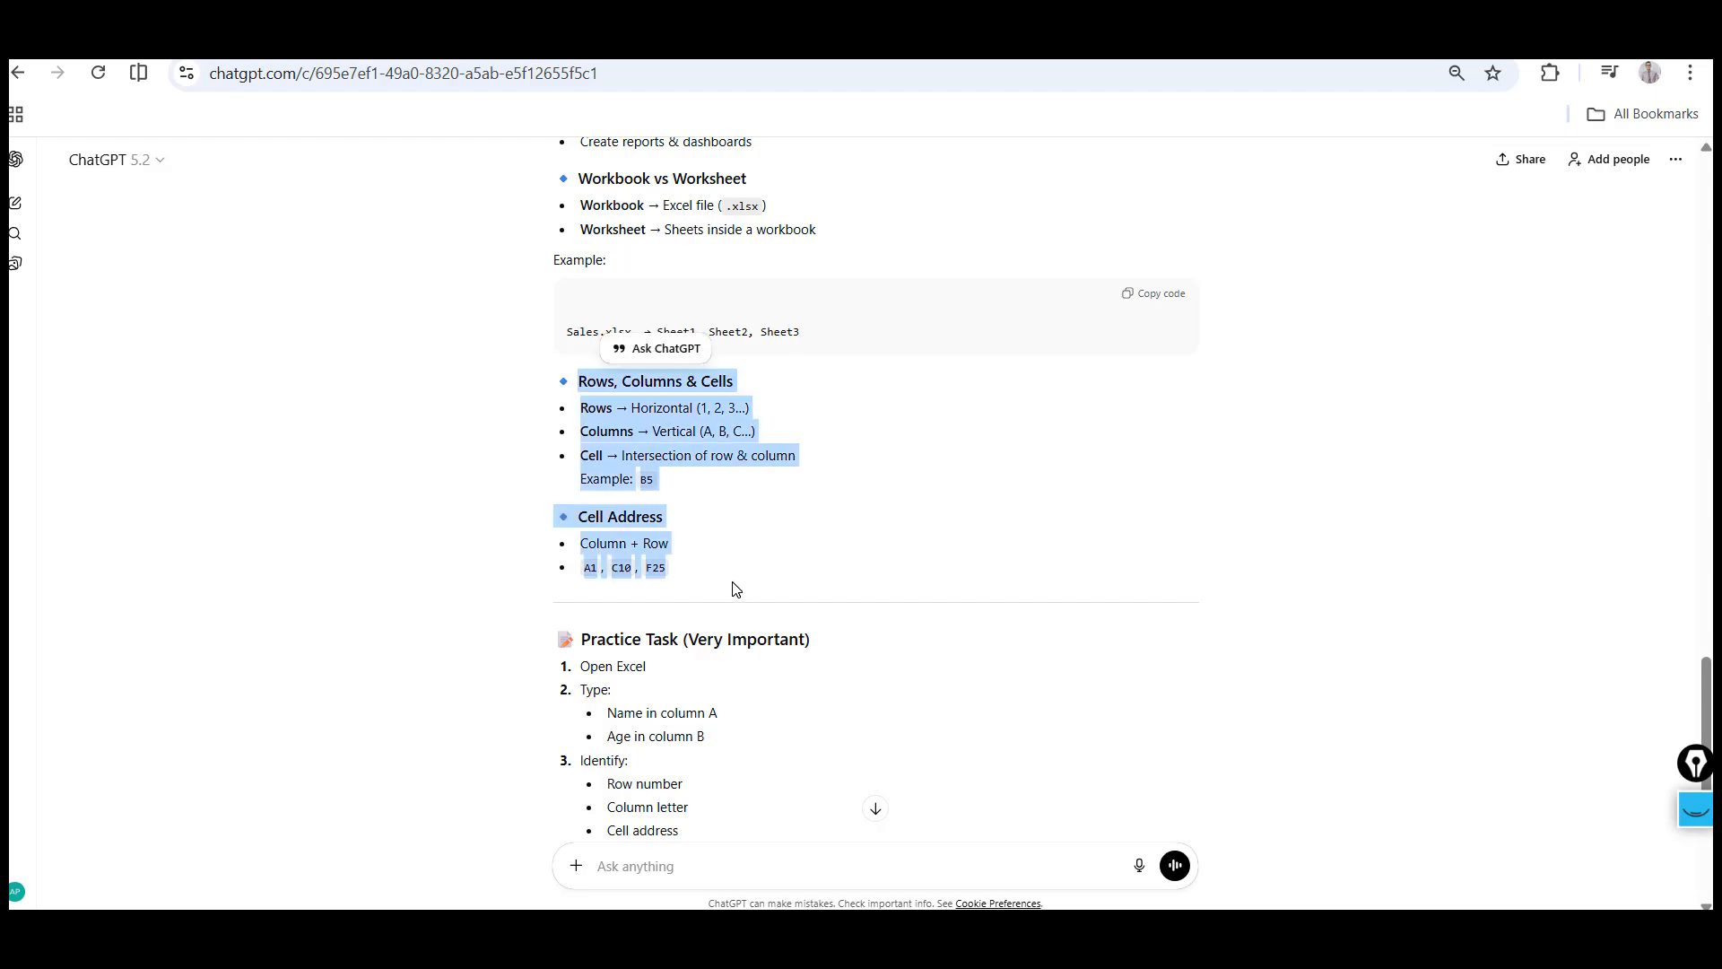
Return to Sheet1 and paste the copied notes starting at cell A21
key("alt+Tab")
left_click(93, 835)
key("Down")
key("Down")
key("Down")
key("Down")
key("Down")
key("Down")
key("Down")
key("Down")
key("Down")
key("Down")
key("Down")
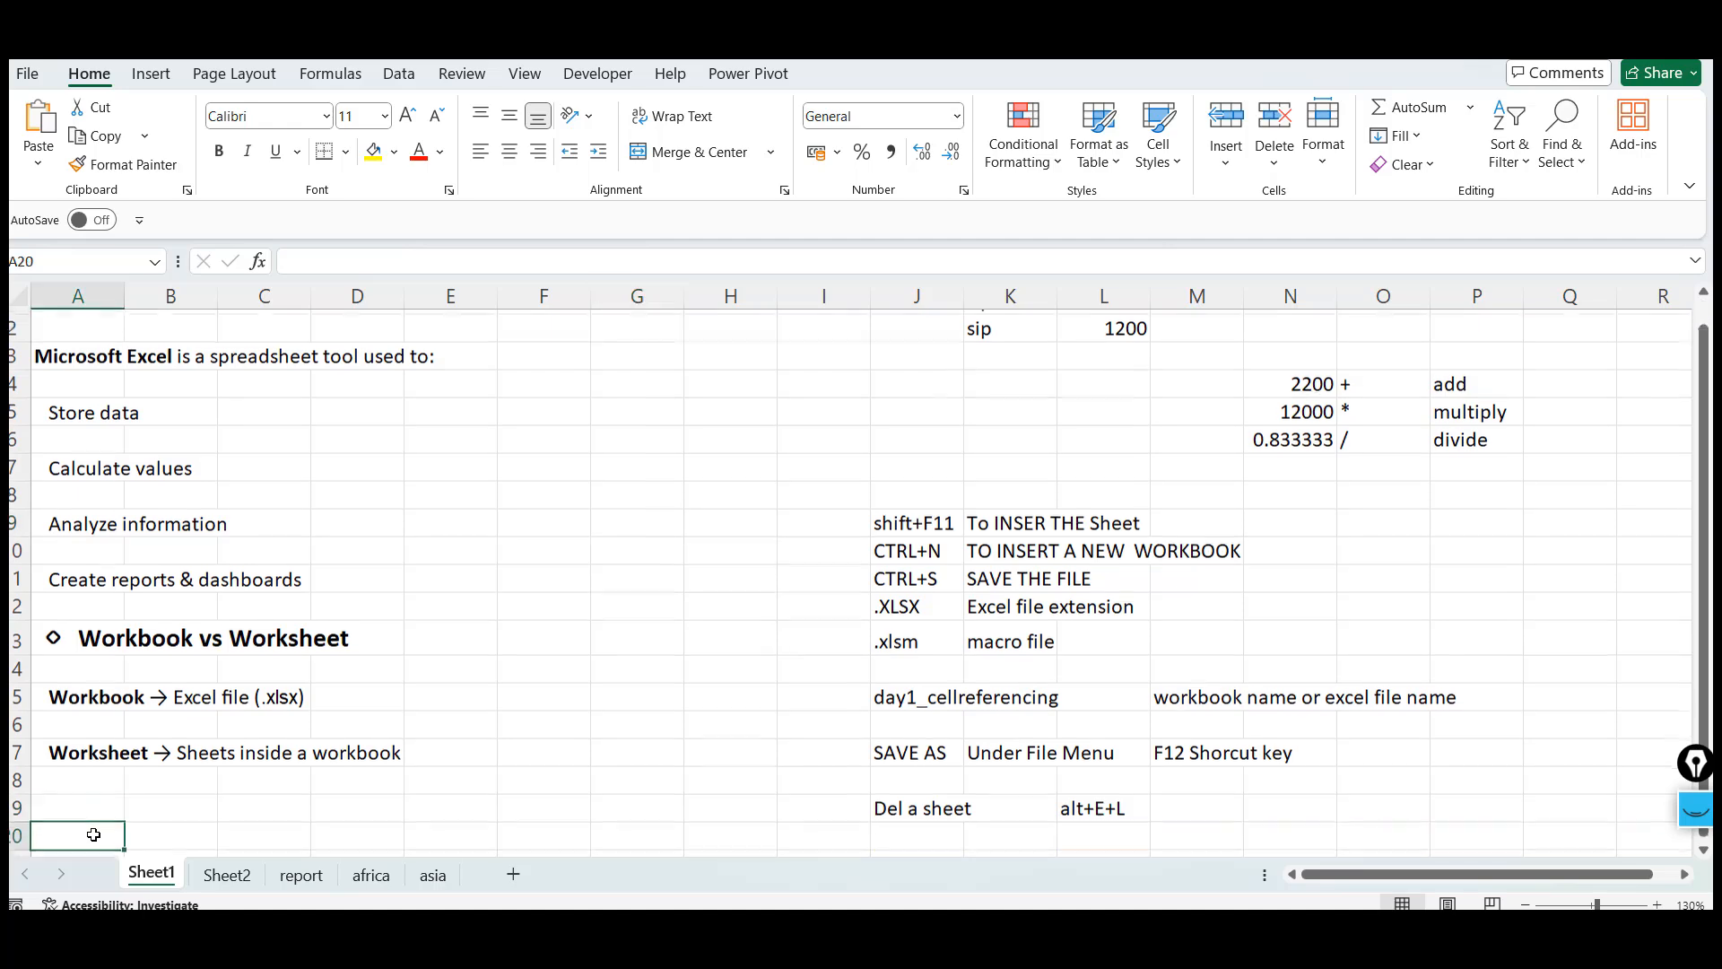
left_click(78, 587)
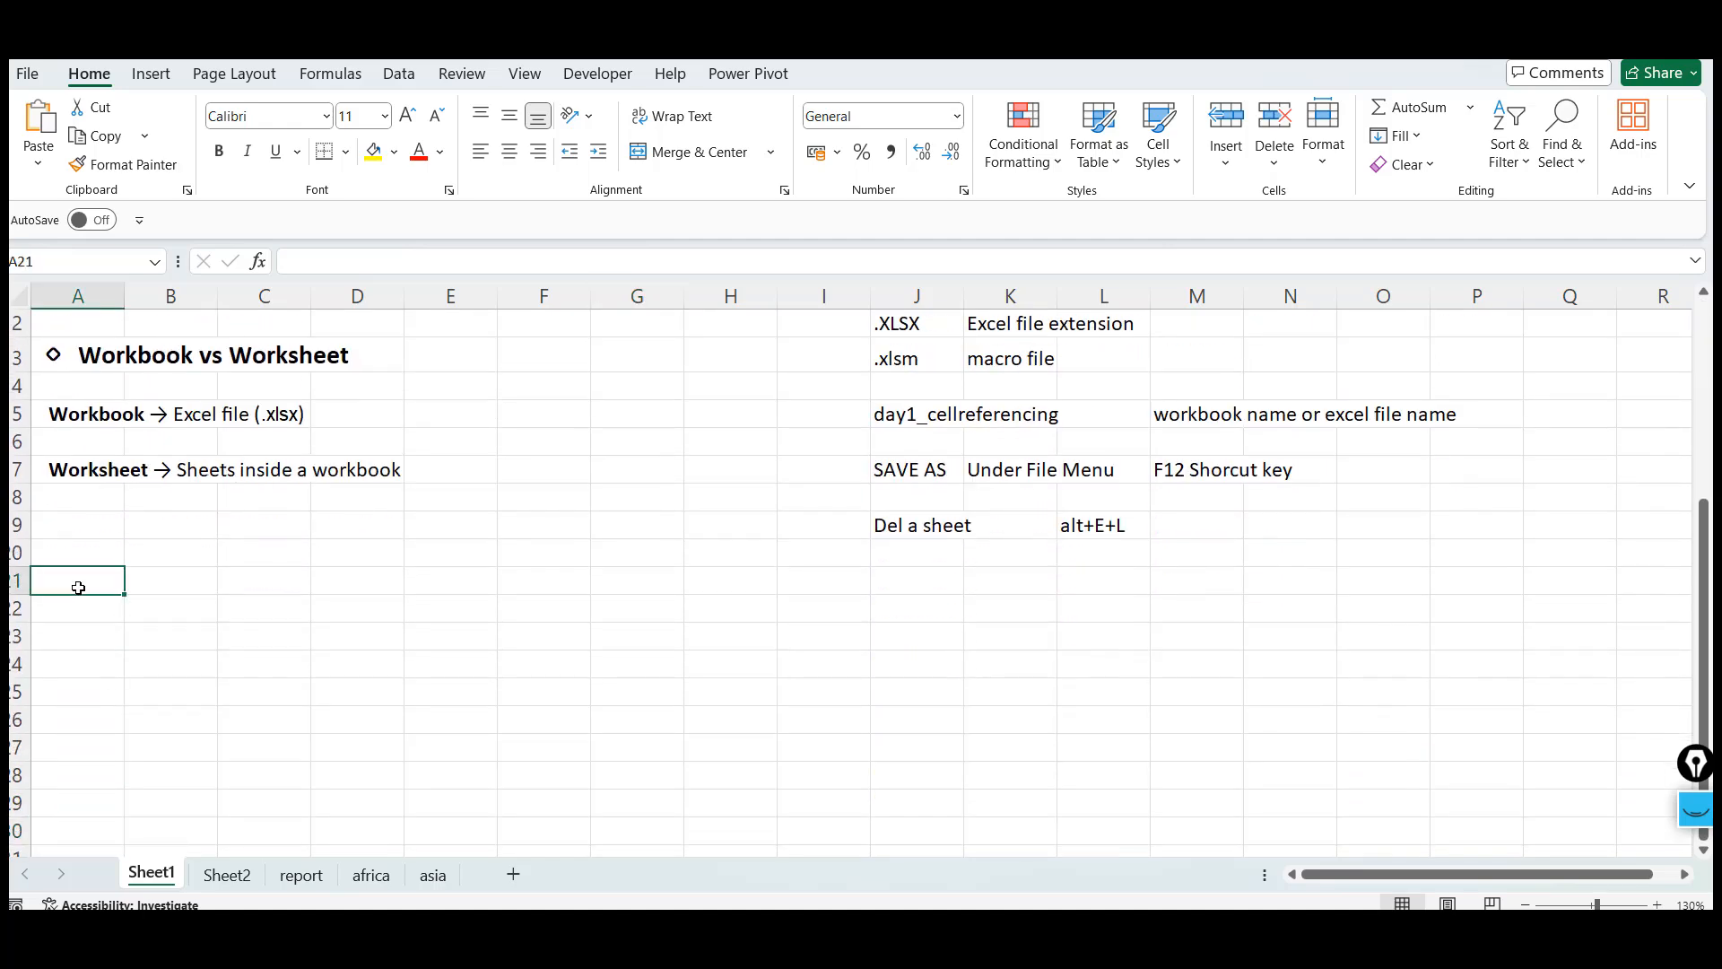
type("Rows, Columns & Cells  Rows → Horizontal (1, 2, 3...)  Columns → Vertical (A, B, C...)  Cell → Intersection of row & column Example: B5  ◇ Cell Address")
Jump to the top of Sheet1 and select rows 1 through 5 with the row-selection shortcut
left_click(315, 588)
left_click(671, 593)
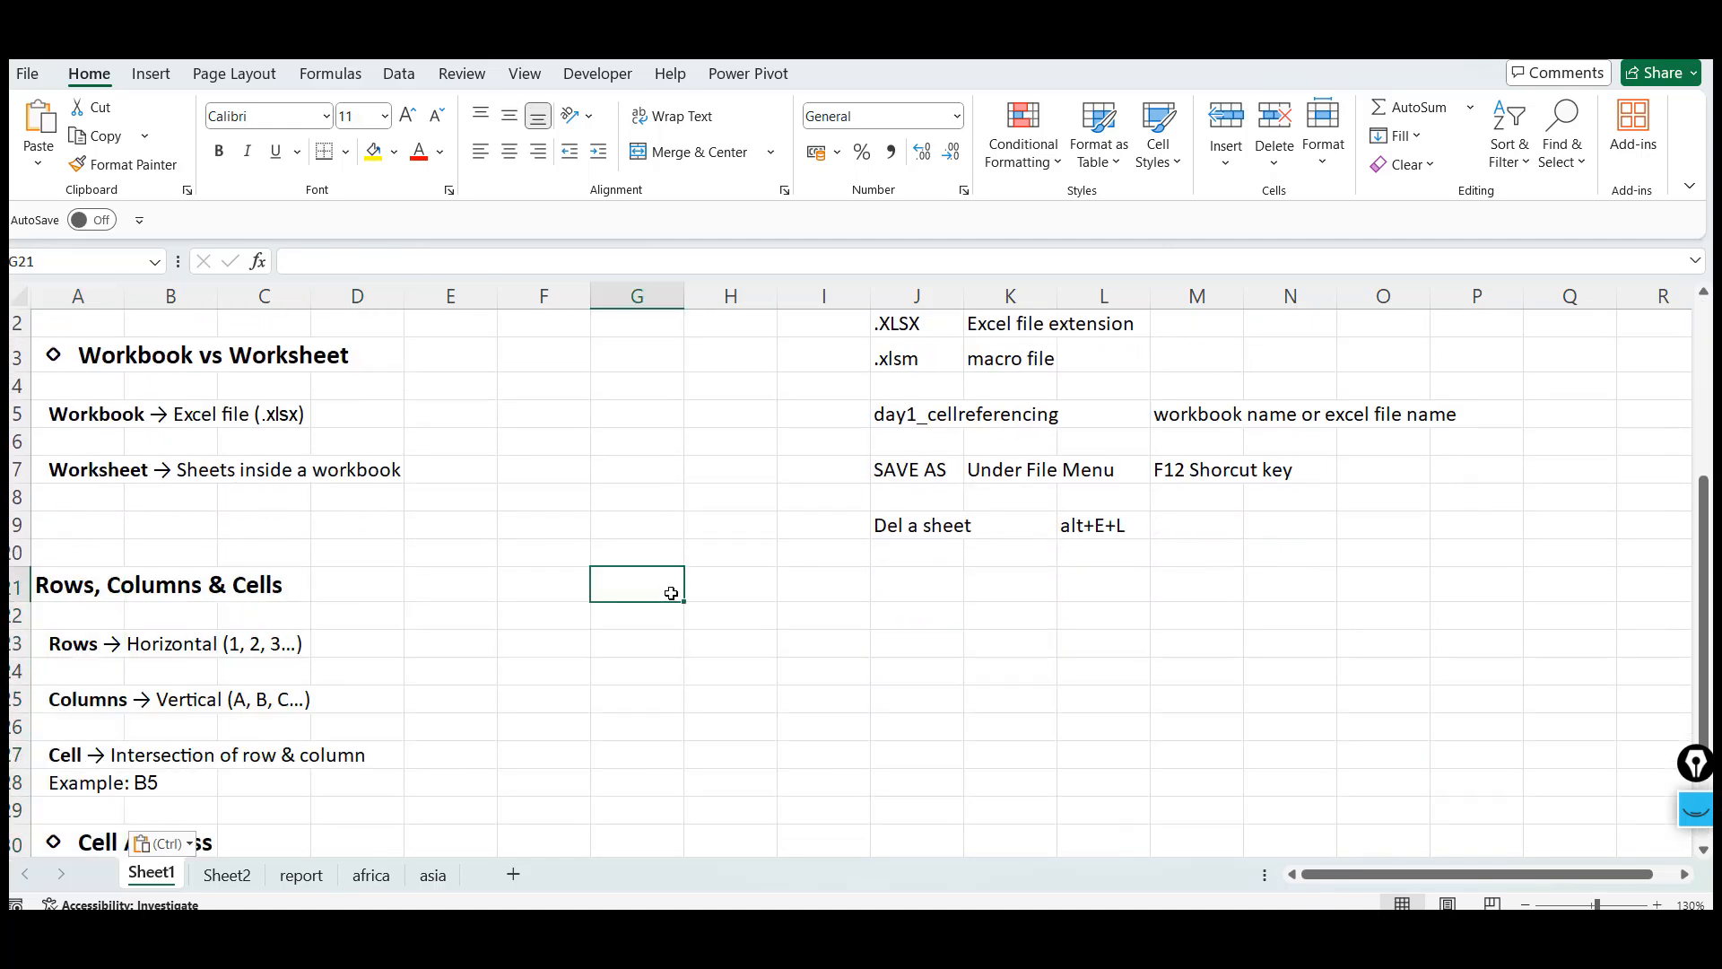
left_click(611, 362)
key("ctrl+Up")
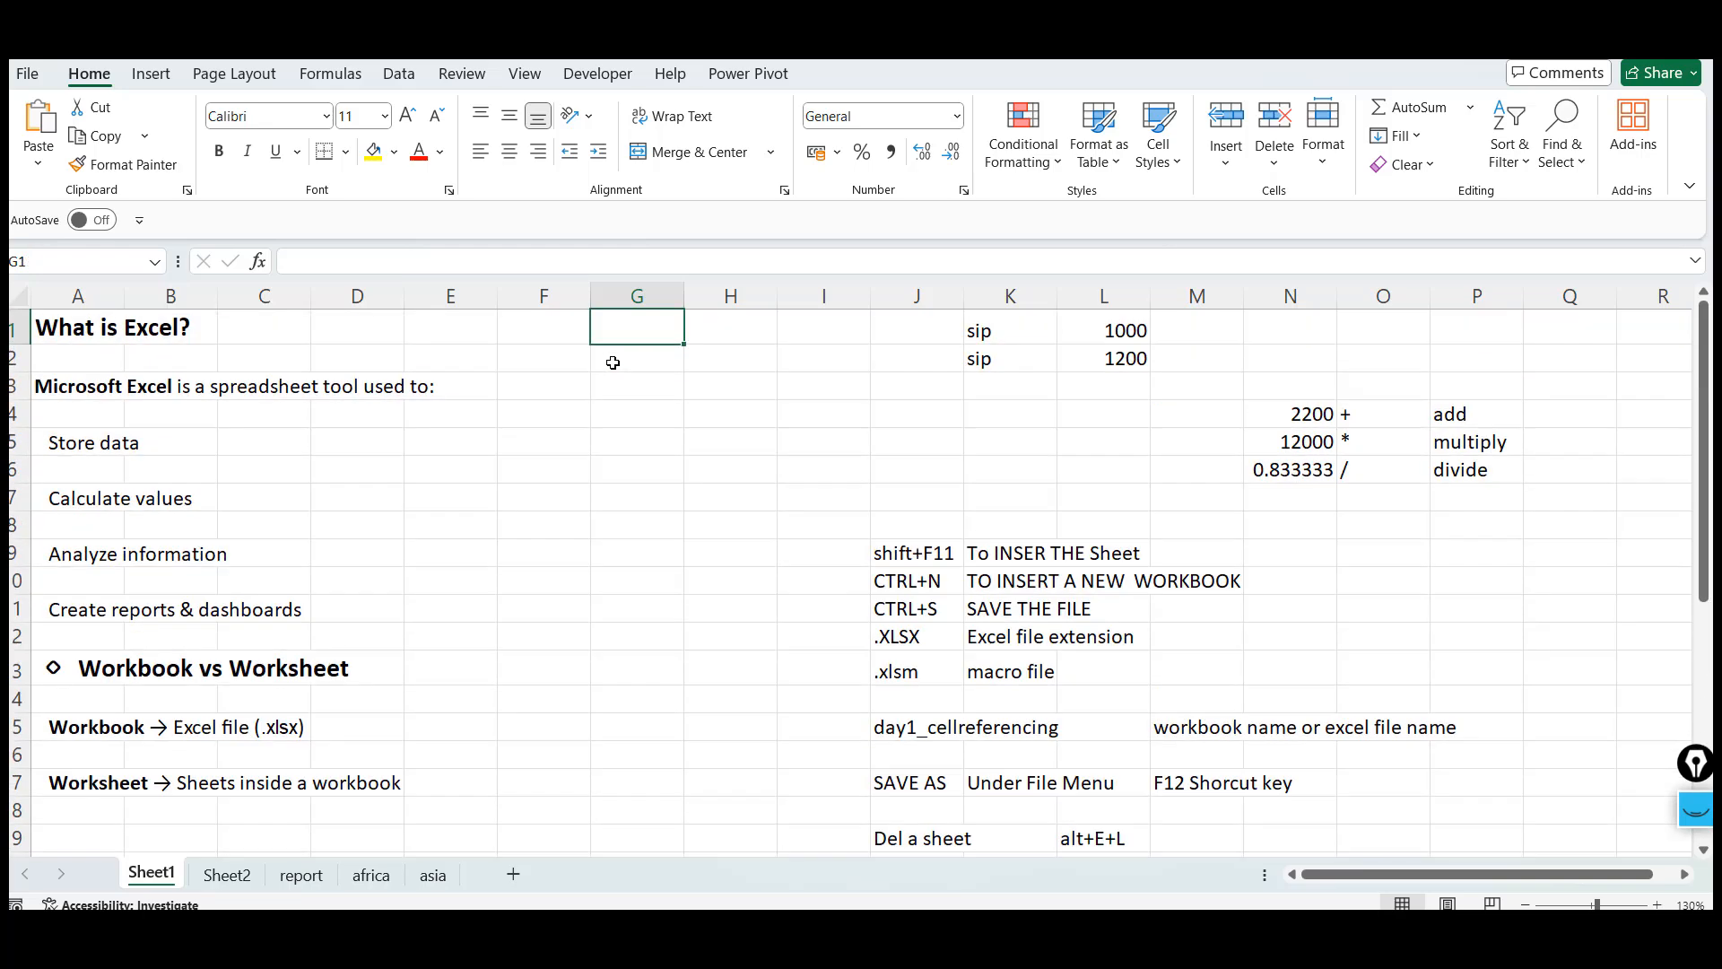
key("shift+space")
key("shift+Down")
key("shift+Down")
key("shift+Down")
key("shift+Down")
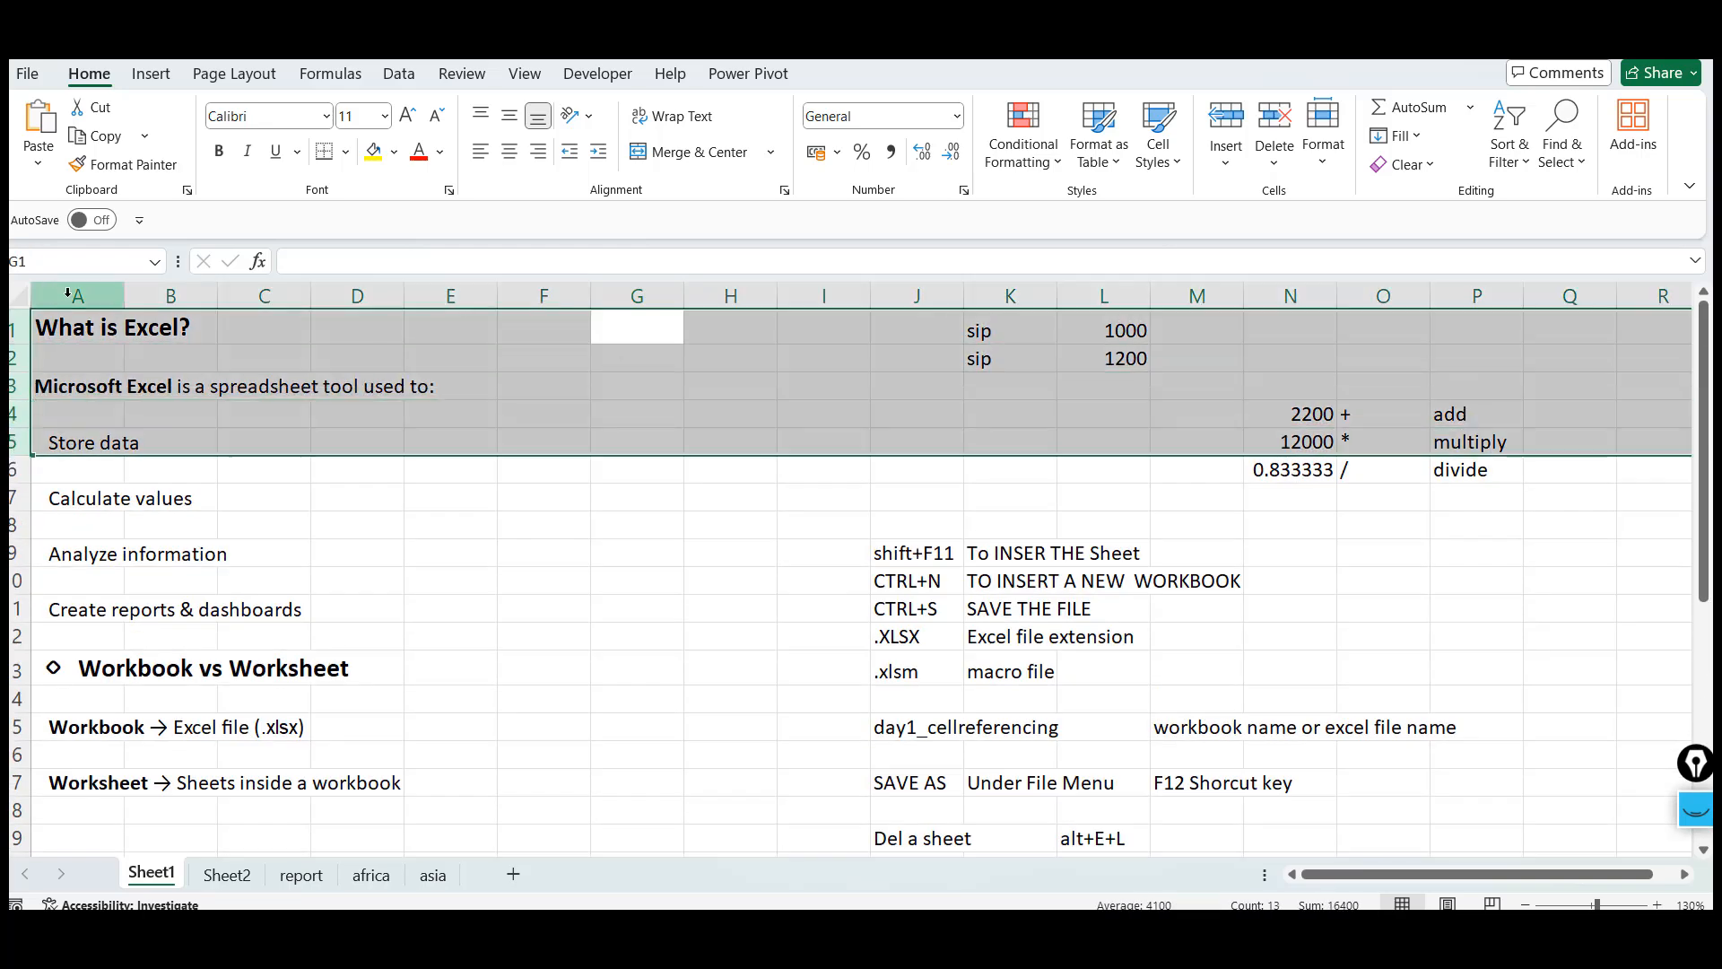
Select the whole of column C, row 3 and row 10 by their headers
left_click(95, 345)
left_click(408, 473)
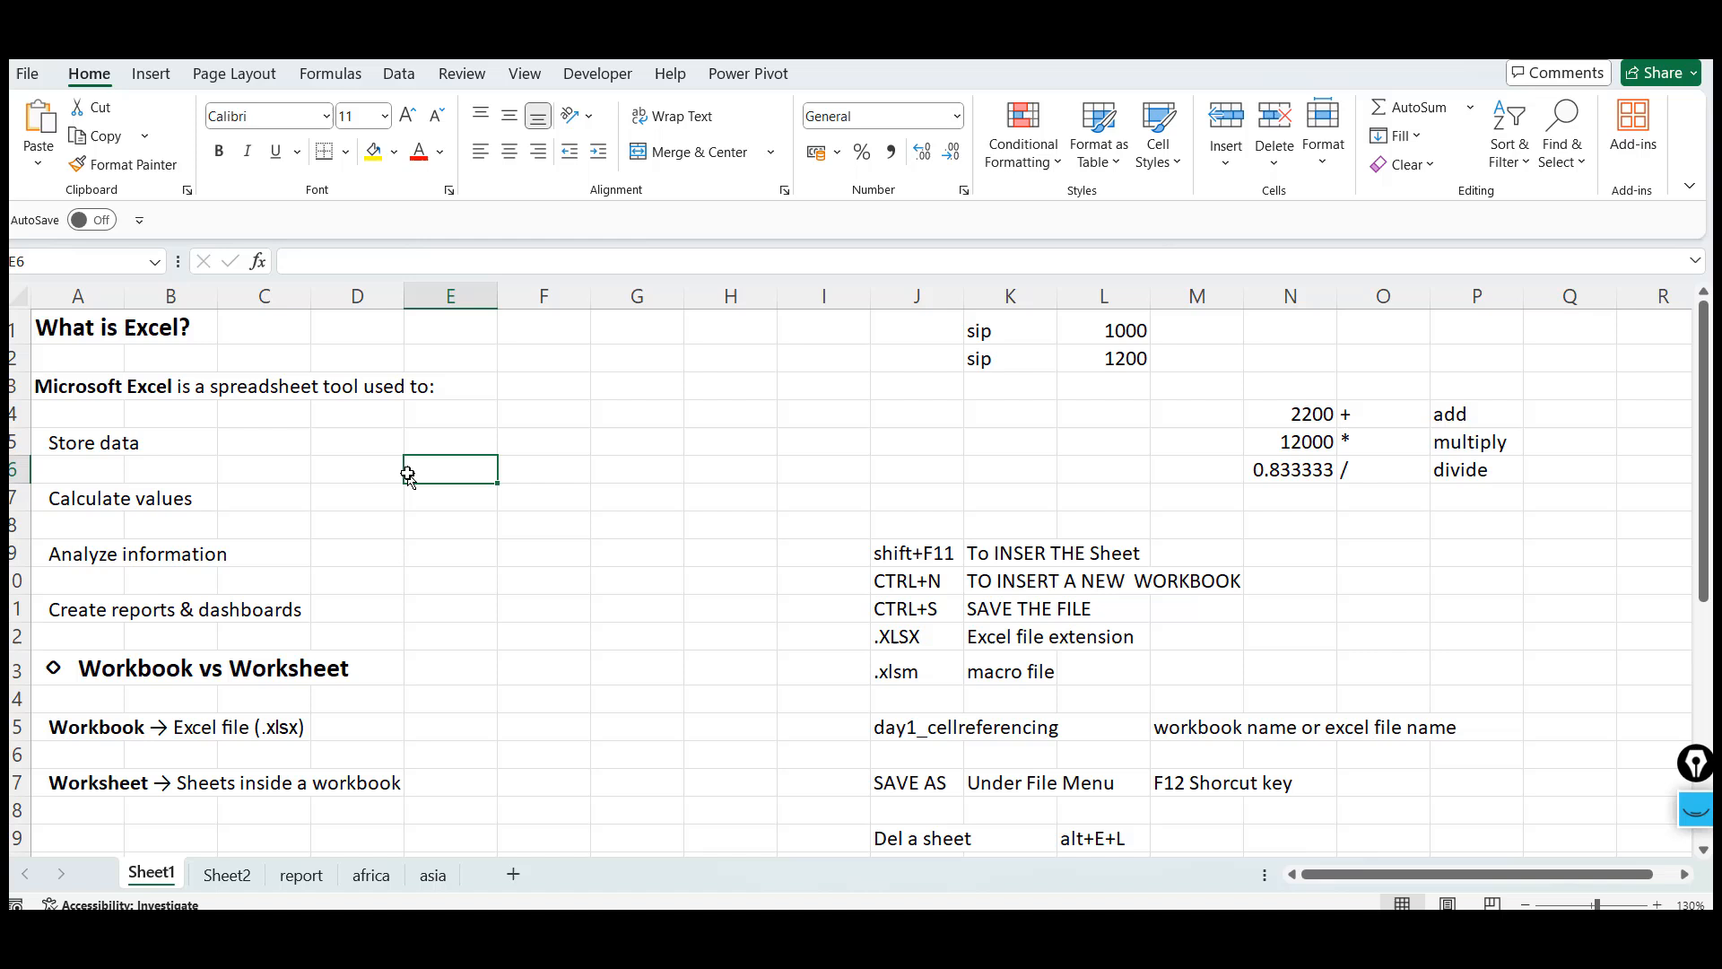
left_click(617, 476)
left_click(260, 297)
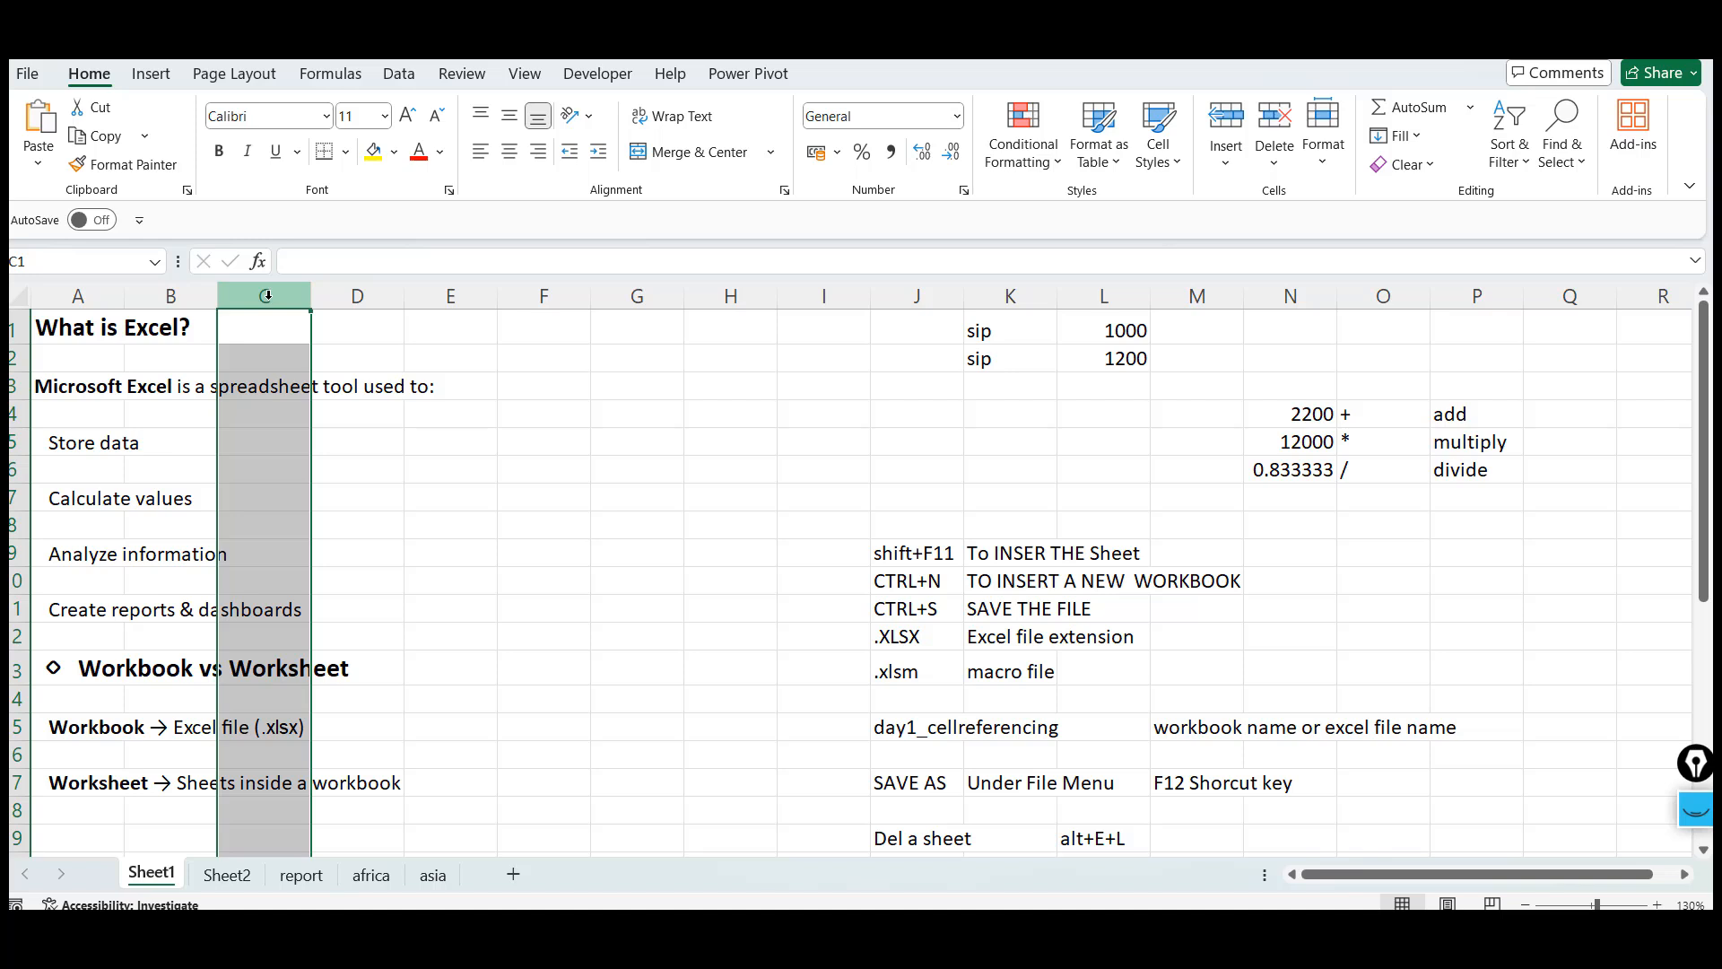
left_click(14, 386)
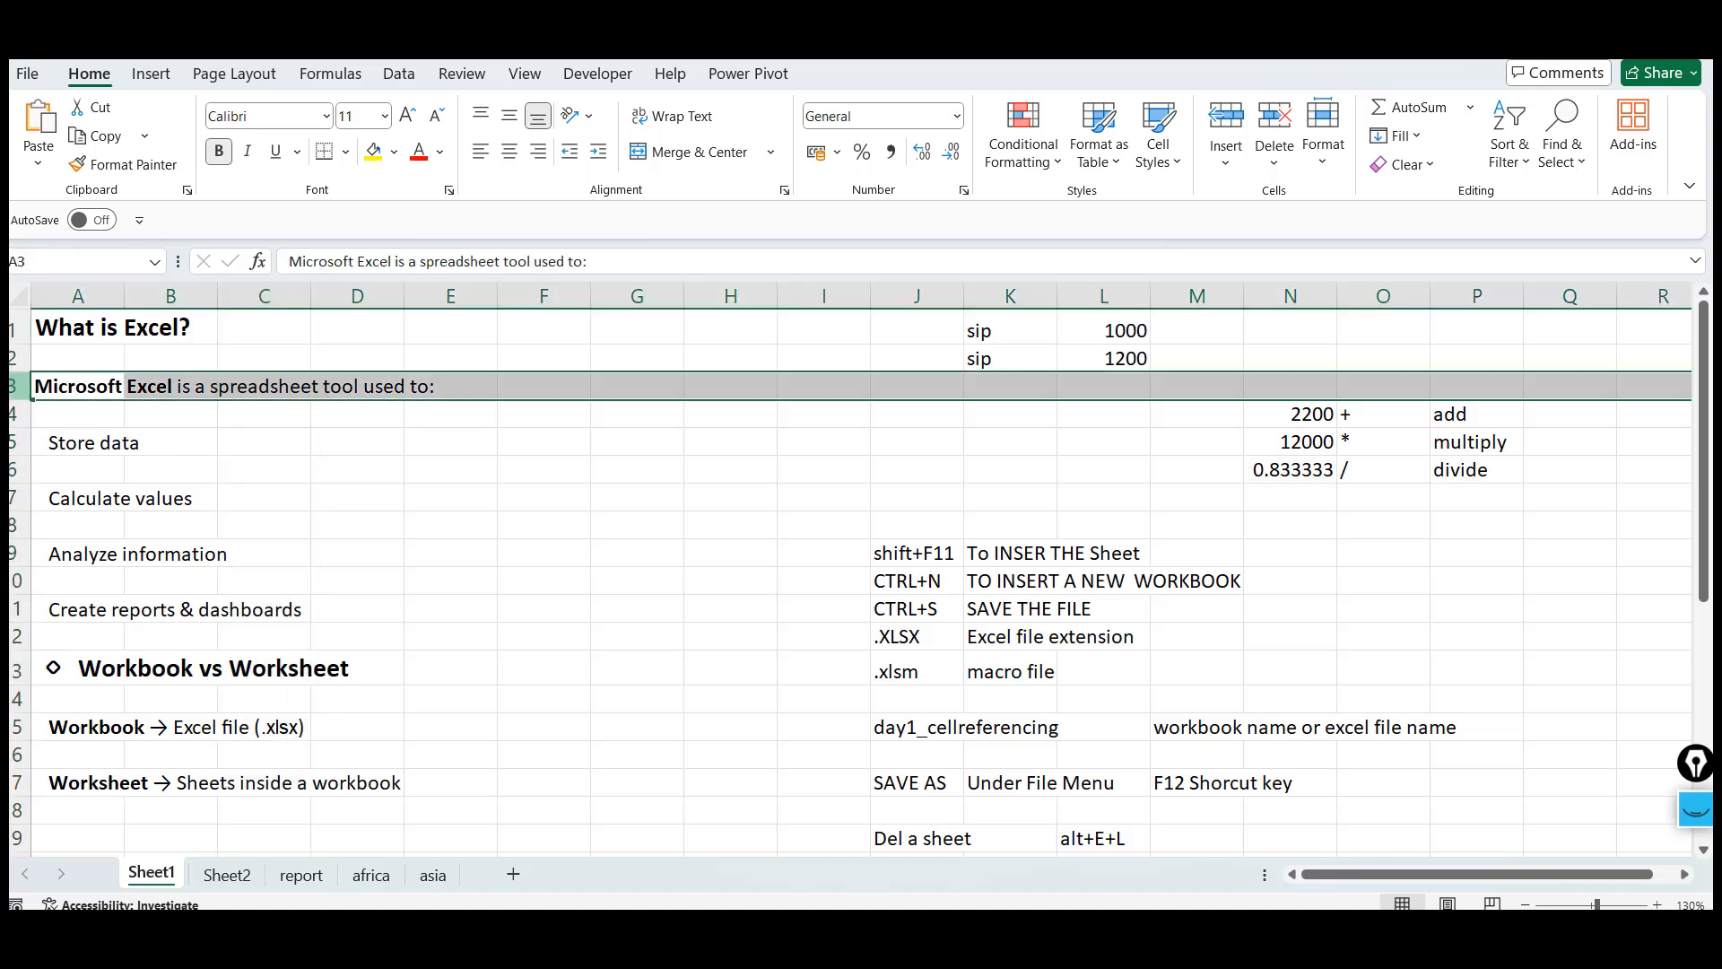
left_click(14, 581)
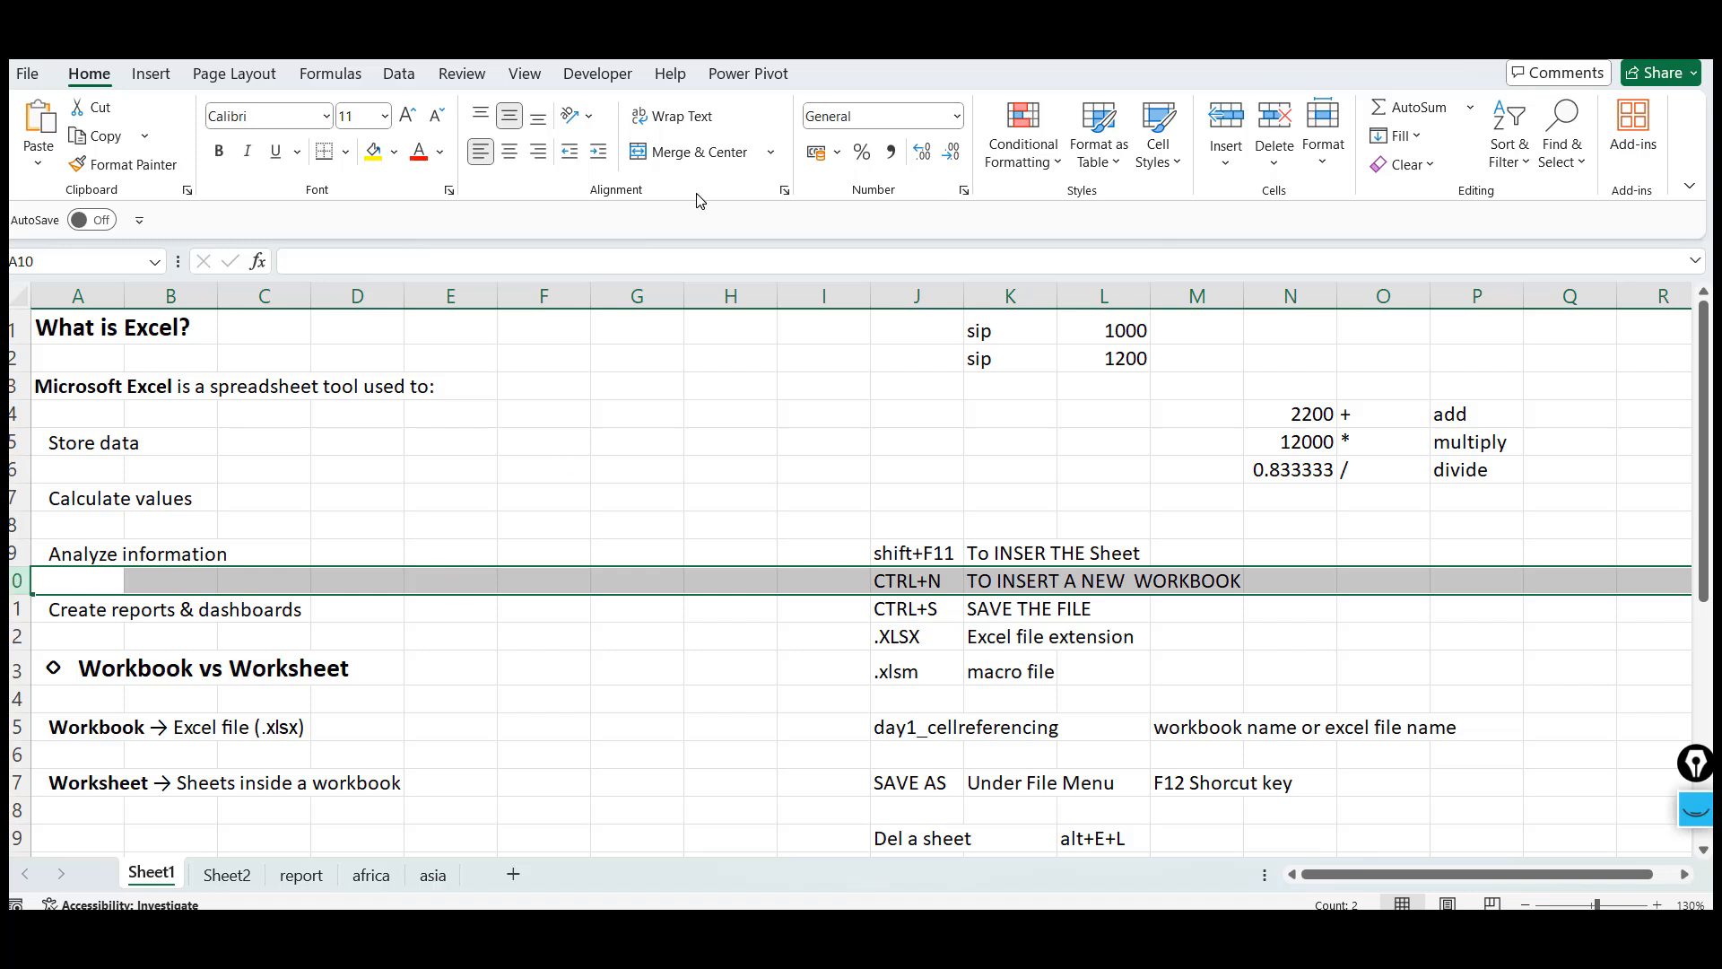
Select column G and then column I by their headers
left_click(643, 295)
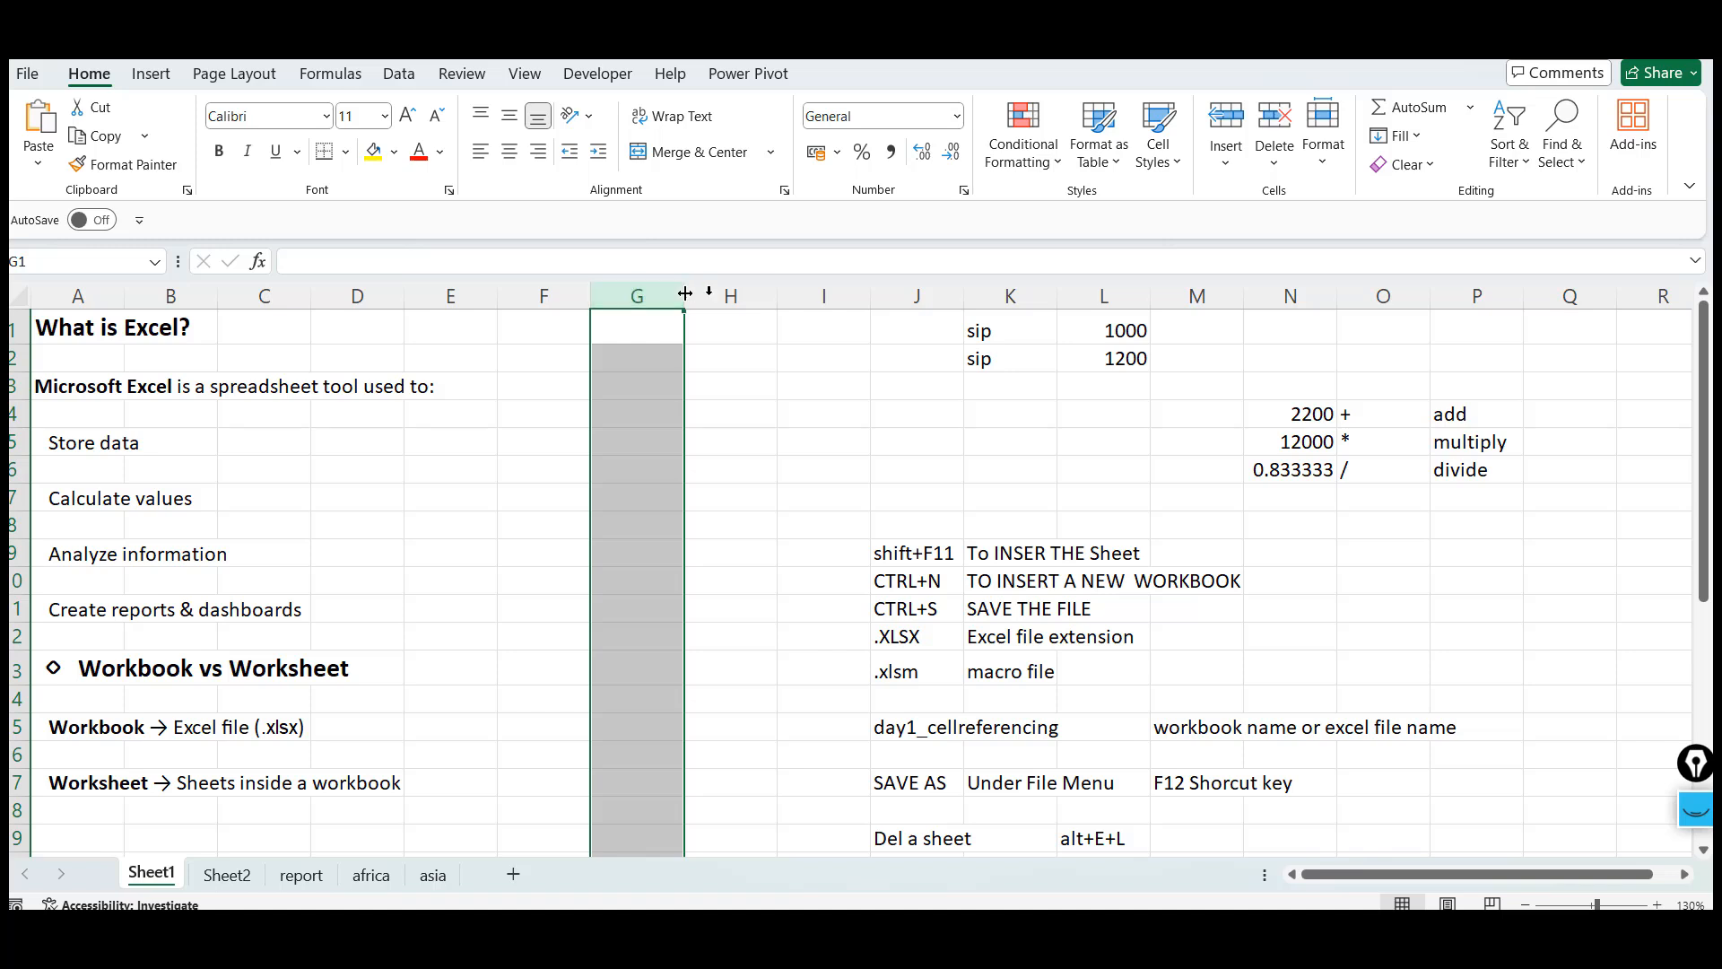
left_click(722, 295)
left_click(821, 295)
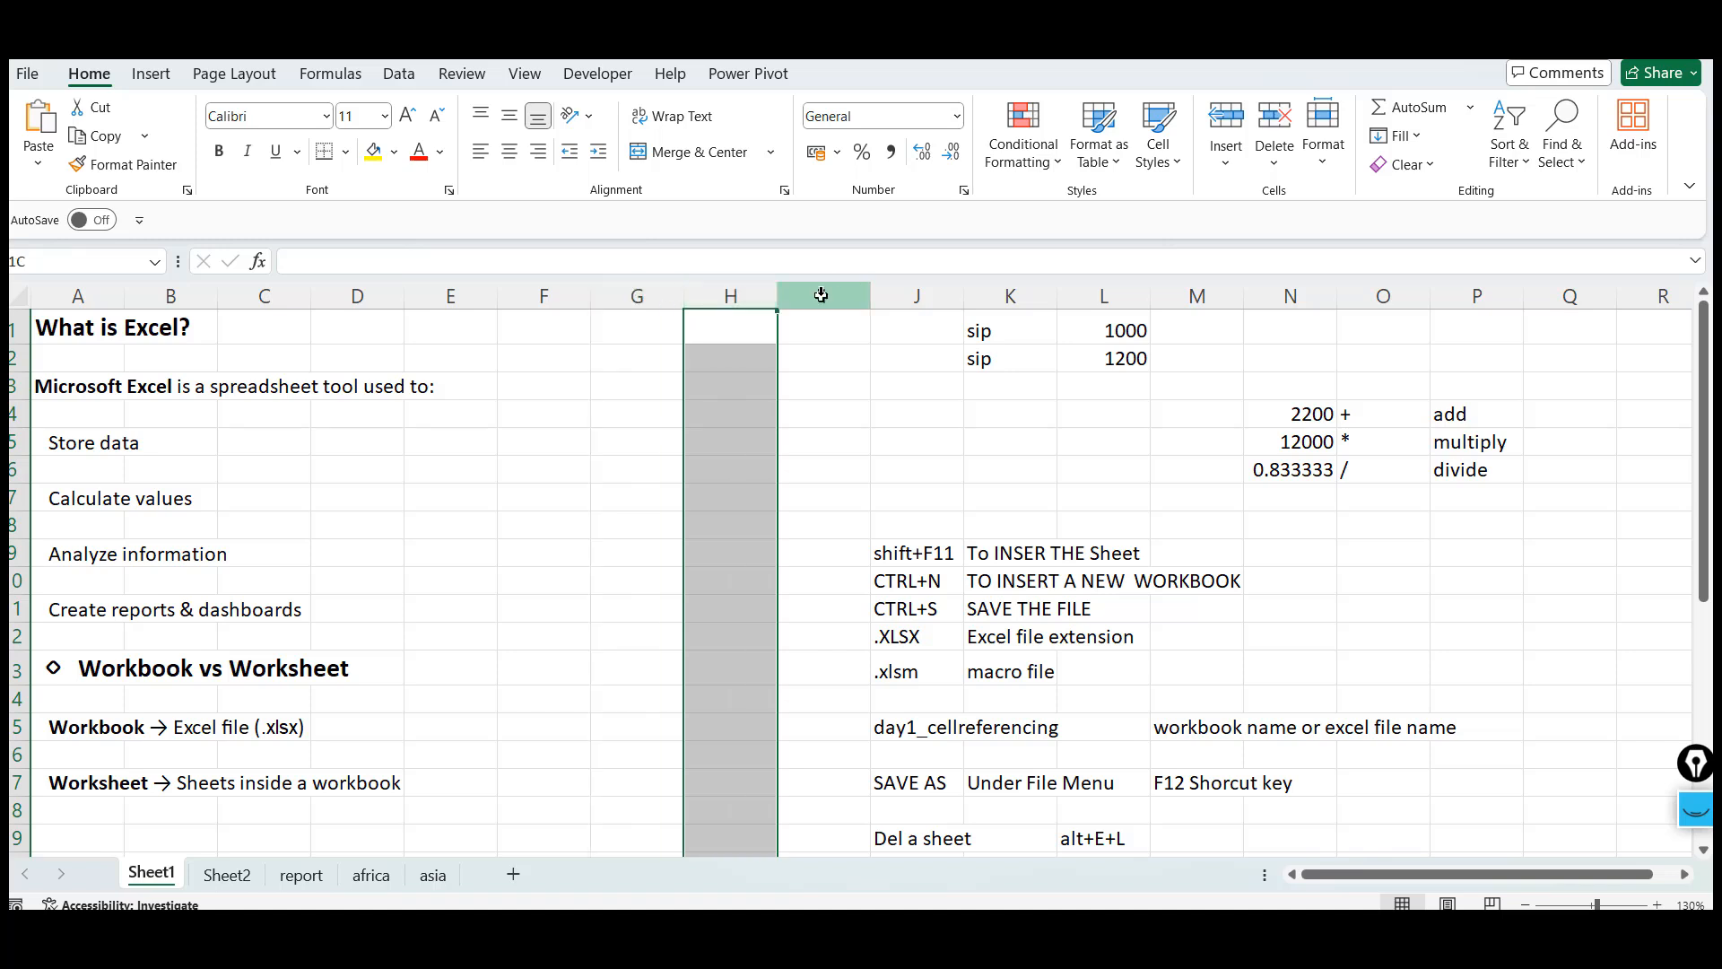
Move from cell A1 across the sheet to the last column, cell XFD1
left_click(90, 341)
key("ctrl+Right")
key("Right")
key("Right")
key("Right")
key("Right")
key("Right")
key("Right")
key("Right")
key("Right")
key("Right")
key("Right")
key("Right")
key("Right")
key("Right")
key("Right")
key("Right")
key("Right")
key("Right")
key("Right")
key("Right")
key("Right")
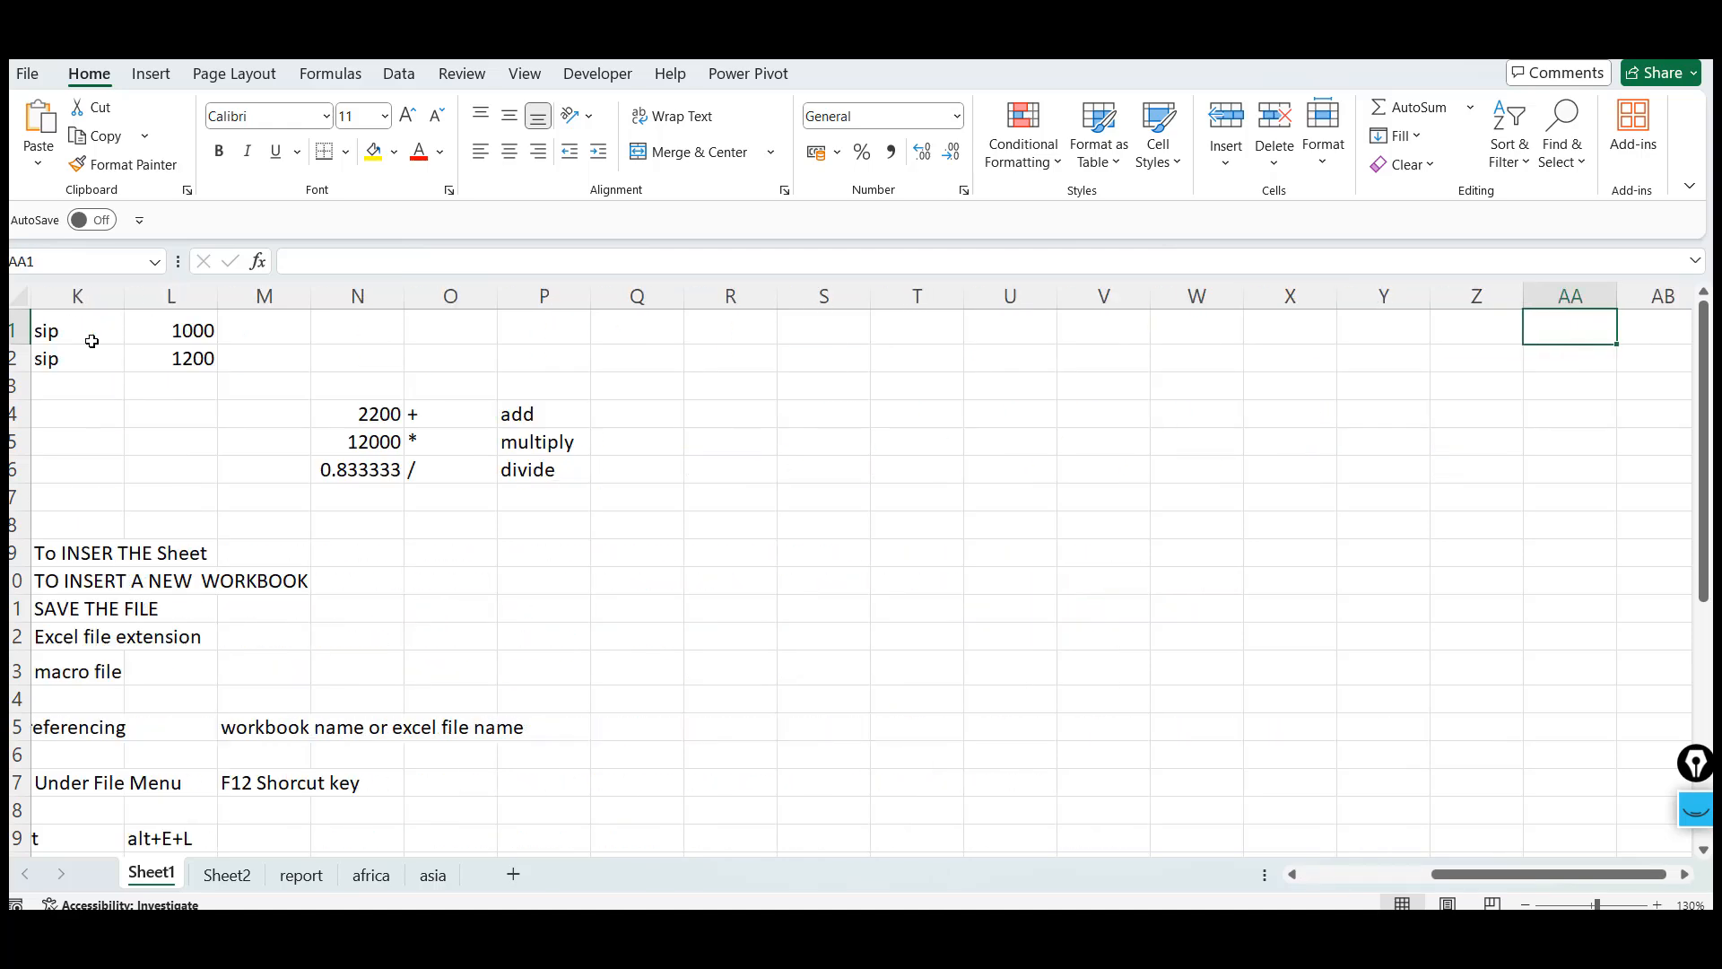
key("ctrl+Right")
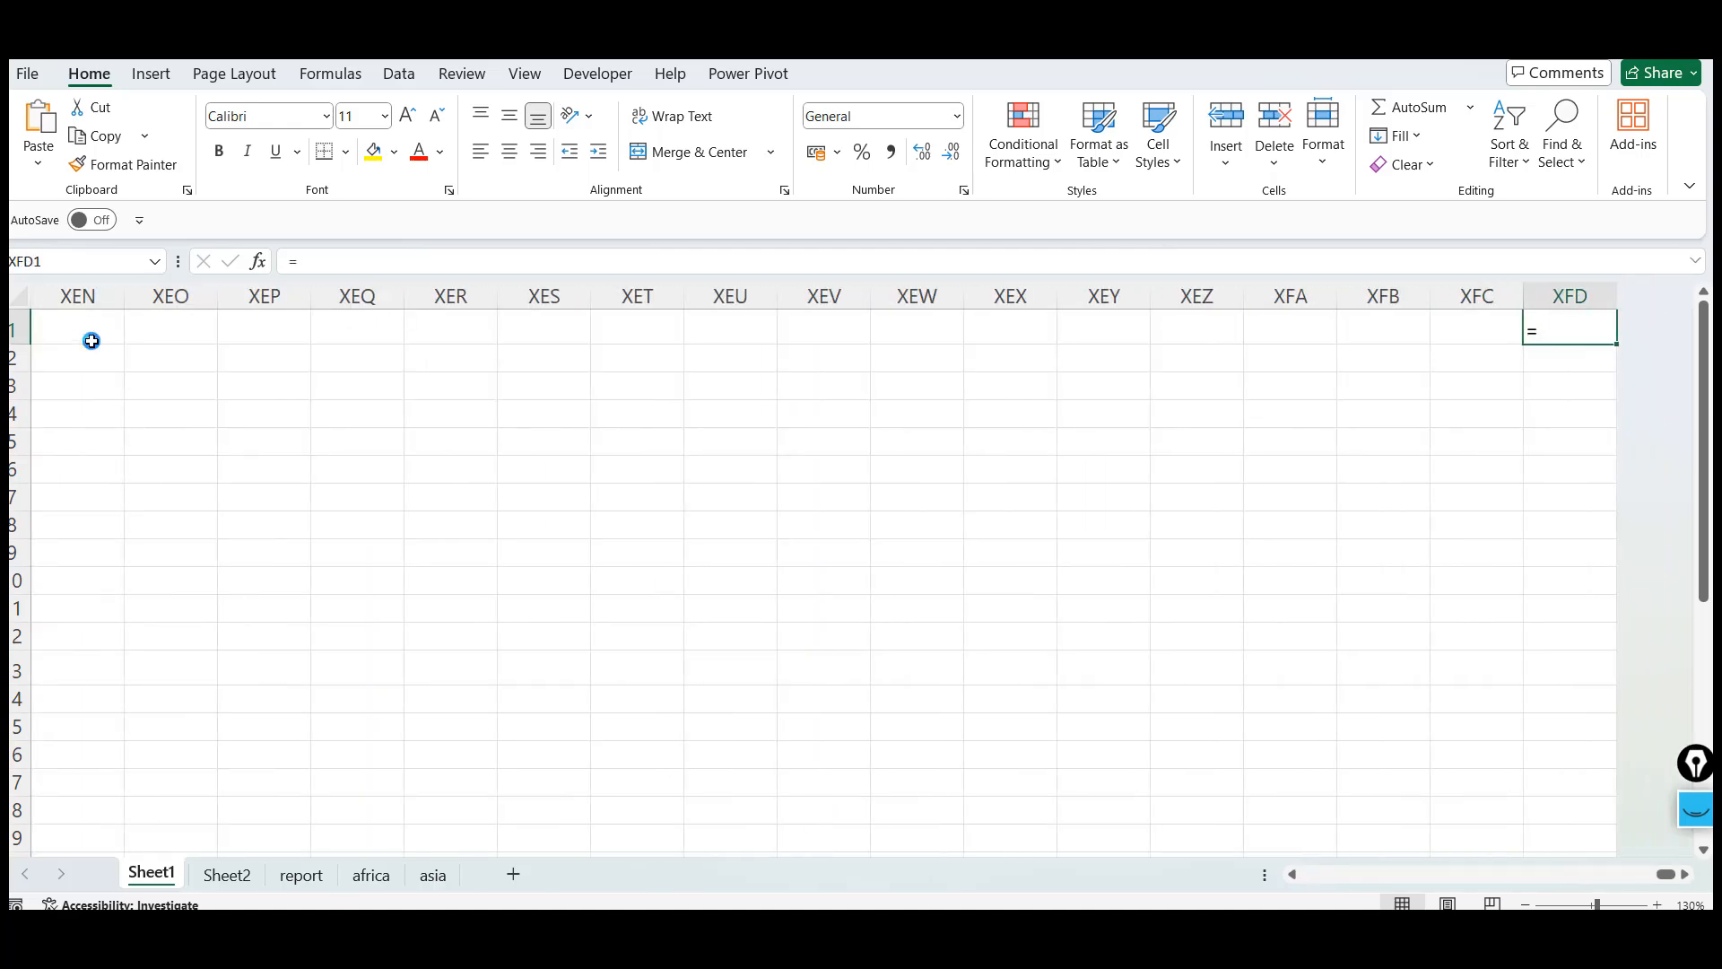
key("F12")
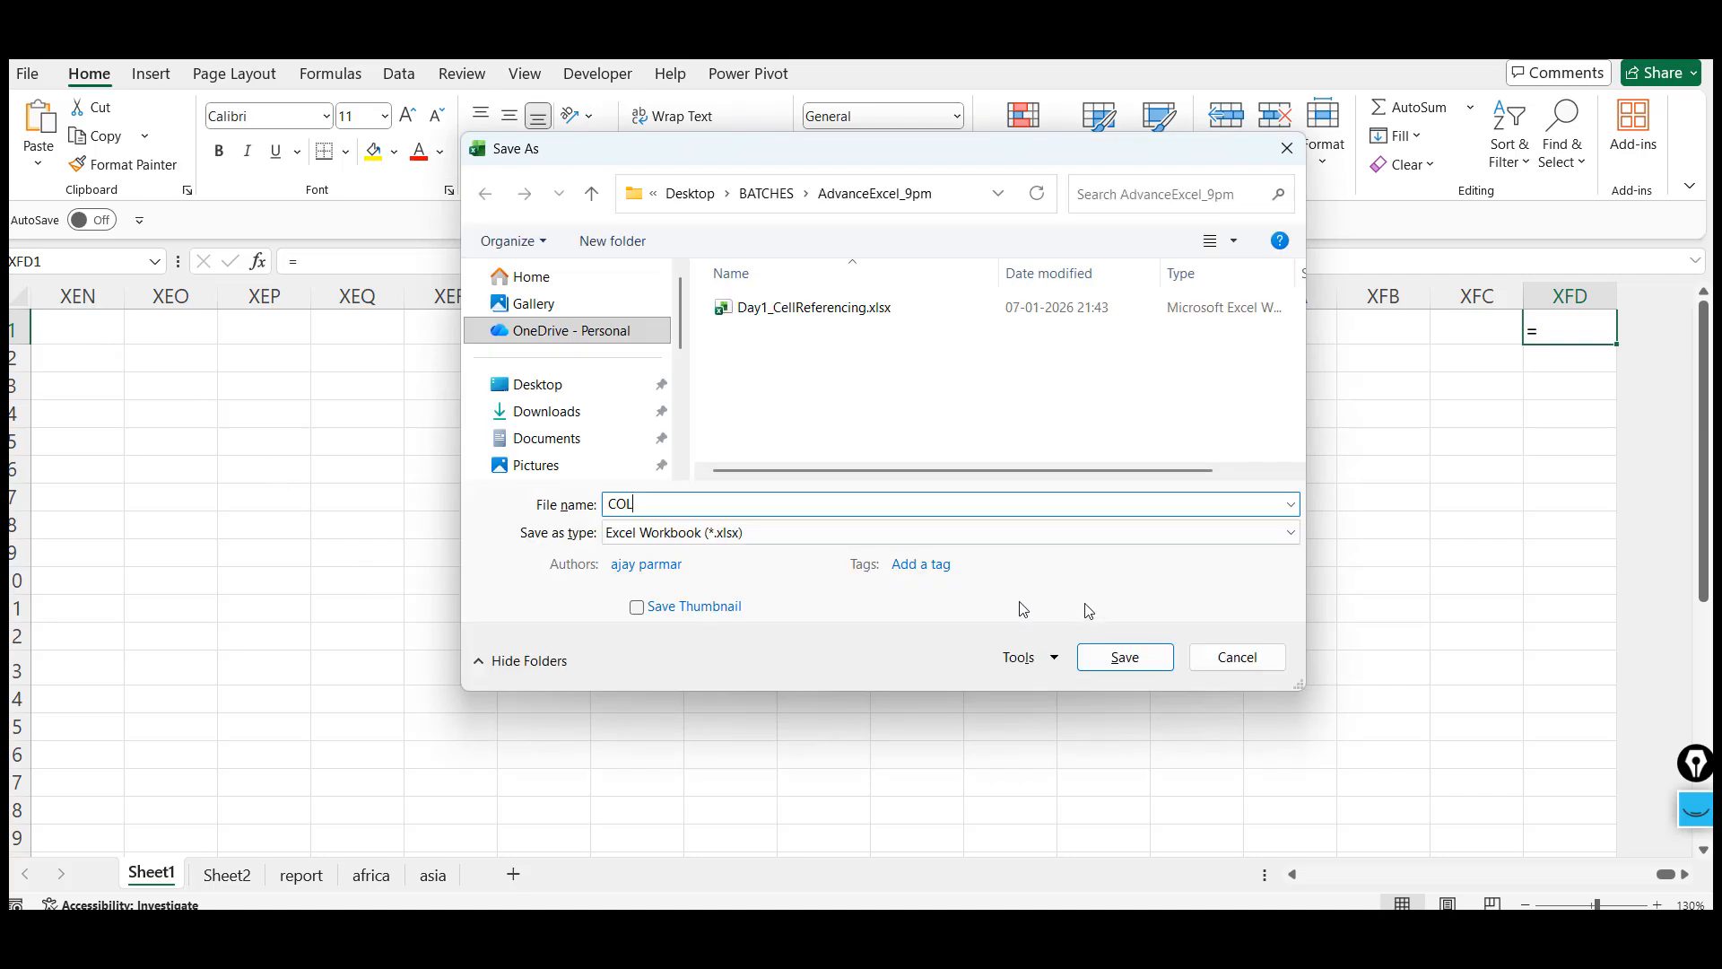
left_click(1239, 658)
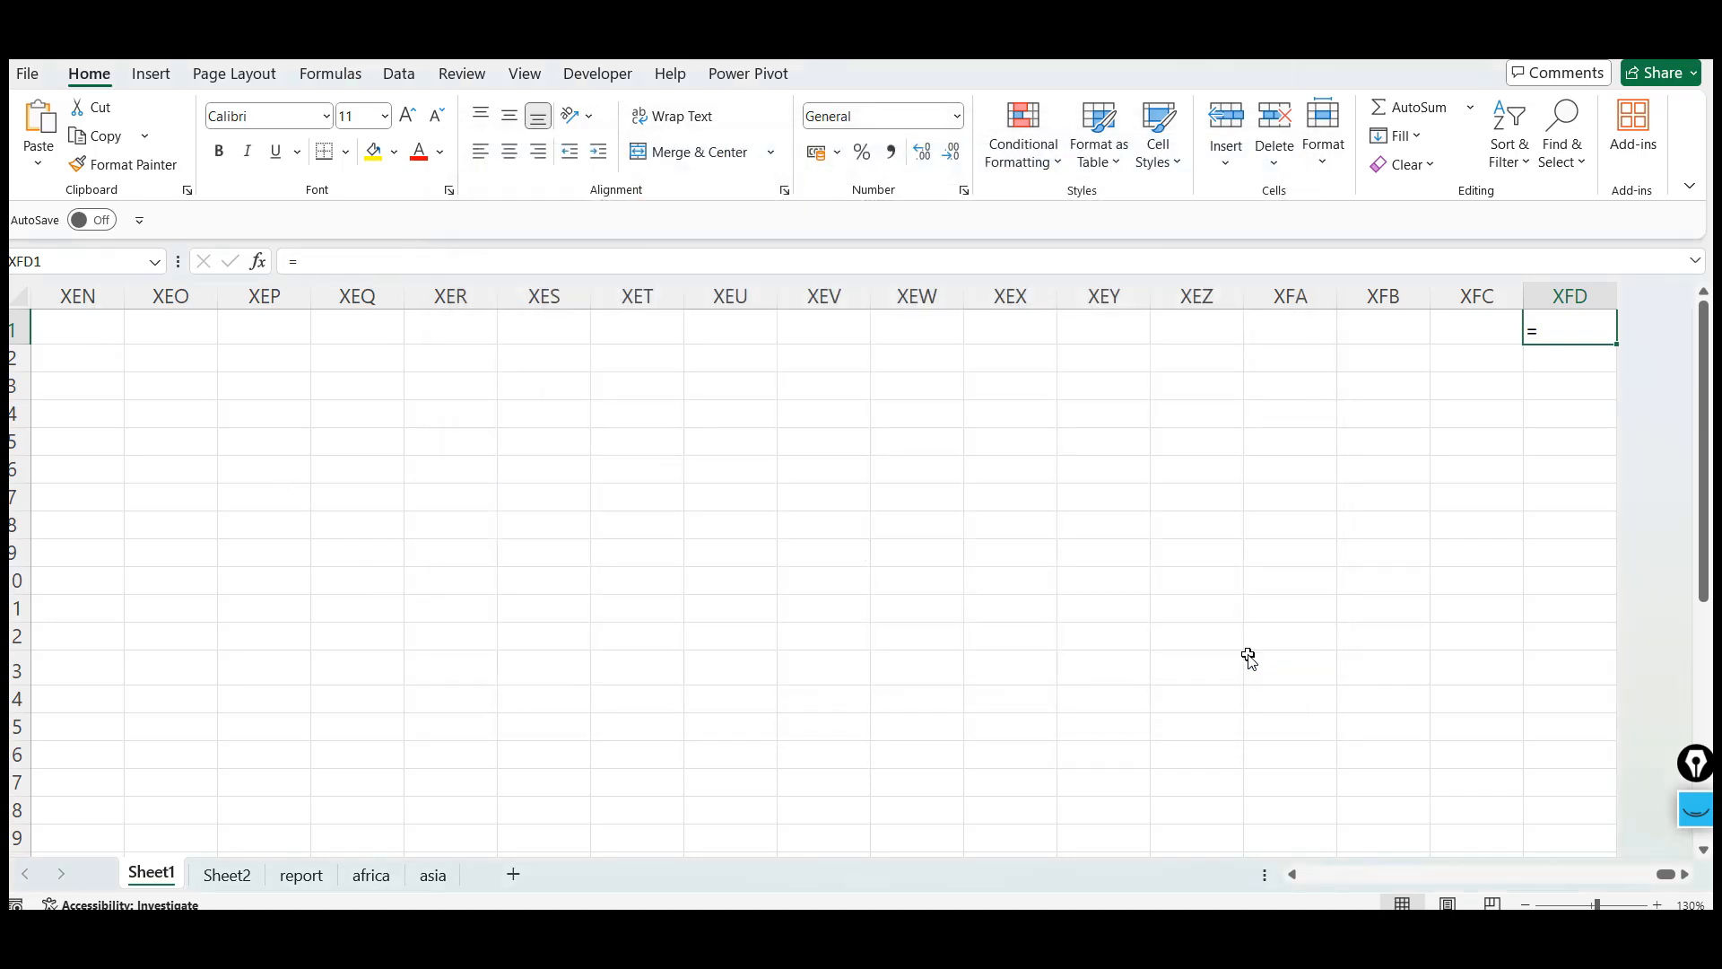
type("COL")
Enter =COLUMN() in cell XFD1 to check the last column number, then clear the cell
key("BackSpace")
key("BackSpace")
key("BackSpace")
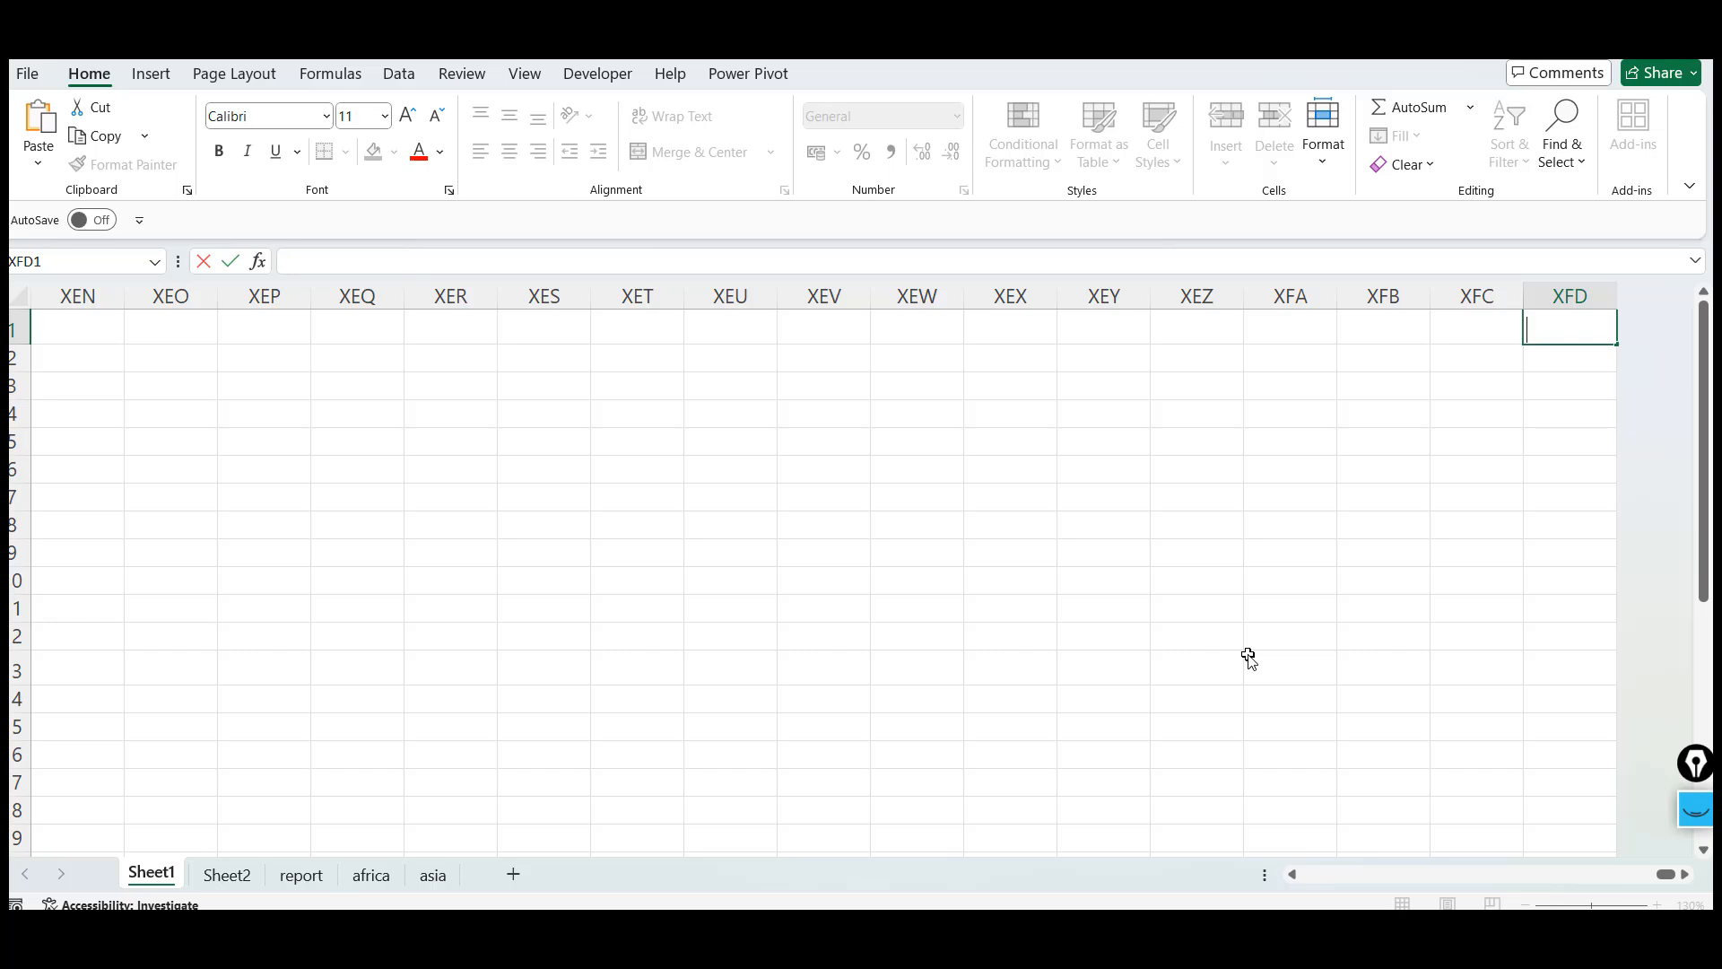
type("=COLUM")
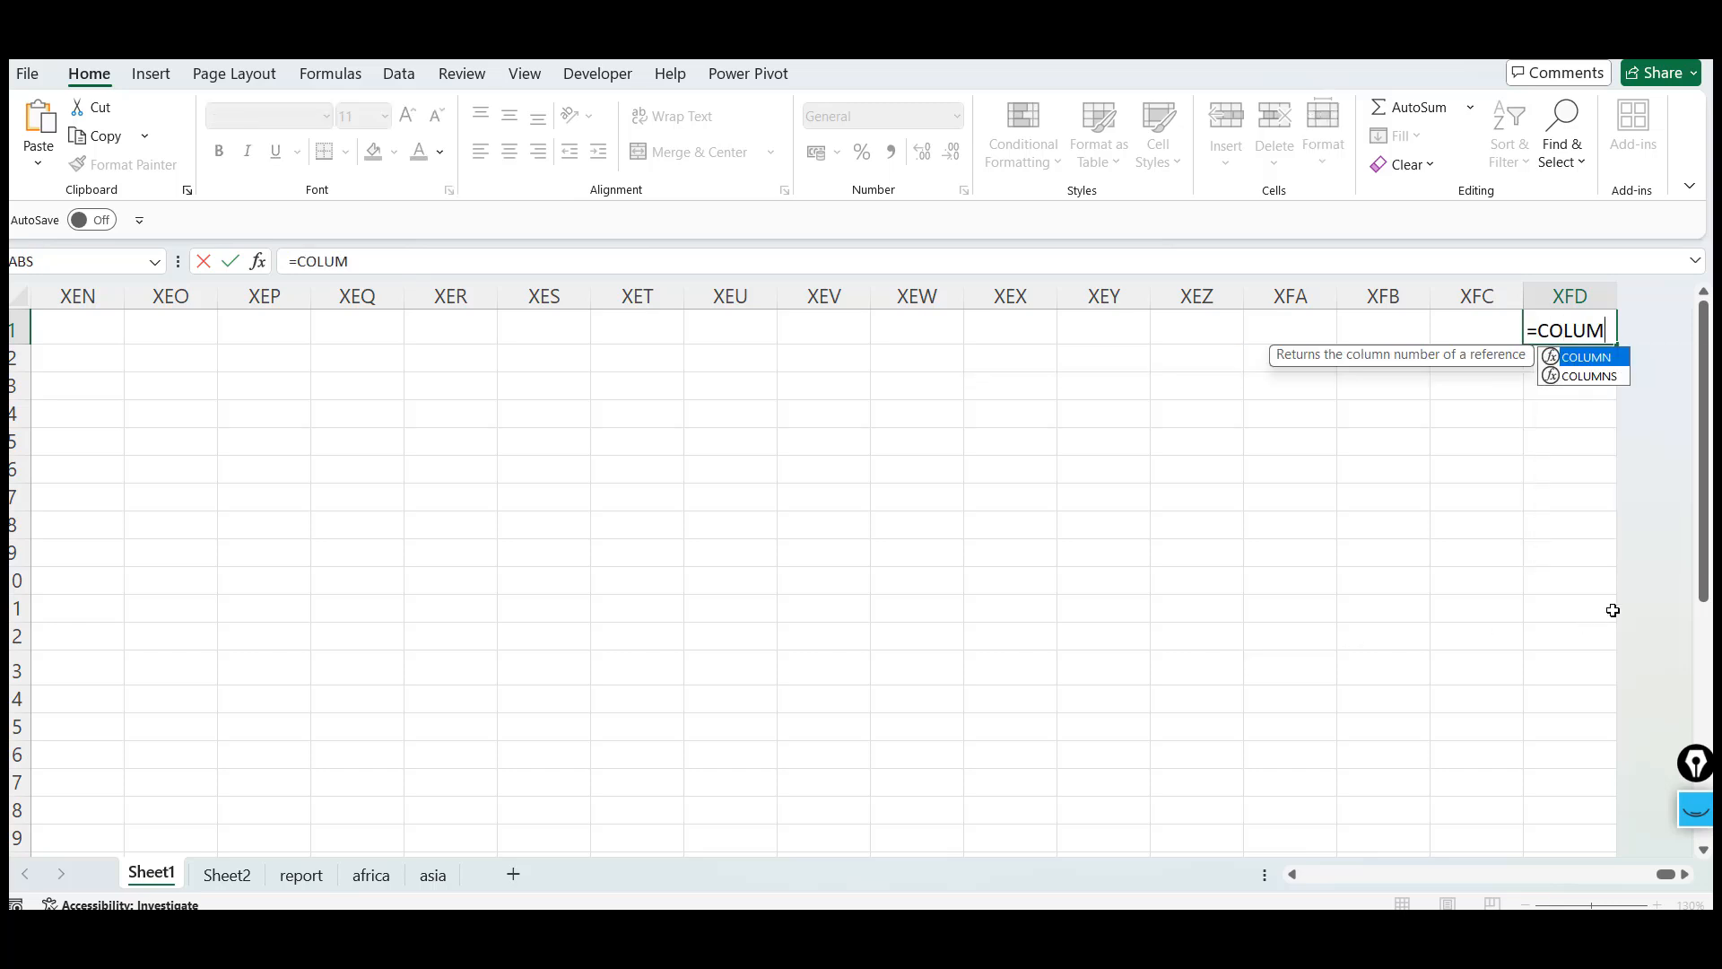
key("Tab")
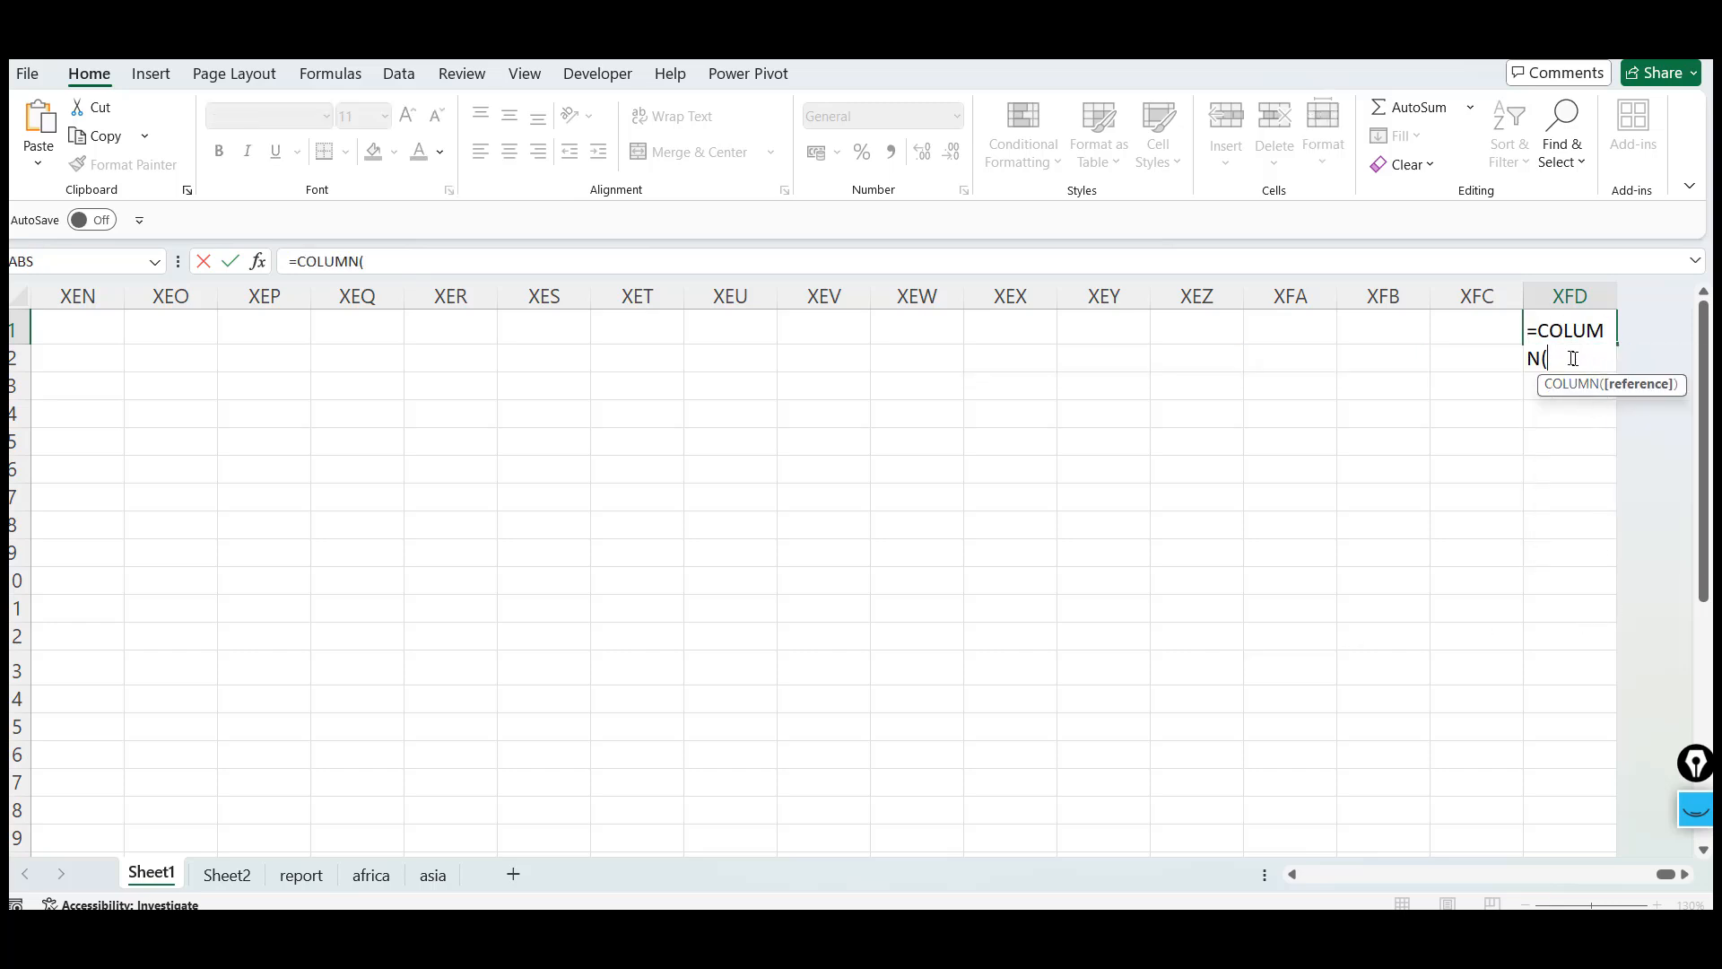
type(")")
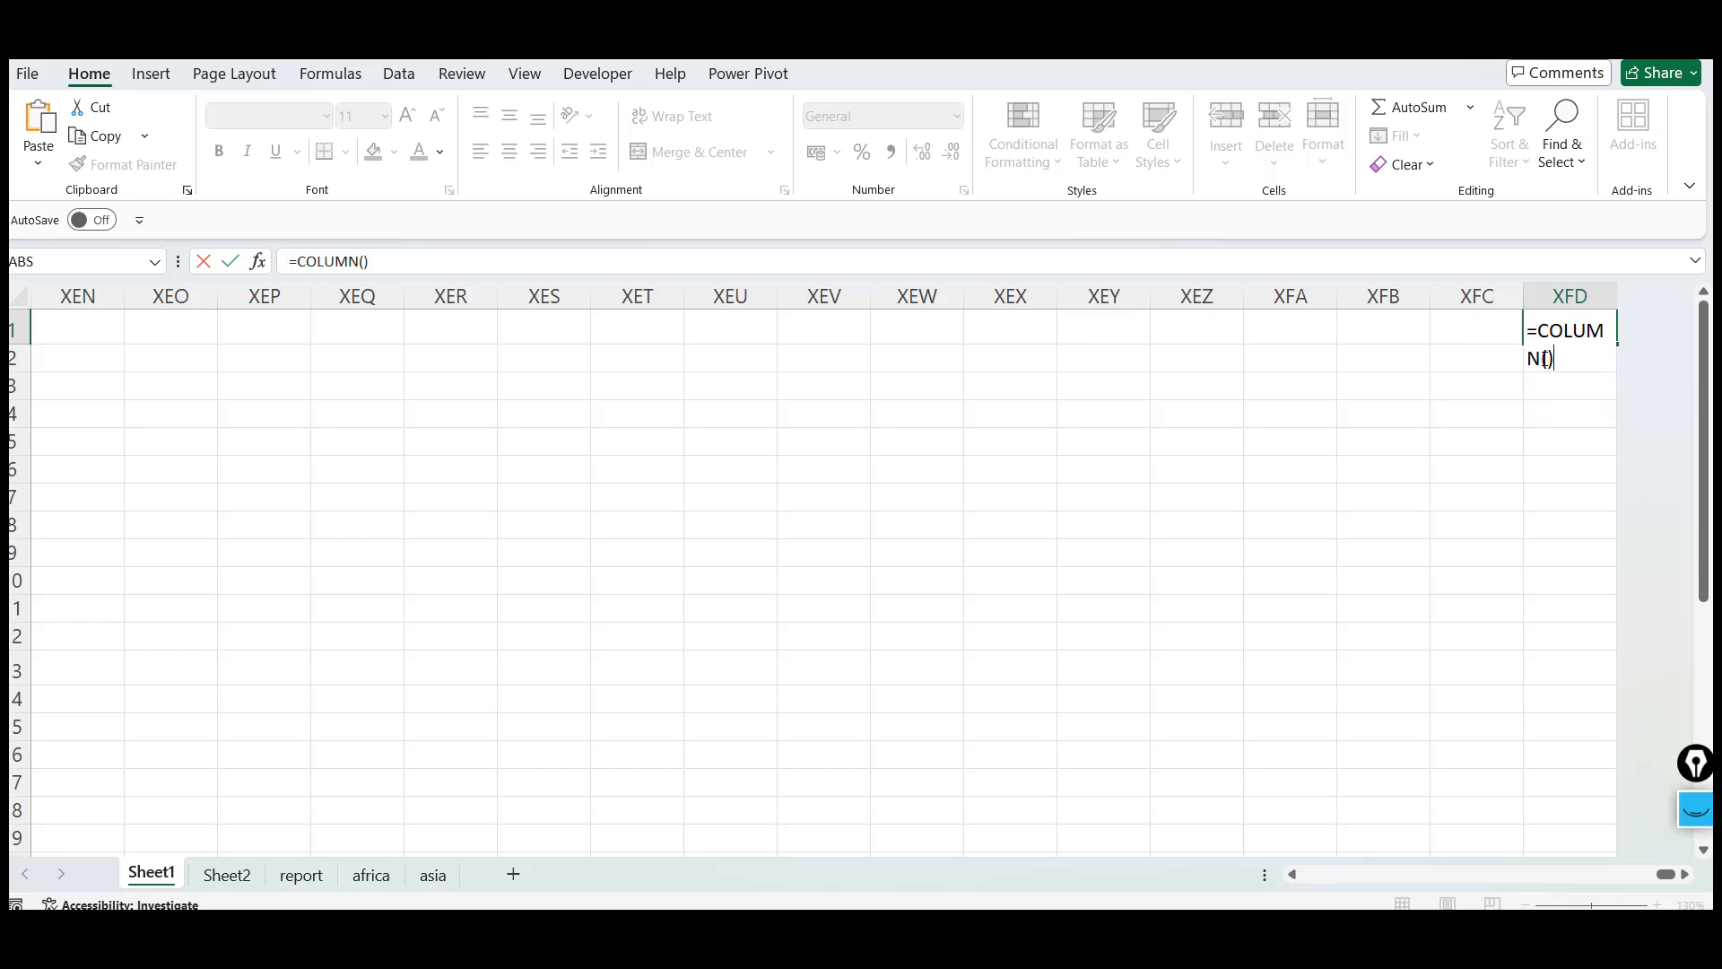
key("ctrl+Return")
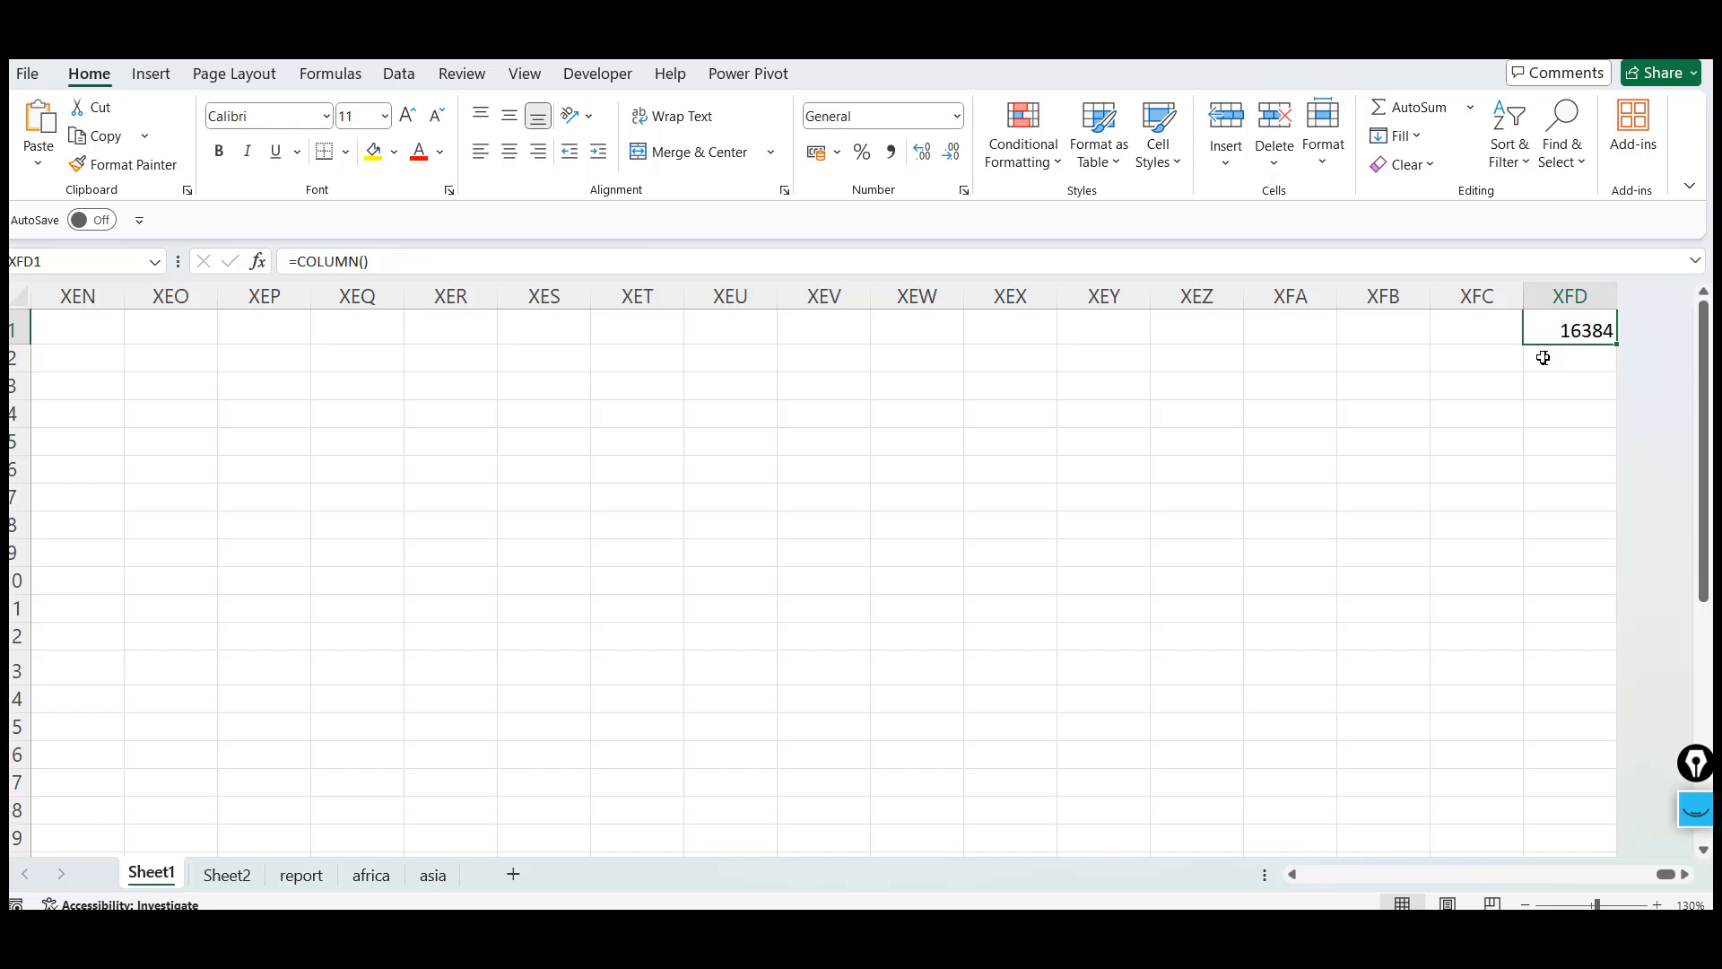
key("Delete")
Return to the top of the sheet and enter =COLUMN() in cell J4
key("ctrl+Home")
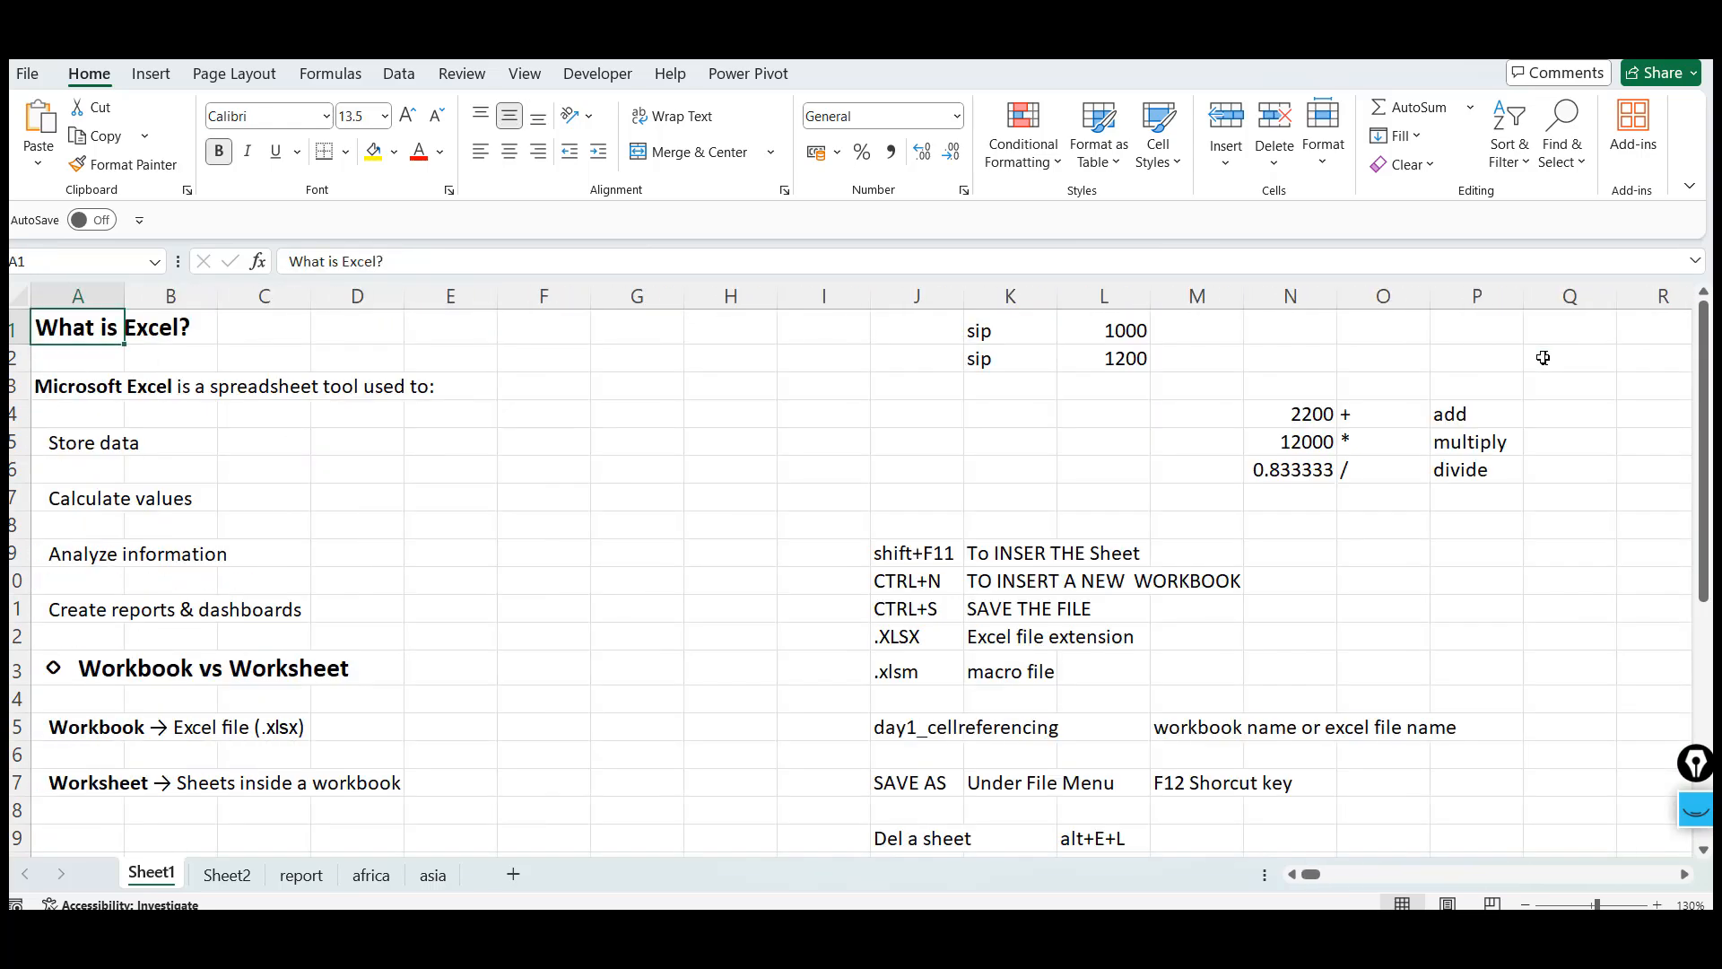
key("Right")
key("Right")
key("Right")
key("Right")
key("Right")
key("Right")
key("Right")
key("Right")
key("Right")
key("Right")
key("Right")
key("Down")
key("Down")
key("Left")
key("Left")
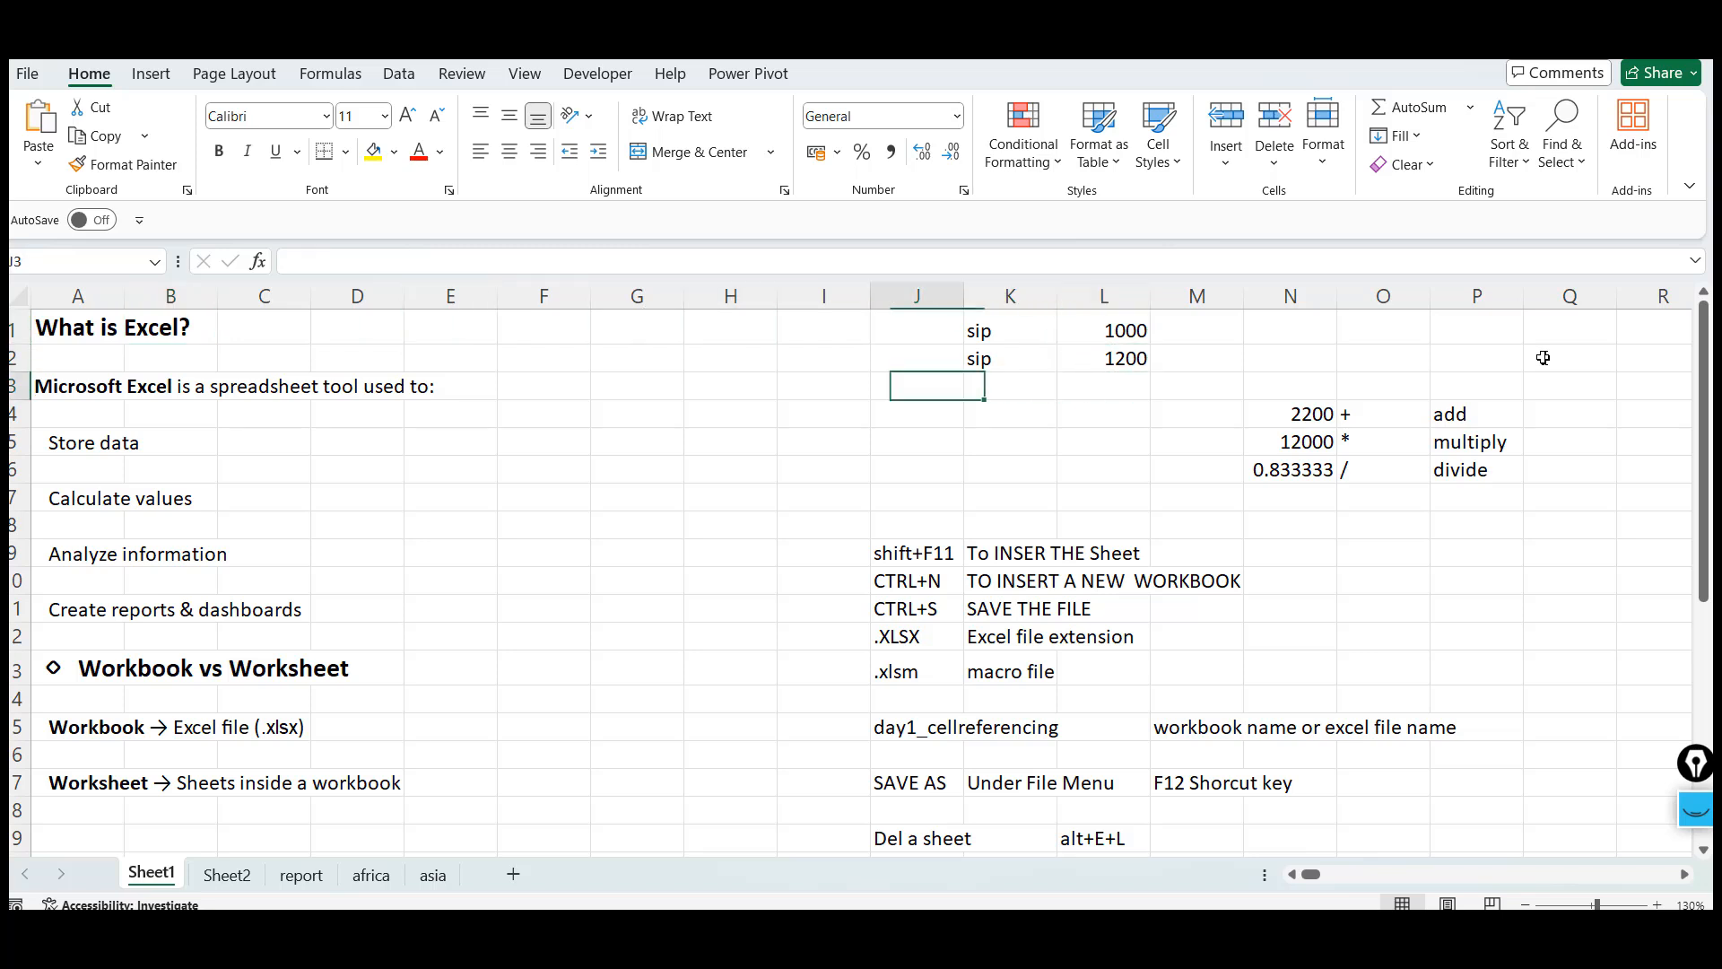
key("Down")
type("=COLUMN")
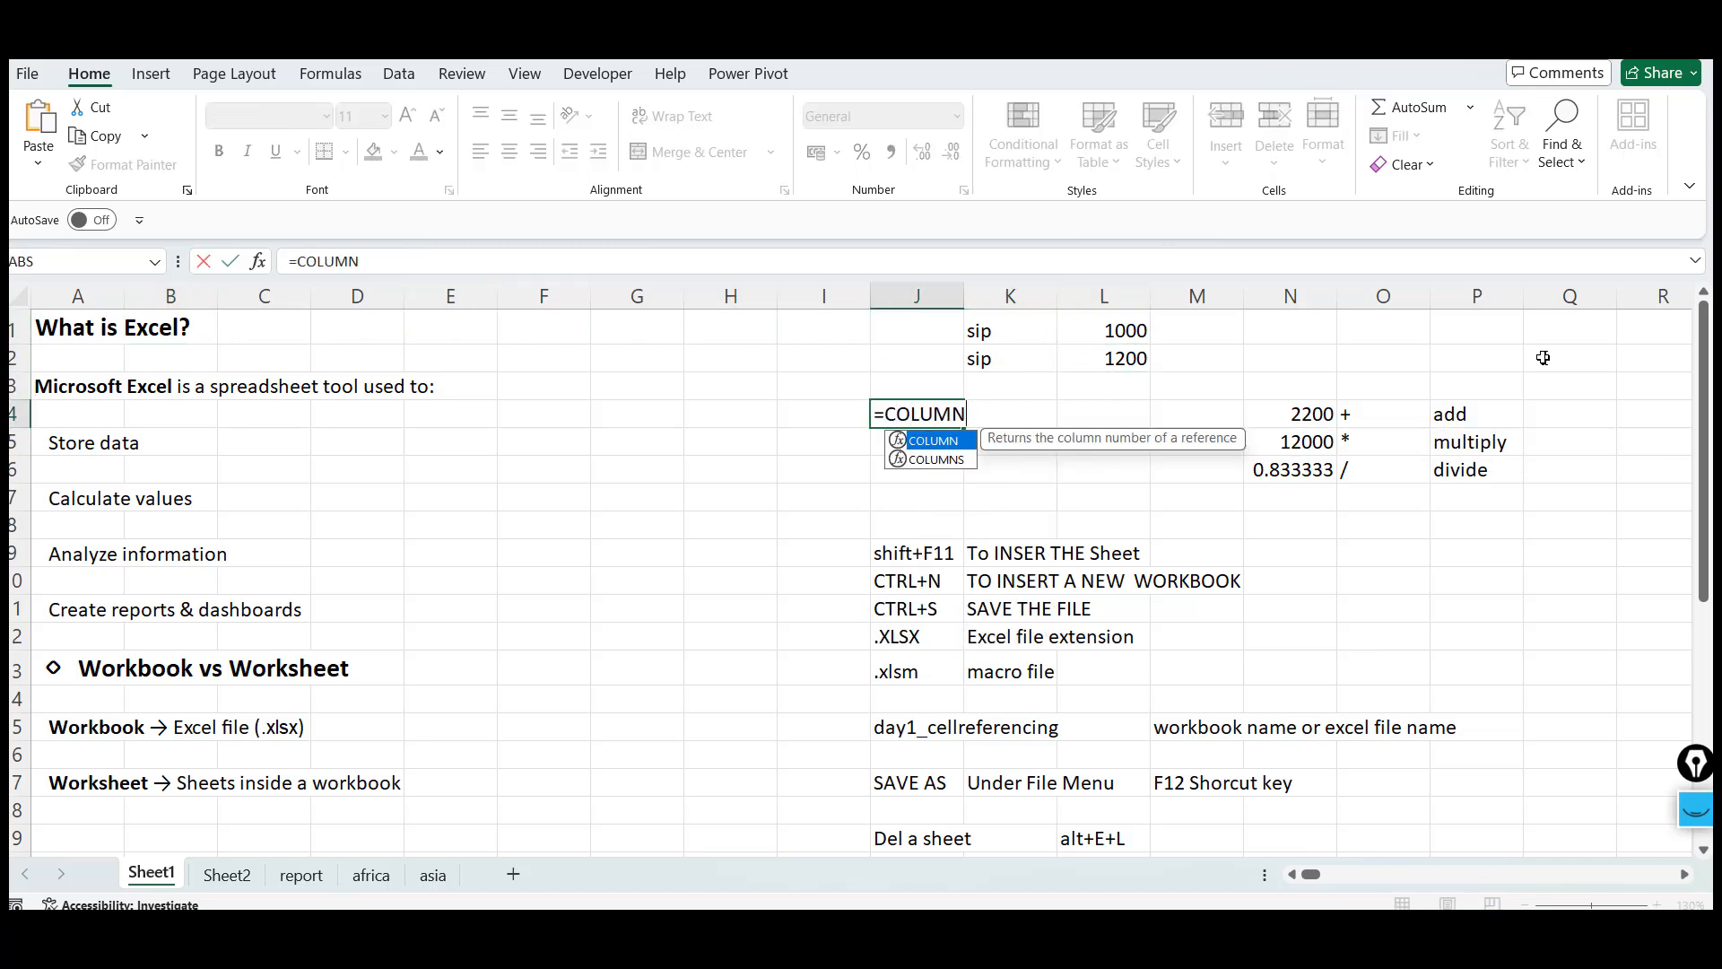
type("()")
key("Return")
key("Up")
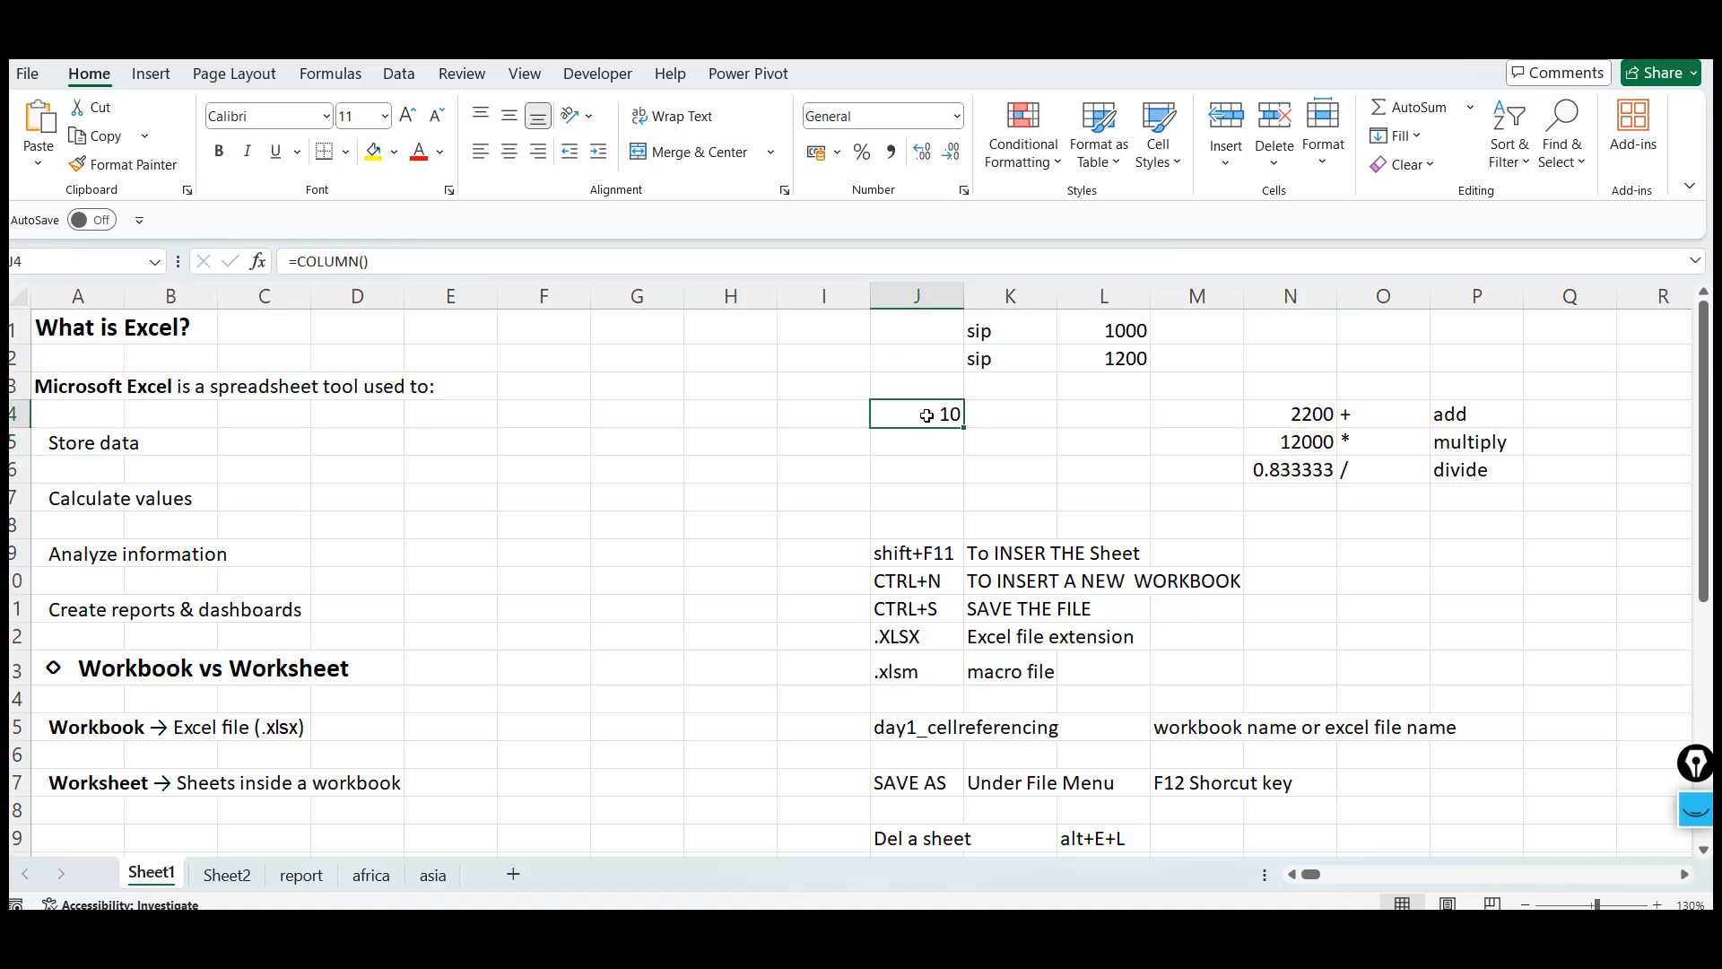
Enter =ROW() in cell J5 below the COLUMN formula
left_click(917, 301)
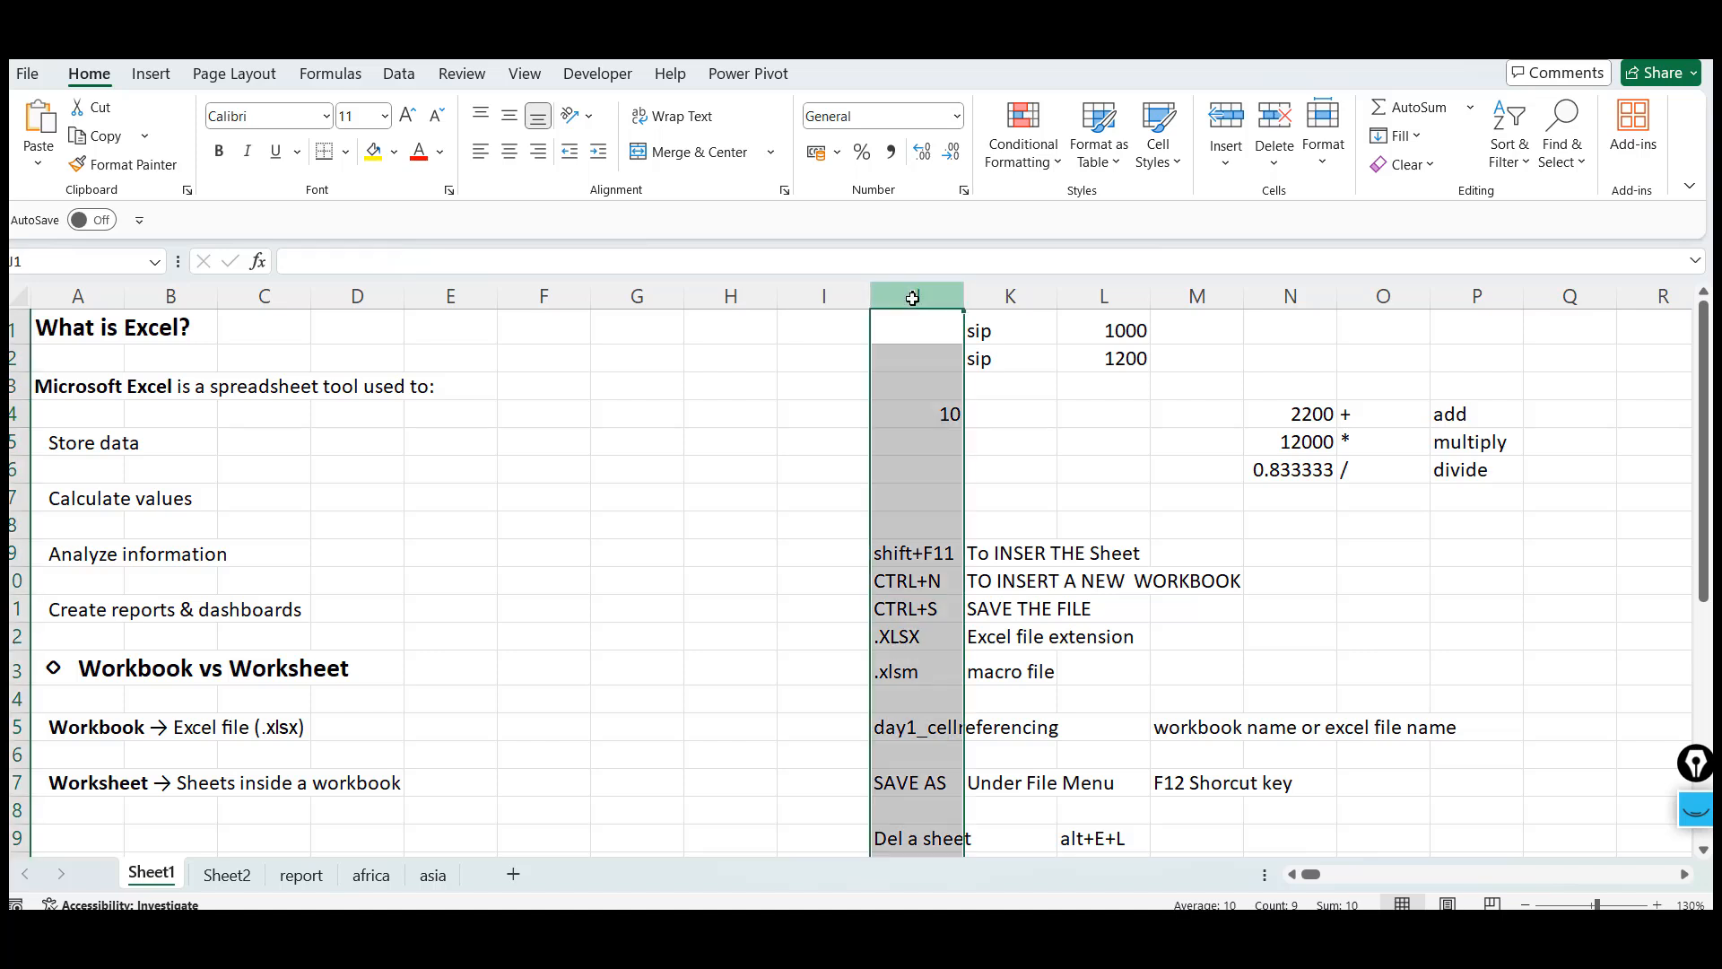
left_click(913, 334)
left_click_drag(915, 383, 916, 490)
left_click(917, 487)
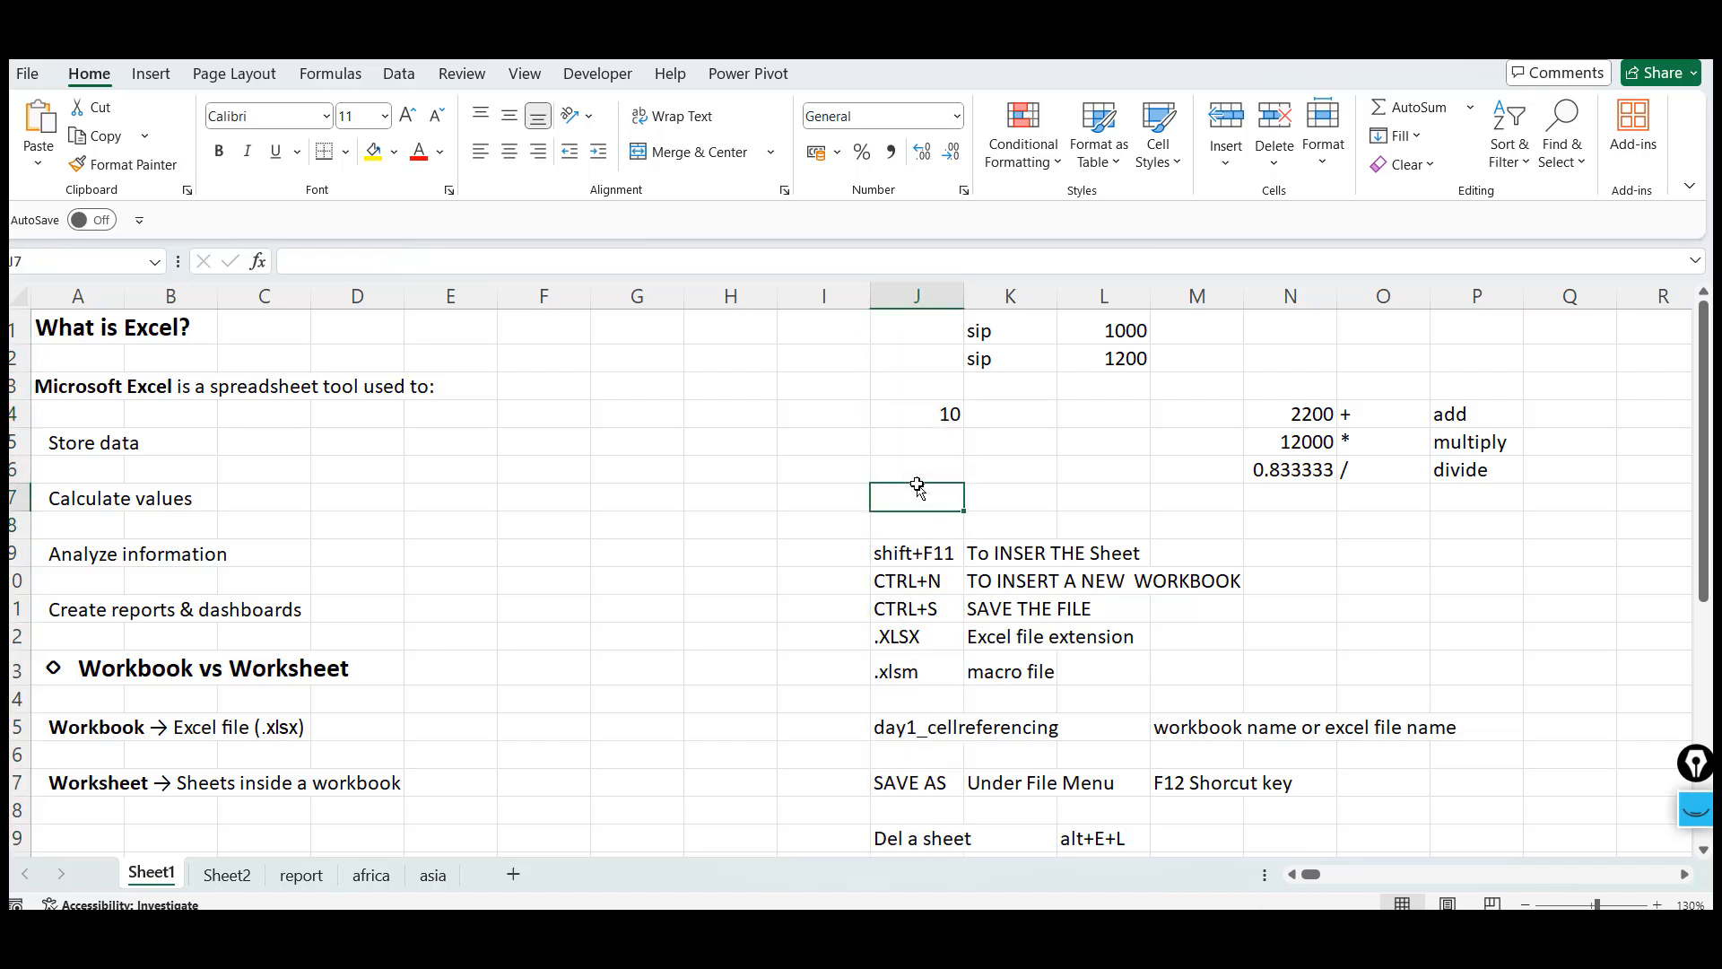
left_click(923, 413)
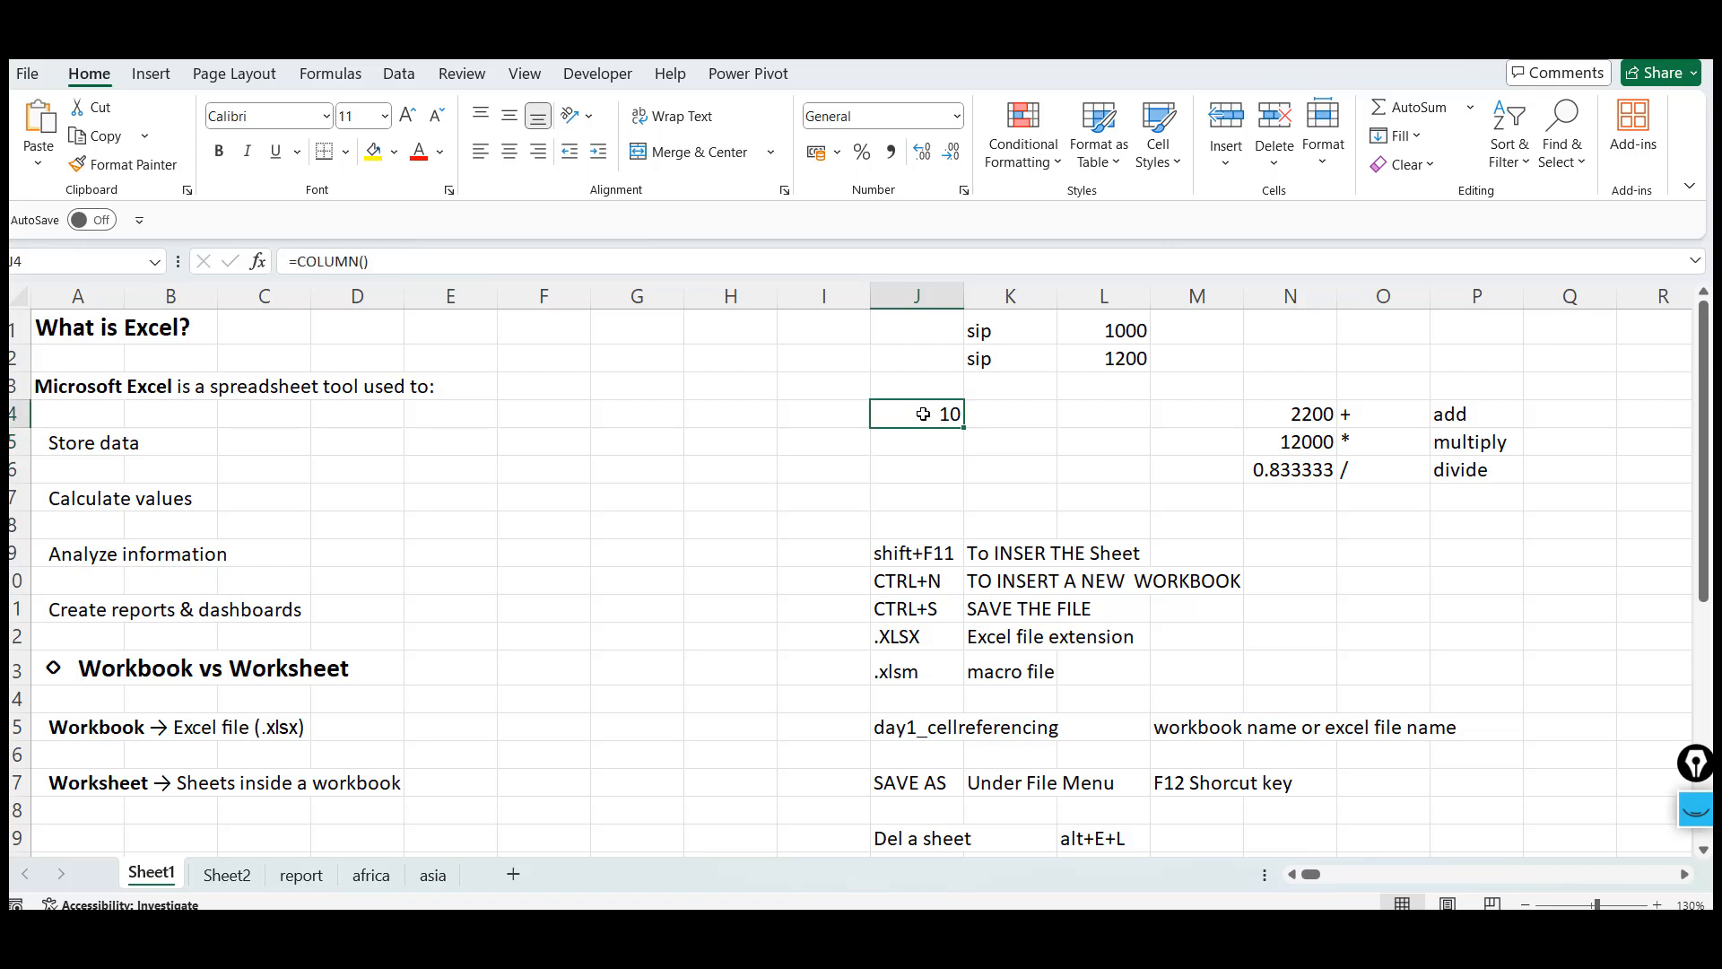
key("Down")
type("=ROW")
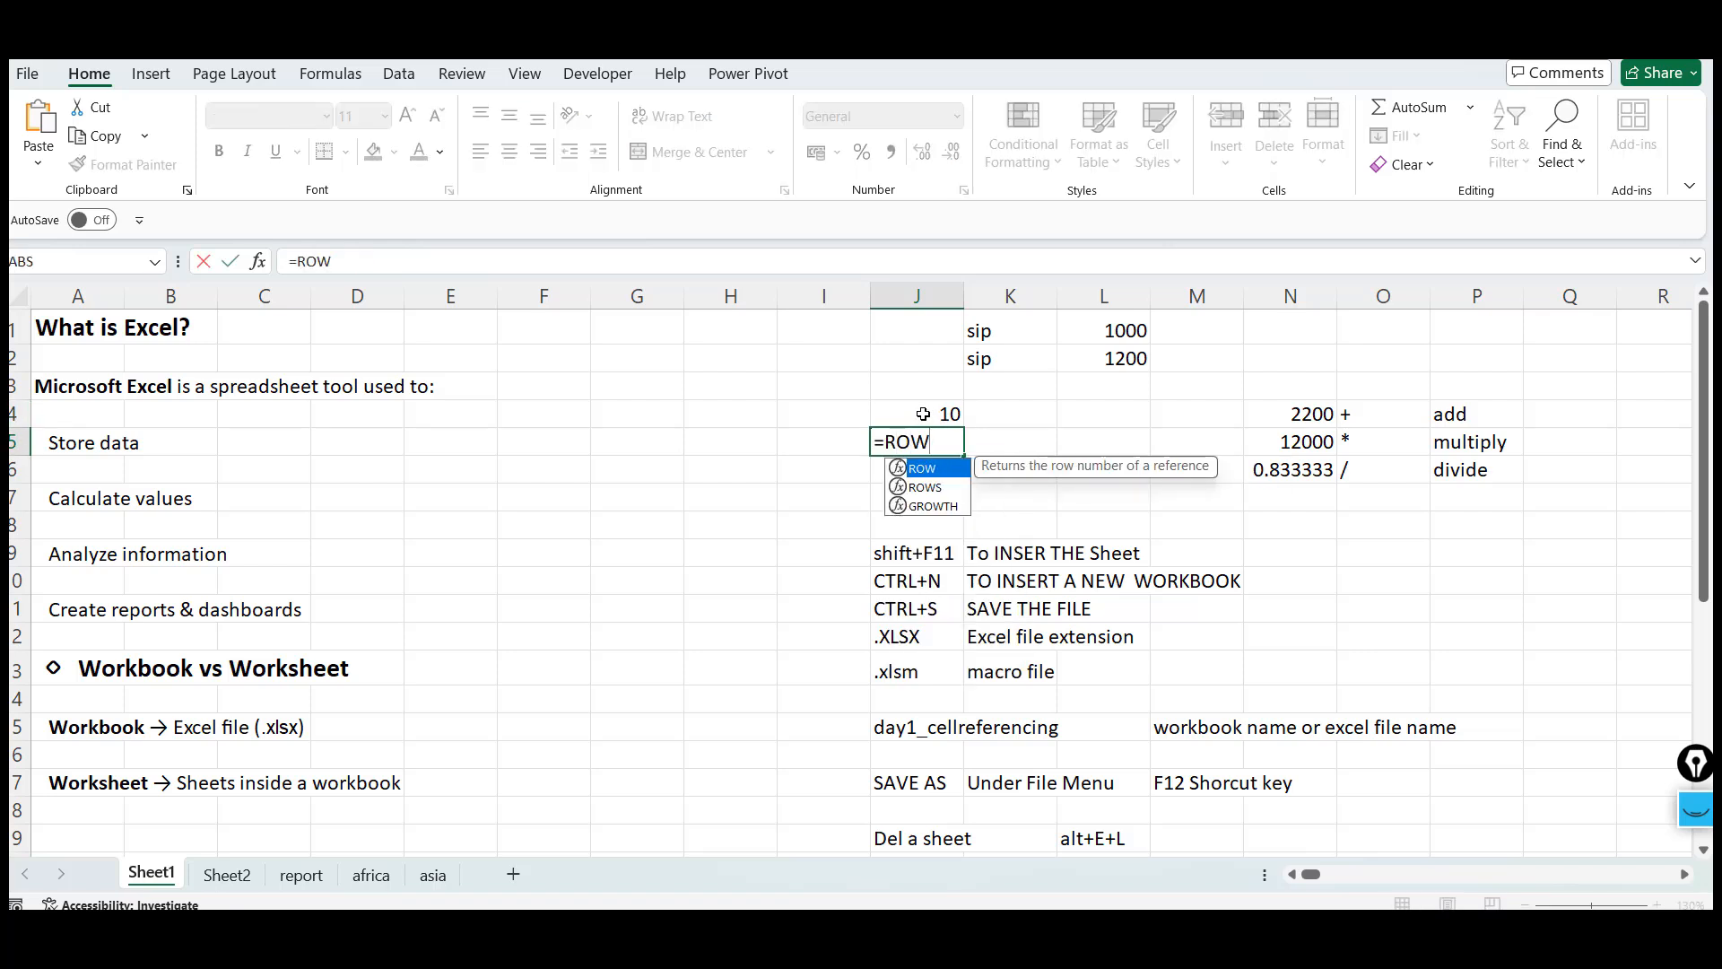
type("()")
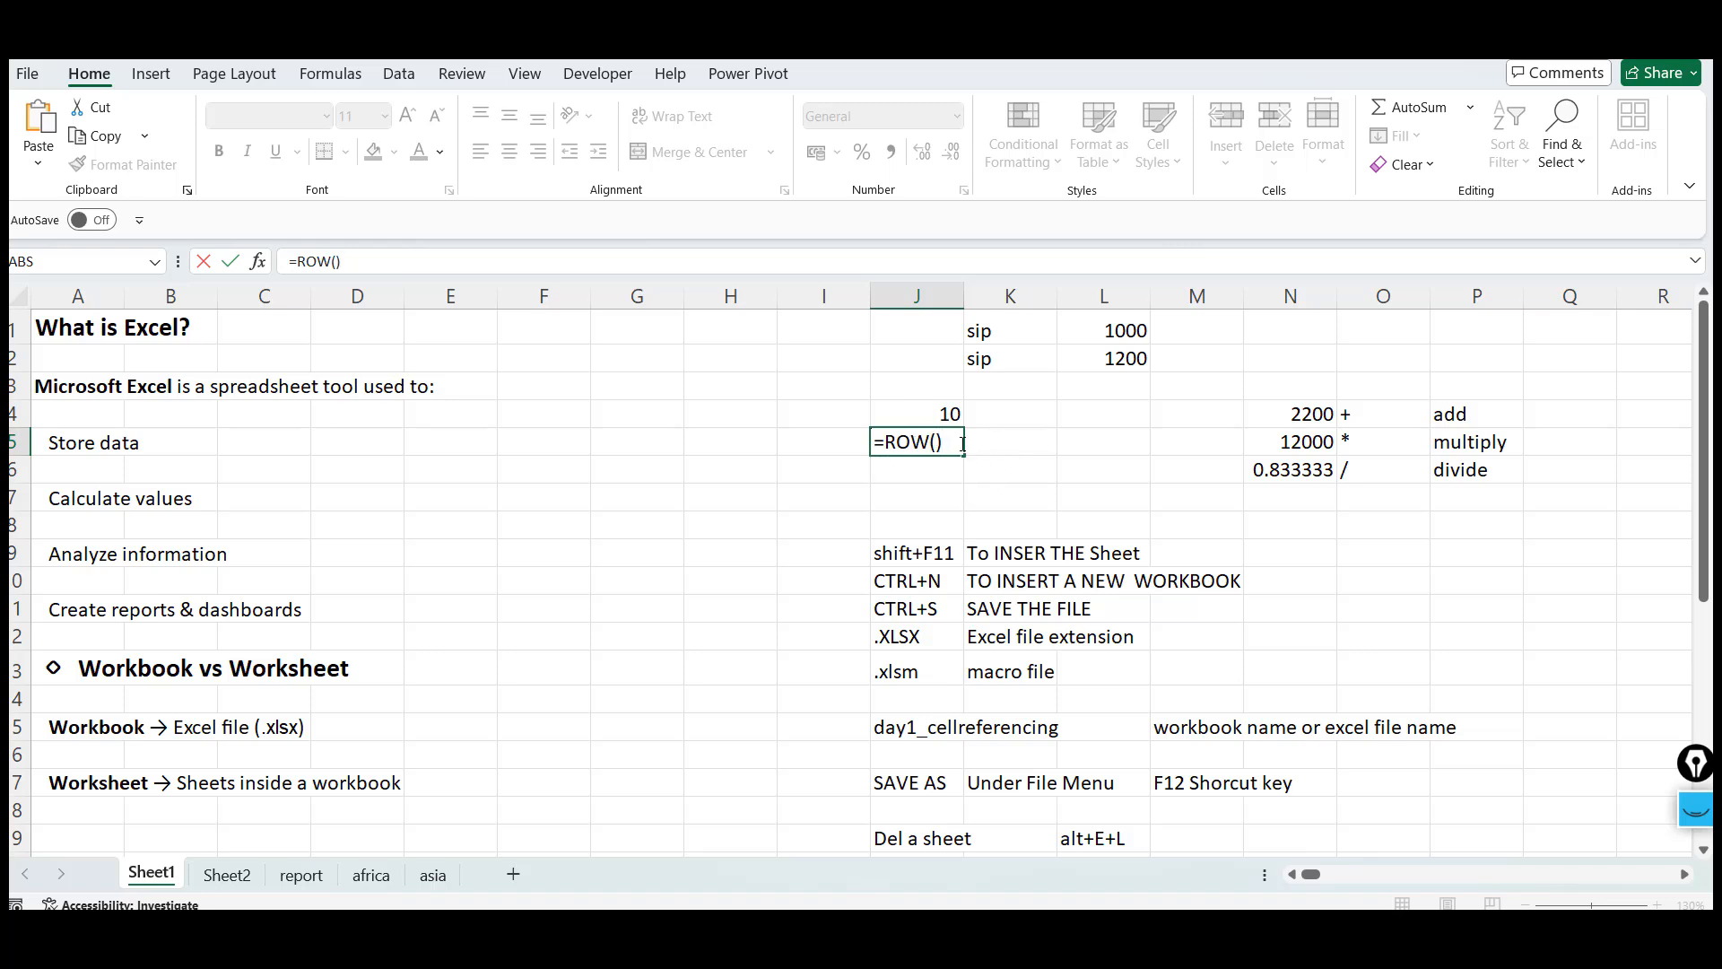
key("Return")
left_click(962, 442)
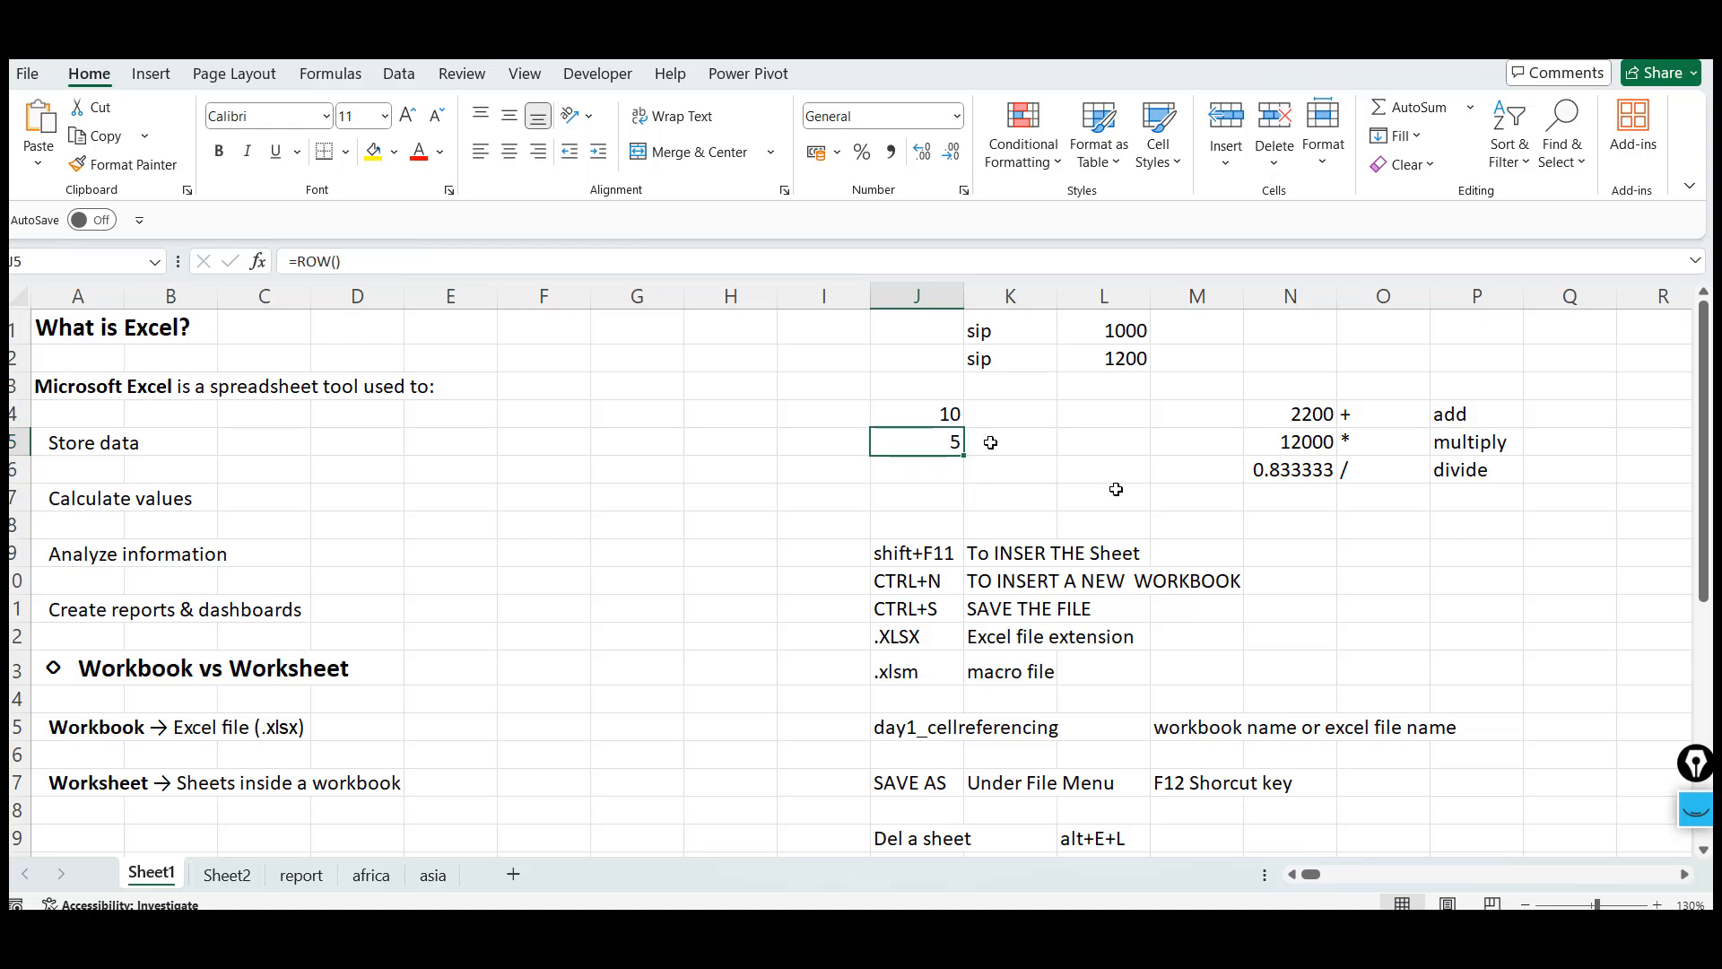
Select column A, then jump to the sheet's last row 1048576 and select that row
left_click(81, 296)
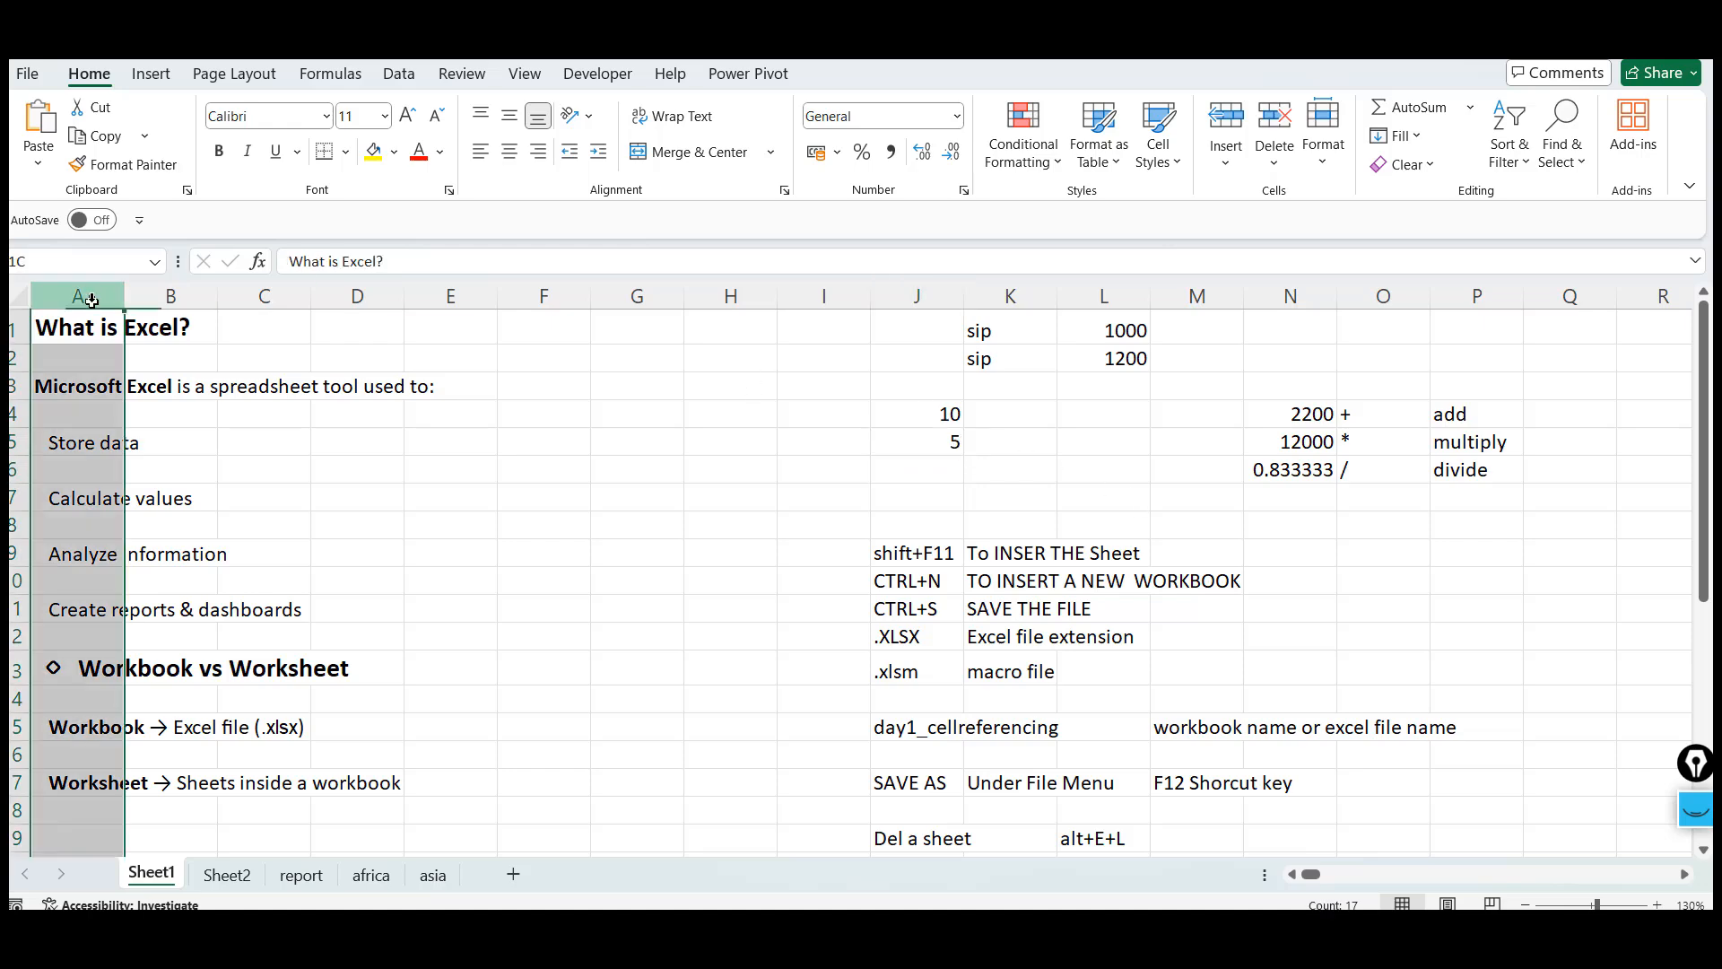
left_click(91, 372)
key("Down")
key("Down")
key("Down")
key("Down")
key("Down")
key("Down")
key("Down")
key("Down")
key("Down")
key("Down")
key("Down")
key("Down")
key("Down")
key("Down")
key("Down")
key("Down")
key("Down")
key("Down")
key("Down")
key("Down")
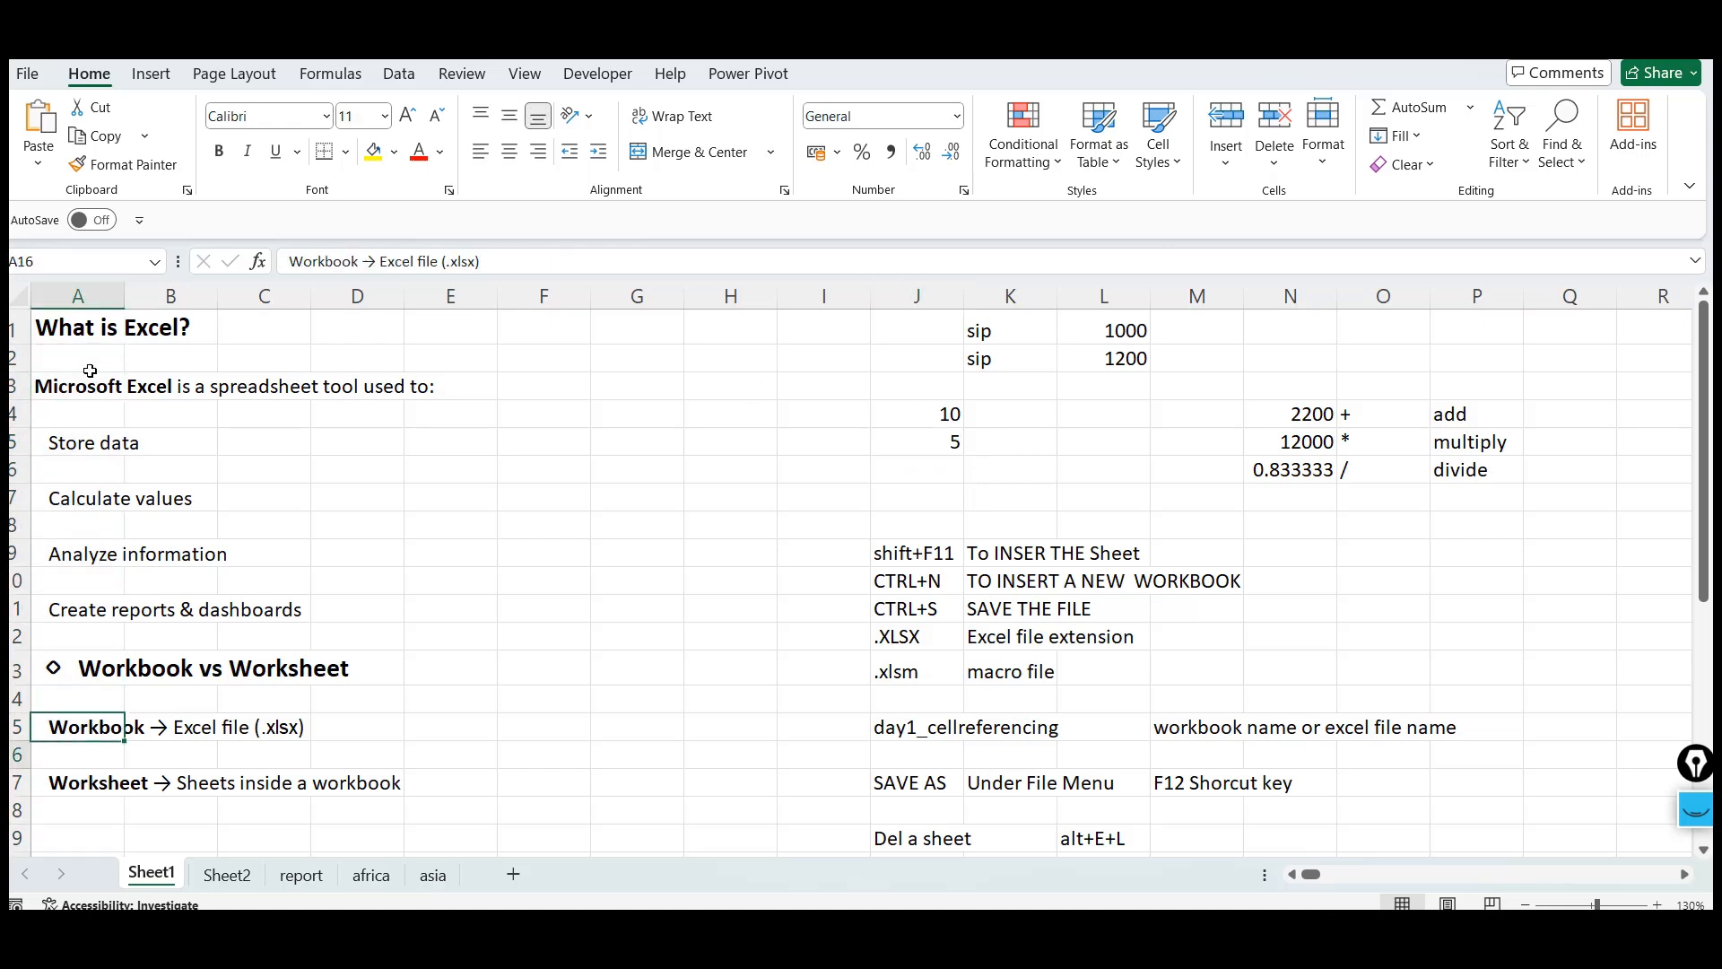
key("ctrl+Down")
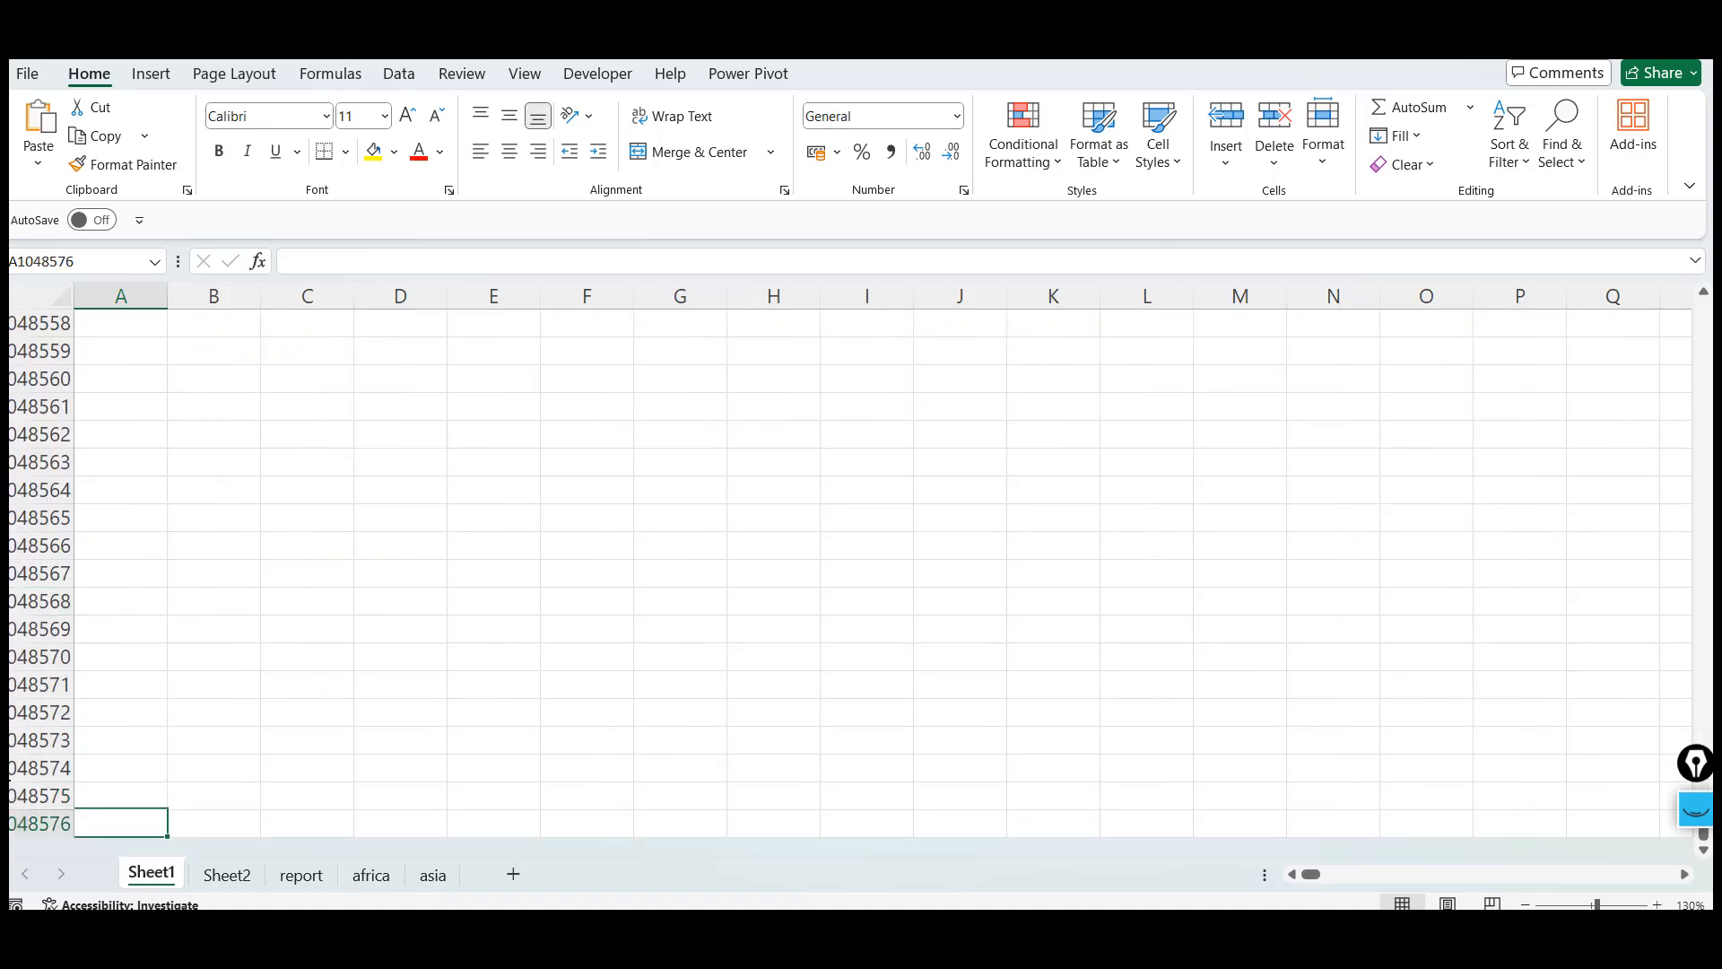
left_click(39, 818)
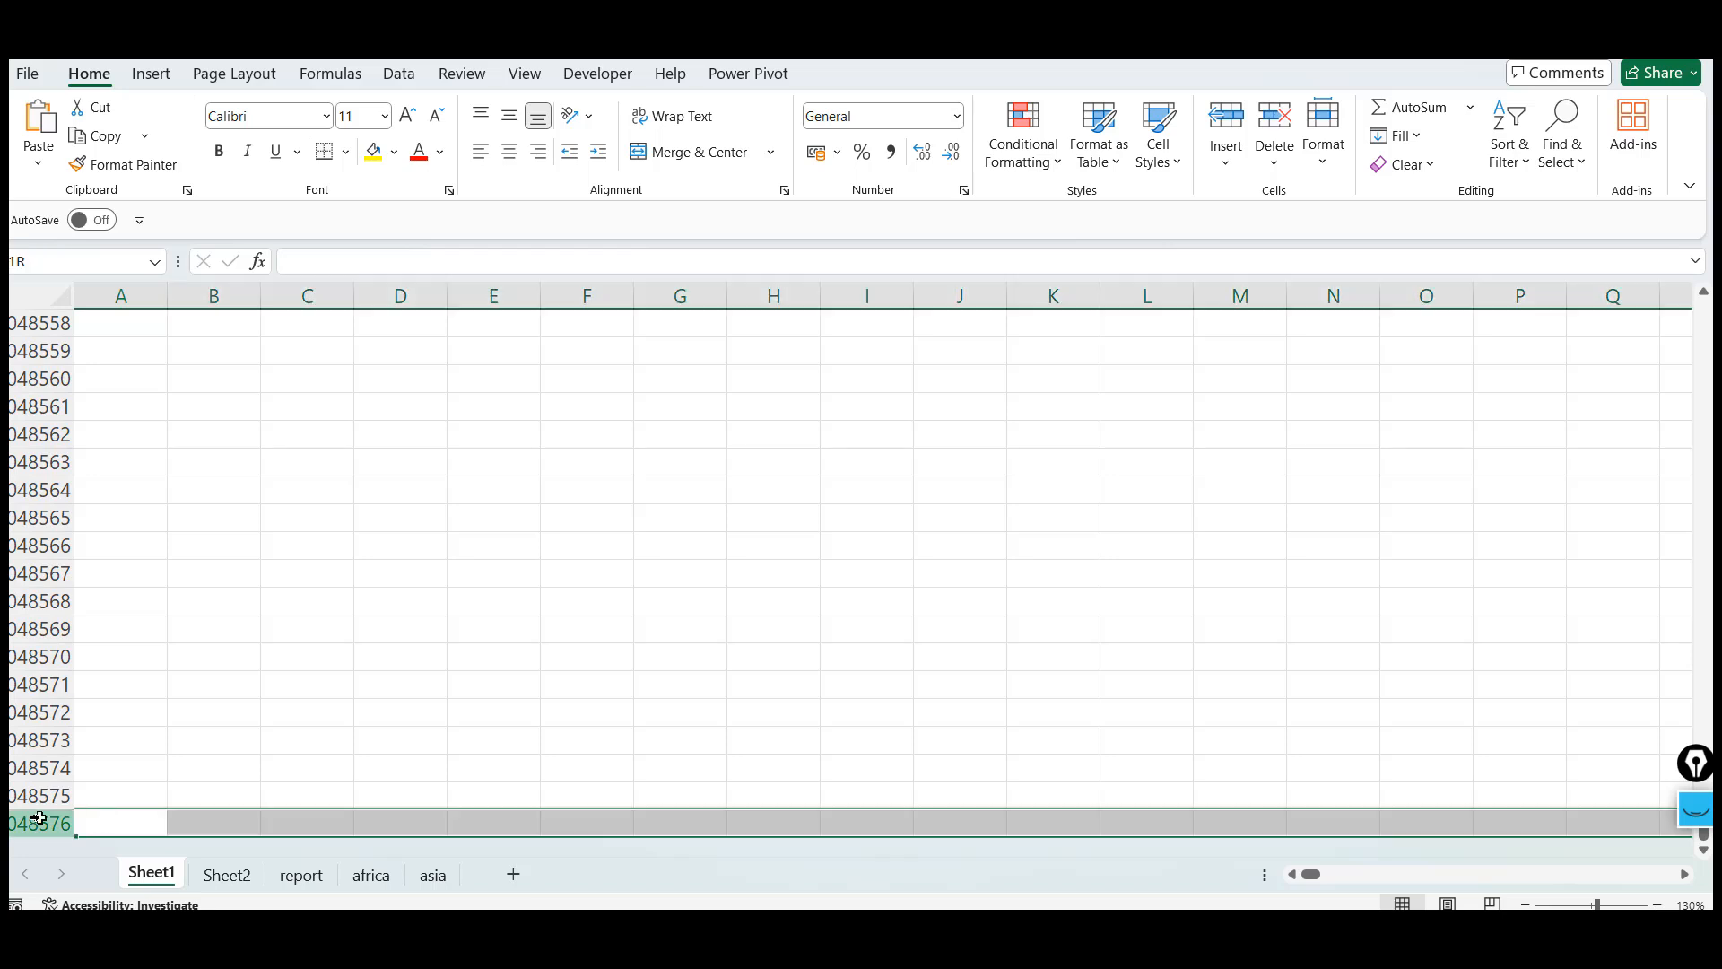
left_click(136, 747)
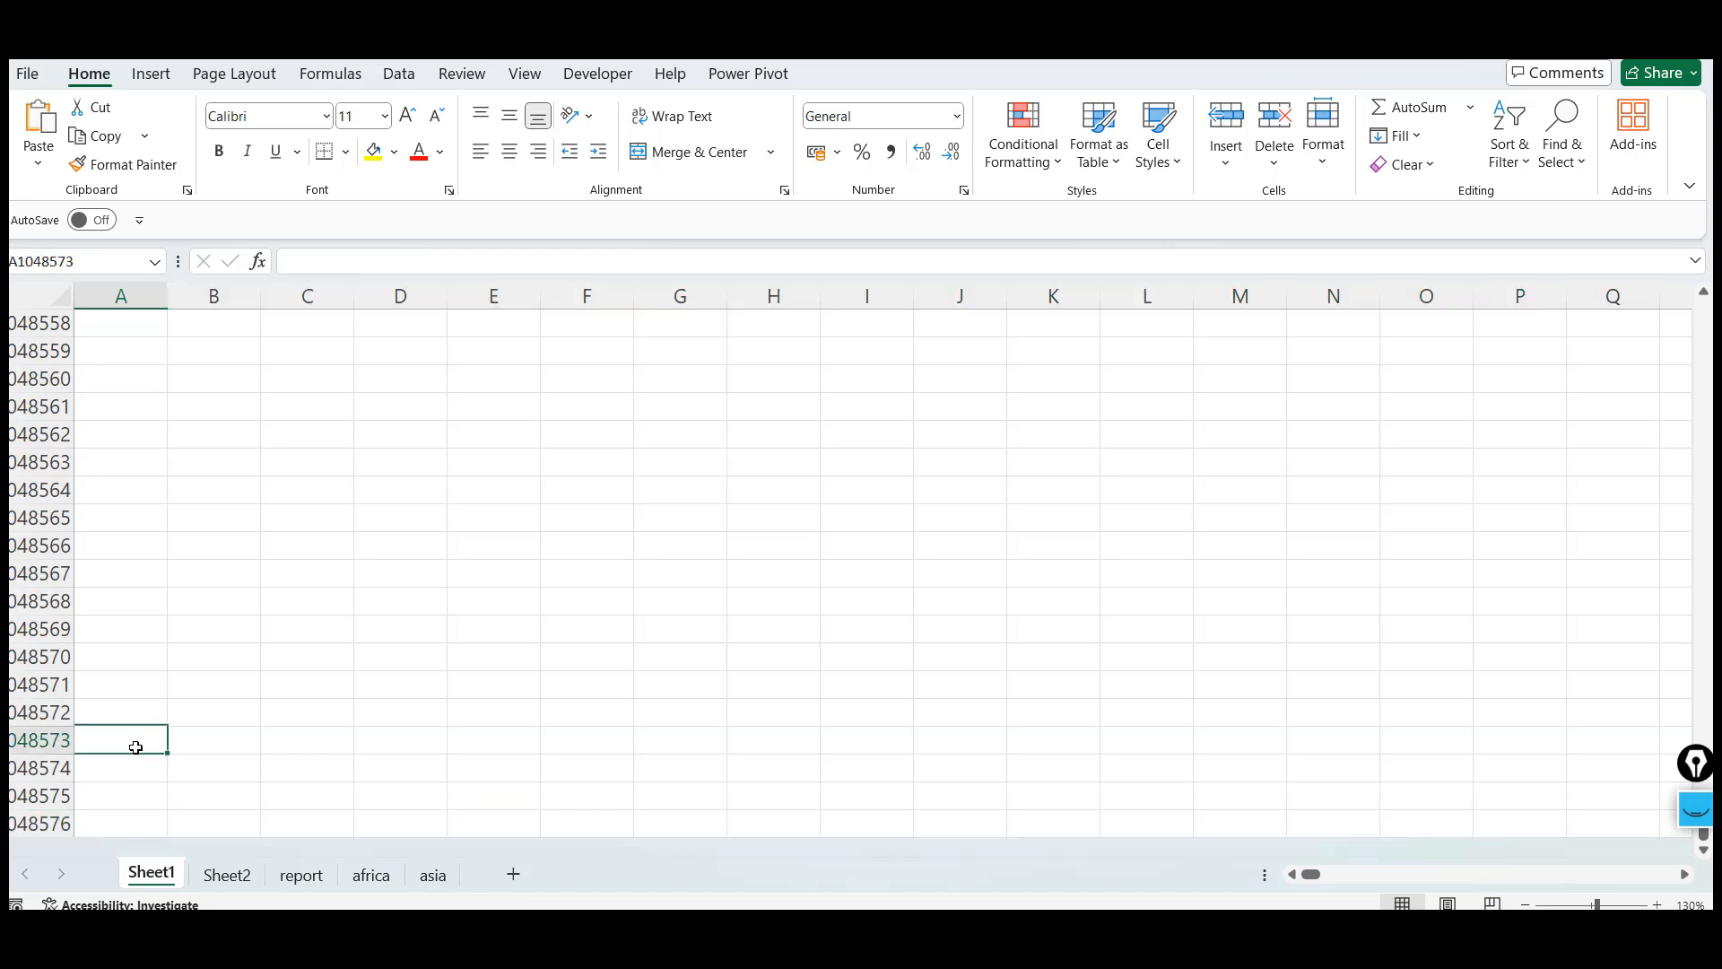
Select the range A1048567:L1048576 at the bottom of the sheet by extending the selection with arrow keys
key("Down")
key("Down")
key("Down")
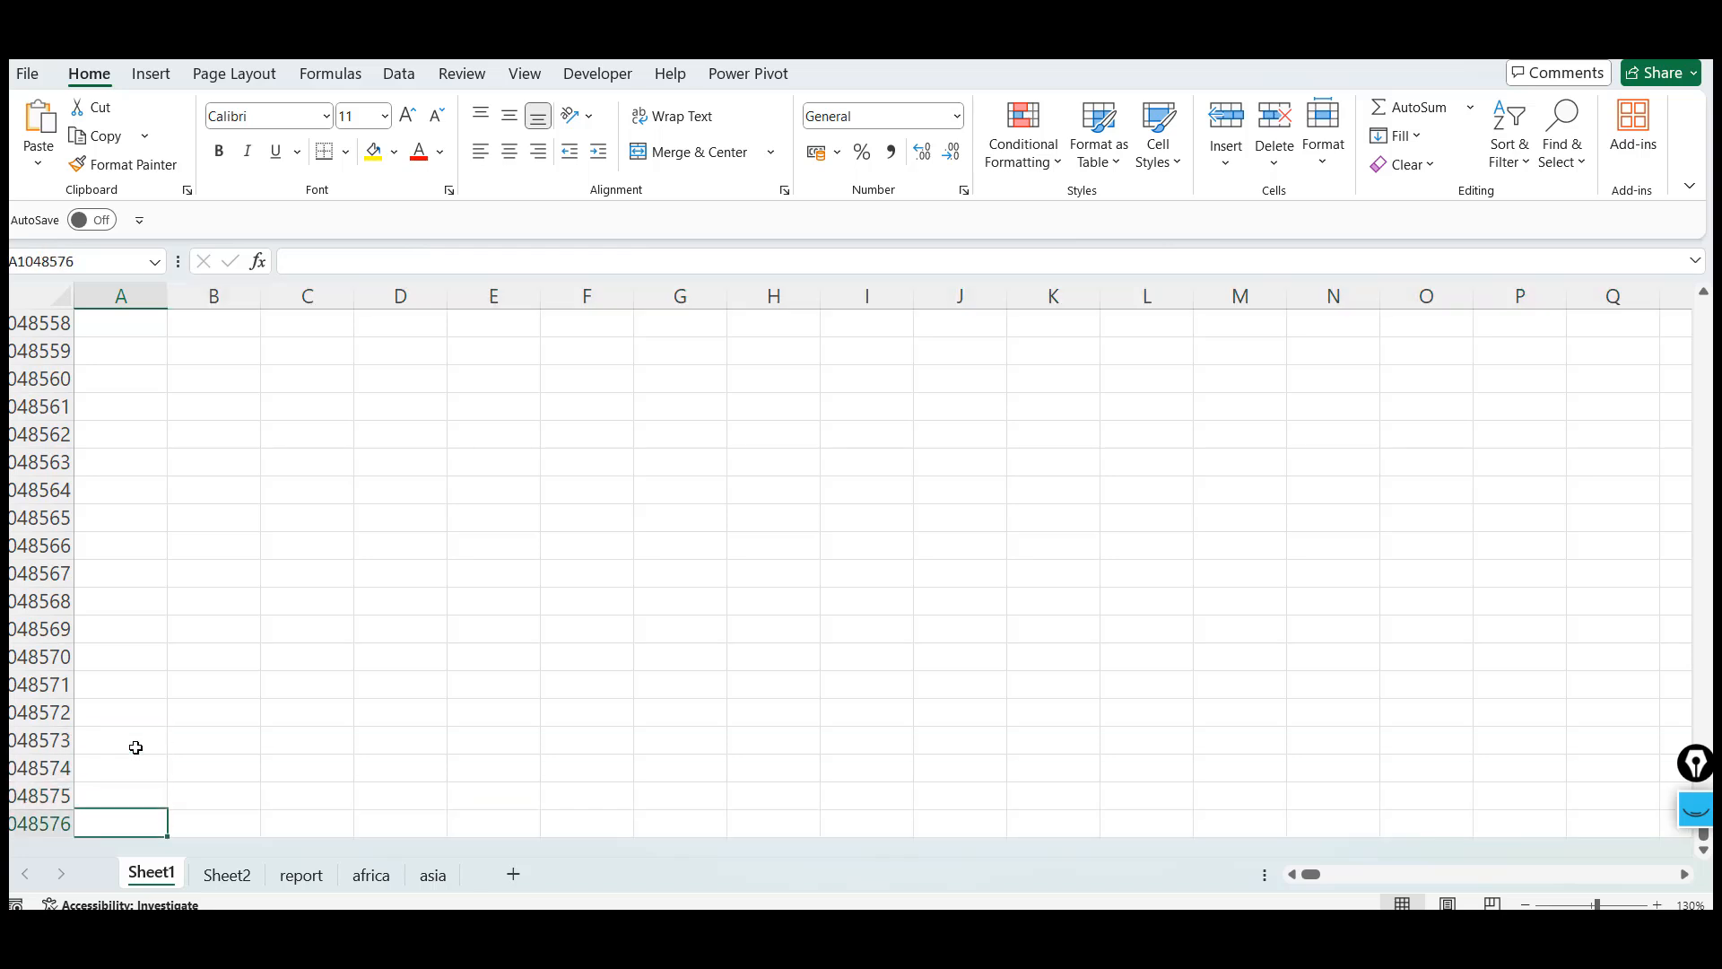
key("shift+Right")
key("shift+Right")
key("shift+Right")
key("shift+Right")
key("shift+Right")
key("shift+Right")
key("shift+Right")
key("shift+Right")
key("shift+Right")
key("shift+Right")
key("shift+Right")
key("shift+Right")
key("shift+Left")
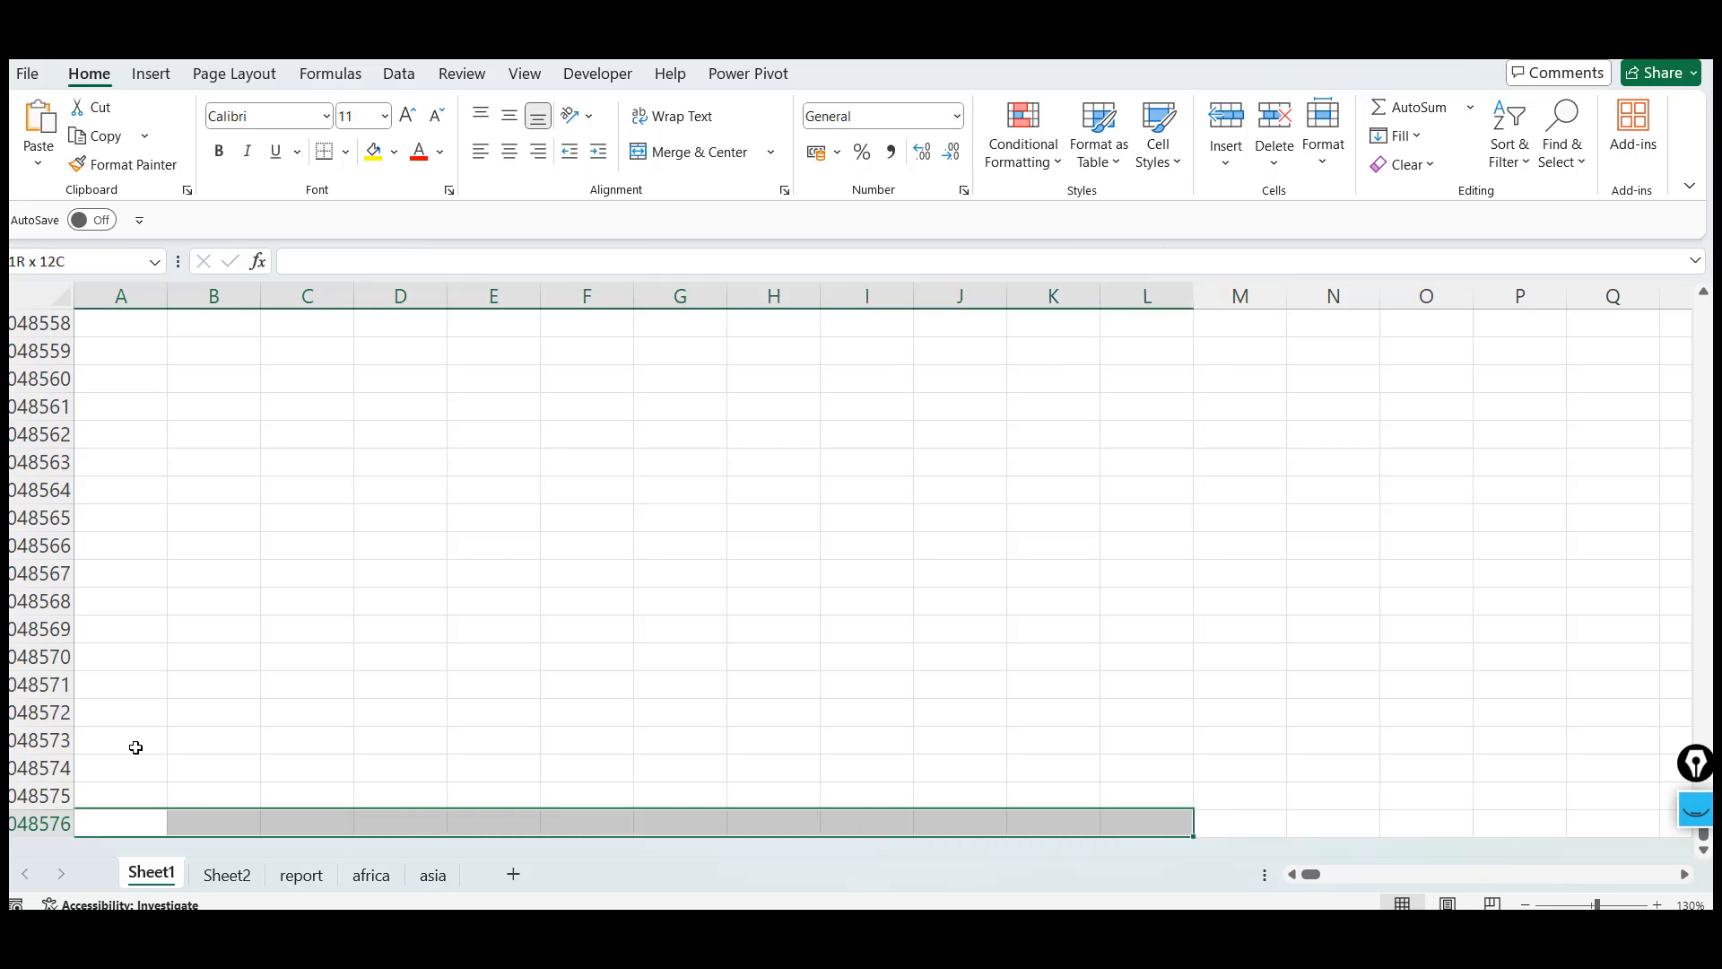
key("shift+Up")
key("shift+Up")
key("shift+Up")
key("shift+Up")
key("shift+Up")
key("shift+Up")
key("shift+Up")
key("shift+Up")
key("shift+Up")
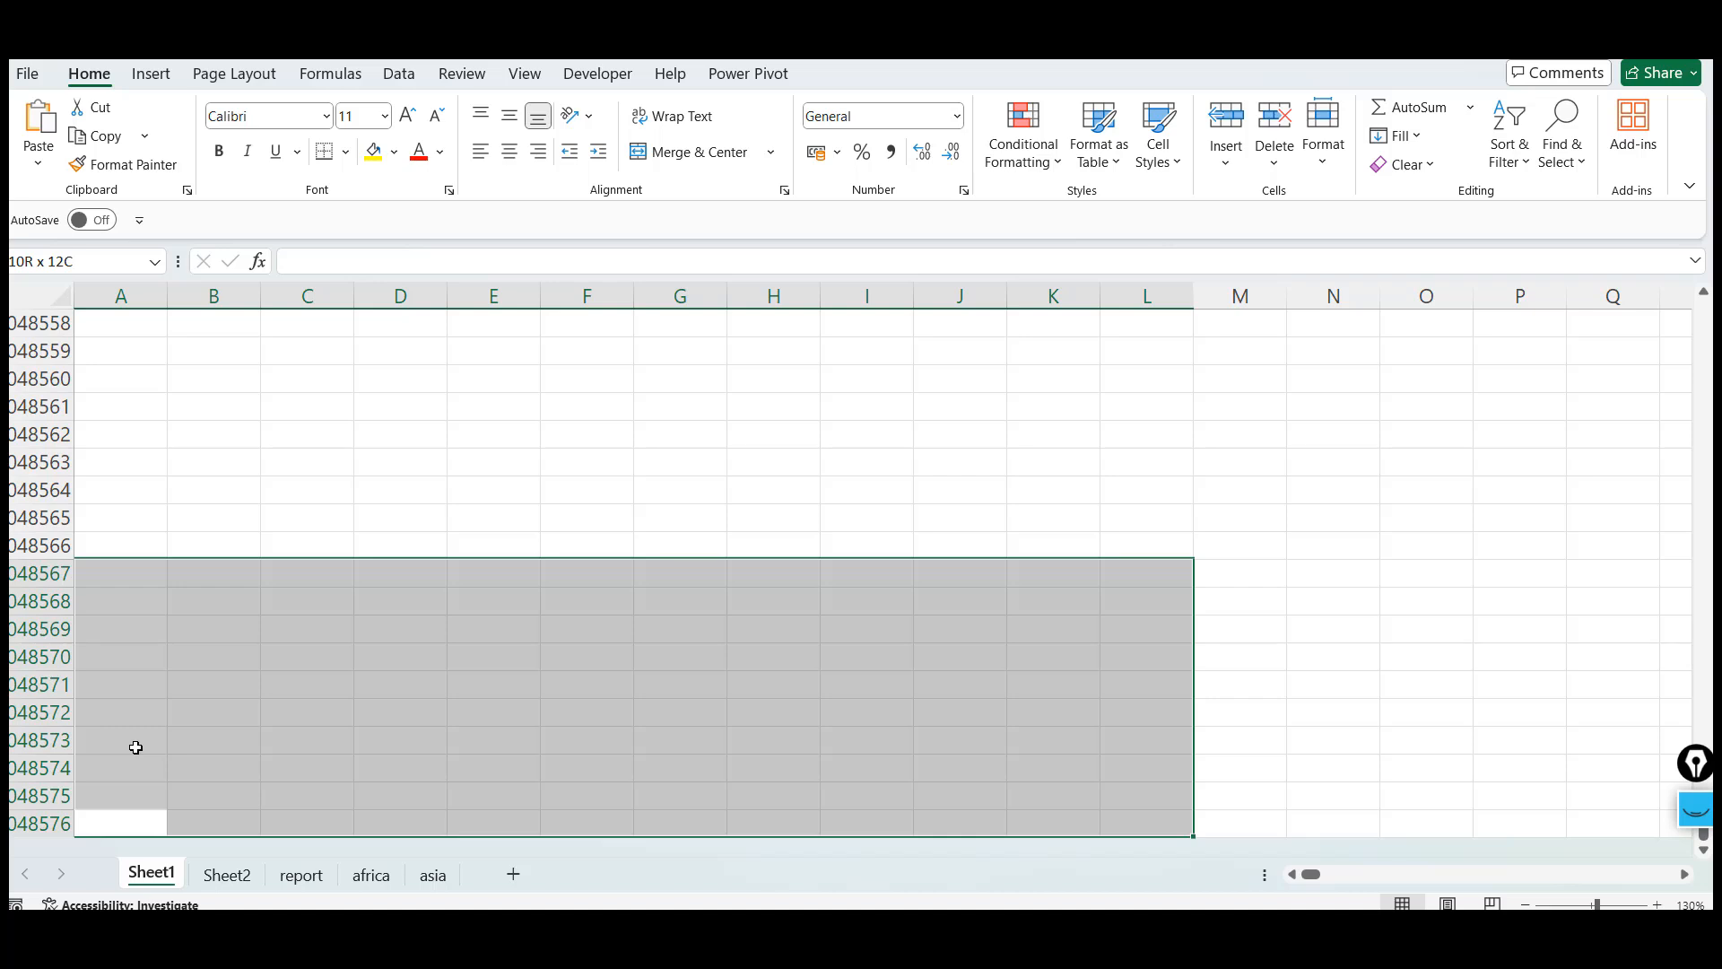
key("Down")
key("Up")
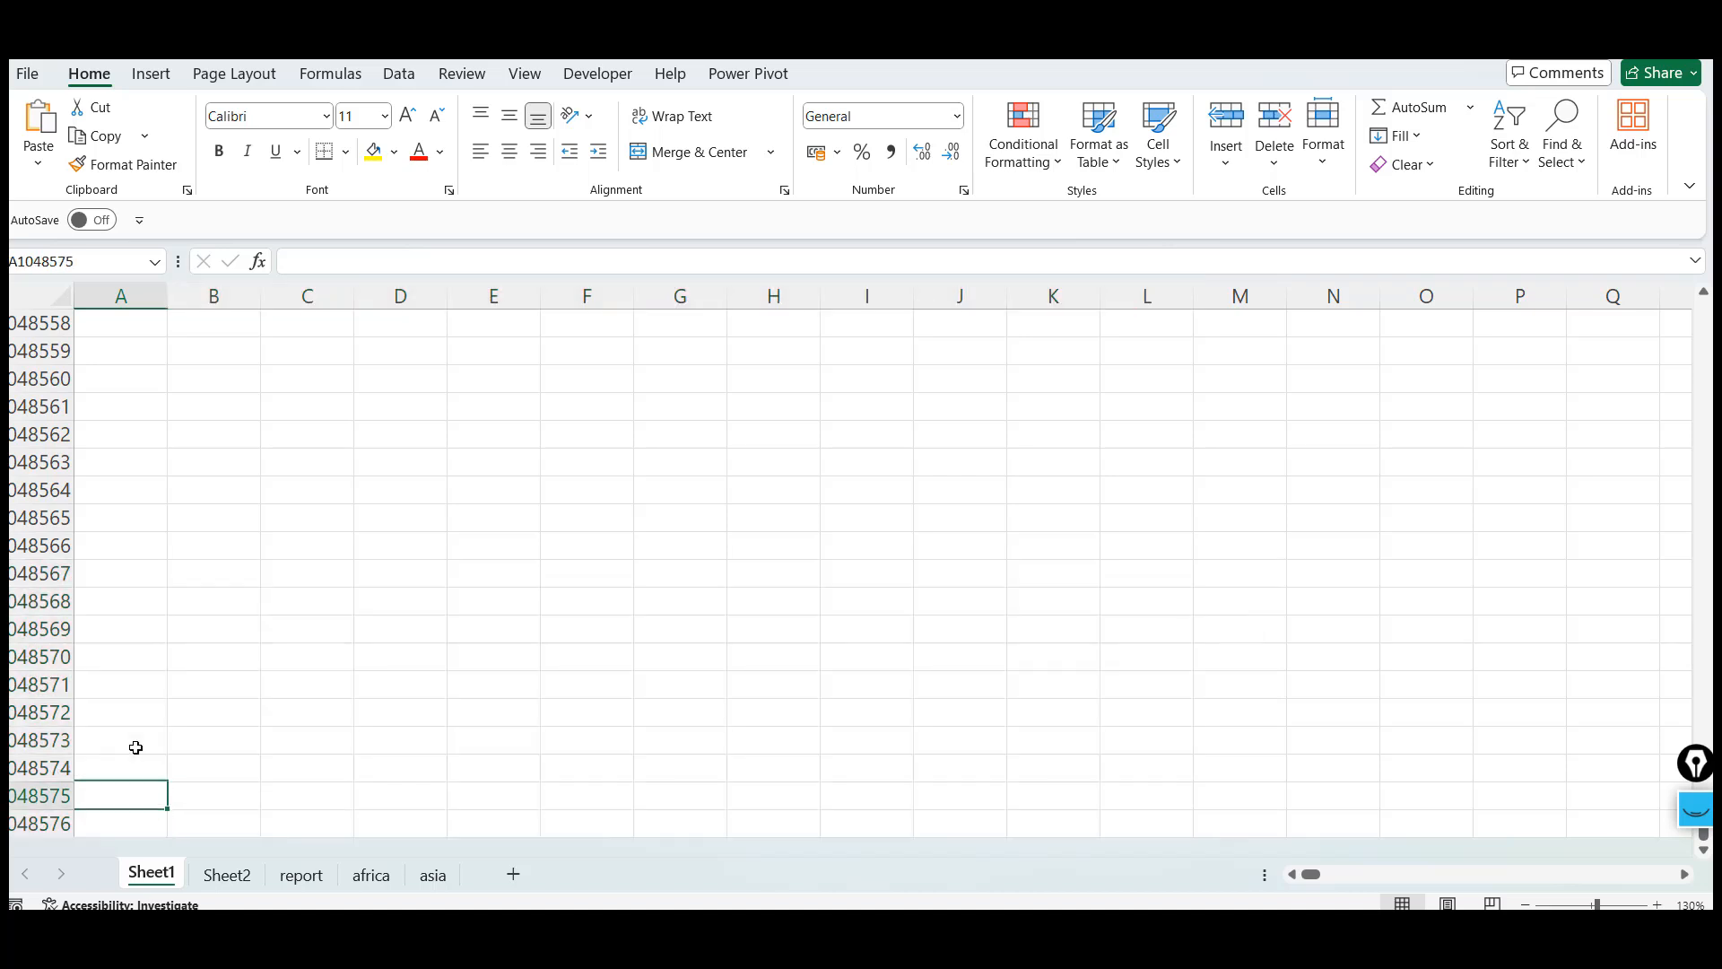
key("Down")
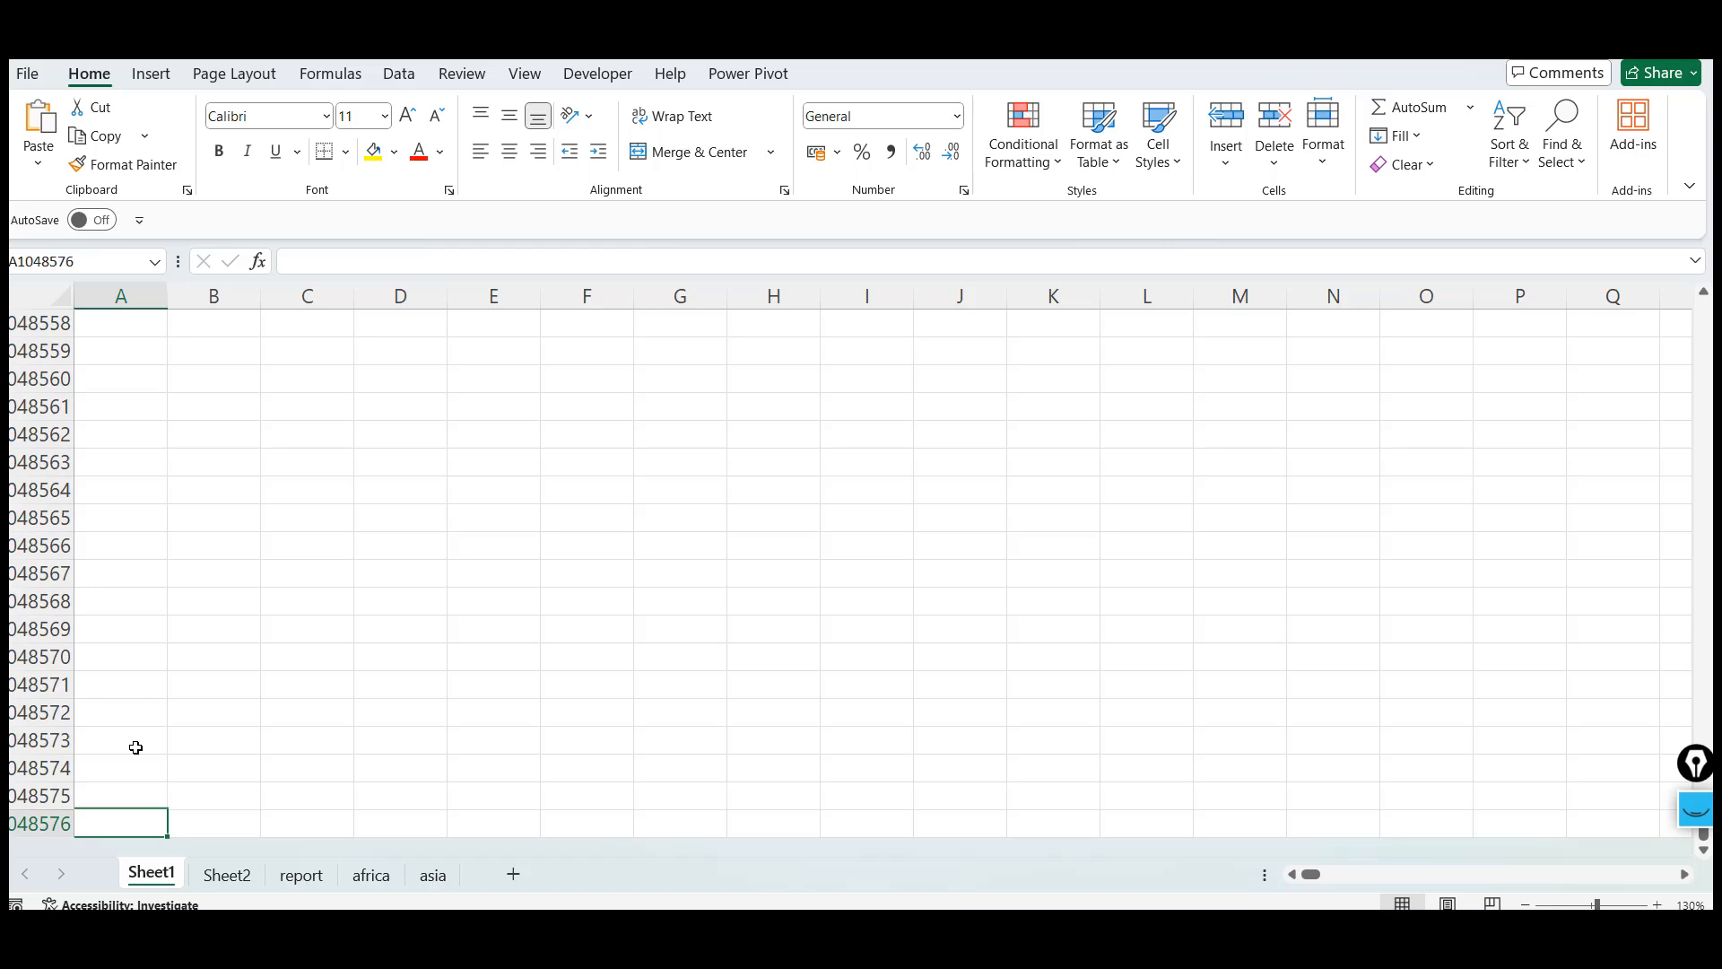
Move the active cell around the Rows, Columns & Cells and Cell Address notes to examine cell addresses
key("ctrl+Up")
key("Up")
key("Up")
key("Up")
key("Up")
key("Up")
key("Up")
key("Up")
key("Up")
key("Up")
key("Up")
key("Up")
key("Up")
key("Up")
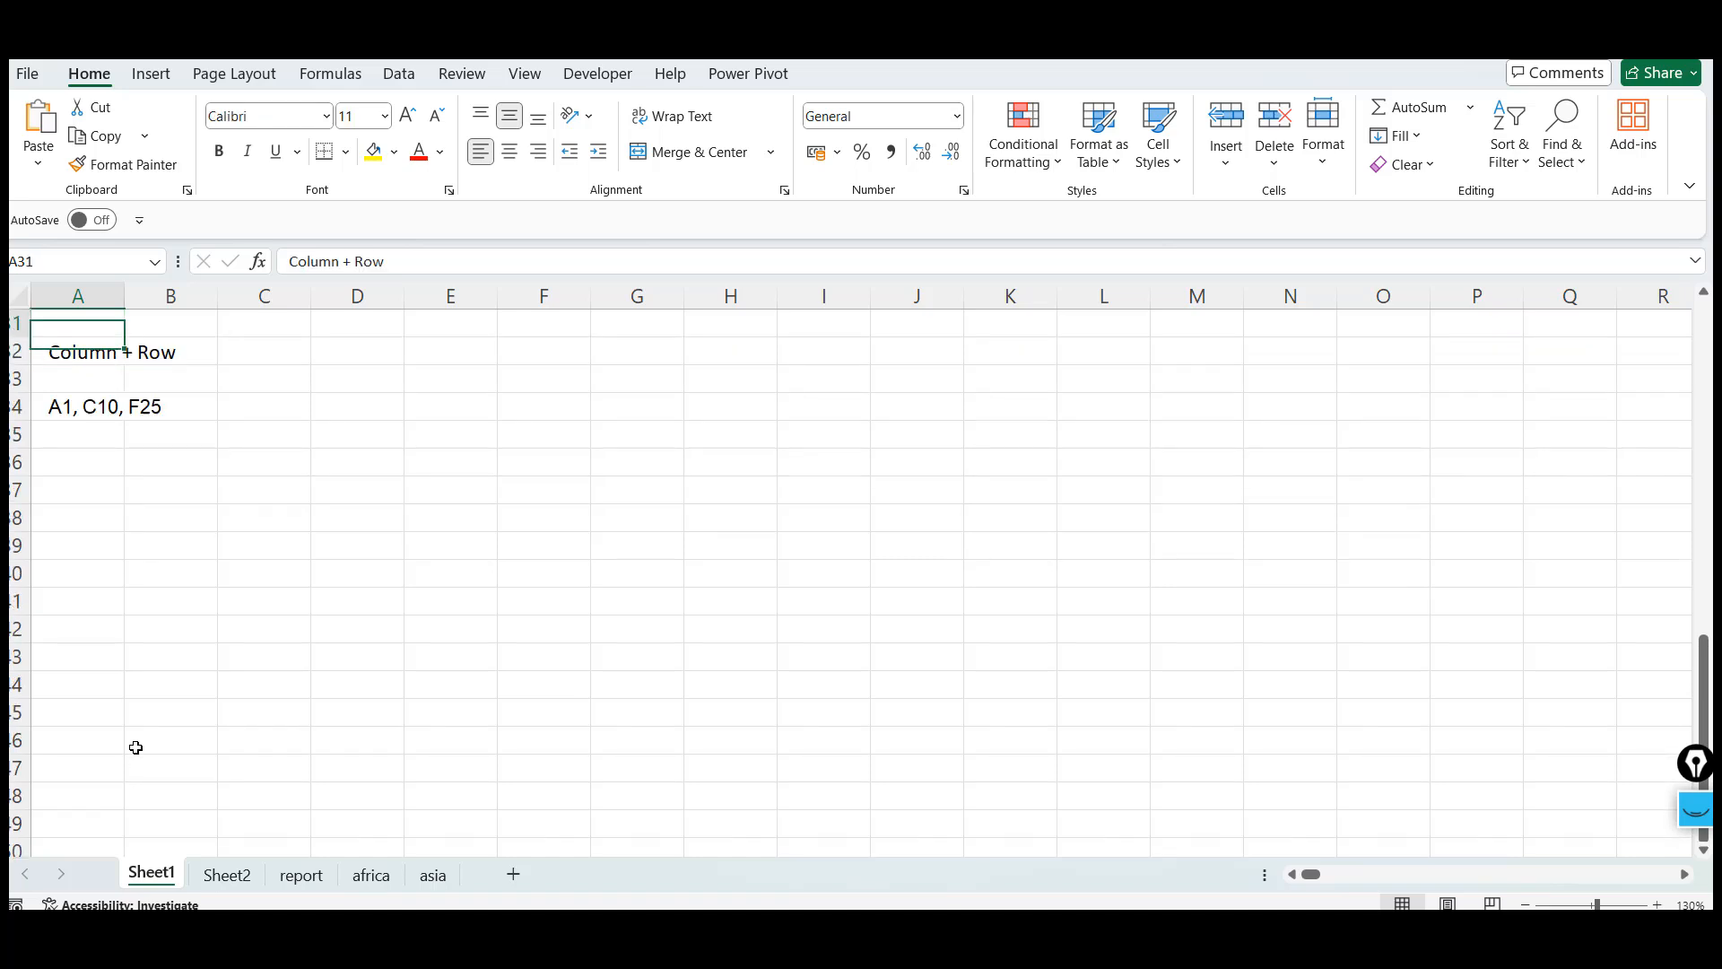
key("Down")
key("Down")
key("Down")
key("Down")
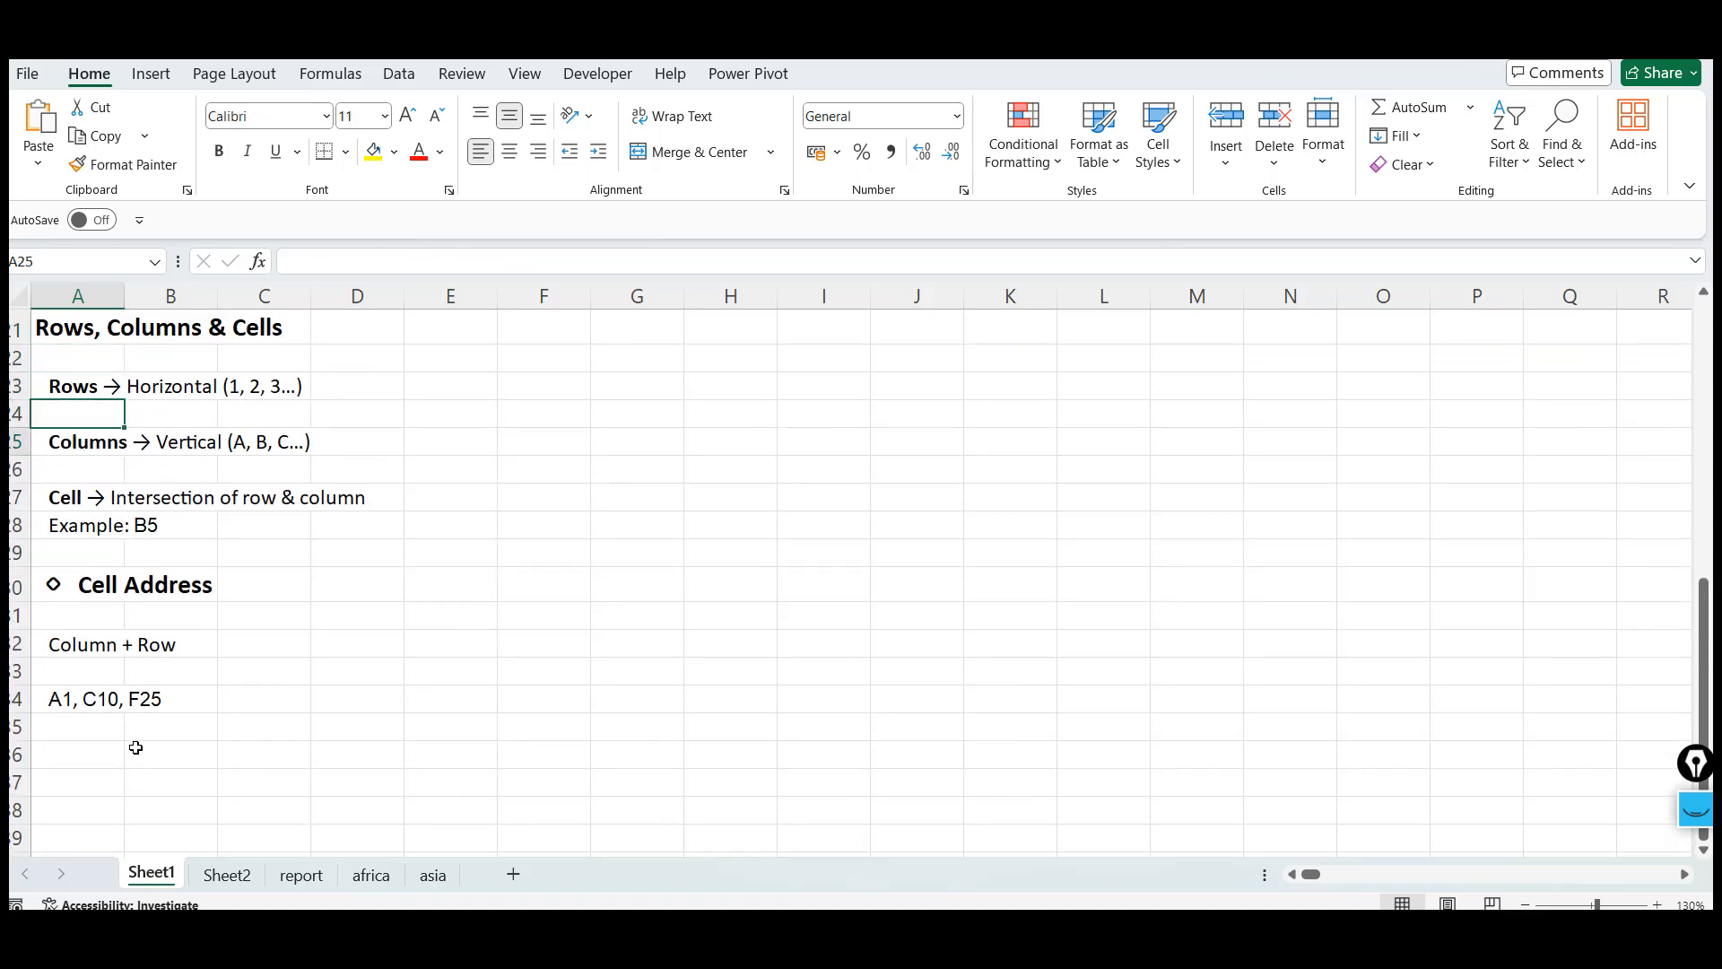
key("Up")
key("Up")
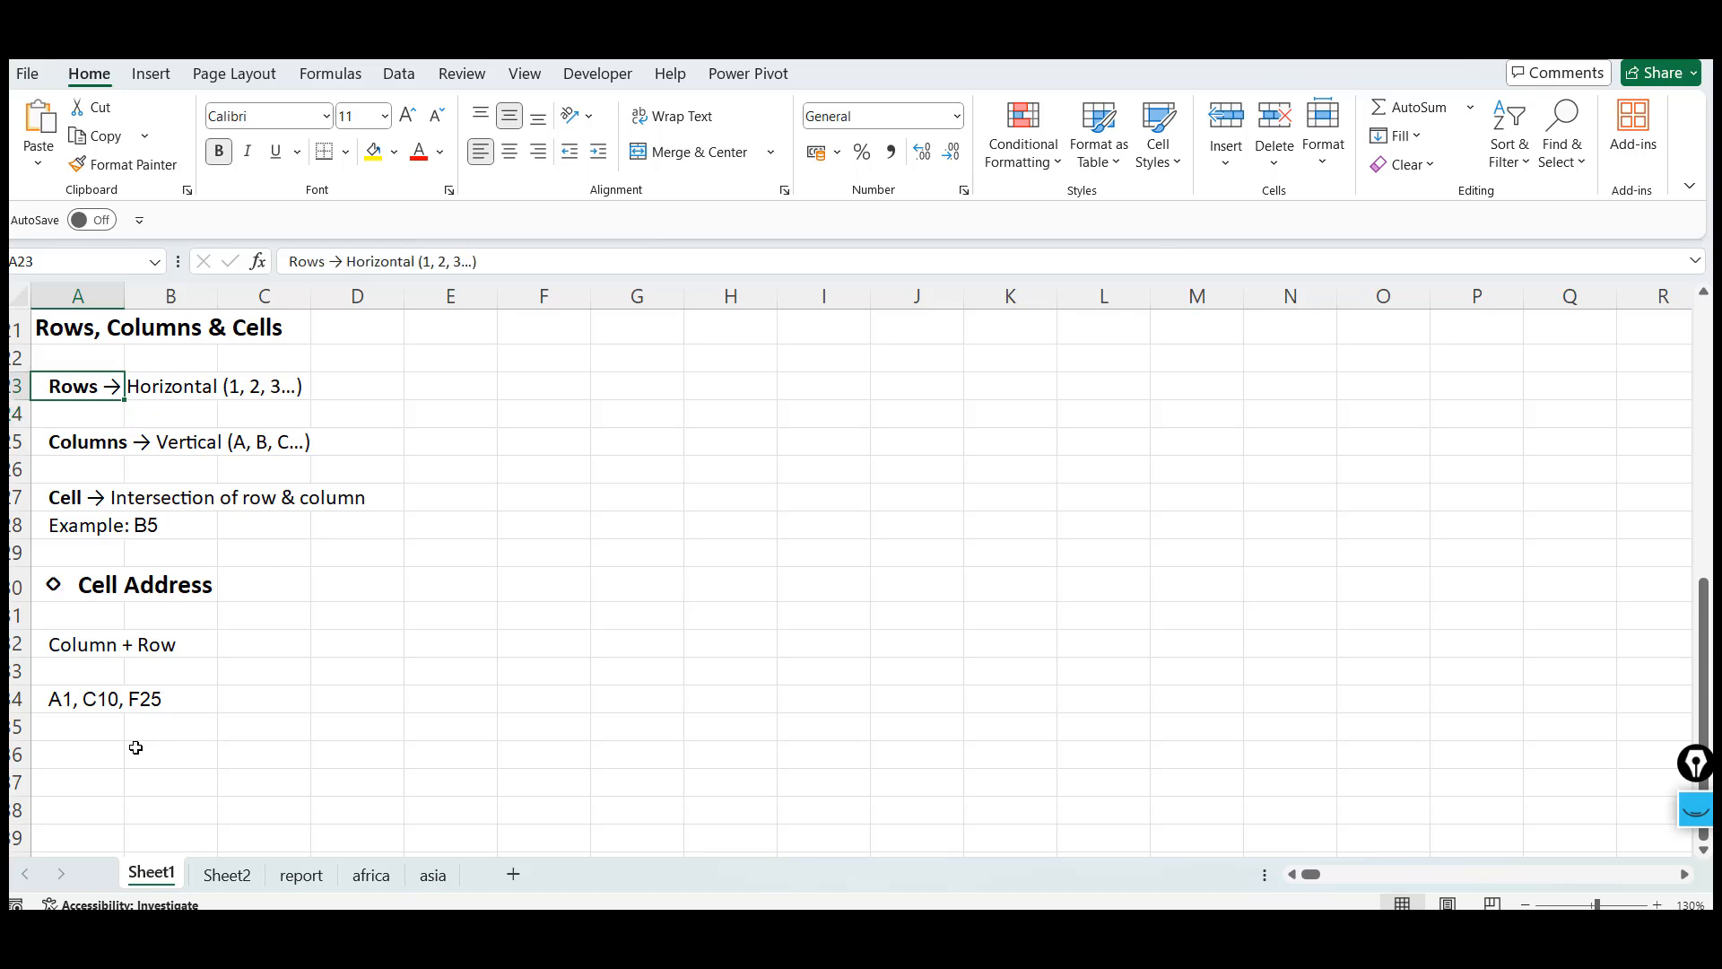
key("Right")
key("Right")
key("Left")
key("Left")
key("Right")
key("Right")
key("Left")
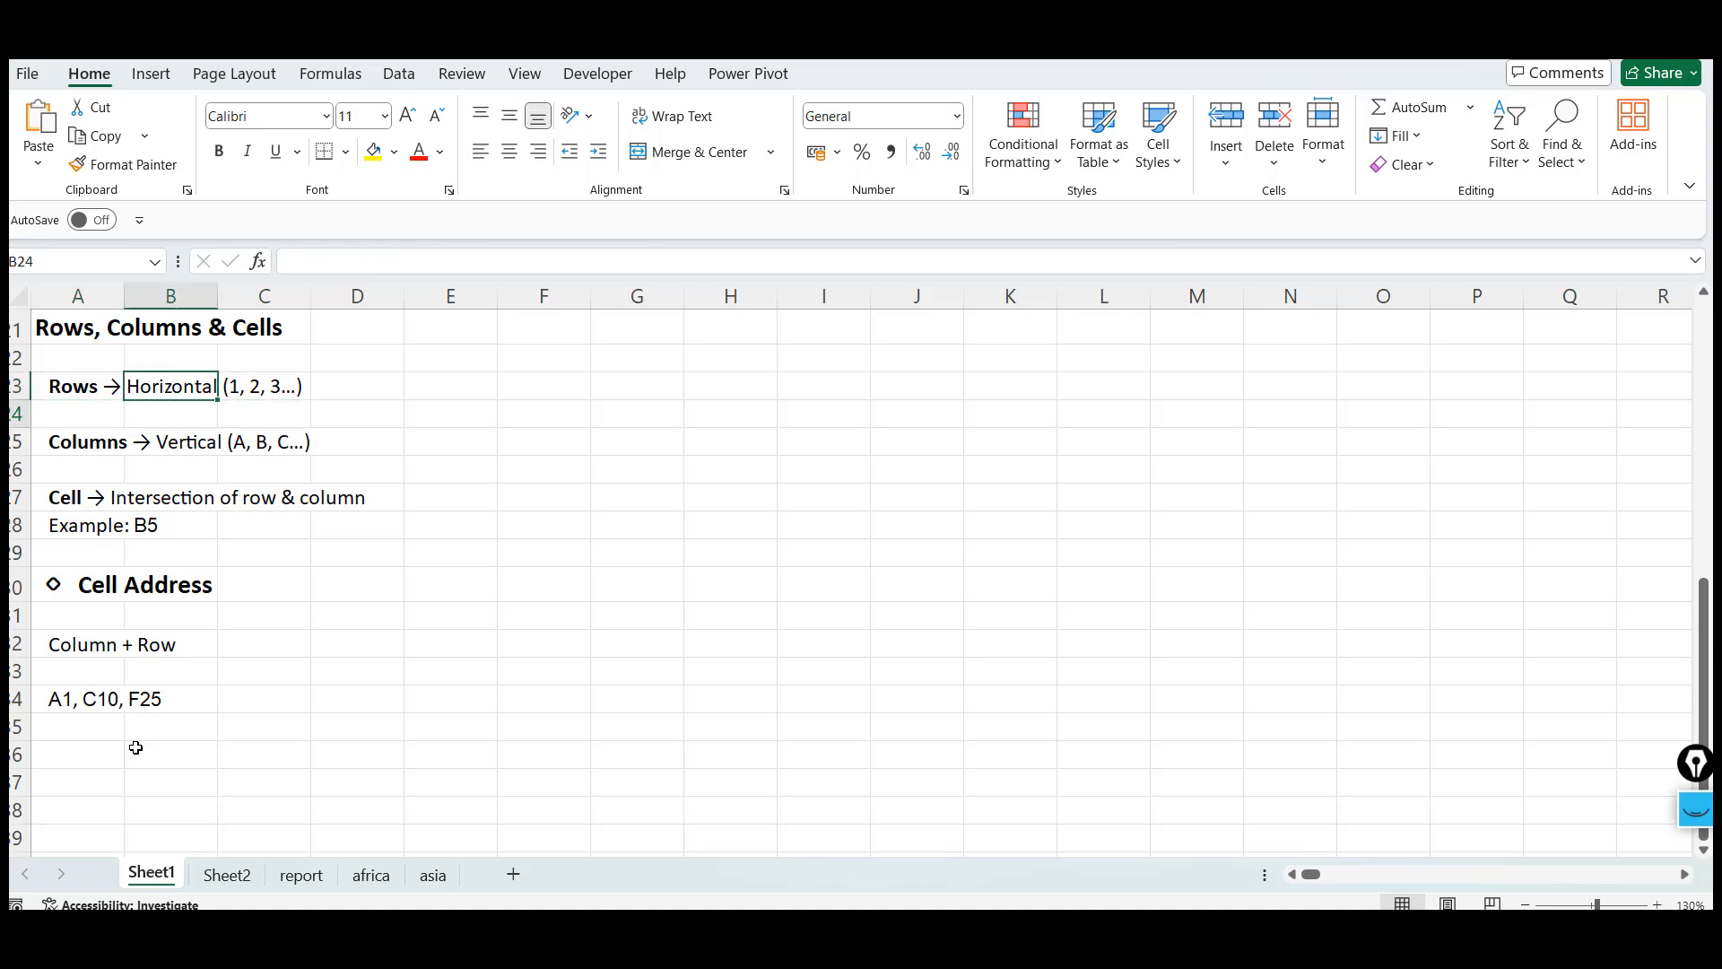
key("Down")
key("Down")
key("Left")
key("Right")
key("Right")
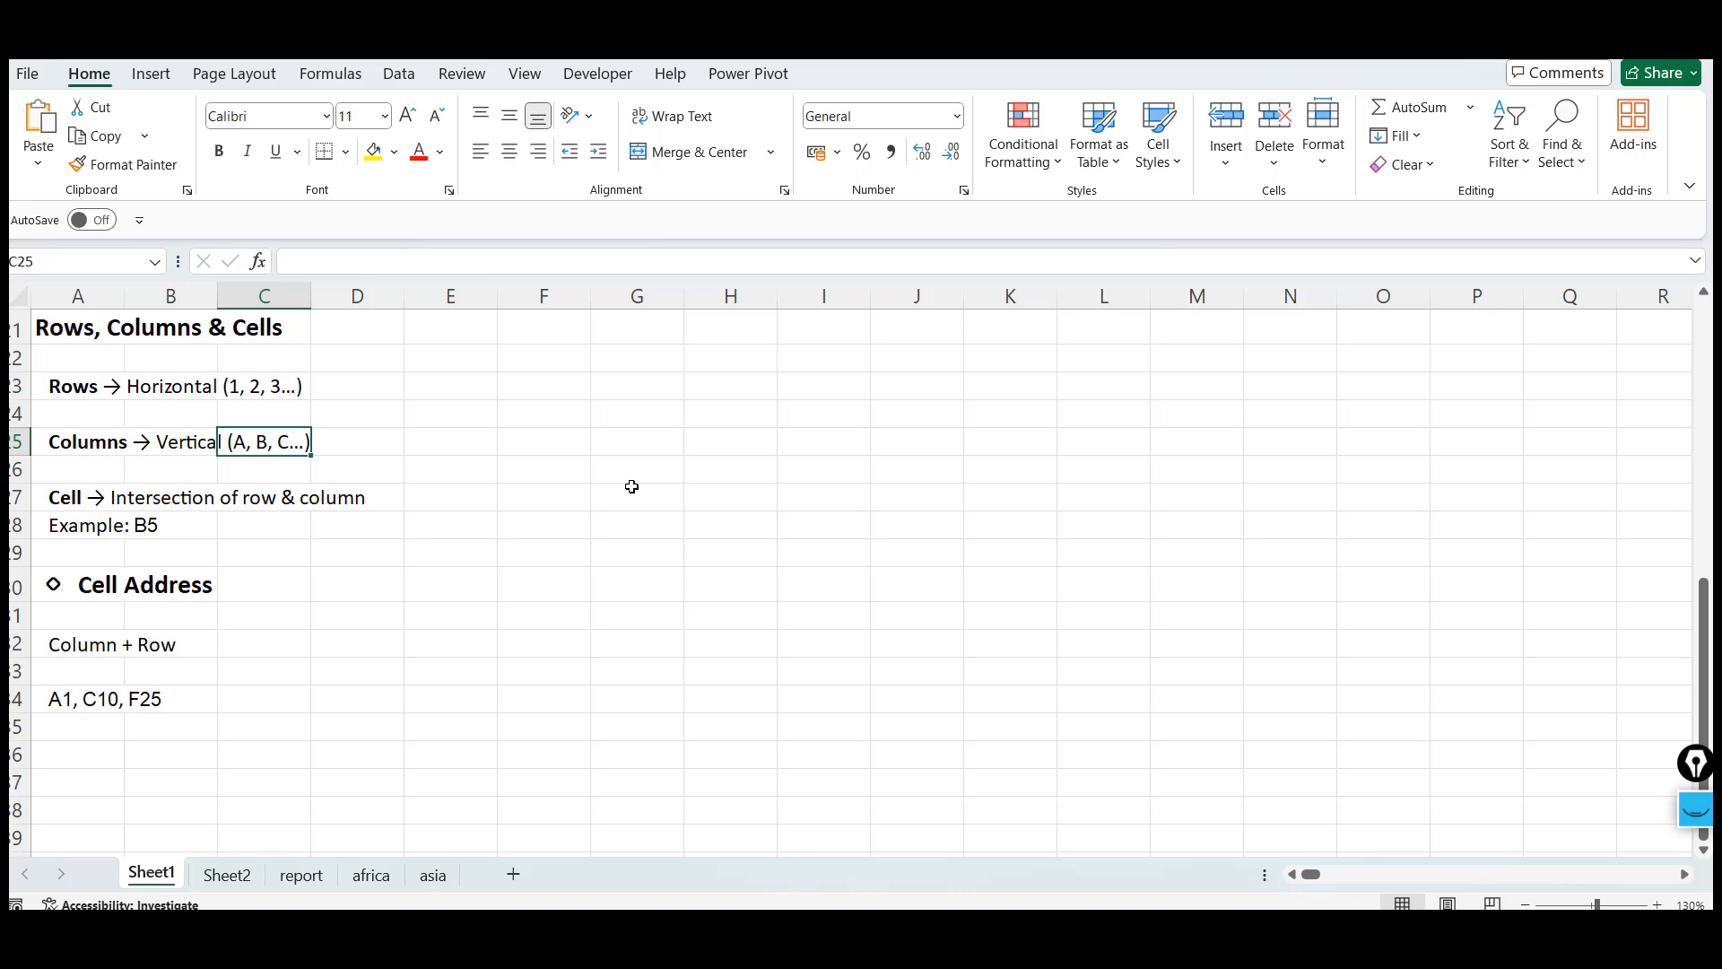
Return to the top of the sheet, select cell G6 and fill it yellow
left_click(816, 455)
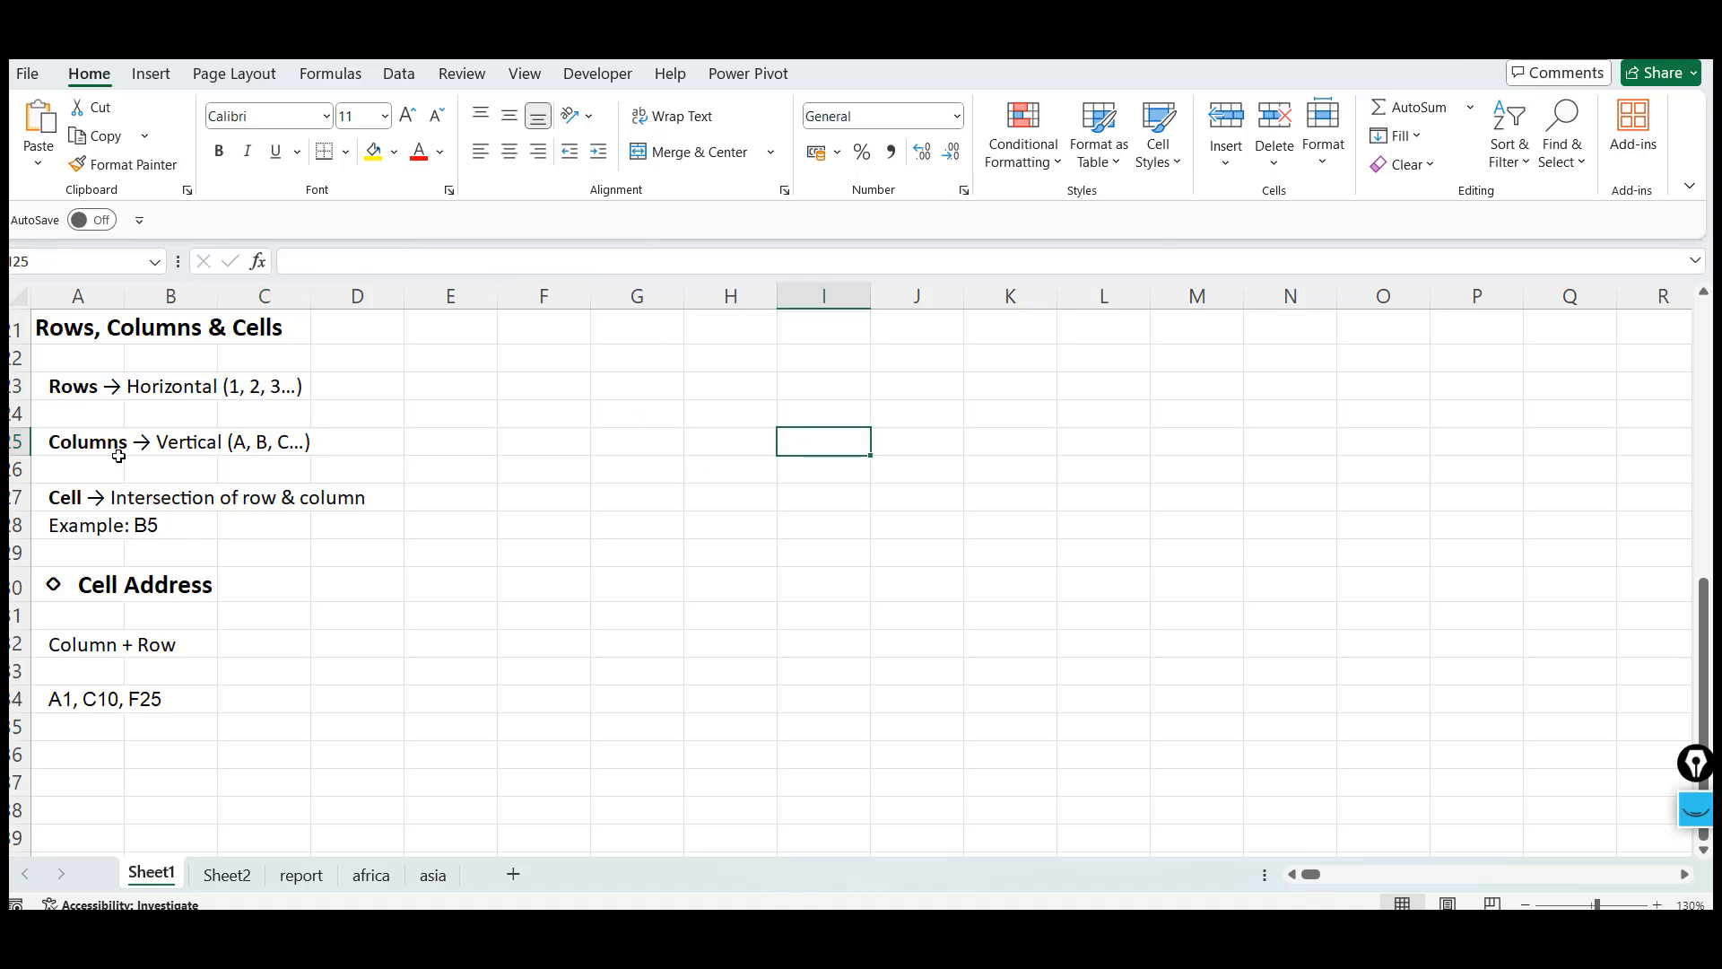
left_click(53, 505)
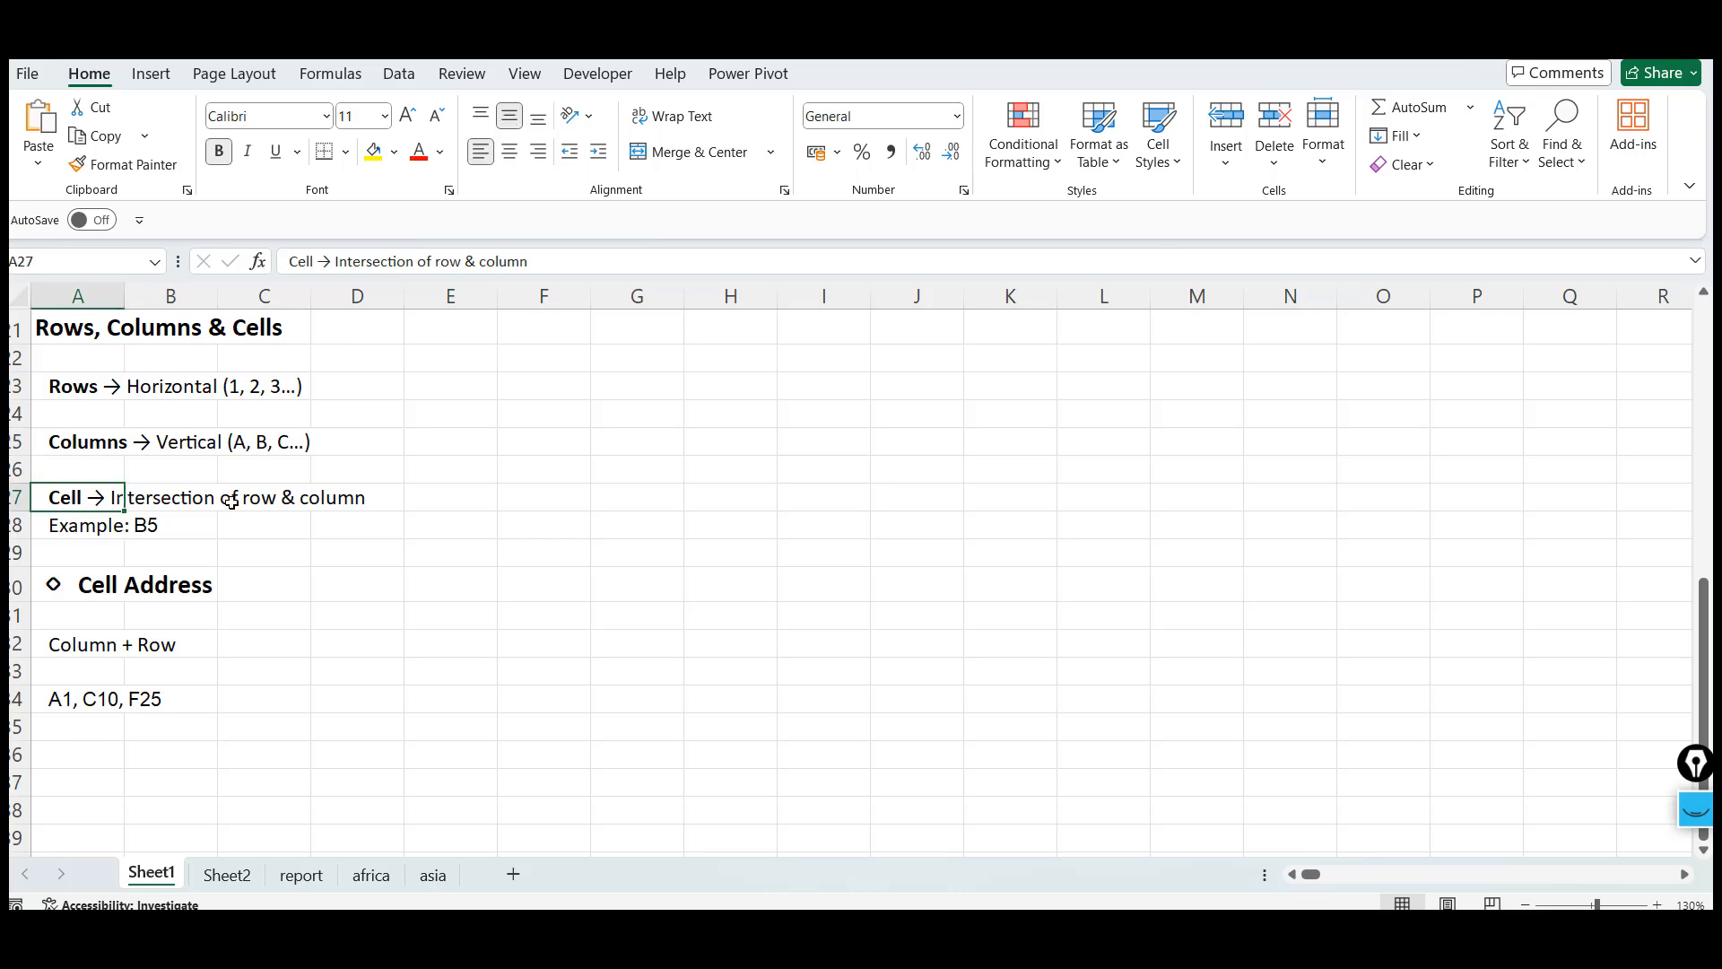
left_click(850, 397)
key("ctrl+Up")
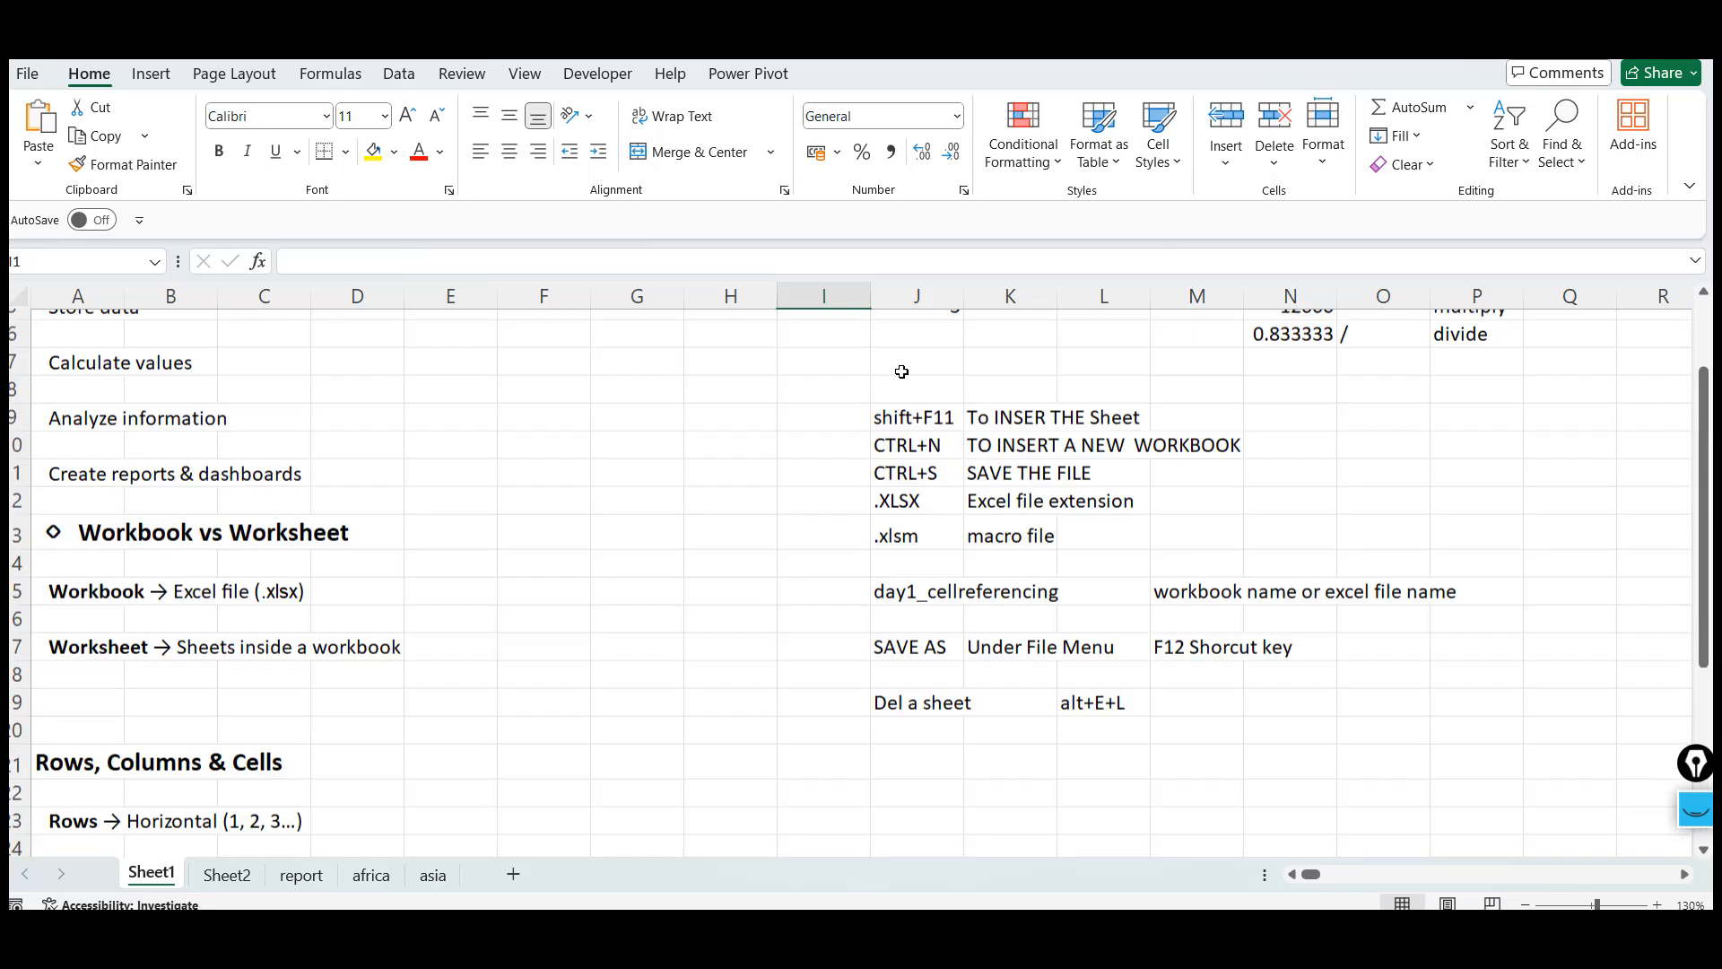
left_click(653, 473)
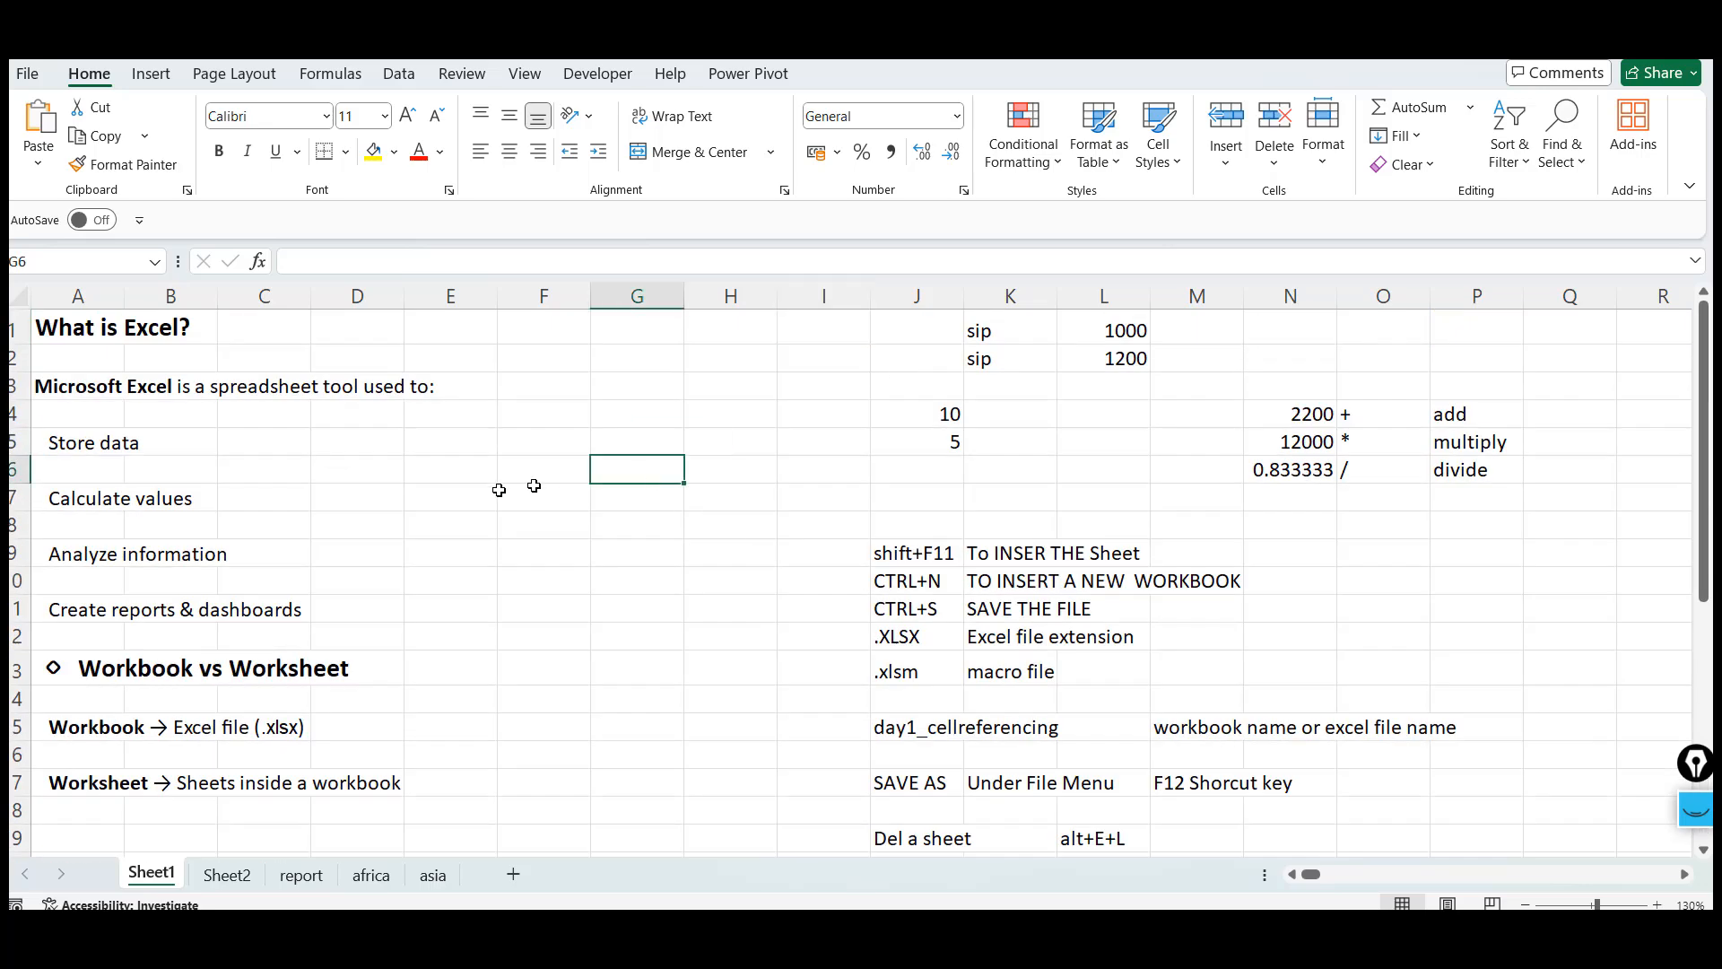
left_click(373, 150)
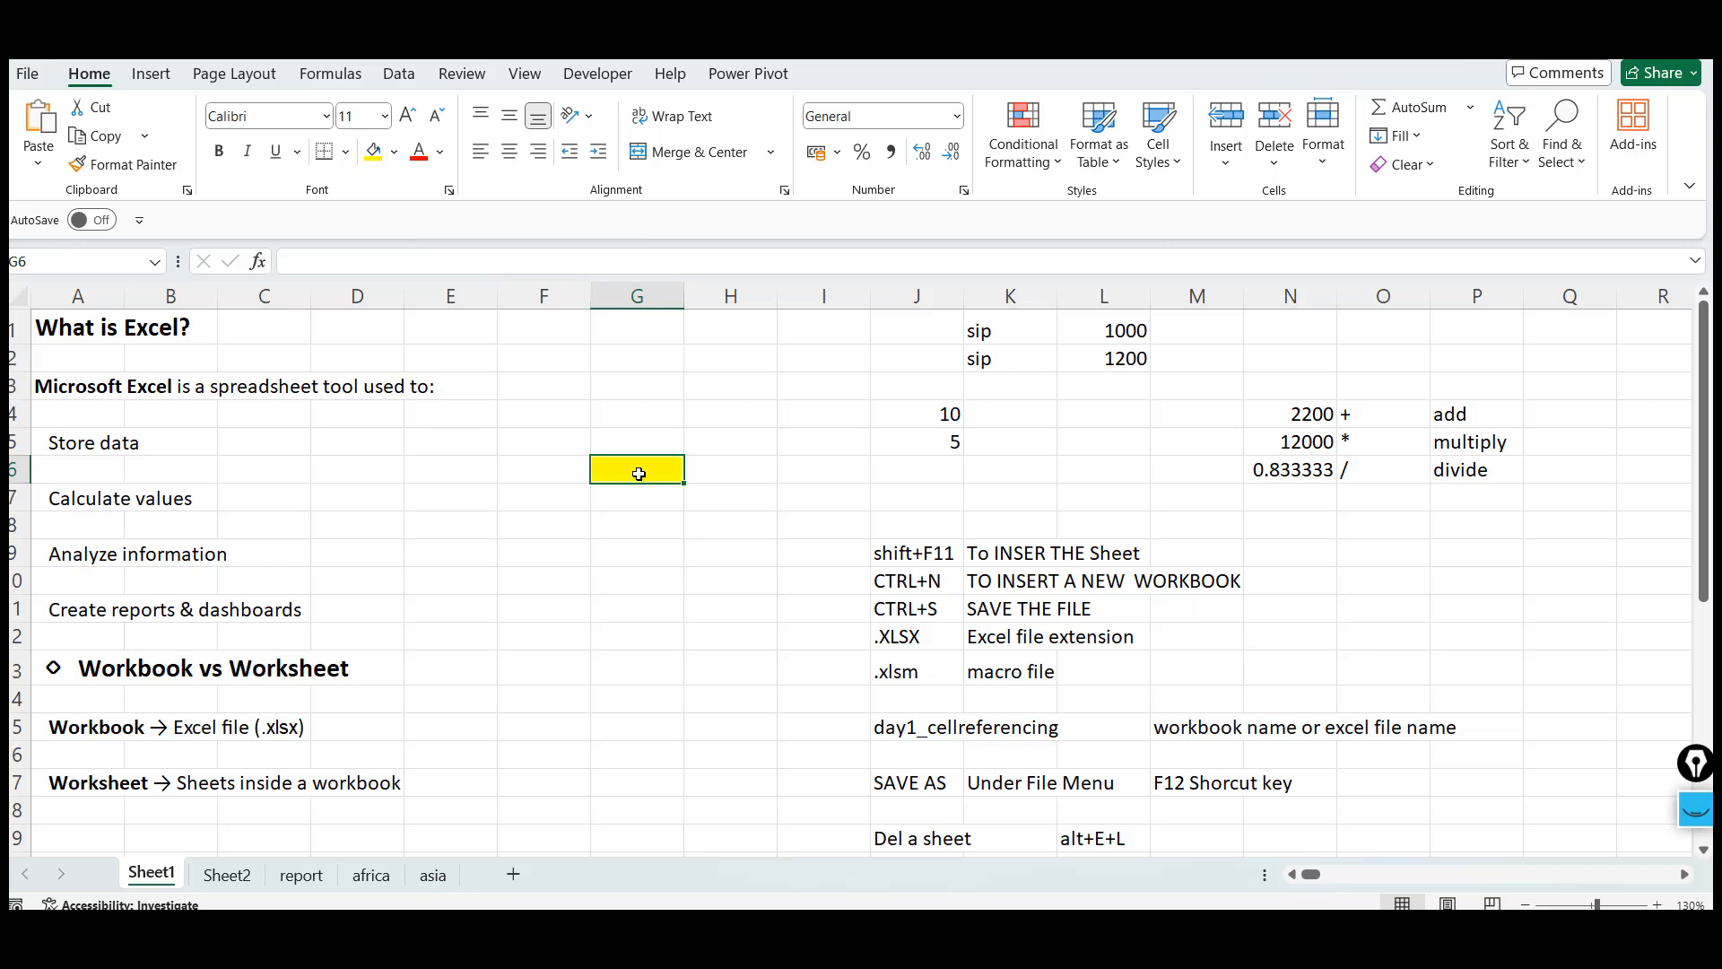
Select column G and then row 6 to examine how they intersect at the yellow cell G6
left_click(634, 299)
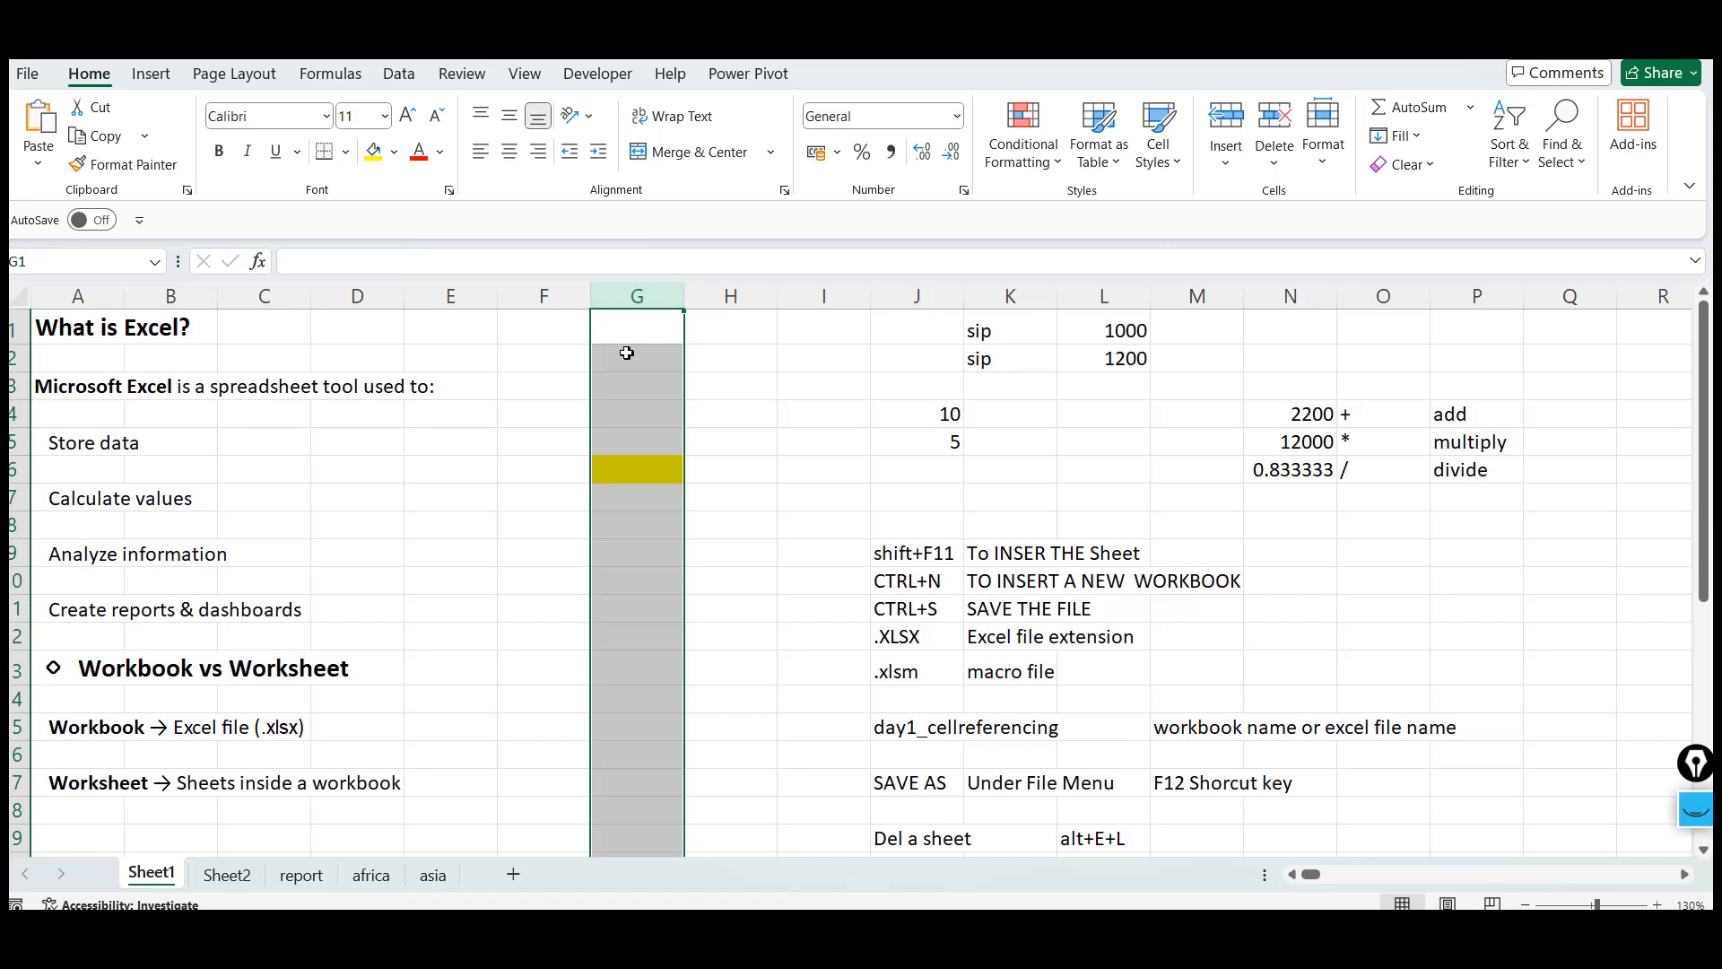
left_click(628, 335)
key("Down")
key("Down")
key("Down")
key("Down")
key("Down")
key("Down")
key("Down")
key("Down")
key("Down")
key("Down")
key("Down")
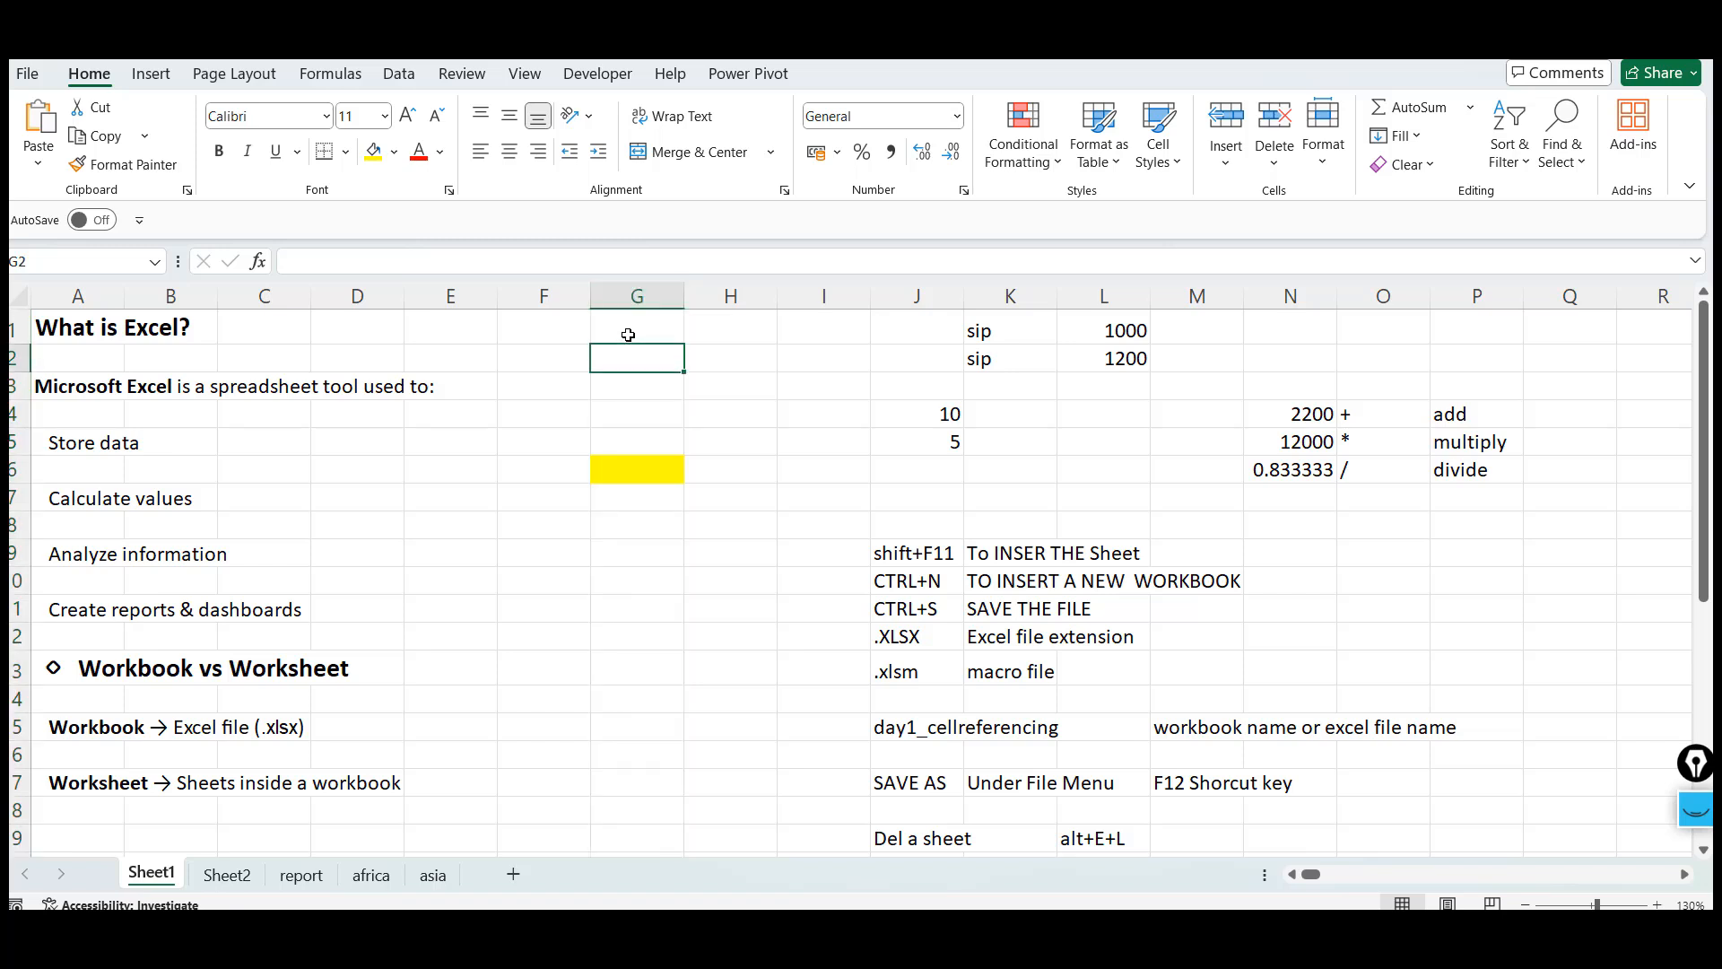
key("Up")
key("Up")
key("Up")
key("Up")
key("Up")
key("Up")
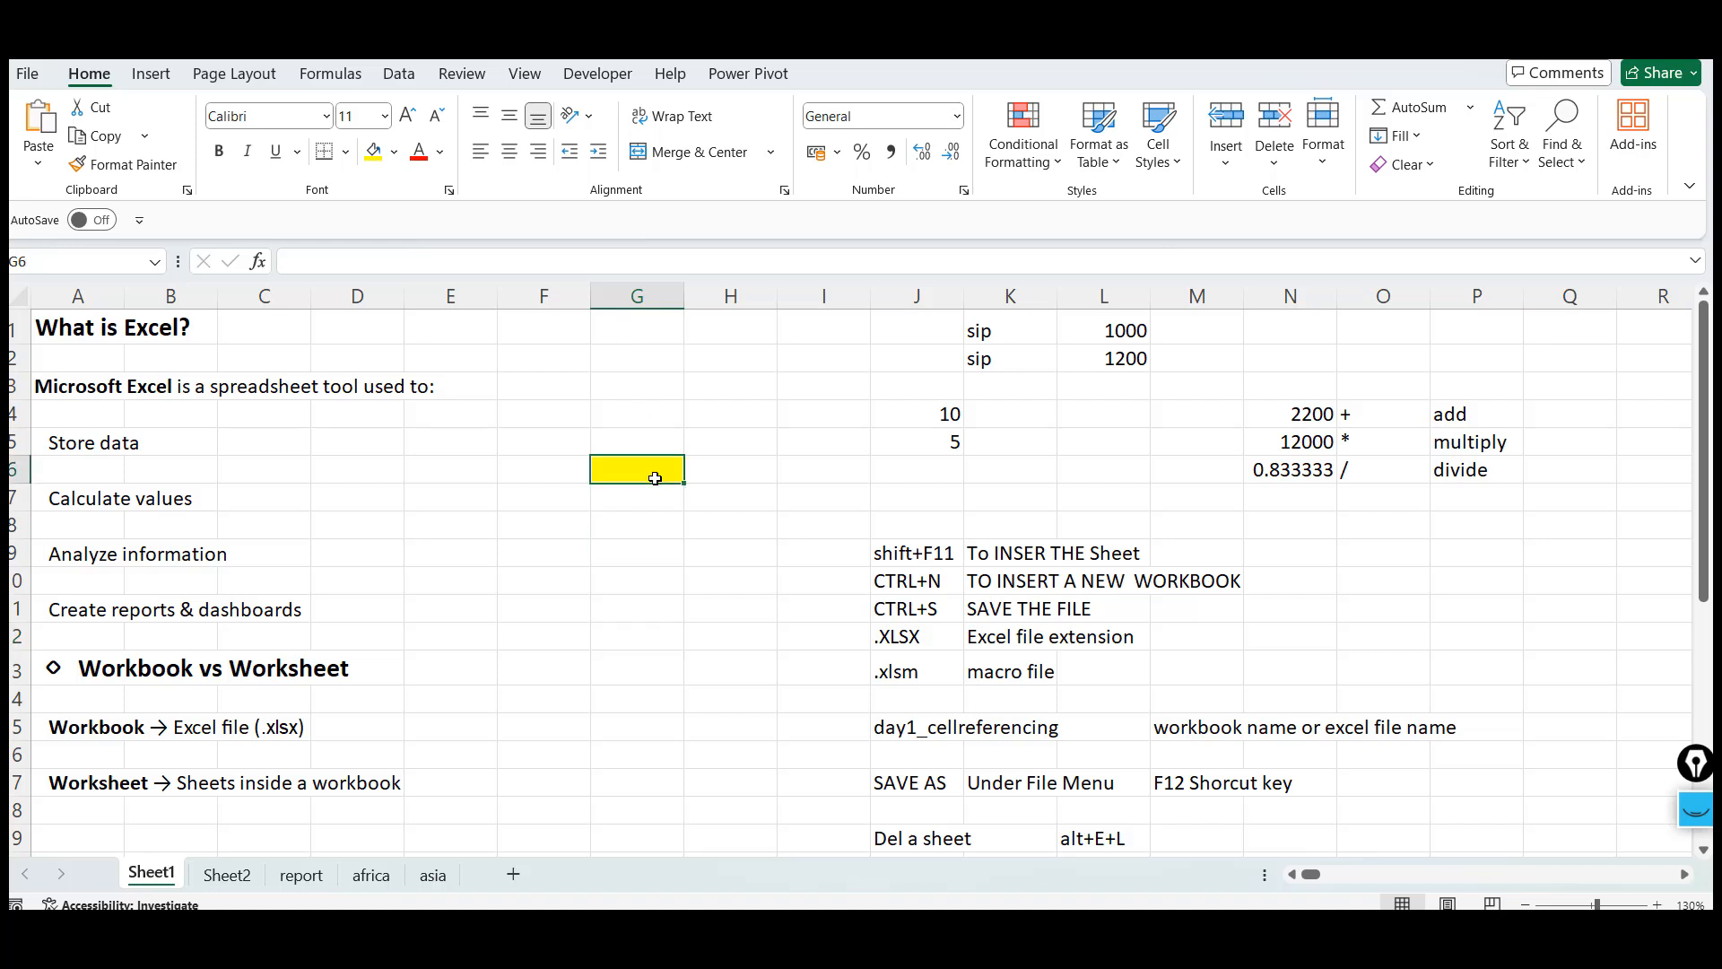
left_click(655, 297)
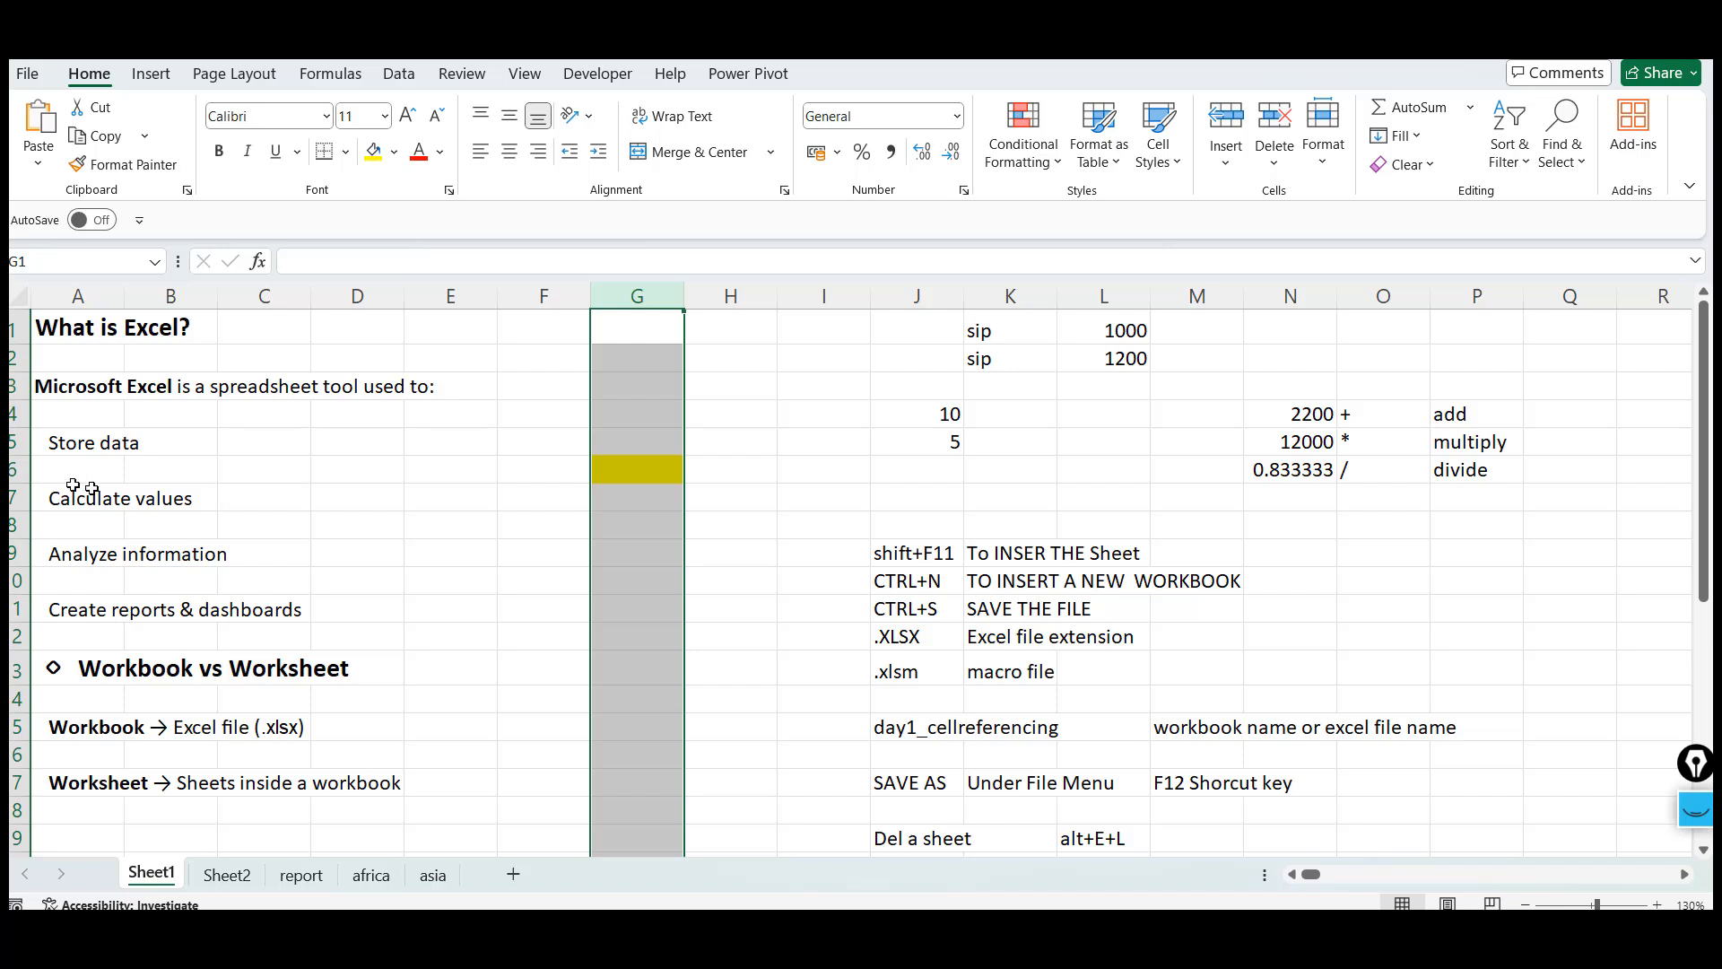
left_click(13, 470)
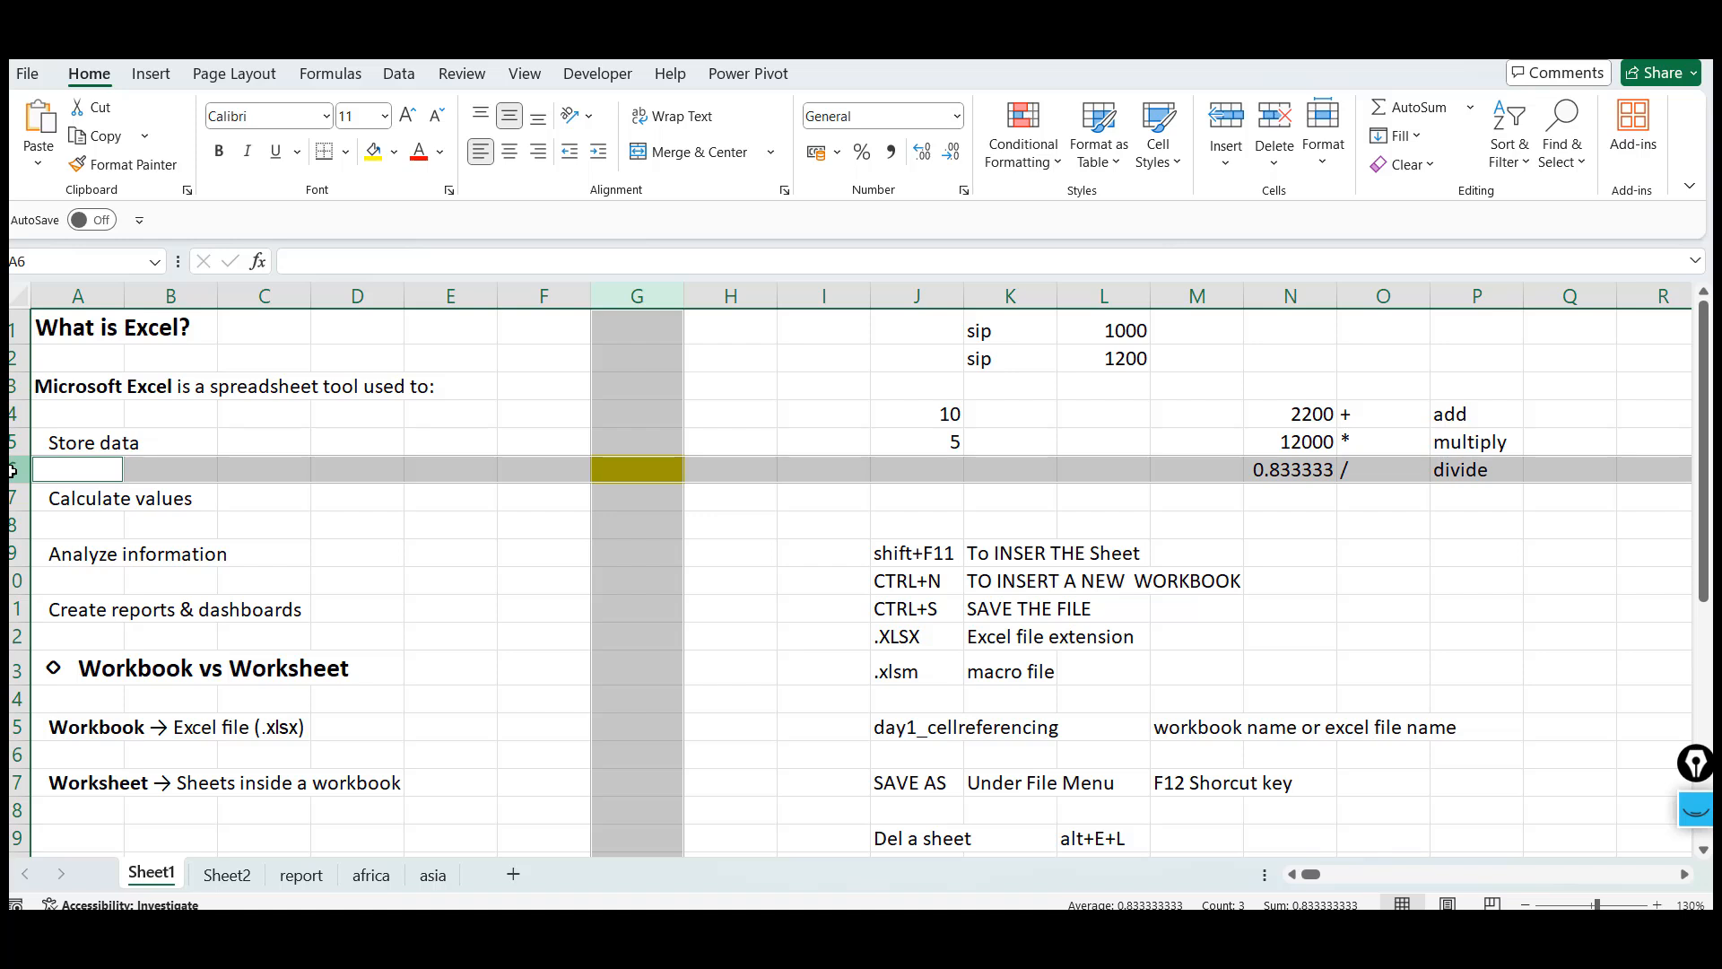
left_click(627, 469)
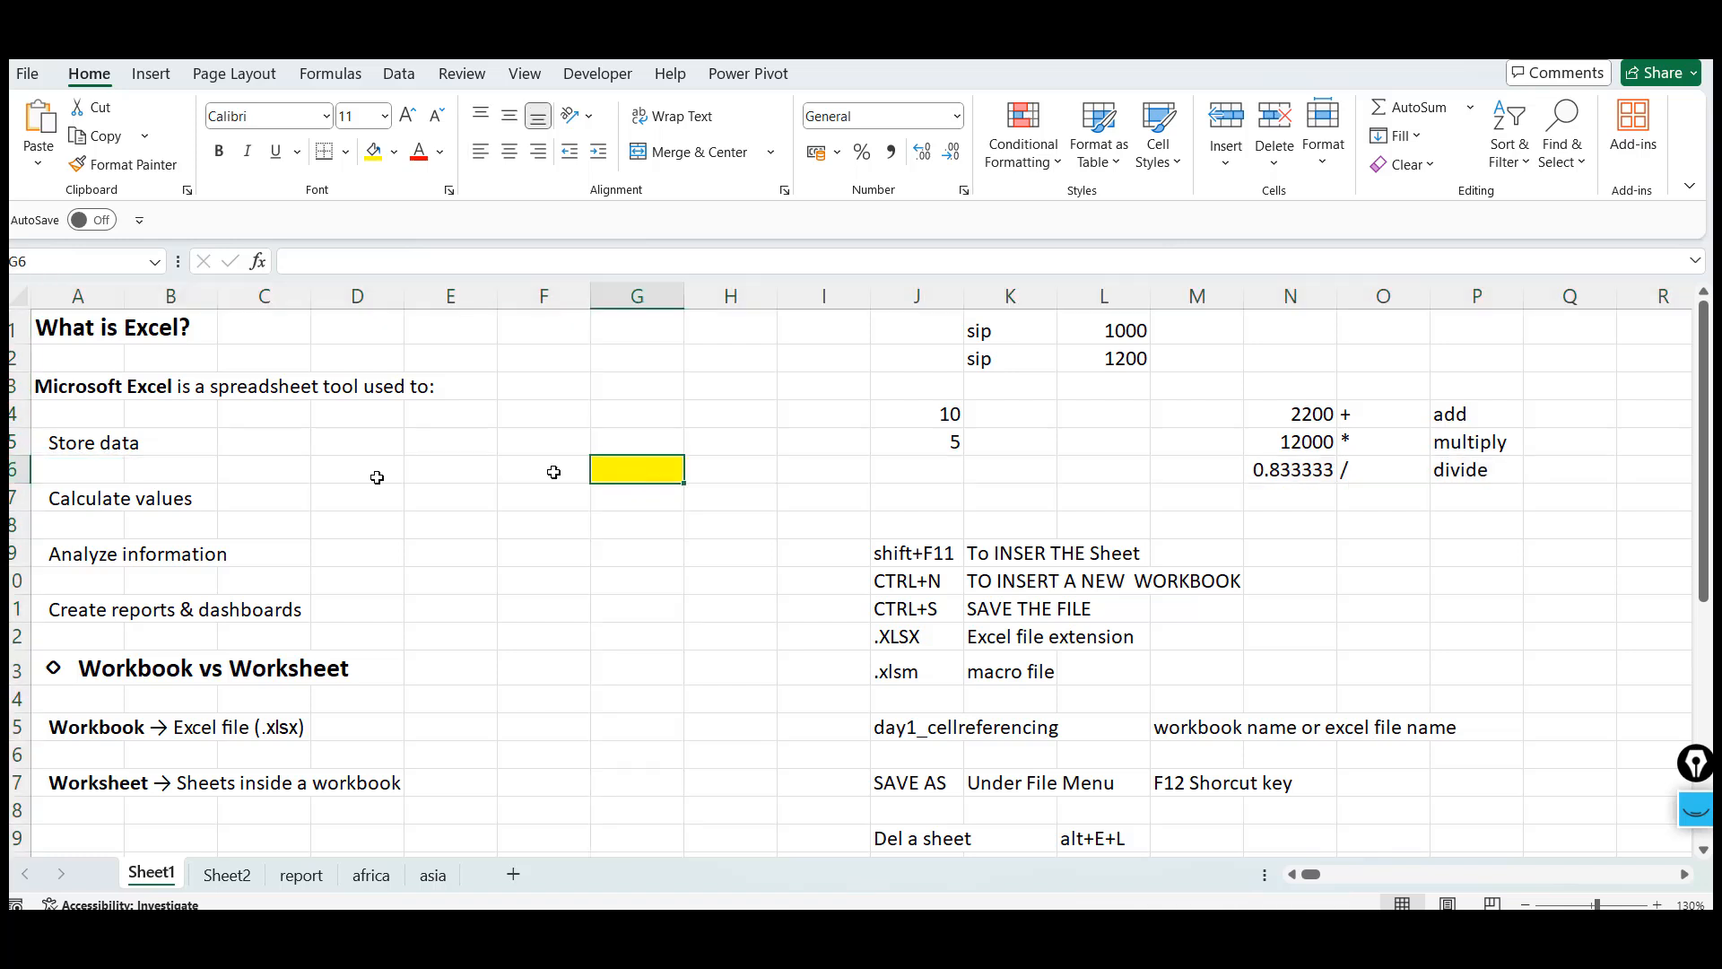
left_click(14, 469)
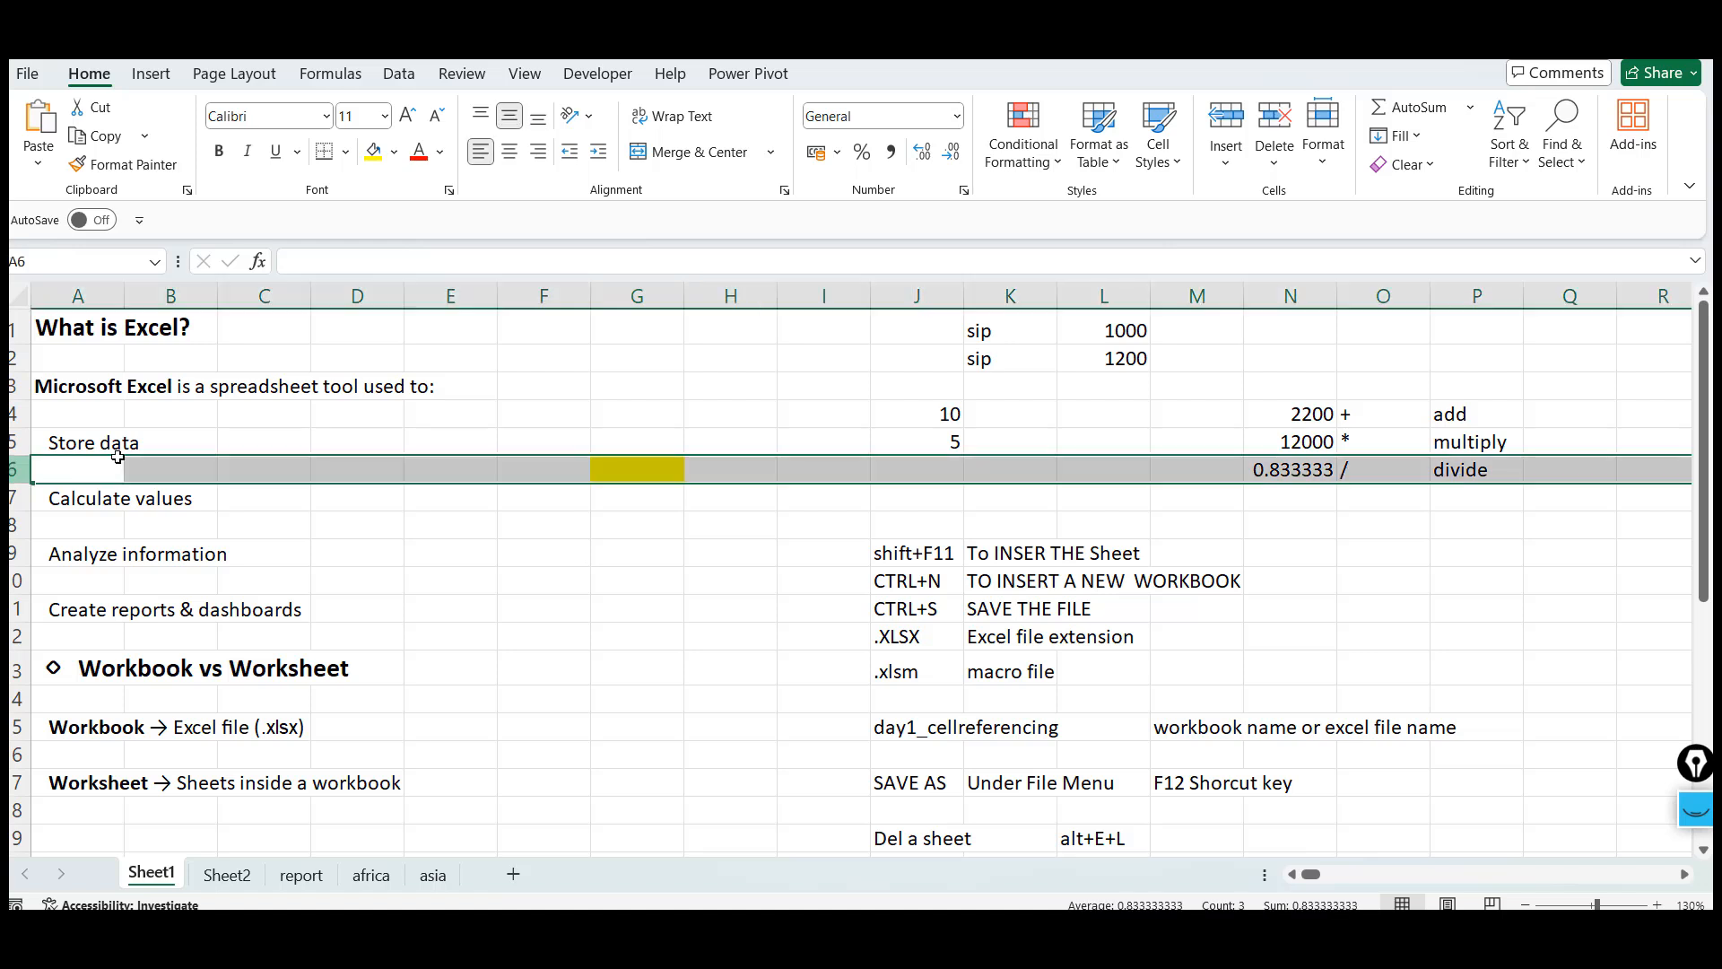
Enter the text G6 into the yellow cell G6
left_click(655, 468)
type("G")
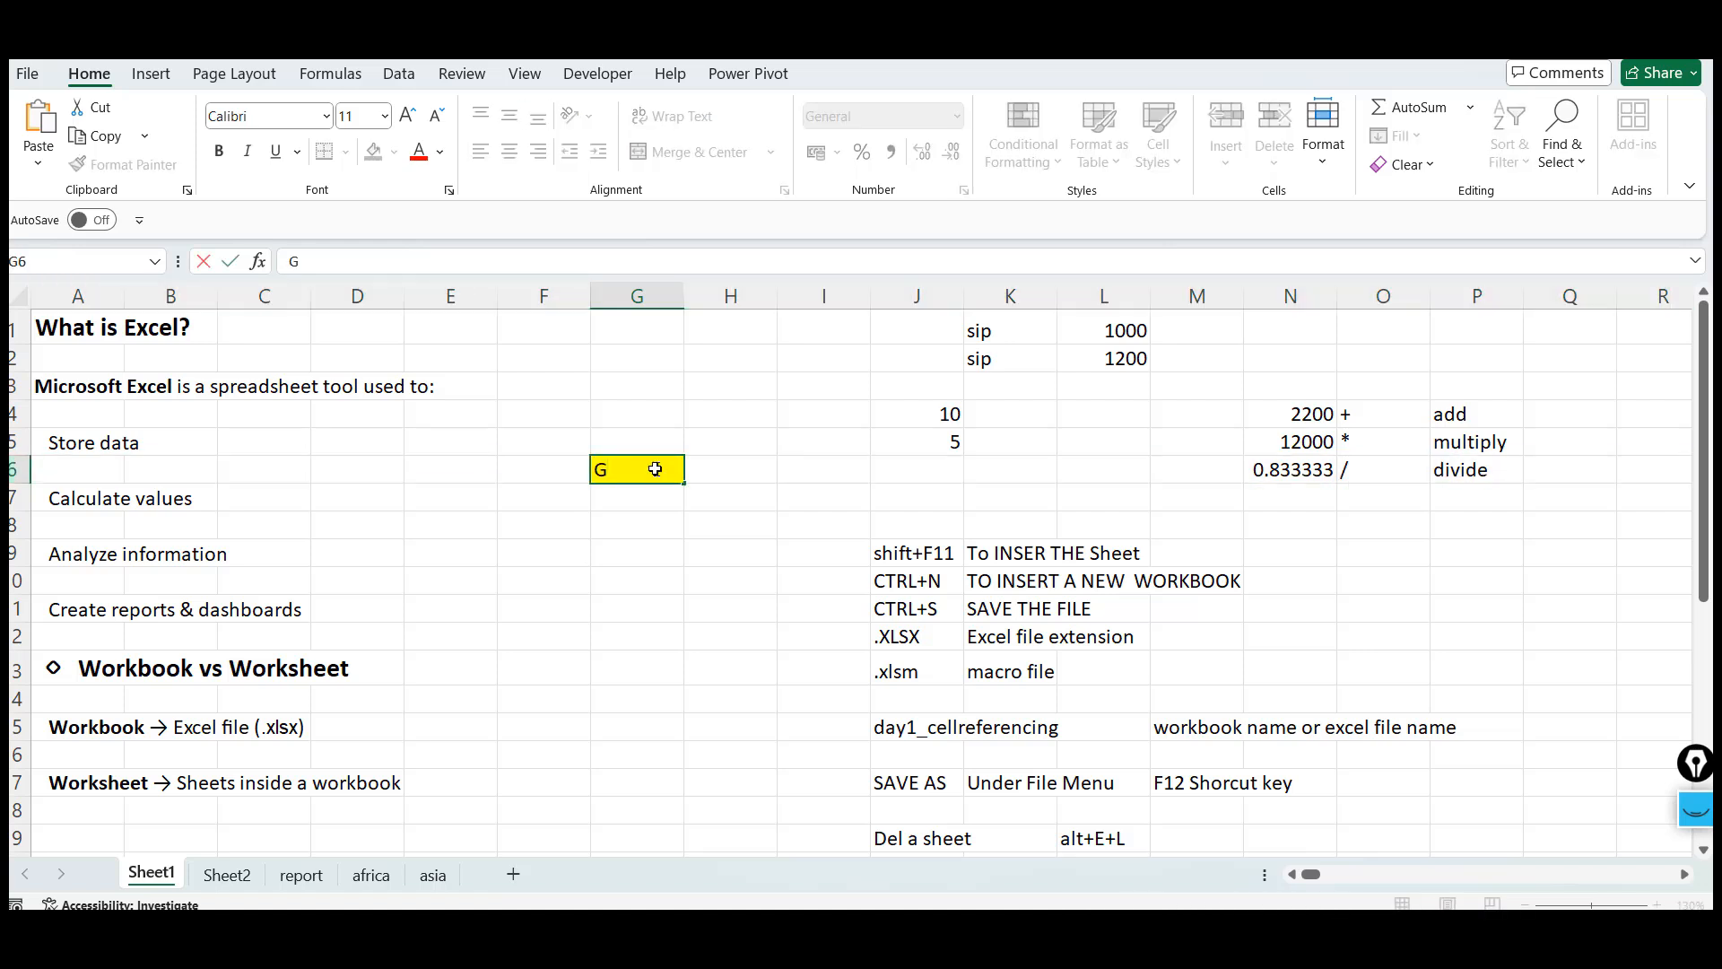
type("6")
key("ctrl+Return")
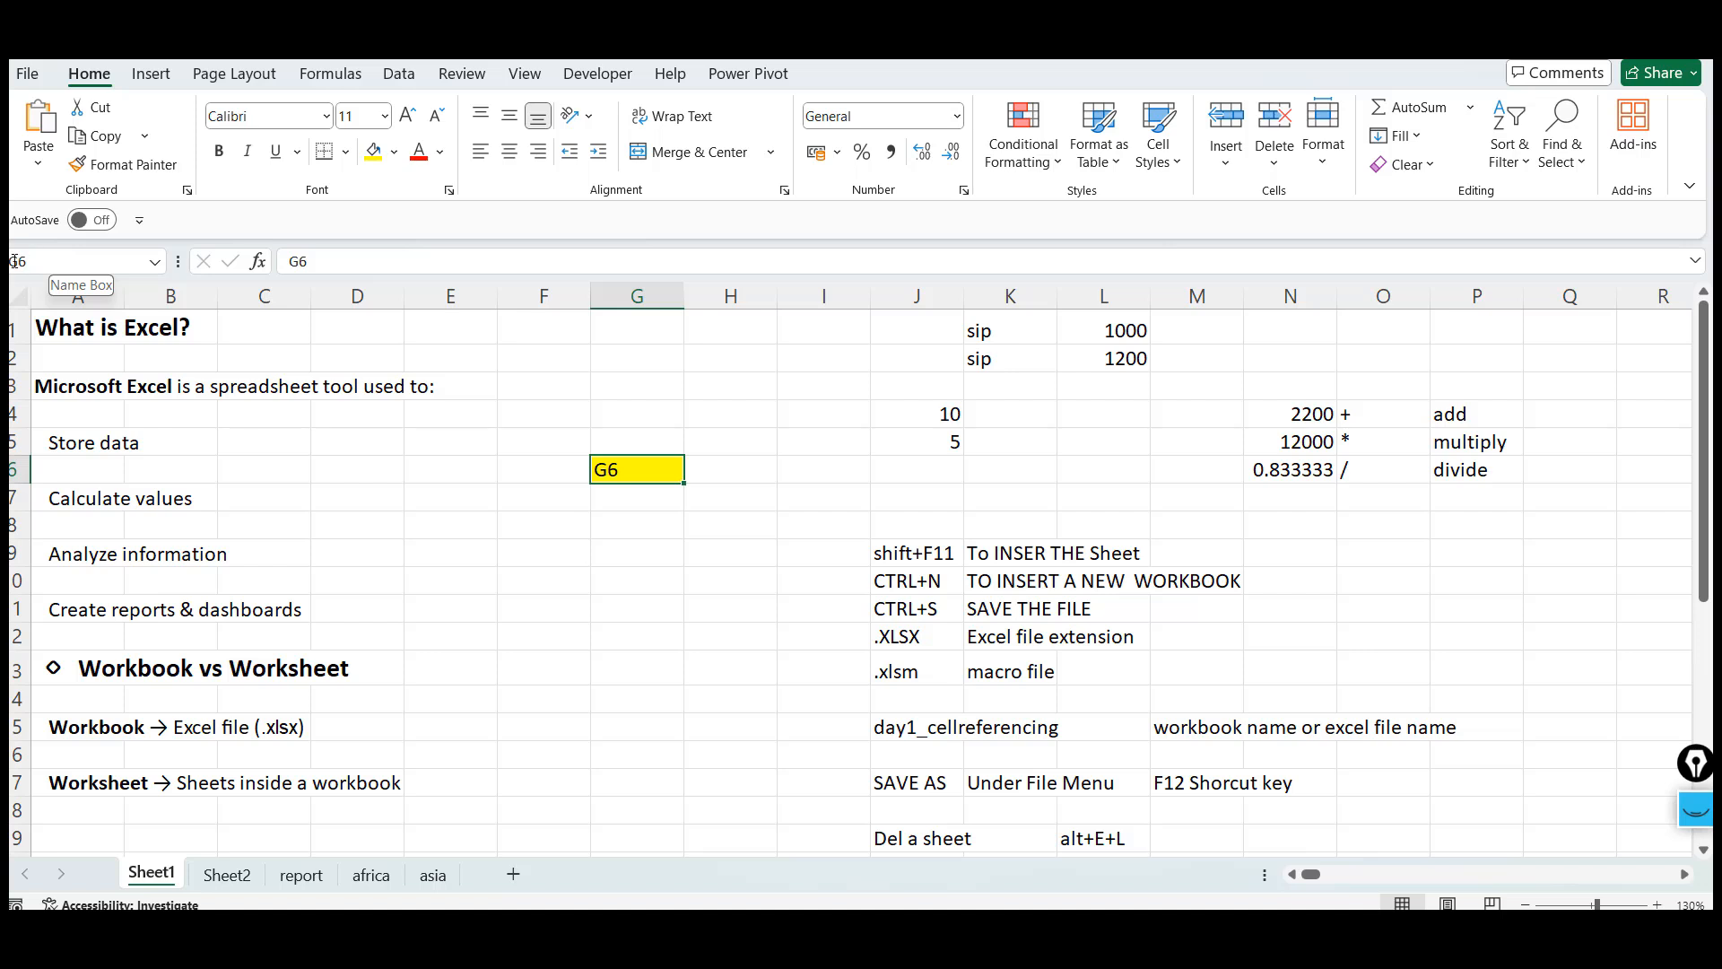
Jump directly to cell A197 by entering its address as the cell reference
left_click(685, 356)
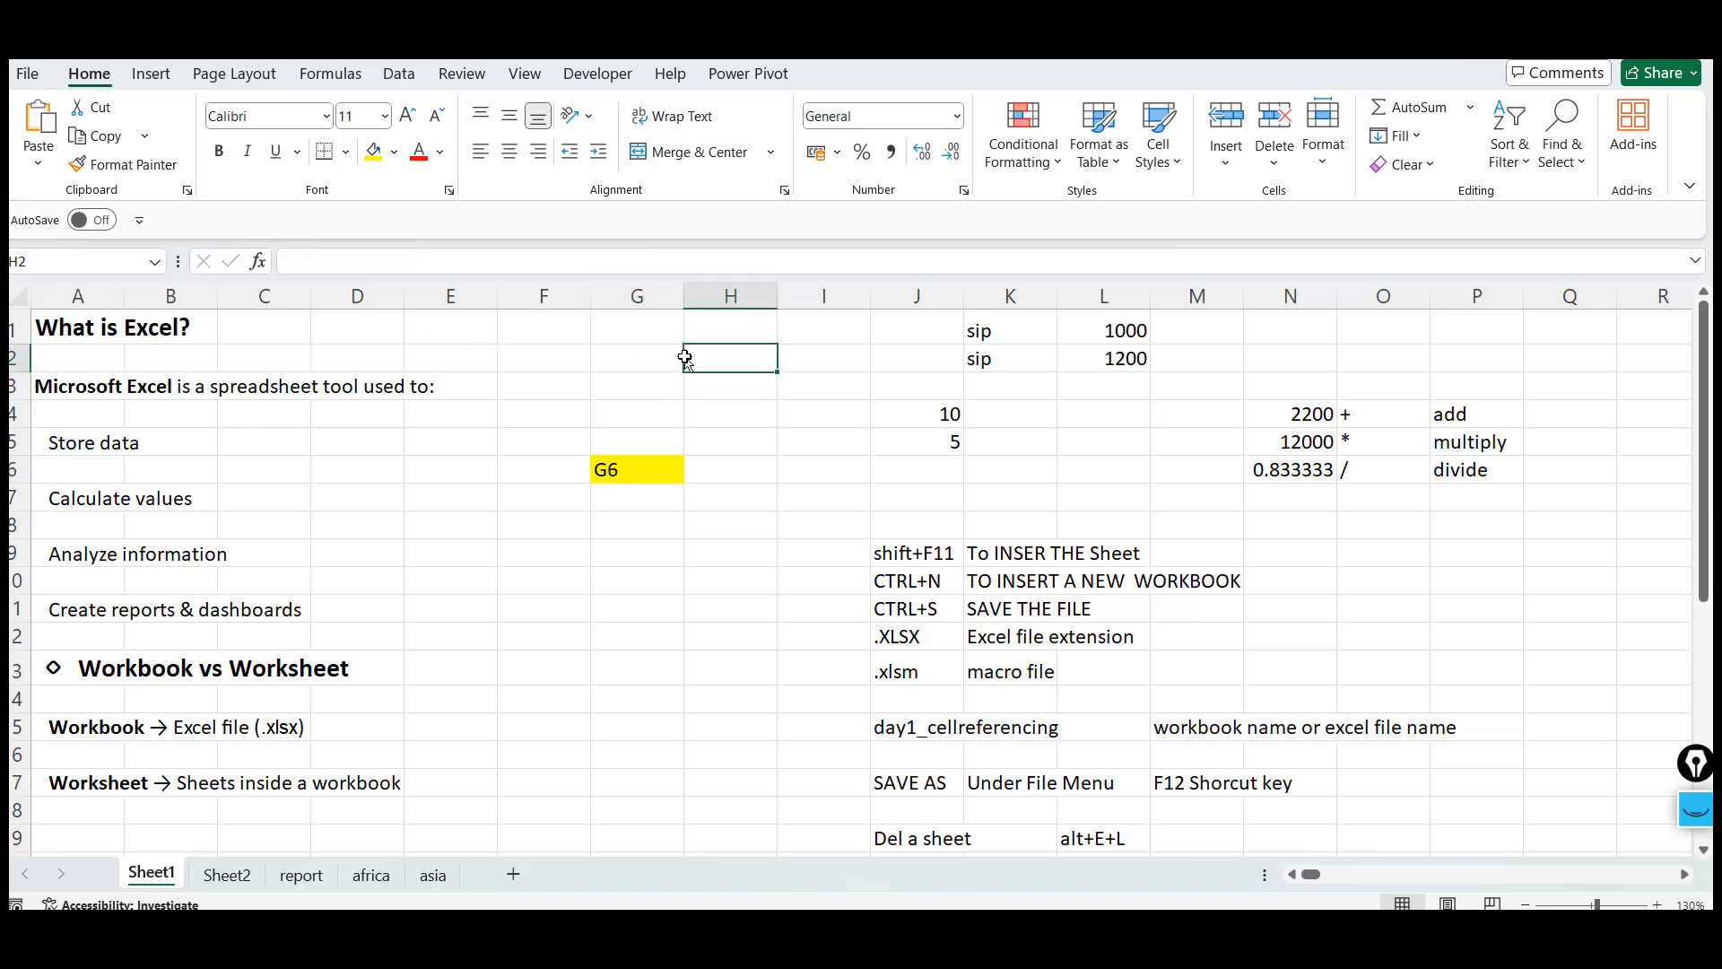
left_click(581, 814)
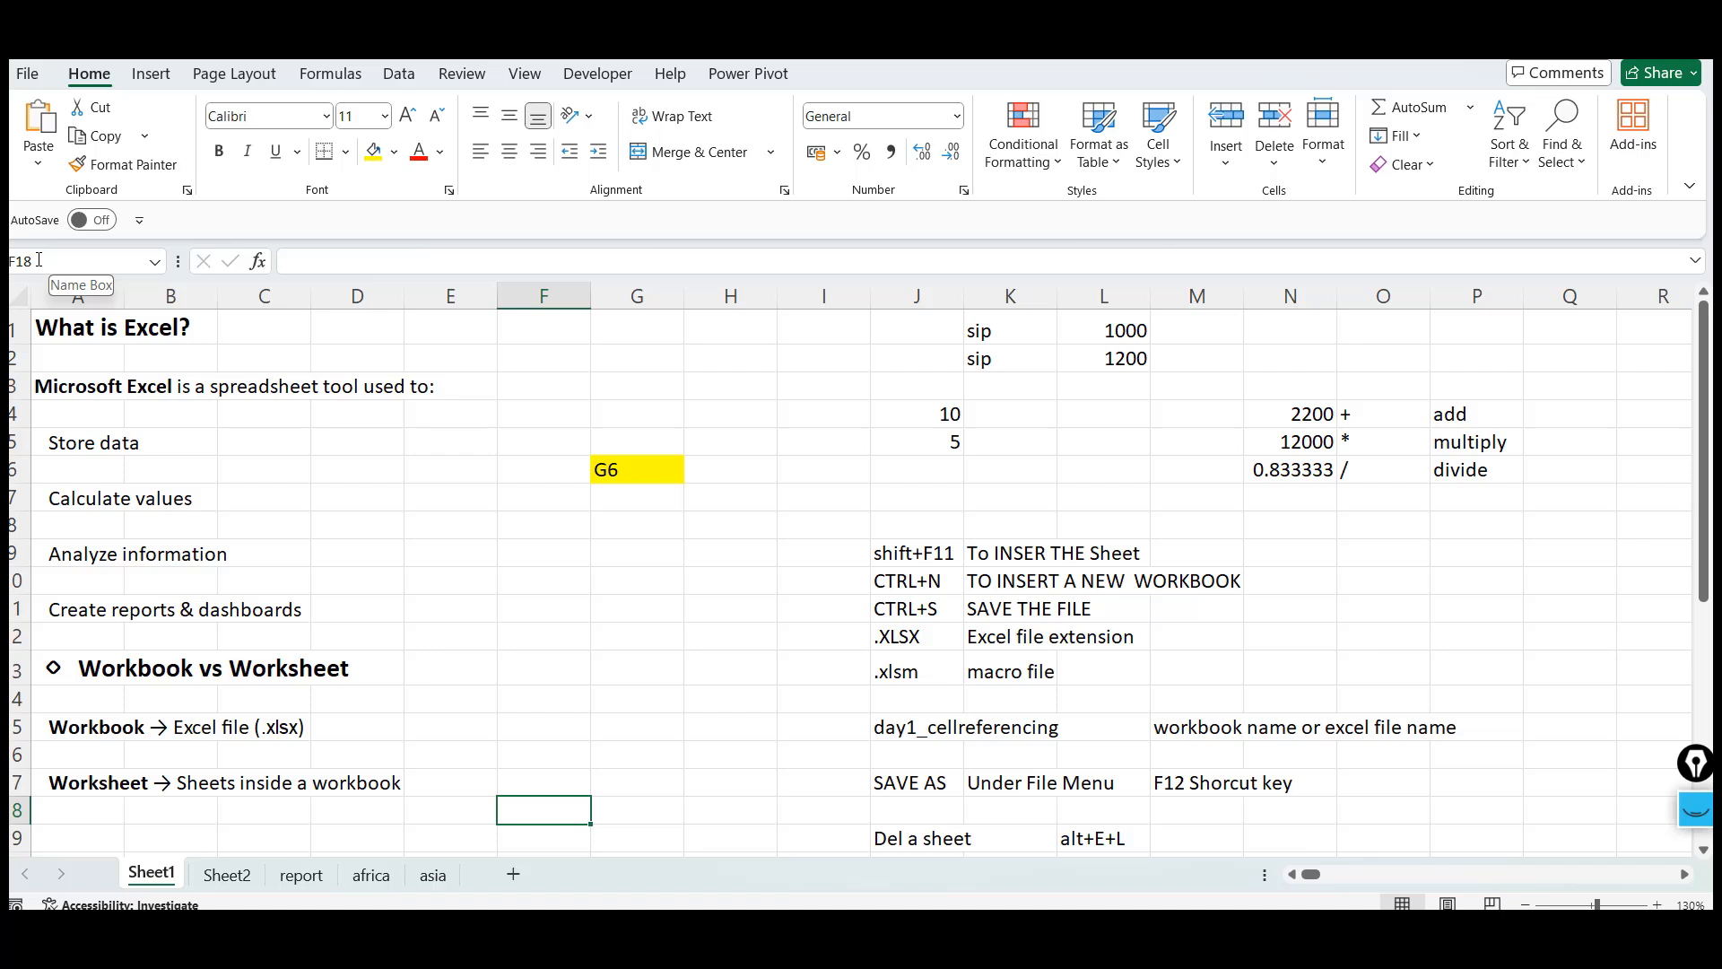
left_click(69, 259)
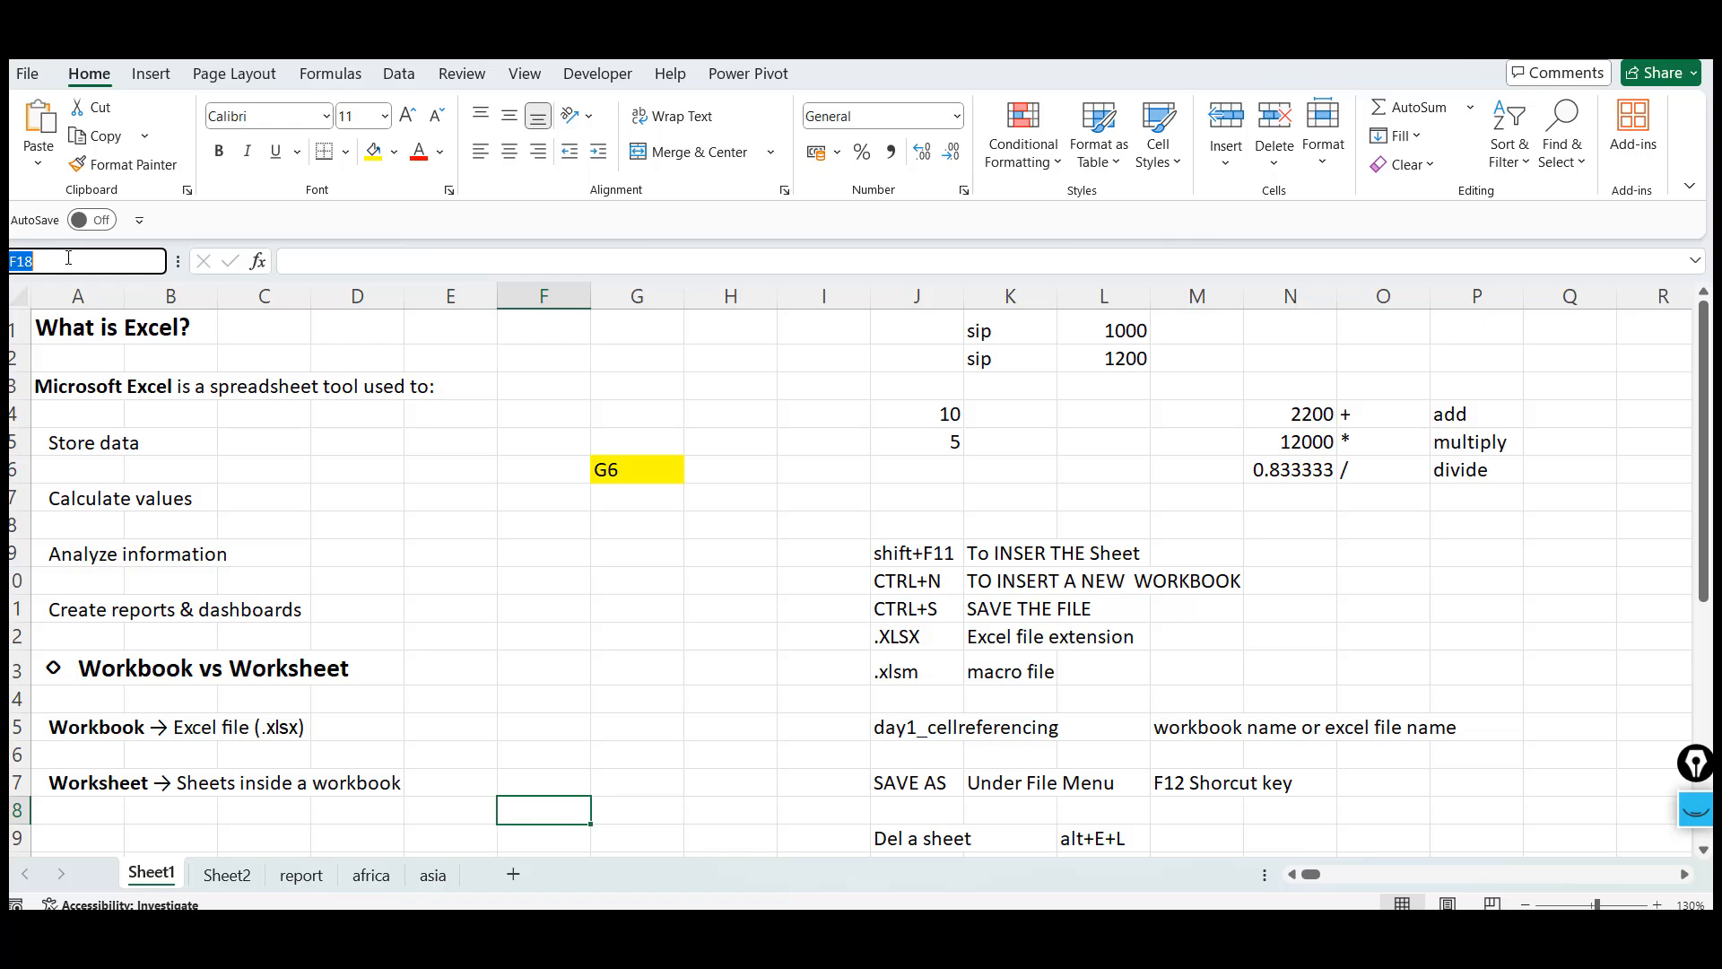
type("A197")
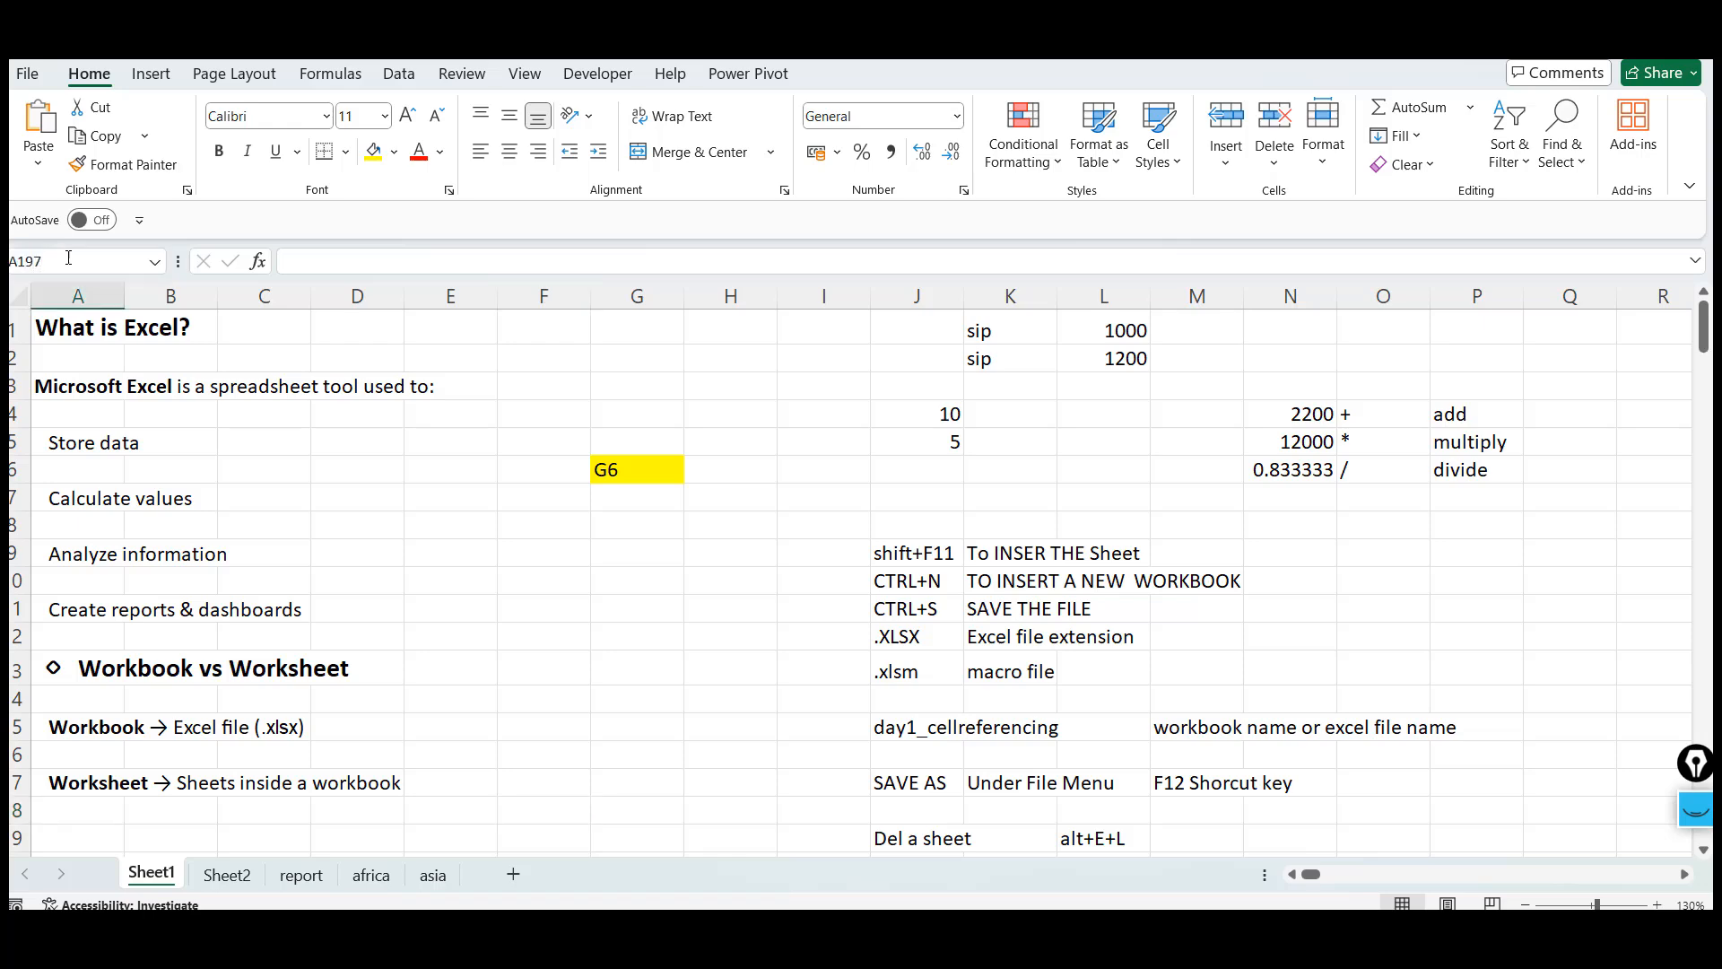
key("Return")
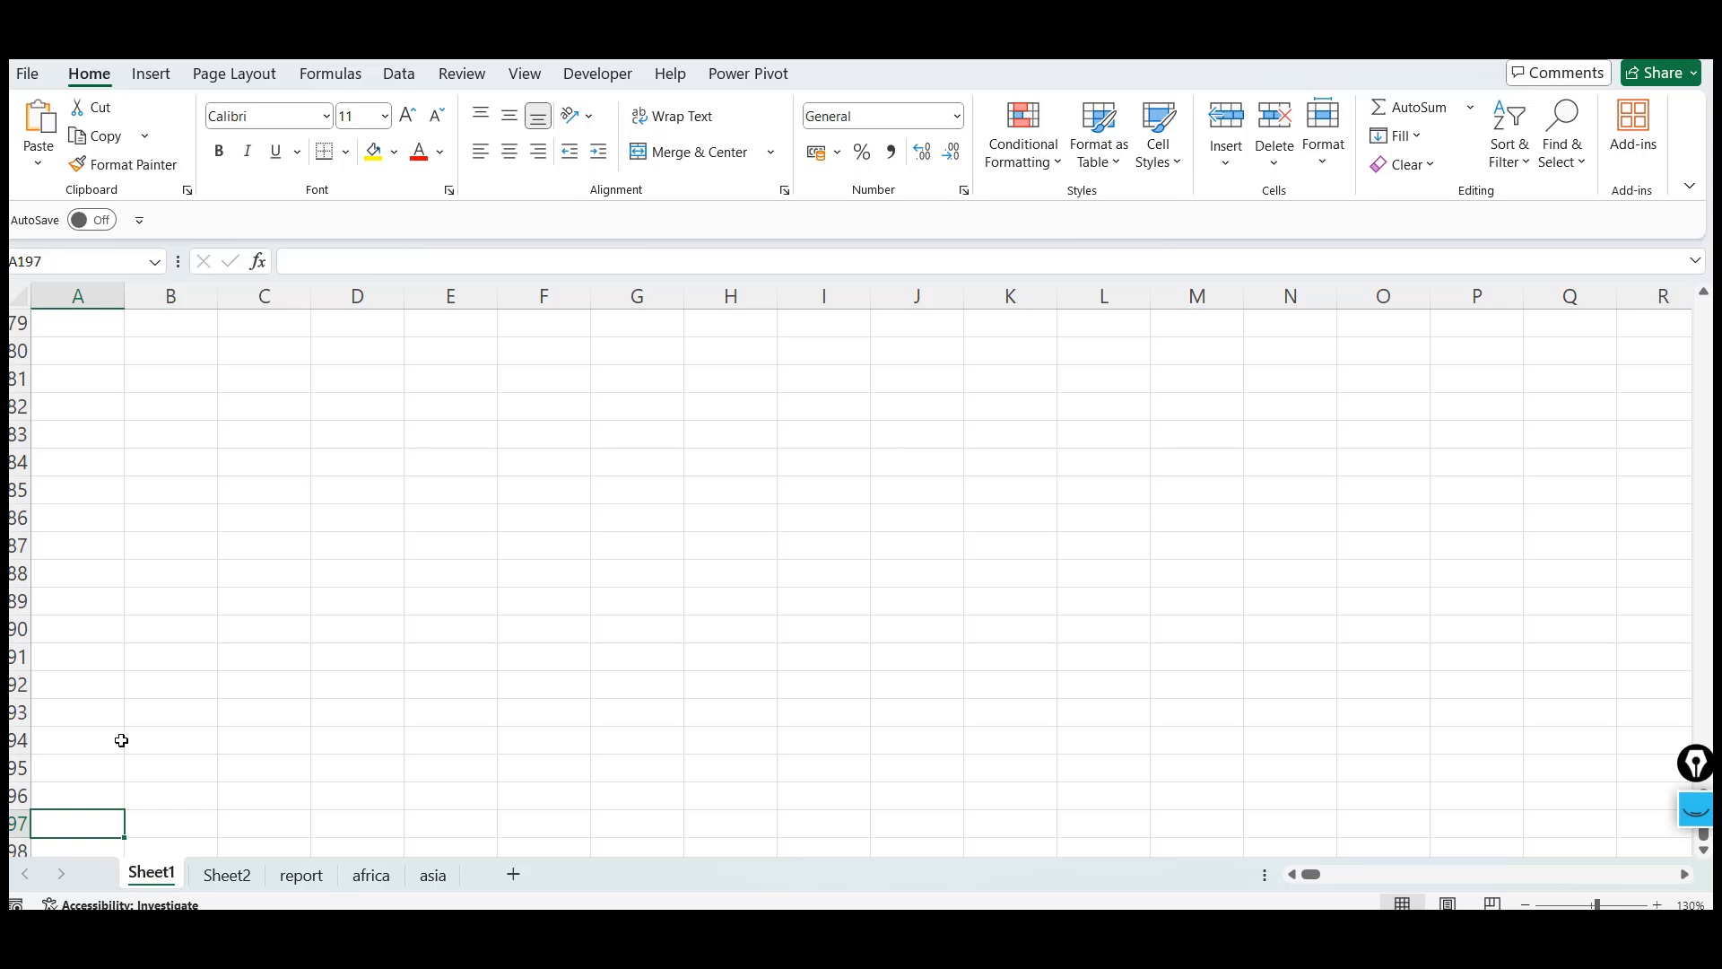
Return to cell A1 and move the active cell back to G6
left_click(65, 261)
key("ctrl+Home")
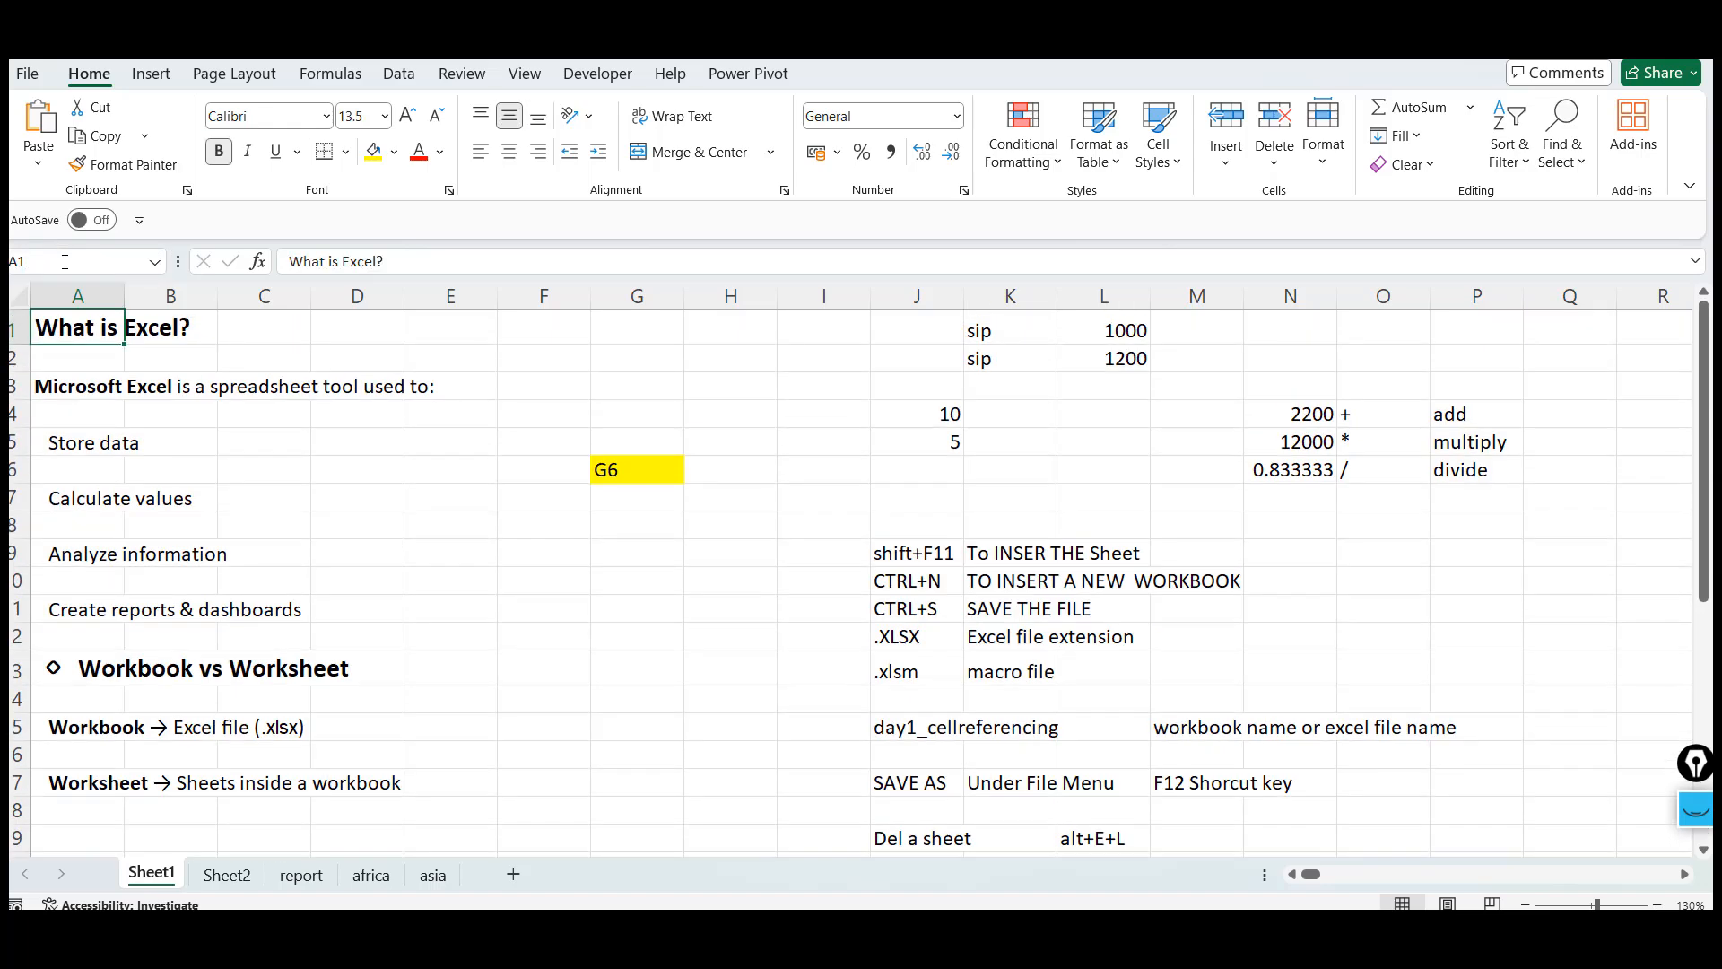
left_click(598, 574)
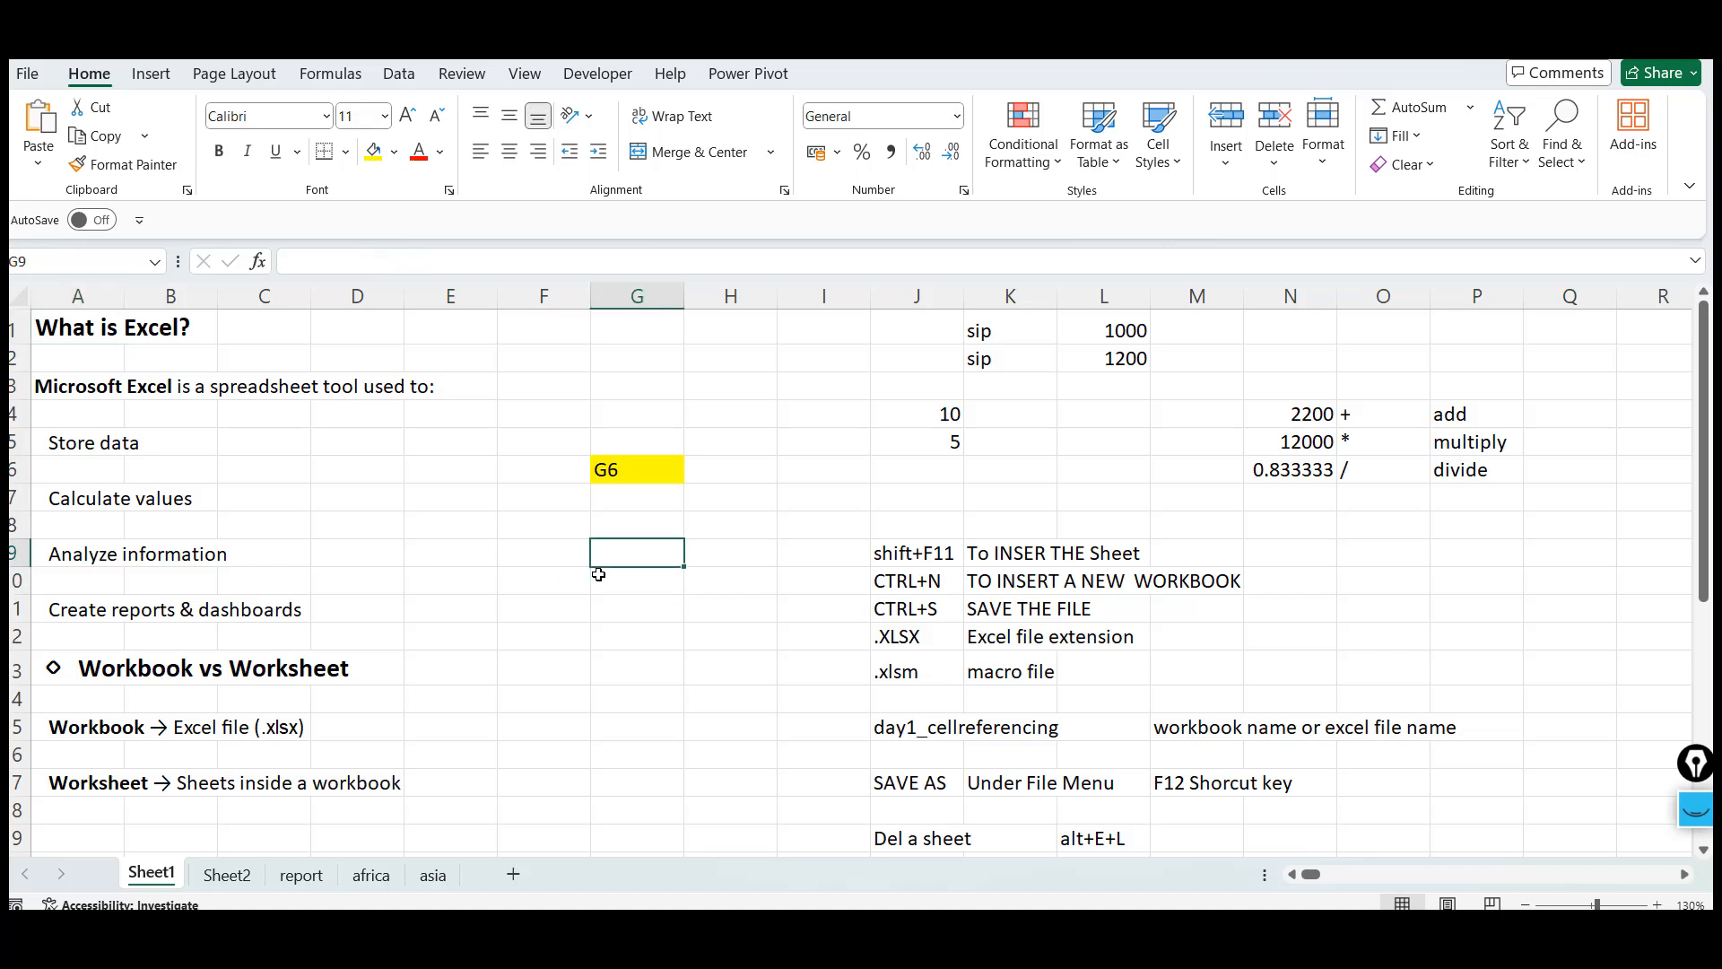
key("Up")
key("Up")
key("Up")
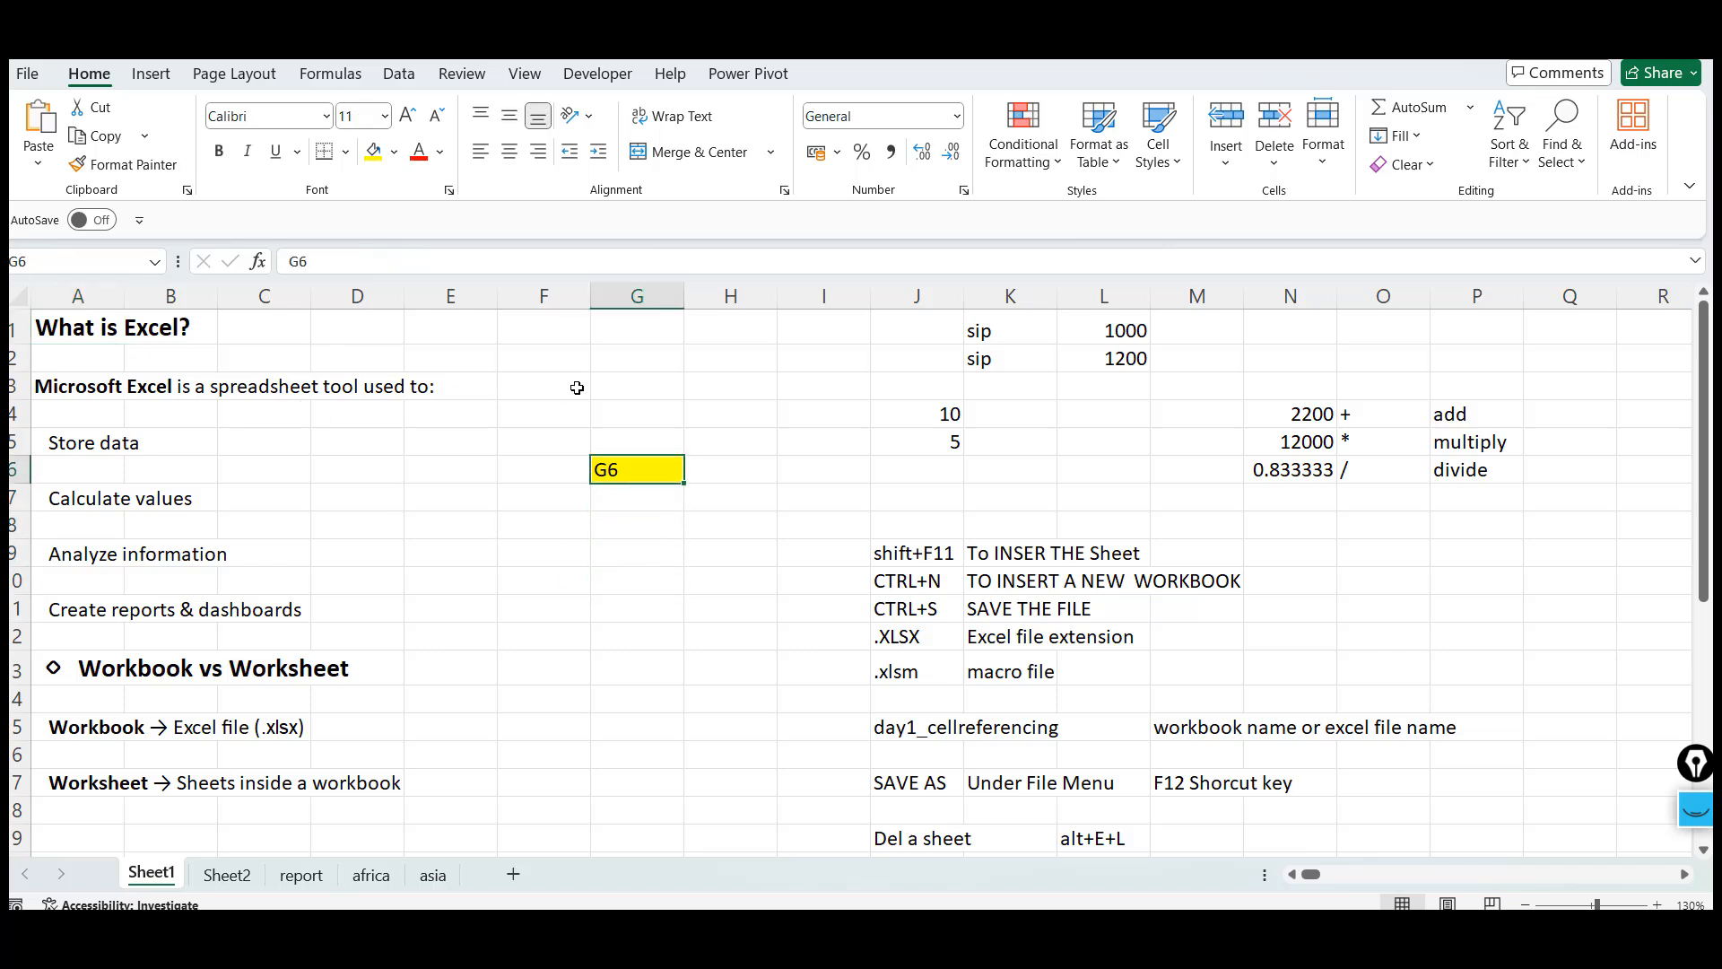
Select cells A13:A17, then move down through the notes to the Cell Address section and back
left_click_drag(46, 674, 96, 772)
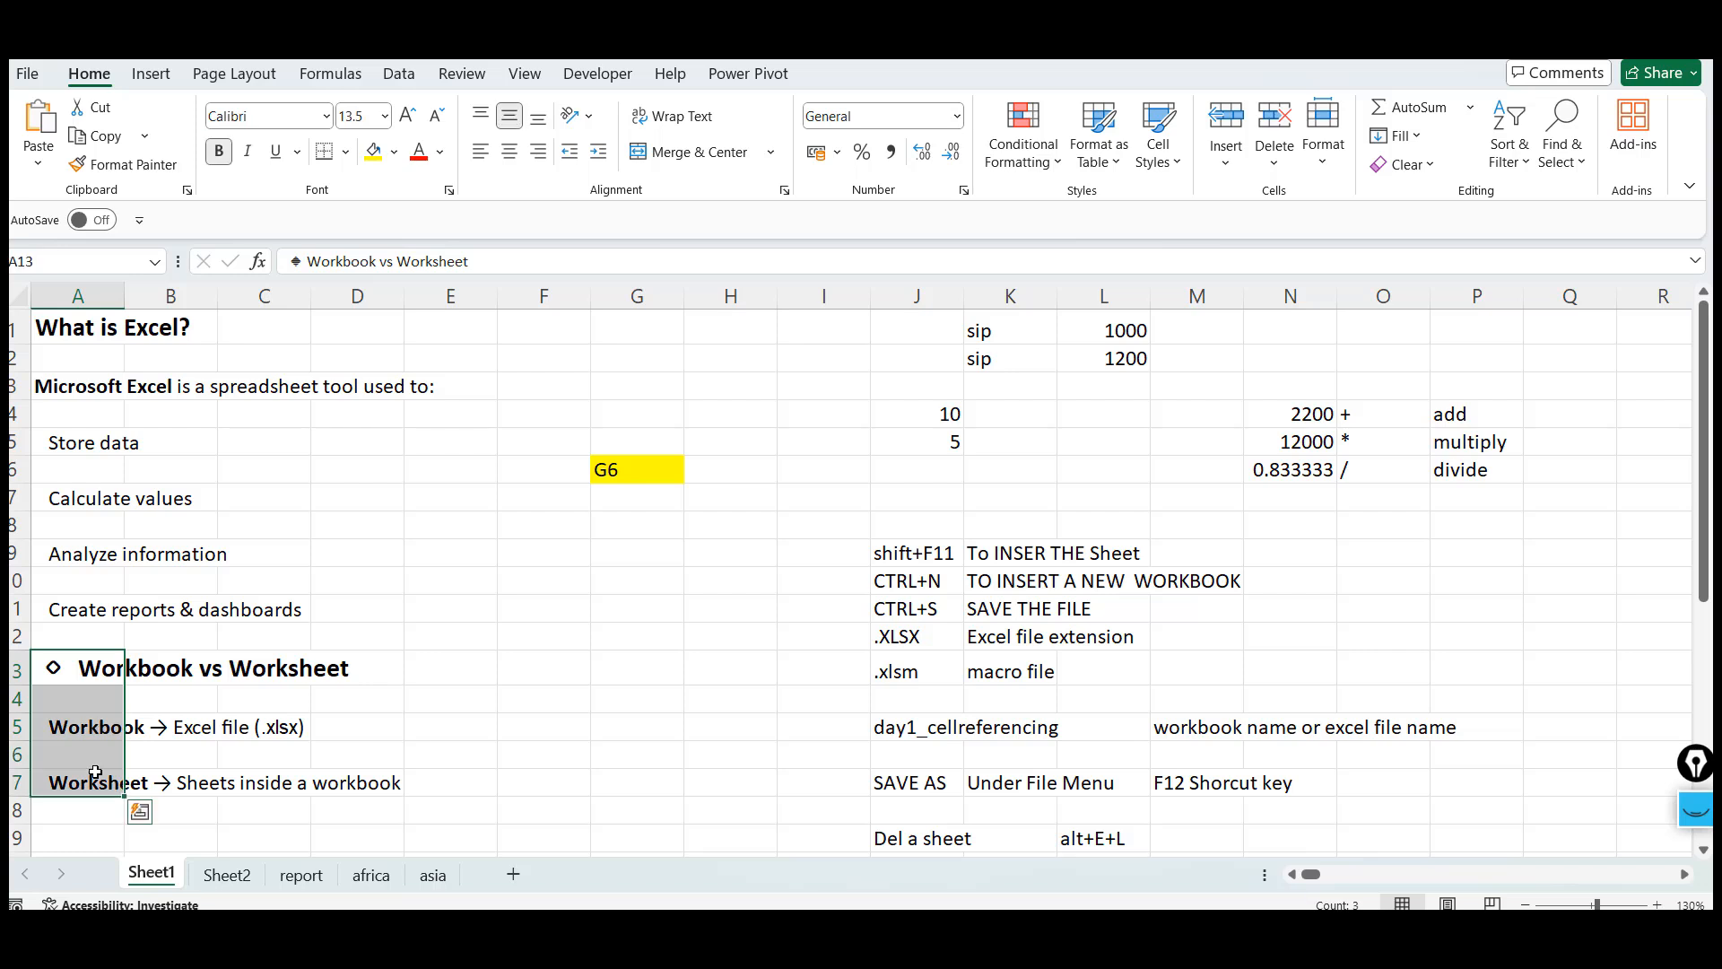
left_click(95, 772)
key("Down")
left_click(95, 772)
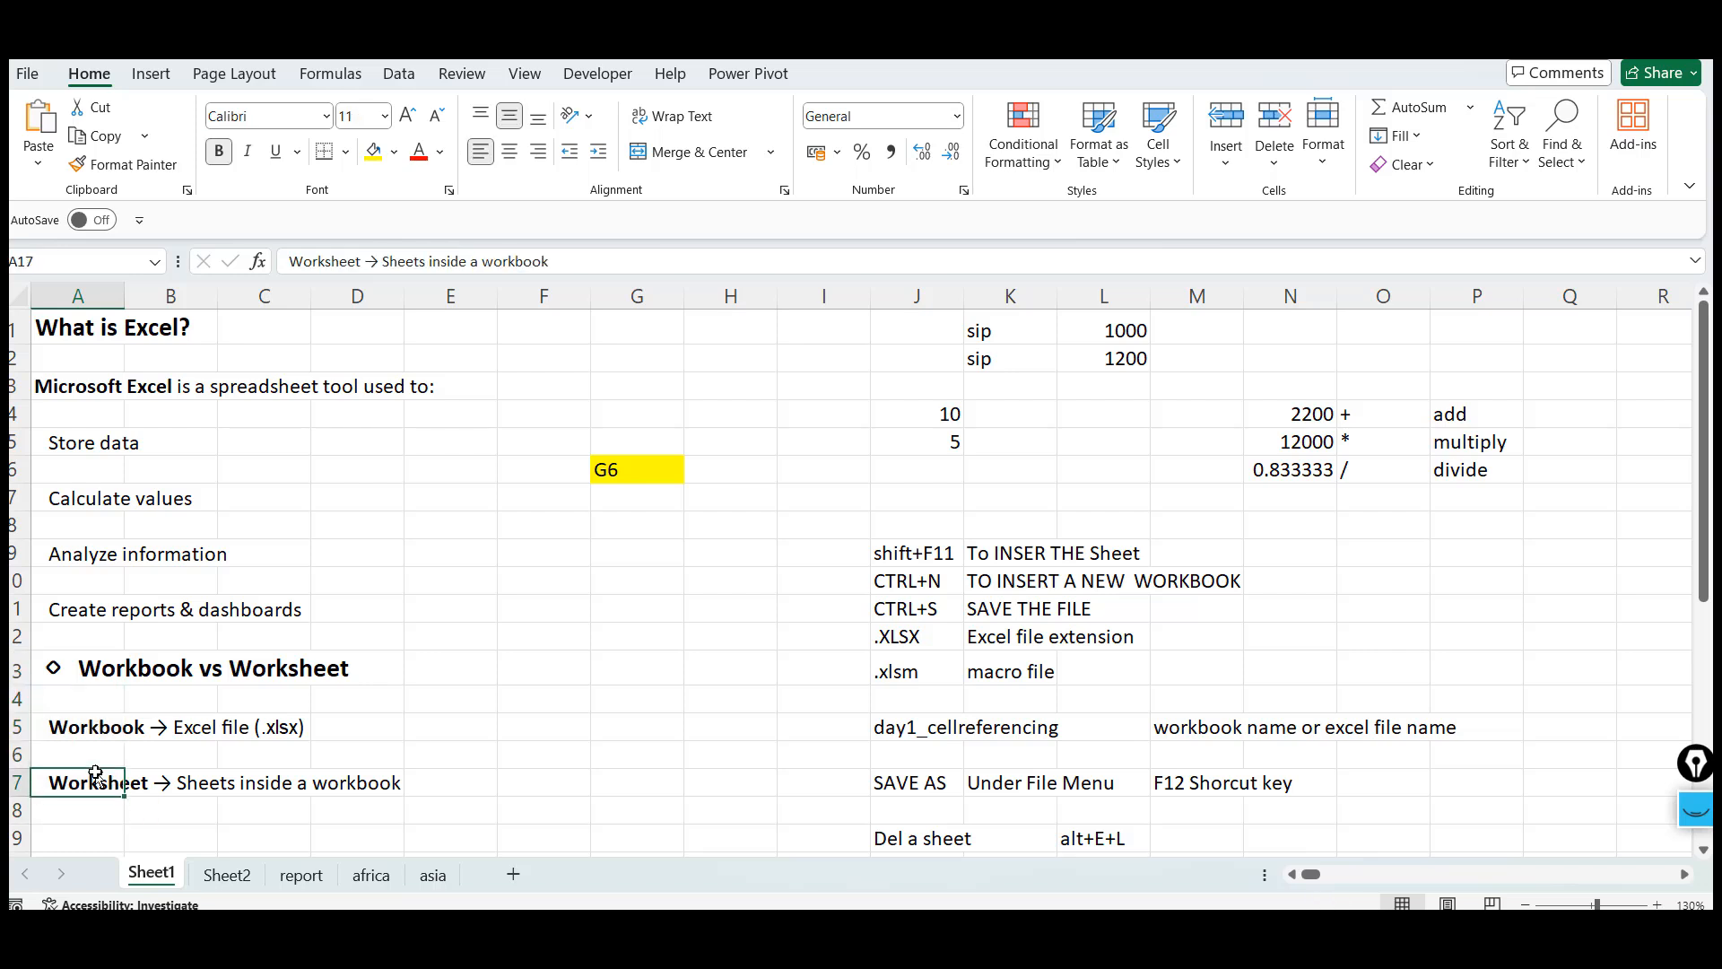
key("Down")
key("Down")
key("Down")
key("Down")
key("Down")
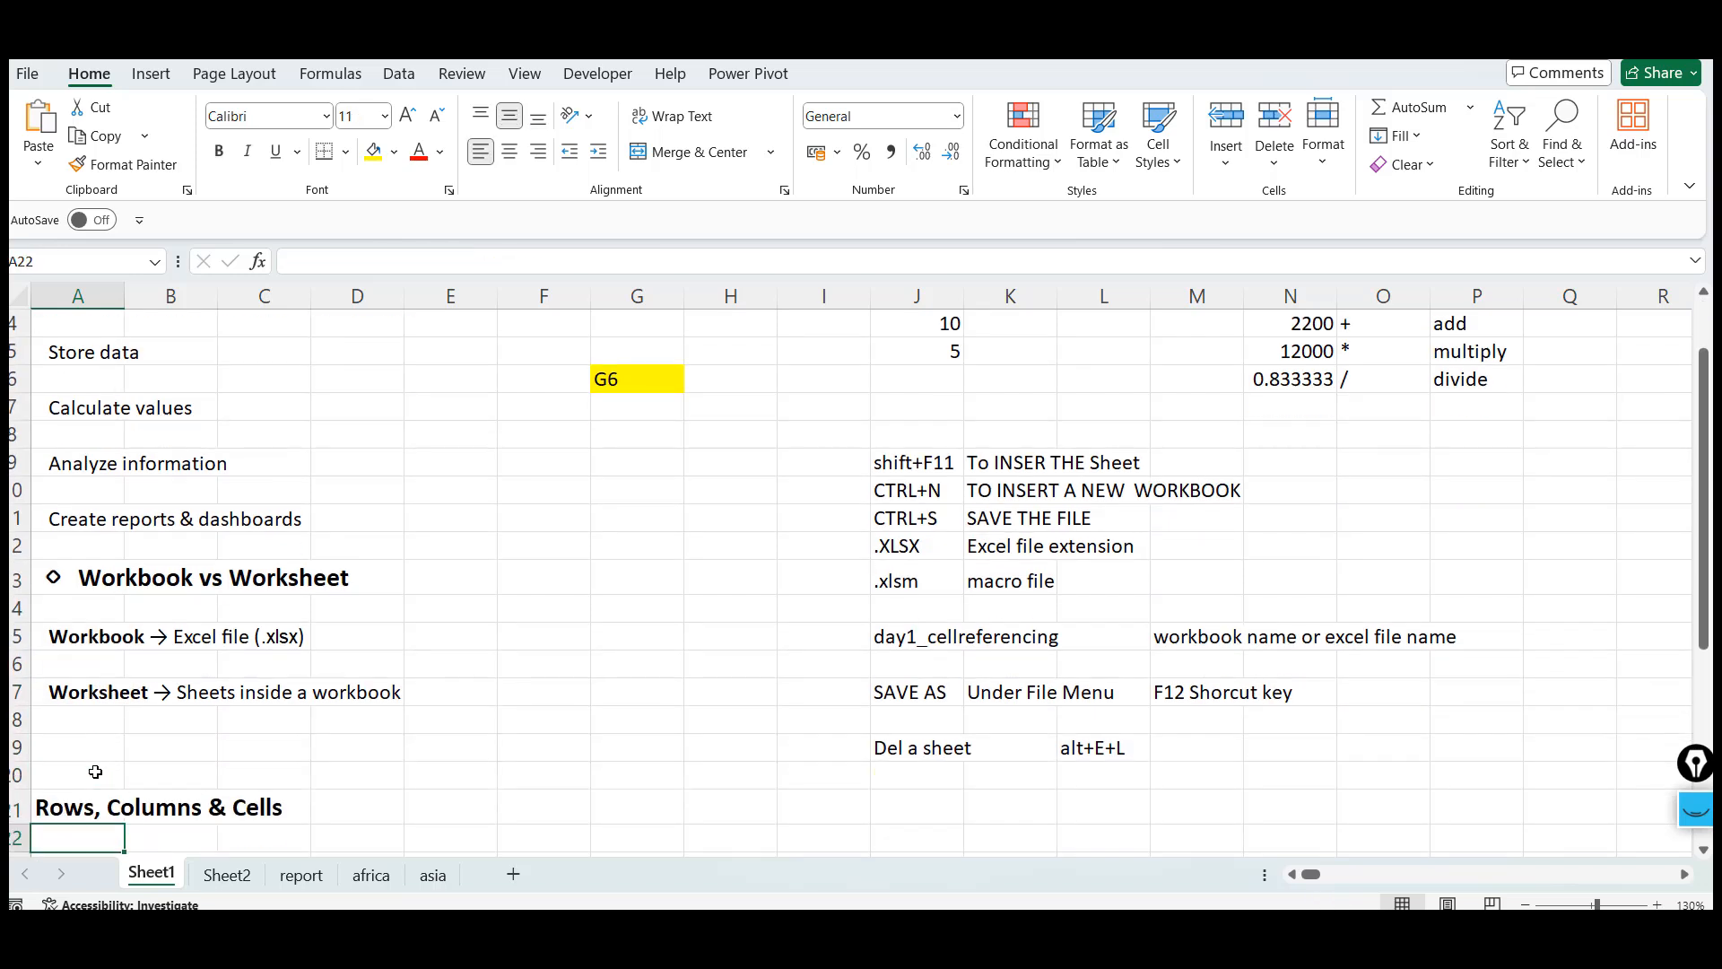
key("Down")
key("Down")
key("Down")
key("Down")
key("Down")
key("Down")
key("Down")
key("Down")
key("Down")
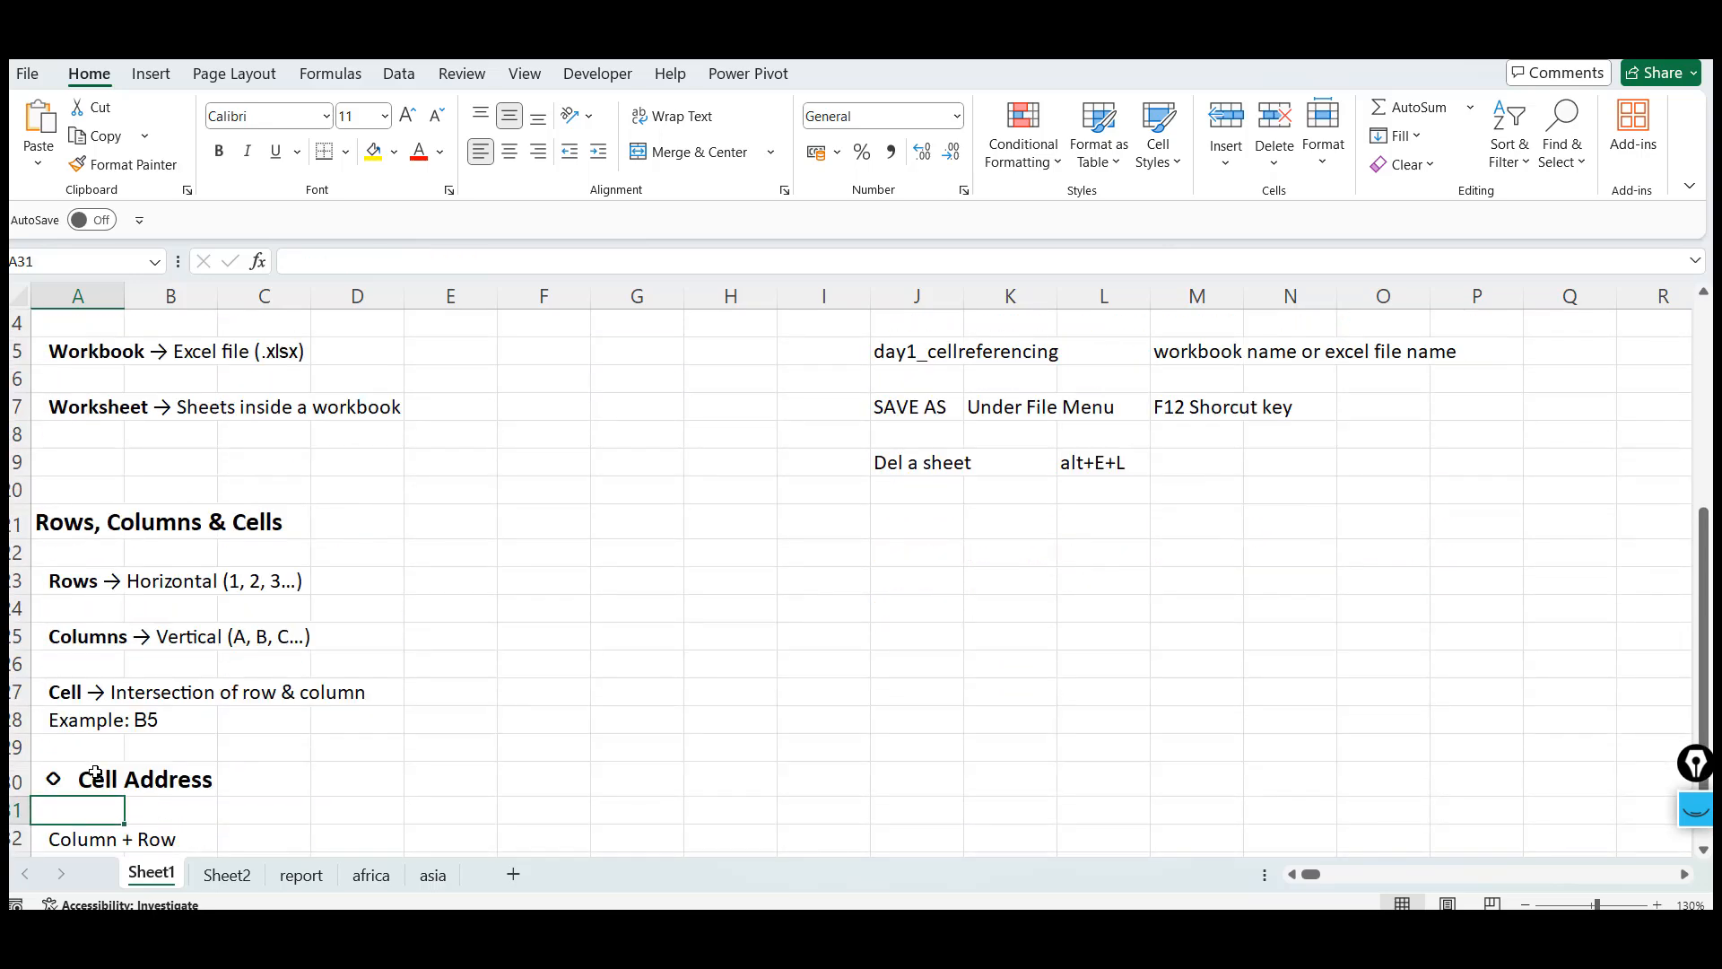
key("Up")
key("Up")
key("Up")
key("Up")
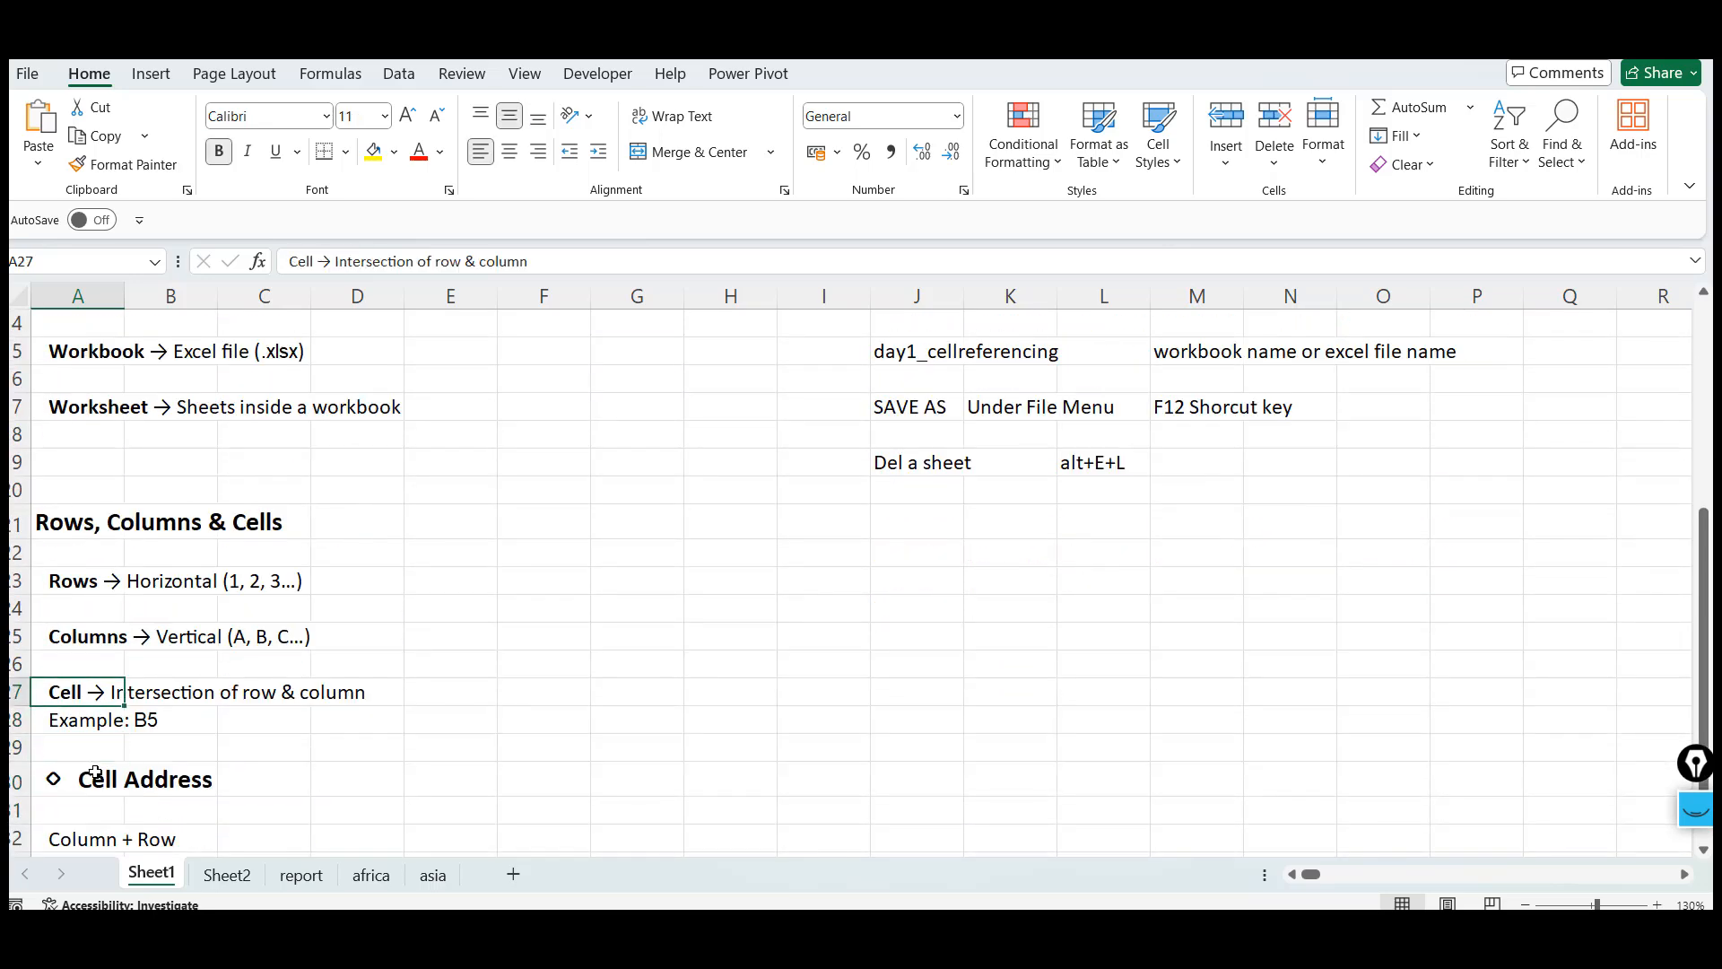
key("Down")
key("Up")
Select row 28, column F, cell G21 and the row with the Rows, Columns & Cells heading
left_click(11, 434)
left_click(557, 295, "ctrl")
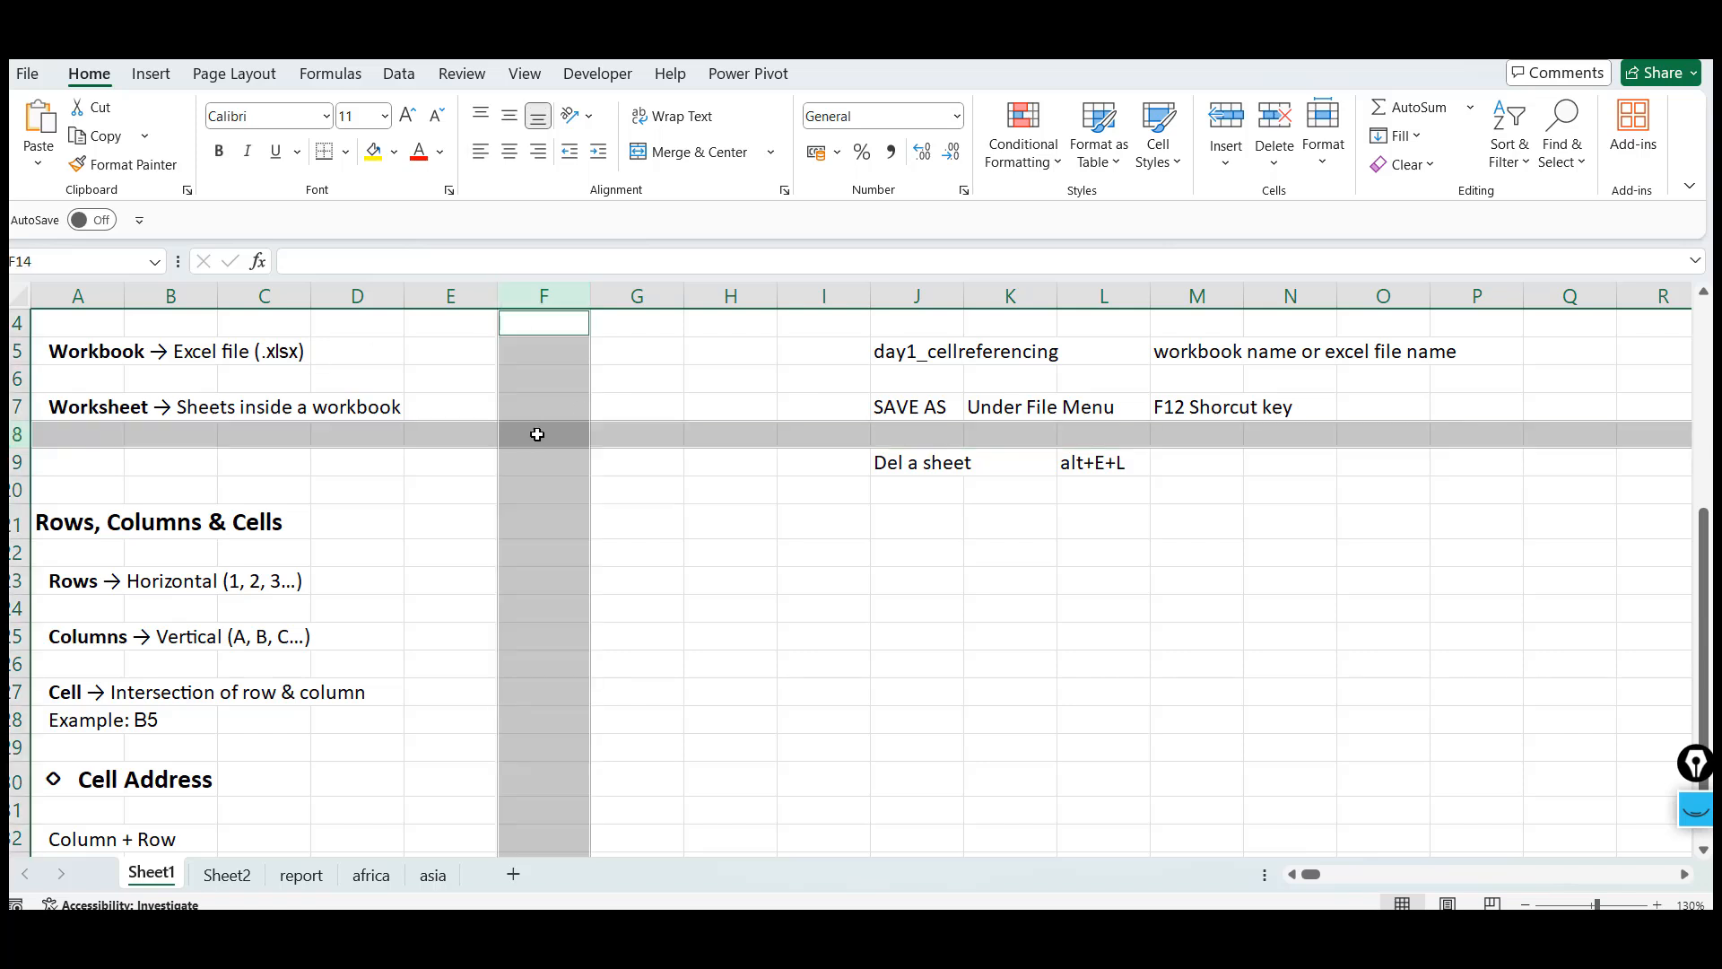
left_click(634, 523)
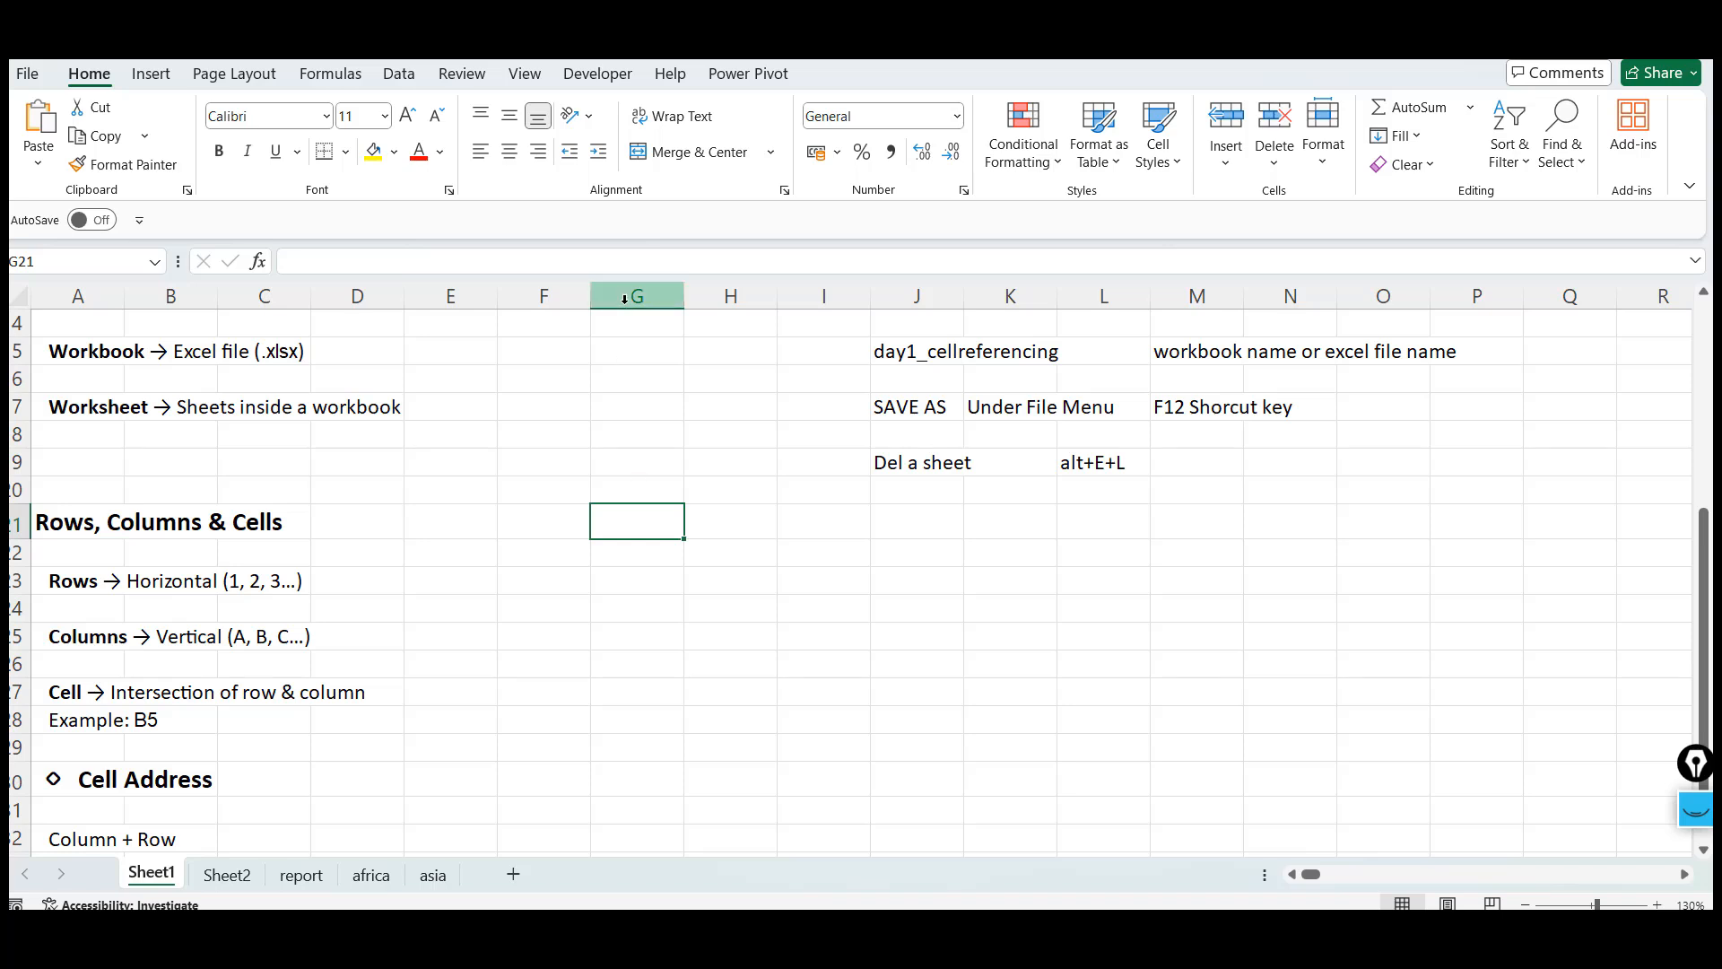
left_click(20, 523)
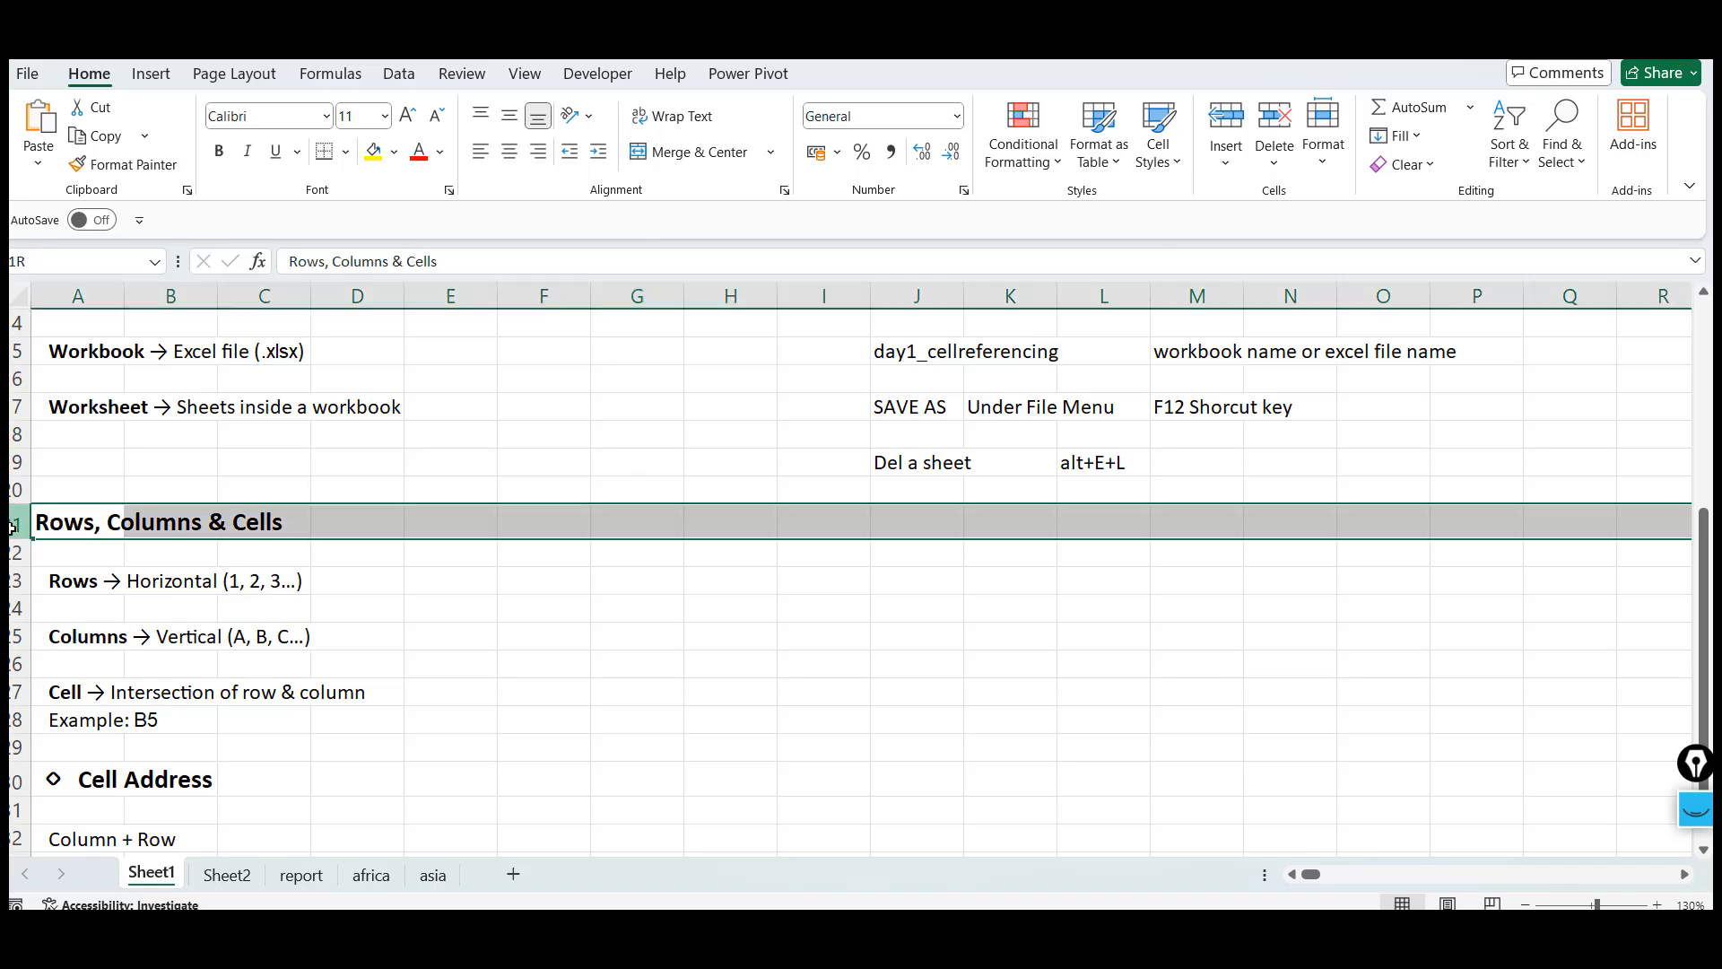
Select column G, then select cells G21 and G22
left_click(637, 296, "ctrl")
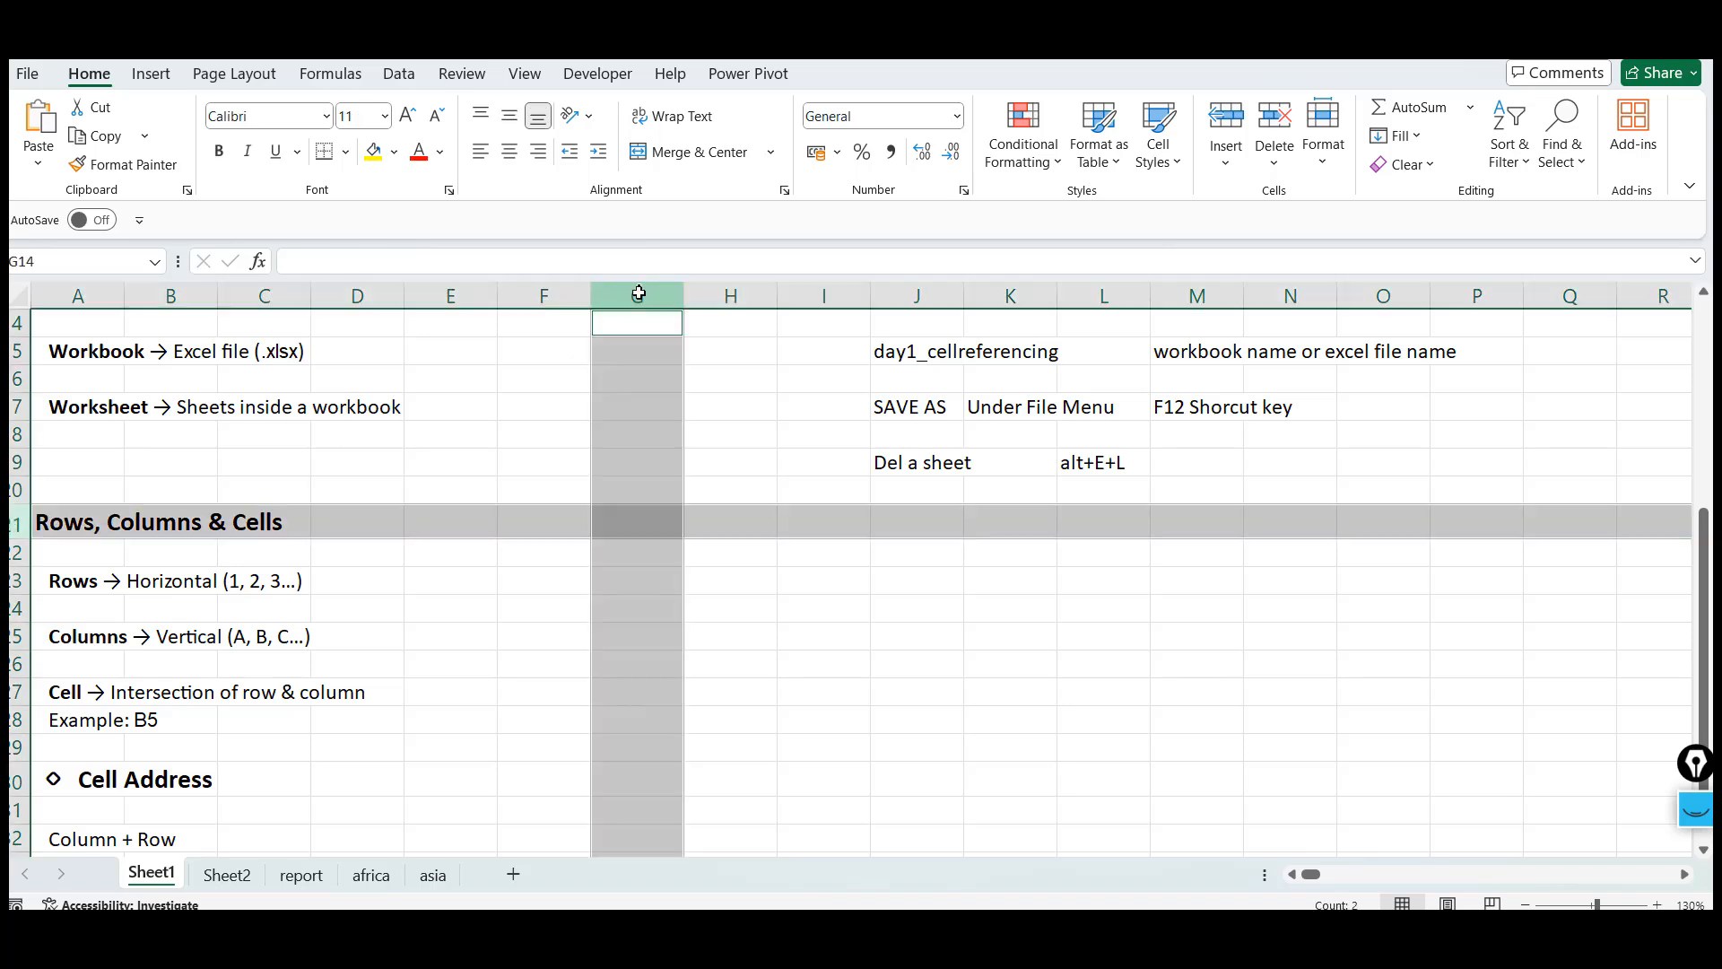
left_click(640, 529)
left_click(650, 563)
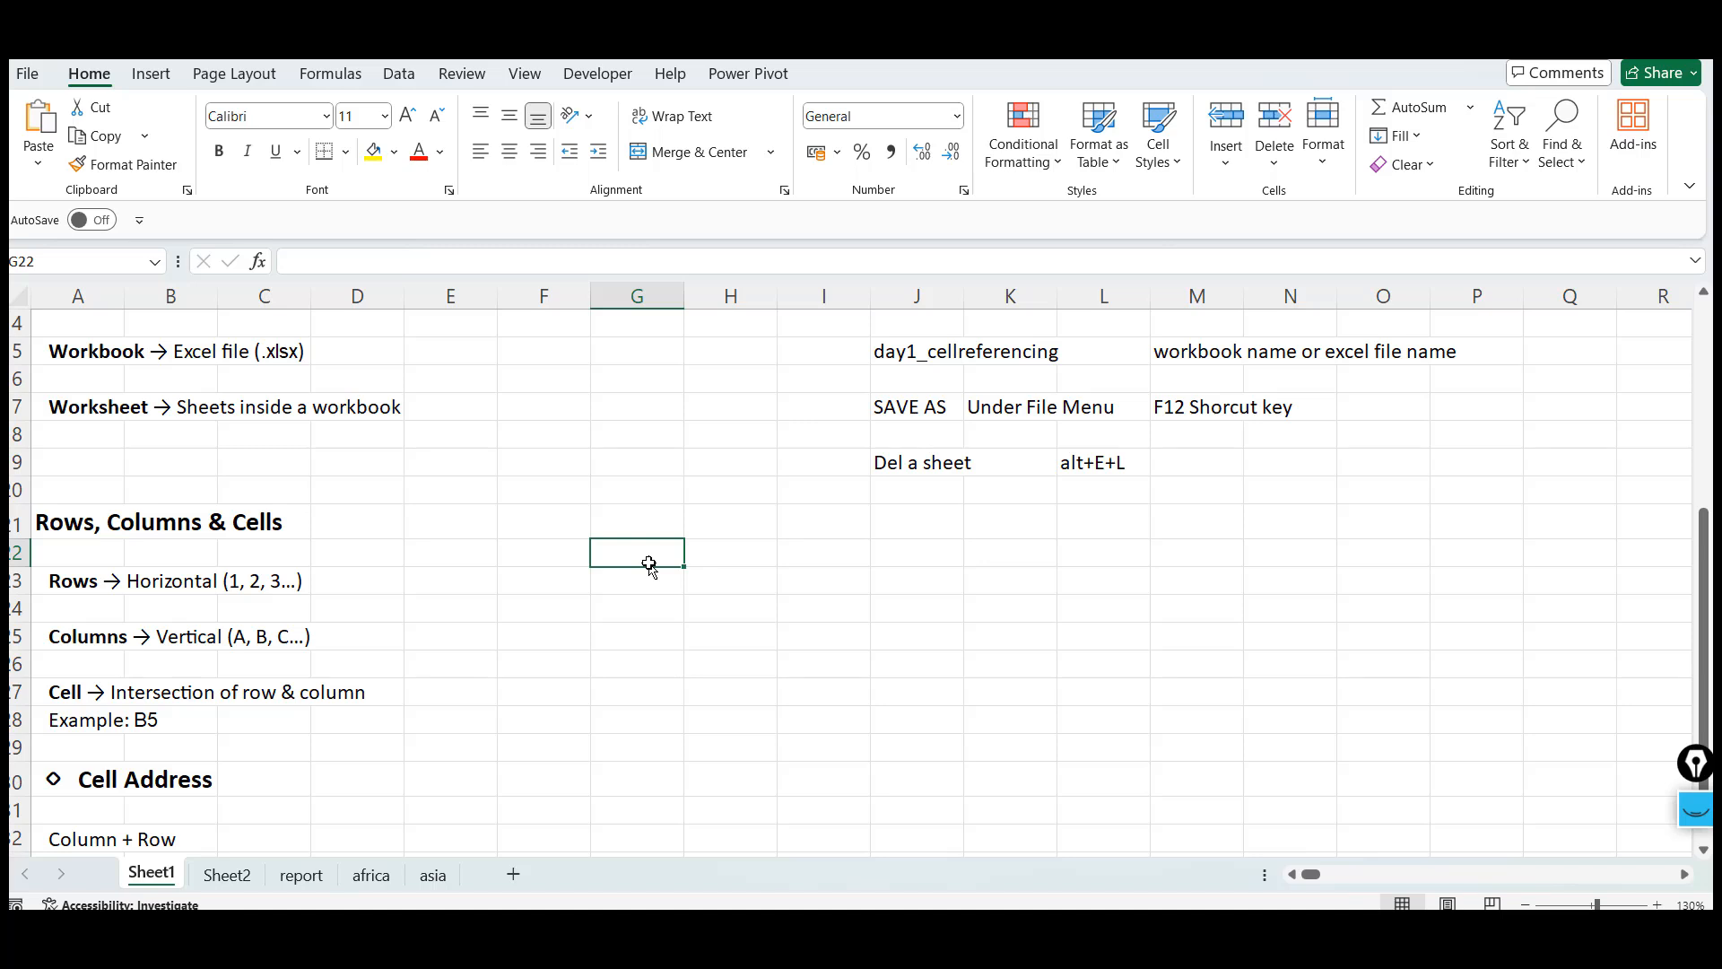
Jump to the last row of column G and move the active cell around with the arrow keys
key("ctrl+Down")
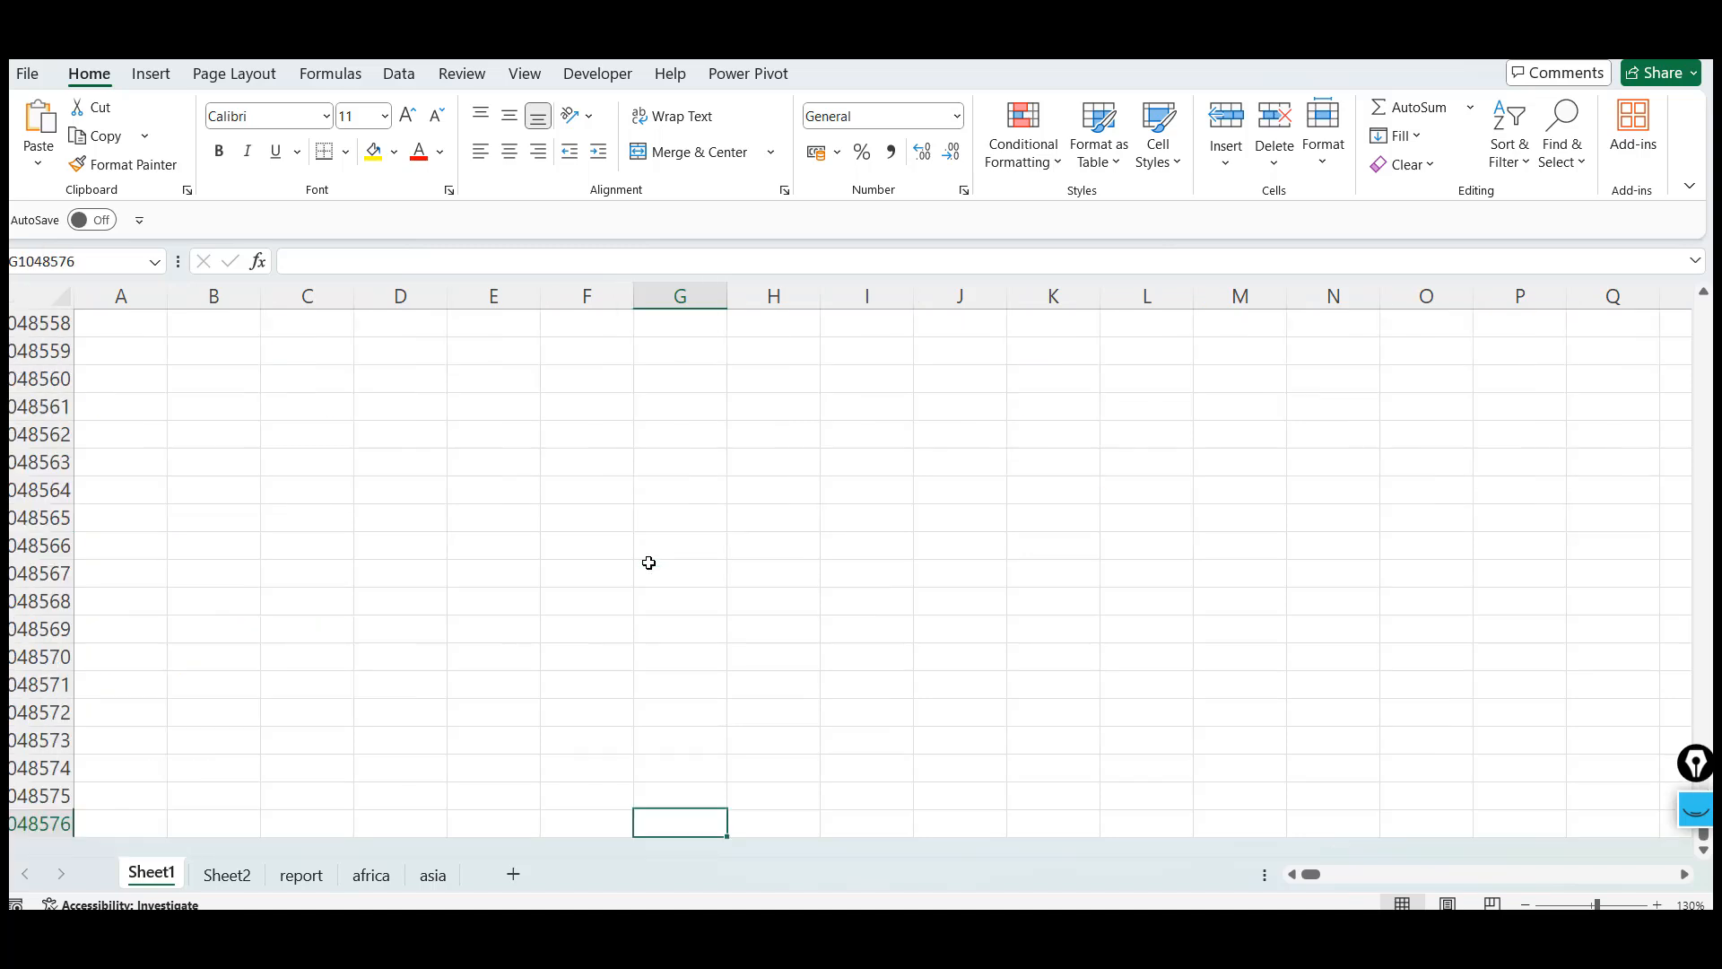
key("Up")
key("Up")
key("Up")
key("Right")
key("Up")
key("Up")
key("Right")
key("Up")
key("Up")
key("Up")
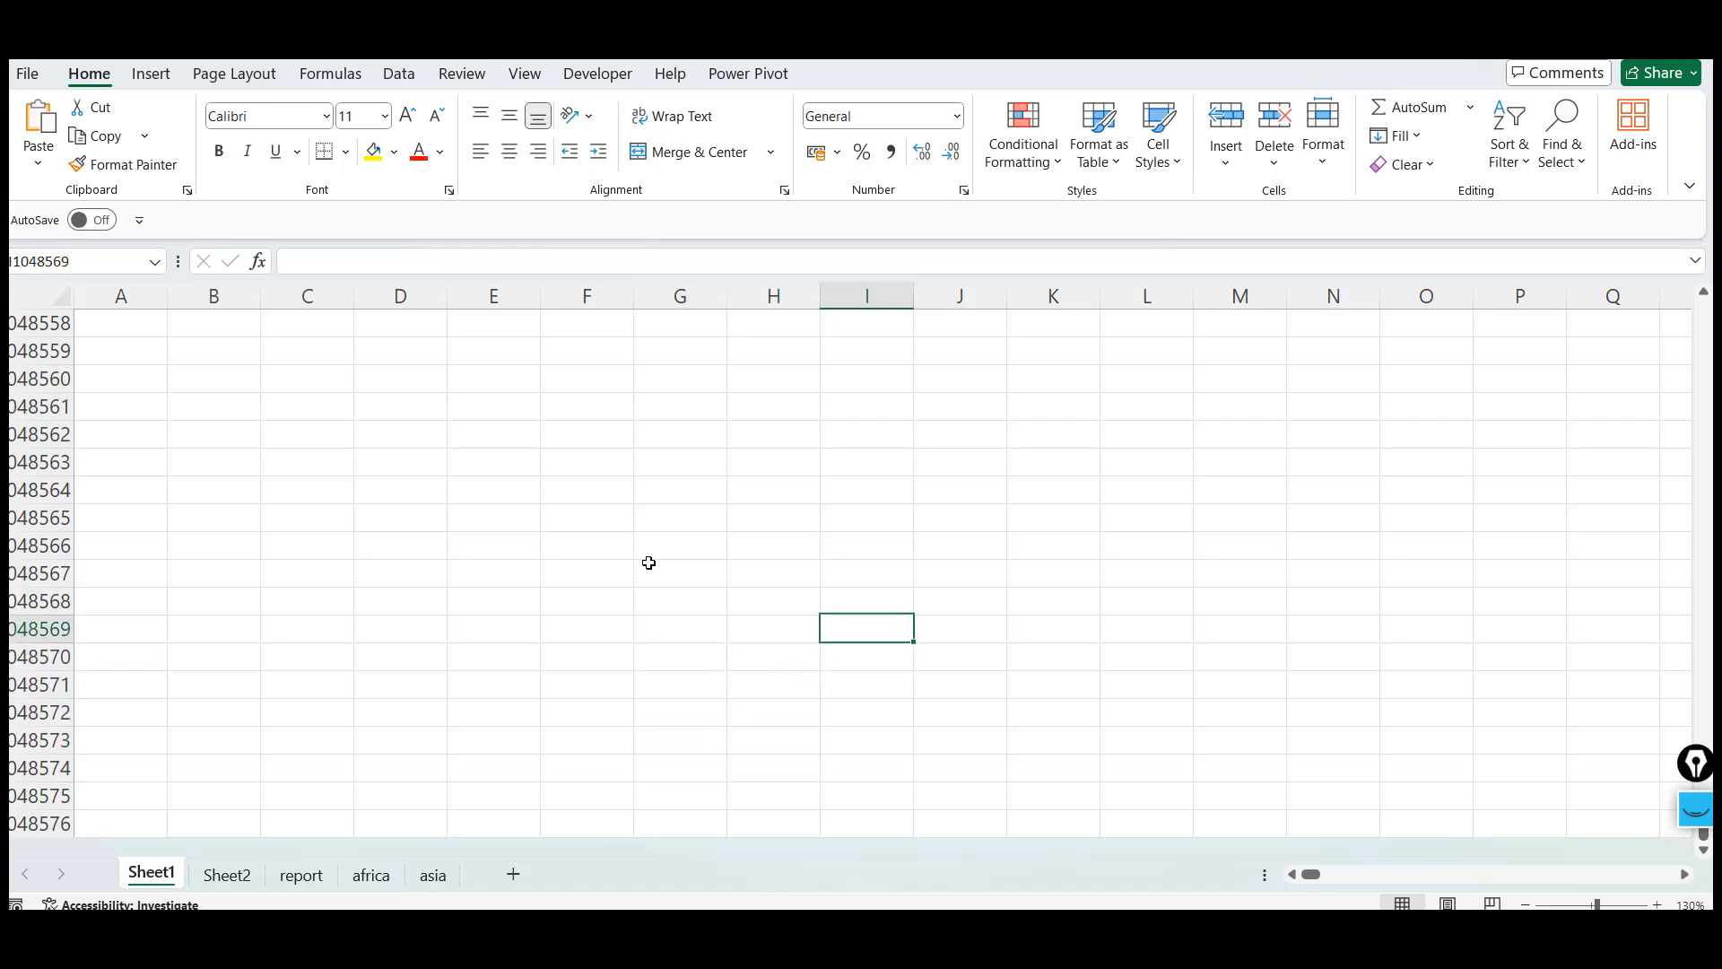
key("Left")
key("Left")
key("Left")
Jump back to the top of the sheet and move the active cell to G6
key("ctrl+Up")
key("Down")
key("Down")
key("Down")
key("Down")
key("Down")
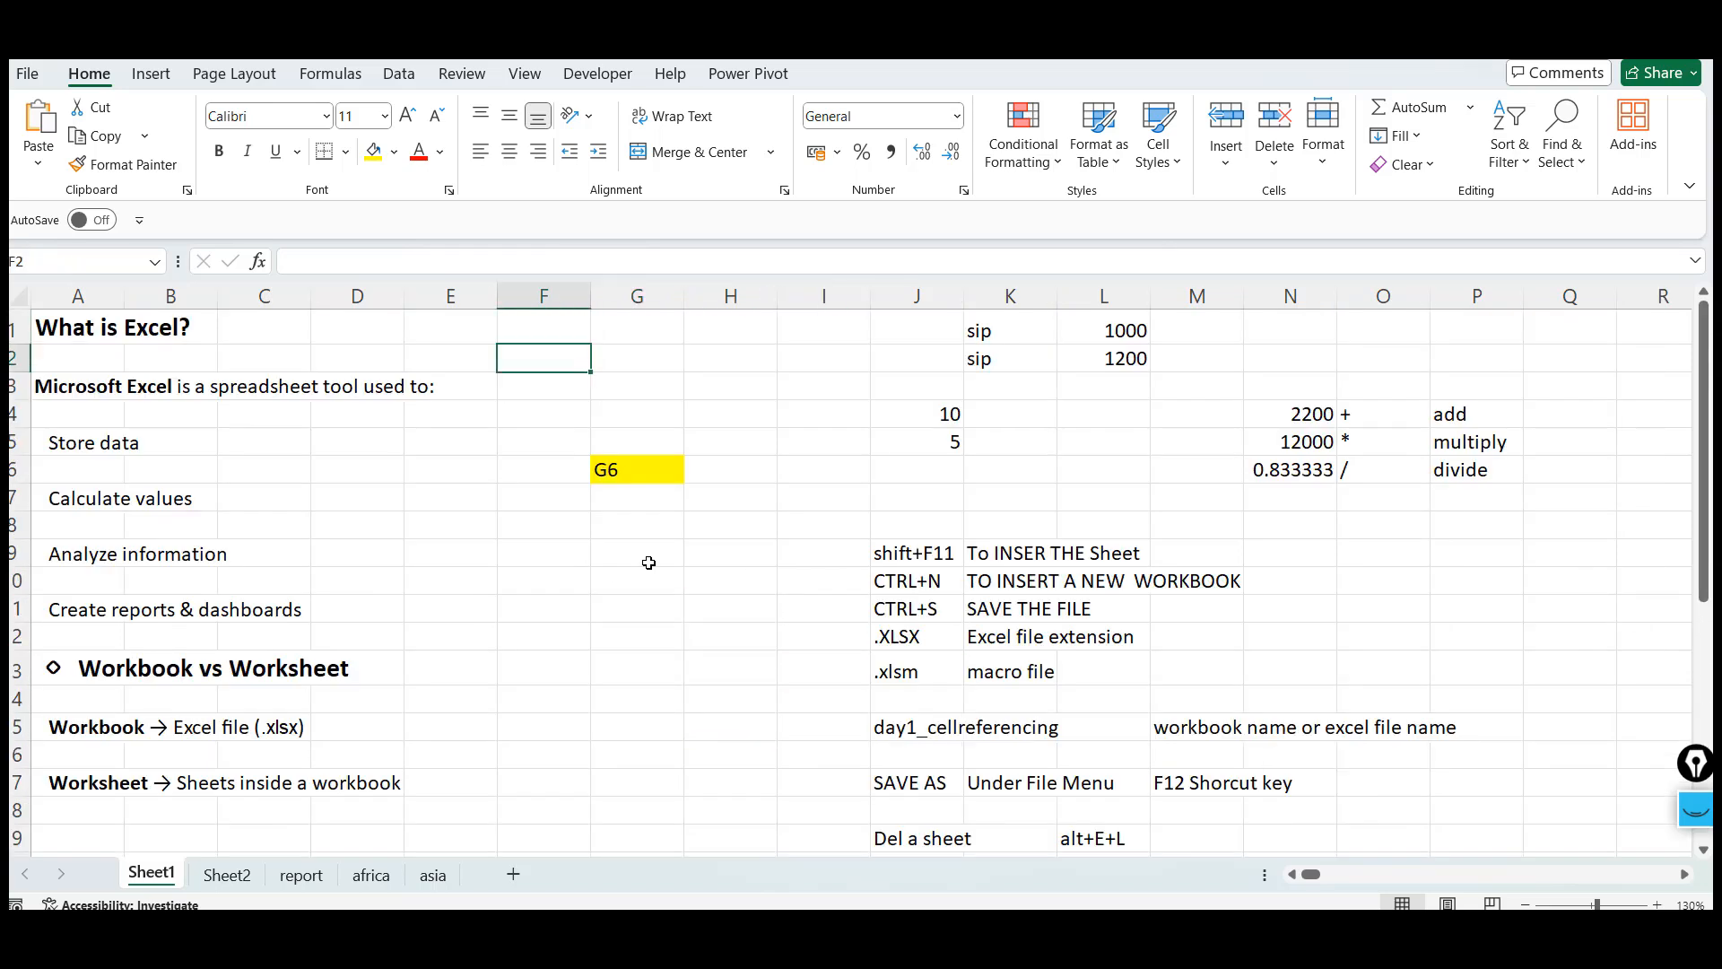
key("Right")
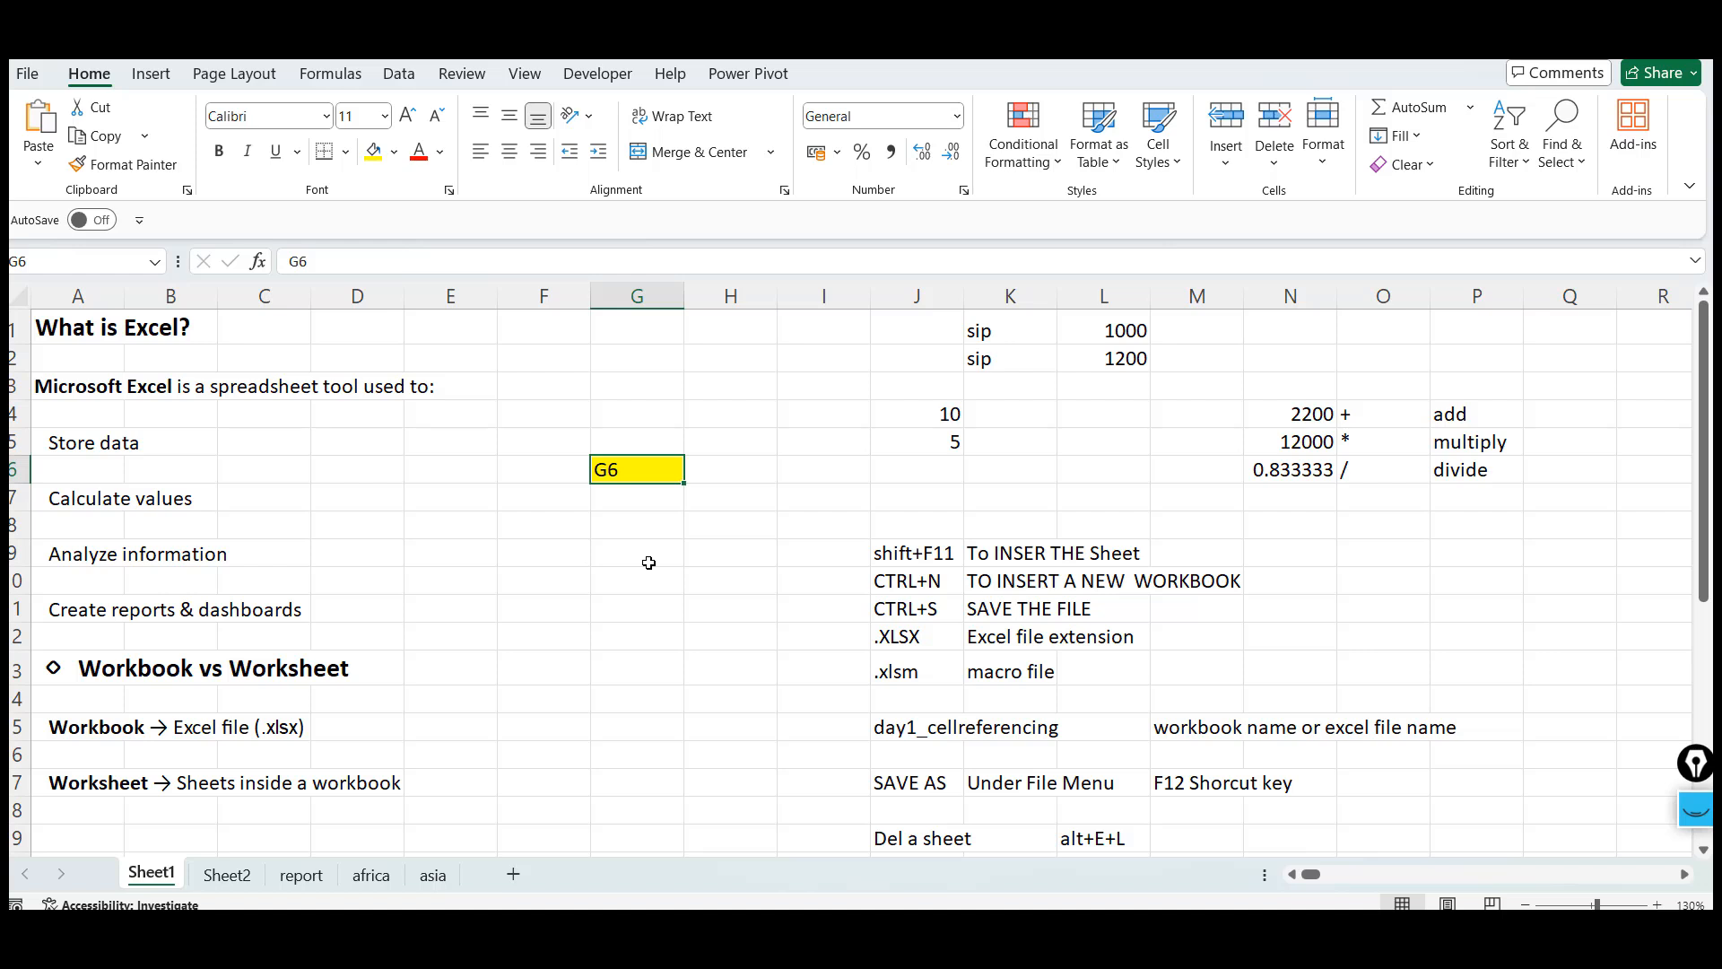
Move the active cell down column G past the Rows, Columns & Cells notes and back up
key("Down")
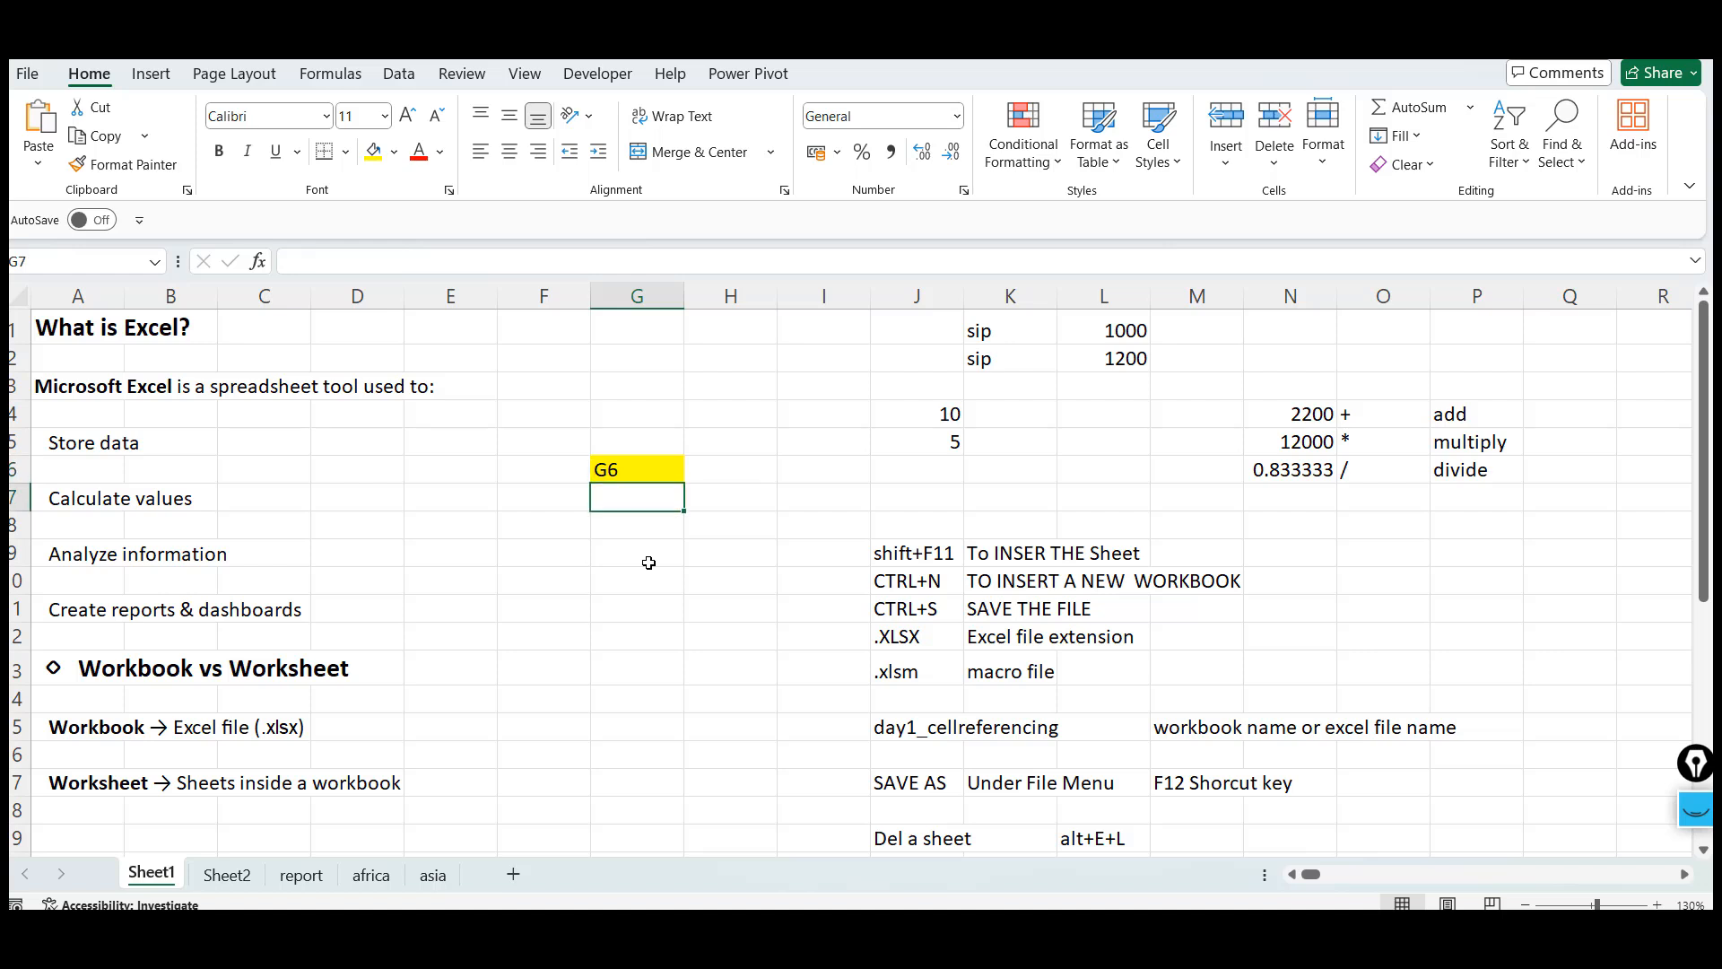
key("Down")
key("Down")
key("Down")
key("Down")
key("Down")
key("Down")
key("Down")
key("Down")
key("Down")
key("Down")
key("Down")
key("Down")
key("Down")
key("Down")
key("Down")
key("Down")
key("Down")
key("Down")
key("Down")
key("Down")
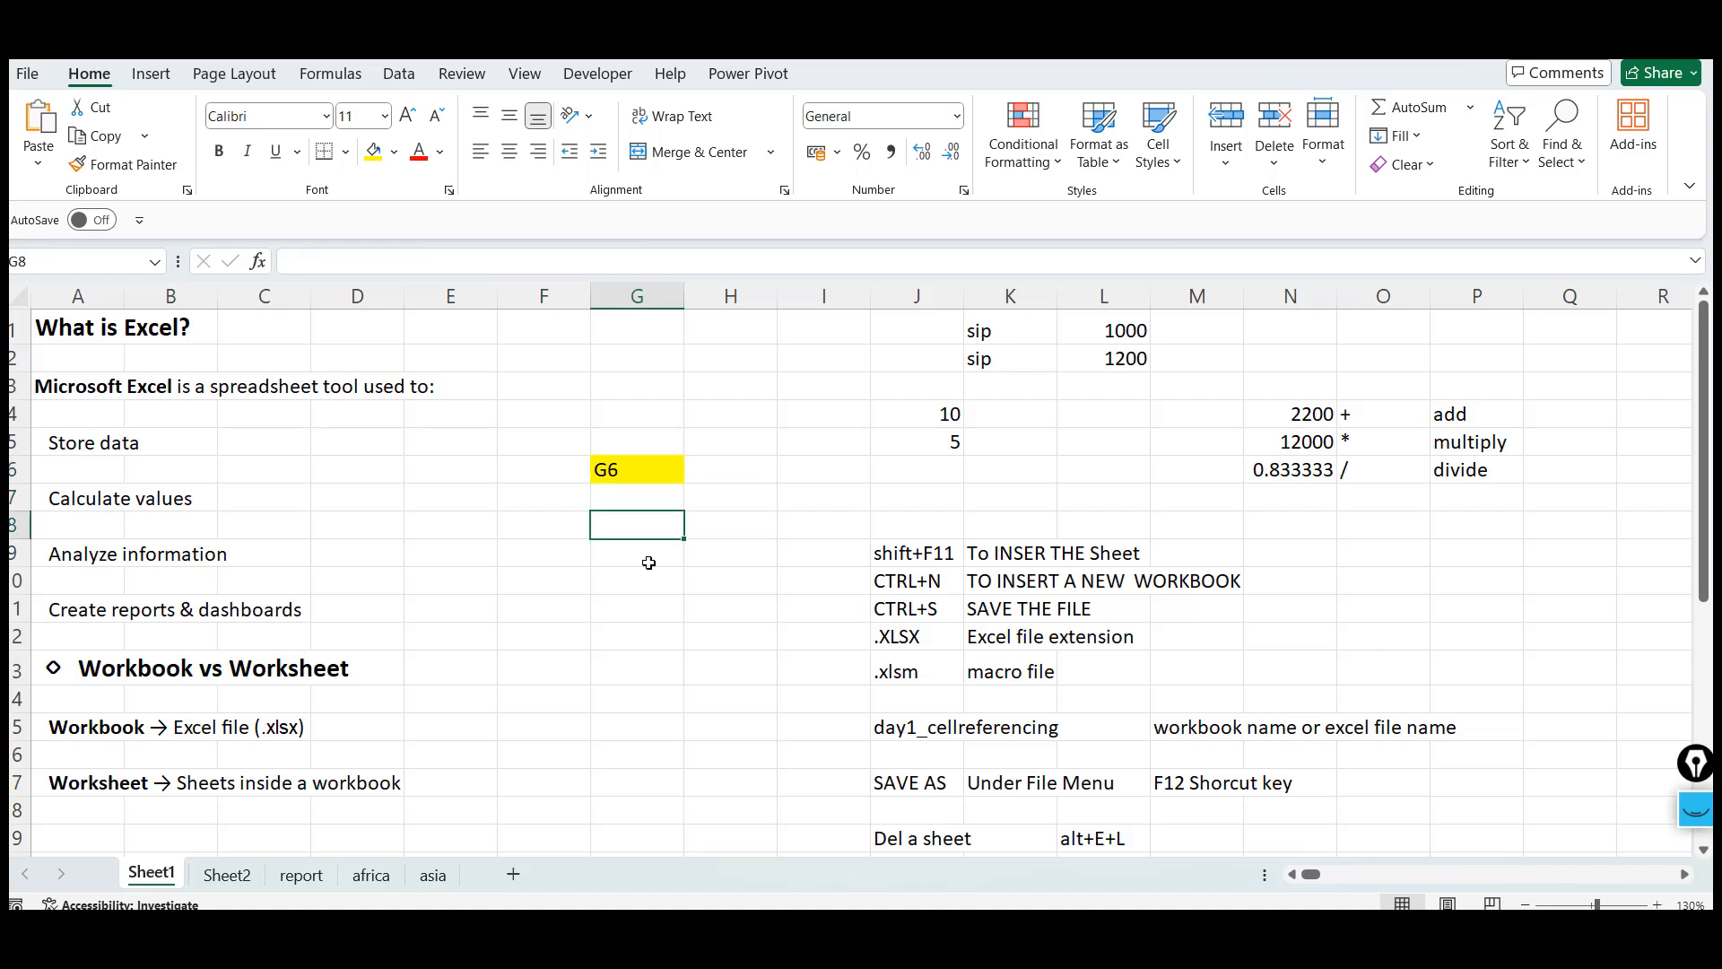
key("Down")
key("Down")
key("Down")
key("Down")
key("Down")
key("Down")
key("Down")
key("Down")
key("Down")
key("Down")
key("Down")
key("Down")
key("Down")
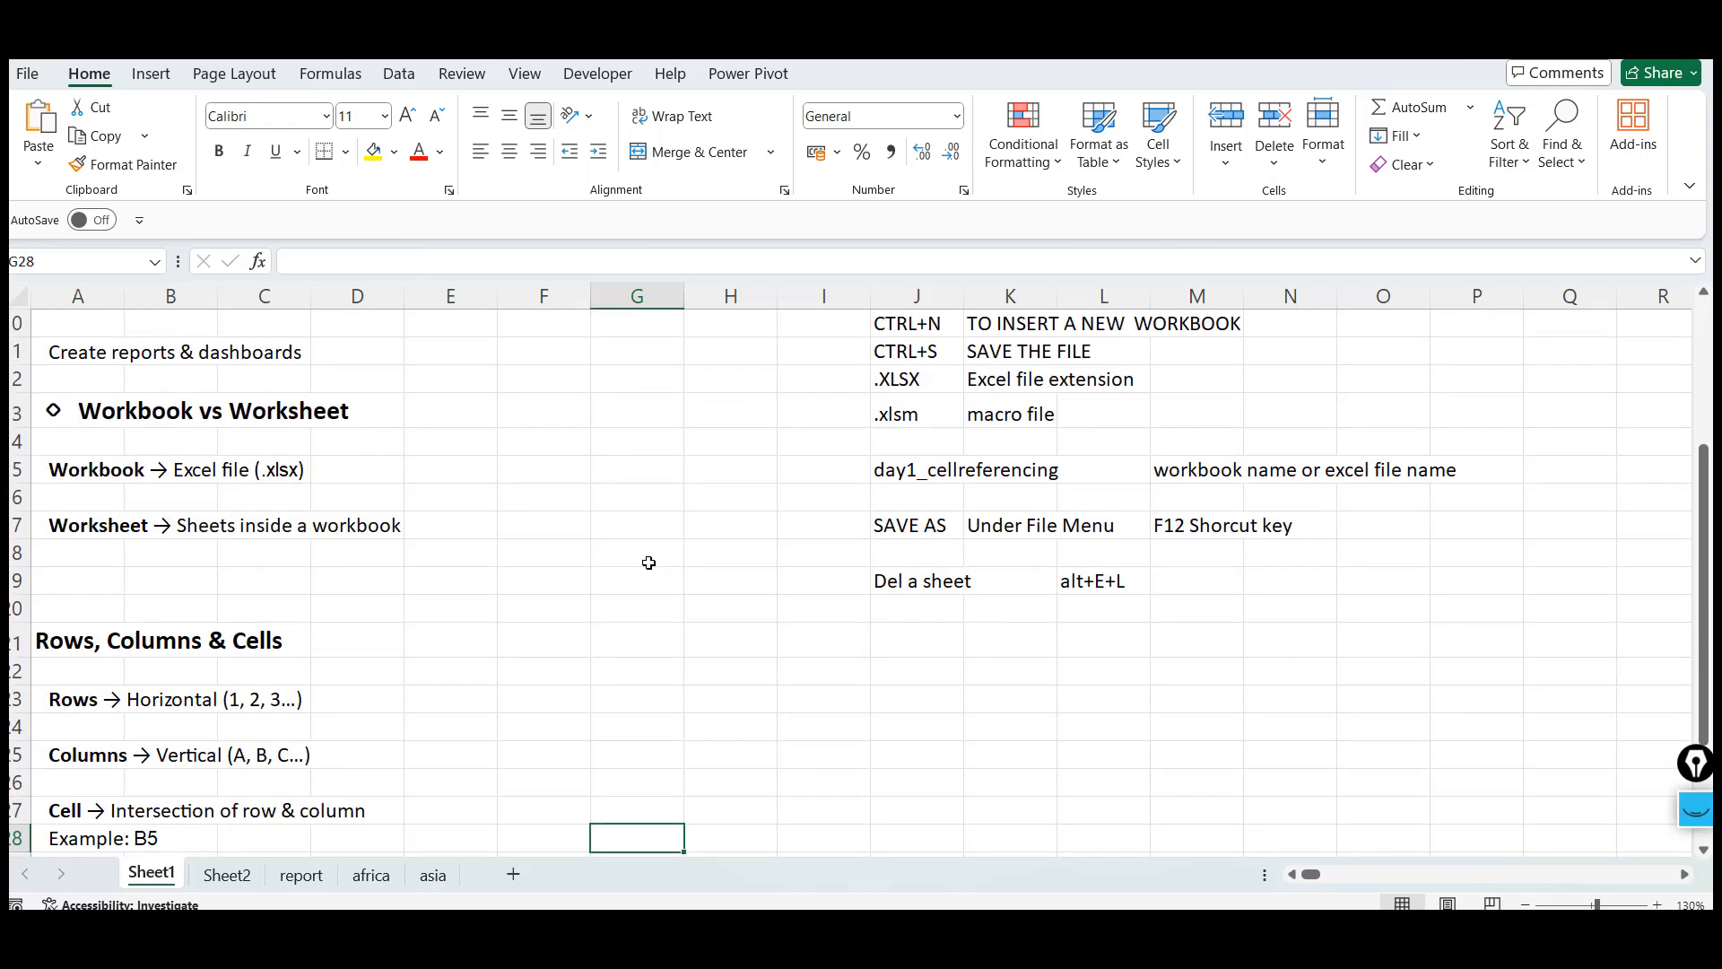
key("Up")
key("Up")
key("Up")
key("Up")
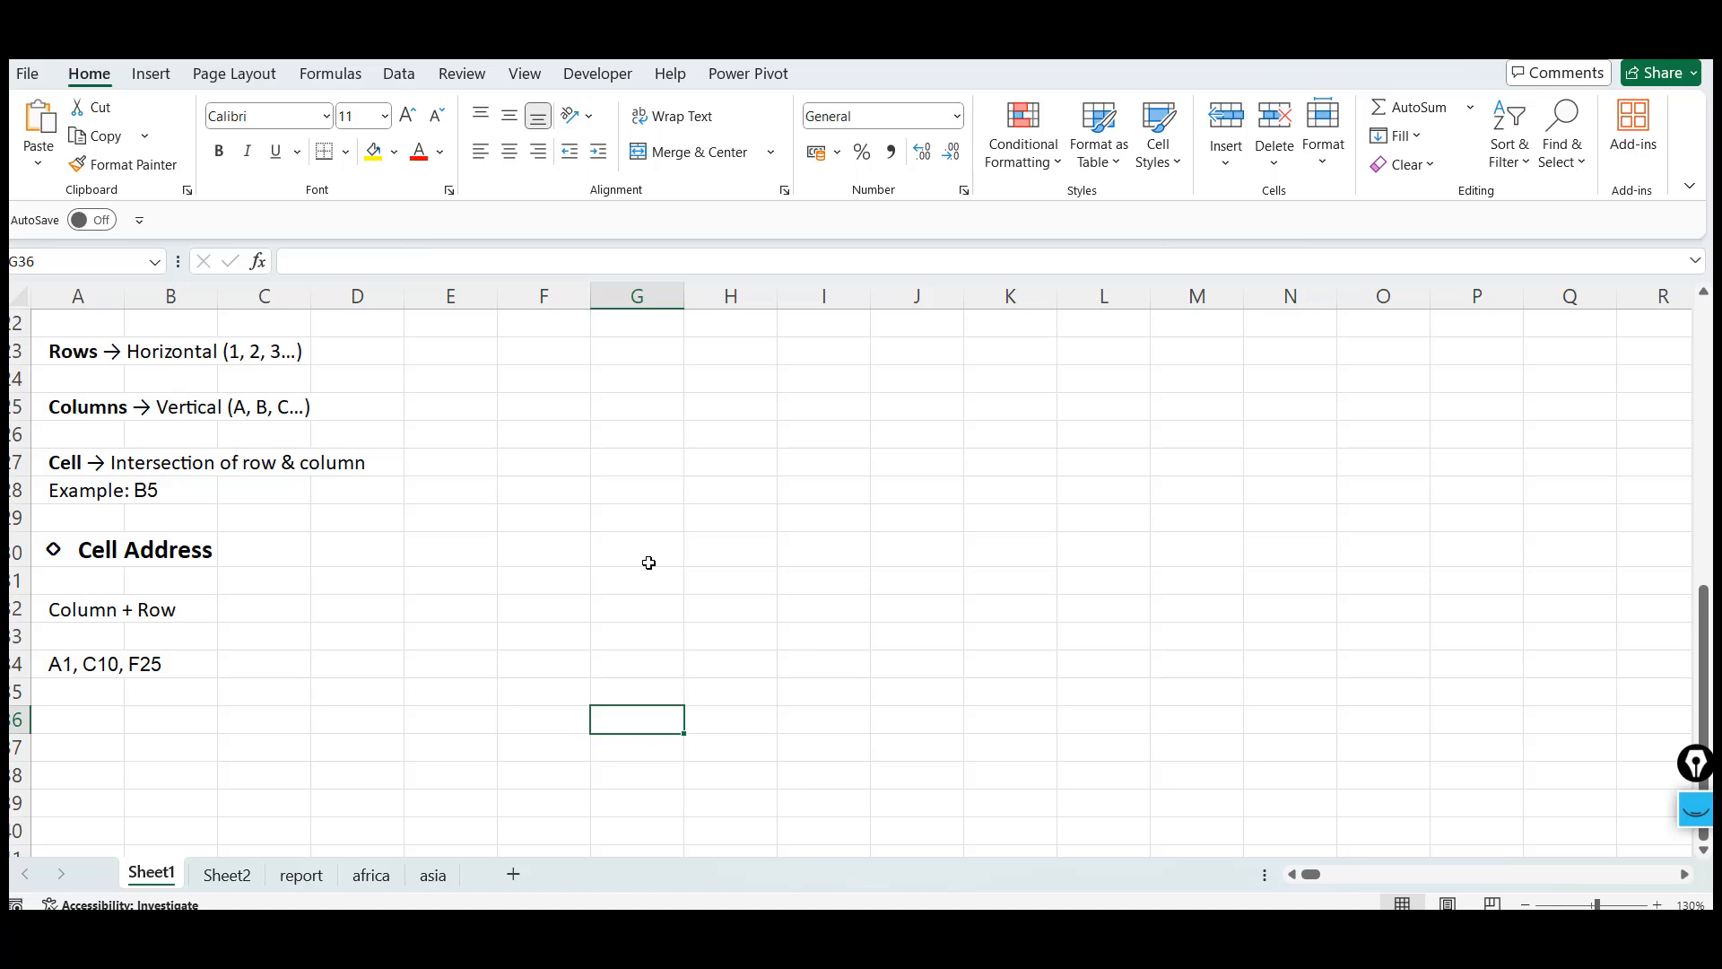
Select cell G31 and then the cell A34 containing the sample addresses
left_click(621, 586)
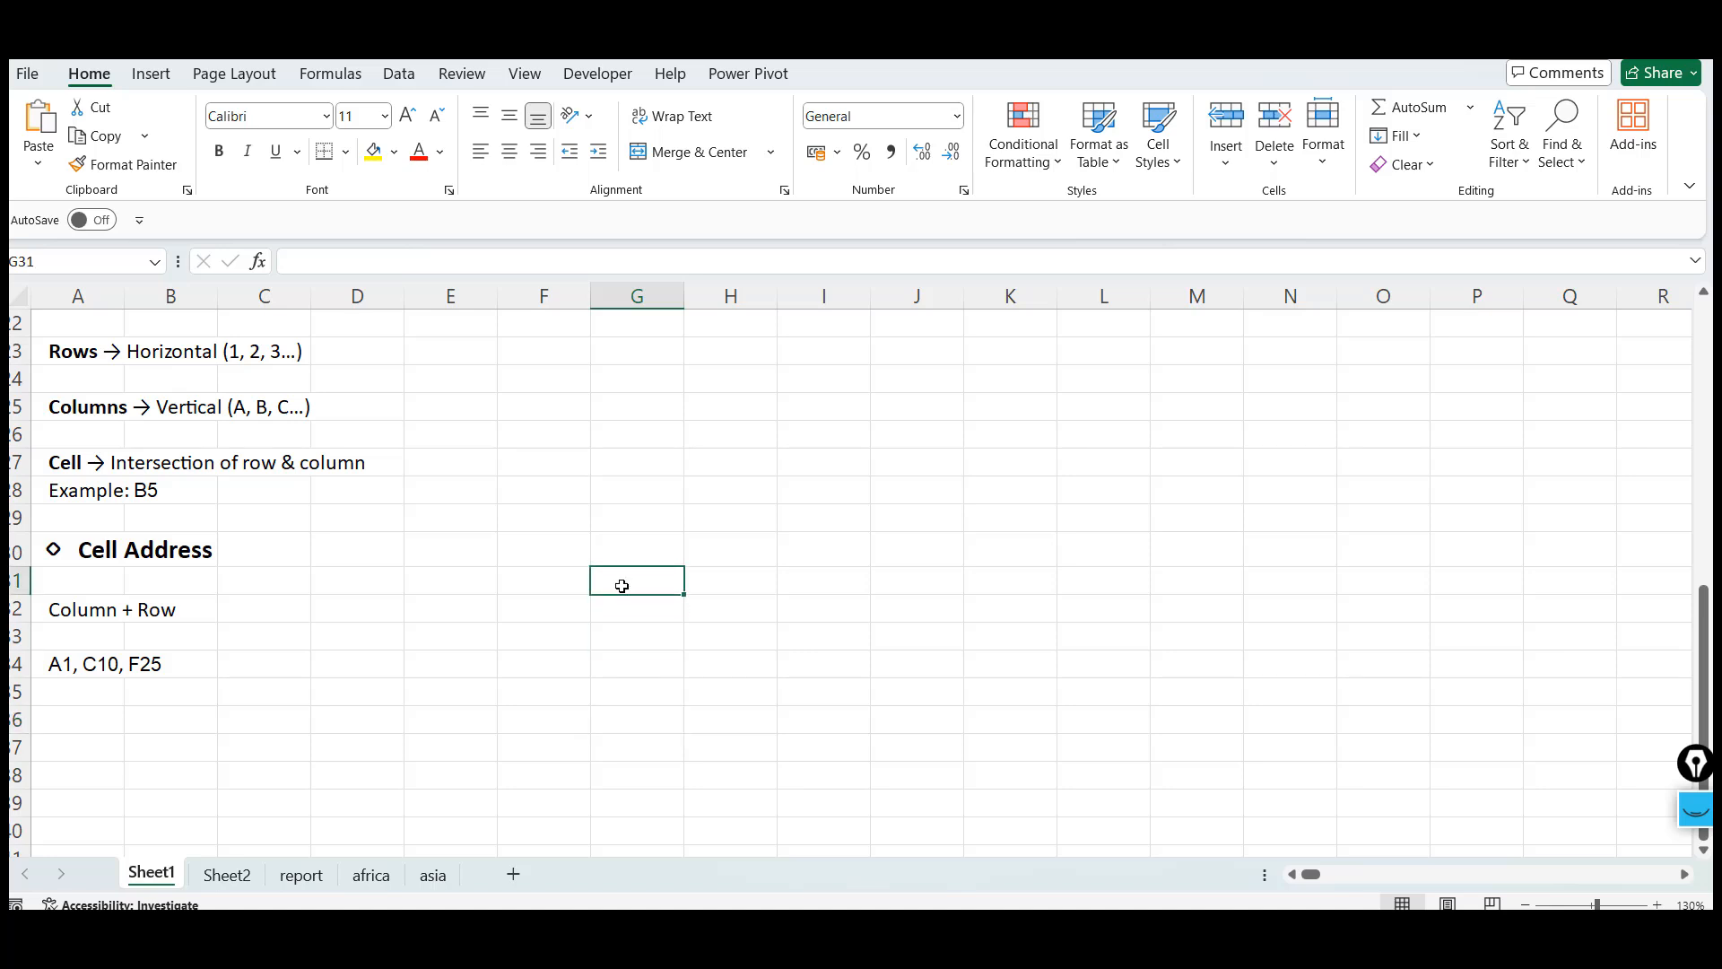
left_click(82, 670)
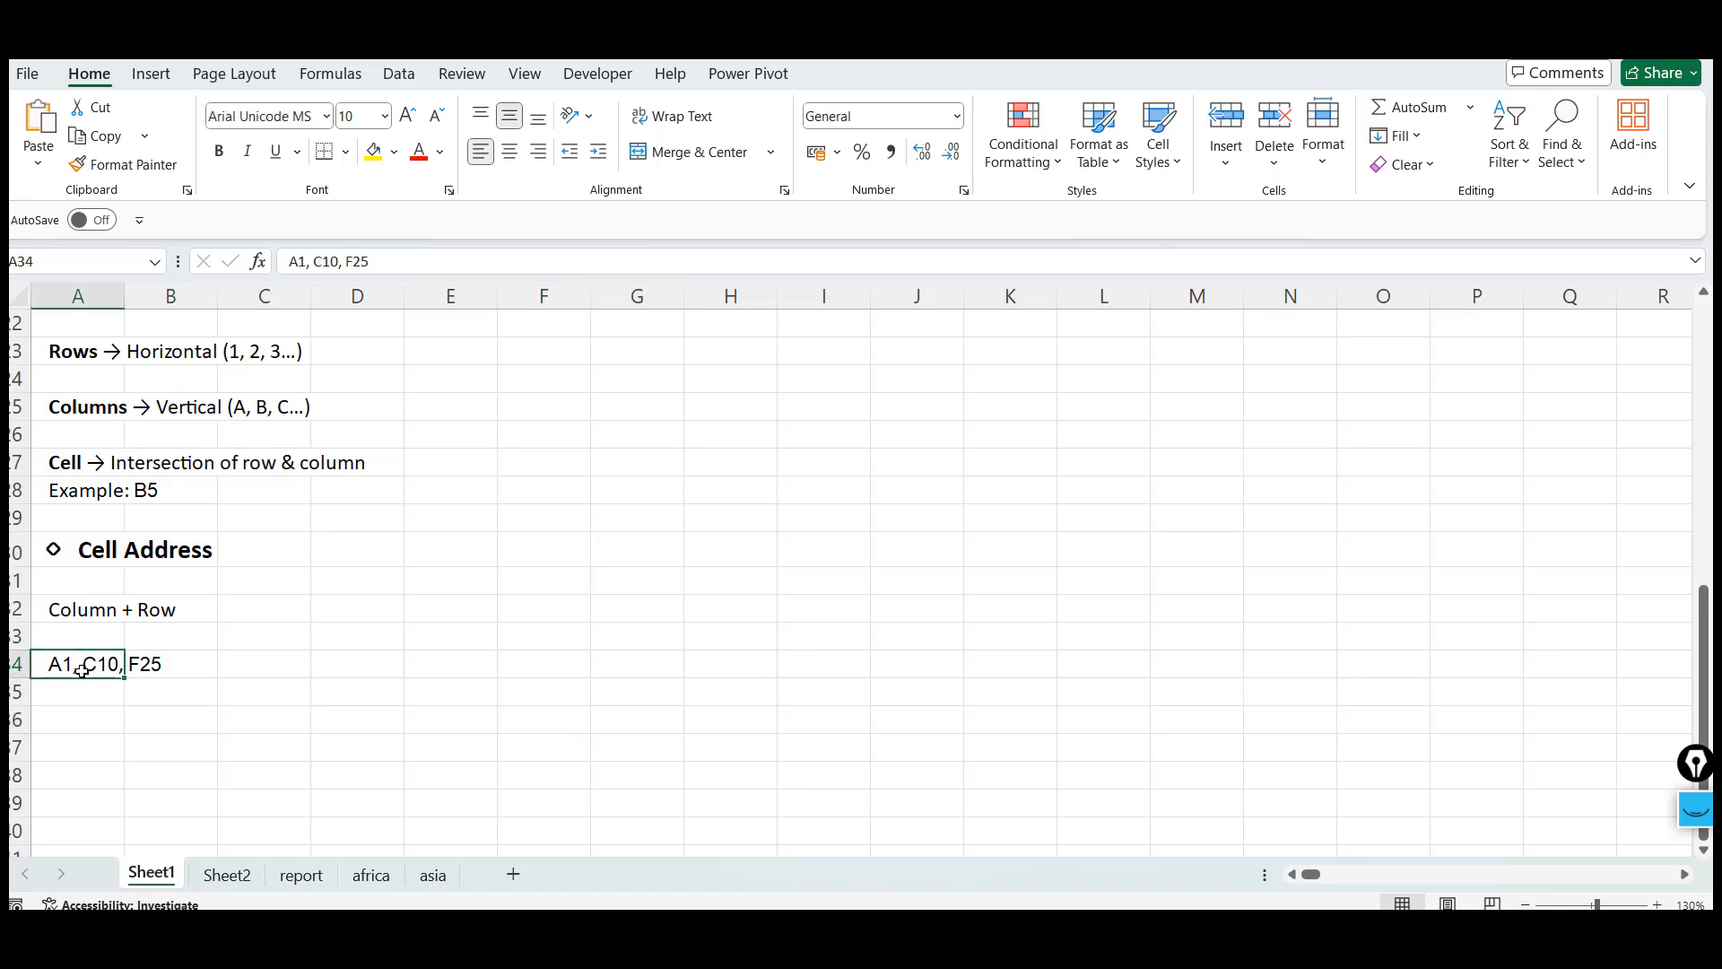
Rename Sheet1 as BASIC TERMS
double_click(143, 870)
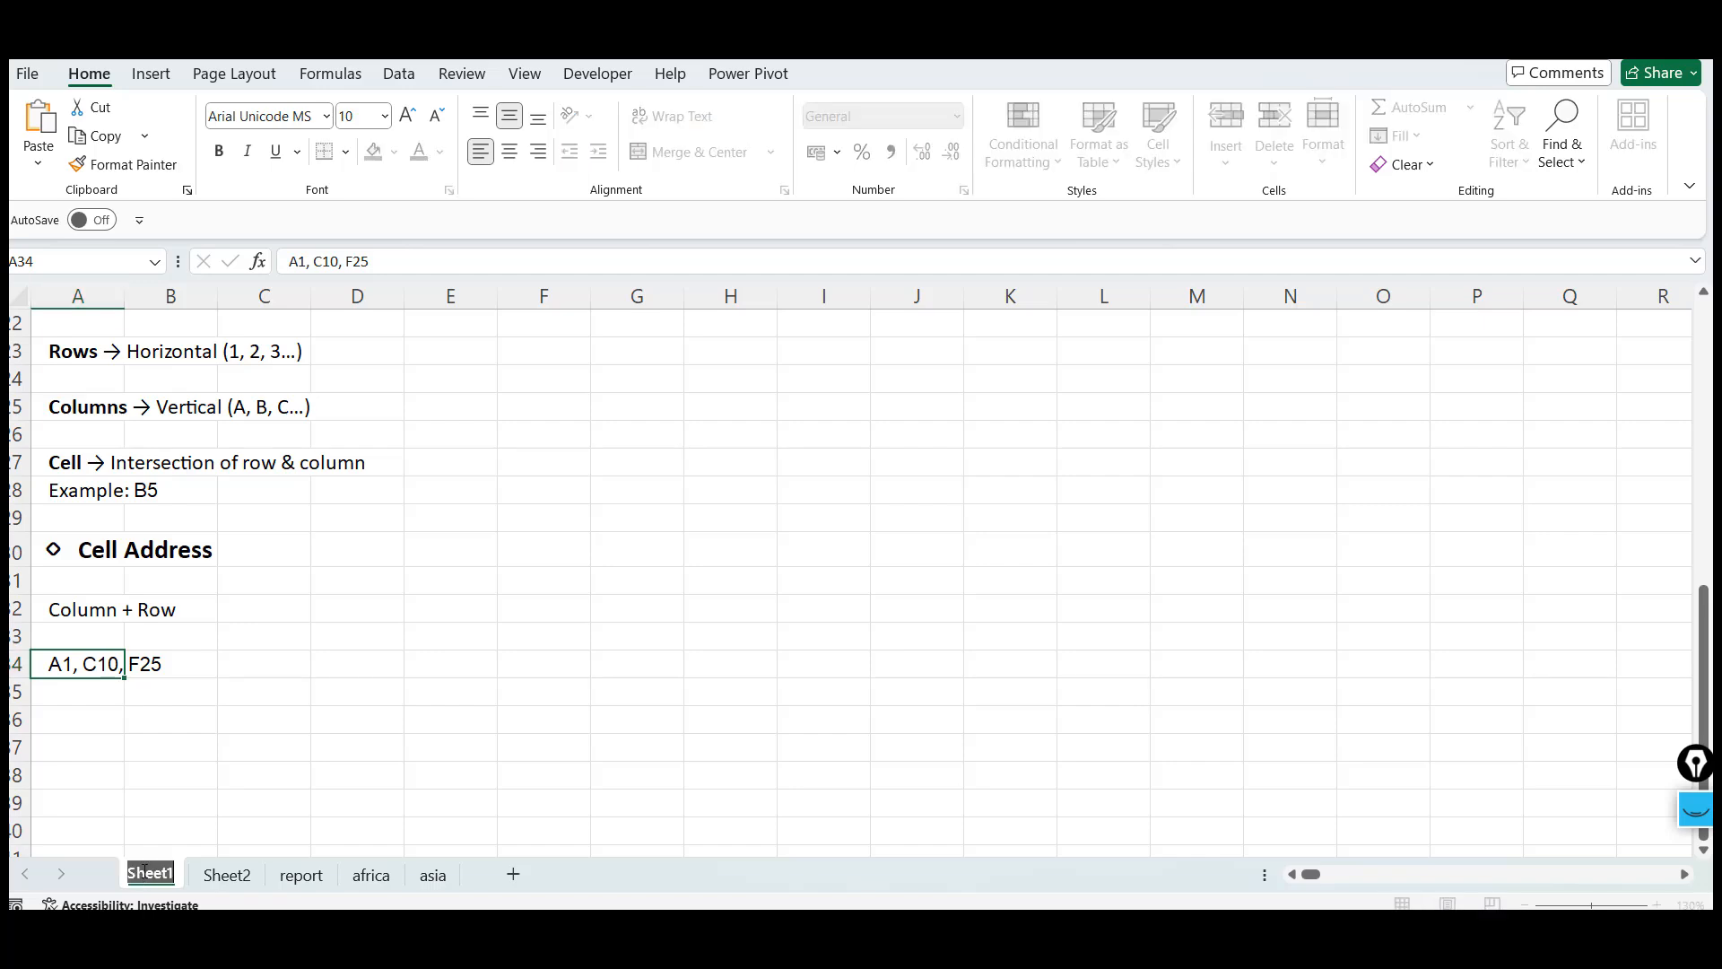
type("BASIC TERMS")
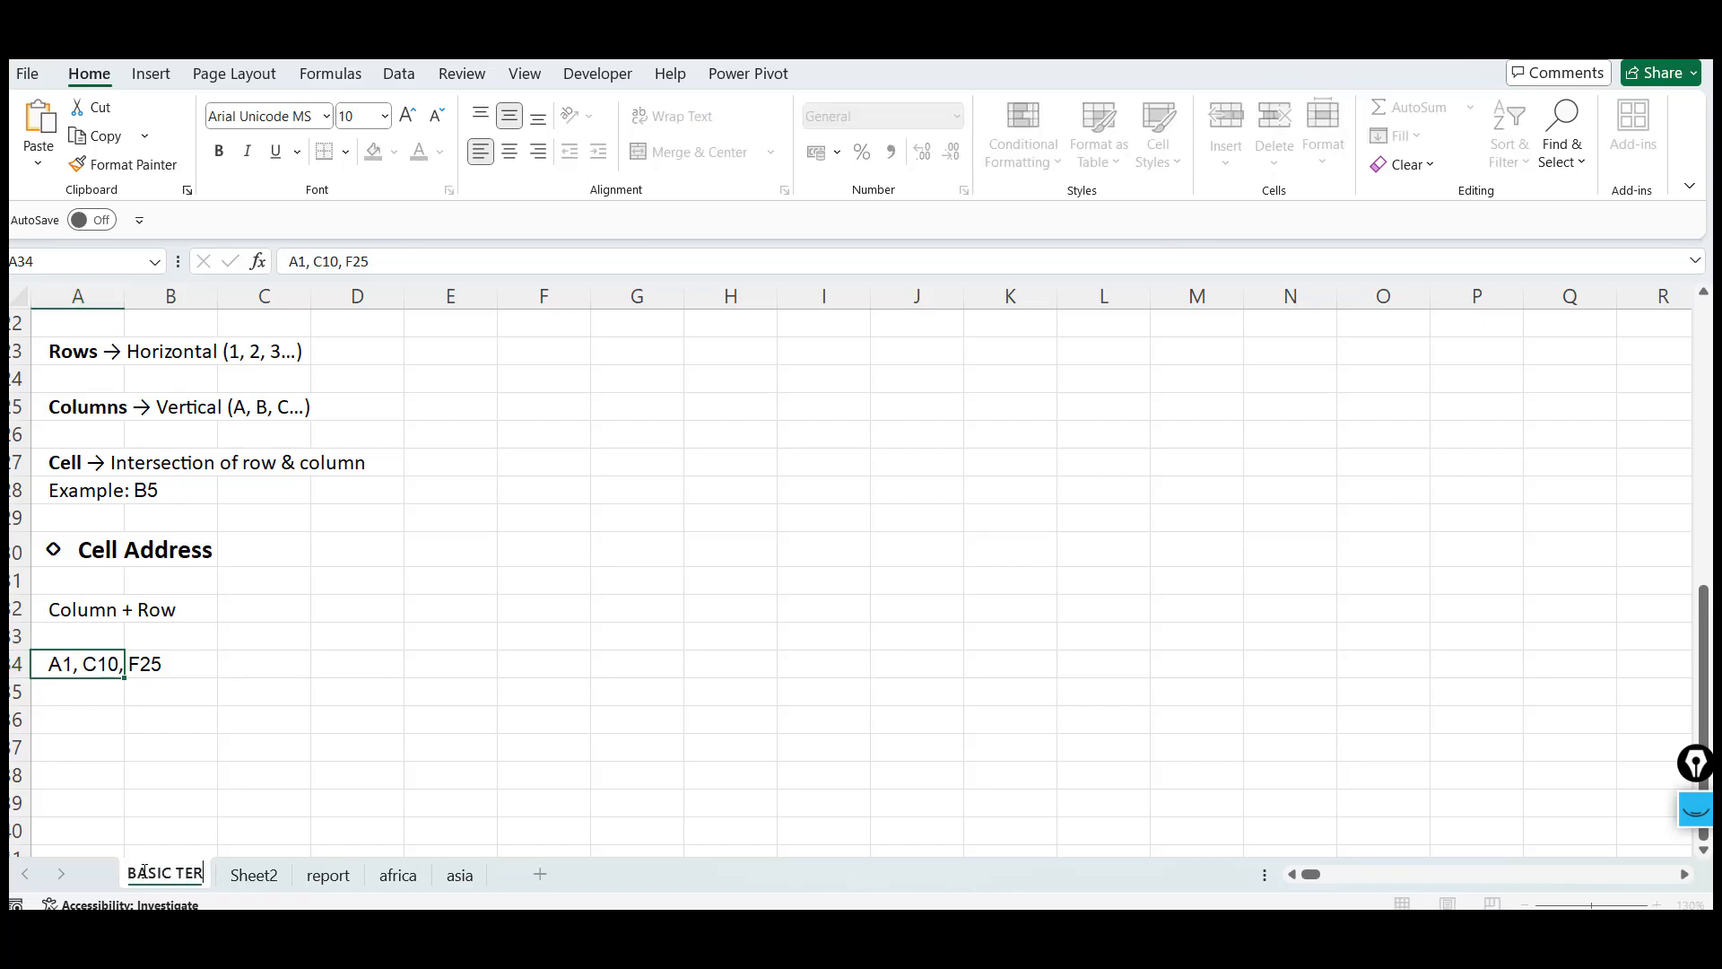
left_click(708, 563)
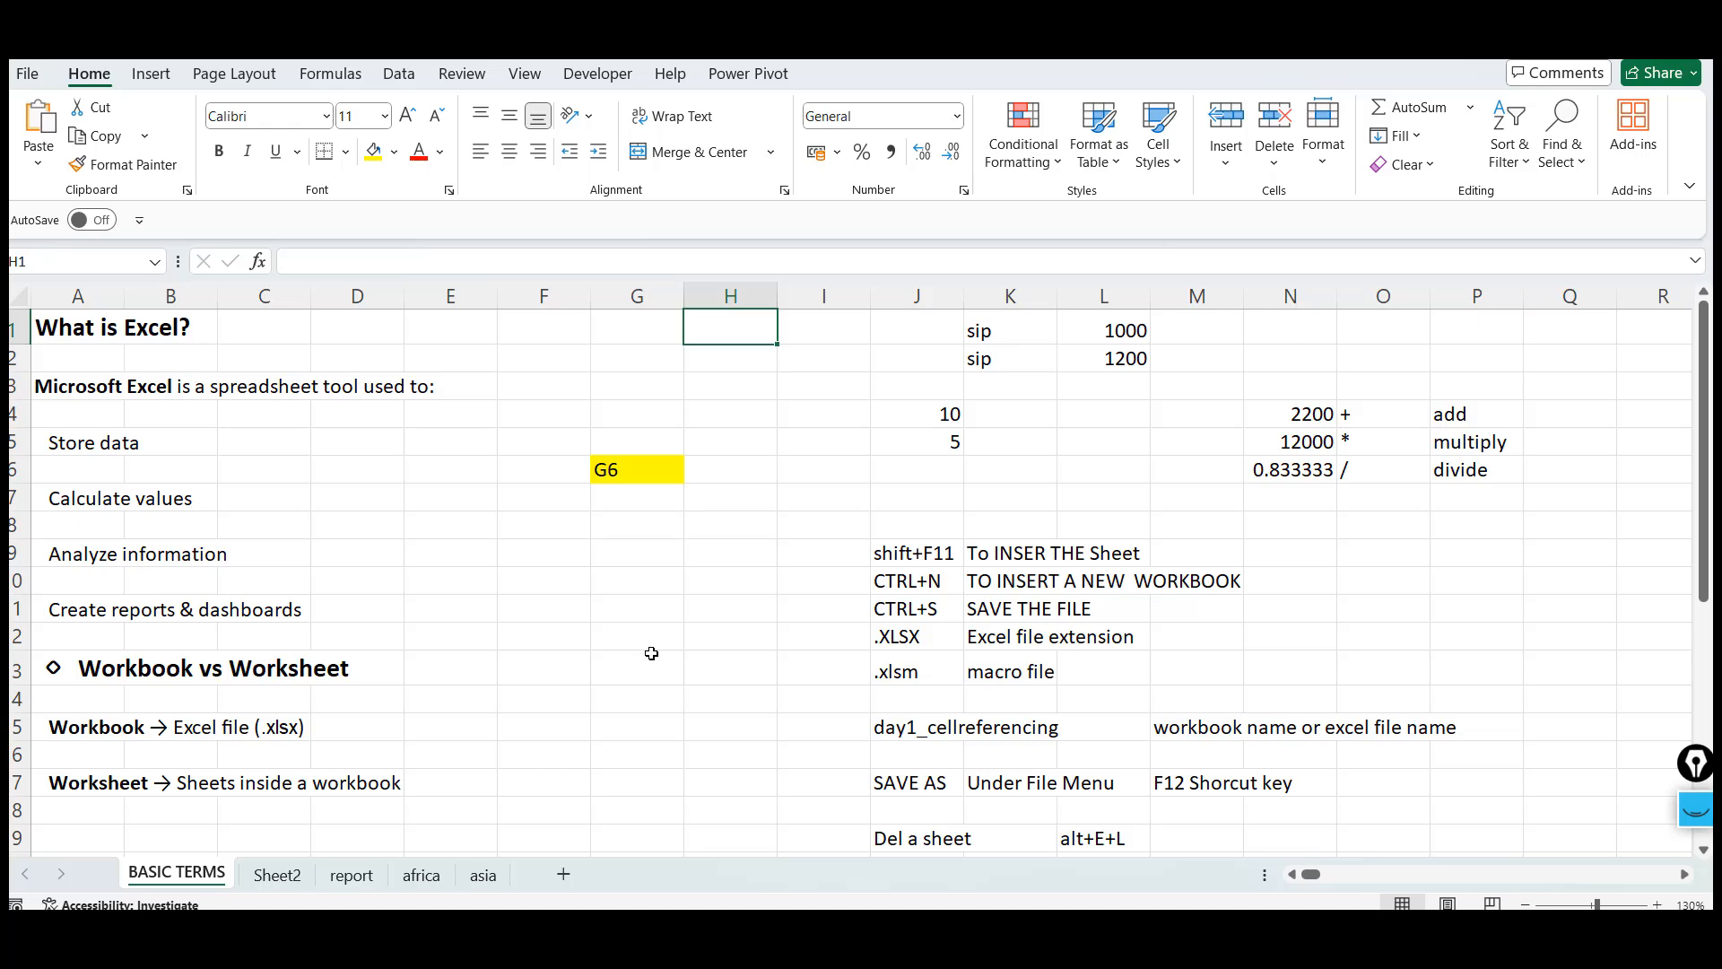
Switch to the ChatGPT browser tab and copy the Practice Task section, then return to Excel
key("alt+Tab")
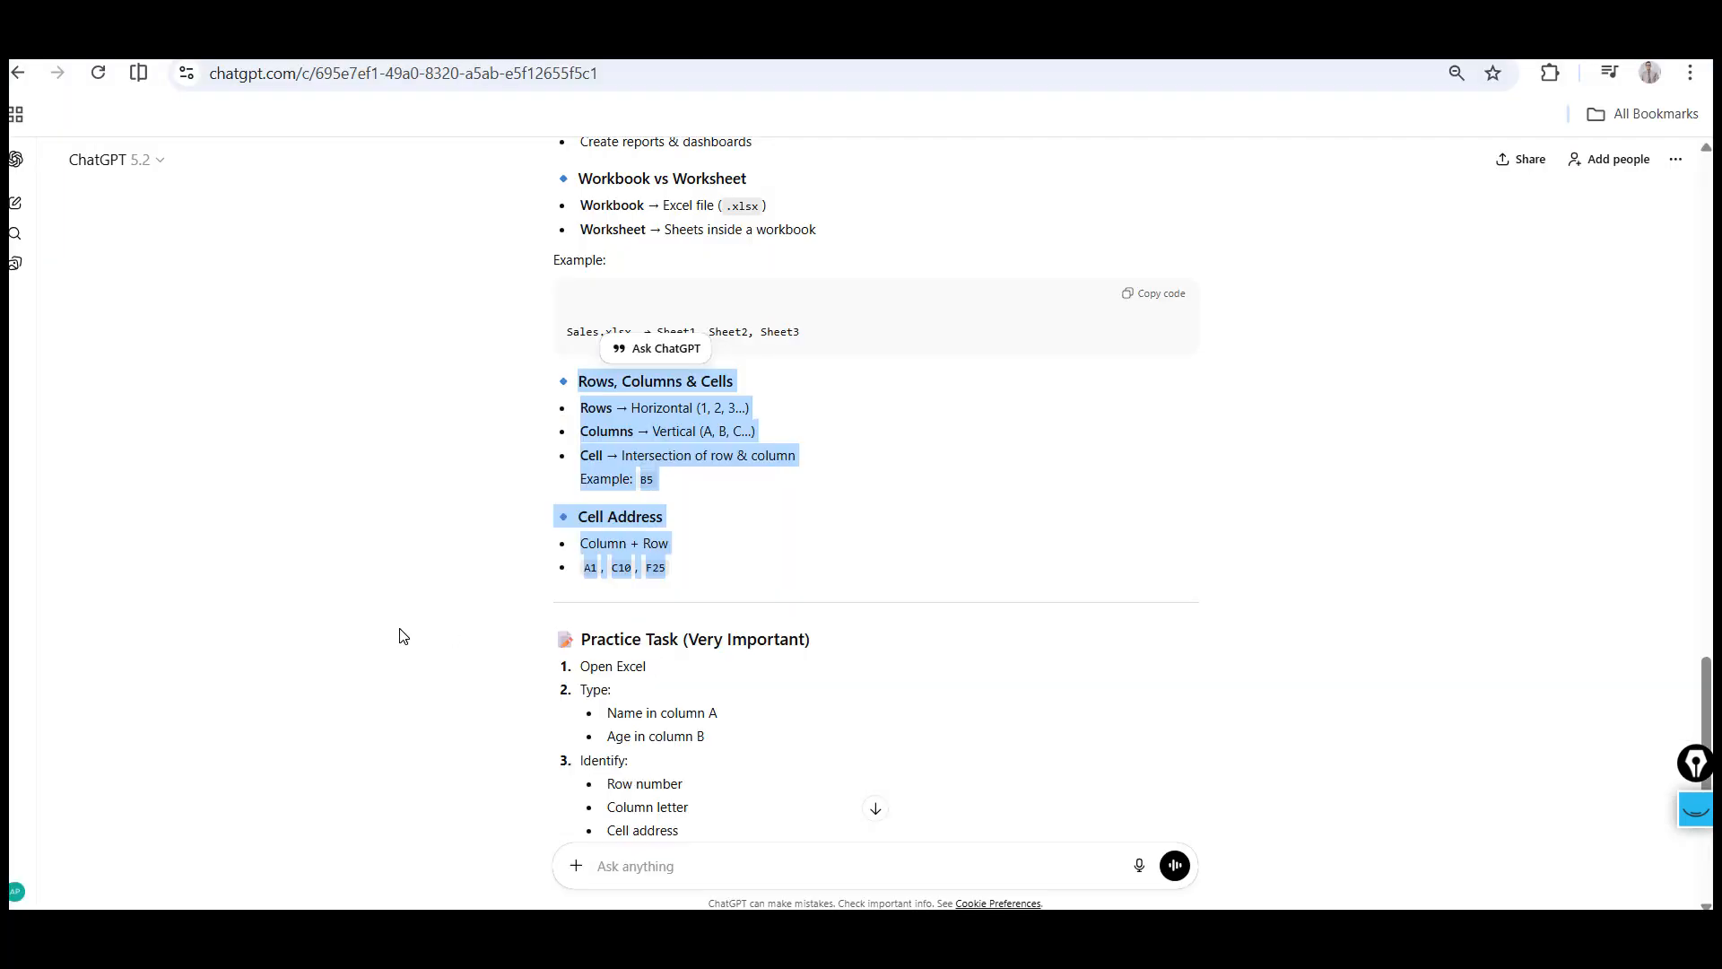
left_click(401, 636)
scroll(401, 636, "down", 4)
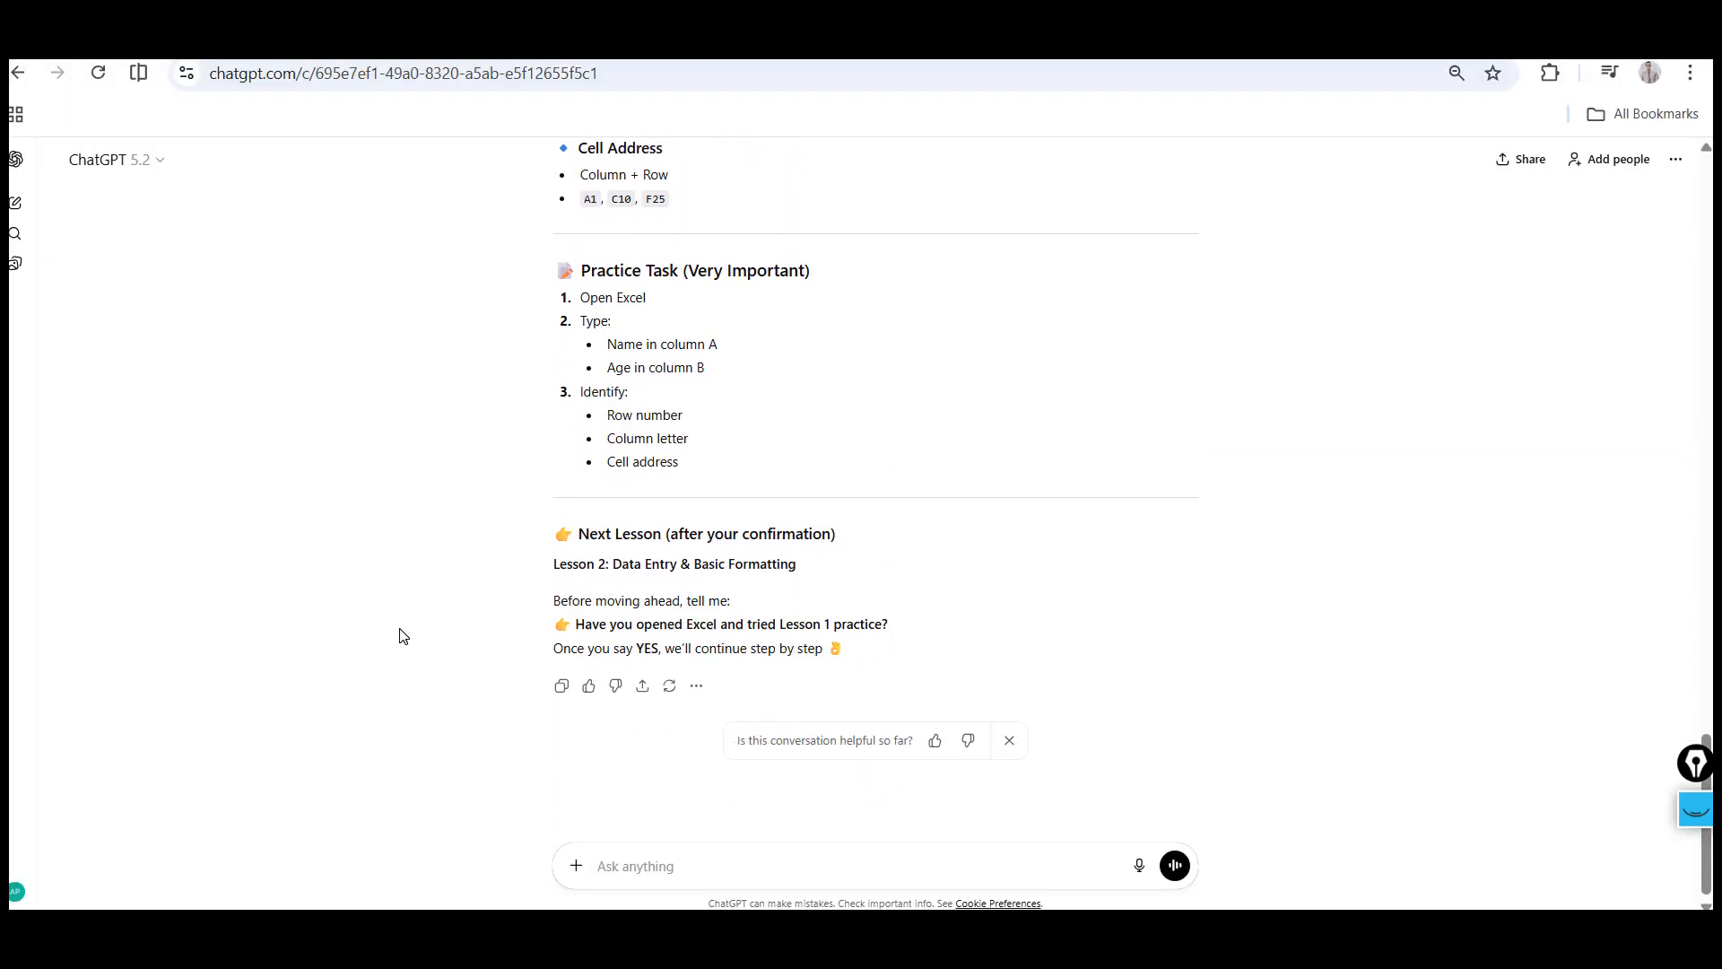
left_click(586, 258)
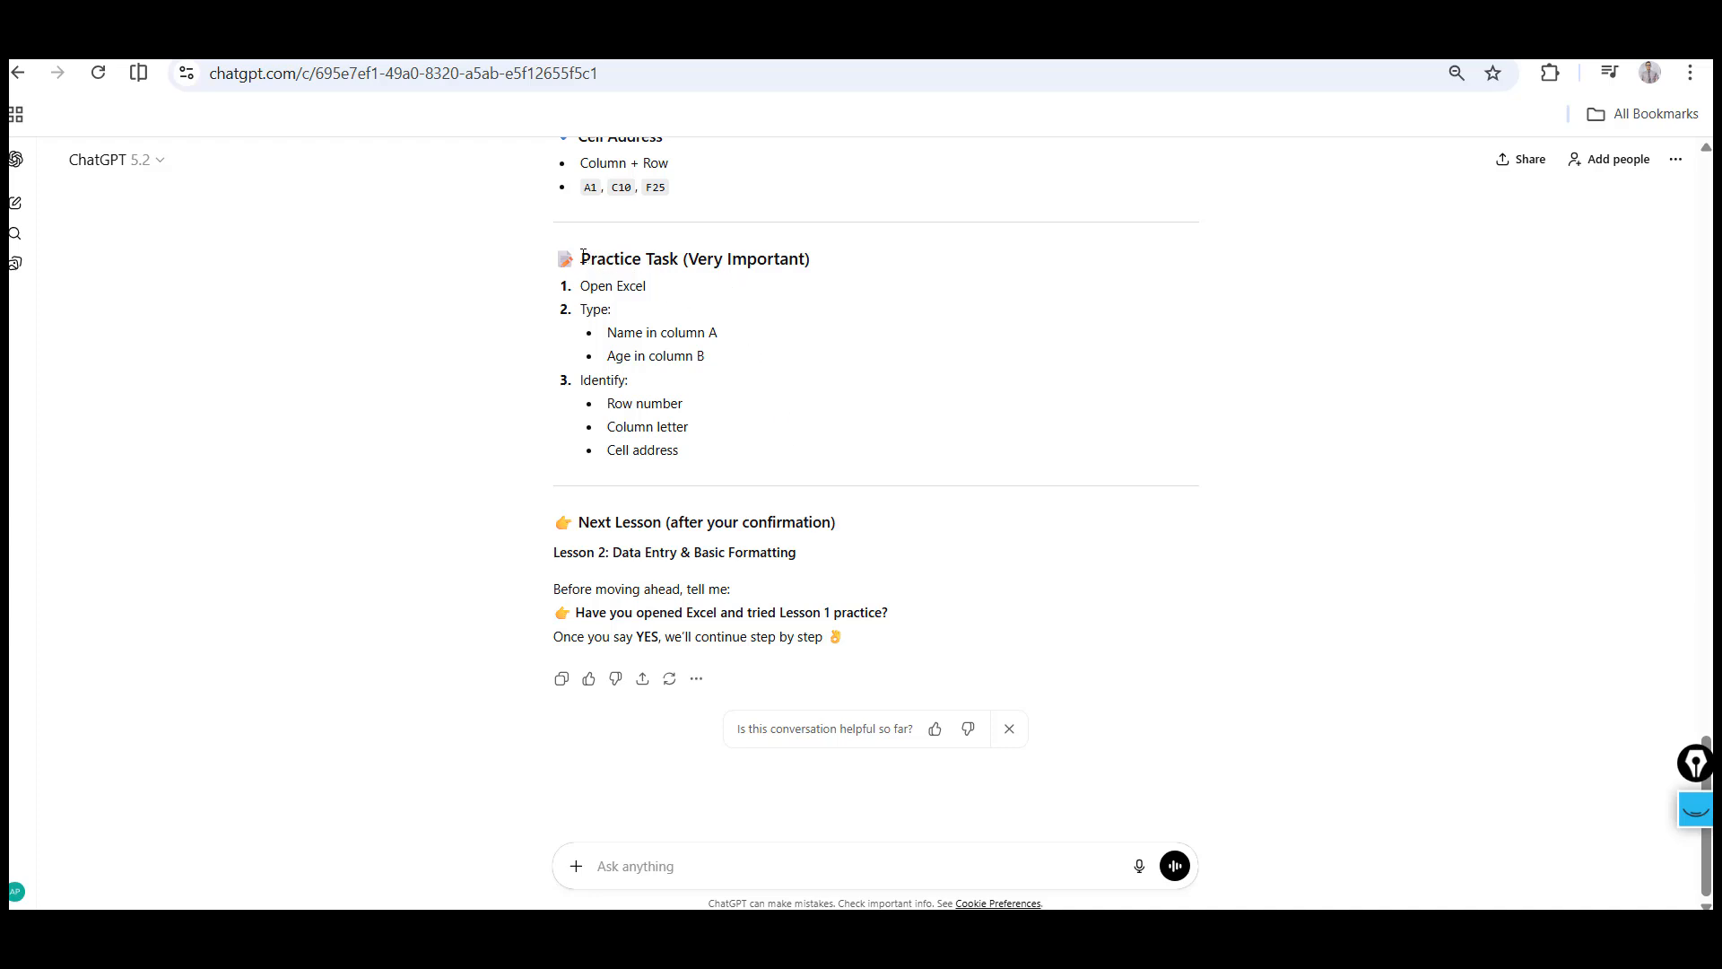
left_click(713, 468, "shift")
key("alt+Tab")
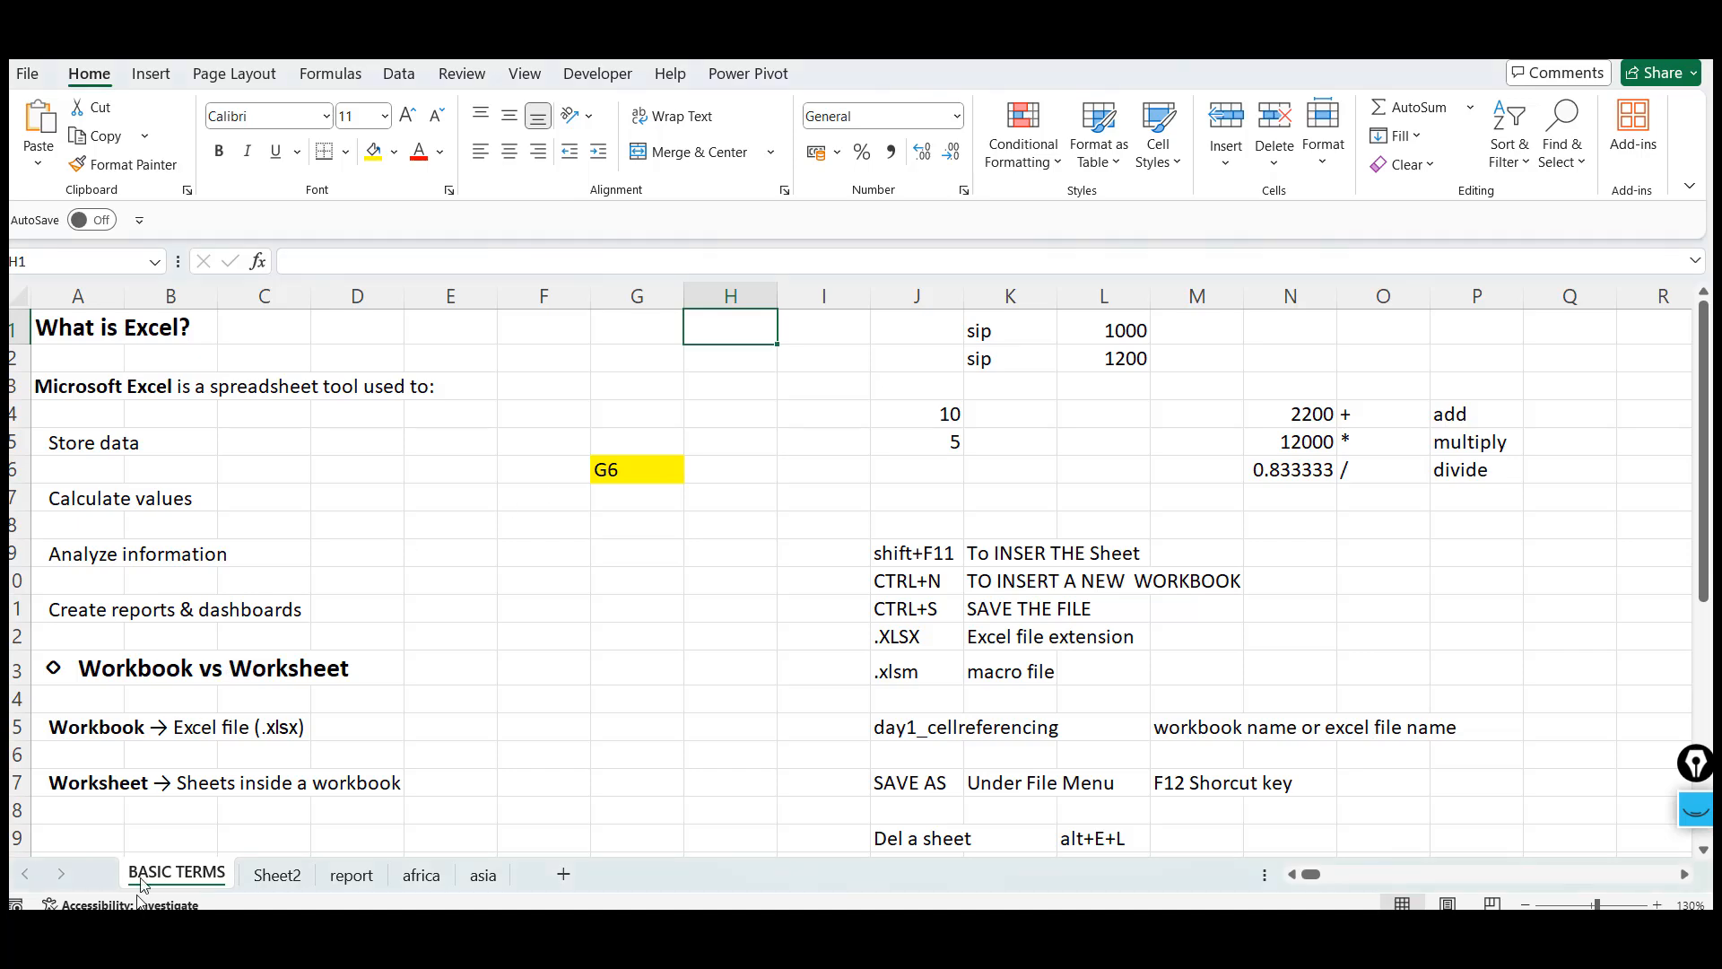
Paste the Practice Task text into cell J1 of Sheet2
left_click(280, 875)
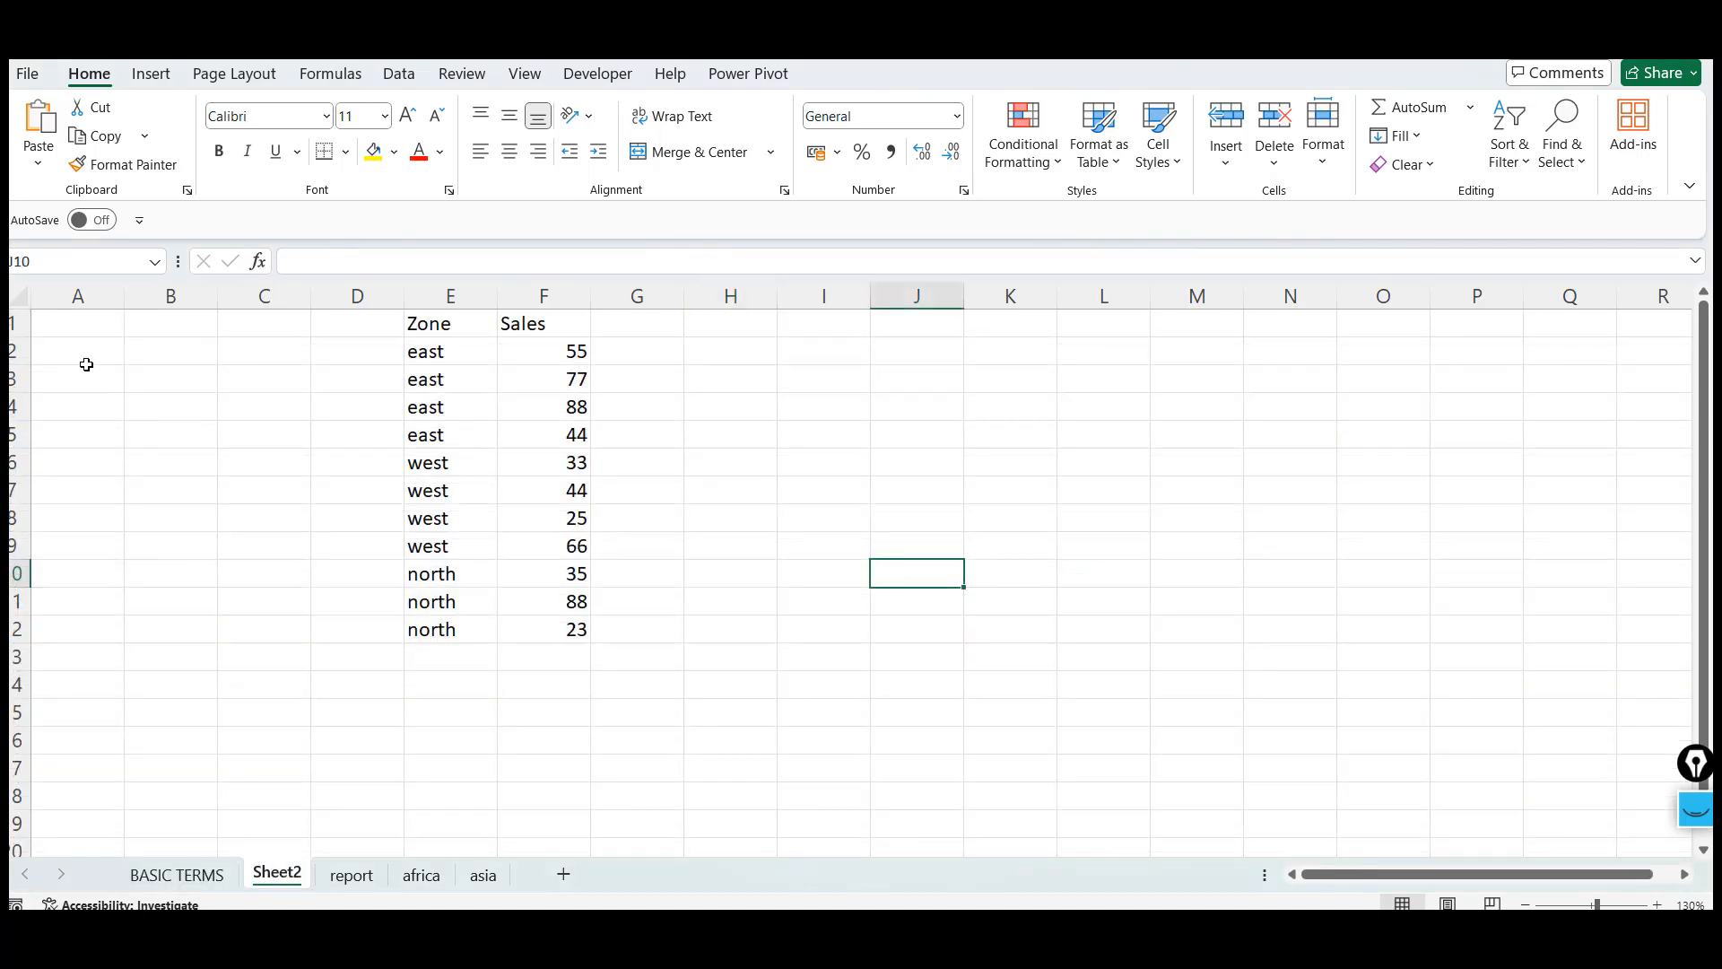
left_click(897, 325)
key("ctrl+v")
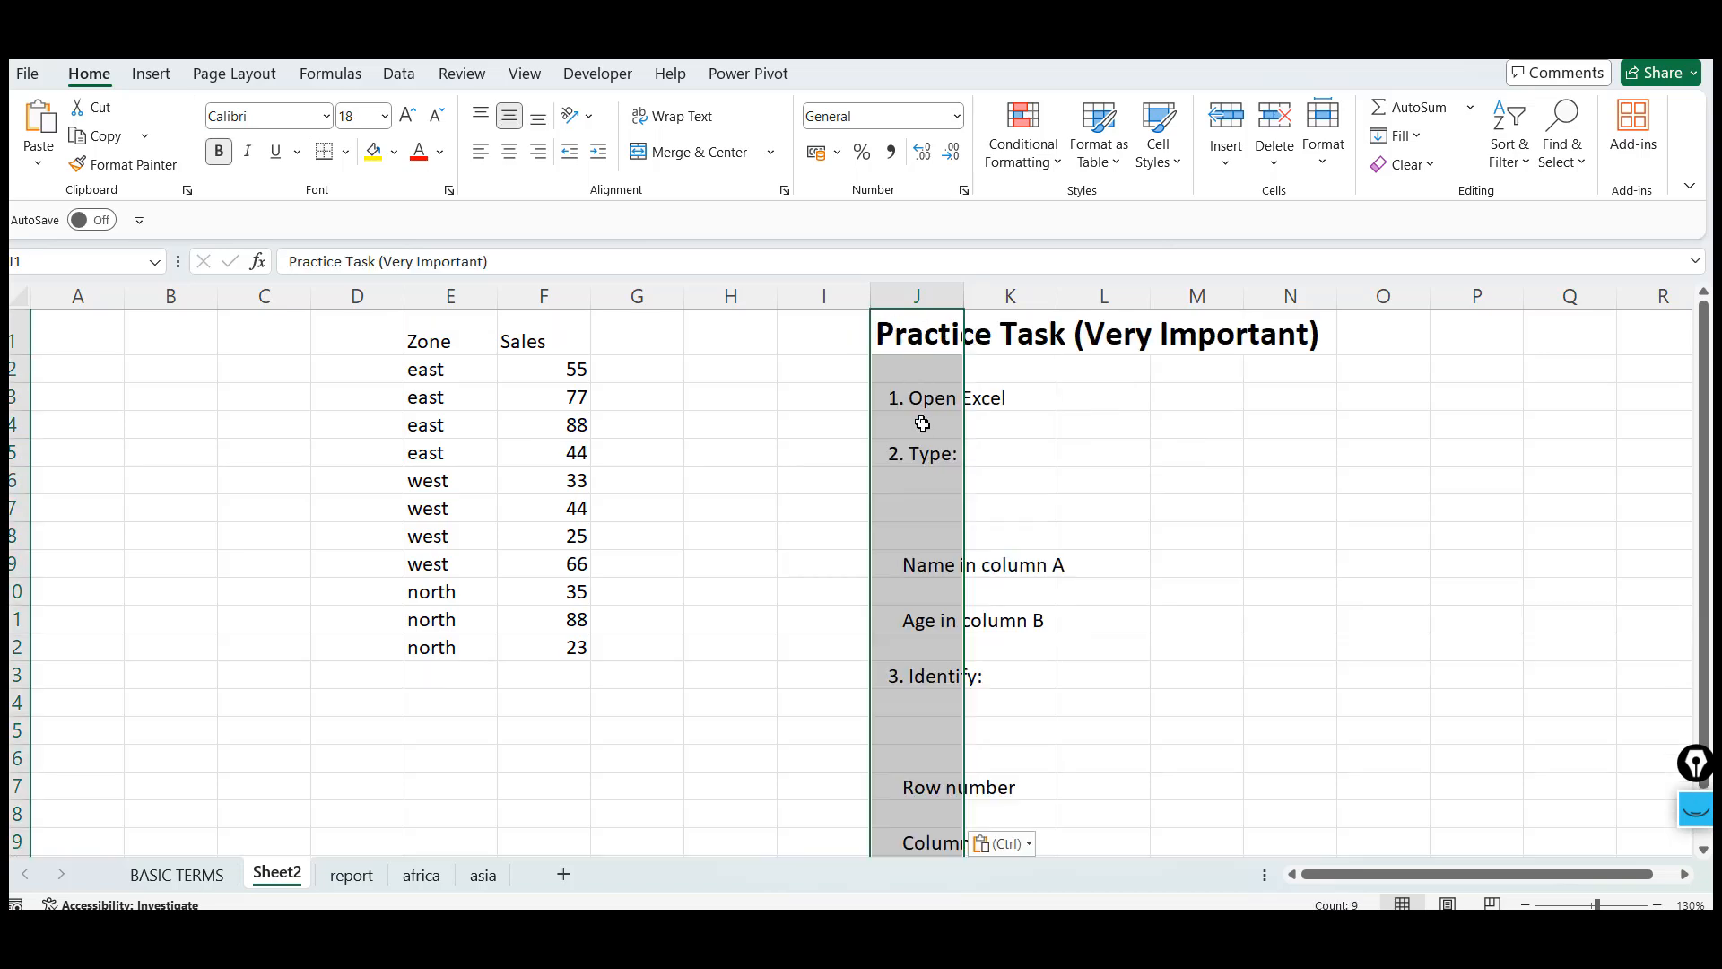
Zoom out to view the pasted practice task list on Sheet2
left_click(1525, 905)
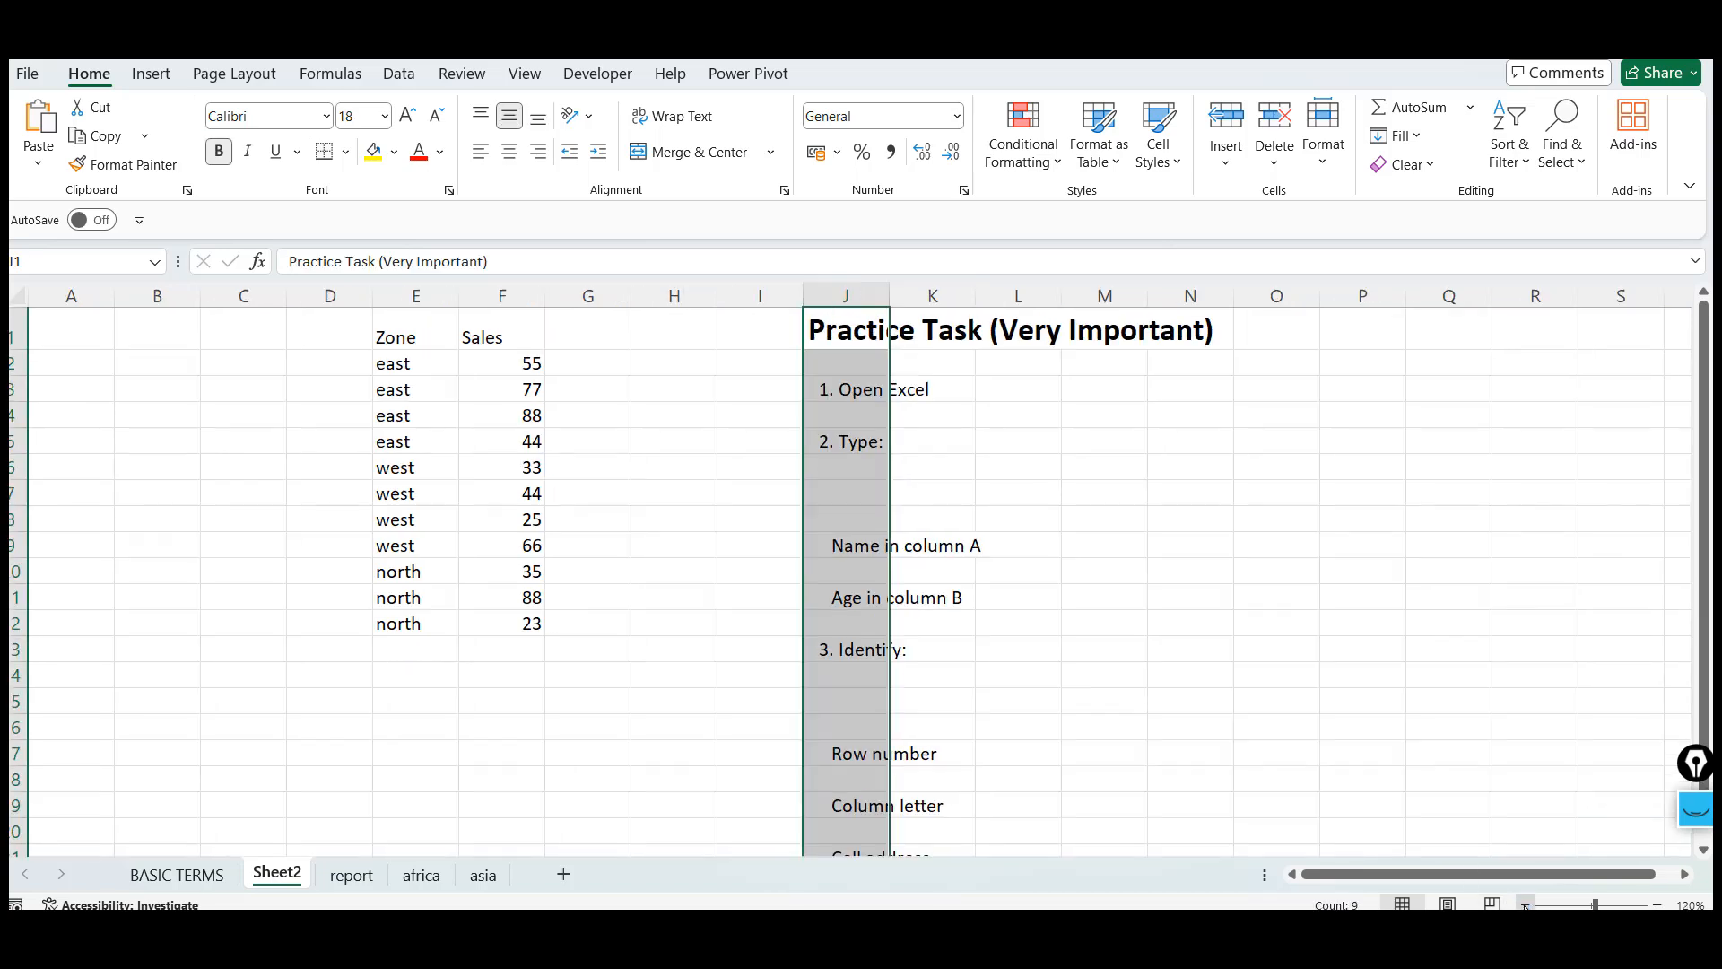
left_click(1525, 905)
left_click(1525, 905)
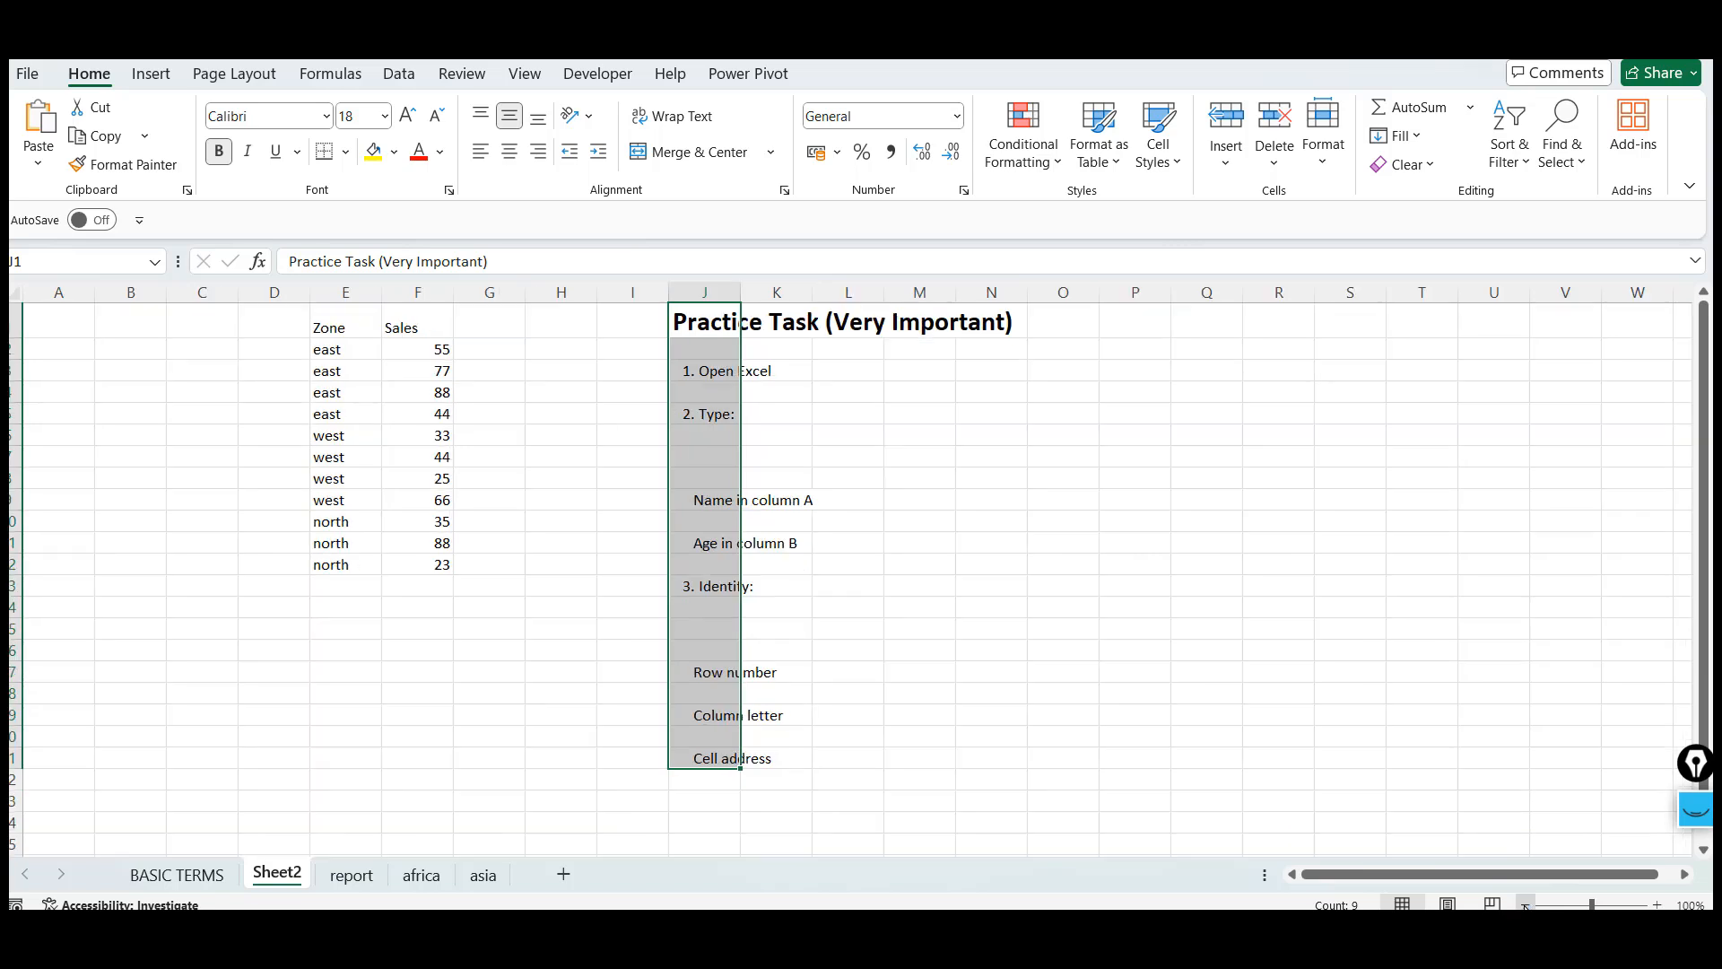
left_click(853, 418)
left_click_drag(854, 418, 684, 372)
left_click(711, 370)
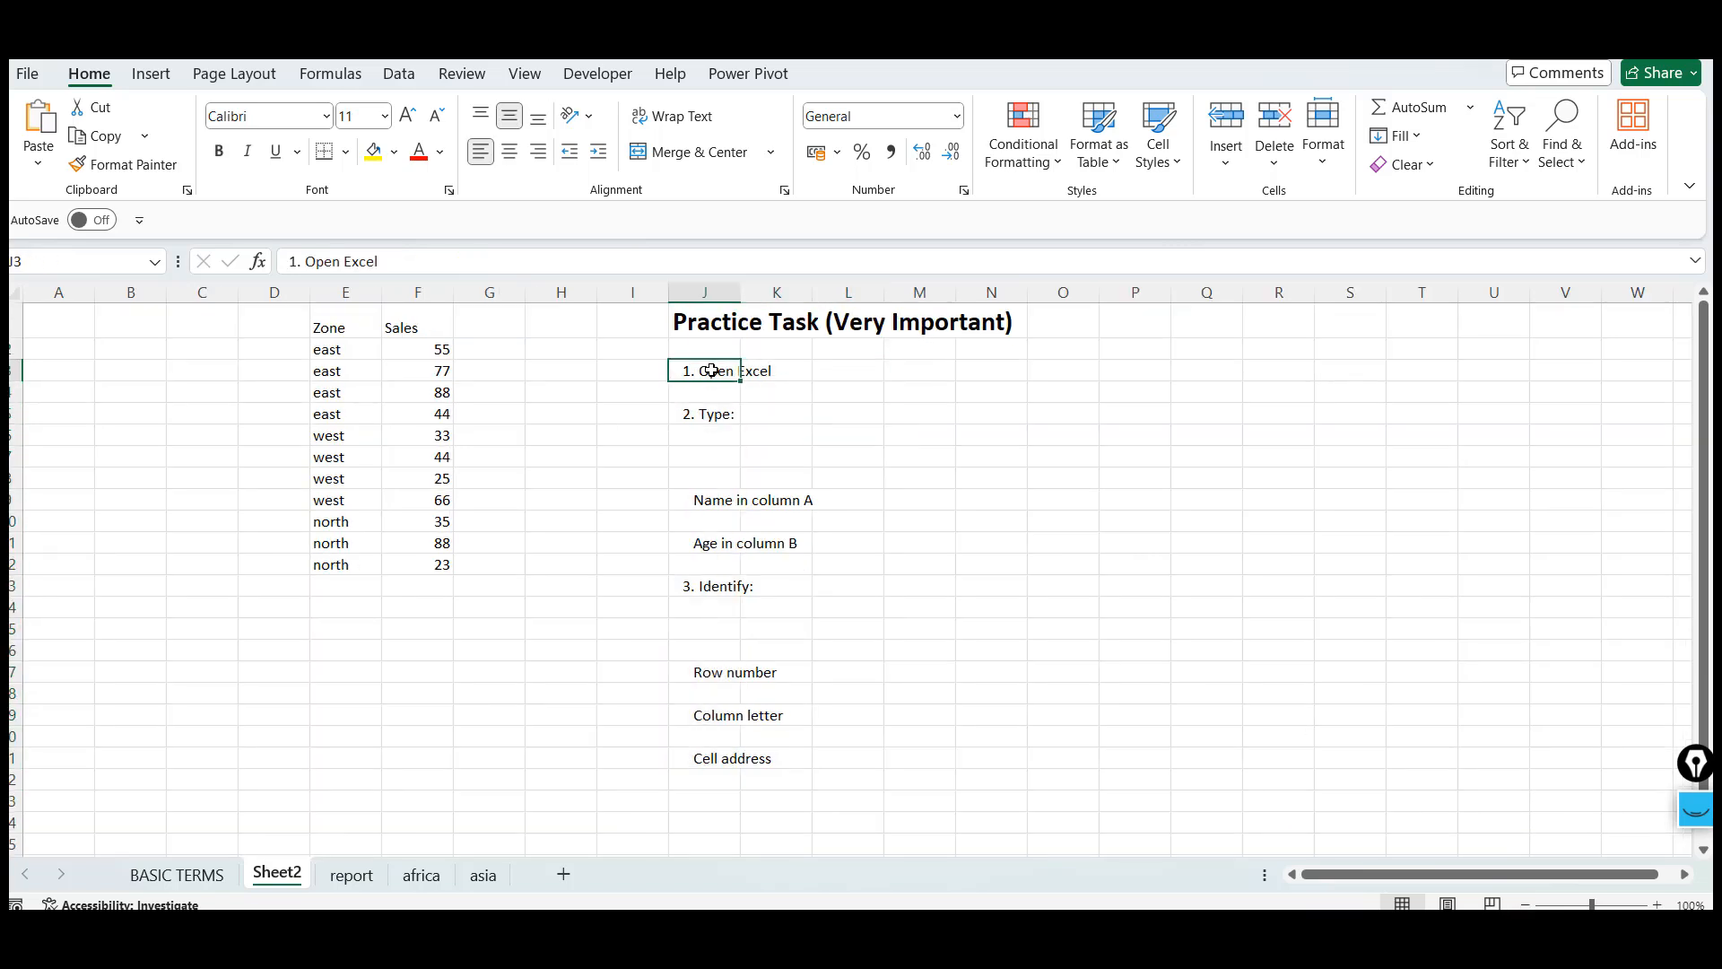
left_click(863, 375)
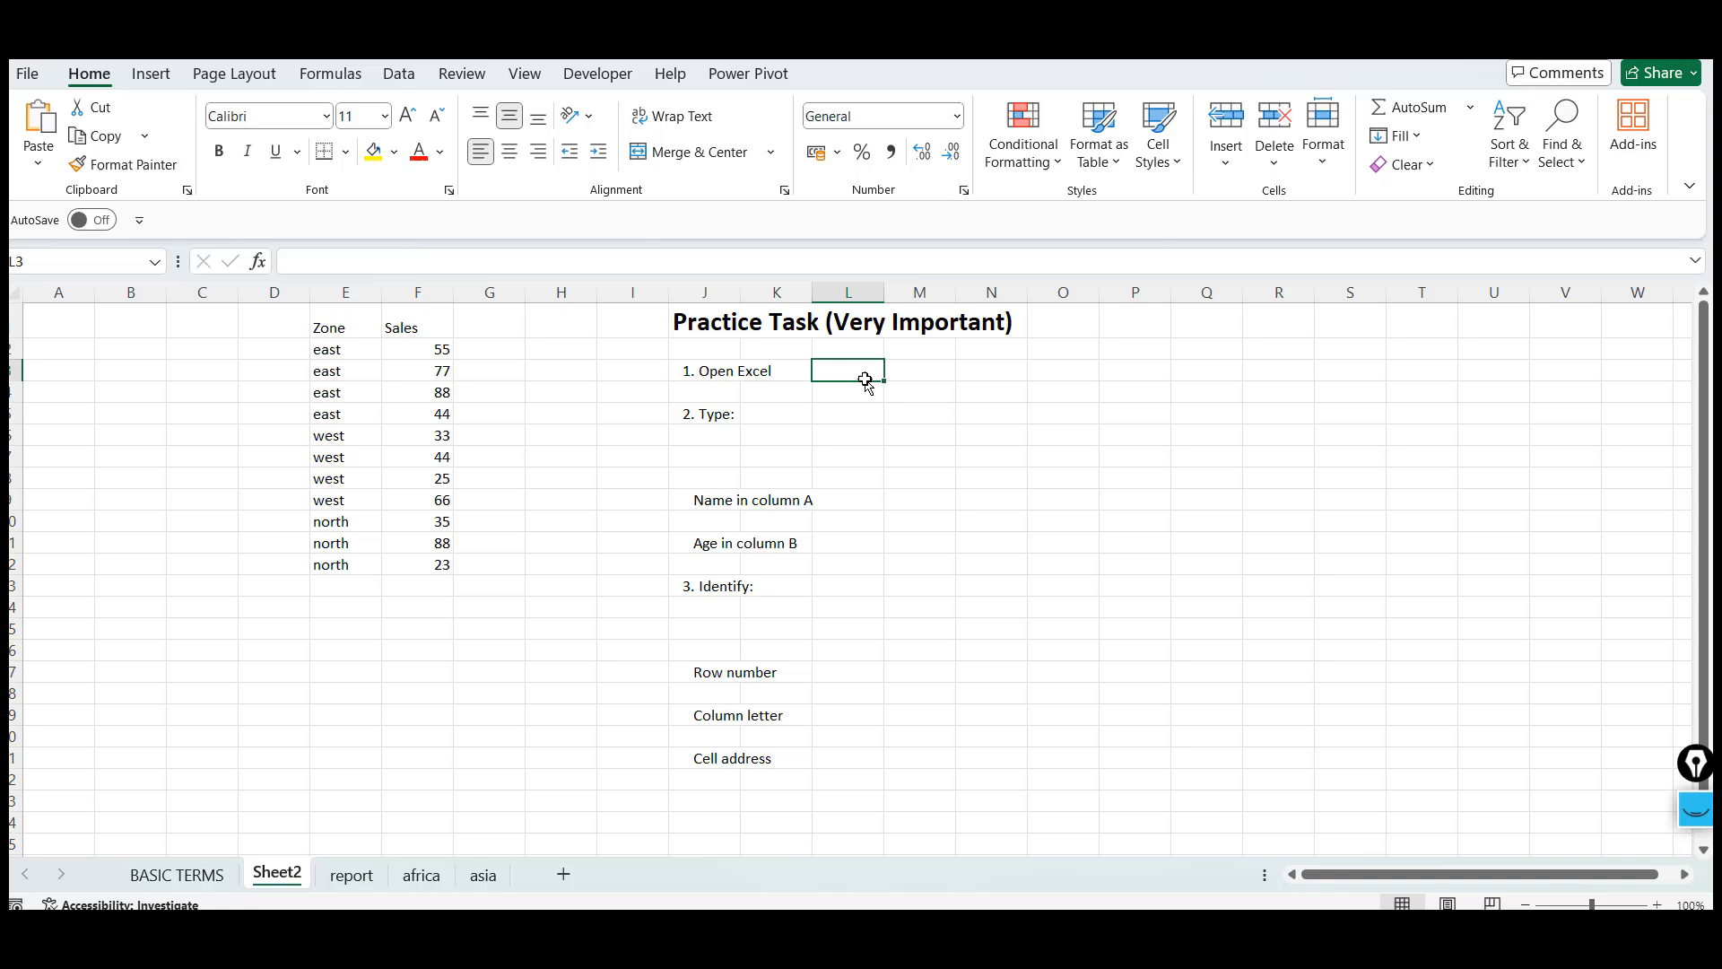
left_click(921, 501)
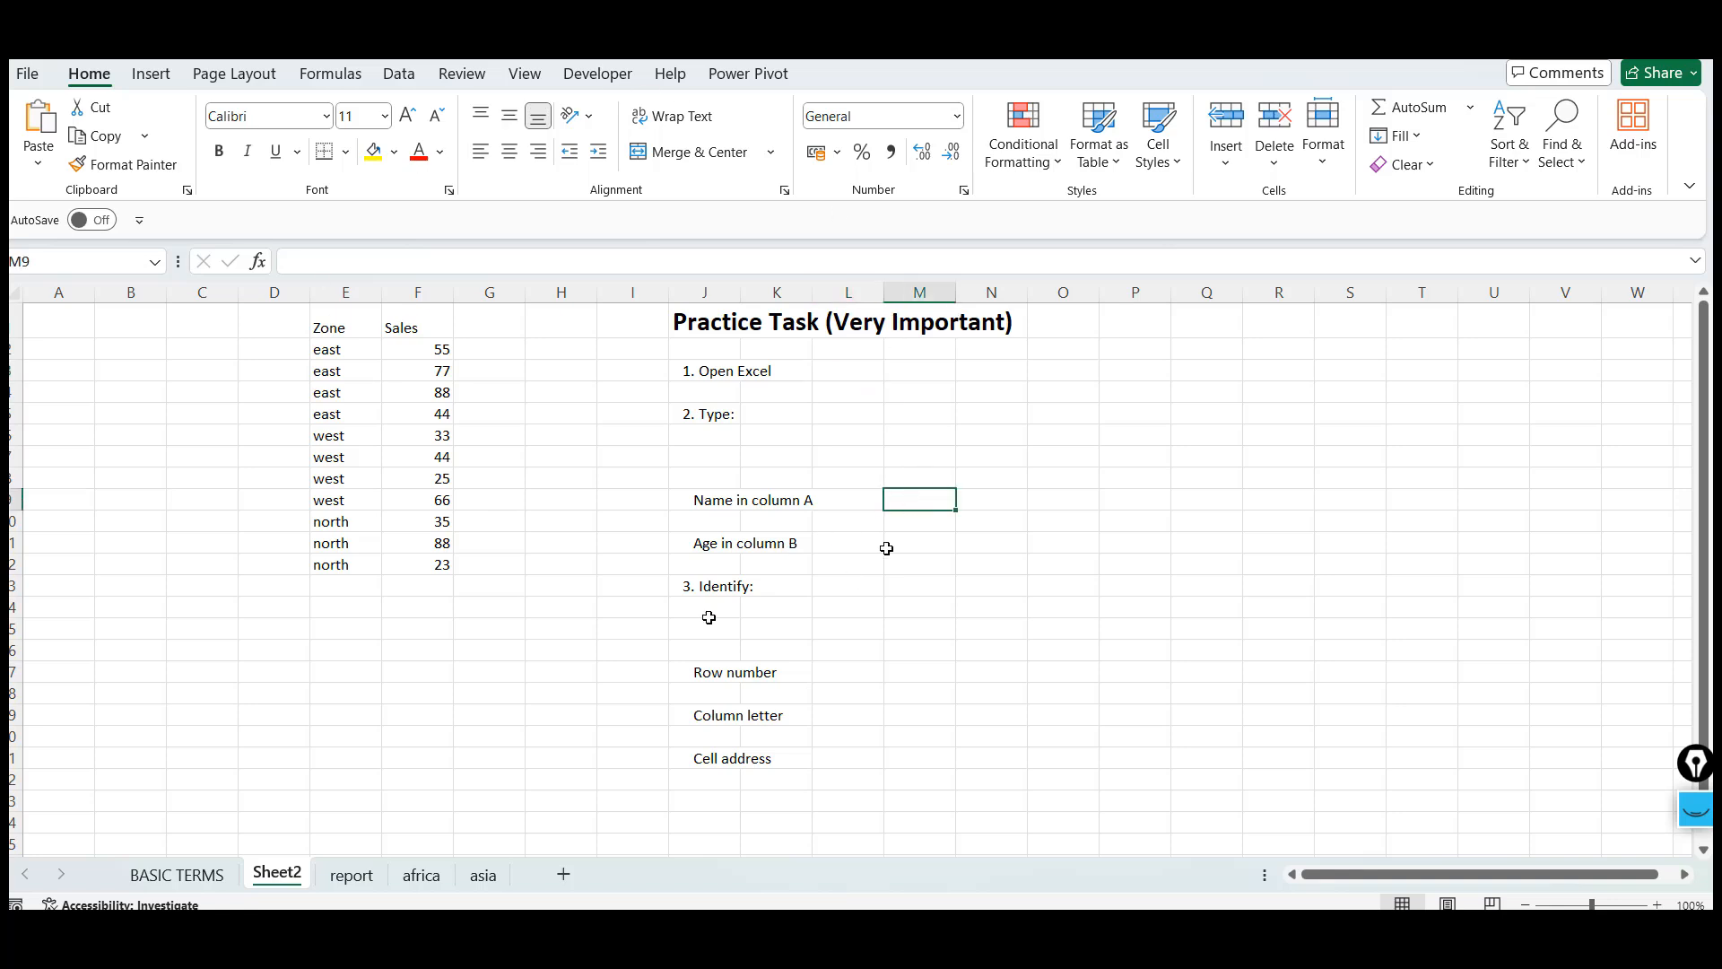
key("super+d")
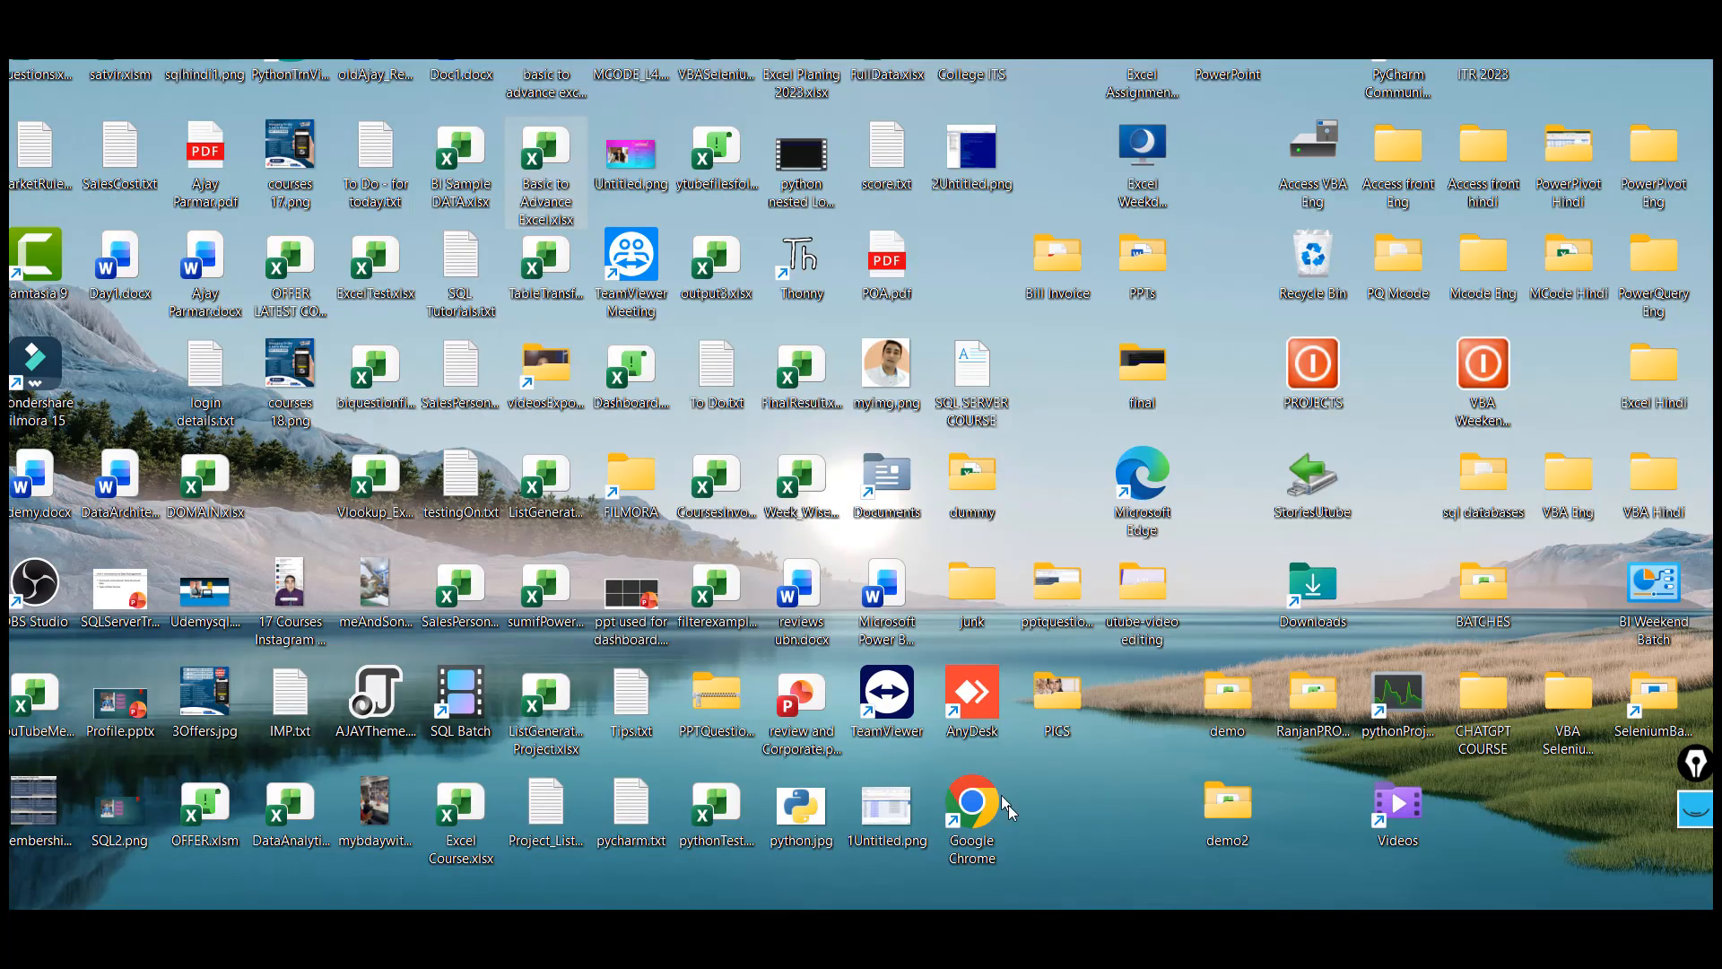
left_click(1170, 866)
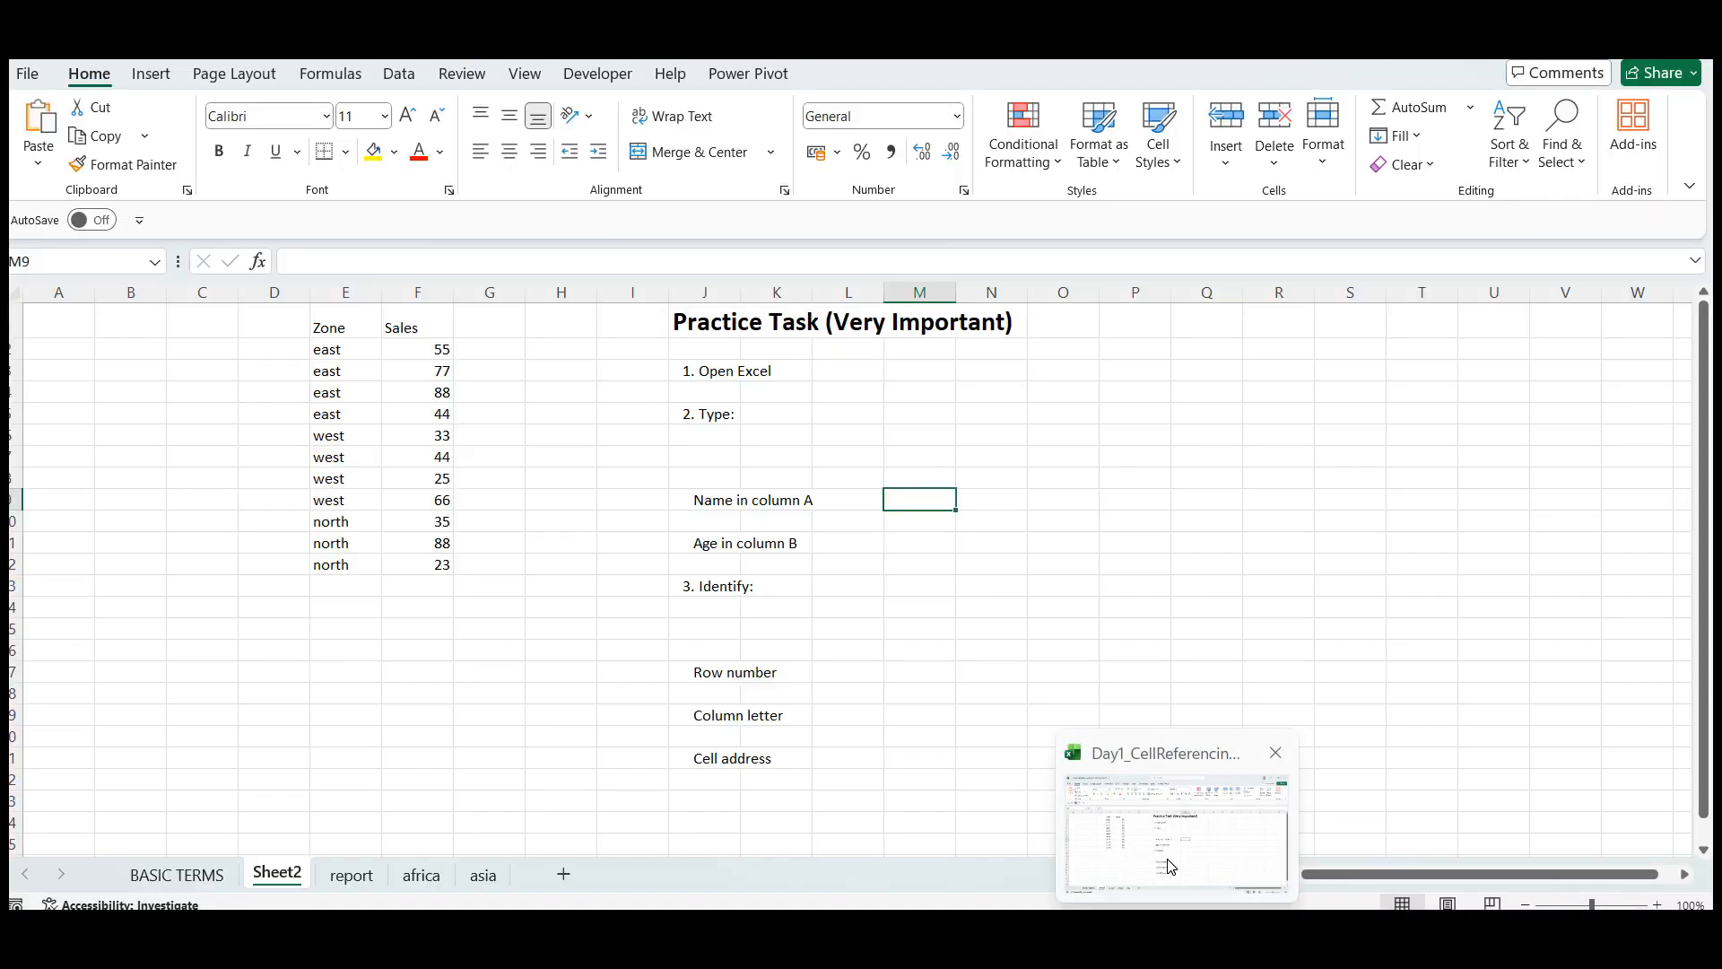
left_click(732, 539)
left_click(987, 519)
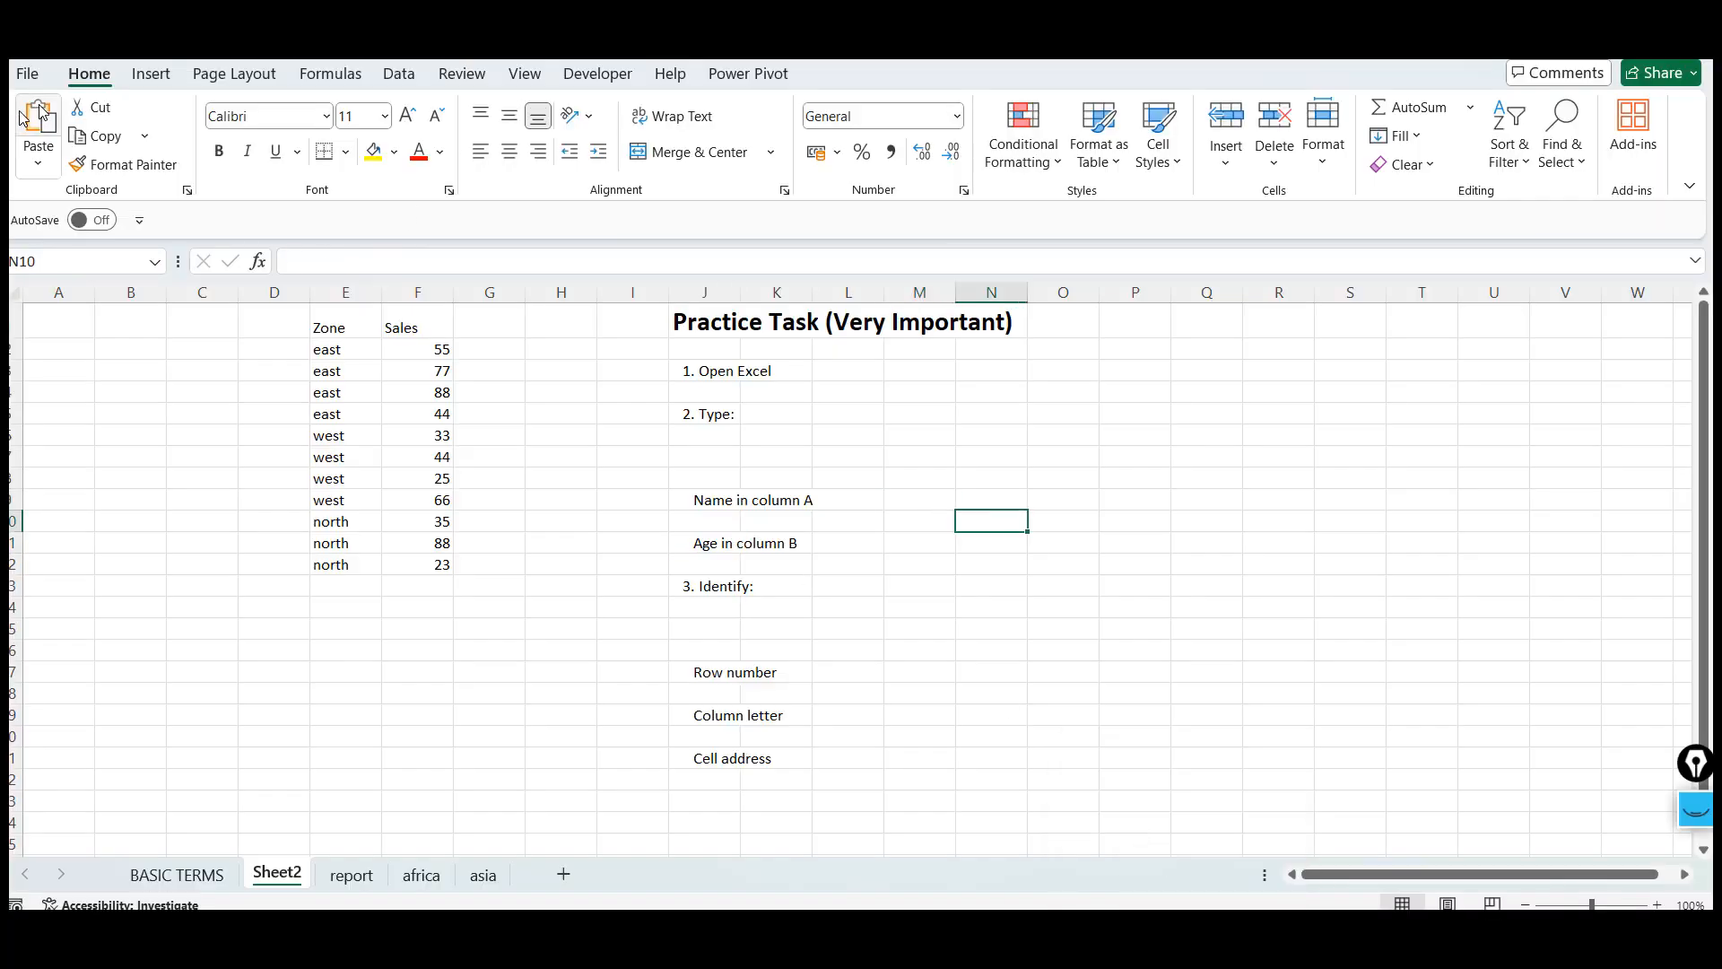
left_click(30, 74)
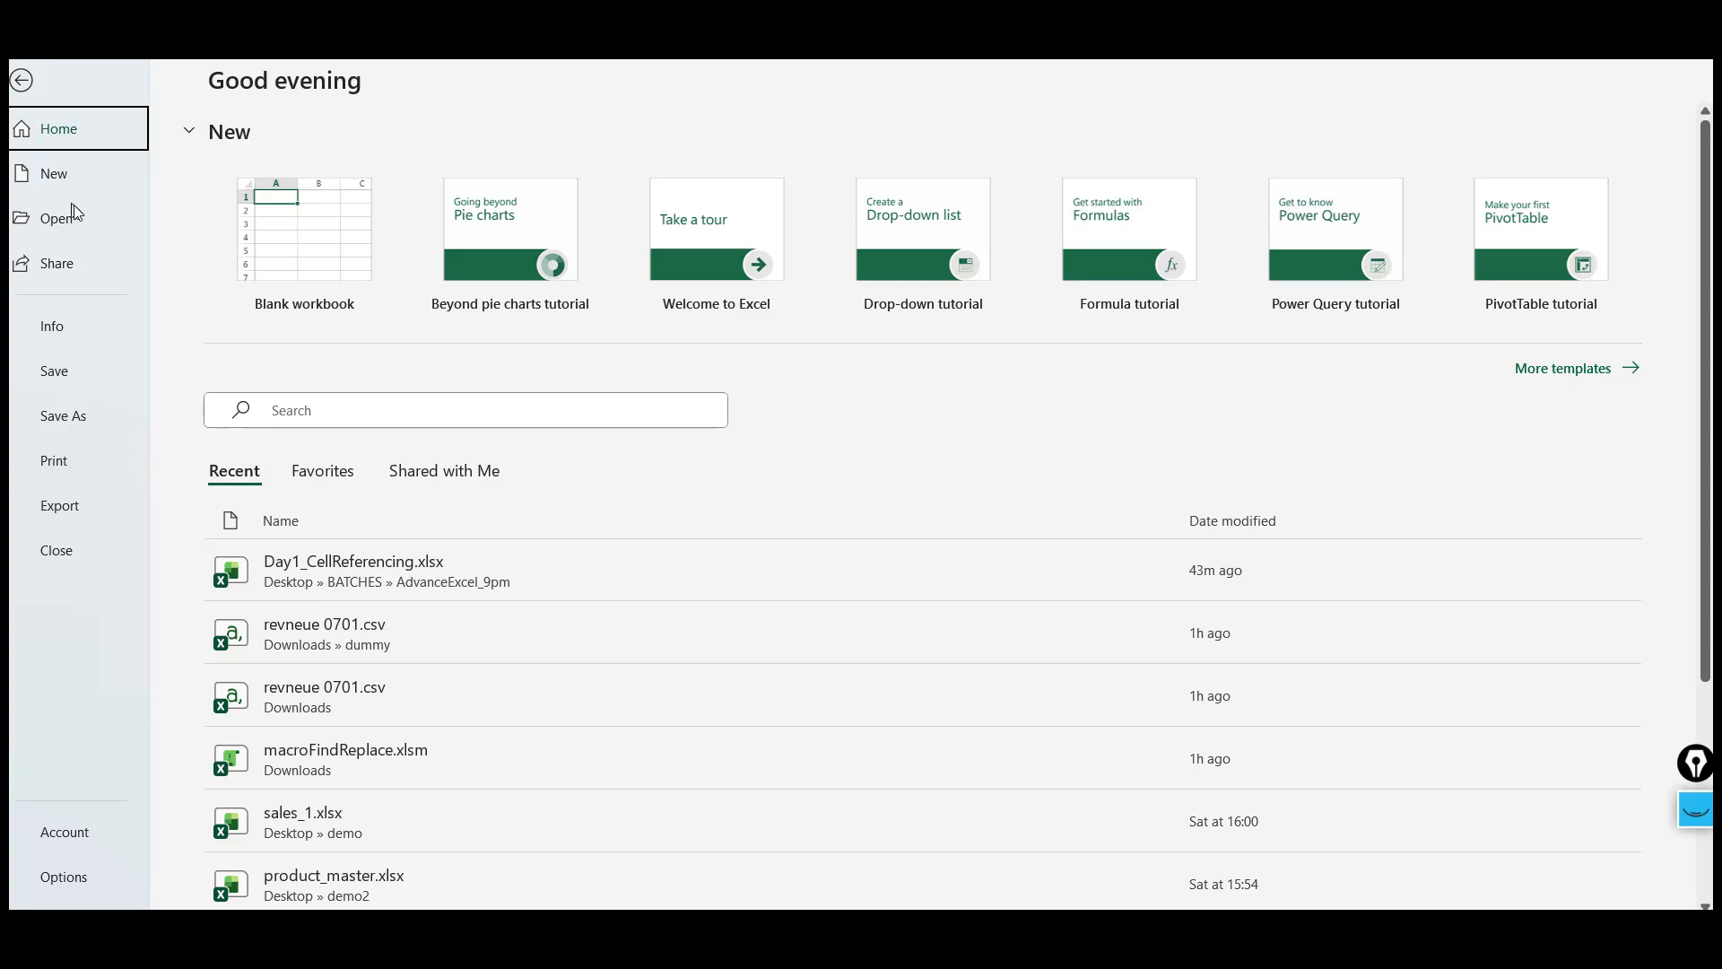
key("Escape")
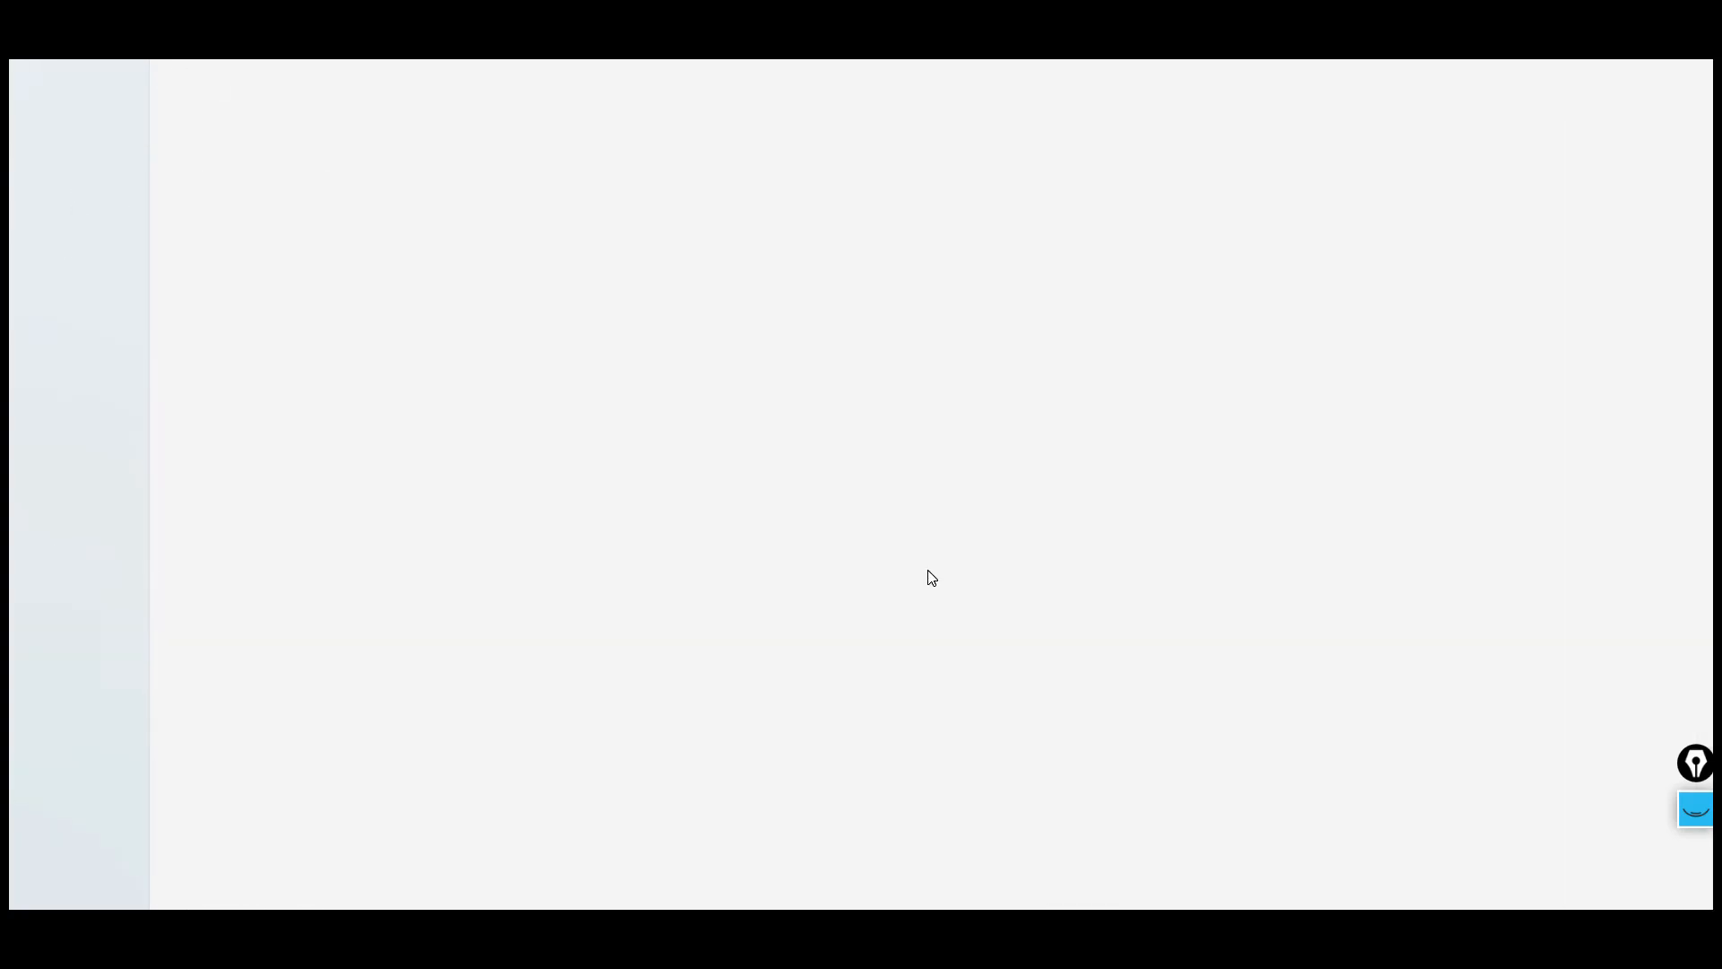
key("super+d")
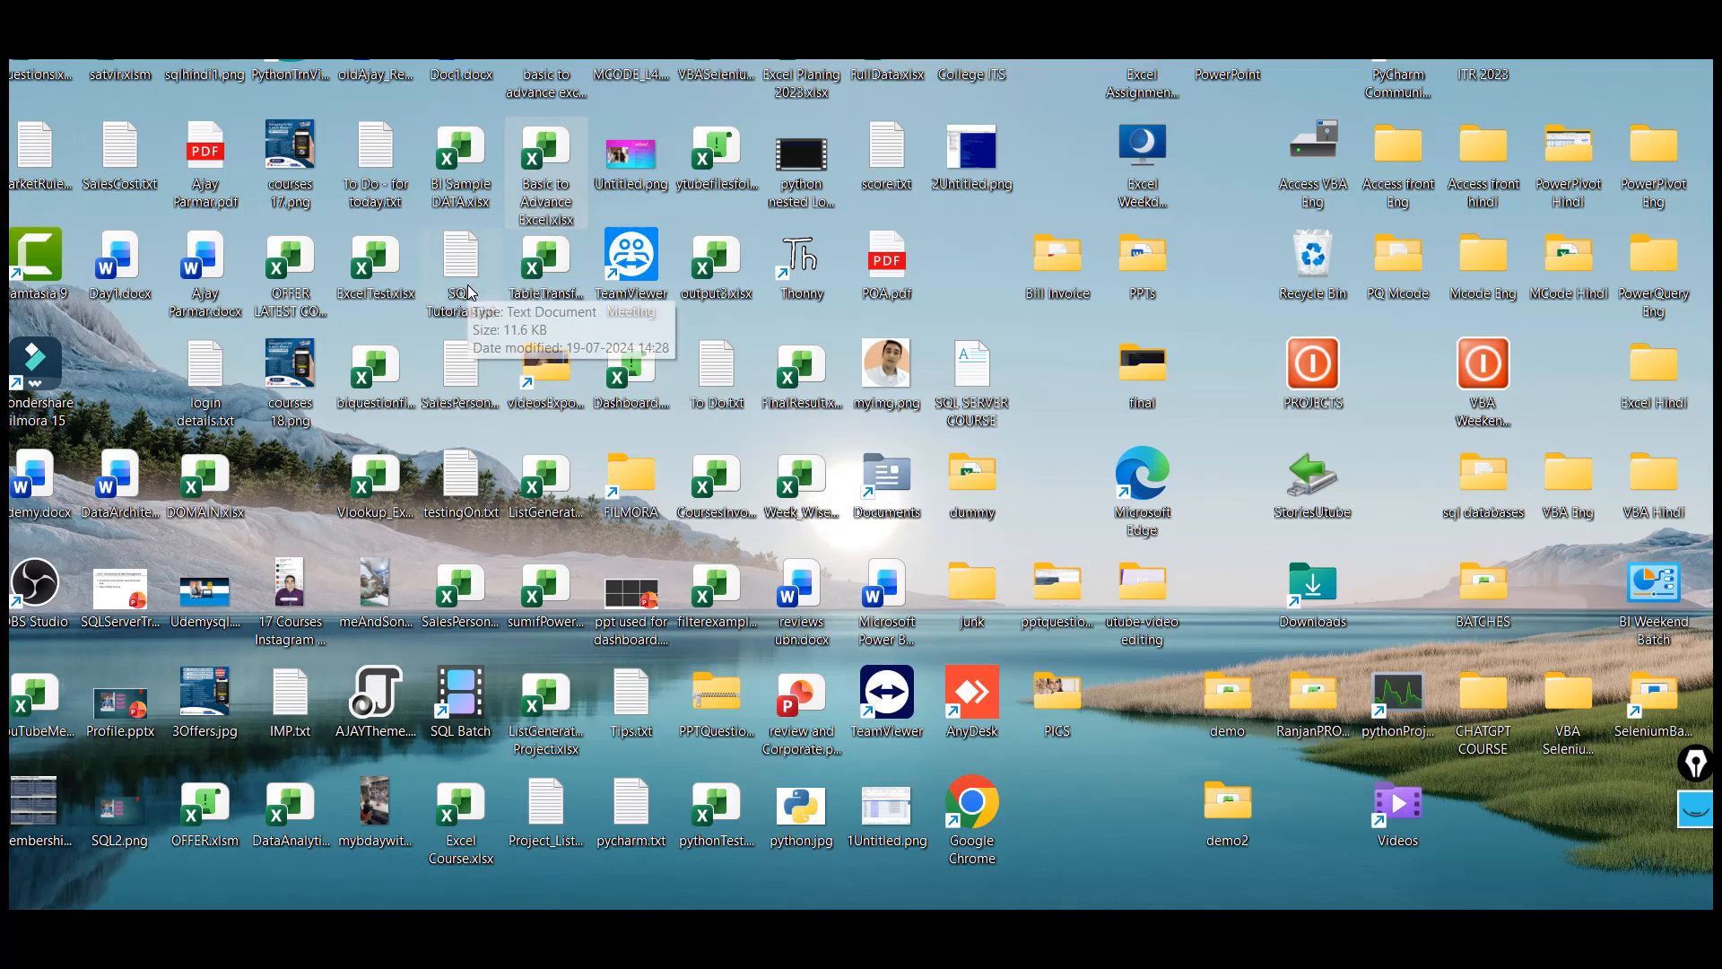
left_click(1051, 354)
right_click(1052, 354)
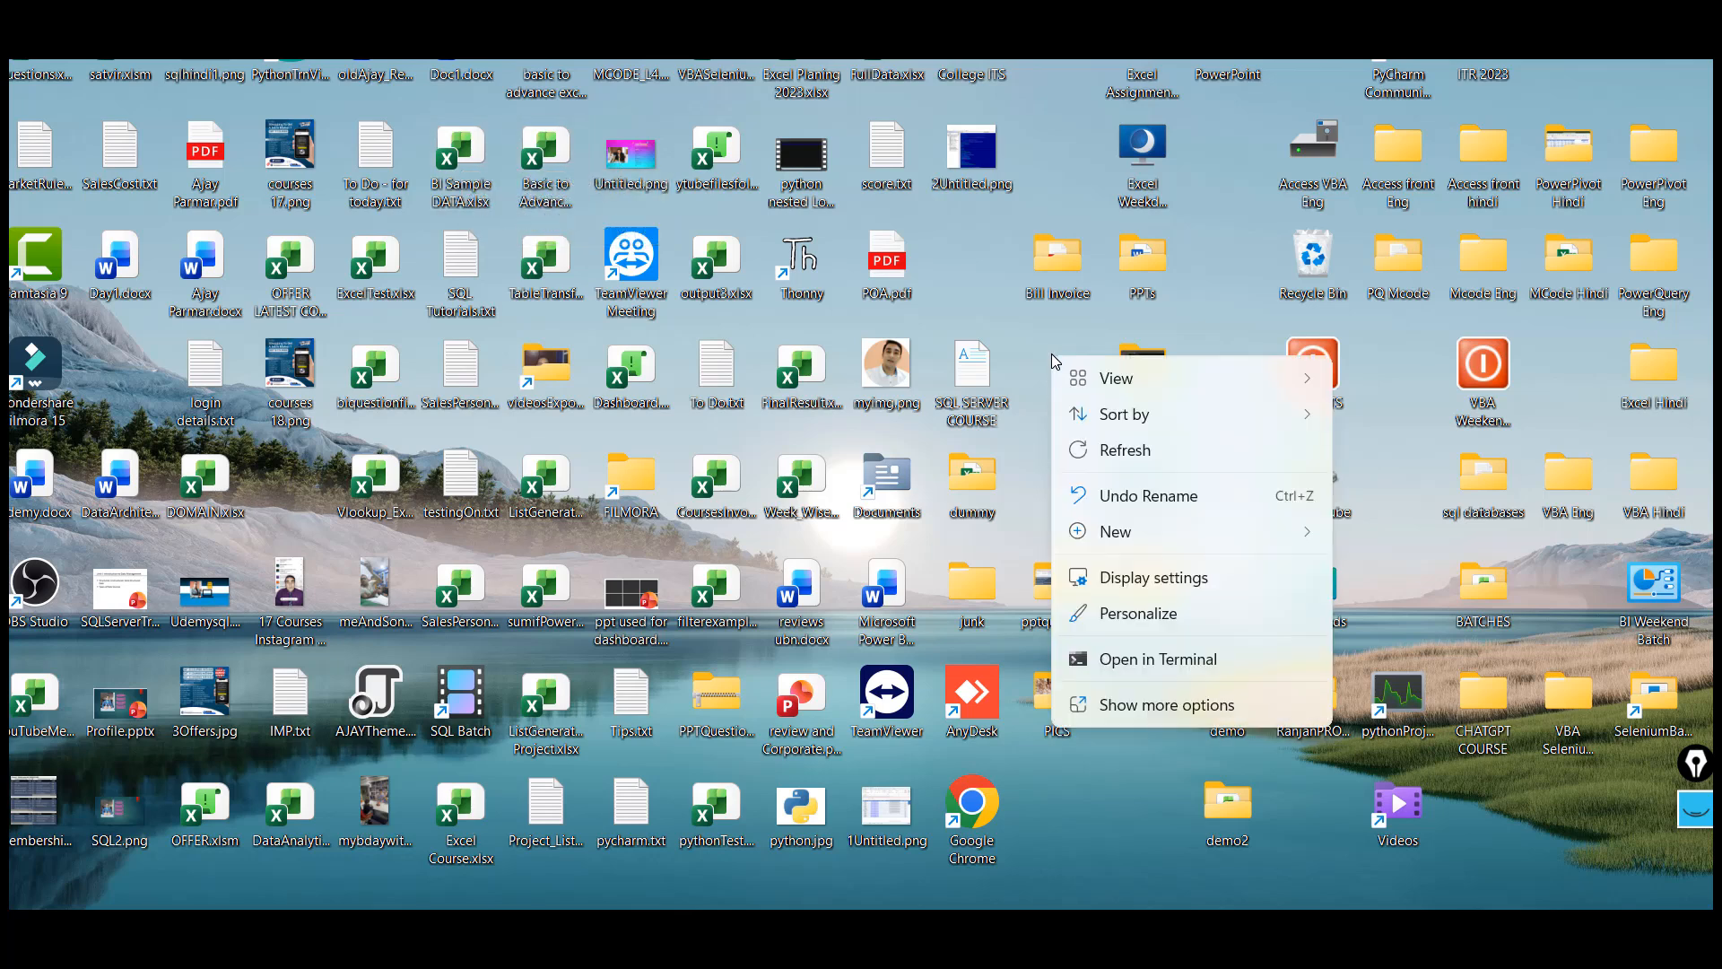
mouse_move(1169, 538)
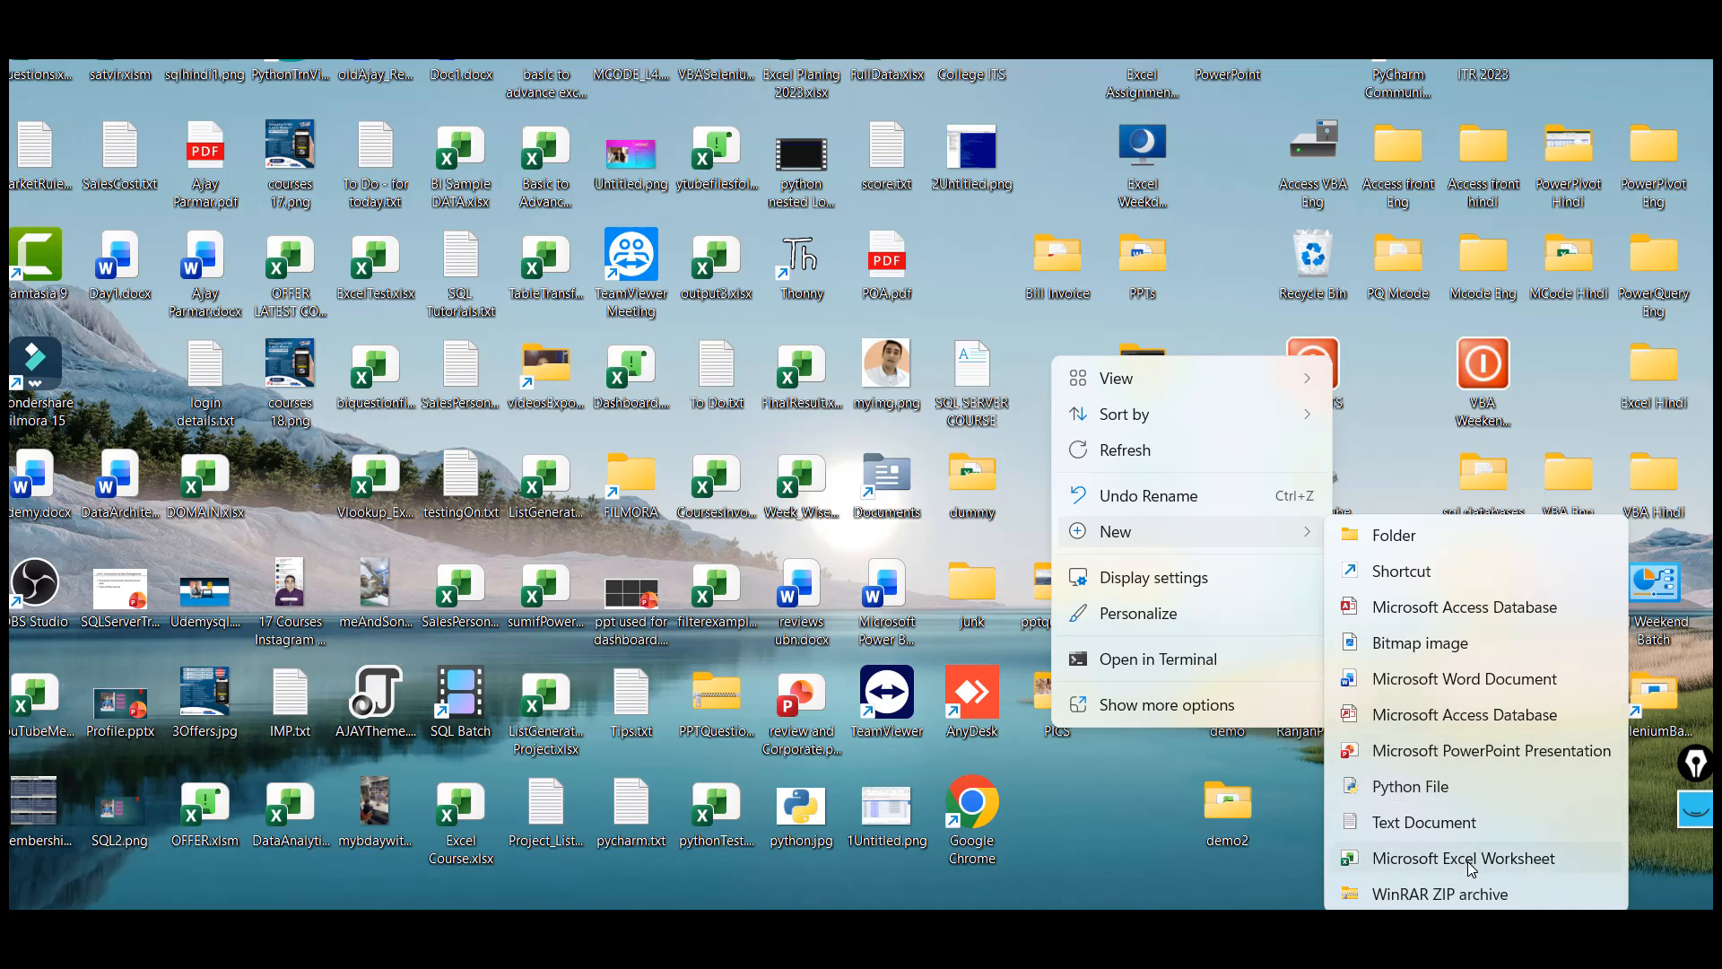
left_click(1148, 824)
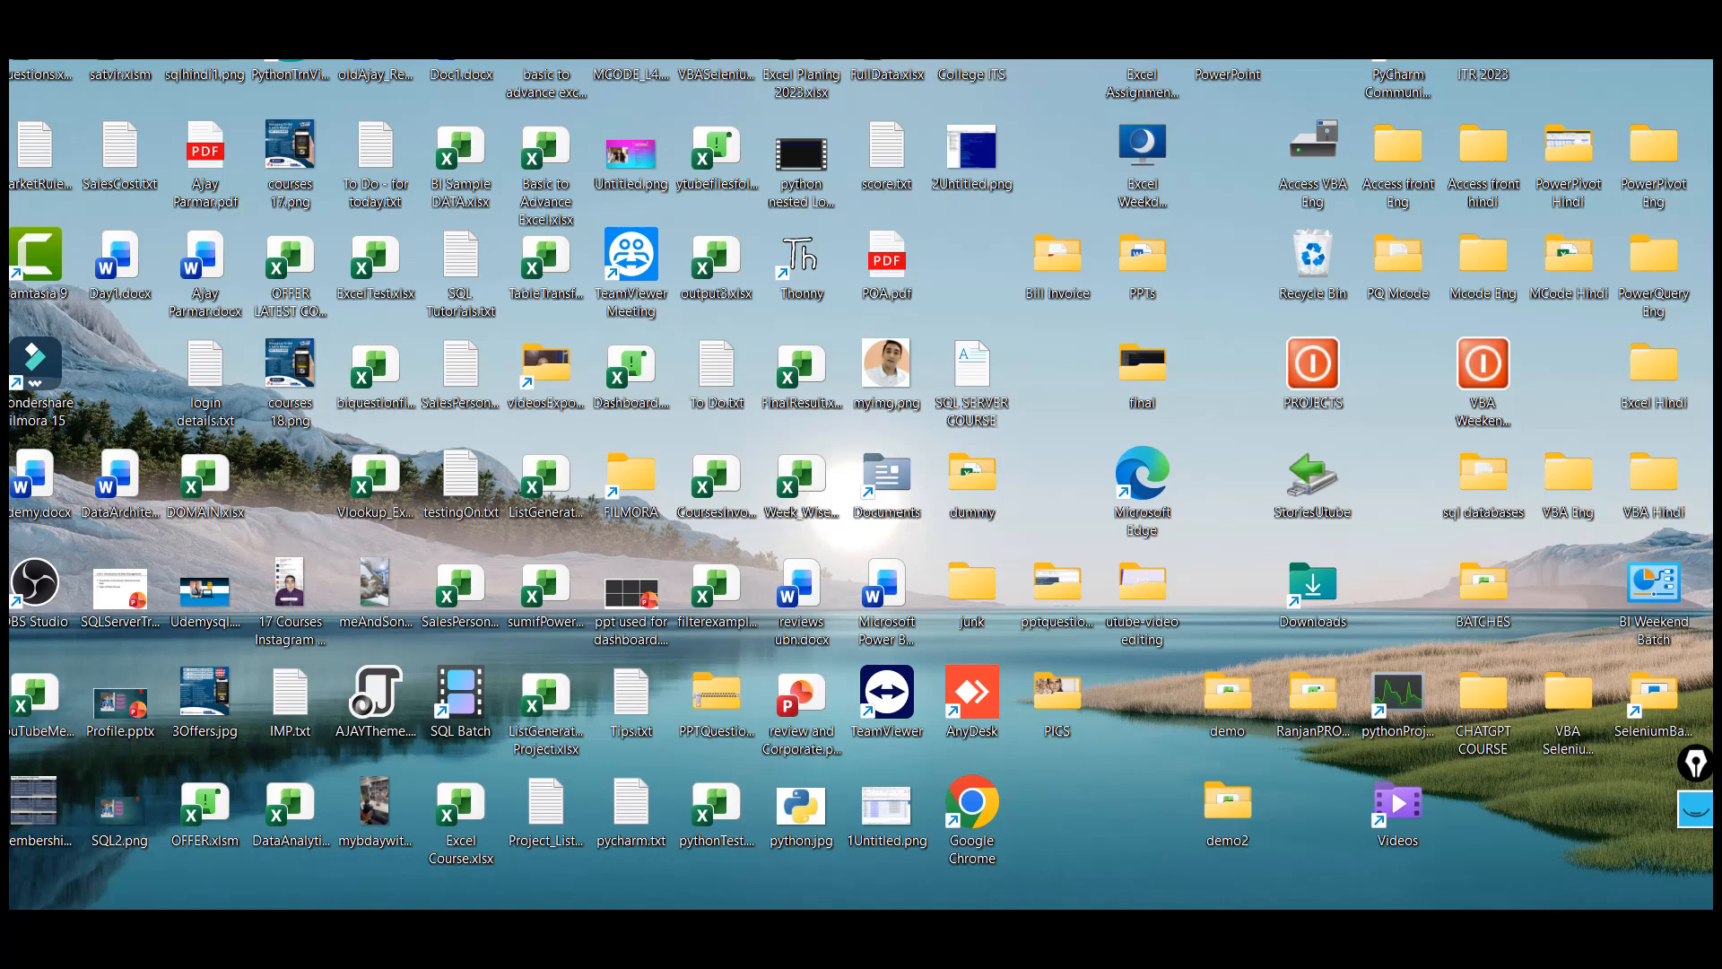
left_click(1198, 820)
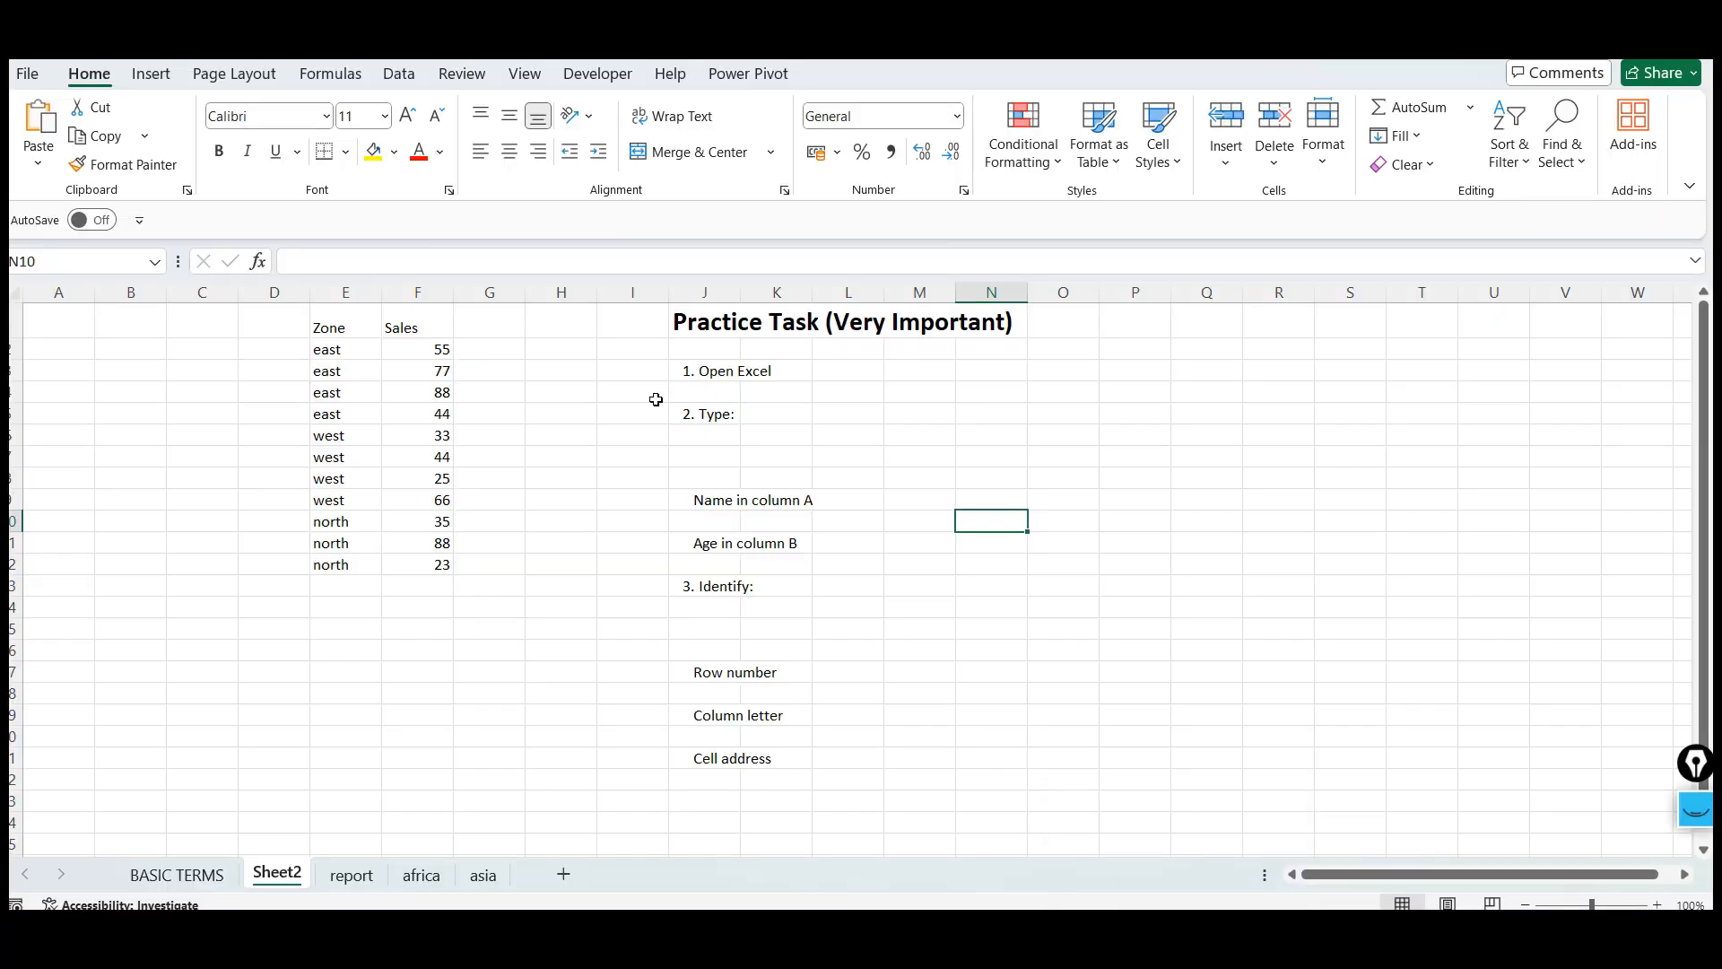
left_click(704, 388)
left_click(715, 374)
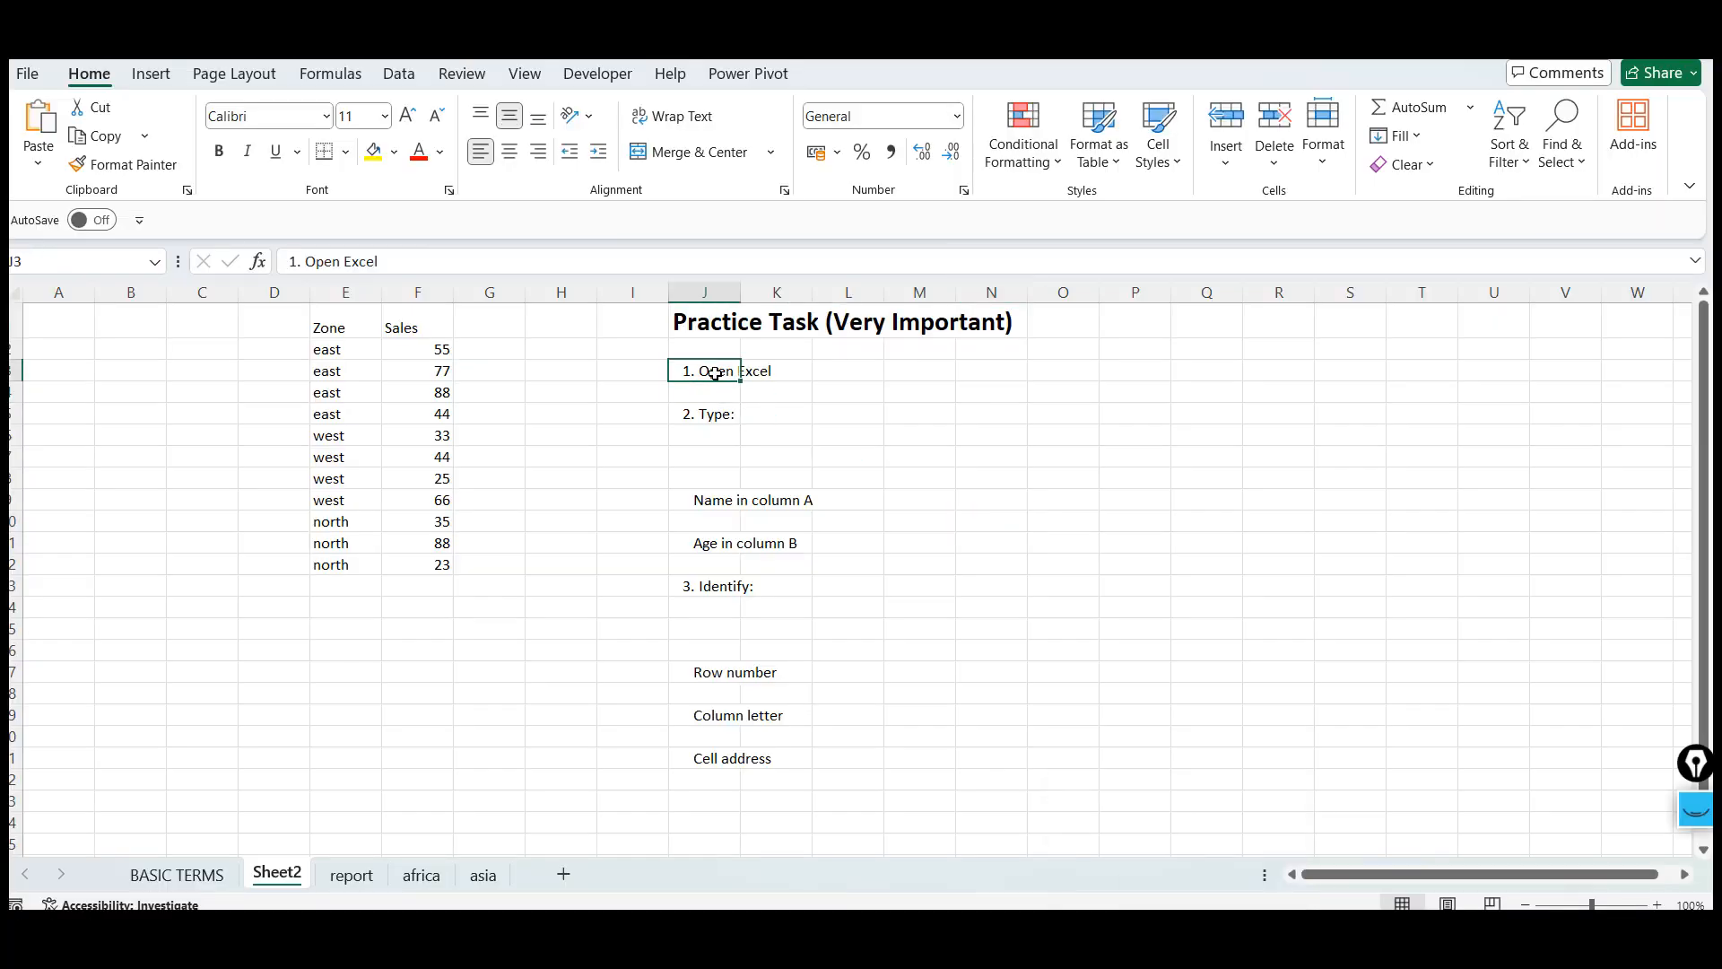
left_click(880, 401)
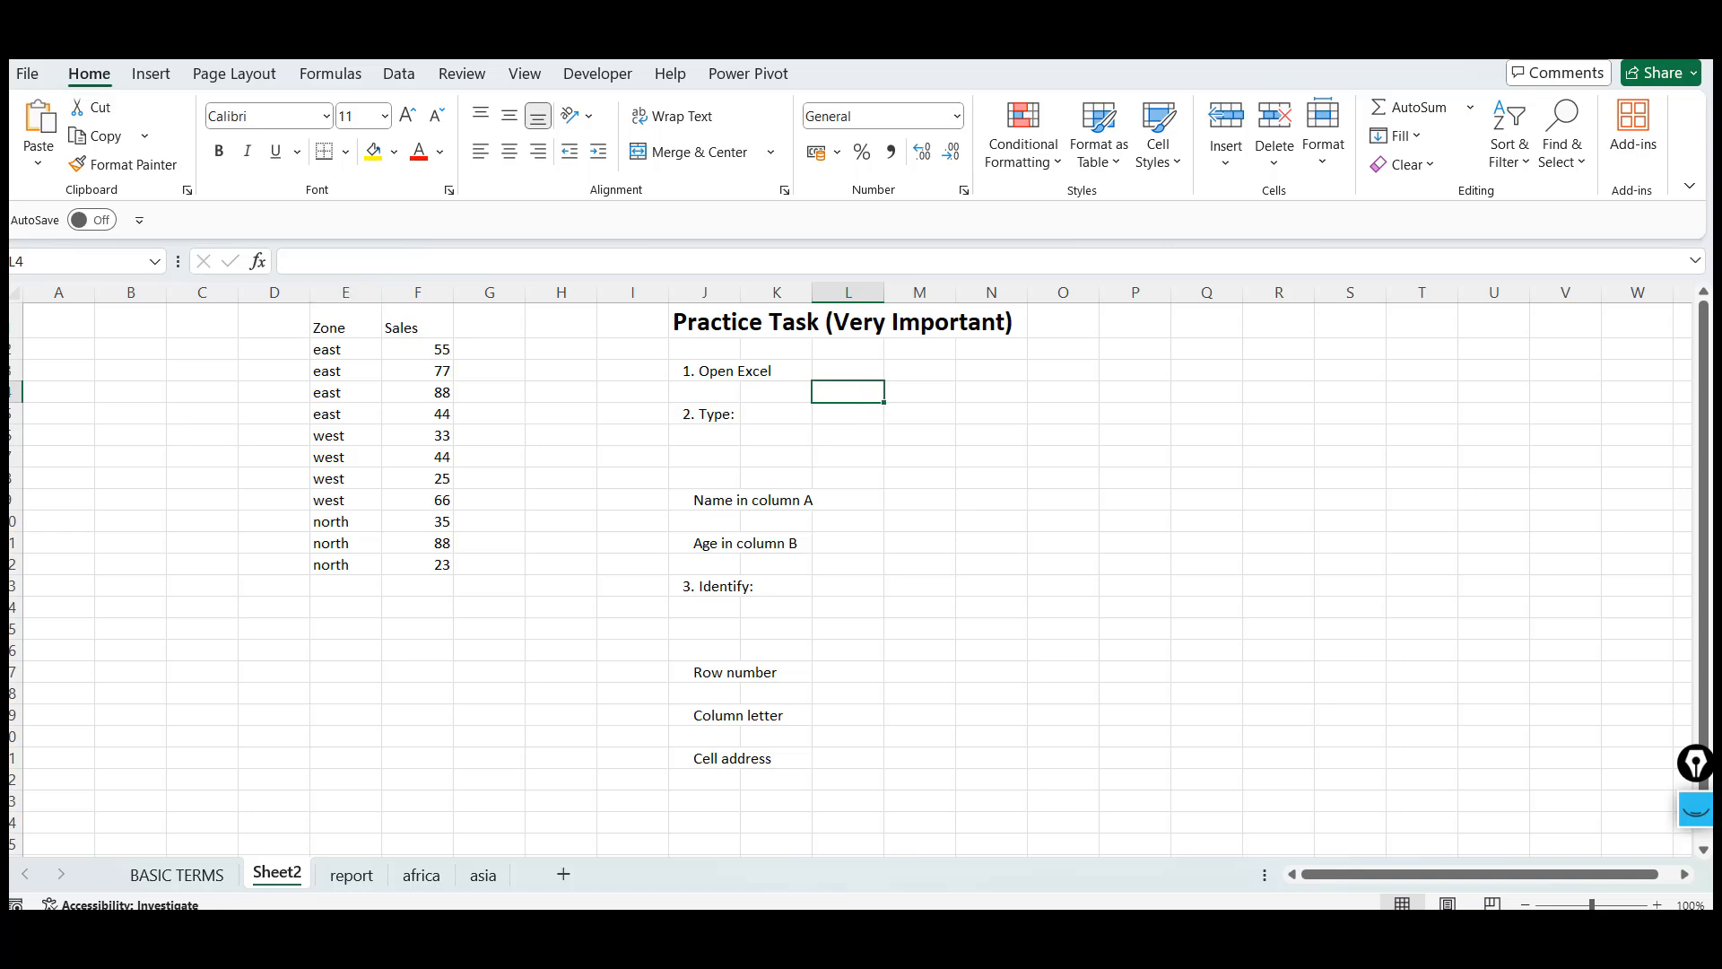
left_click(627, 668)
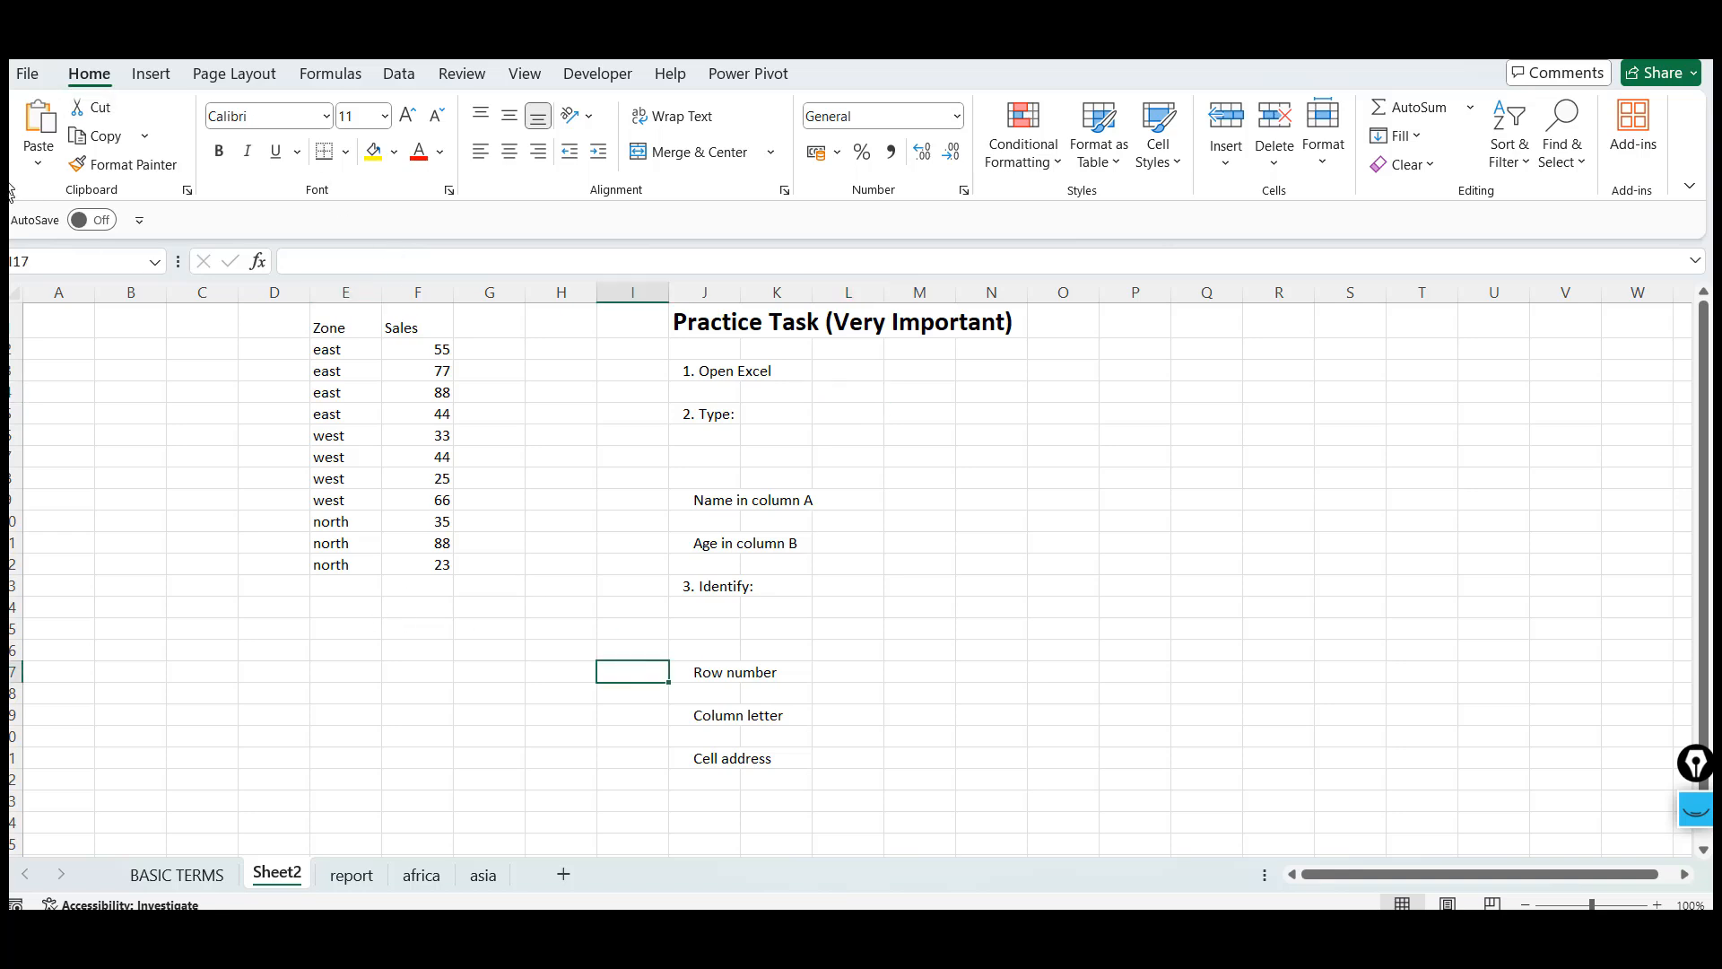
Show the Open page and its Browse dialog for opening a workbook, then cancel and return to the sheet
left_click(27, 74)
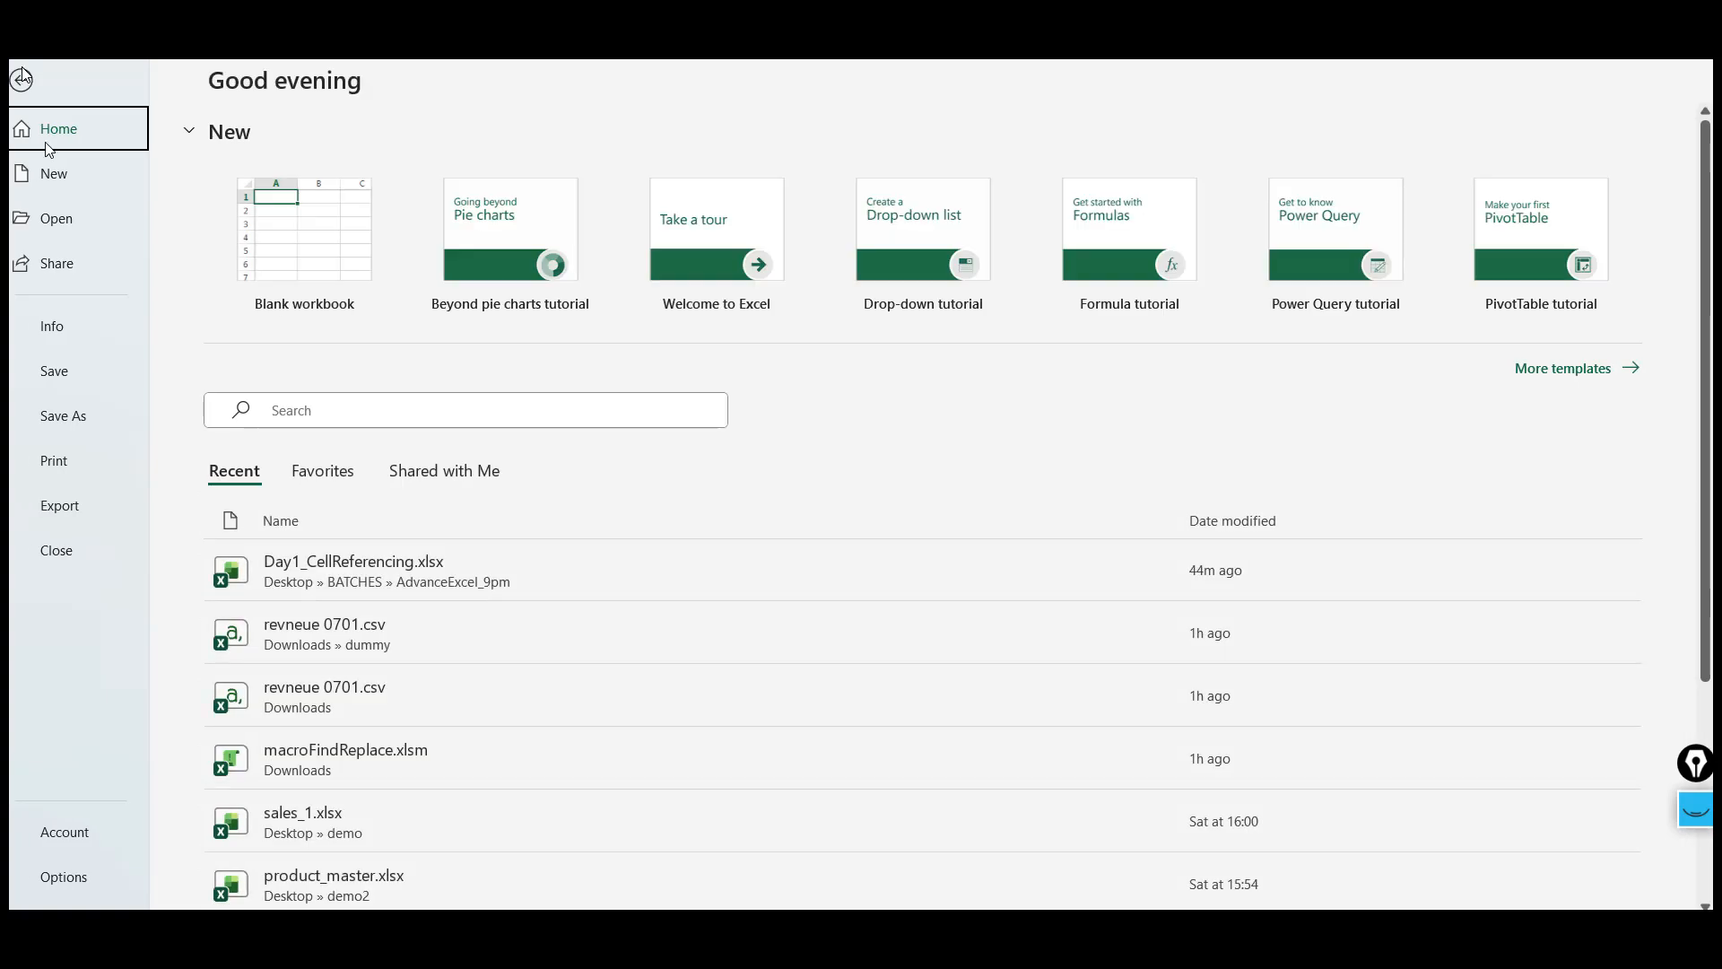
left_click(75, 224)
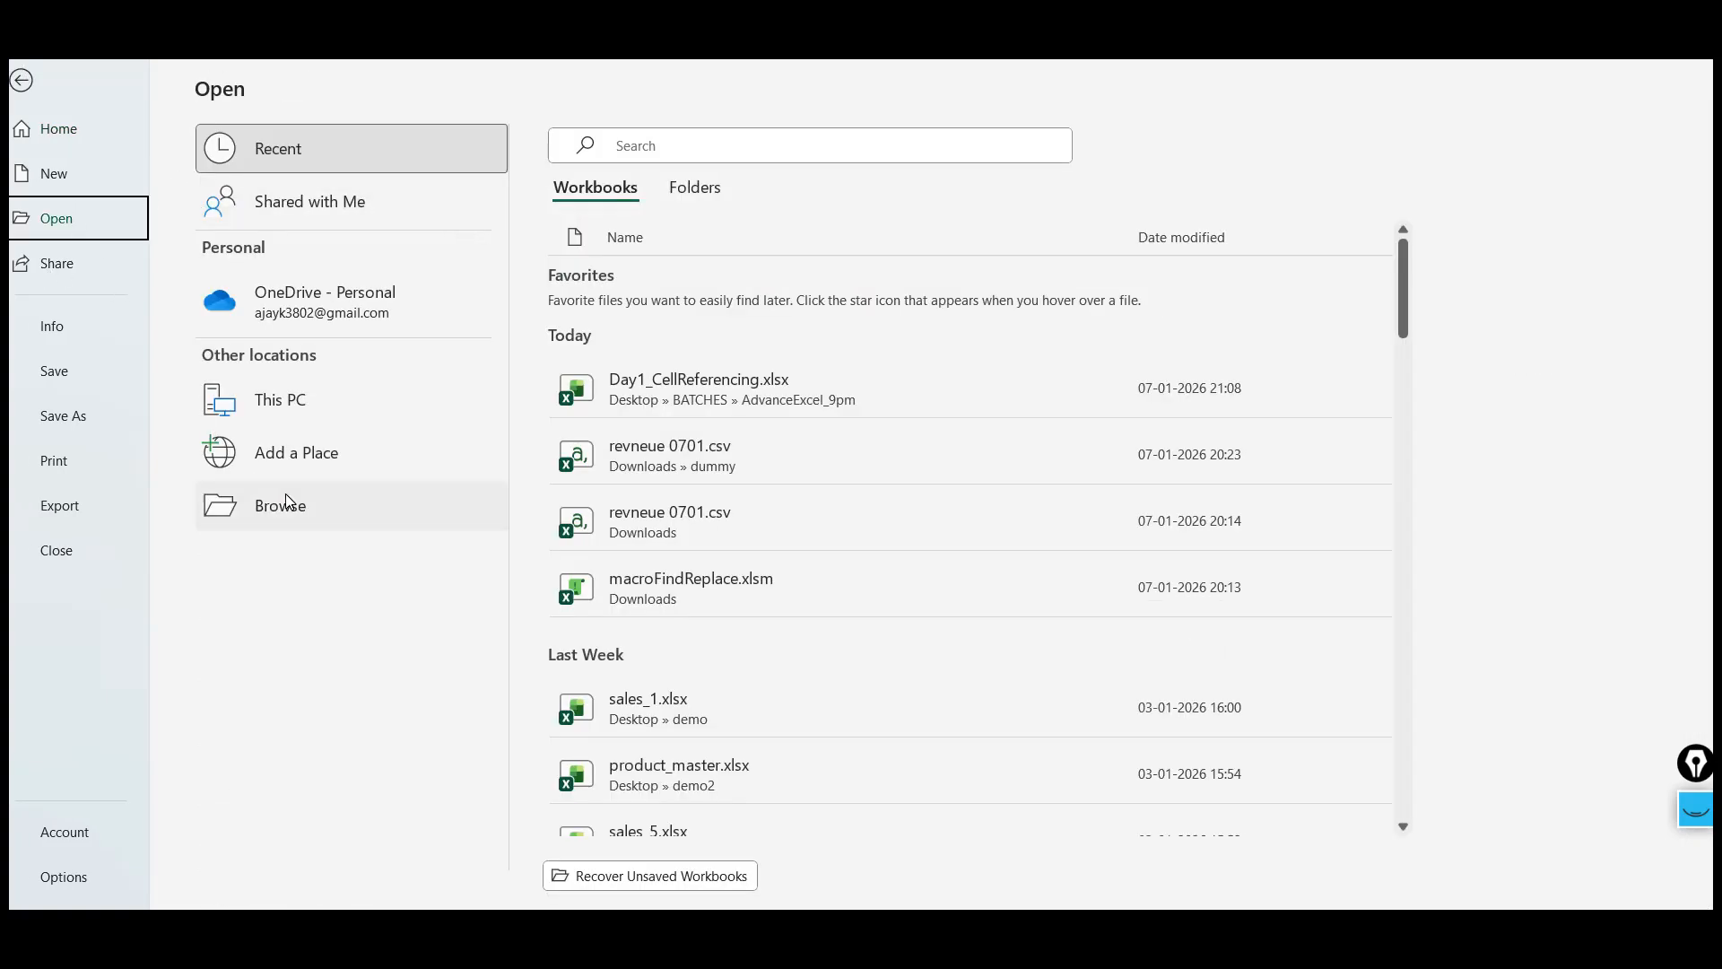
left_click(305, 506)
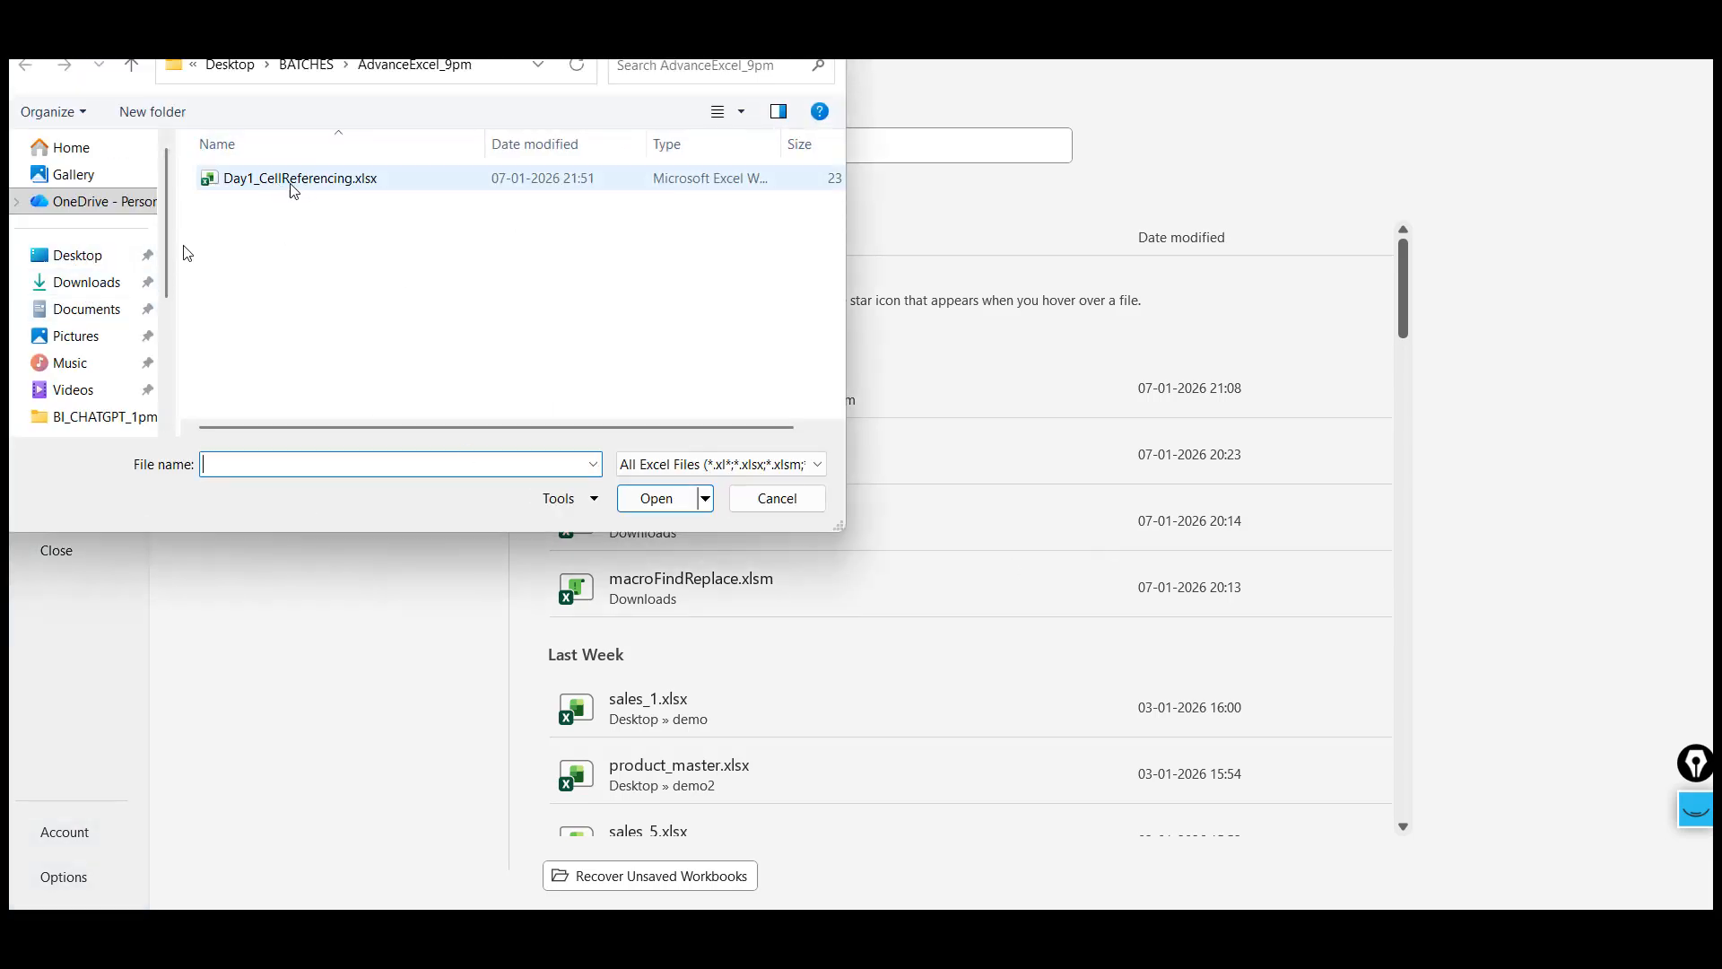
left_click(779, 498)
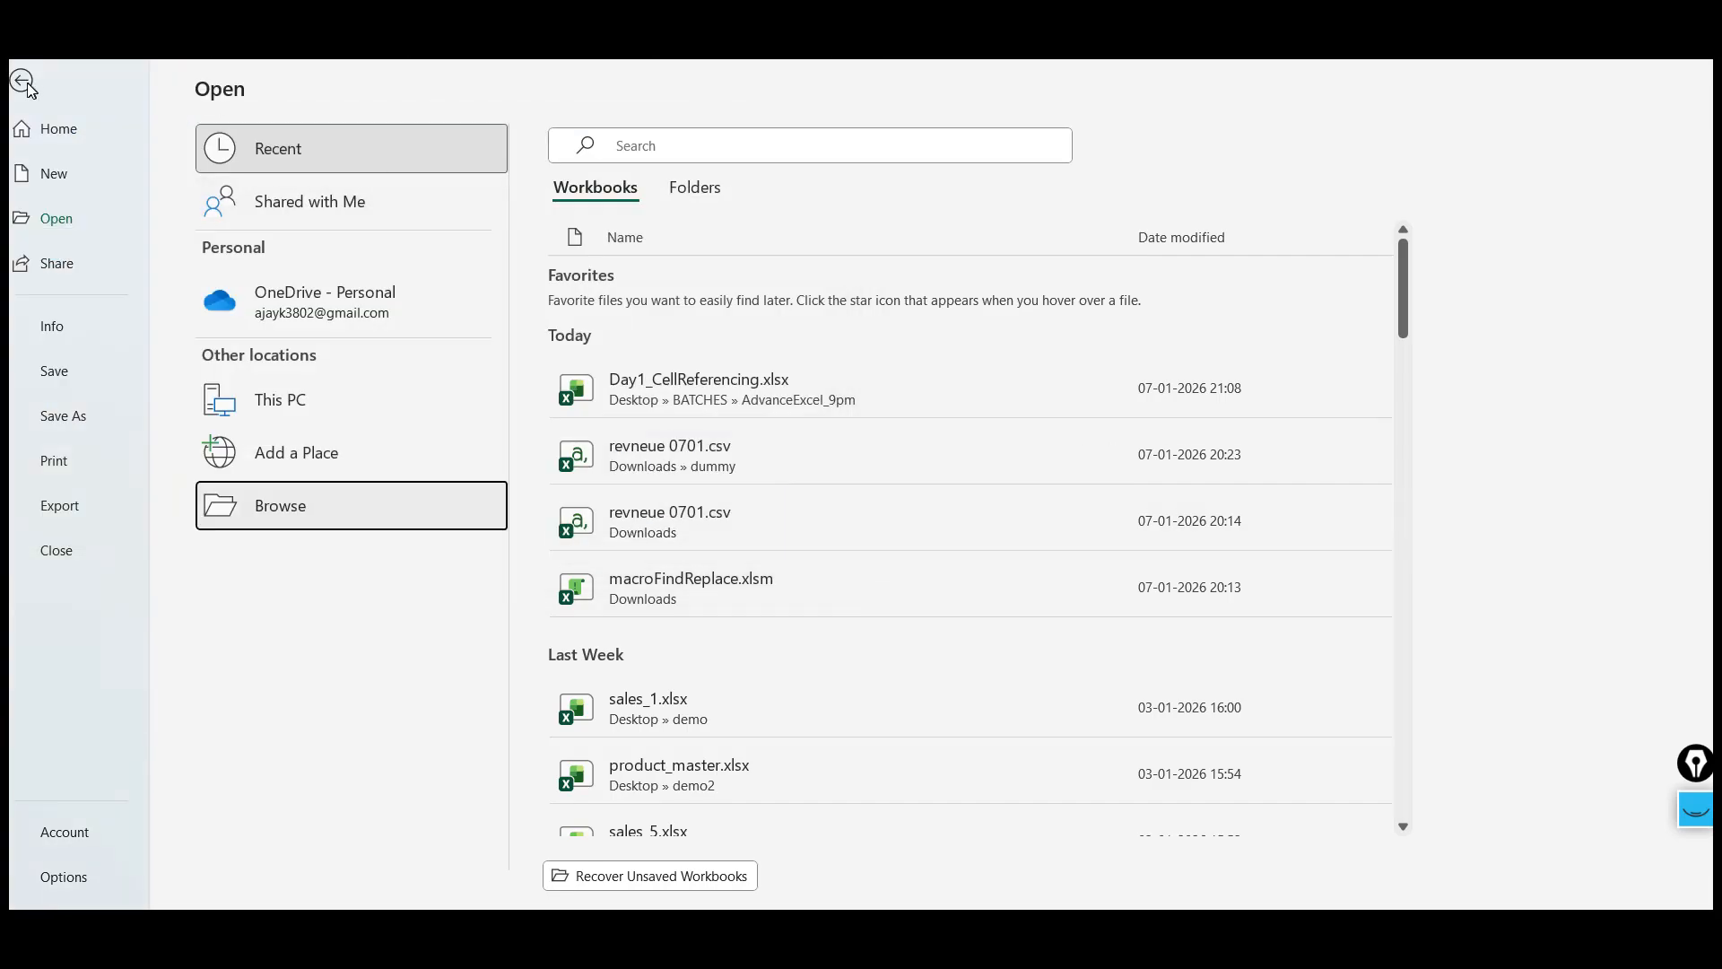
left_click(23, 80)
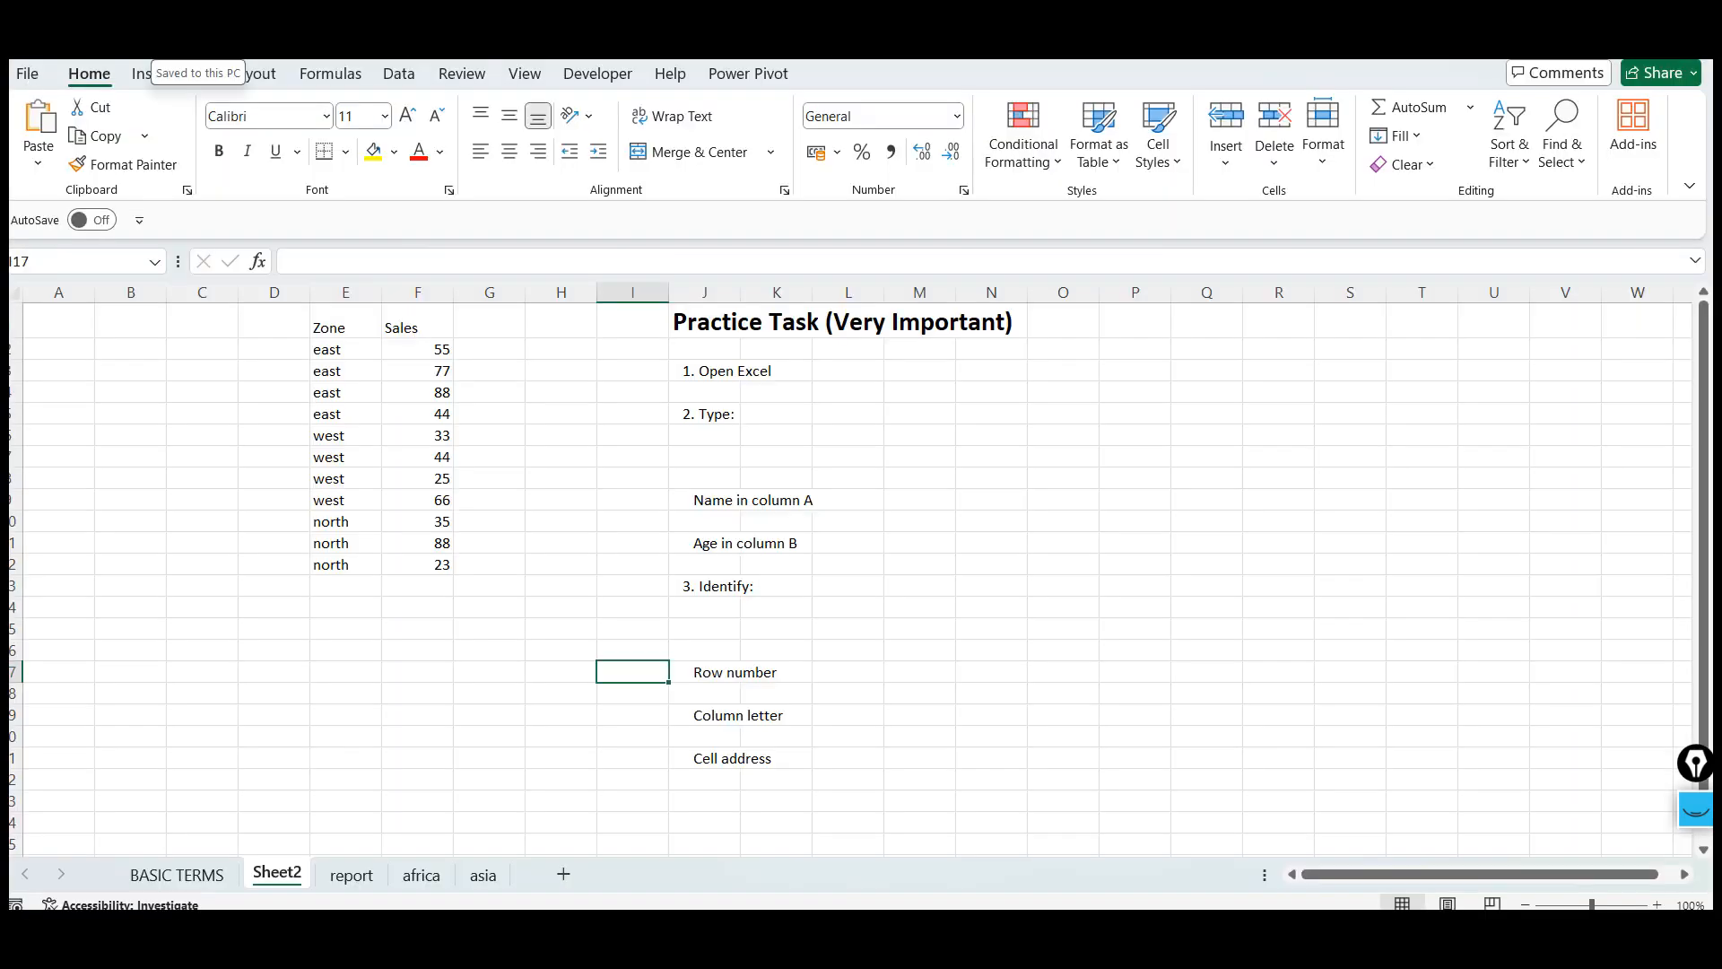
Bring up the Open page with its keyboard shortcut and close it again
left_click(484, 367)
left_click(729, 388)
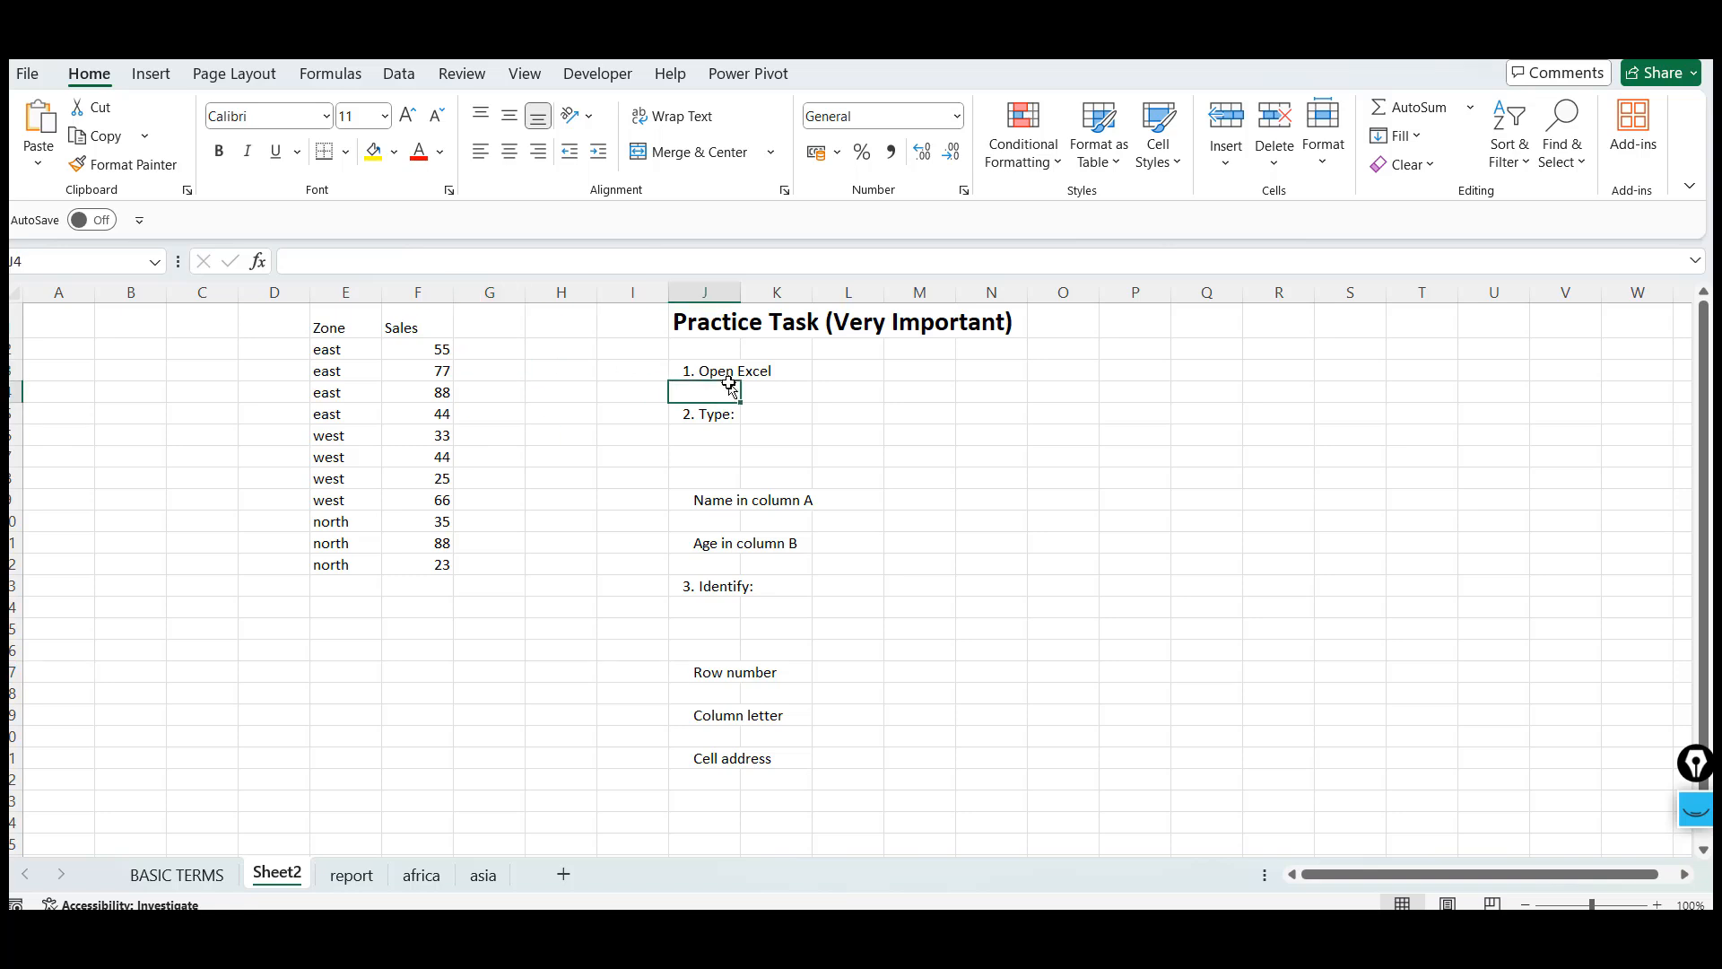
left_click(674, 490)
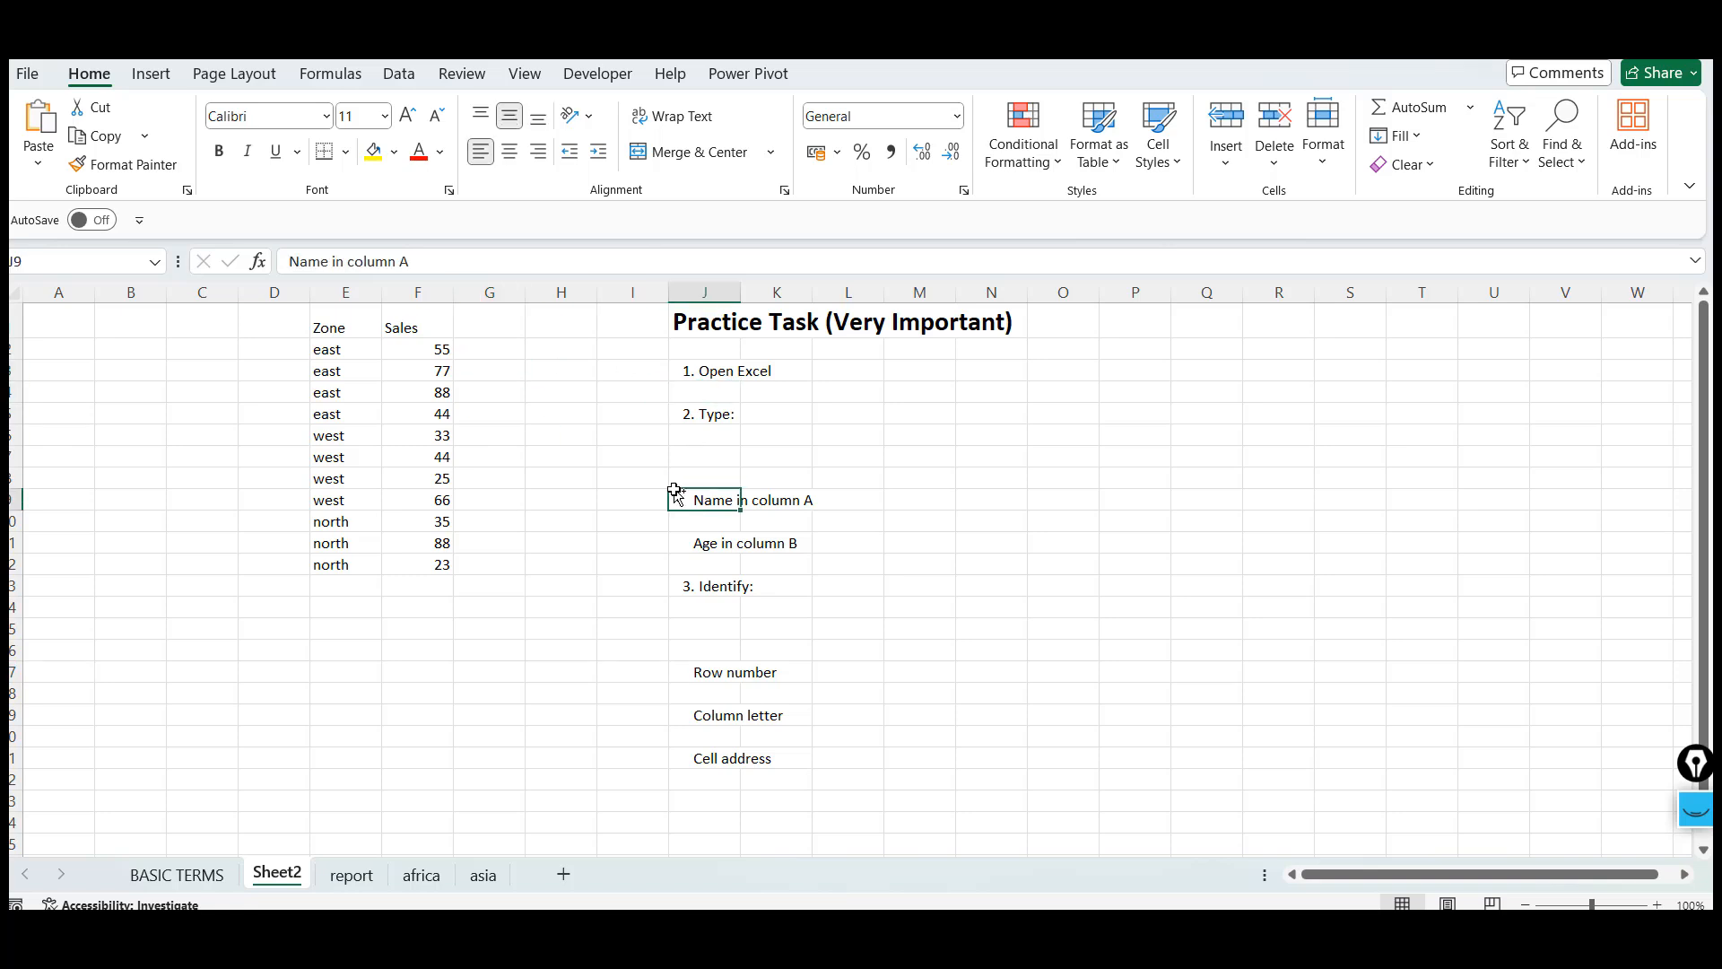
key("ctrl+o")
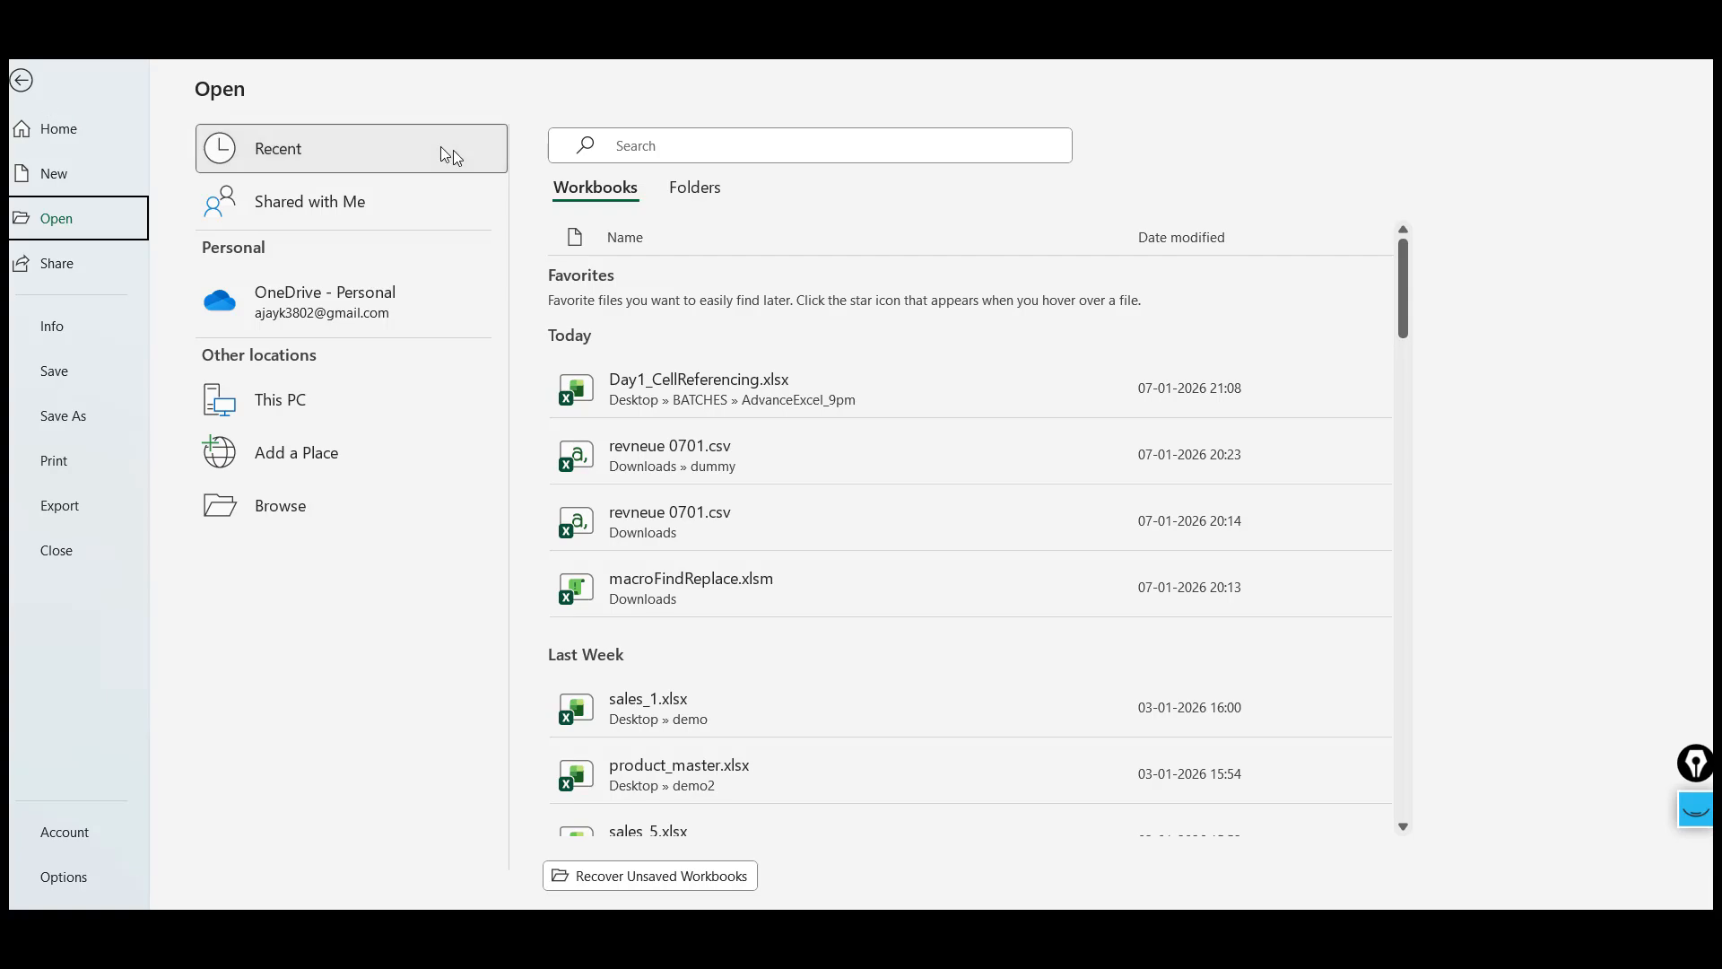
key("Escape")
Enter CTRL+O in cell L3 beside the Open Excel task
left_click(879, 377)
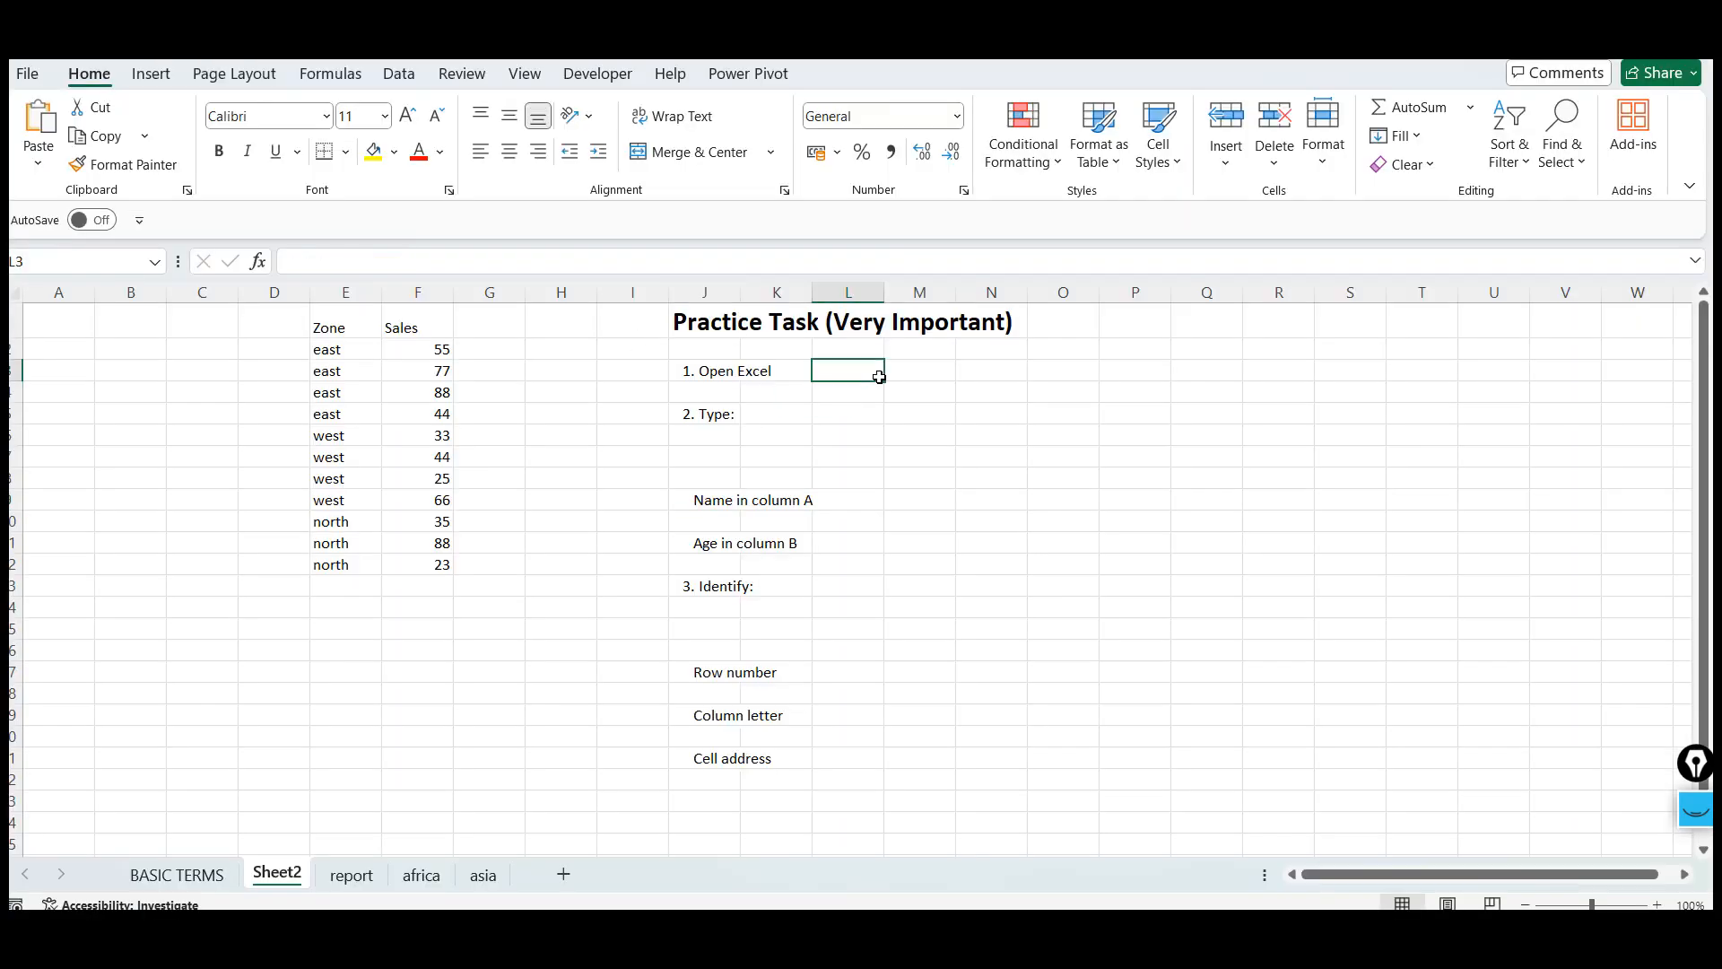
type("CTRL+O")
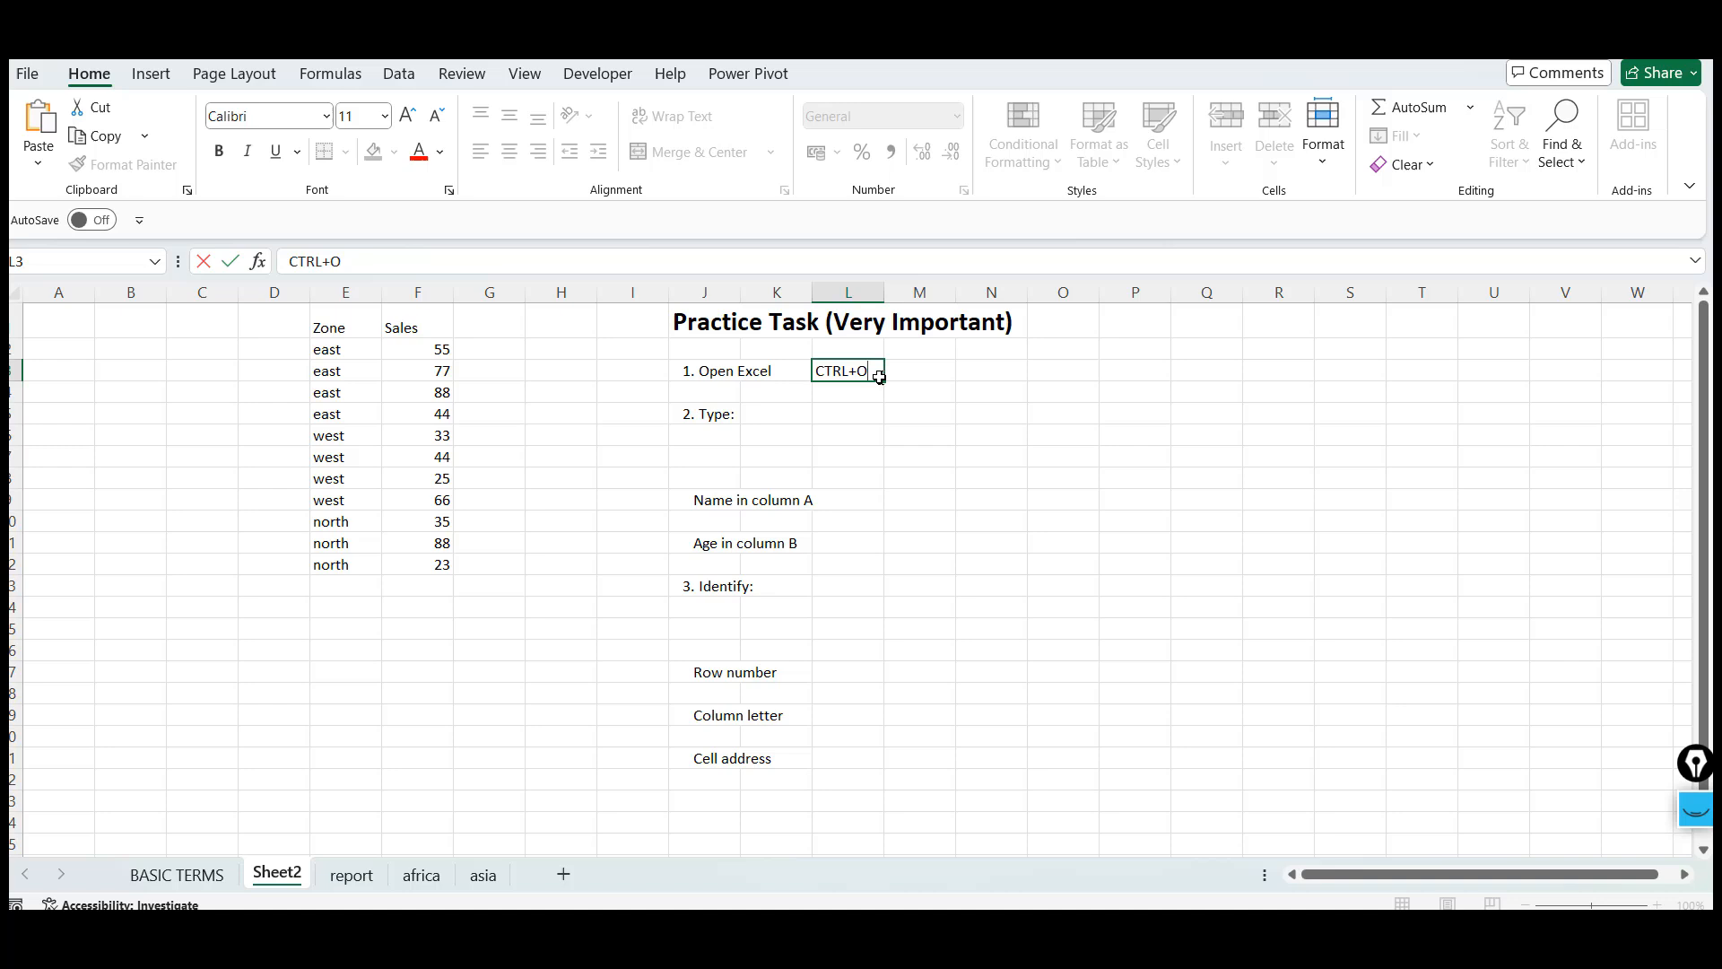
key("Return")
Step through the cells of the practice task items Type, Name in column A, Age in column B and Identify
key("Up")
key("Down")
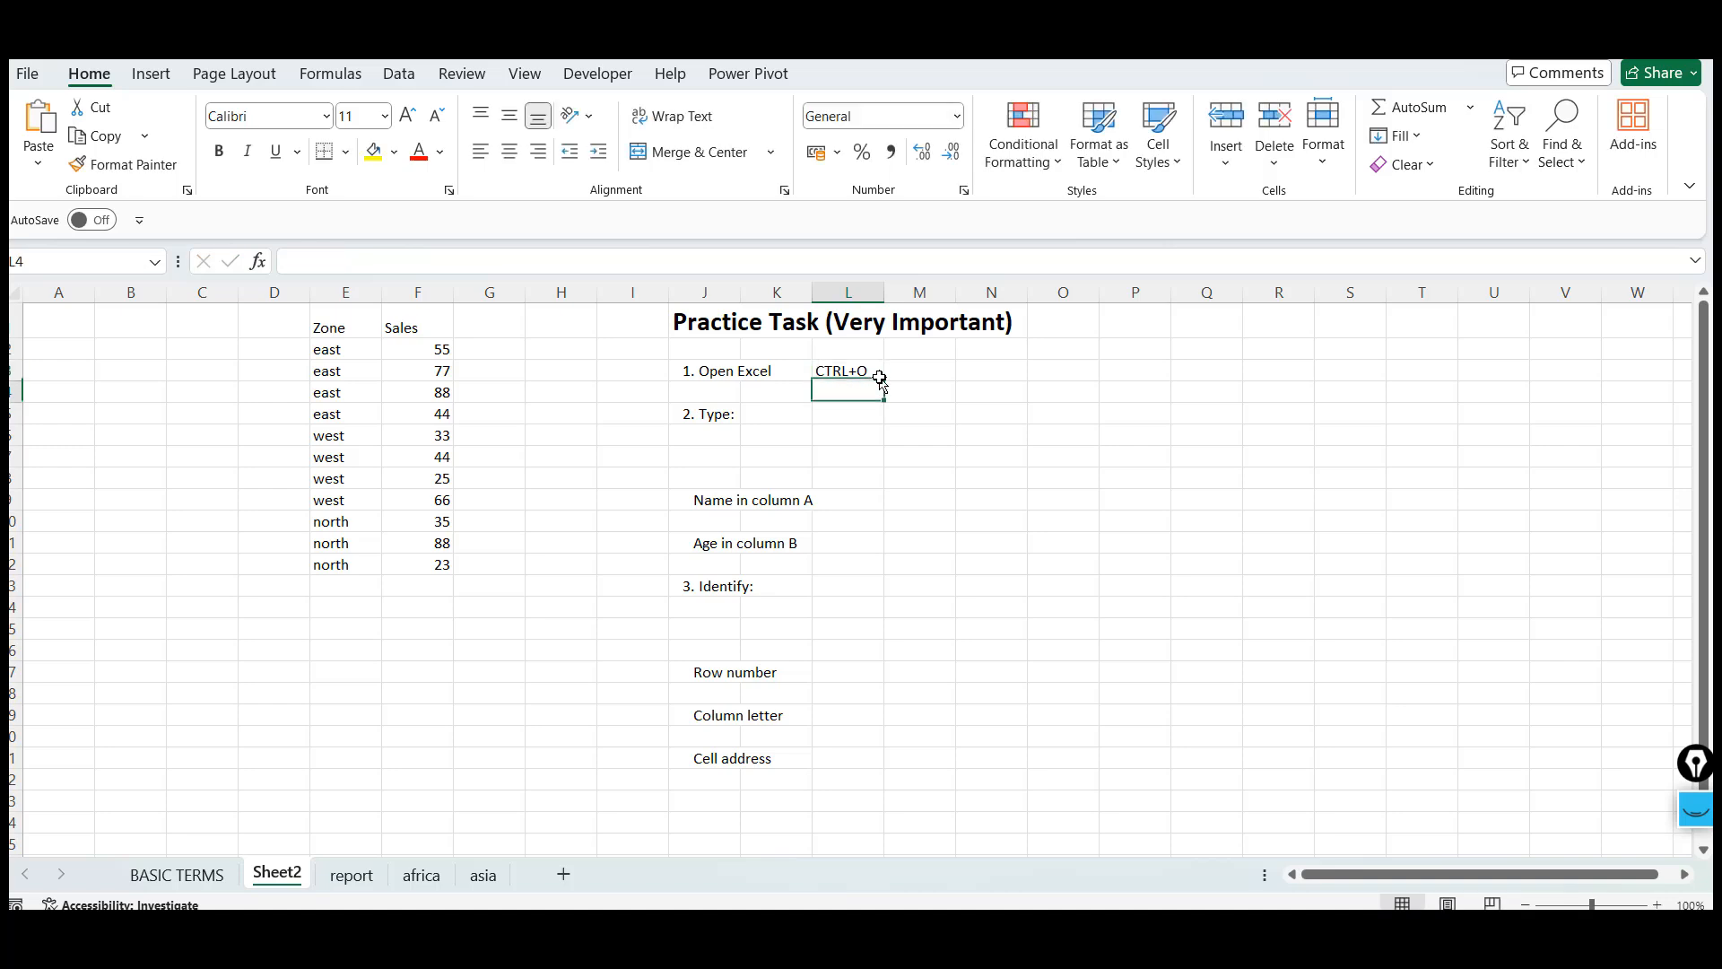
key("Down")
key("Left")
key("Left")
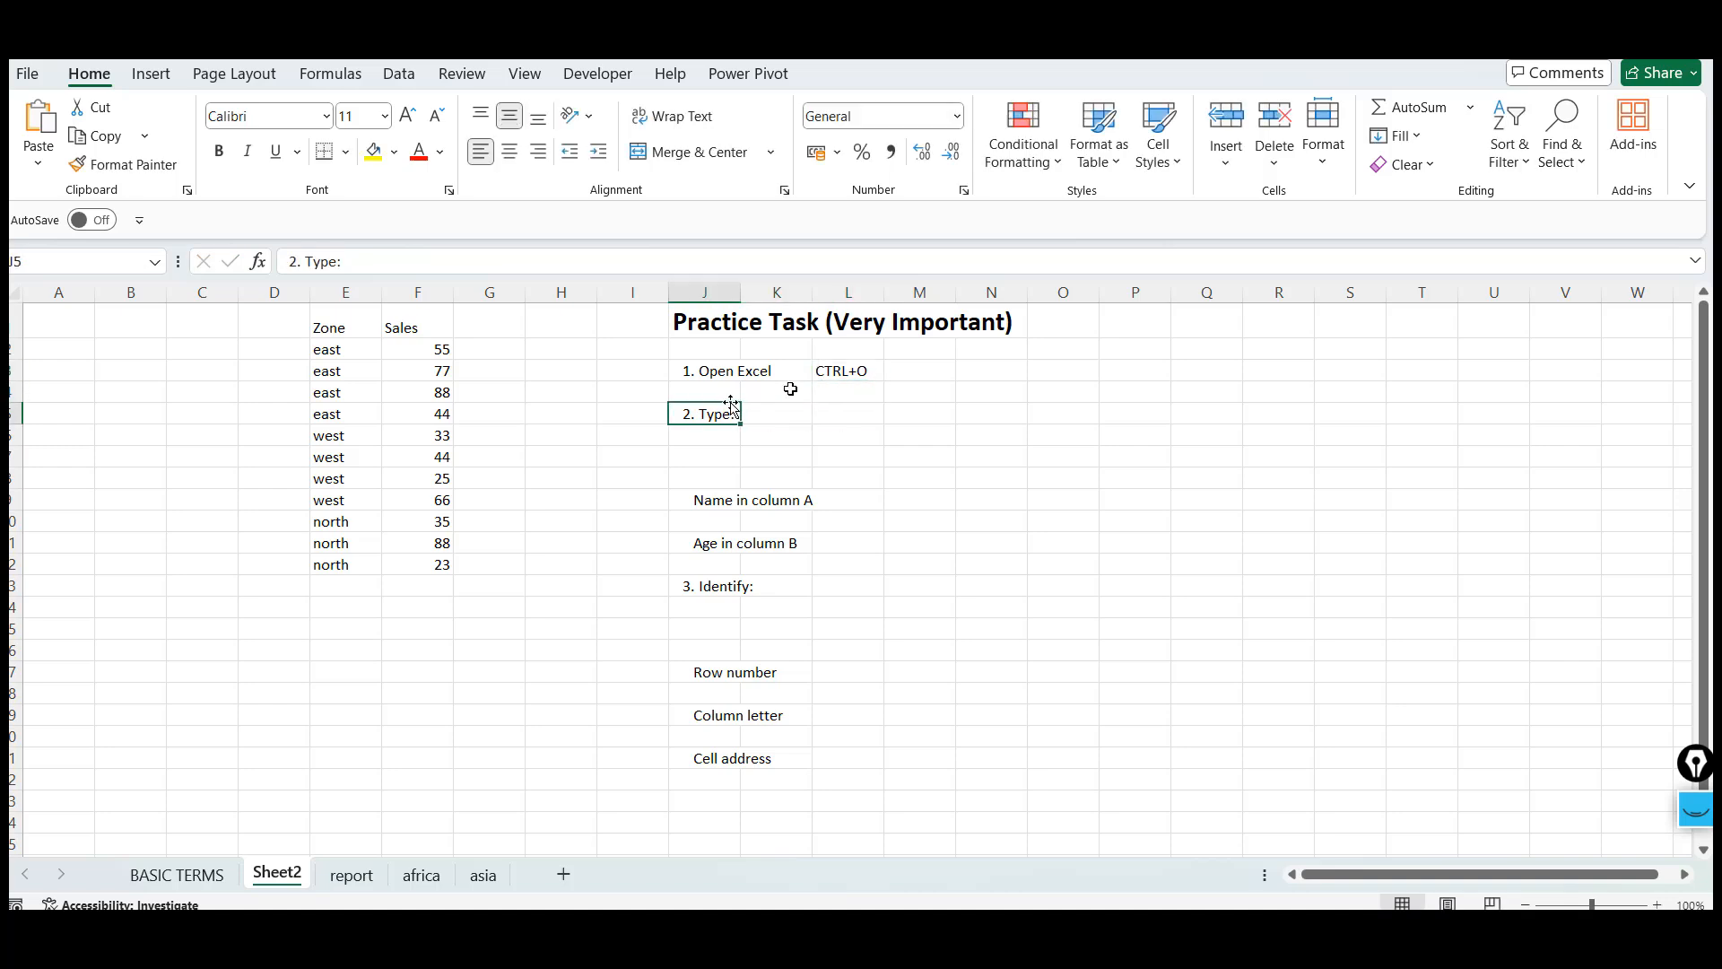
key("Right")
key("Right")
key("Right")
left_click(828, 404)
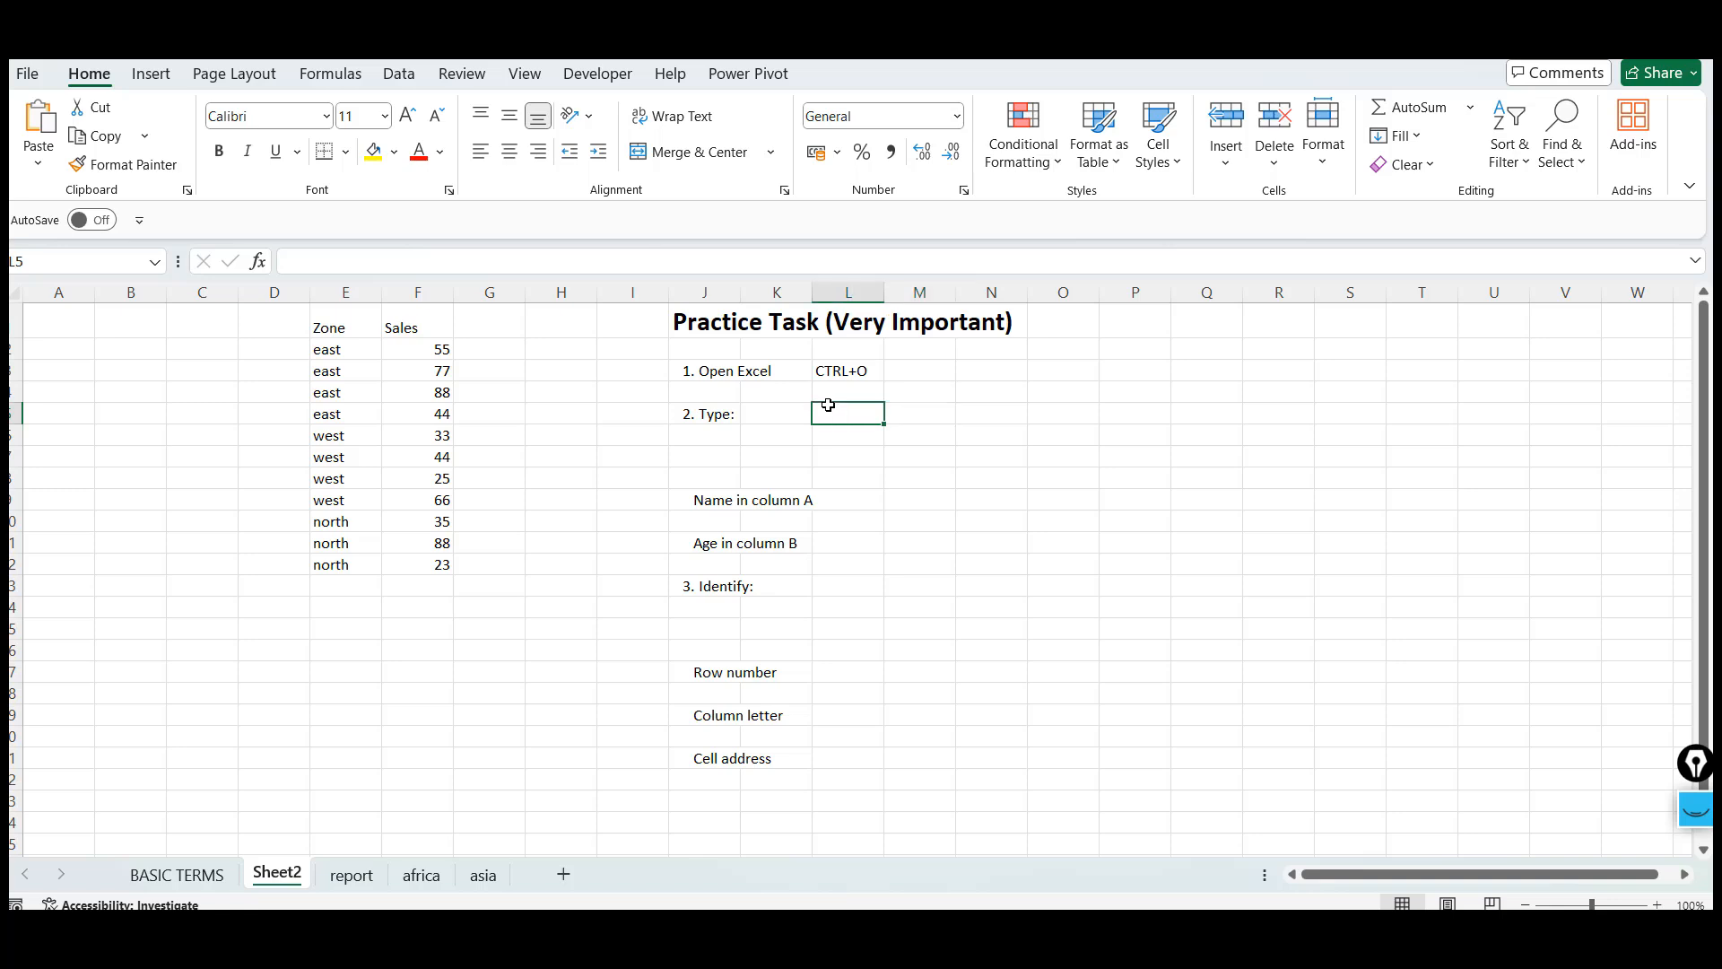
left_click(728, 501)
key("Down")
key("Down")
key("Down")
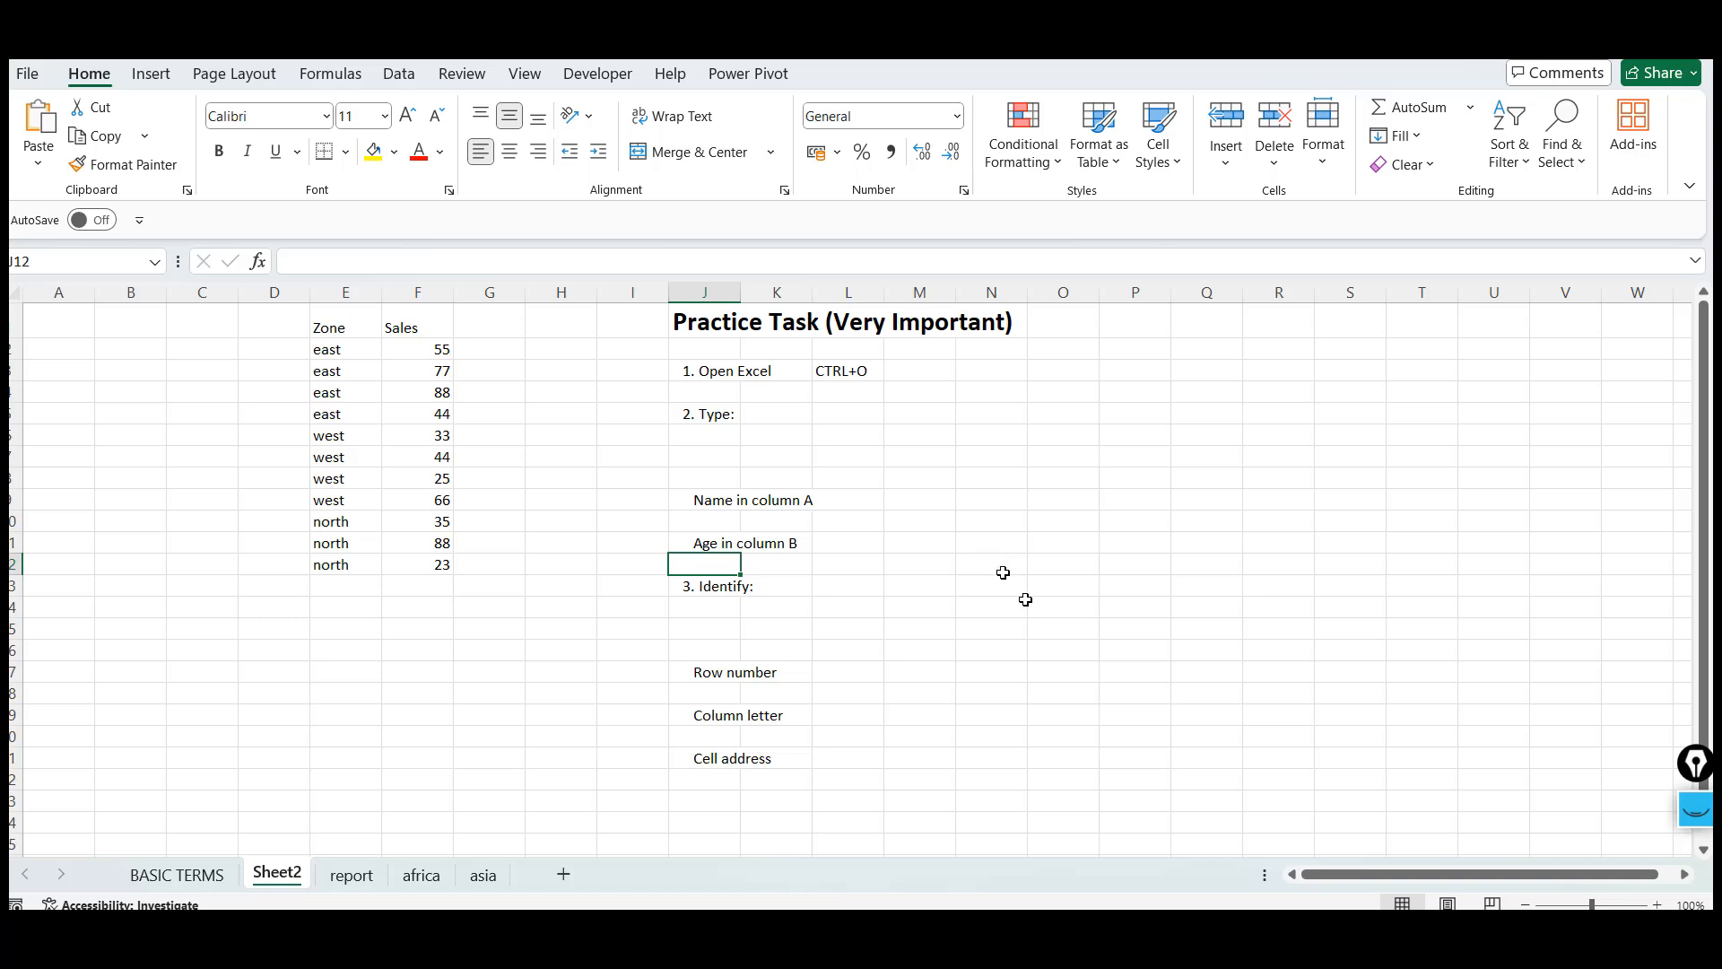
left_click(715, 587)
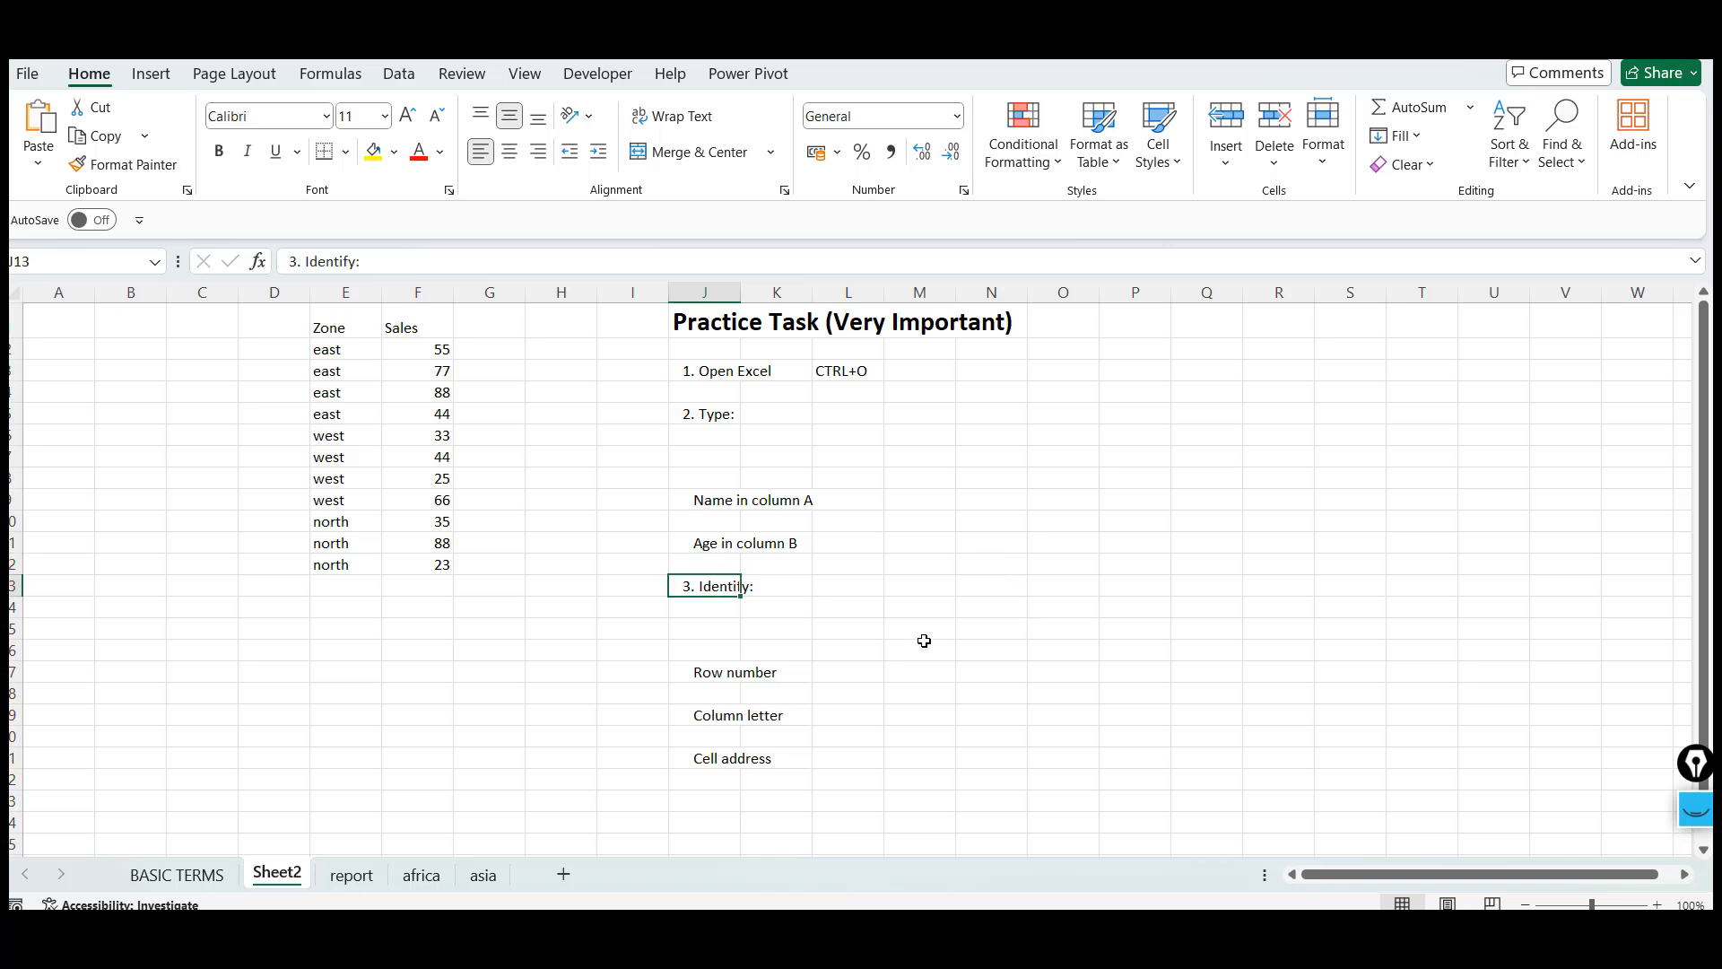
left_click(705, 499)
left_click(719, 543)
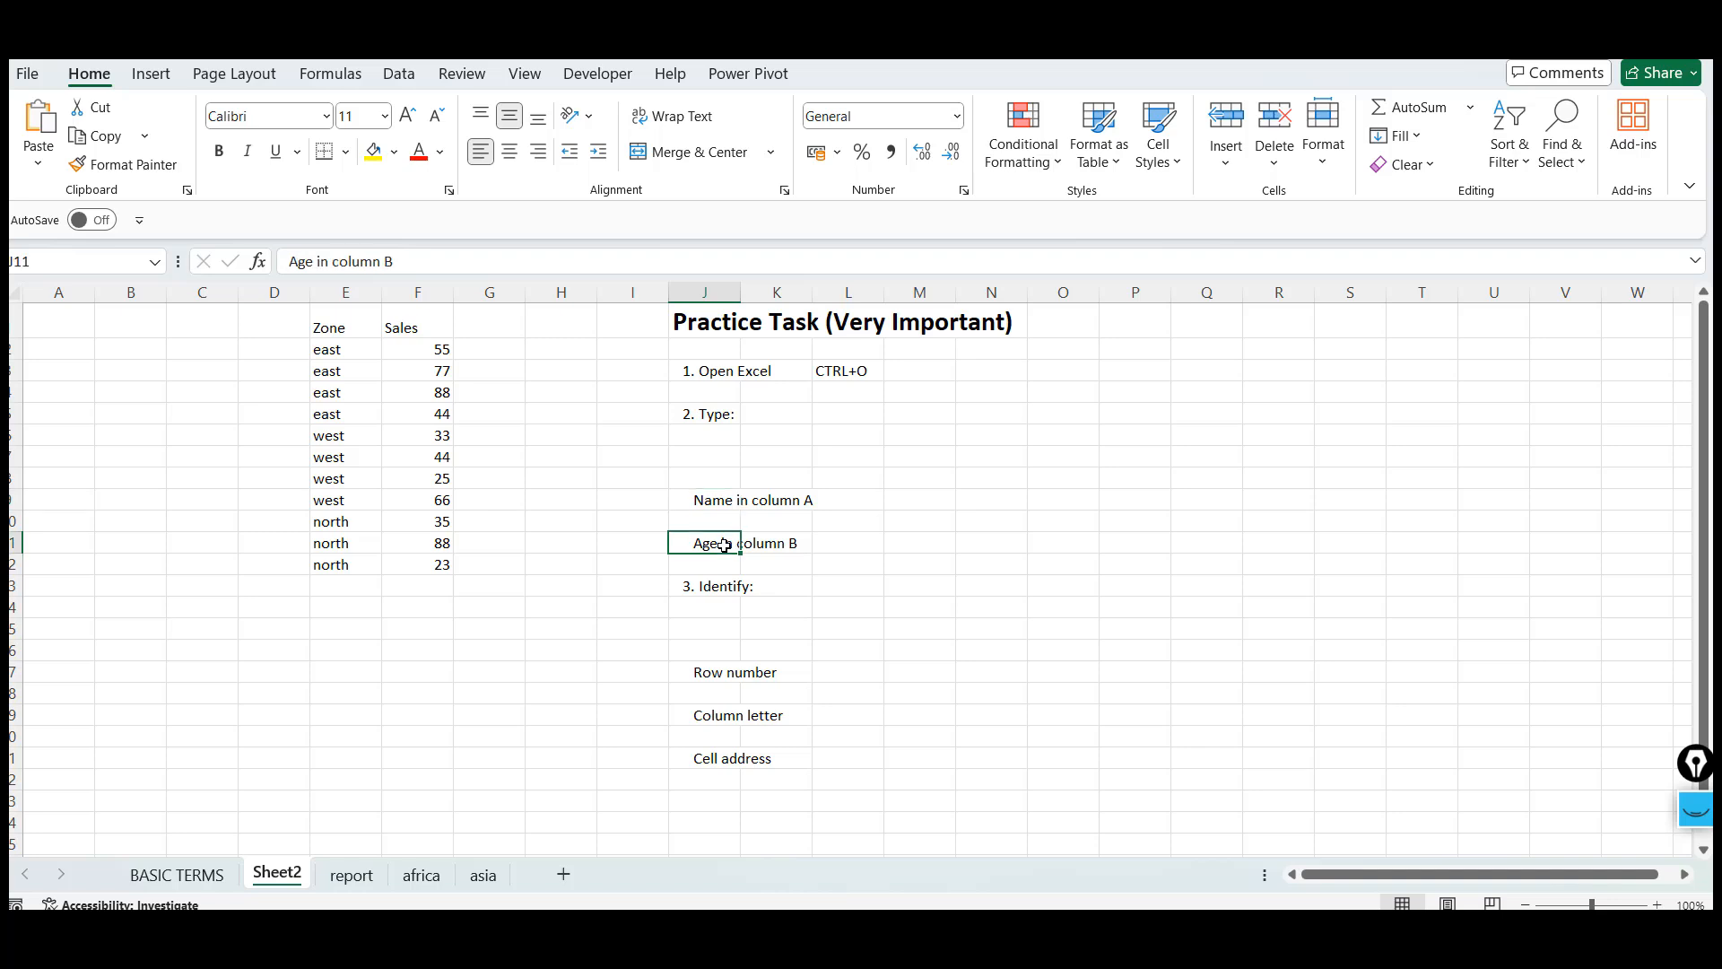
left_click(71, 316)
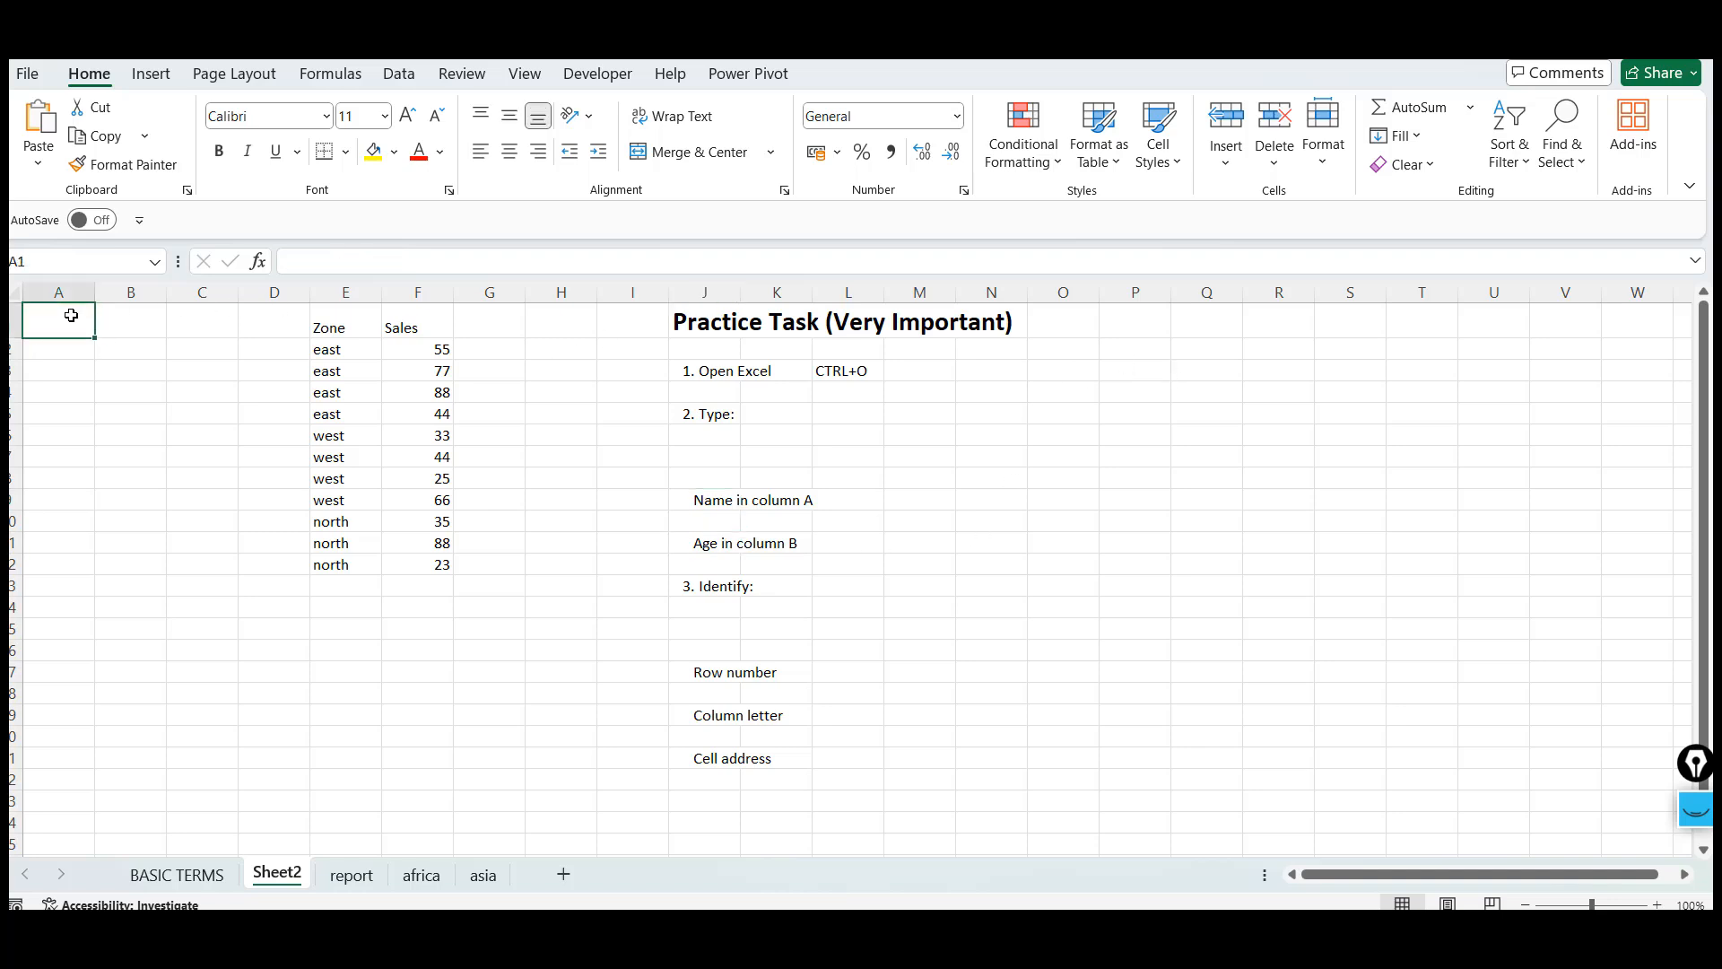
type("NA")
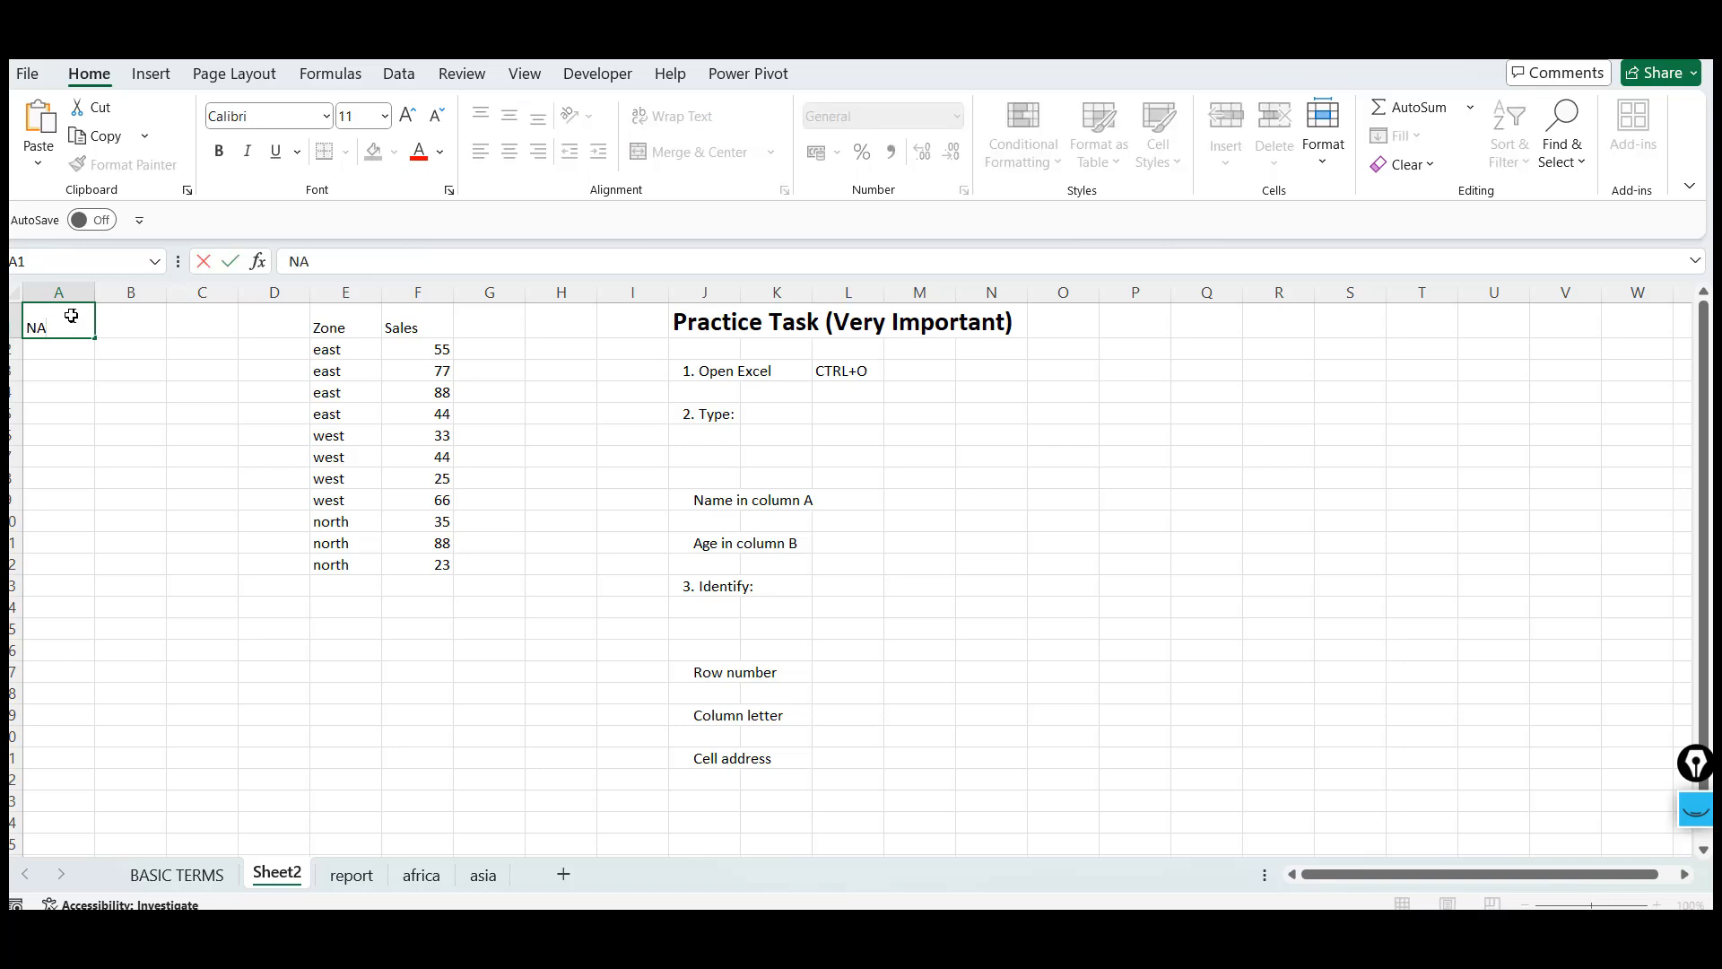
key("Escape")
key("Right")
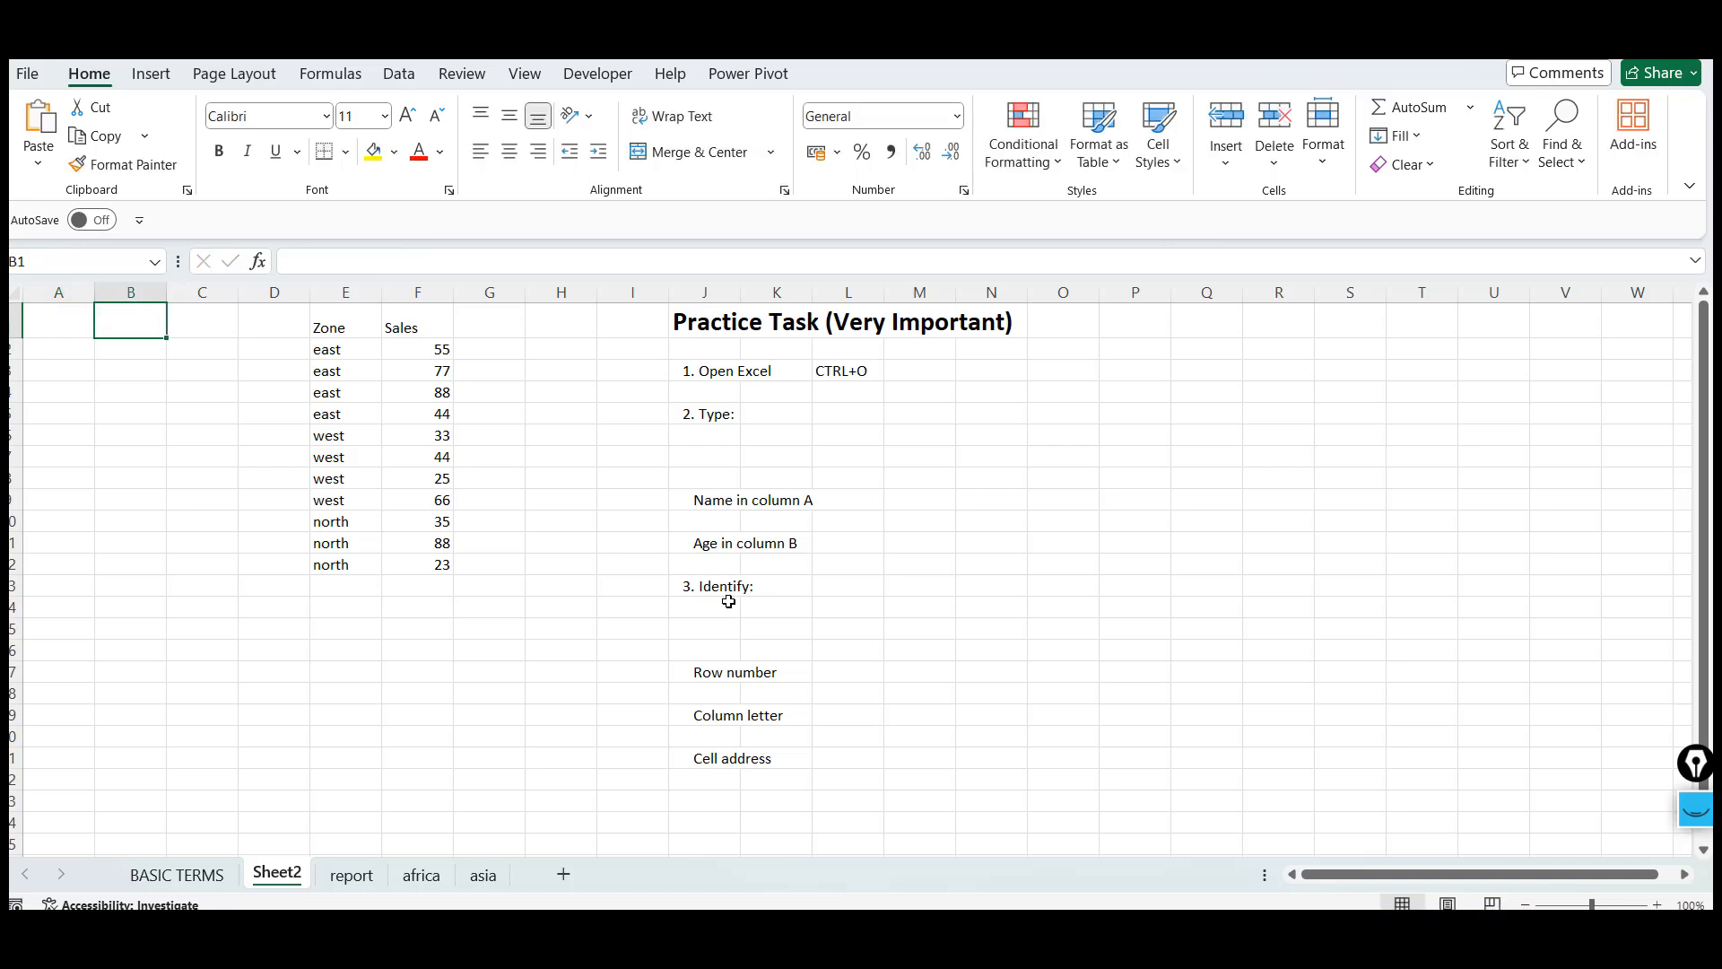
Step through the Row number, Column letter and Cell address items of the practice task
left_click(729, 601)
key("Down")
key("Down")
key("Down")
key("Down")
key("Down")
key("Down")
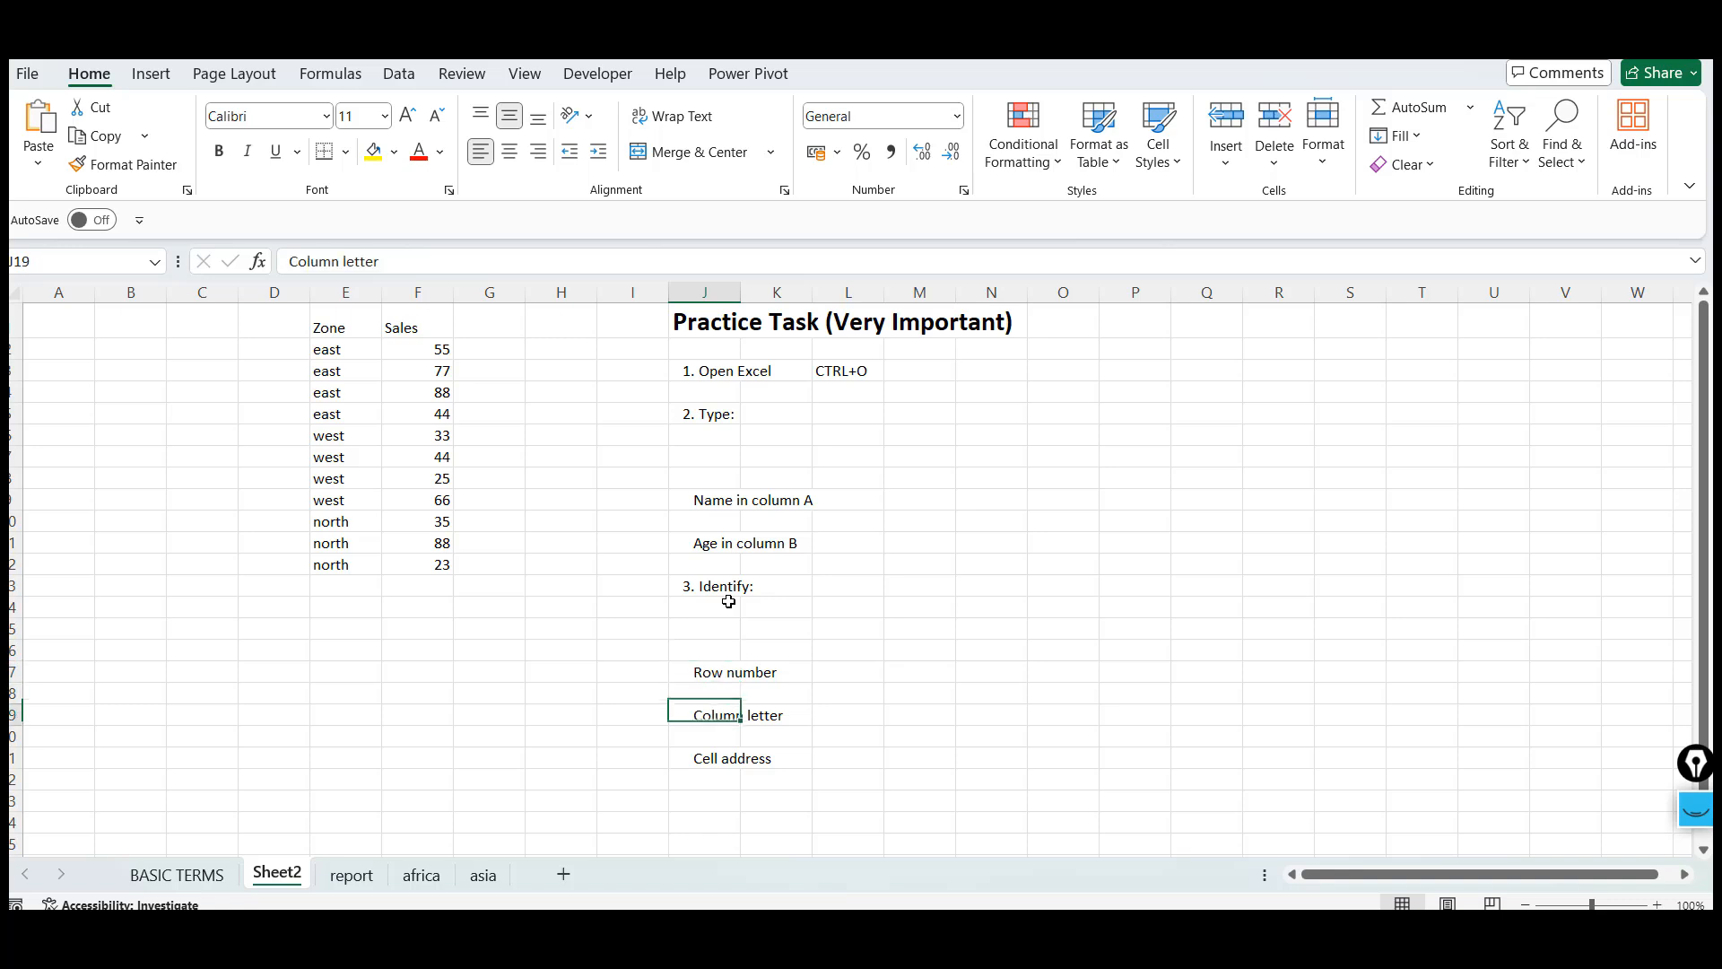
key("Down")
key("Down")
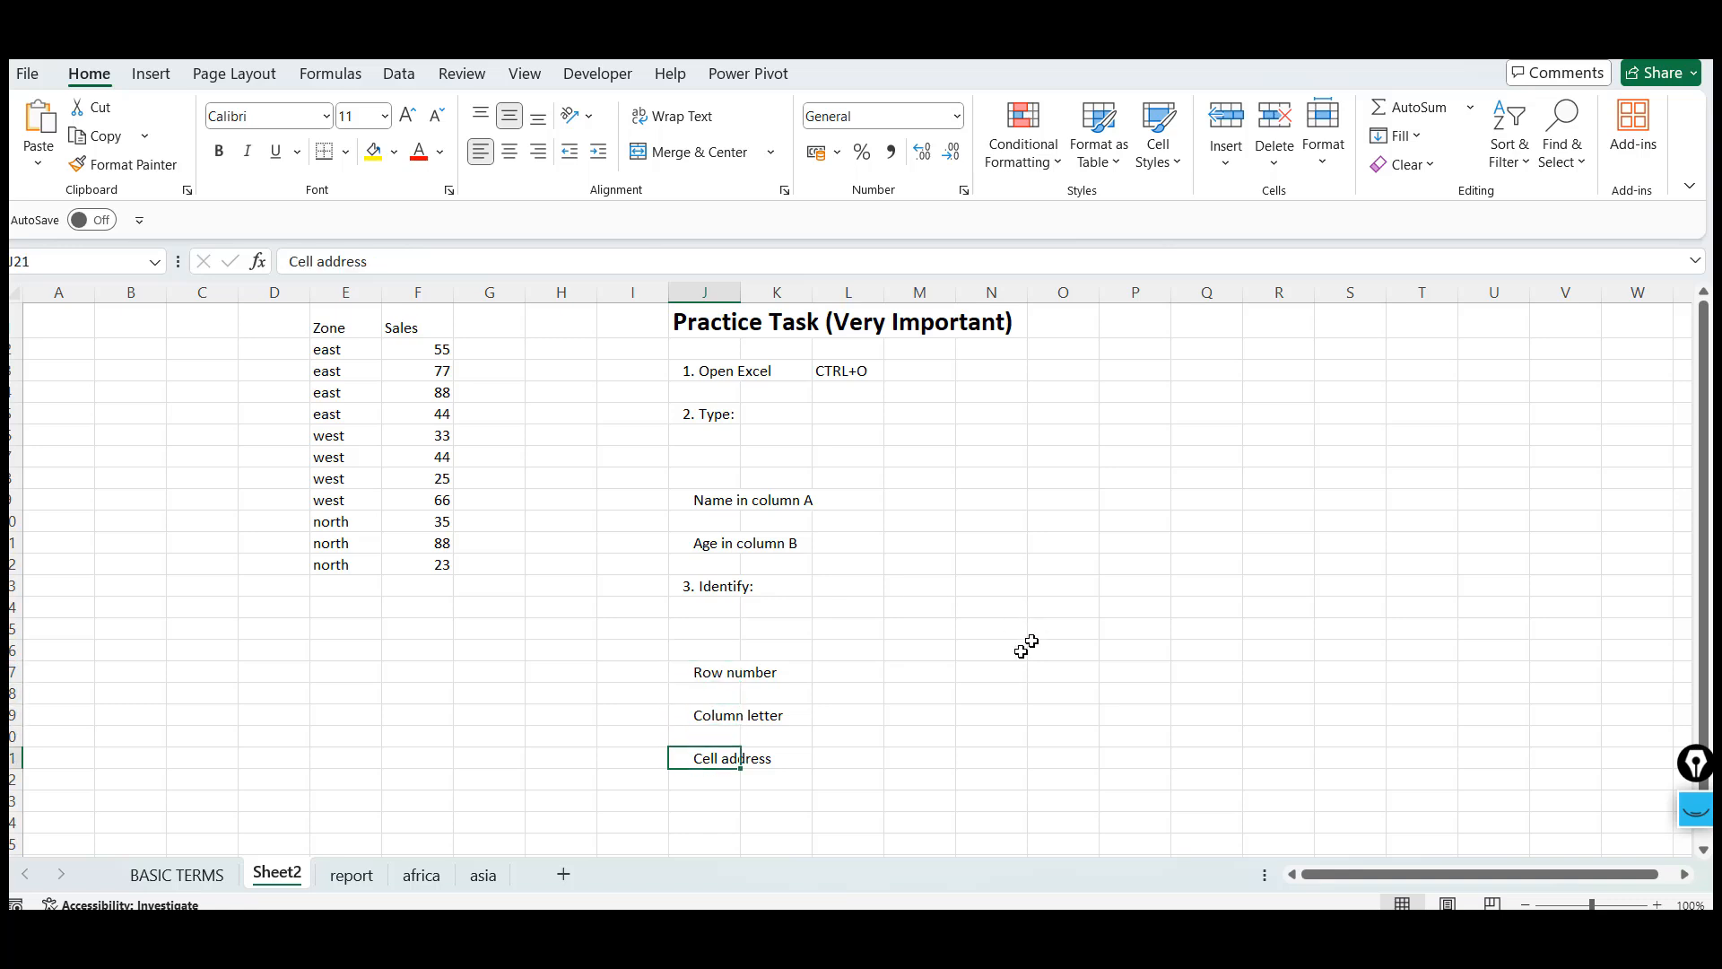
left_click(819, 696)
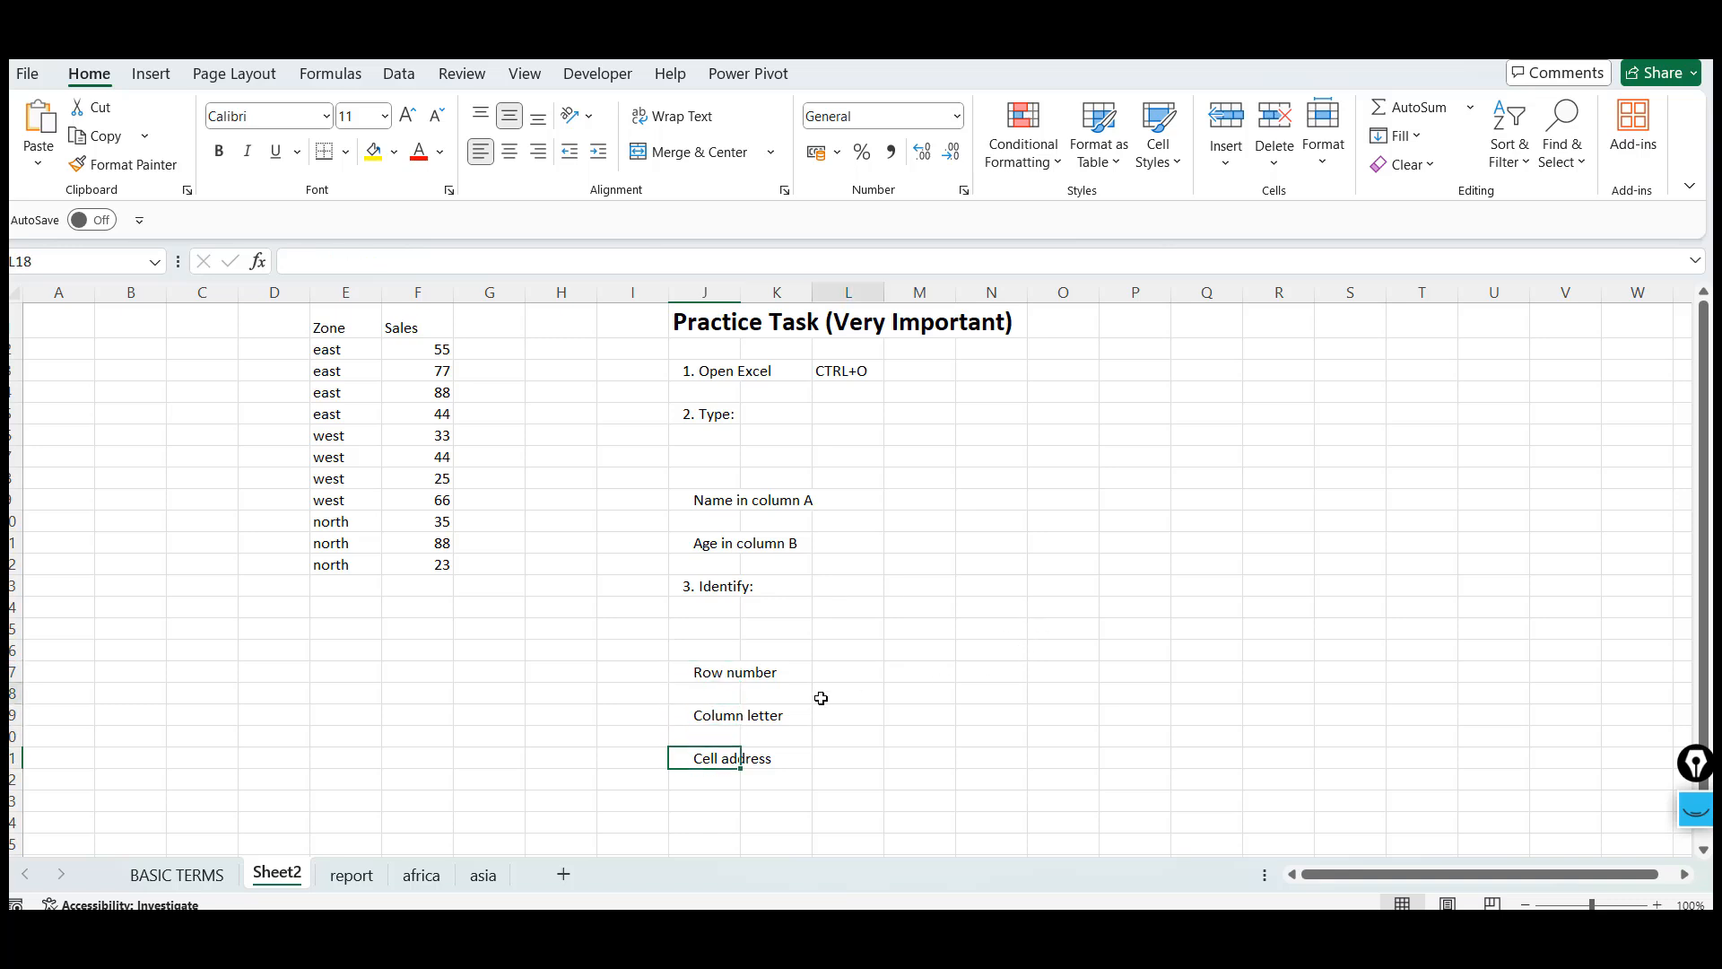
Rename Sheet2 as PRACTICE
double_click(289, 885)
type("PRAC")
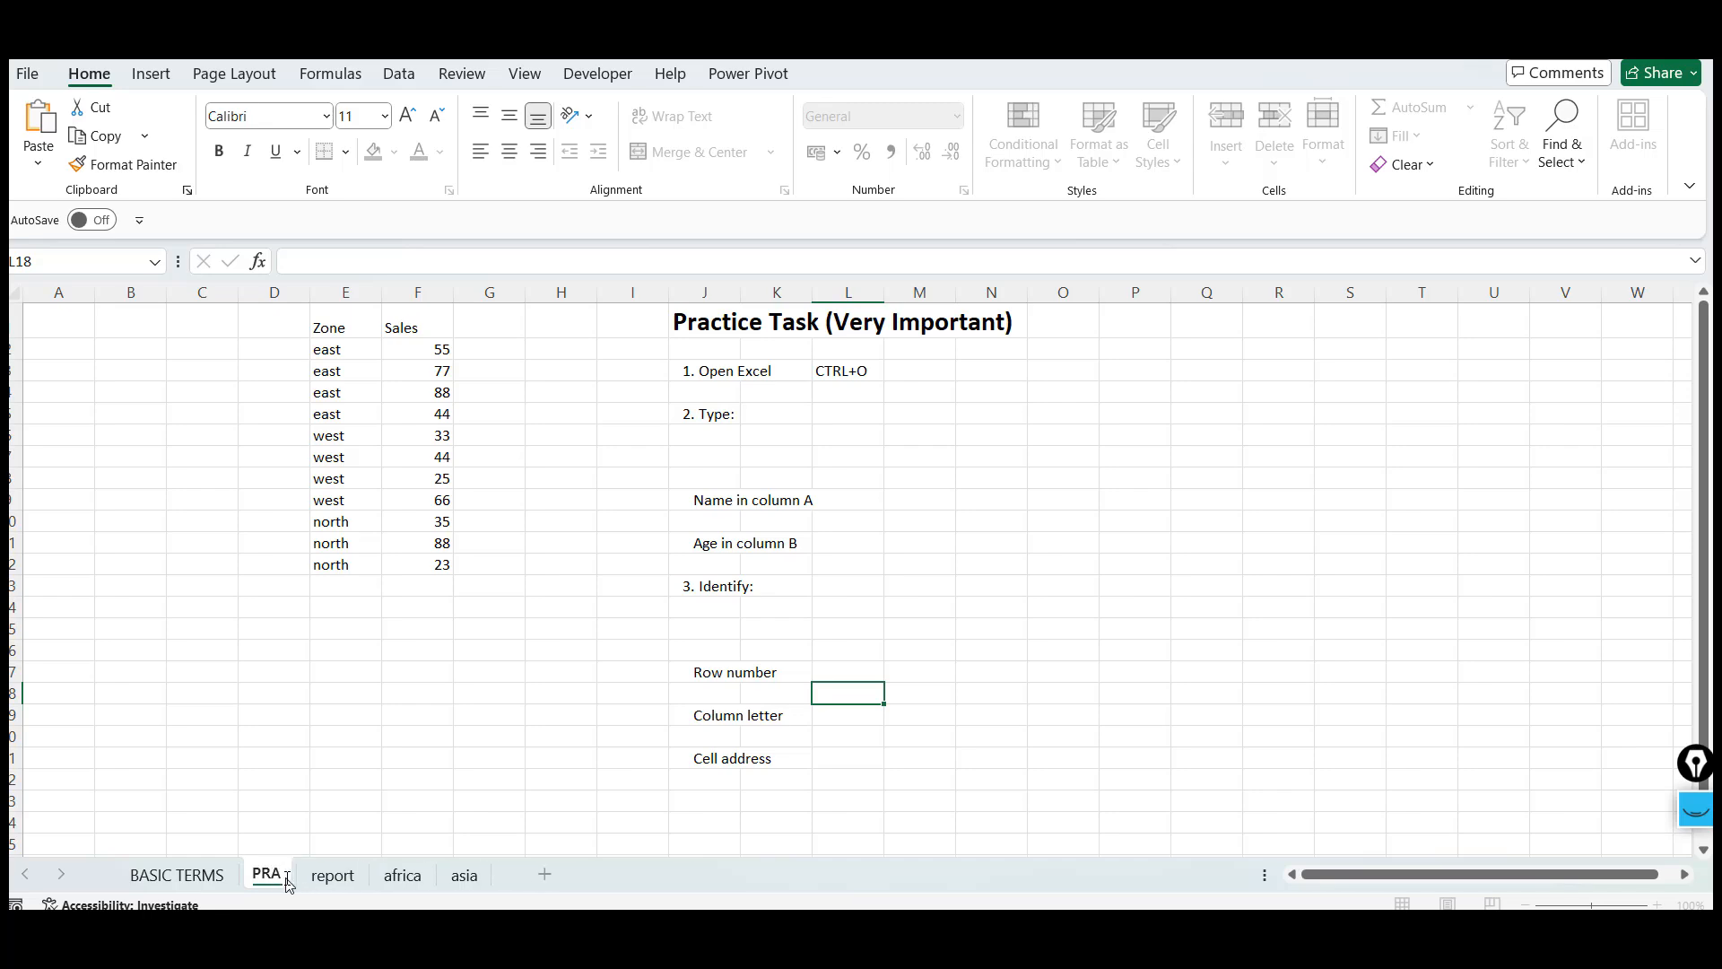
type("TICE")
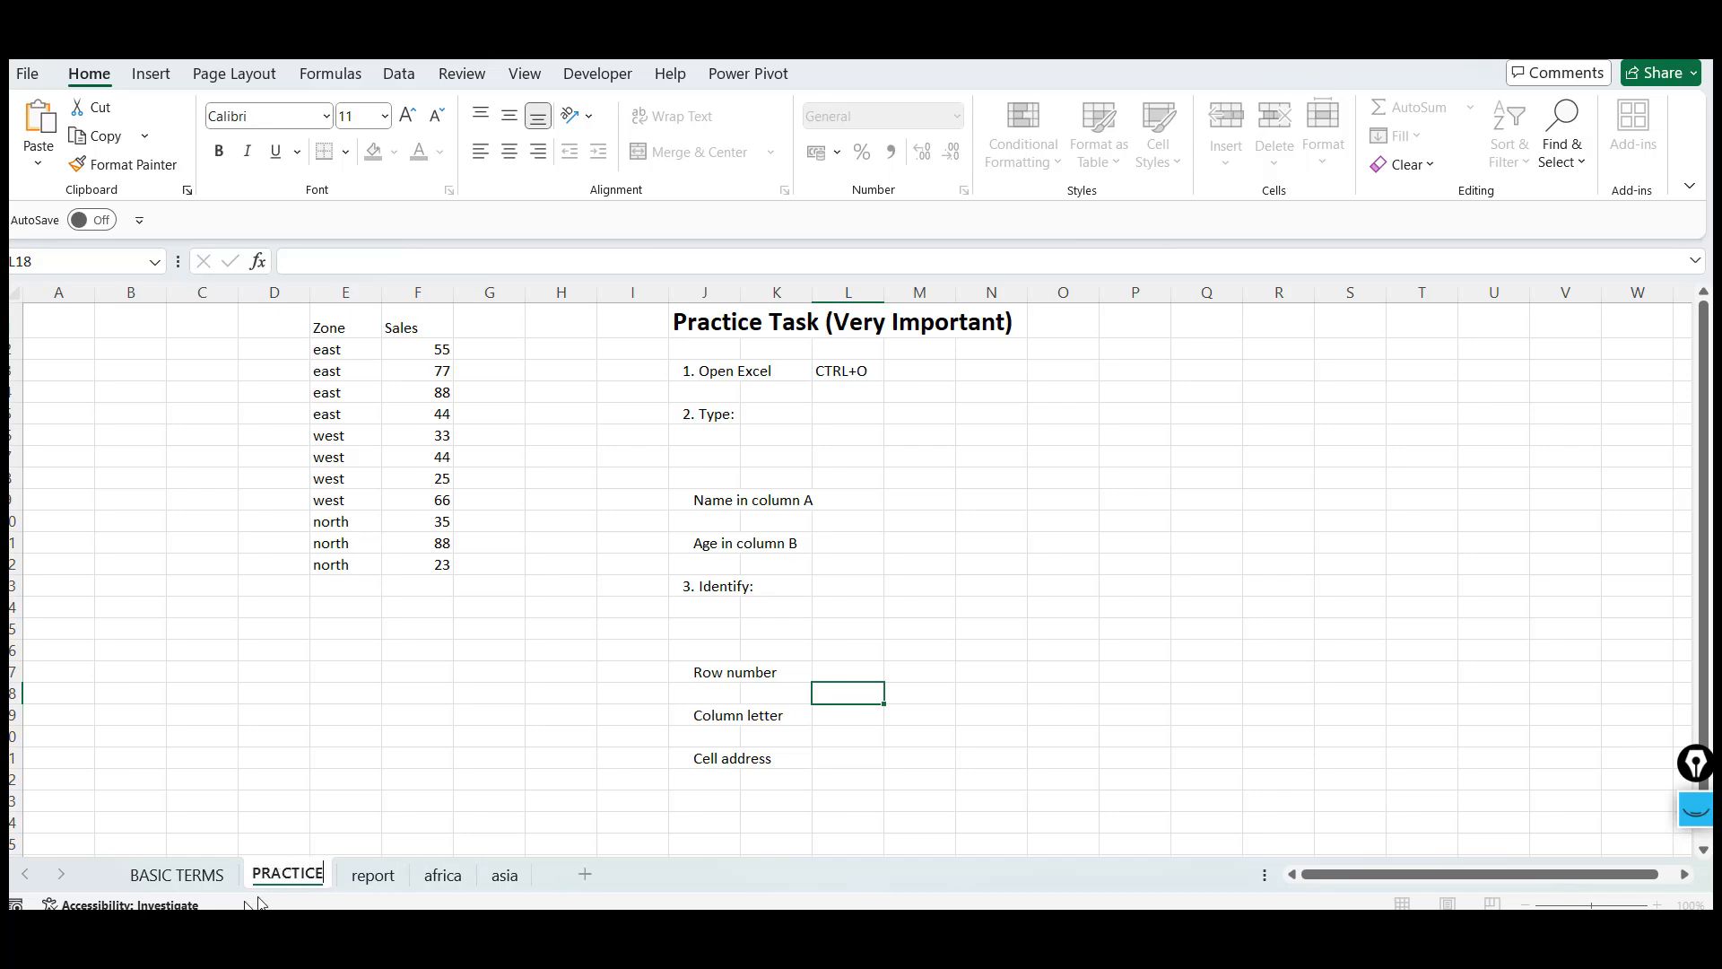
left_click(200, 884)
Switch to the ChatGPT browser tab and send the message Lesson2 now
key("alt+Tab")
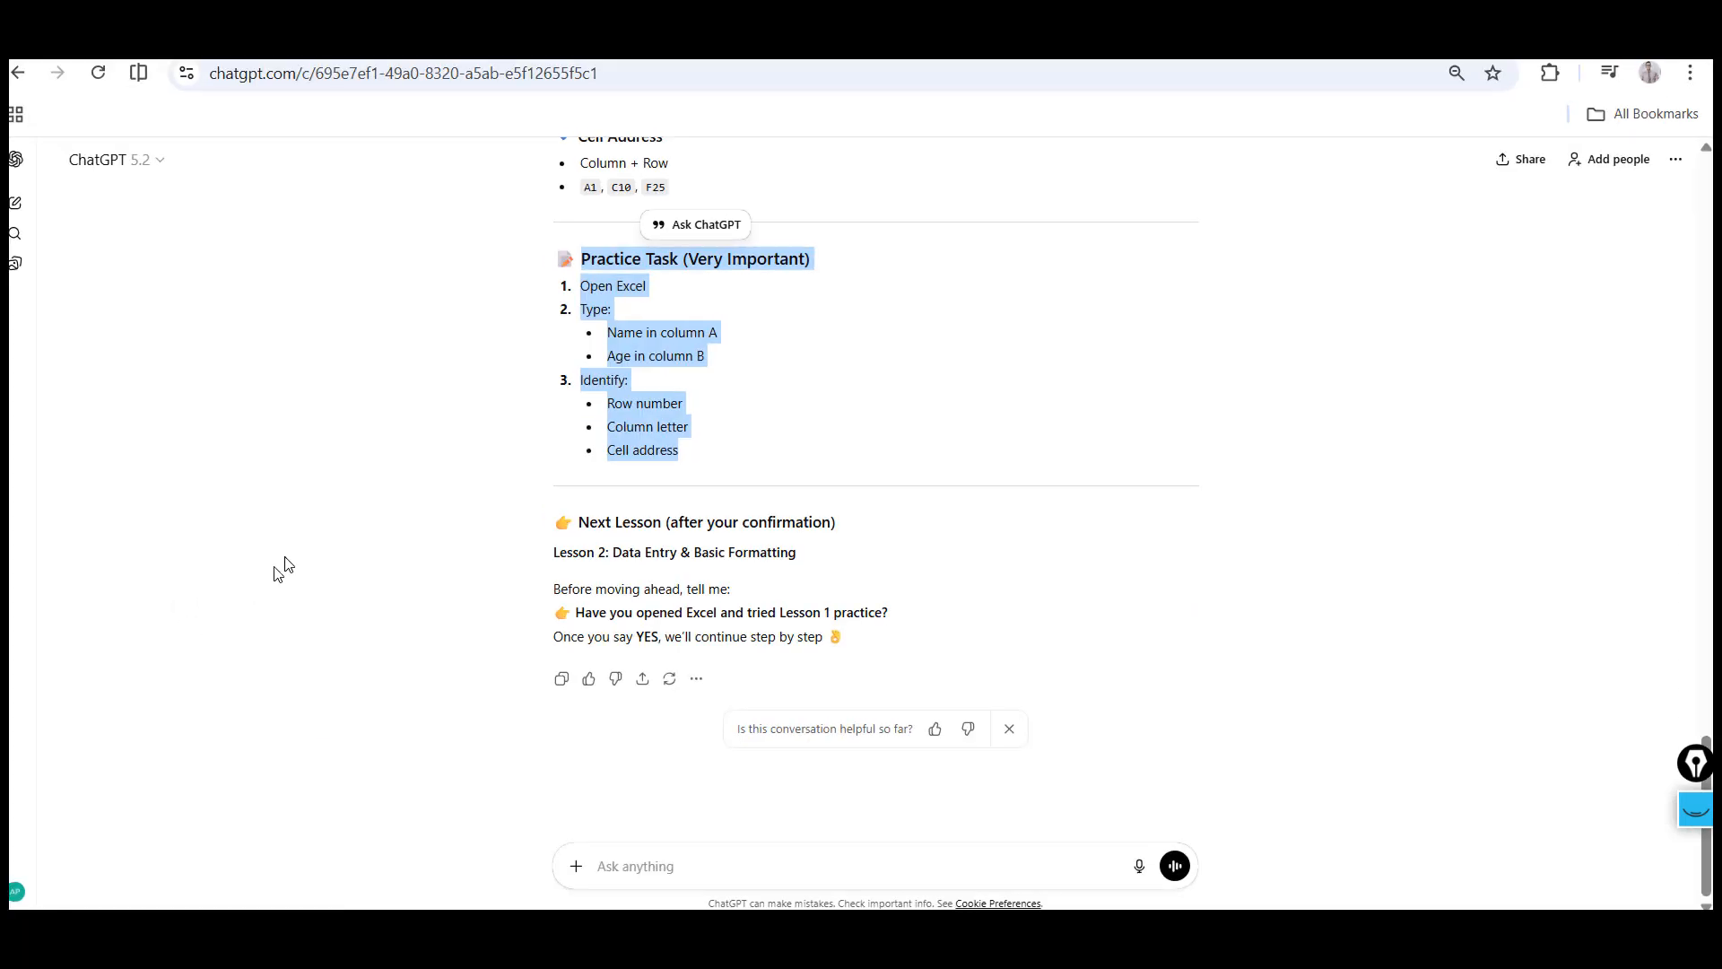
left_click(285, 558)
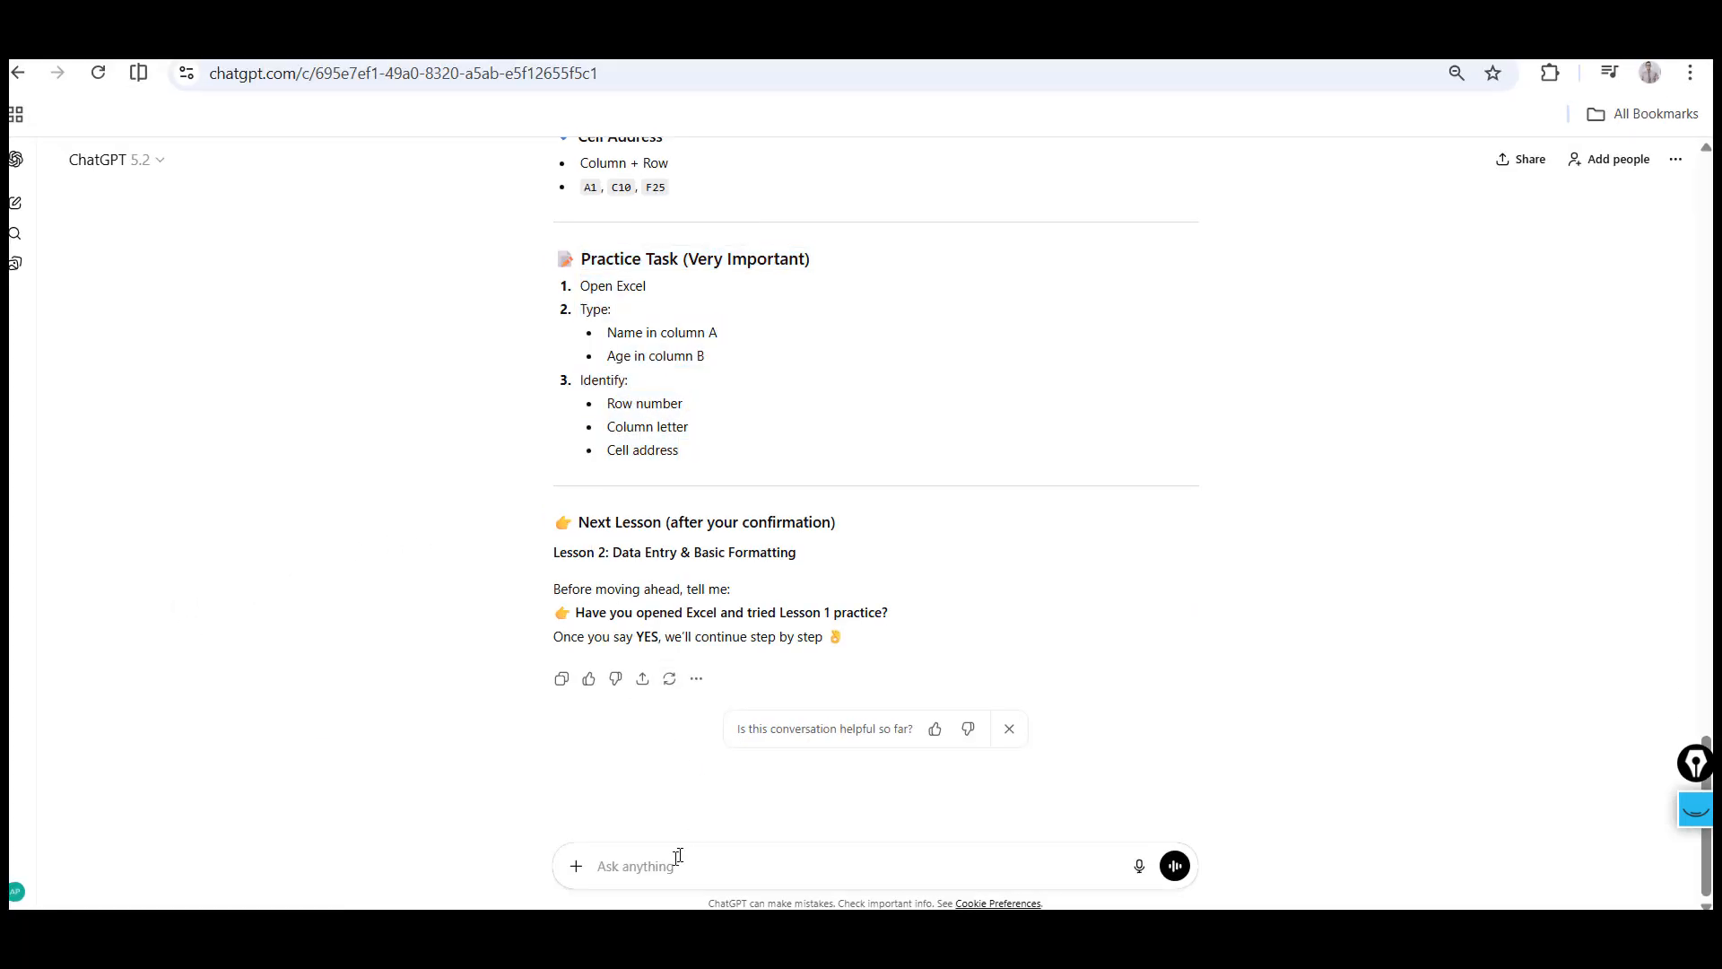
type("I")
key("Return")
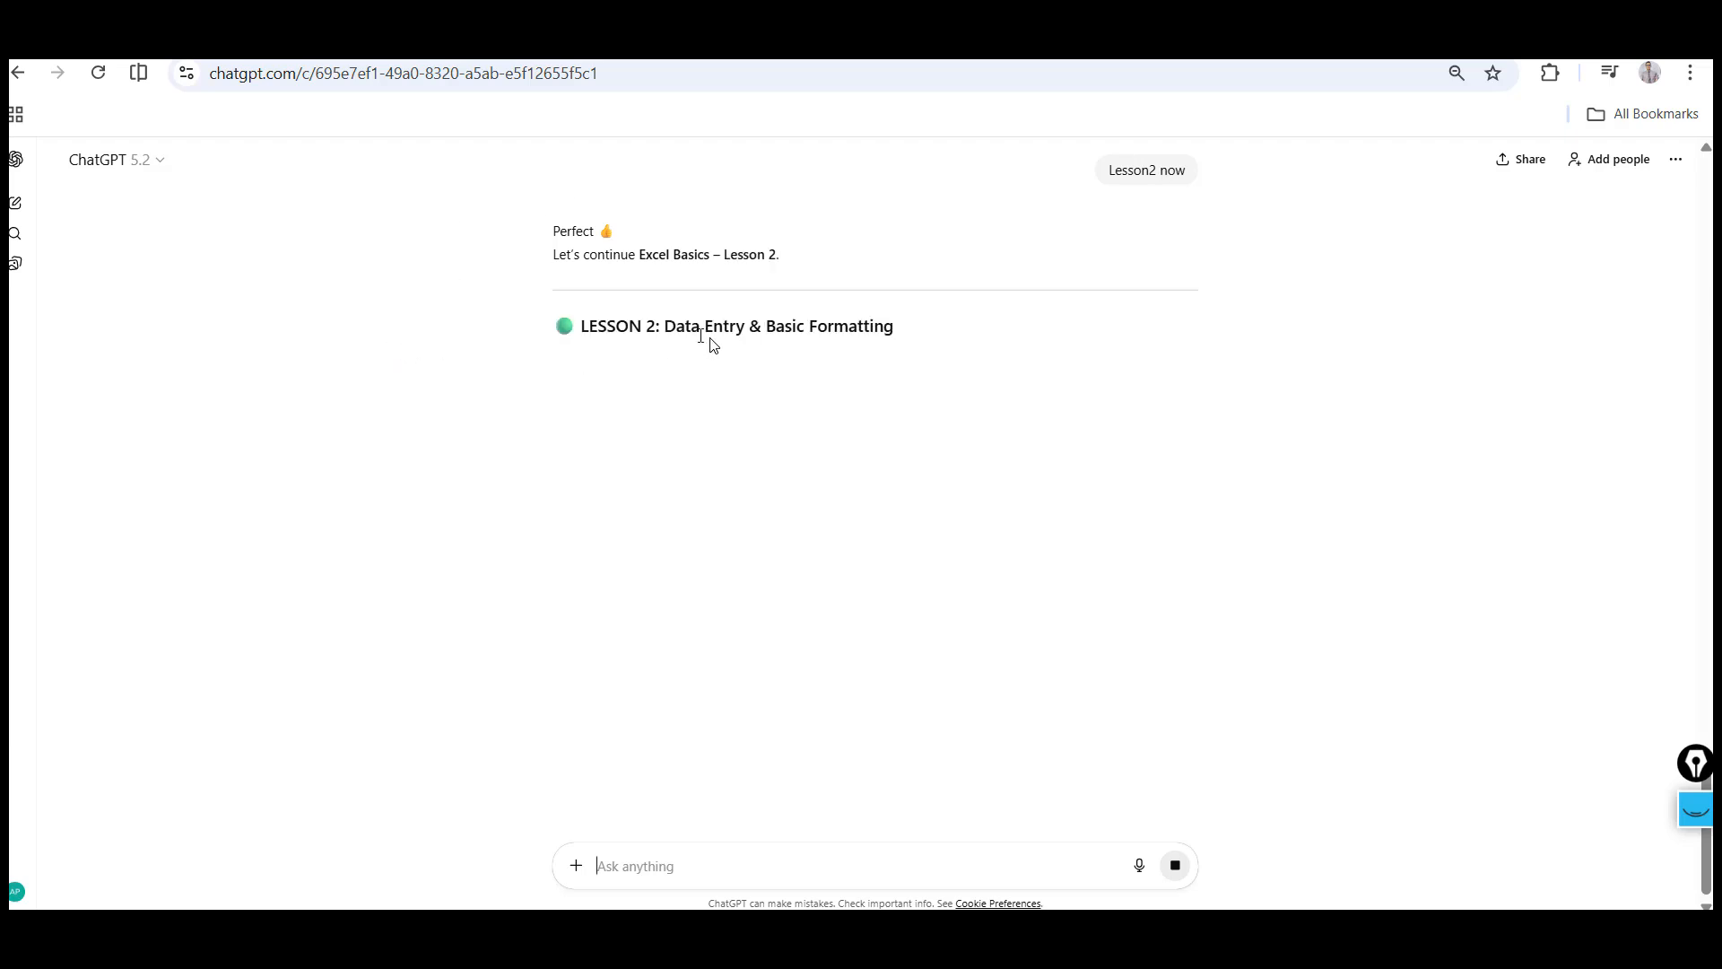
Copy the lesson title Data Entry & Basic Formatting and paste it into cell A1 of the africa sheet
left_click_drag(665, 328, 893, 330)
key("ctrl+c")
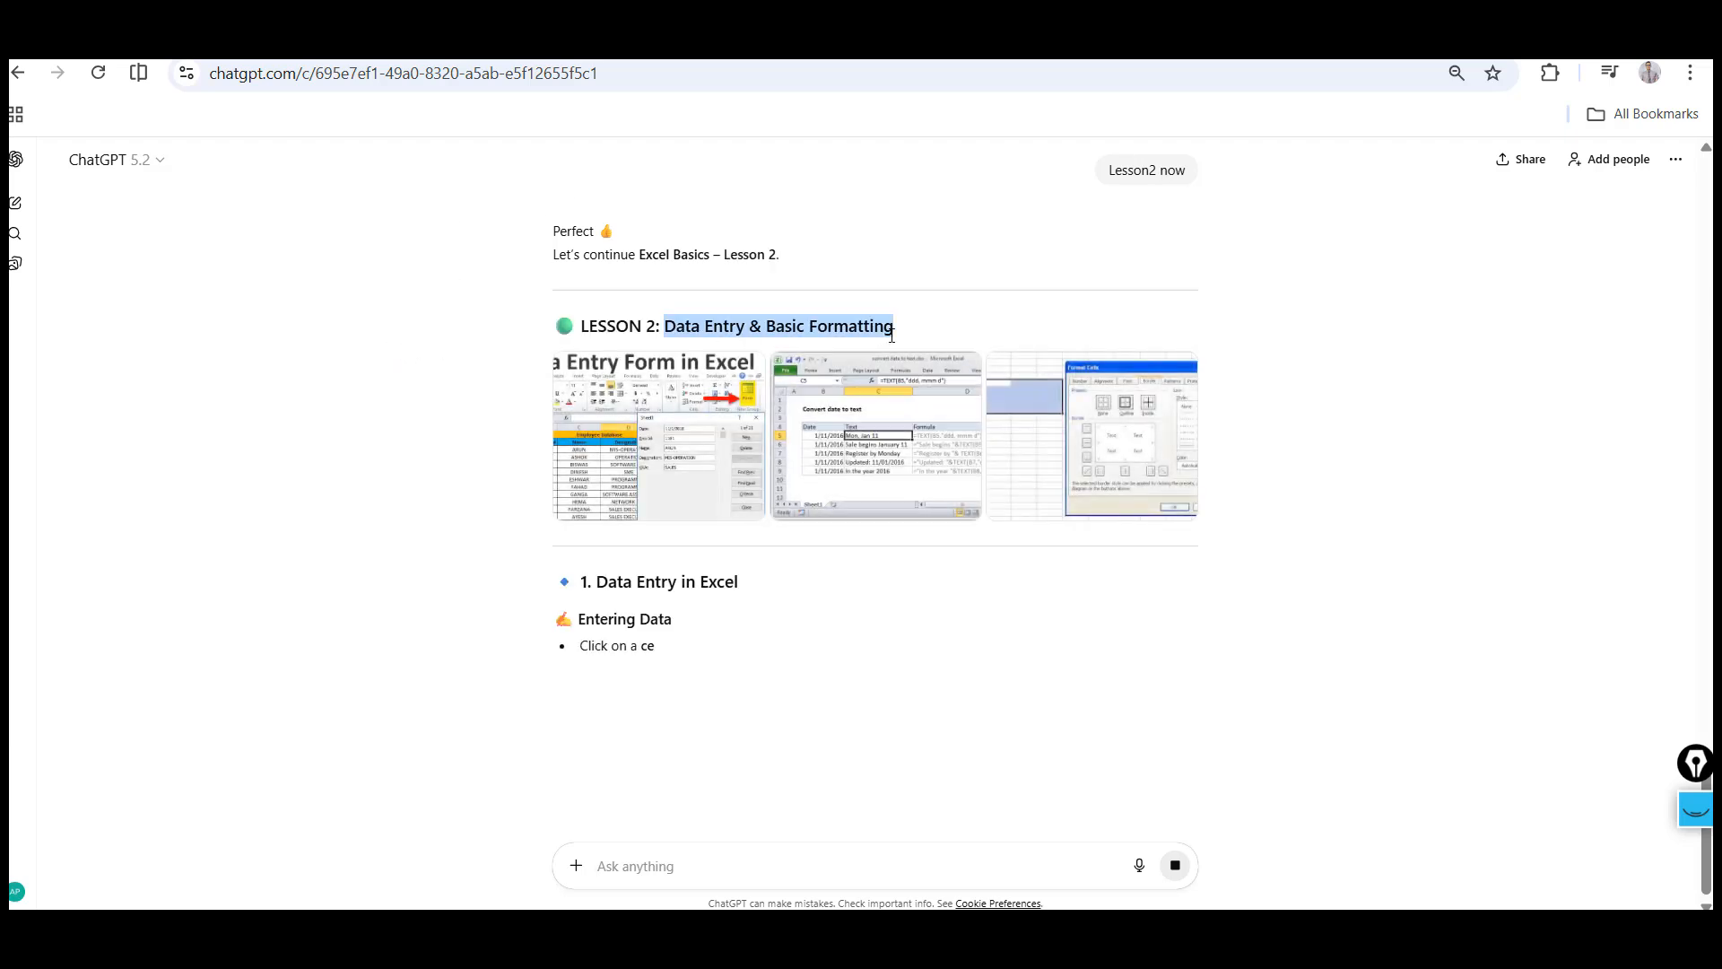
key("alt+Tab")
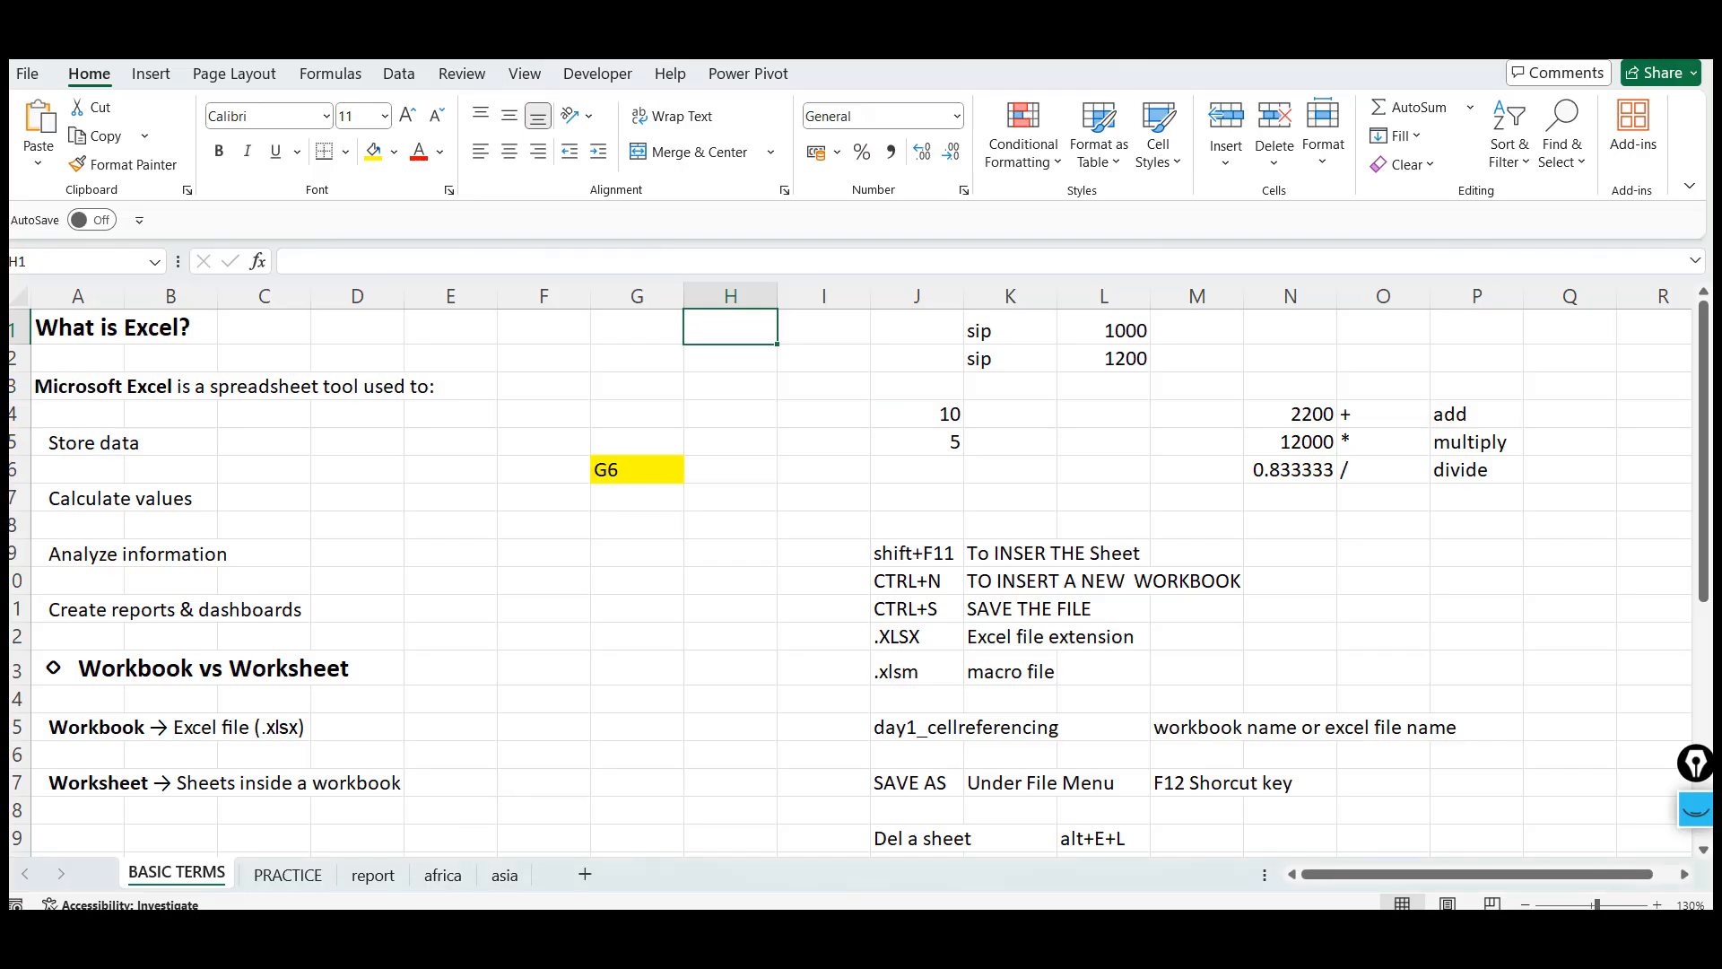
left_click(287, 874)
left_click(372, 874)
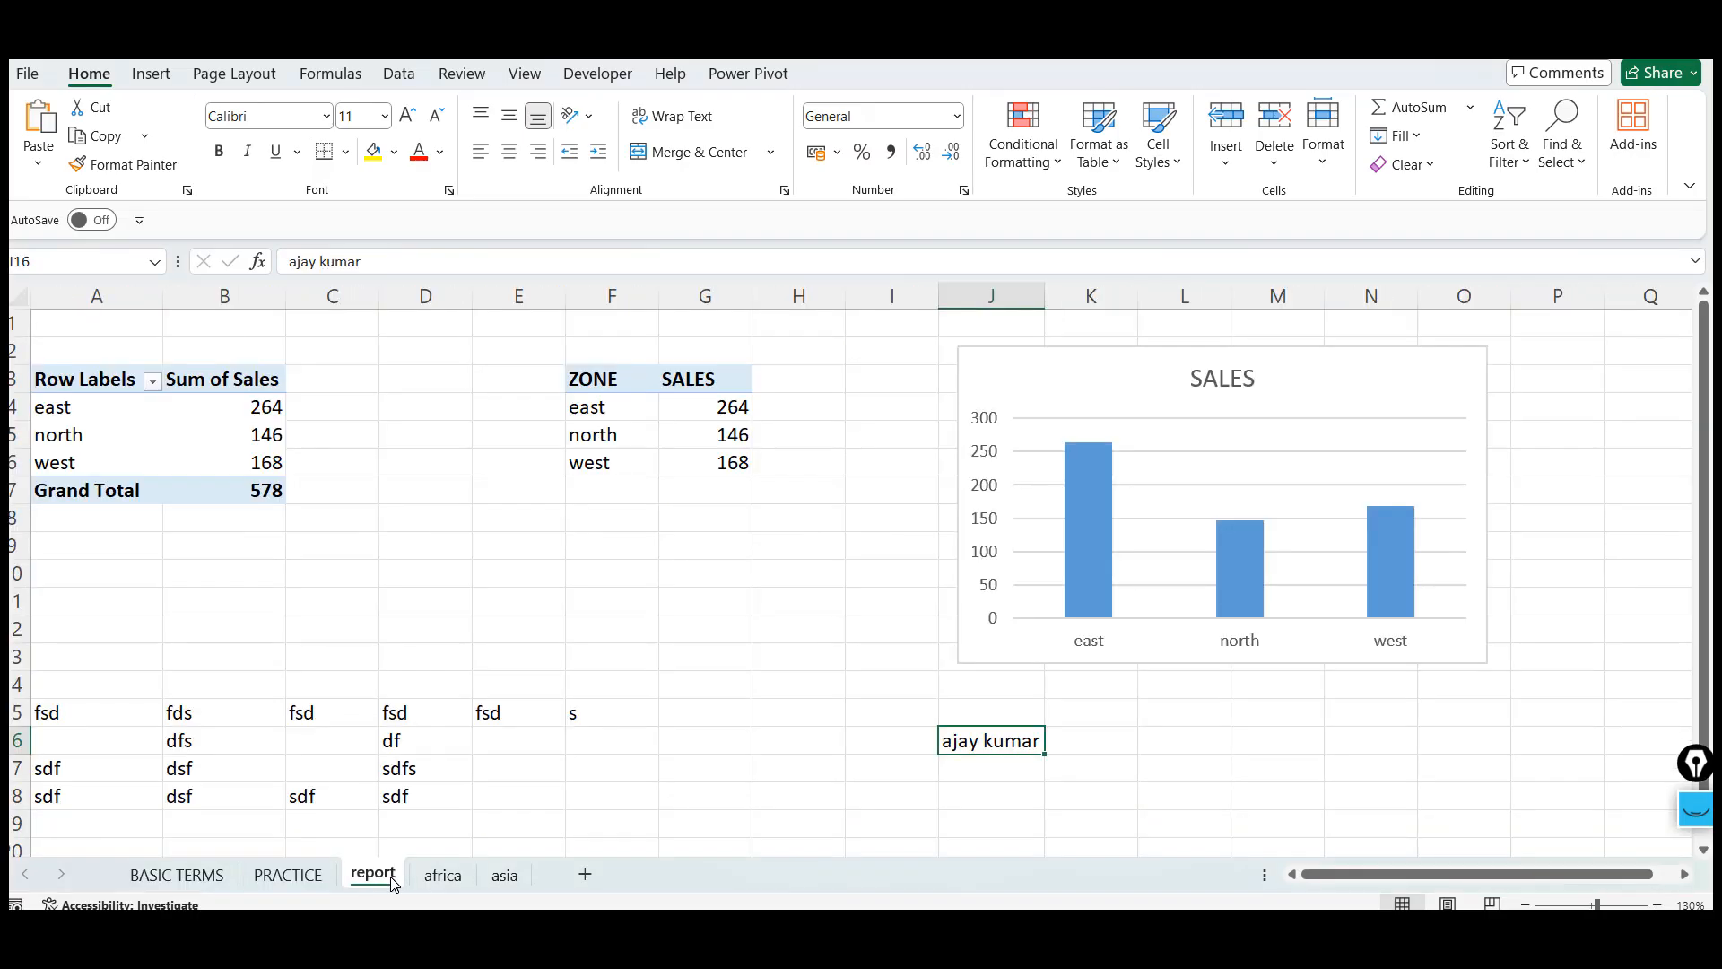
left_click(457, 883)
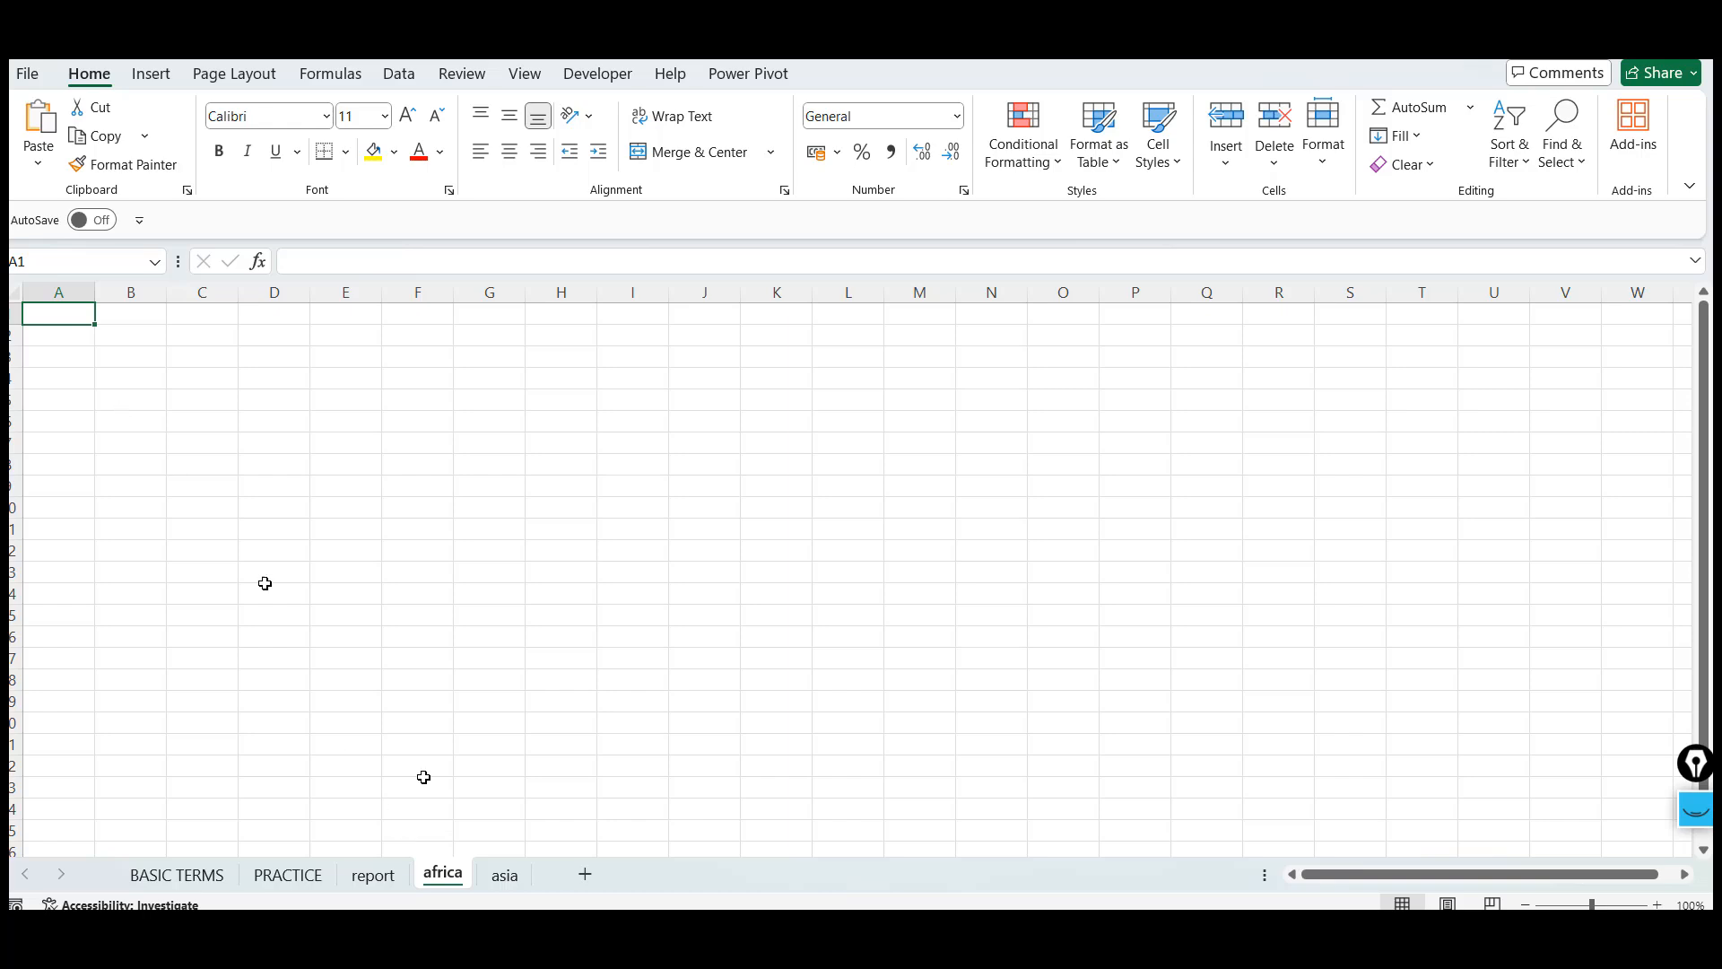
key("ctrl+v")
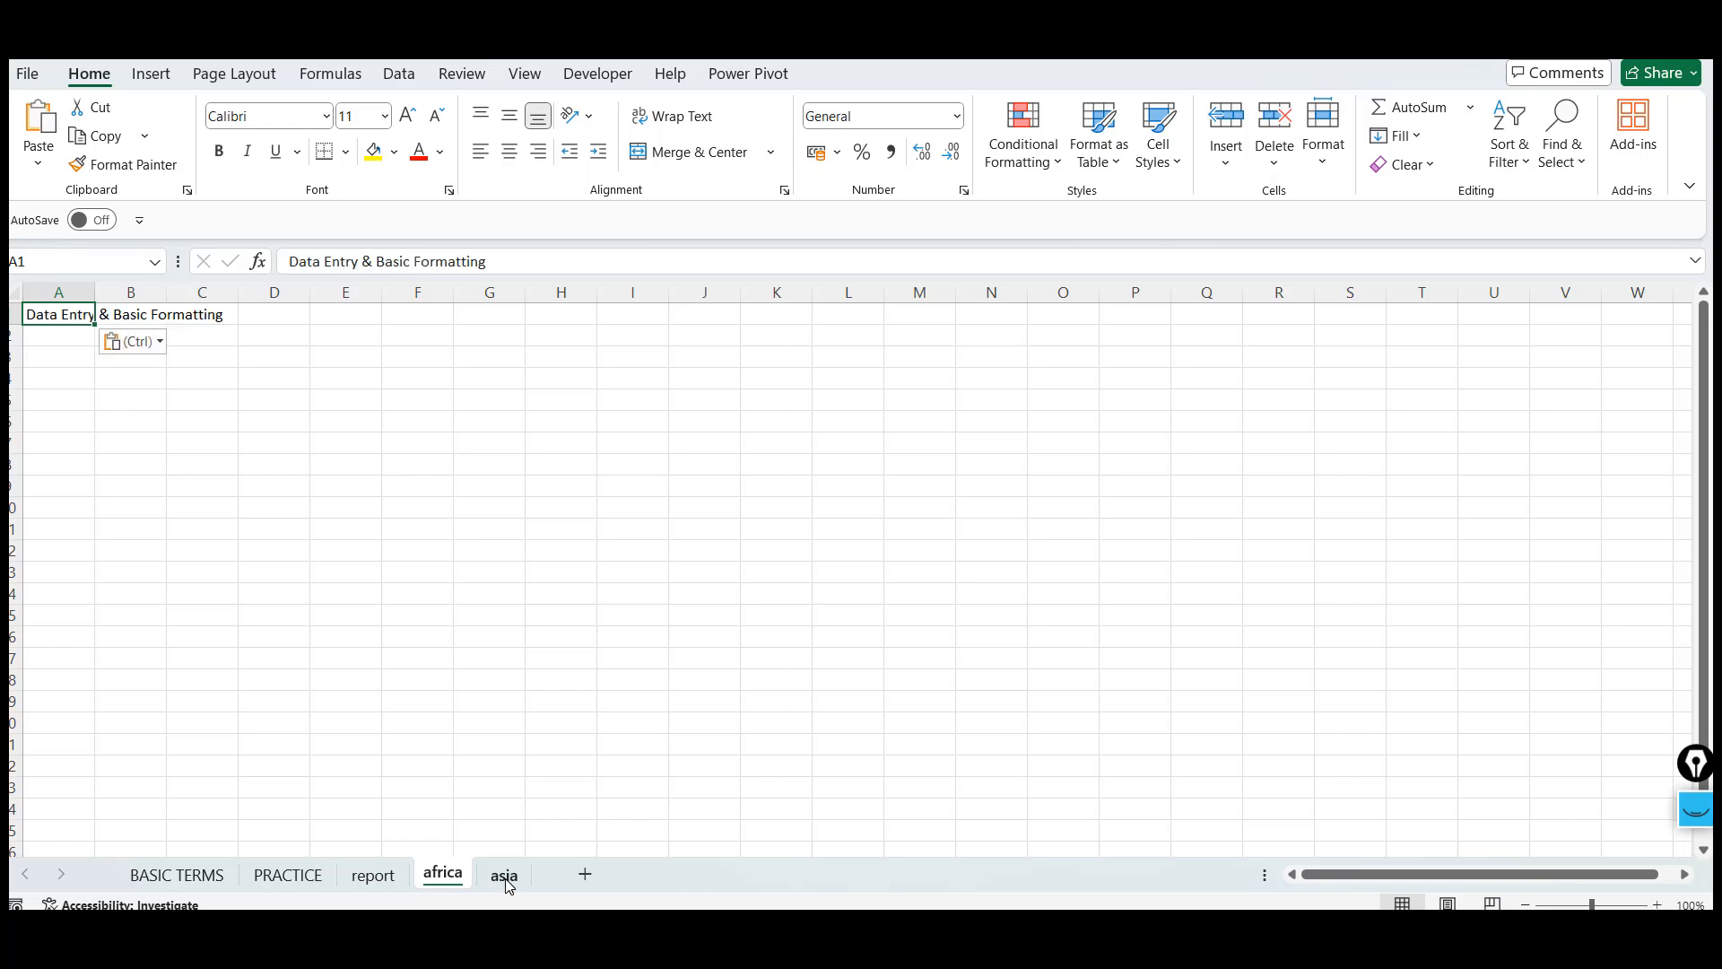
Switch to the ChatGPT tab and select the Data Entry in Excel section through the Types of Data table
key("alt+Tab")
left_click(305, 580)
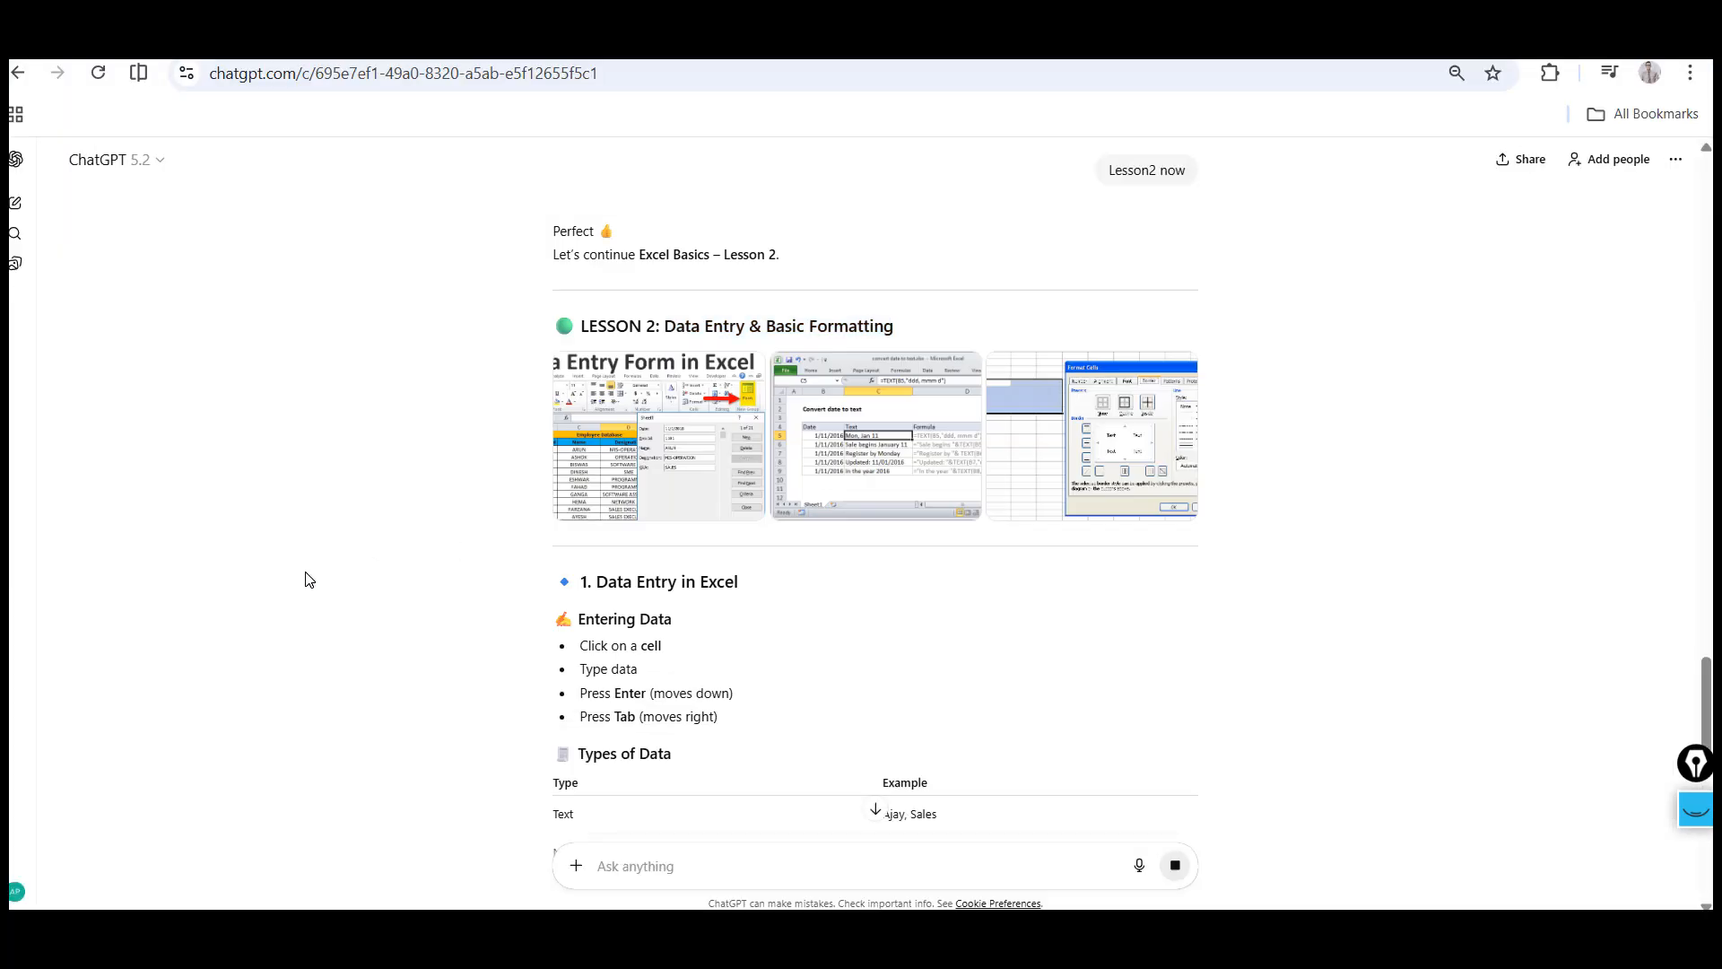
scroll(305, 579, "down", 2)
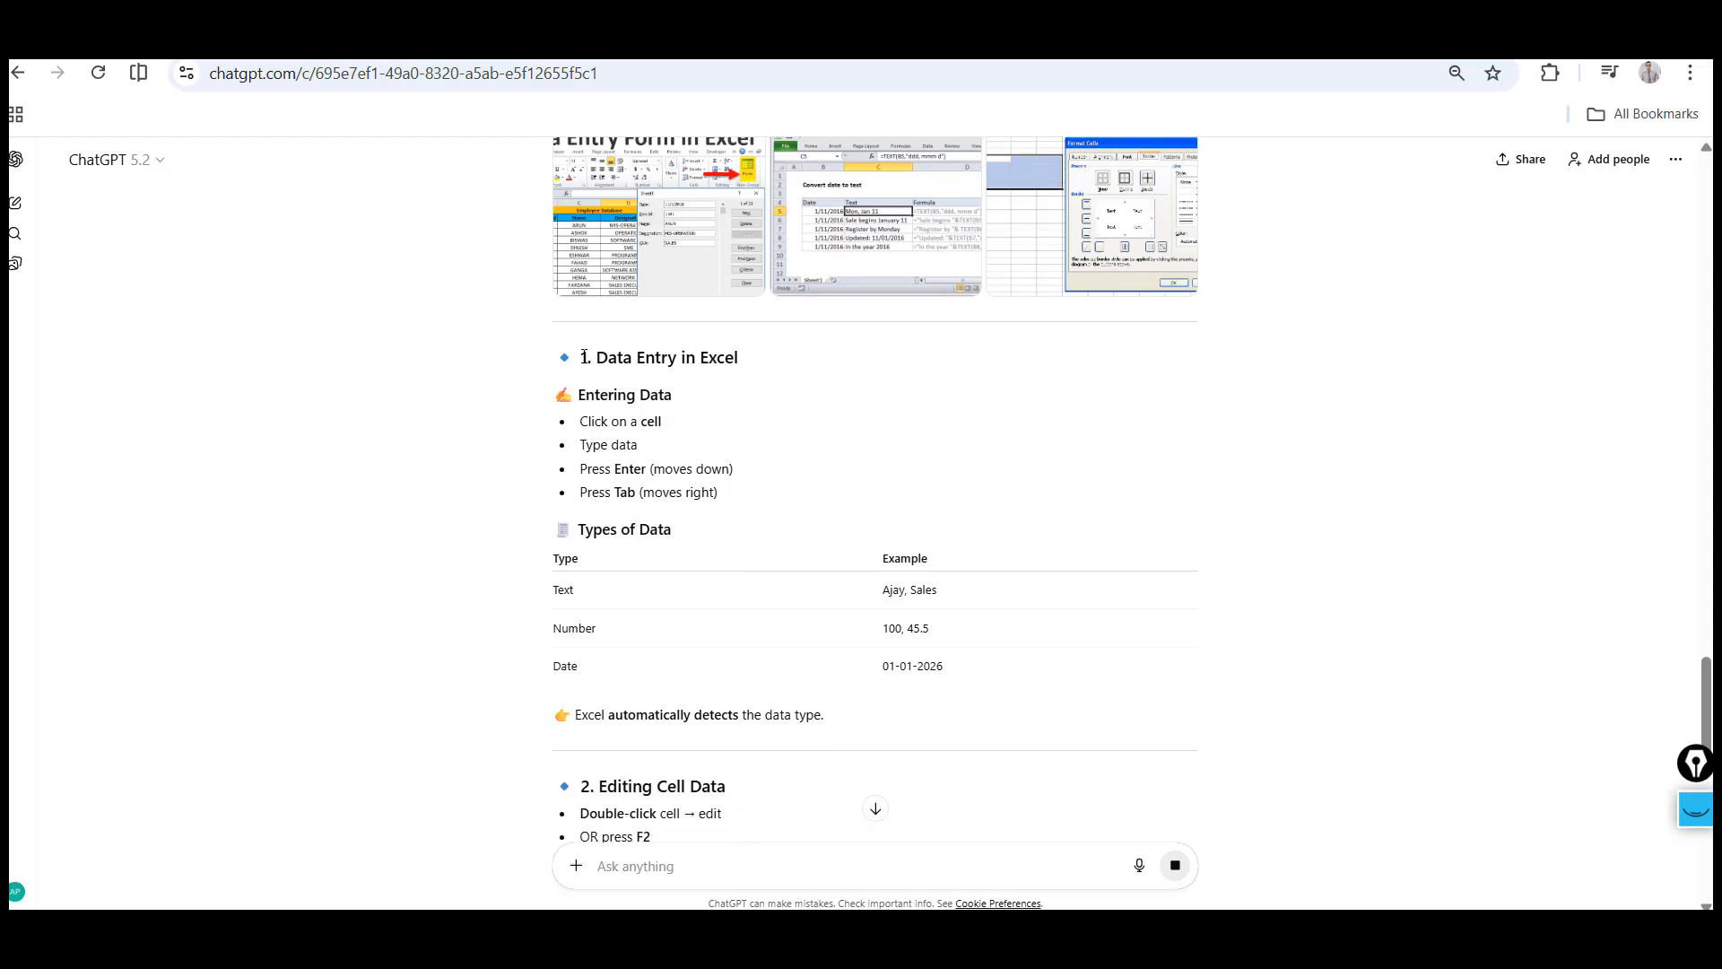
left_click(733, 481, "shift")
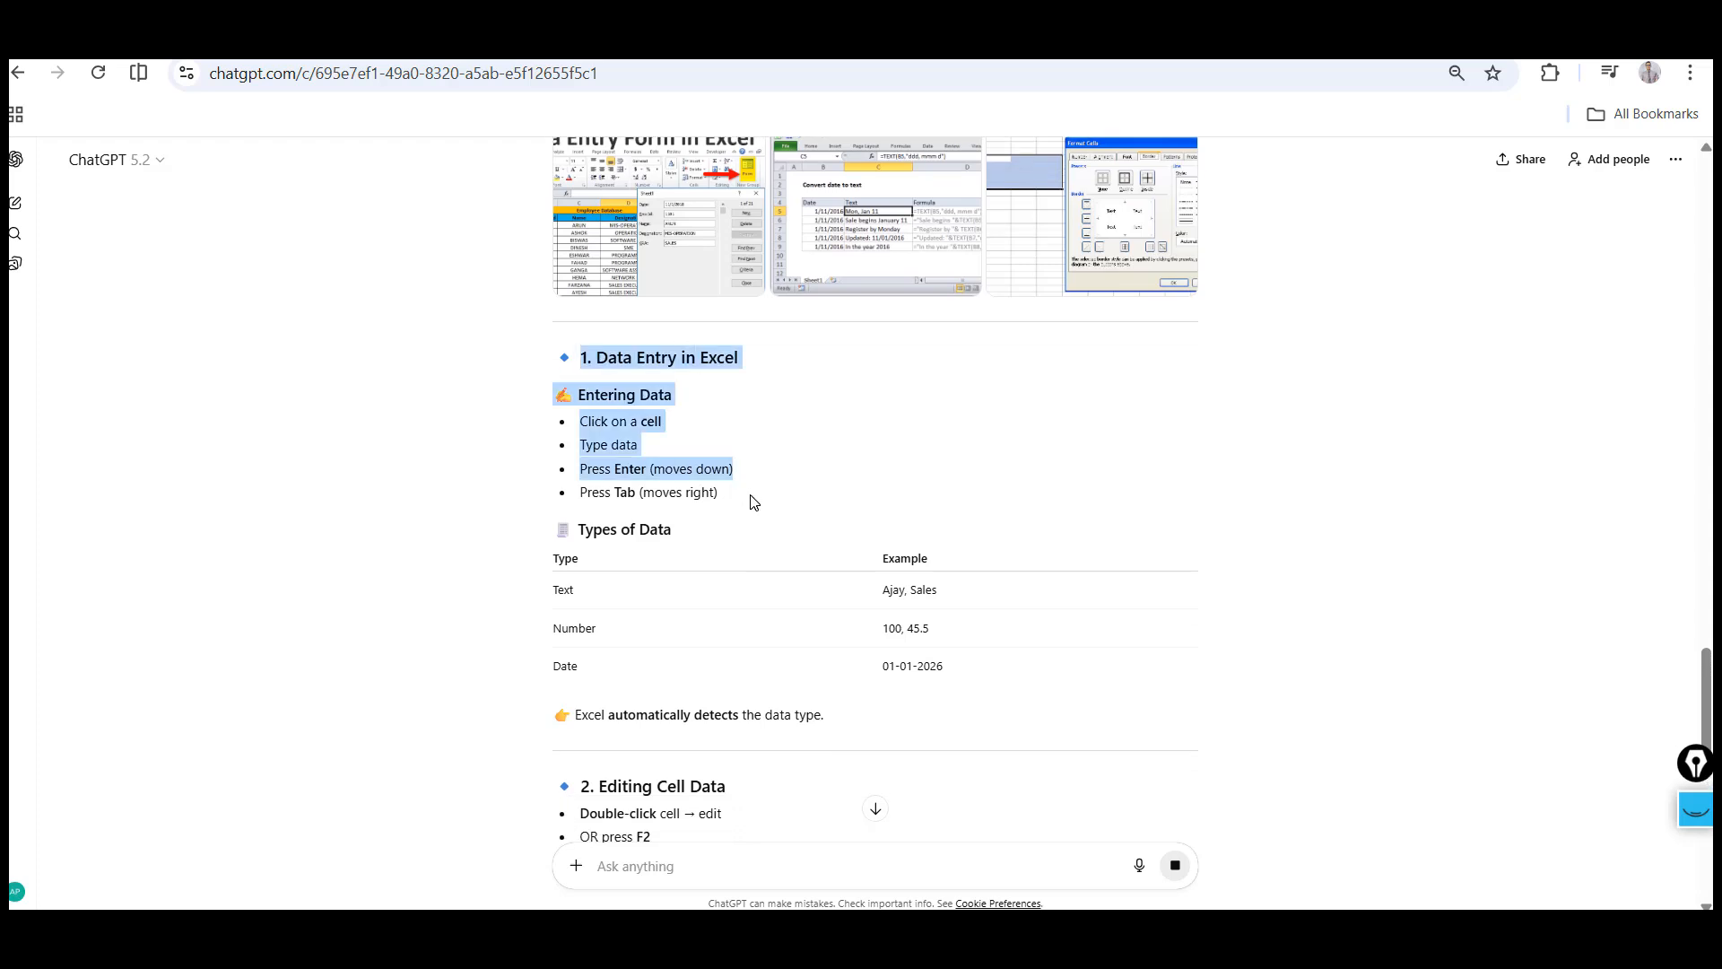
left_click(964, 677, "shift")
Switch back to the workbook and paste the copied lesson section into cell A4 of the africa sheet
key("alt+Tab")
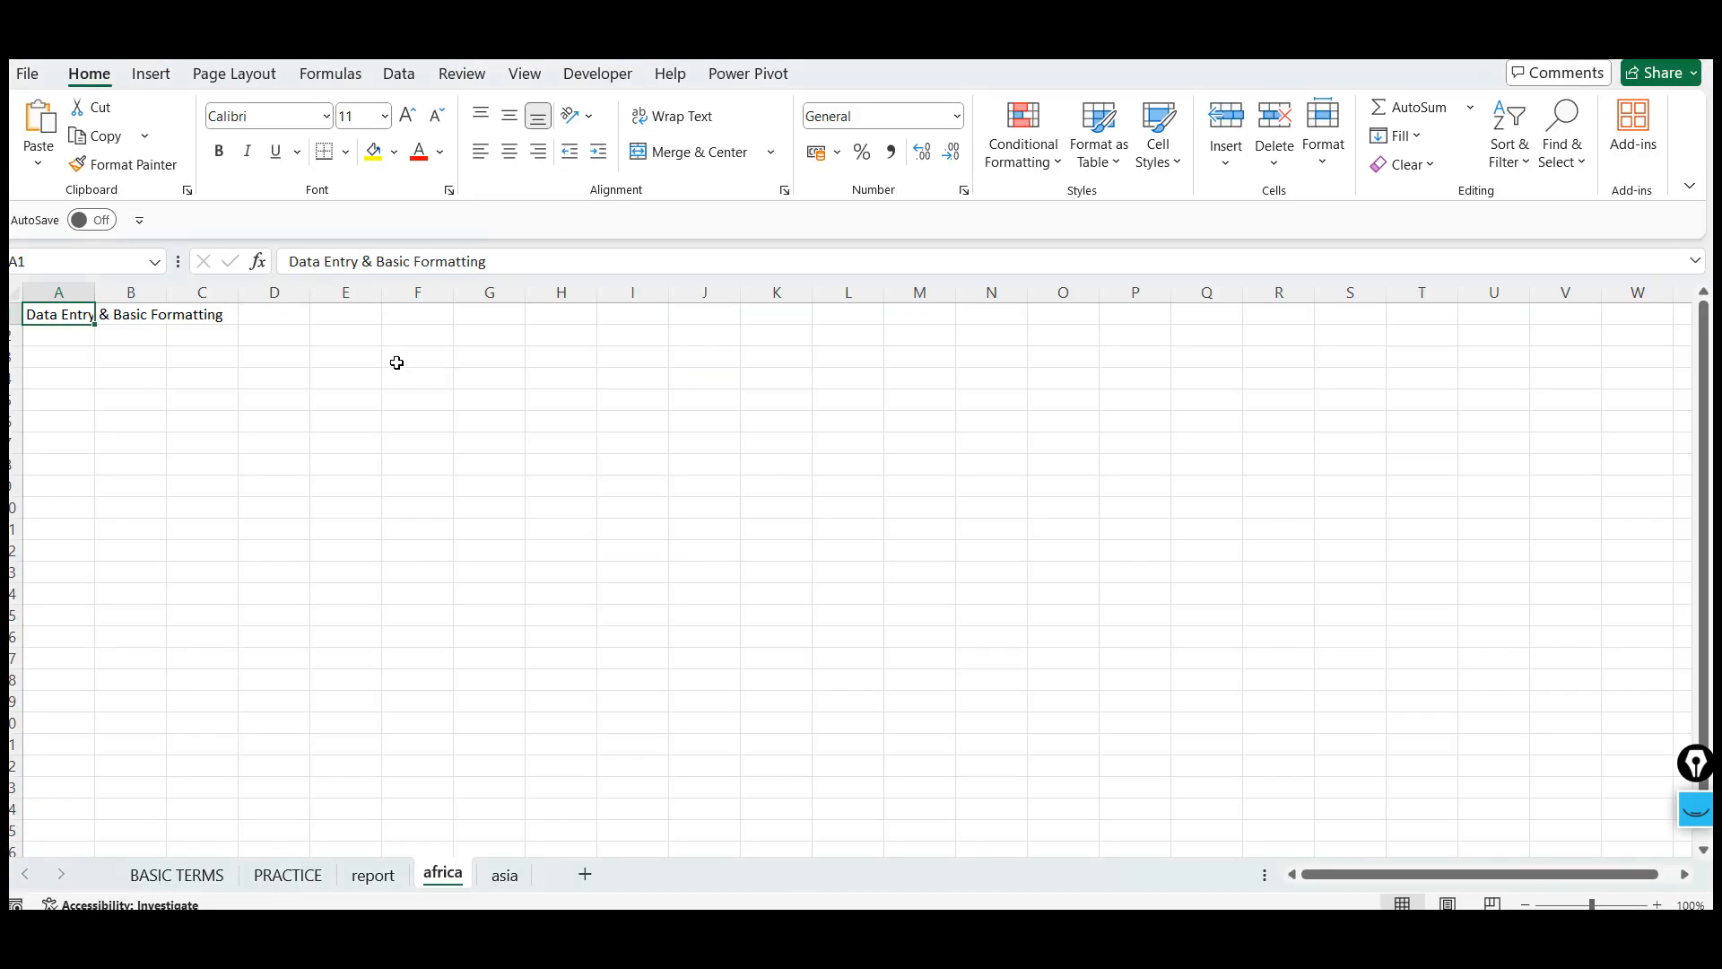
left_click(41, 373)
key("ctrl+v")
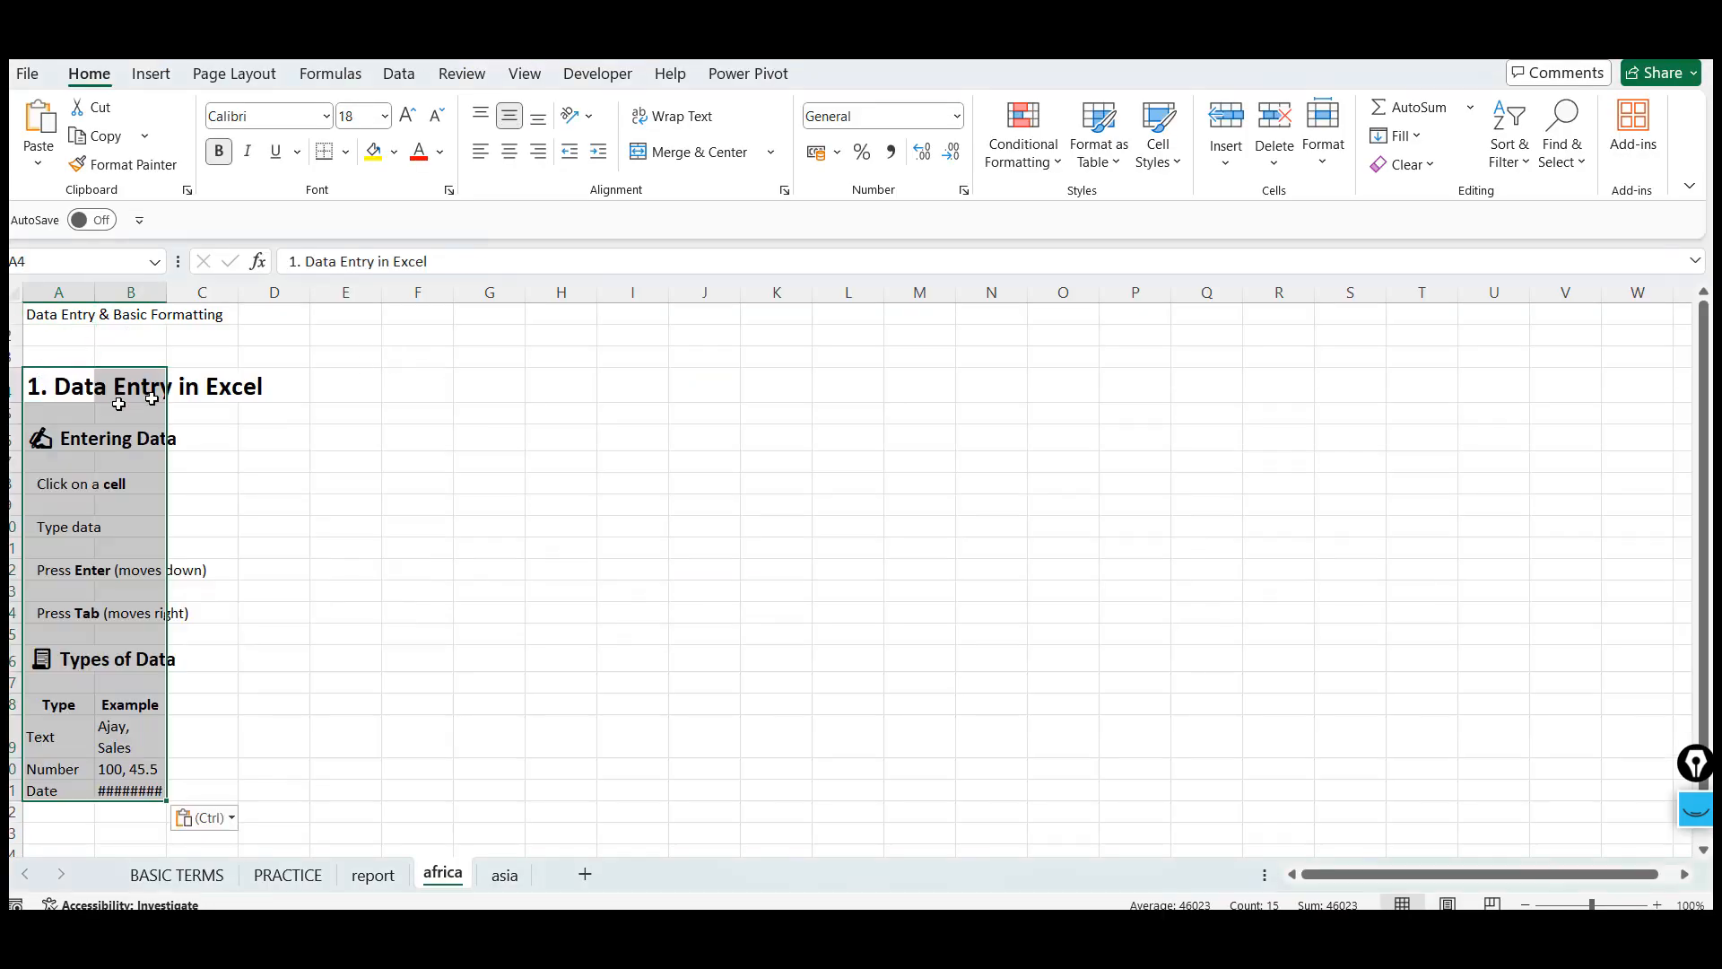
Move through the cells with the arrow keys and enter sfdsf into cell J3
left_click(81, 459)
key("Down")
key("Down")
key("Down")
key("Down")
key("Down")
key("Down")
key("Down")
key("Down")
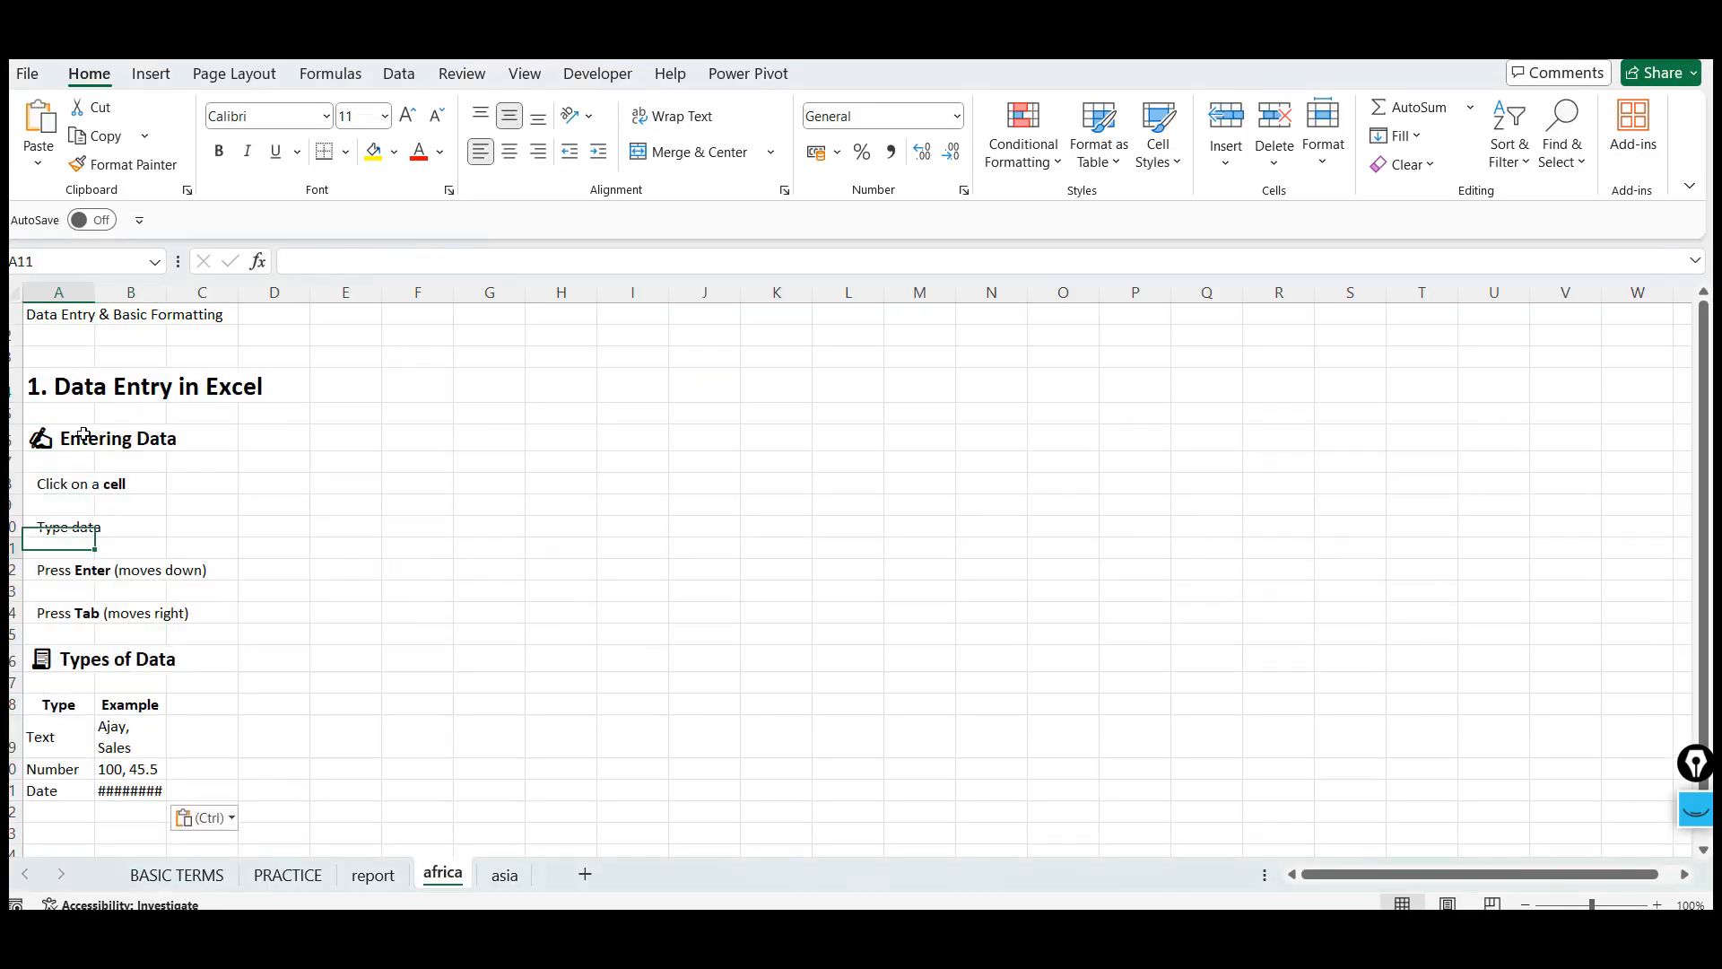
key("Down")
key("Down")
key("Down")
key("Down")
key("Down")
key("Down")
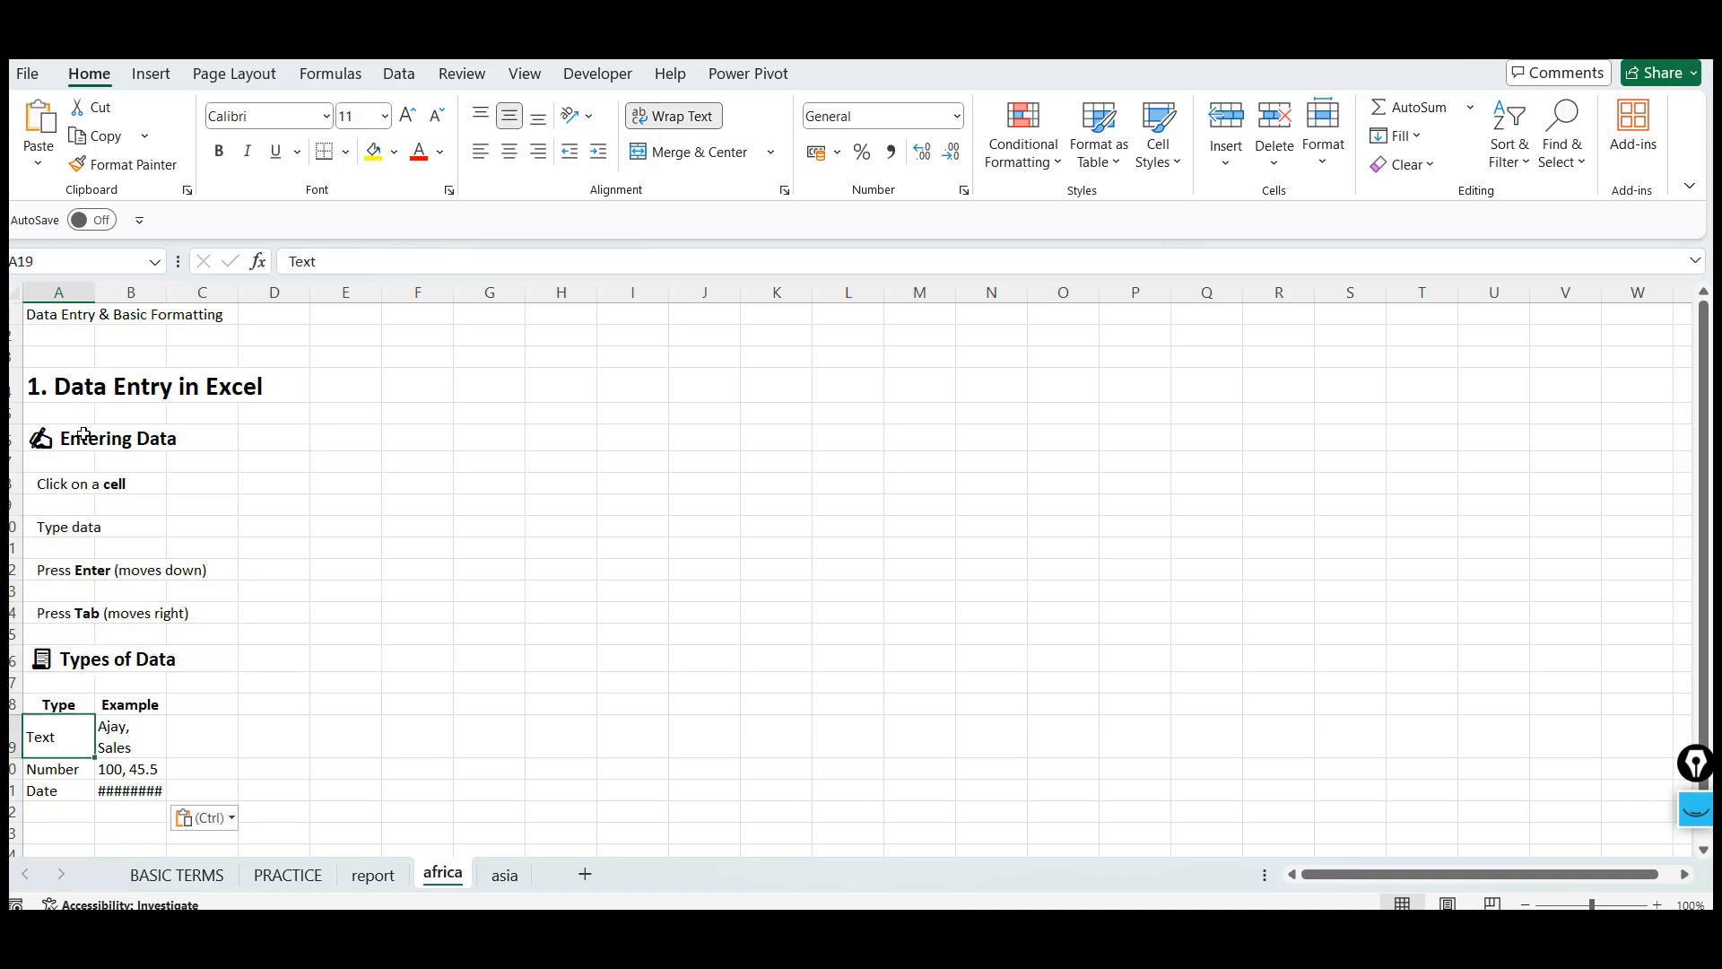
left_click(730, 348)
key("Down")
key("Down")
key("Down")
key("Up")
key("Up")
key("Up")
type("sfdsf")
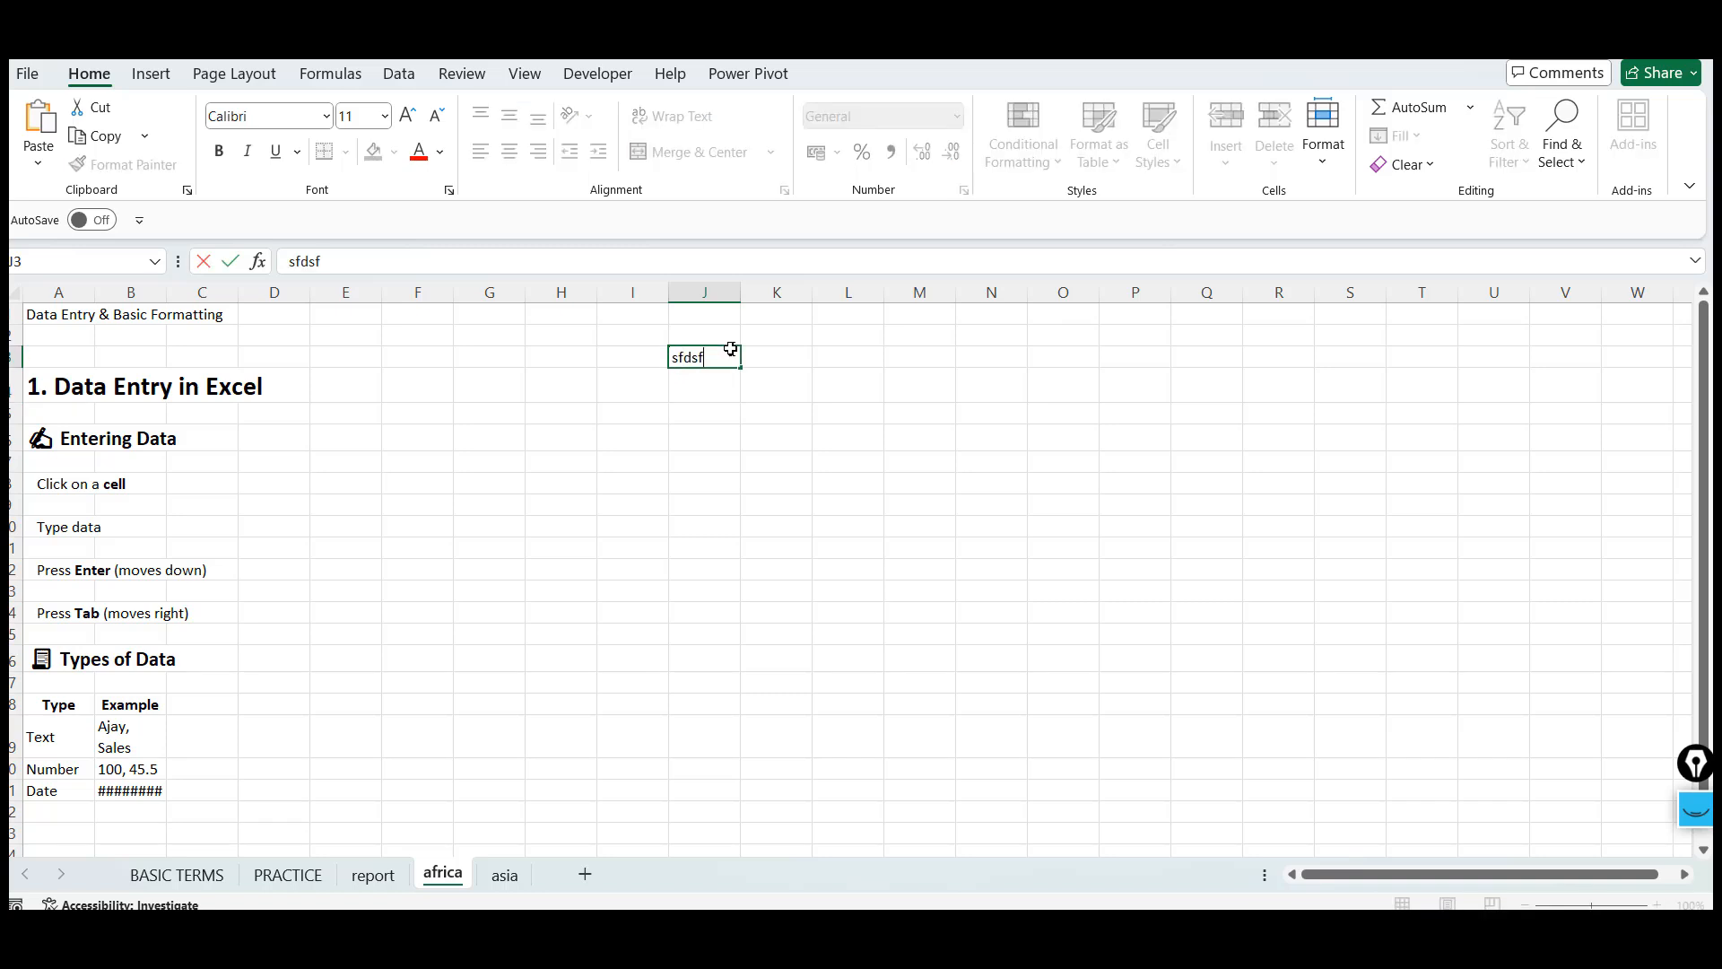
key("Return")
Practise moving between cells with the arrow keys and by selecting different cells
key("Down")
key("Down")
key("Down")
key("Down")
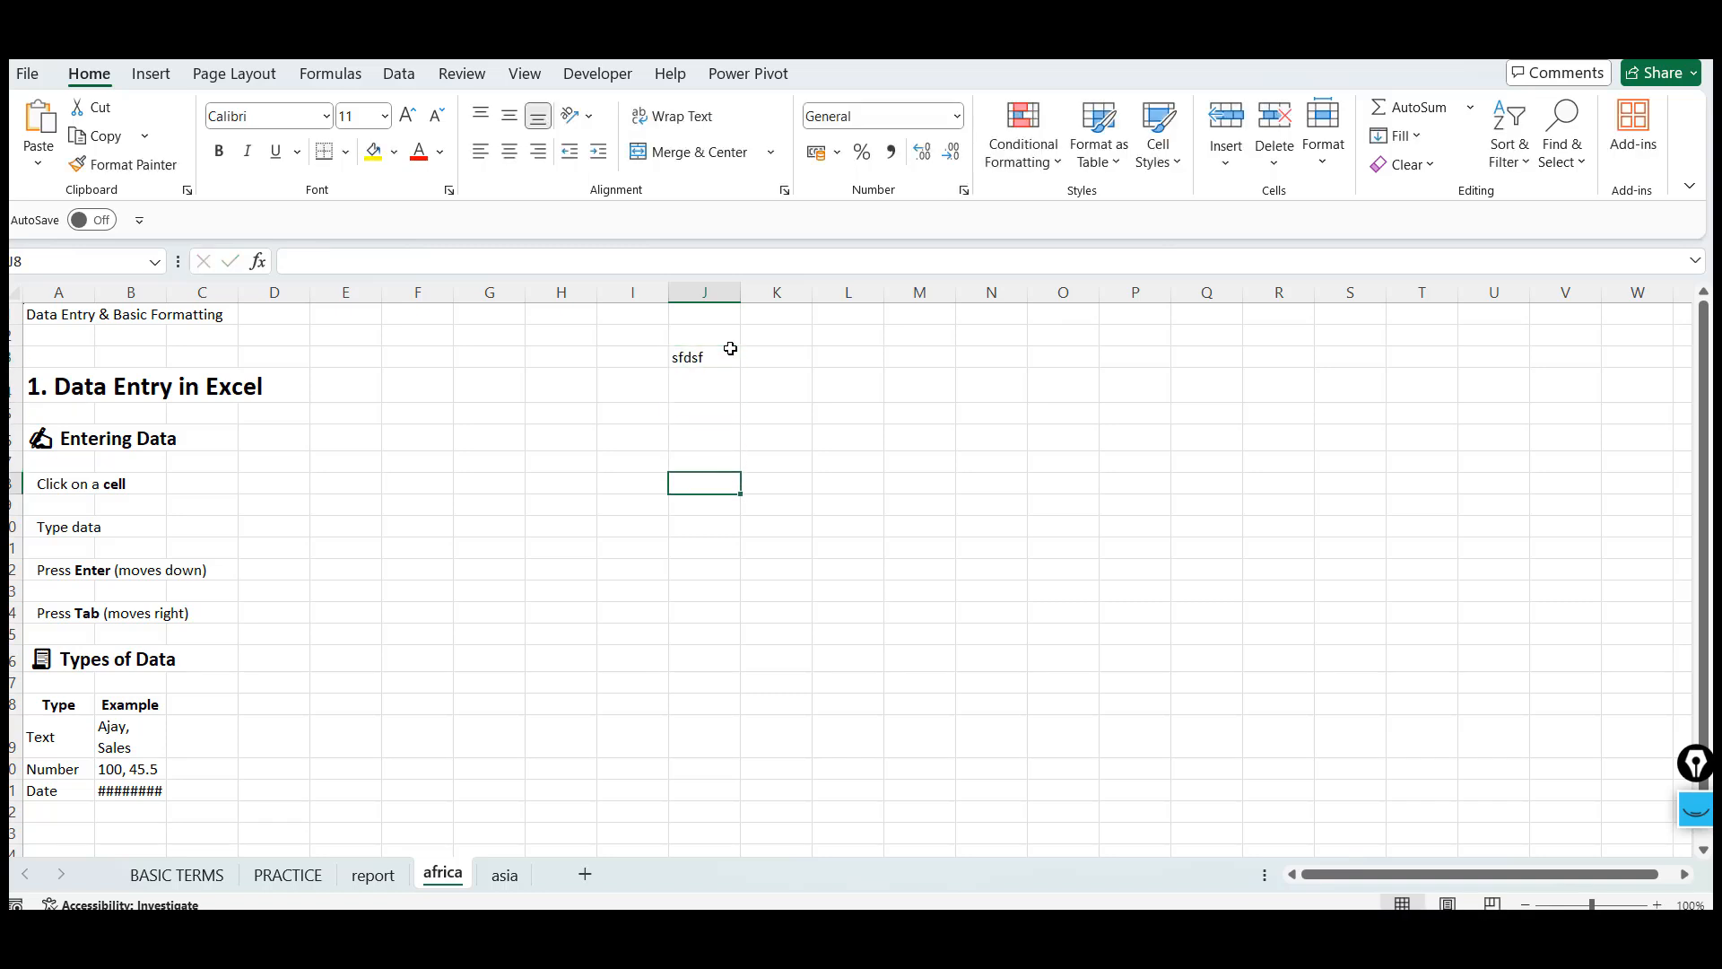
key("Right")
key("Right")
key("Right")
key("Right")
key("Right")
key("Right")
key("Left")
key("Left")
key("Left")
key("Left")
key("Left")
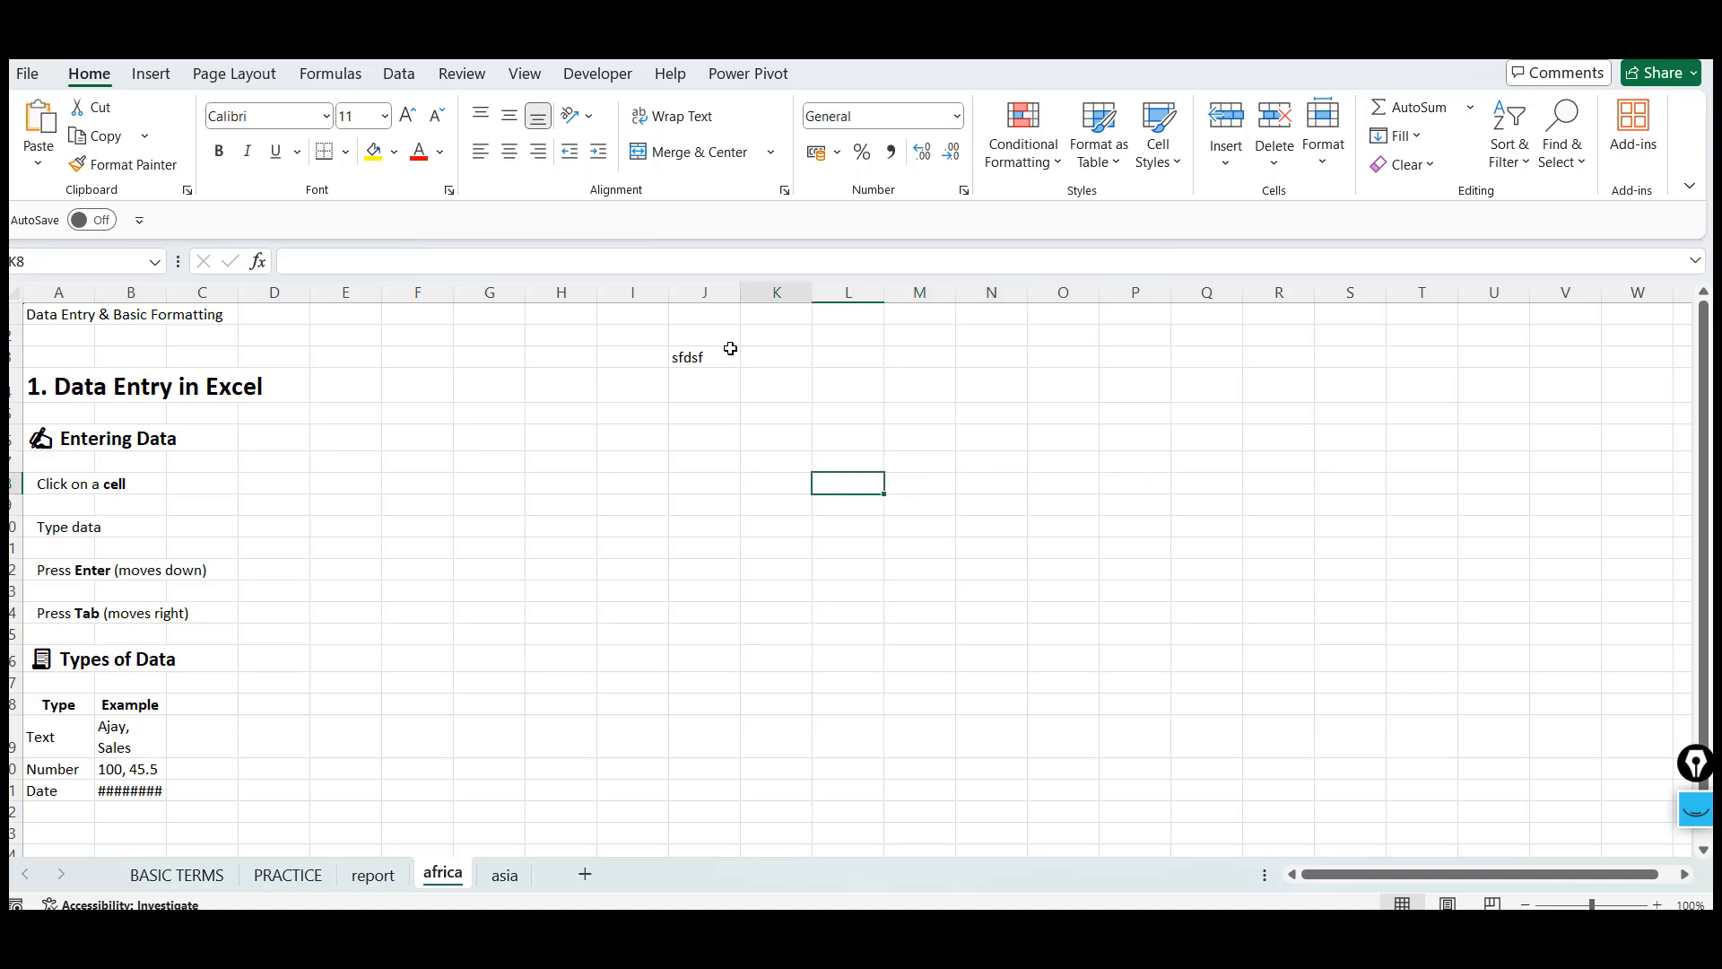
key("Left")
key("Up")
key("Up")
key("Up")
key("Up")
key("Down")
key("Down")
key("Down")
key("Down")
key("Down")
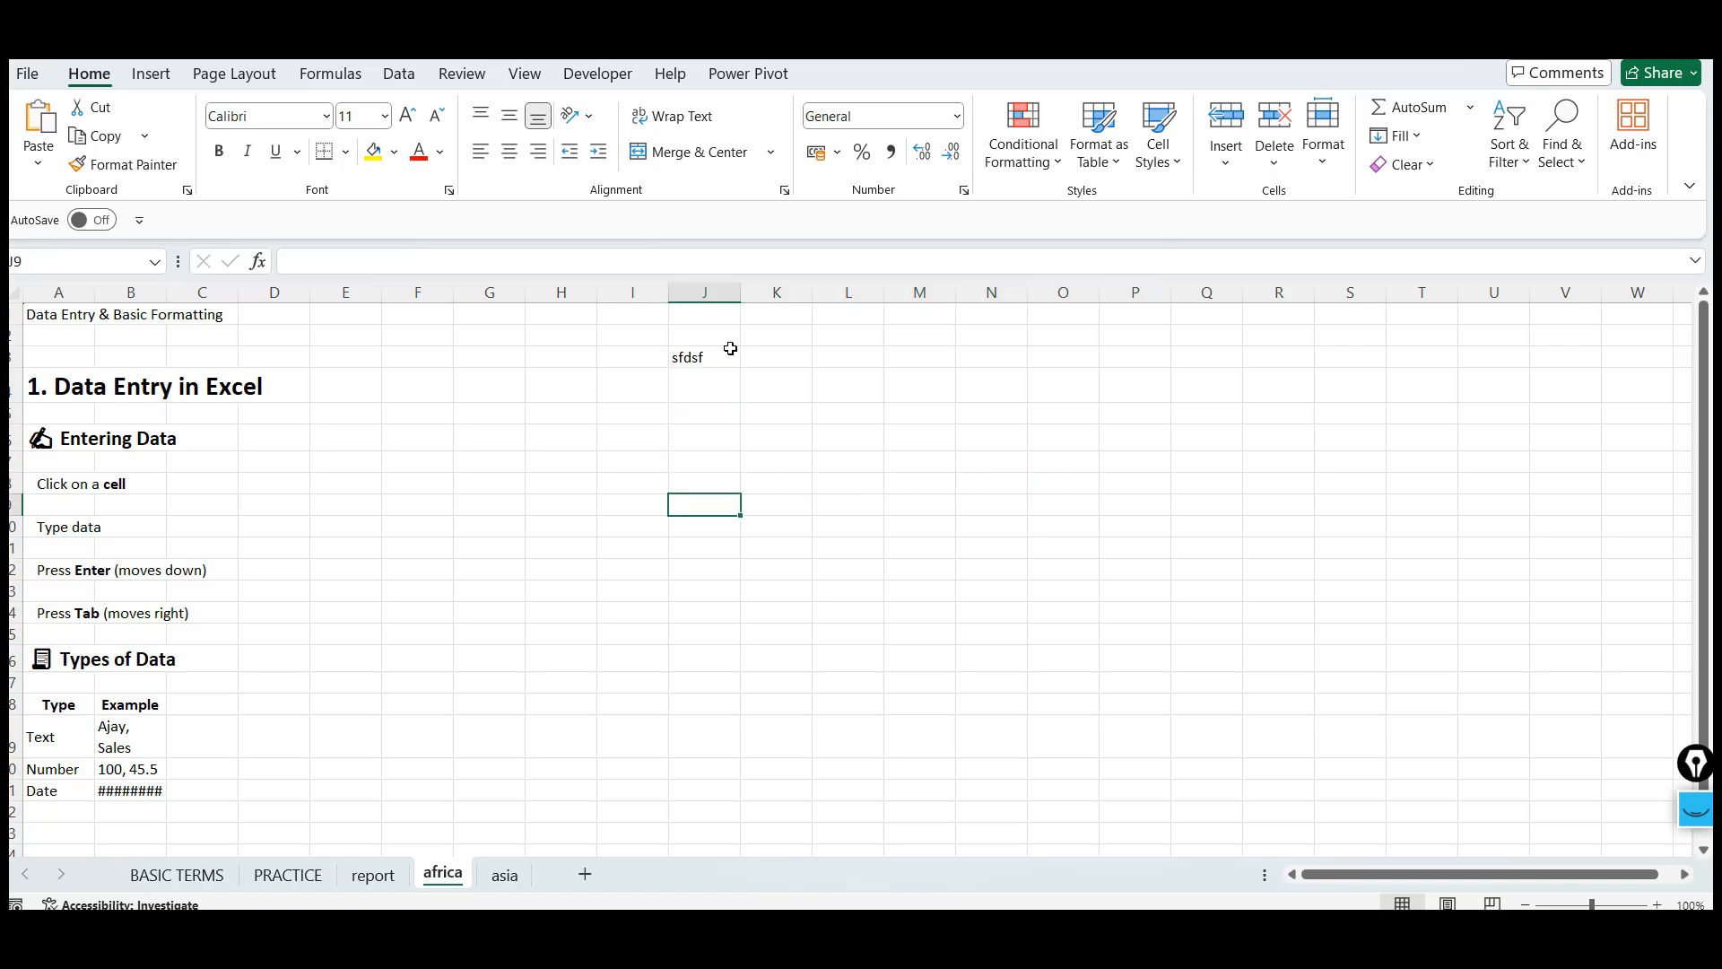
key("Down")
key("Down")
key("Down")
left_click(953, 372)
key("Down")
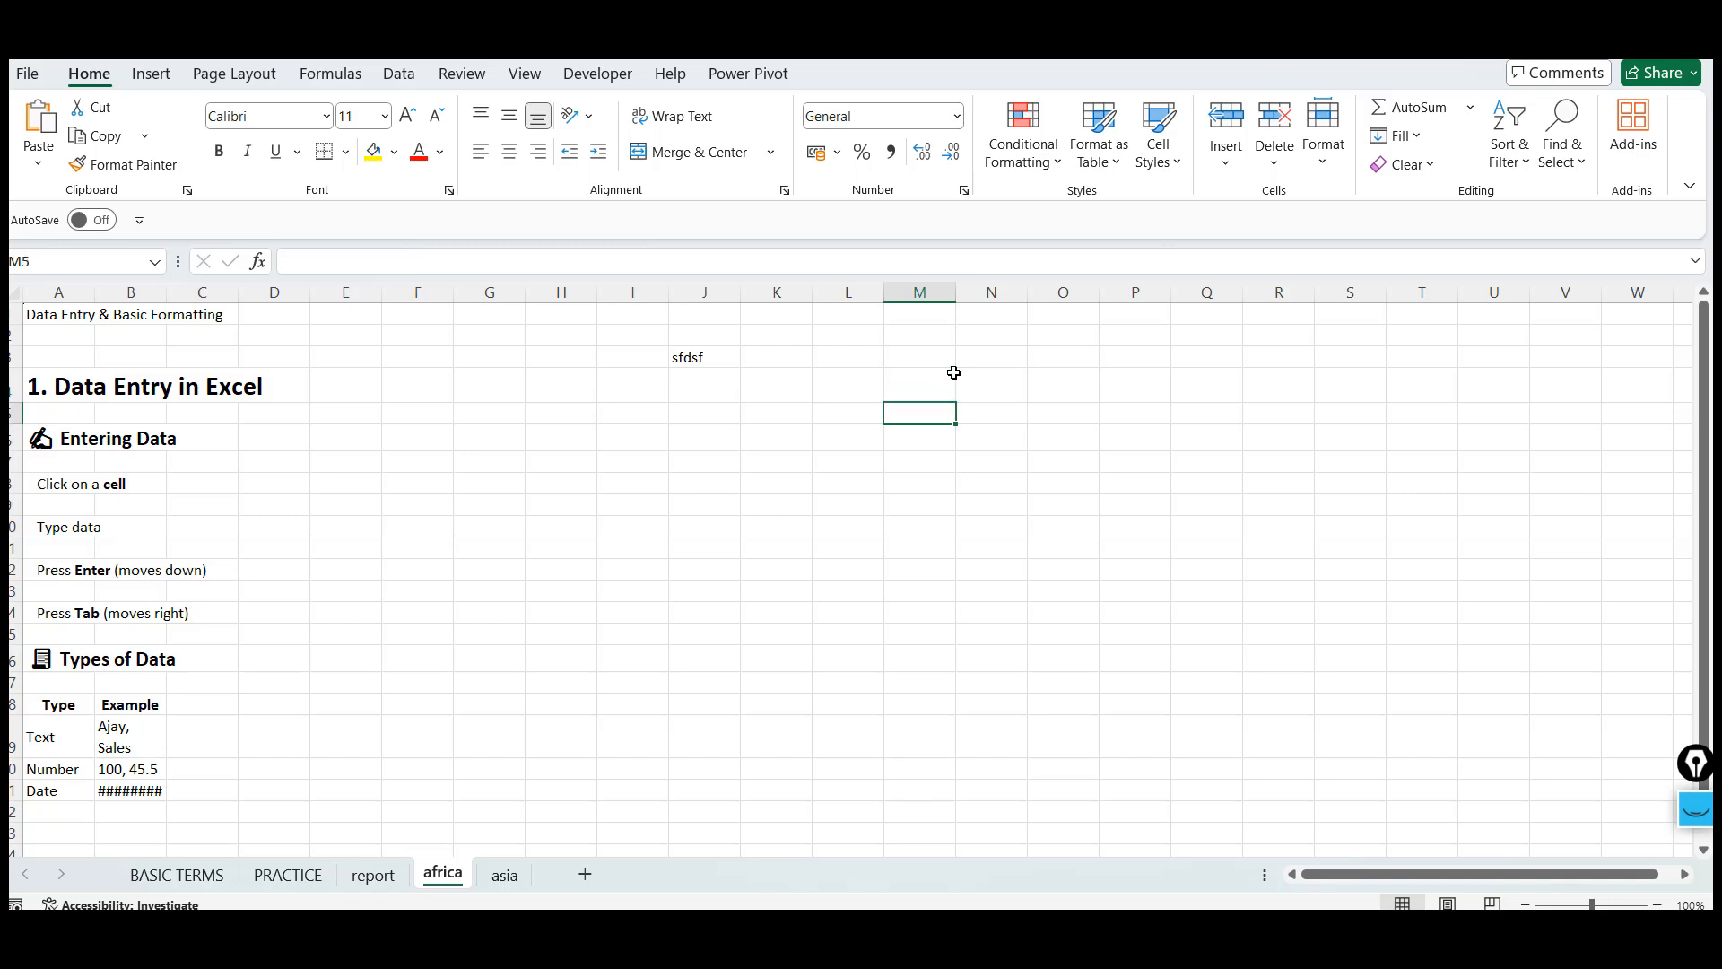
key("Up")
key("Right")
key("Right")
key("Right")
key("Right")
key("Right")
key("Right")
key("Right")
key("Right")
key("Right")
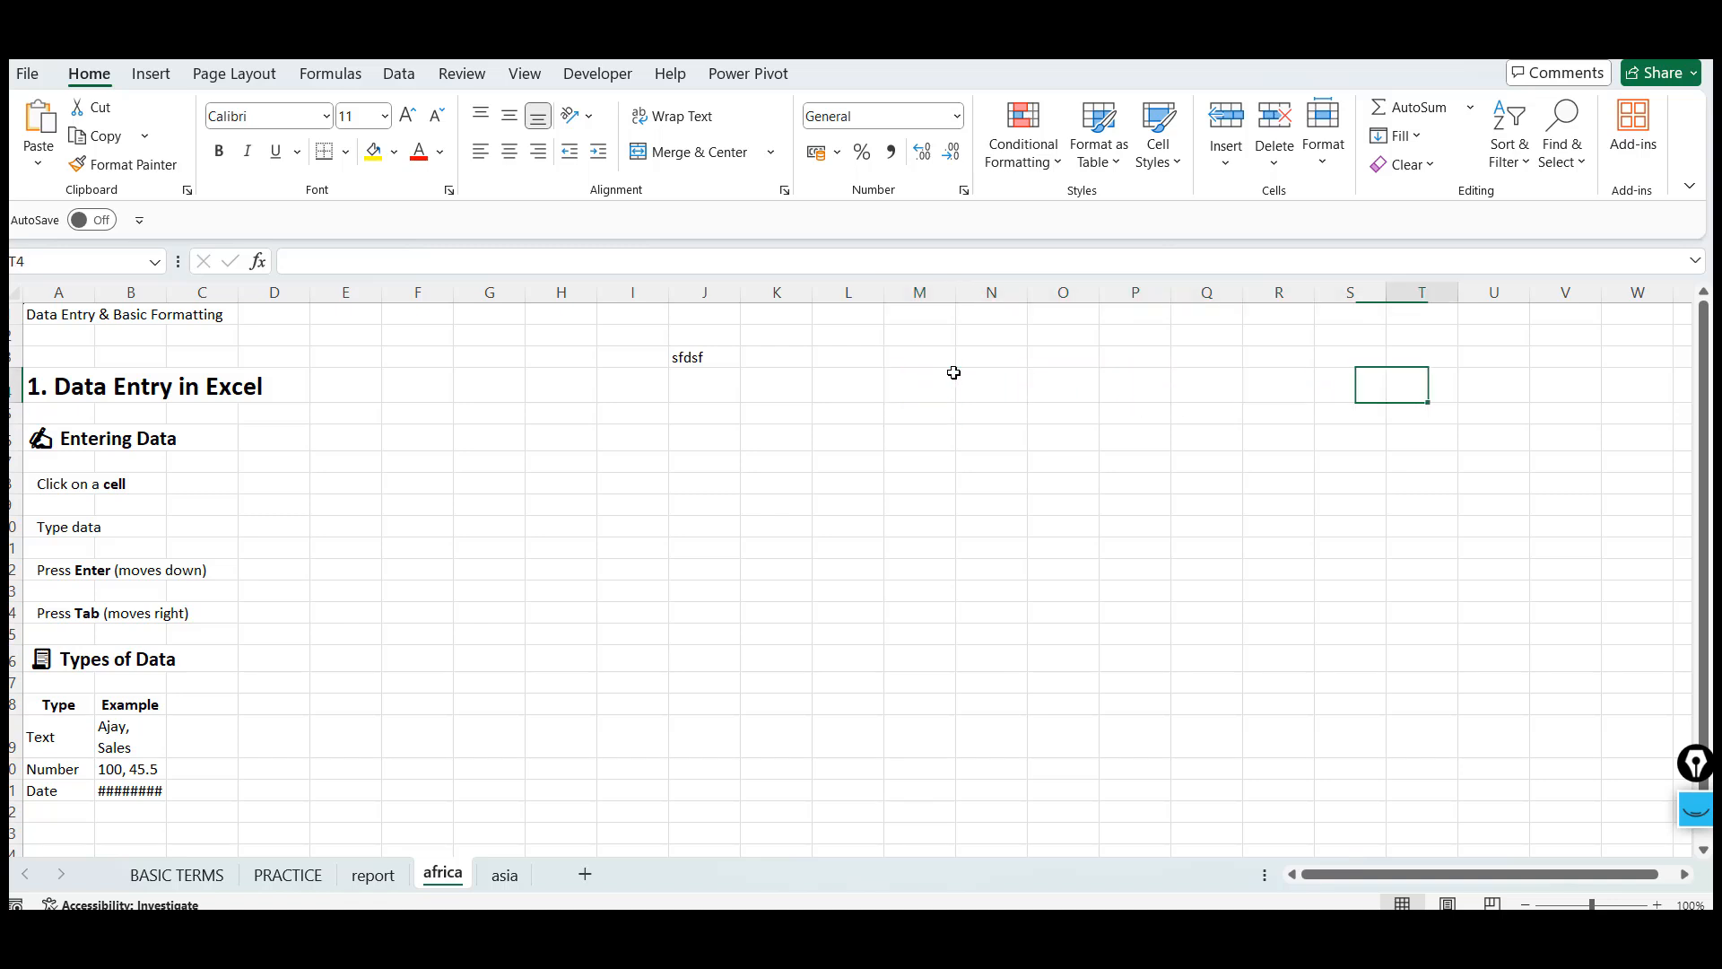
left_click(929, 385)
key("Right")
key("Right")
key("Right")
key("Right")
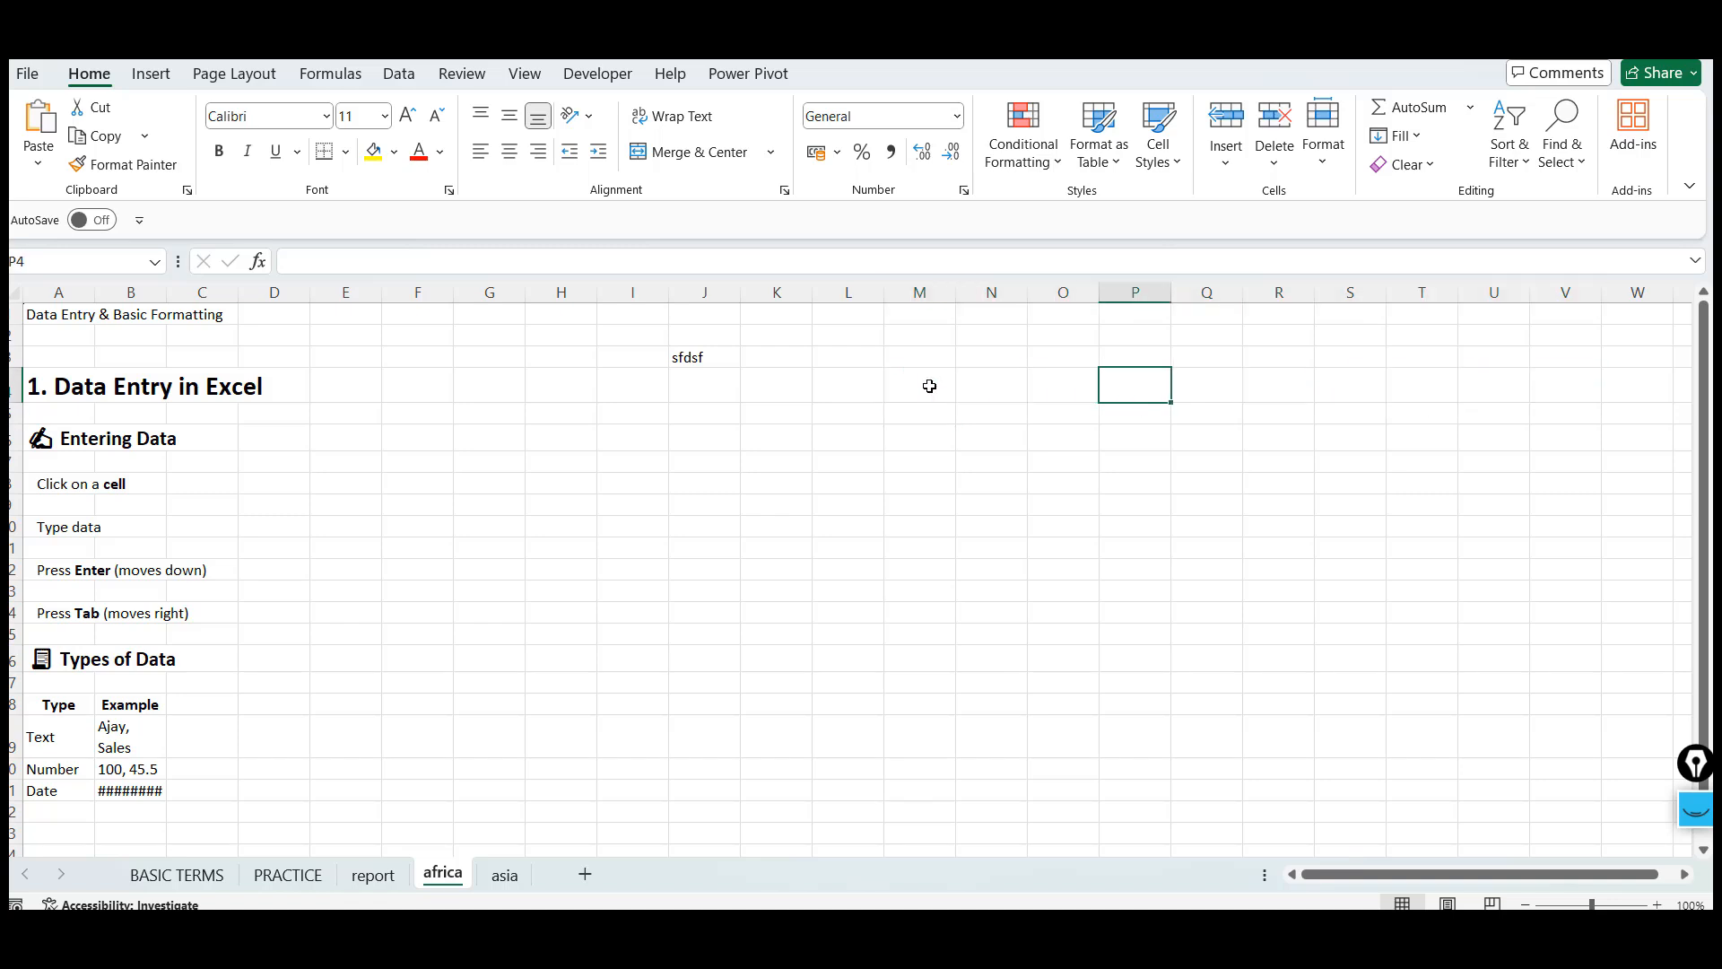
left_click(69, 615)
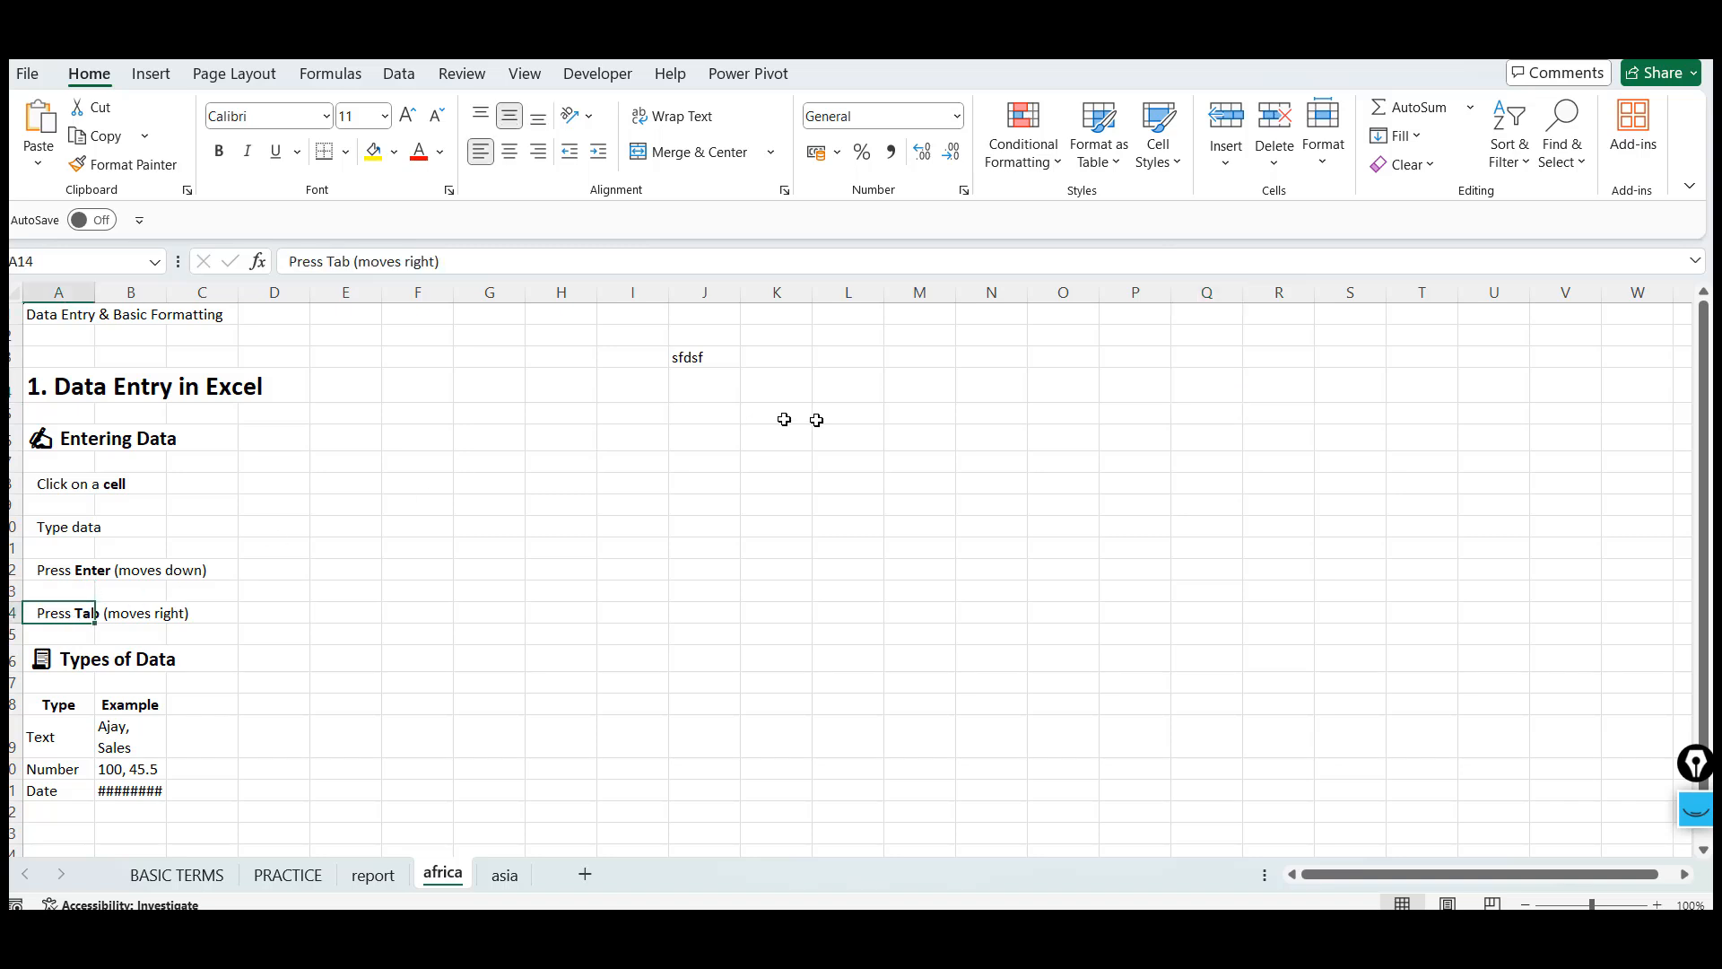
Return to J3, move two cells across and enter the word text into cell L3
left_click(853, 416)
key("Up")
key("Up")
key("Left")
key("Left")
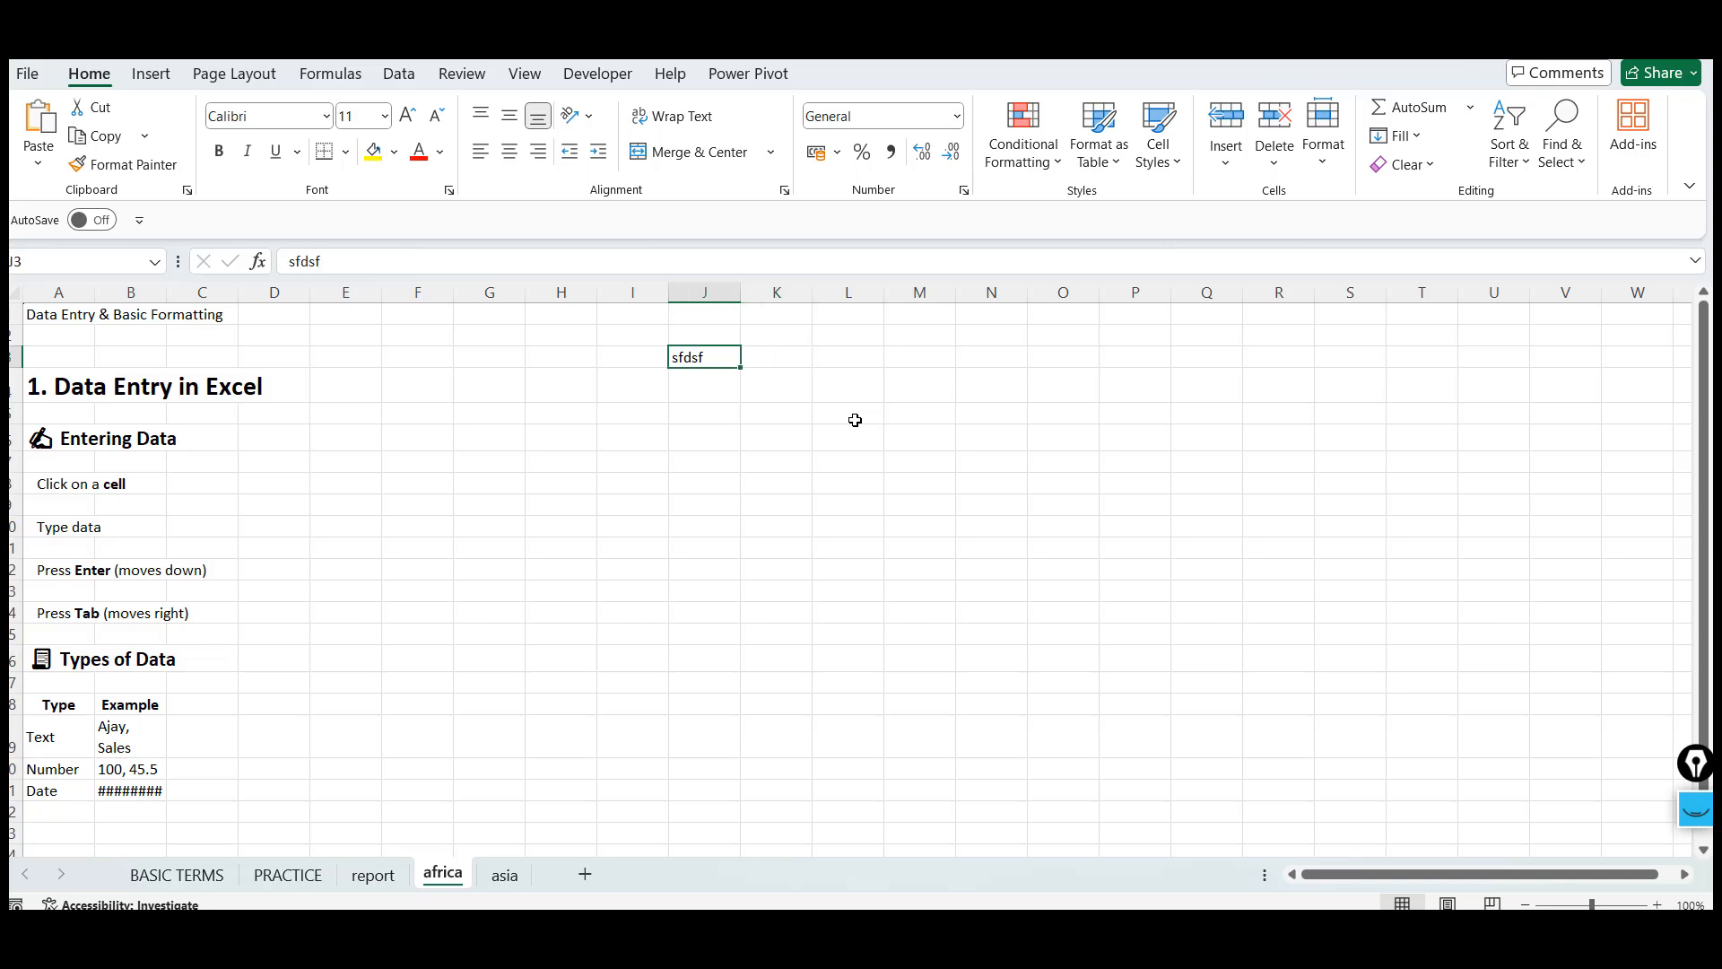
key("Tab")
key("Tab")
type("tes")
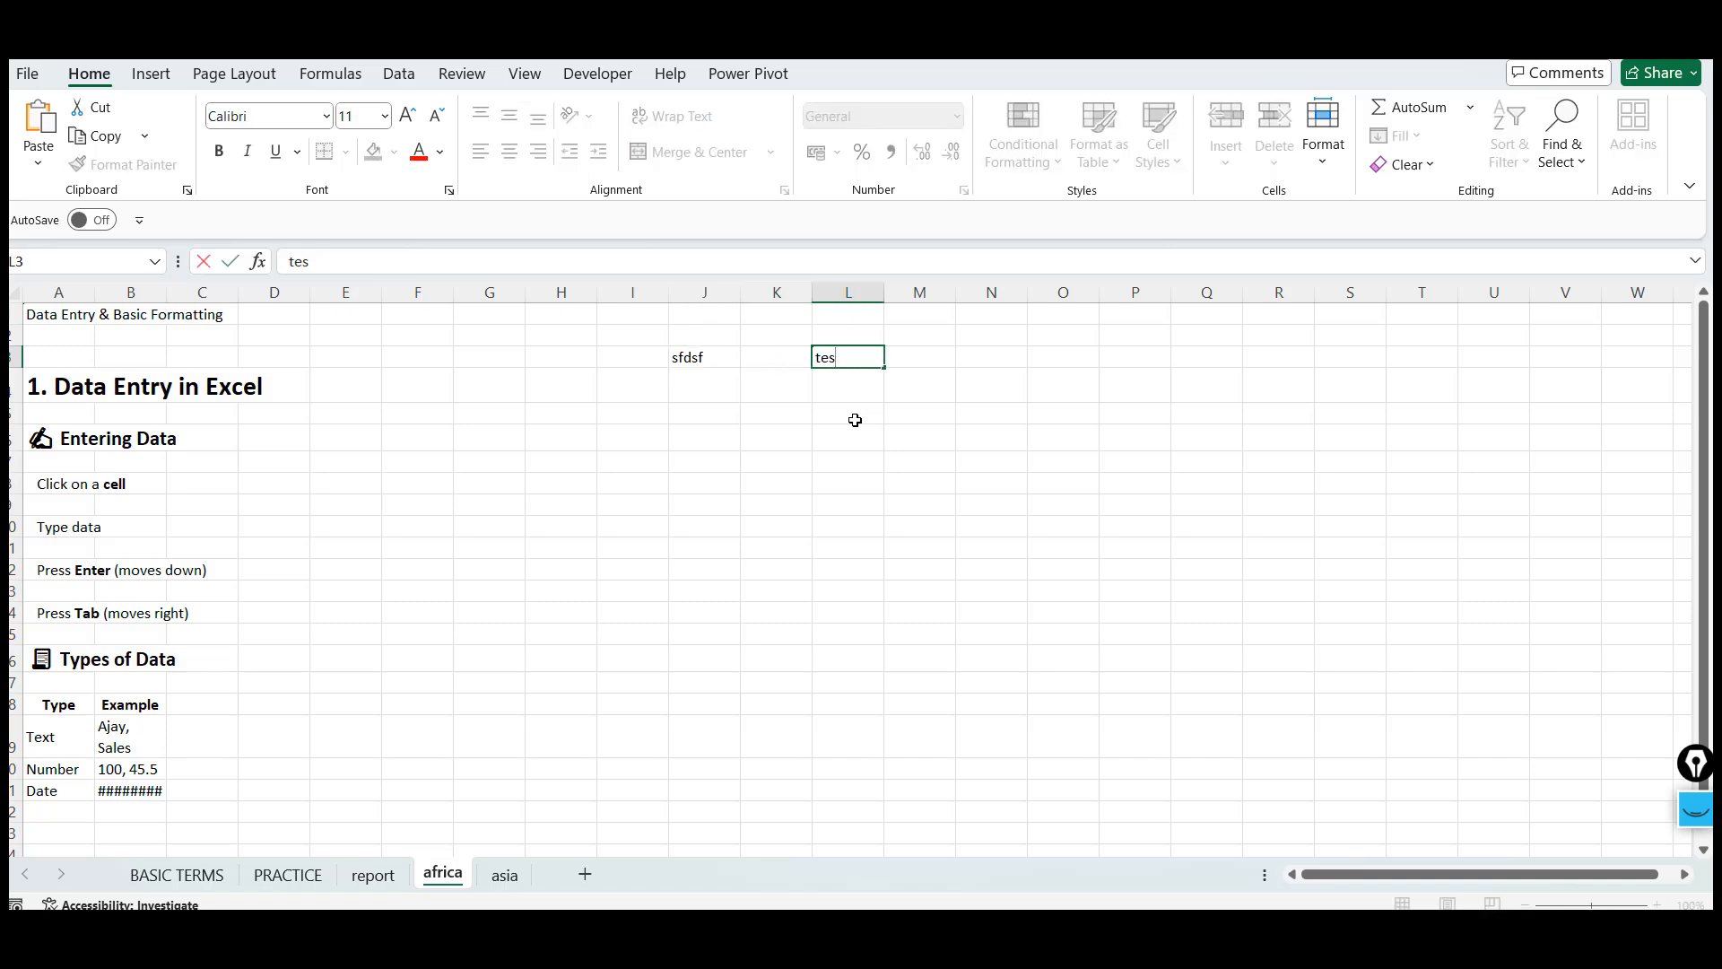
type("t")
key("Return")
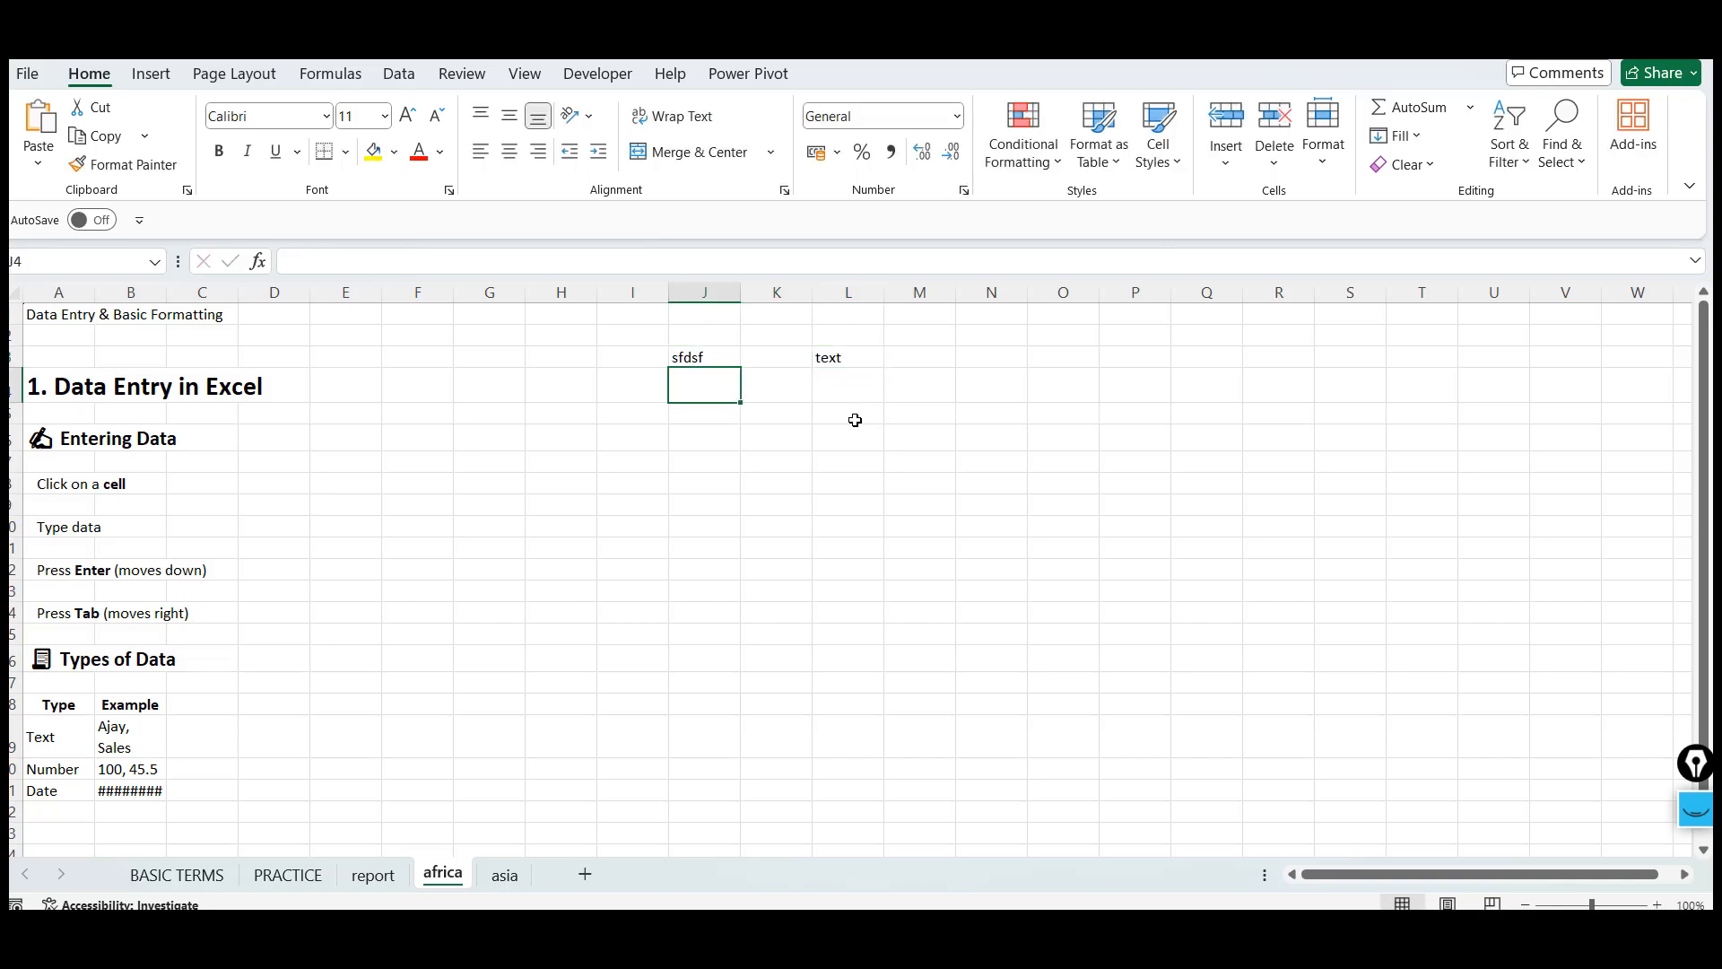
Enter 23637ABC into cell J4 and the word text into cell L4
type("23637A")
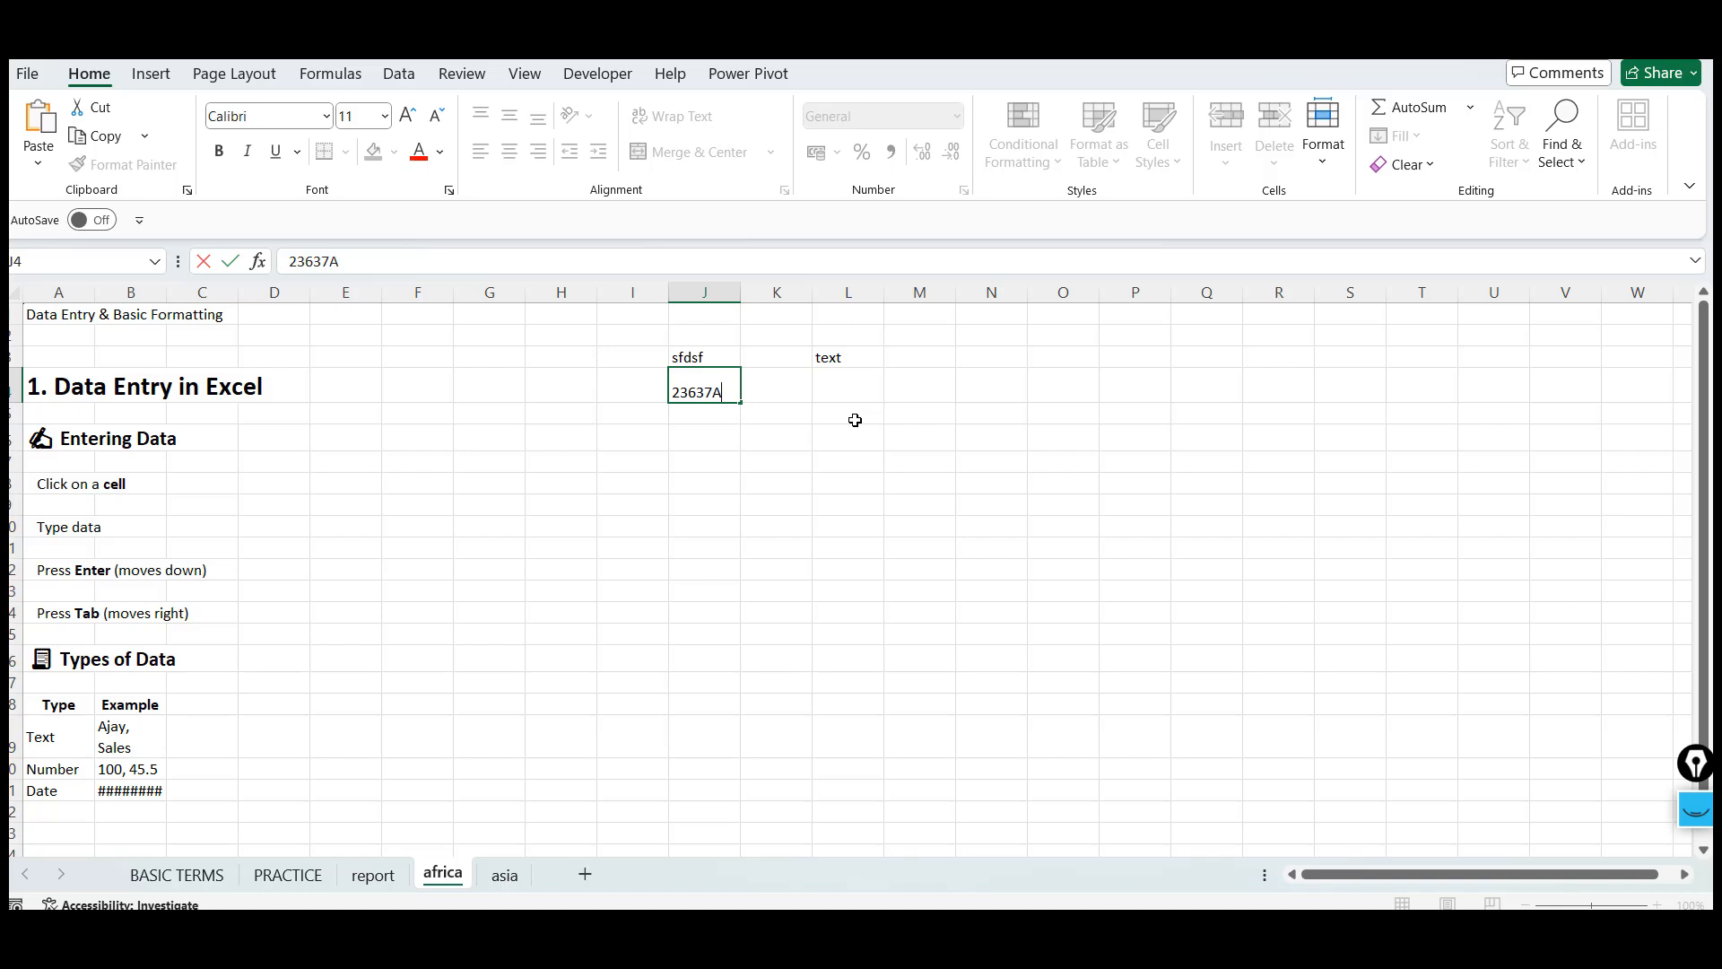
type("BC")
key("Return")
key("Up")
key("Right")
key("Right")
type("T")
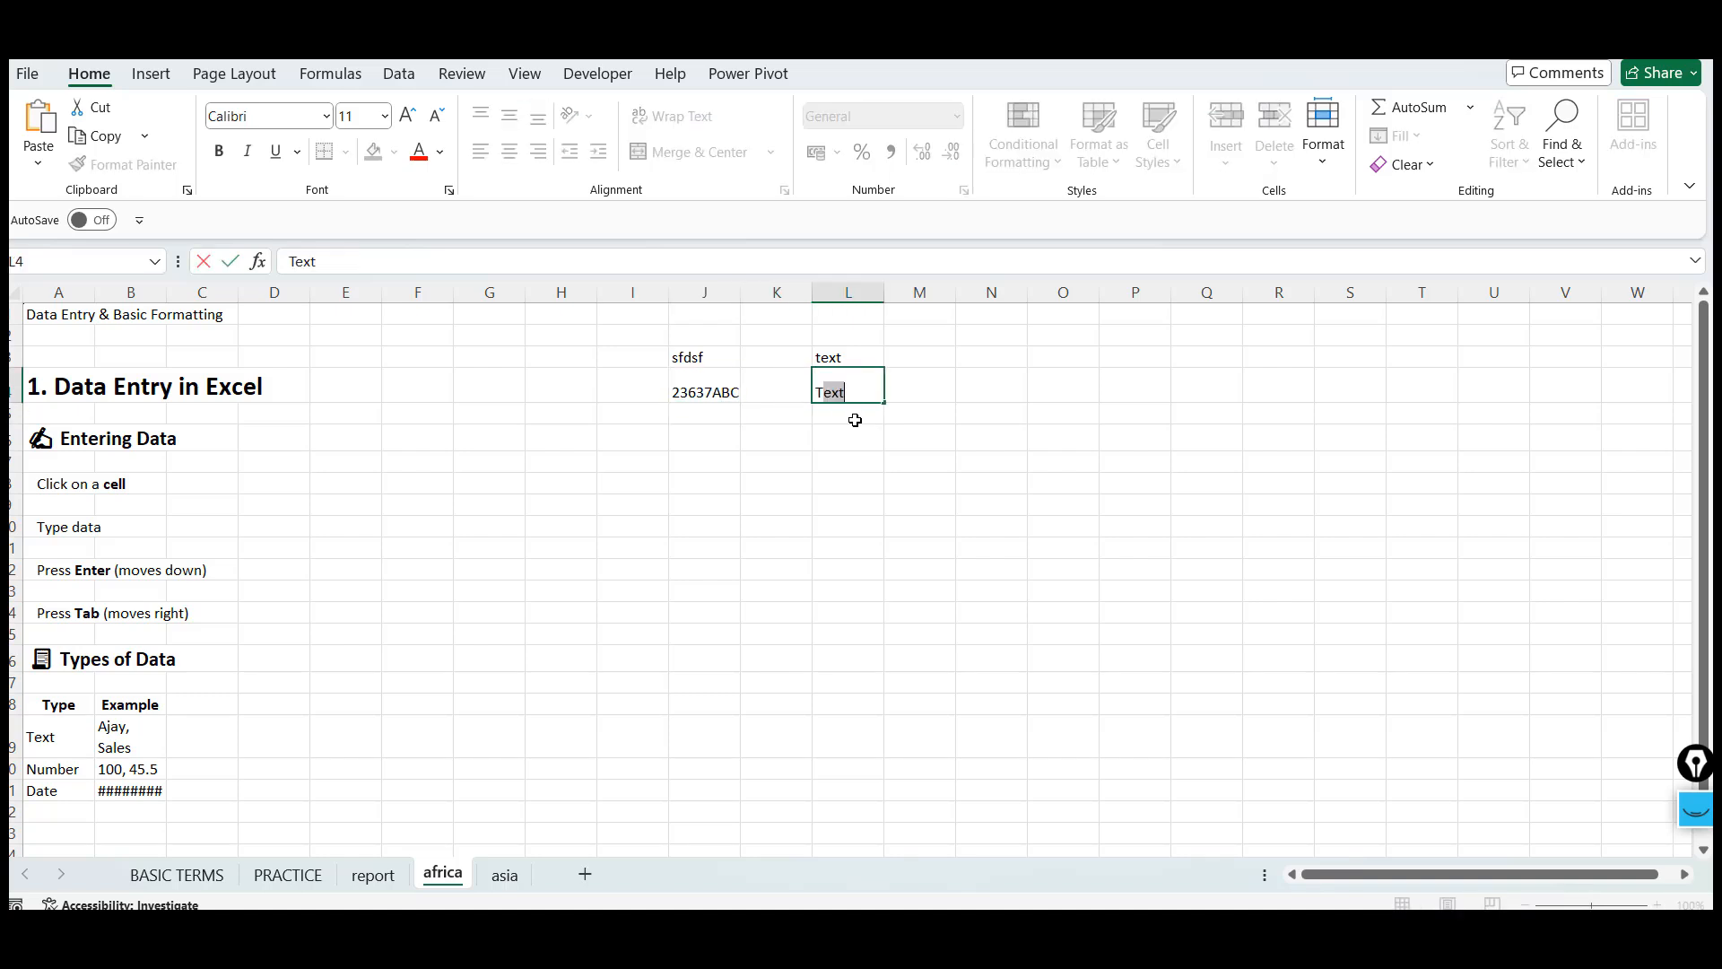
key("Return")
Widen column J slightly and enter 84328 into cell J5
key("Up")
key("Left")
key("Left")
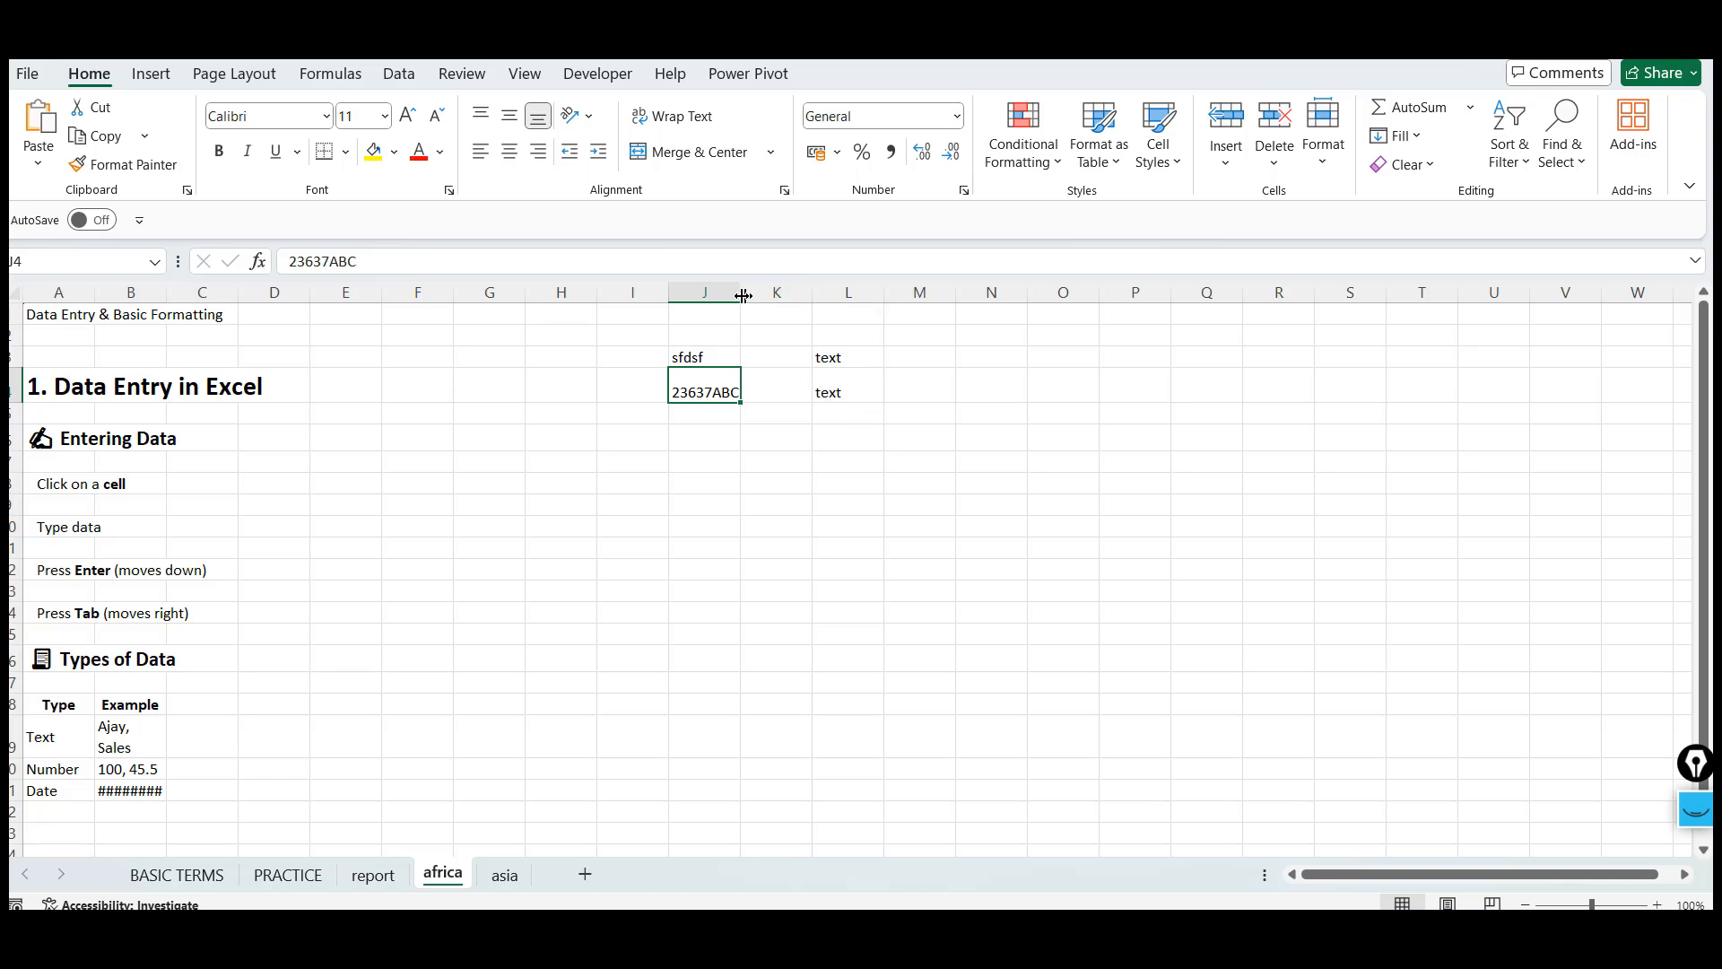
left_click_drag(741, 297, 777, 298)
key("Return")
type("84328")
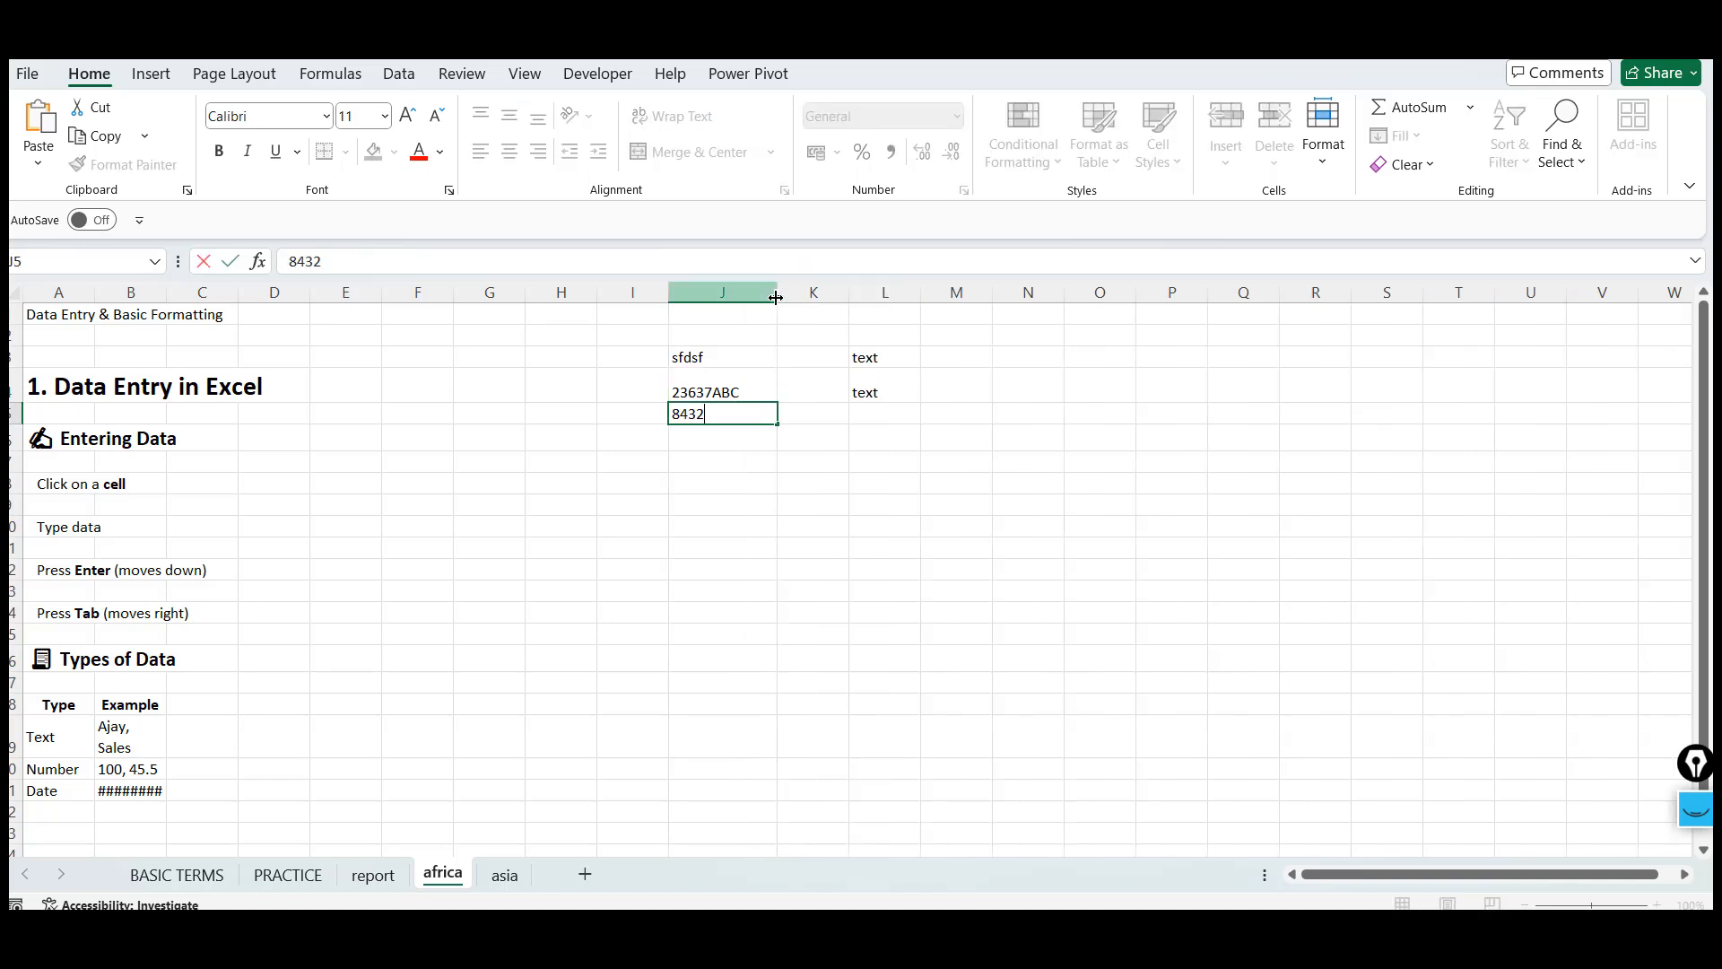
key("Return")
Enter NUMBER into cell L5 and the date 07-01-2026 into cell J6
key("Up")
key("Right")
key("Right")
type("NUMBER")
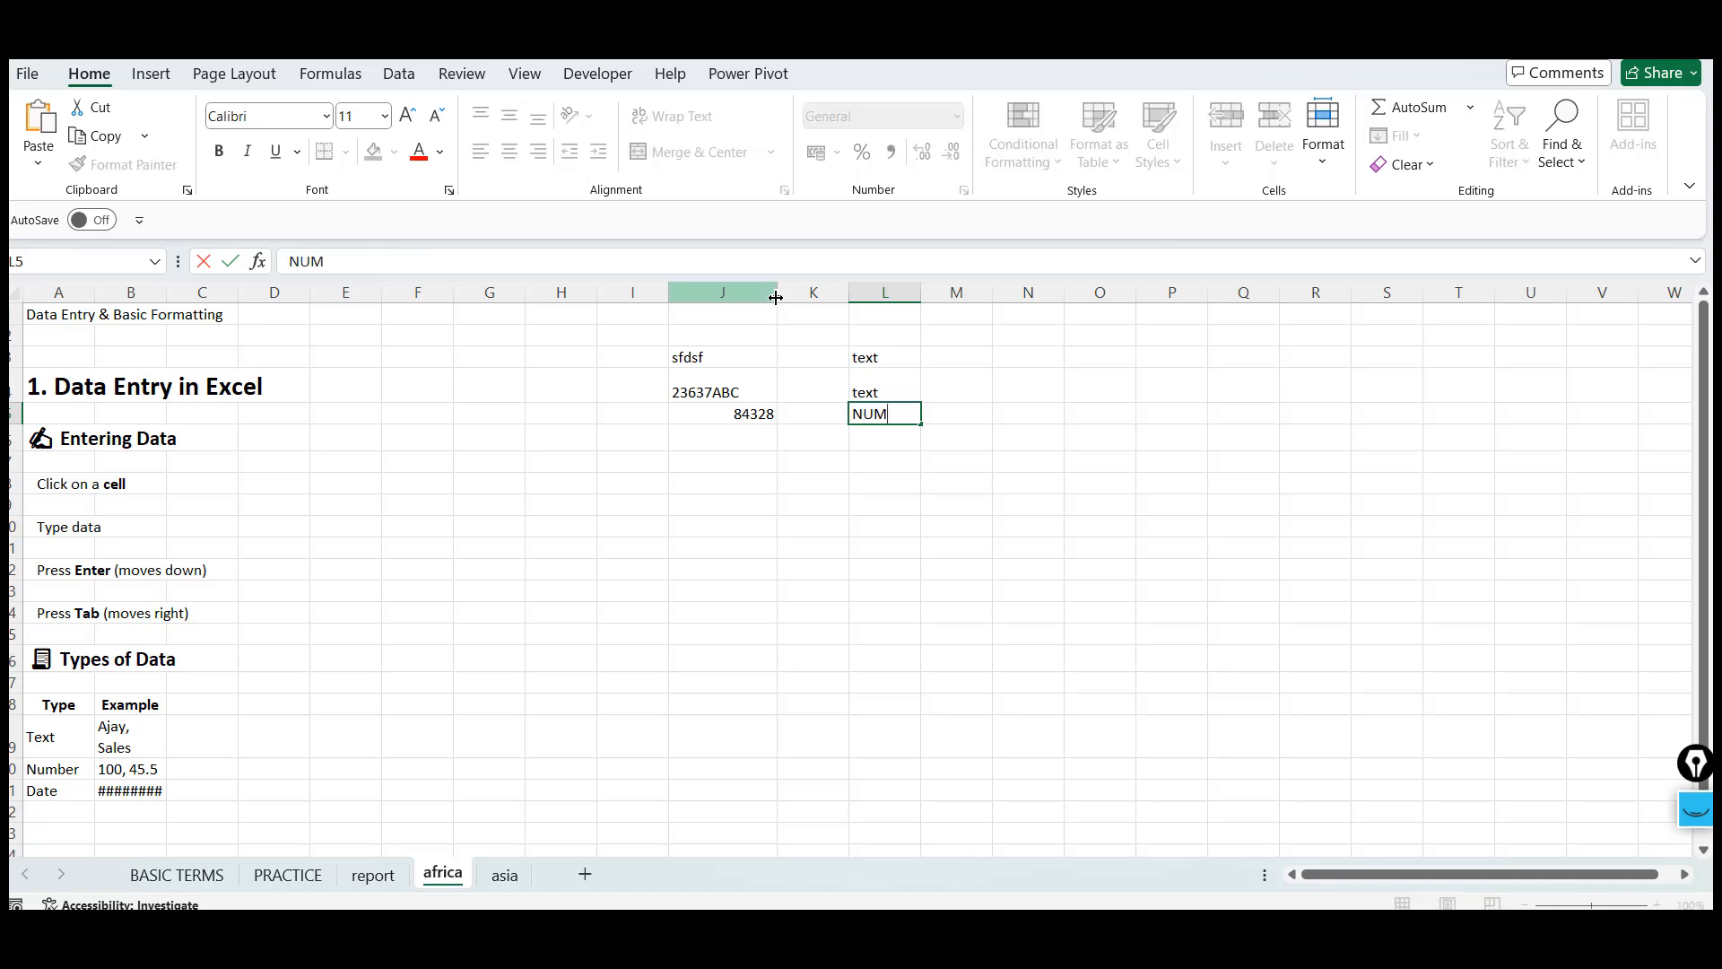
key("Return")
key("Left")
key("Left")
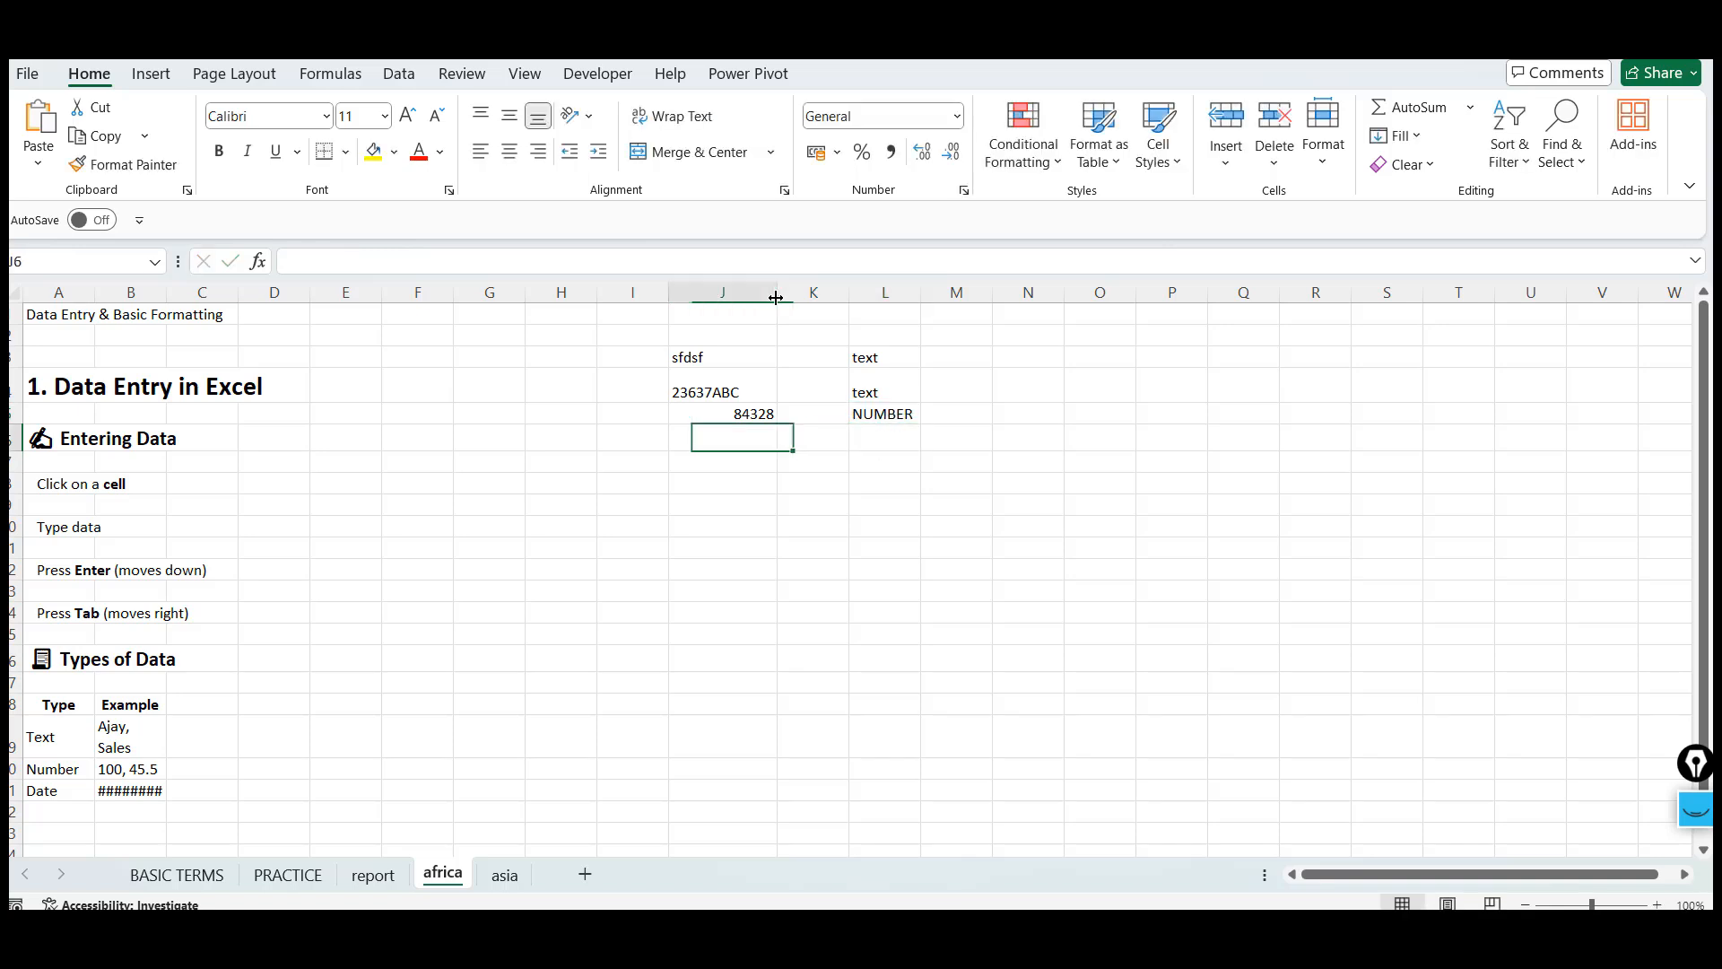
type("07-01-2026")
key("Return")
key("Up")
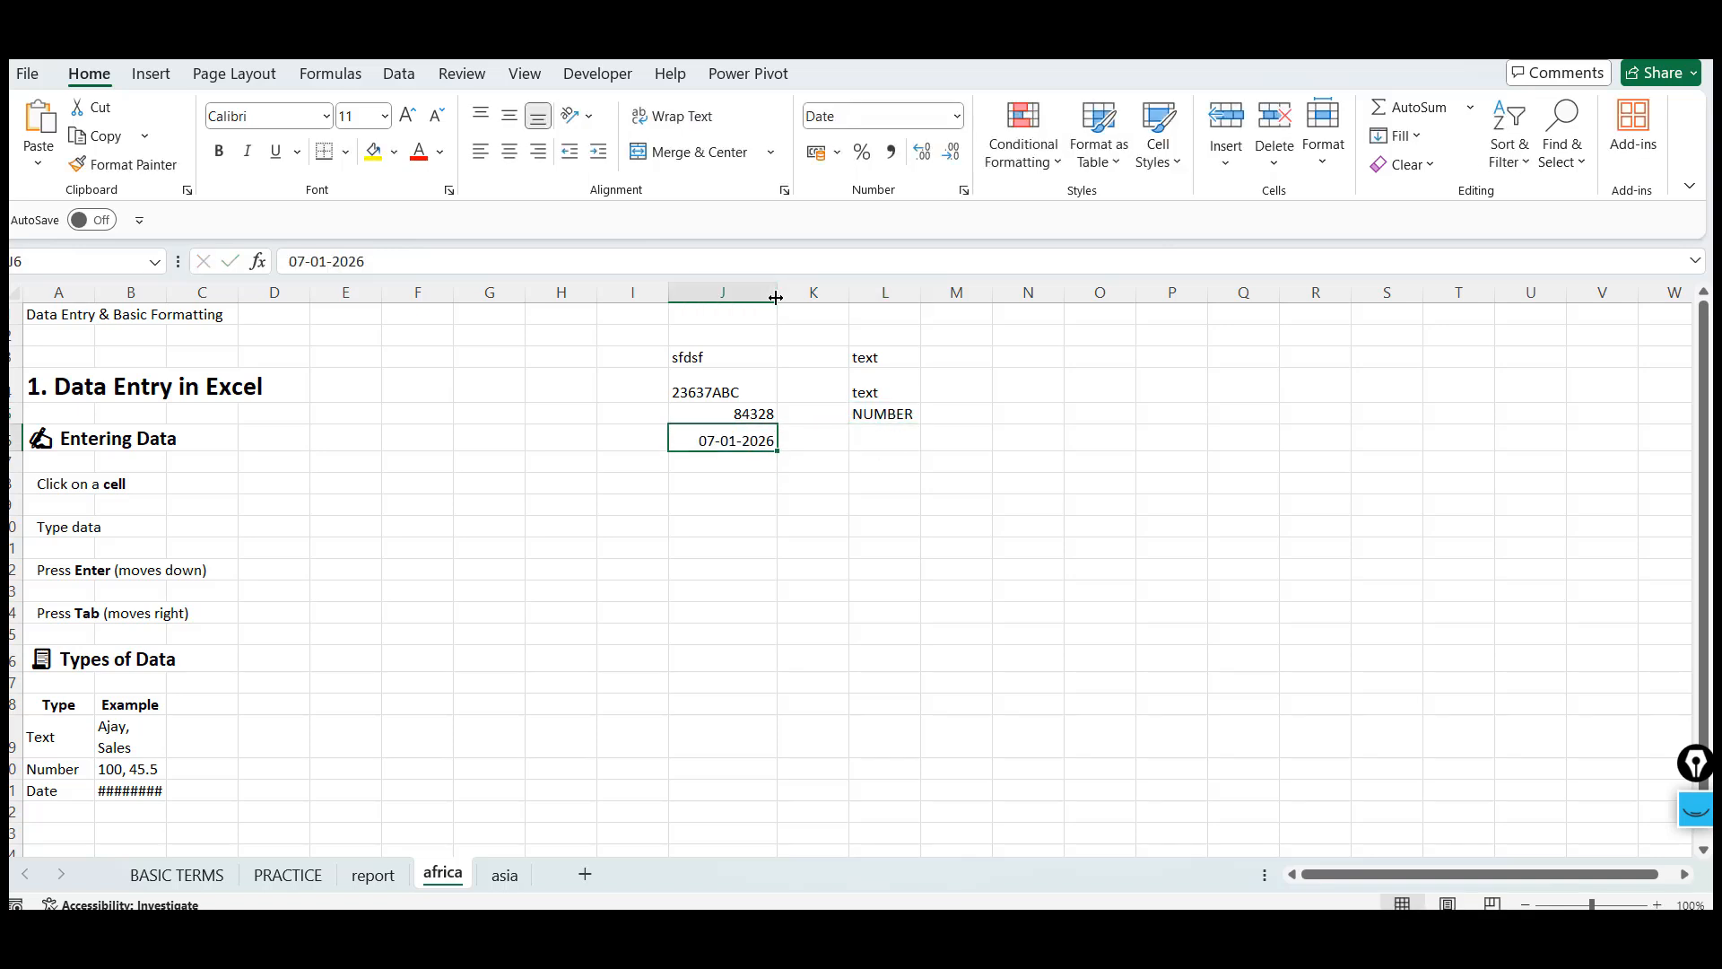
Enter DATE into cell L6 and the label CTRL+: into cell O6
key("Right")
key("Right")
type("DATE")
key("ctrl+Return")
key("Left")
key("Left")
left_click(1080, 439)
type("CTRL")
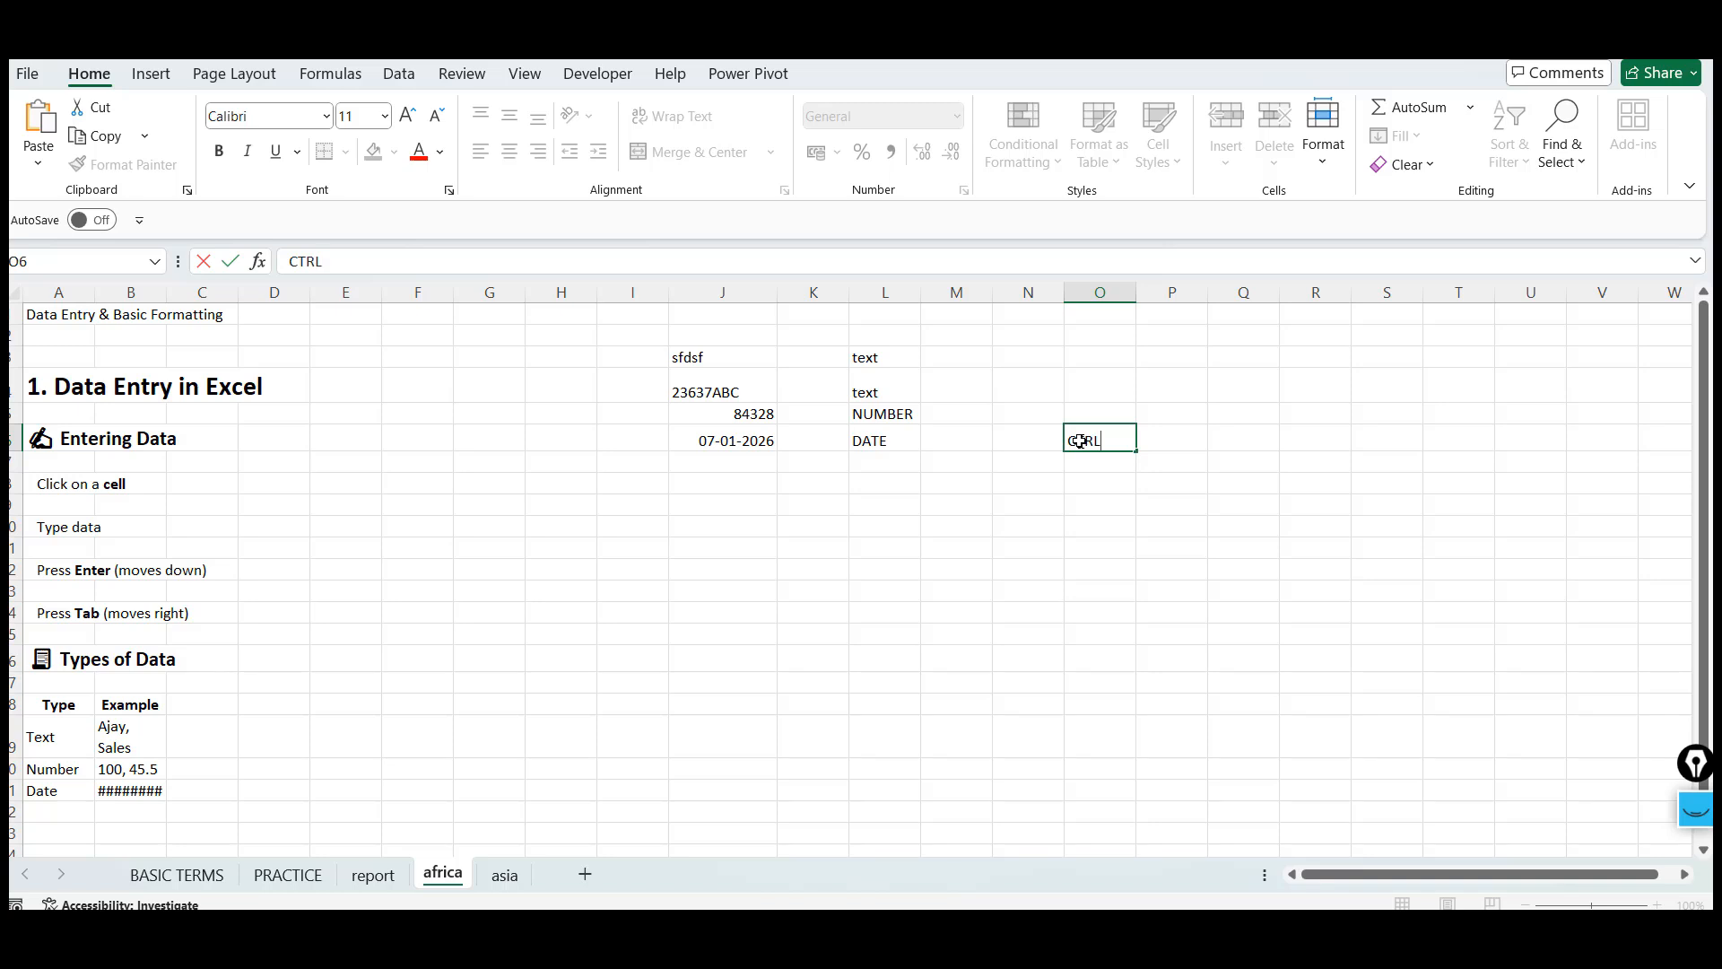
type("+:")
key("ctrl+Return")
Insert the current date into cell P2
key("Right")
key("Right")
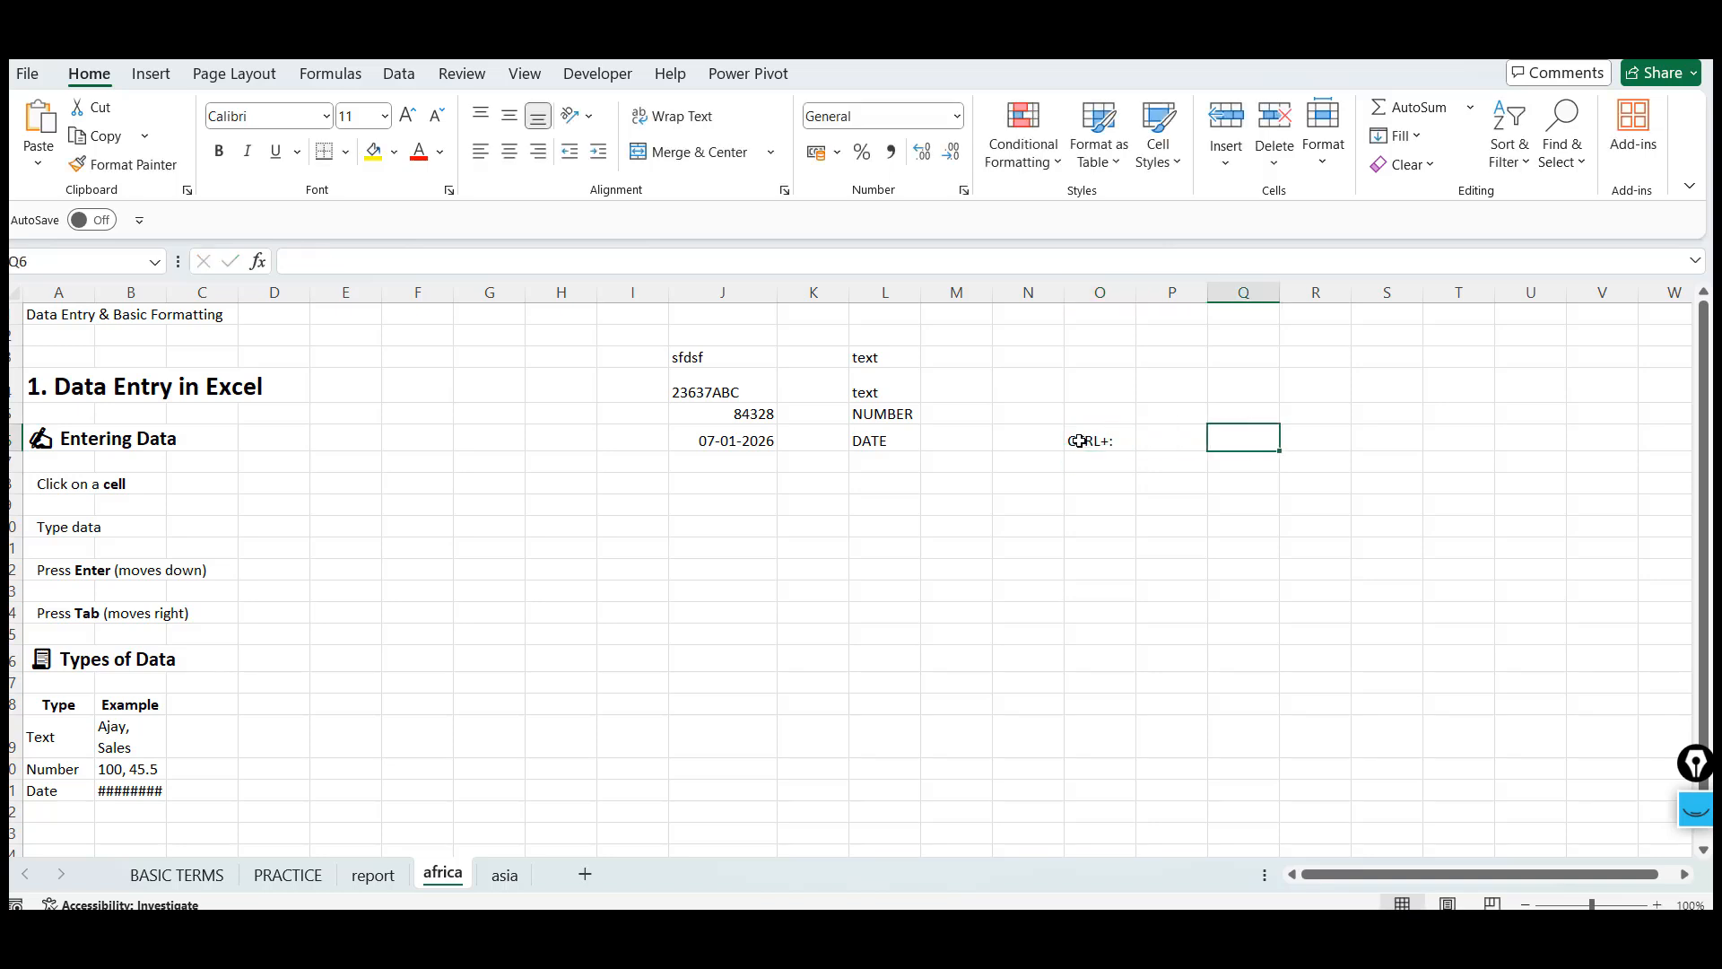
left_click(1160, 335)
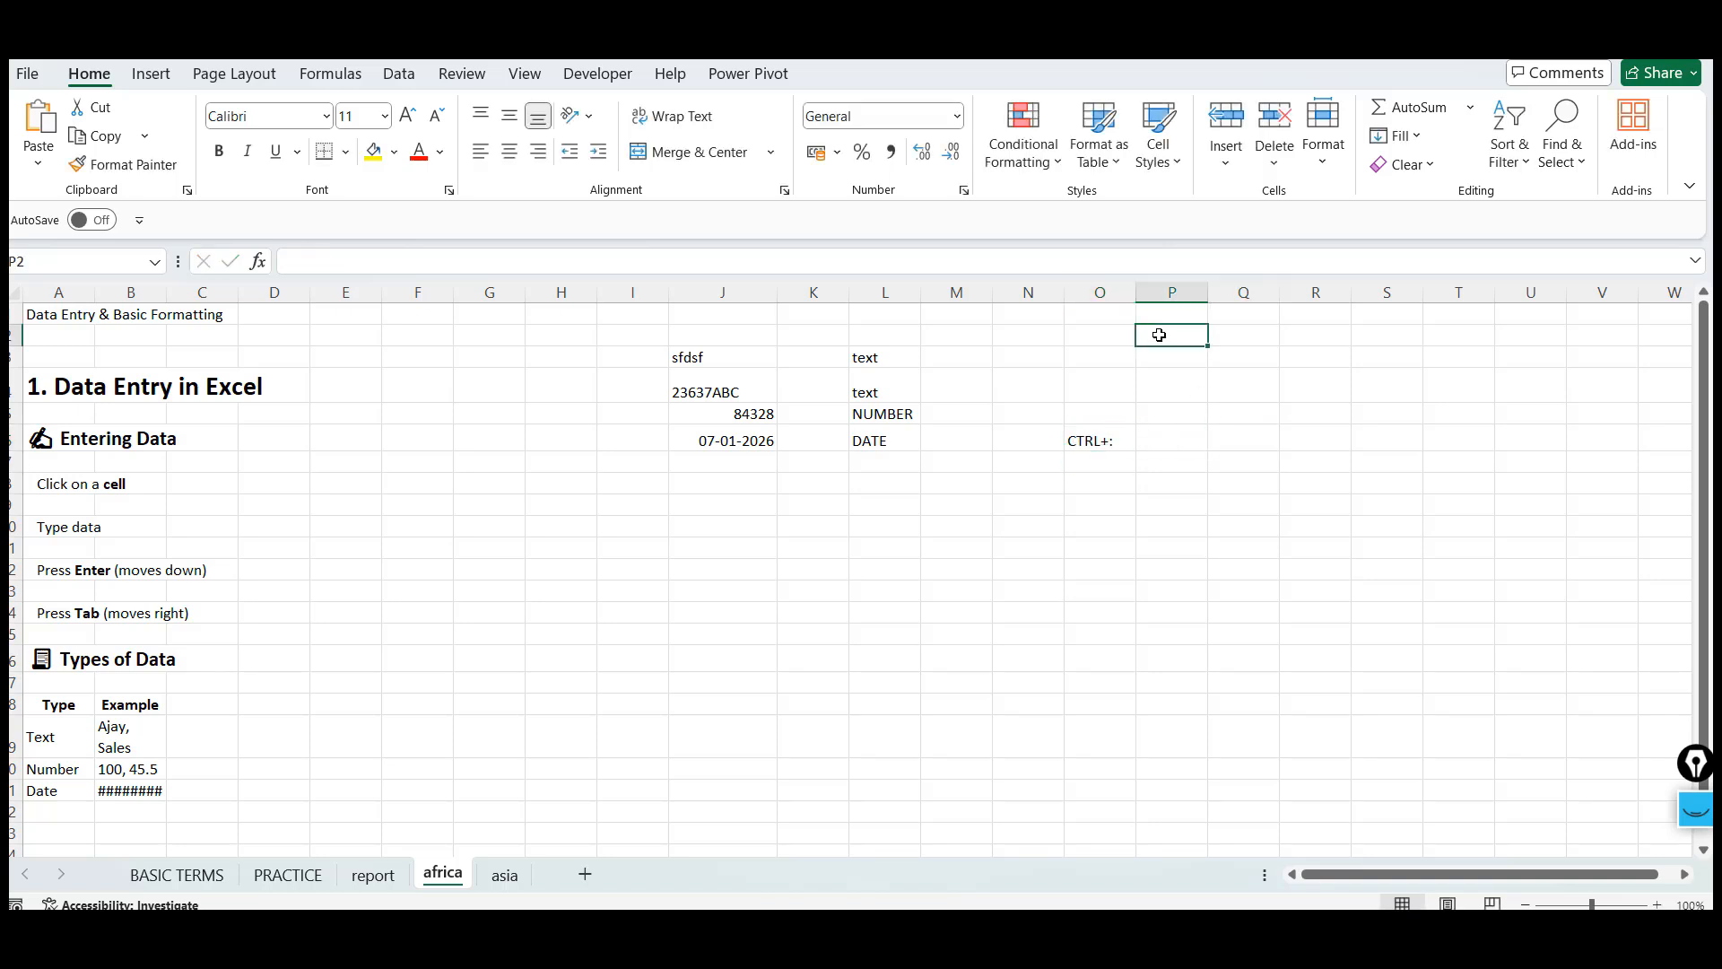
key("ctrl+semicolon")
key("ctrl+Return")
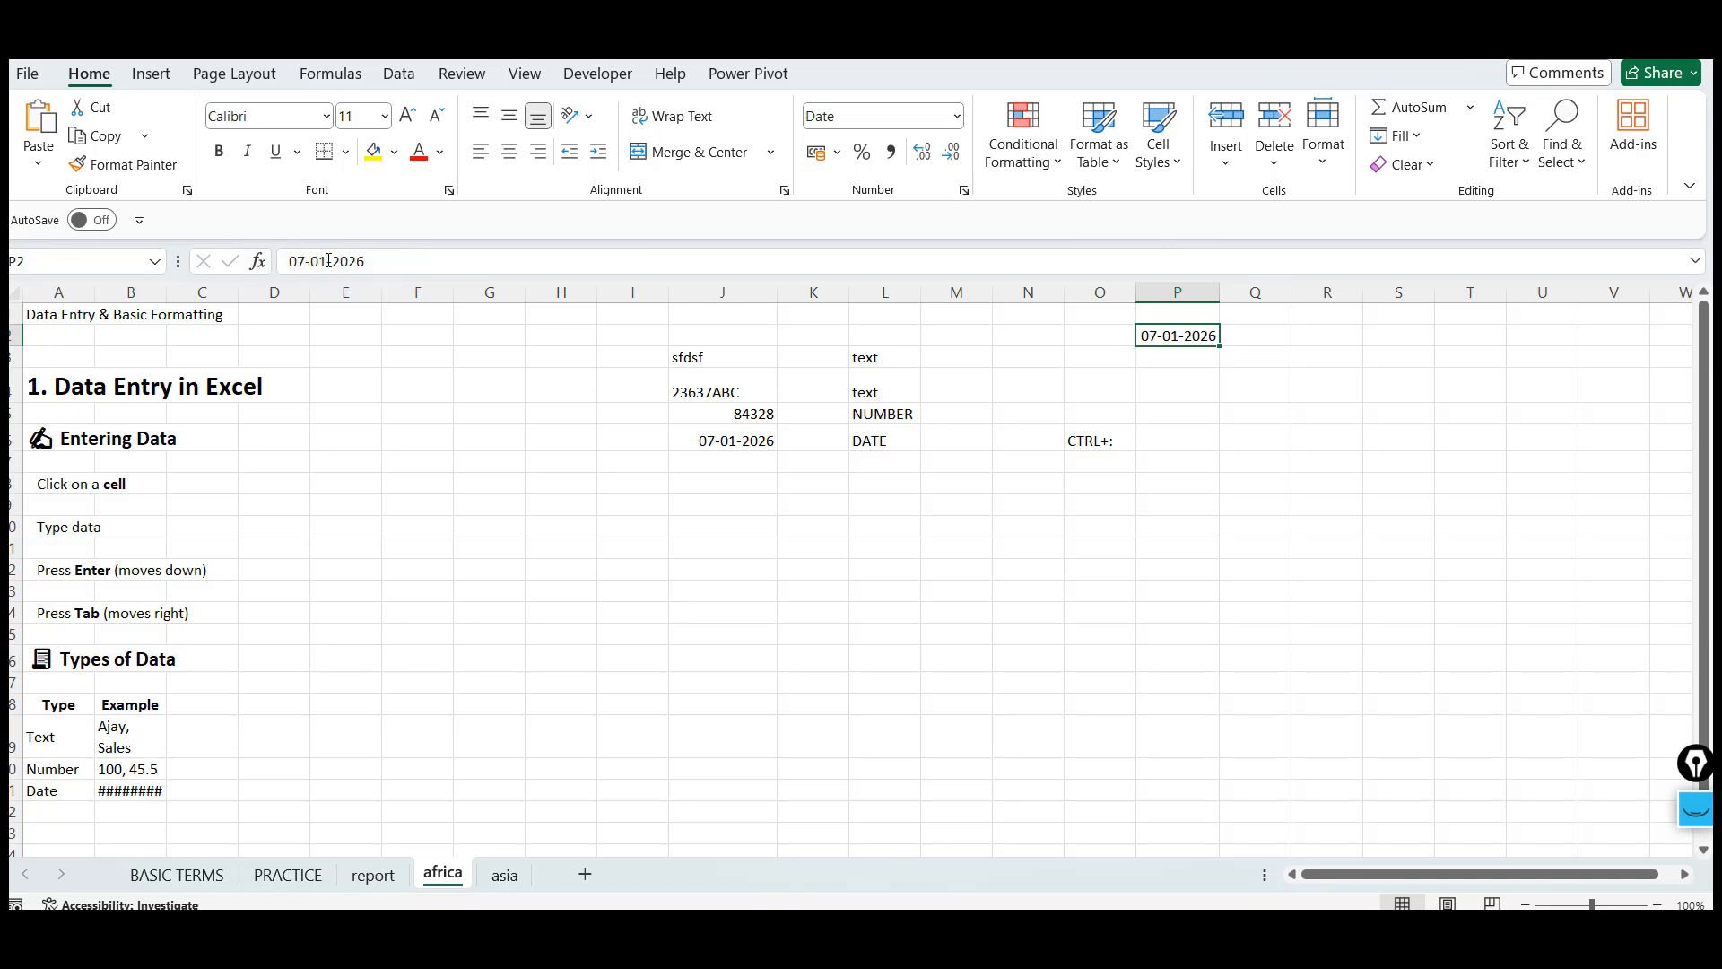
Autofit column B's width to its contents
left_click(1194, 368)
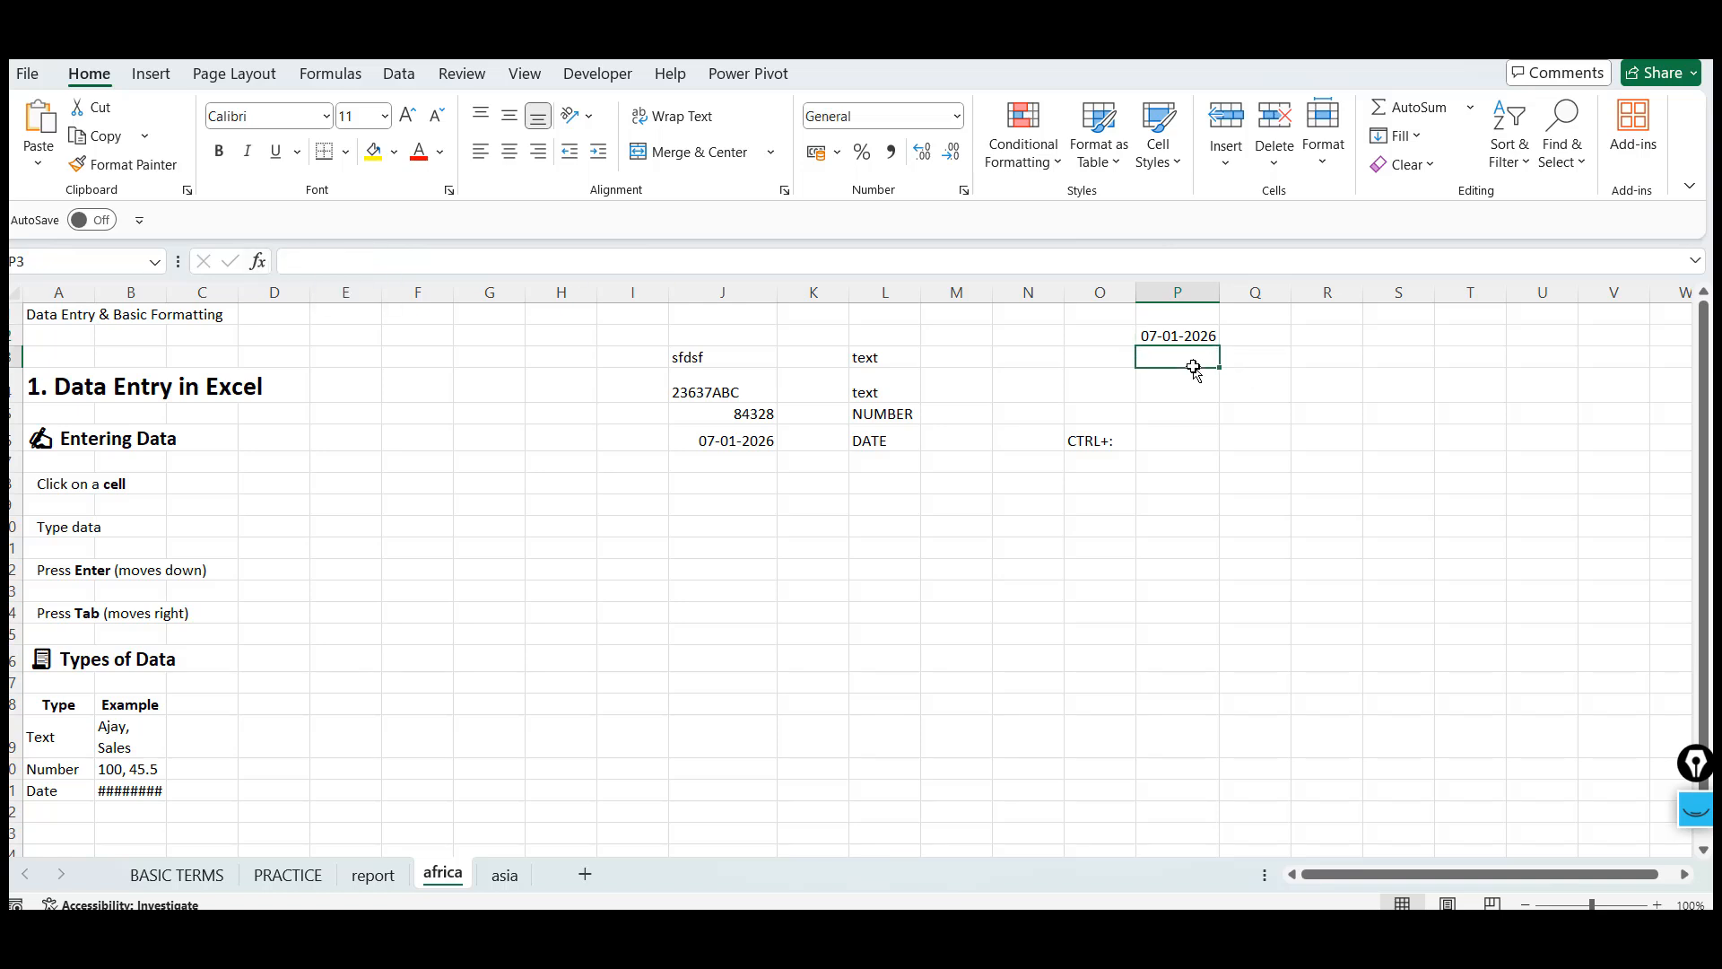
key("Down")
key("Down")
key("Down")
key("Left")
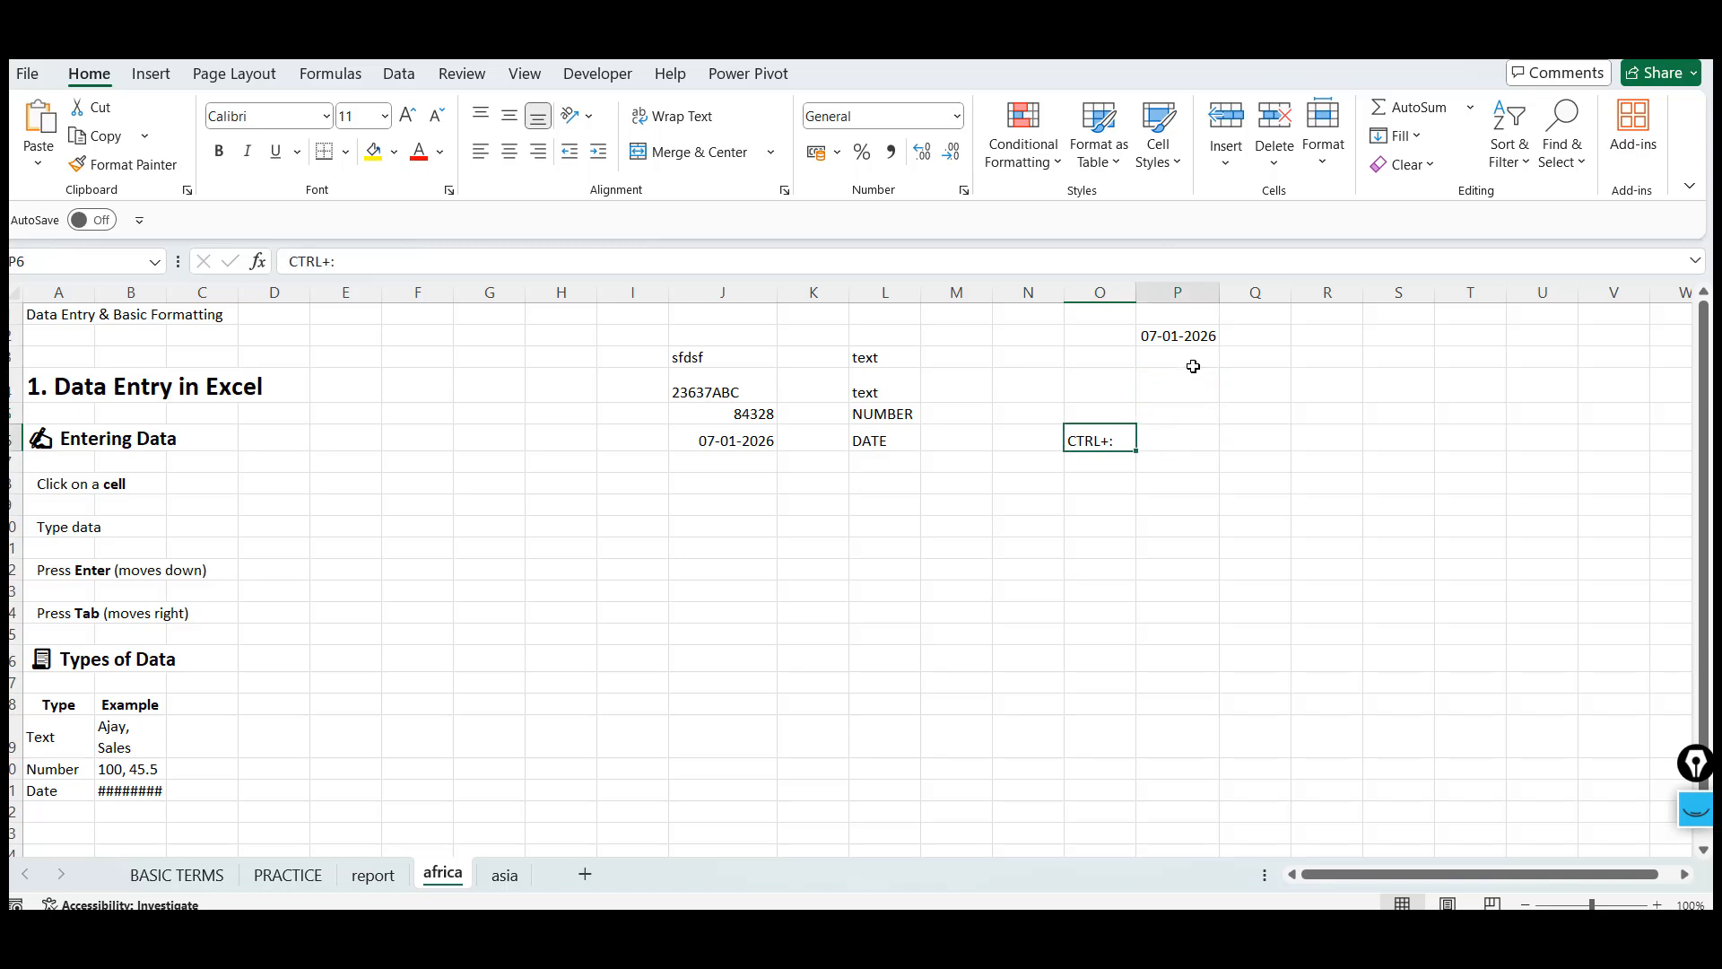
left_click(1196, 370)
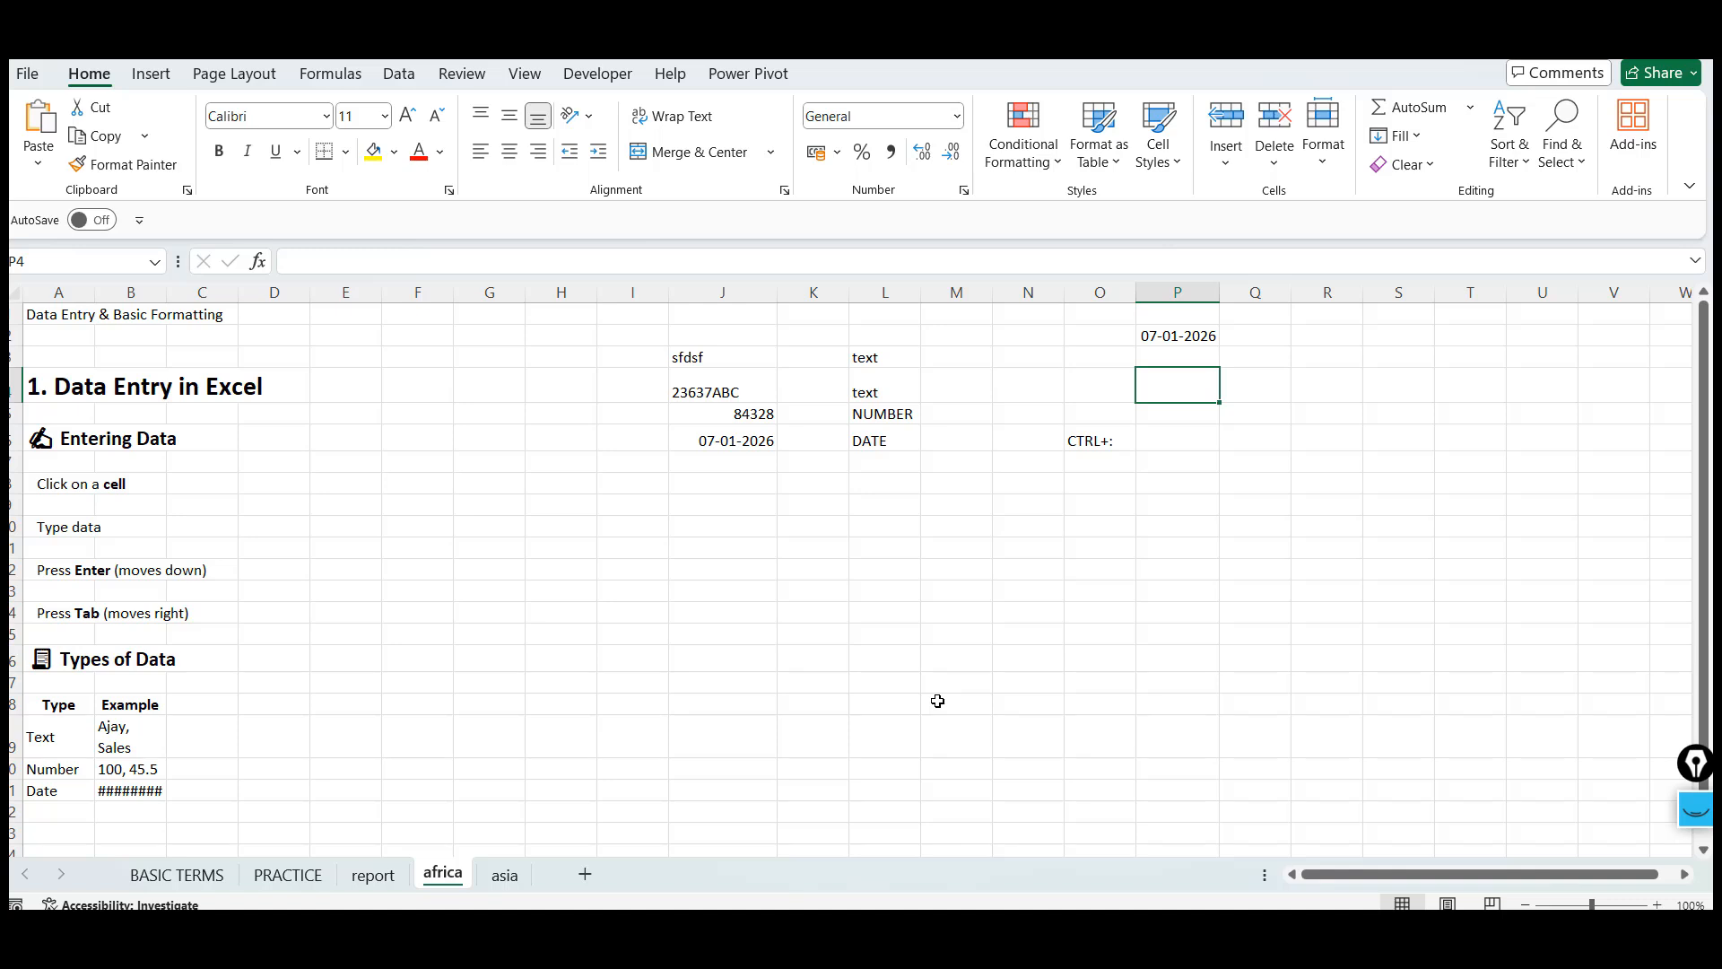
double_click(164, 290)
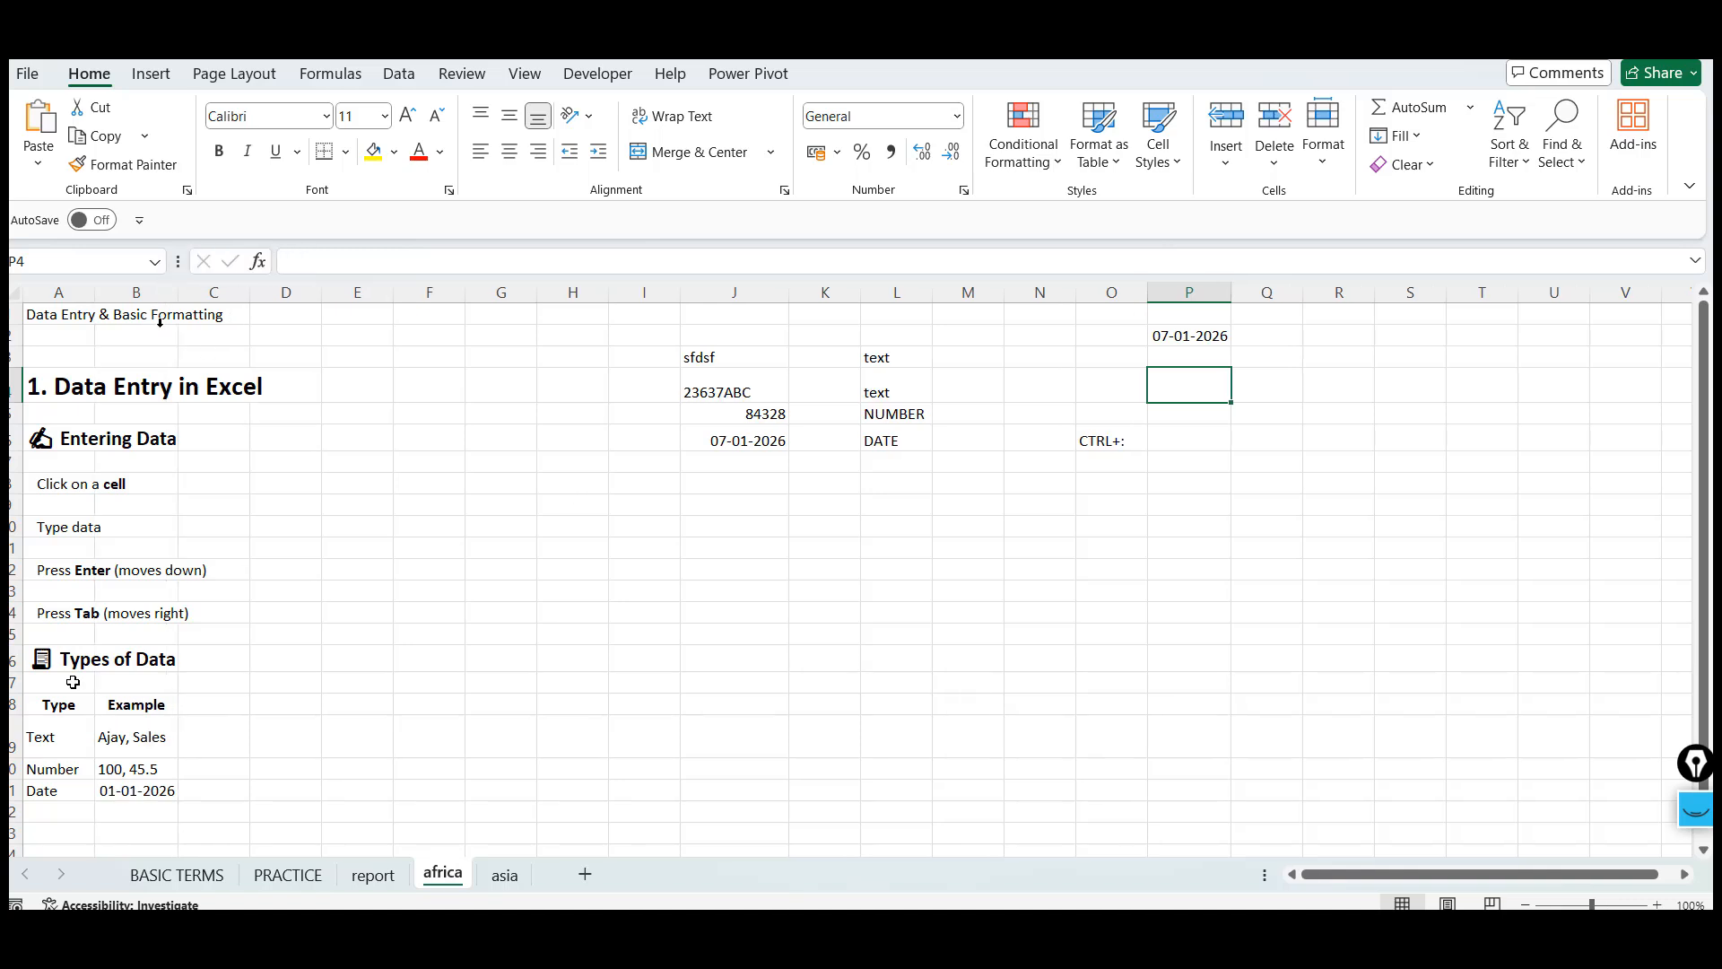
left_click(72, 707)
key("Down")
key("Down")
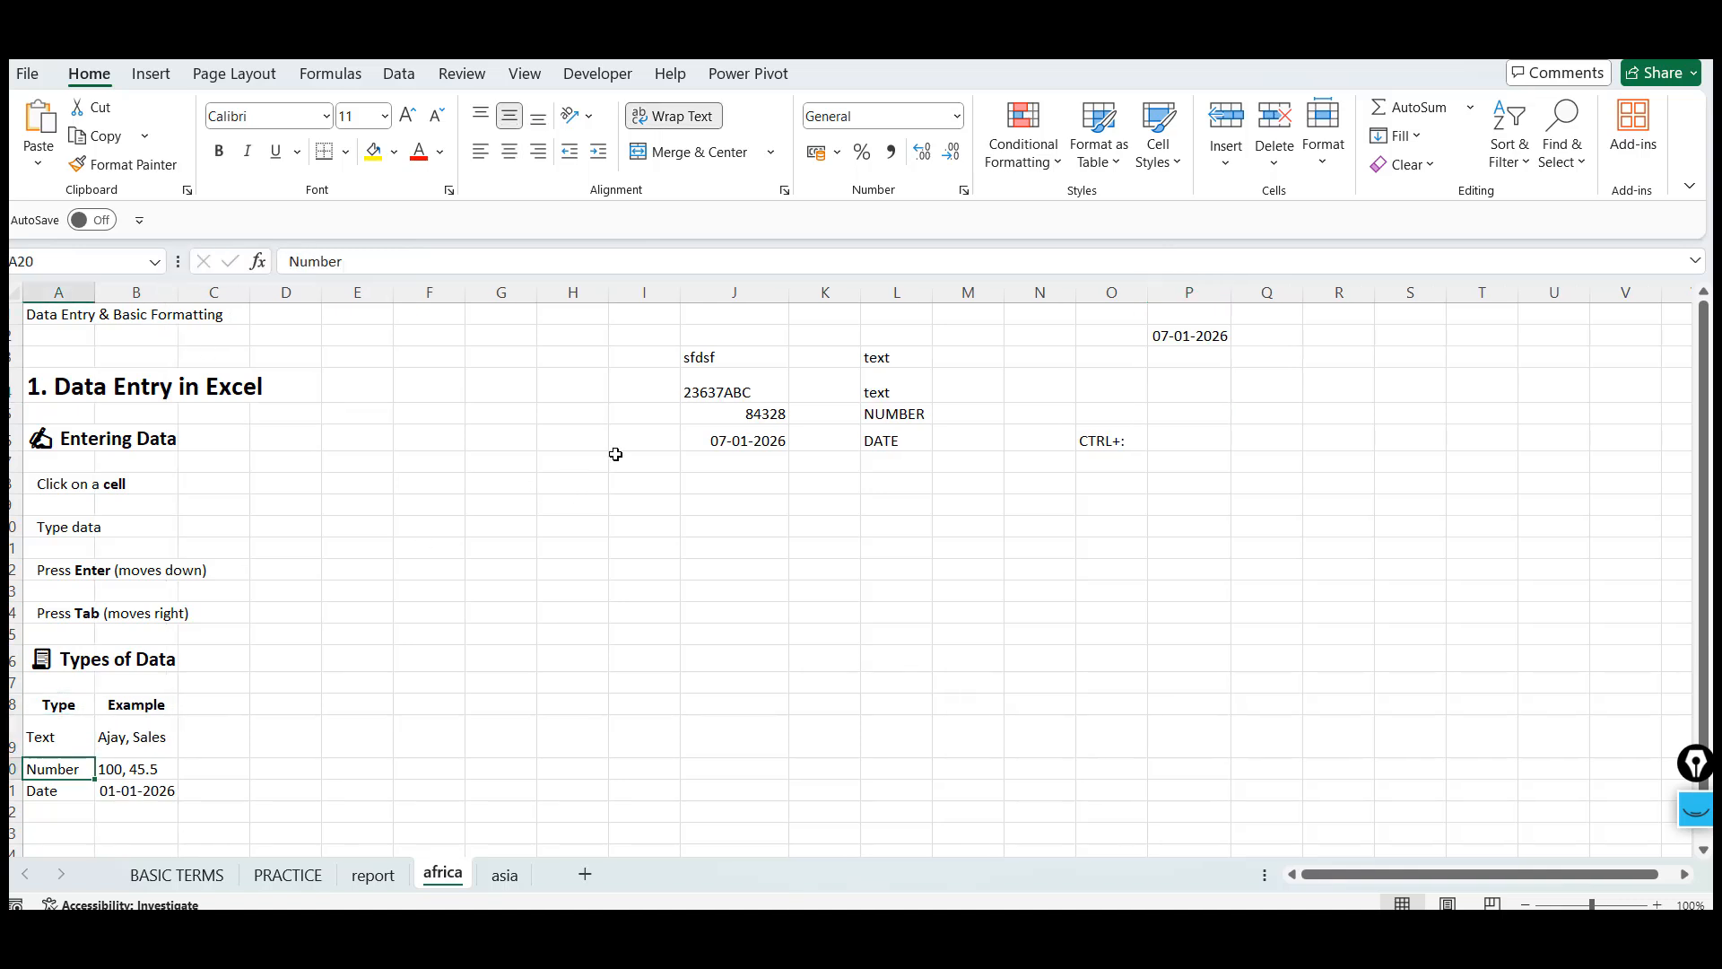
left_click(904, 371)
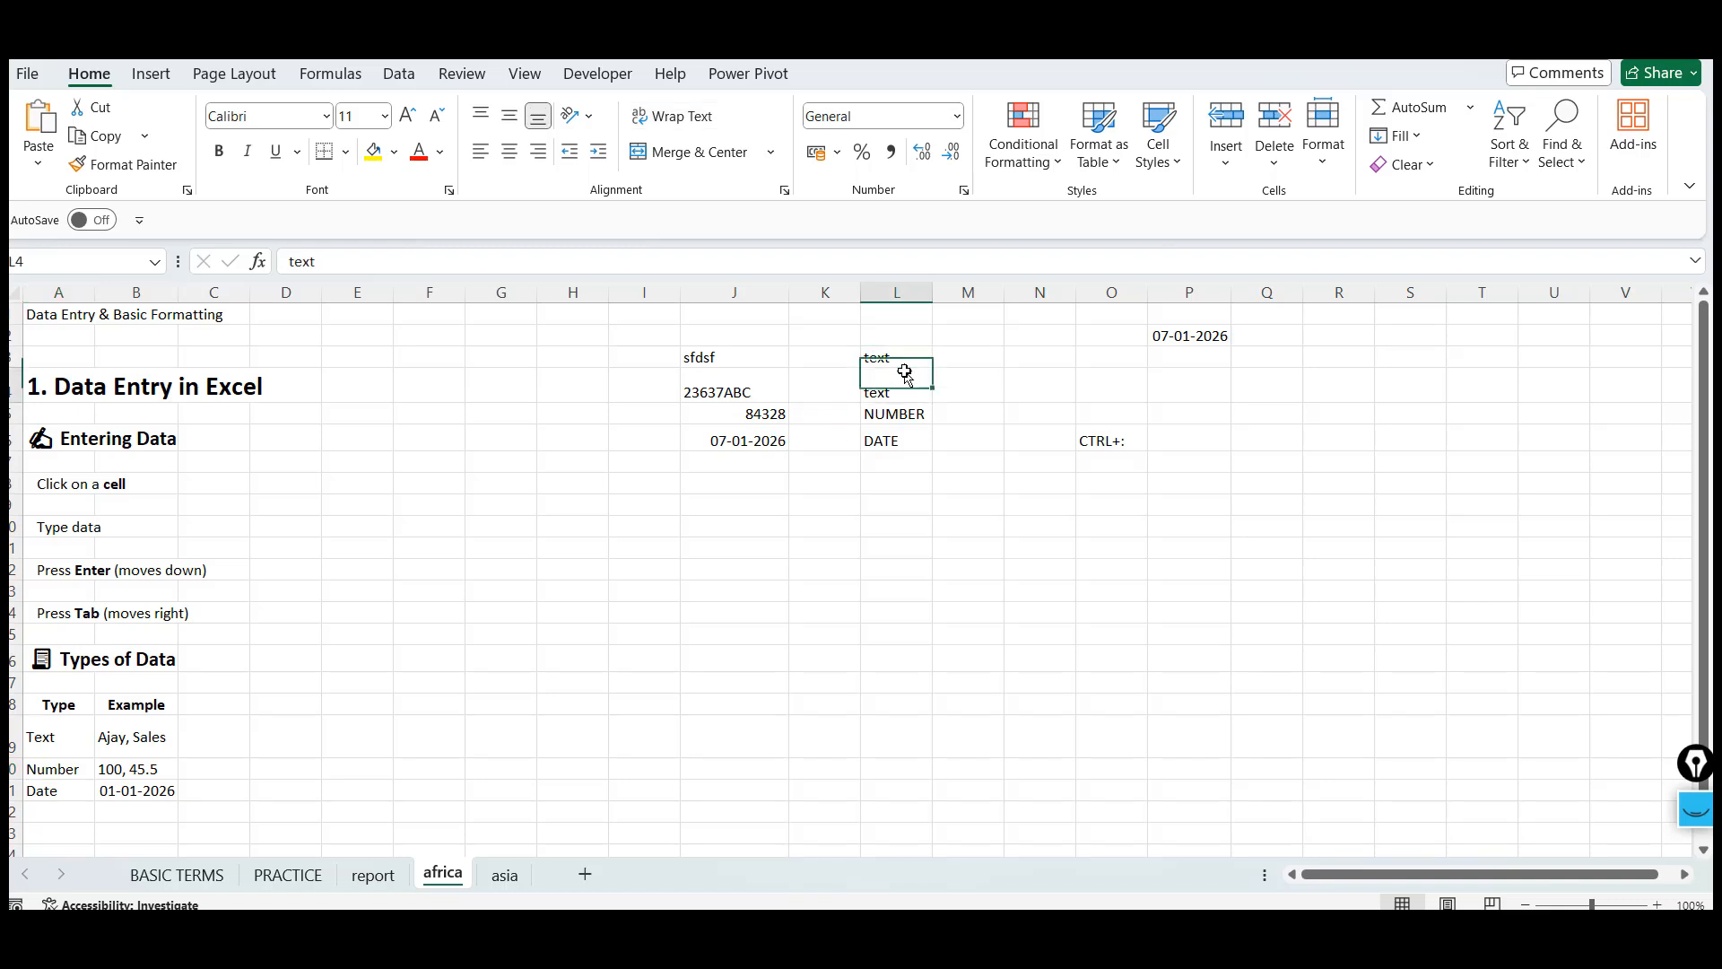
Copy the "2. Editing Cell Data" section from the ChatGPT lesson and paste it into cell A24 of the africa sheet
key("Down")
key("Down")
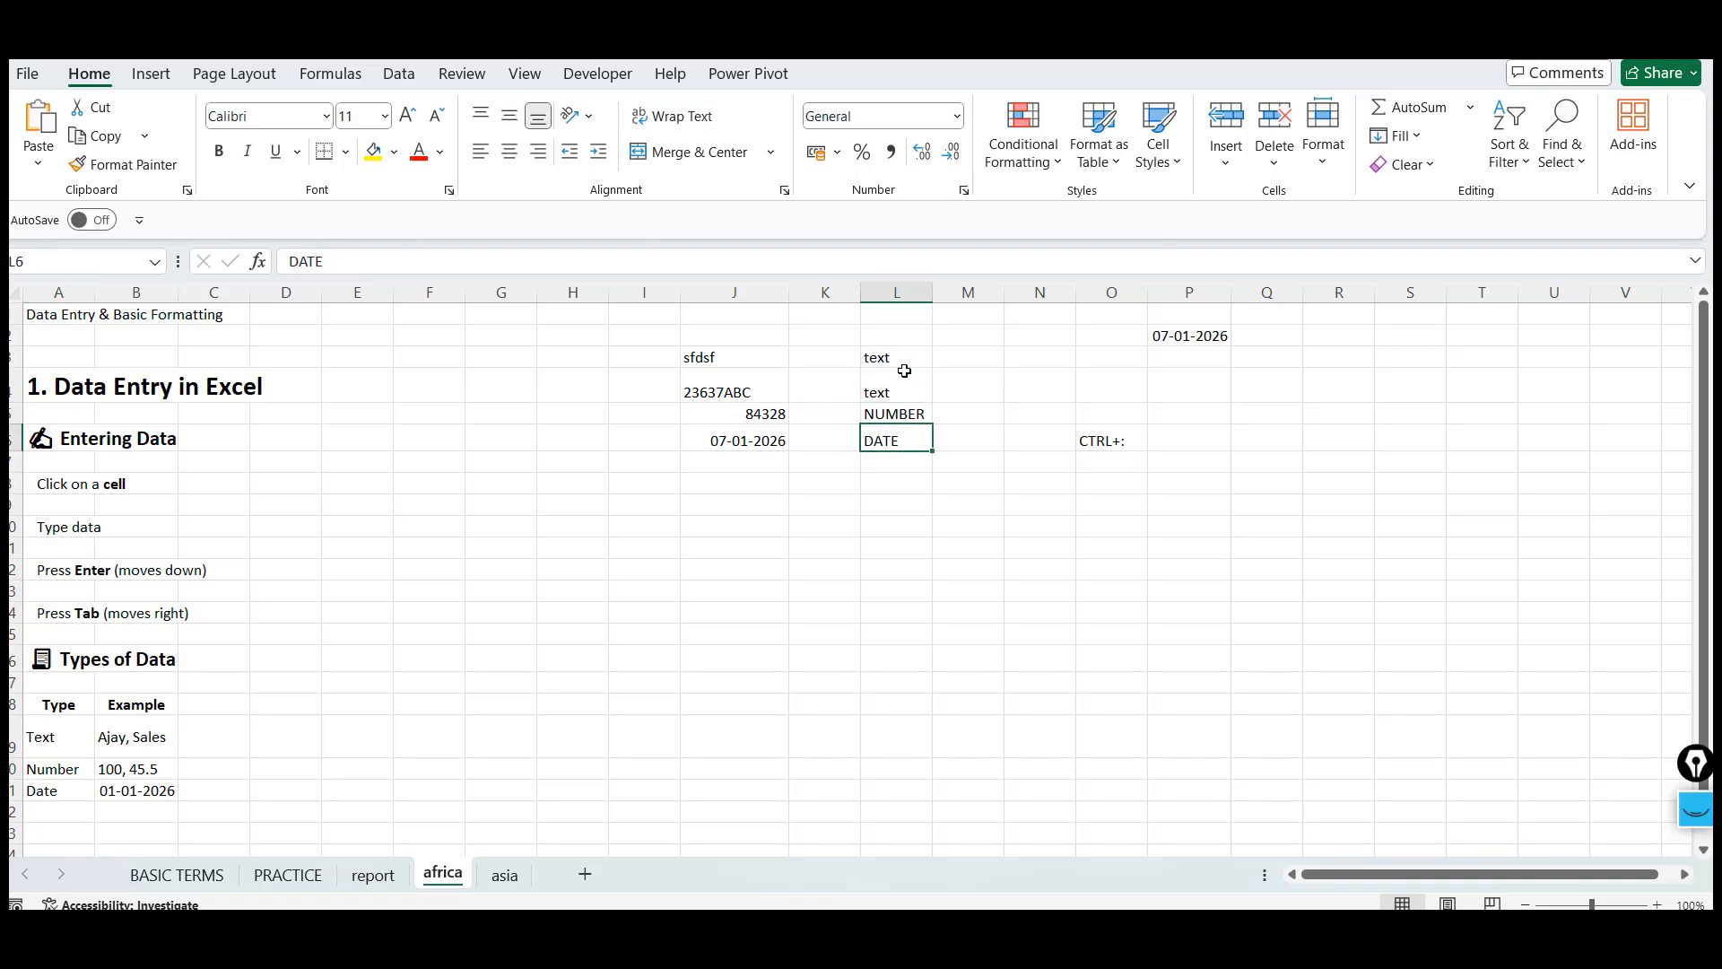
key("alt+Tab")
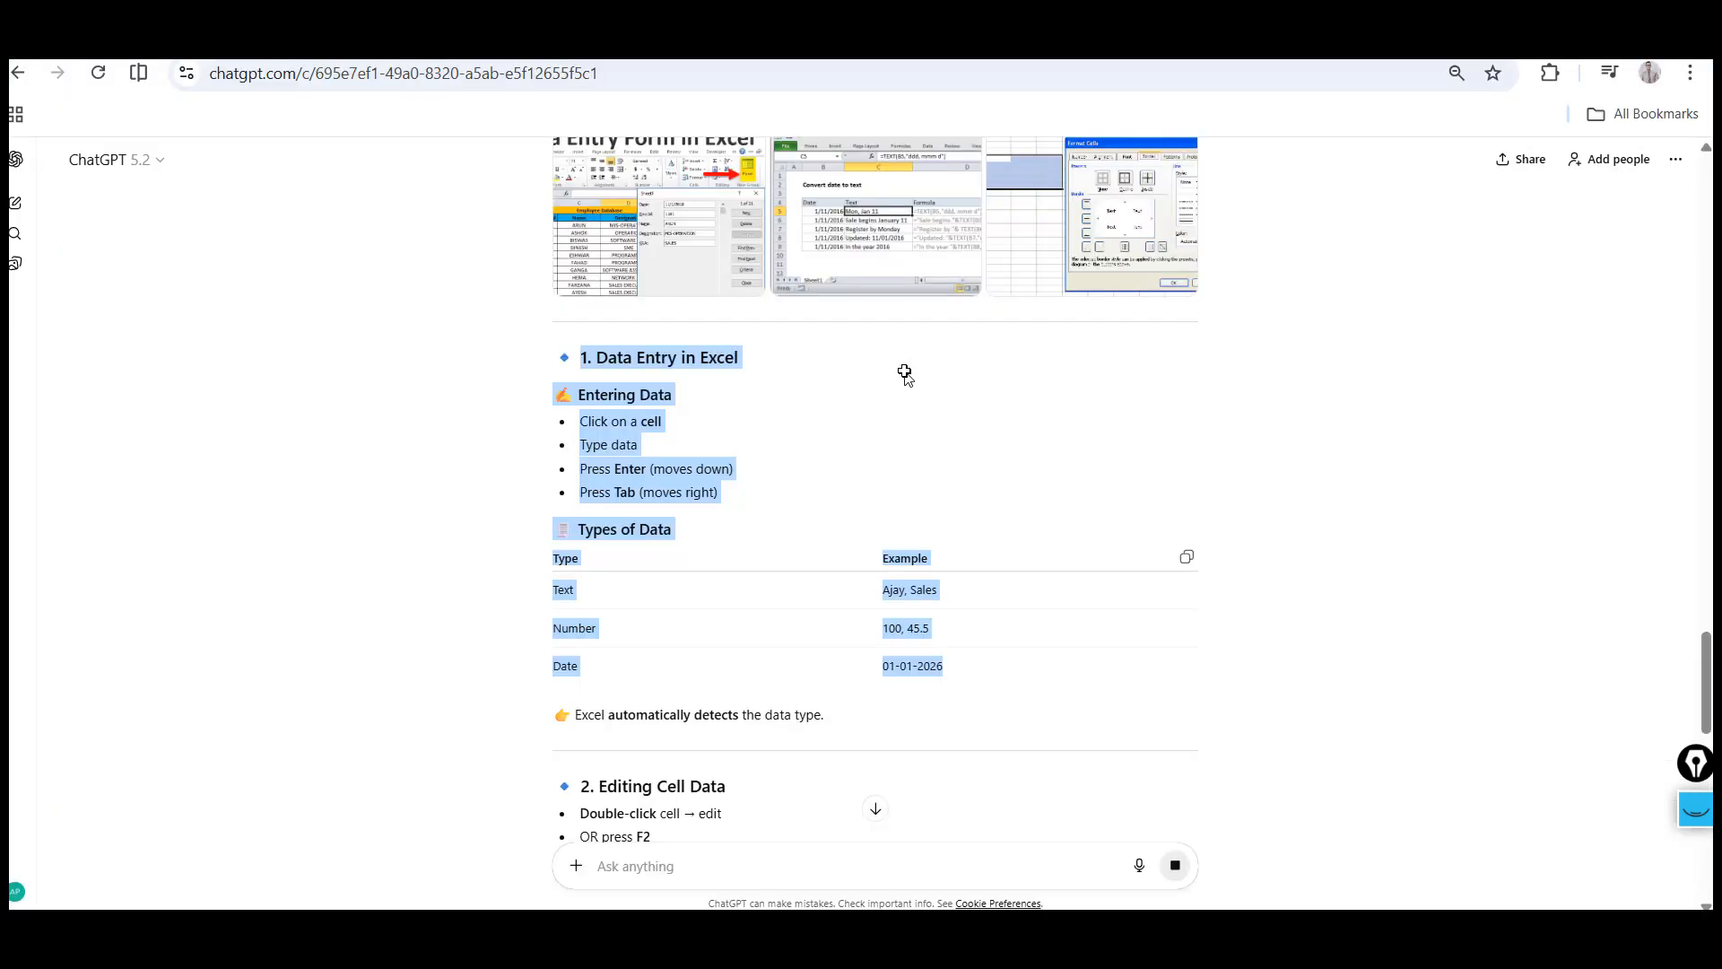
scroll(415, 546, "down", 2)
scroll(415, 548, "down", 4)
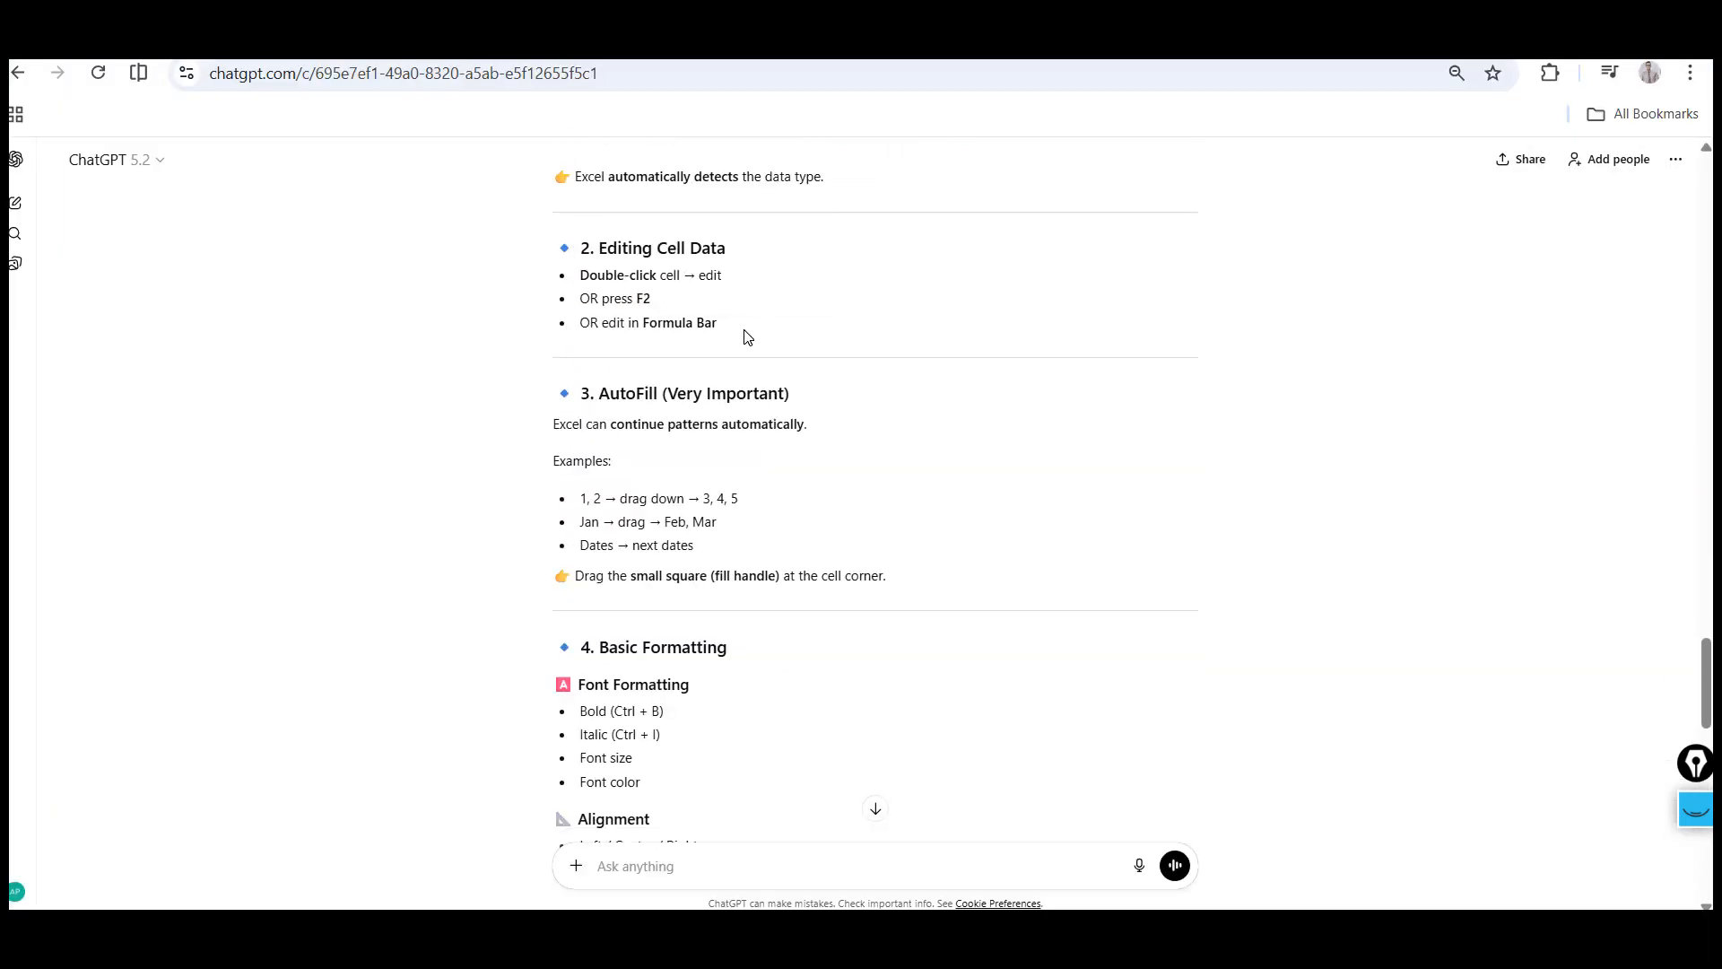
left_click_drag(577, 247, 743, 331)
key("alt+Tab")
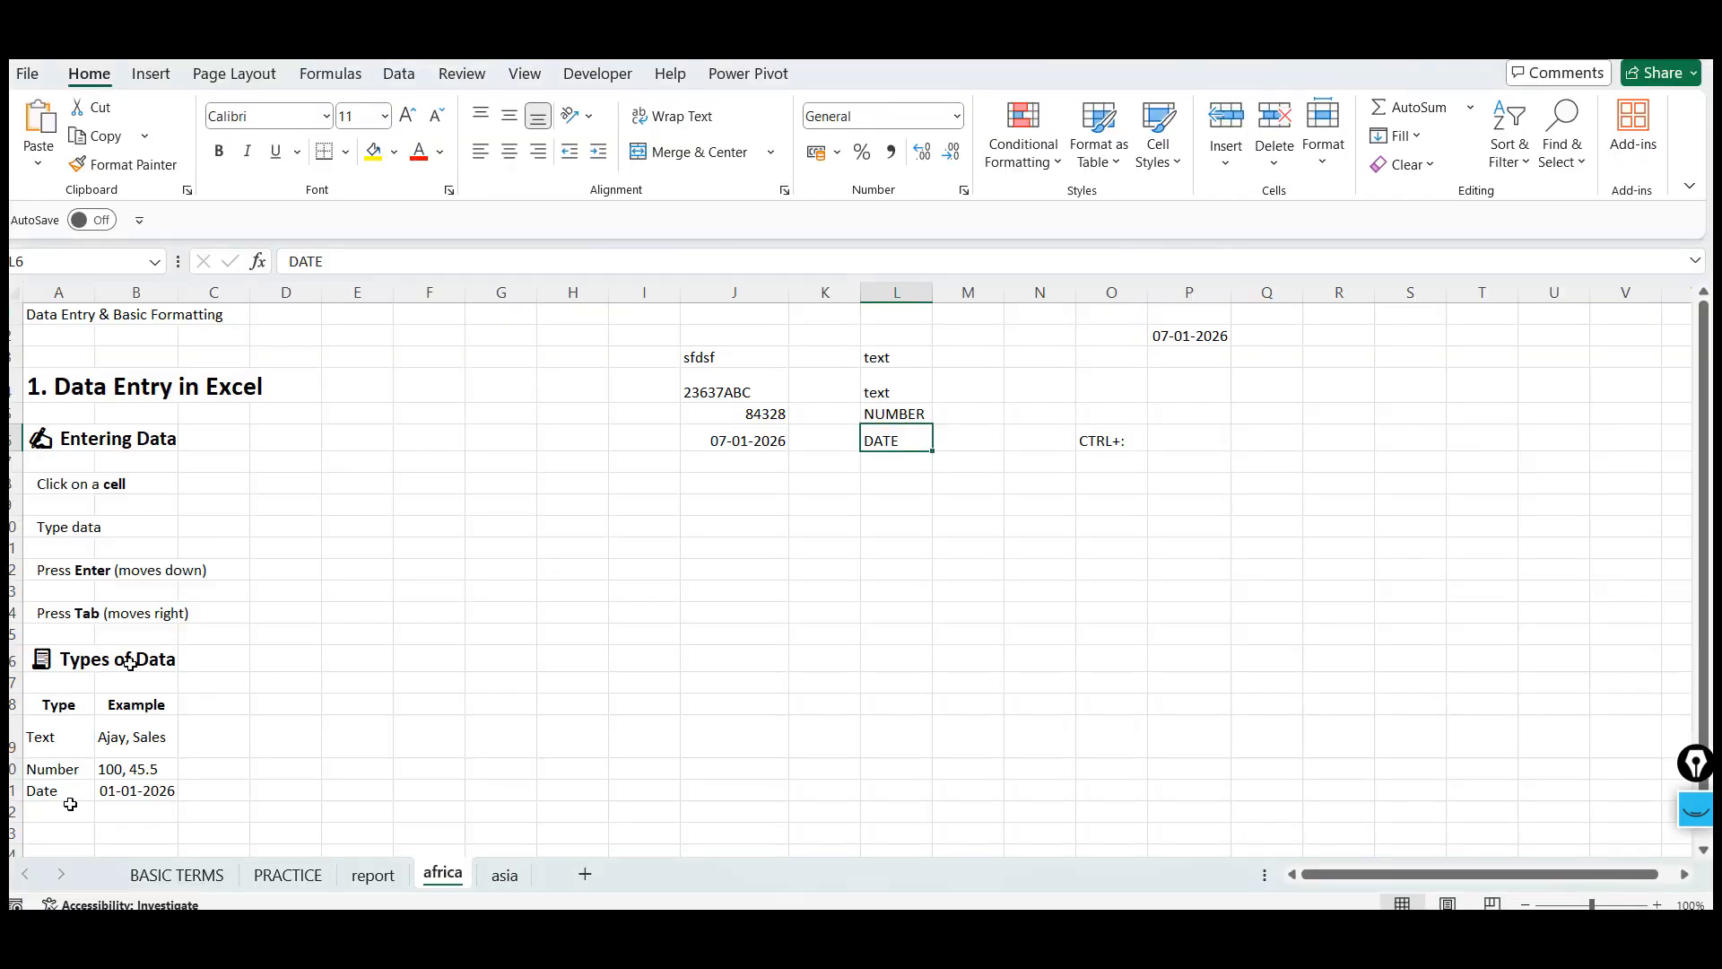
left_click(87, 811)
scroll(88, 811, "down", 1)
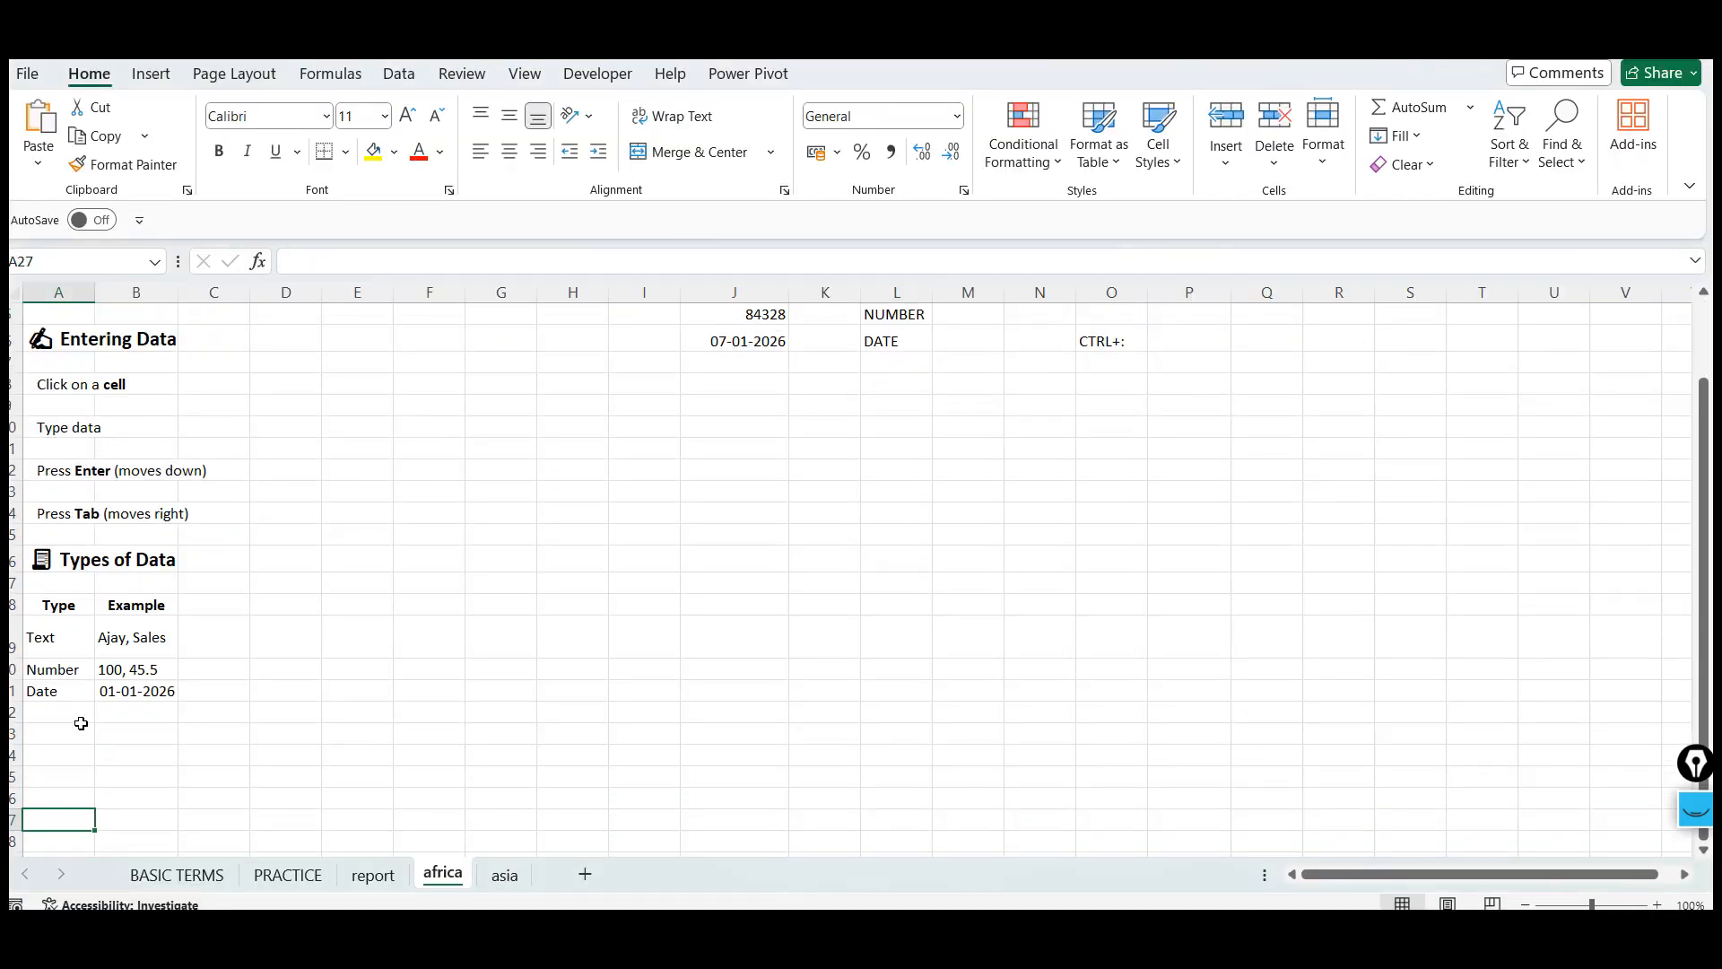
left_click(73, 753)
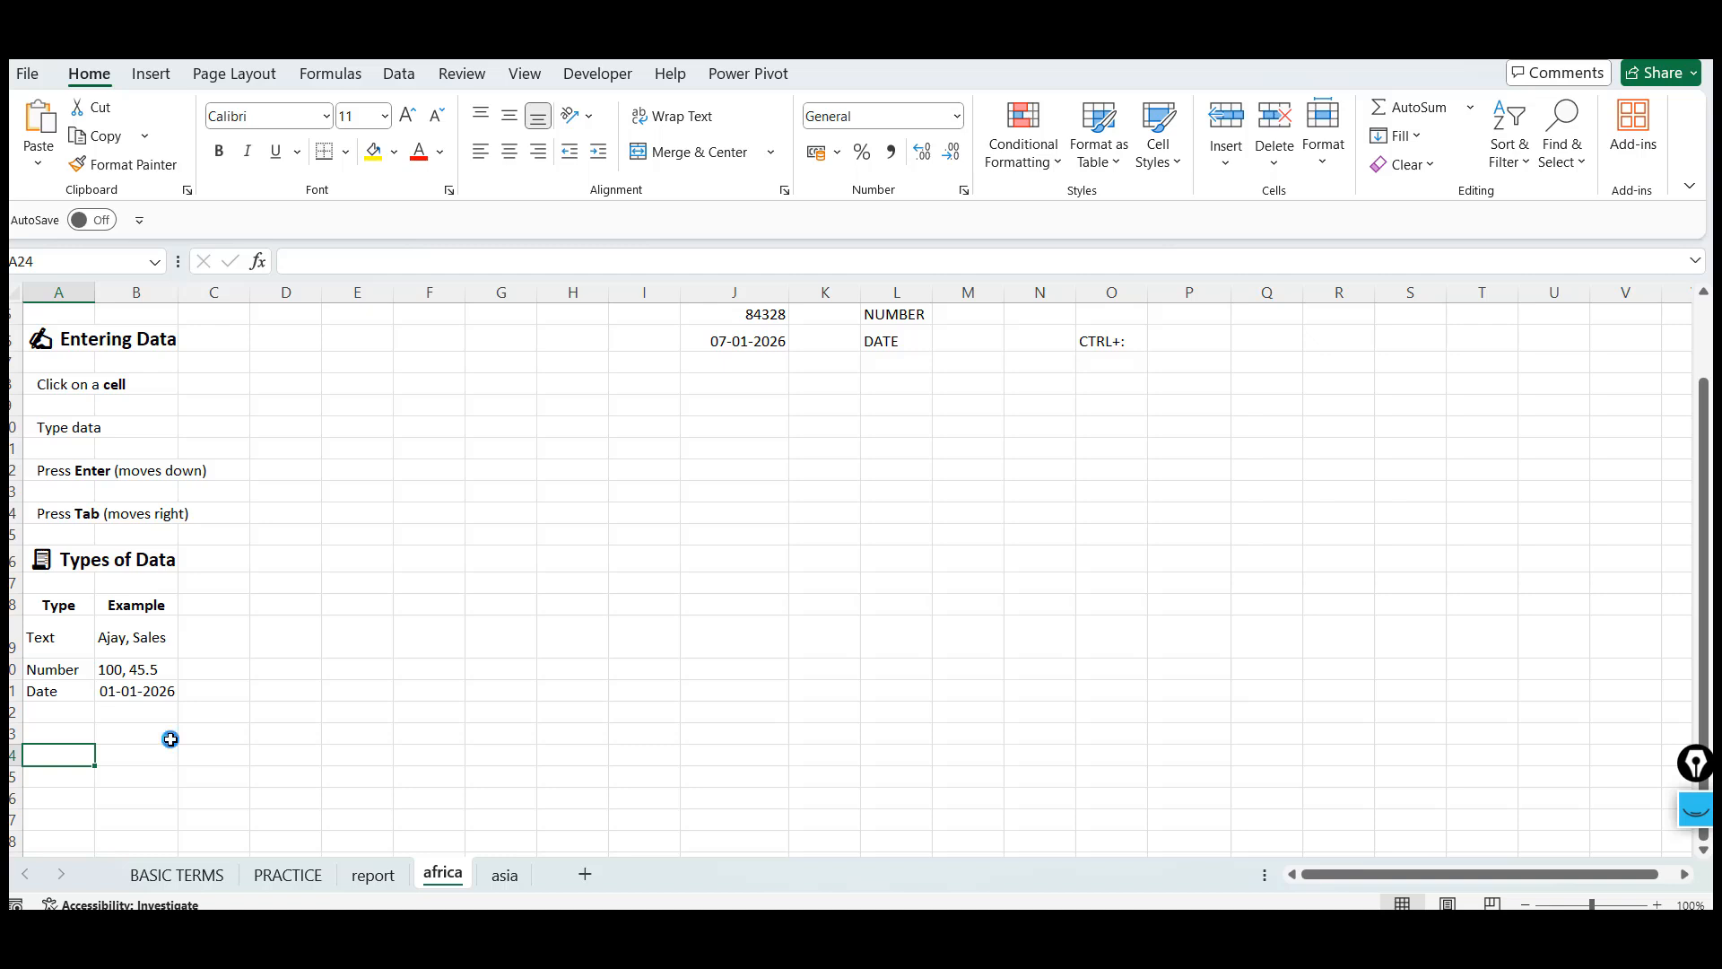
key("ctrl+v")
left_click(353, 773)
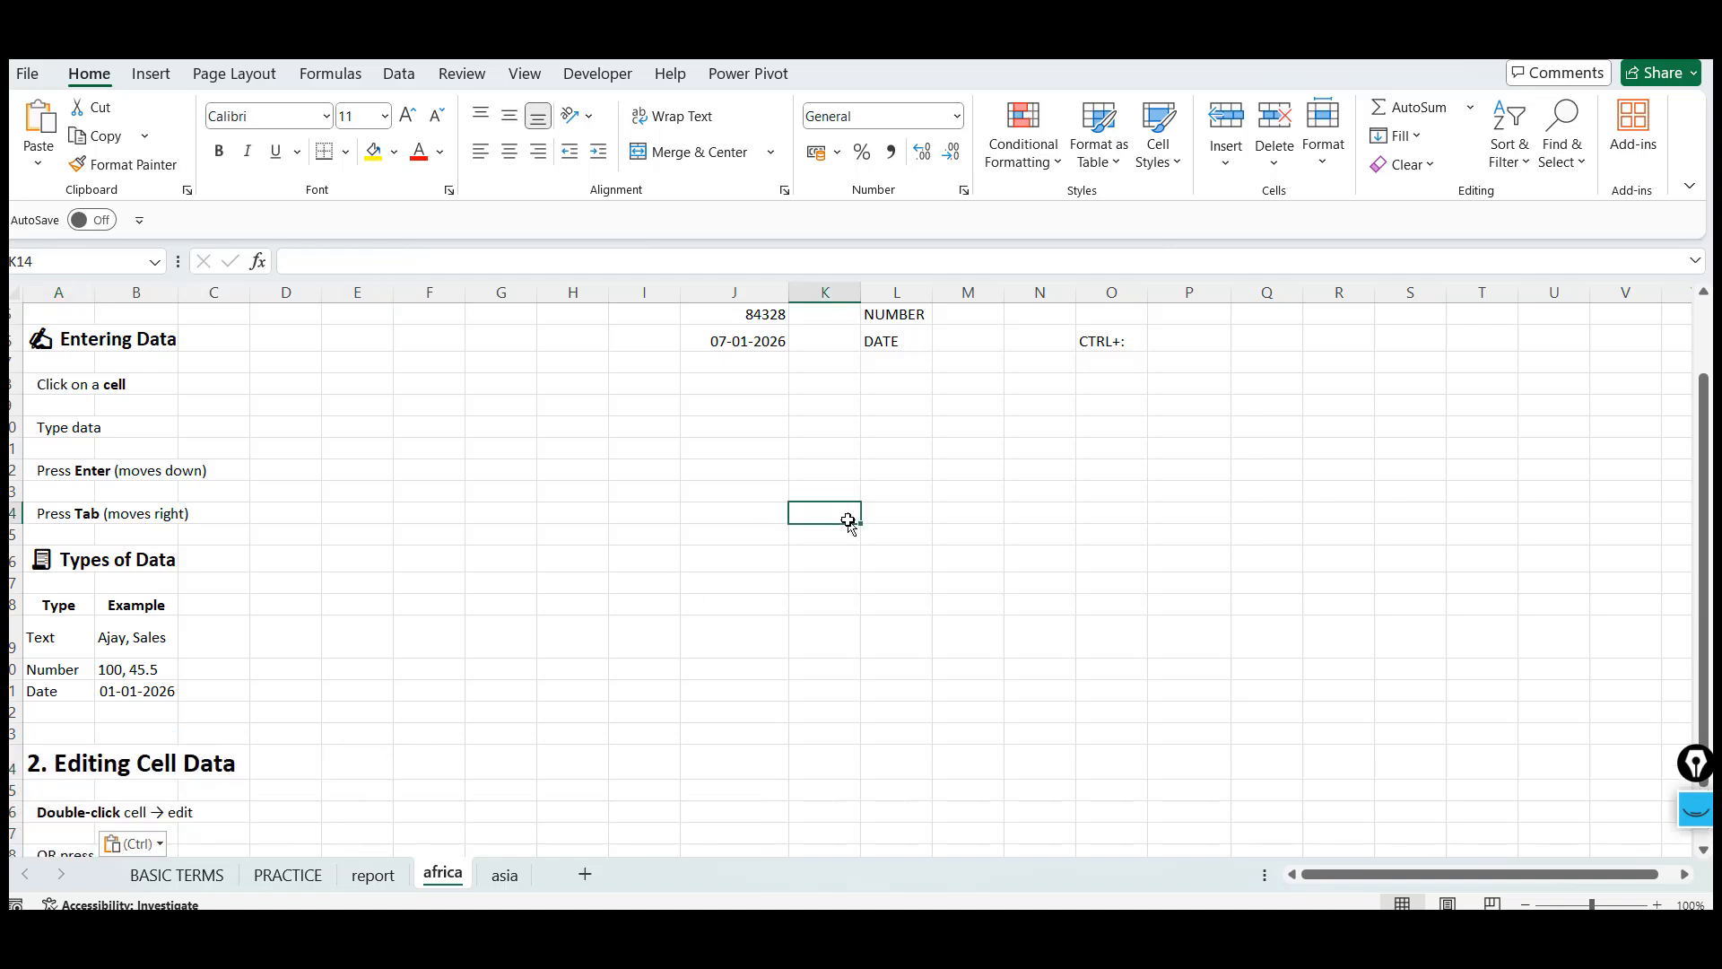
Enter INC3838383 into cell J14
left_click(70, 809)
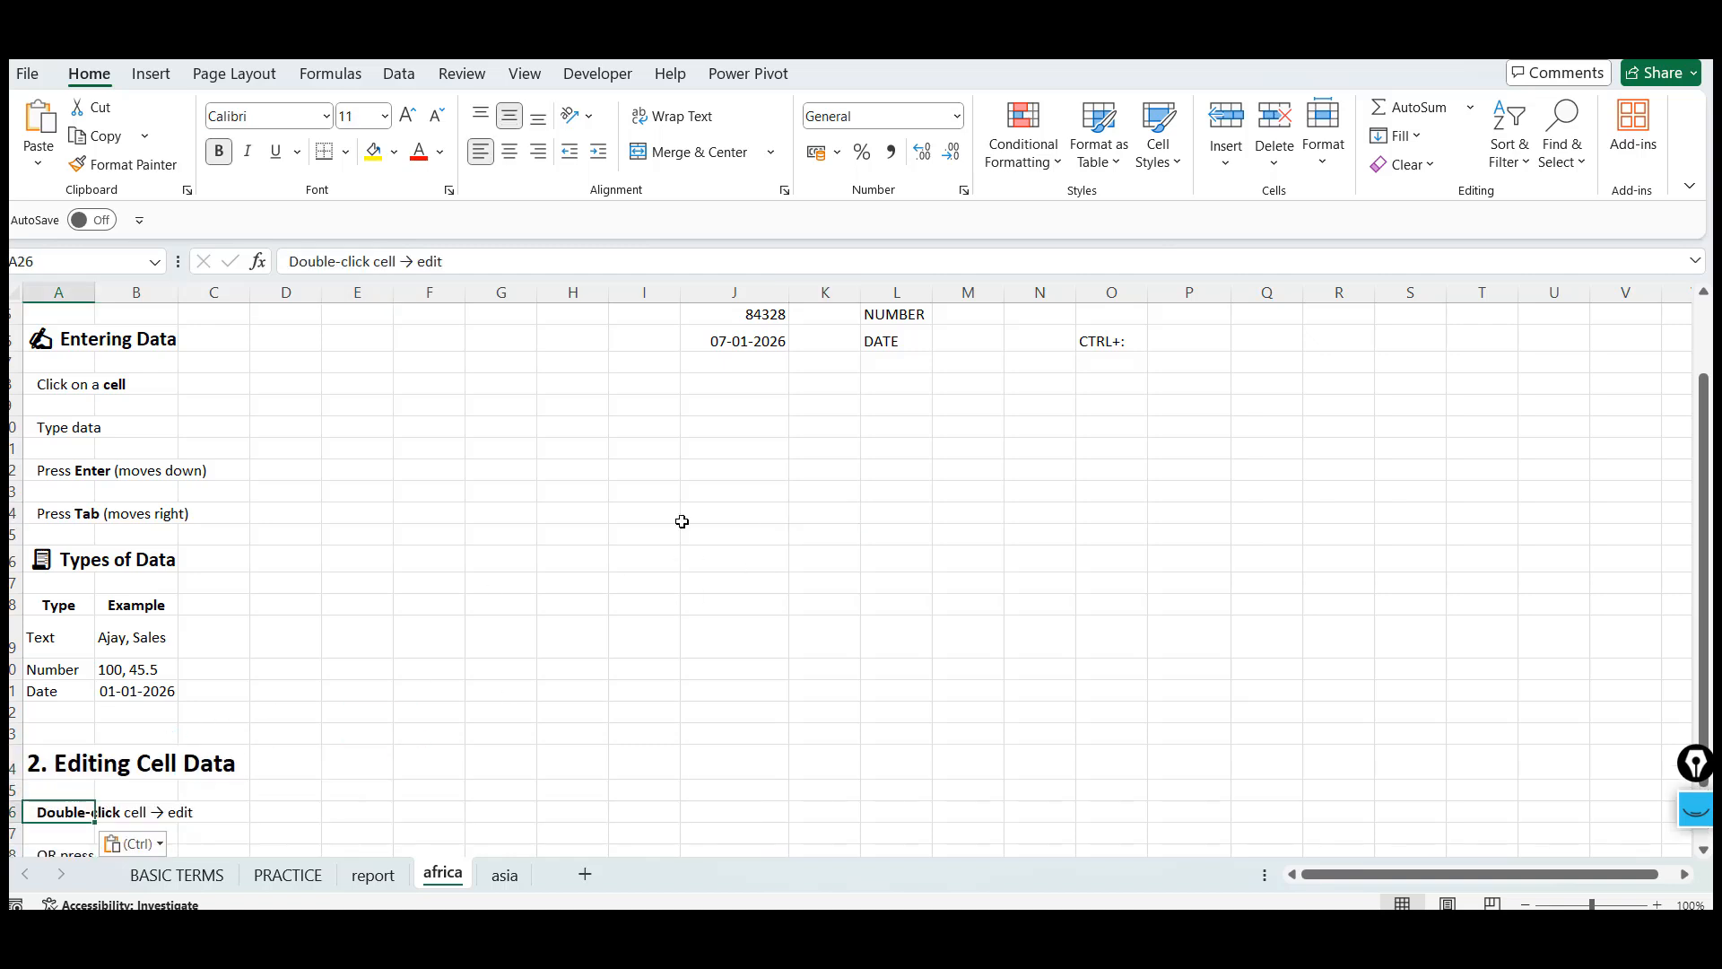
left_click(759, 522)
type("INC")
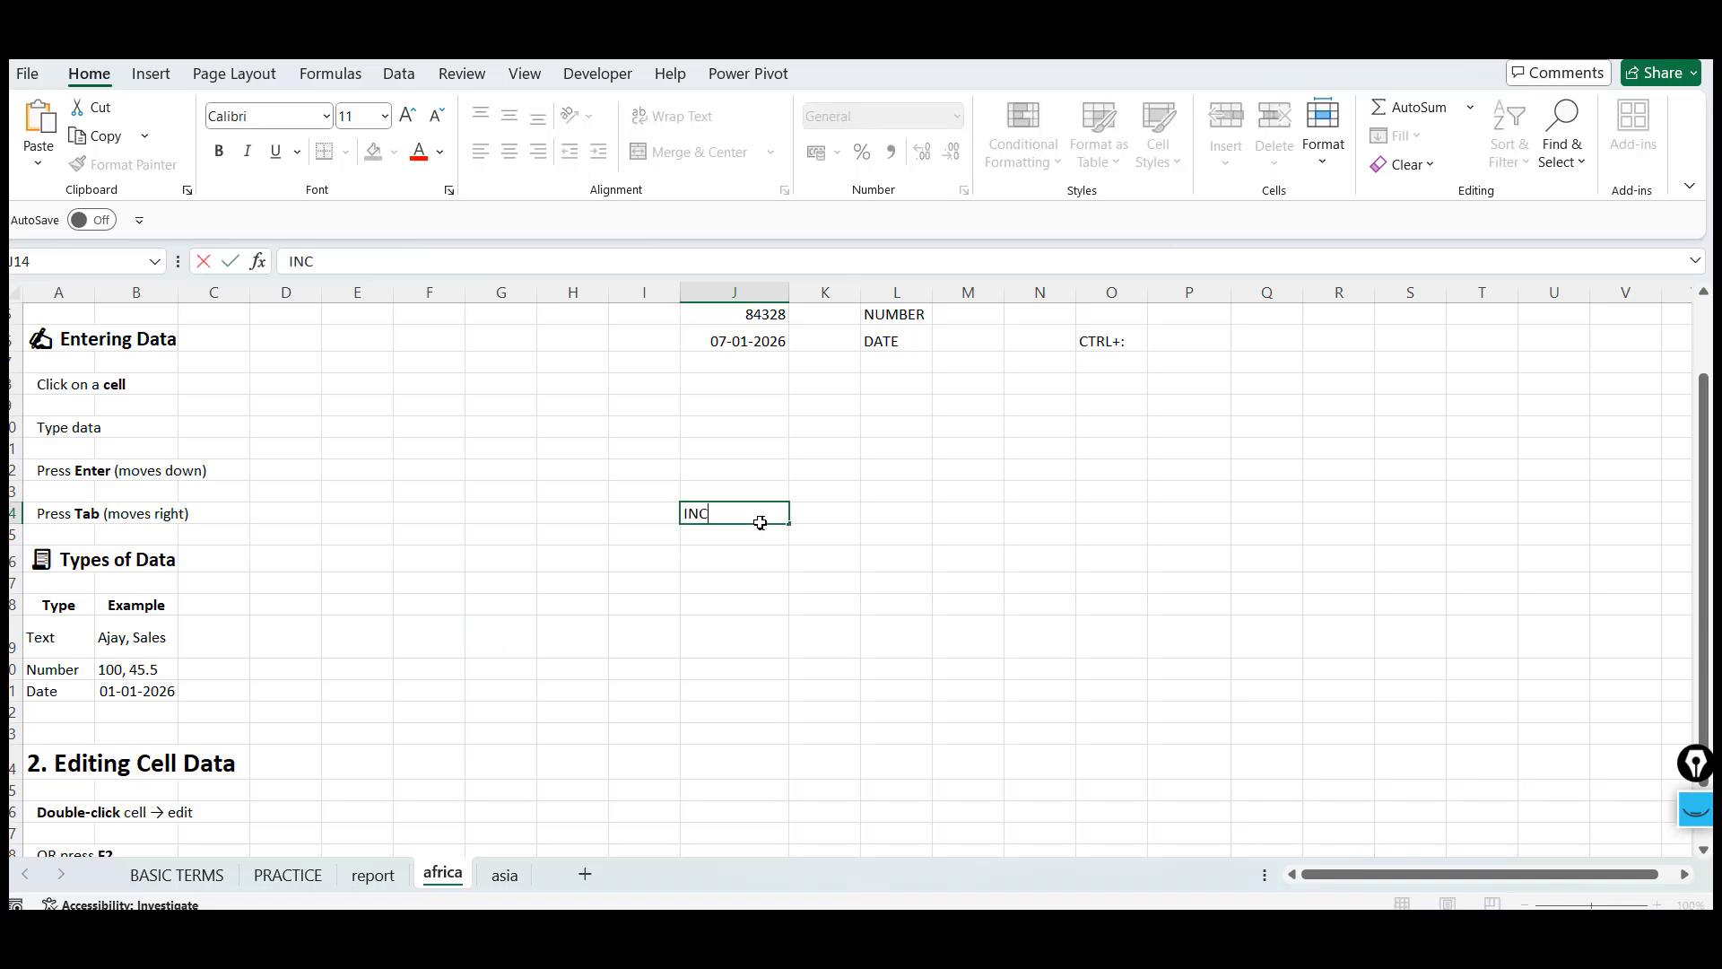
type("3838383")
key("Return")
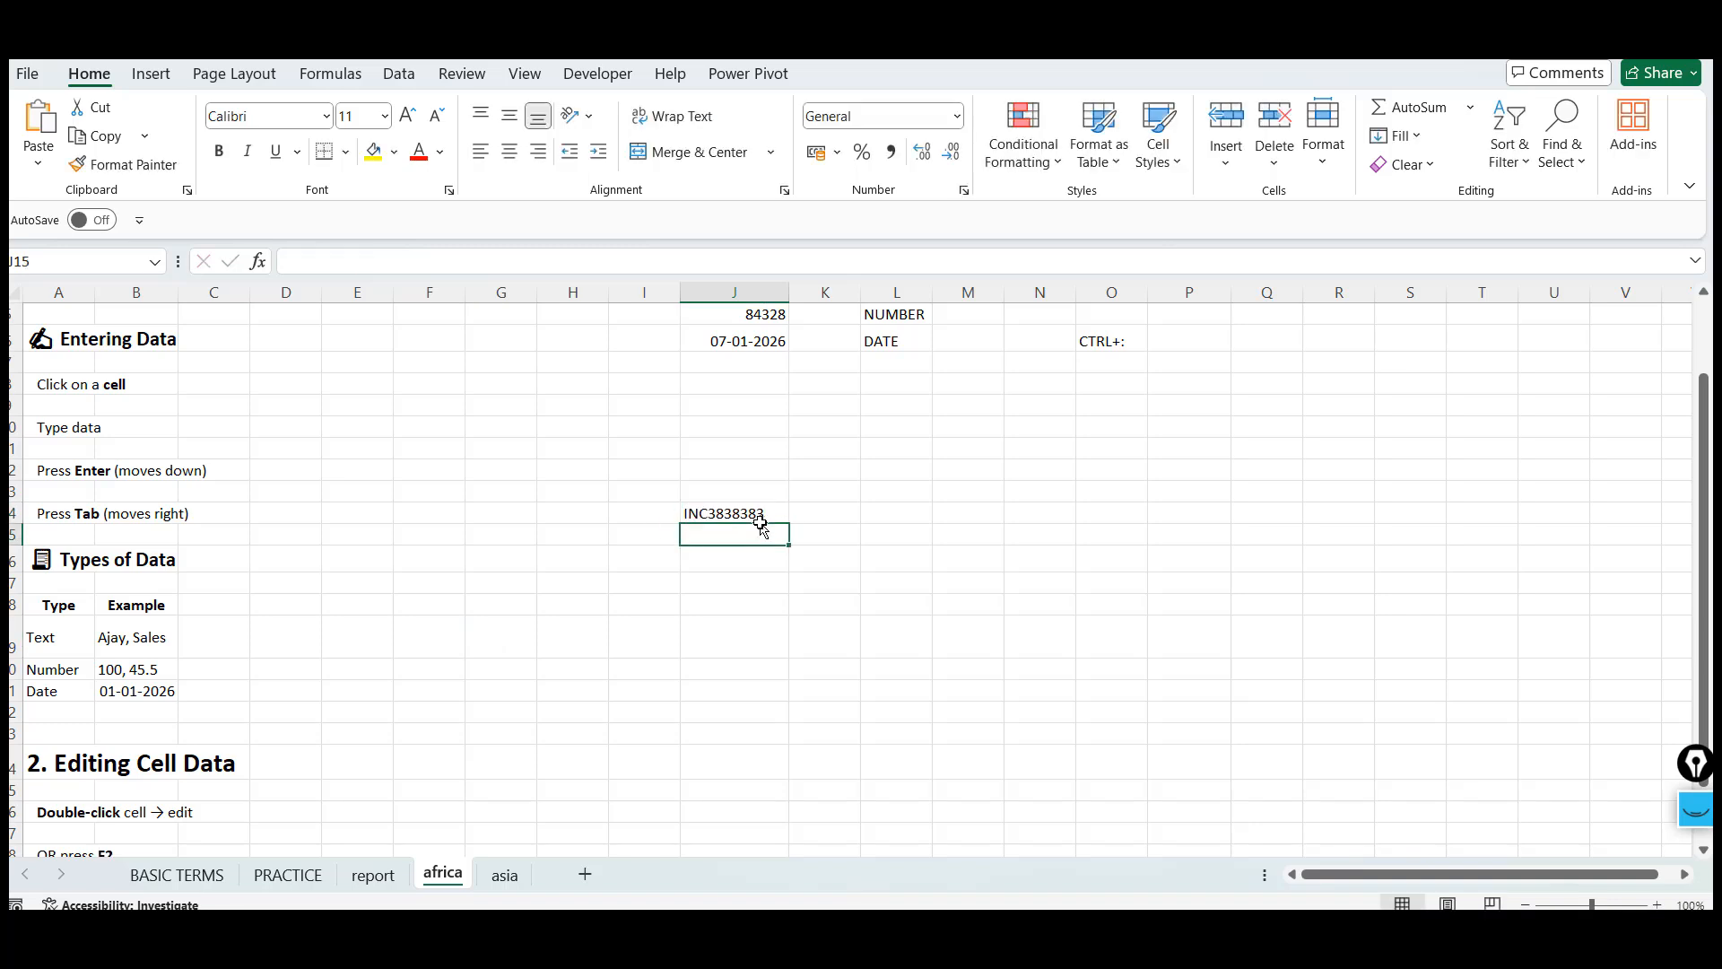
Open cell J14 for editing in the cell and in the formula bar, cancelling each time
left_click(760, 524)
double_click(728, 517)
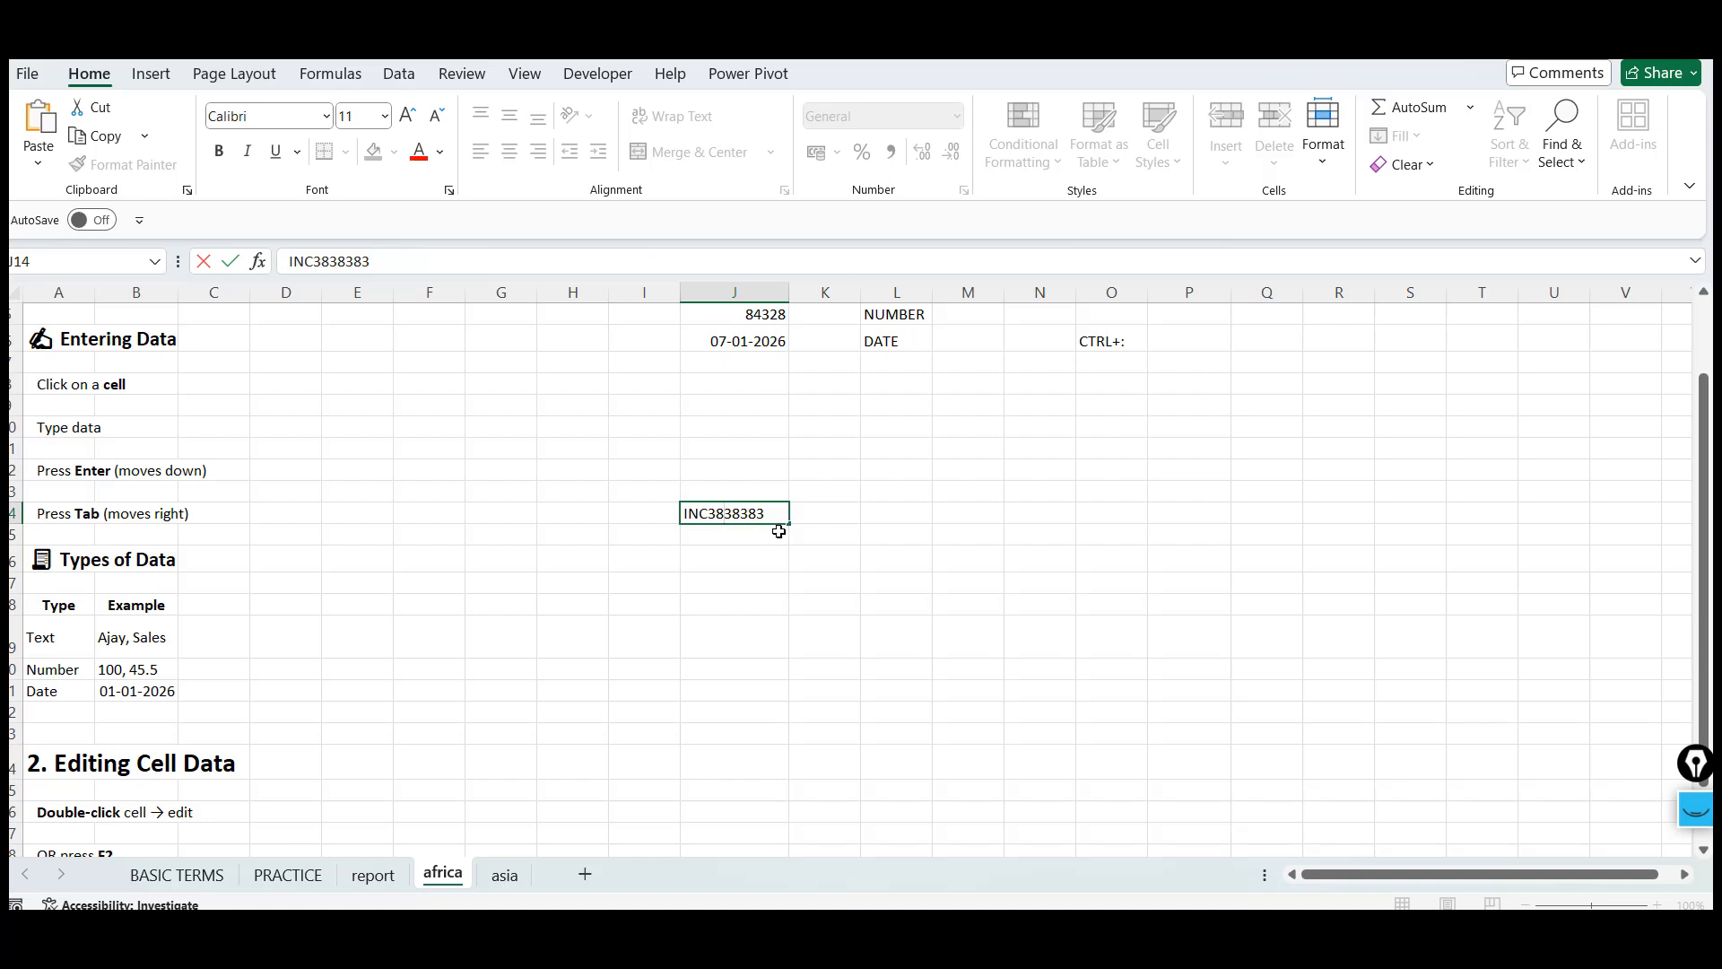
key("Escape")
left_click(733, 558)
key("Up")
key("Up")
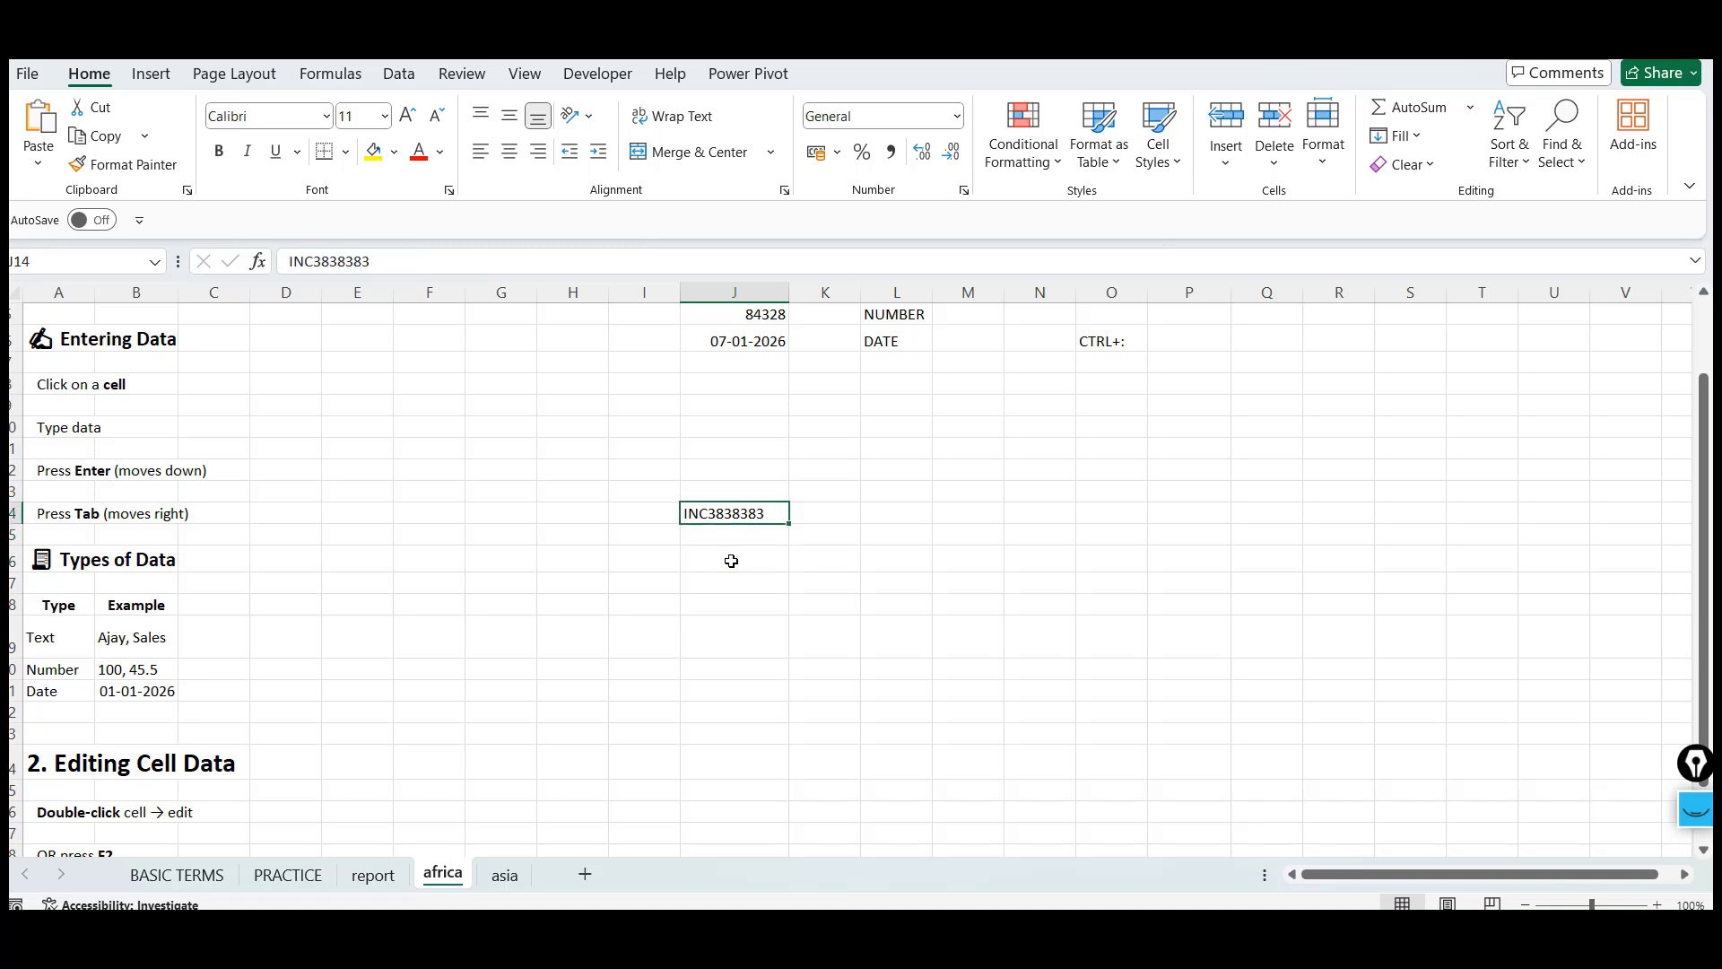
left_click(377, 260)
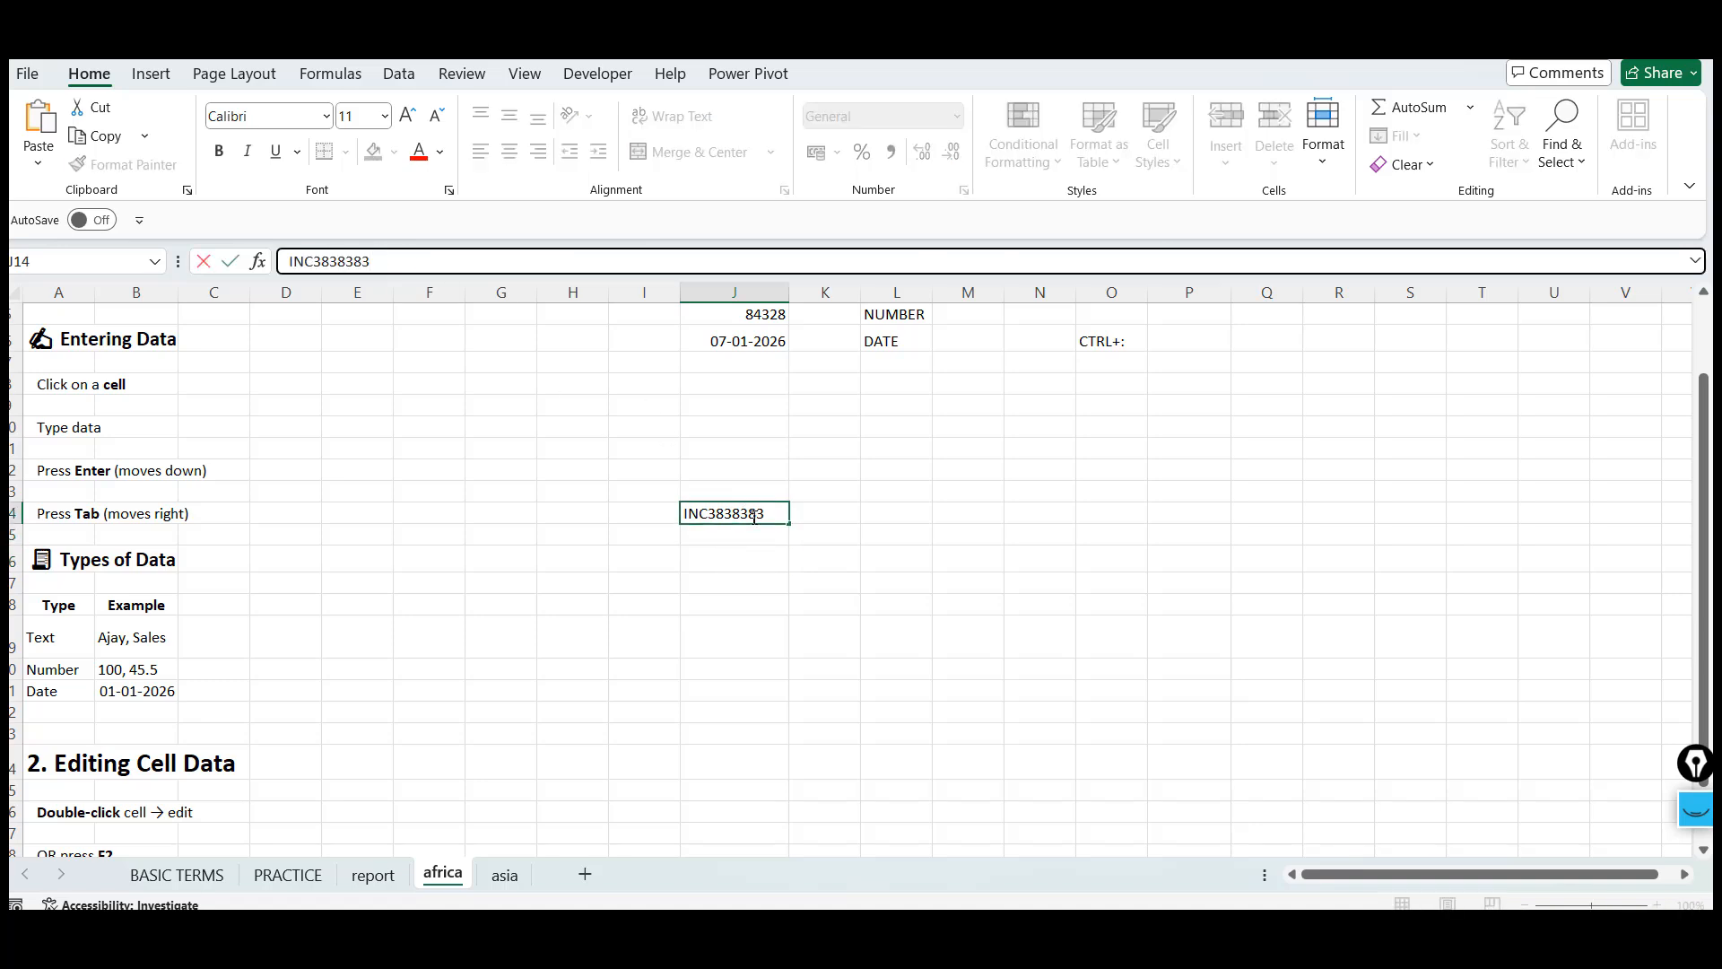
key("Escape")
Edit cell J14 in place to insert a space after INC3
double_click(718, 516)
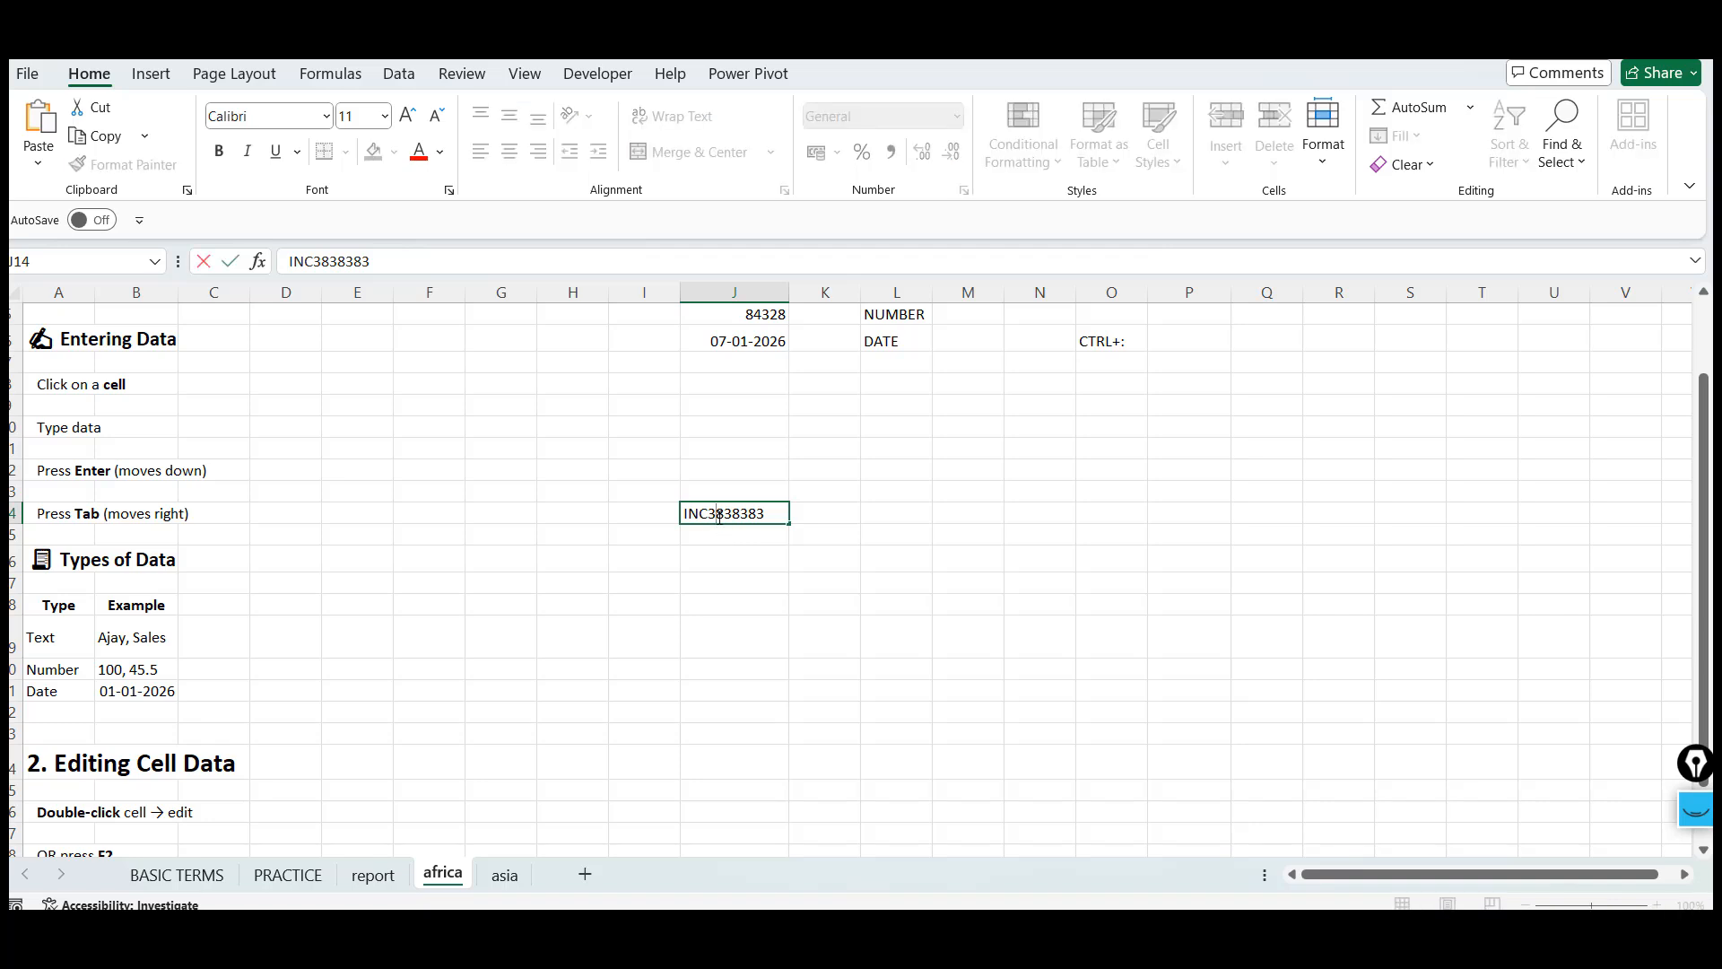
left_click(734, 557)
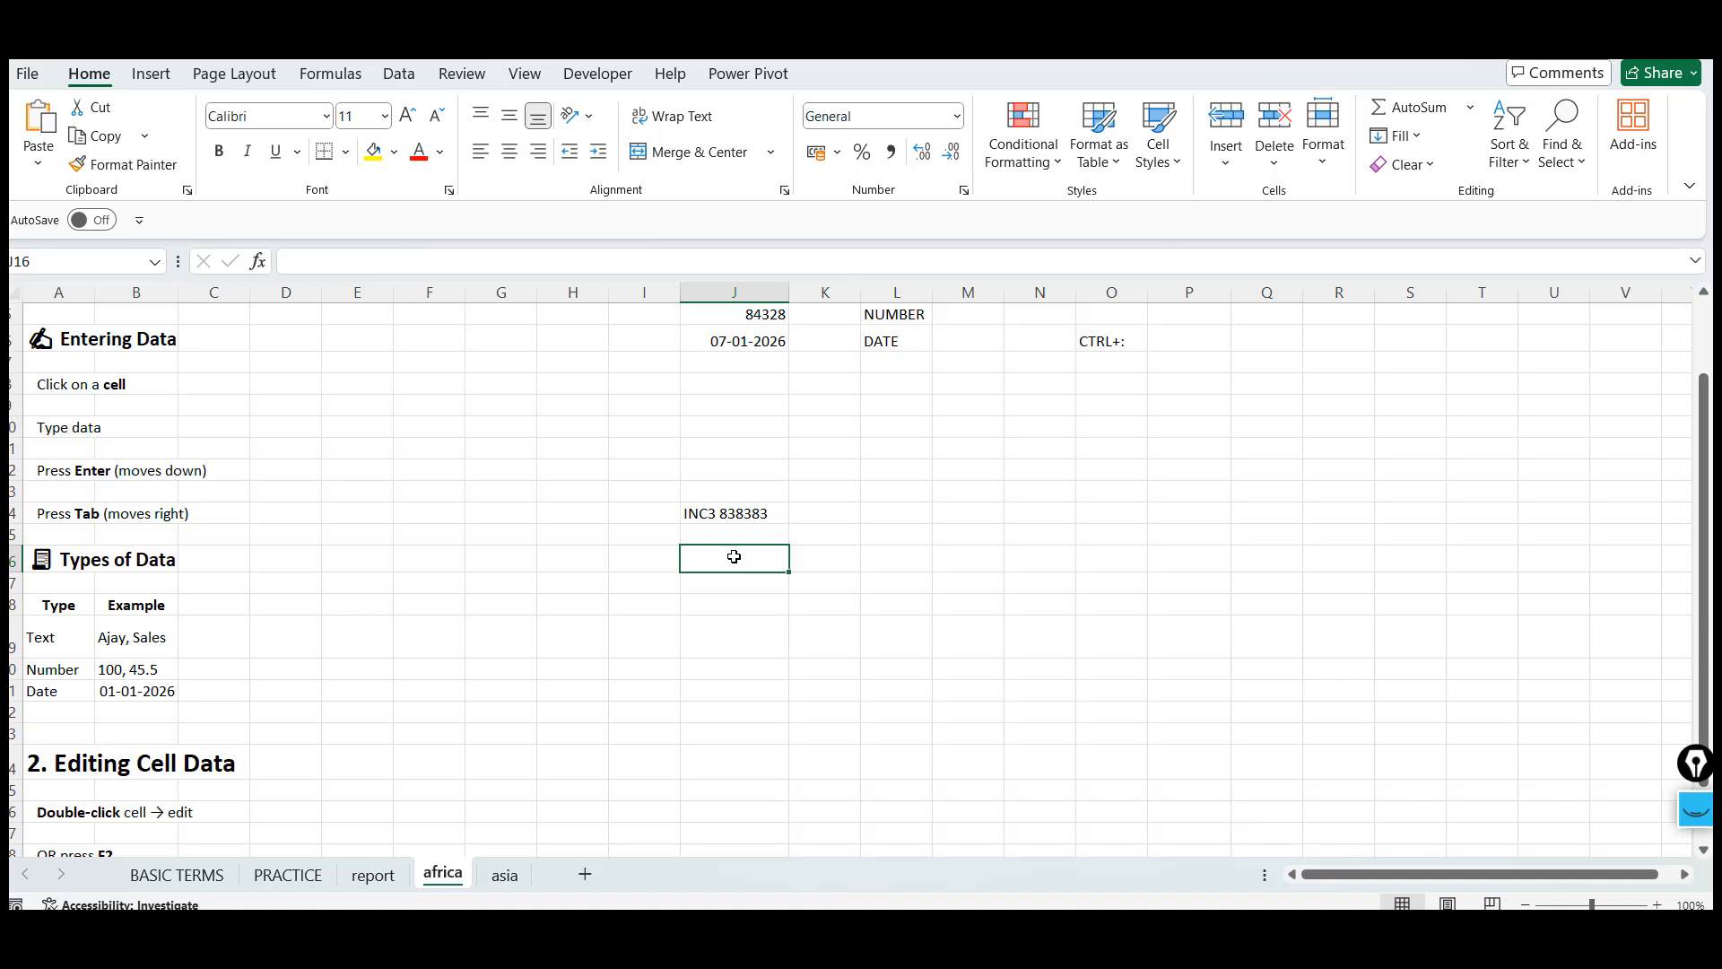
Review the pasted editing instructions and cell J14's contents in the formula bar
key("Down")
key("Down")
key("Down")
key("Down")
key("Down")
key("Down")
key("Down")
key("Down")
key("Down")
key("Down")
key("Down")
key("Down")
key("Down")
key("Down")
key("Down")
key("Down")
key("Down")
key("Down")
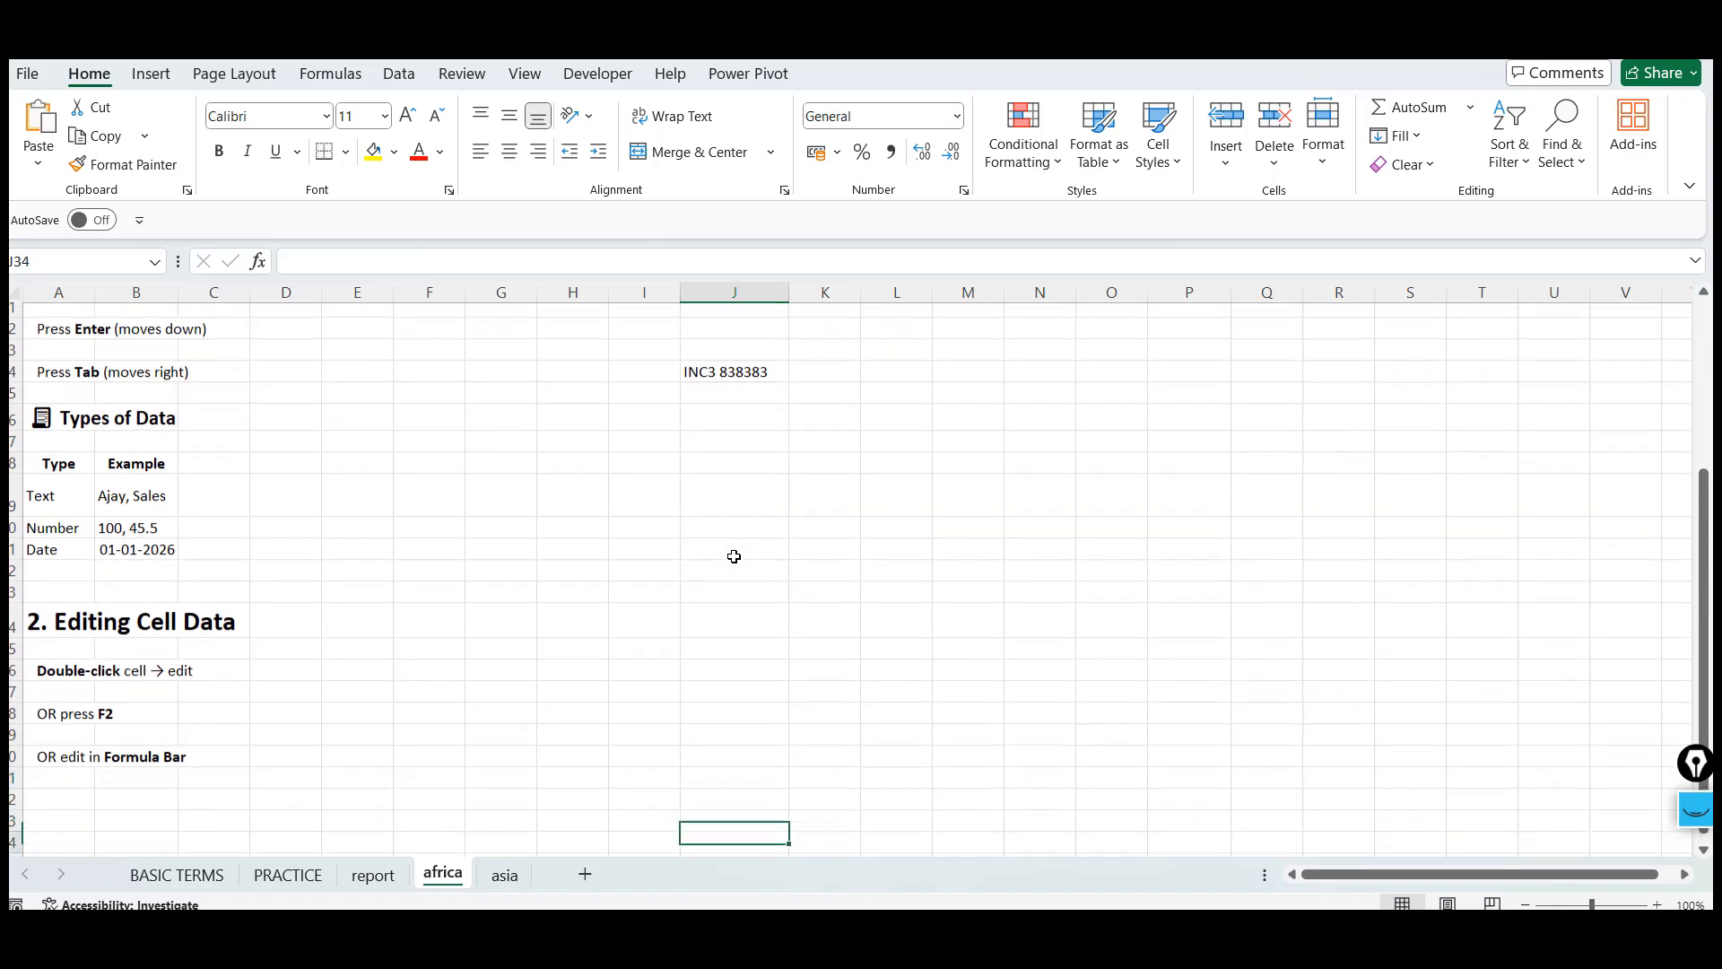
left_click(54, 699)
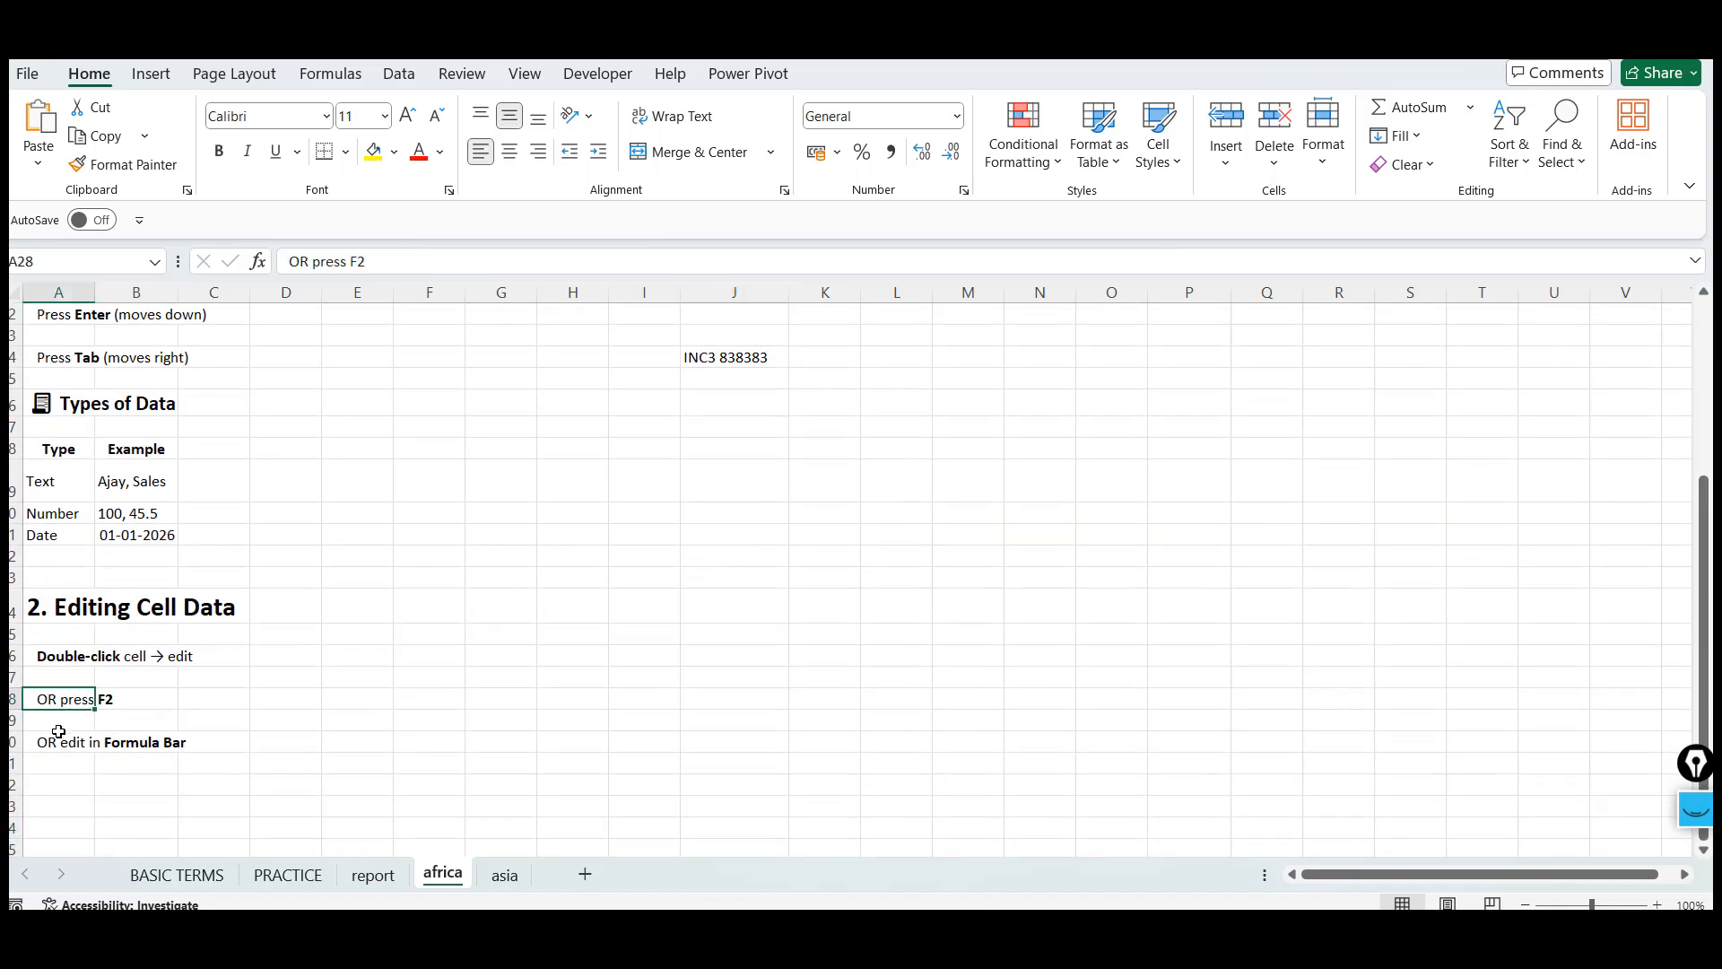
left_click(59, 741)
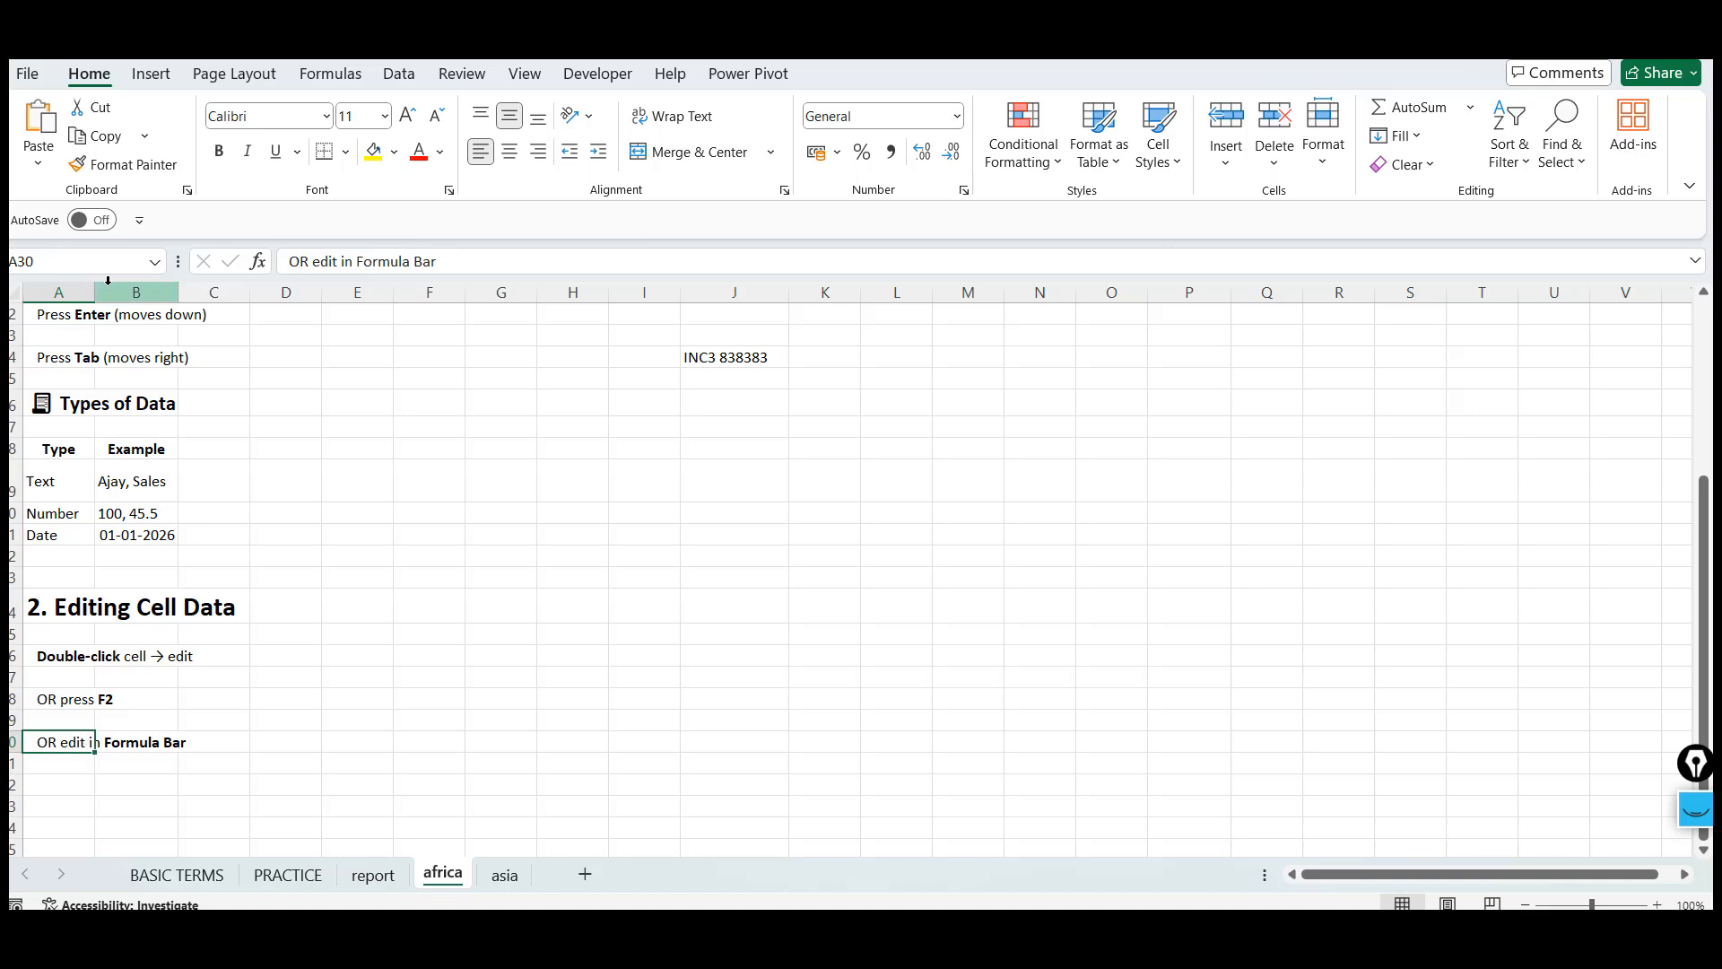
left_click(740, 359)
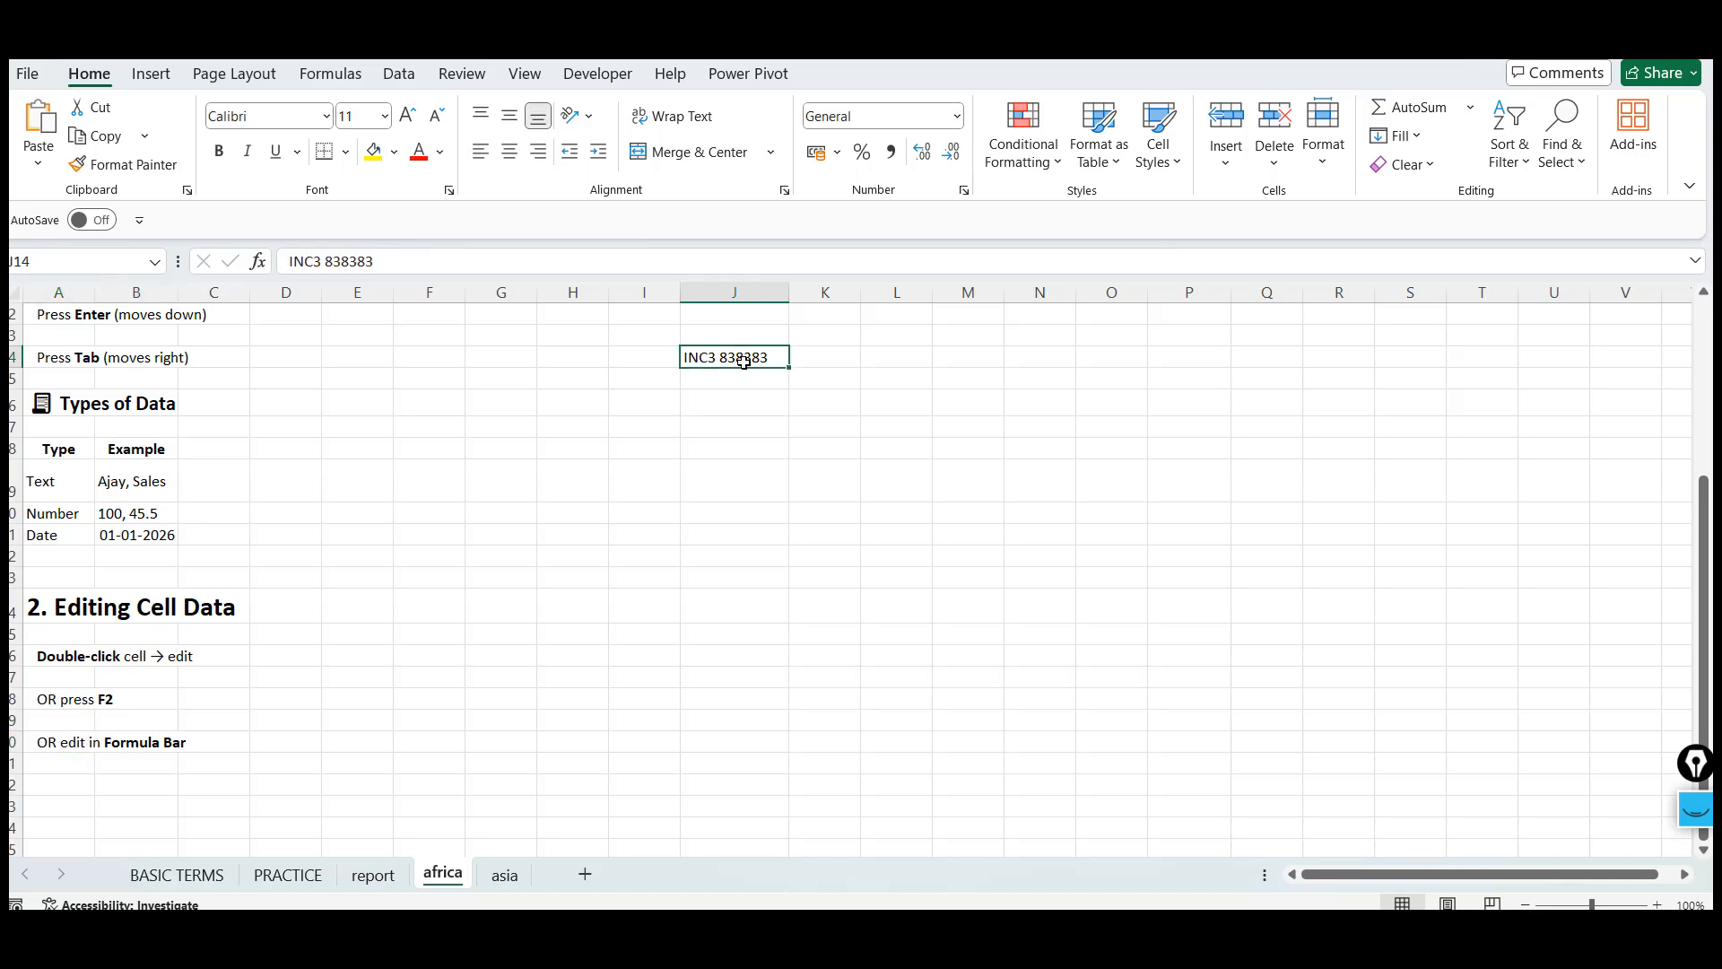
left_click(342, 262)
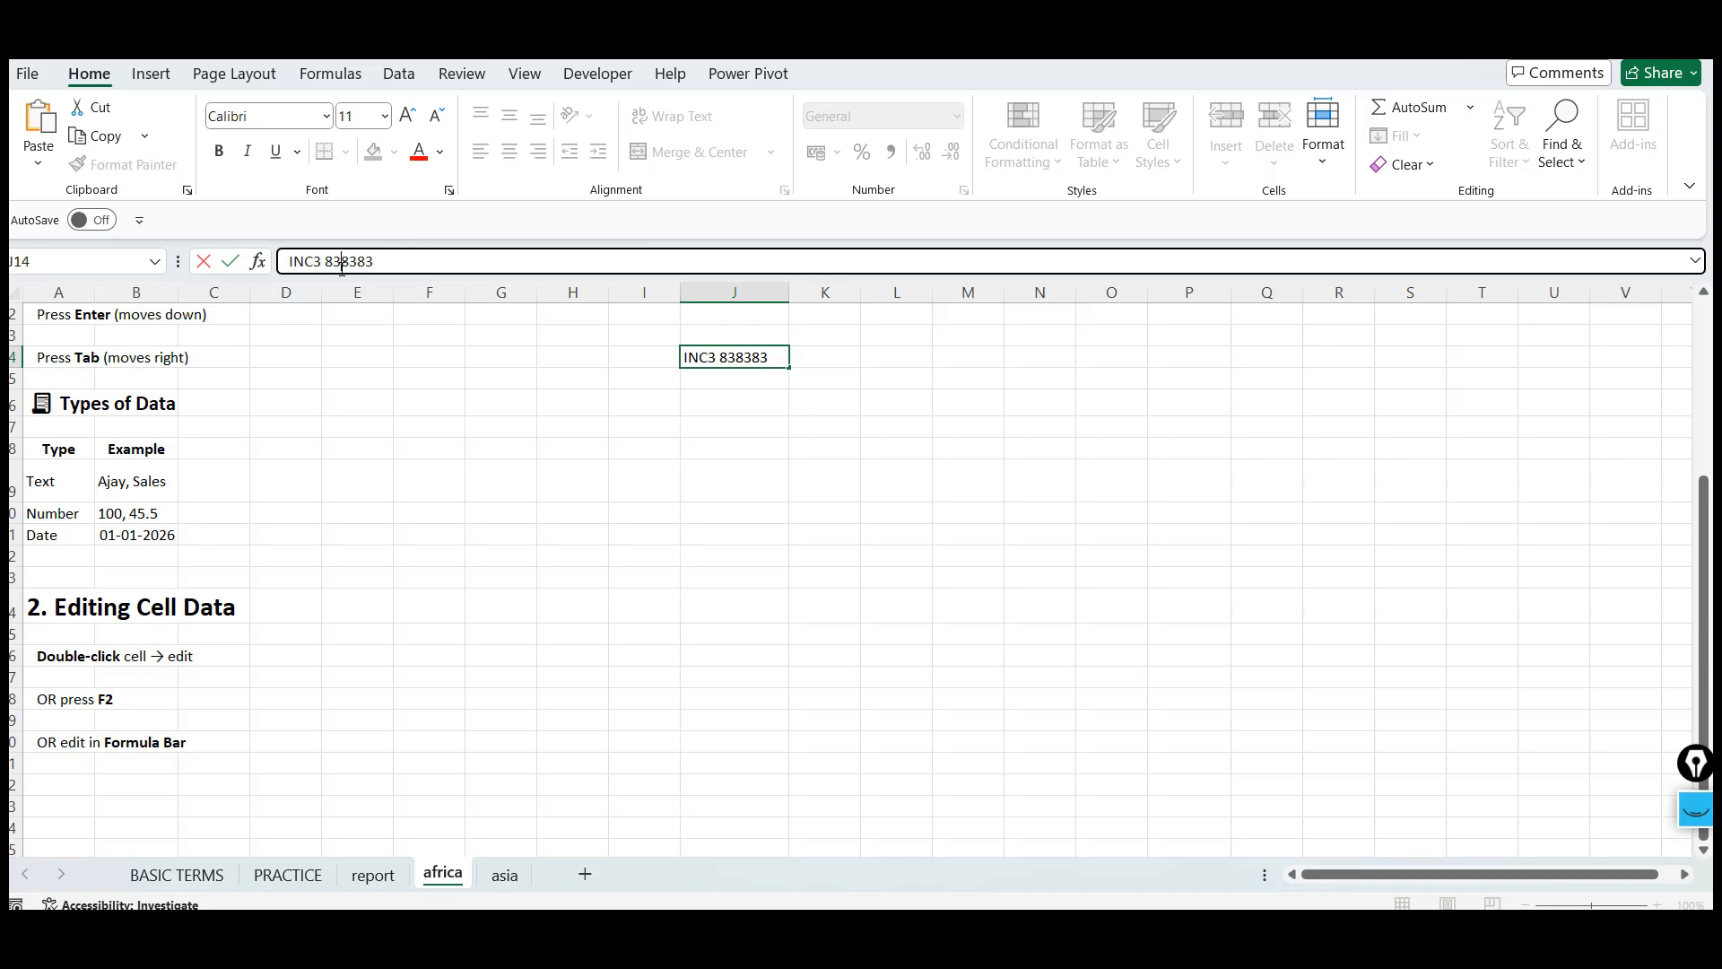
key("Escape")
left_click(69, 699)
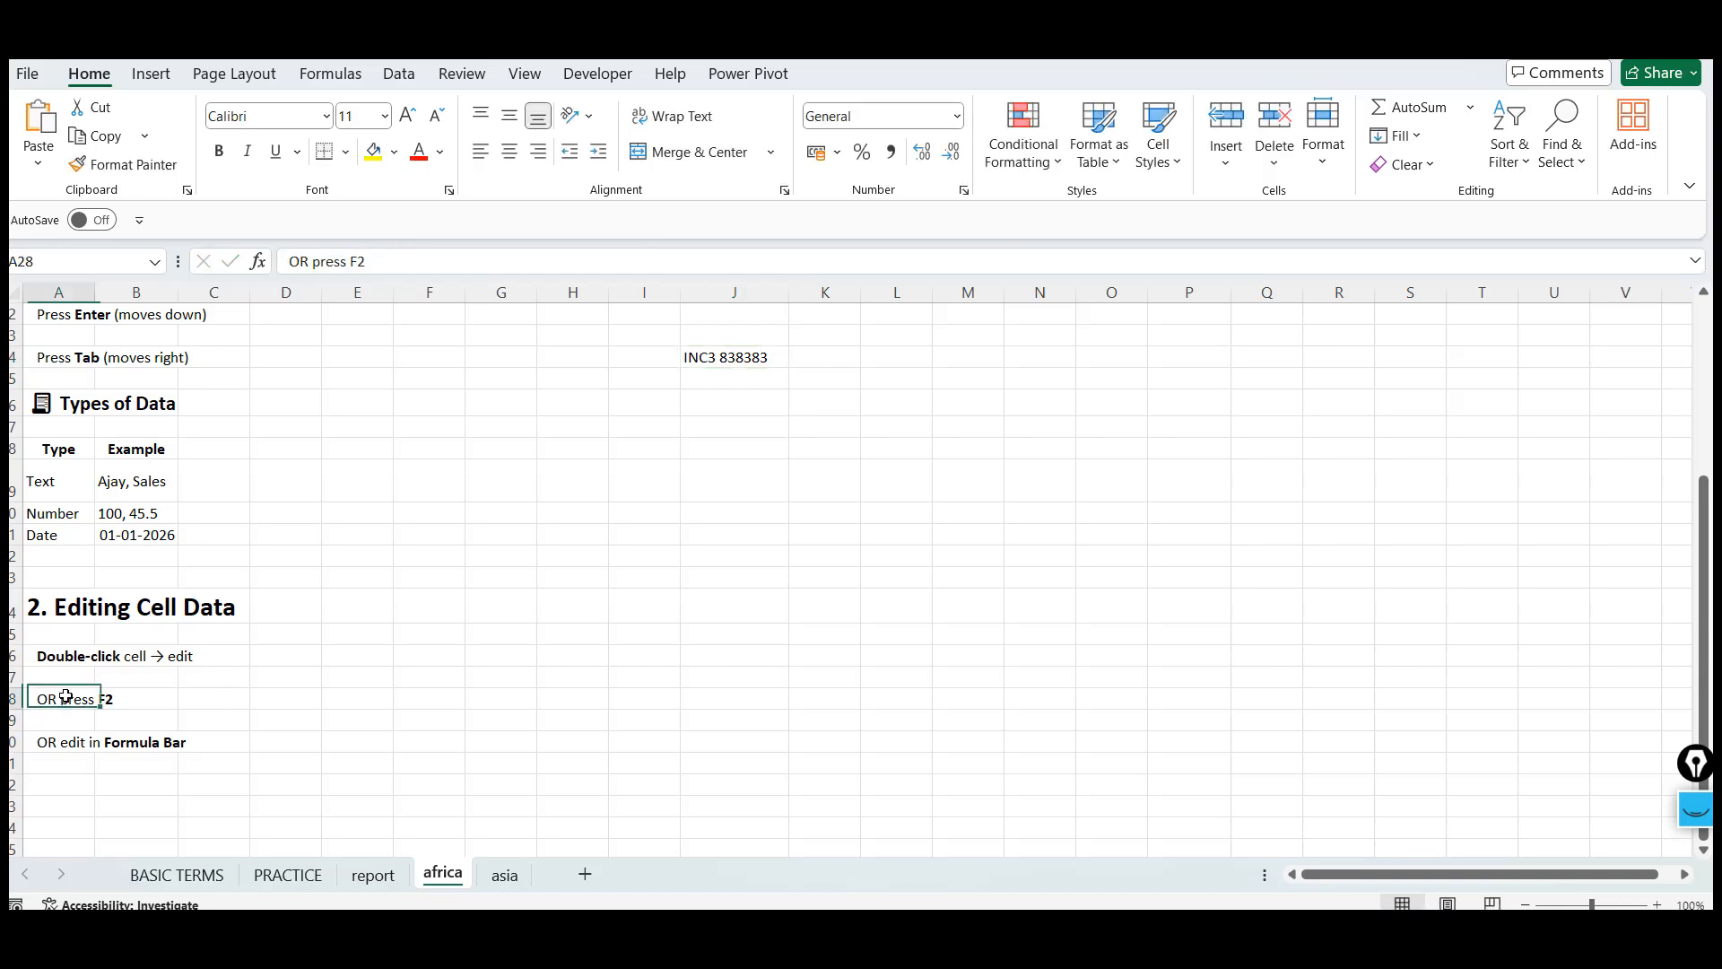
left_click(764, 358)
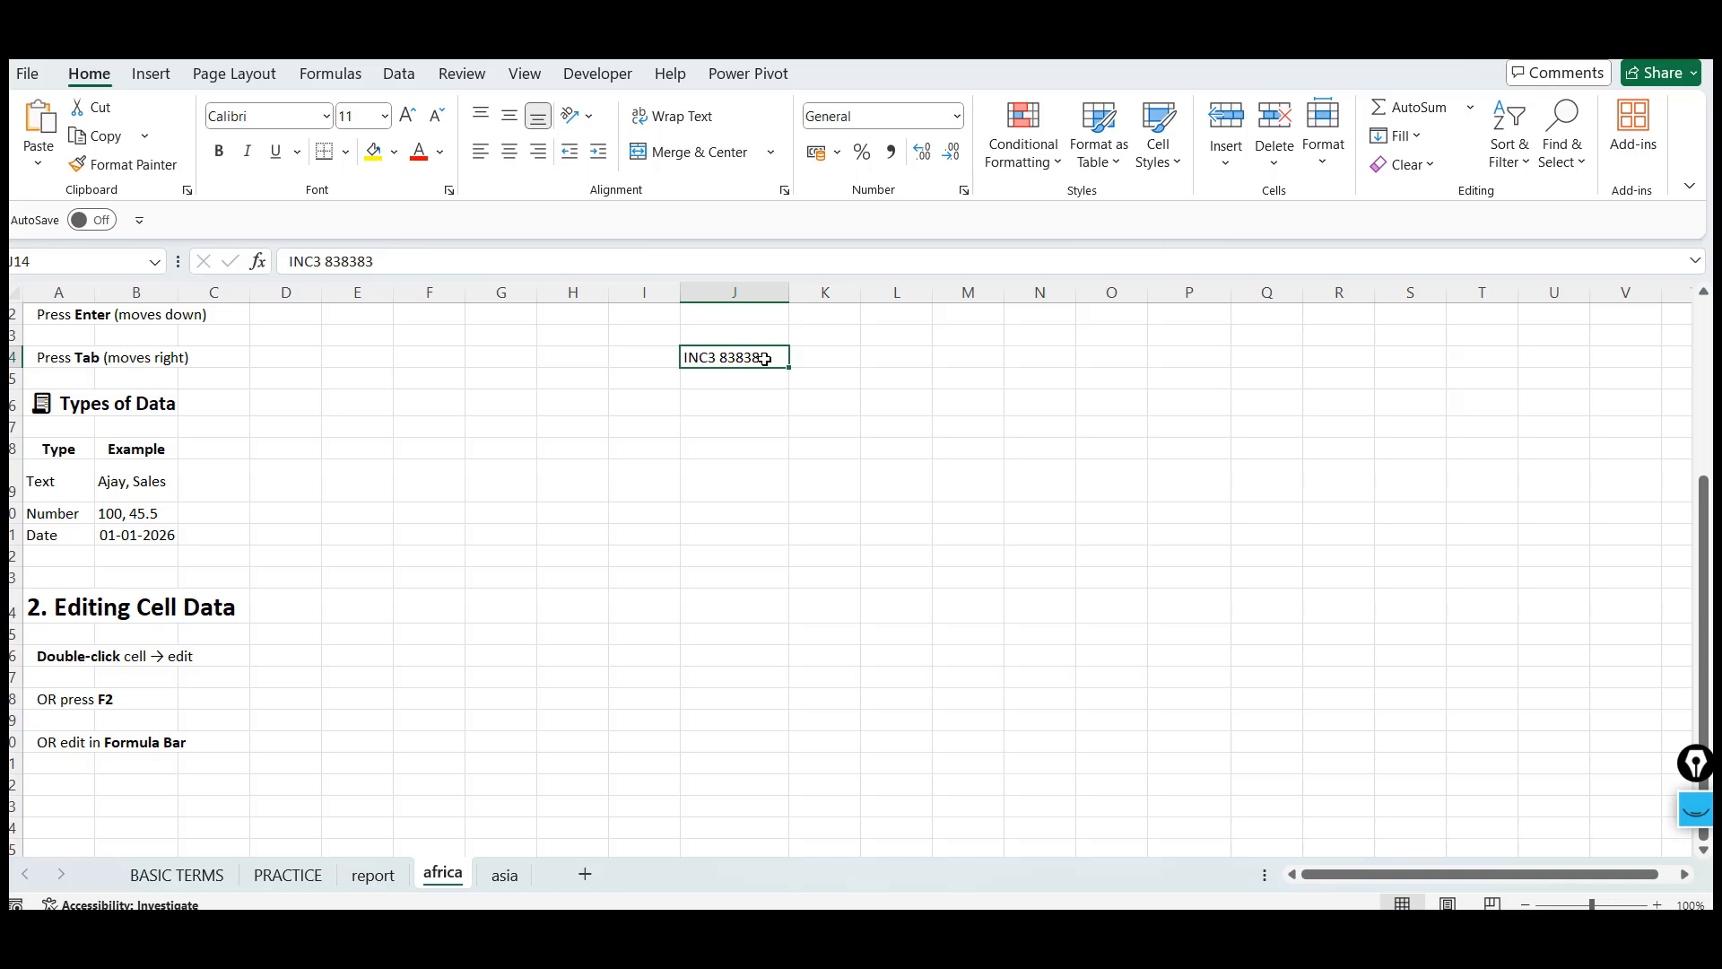
key("Up")
key("Up")
key("Up")
key("Up")
key("Up")
key("Up")
key("Up")
key("Up")
key("Up")
key("Up")
key("Up")
key("Up")
key("Up")
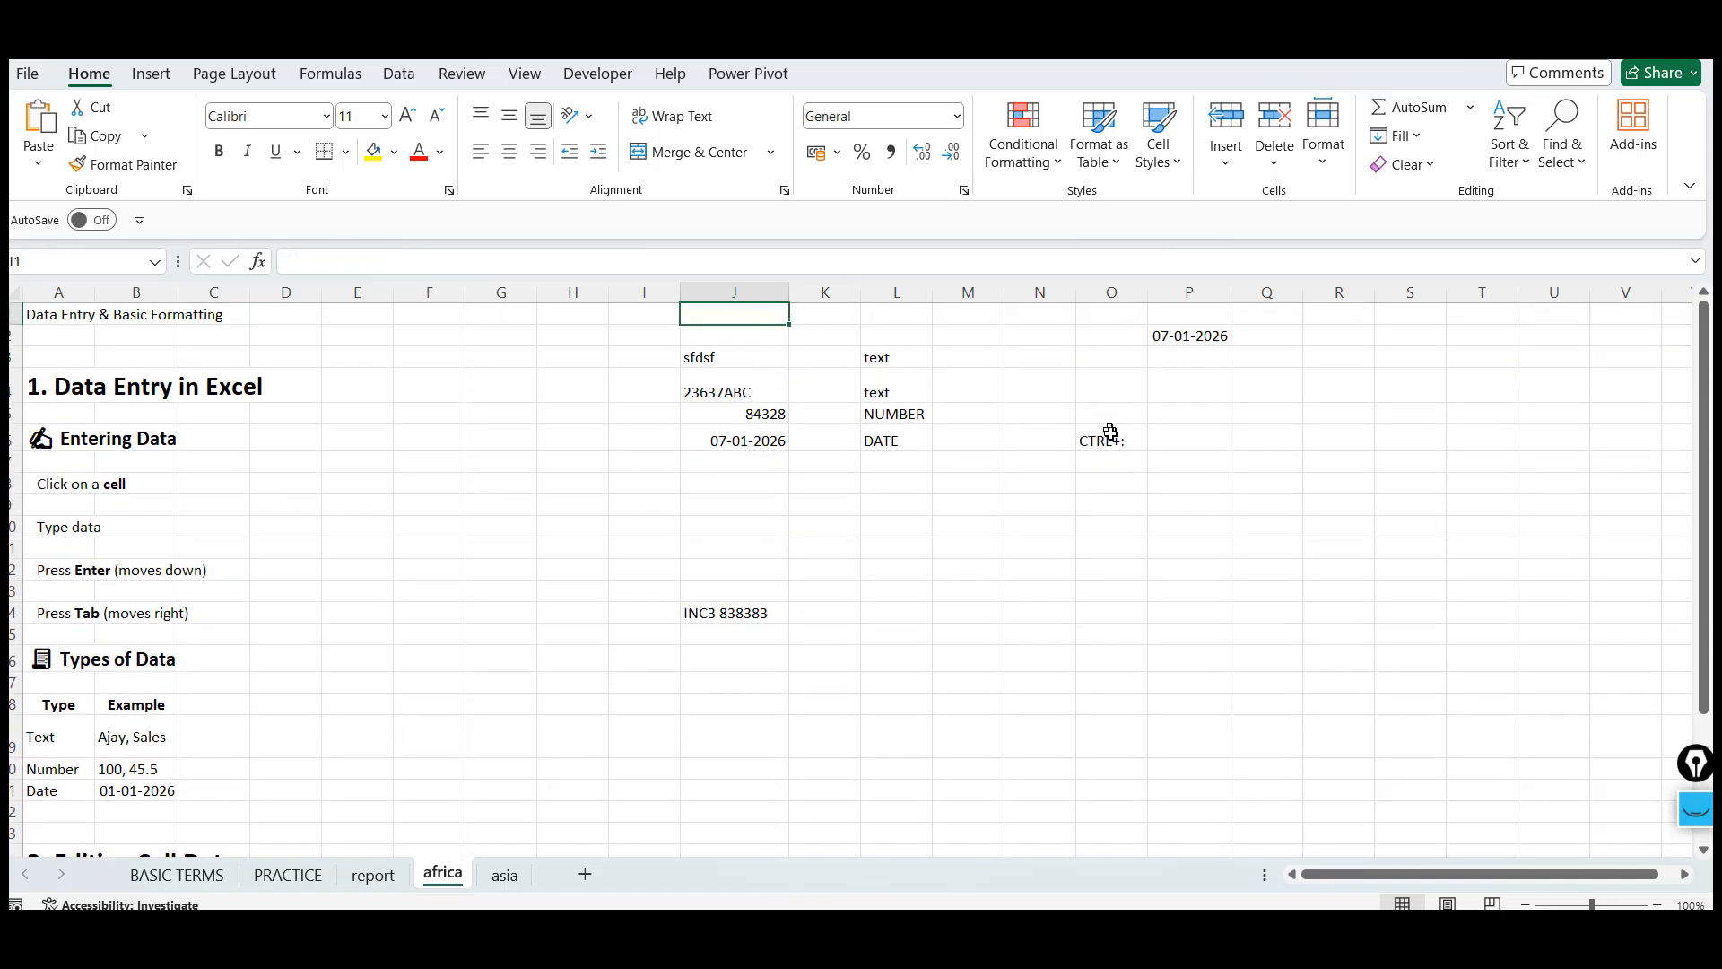
Copy the CTRL+: label from cell O6 and paste it into cell J8 of the BASIC TERMS sheet
left_click(1113, 442)
key("ctrl+c")
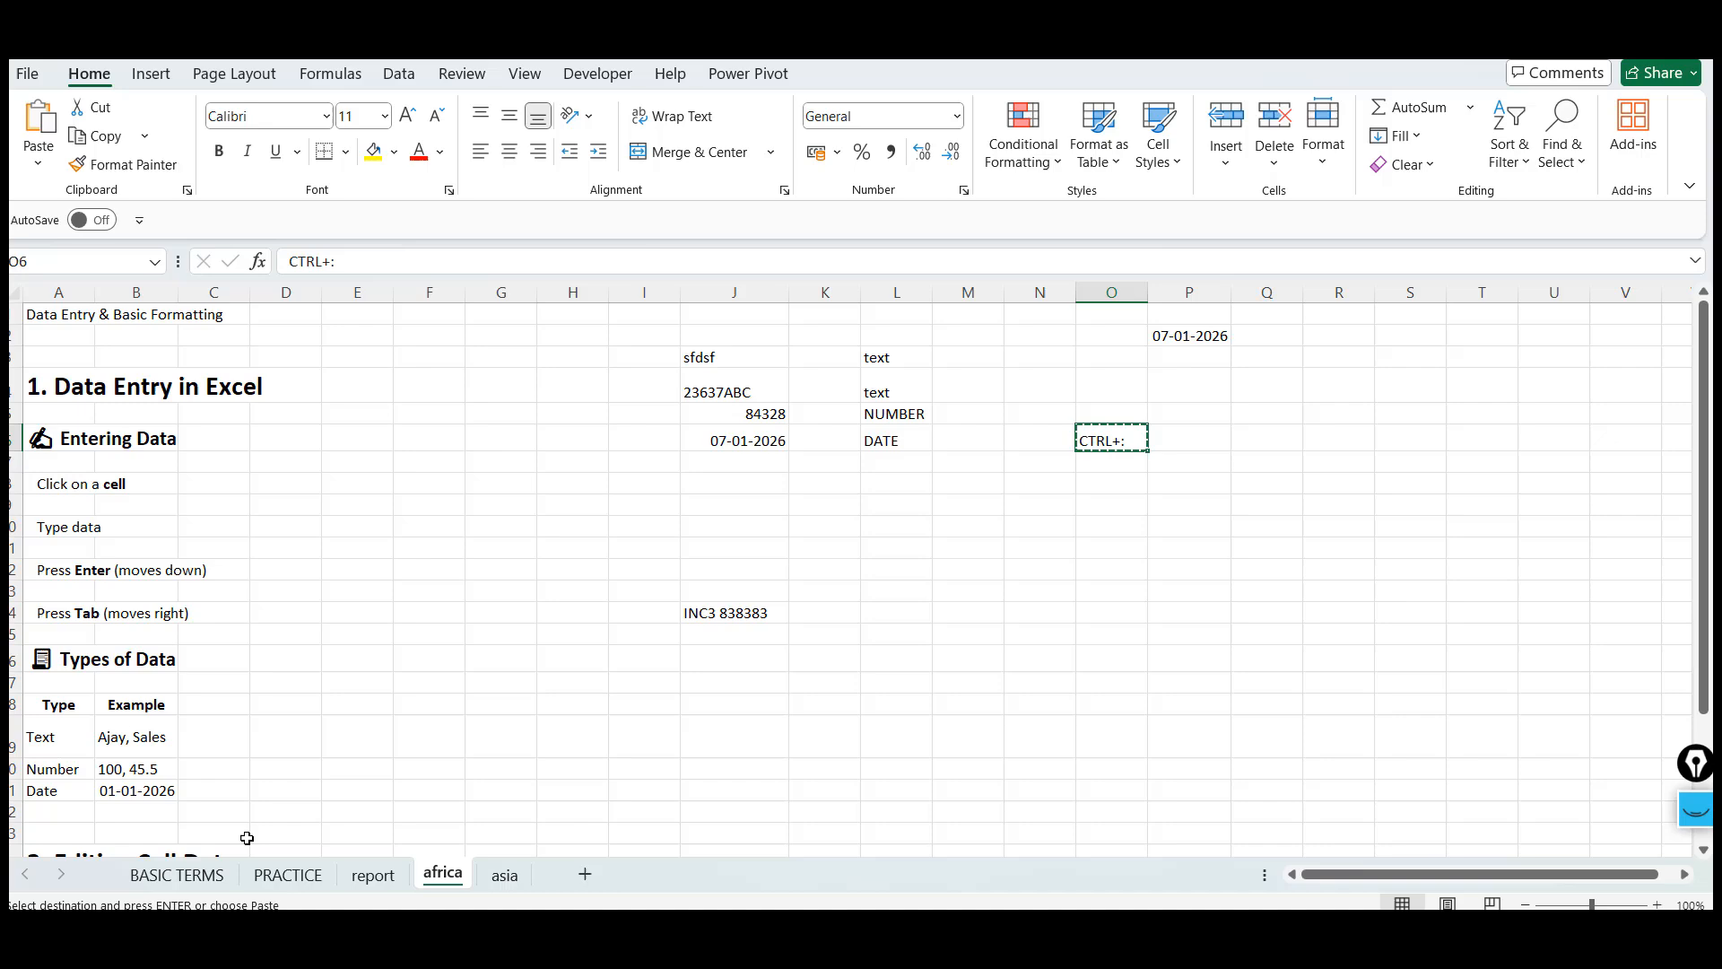
left_click(177, 875)
left_click(970, 580)
key("Up")
key("Left")
key("Up")
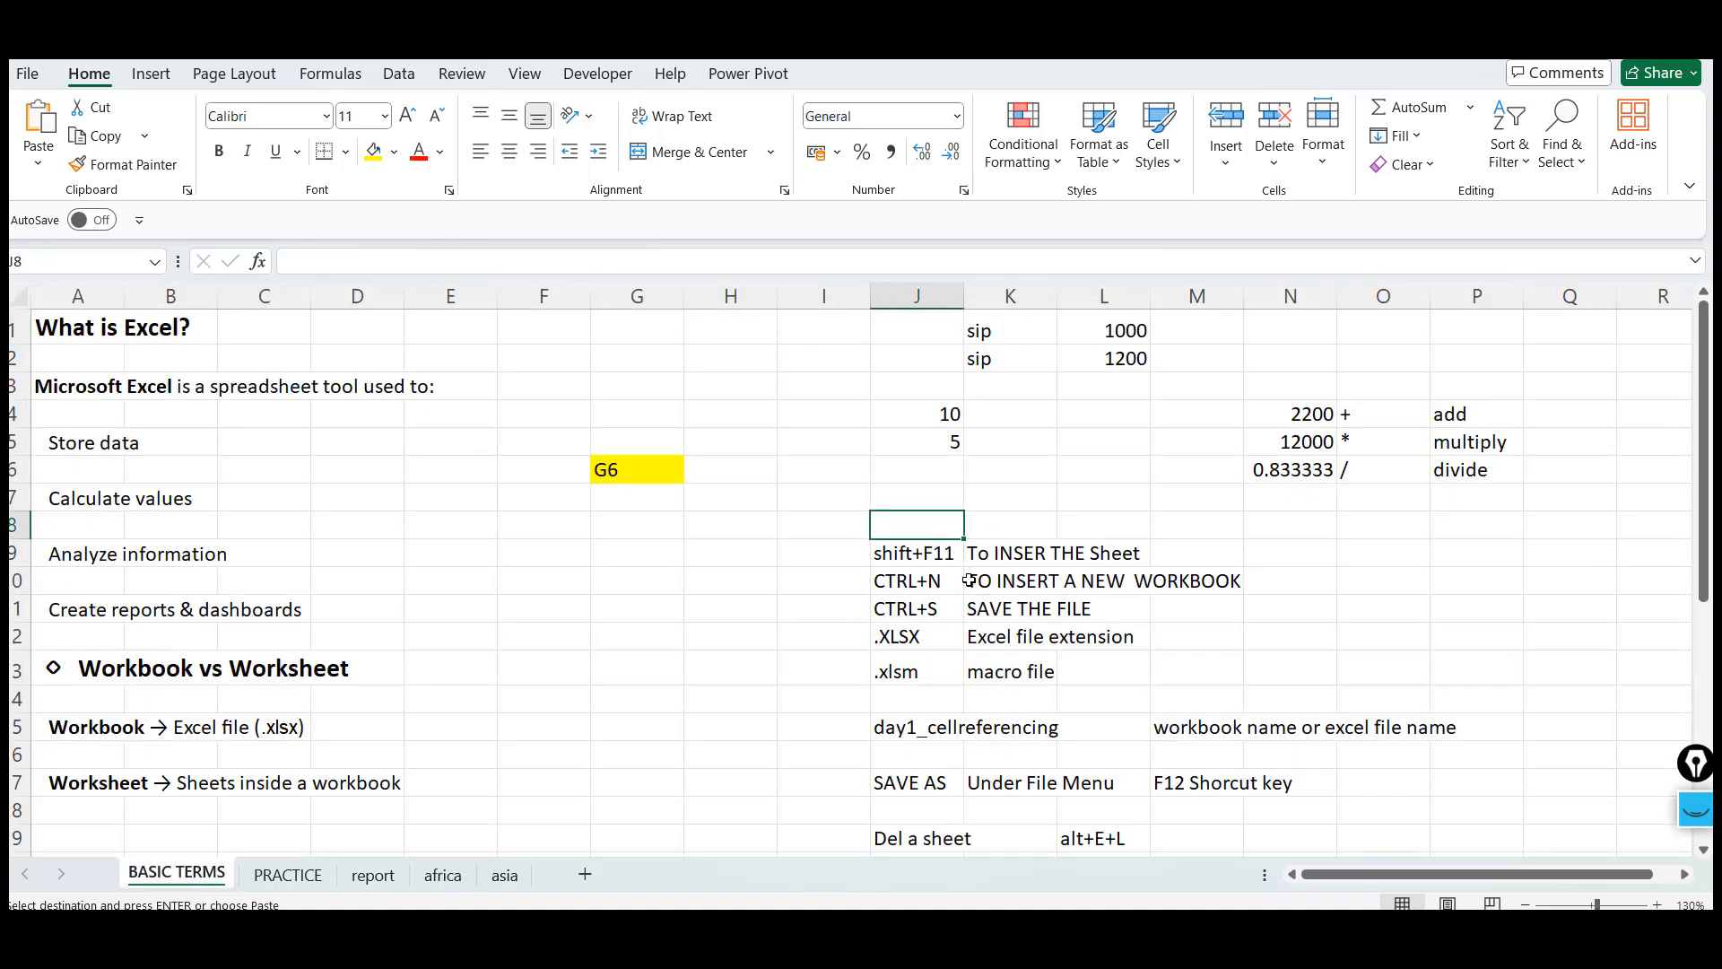
key("ctrl+v")
Enter the description TO INSERT TODAY DATE into cell K8
key("Right")
type("TO INSERTY ")
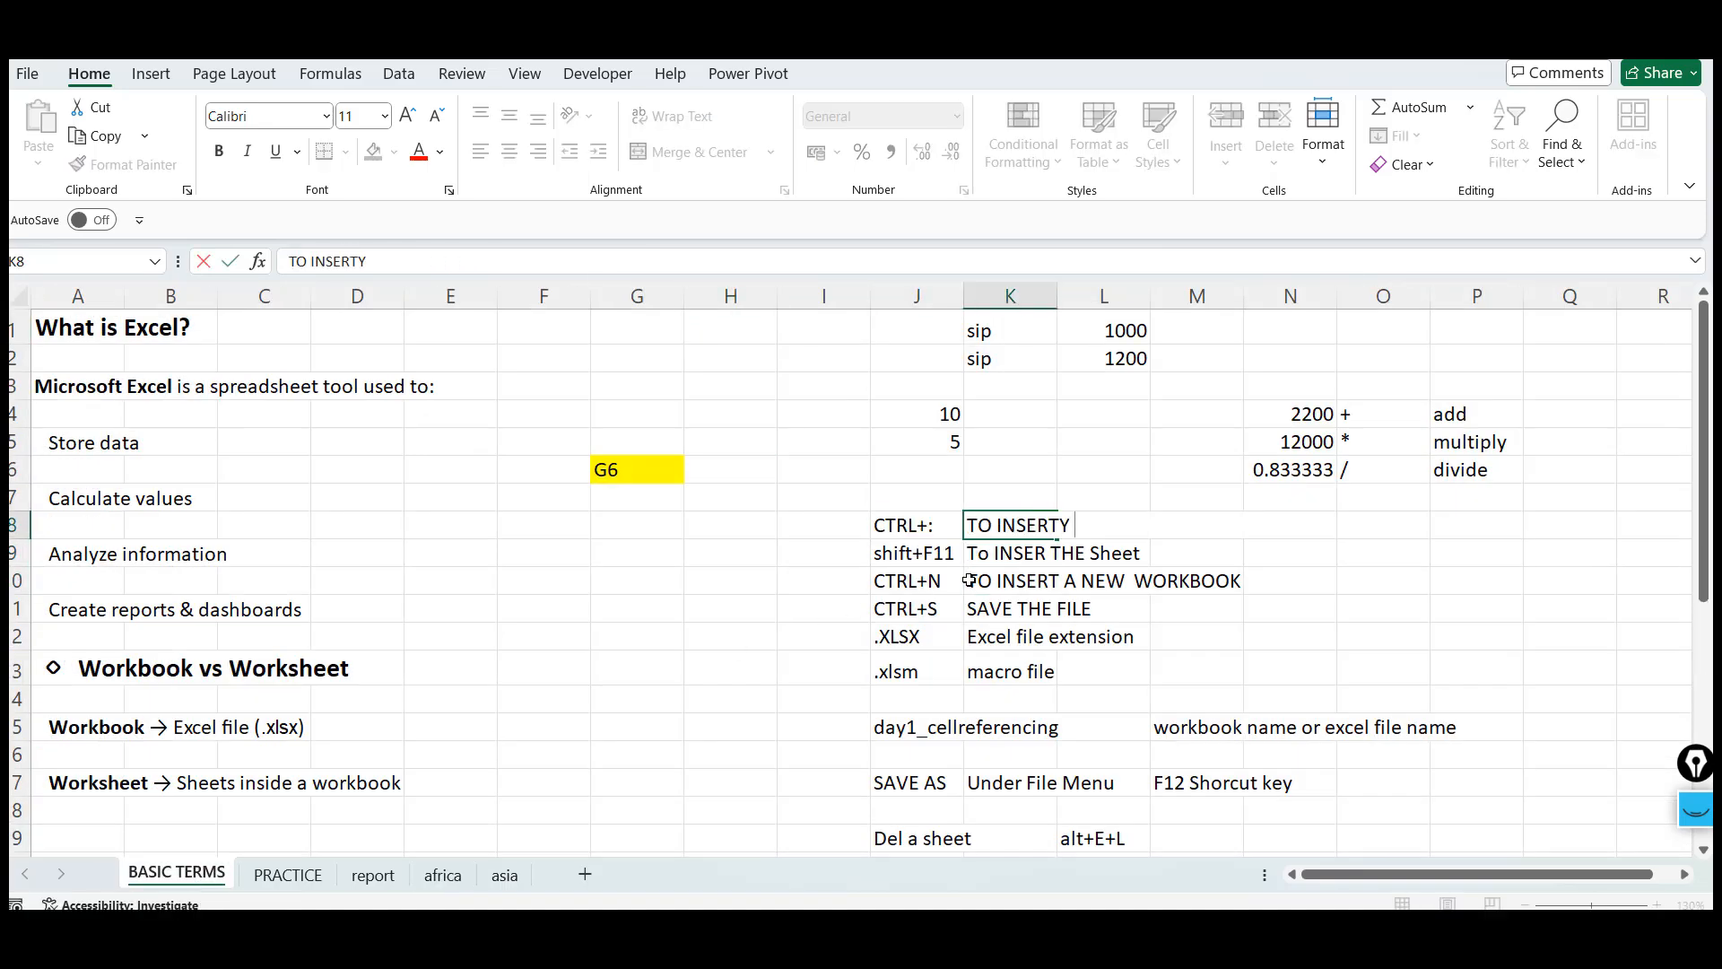
type("TODAY DATE")
key("Return")
Enter F2 into cell J7 and the description EDIT THE CELL into cell K7
key("Up")
key("Left")
key("Up")
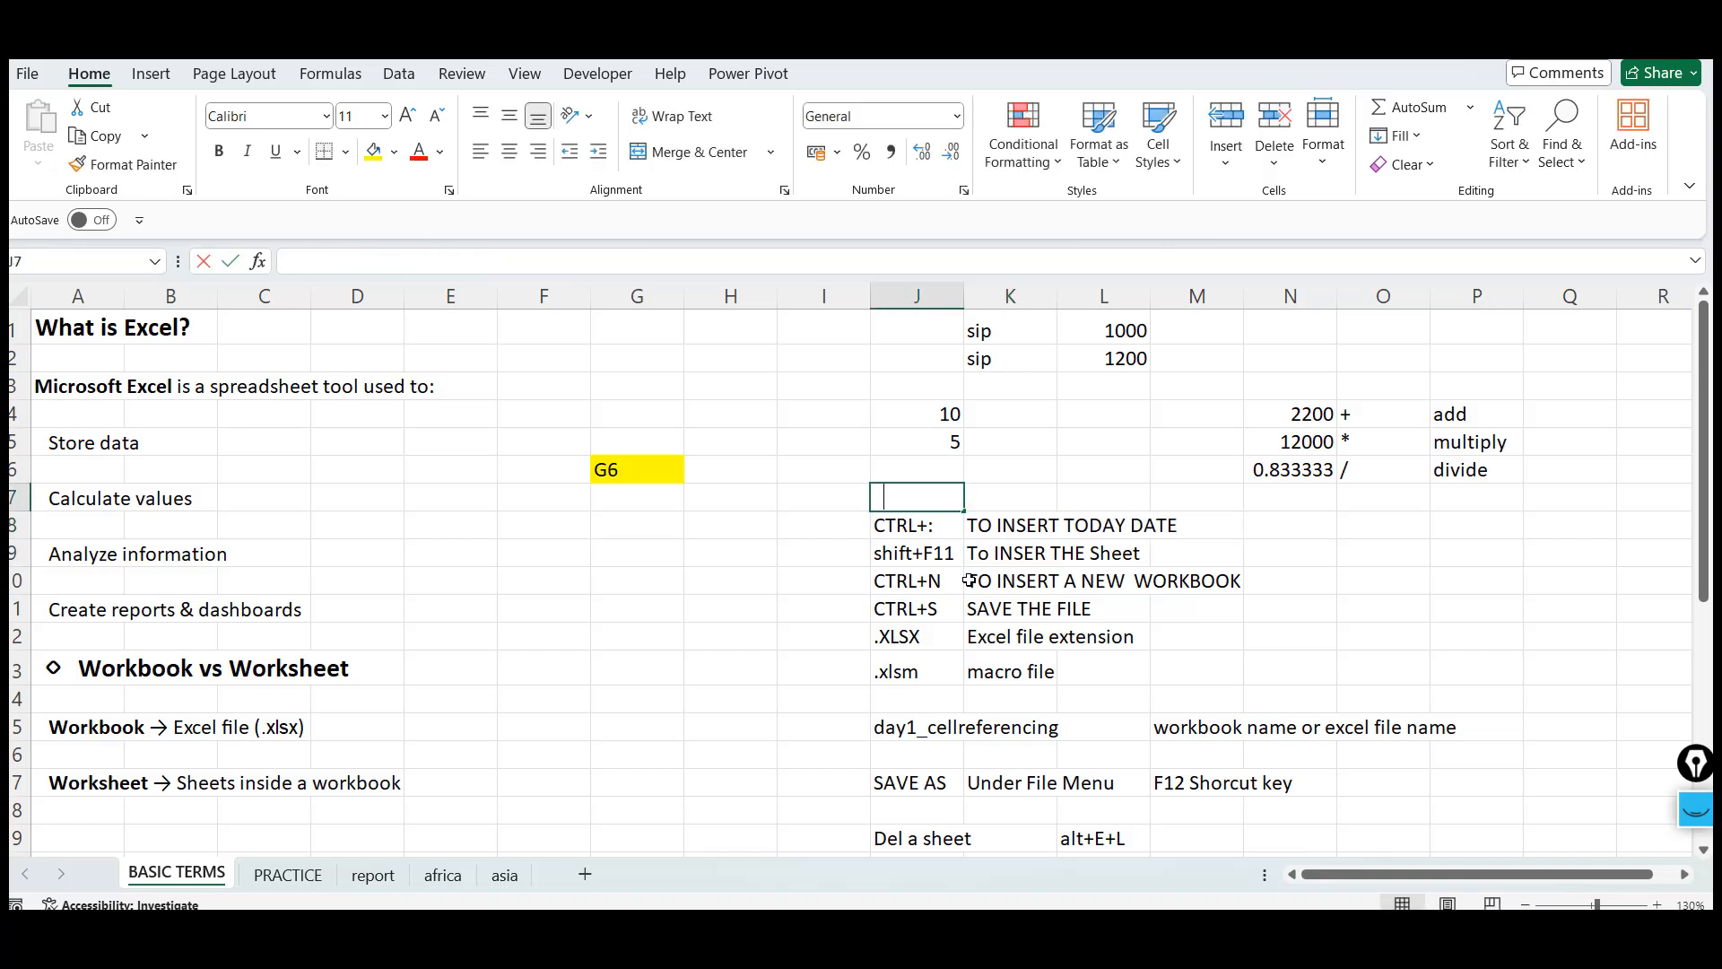
type("F1")
key("BackSpace")
type("2")
key("Tab")
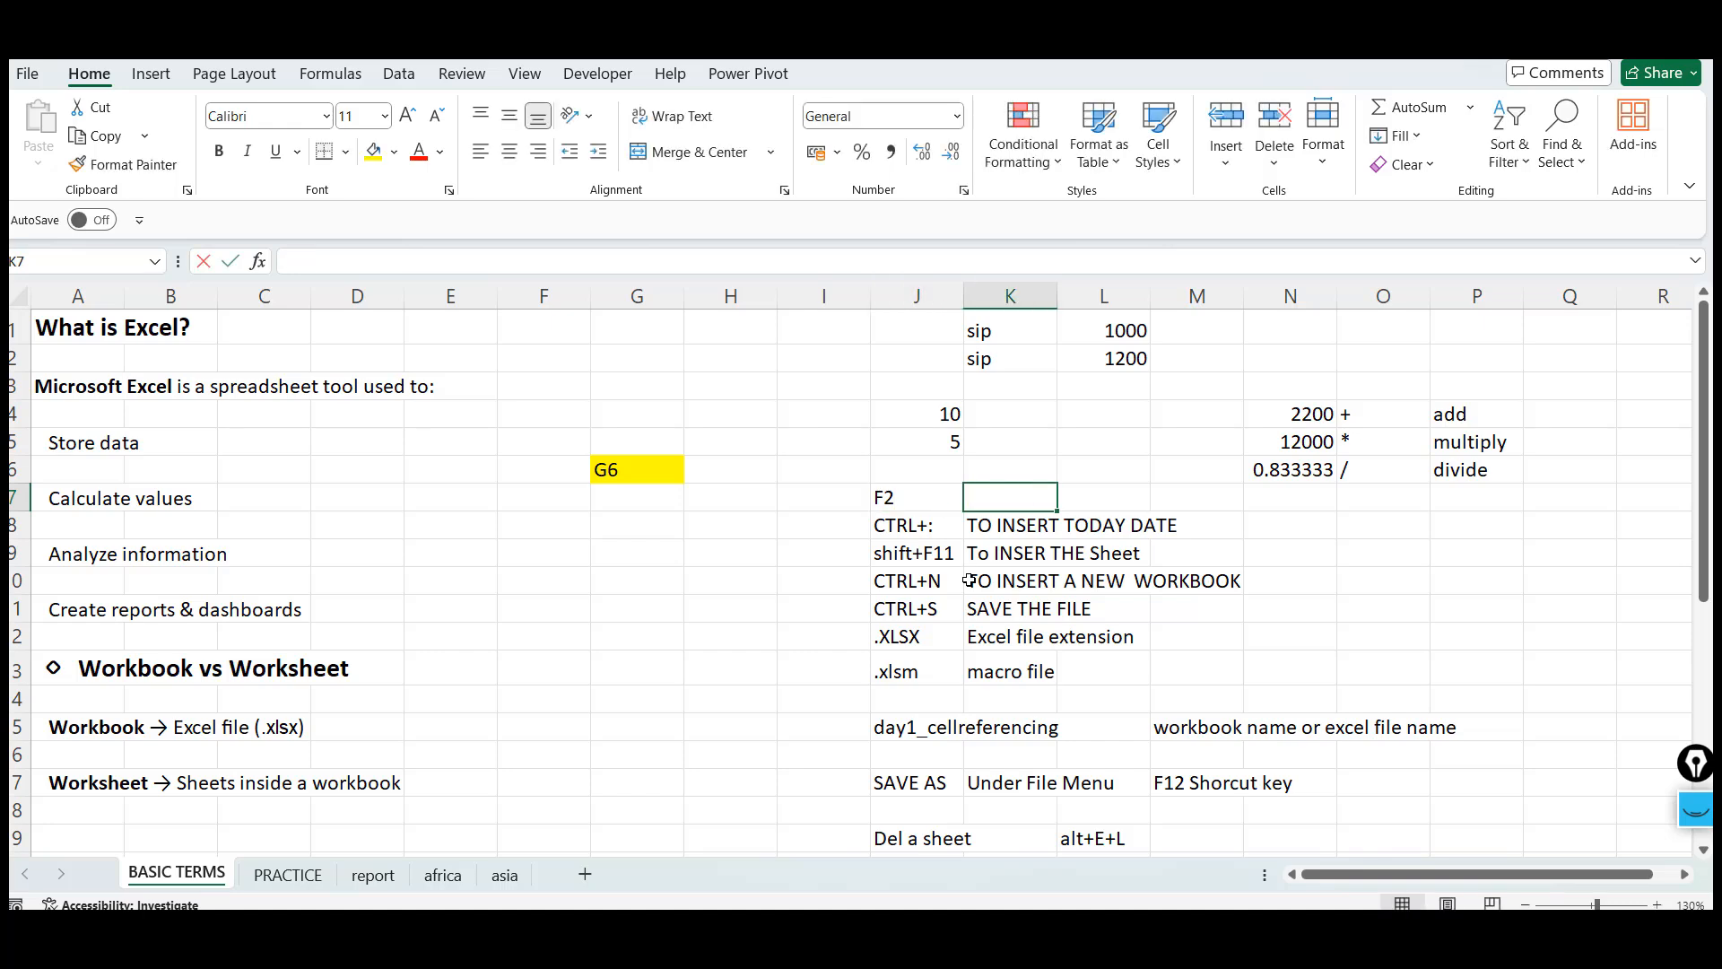
type("EDIT THE CELL")
key("Return")
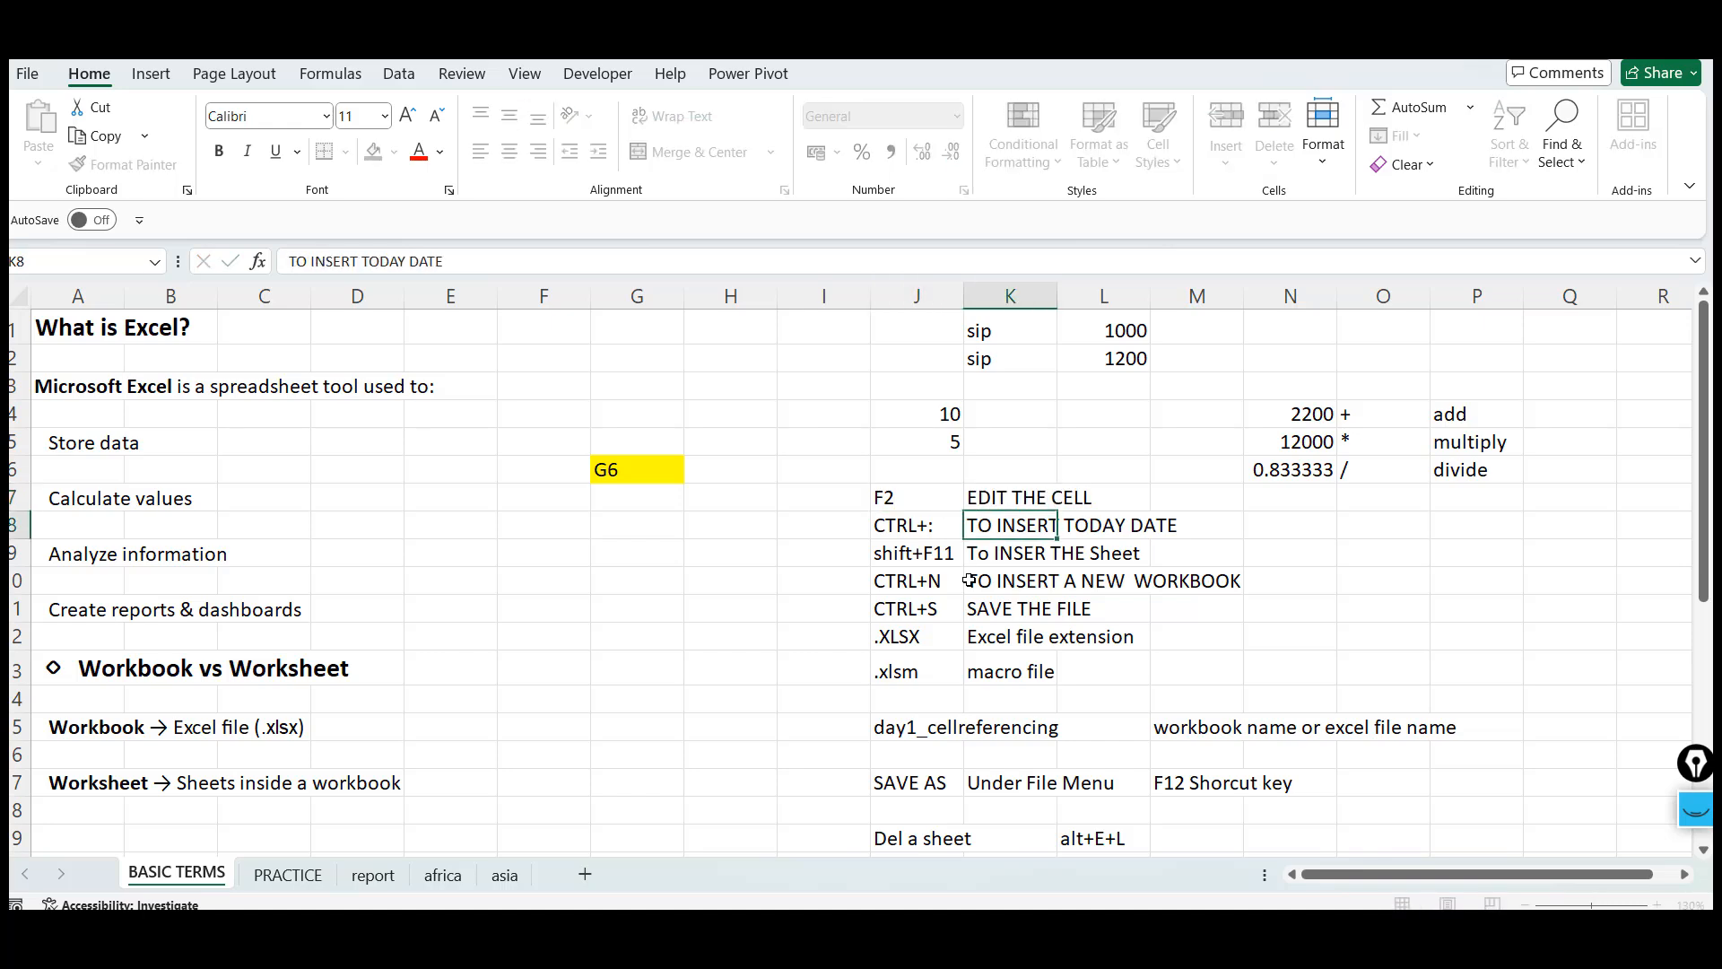
Return to the africa sheet and open cell J14 for editing, then cancel without changes
left_click(442, 875)
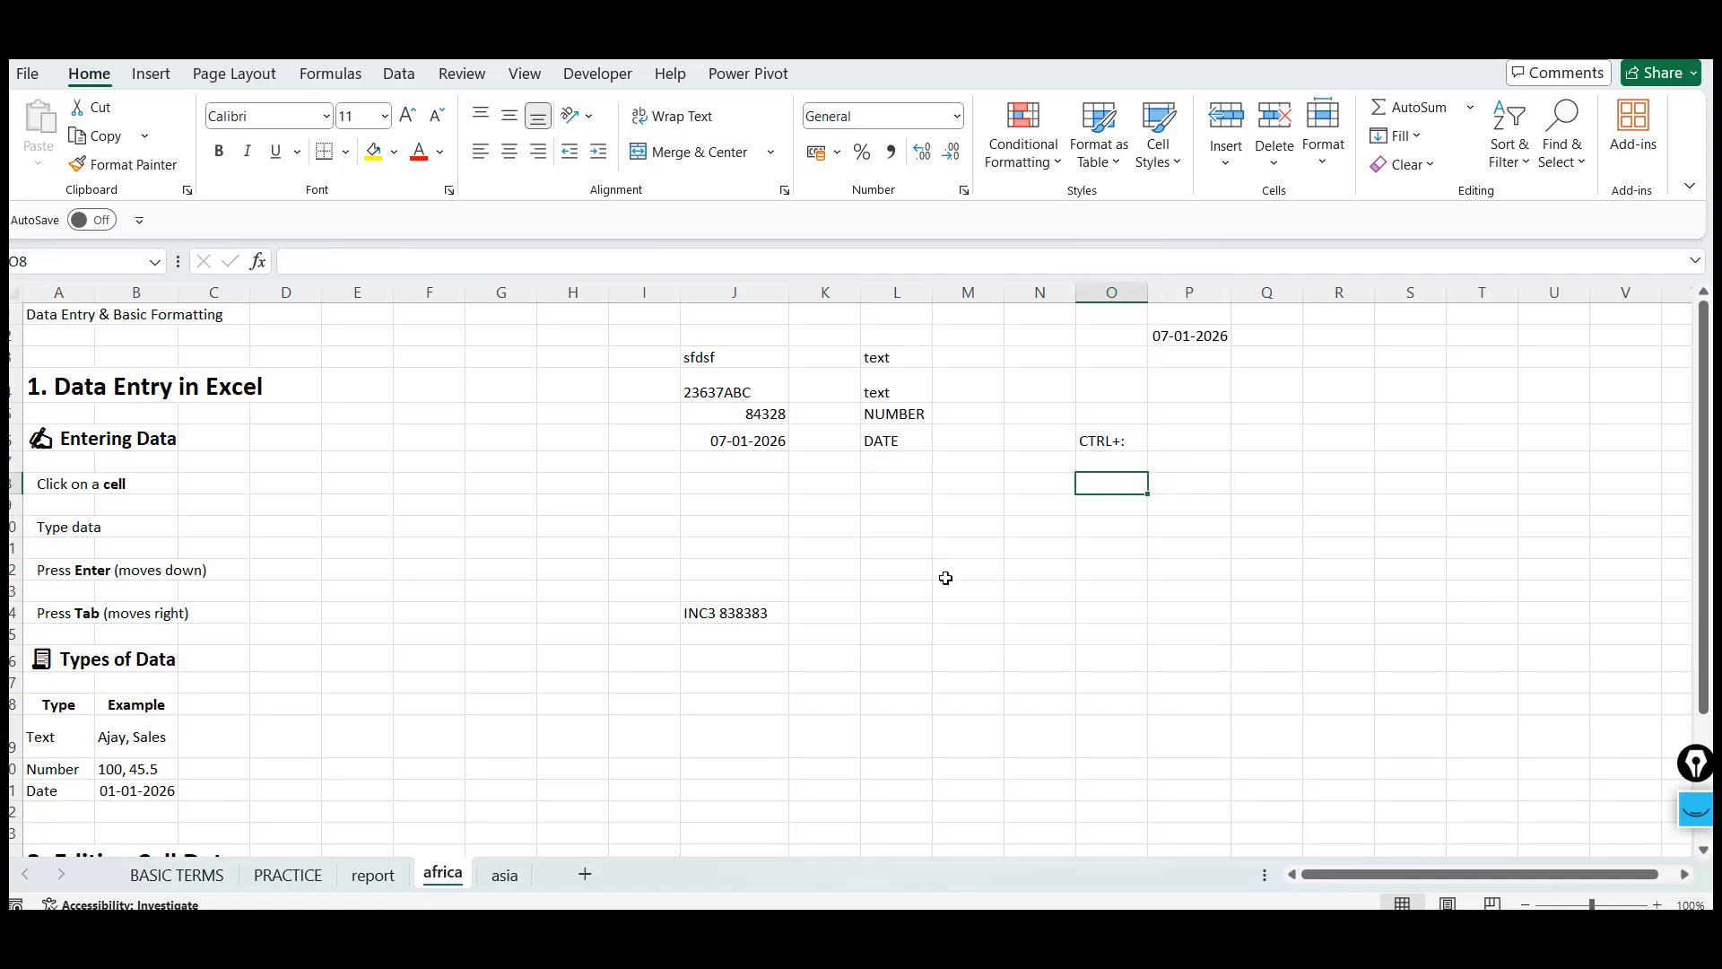
left_click(748, 613)
double_click(748, 613)
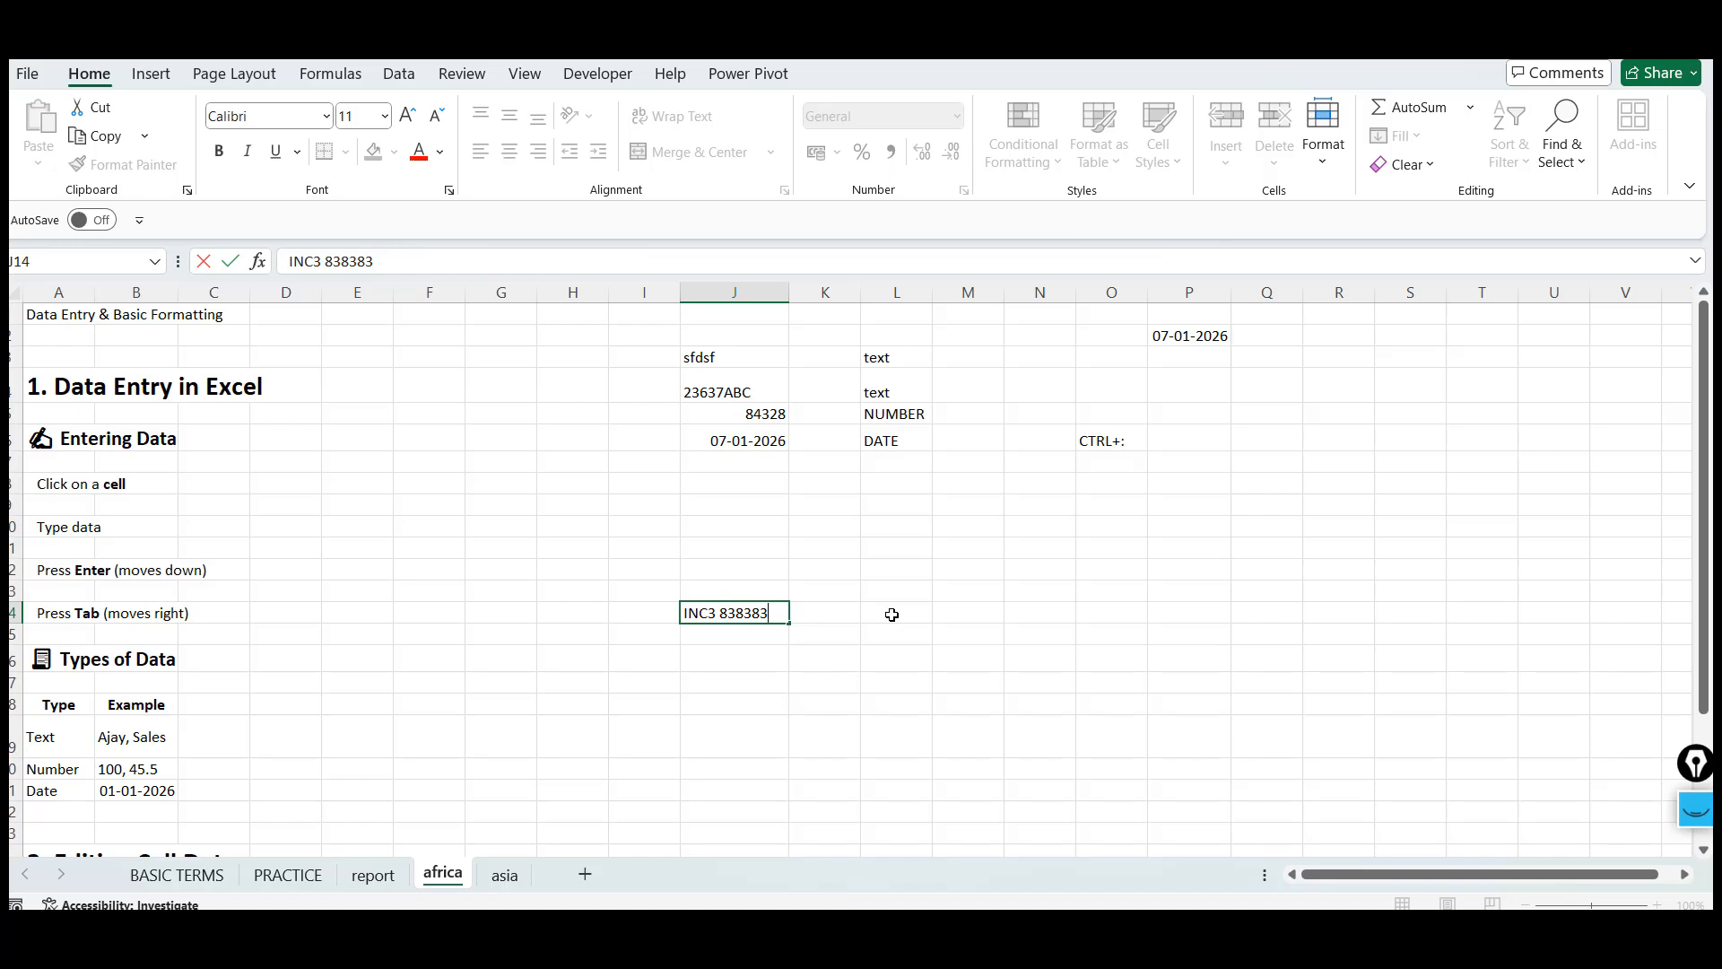
key("Escape")
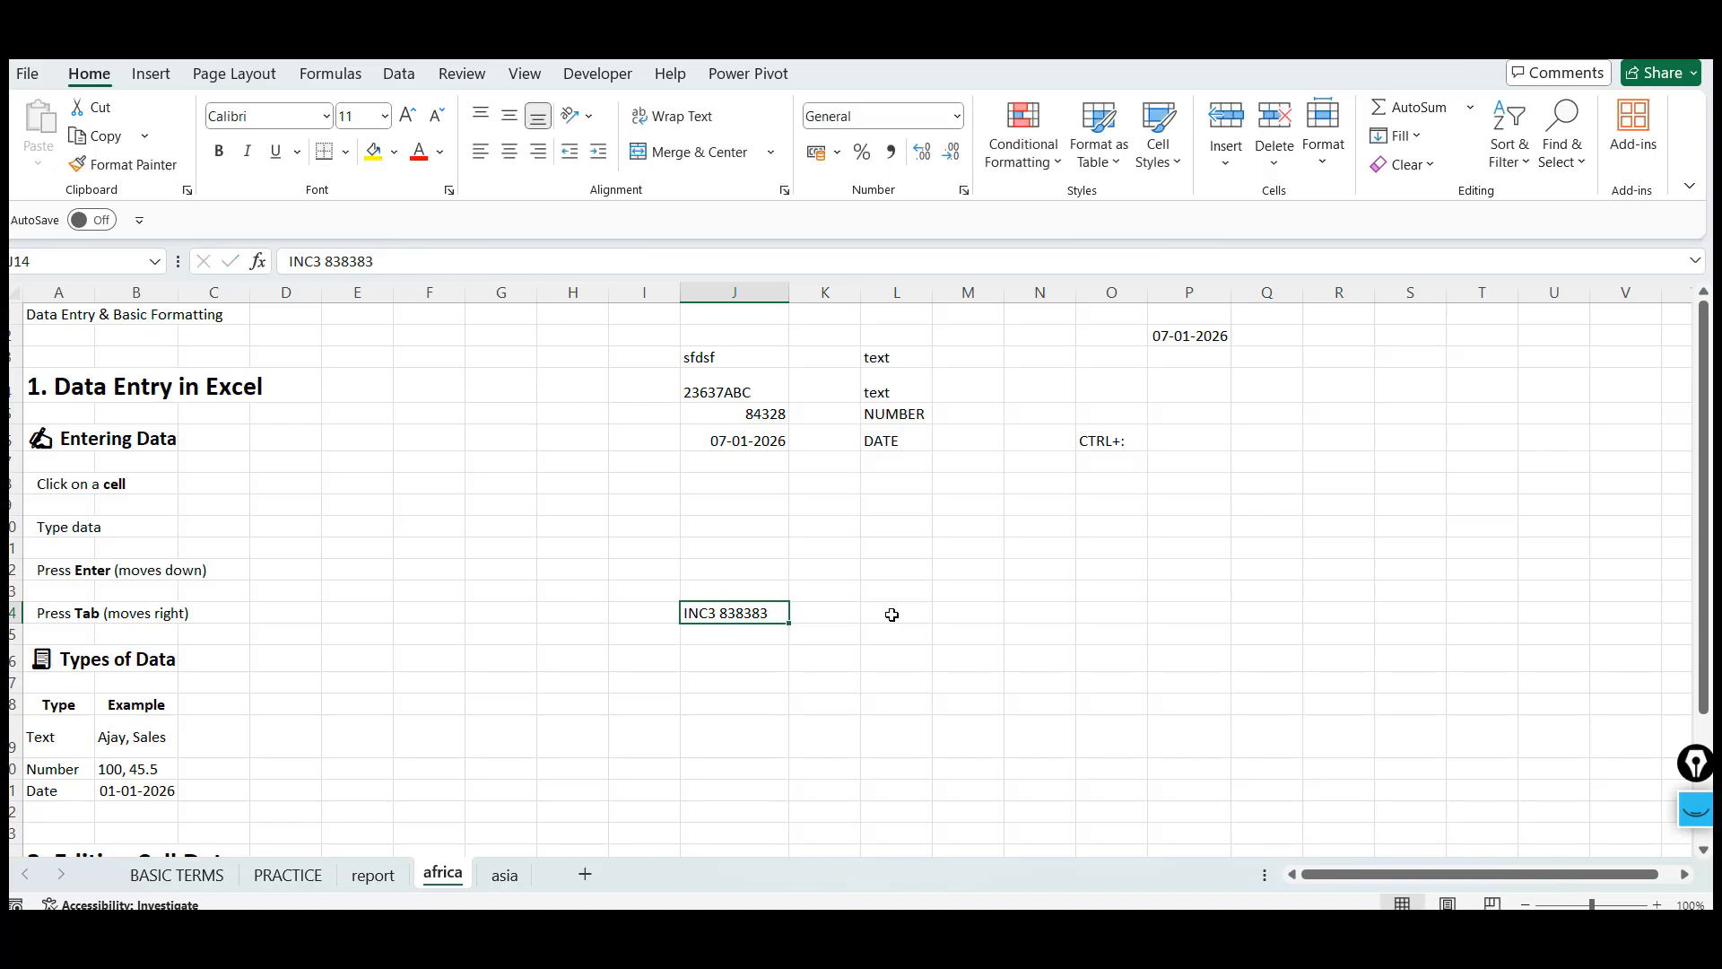
left_click(497, 736)
key("Left")
key("Left")
key("Left")
key("Left")
key("Left")
key("Left")
key("Down")
key("Down")
key("Down")
key("Down")
key("Down")
key("Down")
key("Down")
key("Down")
key("Down")
key("Down")
key("Down")
key("Down")
key("Down")
key("Down")
key("Down")
key("Down")
key("Down")
key("Down")
key("Down")
key("Down")
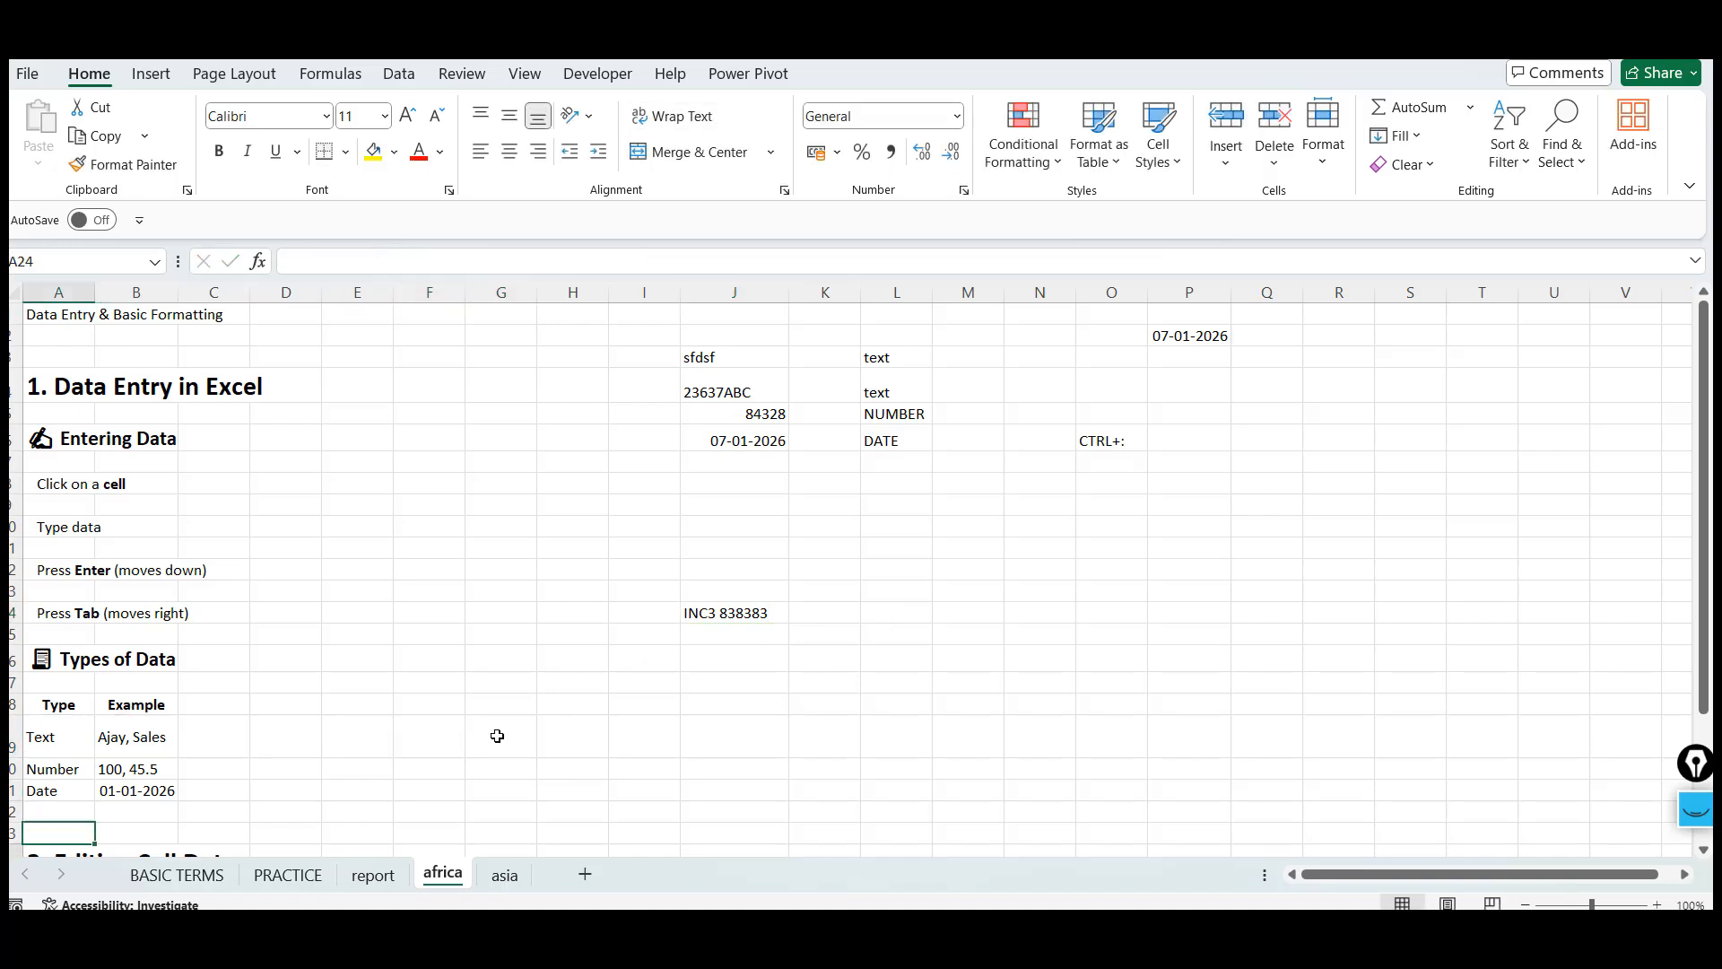
Switch to the ChatGPT lesson and read the AutoFill section
key("alt+Tab")
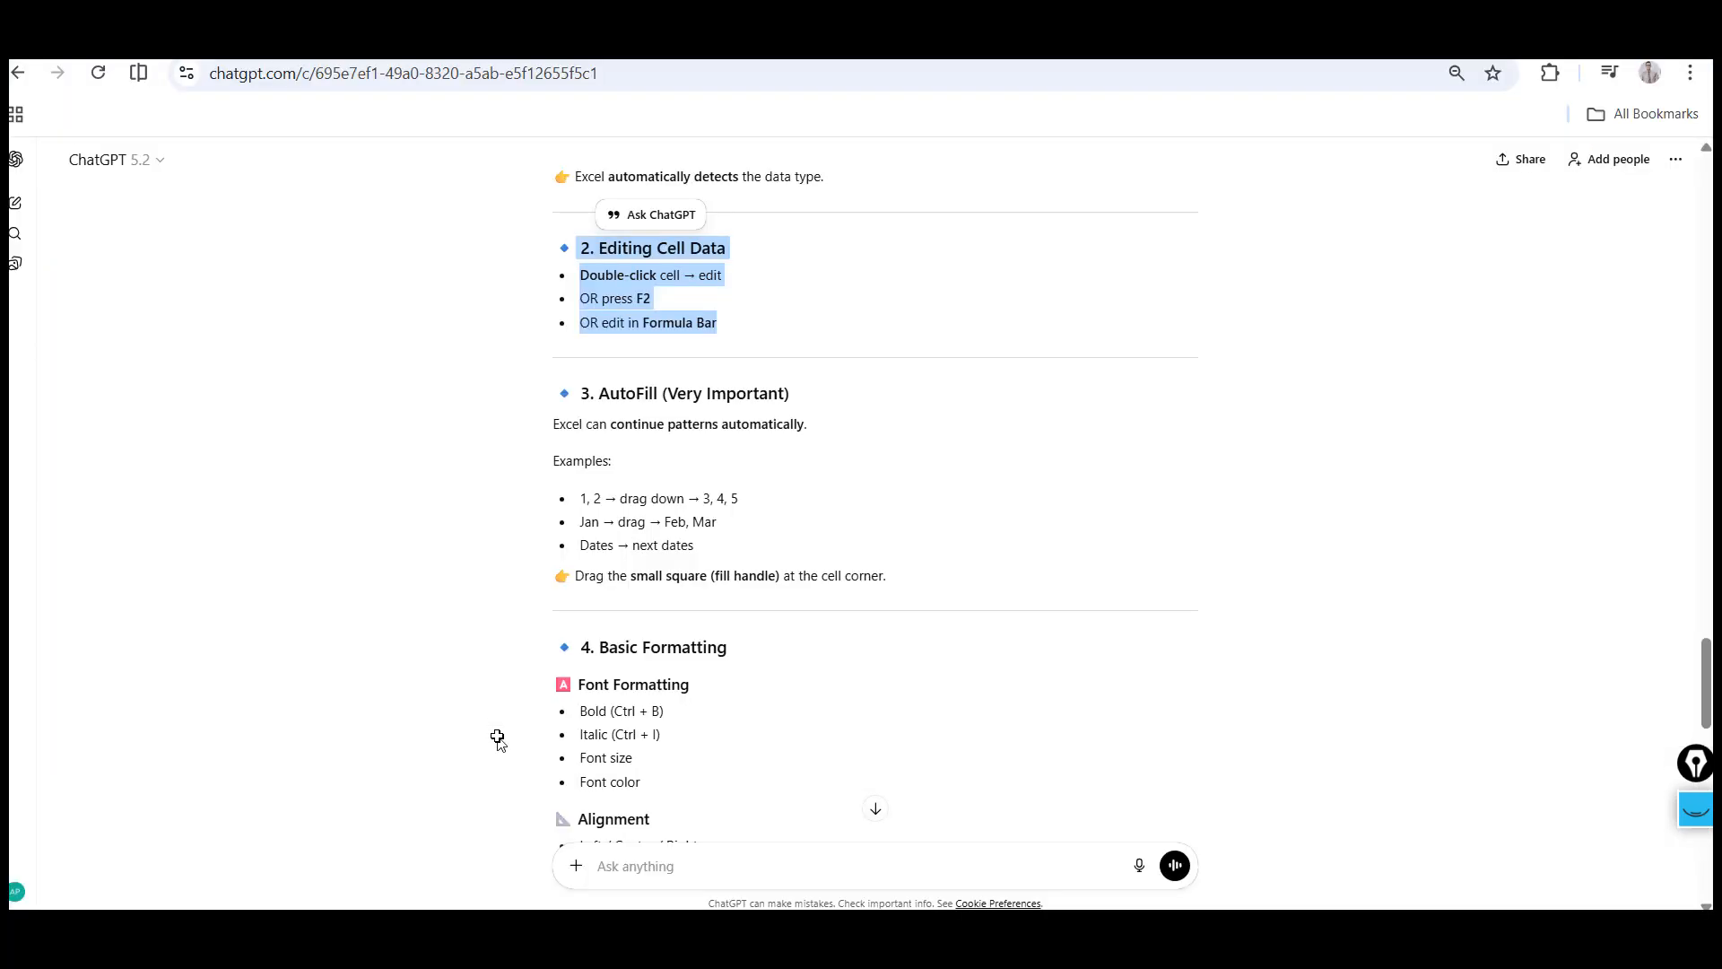
left_click(584, 387)
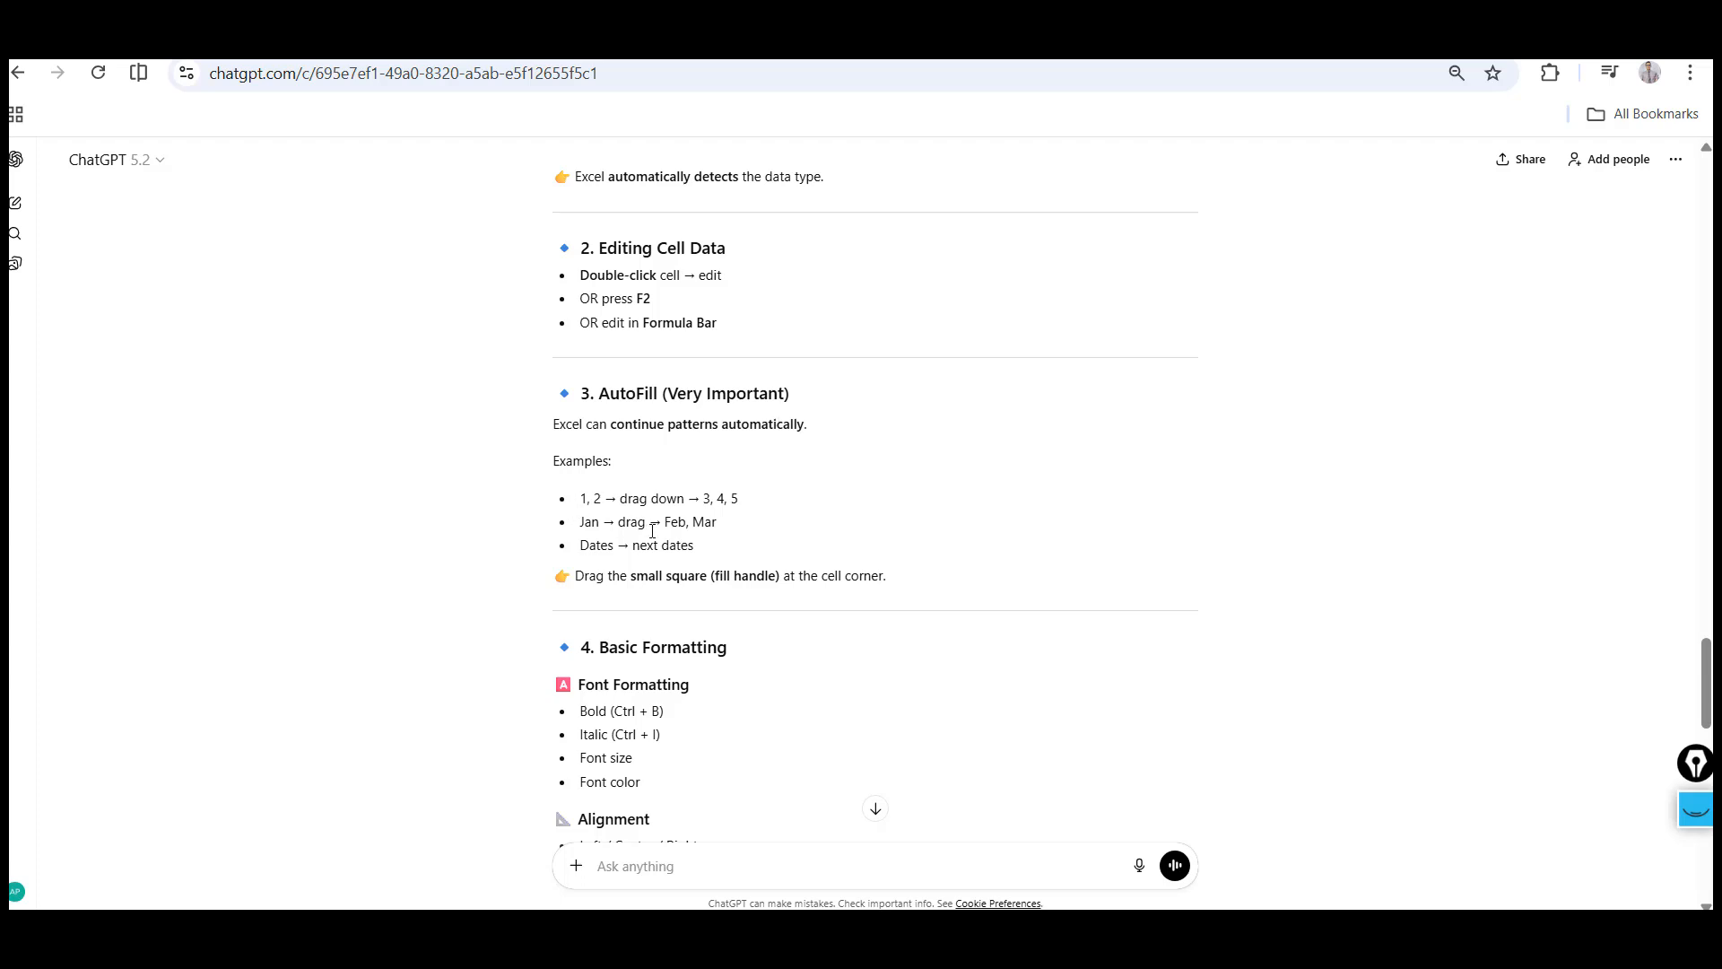
Copy the AutoFill section from the ChatGPT lesson and paste it into cell A35 of the africa sheet
left_click(745, 546, "shift")
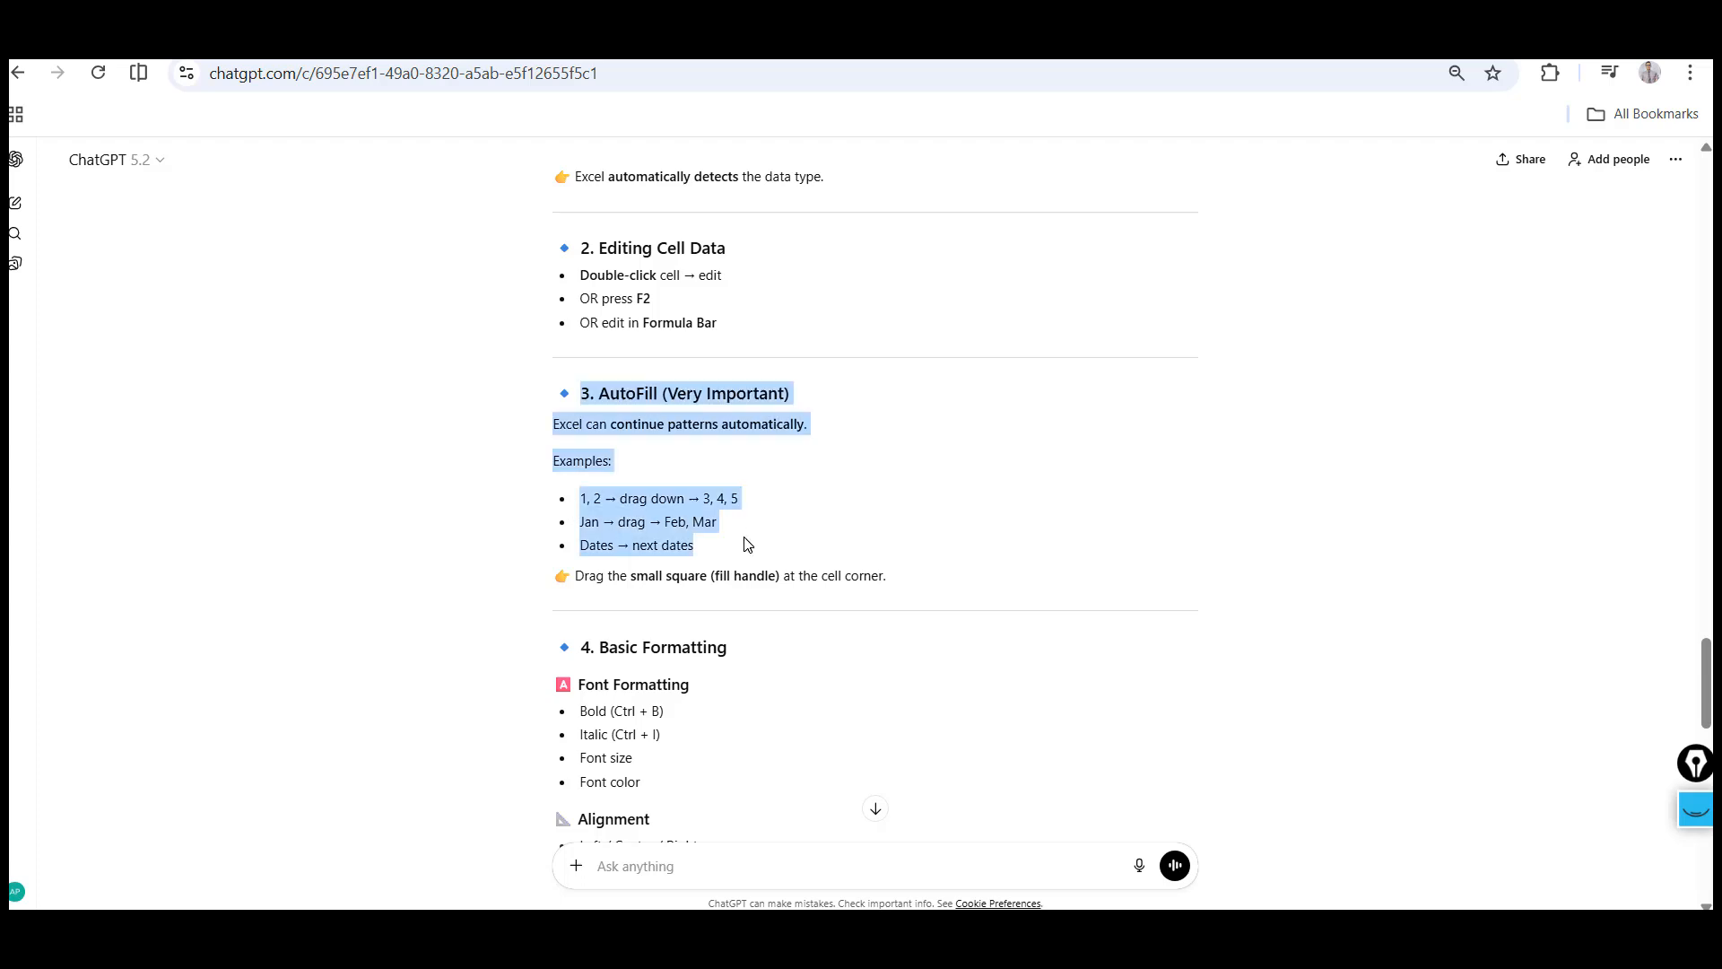
left_click(916, 594, "shift")
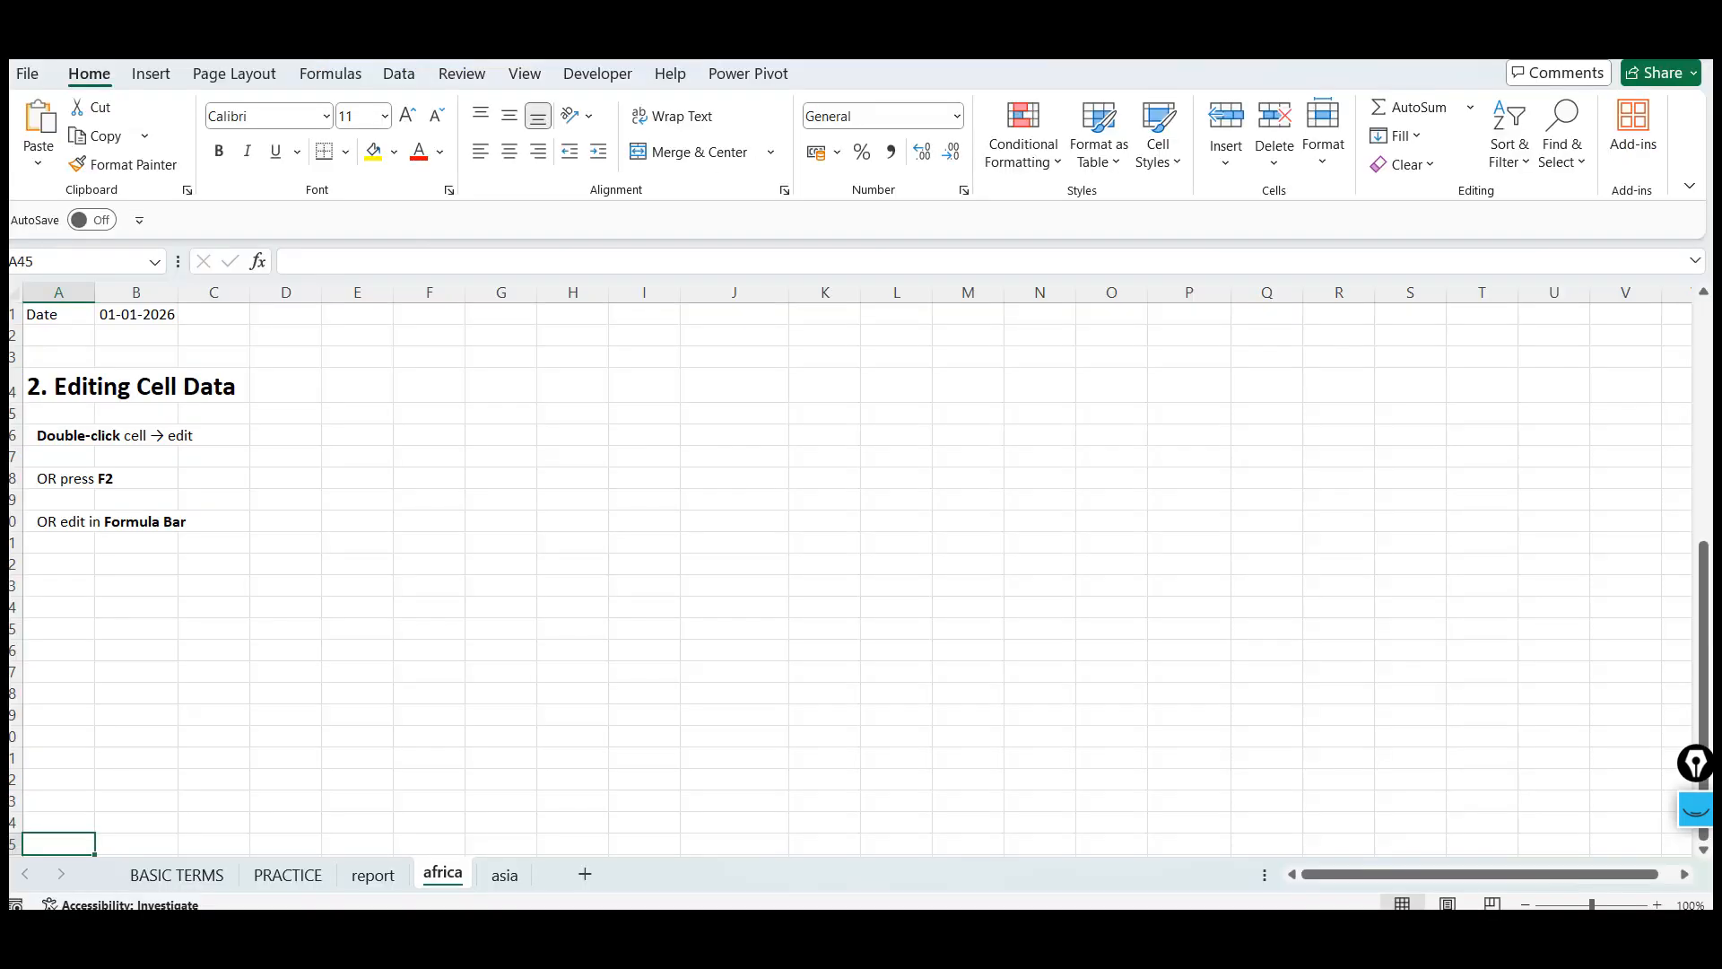
key("alt+Tab")
left_click(62, 621)
key("ctrl+v")
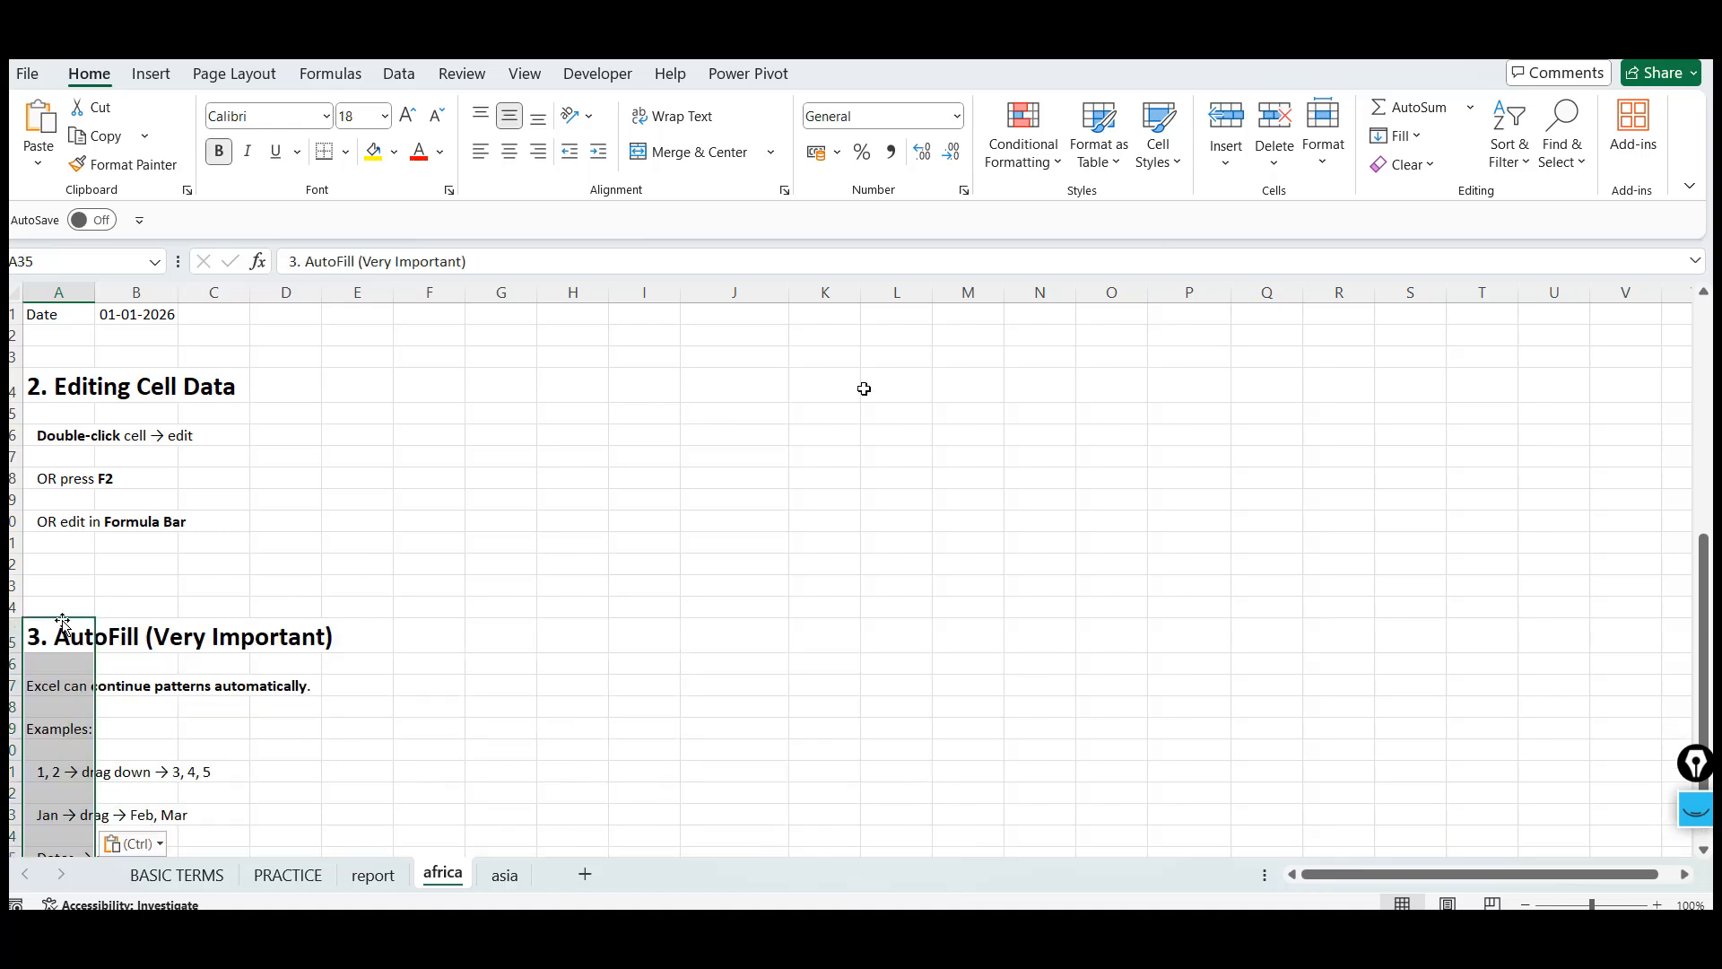
Enter 1001 into cell O9
scroll(863, 389, "up", 10)
left_click(1147, 508)
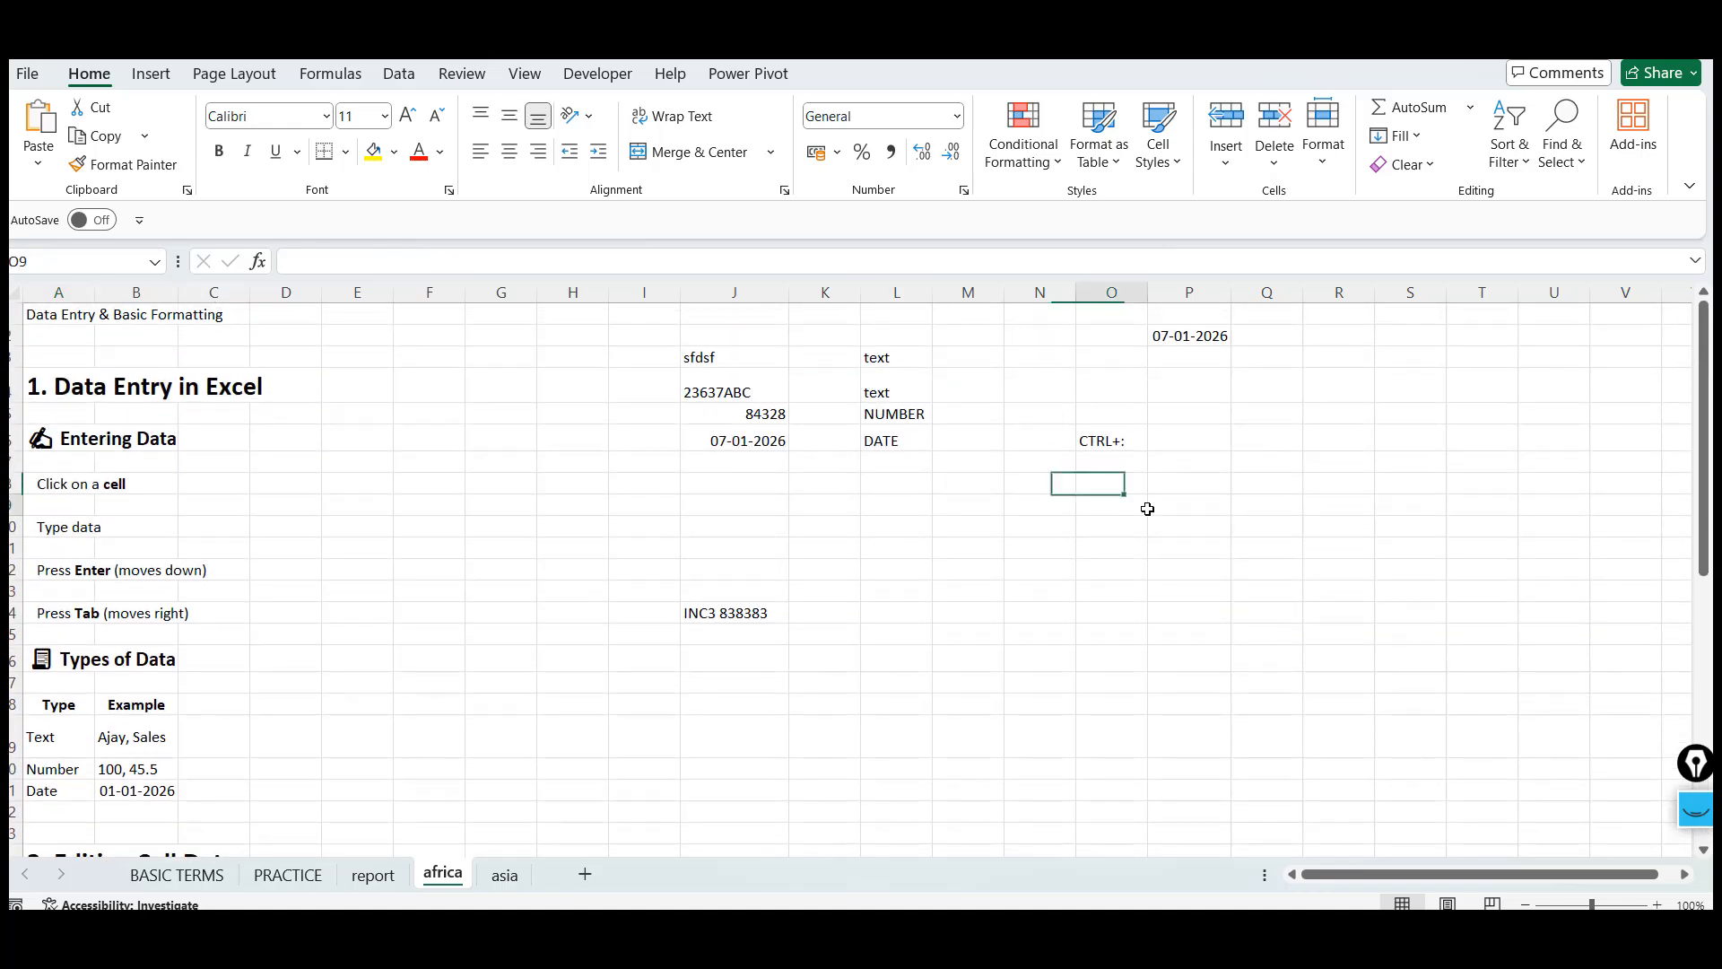
type("1001")
key("ctrl+Return")
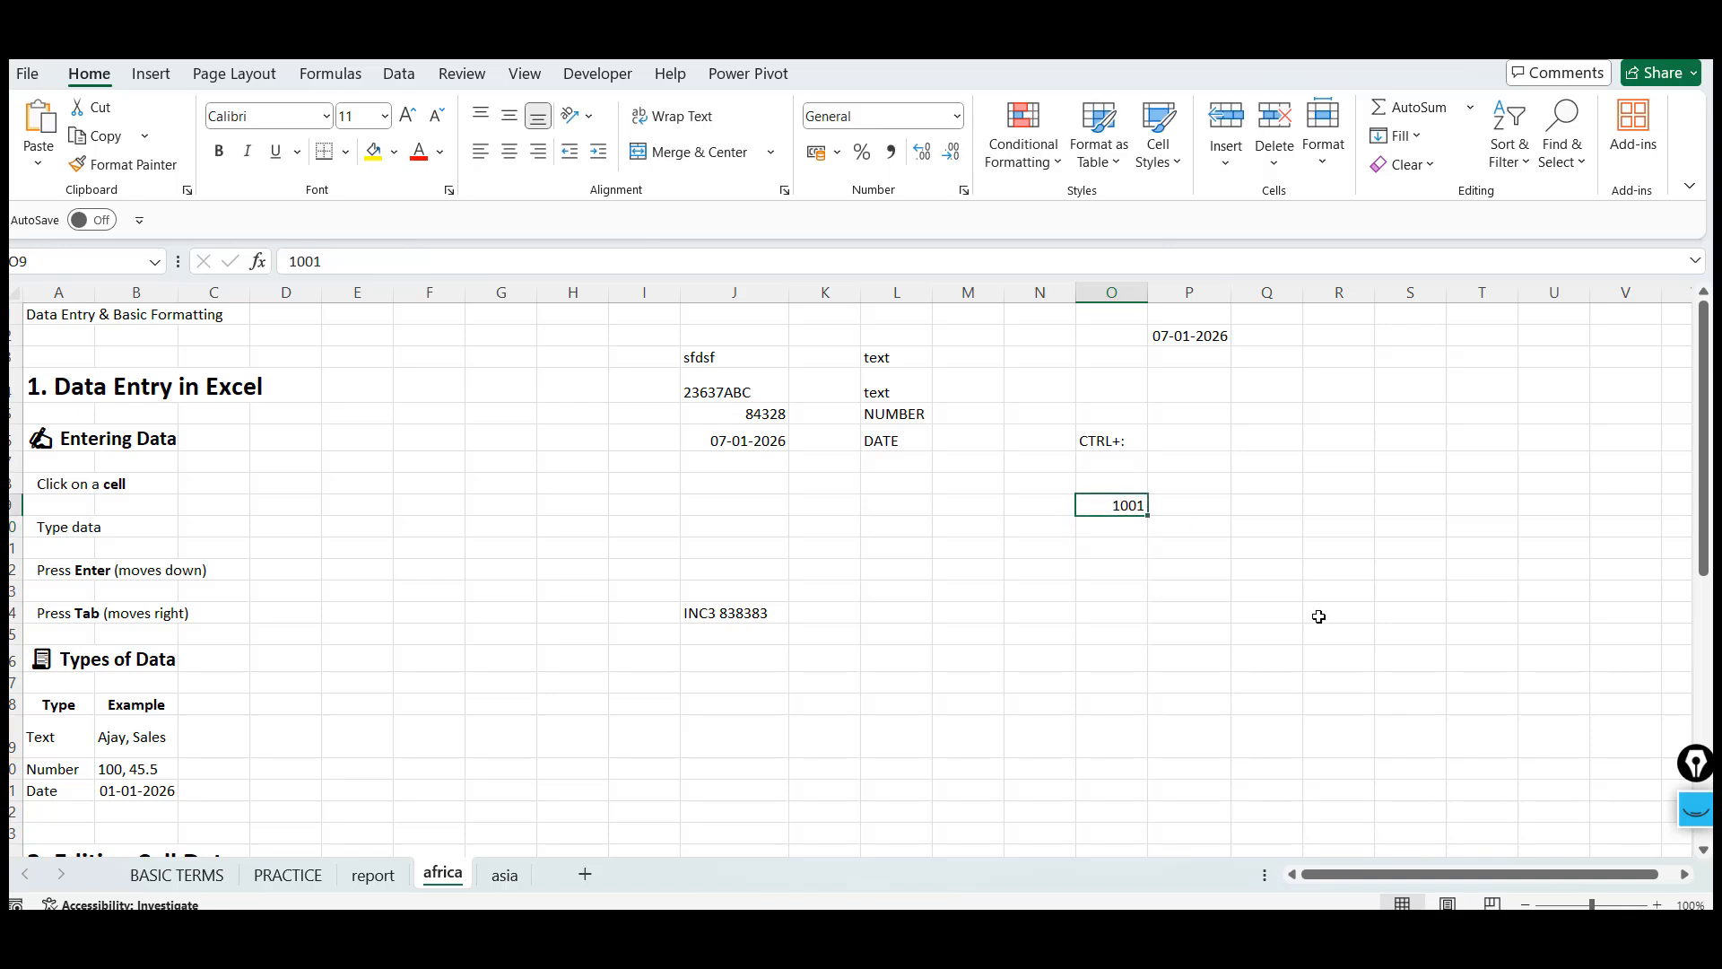
key("Down")
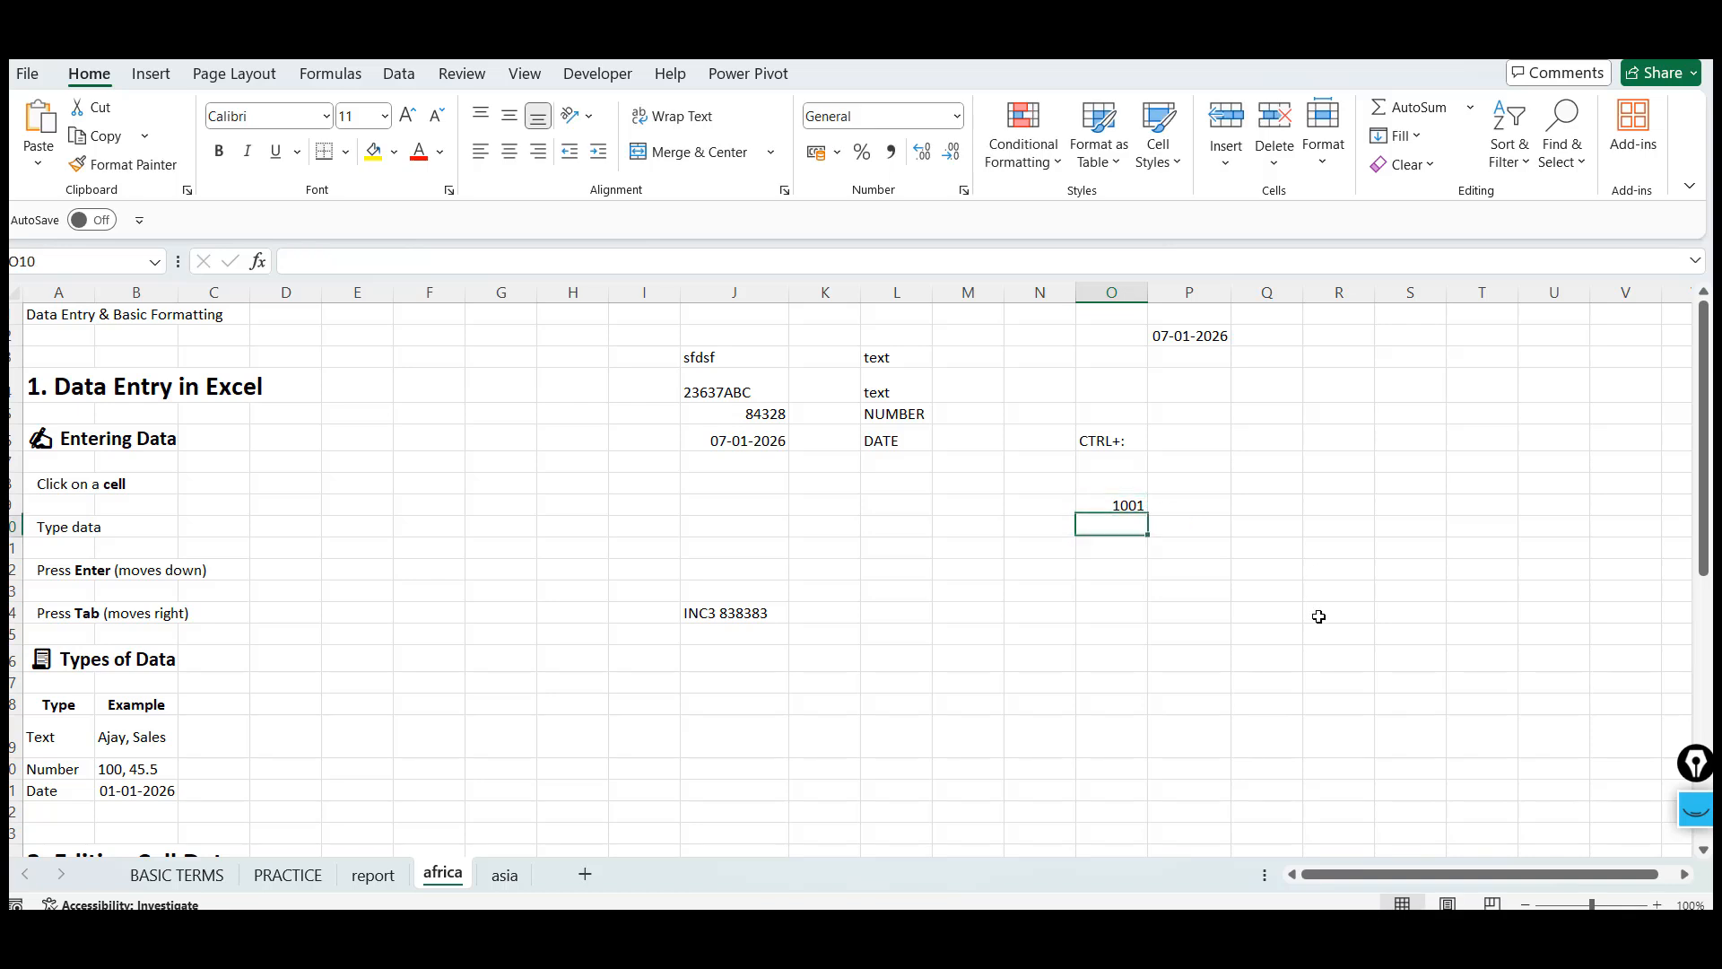
key("Up")
key("Down")
left_click(1109, 505)
left_click(1660, 904)
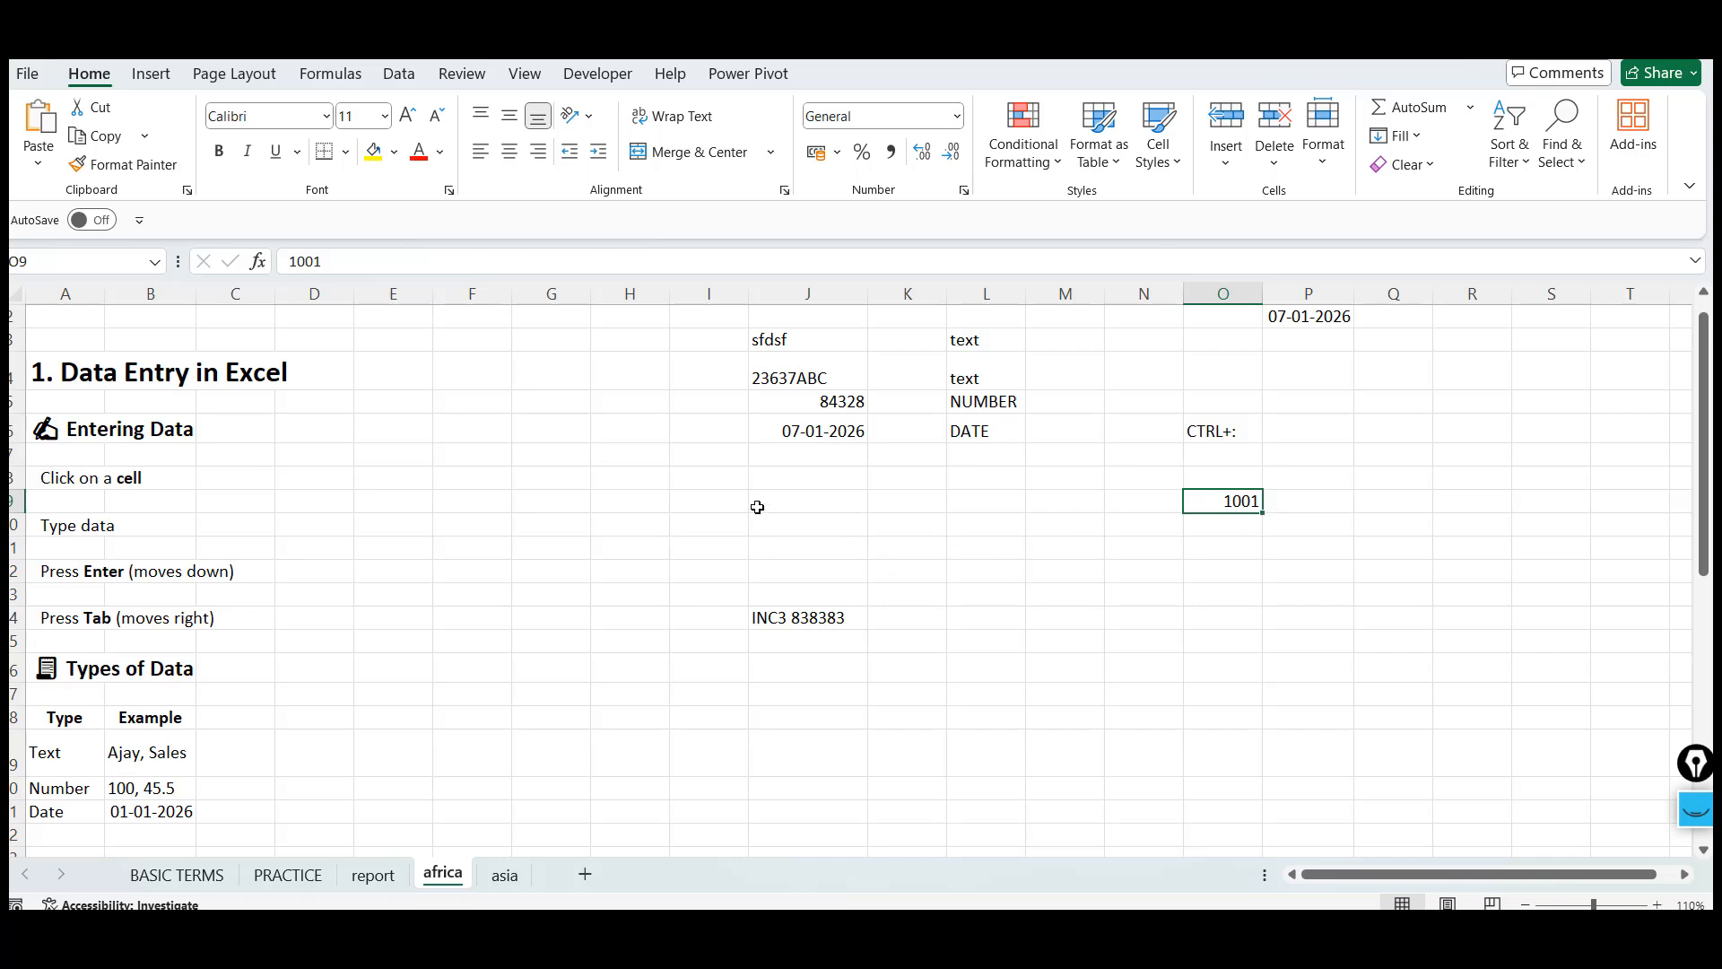
left_click(708, 507)
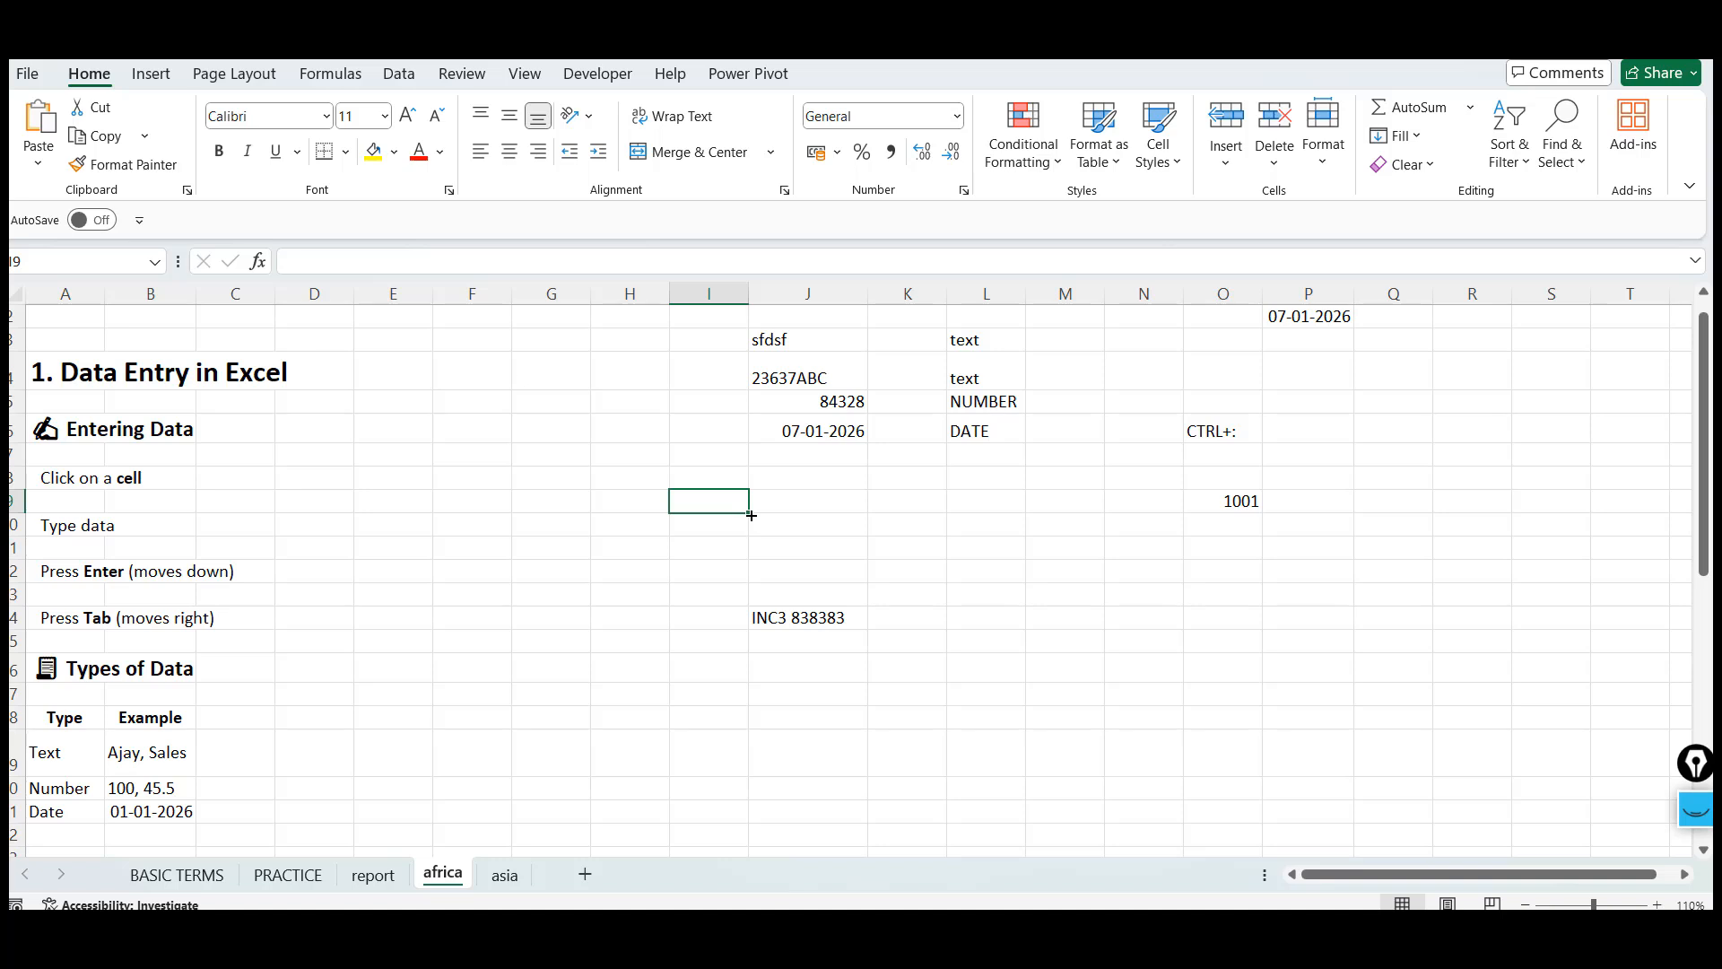
AutoFill 1001 from O9 down to O15 and switch the fill to Fill Series
left_click(1216, 500)
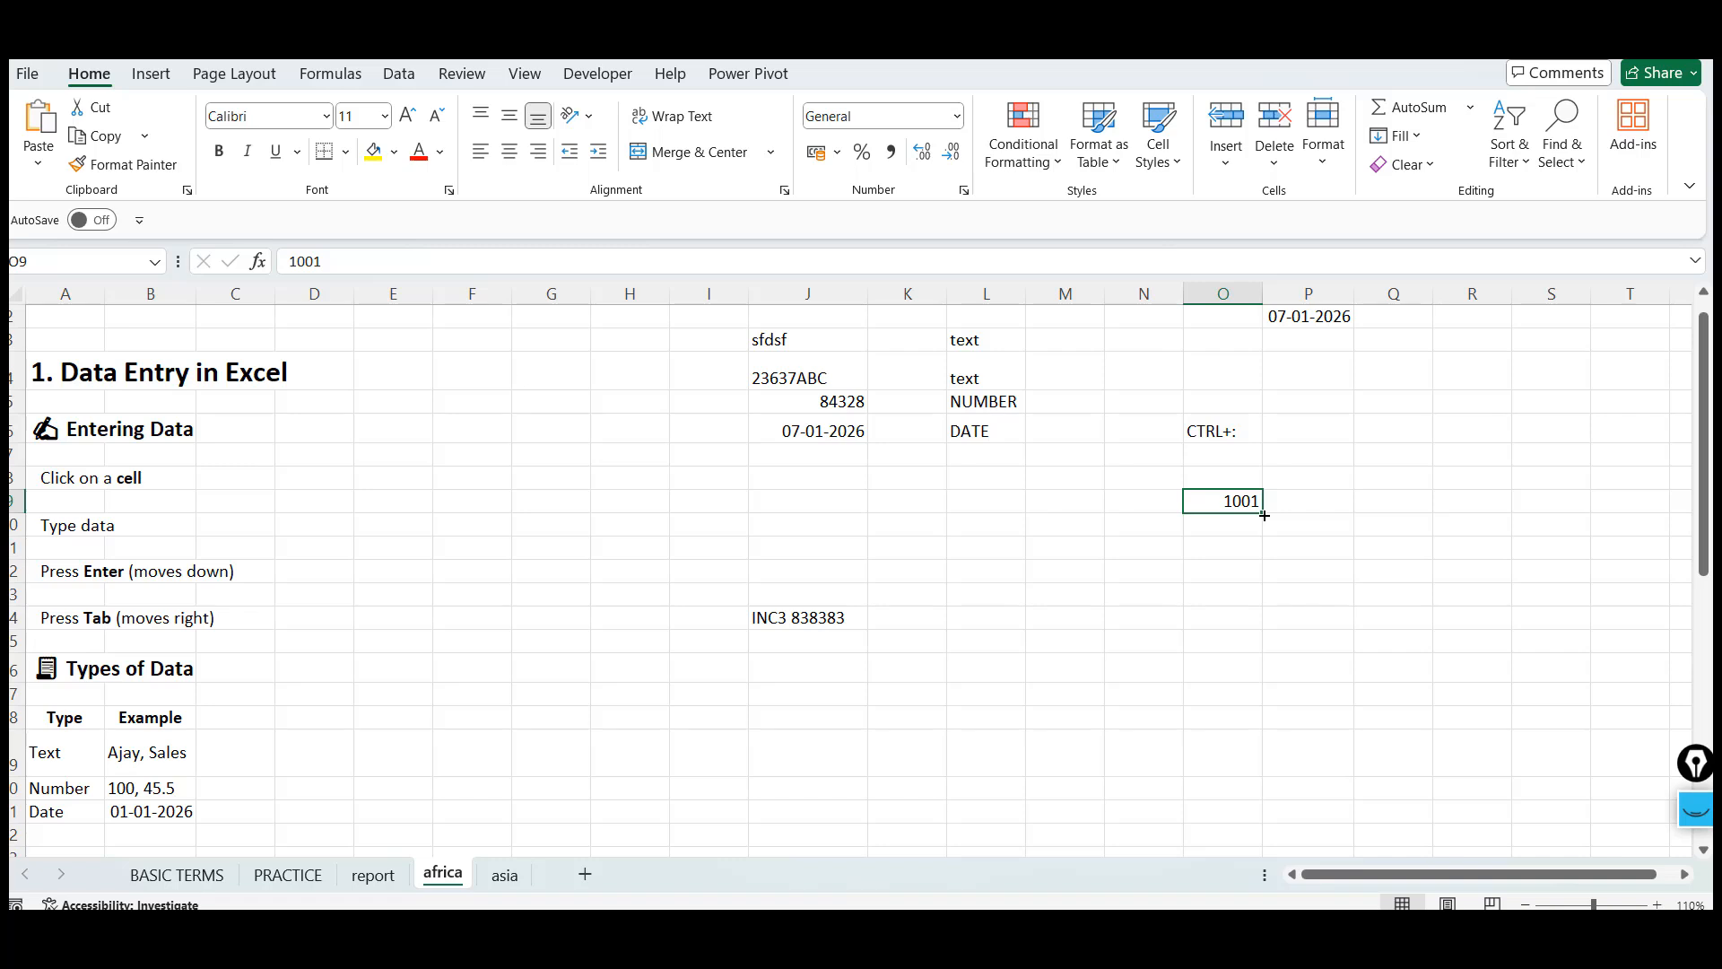
left_click_drag(1264, 515, 1264, 642)
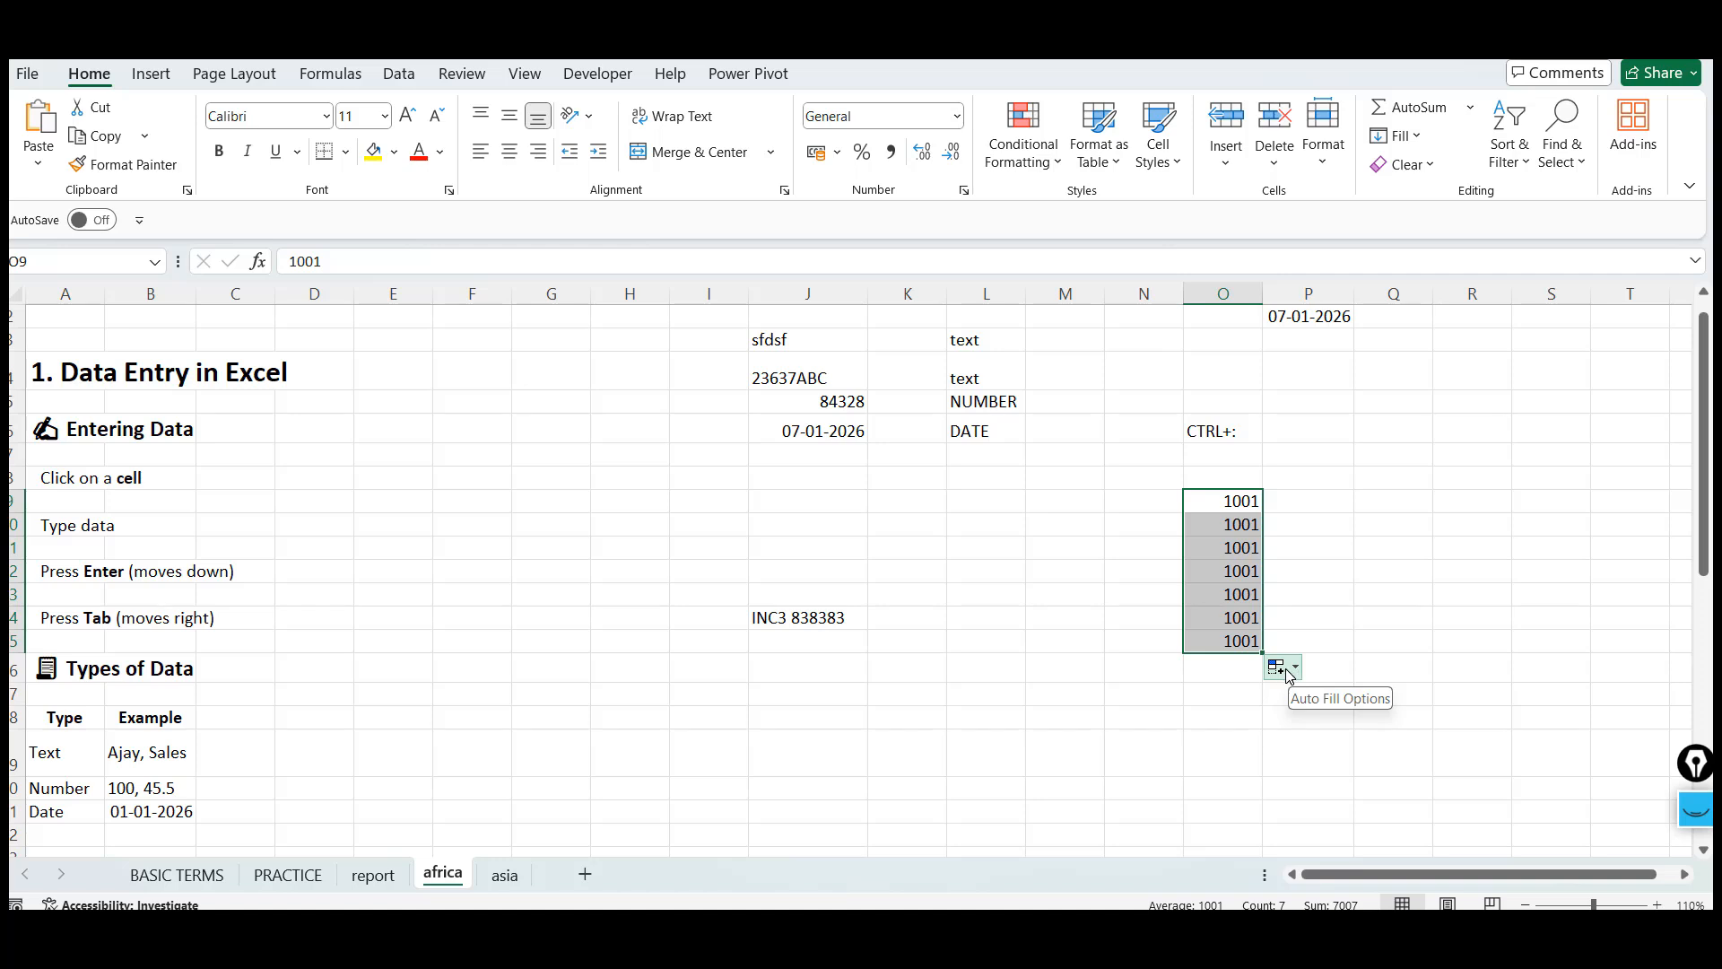
left_click(1284, 674)
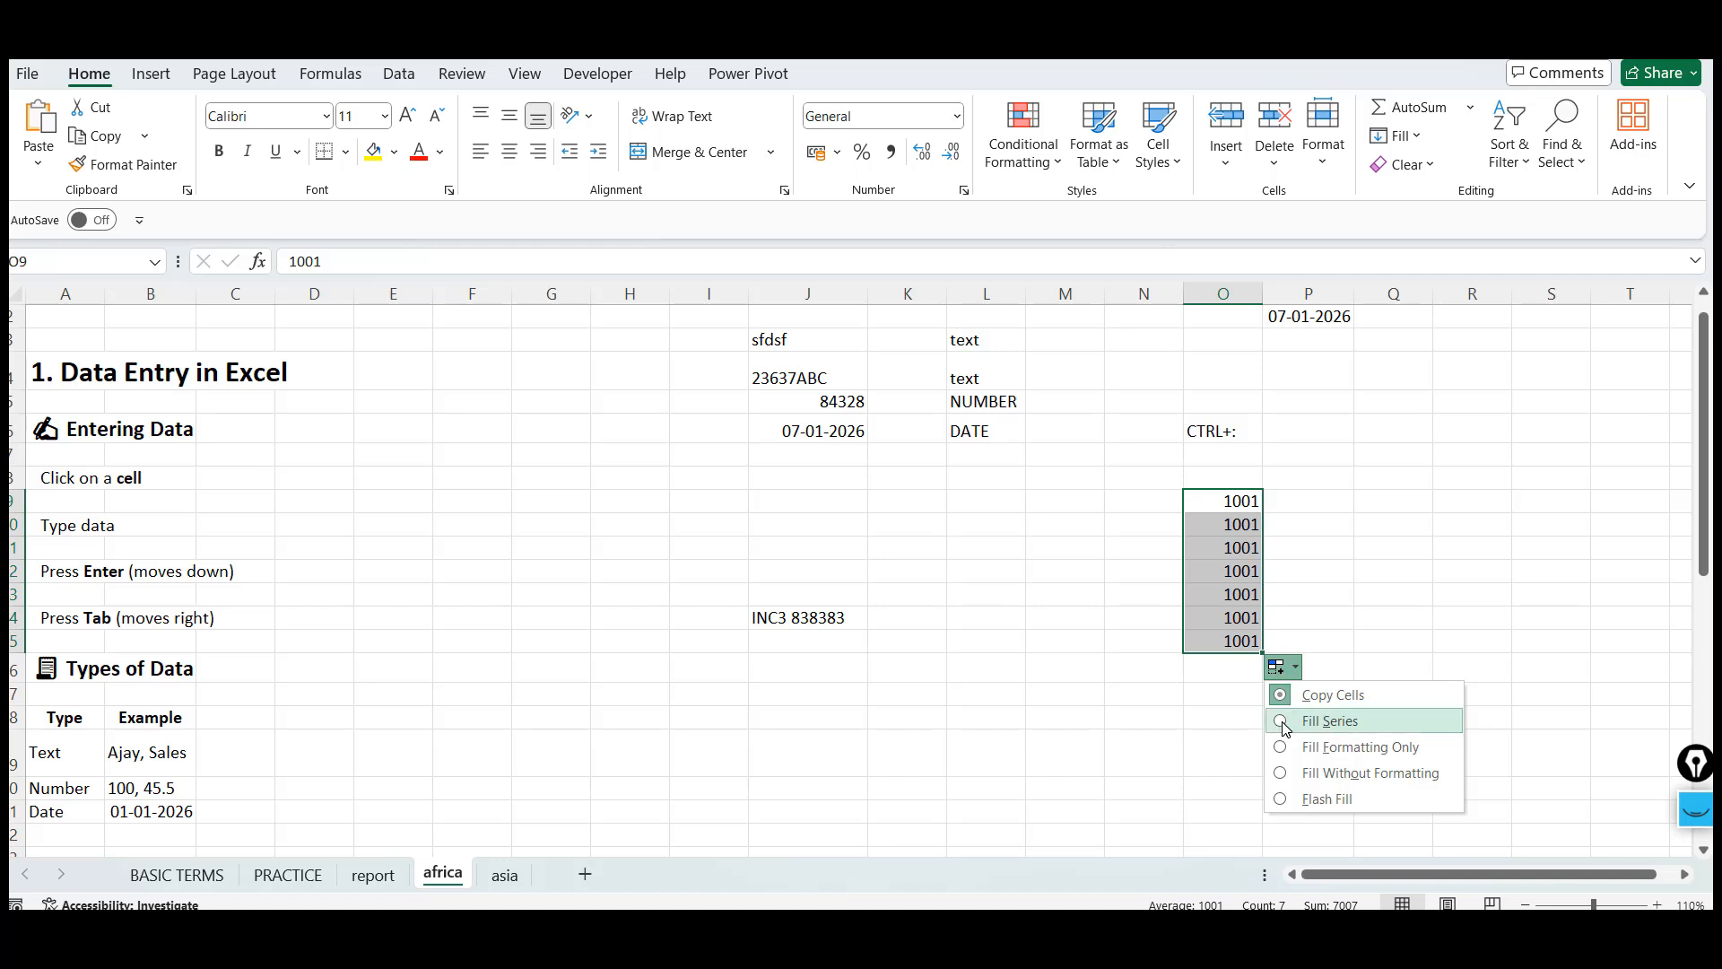
left_click(1285, 723)
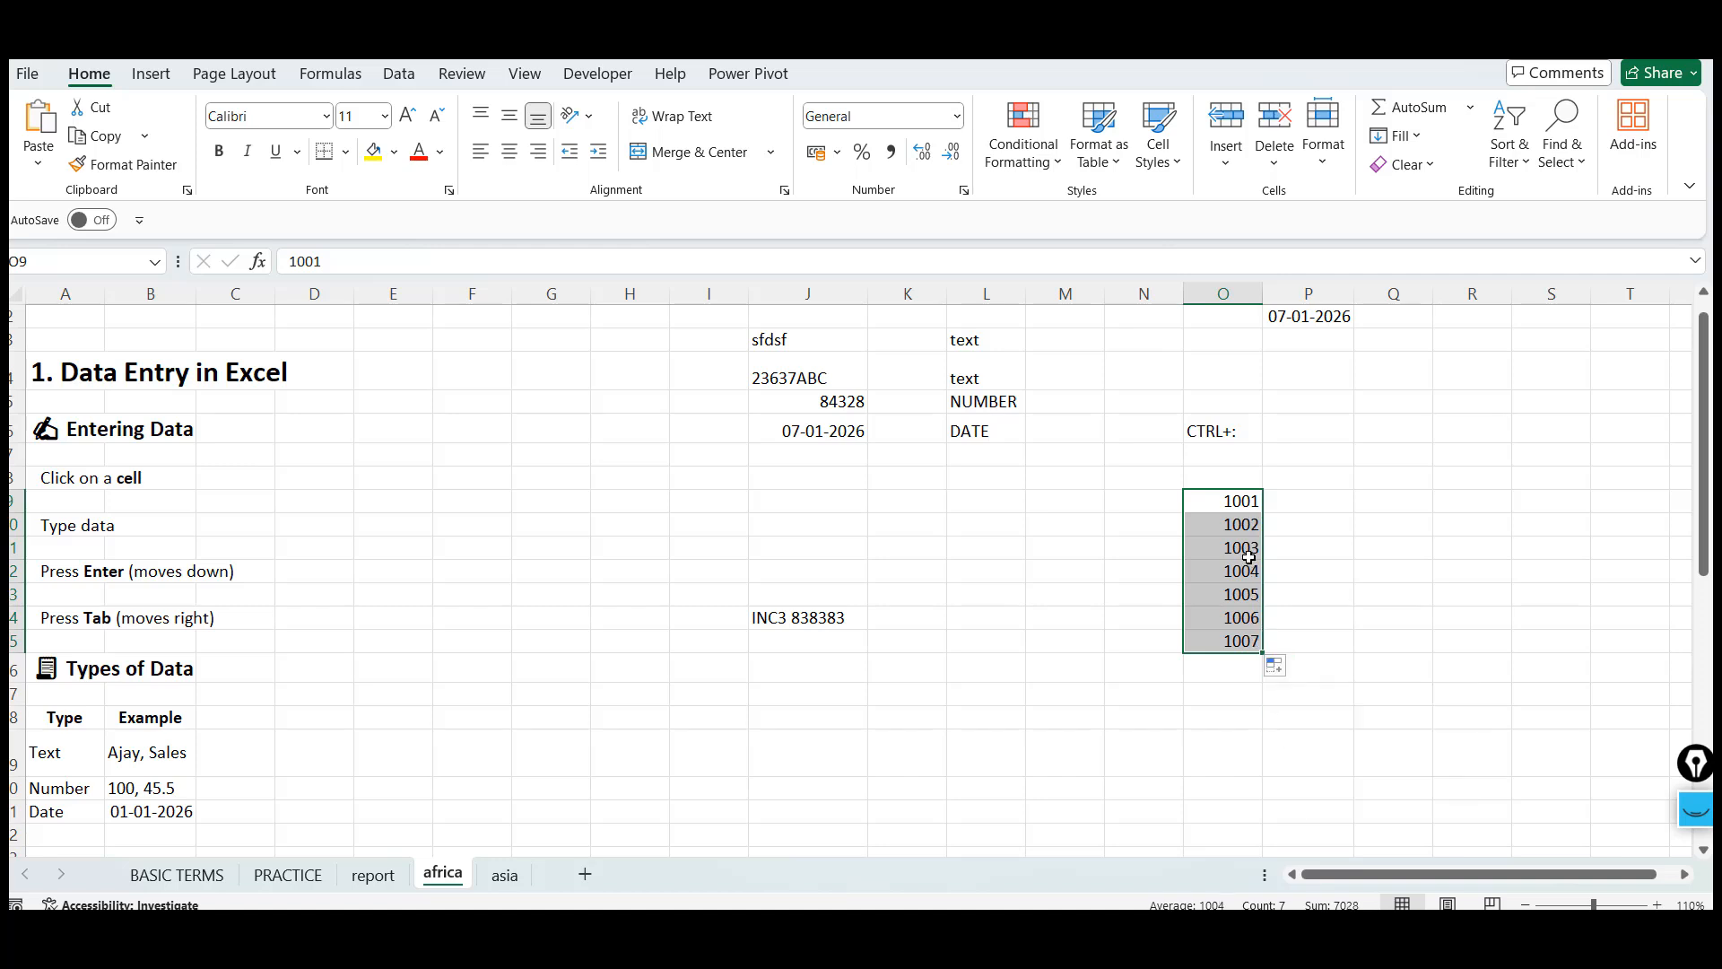
Enter 100 into cell Q9 and 105 into cell Q10
left_click(1366, 499)
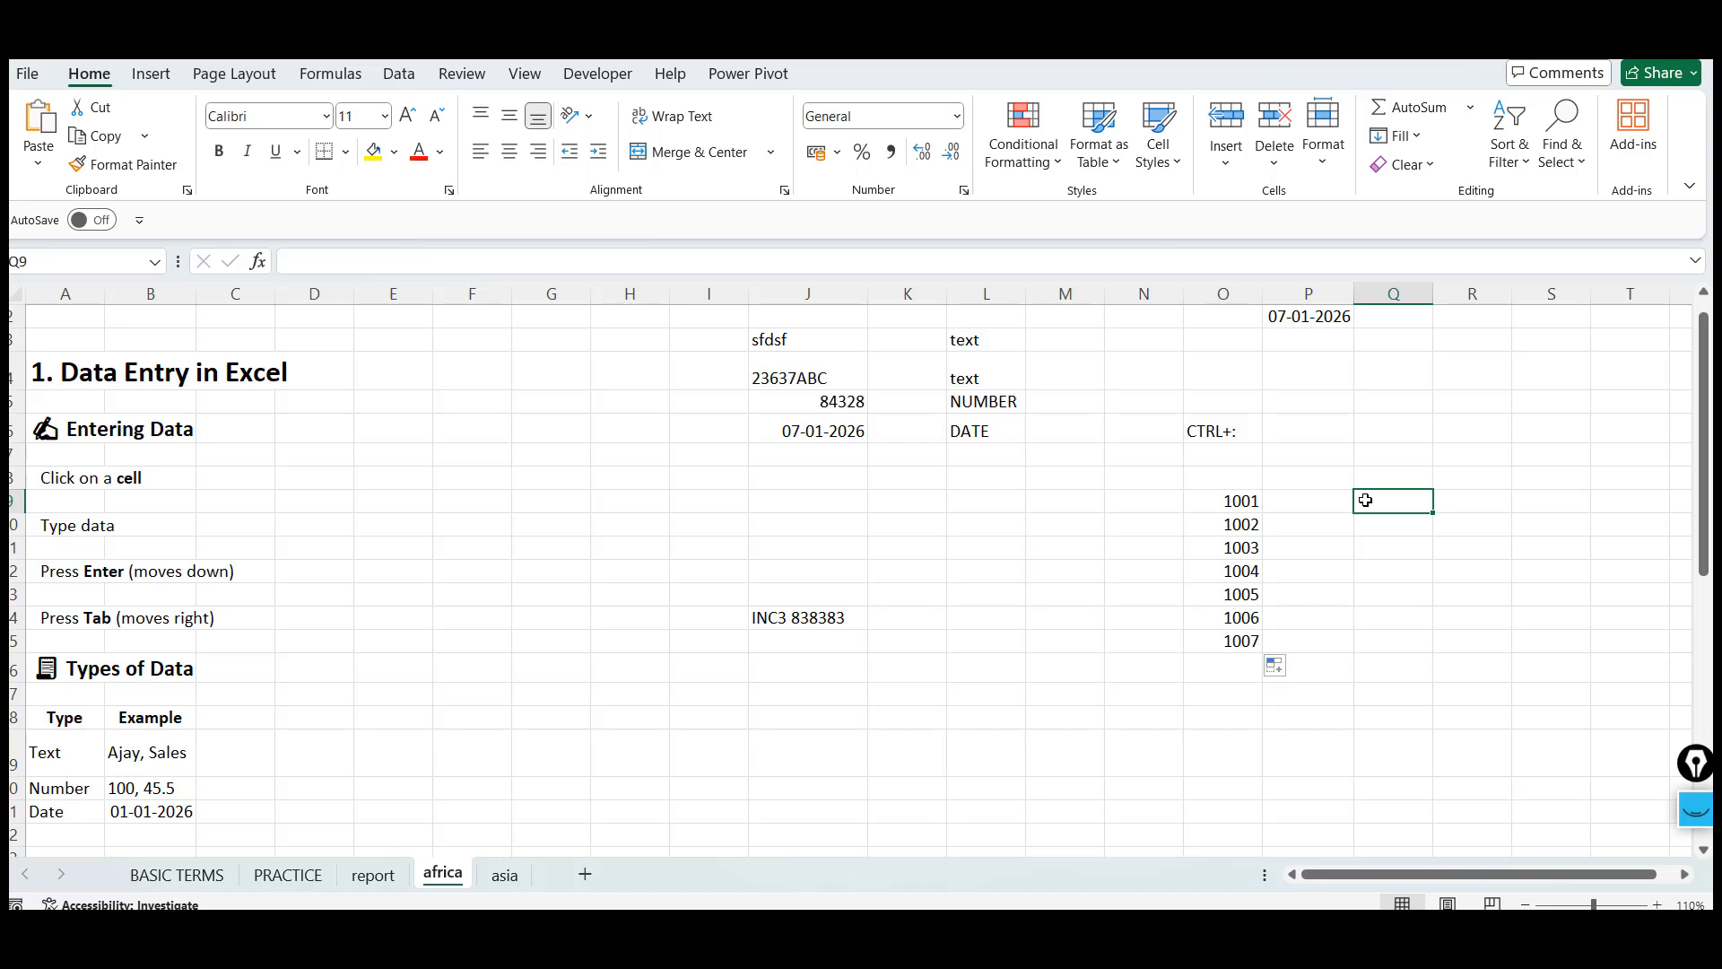
type("1001")
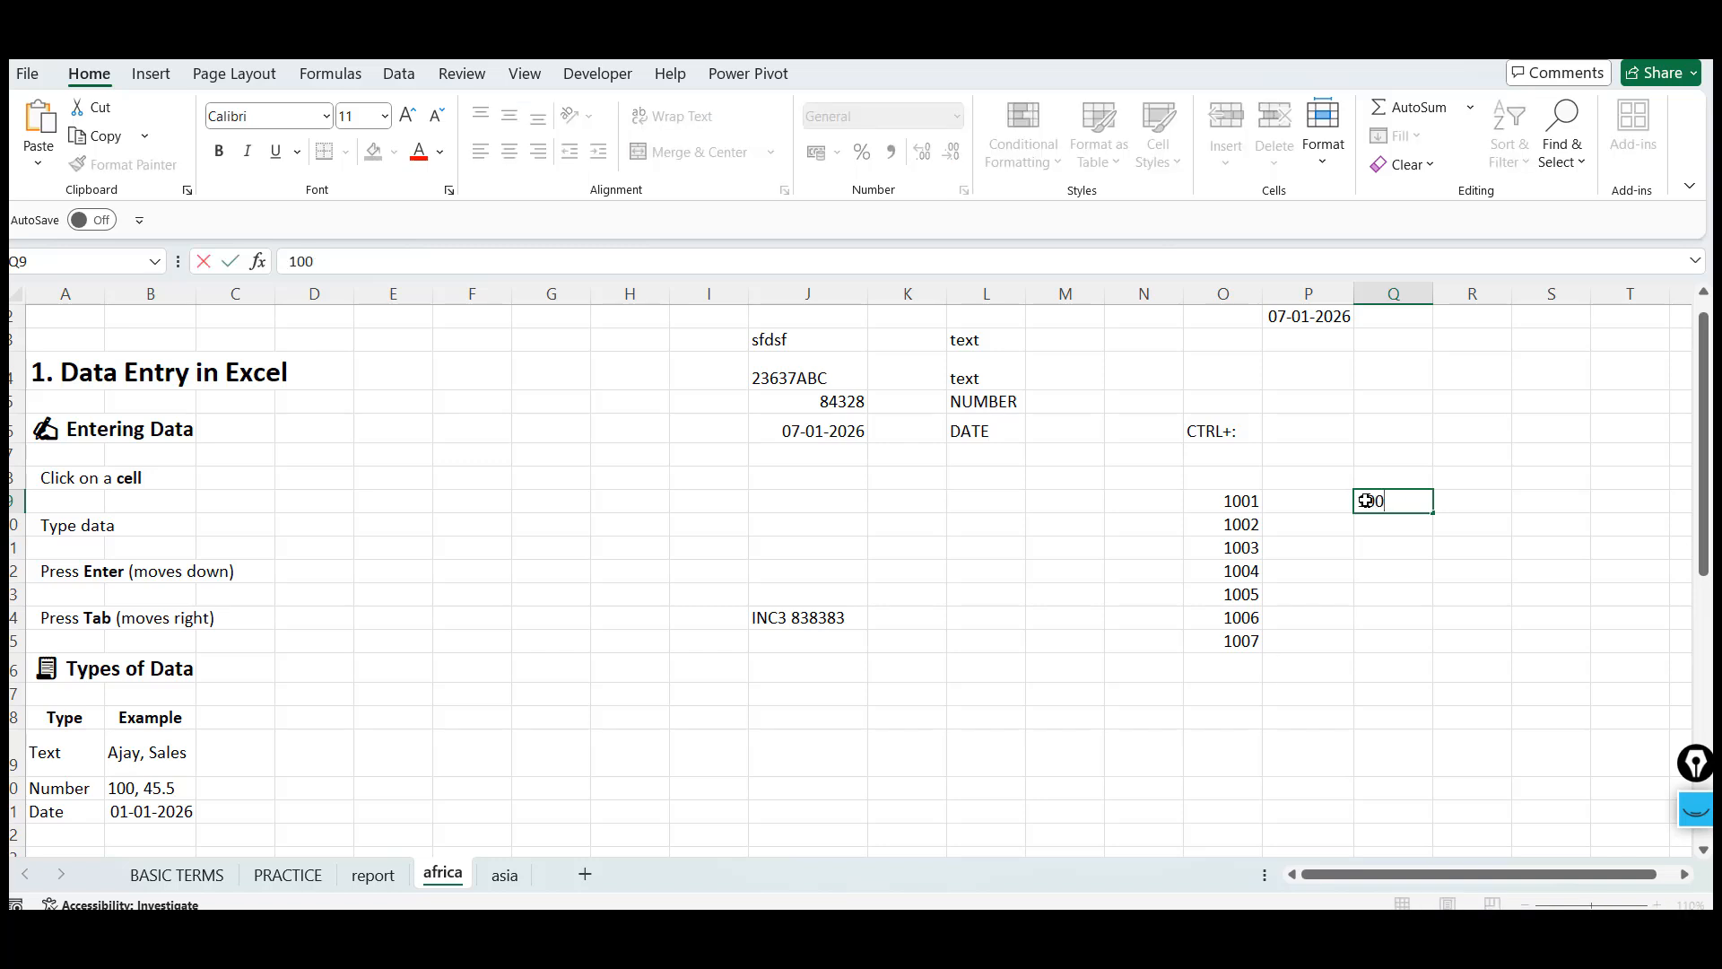
key("Return")
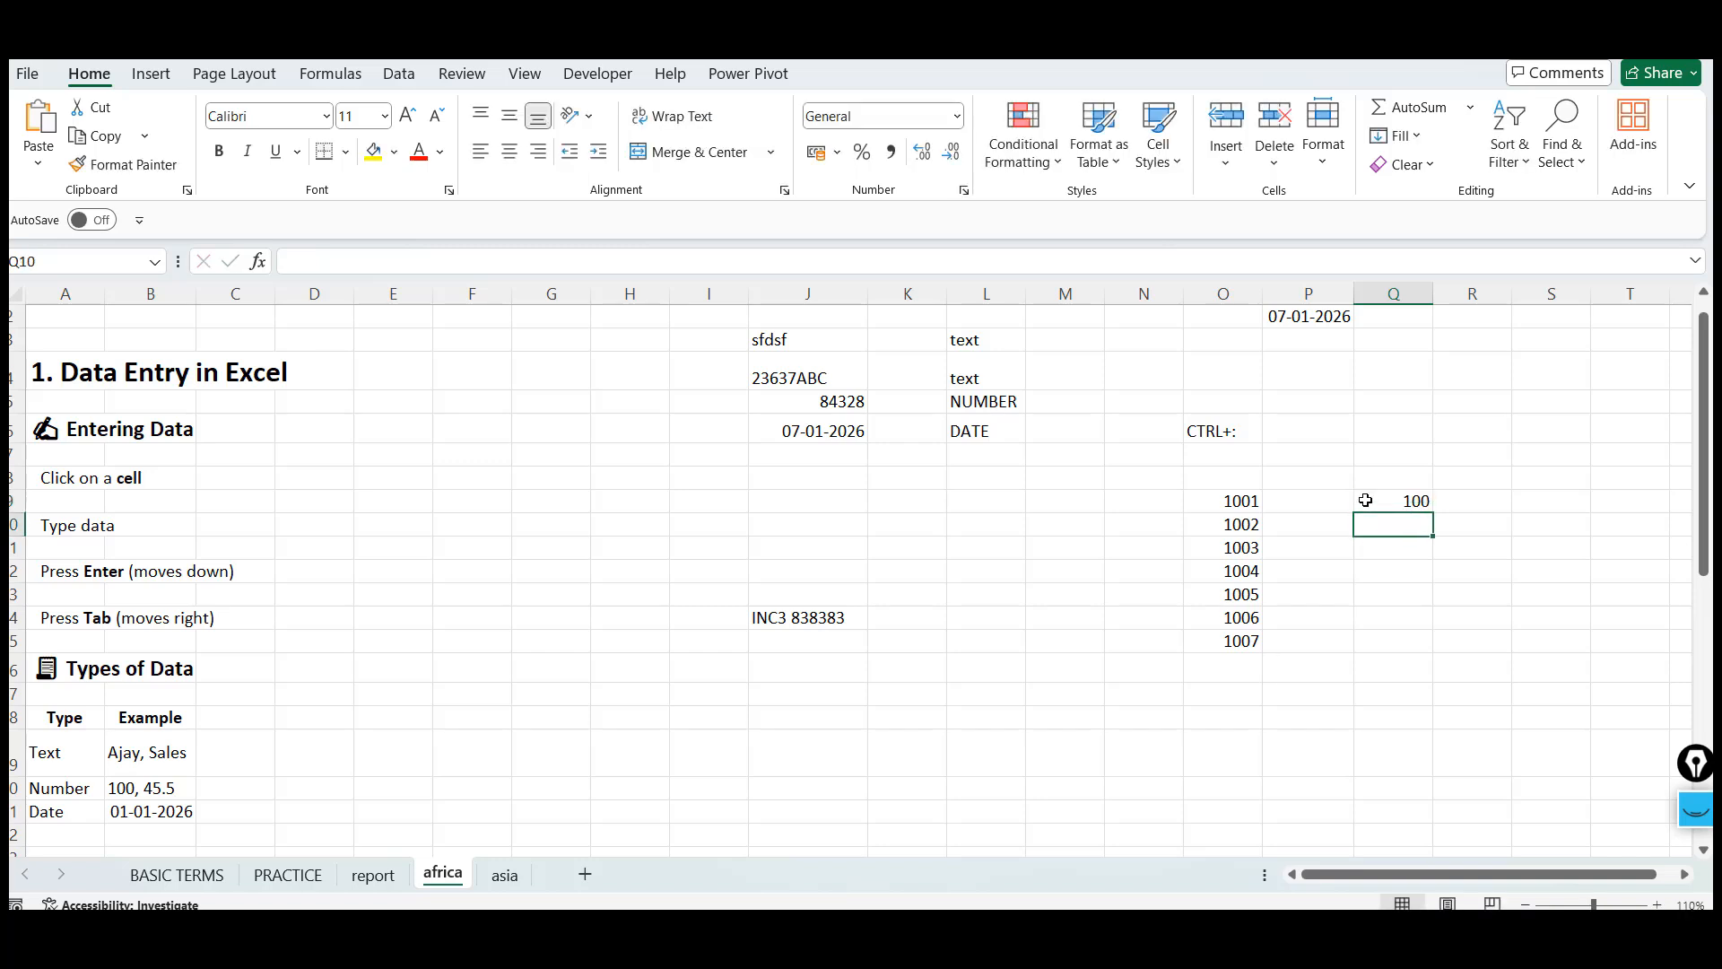
type("105")
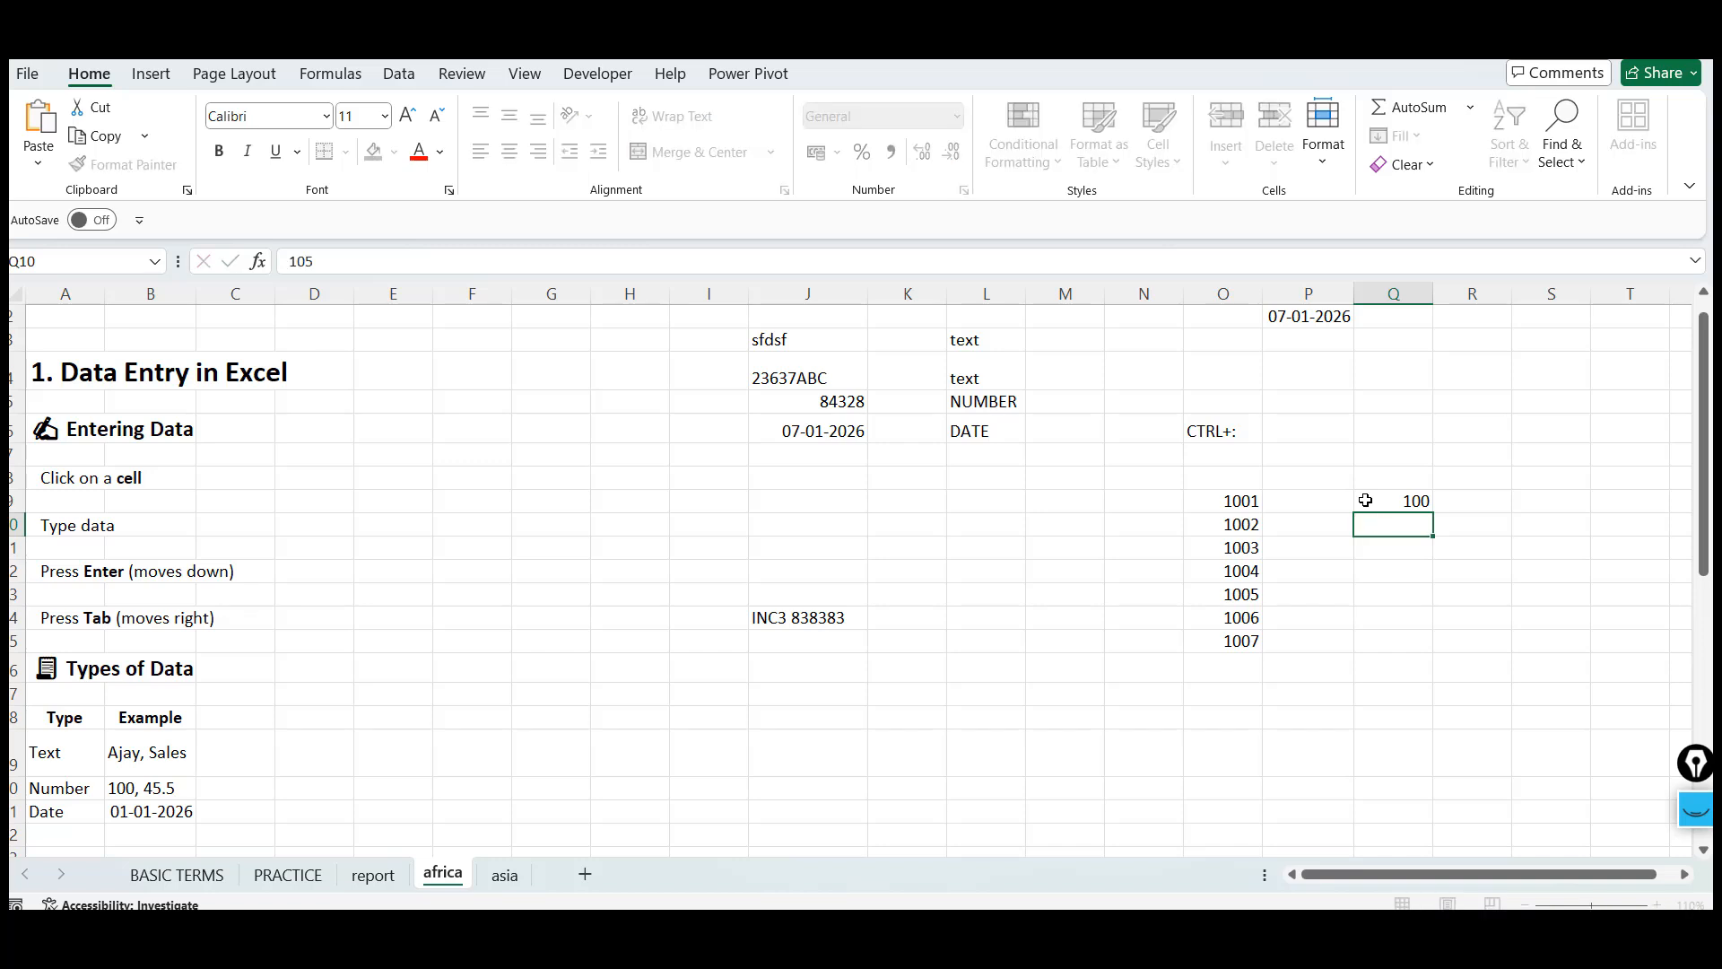
key("ctrl+Return")
Select Q9:Q10 and AutoFill the step pattern down to Q15
left_click(1365, 501)
key("shift+Down")
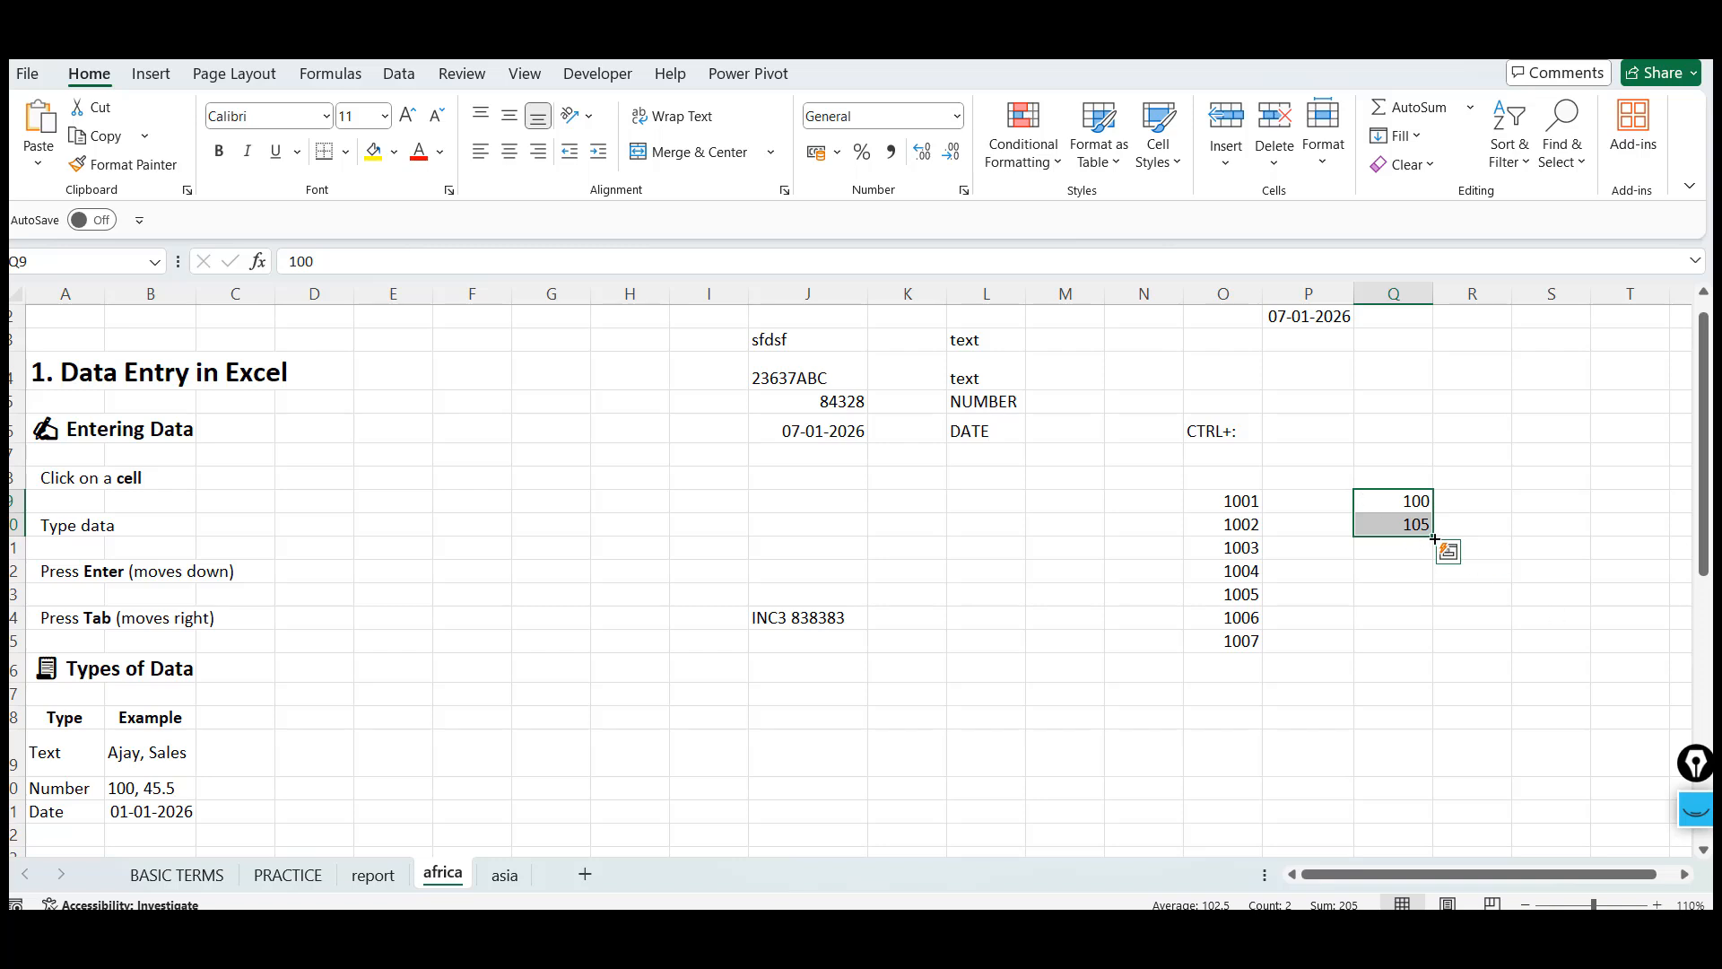
left_click_drag(1434, 538, 1434, 652)
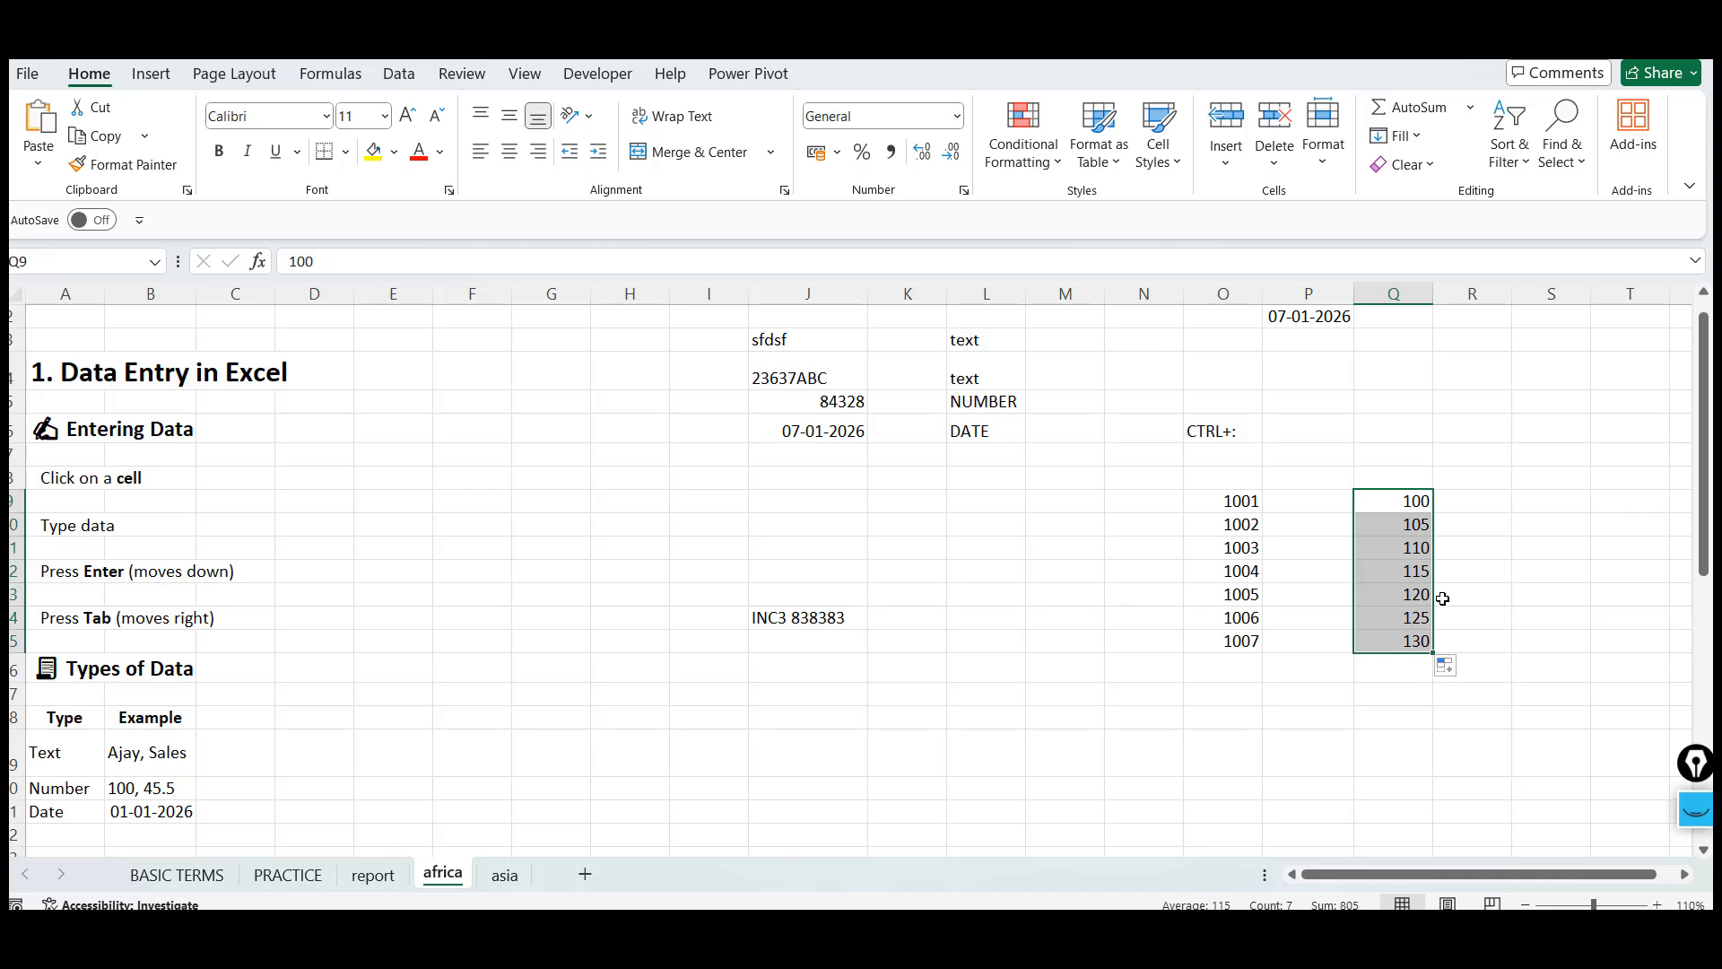
left_click(1396, 565)
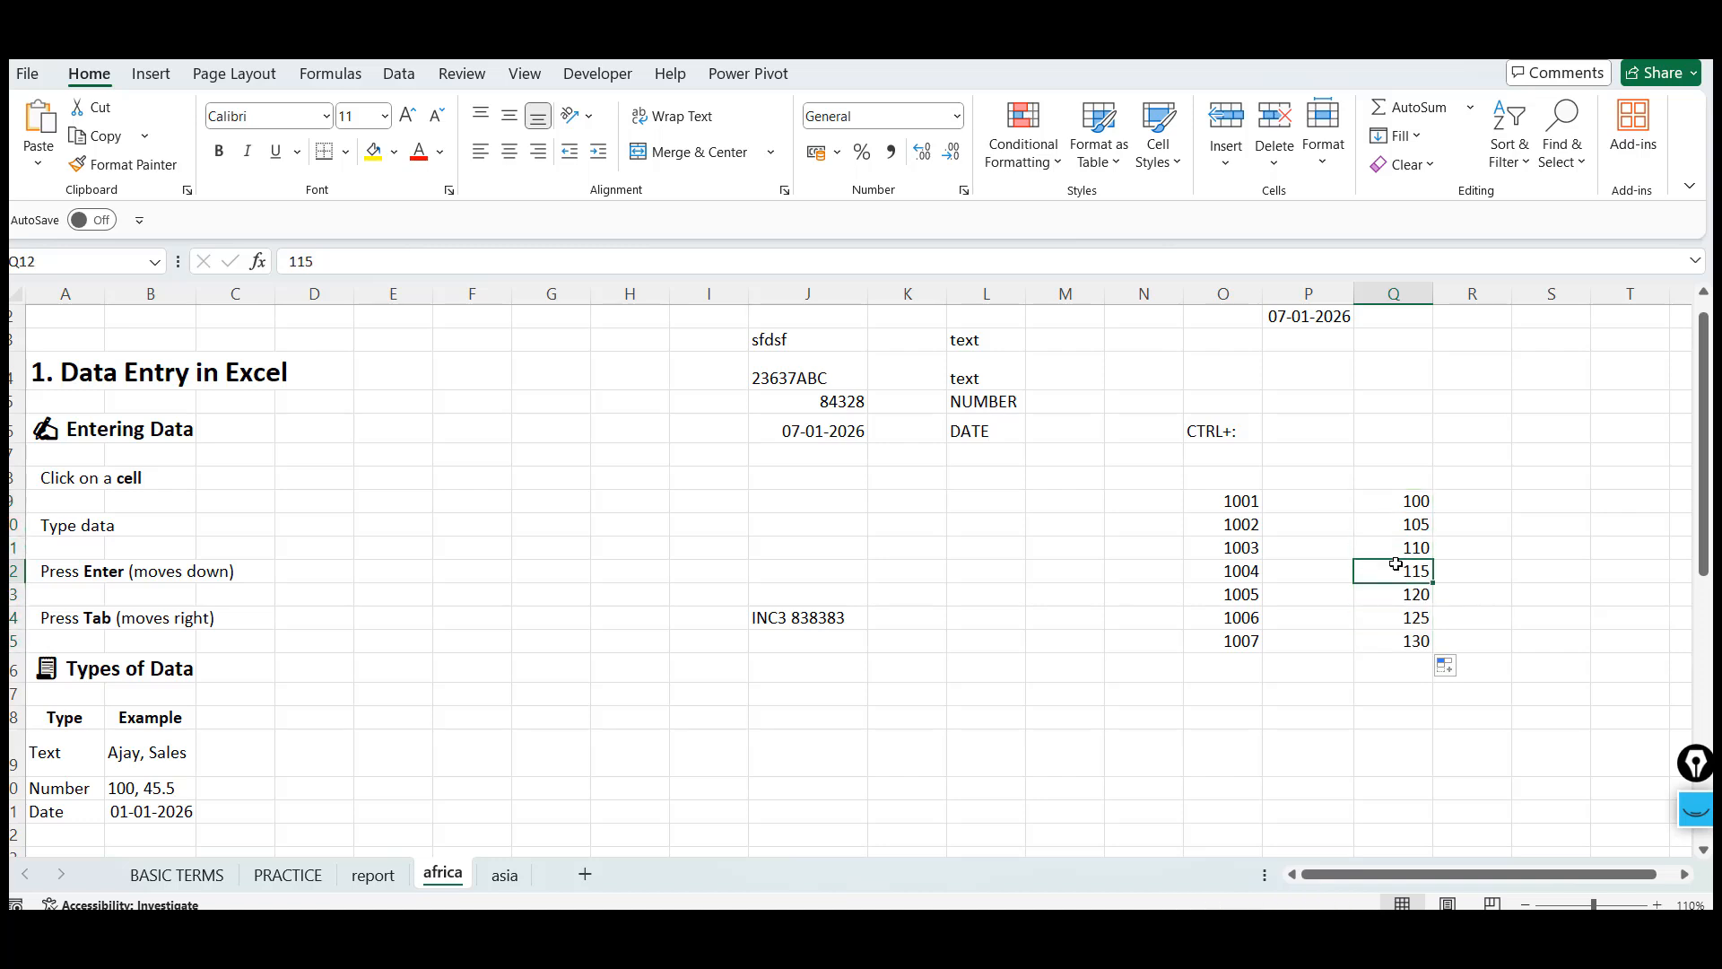
Enter JAN into cell R9 and AutoFill the months down to R18
left_click(1504, 505)
type("JAN")
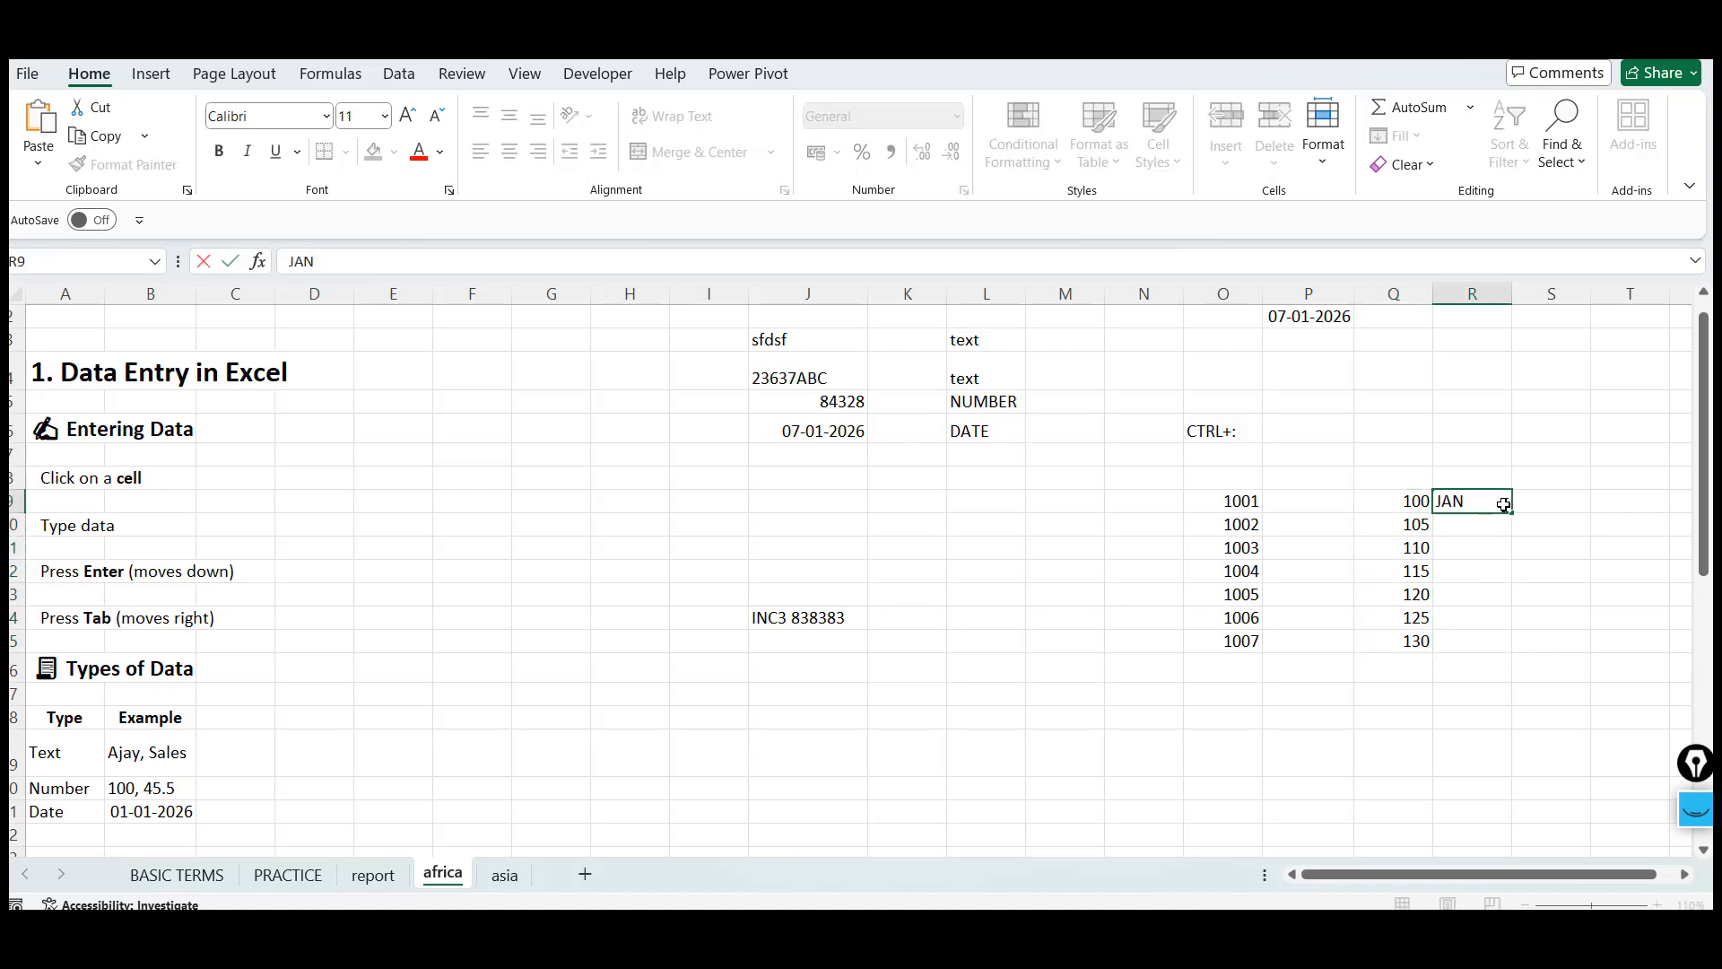
key("Return")
left_click(1504, 505)
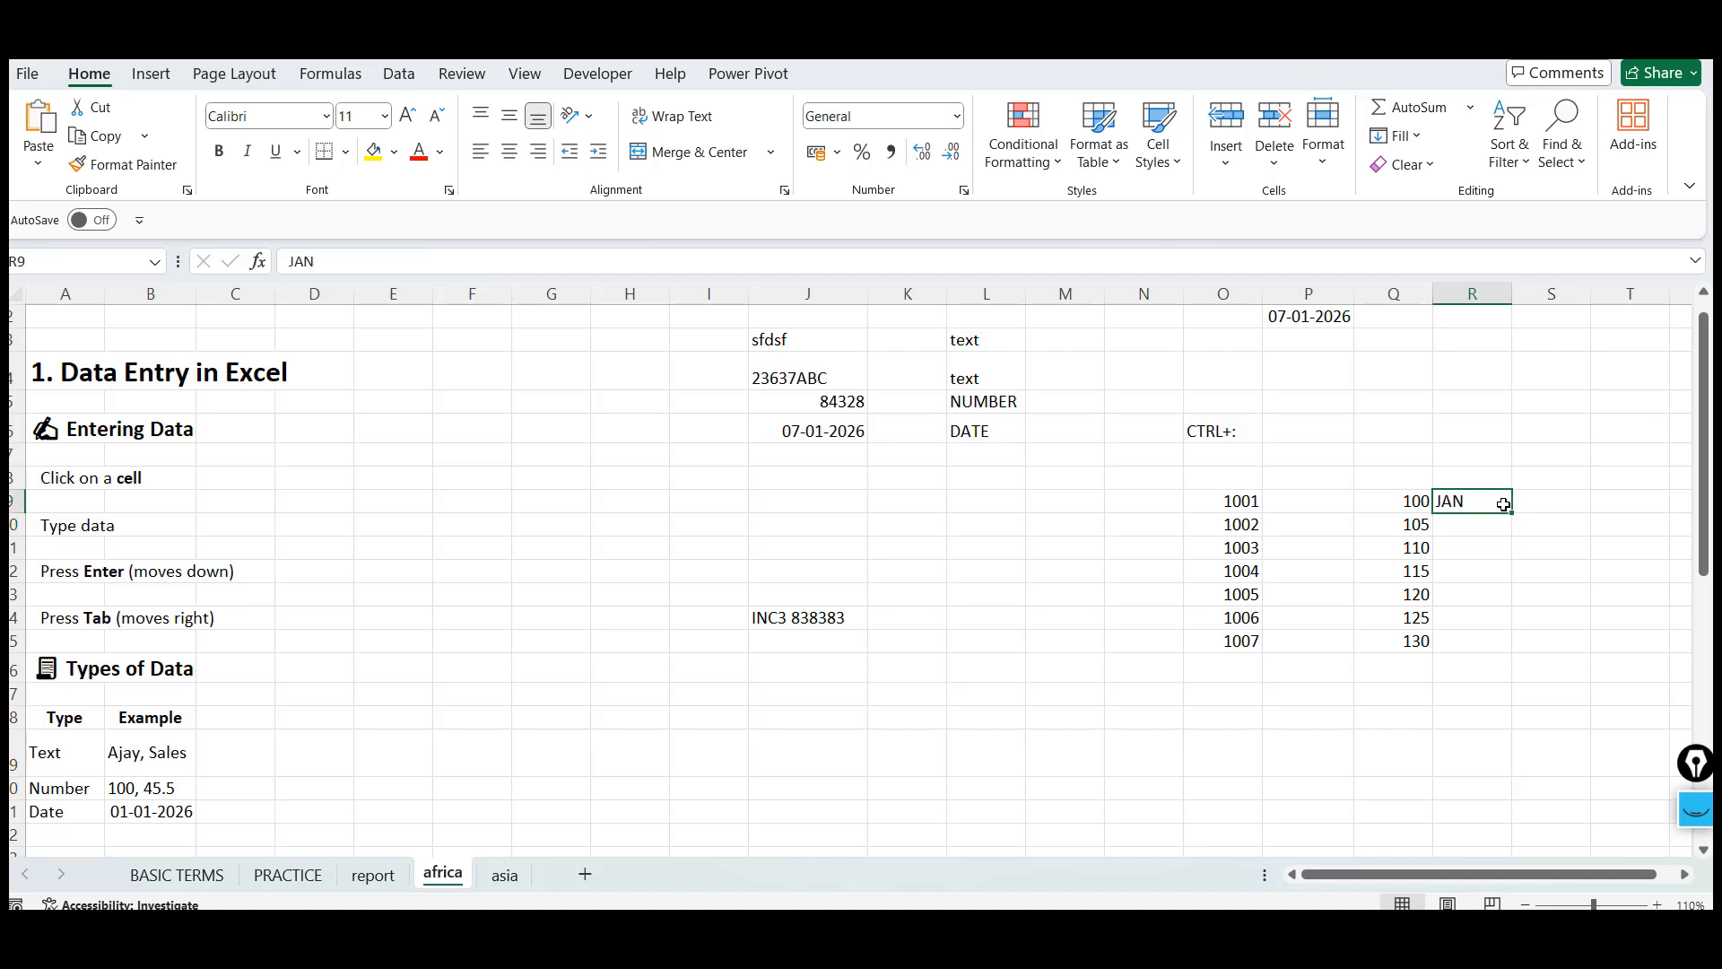
left_click_drag(1512, 512, 1512, 647)
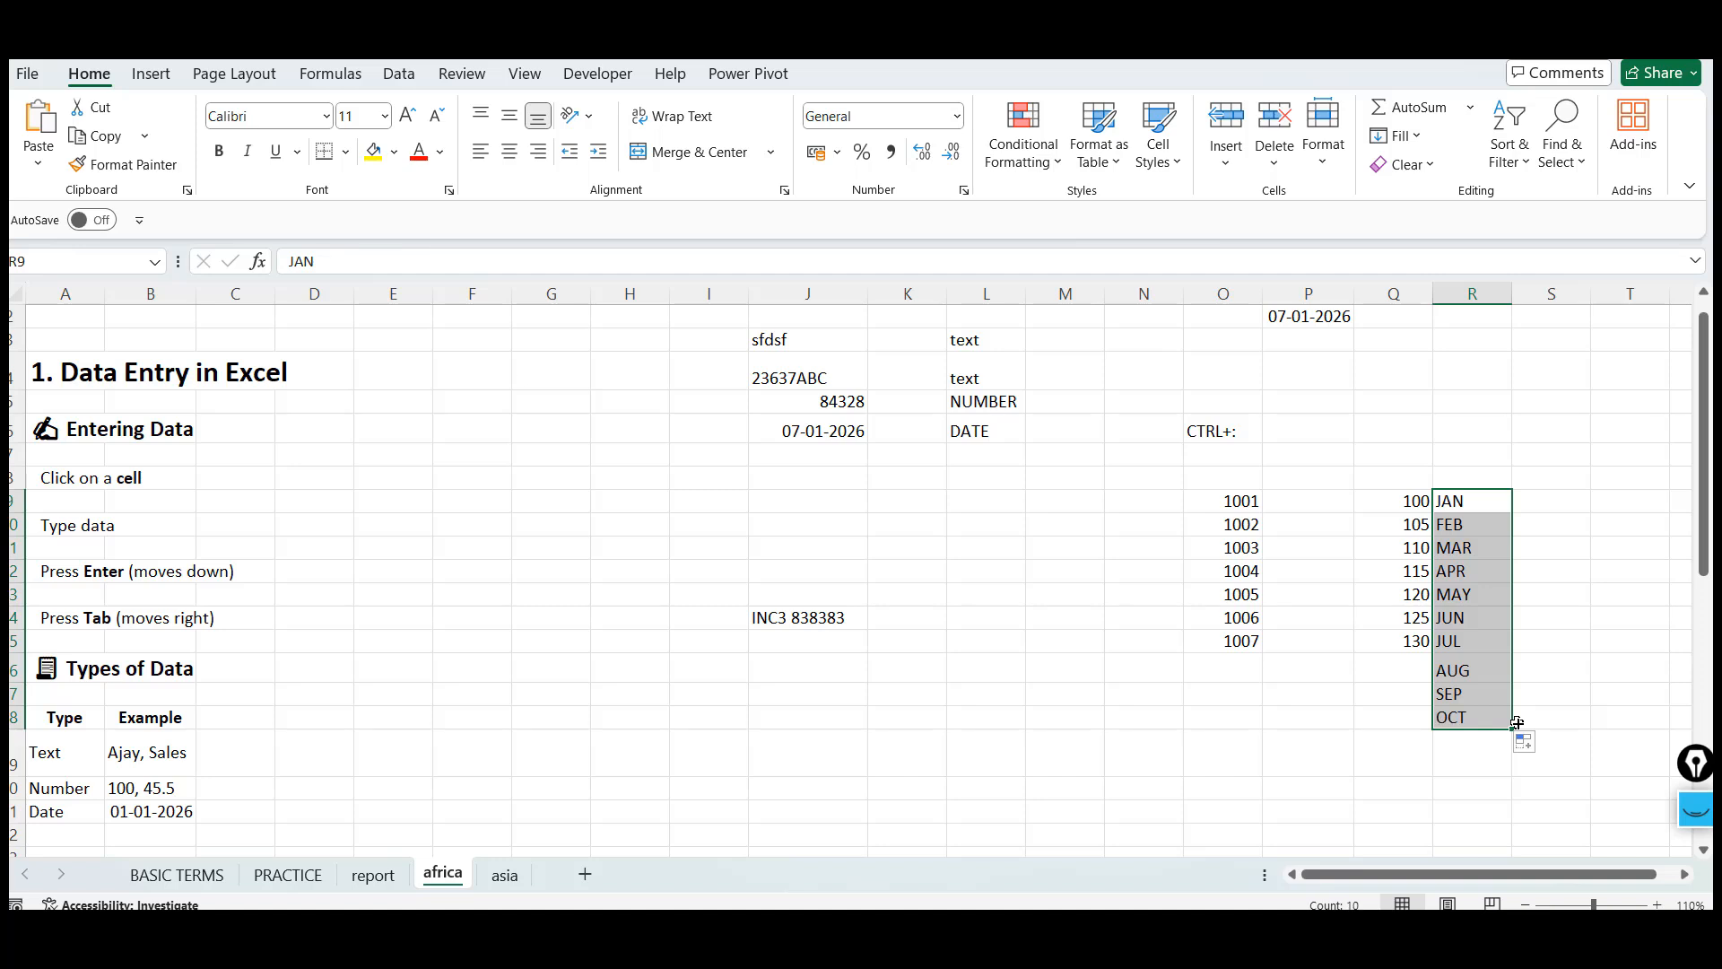
left_click(1524, 741)
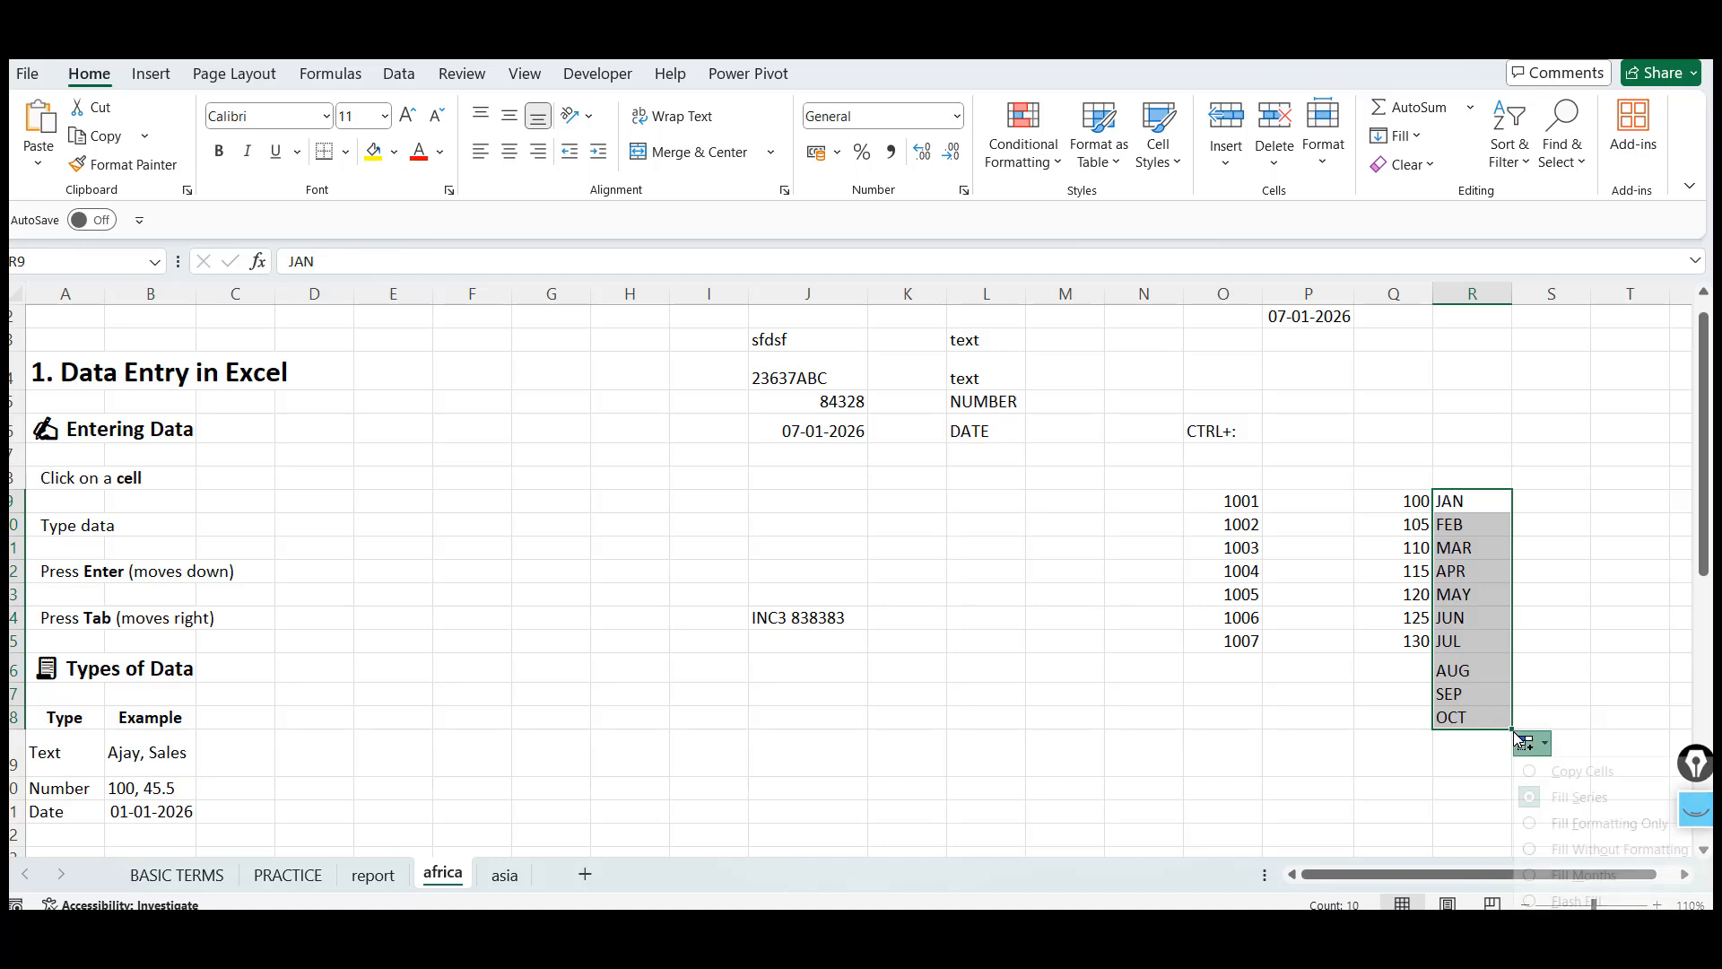
left_click(1153, 720)
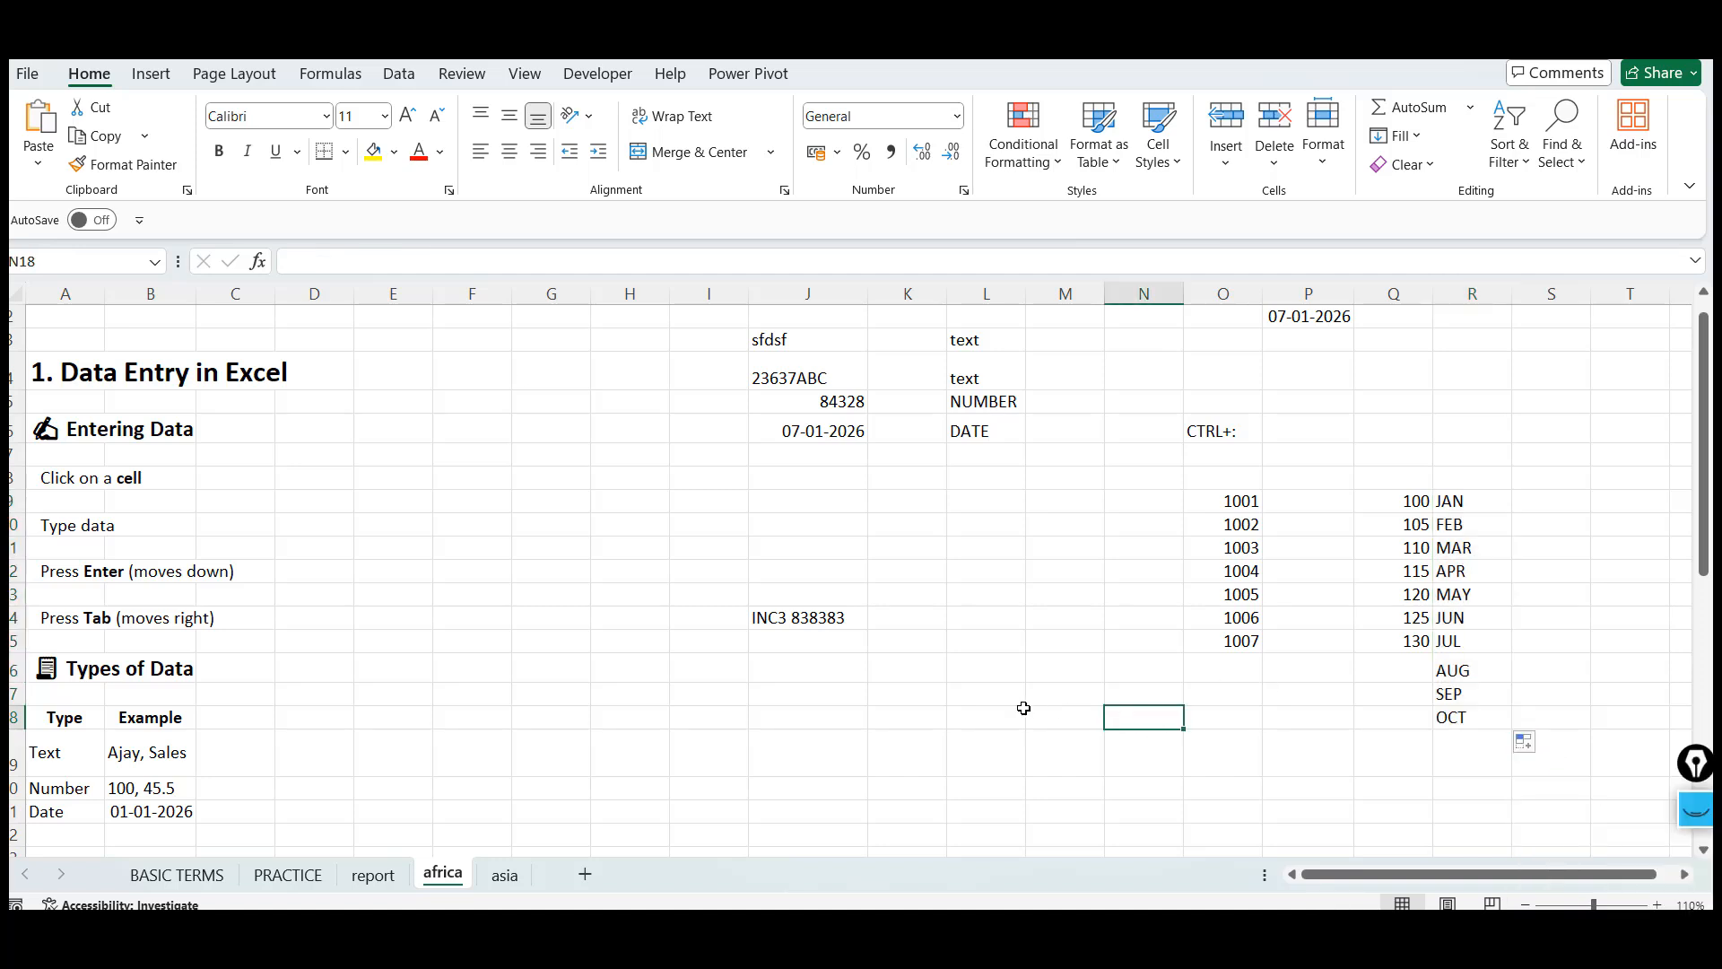
Enter MON into cell S9 and AutoFill the weekdays down to S17
left_click(1529, 500)
type("MON")
key("ctrl+Return")
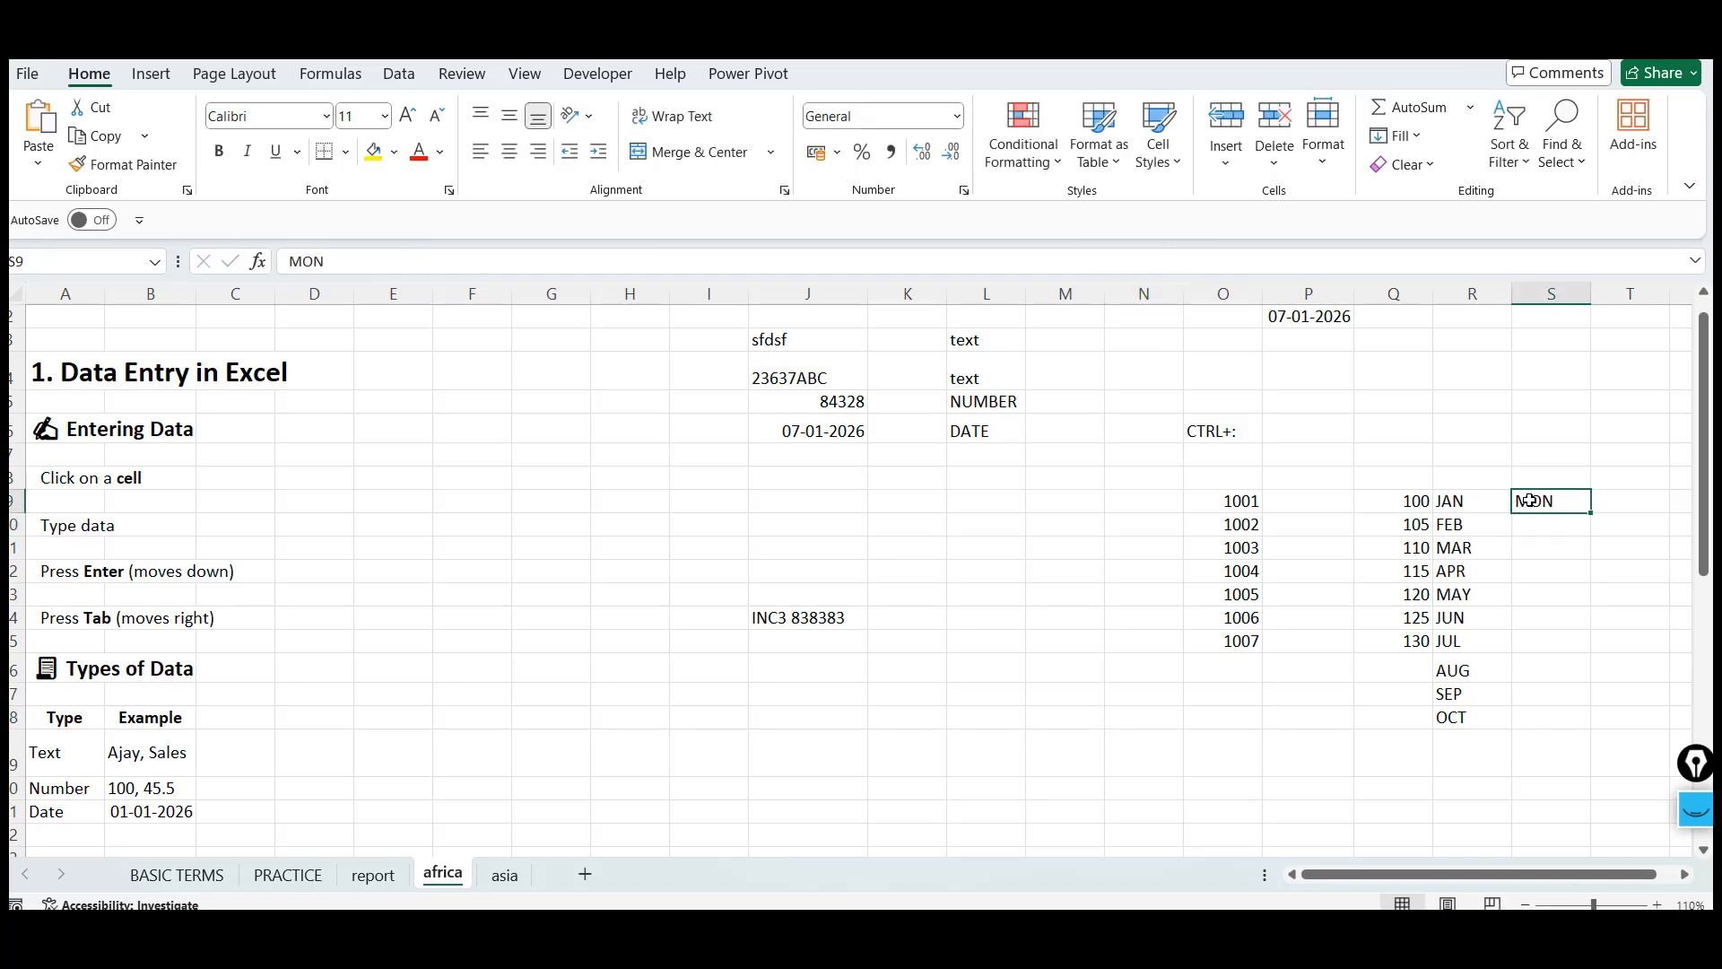
left_click_drag(1589, 513, 1605, 718)
left_click(1070, 711)
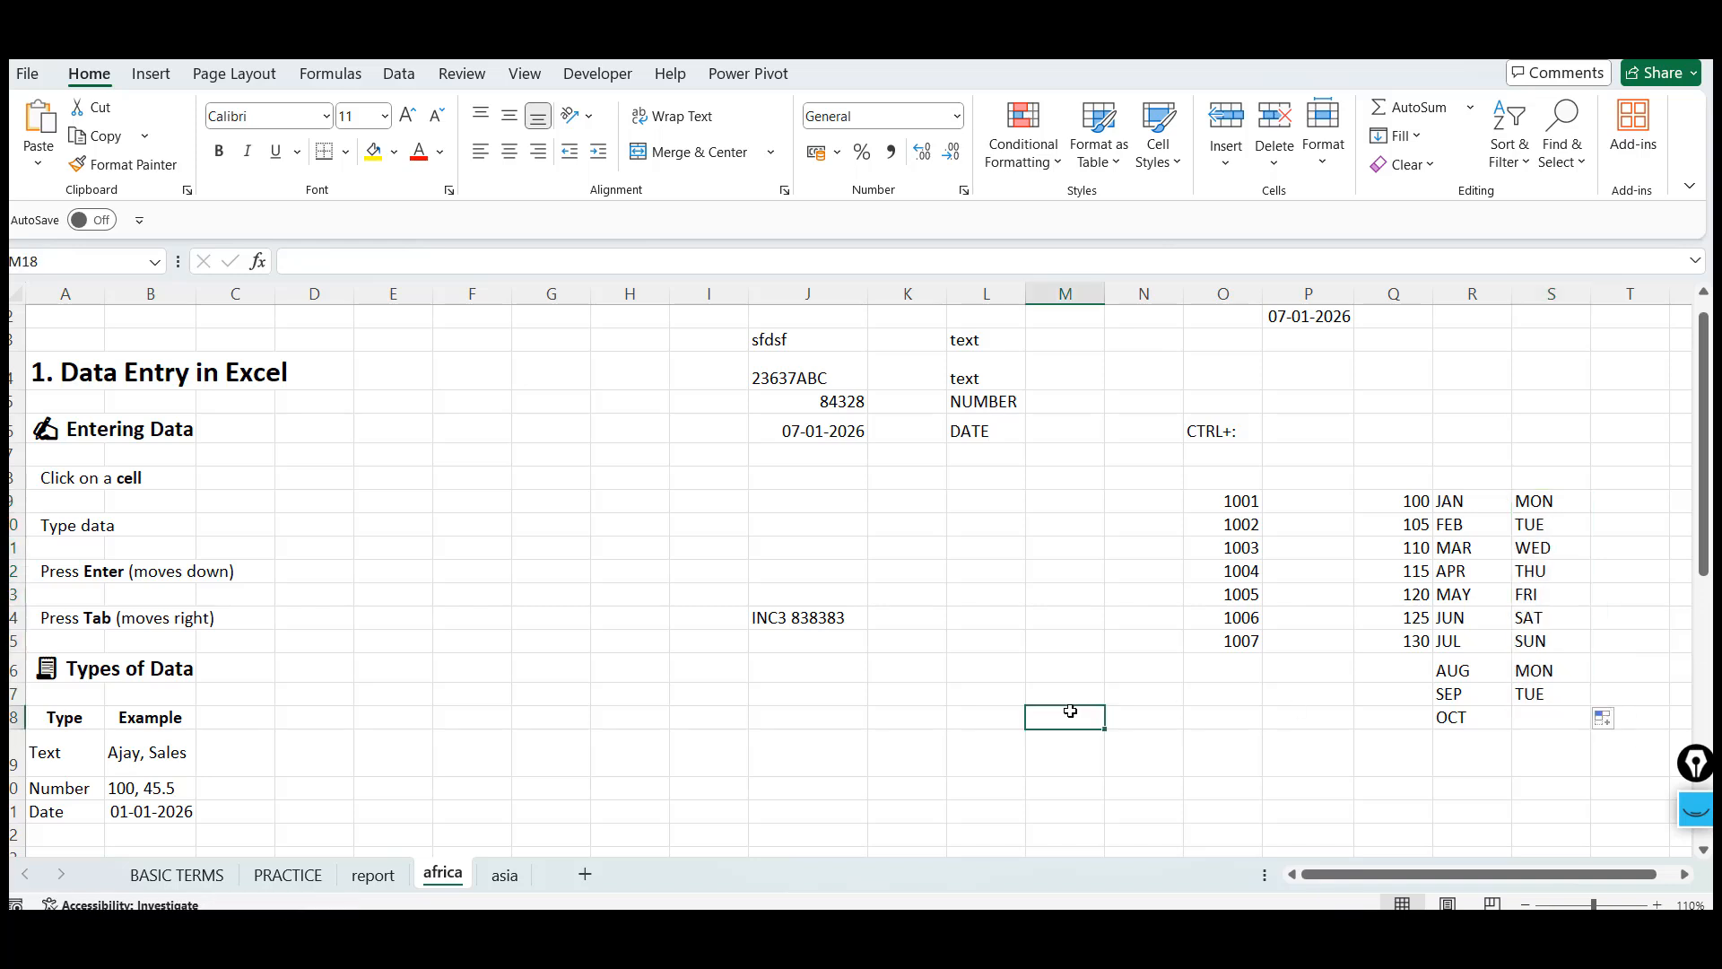
Enter JANUARY into cell L17 and AutoFill the months down to L19
left_click(964, 693)
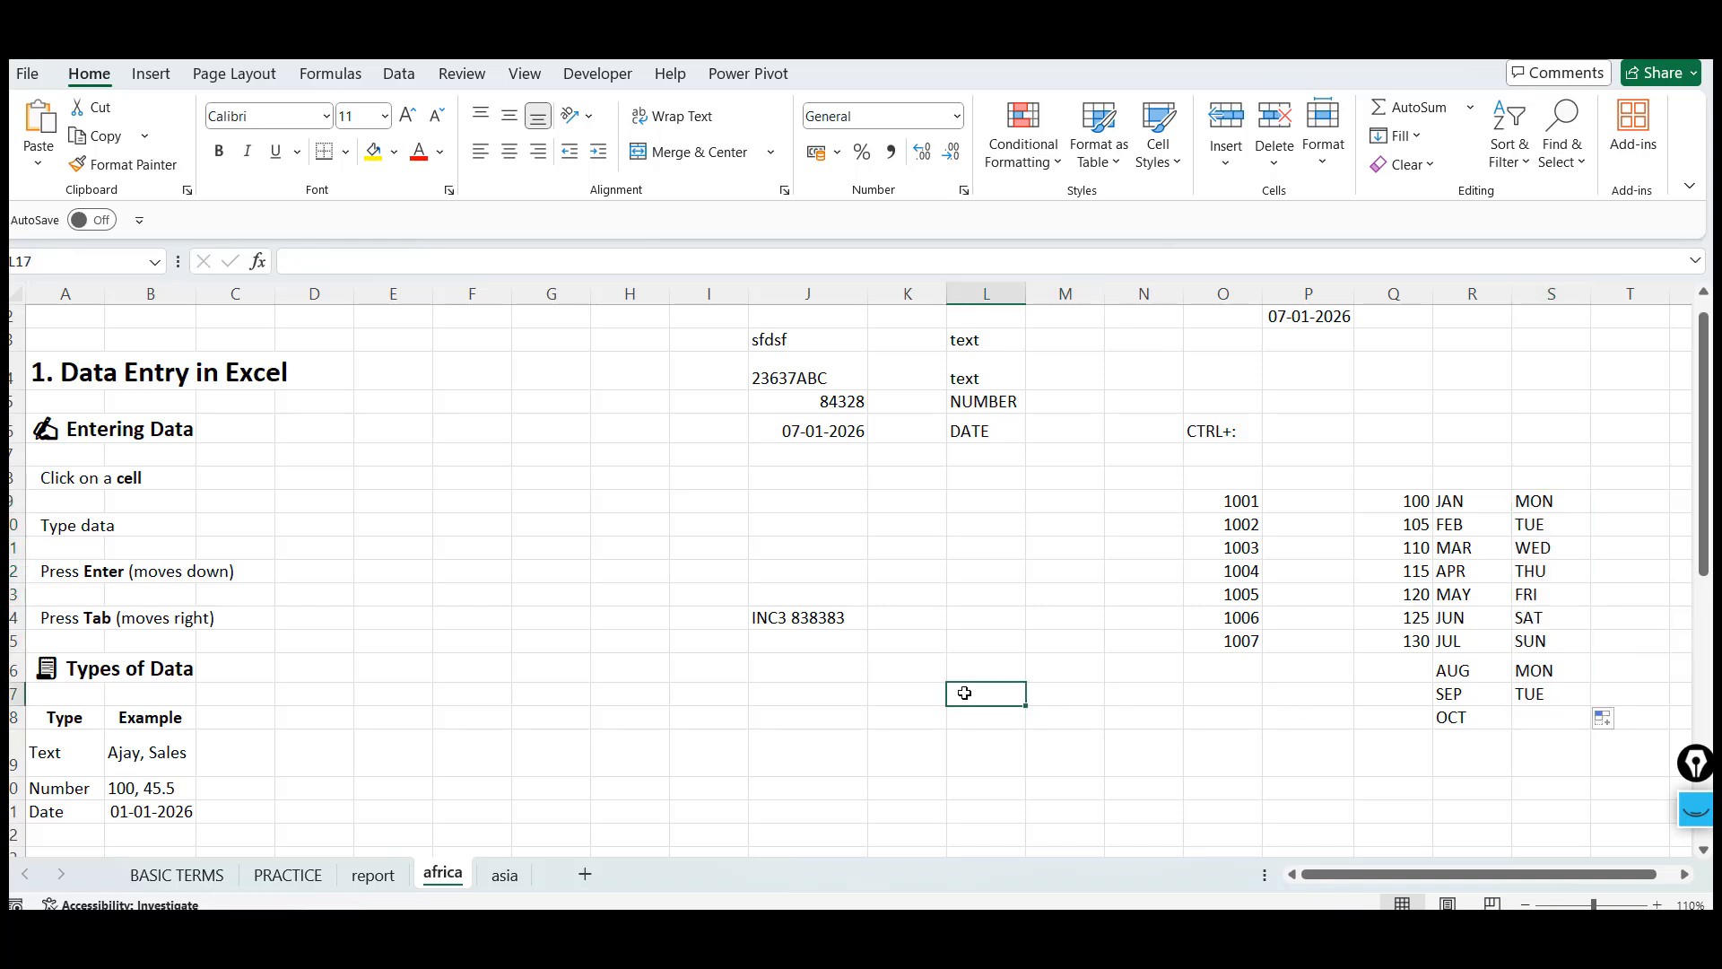
type("JANUARY")
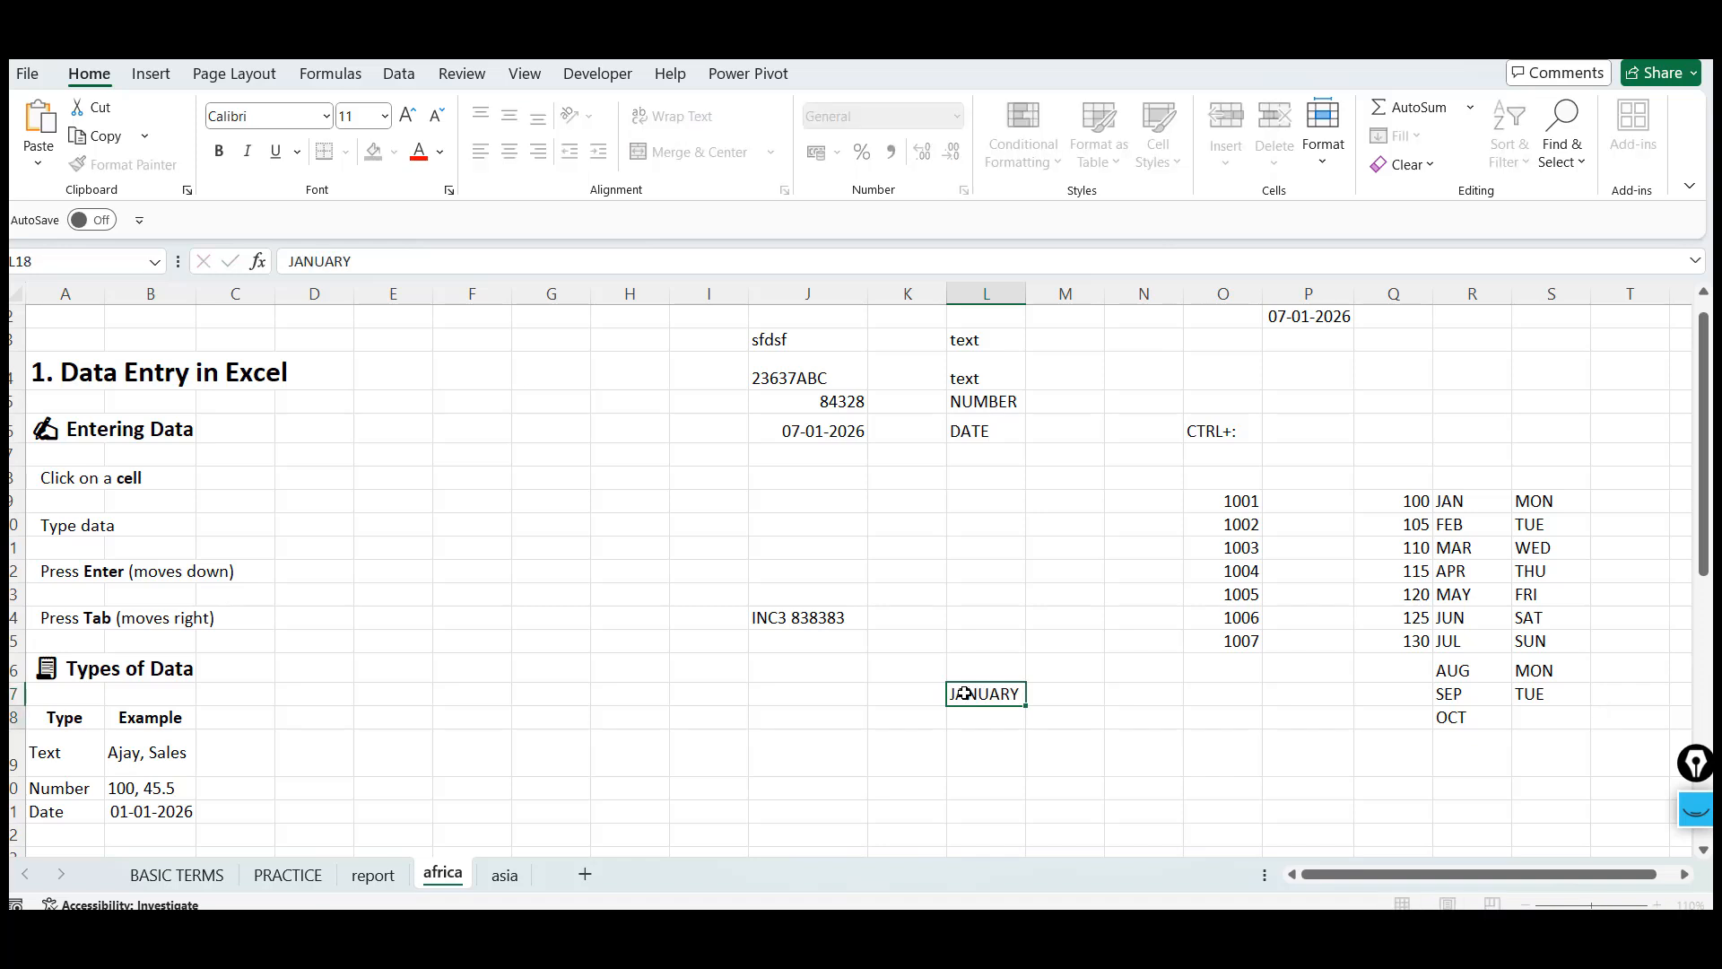
key("ctrl+Return")
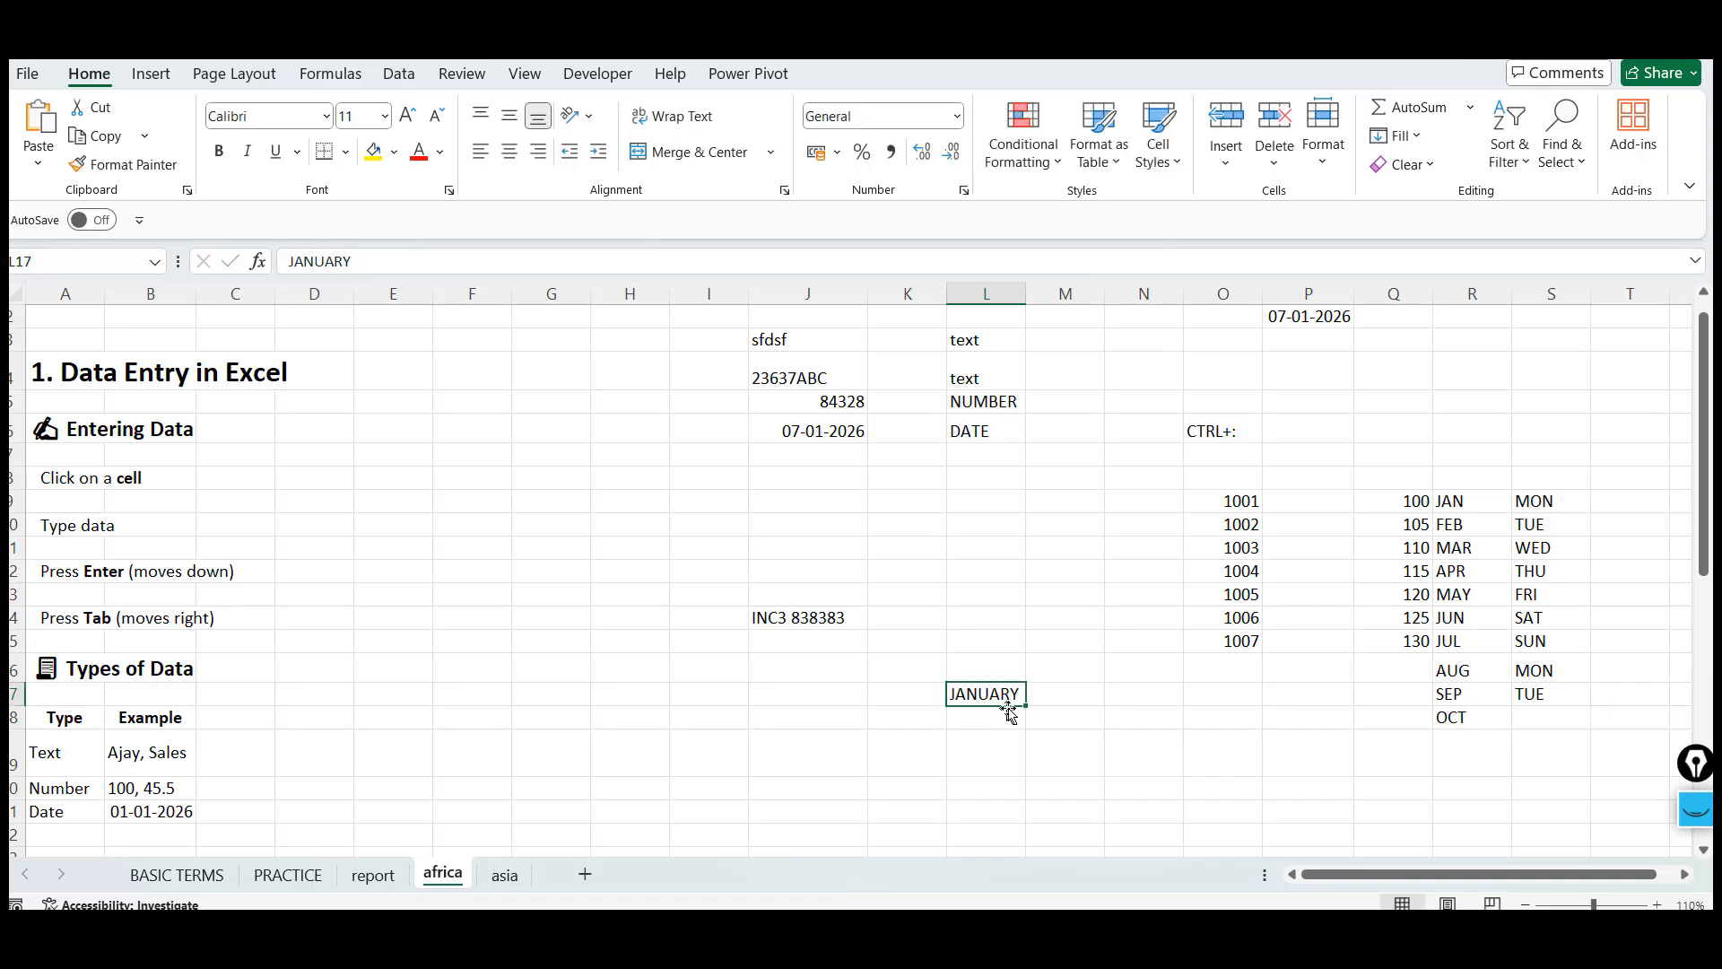
left_click_drag(1025, 706, 1029, 774)
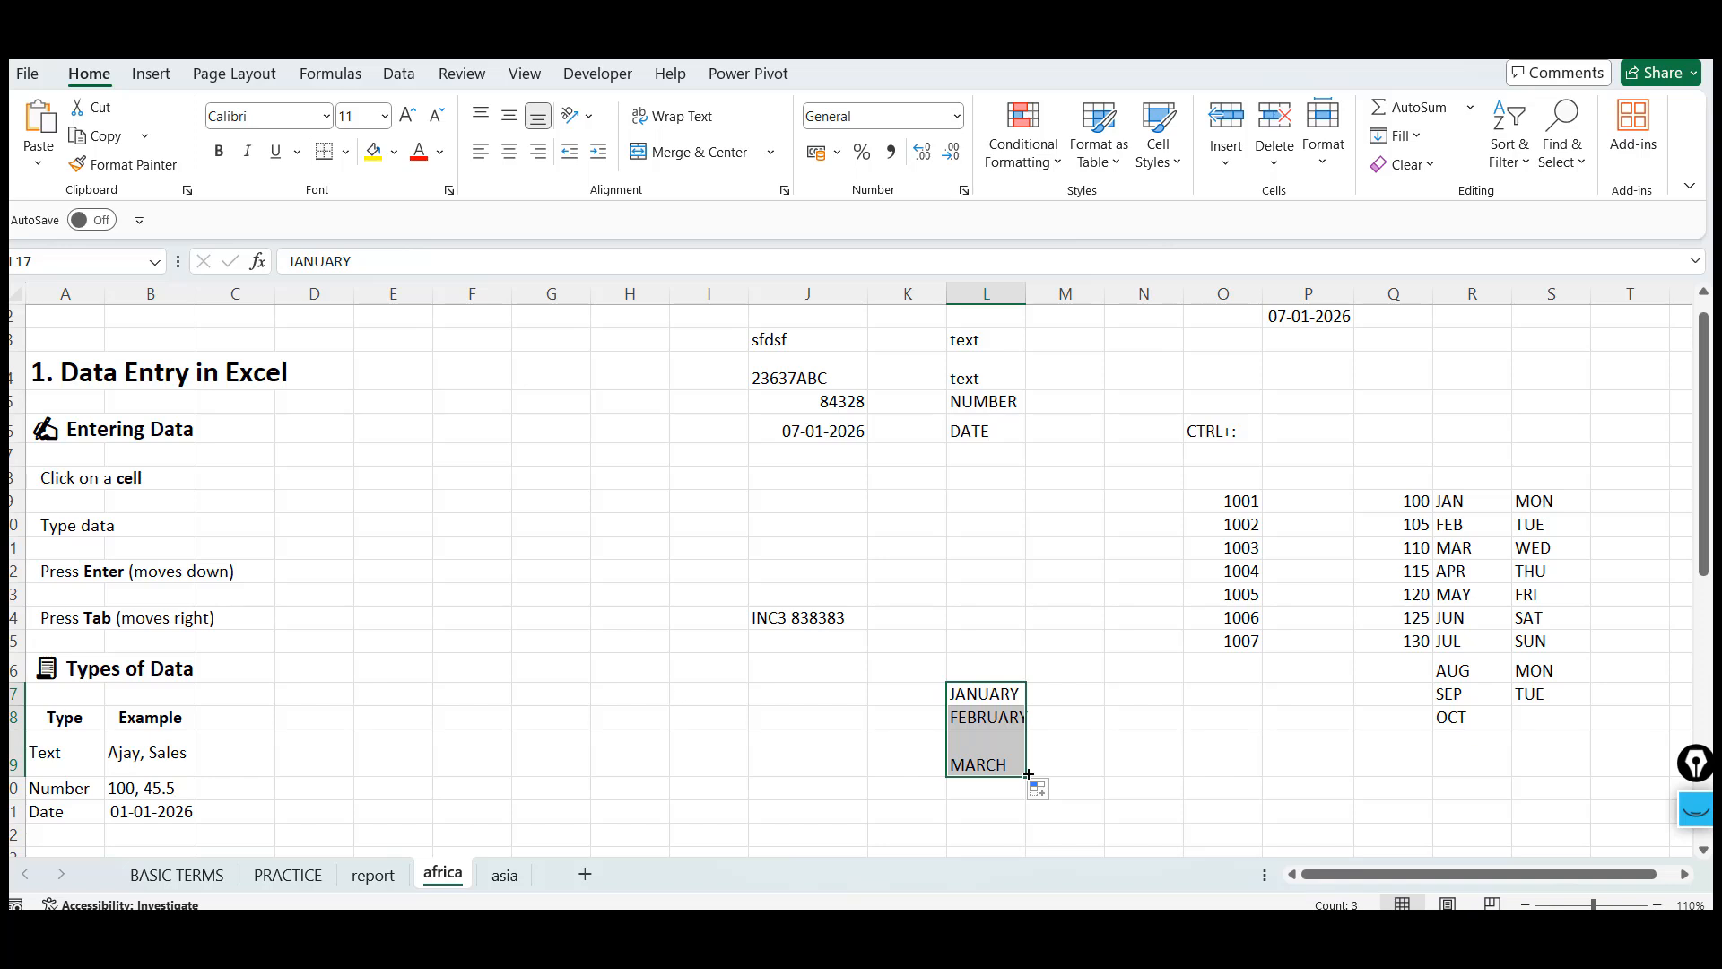
left_click(980, 697)
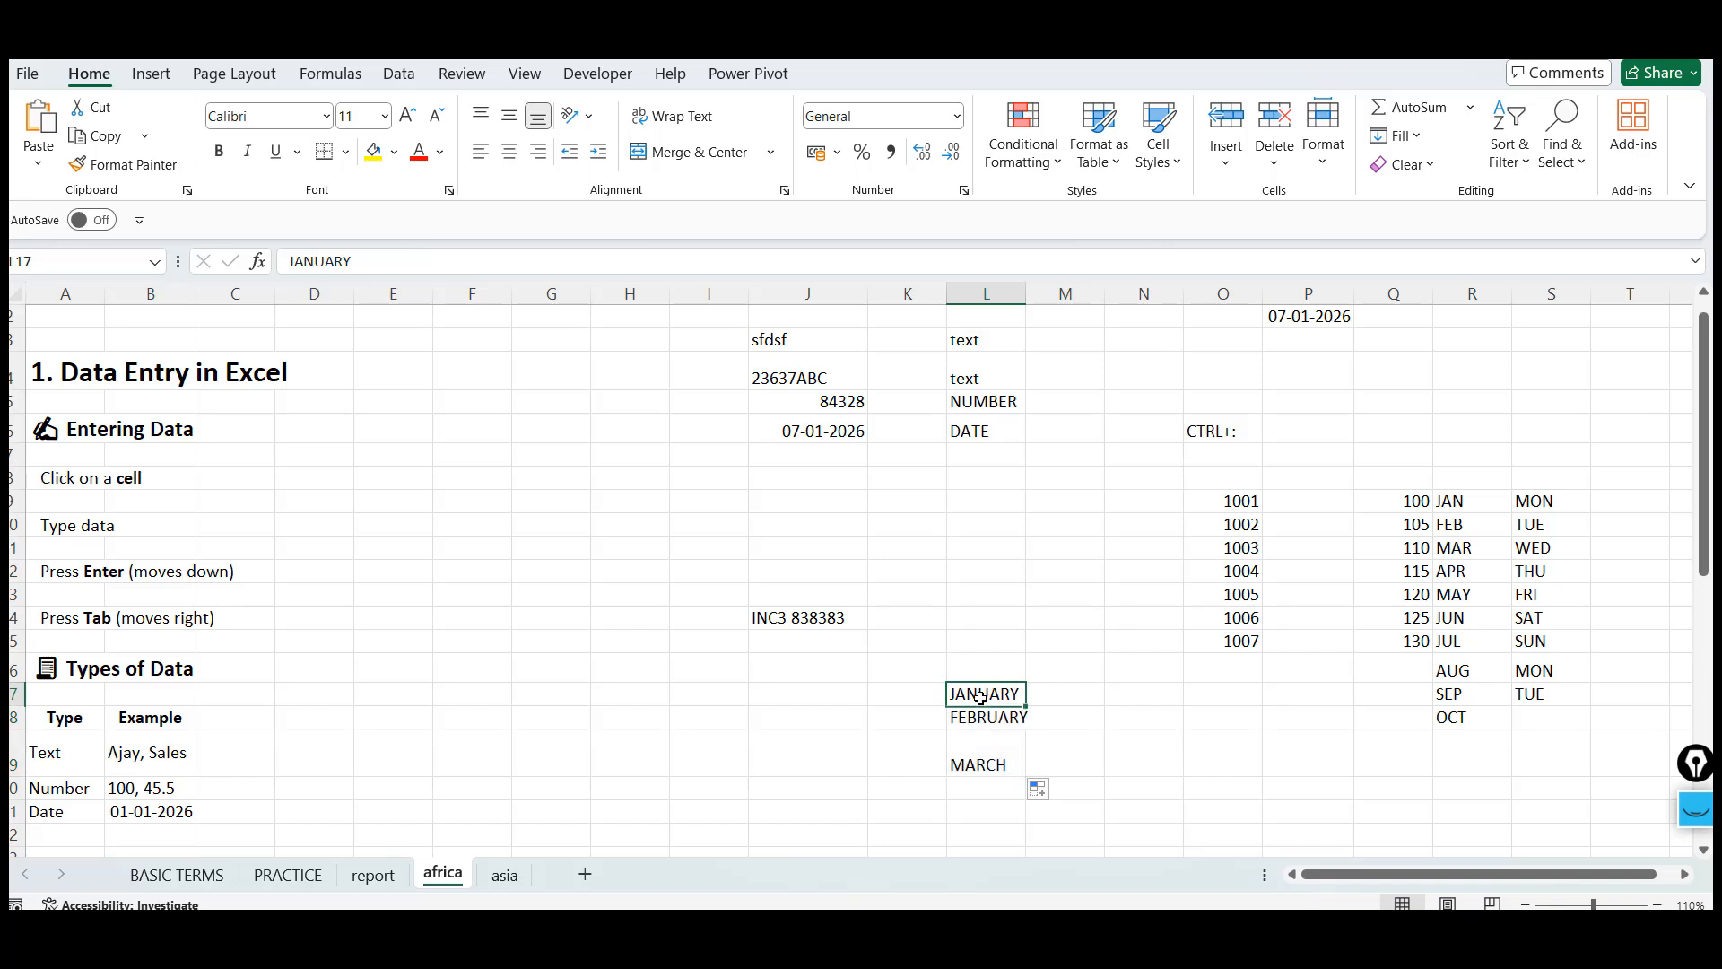
Enter JANN into cell M17 and AutoFill it down to M19
left_click(1087, 697)
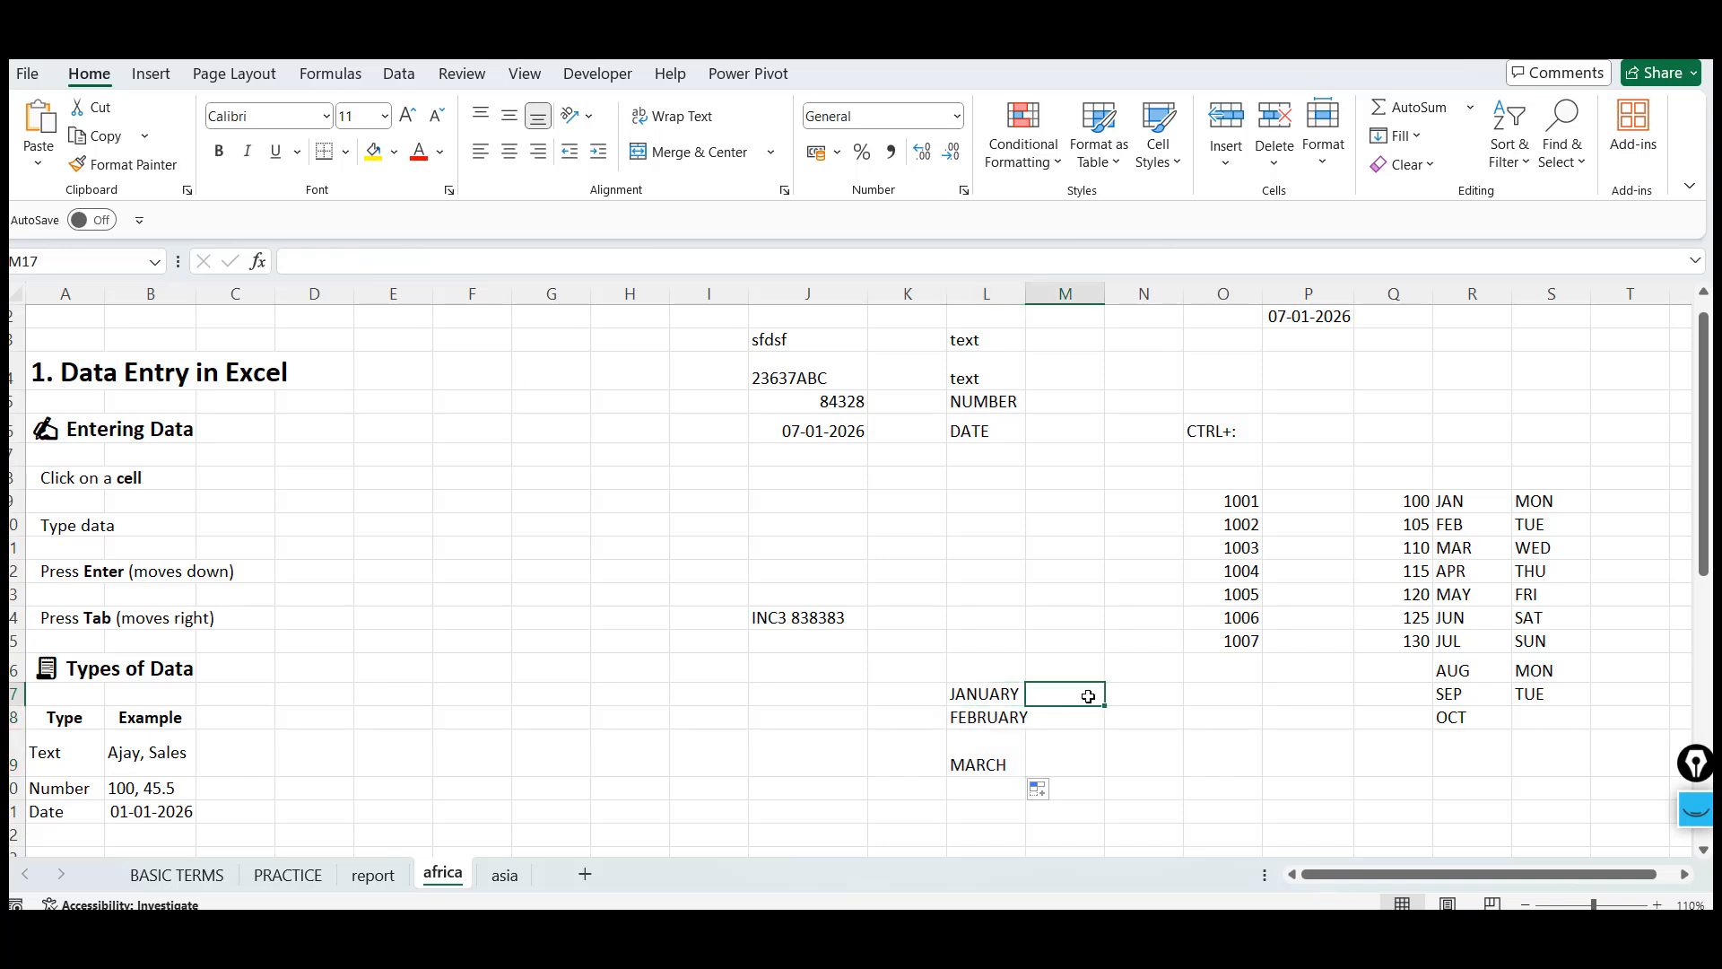
type("JANN")
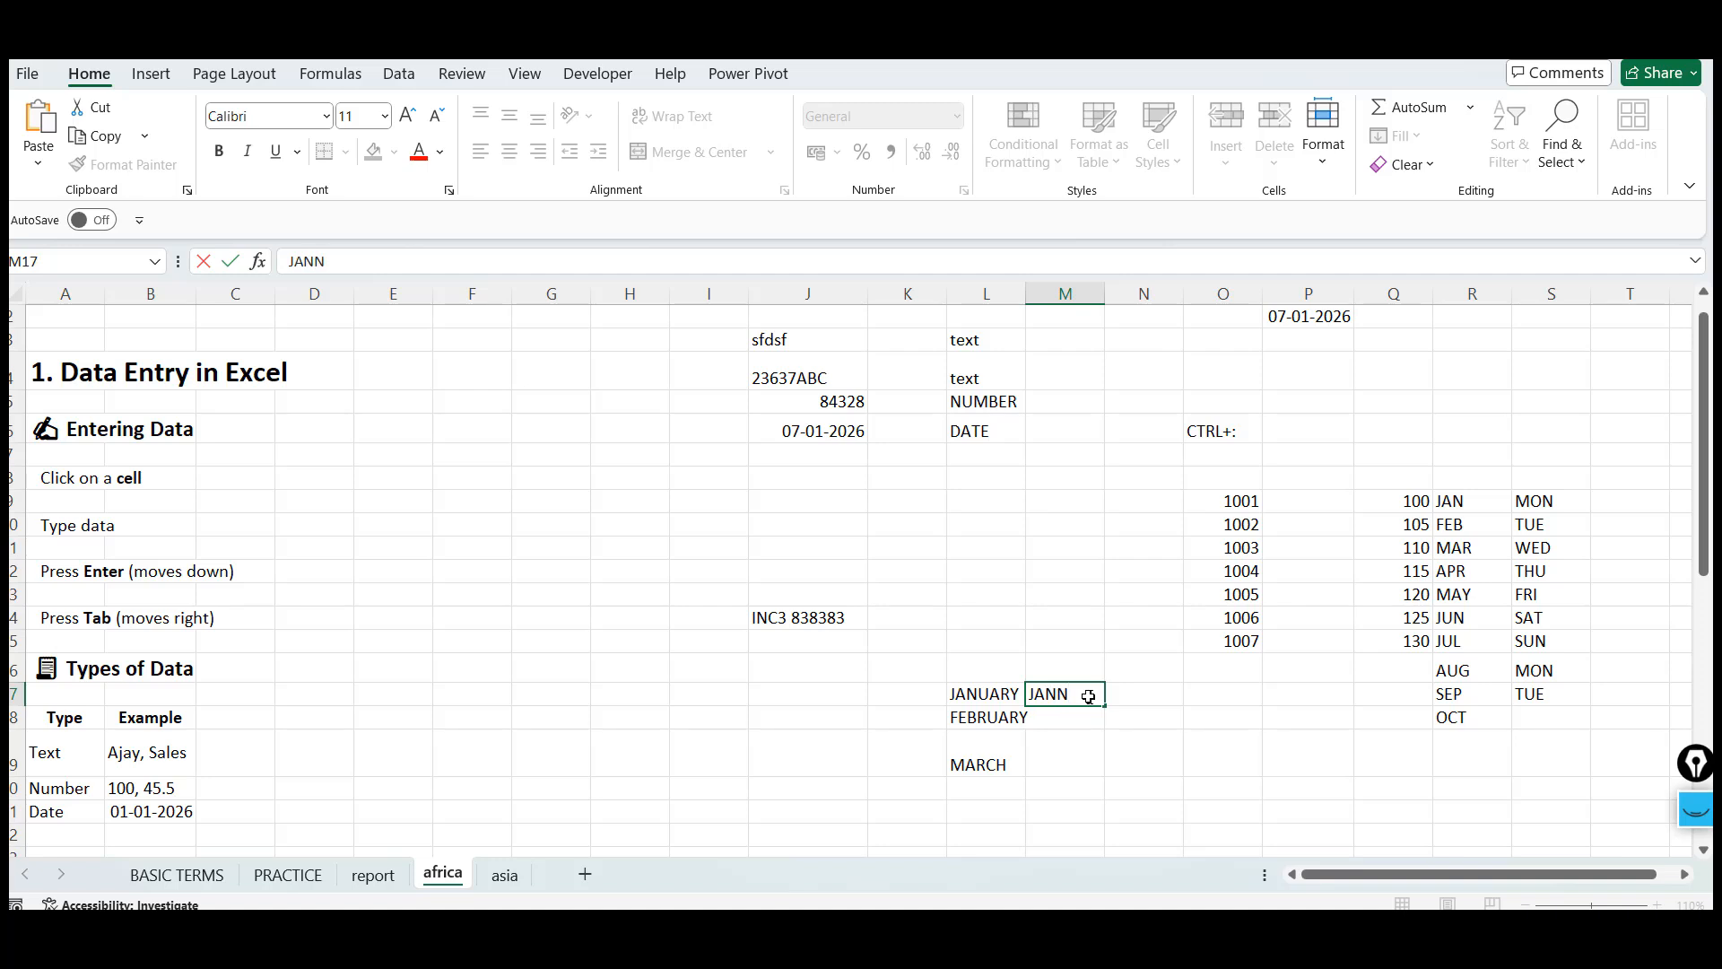
key("ctrl+Return")
left_click_drag(1104, 707, 1105, 768)
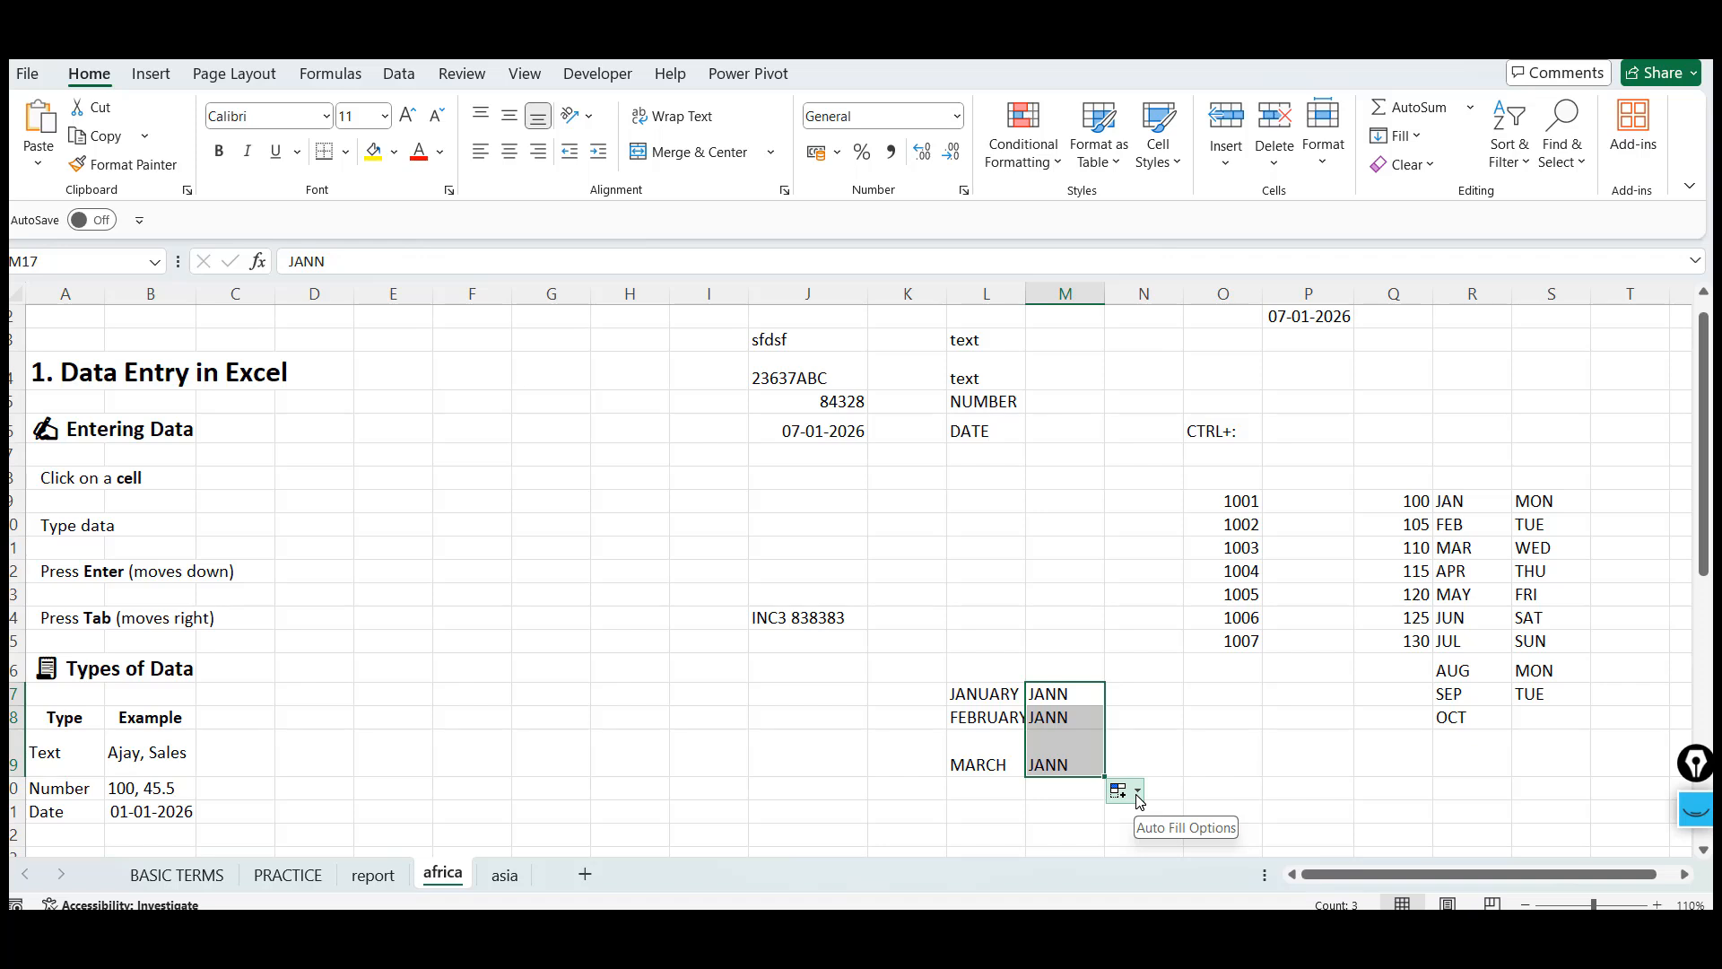
Review the AutoFill Options and practise extending selections down the month columns L and R
left_click(1137, 793)
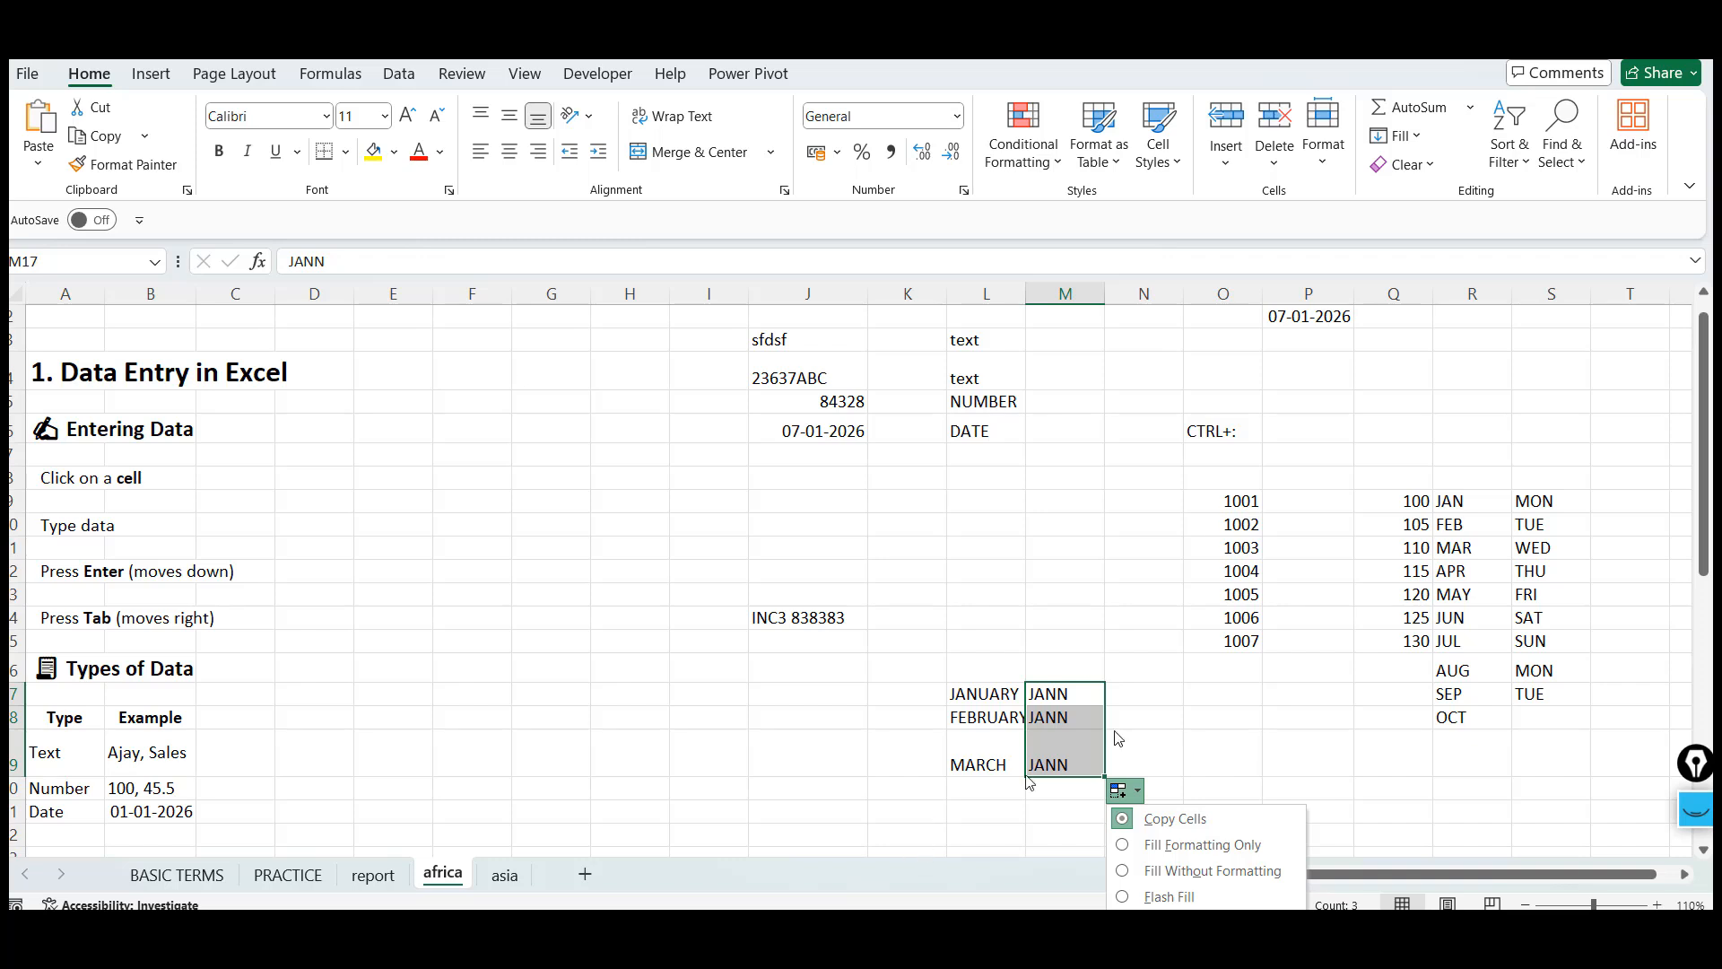
left_click(1072, 722)
key("Up")
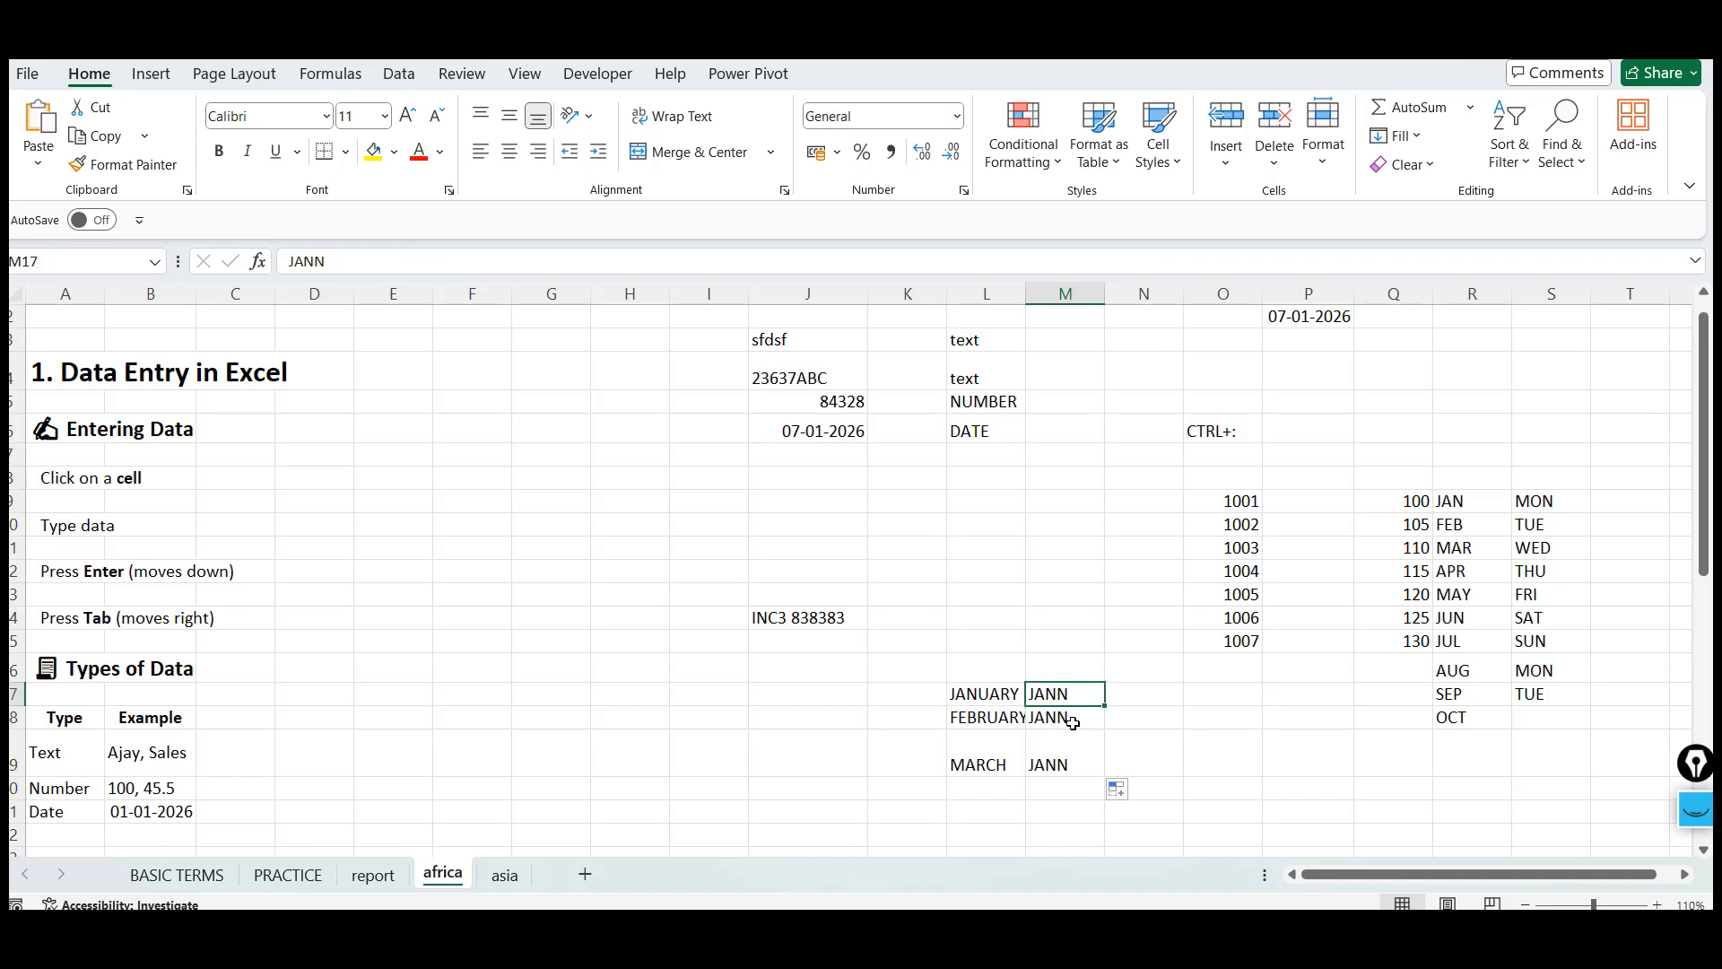
key("Down")
key("Up")
key("ctrl+shift+Down")
key("Left")
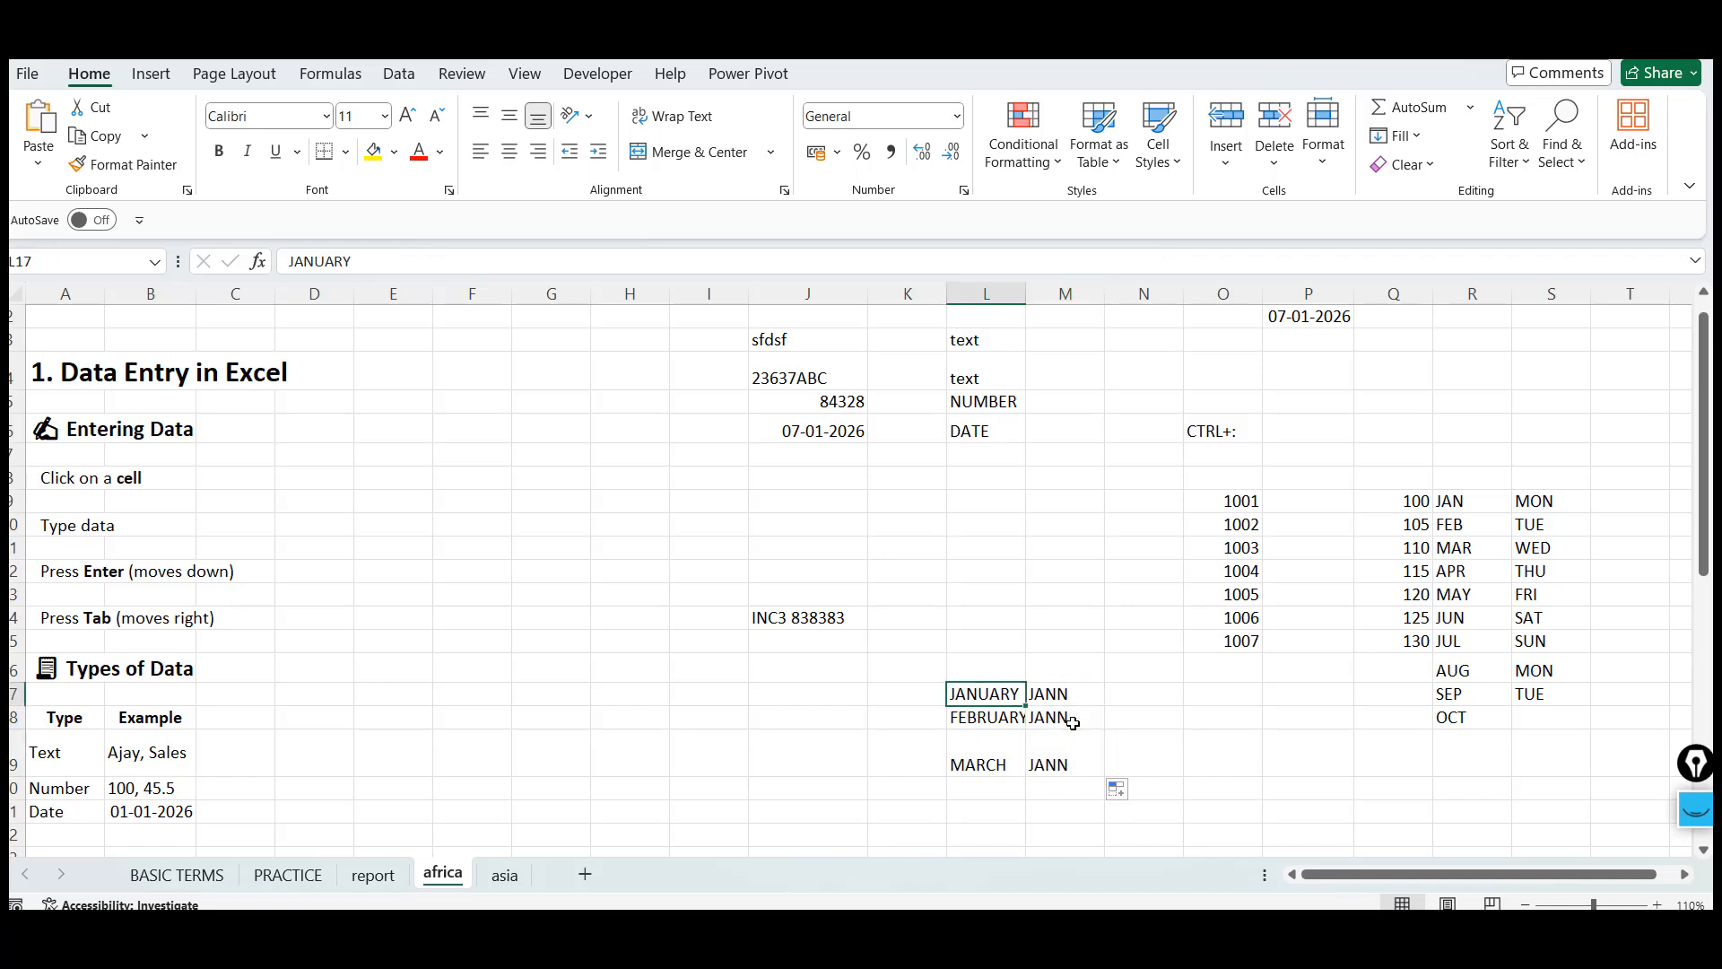
key("ctrl+shift+Down")
left_click(1484, 494)
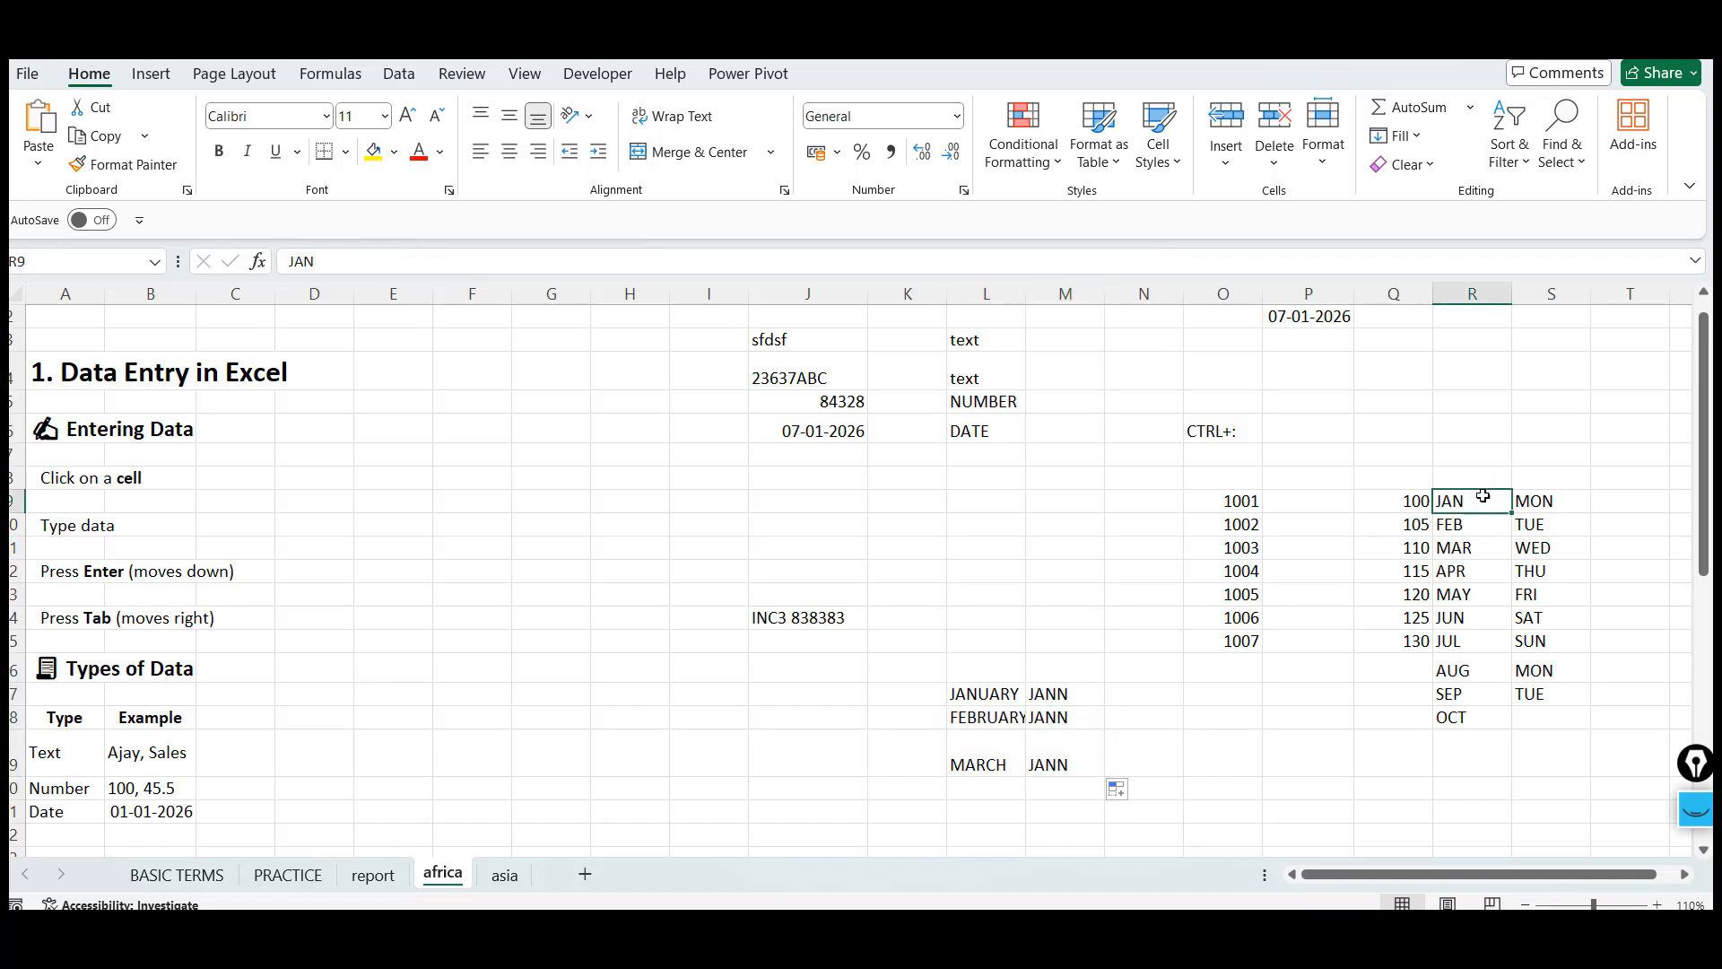
key("ctrl+shift+Down")
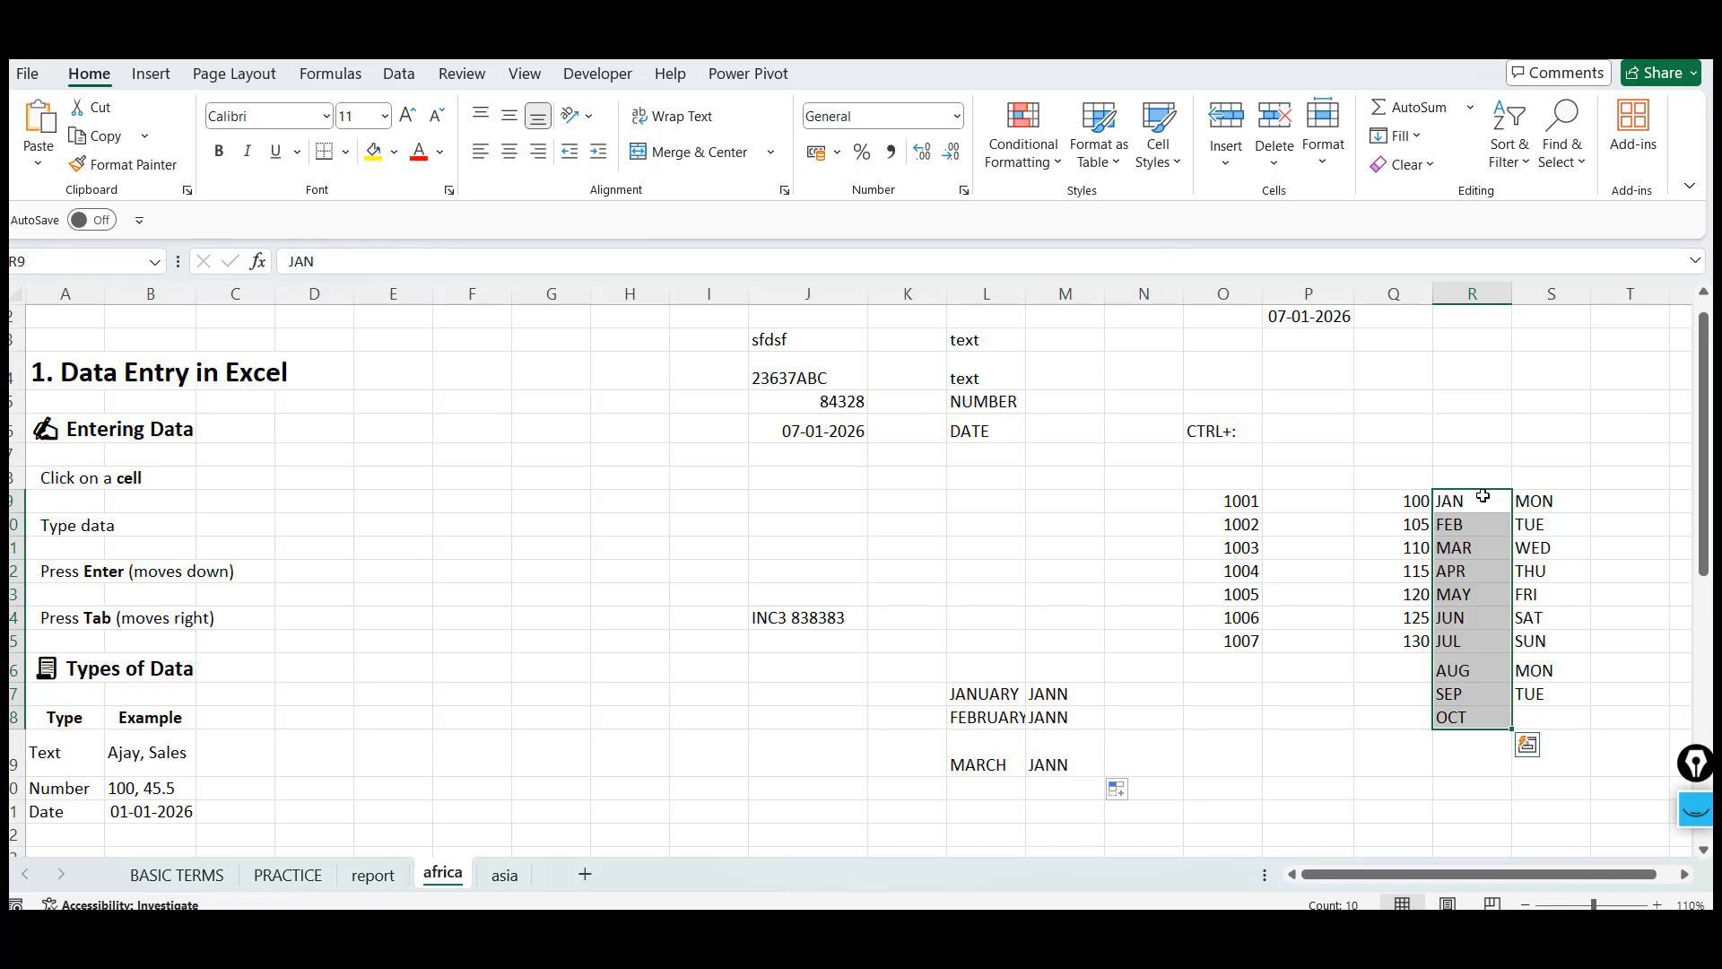
left_click(1482, 496)
key("shift+Down")
key("shift+Down")
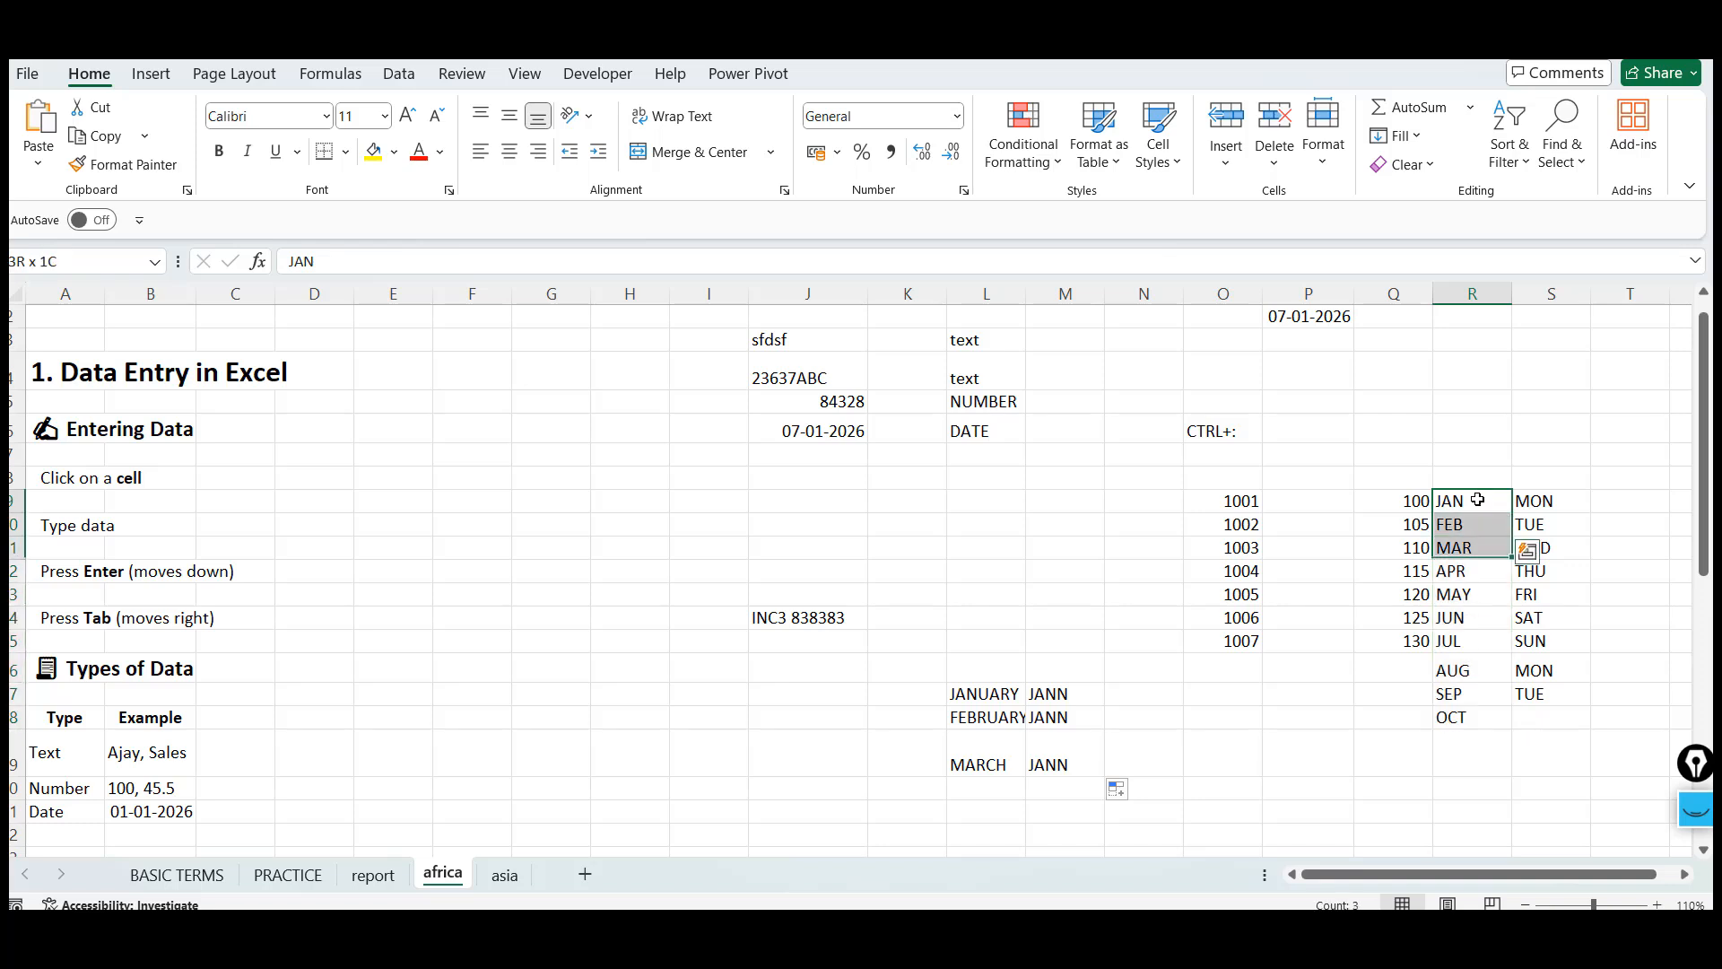
key("shift+Down")
key("shift+Down")
key("shift+Down")
key("shift+Down")
key("shift+Down")
key("shift+Down")
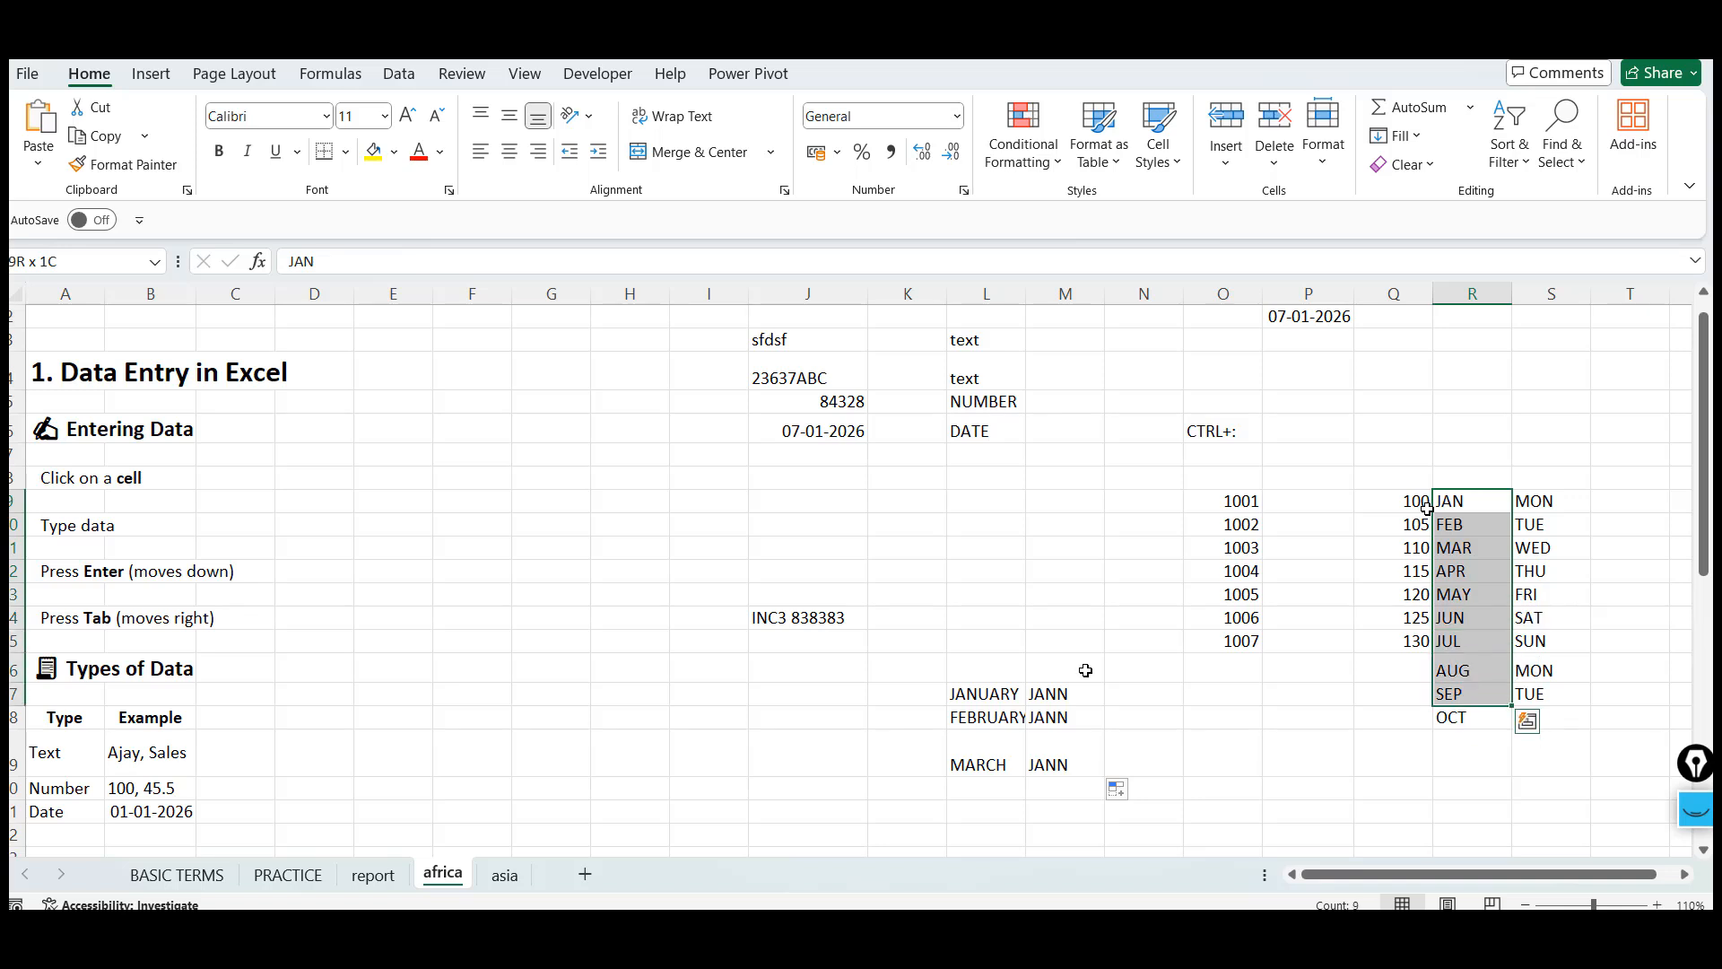
Center-align the JANN cells in M17:M19
left_click_drag(1061, 697, 1071, 789)
left_click(510, 153)
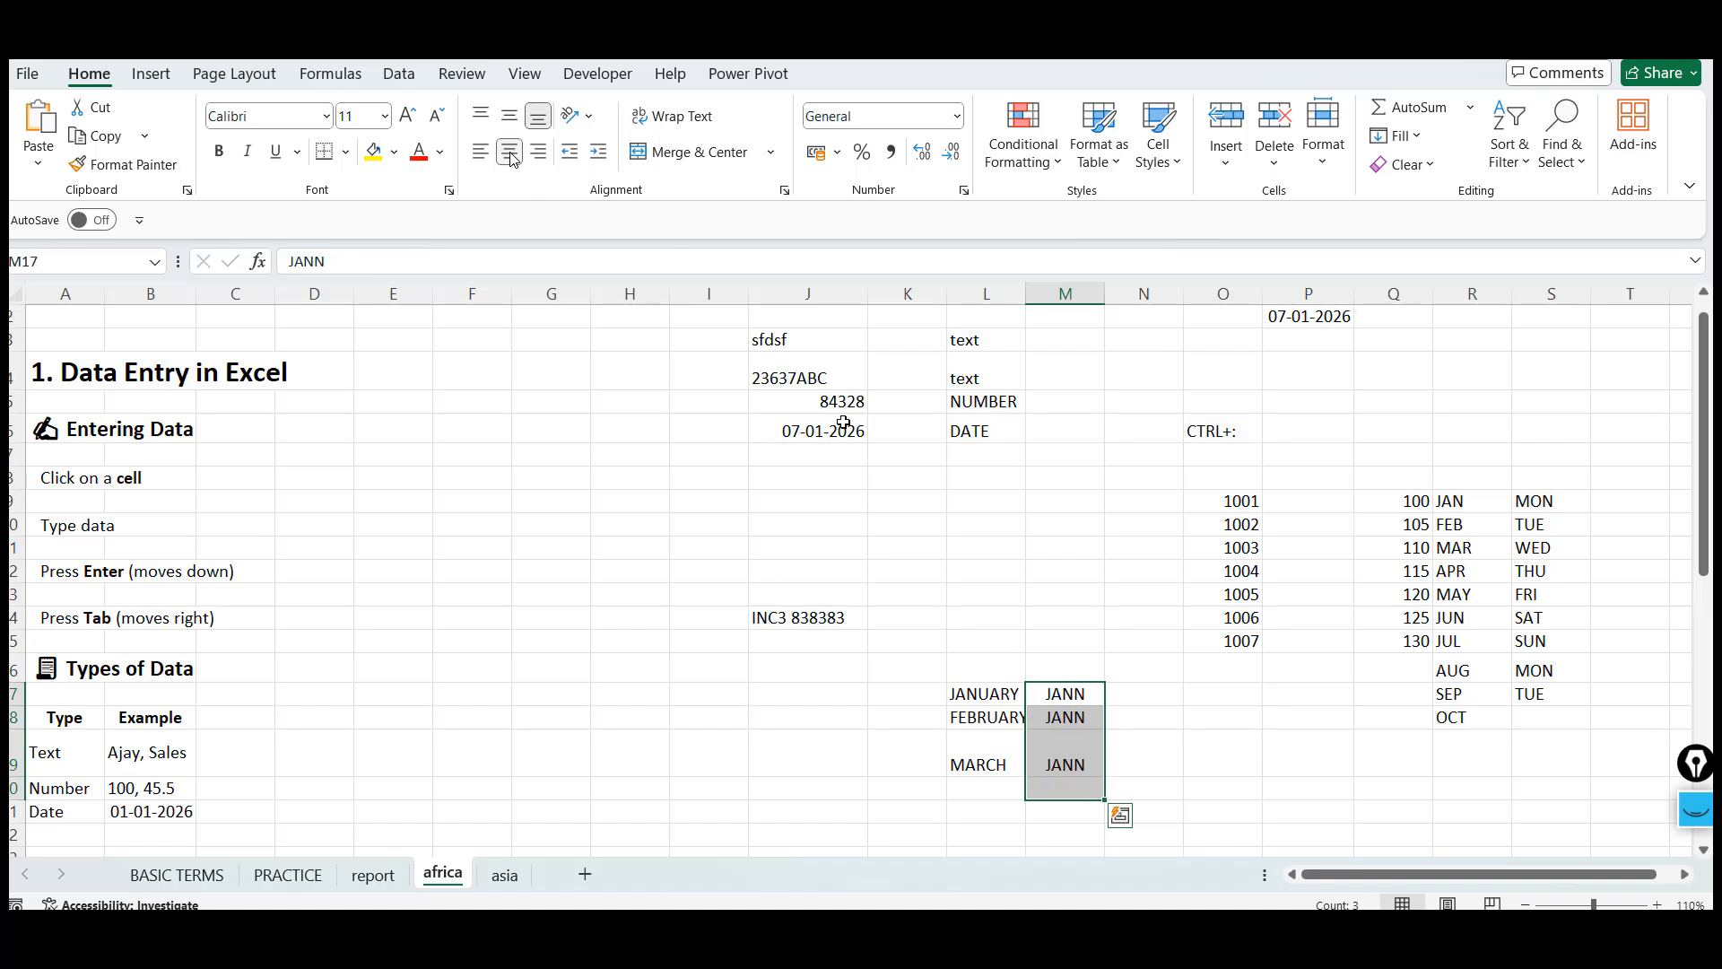
key("Down")
Enter HELLO into cell N17
left_click(1066, 687)
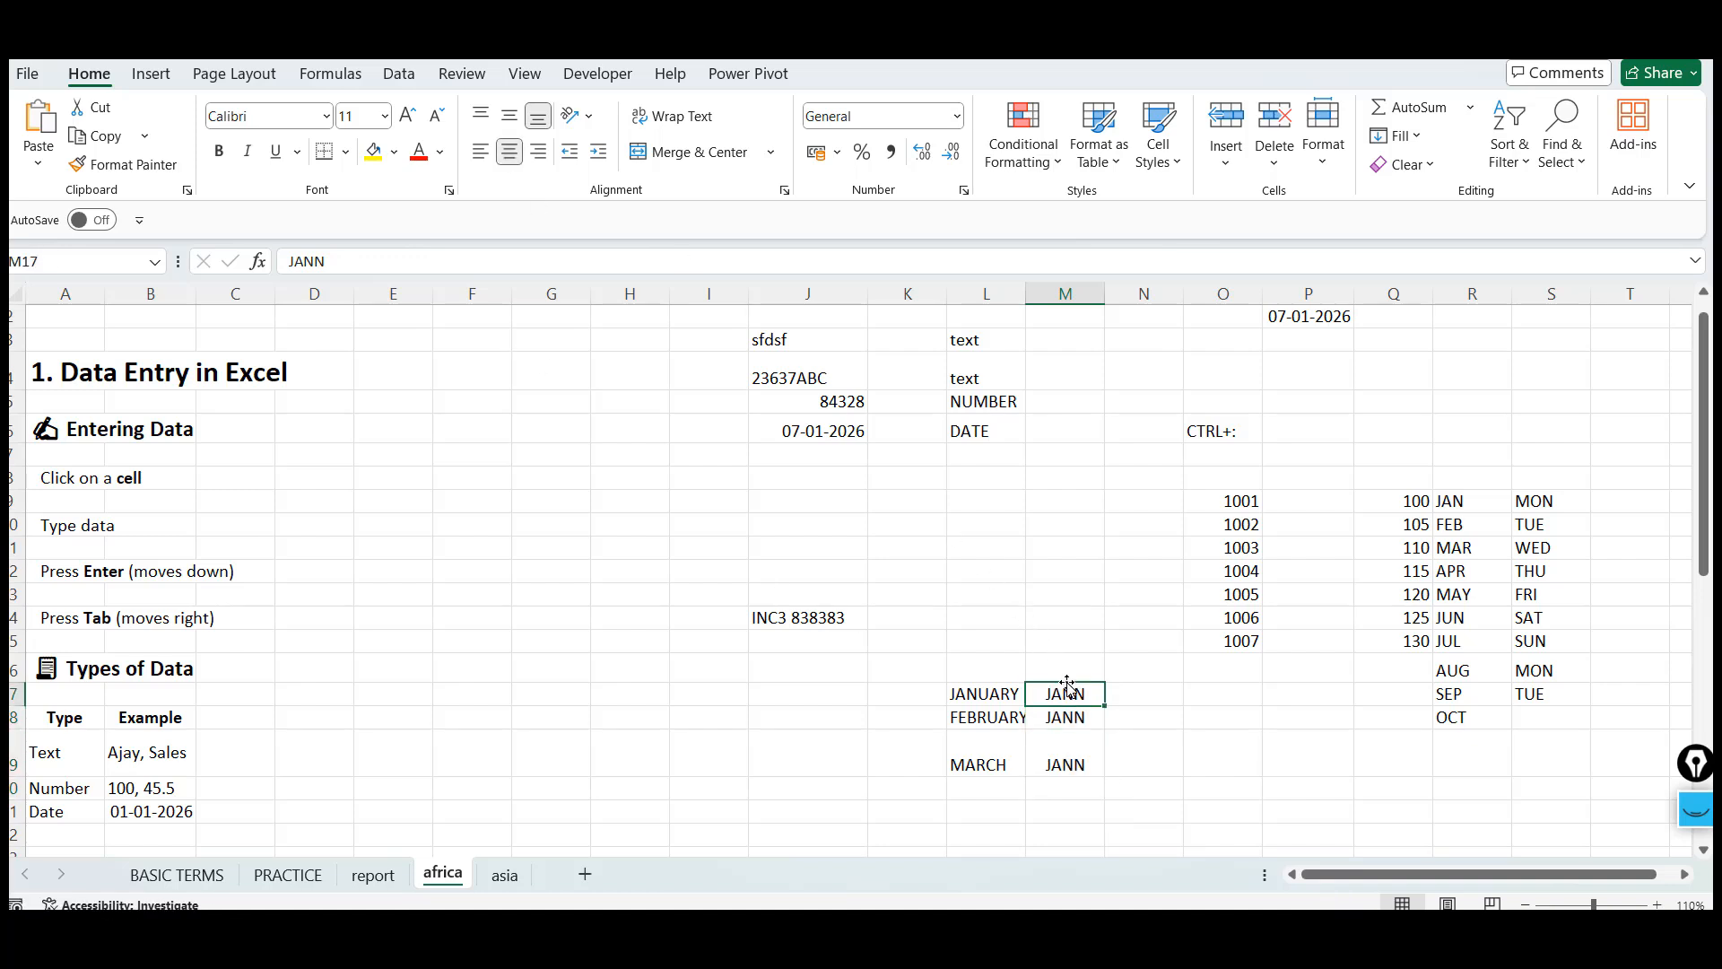
key("Down")
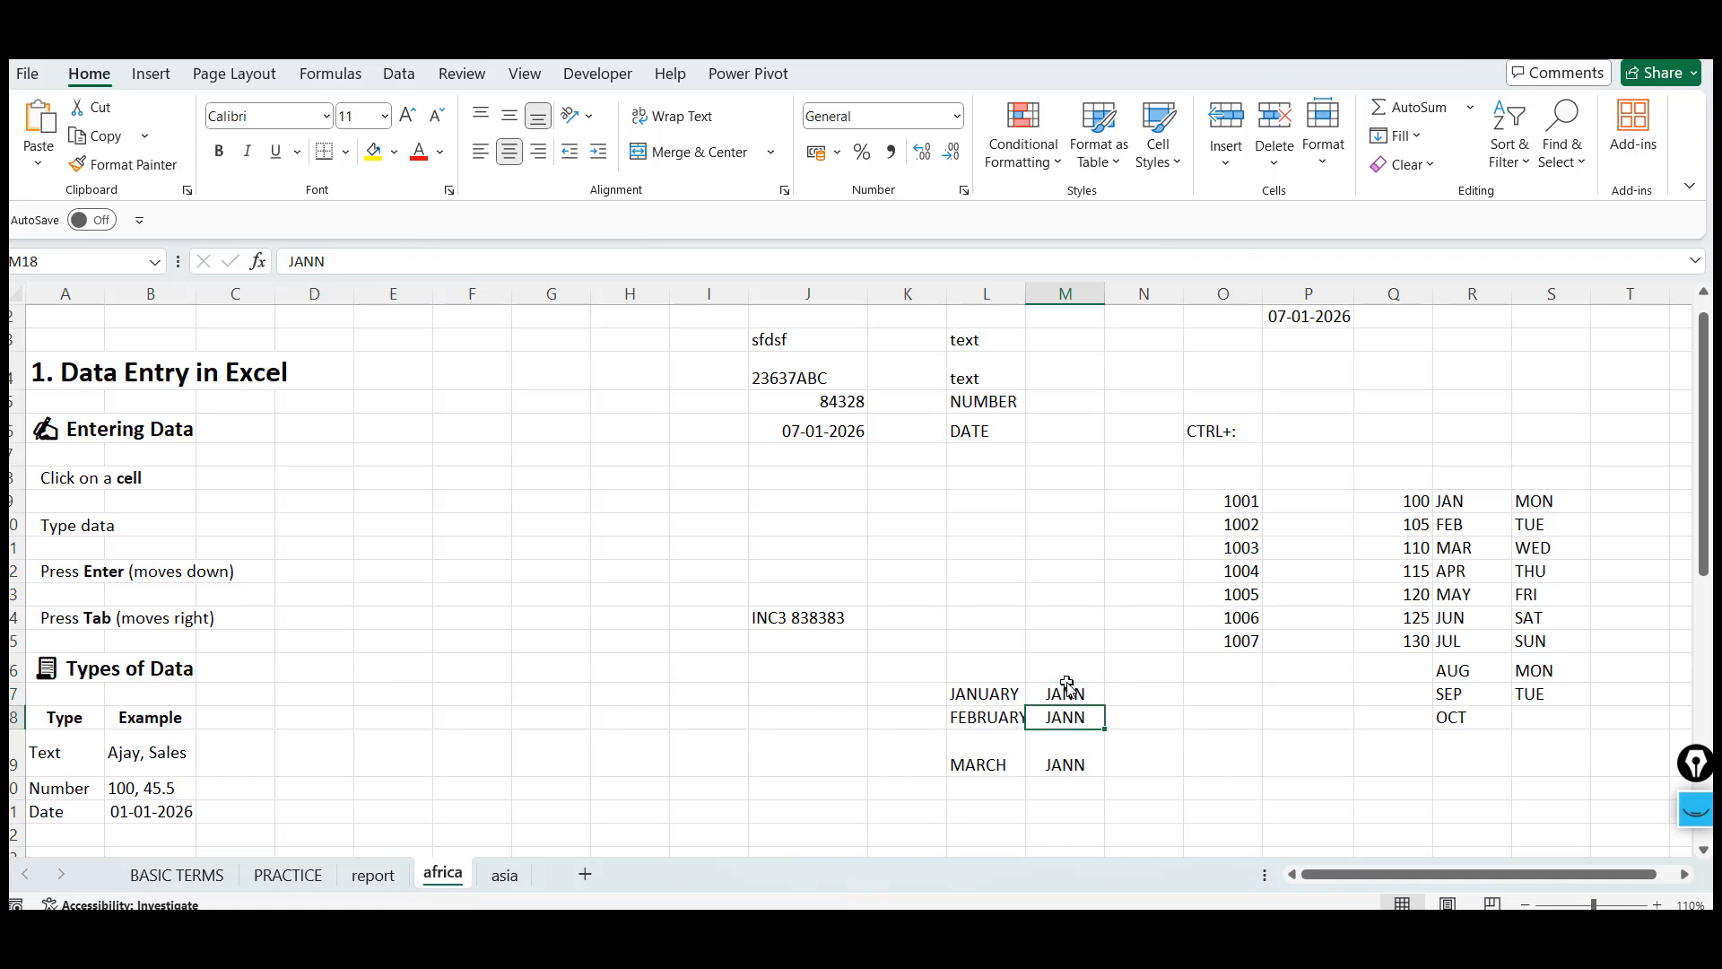
key("Up")
key("Down")
key("Up")
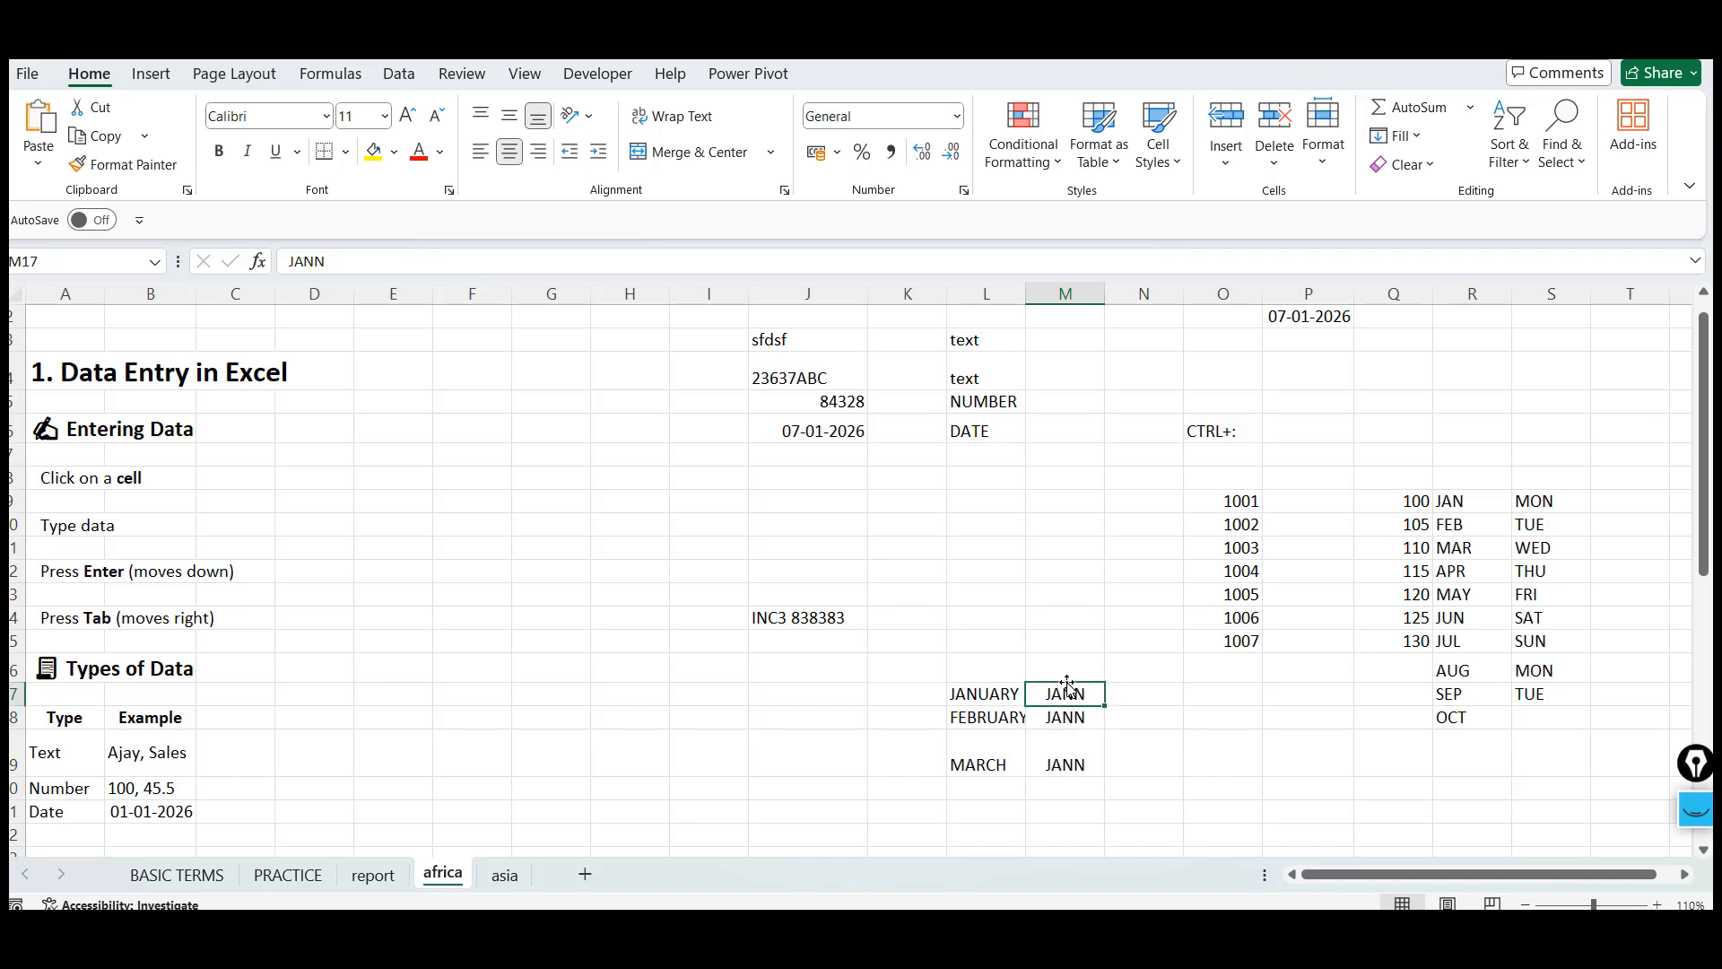
key("Down")
key("Up")
key("Tab")
type("HELLO")
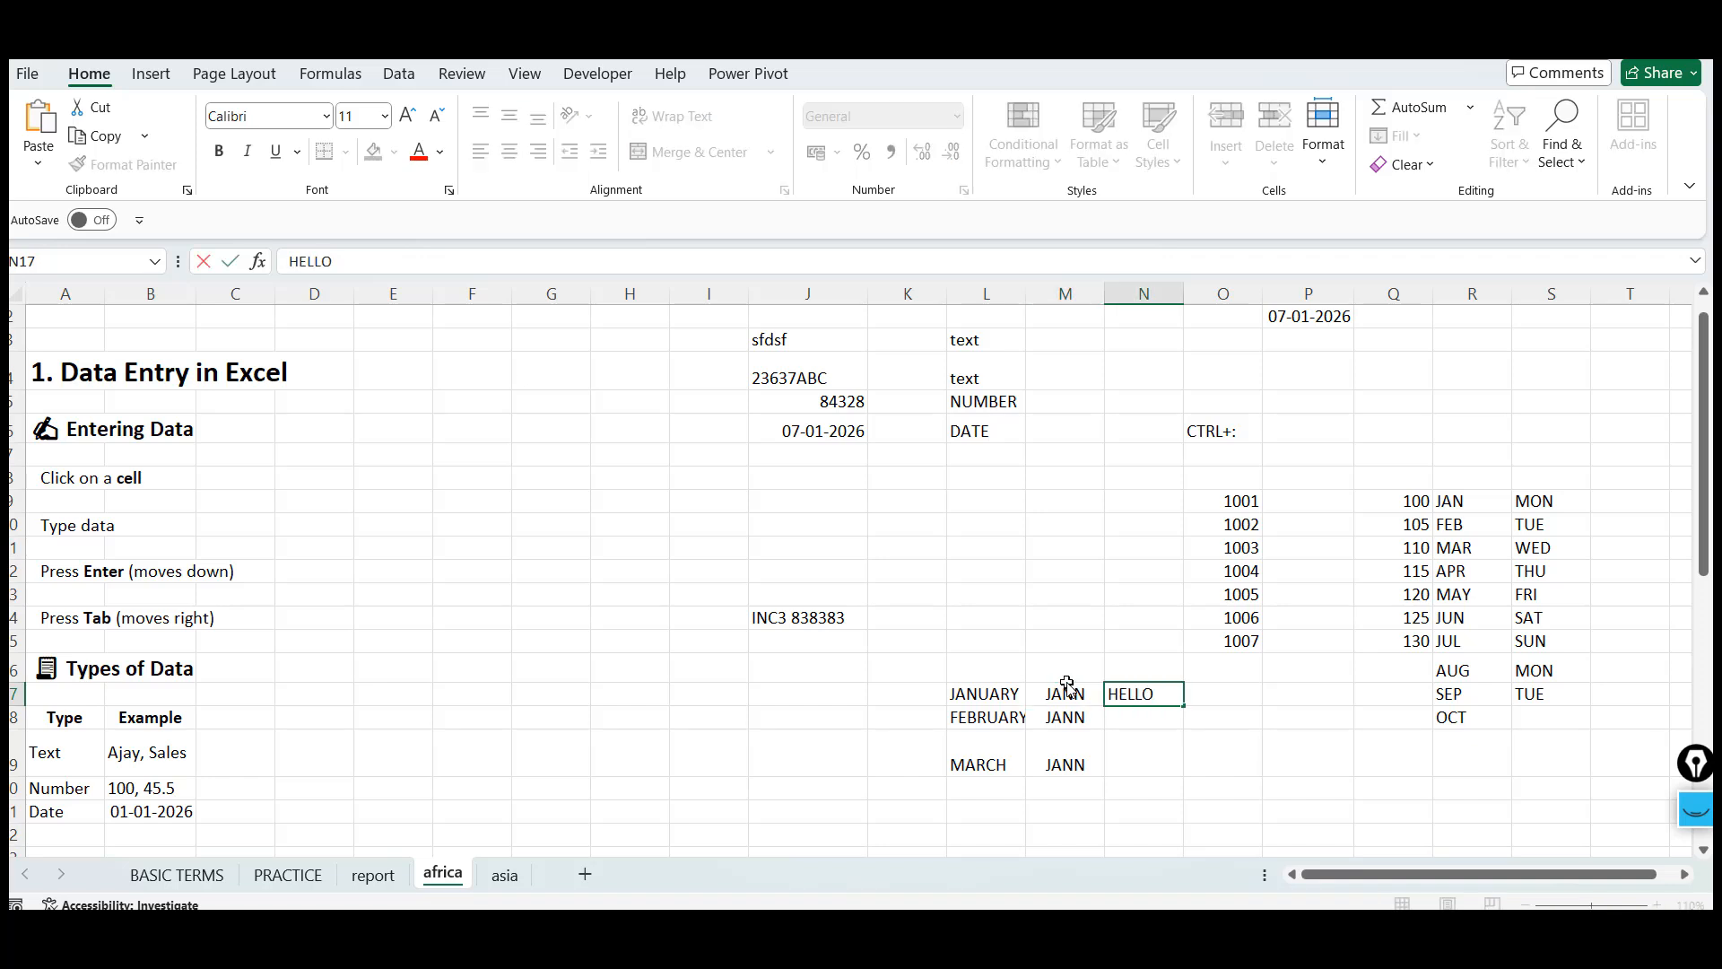
key("Return")
Scroll down to the AutoFill section and read through its examples
key("Up")
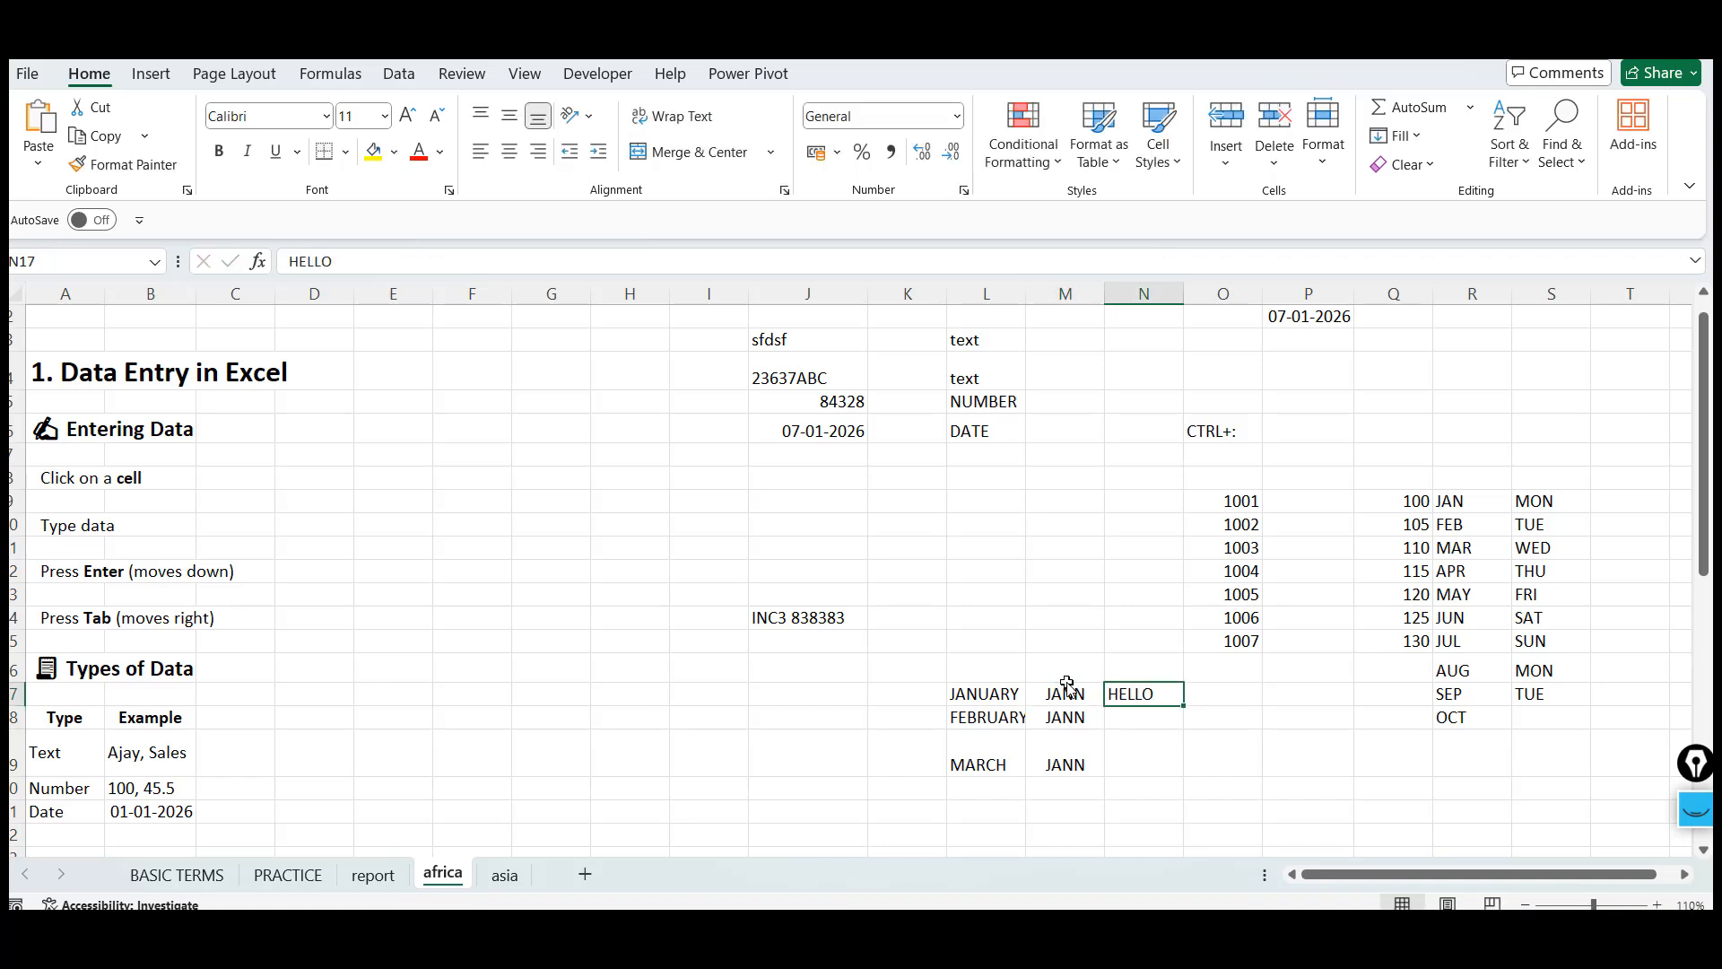
left_click(169, 764)
key("Left")
key("Down")
key("Down")
key("Down")
key("Down")
key("Down")
key("Down")
key("Down")
key("Down")
key("Down")
key("Down")
key("Down")
key("Down")
key("Down")
key("Down")
key("Down")
key("Down")
key("Down")
key("Down")
key("Down")
key("Down")
key("Down")
key("Down")
key("Down")
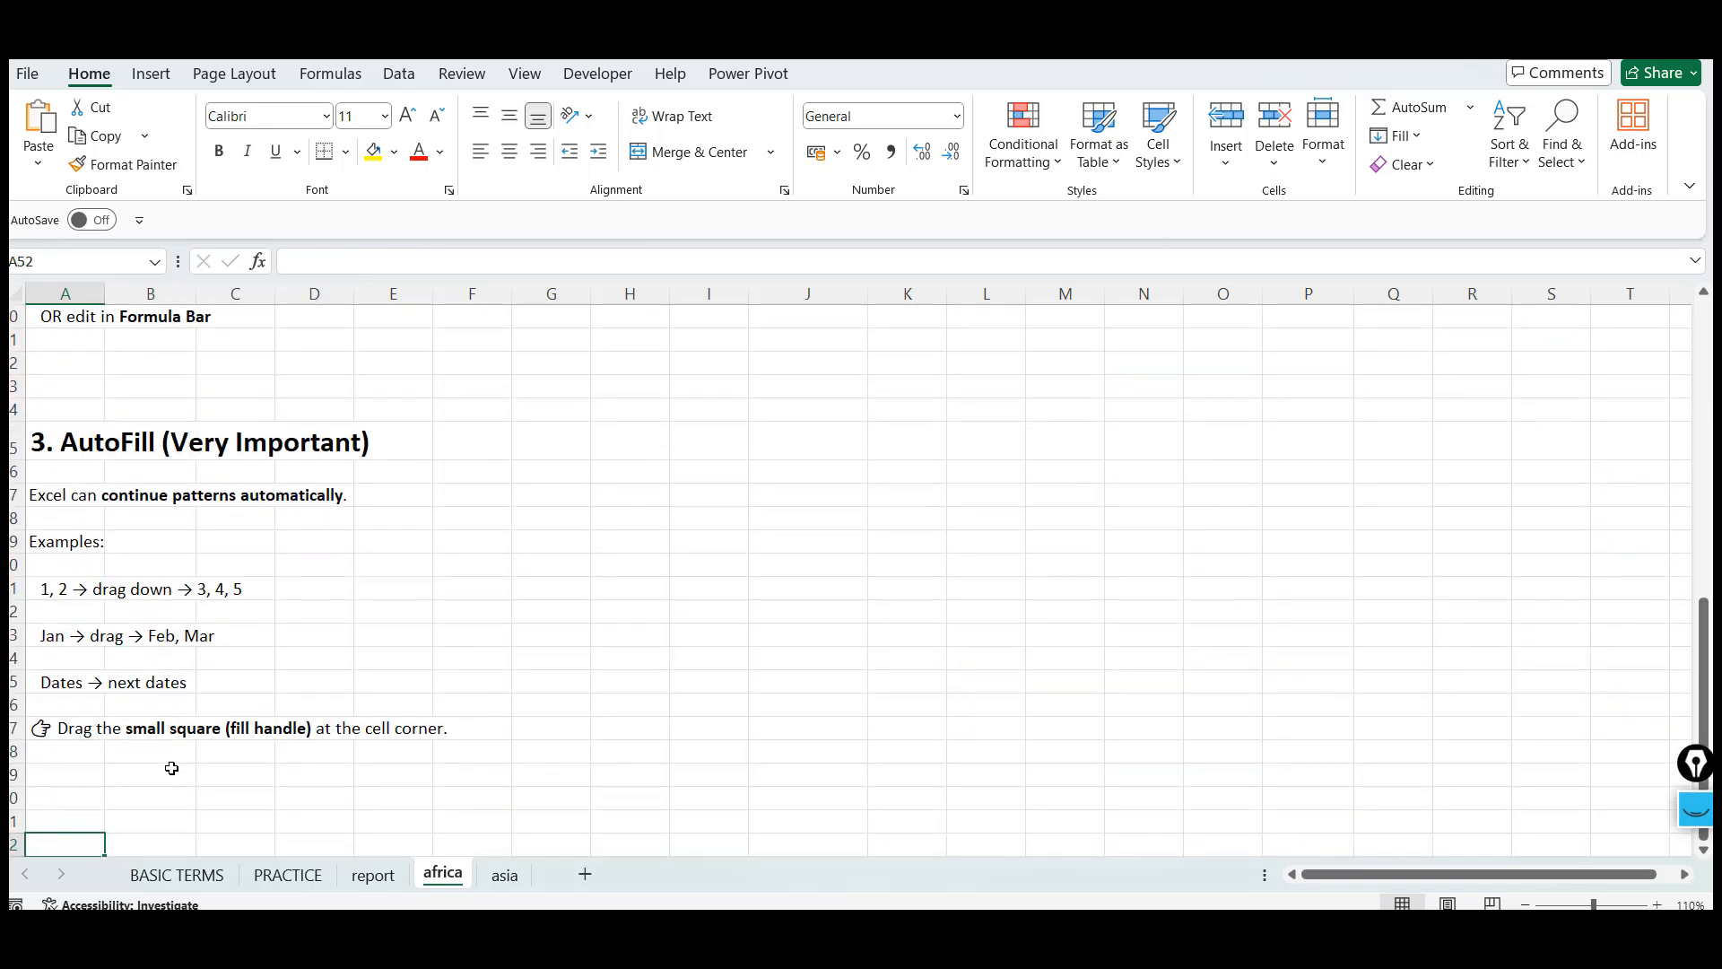
left_click(55, 596)
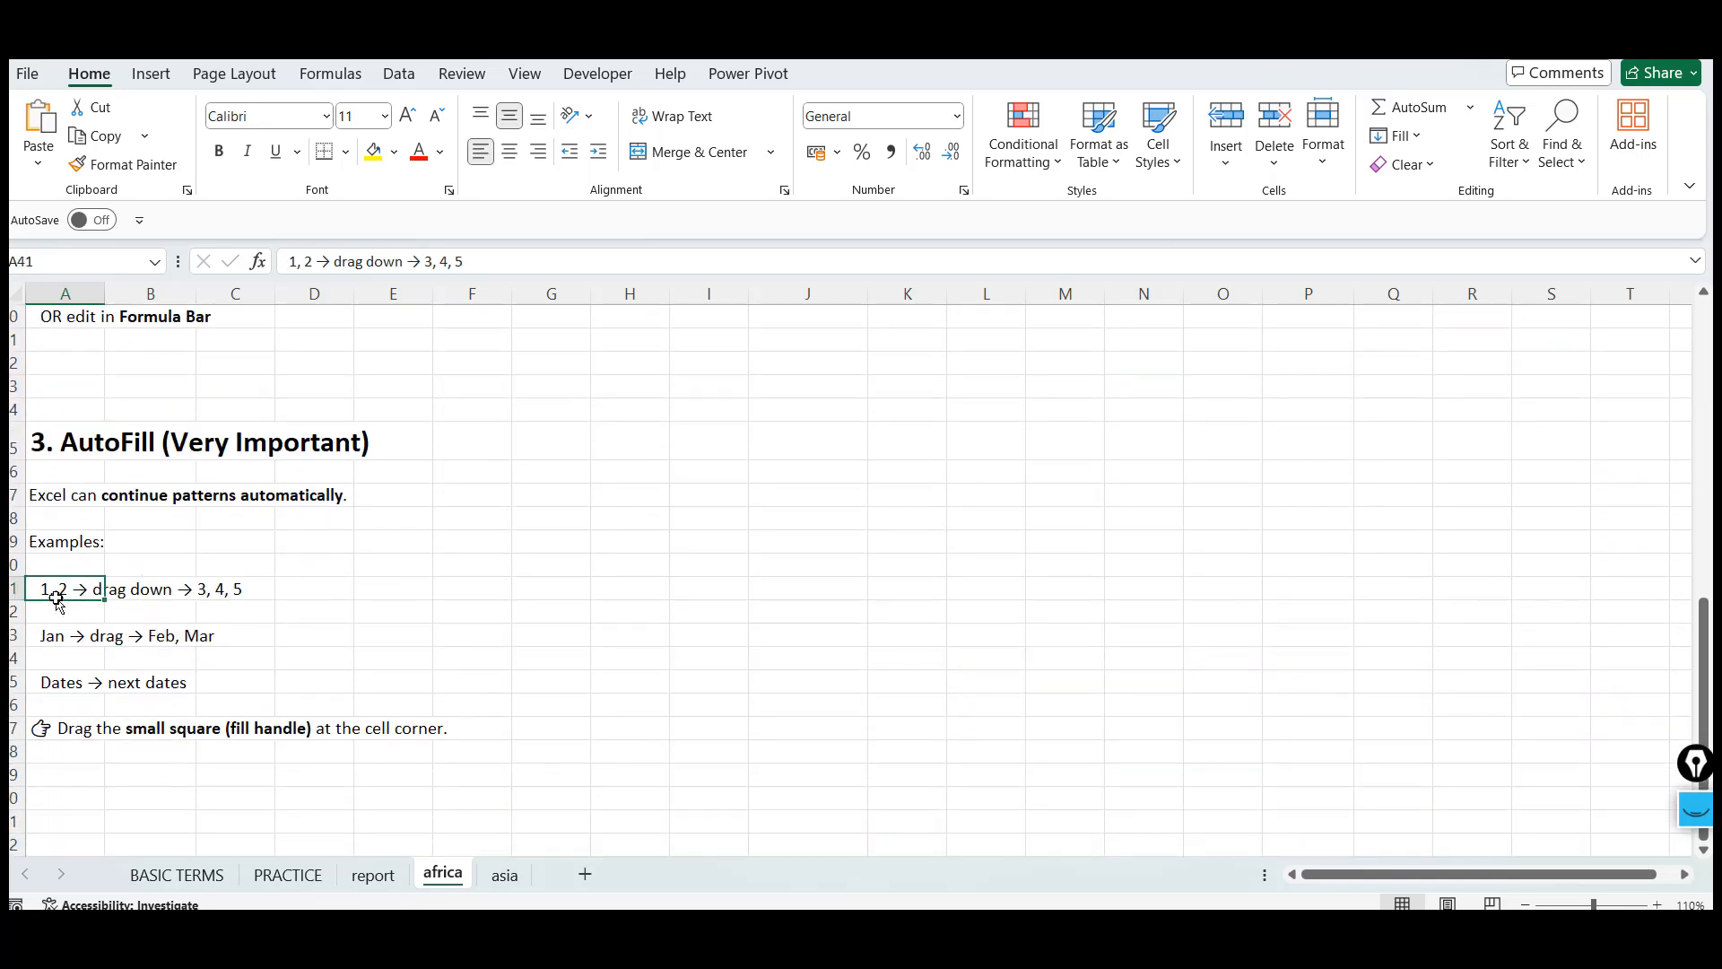
key("Right")
key("Right")
key("Right")
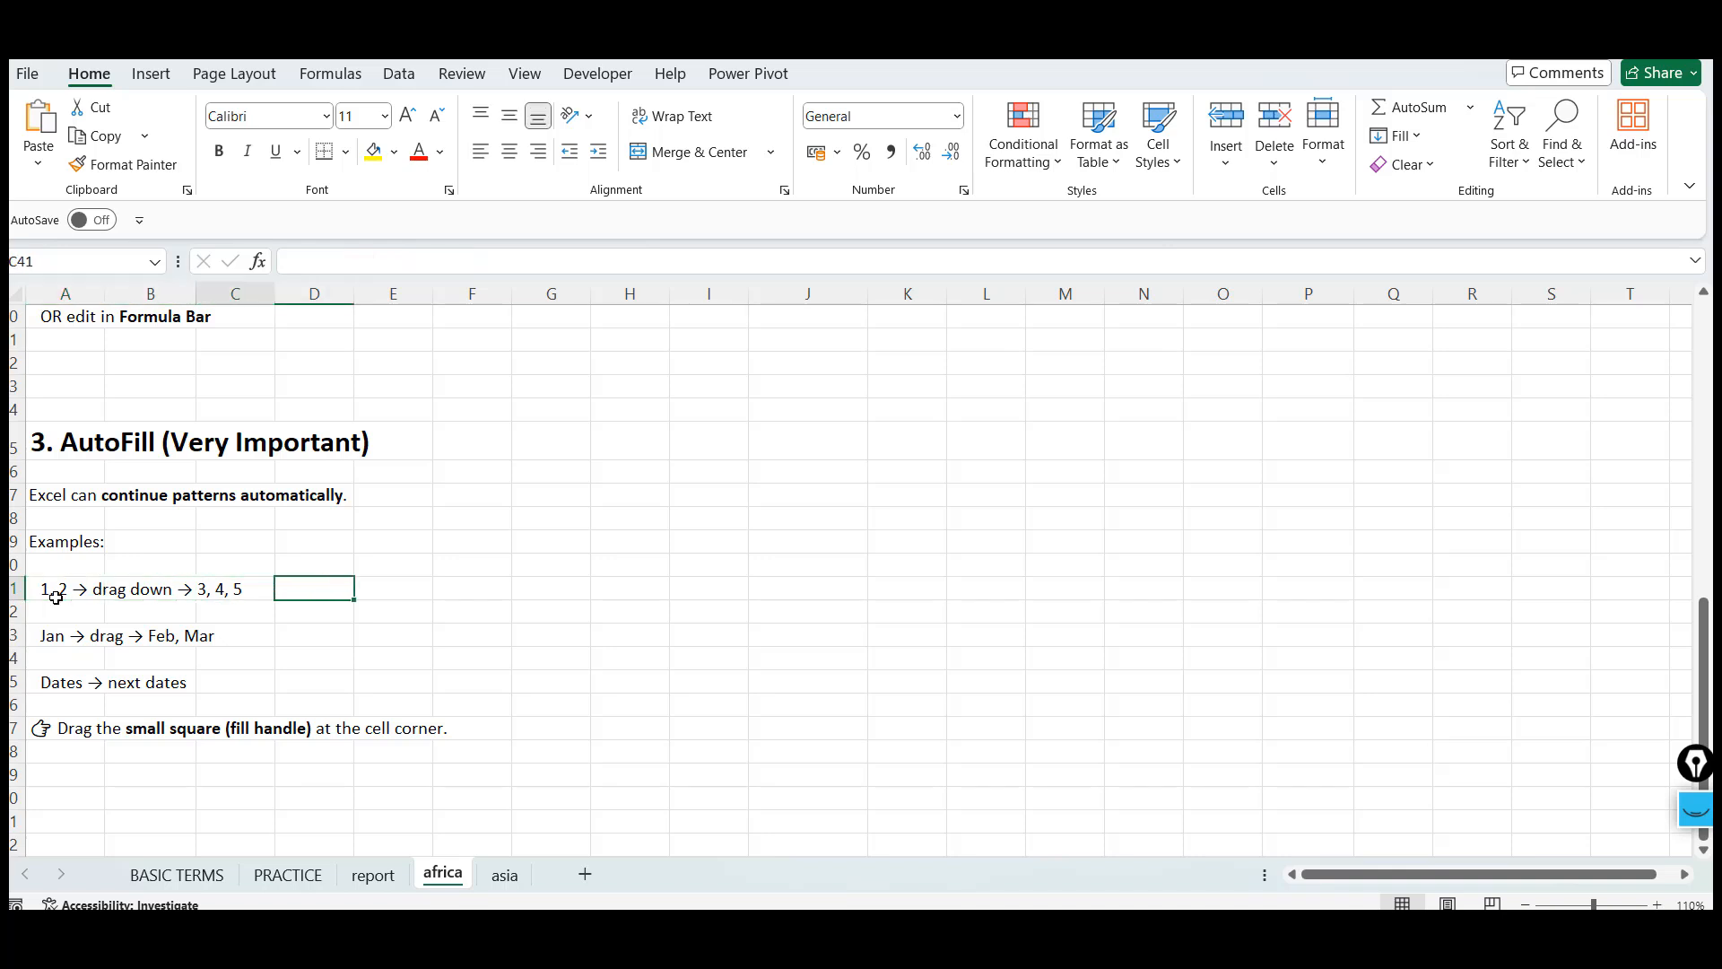
key("Left")
key("Left")
key("Left")
key("Down")
key("Down")
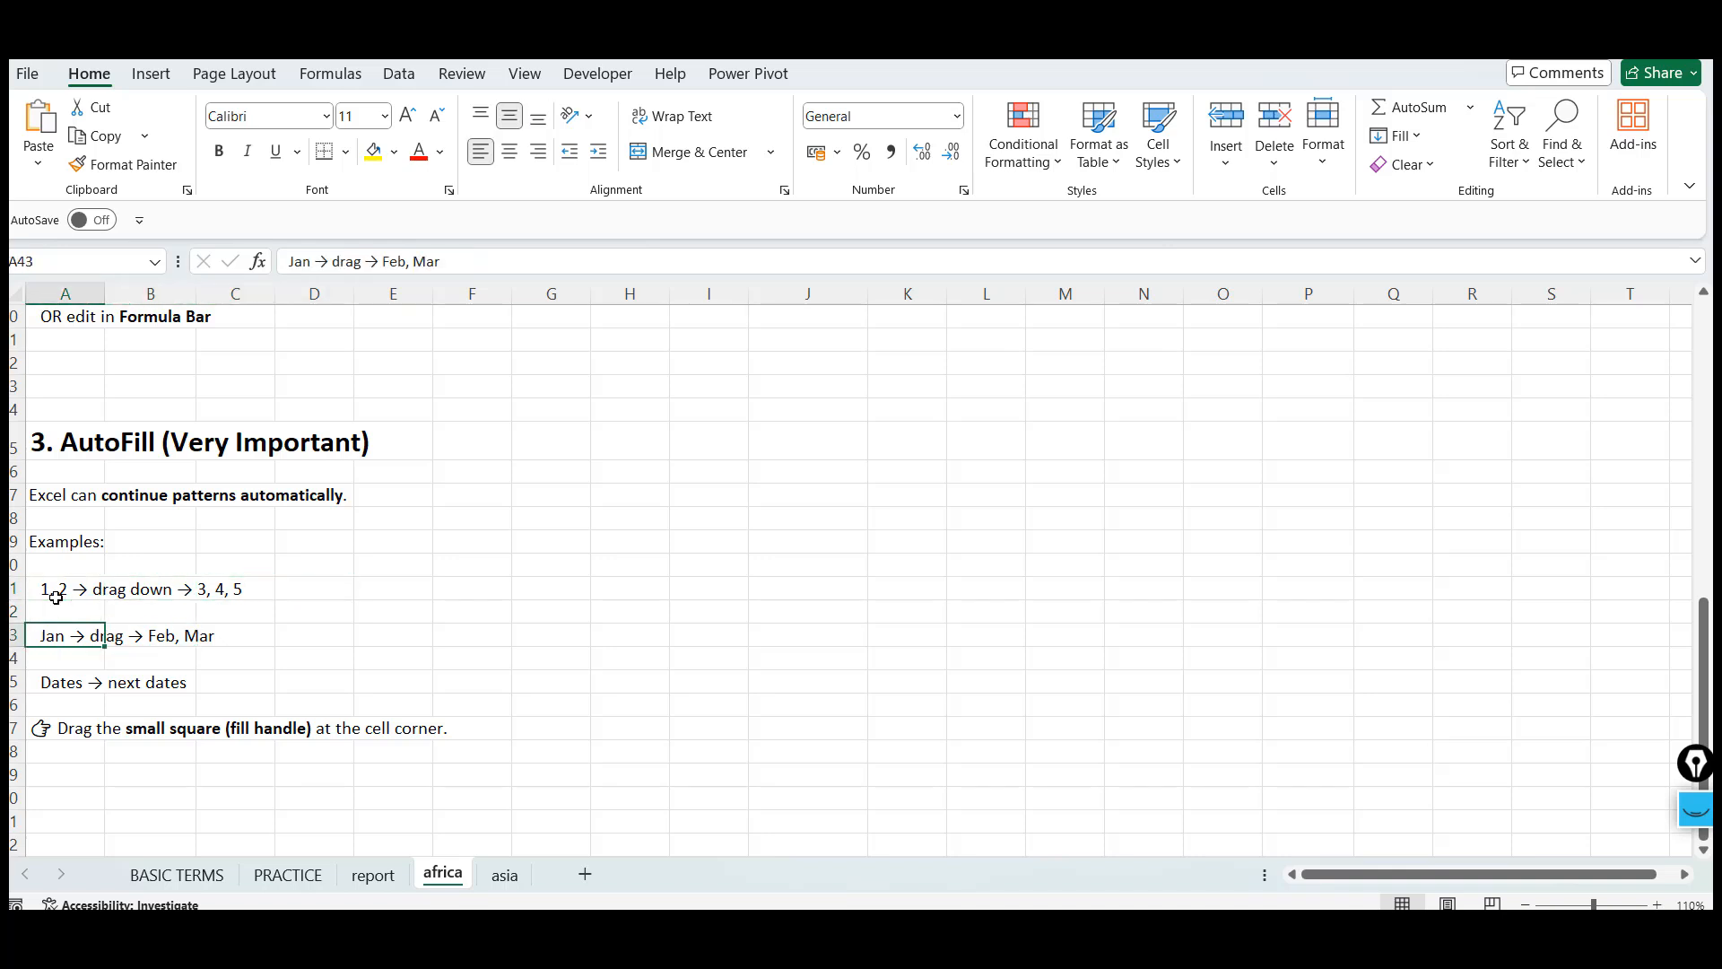
key("Down")
key("Down")
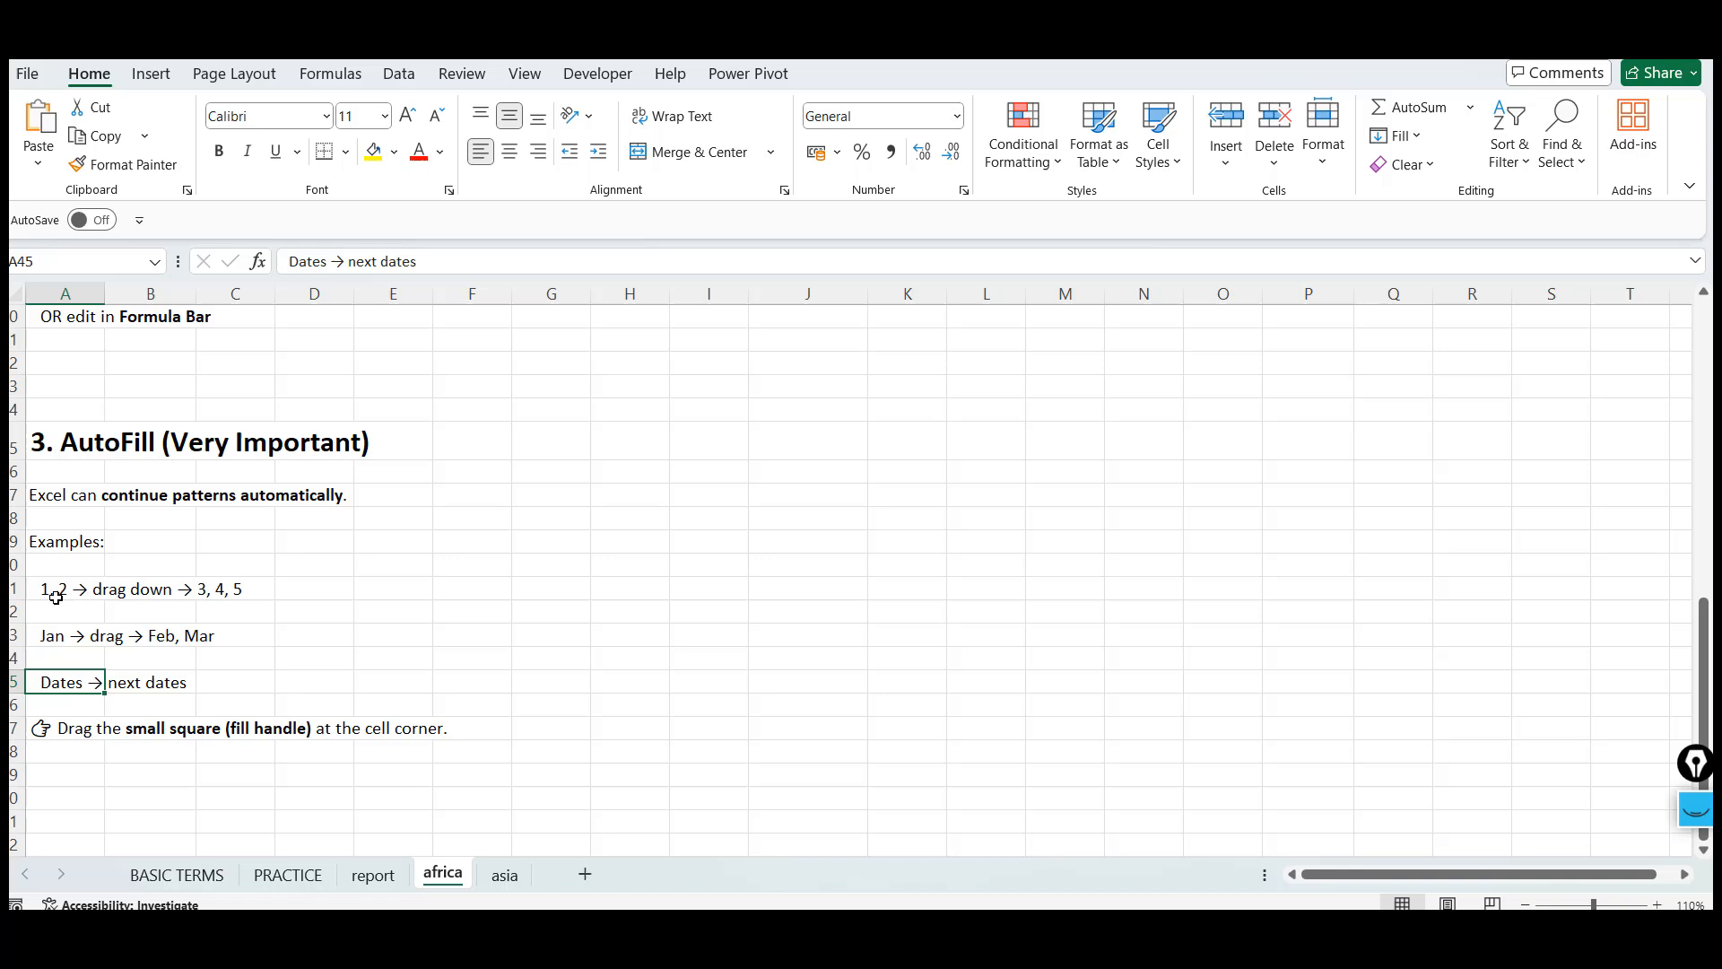
Insert today's date into cell L30 and AutoFill the dates down to L34
left_click(984, 341)
key("Up")
key("ctrl+semicolon")
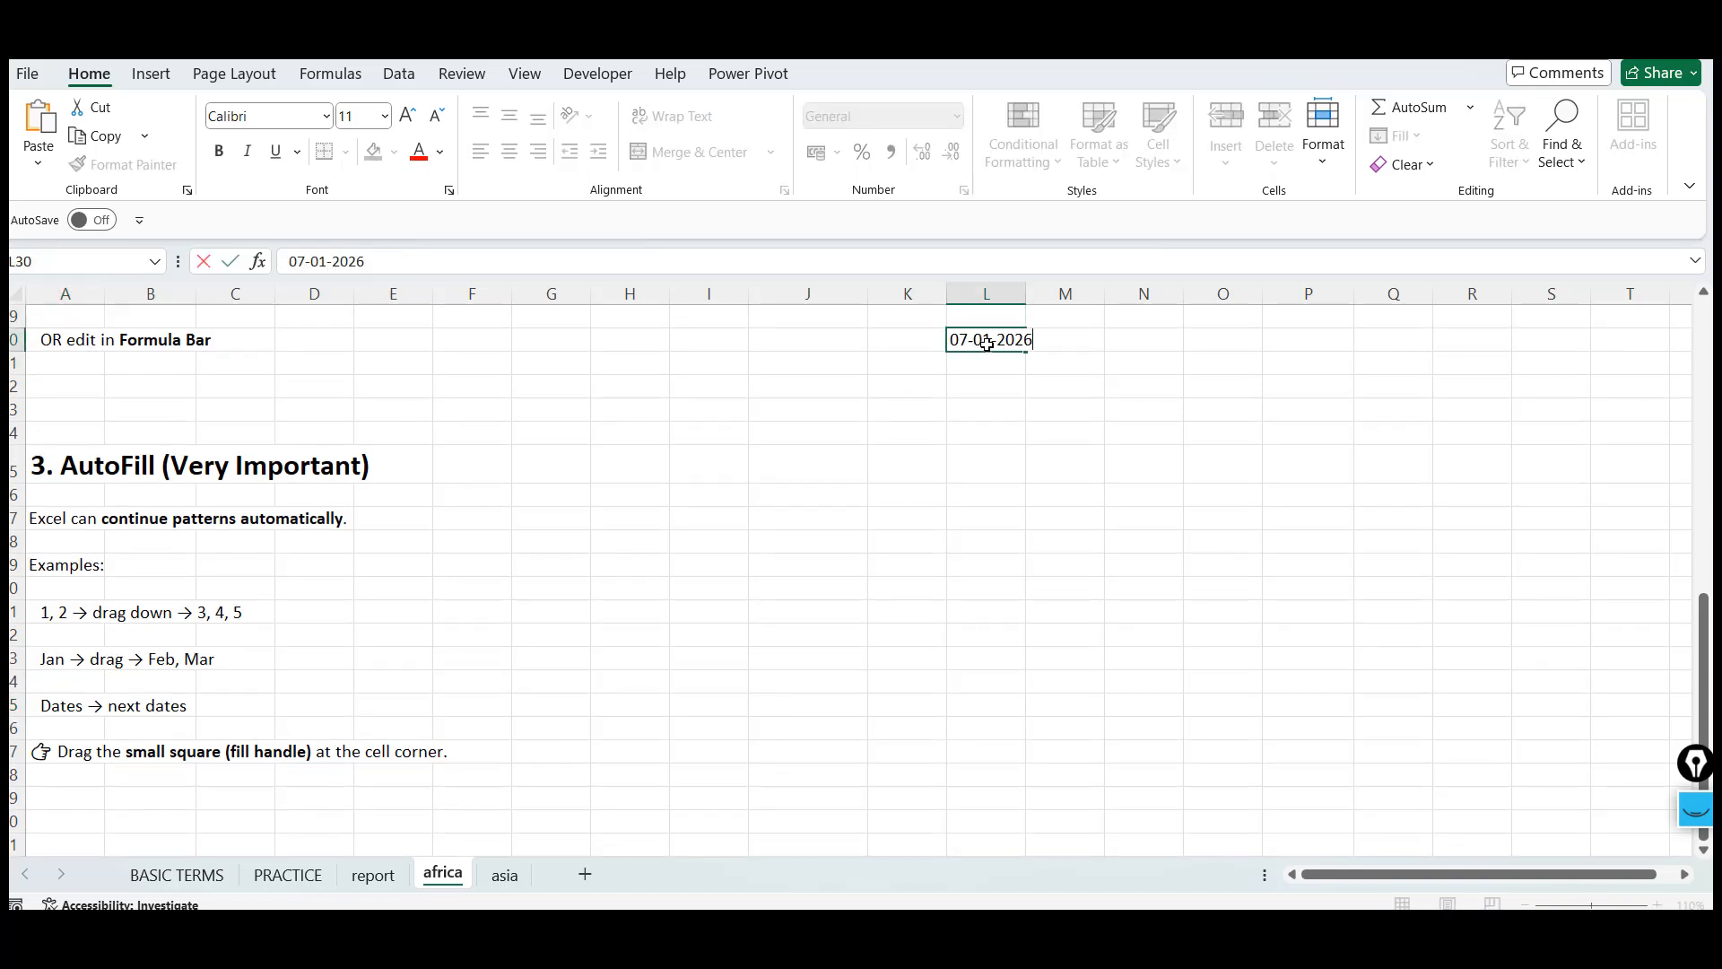
key("ctrl+Return")
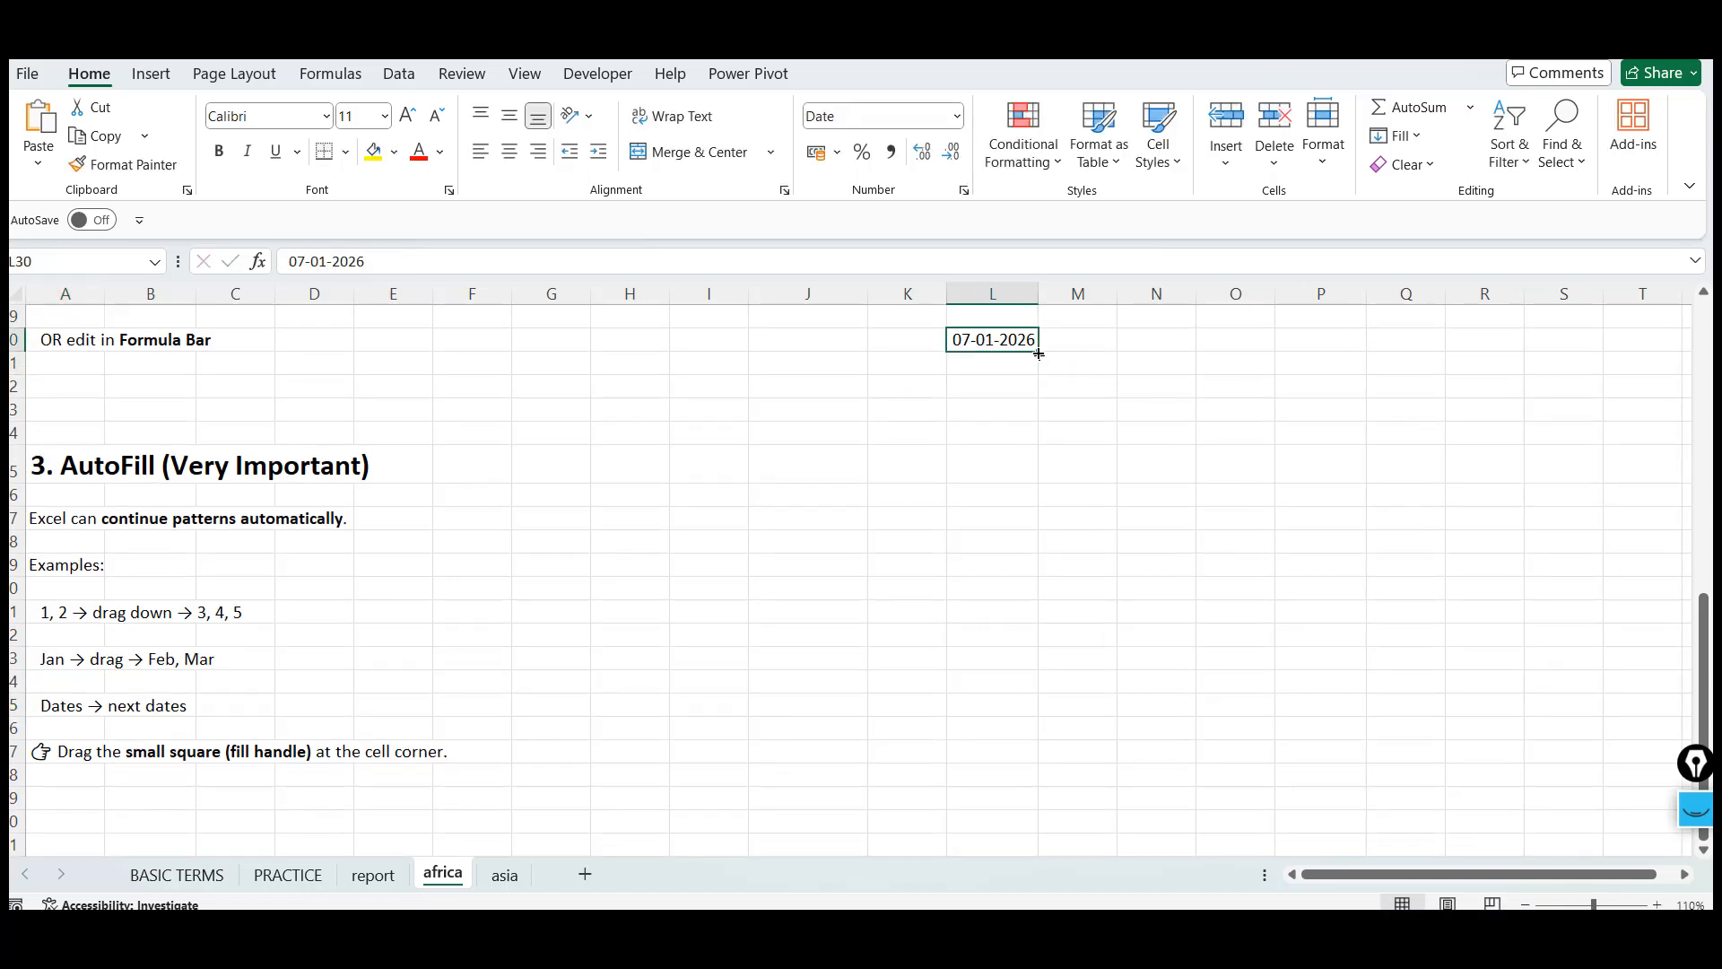
left_click_drag(1042, 361, 1044, 452)
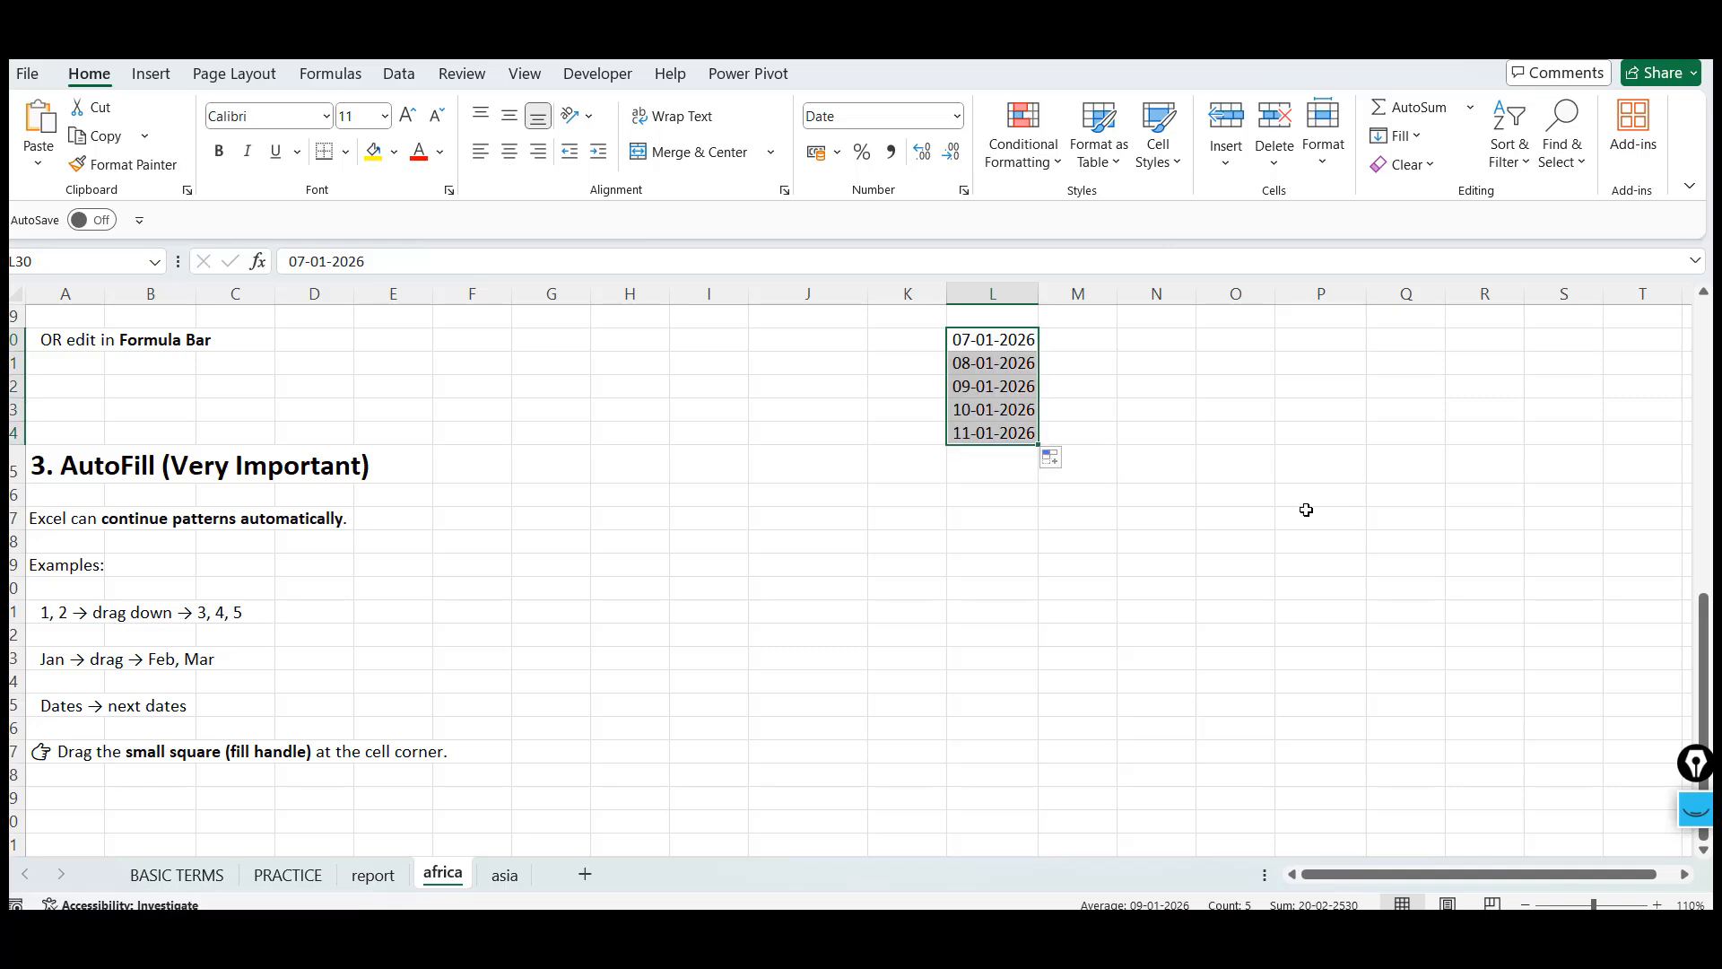
Inspect the filled date series in L30:L34 by moving through and selecting it
left_click(1181, 420)
key("Up")
key("Up")
key("Left")
key("Left")
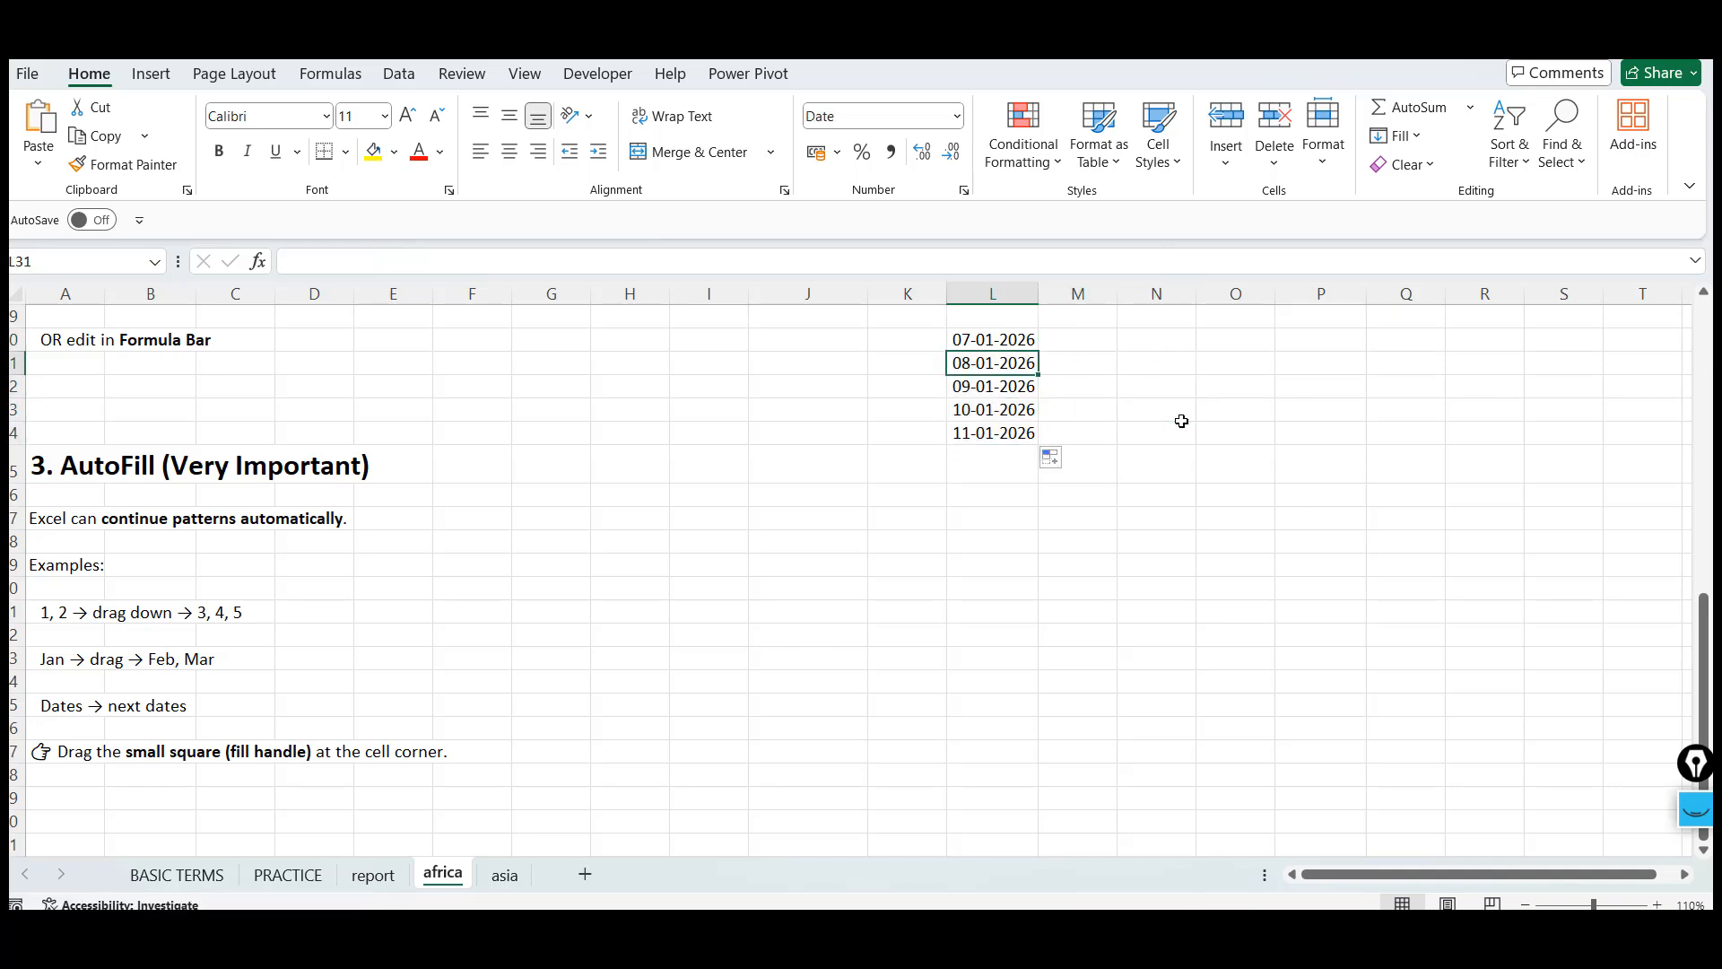
key("Down")
key("Down")
key("Down")
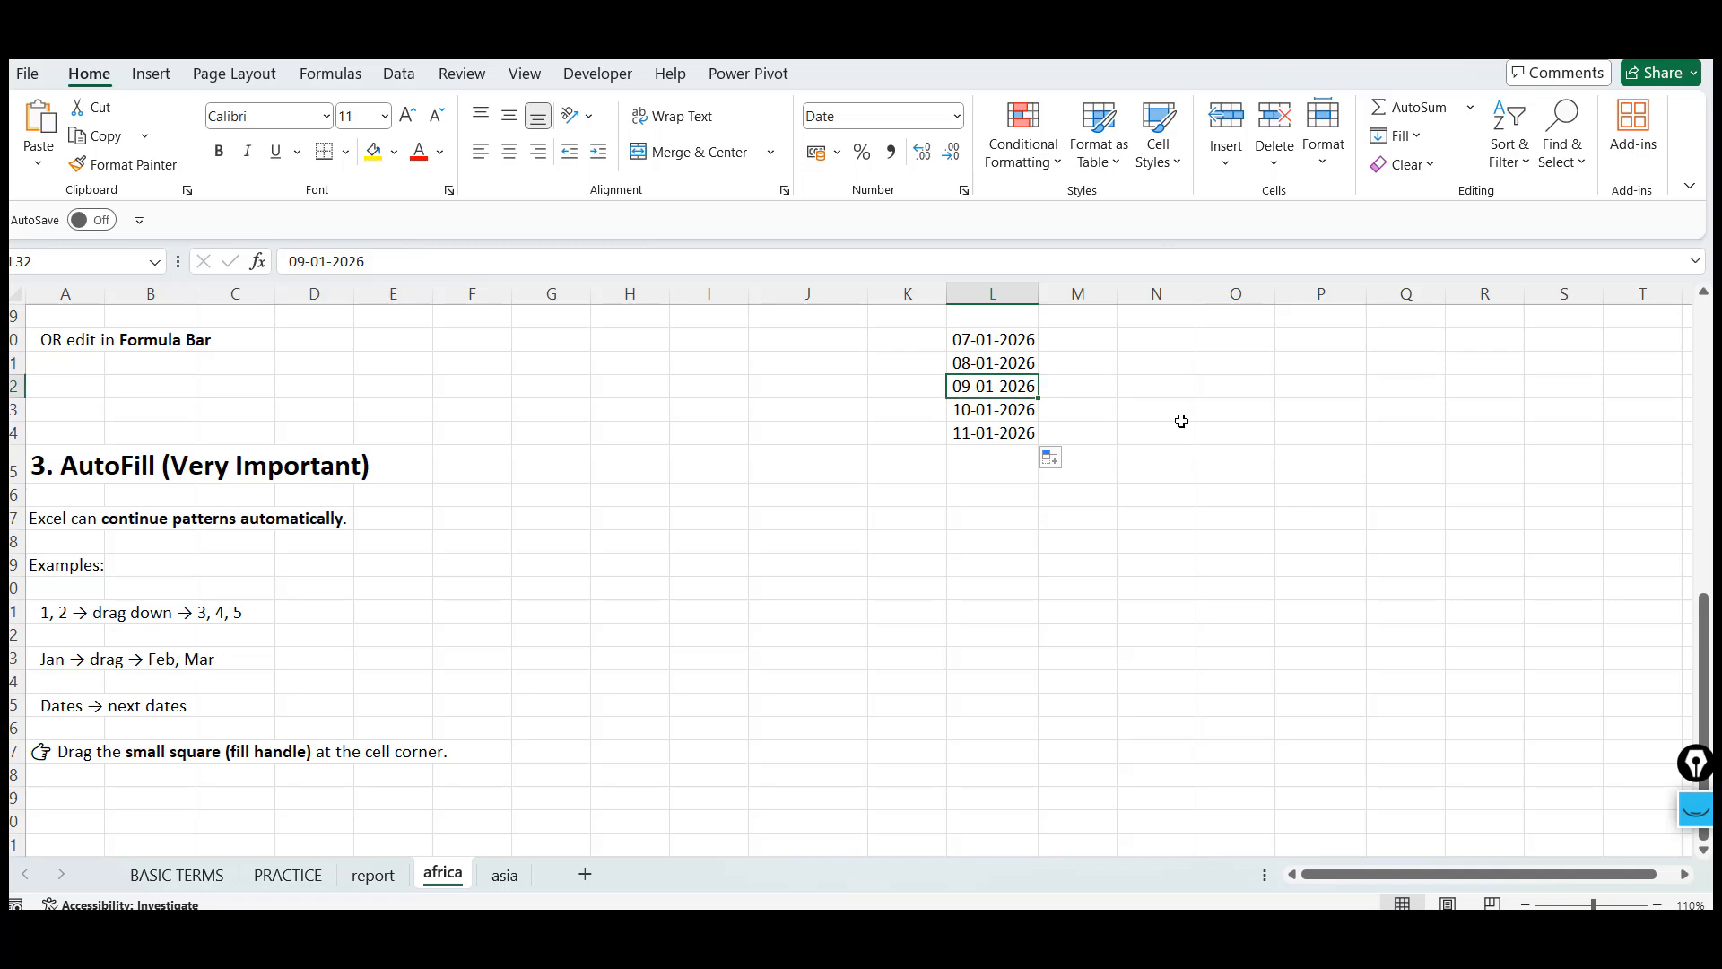
key("Up")
key("Up")
key("Up")
key("Up")
key("ctrl+shift+Down")
key("Down")
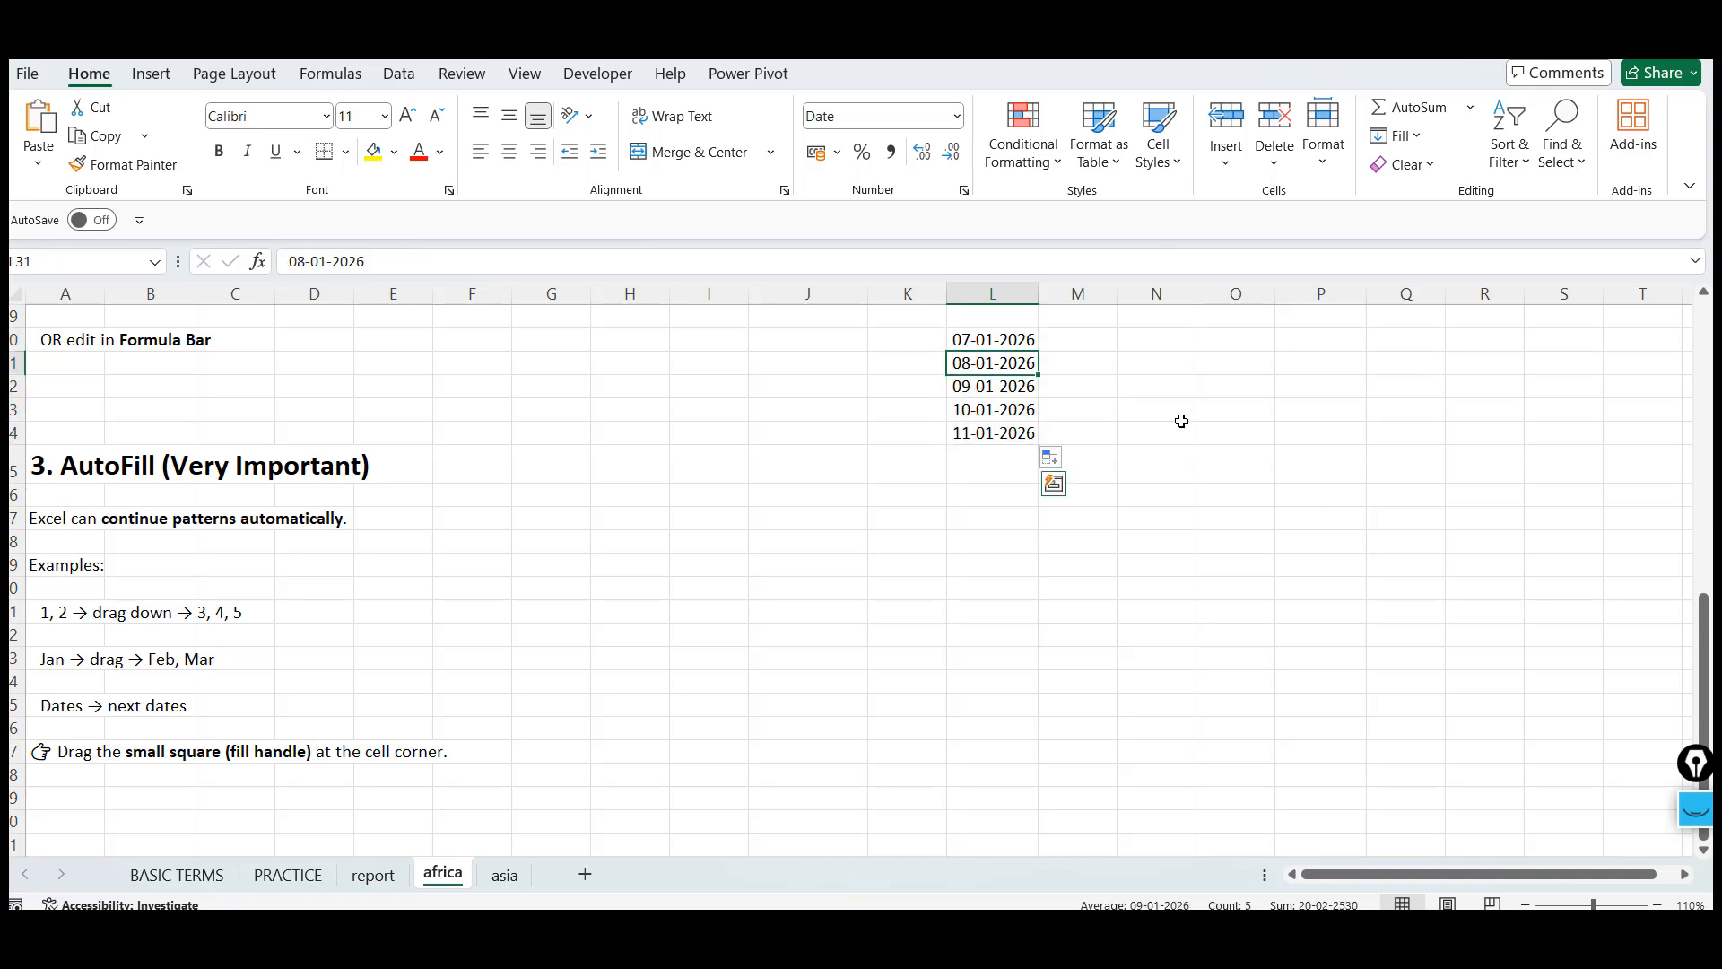
key("Up")
key("ctrl+shift+Down")
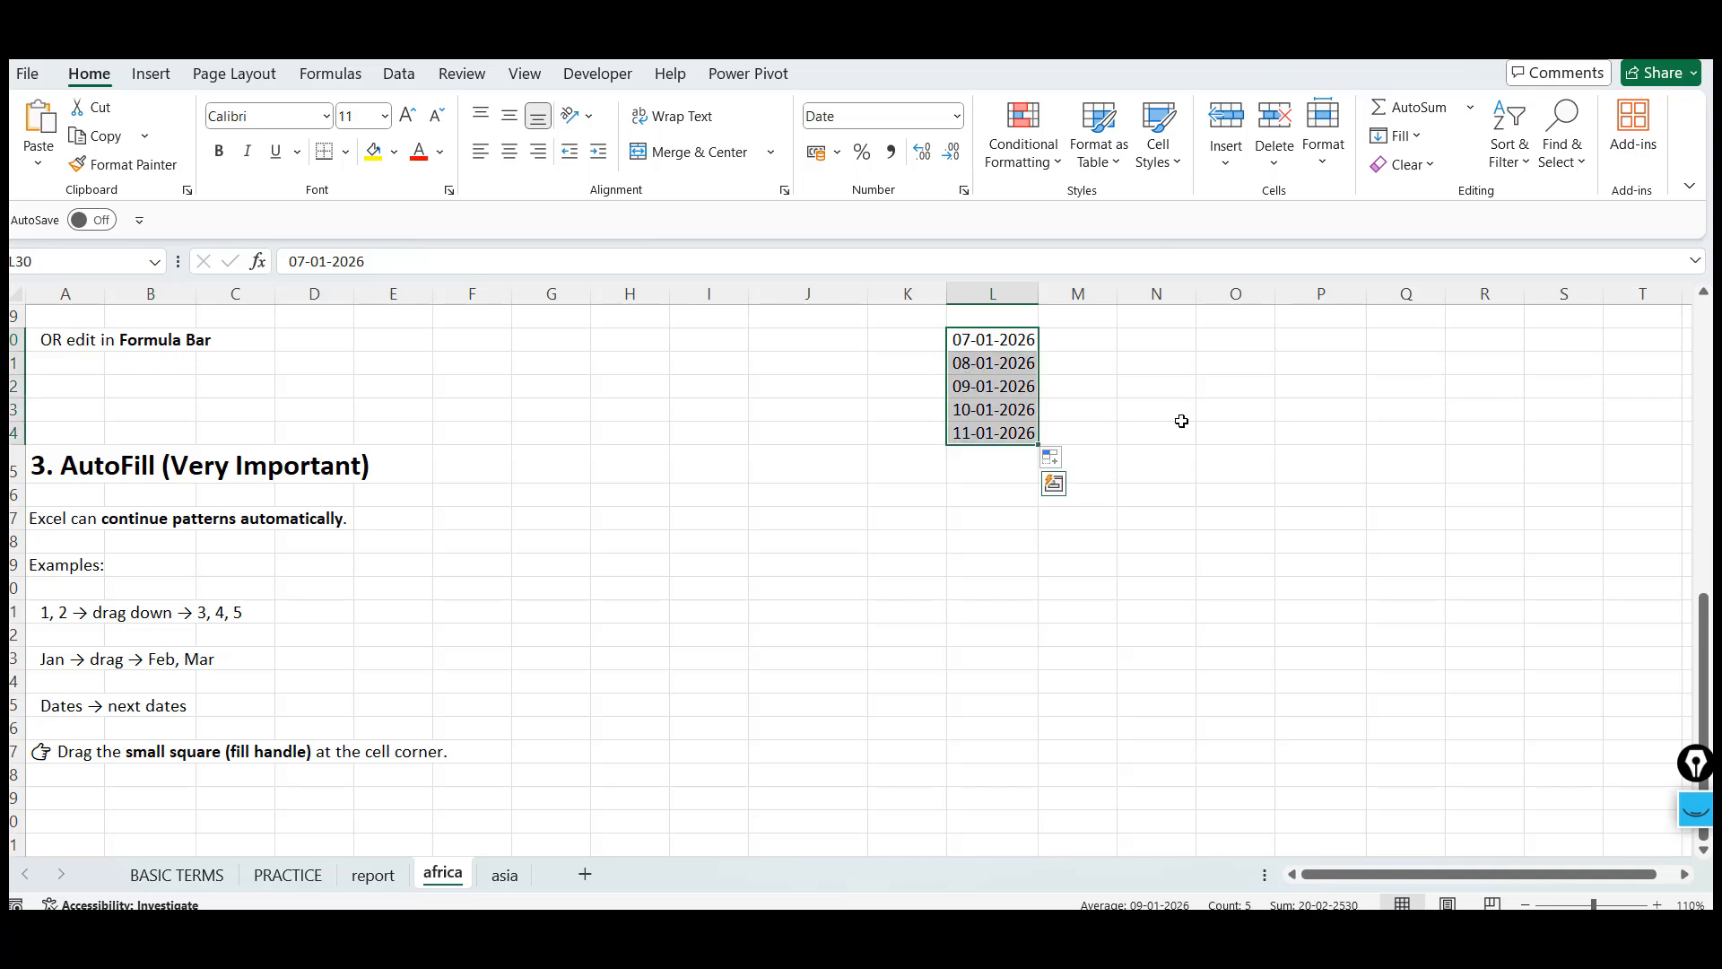
Enter DD-MM-YYYY into cell N30 as a format note
key("Right")
key("Right")
type("DD")
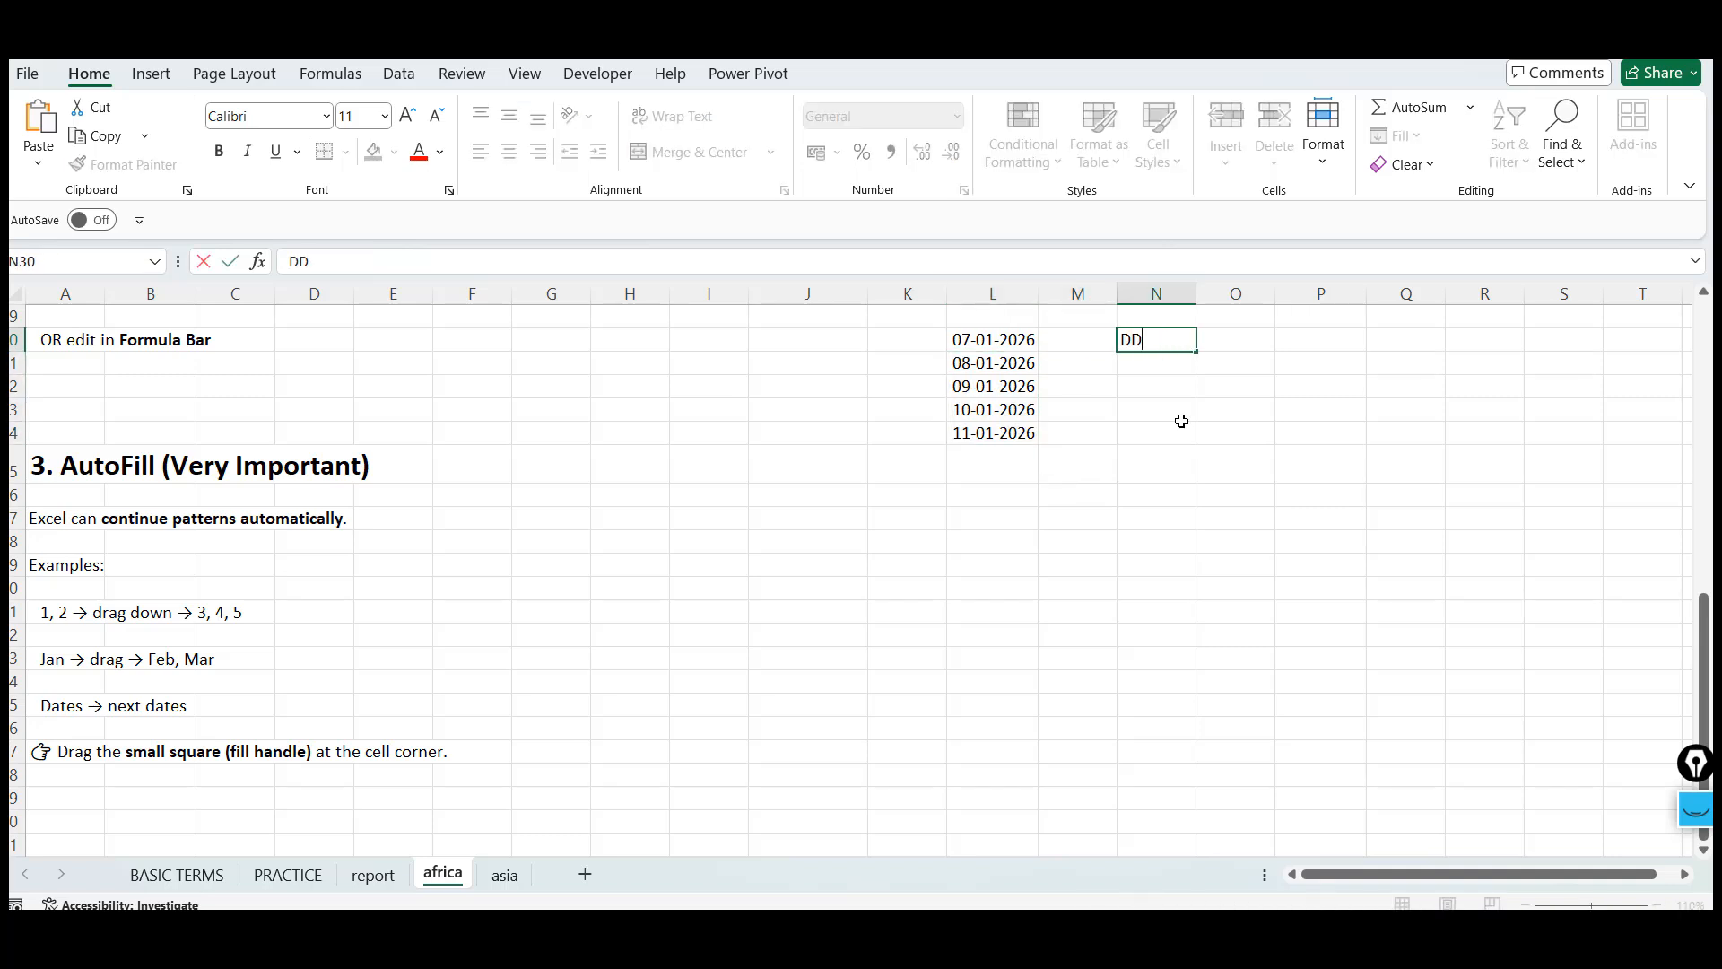
type("-MM-YYYY")
key("Return")
Reselect the date series L30:L34 to check its values again
key("Up")
key("Left")
key("Left")
key("ctrl+shift+Down")
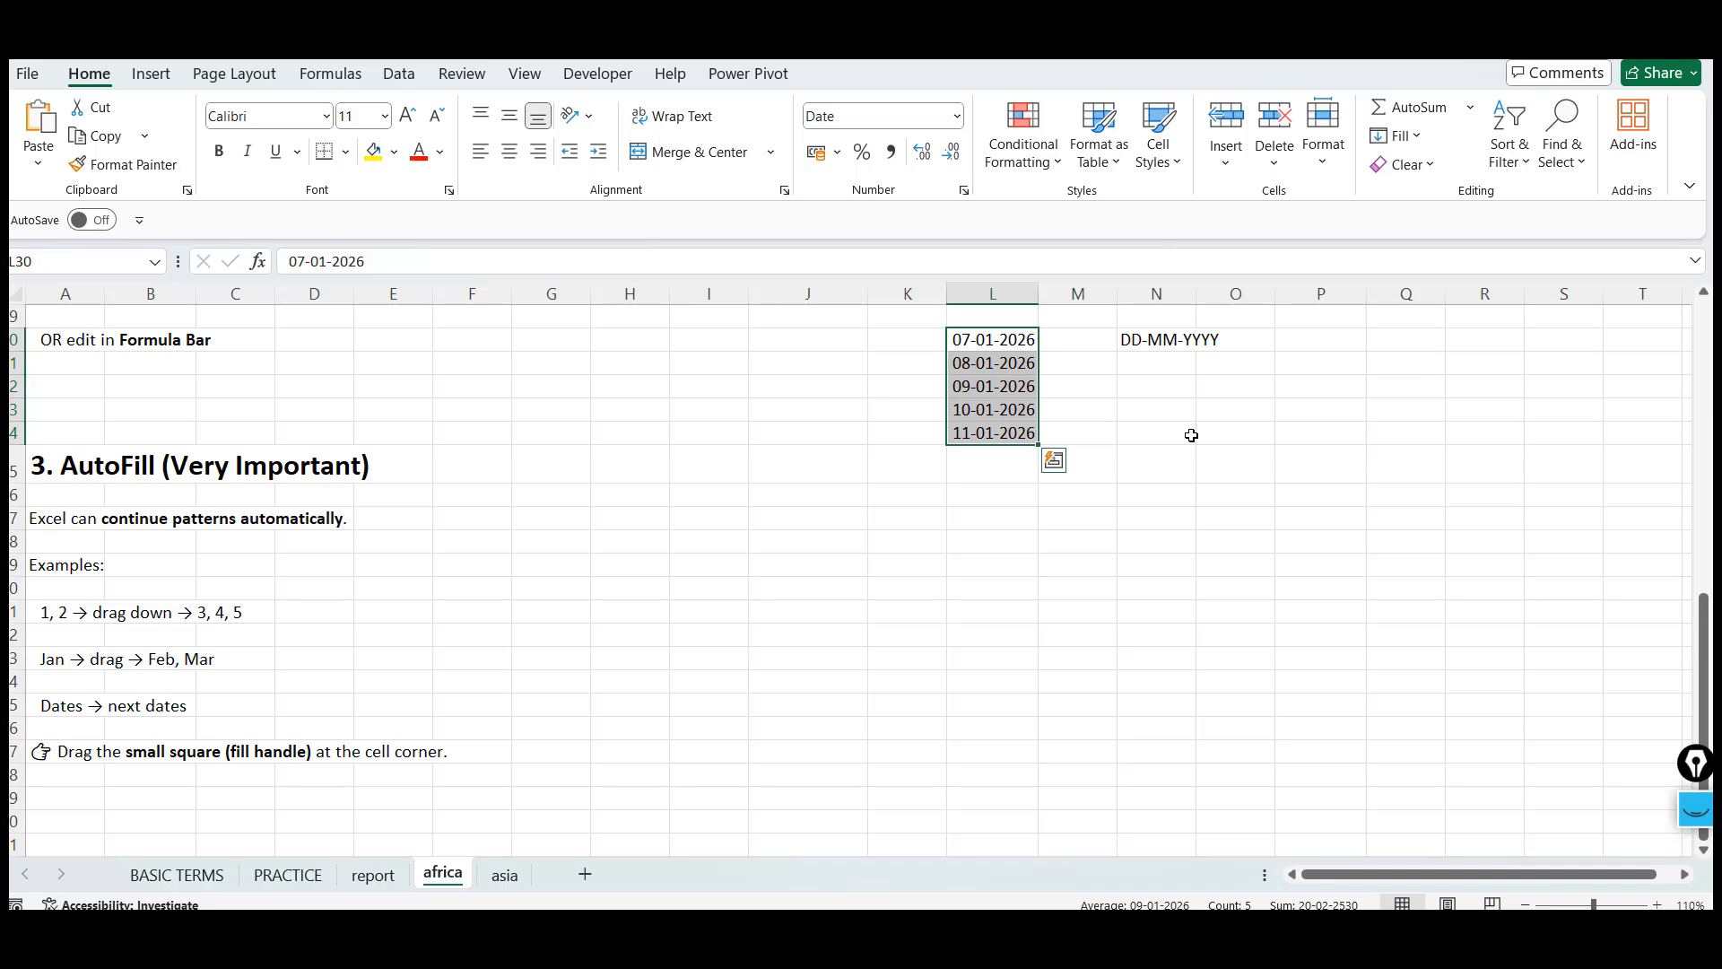
left_click(1191, 435)
left_click(1018, 344)
key("ctrl+shift+Down")
key("Down")
key("Up")
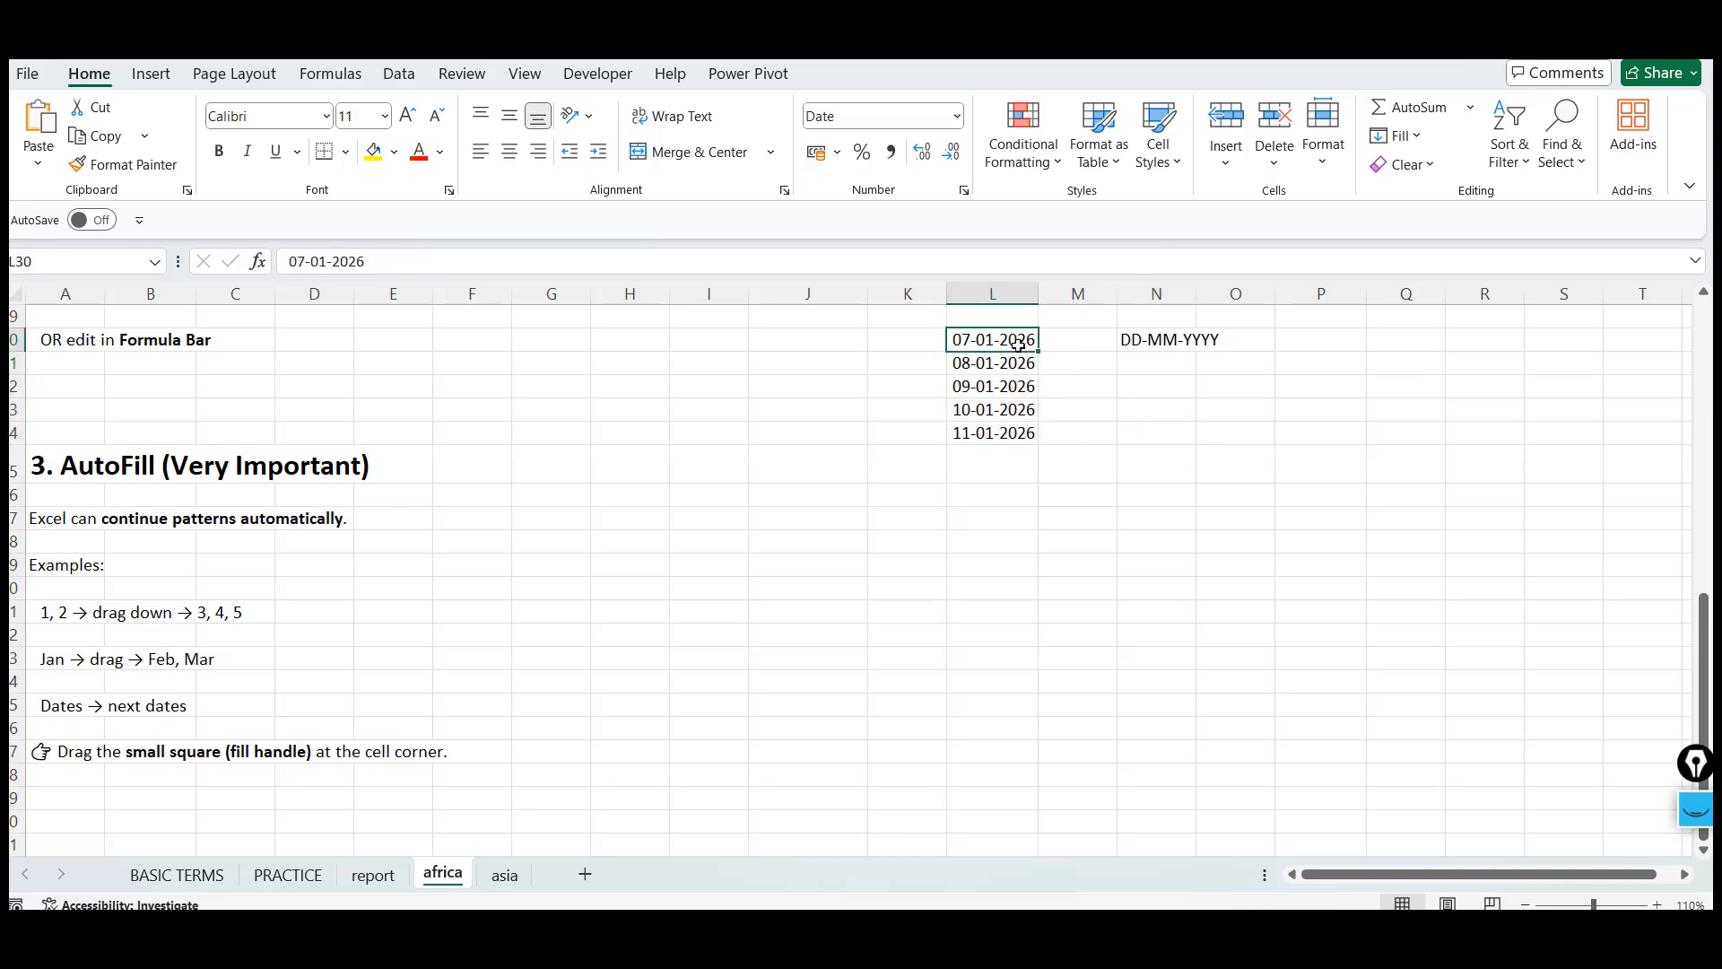
key("Right")
key("Down")
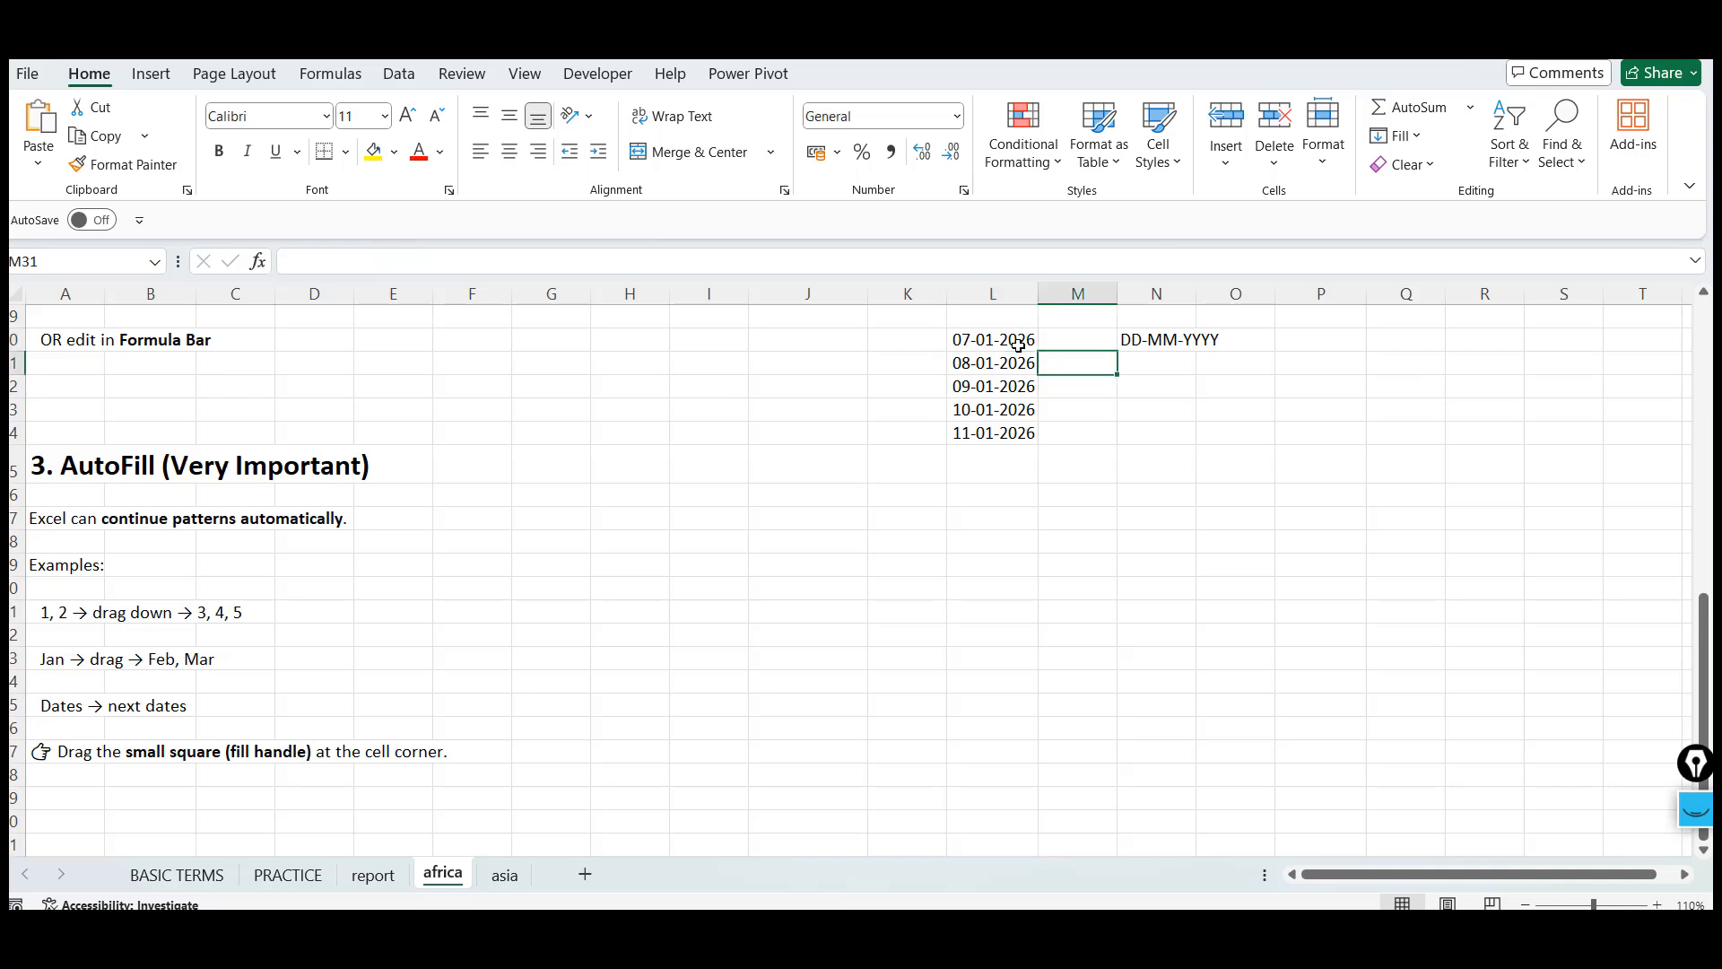
key("Up")
key("Left")
key("ctrl+shift+Down")
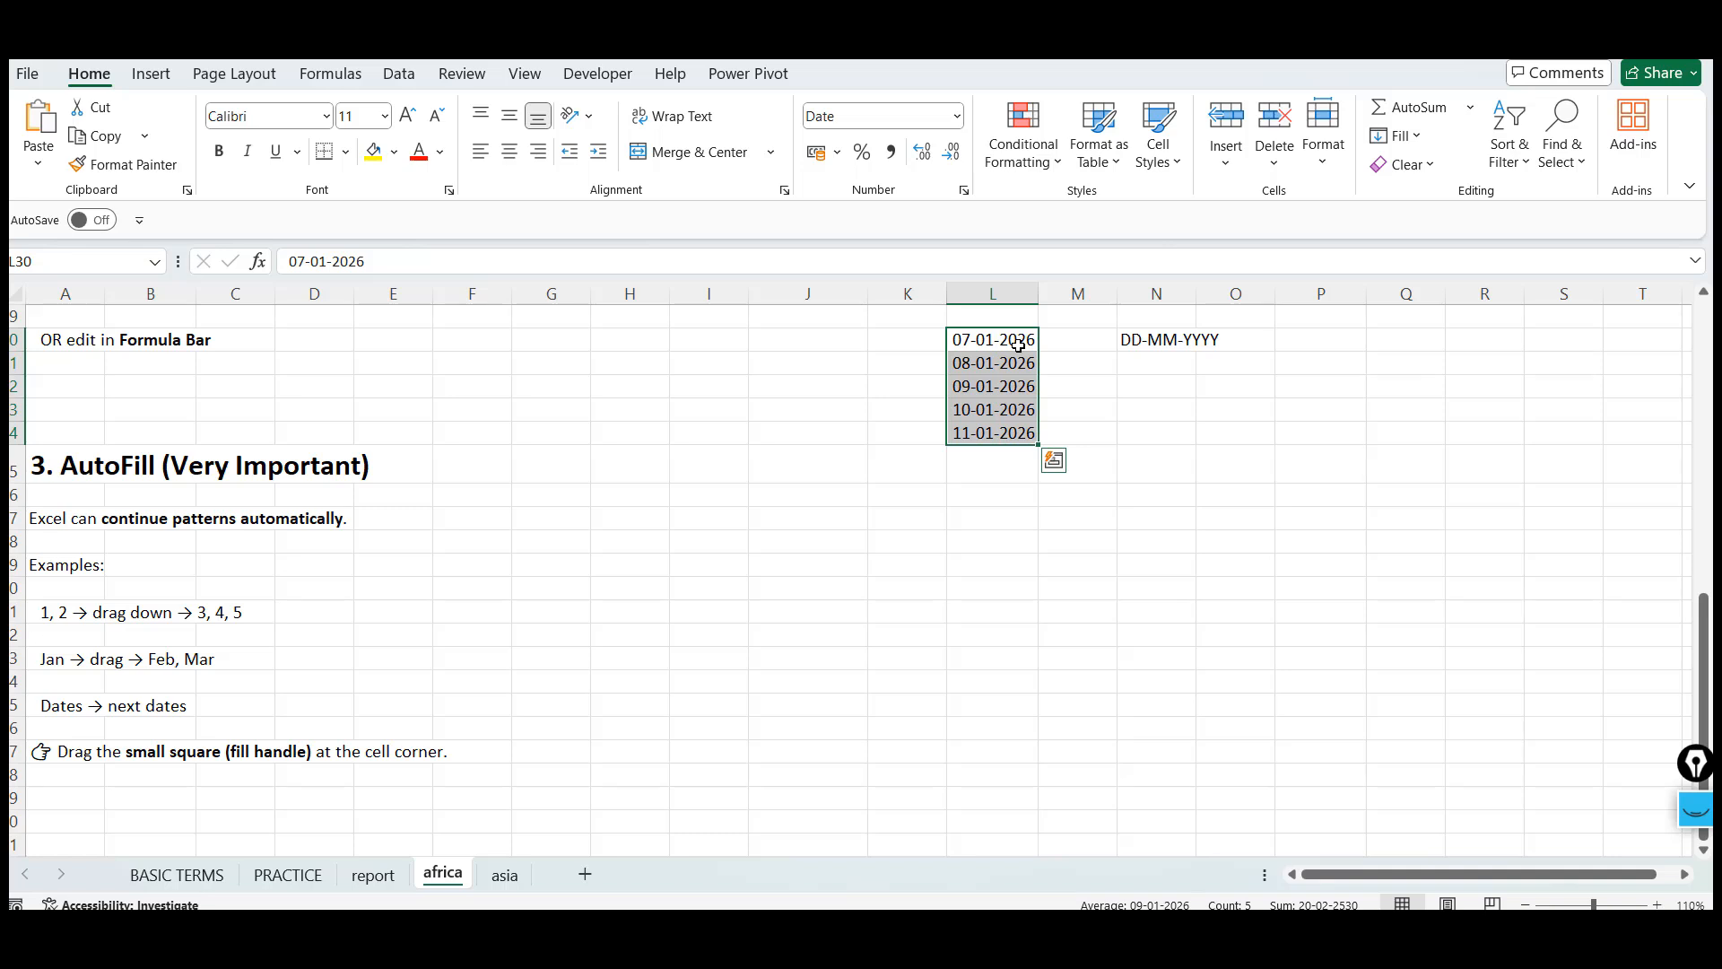
key("Down")
key("Up")
key("ctrl+shift+Down")
Enter MM-DD--YYYY into cell N33 as a second date format note
key("Right")
key("Right")
key("Down")
key("Down")
key("Down")
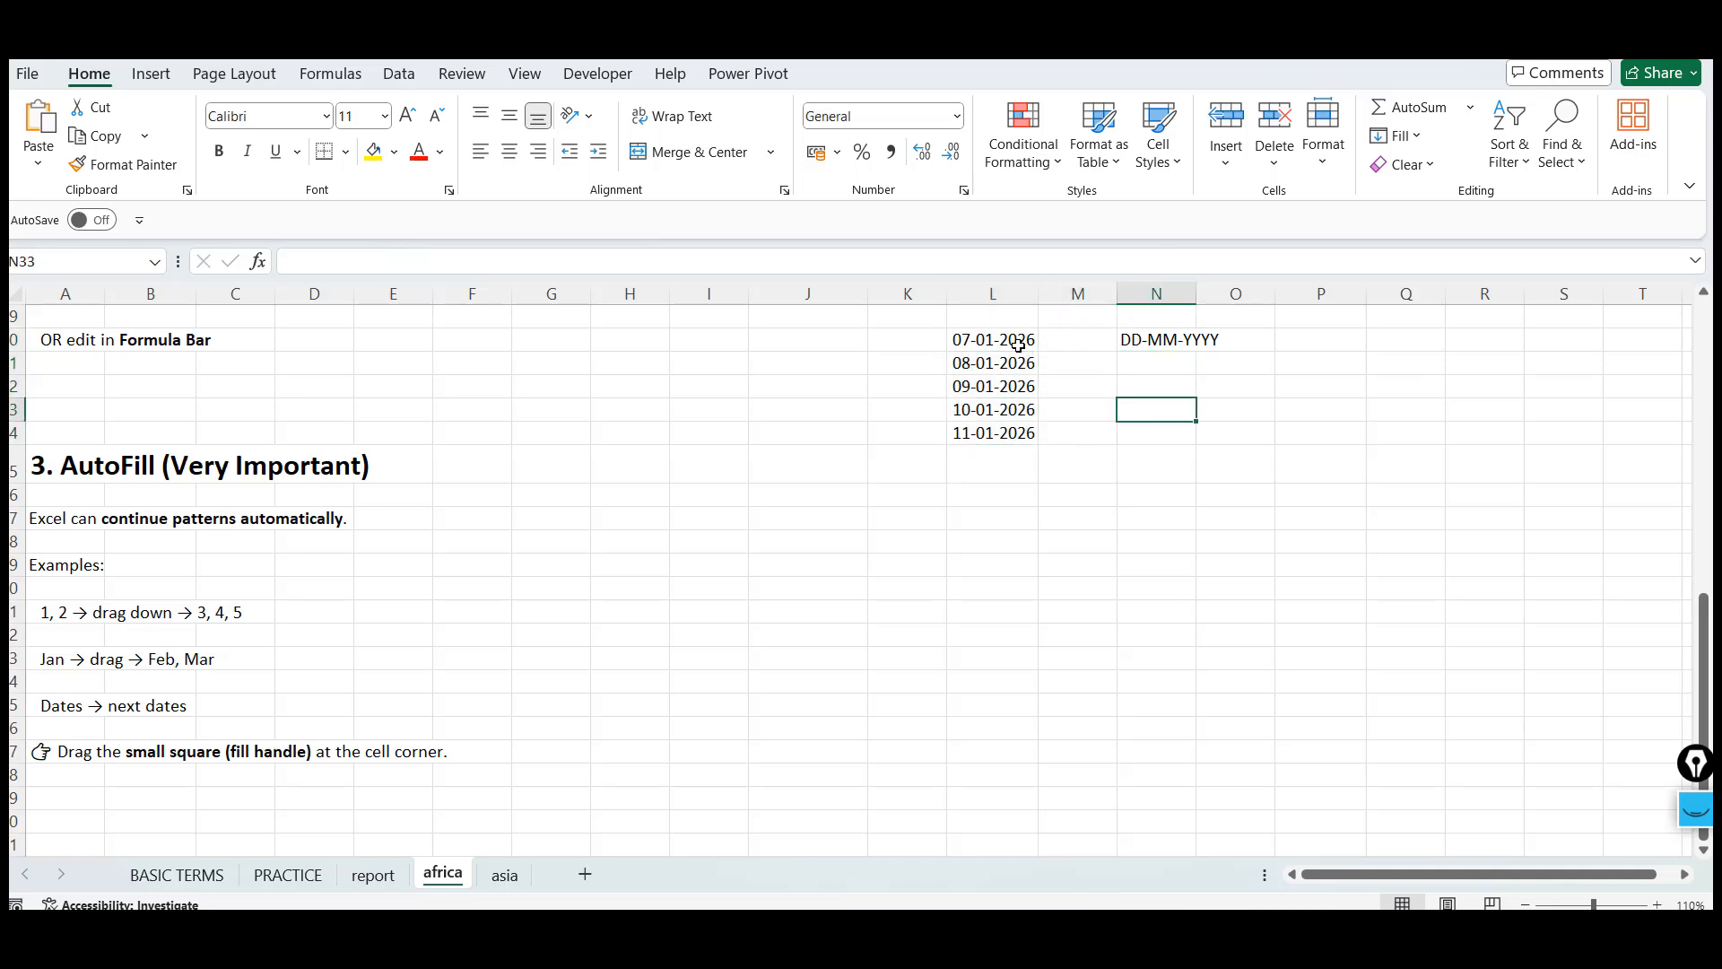
type("MM")
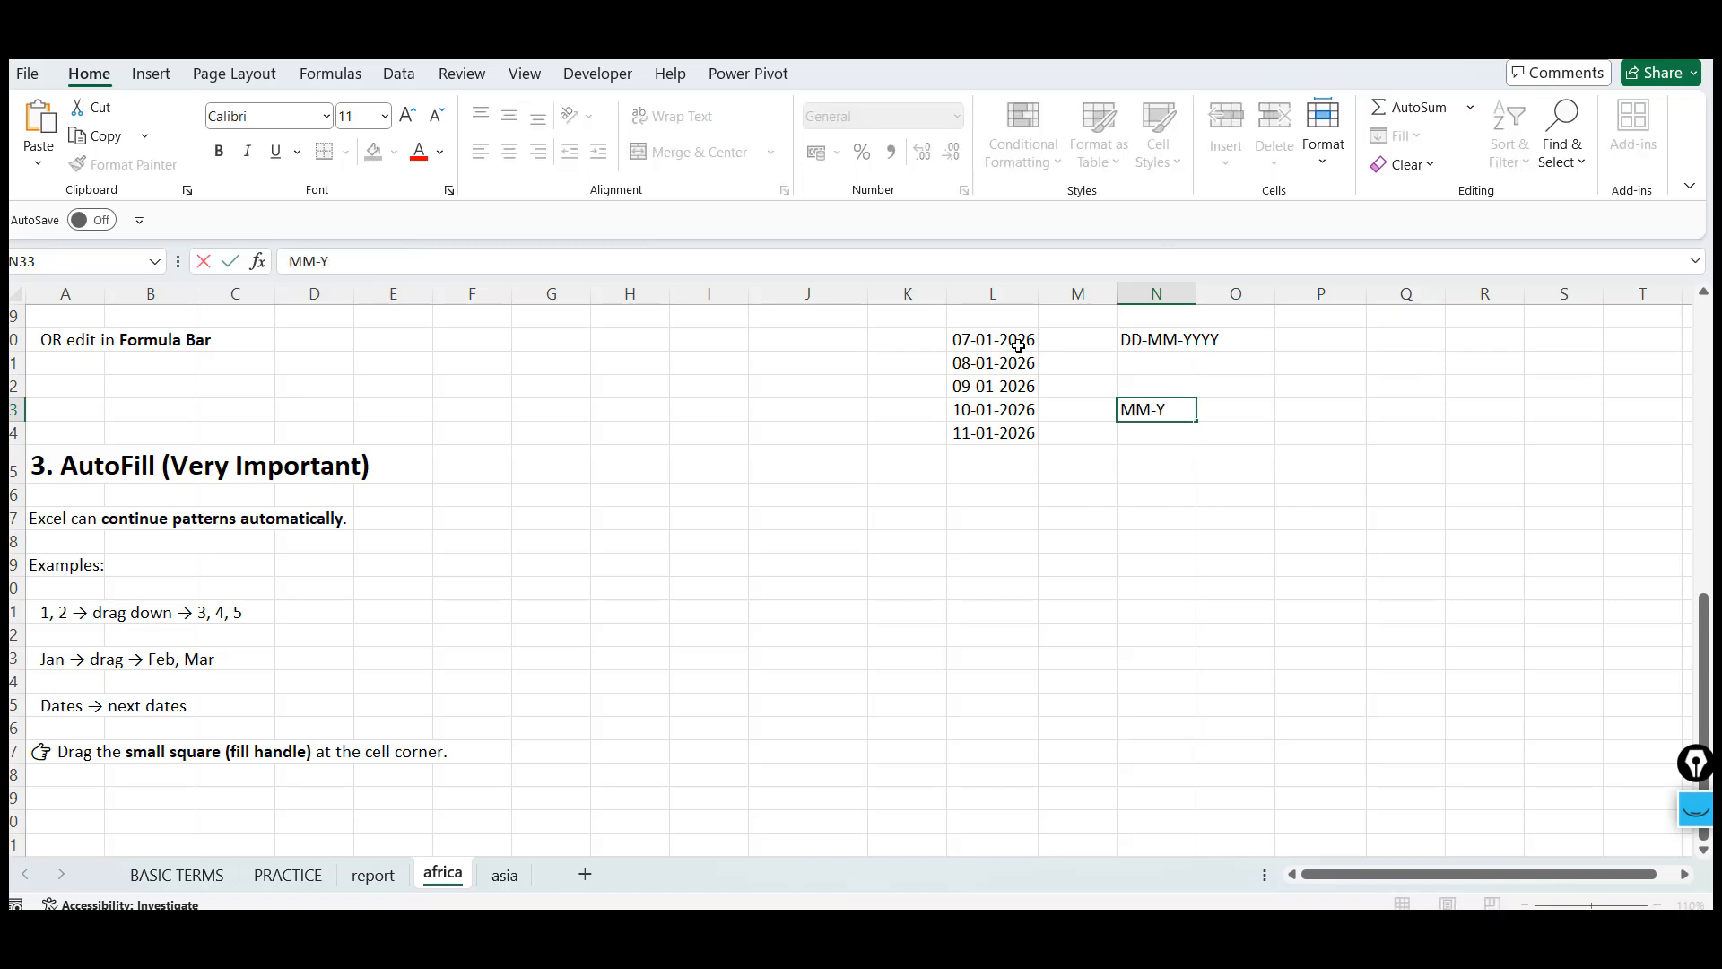
type("-Y")
key("BackSpace")
type("DD--YYYY")
key("Return")
Examine the date series in L30:L34 by selecting its cells and the whole range
key("Up")
key("Left")
key("Left")
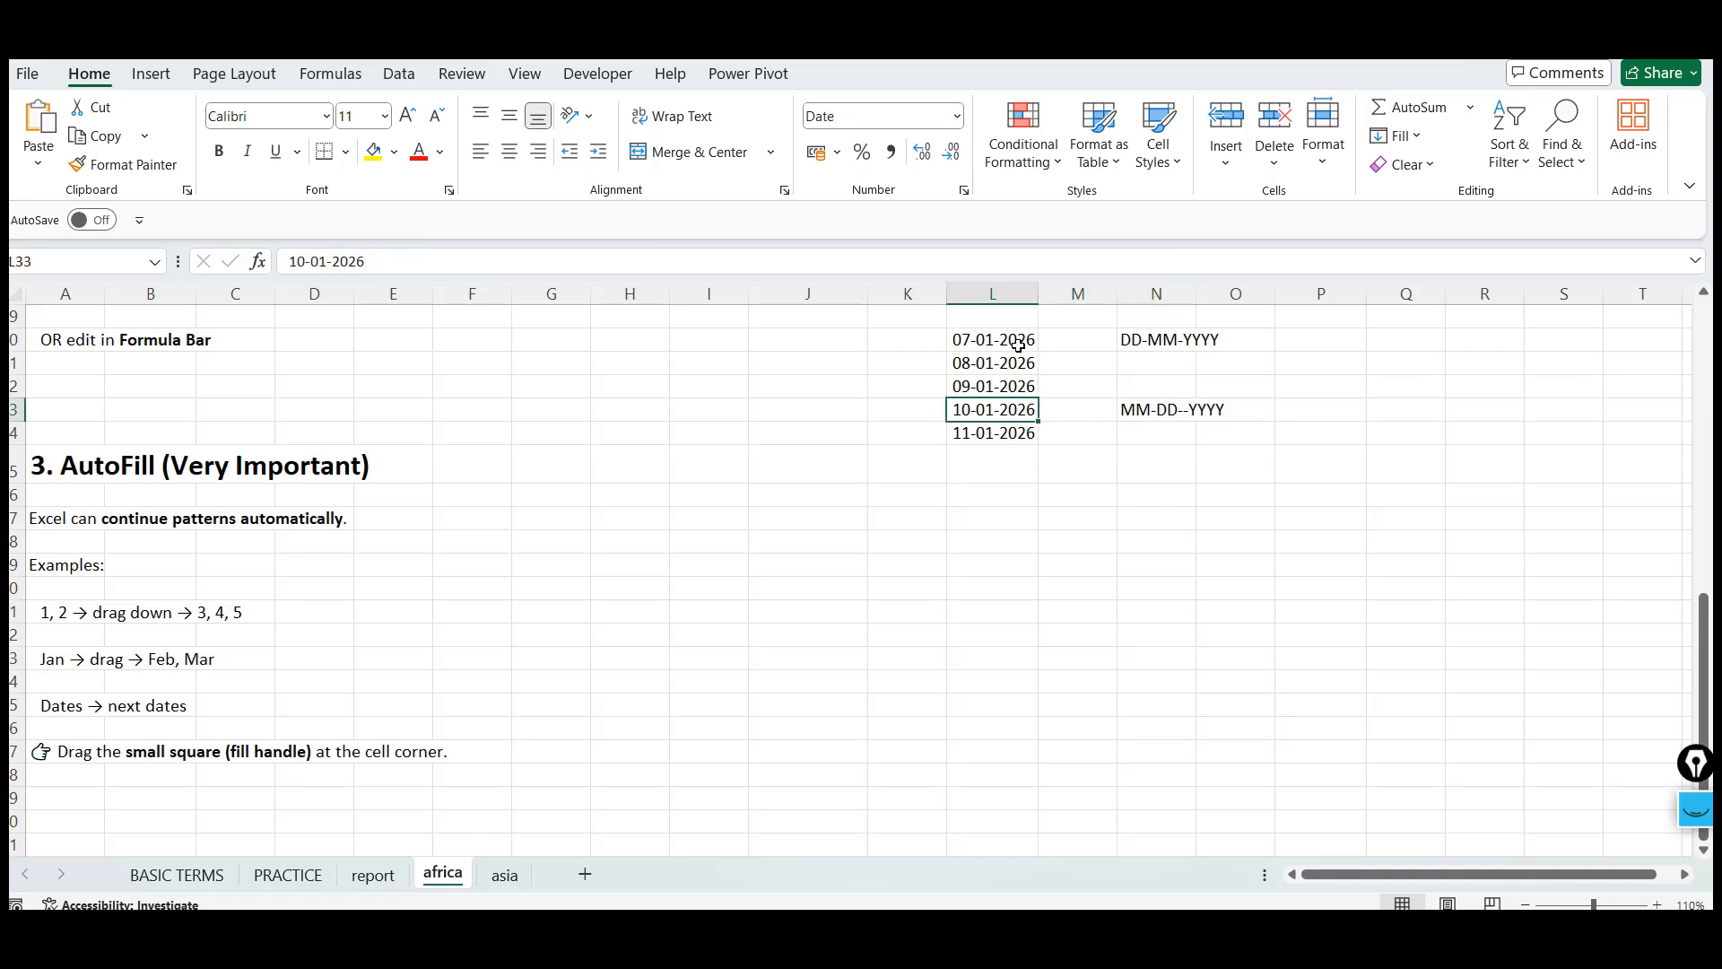
left_click(974, 625)
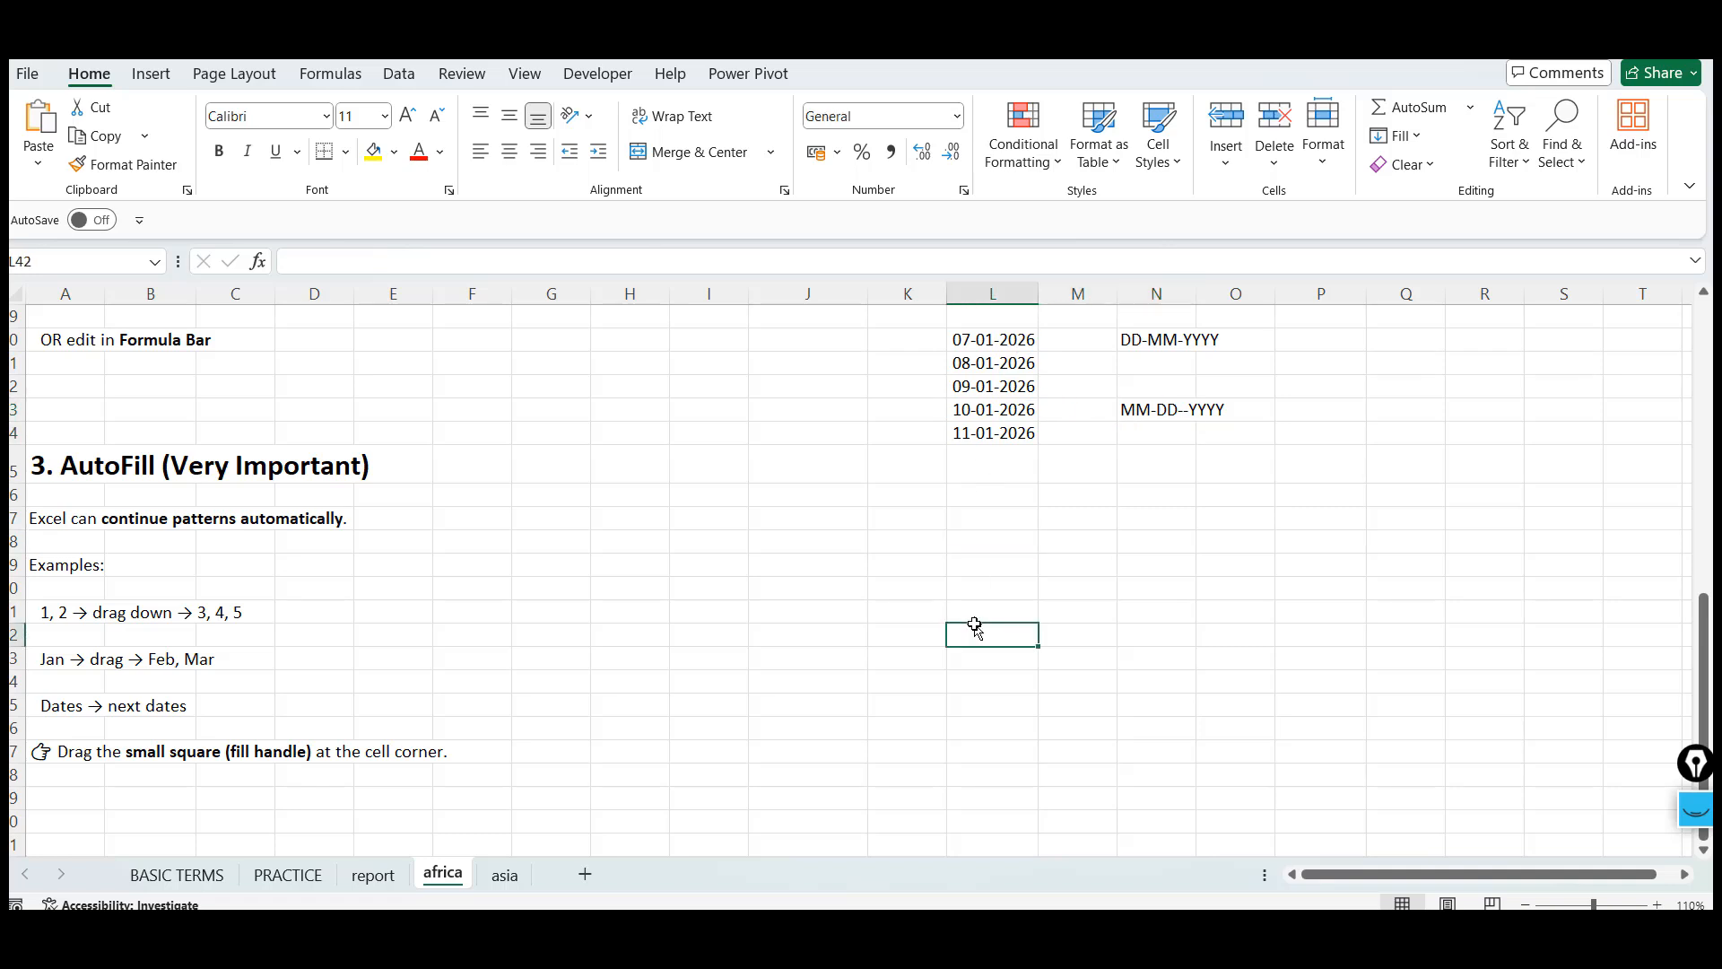
left_click(976, 359)
left_click(996, 340)
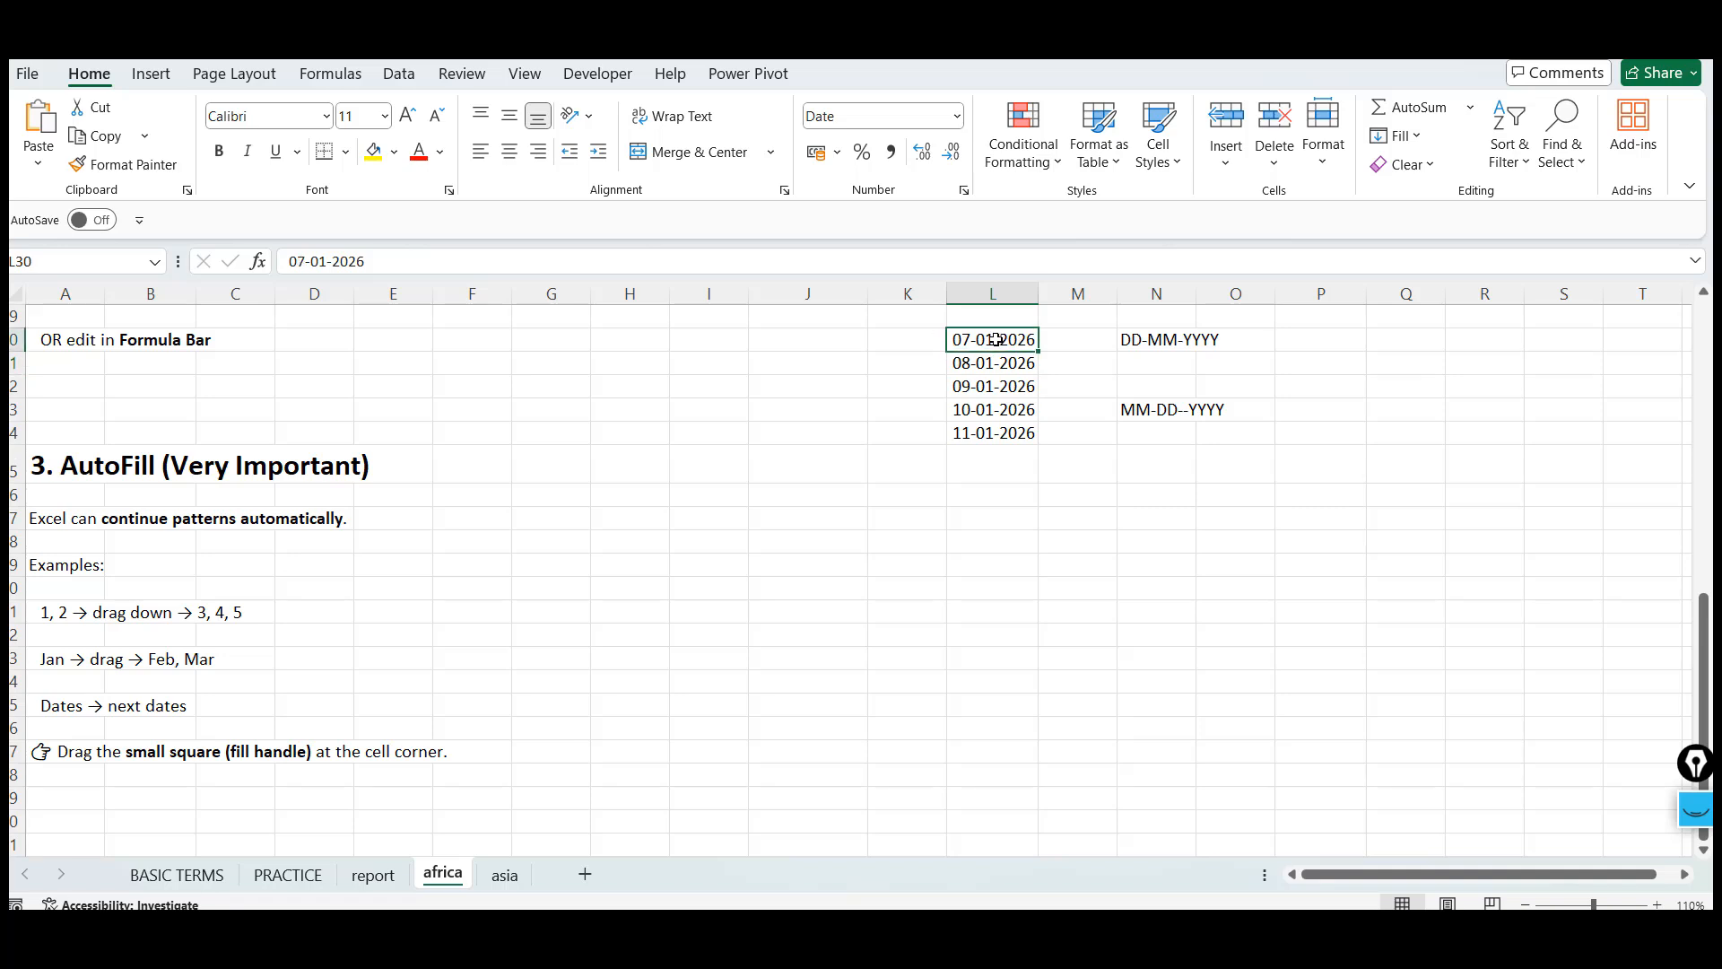
left_click(1003, 432)
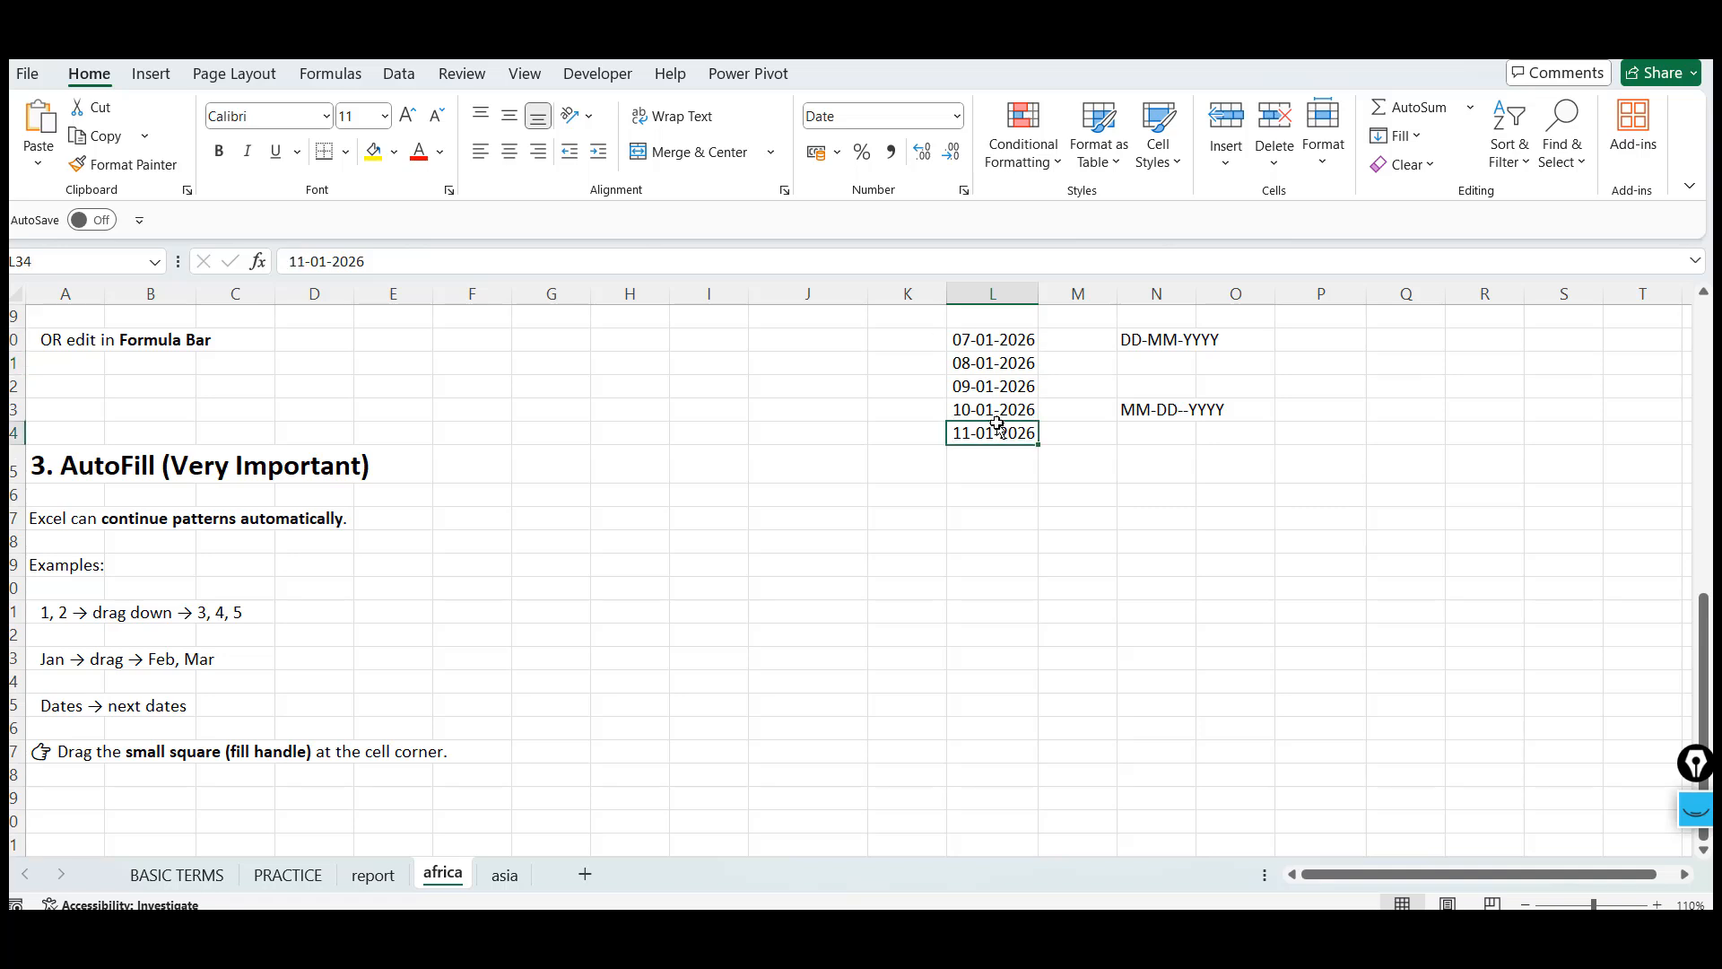
left_click(1030, 334)
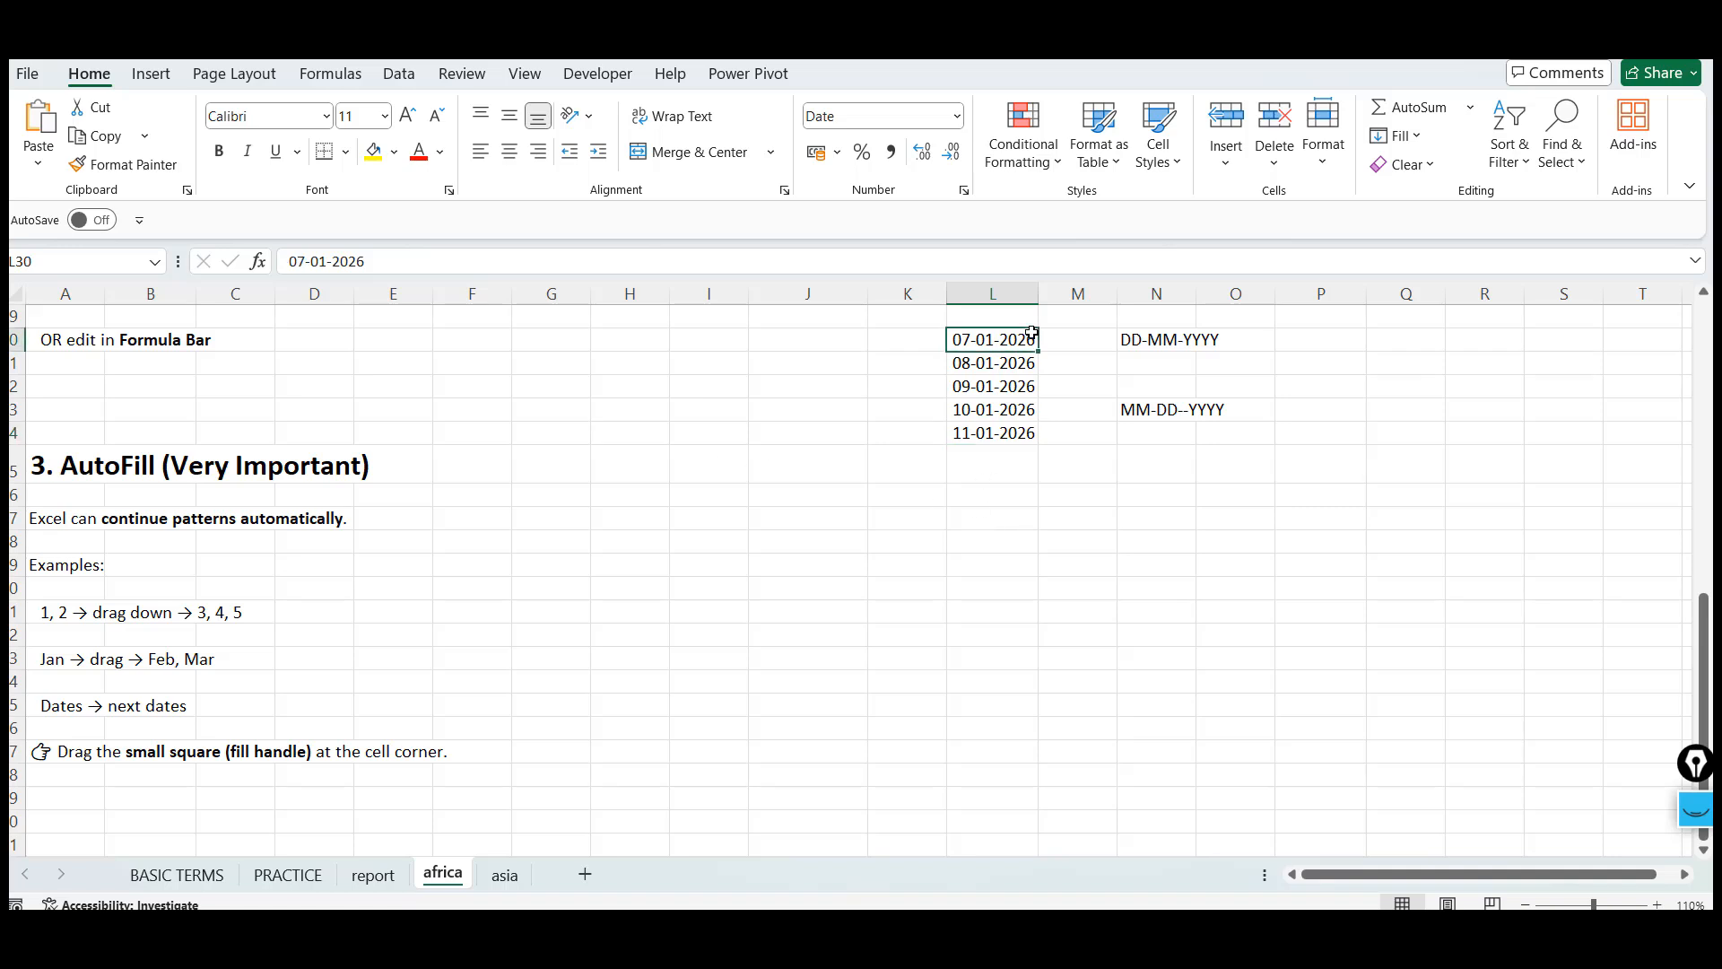
left_click(1007, 440, "shift")
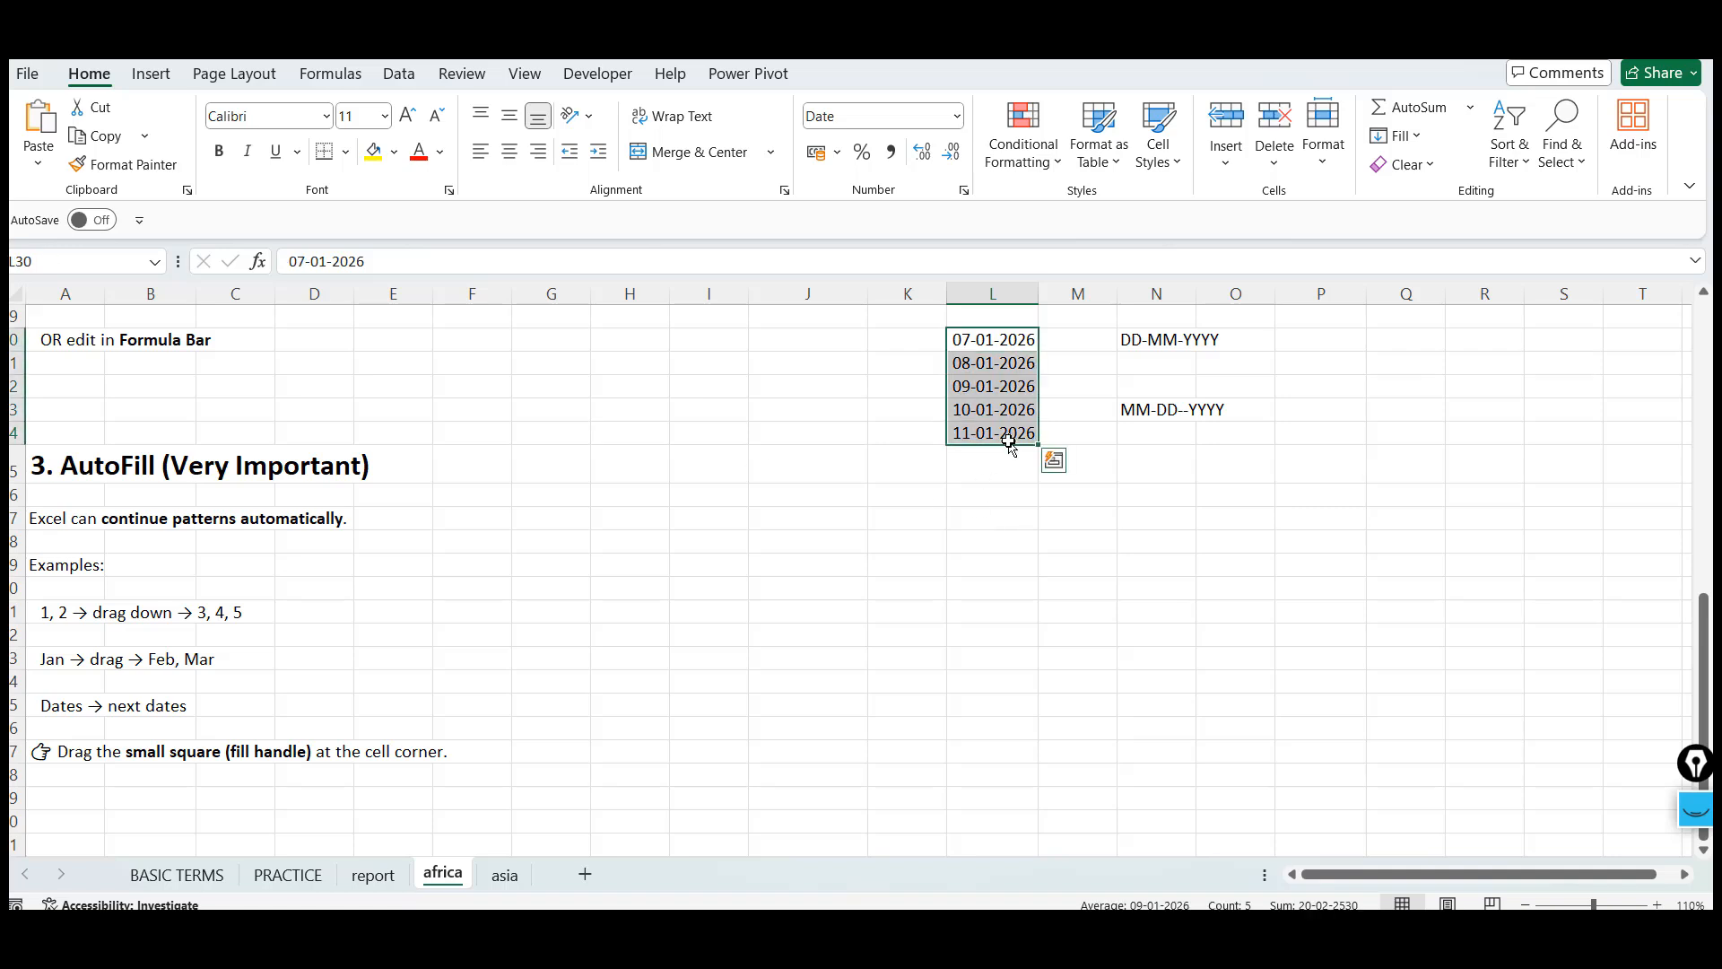
Copy the Basic Formatting section from the ChatGPT lesson and paste it into cell A52 of the africa sheet
left_click(795, 732)
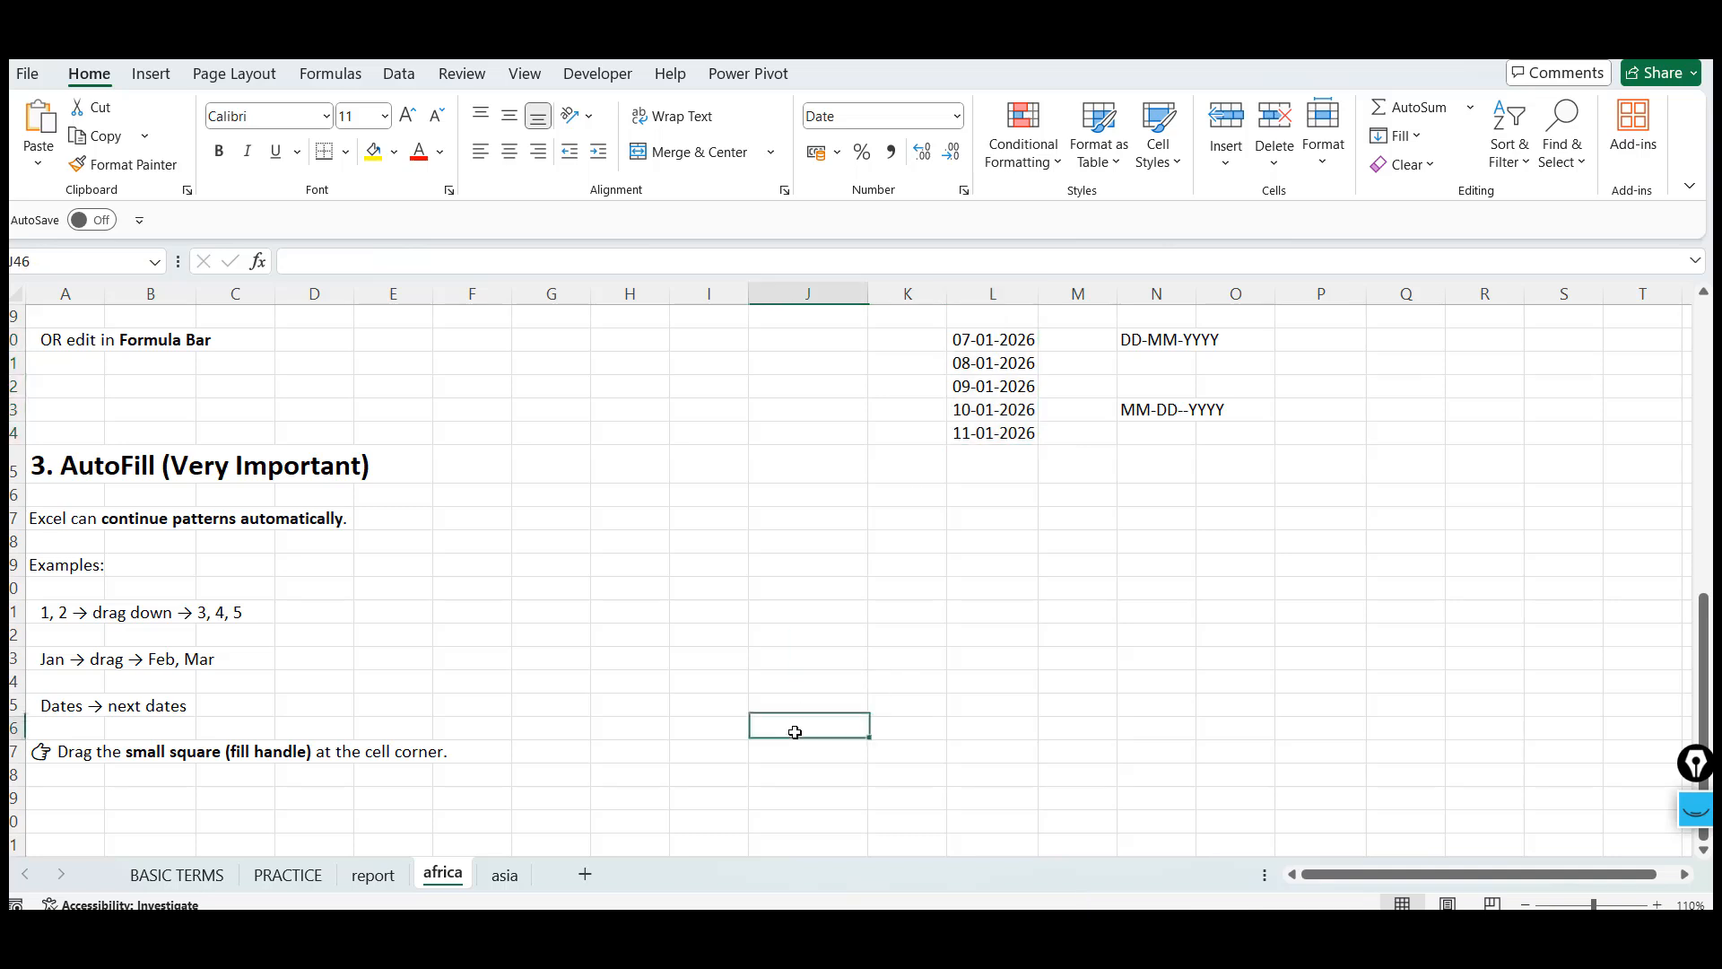
left_click(116, 793)
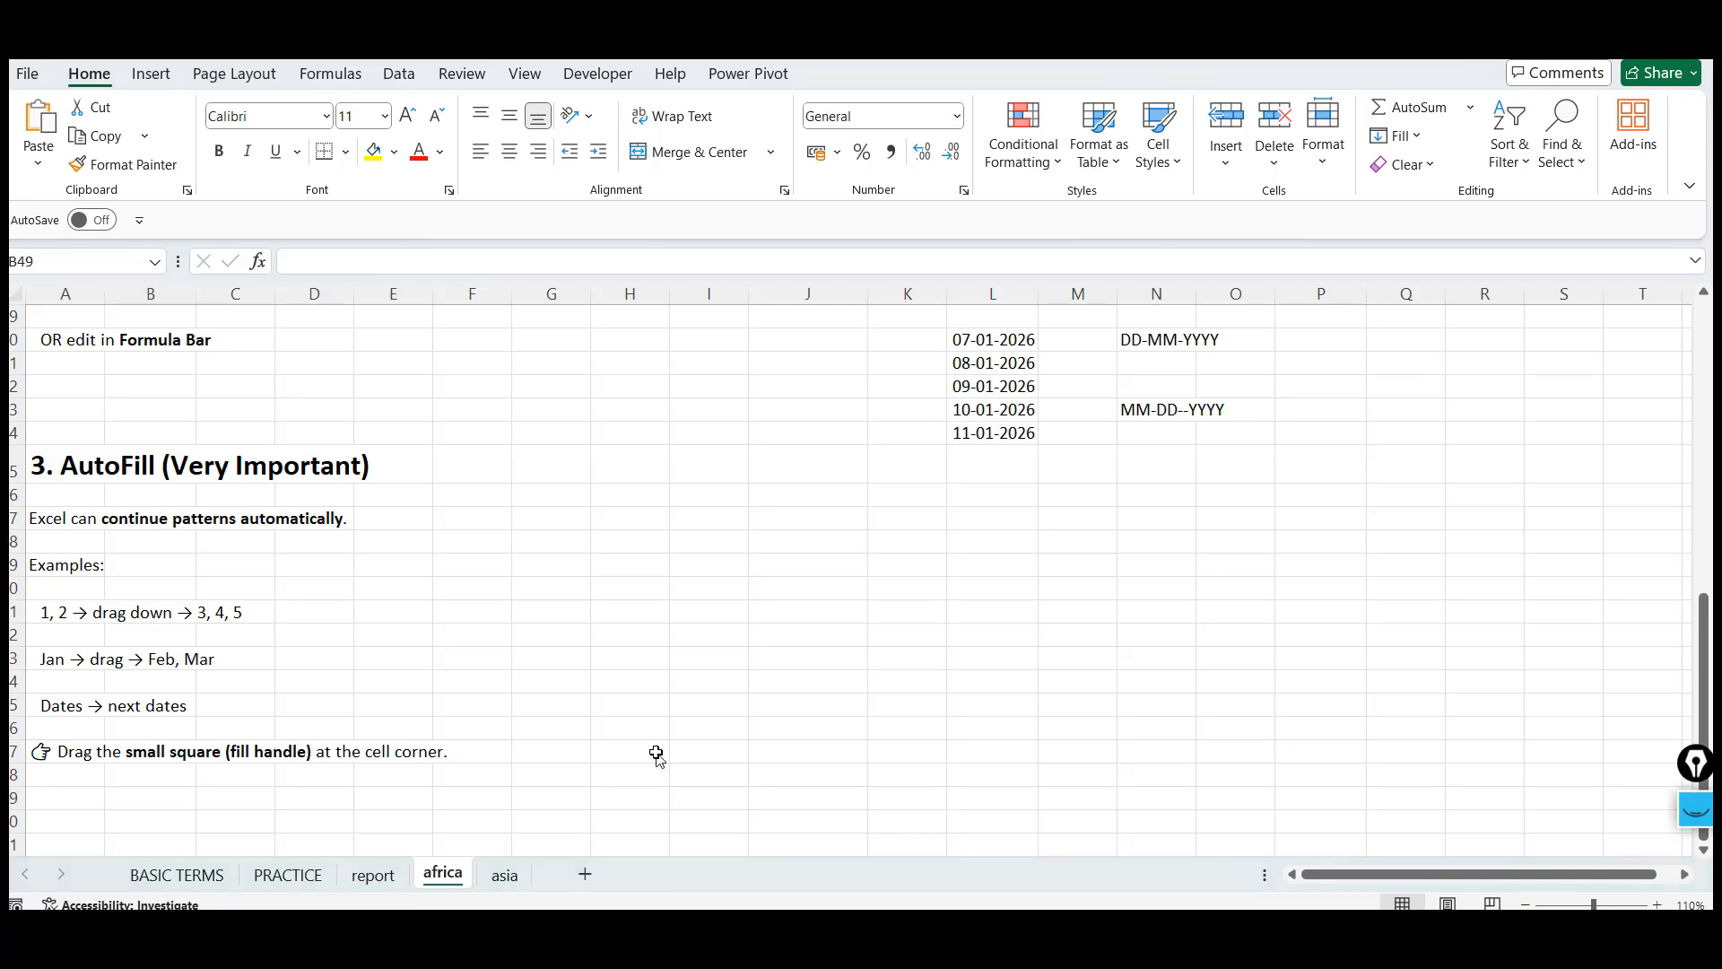
key("alt+Tab")
left_click(390, 689)
scroll(388, 691, "down", 2)
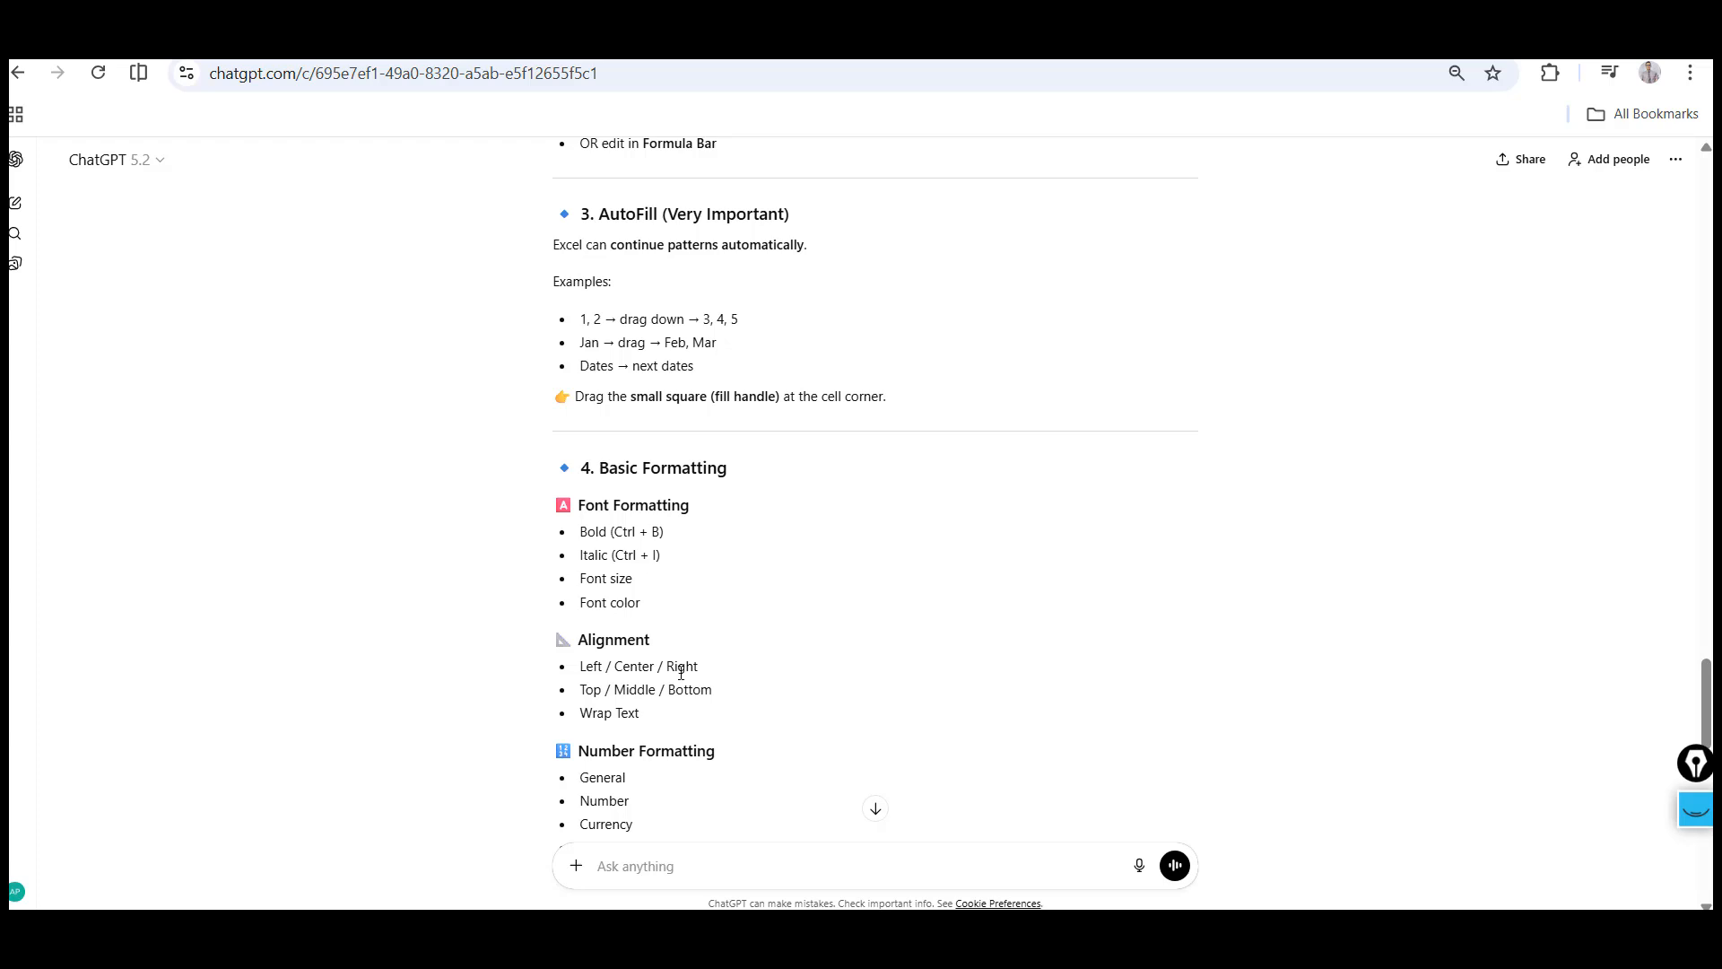
left_click(663, 743, "shift")
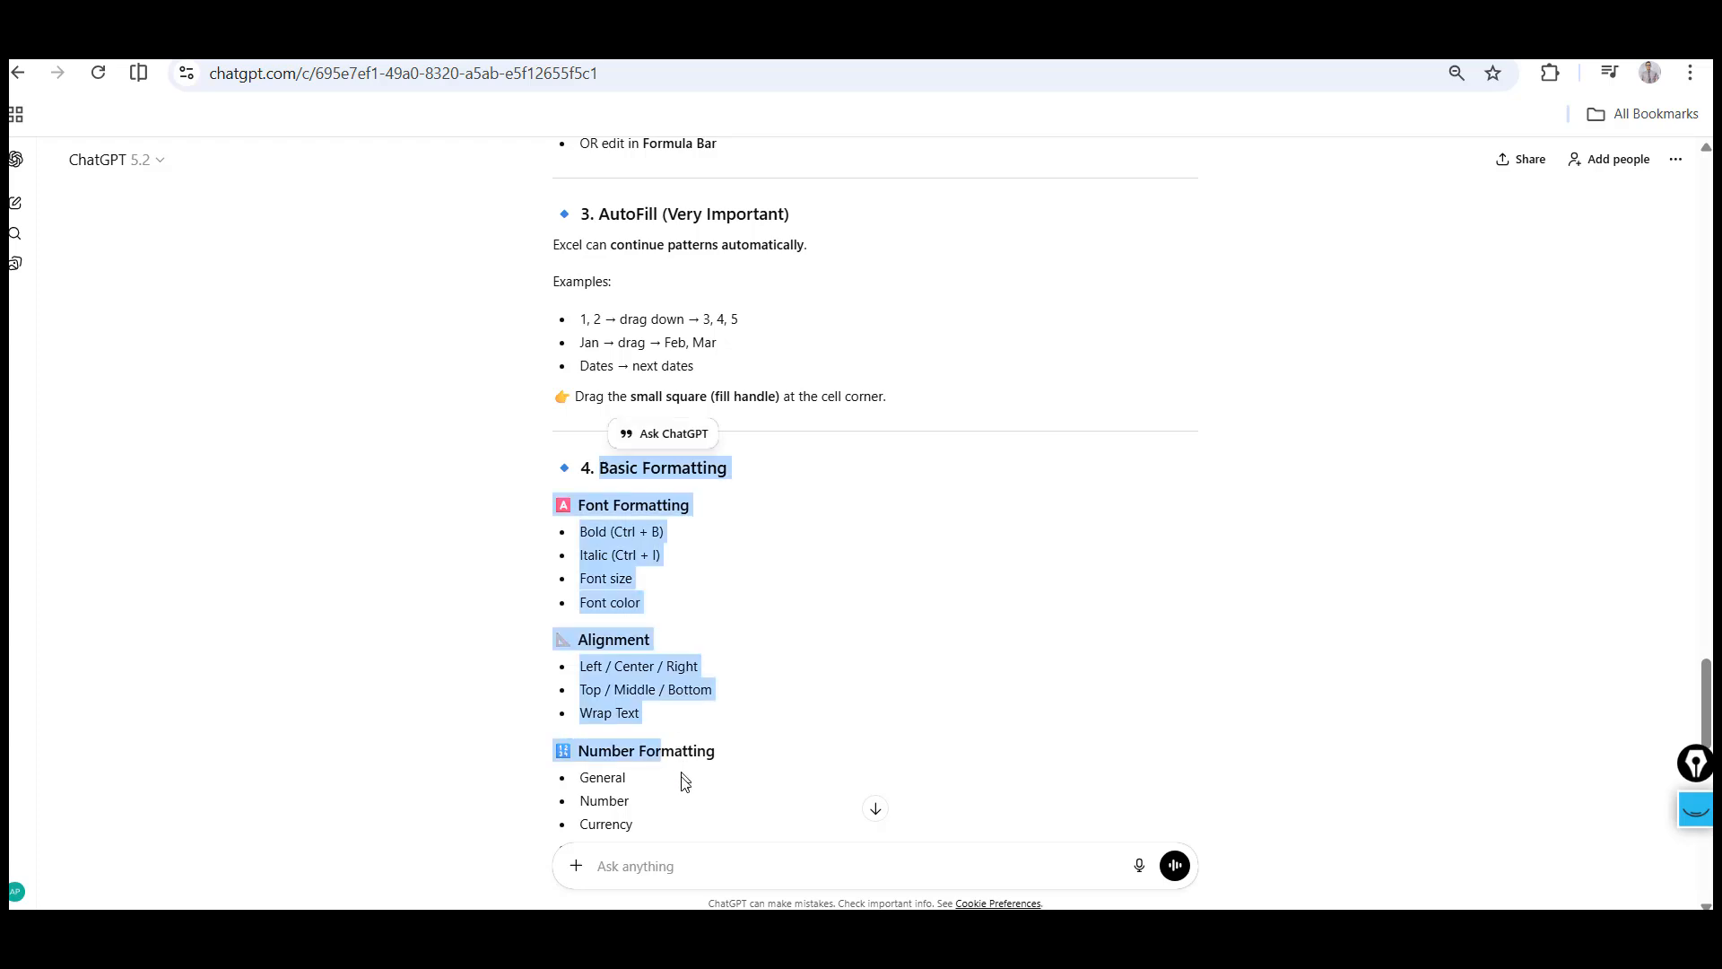
left_click(672, 827, "shift")
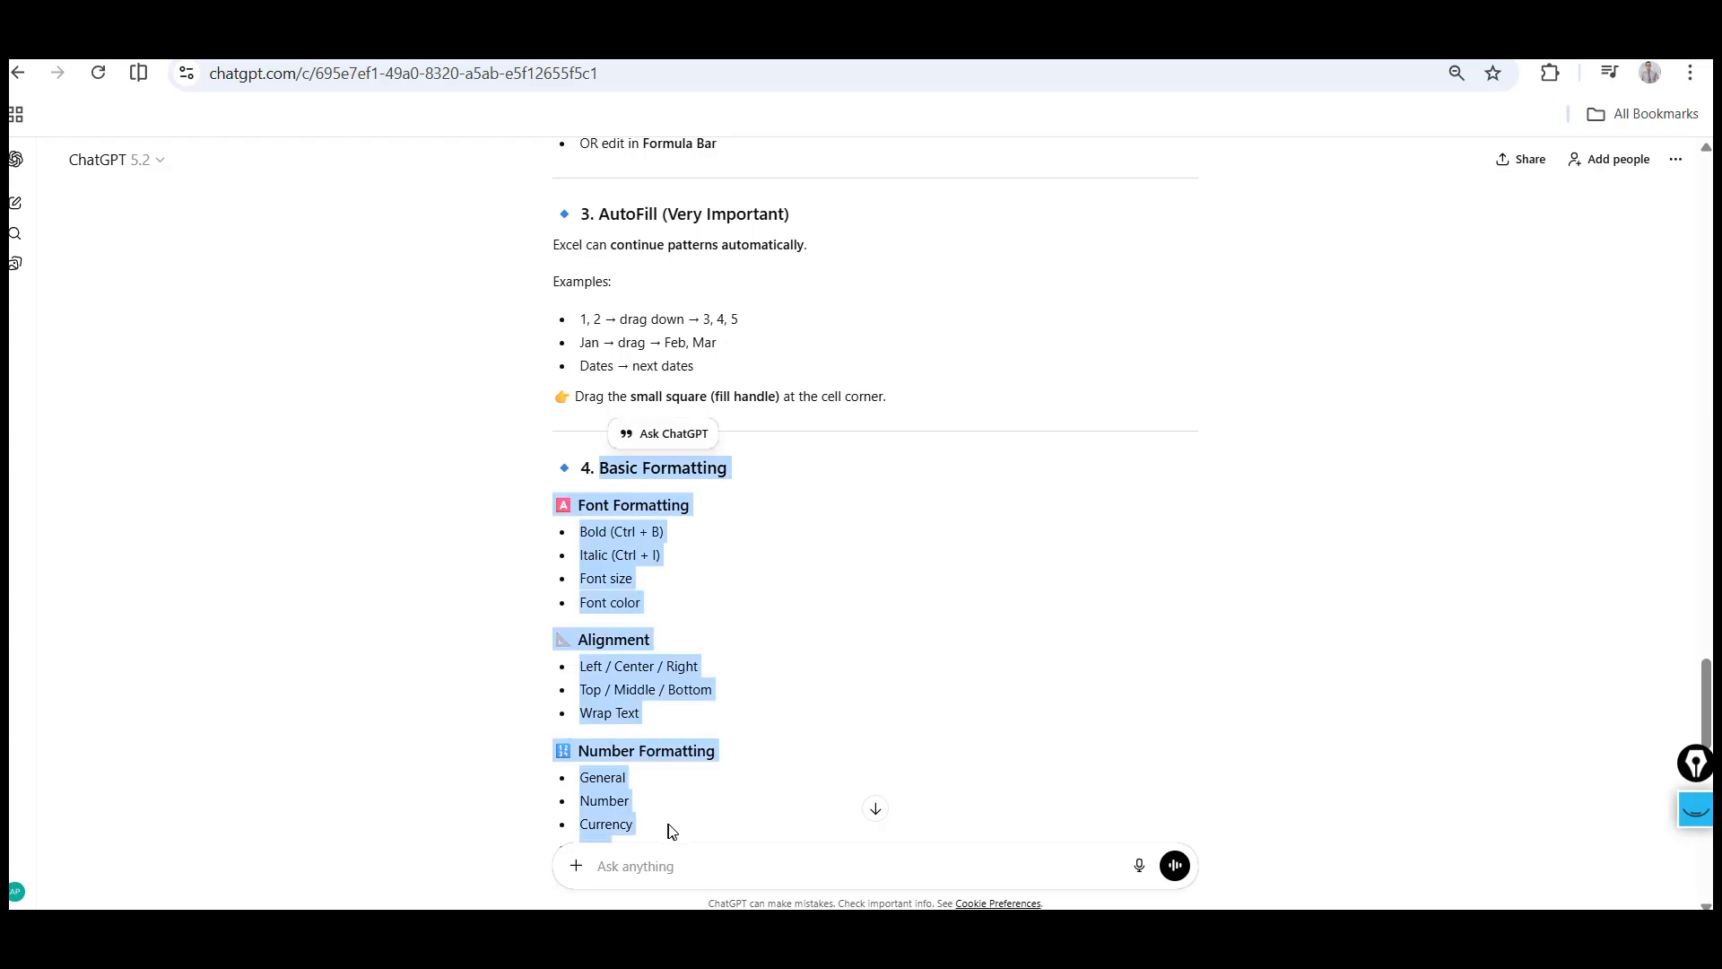
left_click(673, 831, "shift")
key("alt+Tab")
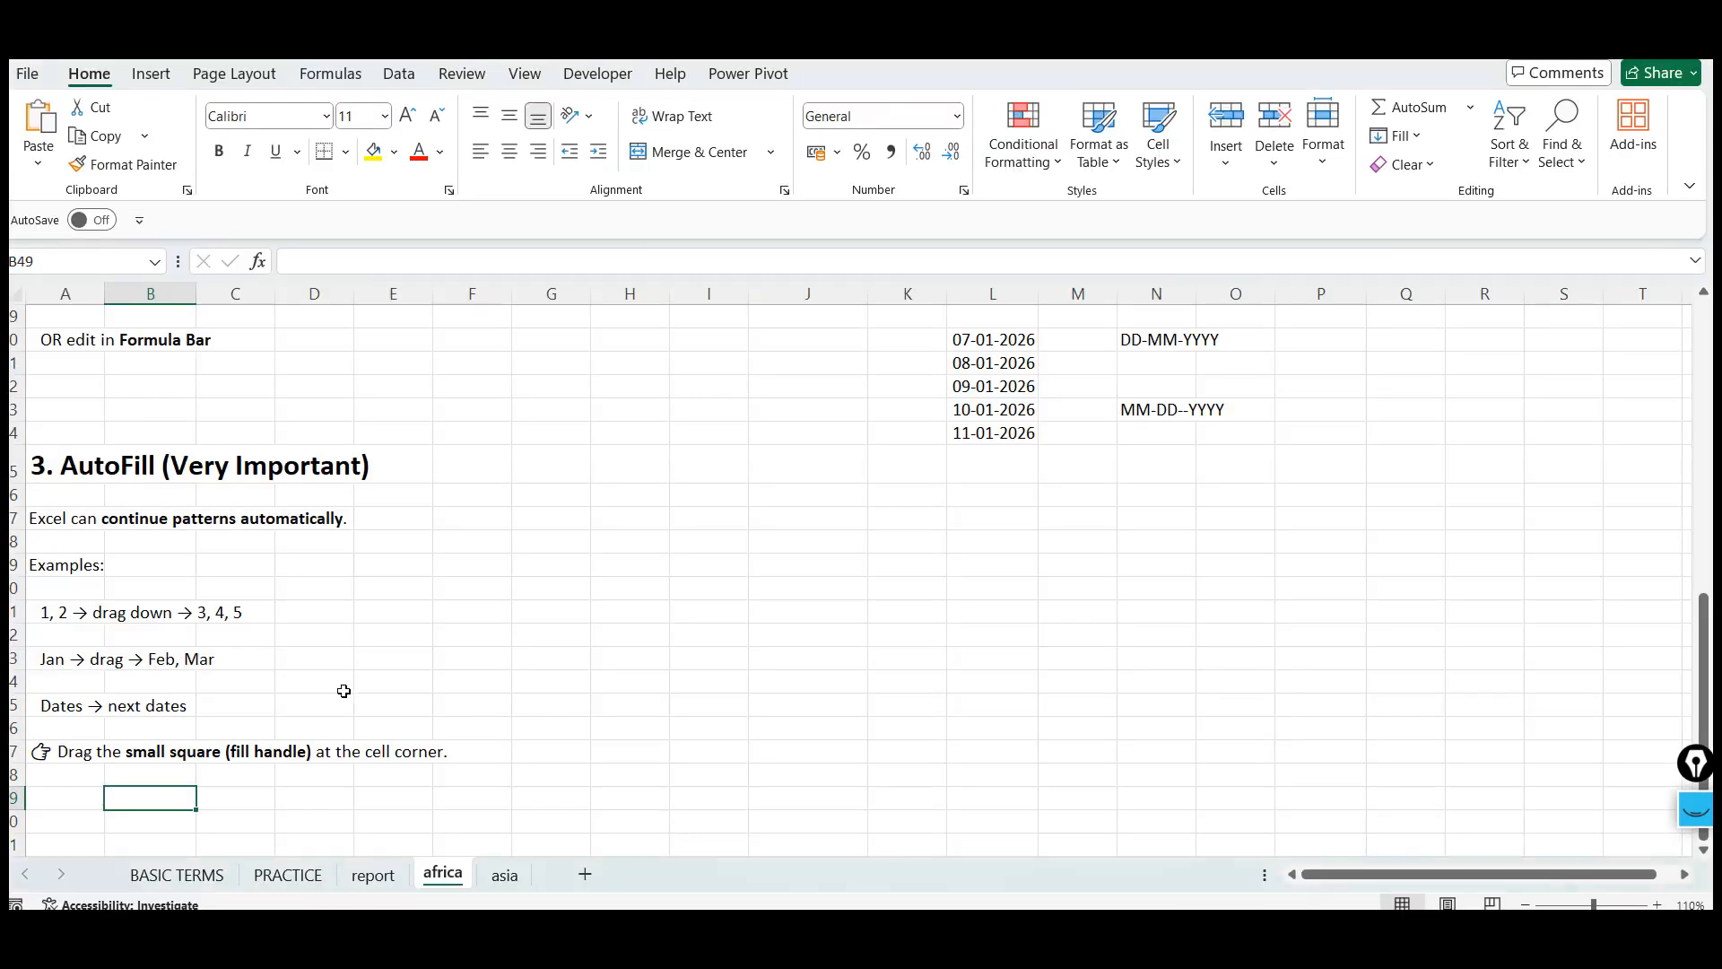
left_click(61, 822)
key("Down")
key("Down")
key("Down")
key("Down")
key("Down")
key("Down")
key("Down")
key("Down")
key("Down")
key("Down")
key("Down")
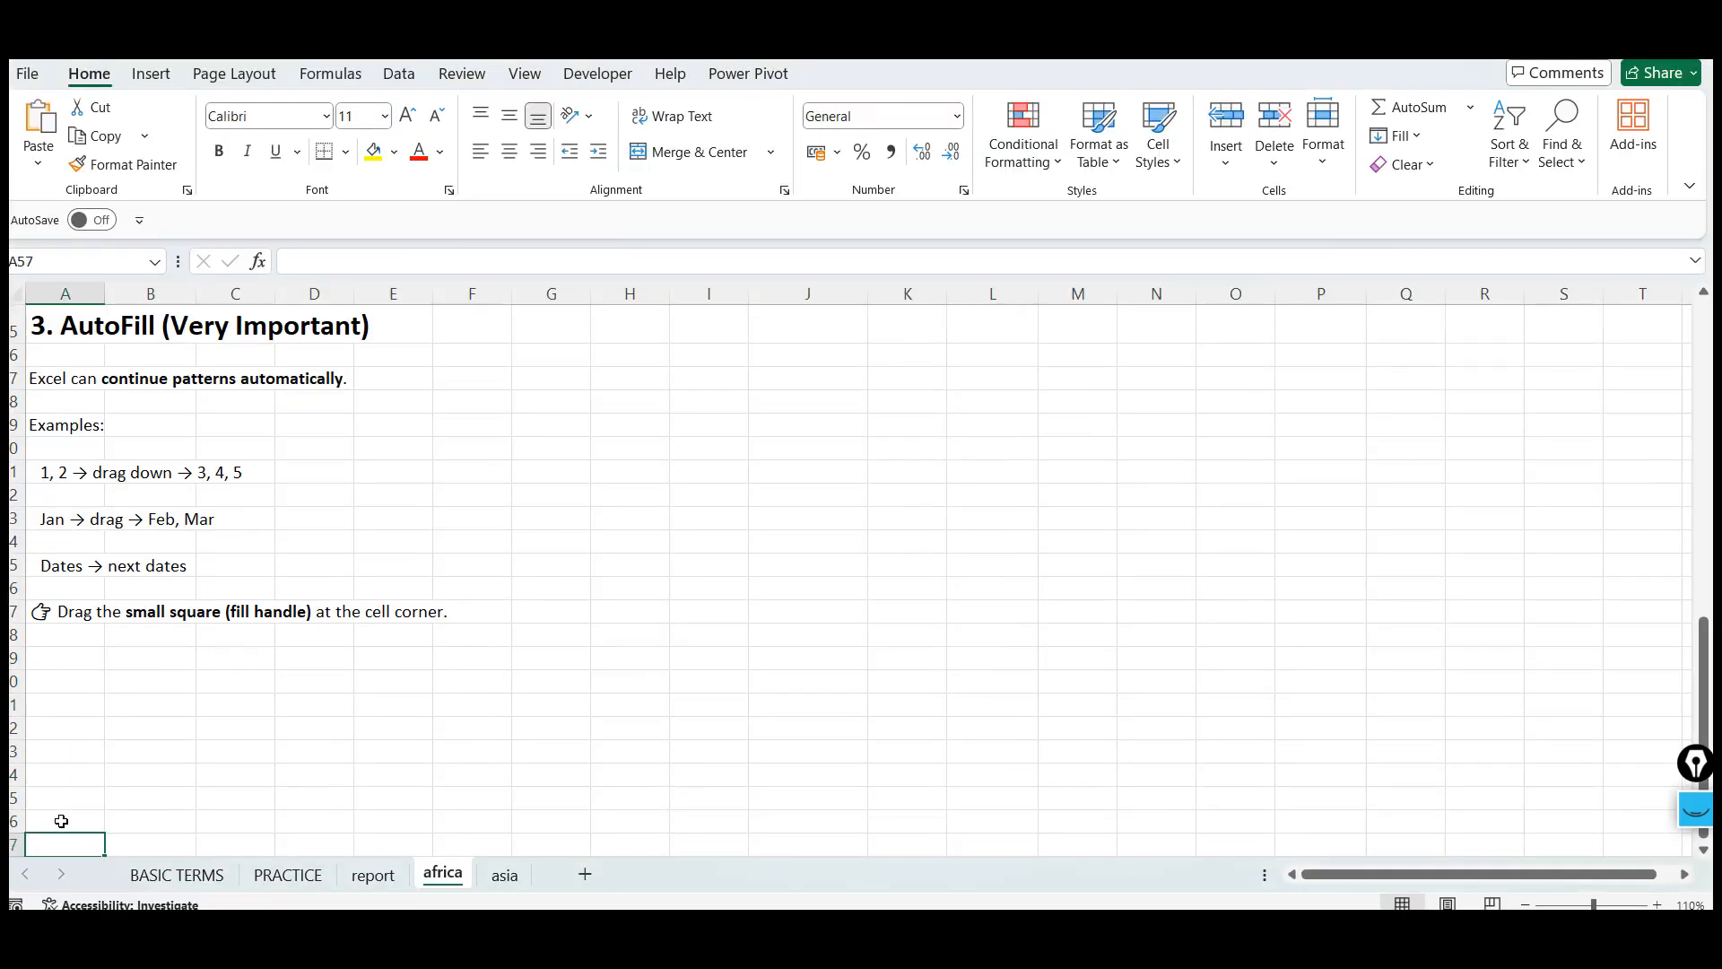
left_click(67, 608)
key("ctrl+v")
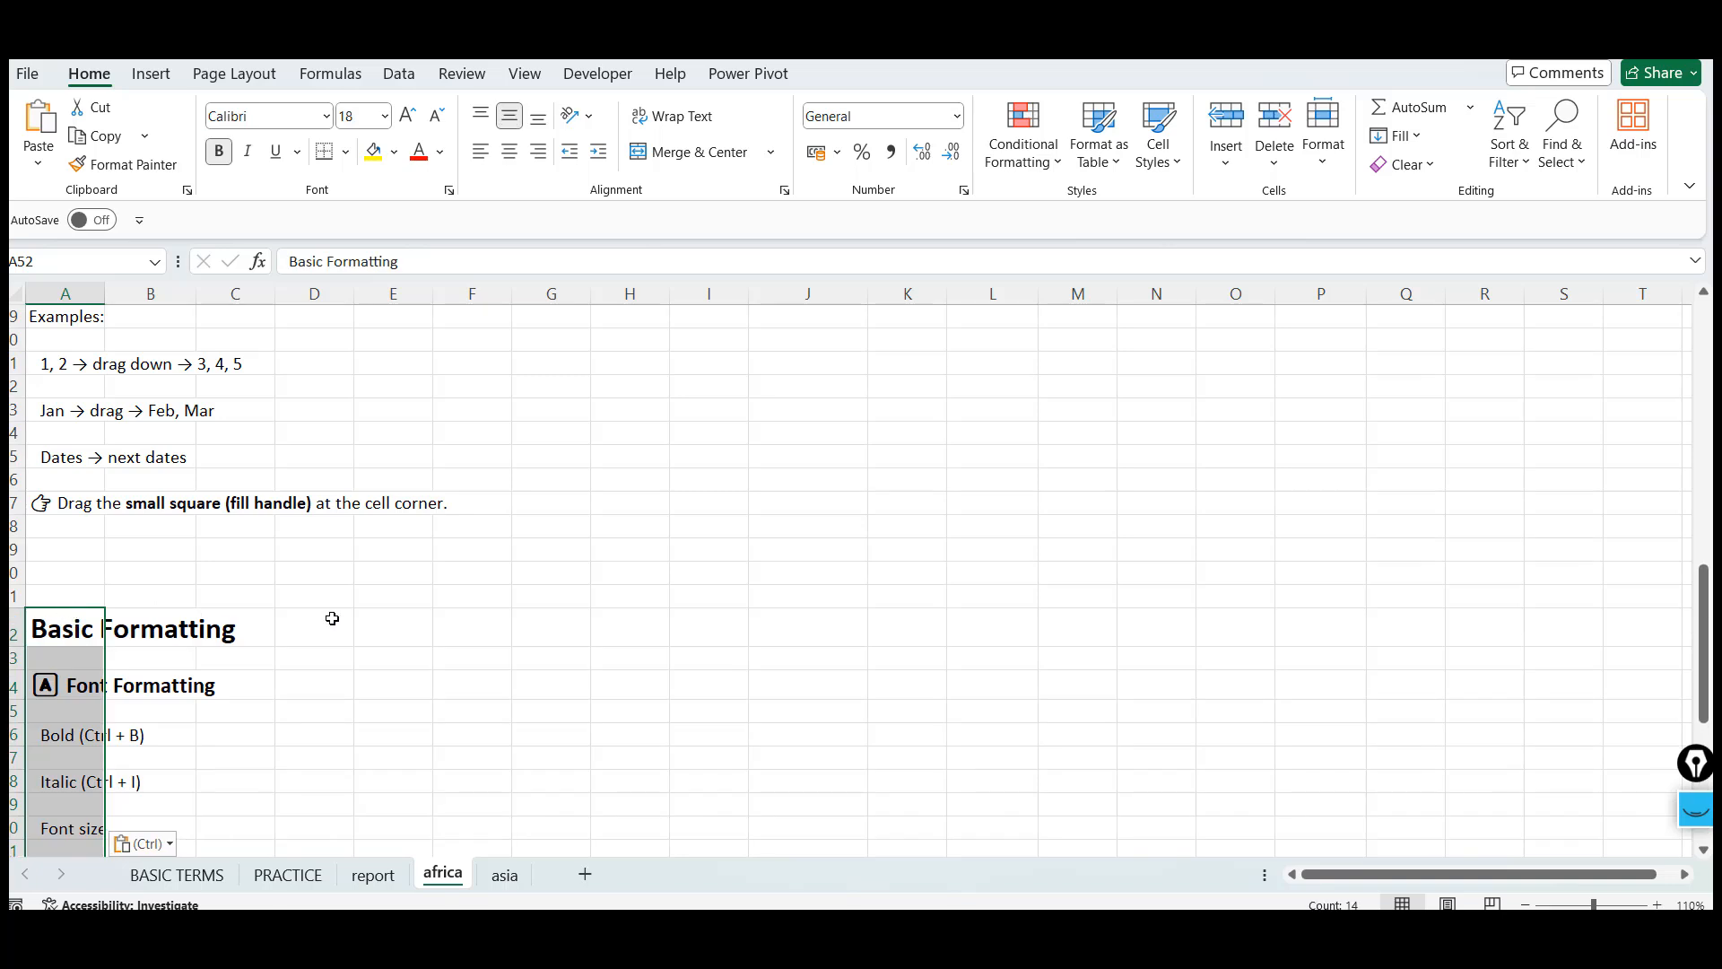
Enter 54 in cell E56 beside the Bold example and make it bold
key("Down")
key("Down")
key("Down")
key("Down")
key("Down")
key("Down")
key("Down")
key("Down")
key("Down")
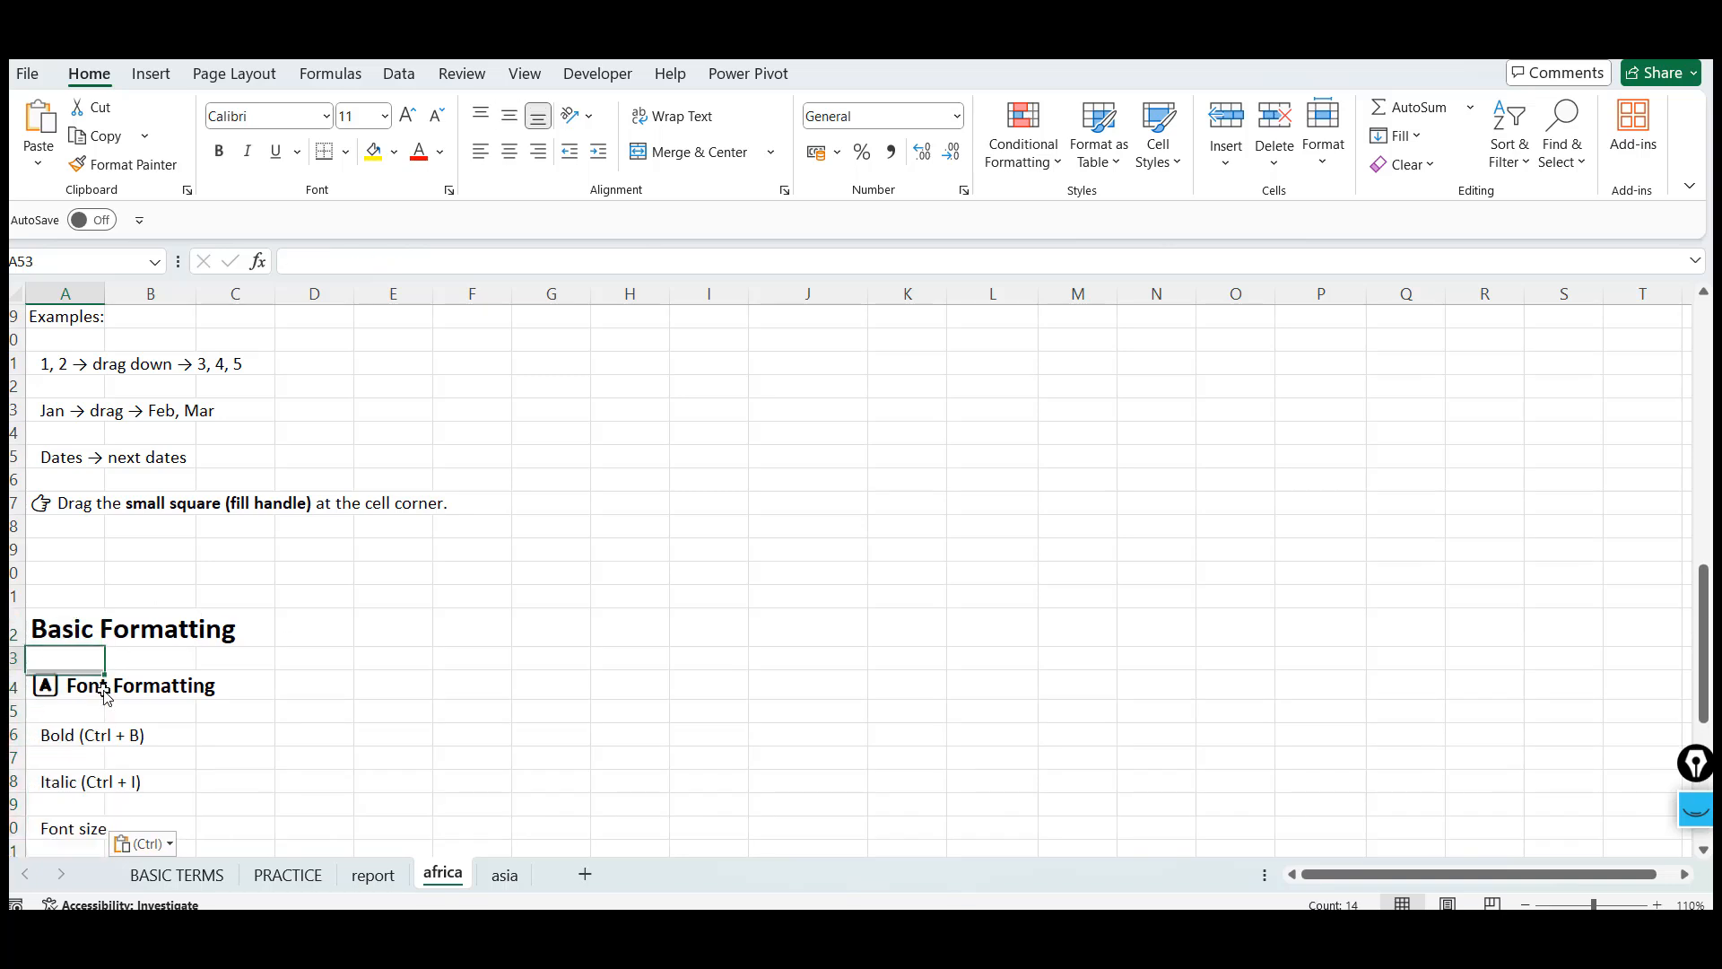
scroll(104, 695, "down", 2)
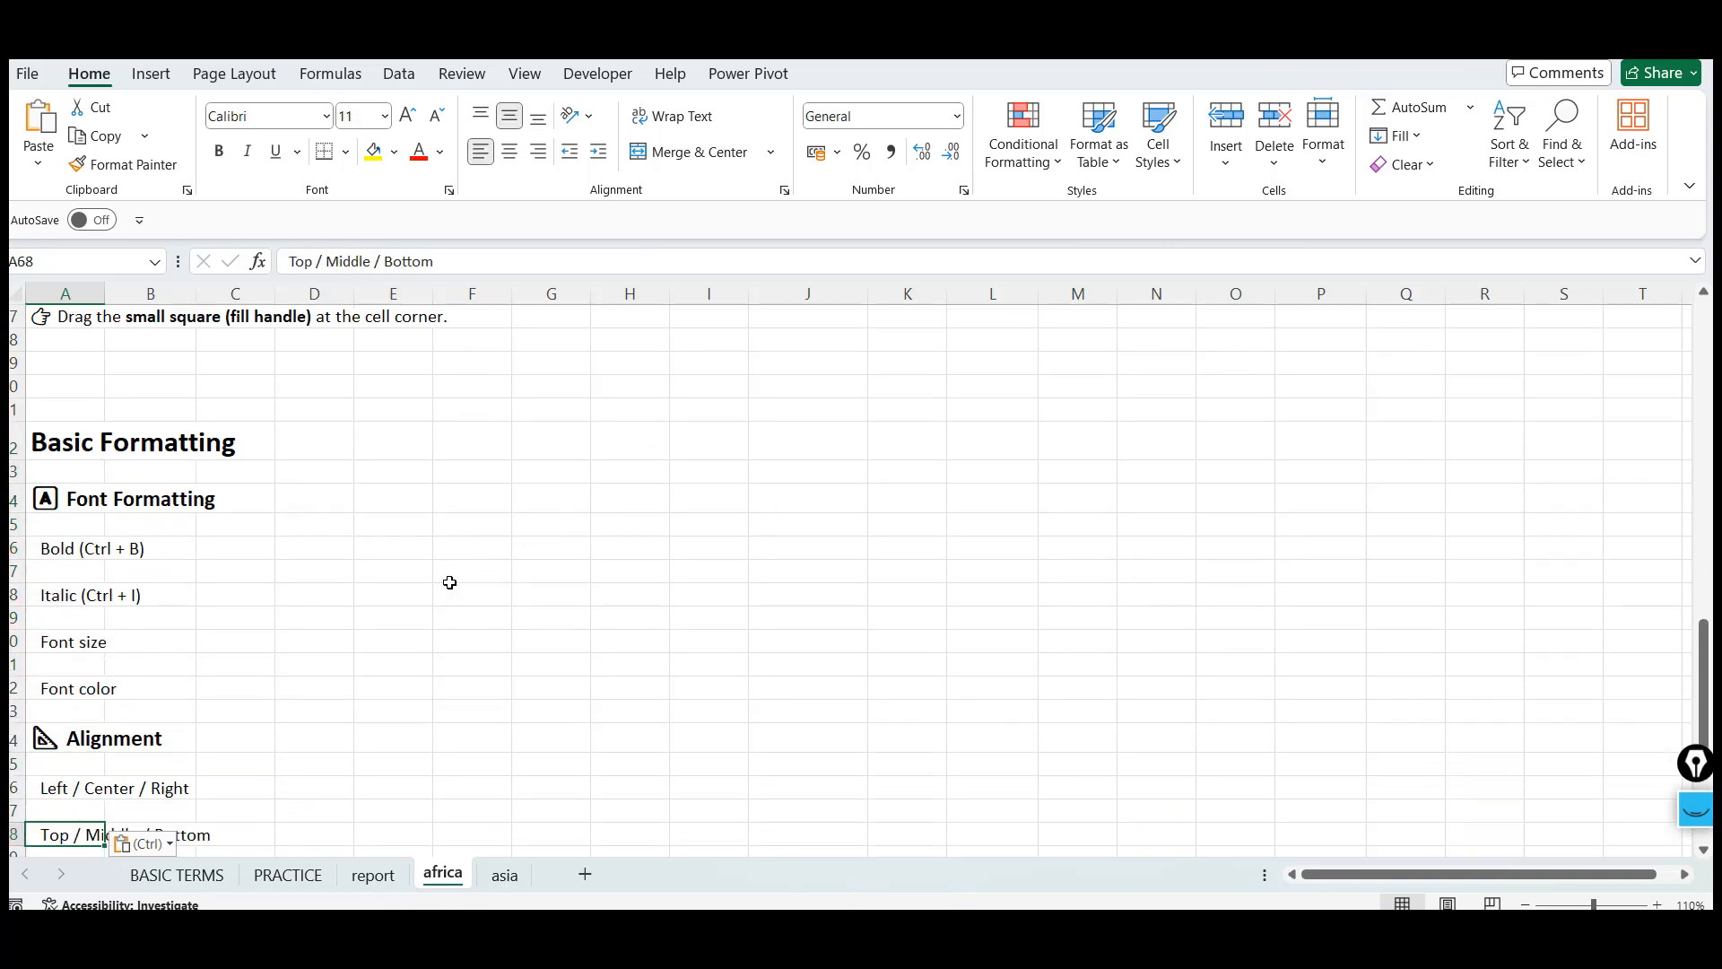
left_click(398, 532)
key("Down")
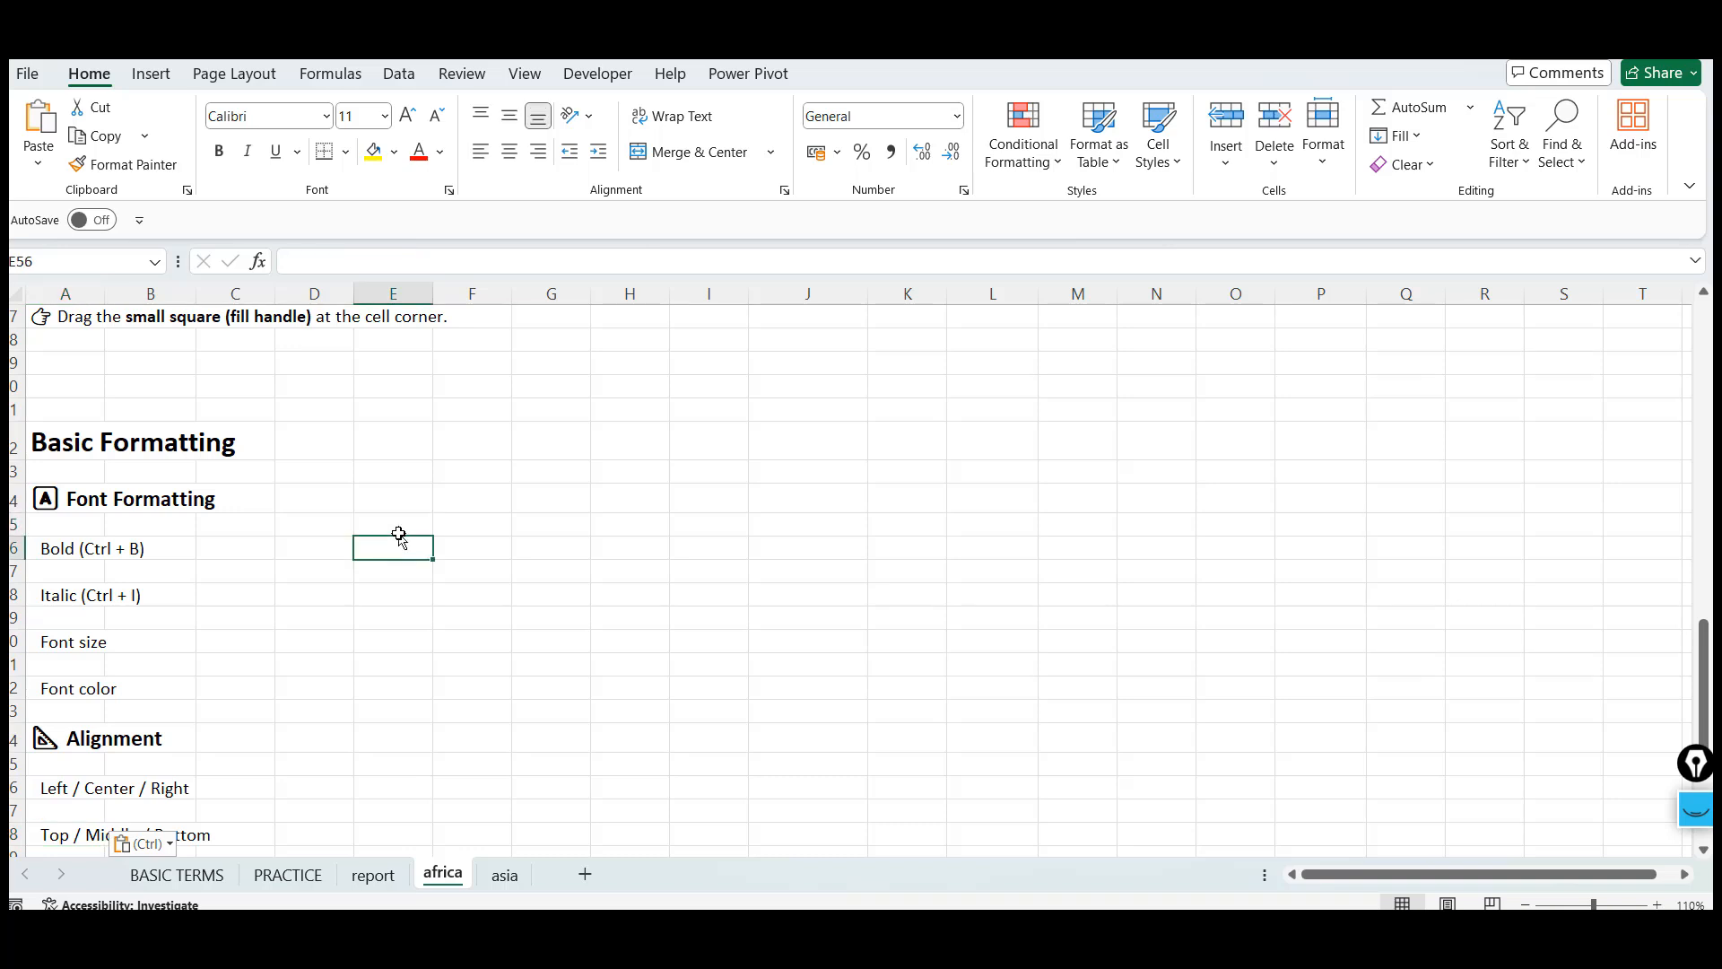
type("54")
key("ctrl+Return")
key("ctrl+b")
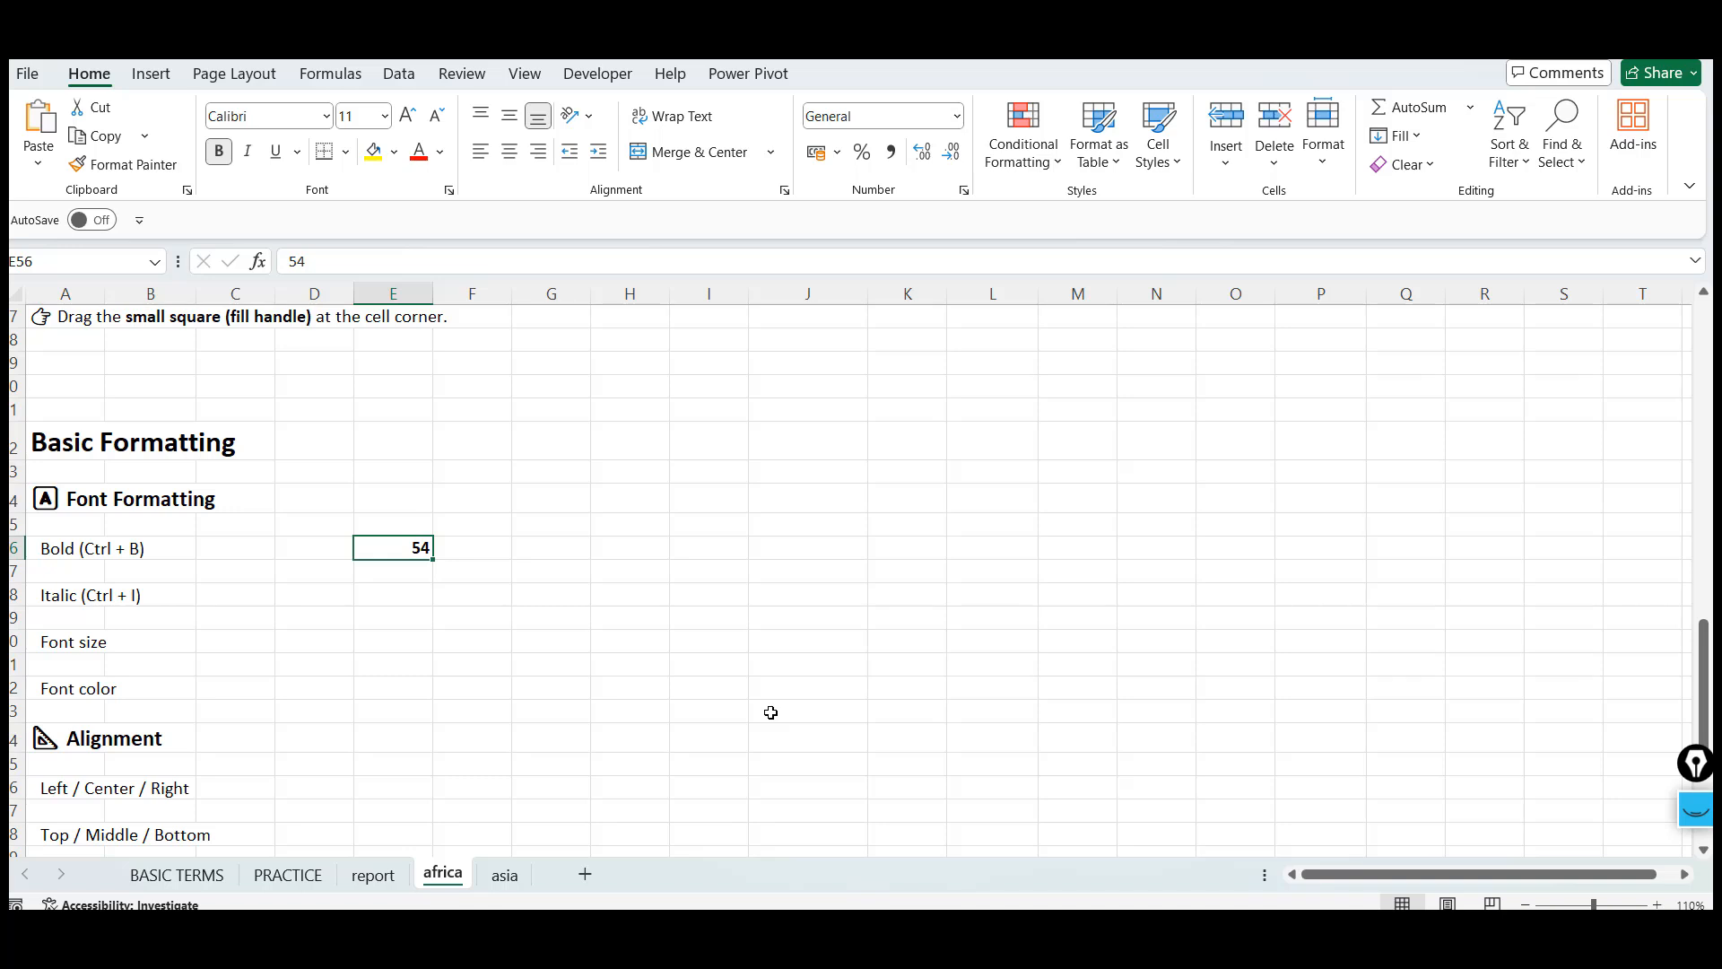
Enter 45 in cell E58 beside the Italic example and make it italic
key("Down")
key("Down")
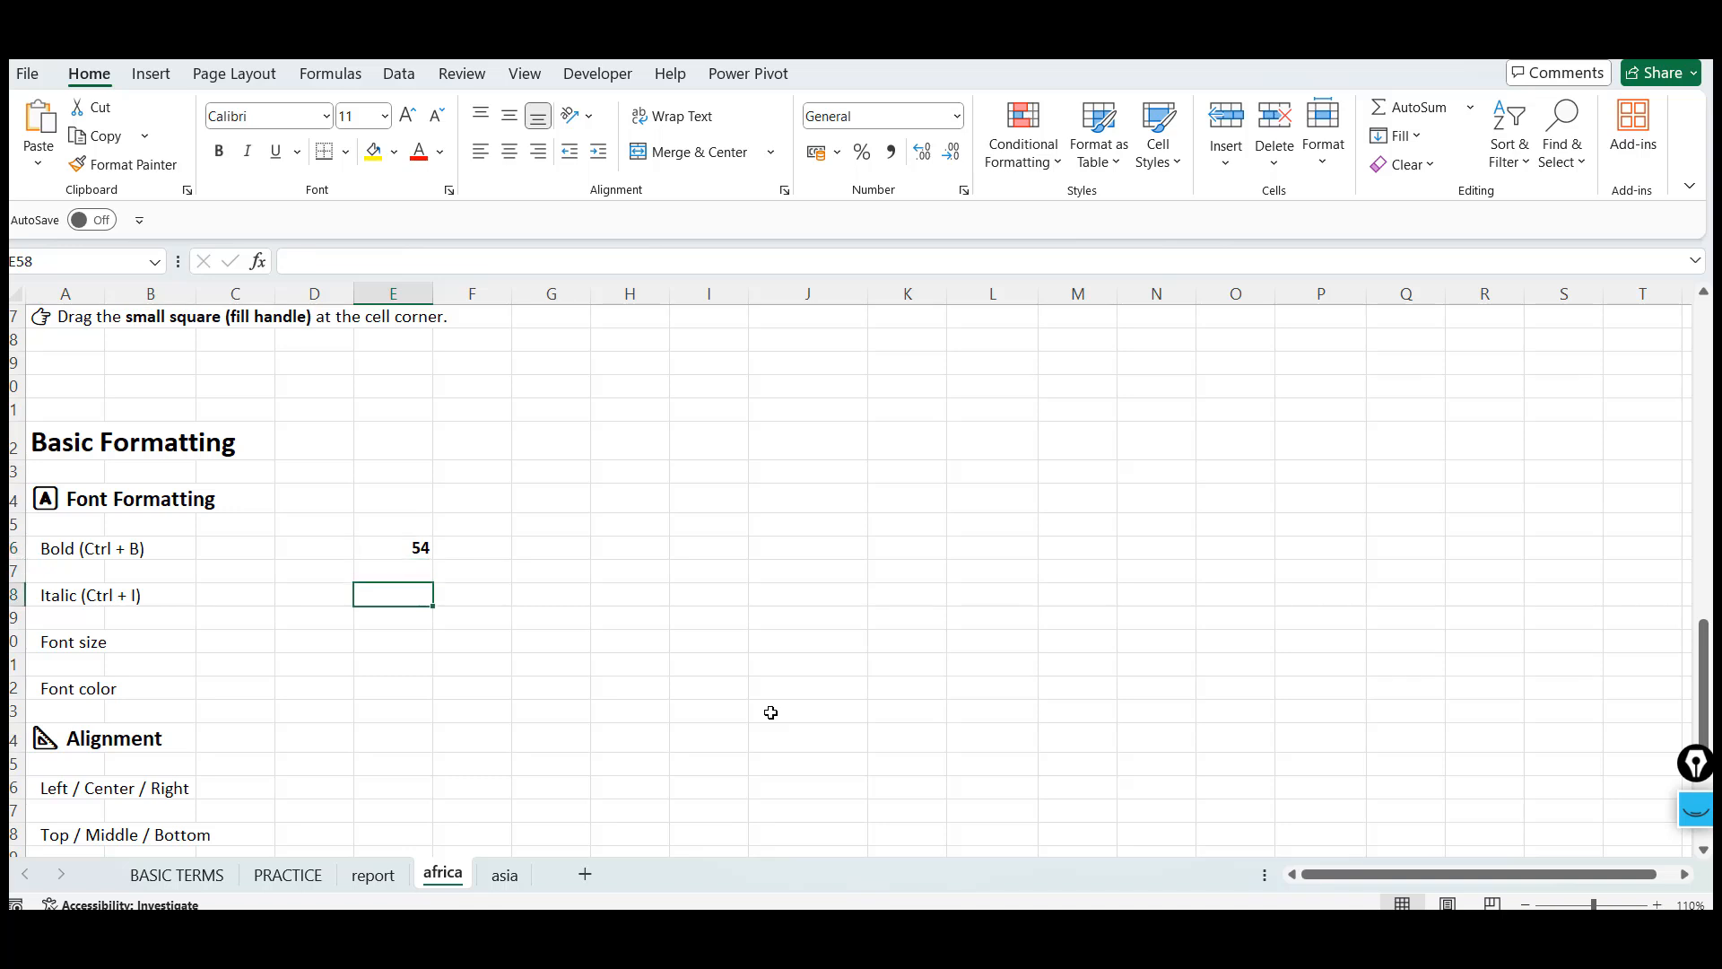
type("45")
key("ctrl+Return")
key("ctrl+i")
key("Down")
key("Up")
key("Down")
key("Up")
key("Down")
key("Up")
key("Down")
key("Up")
Enter 45 in cell E60 beside the Font size example and set its font size to 22
key("Down")
key("Down")
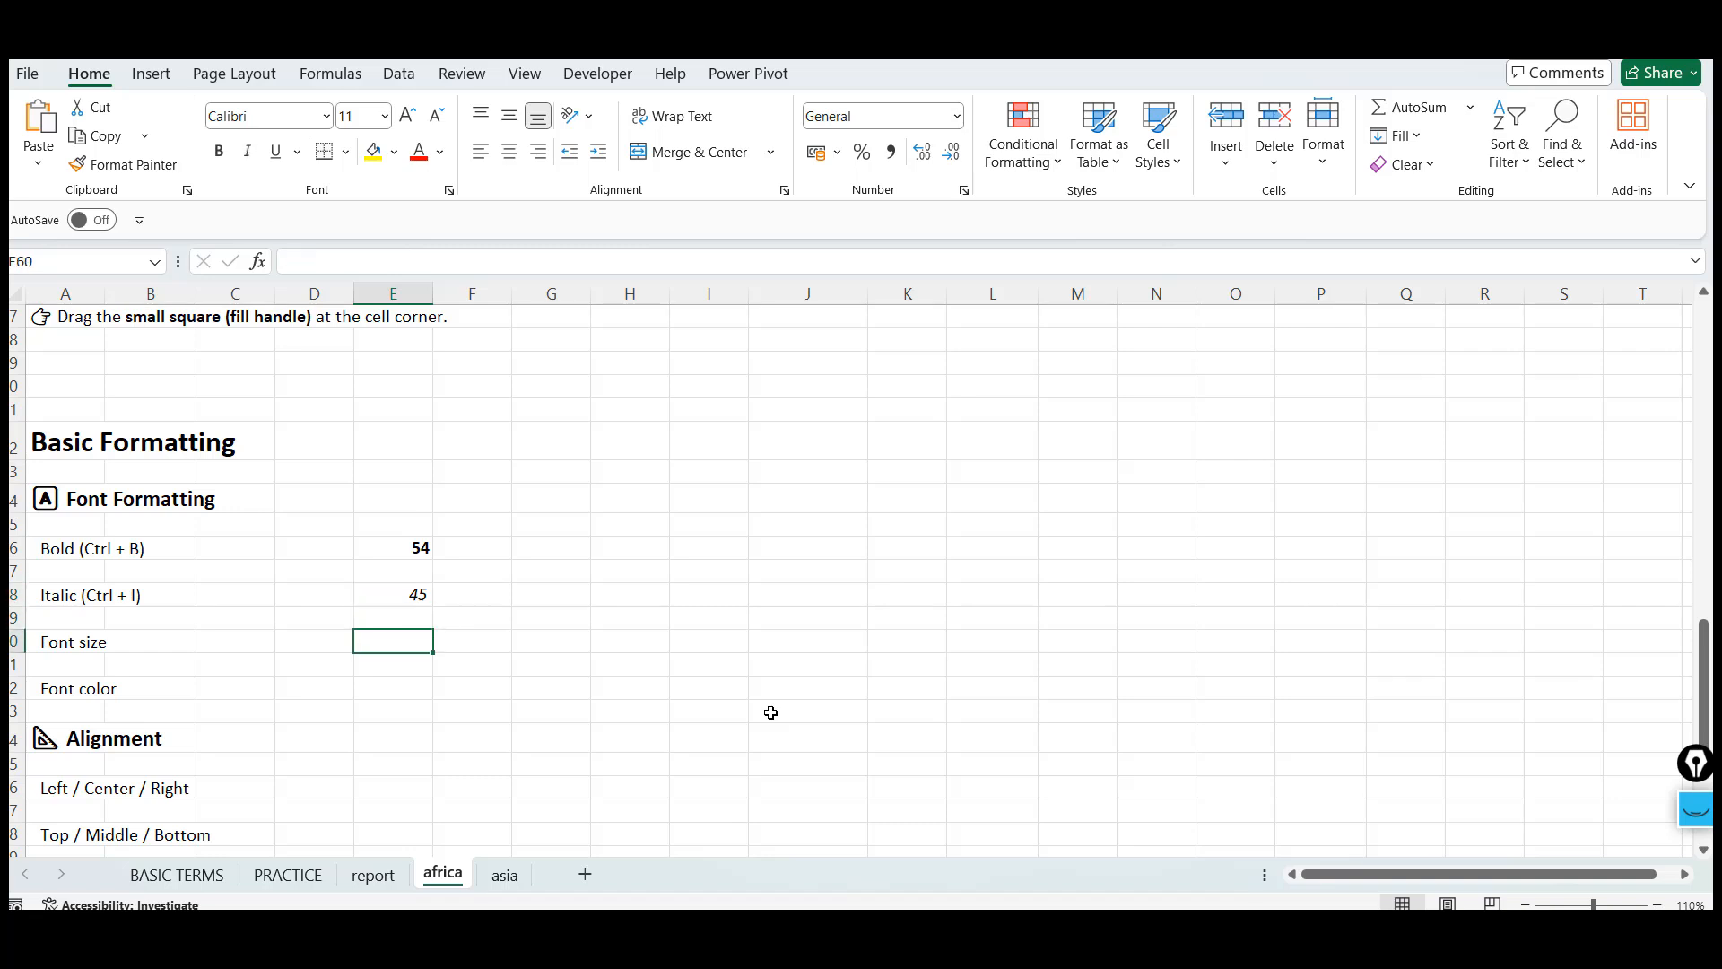
type("45")
key("ctrl+Return")
left_click(383, 121)
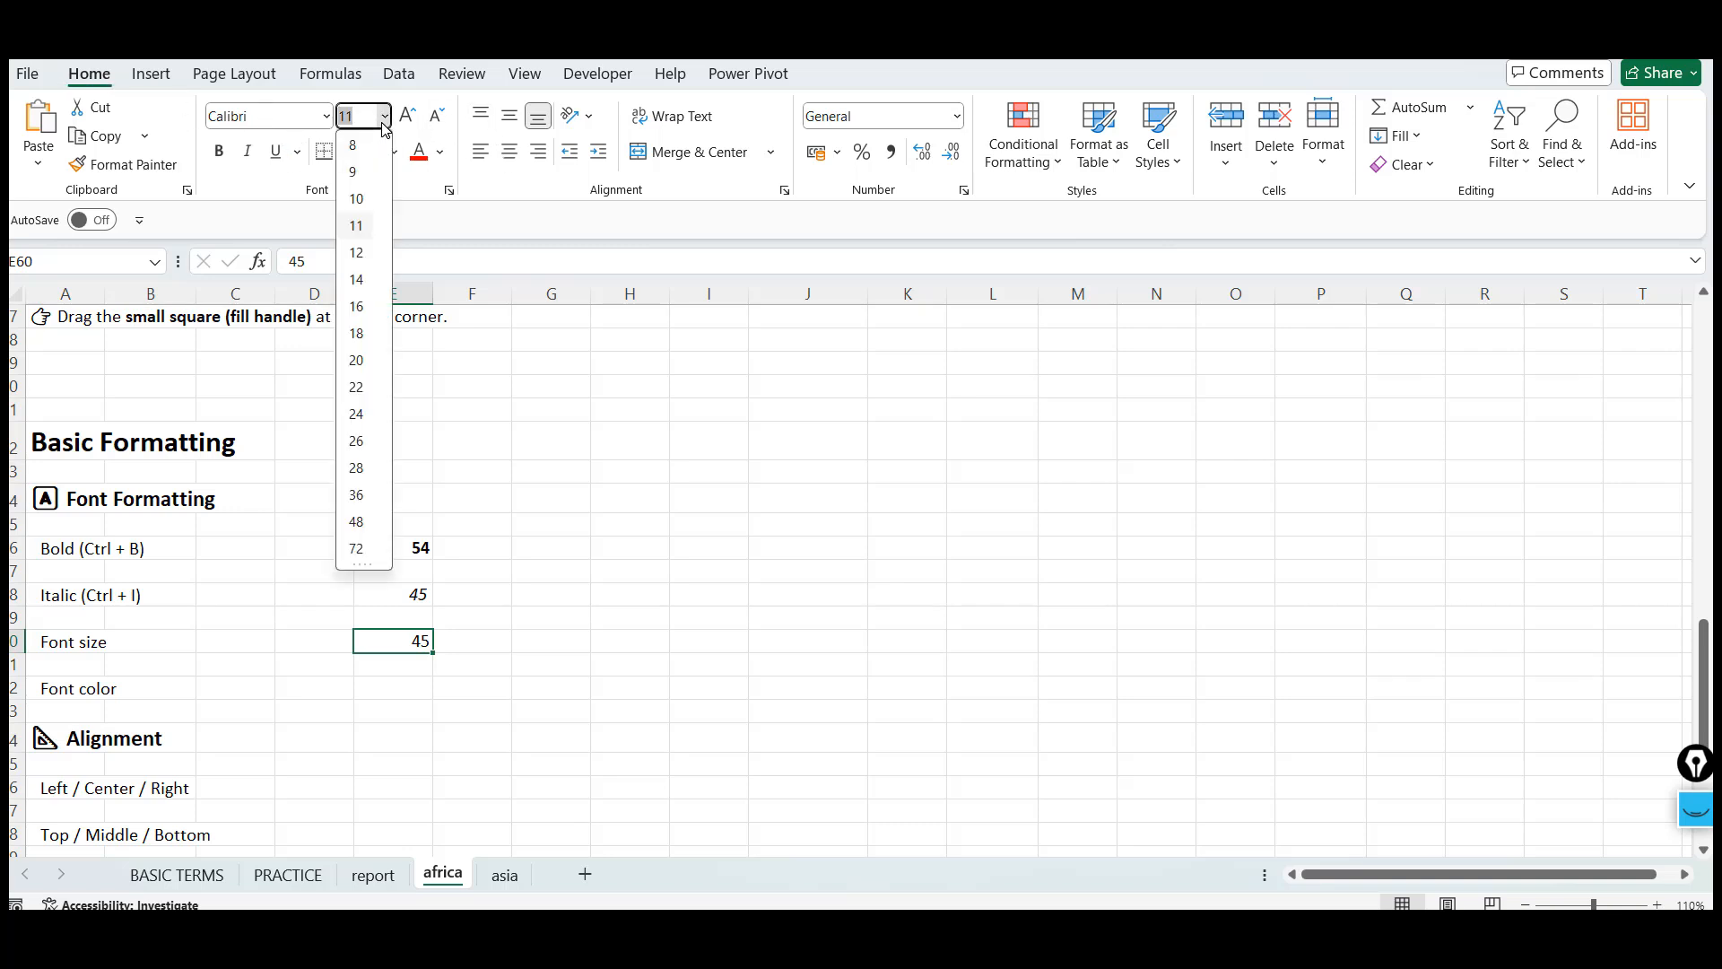
left_click(364, 394)
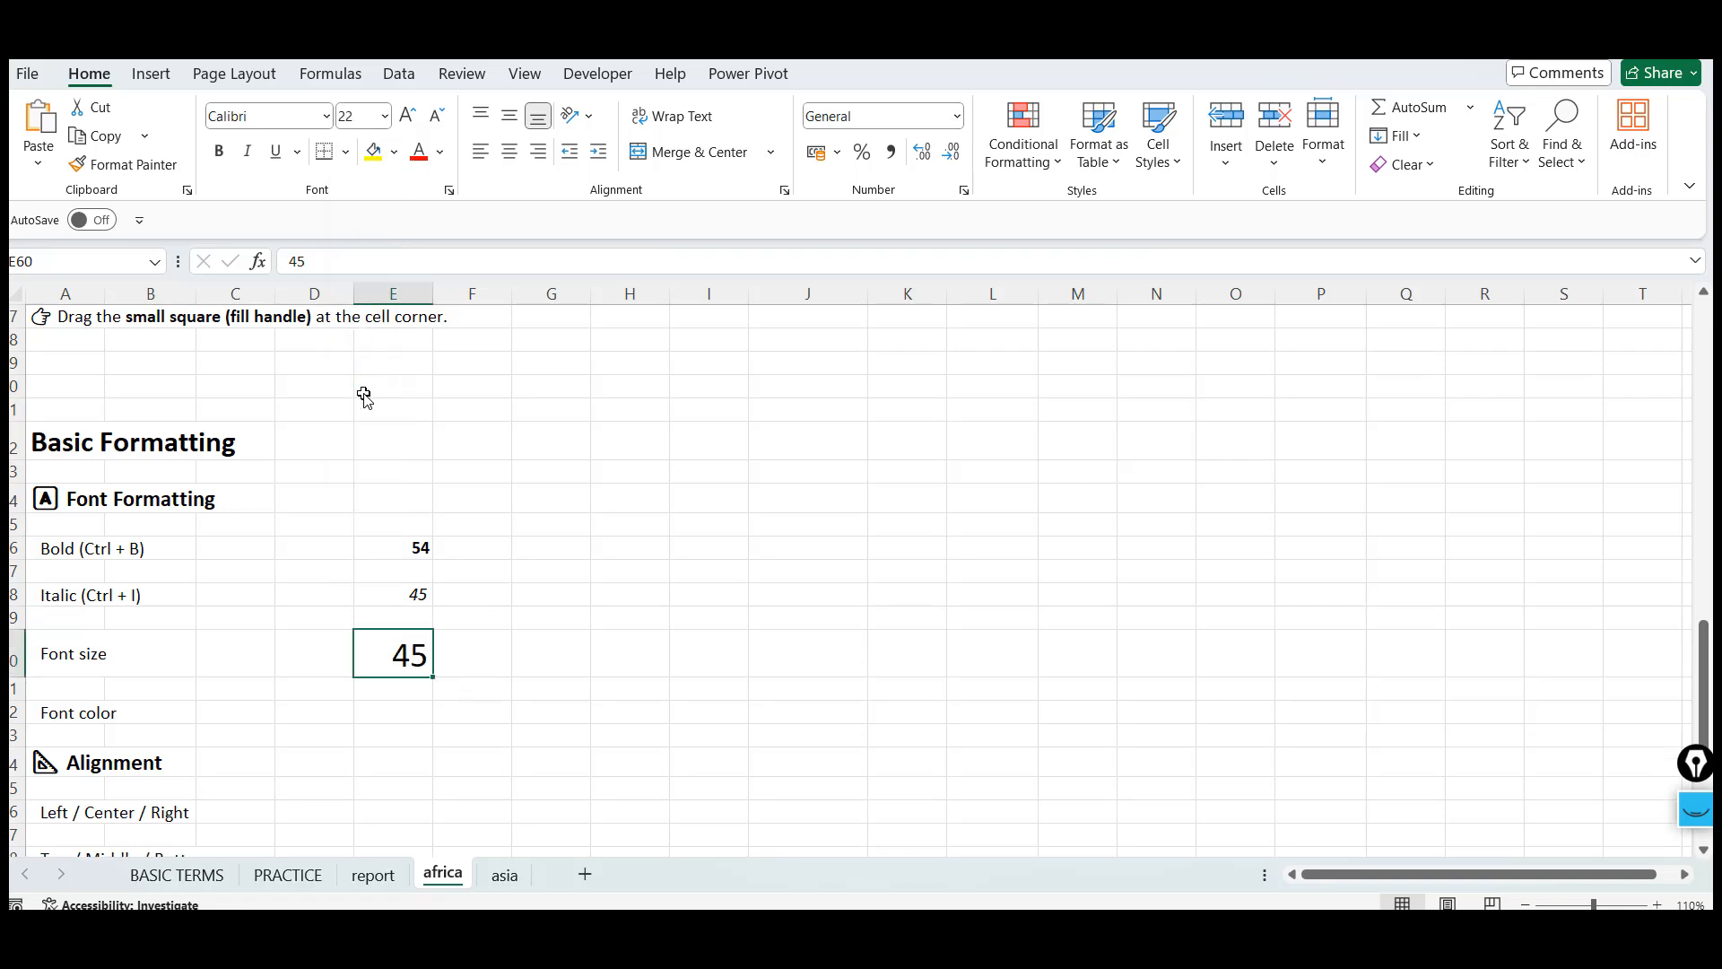
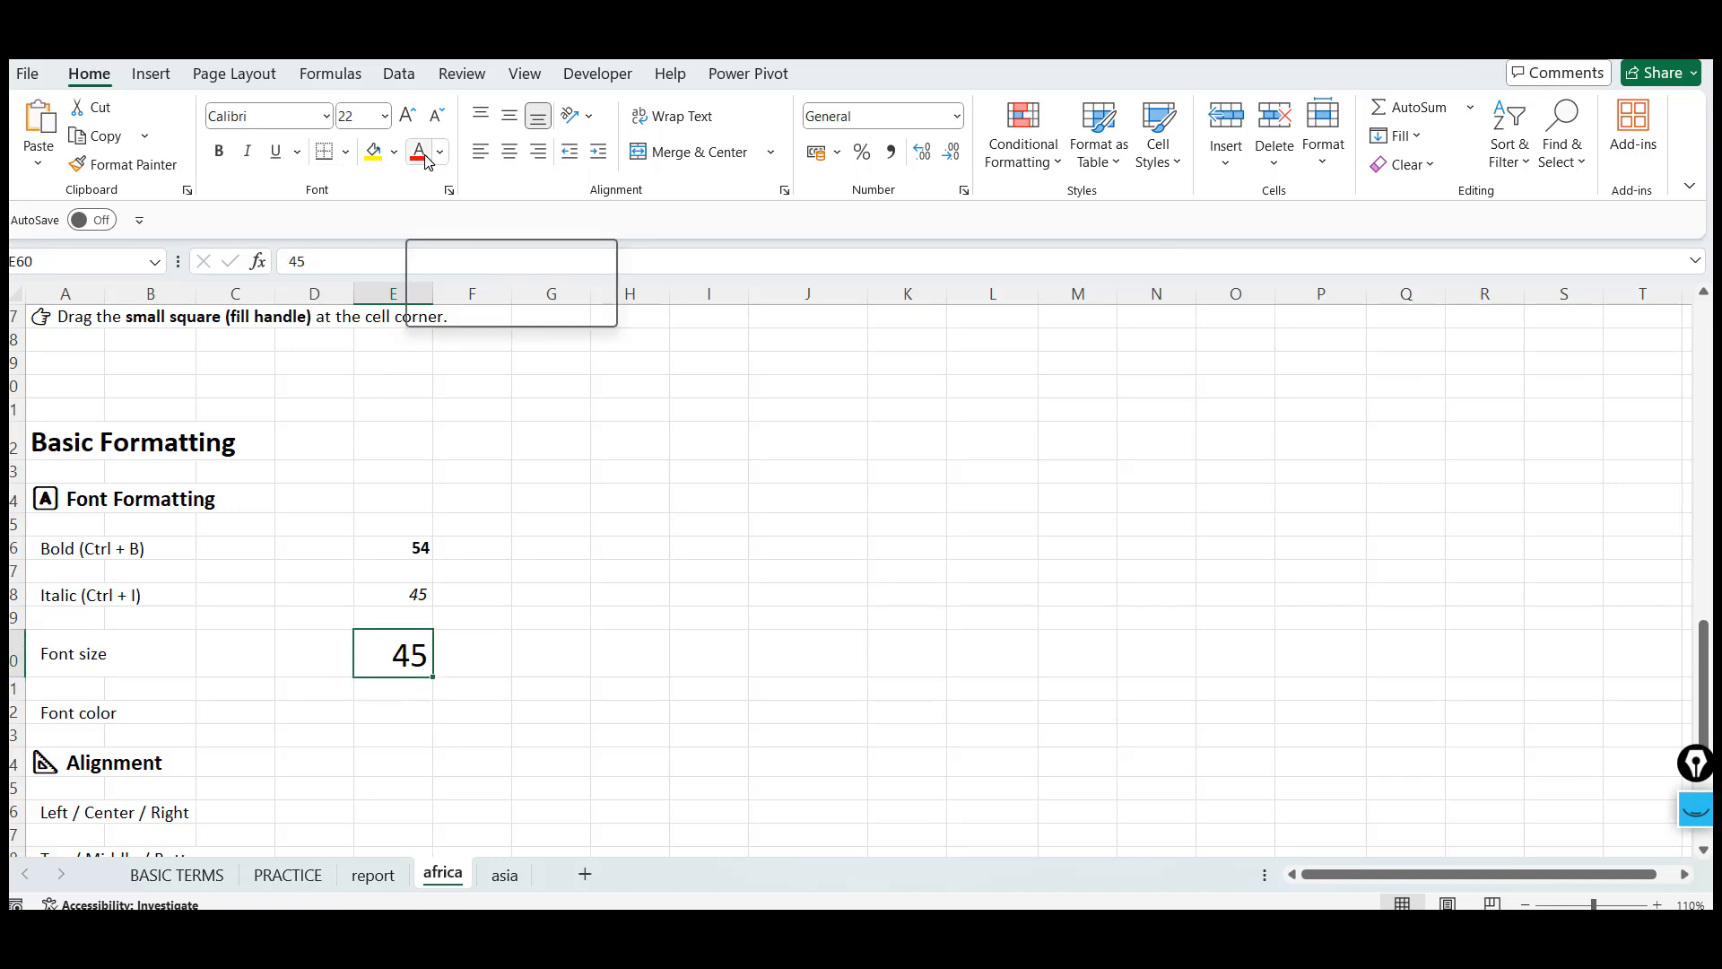
Give cell E60 a yellow fill and a gray font colour
left_click(375, 165)
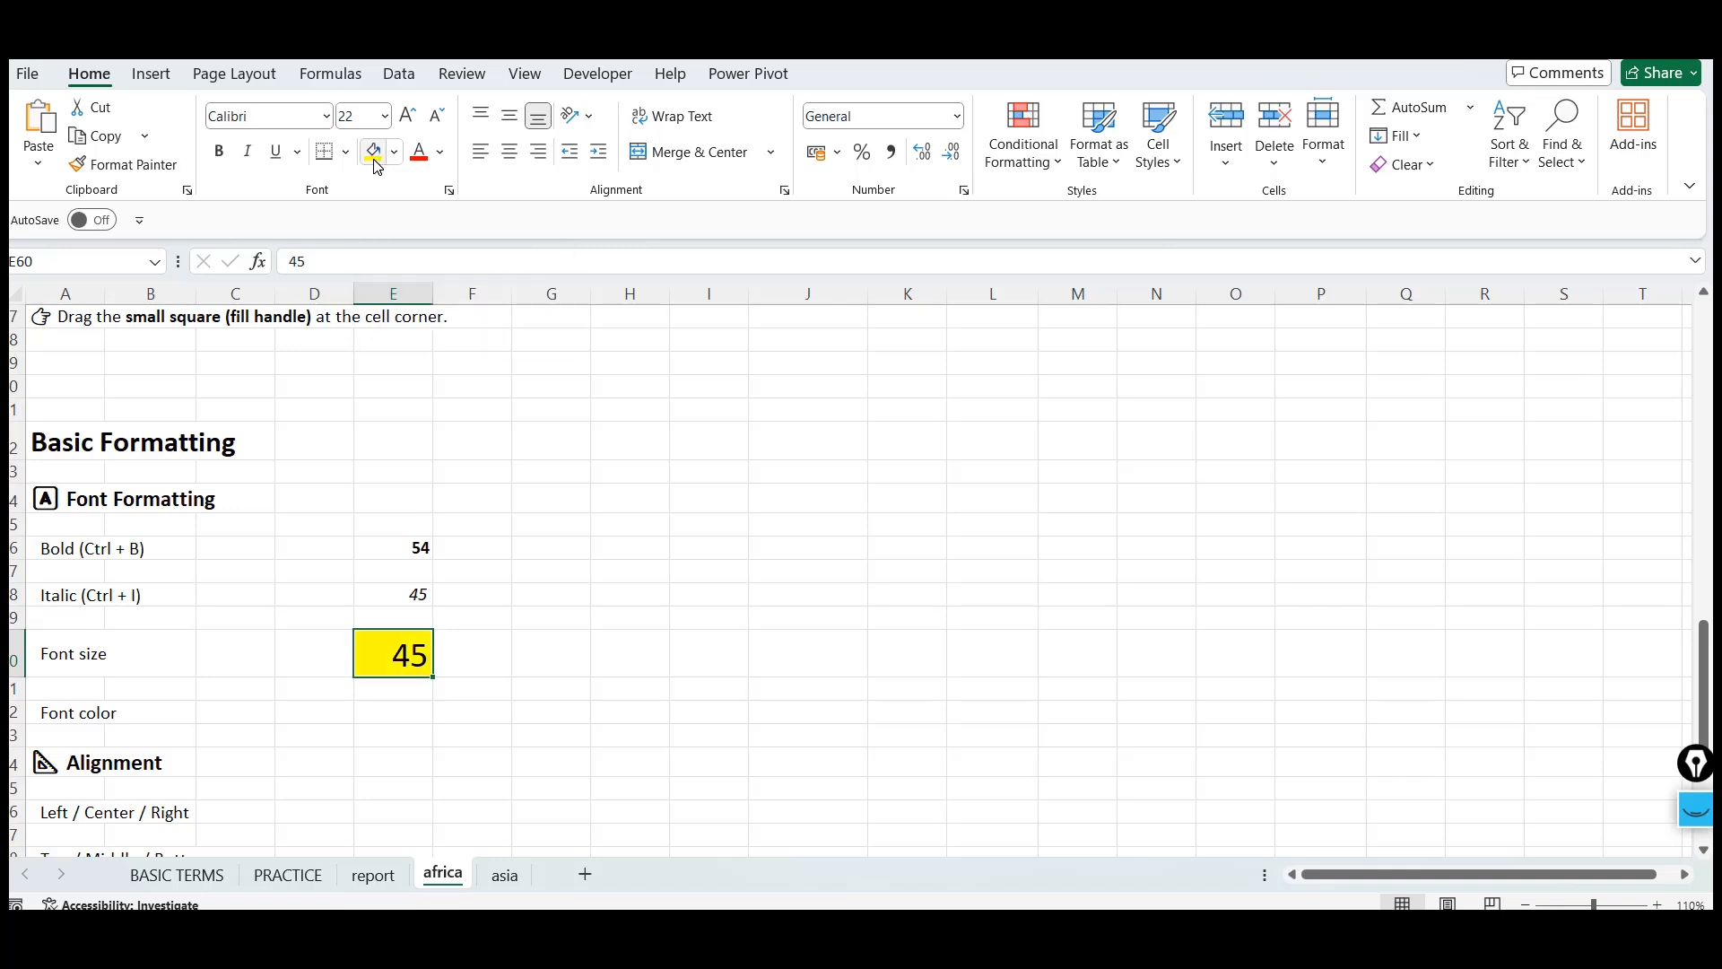
left_click(446, 157)
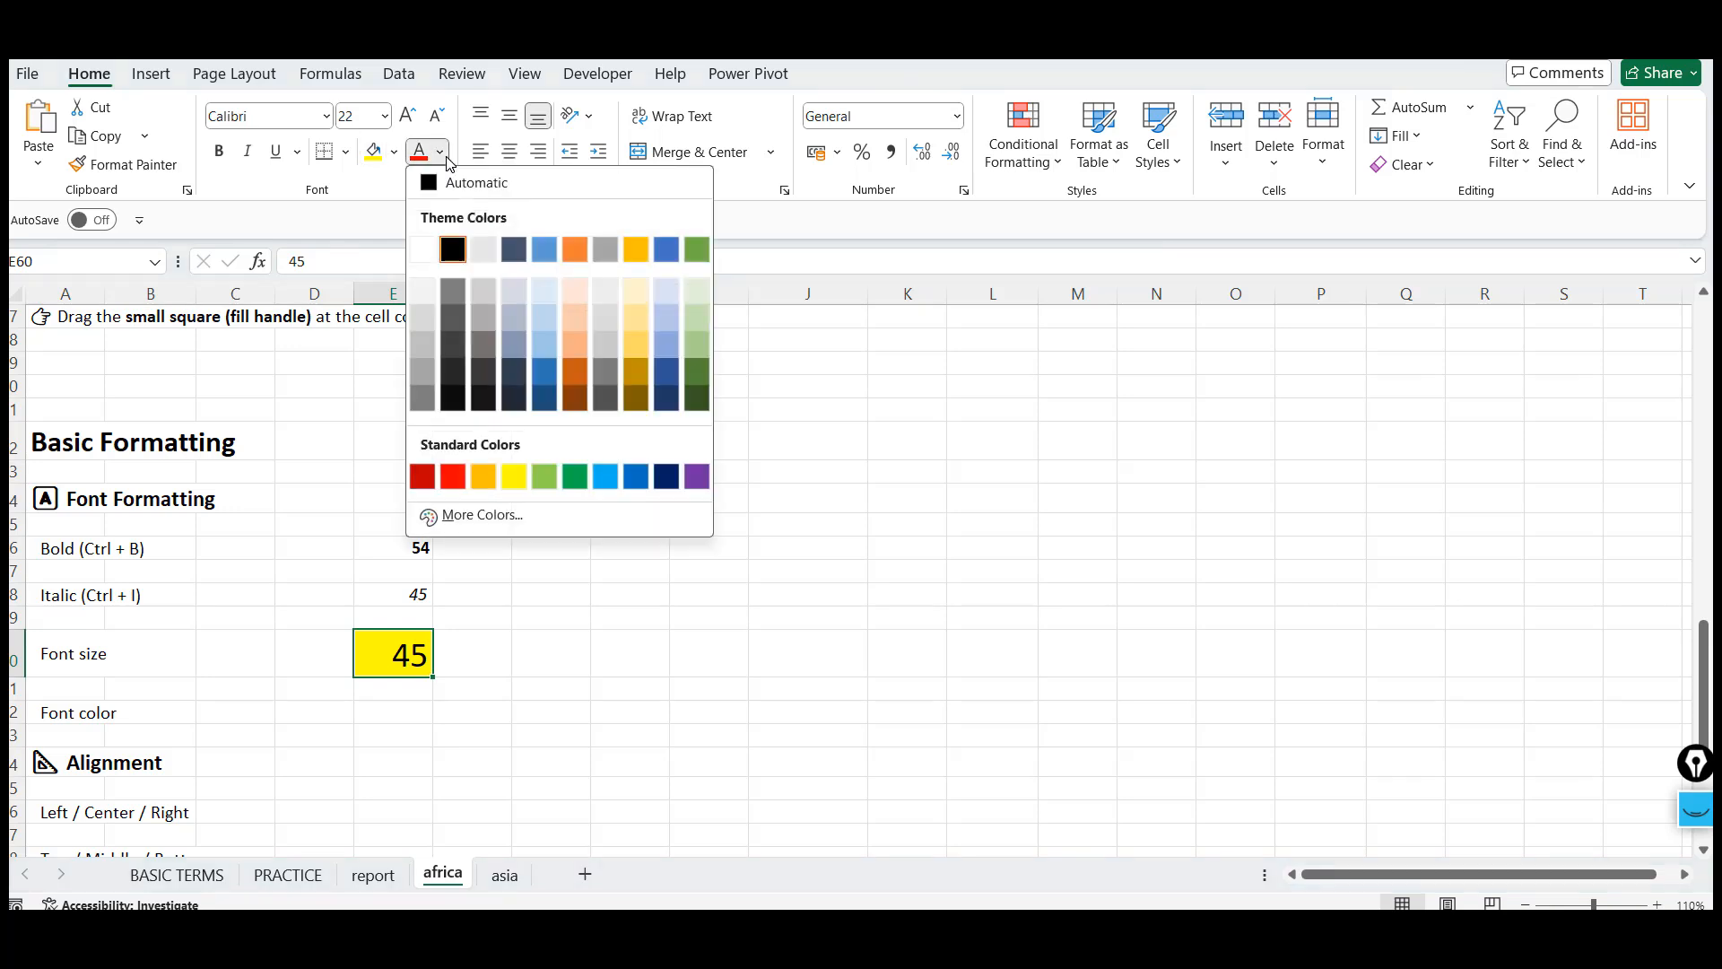
left_click(603, 249)
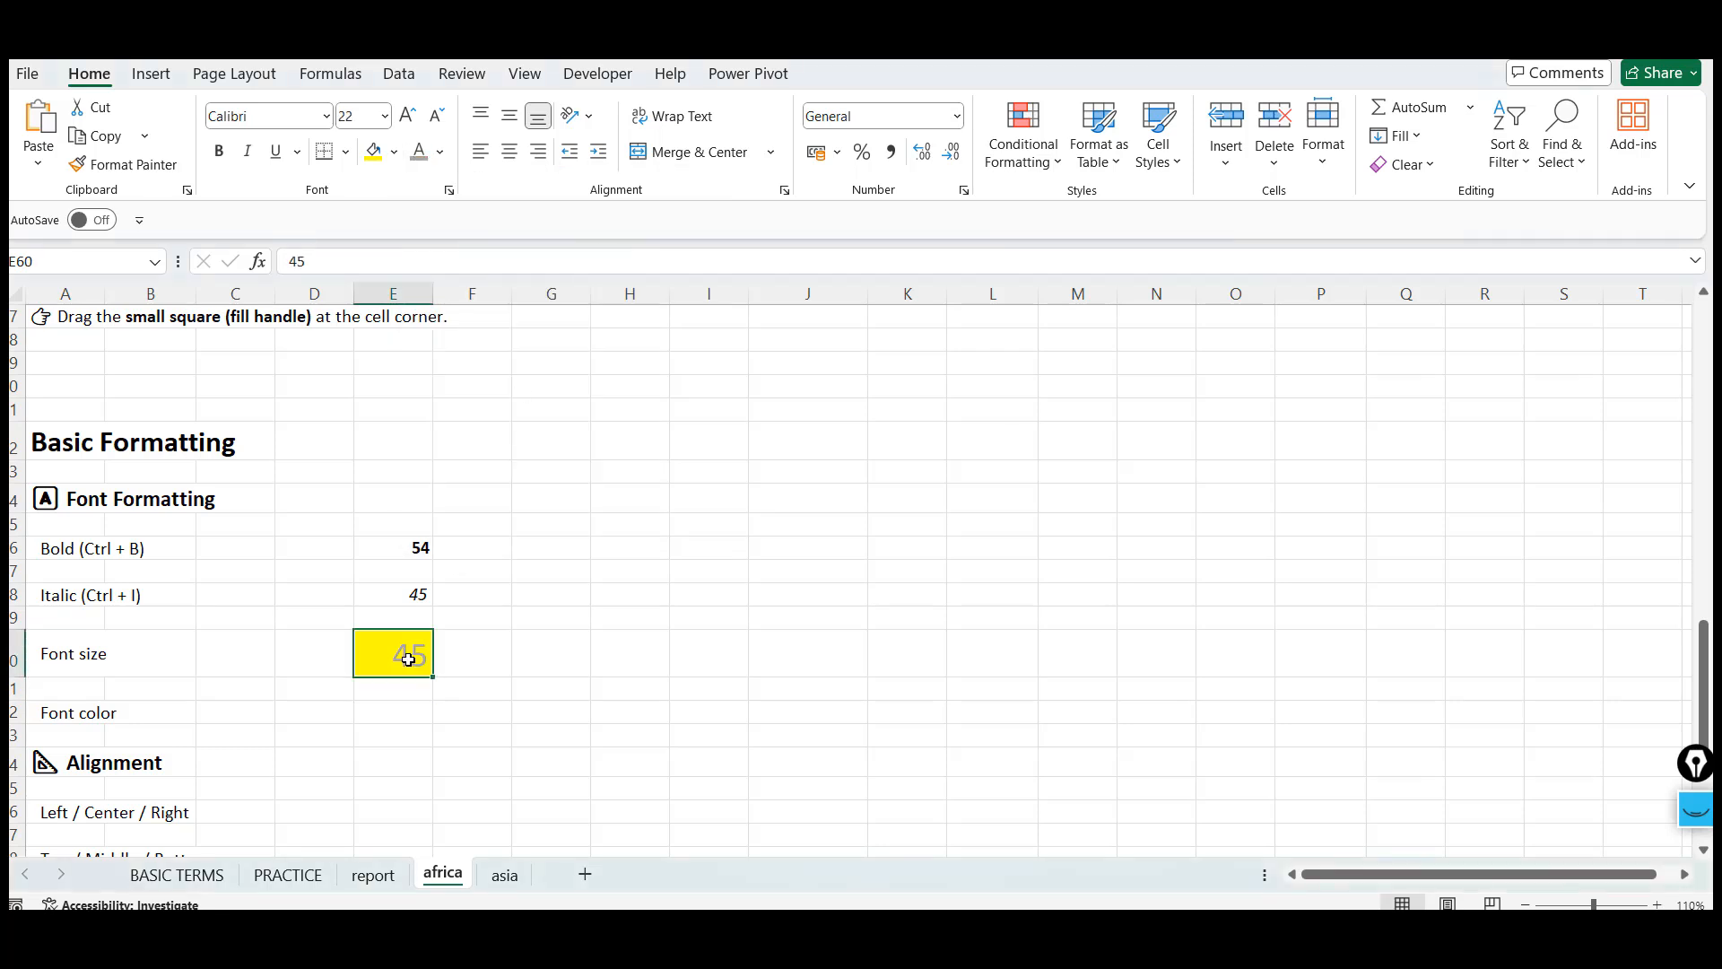
key("Down")
key("Left")
key("Left")
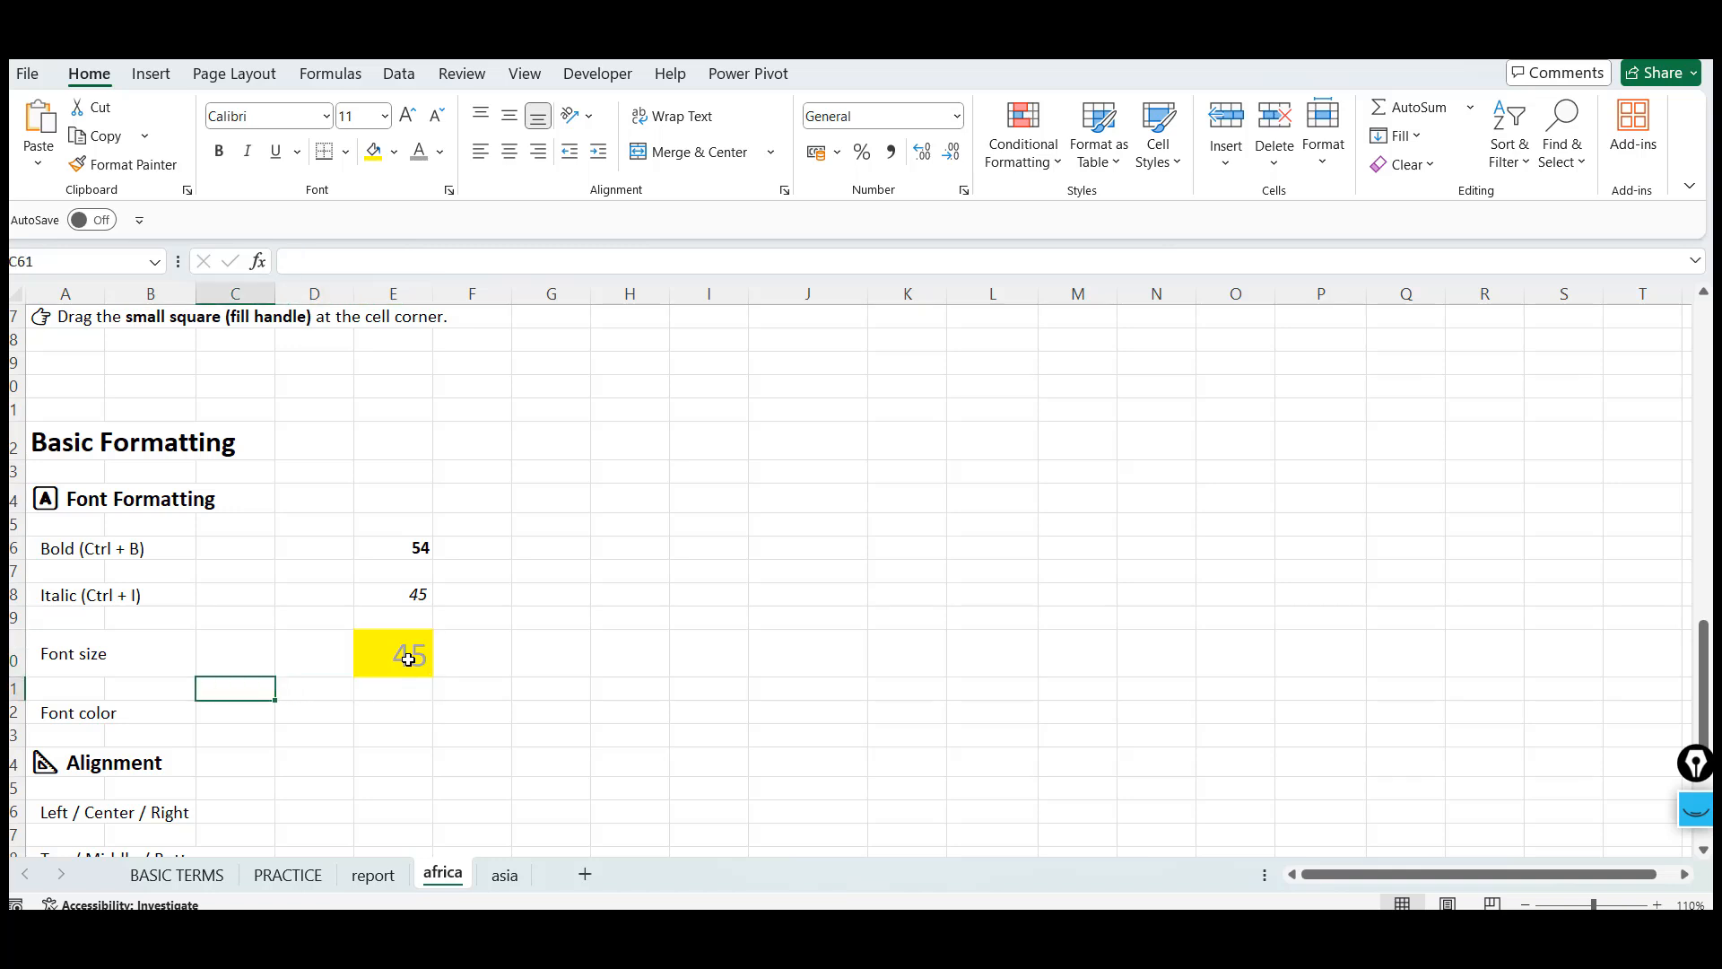
key("Up")
key("Left")
key("Left")
key("Down")
key("Down")
key("Down")
key("Right")
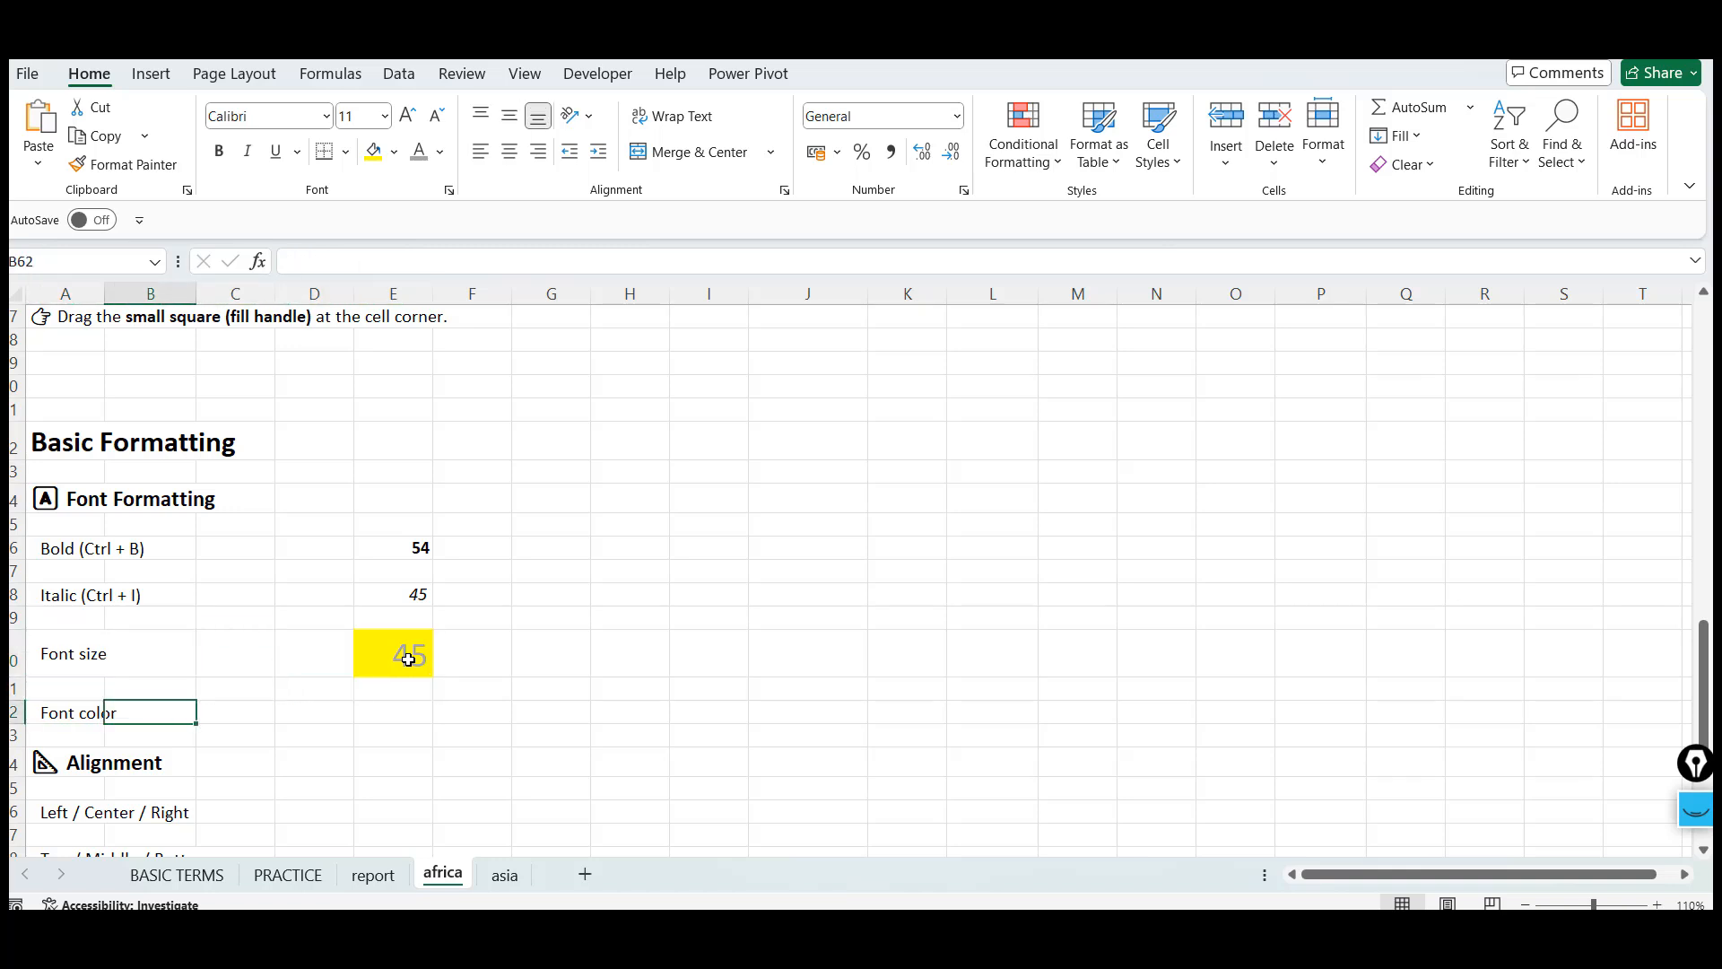
key("Up")
key("Up")
key("Left")
key("Down")
key("Down")
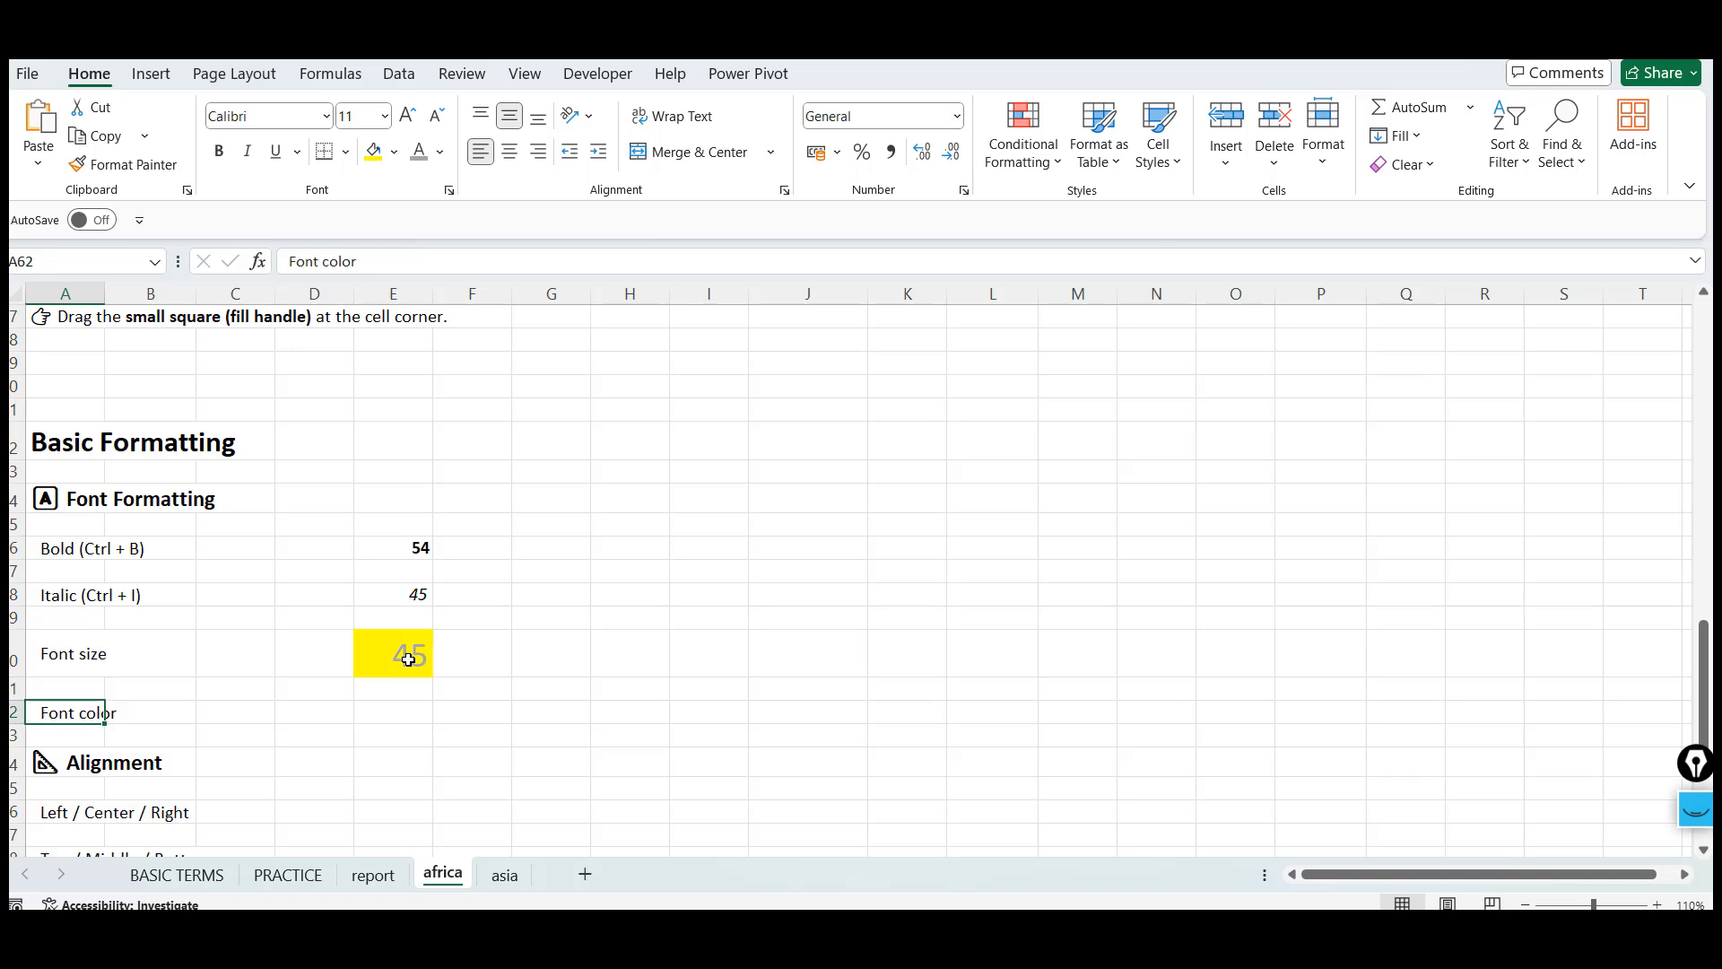
key("Right")
key("Down")
key("Left")
key("Down")
key("Down")
key("Down")
key("Down")
key("Down")
key("Down")
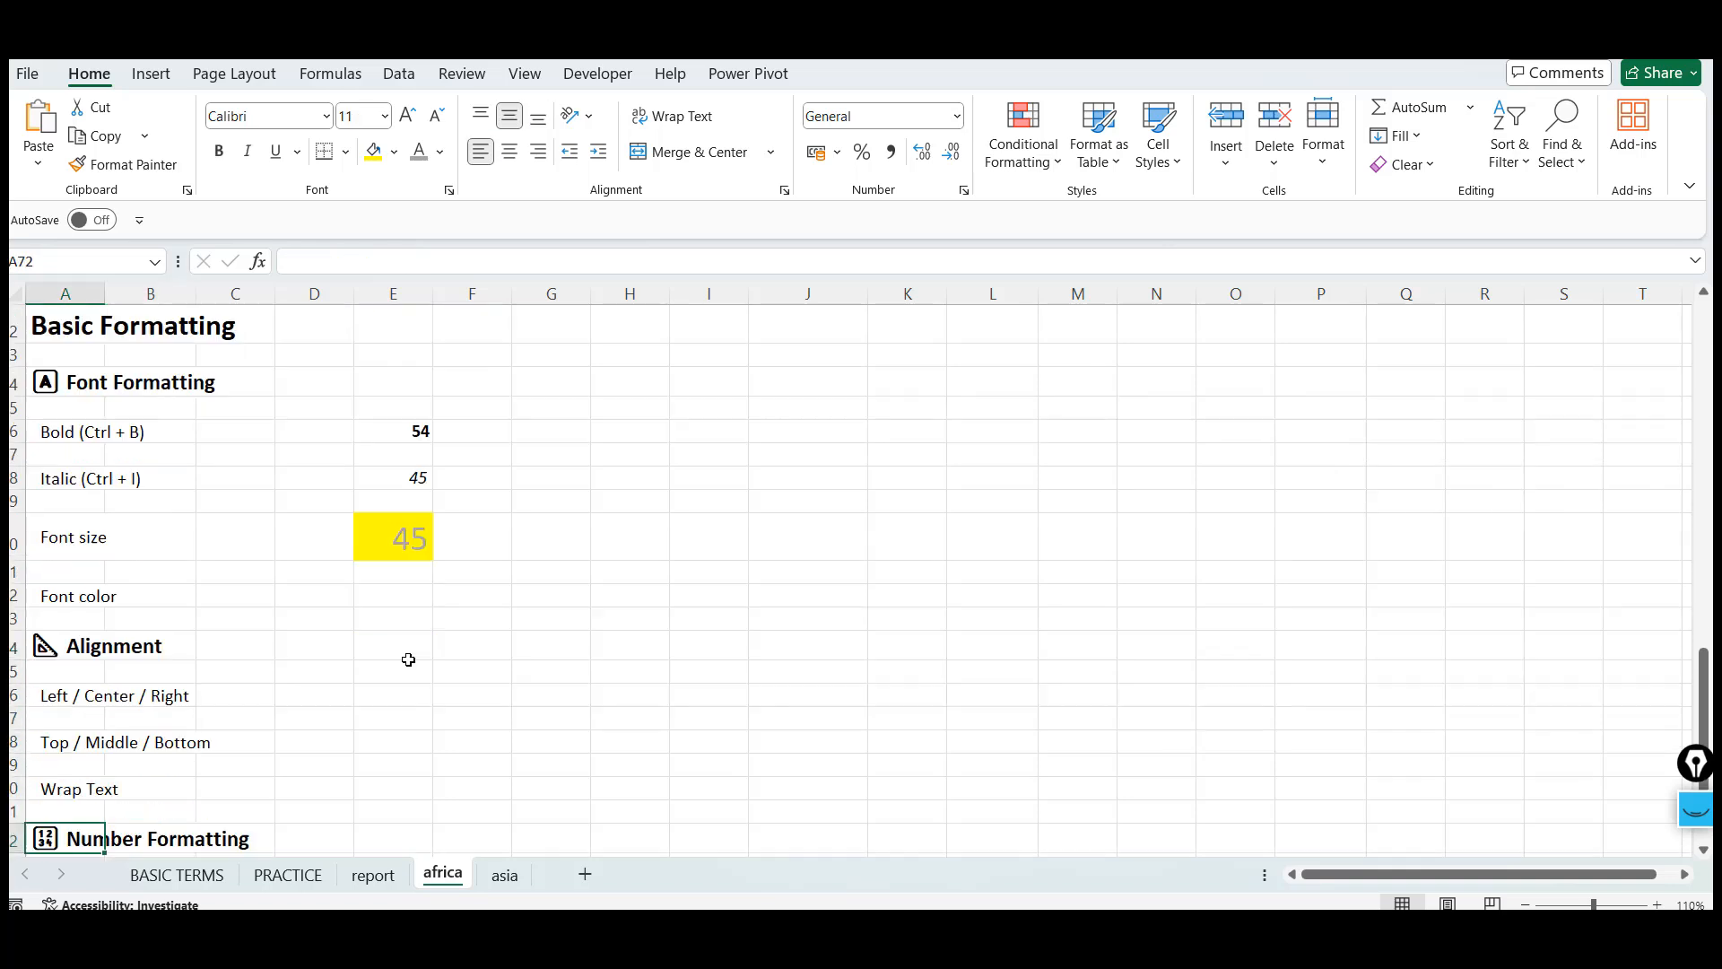
key("Down")
key("Down")
Enter Background color in cell A61 above the Font color example
key("Up")
key("Up")
key("Up")
key("Up")
key("Up")
key("Up")
key("Up")
key("Up")
key("Up")
key("Up")
type("B")
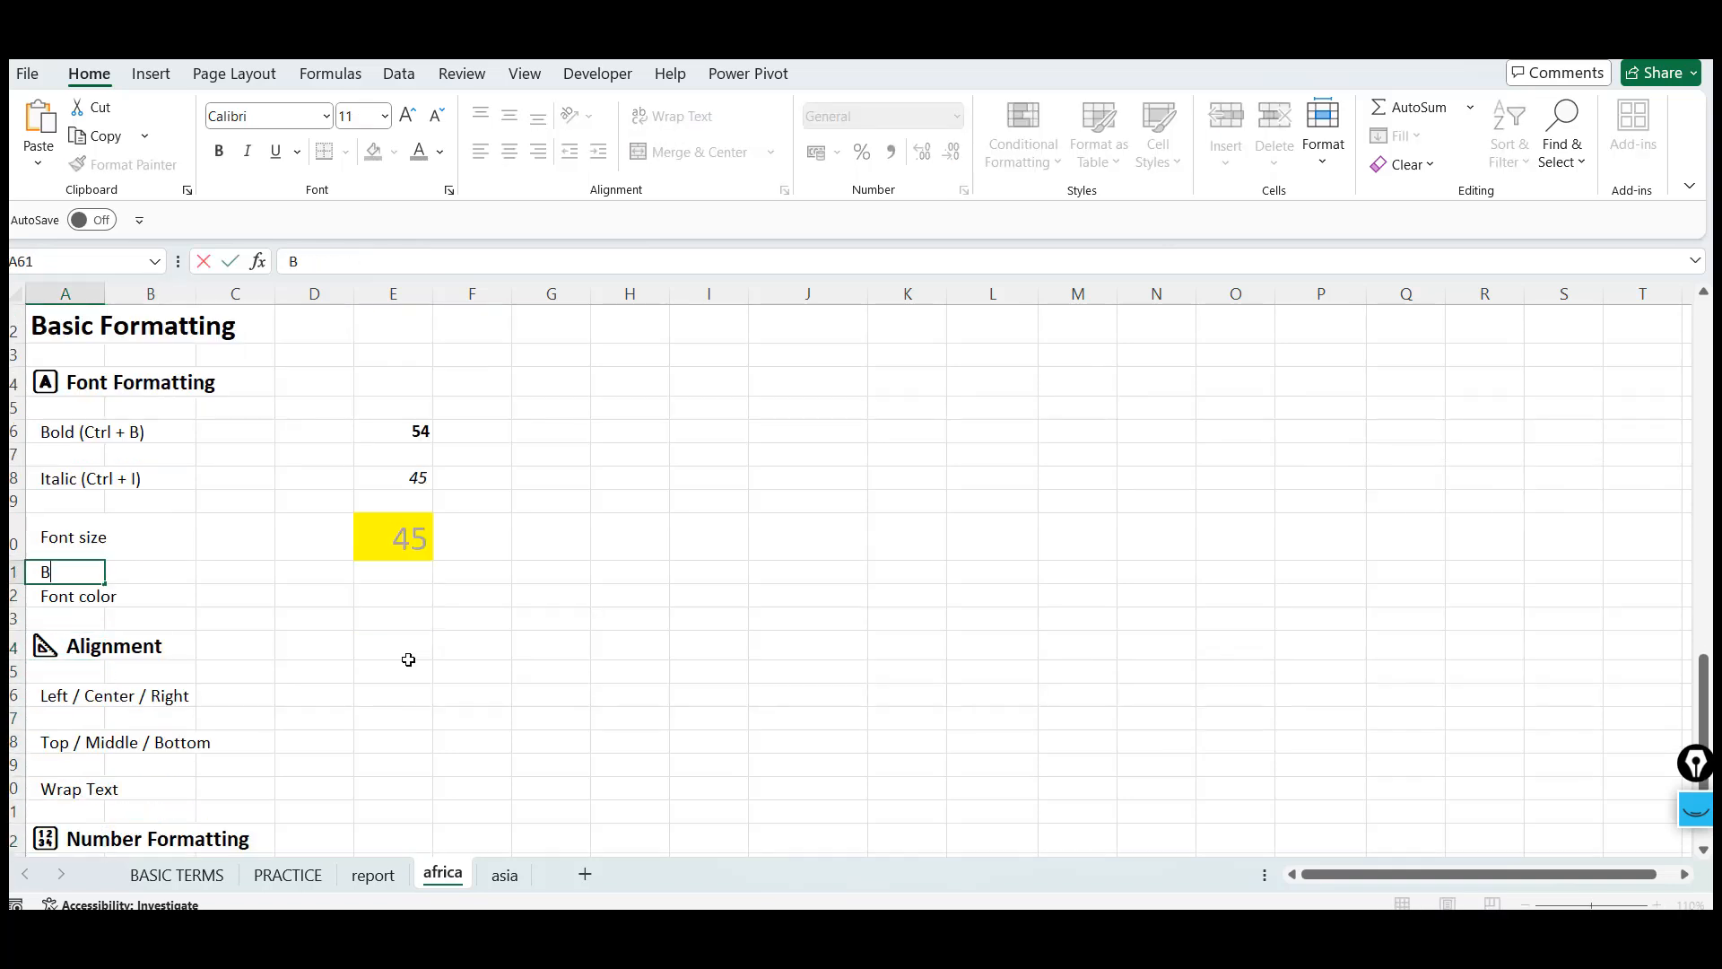
type("ackground color")
key("Return")
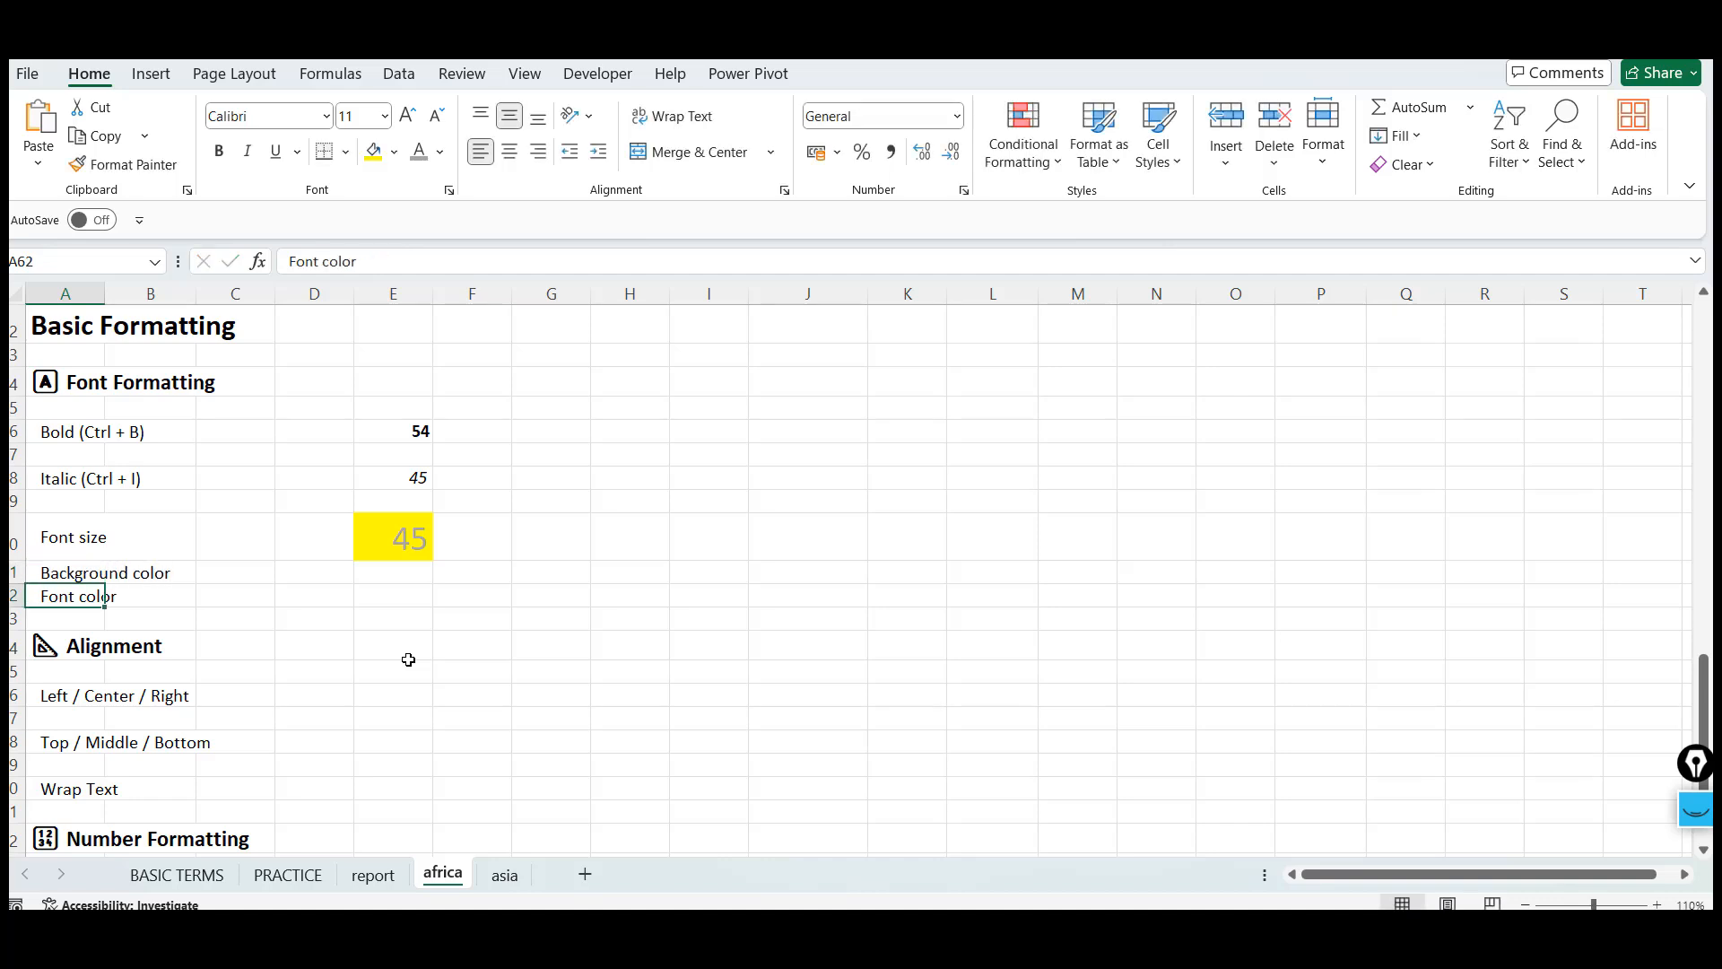
Enter h in cell I54
key("Down")
key("Down")
key("Down")
key("Down")
key("Down")
key("Down")
key("Down")
key("Down")
key("Down")
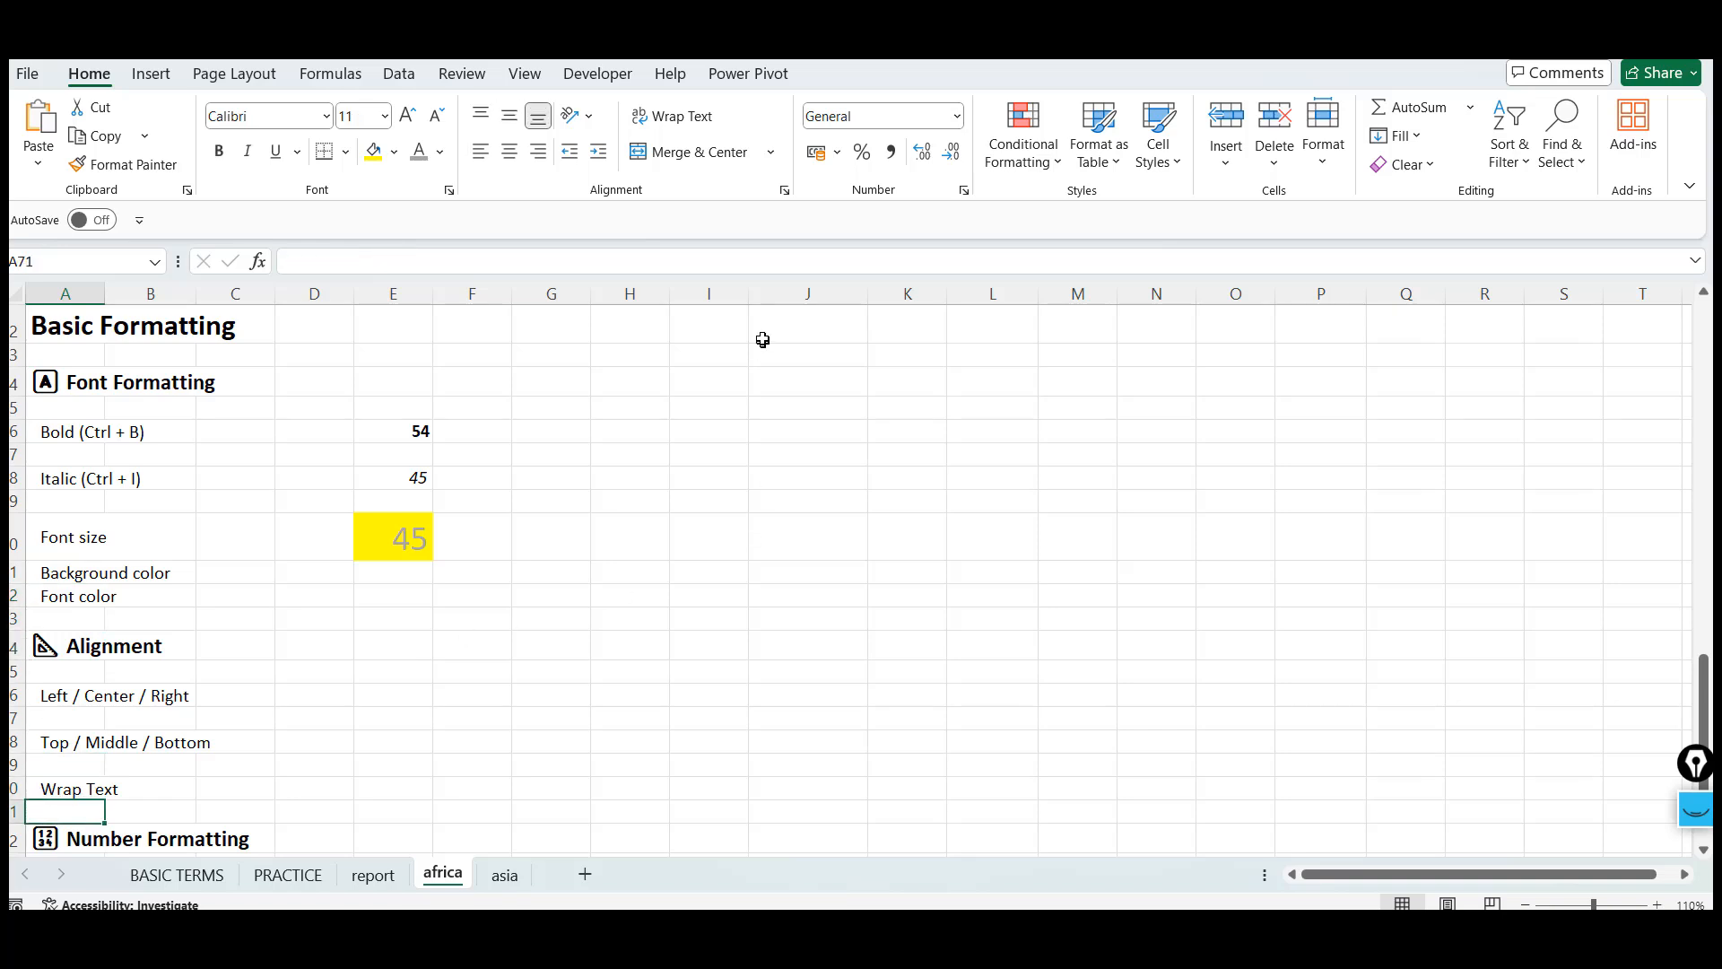
left_click(746, 373)
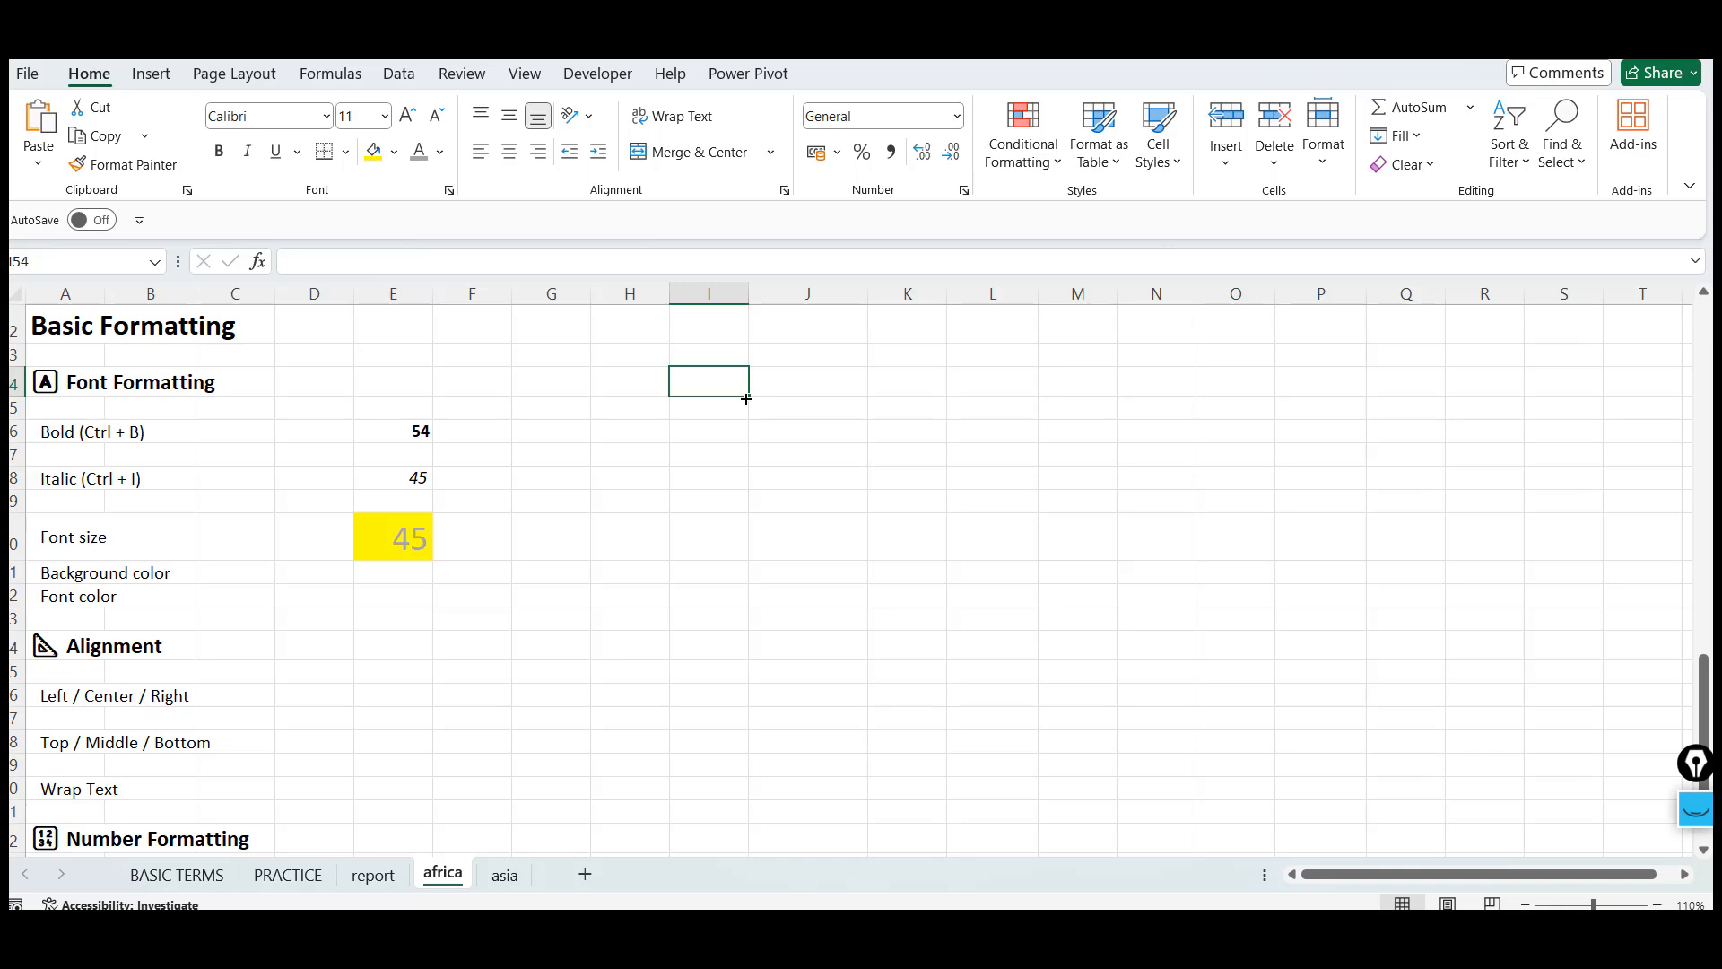
type("h")
Try the horizontal and vertical alignment options on I54, leaving it centered and bottom-aligned
left_click(512, 152)
left_click(544, 160)
left_click(478, 156)
left_click(510, 153)
left_click(510, 120)
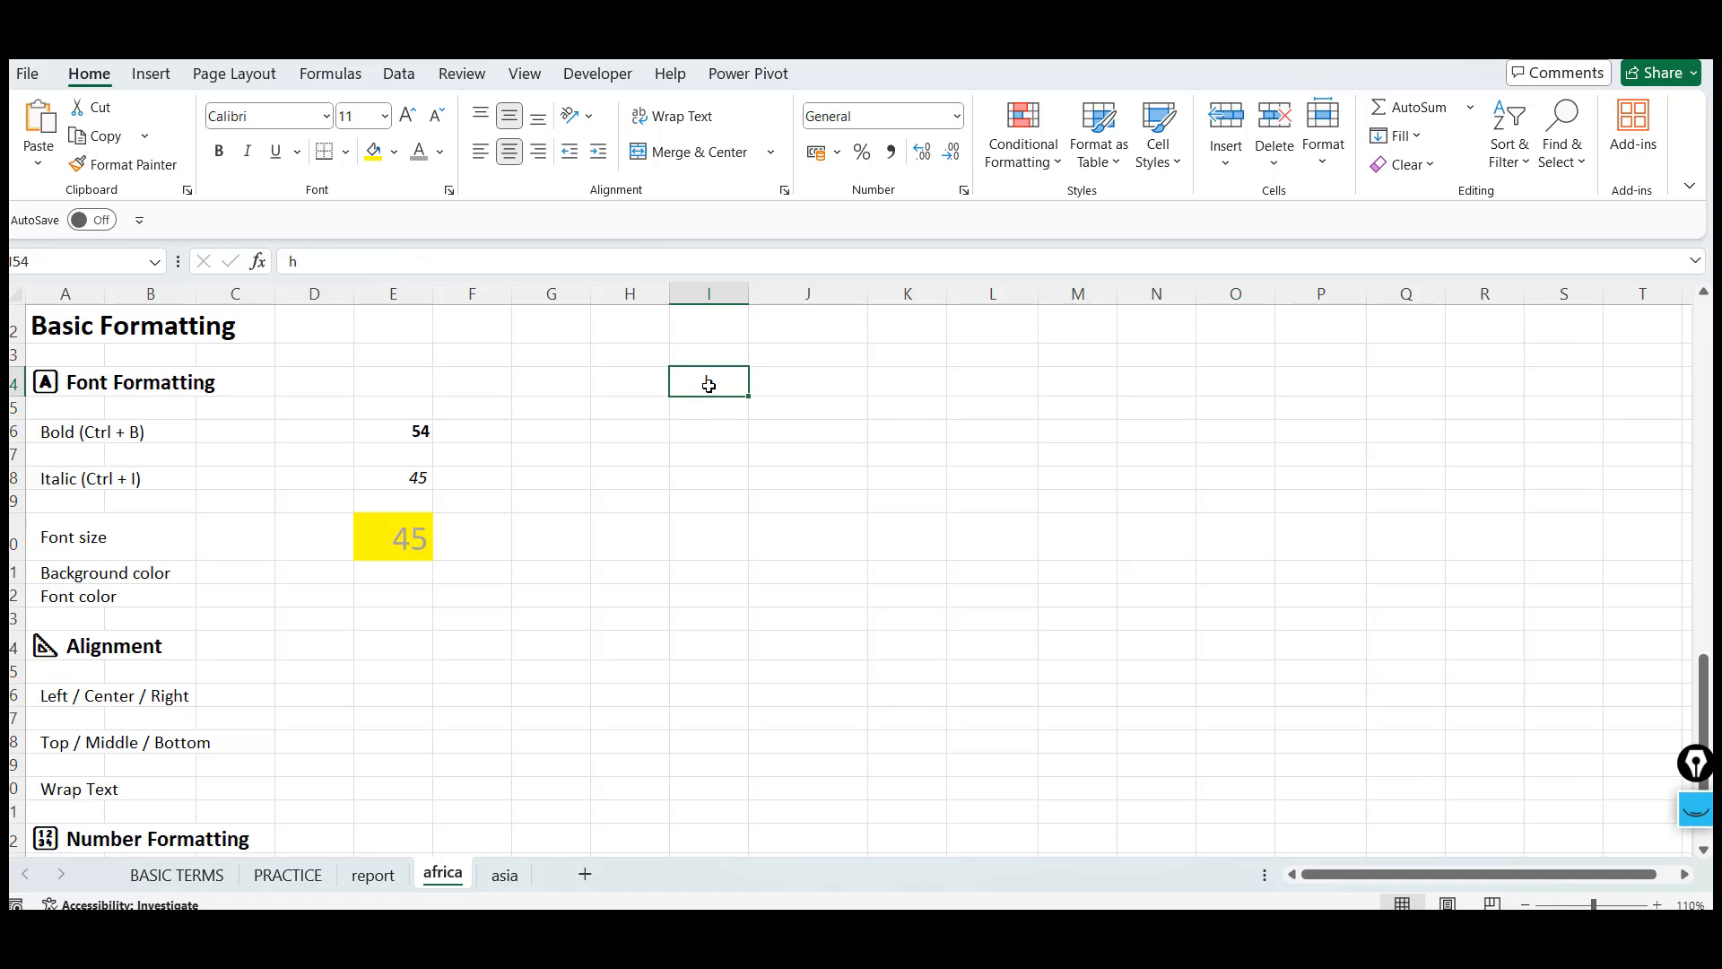
left_click(481, 120)
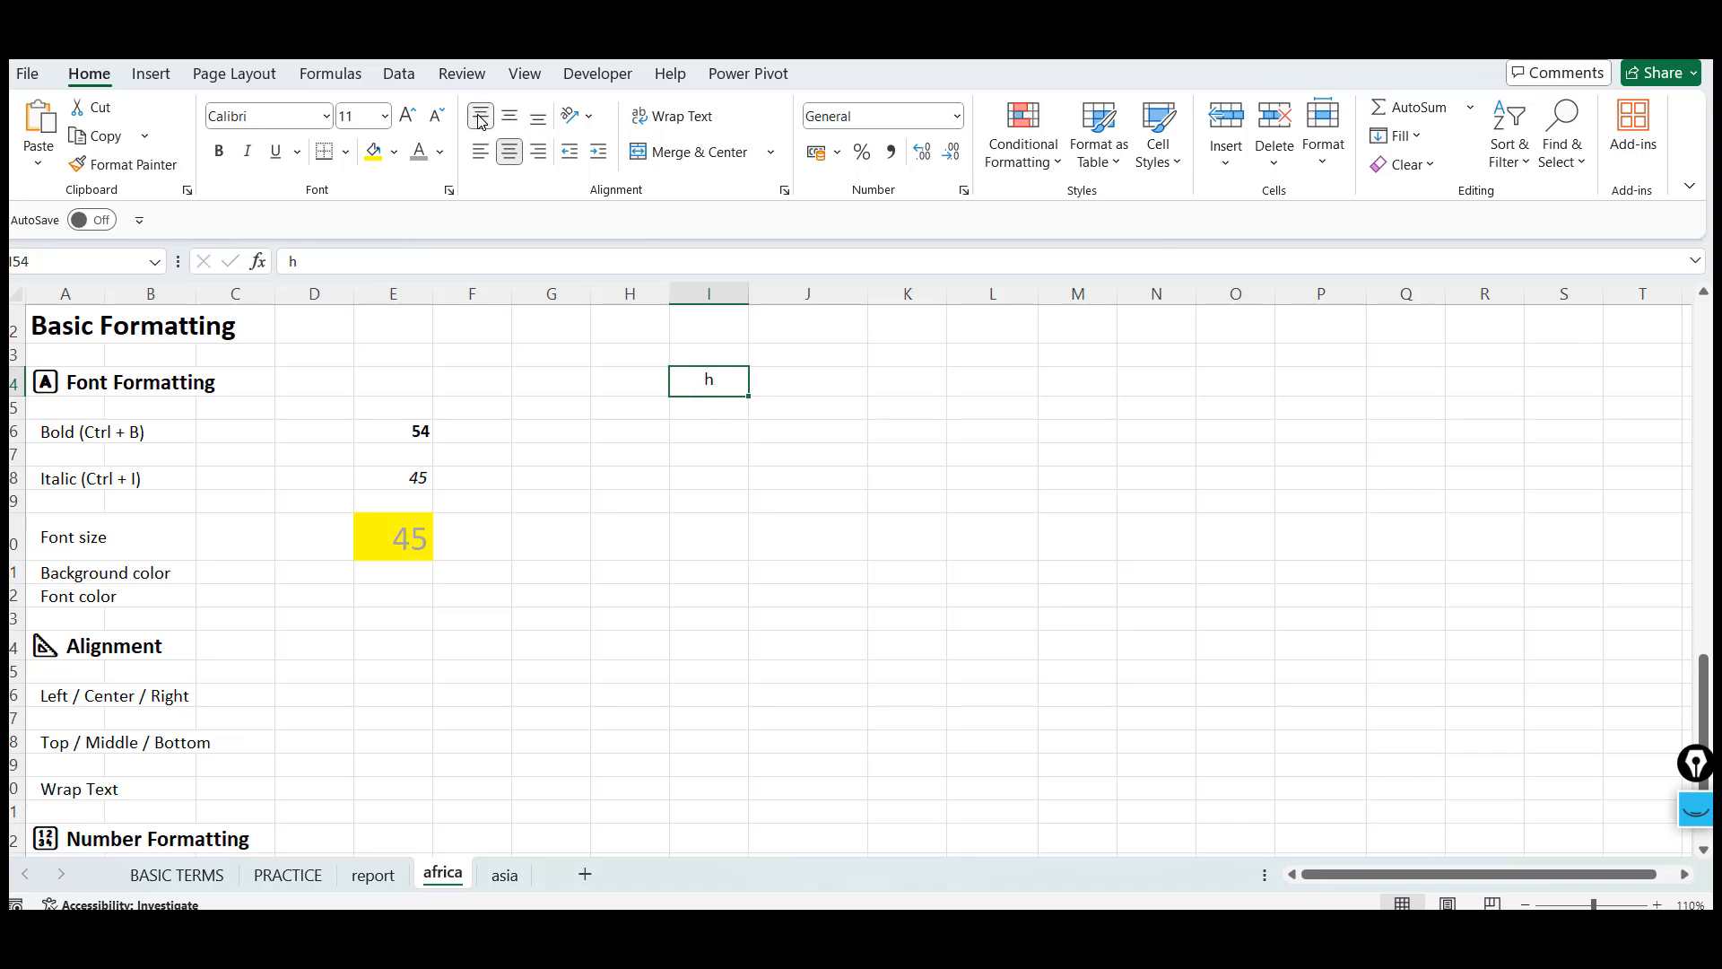
left_click(540, 119)
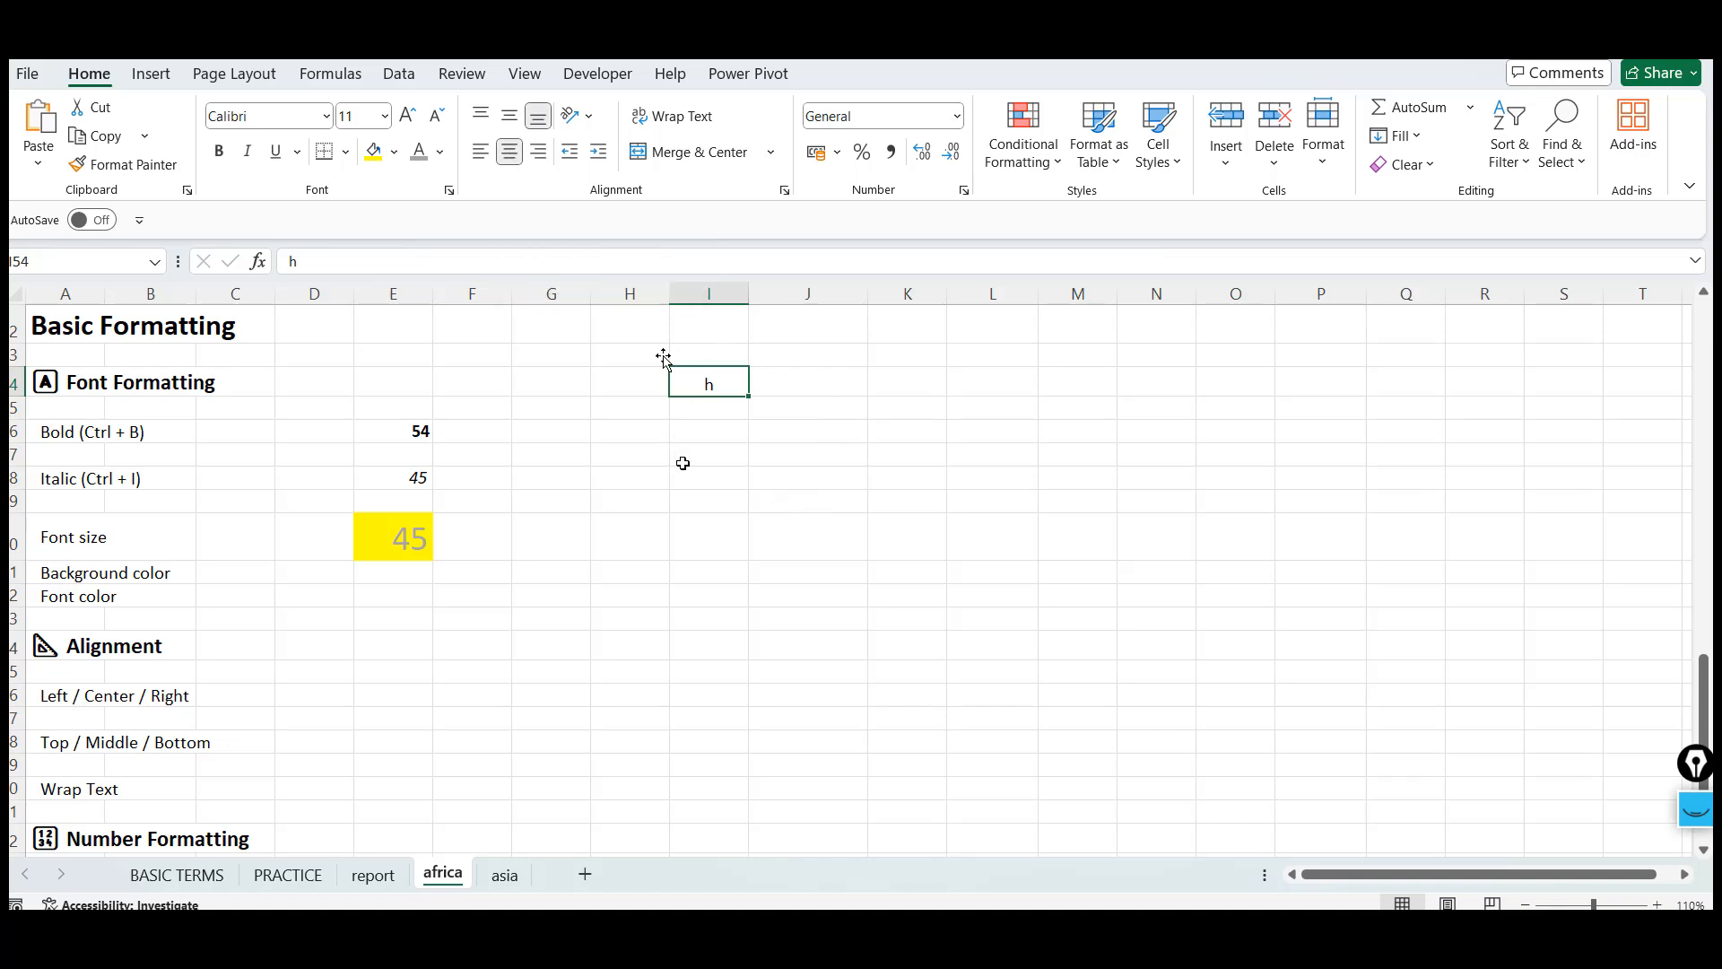
Enter COUNTRY WISE in cell I57
left_click(730, 452)
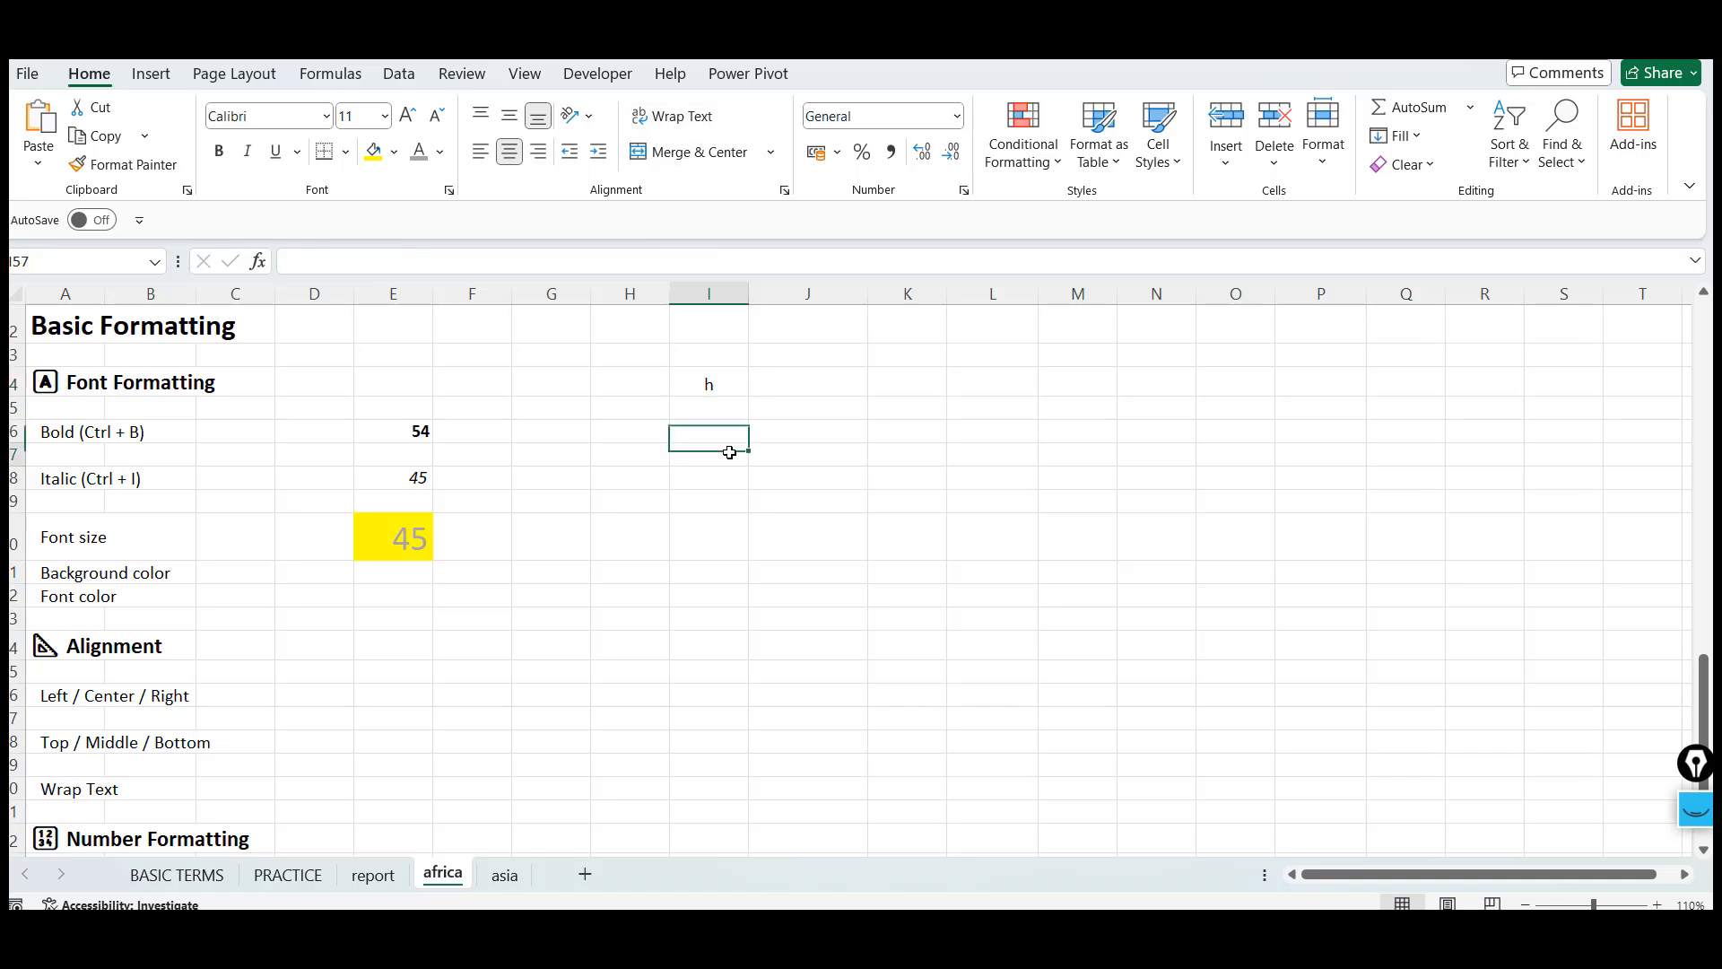
type("sjfsjf")
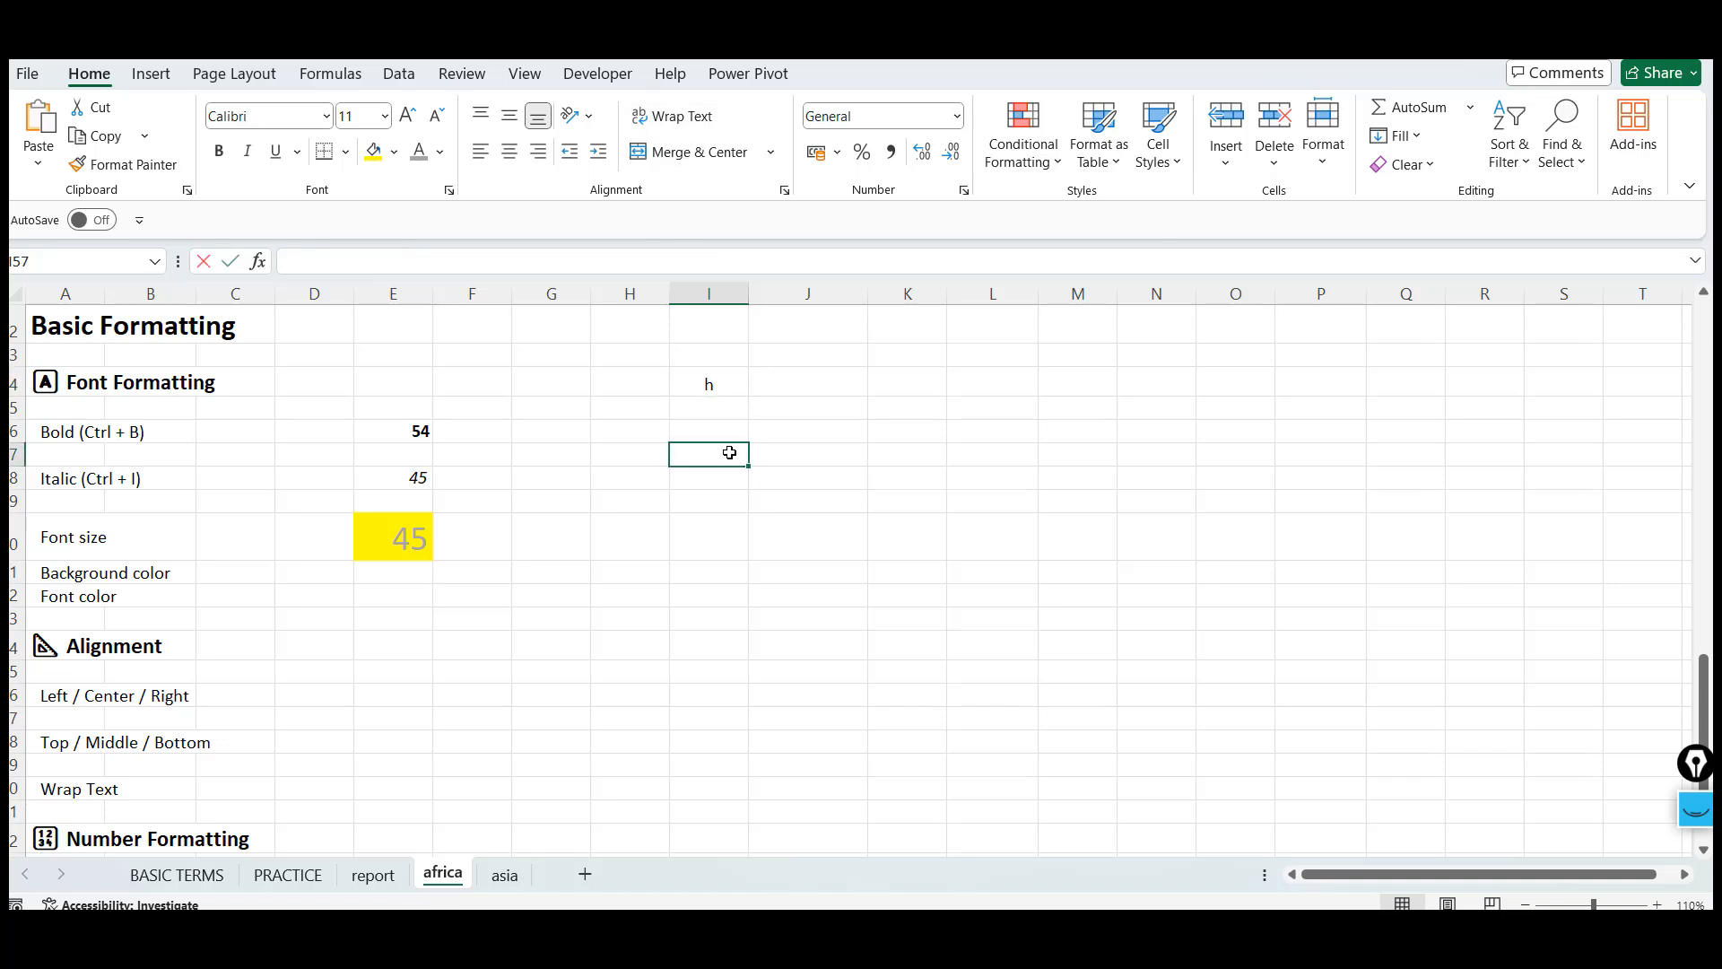
key("BackSpace")
key("BackSpace")
key("BackSpace")
key("BackSpace")
key("BackSpace")
type("FU")
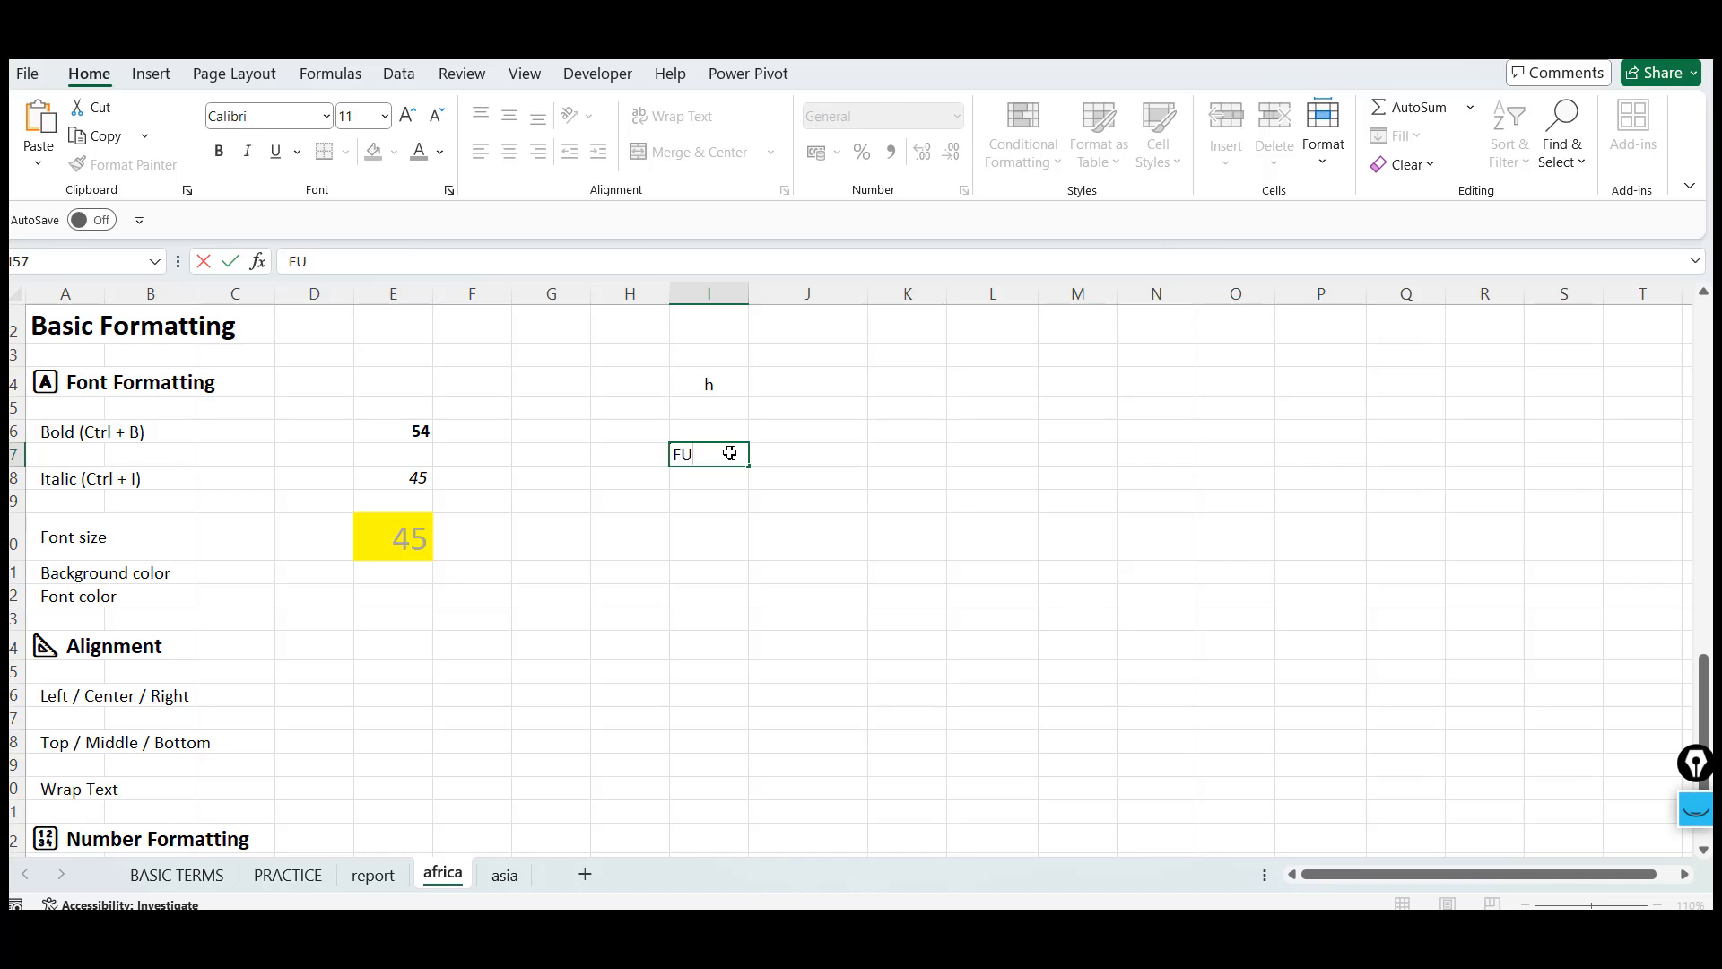
key("BackSpace")
key("BackSpace")
type("CON")
type("NTRY WISE")
key("Return")
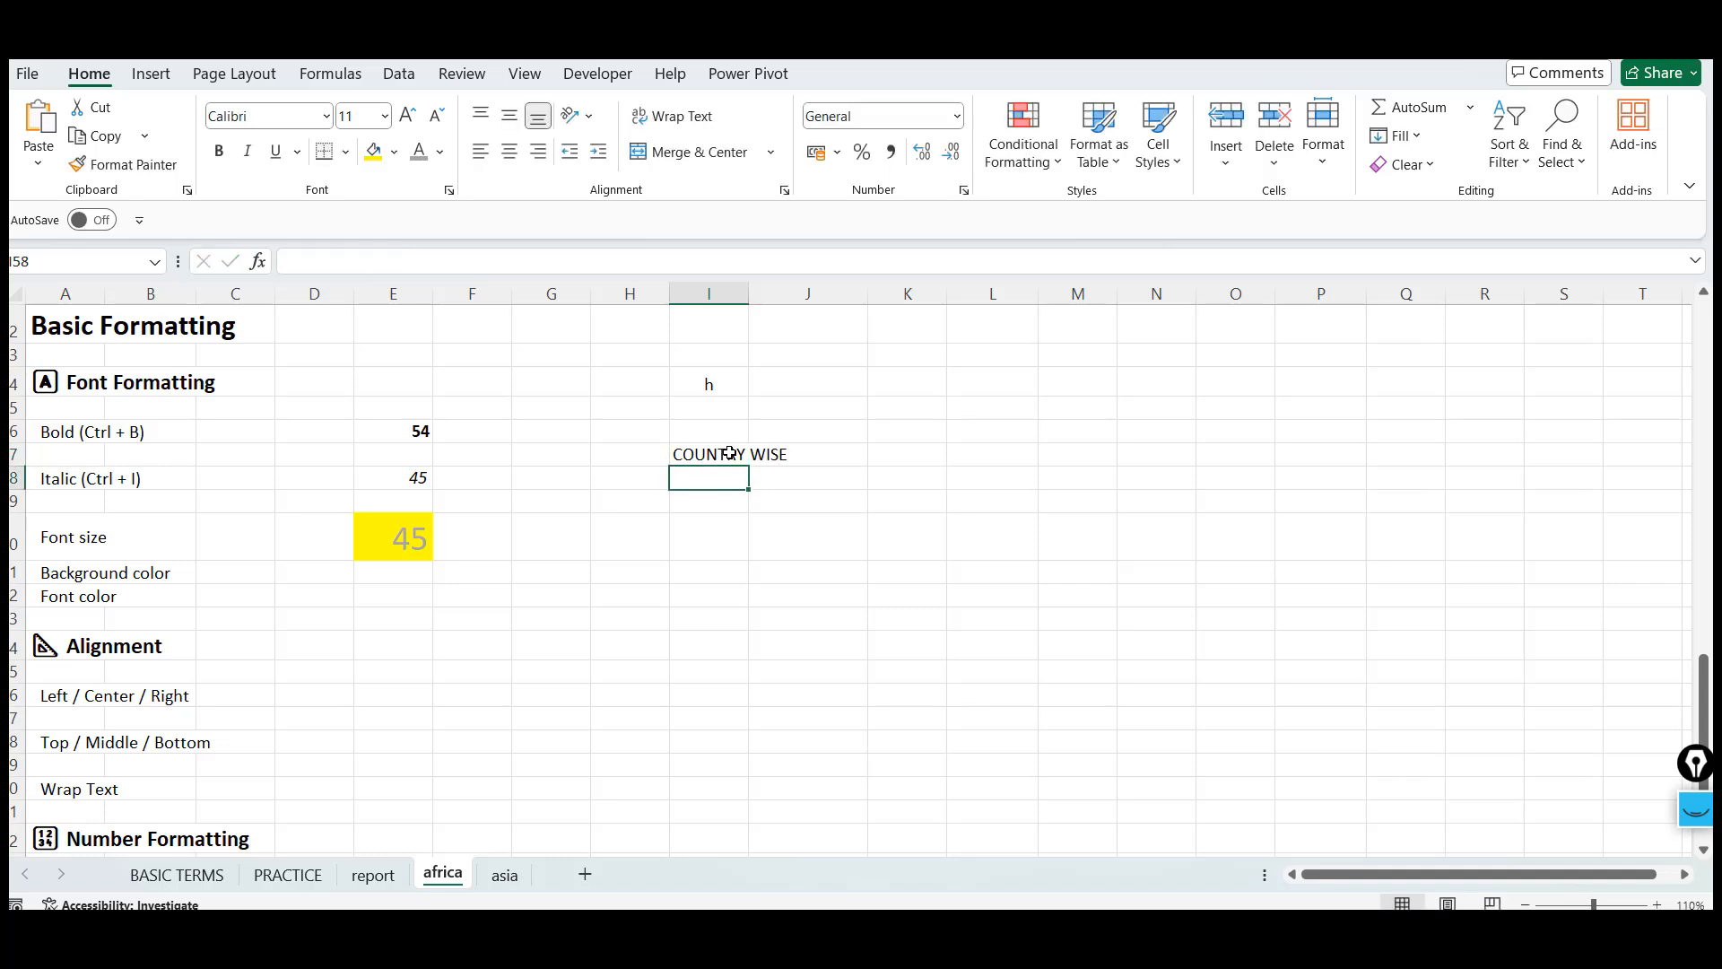
Try autofitting column I to the COUNTRY WISE text, then undo it
left_click(728, 453)
key("Left")
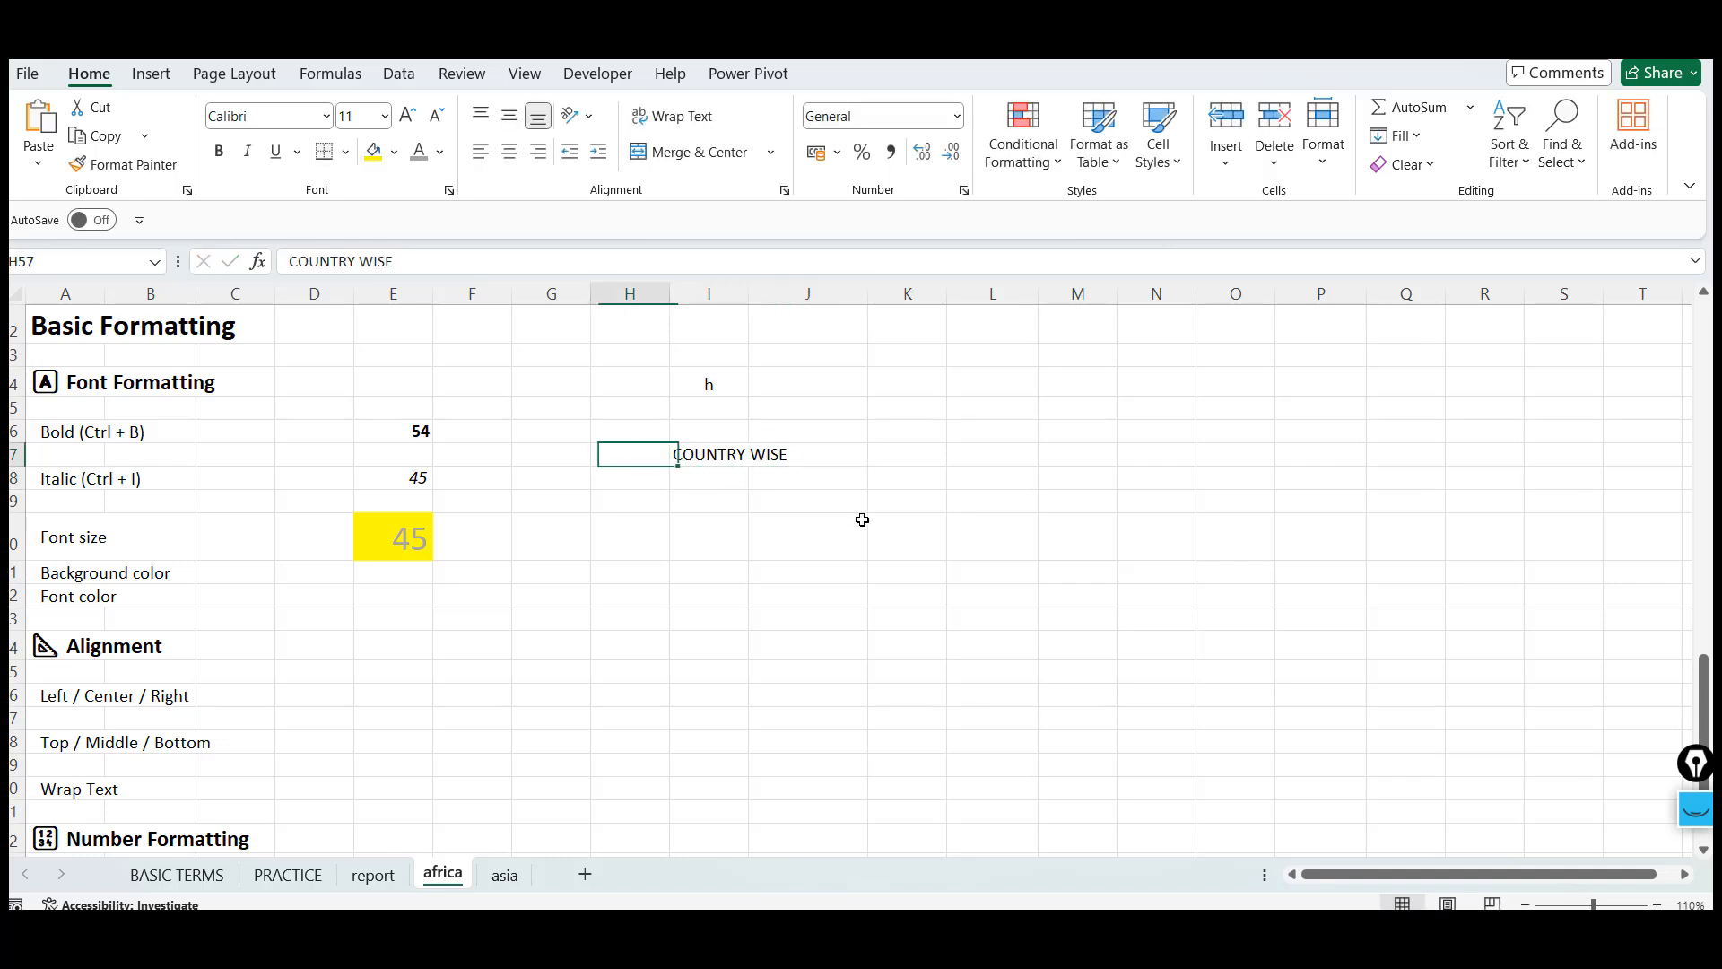
key("Right")
key("Right")
key("Left")
key("Down")
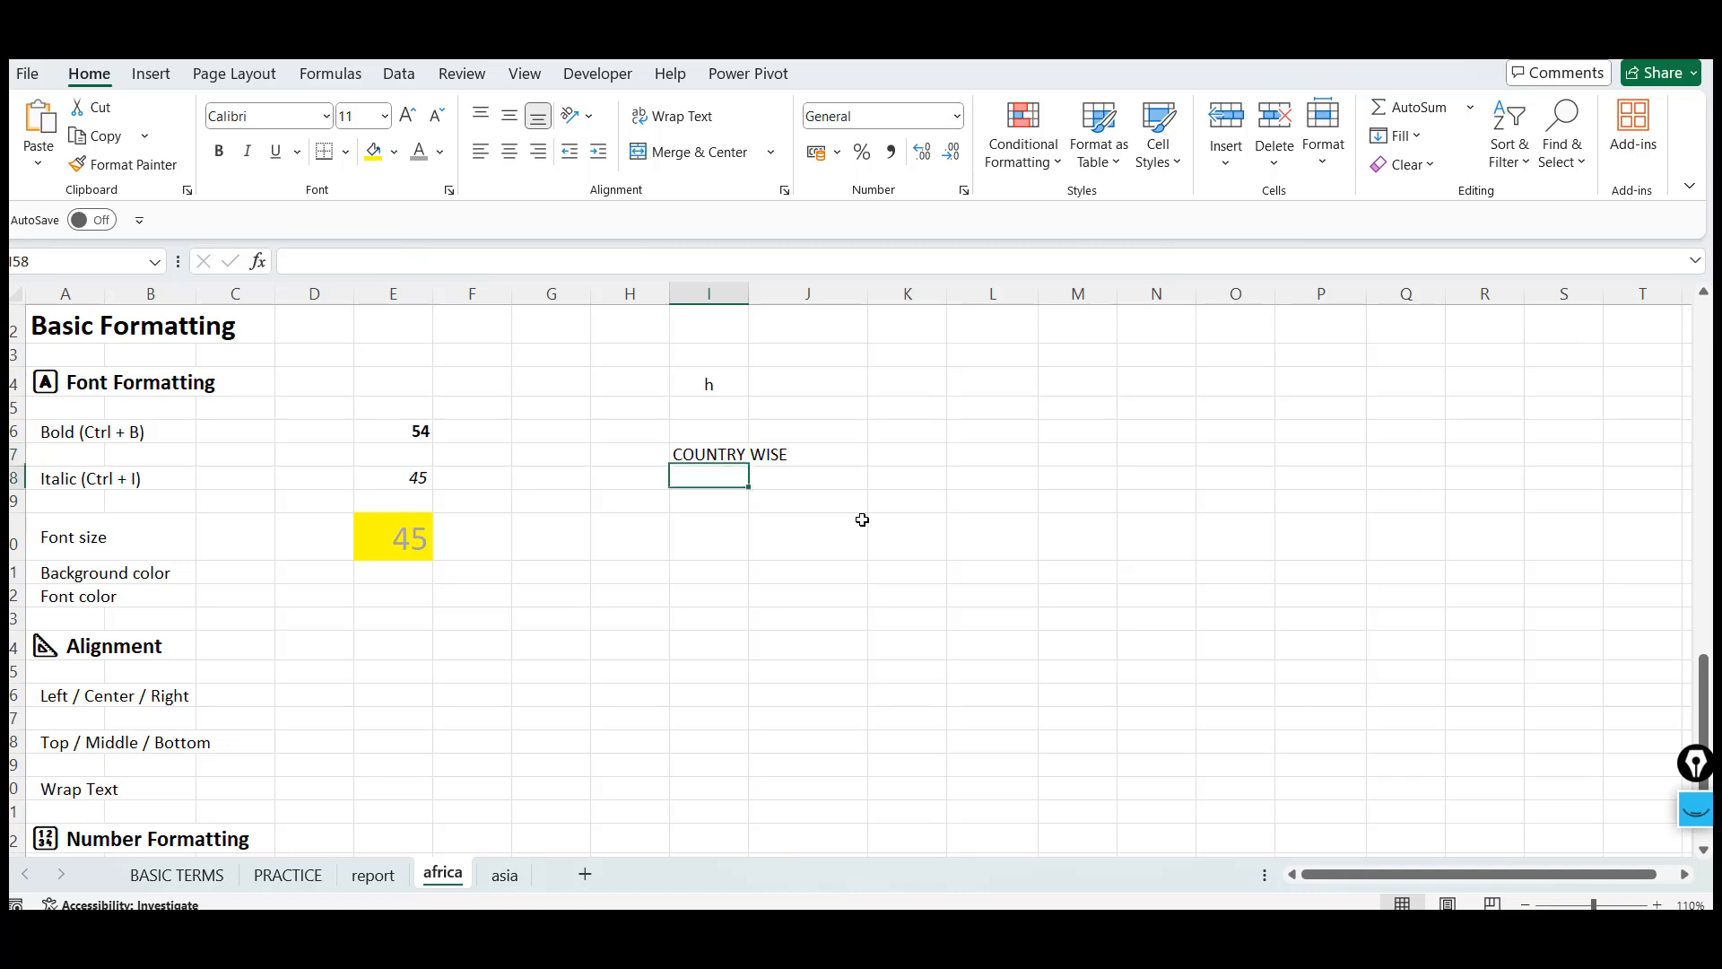
key("Up")
key("Right")
key("Left")
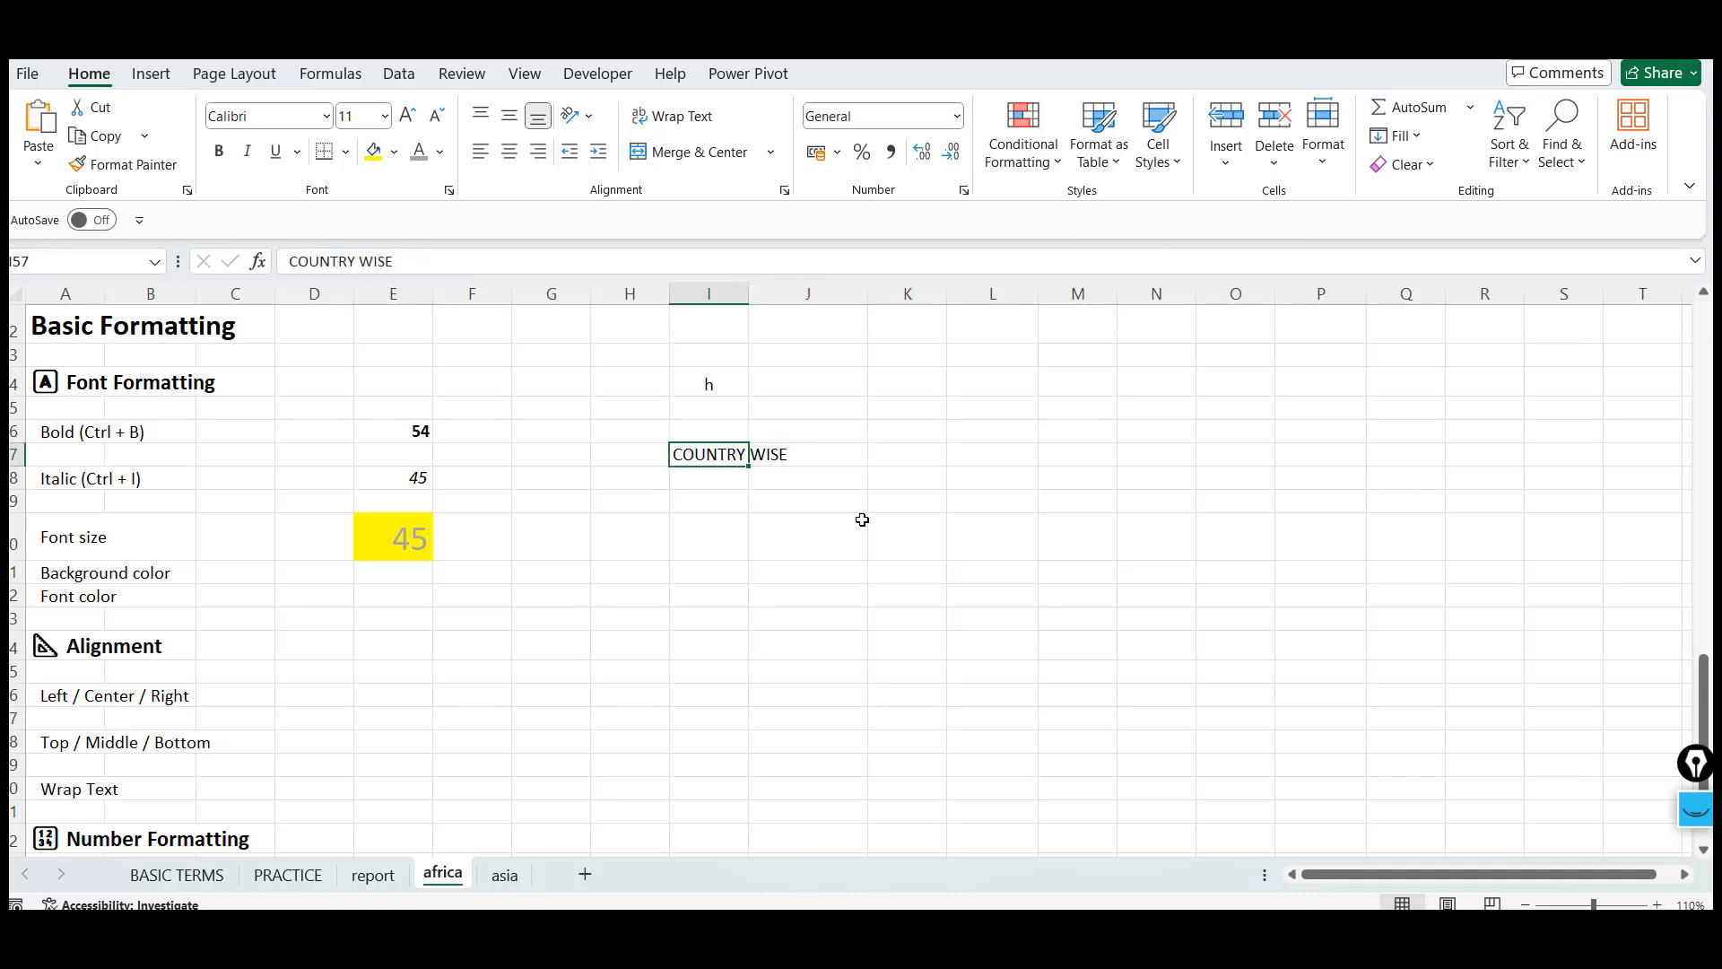
key("Right")
key("Left")
key("Down")
key("Up")
double_click(749, 293)
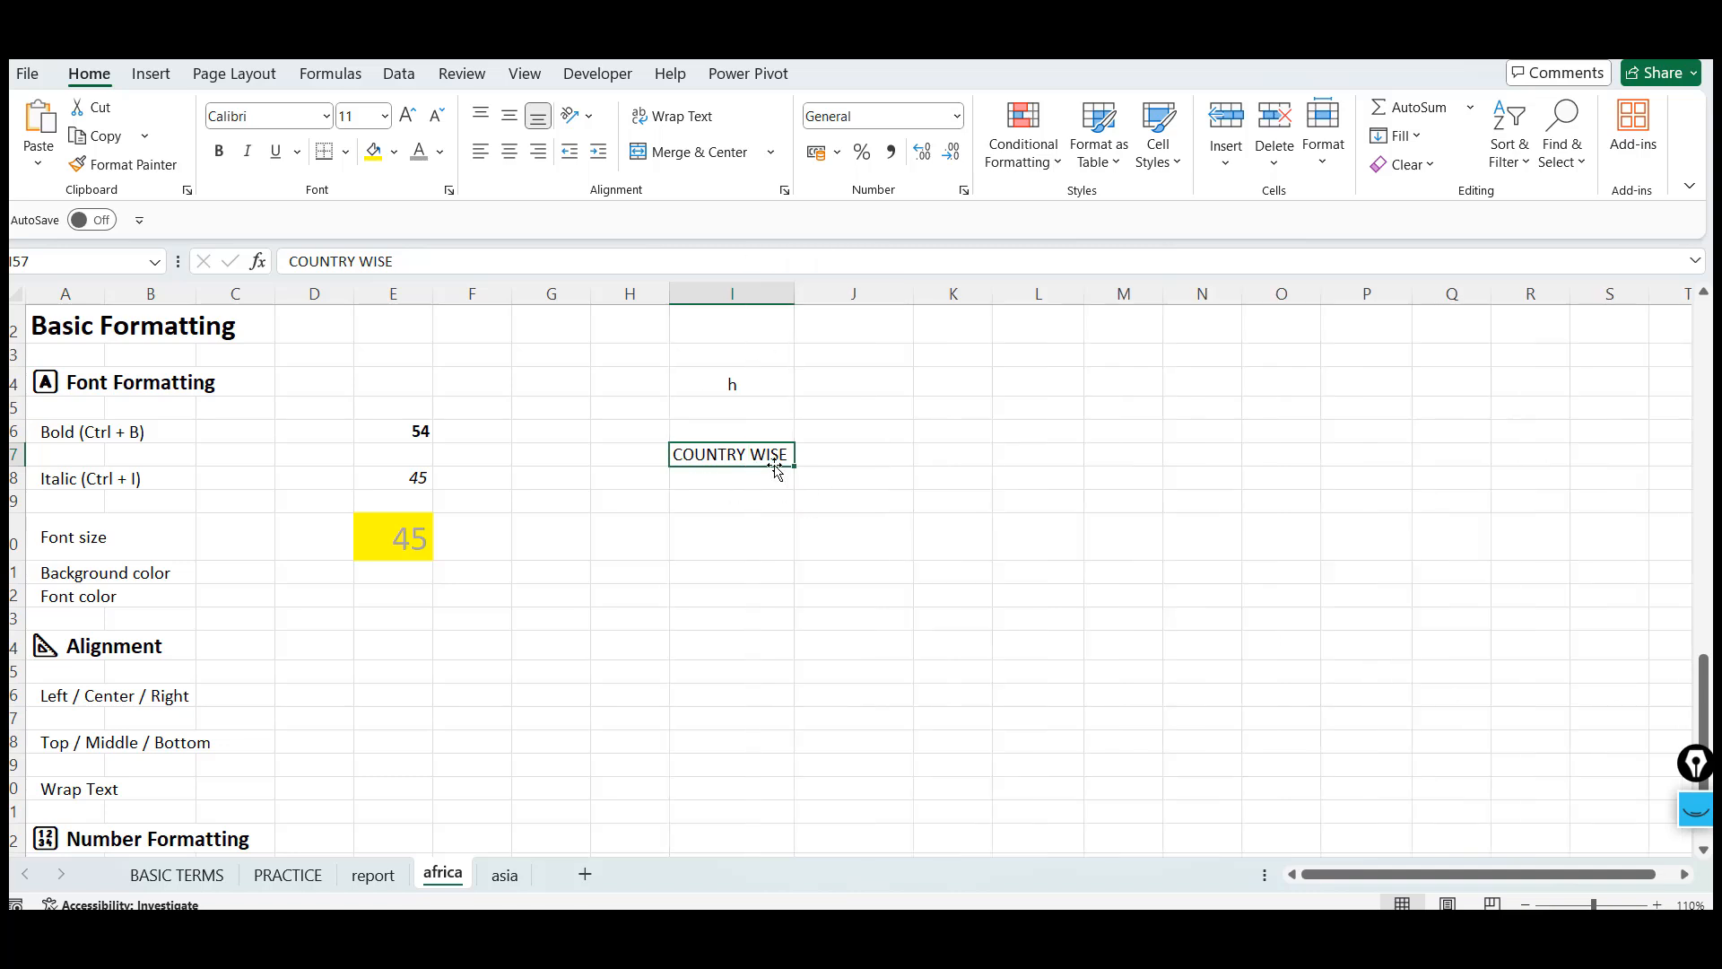
key("ctrl+z")
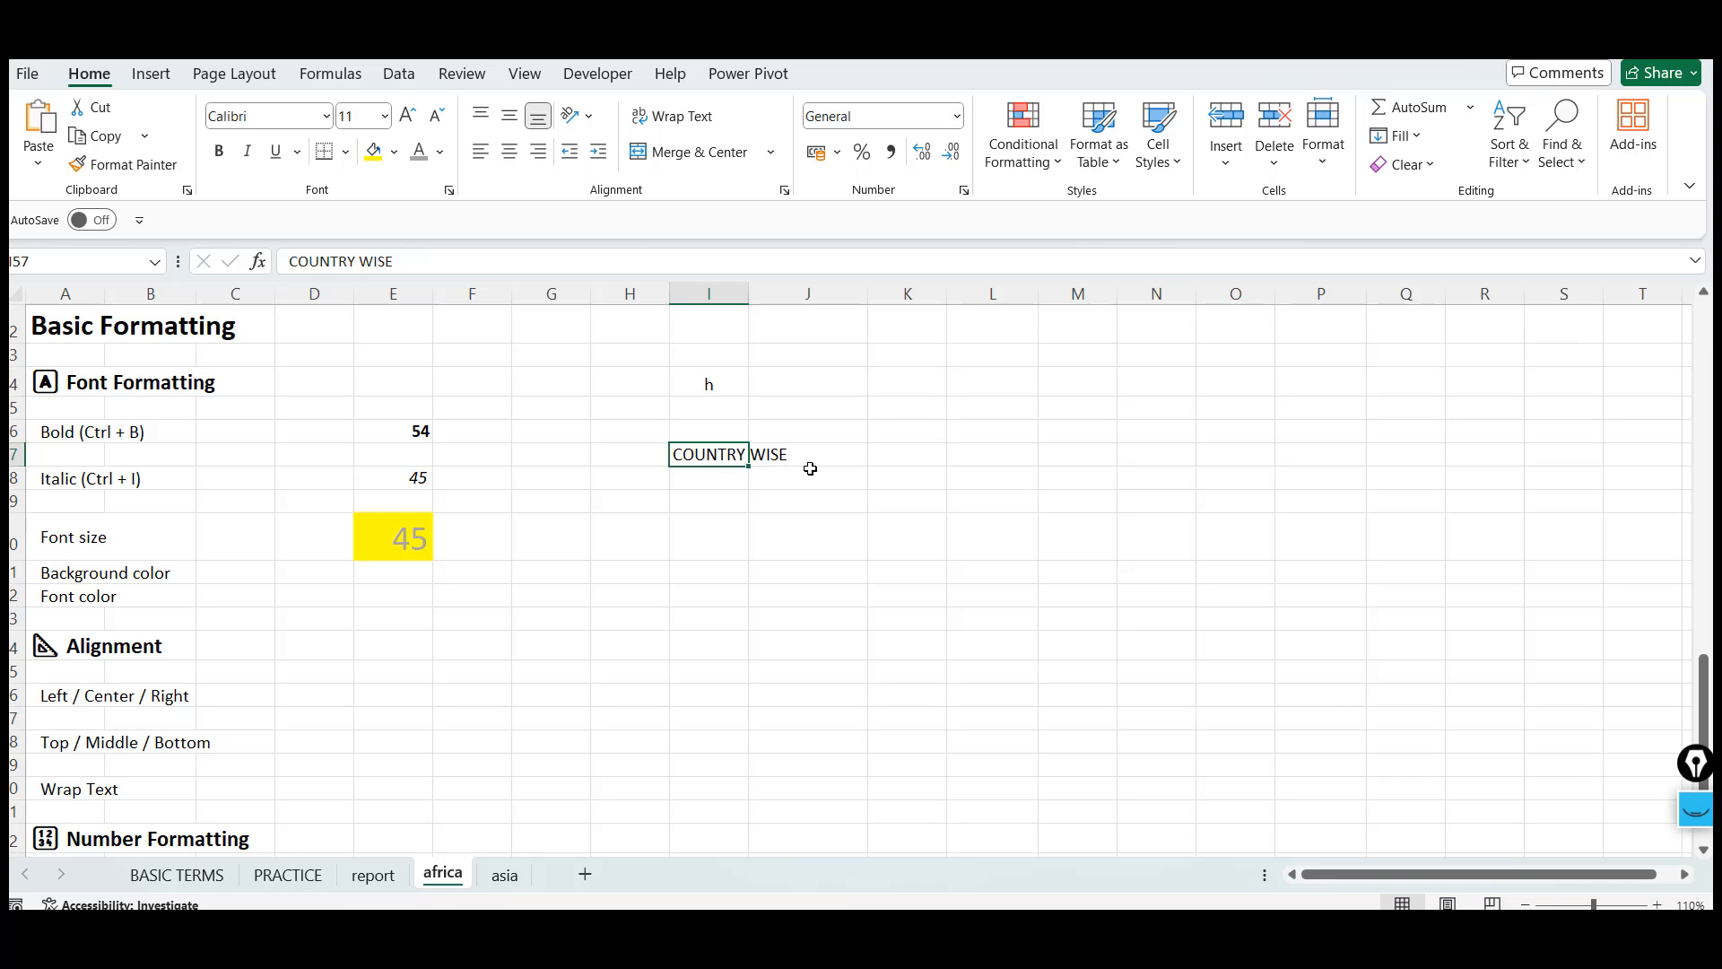
Merge and center cells I57:J57, then unmerge them again
left_click(810, 468, "shift")
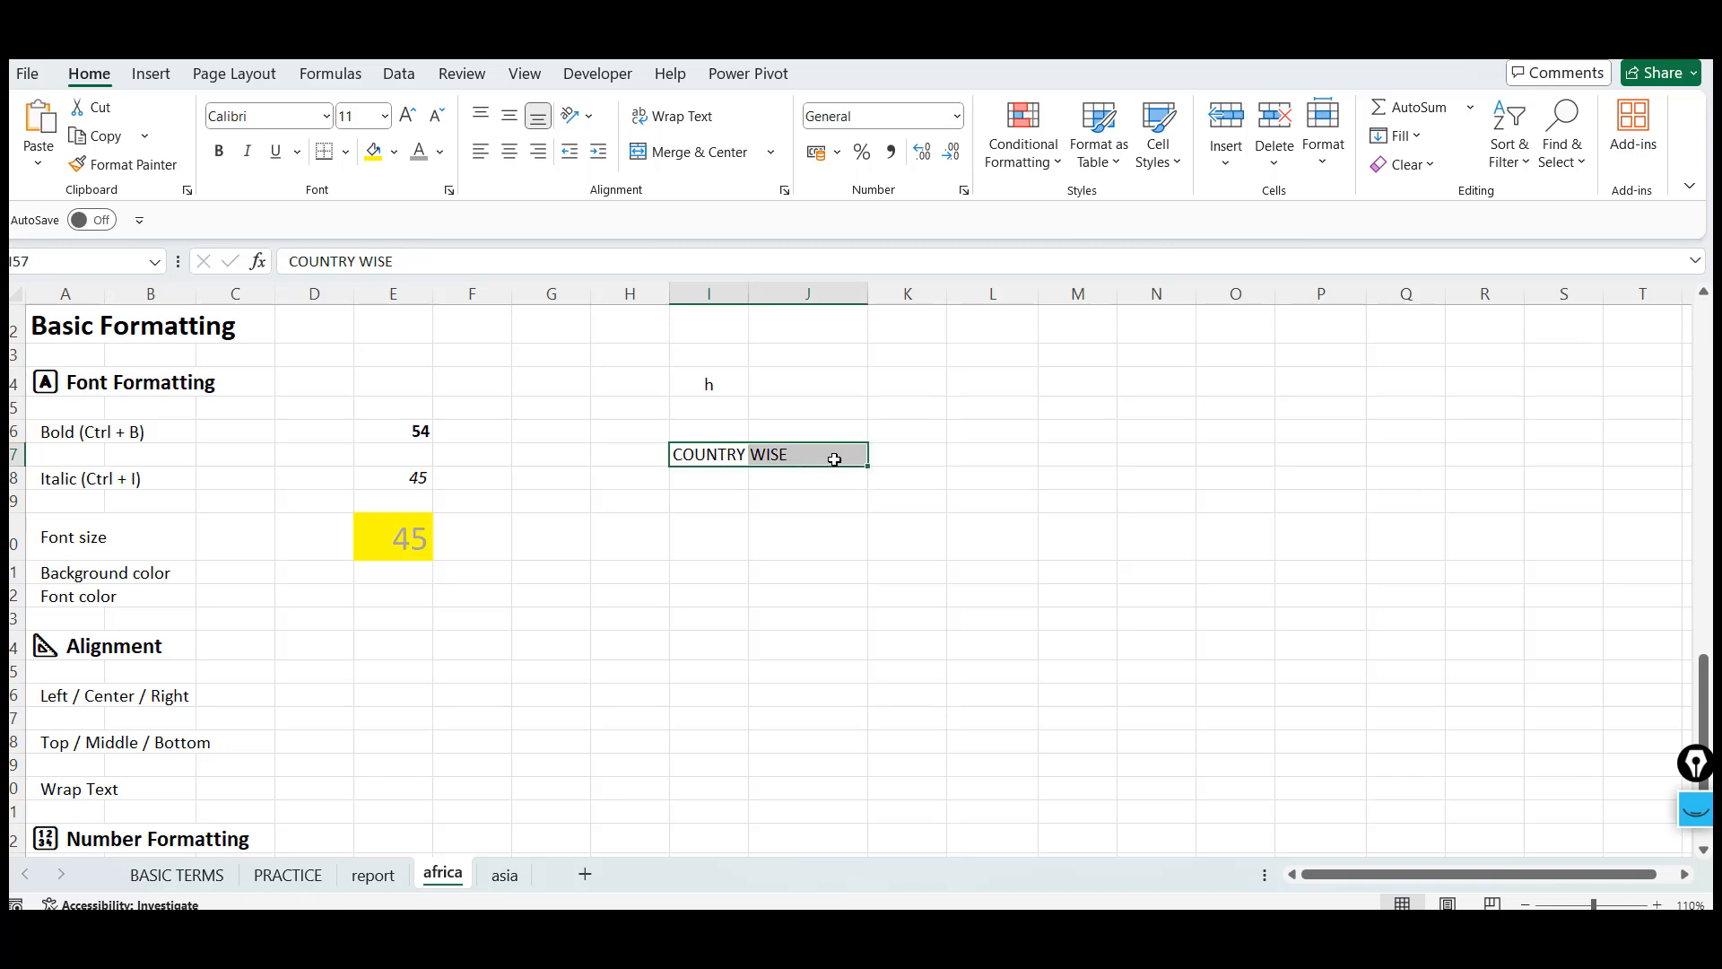
left_click(697, 154)
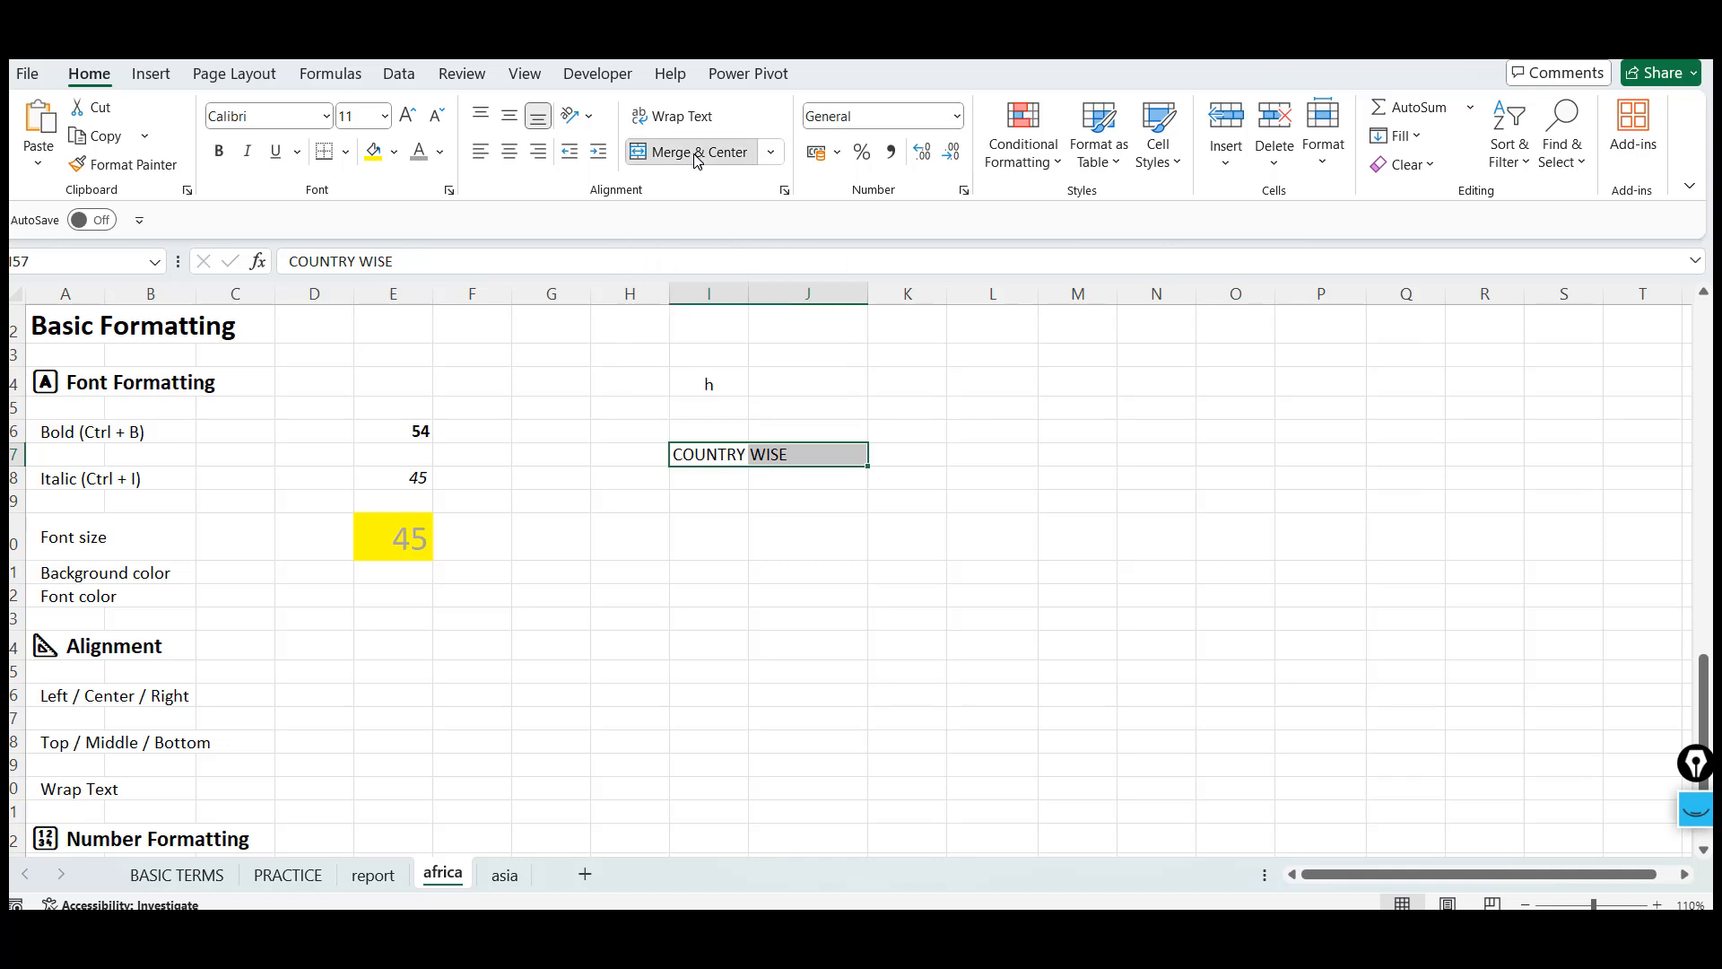
left_click(767, 518)
key("Up")
key("Up")
key("Up")
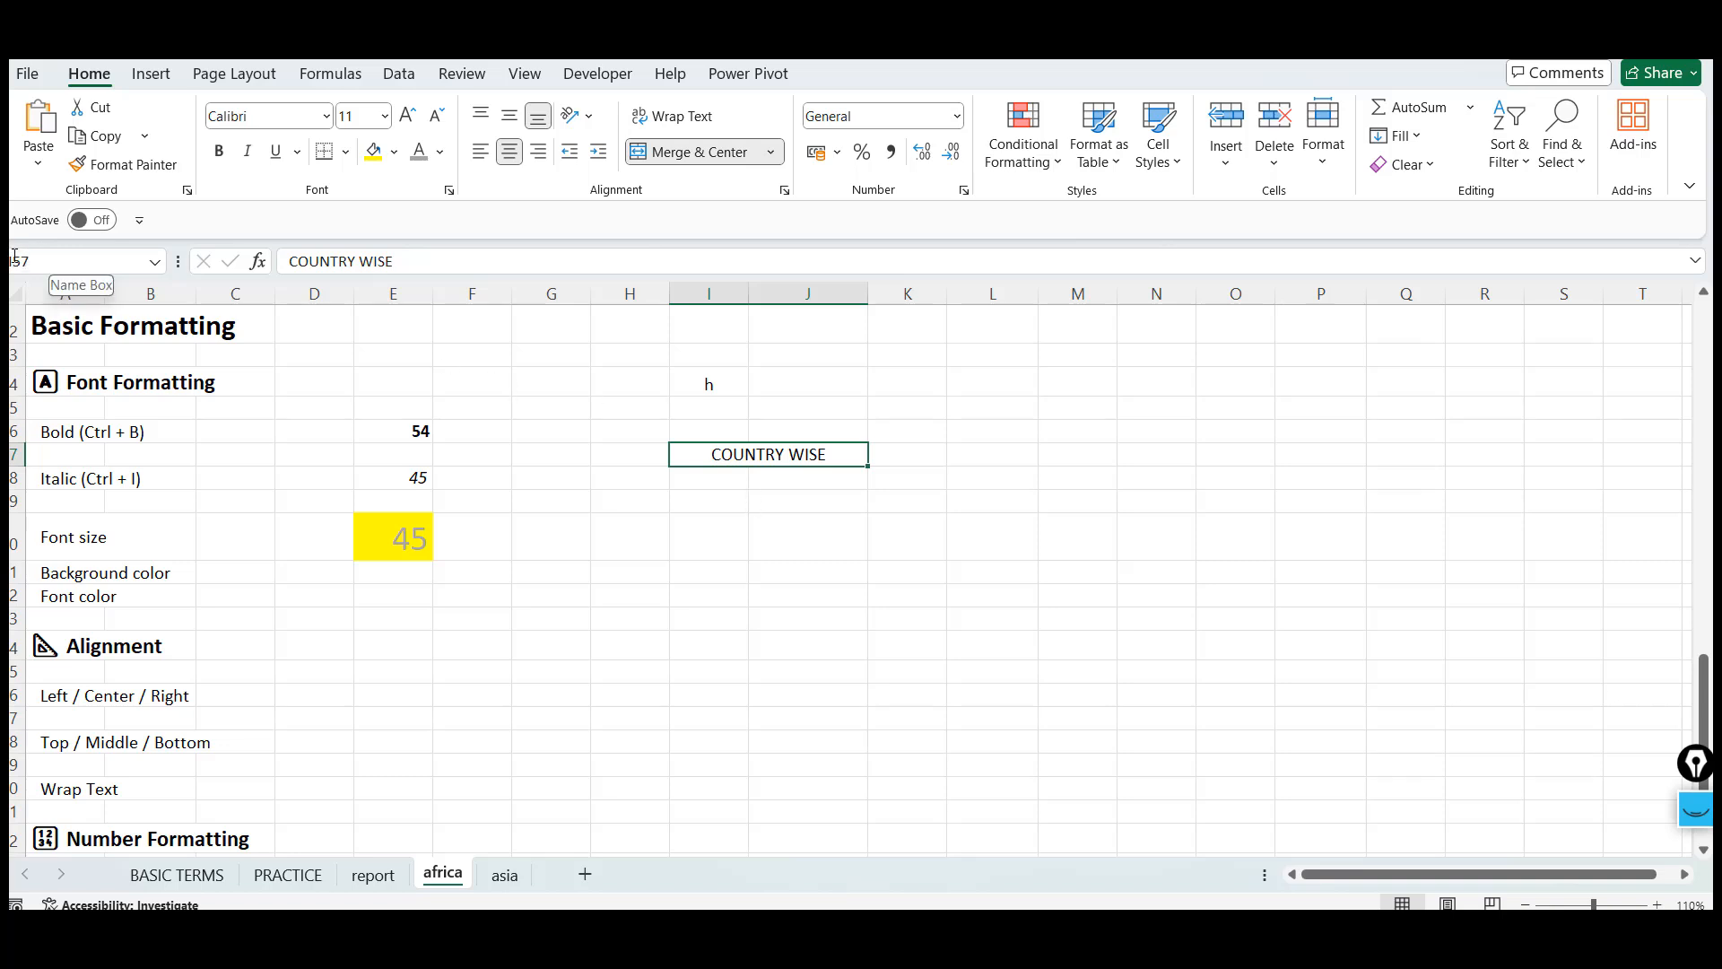
left_click(705, 151)
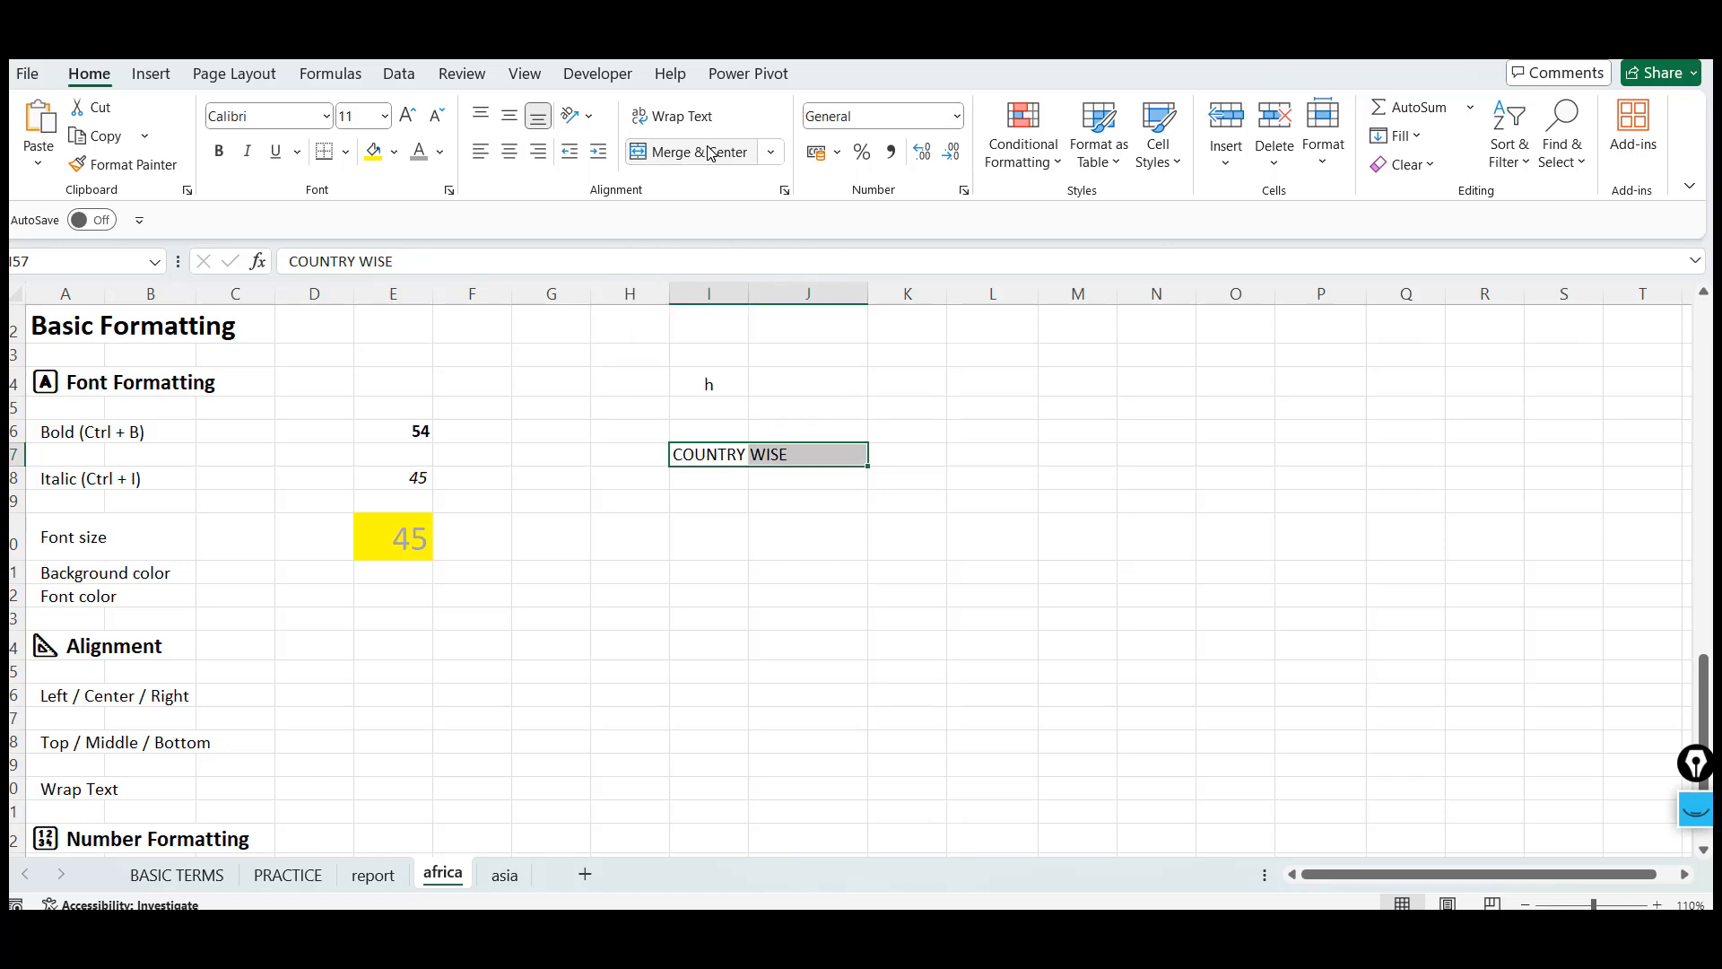
Merge and center the COUNTRY WISE heading across cells I57:J57
left_click(706, 457)
key("Right")
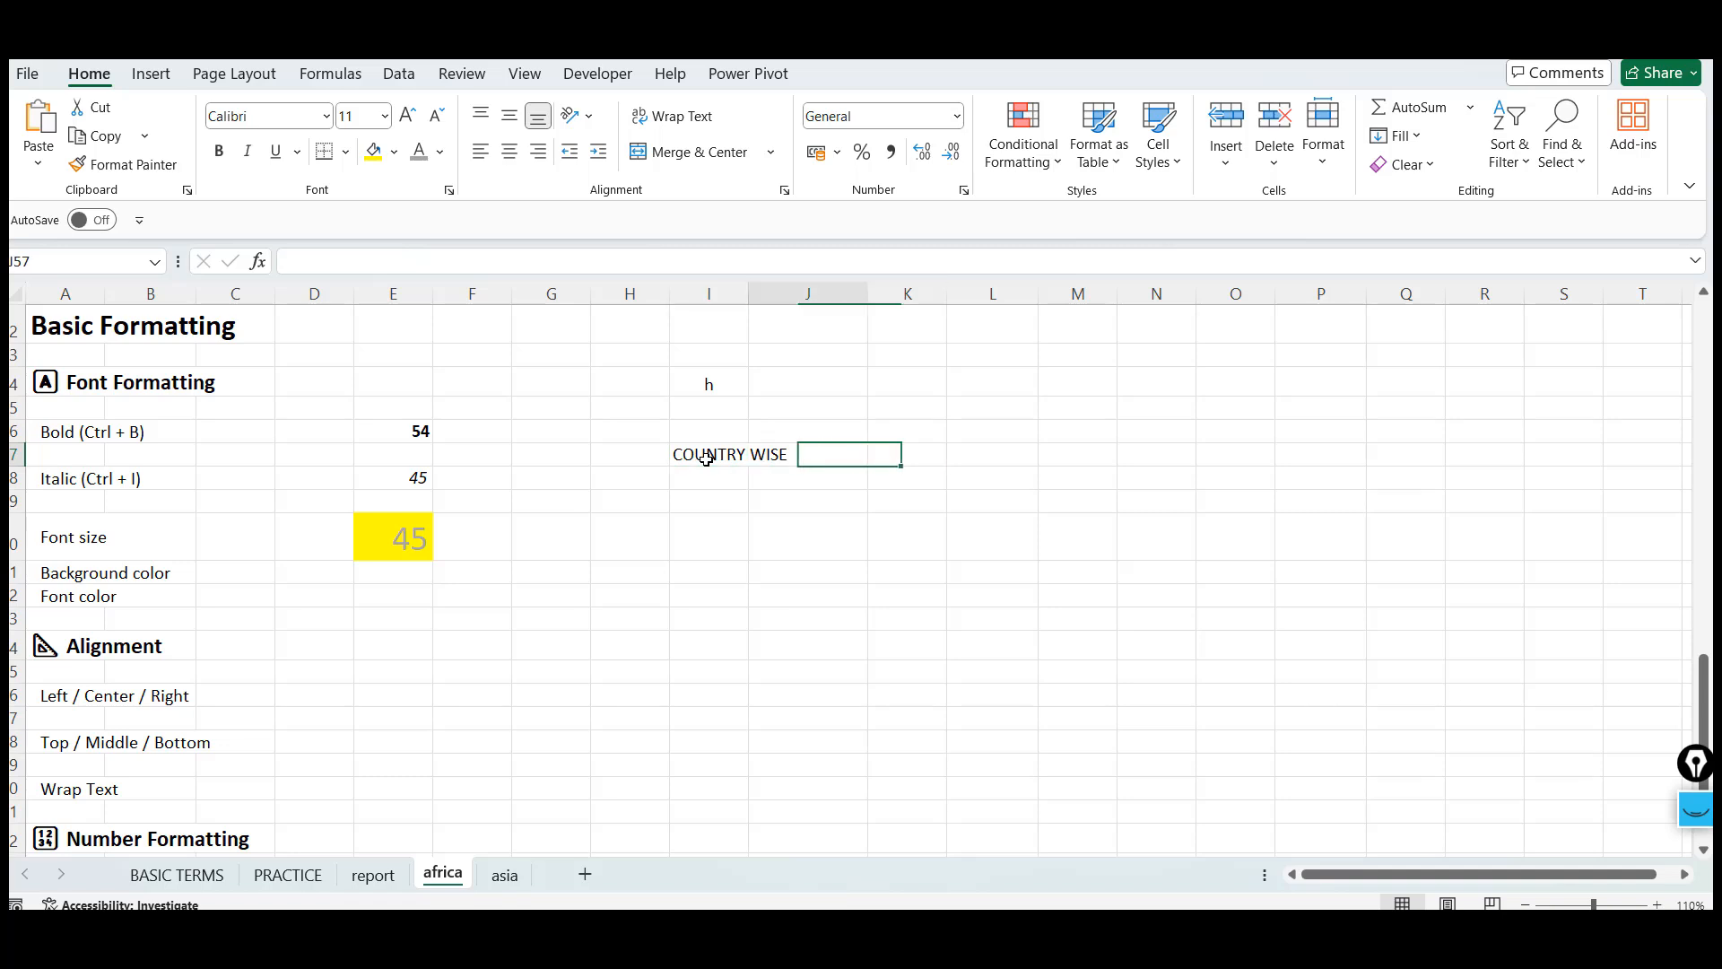
key("Left")
key("shift+Right")
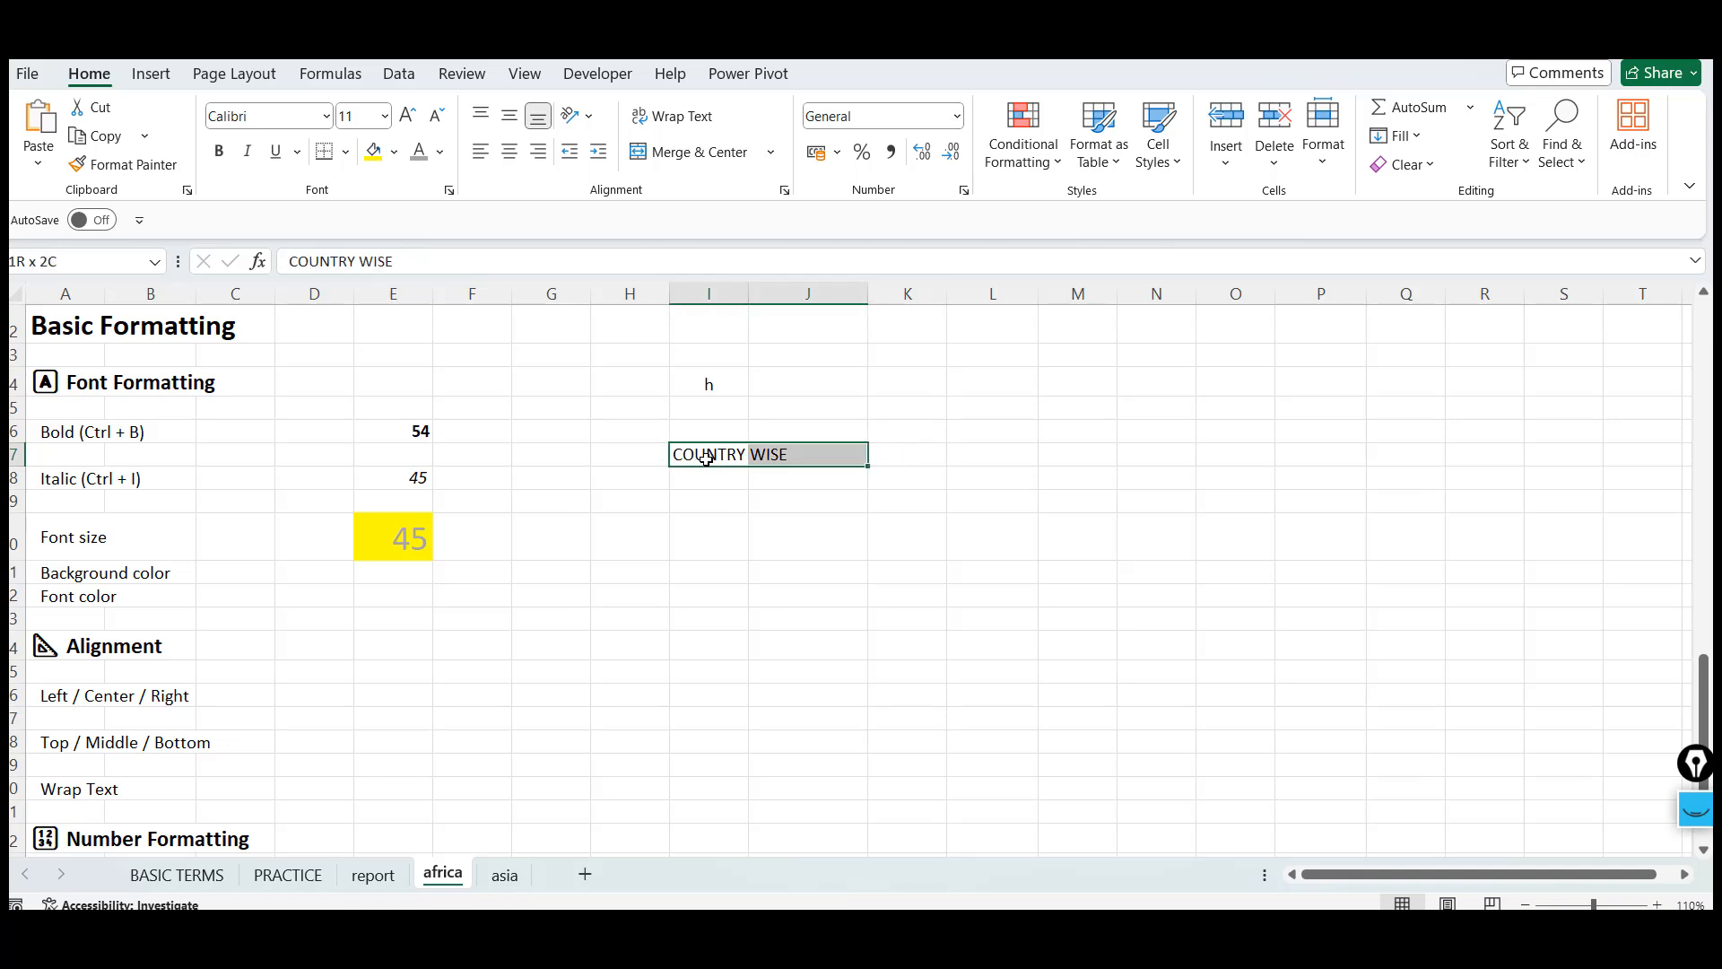
left_click(708, 153)
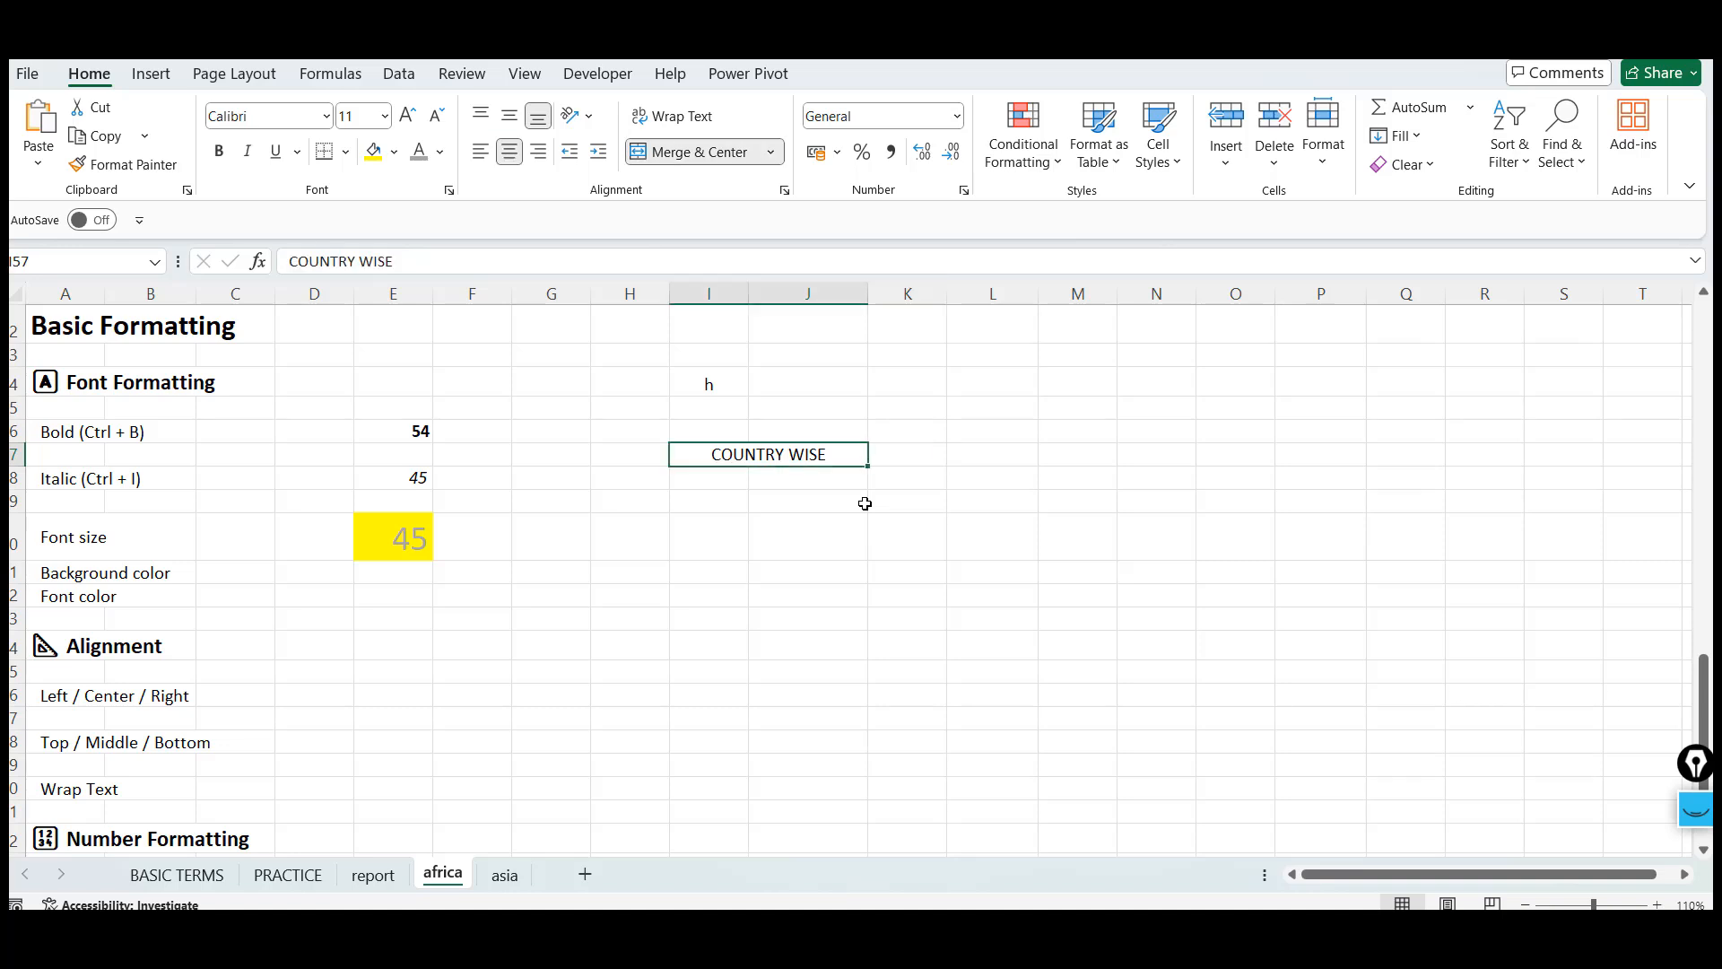
Enter INDEX in cell I58 below the merged heading
key("Right")
key("Left")
key("Right")
key("Left")
key("Down")
key("Left")
key("Up")
key("Down")
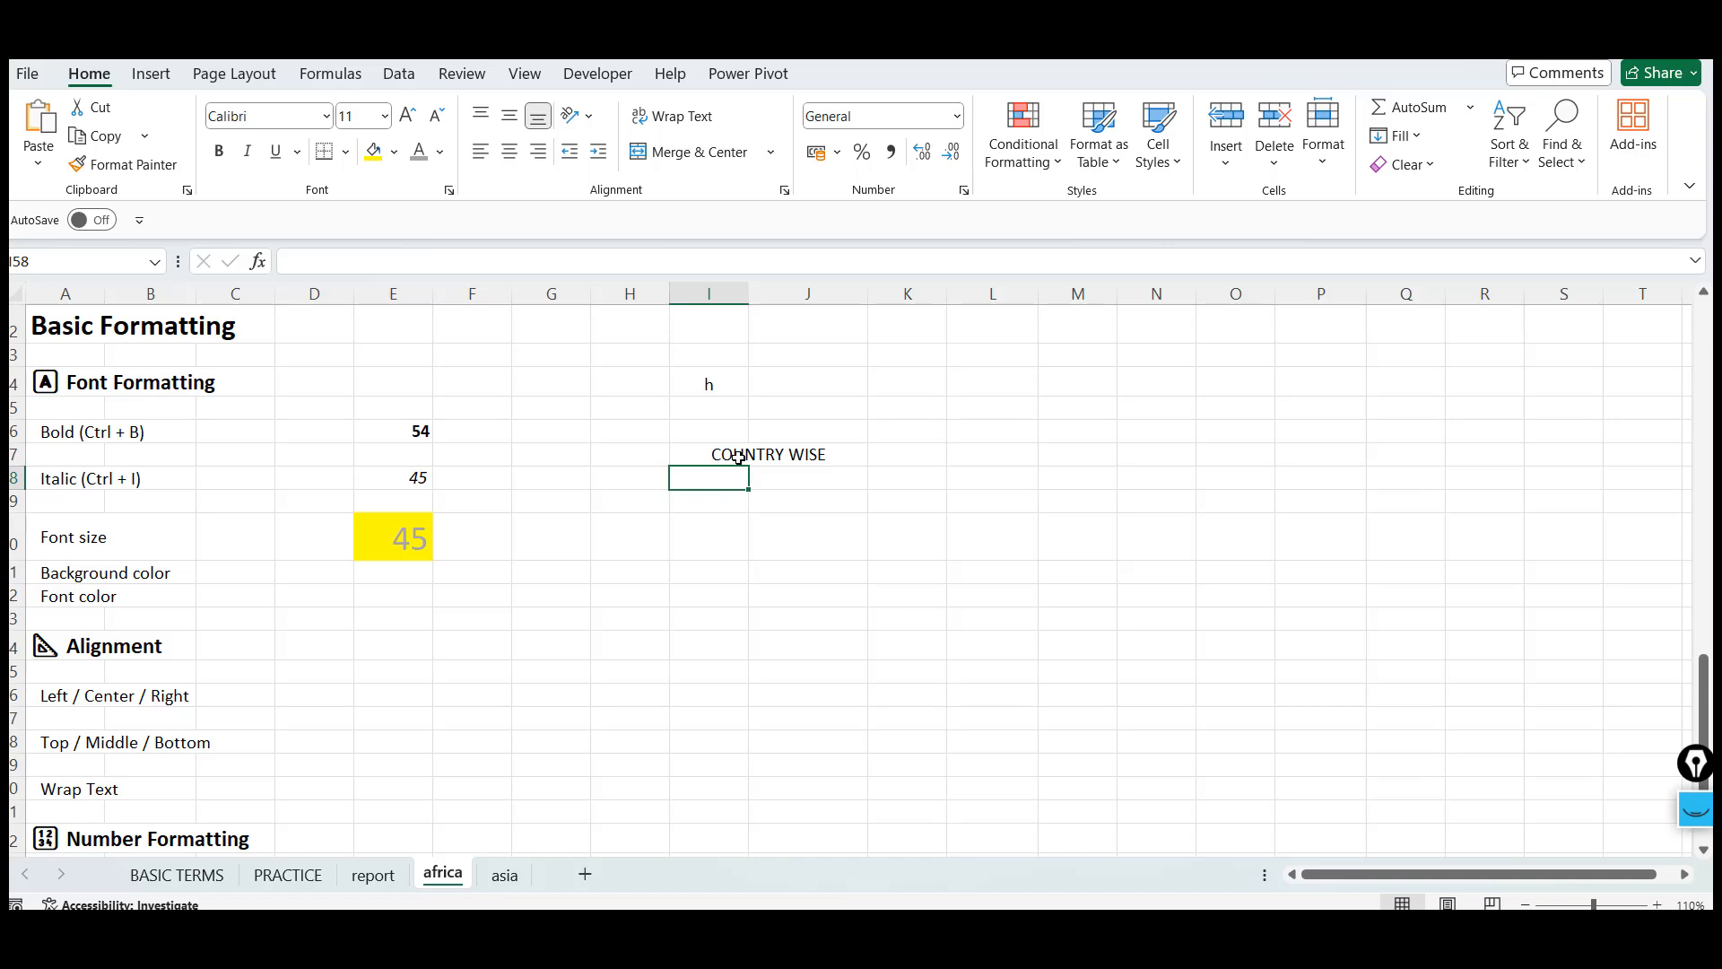
key("Up")
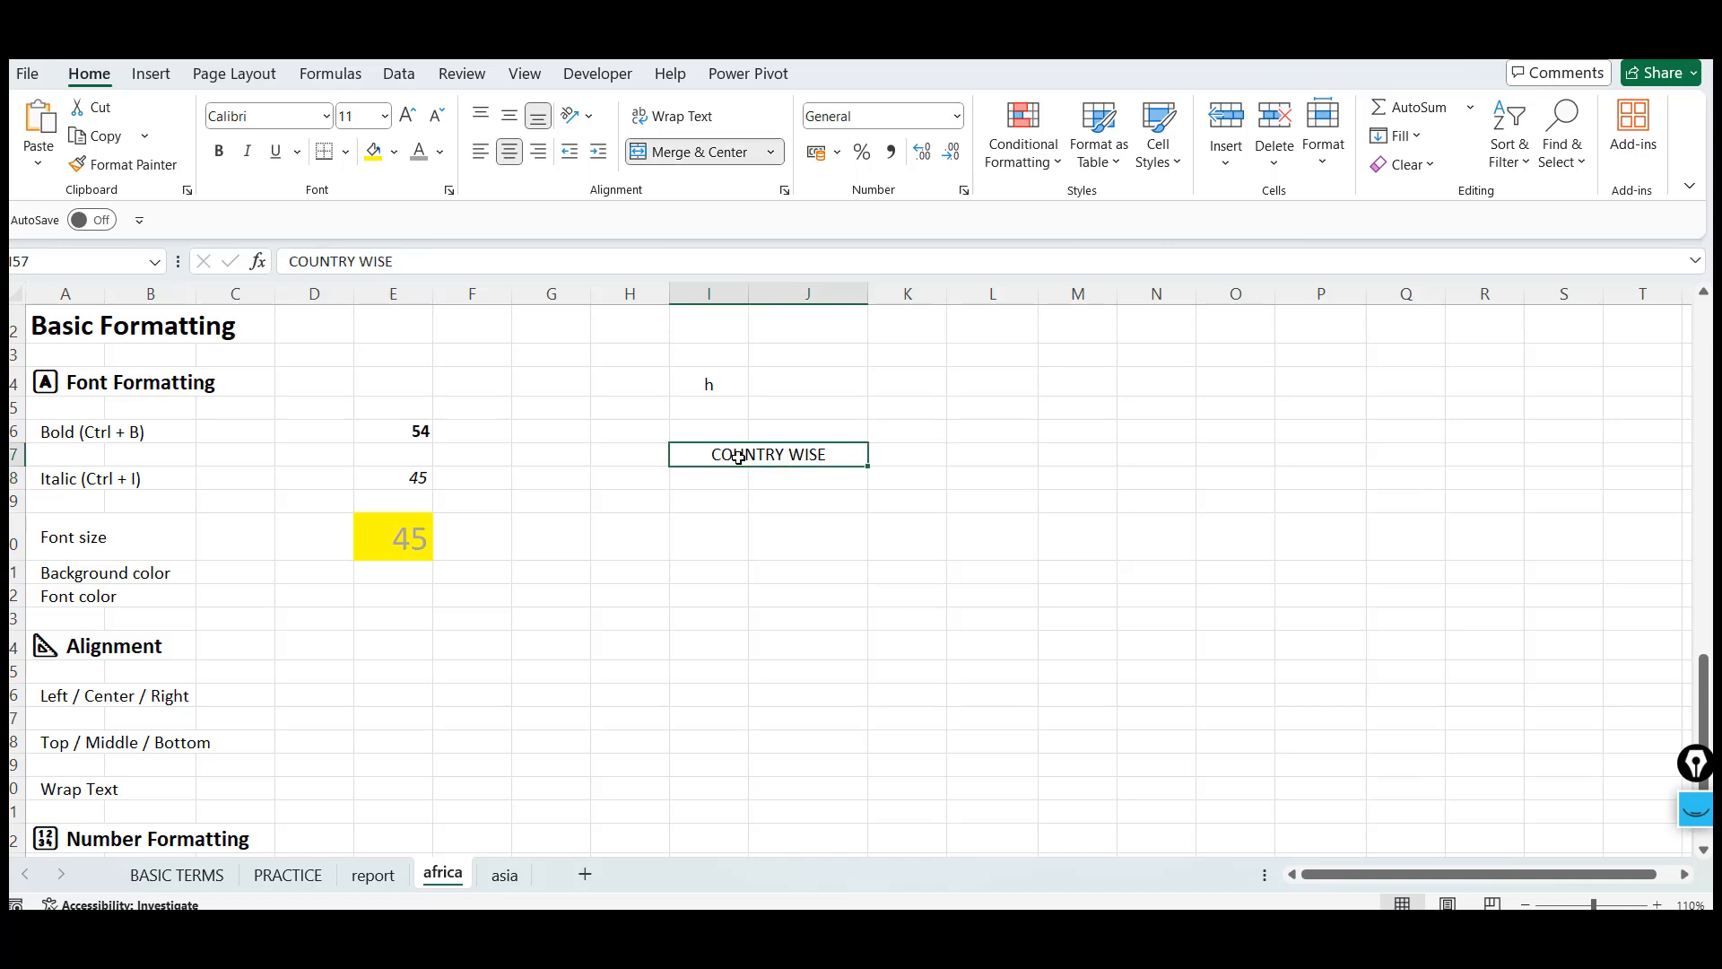
key("Down")
key("Up")
key("Down")
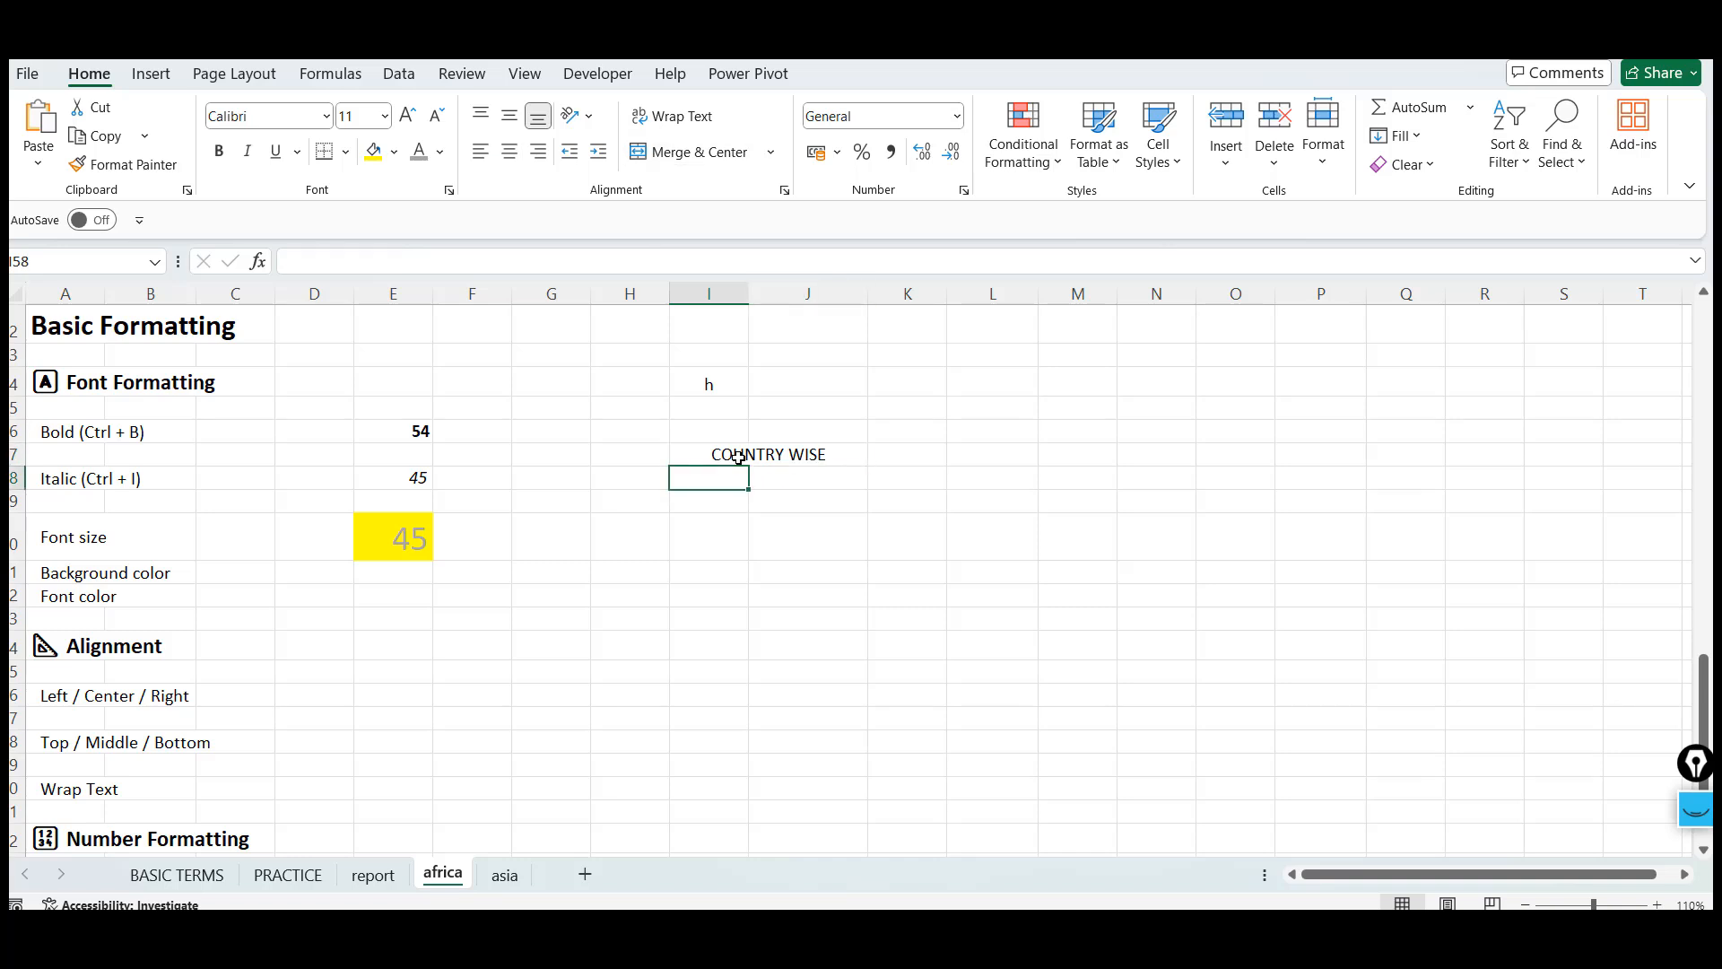
type("INDEX")
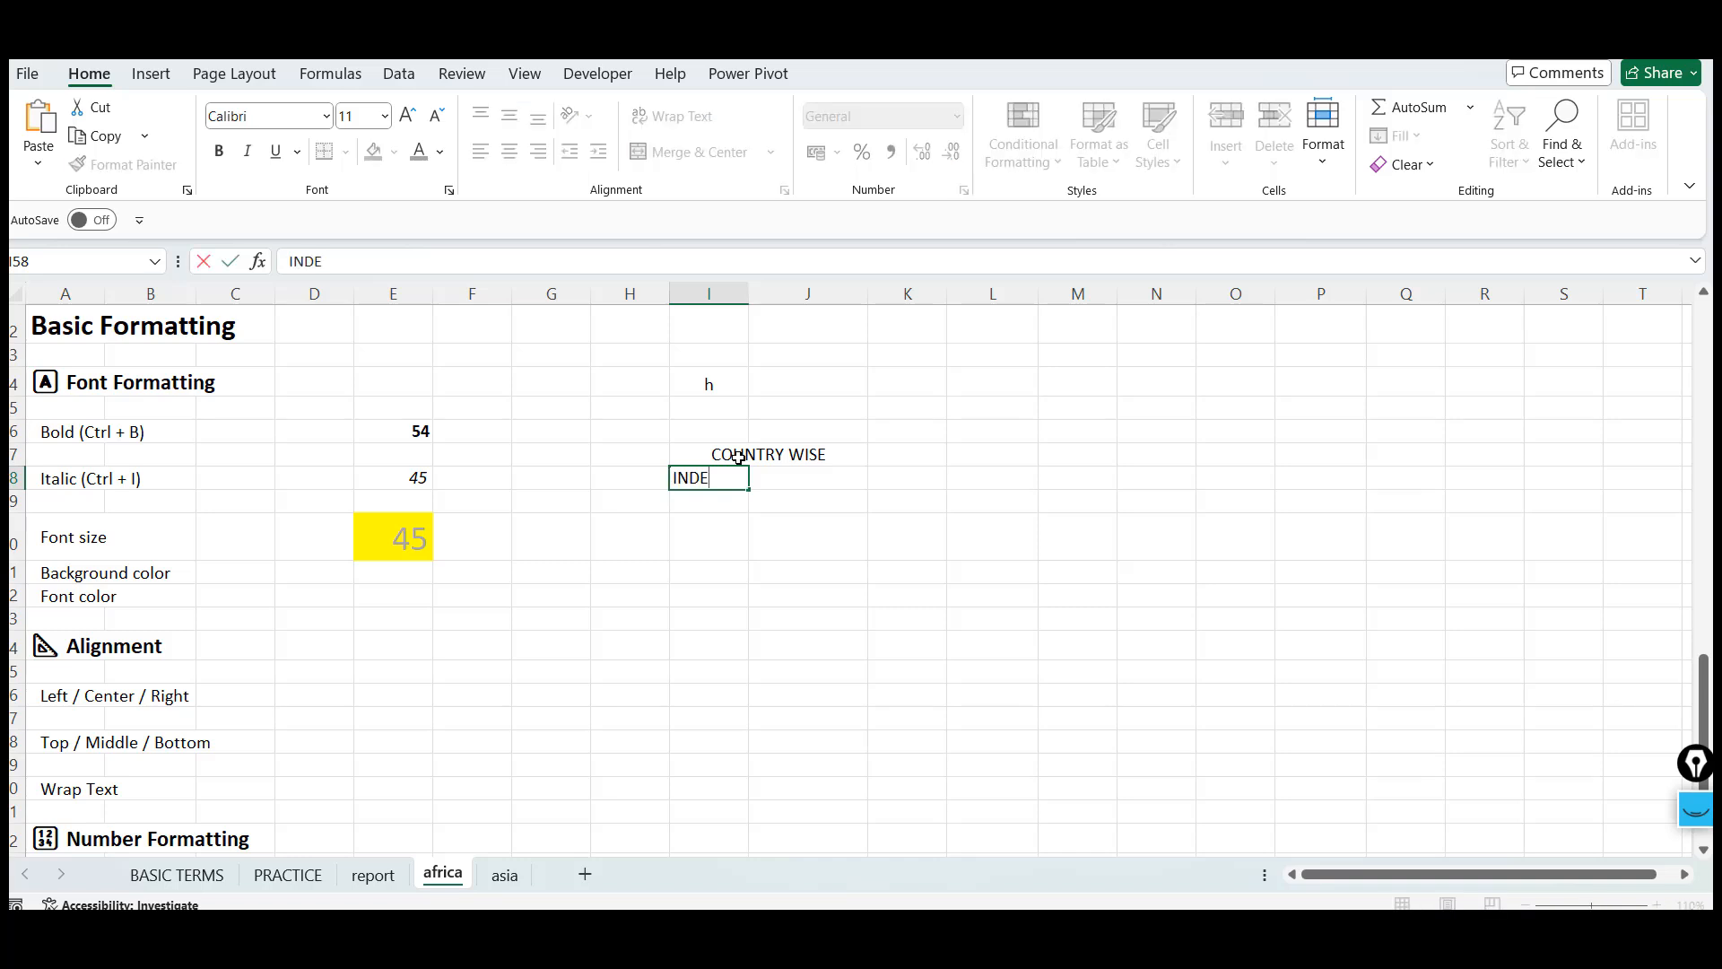
key("Tab")
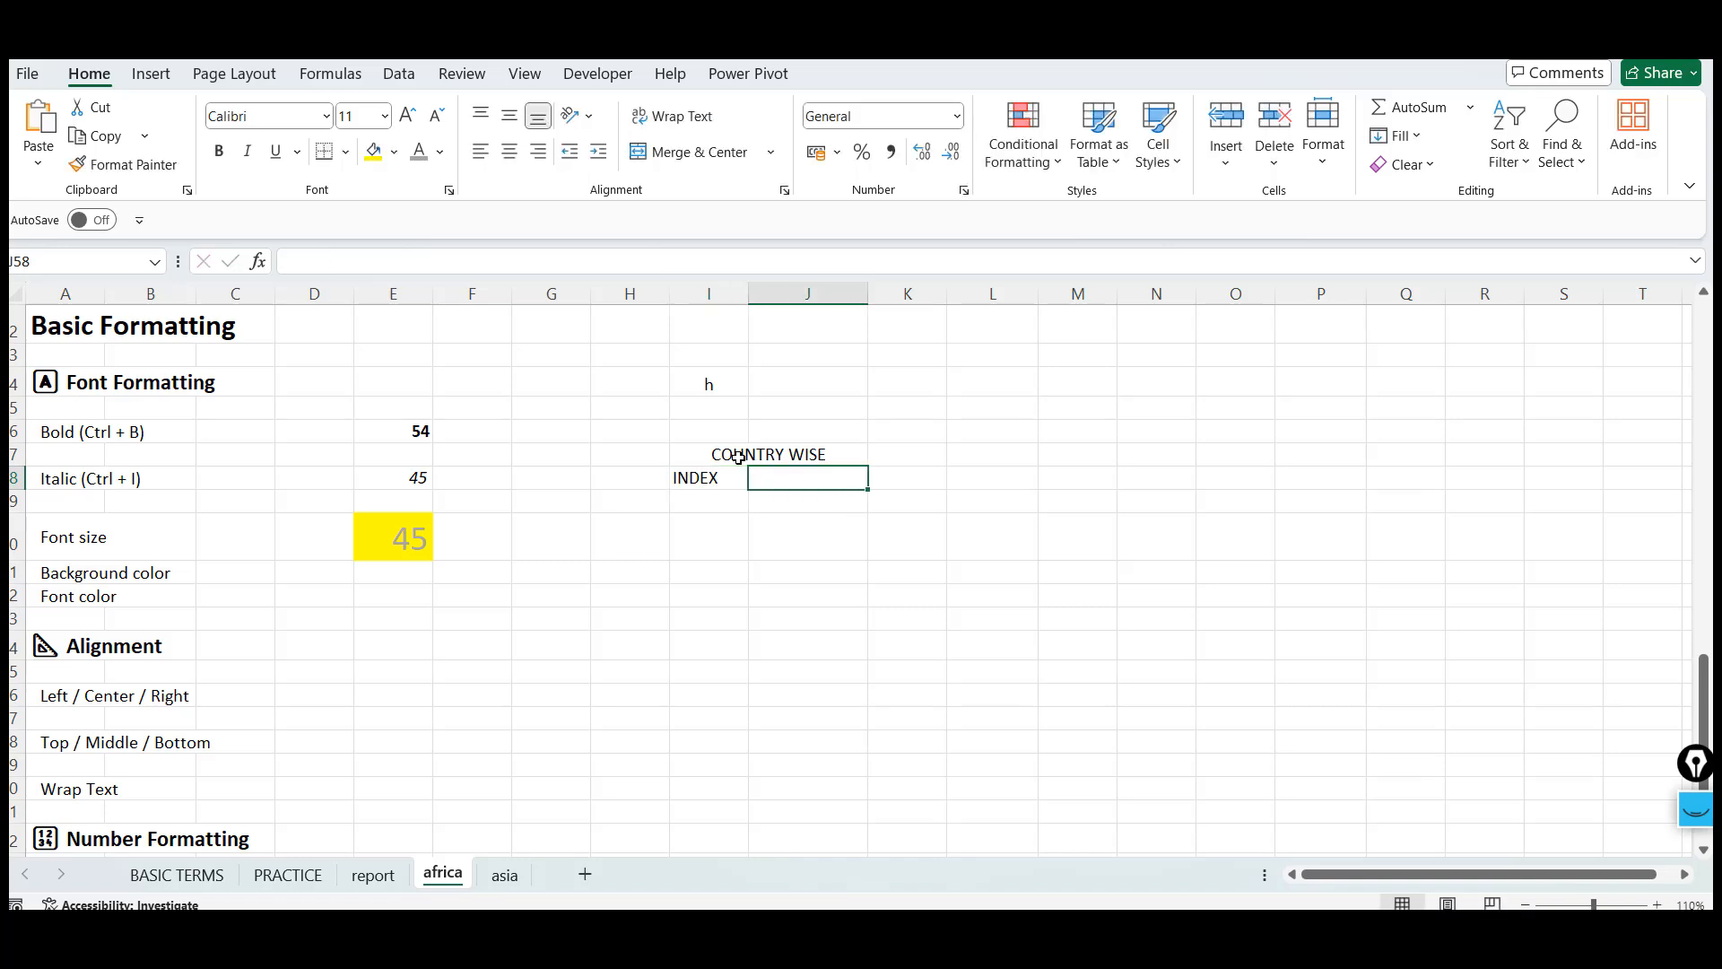
Replace INDEX in I58 with Economy and enter Population in J58 as column headers
key("Left")
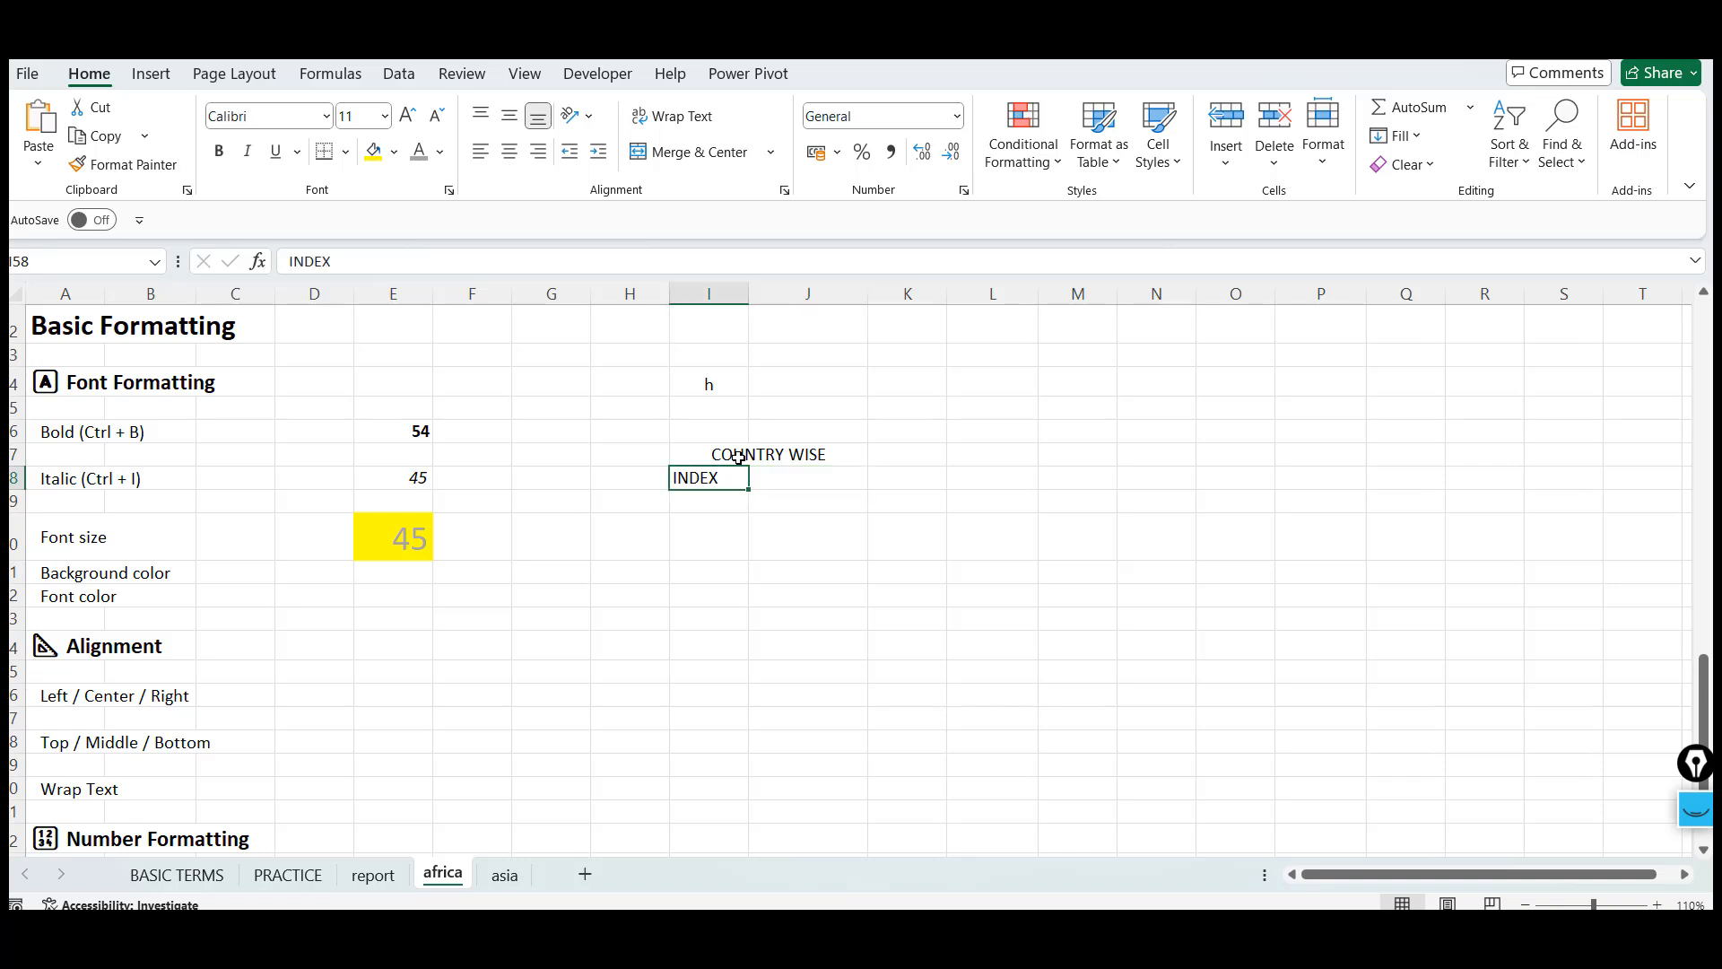
type("Econ")
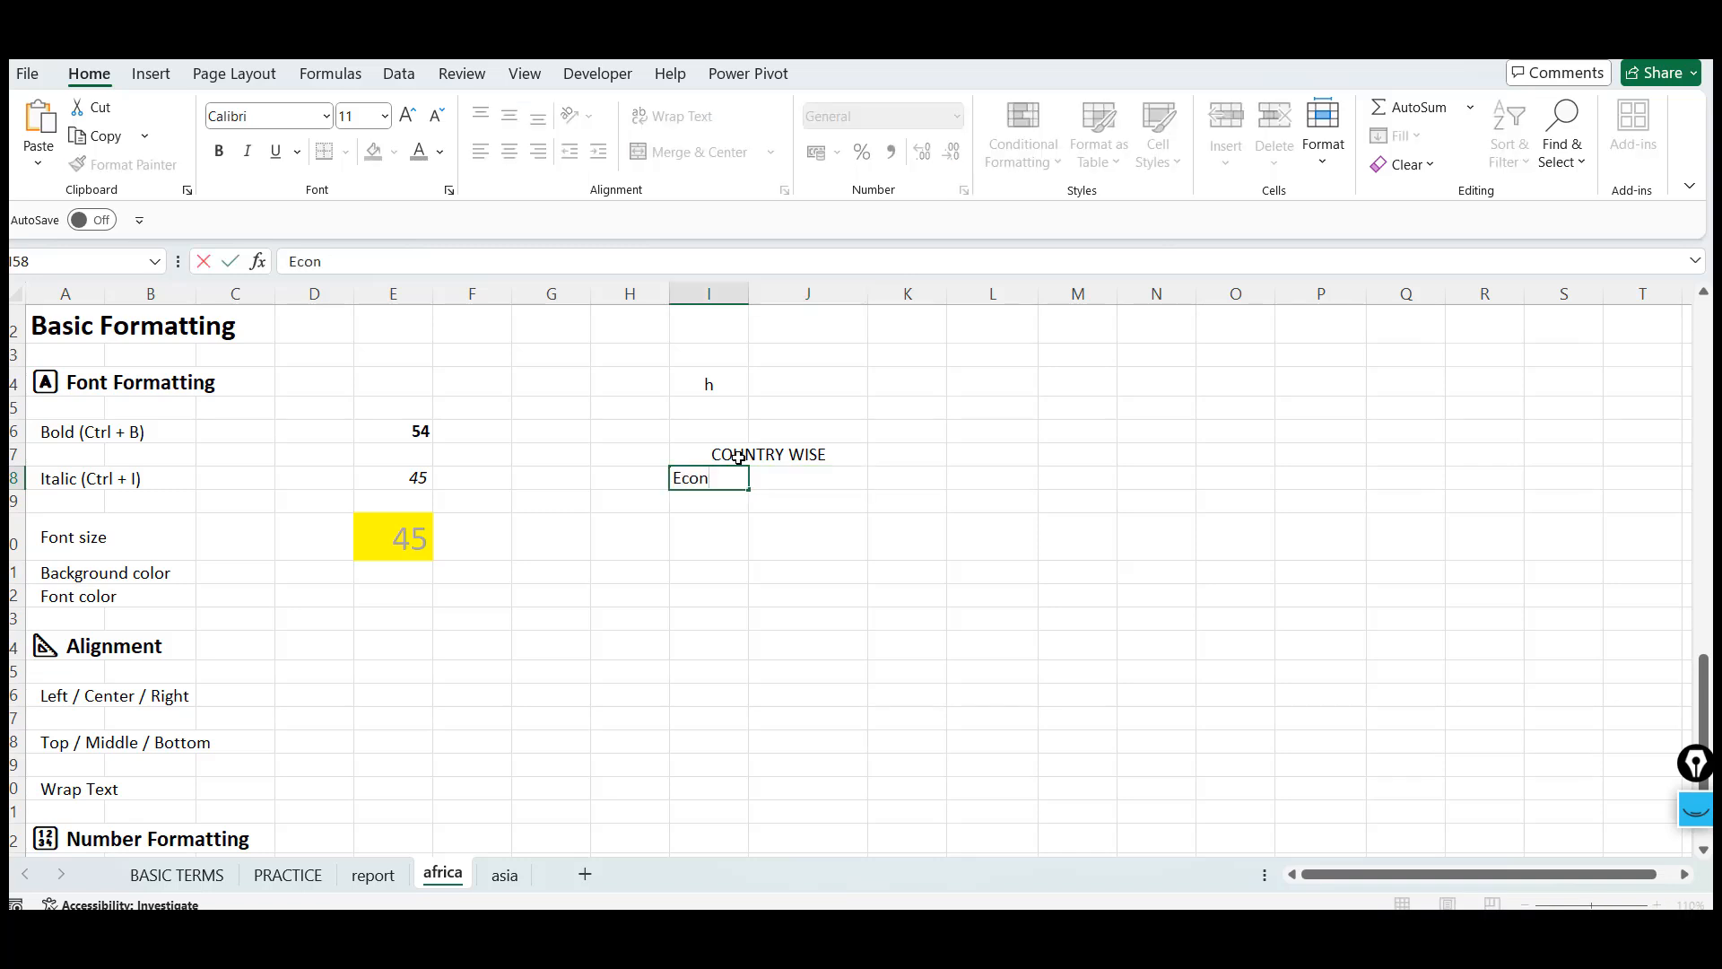
type("omy")
key("Tab")
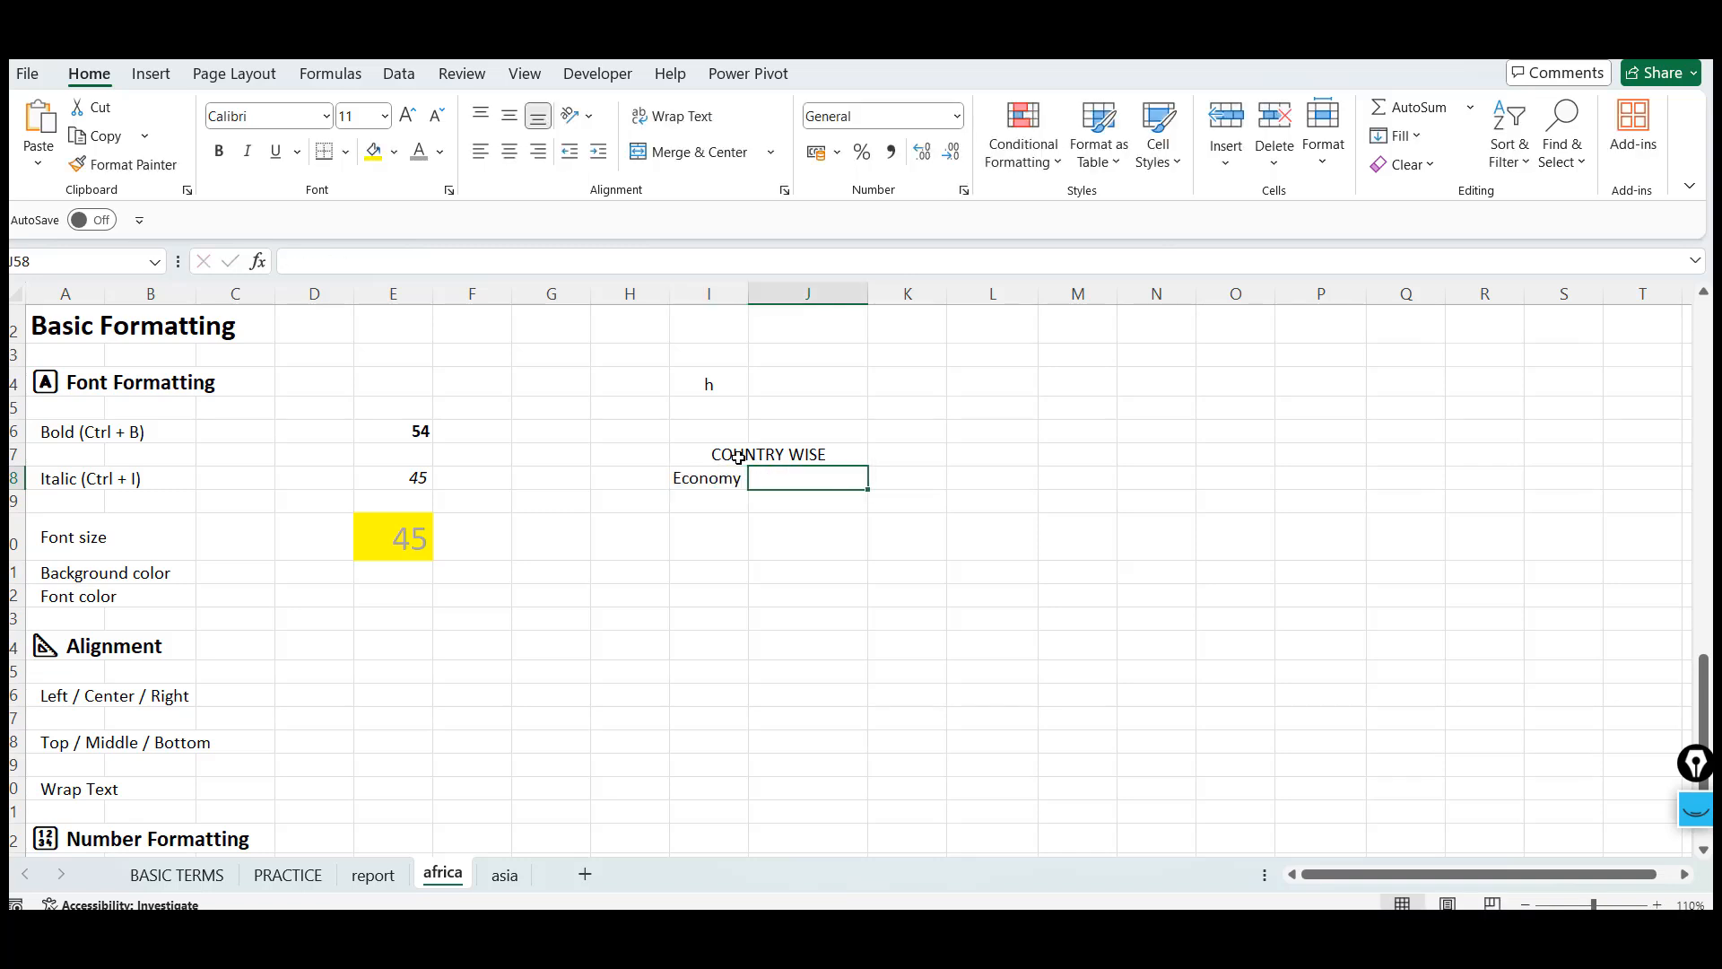
type("Popu")
key("BackSpace")
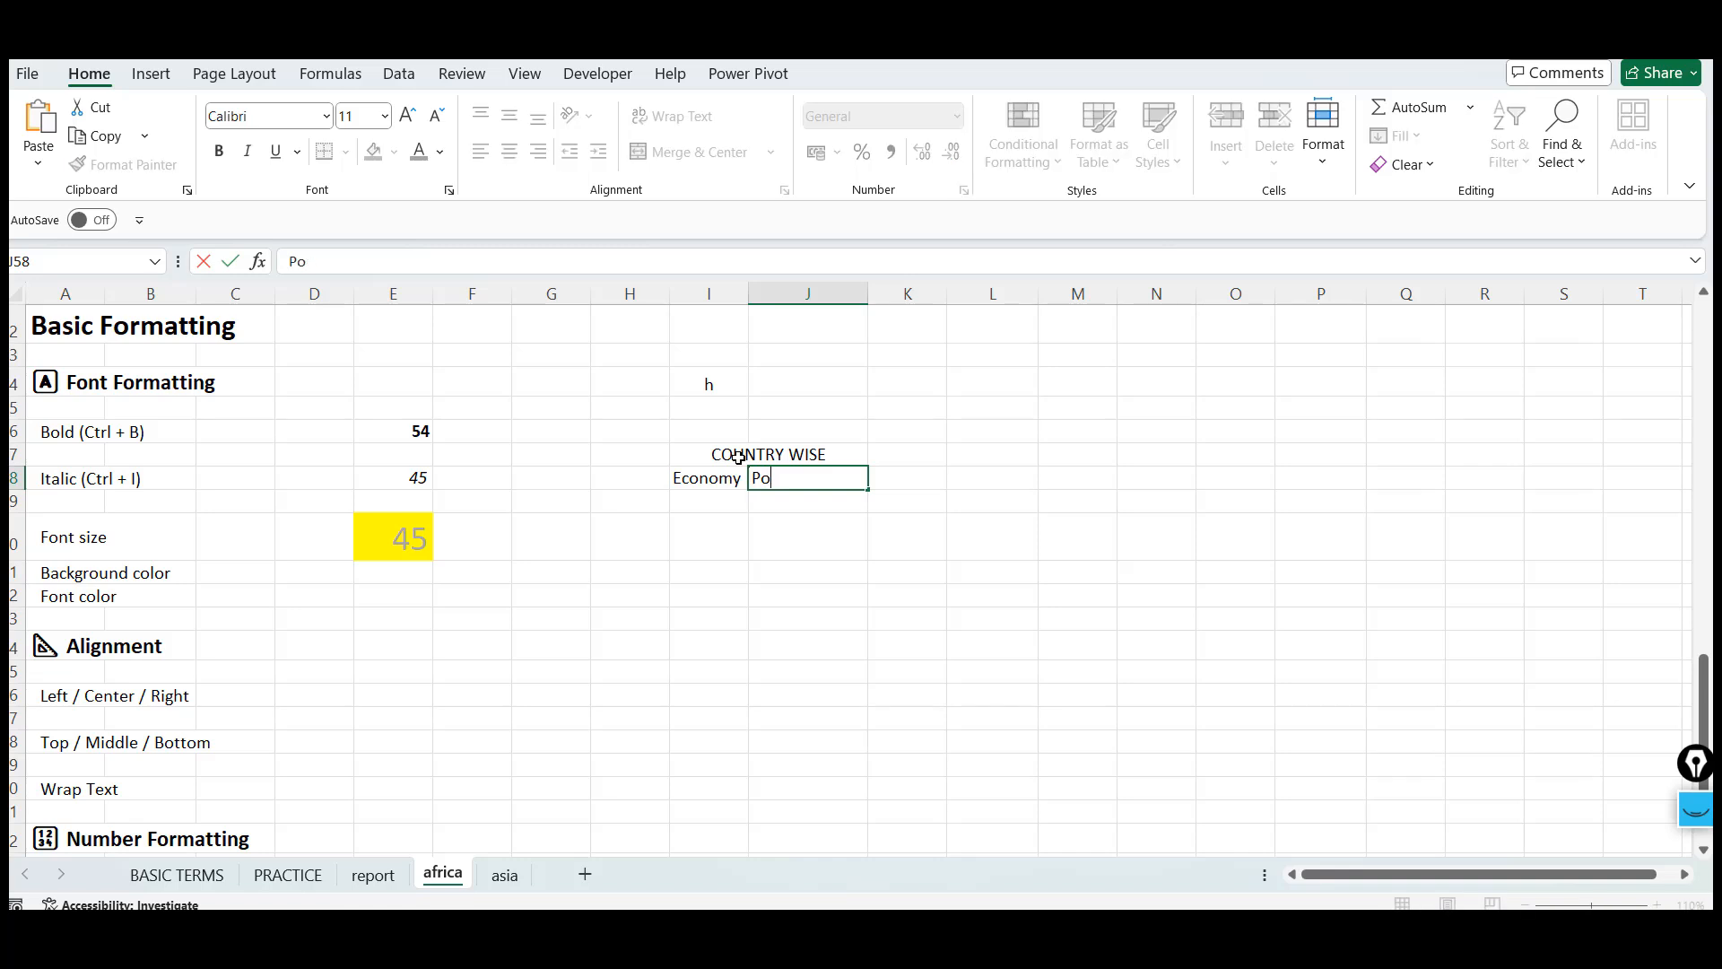
type("pulation")
key("Return")
Fill rows 59 to 64 with sample text in column I and the numbers 4, 214, 31, 21, 3 in column J
key("Left")
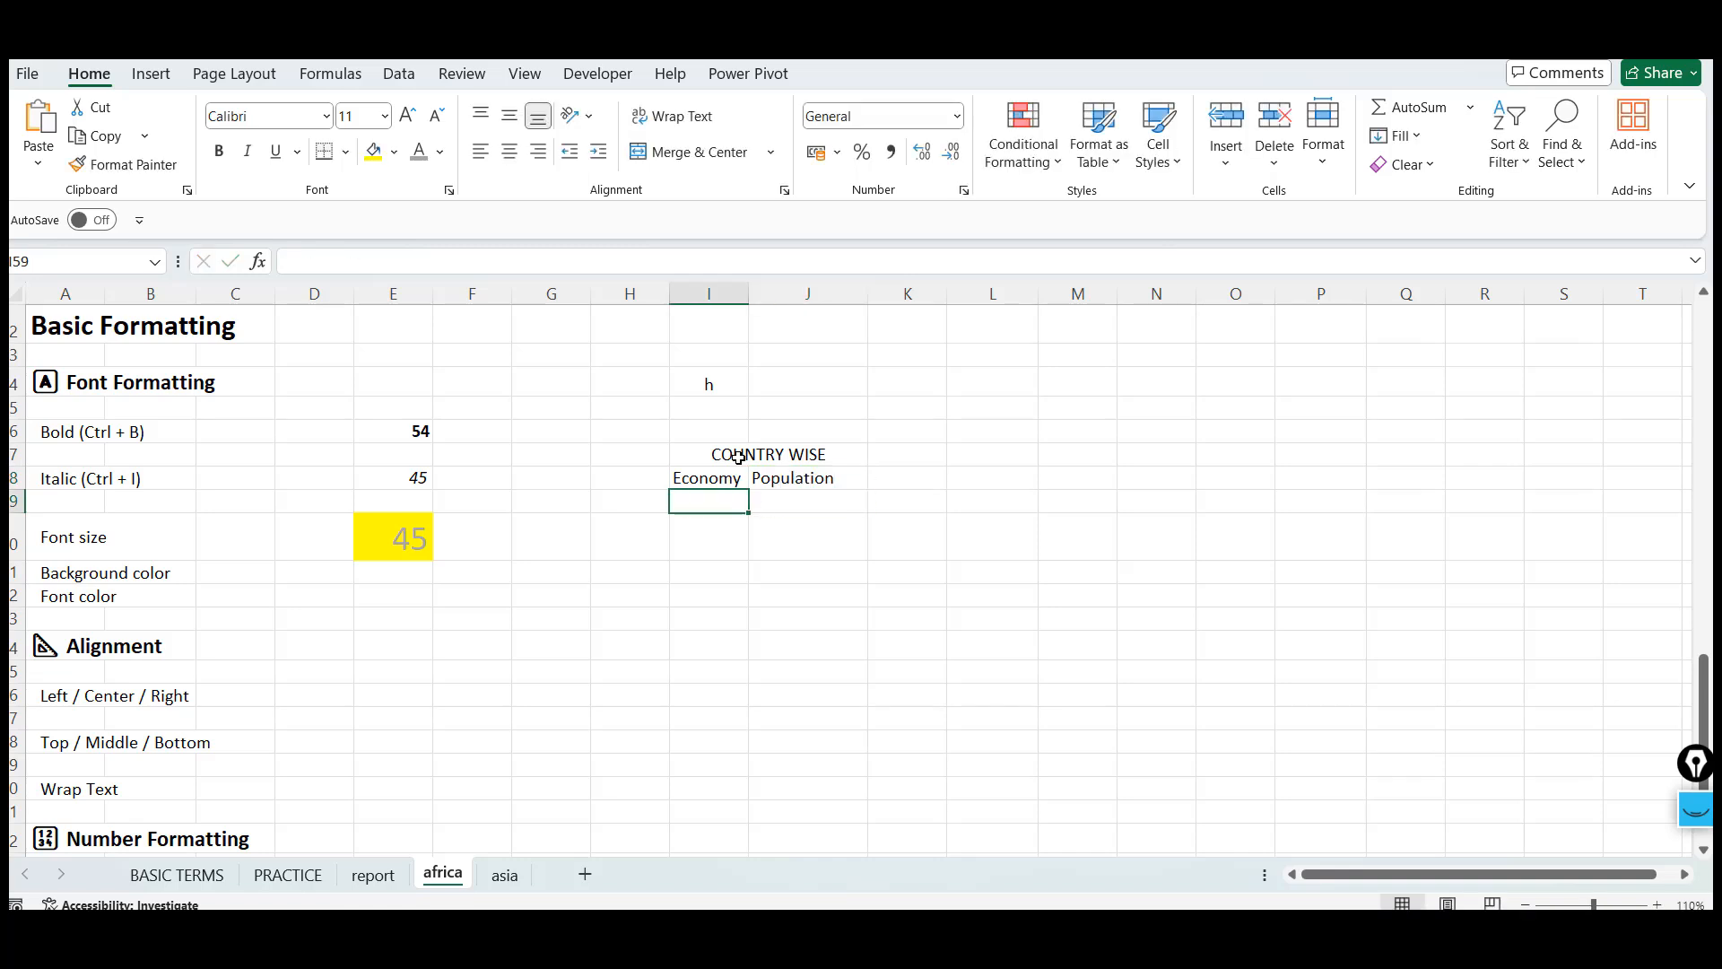
type("sf")
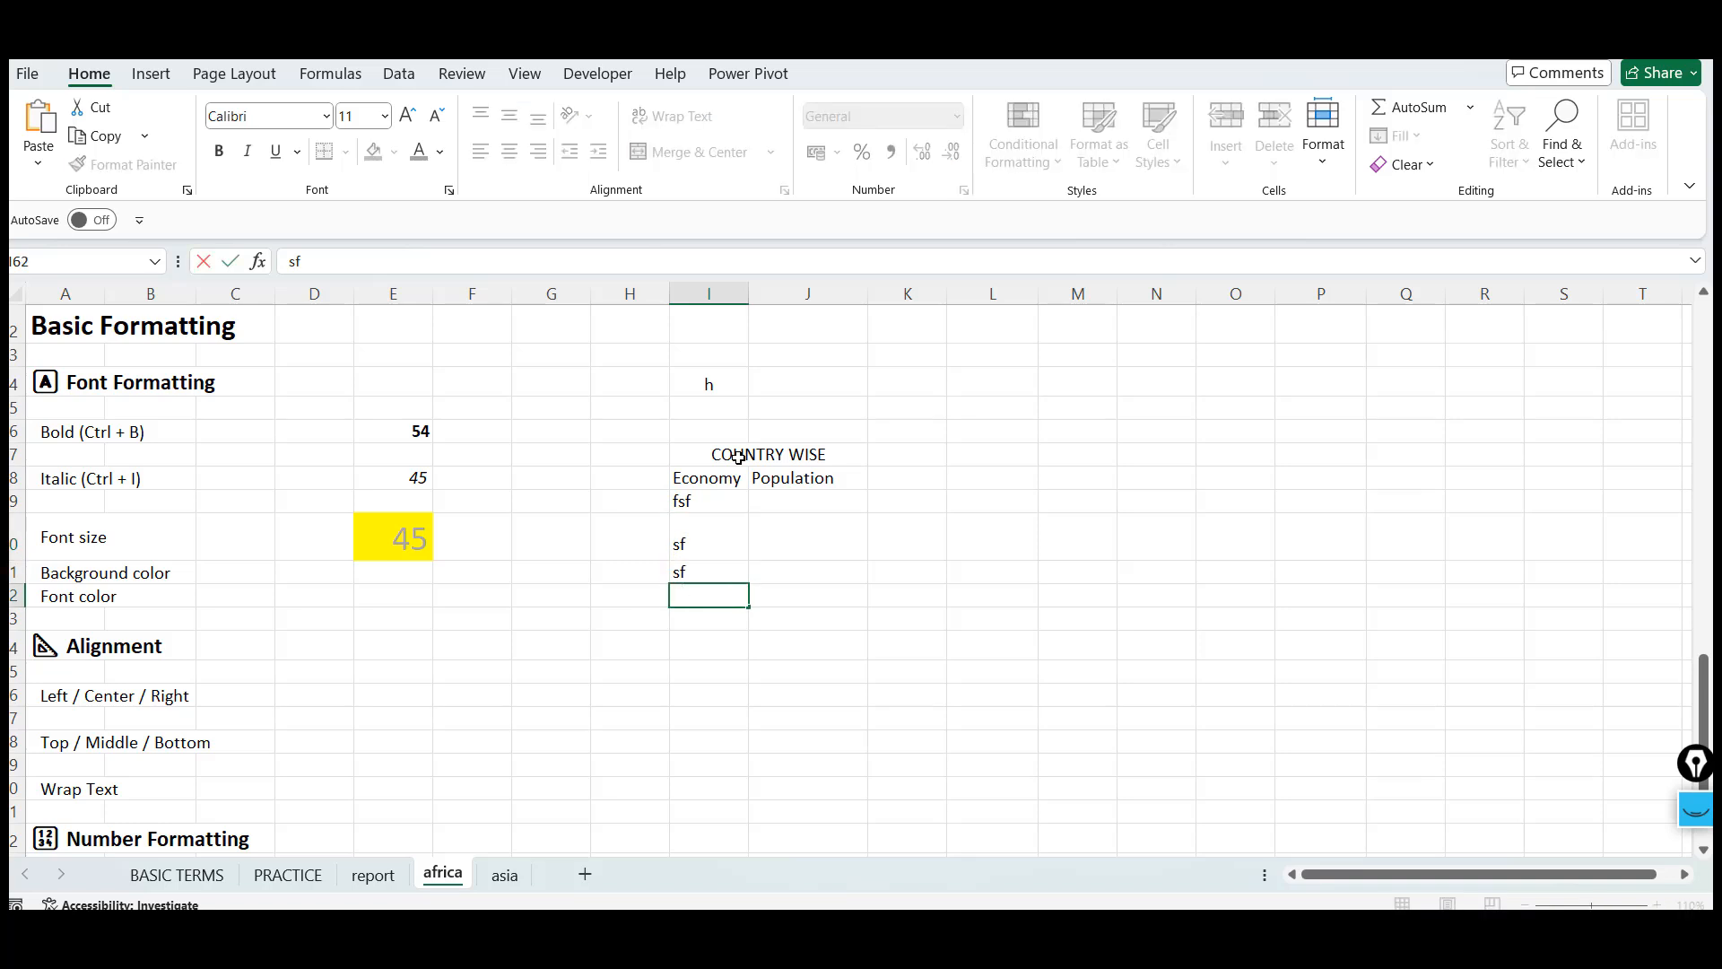
type(" sf sf sf fsf")
key("Tab")
type("3")
key("Up")
type("21")
key("Up")
type("31")
key("Up")
key("Up")
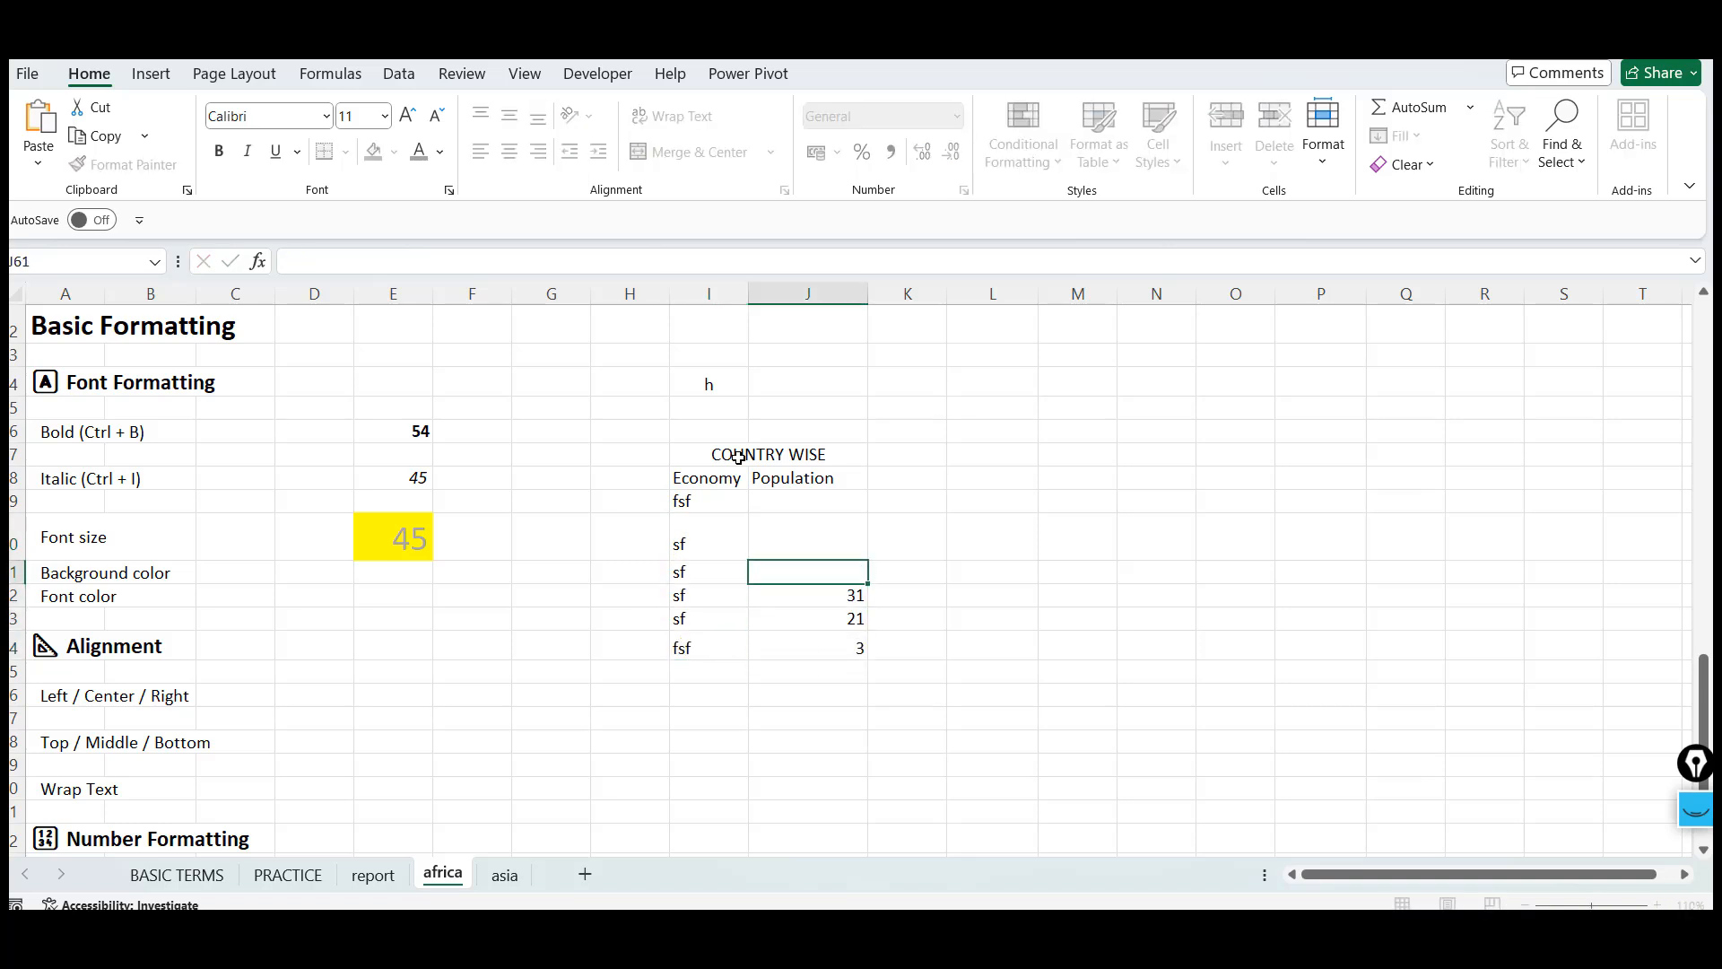
type("214")
key("Up")
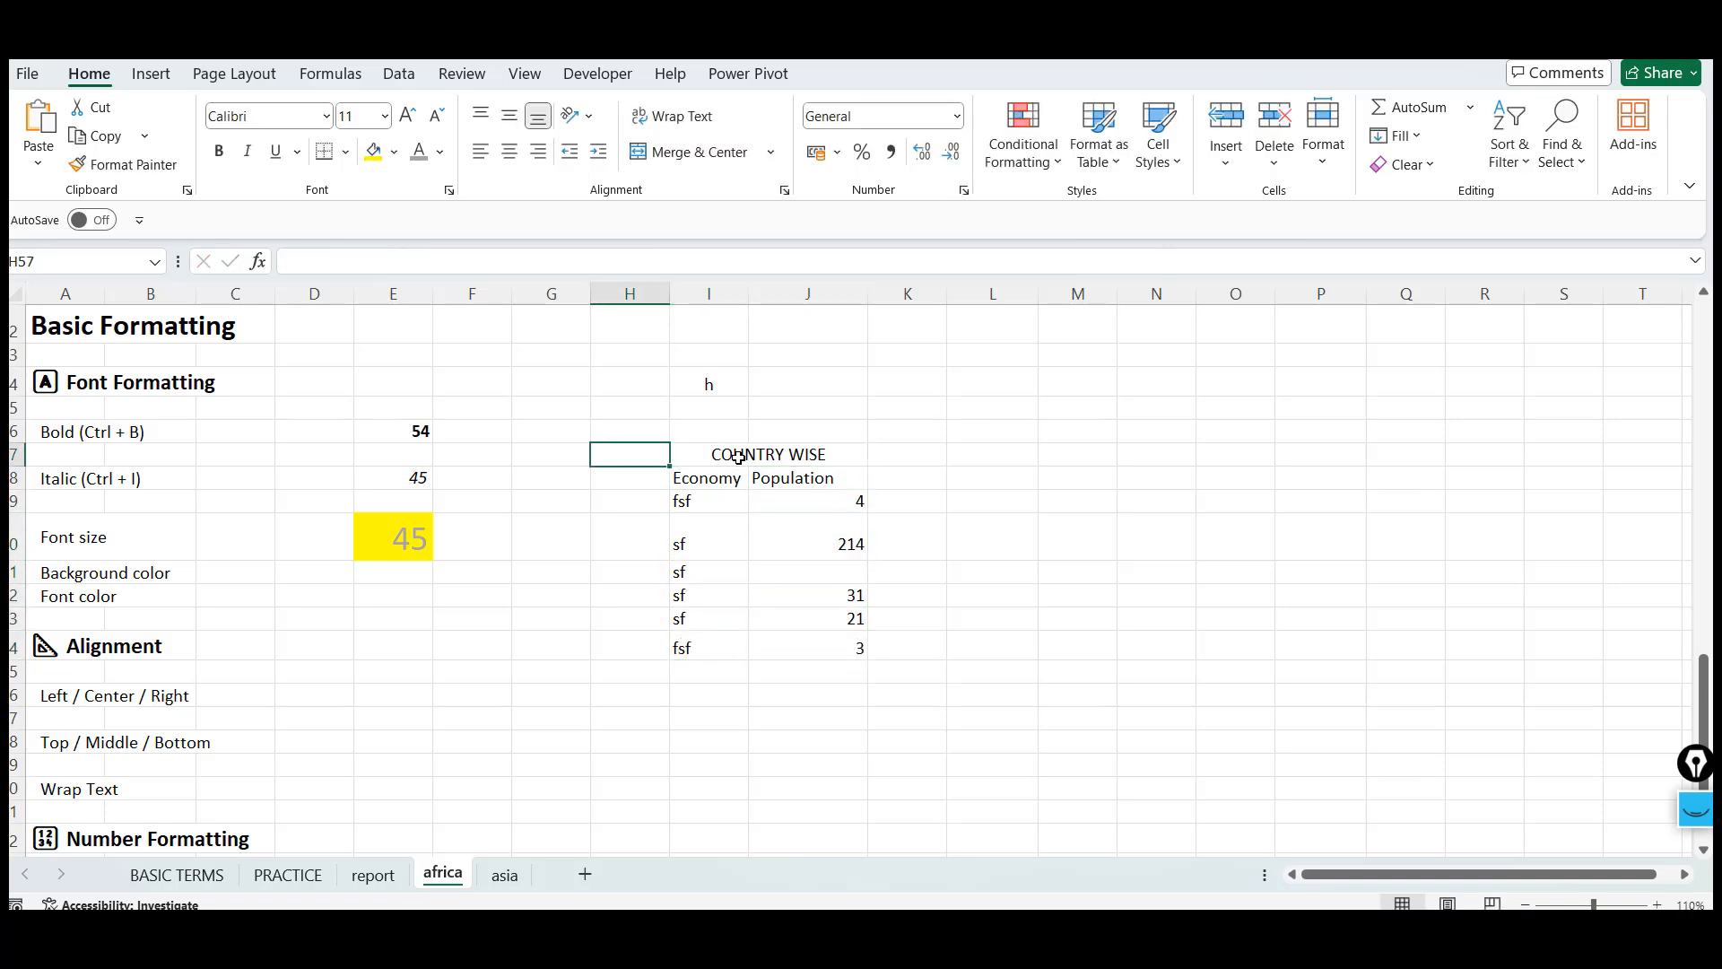
Apply All Borders to the country table range I57:J64
left_click(738, 457)
key("shift+Down")
key("shift+Down")
key("shift+Down")
key("shift+Down")
key("shift+Down")
key("shift+Down")
key("shift+Down")
key("shift+Down")
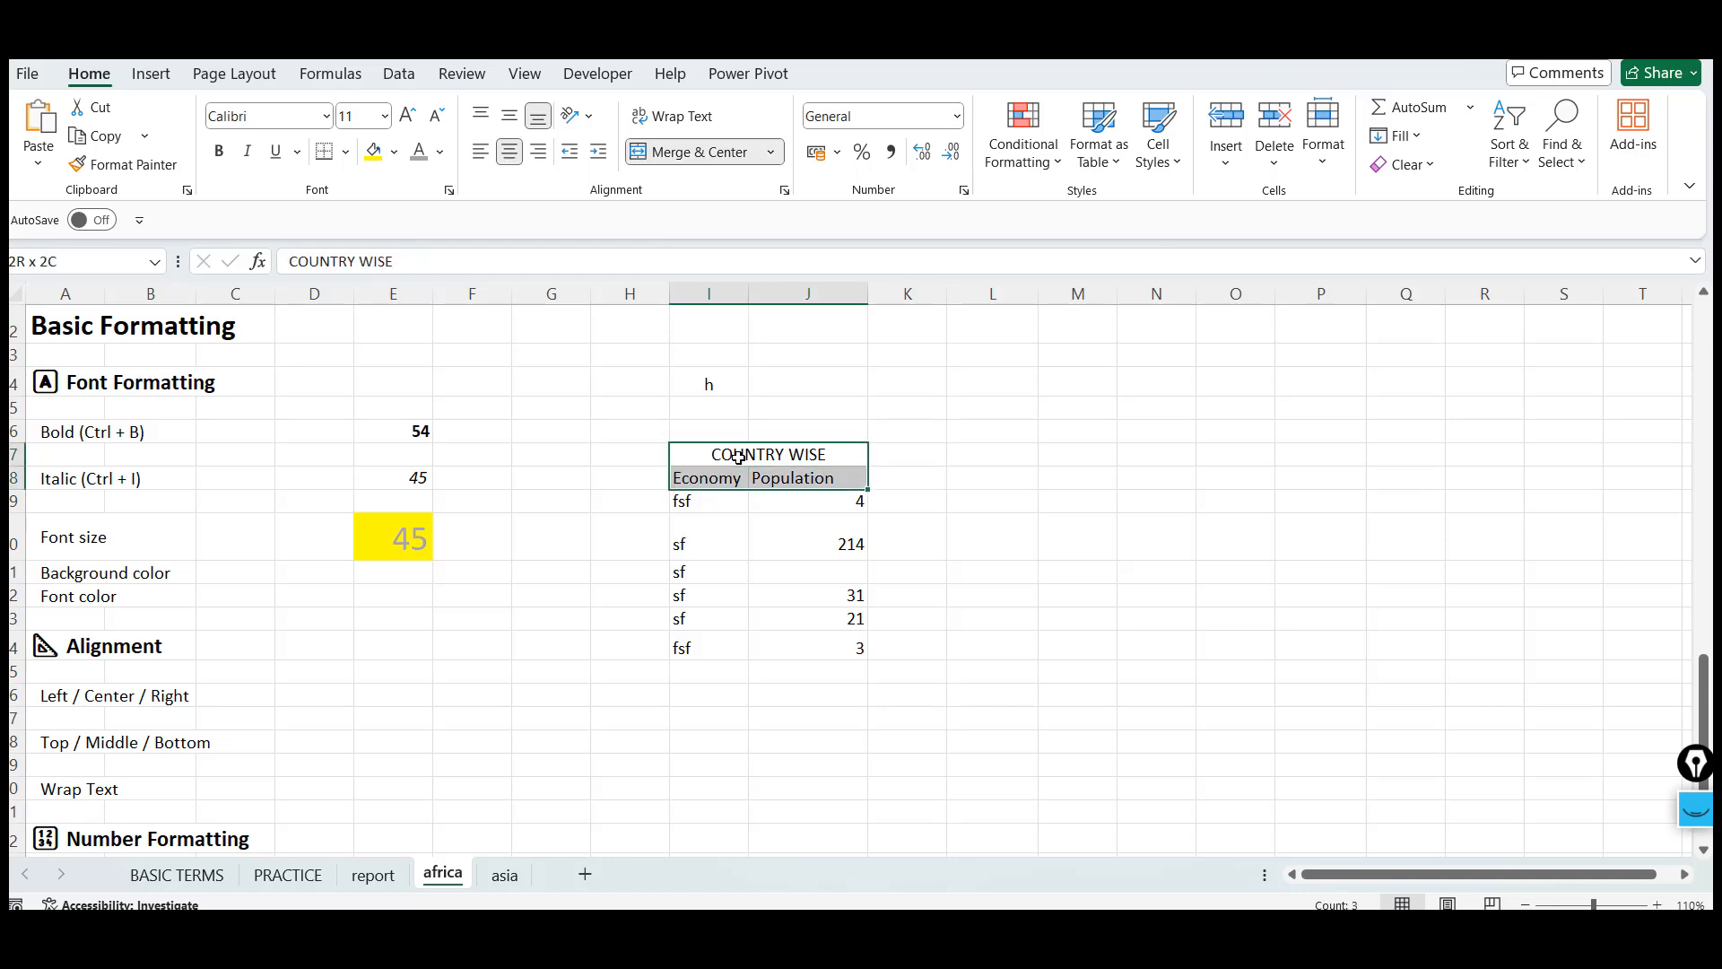
key("shift+Up")
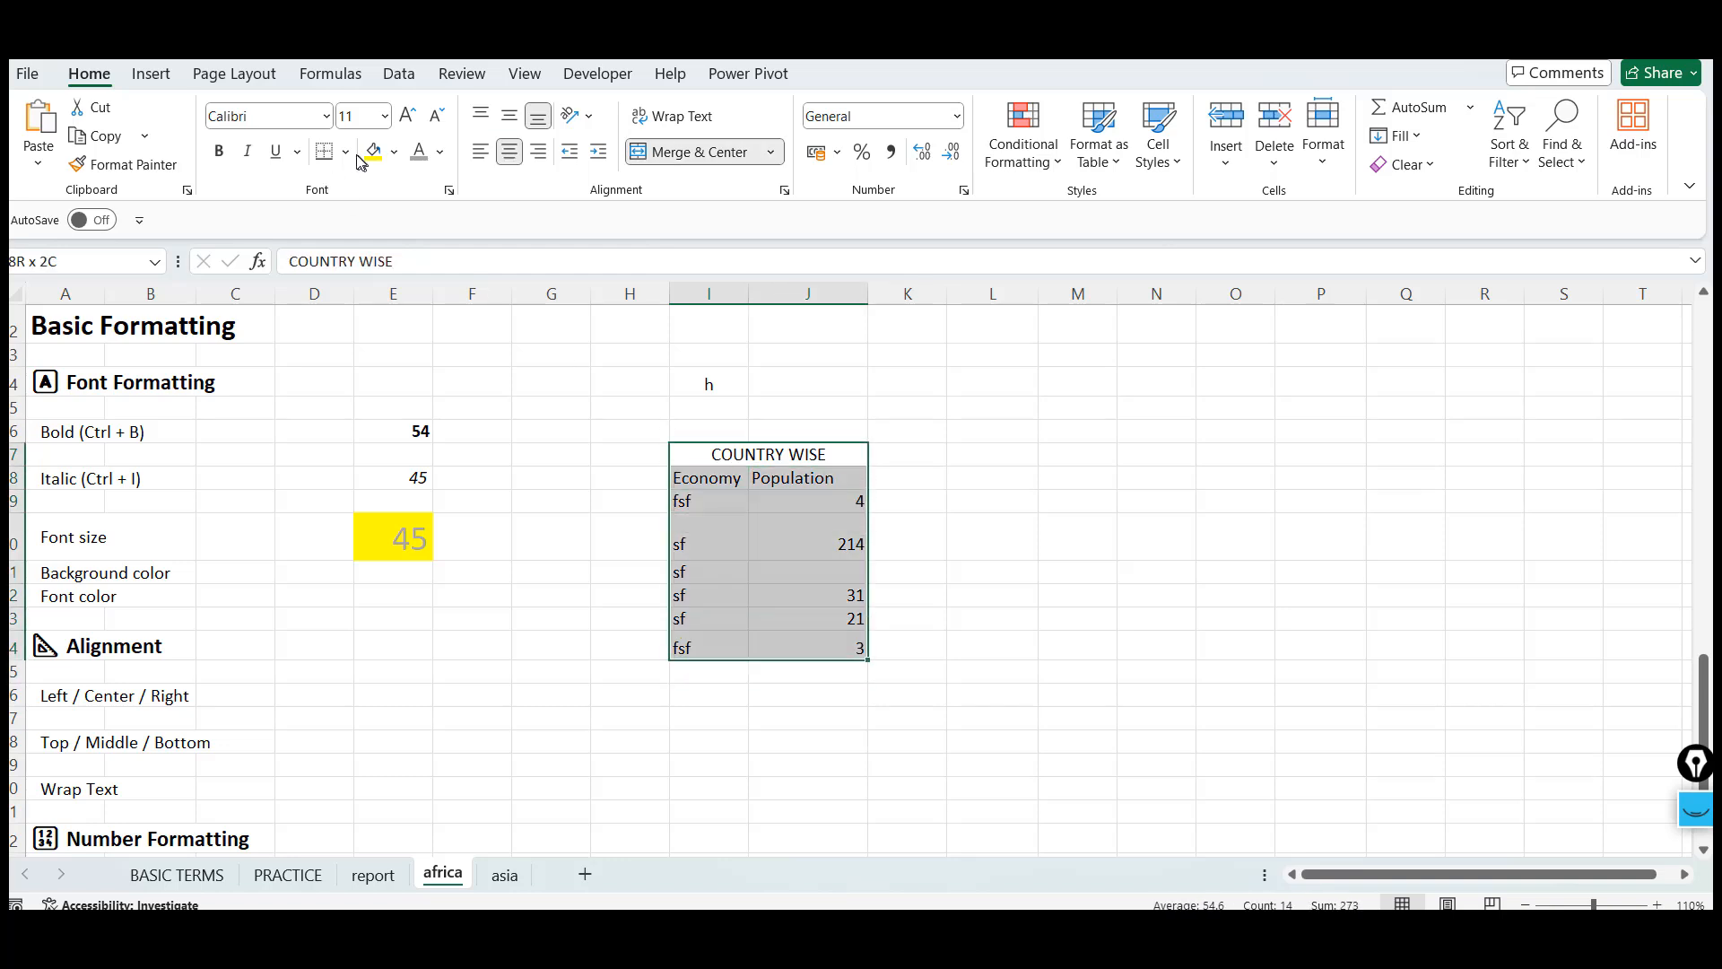
left_click(345, 152)
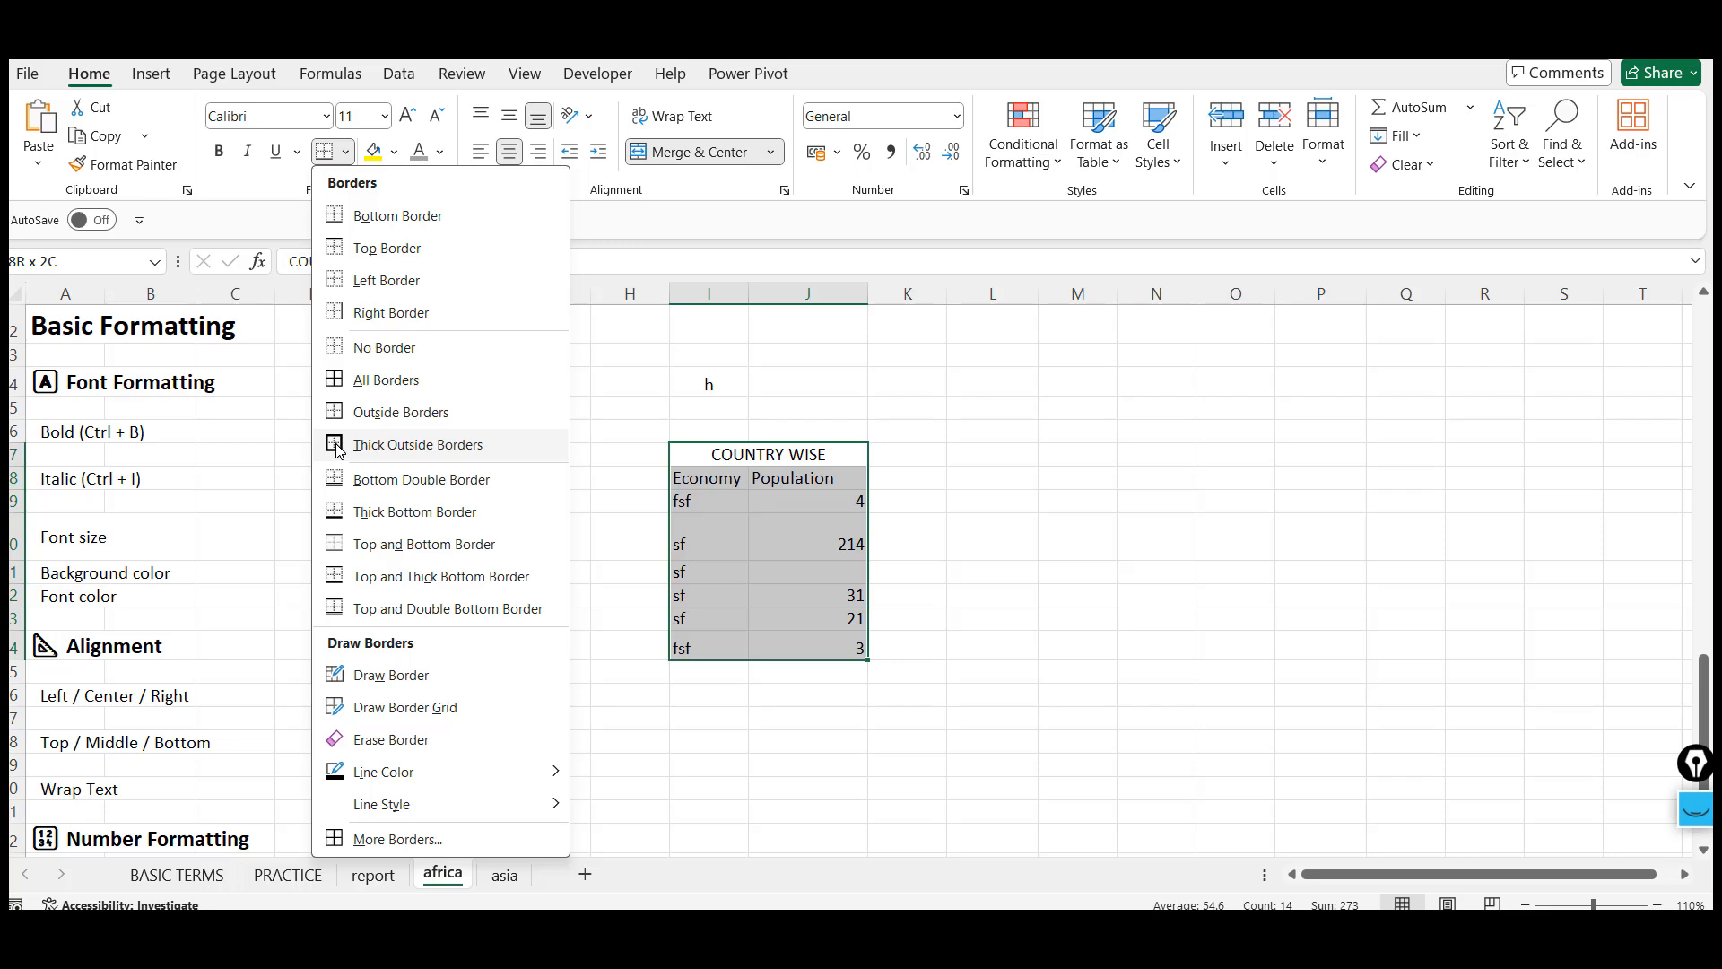
left_click(340, 381)
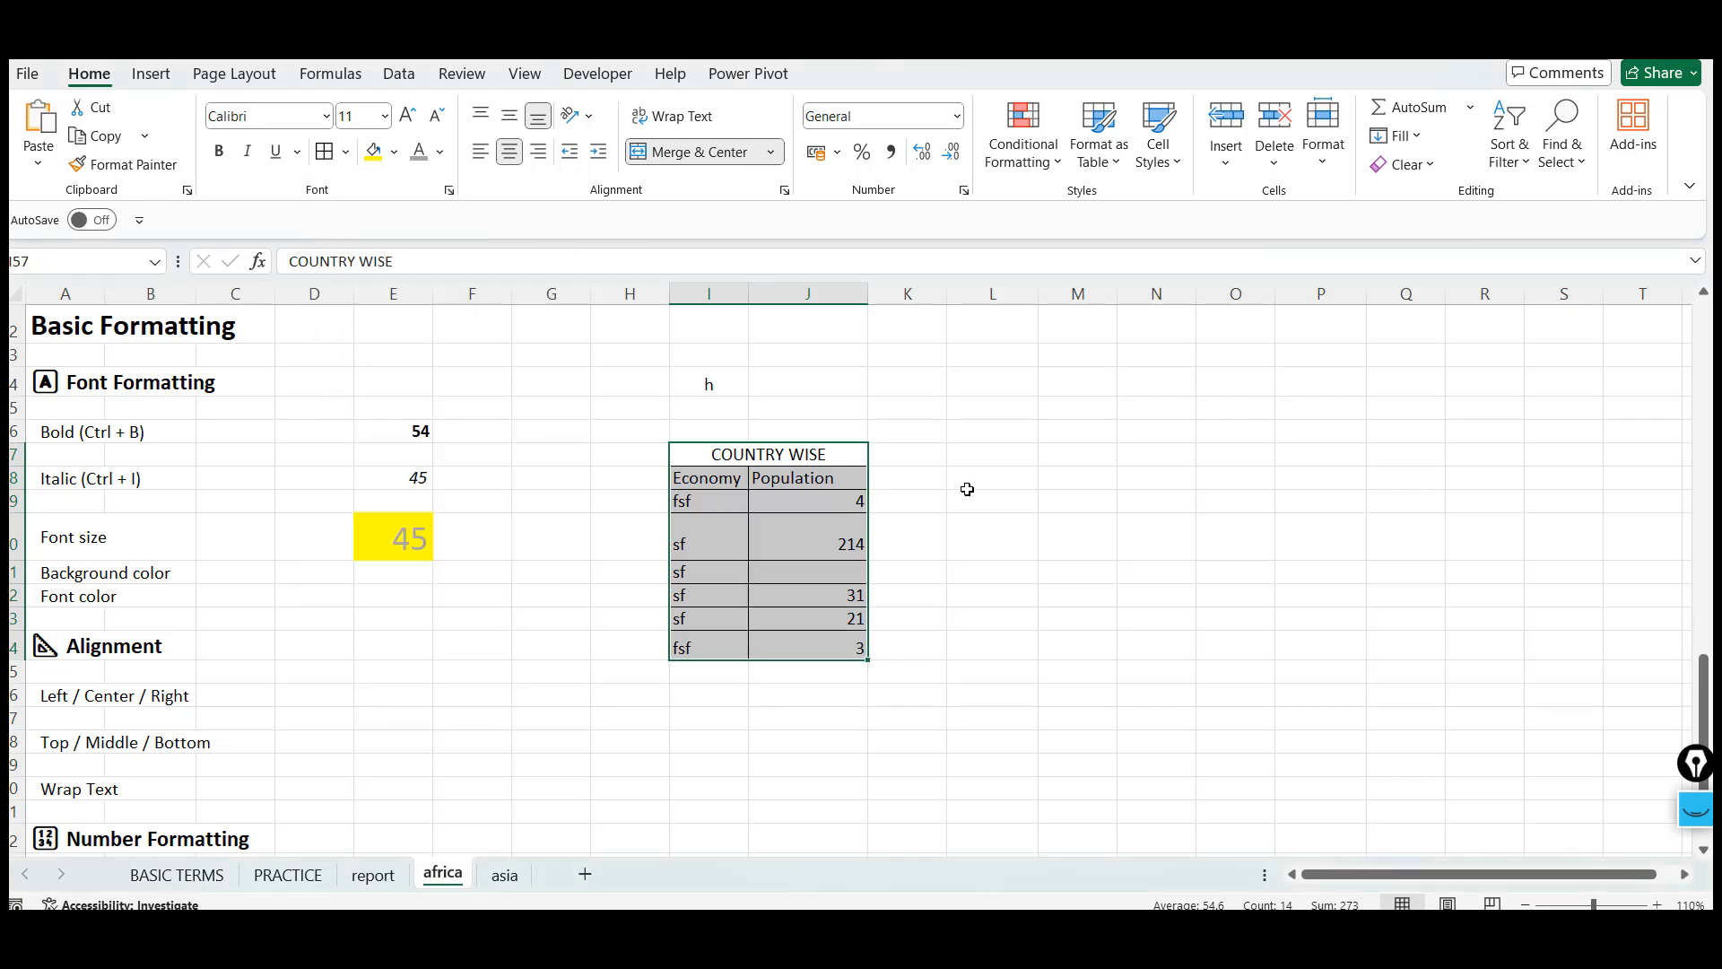
Merge and center cells K57:L57 and enter the heading CITY WISE
left_click(933, 466)
key("shift+Right")
key("alt+h")
key("m")
key("c")
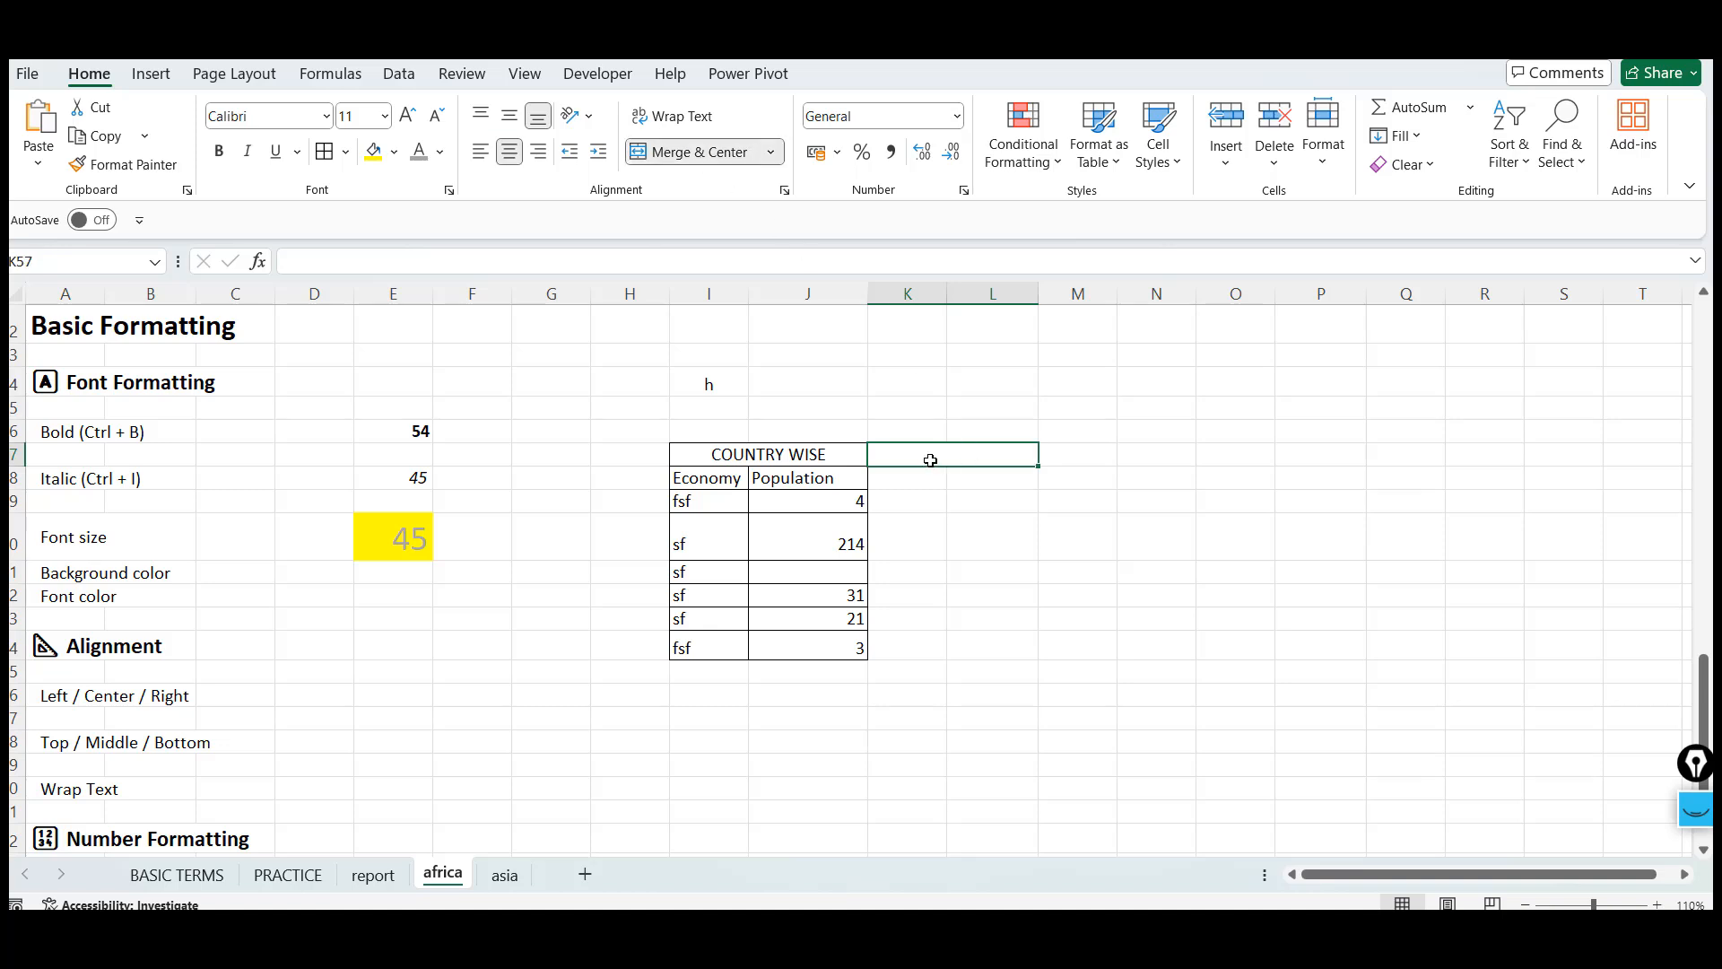
type("cit")
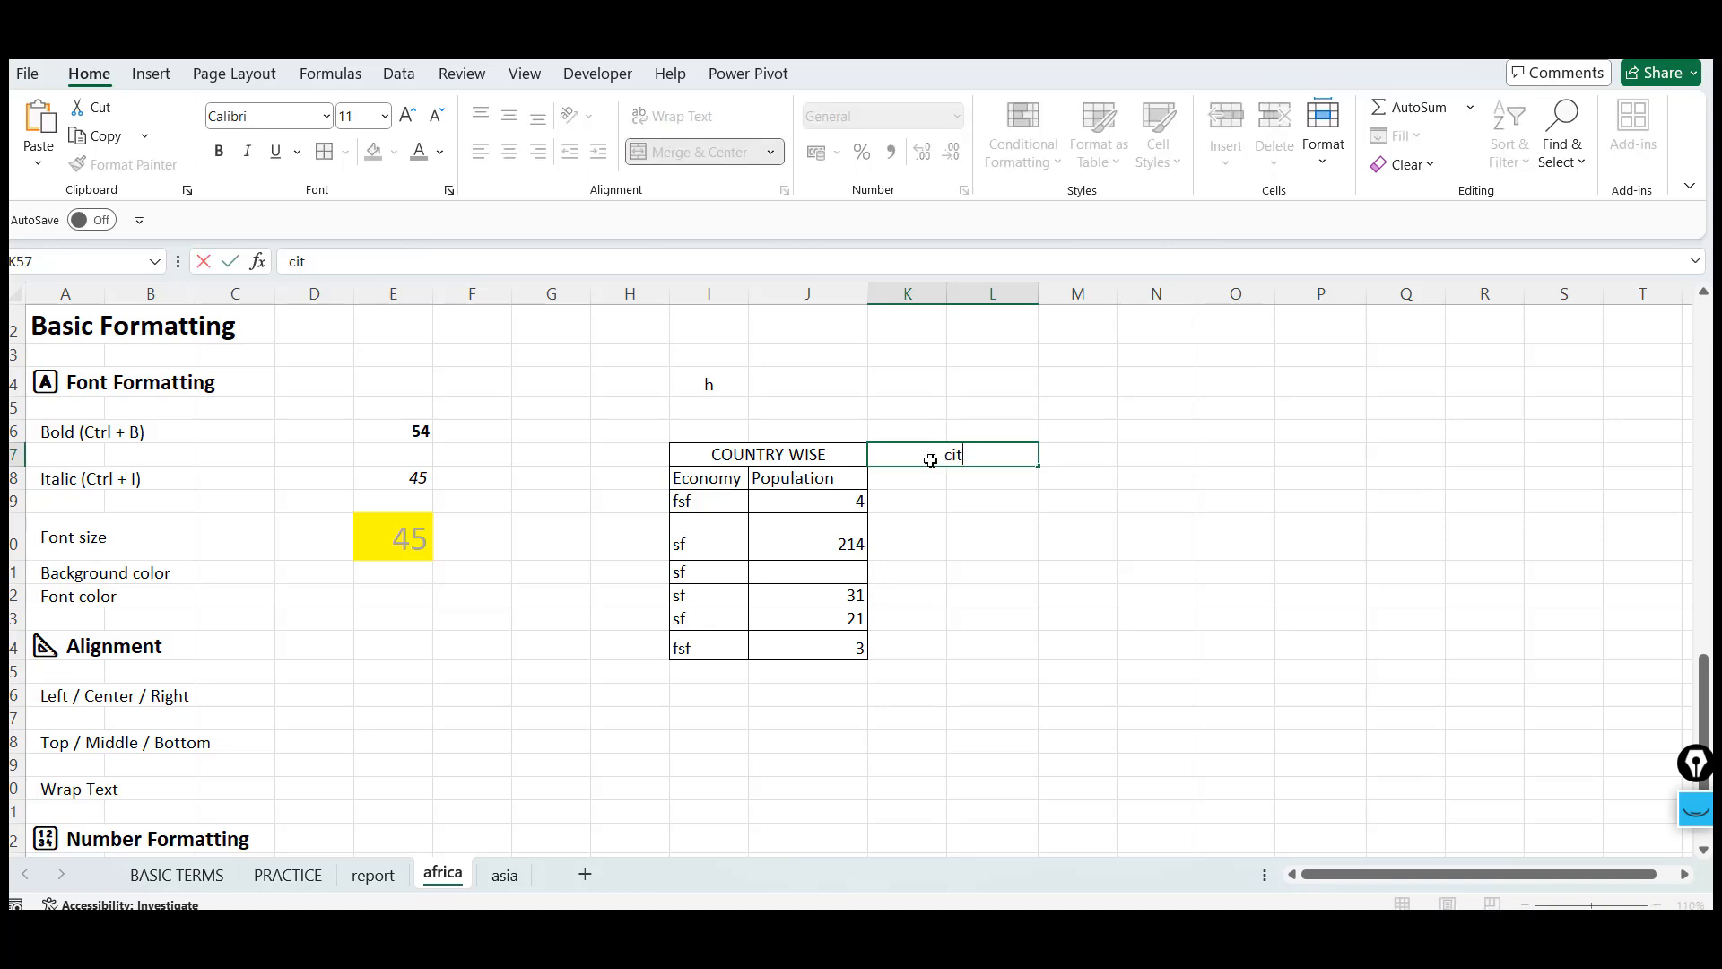
type("yCITY WISE")
key("Return")
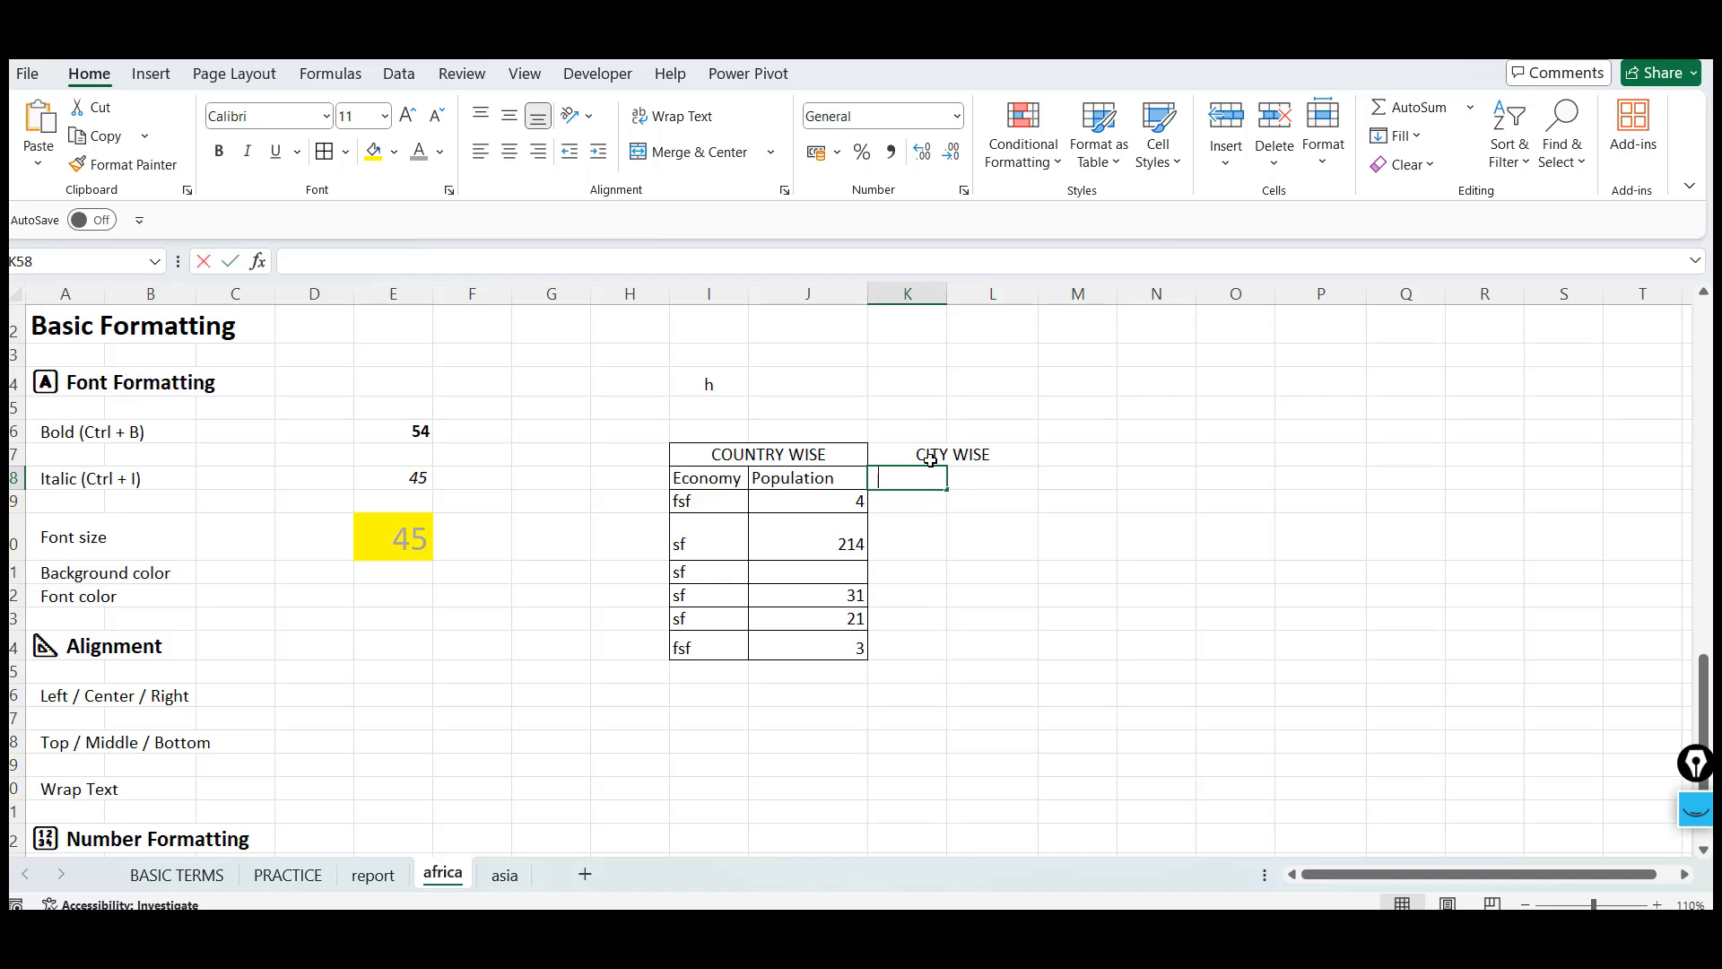
Enter Latitute in K58 and Longitude in L58 as the city column headers
type("Latitute")
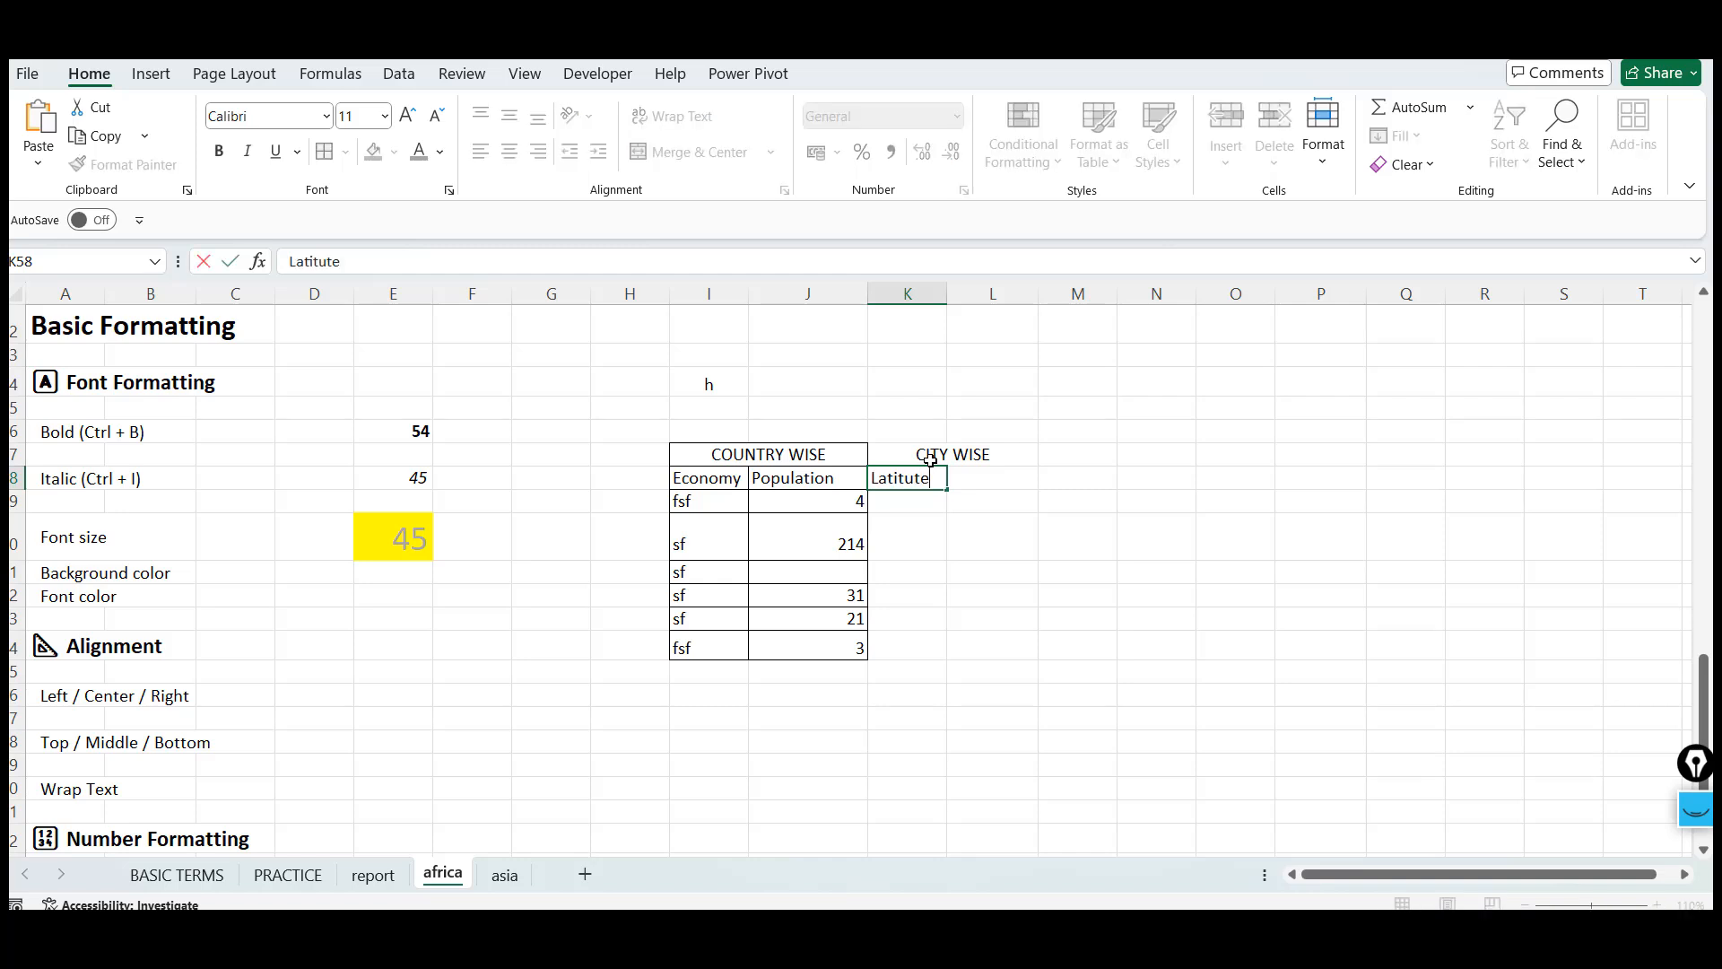
key("Tab")
type("Lo")
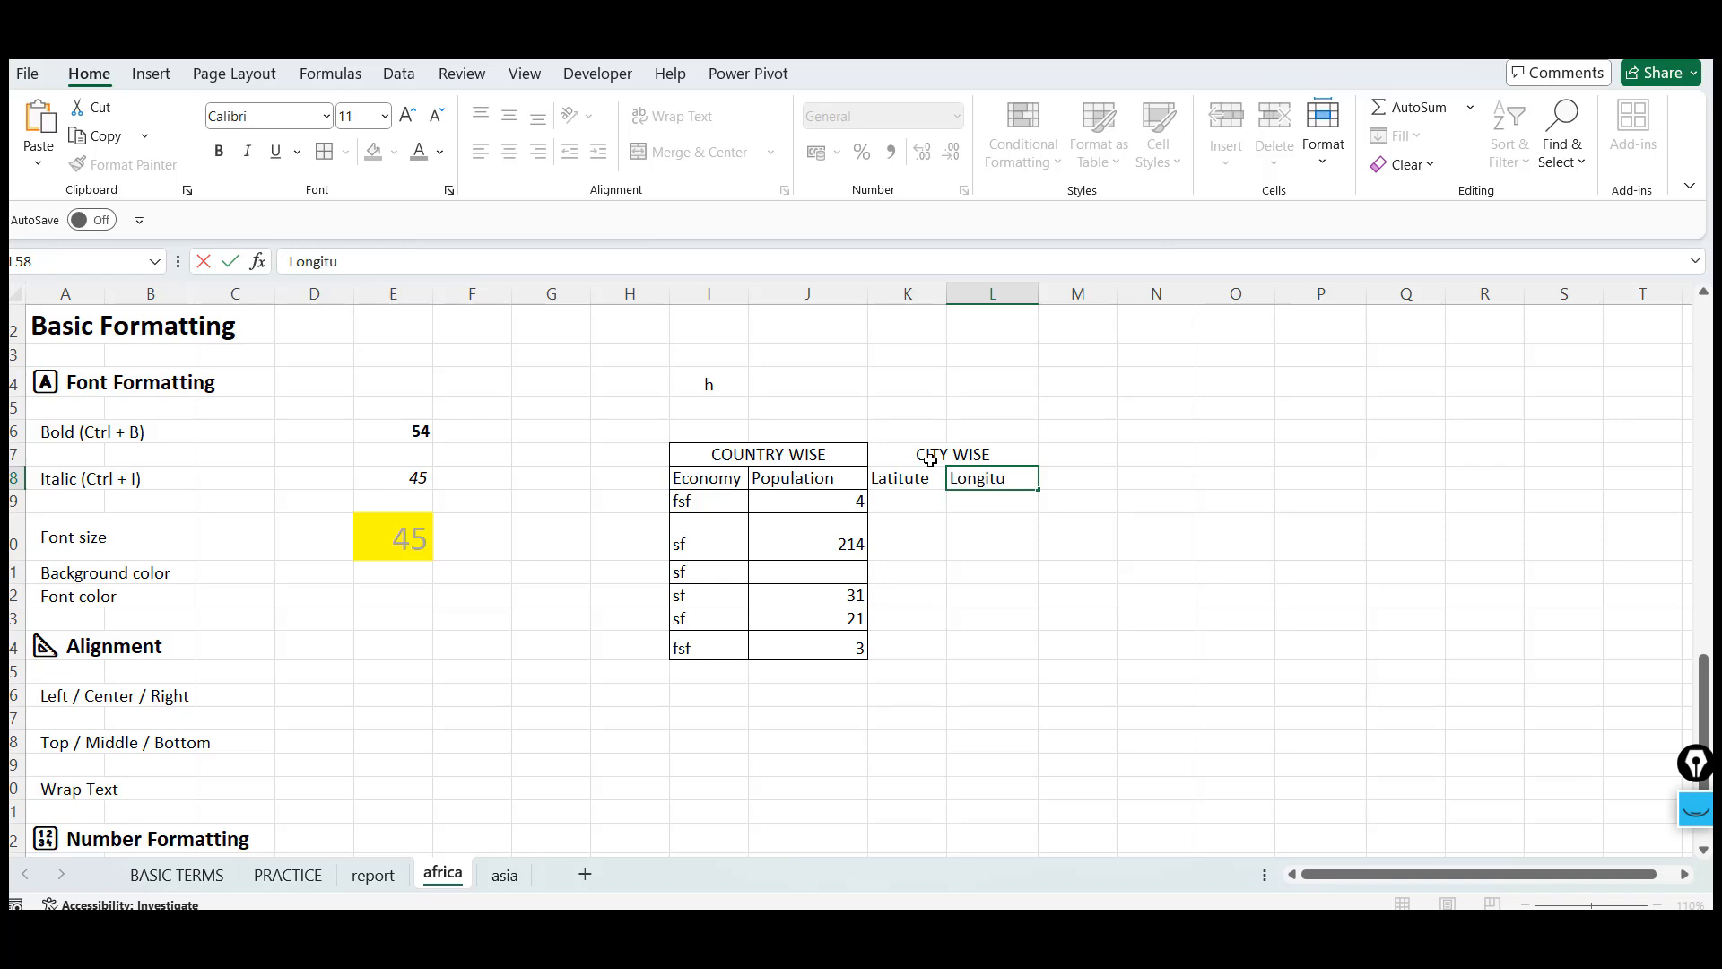
key("Return")
Apply all borders to the city table range K57:L64
key("Up")
key("Up")
key("Left")
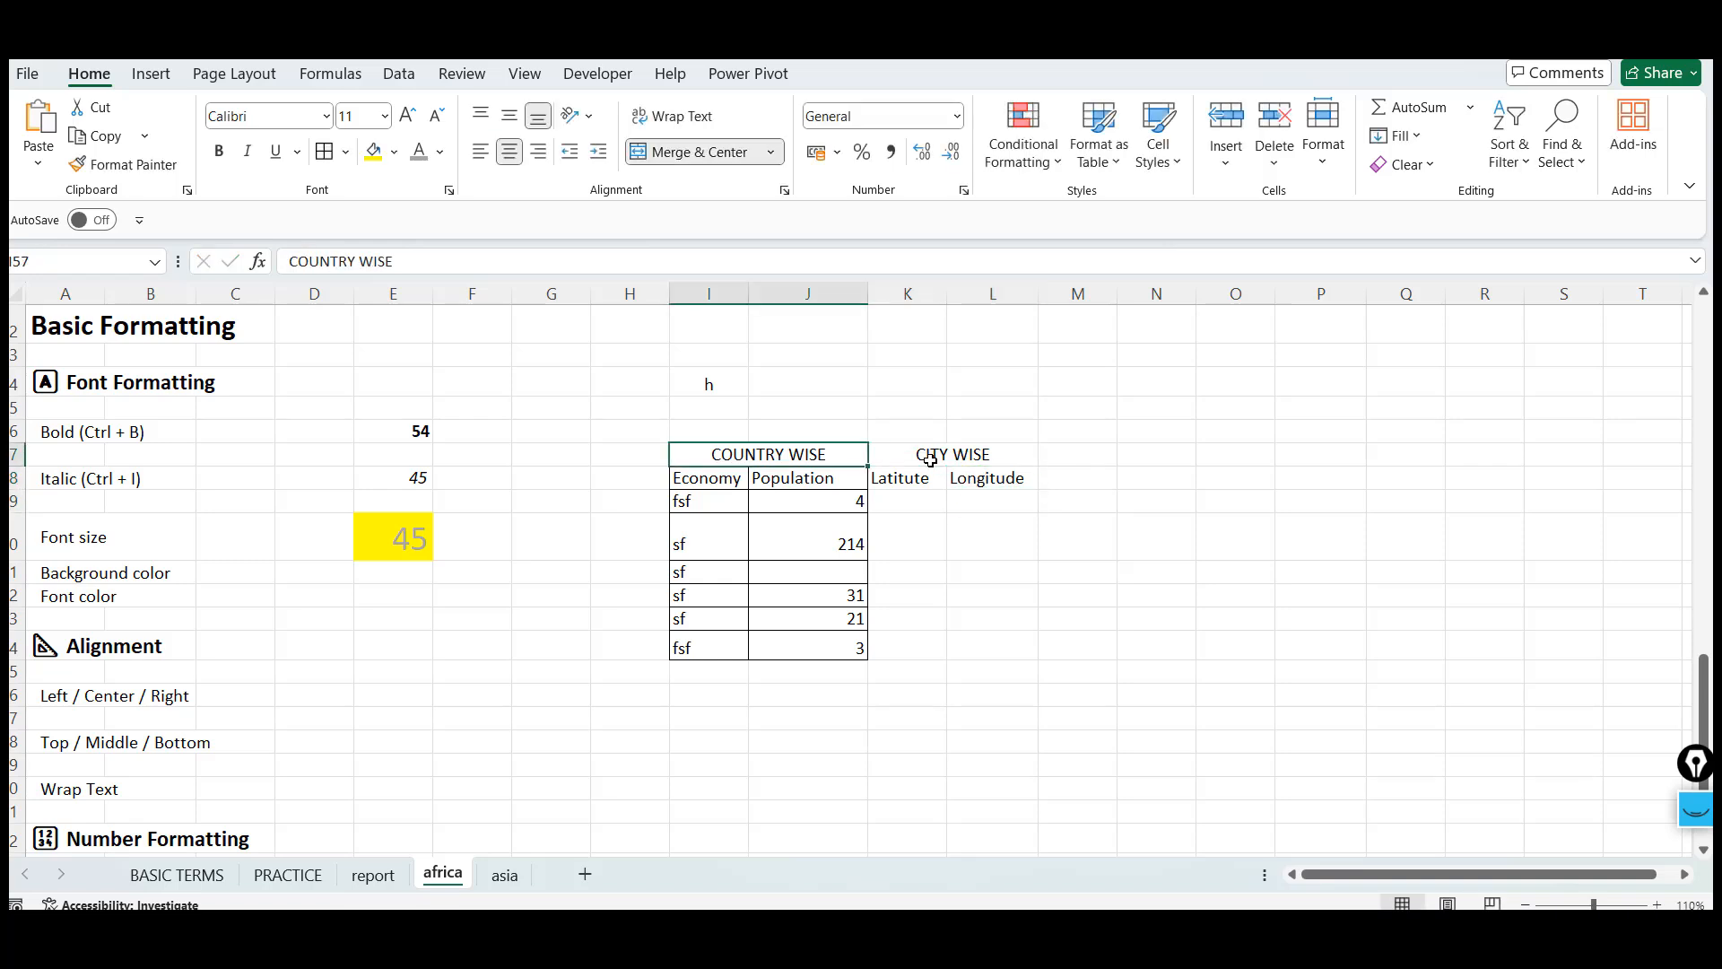
key("Right")
key("shift+Down")
key("shift+Down")
key("shift+Down")
key("shift+Down")
key("shift+Down")
key("shift+Down")
key("shift+Down")
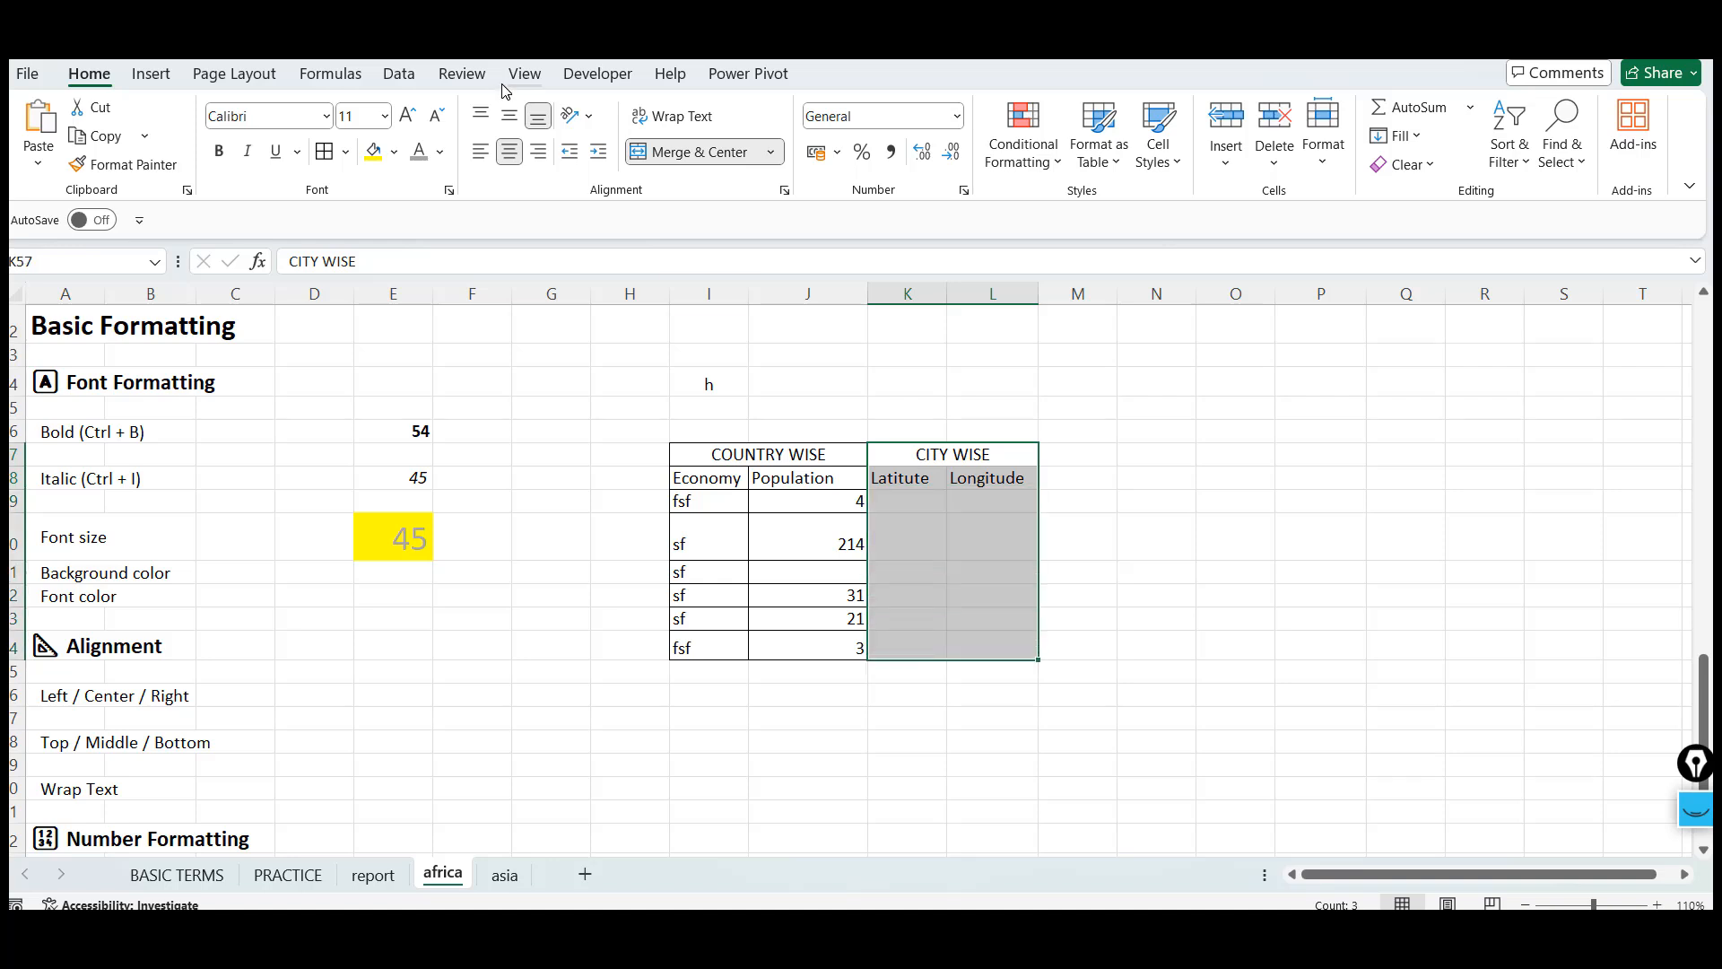
left_click(328, 154)
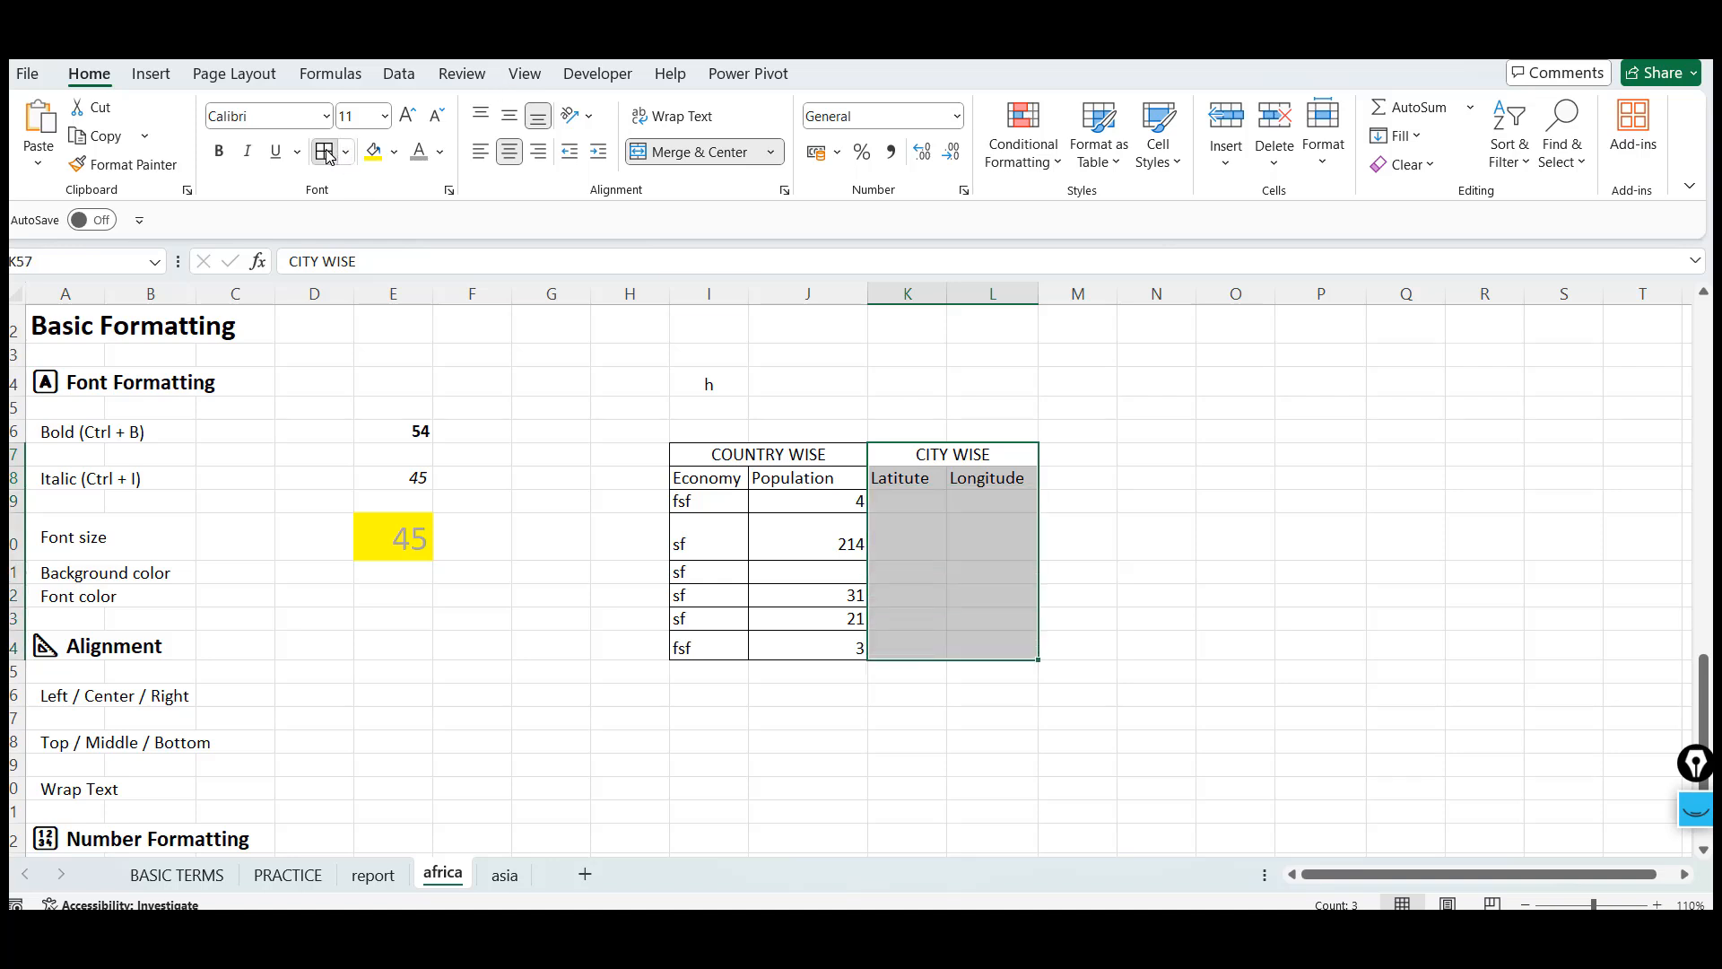
left_click(969, 459)
key("Left")
key("Left")
key("Right")
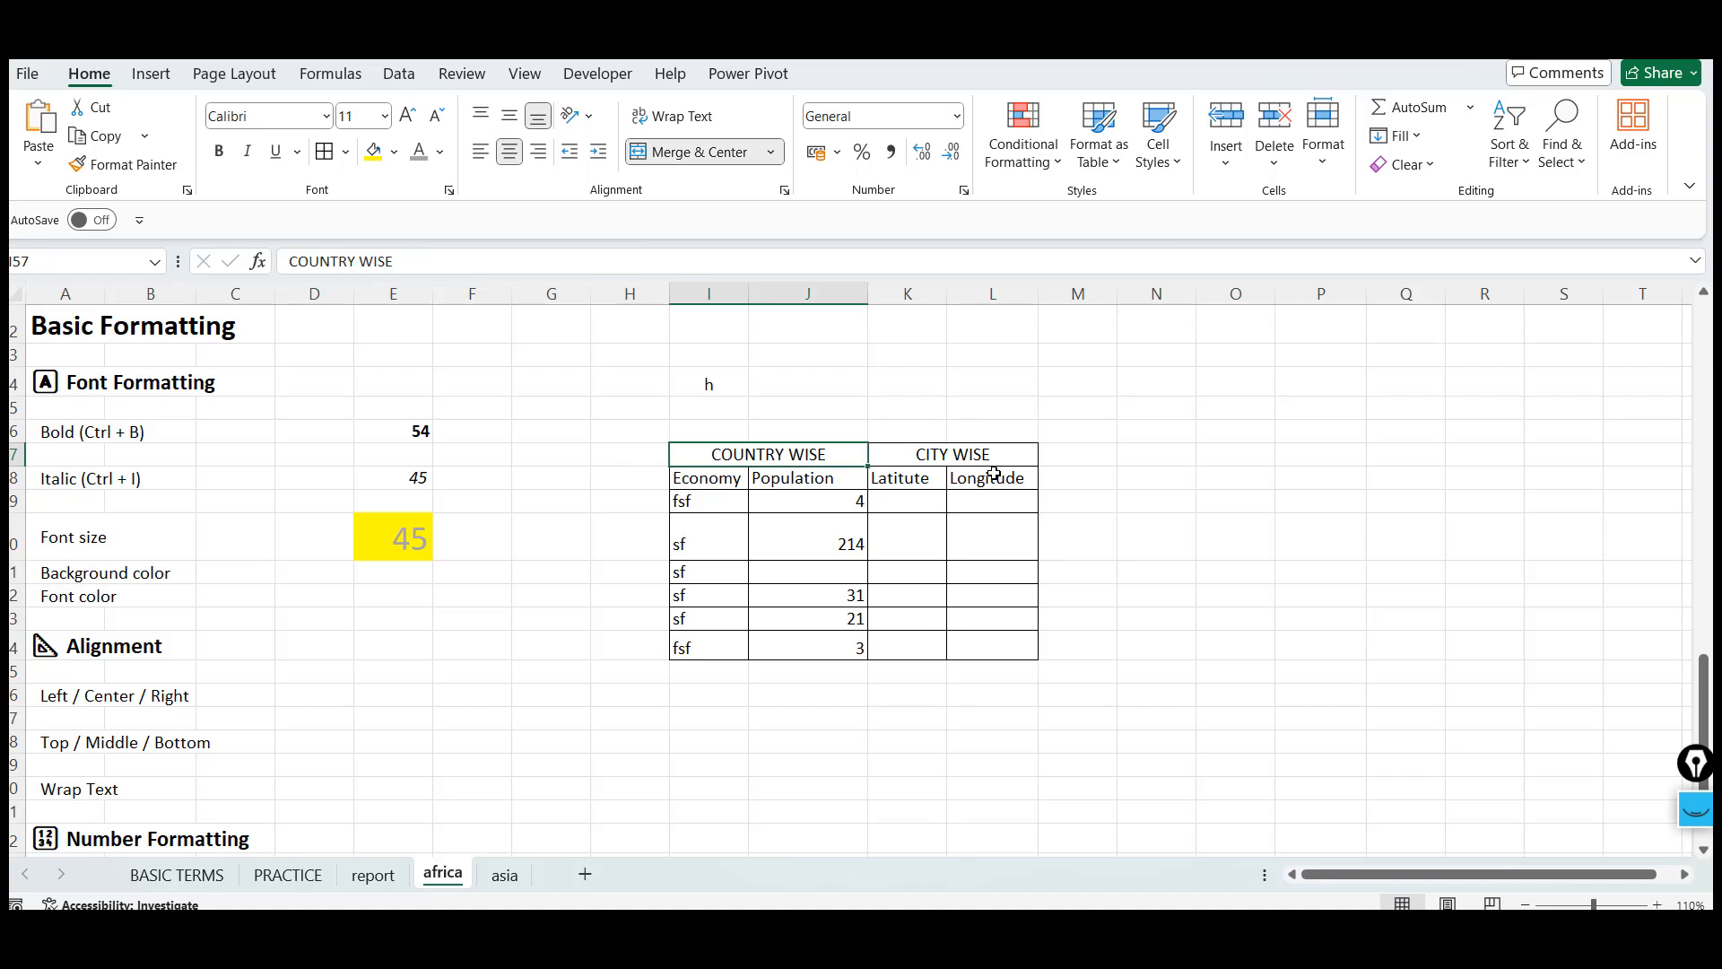
left_click(965, 455, "shift")
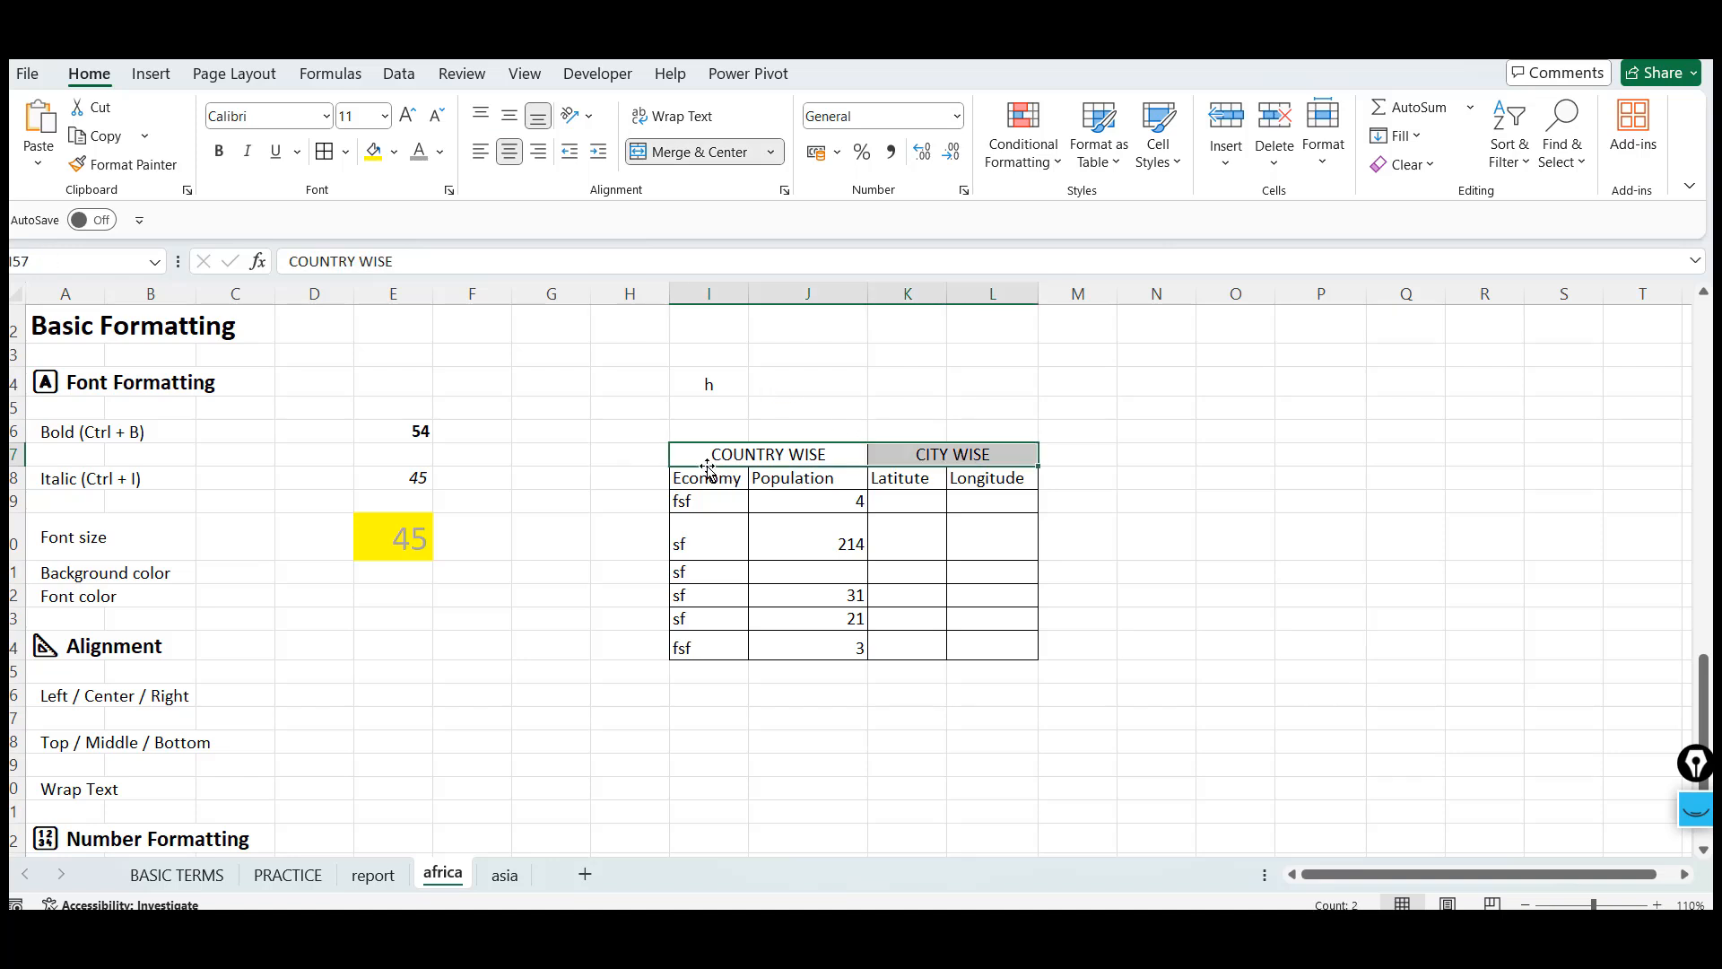
left_click(749, 458)
key("Down")
key("shift+Right")
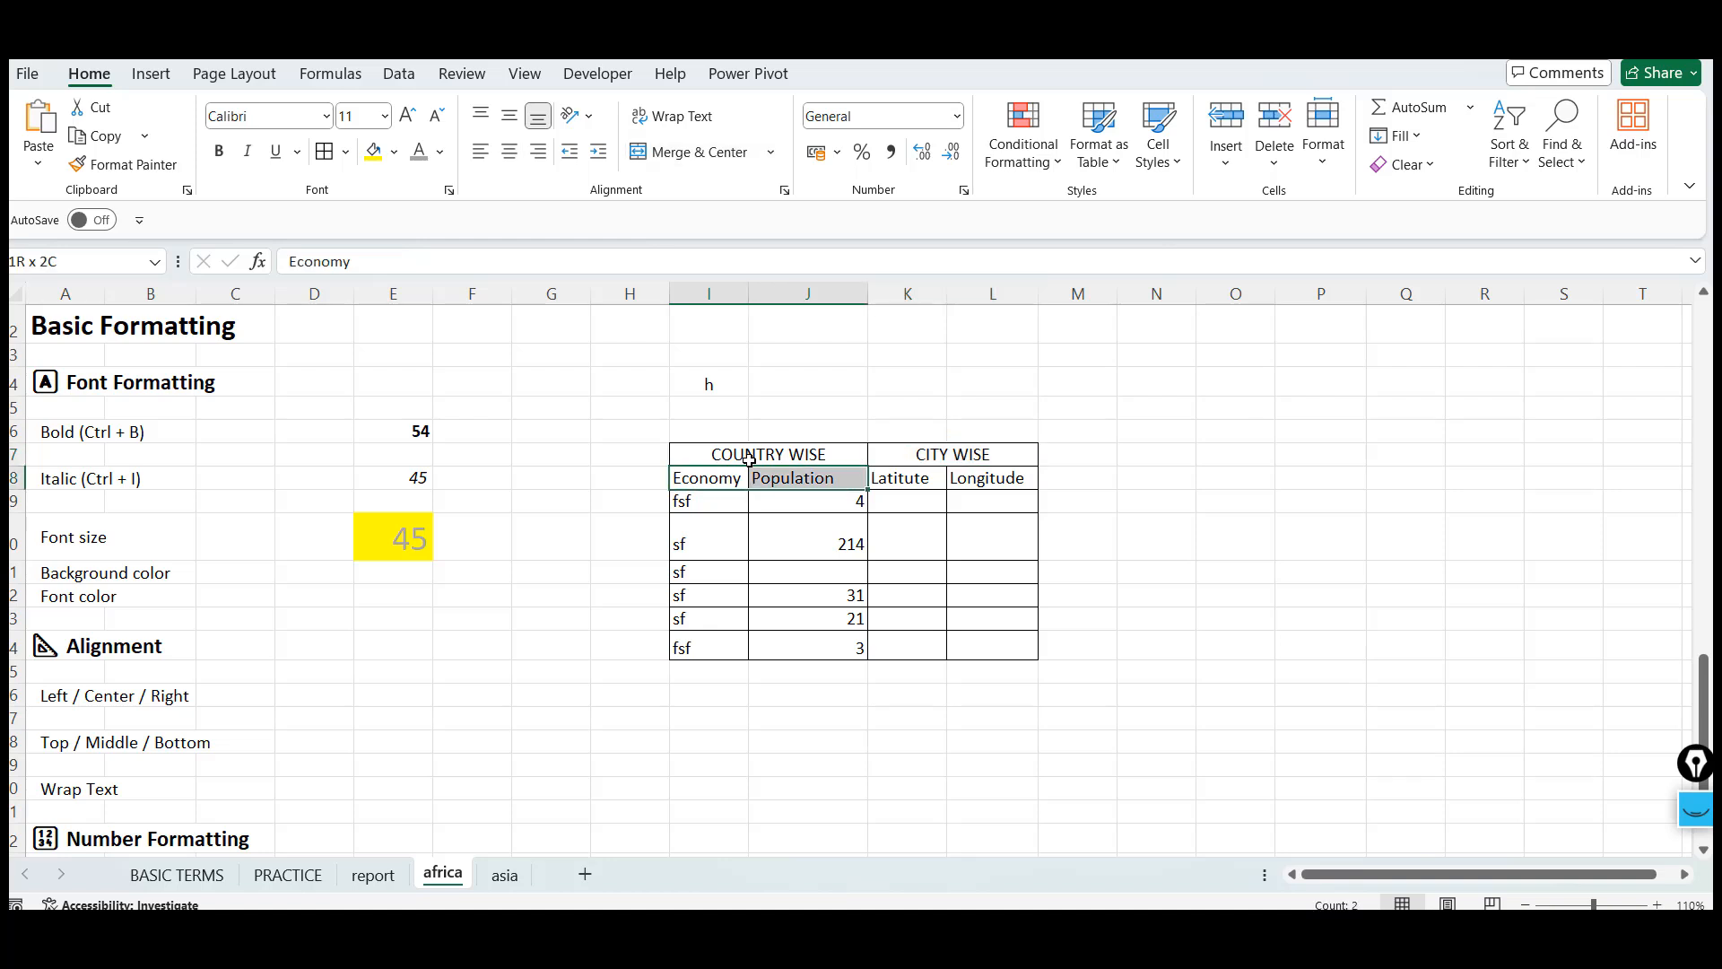
key("Up")
key("Down")
key("shift+Right")
Enter country wise in cell P57
left_click(1288, 454)
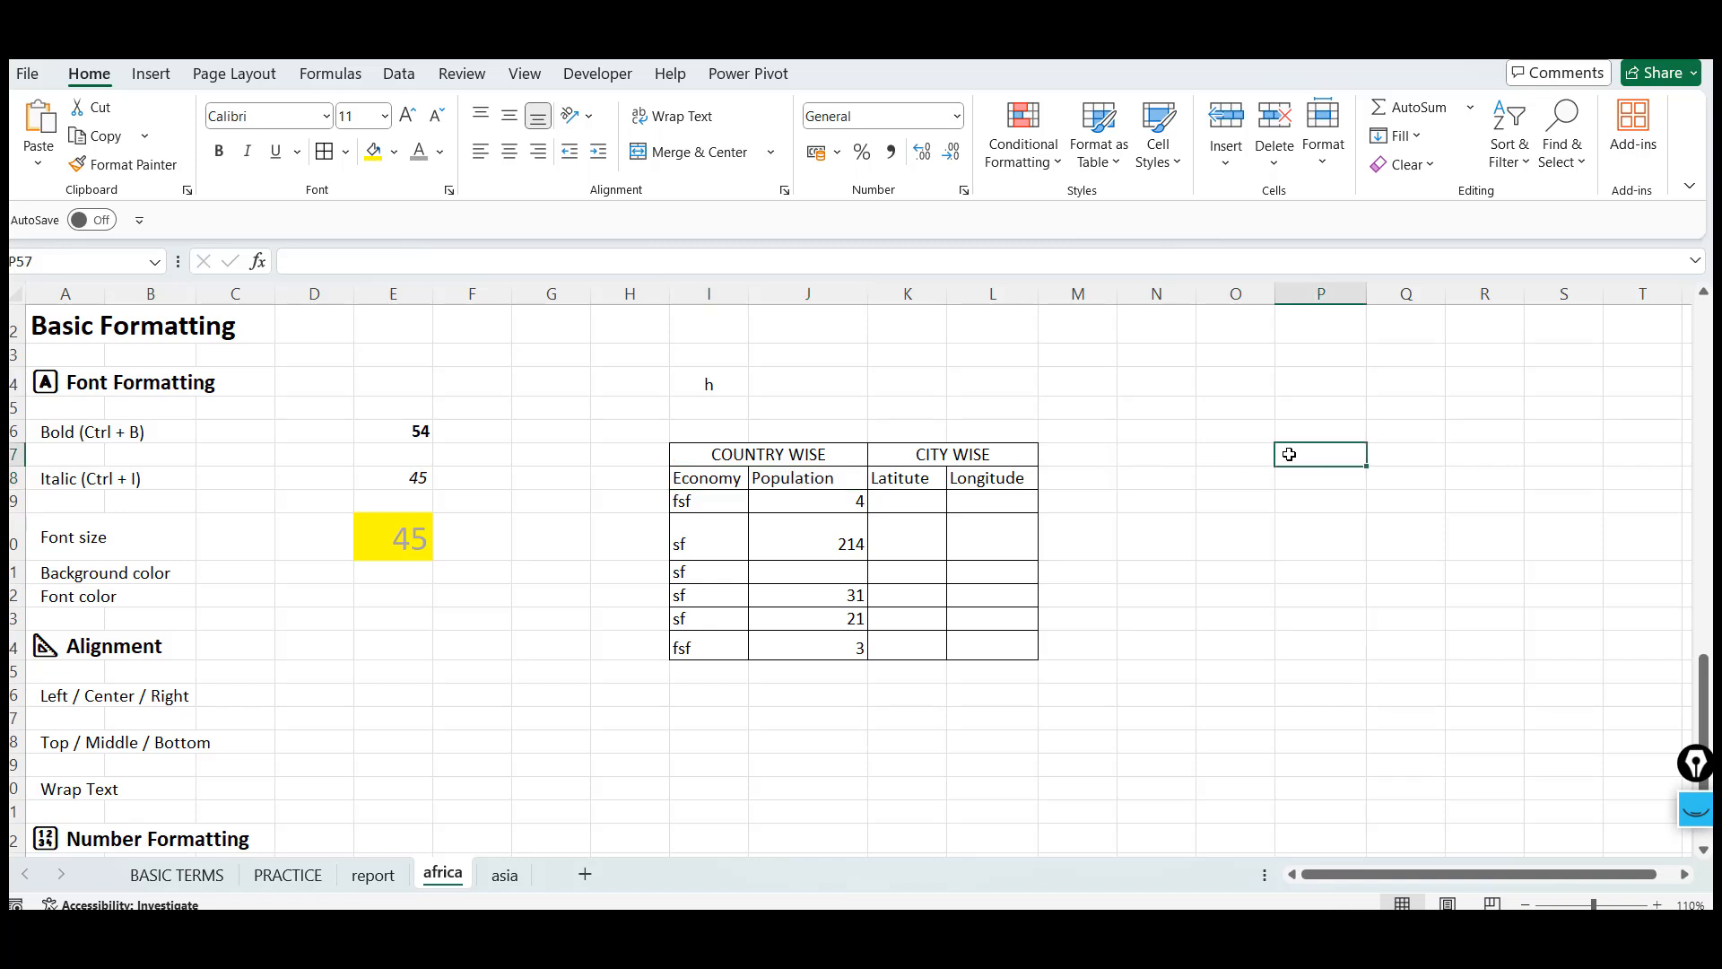
type("coutnry")
key("BackSpace")
key("BackSpace")
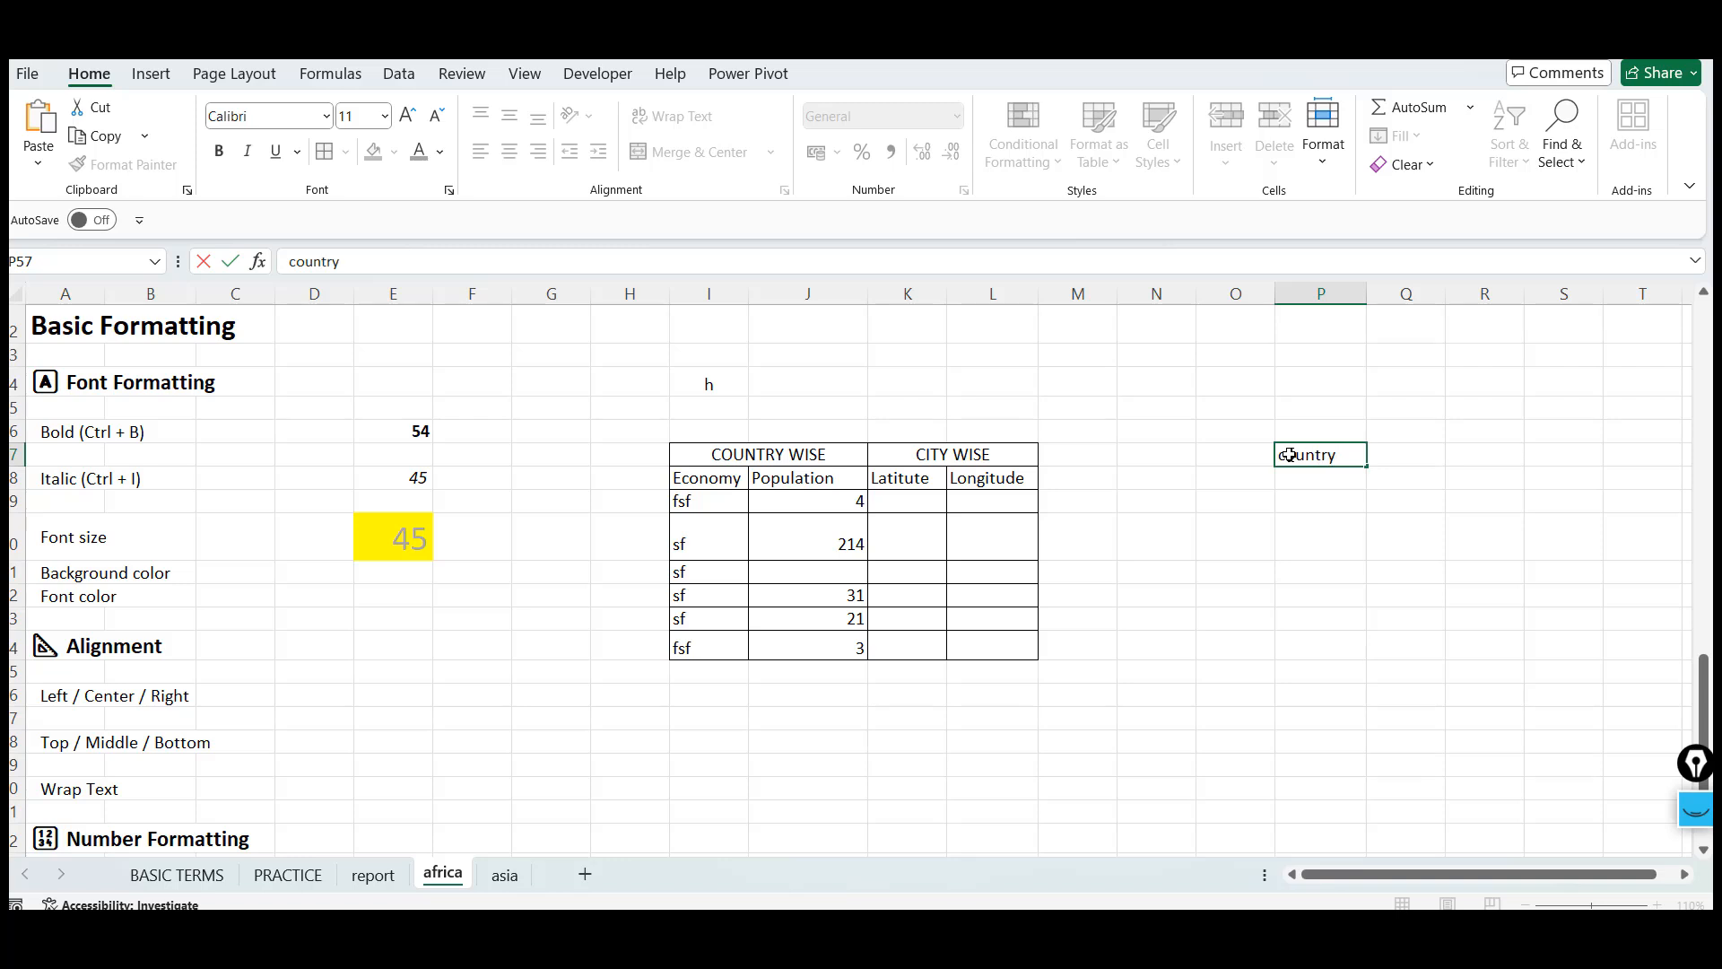
type("e")
key("Return")
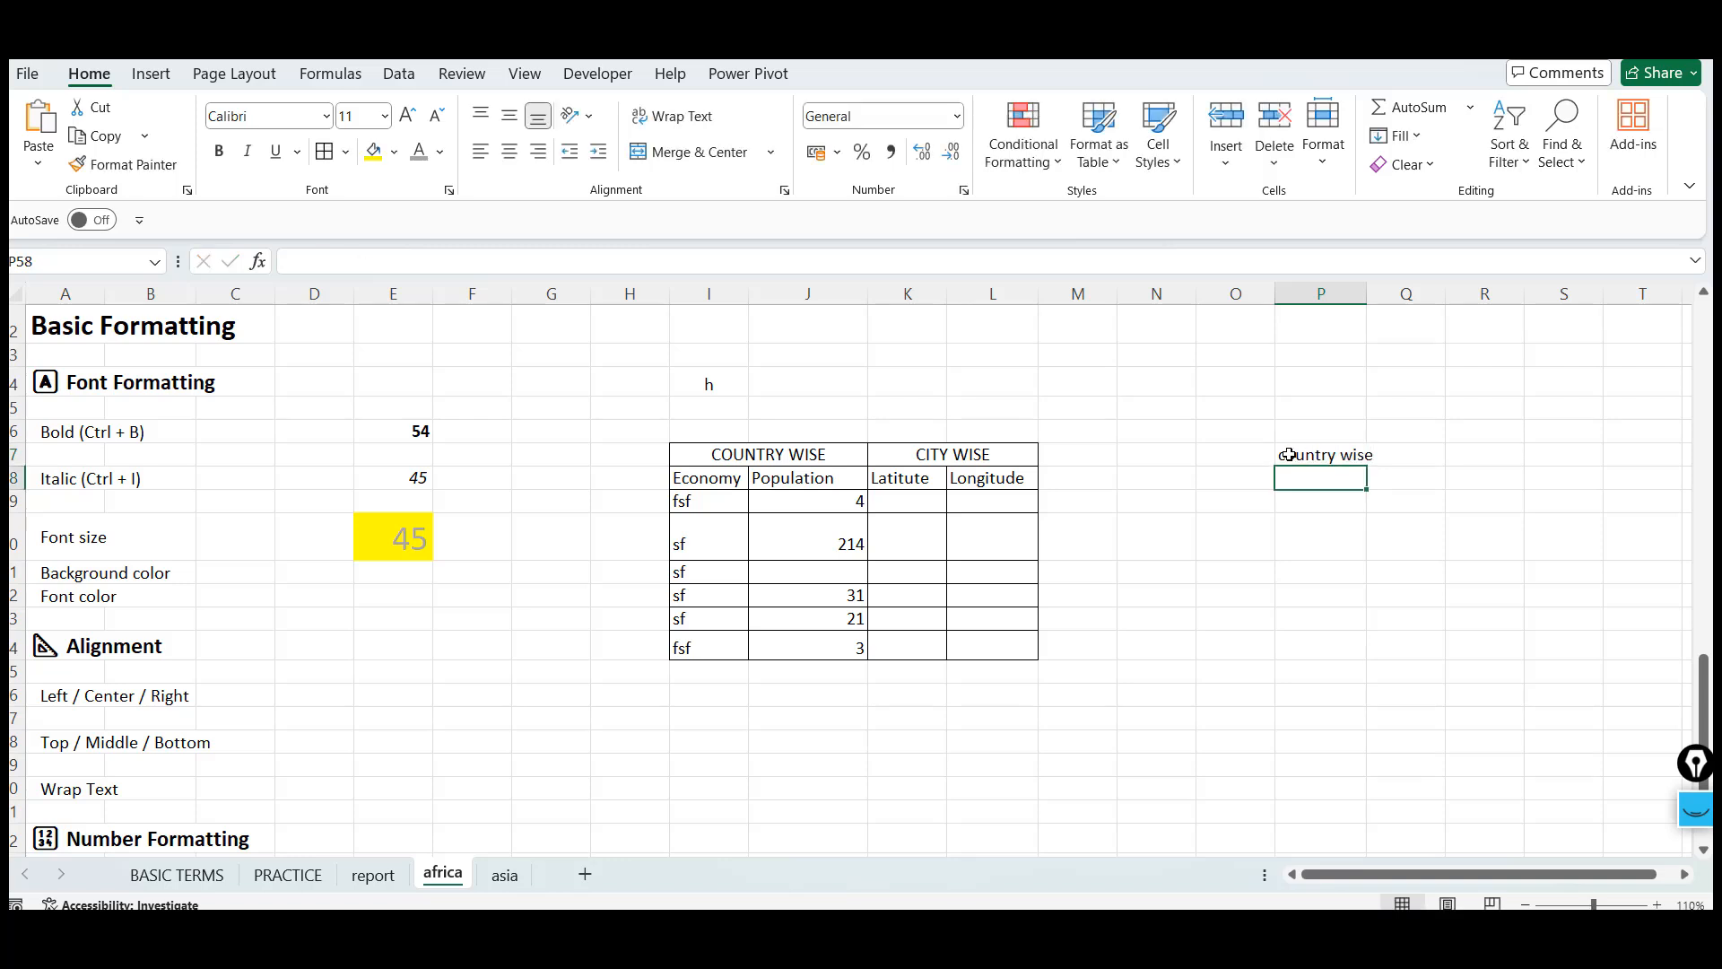
Enter economy in O58 and population in P58
key("Left")
type("e")
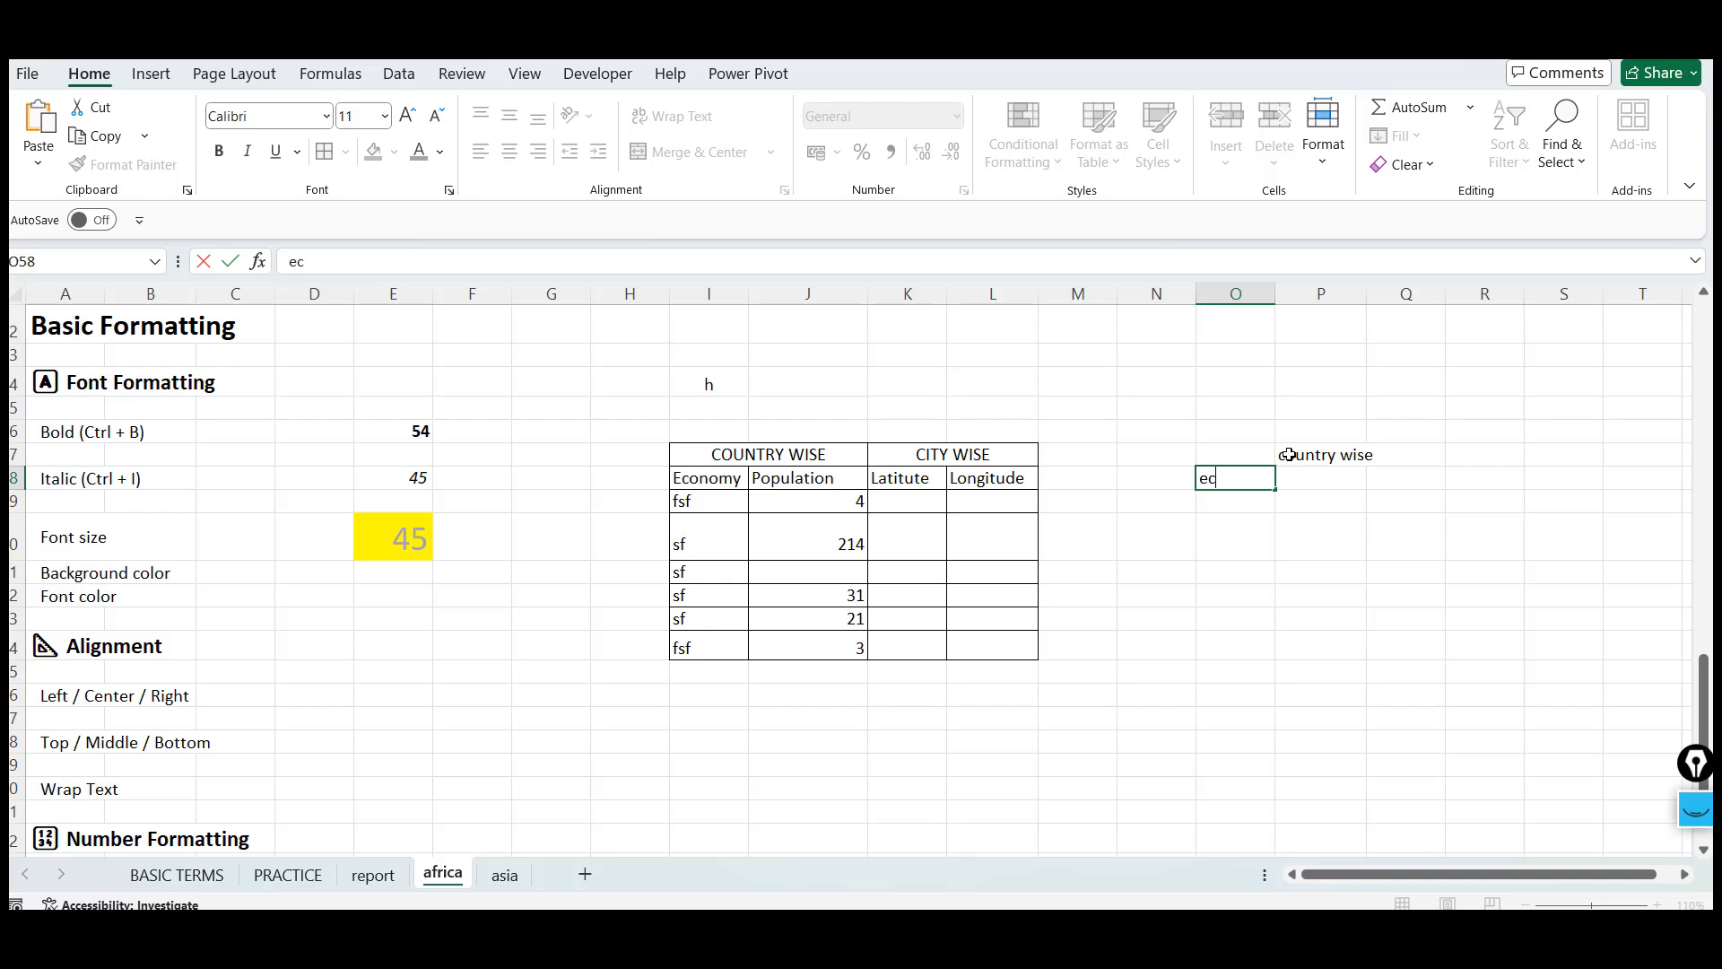
type("conom")
key("BackSpace")
type("nomy")
key("Right")
type("p")
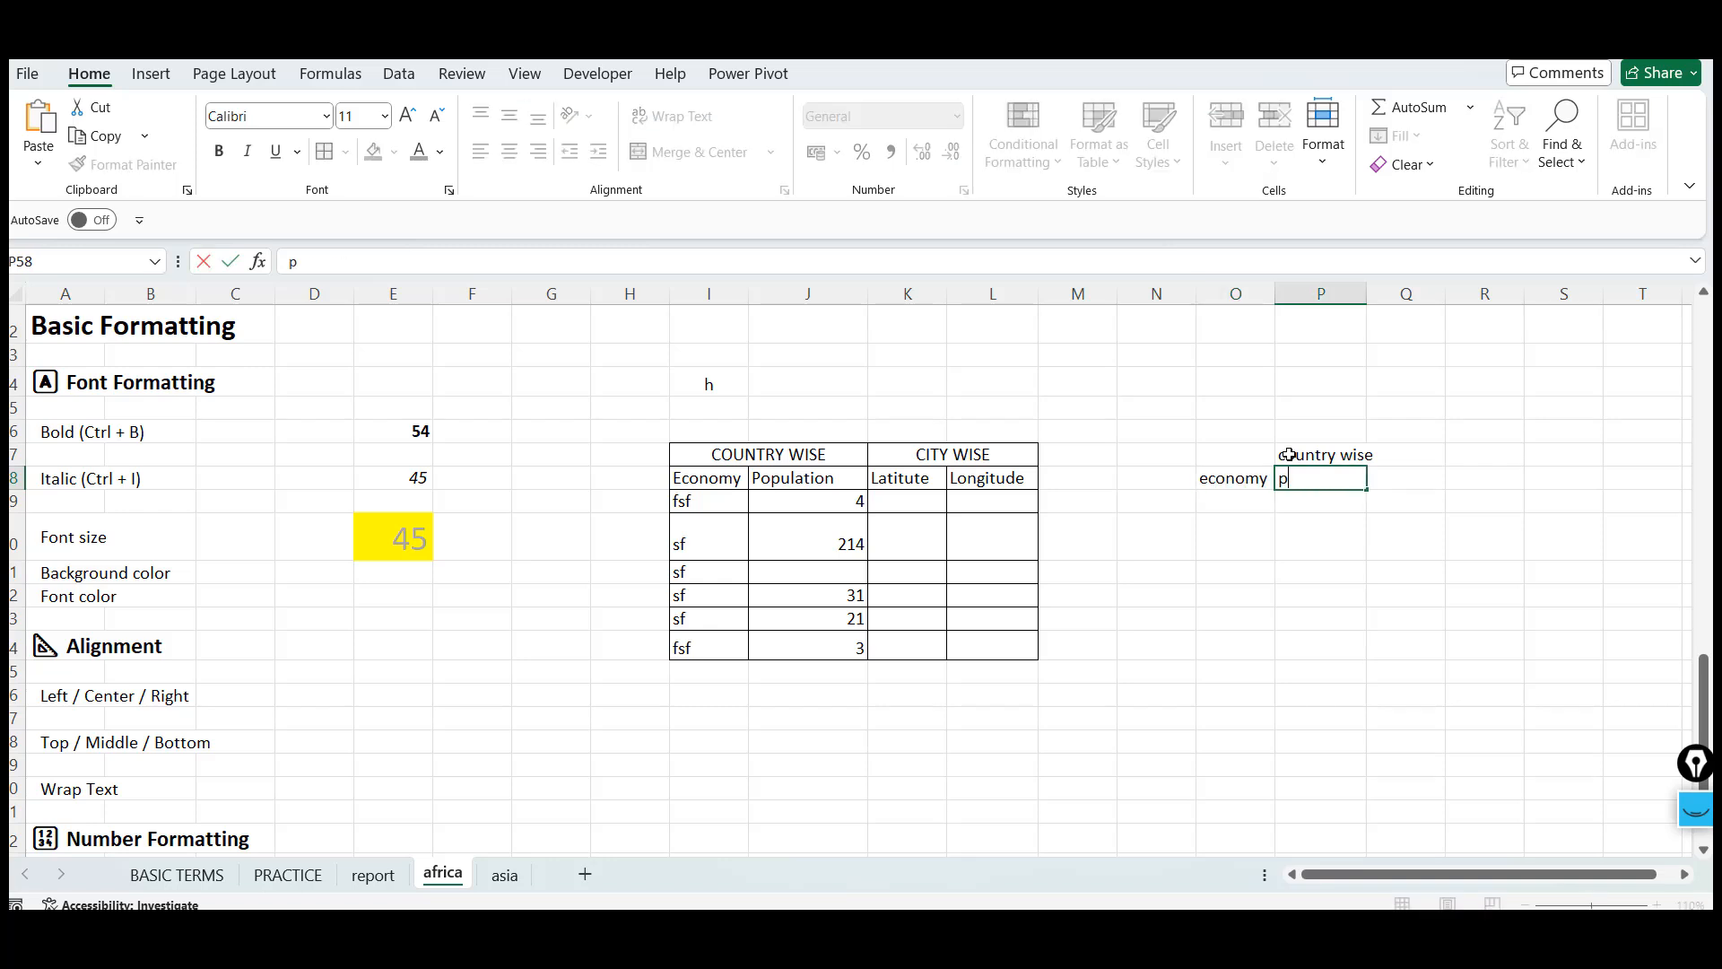
type("opulation")
key("Return")
Move the country wise text from P57 to O57
key("Up")
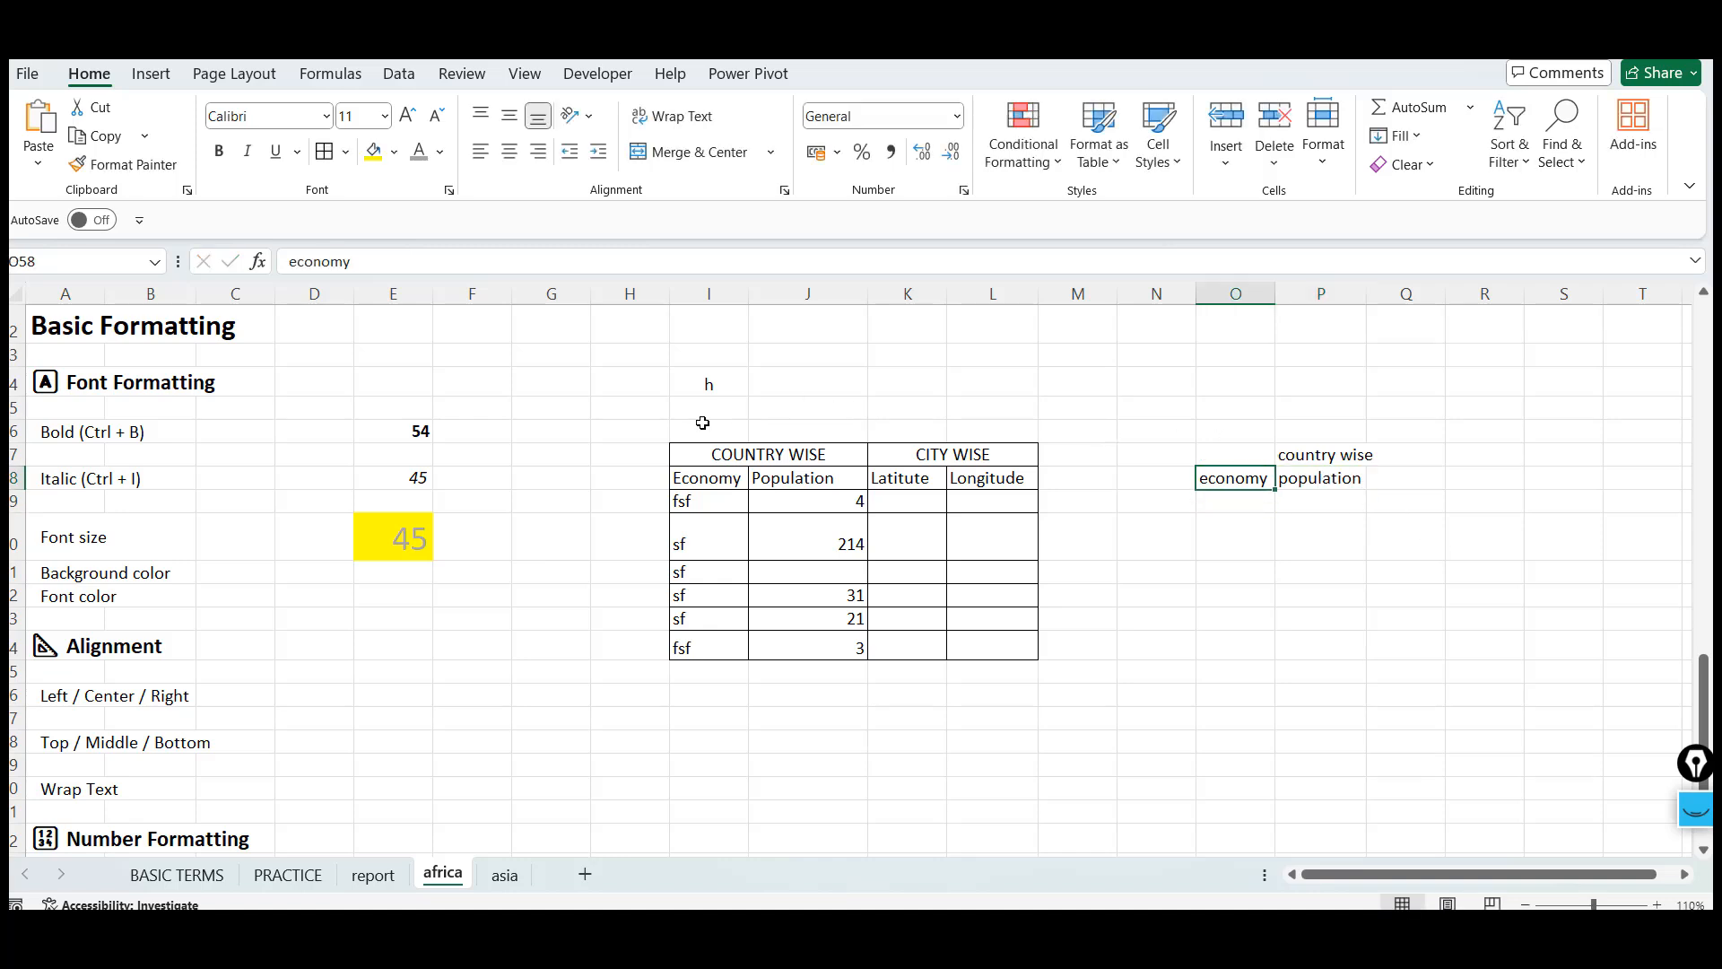
left_click(728, 463)
key("Right")
key("Right")
key("Right")
key("Right")
key("shift+Right")
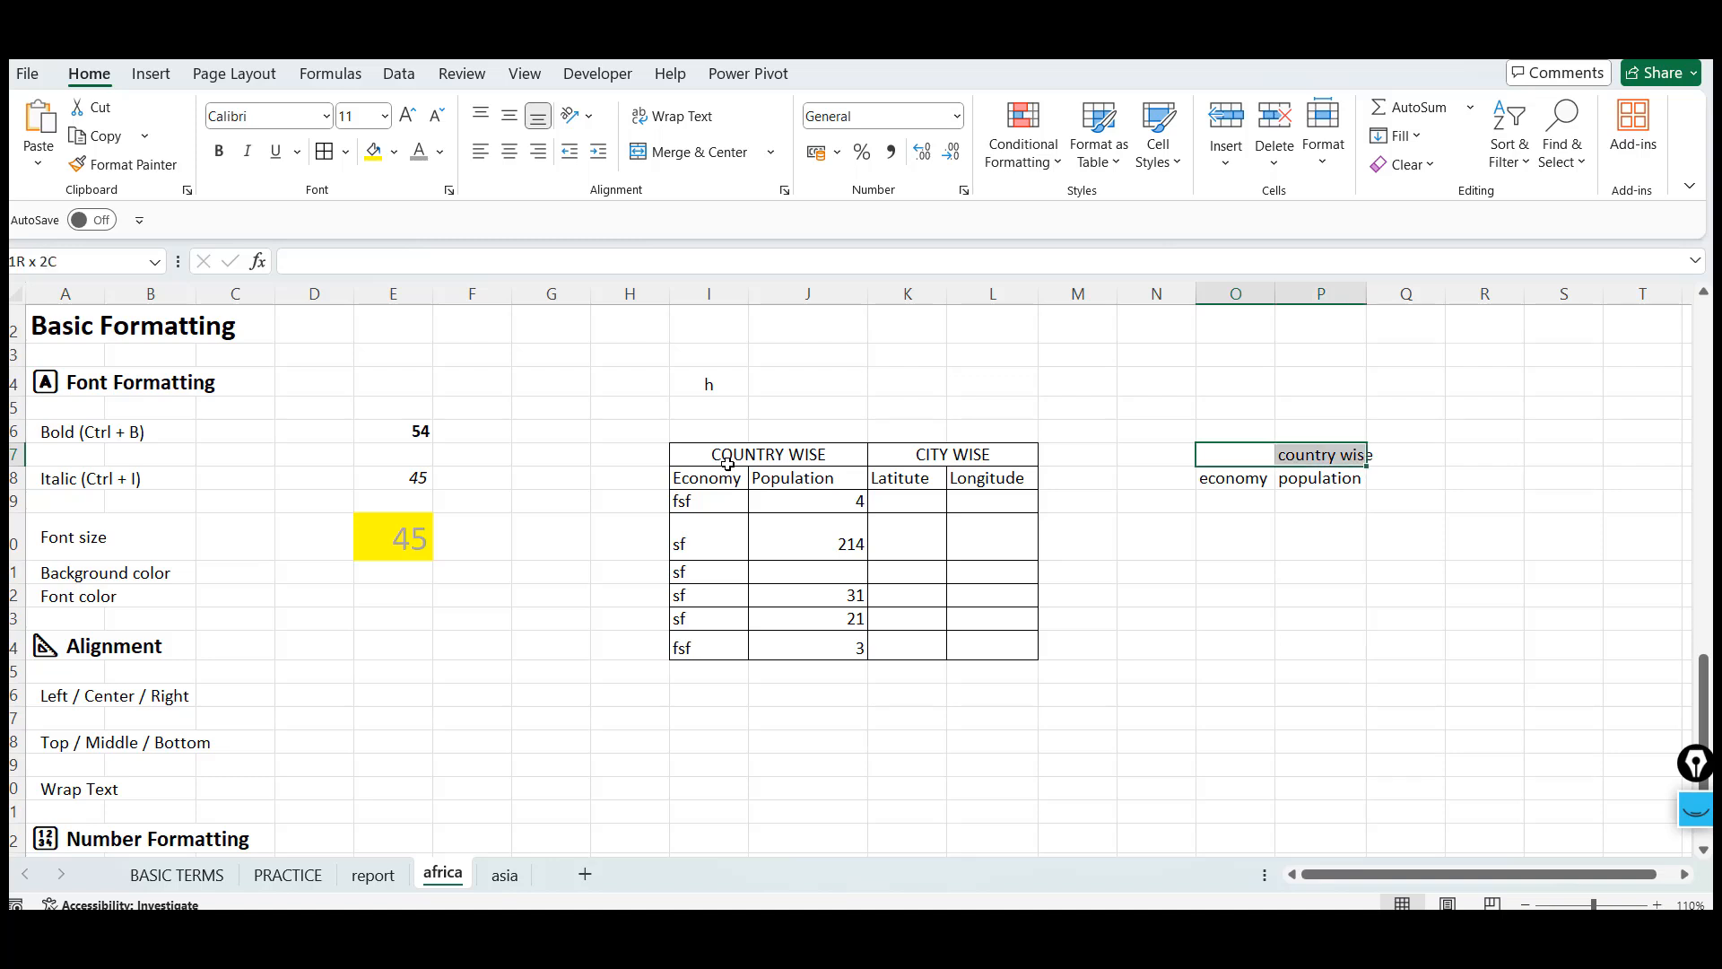
key("shift+Down")
key("Down")
key("Up")
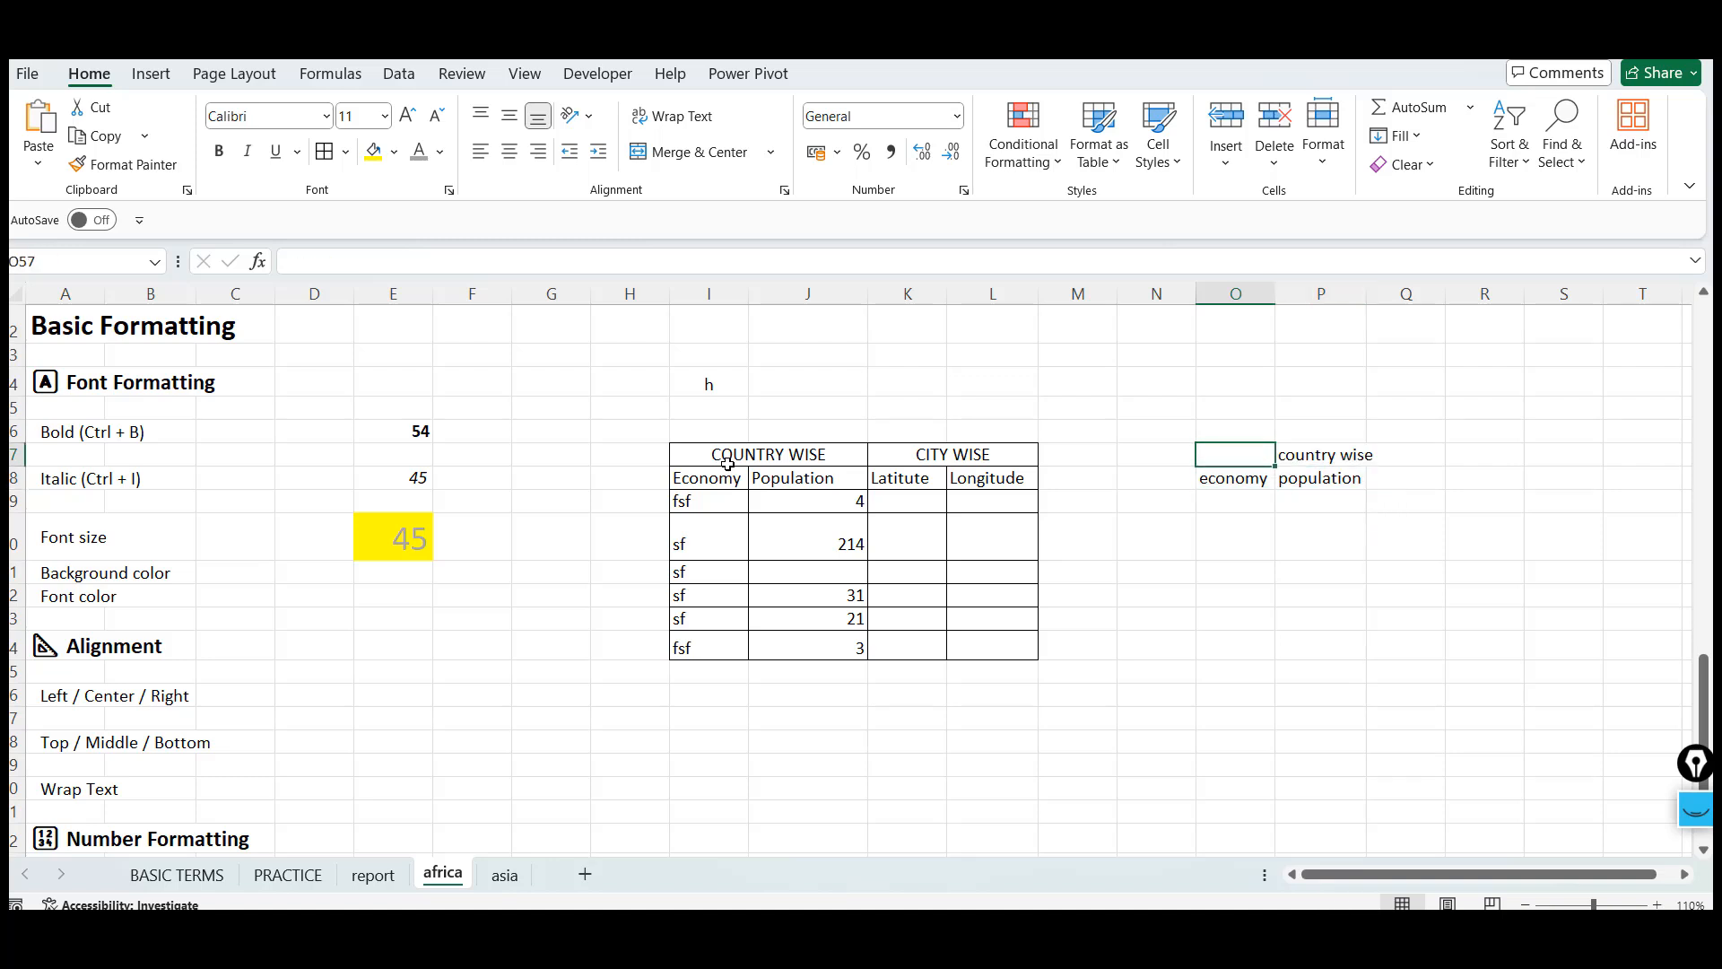
key("Right")
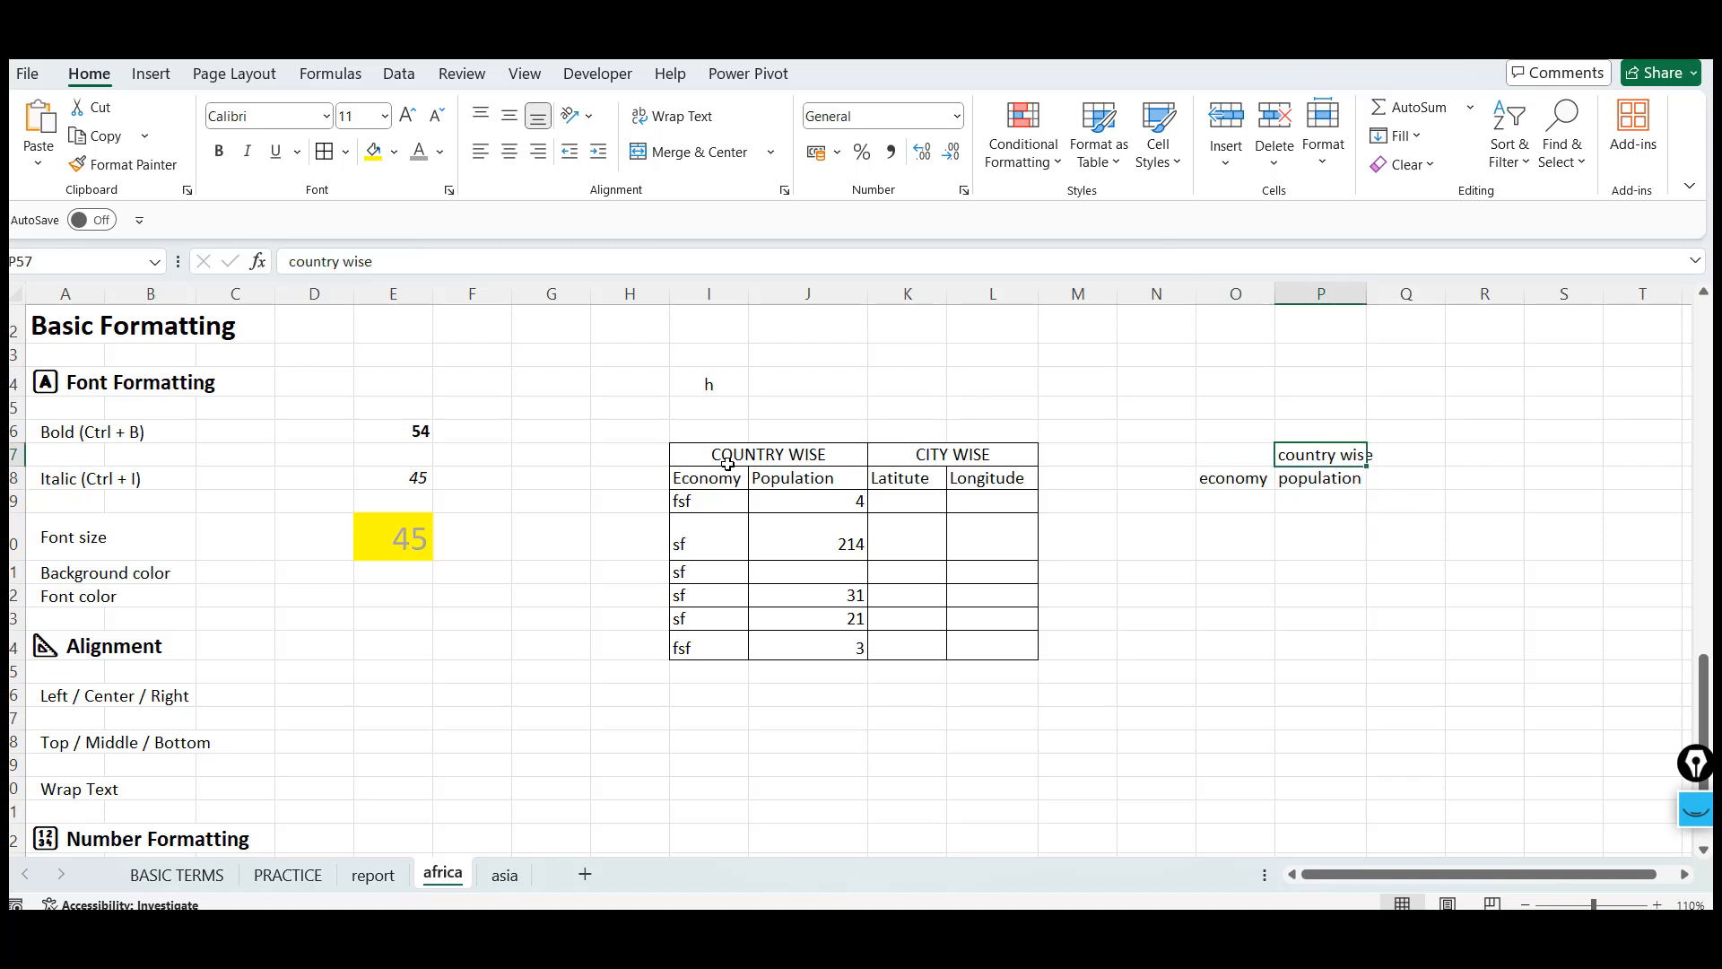
key("Down")
key("Up")
key("ctrl+x")
key("Left")
key("ctrl+v")
key("Down")
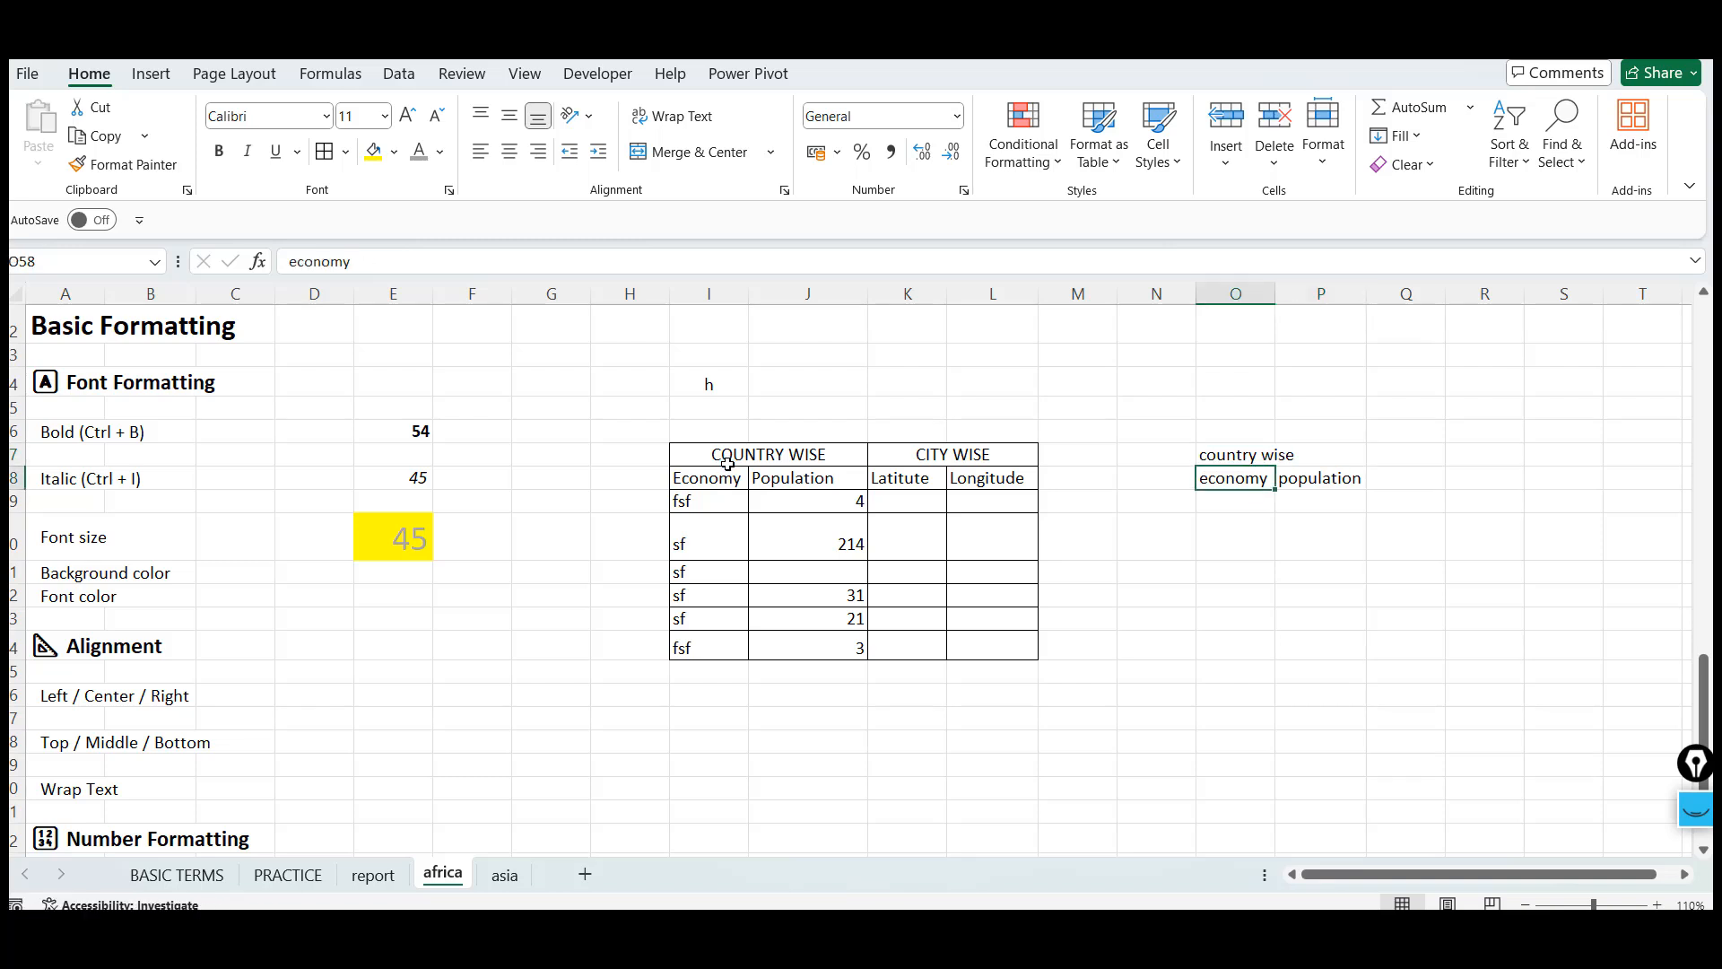
key("Up")
key("shift+Down")
key("shift+Right")
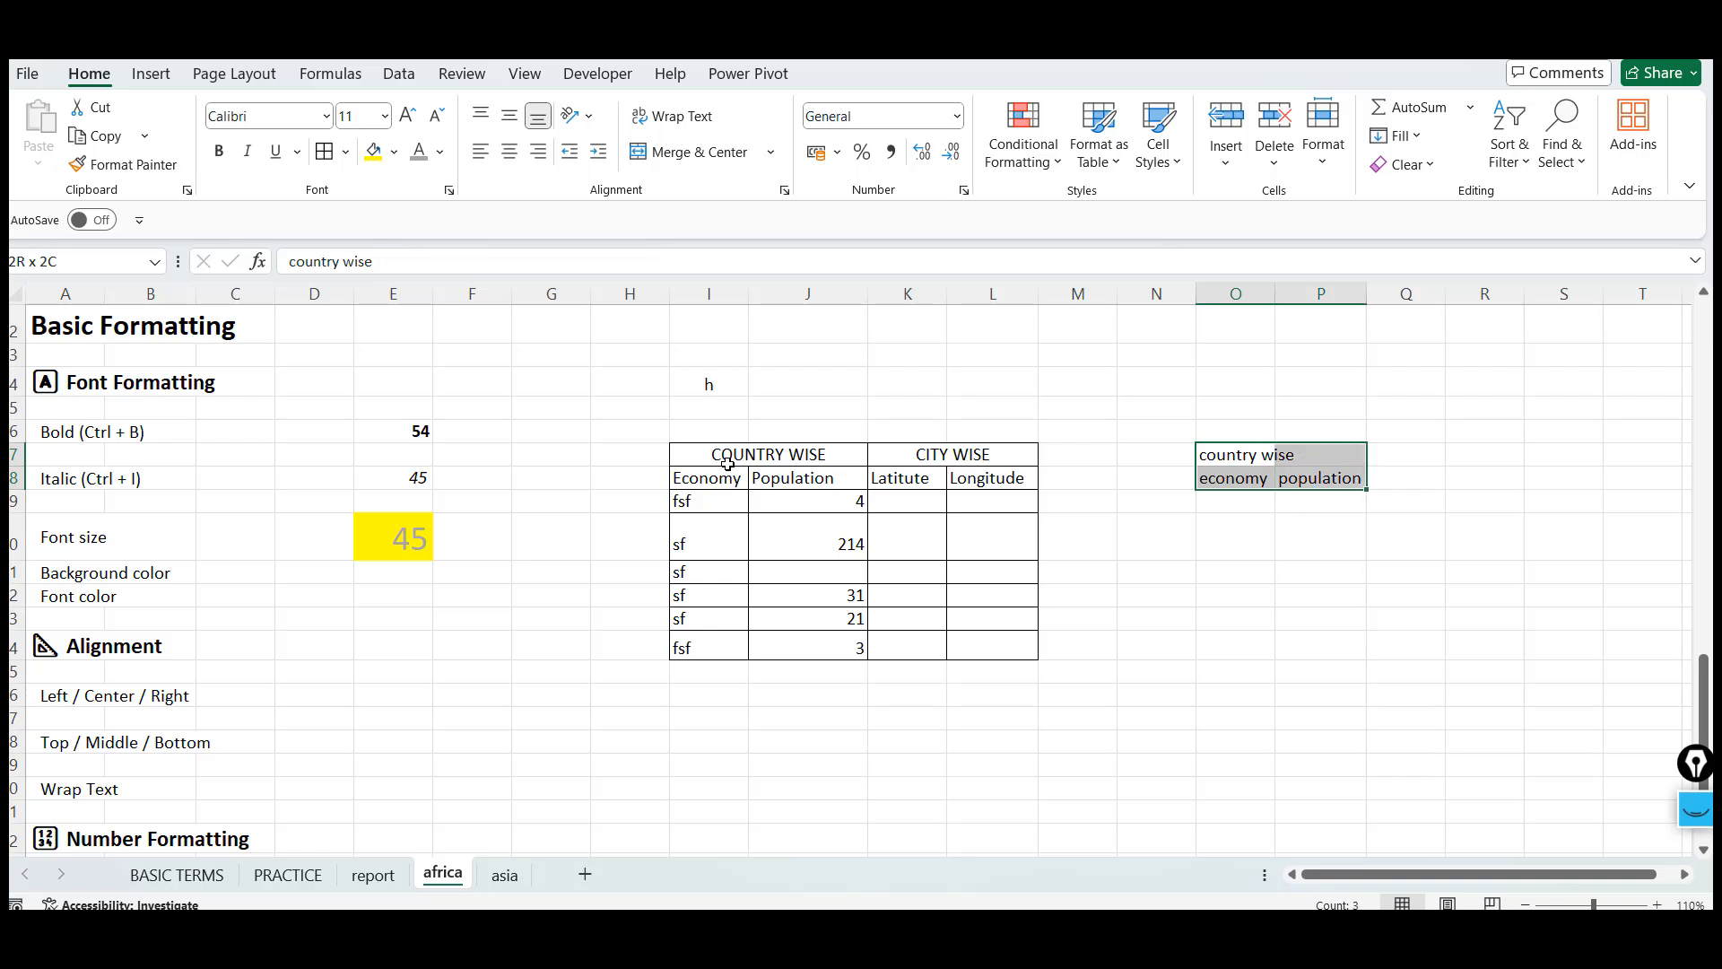
key("Left")
key("Right")
key("shift+Right")
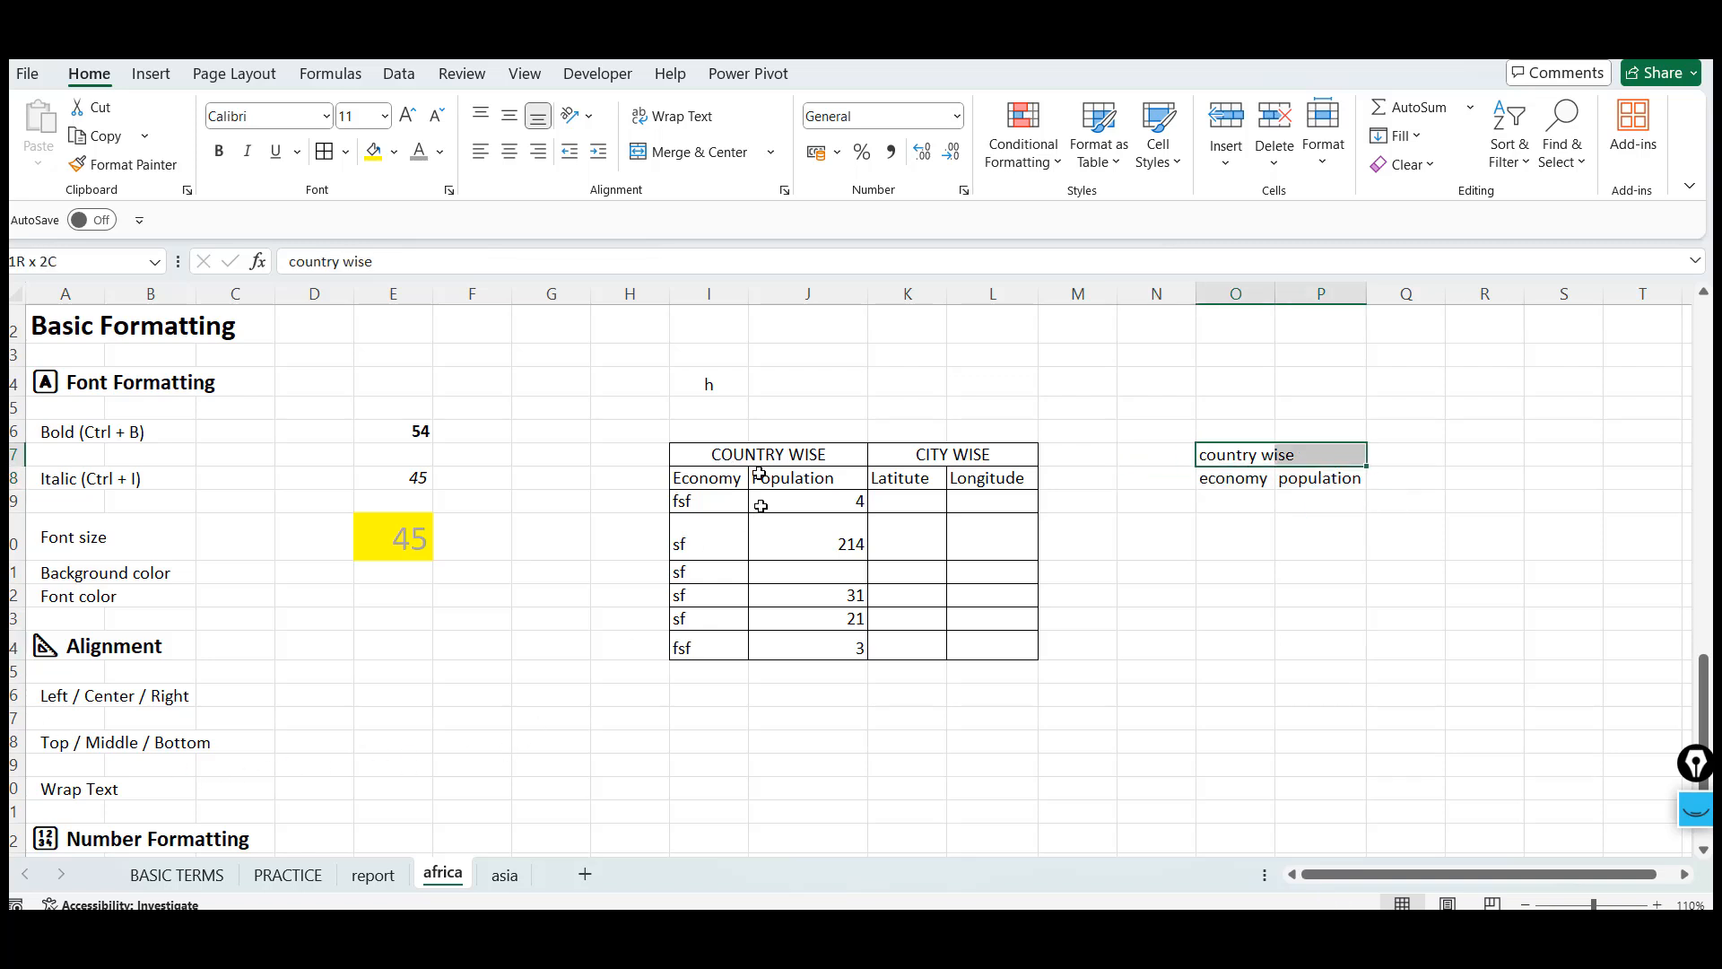
Enter merge and center in cell A71 below the Wrap Text label
left_click(120, 792)
key("Down")
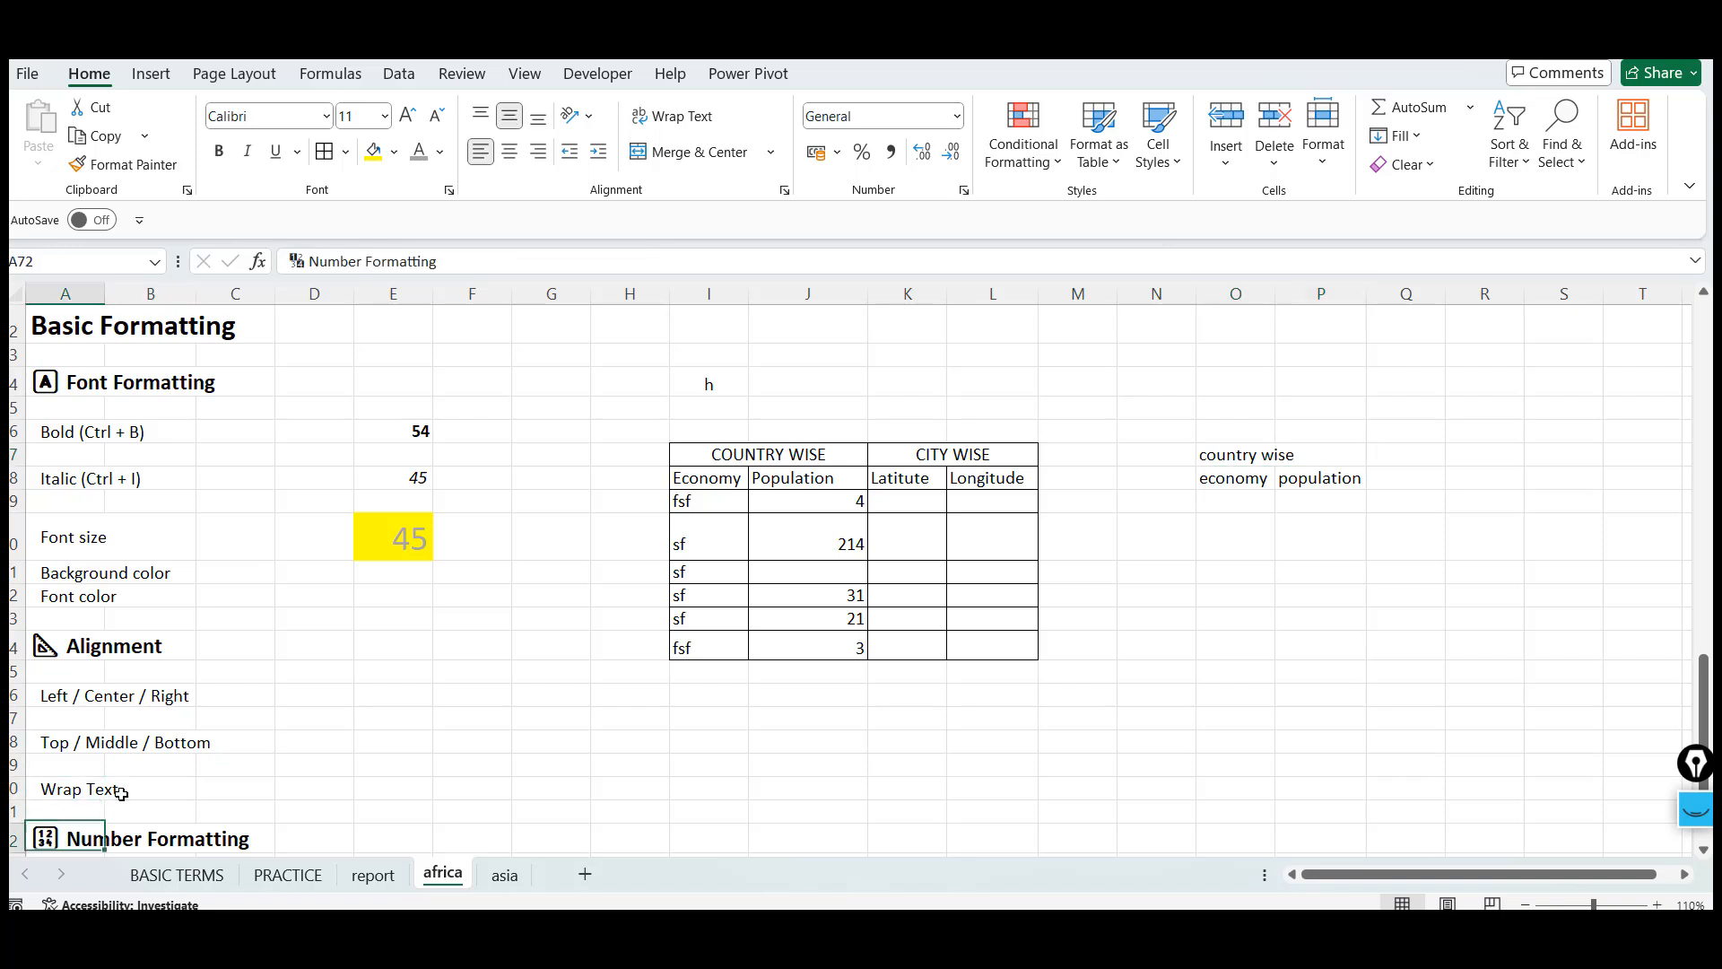
type("mea")
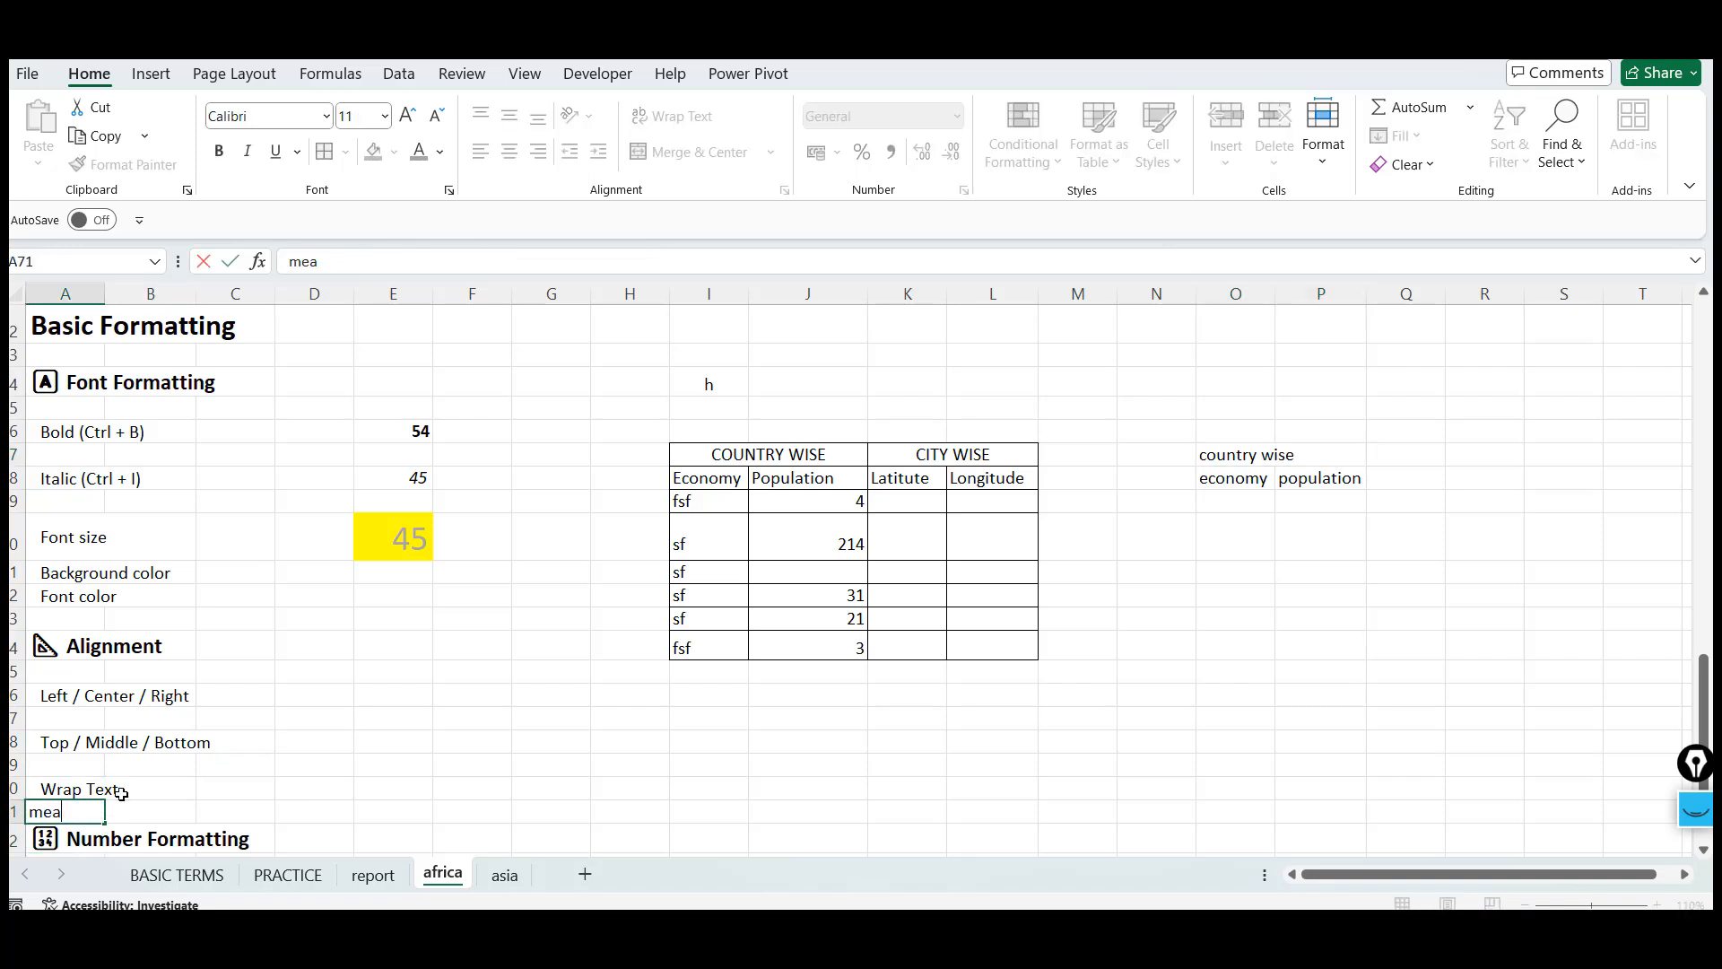
key("BackSpace")
type("re")
type("ge")
key("BackSpace")
key("BackSpace")
key("BackSpace")
type("ge and center")
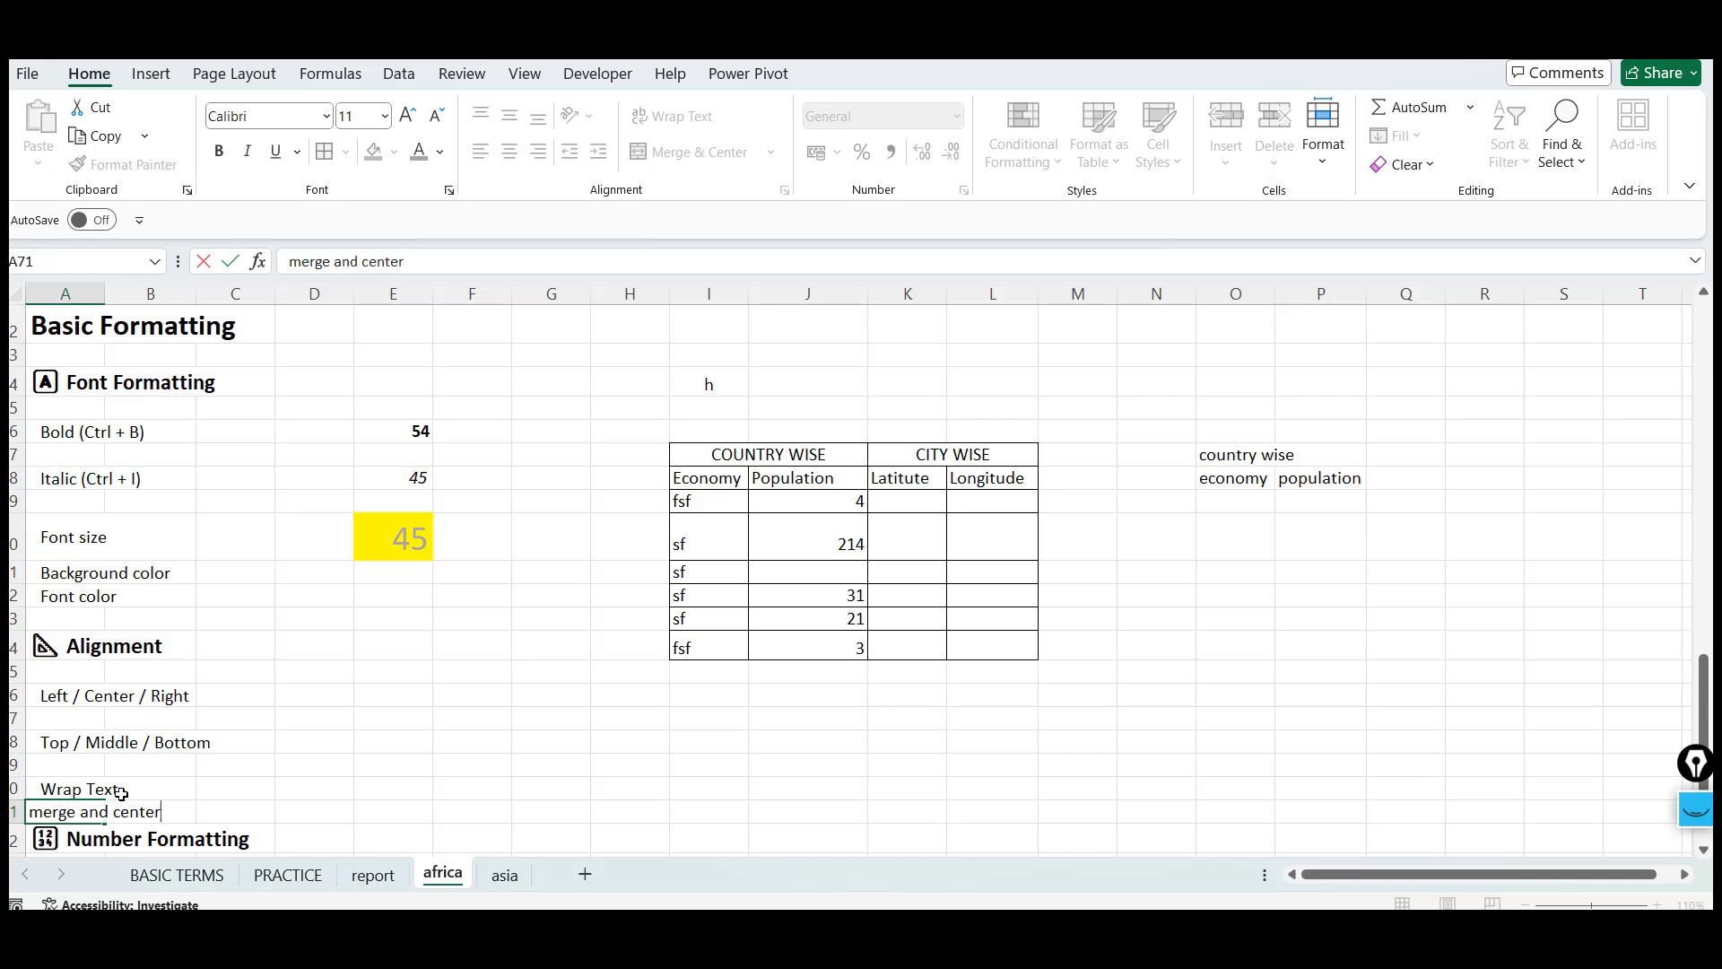
key("Return")
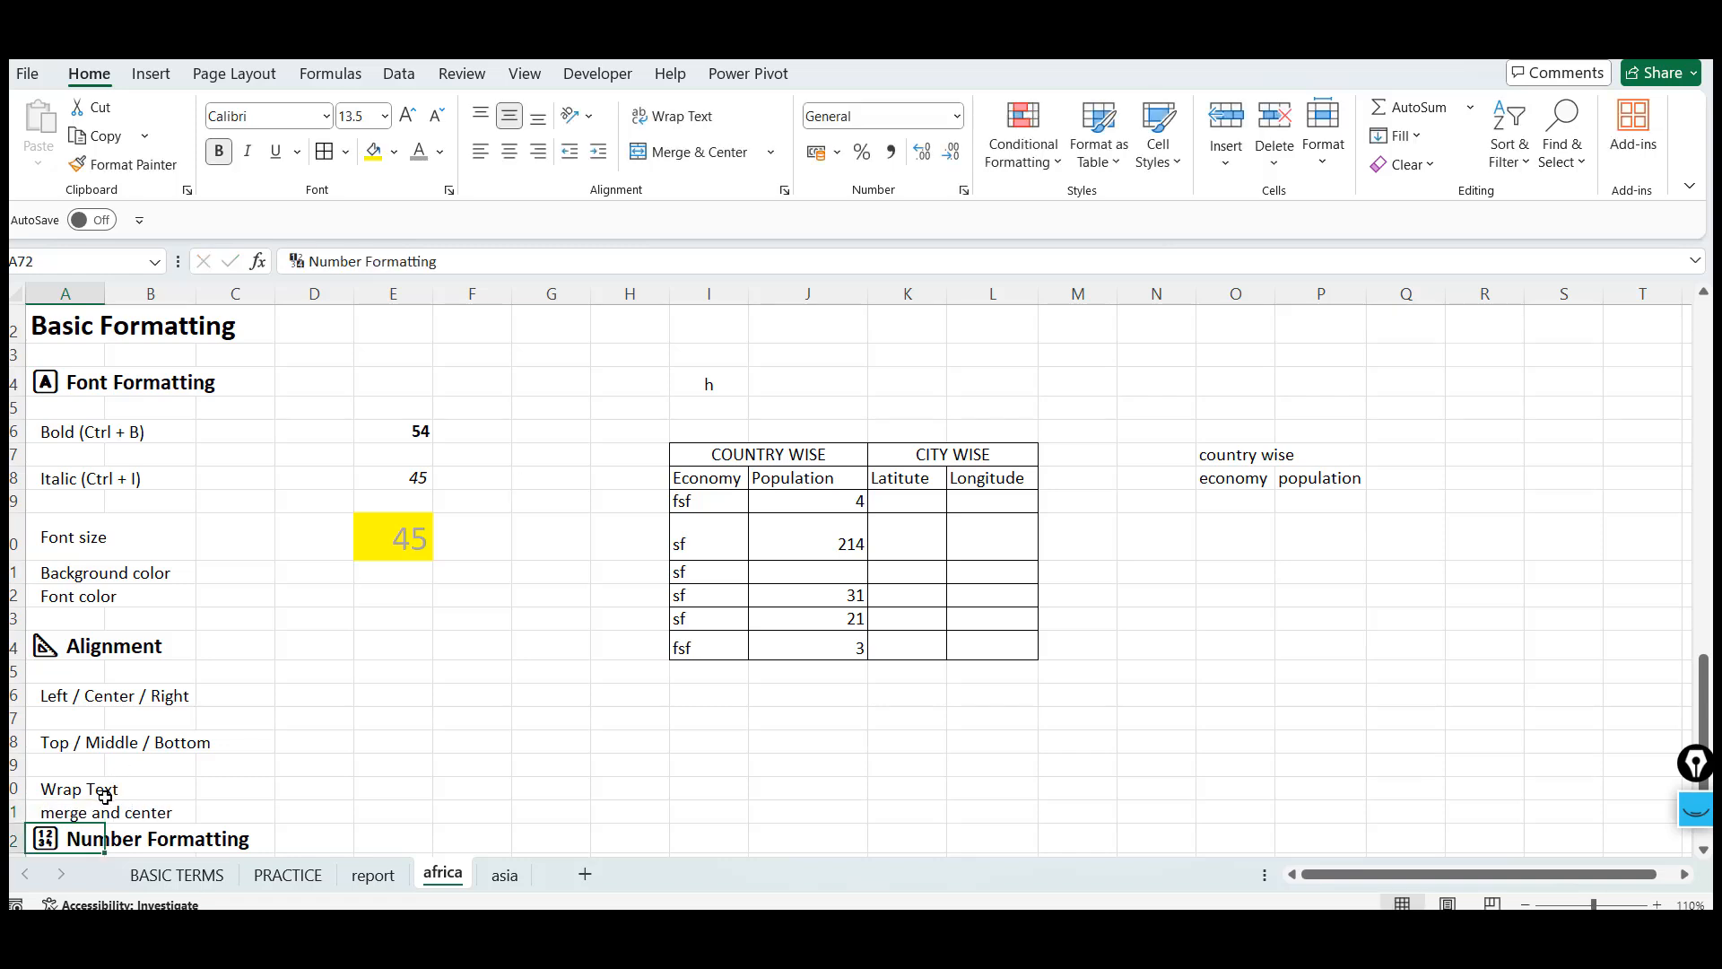
Enter This is the data of final top performers in cell O62
left_click(1263, 596)
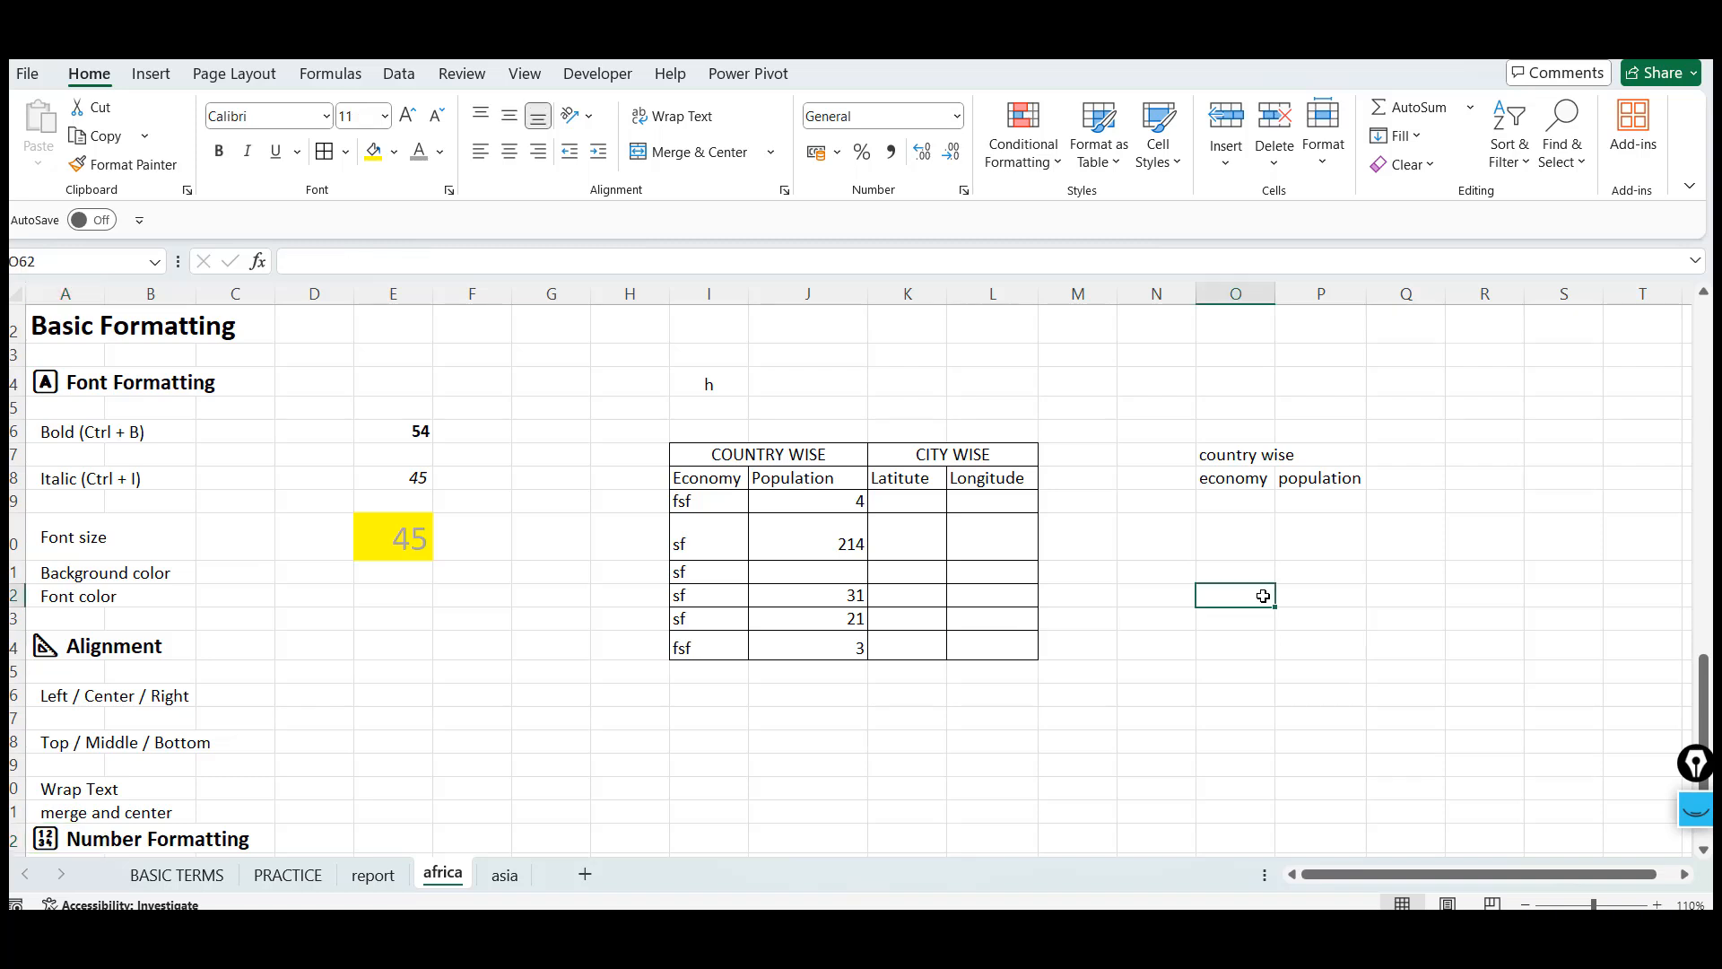
type("T")
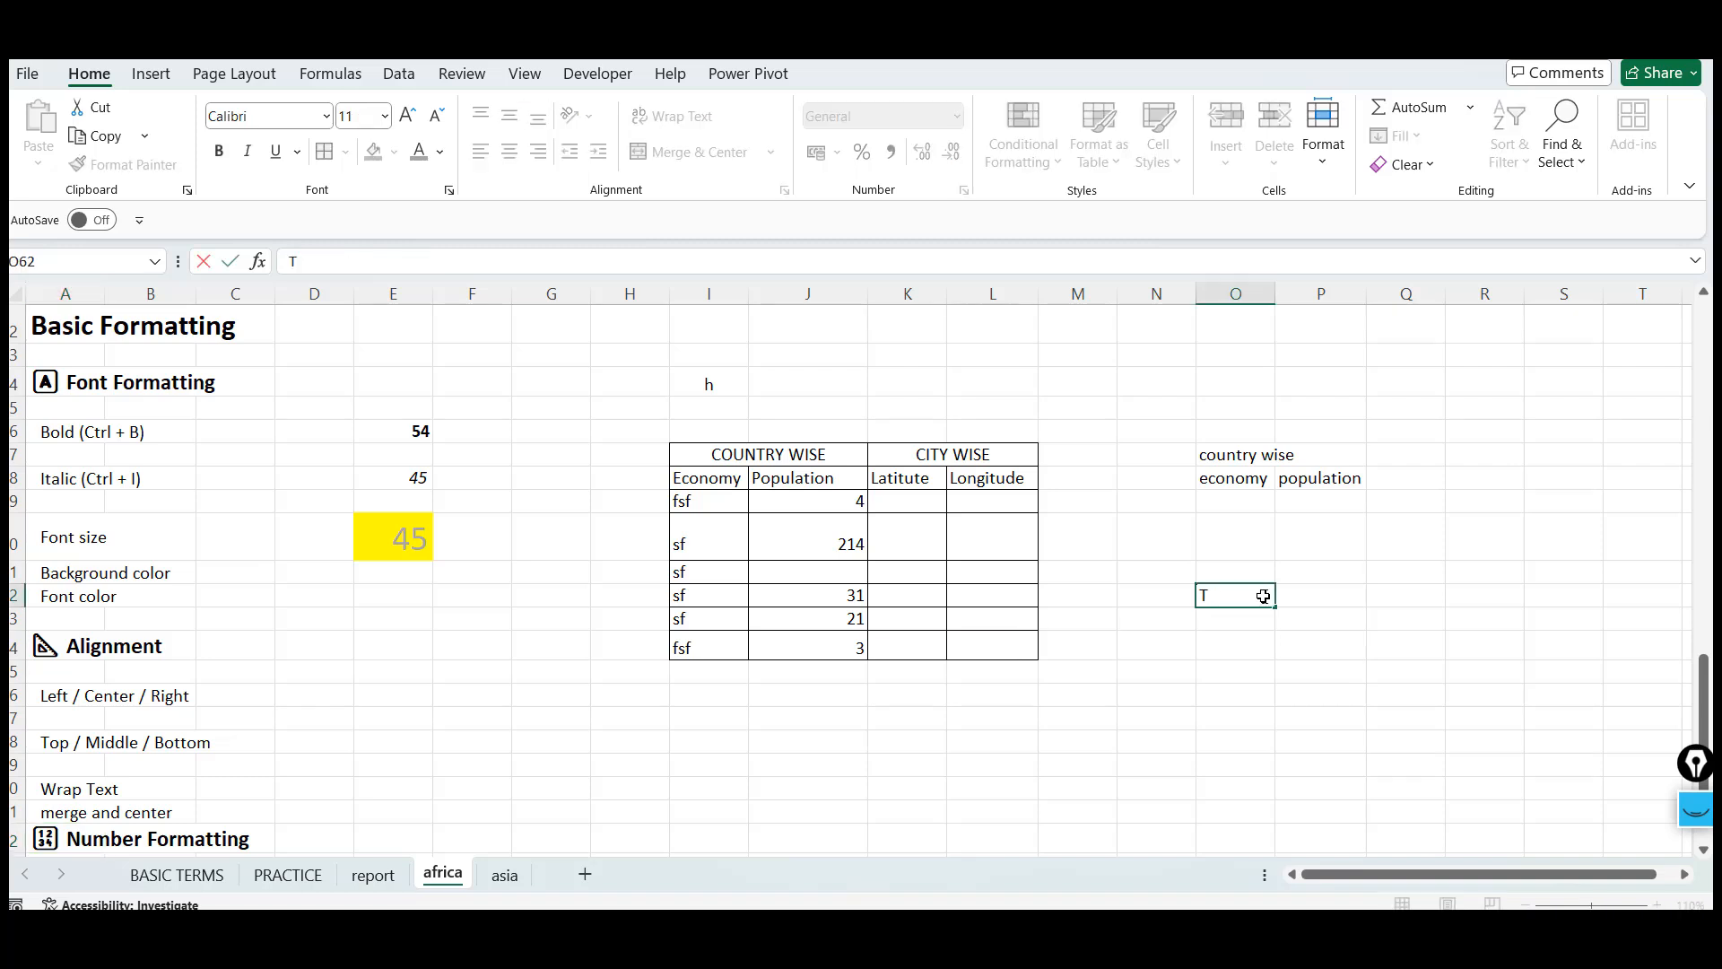
type("Hhis is the data fo")
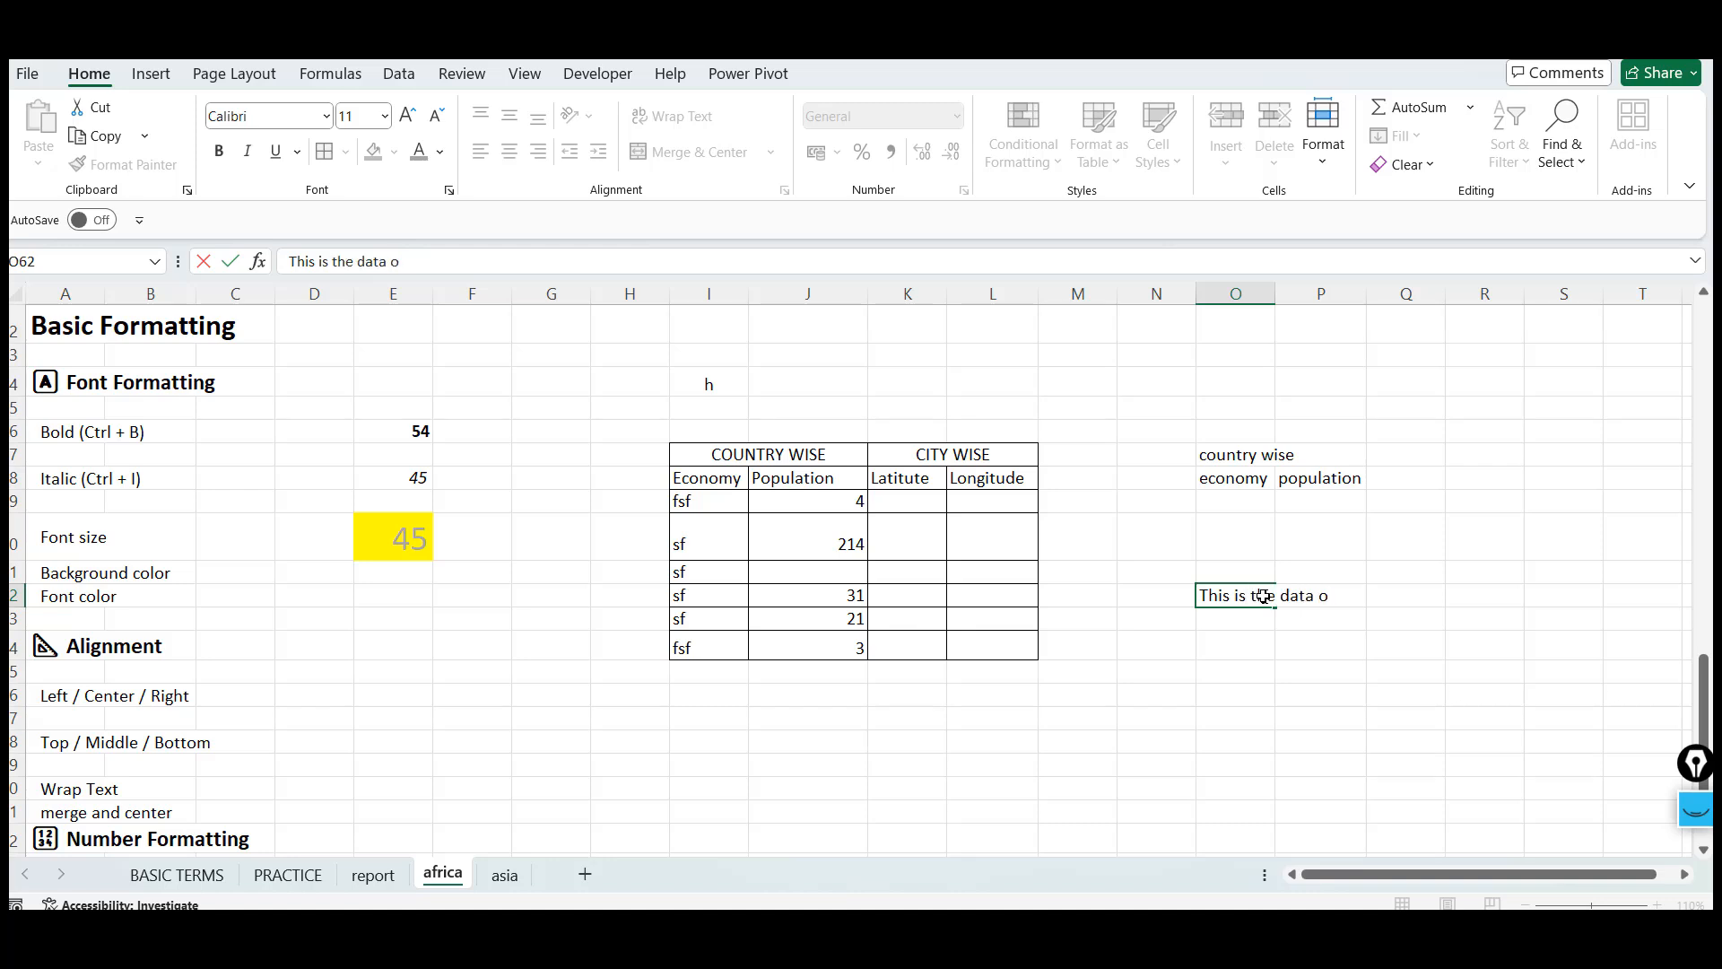
type("f final top performers")
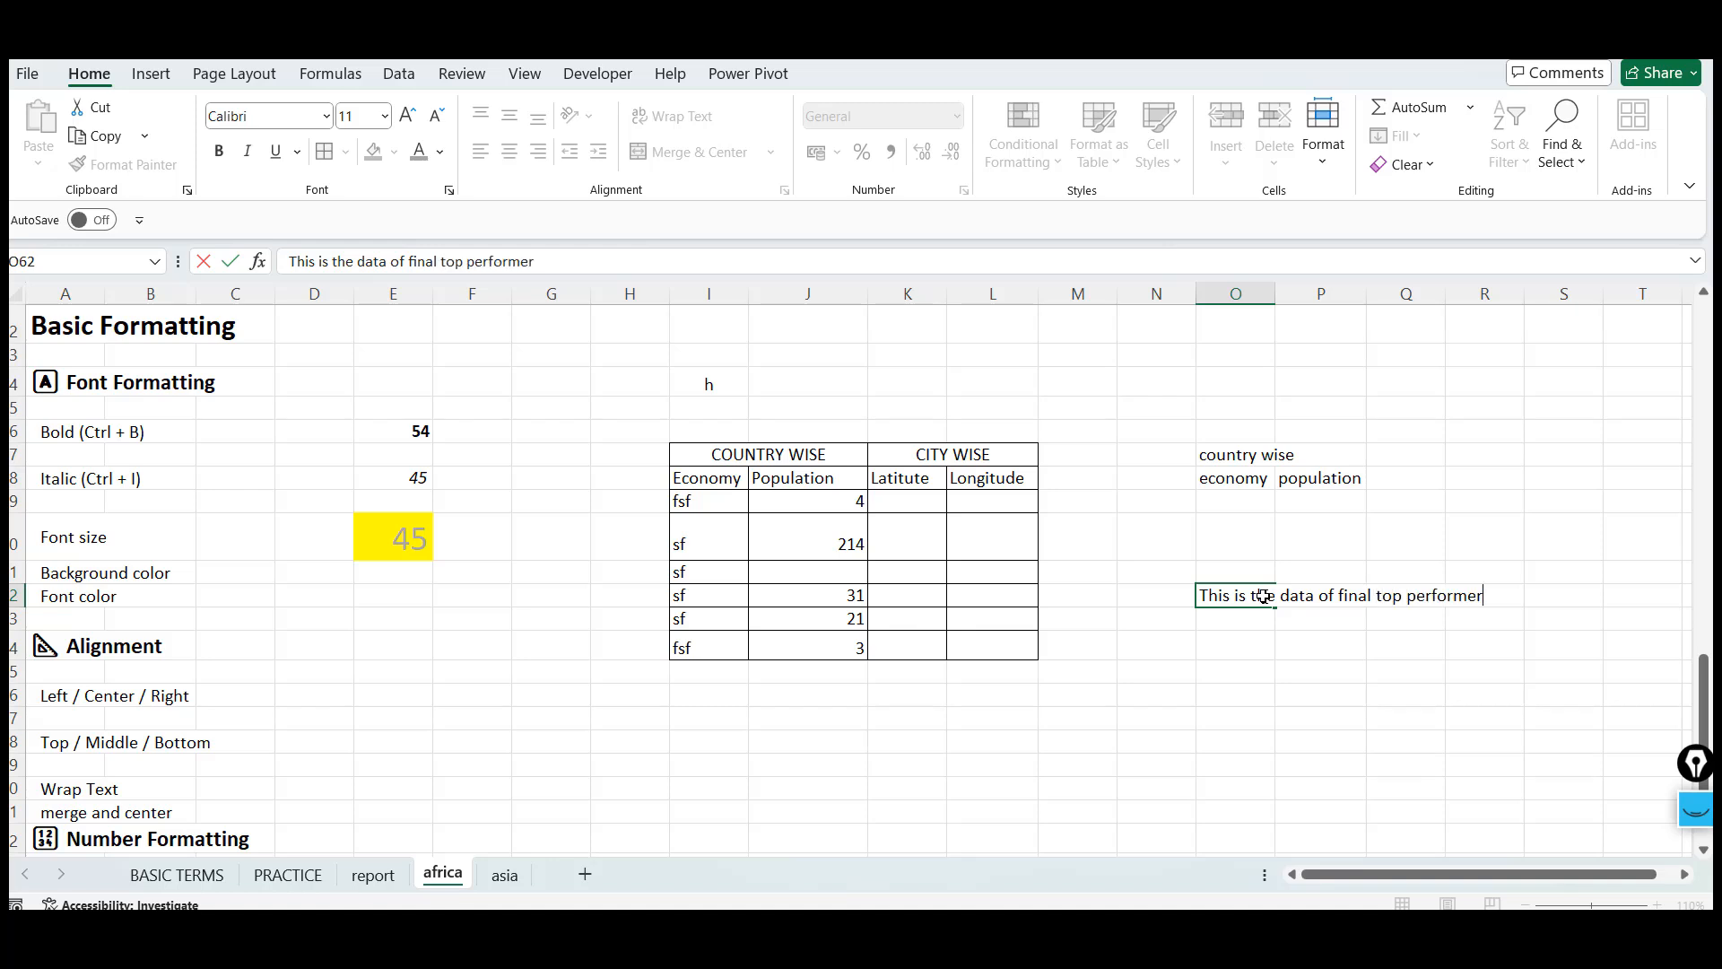
key("Return")
Try wrapping the text in cell O62, then undo the wrap
left_click(1263, 596)
key("Right")
key("Down")
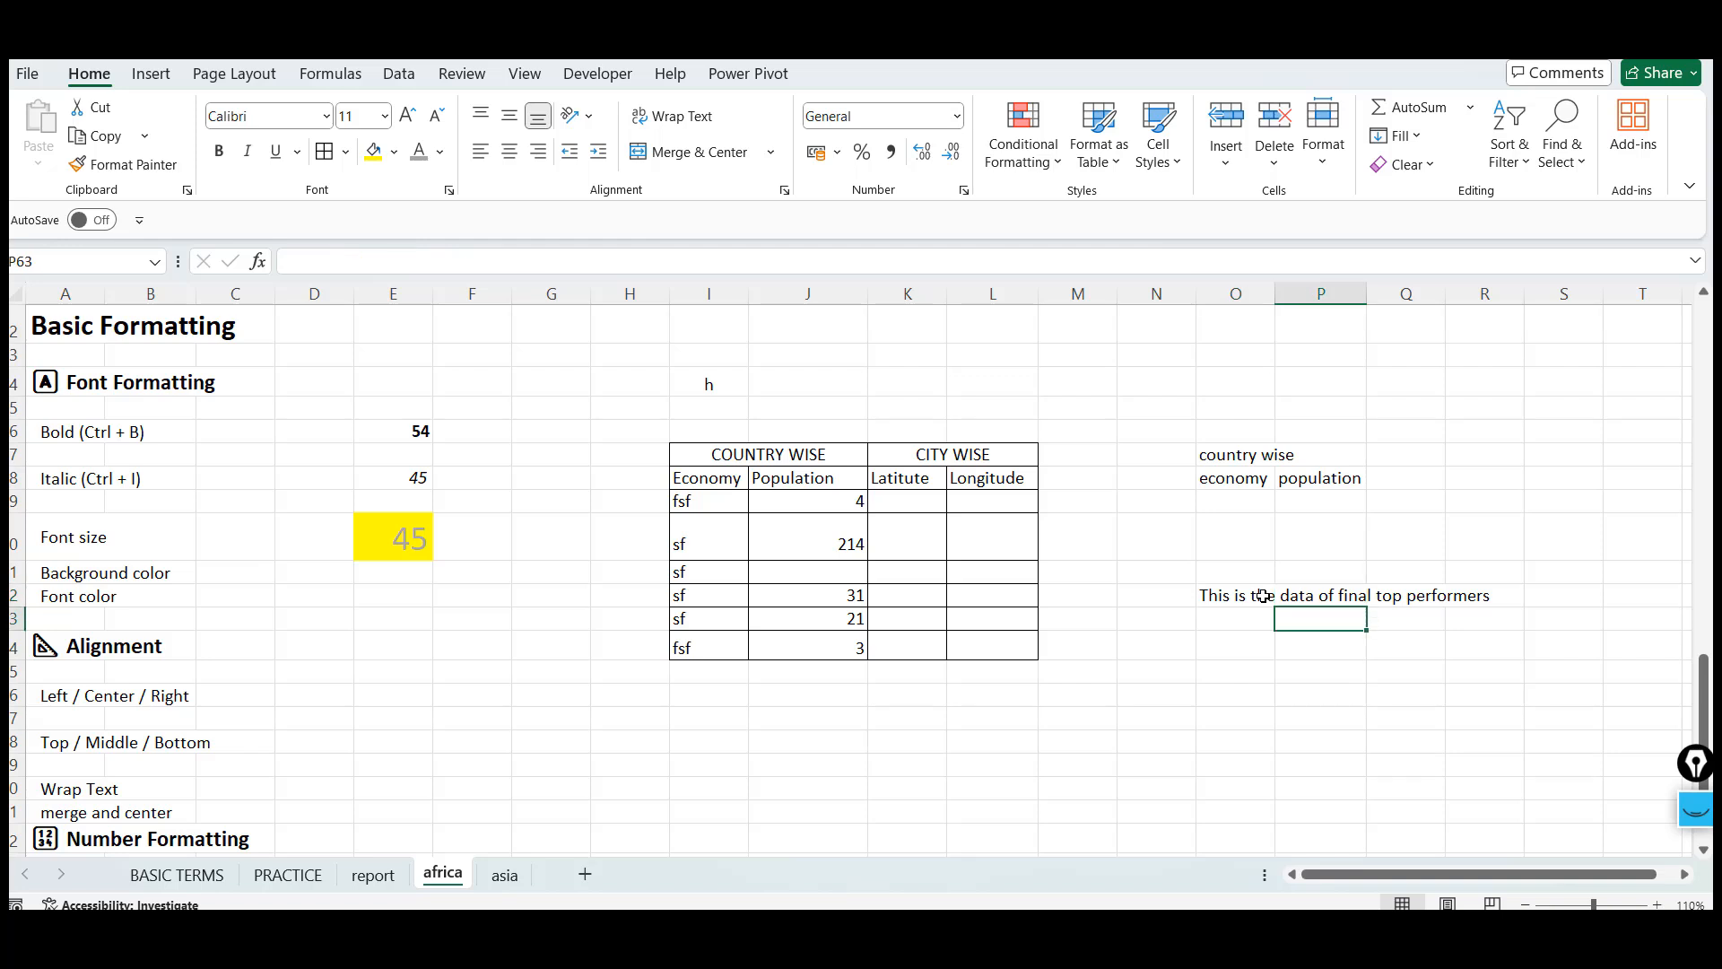
key("Up")
key("Left")
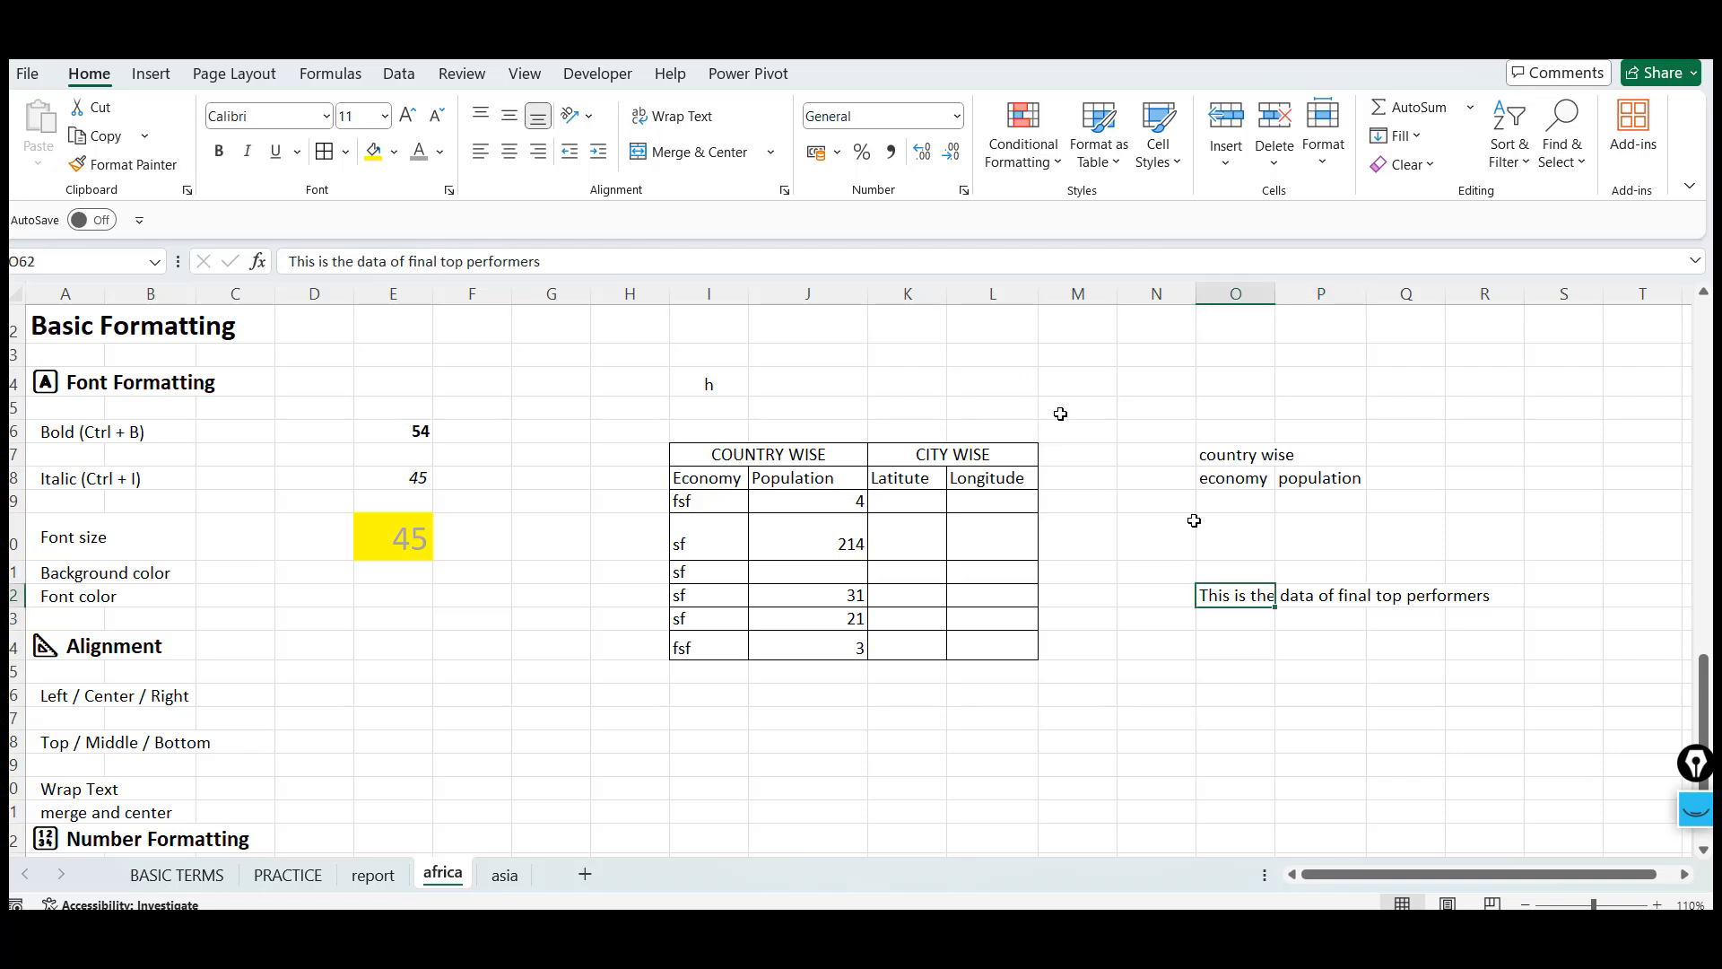
key("shift+Right")
key("shift+Right")
key("shift+Right")
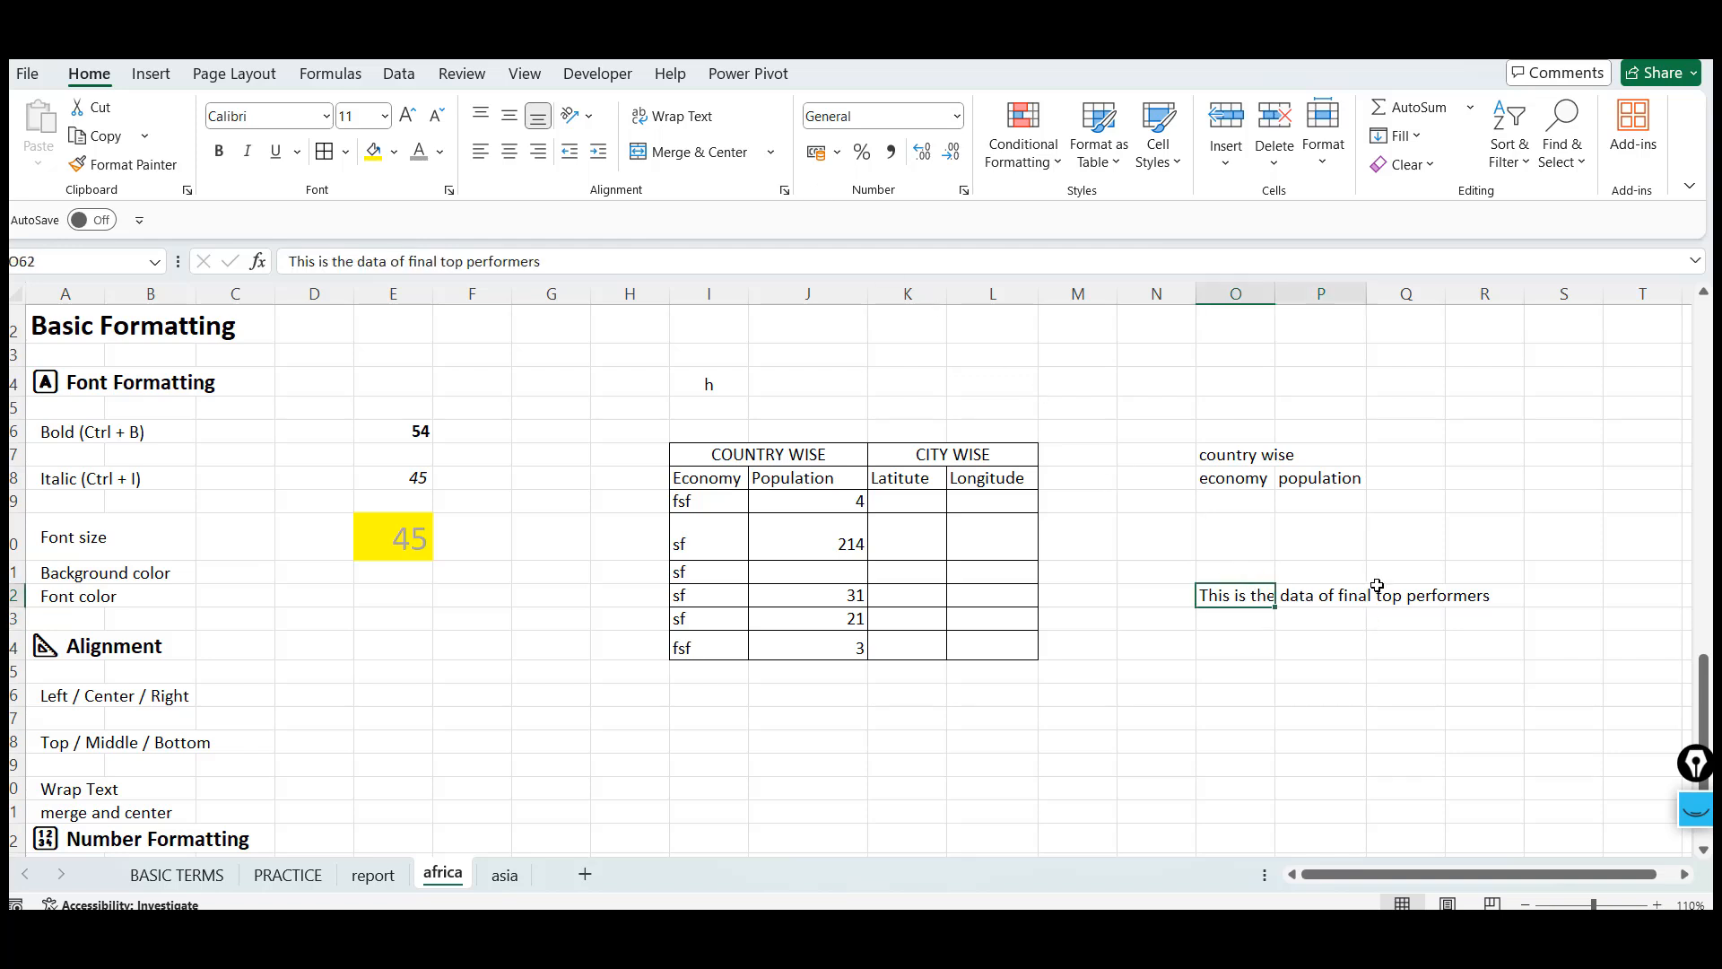
key("Left")
key("Right")
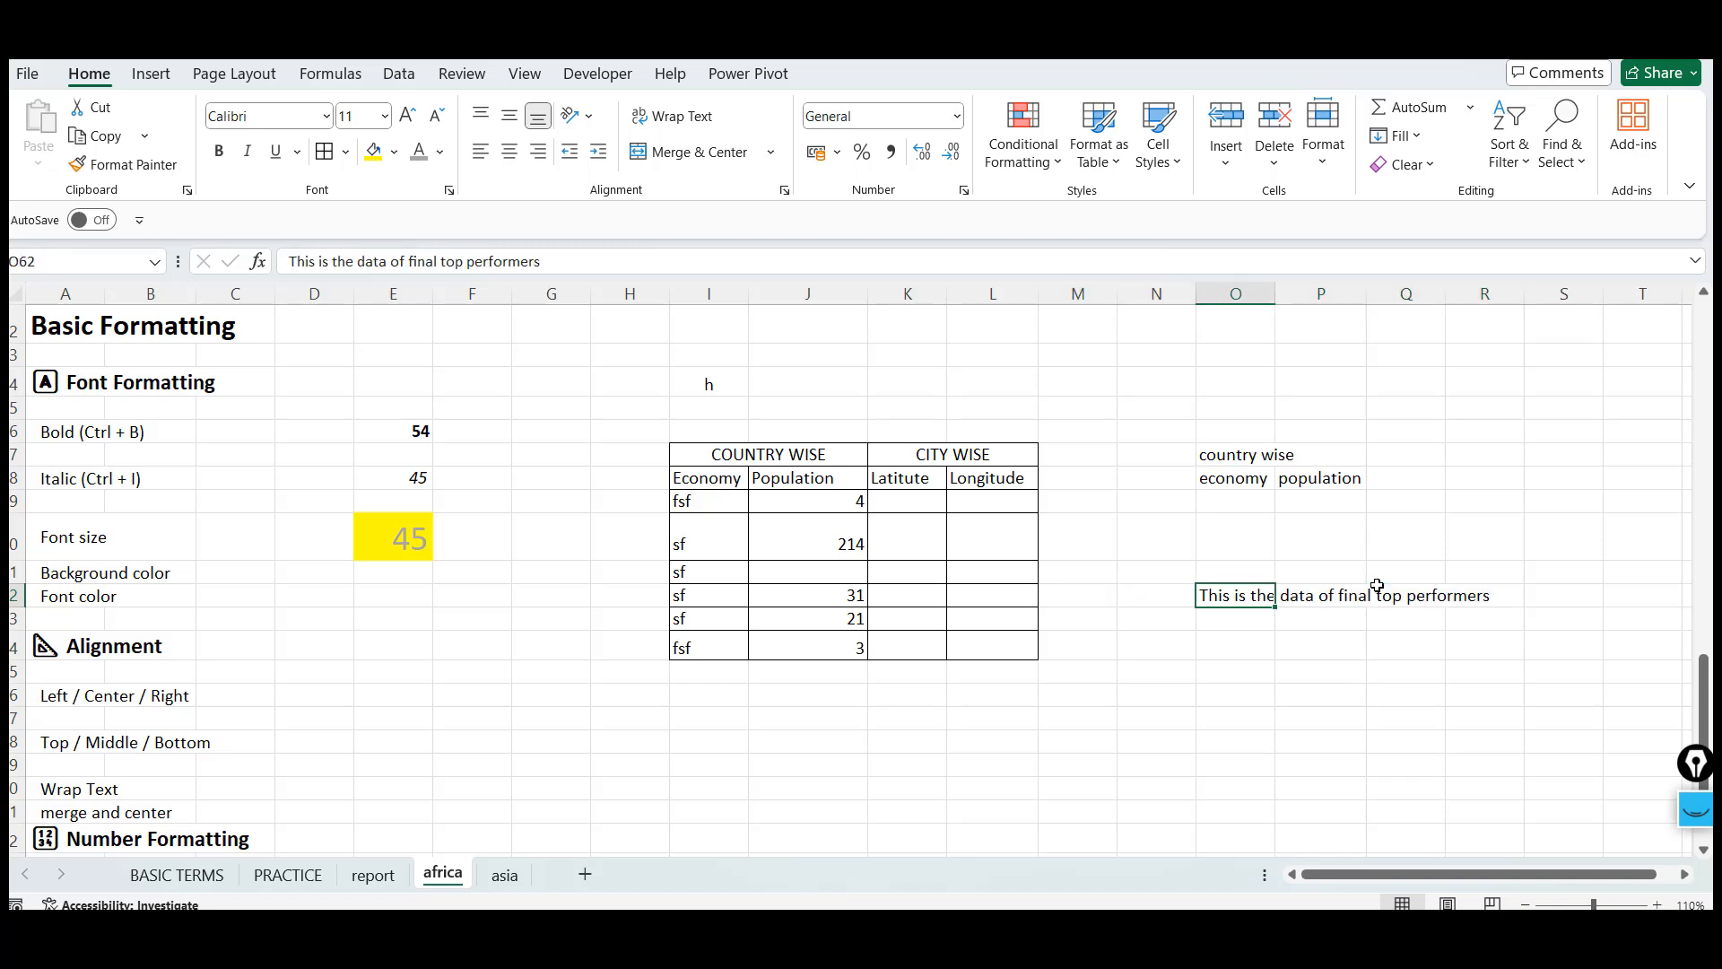
left_click(676, 118)
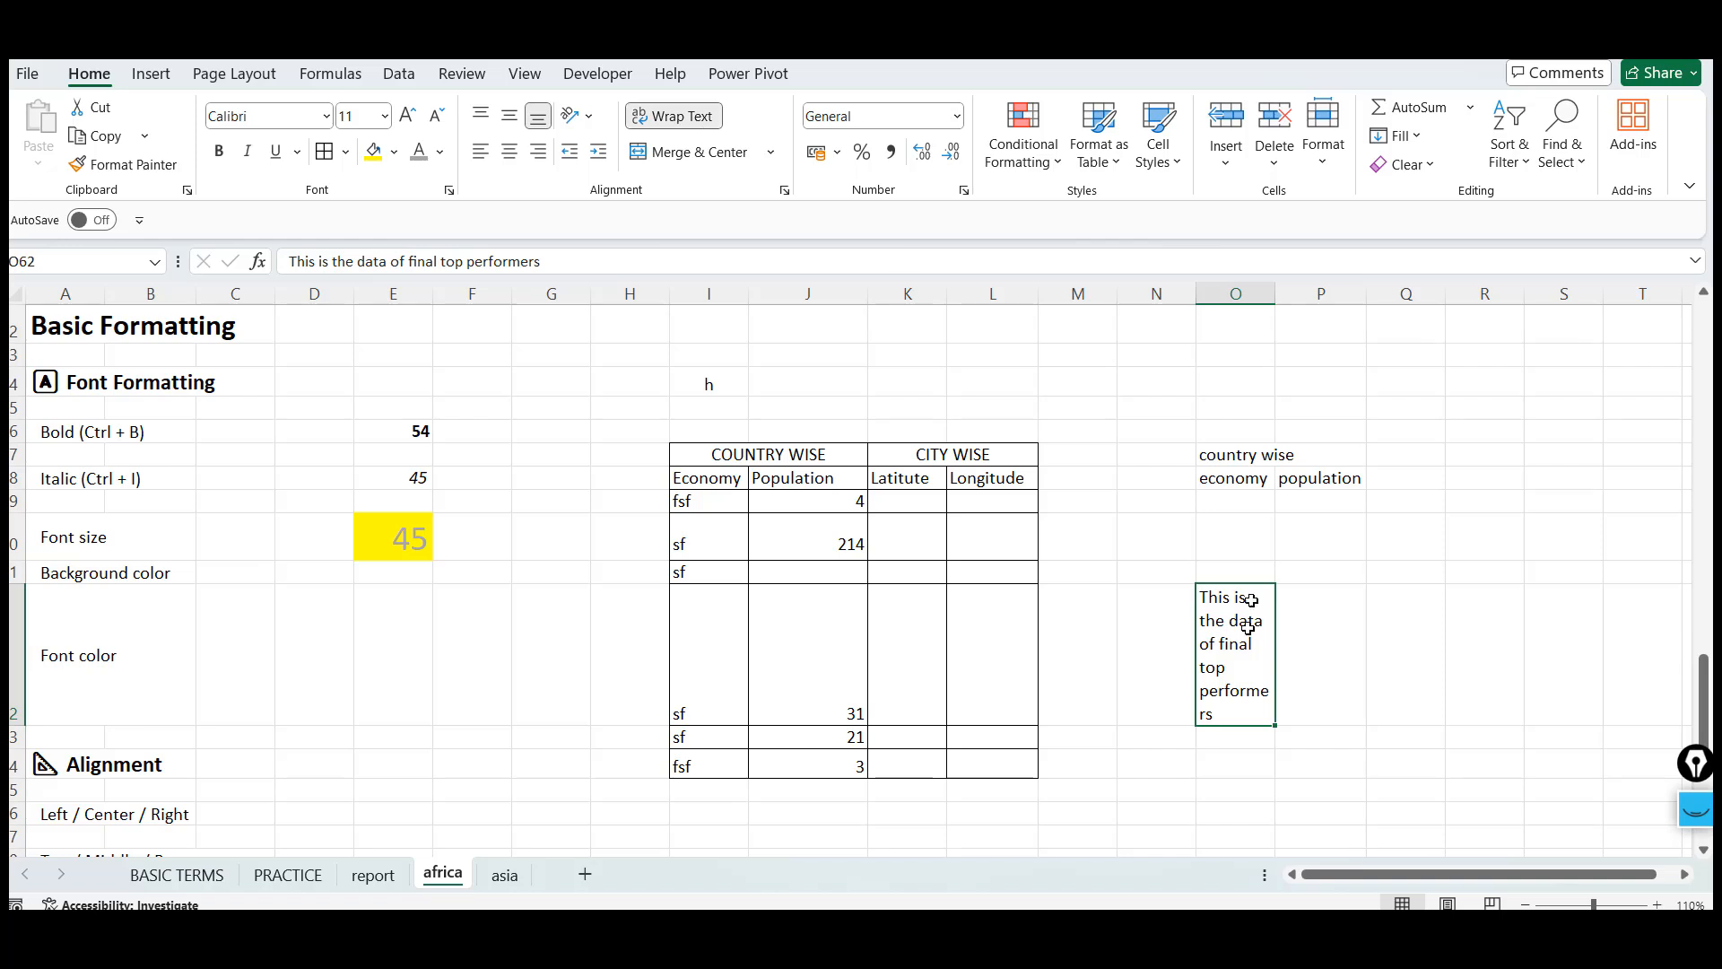
key("ctrl+z")
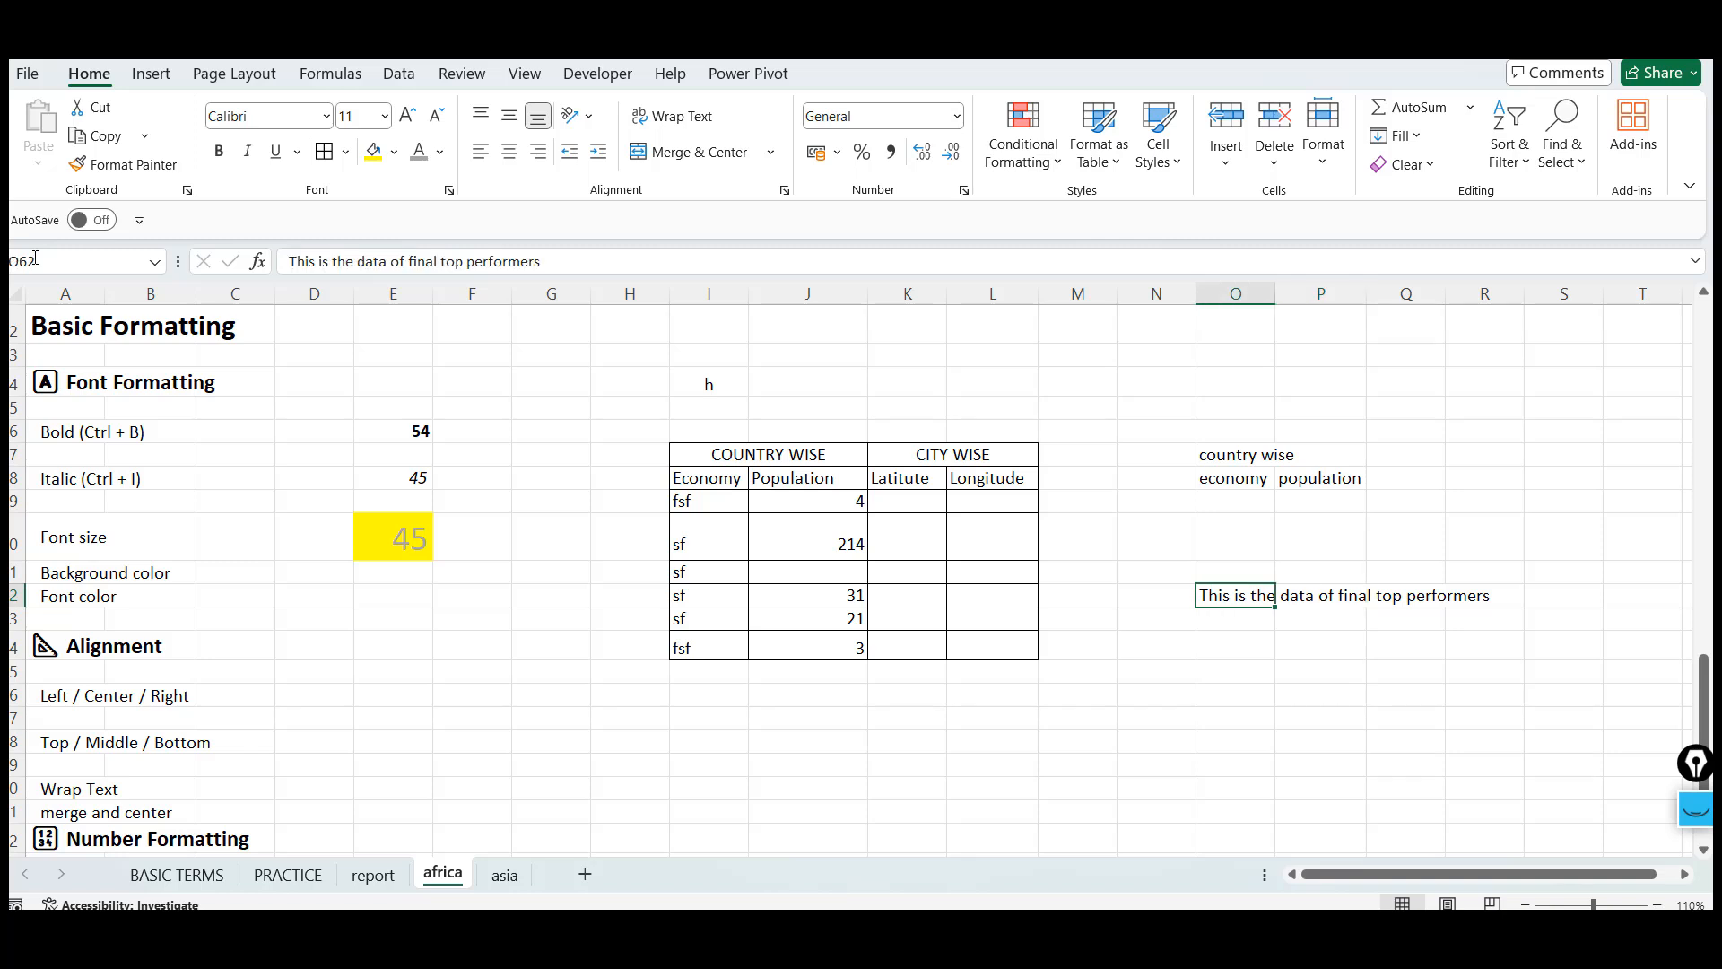
key("Right")
key("Right")
key("Left")
key("Left")
key("Right")
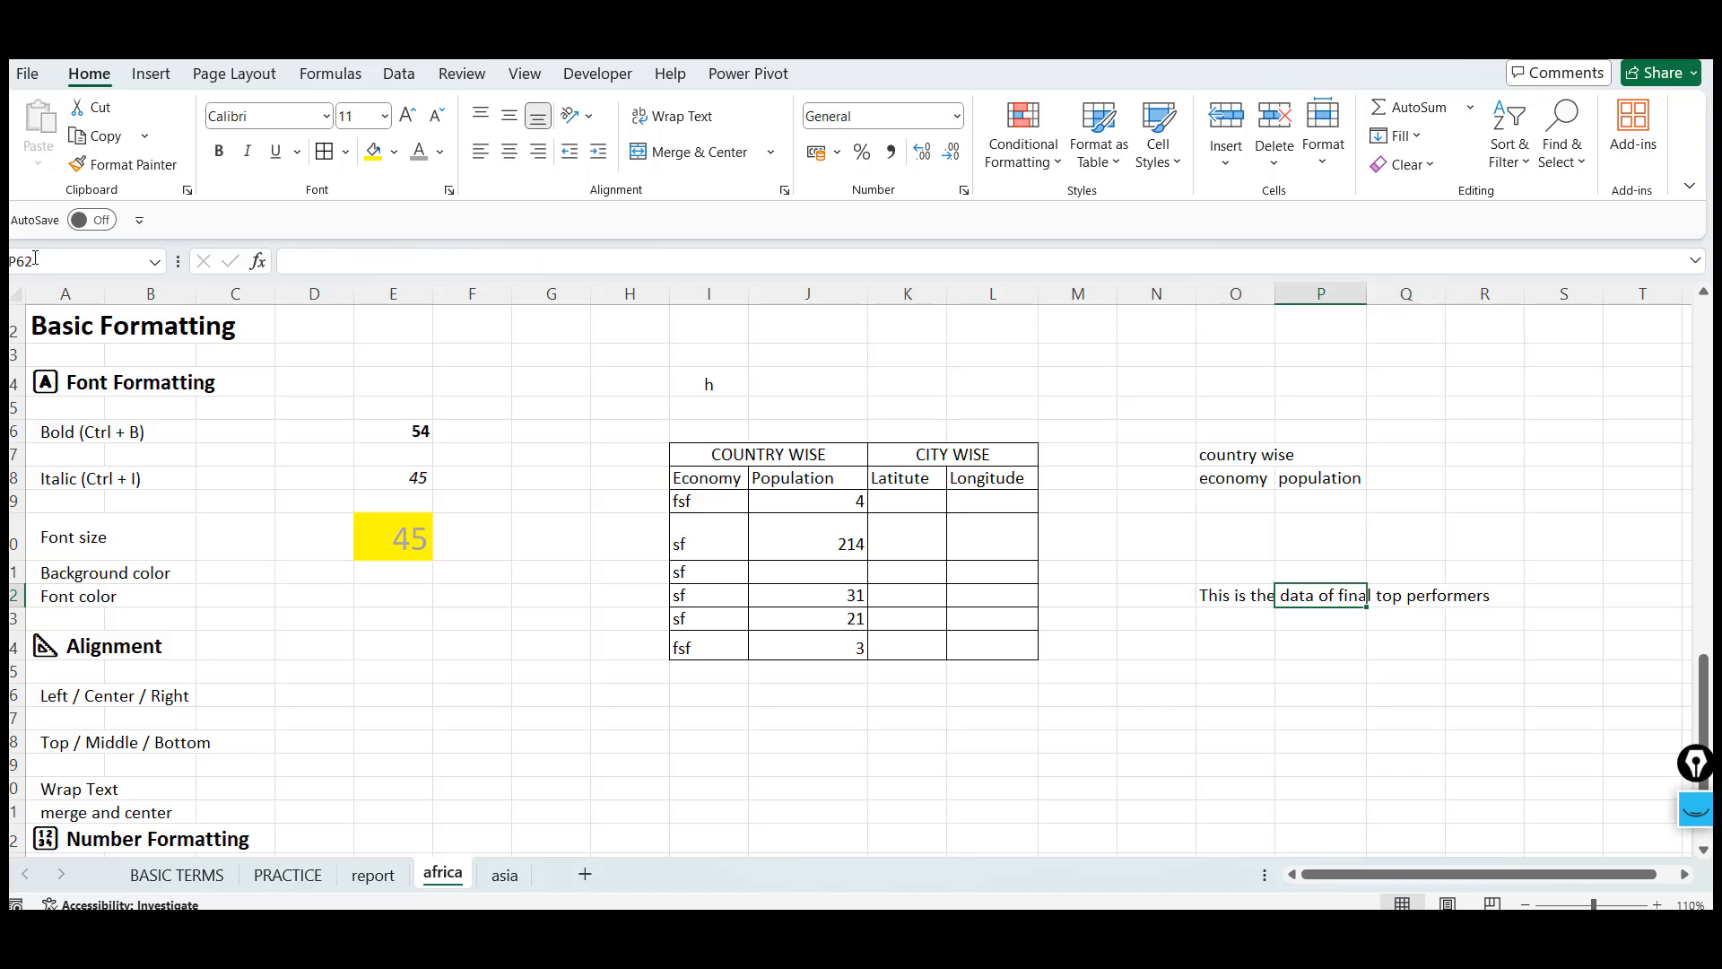
key("Left")
key("Right")
key("Right")
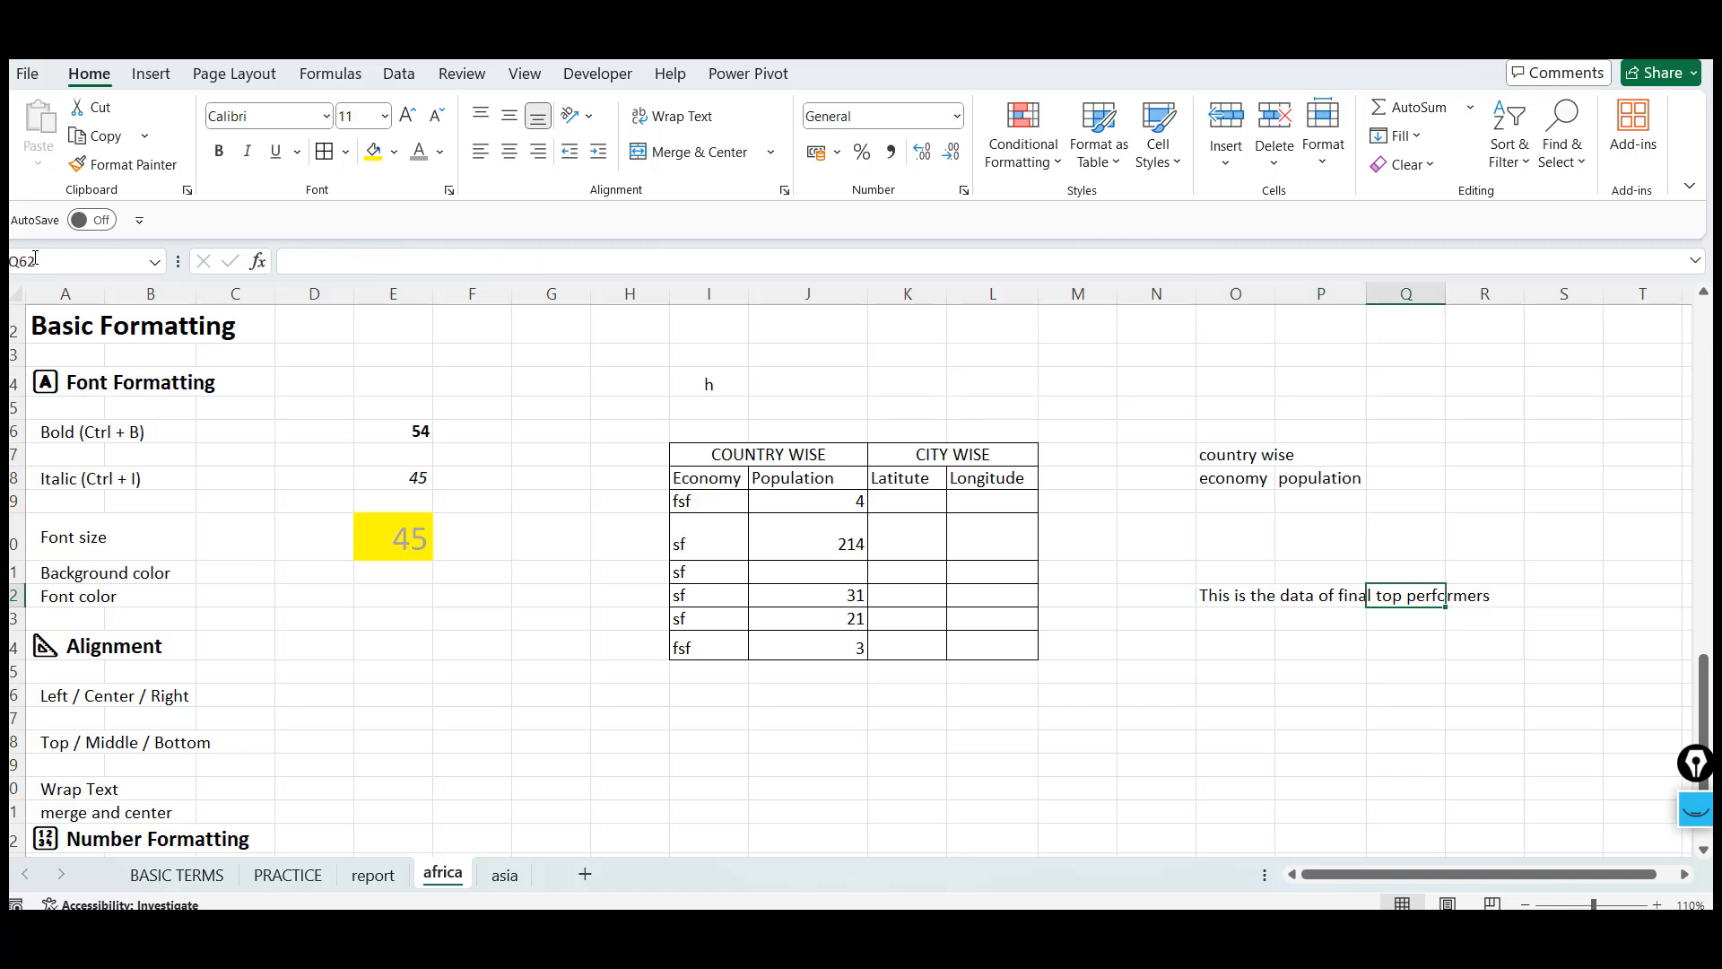
key("Left")
key("Left")
key("Right")
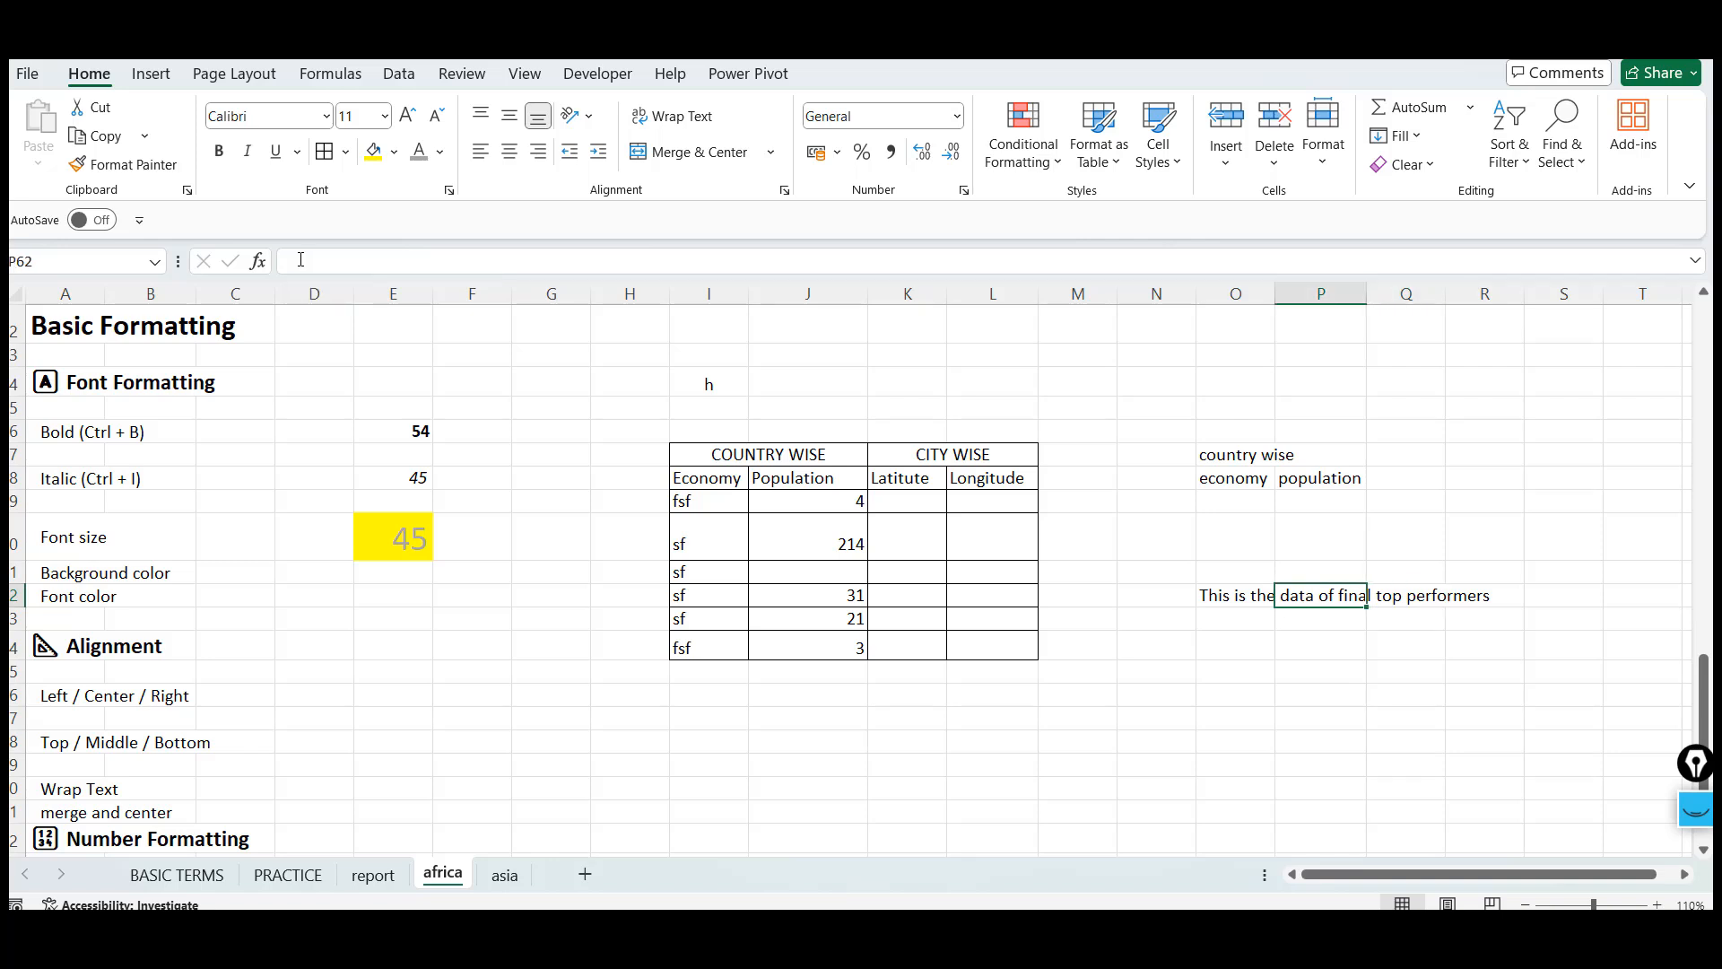
key("Left")
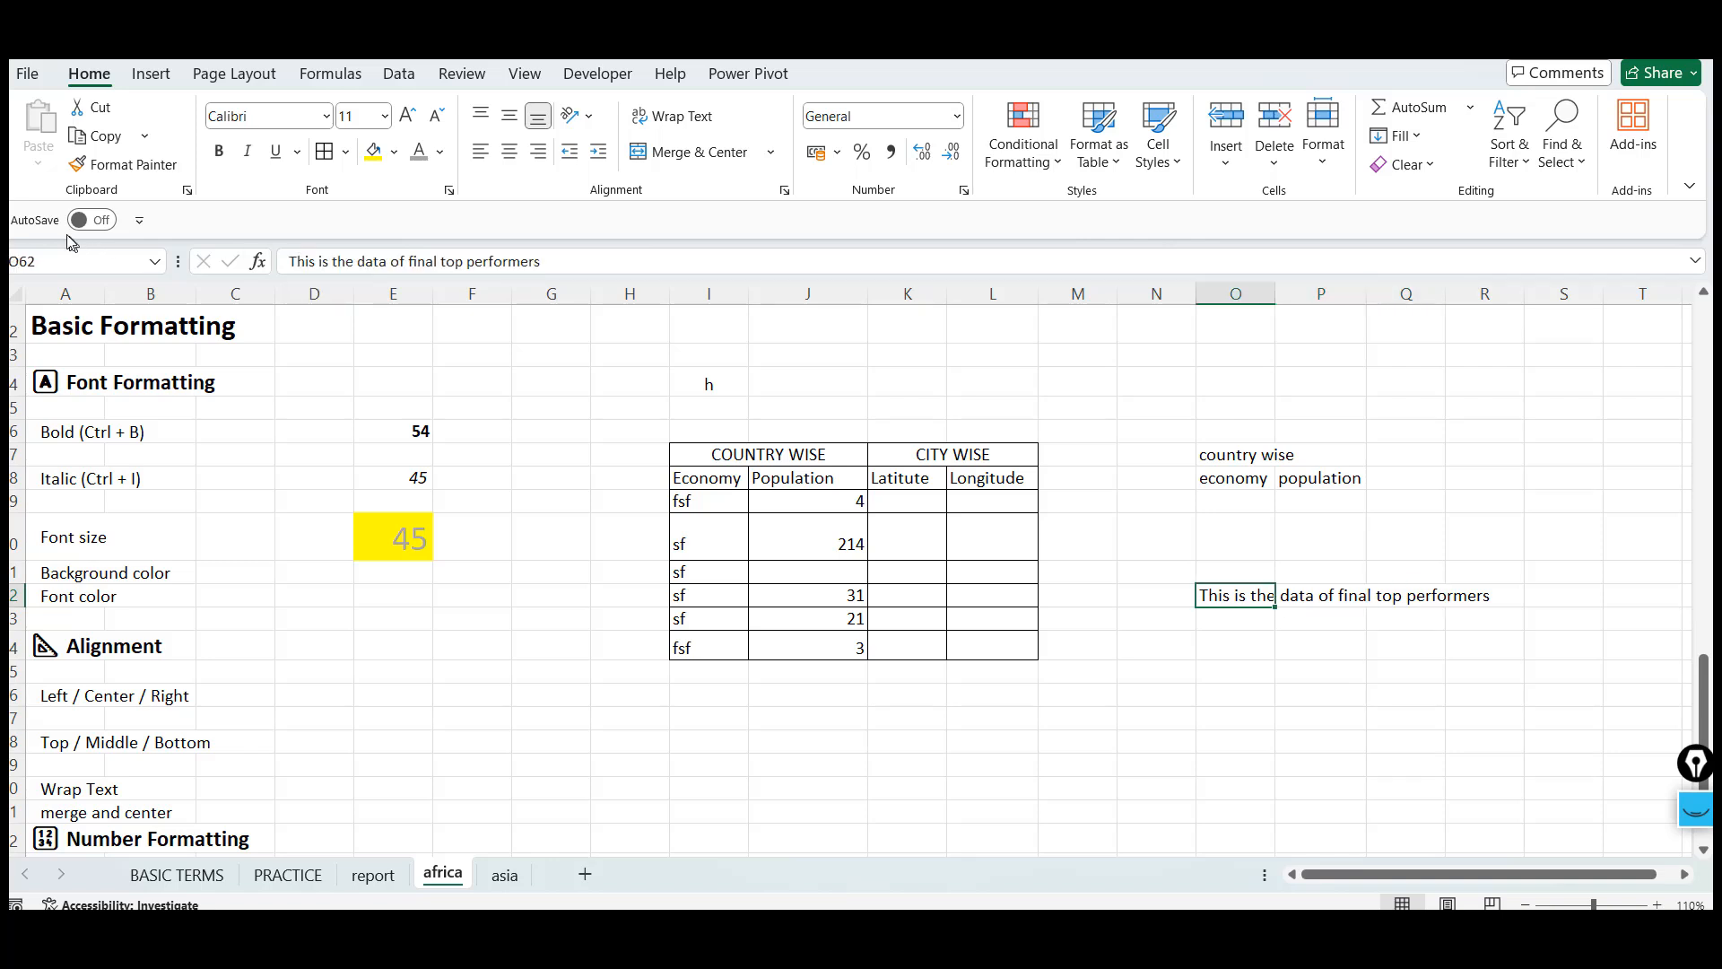
left_click(293, 265)
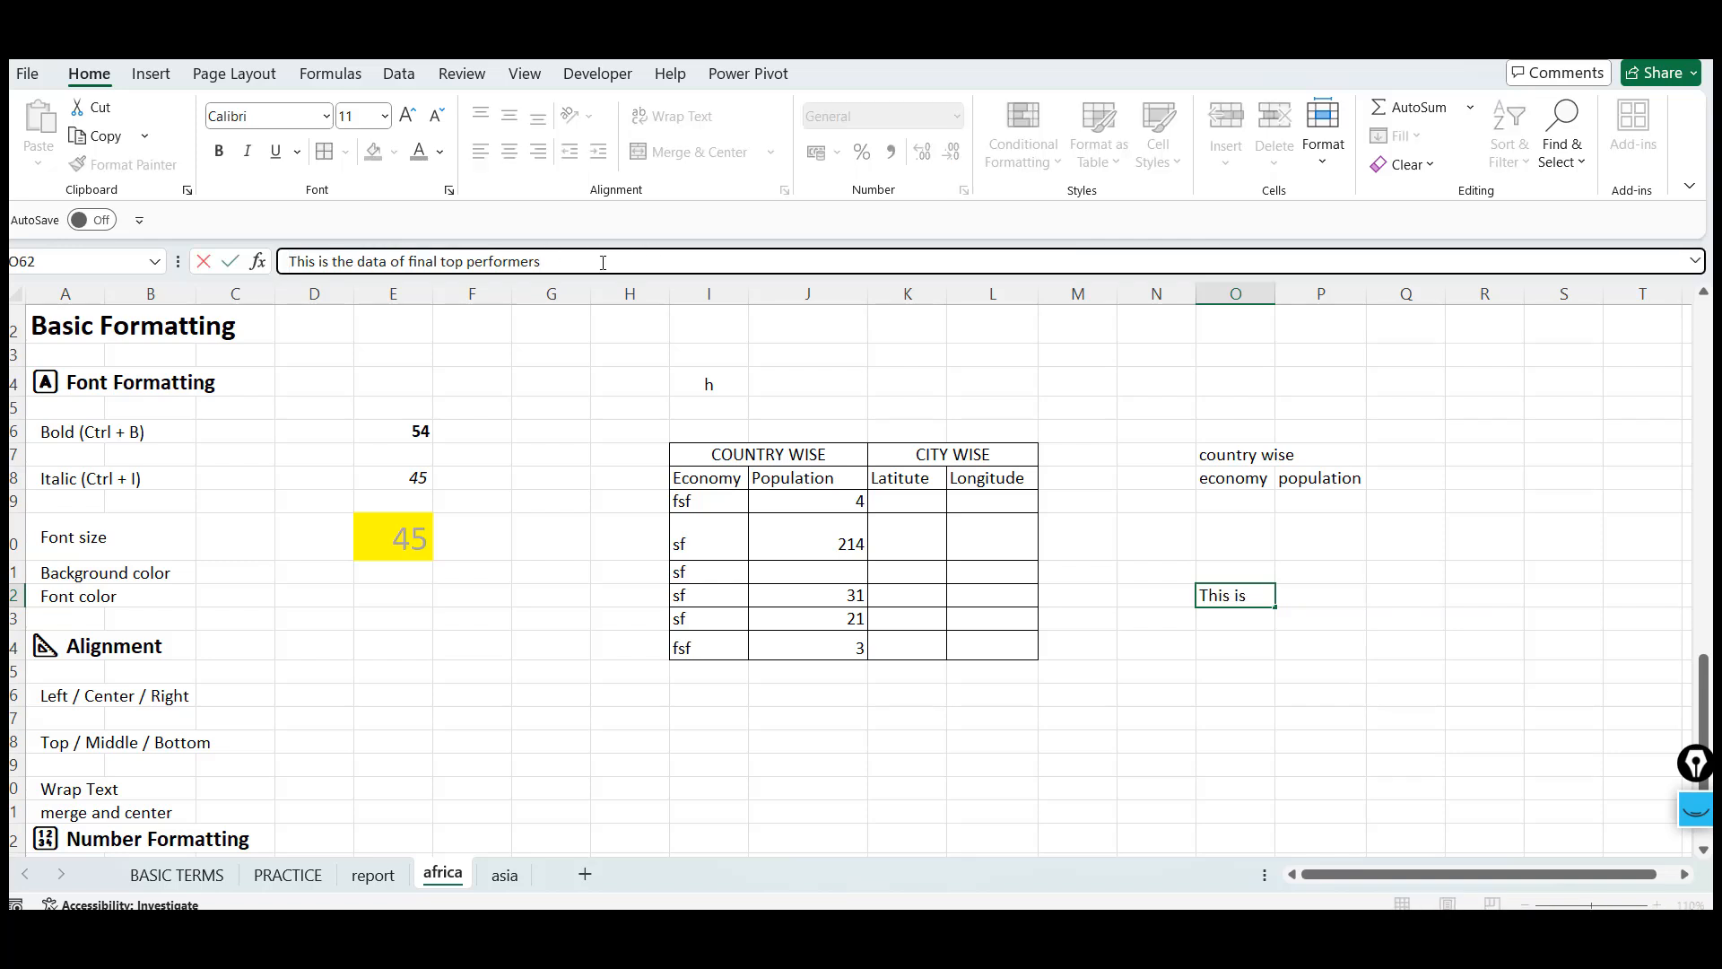
triple_click(603, 263)
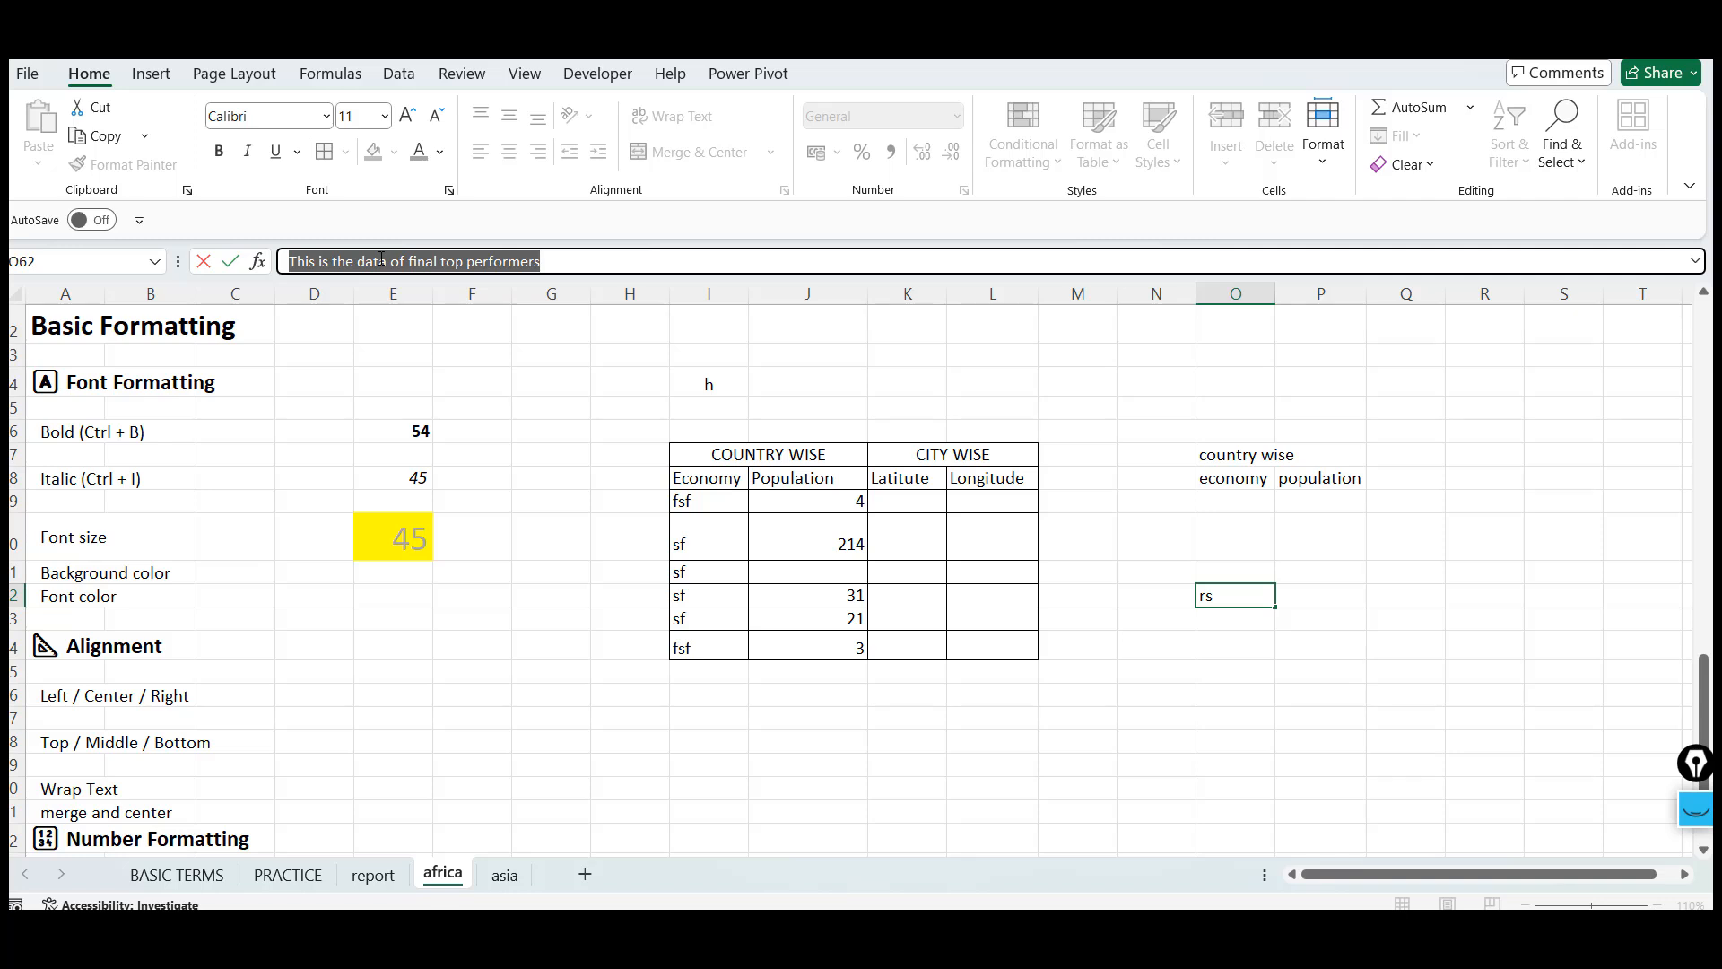
key("Escape")
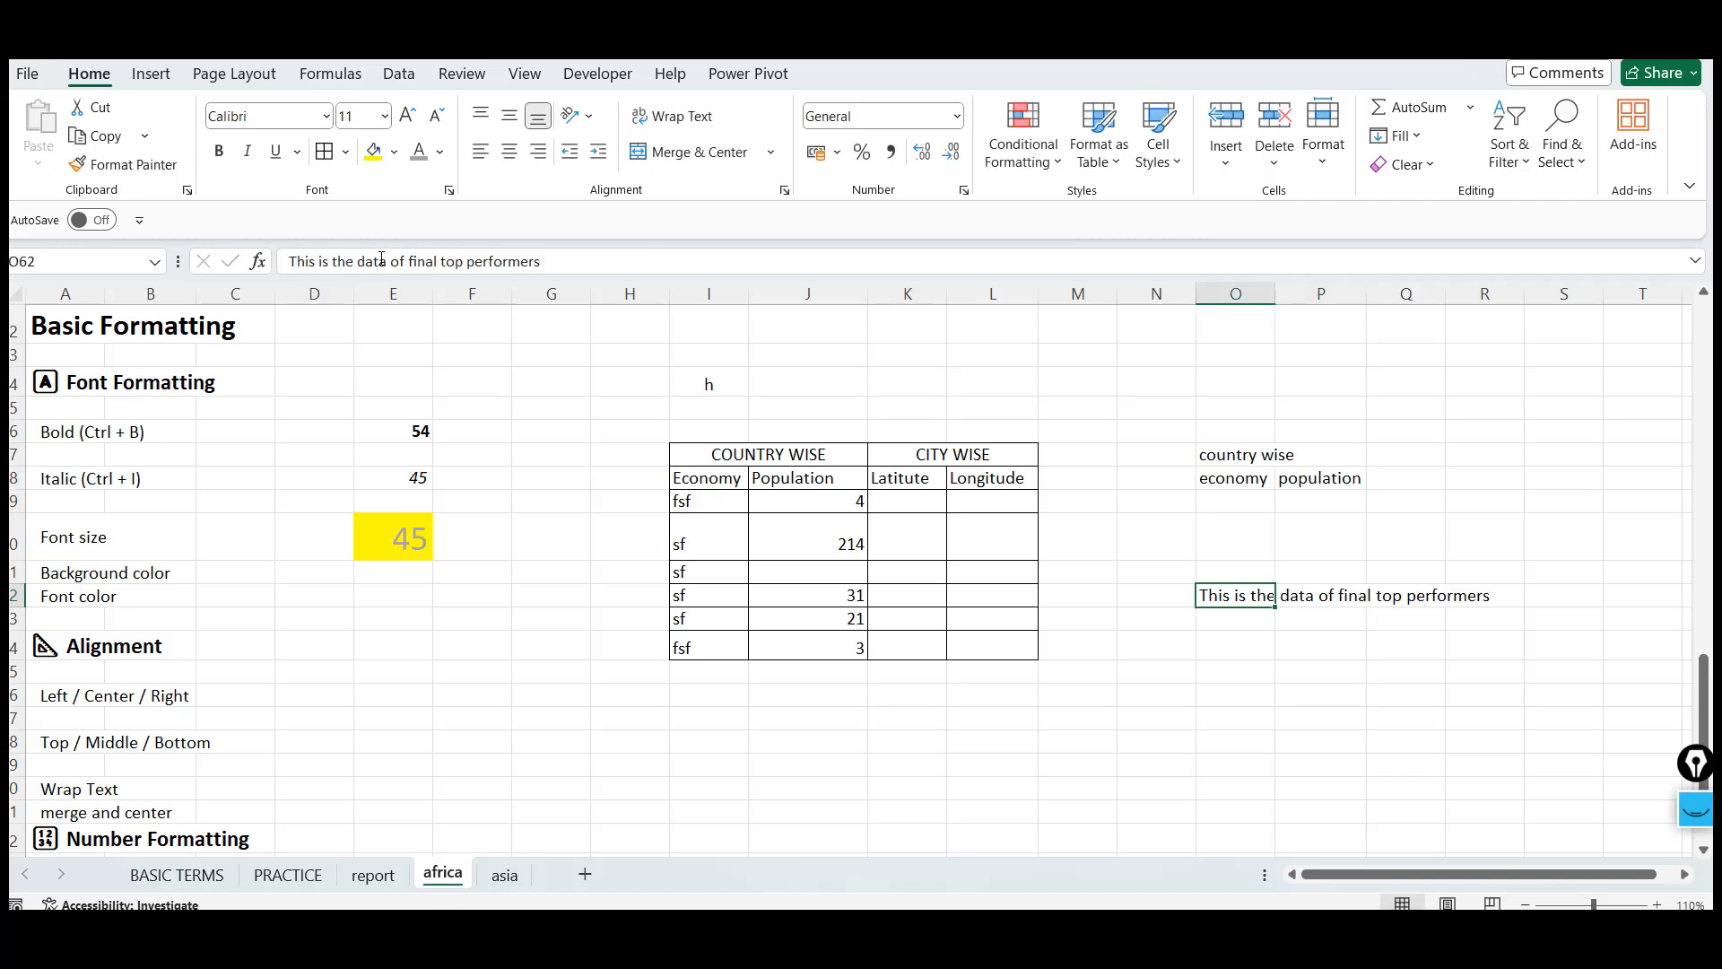
Wrap the text in cell O62 and widen column O to fit it on fewer lines
key("Right")
key("Right")
key("Right")
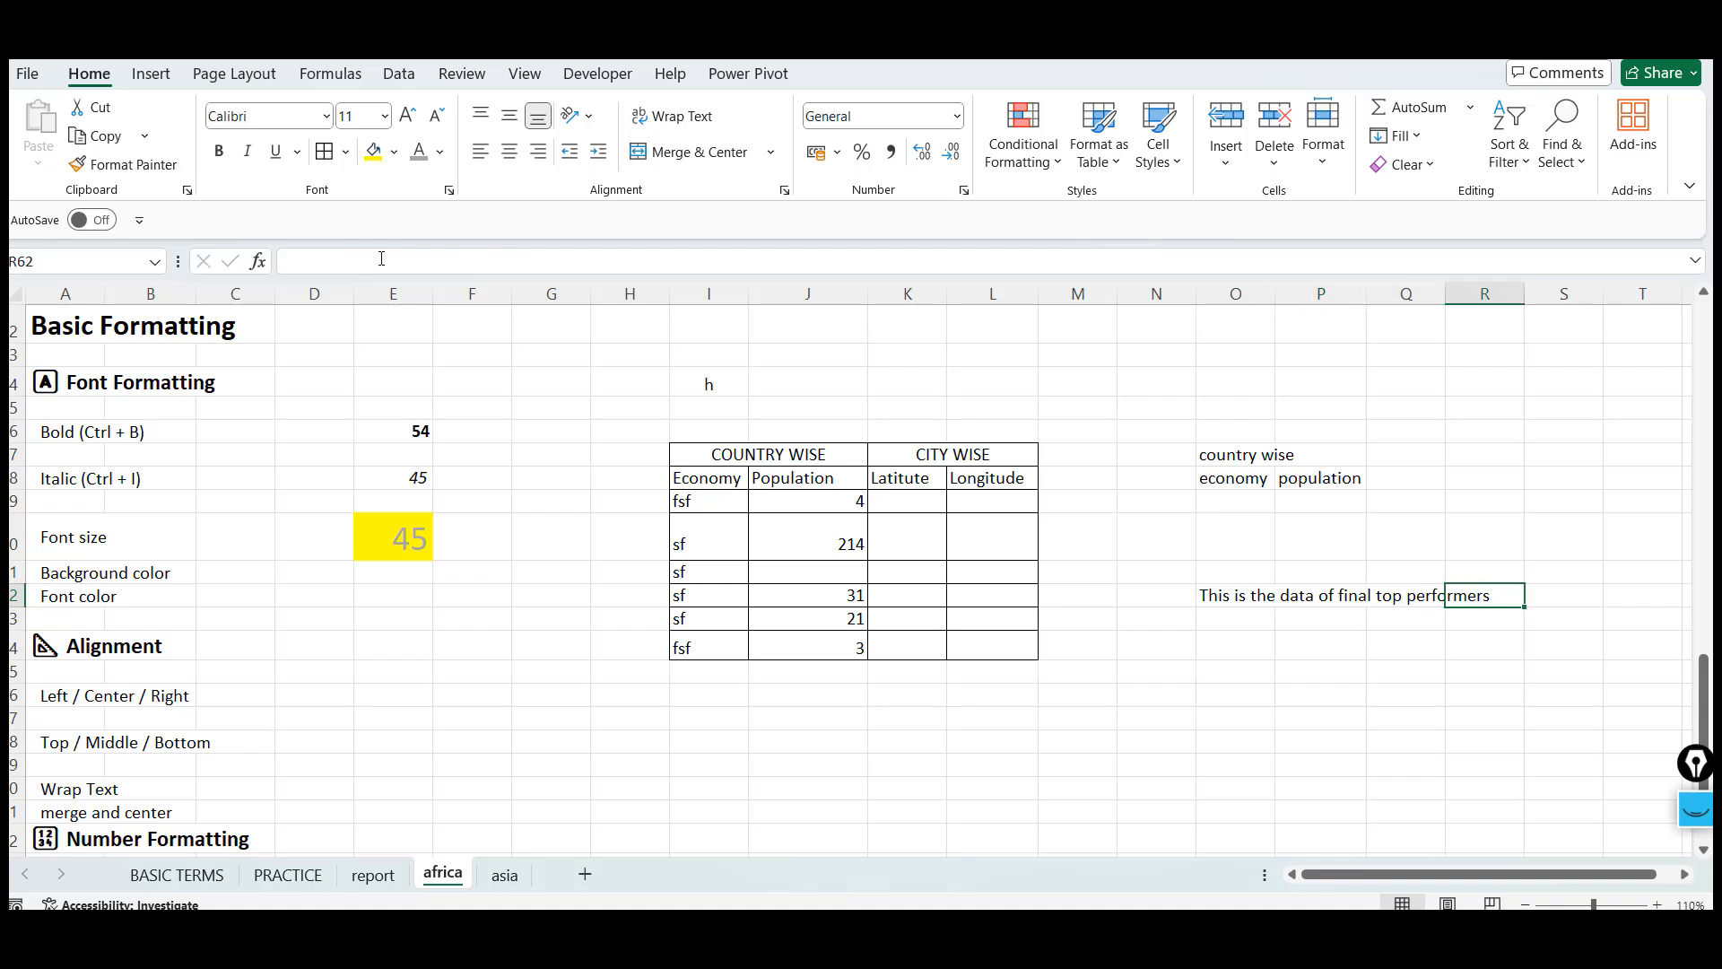
key("Left")
key("Left")
key("Left")
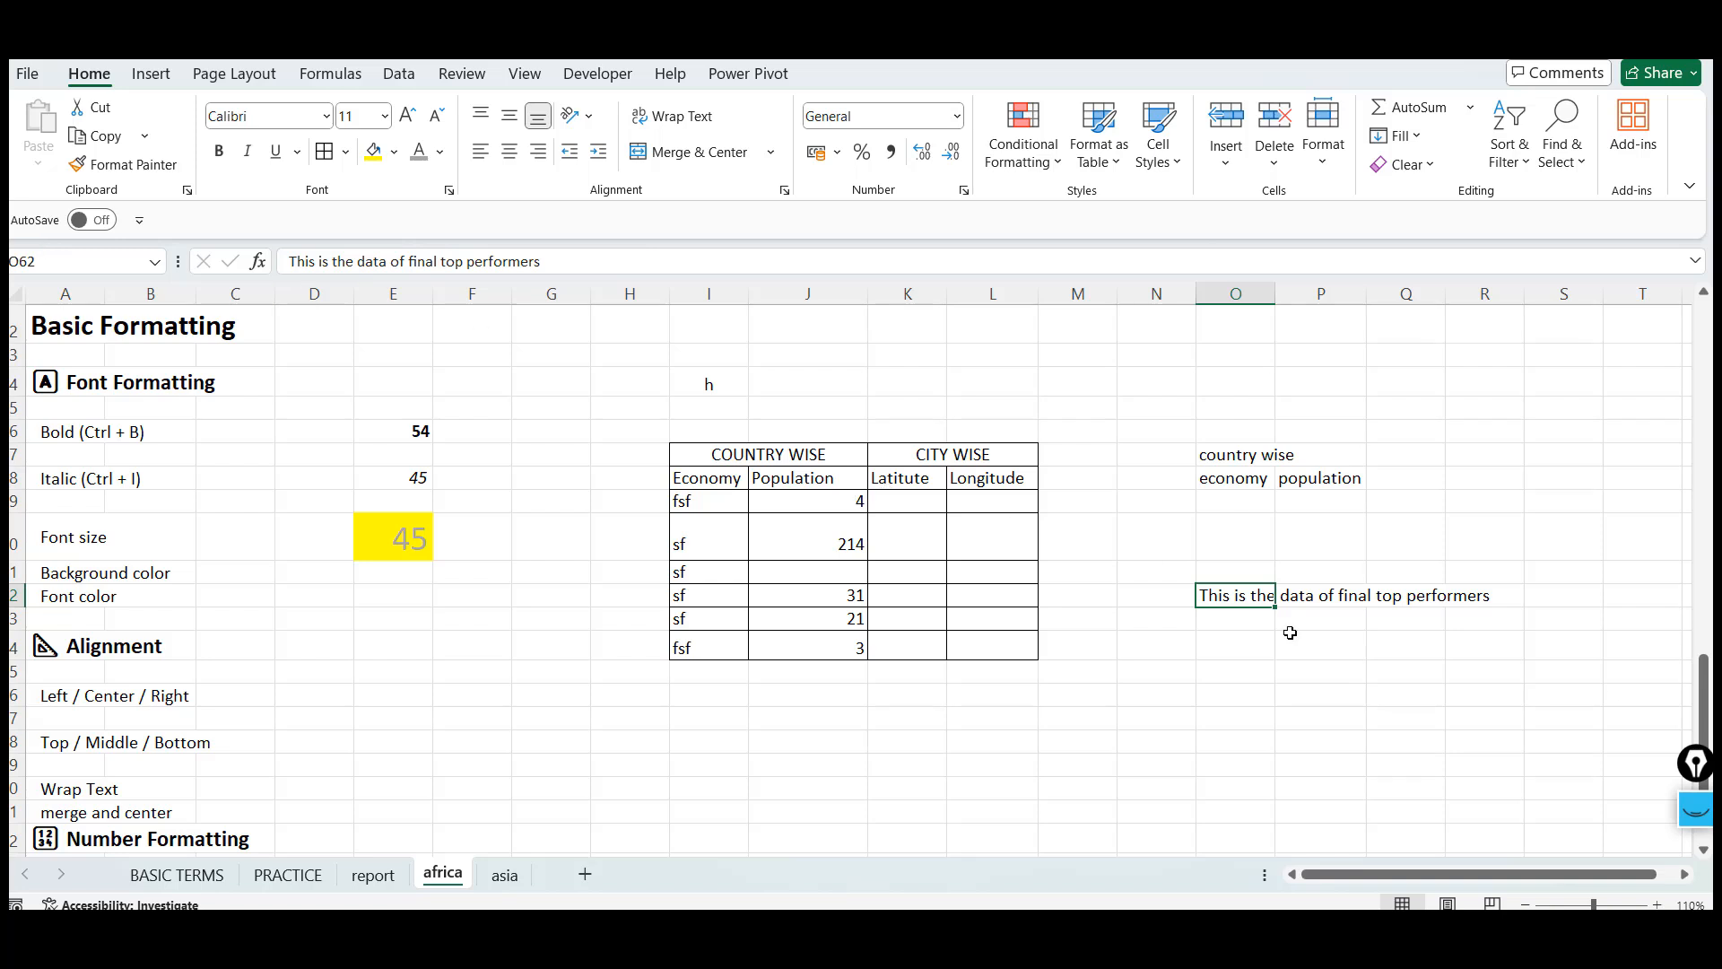
left_click(674, 116)
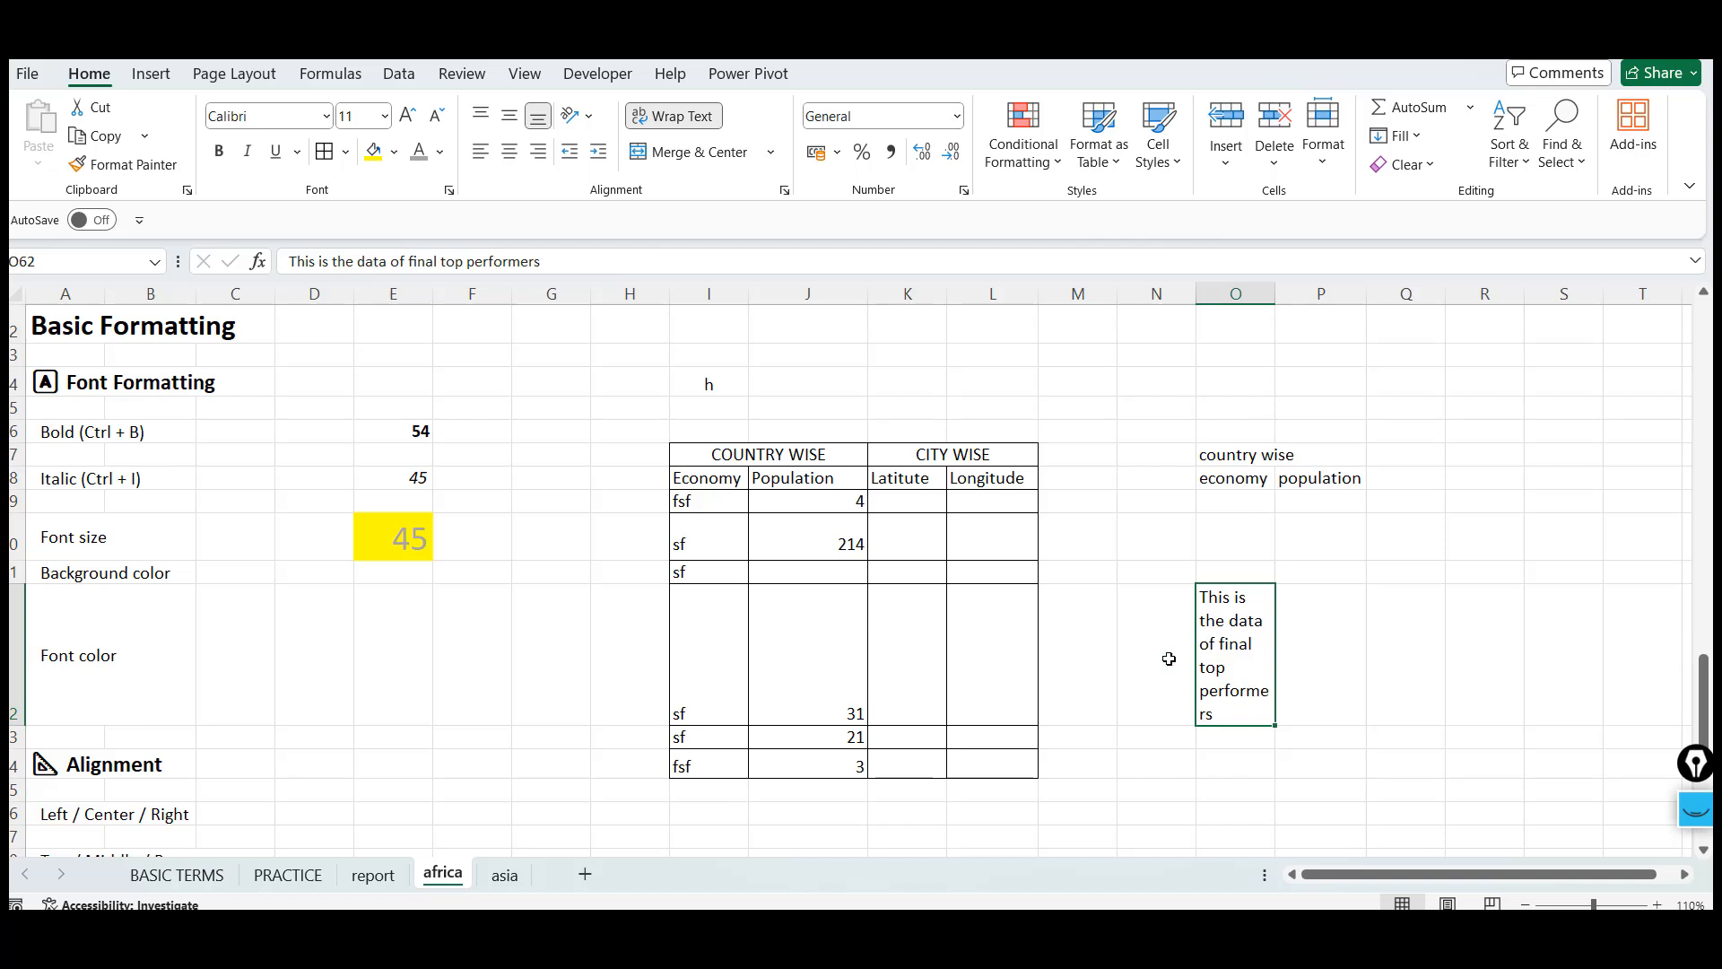
left_click_drag(1276, 295, 1351, 292)
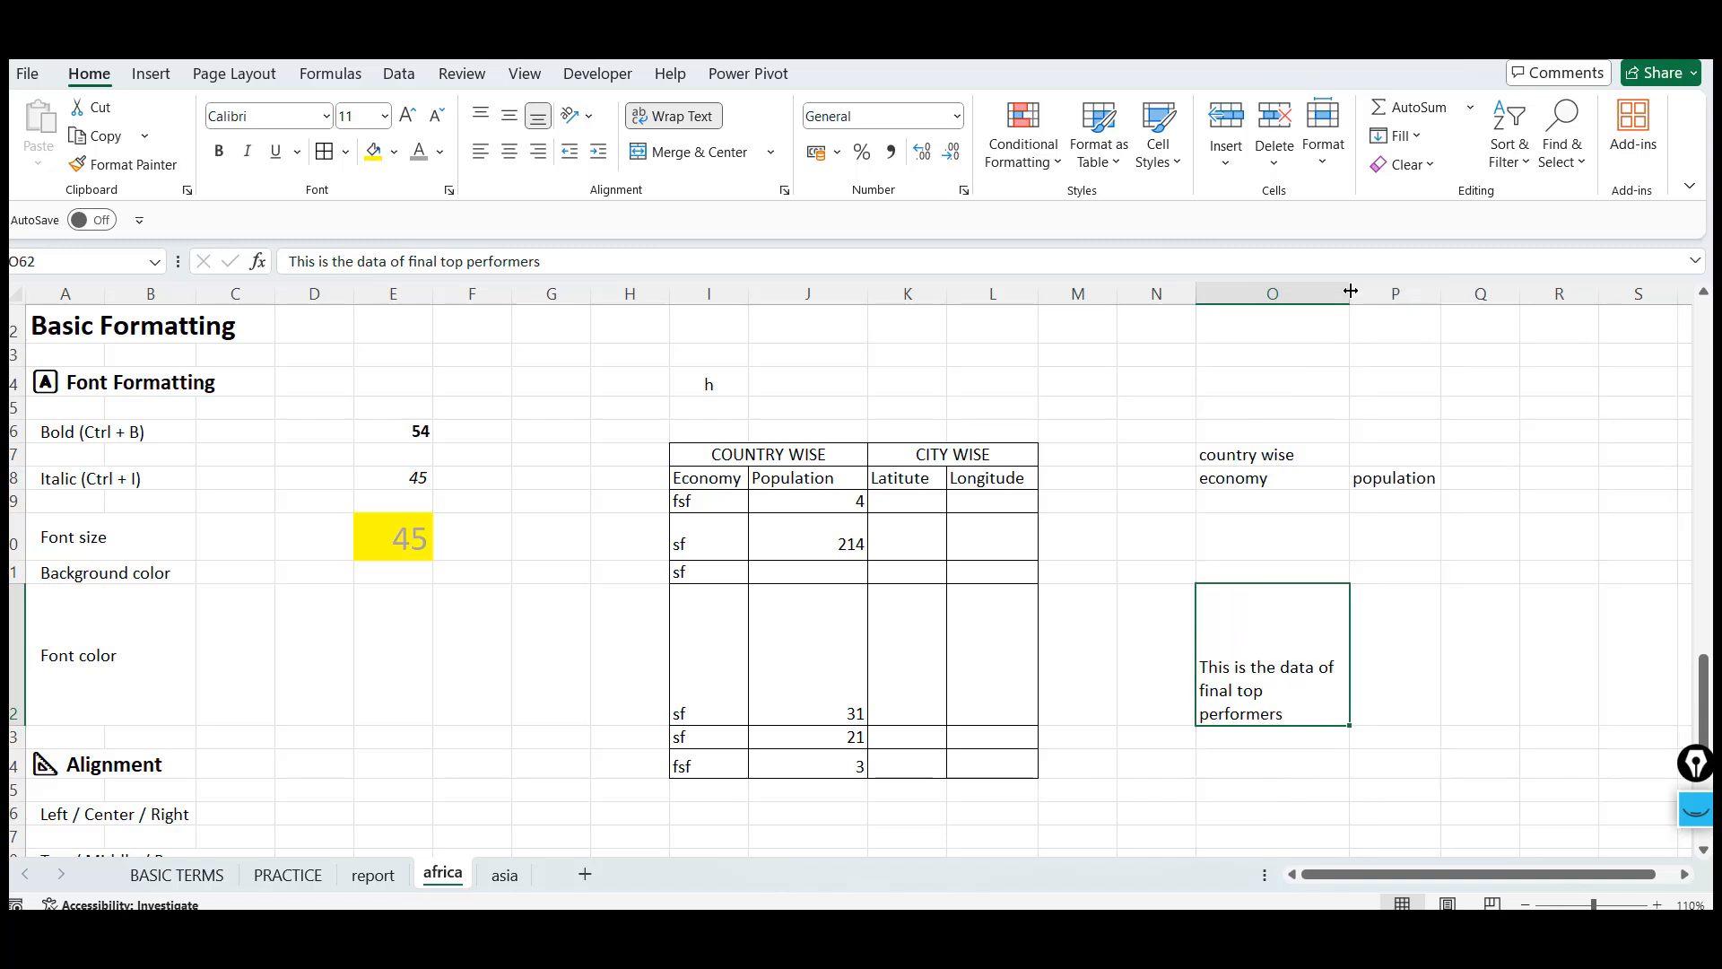
Center the text in cell O62 both vertically and horizontally
left_click(518, 125)
left_click(510, 152)
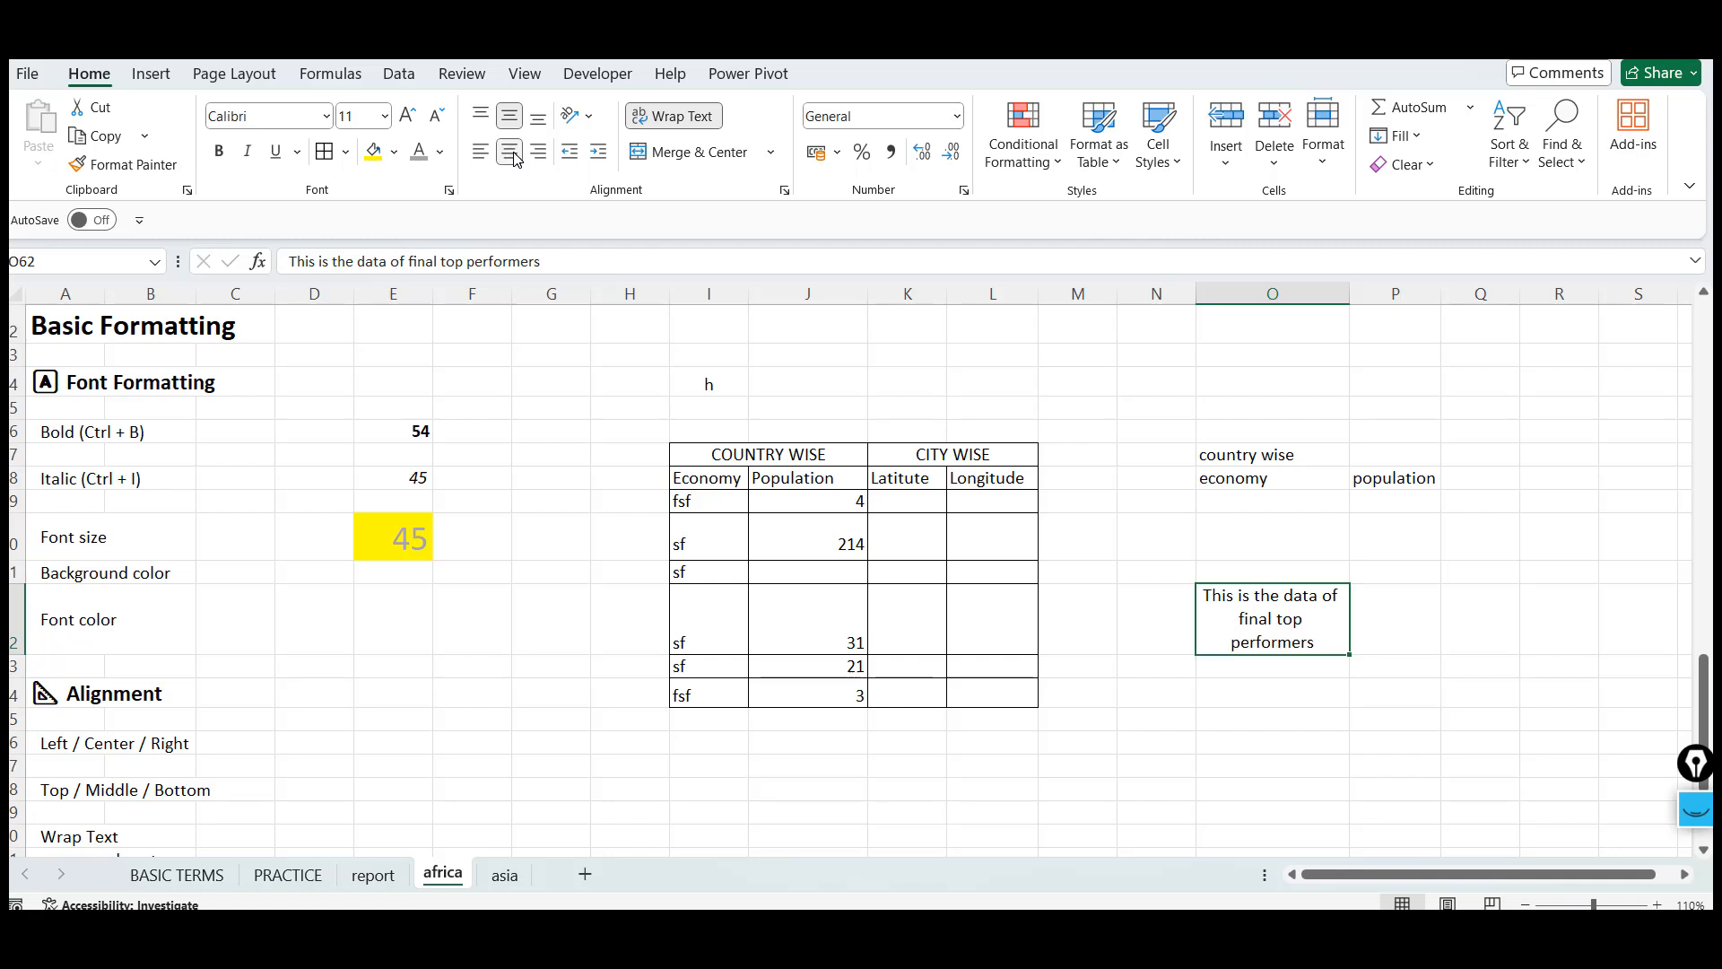
left_click(485, 154)
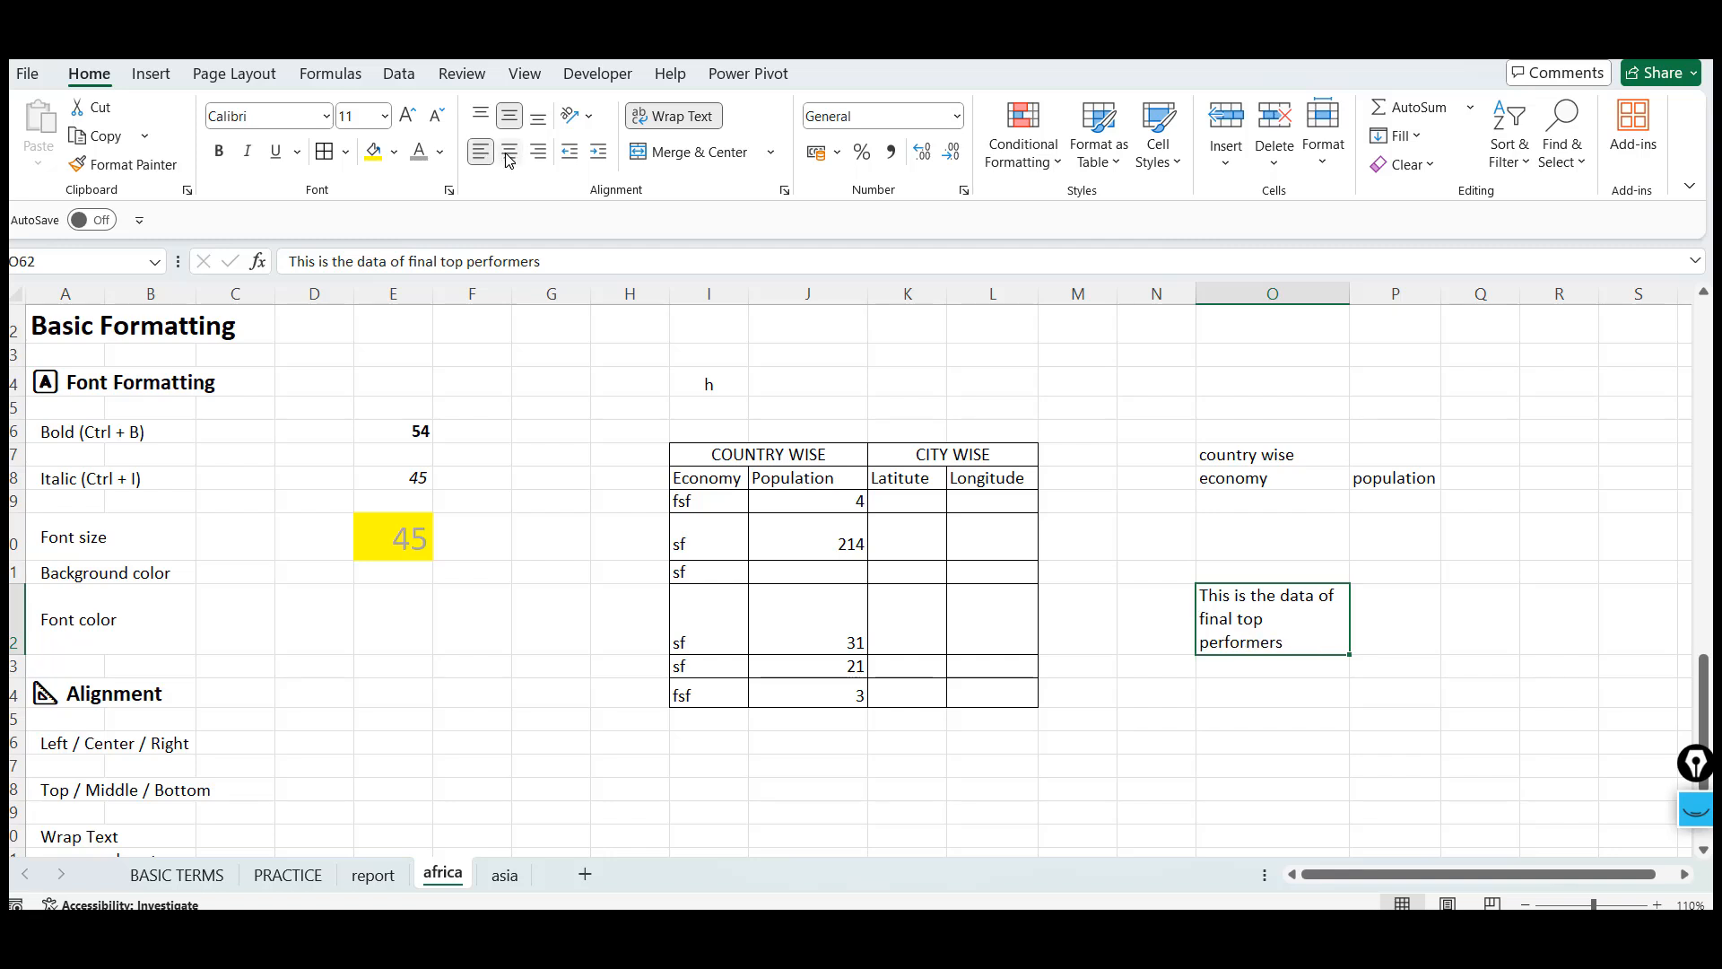
left_click(509, 153)
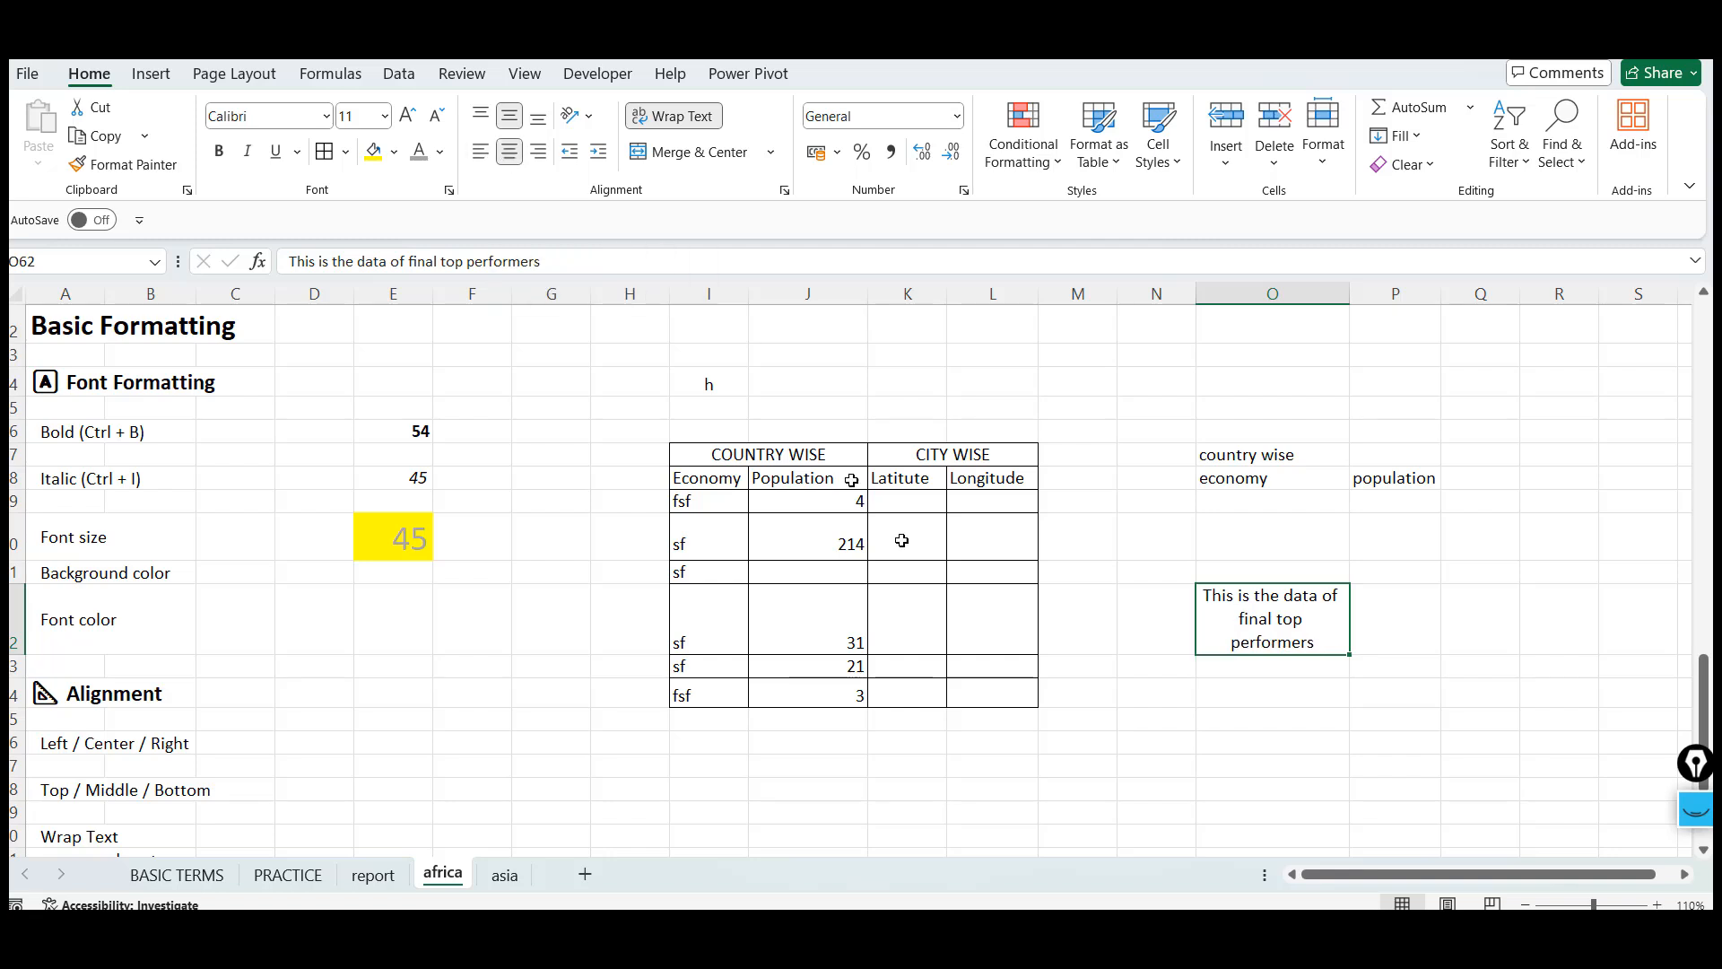
left_click(971, 674)
Move the Number Formatting block (A72:A86) down three rows so it starts at A75 on the africa sheet
left_click(356, 743)
key("Left")
key("Left")
key("Left")
key("Left")
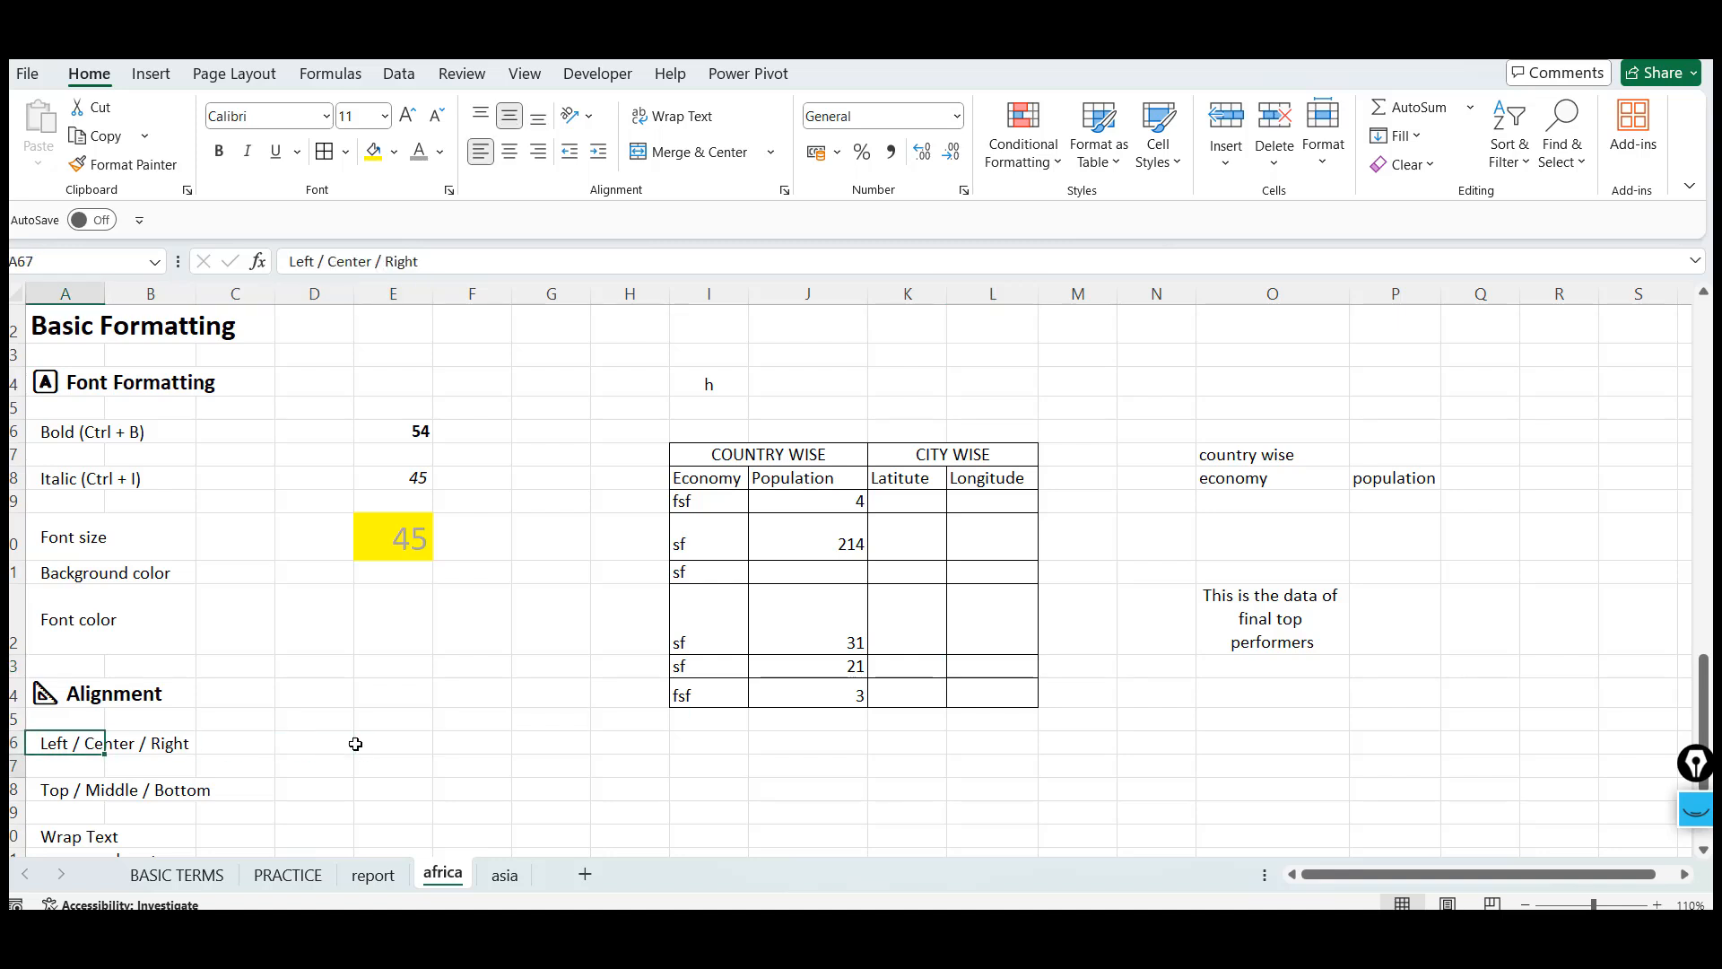
key("Down")
key("Down")
key("Down")
key("Down")
key("Down")
key("Down")
key("Down")
key("Down")
key("Down")
key("Down")
key("Down")
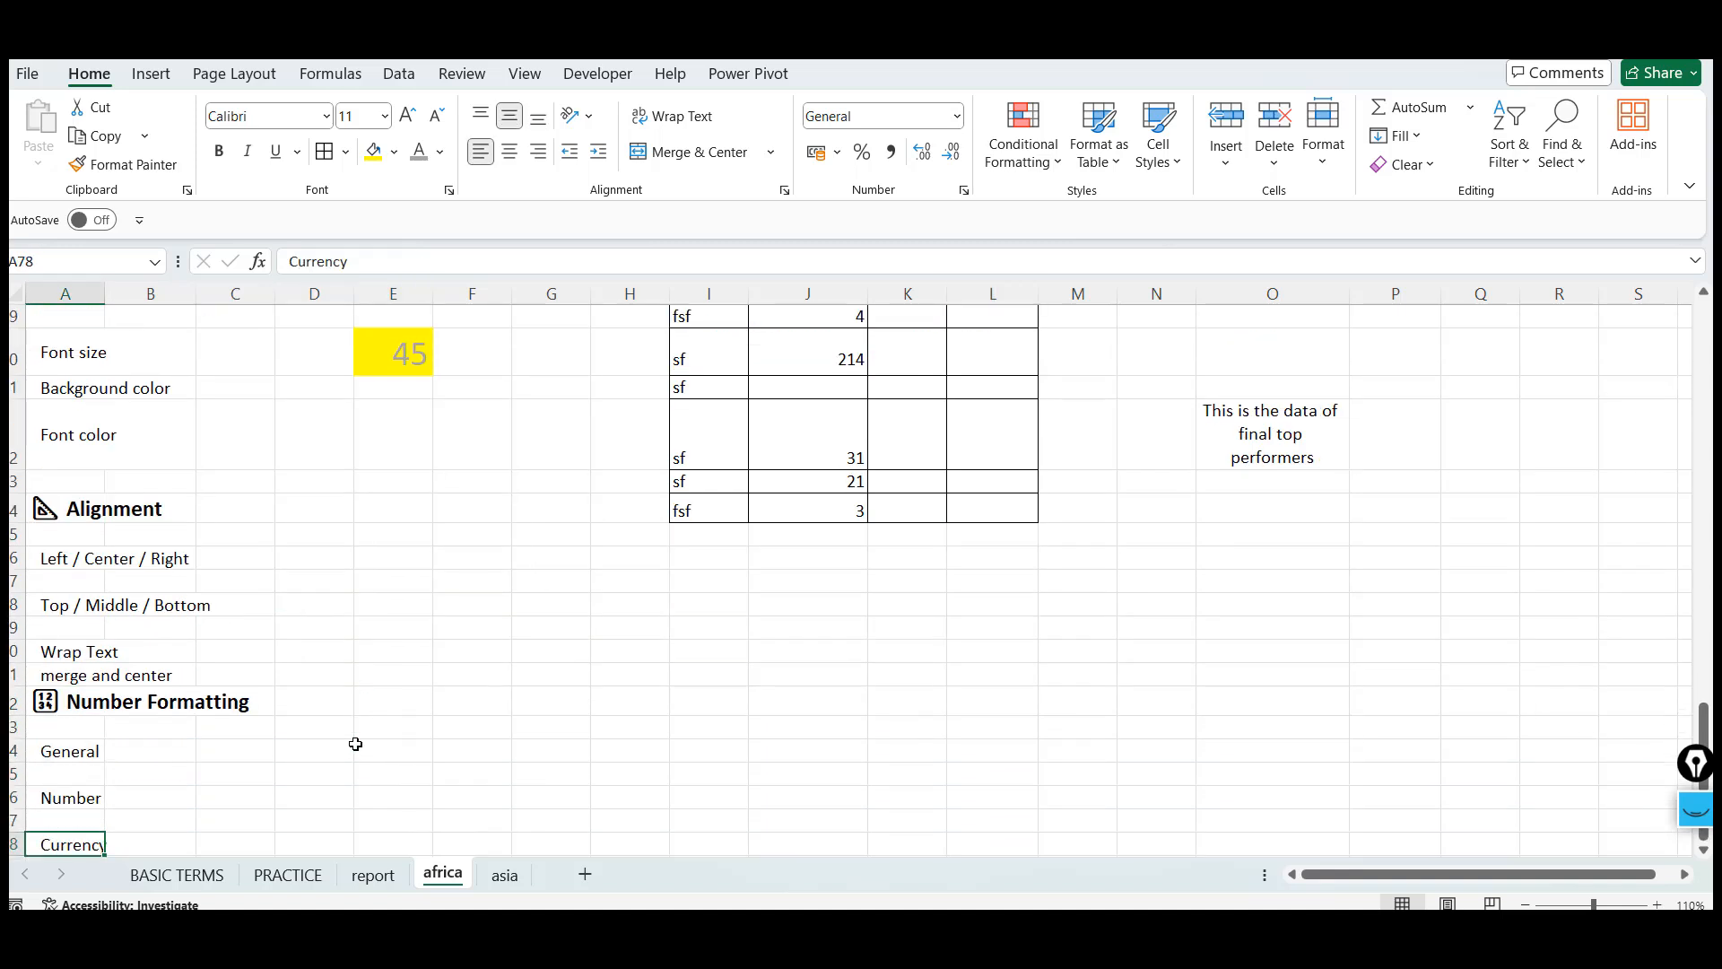
key("Up")
key("Up")
key("Up")
key("Up")
key("Up")
key("shift+Down")
key("shift+Down")
key("shift+Down")
key("shift+Down")
key("shift+Down")
key("shift+Down")
key("shift+Down")
key("shift+Down")
key("shift+Down")
key("shift+Down")
key("shift+Down")
key("shift+Down")
key("shift+Down")
key("shift+Down")
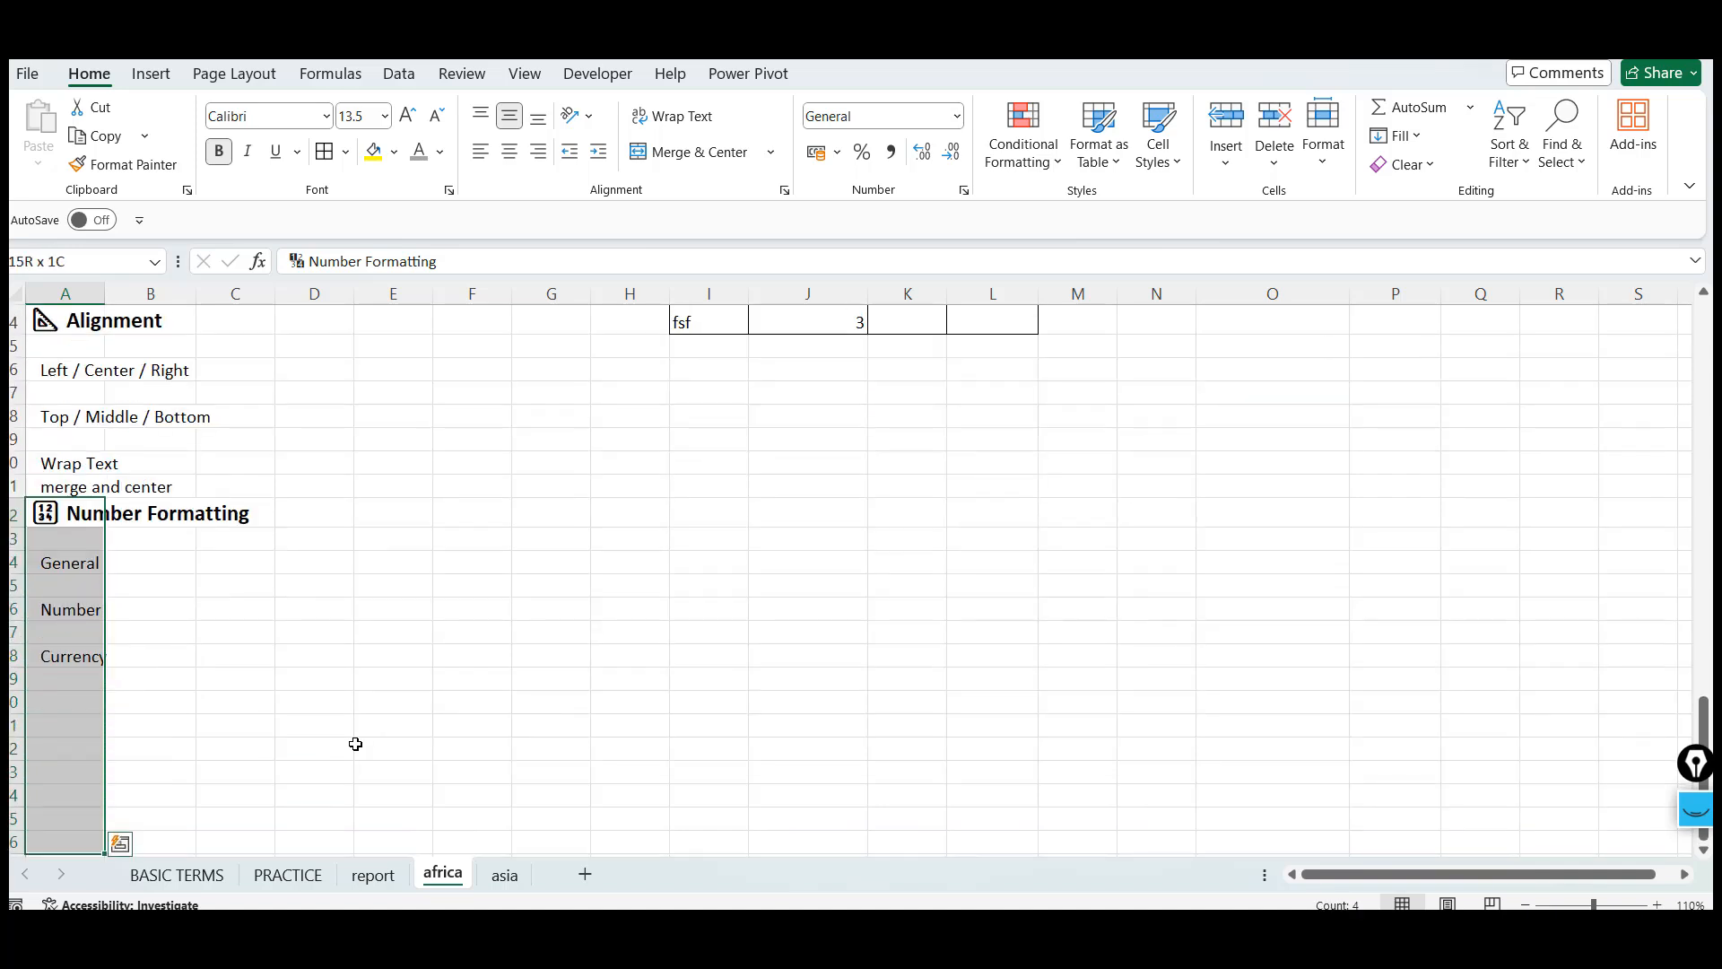
key("ctrl+x")
key("Down")
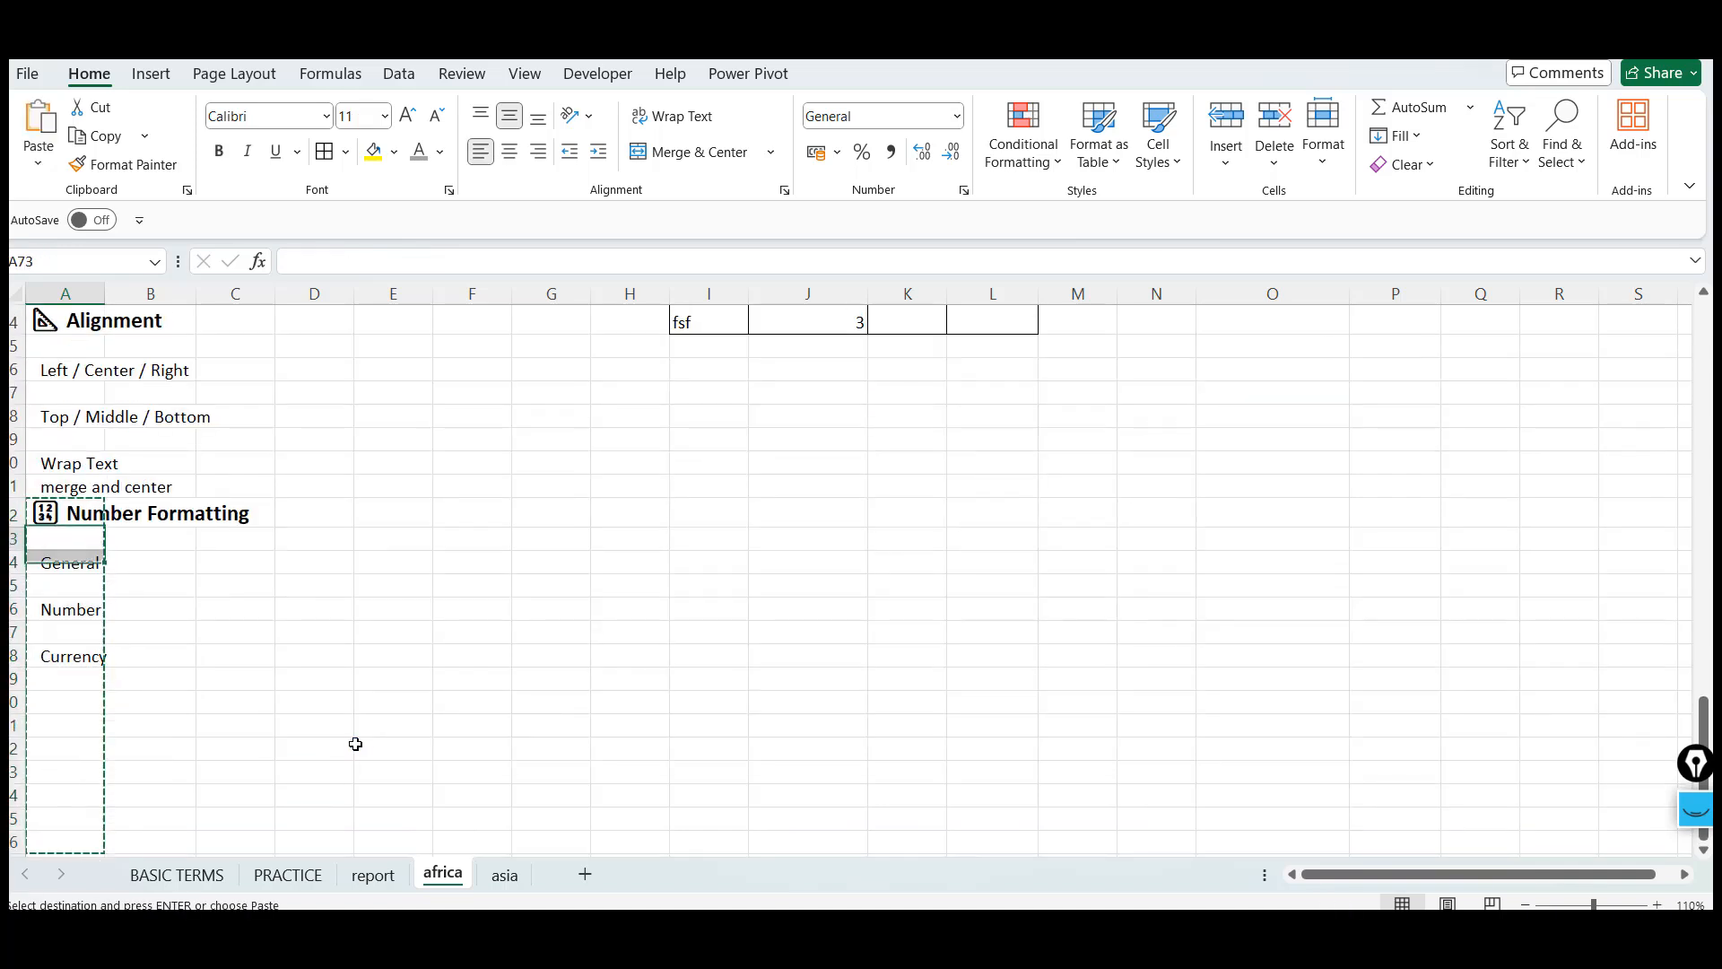
key("Down")
key("Down")
key("ctrl+v")
key("Up")
key("Up")
key("Up")
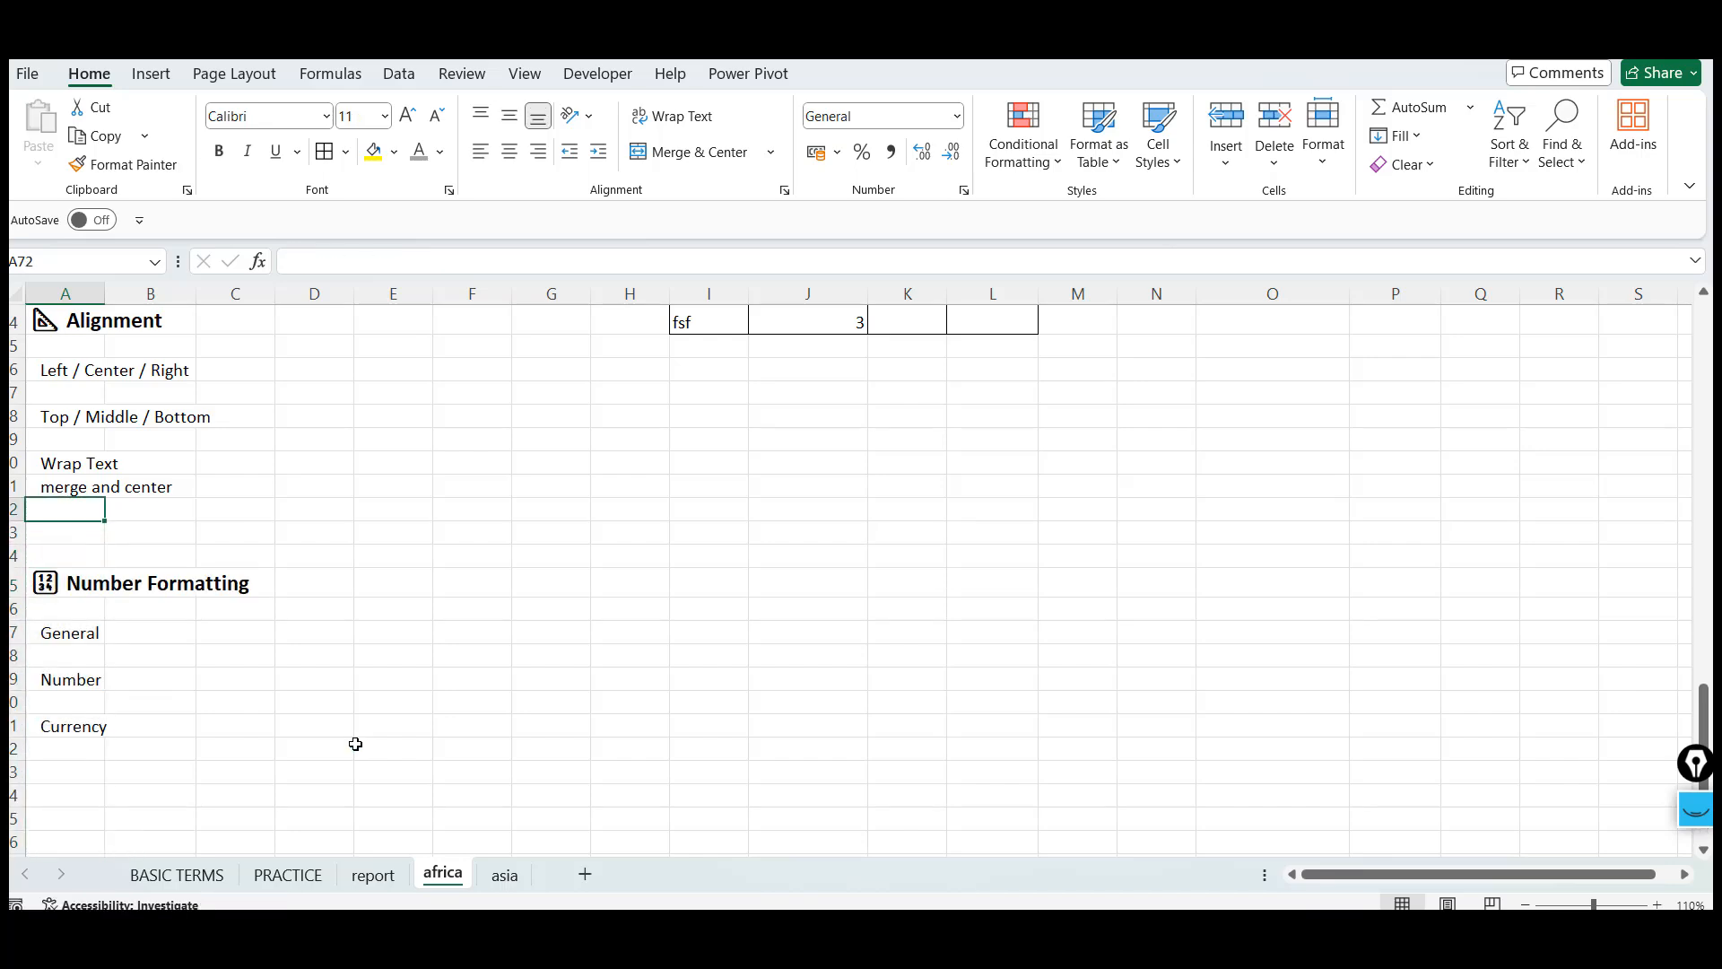
key("Up")
key("Up")
key("Up")
key("Up")
key("Up")
key("Up")
key("Up")
key("Up")
key("Up")
key("Up")
key("Up")
key("Up")
key("Up")
key("Up")
key("Up")
key("Up")
key("Up")
key("Up")
key("Up")
key("Up")
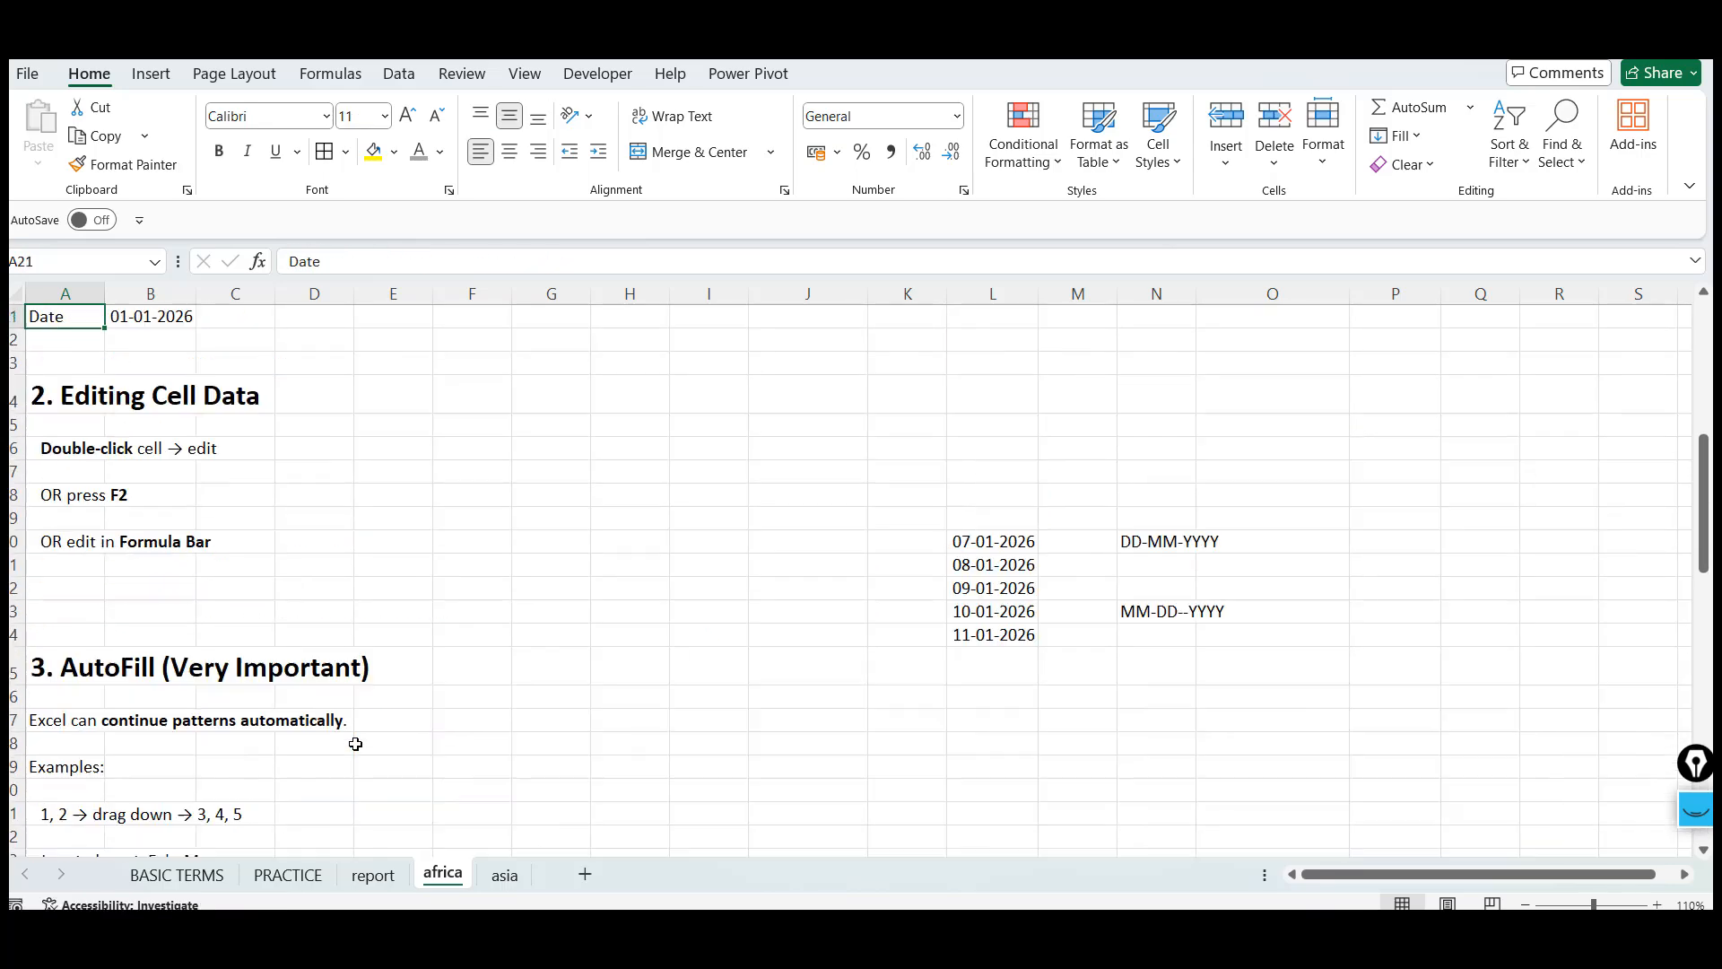
Open the BASIC TERMS sheet and look over its notes
left_click(178, 878)
left_click(86, 341)
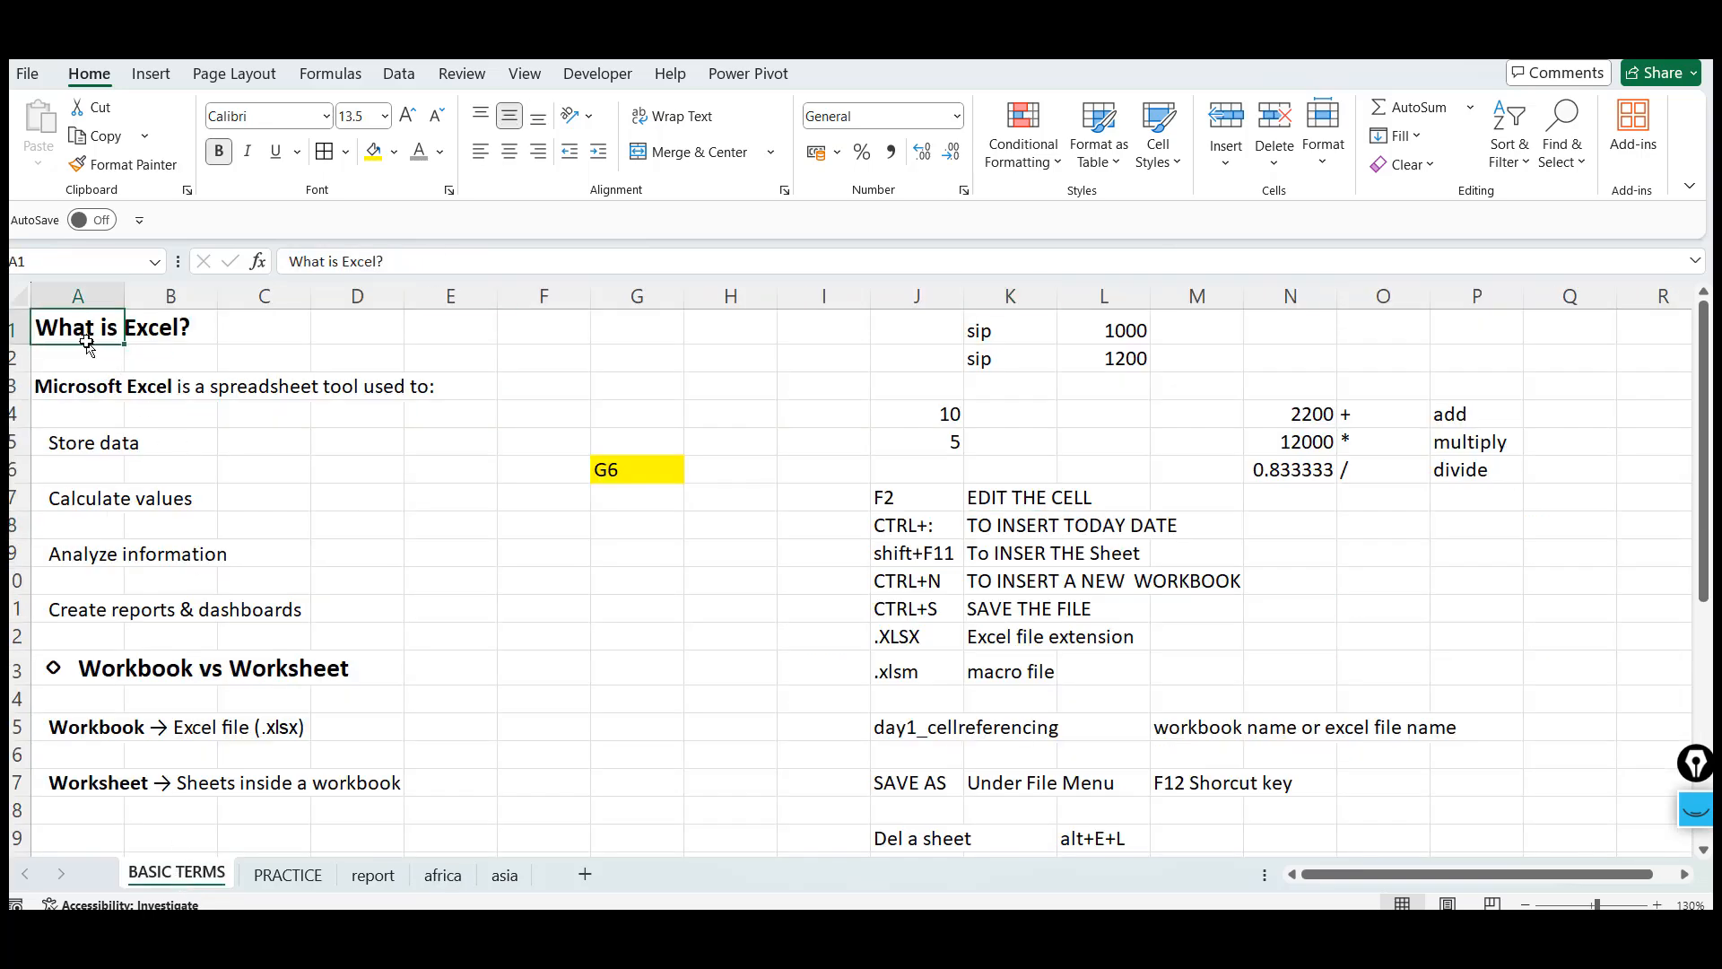
left_click(415, 358)
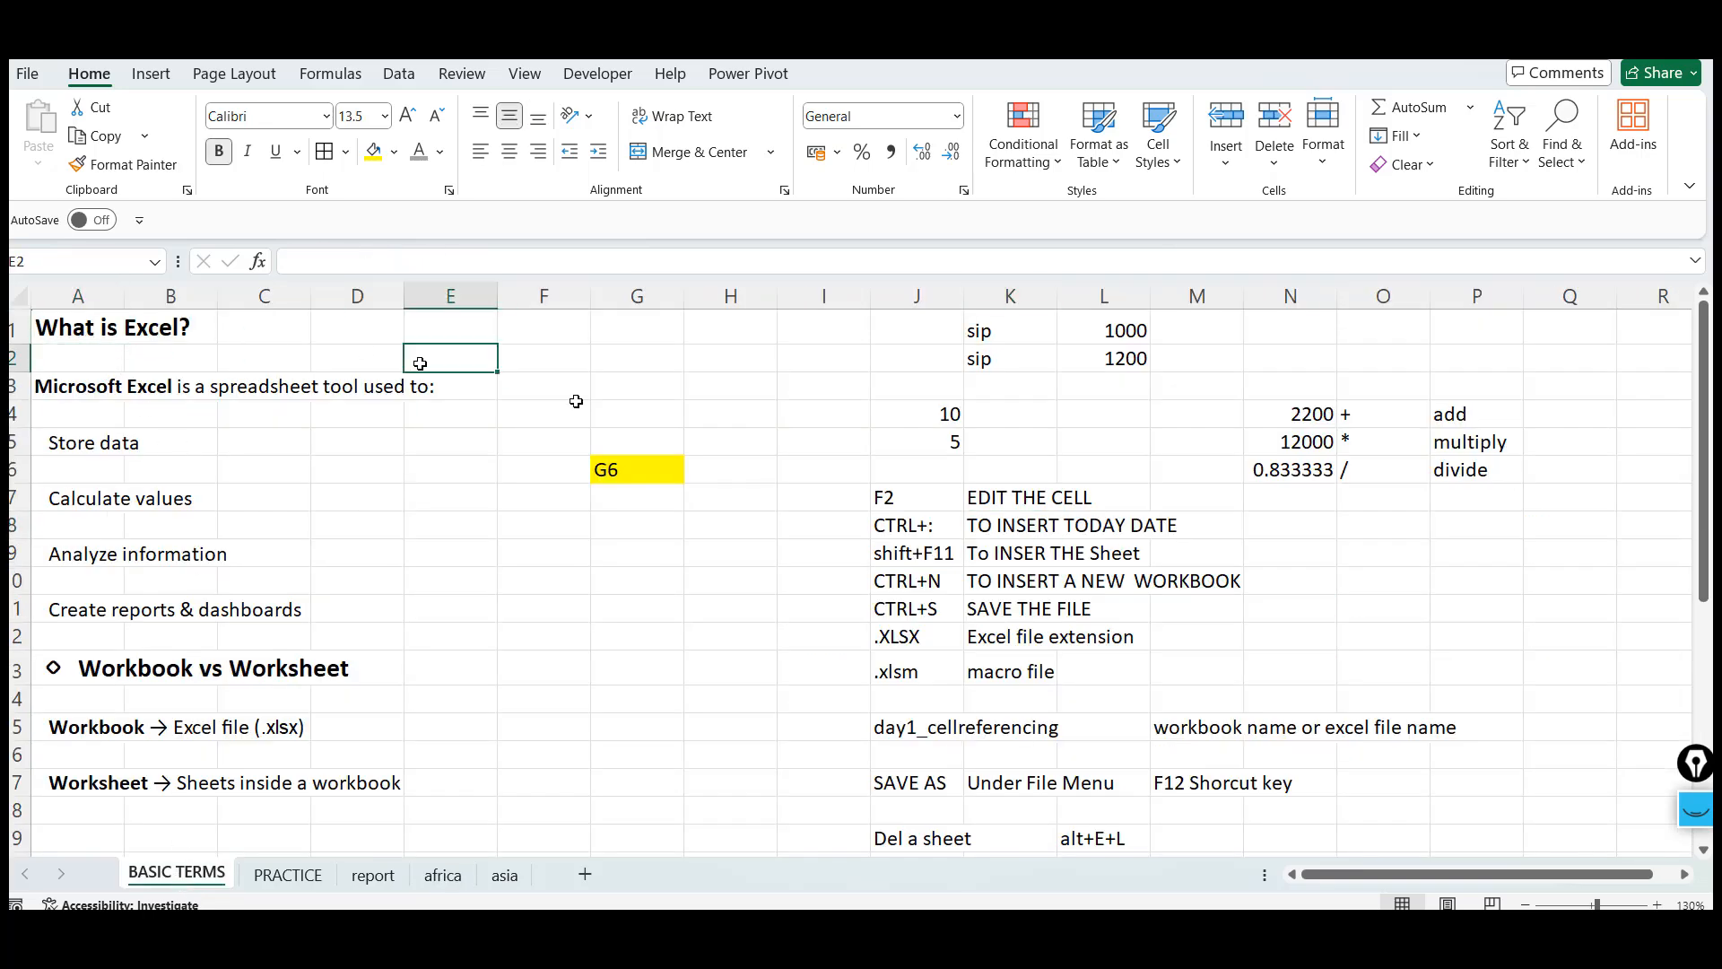
left_click(754, 514)
Switch to the browser and scroll through the ChatGPT lesson outline on formatting, borders and column width
key("alt+Tab")
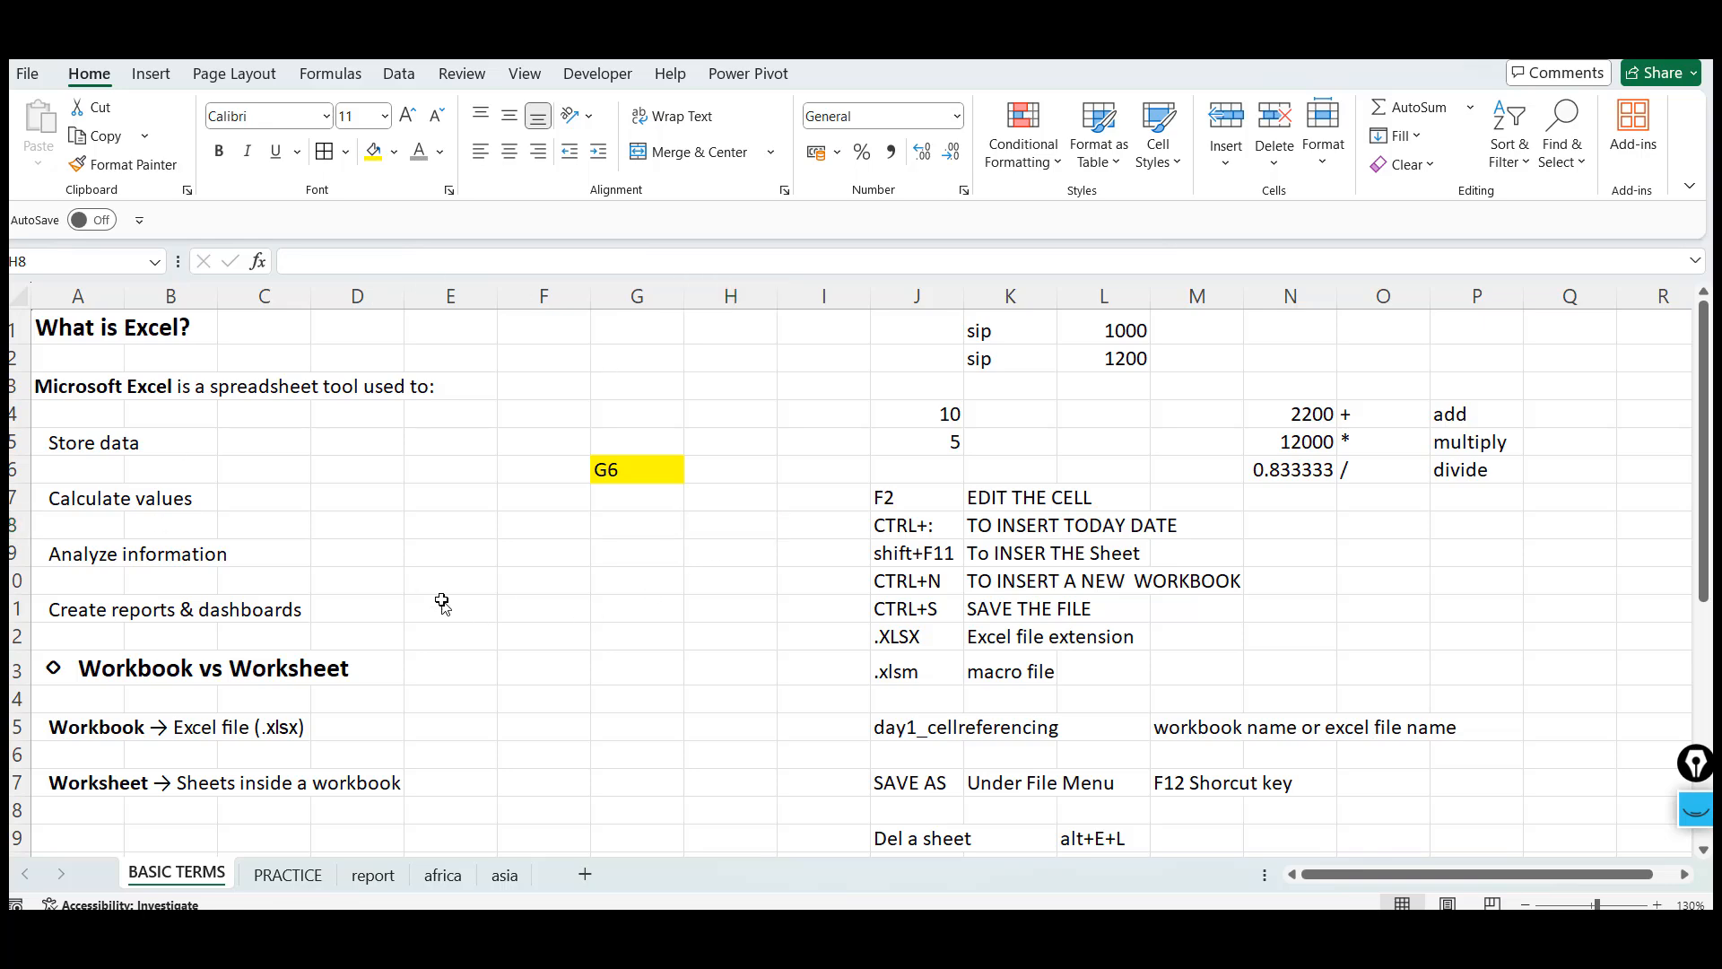
left_click(307, 616)
scroll(310, 615, "down", 3)
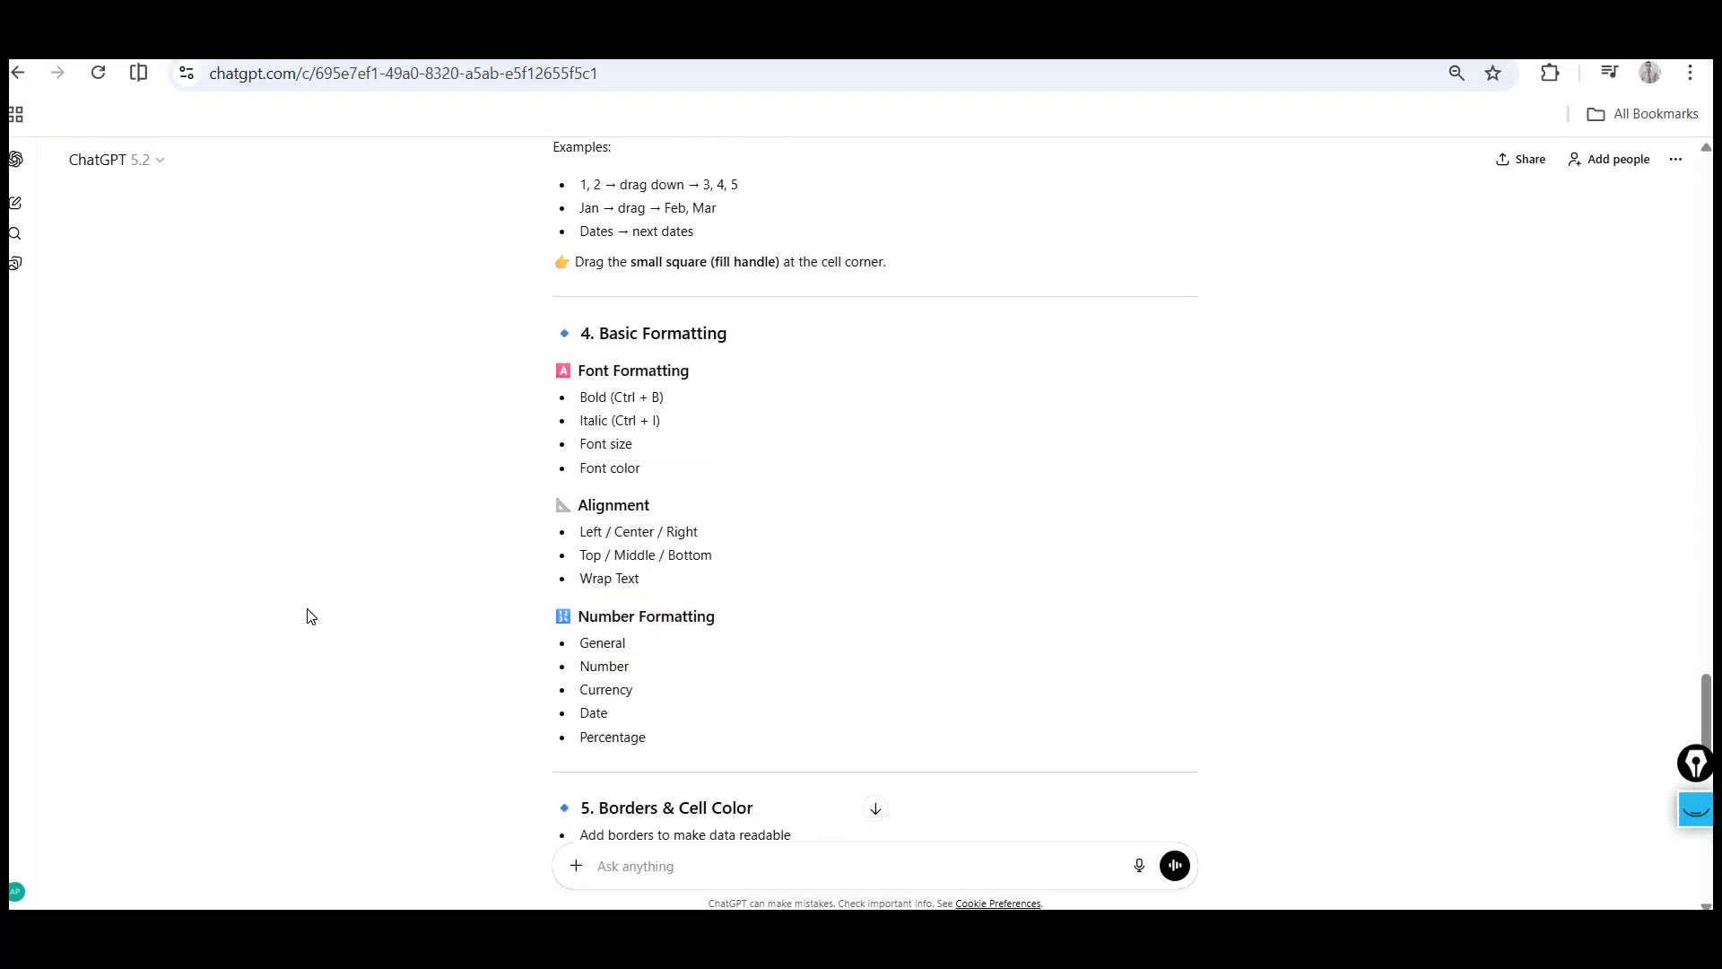
scroll(307, 613, "down", 2)
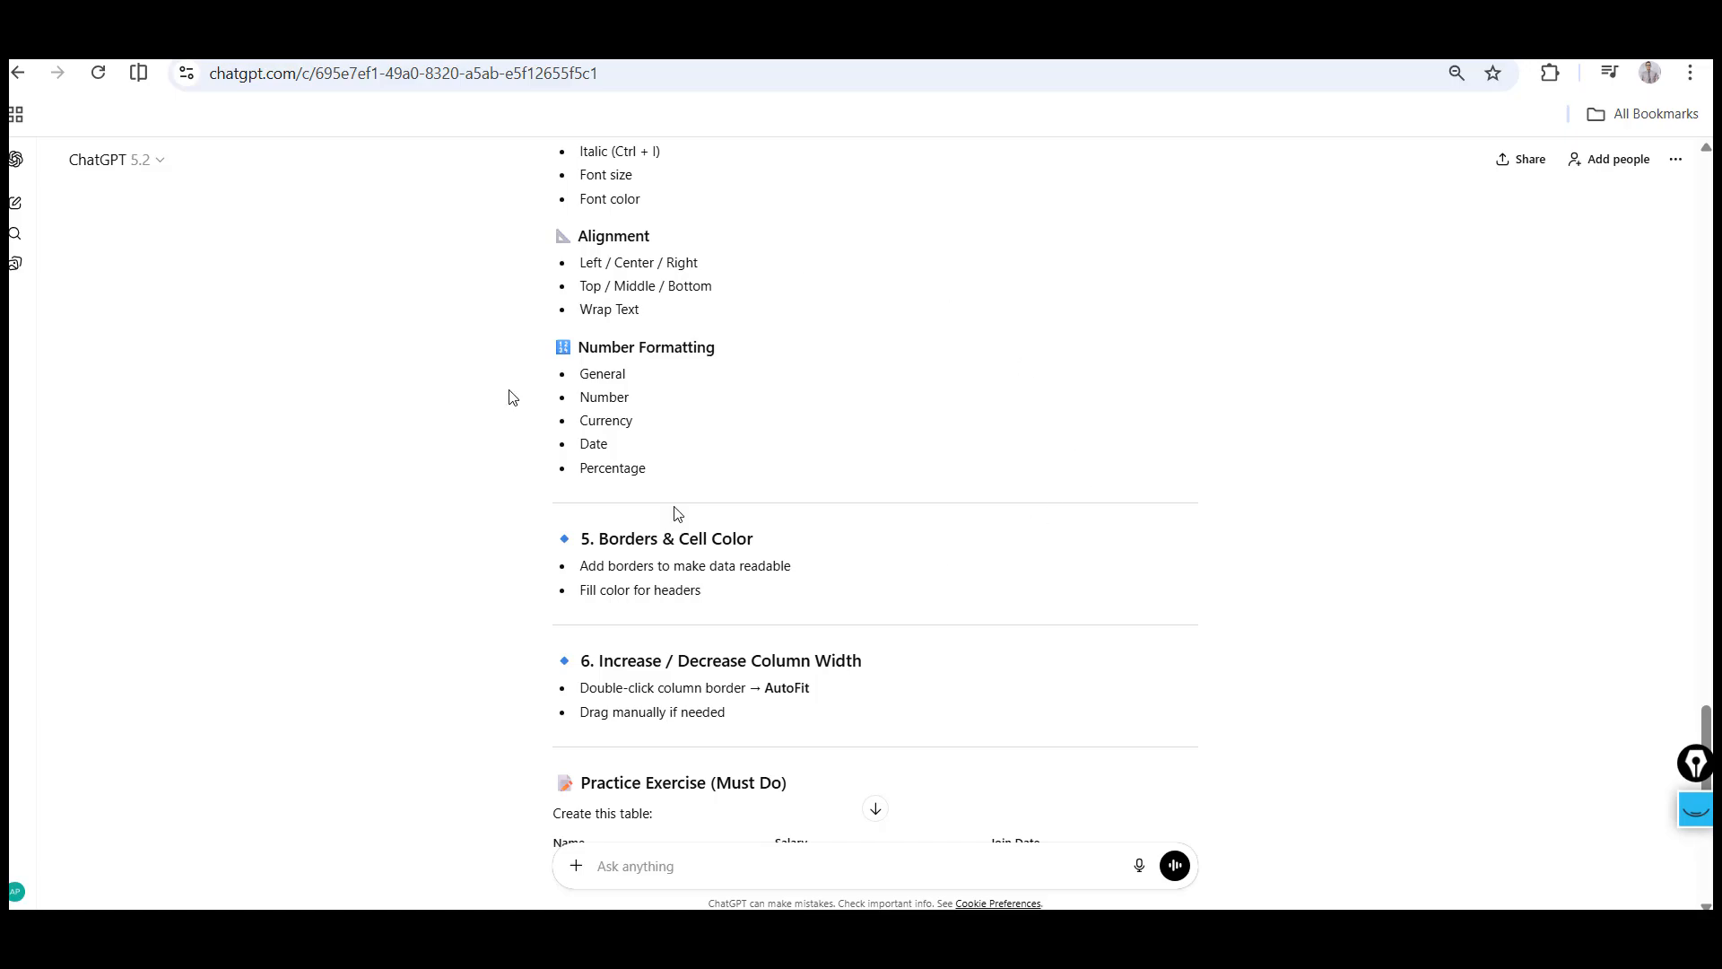
Return to the spreadsheet and browse the cells on the BASIC TERMS sheet
key("alt+Tab")
left_click(177, 374)
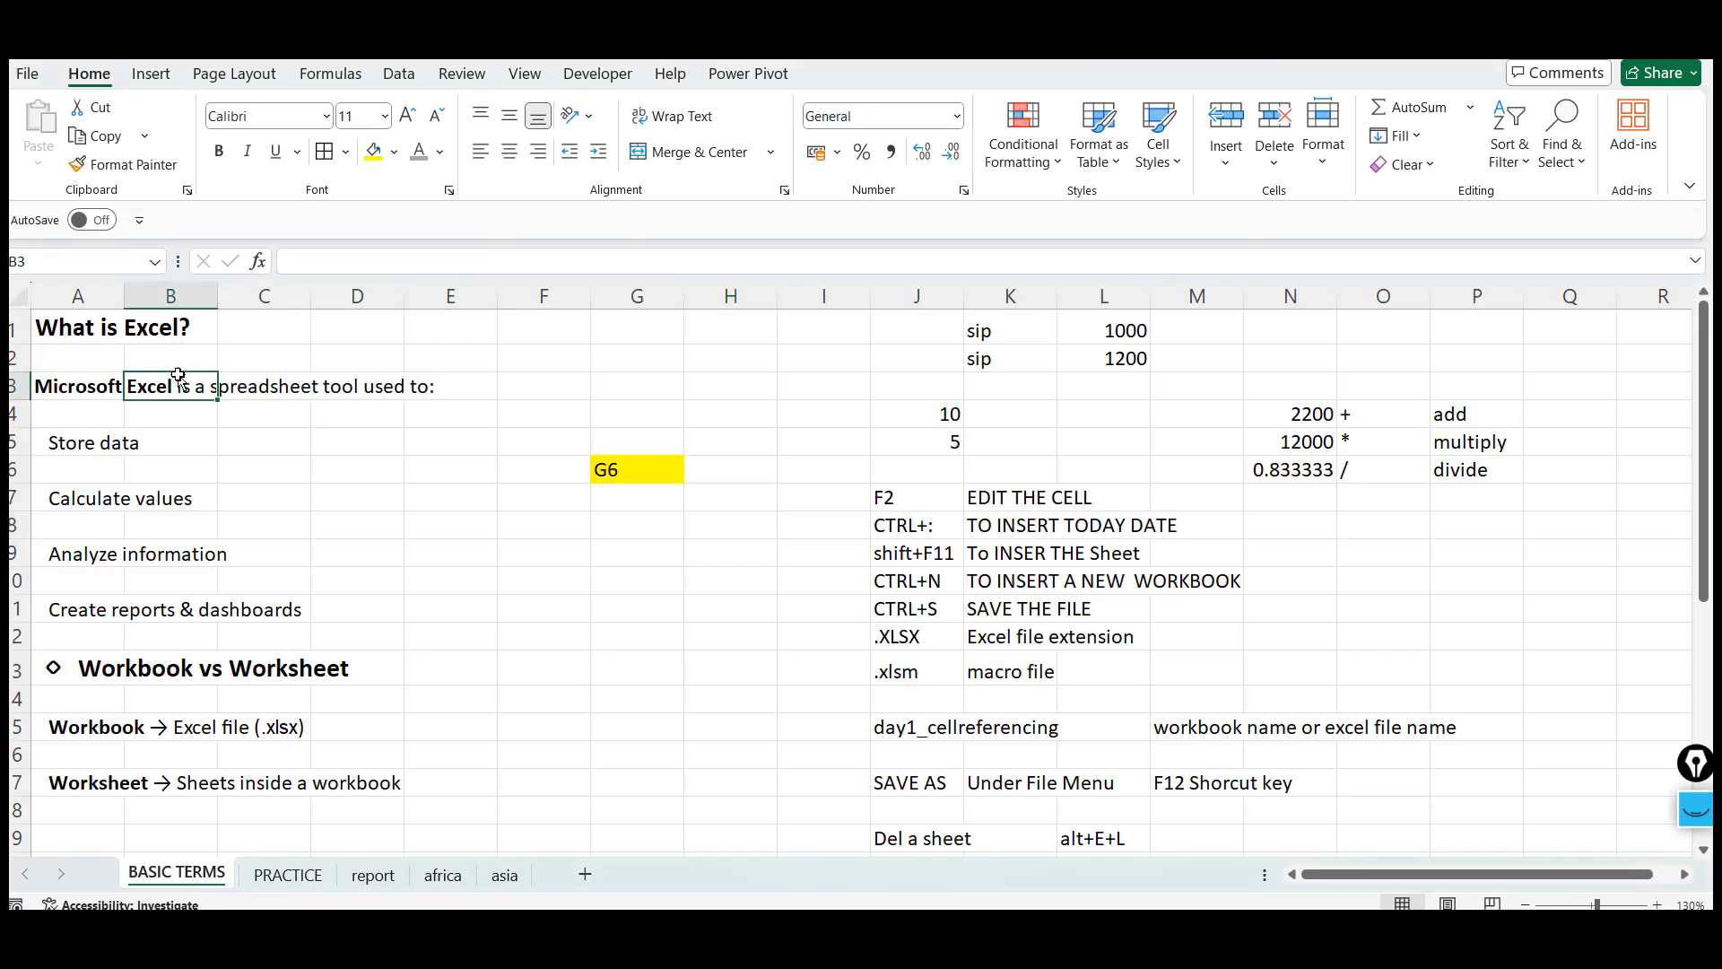
key("Left")
key("Up")
key("Up")
key("Down")
key("Down")
key("Down")
key("Down")
key("Down")
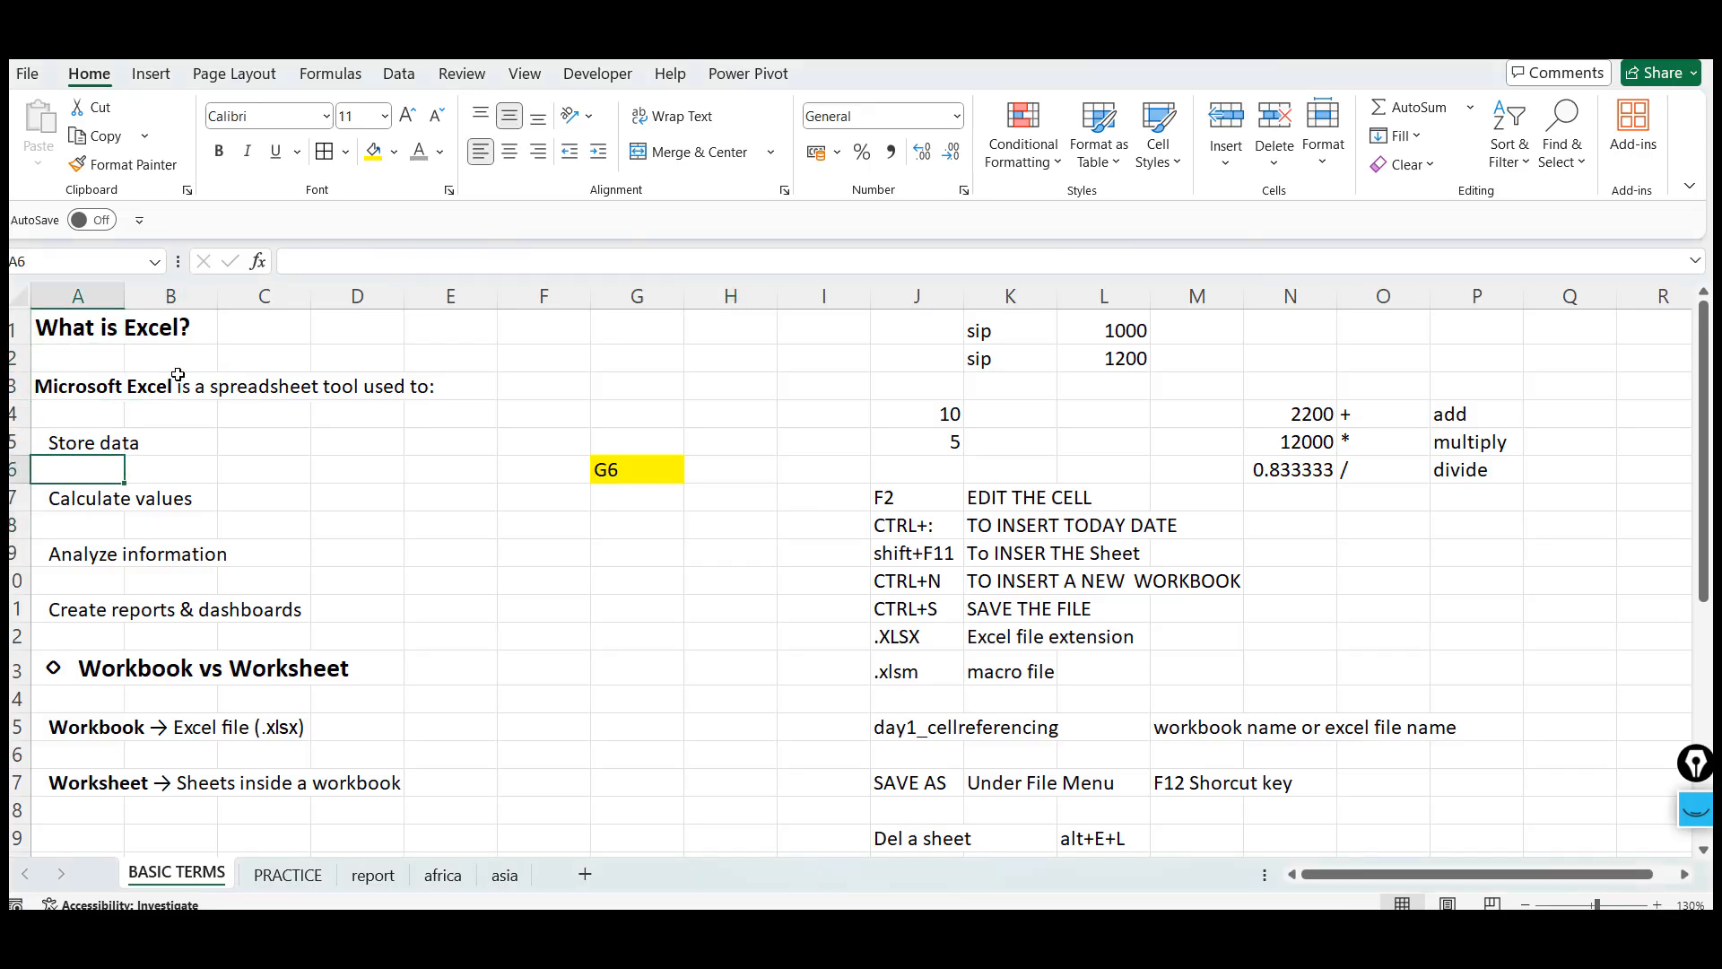
left_click(708, 496)
left_click(88, 332)
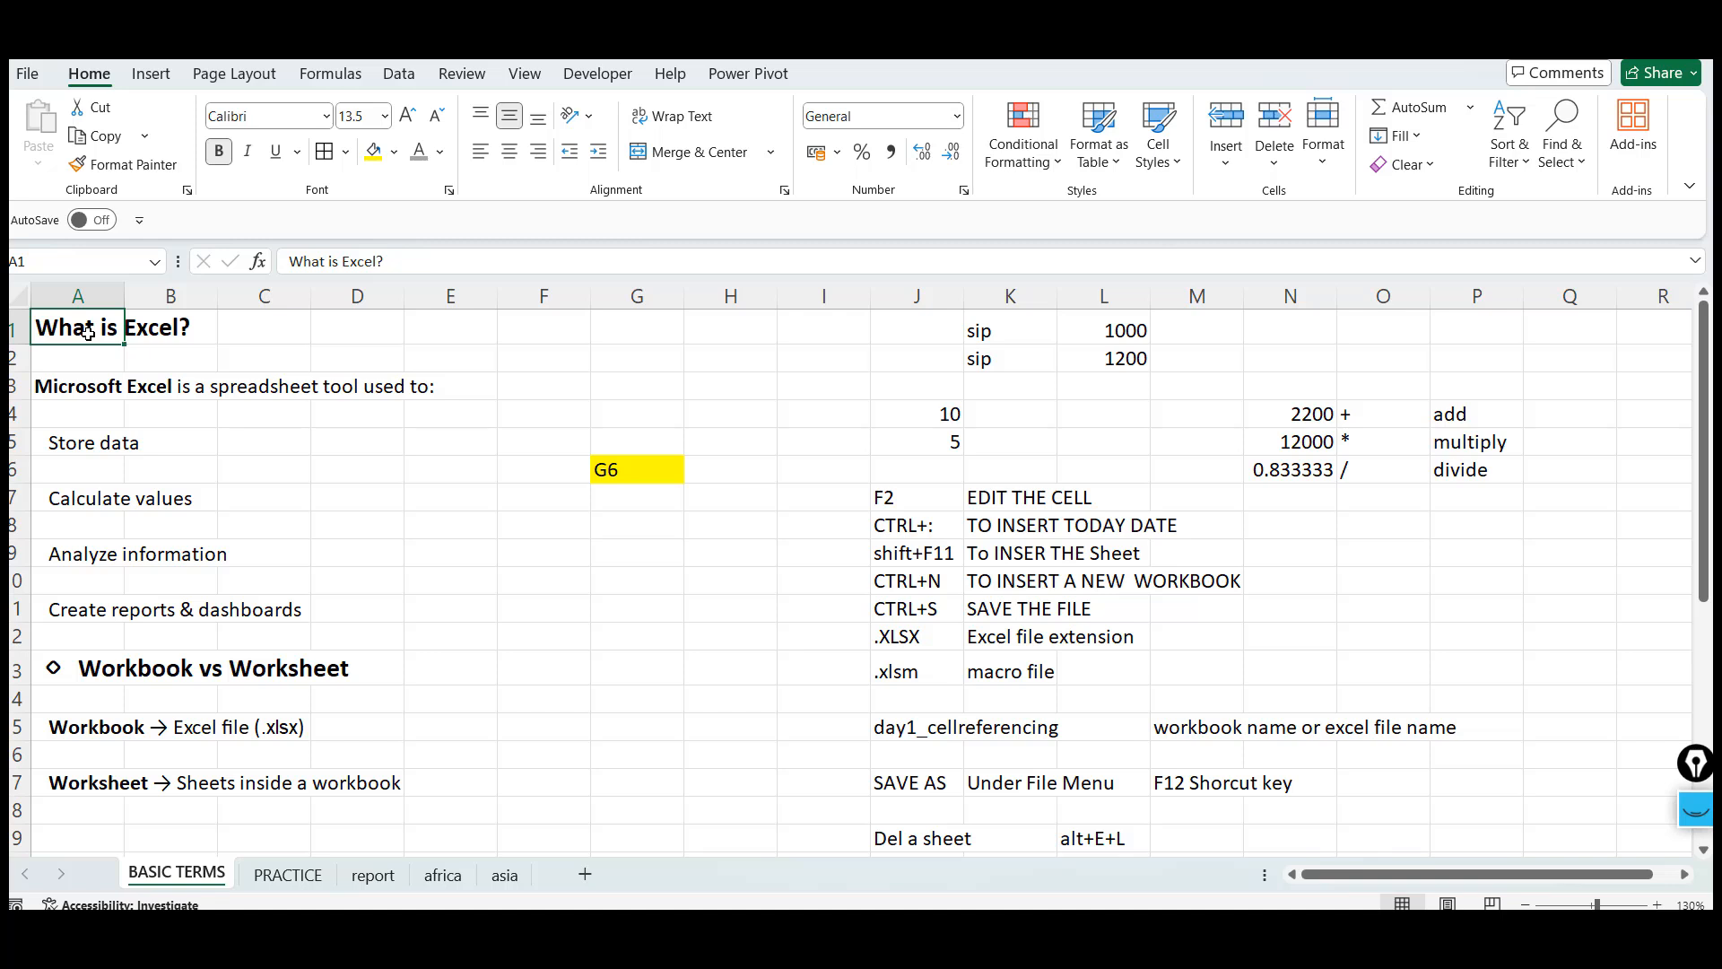
left_click(58, 392)
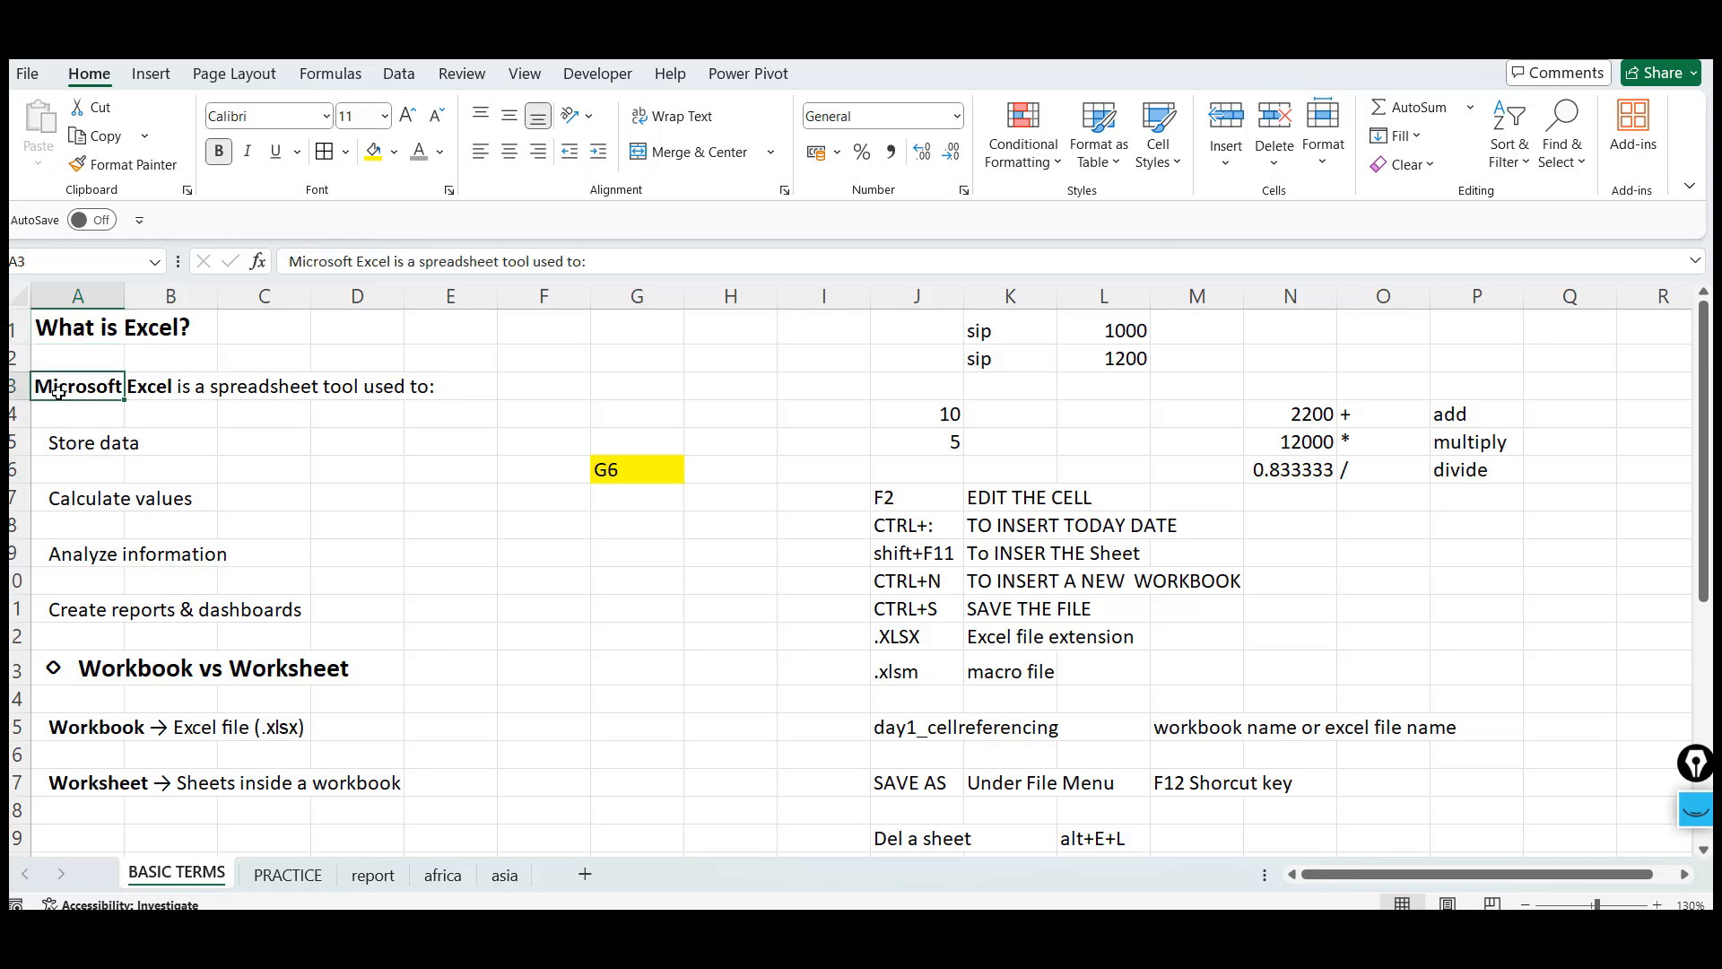
left_click(148, 440)
left_click(70, 549)
key("Up")
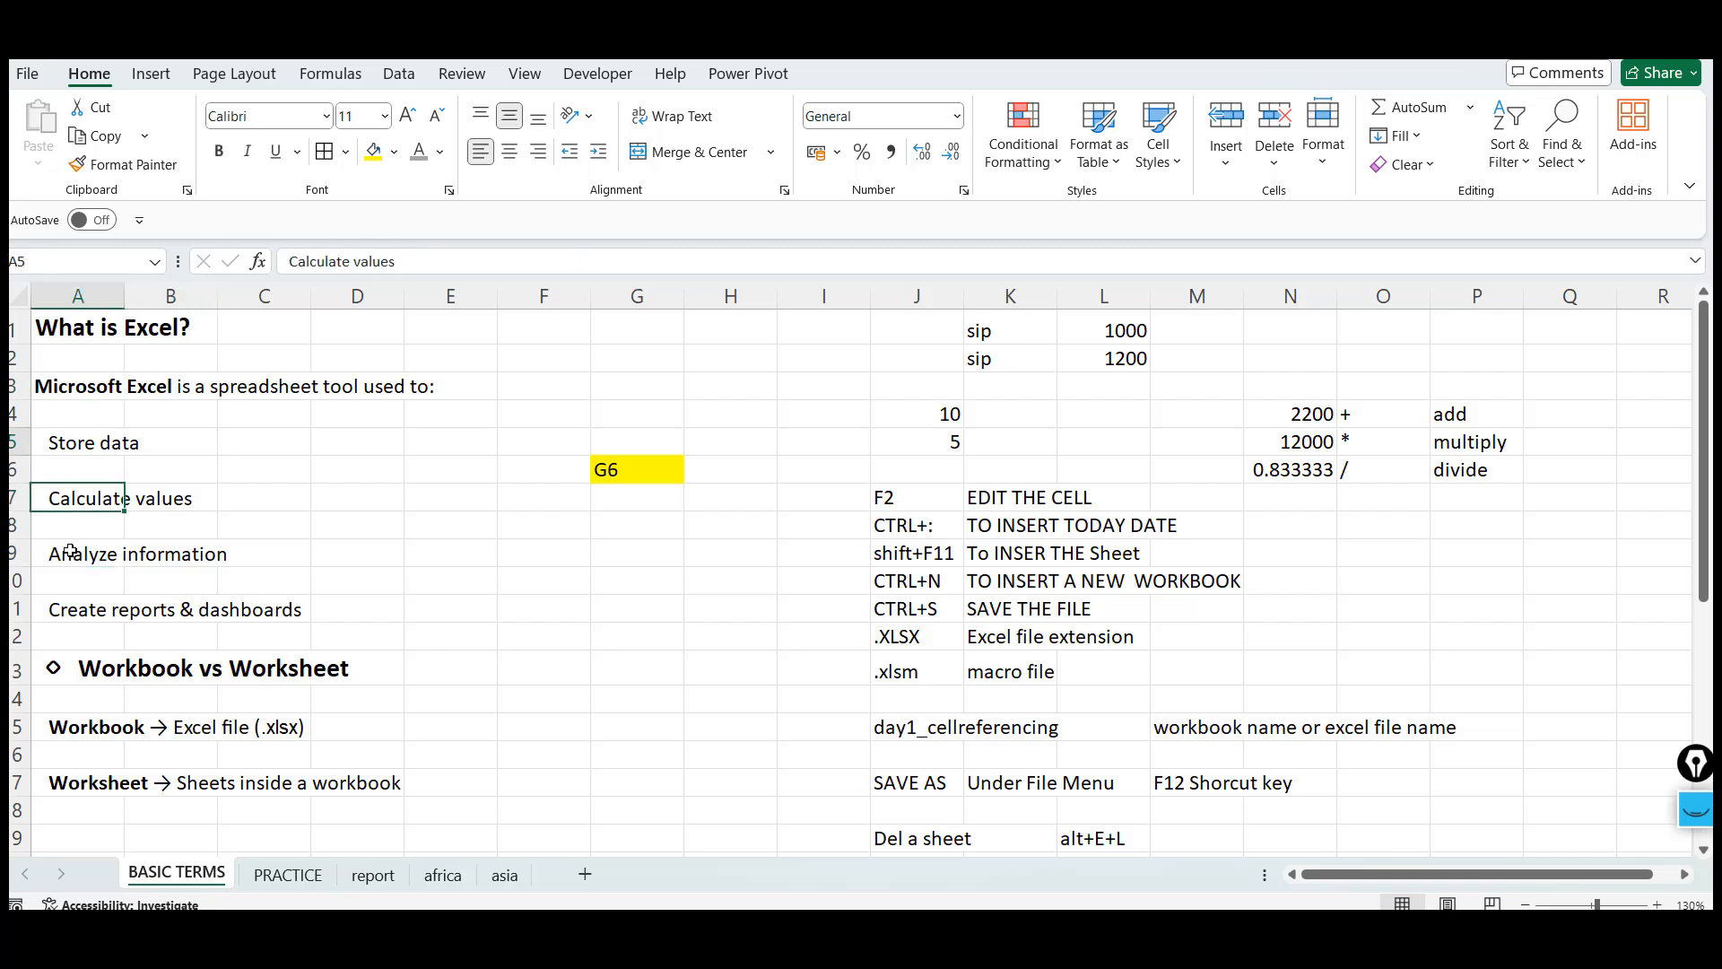
key("Up")
key("Up")
key("Up")
key("Up")
key("Up")
key("Up")
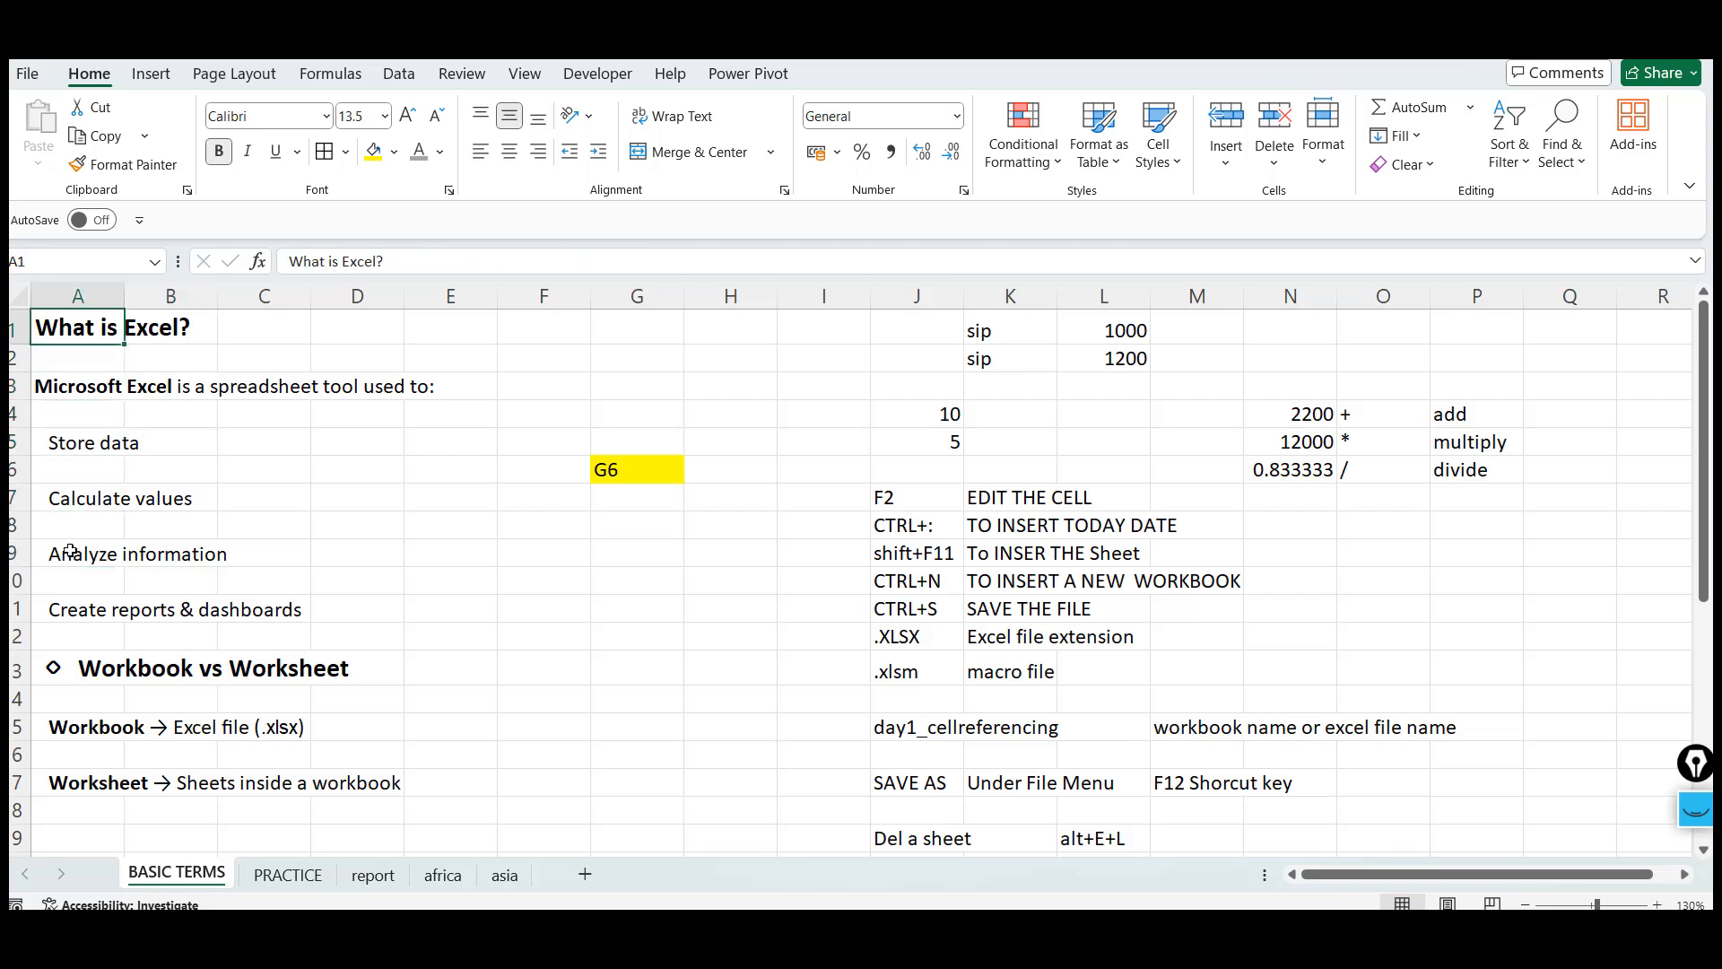
left_click(464, 549)
left_click(943, 418)
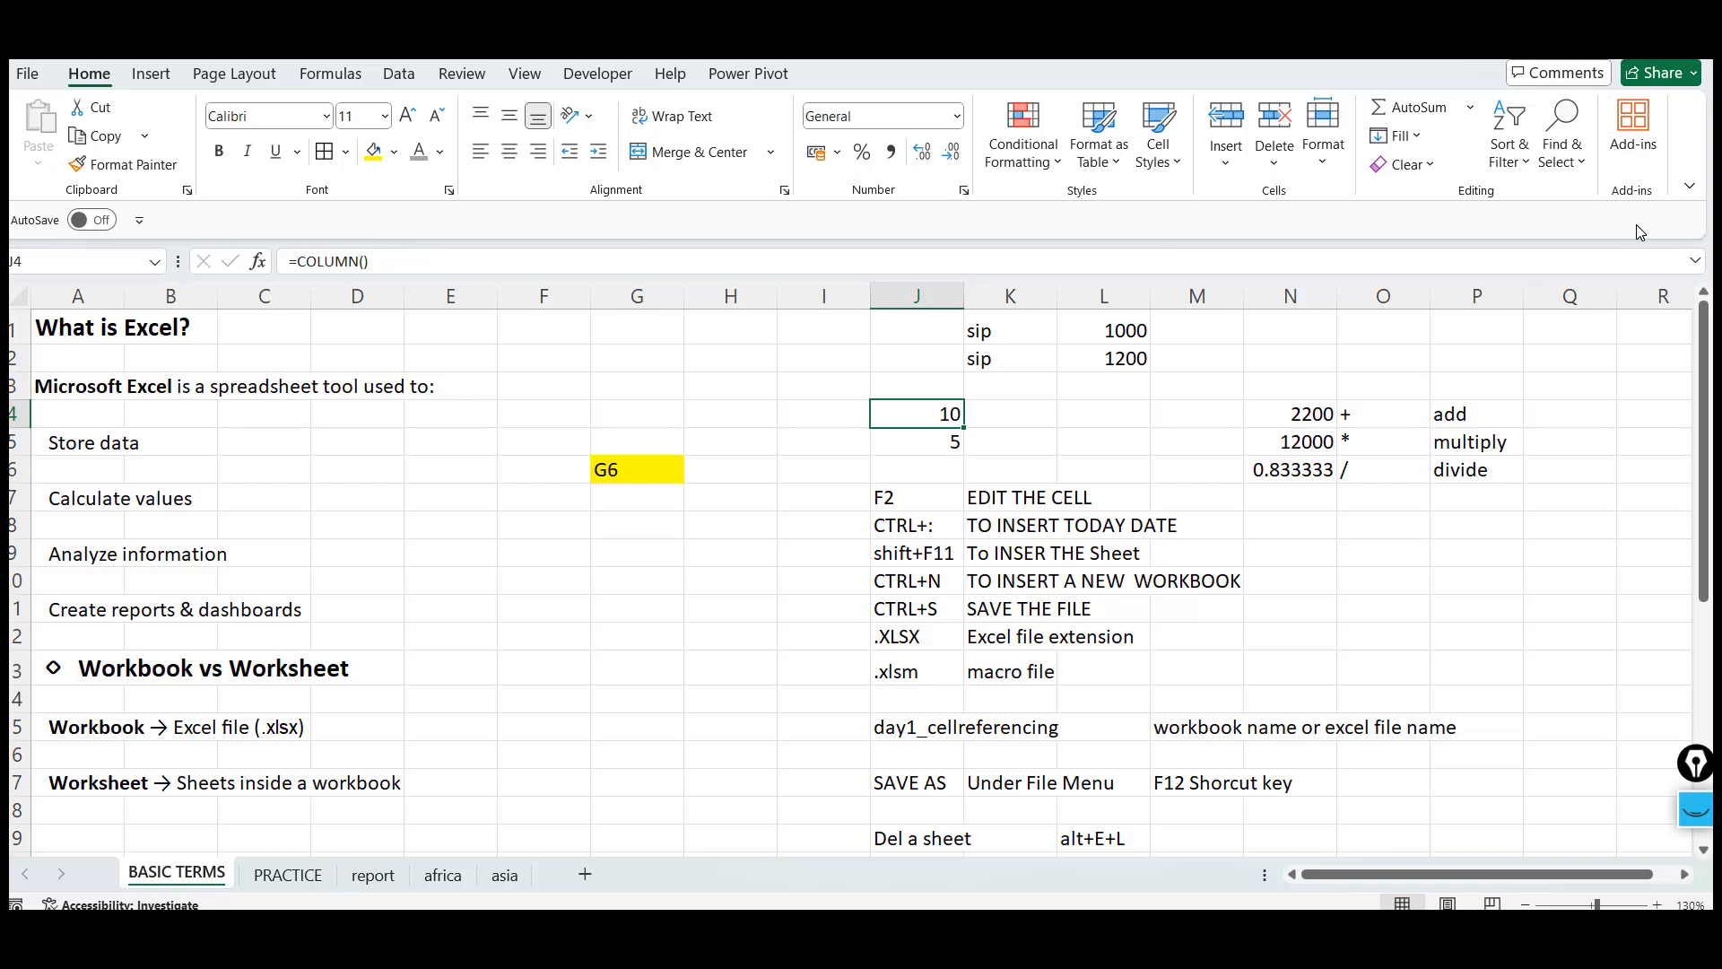